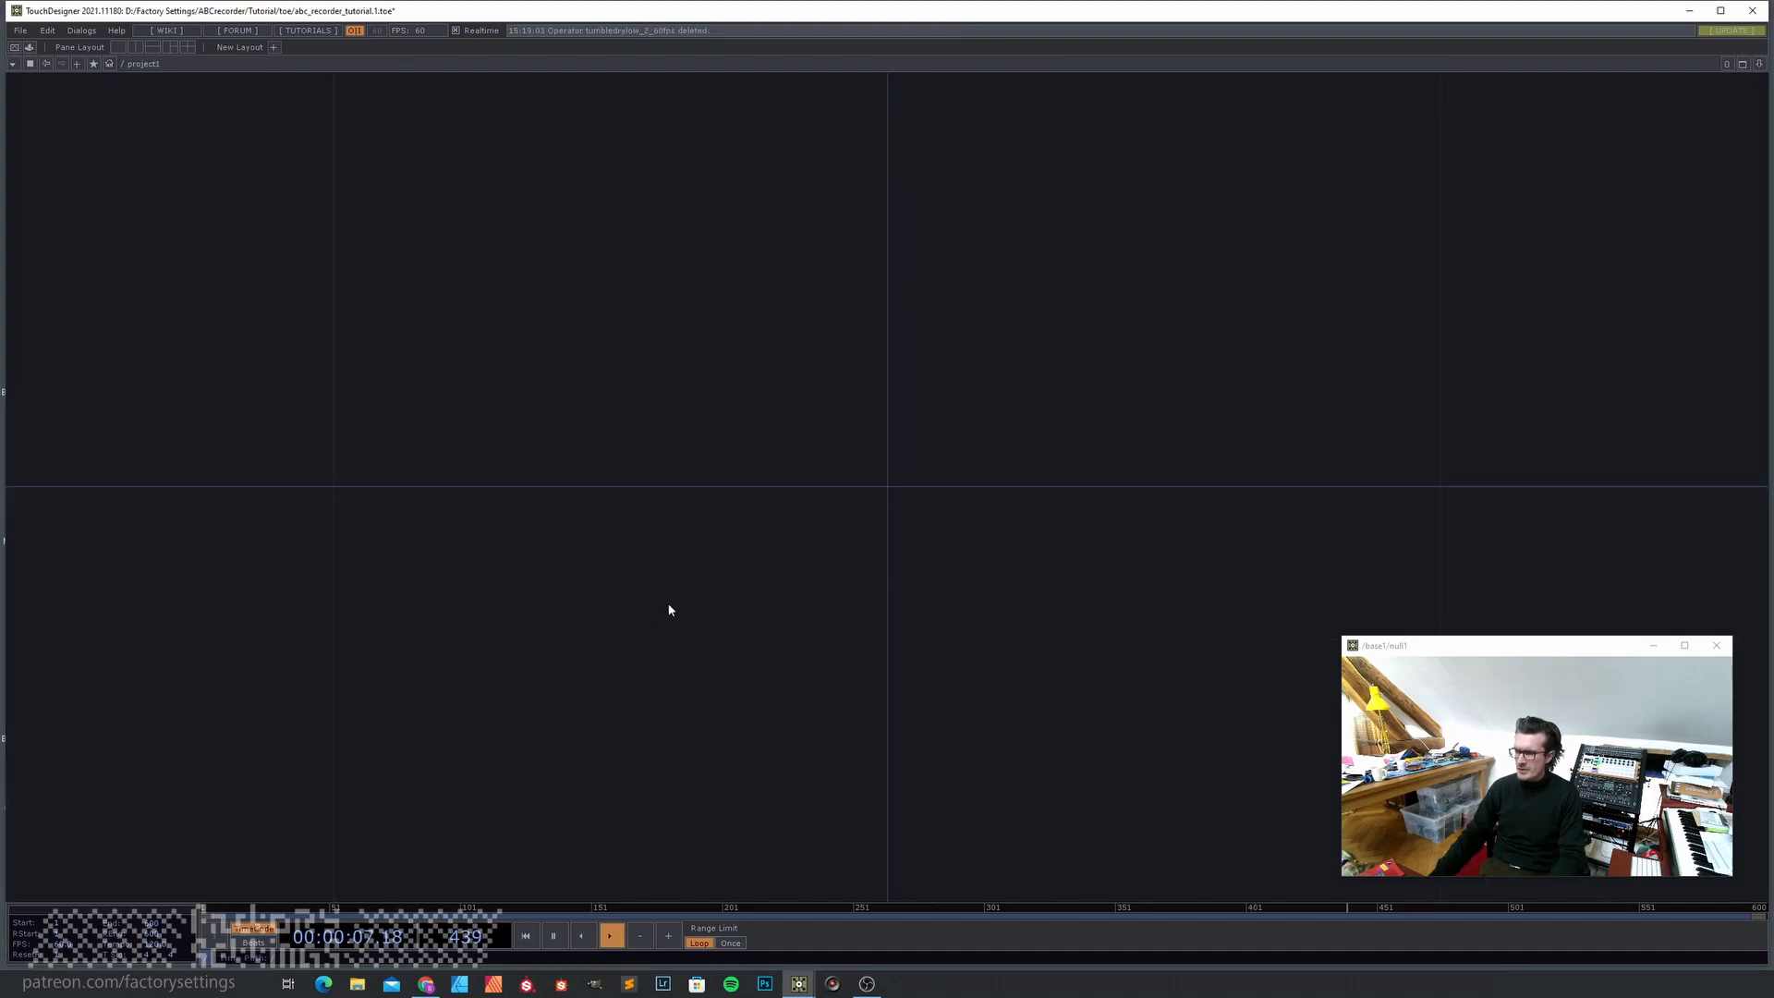
- Add a Bullet Solver component to the empty project network
{"action": "key", "text": "Tab"}
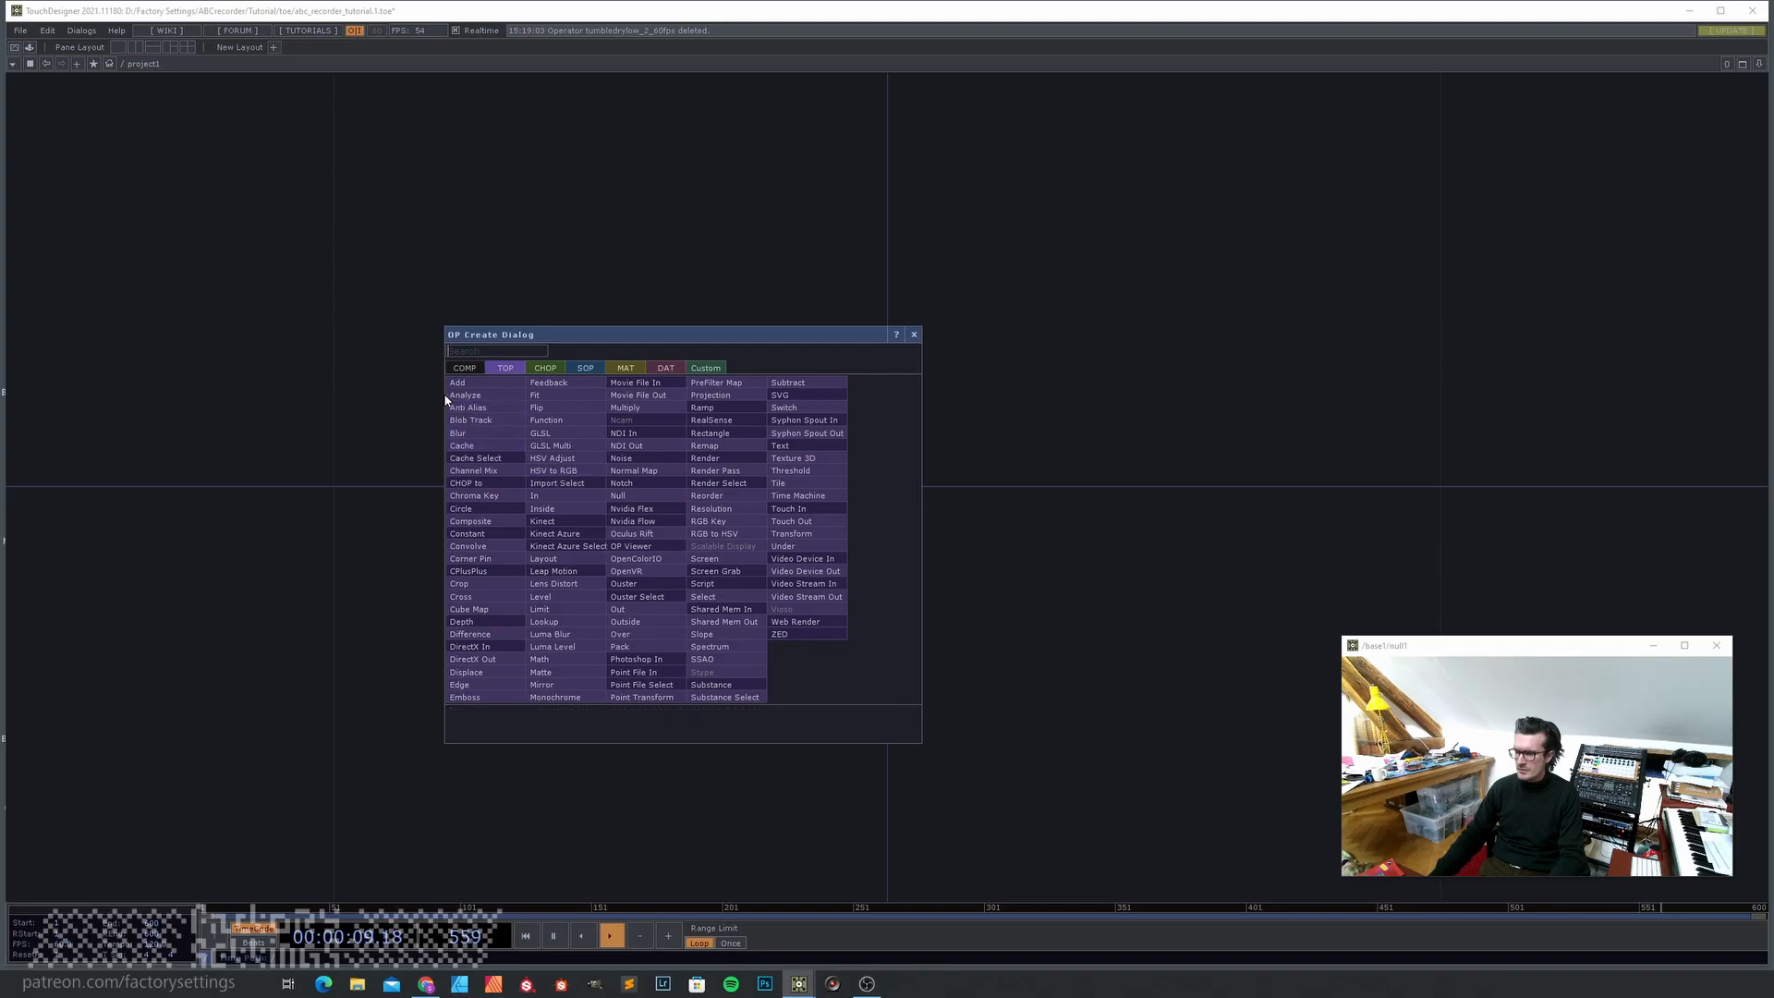
{"action": "left_click", "coordinate": [460, 369]}
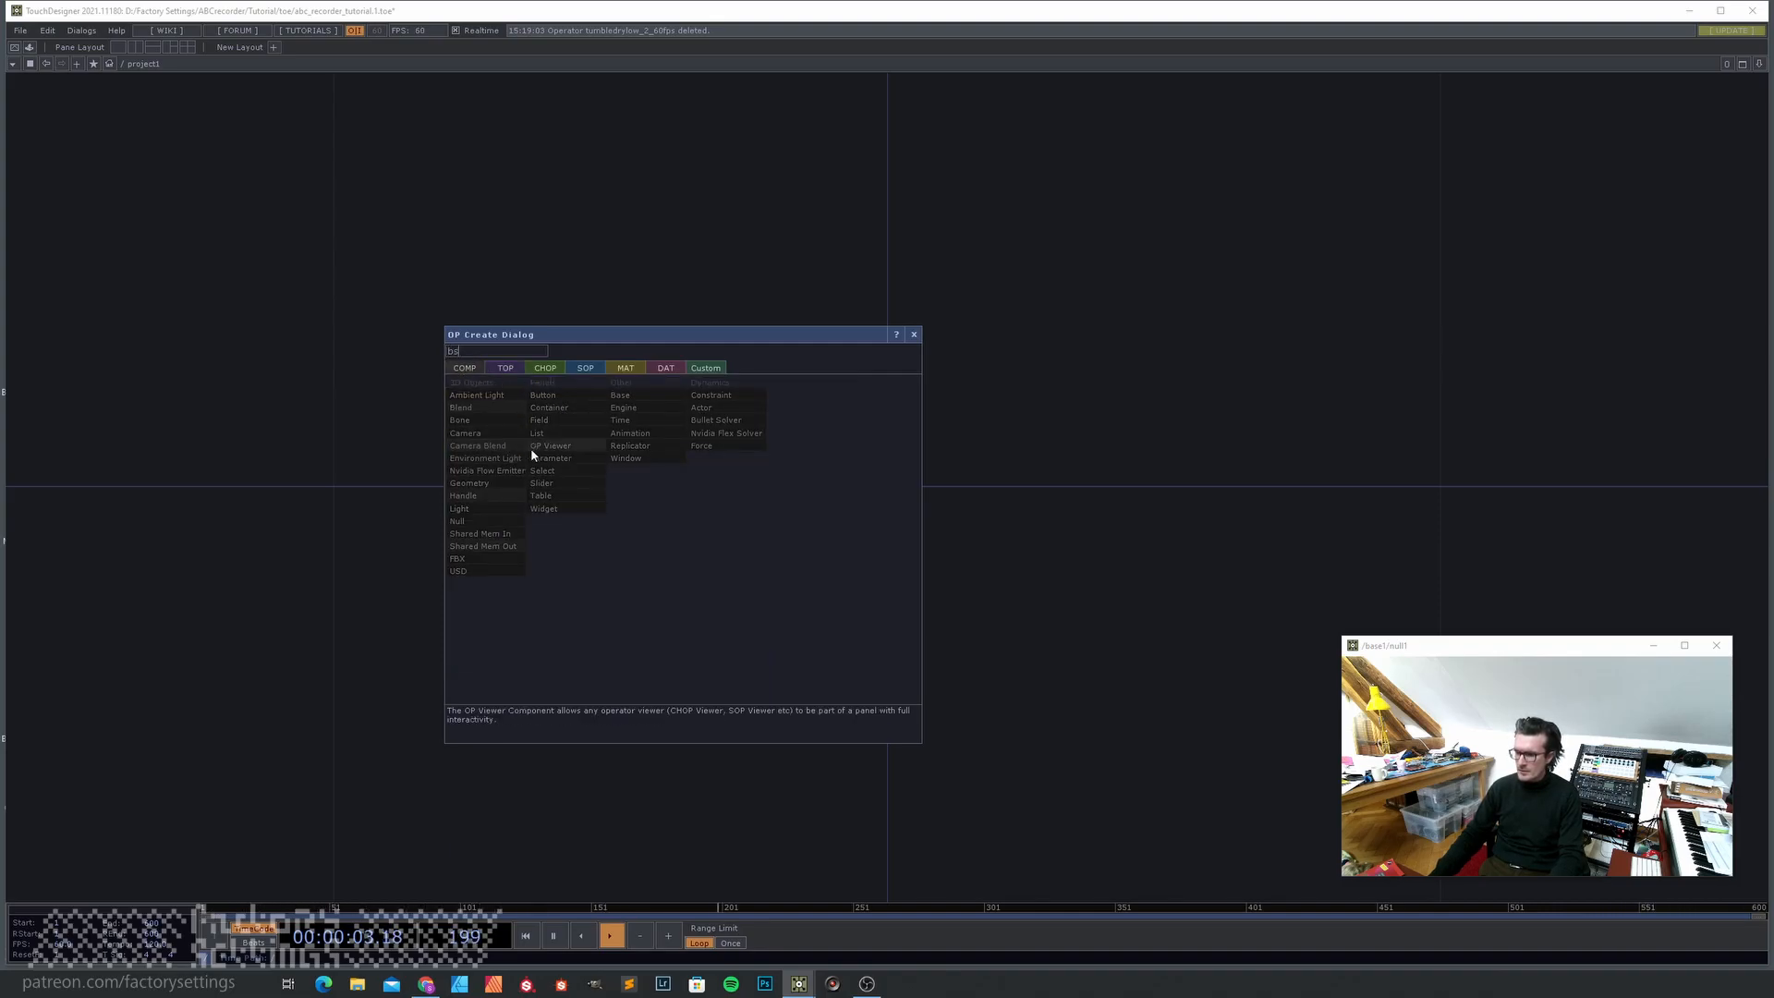
{"action": "type", "text": "bul"}
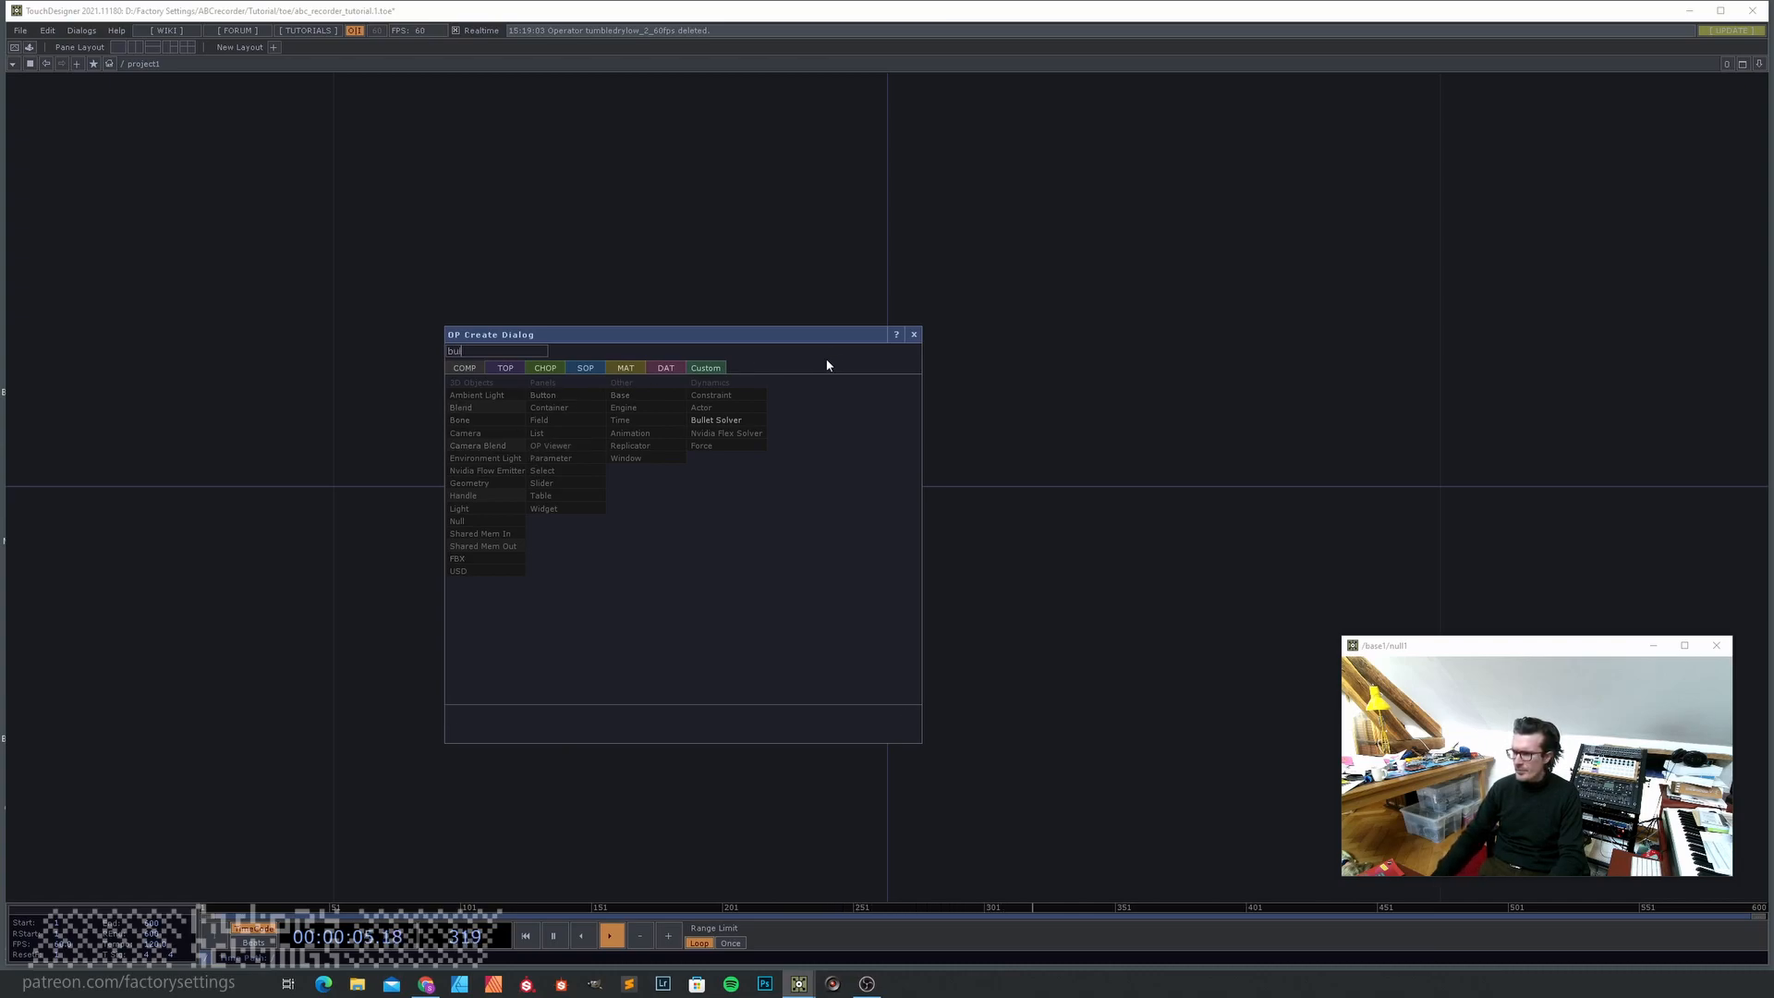
{"action": "left_click", "coordinate": [711, 422]}
{"action": "left_click", "coordinate": [626, 467]}
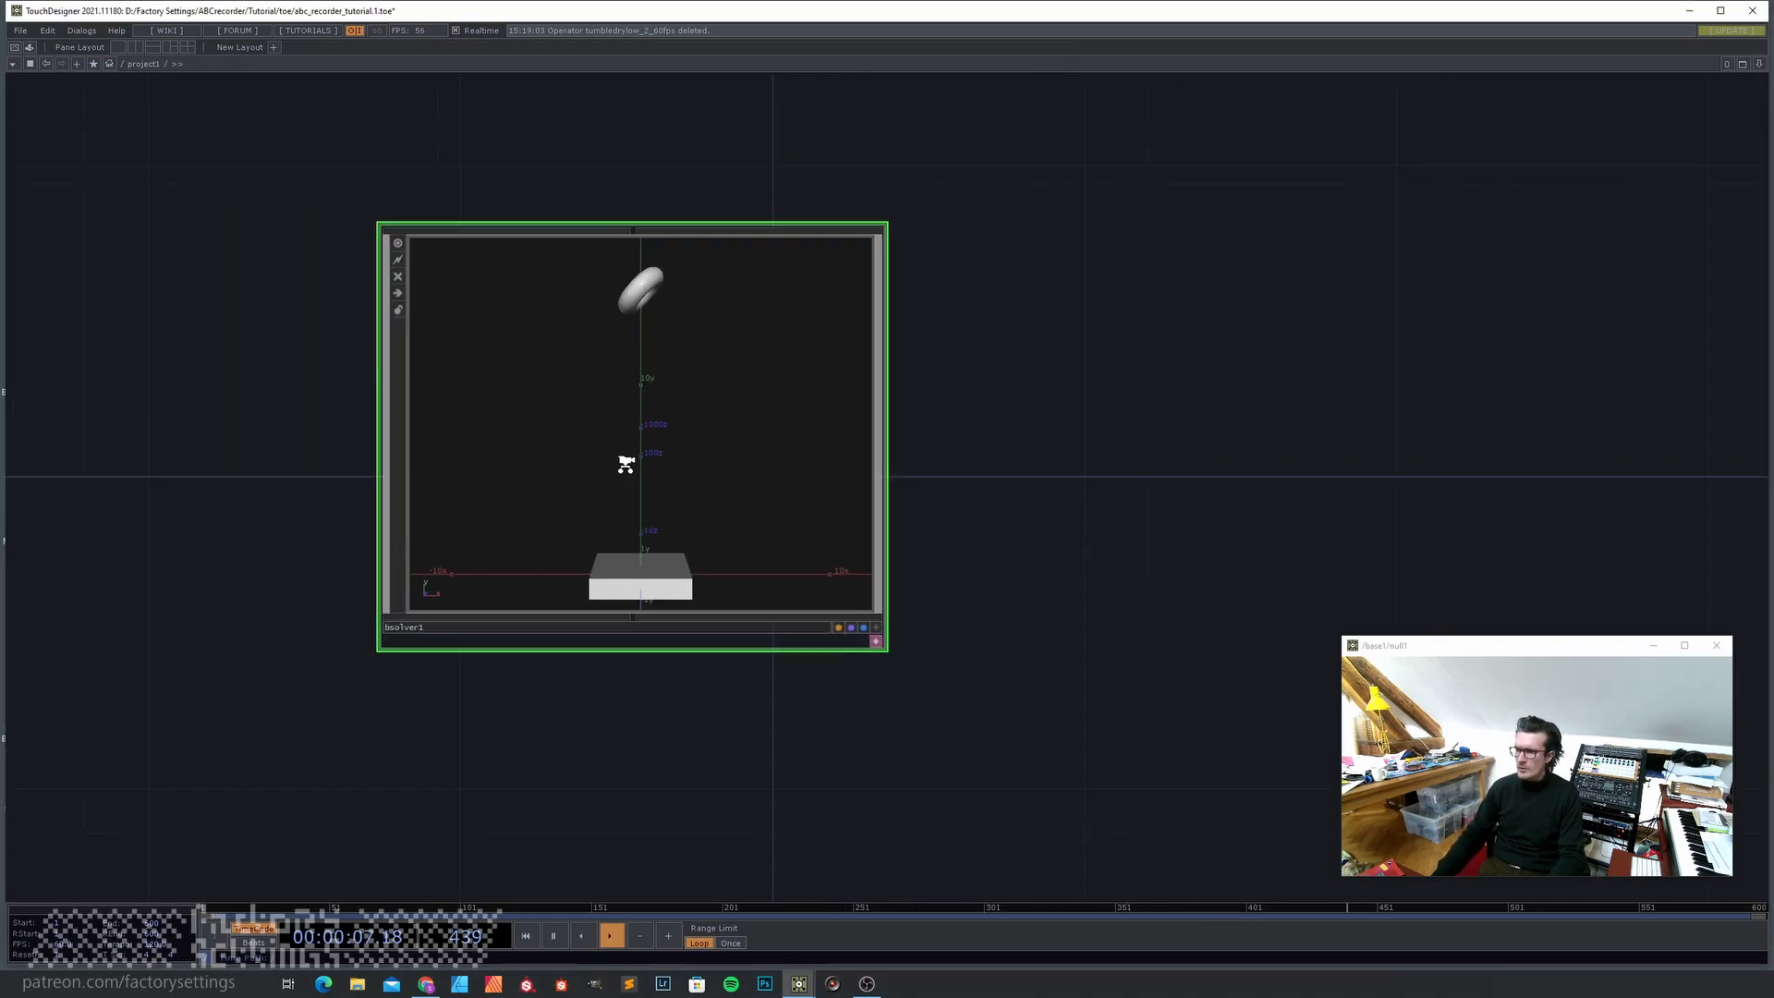
- Go inside the Bullet Solver and examine the general parameters of its two actors
{"action": "scroll", "coordinate": [628, 462], "scroll_direction": "down", "scroll_amount": 3}
{"action": "key", "text": "i"}
{"action": "scroll", "coordinate": [570, 579], "scroll_direction": "down", "scroll_amount": 4}
{"action": "scroll", "coordinate": [541, 556], "scroll_direction": "up", "scroll_amount": 2}
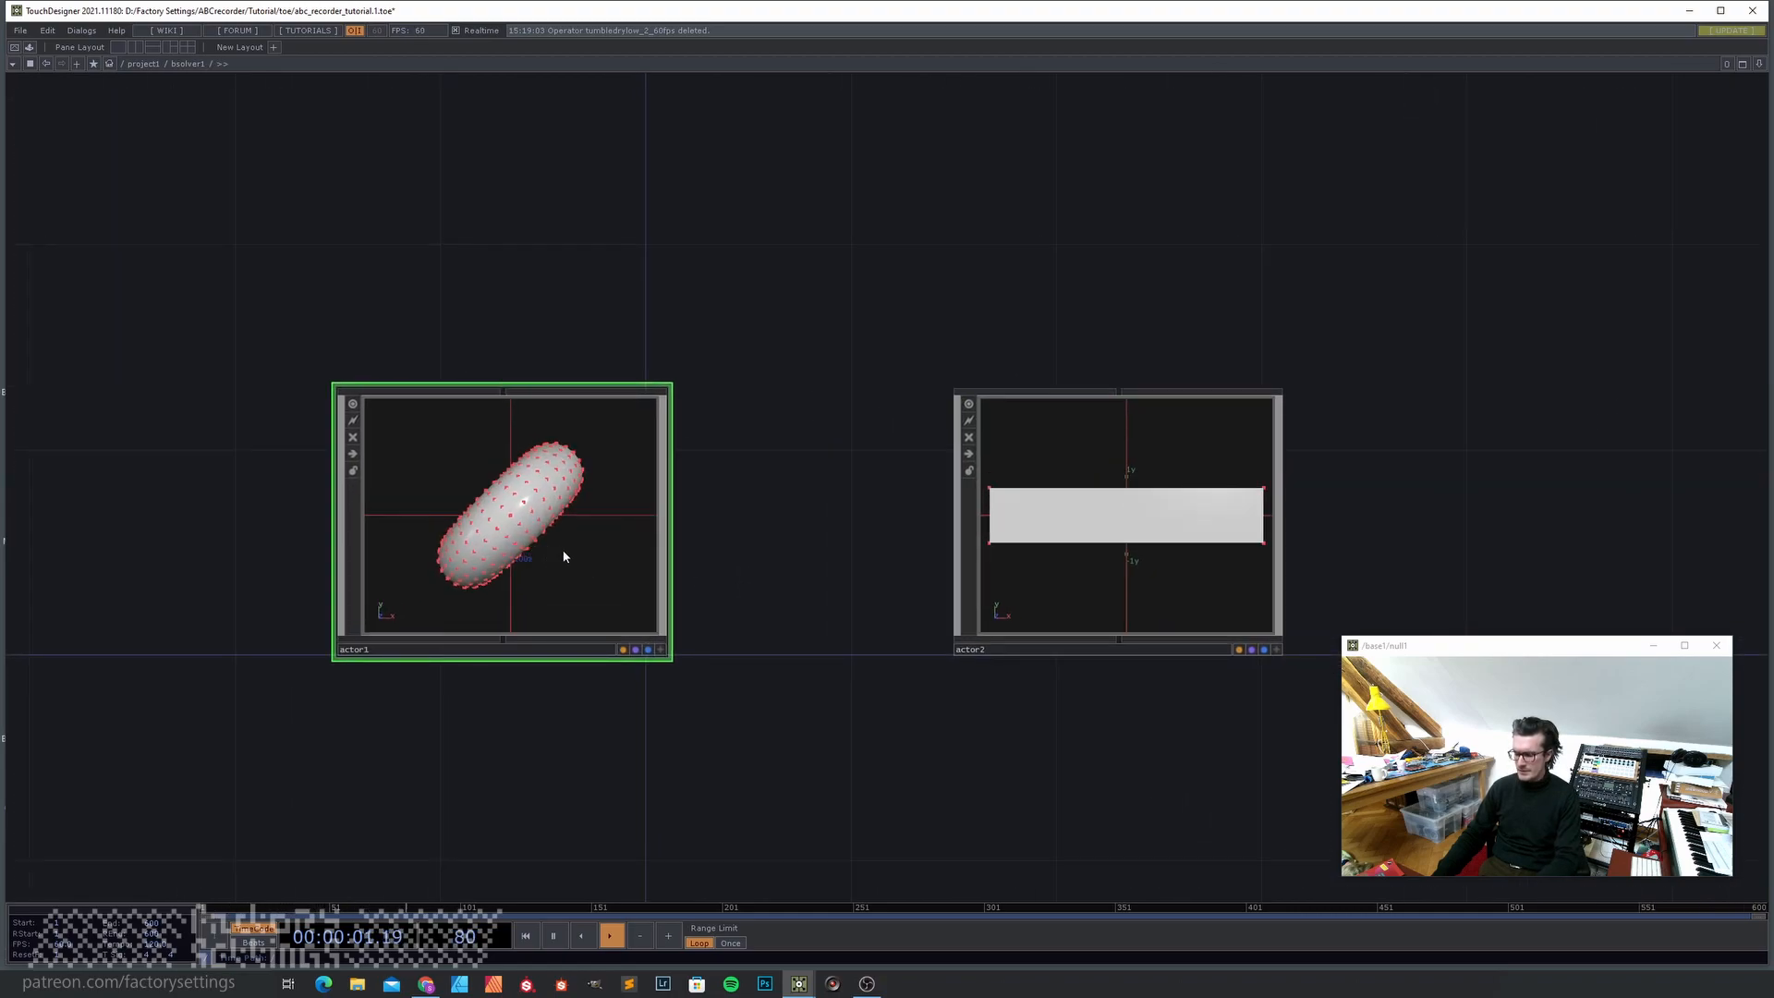
{"action": "key", "text": "p"}
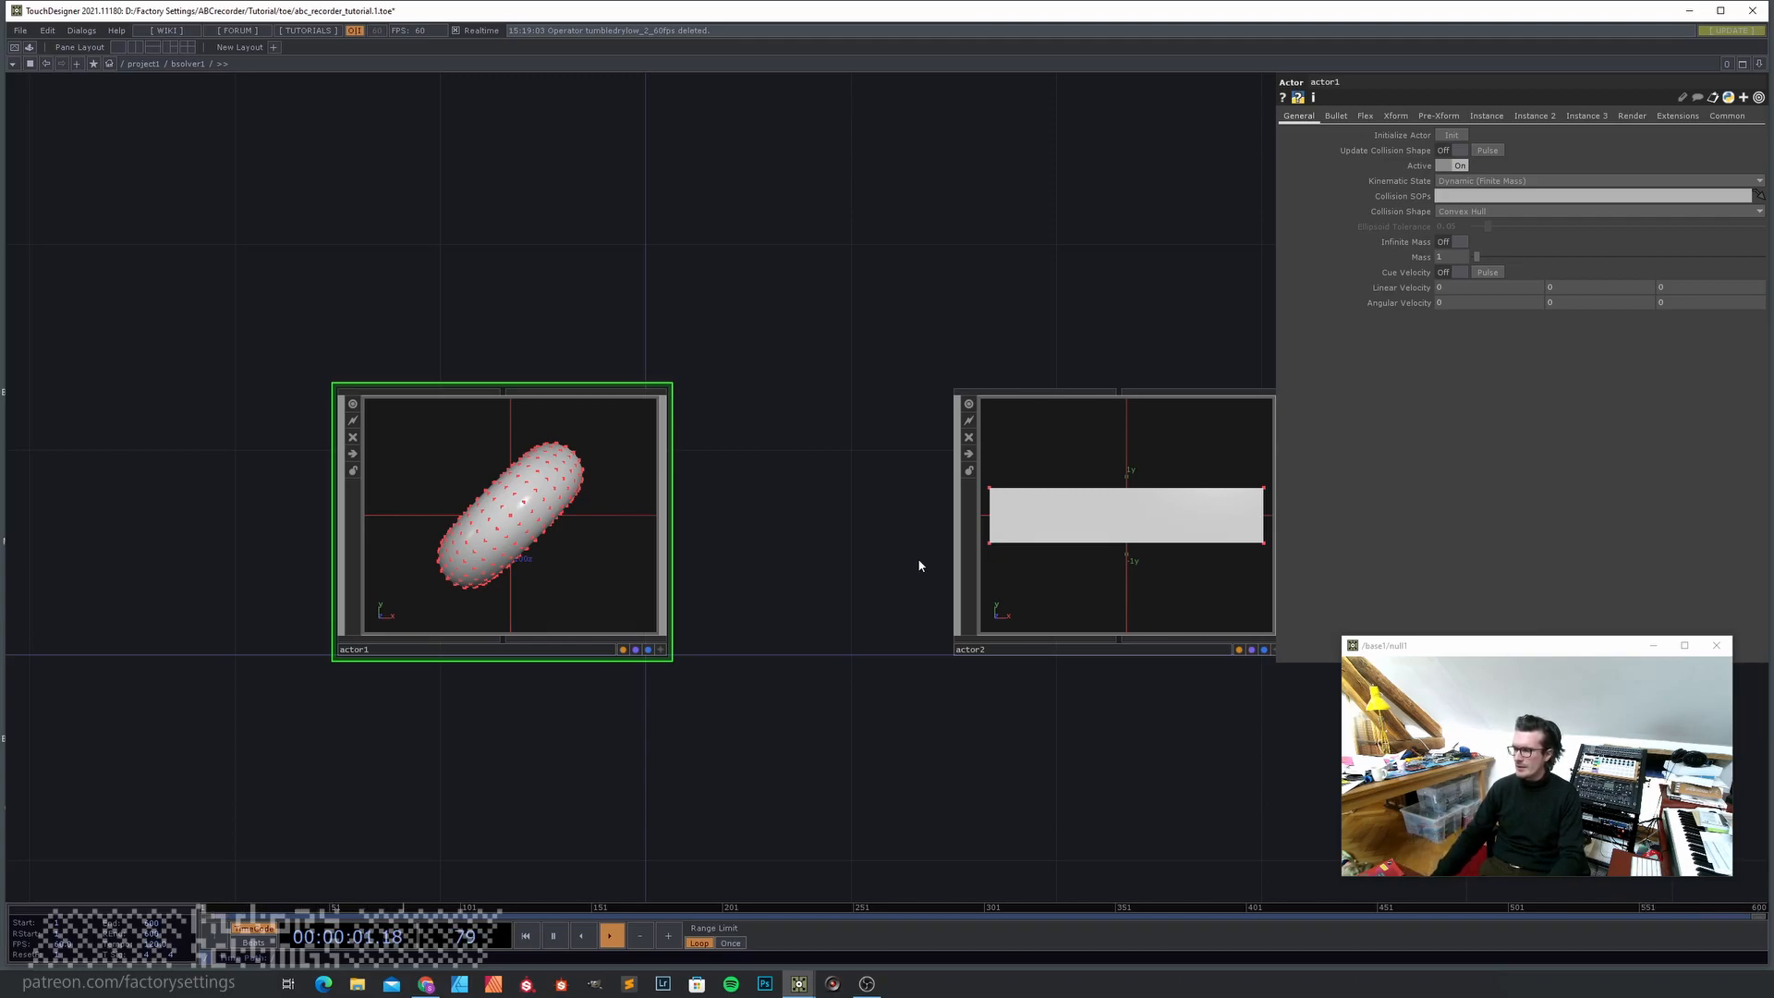
{"action": "left_click_drag", "start_coordinate": [921, 760], "coordinate": [747, 765]}
{"action": "left_click", "coordinate": [911, 599]}
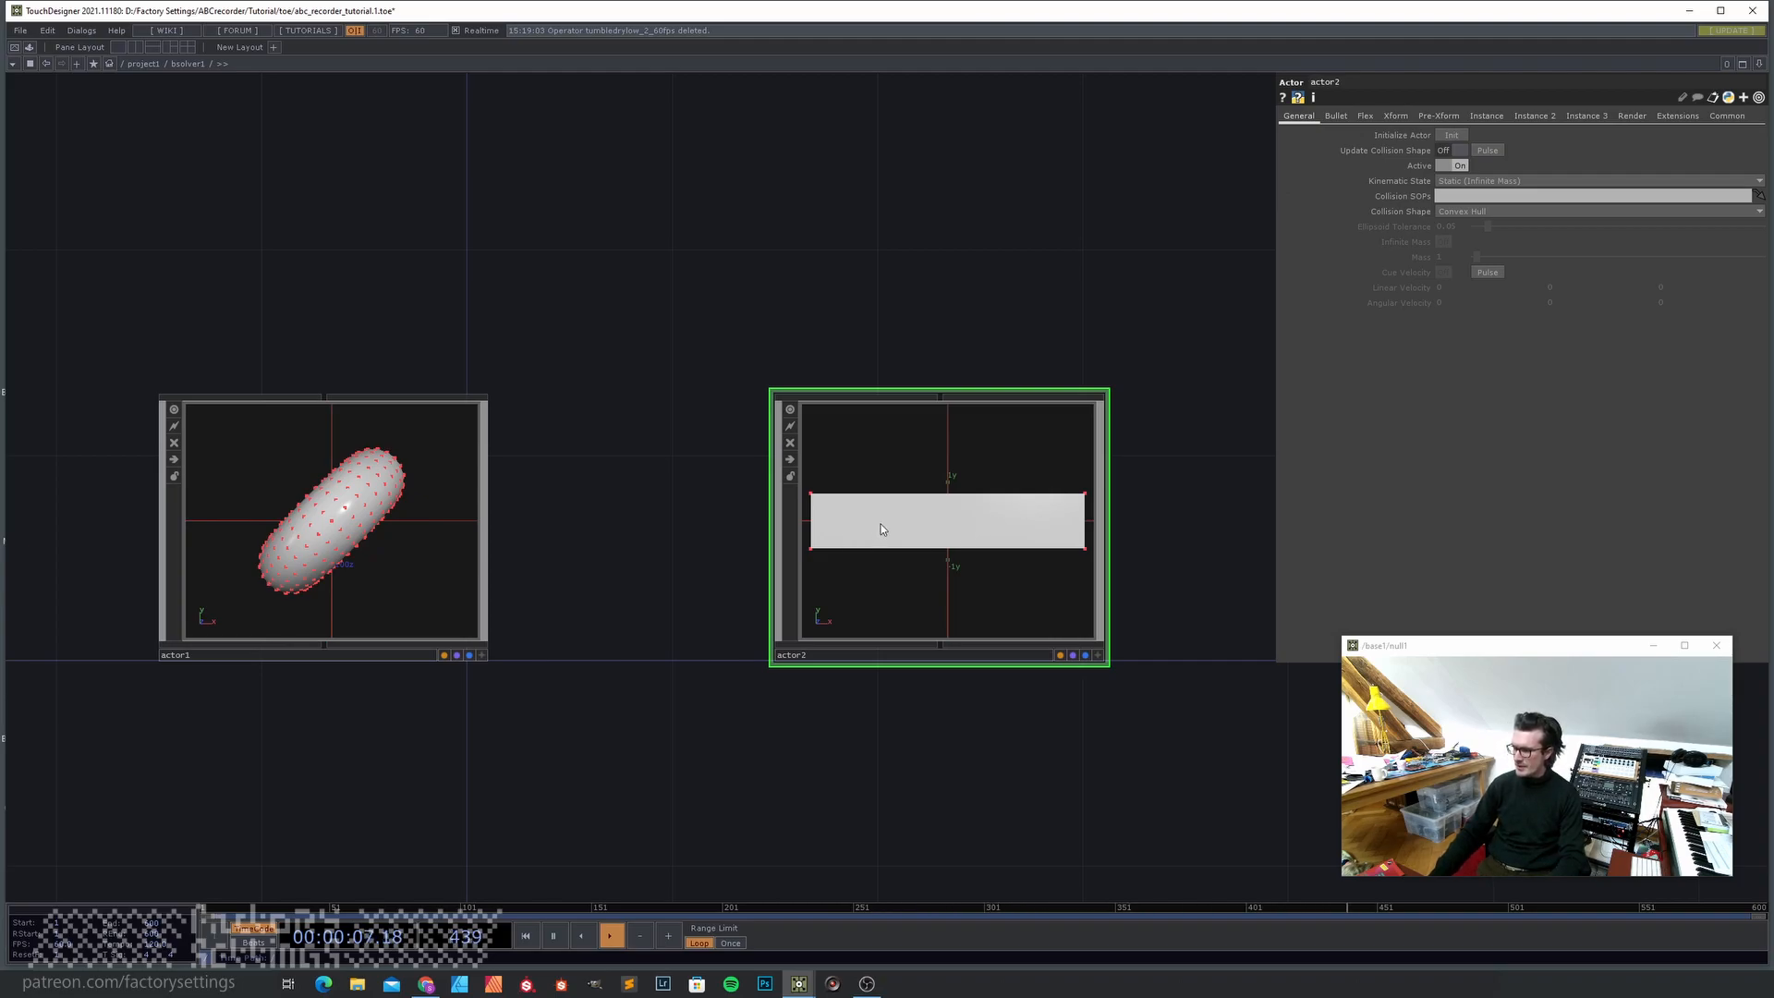
- Return to the solver level and test-run the simulation twice, reinitializing the sim and collision shapes after each run
{"action": "key", "text": "u"}
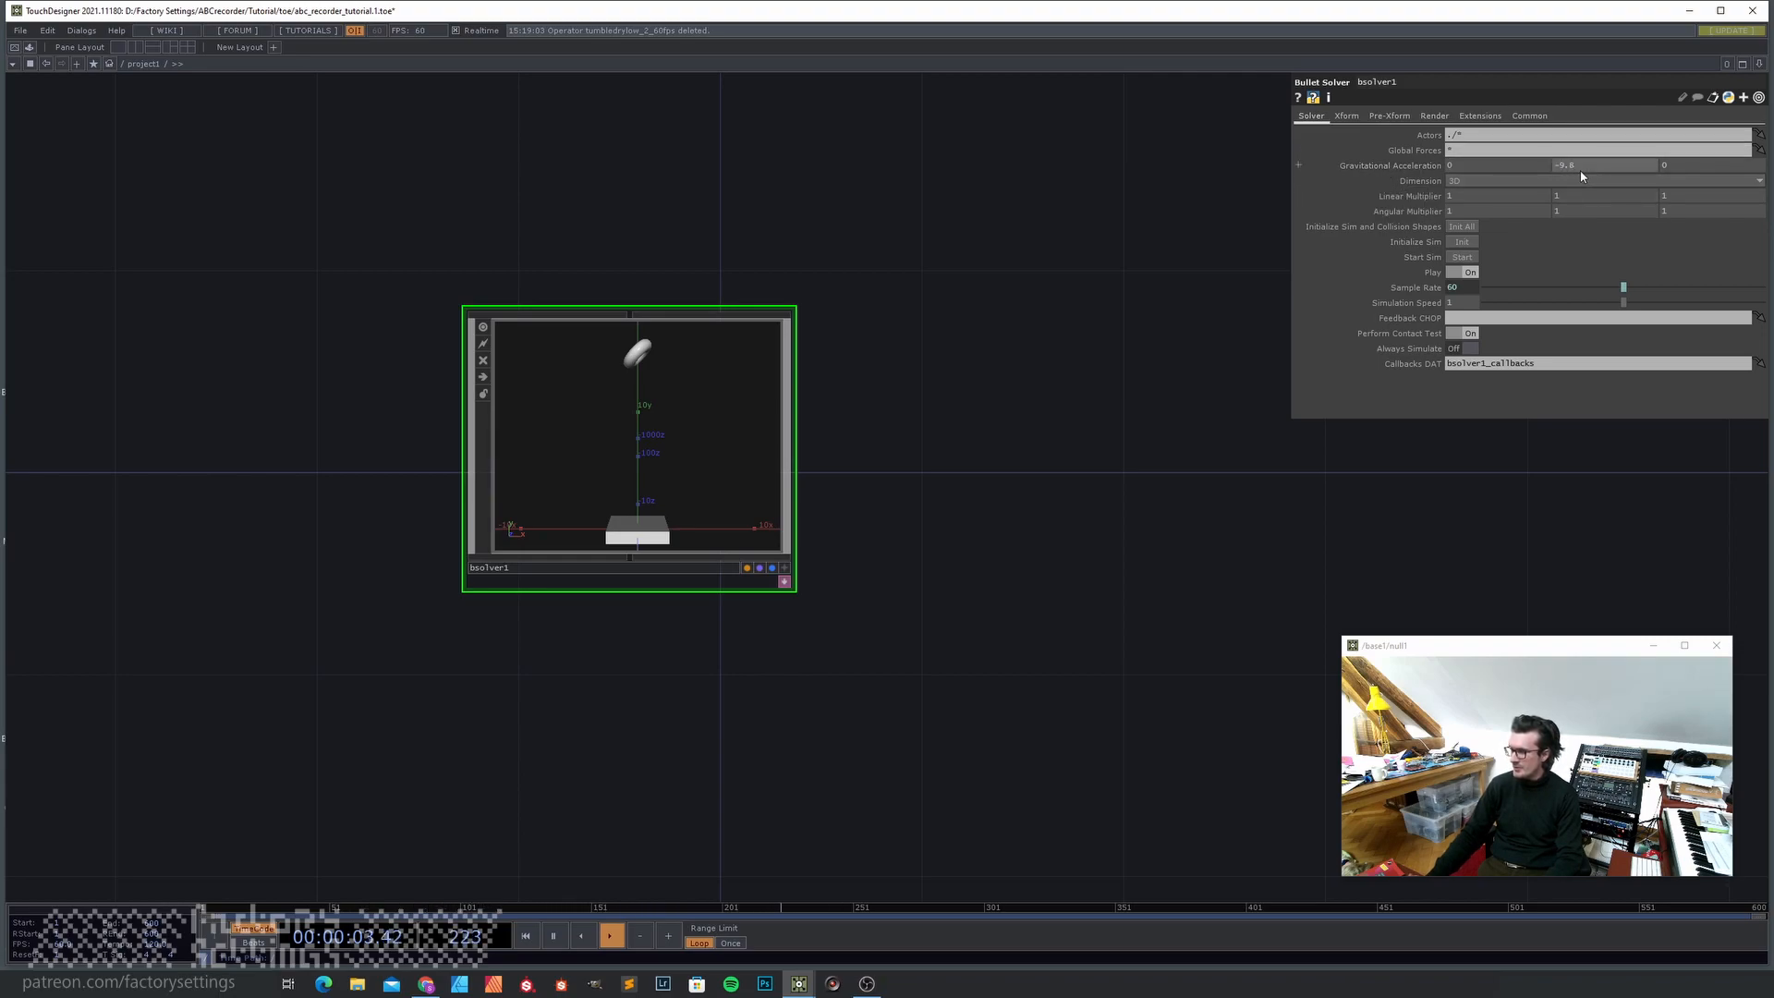
{"action": "left_click", "coordinate": [1461, 258]}
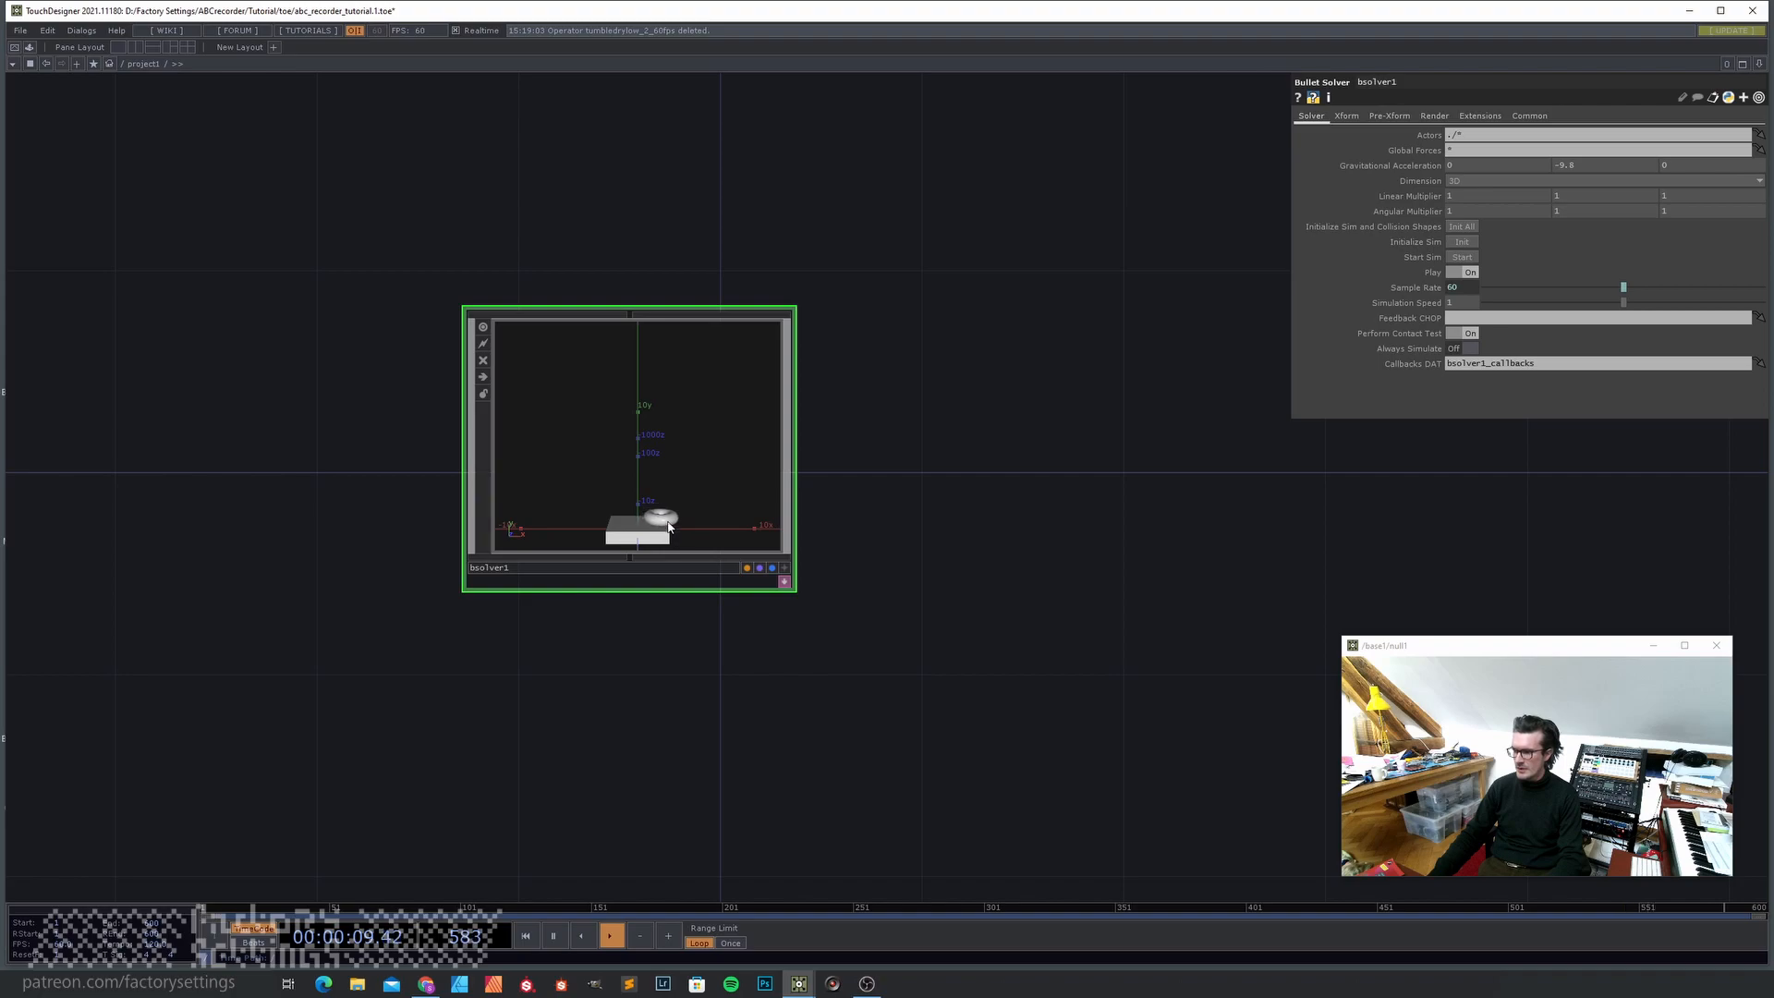
{"action": "left_click", "coordinate": [1471, 229]}
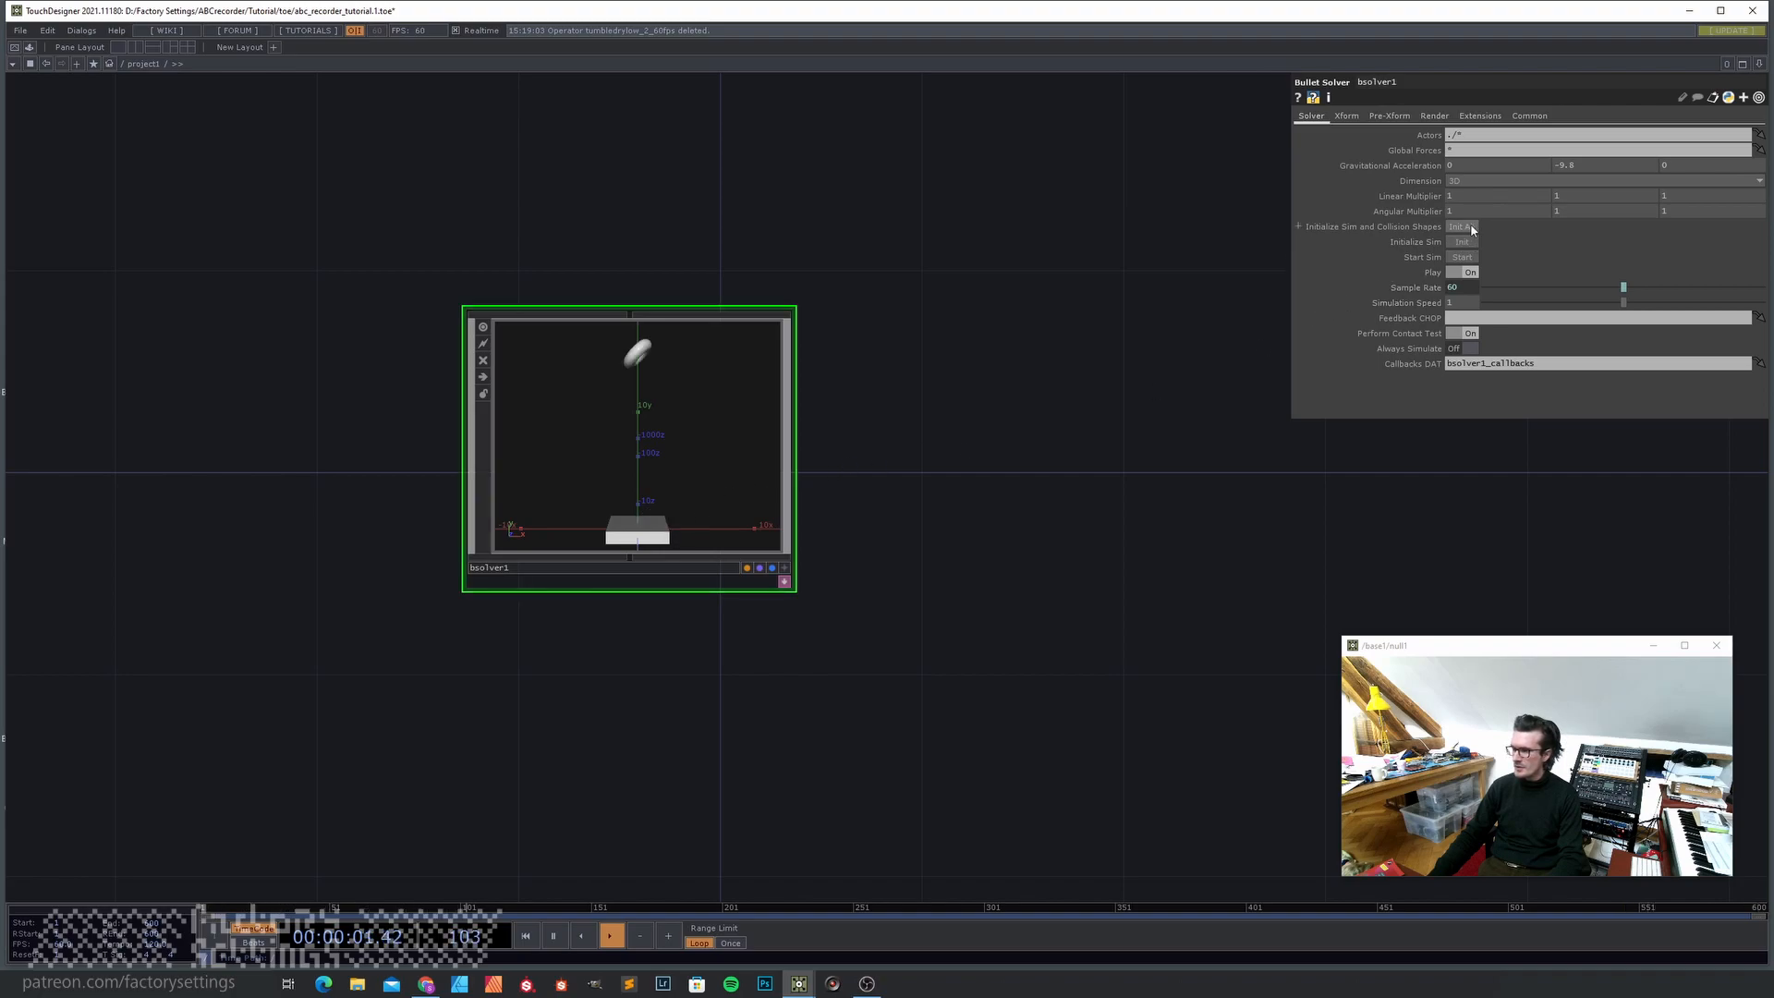
{"action": "left_click", "coordinate": [1458, 258]}
{"action": "left_click", "coordinate": [1472, 231]}
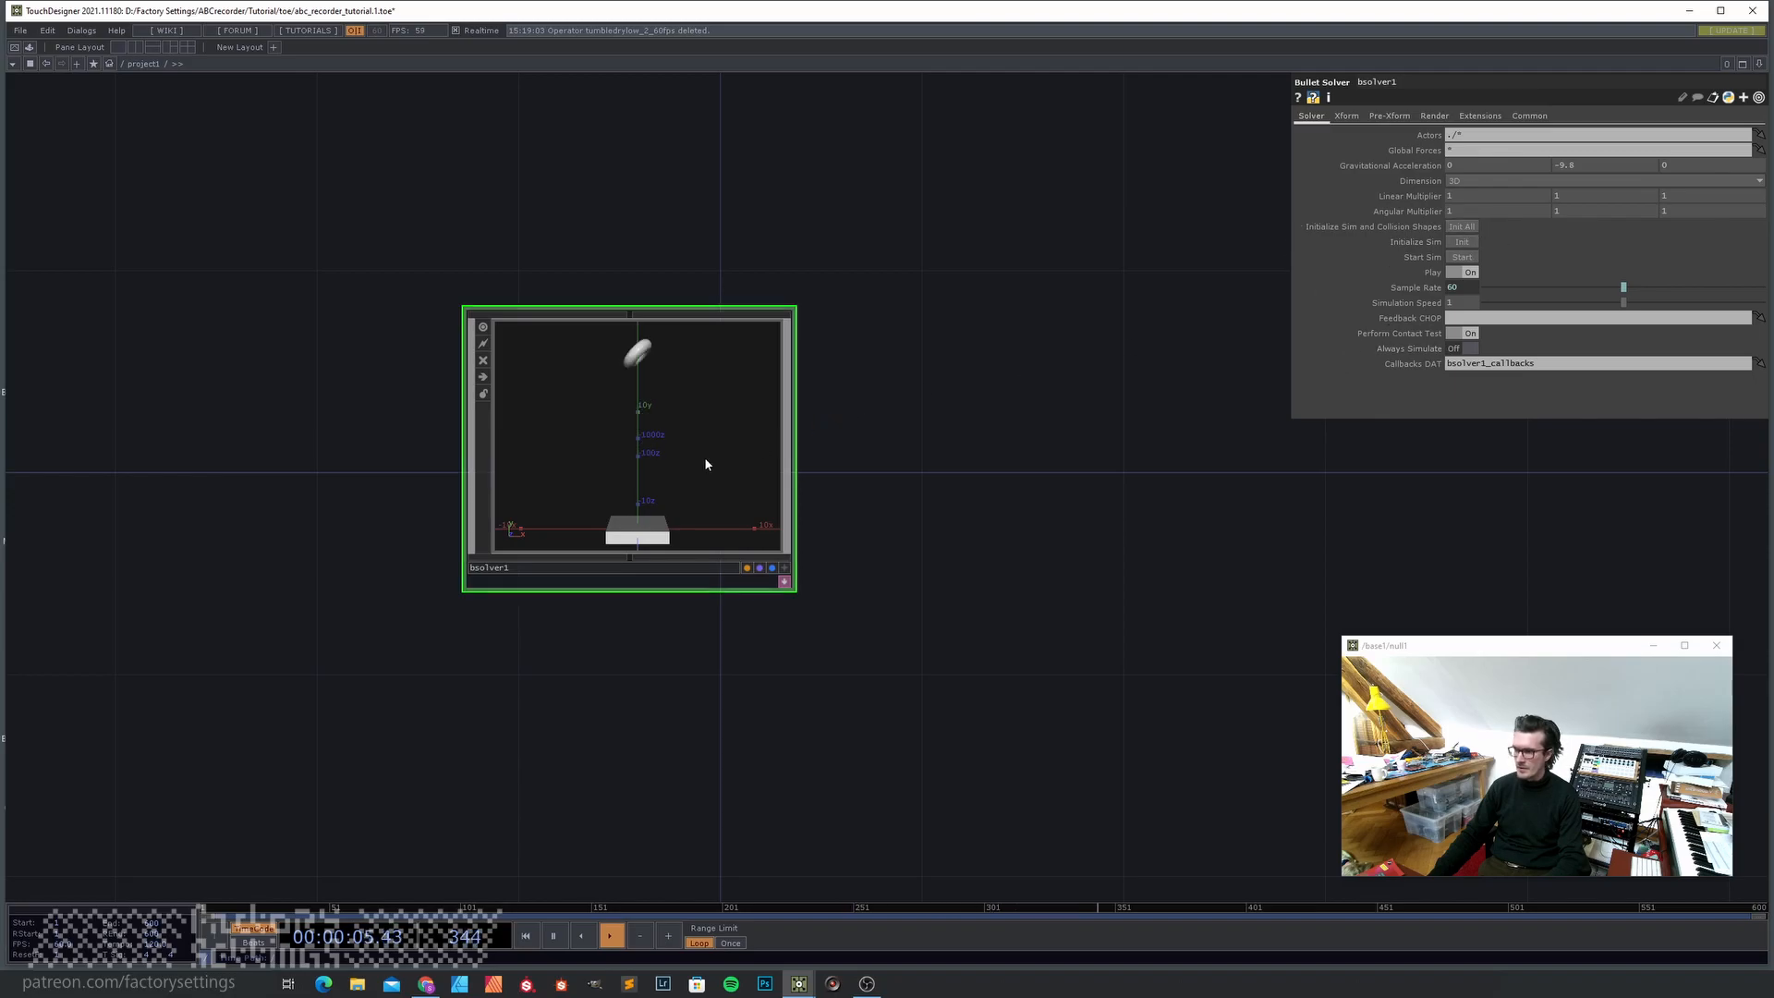
- Inside the solver, set actor1's Y translation and Z rotation to 0
{"action": "double_click", "coordinate": [712, 445]}
{"action": "scroll", "coordinate": [663, 581], "scroll_direction": "down", "scroll_amount": 4}
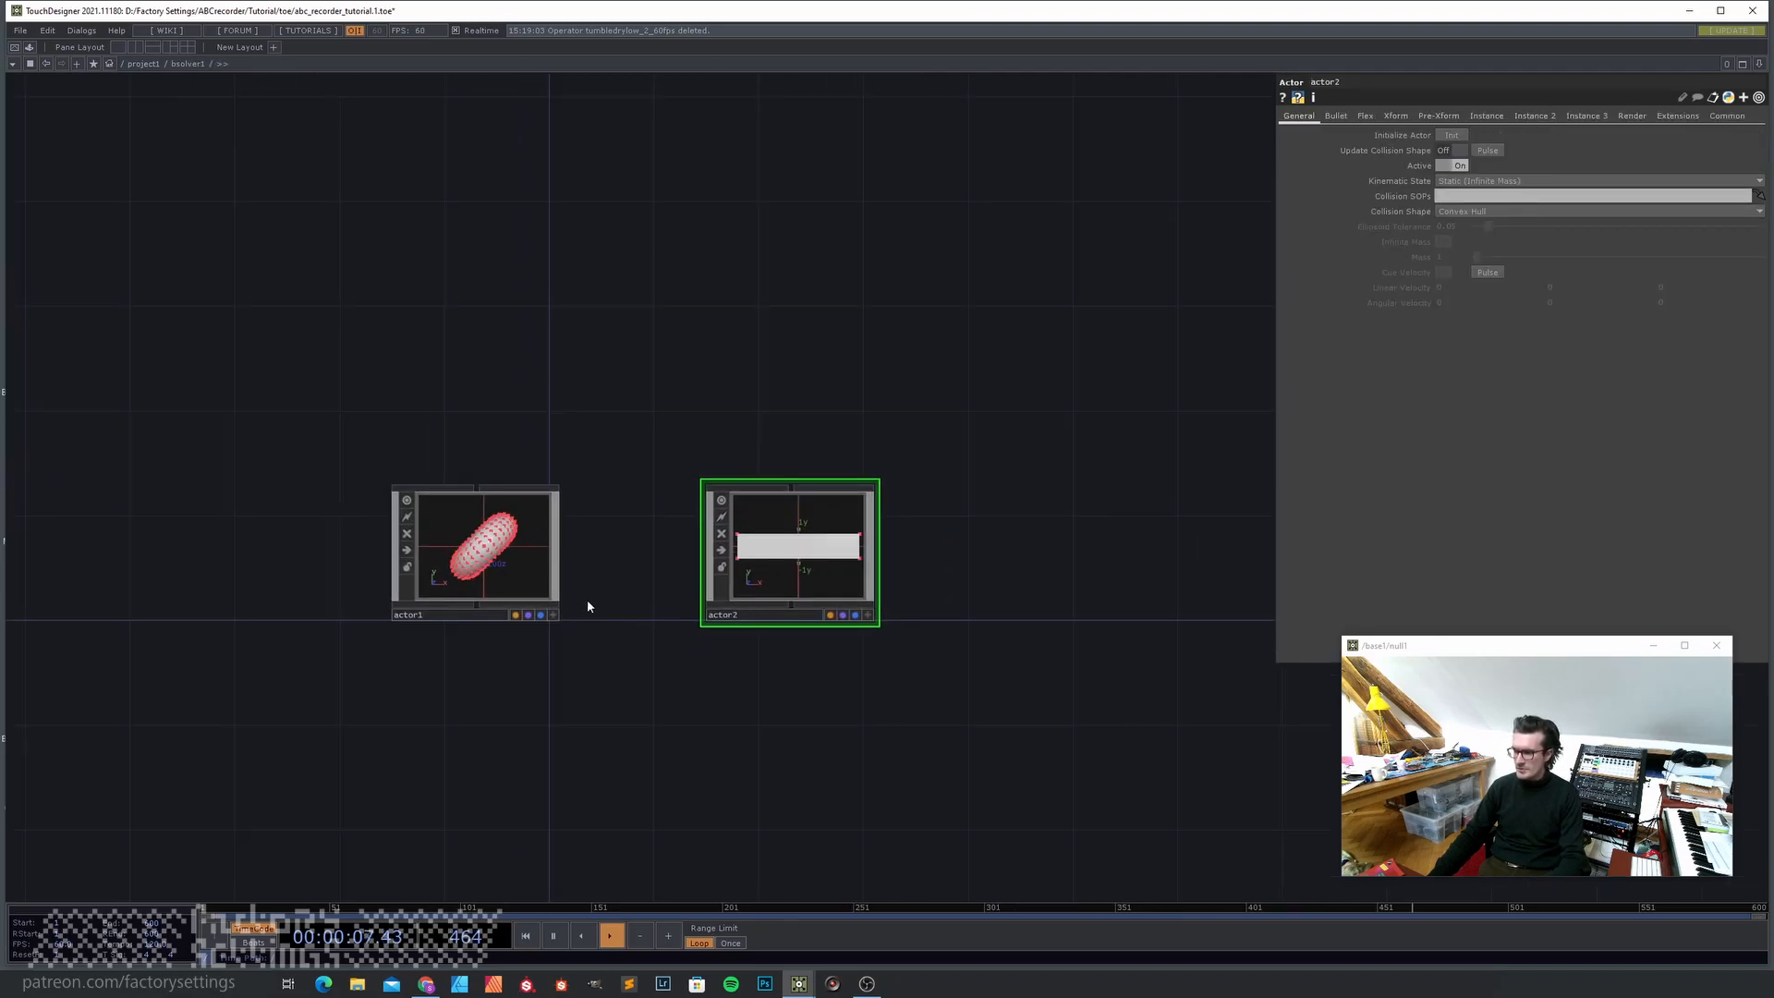
{"action": "left_click", "coordinate": [513, 571]}
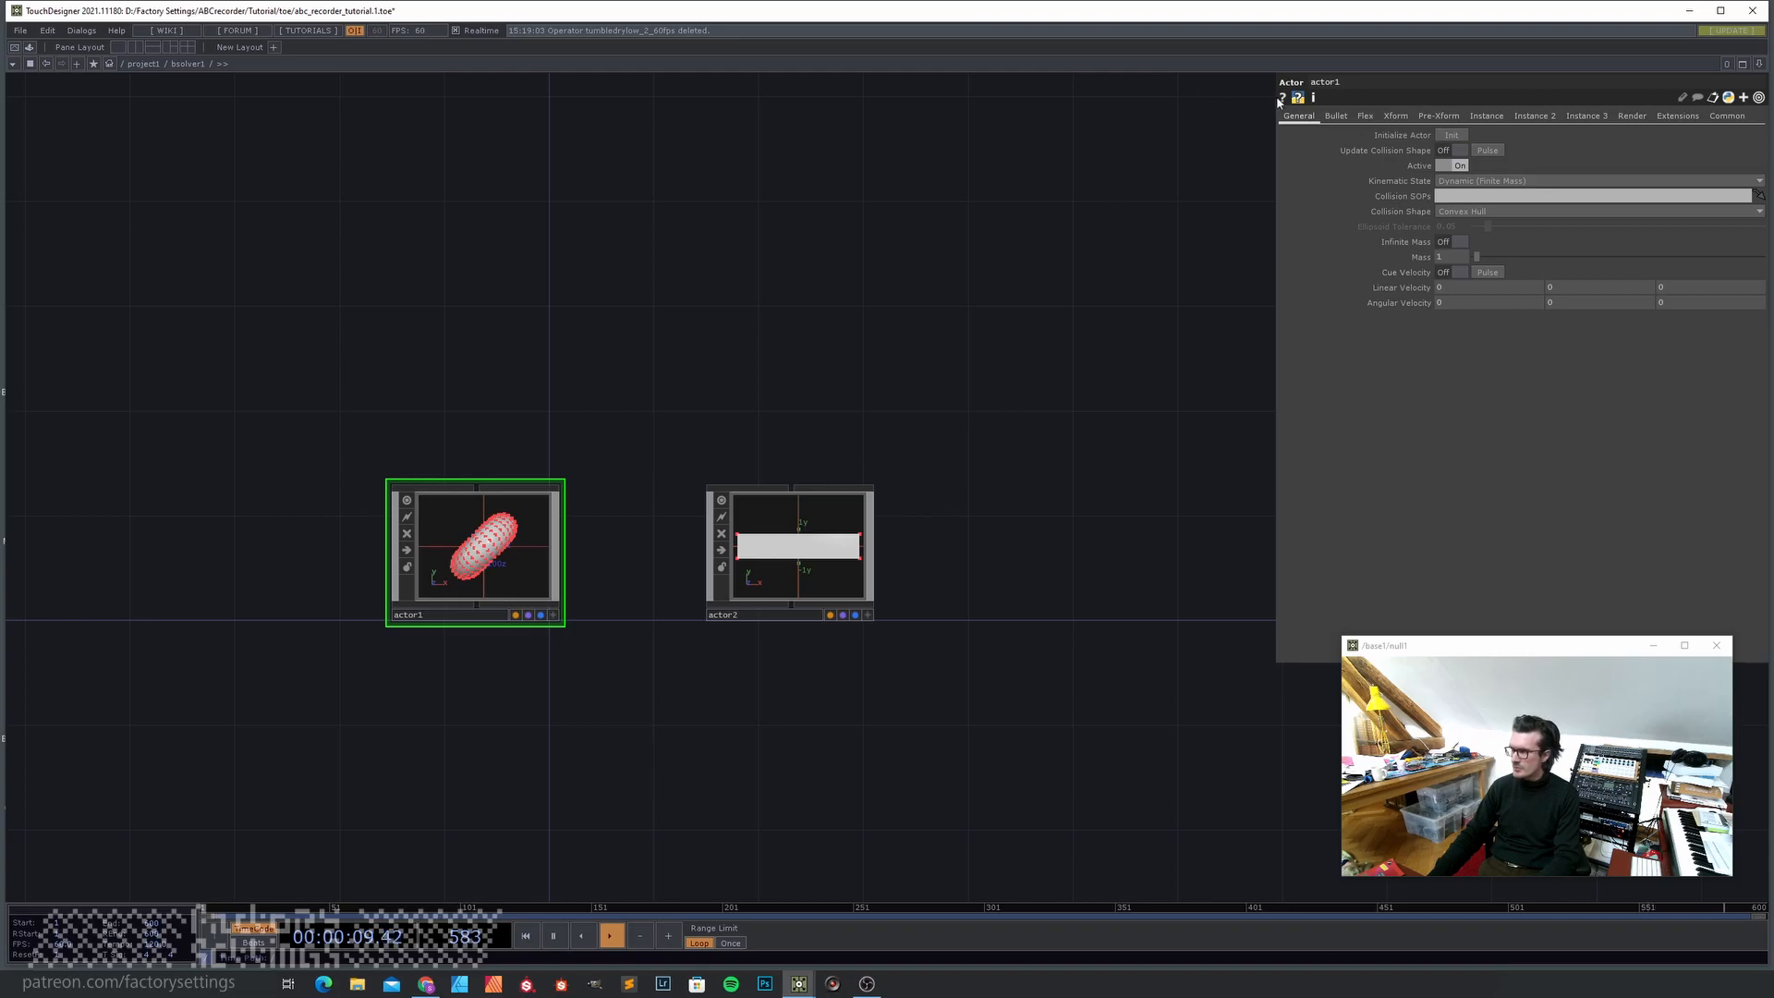
{"action": "left_click", "coordinate": [1395, 116]}
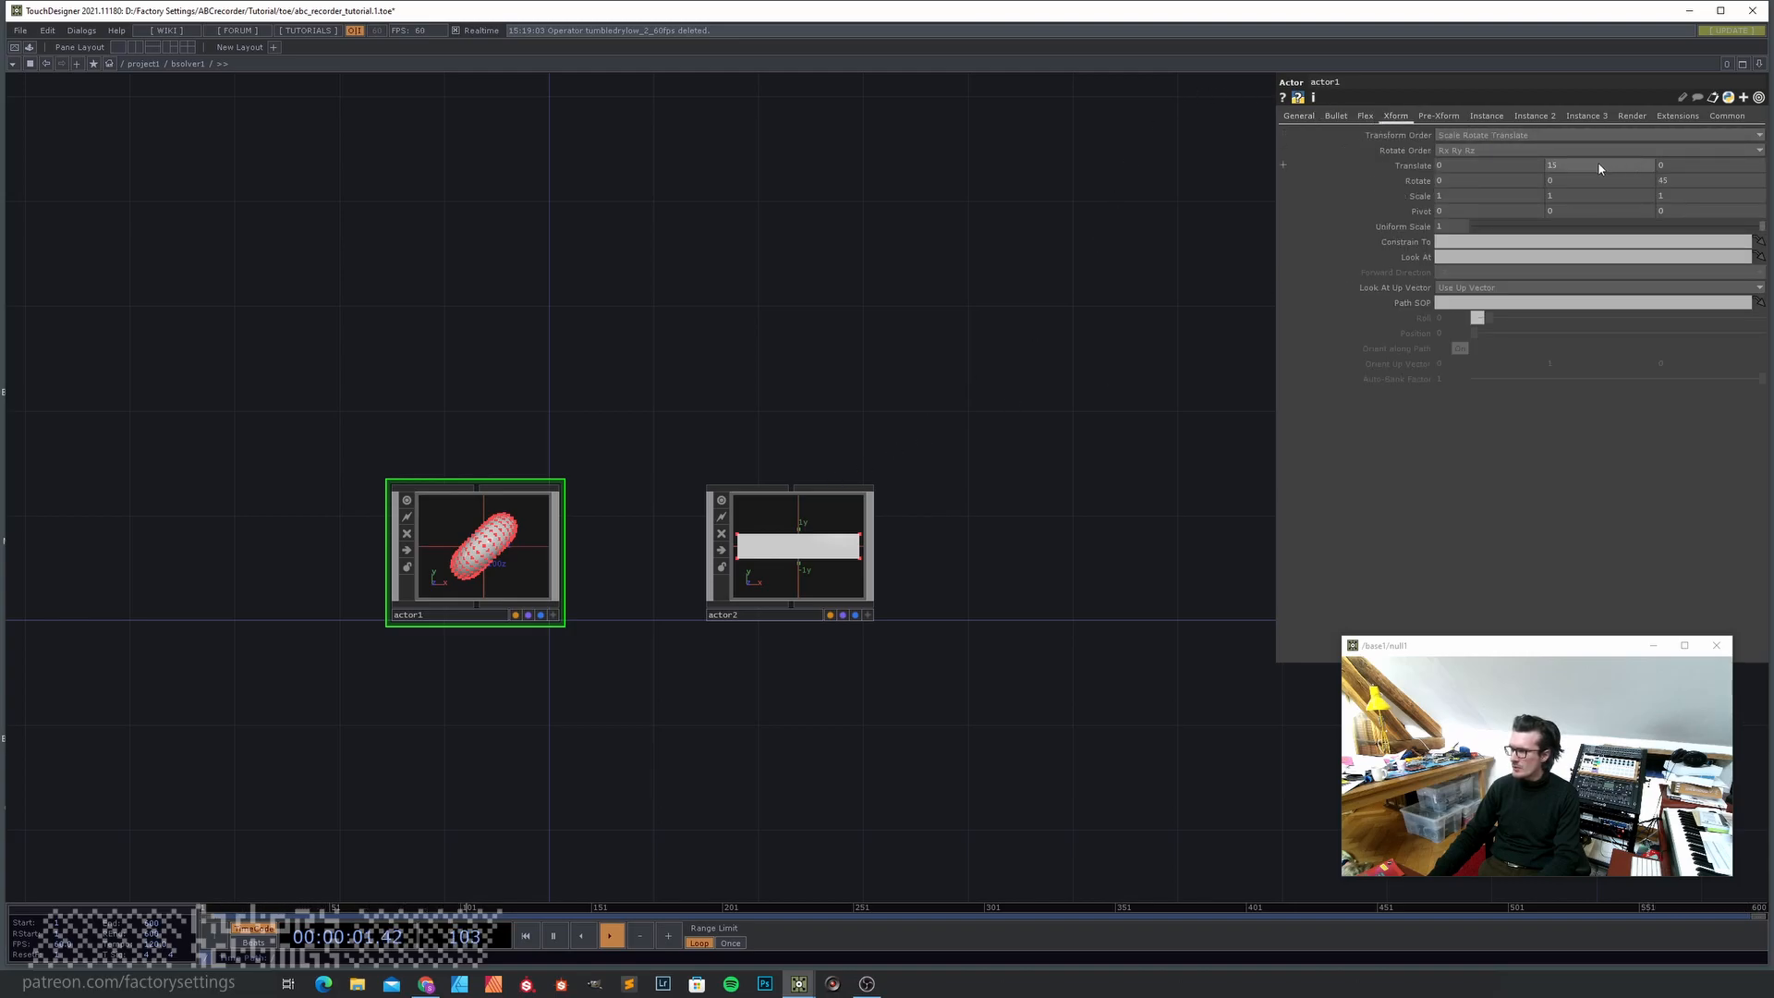
{"action": "type", "text": "0"}
{"action": "key", "text": "Return"}
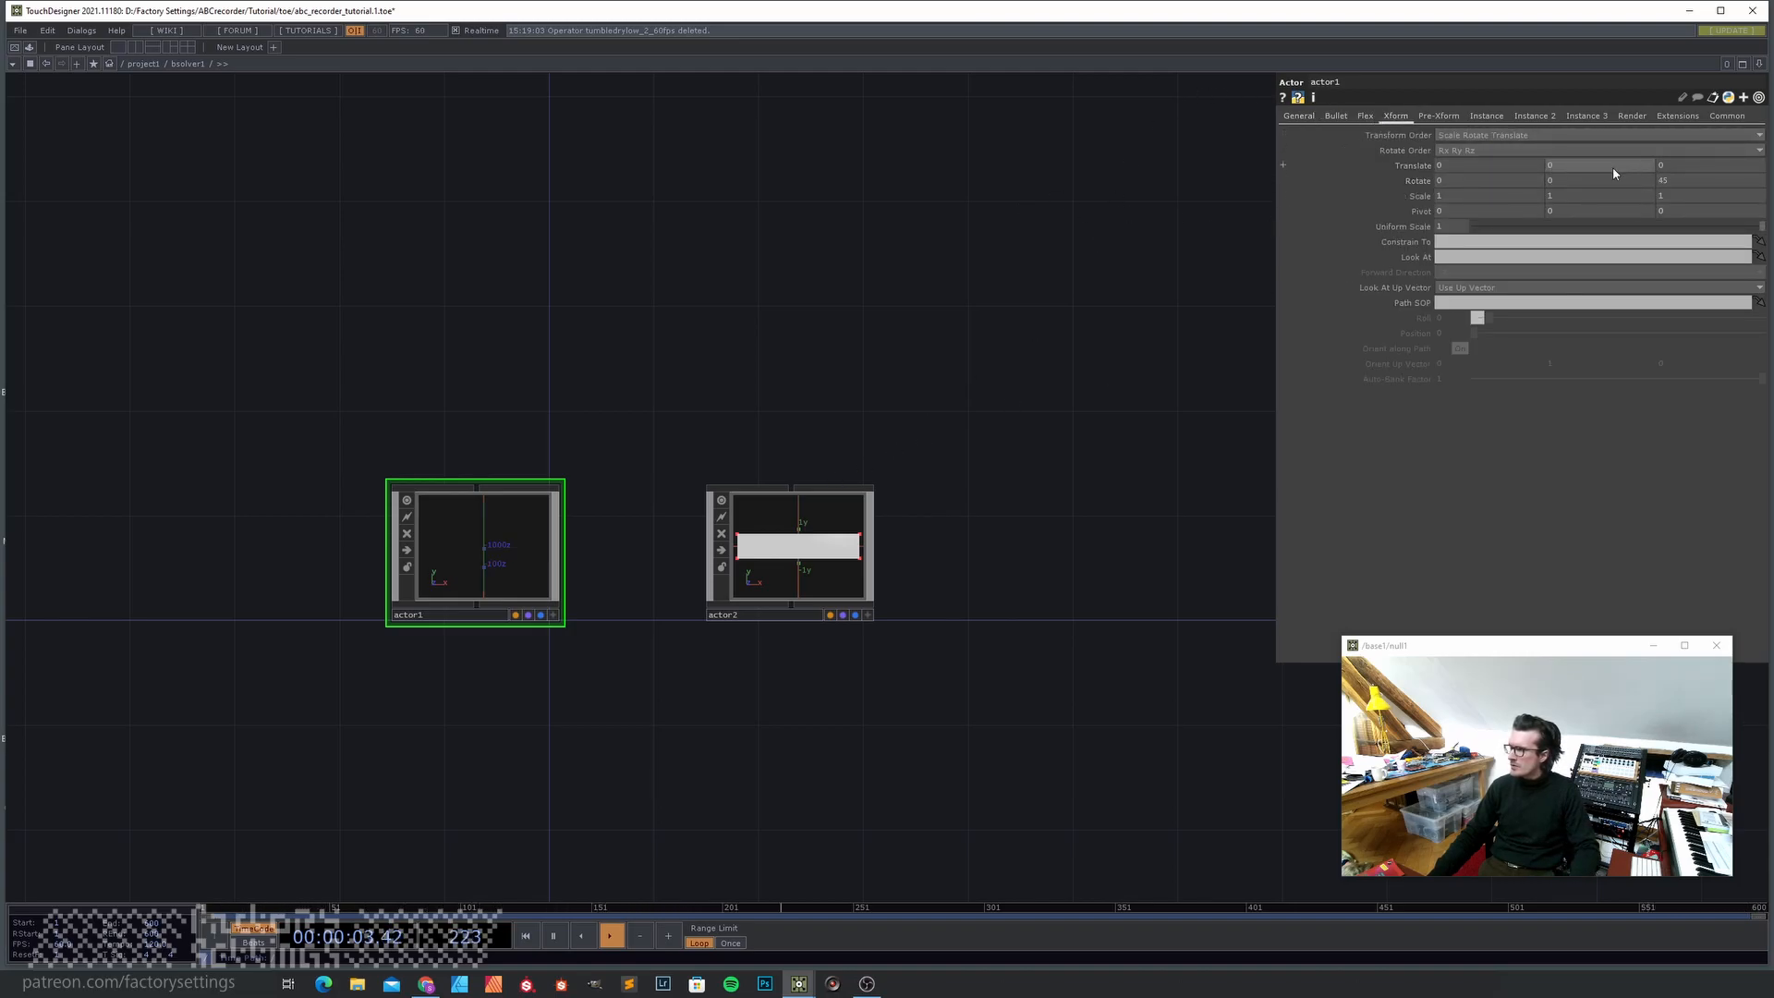
{"action": "left_click", "coordinate": [1684, 184]}
{"action": "type", "text": "0"}
{"action": "key", "text": "Return"}
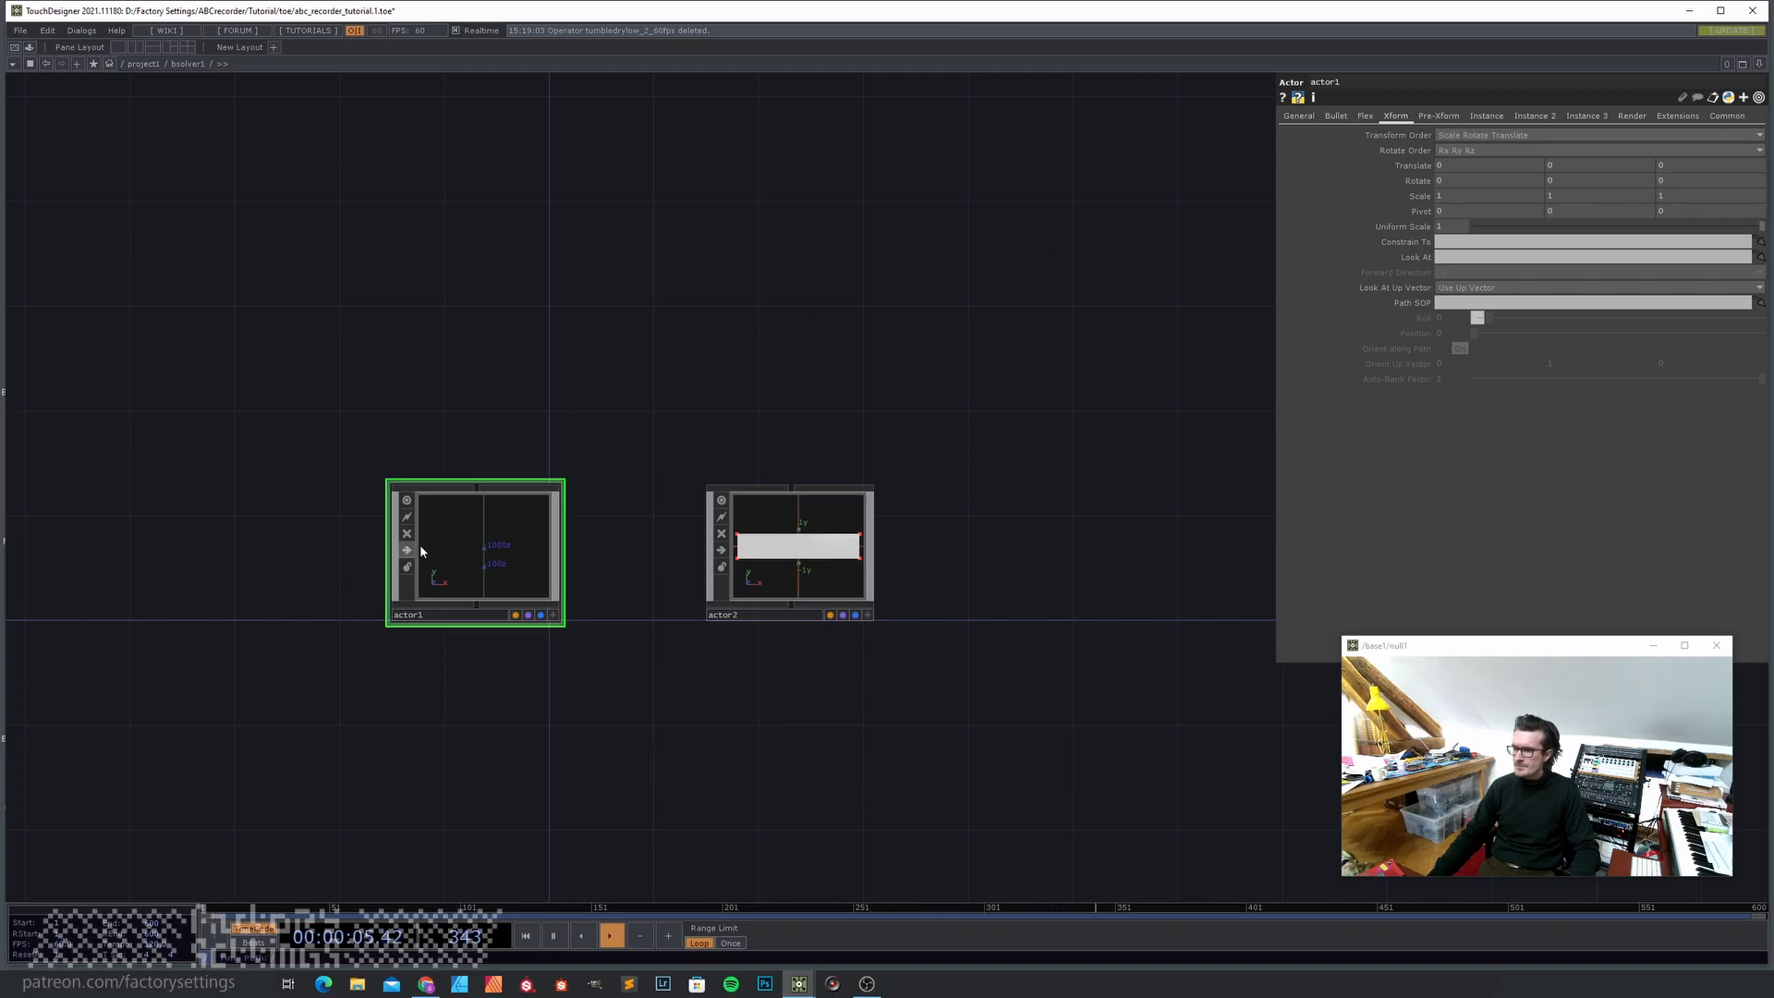
- Go inside actor1 and delete its torus geometry
{"action": "double_click", "coordinate": [449, 541]}
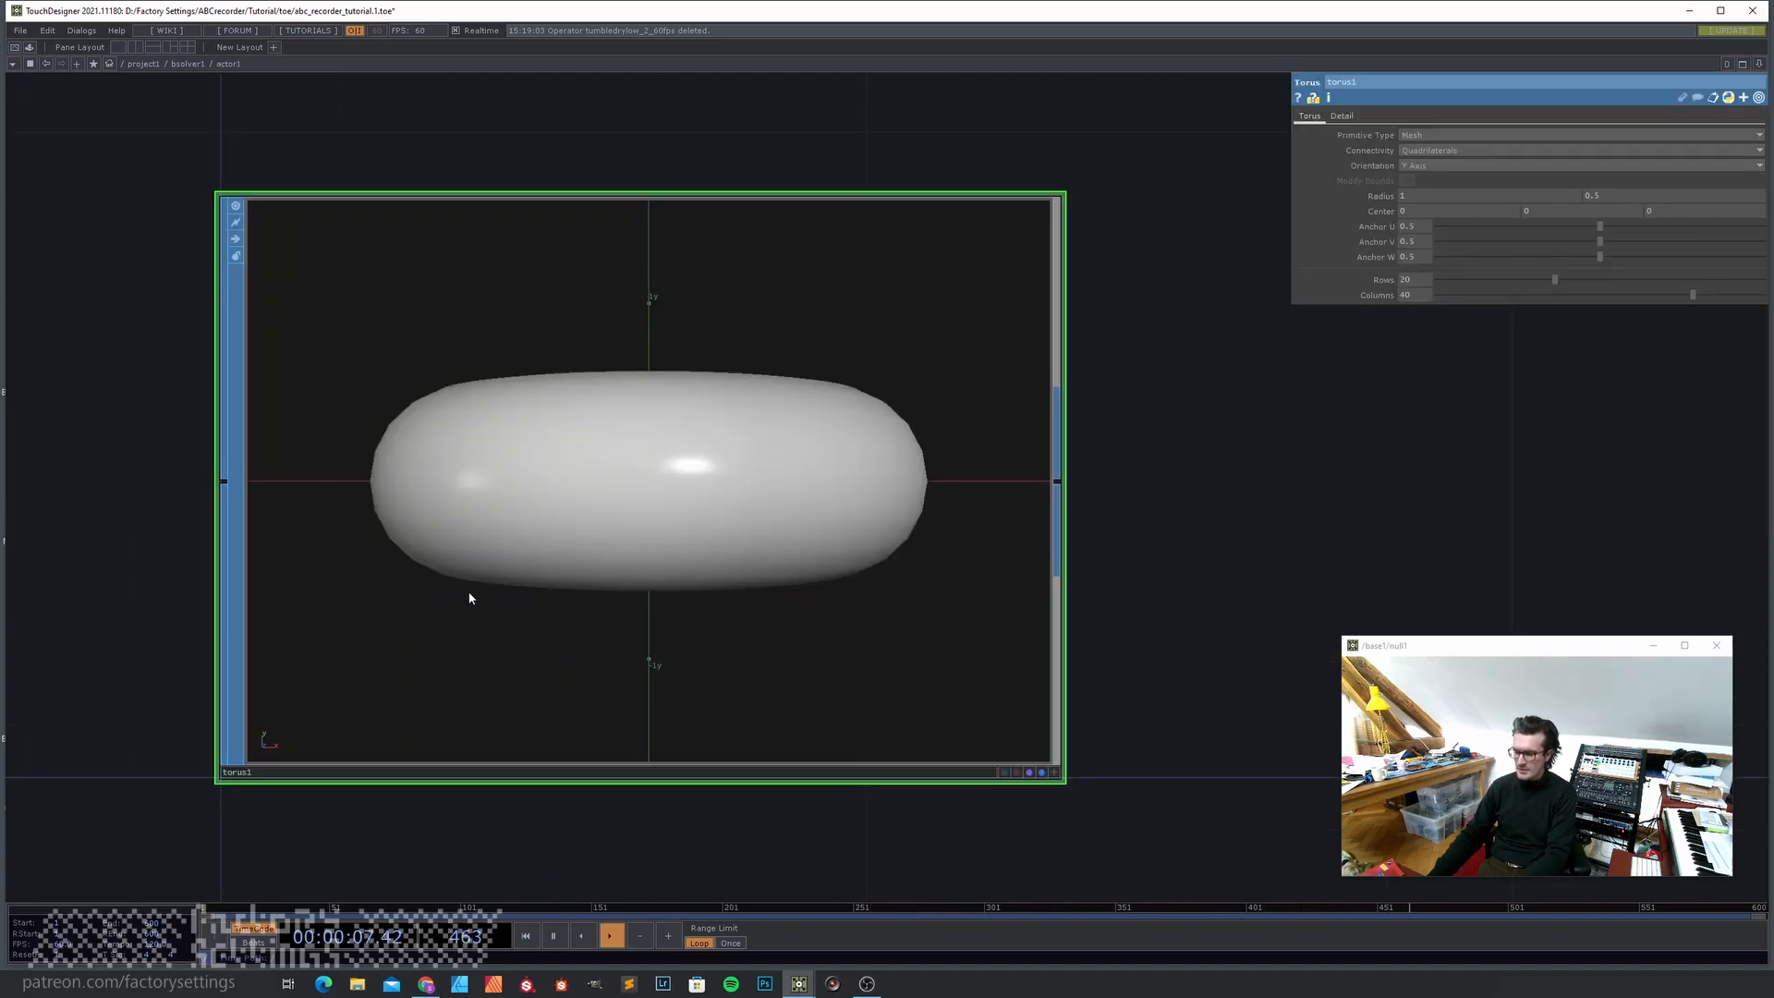
{"action": "key", "text": "Delete"}
{"action": "left_click_drag", "start_coordinate": [488, 620], "coordinate": [568, 579]}
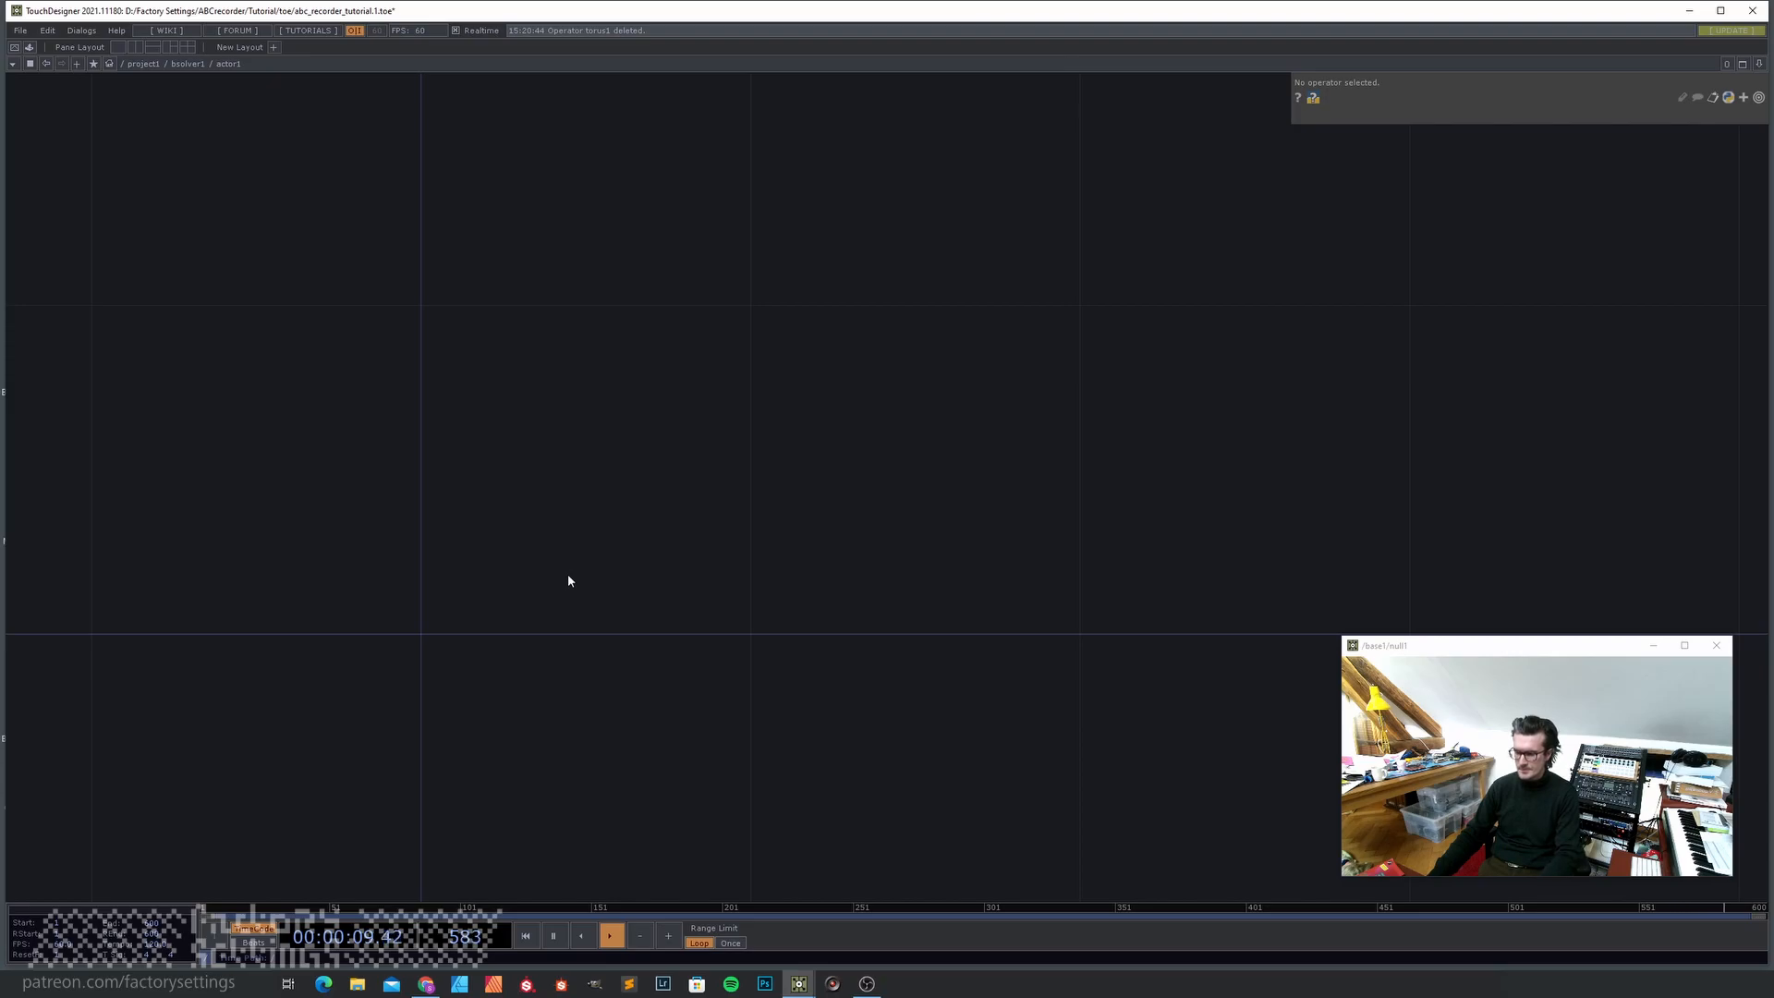
{"action": "key", "text": "u"}
{"action": "left_click", "coordinate": [794, 575]}
{"action": "key", "text": "i"}
{"action": "key", "text": "u"}
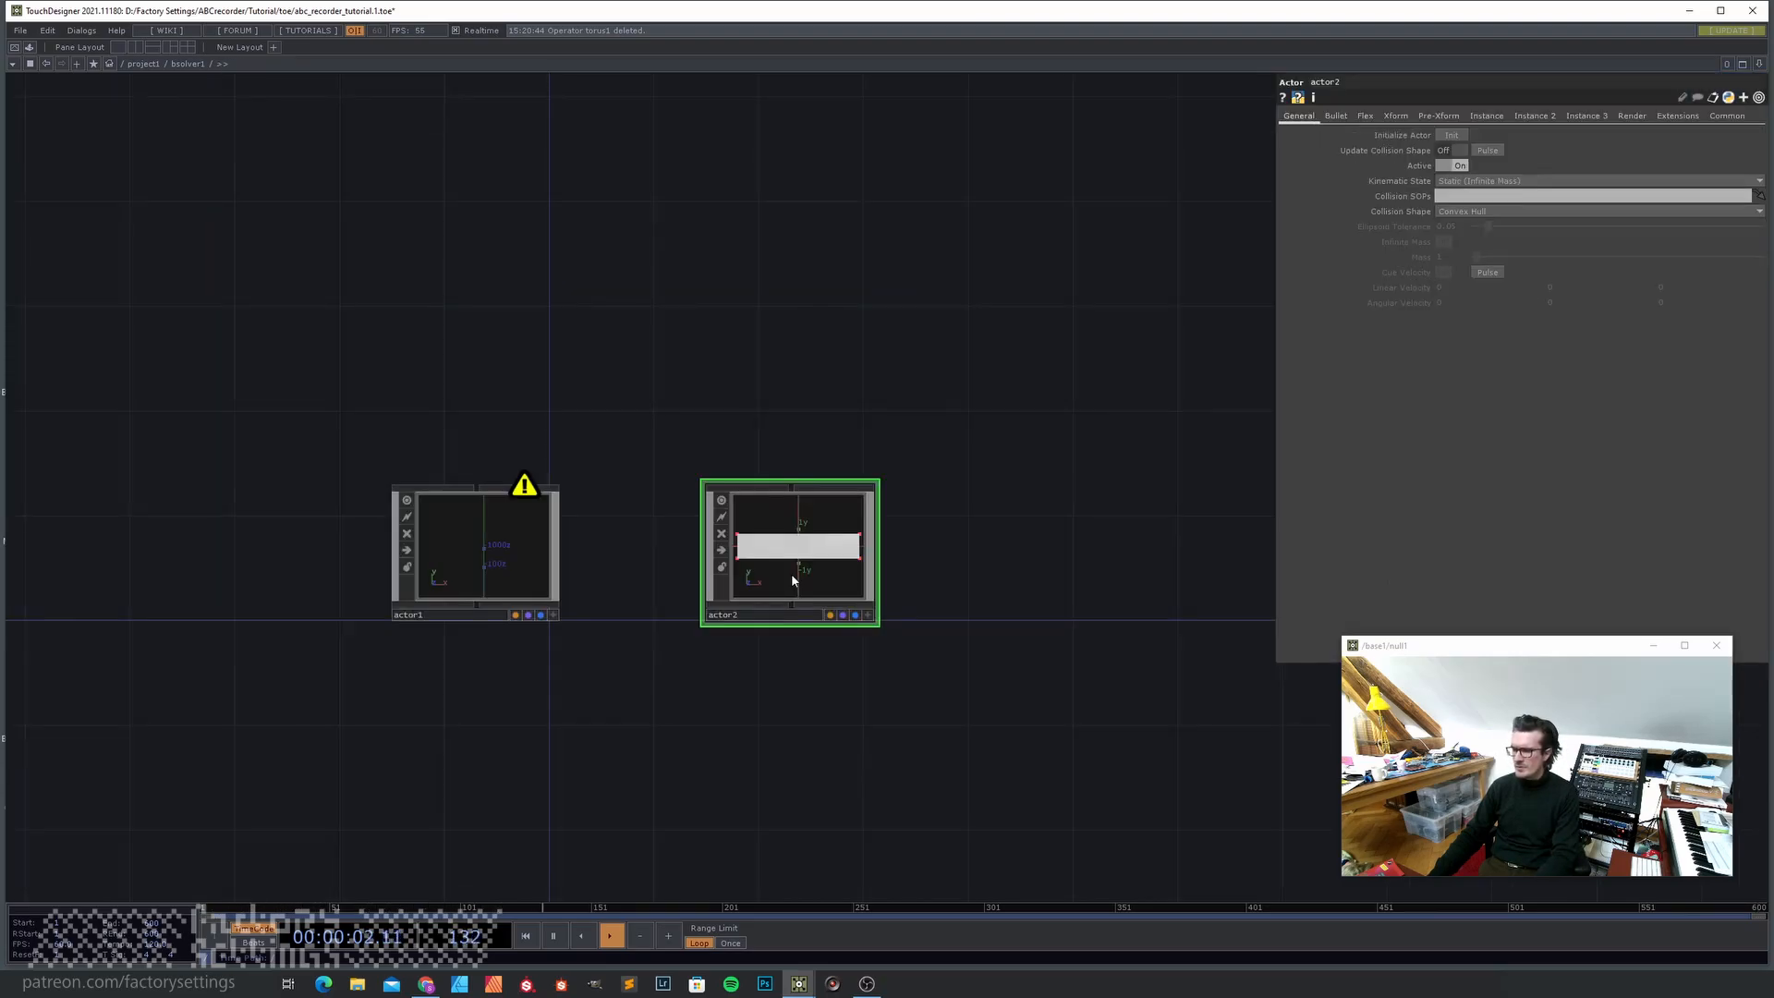
{"action": "left_click", "coordinate": [500, 563]}
{"action": "key", "text": "i"}
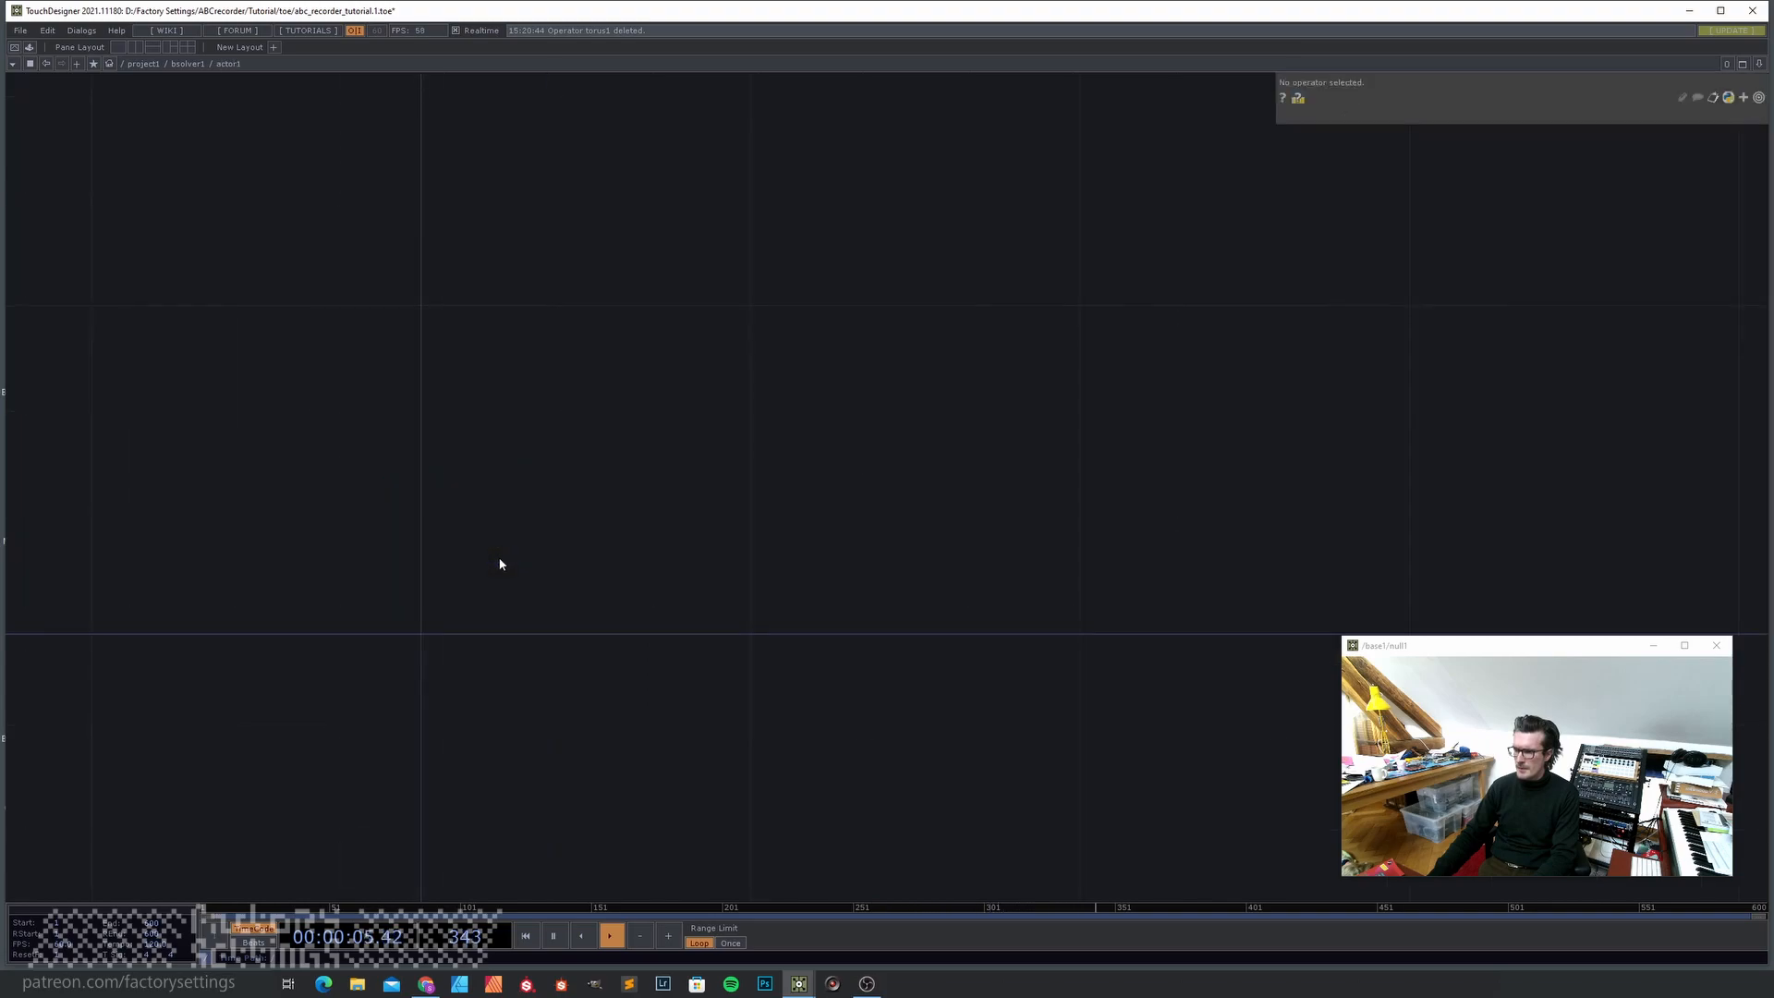
- Add a Text SOP inside actor1
{"action": "key", "text": "Tab"}
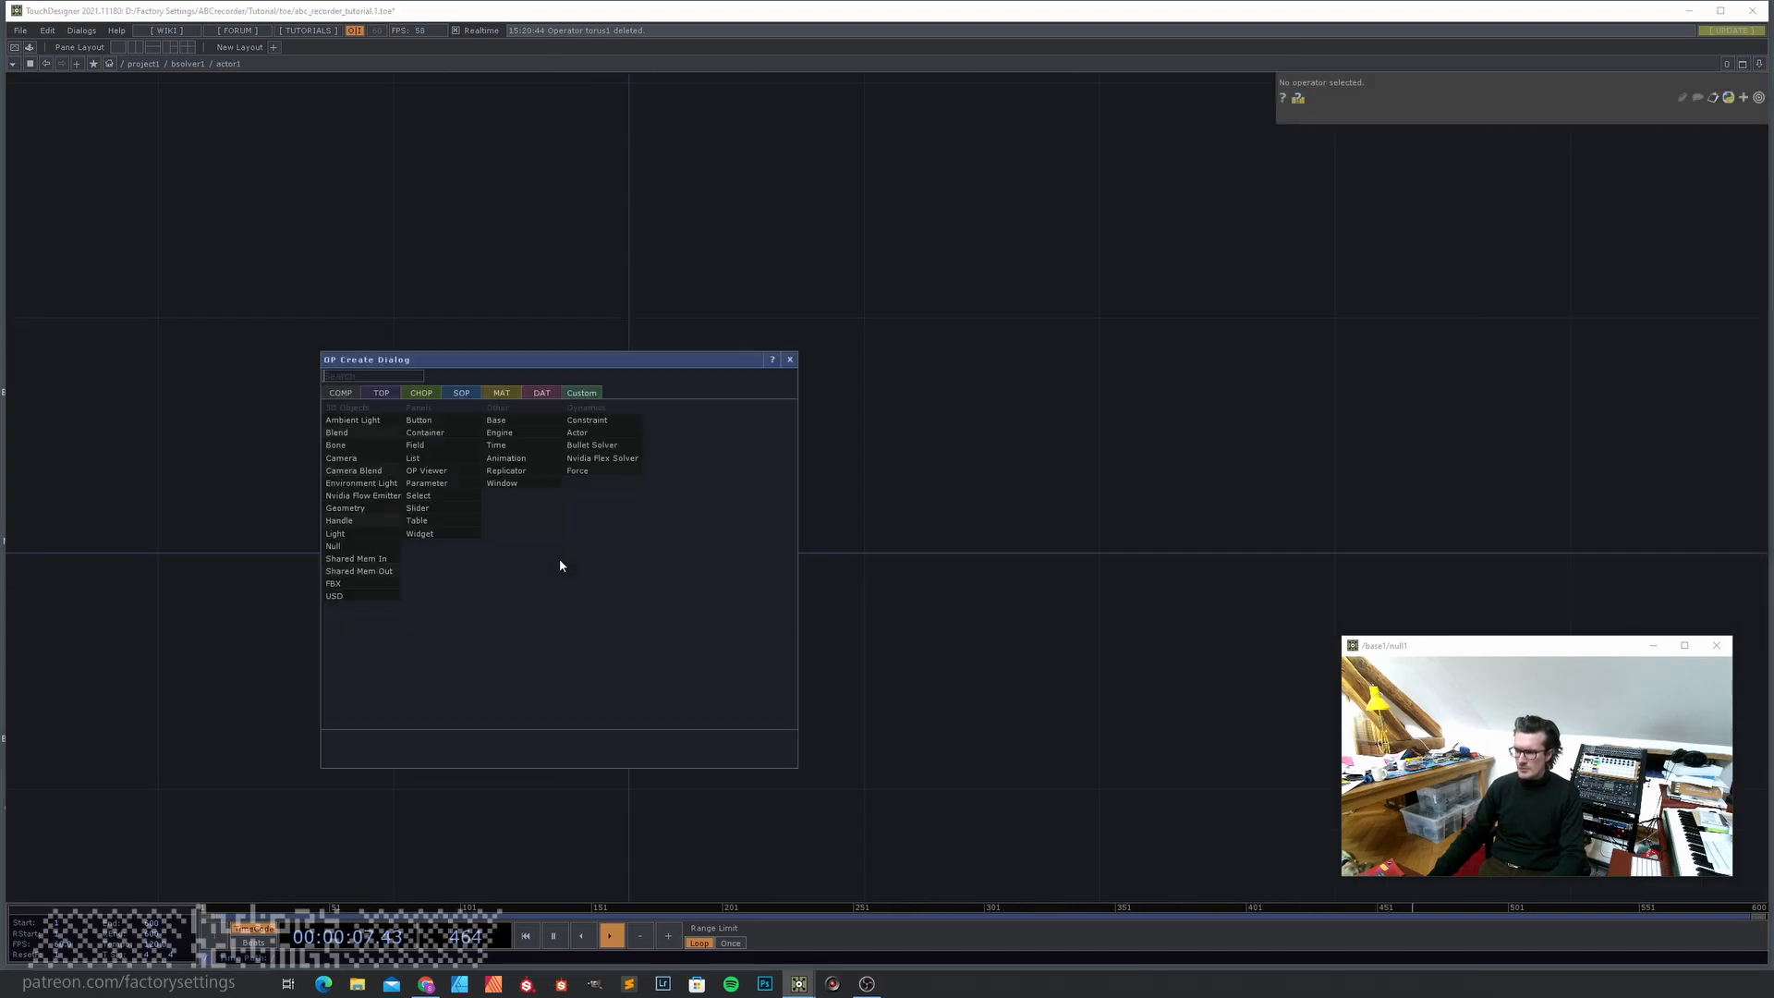
{"action": "type", "text": "tex"}
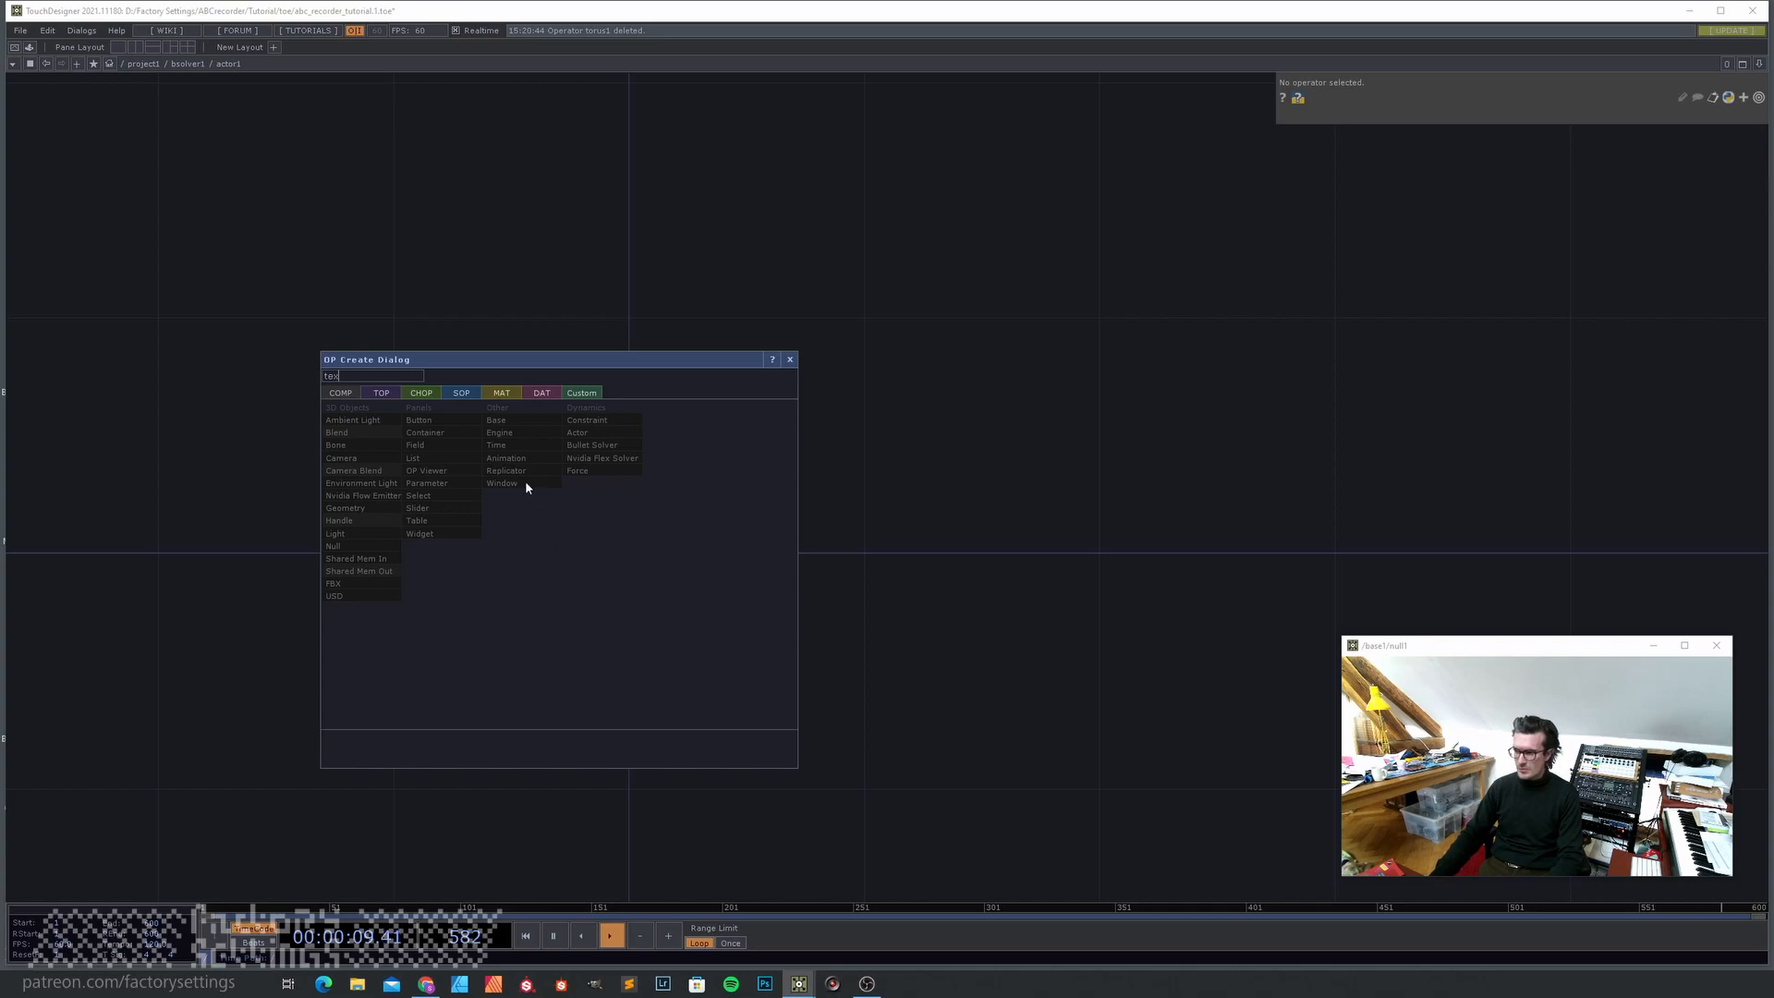
{"action": "left_click", "coordinate": [459, 393]}
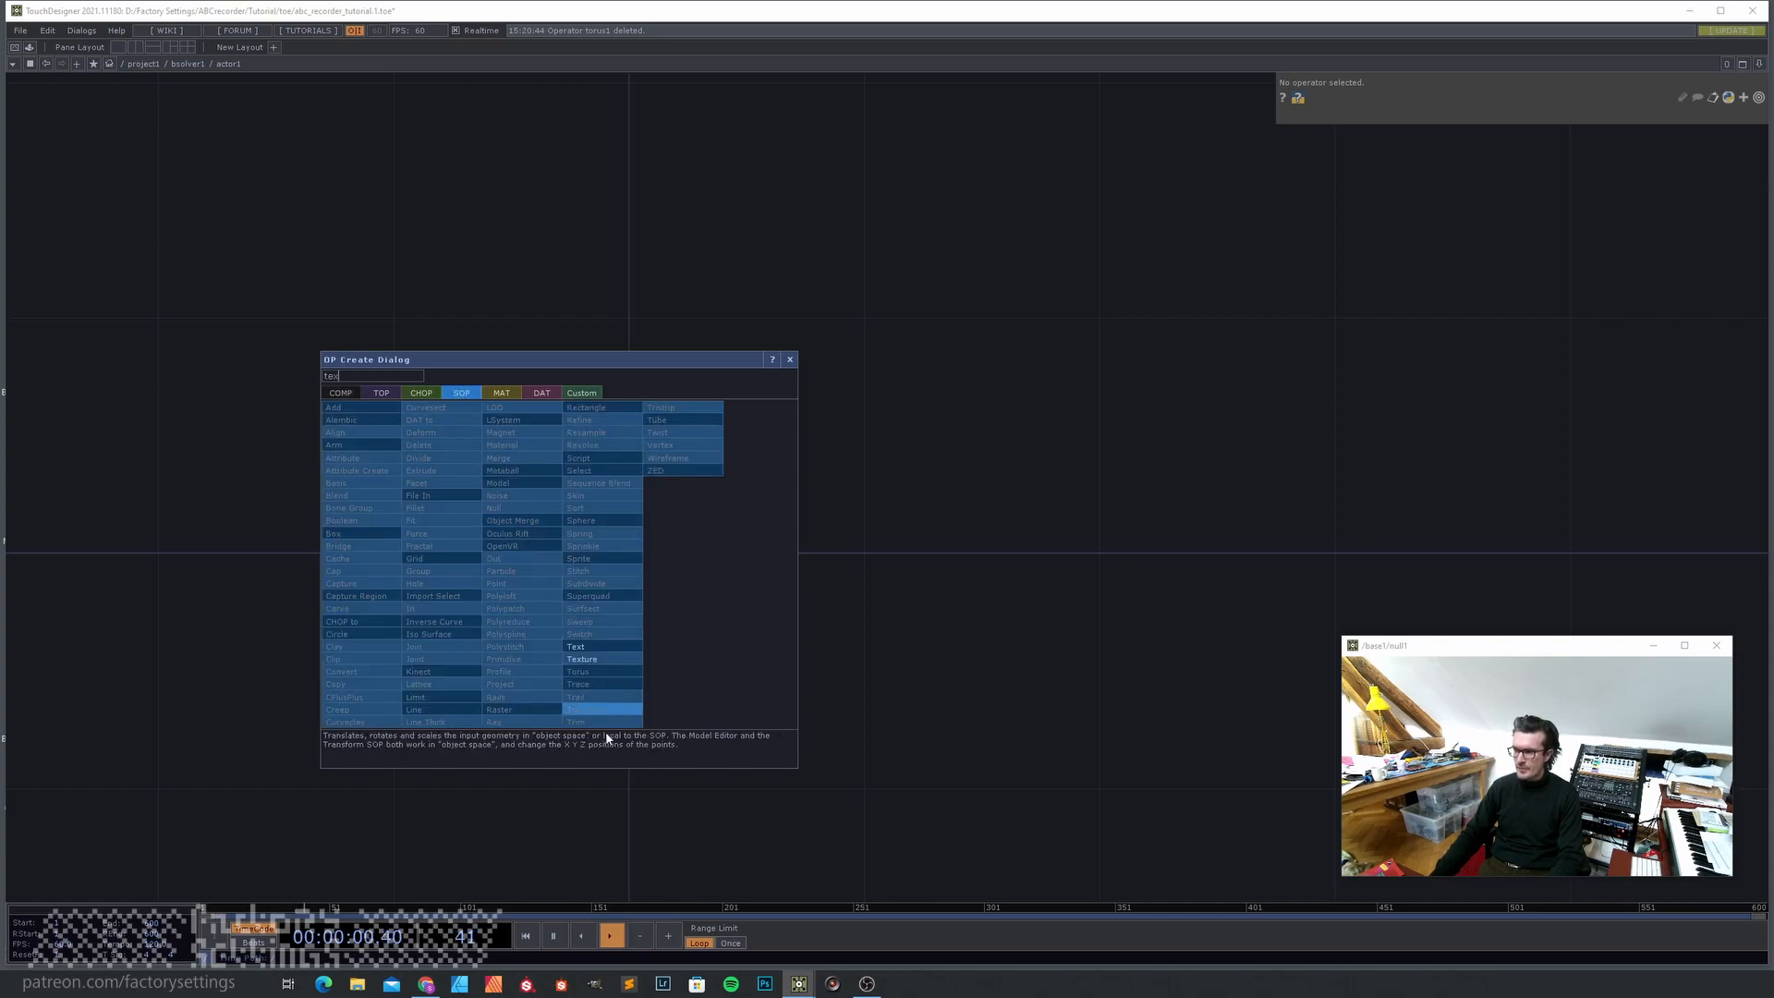
{"action": "left_click", "coordinate": [596, 647]}
{"action": "left_click", "coordinate": [573, 558]}
{"action": "scroll", "coordinate": [795, 605], "scroll_direction": "down", "scroll_amount": 1}
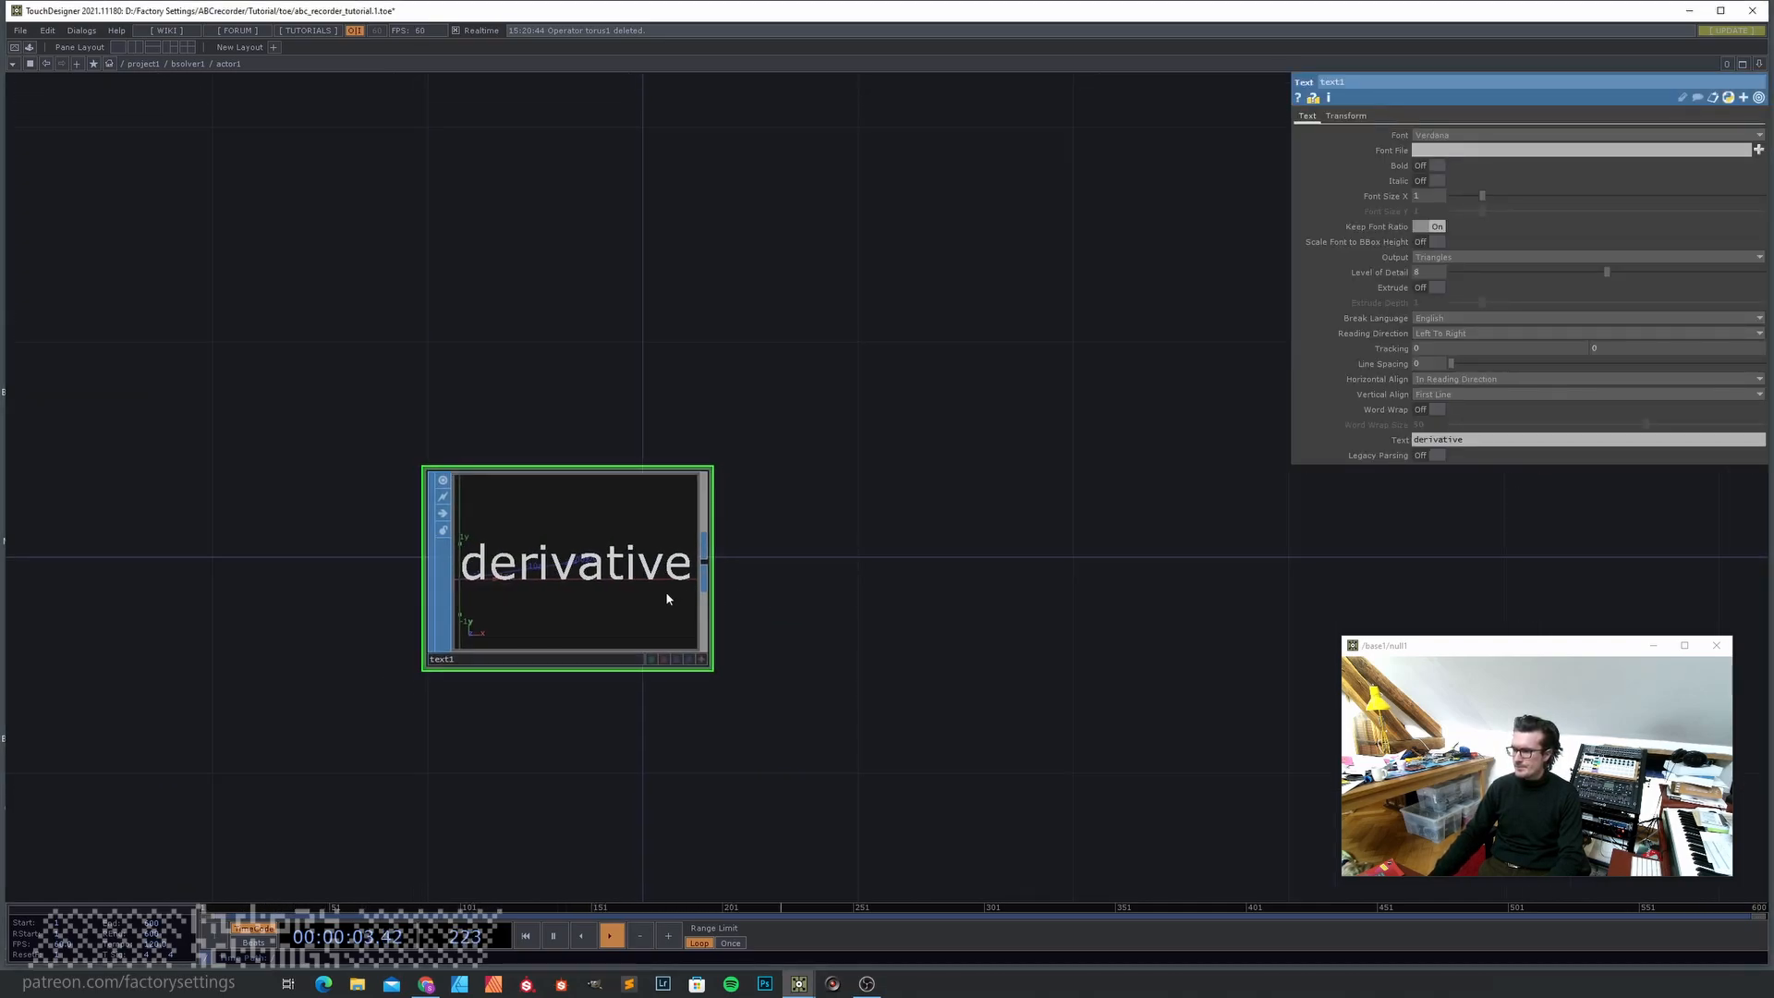
- Set the Text SOP's content to A and its font to Arial Black
{"action": "left_click", "coordinate": [1475, 441]}
{"action": "type", "text": "A"}
{"action": "key", "text": "Return"}
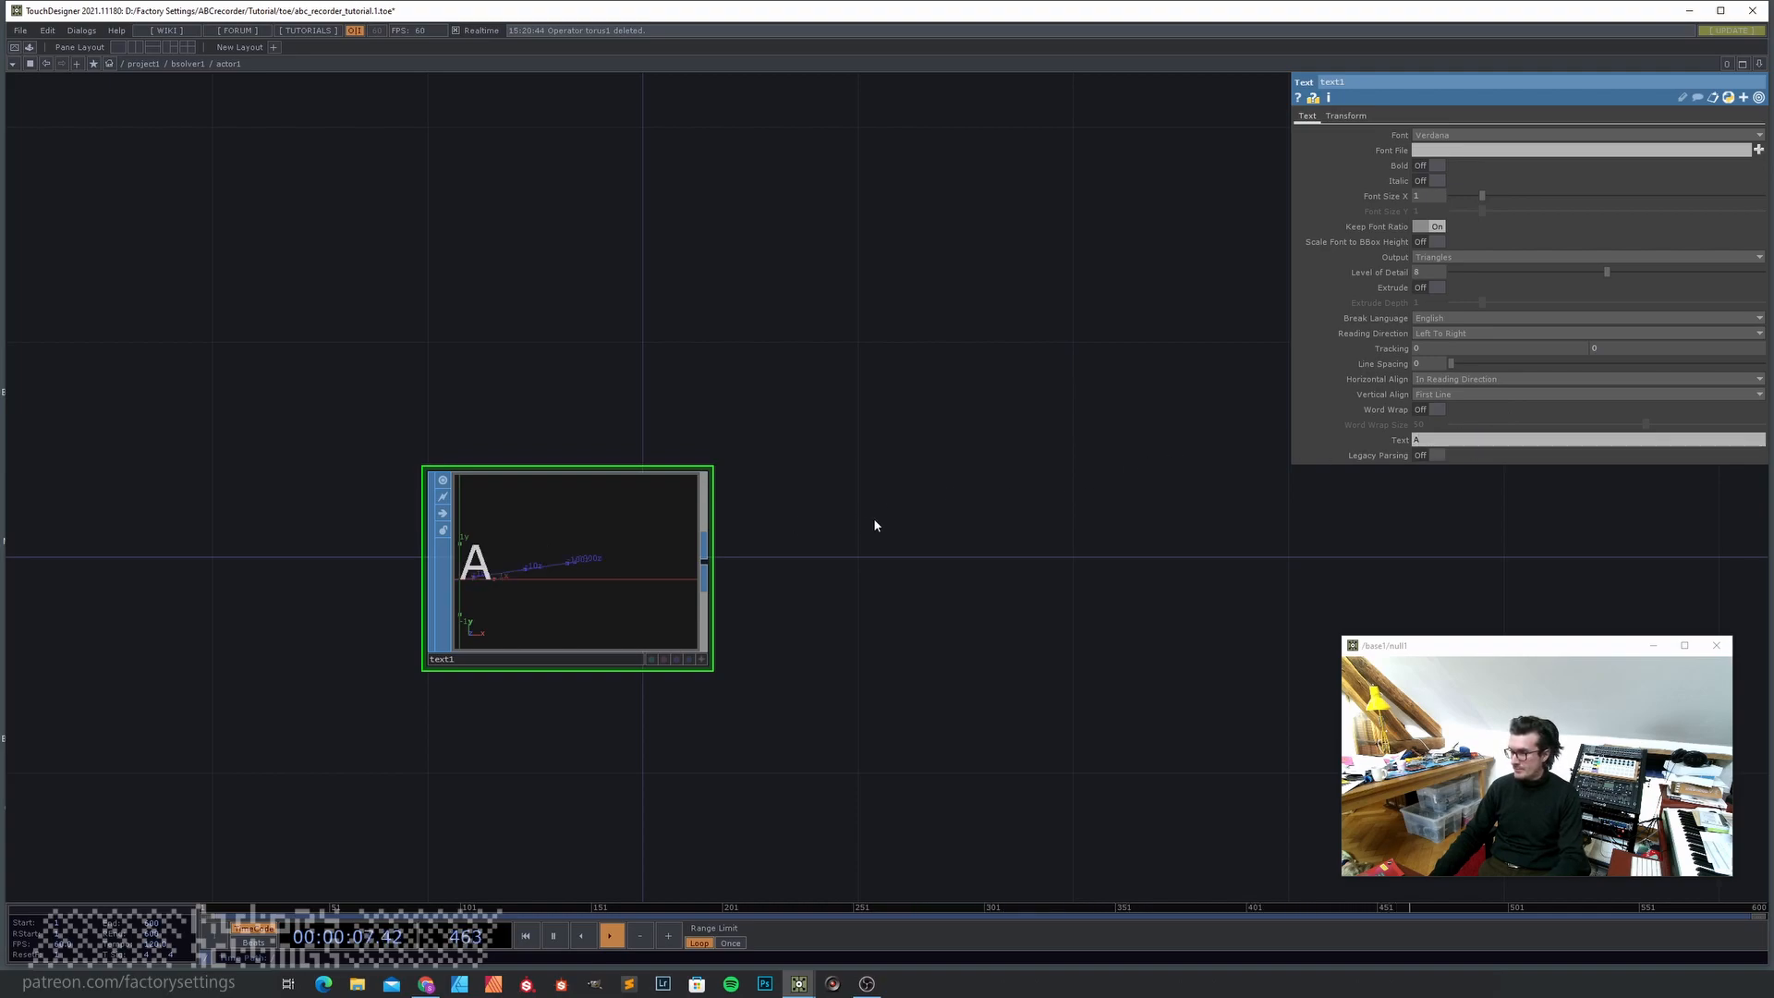
{"action": "scroll", "coordinate": [569, 613], "scroll_direction": "up", "scroll_amount": 2}
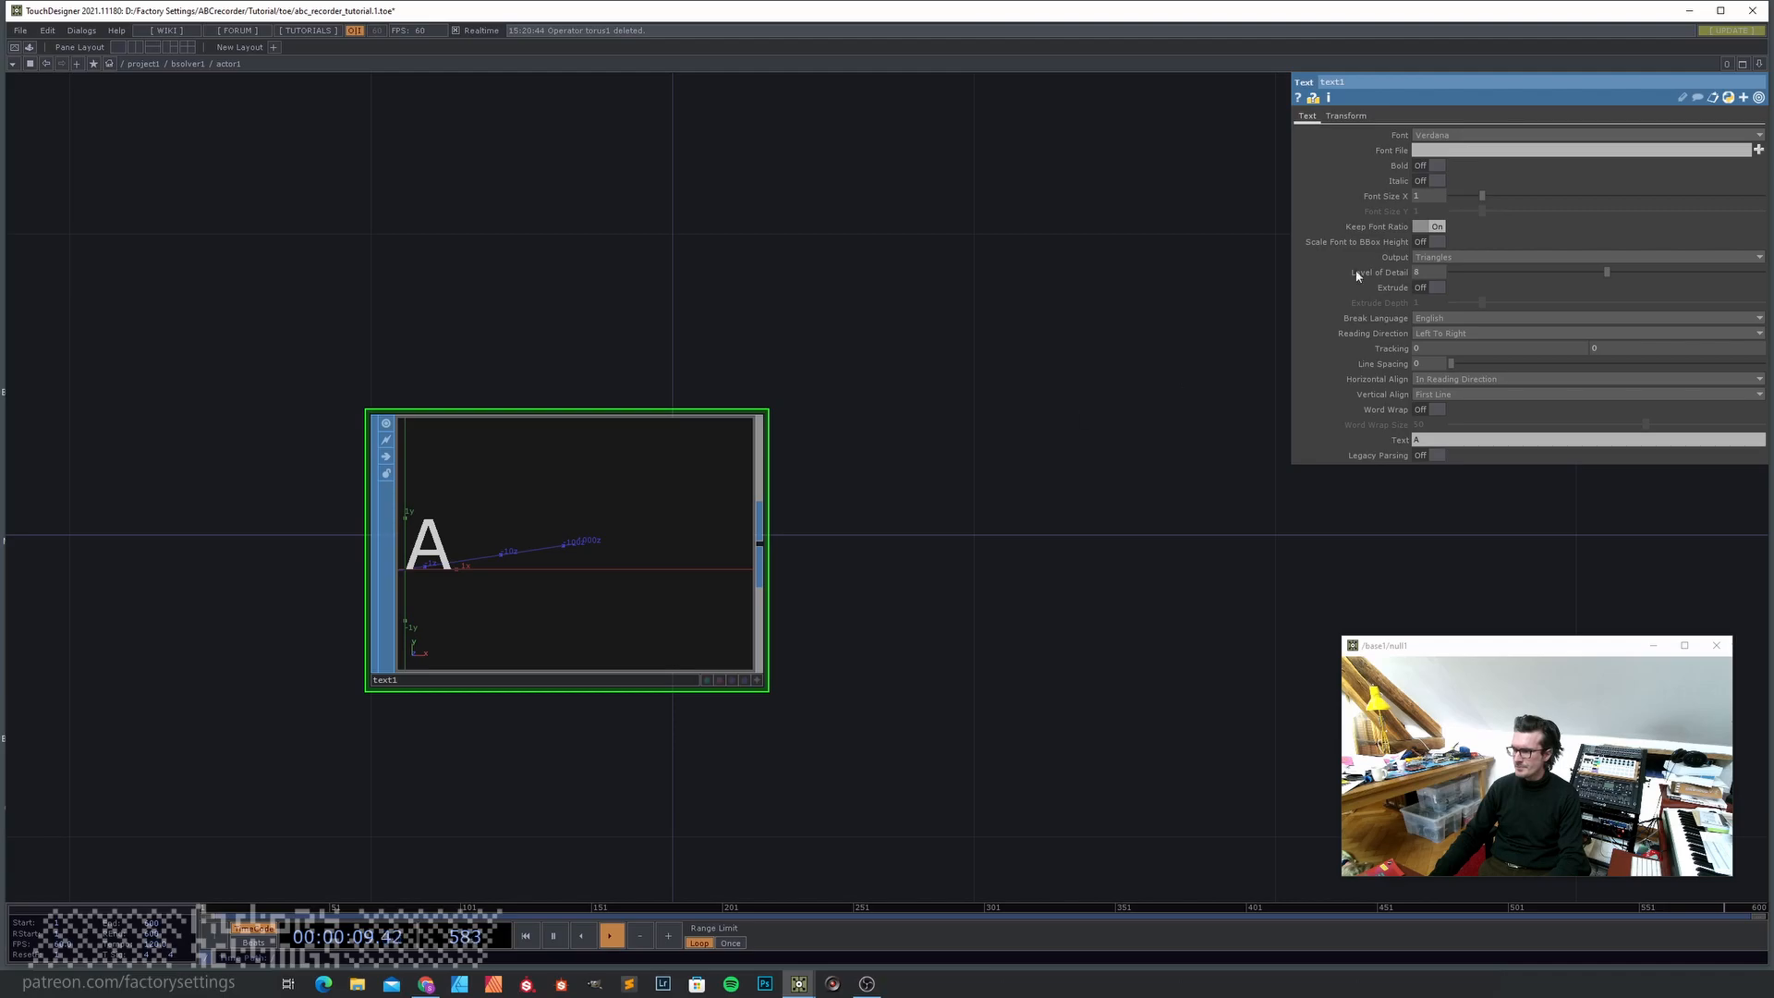
{"action": "left_click", "coordinate": [1458, 136]}
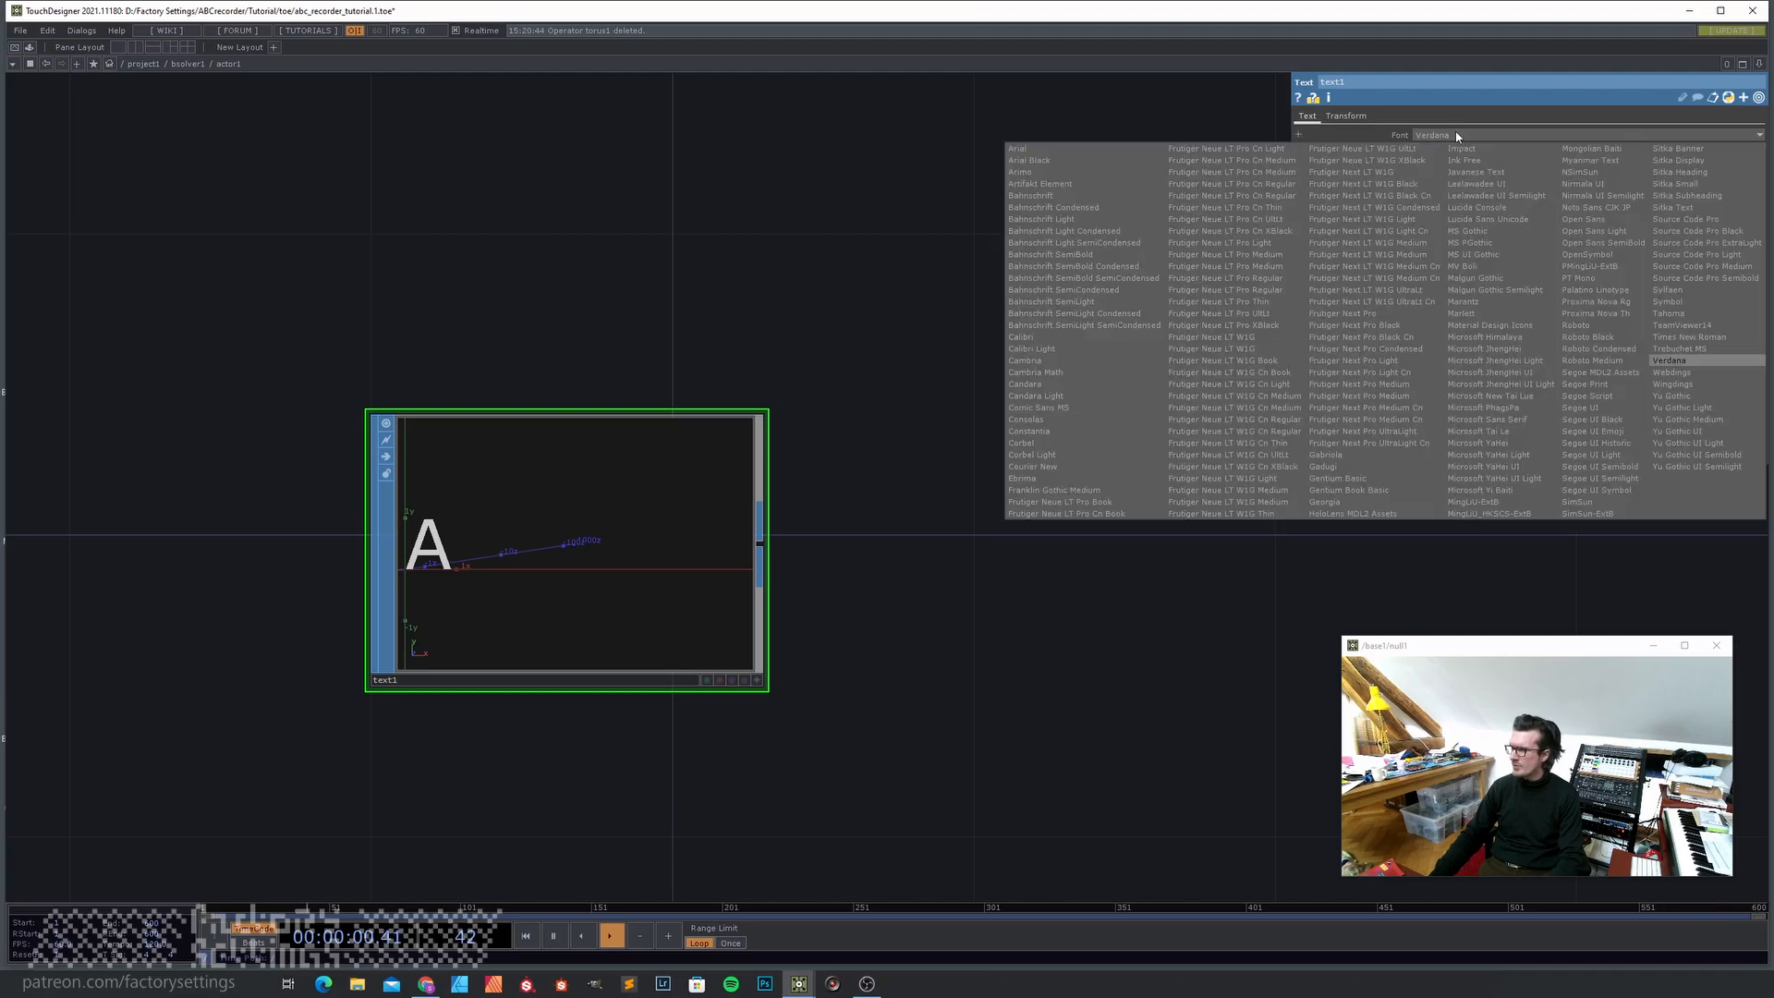
{"action": "left_click", "coordinate": [1094, 161]}
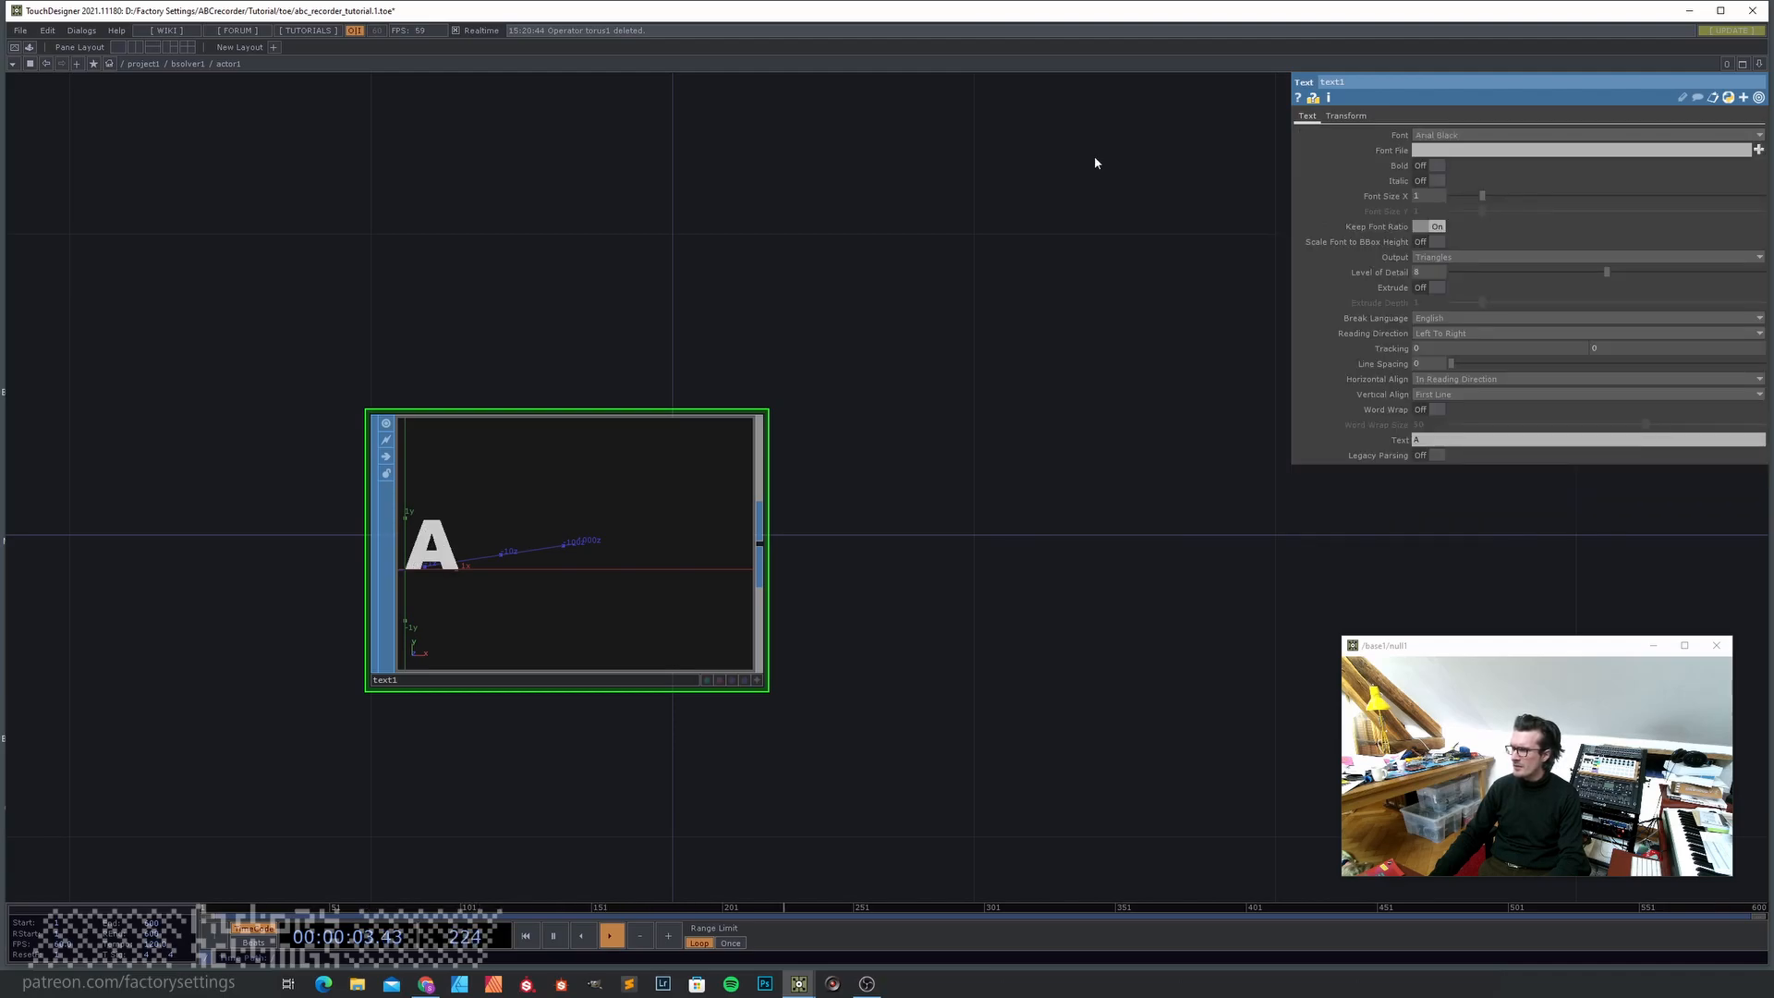
{"action": "scroll", "coordinate": [356, 607], "scroll_direction": "up", "scroll_amount": 2}
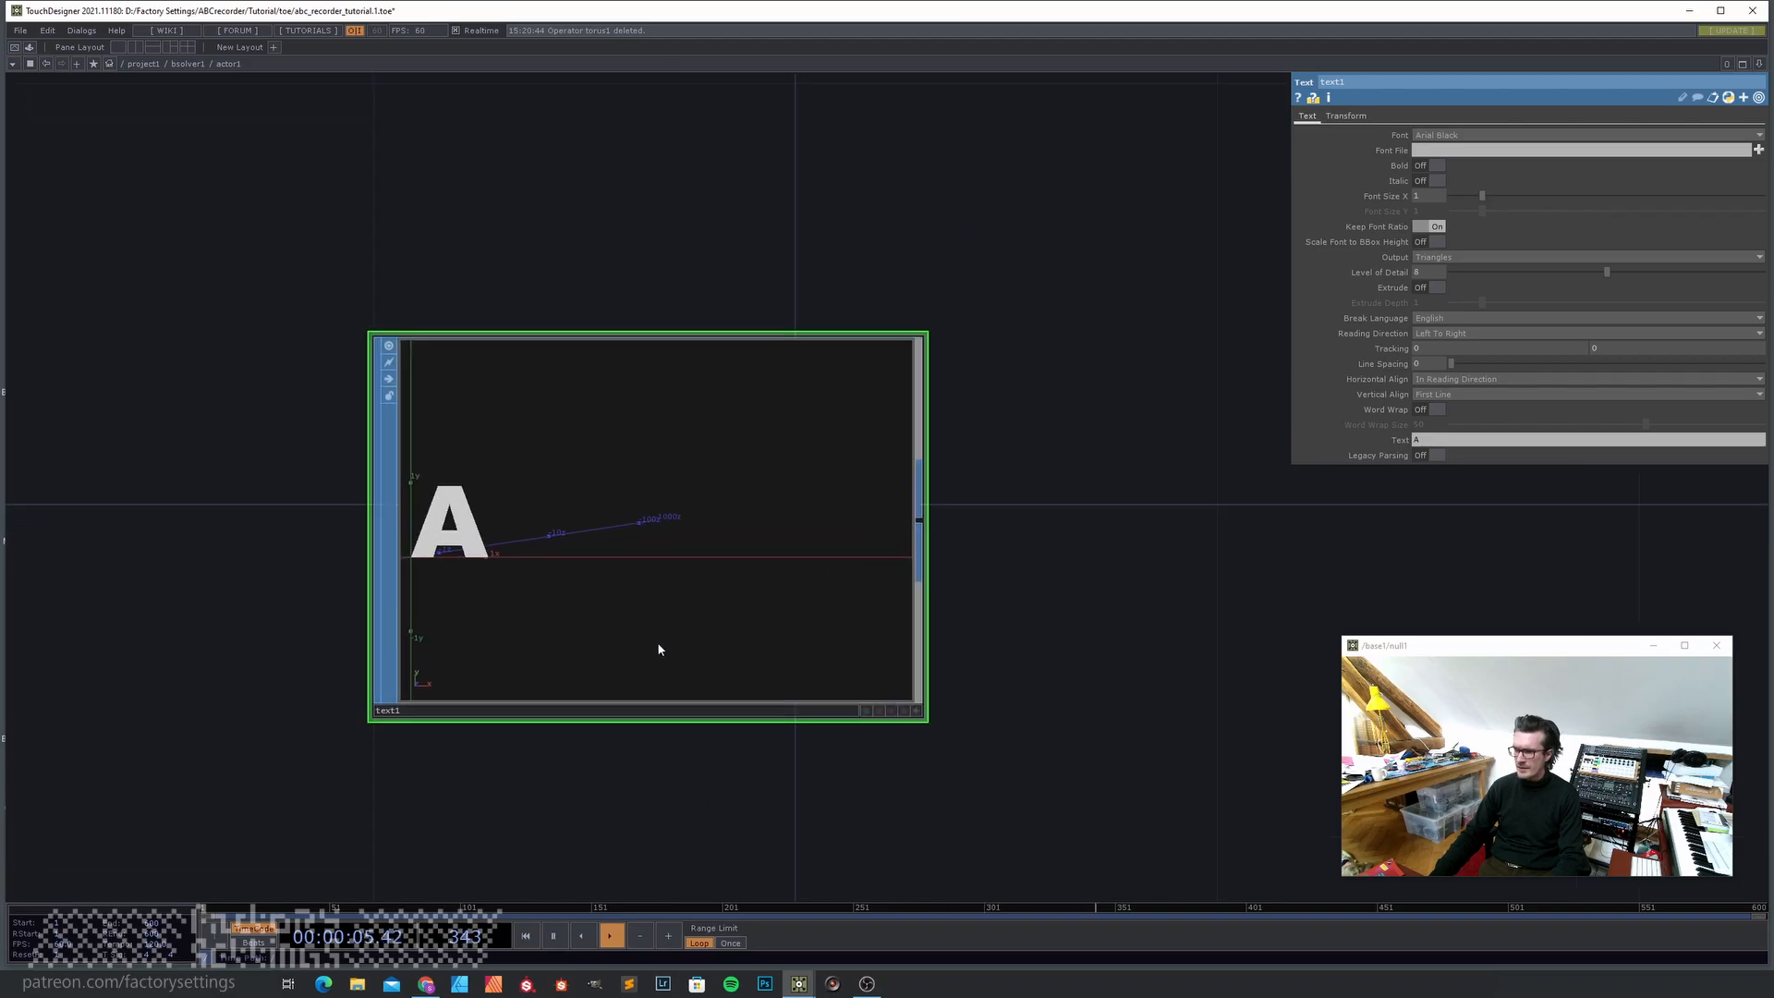
{"action": "scroll", "coordinate": [657, 646], "scroll_direction": "down", "scroll_amount": 2}
- Review actor1's Bullet and General parameters, and return to its inner network
{"action": "key", "text": "u"}
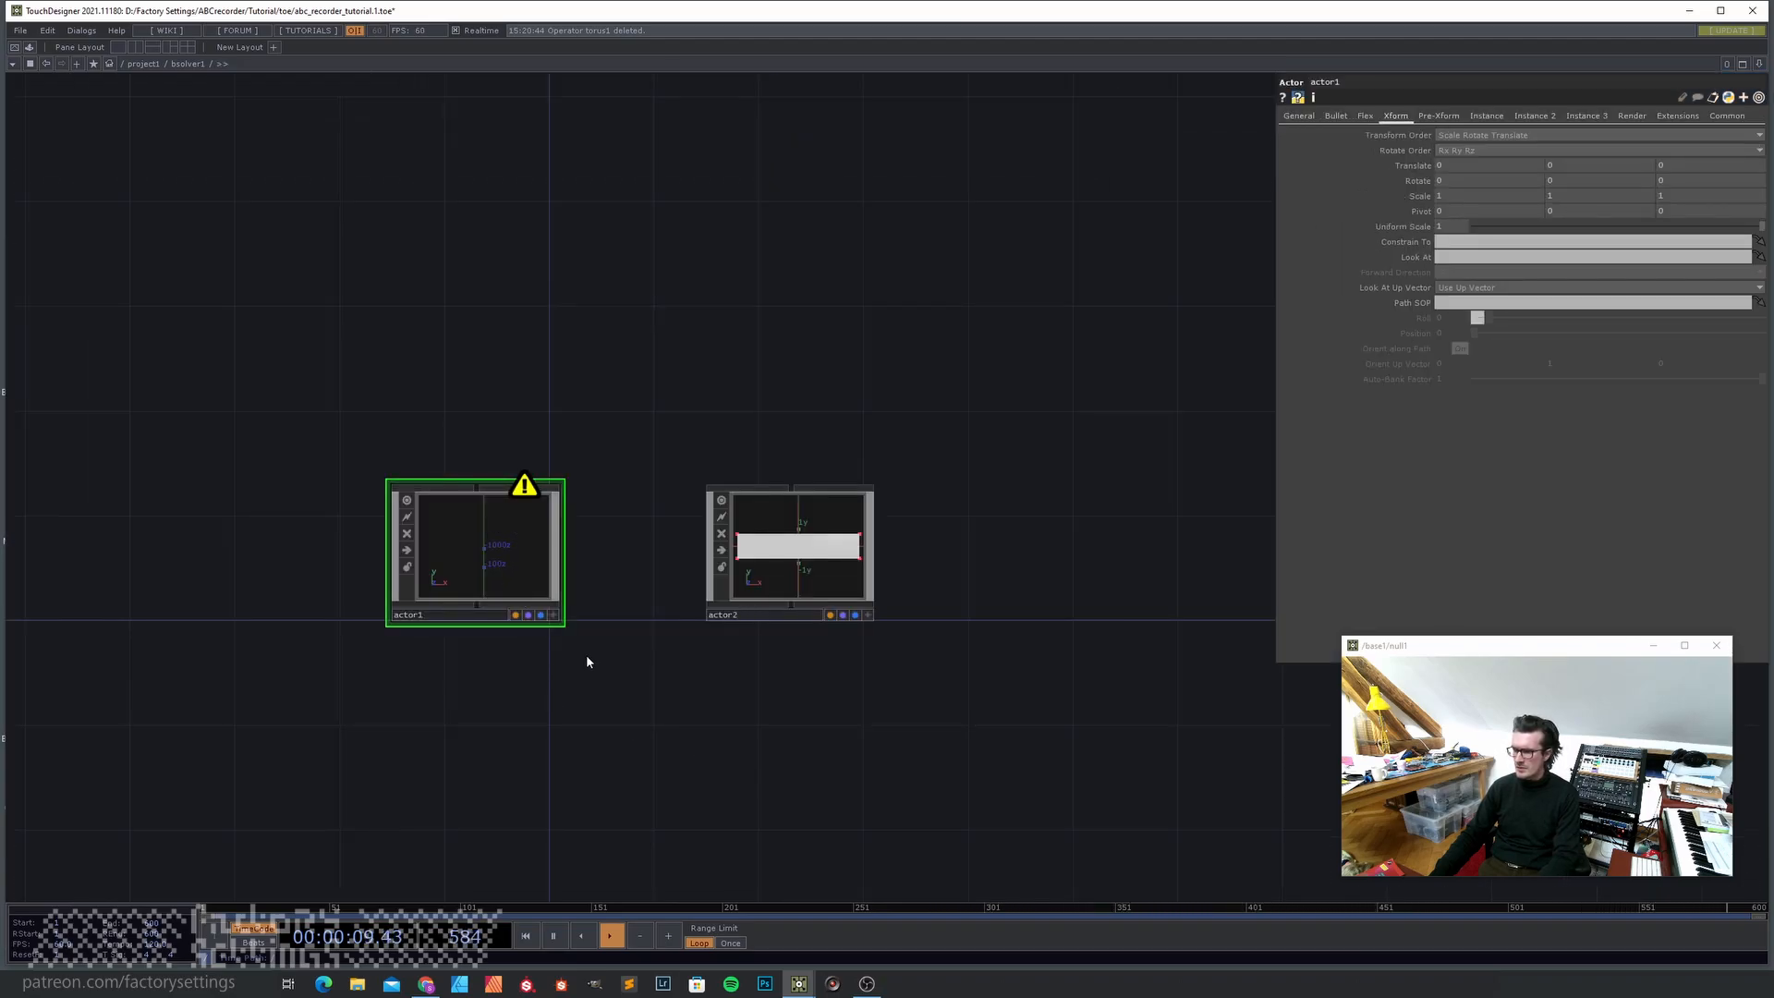
{"action": "left_click", "coordinate": [1330, 115]}
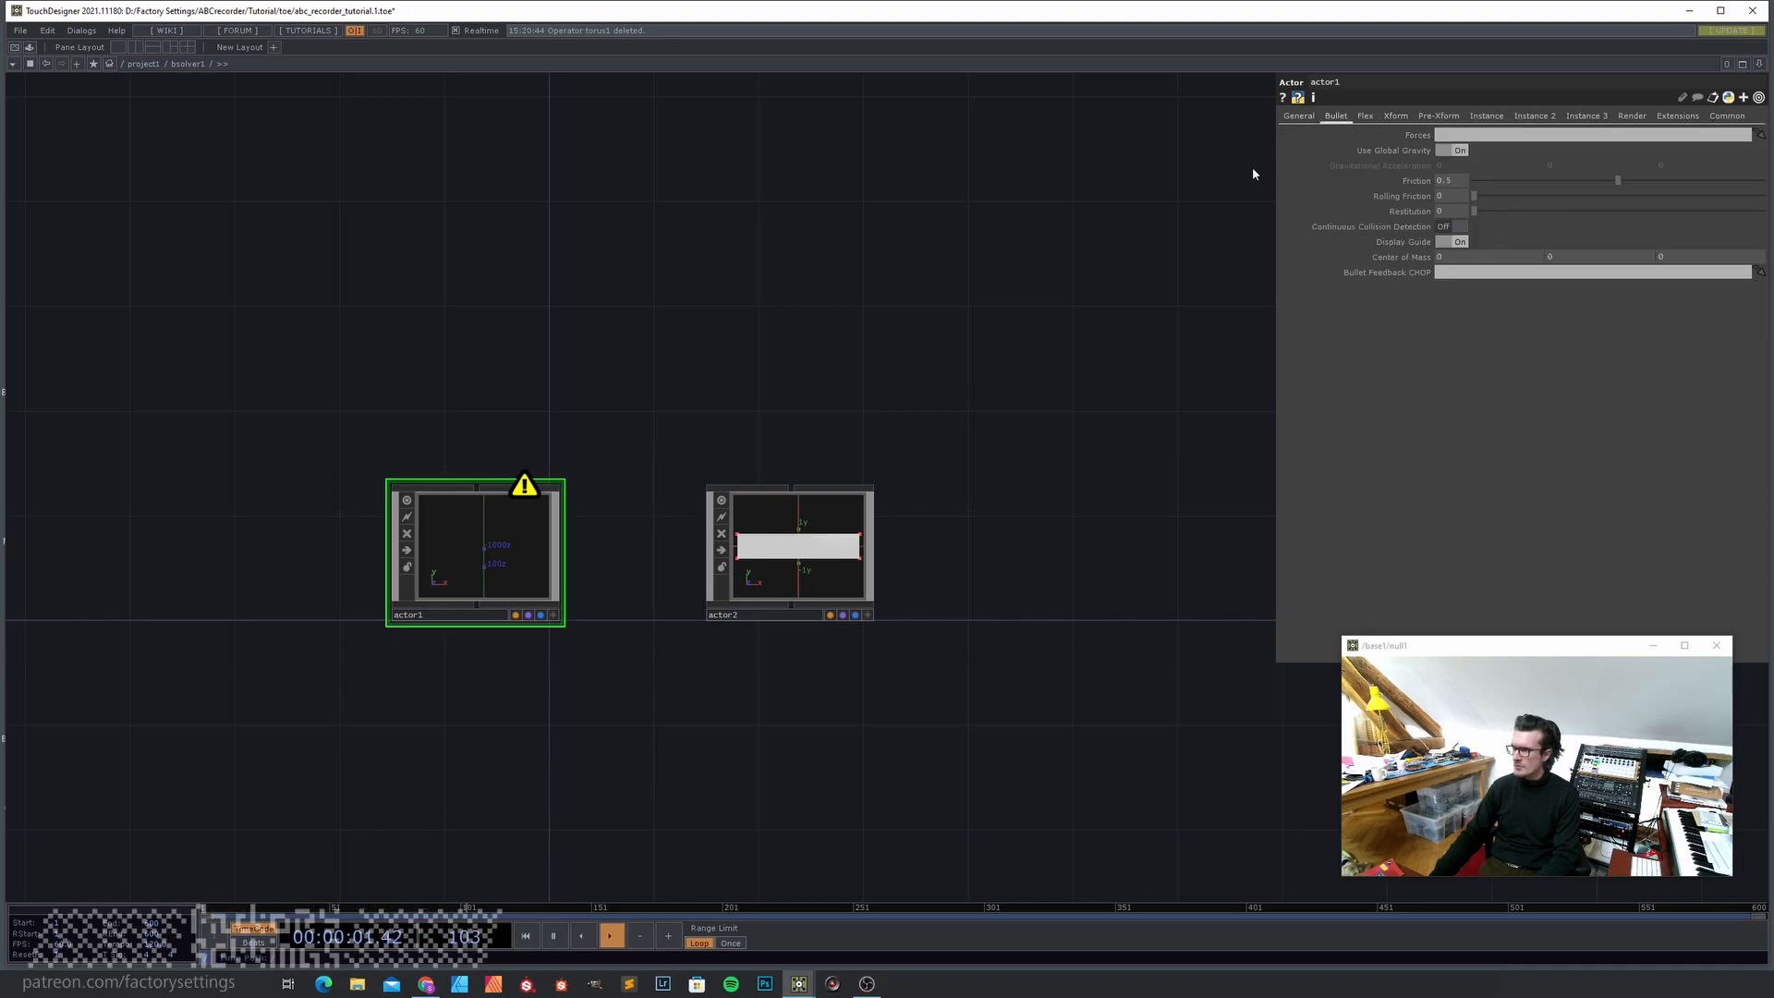
{"action": "left_click", "coordinate": [1299, 116]}
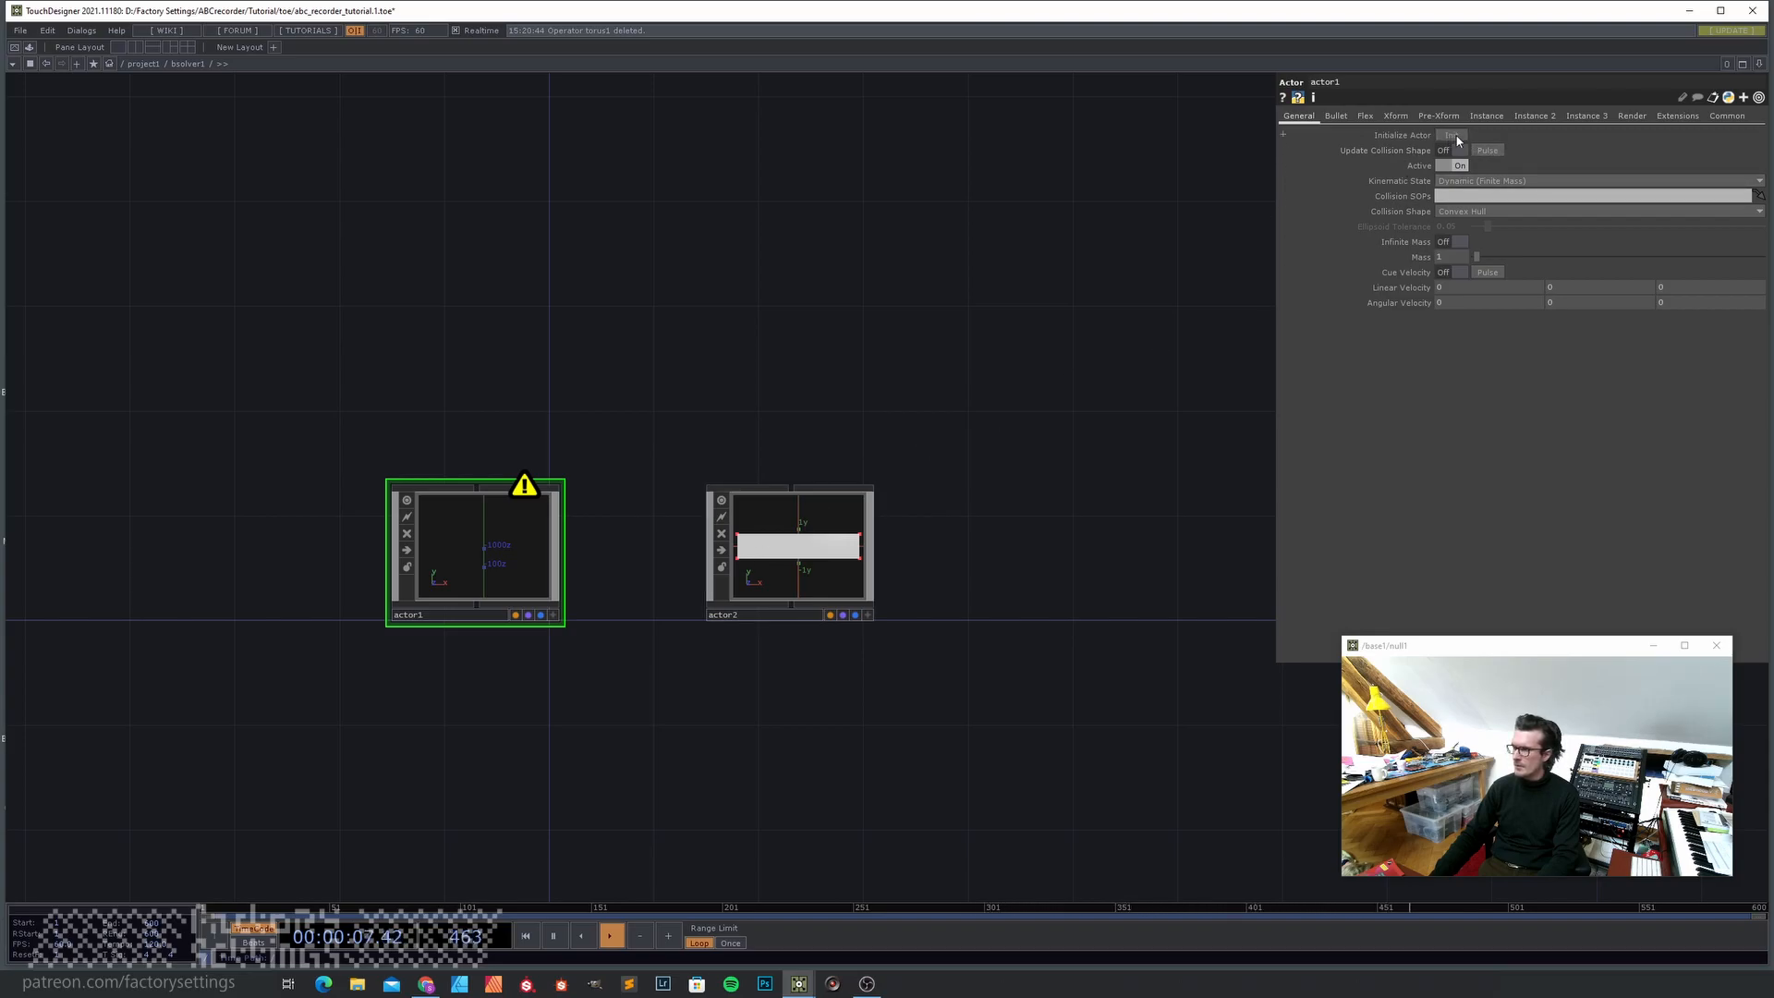
{"action": "scroll", "coordinate": [564, 589], "scroll_direction": "up", "scroll_amount": 3}
{"action": "scroll", "coordinate": [575, 566], "scroll_direction": "up", "scroll_amount": 3}
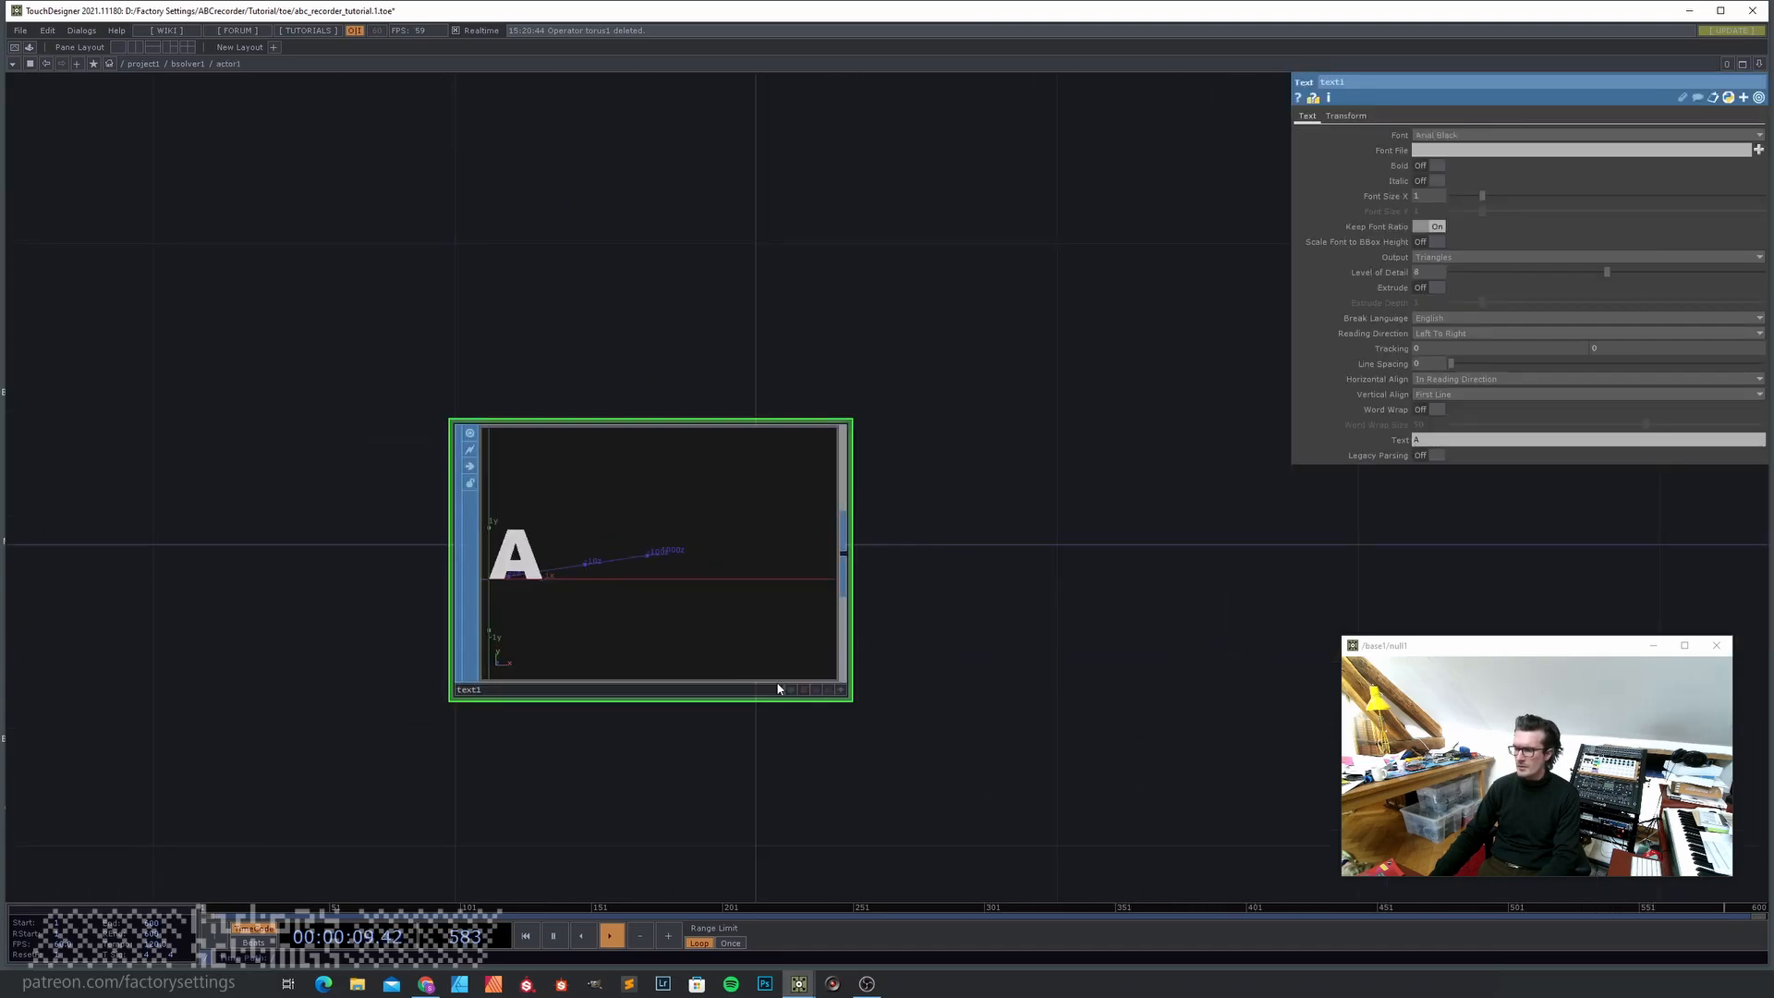
- Append a Null SOP to the Text SOP, enable its display and render flags, and return to the solver's actors
{"action": "left_click", "coordinate": [843, 552]}
{"action": "left_click", "coordinate": [1181, 566]}
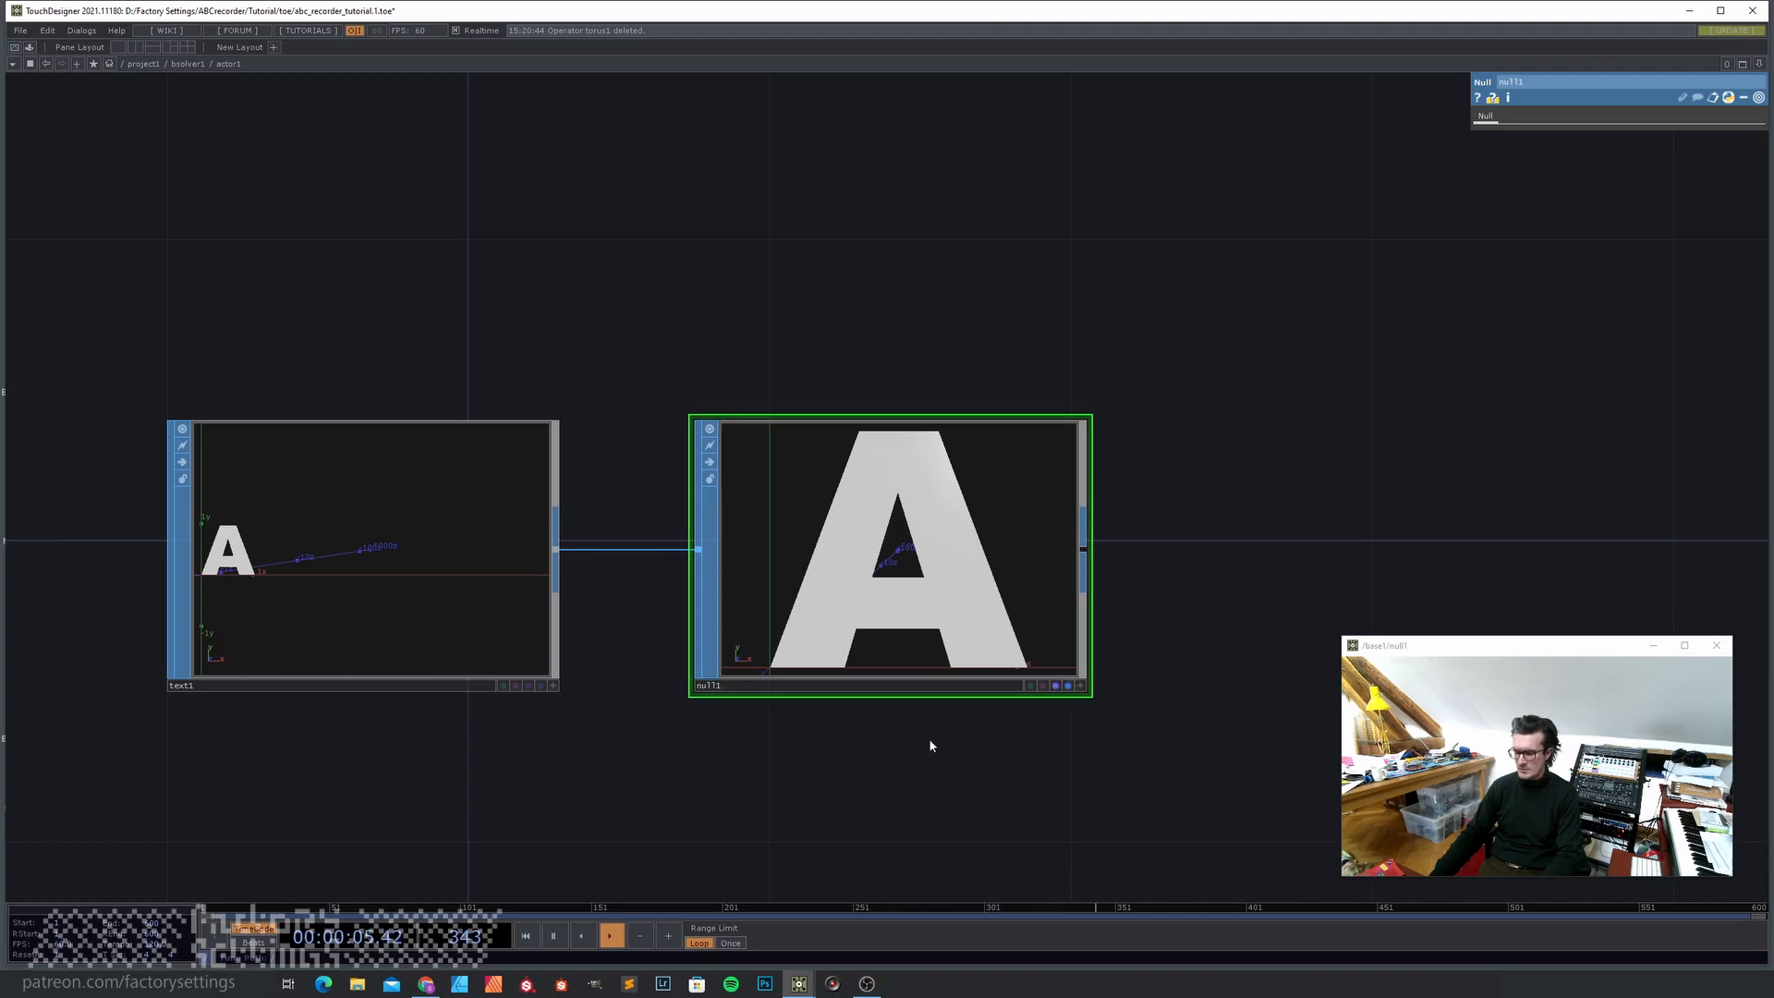
{"action": "scroll", "coordinate": [928, 740], "scroll_direction": "down", "scroll_amount": 3}
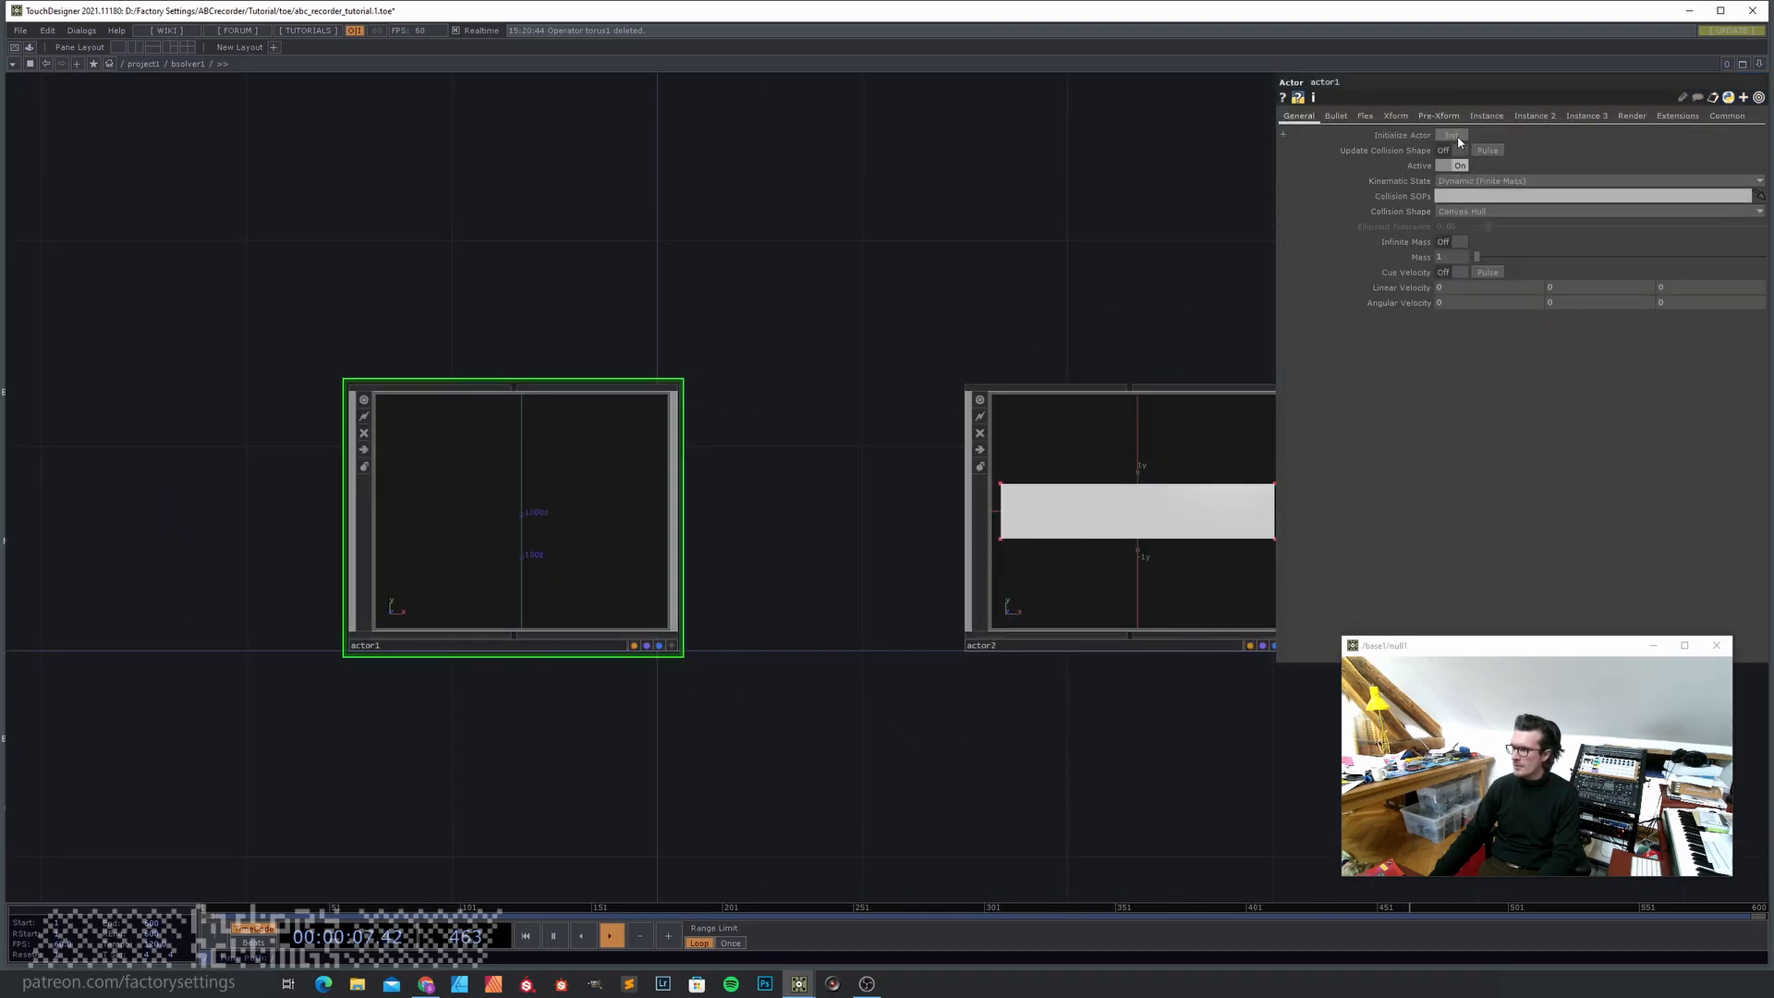
- Turn on Extrude for the Text SOP inside actor1 and inspect the letter's depth in its viewer
{"action": "left_click", "coordinate": [676, 645]}
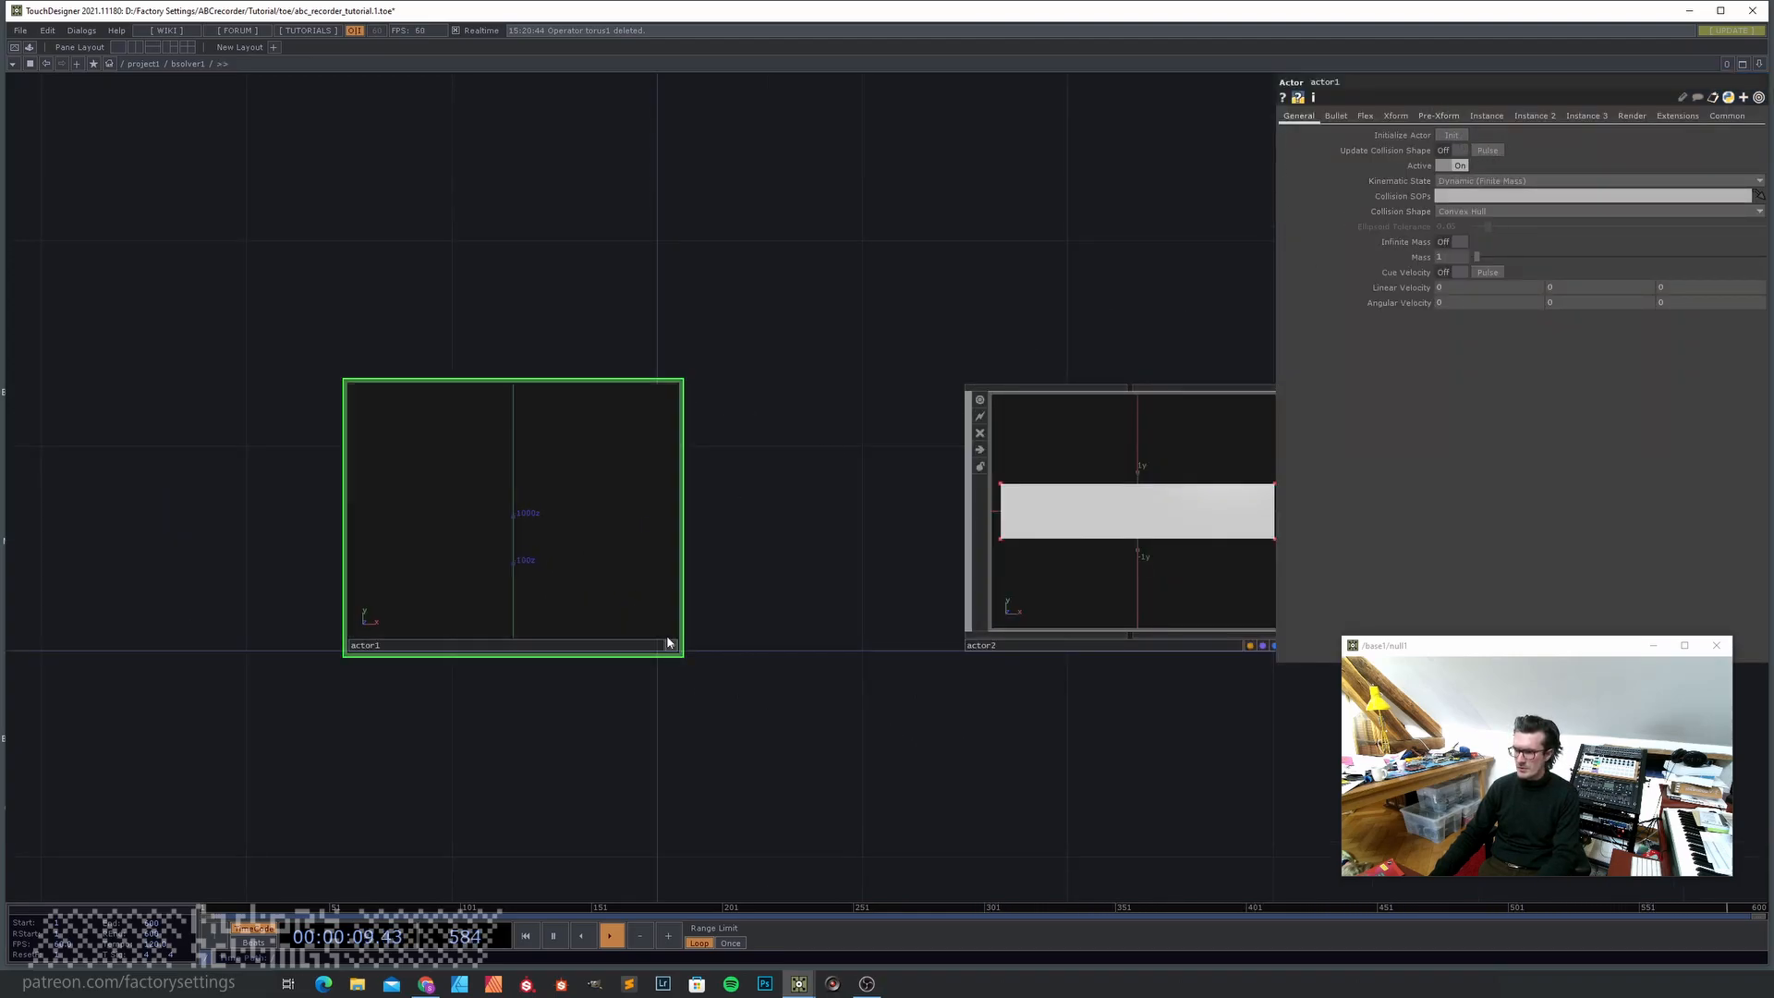
{"action": "mouse_move", "coordinate": [587, 531]}
{"action": "left_mouse_down"}
{"action": "mouse_move", "coordinate": [595, 545]}
{"action": "mouse_move", "coordinate": [615, 529]}
{"action": "mouse_move", "coordinate": [596, 541]}
{"action": "mouse_move", "coordinate": [542, 513]}
{"action": "mouse_move", "coordinate": [594, 499]}
{"action": "mouse_move", "coordinate": [555, 503]}
{"action": "mouse_move", "coordinate": [586, 519]}
{"action": "mouse_move", "coordinate": [565, 522]}
{"action": "left_mouse_up"}
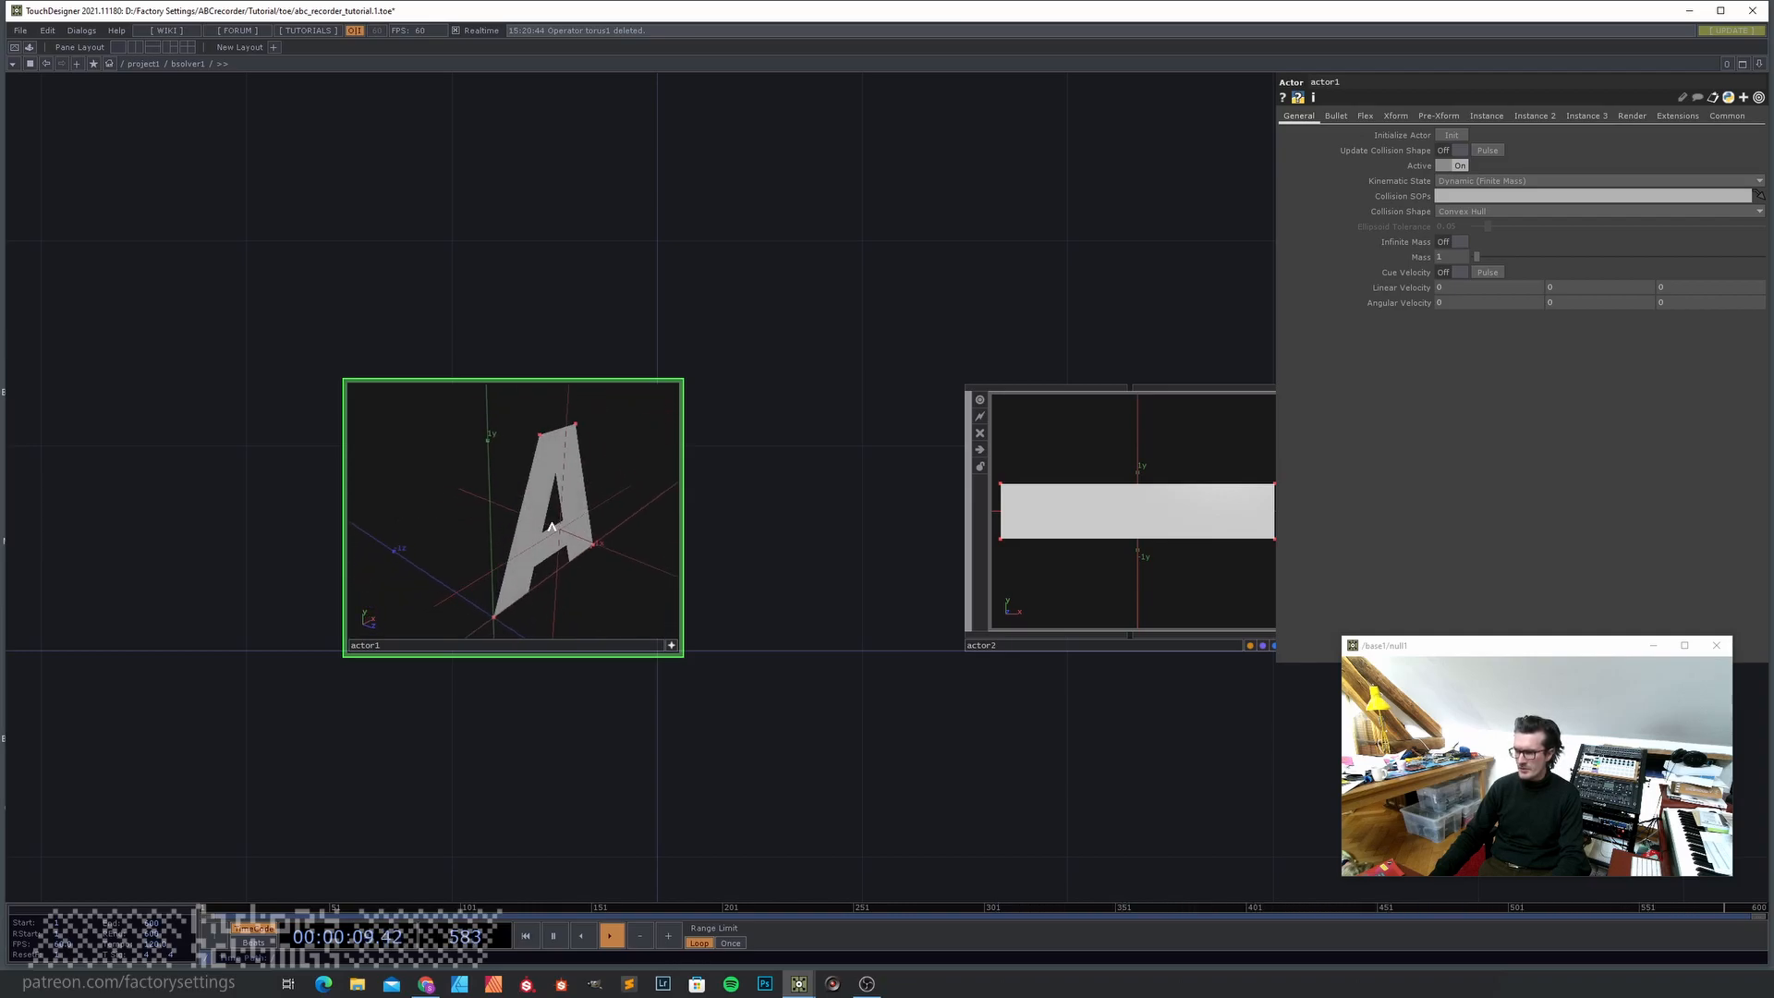
{"action": "left_click", "coordinate": [671, 648]}
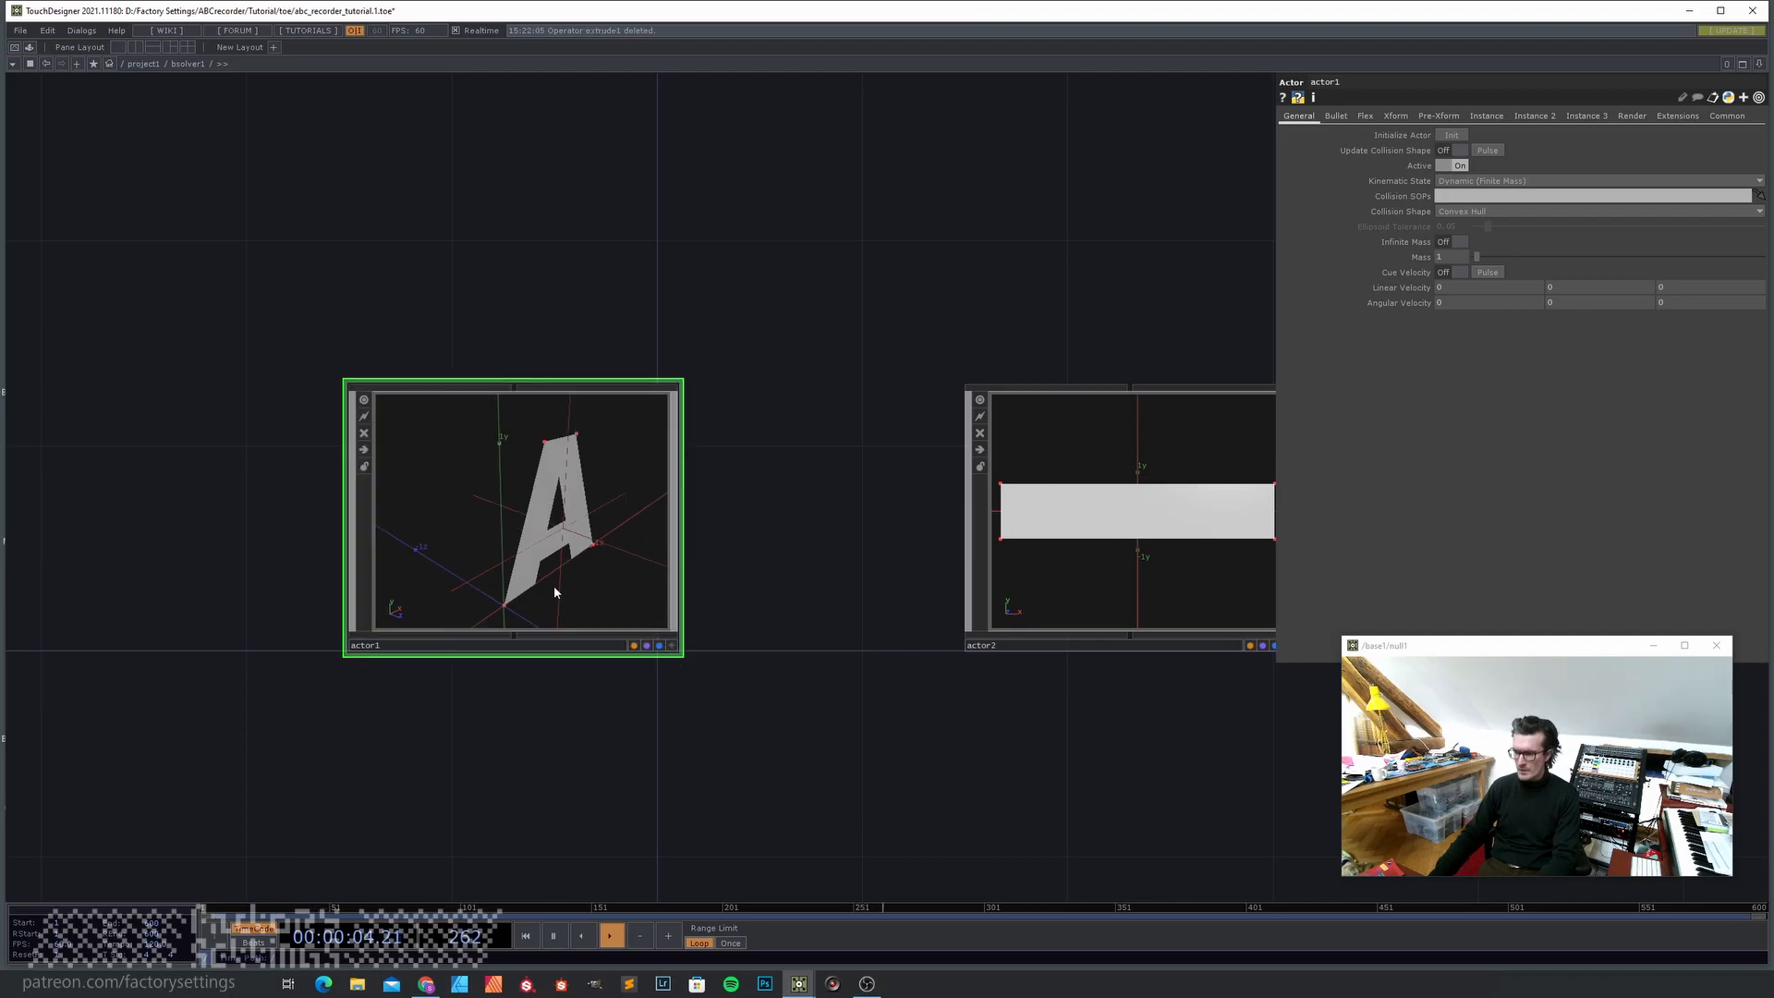
{"action": "key", "text": "i"}
{"action": "left_click_drag", "start_coordinate": [456, 591], "coordinate": [265, 585]}
{"action": "left_click_drag", "start_coordinate": [436, 661], "coordinate": [560, 632]}
{"action": "left_click_drag", "start_coordinate": [424, 586], "coordinate": [611, 594]}
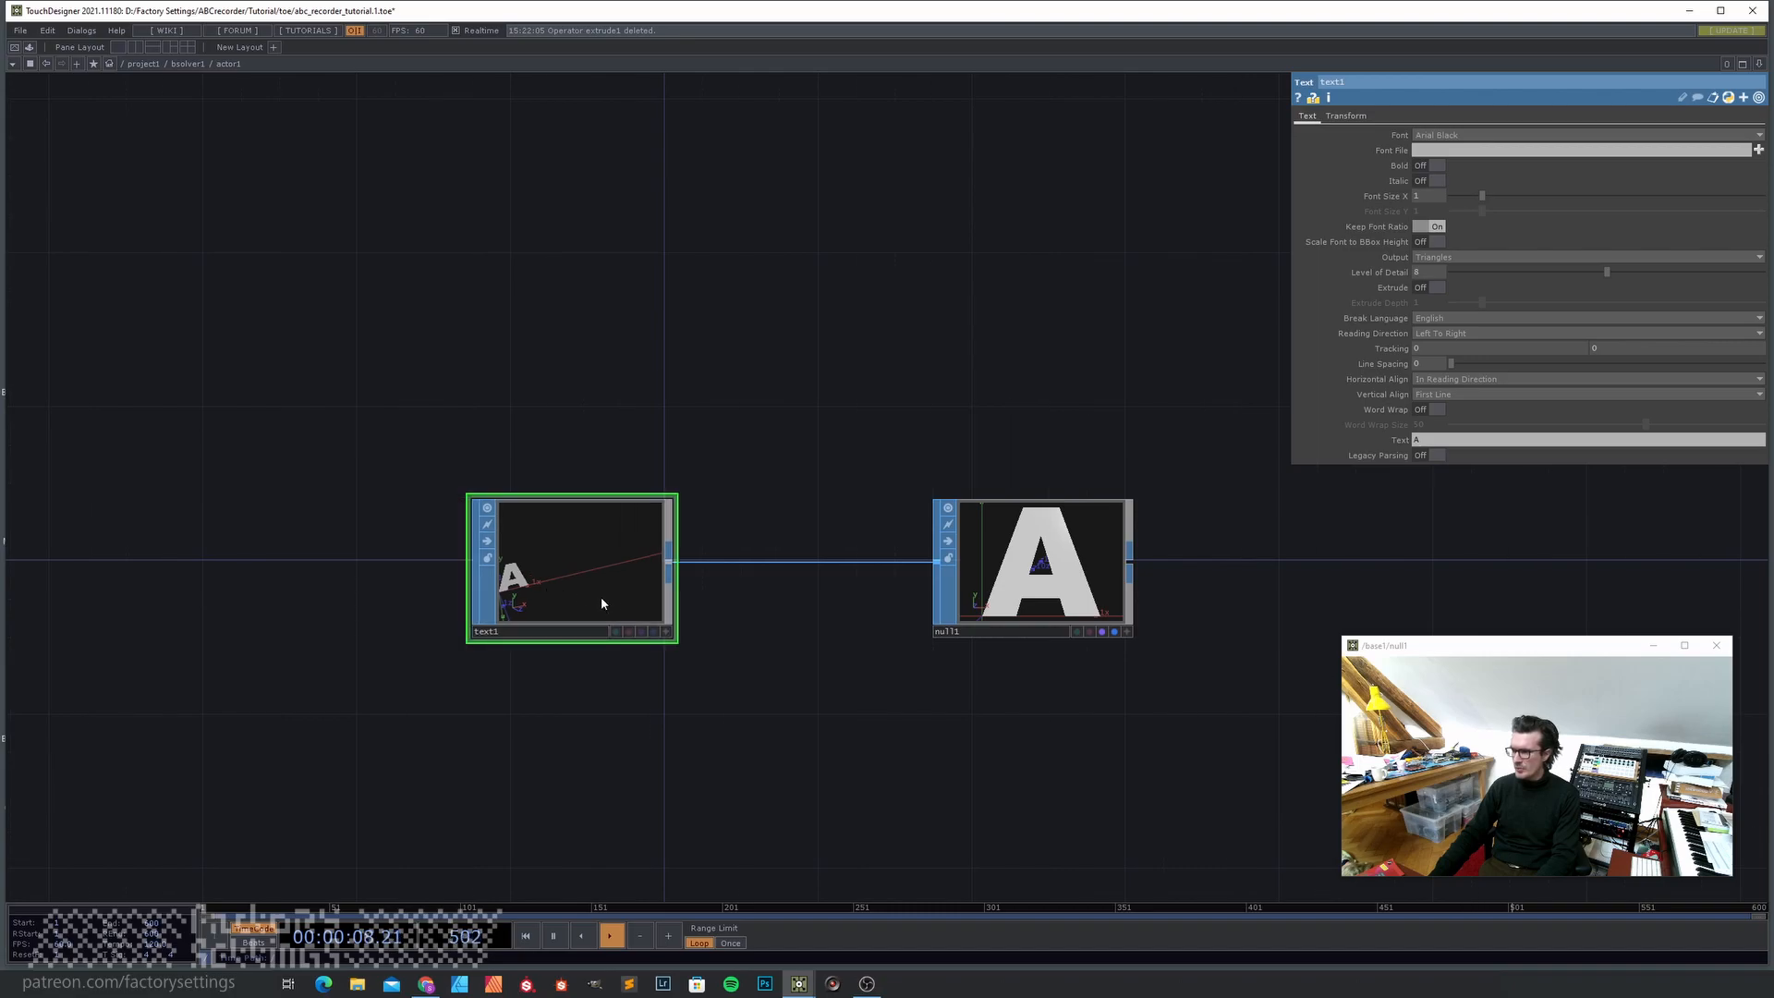
{"action": "left_click", "coordinate": [1437, 287]}
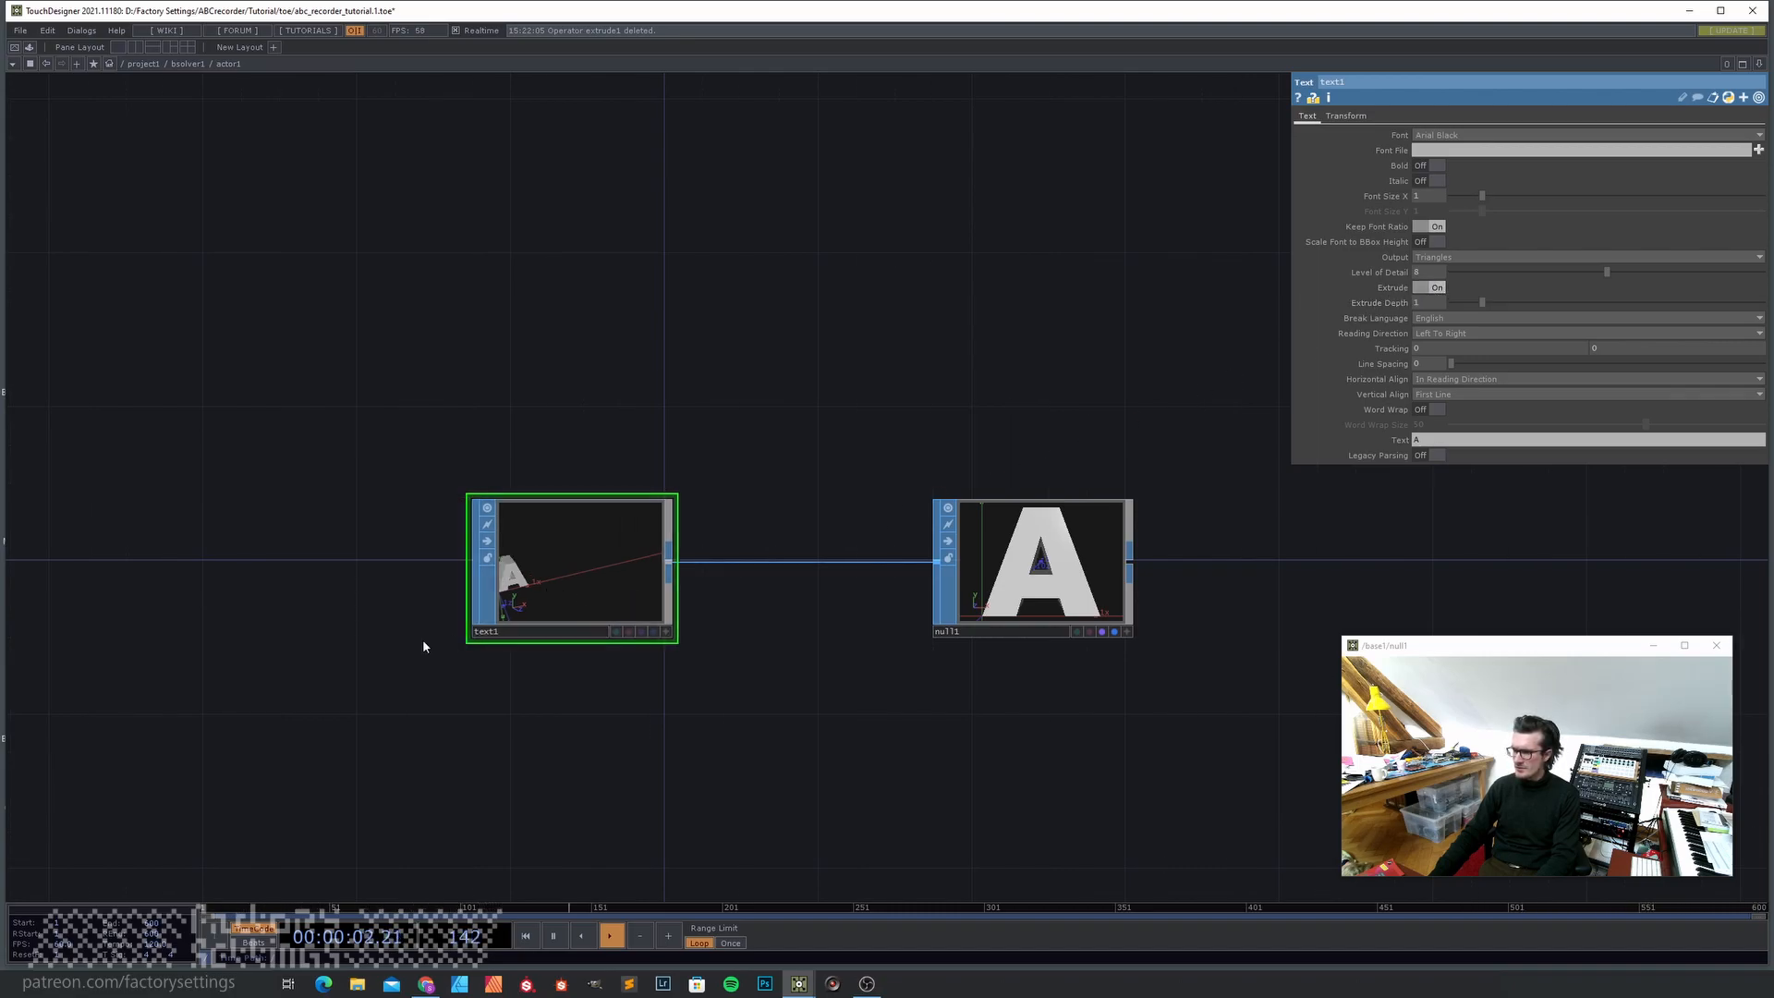
{"action": "scroll", "coordinate": [435, 645], "scroll_direction": "up", "scroll_amount": 2}
{"action": "left_click", "coordinate": [771, 637]}
{"action": "left_click_drag", "start_coordinate": [634, 594], "coordinate": [671, 518]}
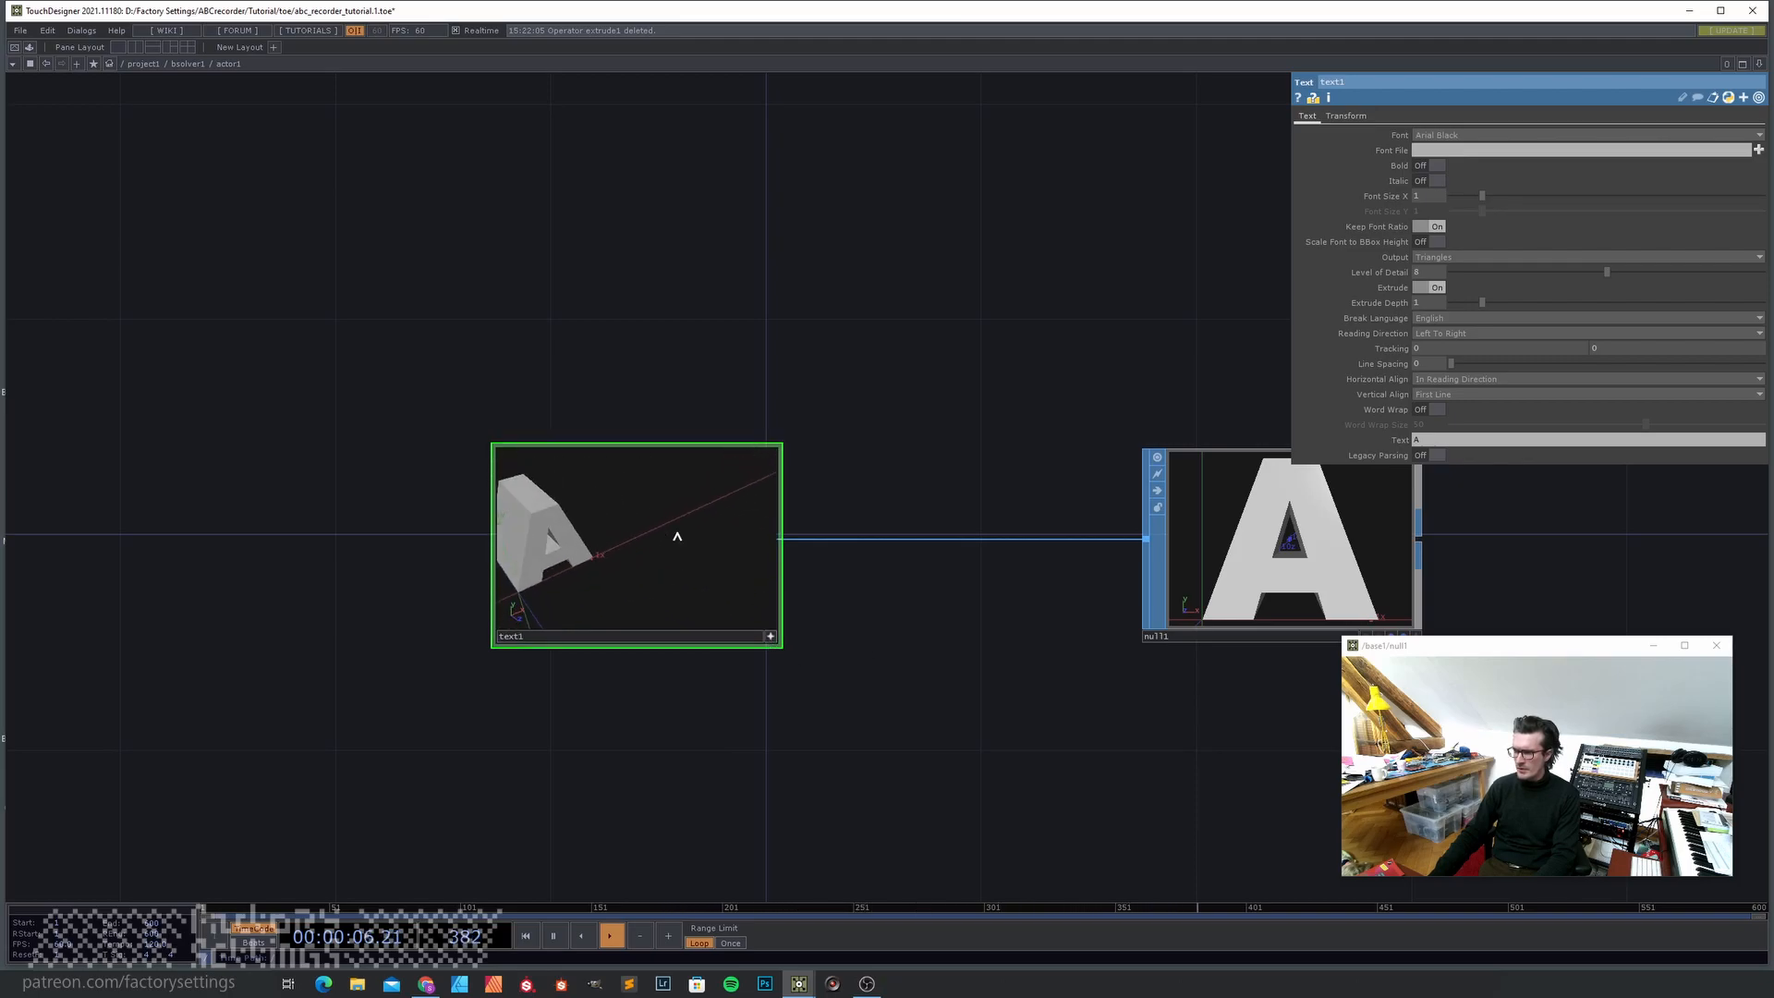
{"action": "left_click", "coordinate": [769, 638]}
- Return to the solver's actors, read actor1's warning details, and update its collision shape
{"action": "key", "text": "u"}
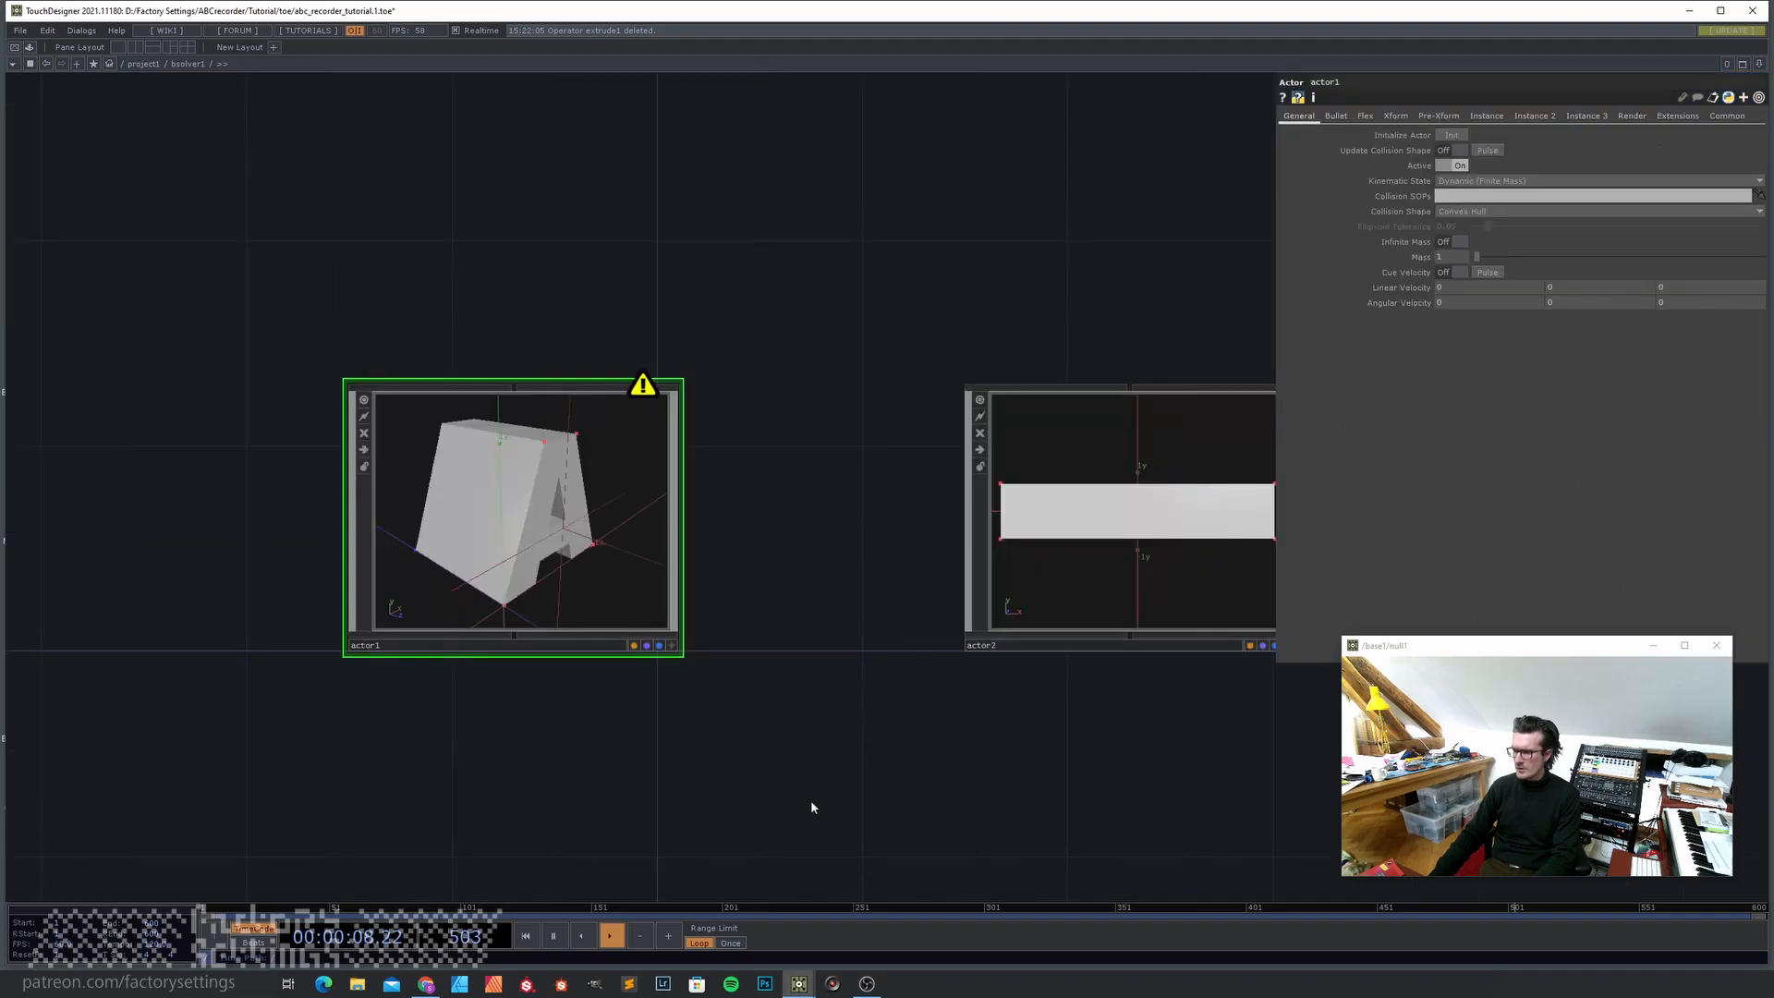
{"action": "scroll", "coordinate": [806, 705], "scroll_direction": "down", "scroll_amount": 3}
{"action": "left_click_drag", "start_coordinate": [802, 702], "coordinate": [750, 694]}
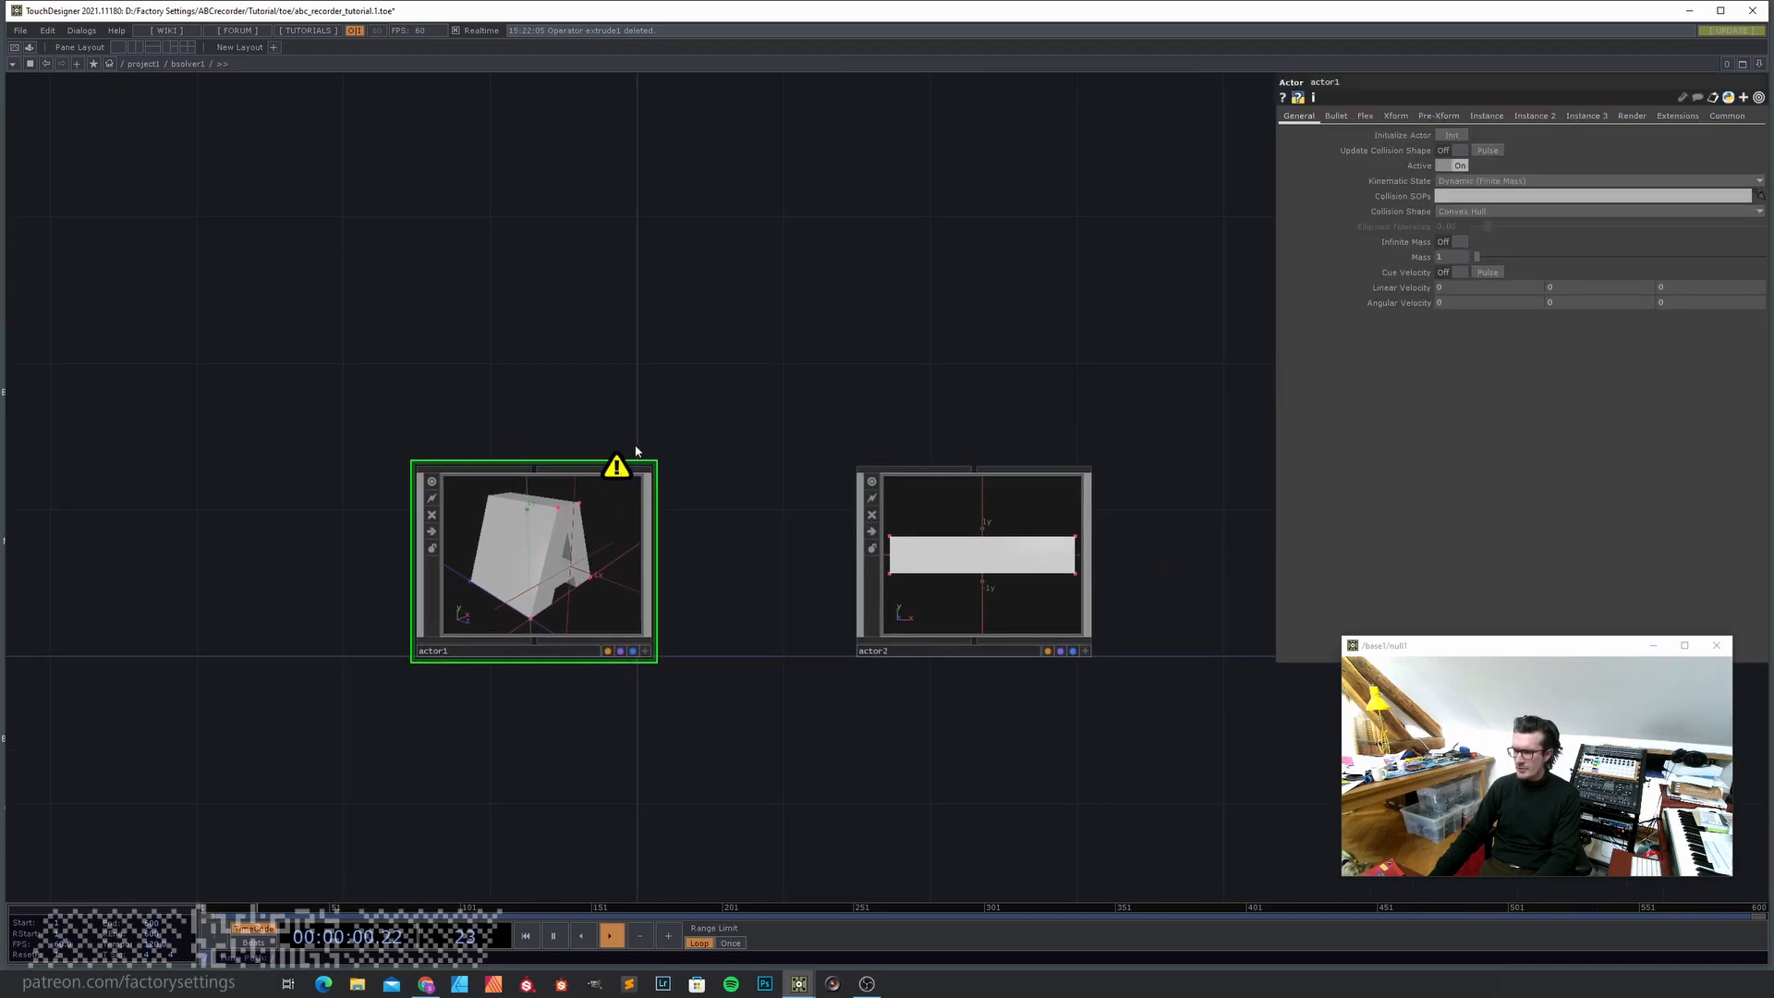
{"action": "middle_click", "coordinate": [611, 529]}
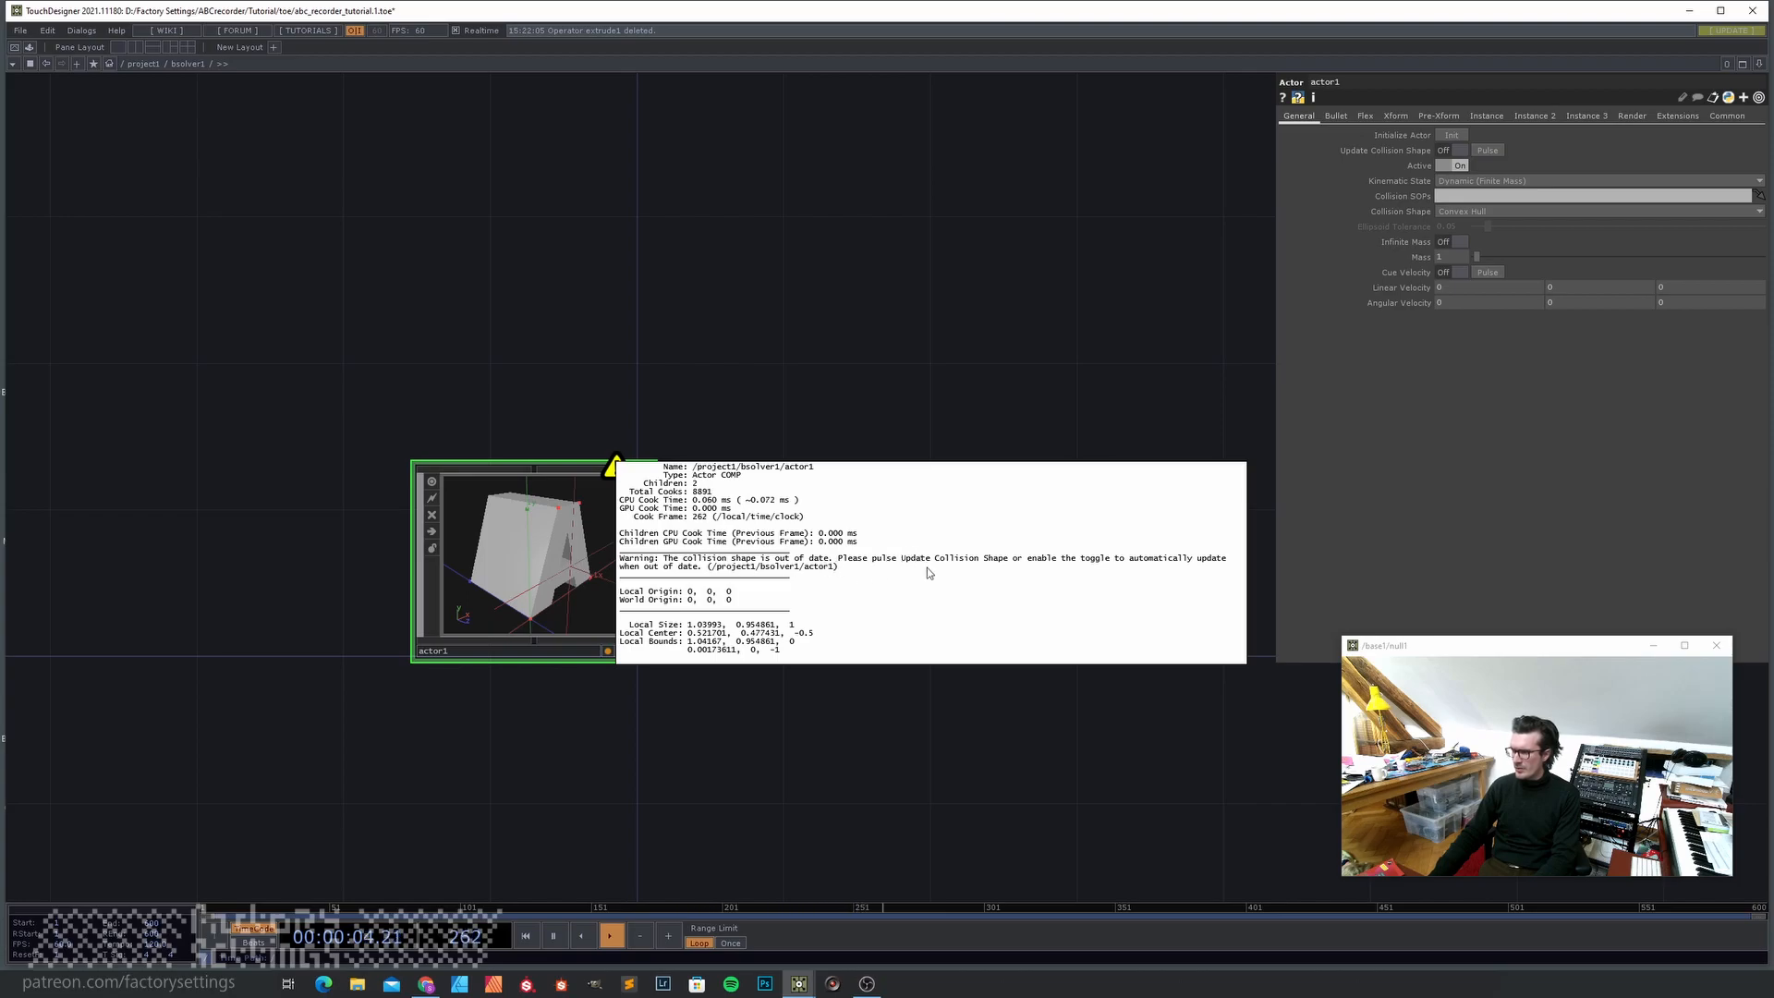
{"action": "left_click", "coordinate": [1486, 150]}
- Examine the extruded letter in actor1's viewer and its position on the ground in the Bullet Solver's viewer
{"action": "scroll", "coordinate": [462, 527], "scroll_direction": "up", "scroll_amount": 2}
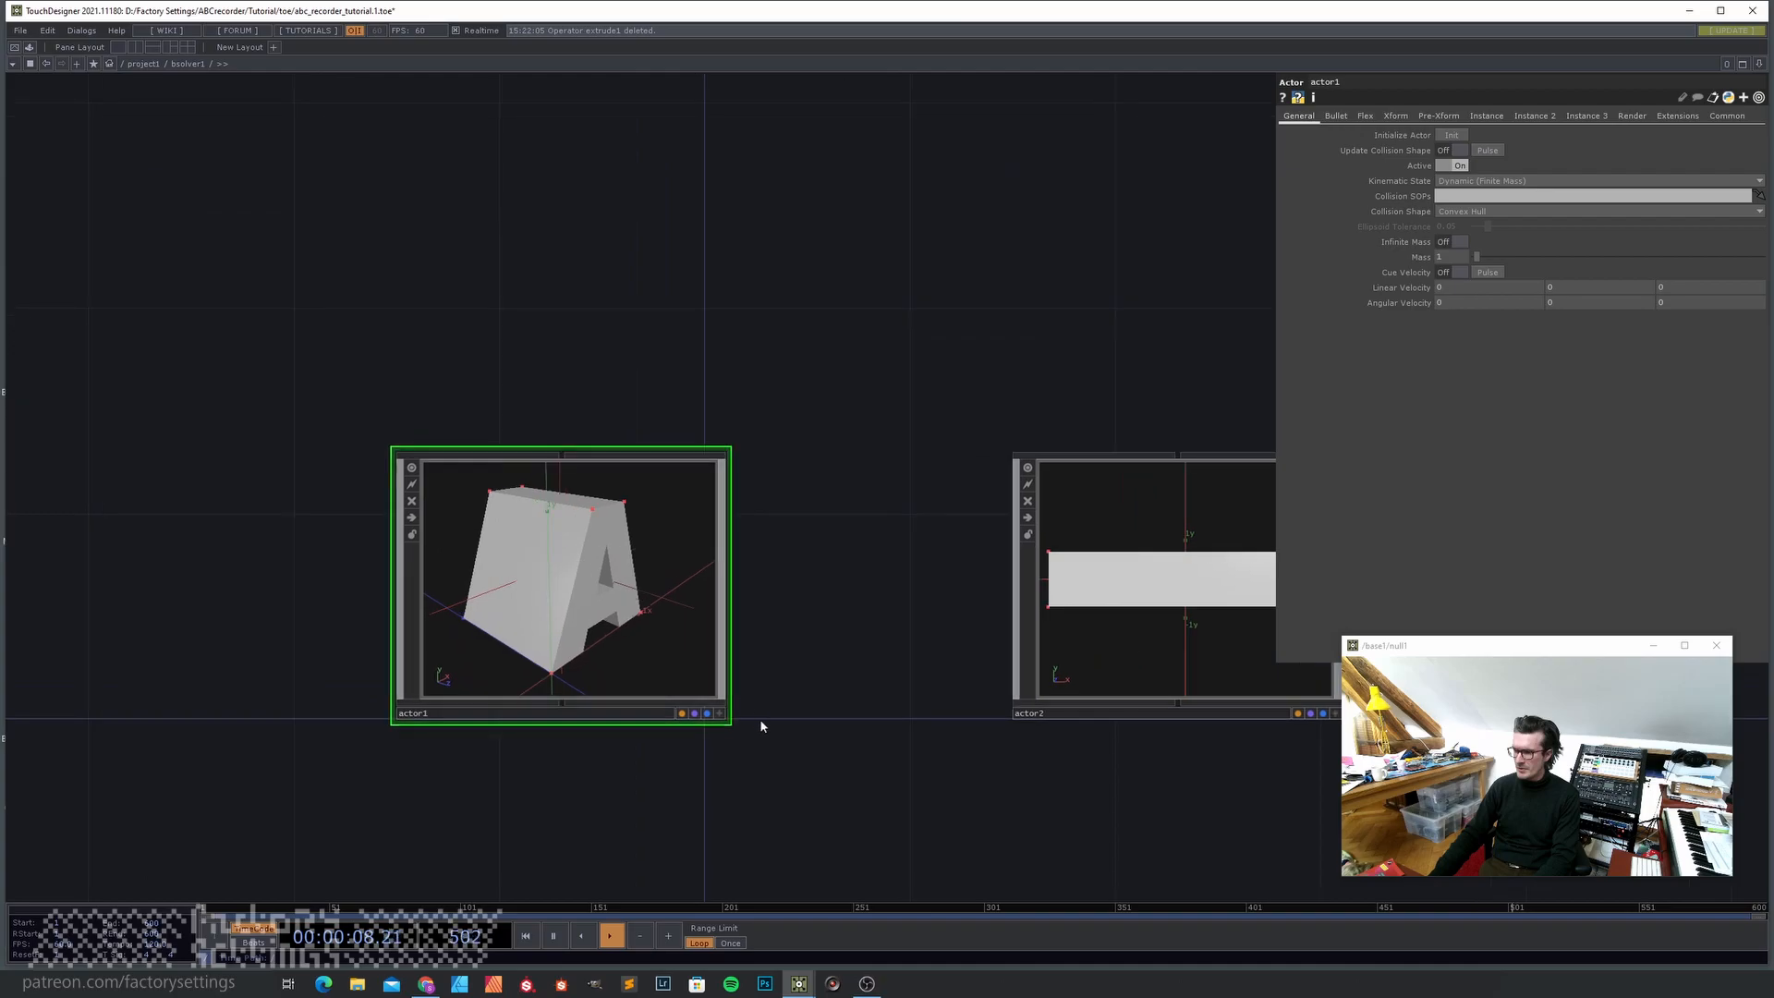
{"action": "left_click", "coordinate": [723, 719]}
{"action": "left_click_drag", "start_coordinate": [647, 573], "coordinate": [628, 637]}
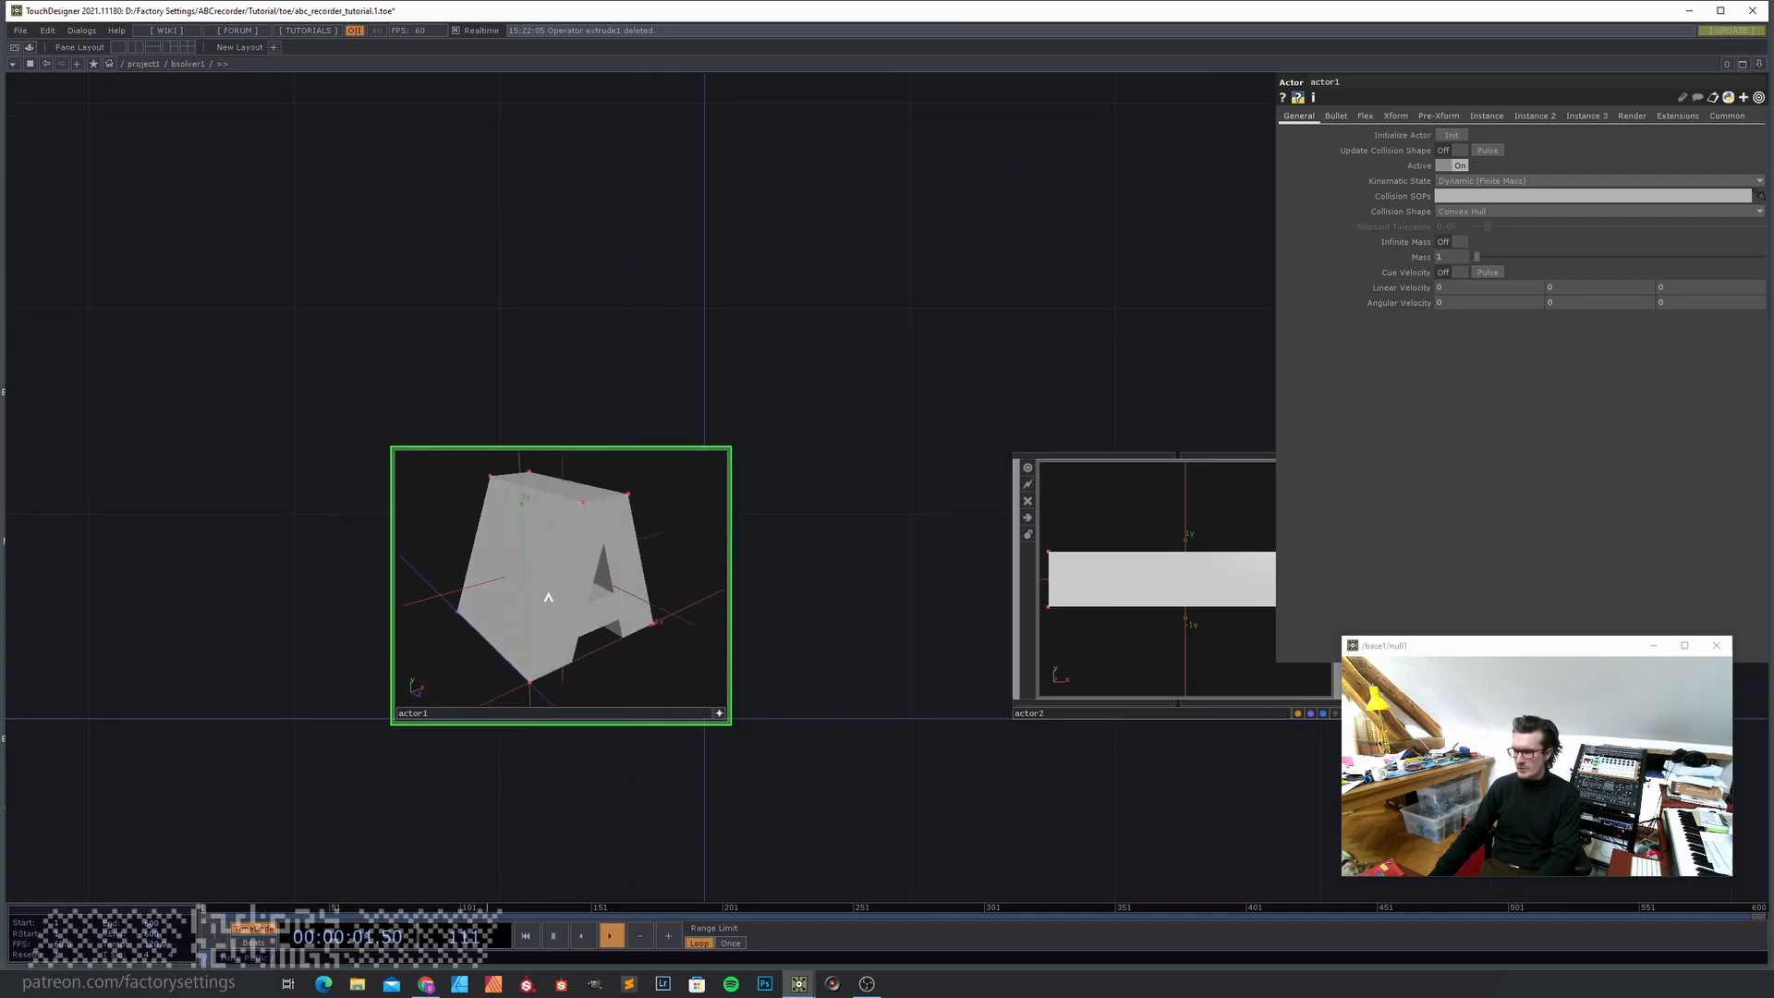
{"action": "left_click", "coordinate": [720, 716]}
{"action": "scroll", "coordinate": [924, 739], "scroll_direction": "down", "scroll_amount": 8}
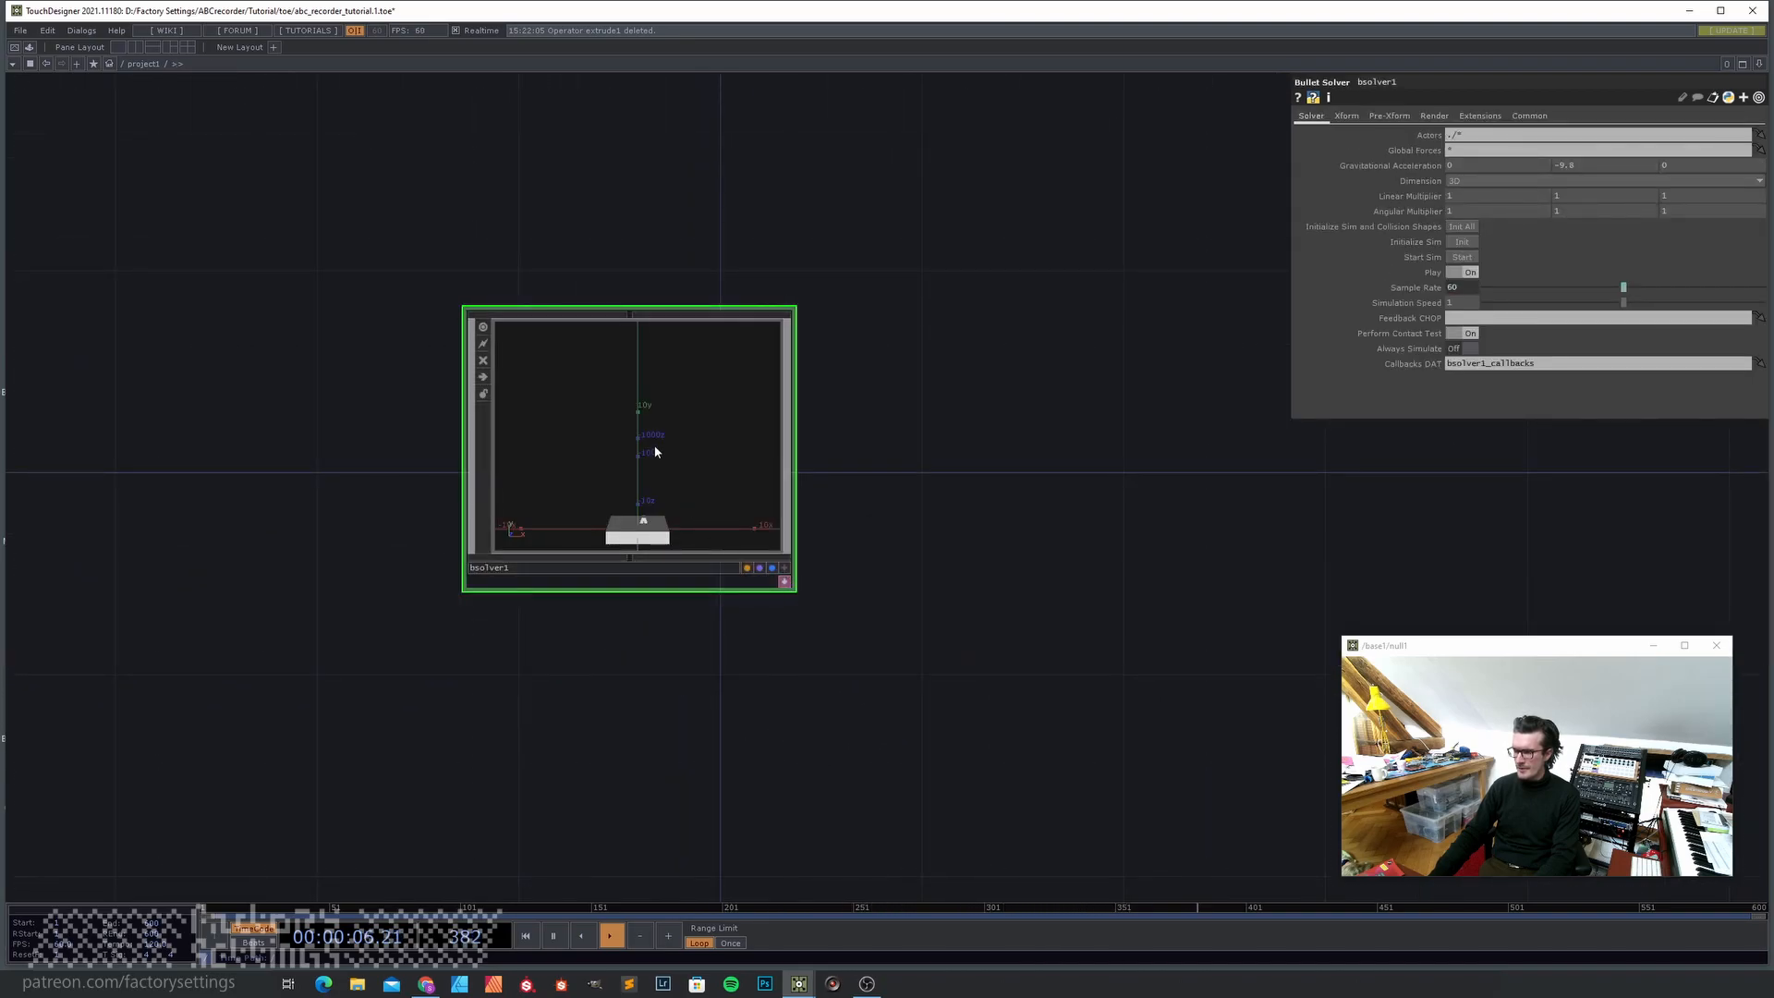
{"action": "scroll", "coordinate": [655, 452], "scroll_direction": "up", "scroll_amount": 3}
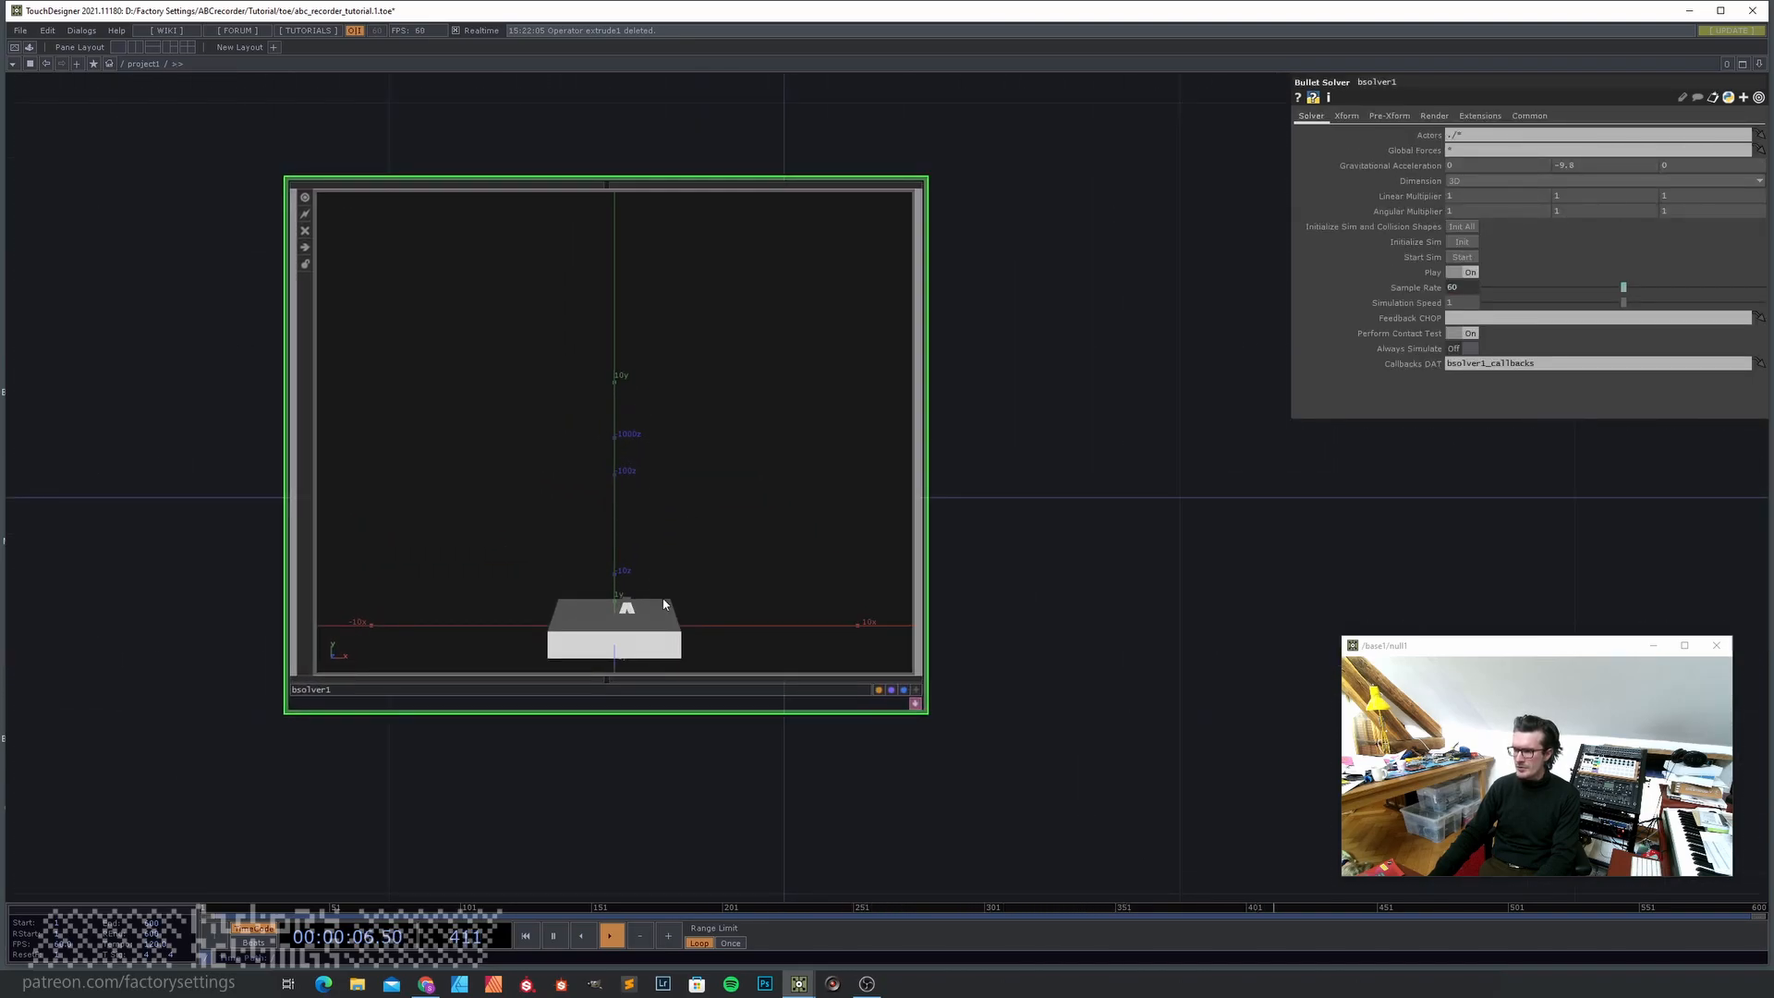
{"action": "left_click", "coordinate": [915, 689]}
{"action": "left_click_drag", "start_coordinate": [711, 606], "coordinate": [760, 601]}
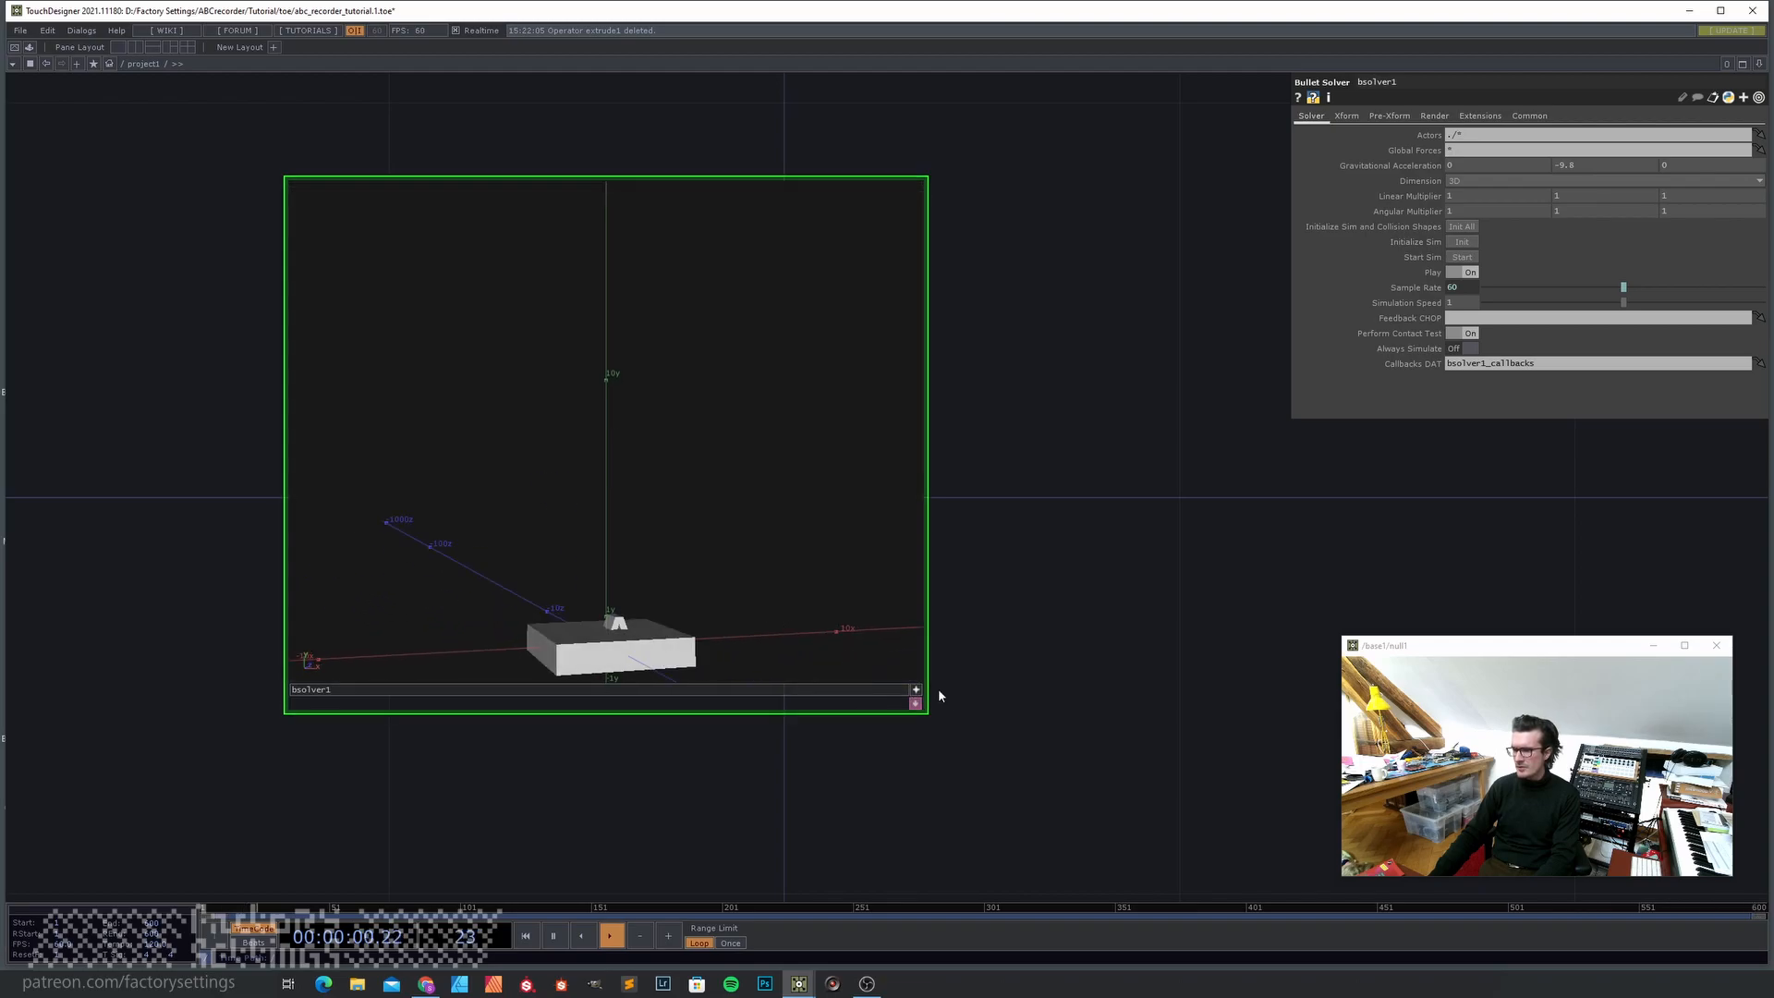
- Set actor1's Y translation to 2 inside the Bullet Solver
{"action": "scroll", "coordinate": [882, 730], "scroll_direction": "down", "scroll_amount": 3}
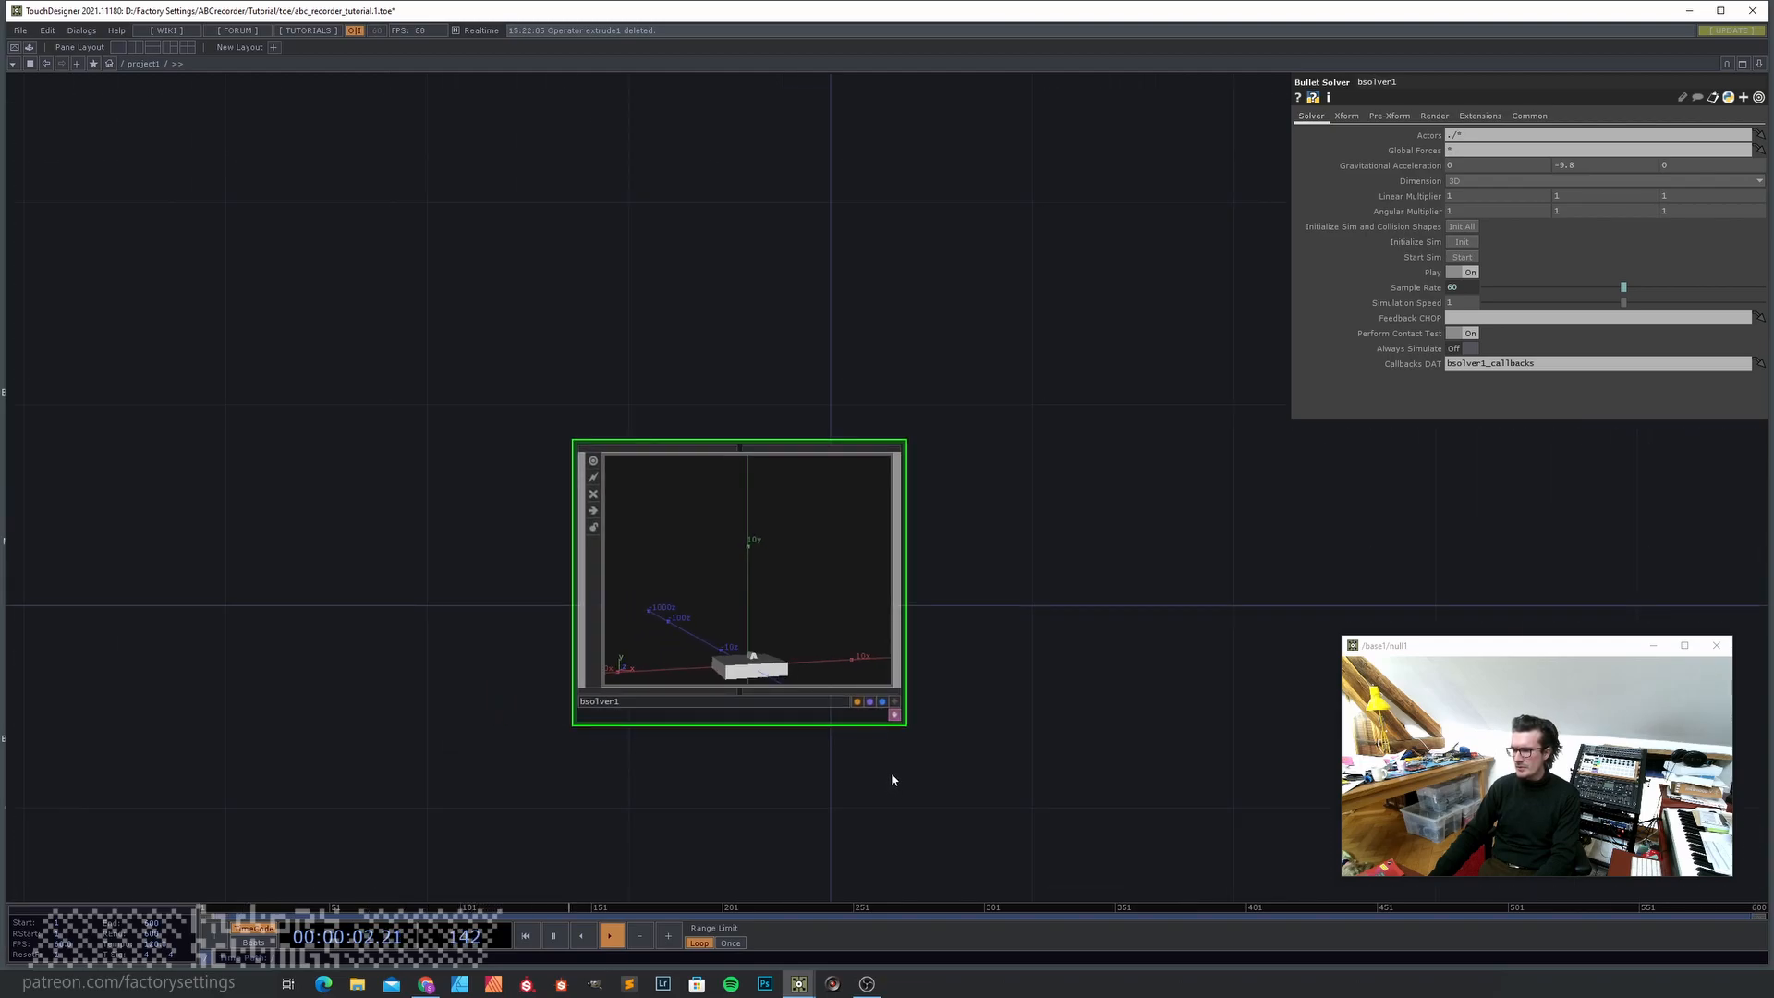
{"action": "key", "text": "u"}
{"action": "key", "text": "i"}
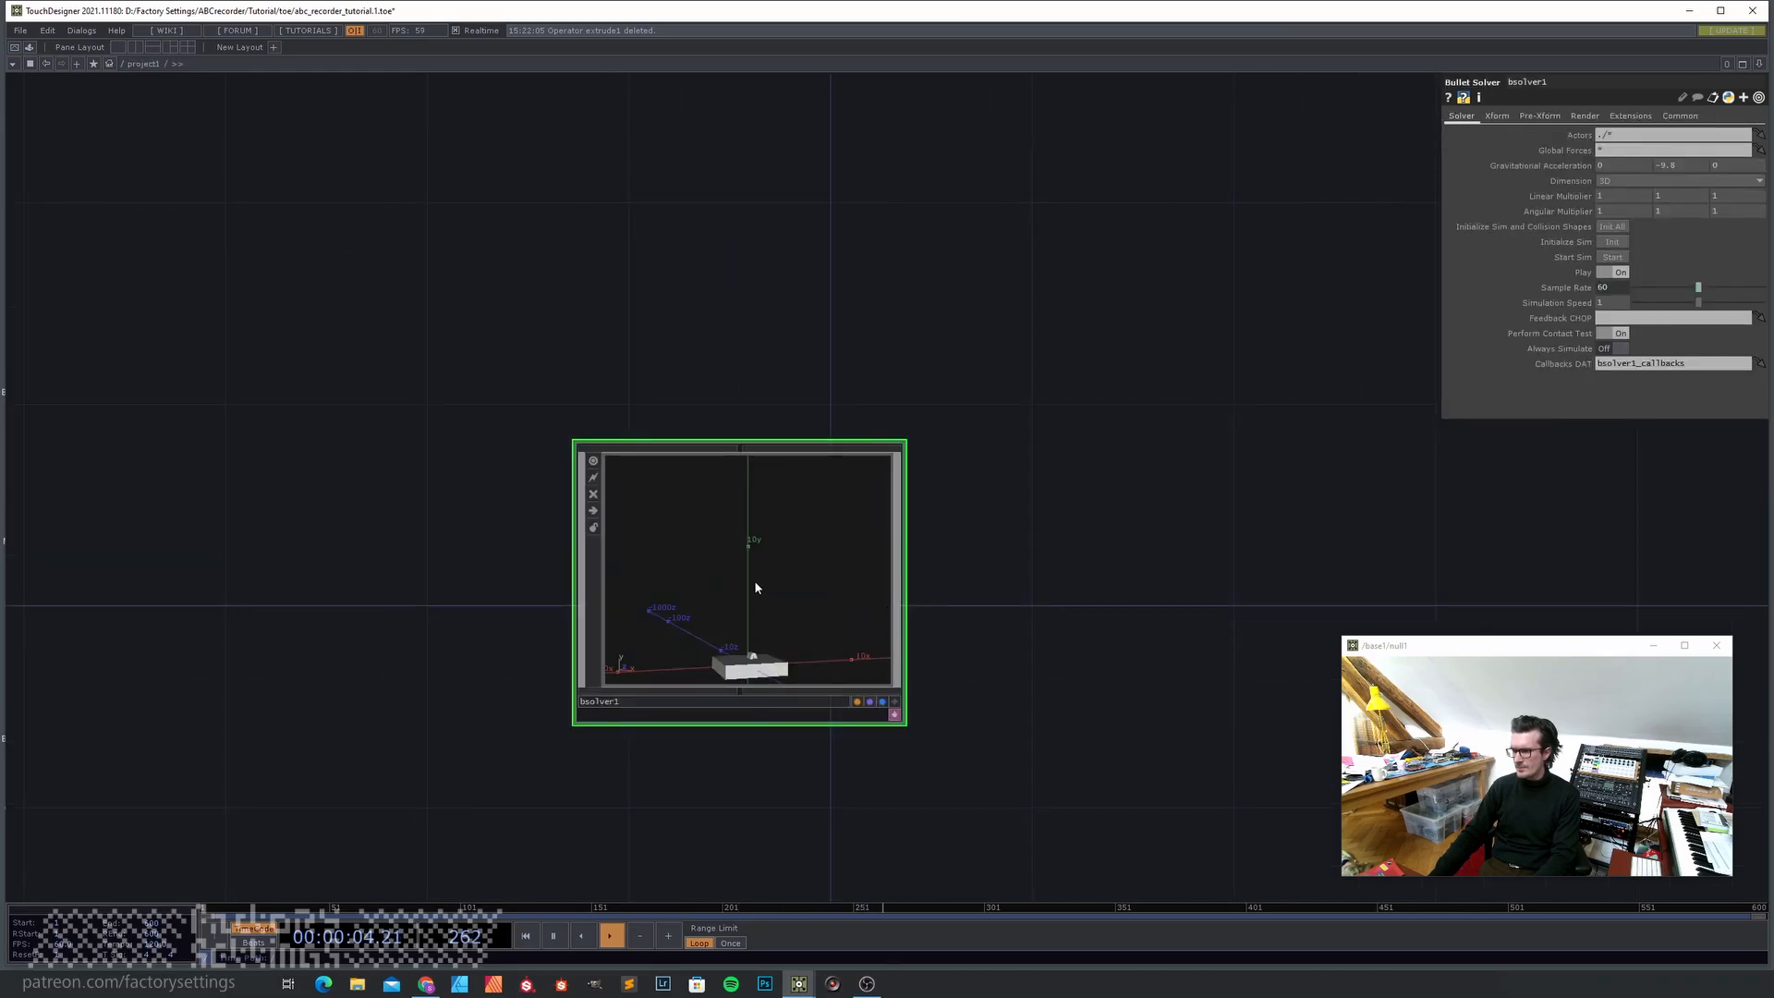
{"action": "key", "text": "i"}
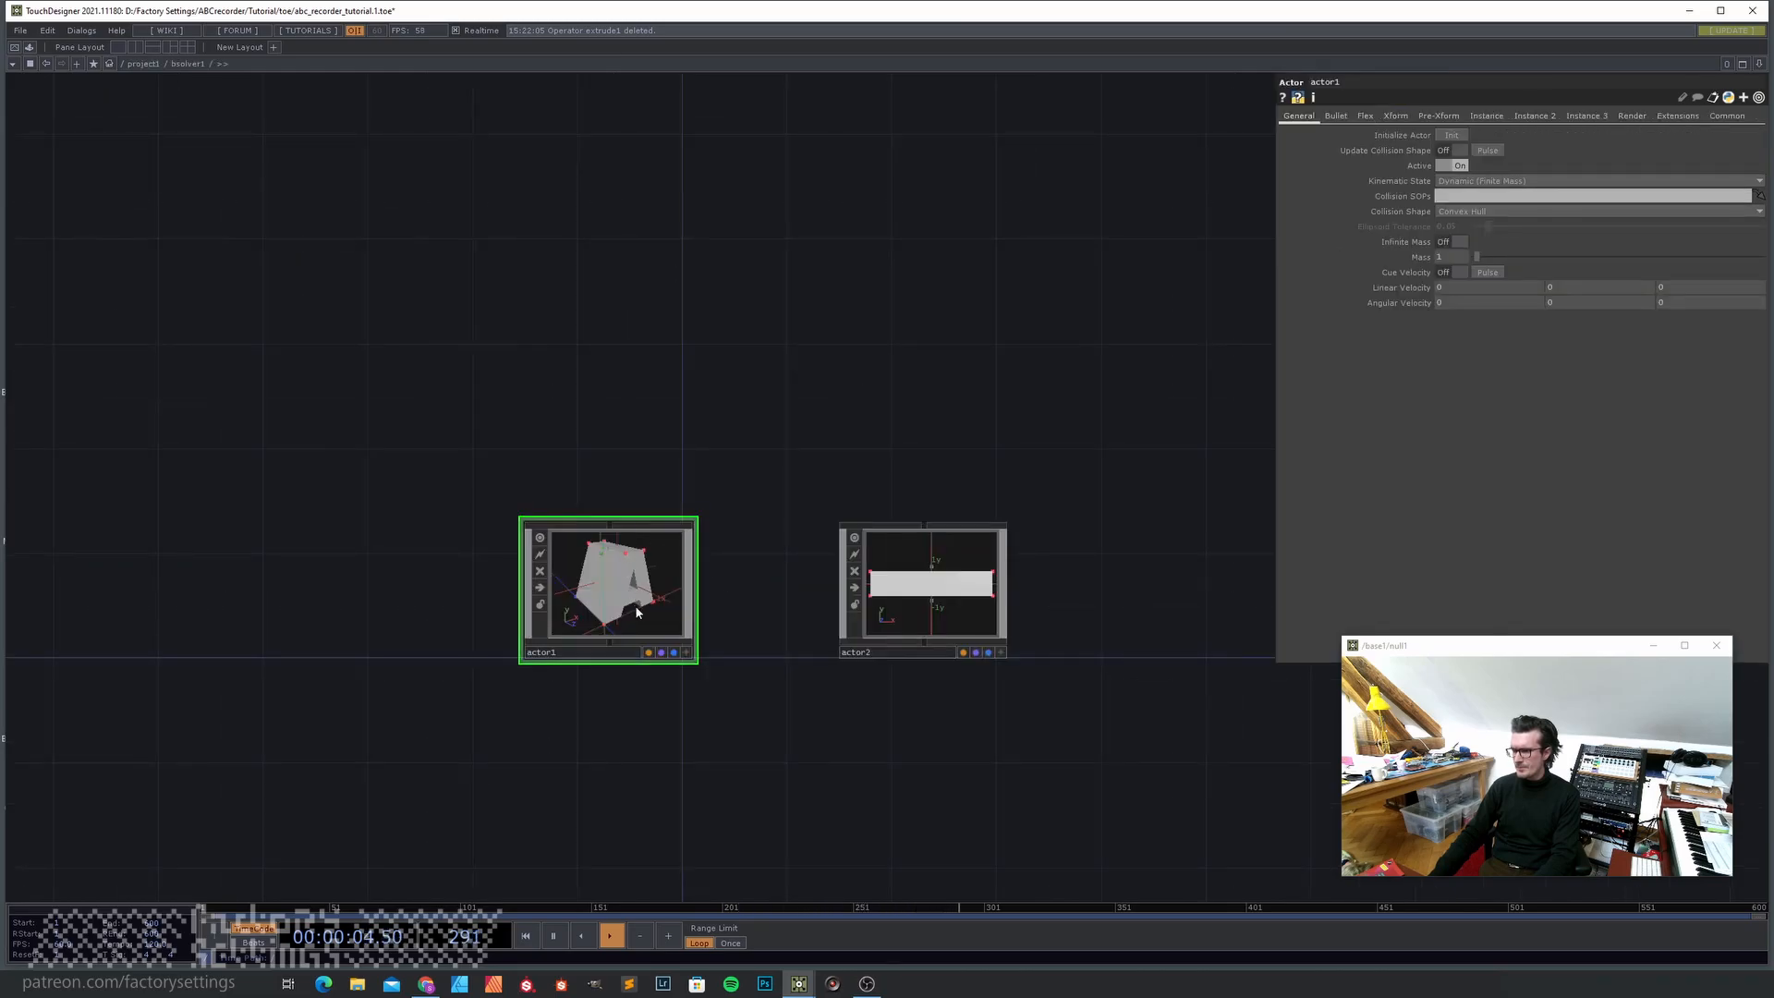
{"action": "left_click", "coordinate": [1336, 117]}
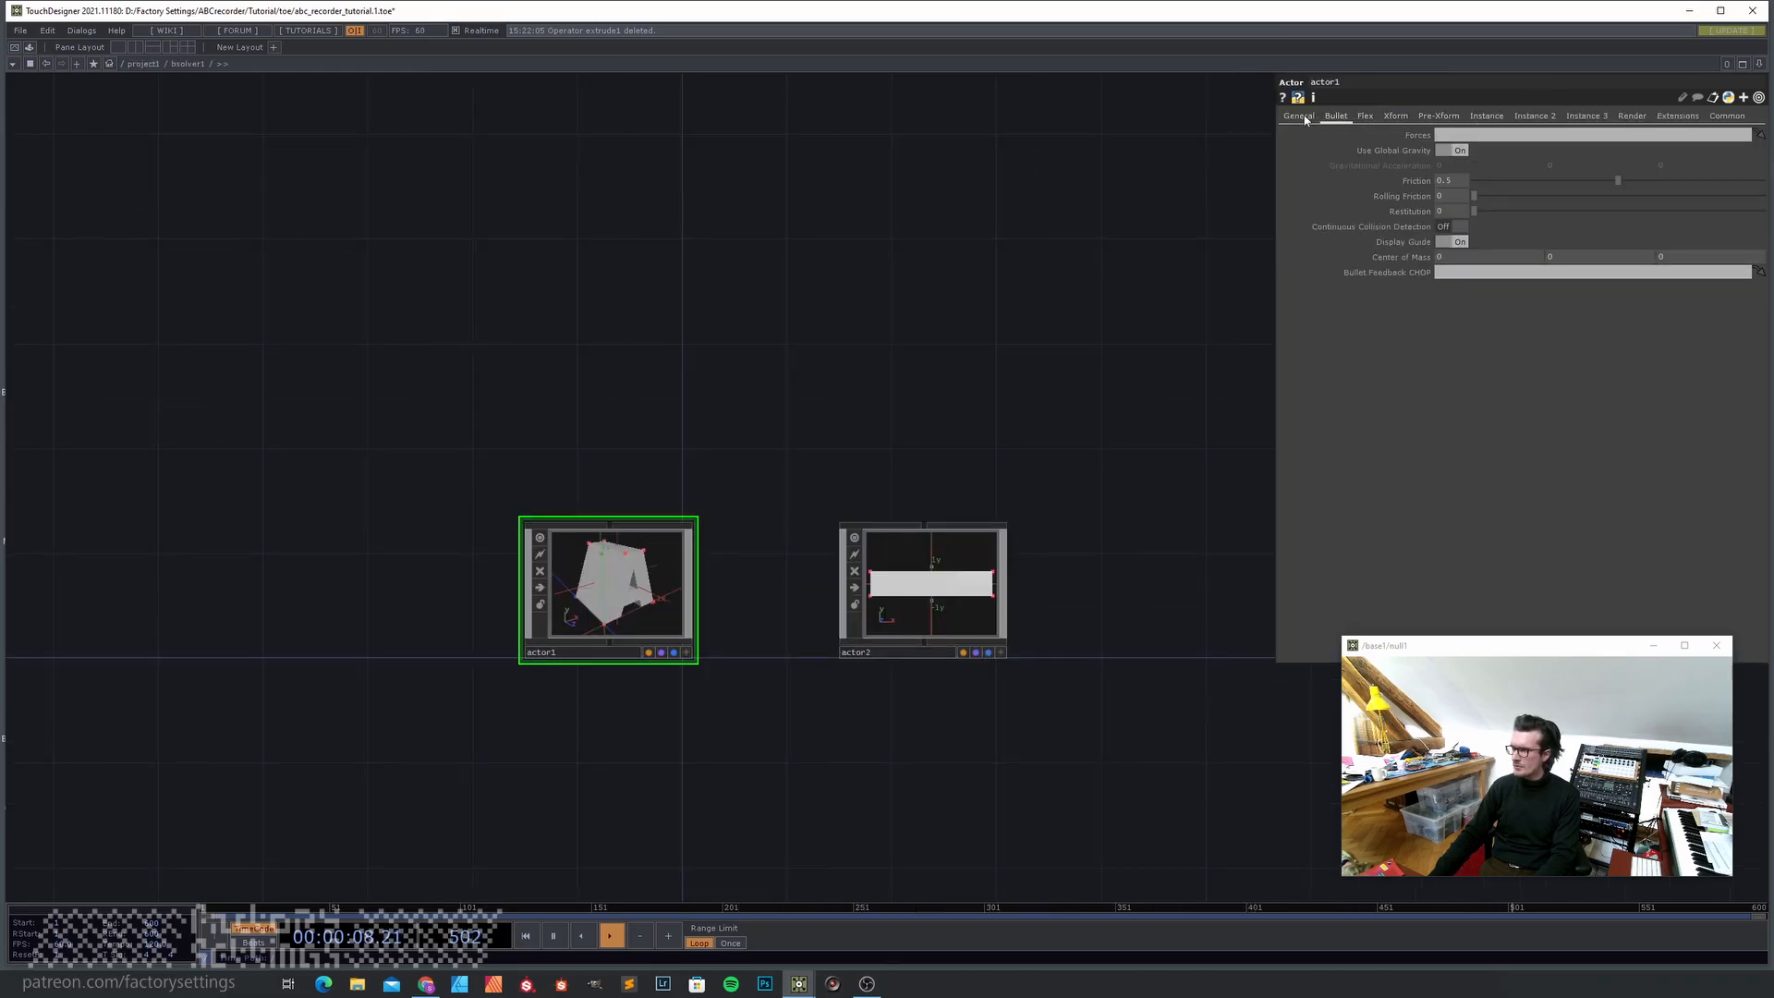
{"action": "left_click", "coordinate": [1365, 116]}
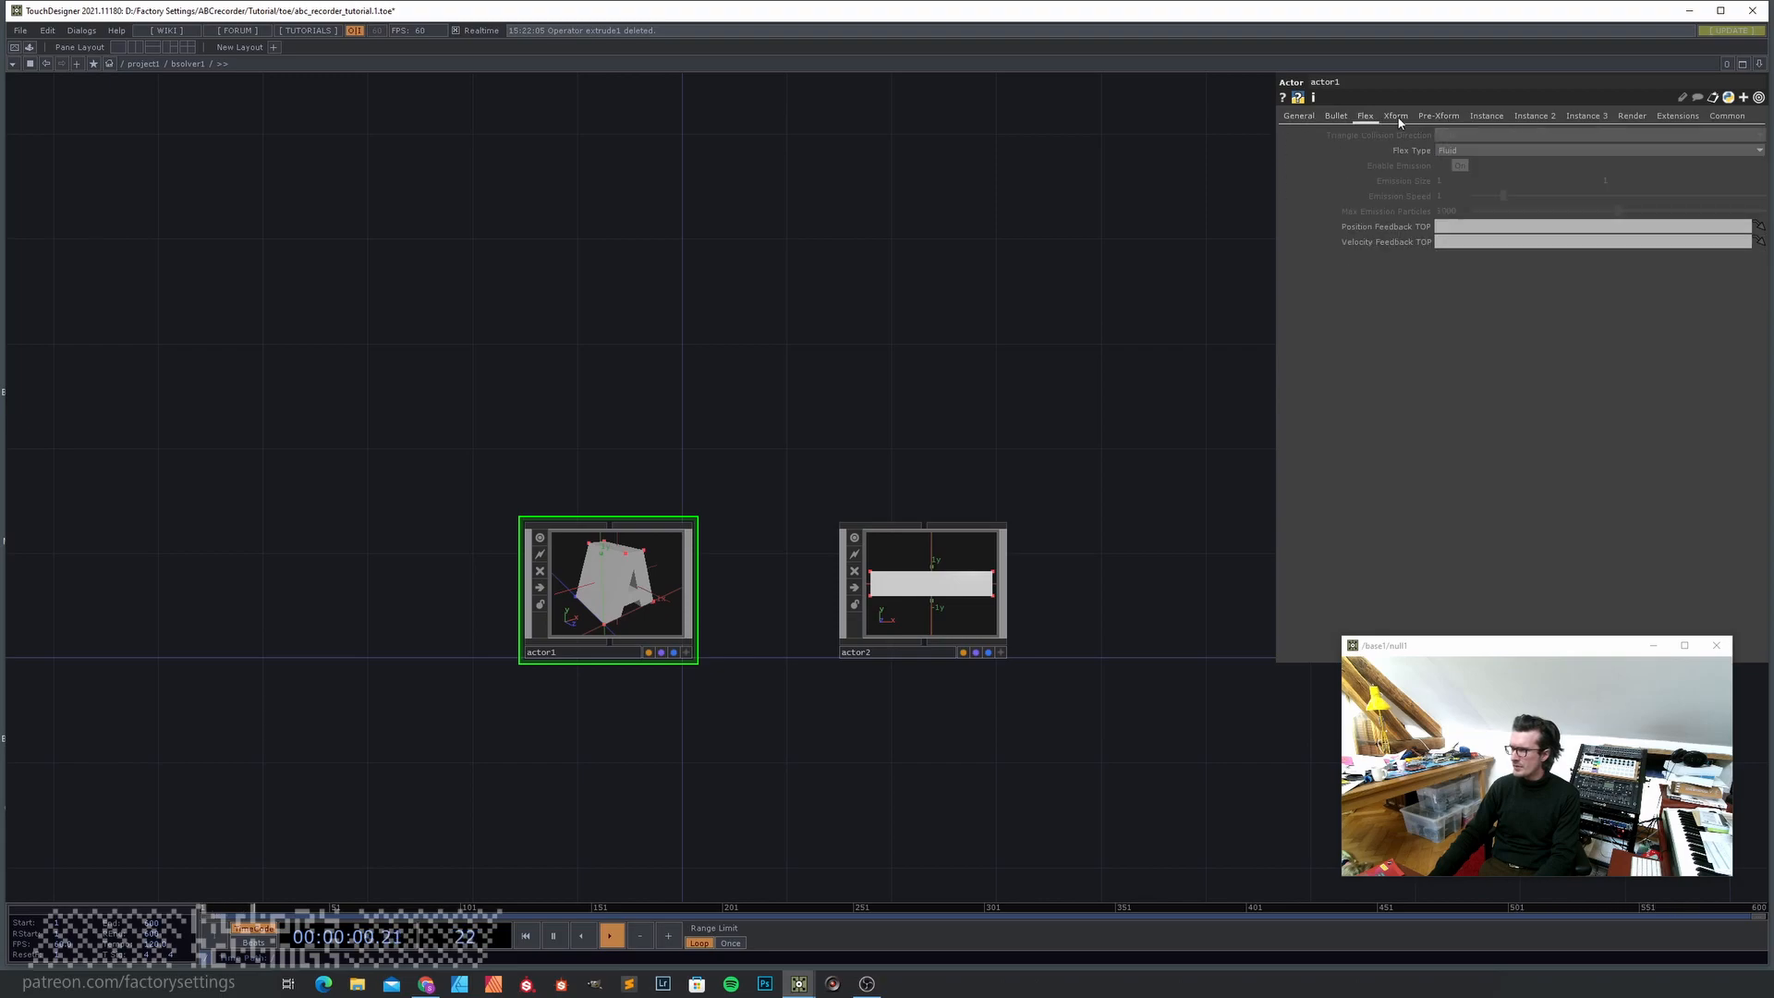
{"action": "left_click", "coordinate": [1338, 117]}
{"action": "left_click", "coordinate": [1438, 117]}
{"action": "left_click", "coordinate": [1395, 117]}
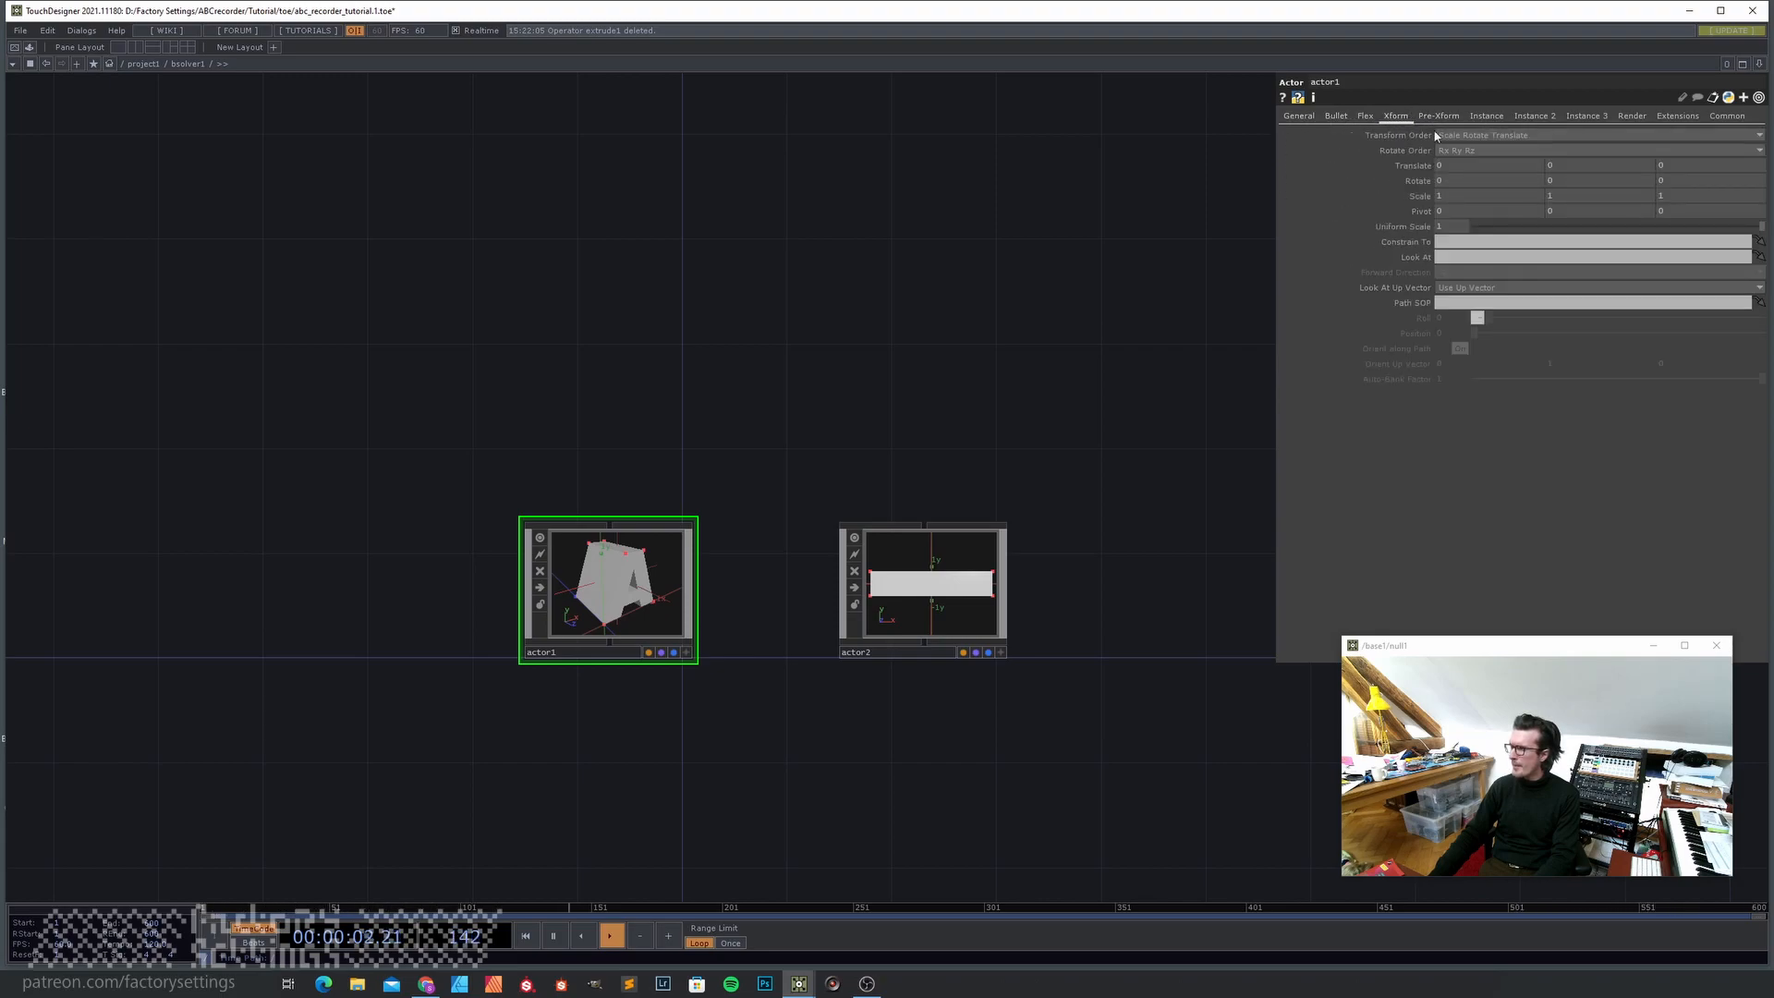
{"action": "middle_click_drag", "start_coordinate": [1556, 165], "coordinate": [1584, 150]}
{"action": "key", "text": "Return"}
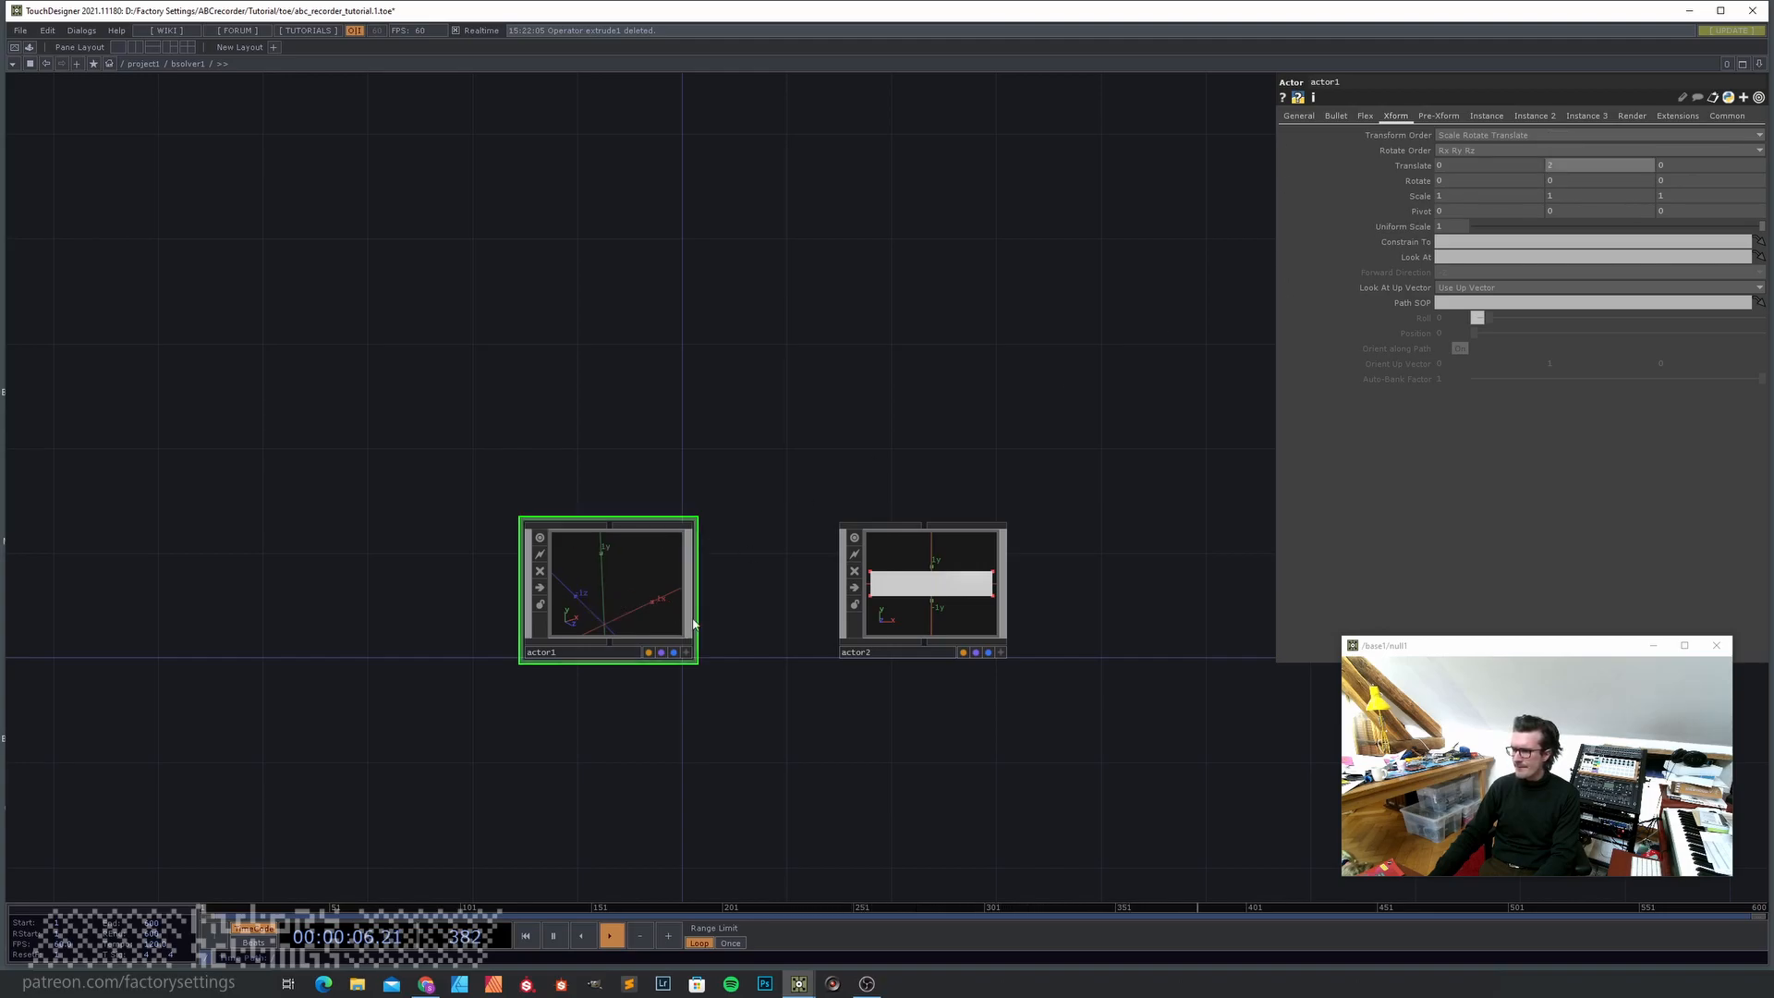
- Return to the Bullet Solver's level, start its simulation, and restart it to watch the letter drop
{"action": "key", "text": "u"}
{"action": "middle_click_drag", "start_coordinate": [788, 665], "coordinate": [804, 725]}
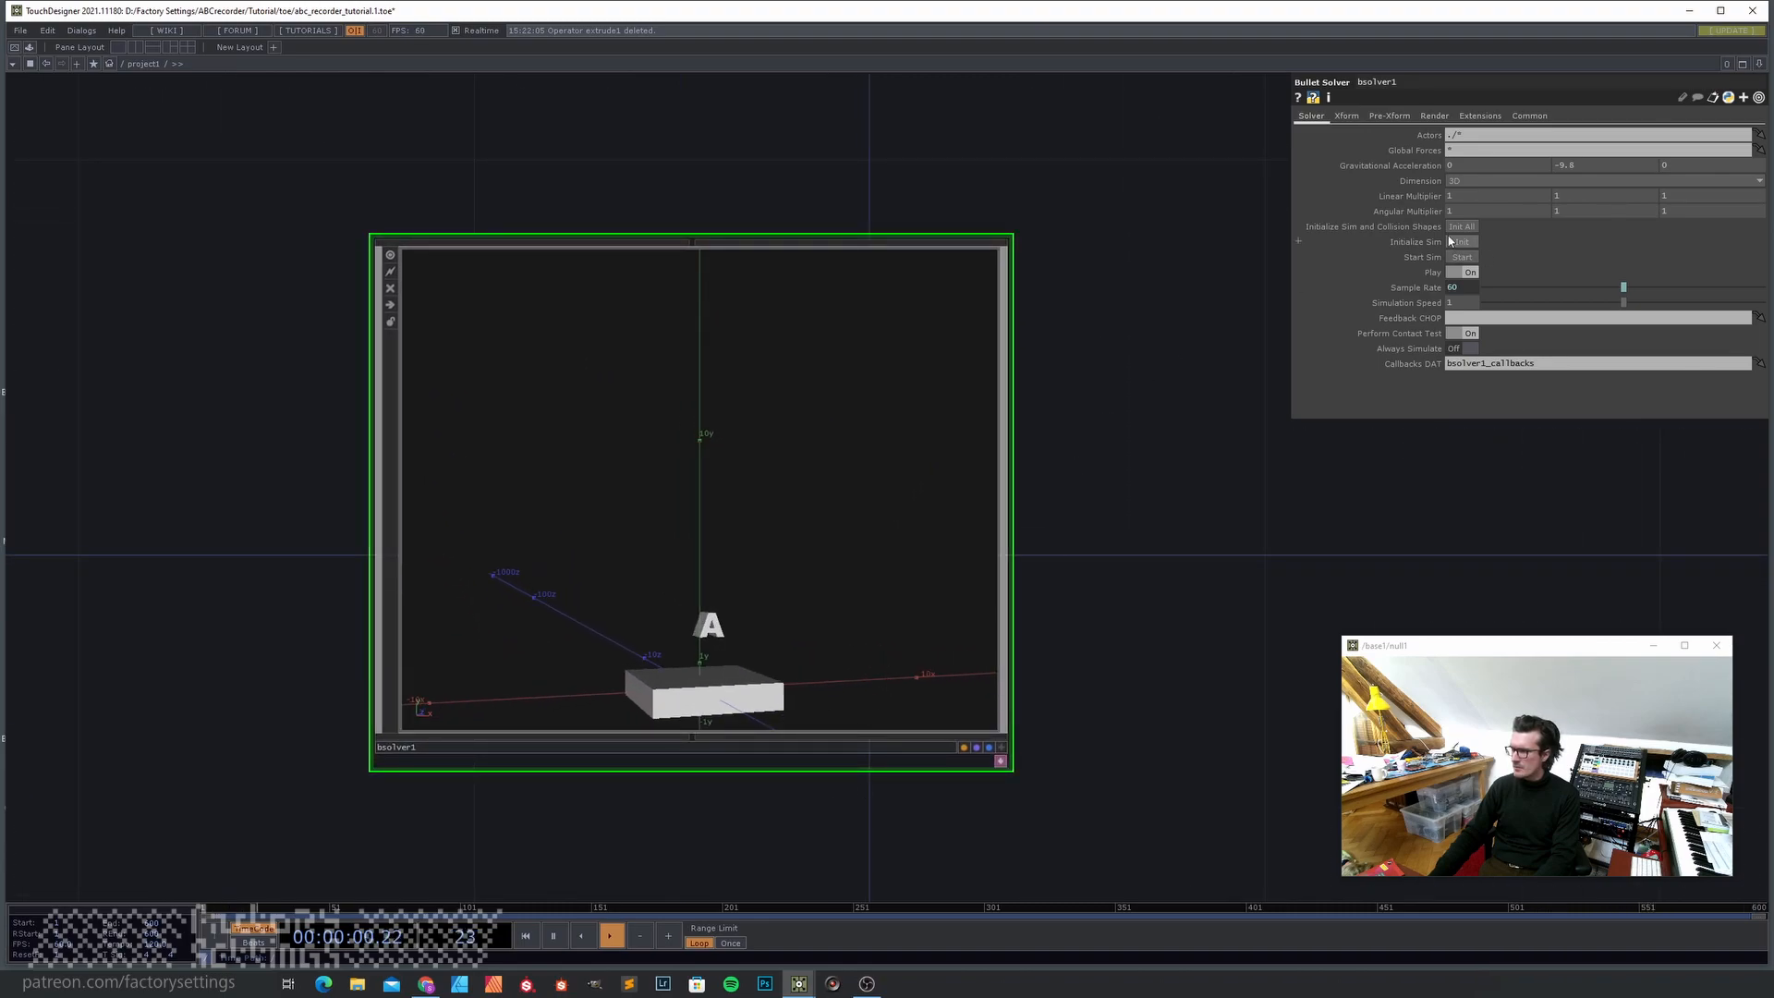
{"action": "left_click", "coordinate": [1469, 260]}
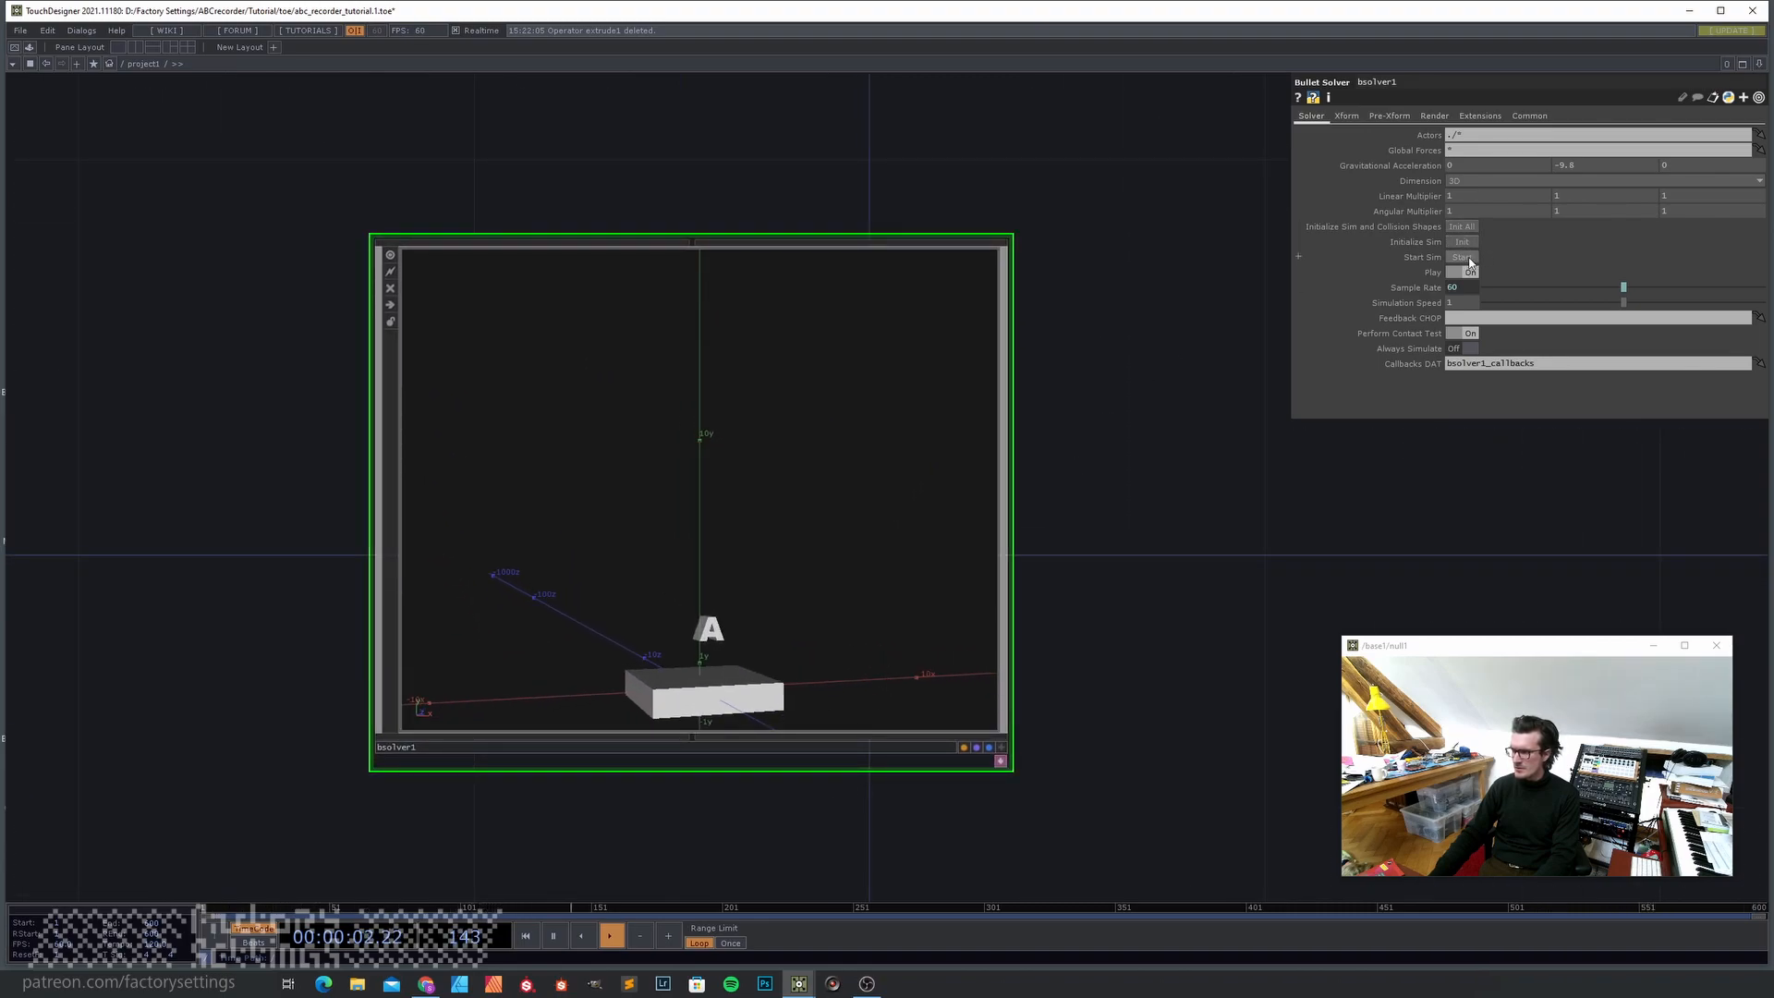
{"action": "scroll", "coordinate": [808, 746], "scroll_direction": "up", "scroll_amount": 4}
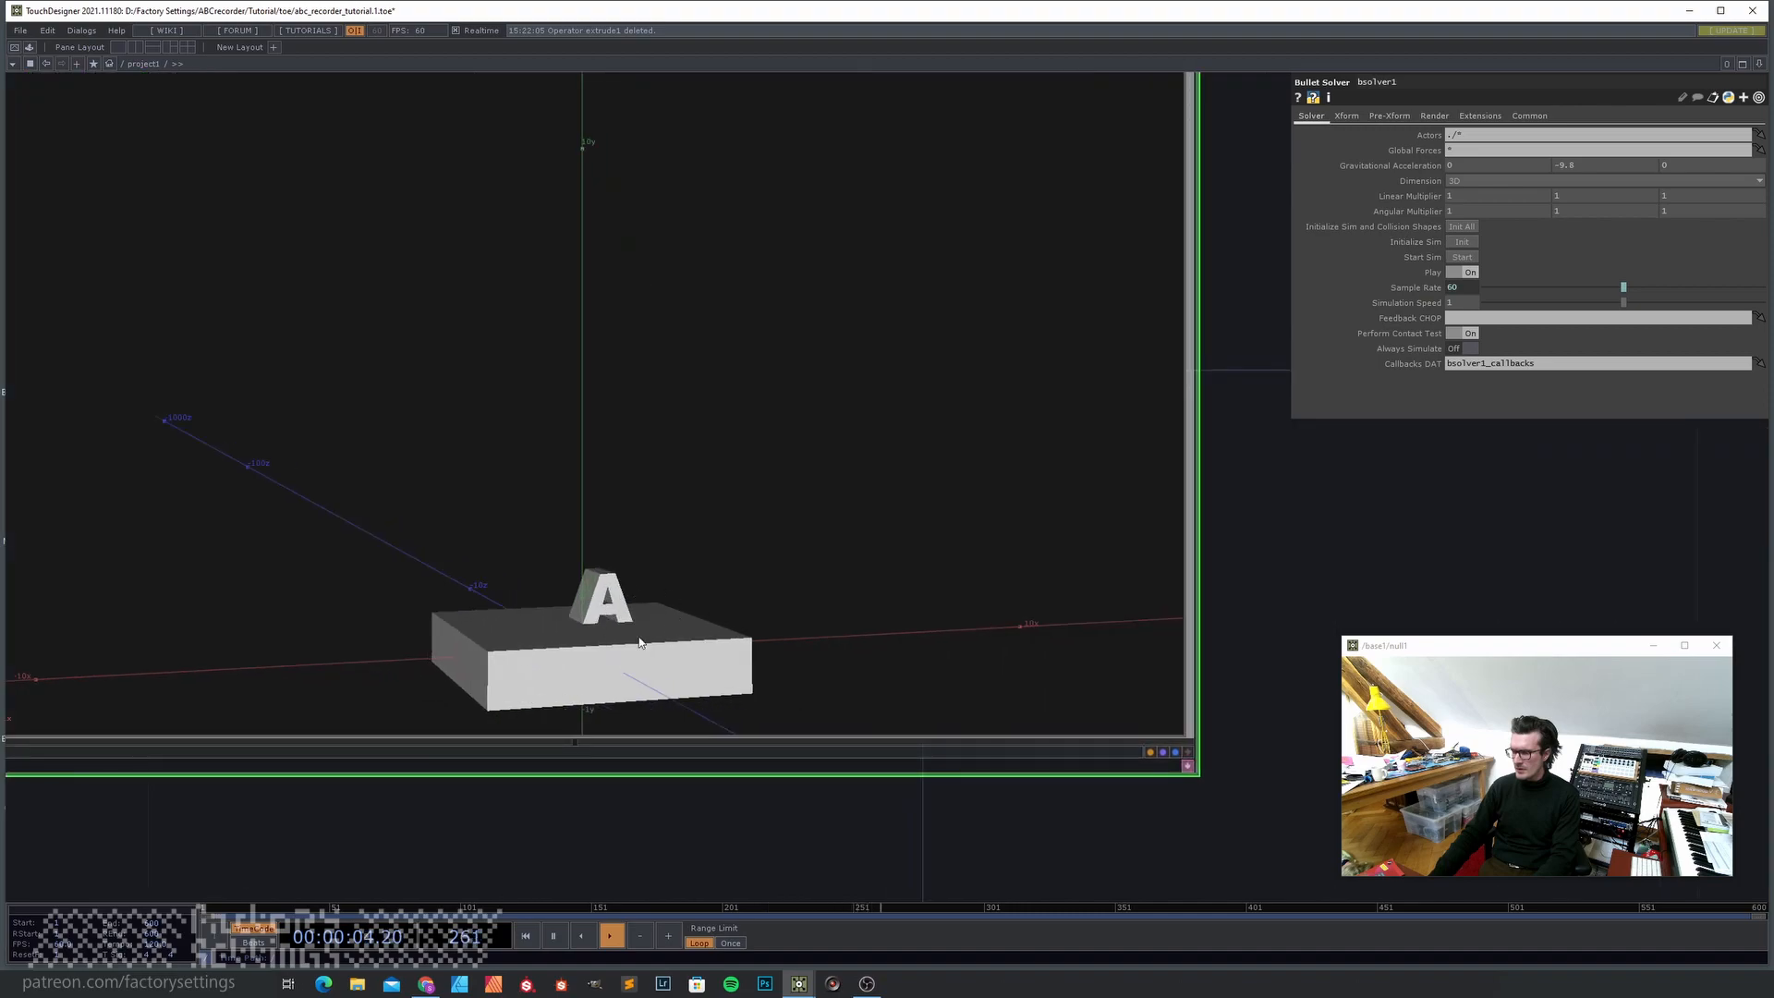
{"action": "left_click", "coordinate": [1462, 259]}
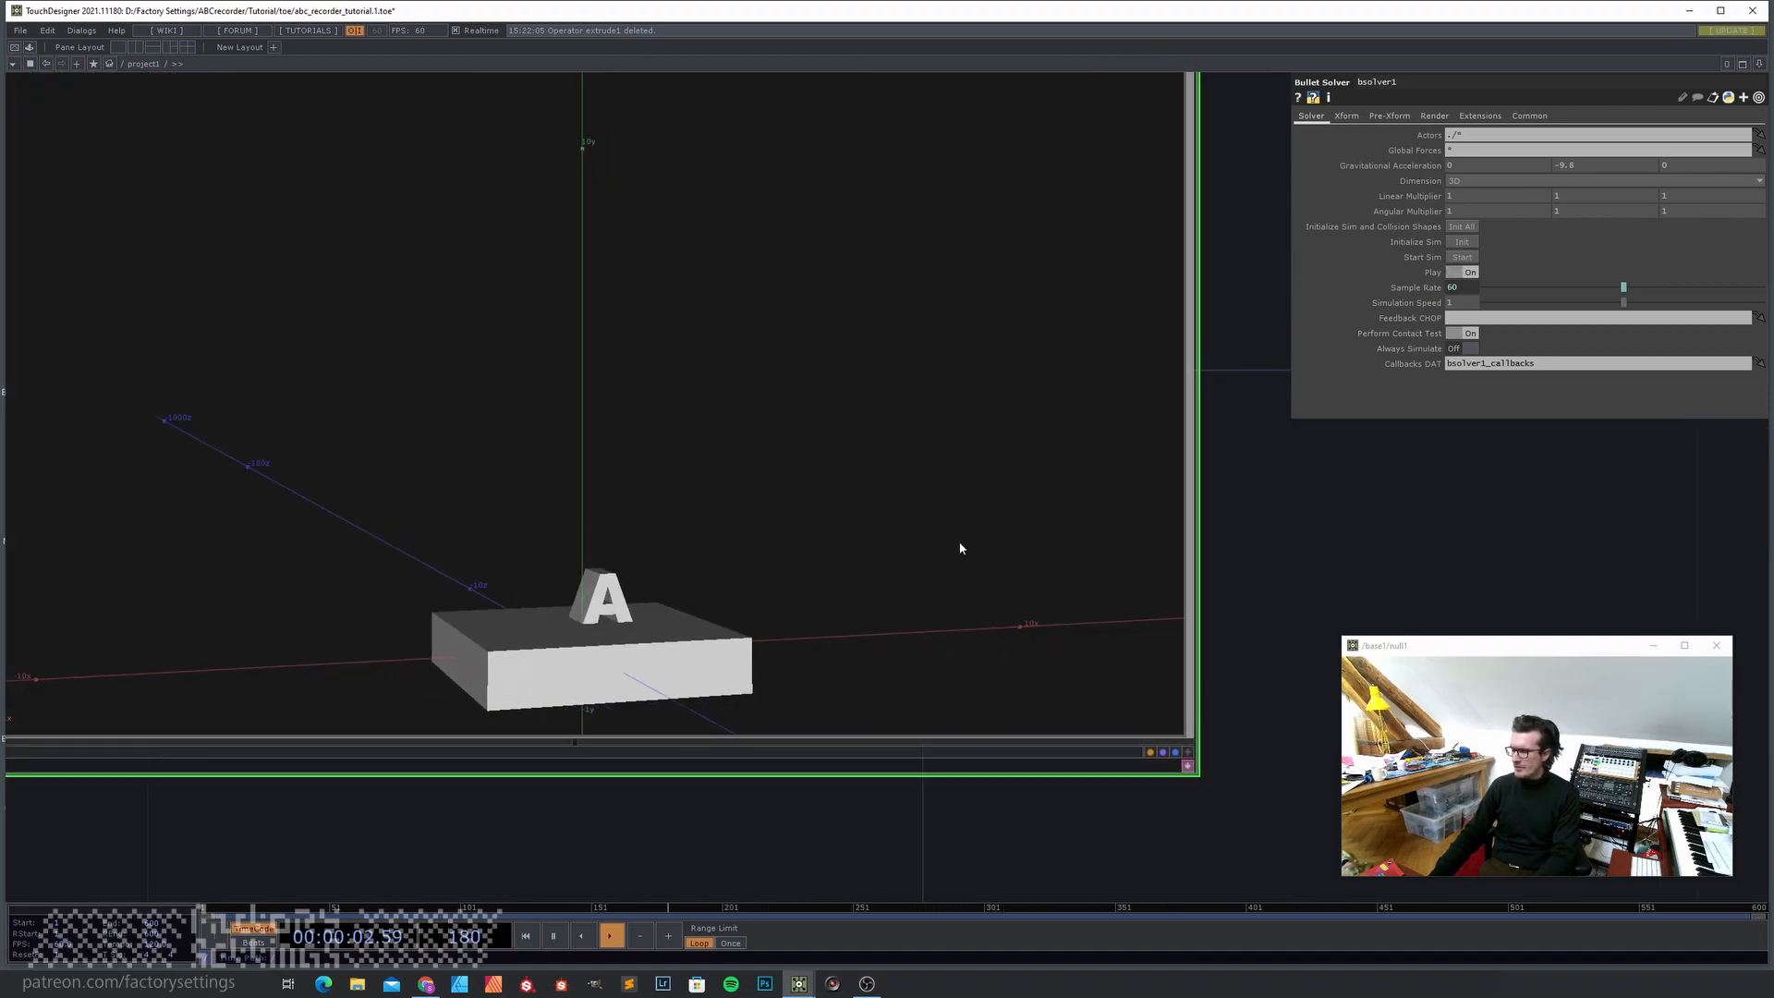
{"action": "scroll", "coordinate": [960, 548], "scroll_direction": "down", "scroll_amount": 2}
{"action": "scroll", "coordinate": [1177, 504], "scroll_direction": "down", "scroll_amount": 2}
{"action": "left_click_drag", "start_coordinate": [1013, 773], "coordinate": [877, 812]}
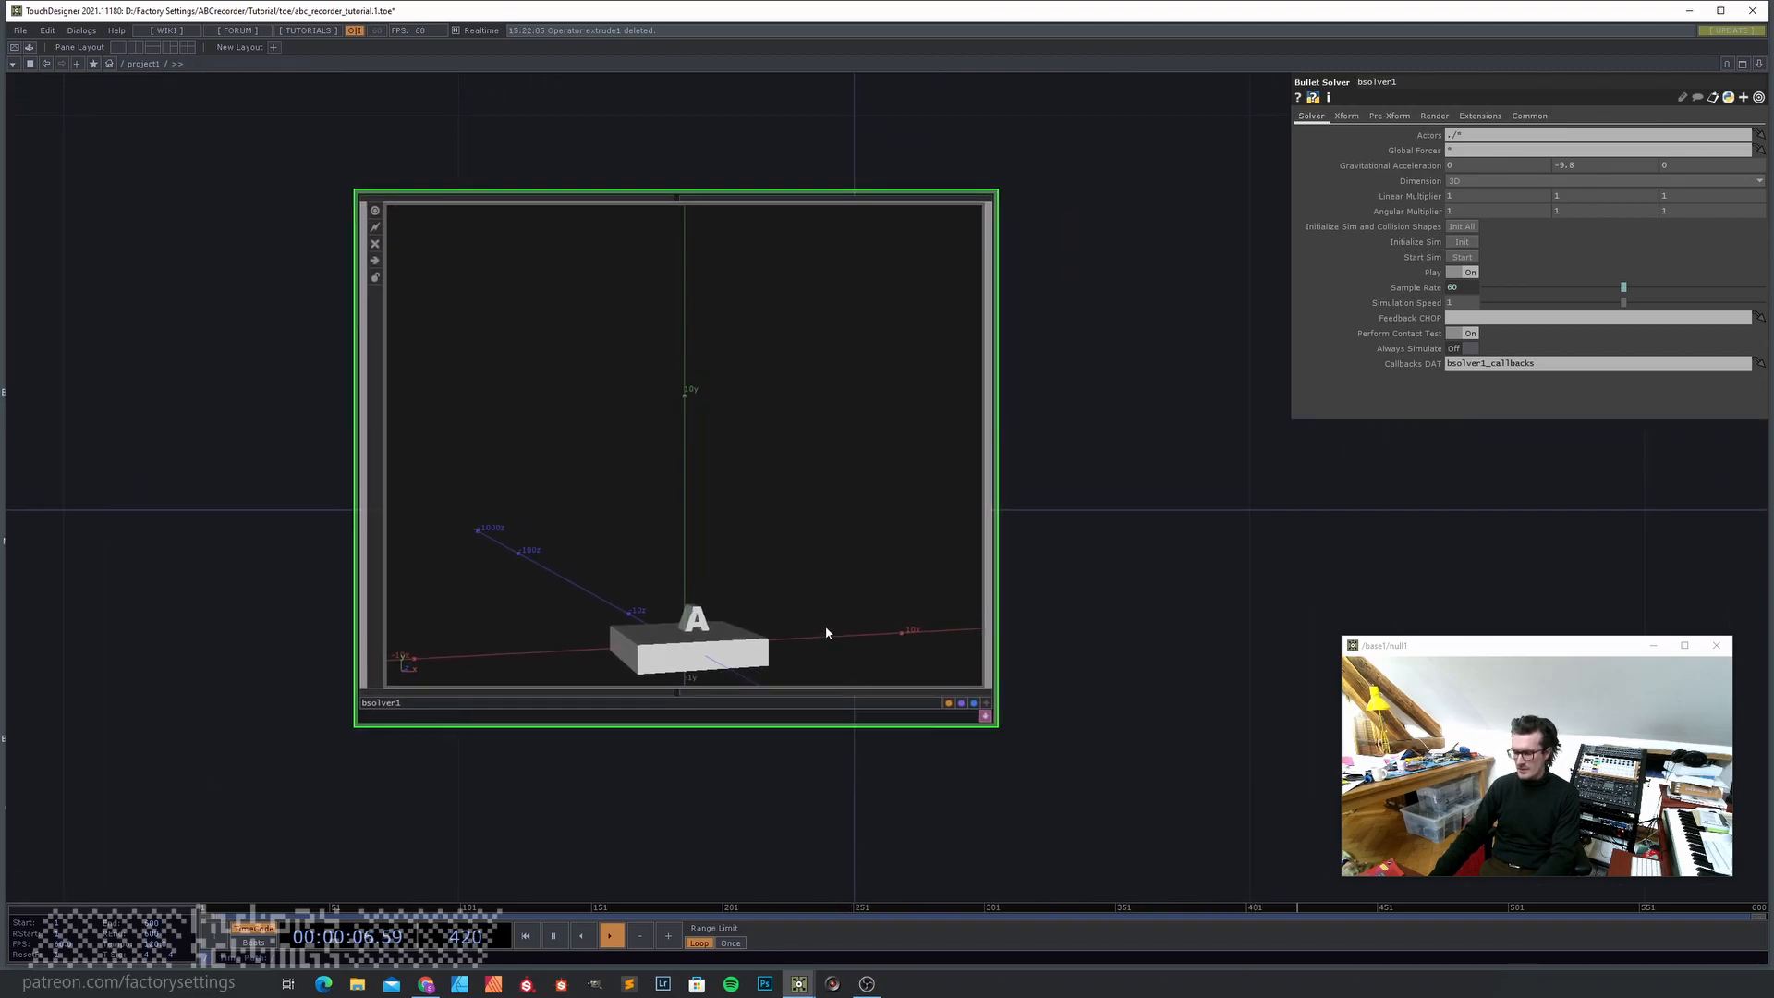
- Add a Render TOP beside the Bullet Solver at the project level
{"action": "key", "text": "i"}
{"action": "scroll", "coordinate": [830, 627], "scroll_direction": "down", "scroll_amount": 2}
{"action": "key", "text": "u"}
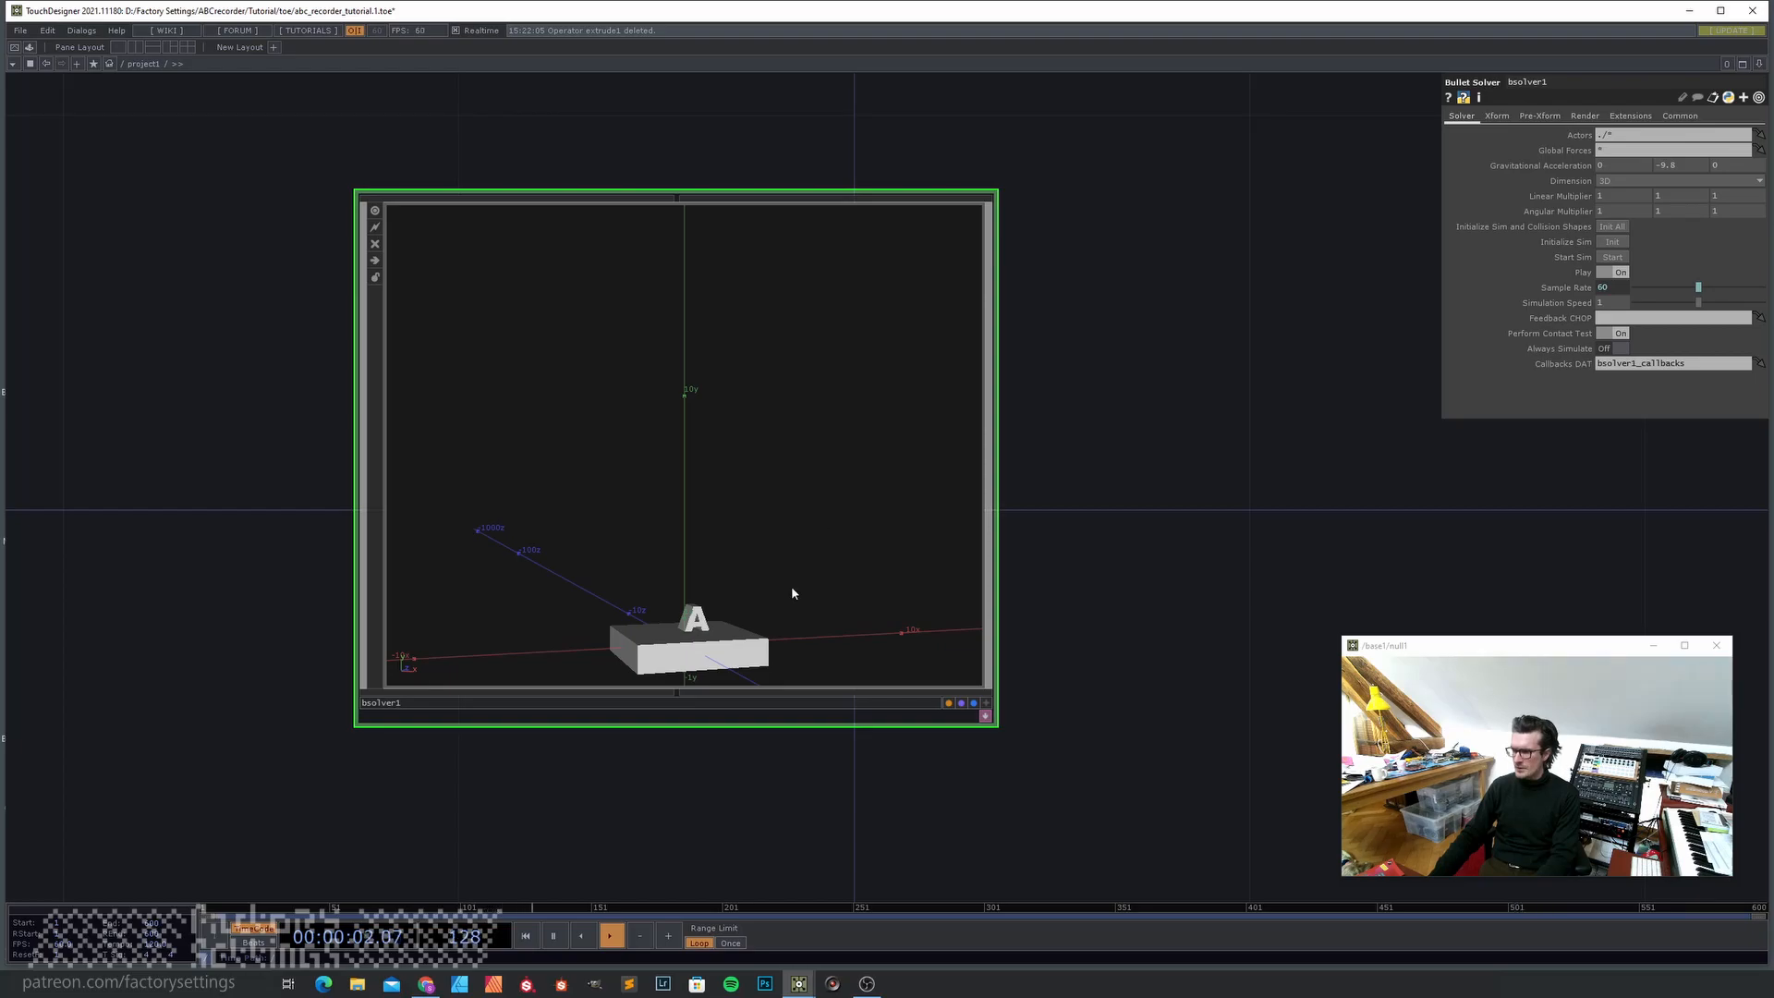
{"action": "scroll", "coordinate": [792, 592], "scroll_direction": "down", "scroll_amount": 4}
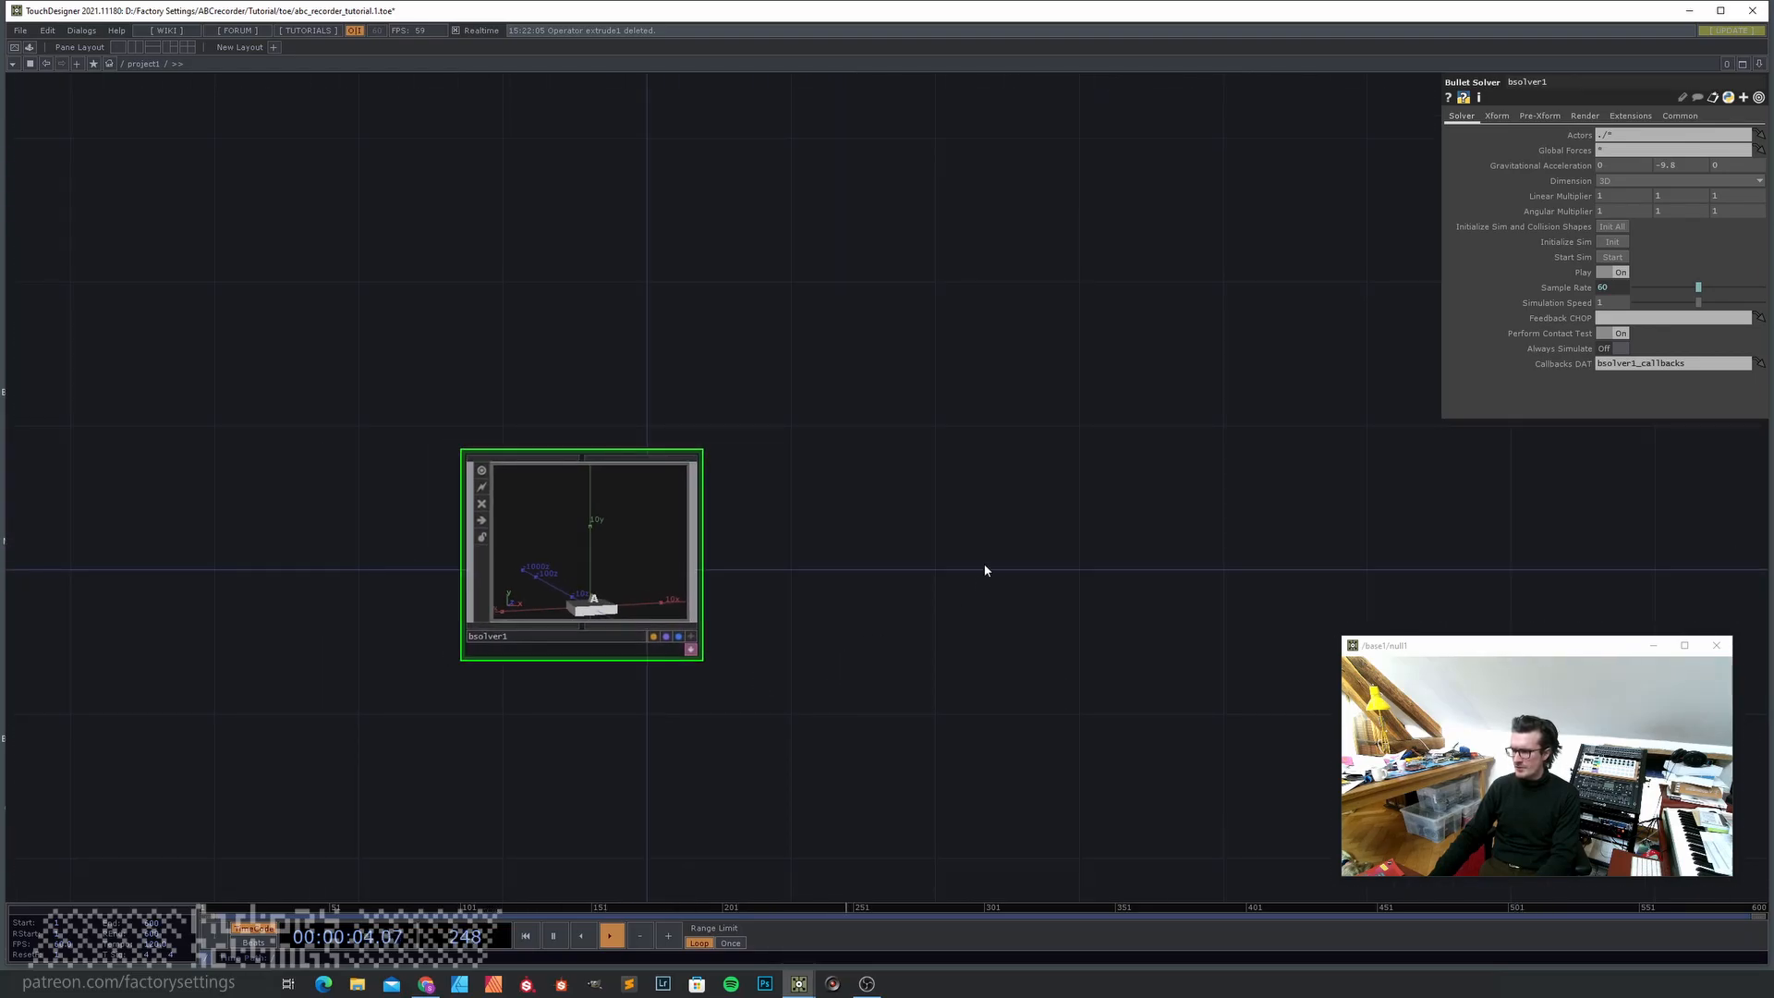
{"action": "key", "text": "Tab"}
{"action": "type", "text": "rend"}
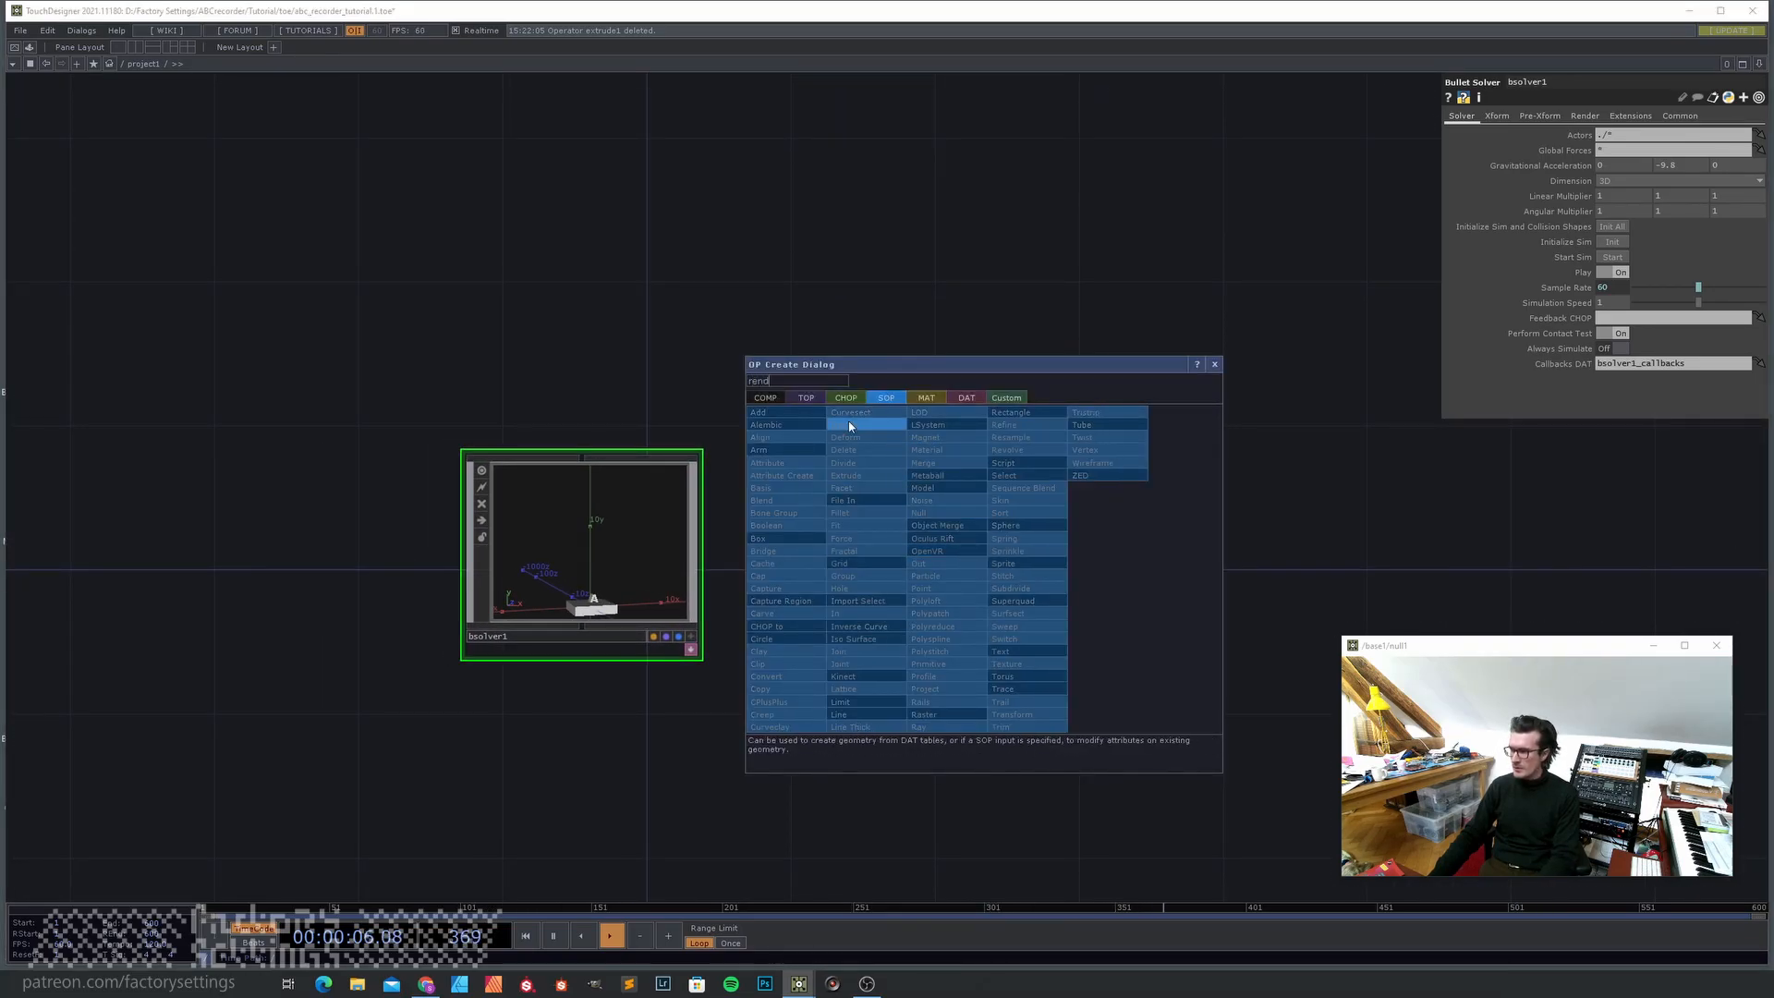
{"action": "left_click", "coordinate": [802, 398]}
{"action": "left_click", "coordinate": [1020, 488]}
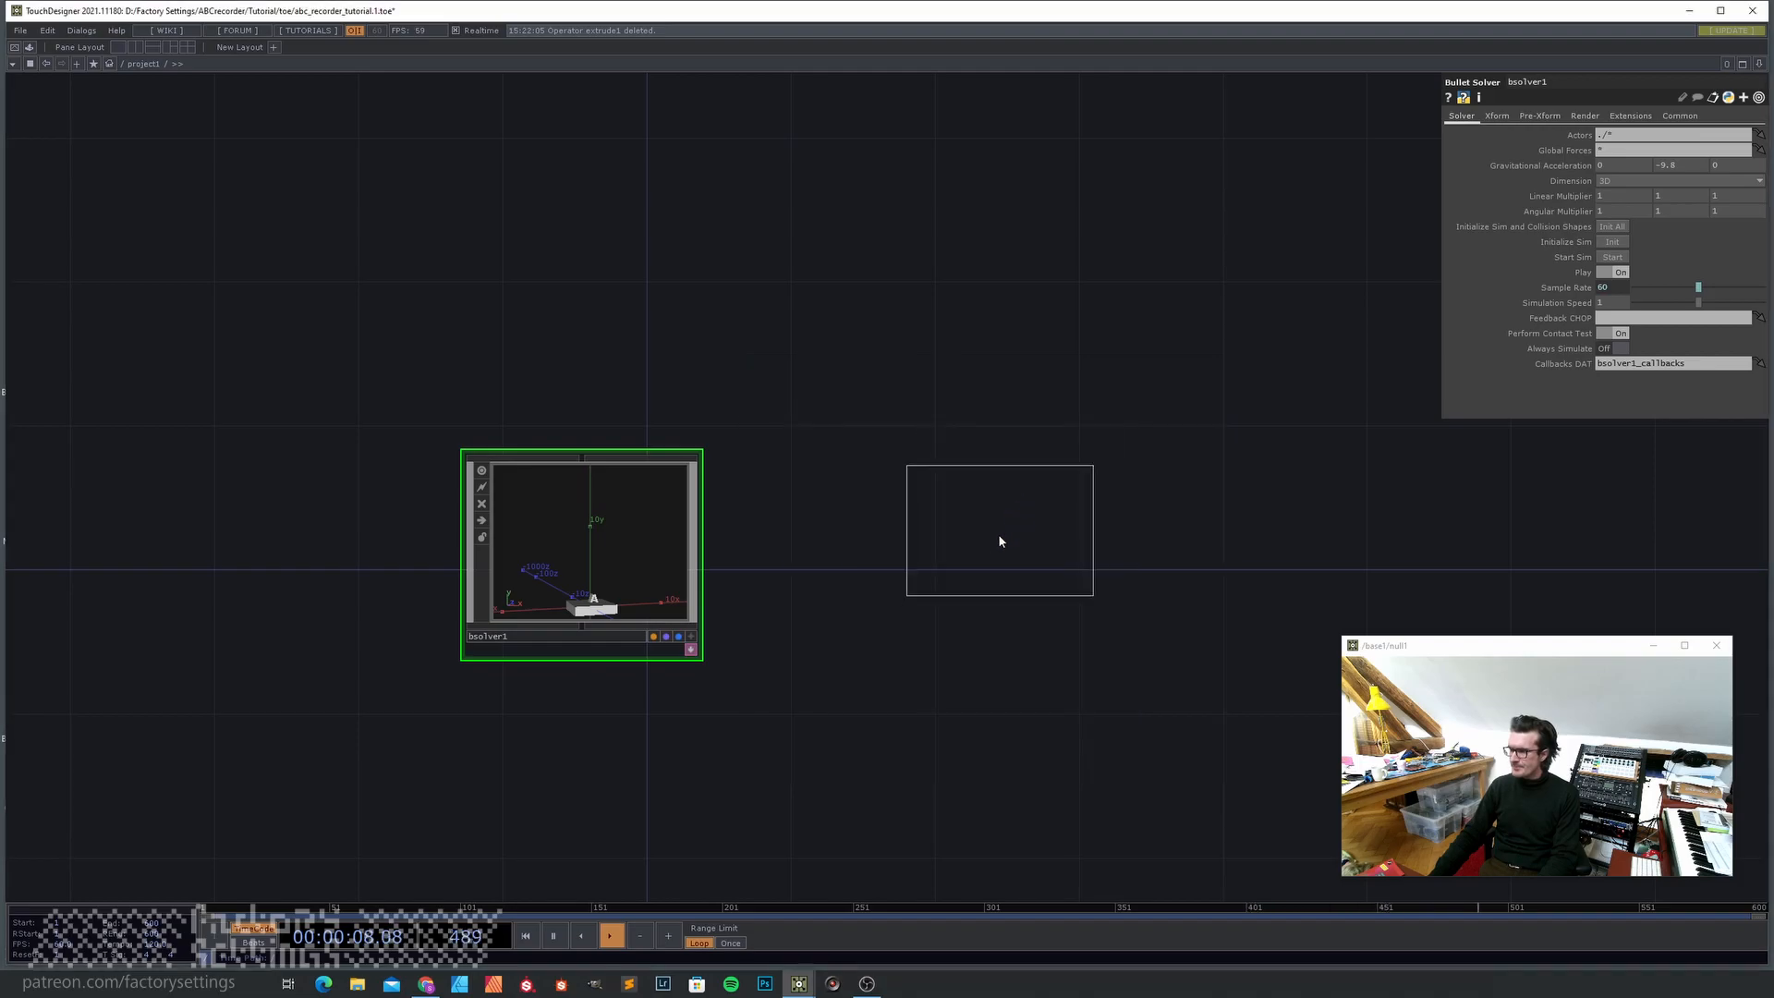
{"action": "left_click", "coordinate": [1000, 535]}
- Add a Camera COMP and position it above the Render TOP
{"action": "key", "text": "Tab"}
{"action": "type", "text": "ca"}
{"action": "left_click", "coordinate": [767, 159]}
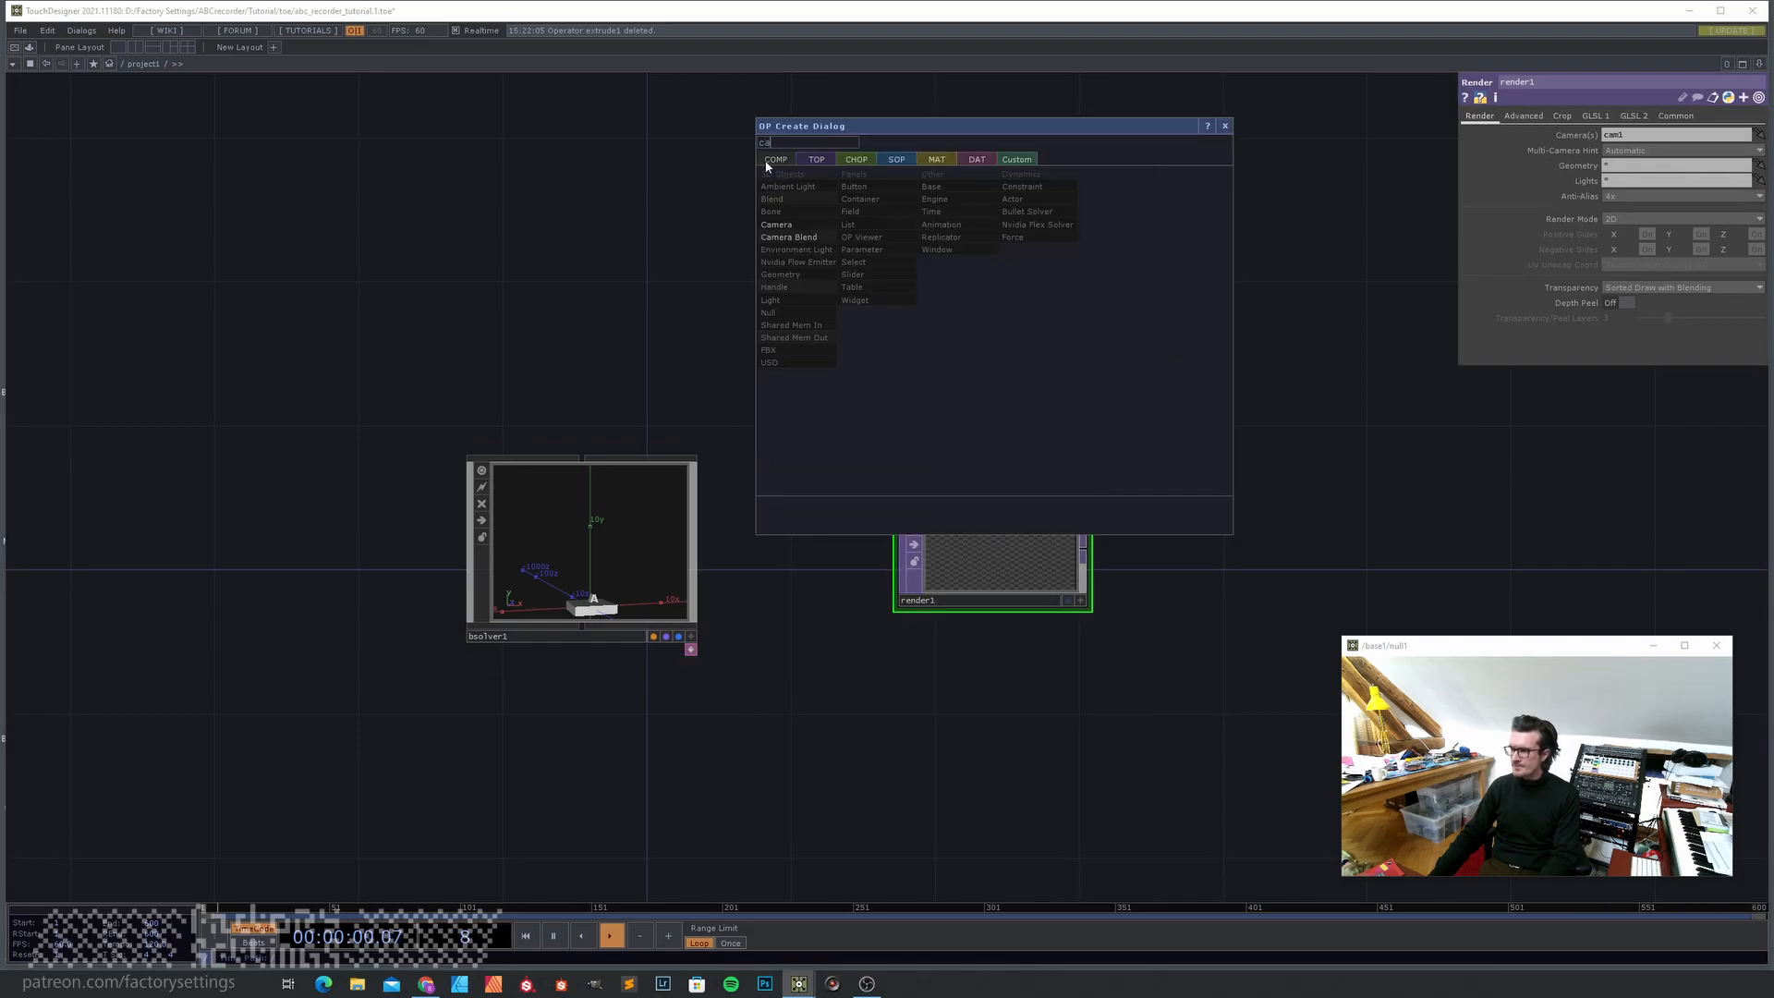
{"action": "left_click", "coordinate": [781, 225]}
{"action": "left_click", "coordinate": [981, 297]}
{"action": "left_click_drag", "start_coordinate": [1001, 328], "coordinate": [1024, 317]}
{"action": "left_click_drag", "start_coordinate": [1016, 674], "coordinate": [885, 733]}
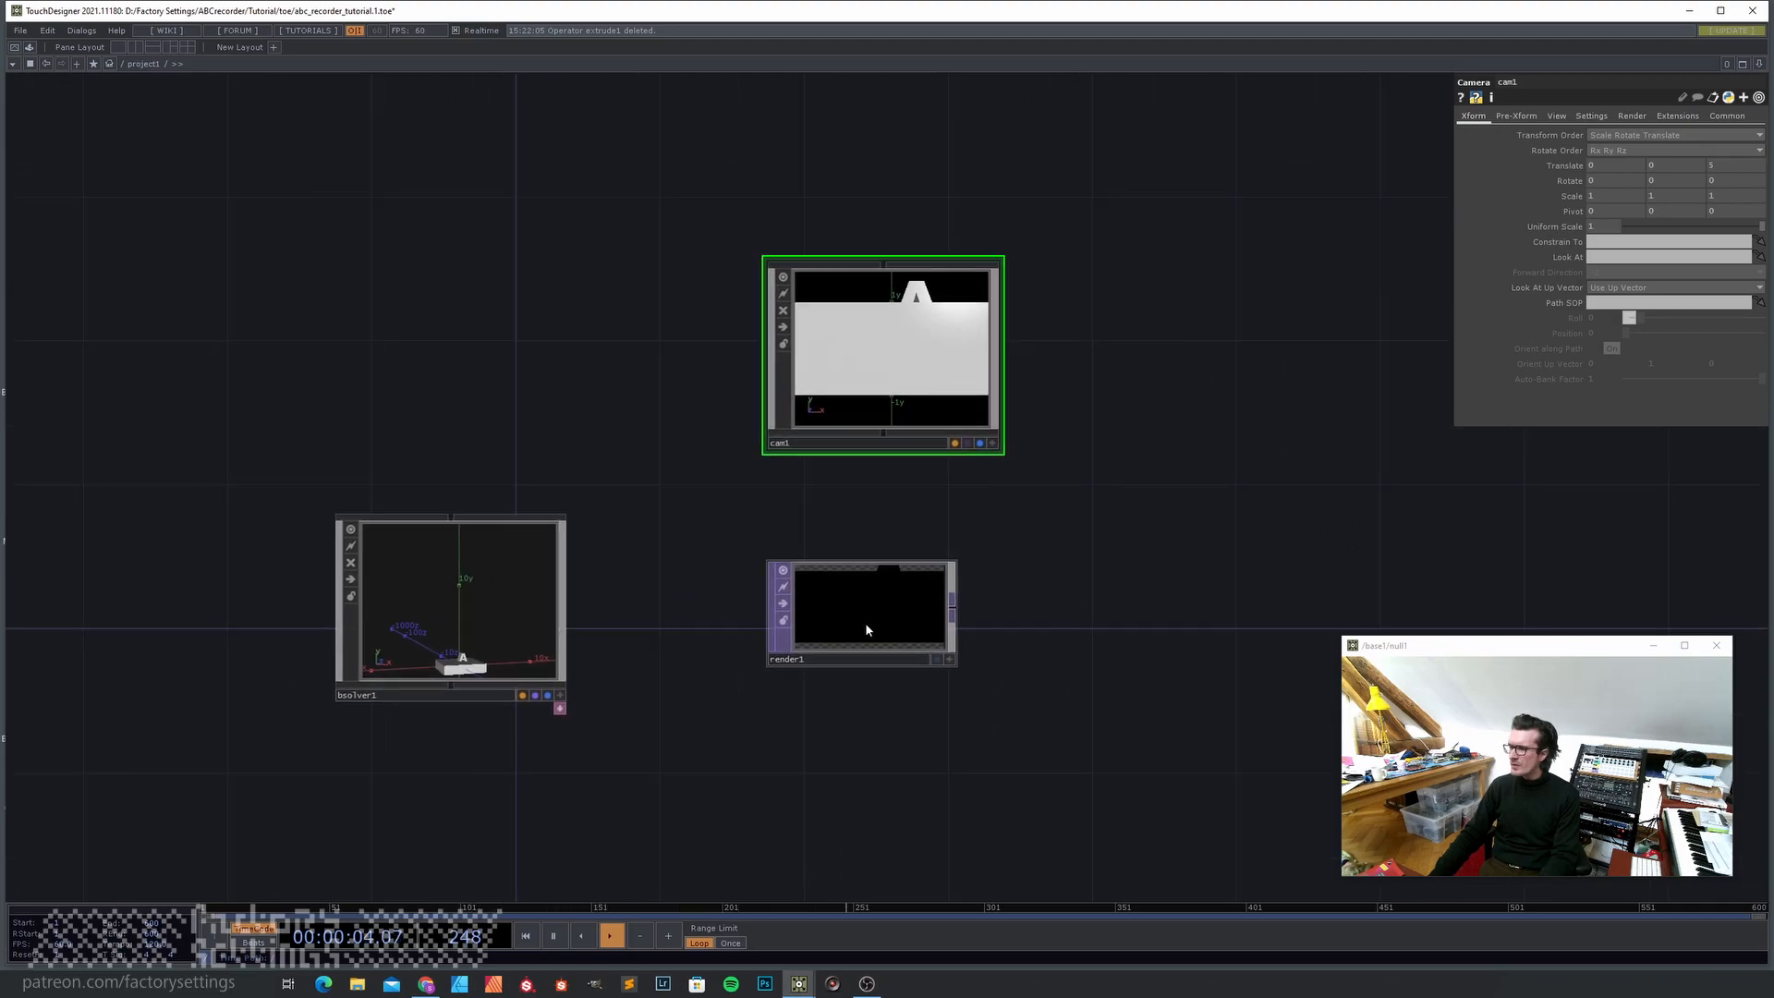
{"action": "left_click", "coordinate": [868, 632]}
{"action": "left_click_drag", "start_coordinate": [778, 711], "coordinate": [663, 755]}
{"action": "left_click_drag", "start_coordinate": [791, 426], "coordinate": [792, 347]}
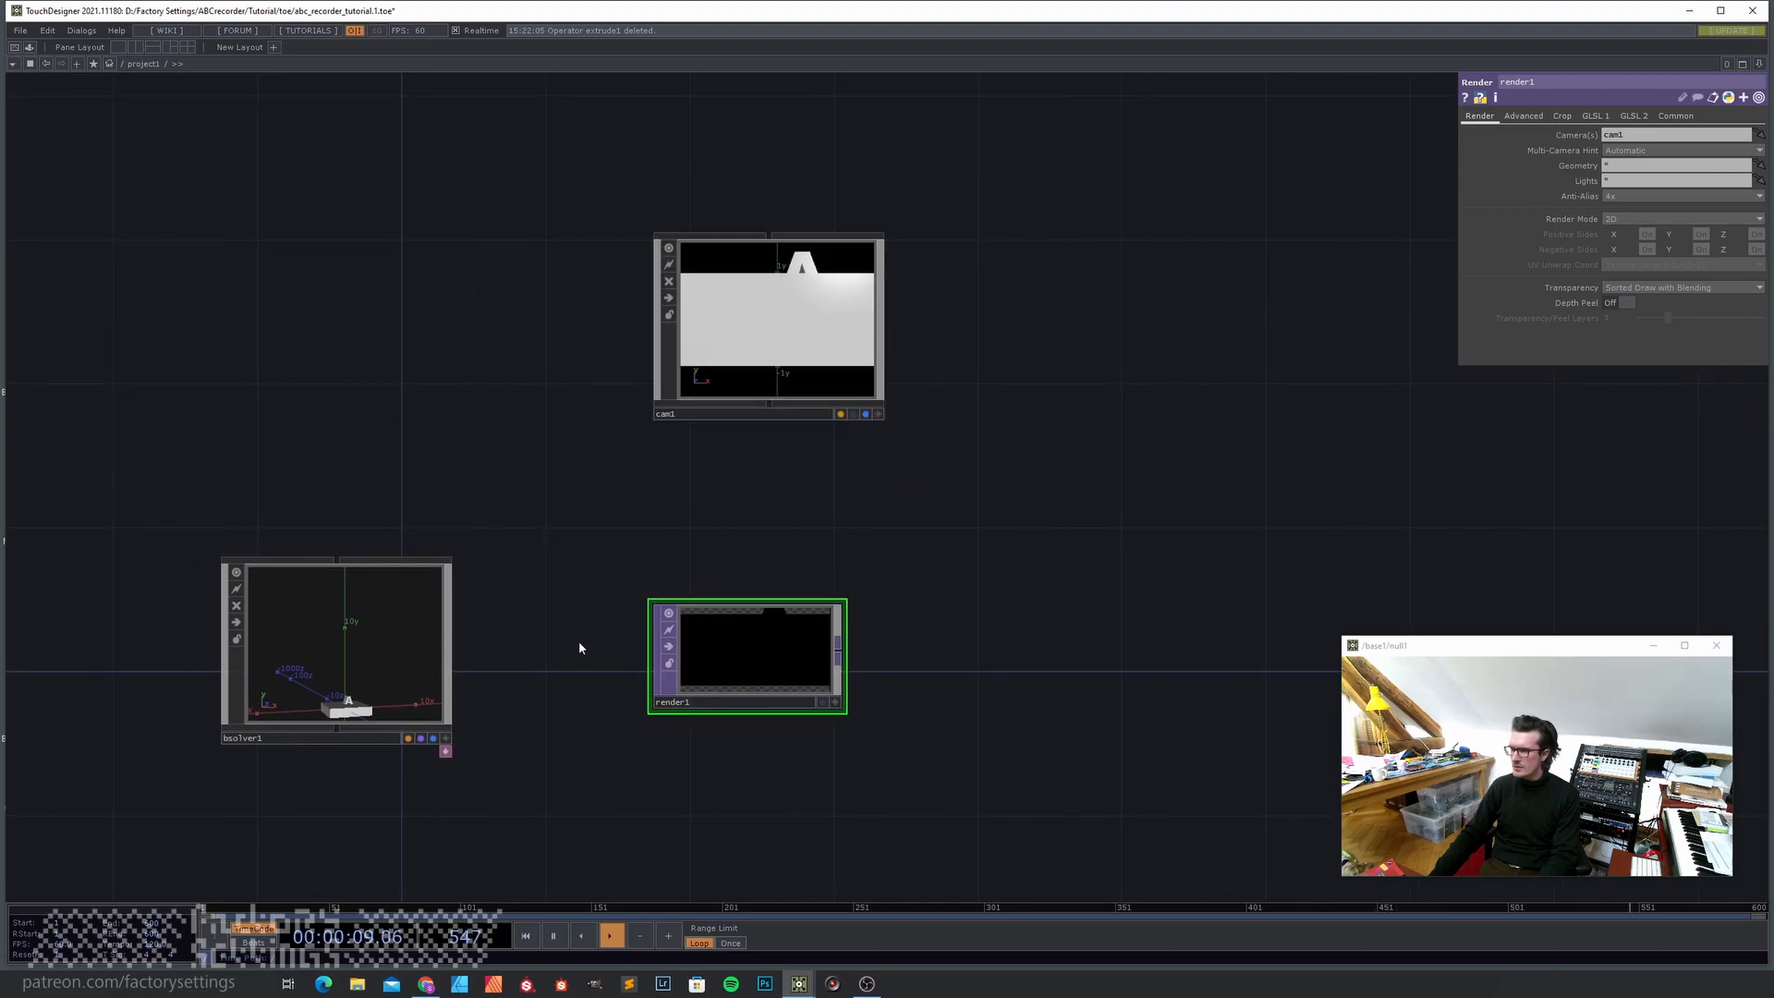
- Change cam1's projection to Orthographic and set its ortho width to 10
{"action": "left_click", "coordinate": [769, 380]}
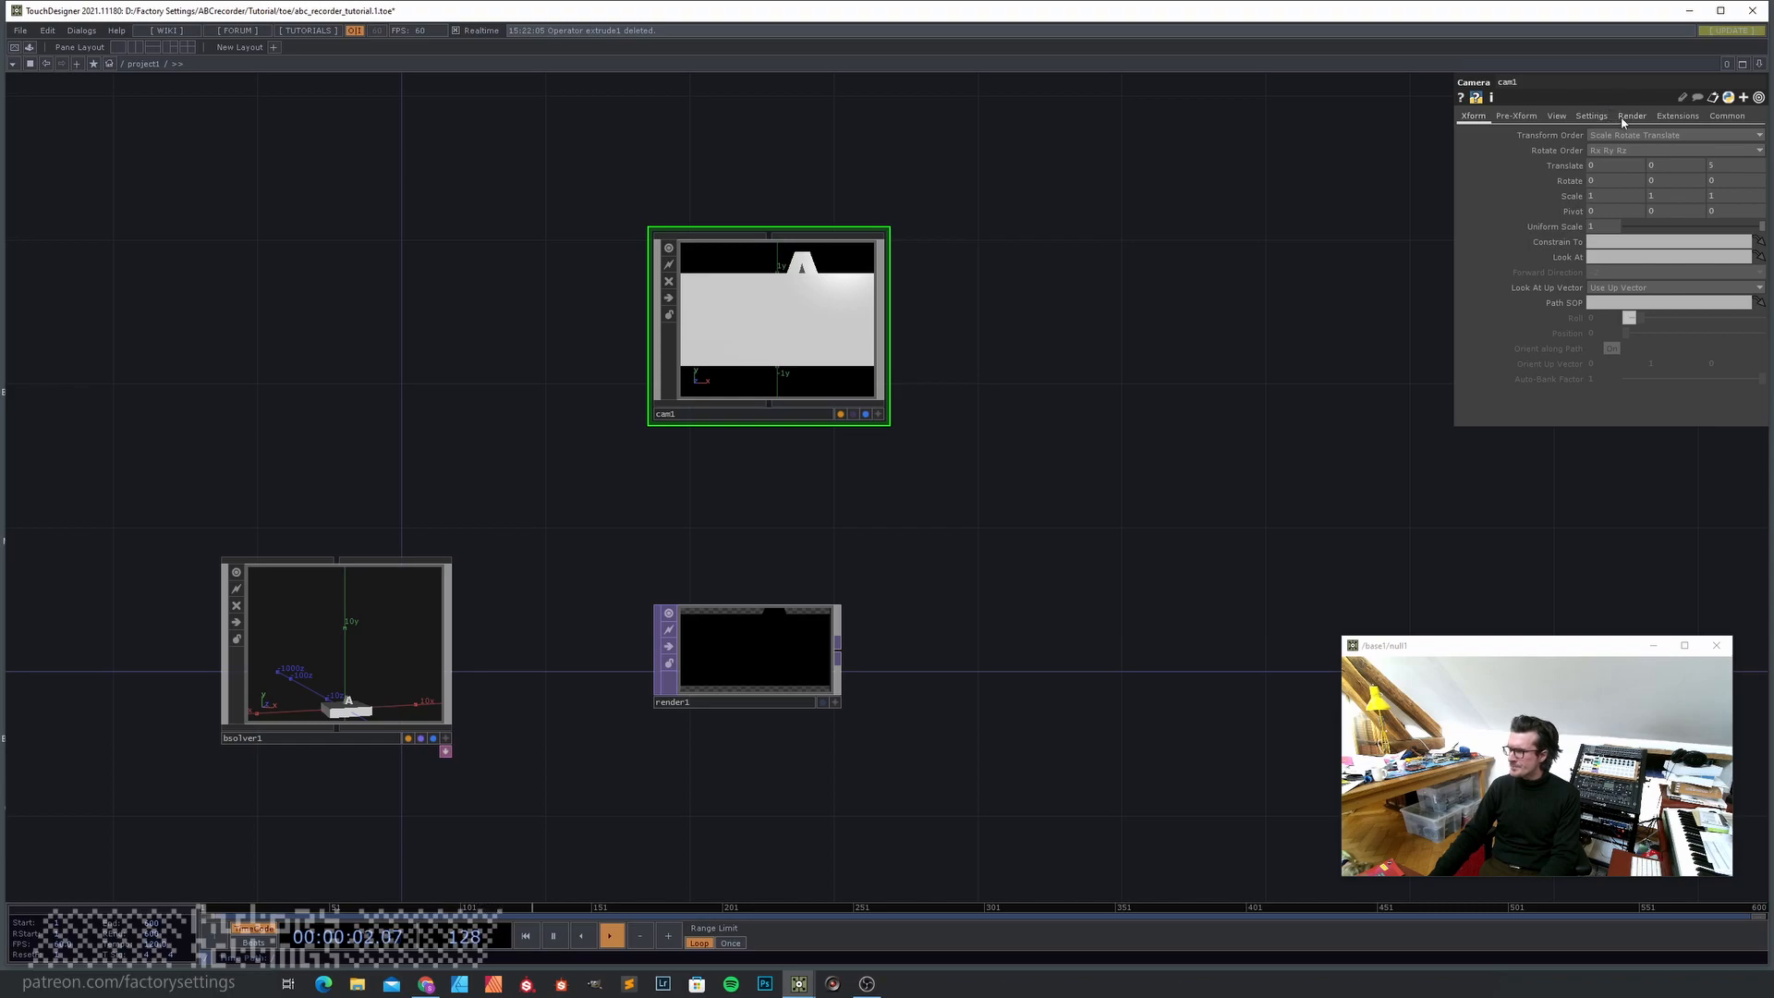
{"action": "left_click", "coordinate": [1557, 117]}
{"action": "left_click", "coordinate": [1619, 136]}
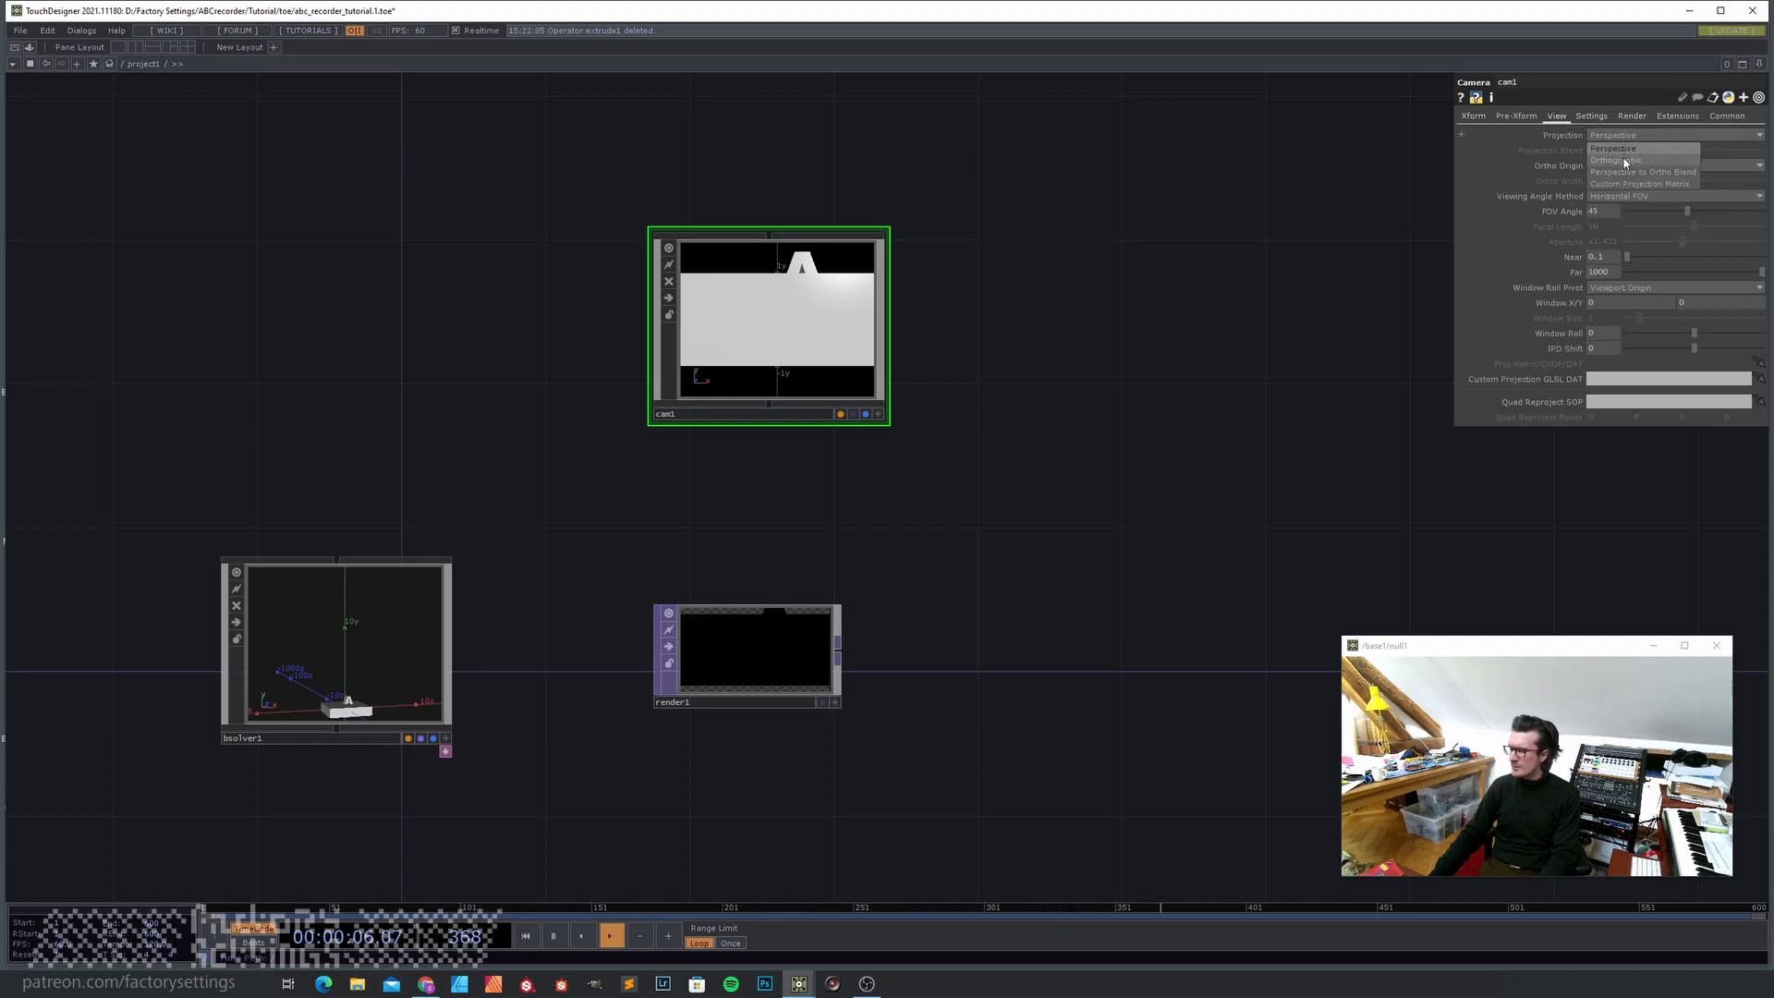
{"action": "left_click", "coordinate": [1625, 161]}
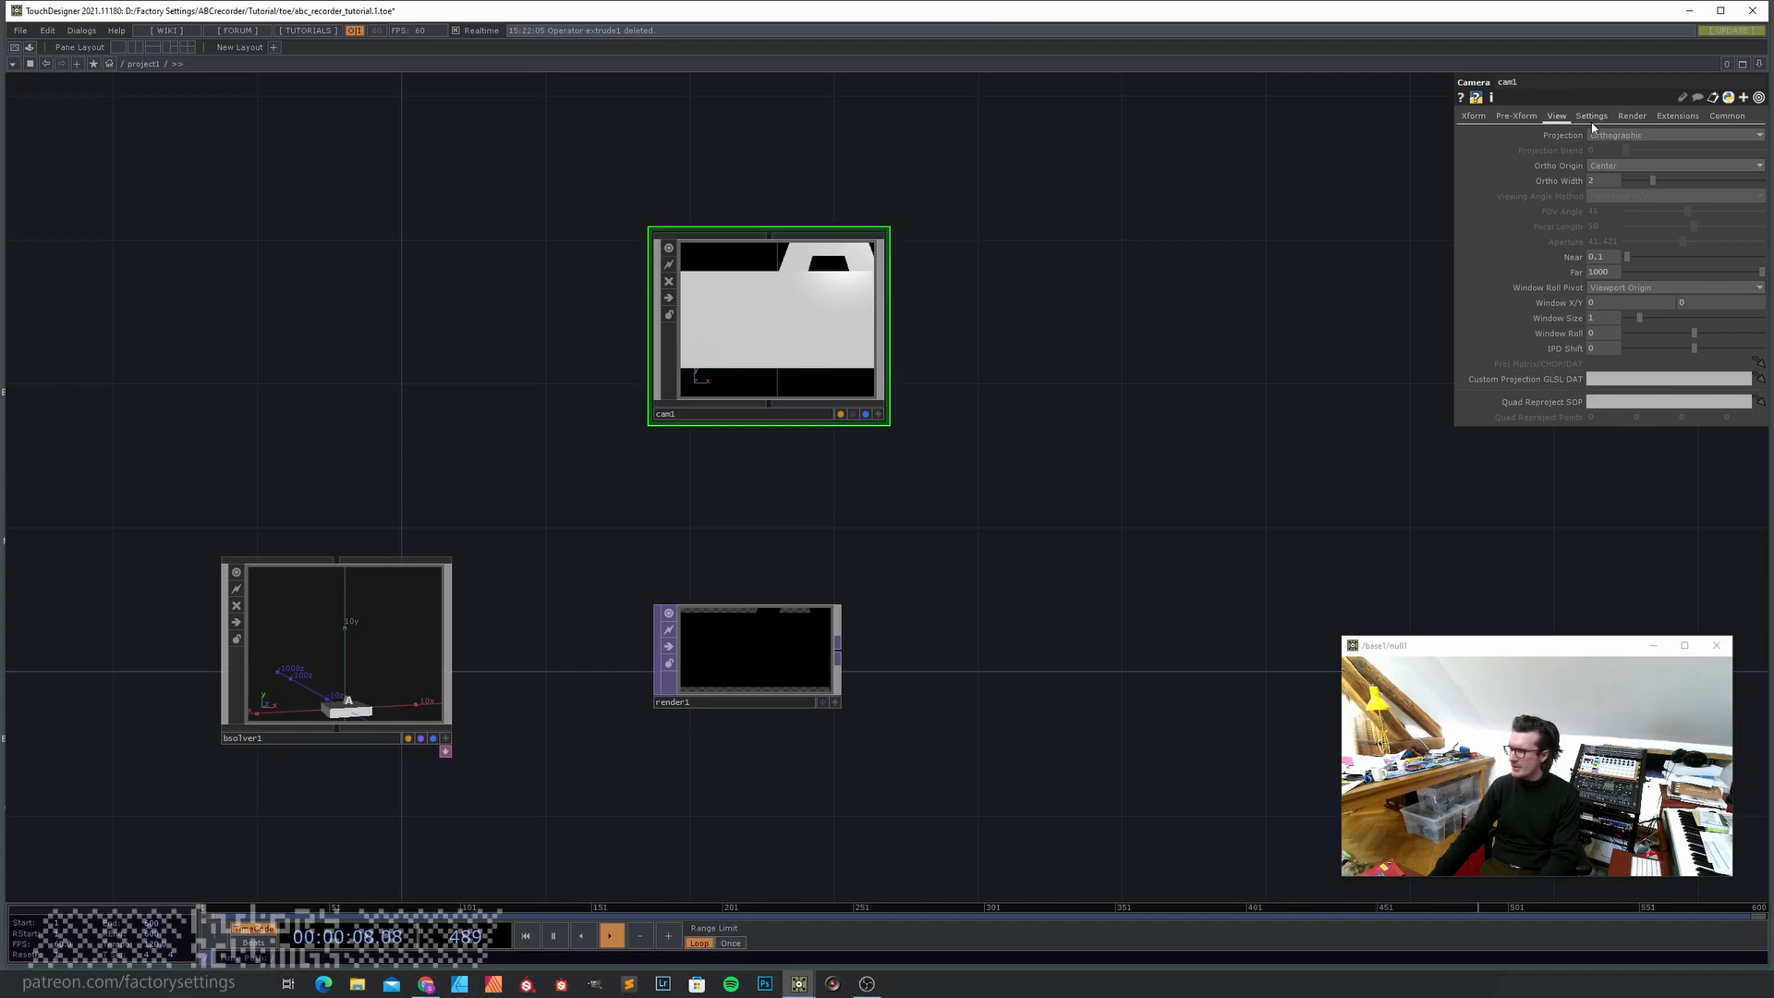
{"action": "left_click_drag", "start_coordinate": [1654, 183], "coordinate": [1766, 153]}
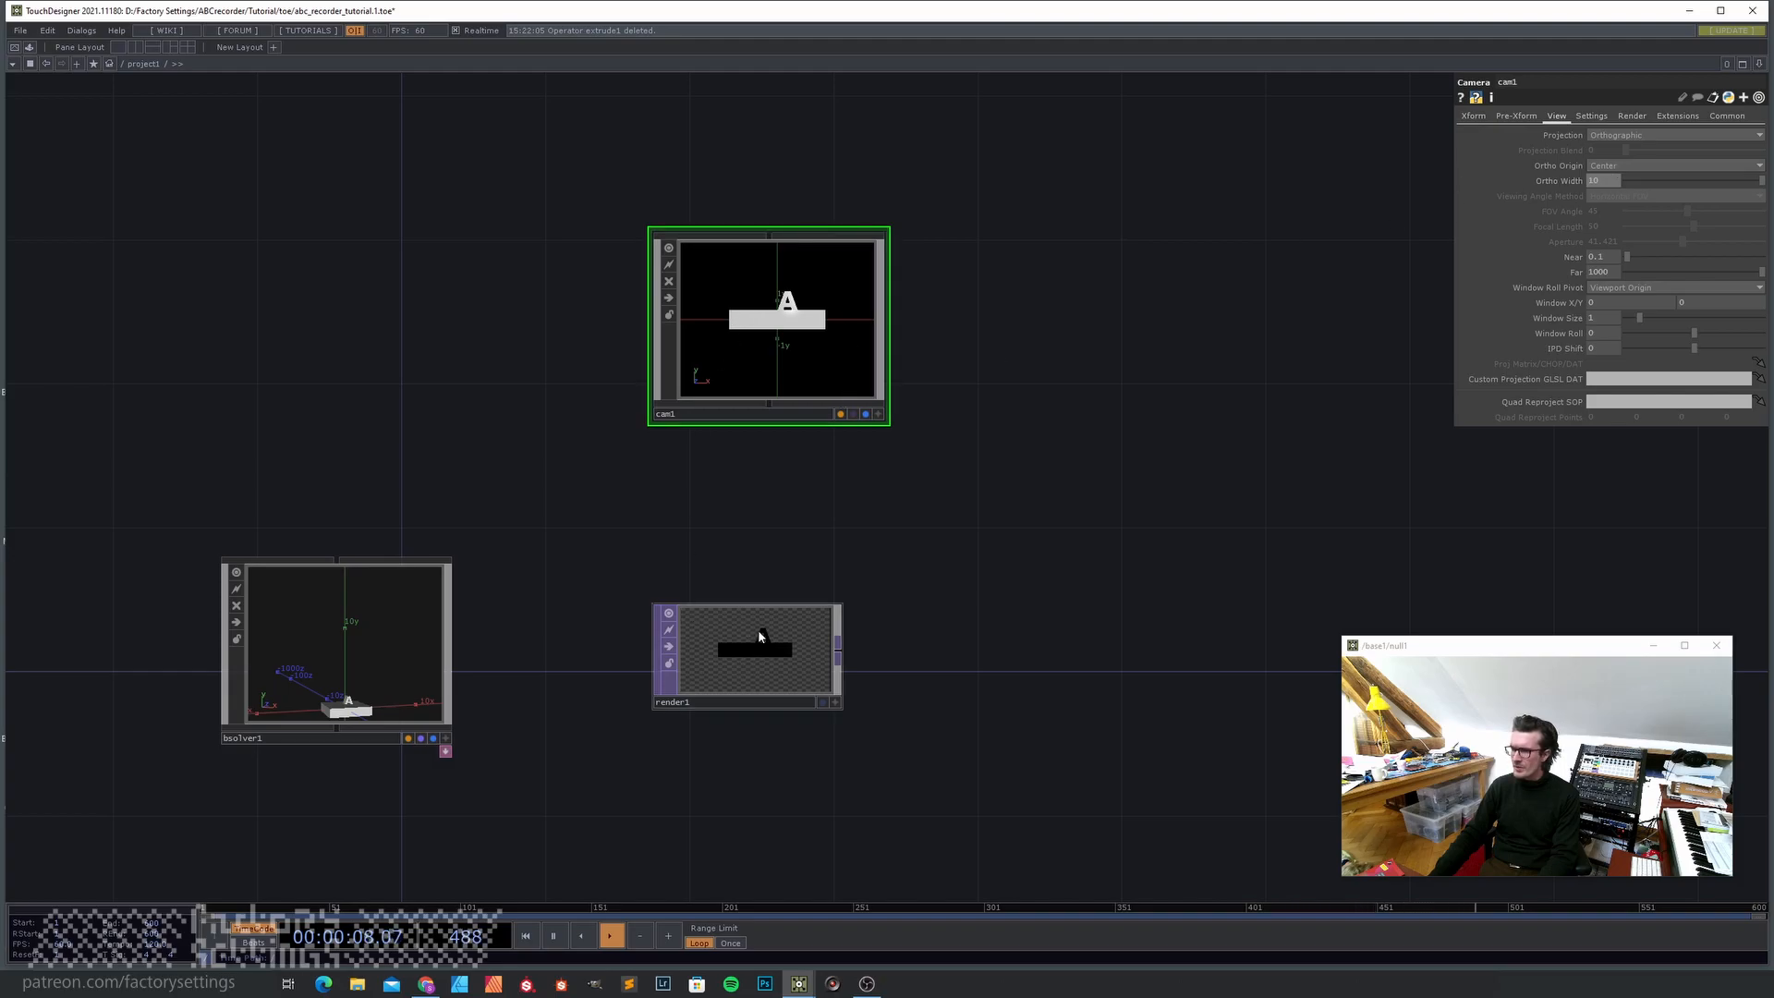
{"action": "scroll", "coordinate": [767, 652], "scroll_direction": "up", "scroll_amount": 3}
{"action": "scroll", "coordinate": [767, 653], "scroll_direction": "down", "scroll_amount": 3}
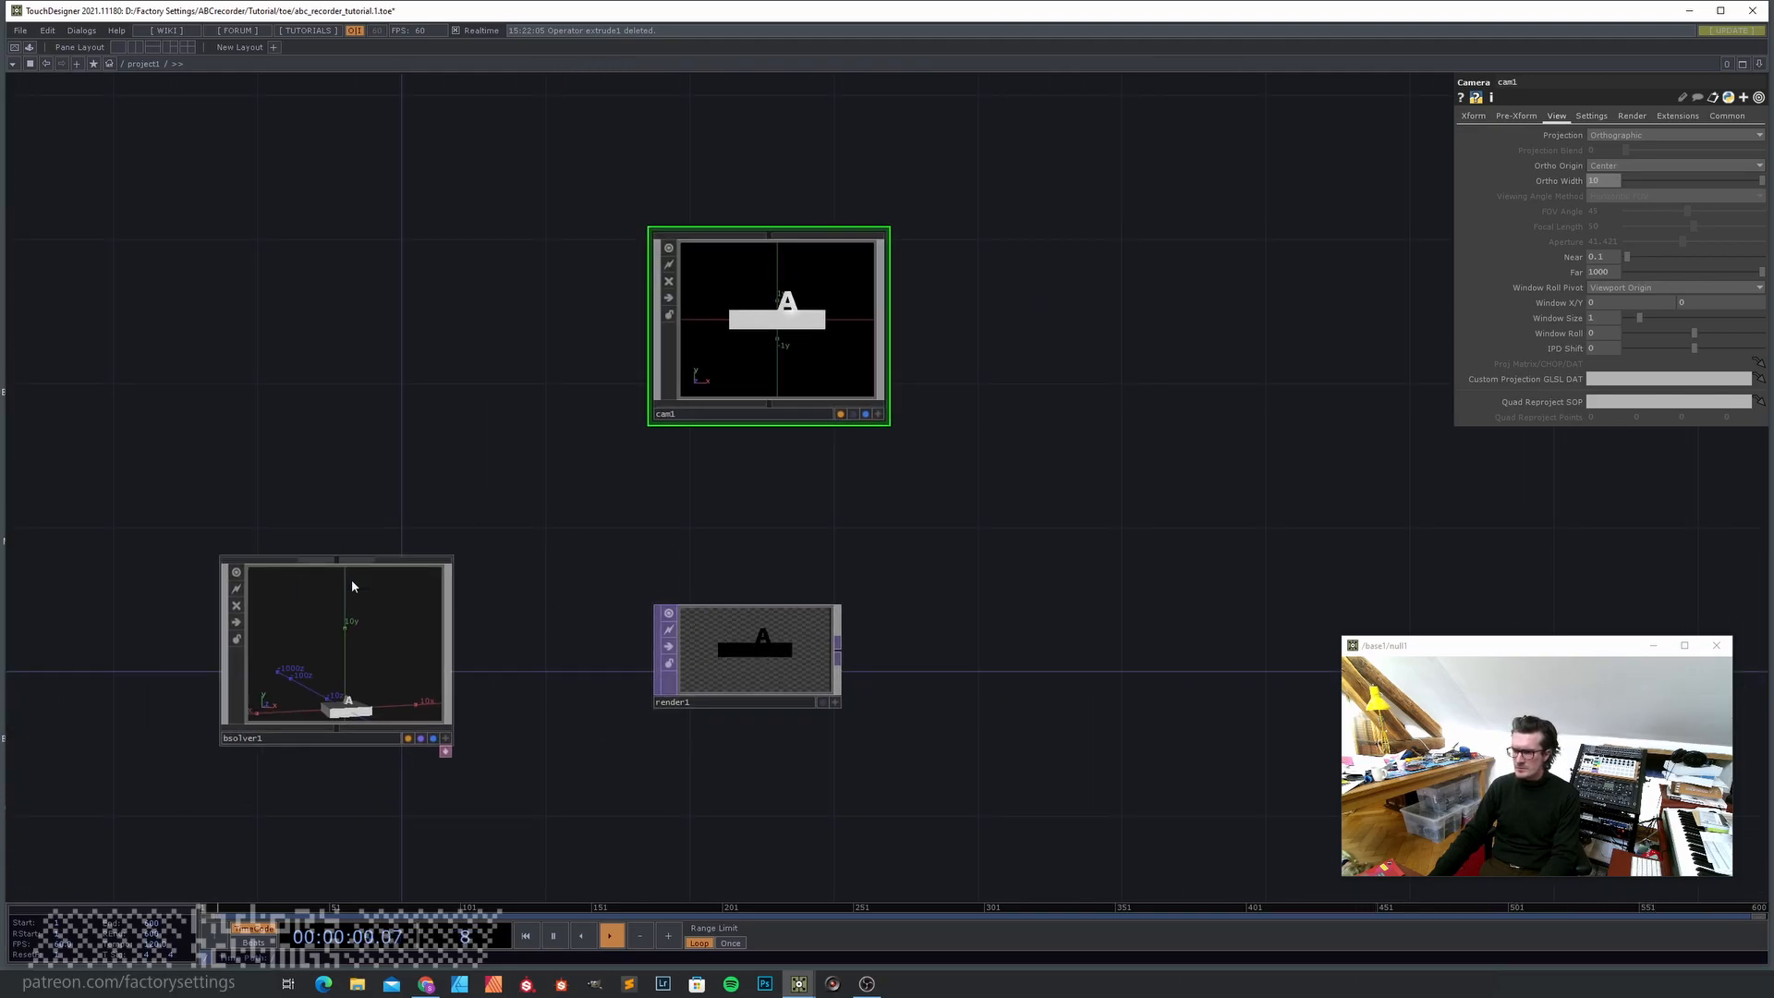
- Go inside the Bullet Solver and add a Constant MAT above the actors
{"action": "left_click", "coordinate": [398, 638]}
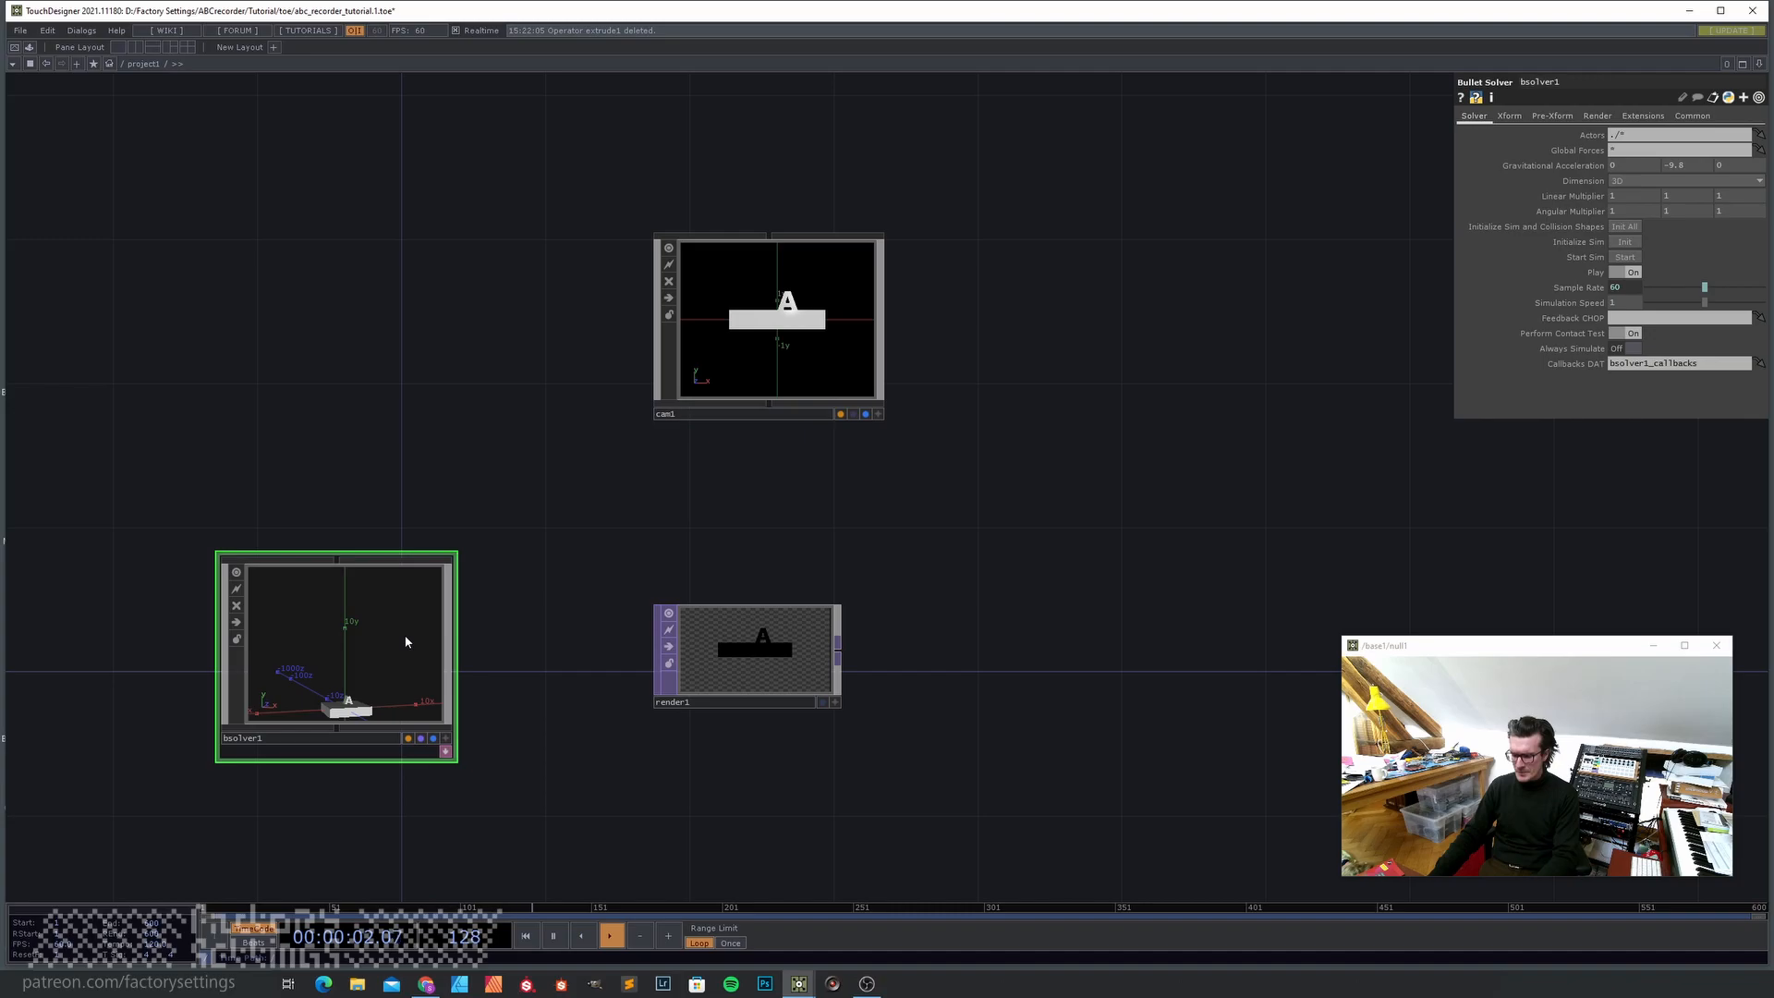
{"action": "double_click", "coordinate": [407, 641]}
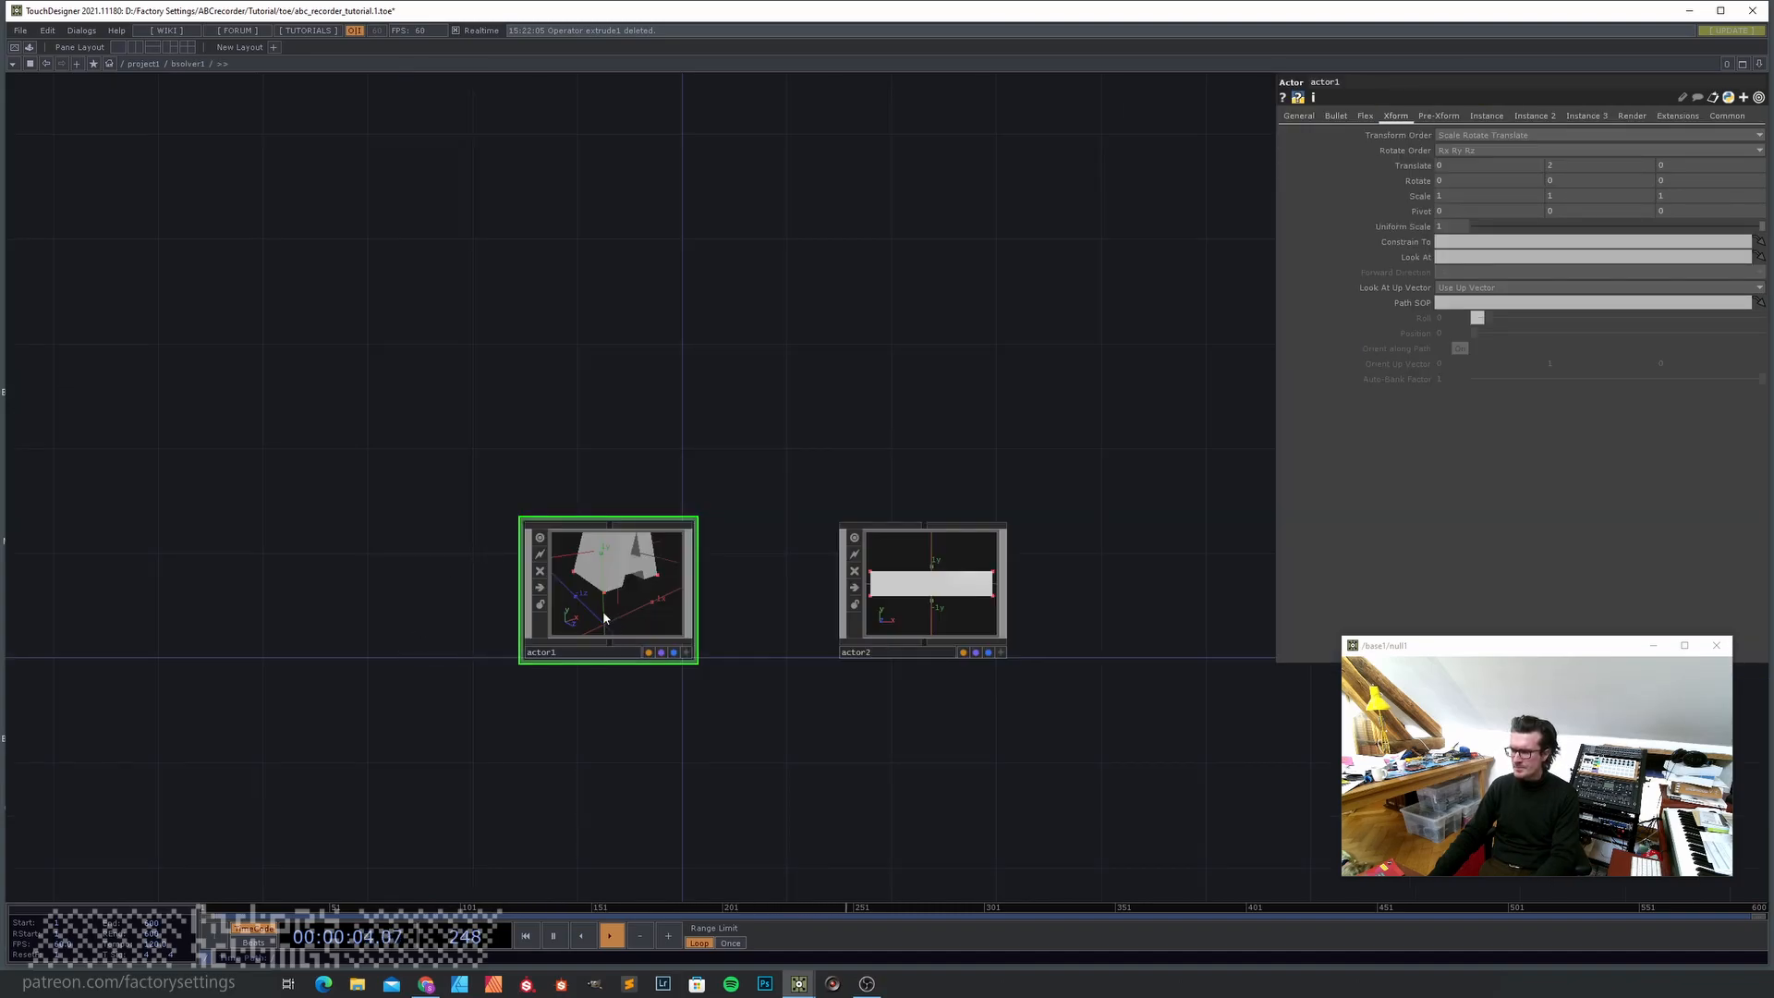
{"action": "key", "text": "Tab"}
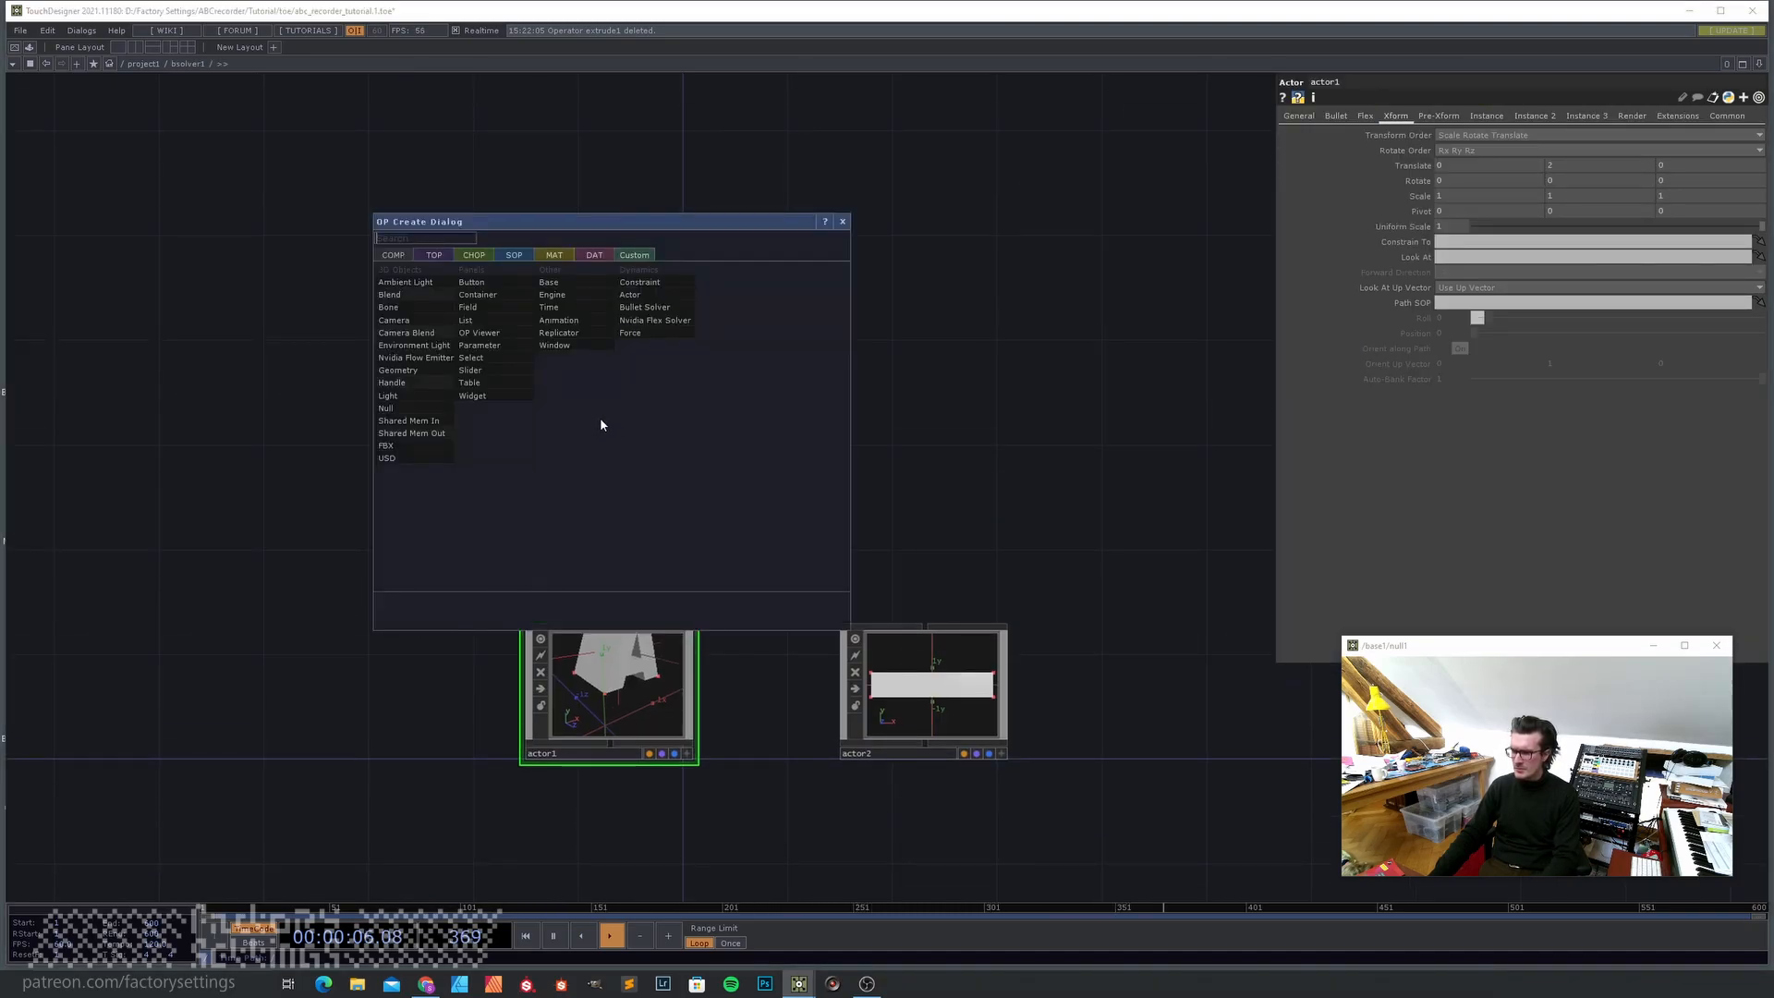
{"action": "left_click", "coordinate": [554, 255]}
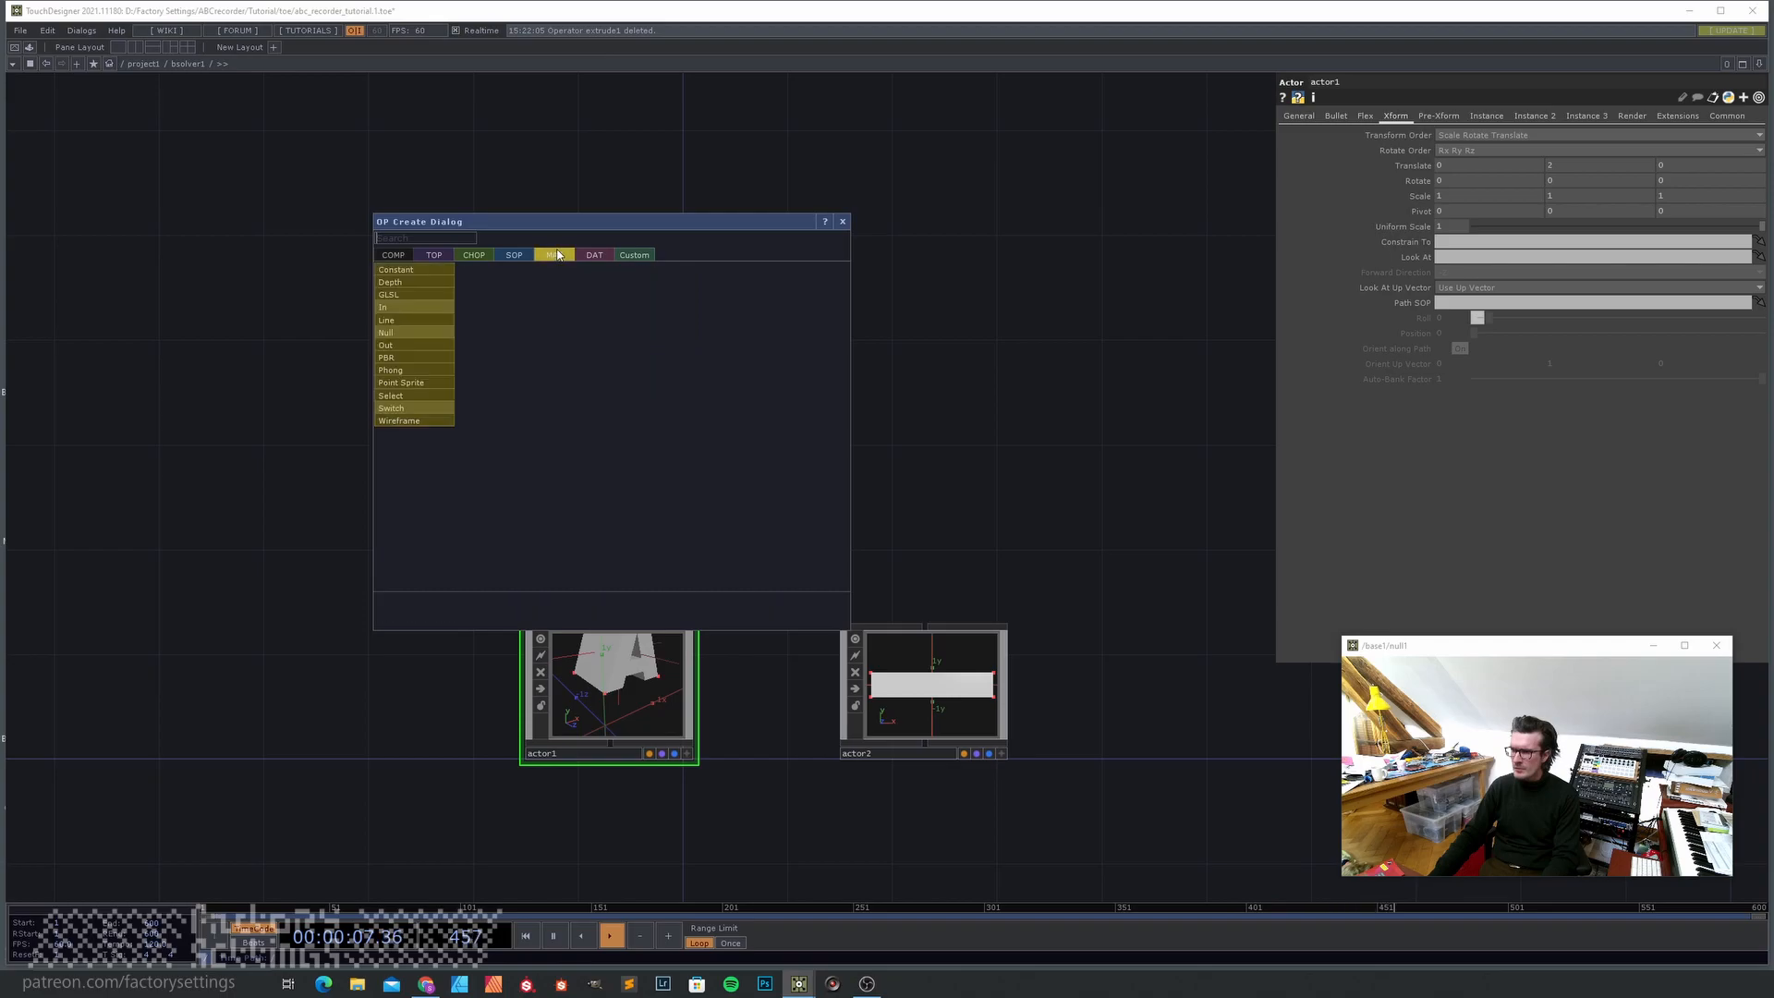
{"action": "left_click", "coordinate": [434, 269]}
{"action": "left_click", "coordinate": [409, 397]}
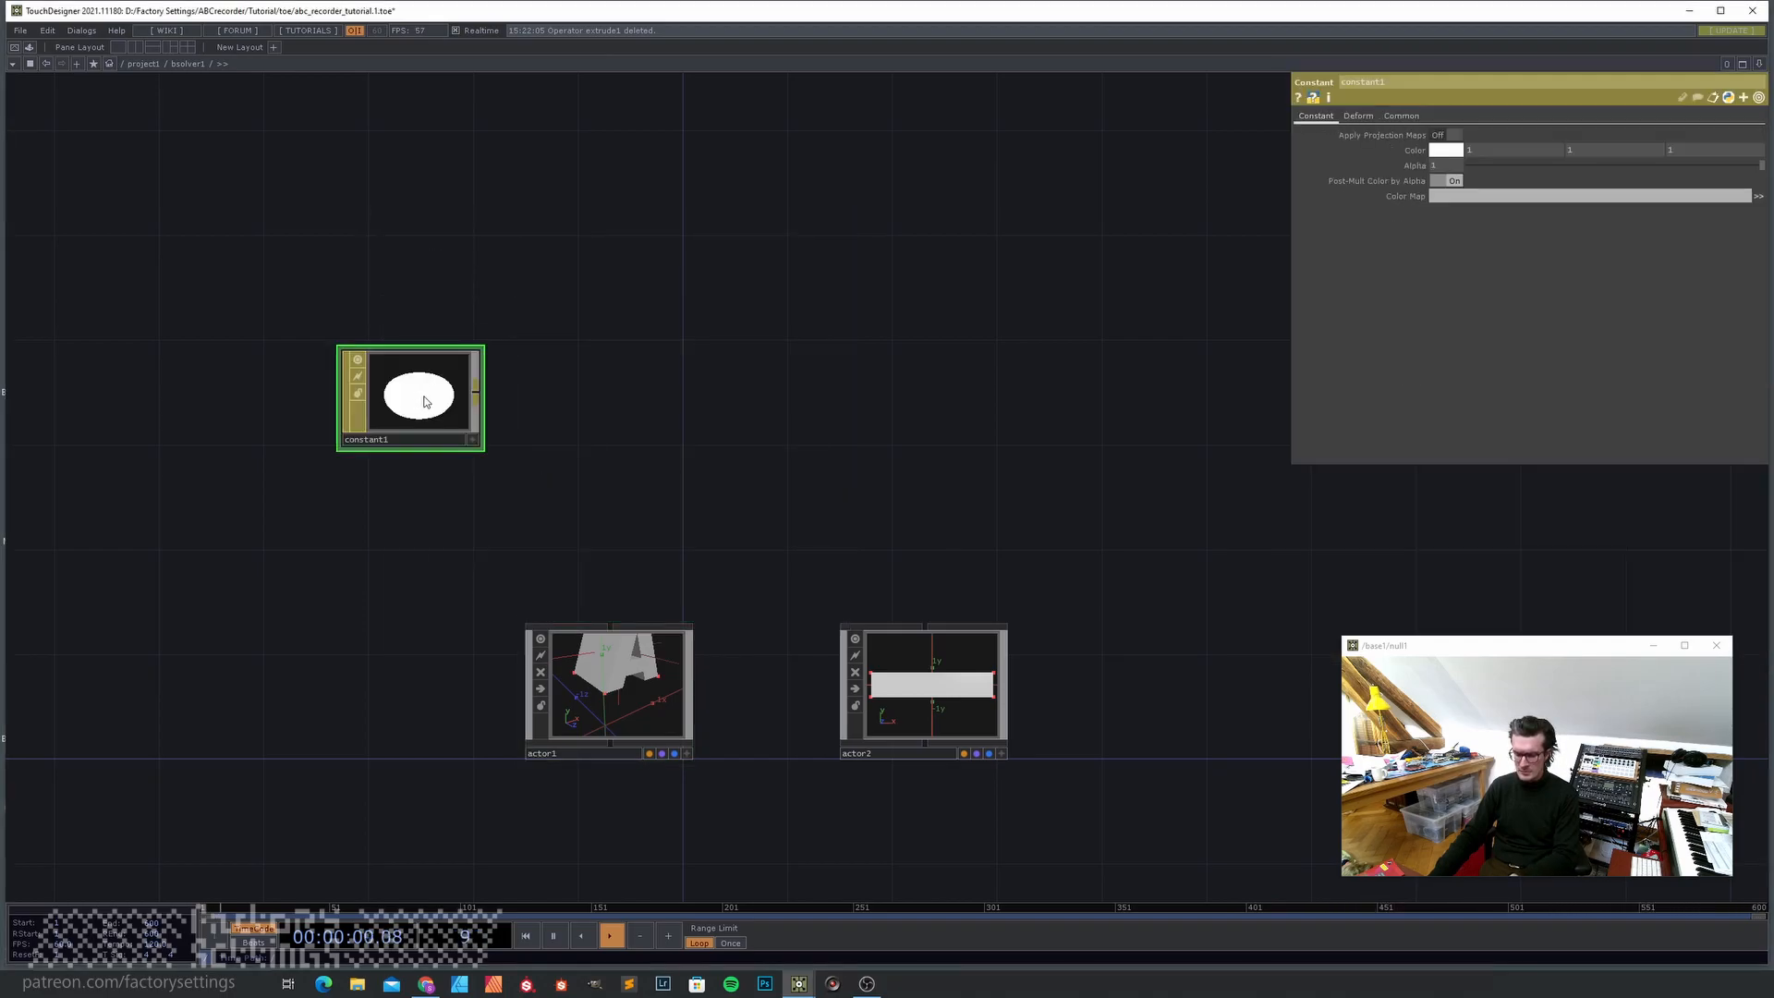
- Place a Null MAT after the Constant material and assign it as actor1's material
{"action": "left_click", "coordinate": [628, 396]}
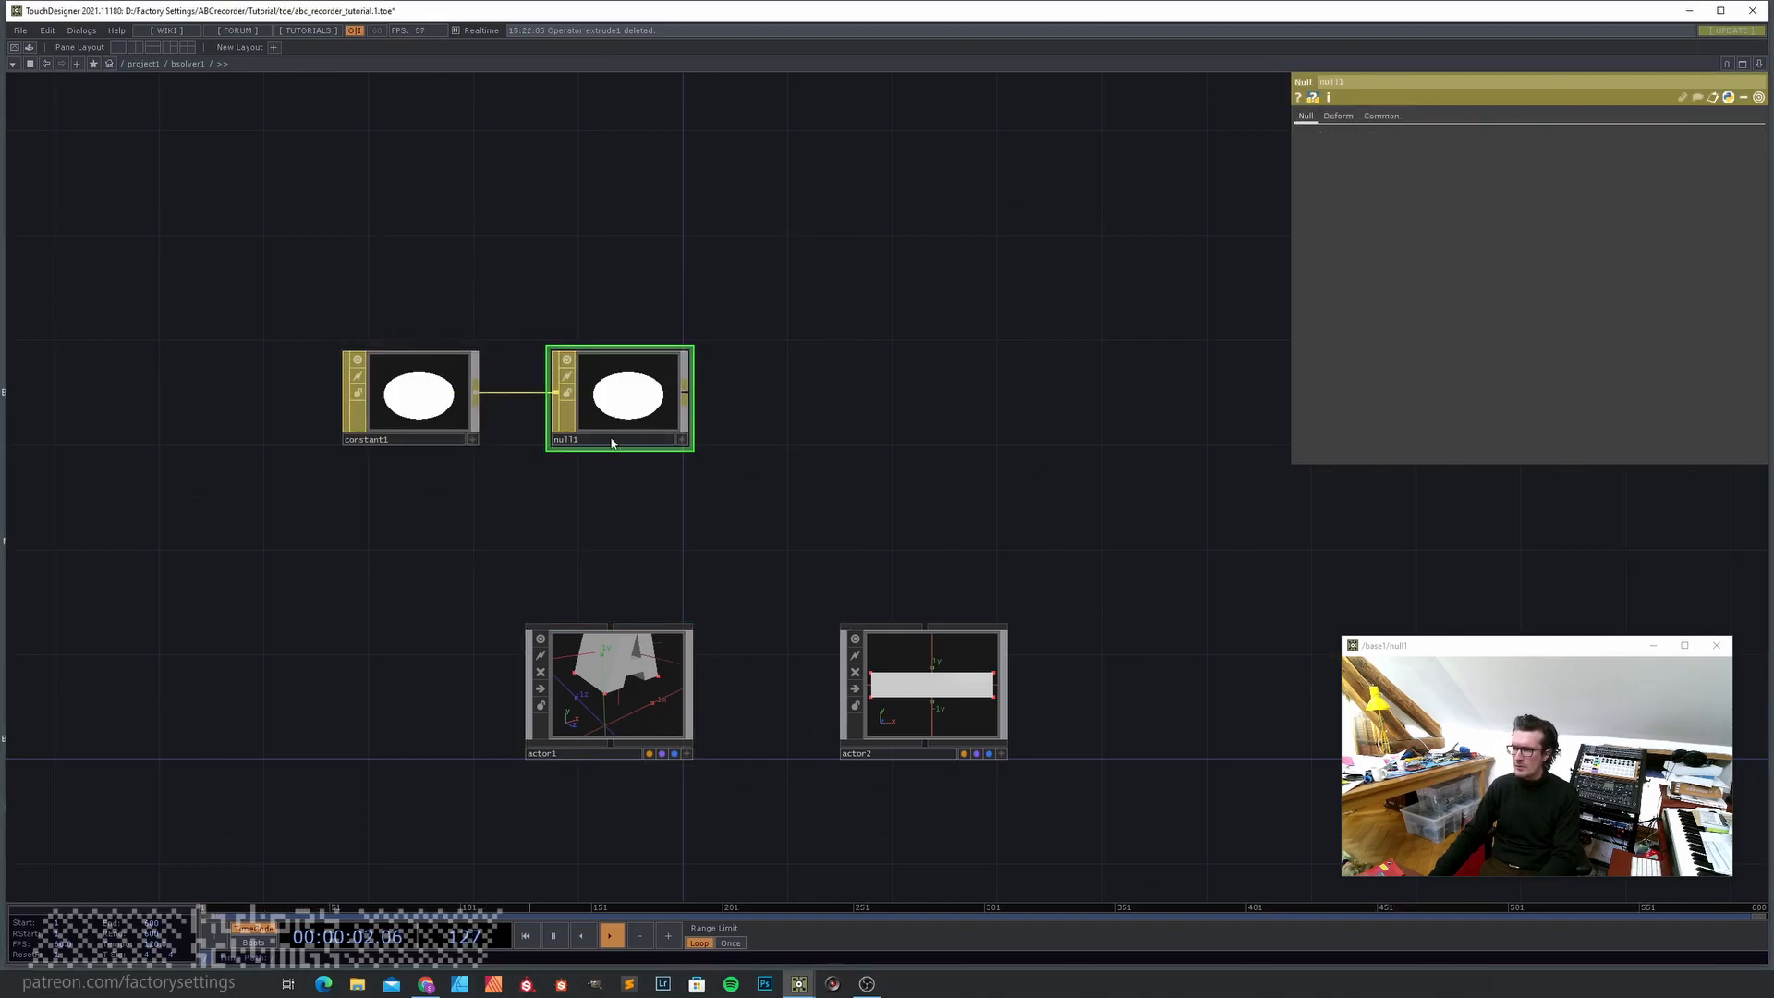
{"action": "left_click_drag", "start_coordinate": [620, 398], "coordinate": [644, 679]}
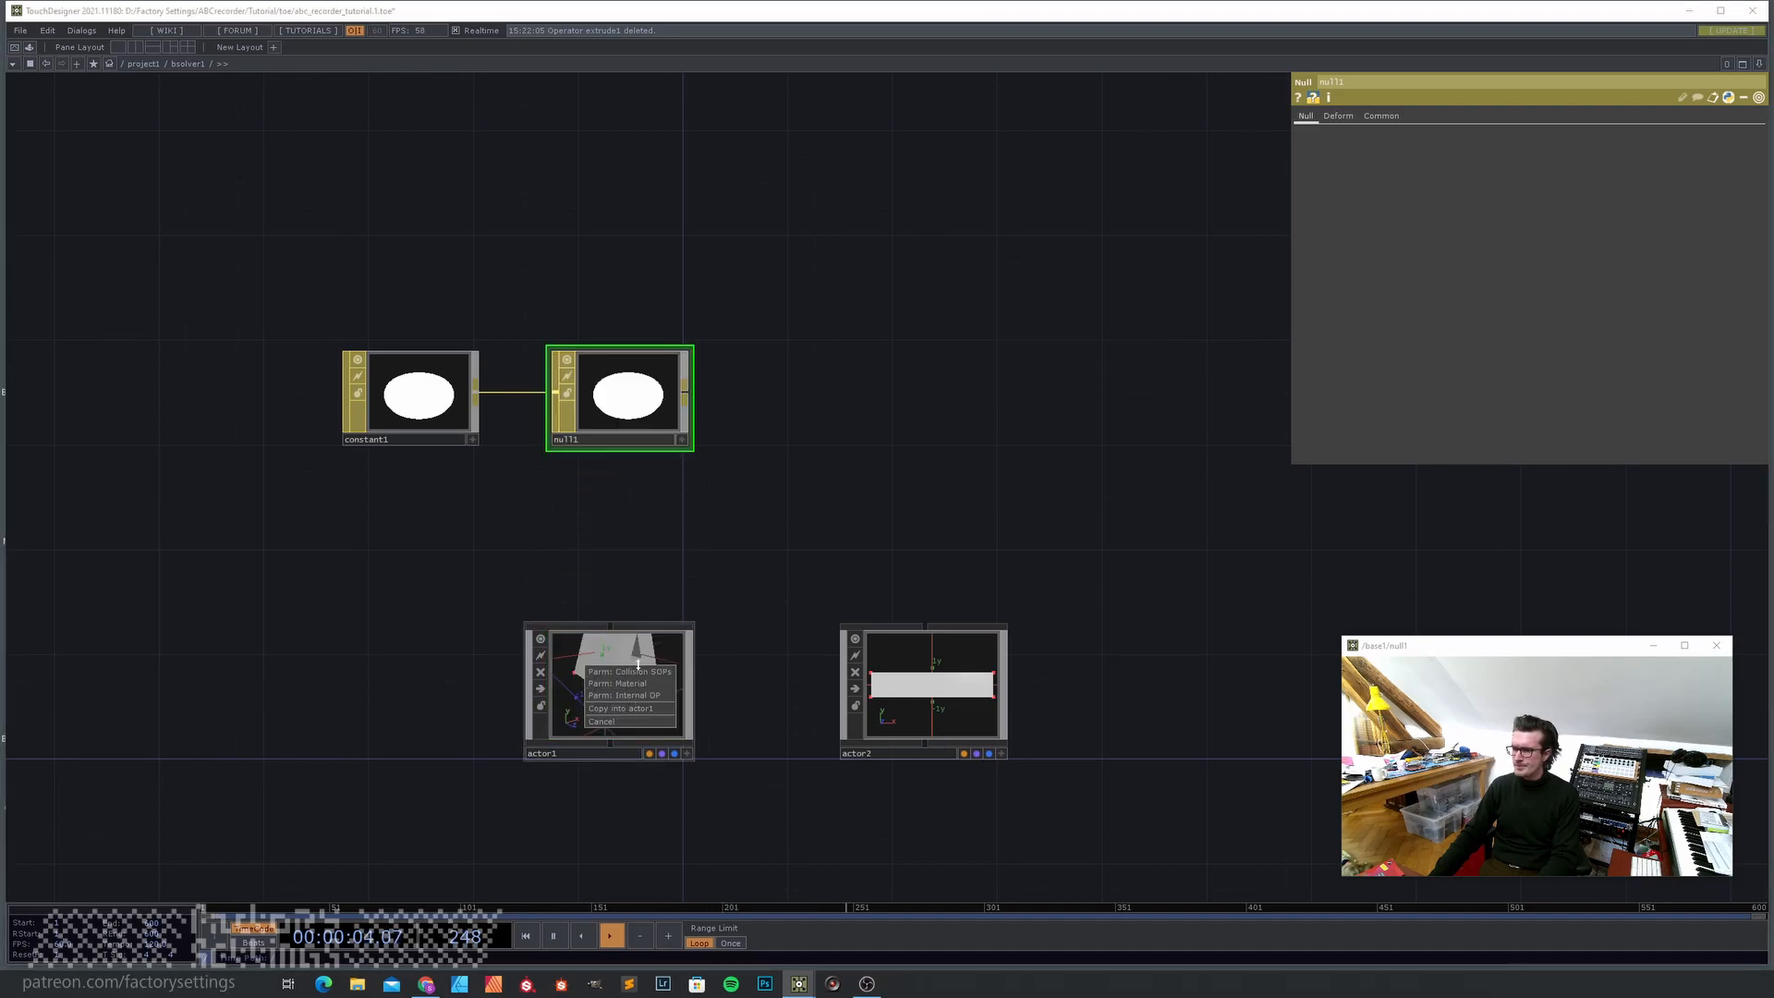
{"action": "left_click", "coordinate": [628, 684]}
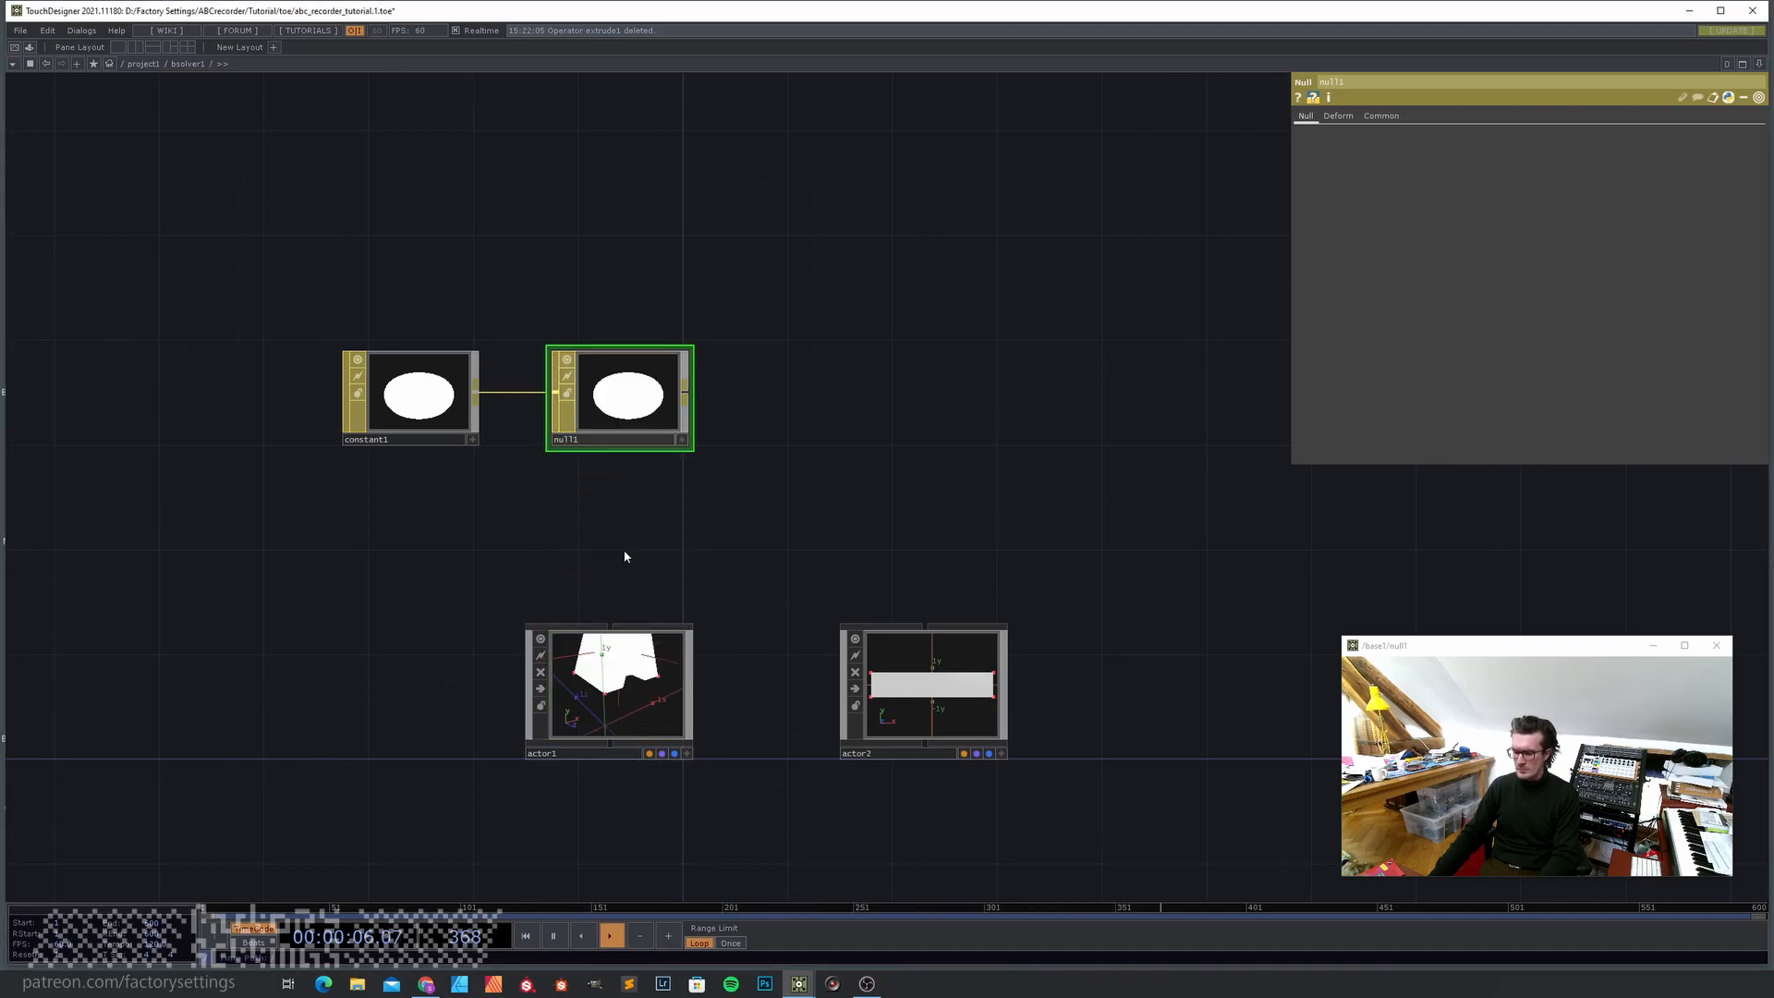
- Return to the project level and restart the simulation to watch the white letter fall in the Render TOP
{"action": "key", "text": "u"}
{"action": "scroll", "coordinate": [792, 649], "scroll_direction": "up", "scroll_amount": 5}
{"action": "scroll", "coordinate": [734, 639], "scroll_direction": "down", "scroll_amount": 4}
{"action": "scroll", "coordinate": [734, 639], "scroll_direction": "down", "scroll_amount": 2}
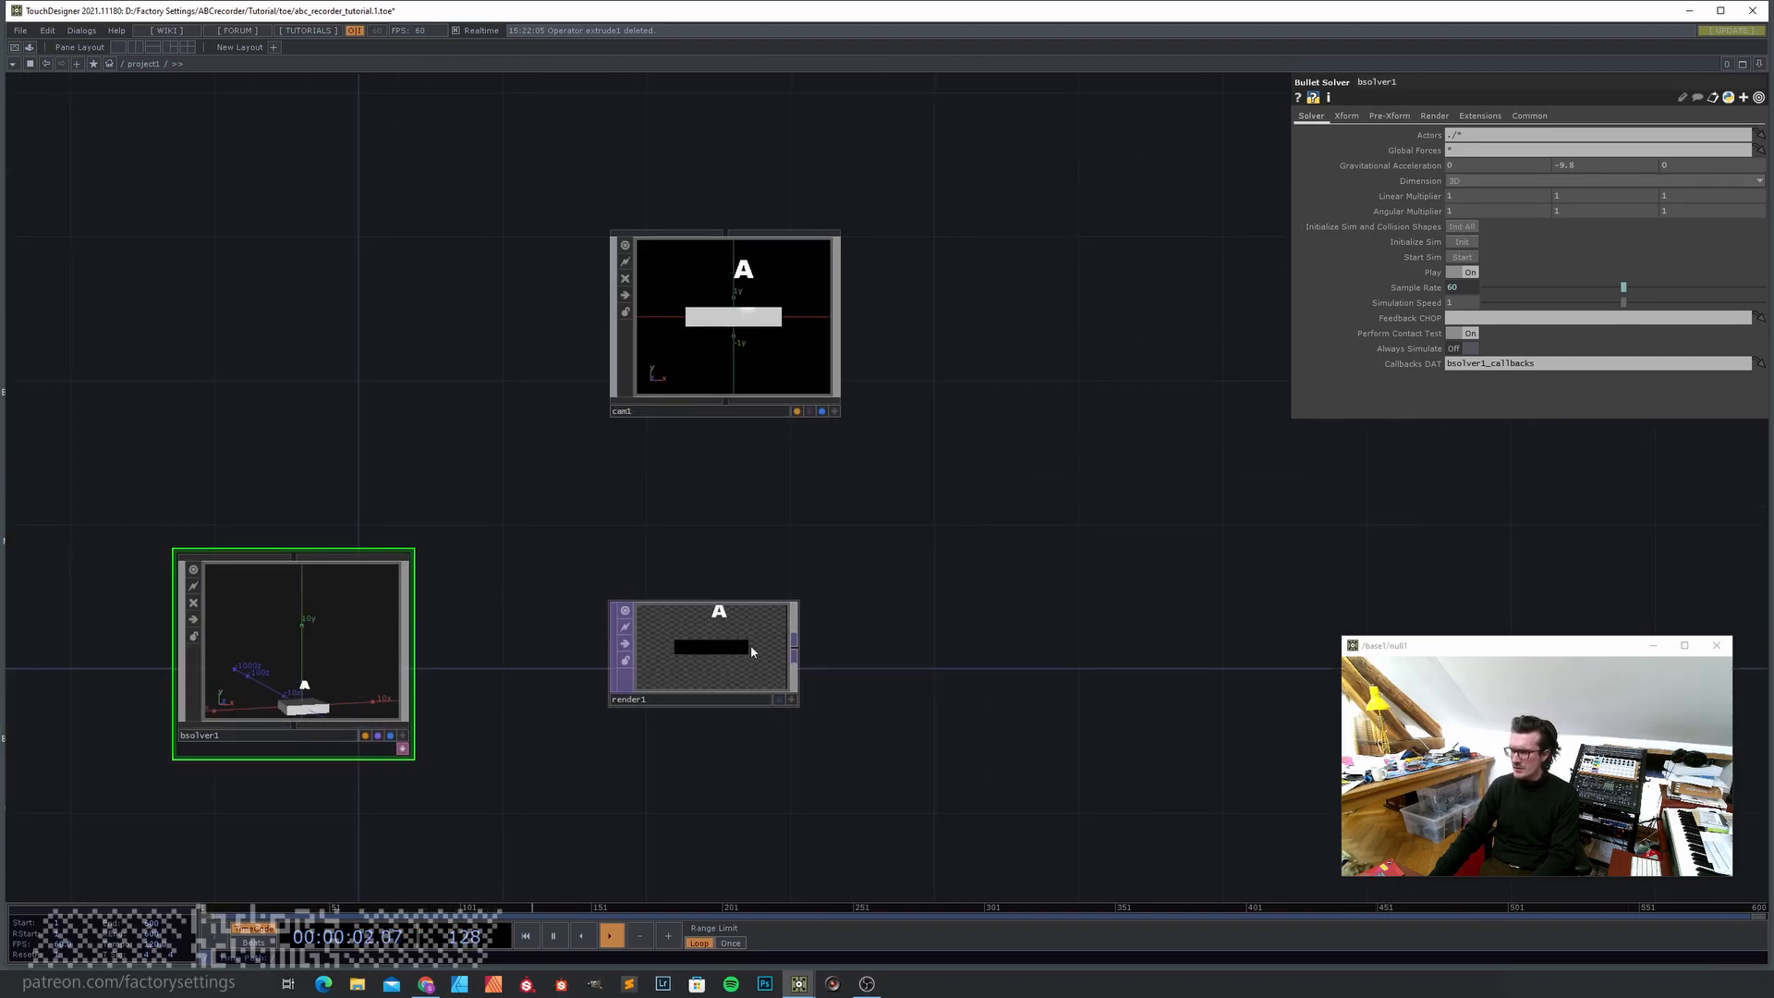
{"action": "scroll", "coordinate": [762, 646], "scroll_direction": "up", "scroll_amount": 3}
{"action": "left_click", "coordinate": [1462, 258]}
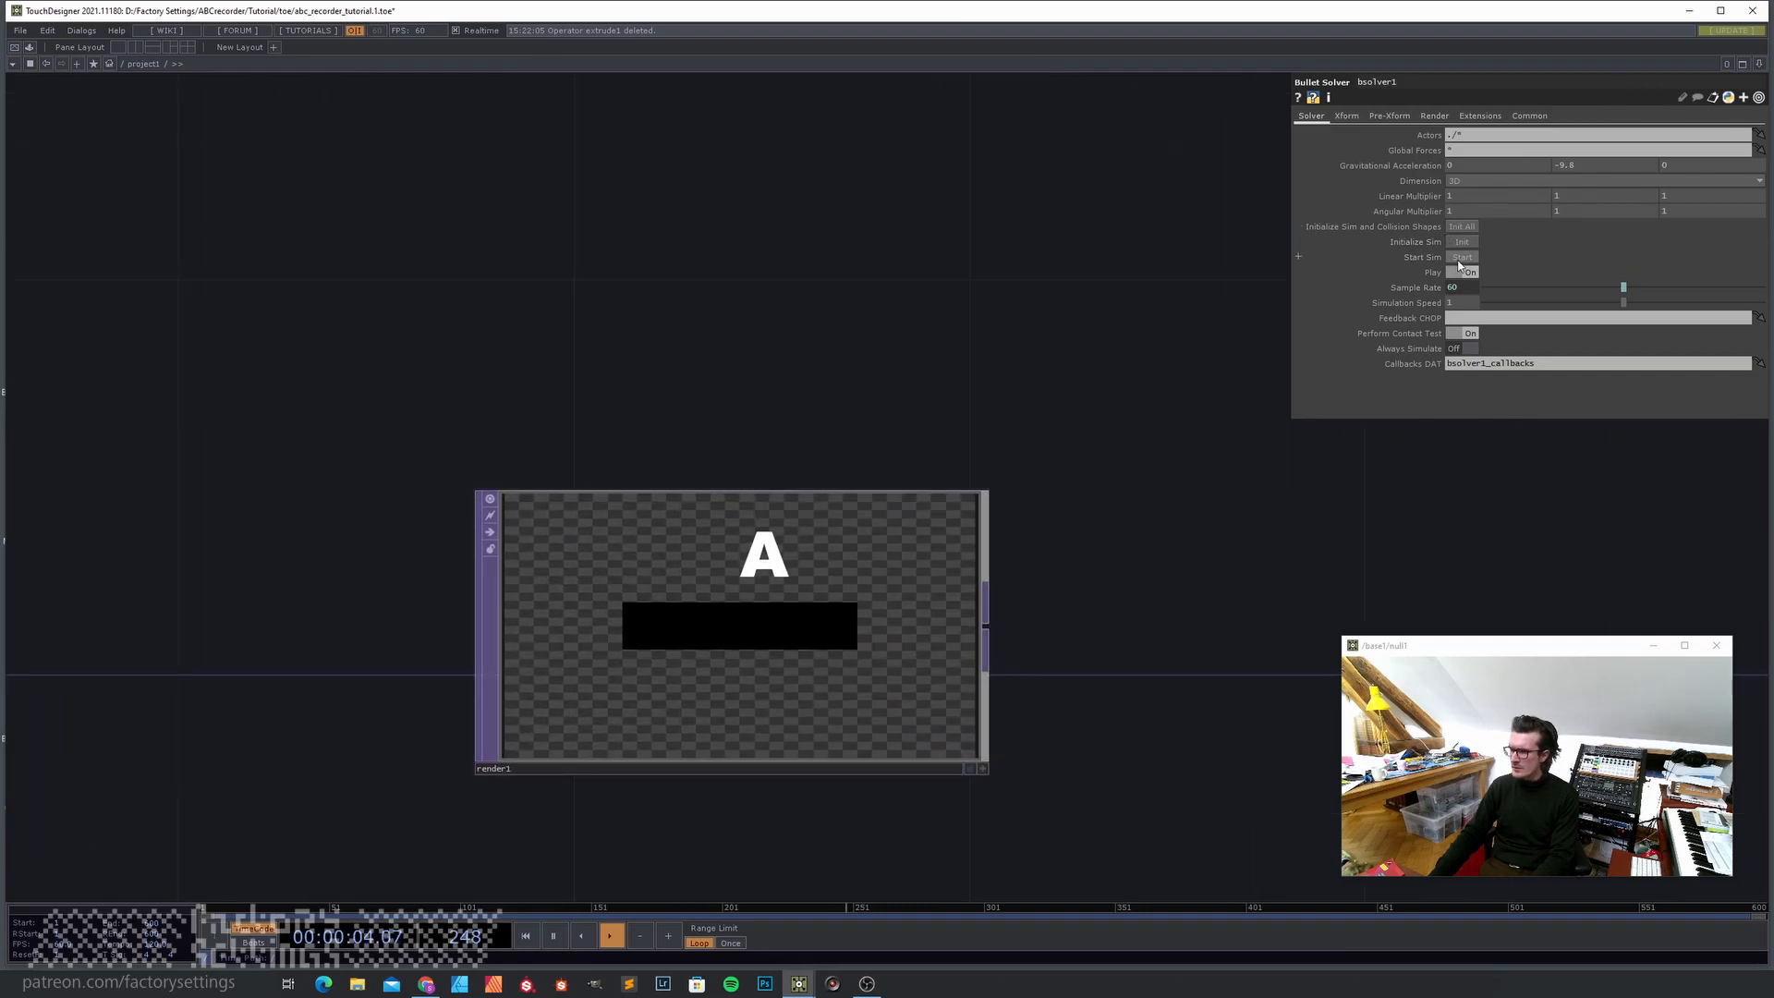
{"action": "scroll", "coordinate": [756, 602], "scroll_direction": "up", "scroll_amount": 2}
{"action": "scroll", "coordinate": [761, 598], "scroll_direction": "down", "scroll_amount": 4}
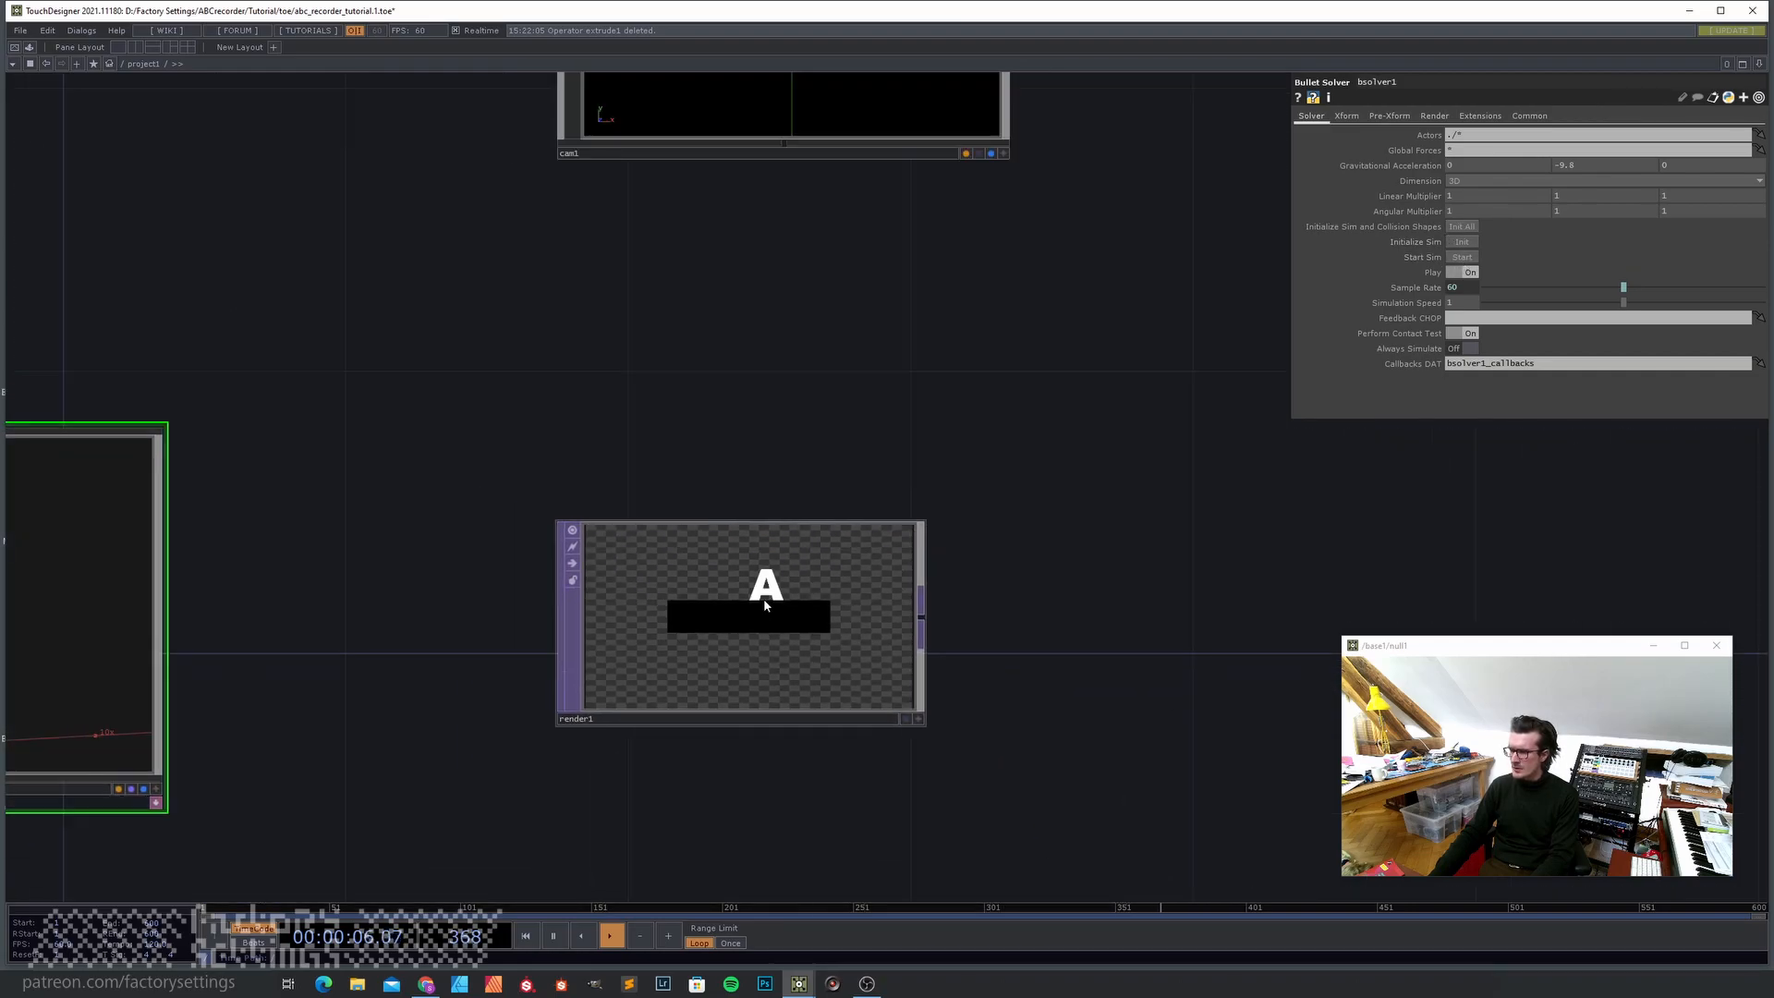
{"action": "scroll", "coordinate": [766, 604], "scroll_direction": "down", "scroll_amount": 3}
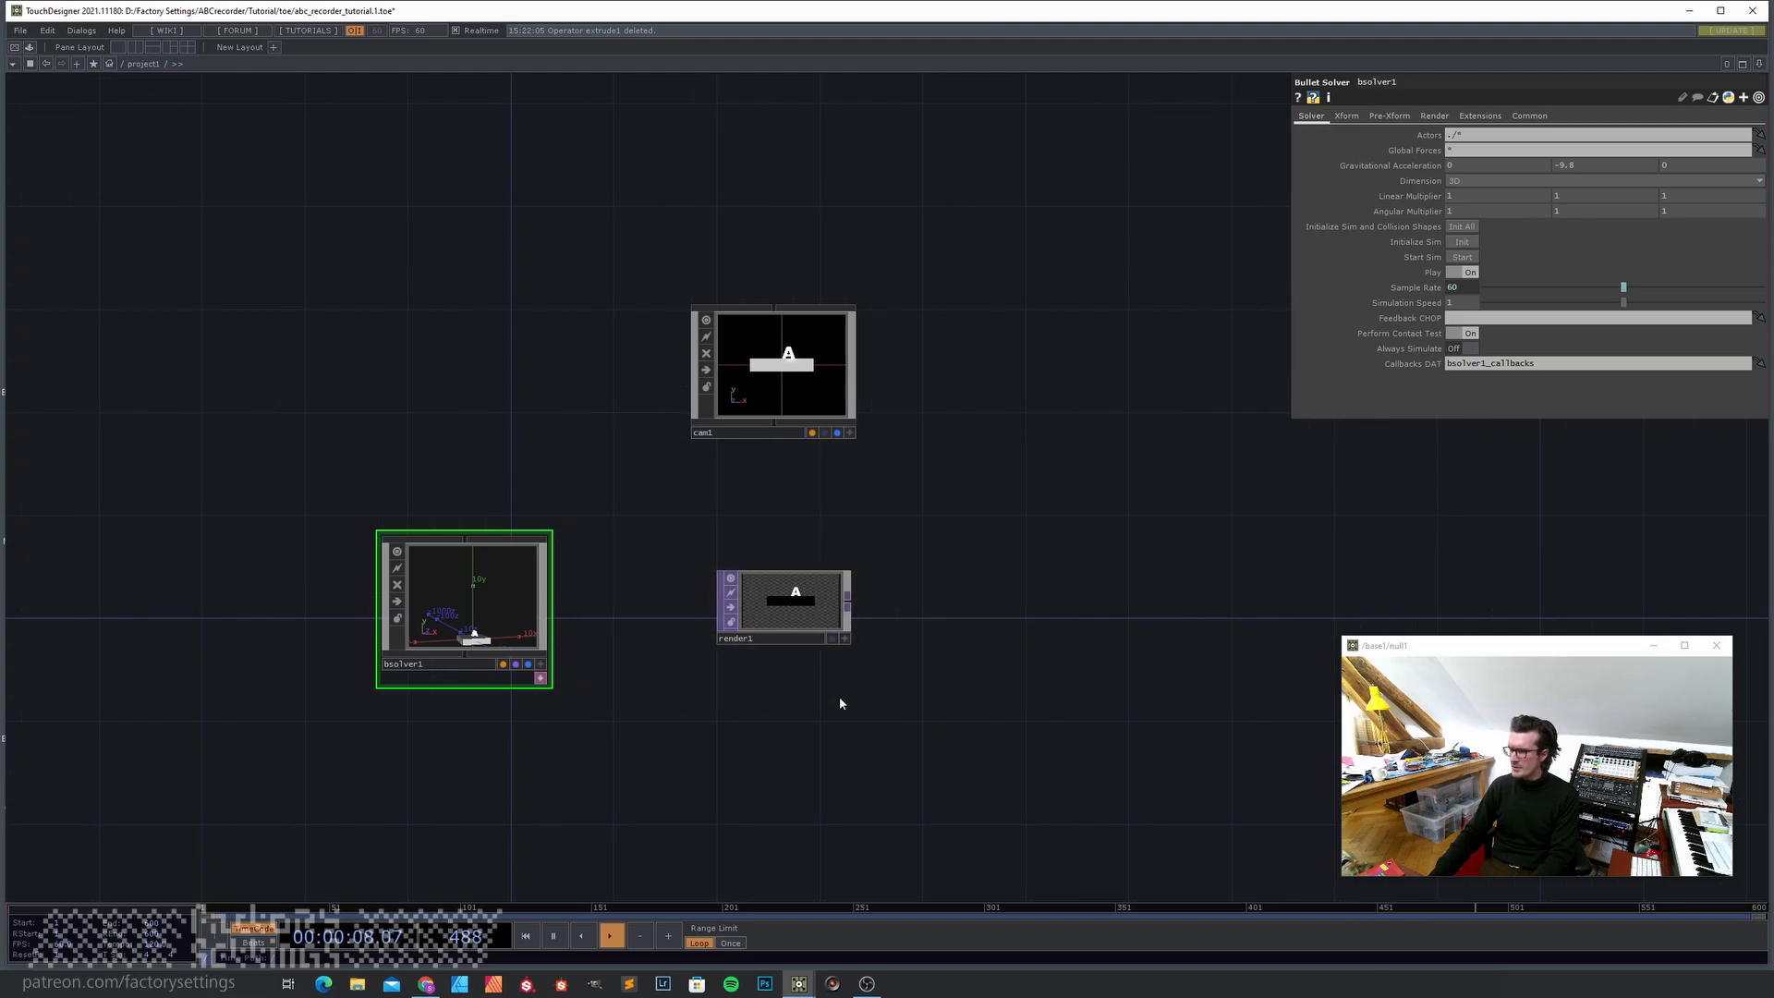
- Add a Null TOP connected to the output of render1
{"action": "left_click_drag", "start_coordinate": [839, 693], "coordinate": [704, 733]}
{"action": "left_click", "coordinate": [651, 635]}
{"action": "key", "text": "alt+n"}
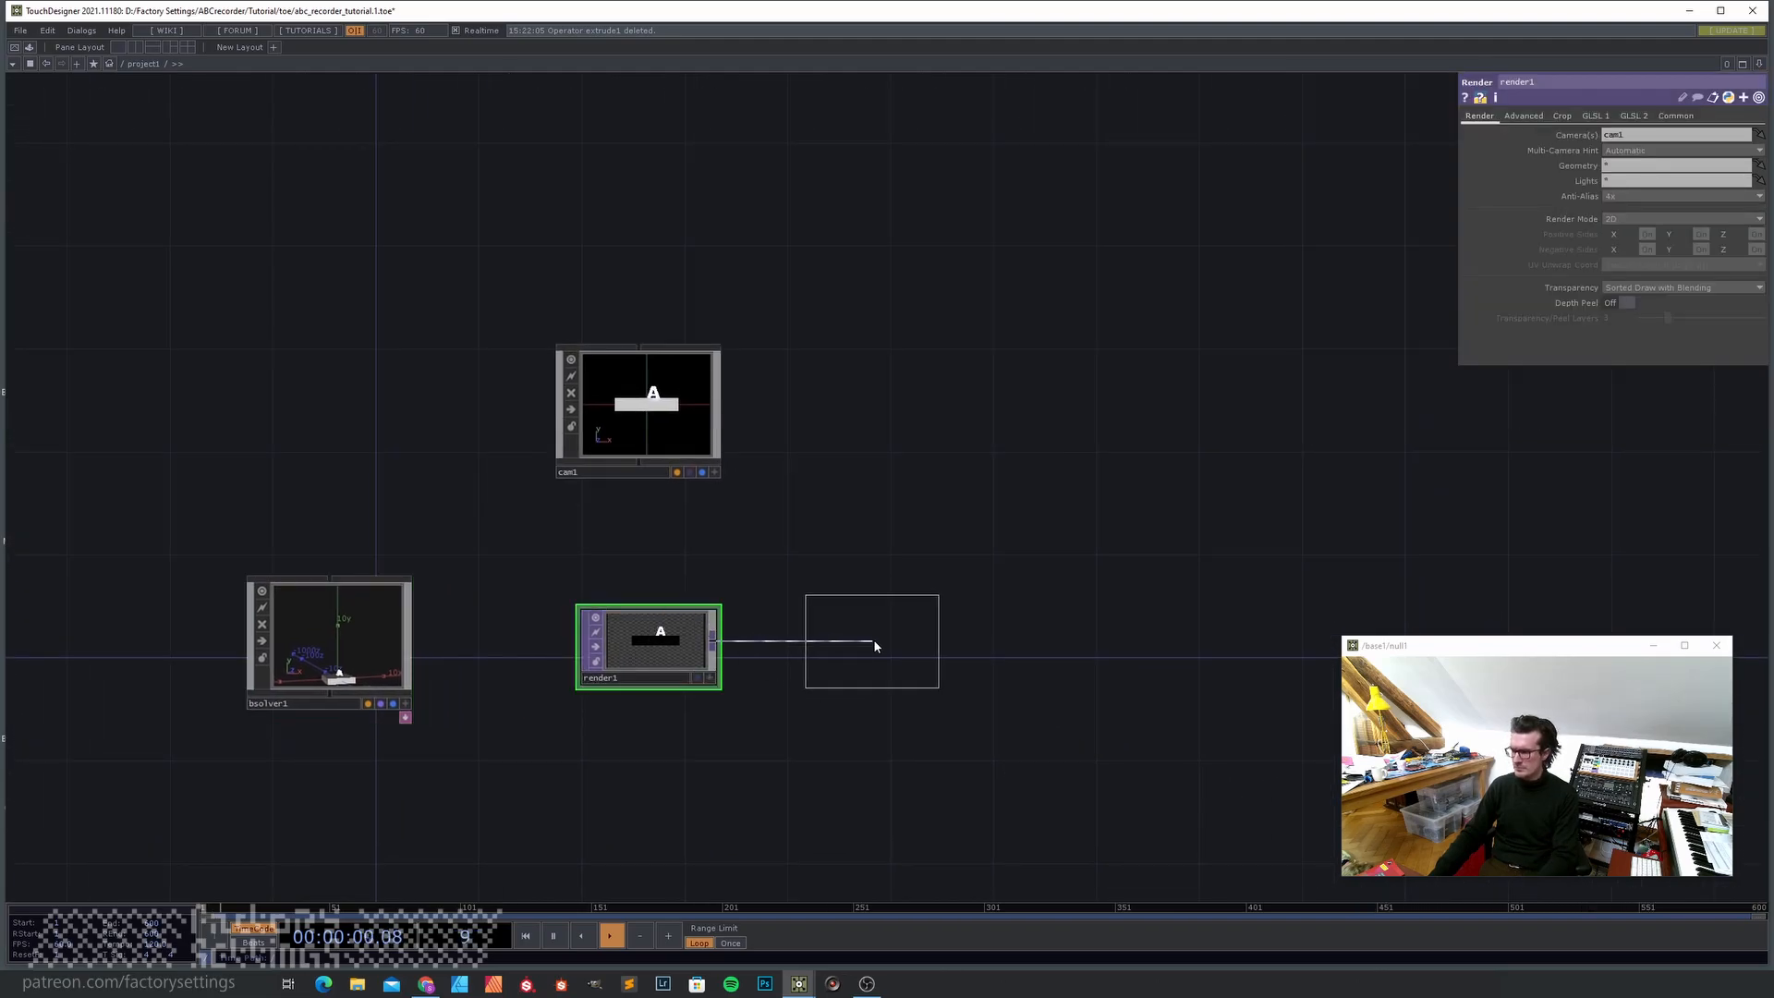
{"action": "left_click", "coordinate": [880, 641]}
- Inside the Bullet Solver's actor1, set the Text SOP's text to "word"
{"action": "left_click", "coordinate": [330, 633]}
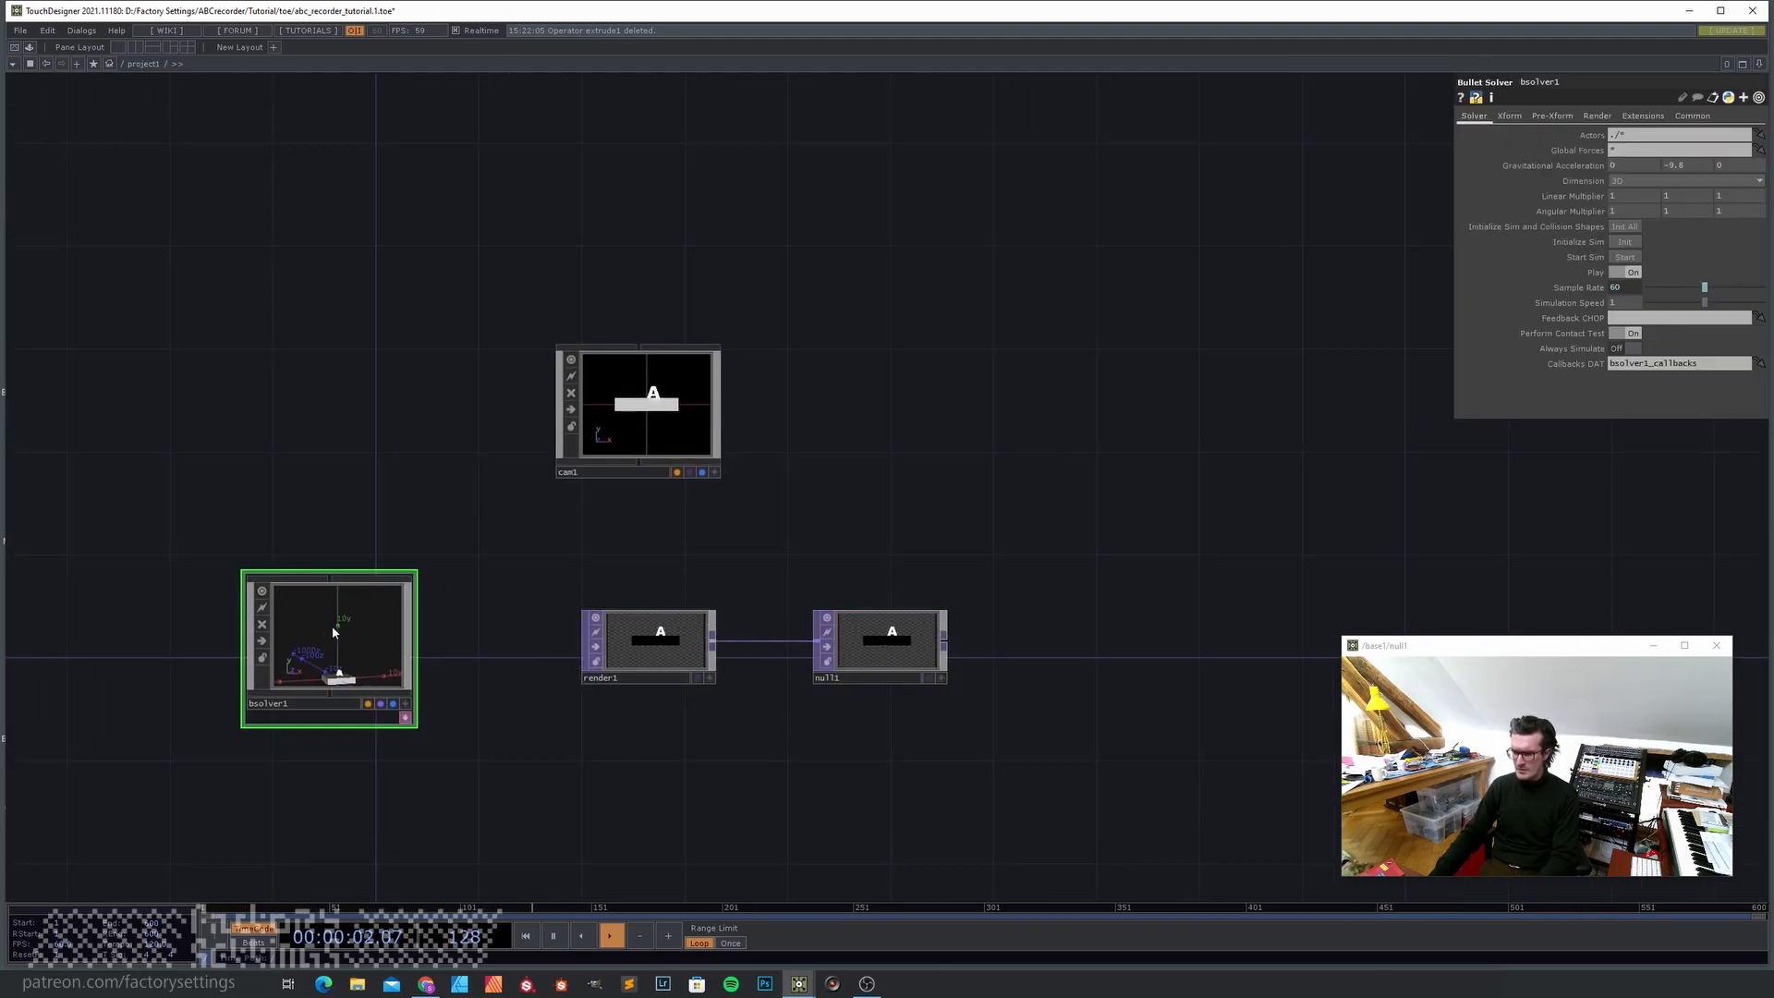
{"action": "key", "text": "i"}
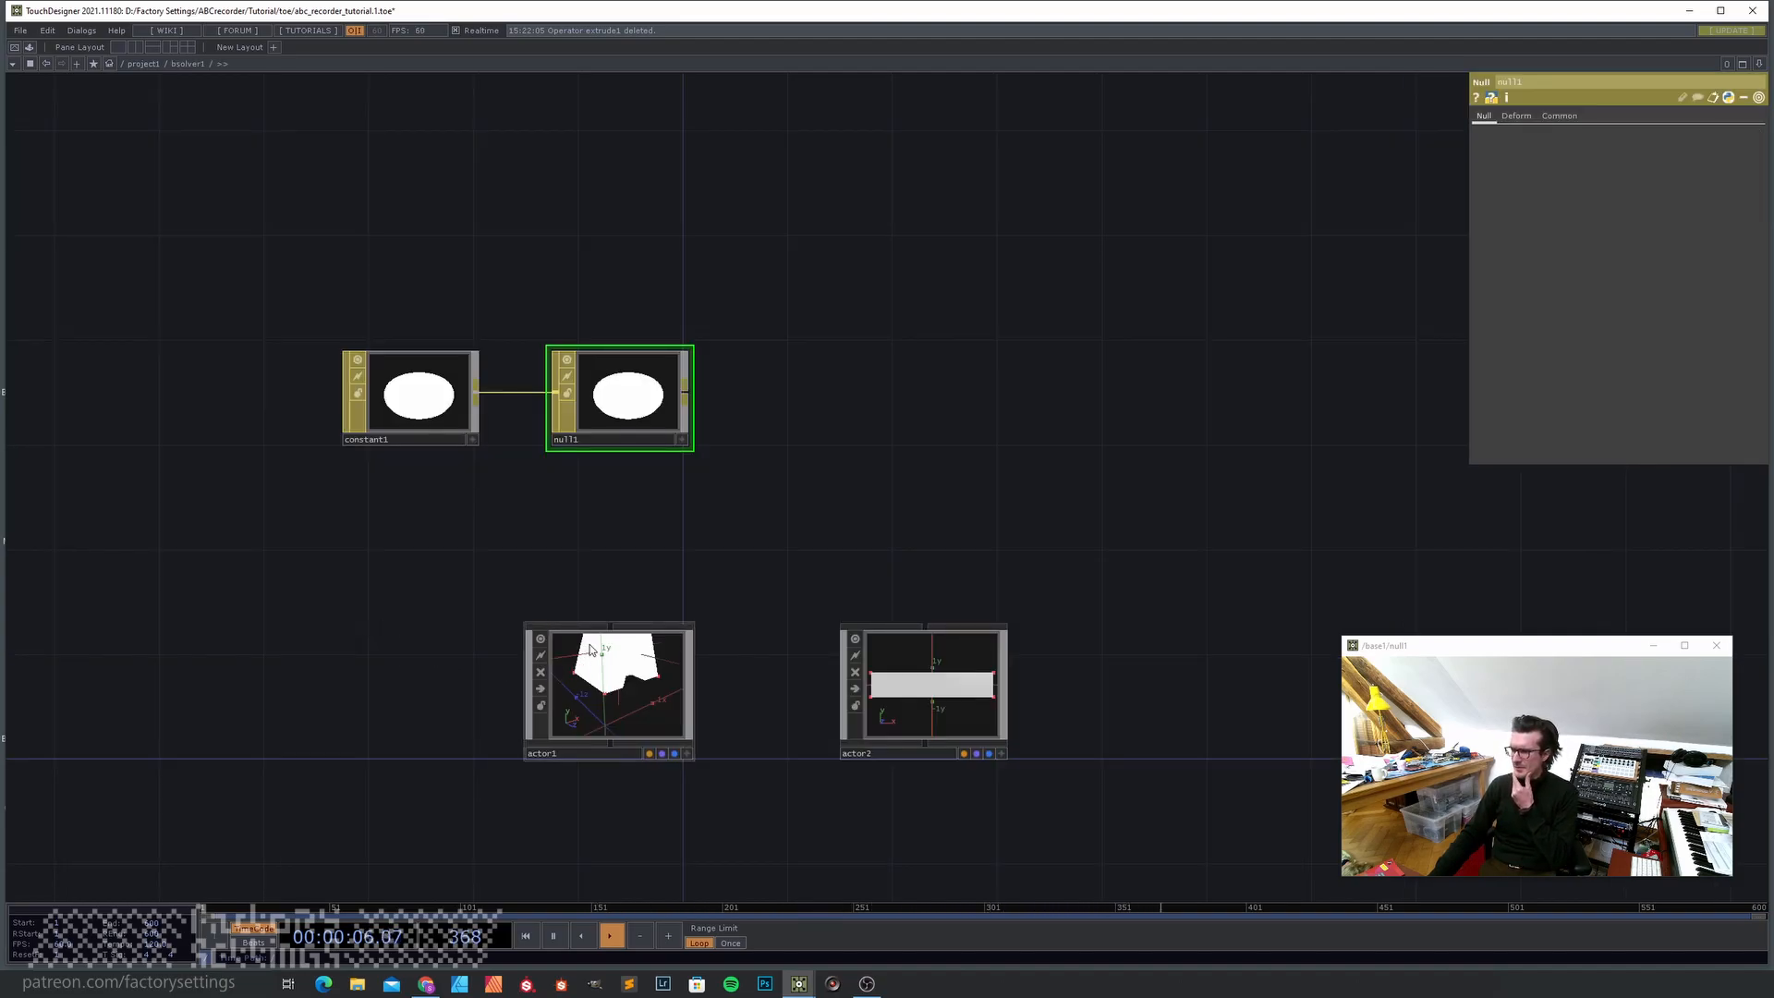
{"action": "scroll", "coordinate": [693, 605], "scroll_direction": "down", "scroll_amount": 3}
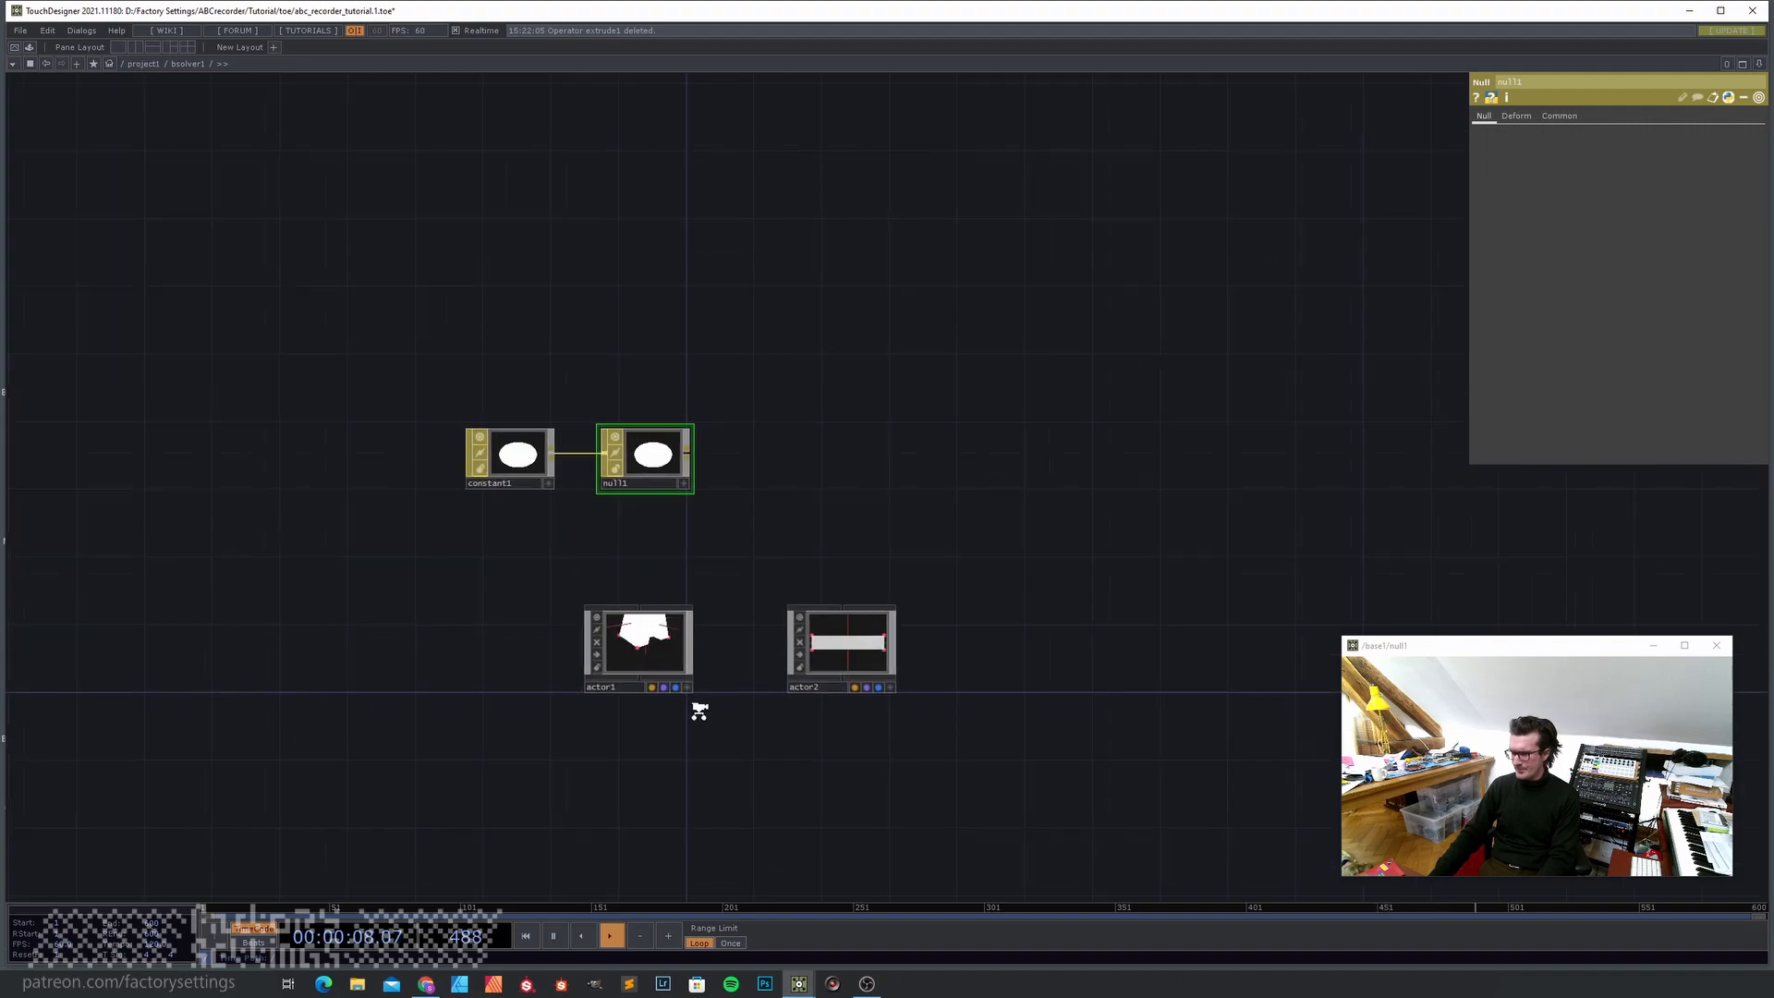
{"action": "scroll", "coordinate": [699, 711], "scroll_direction": "up", "scroll_amount": 3}
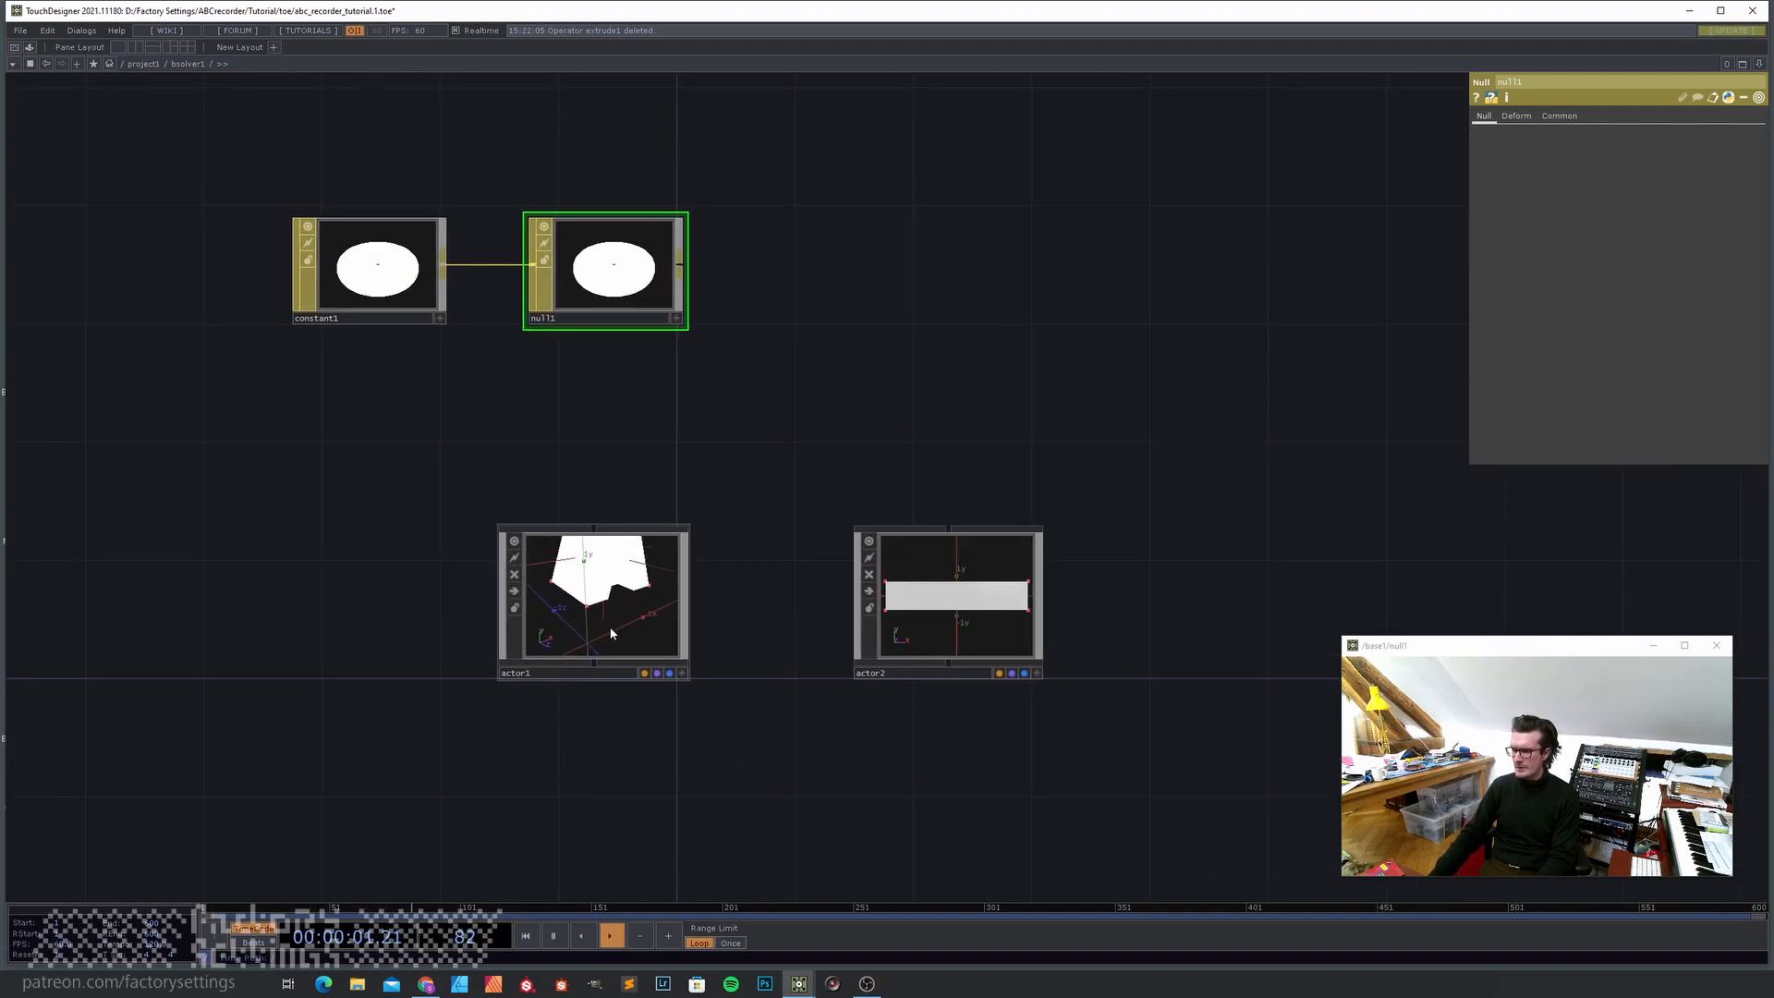
{"action": "left_click", "coordinate": [602, 629]}
{"action": "key", "text": "i"}
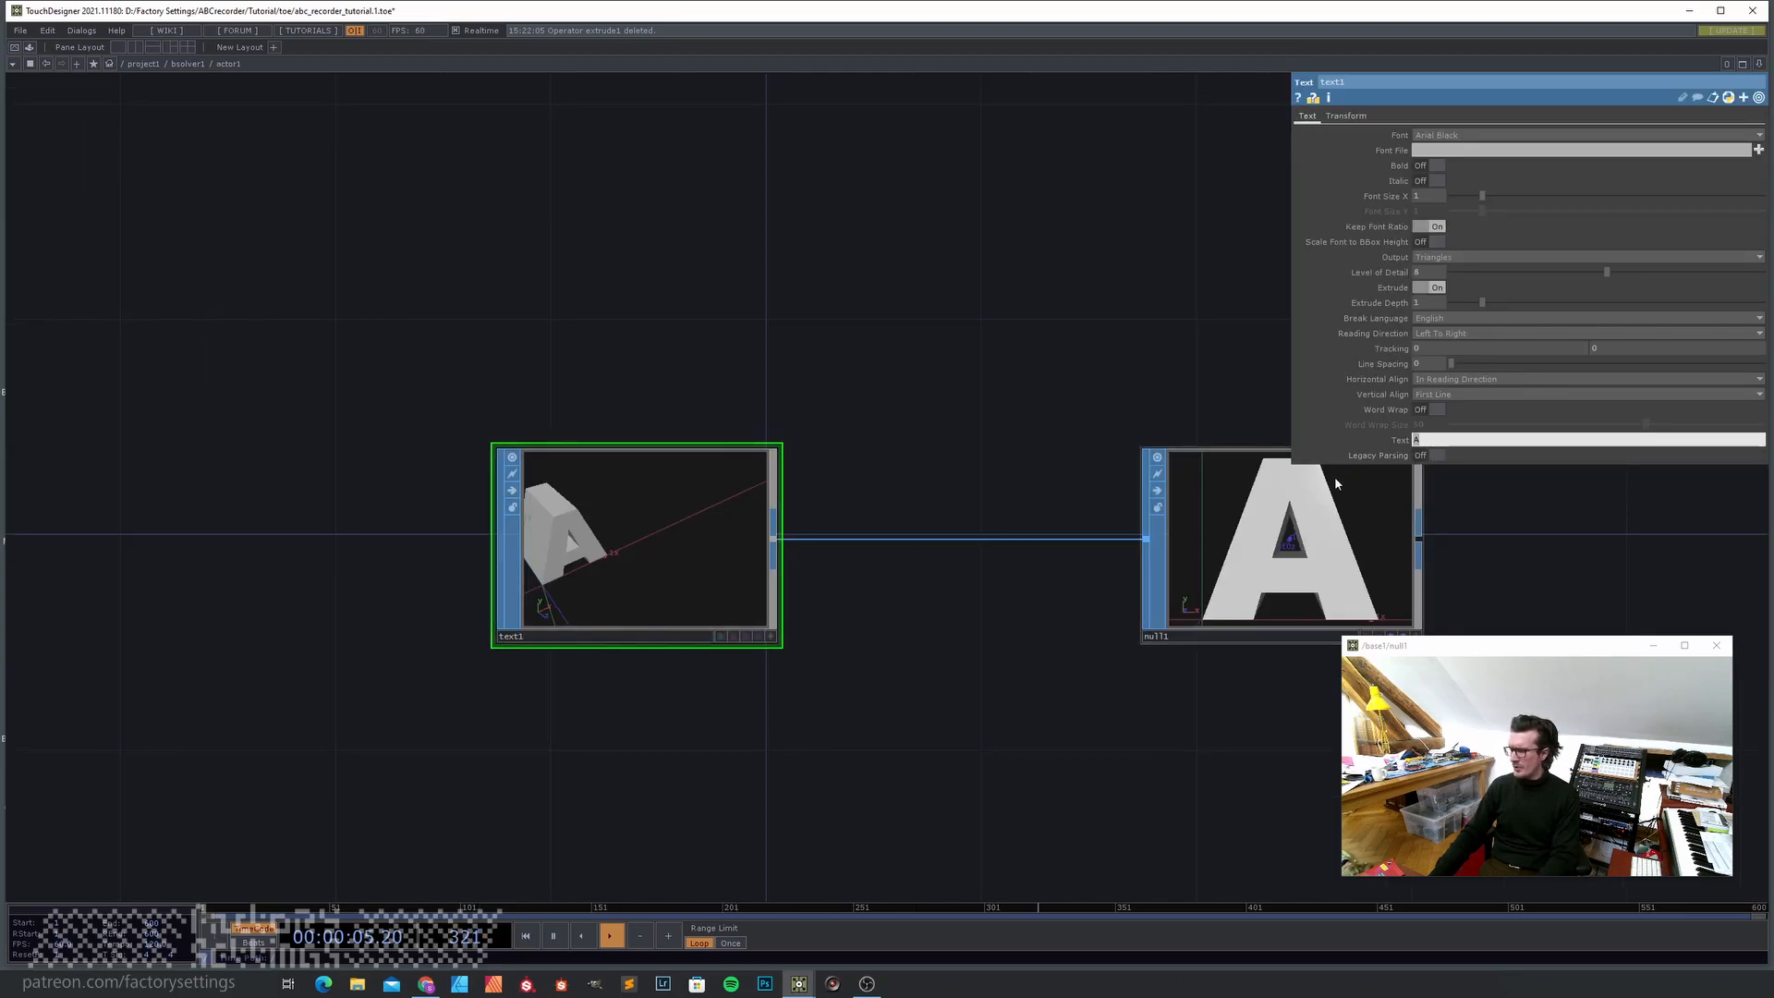
{"action": "type", "text": "word"}
{"action": "key", "text": "Return"}
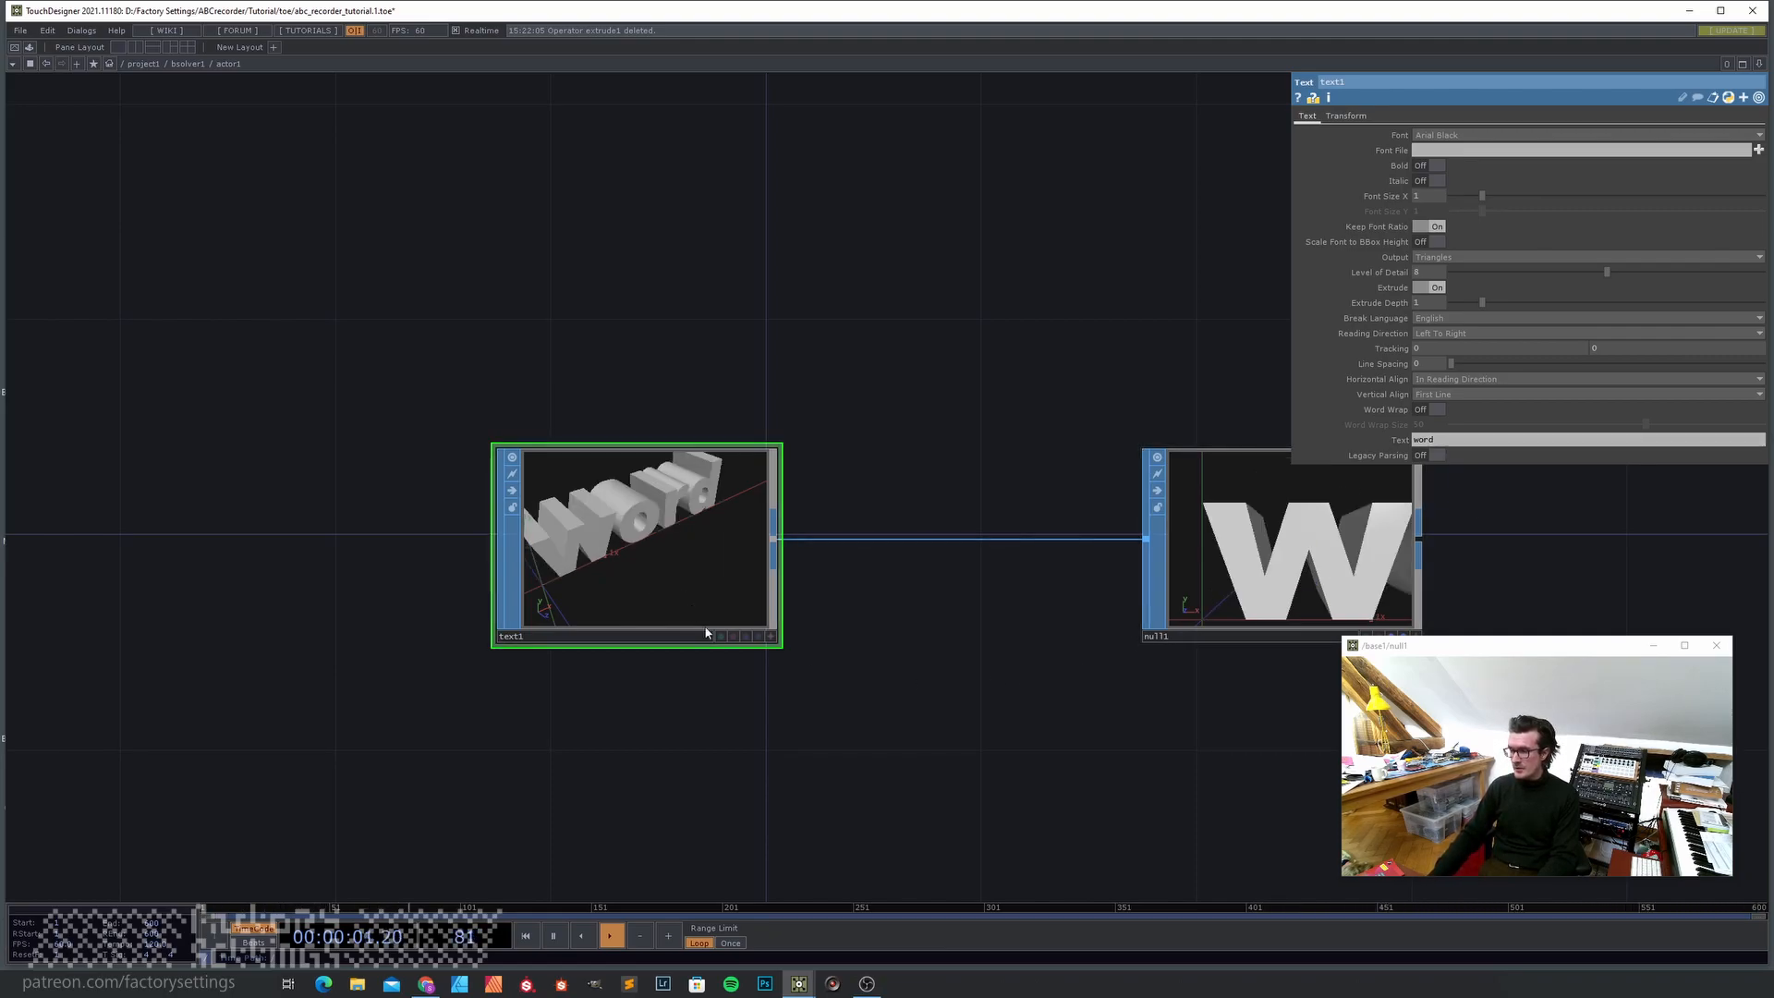
- Go back up to the Bullet Solver's network and initialize actor1
{"action": "key", "text": "u"}
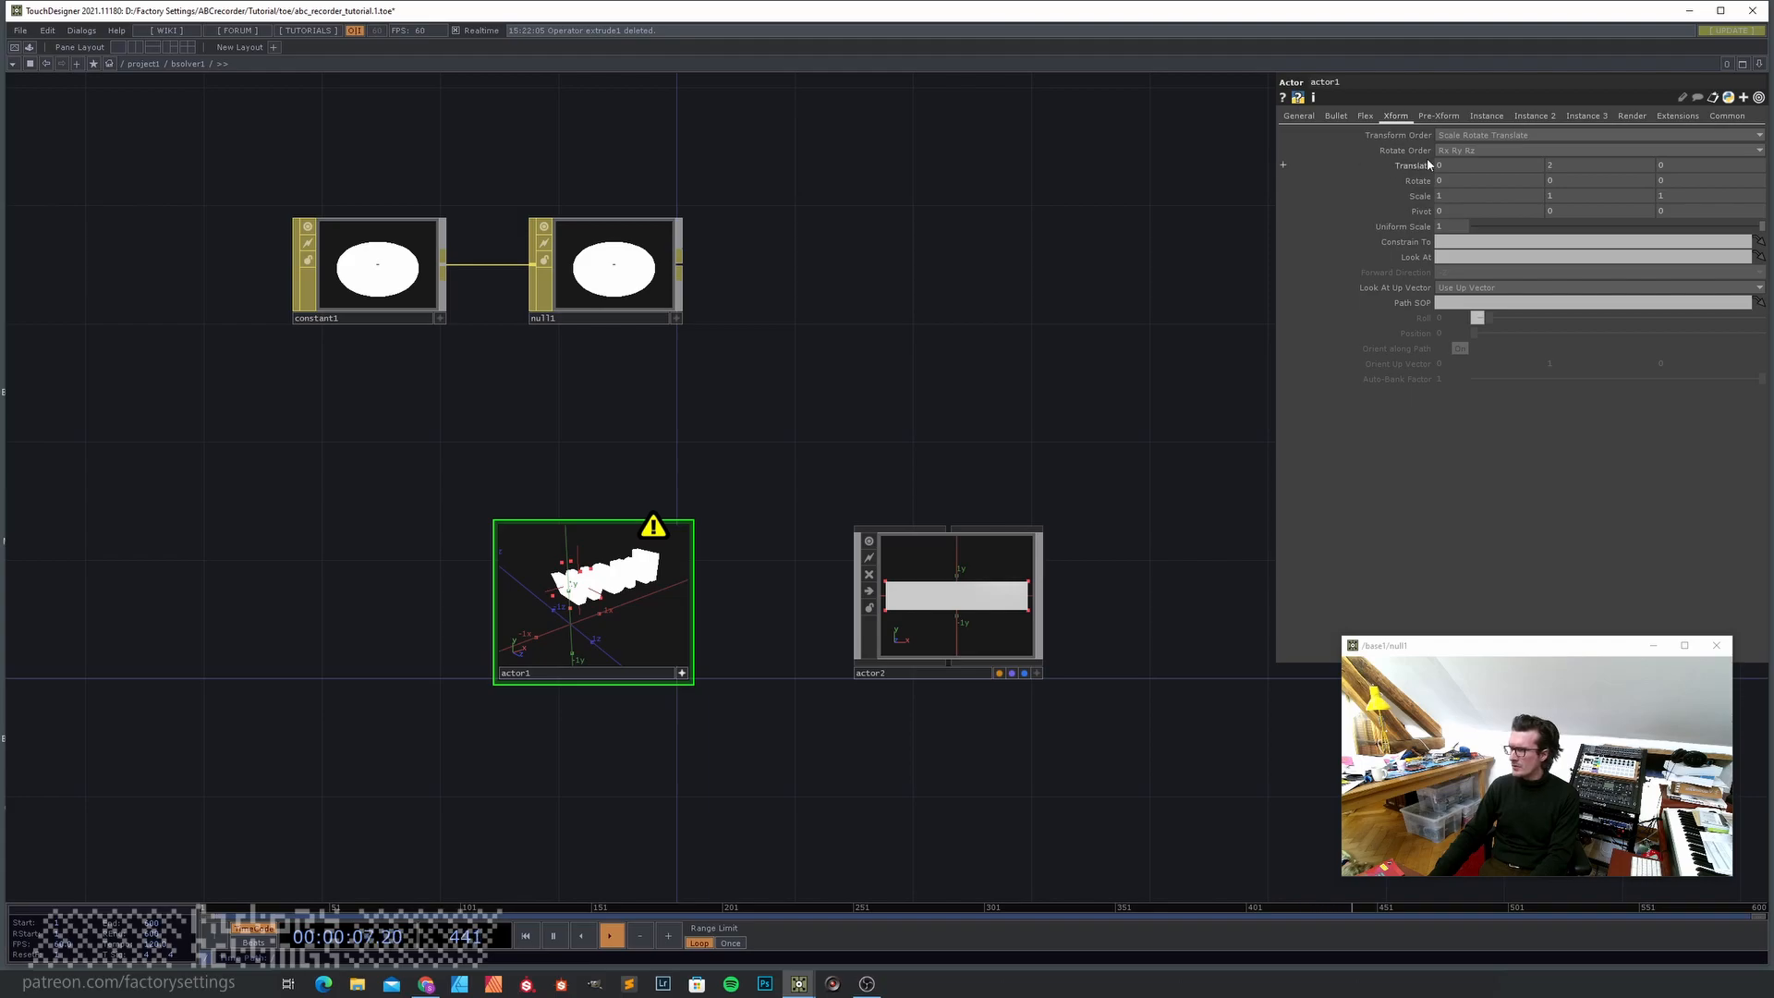
{"action": "left_click", "coordinate": [1313, 118]}
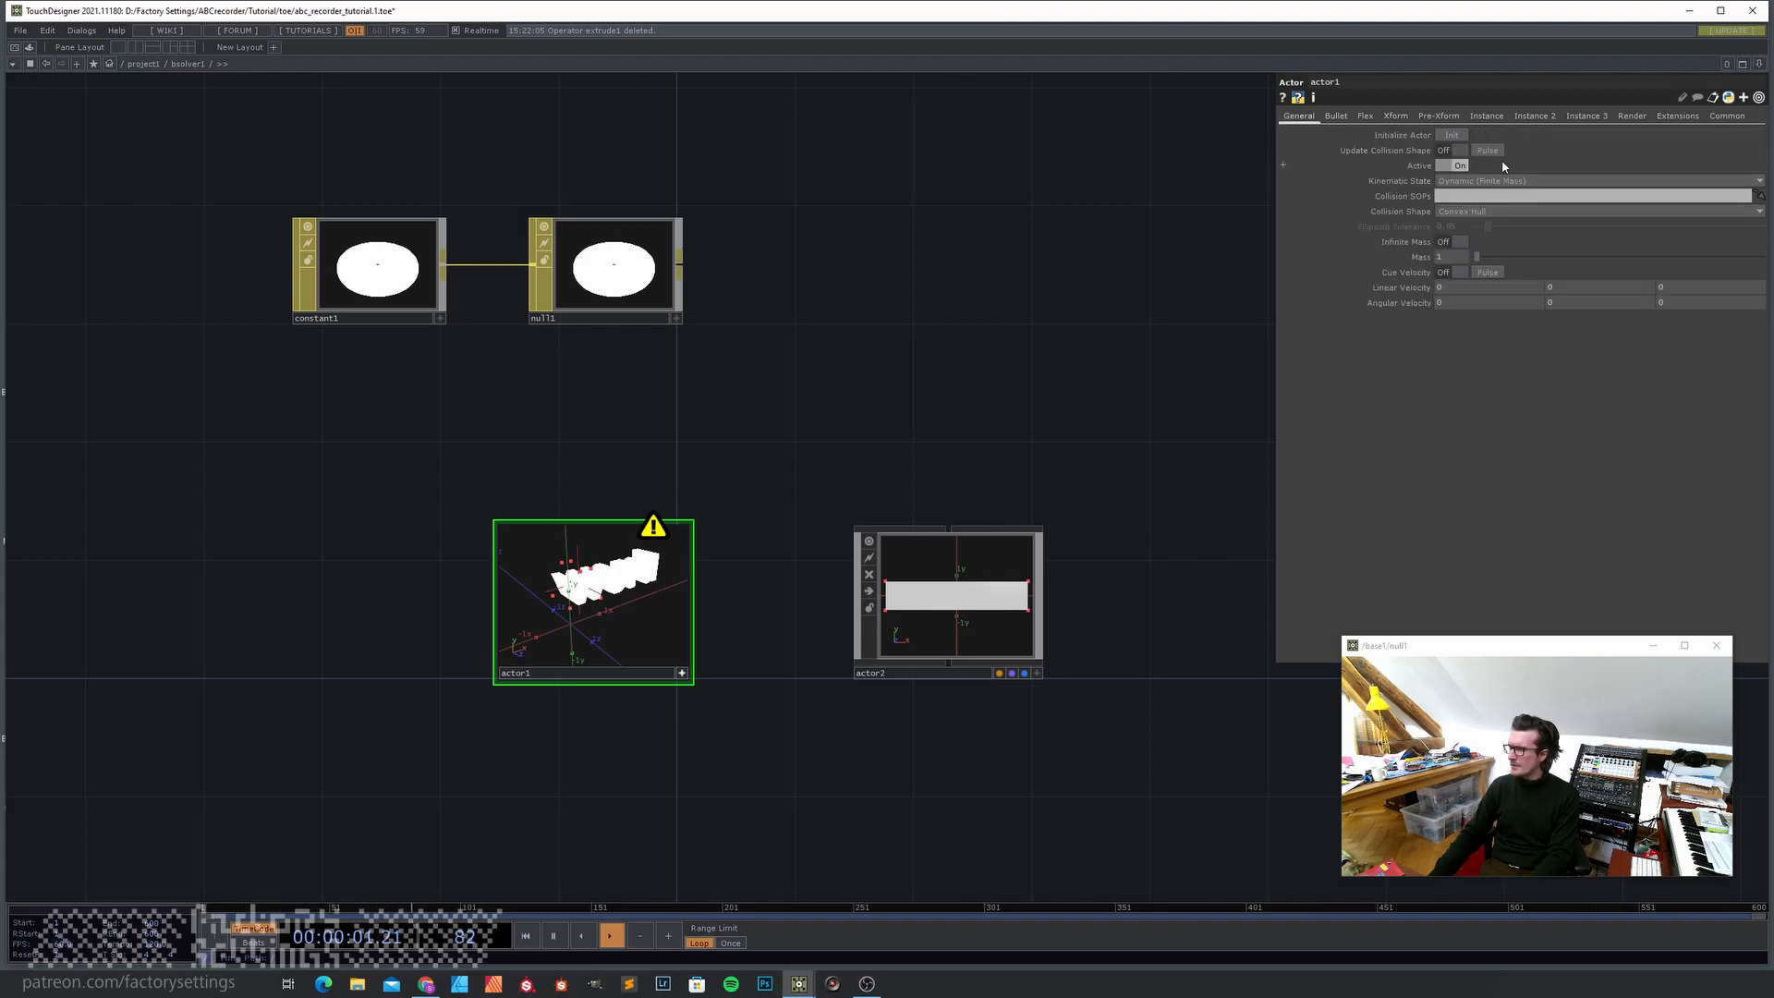
{"action": "left_click", "coordinate": [1452, 135]}
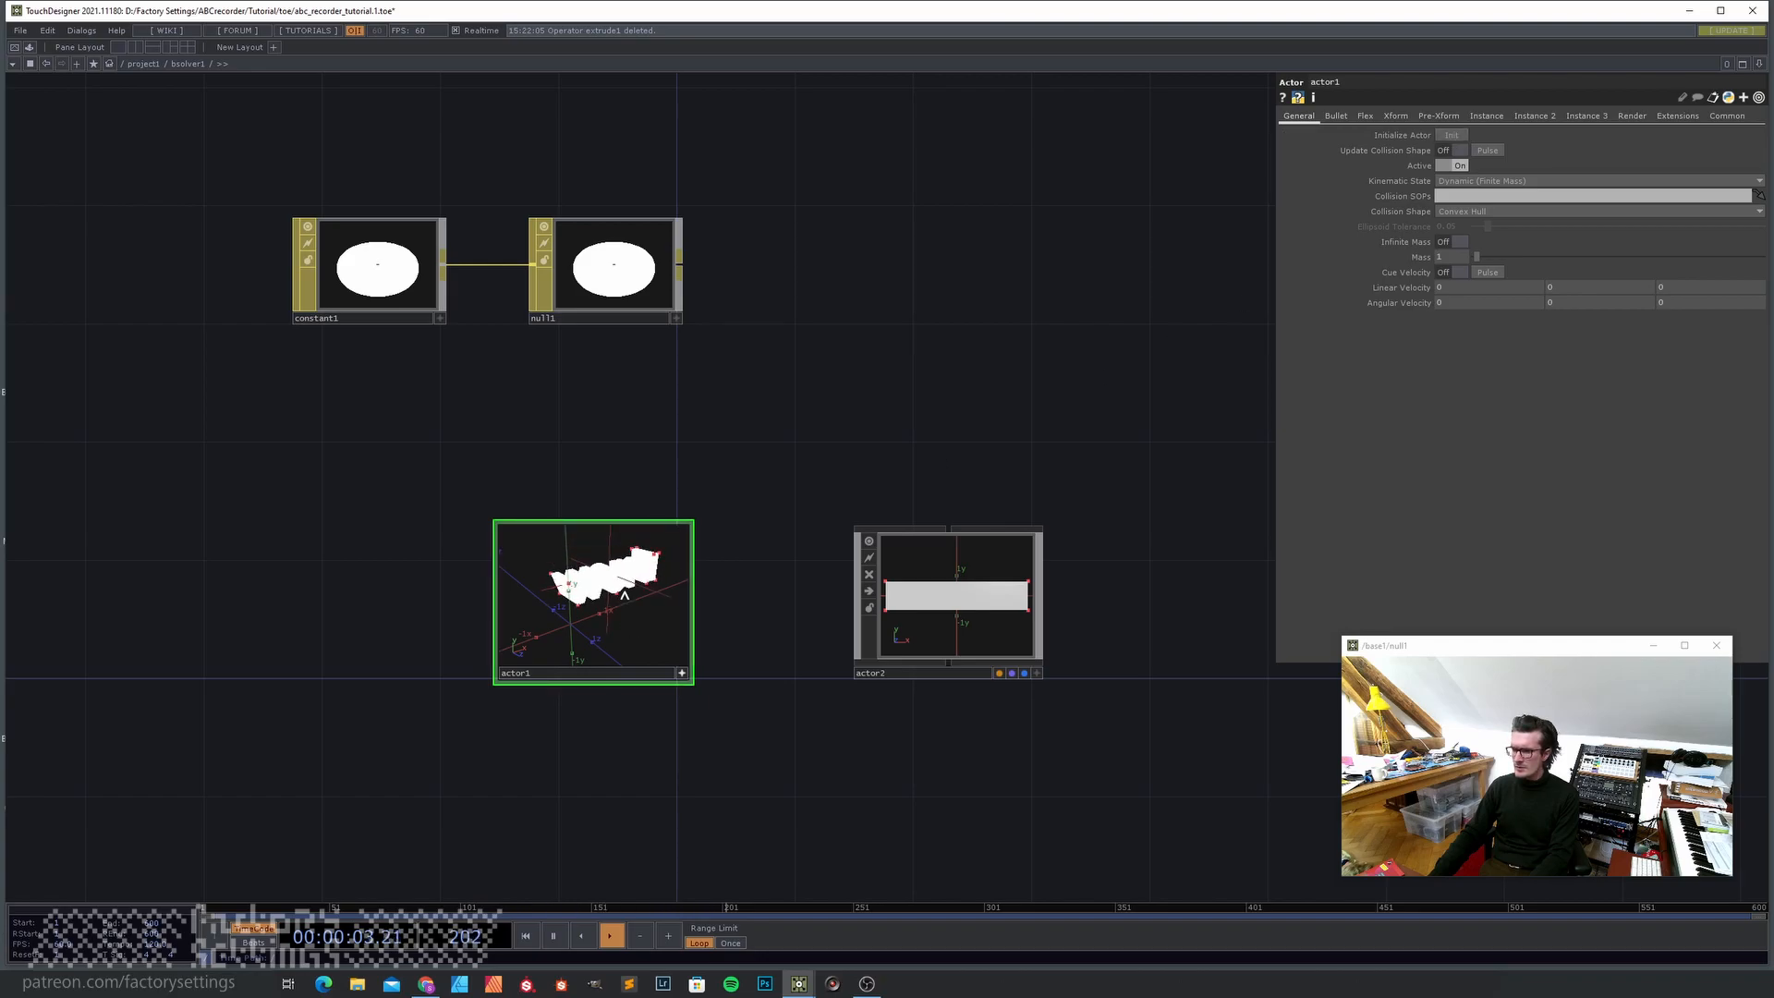
- At the project level, initialize the solver's simulation and collision shapes, start the simulation, and inspect how the word lands in the render
{"action": "key", "text": "u"}
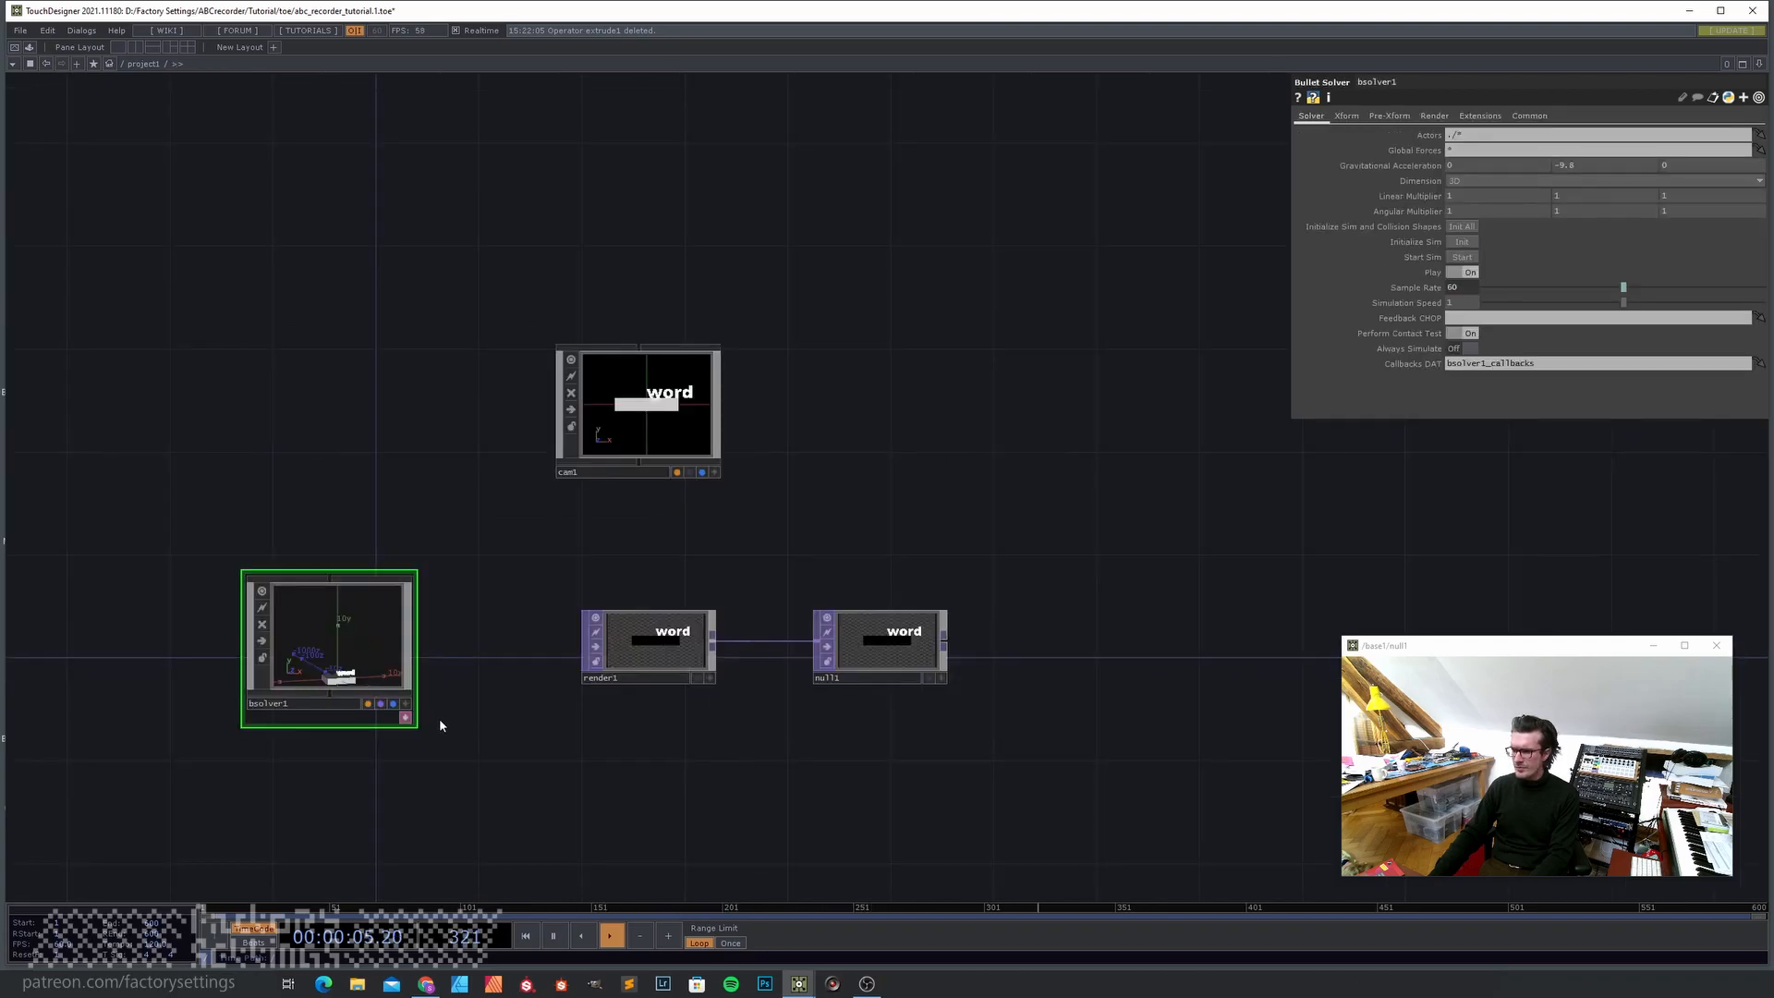
{"action": "scroll", "coordinate": [619, 654], "scroll_direction": "up", "scroll_amount": 5}
{"action": "scroll", "coordinate": [935, 585], "scroll_direction": "down", "scroll_amount": 3}
{"action": "left_click", "coordinate": [1461, 229]}
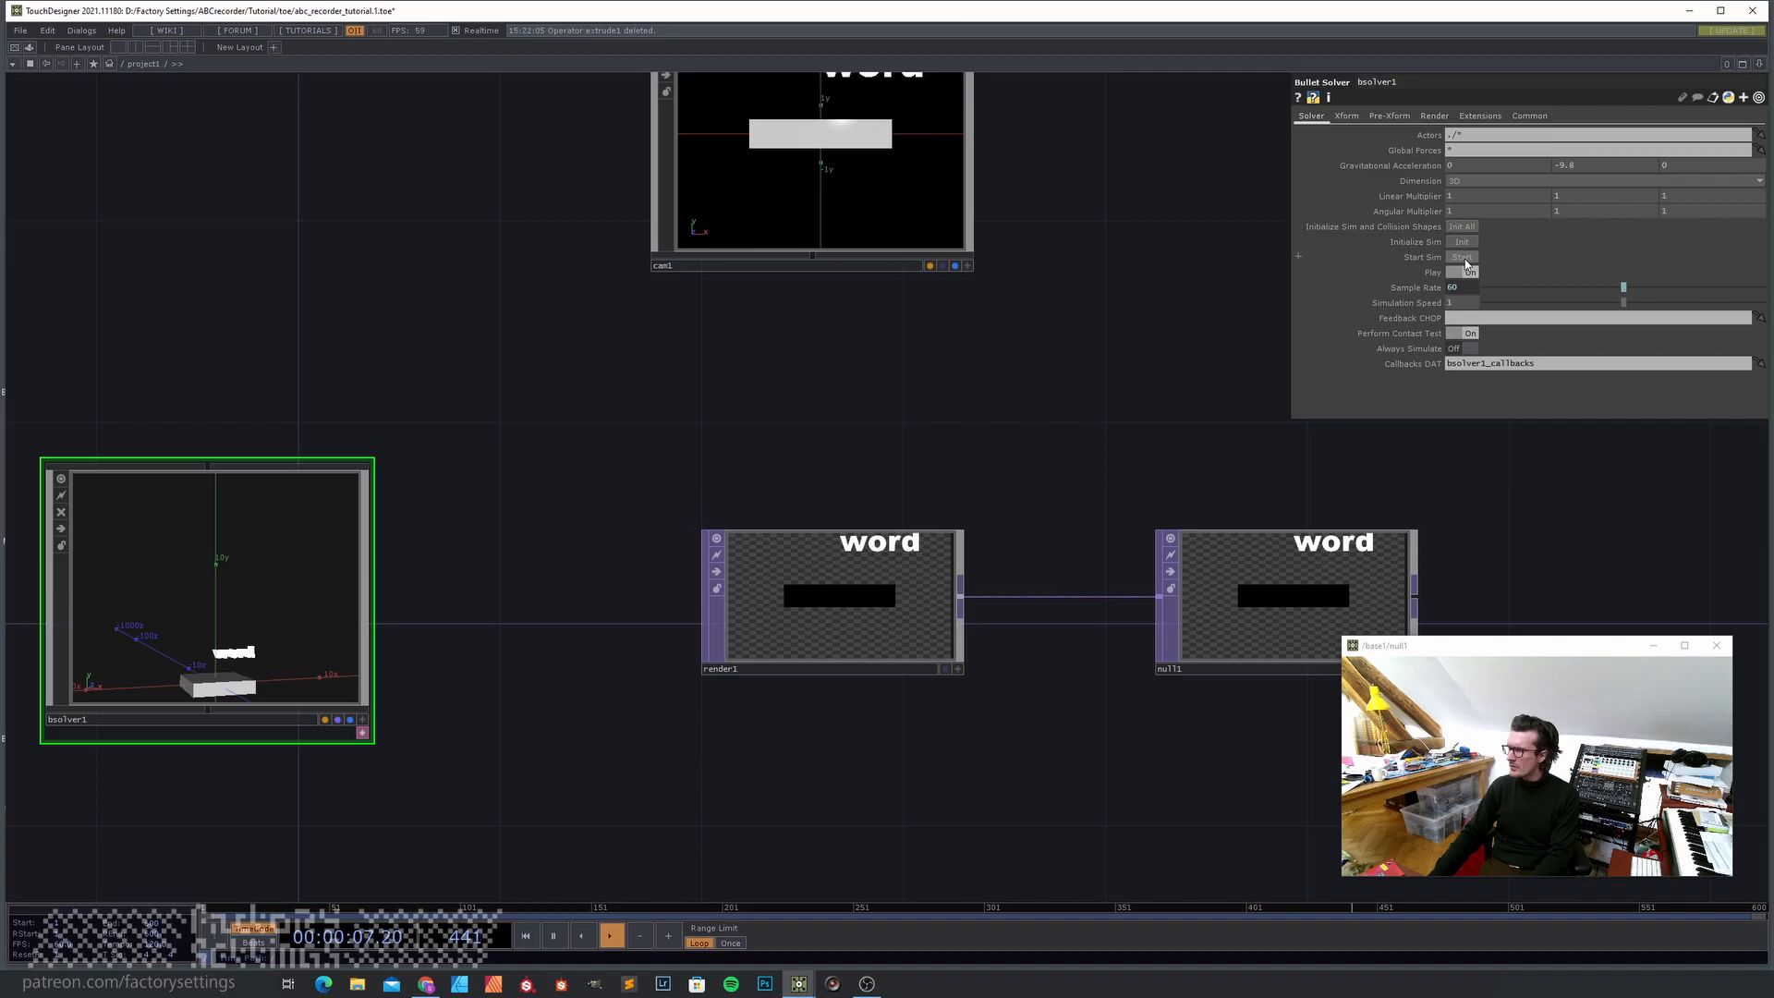
{"action": "left_click", "coordinate": [1453, 230]}
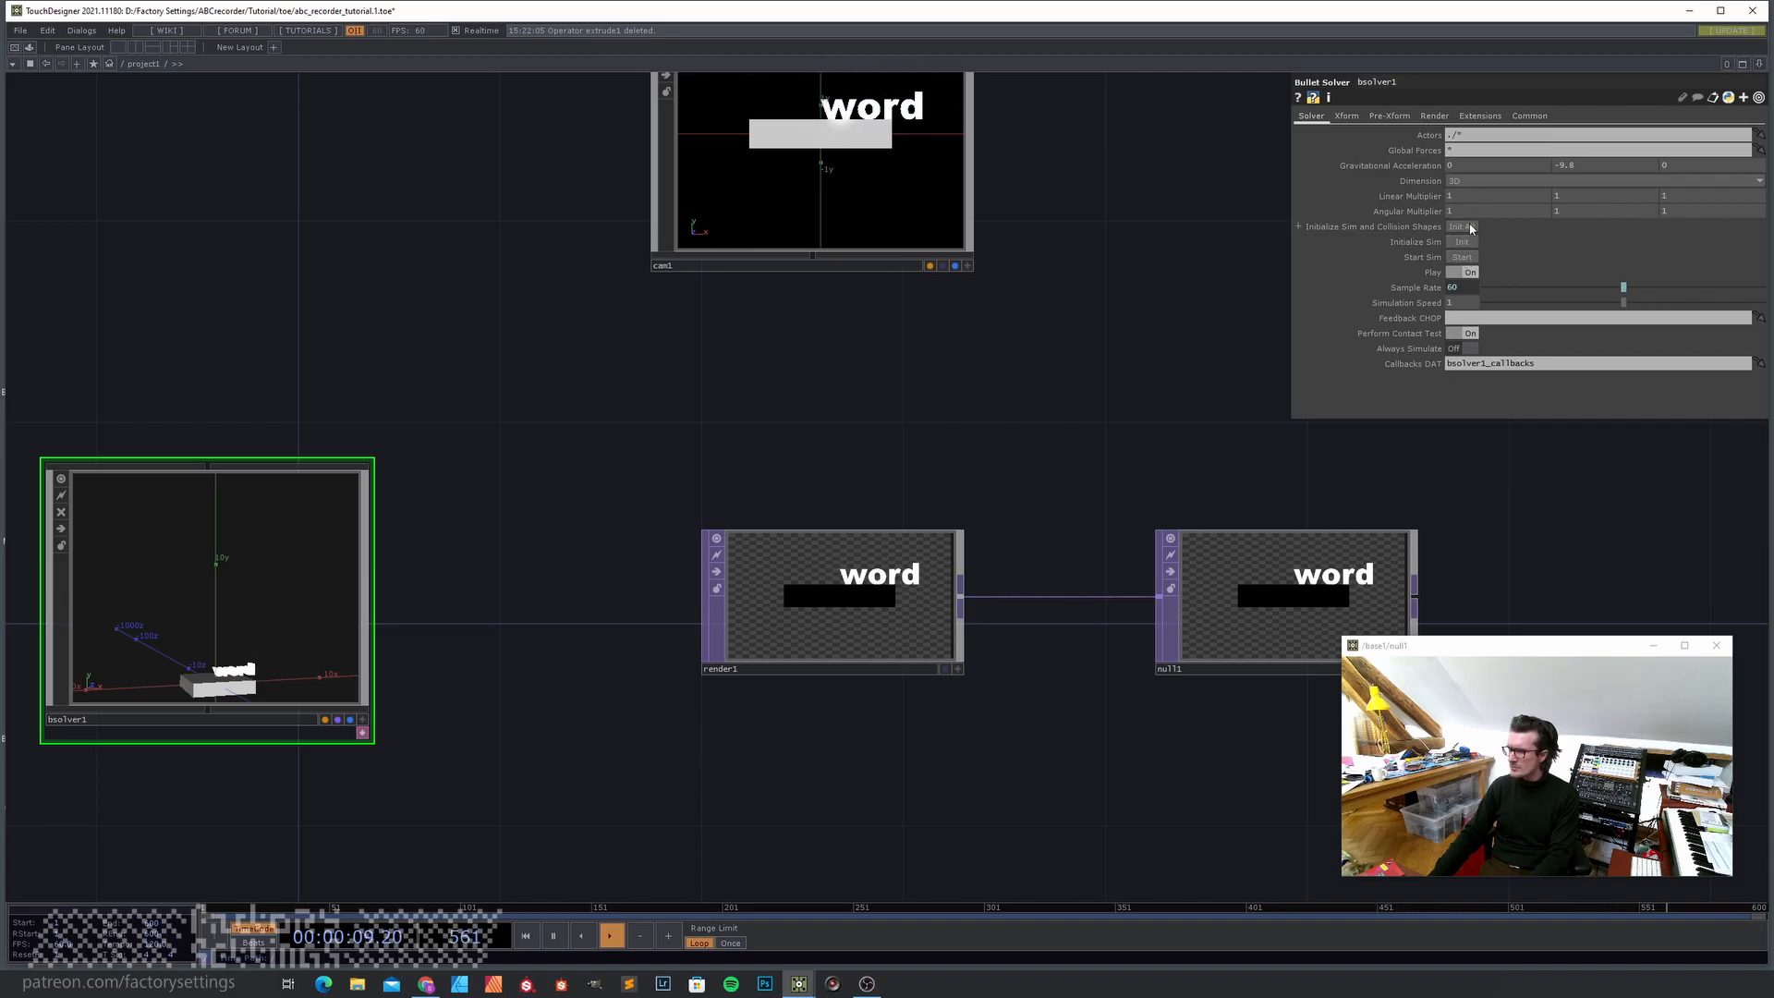
{"action": "left_click", "coordinate": [1463, 257]}
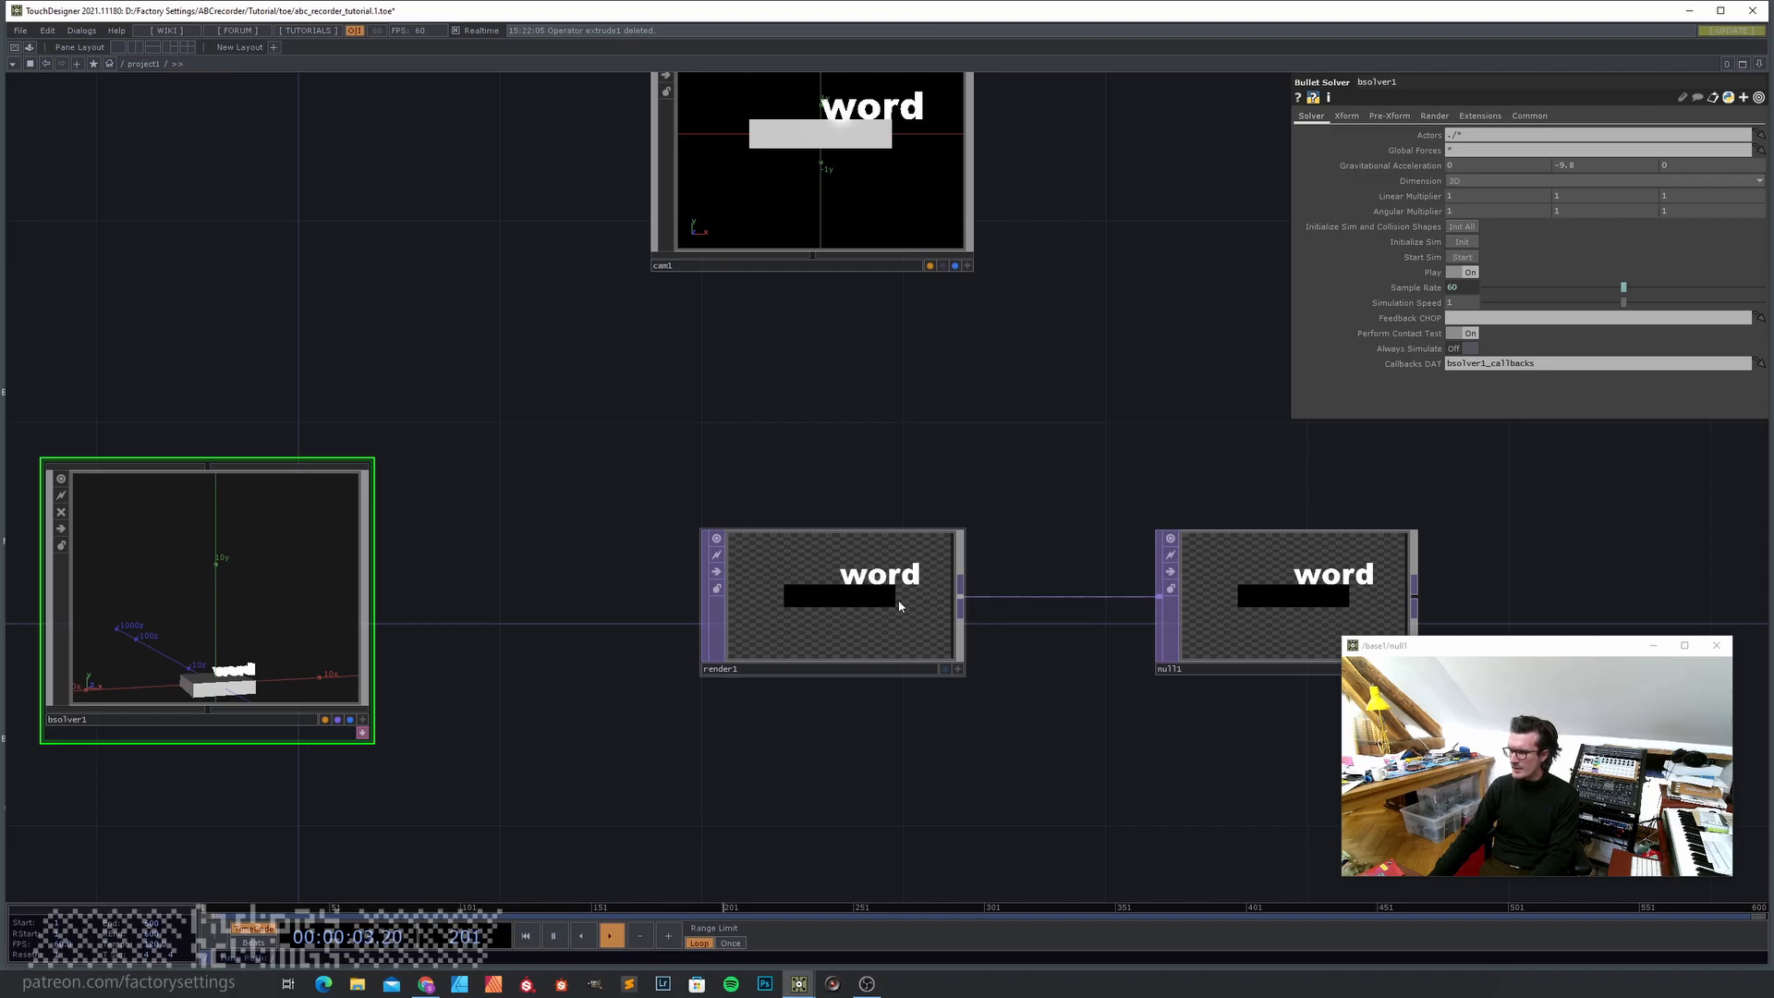
{"action": "scroll", "coordinate": [864, 594], "scroll_direction": "up", "scroll_amount": 4}
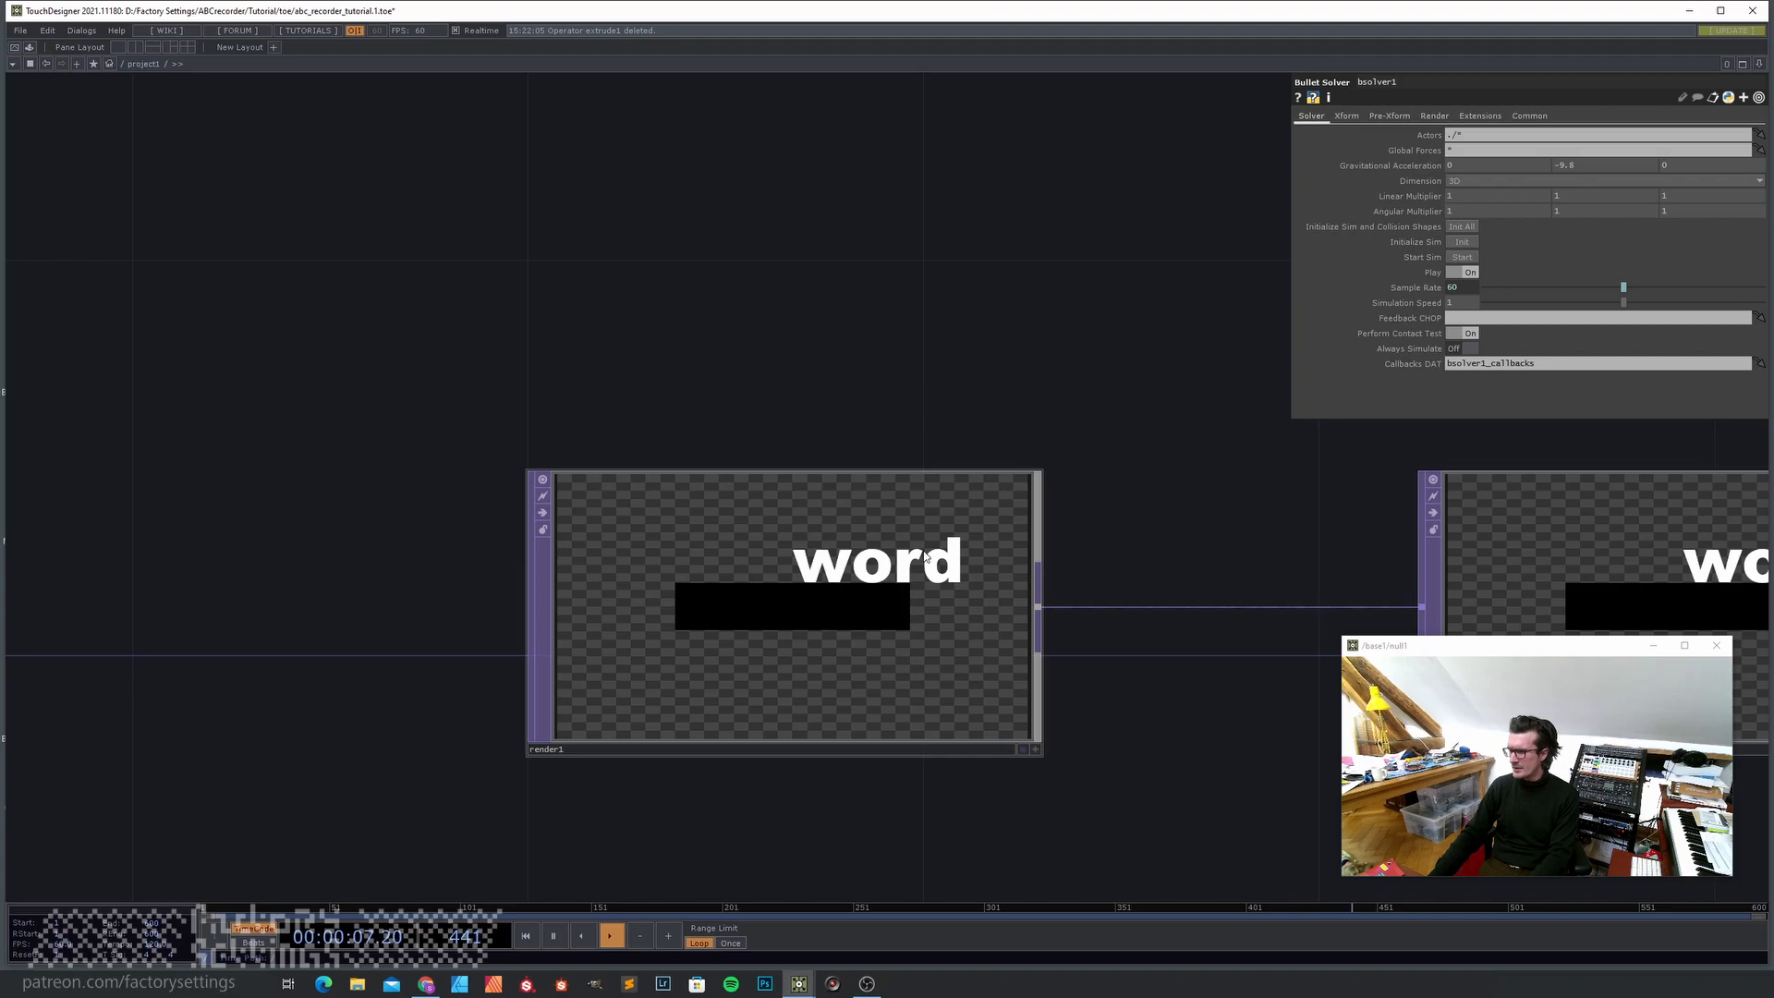
{"action": "scroll", "coordinate": [930, 596], "scroll_direction": "down", "scroll_amount": 5}
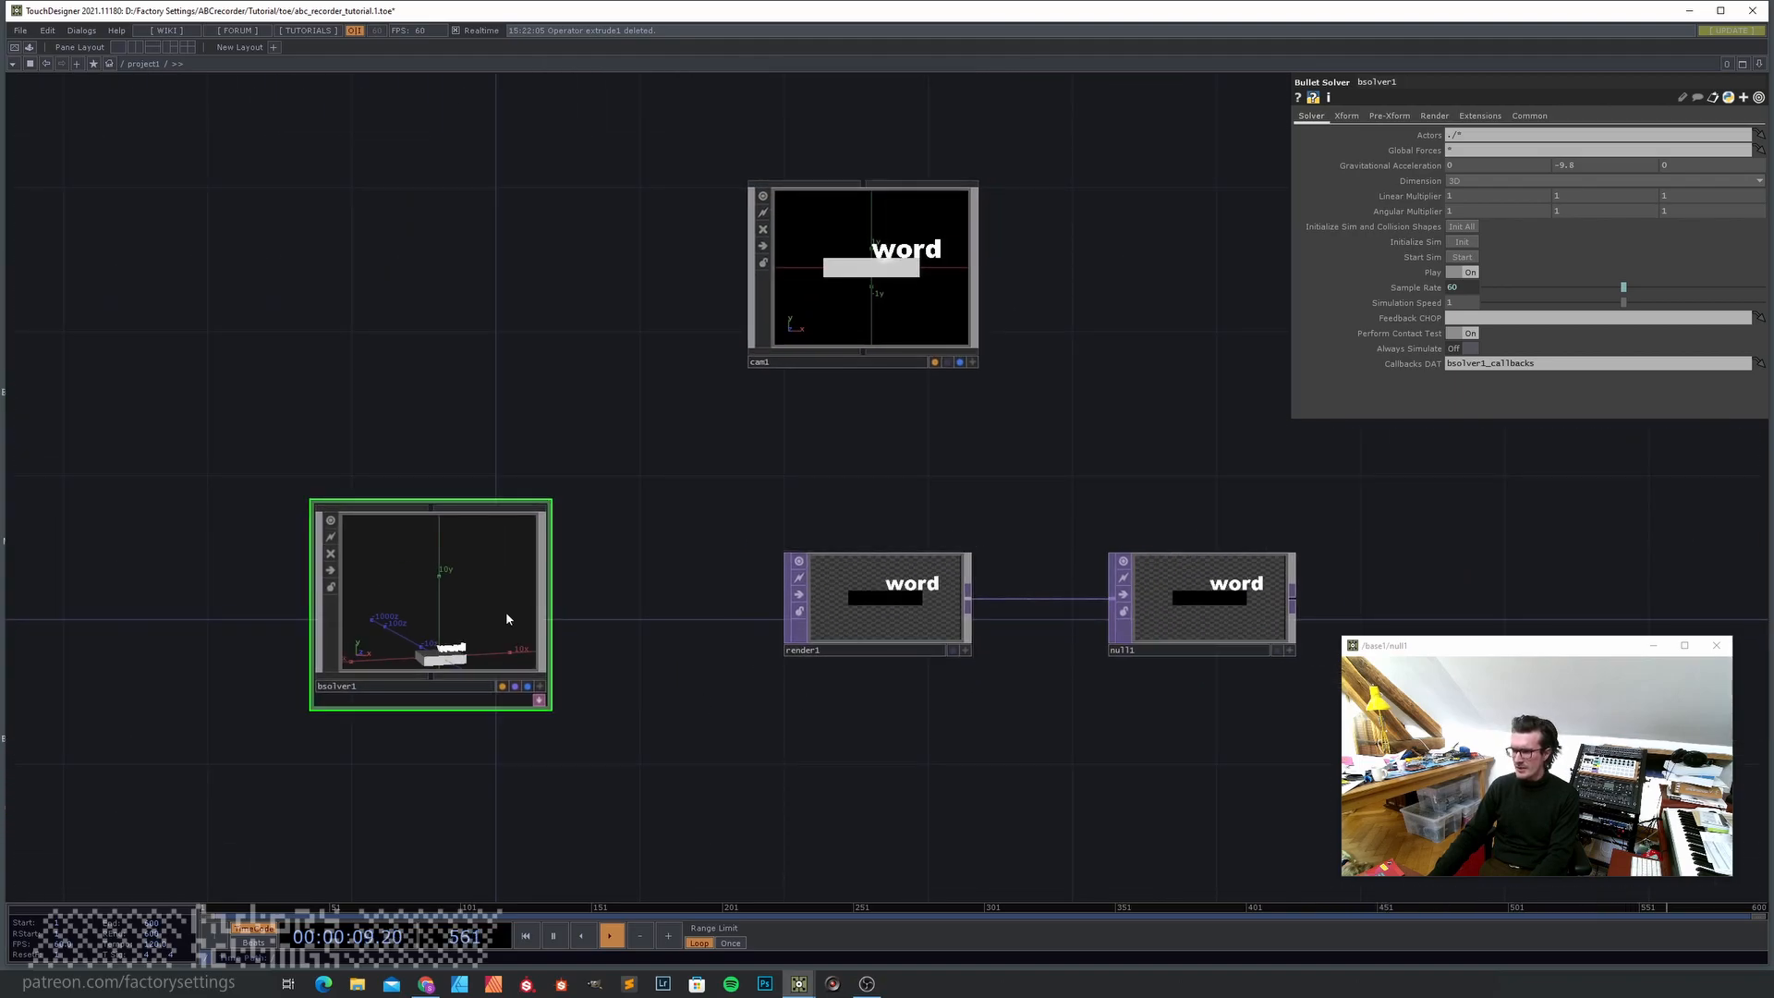
- Inside the Bullet Solver, deactivate actor1's viewer and move the node farther away from actor2
{"action": "key", "text": "i"}
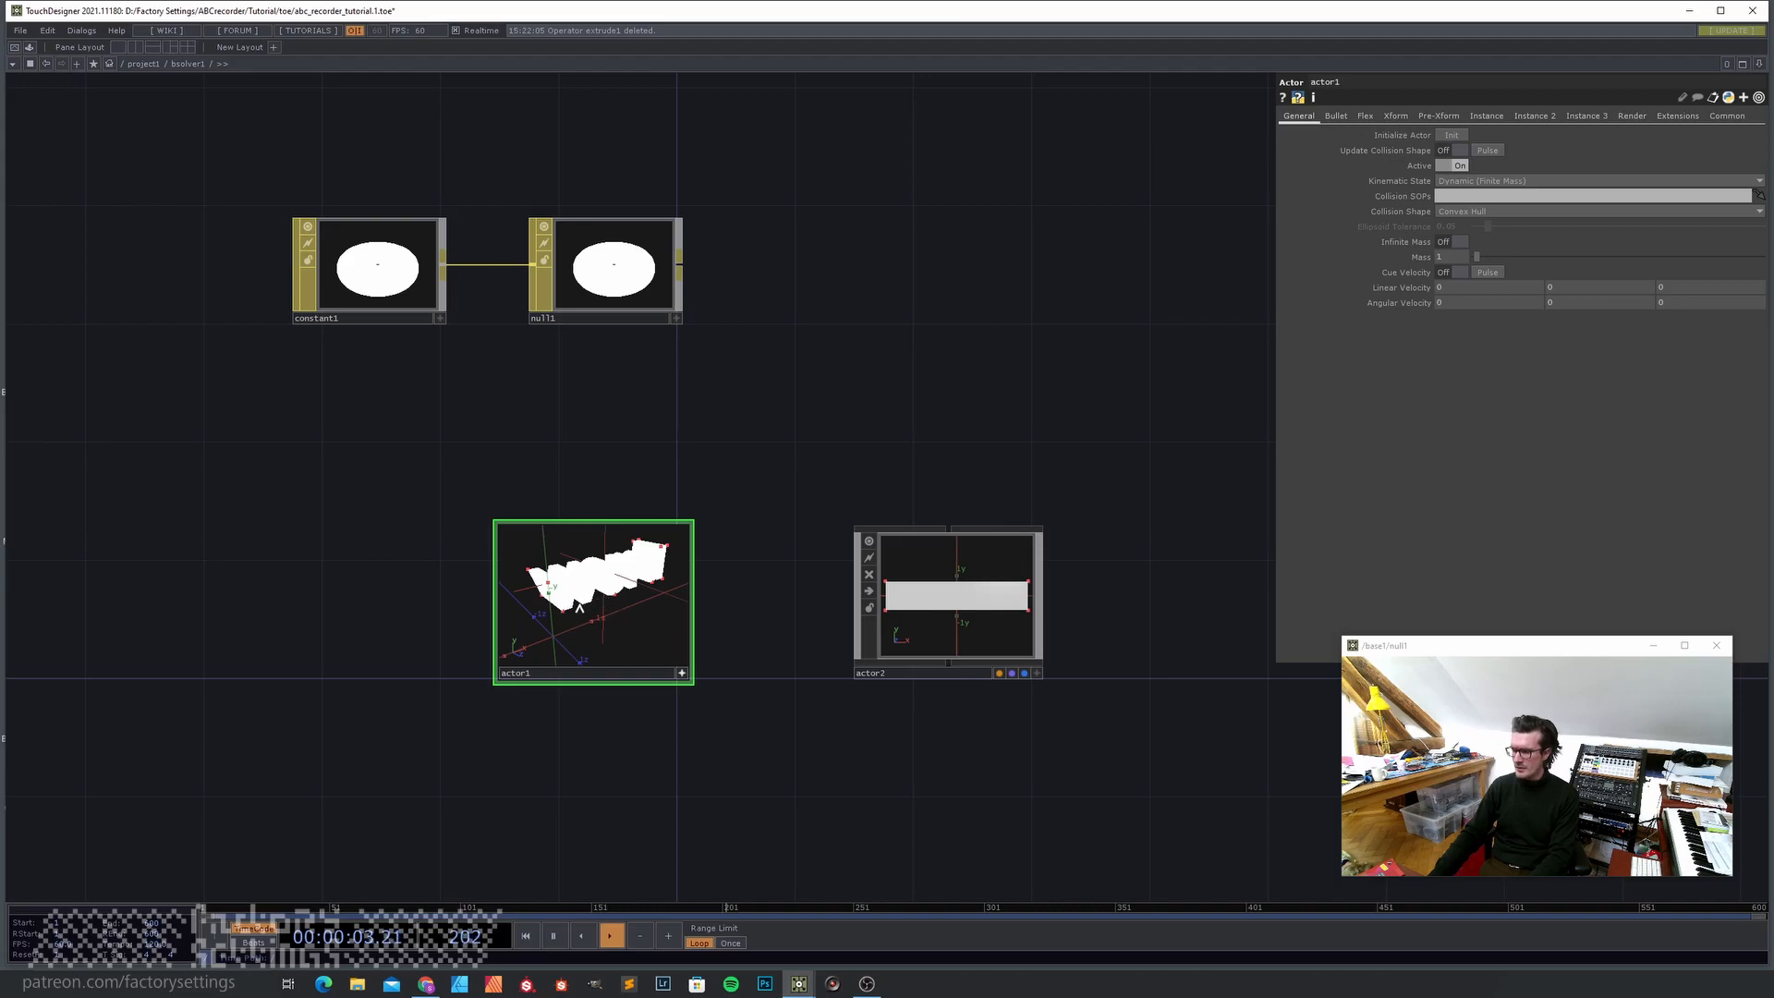
{"action": "left_click", "coordinate": [682, 673]}
{"action": "left_click_drag", "start_coordinate": [631, 629], "coordinate": [424, 629]}
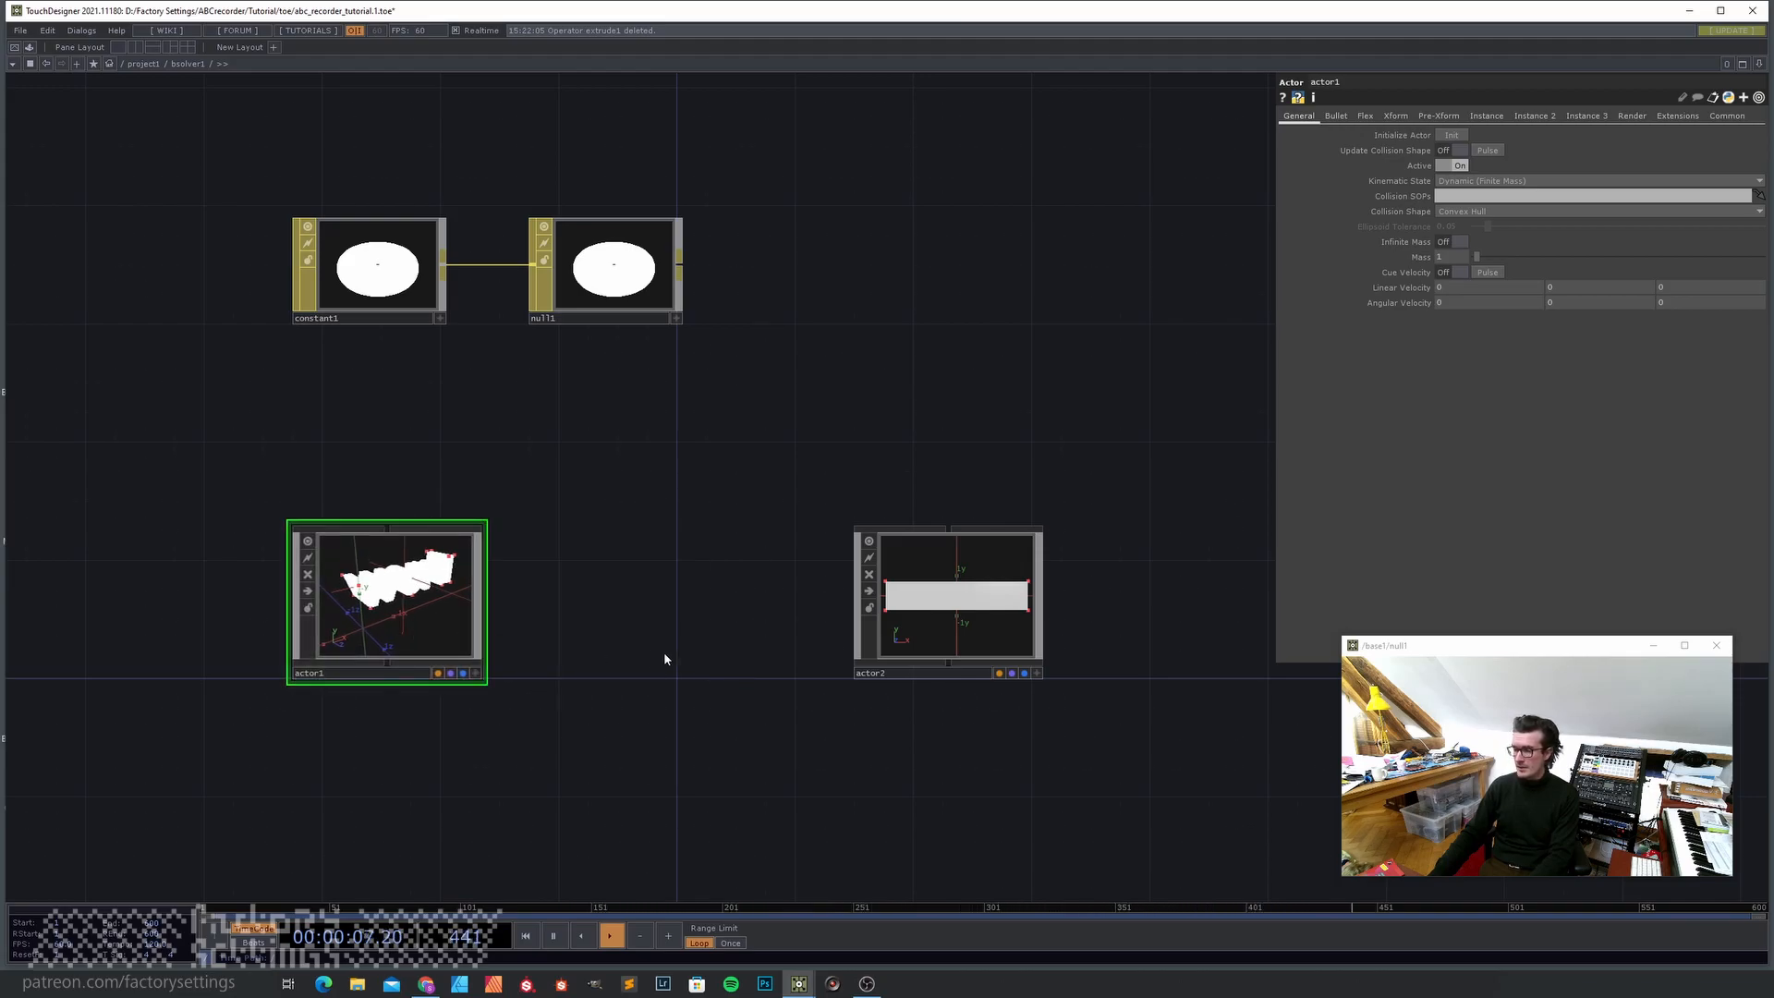
- Add a Replicator COMP beside actor1 in the Bullet Solver's network and rename actor1 as actor0
{"action": "scroll", "coordinate": [684, 650], "scroll_direction": "down", "scroll_amount": 3}
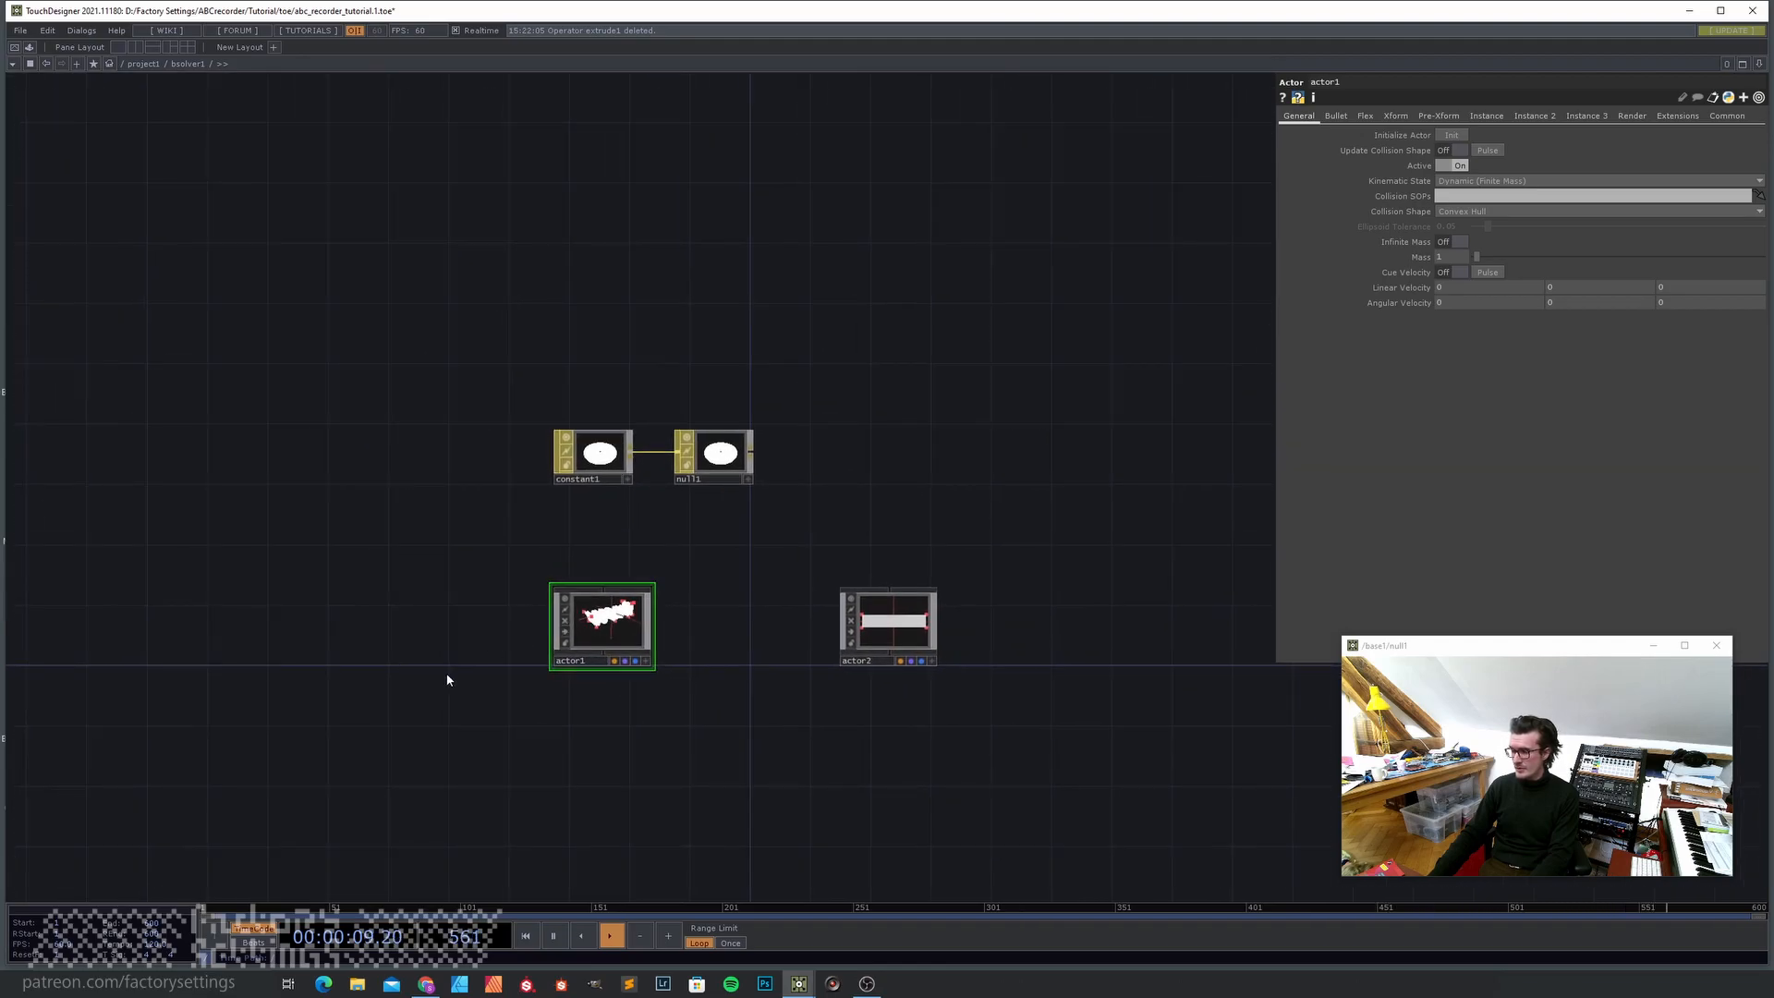
{"action": "key", "text": "Tab"}
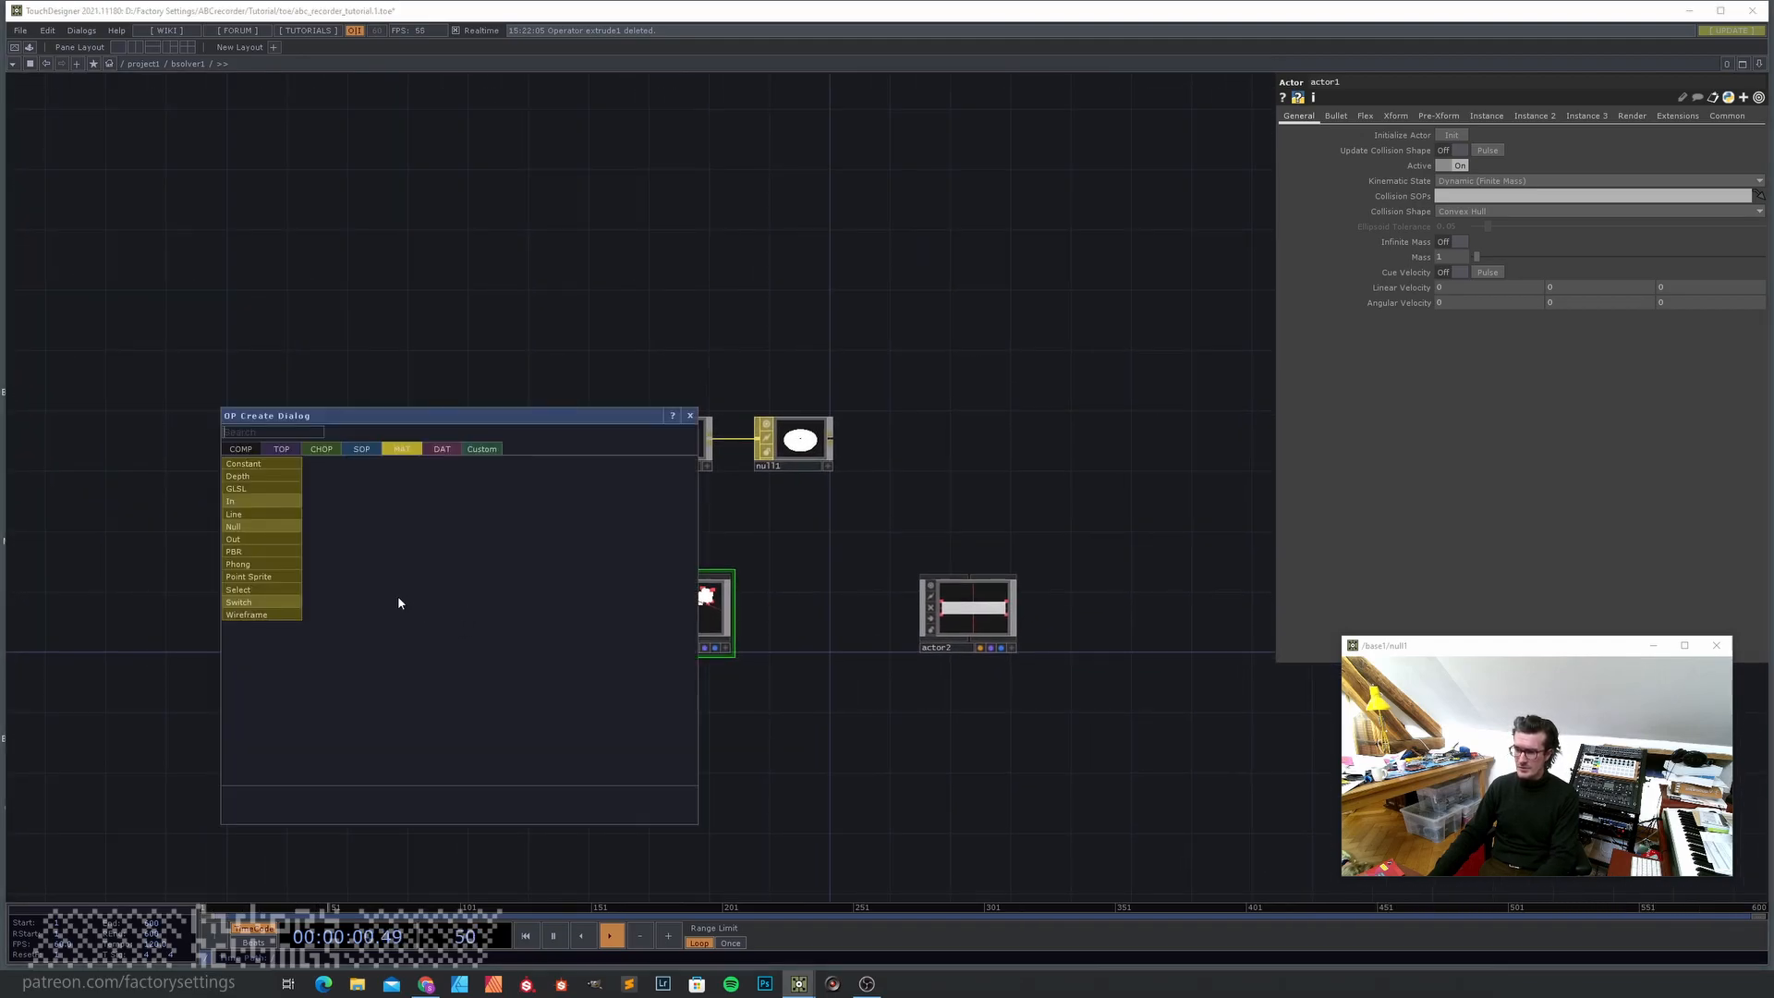
{"action": "left_click", "coordinate": [246, 450]}
{"action": "type", "text": "repl"}
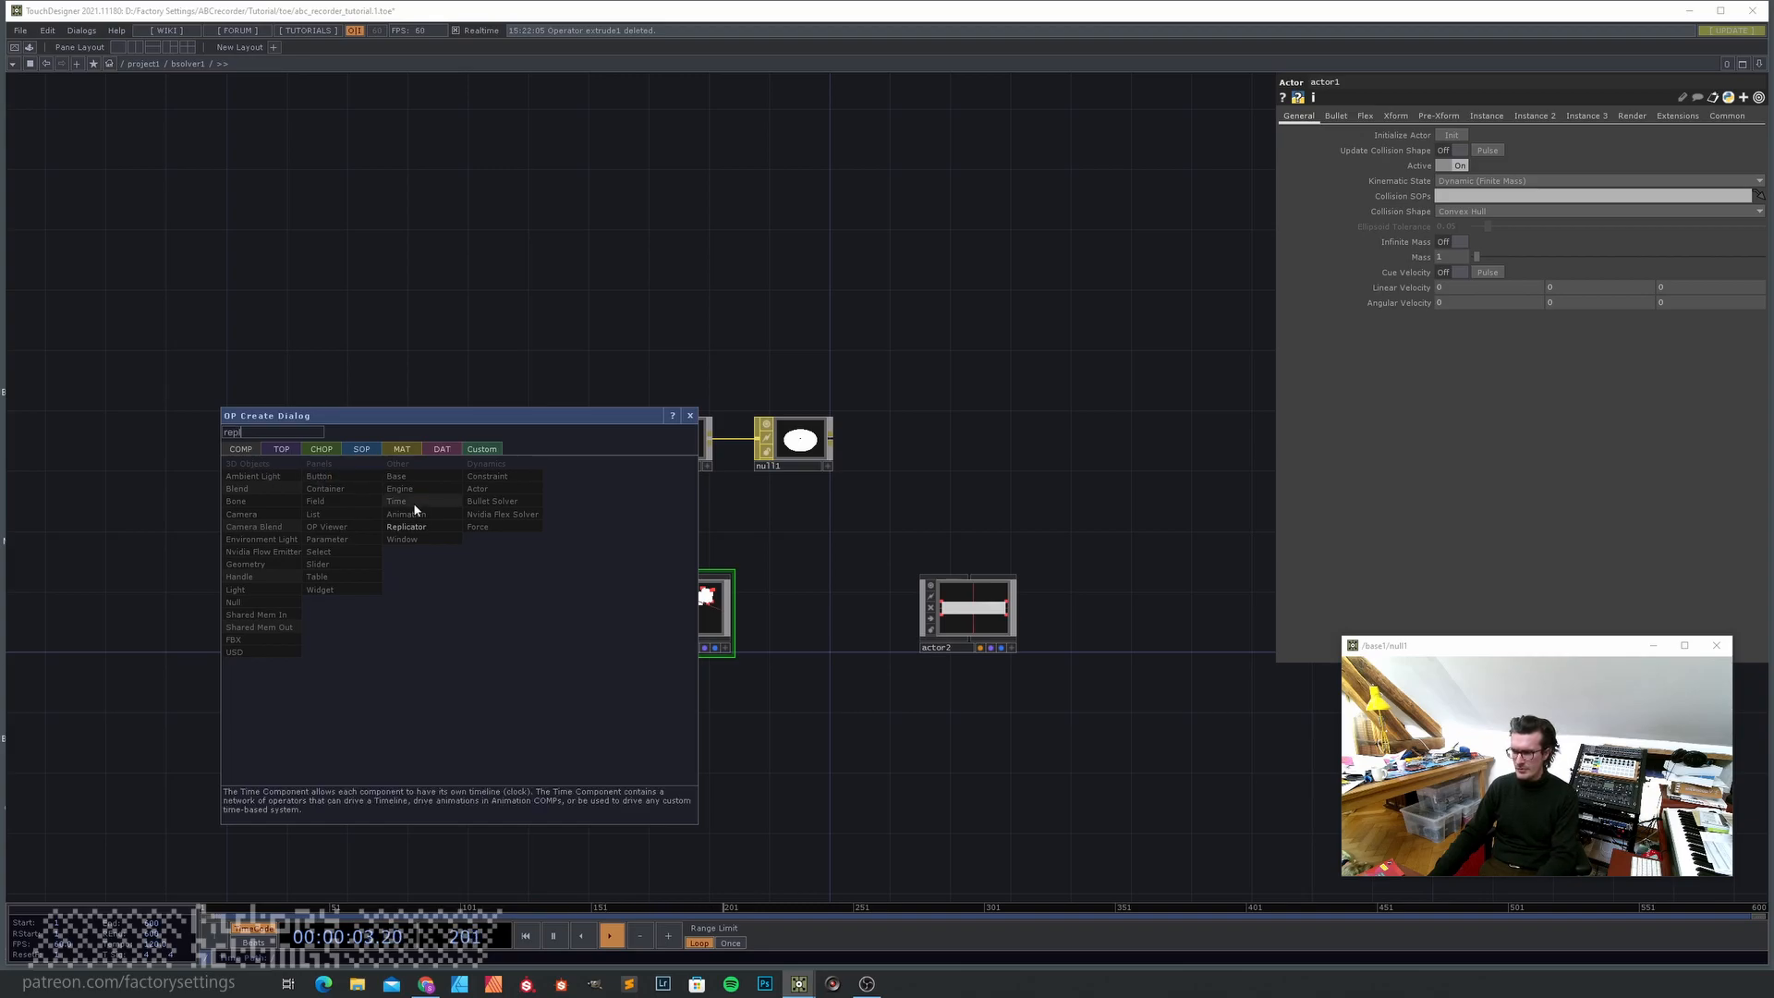
{"action": "left_click", "coordinate": [423, 533]}
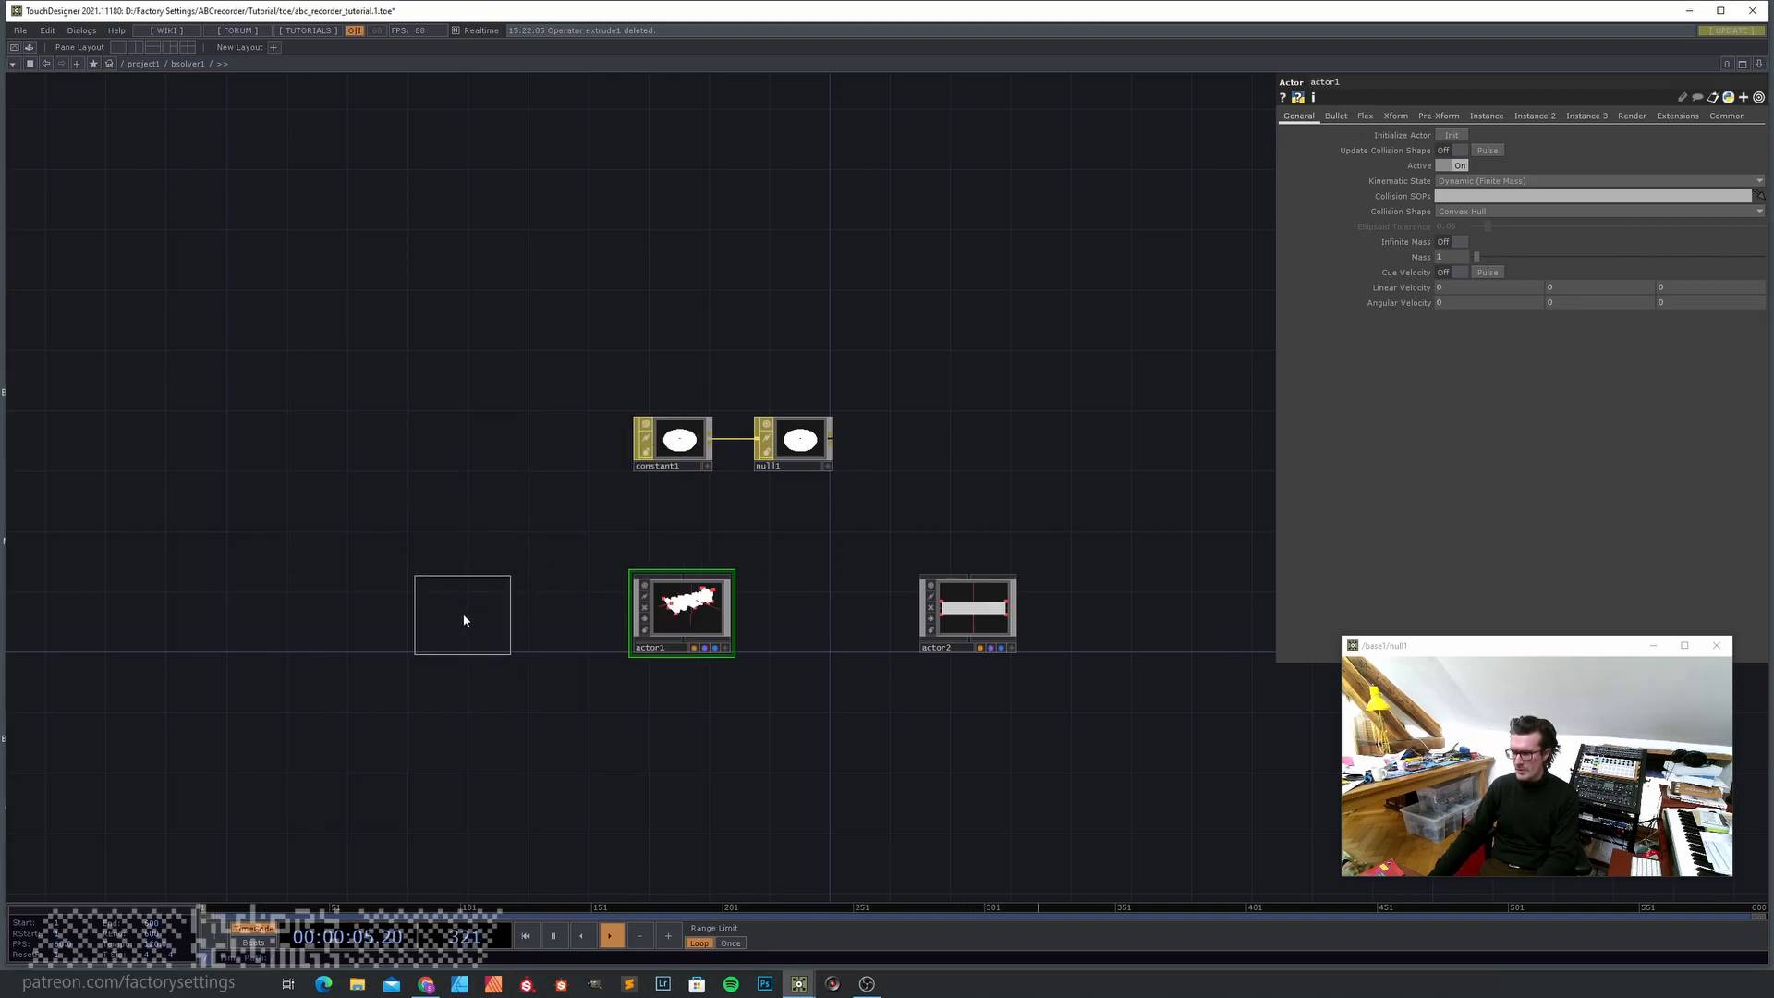
{"action": "left_click", "coordinate": [453, 610]}
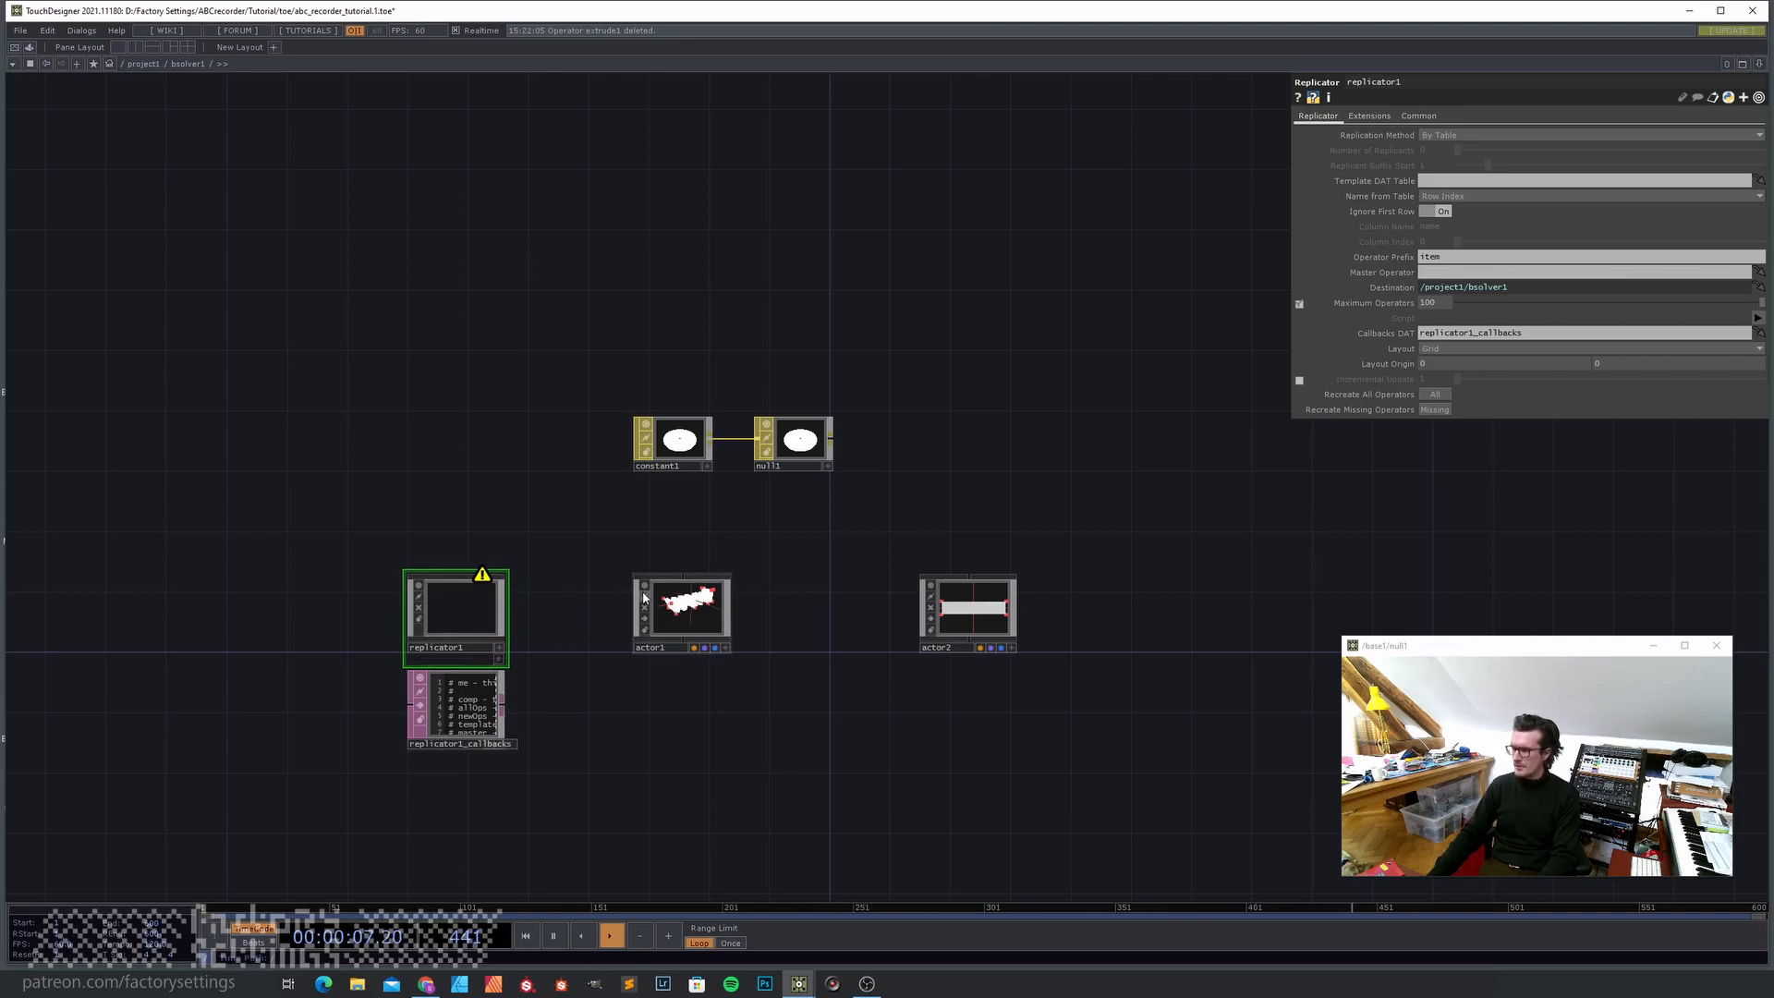
{"action": "left_click", "coordinate": [667, 649]}
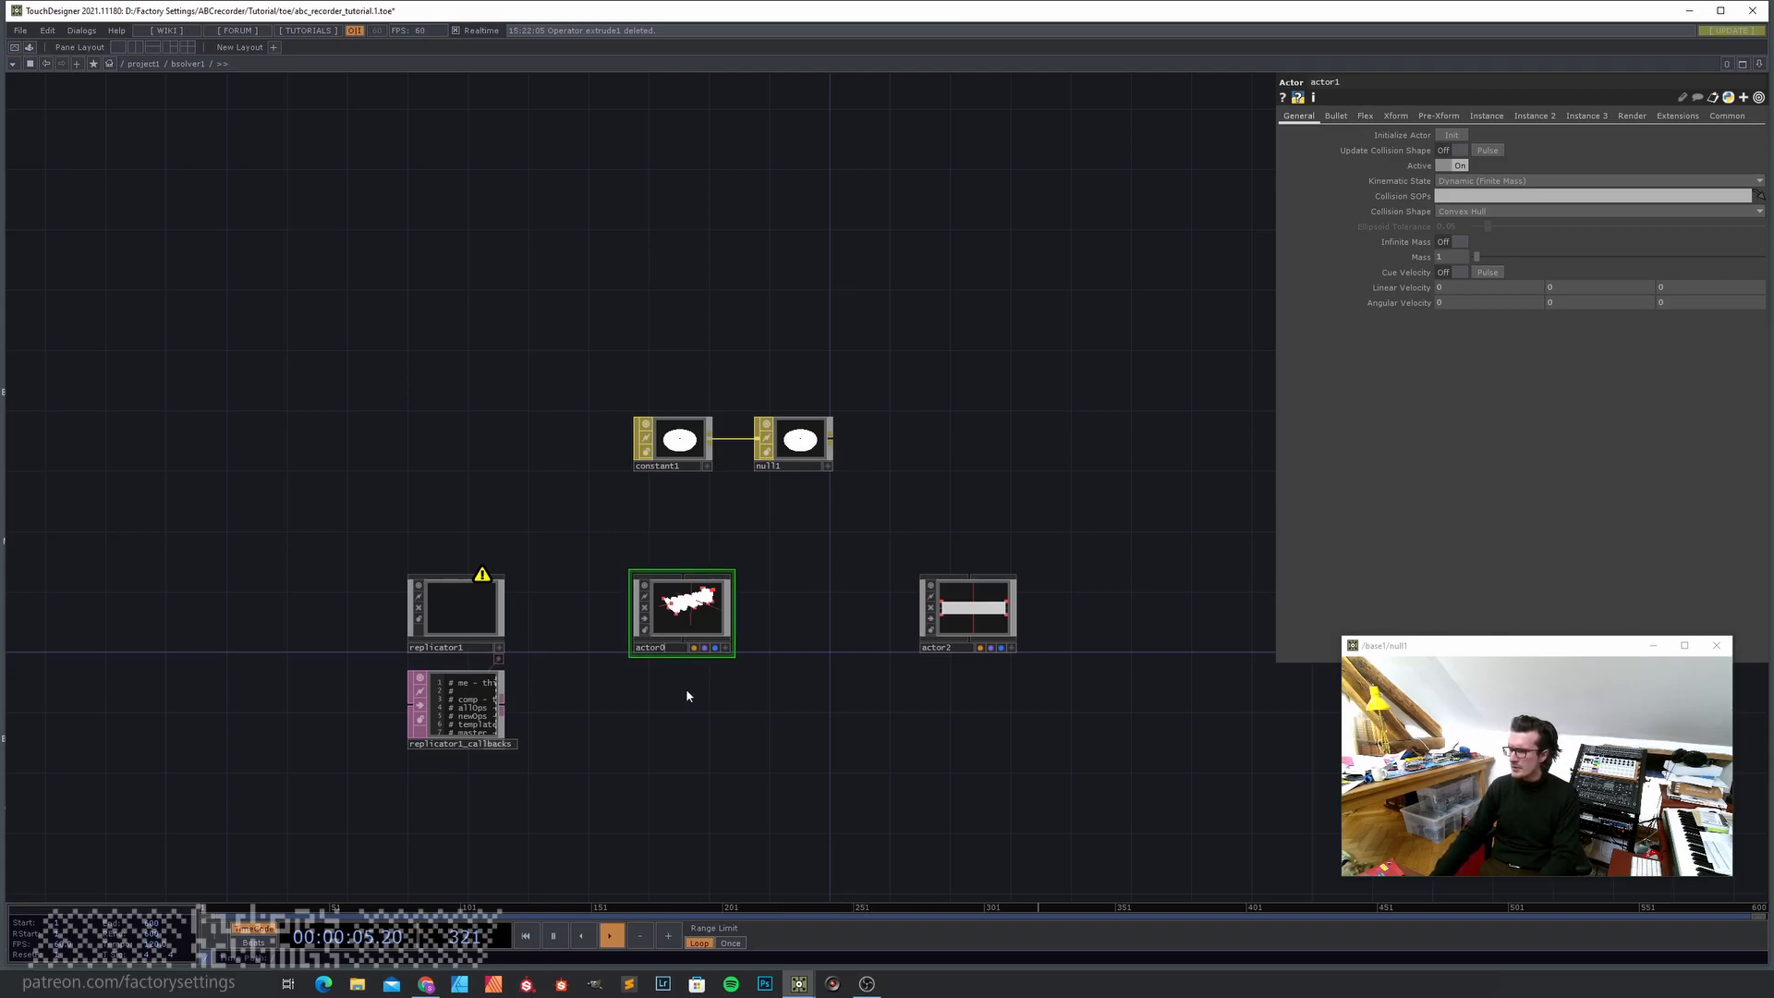
{"action": "scroll", "coordinate": [681, 625], "scroll_direction": "up", "scroll_amount": 2}
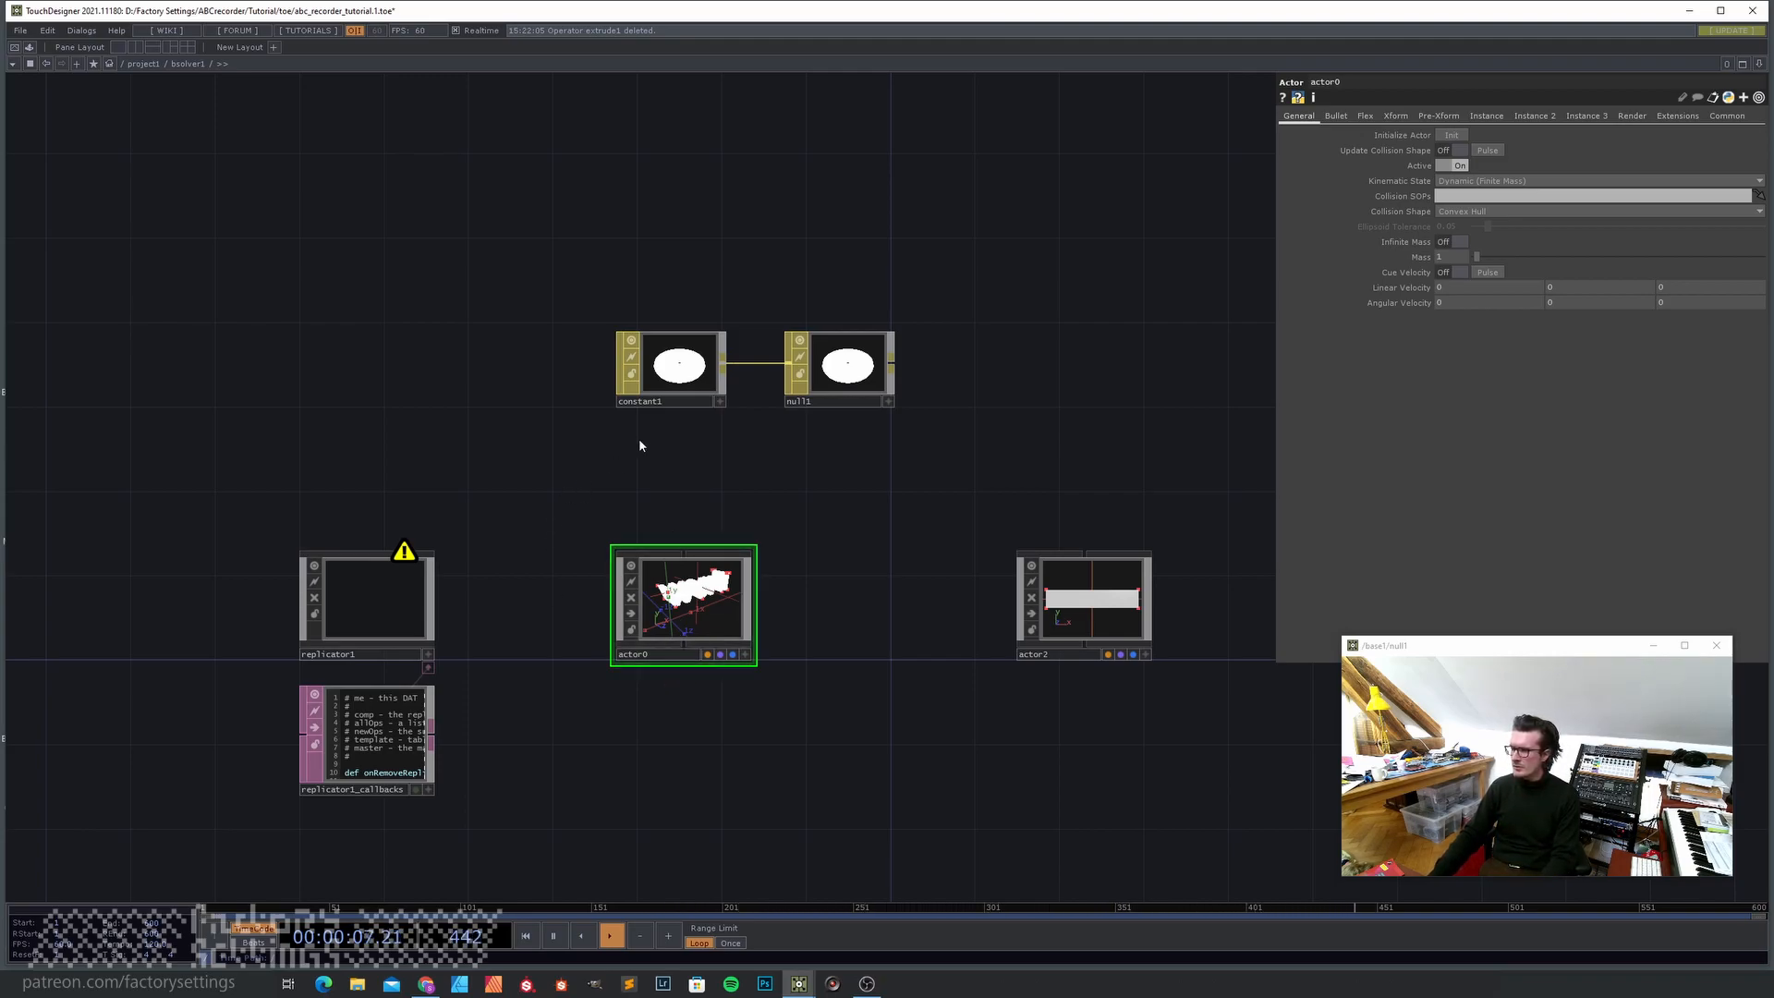
- Move the constant1 and null1 materials from above the actors to below the replicator's callbacks DAT
{"action": "right_click_drag", "start_coordinate": [907, 466], "coordinate": [610, 324]}
{"action": "key", "text": "ctrl+c"}
{"action": "scroll", "coordinate": [618, 495], "scroll_direction": "down", "scroll_amount": 3}
{"action": "key", "text": "ctrl+v"}
{"action": "left_click", "coordinate": [454, 751]}
{"action": "key", "text": "Delete"}
{"action": "left_click_drag", "start_coordinate": [603, 344], "coordinate": [608, 385]}
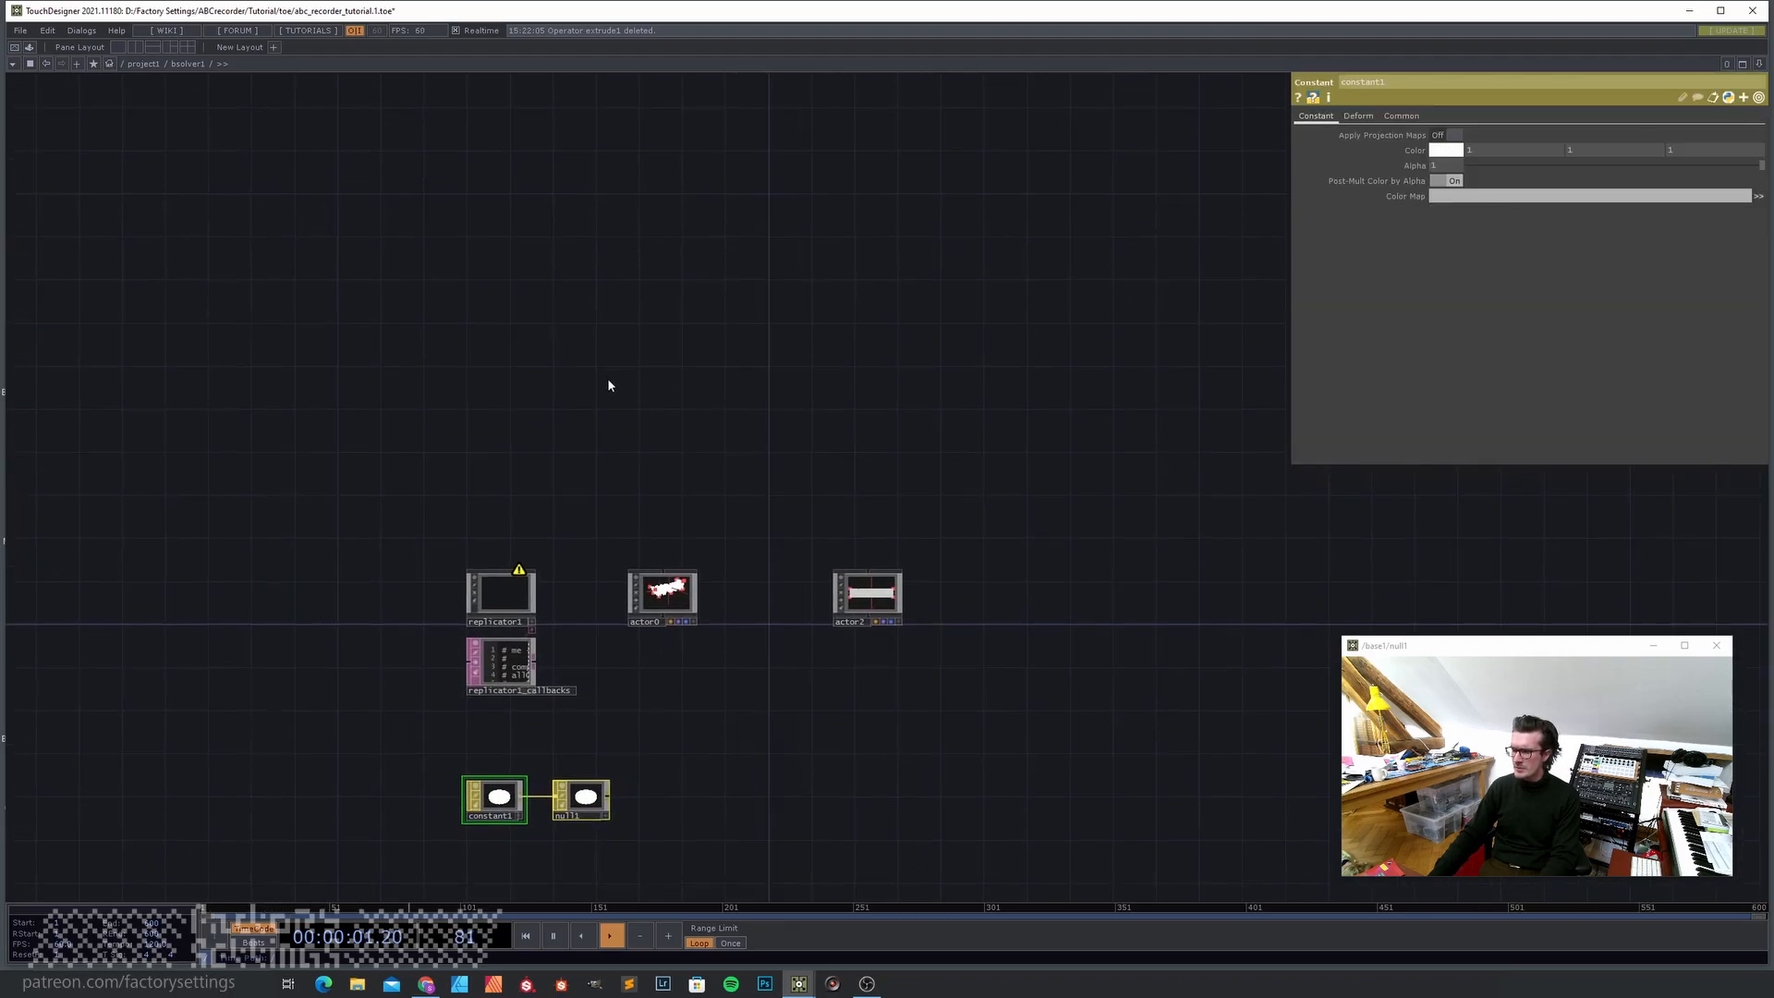
- Add a Field COMP above replicator1 and connect a Null DAT to its output
{"action": "key", "text": "Tab"}
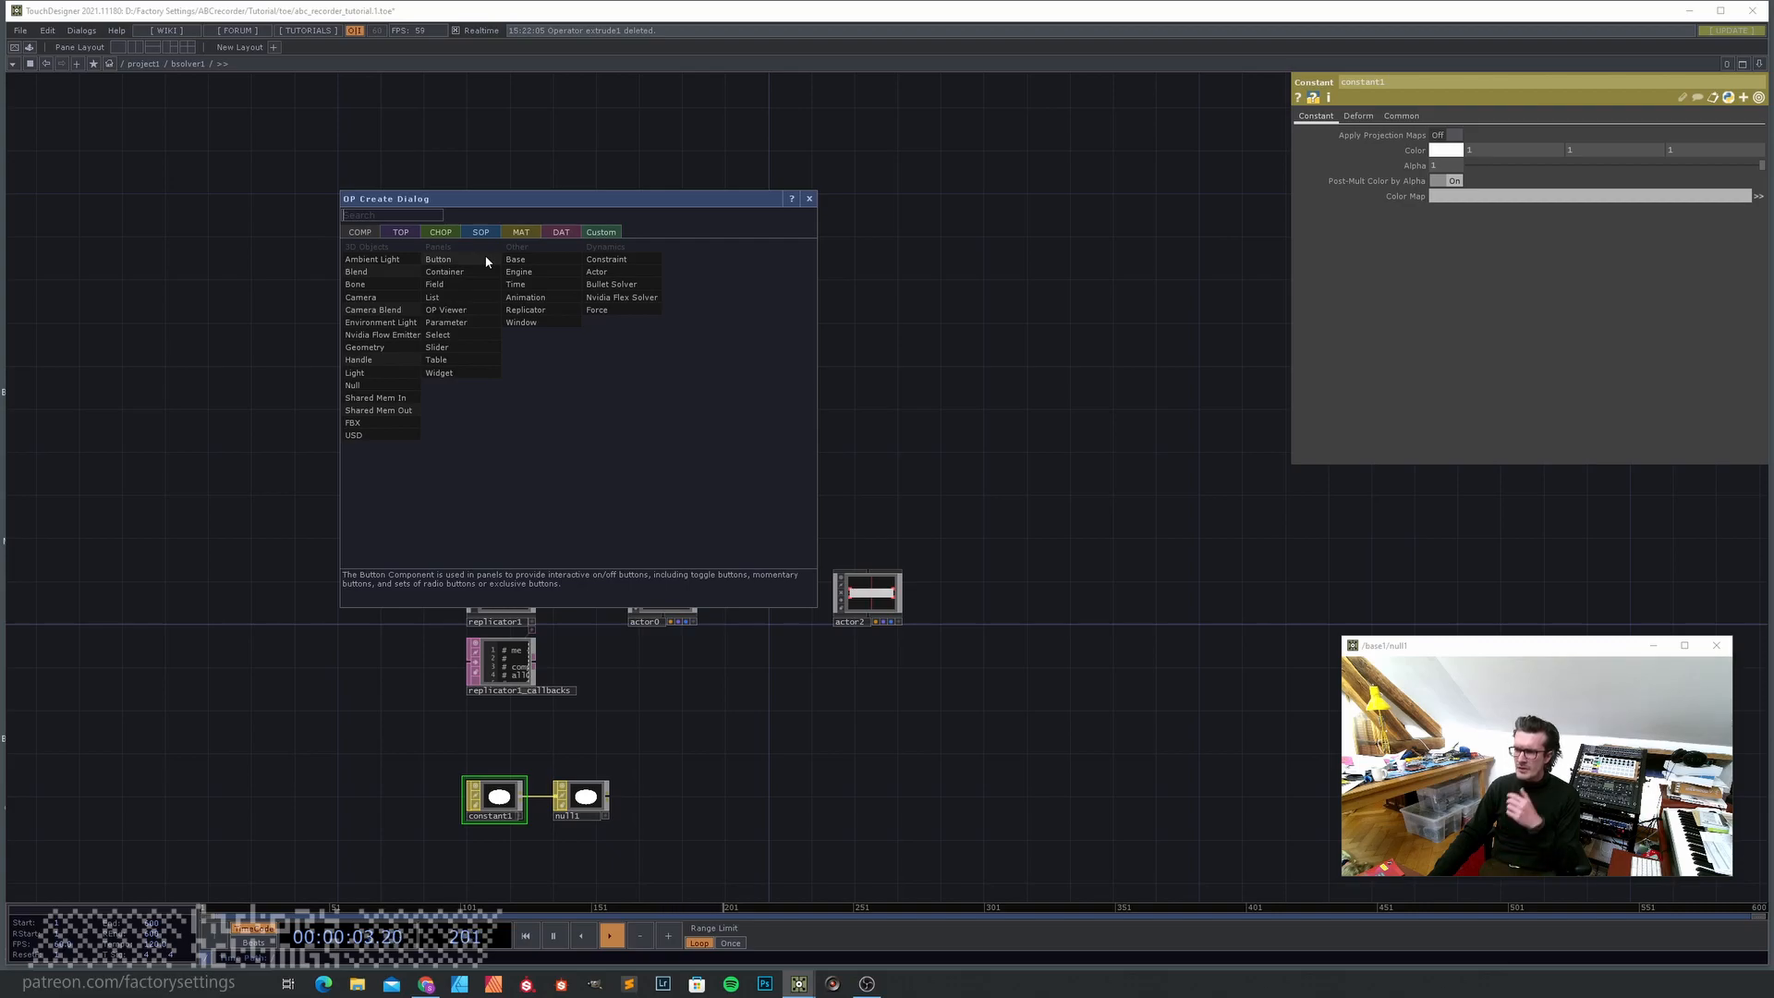
{"action": "left_click", "coordinate": [470, 285]}
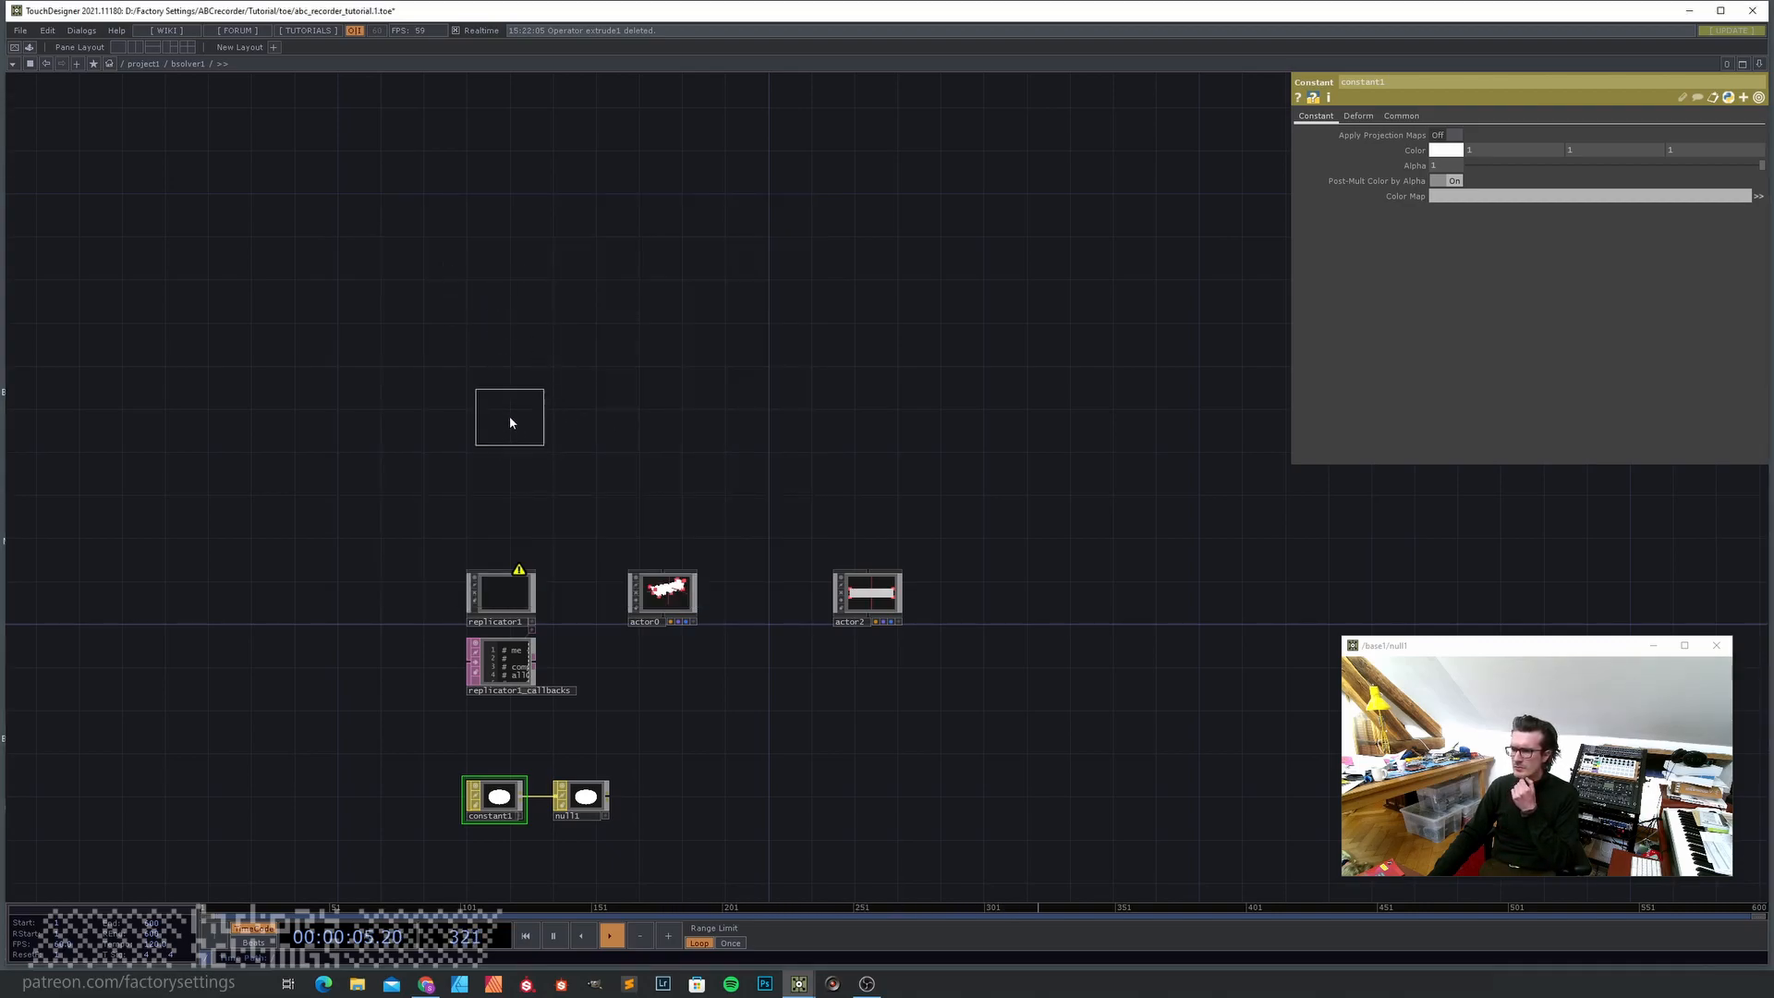
{"action": "left_click", "coordinate": [501, 442]}
{"action": "scroll", "coordinate": [518, 443], "scroll_direction": "up", "scroll_amount": 3}
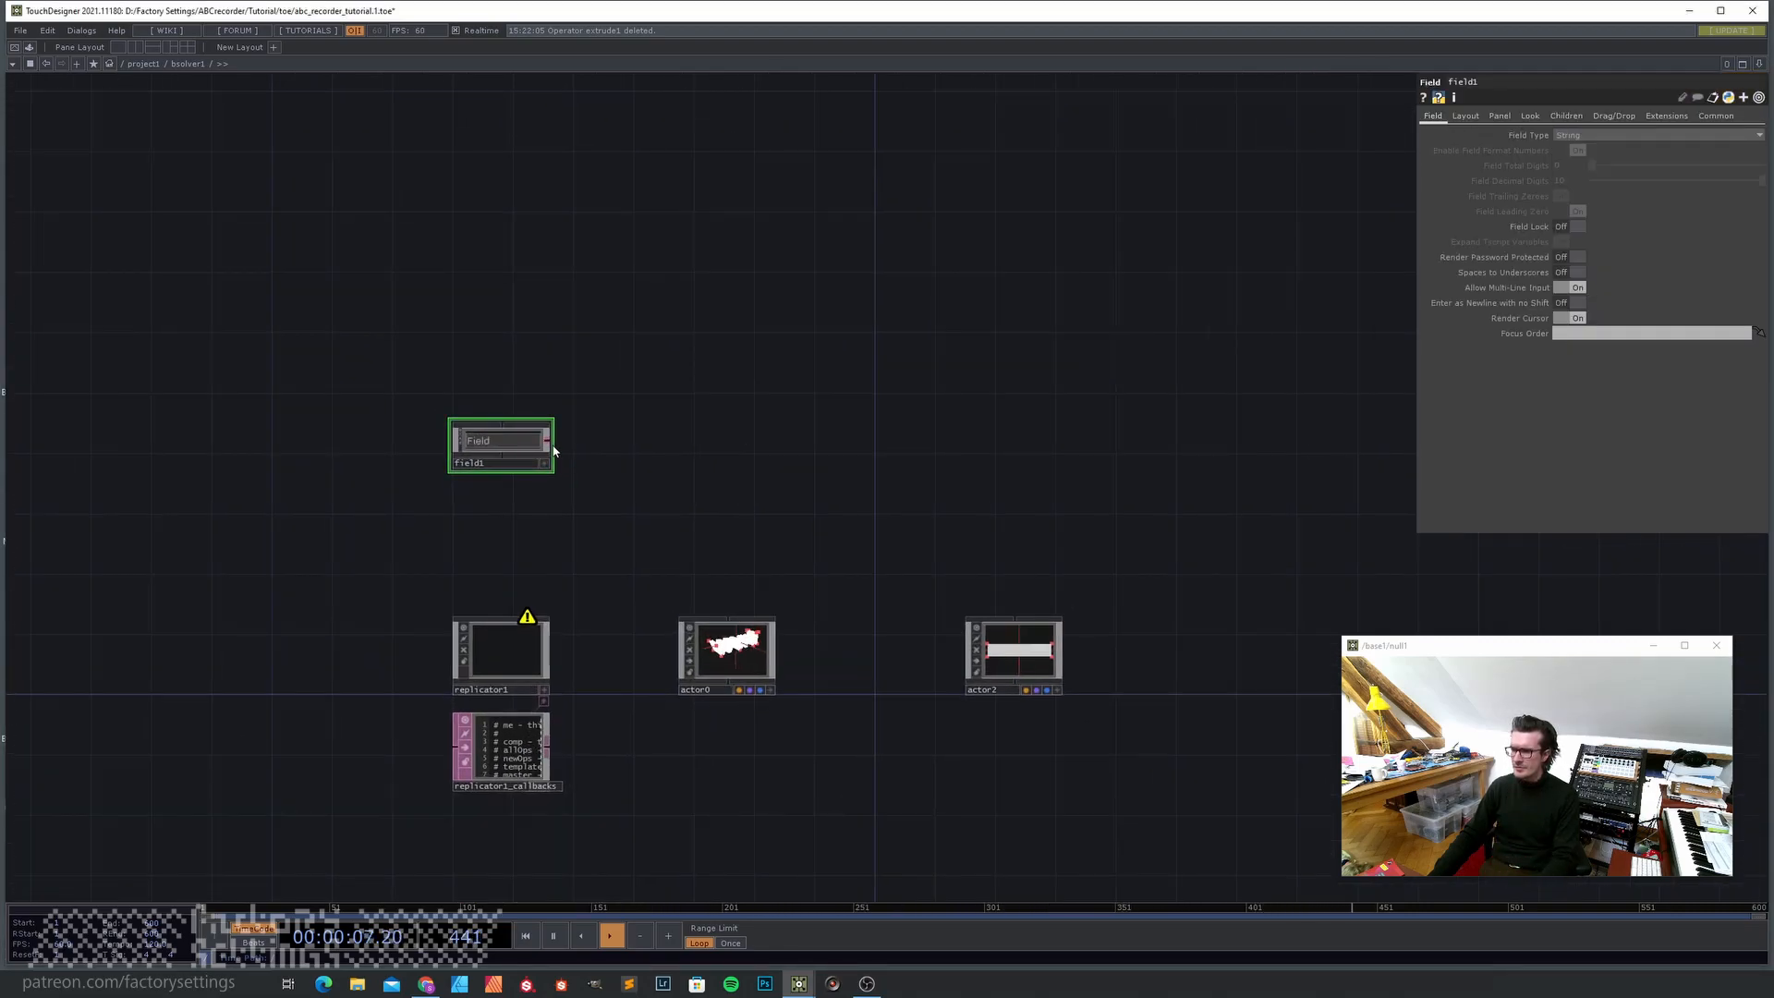
{"action": "right_click", "coordinate": [551, 444]}
{"action": "left_click", "coordinate": [407, 329]}
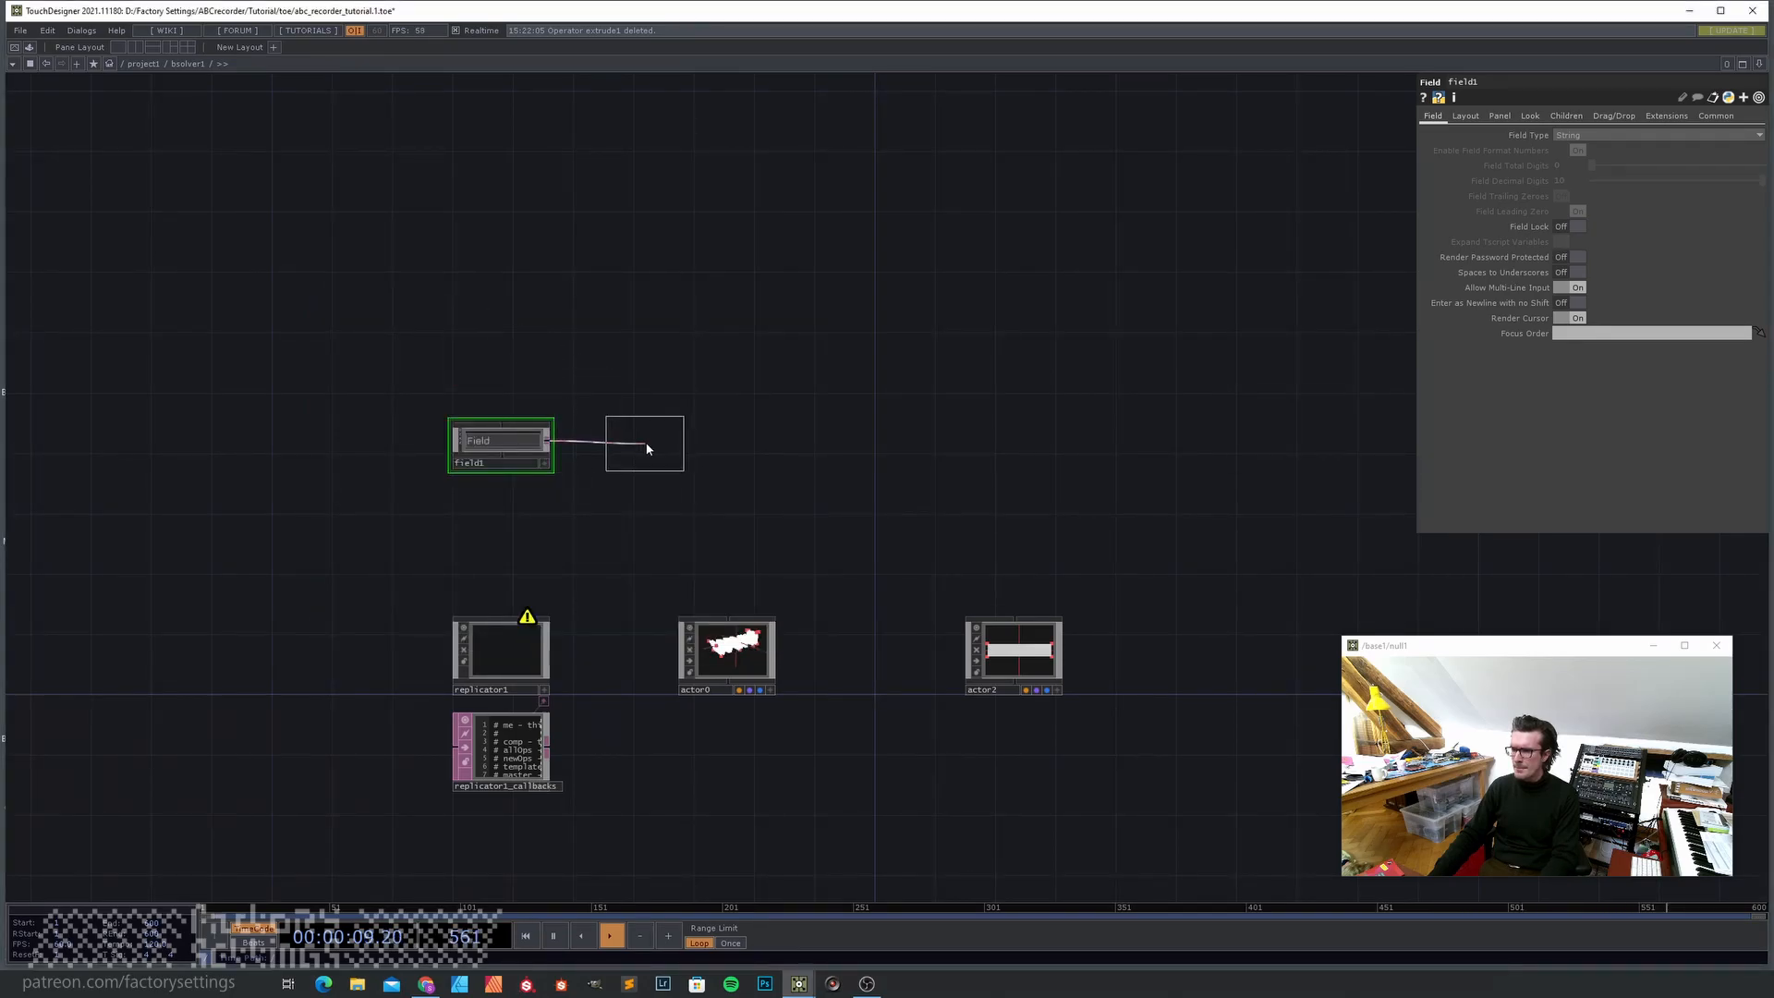
{"action": "left_click", "coordinate": [646, 447]}
{"action": "scroll", "coordinate": [504, 446], "scroll_direction": "up", "scroll_amount": 2}
- Enter "tumble dry low" as the Field COMP's text and check that it reaches the Null DAT
{"action": "left_click", "coordinate": [506, 448]}
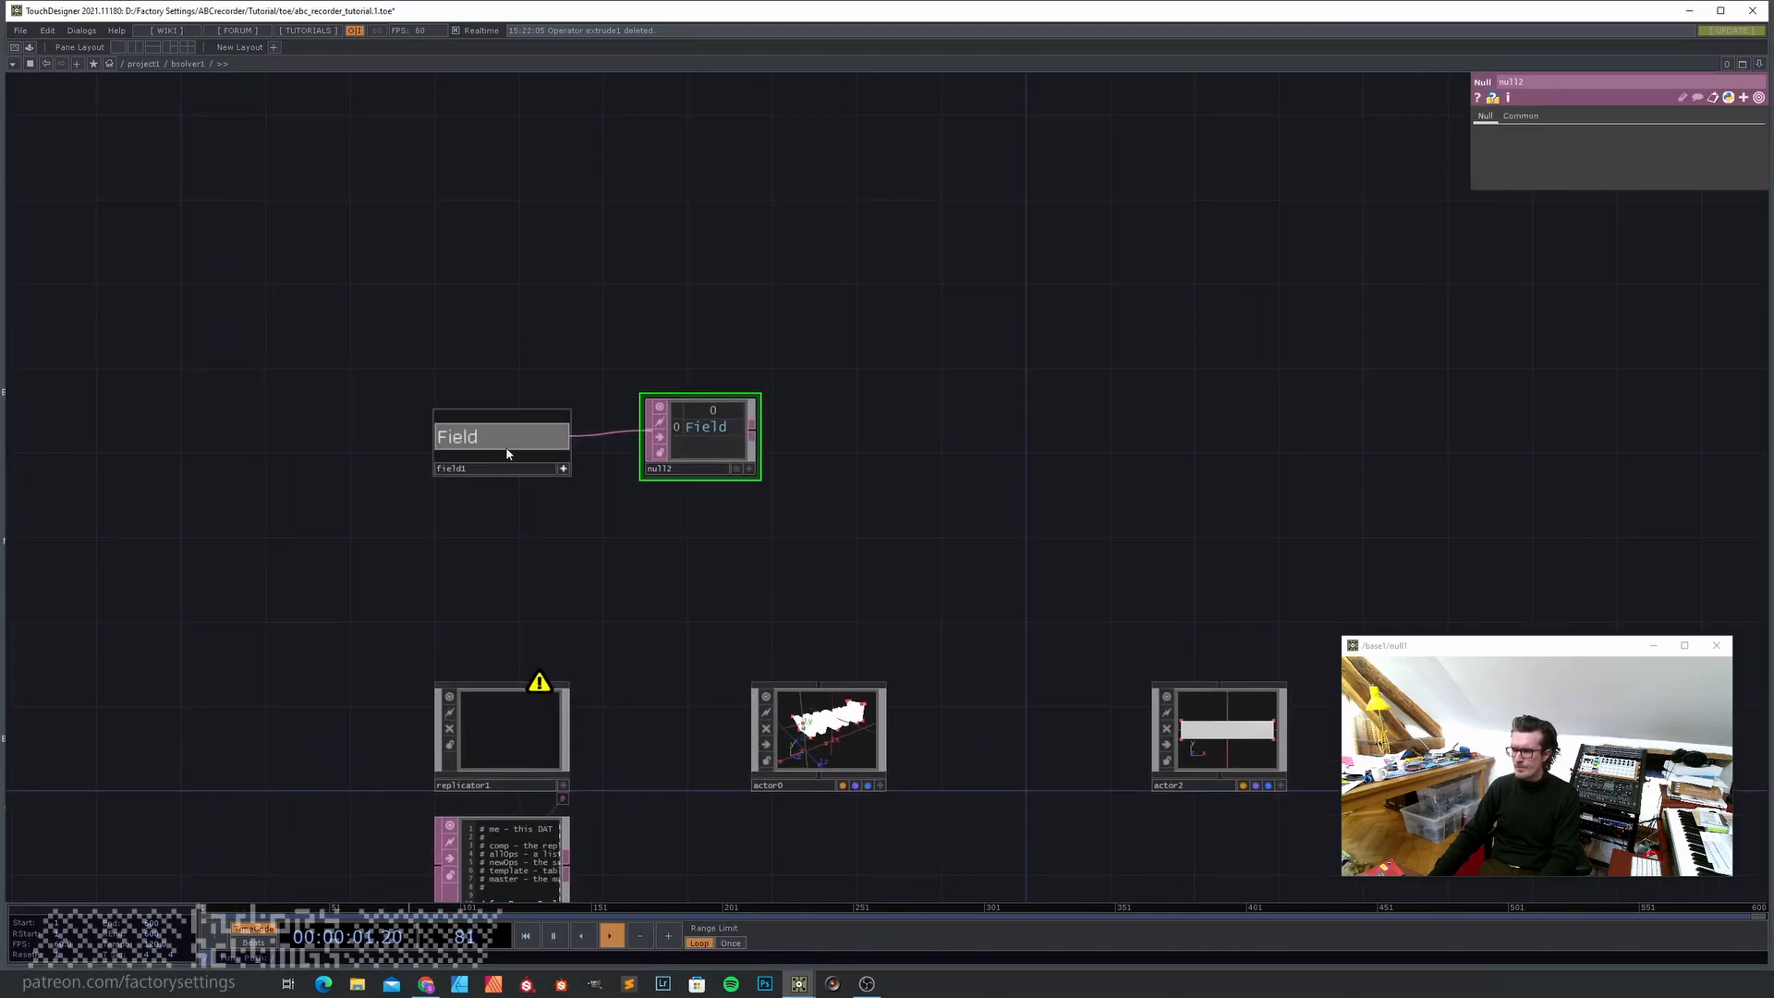
{"action": "double_click", "coordinate": [499, 447]}
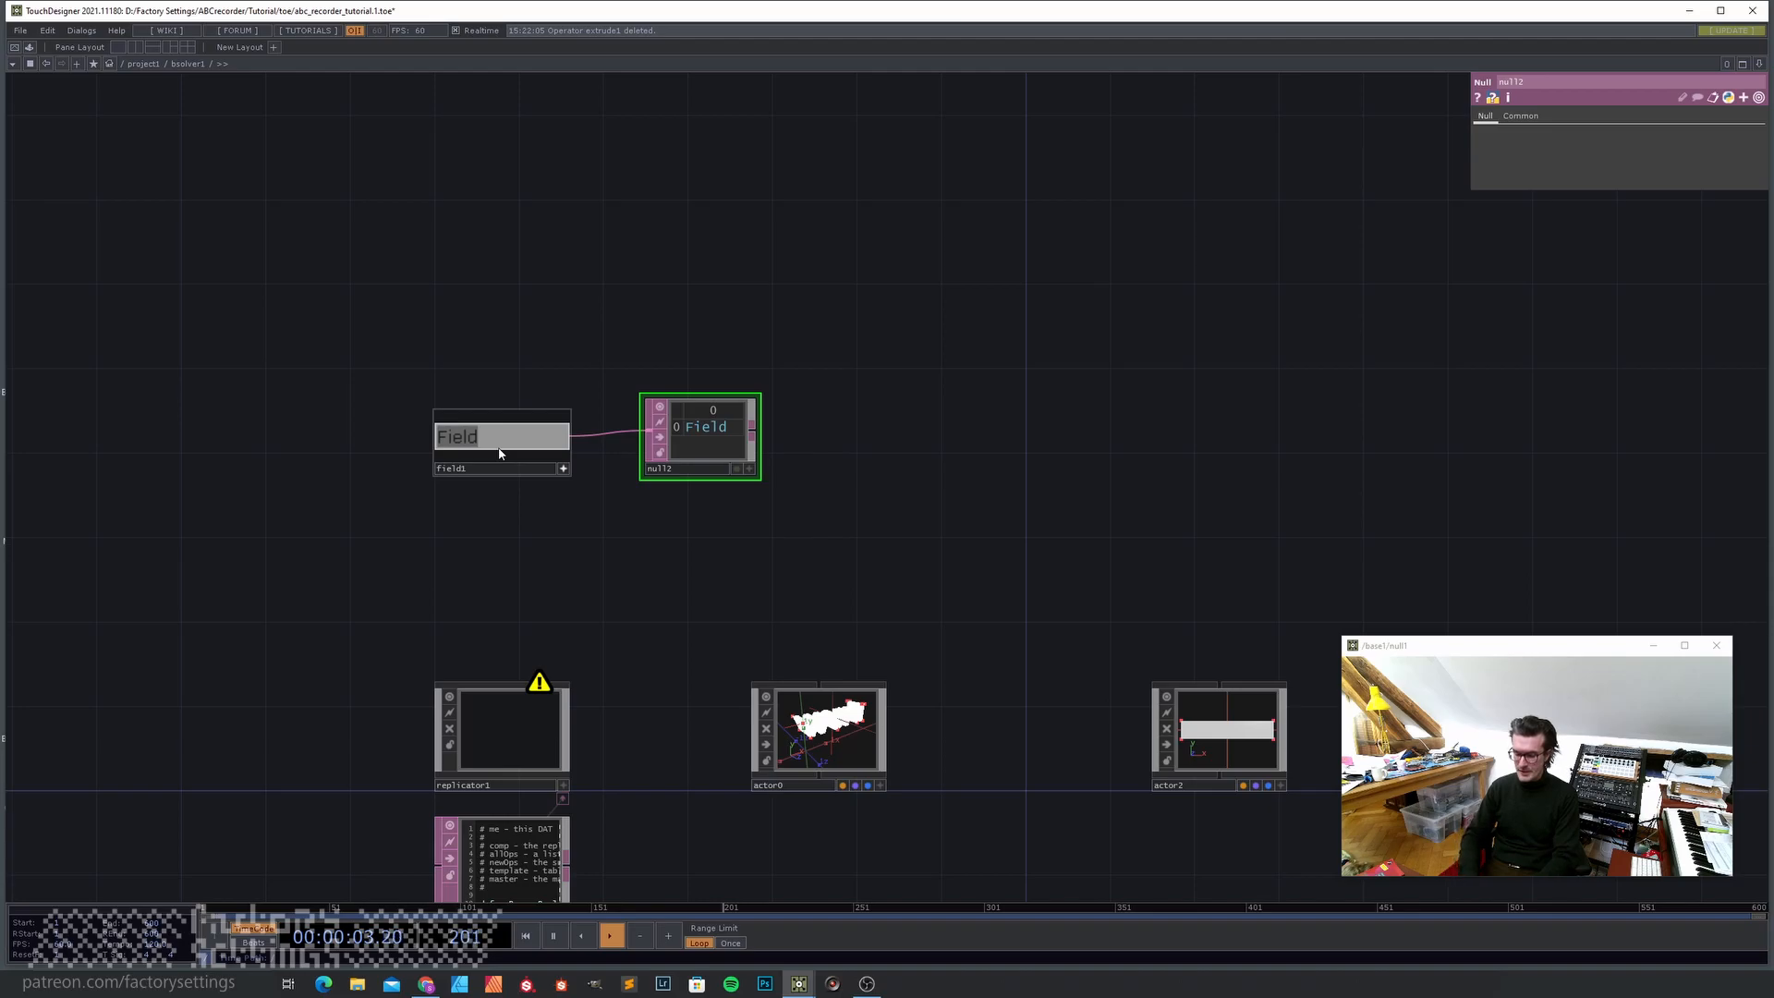
{"action": "type", "text": "tumble"}
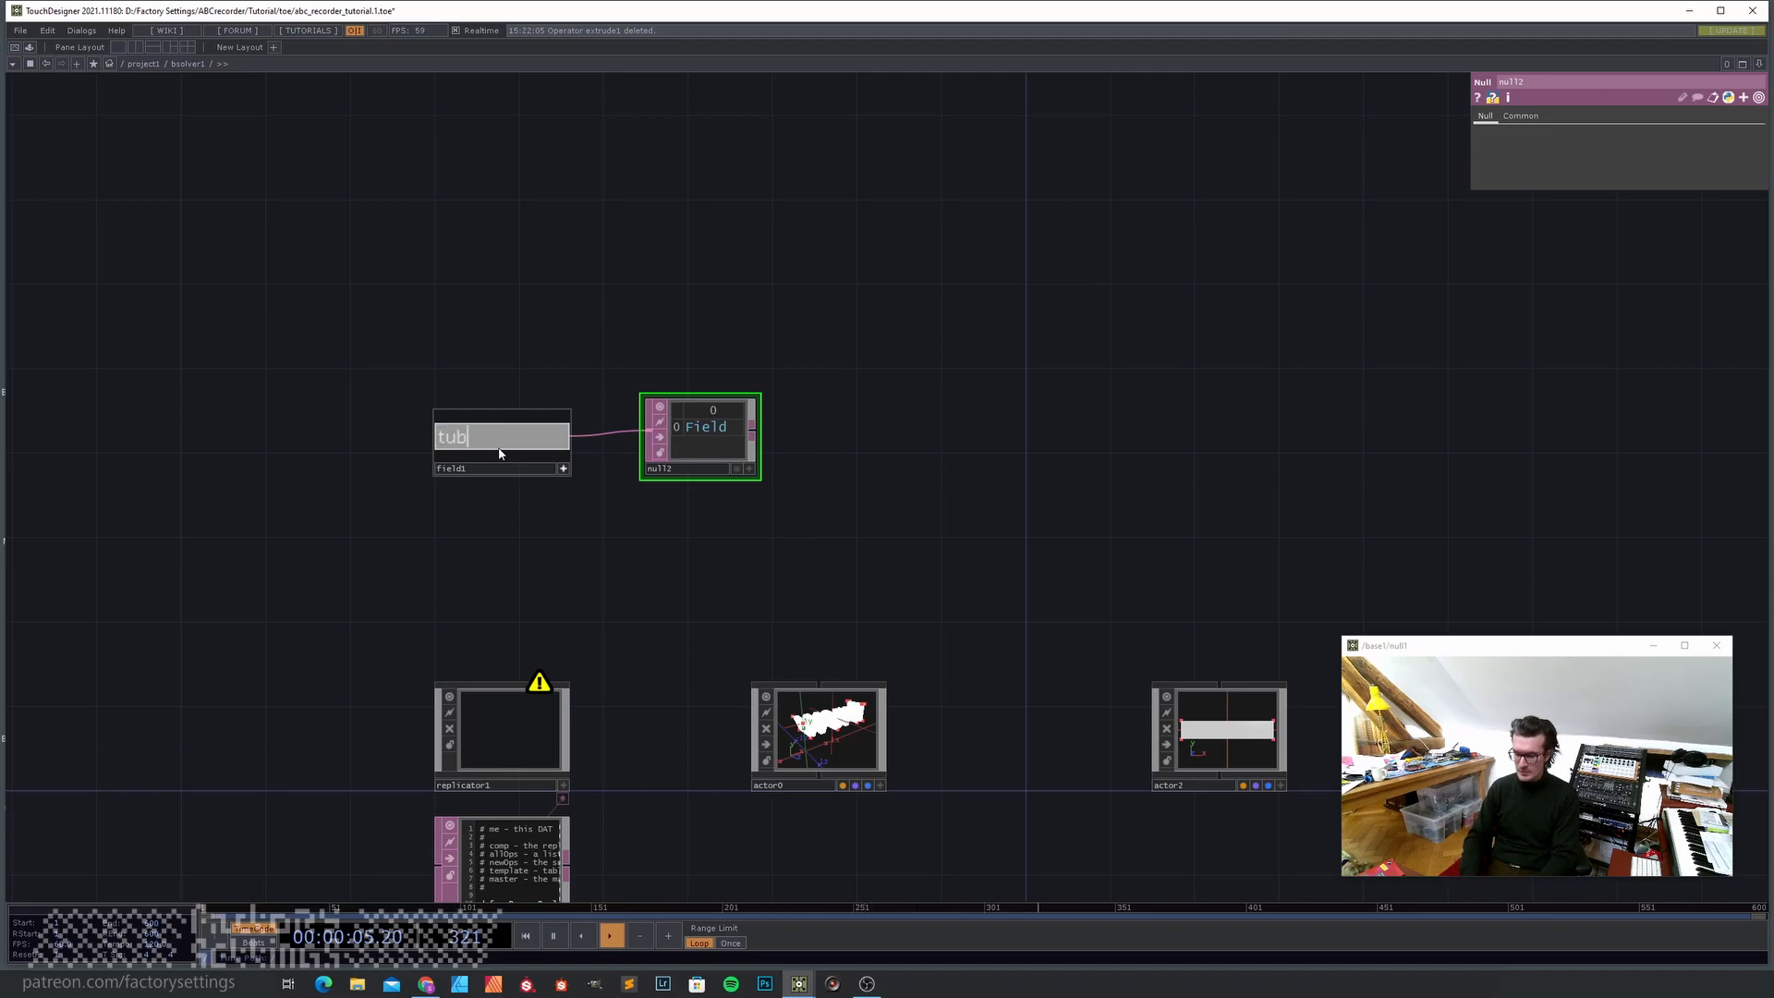
{"action": "type", "text": " dry low"}
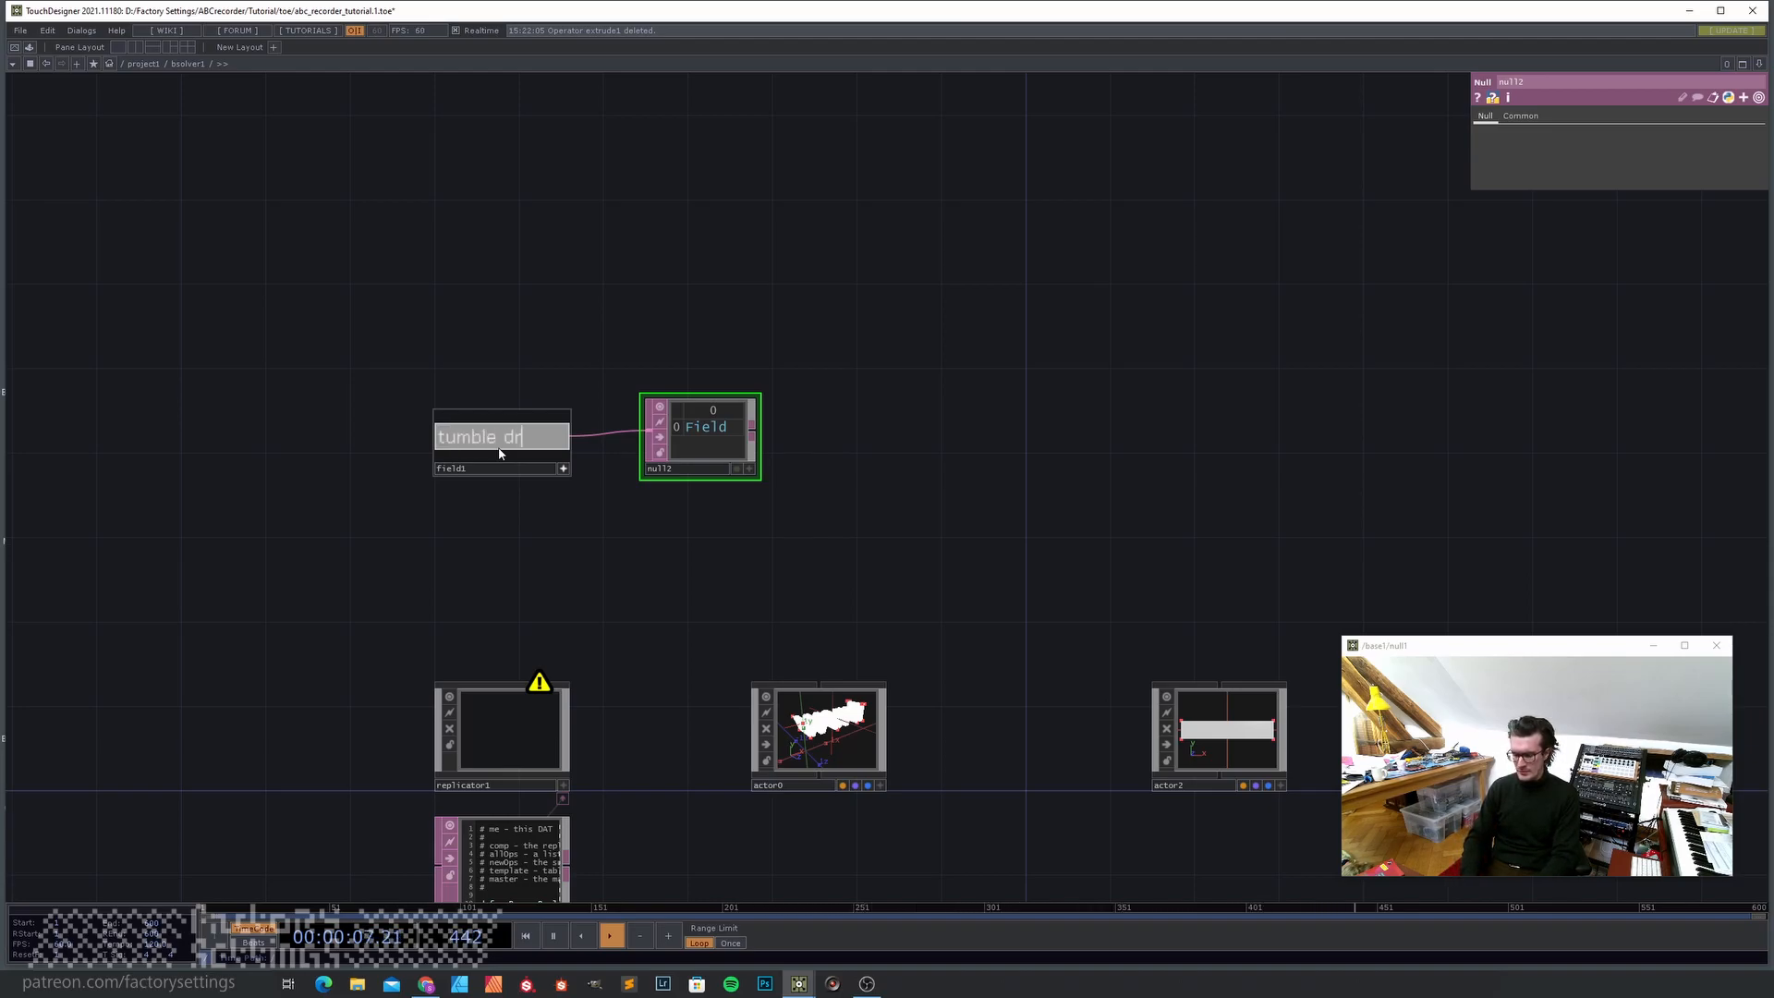
{"action": "key", "text": "Return"}
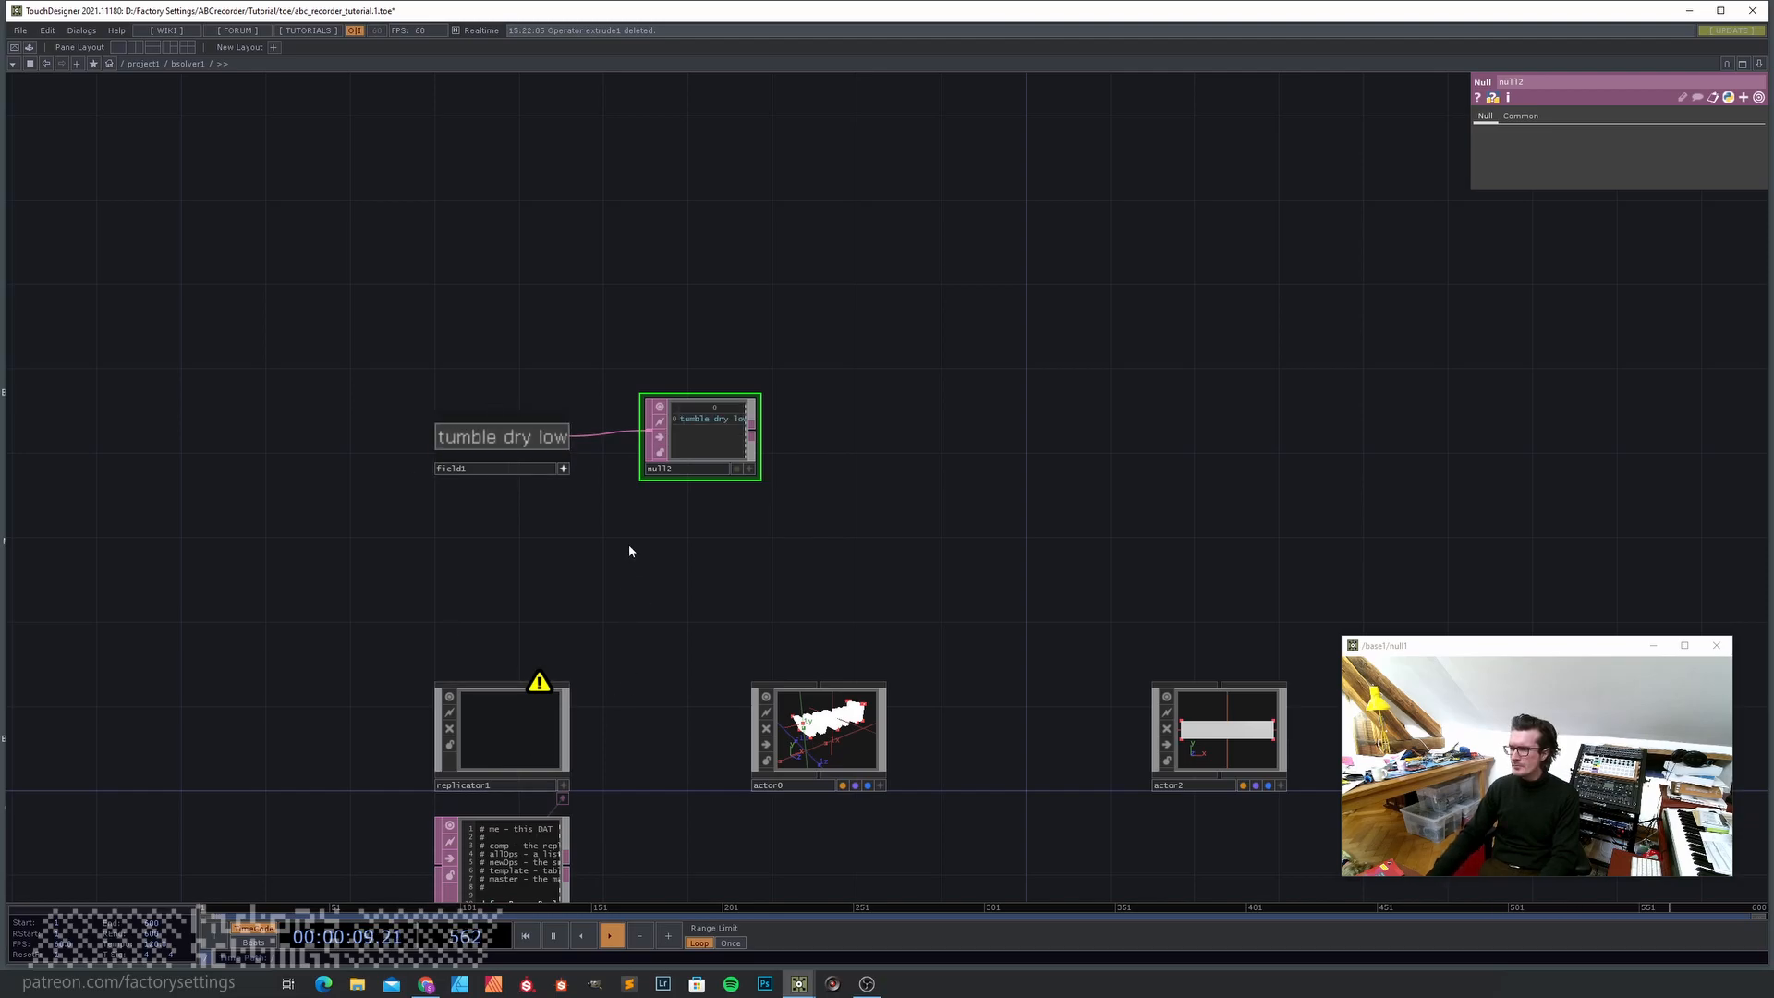
{"action": "scroll", "coordinate": [718, 424], "scroll_direction": "up", "scroll_amount": 3}
{"action": "scroll", "coordinate": [718, 424], "scroll_direction": "down", "scroll_amount": 3}
{"action": "scroll", "coordinate": [722, 441], "scroll_direction": "up", "scroll_amount": 3}
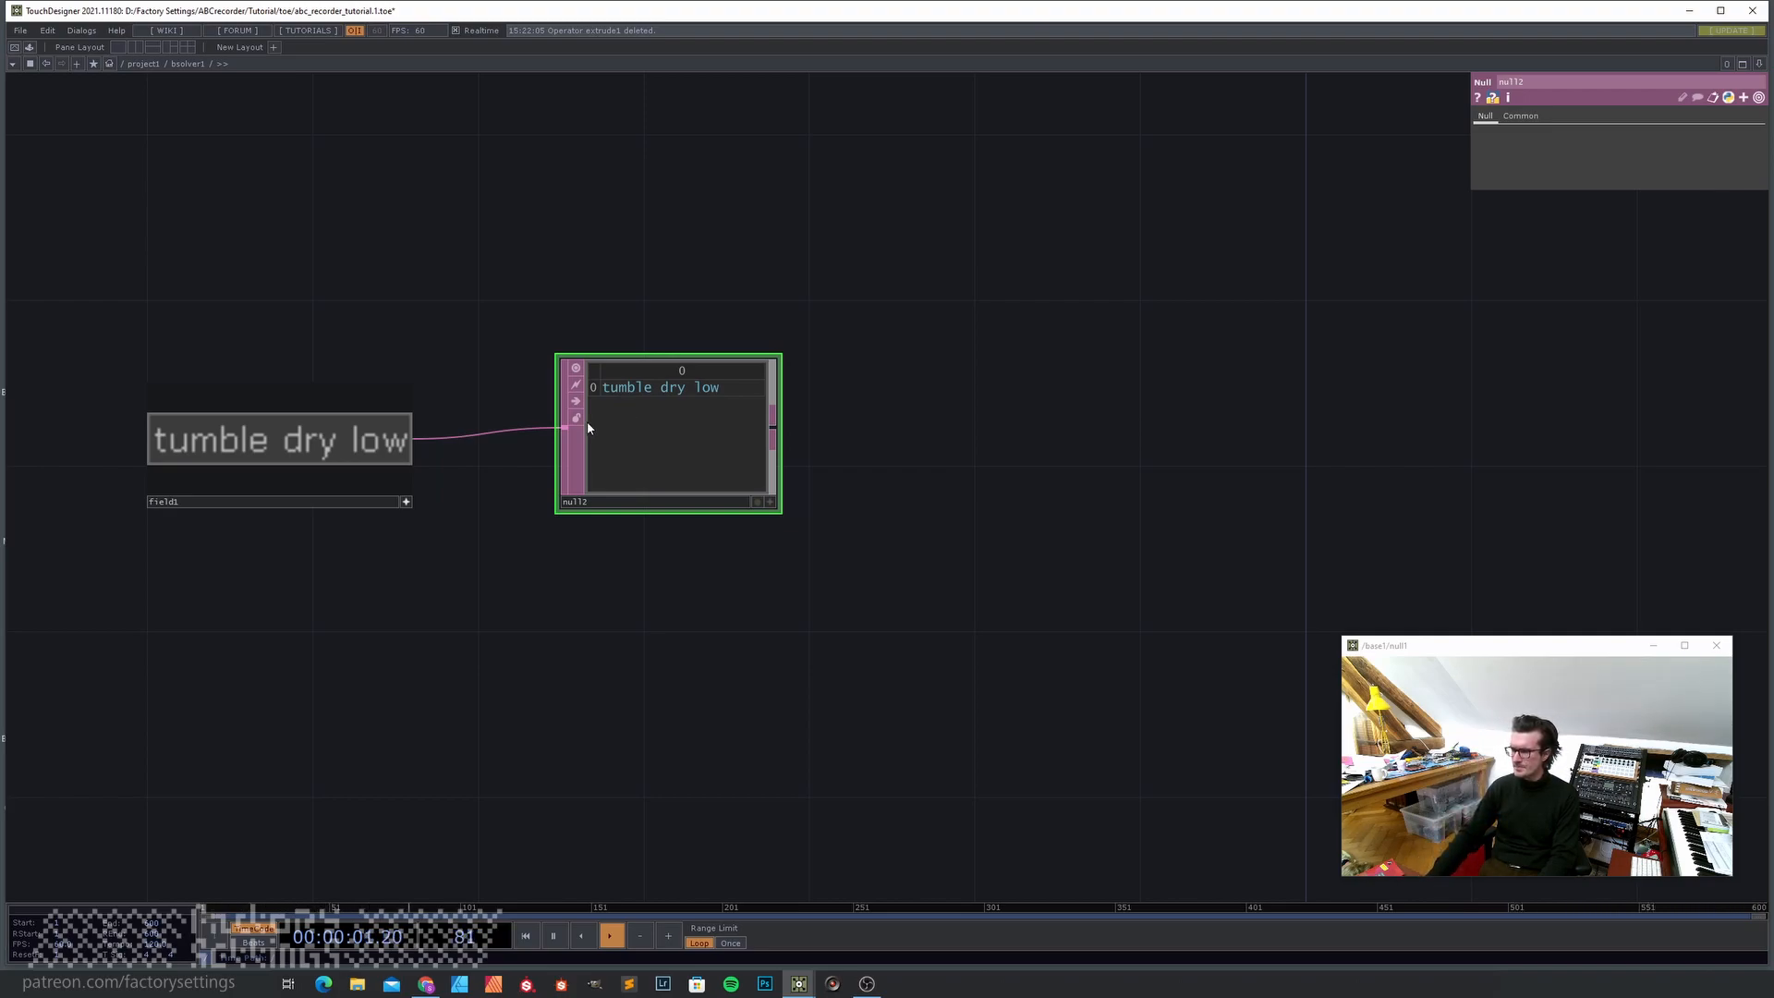
- Add a Button COMP beside the Null DAT that carries the field text
{"action": "scroll", "coordinate": [647, 462], "scroll_direction": "down", "scroll_amount": 5}
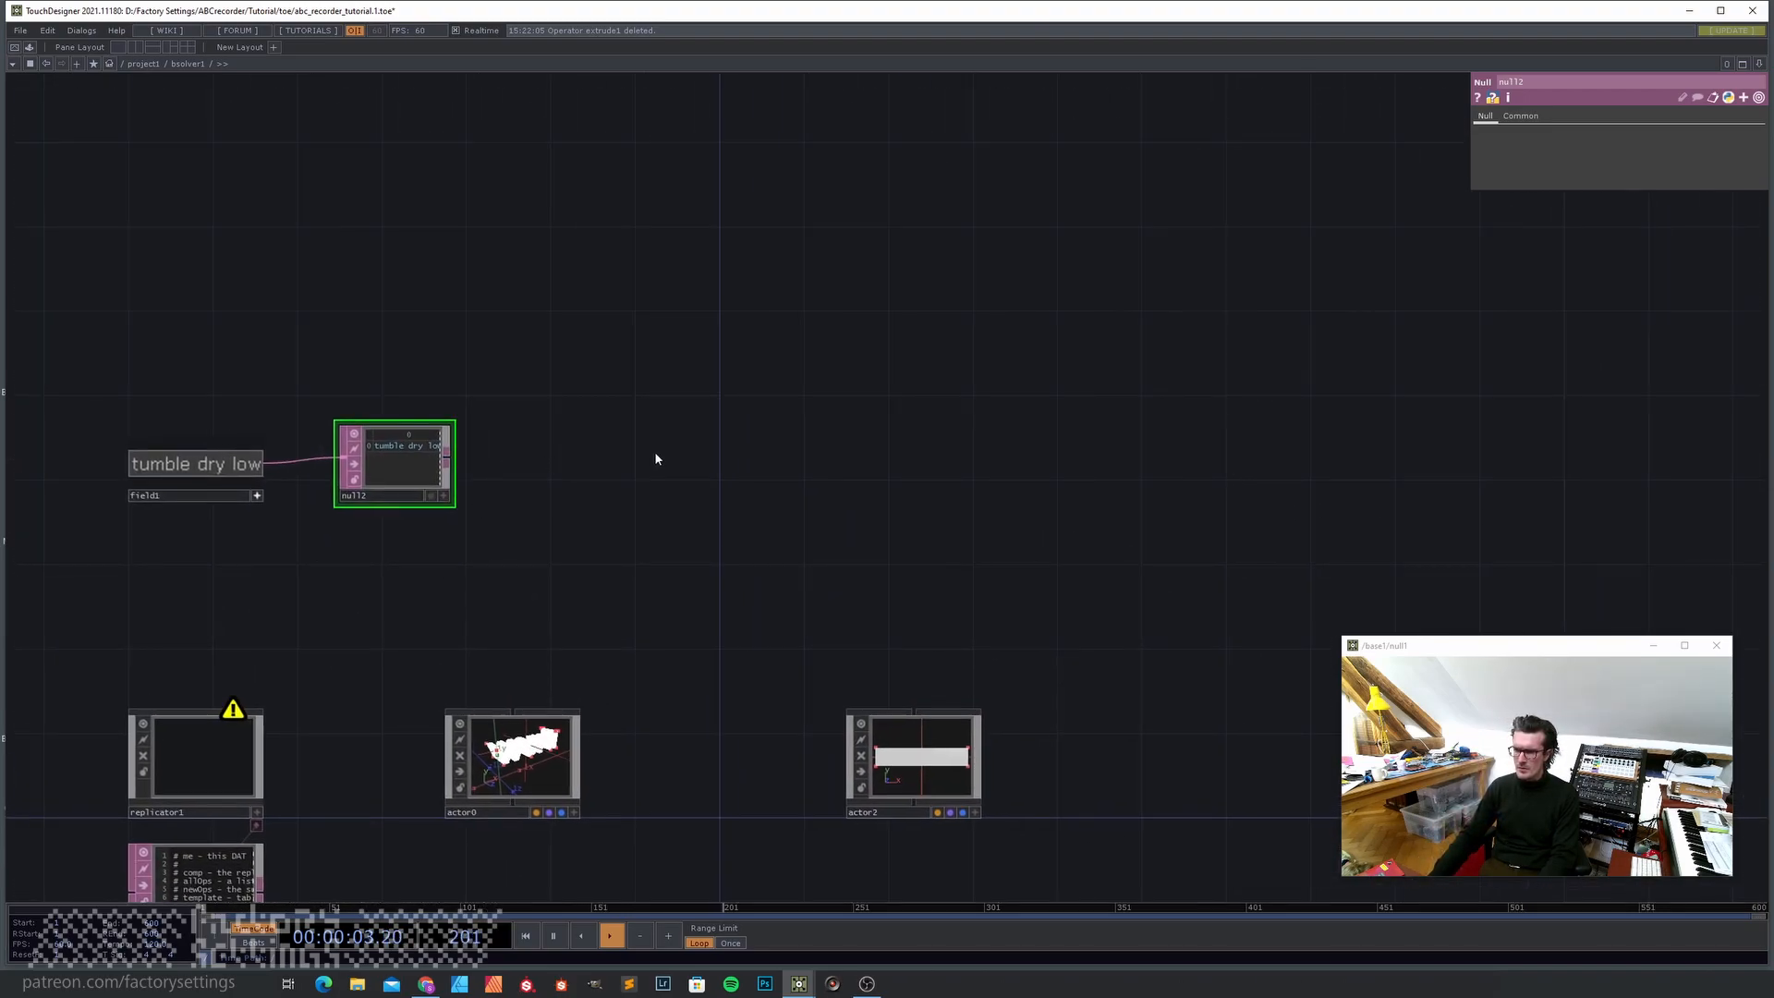
{"action": "key", "text": "Tab"}
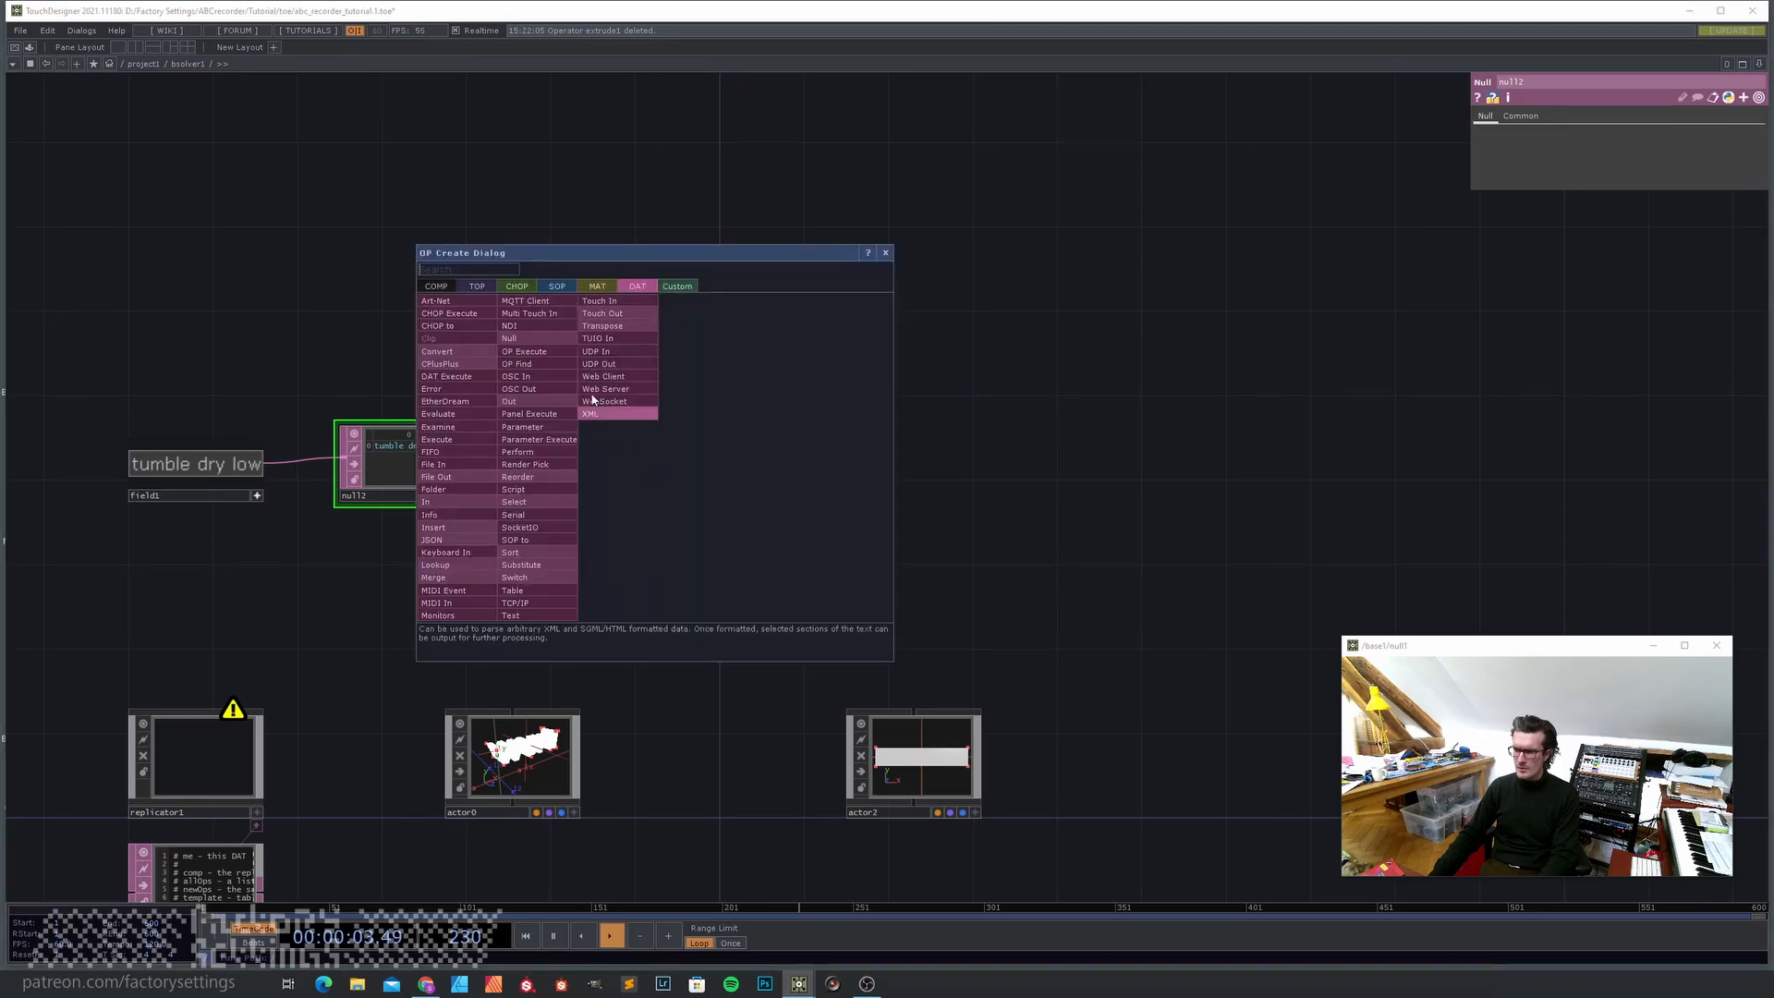
{"action": "left_click", "coordinate": [436, 286]}
{"action": "left_click", "coordinate": [536, 316]}
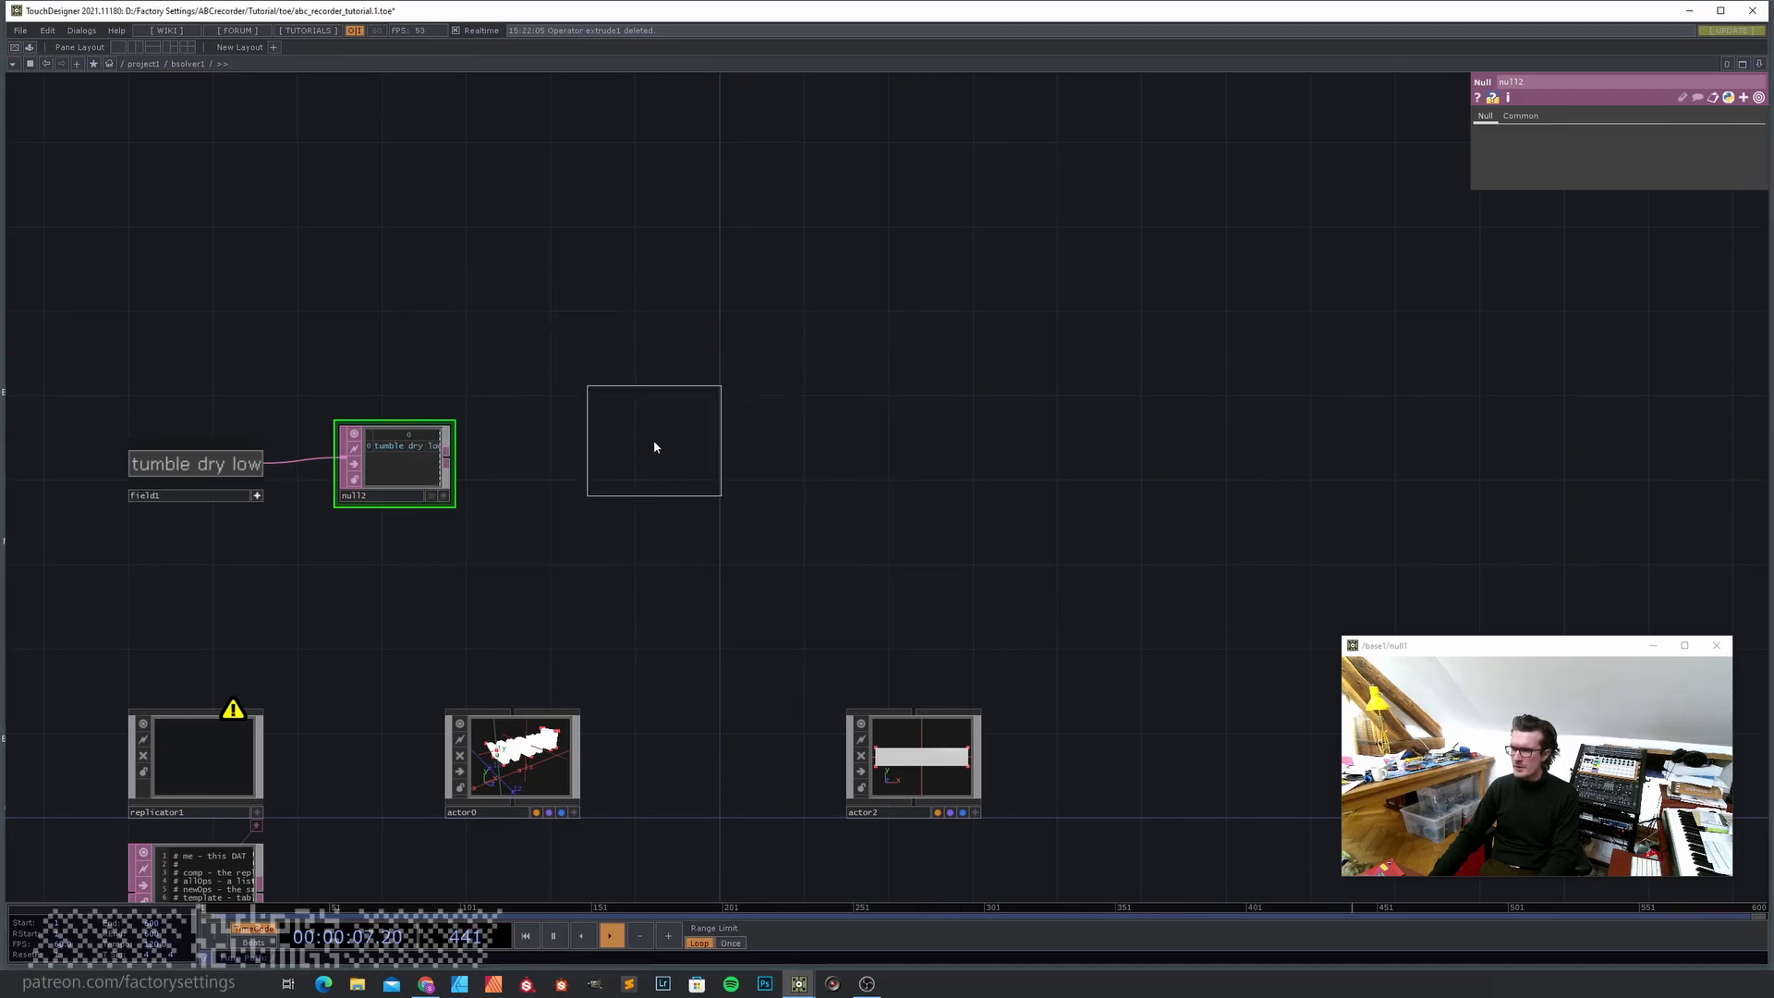
{"action": "left_click", "coordinate": [637, 441]}
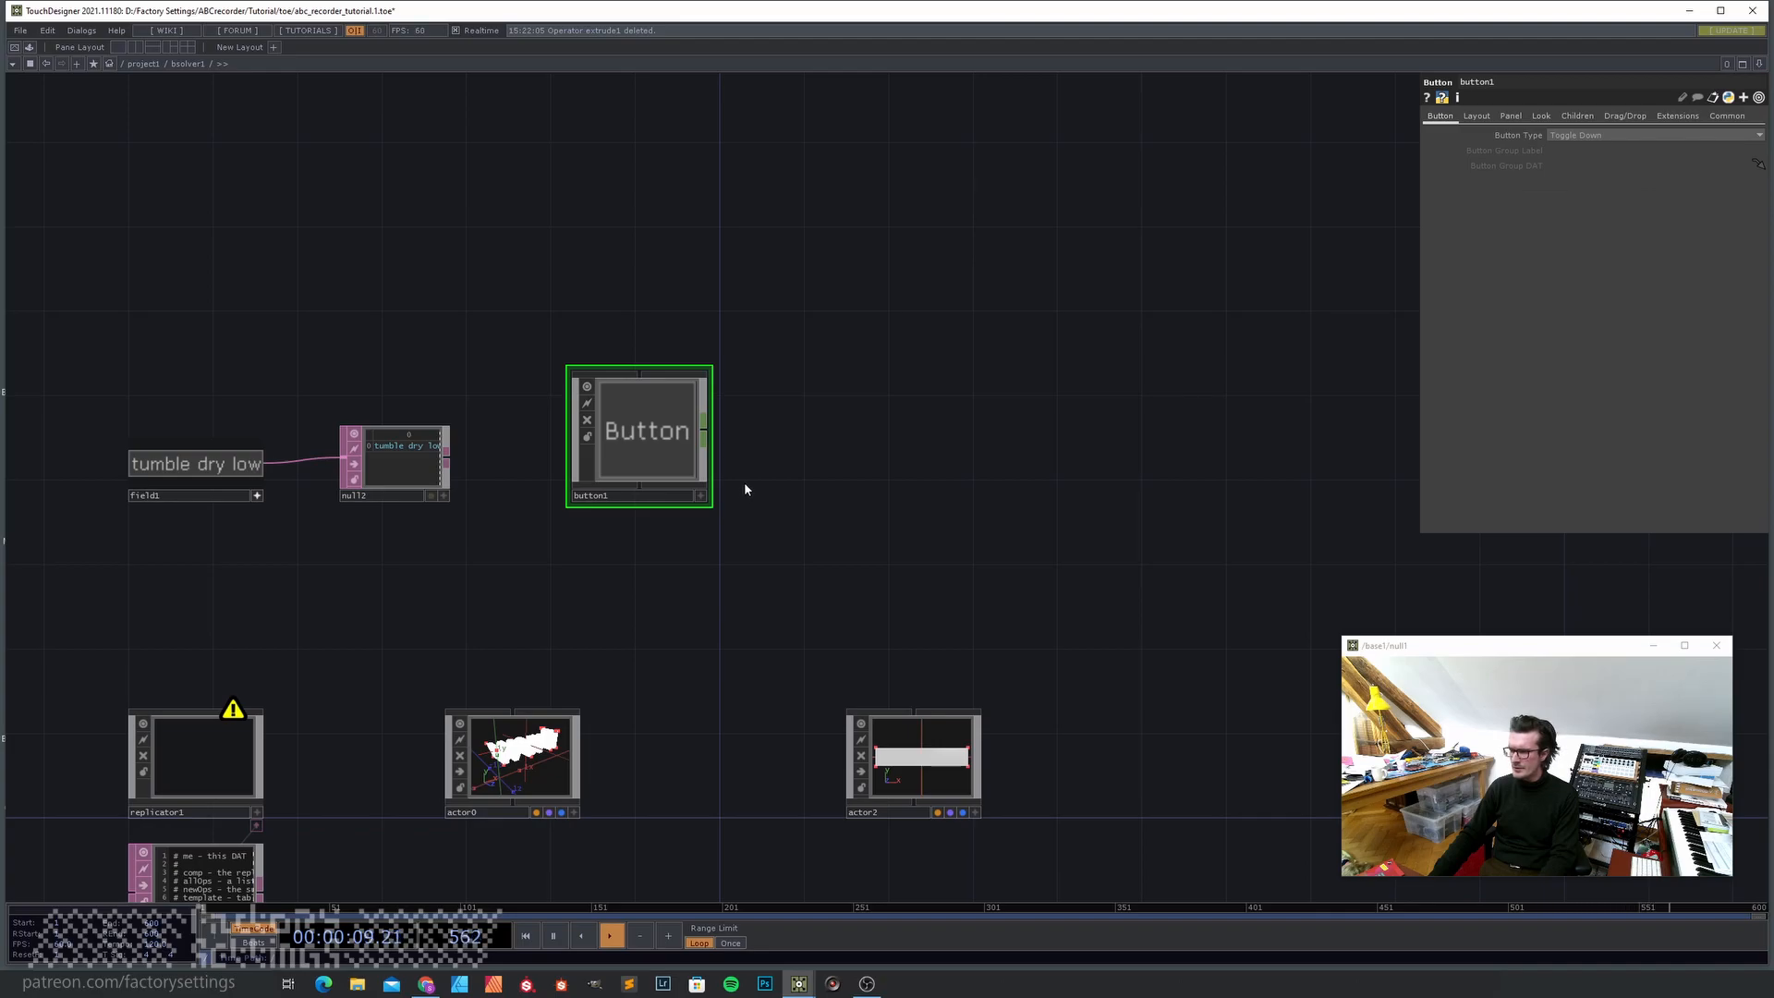
- Add a Text DAT next to the Button COMP and name it SCRIPT
{"action": "key", "text": "Tab"}
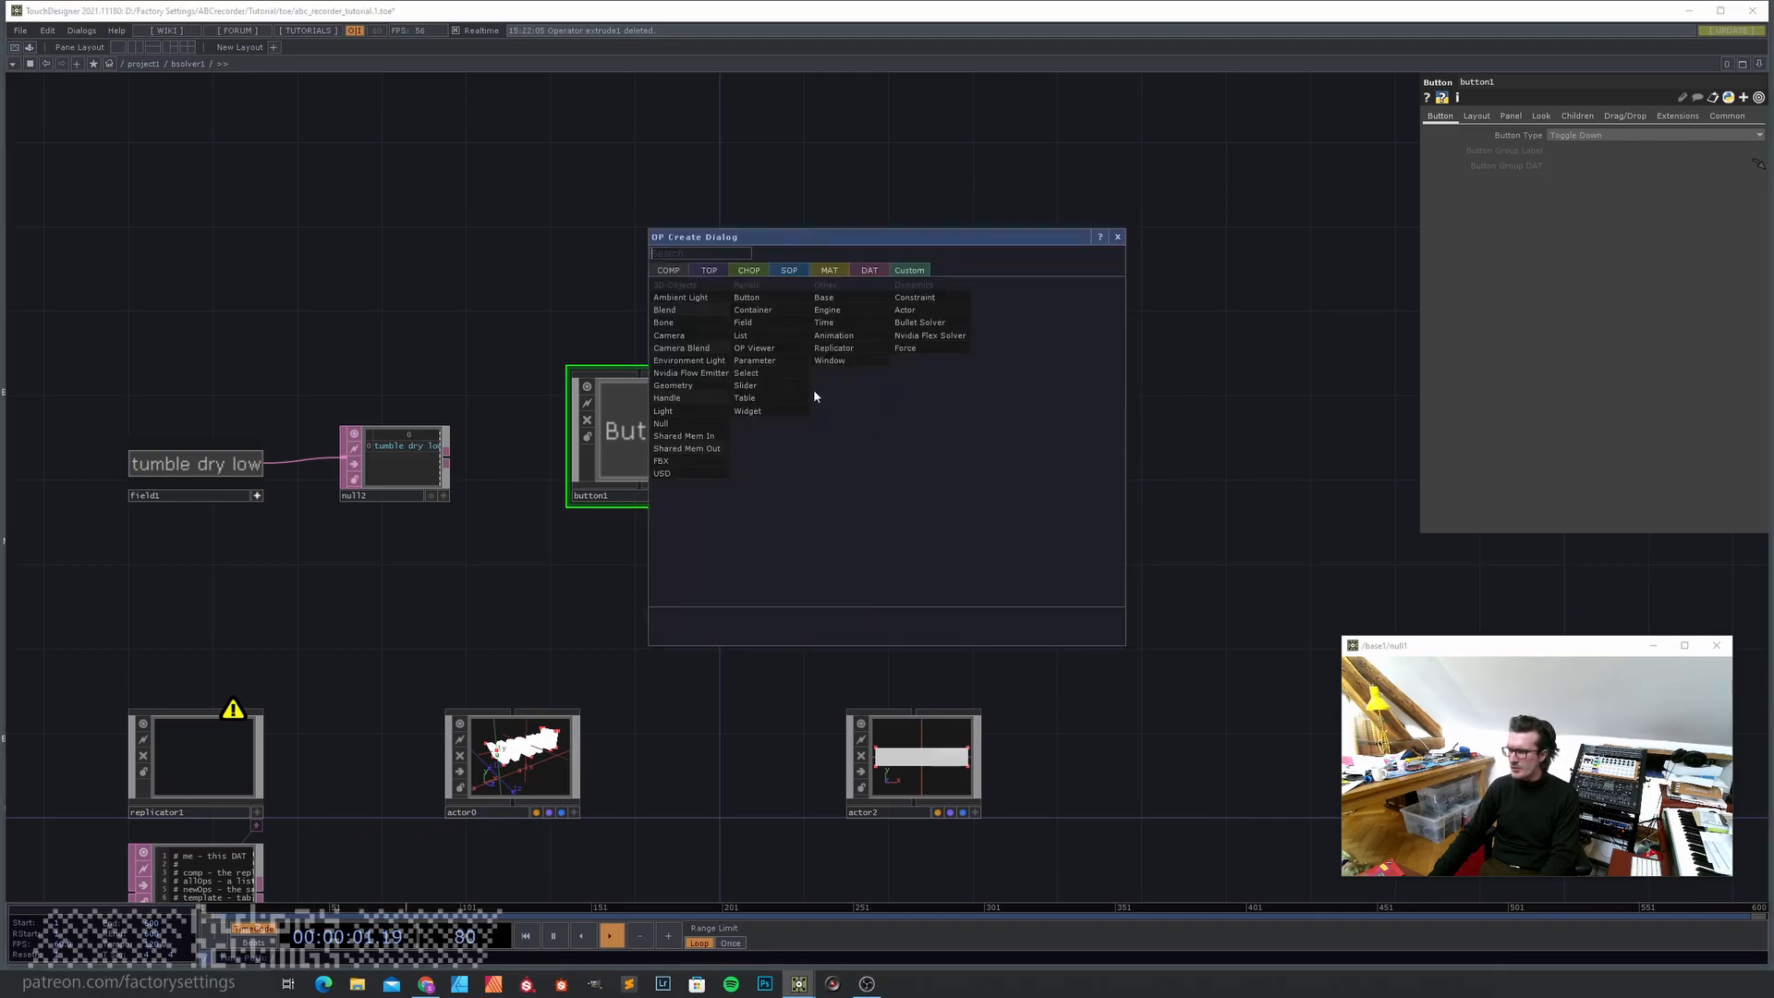
{"action": "left_click", "coordinate": [869, 270]}
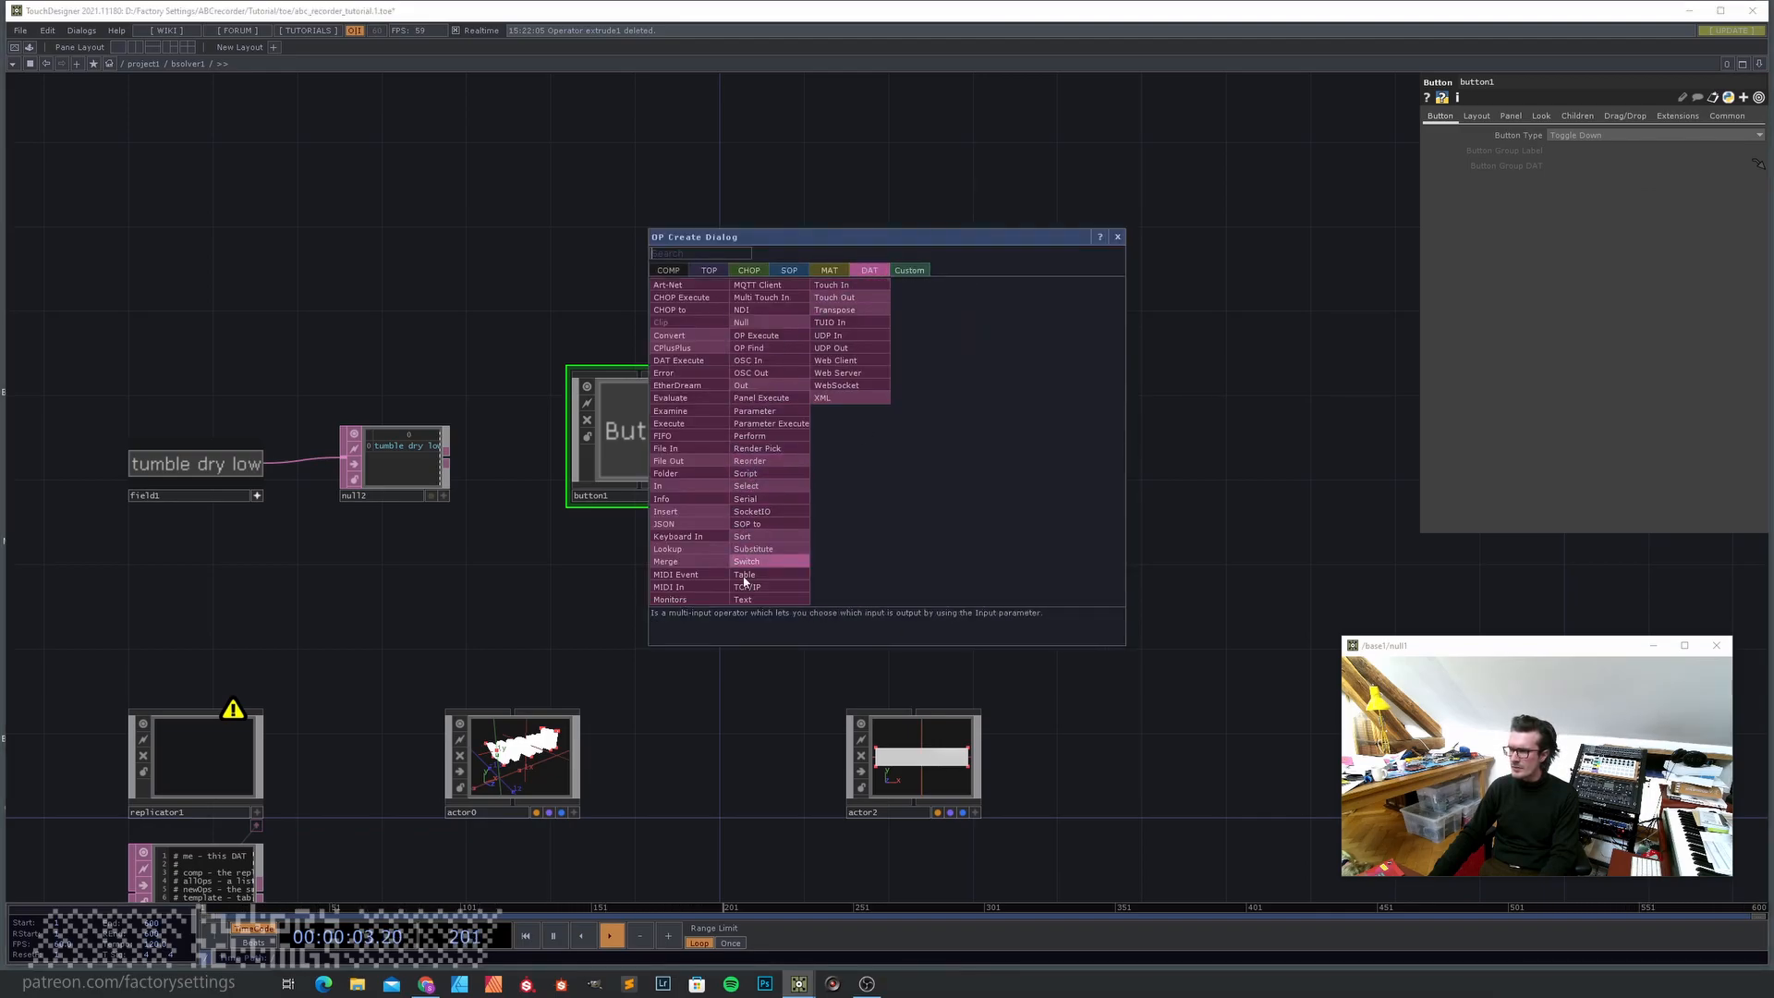
{"action": "left_click", "coordinate": [759, 600]}
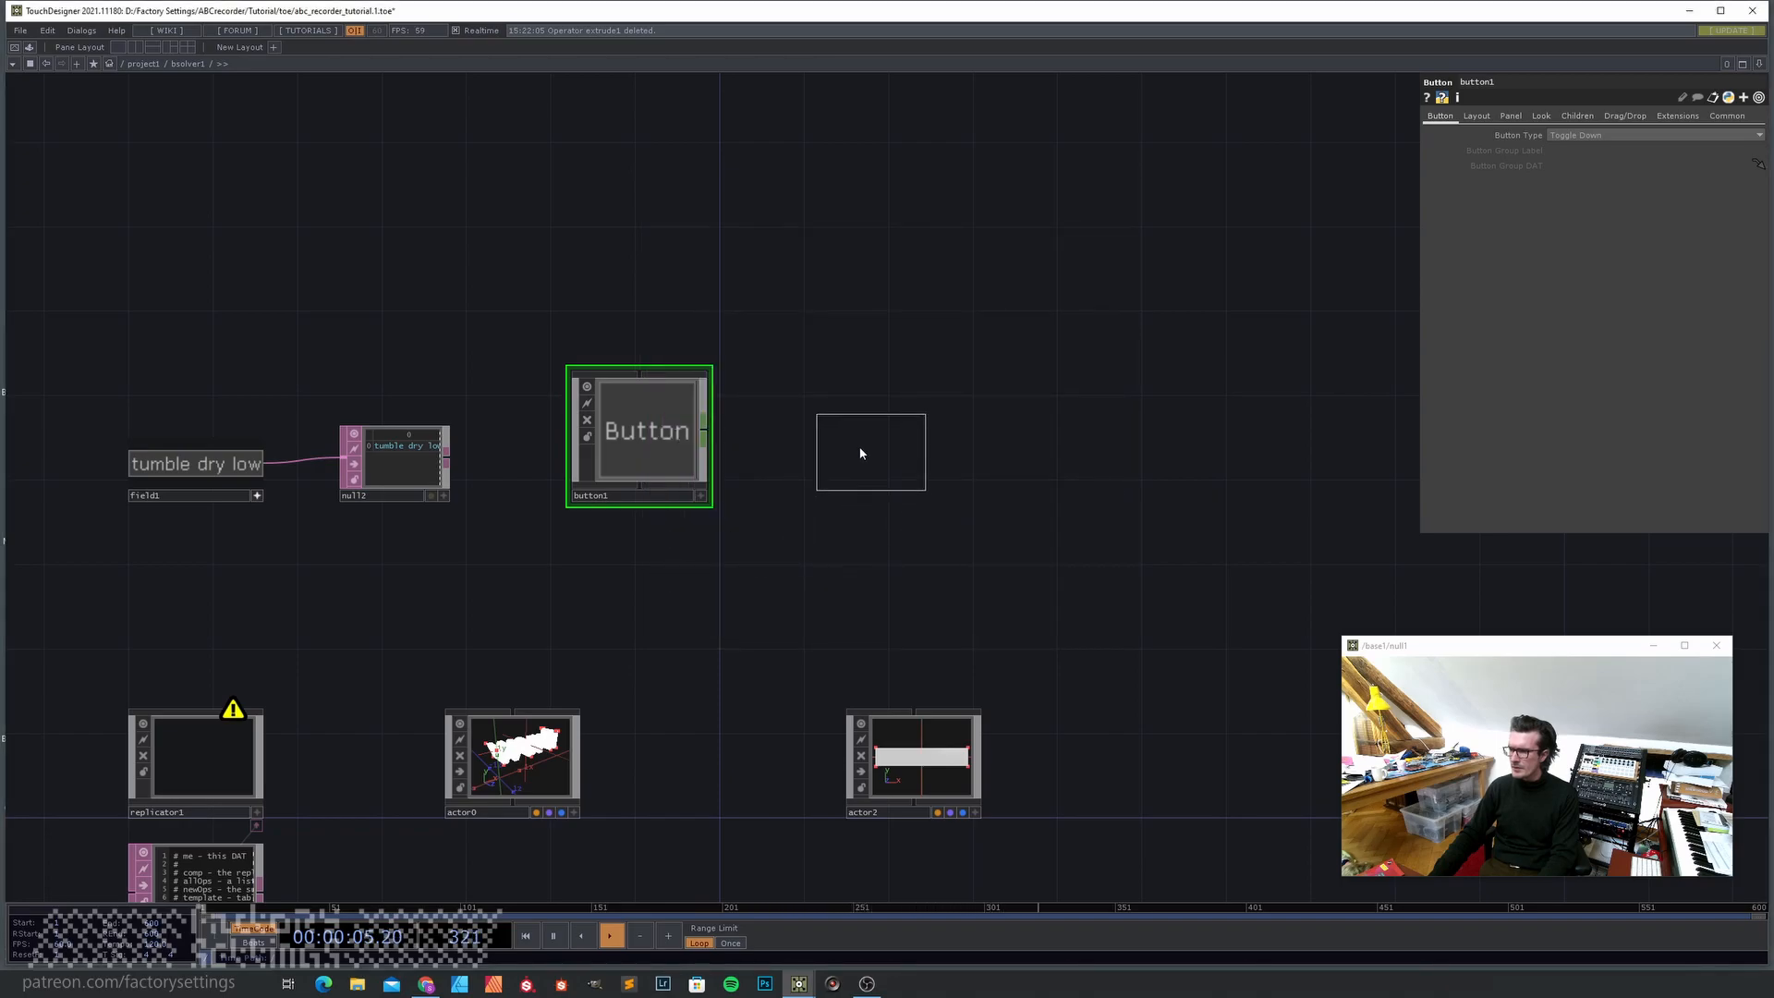
{"action": "left_click", "coordinate": [836, 439]}
{"action": "double_click", "coordinate": [820, 475]}
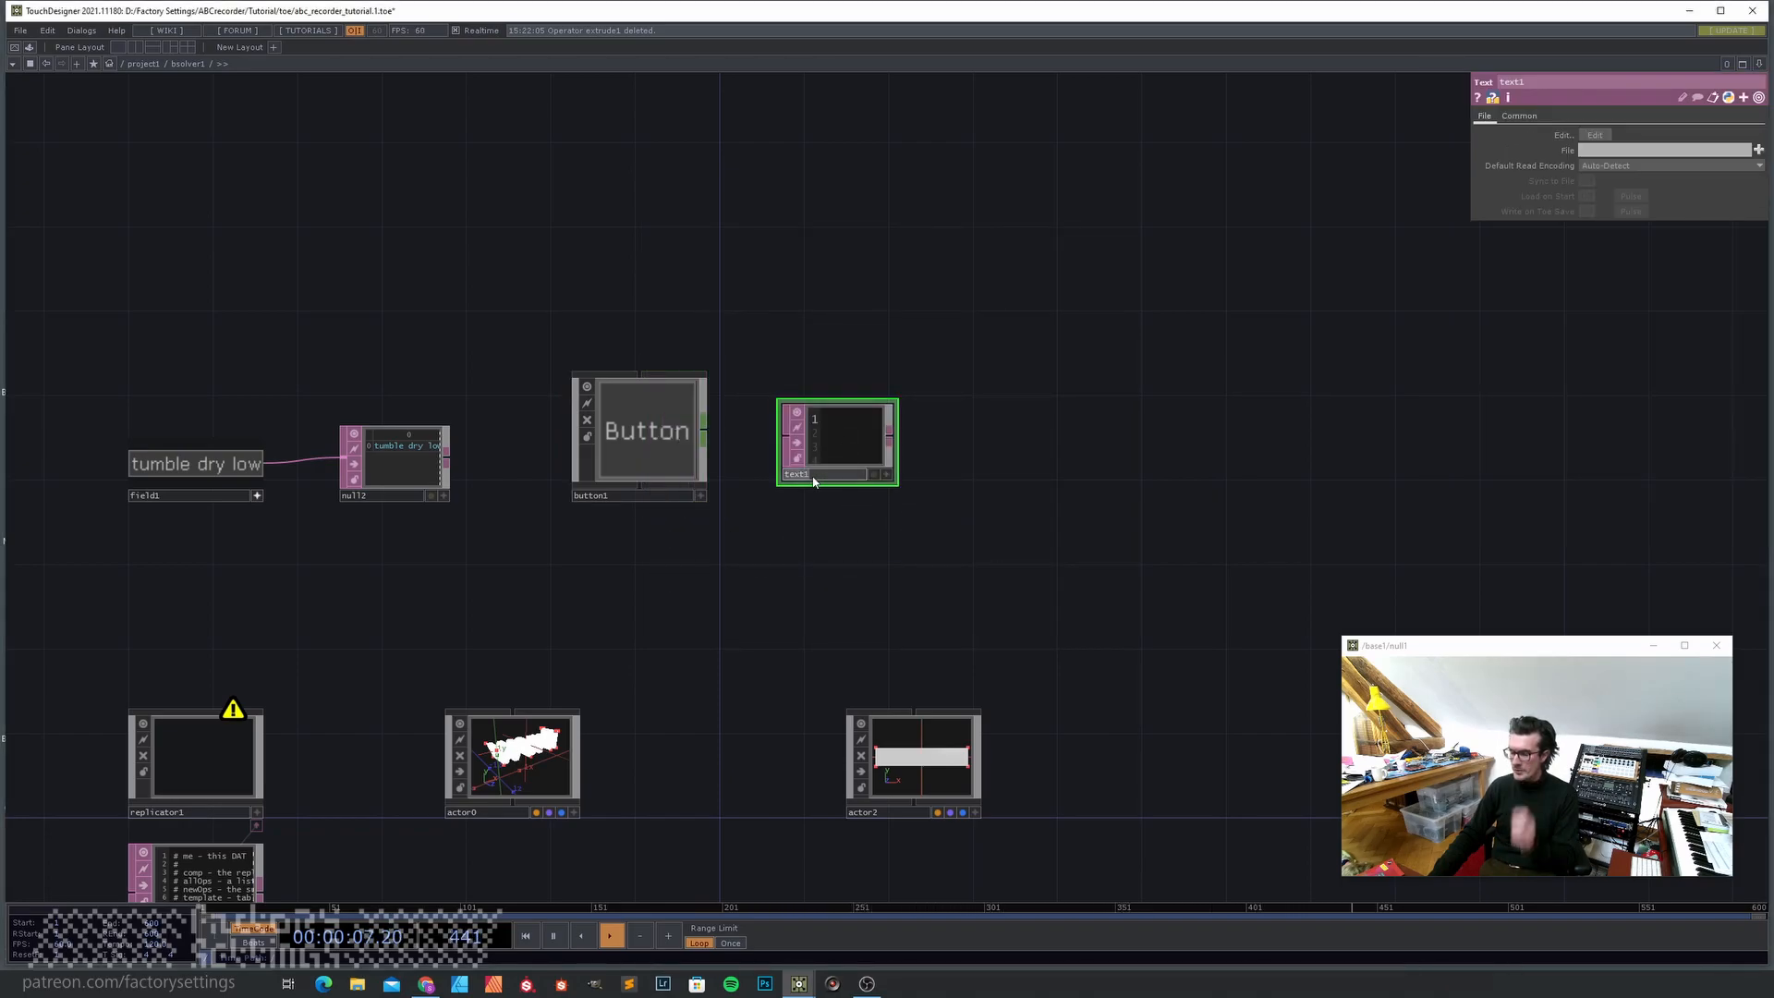
{"action": "type", "text": "SCRIPT"}
{"action": "key", "text": "Return"}
- Write the line myText = str(op('null2')[0,0]) in the SCRIPT Text DAT
{"action": "scroll", "coordinate": [767, 428], "scroll_direction": "up", "scroll_amount": 4}
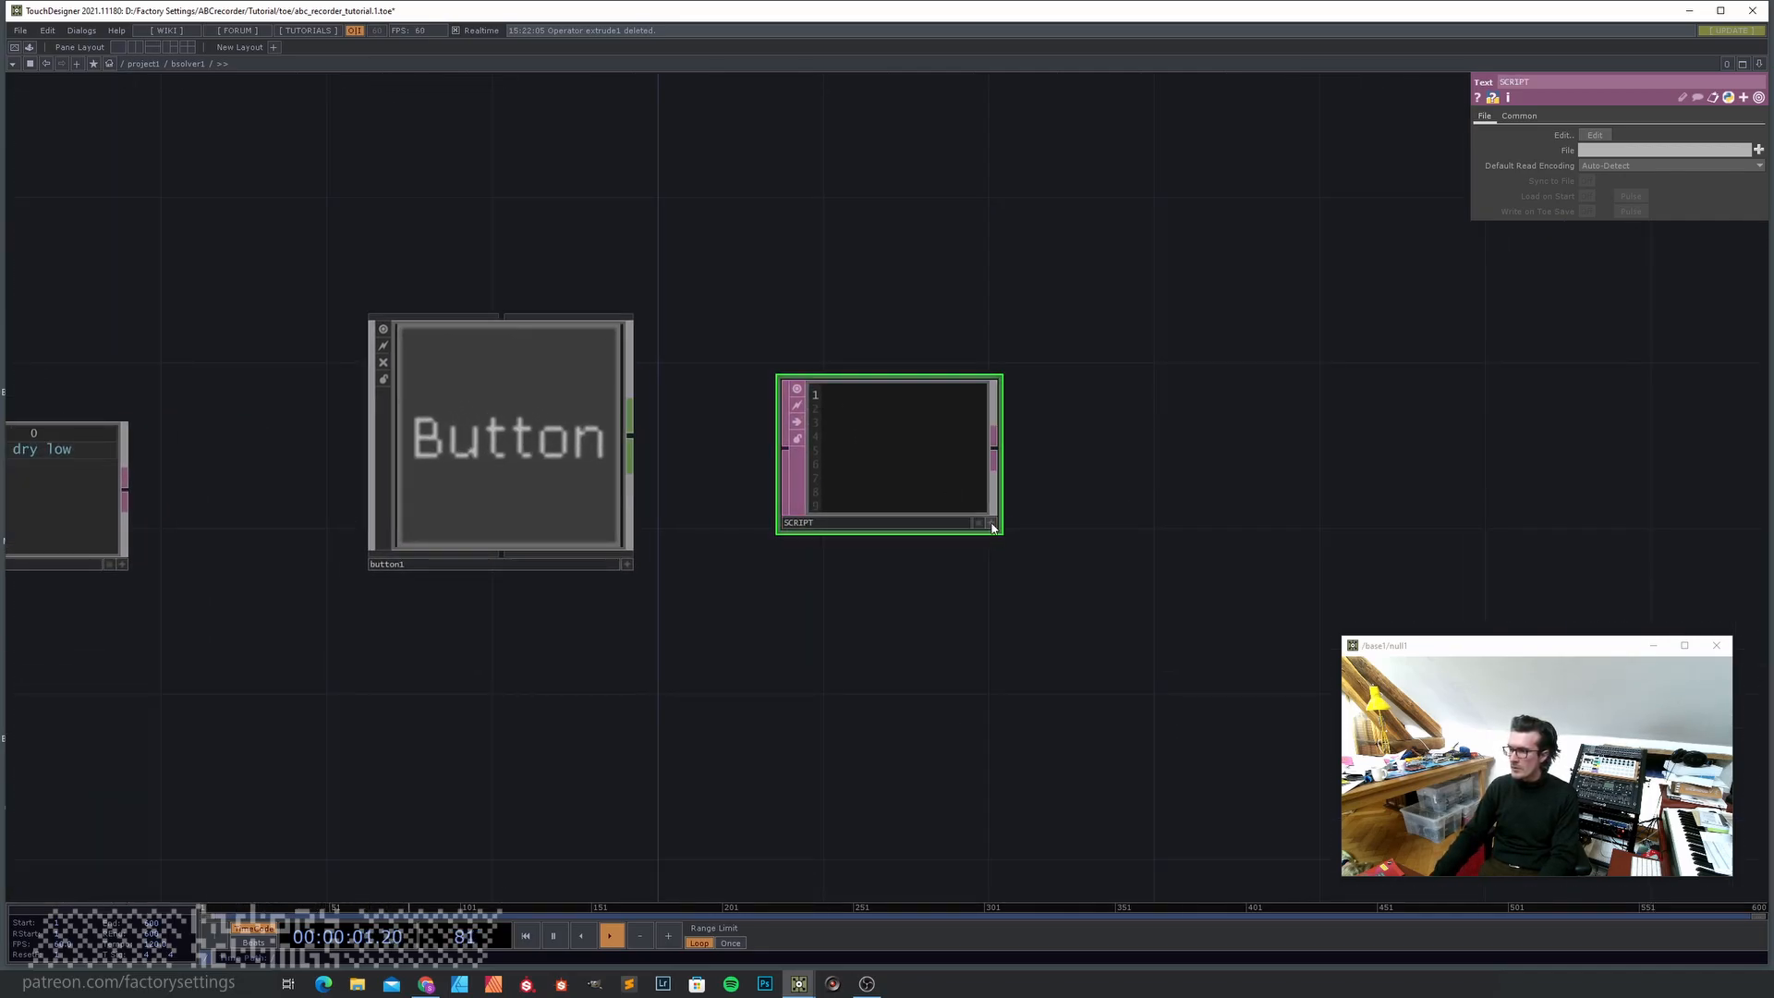
{"action": "left_click", "coordinate": [990, 522]}
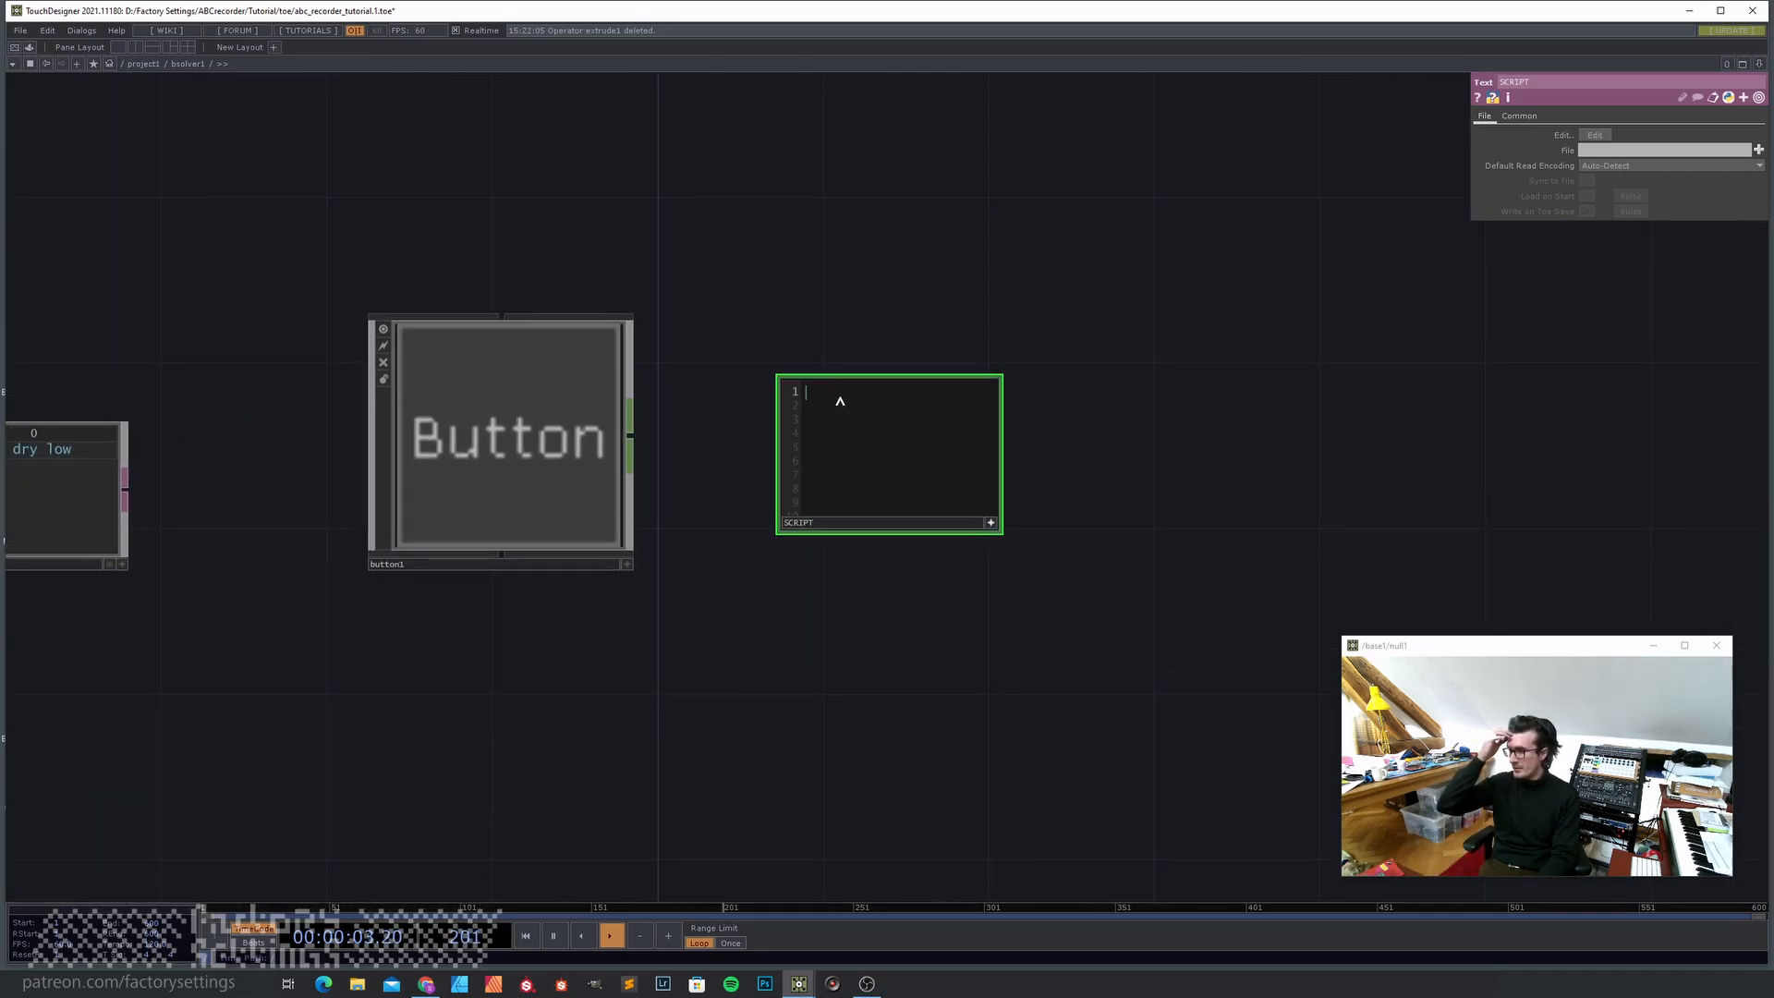
{"action": "type", "text": "myTex"}
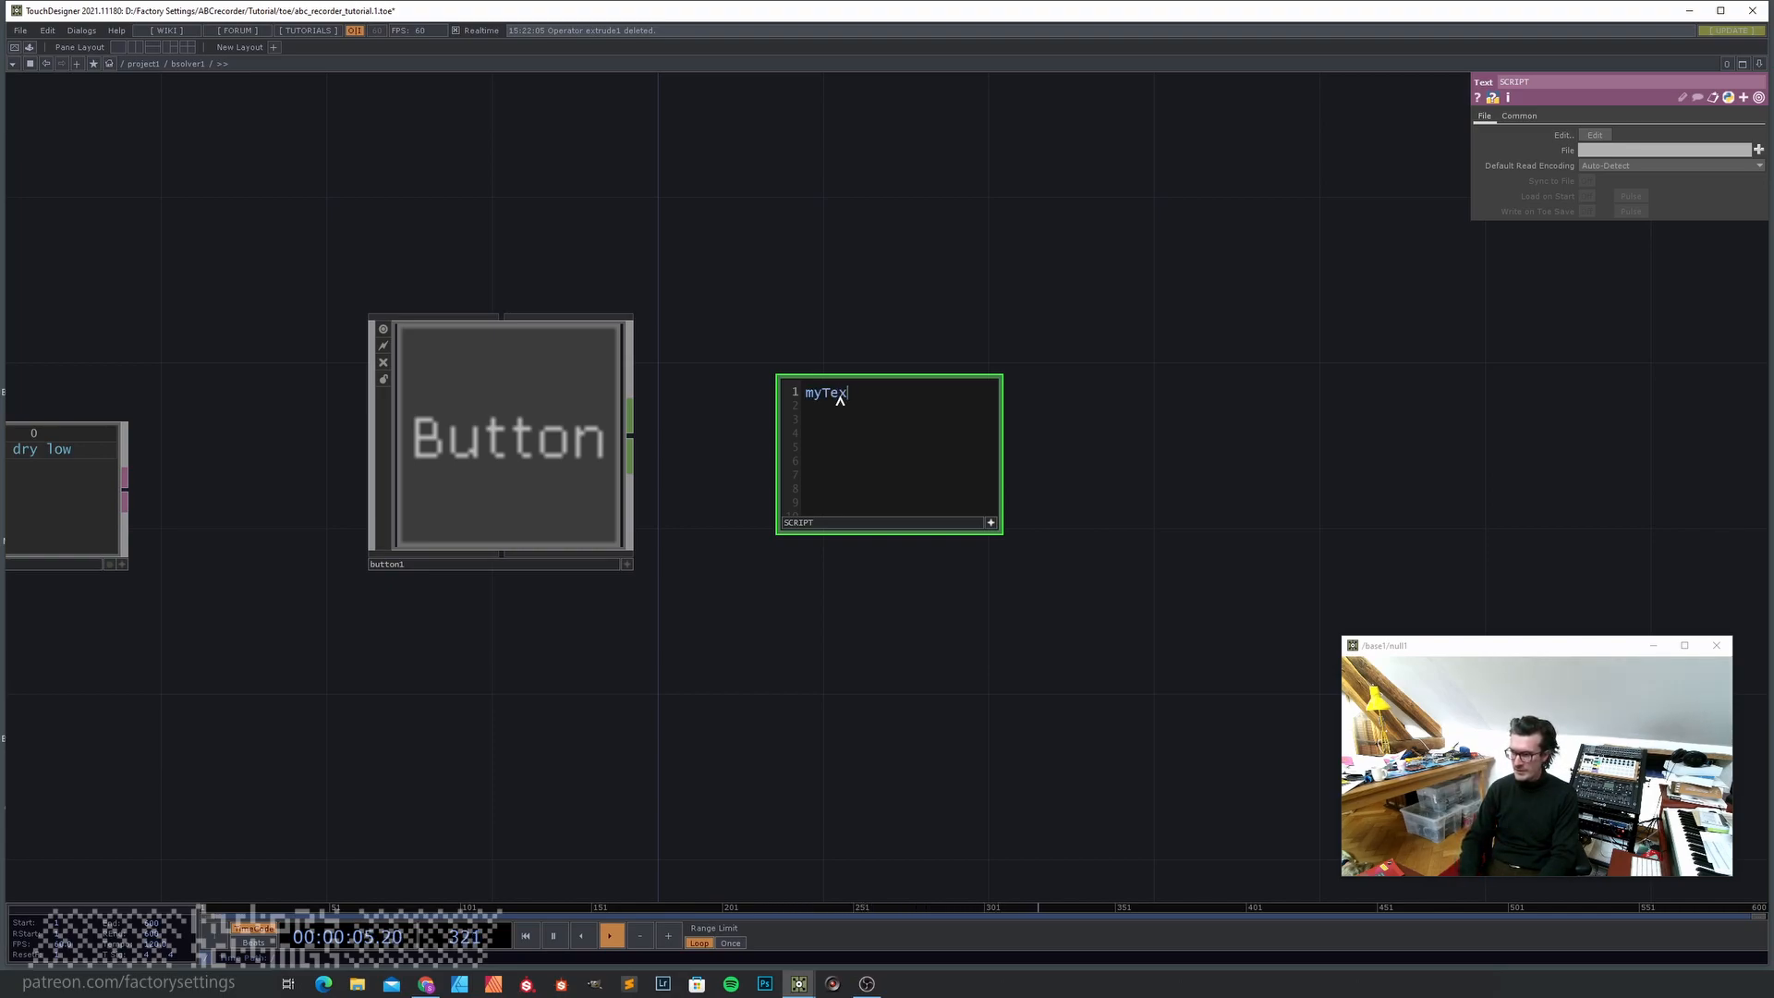
{"action": "type", "text": "t = "}
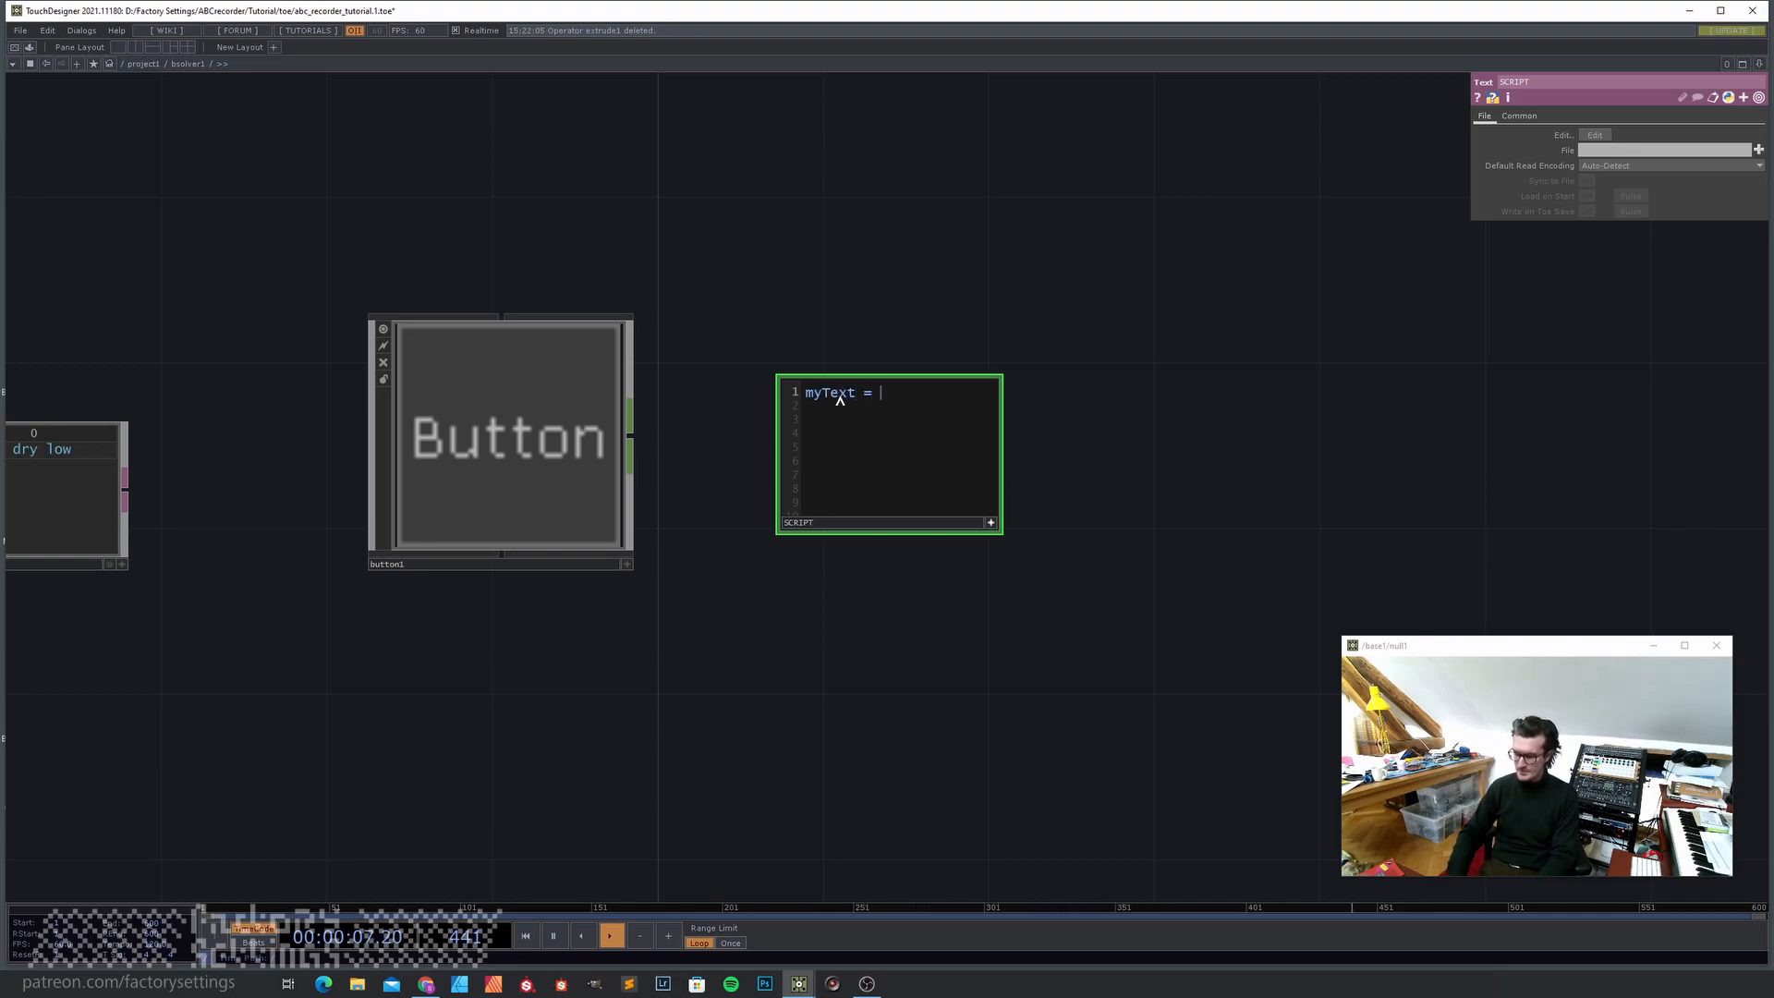
{"action": "type", "text": "str("}
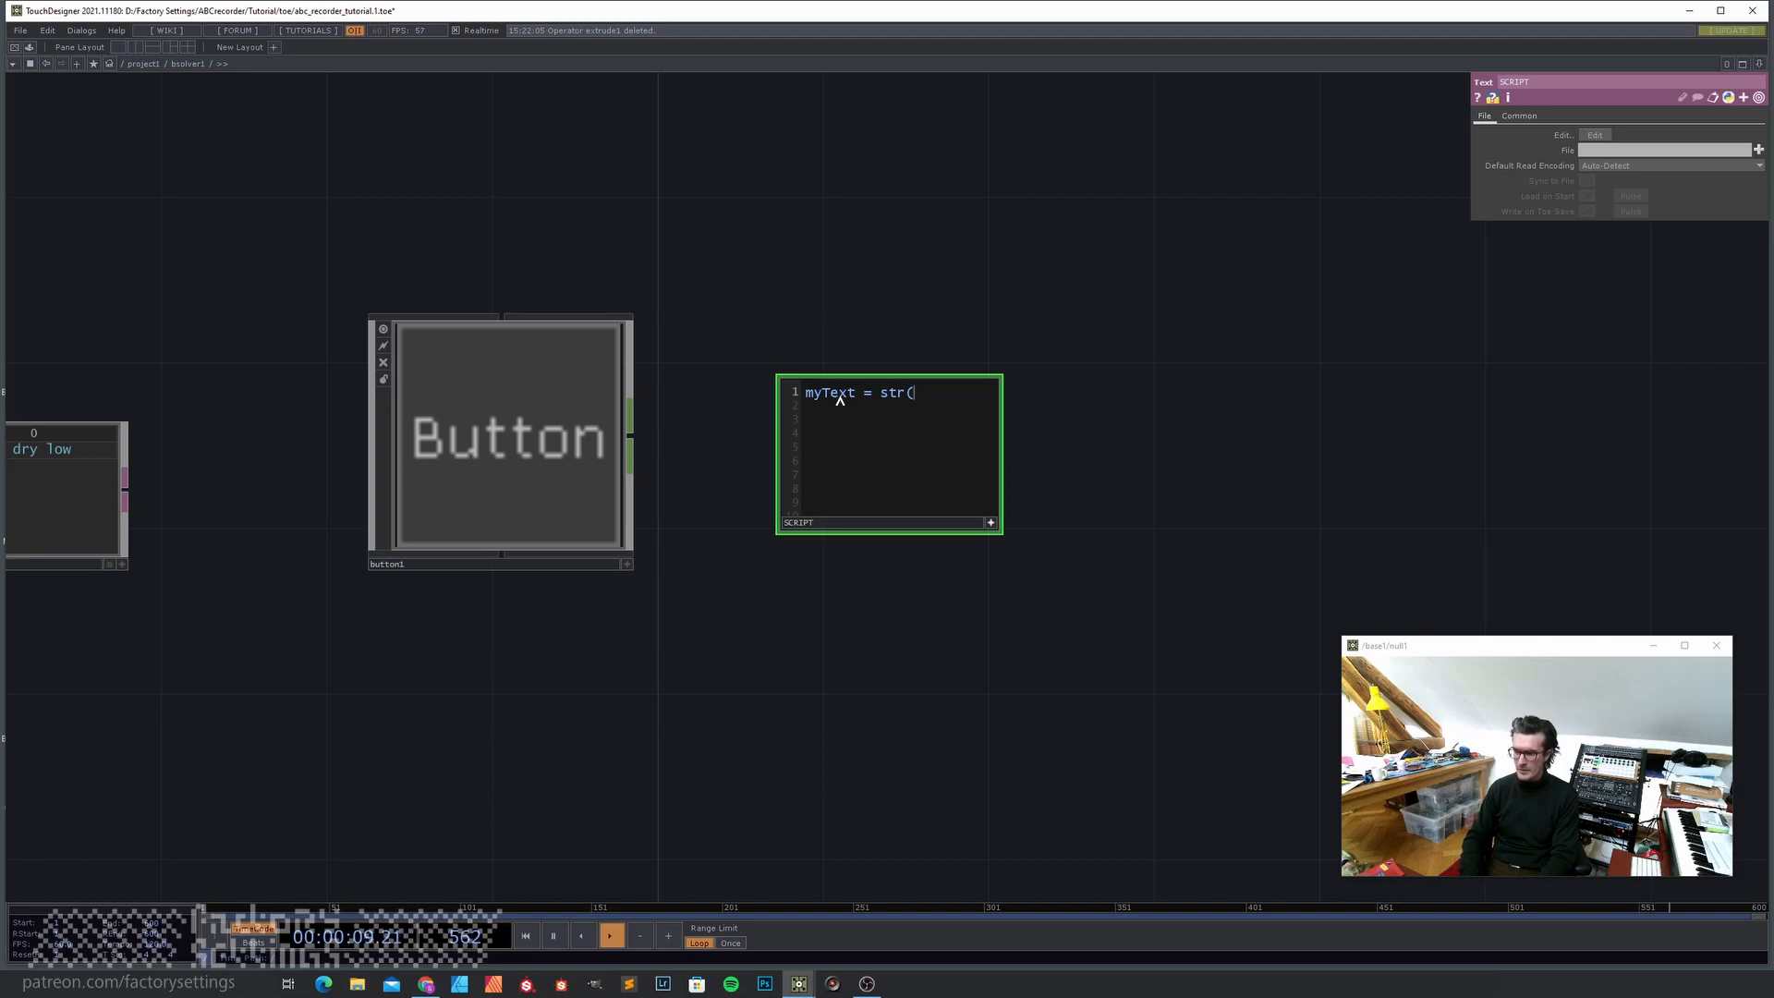
{"action": "left_click_drag", "start_coordinate": [674, 665], "coordinate": [852, 650]}
{"action": "type", "text": "("}
{"action": "left_click", "coordinate": [1091, 392]}
{"action": "type", "text": "op('null2')["}
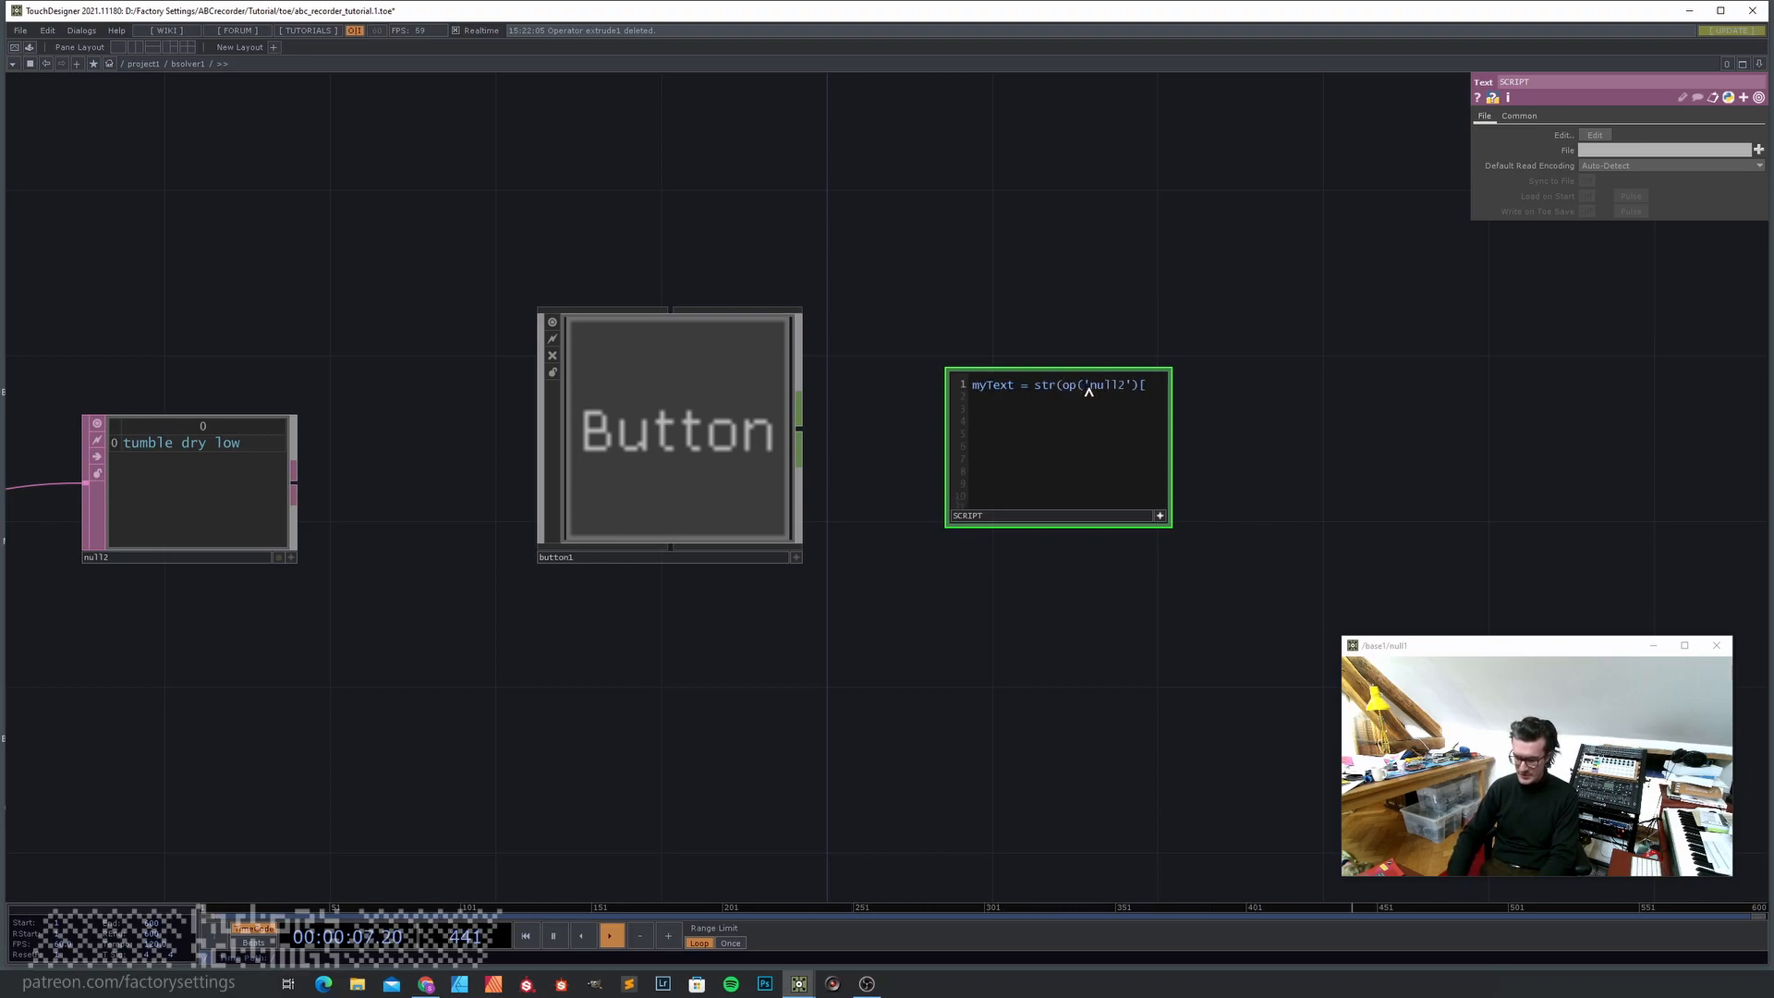
{"action": "type", "text": "0,0"}
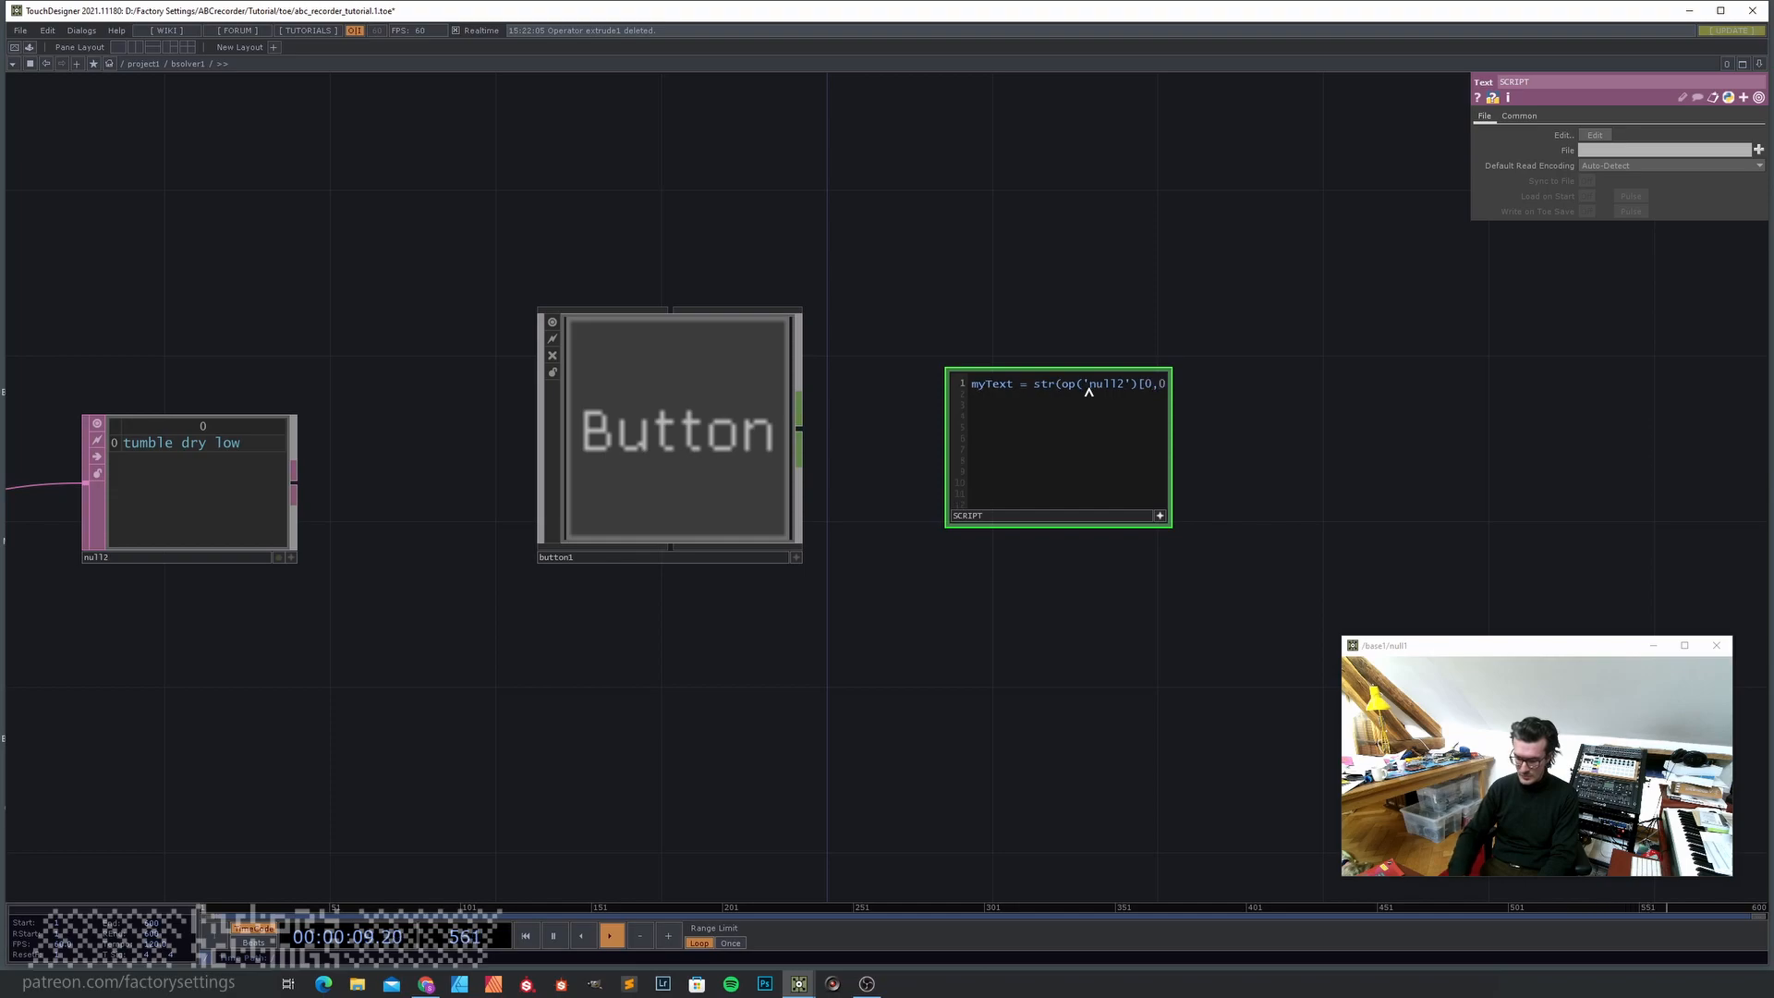
{"action": "type", "text": "]"}
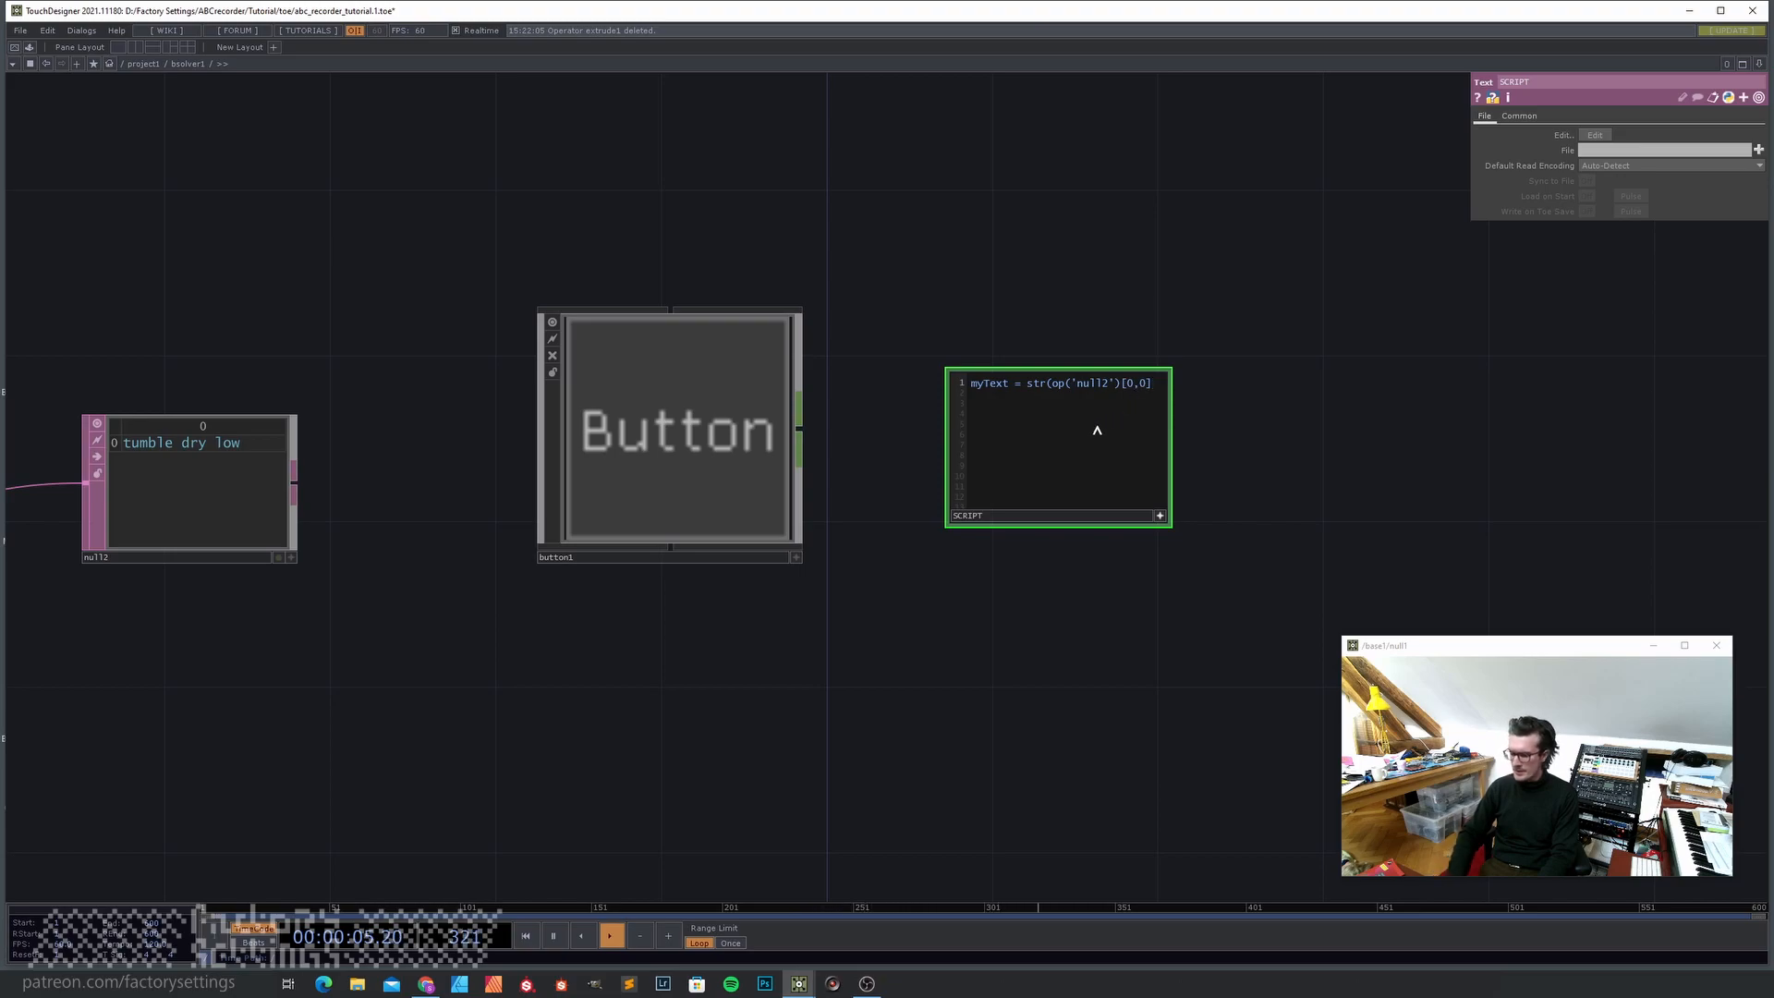
{"action": "type", "text": ")"}
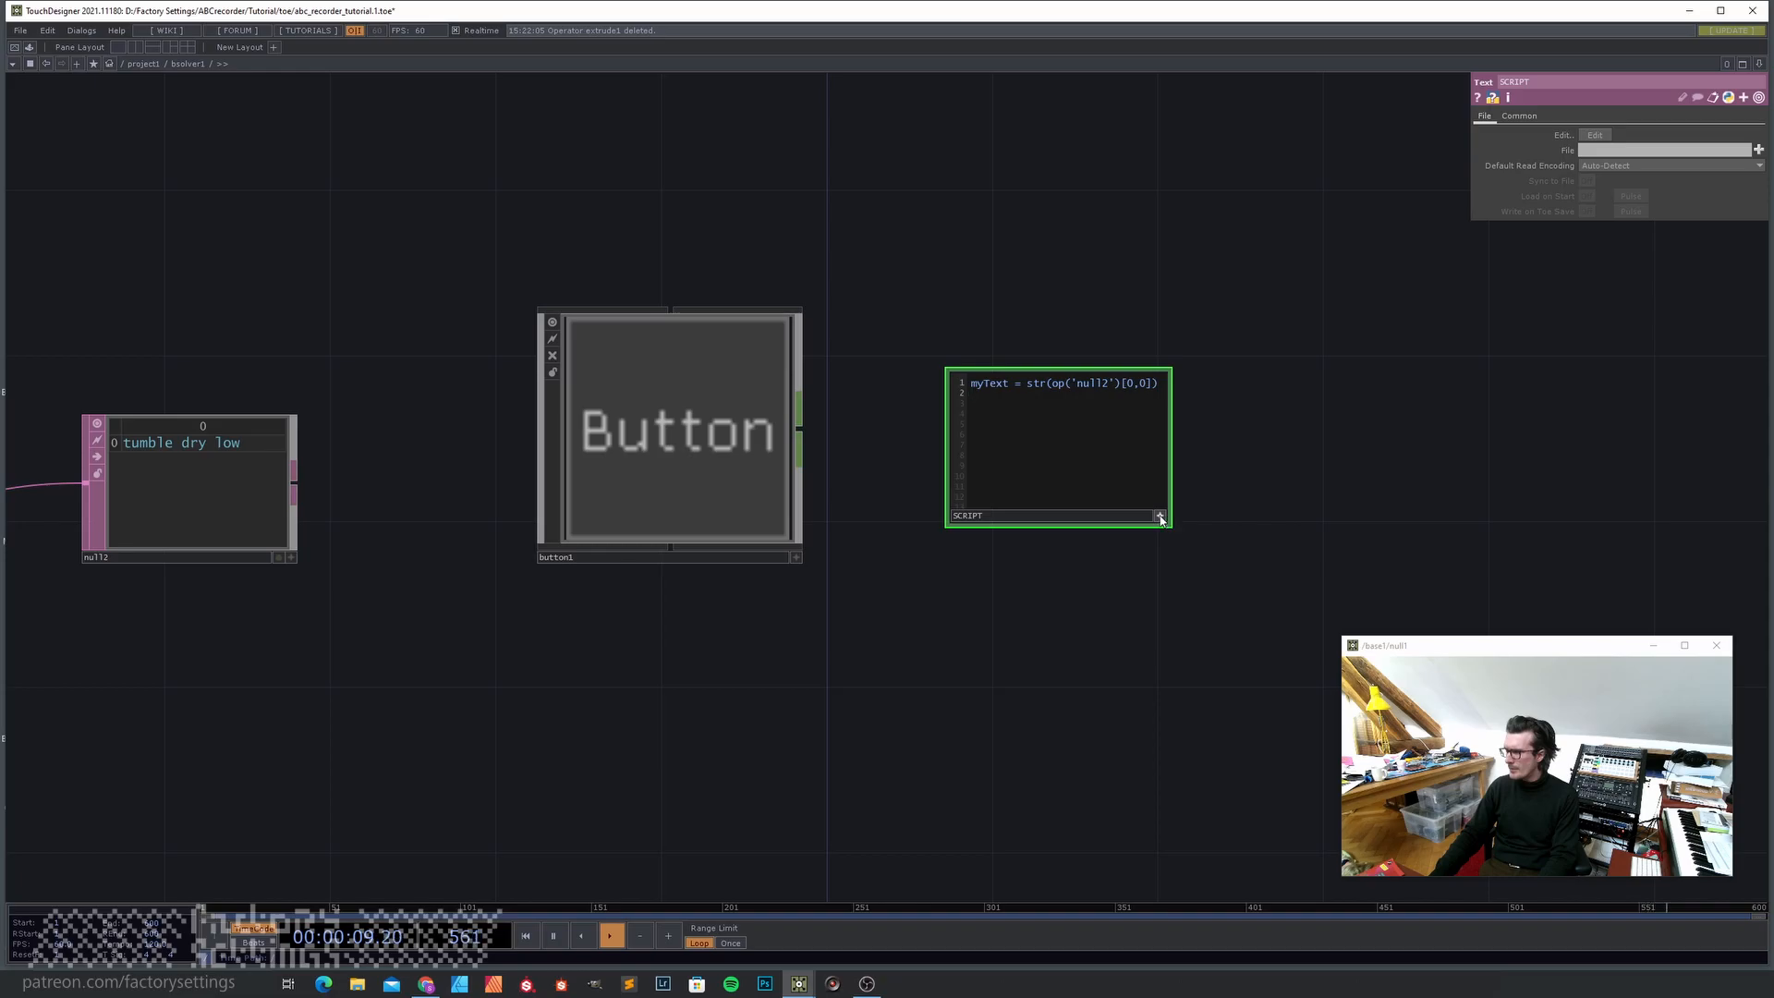
- Add a Table DAT beside the SCRIPT Text DAT
{"action": "scroll", "coordinate": [1122, 618], "scroll_direction": "down", "scroll_amount": 3}
{"action": "left_click_drag", "start_coordinate": [994, 648], "coordinate": [710, 677]}
{"action": "double_click", "coordinate": [1099, 534]}
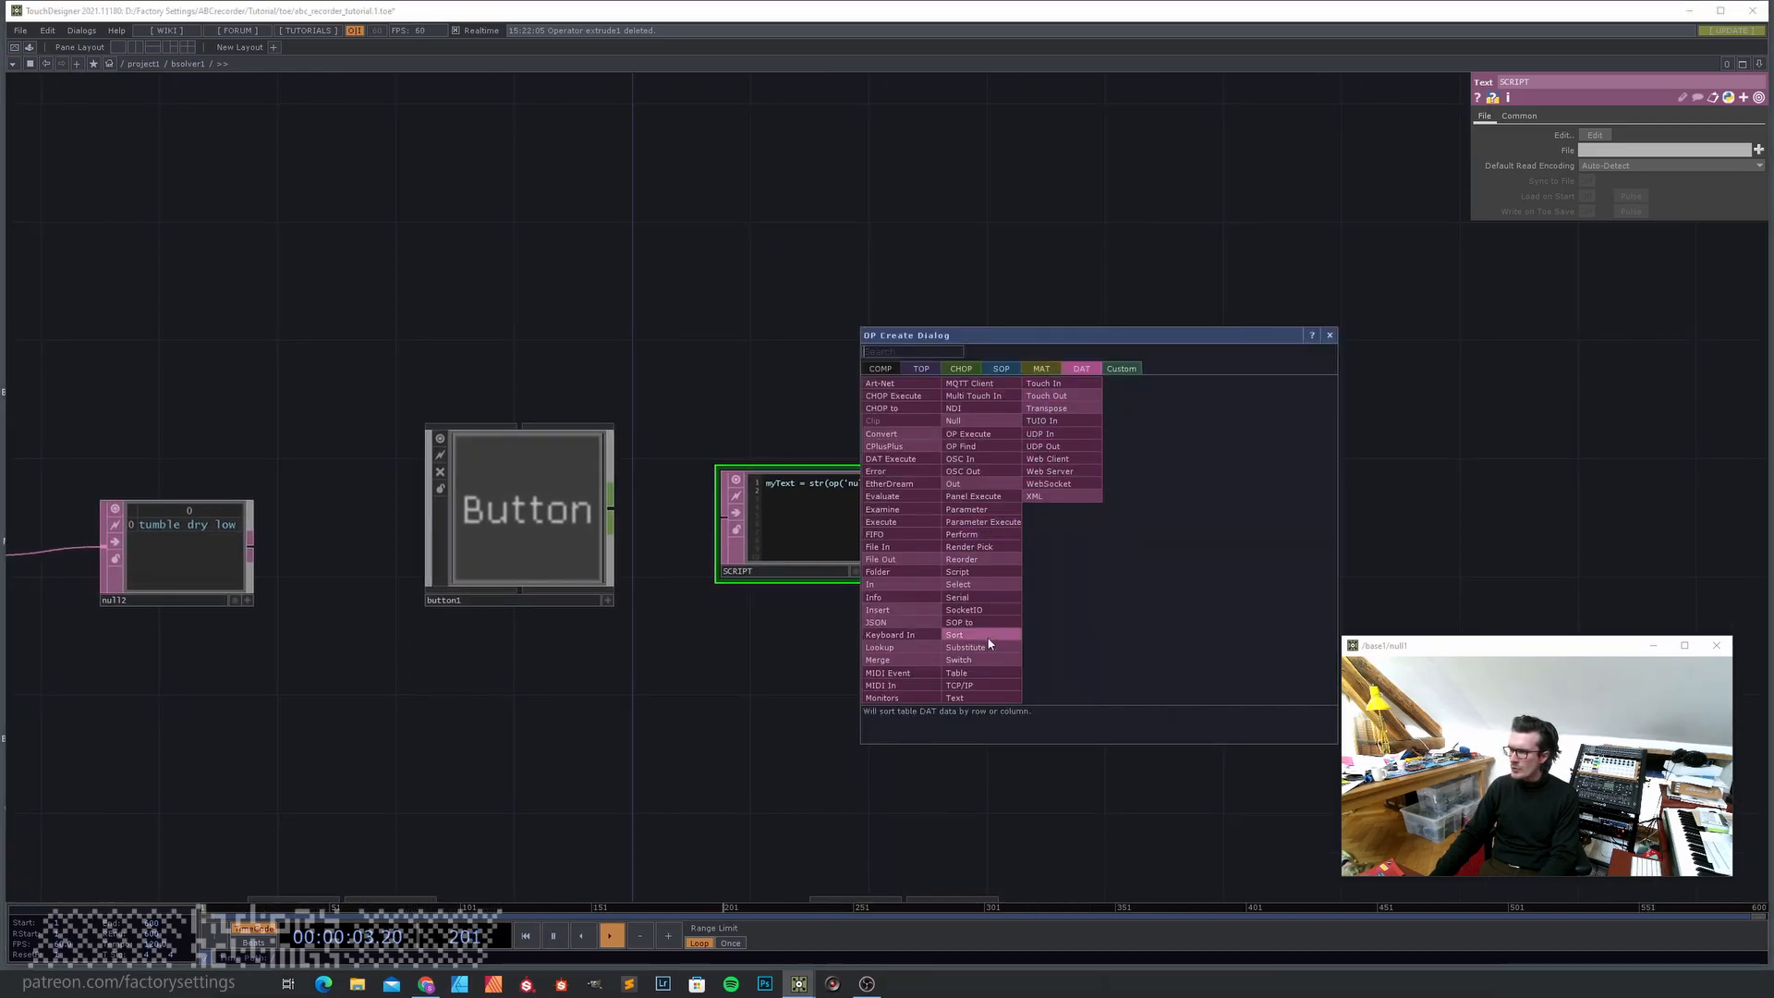
{"action": "left_click", "coordinate": [980, 674]}
{"action": "left_click", "coordinate": [1106, 519]}
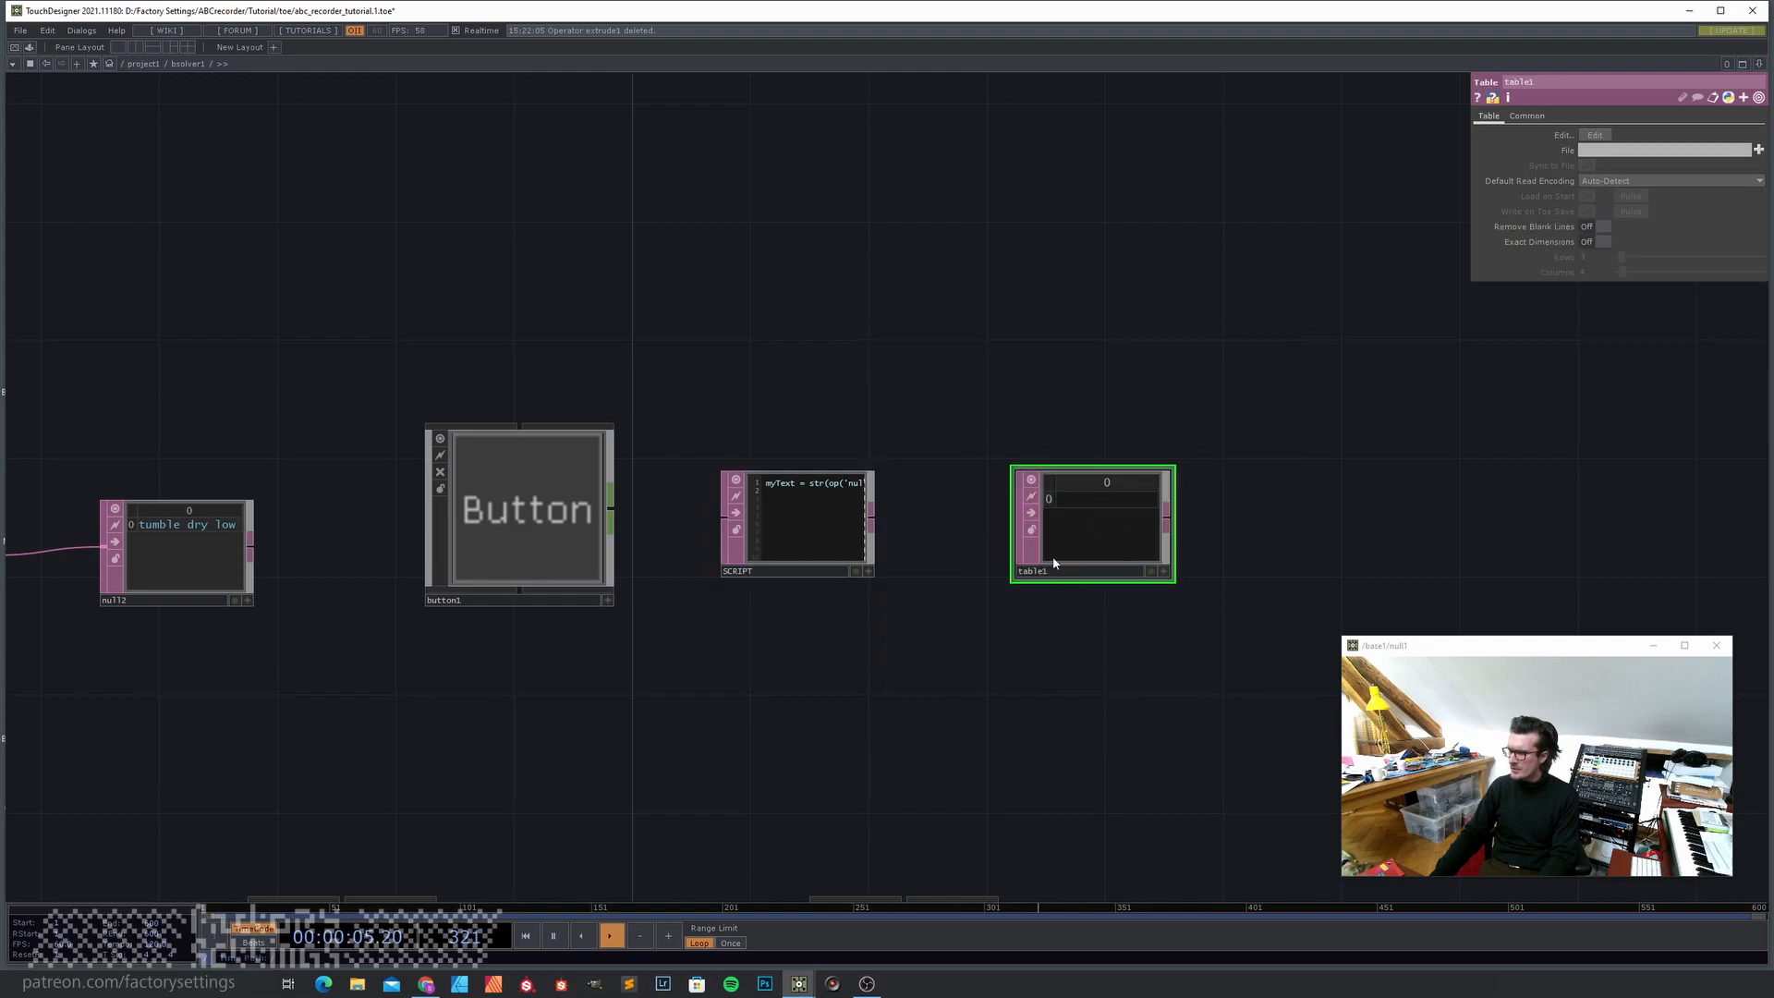
- Insert op('table1').clear() as a new first line in the SCRIPT Text DAT
{"action": "scroll", "coordinate": [700, 506], "scroll_direction": "up", "scroll_amount": 3}
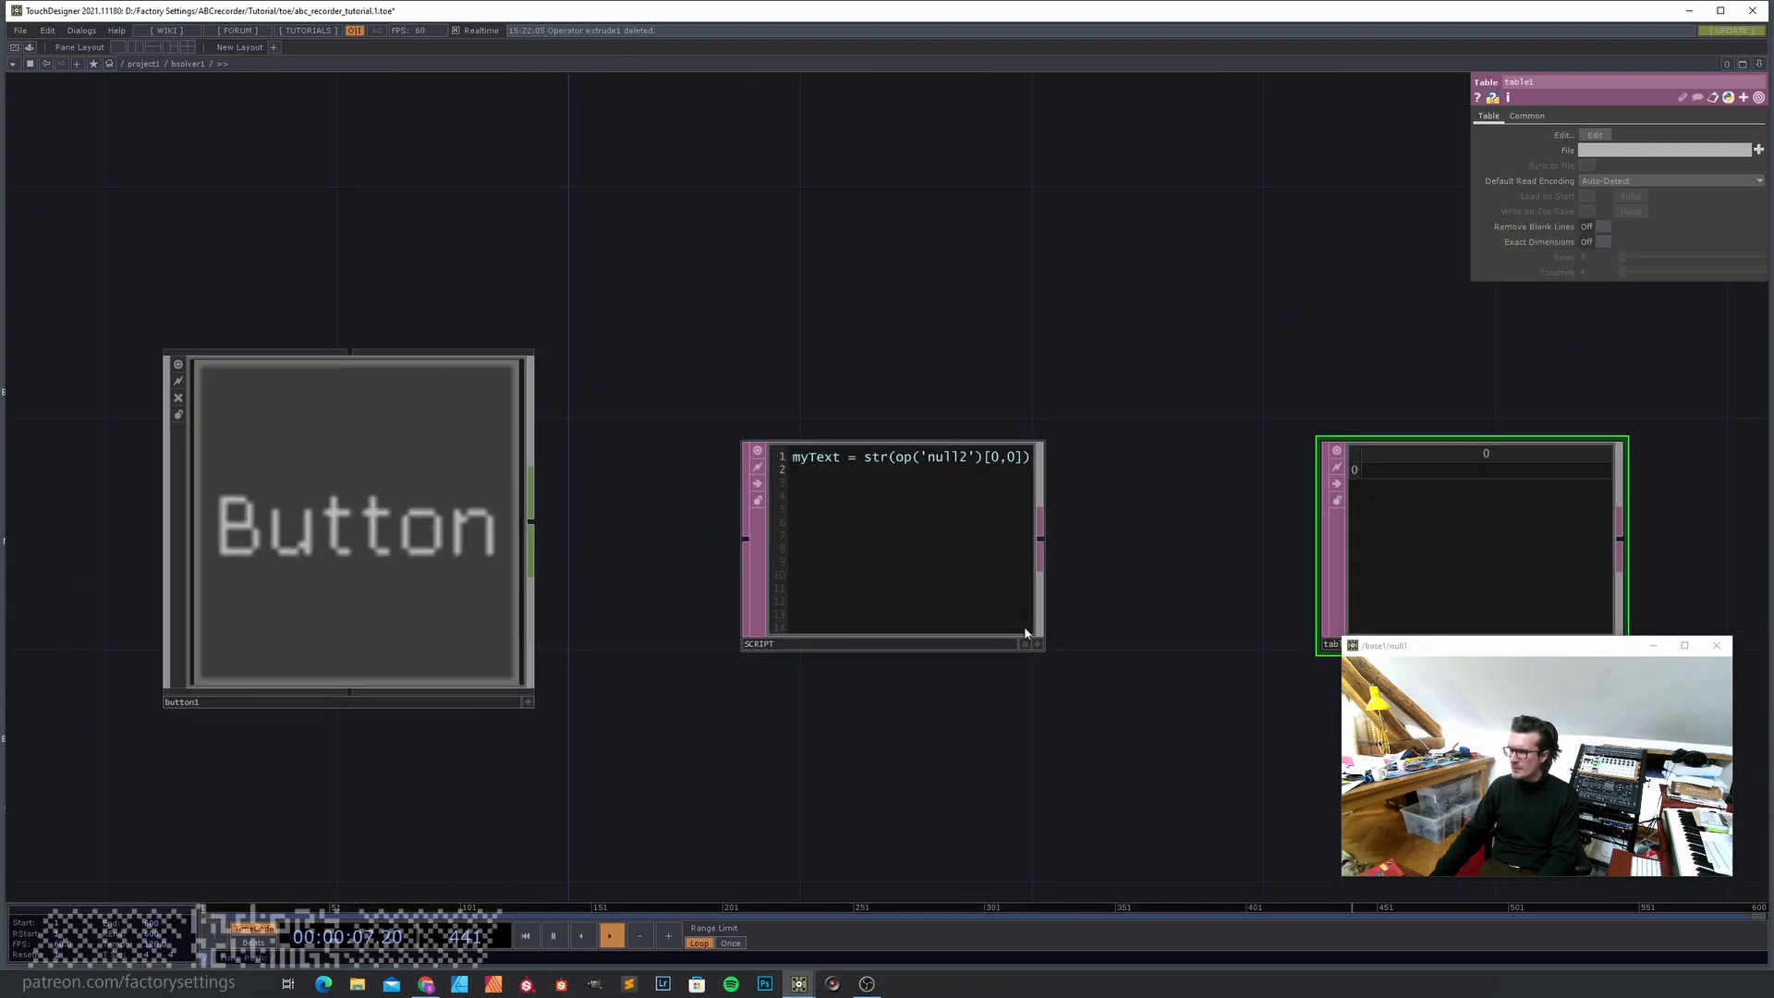
{"action": "left_click", "coordinate": [1038, 645]}
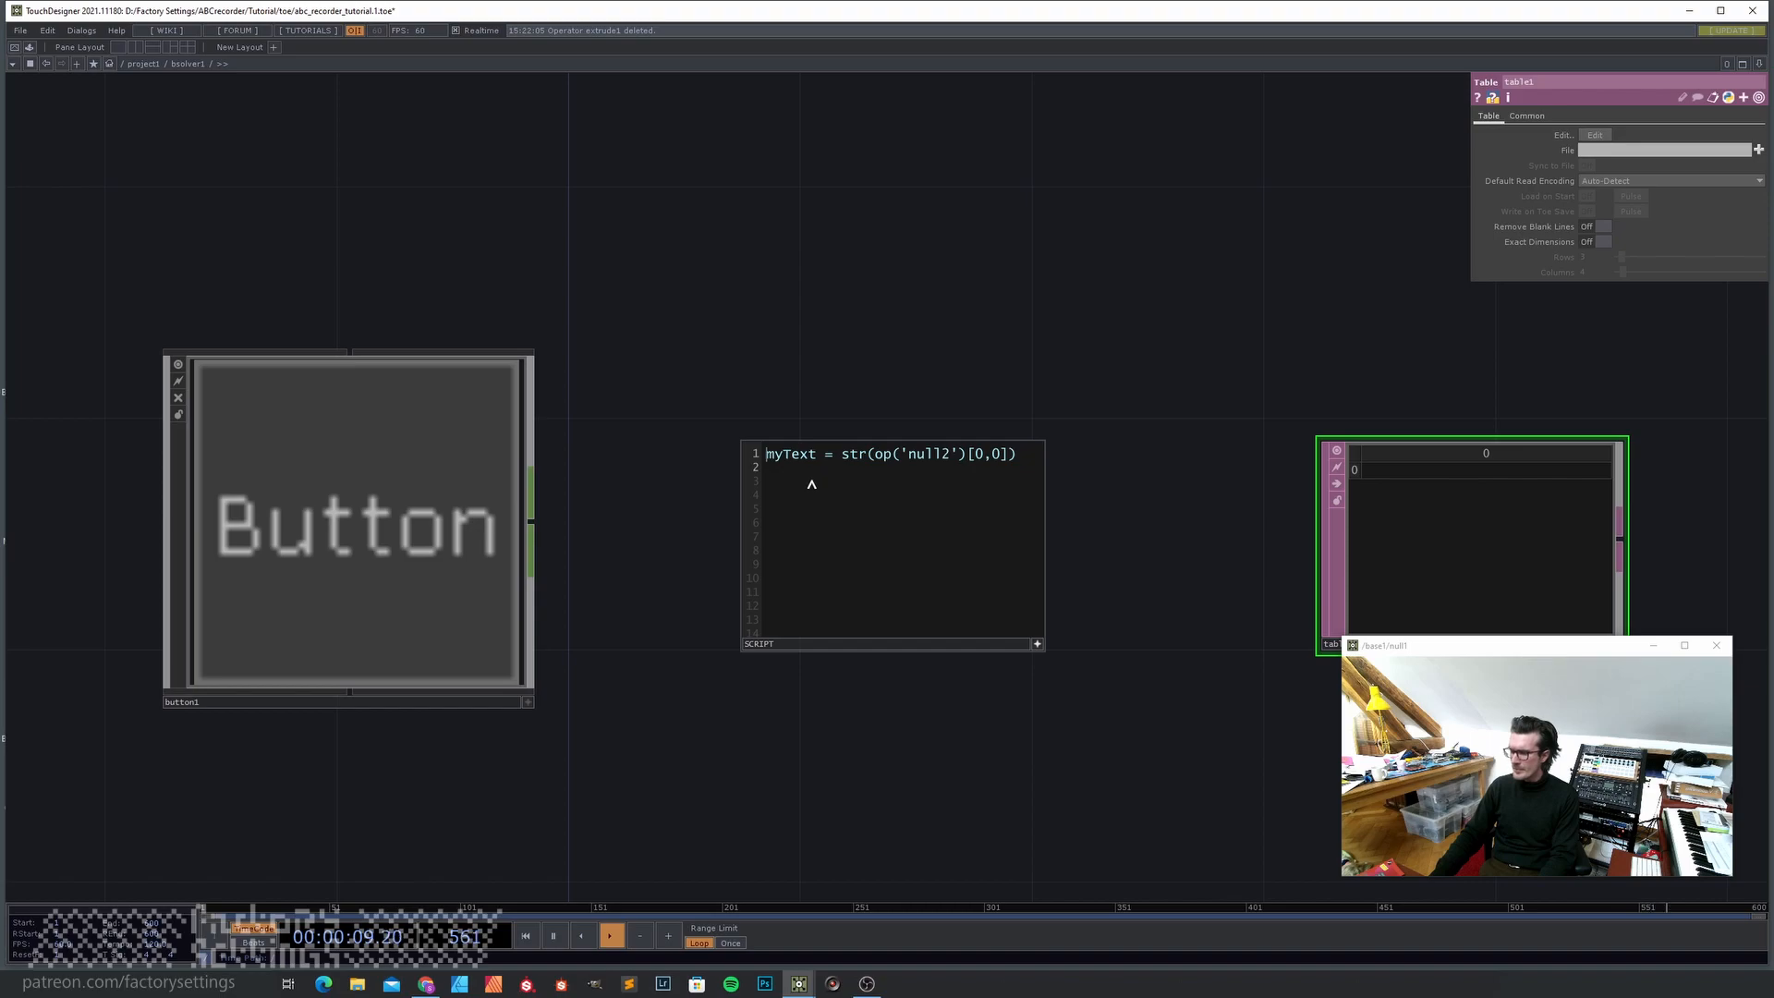
{"action": "key", "text": "Return"}
{"action": "left_click_drag", "start_coordinate": [1045, 720], "coordinate": [955, 708]}
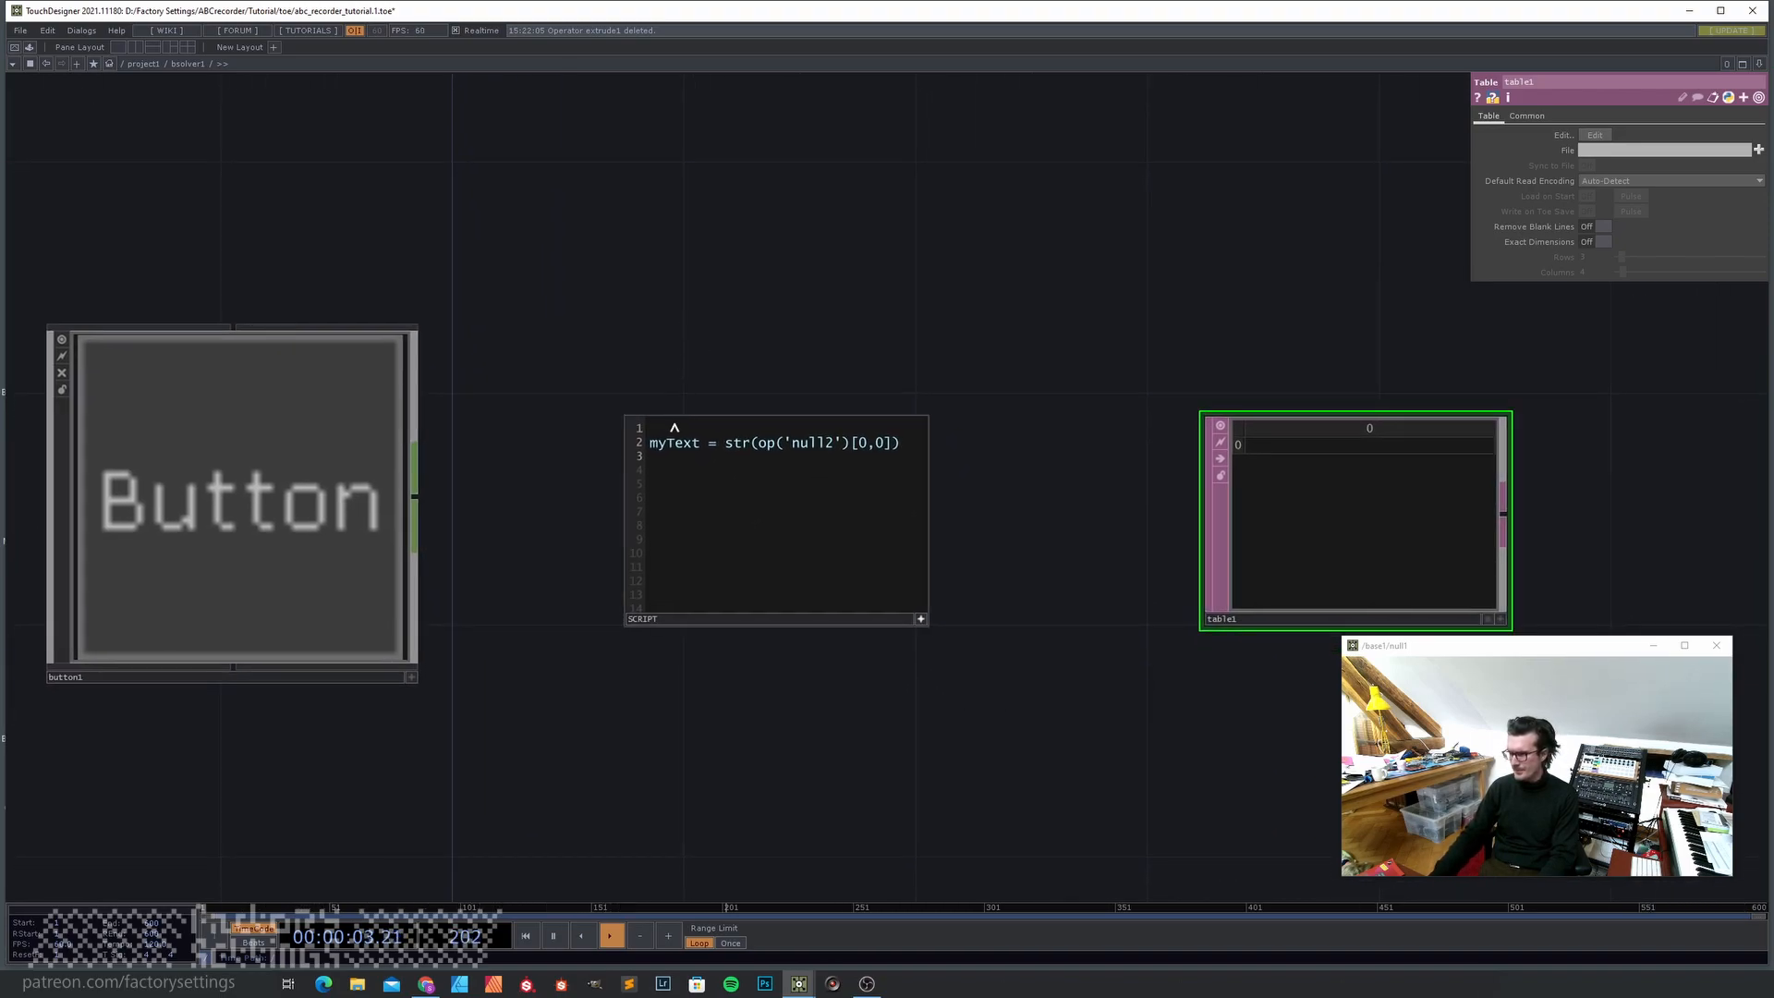
{"action": "type", "text": "op('table1"}
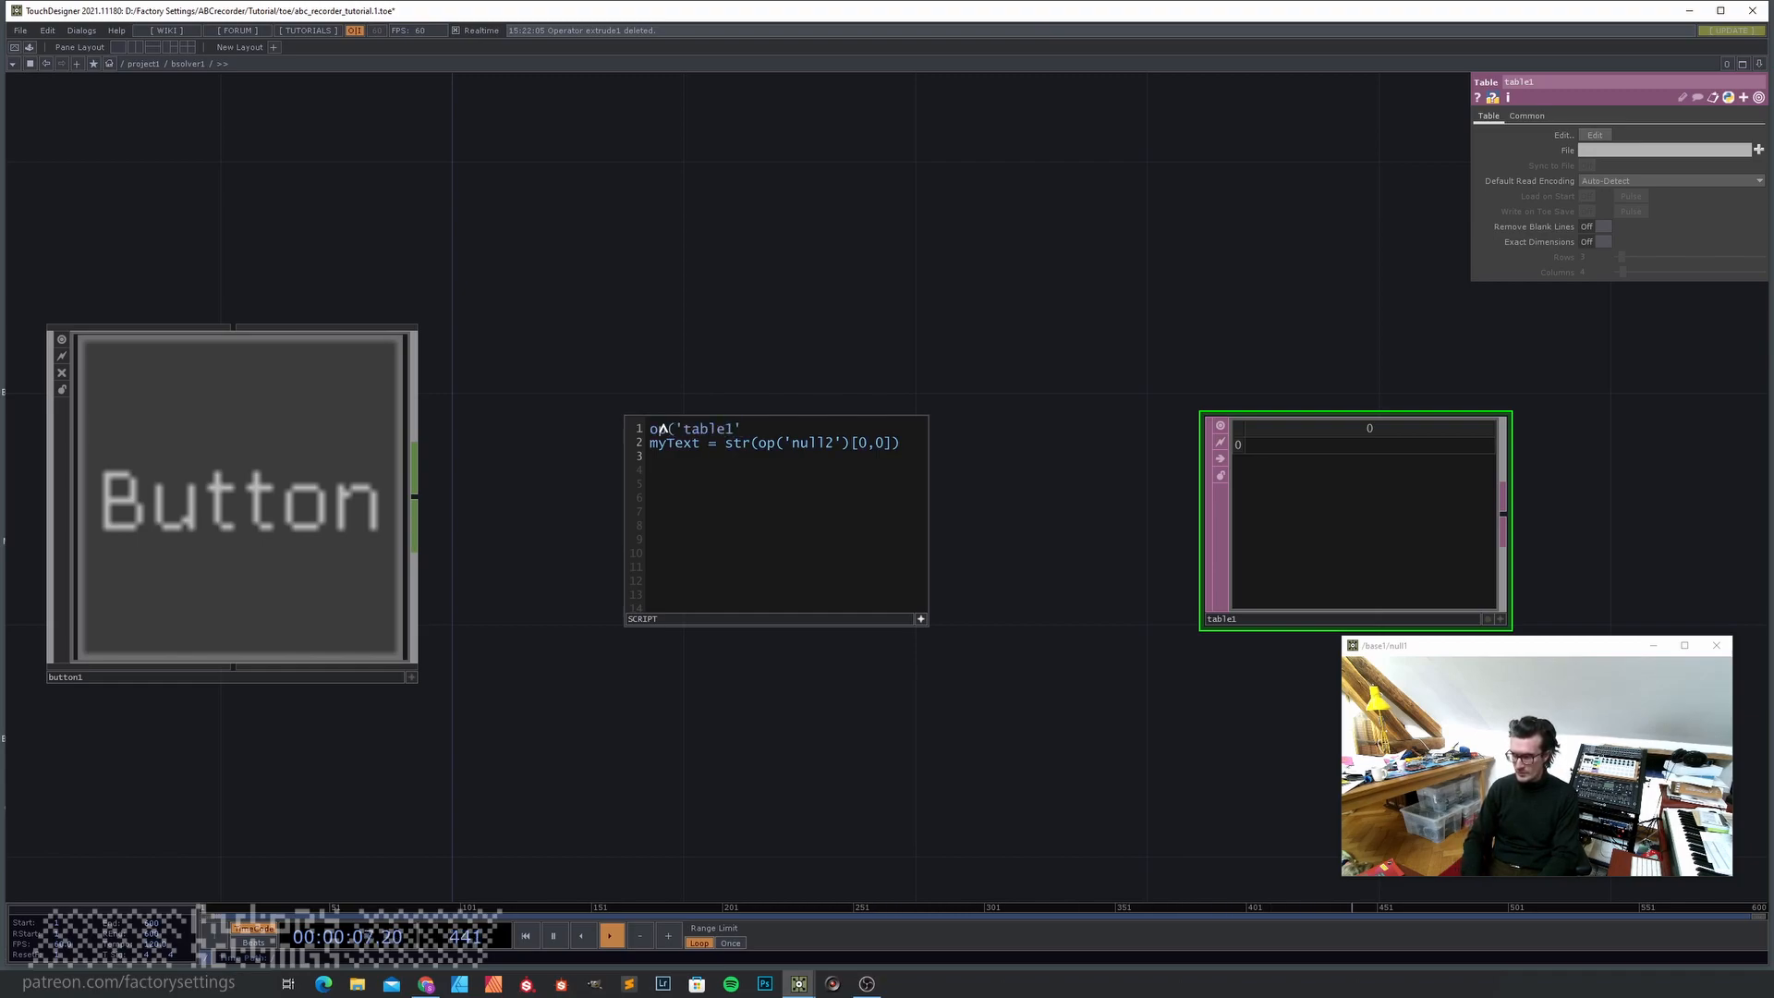
{"action": "type", "text": "').clear("}
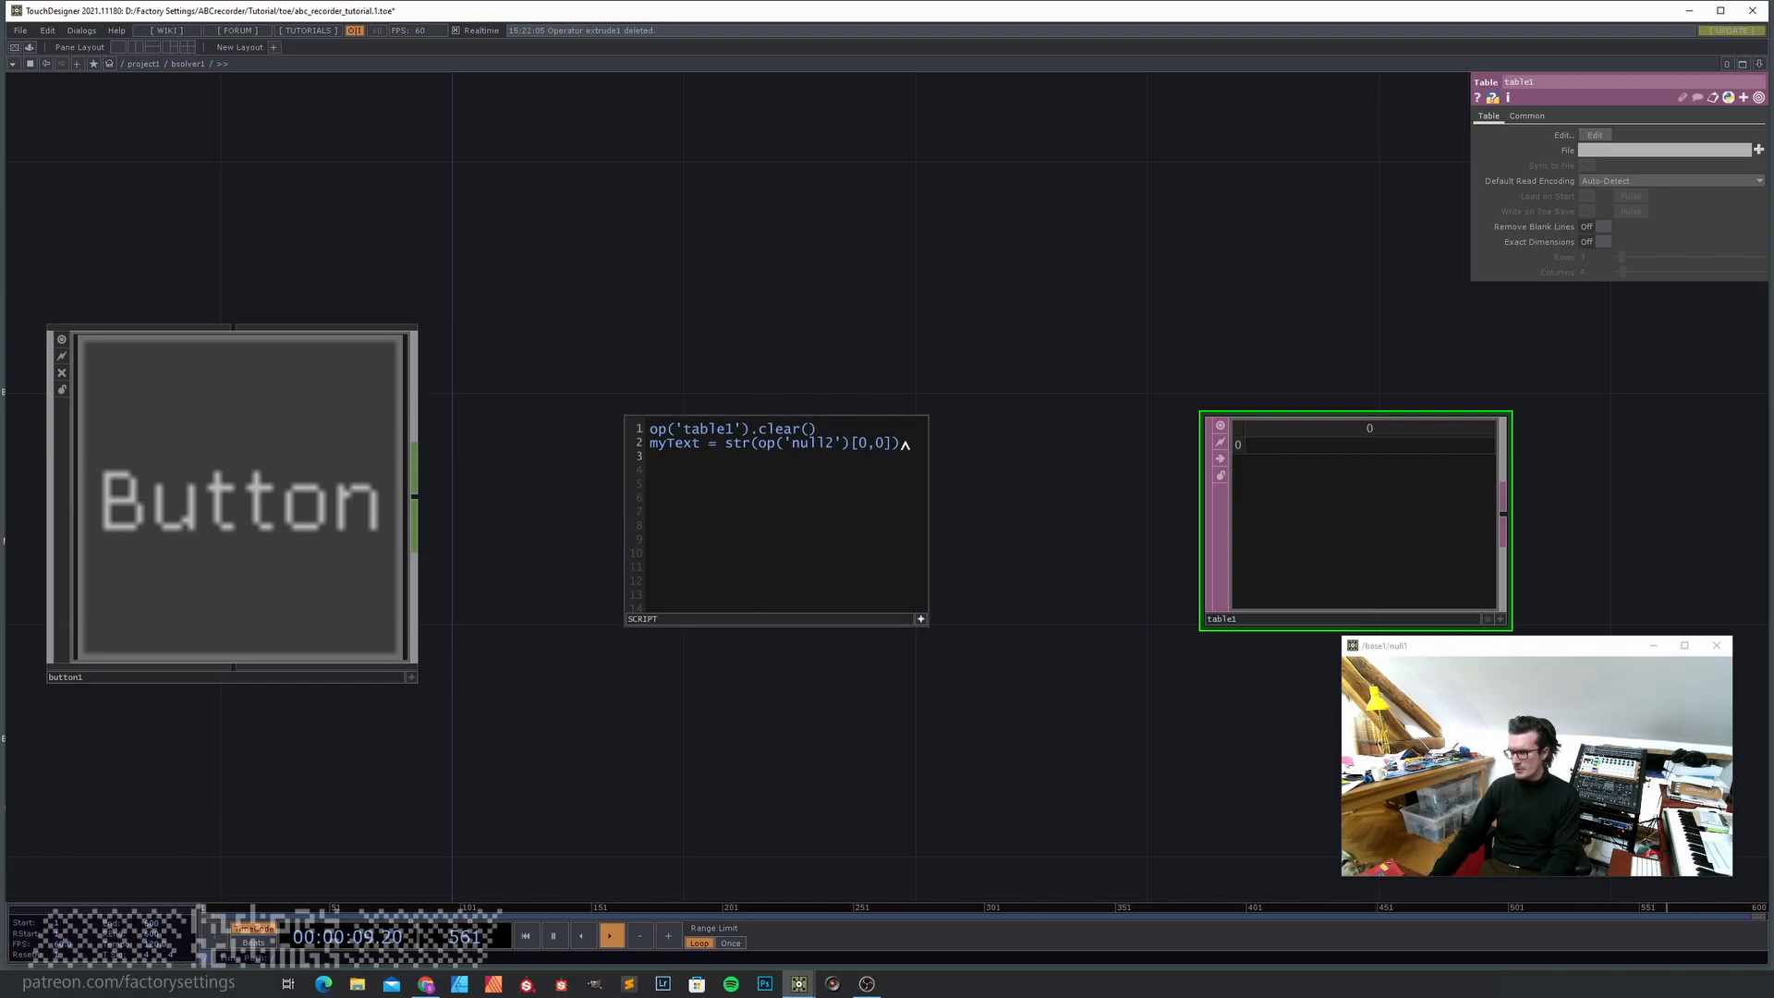
- Add a loop below the myText line of SCRIPT: for i in myText: with the indented body op('table1').appendRow(i)
{"action": "key", "text": "Return"}
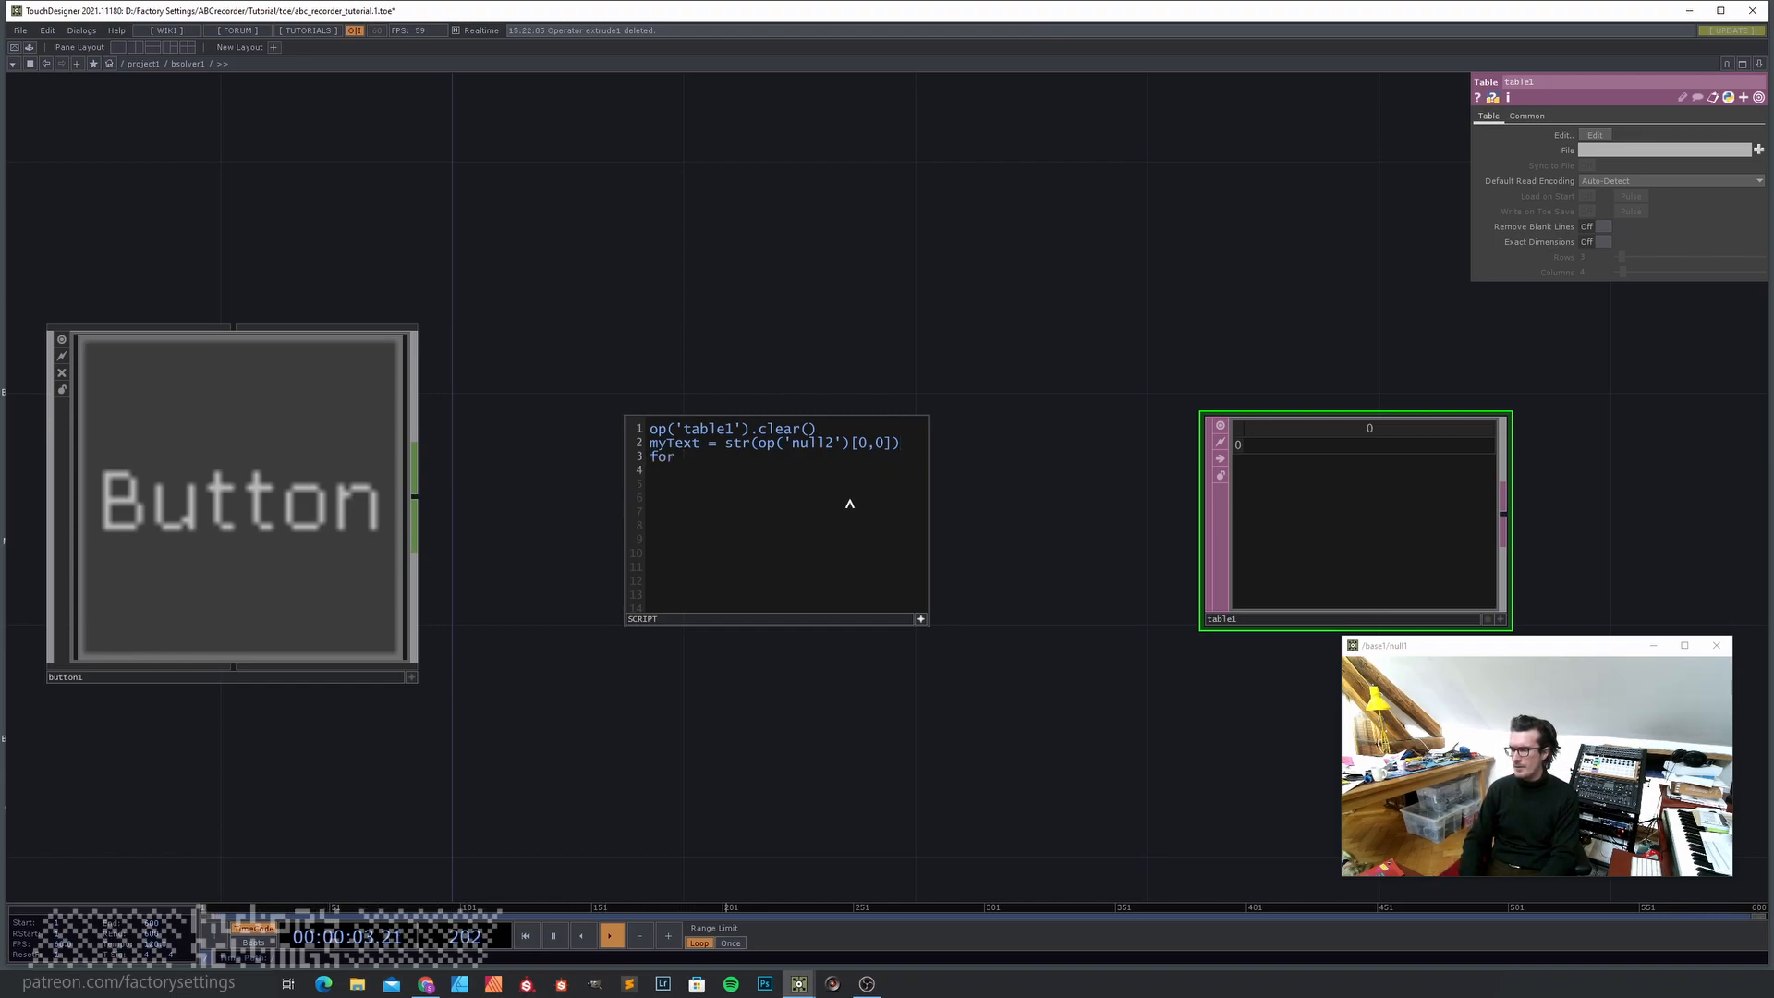
{"action": "type", "text": "for i in"}
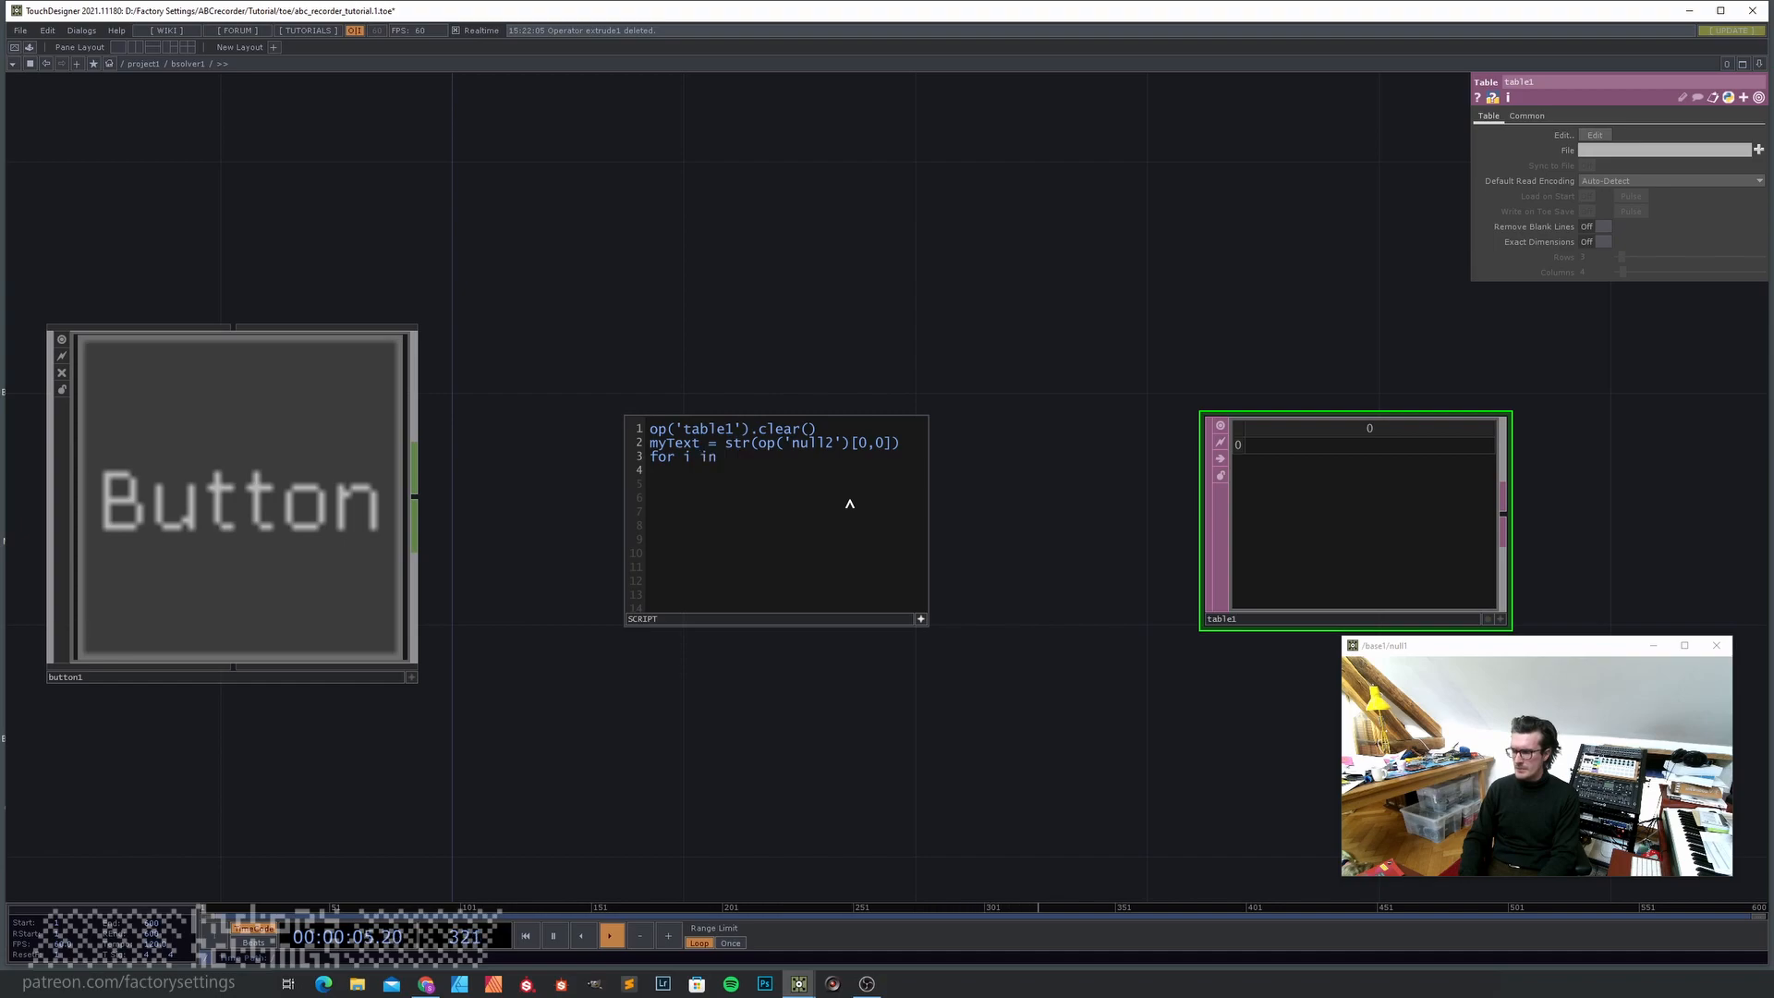
{"action": "type", "text": " myText:"}
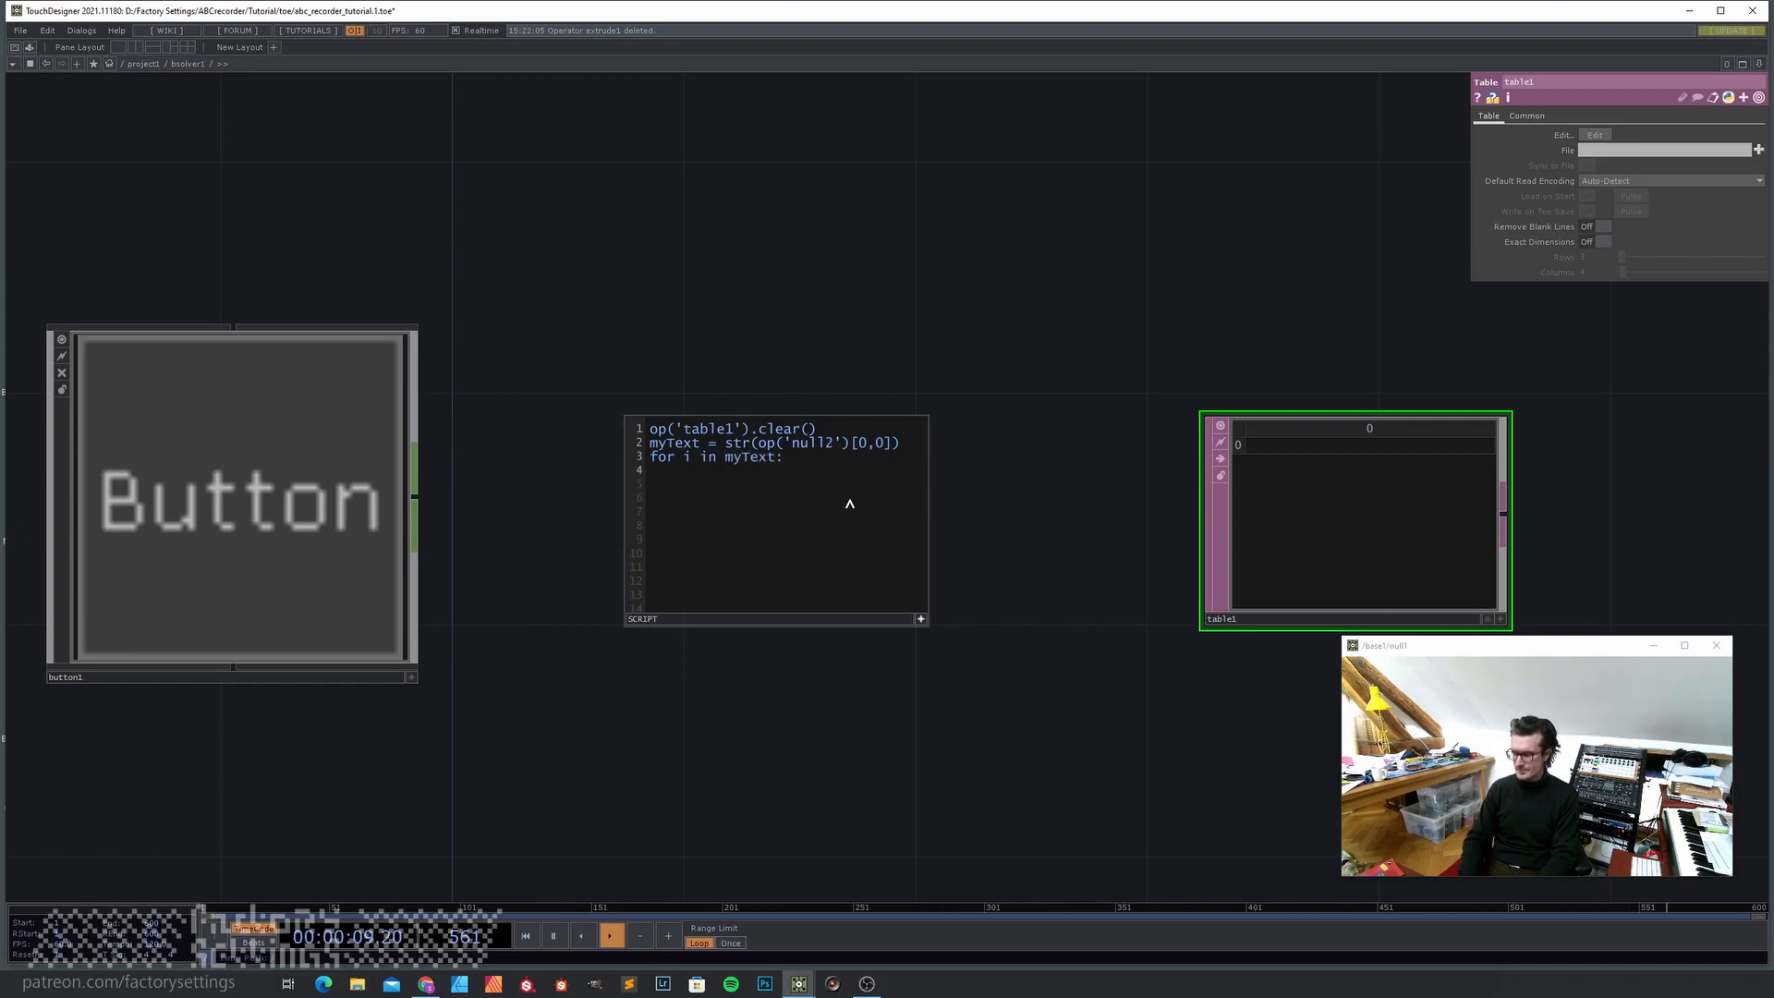
{"action": "type", "text": "     appendRow"}
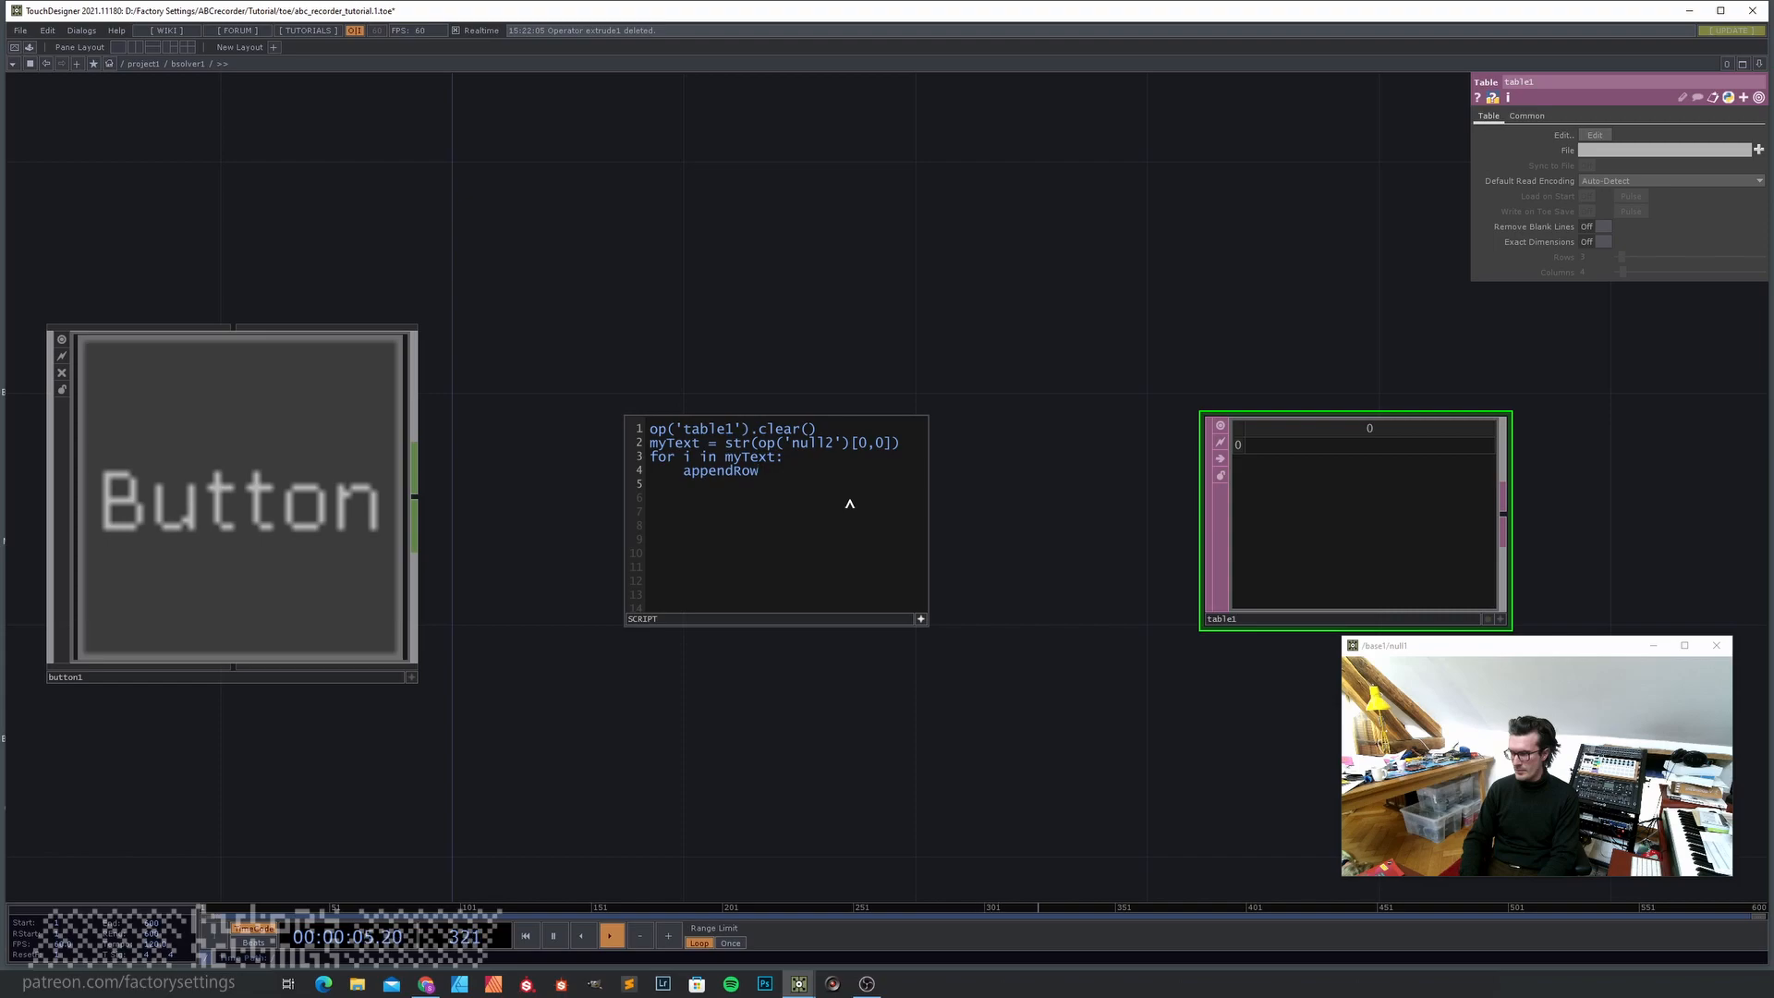
{"action": "key", "text": "BackSpace"}
{"action": "key", "text": "BackSpace"}
{"action": "key", "text": "BackSpace"}
{"action": "key", "text": "BackSpace"}
{"action": "key", "text": "BackSpace"}
{"action": "key", "text": "BackSpace"}
{"action": "key", "text": "BackSpace"}
{"action": "key", "text": "BackSpace"}
{"action": "key", "text": "BackSpace"}
{"action": "type", "text": "op"}
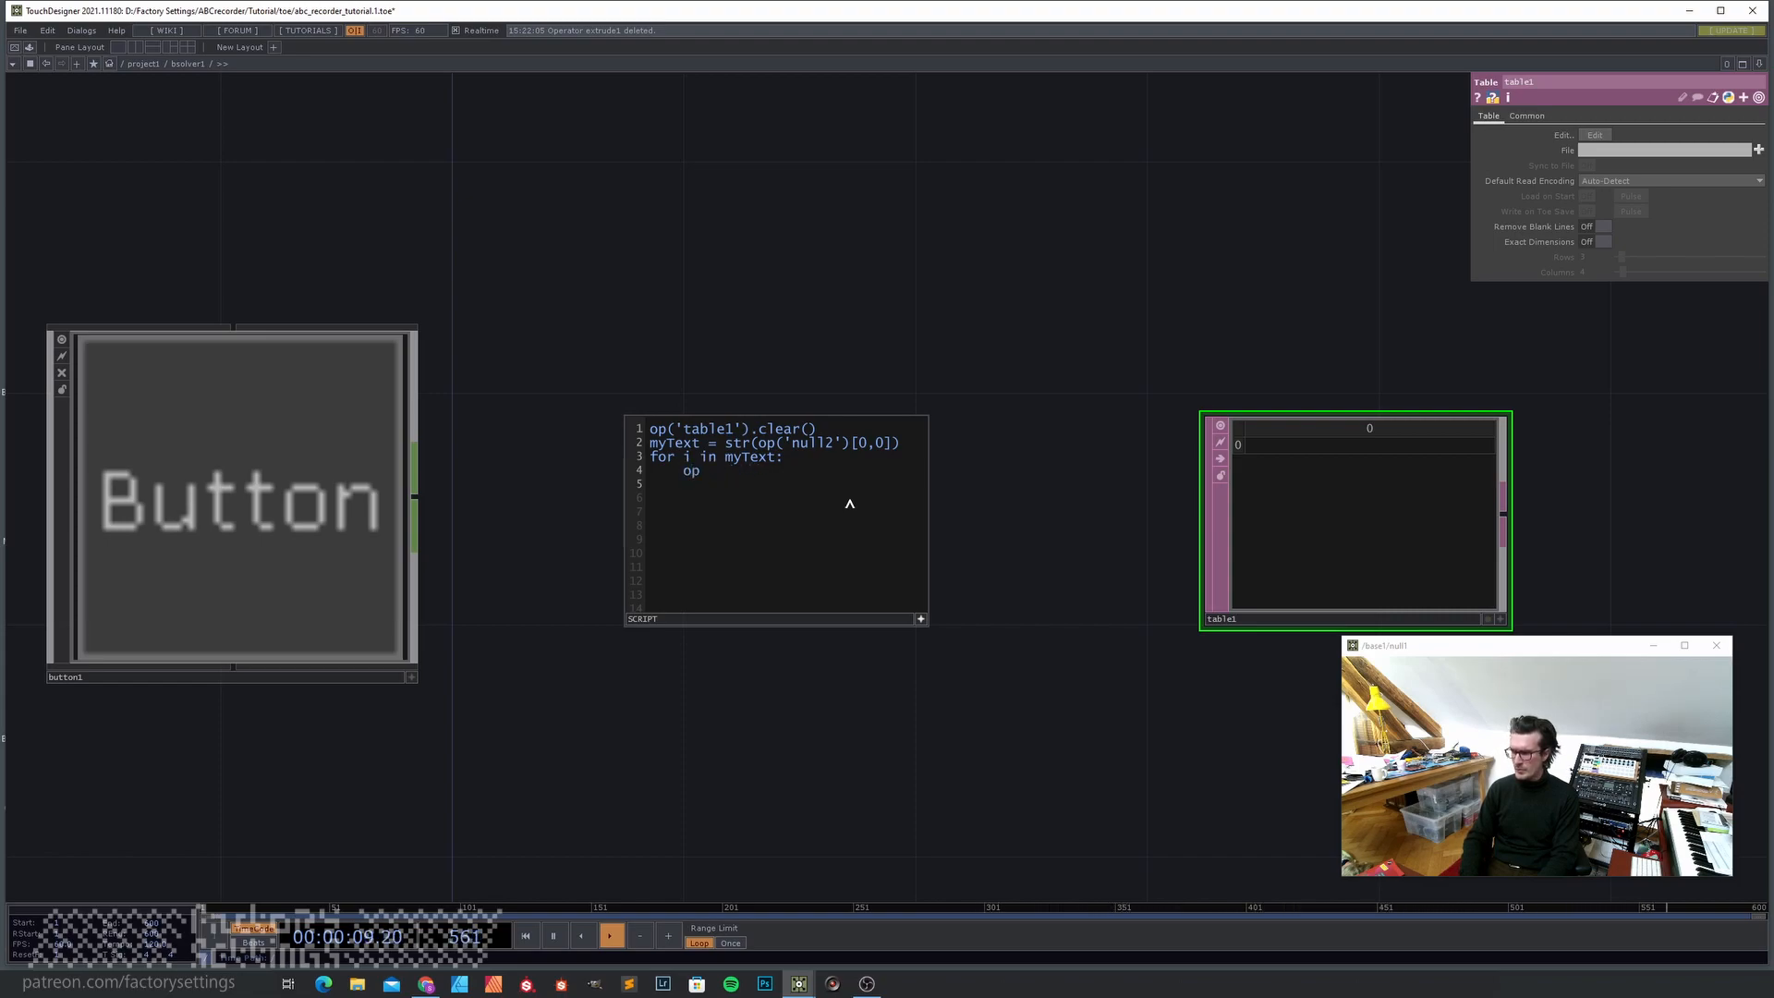
{"action": "type", "text": "('table1').appendRow"}
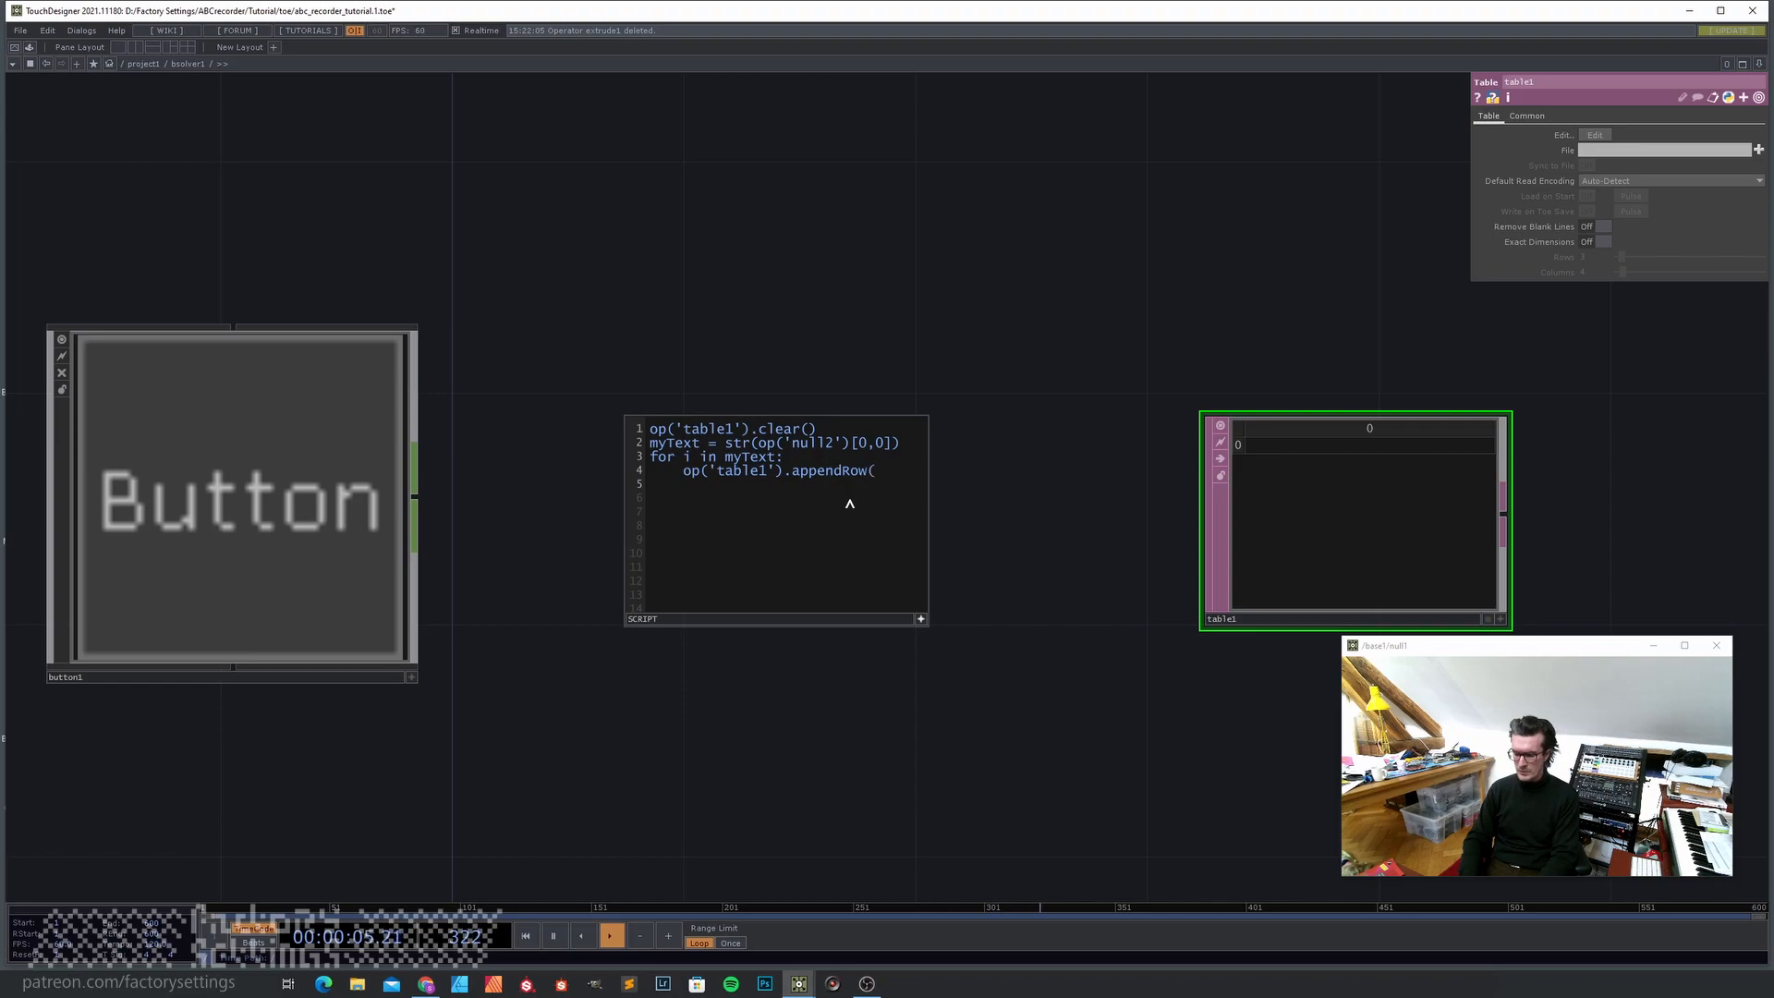
{"action": "type", "text": "(i)"}
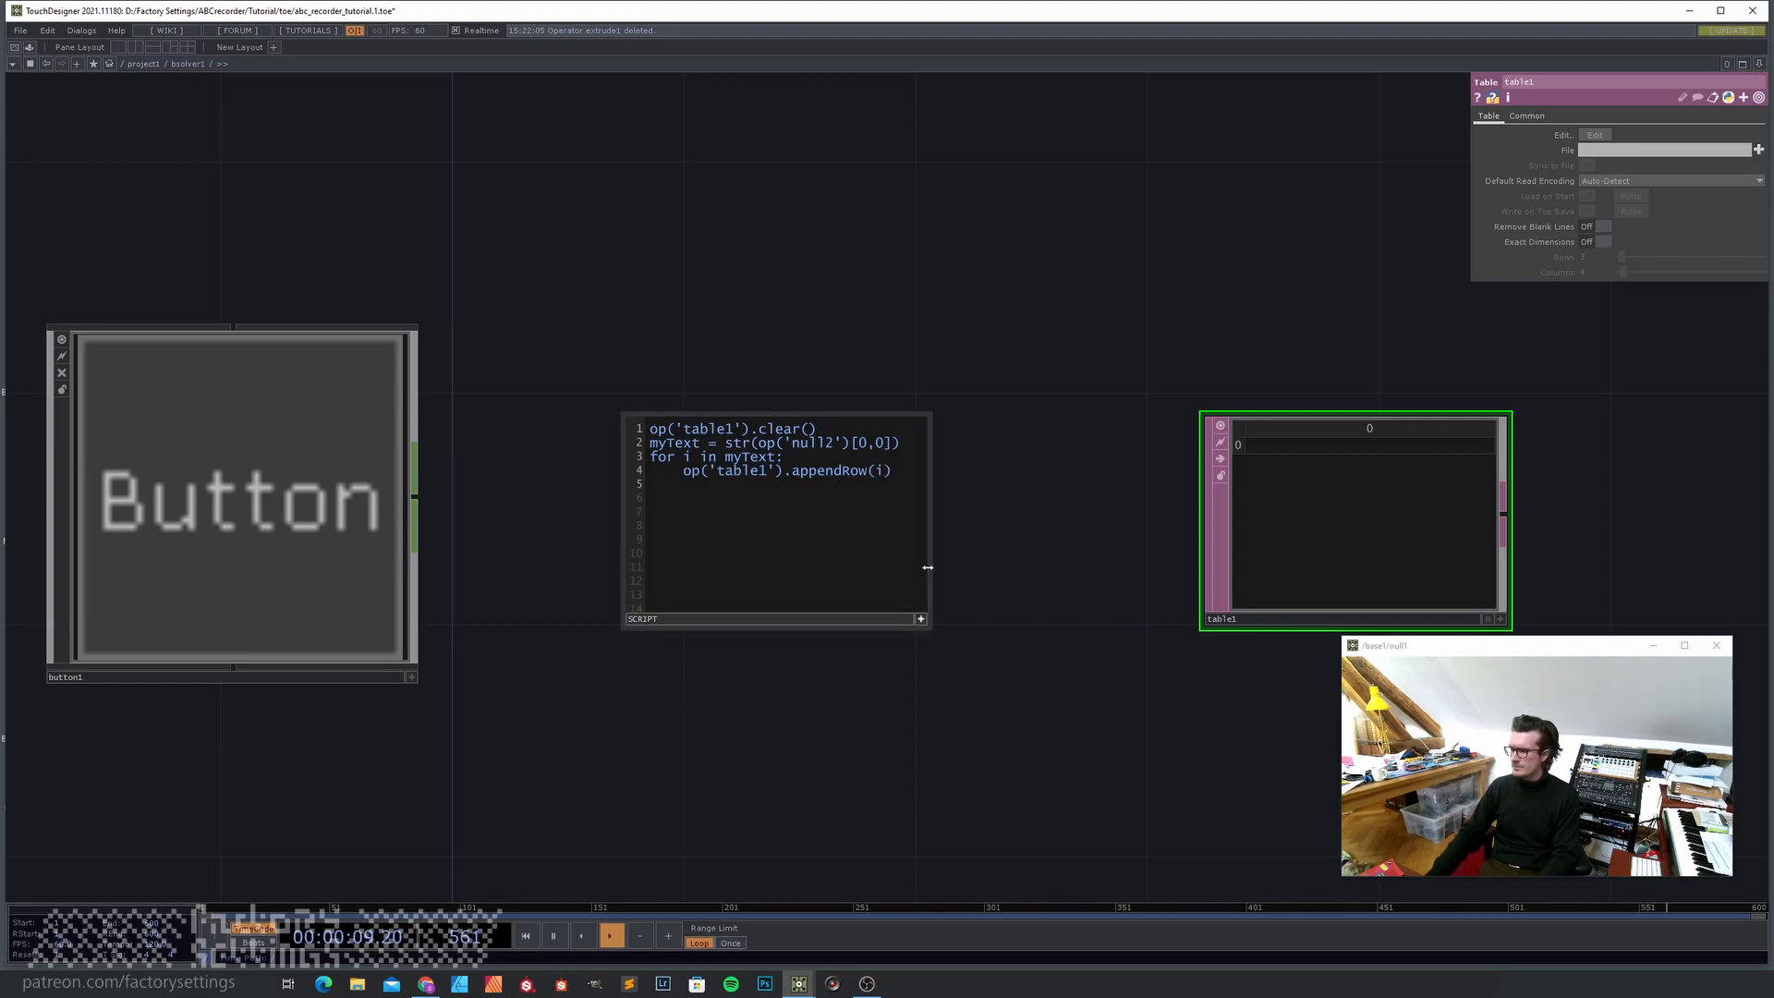
{"action": "left_click", "coordinate": [921, 619]}
- Run the SCRIPT Text DAT and check the rows it writes to the Table DAT
{"action": "scroll", "coordinate": [859, 730], "scroll_direction": "down", "scroll_amount": 3}
{"action": "left_click_drag", "start_coordinate": [790, 736], "coordinate": [688, 719]}
{"action": "left_click", "coordinate": [708, 581]}
{"action": "right_click", "coordinate": [709, 587]}
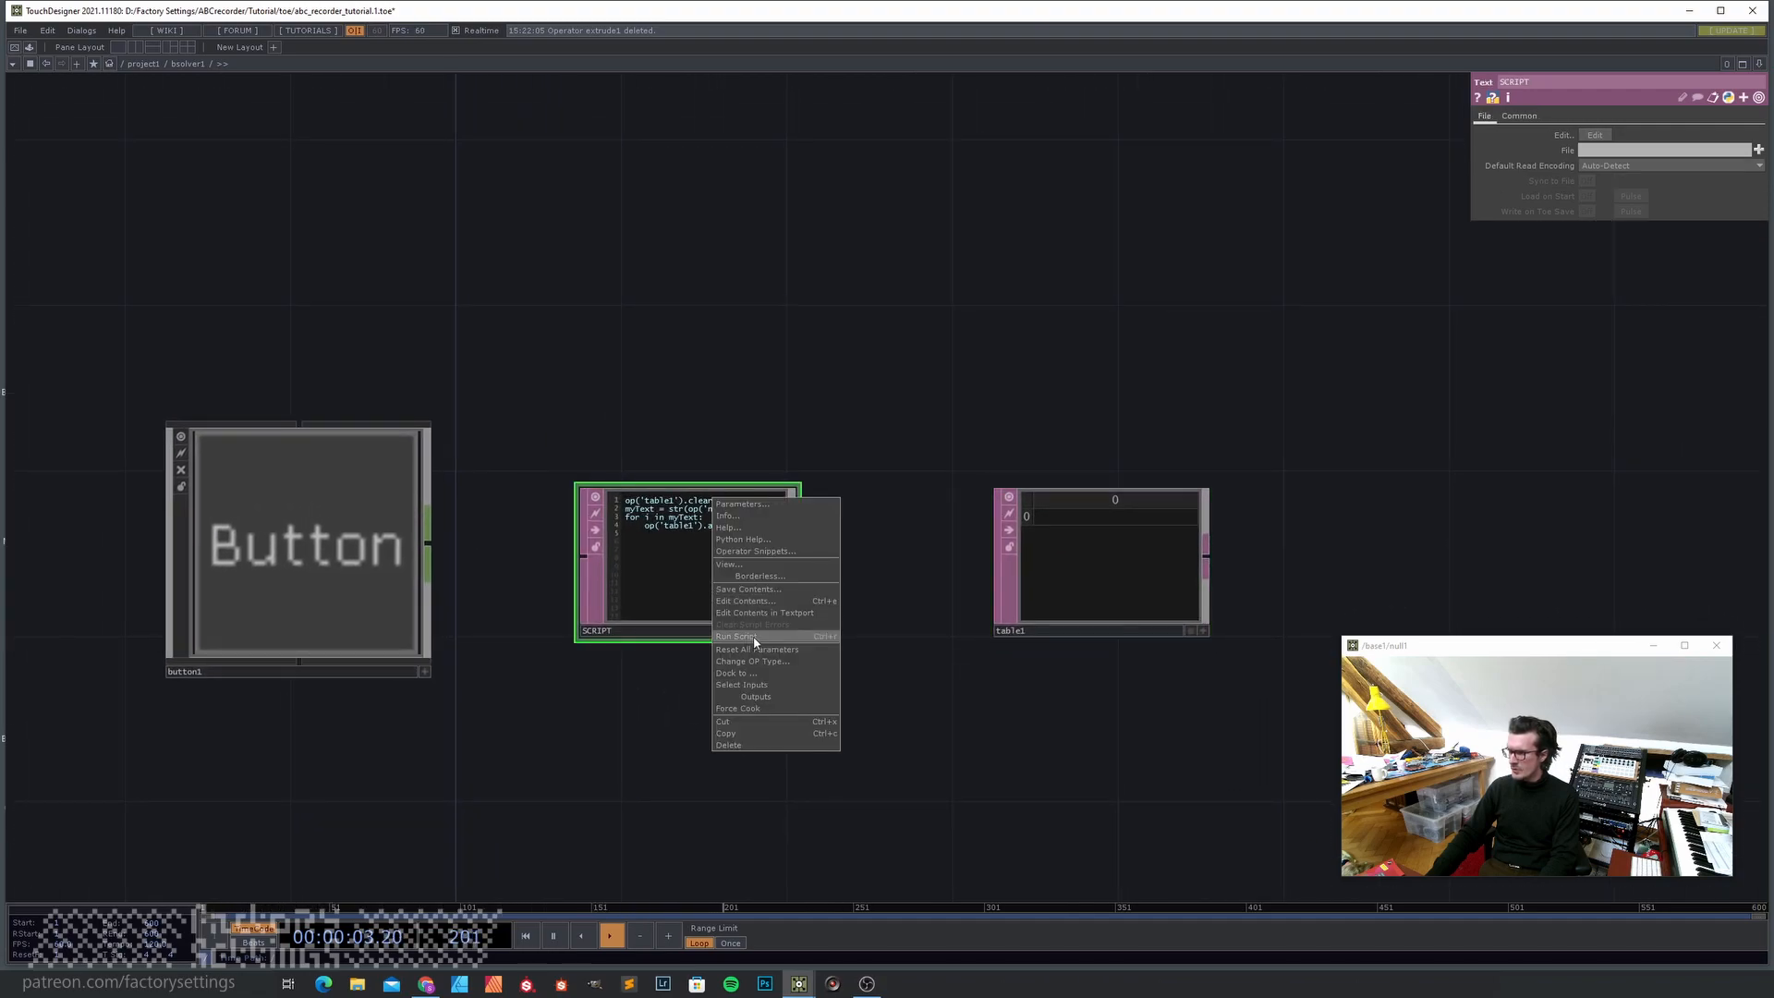
{"action": "left_click", "coordinate": [753, 641]}
{"action": "scroll", "coordinate": [1123, 548], "scroll_direction": "up", "scroll_amount": 2}
{"action": "scroll", "coordinate": [1122, 552], "scroll_direction": "up", "scroll_amount": 4}
{"action": "scroll", "coordinate": [1124, 647], "scroll_direction": "down", "scroll_amount": 2}
{"action": "left_click_drag", "start_coordinate": [1124, 784], "coordinate": [910, 780]}
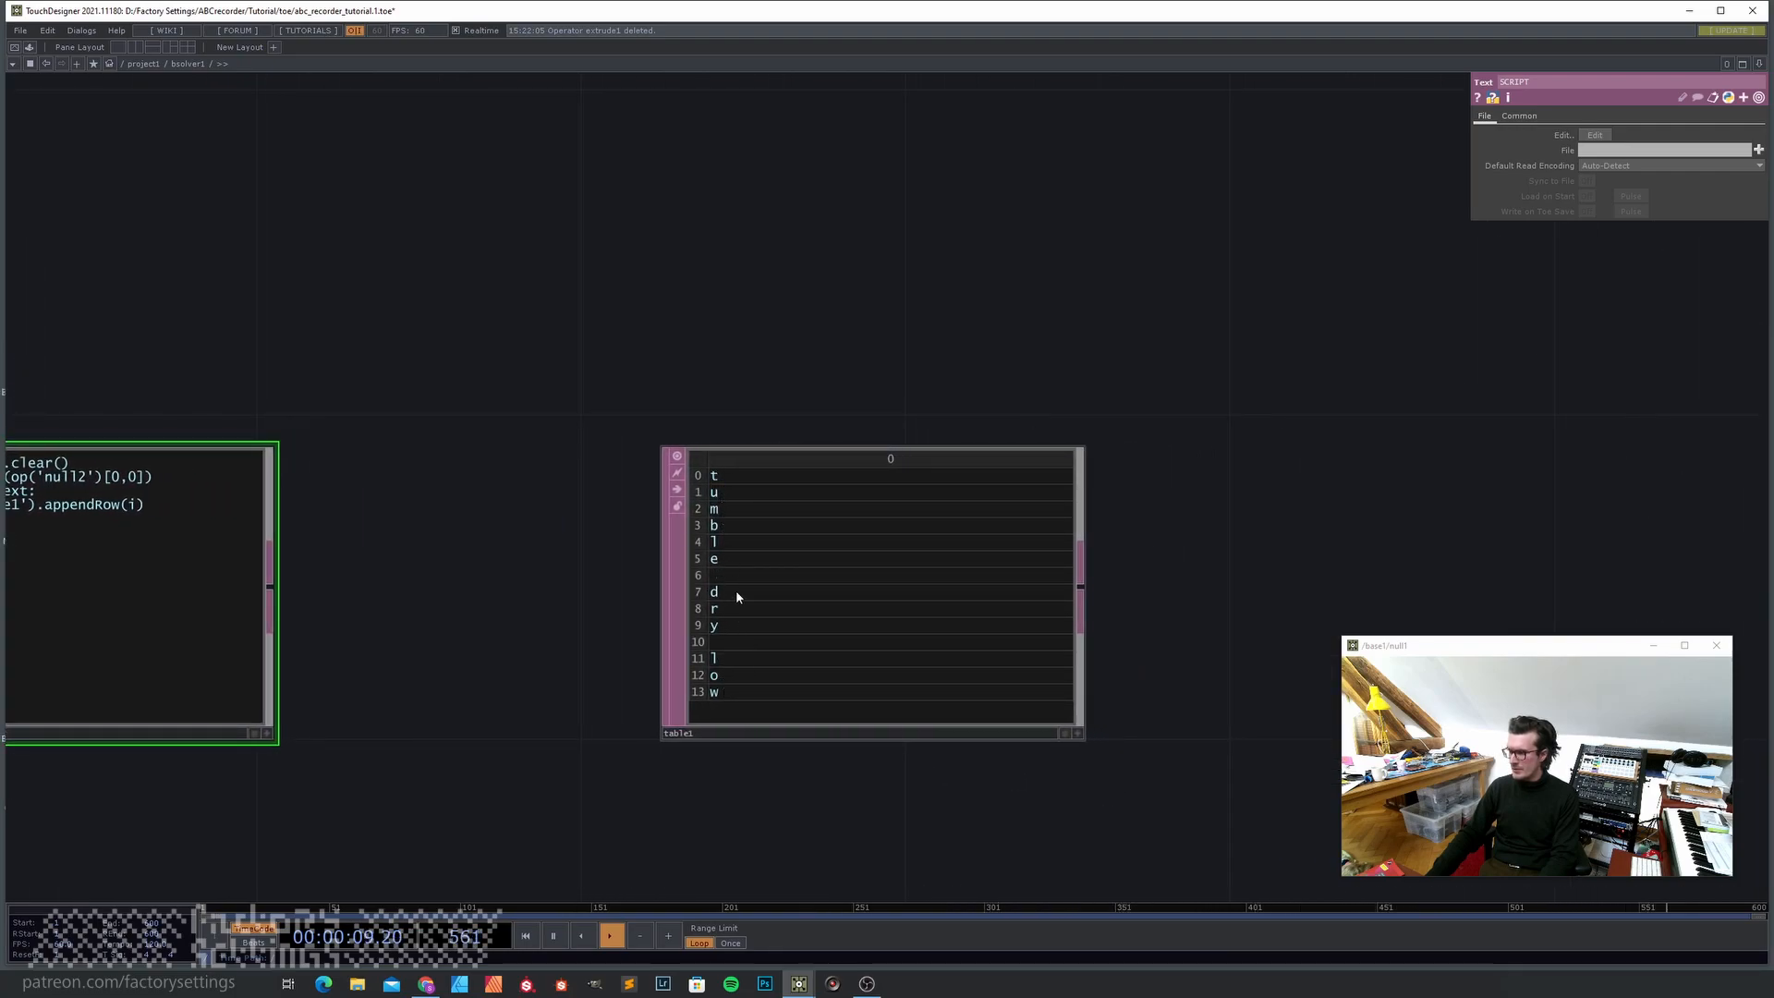
- Set the Button COMP's button type to Momentary
{"action": "scroll", "coordinate": [726, 640], "scroll_direction": "down", "scroll_amount": 2}
{"action": "scroll", "coordinate": [463, 784], "scroll_direction": "down", "scroll_amount": 2}
{"action": "left_click_drag", "start_coordinate": [463, 784], "coordinate": [754, 708]}
{"action": "scroll", "coordinate": [692, 751], "scroll_direction": "down", "scroll_amount": 2}
{"action": "left_click_drag", "start_coordinate": [486, 717], "coordinate": [578, 684]}
{"action": "left_click", "coordinate": [568, 586]}
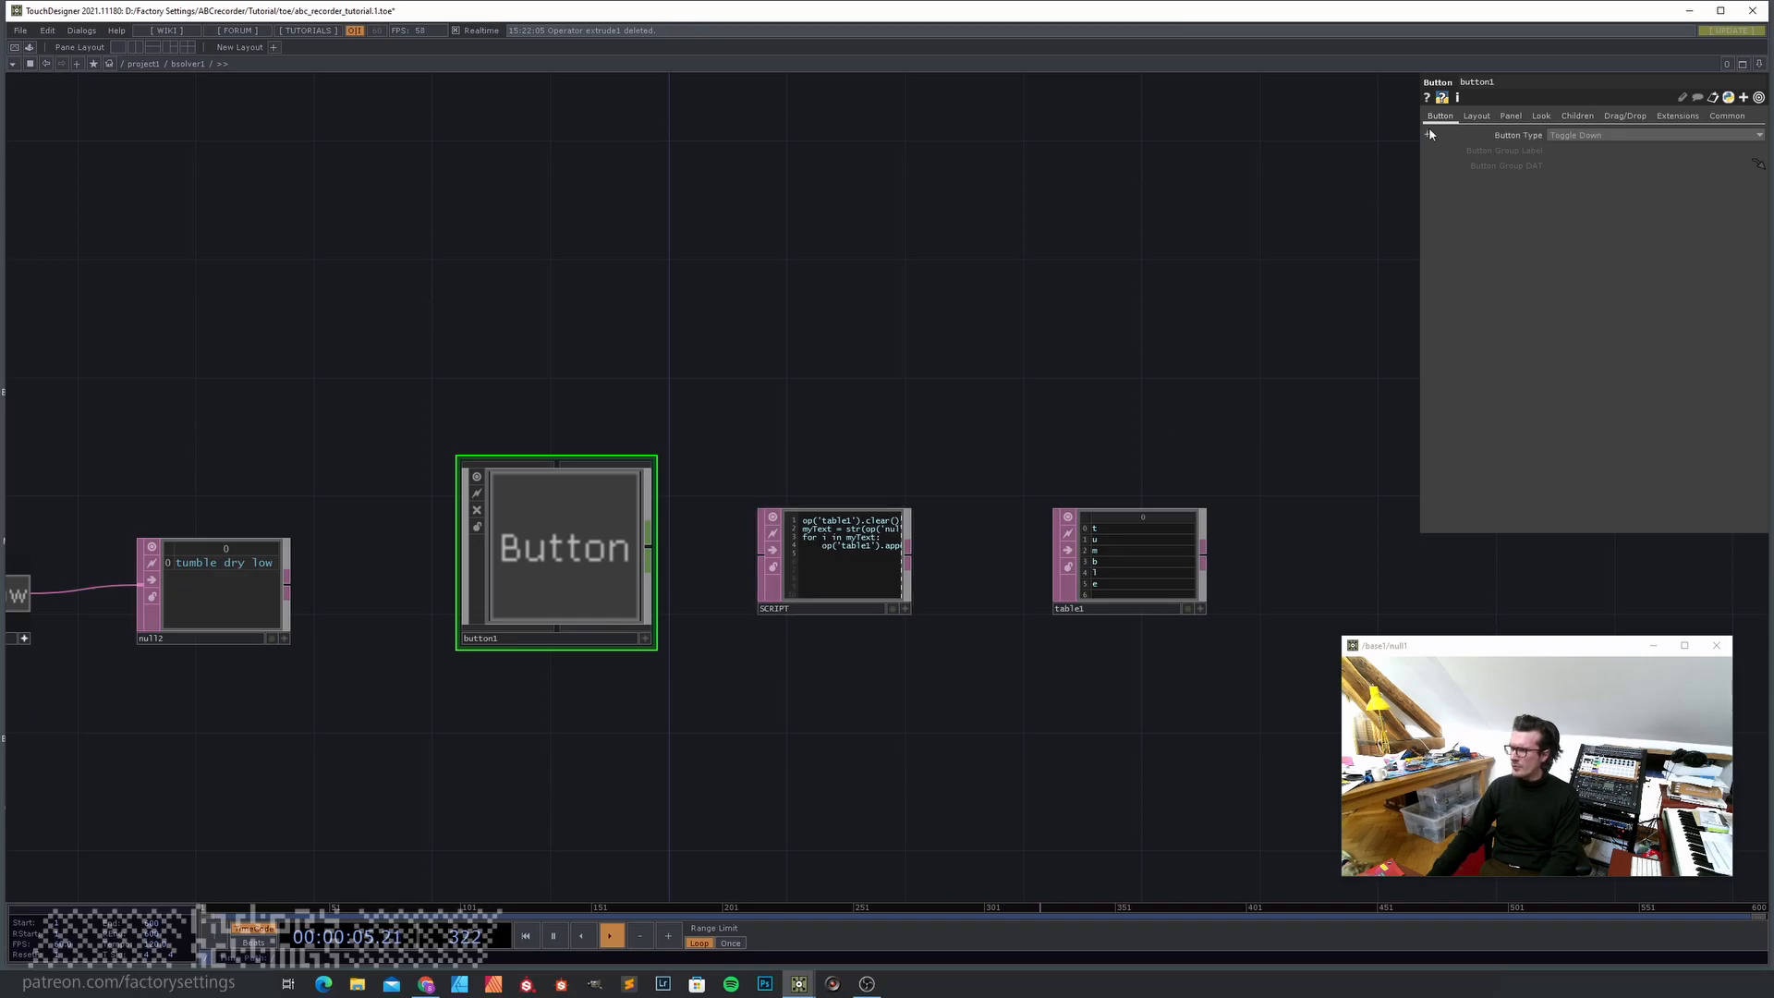
{"action": "left_click", "coordinate": [1576, 134]}
{"action": "left_click", "coordinate": [1572, 149]}
- Inside the Button COMP, add a CHOP Execute DAT that watches the out1 CHOP
{"action": "key", "text": "i"}
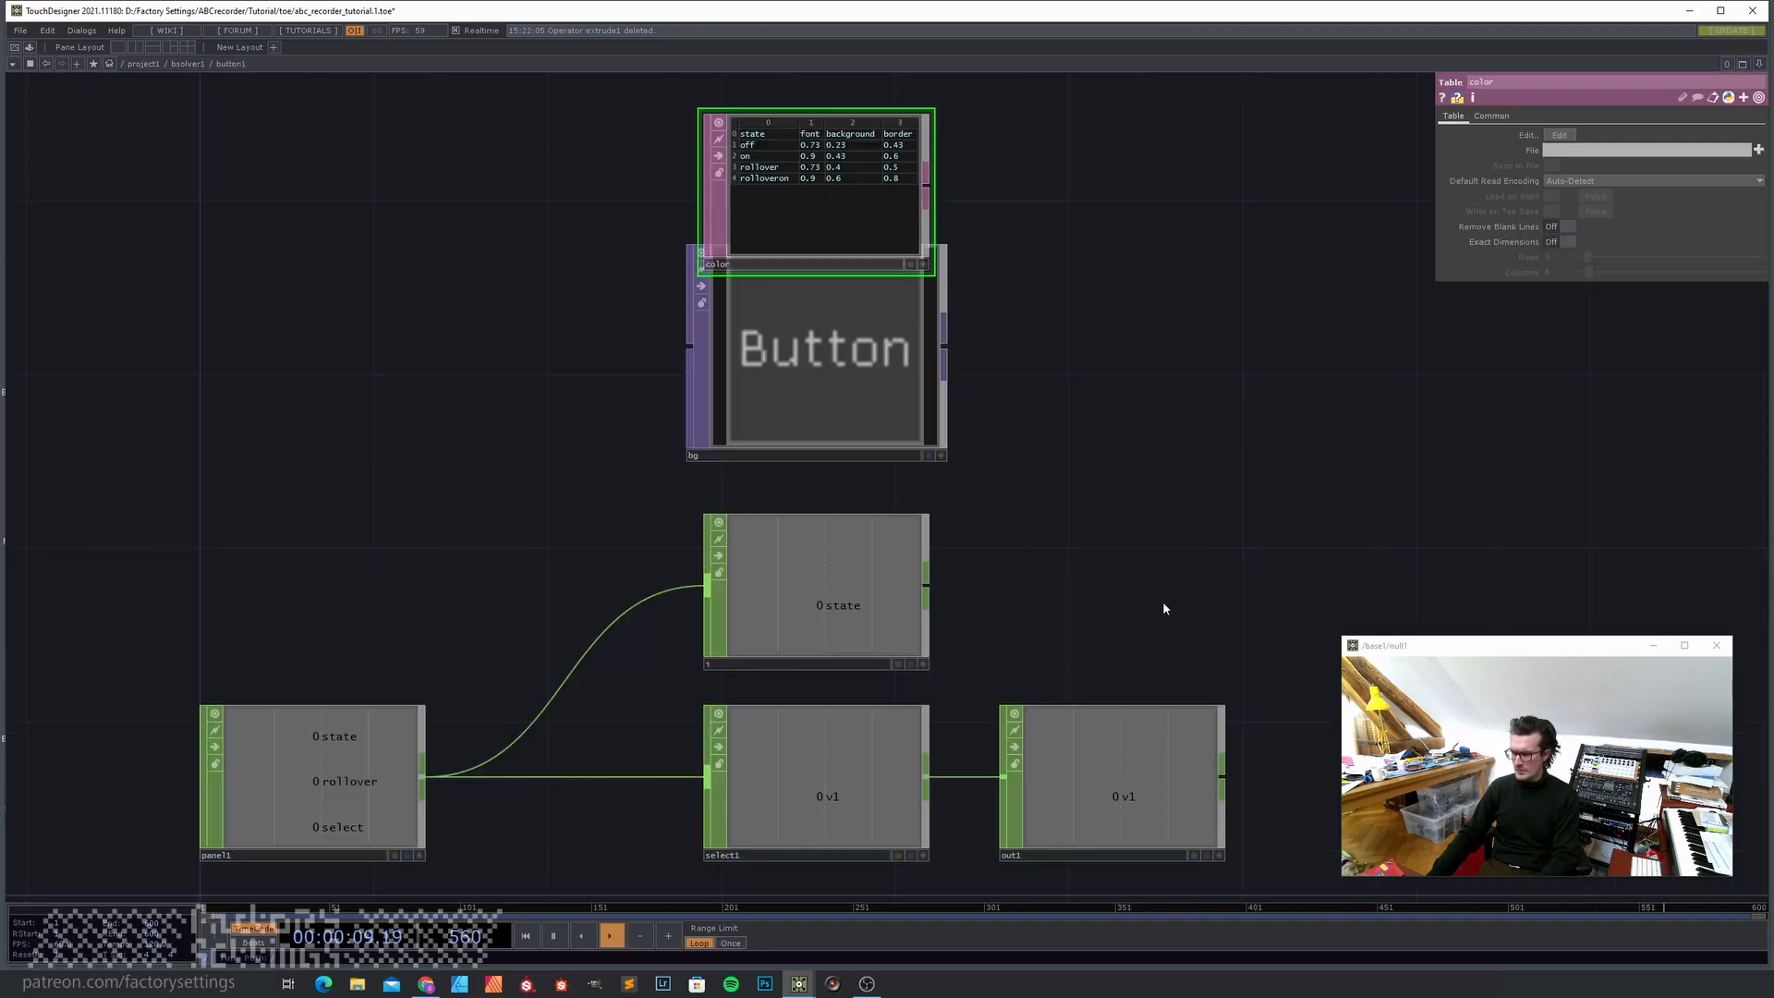
{"action": "right_click", "coordinate": [660, 615]}
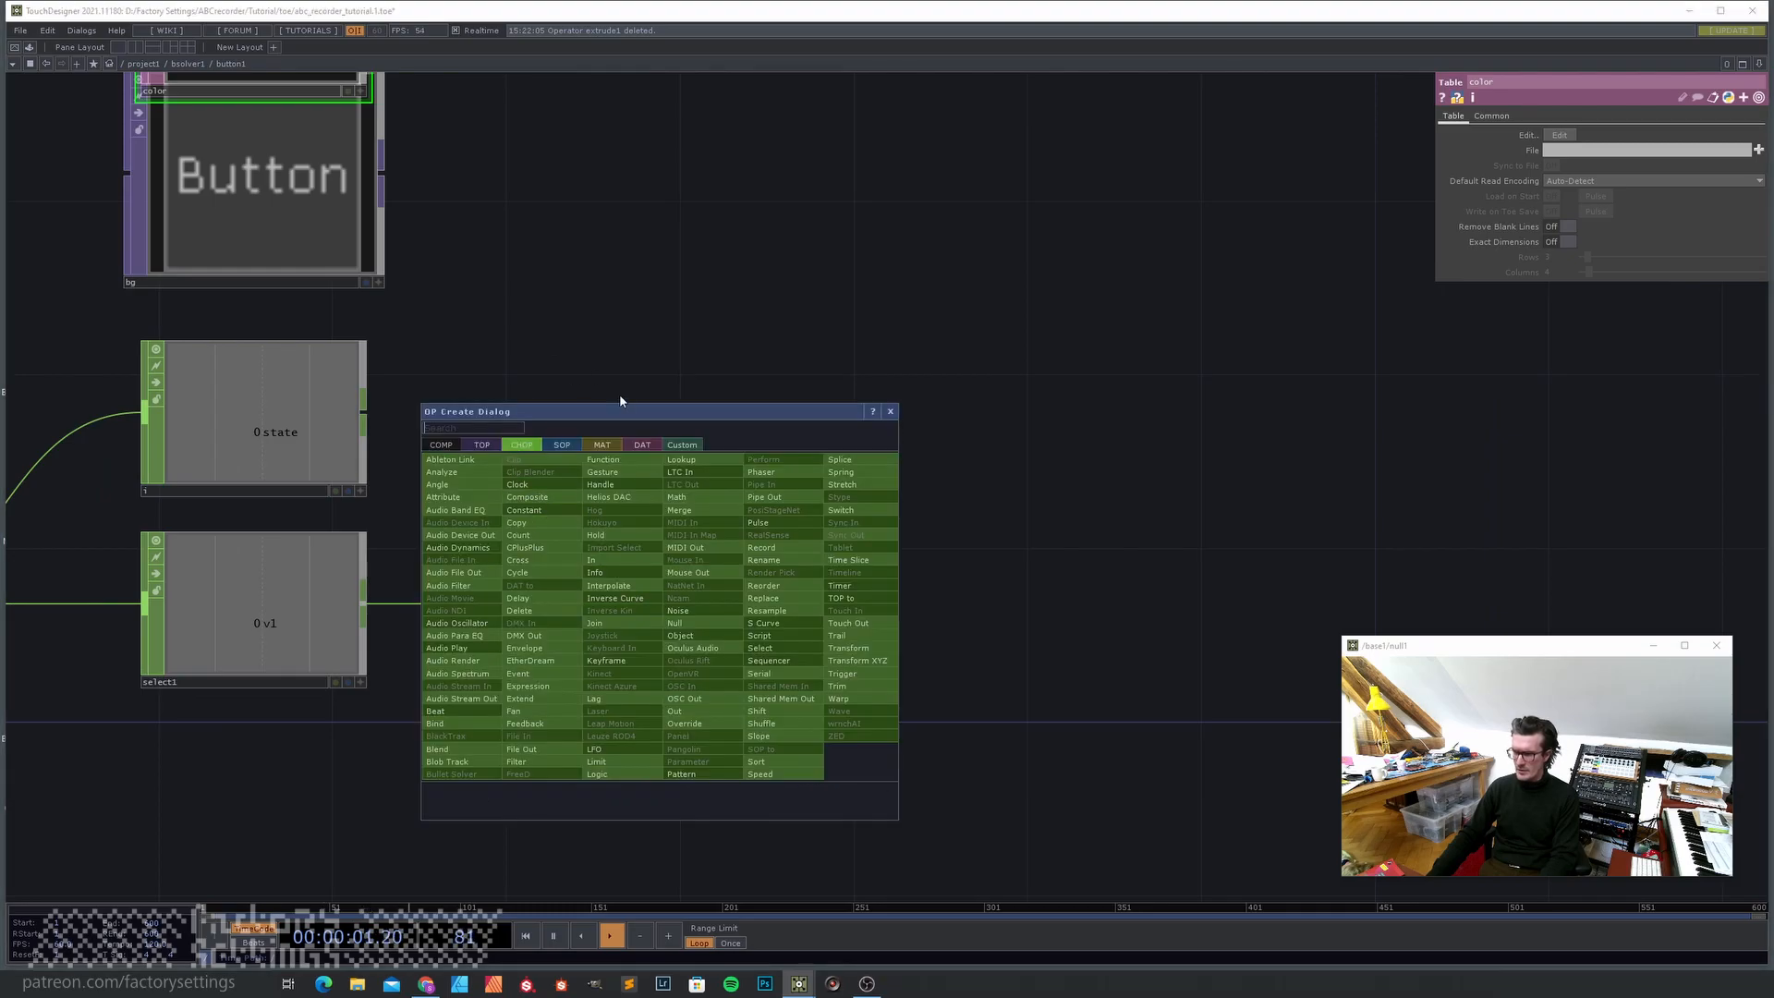
{"action": "left_click", "coordinate": [641, 445]}
{"action": "left_click", "coordinate": [454, 459]}
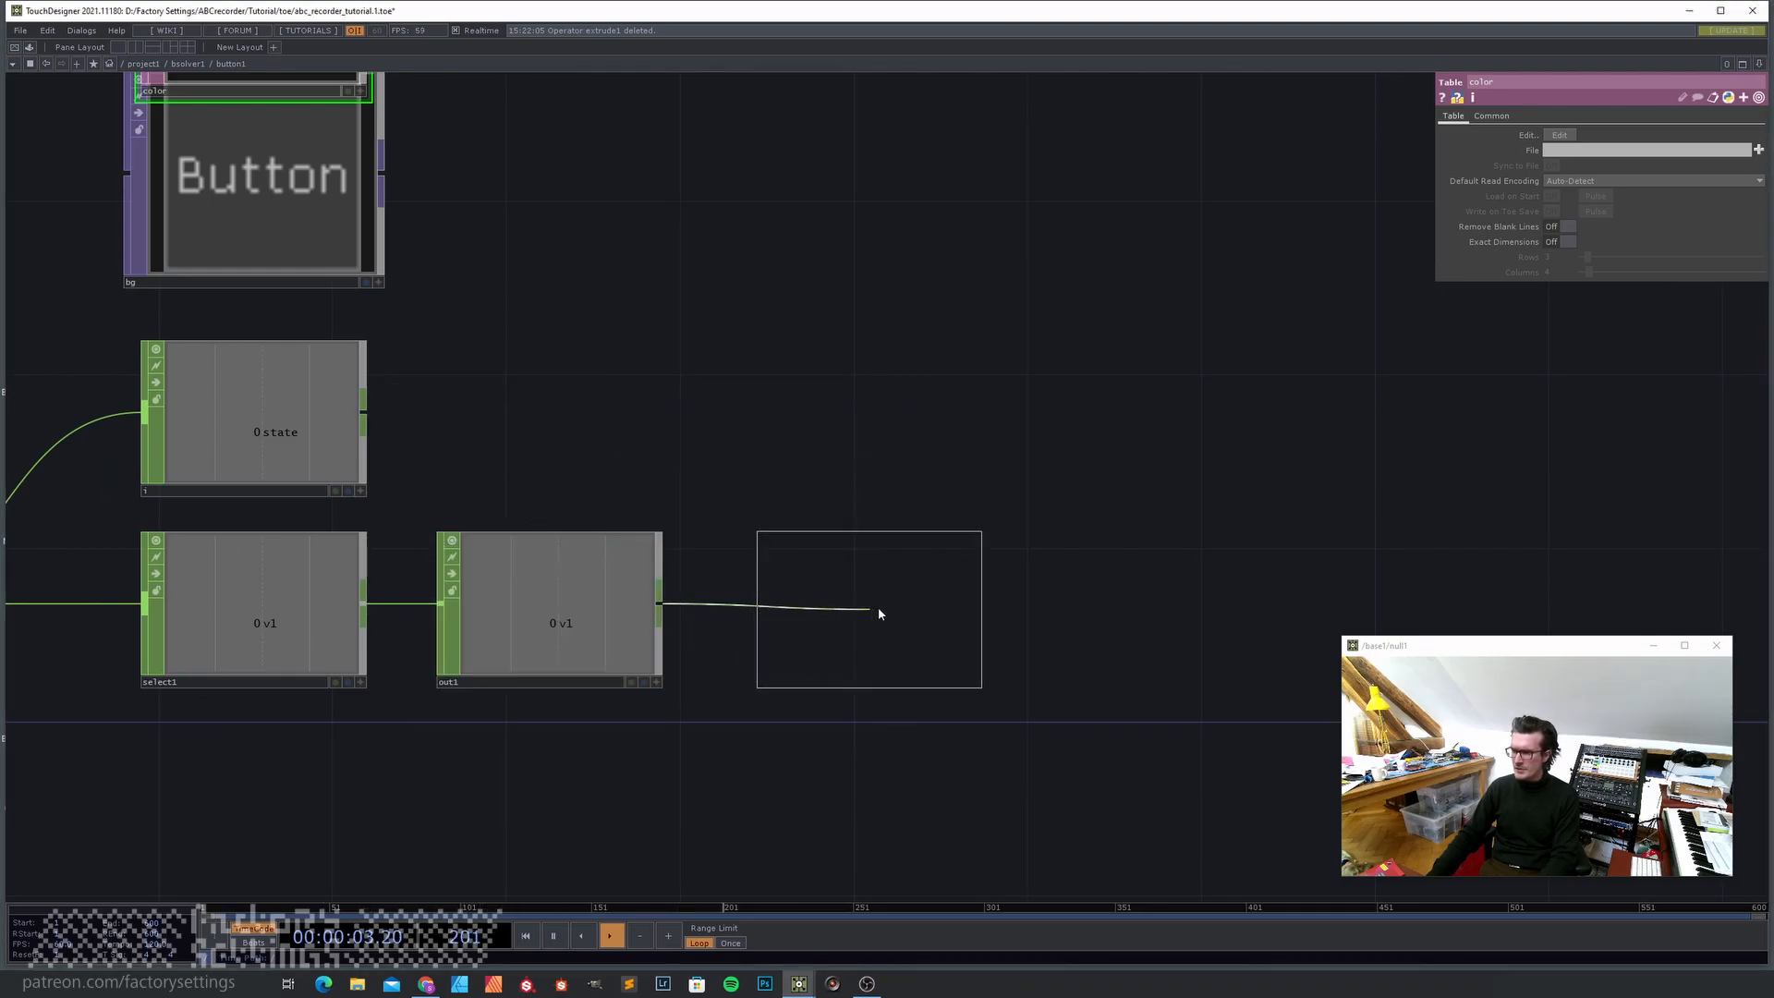
{"action": "left_click", "coordinate": [876, 608]}
{"action": "scroll", "coordinate": [876, 651], "scroll_direction": "up", "scroll_amount": 5}
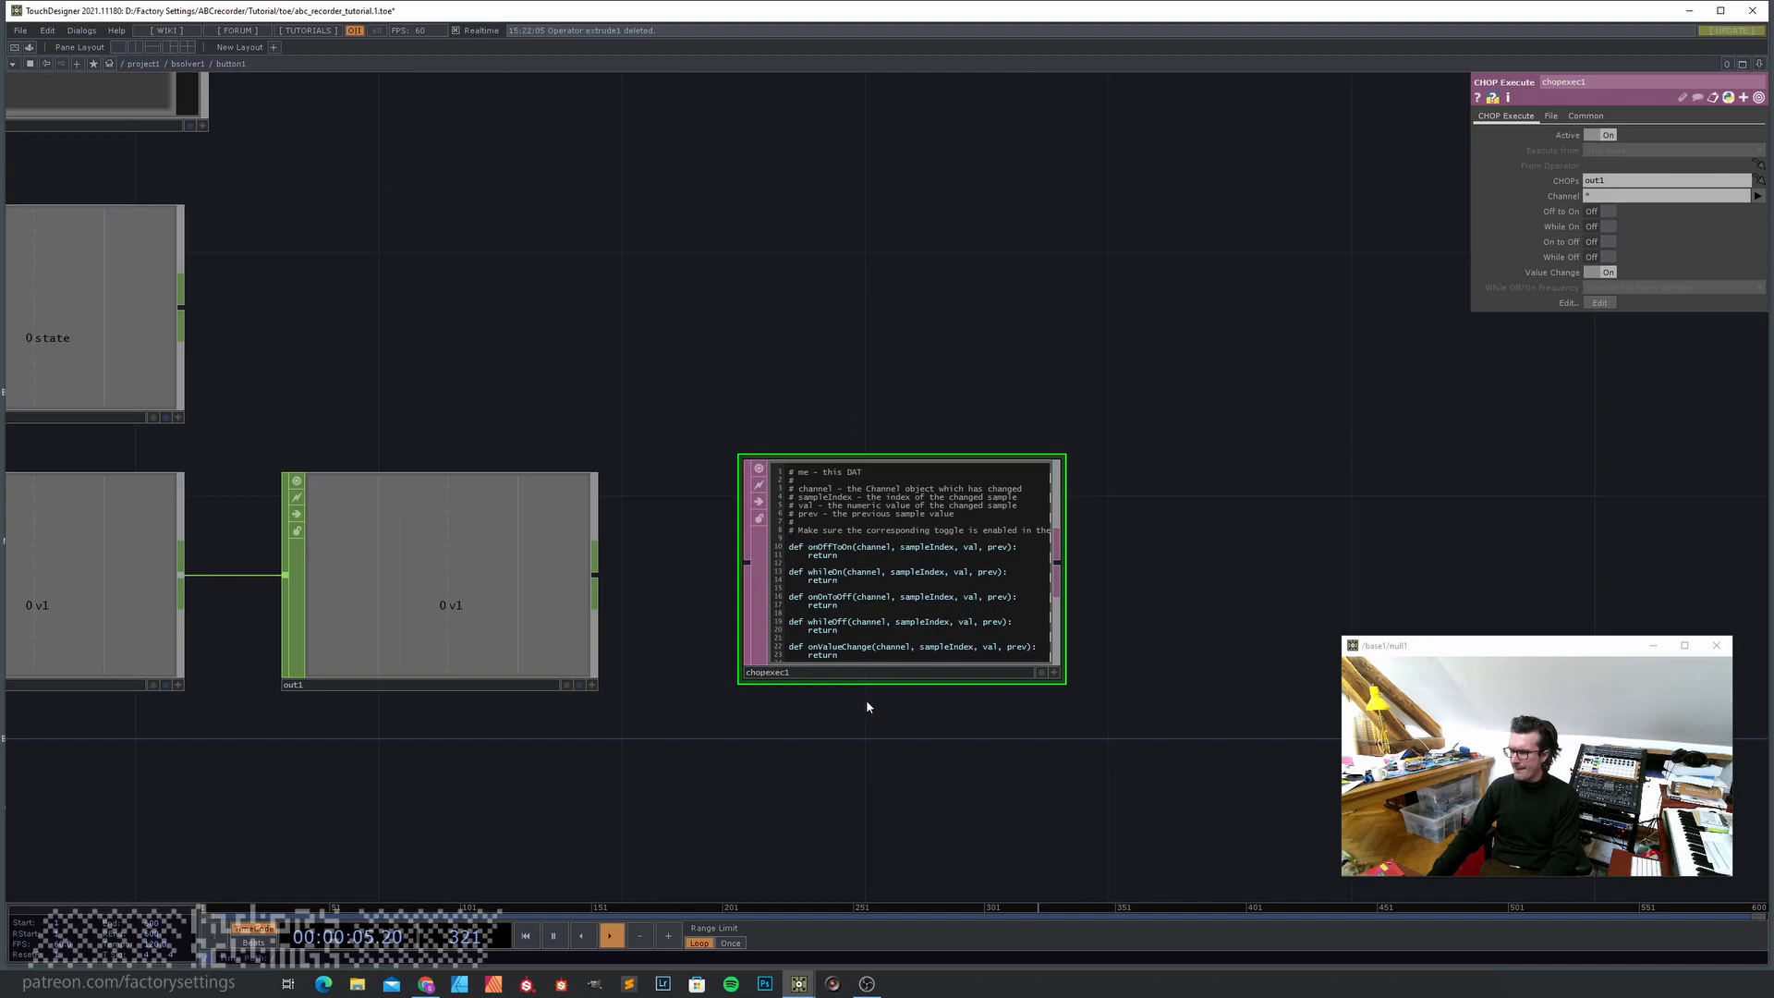
- Write op('../SCRIPT').run() in the CHOP Execute DAT's onOnToOff function and turn on its On to Off option
{"action": "left_click", "coordinate": [1131, 665]}
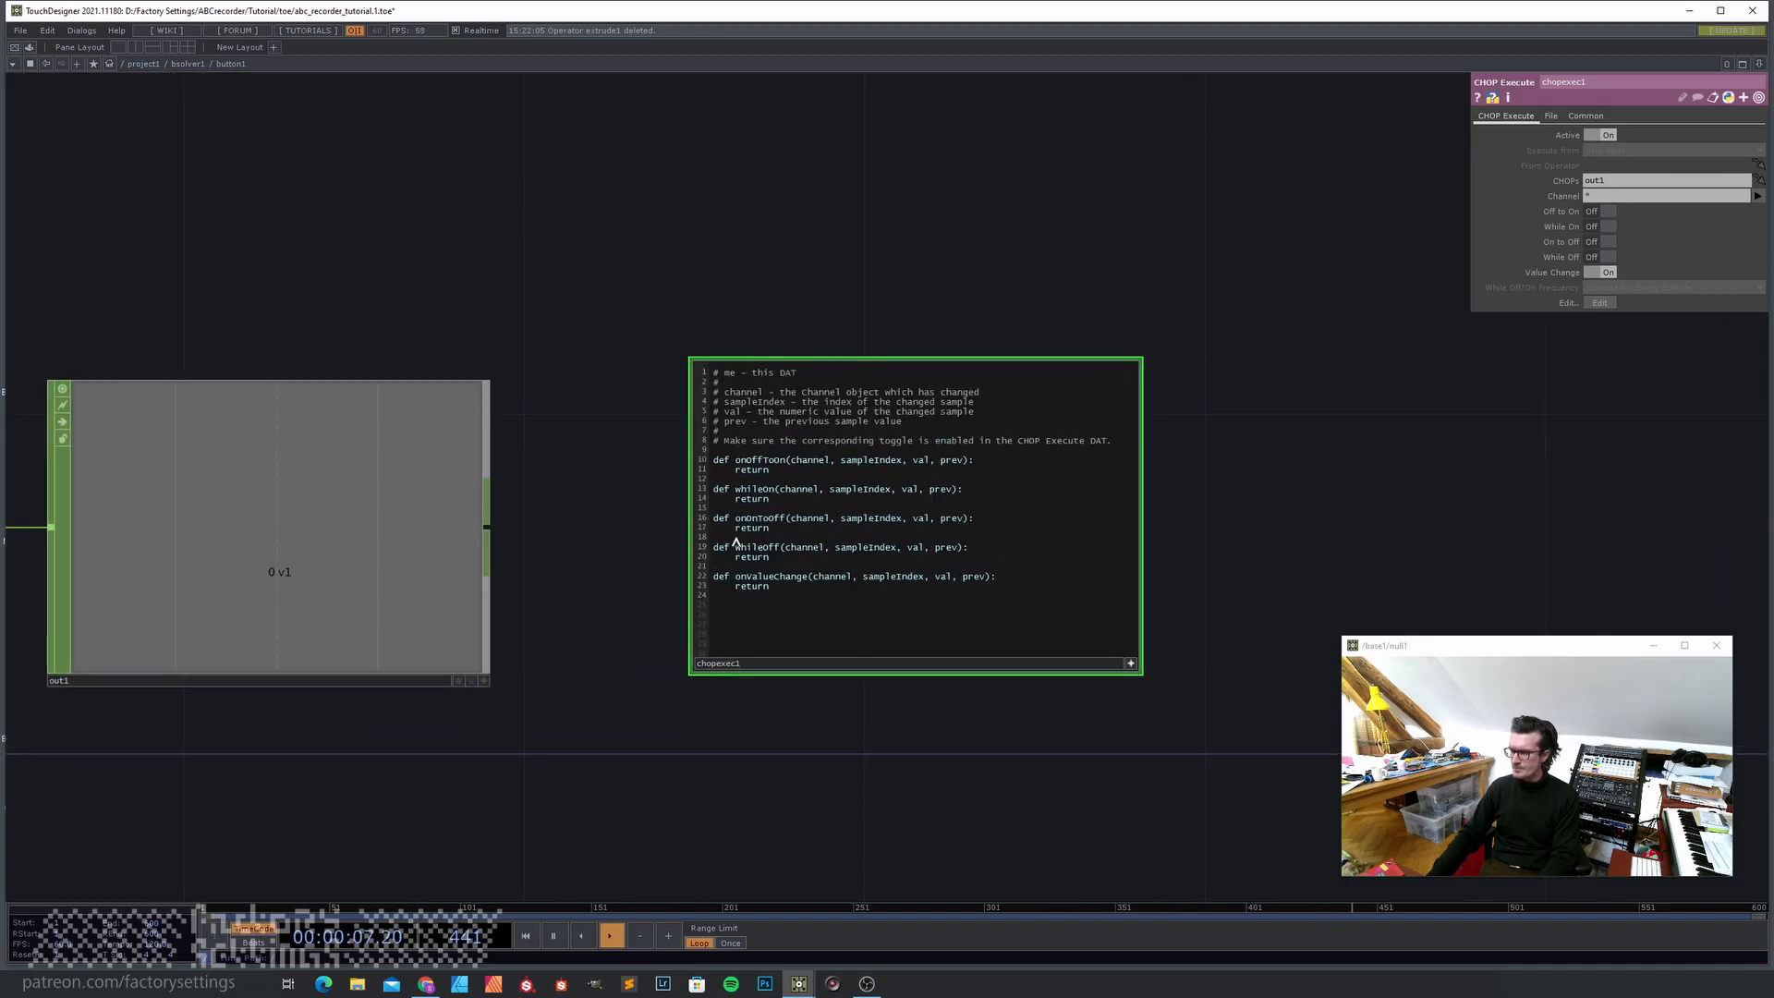
{"action": "key", "text": "Return"}
{"action": "key", "text": "Return"}
{"action": "key", "text": "Return"}
{"action": "key", "text": "Up"}
{"action": "key", "text": "Up"}
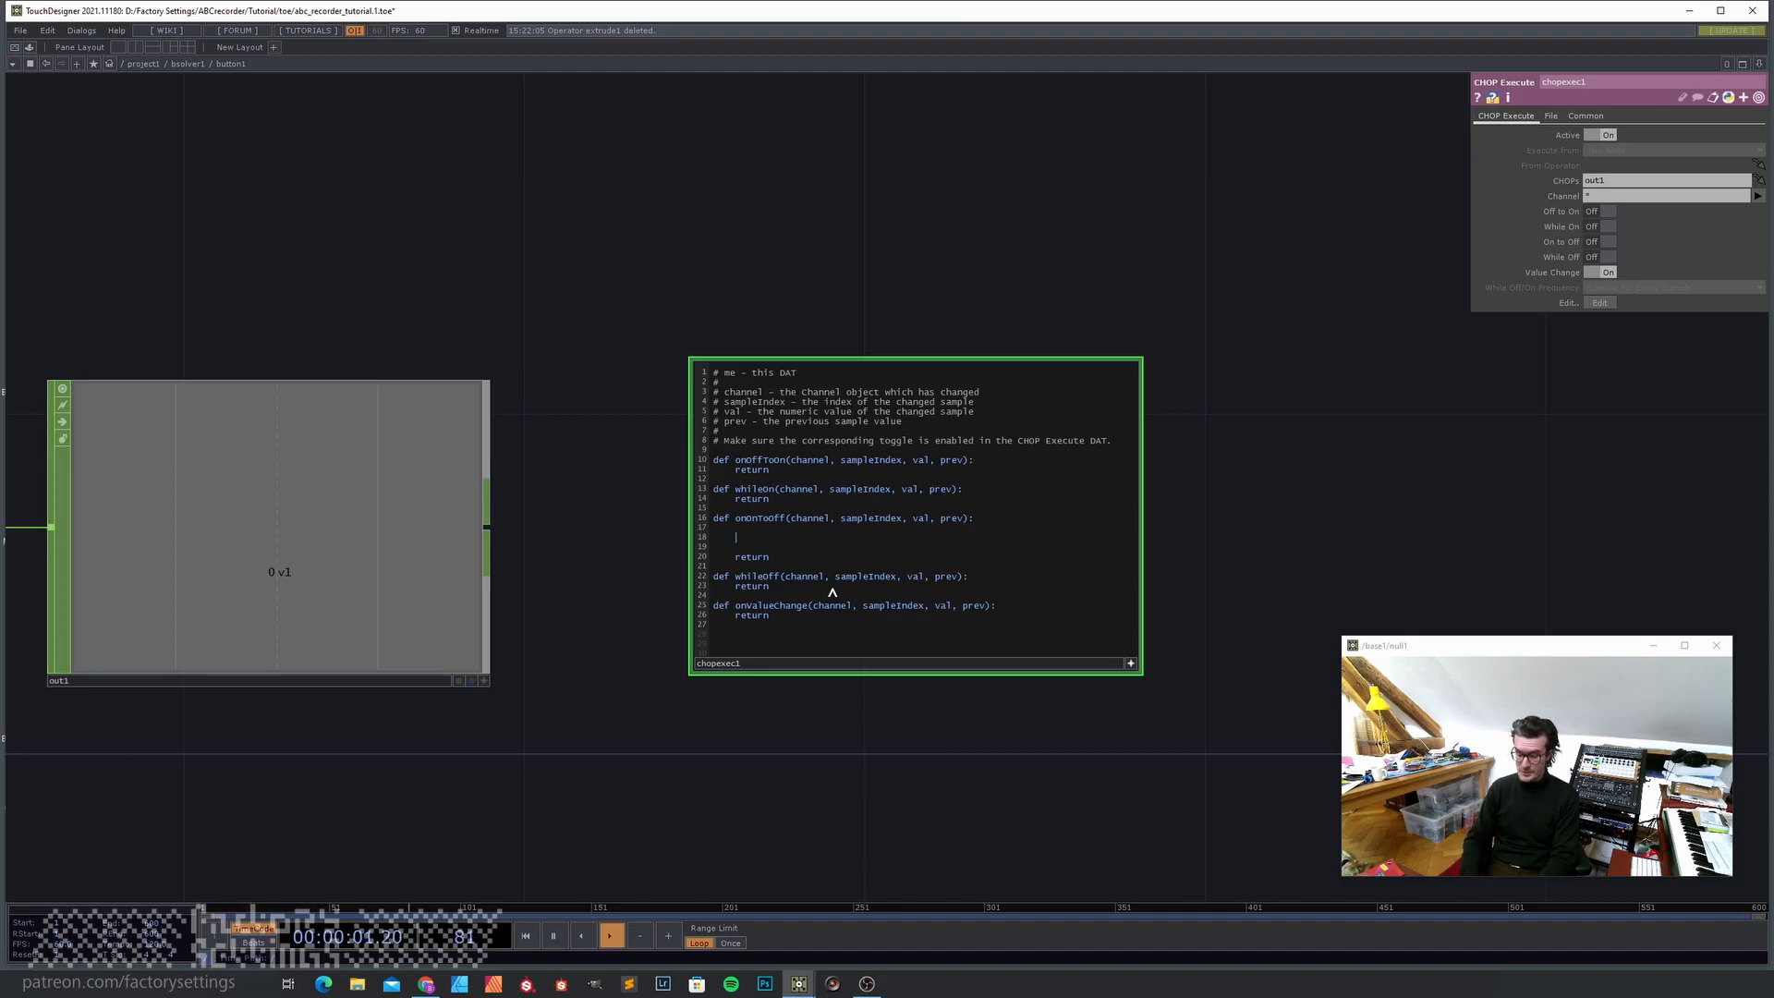
{"action": "type", "text": "op('"}
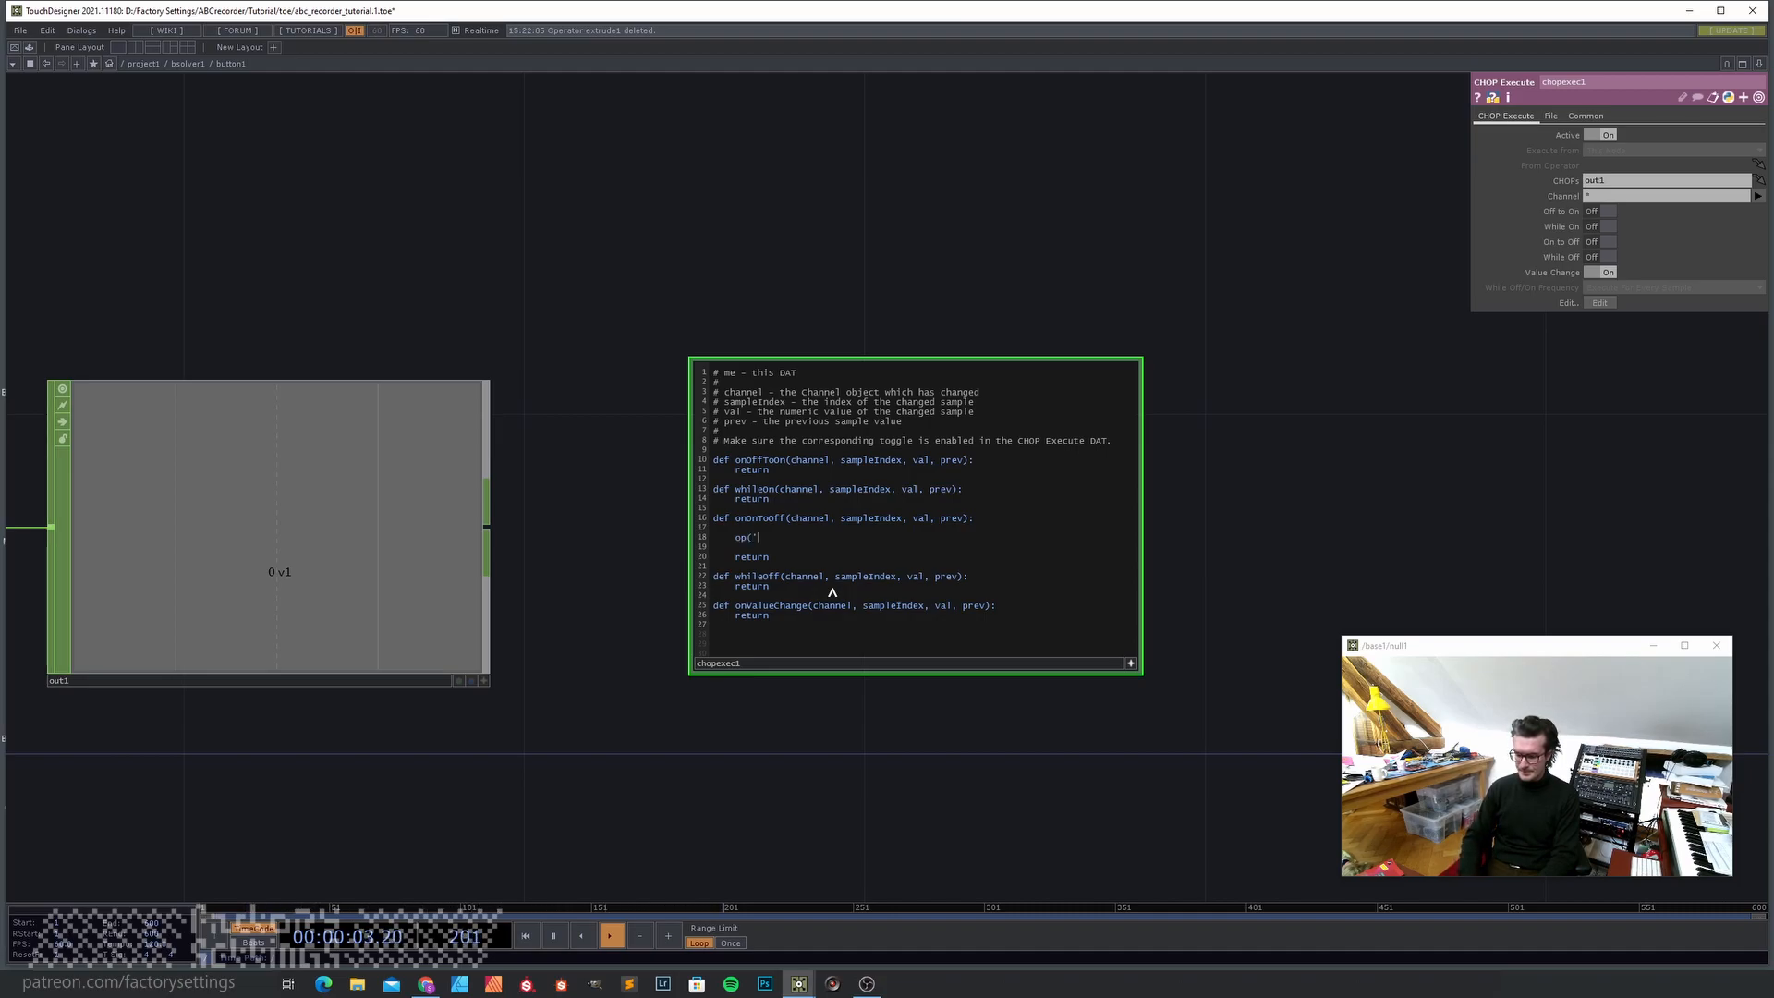
{"action": "type", "text": "../SCRIPT"}
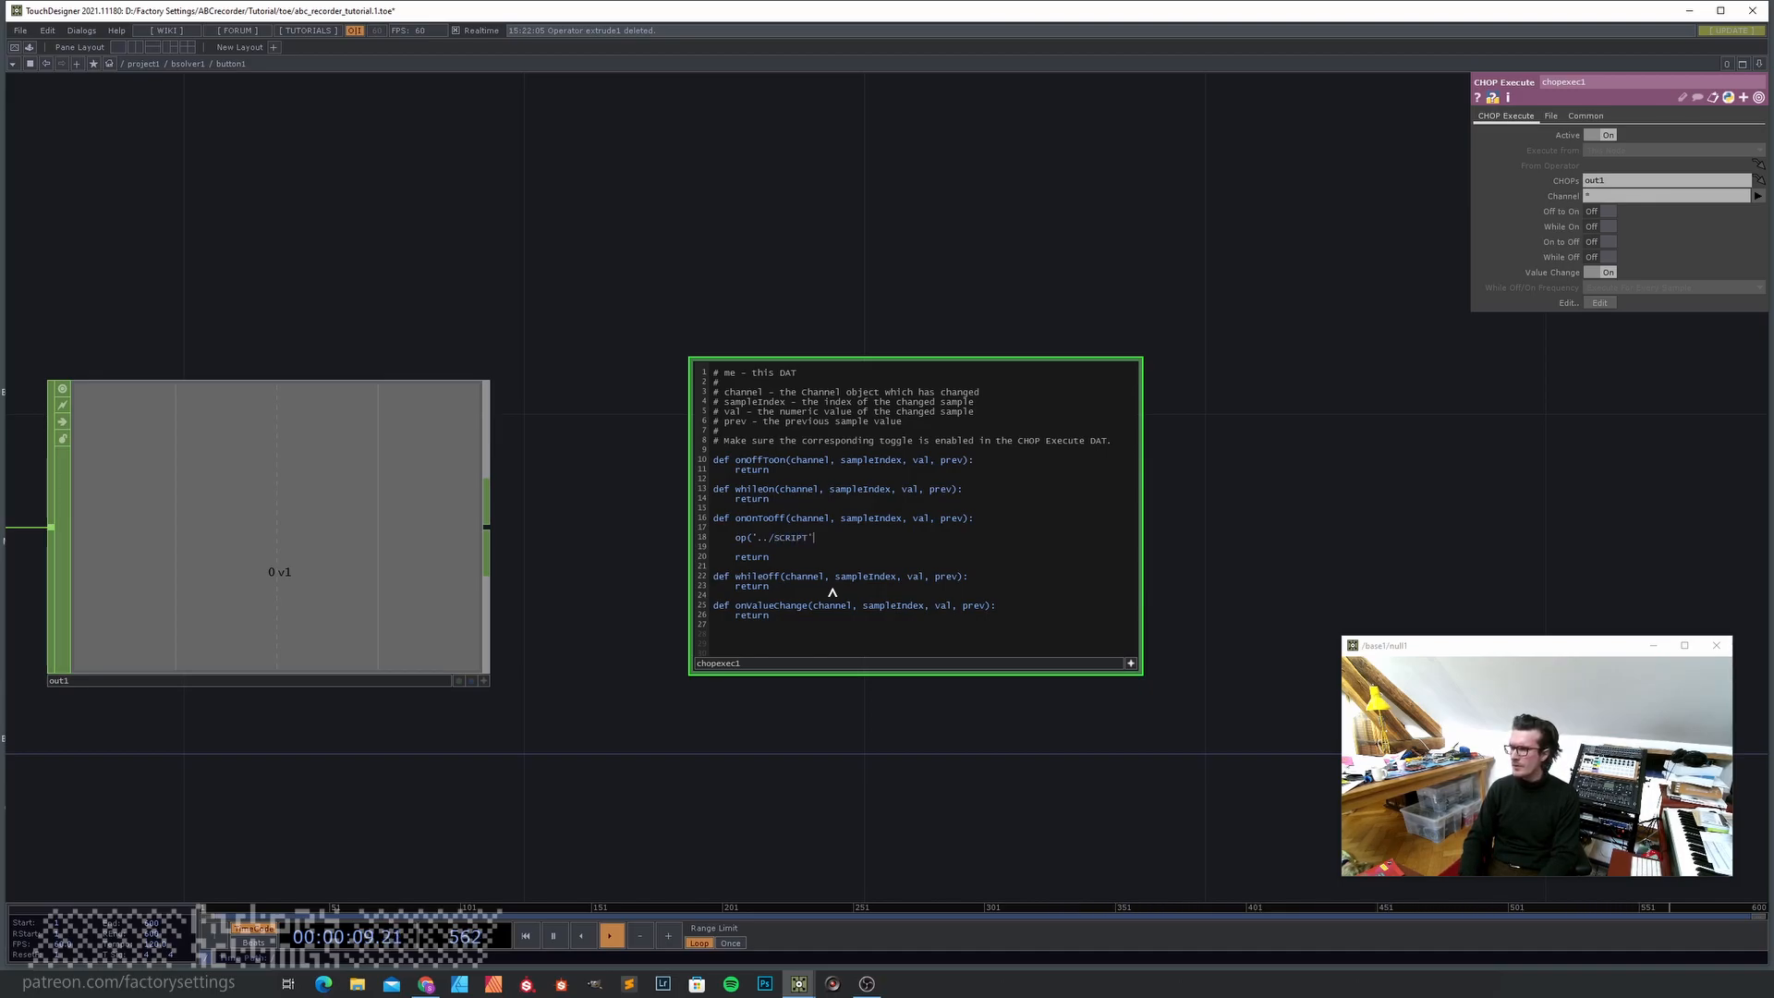
{"action": "type", "text": "run()"}
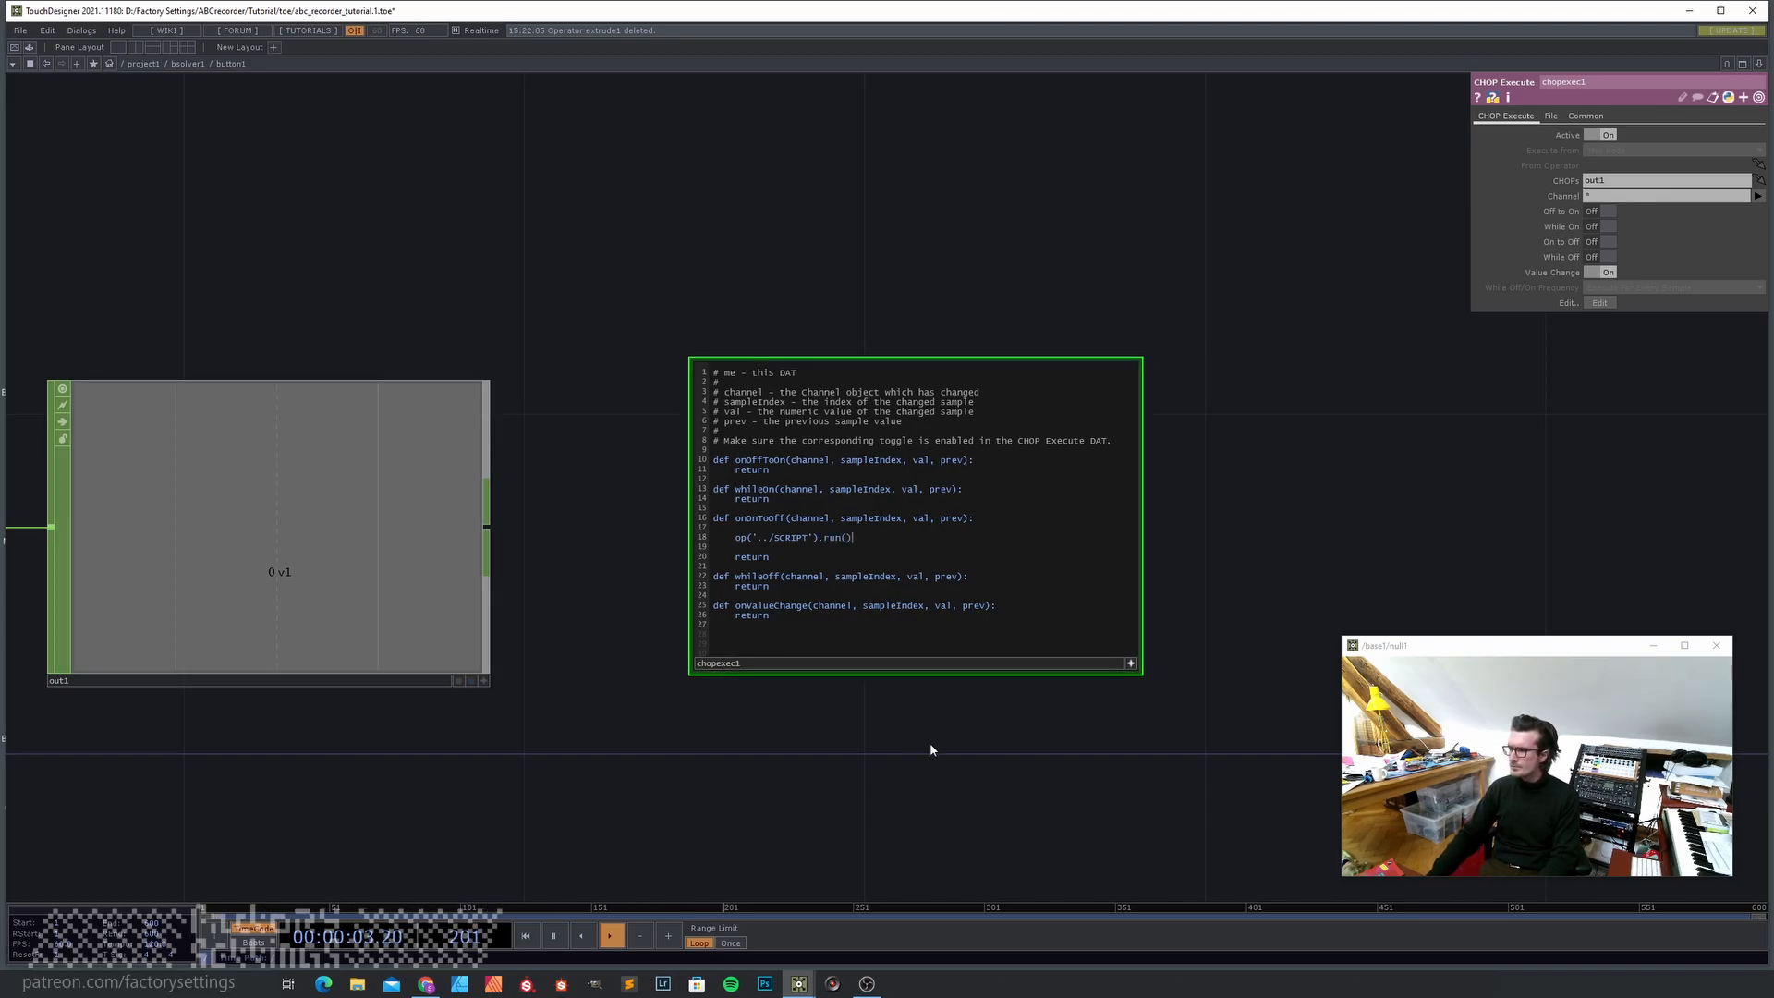
{"action": "left_click", "coordinate": [1132, 665]}
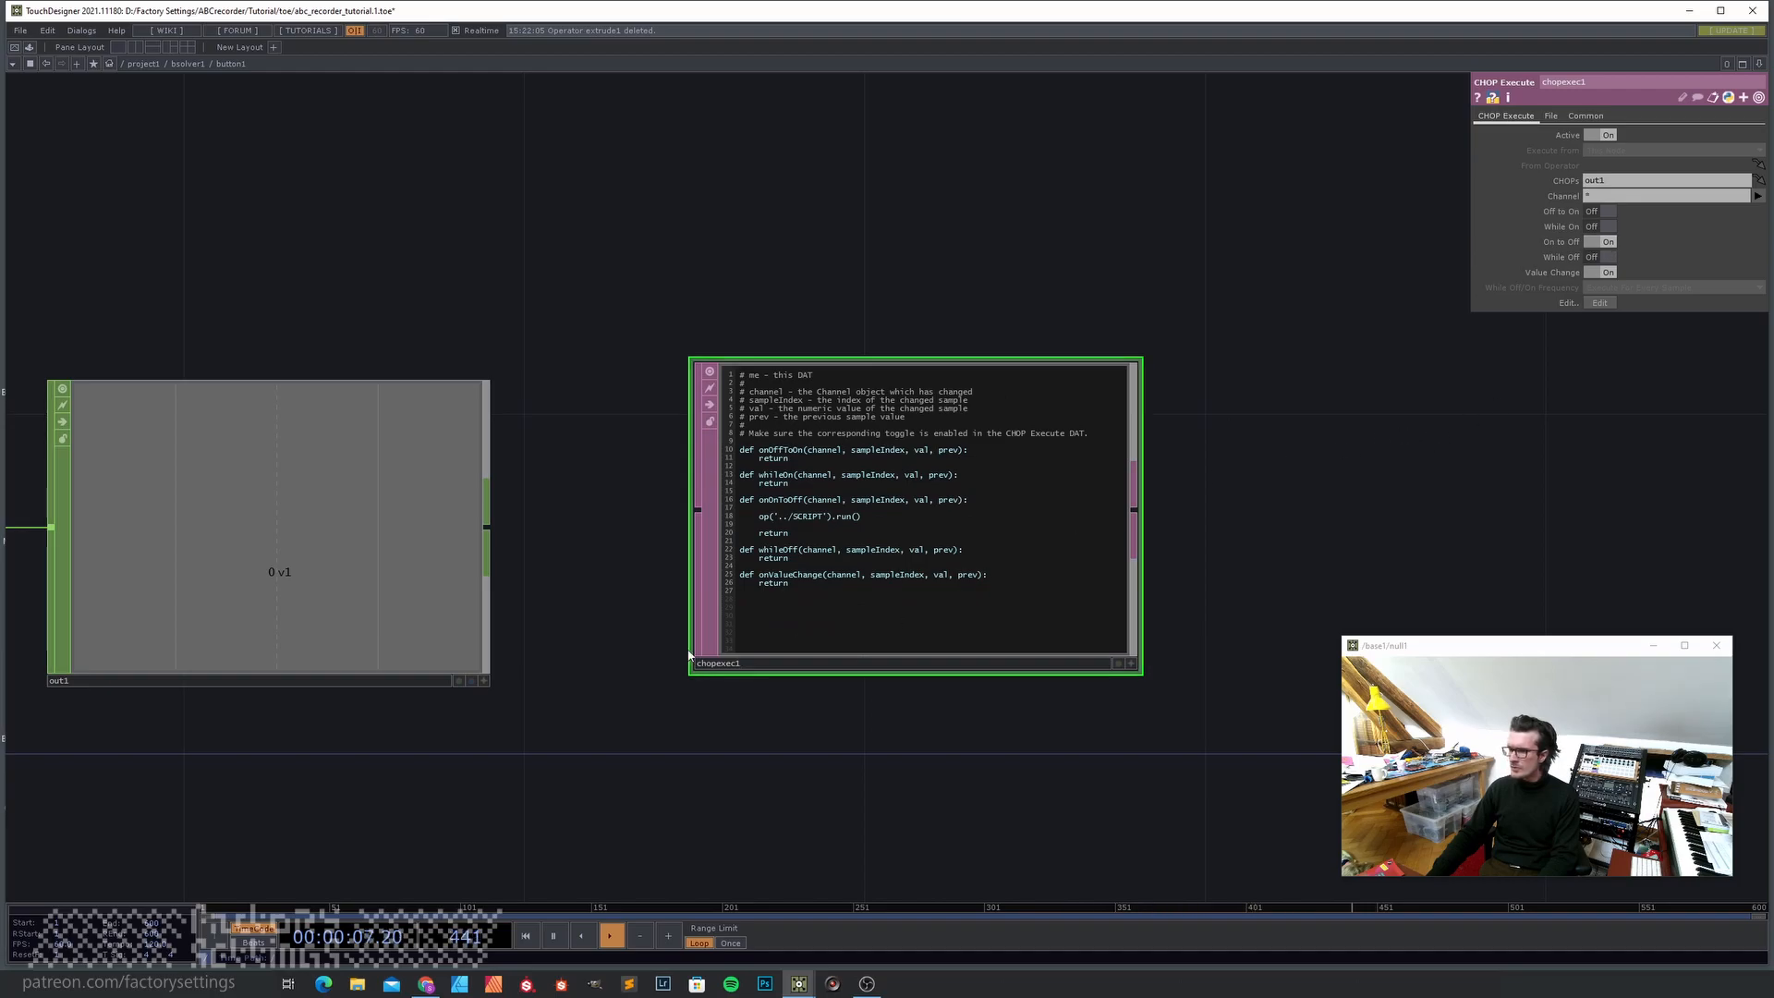
{"action": "left_click", "coordinate": [345, 574]}
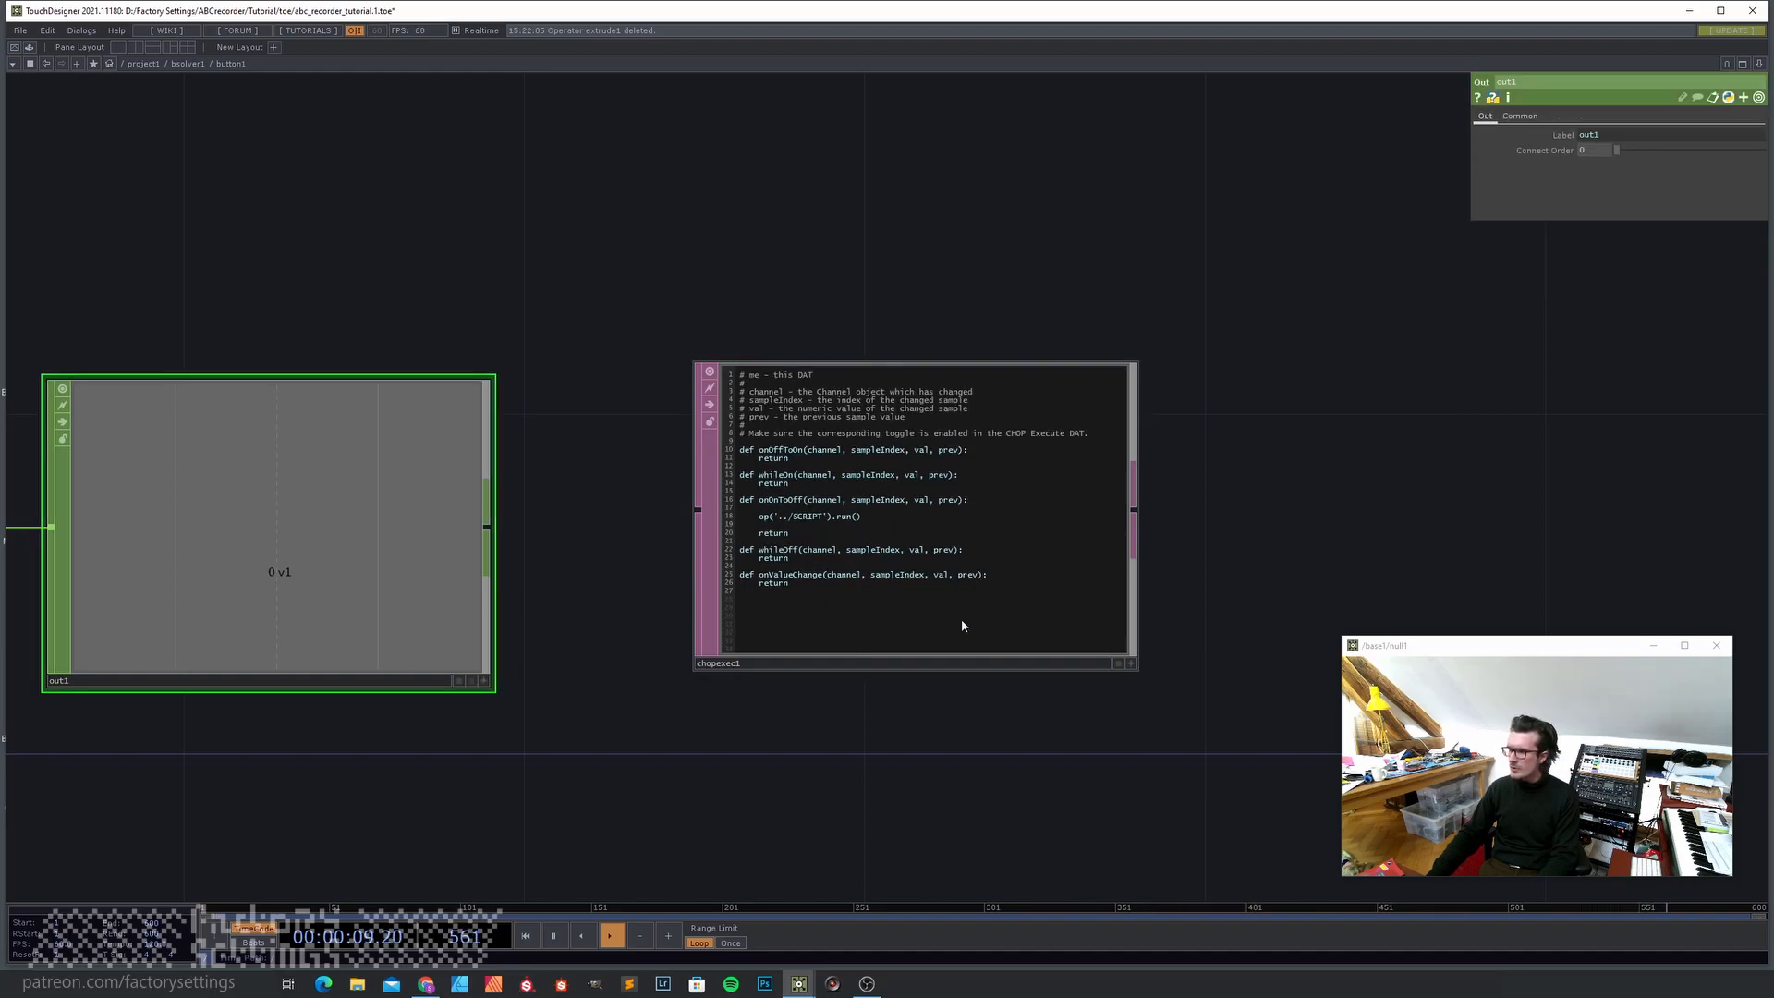
{"action": "left_click", "coordinate": [961, 618]}
- Return to the parent network, enter "test" in the Field COMP and trigger the Button COMP to check that the Table DAT updates
{"action": "scroll", "coordinate": [961, 618], "scroll_direction": "down", "scroll_amount": 3}
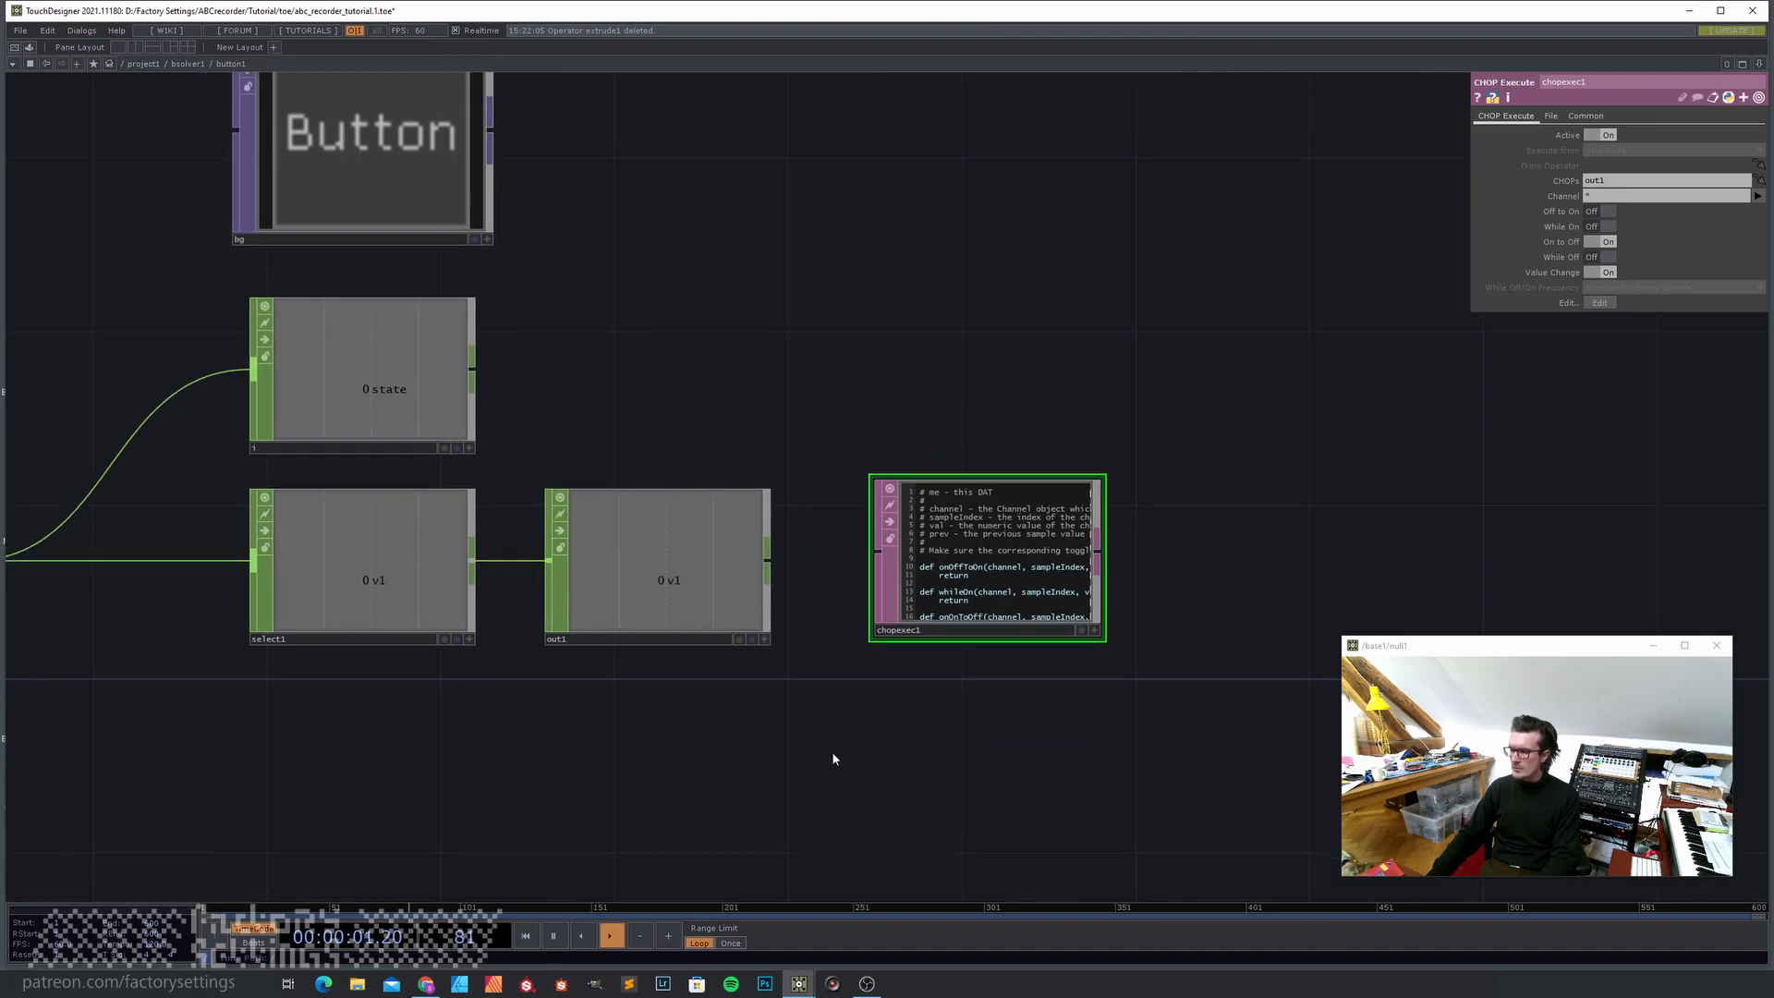
{"action": "scroll", "coordinate": [833, 753], "scroll_direction": "down", "scroll_amount": 3}
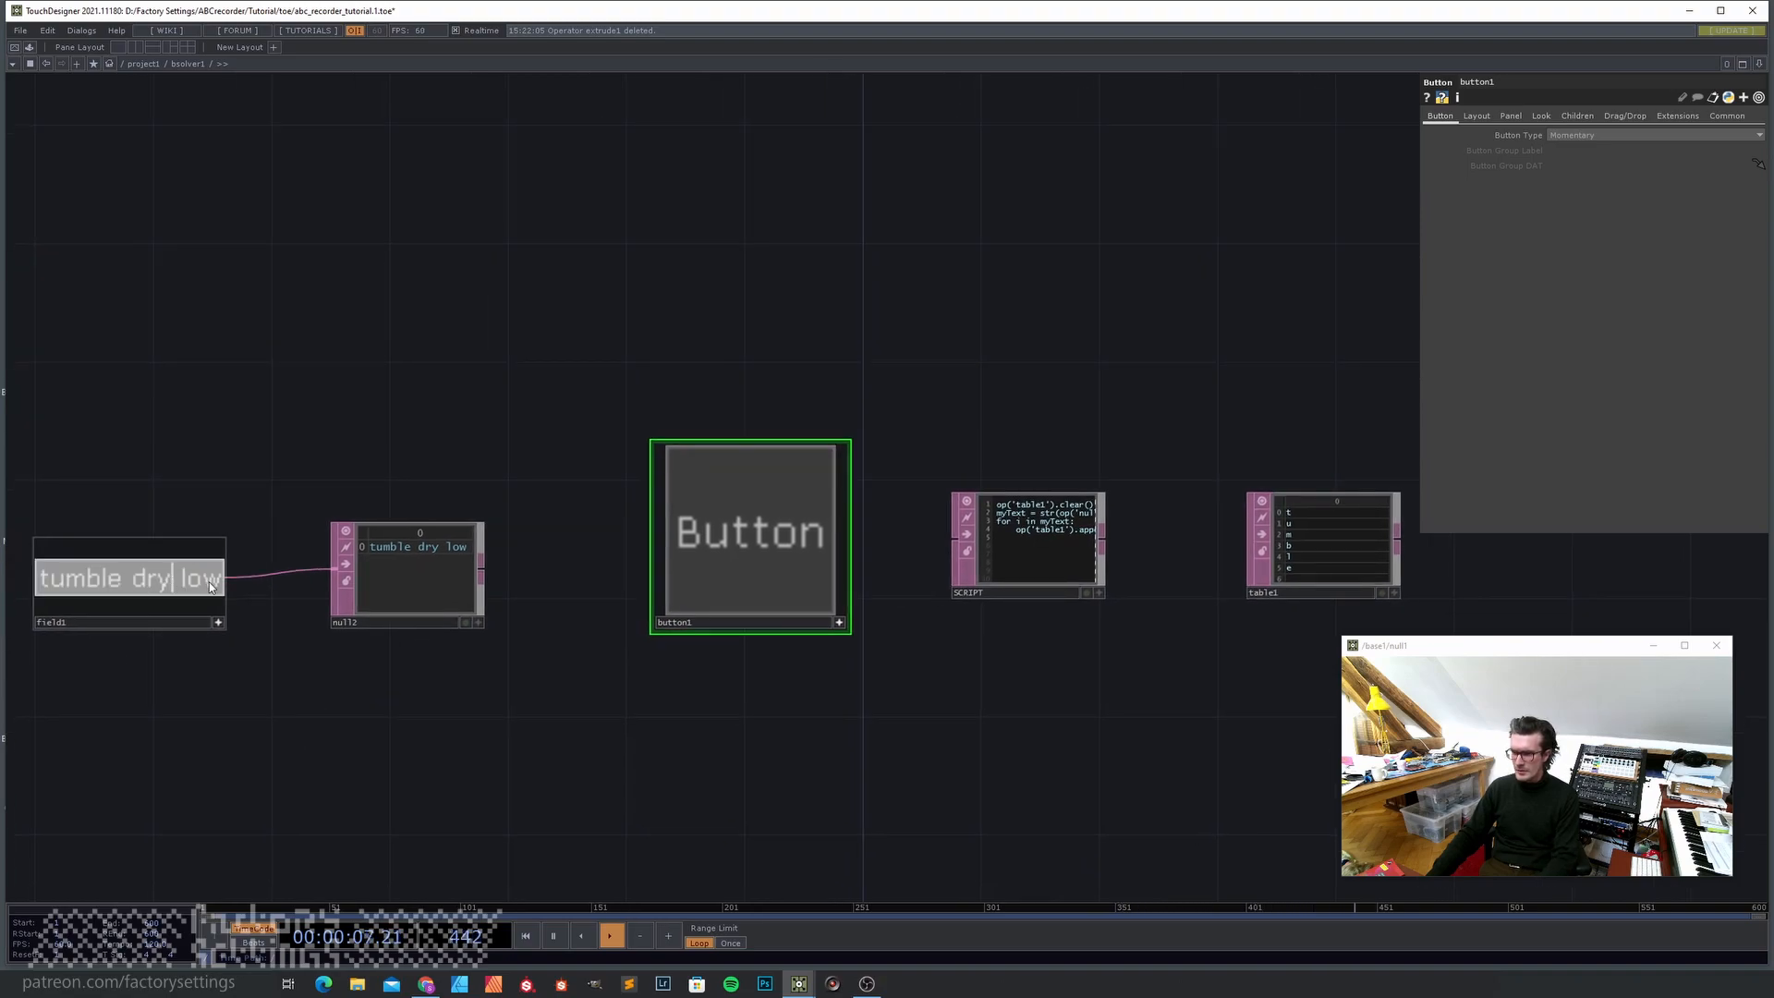
{"action": "key", "text": "ctrl+a"}
{"action": "type", "text": "tes"}
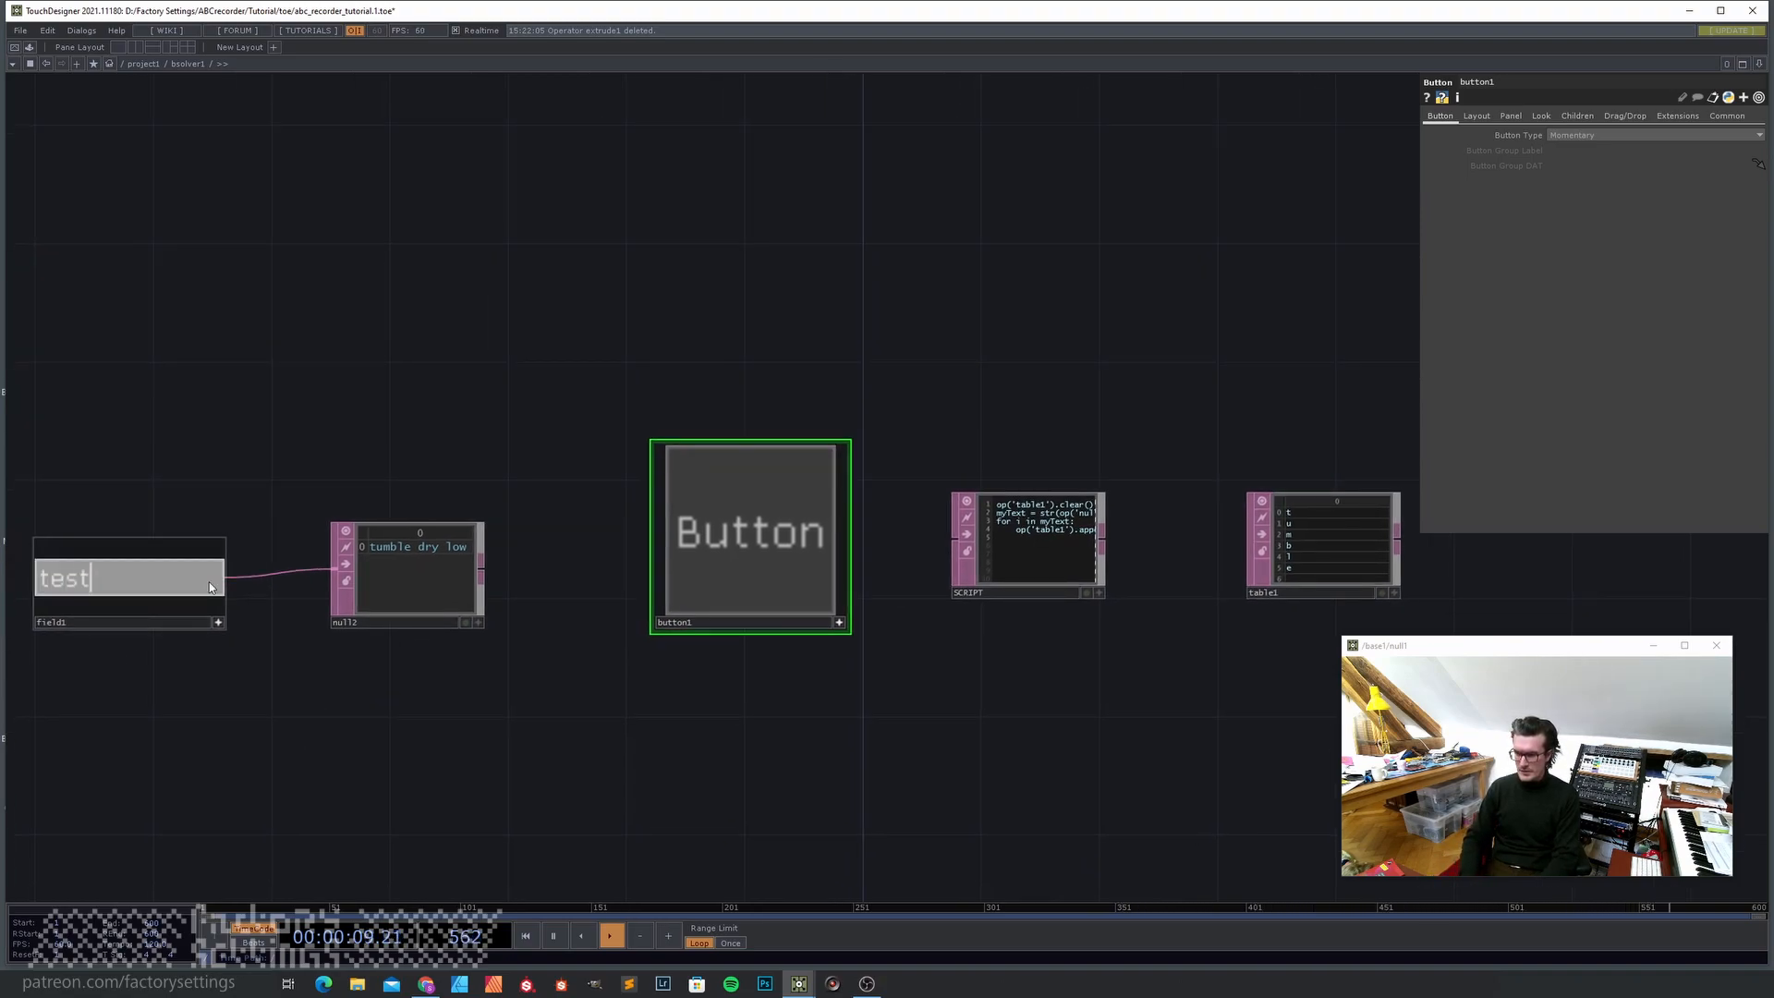
{"action": "type", "text": "t"}
{"action": "key", "text": "Return"}
{"action": "left_click", "coordinate": [777, 564]}
{"action": "scroll", "coordinate": [1377, 582], "scroll_direction": "up", "scroll_amount": 2}
{"action": "scroll", "coordinate": [1386, 590], "scroll_direction": "up", "scroll_amount": 3}
{"action": "scroll", "coordinate": [1229, 487], "scroll_direction": "down", "scroll_amount": 4}
- Set the Field COMP's text to "tumble dry low" and trigger the Button COMP to refill the Table DAT
{"action": "double_click", "coordinate": [190, 541]}
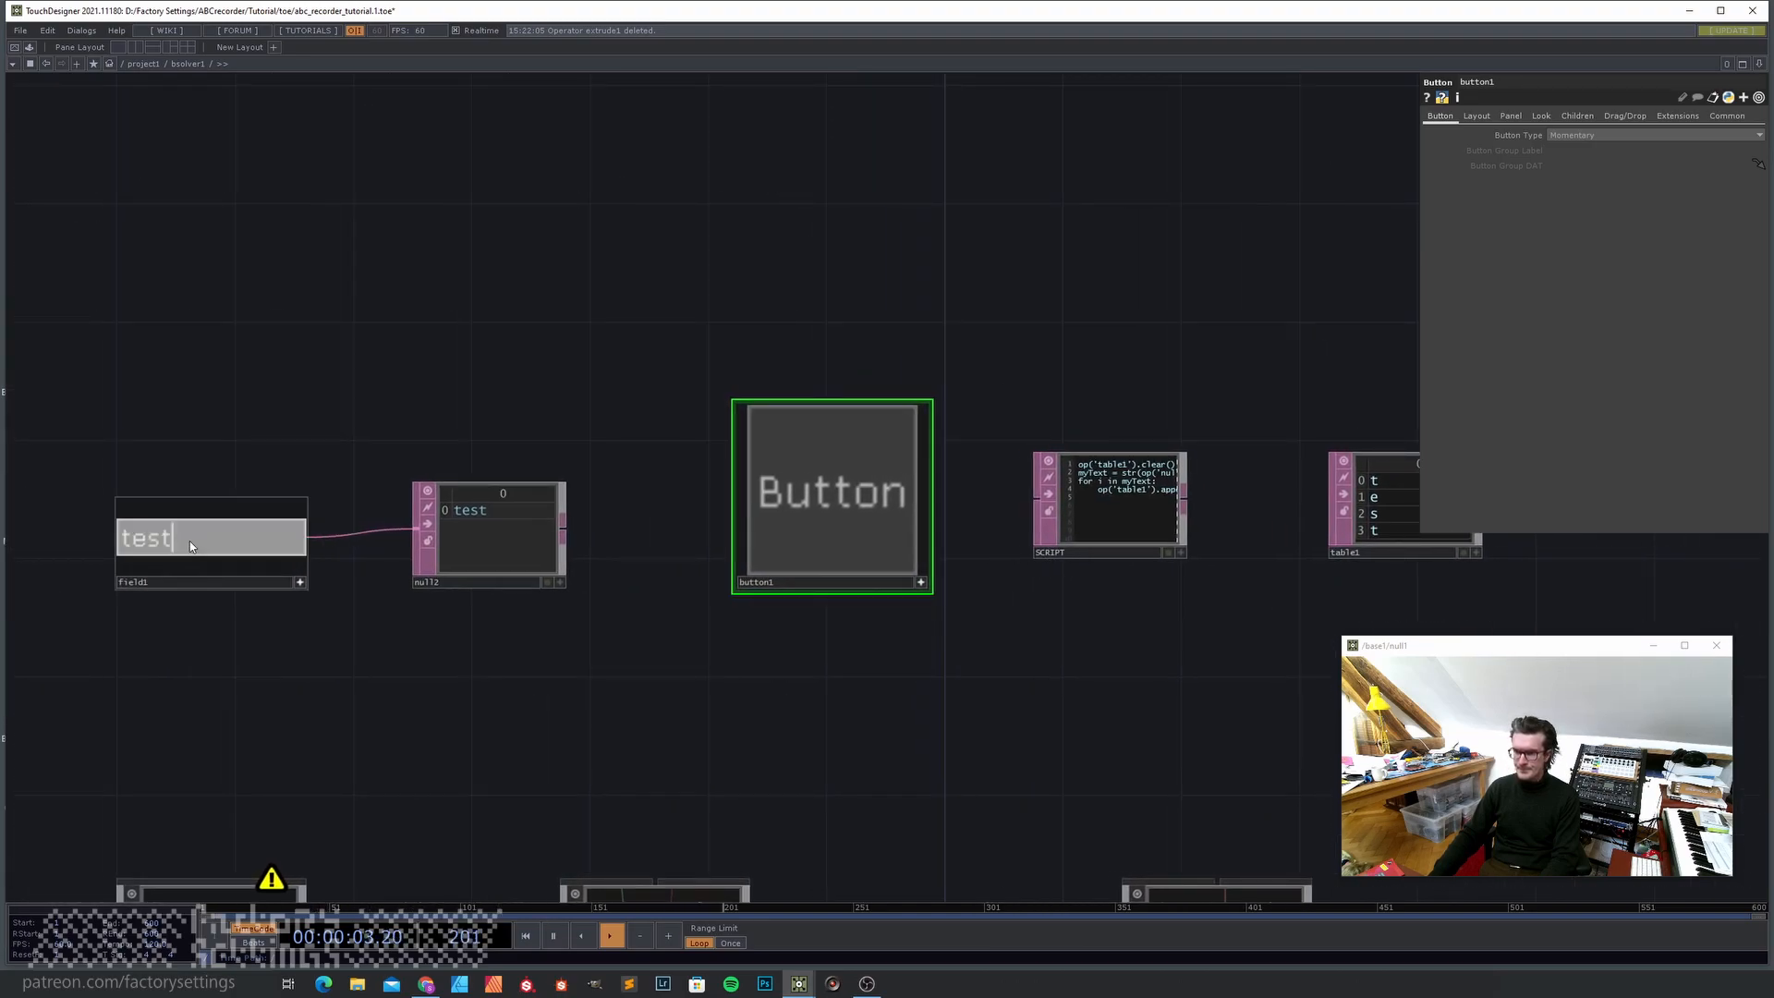
{"action": "type", "text": "tumble dry low"}
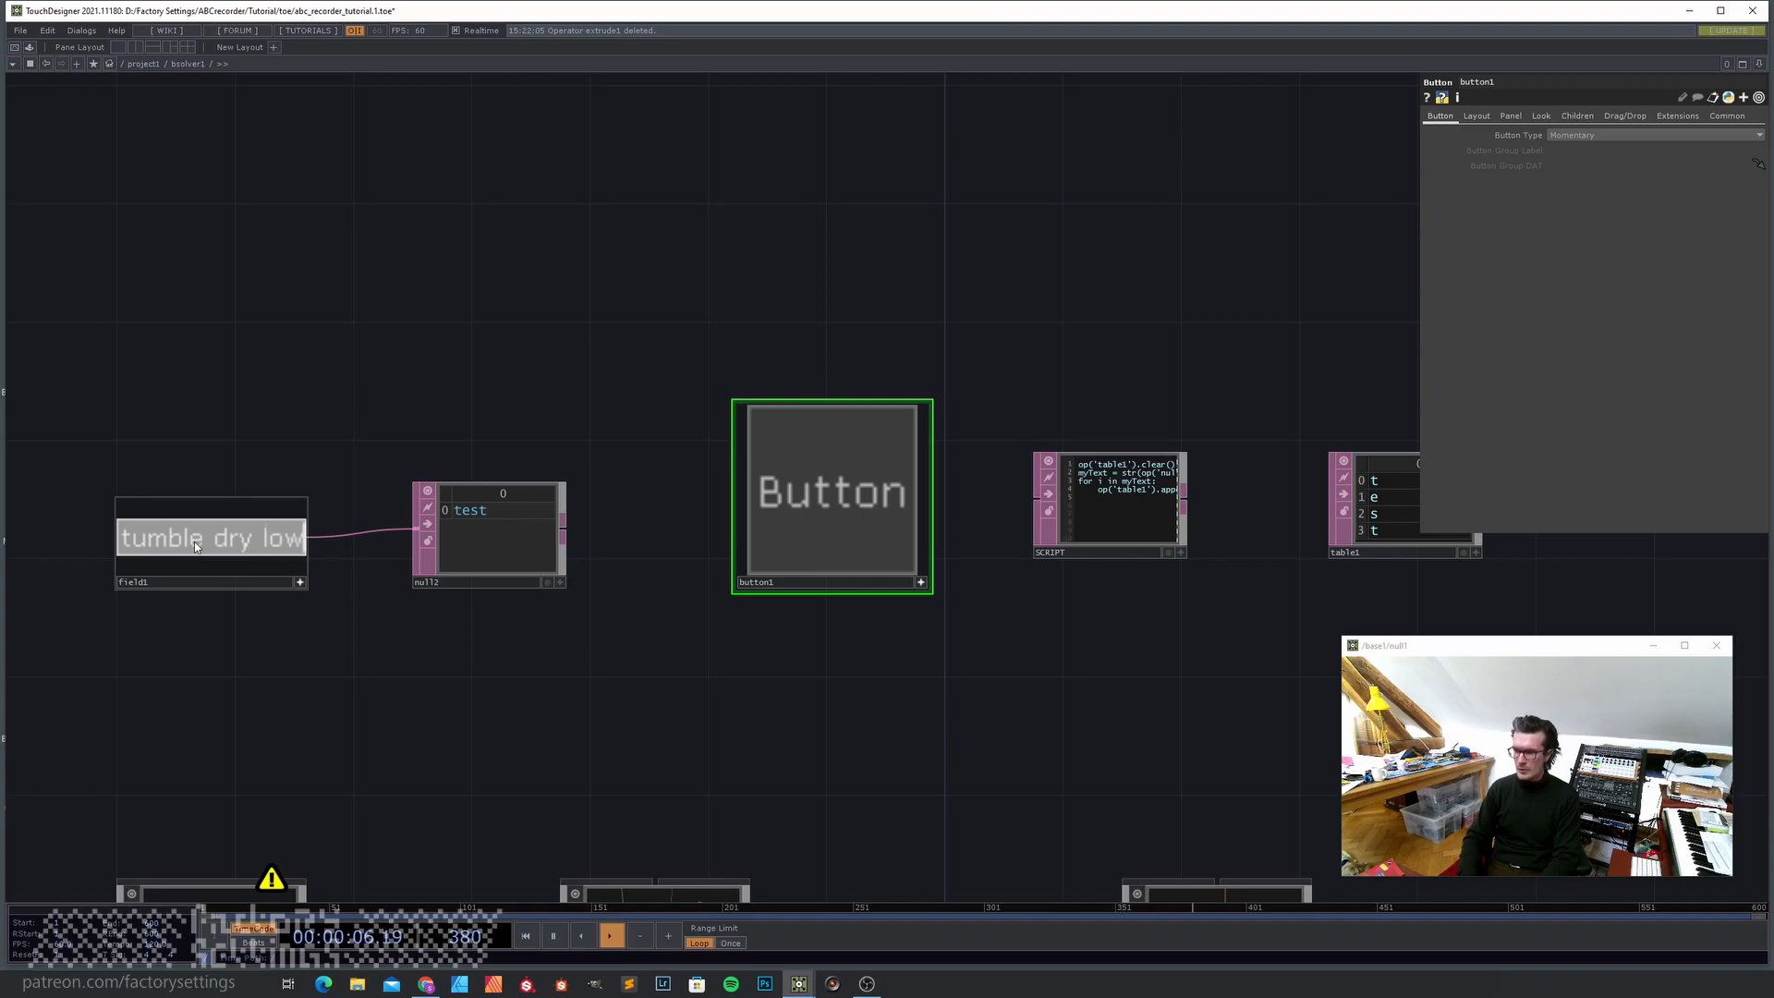
{"action": "left_click", "coordinate": [541, 576]}
{"action": "left_click", "coordinate": [844, 535]}
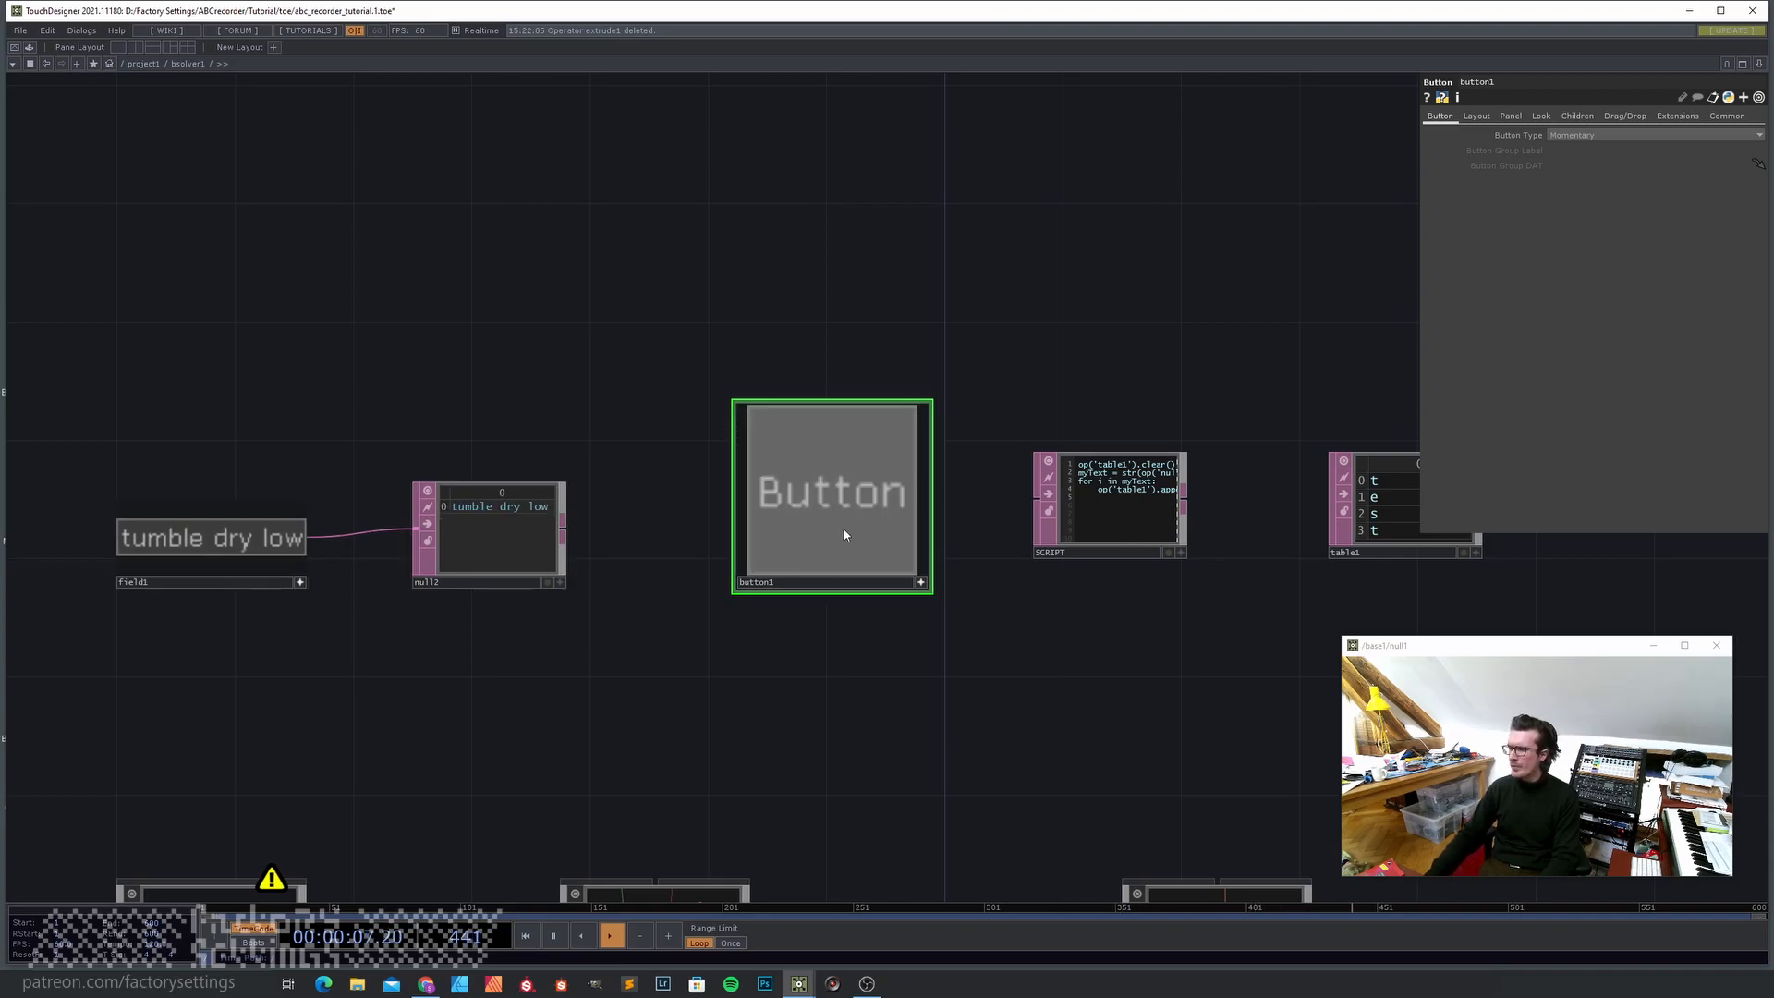
- Append a Null DAT to the output of the Table DAT
{"action": "left_click_drag", "start_coordinate": [902, 641], "coordinate": [705, 641]}
{"action": "left_click_drag", "start_coordinate": [1026, 525], "coordinate": [1177, 514]}
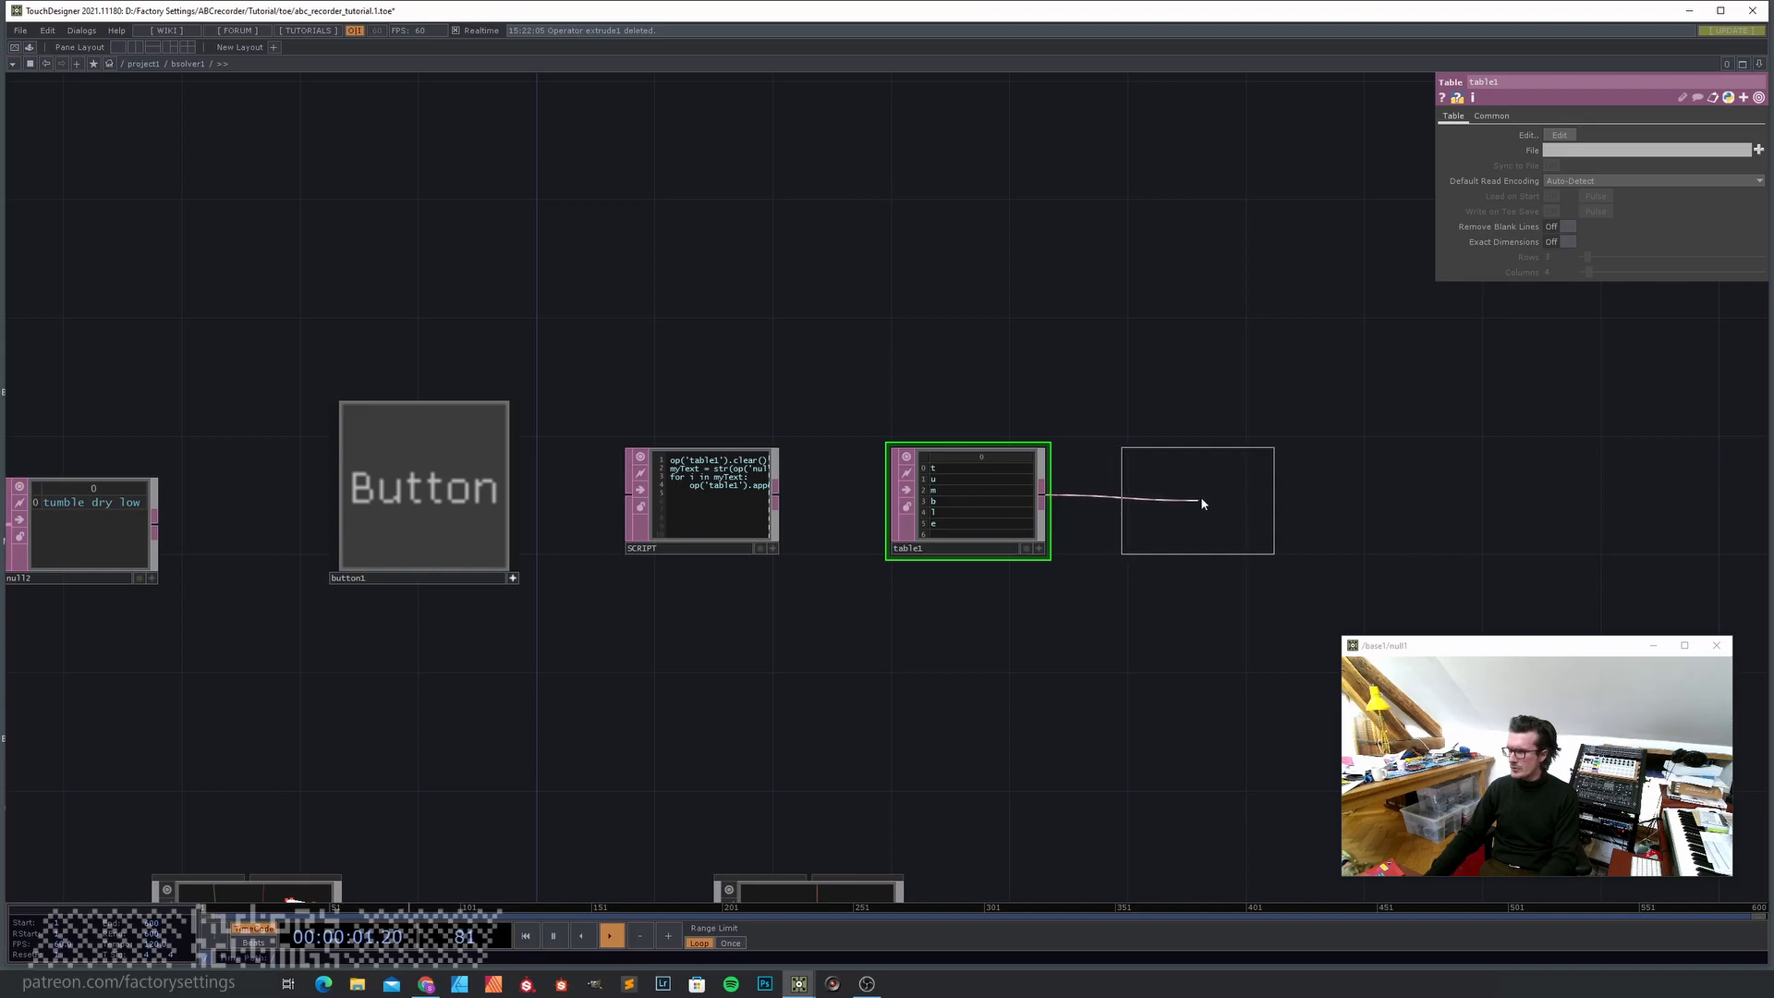
{"action": "left_click", "coordinate": [1207, 501]}
- Set the Replicator COMP's Template DAT Table to null3 and turn off Ignore First Row
{"action": "scroll", "coordinate": [987, 613], "scroll_direction": "down", "scroll_amount": 3}
{"action": "left_click_drag", "start_coordinate": [838, 653], "coordinate": [933, 542]}
{"action": "scroll", "coordinate": [932, 542], "scroll_direction": "down", "scroll_amount": 3}
{"action": "left_click_drag", "start_coordinate": [841, 584], "coordinate": [978, 527]}
{"action": "left_click", "coordinate": [554, 656]}
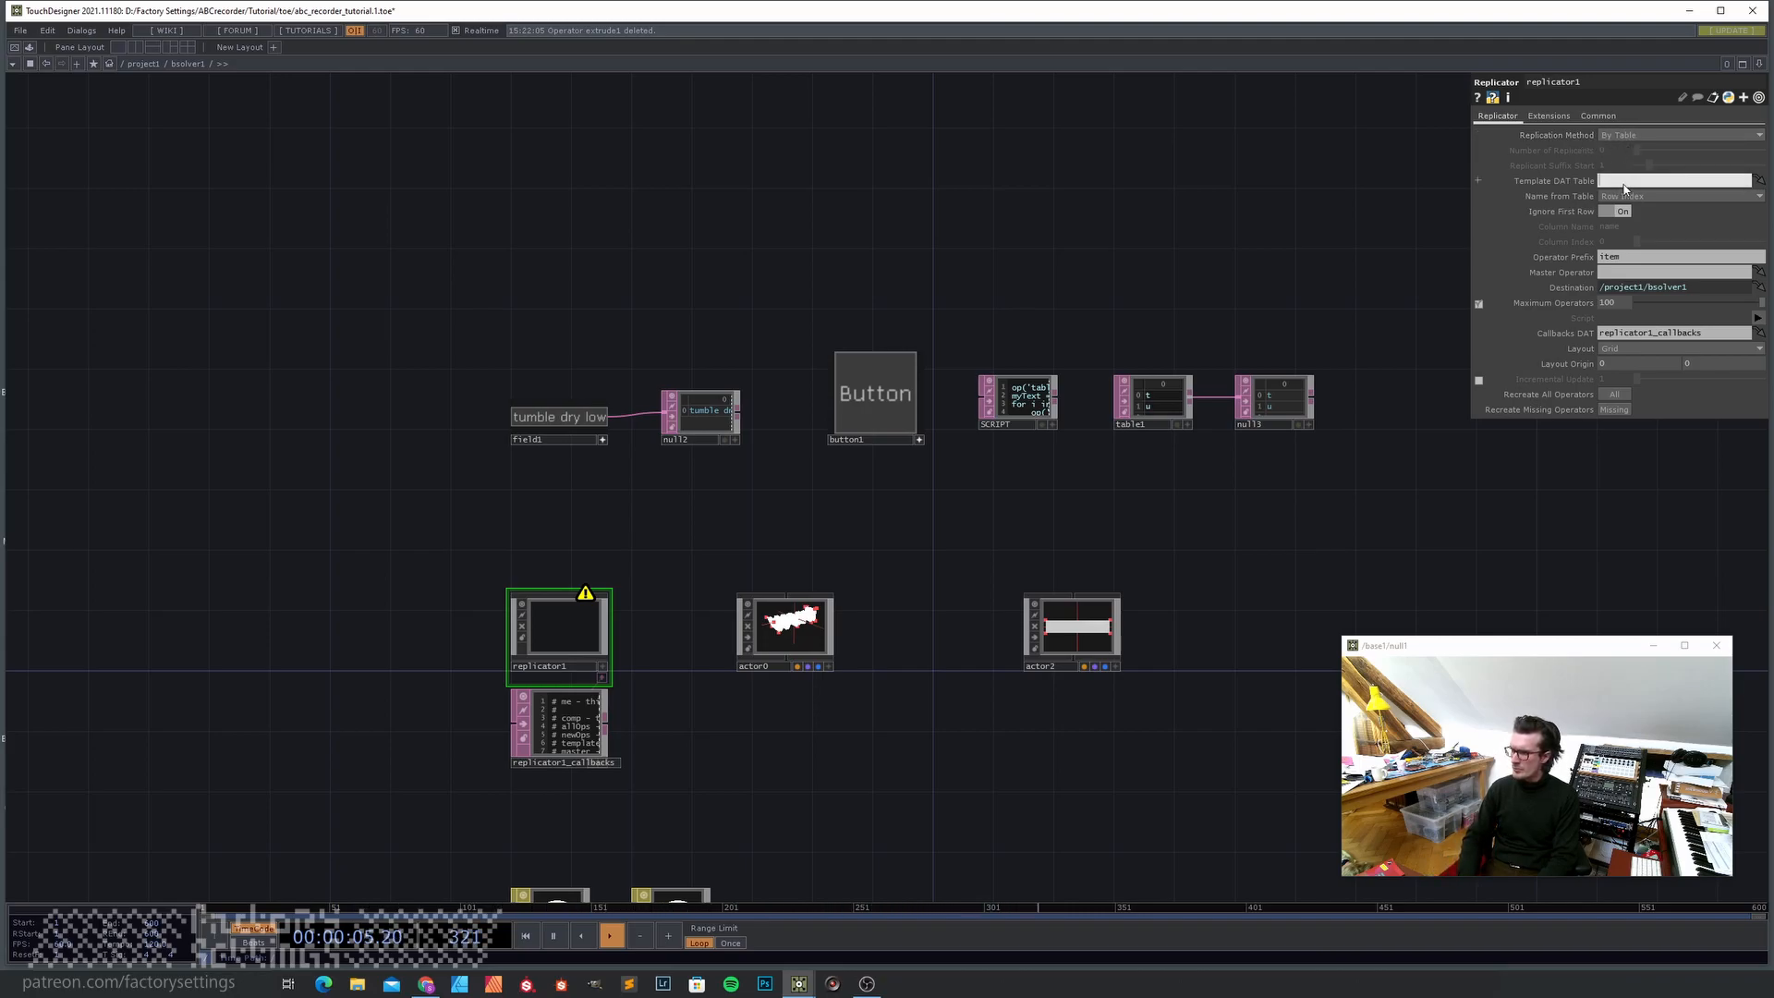
{"action": "type", "text": "l3"}
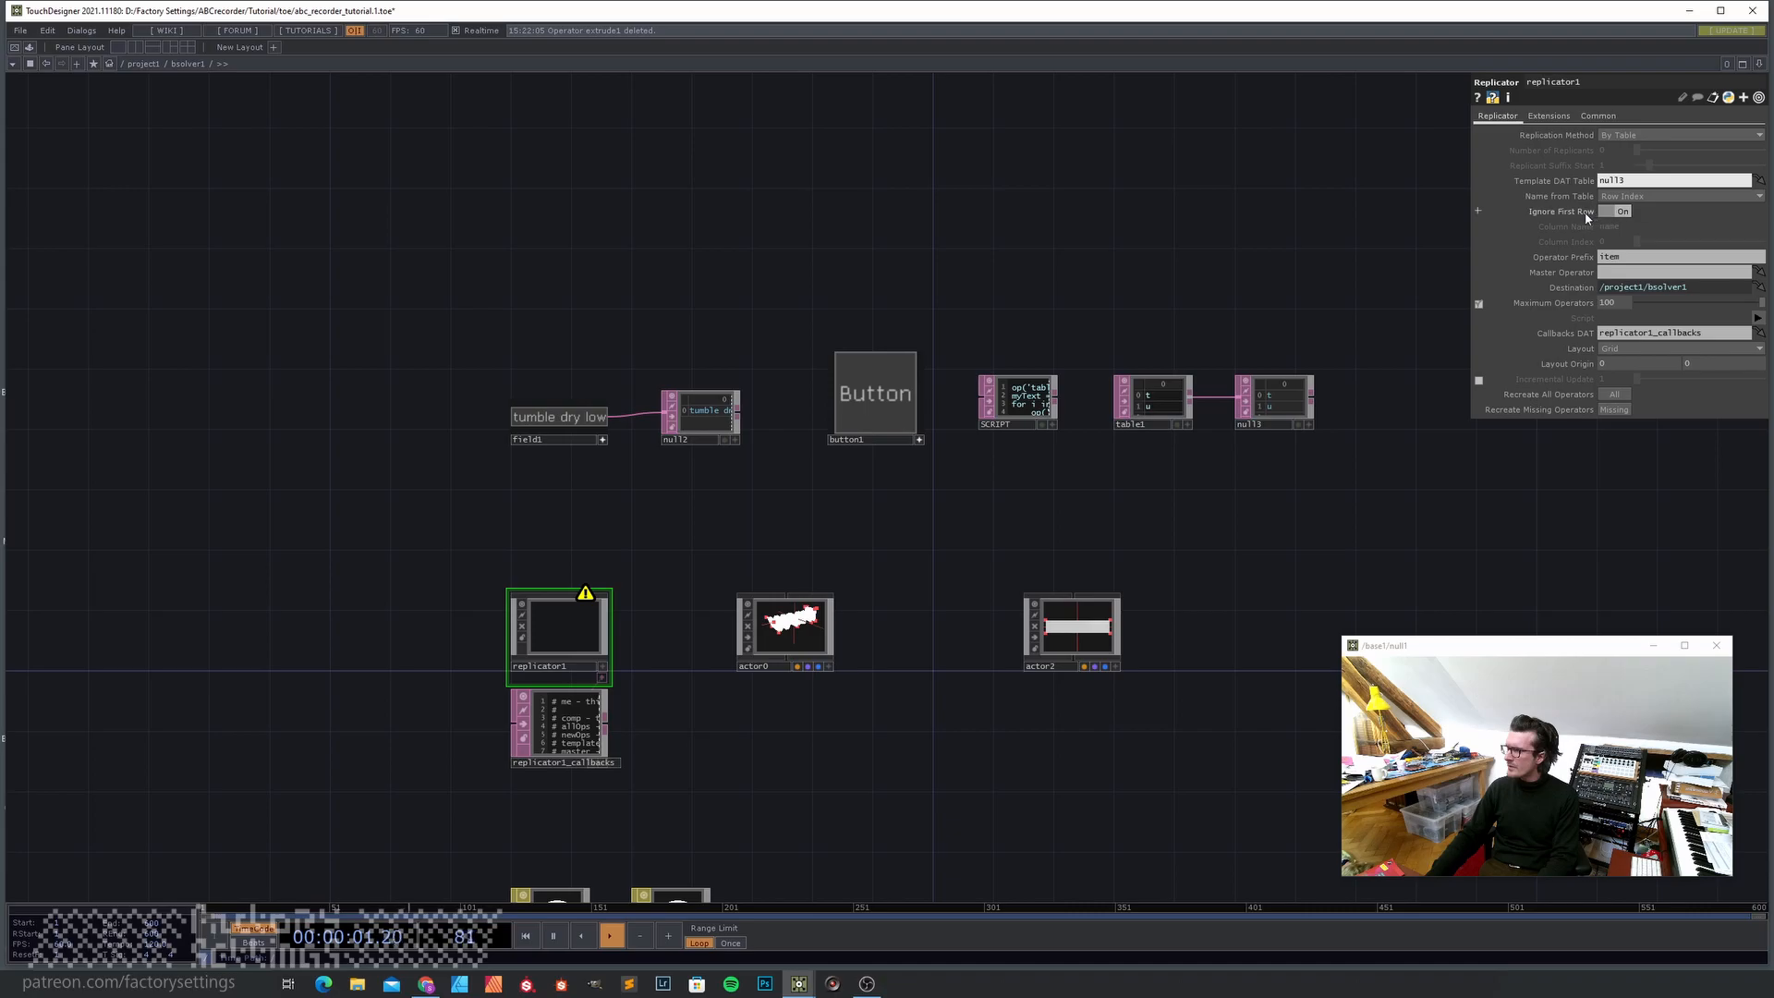
{"action": "left_click", "coordinate": [1607, 213]}
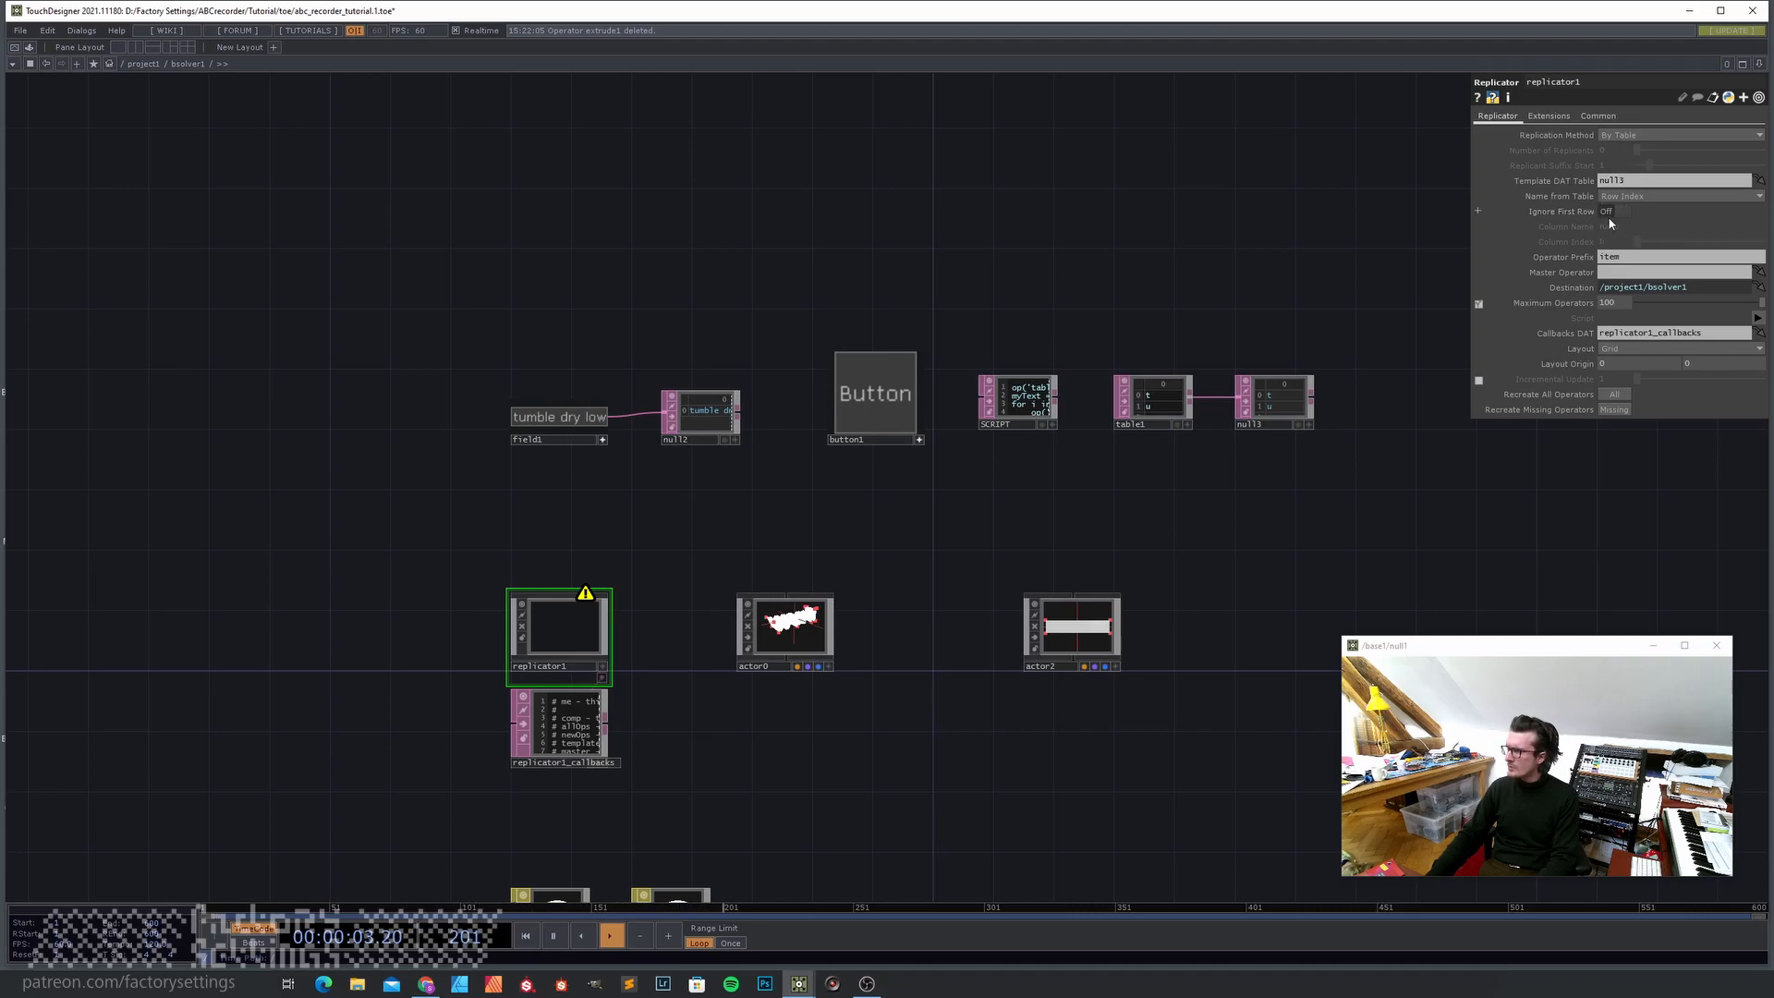
- Set the Replicator's Operator Prefix to "actor" and its Master Operator to "actor0"
{"action": "left_click", "coordinate": [1607, 261]}
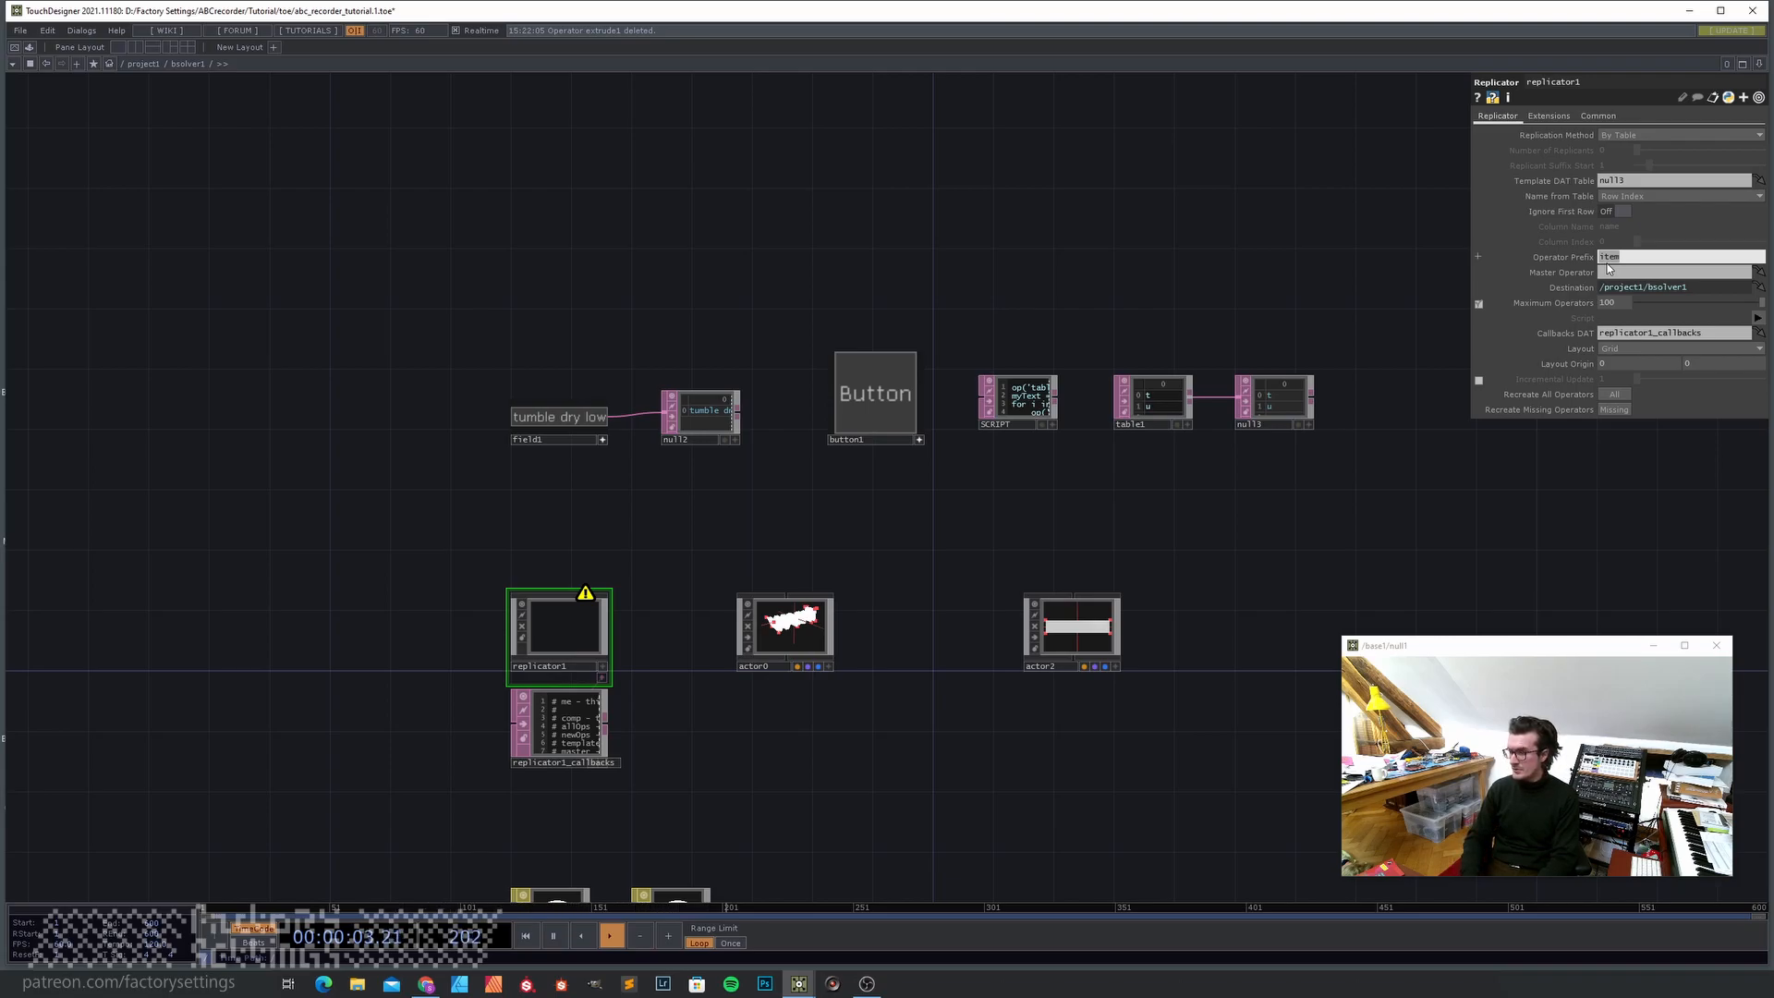
{"action": "type", "text": "actor"}
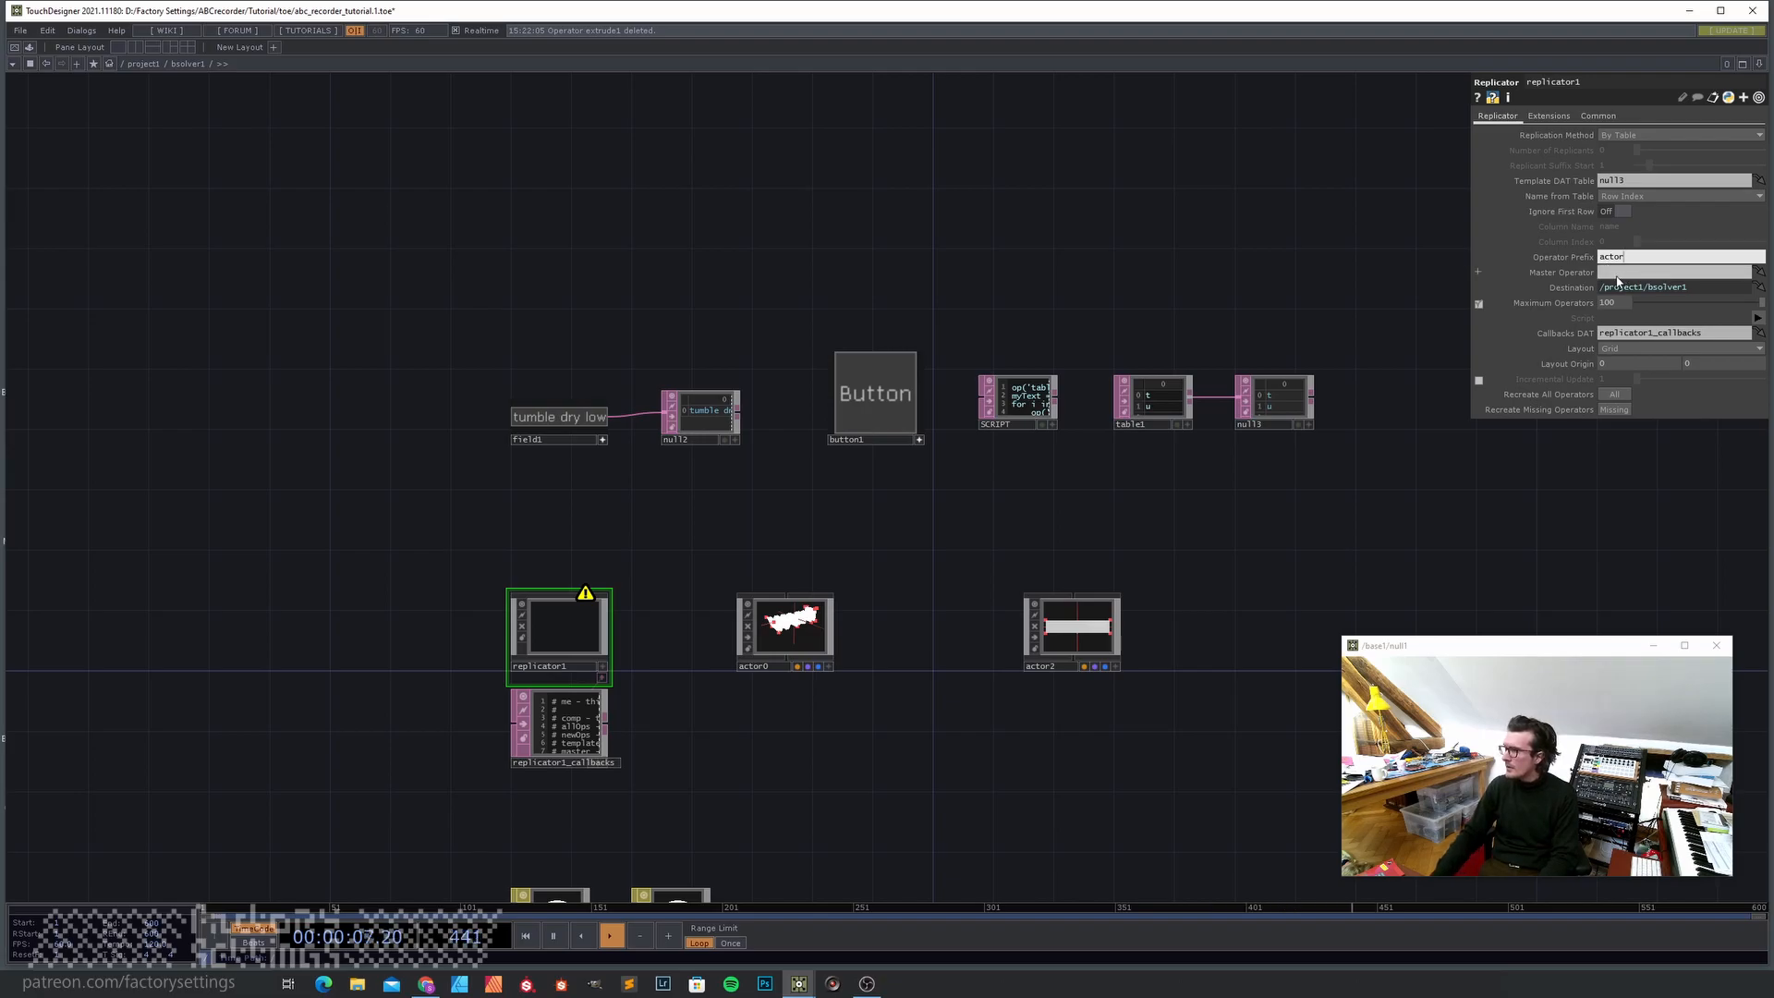
{"action": "key", "text": "Return"}
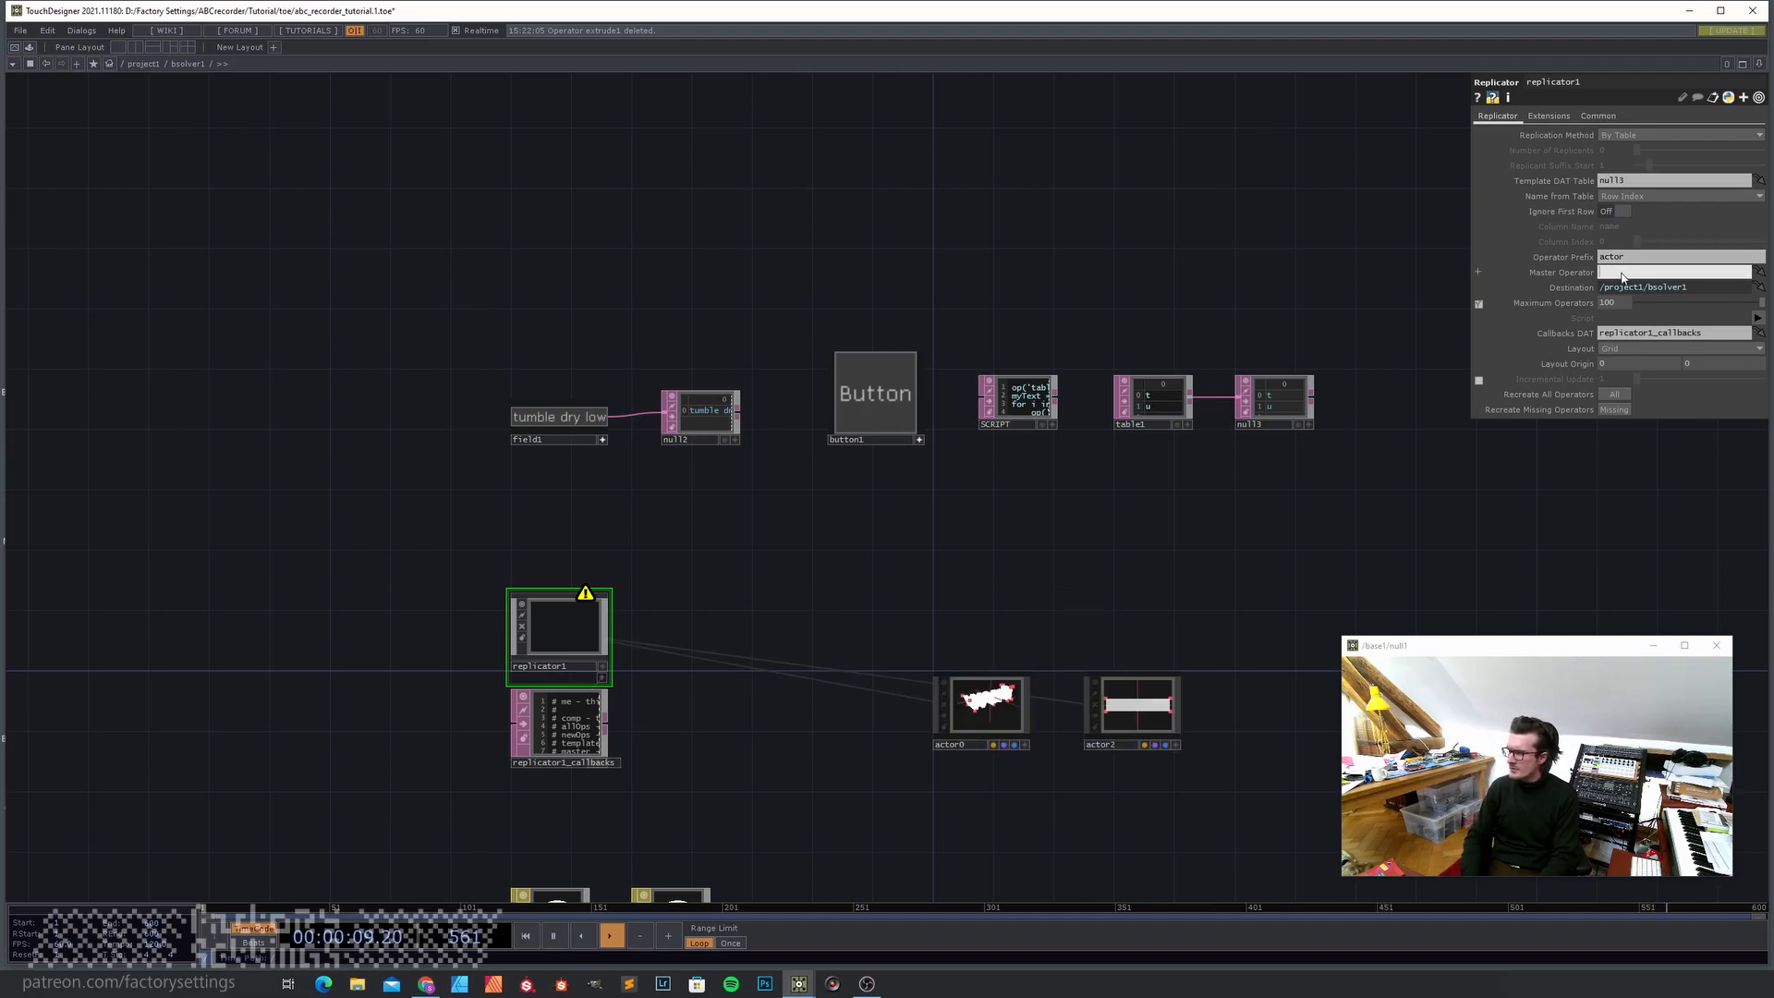
{"action": "left_click", "coordinate": [1623, 275]}
{"action": "type", "text": "actor"}
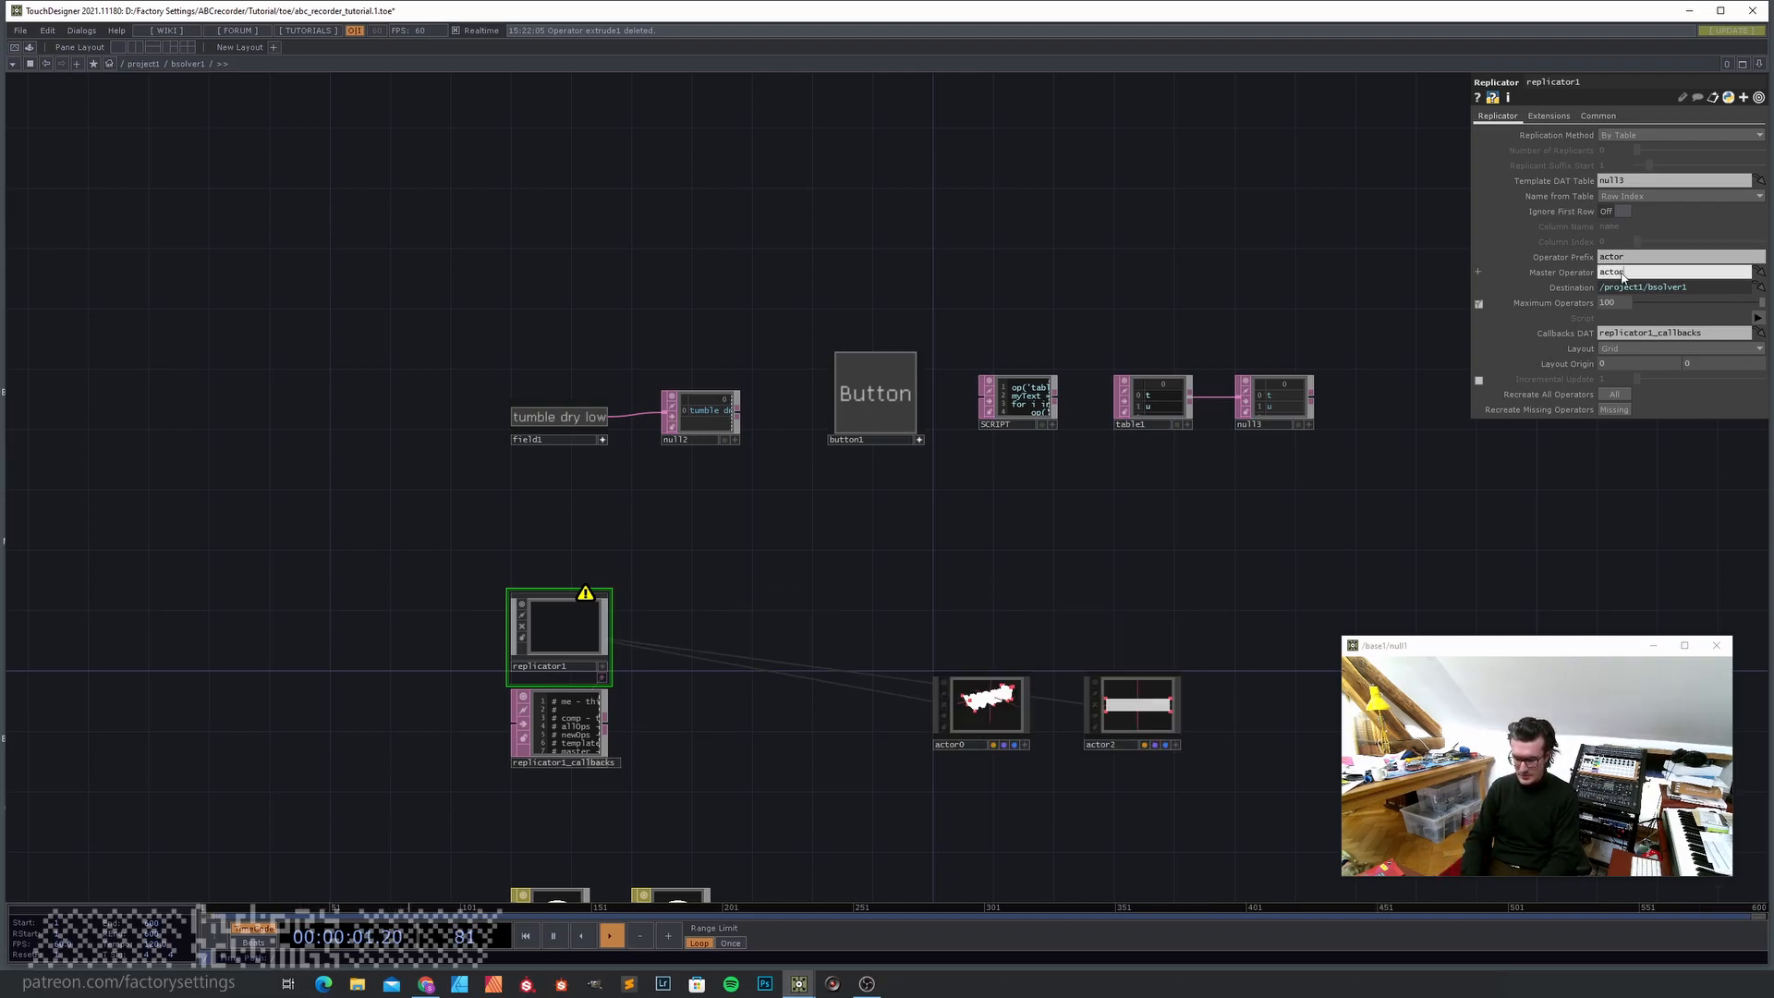
{"action": "type", "text": "0"}
{"action": "key", "text": "Return"}
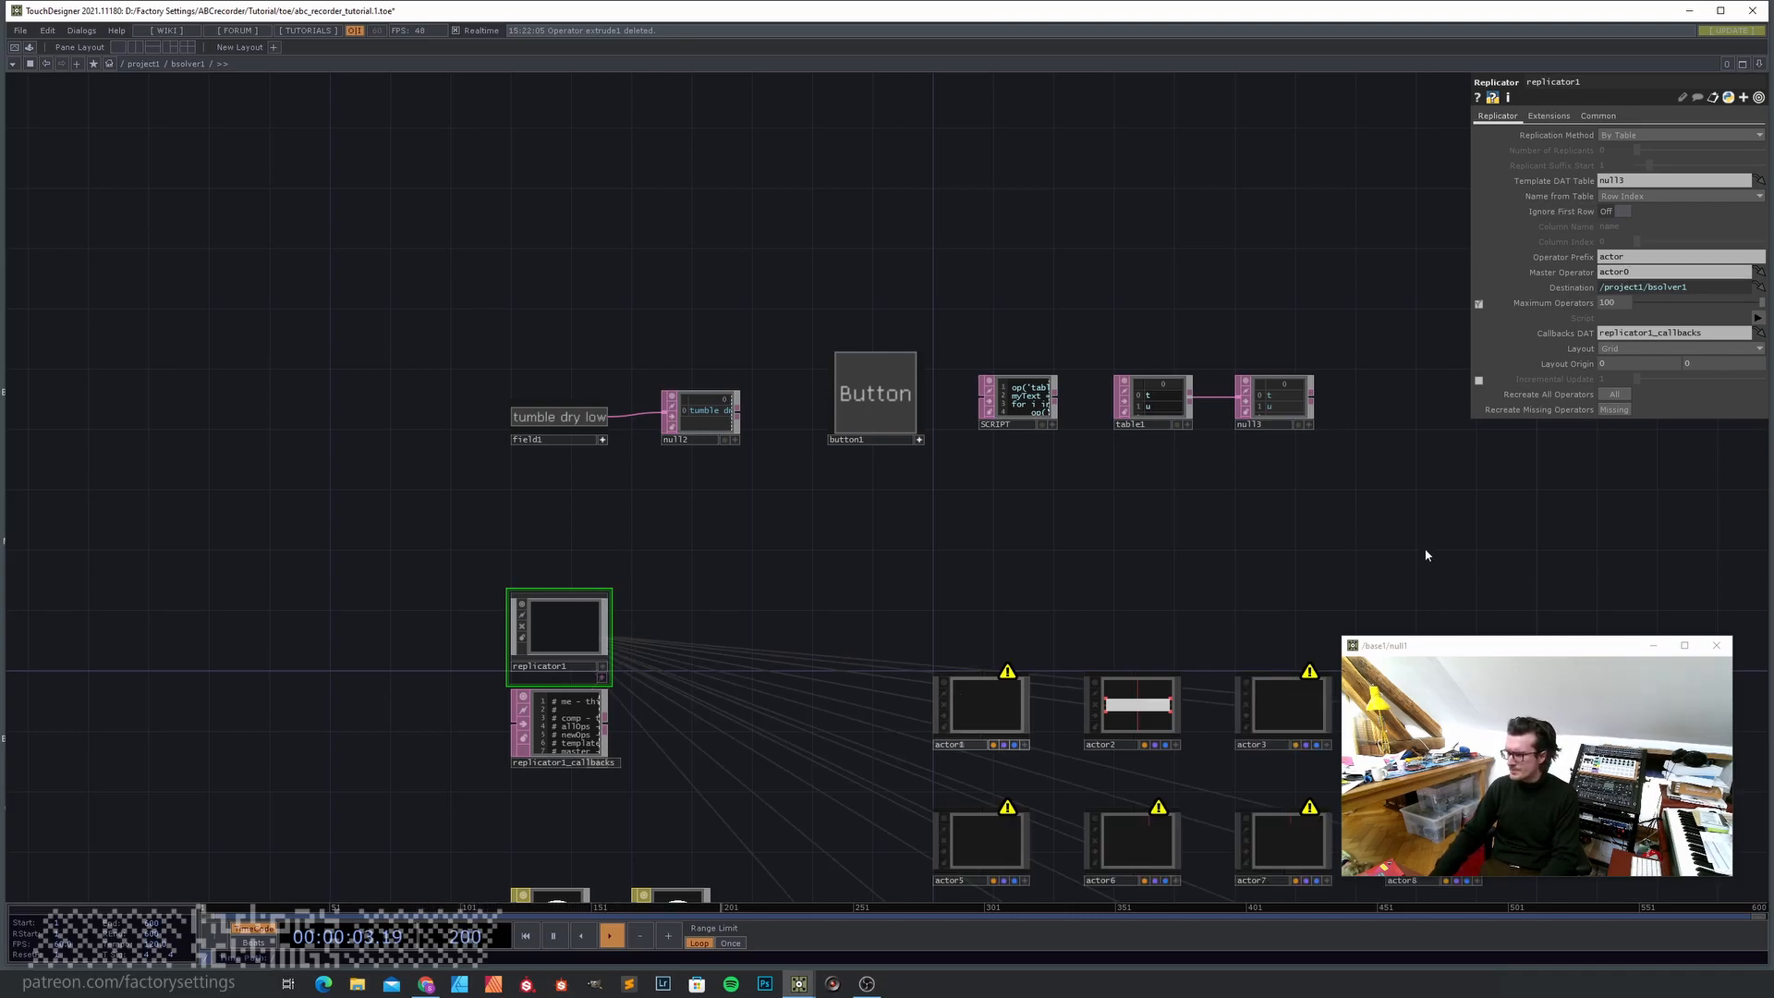
- Examine the grid of replicated actors, including actor2 and the overlapping operators at the first grid position
{"action": "left_click_drag", "start_coordinate": [1139, 603], "coordinate": [681, 447]}
{"action": "scroll", "coordinate": [681, 448], "scroll_direction": "down", "scroll_amount": 3}
{"action": "scroll", "coordinate": [713, 750], "scroll_direction": "up", "scroll_amount": 2}
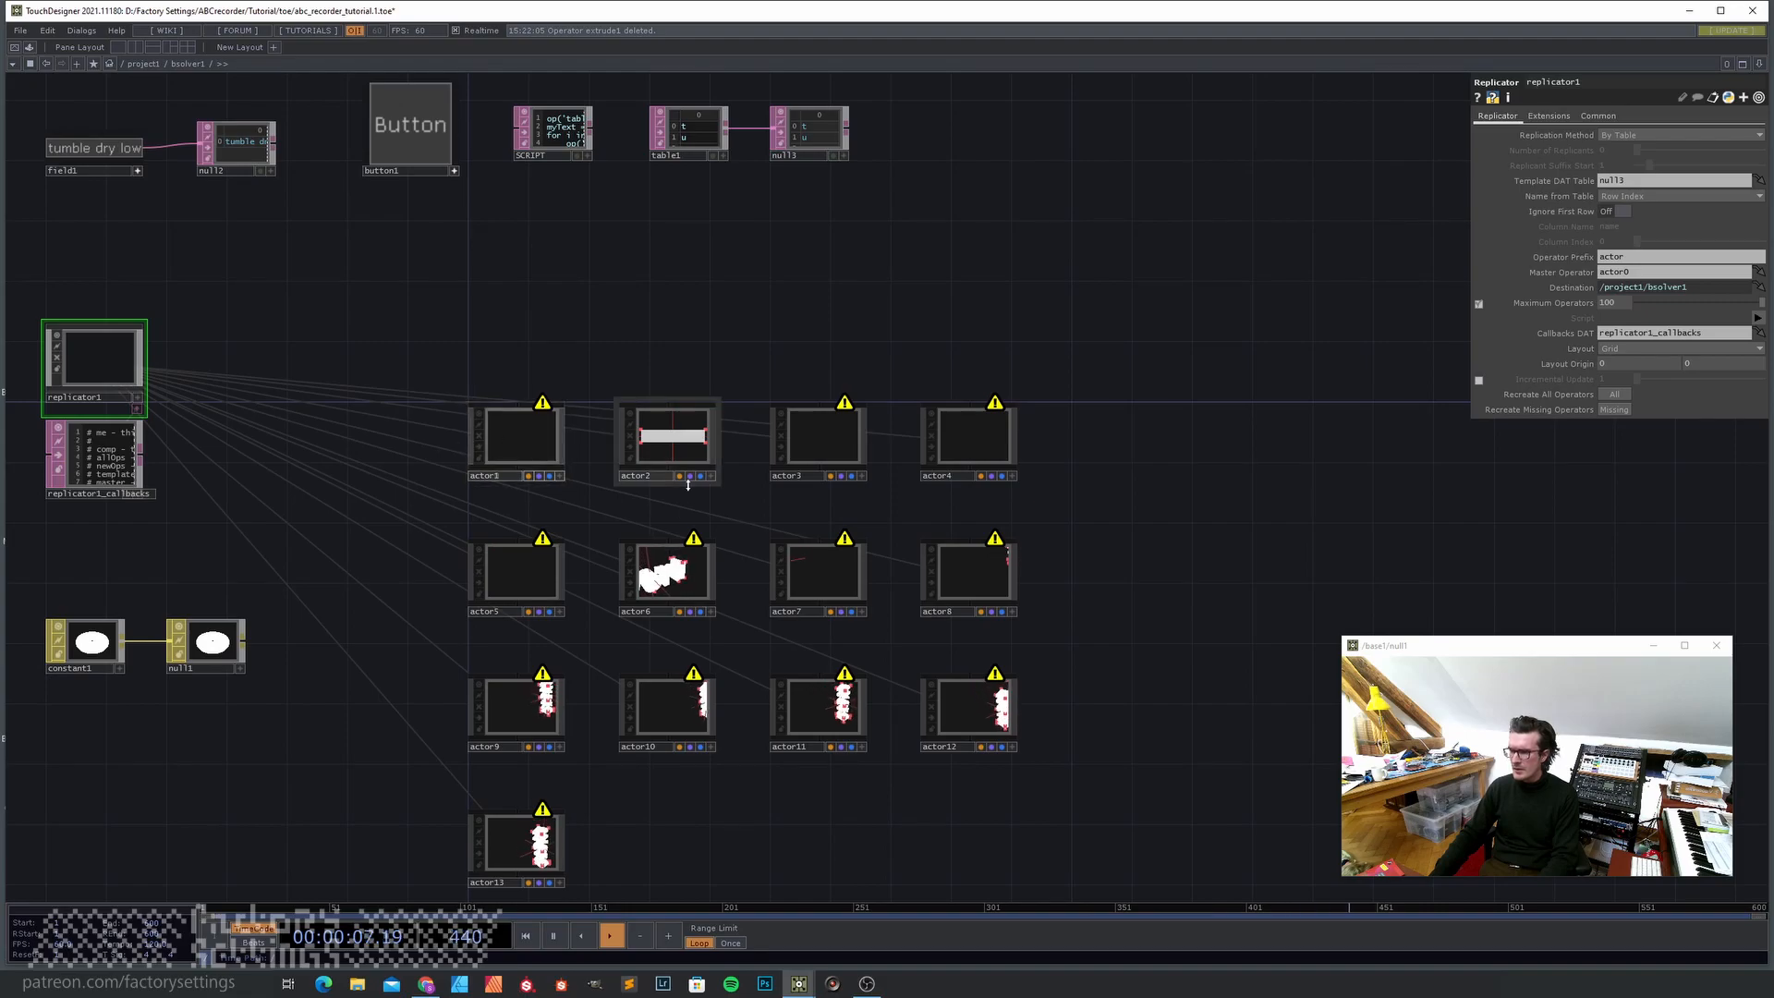
{"action": "left_click_drag", "start_coordinate": [1200, 625], "coordinate": [1076, 459]}
{"action": "left_click_drag", "start_coordinate": [800, 656], "coordinate": [868, 667]}
{"action": "middle_click_drag", "start_coordinate": [868, 667], "coordinate": [824, 660]}
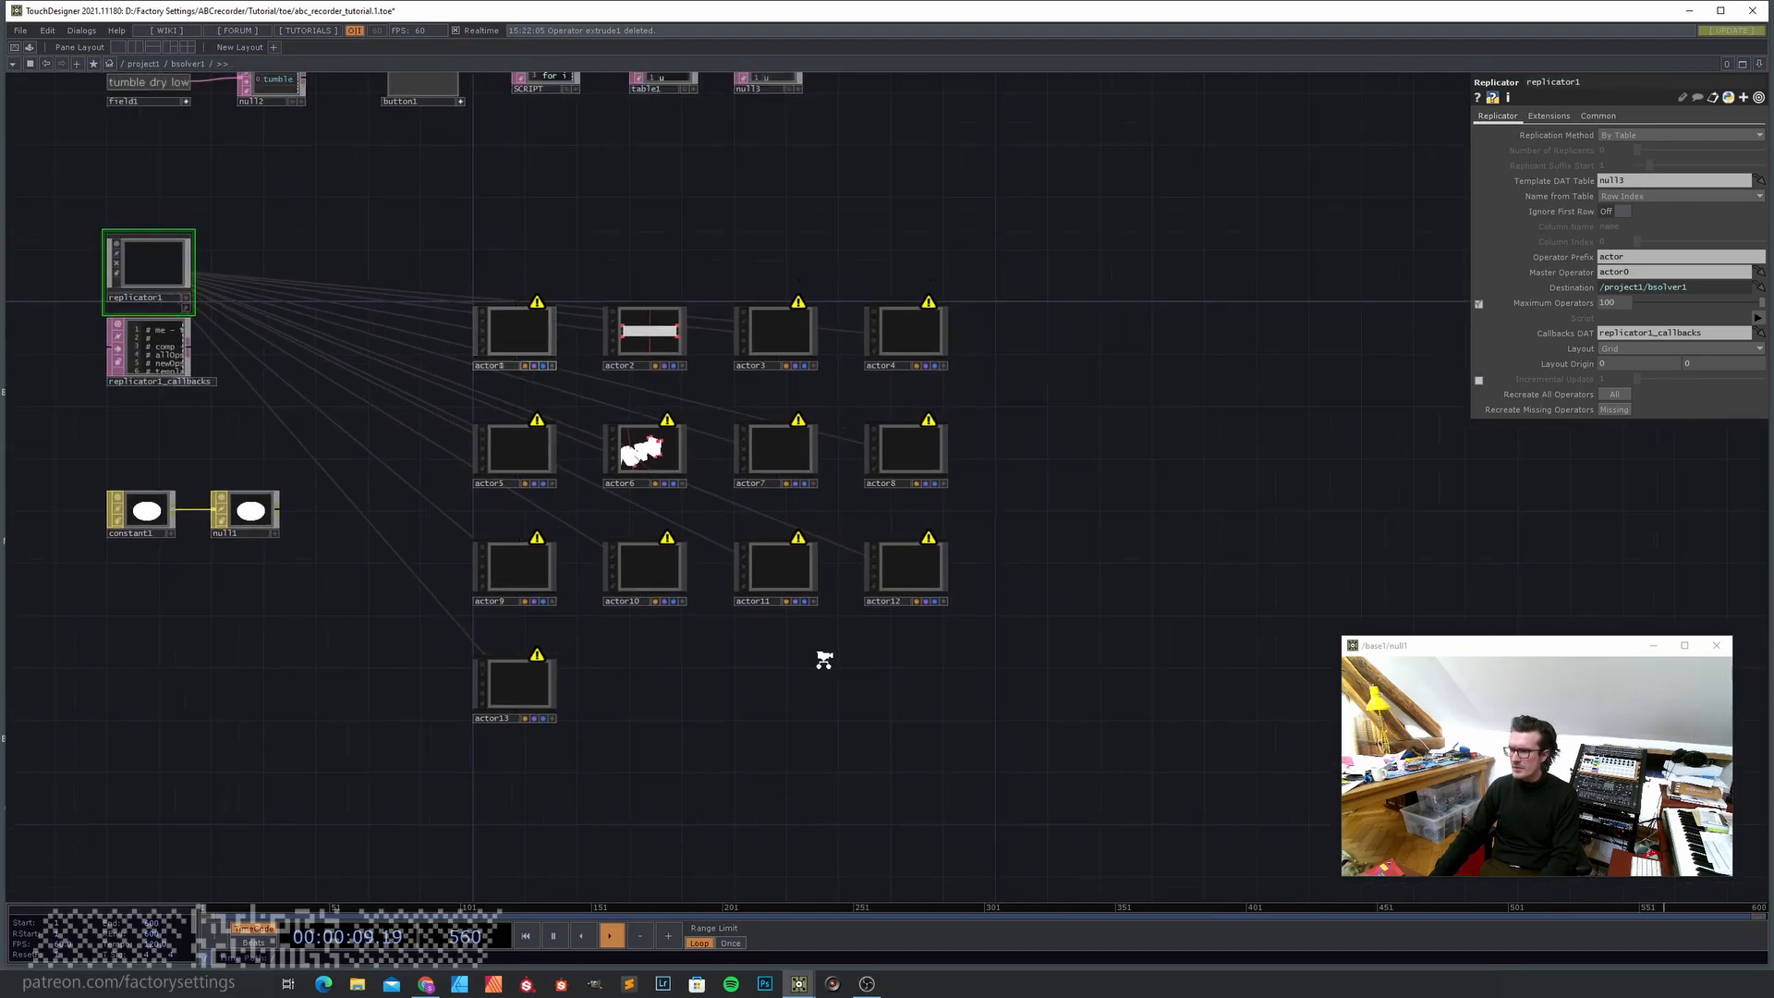
{"action": "scroll", "coordinate": [824, 660], "scroll_direction": "down", "scroll_amount": 2}
{"action": "right_click_drag", "start_coordinate": [1024, 767], "coordinate": [534, 362]}
{"action": "left_click_drag", "start_coordinate": [555, 396], "coordinate": [463, 381]}
{"action": "left_click", "coordinate": [595, 647]}
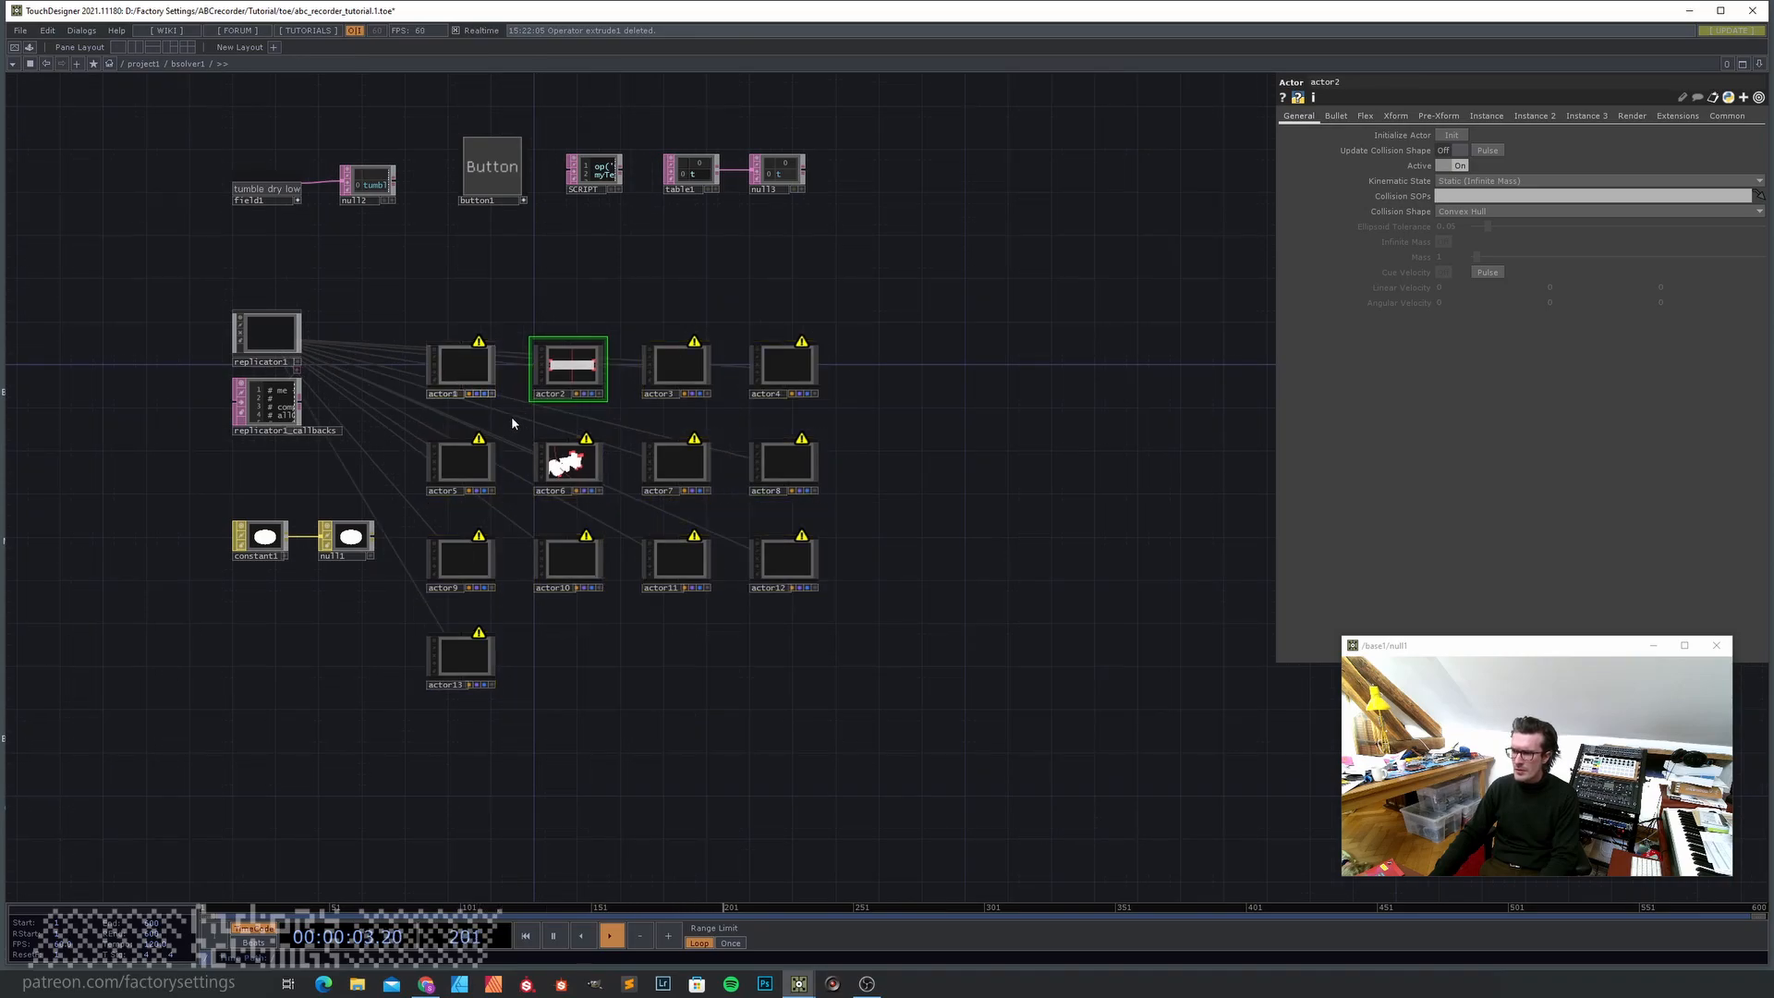
{"action": "scroll", "coordinate": [512, 417], "scroll_direction": "up", "scroll_amount": 2}
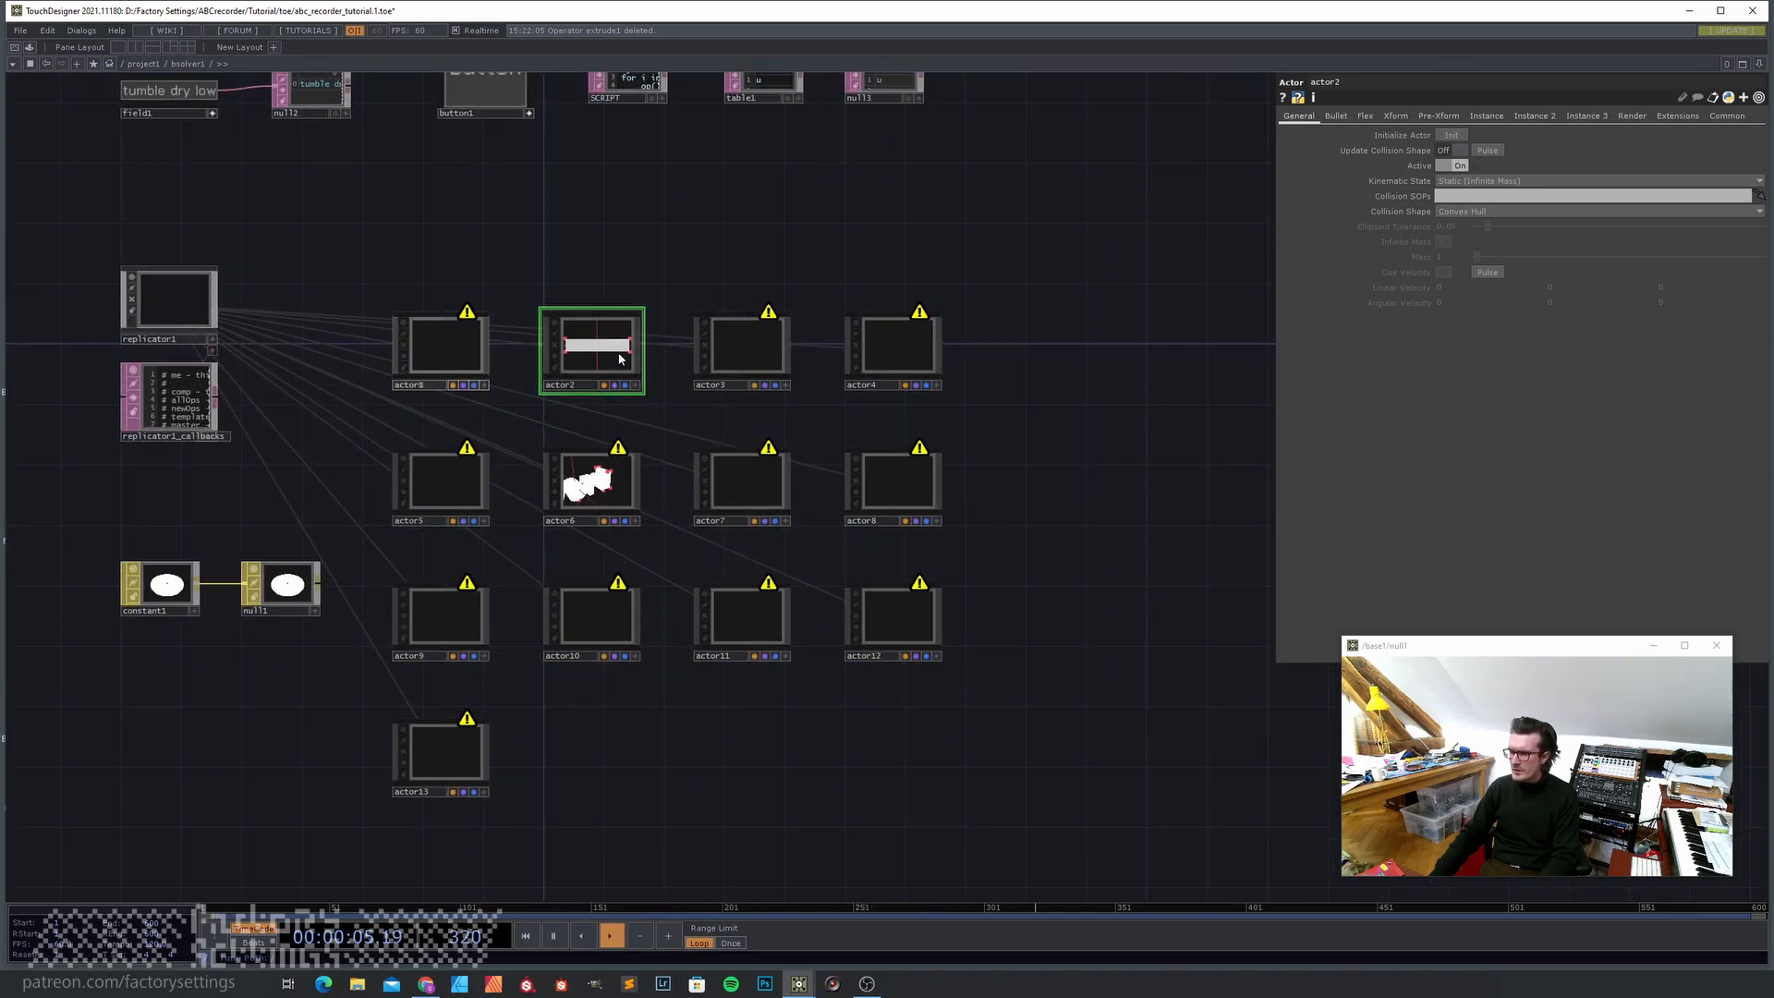
{"action": "left_click_drag", "start_coordinate": [465, 370], "coordinate": [451, 465]}
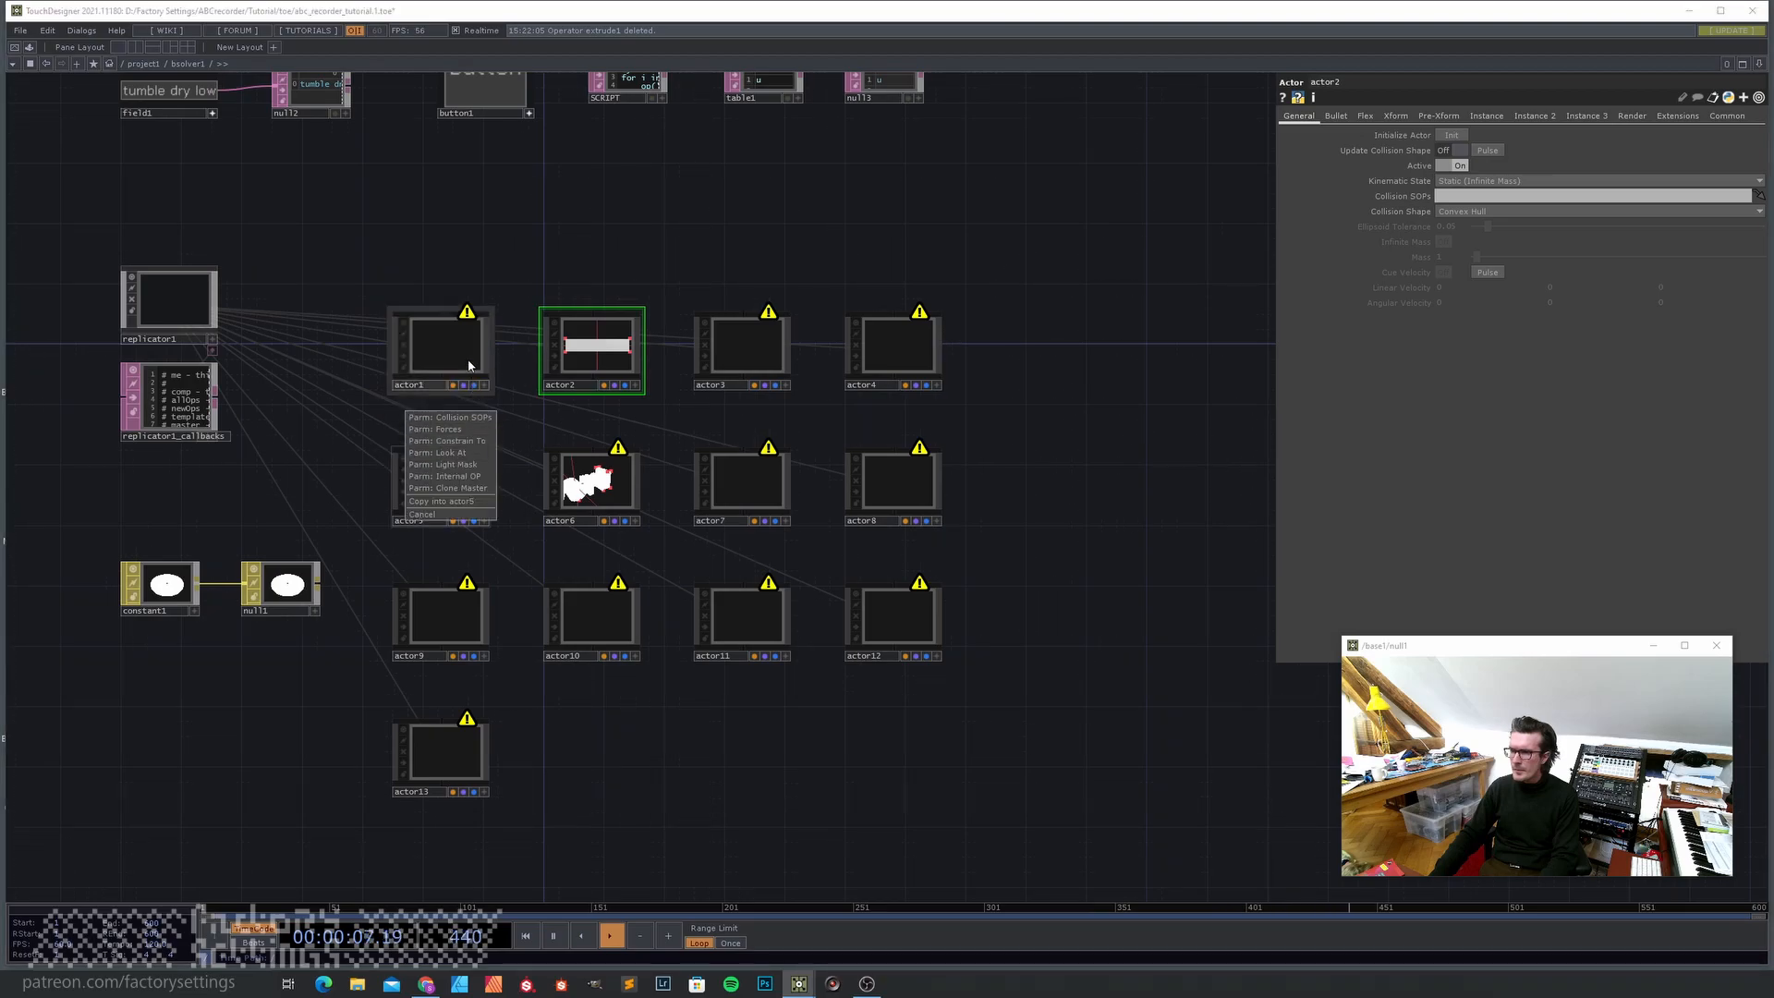
{"action": "left_click", "coordinate": [778, 765]}
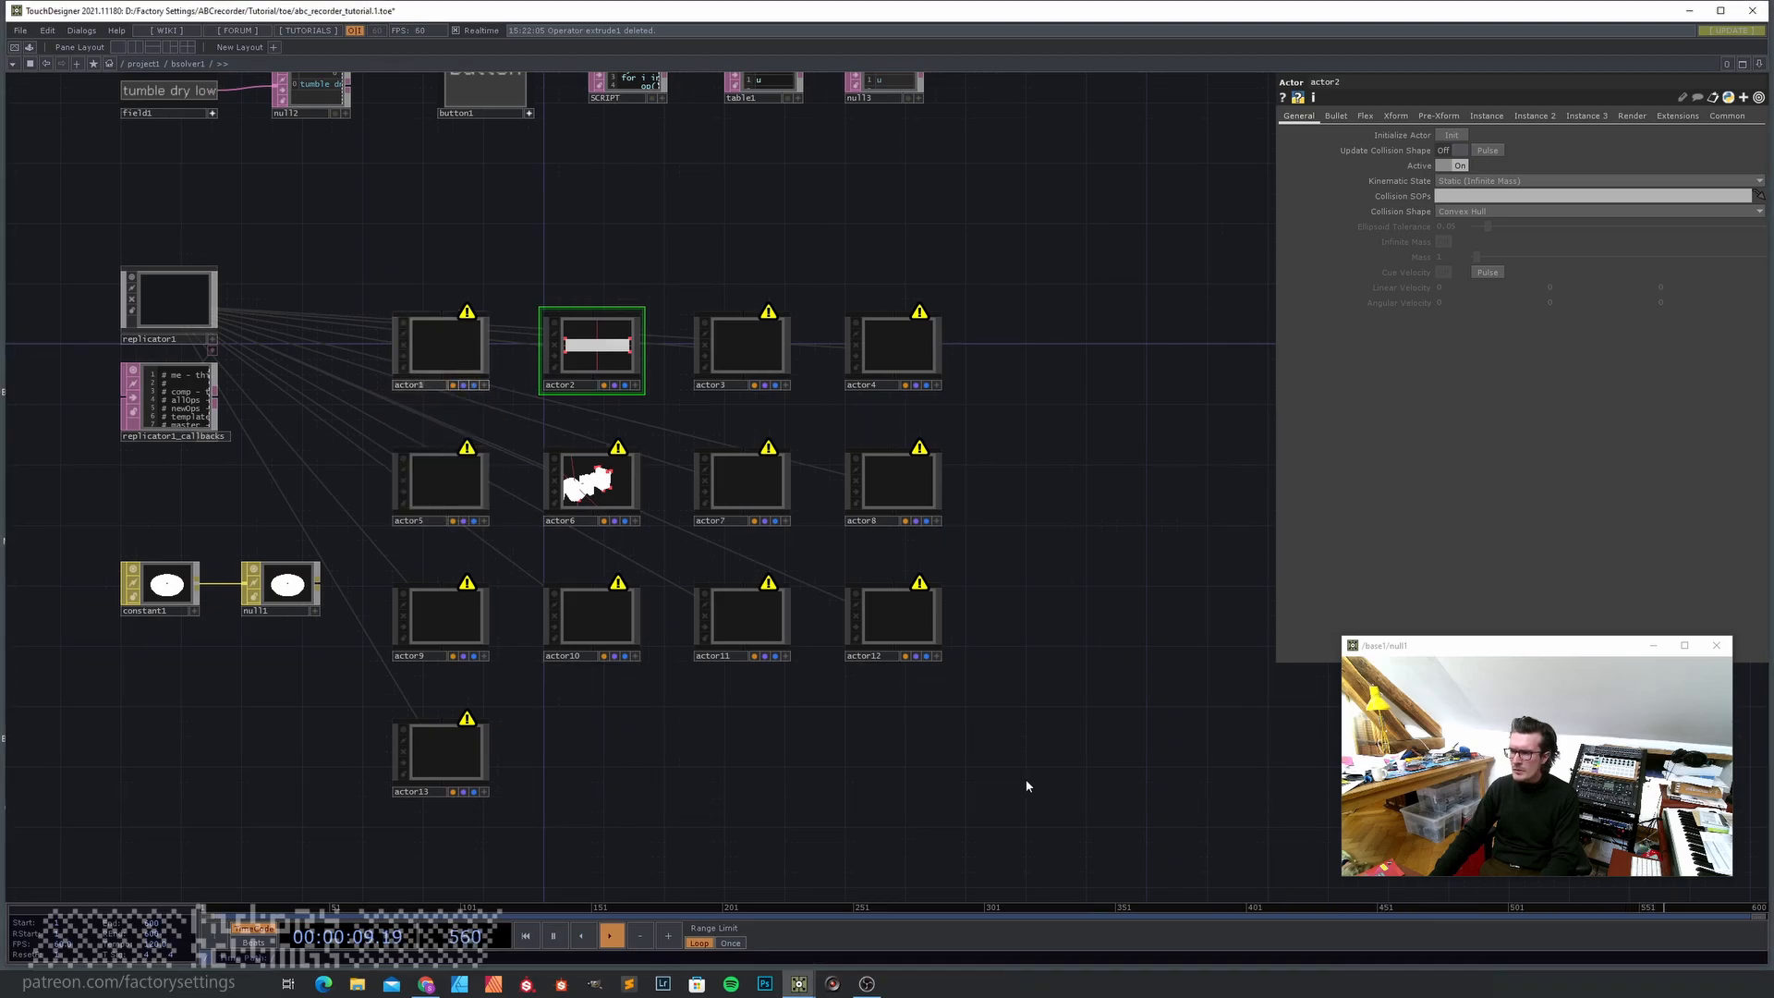
{"action": "scroll", "coordinate": [912, 742], "scroll_direction": "down", "scroll_amount": 3}
- Move the master actor0 clear above the replicated grid and set the Replicator's Layout Origin X to -170
{"action": "left_click", "coordinate": [347, 349]}
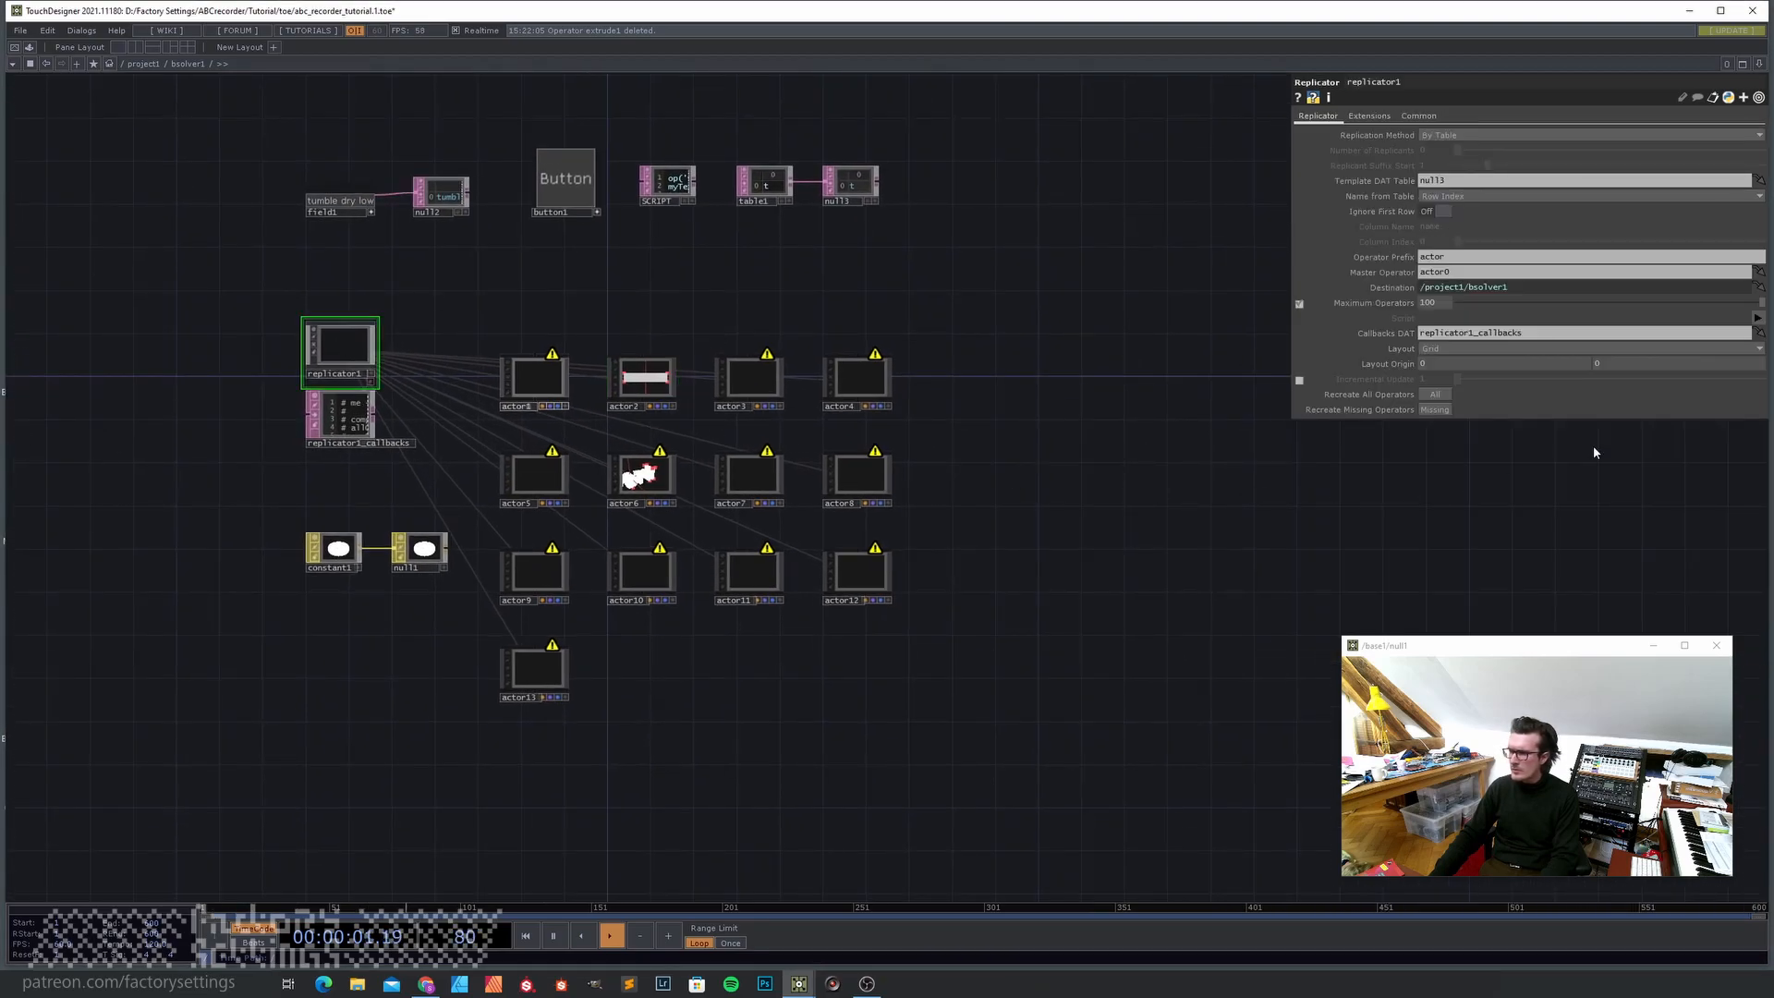
{"action": "middle_click_drag", "start_coordinate": [1438, 364], "coordinate": [1506, 353]}
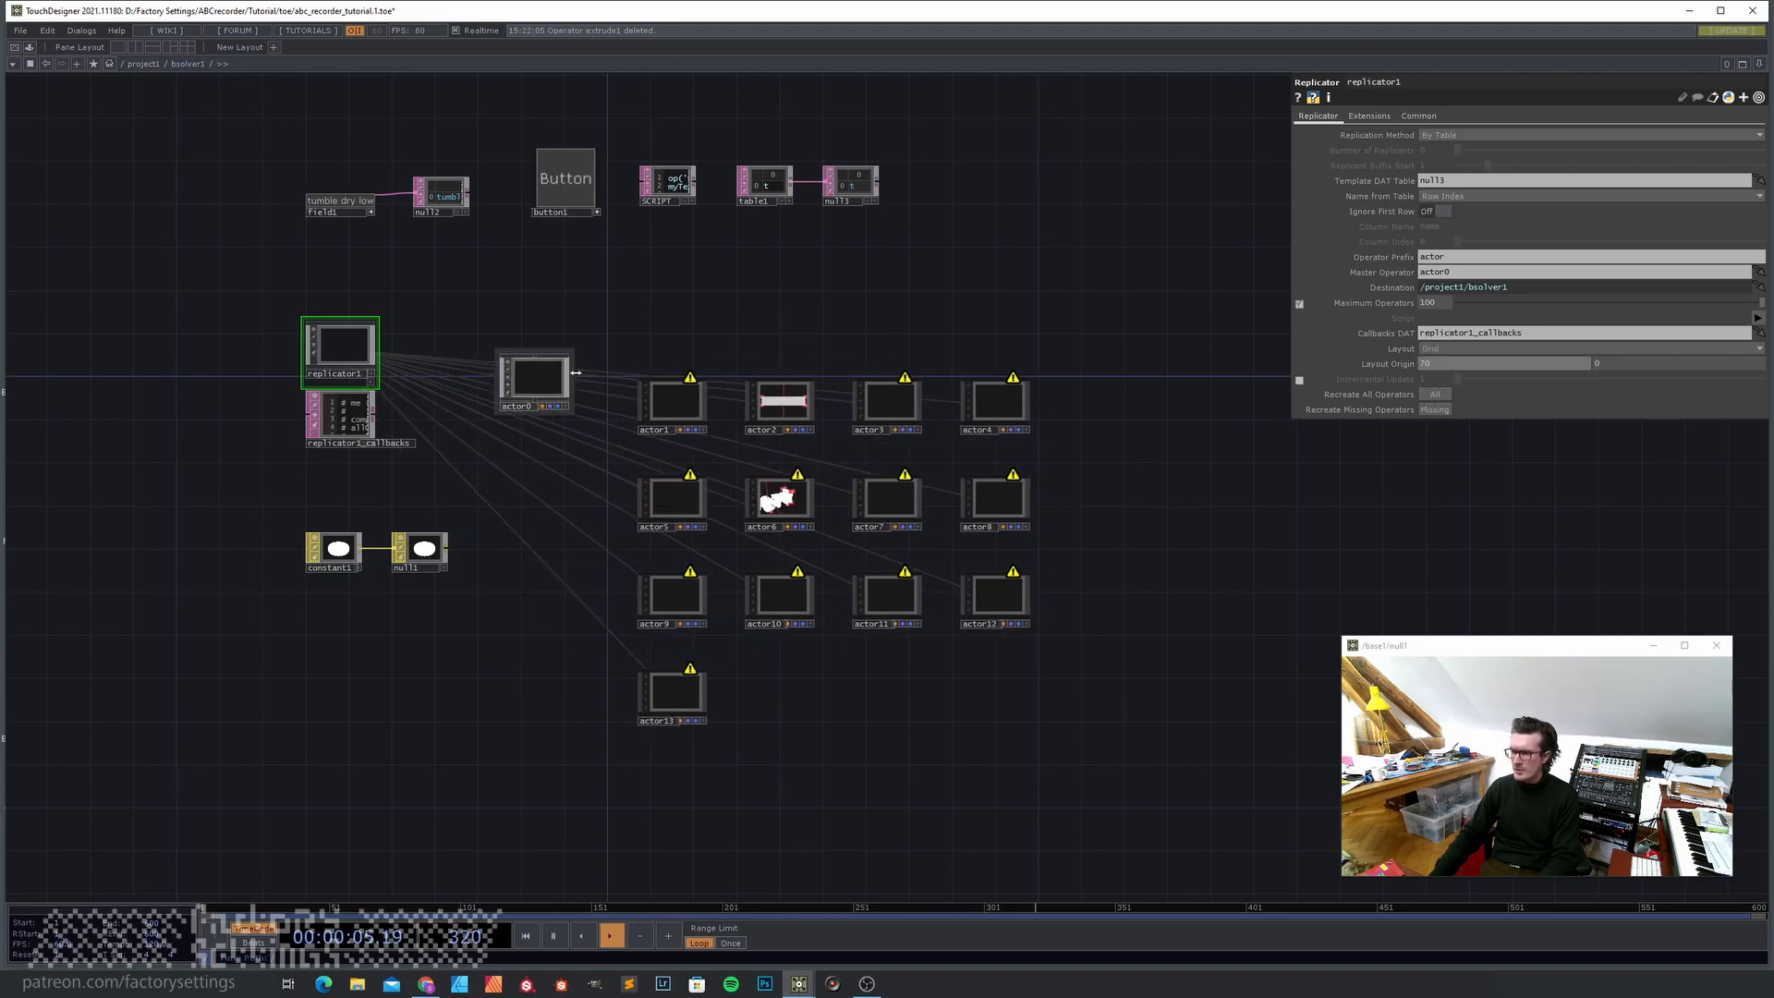
{"action": "left_click_drag", "start_coordinate": [539, 373], "coordinate": [562, 296]}
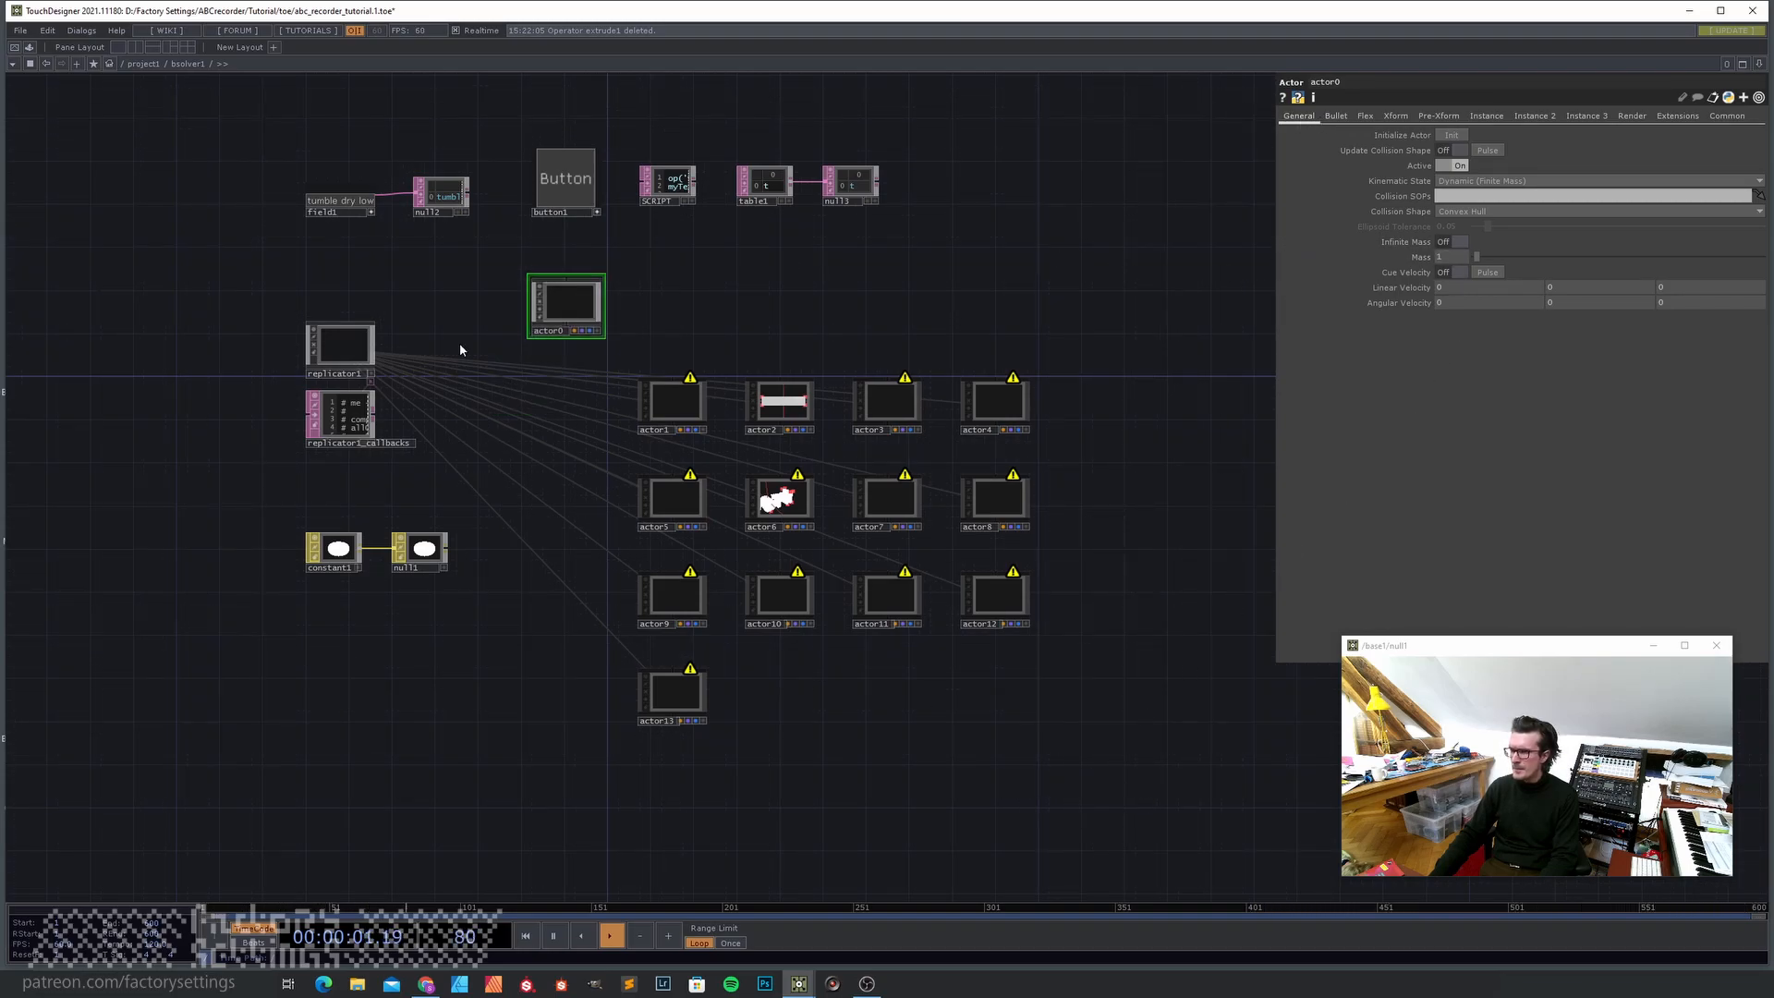
{"action": "left_click", "coordinate": [340, 349]}
{"action": "mouse_move", "coordinate": [1461, 364]}
{"action": "middle_mouse_down"}
{"action": "mouse_move", "coordinate": [1466, 349]}
{"action": "mouse_move", "coordinate": [1442, 350]}
{"action": "mouse_move", "coordinate": [1439, 368]}
{"action": "middle_mouse_up"}
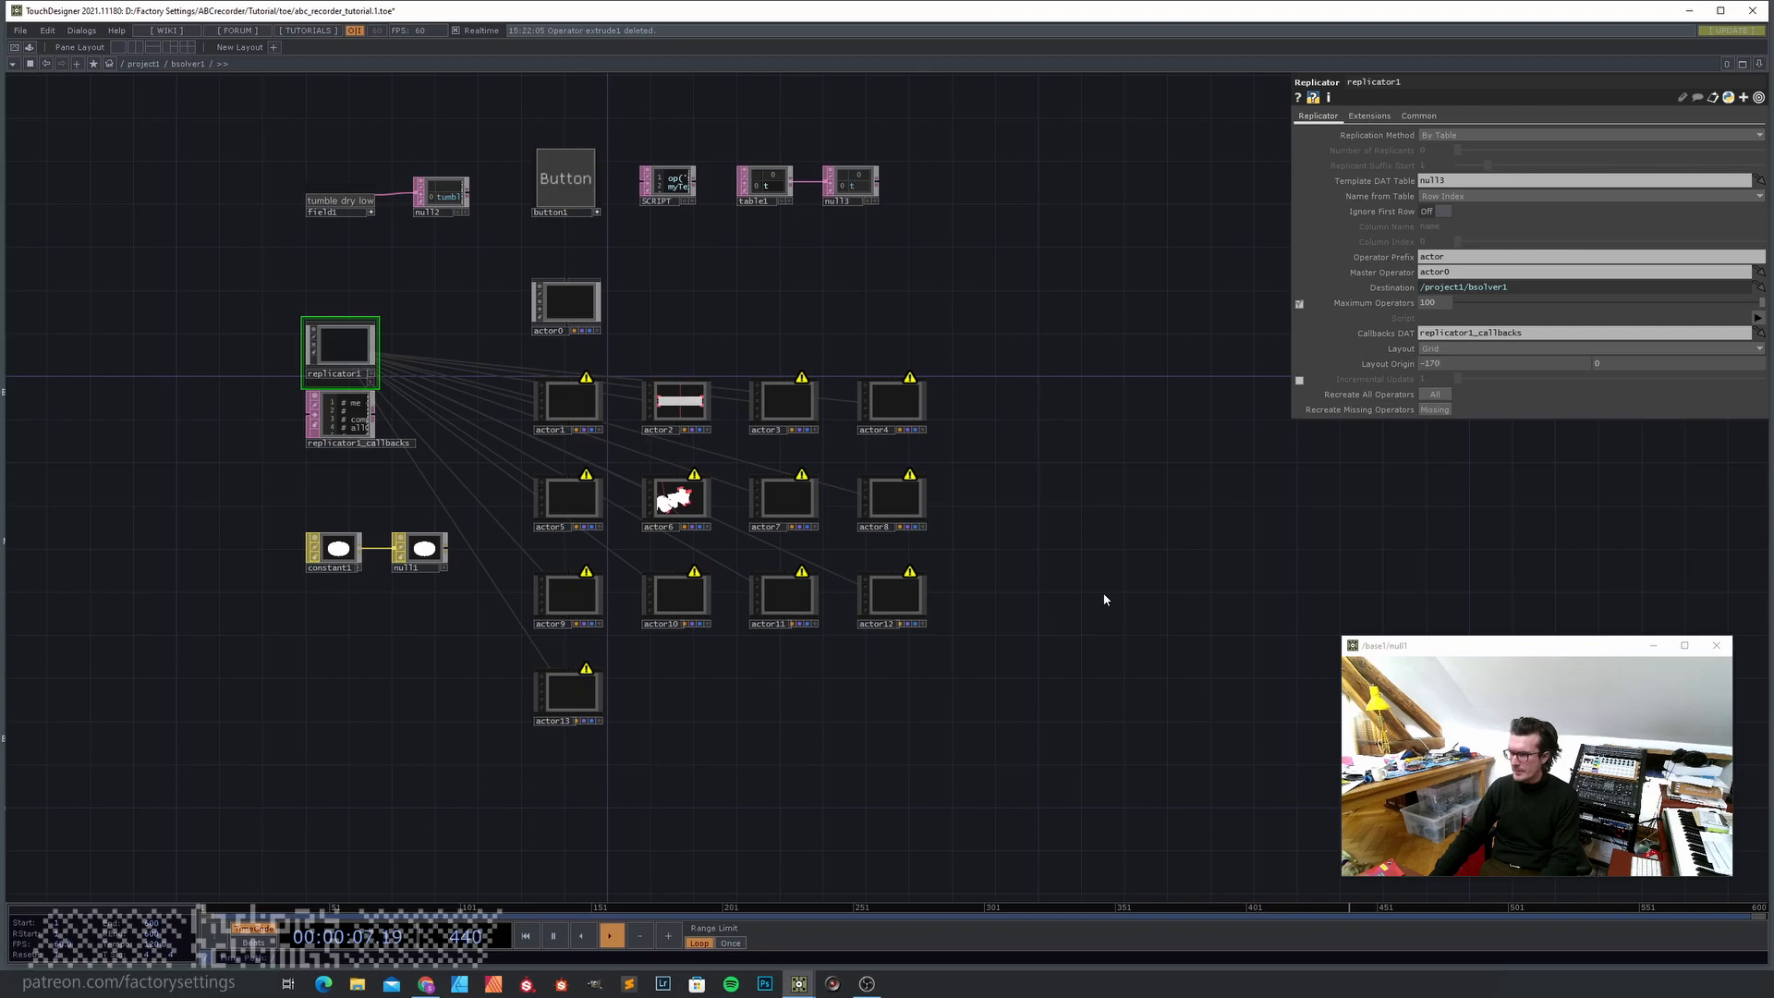
- Move actor2 away from the replicated grid and rename it "staticActor"
{"action": "scroll", "coordinate": [1077, 582], "scroll_direction": "down", "scroll_amount": 3}
{"action": "scroll", "coordinate": [882, 535], "scroll_direction": "up", "scroll_amount": 2}
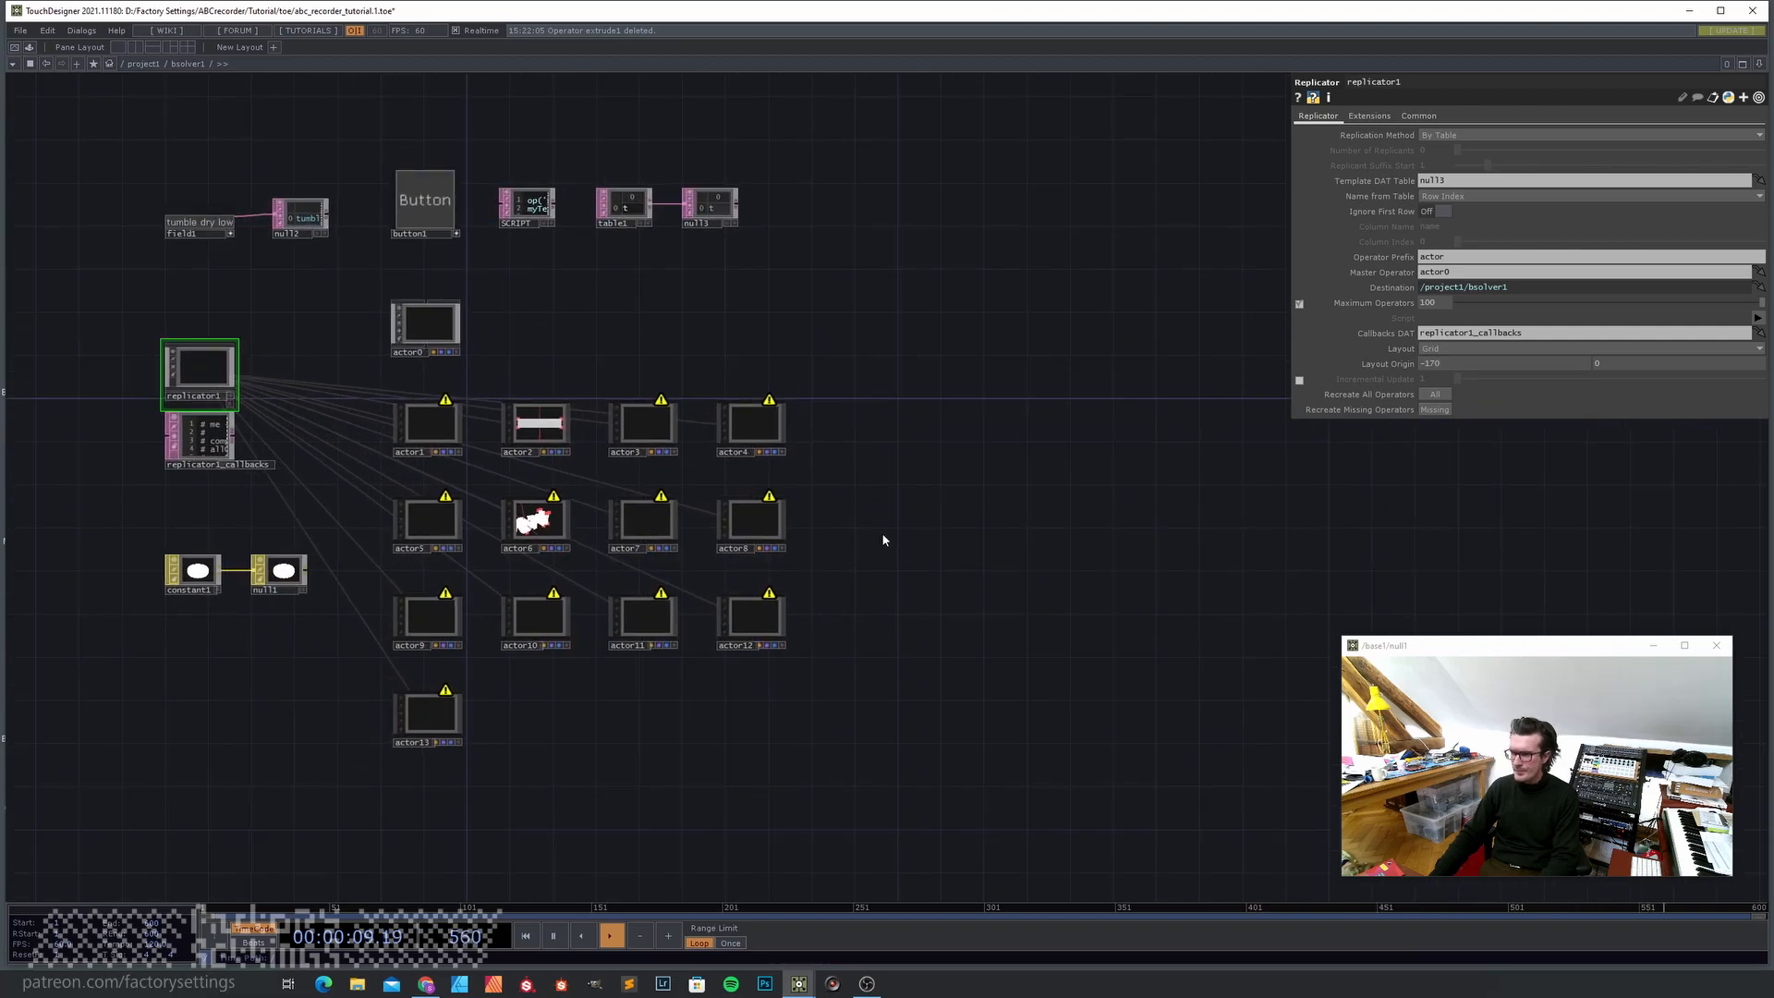
{"action": "left_click_drag", "start_coordinate": [891, 535], "coordinate": [1093, 516]}
{"action": "left_click_drag", "start_coordinate": [744, 412], "coordinate": [1179, 382]}
{"action": "scroll", "coordinate": [971, 506], "scroll_direction": "up", "scroll_amount": 5}
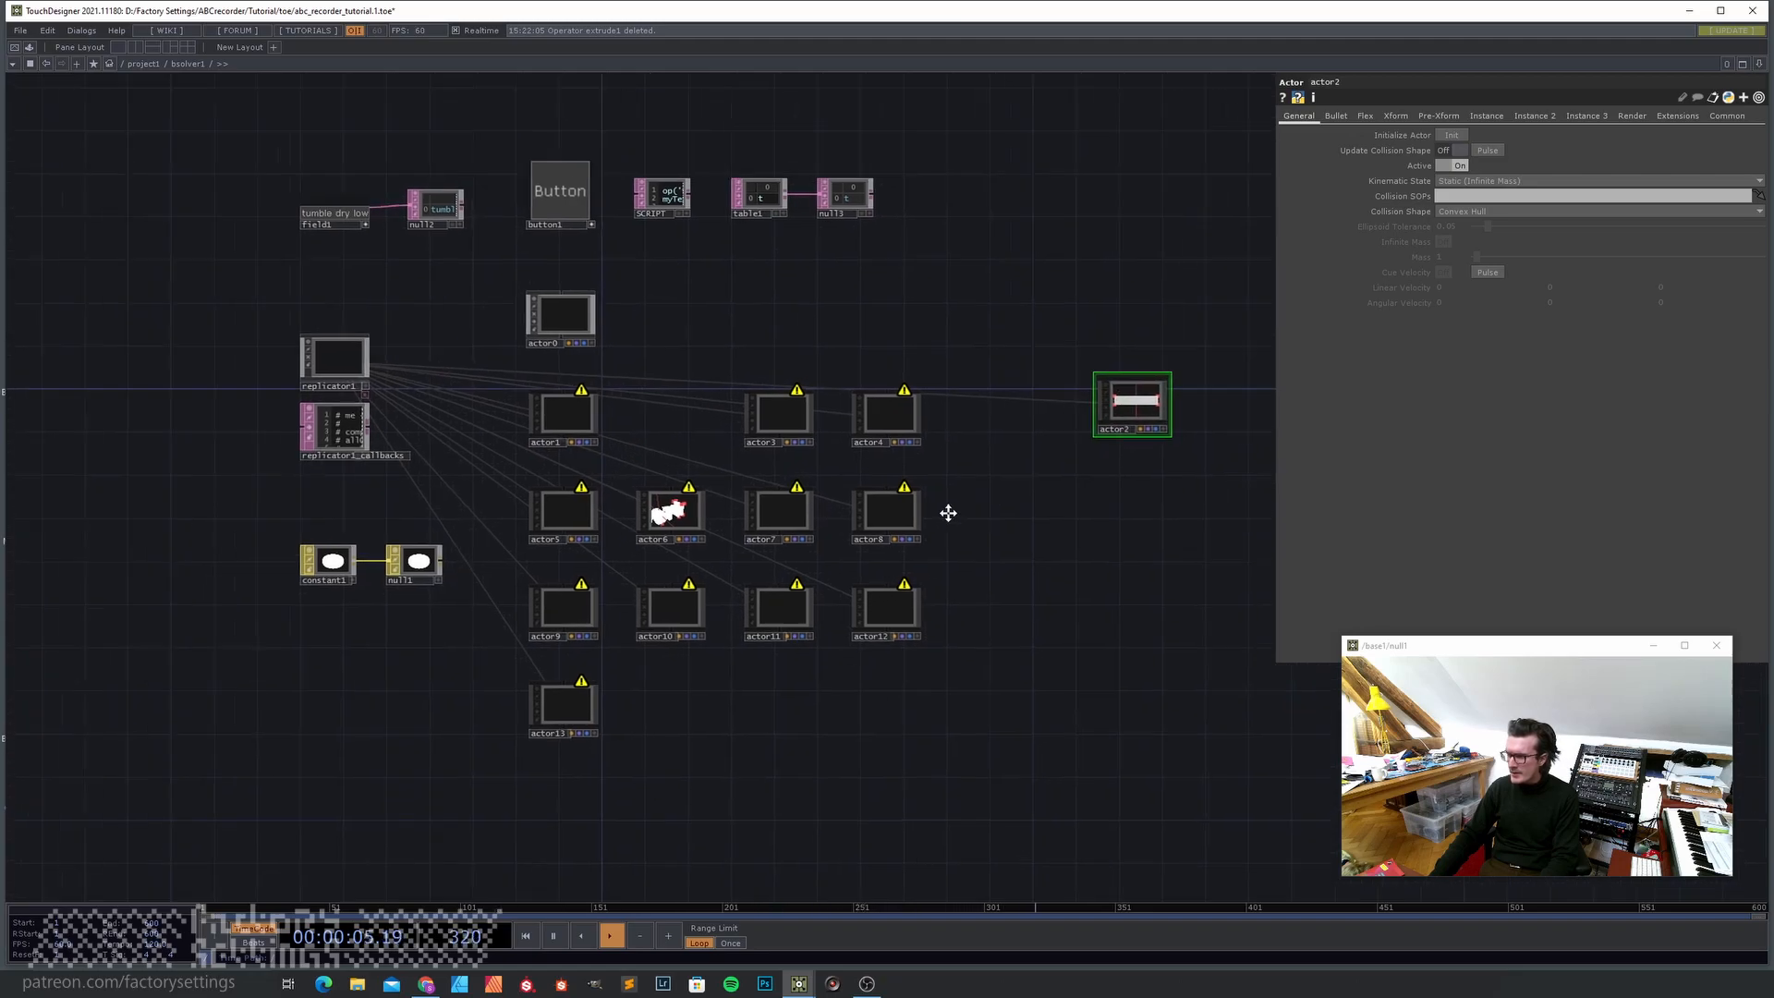
{"action": "left_click", "coordinate": [912, 436]}
{"action": "left_click_drag", "start_coordinate": [923, 437], "coordinate": [887, 441]}
{"action": "type", "text": "staticA"}
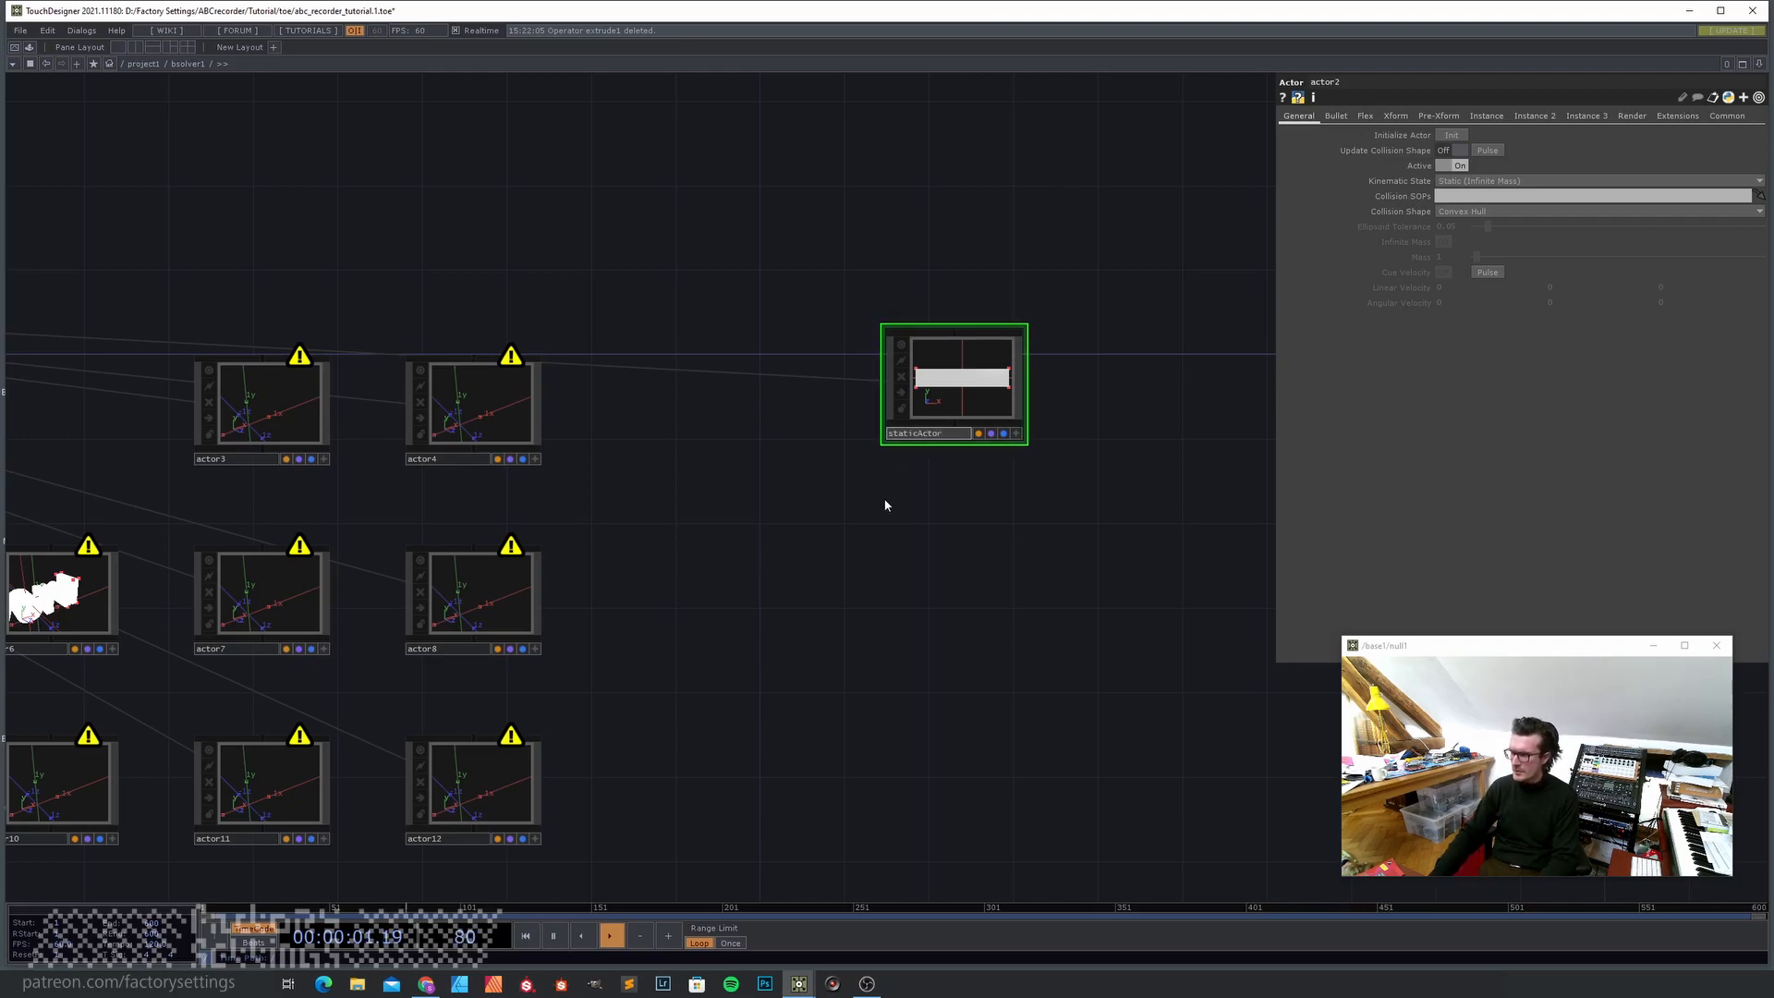
{"action": "key", "text": "Return"}
- Recreate all of the Replicator COMP's operators
{"action": "scroll", "coordinate": [904, 515], "scroll_direction": "down", "scroll_amount": 3}
{"action": "scroll", "coordinate": [961, 580], "scroll_direction": "down", "scroll_amount": 3}
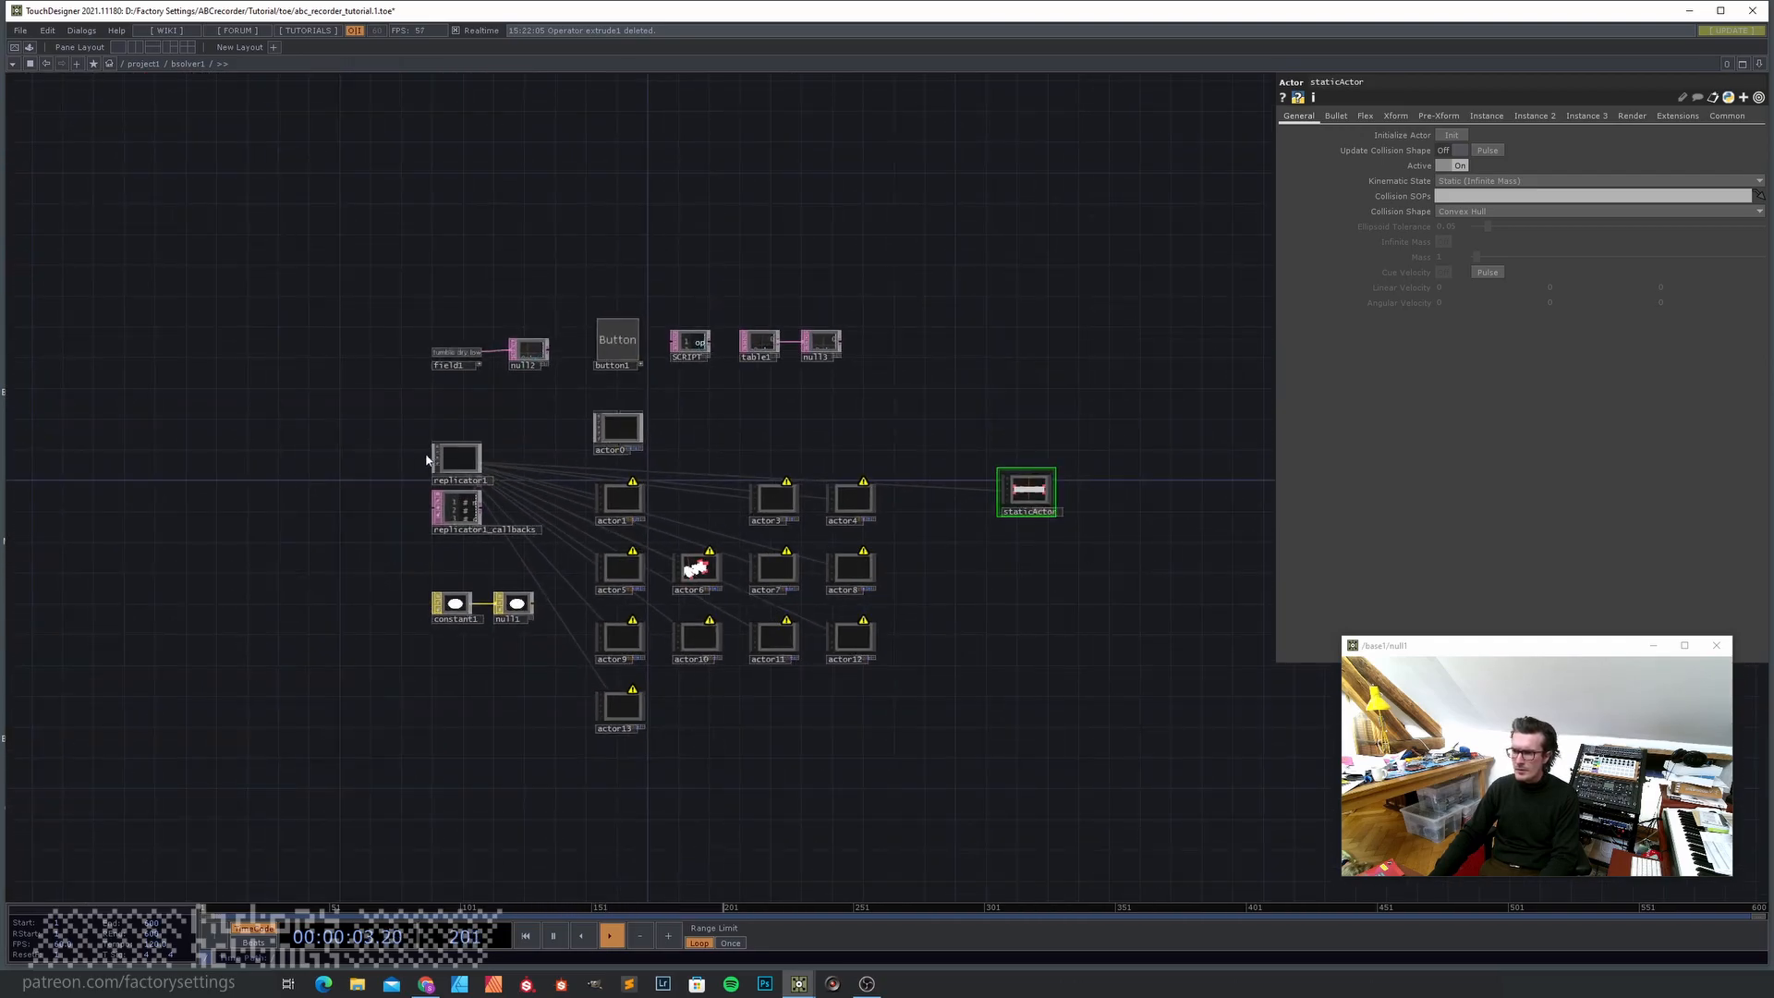
{"action": "scroll", "coordinate": [501, 506], "scroll_direction": "up", "scroll_amount": 2}
{"action": "left_click", "coordinate": [444, 434]}
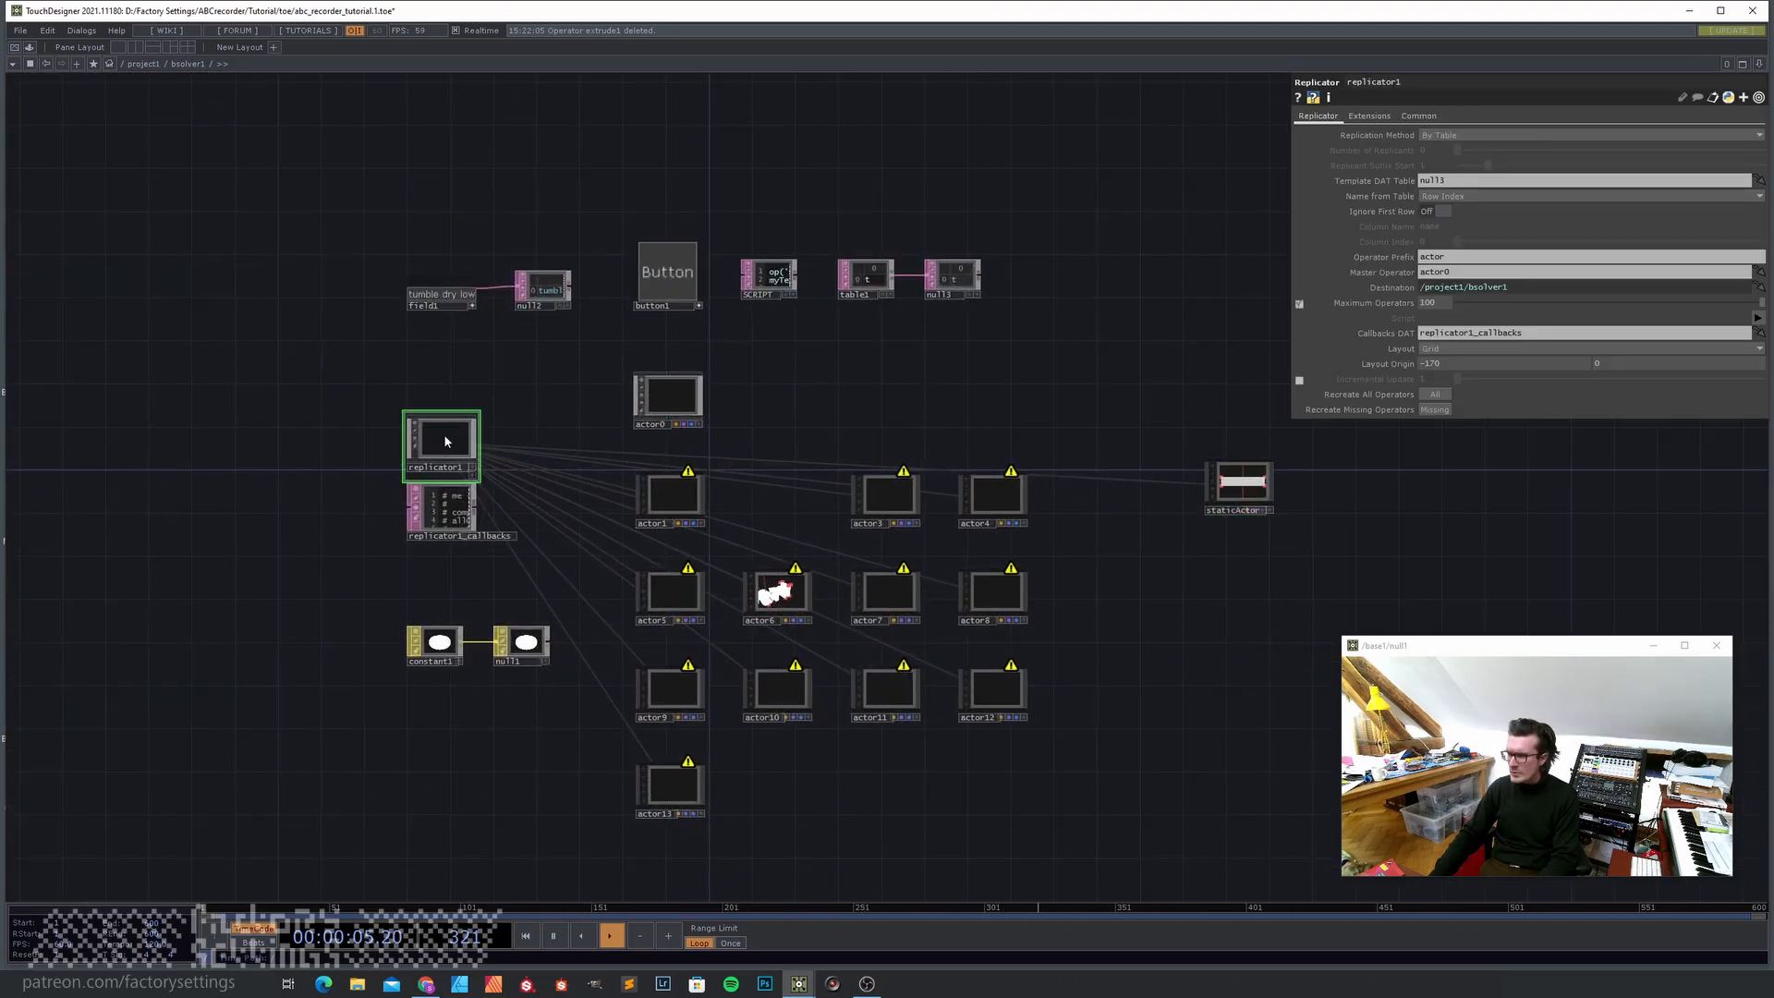
{"action": "left_click", "coordinate": [1435, 395]}
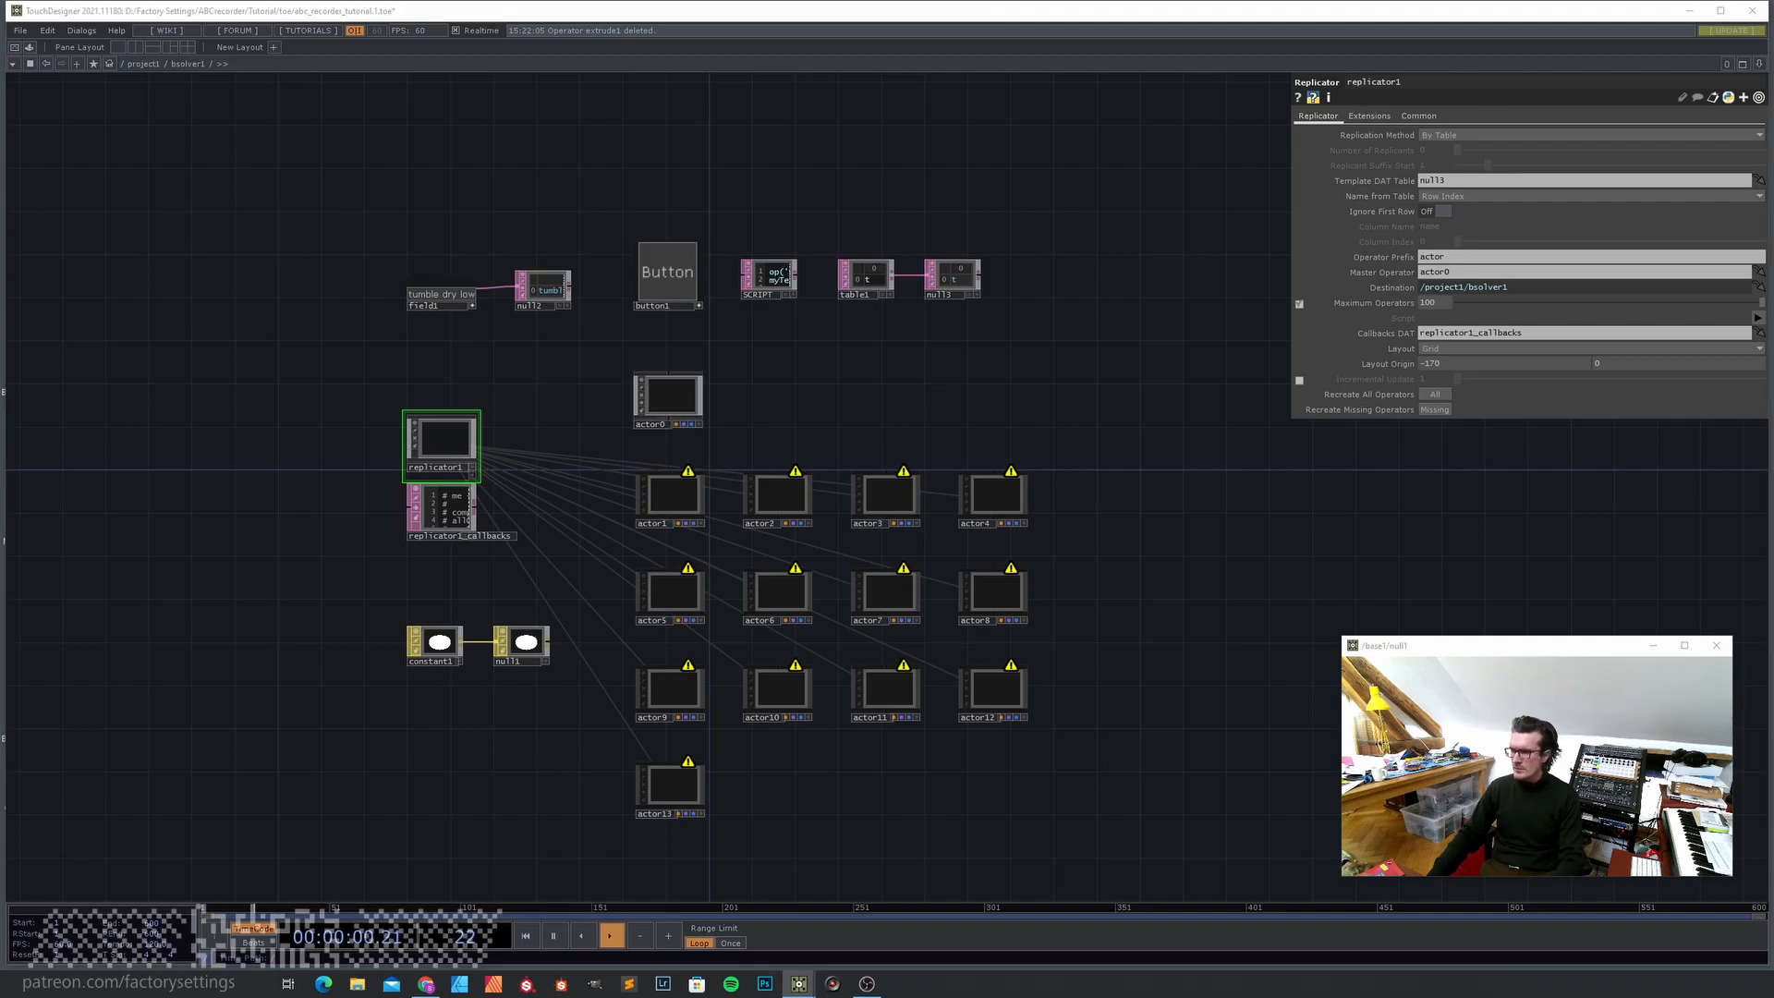
- Look inside actor1, actor2 and the master actor0 to compare their networks
{"action": "left_click", "coordinate": [674, 494]}
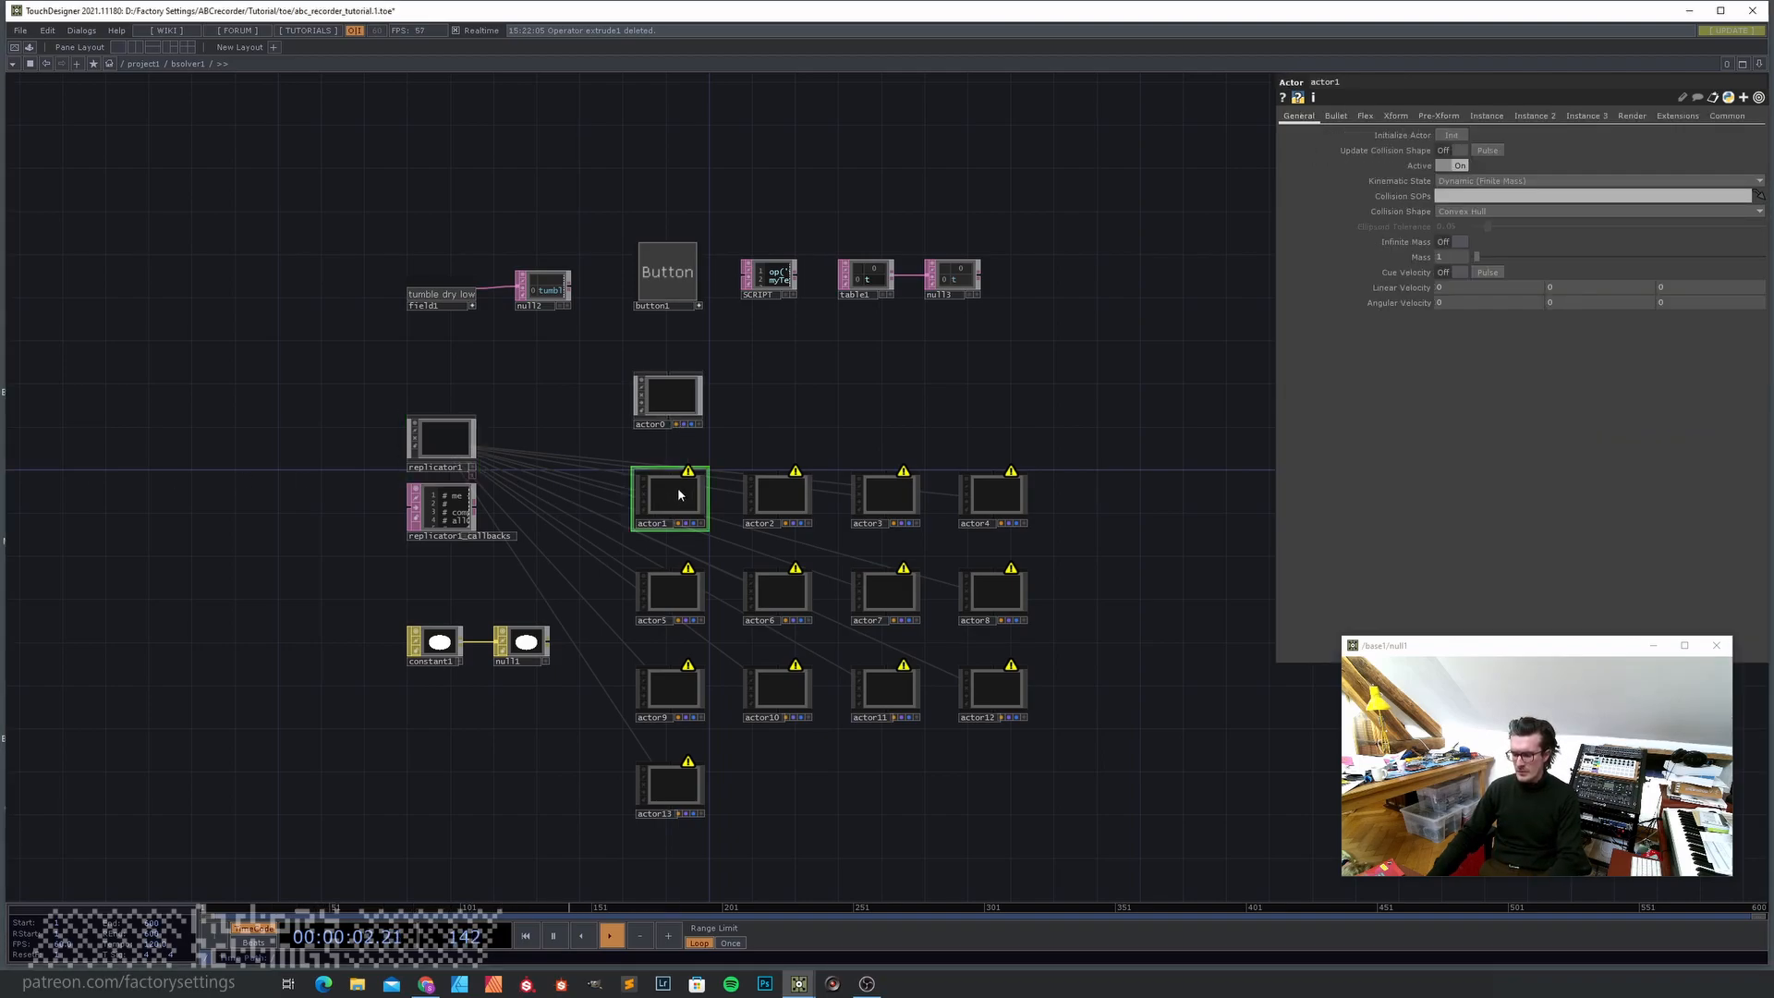
{"action": "key", "text": "i"}
{"action": "key", "text": "u"}
{"action": "left_click", "coordinate": [780, 496]}
{"action": "key", "text": "i"}
{"action": "key", "text": "u"}
{"action": "left_click", "coordinate": [660, 401]}
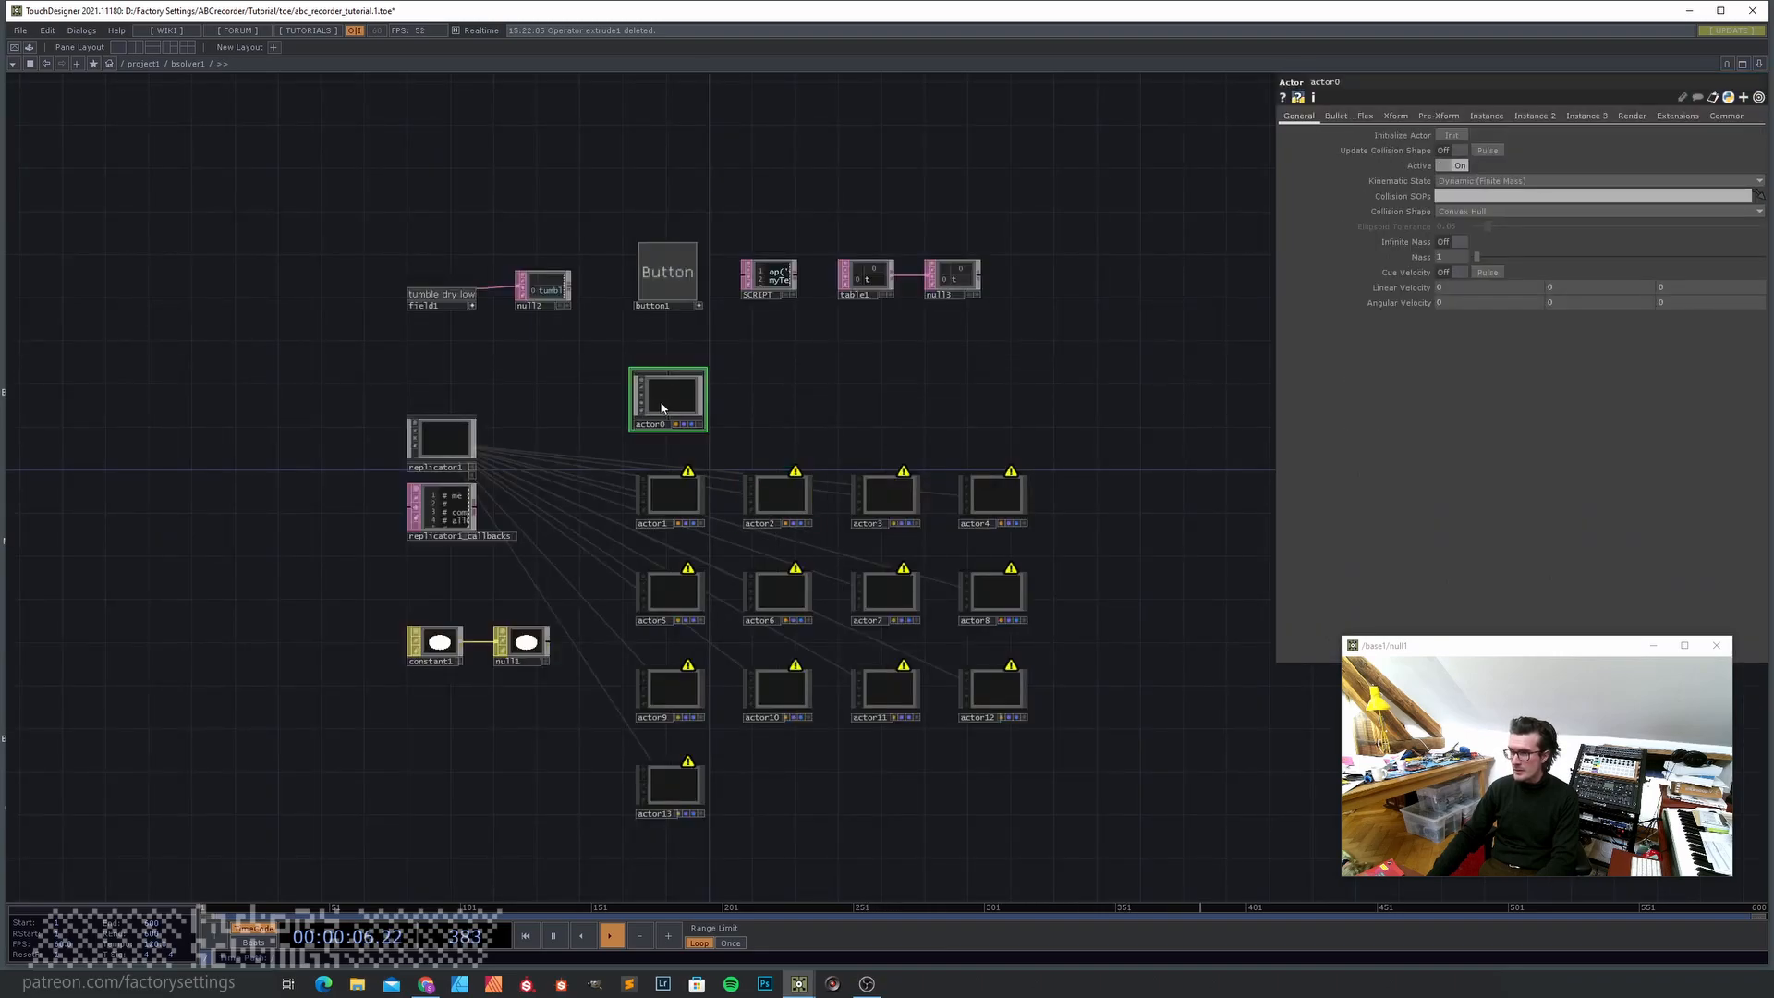
{"action": "key", "text": "i"}
{"action": "key", "text": "u"}
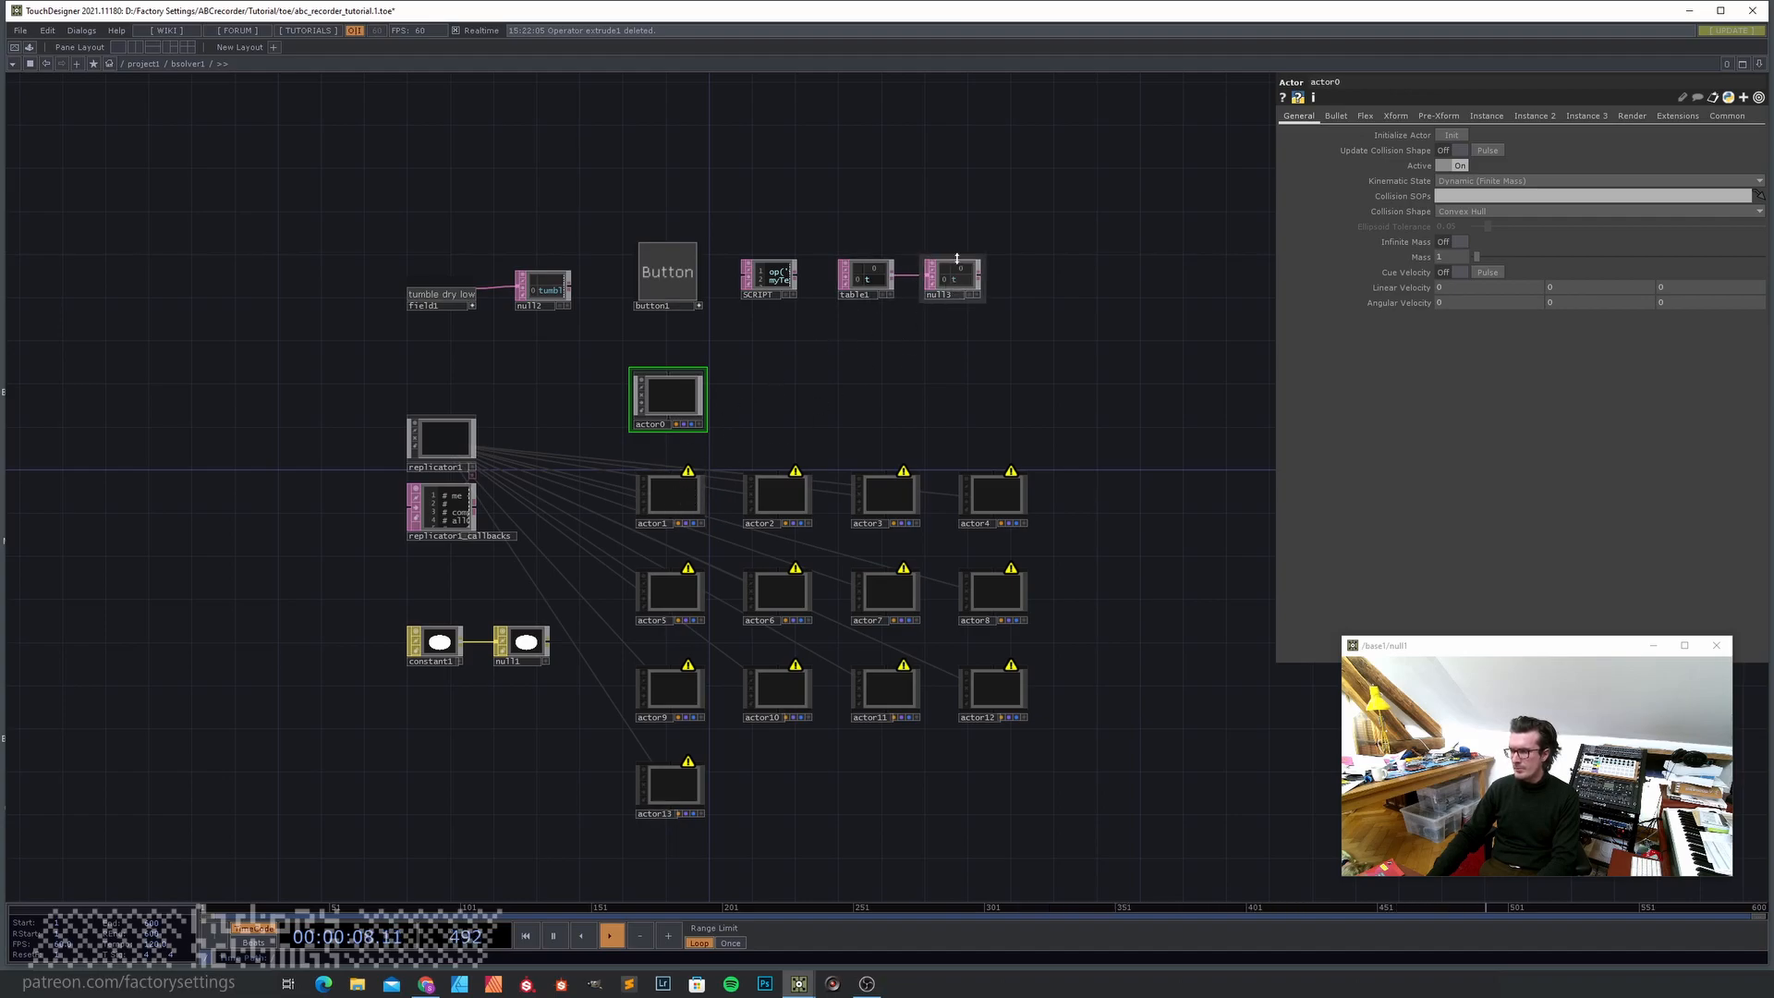
- Inside actor0, set the Text SOP's Text parameter to the Python expression op('null3')
{"action": "scroll", "coordinate": [657, 404], "scroll_direction": "up", "scroll_amount": 1}
{"action": "scroll", "coordinate": [700, 397], "scroll_direction": "up", "scroll_amount": 3}
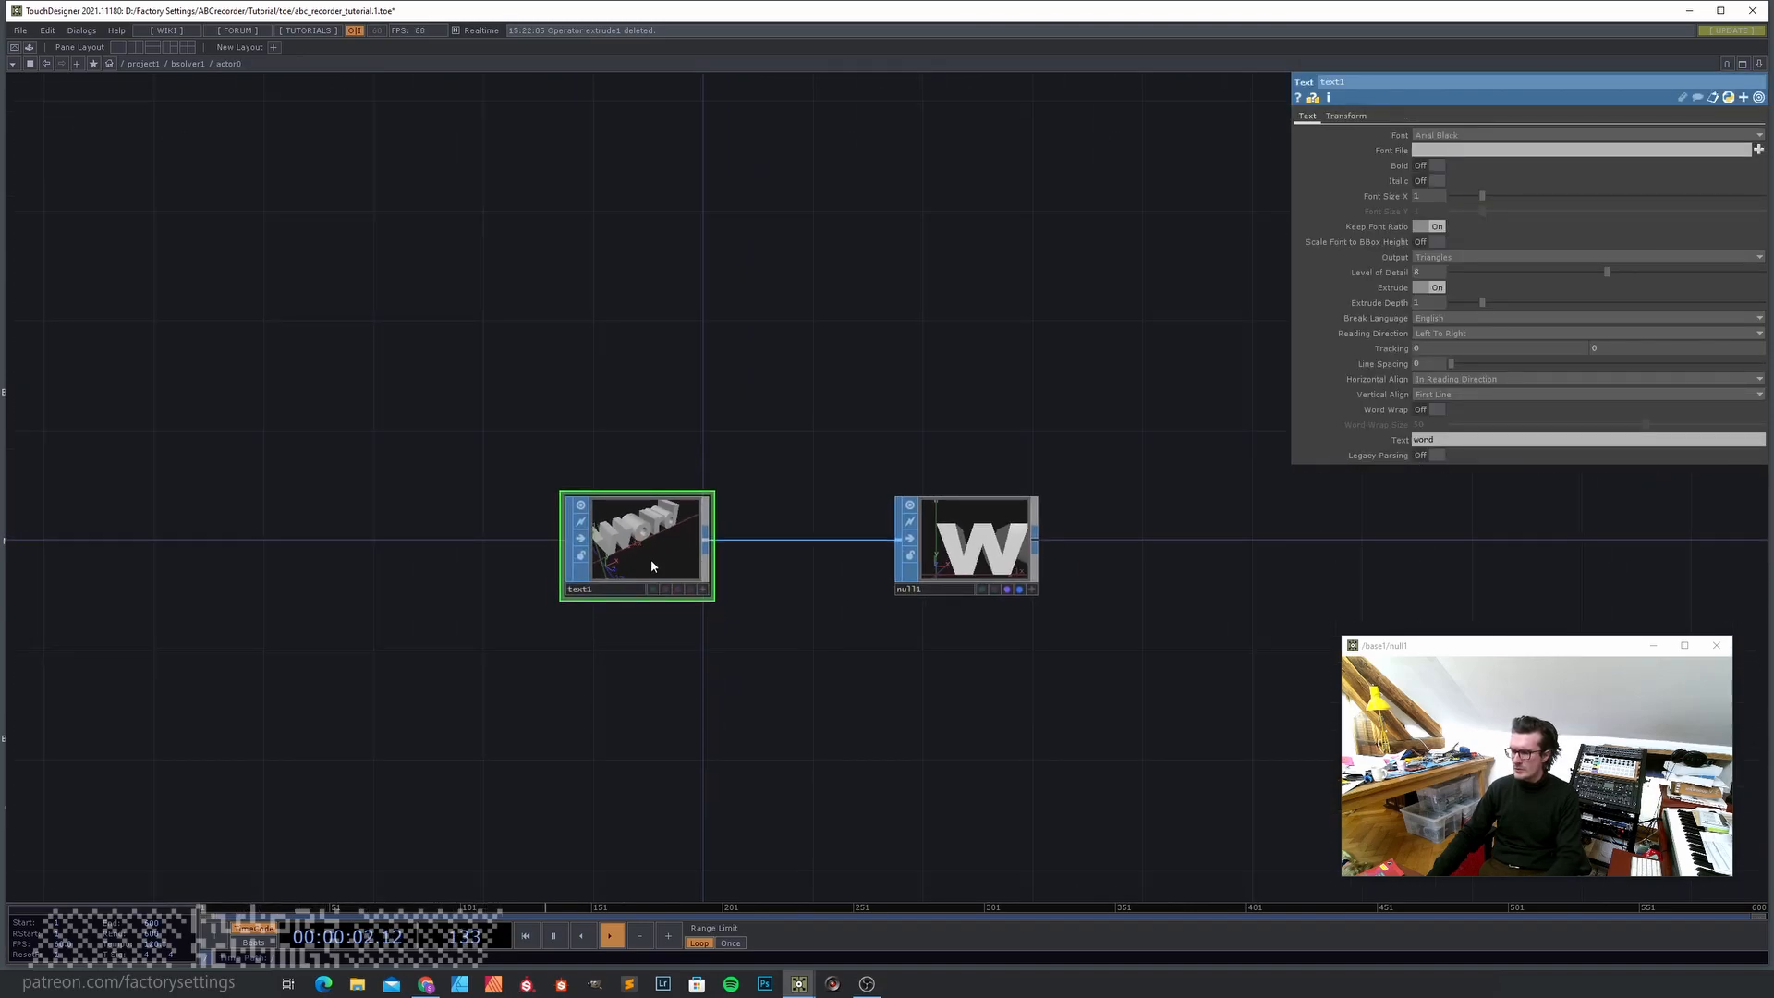
{"action": "left_click", "coordinate": [1298, 442]}
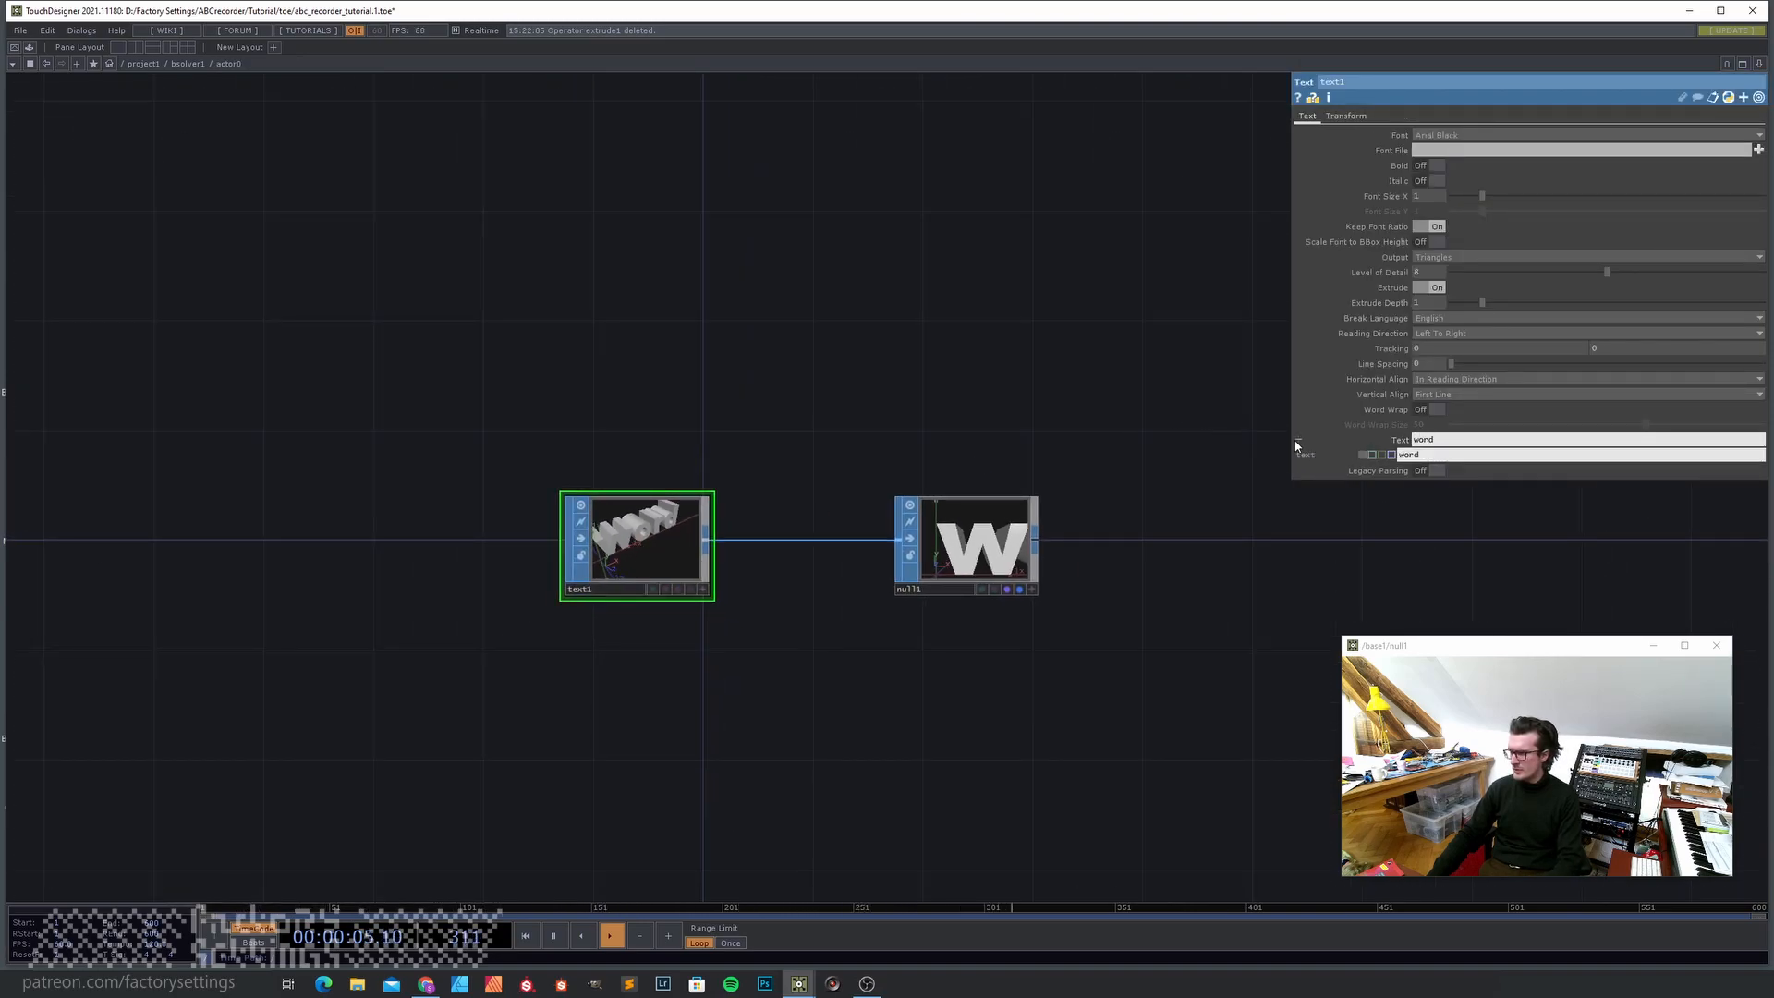
{"action": "left_click", "coordinate": [1372, 455]}
{"action": "left_click", "coordinate": [1421, 453]}
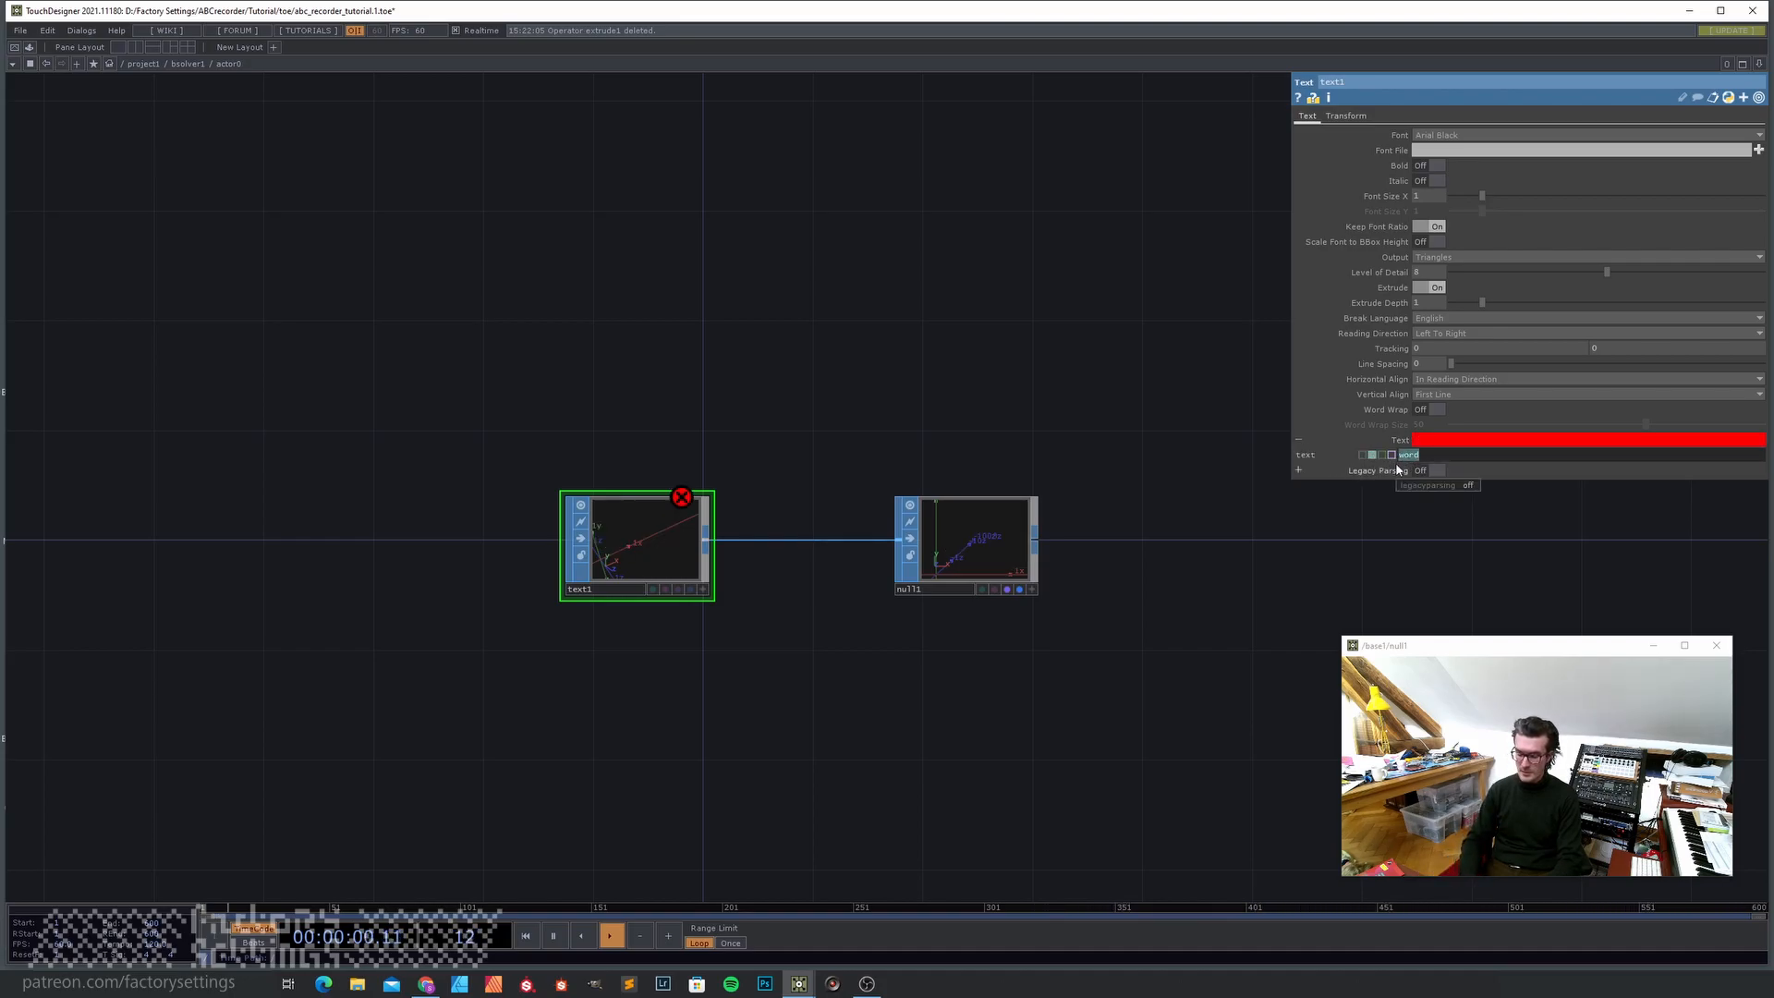
{"action": "type", "text": "op('"}
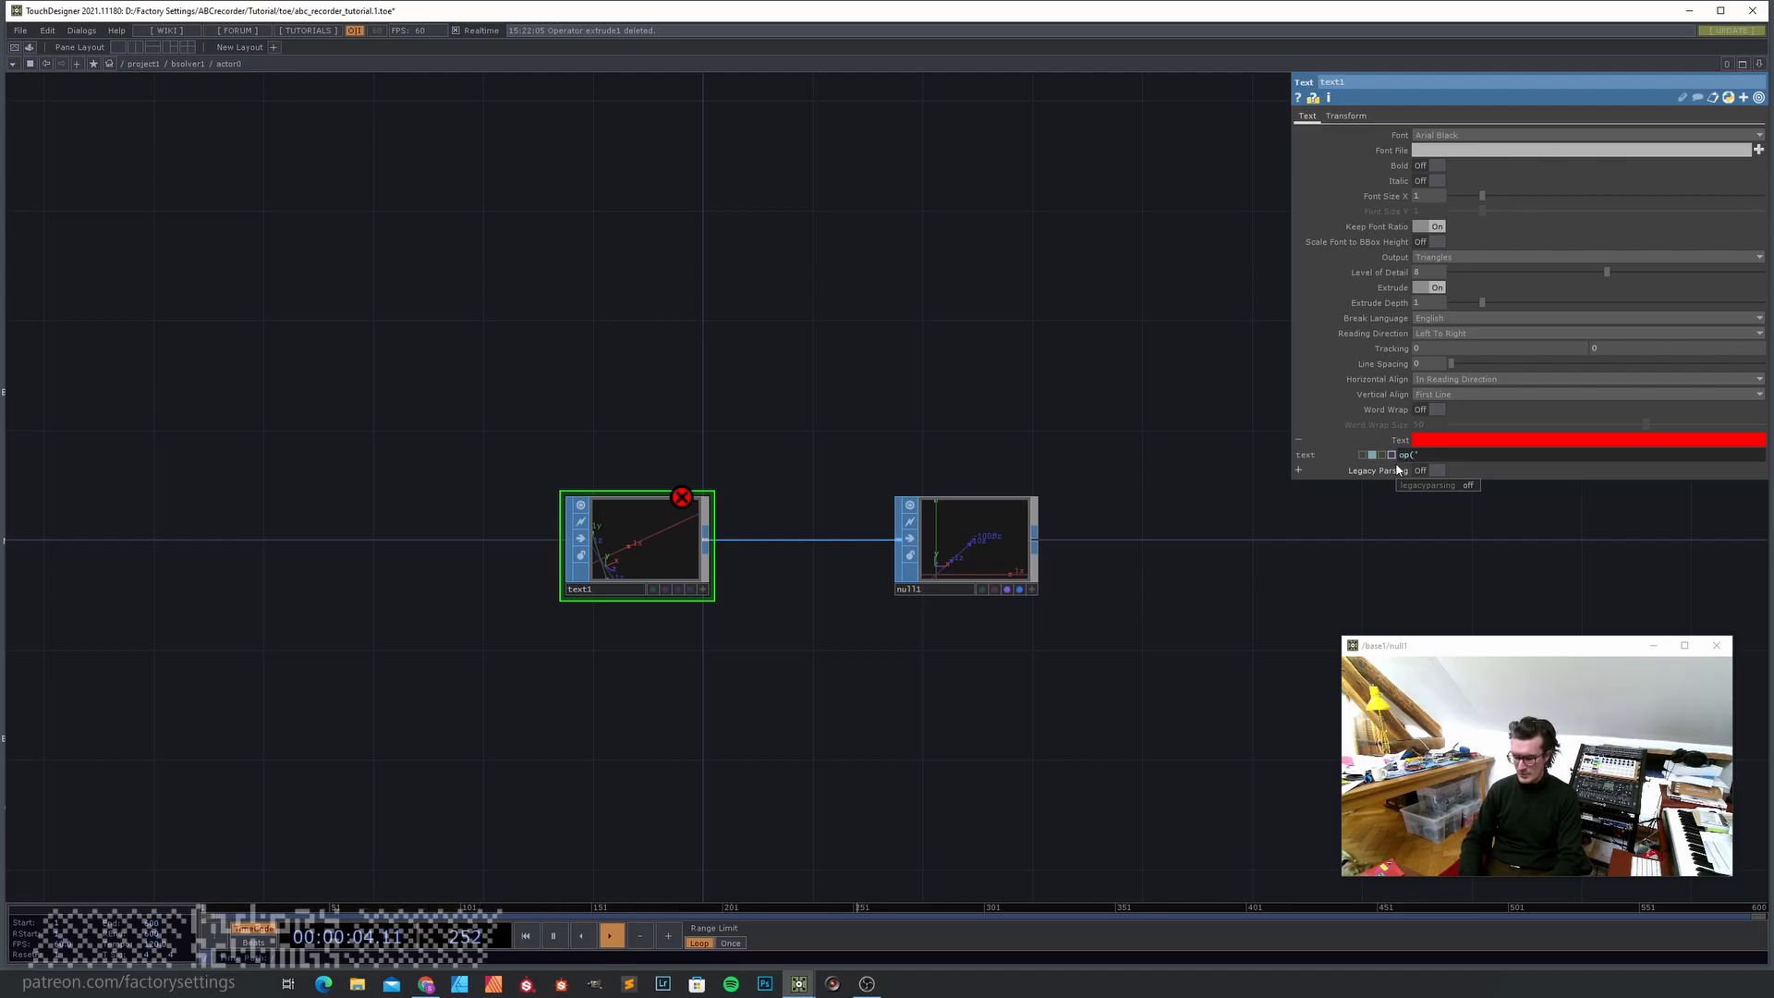
{"action": "type", "text": "null3')"}
{"action": "key", "text": "Return"}
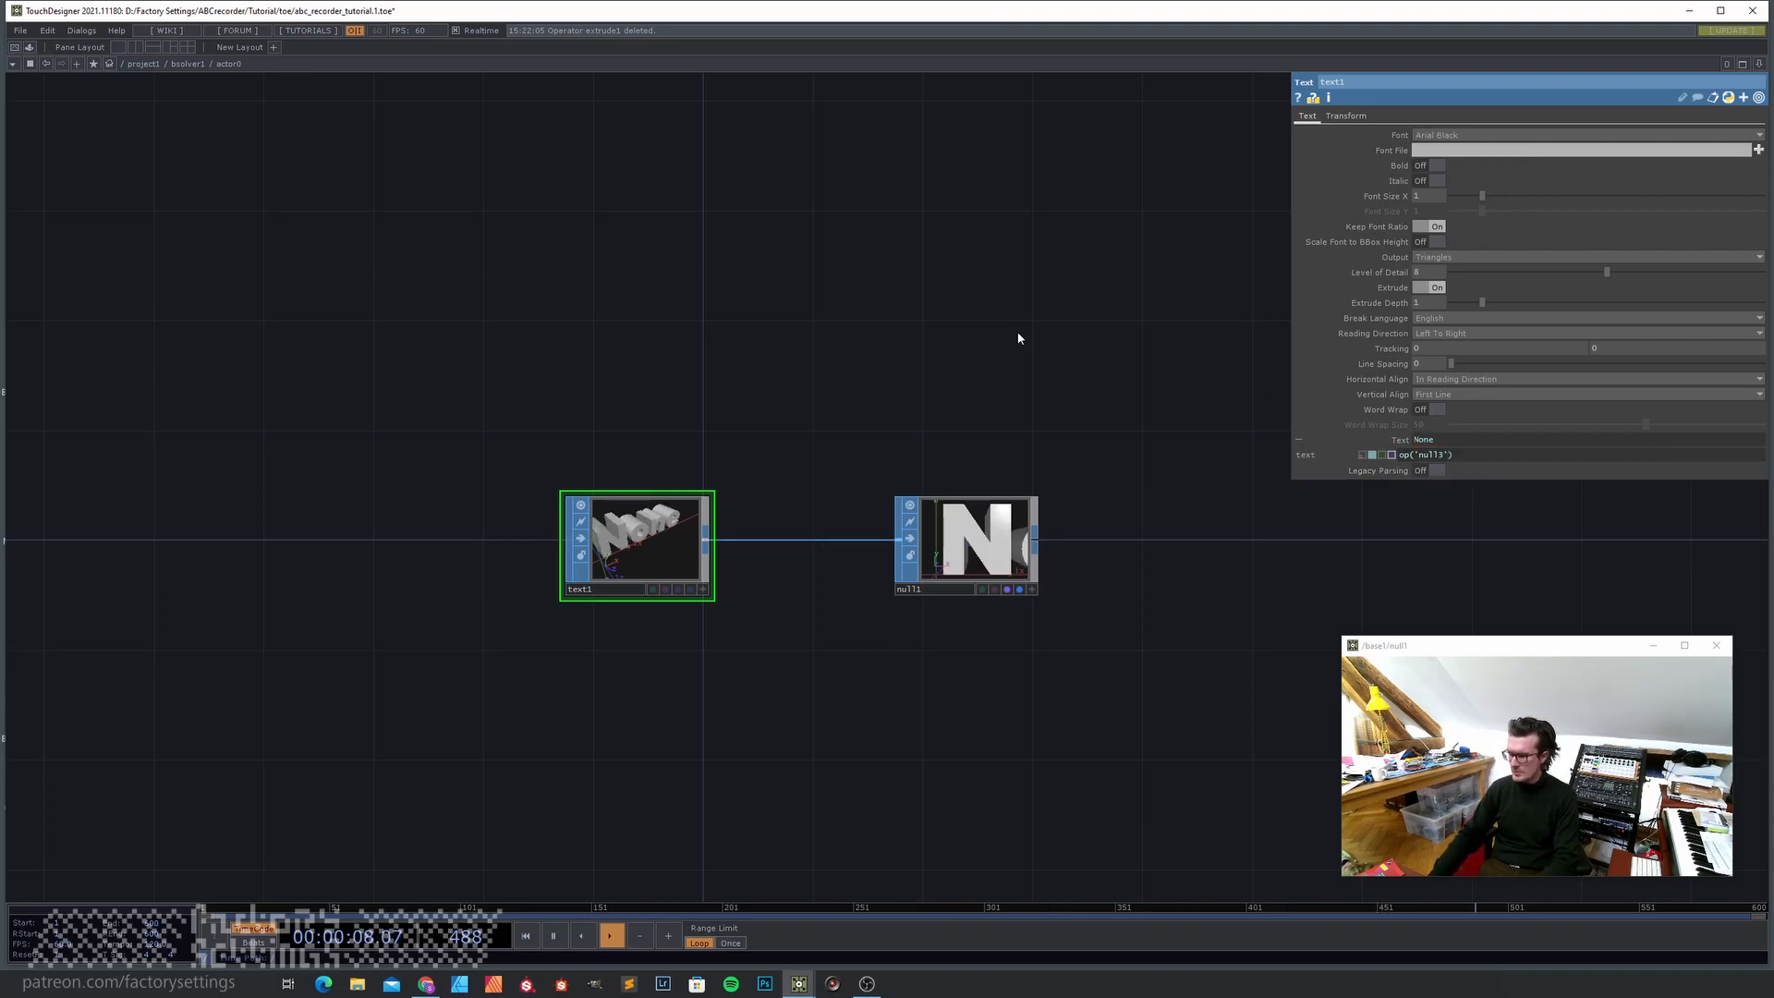
- Check actor0, its replicated actors and the null3 letter table at the bsolver1 level
{"action": "key", "text": "u"}
{"action": "left_click_drag", "start_coordinate": [1193, 227], "coordinate": [1084, 281]}
{"action": "key", "text": "i"}
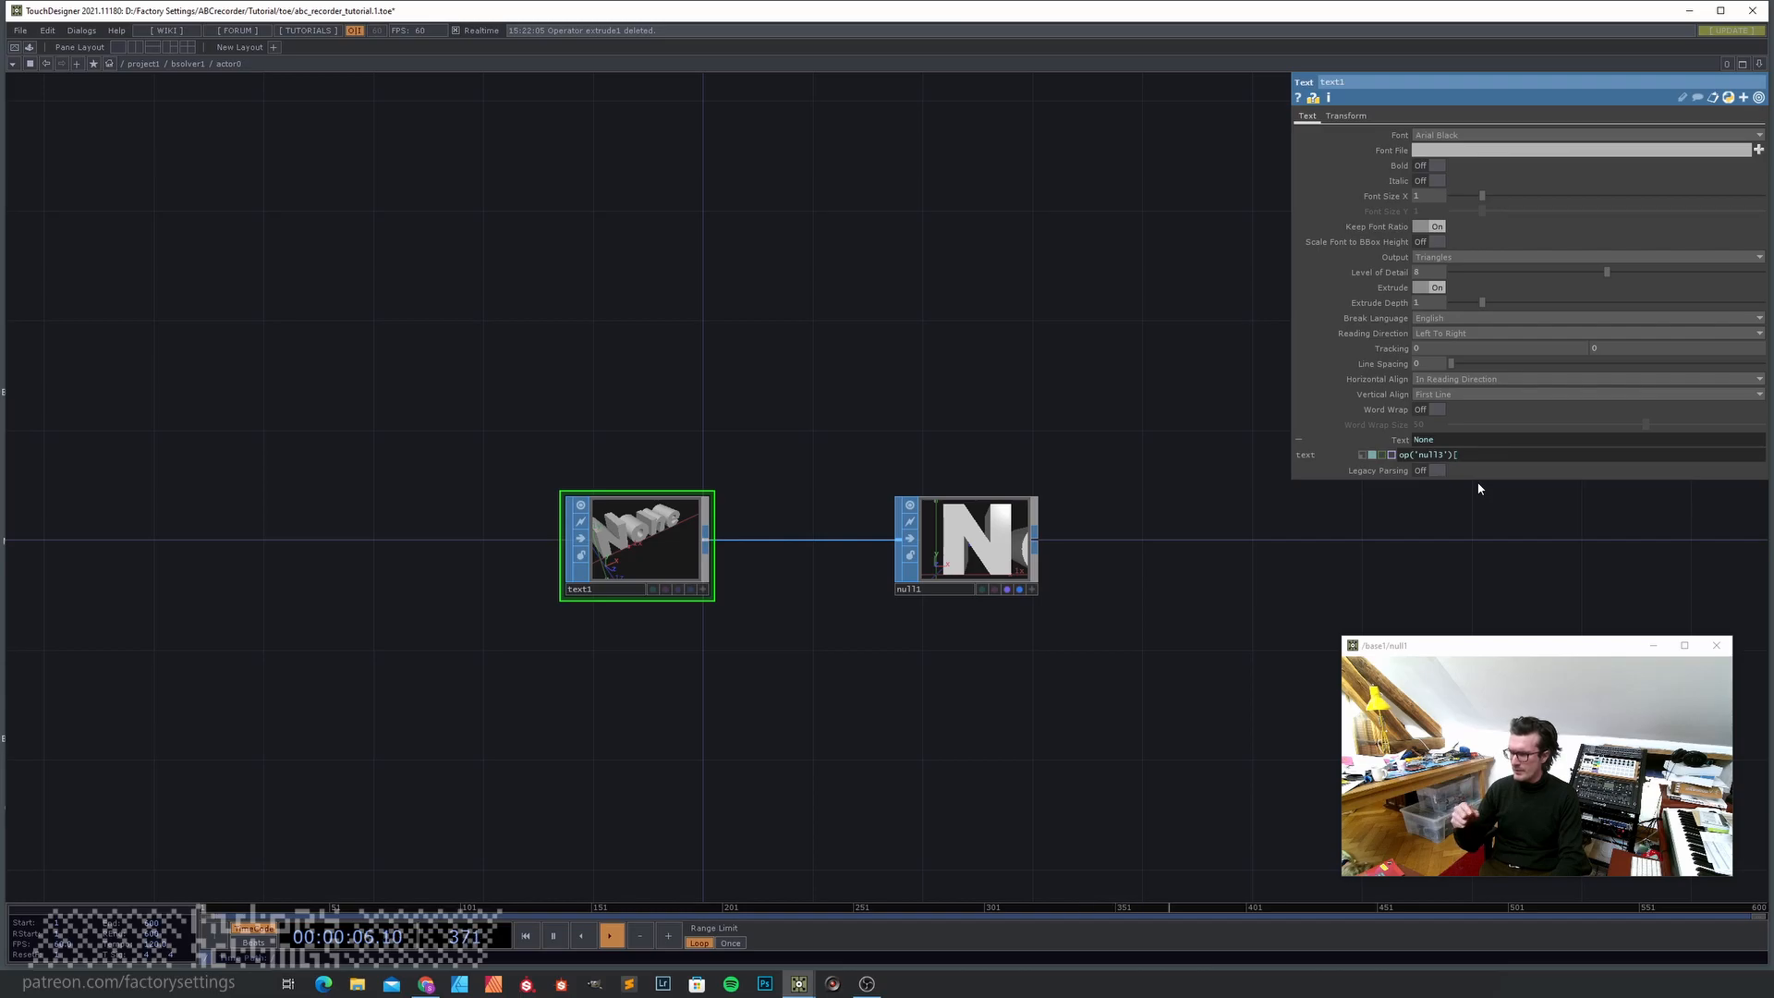
{"action": "left_click", "coordinate": [1077, 723]}
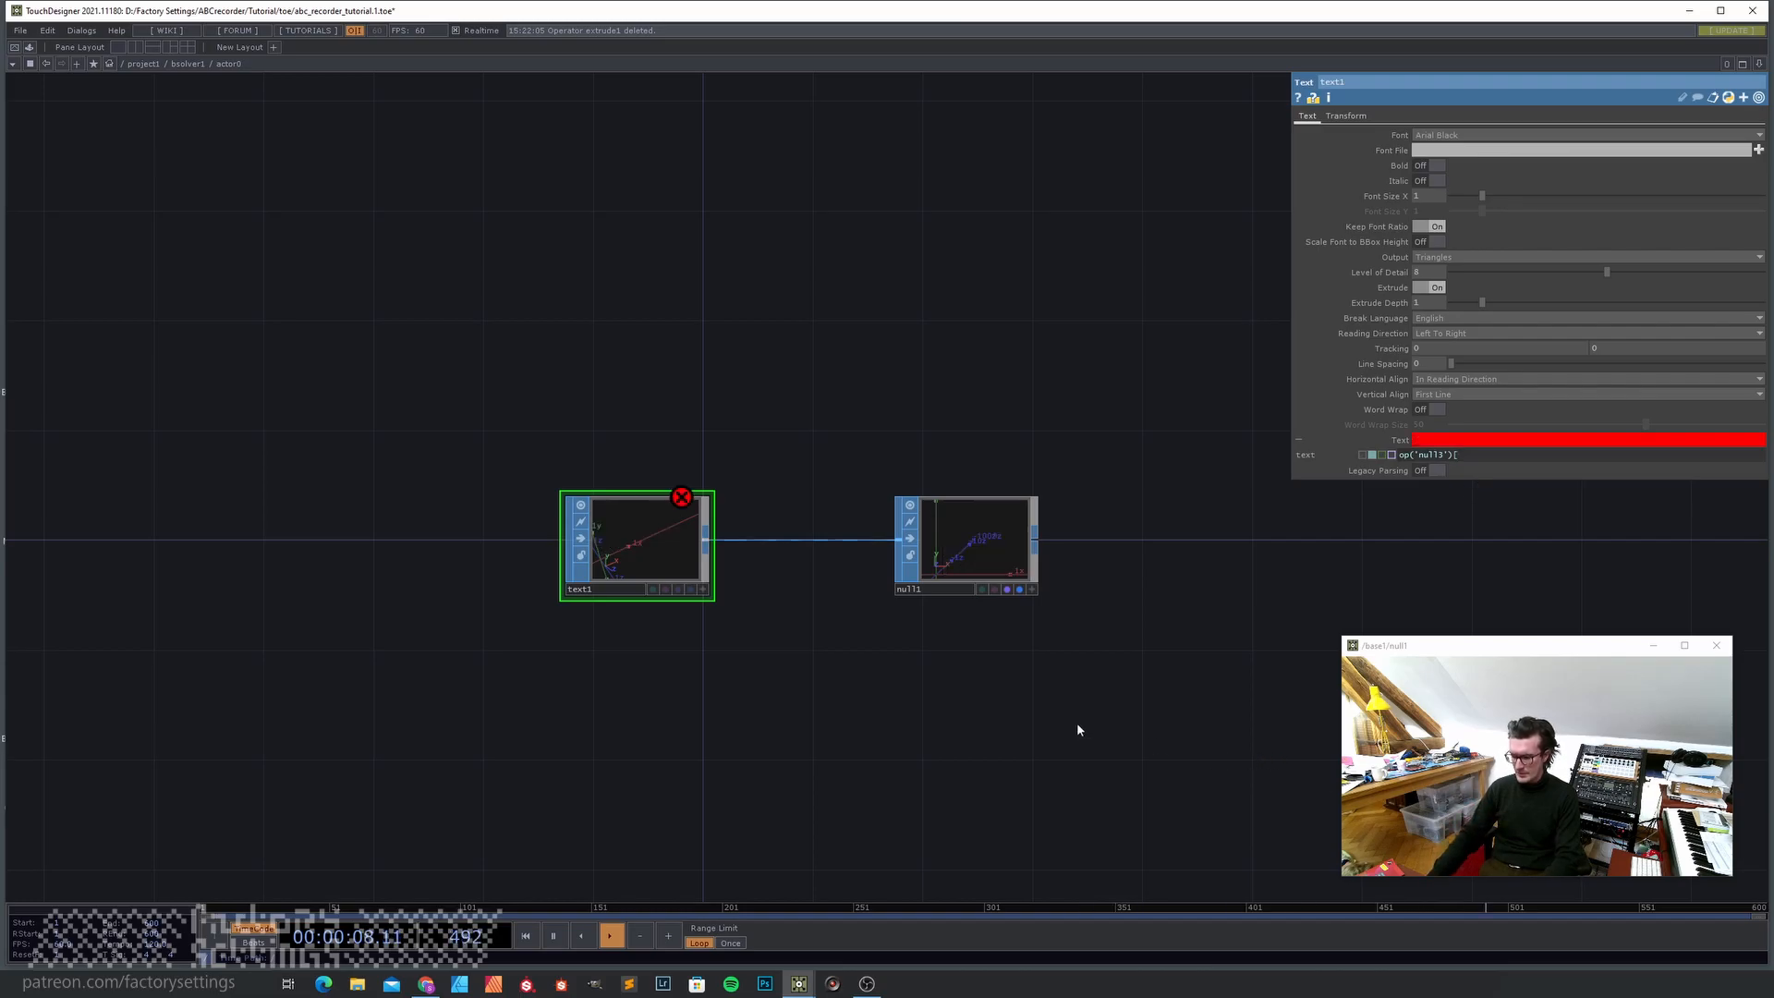
{"action": "key", "text": "u"}
{"action": "left_click_drag", "start_coordinate": [813, 443], "coordinate": [692, 323]}
{"action": "scroll", "coordinate": [617, 574], "scroll_direction": "down", "scroll_amount": 3}
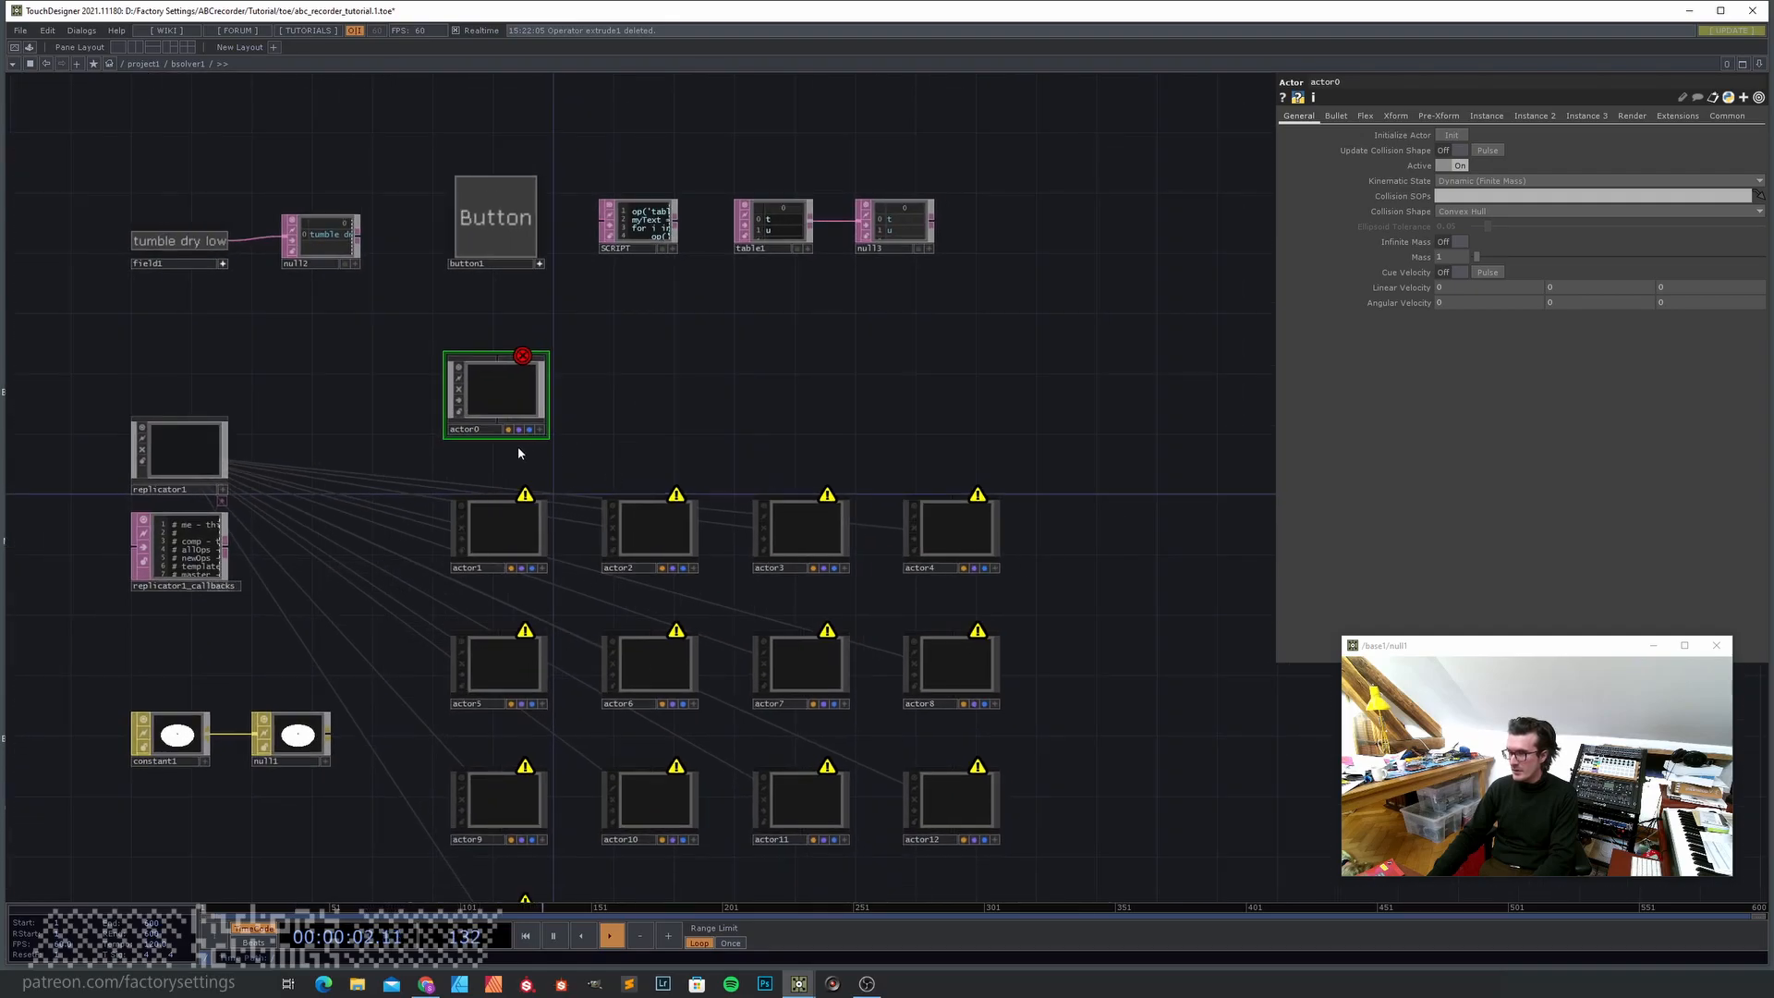
{"action": "scroll", "coordinate": [467, 431], "scroll_direction": "up", "scroll_amount": 3}
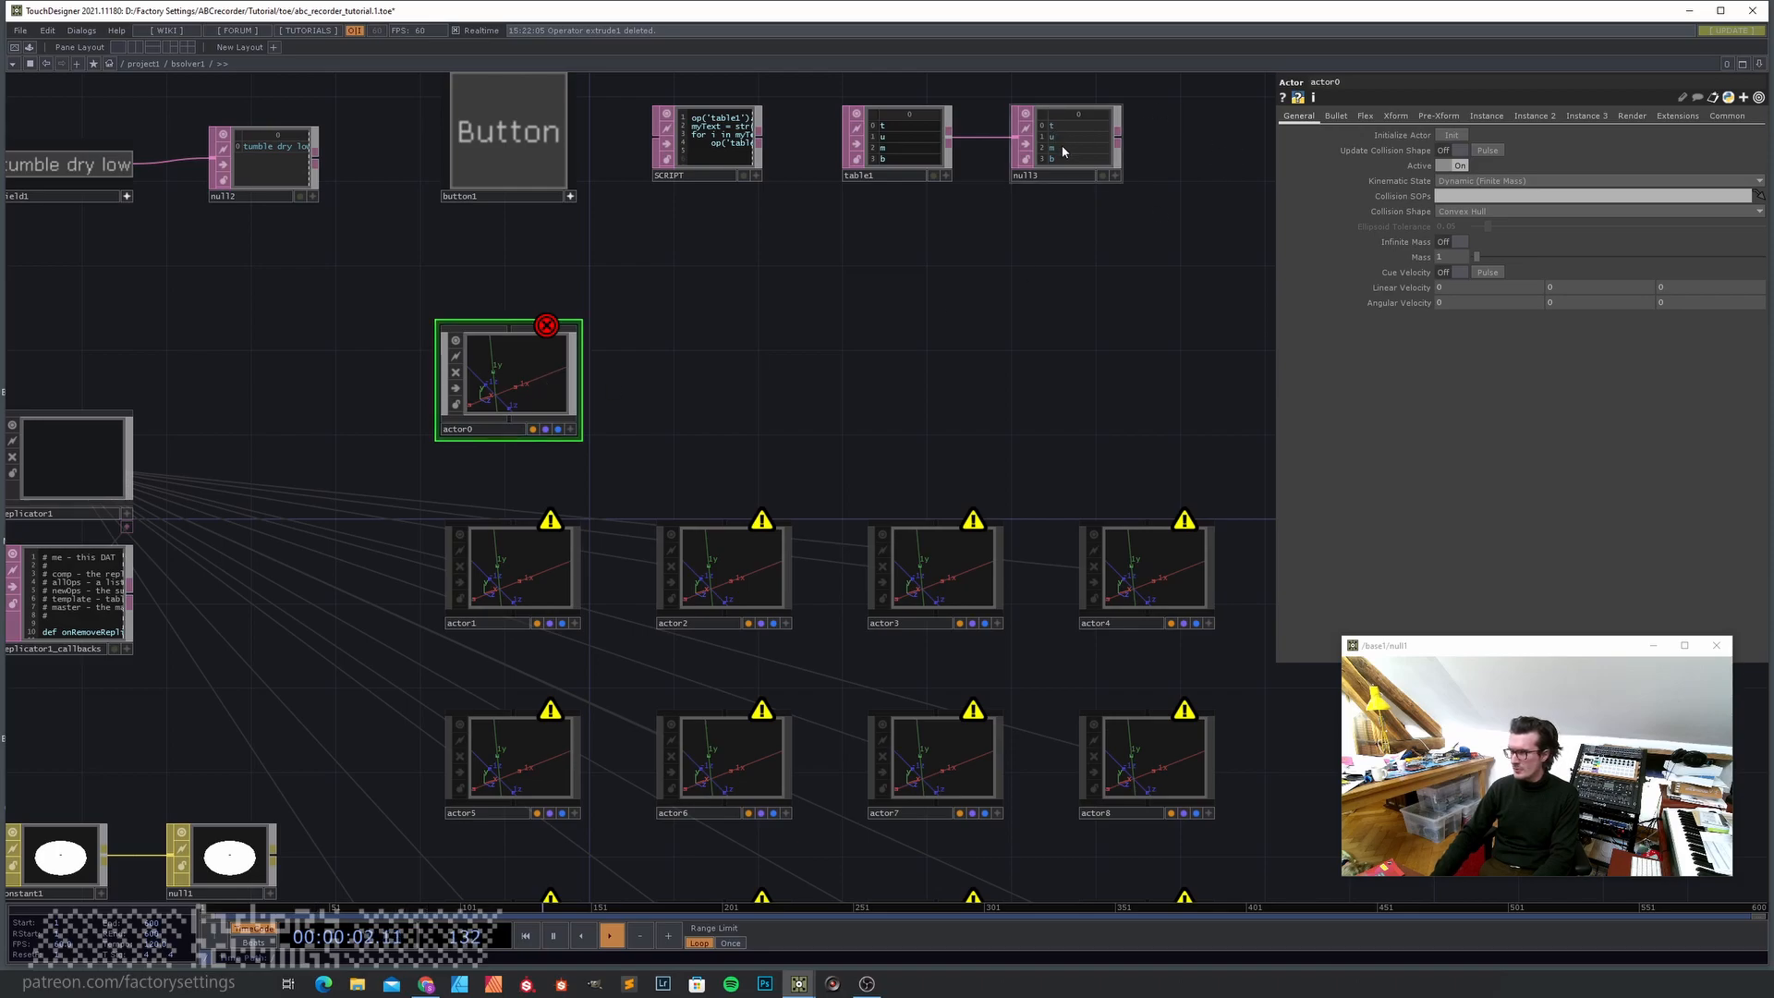
- Inside actor0, extend text1's Text expression to op('null3')[parent().digits,0]
{"action": "double_click", "coordinate": [536, 393]}
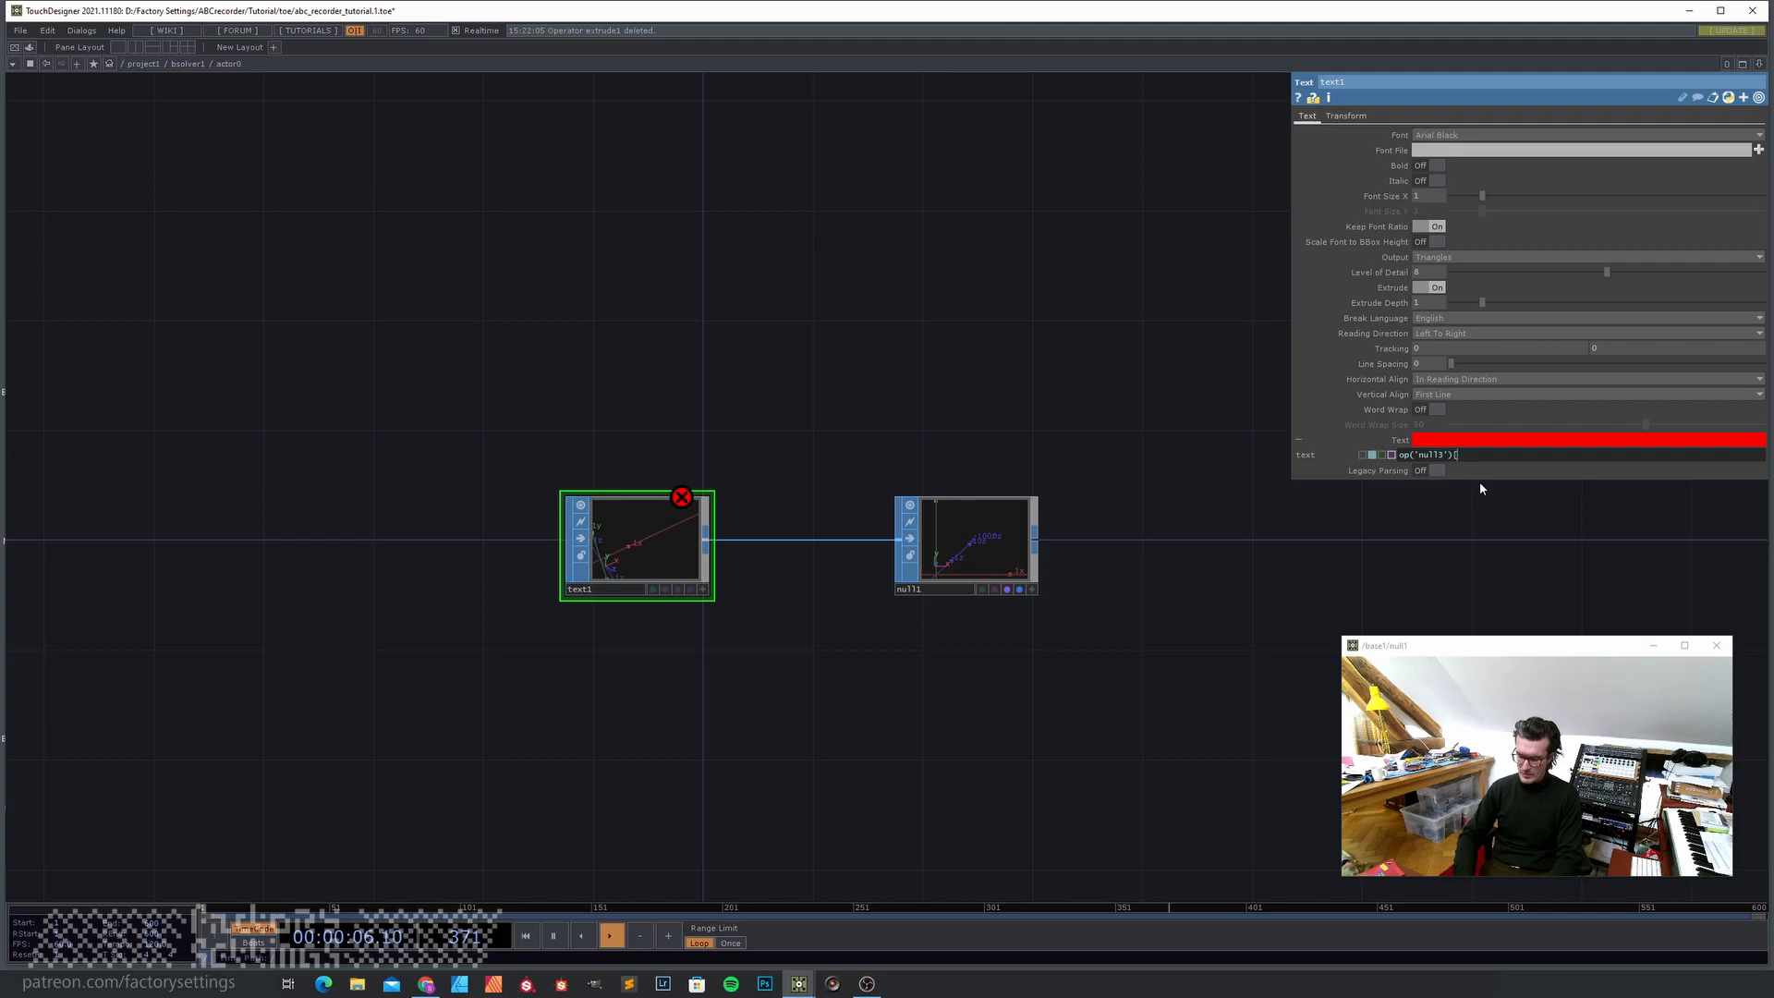
{"action": "type", "text": "().digits"}
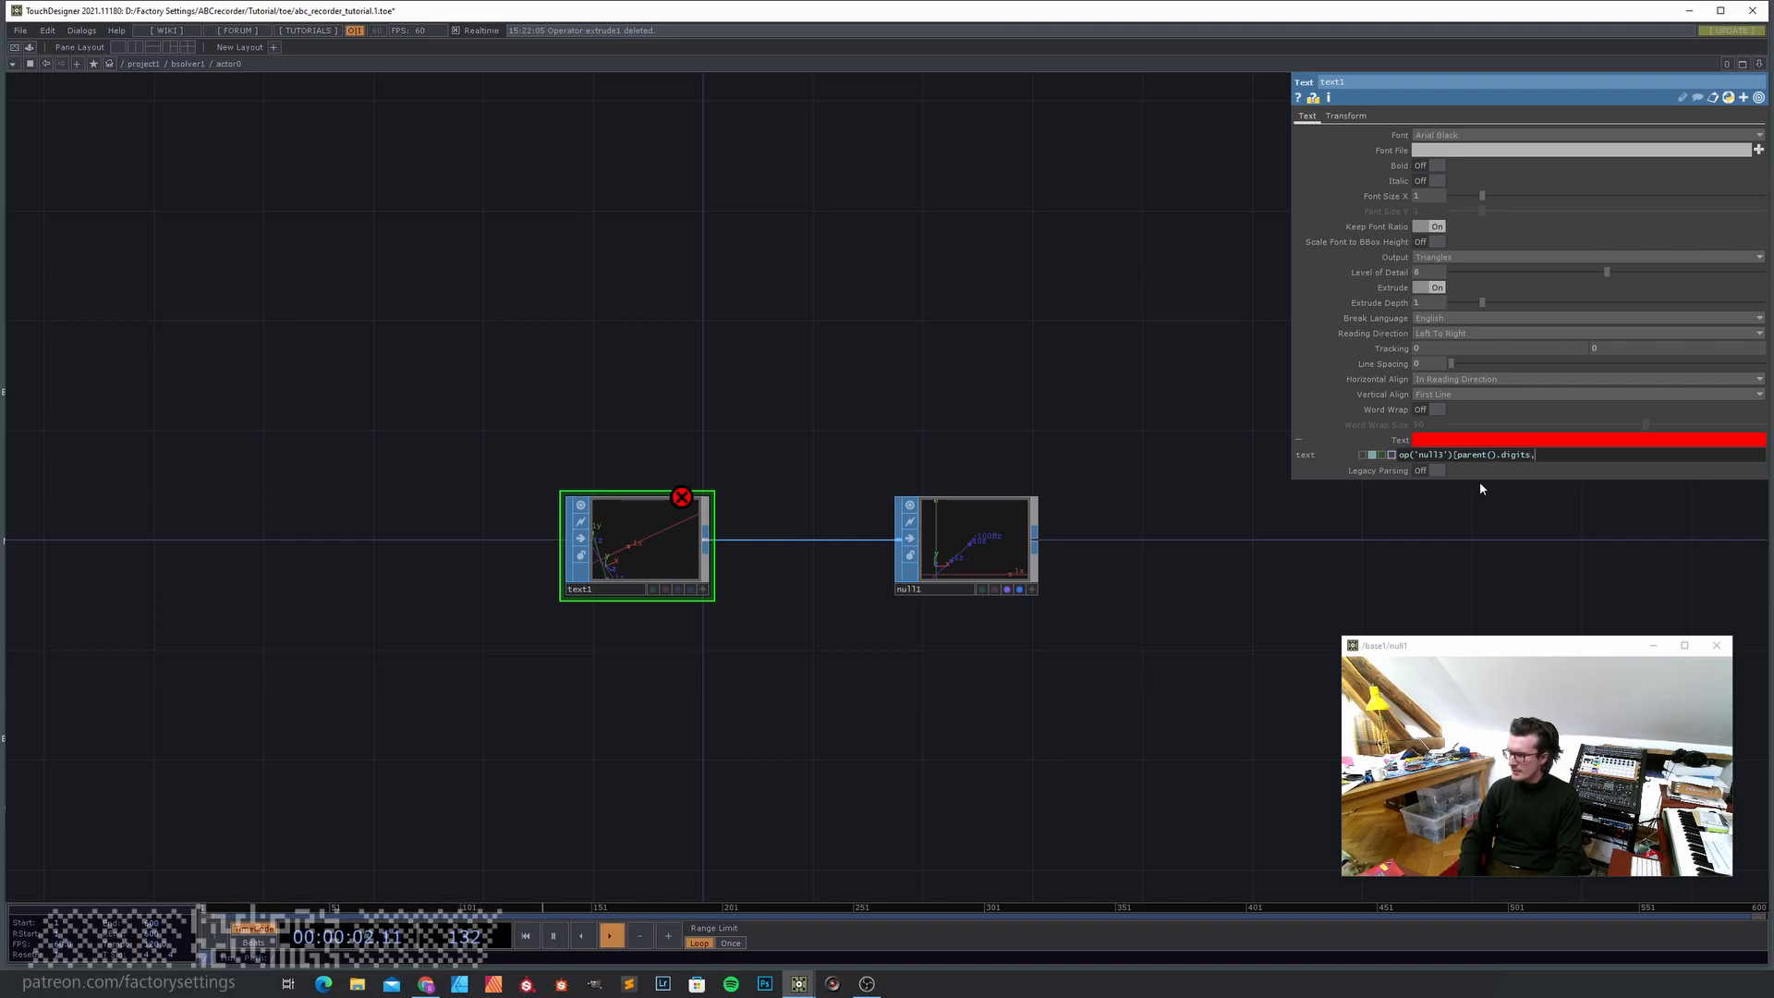
{"action": "type", "text": ",0"}
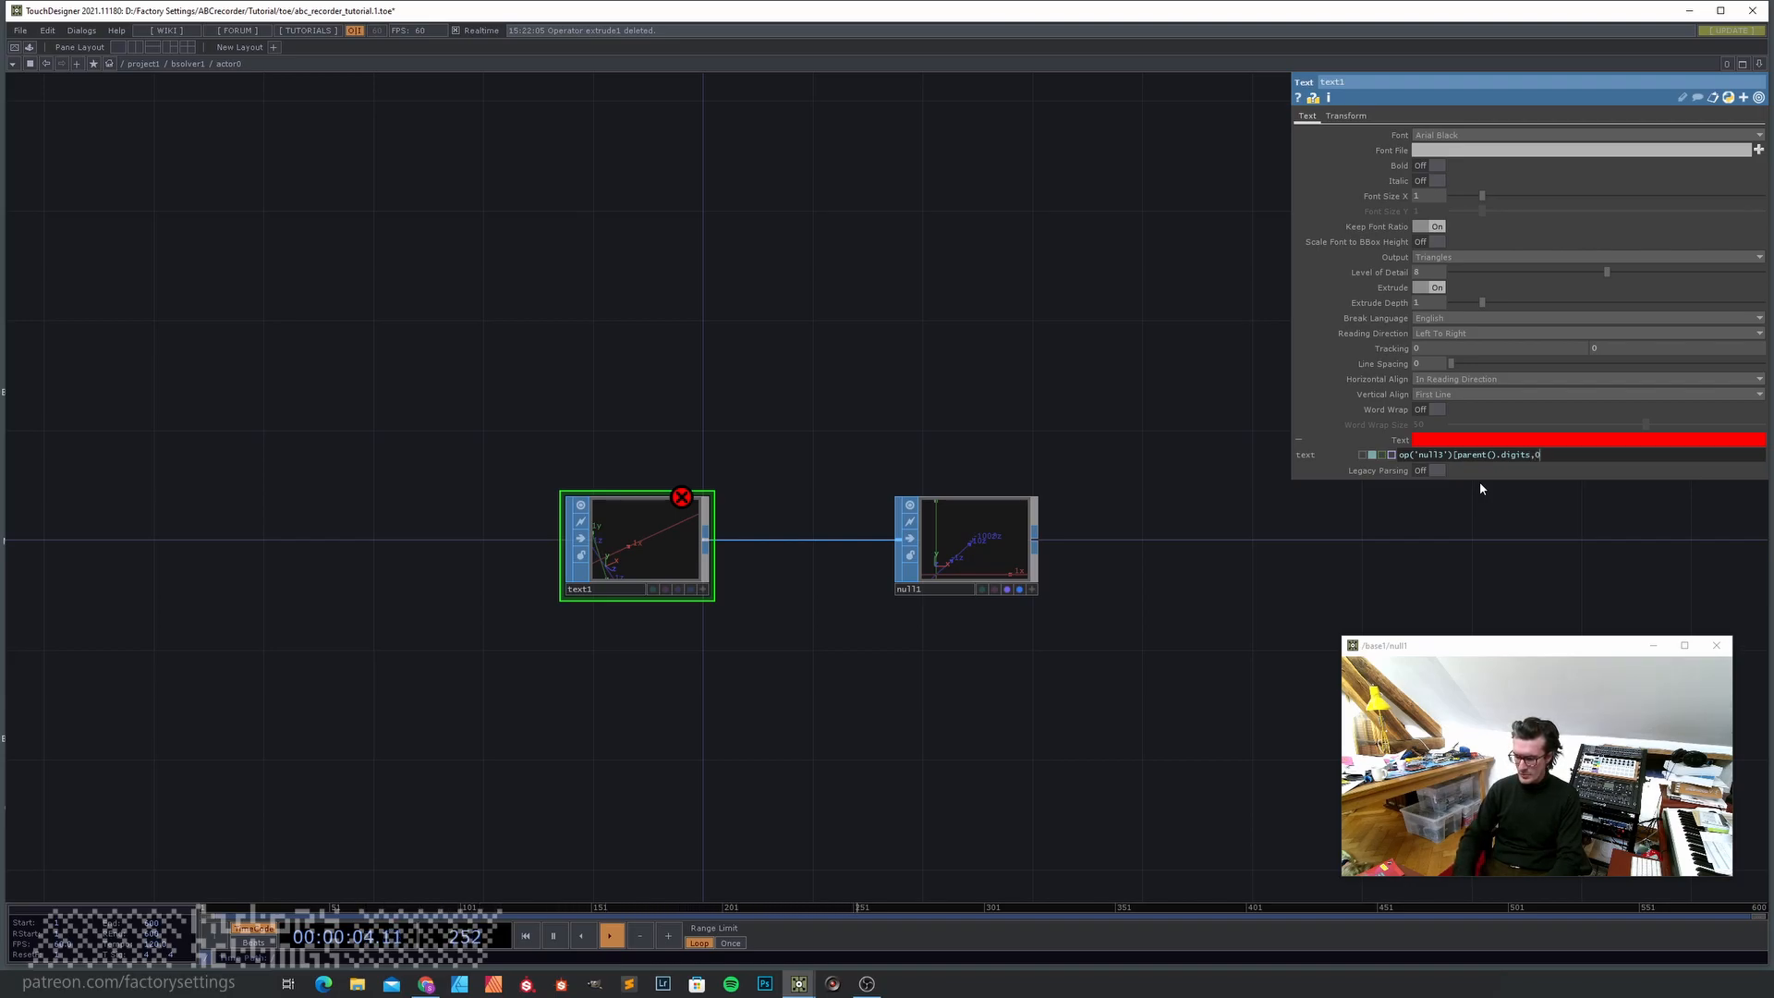
{"action": "type", "text": "]"}
{"action": "key", "text": "Return"}
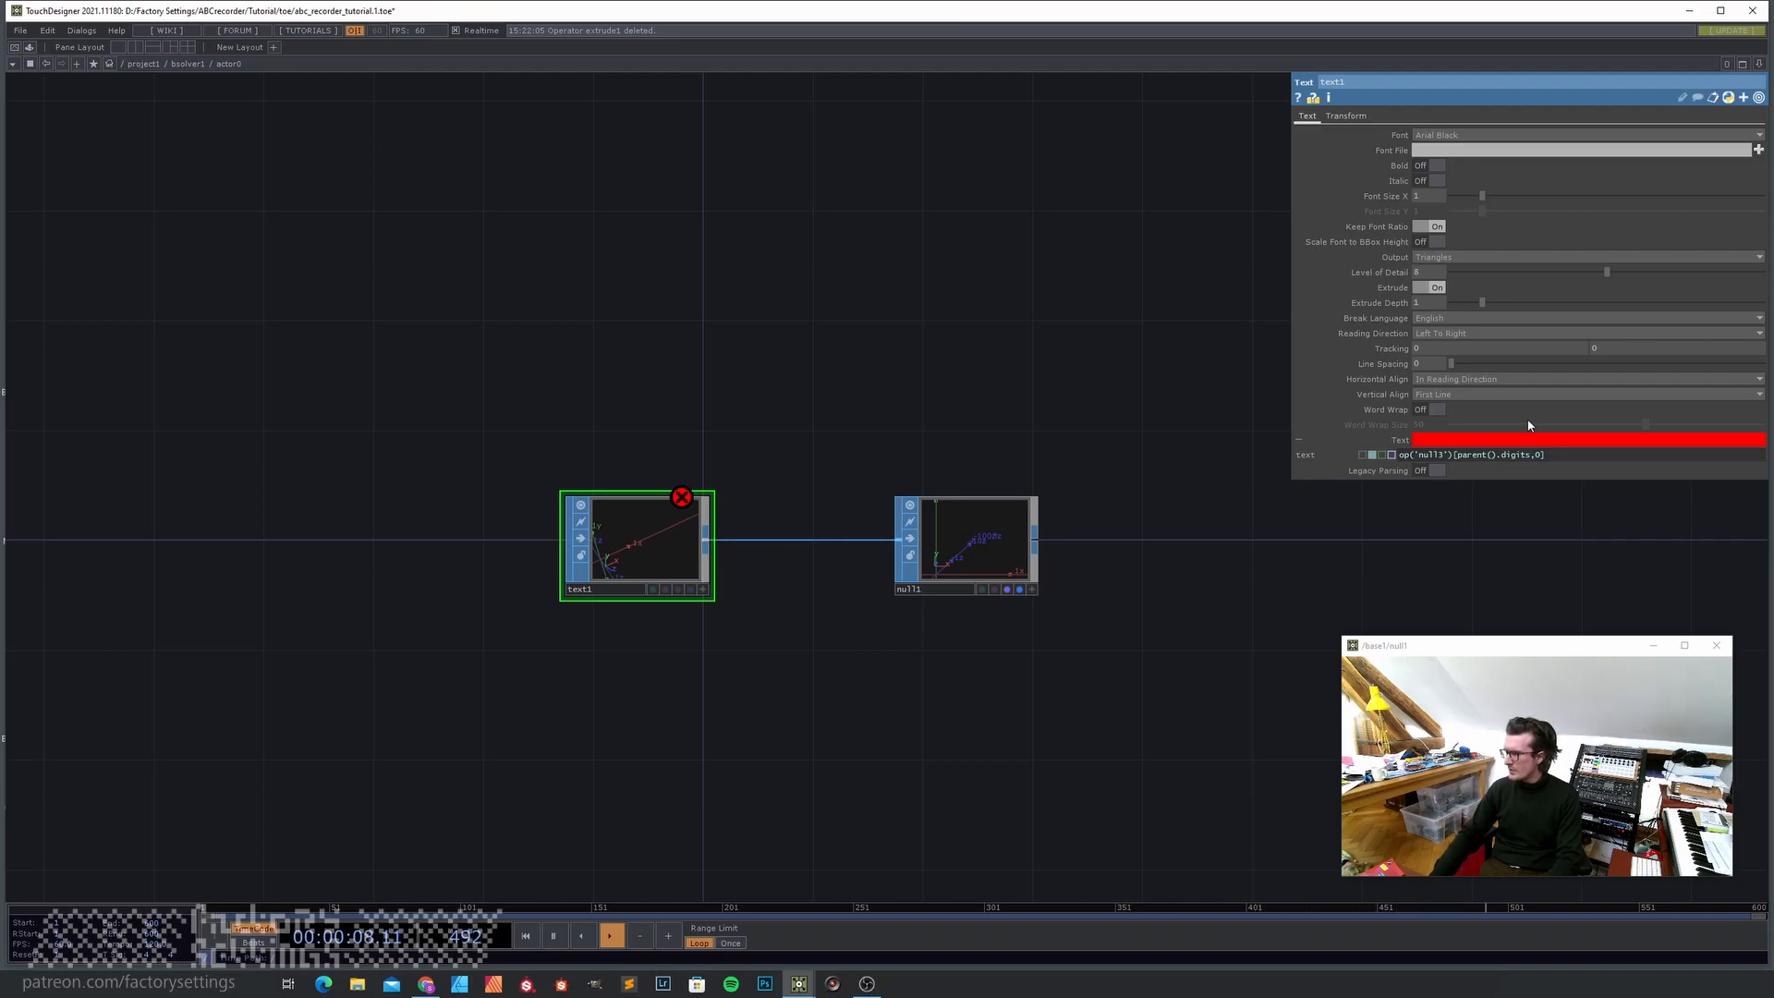
- Wrap text1's whole Text expression in str()
{"action": "mouse_move", "coordinate": [1408, 460]}
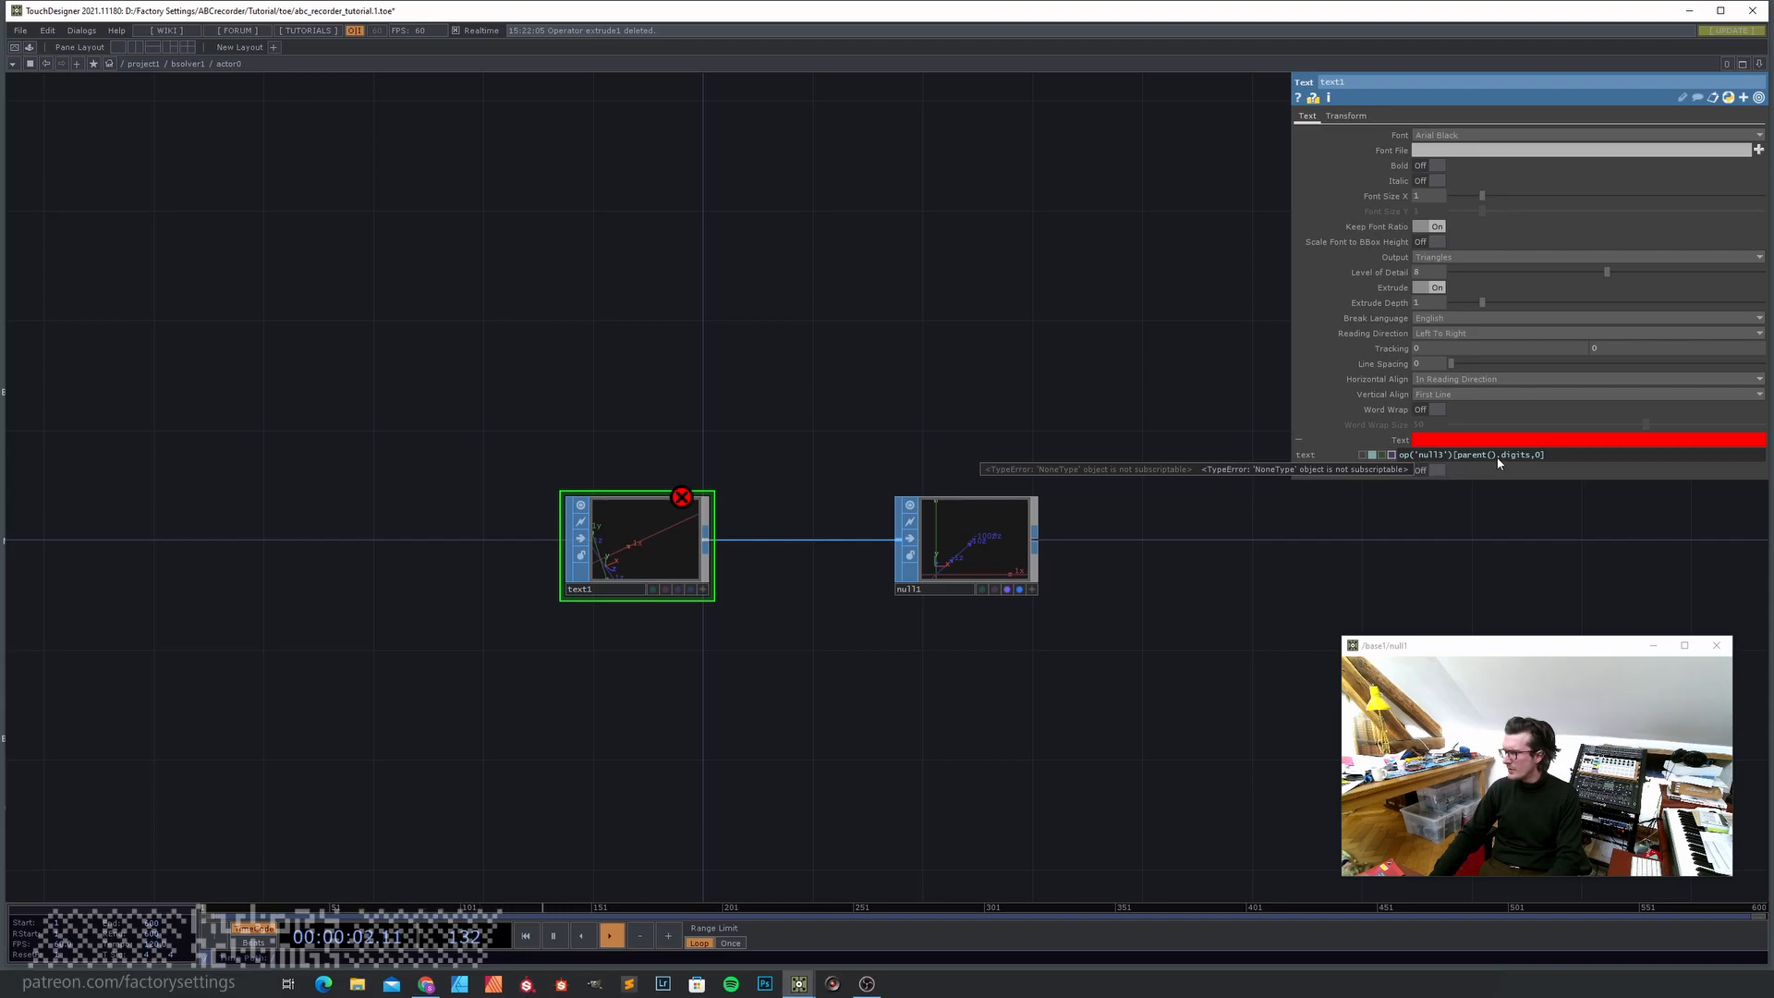
{"action": "left_click", "coordinate": [1401, 456]}
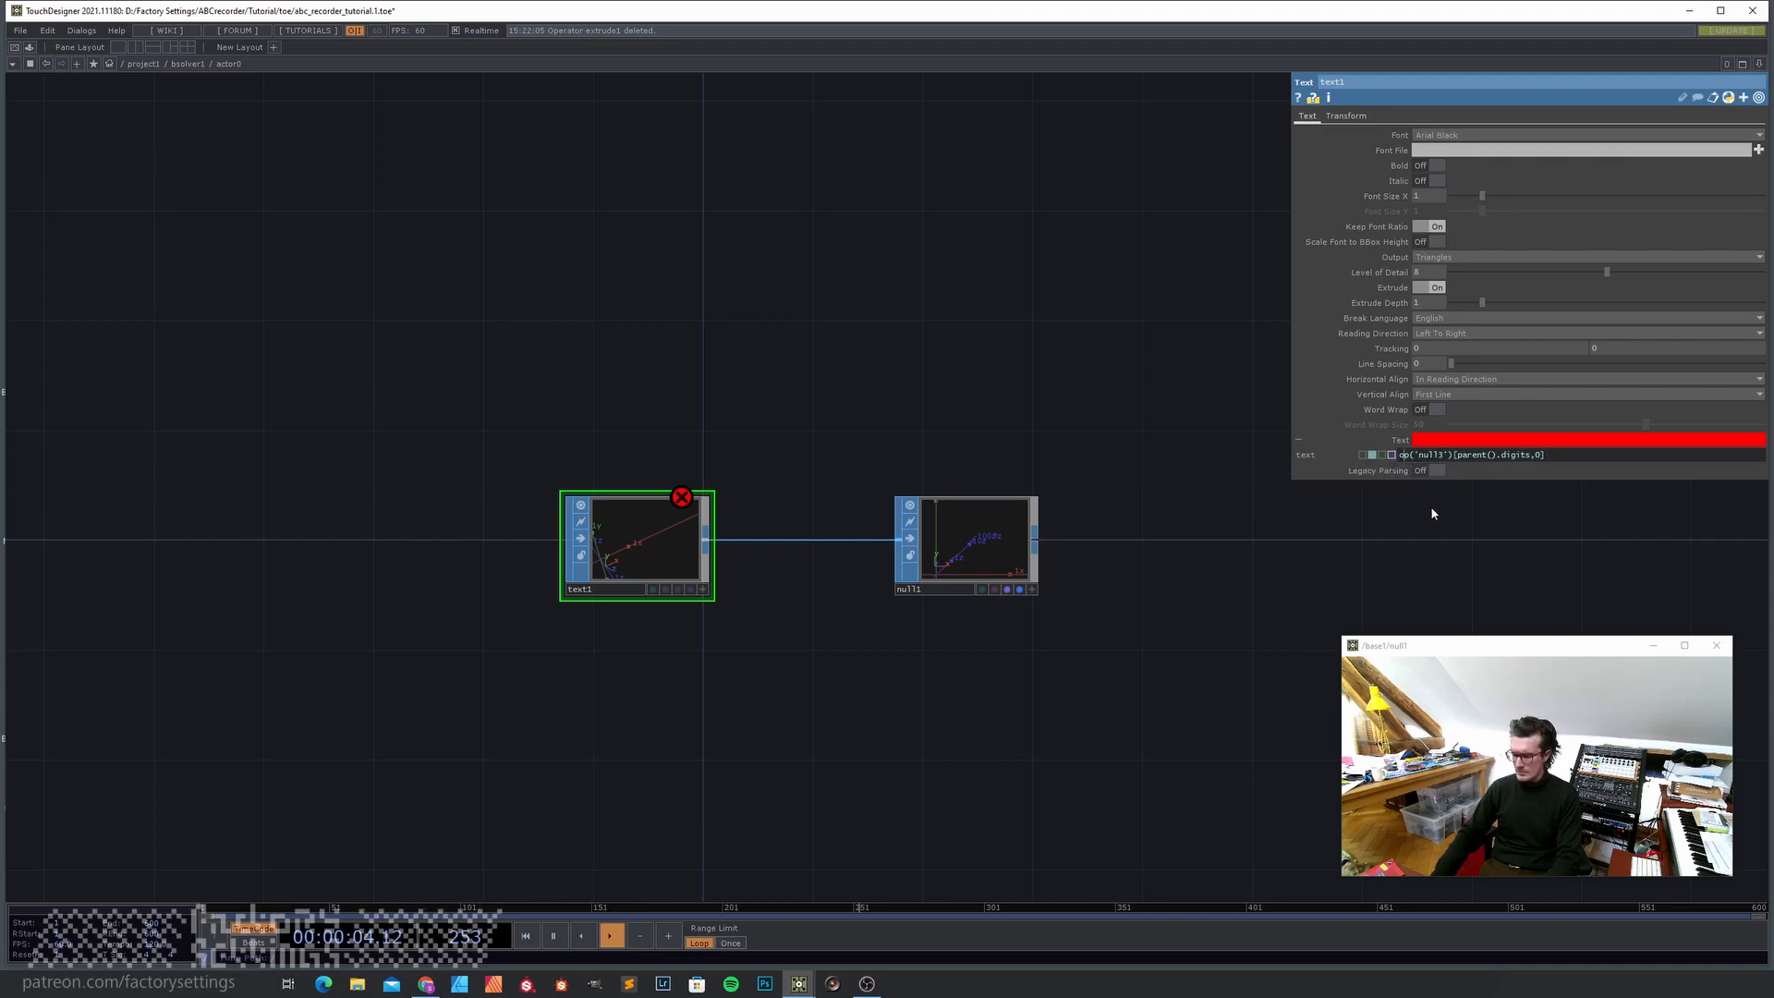
{"action": "type", "text": "str("}
{"action": "key", "text": "End"}
{"action": "type", "text": ")"}
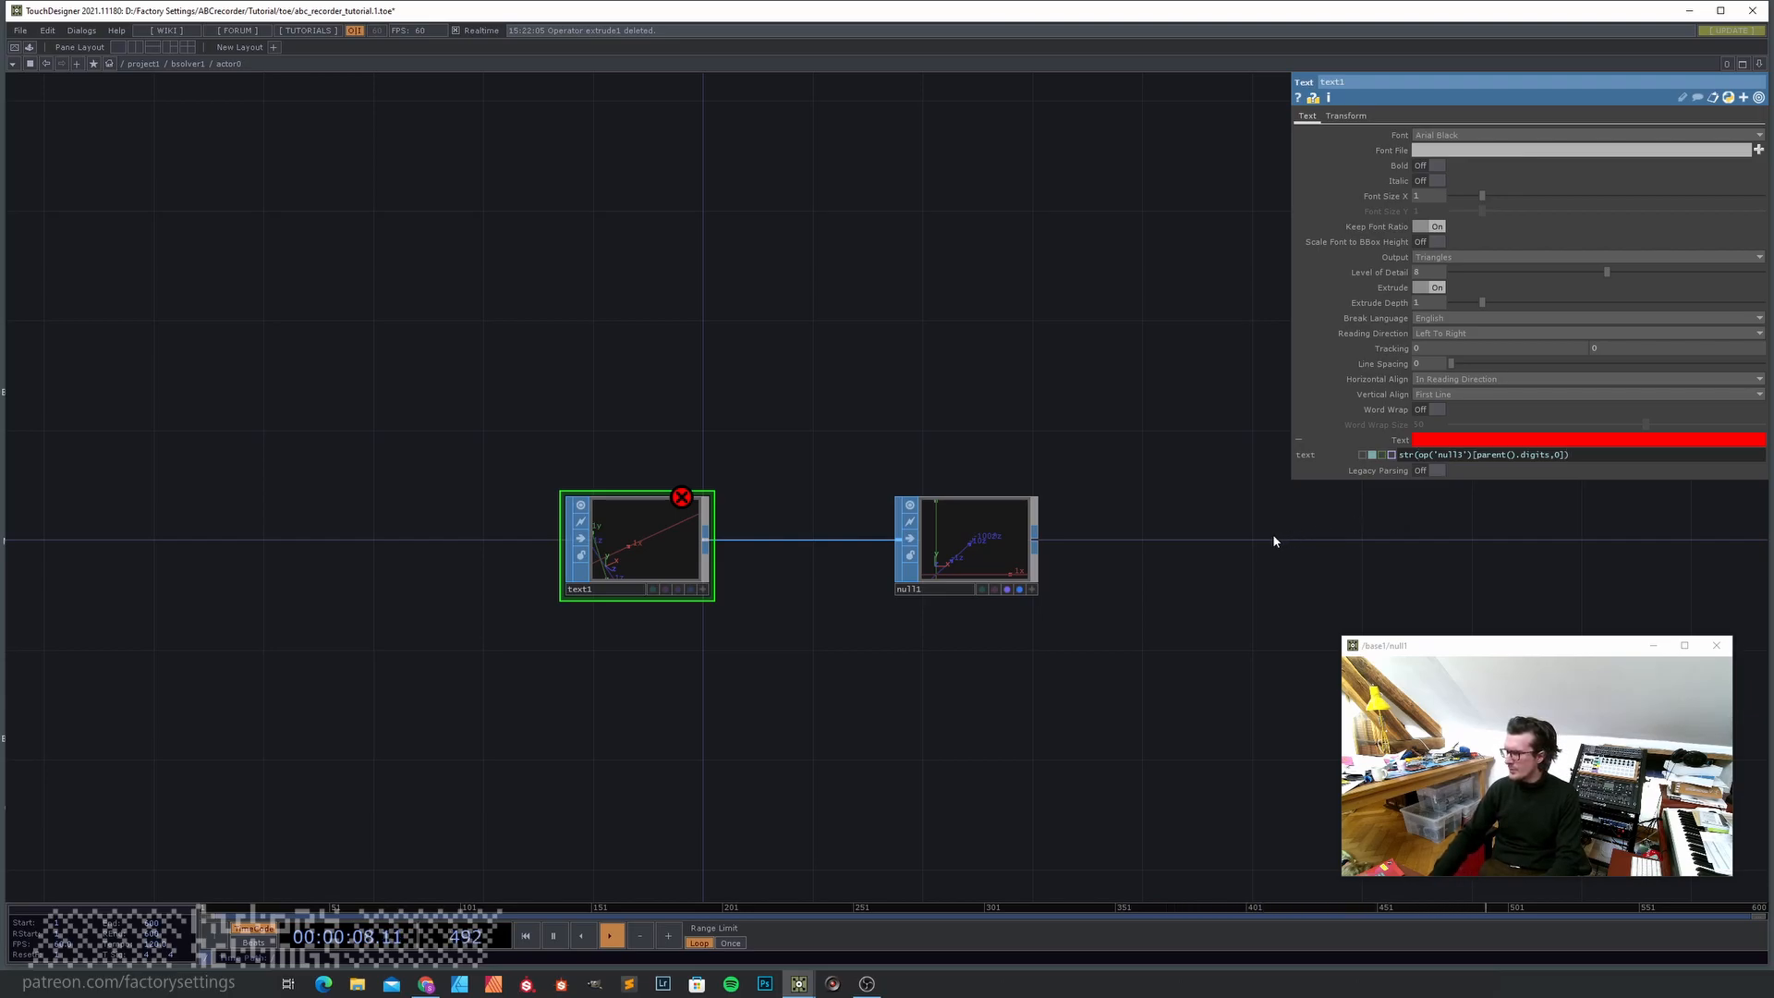
{"action": "key", "text": "Return"}
- Point the operator reference in text1's Text expression one level up, to '../null3'
{"action": "mouse_move", "coordinate": [1477, 458]}
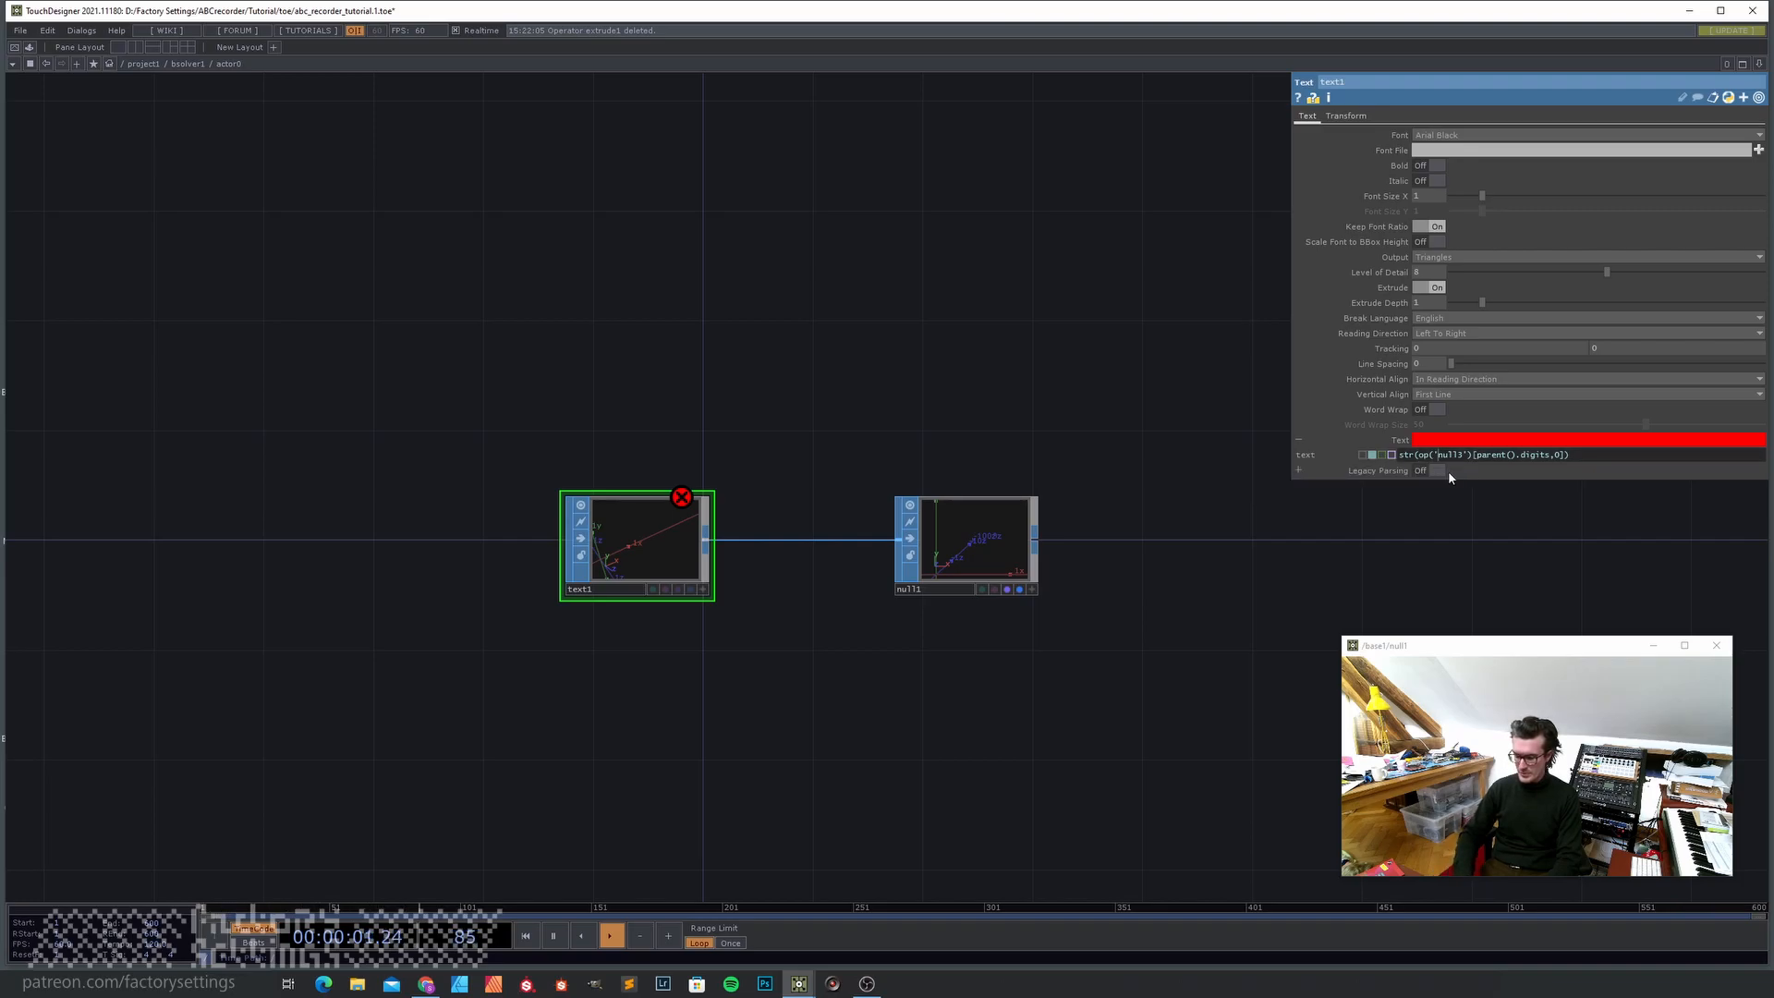
{"action": "type", "text": "../"}
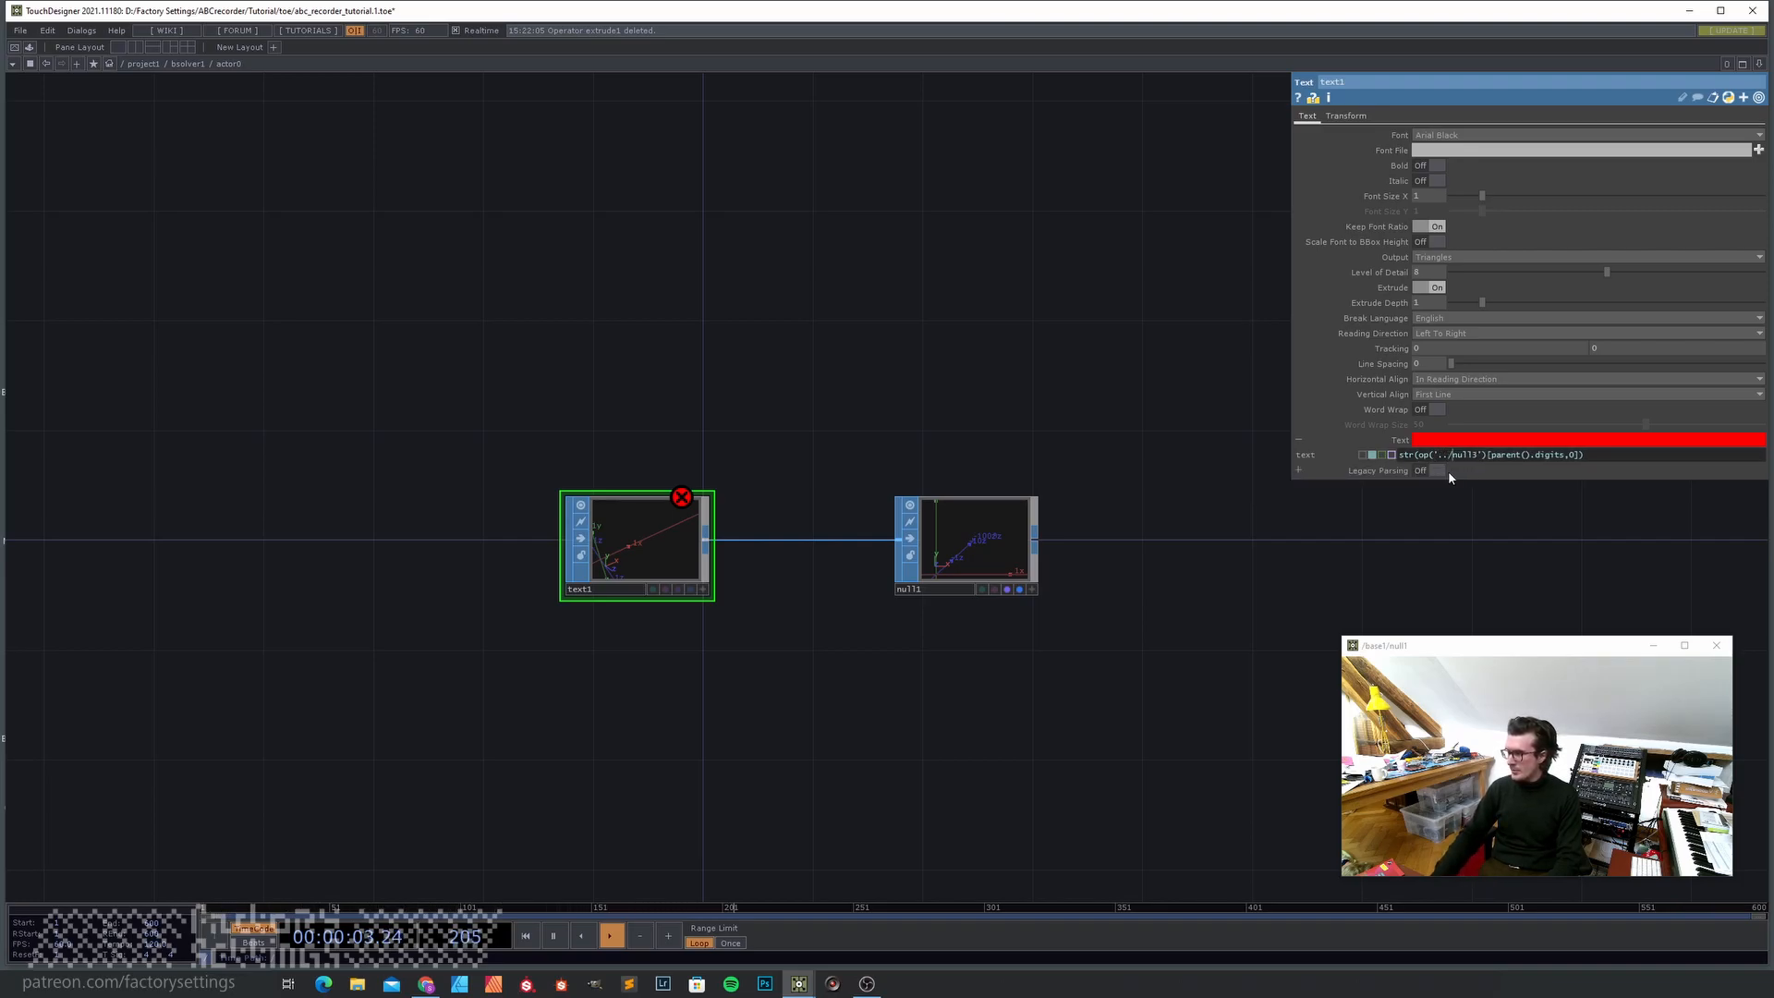
{"action": "left_click", "coordinate": [1310, 586]}
{"action": "scroll", "coordinate": [621, 525], "scroll_direction": "up", "scroll_amount": 3}
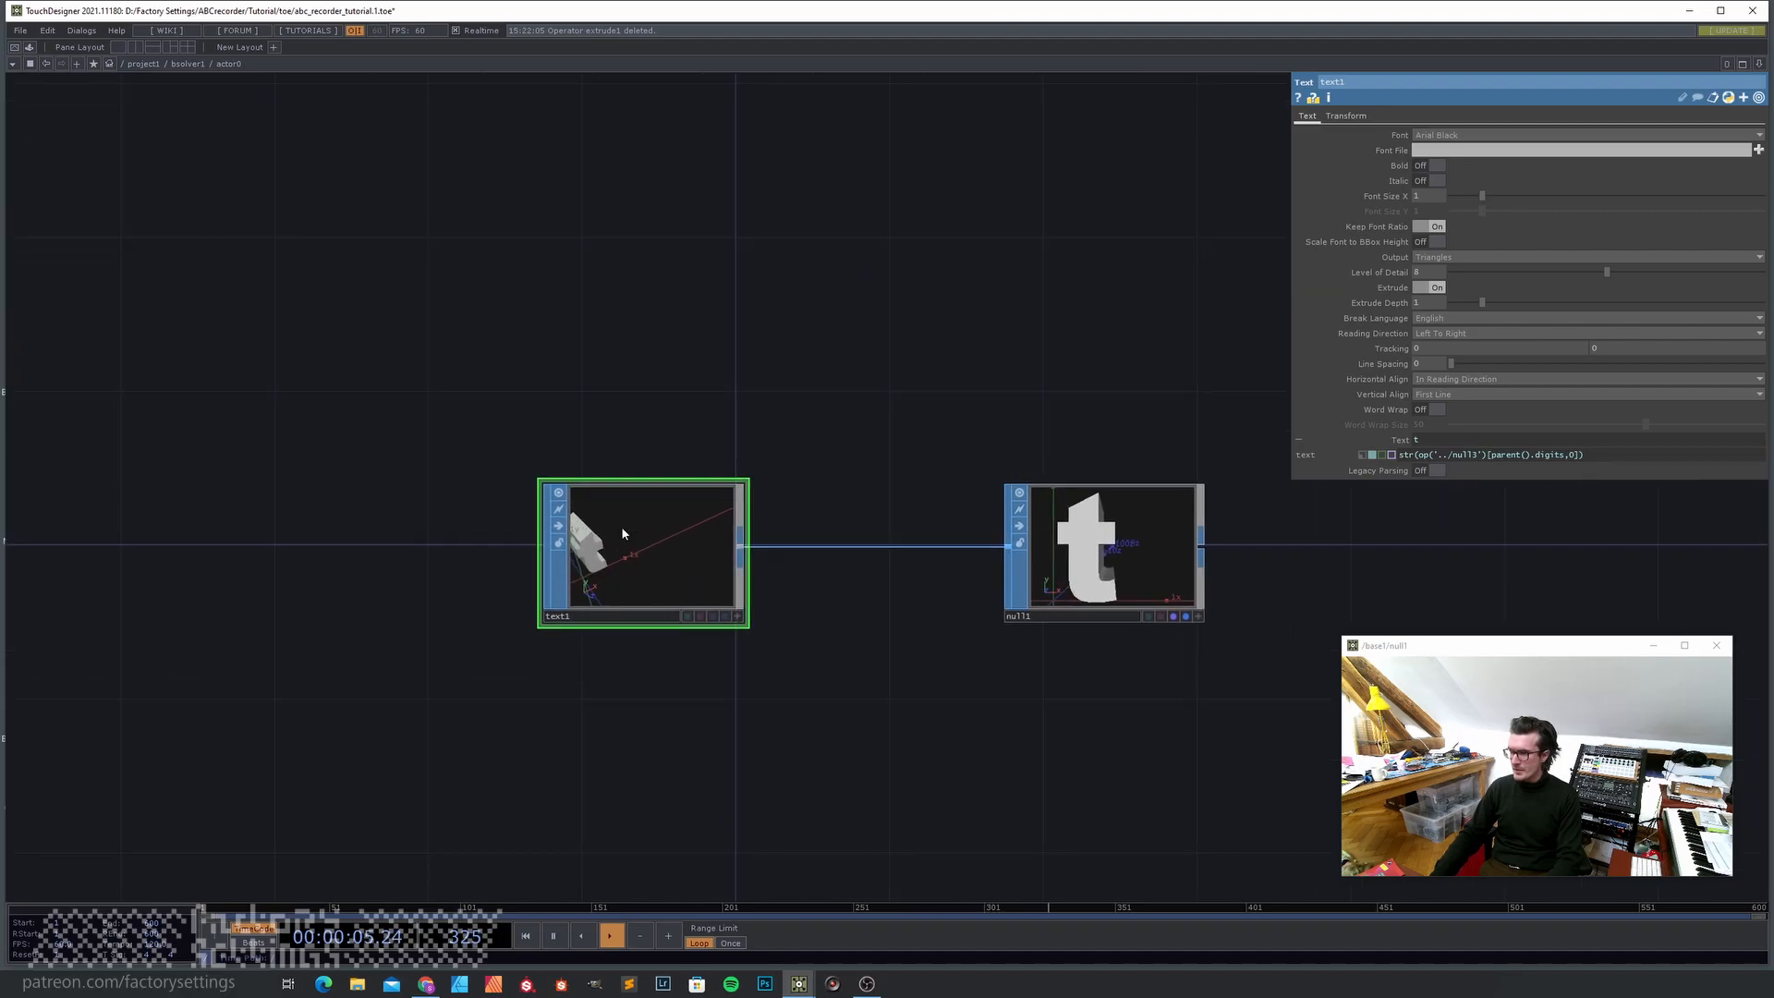
- Recreate all of replicator1's operators from the updated actor0
{"action": "key", "text": "u"}
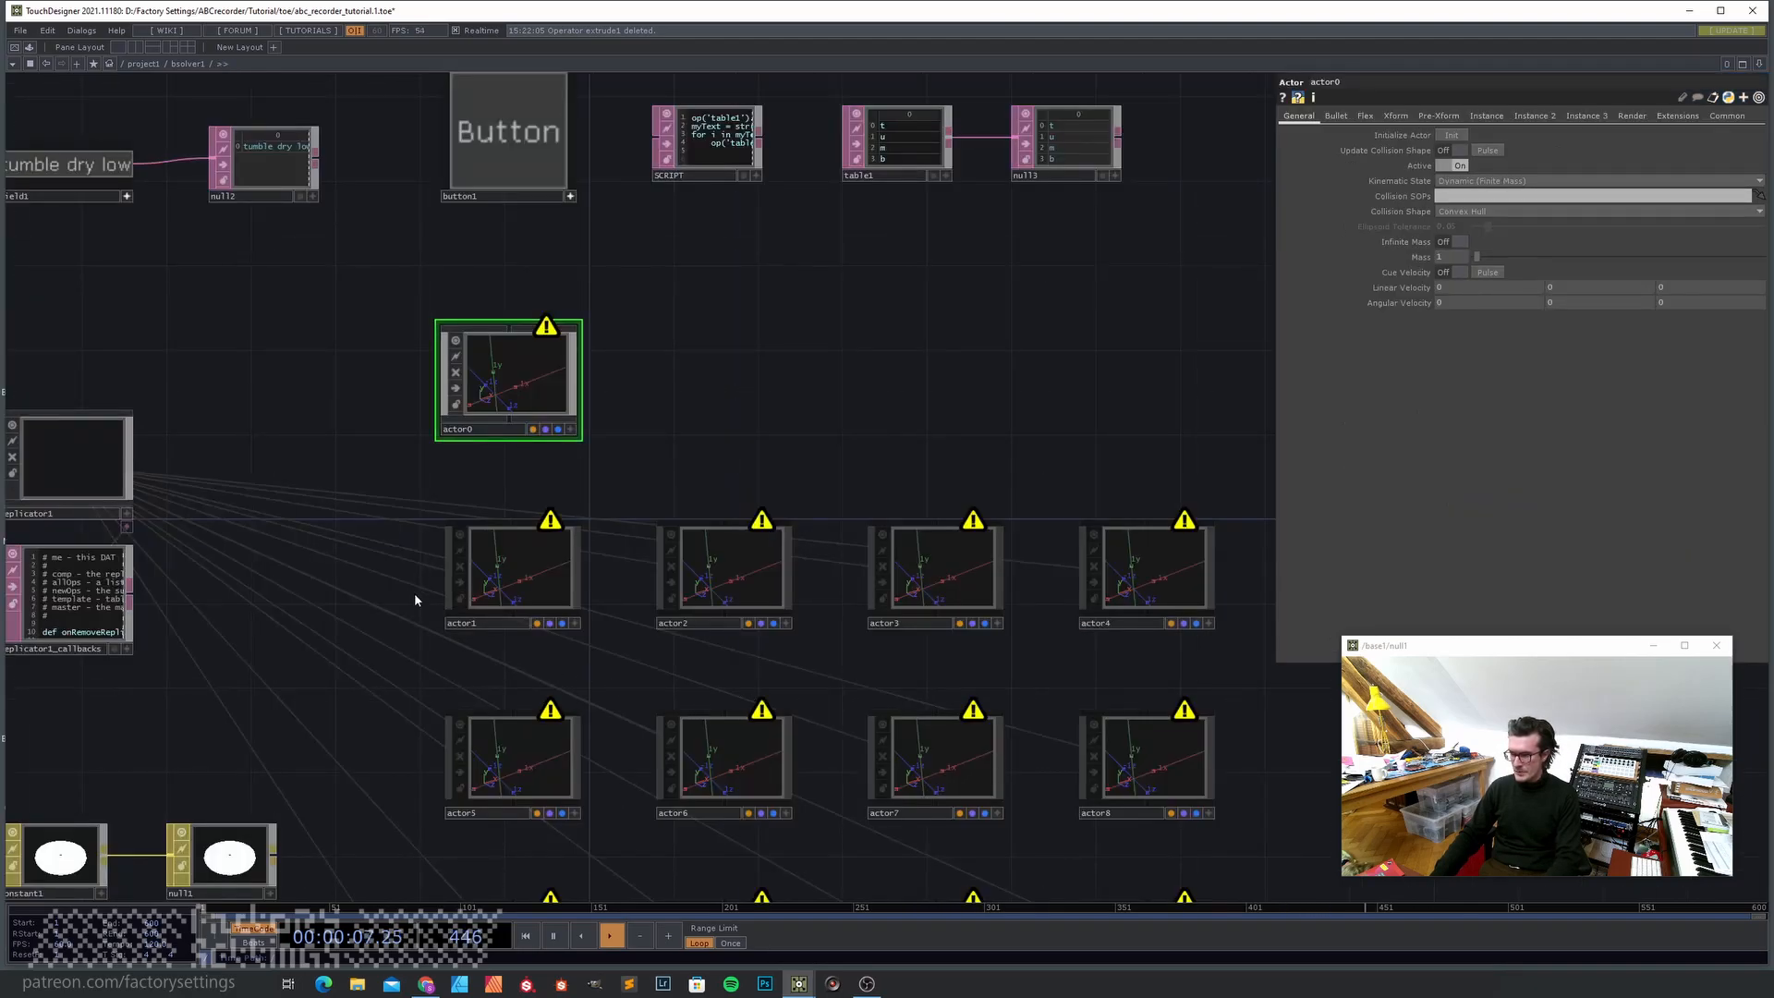
{"action": "left_click", "coordinate": [104, 449]}
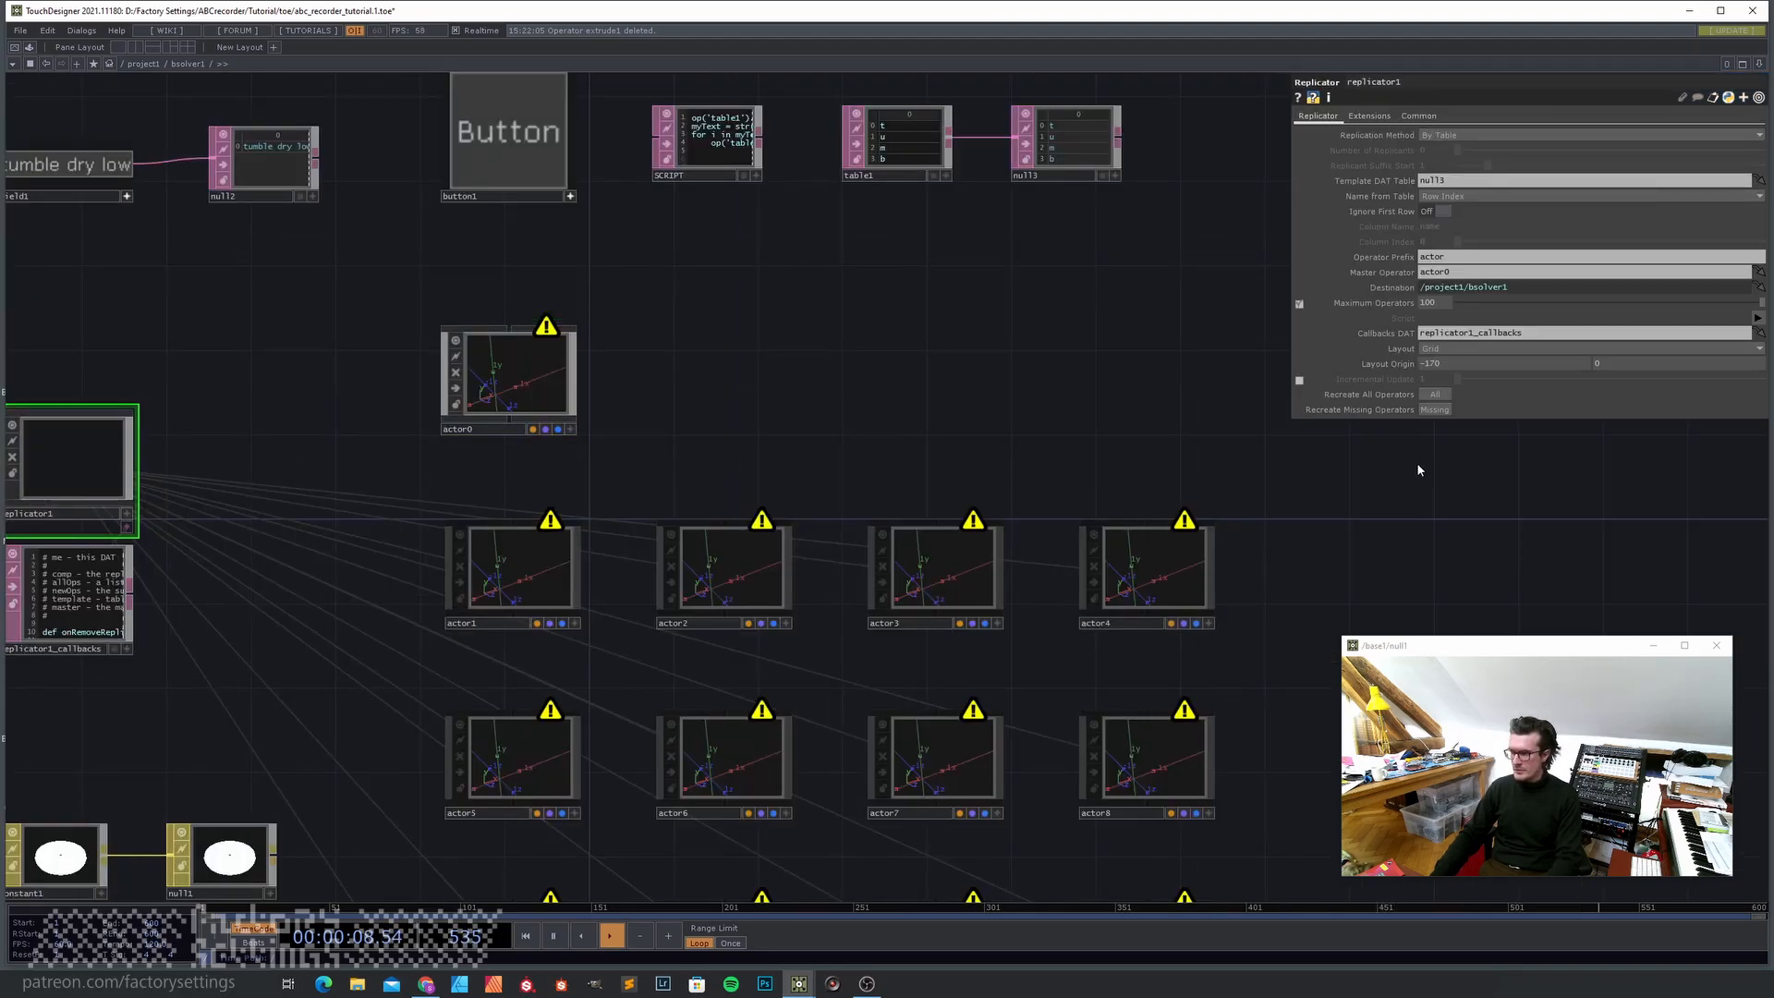
{"action": "left_click", "coordinate": [1435, 395]}
{"action": "left_click_drag", "start_coordinate": [777, 538], "coordinate": [803, 457]}
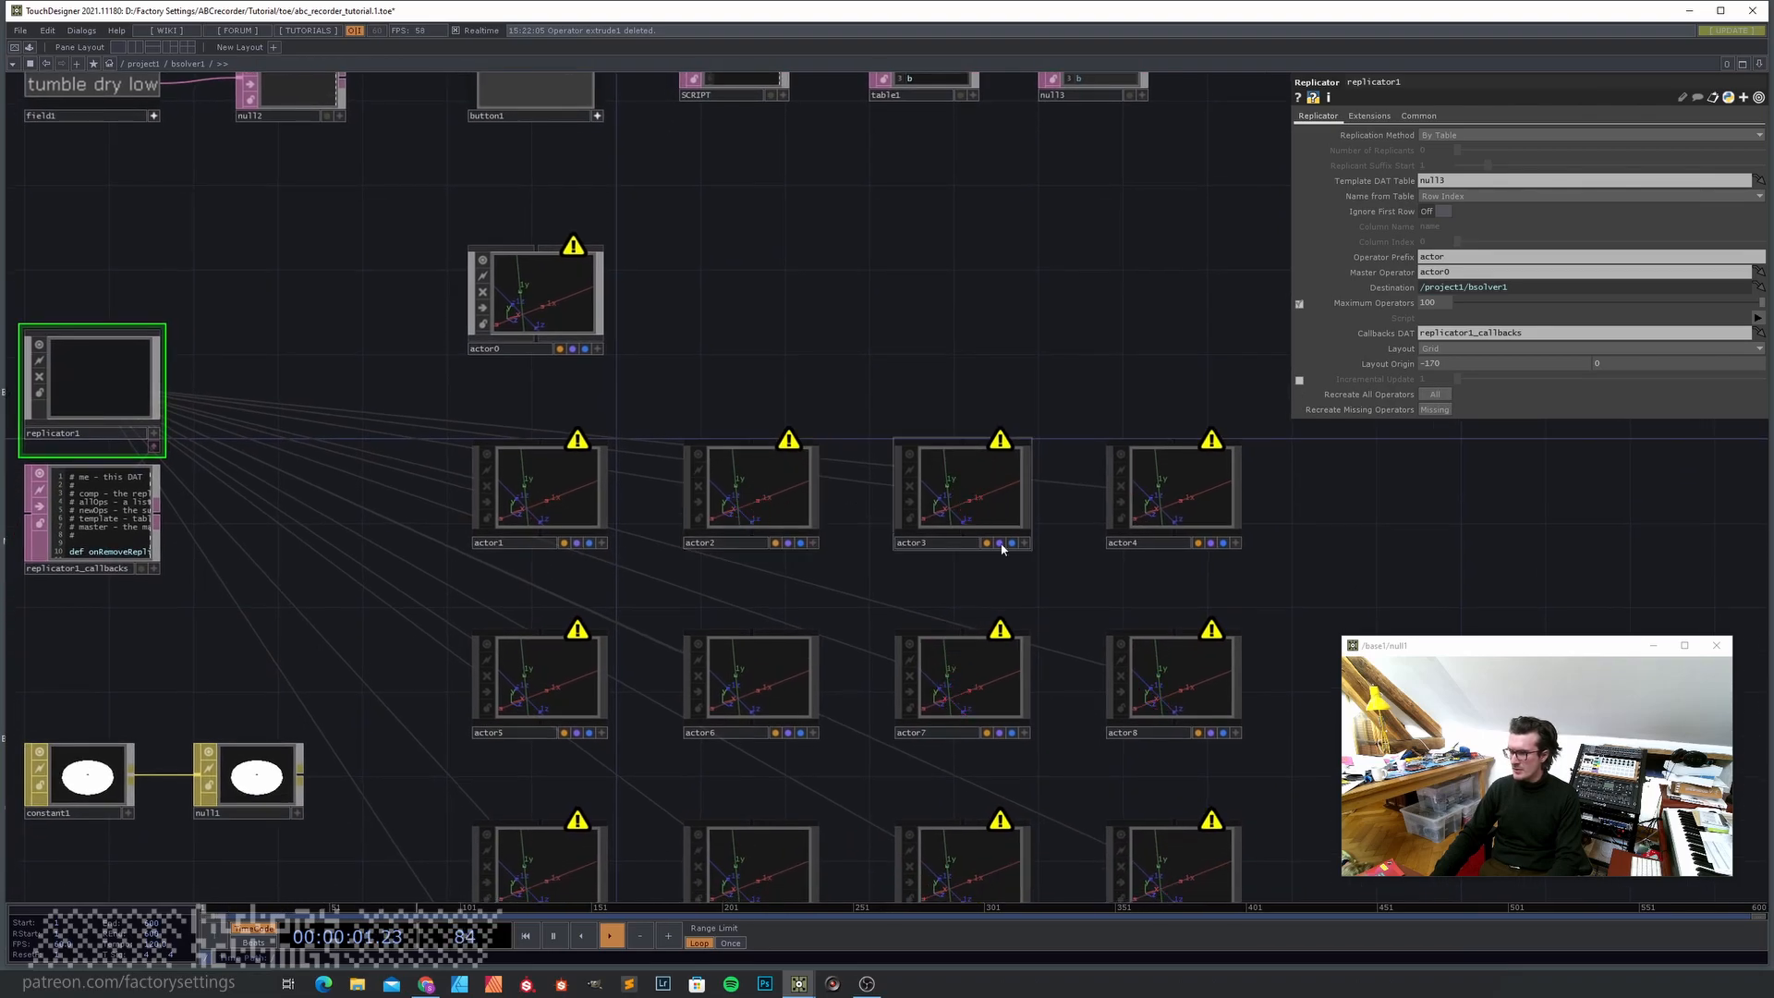
- Go up to the project level and initialize bsolver1's simulation and collision shapes
{"action": "key", "text": "u"}
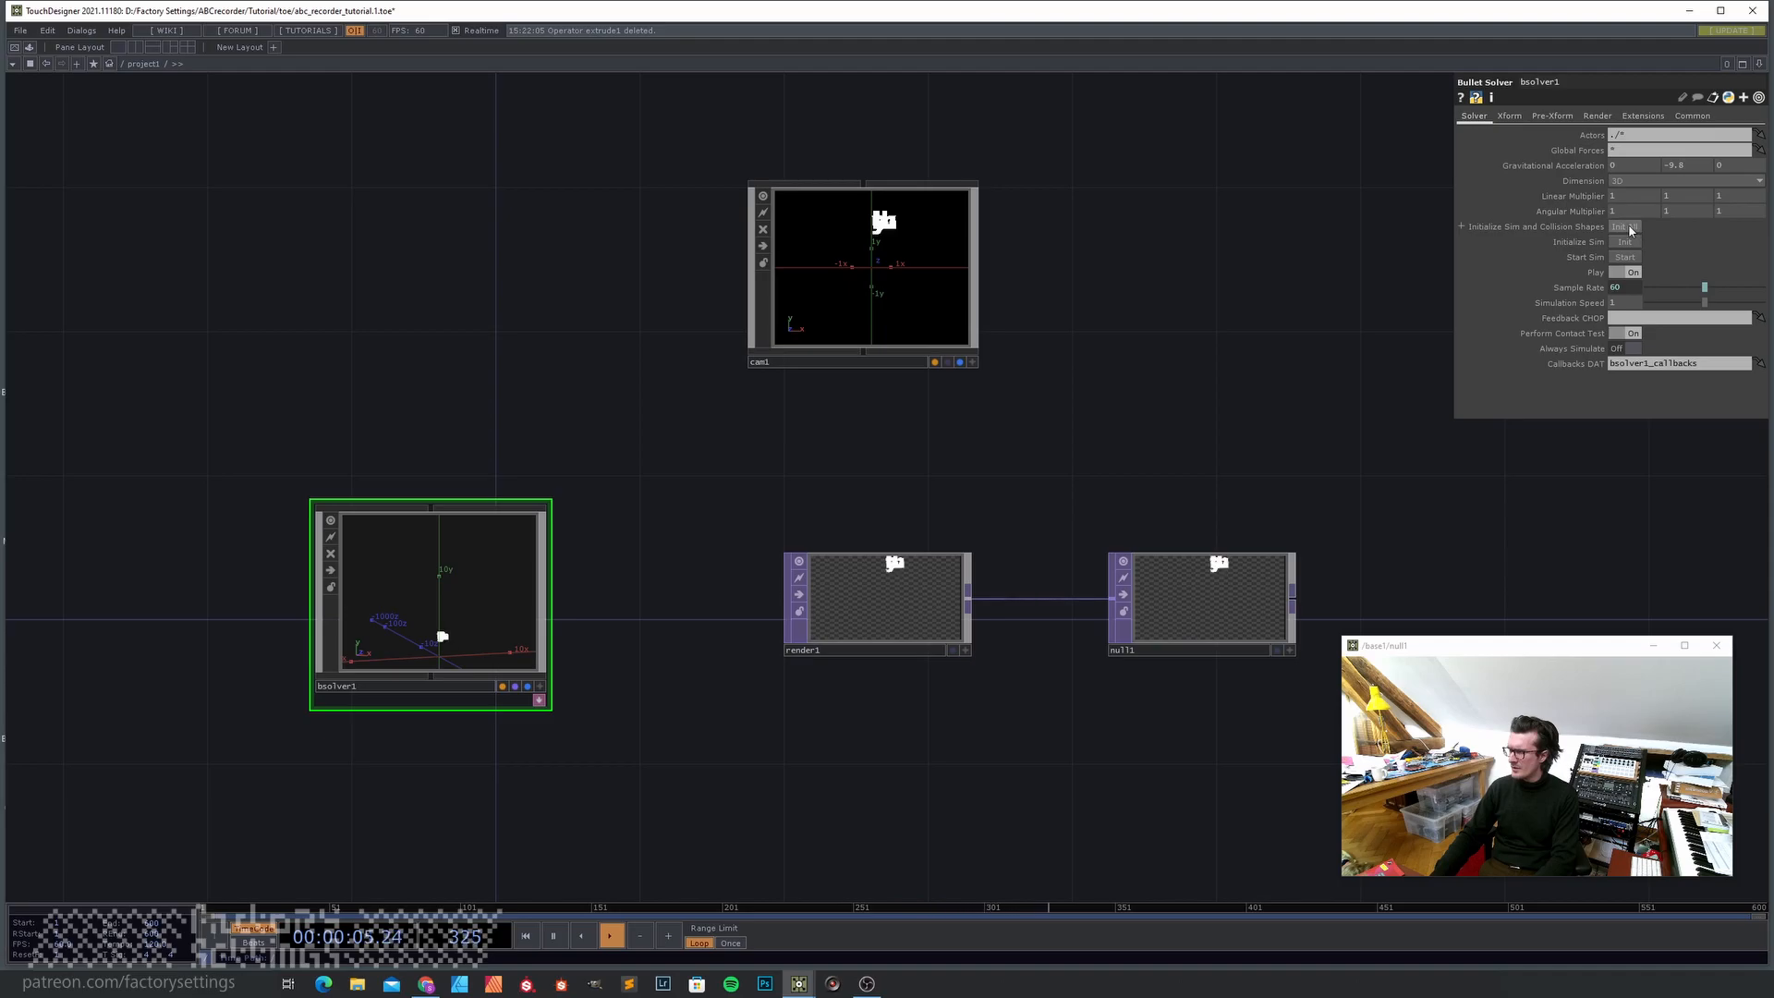
{"action": "key", "text": "u"}
{"action": "key", "text": "i"}
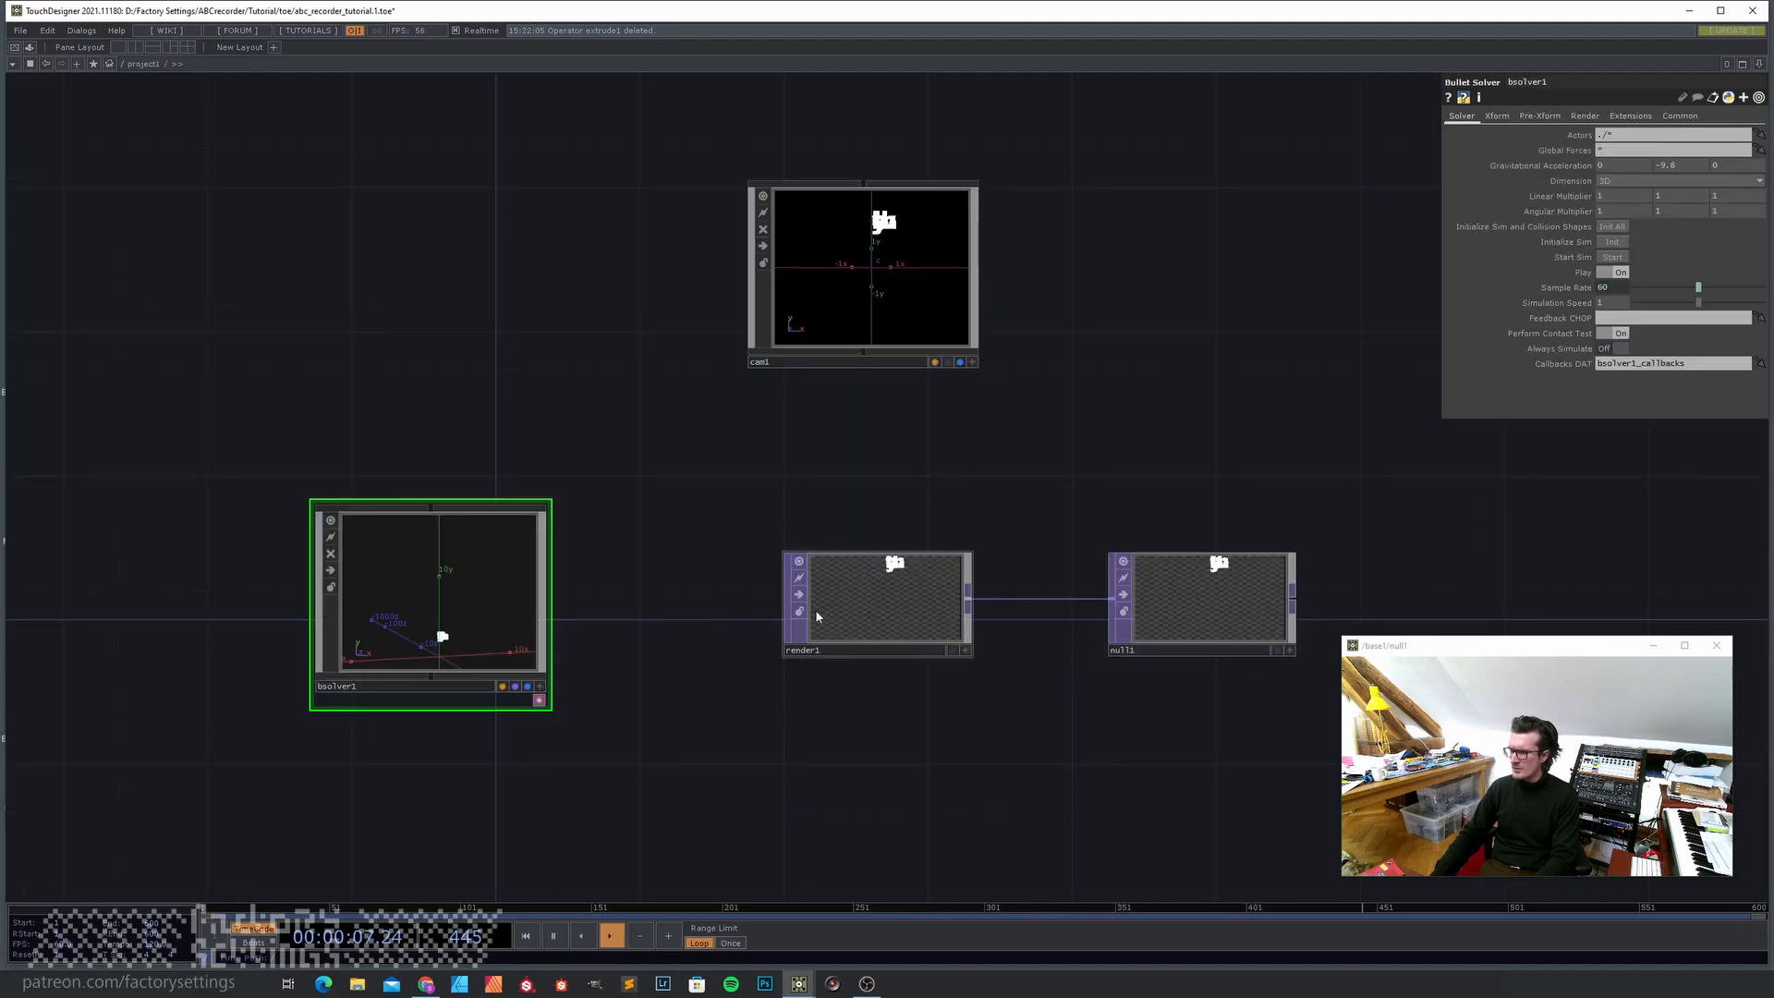
- Return inside bsolver1 and recreate all operators of replicator1 again
{"action": "key", "text": "i"}
{"action": "scroll", "coordinate": [415, 397], "scroll_direction": "down", "scroll_amount": 4}
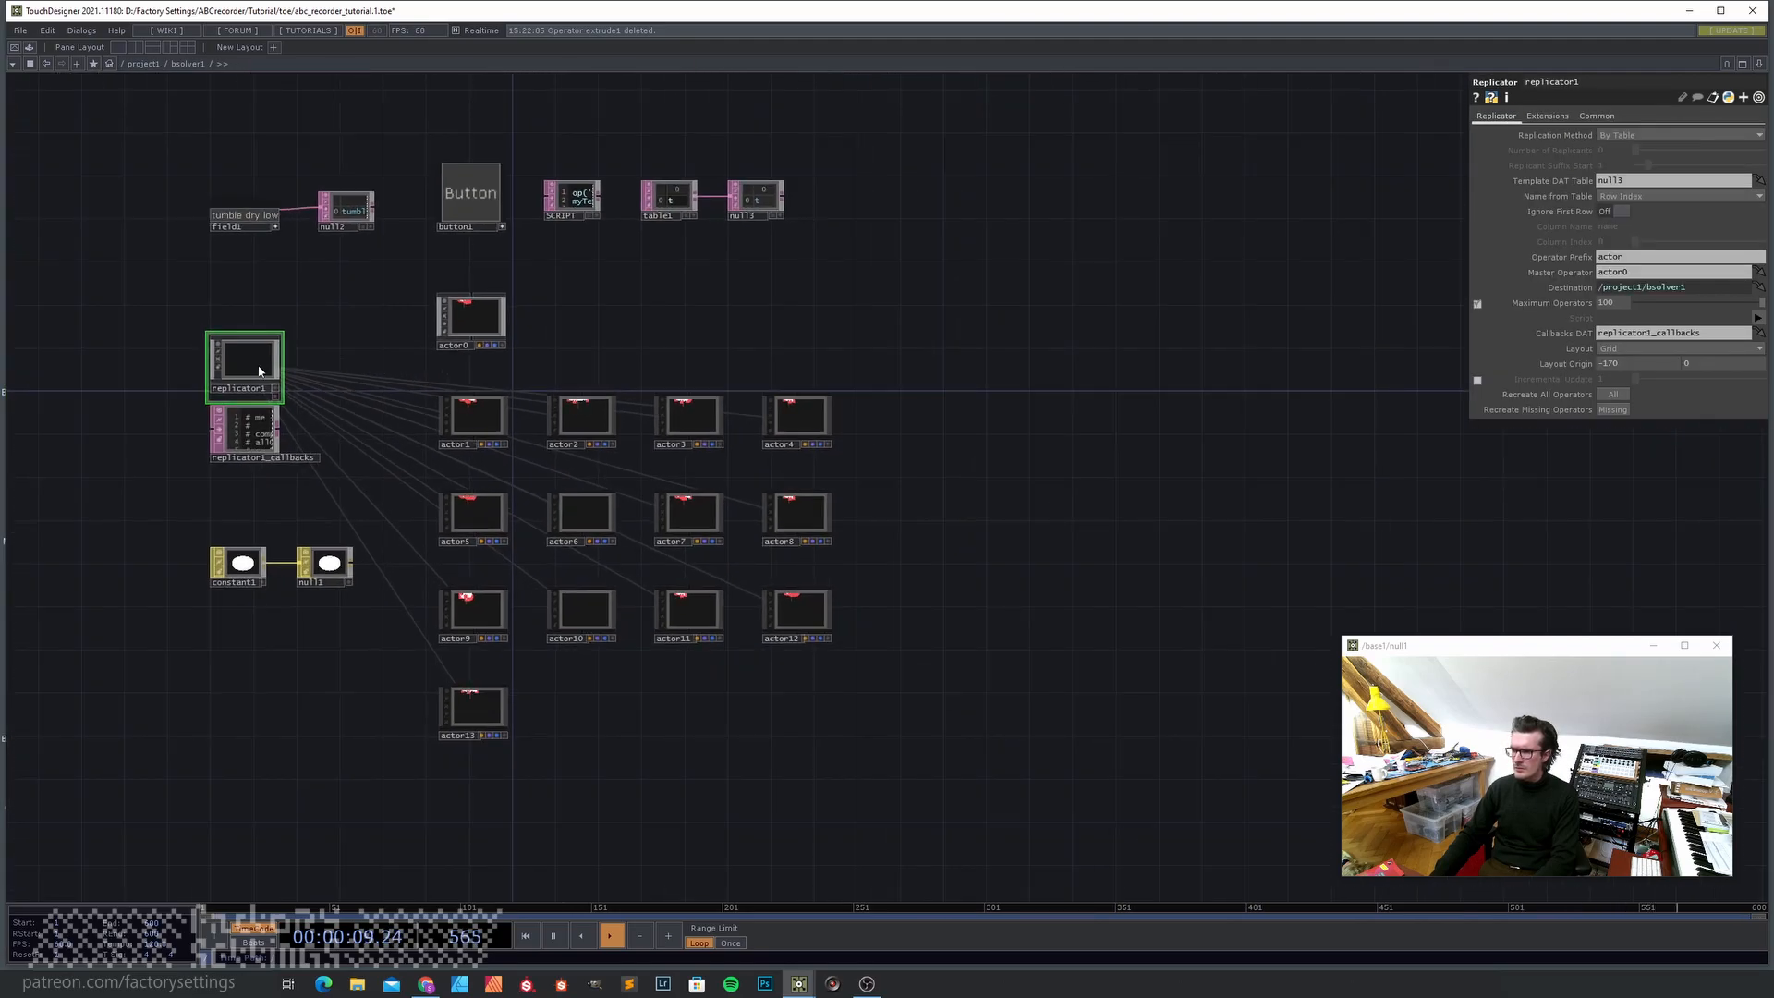
{"action": "left_click", "coordinate": [1612, 397]}
{"action": "scroll", "coordinate": [448, 411], "scroll_direction": "up", "scroll_amount": 4}
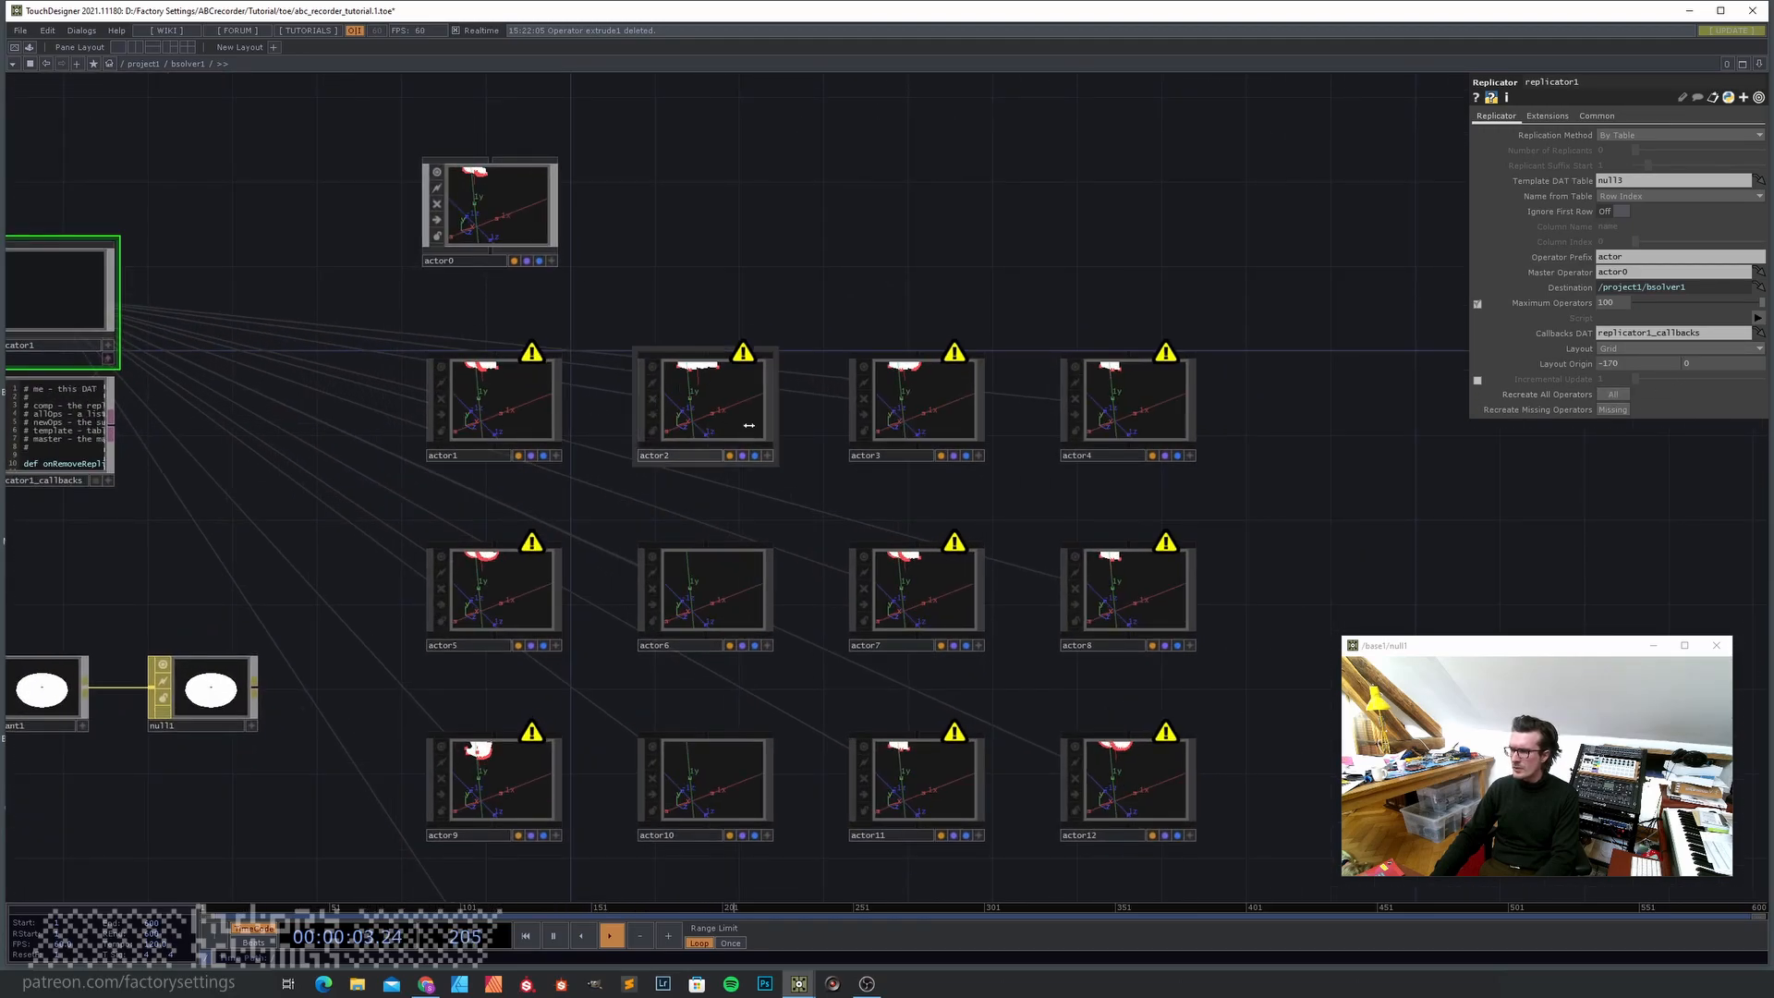
- Look inside several replicated actors and actor0 to check which letter each Text SOP produces
{"action": "scroll", "coordinate": [460, 415], "scroll_direction": "up", "scroll_amount": 6}
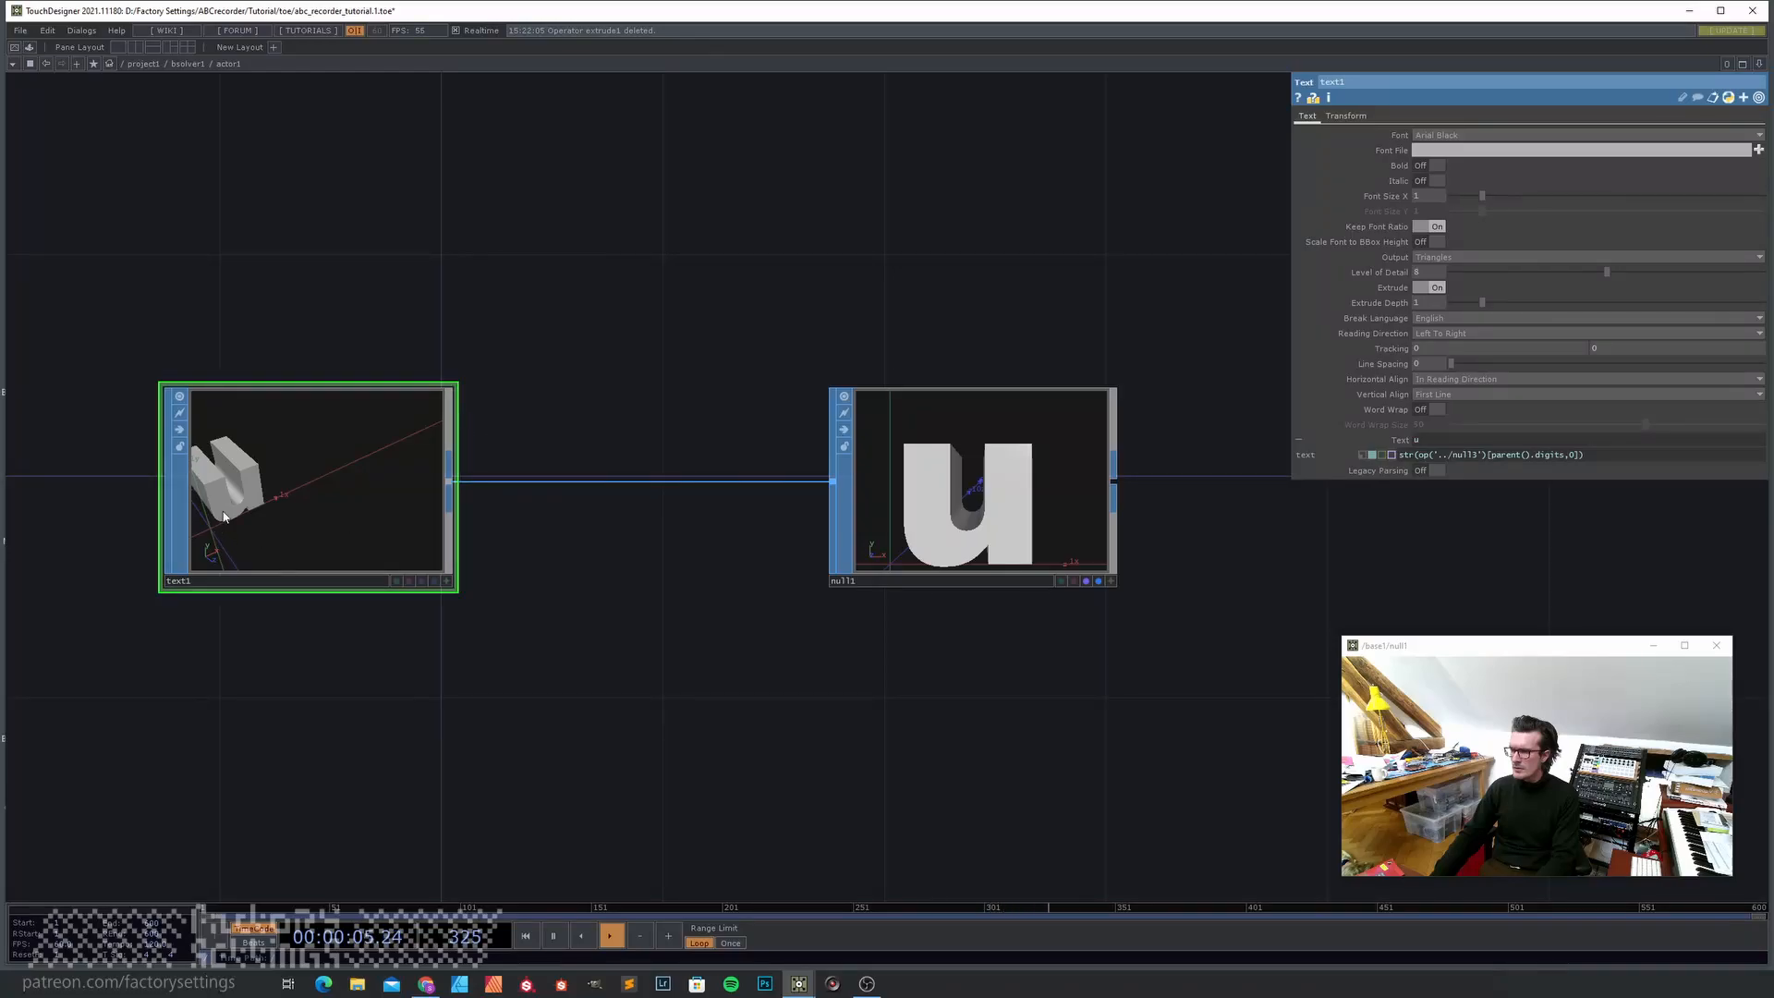
{"action": "scroll", "coordinate": [222, 517], "scroll_direction": "down", "scroll_amount": 5}
{"action": "scroll", "coordinate": [725, 428], "scroll_direction": "up", "scroll_amount": 5}
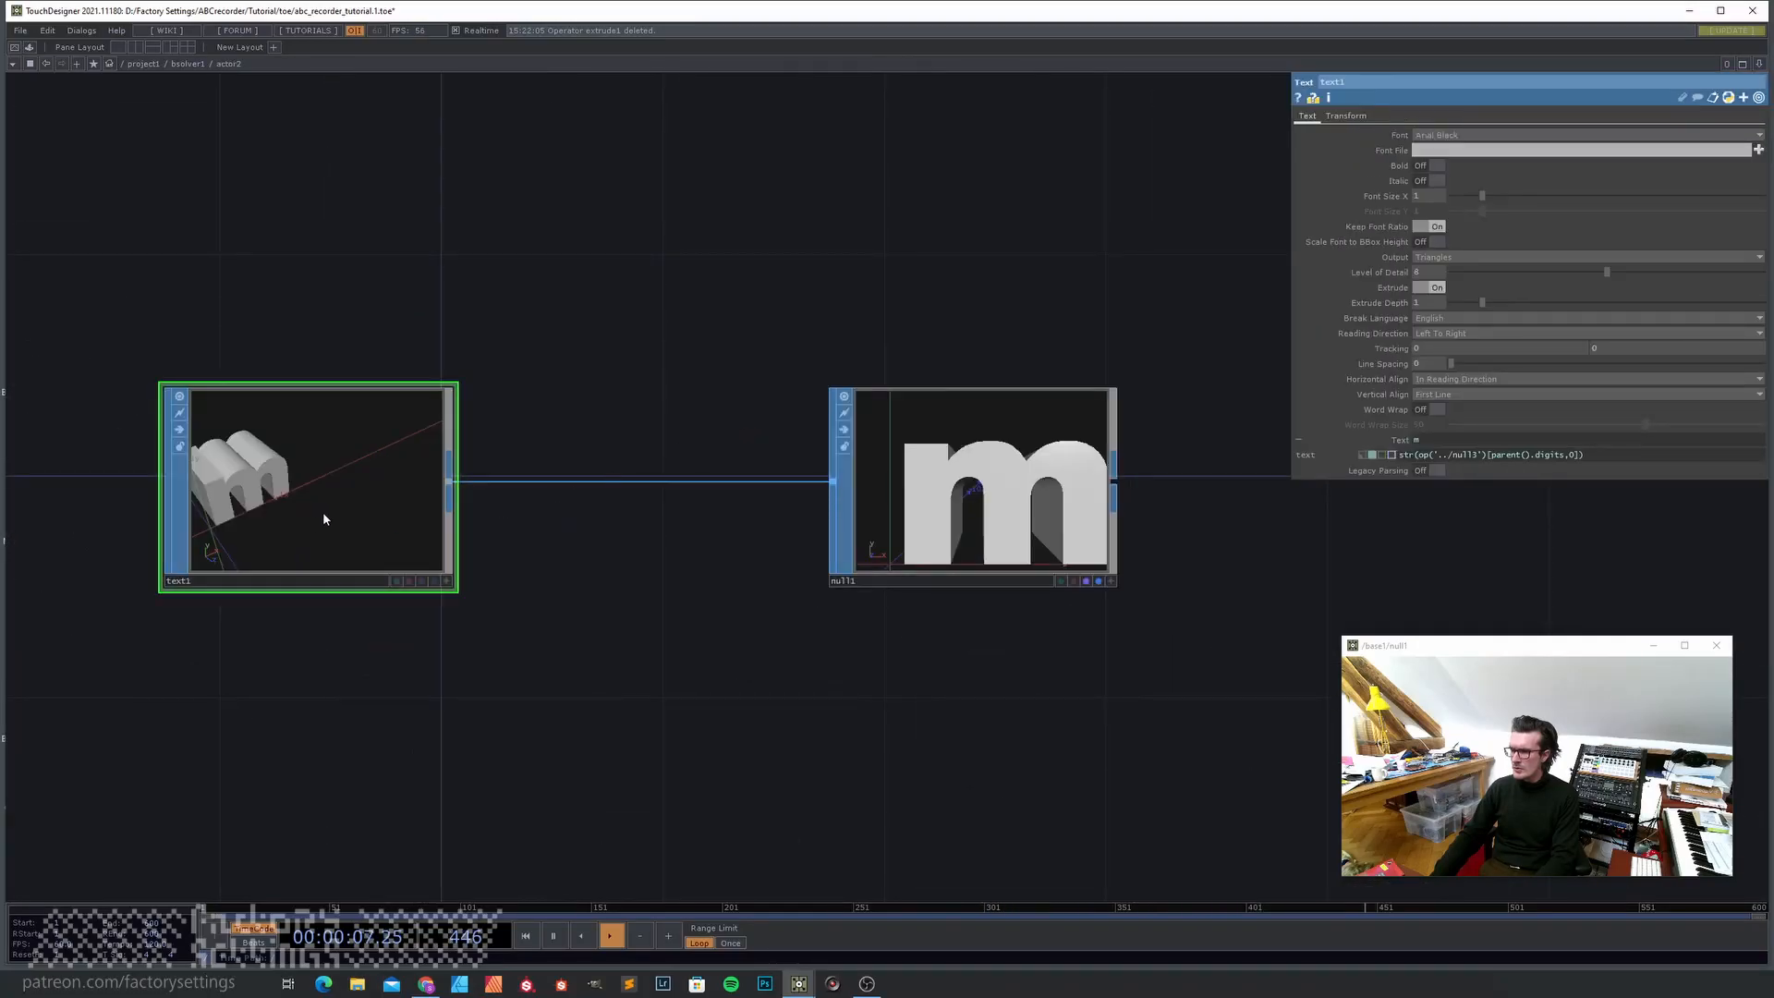
{"action": "scroll", "coordinate": [323, 518], "scroll_direction": "down", "scroll_amount": 5}
{"action": "scroll", "coordinate": [1027, 445], "scroll_direction": "up", "scroll_amount": 5}
{"action": "scroll", "coordinate": [599, 534], "scroll_direction": "down", "scroll_amount": 5}
{"action": "scroll", "coordinate": [598, 531], "scroll_direction": "down", "scroll_amount": 4}
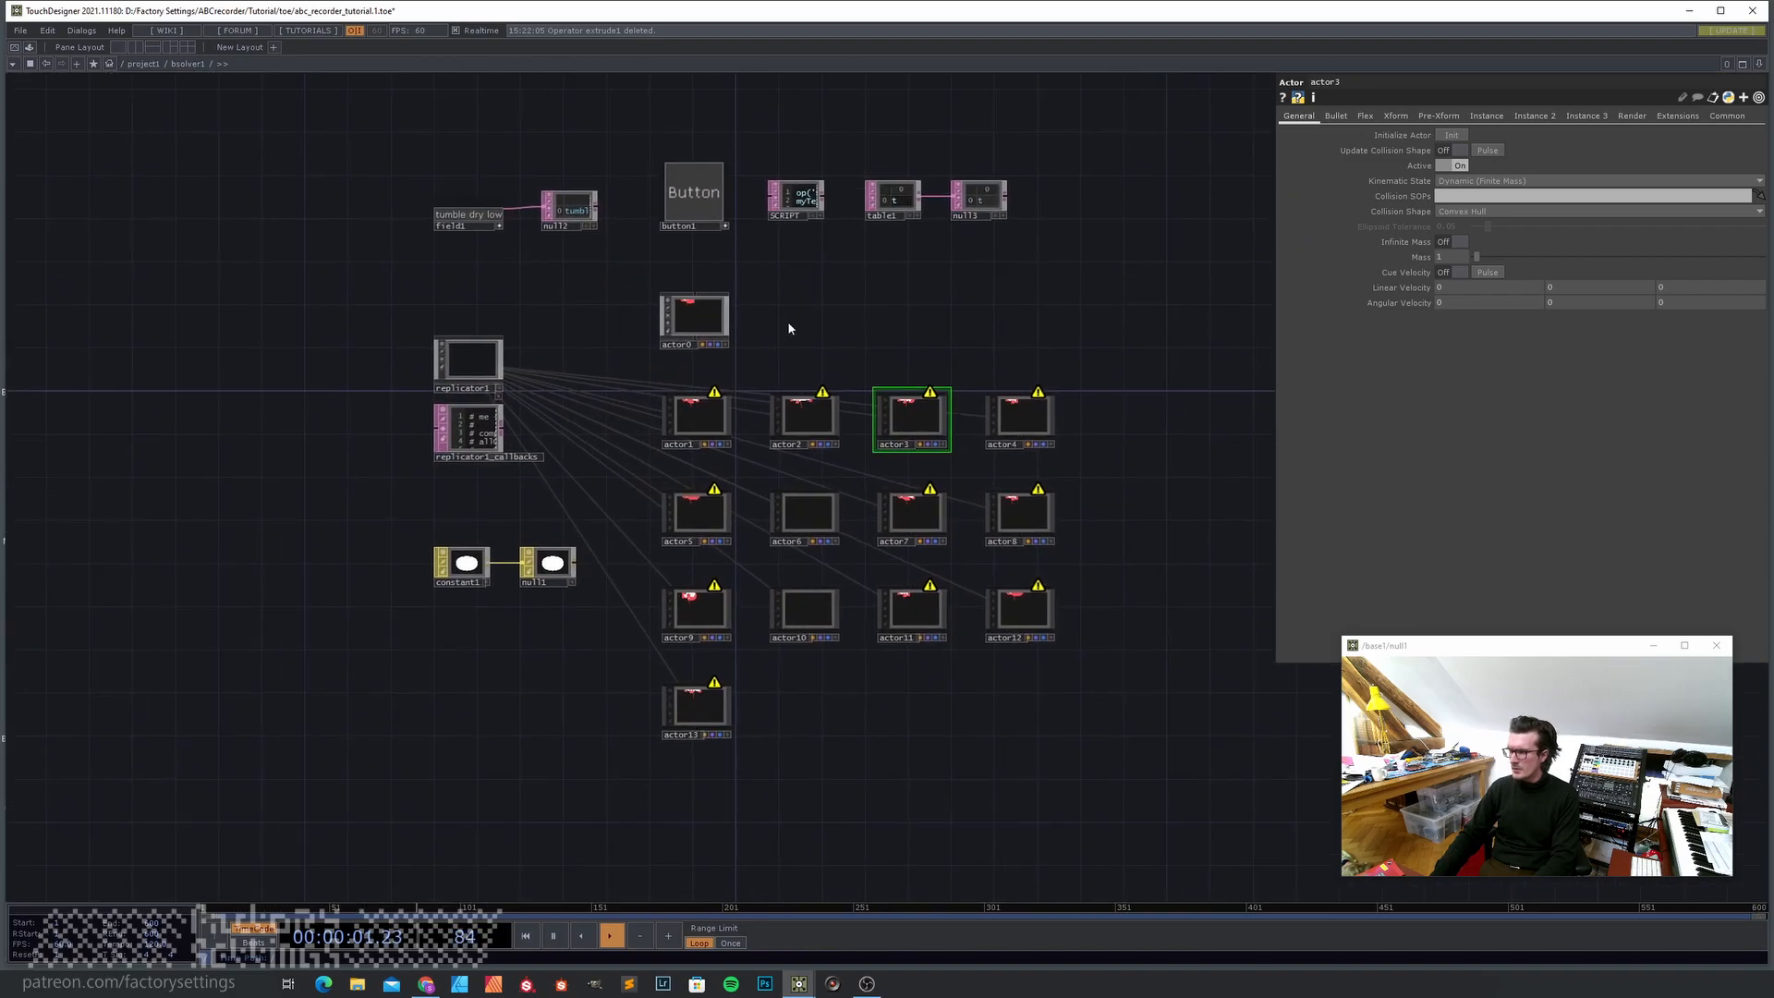
{"action": "scroll", "coordinate": [681, 397], "scroll_direction": "up", "scroll_amount": 5}
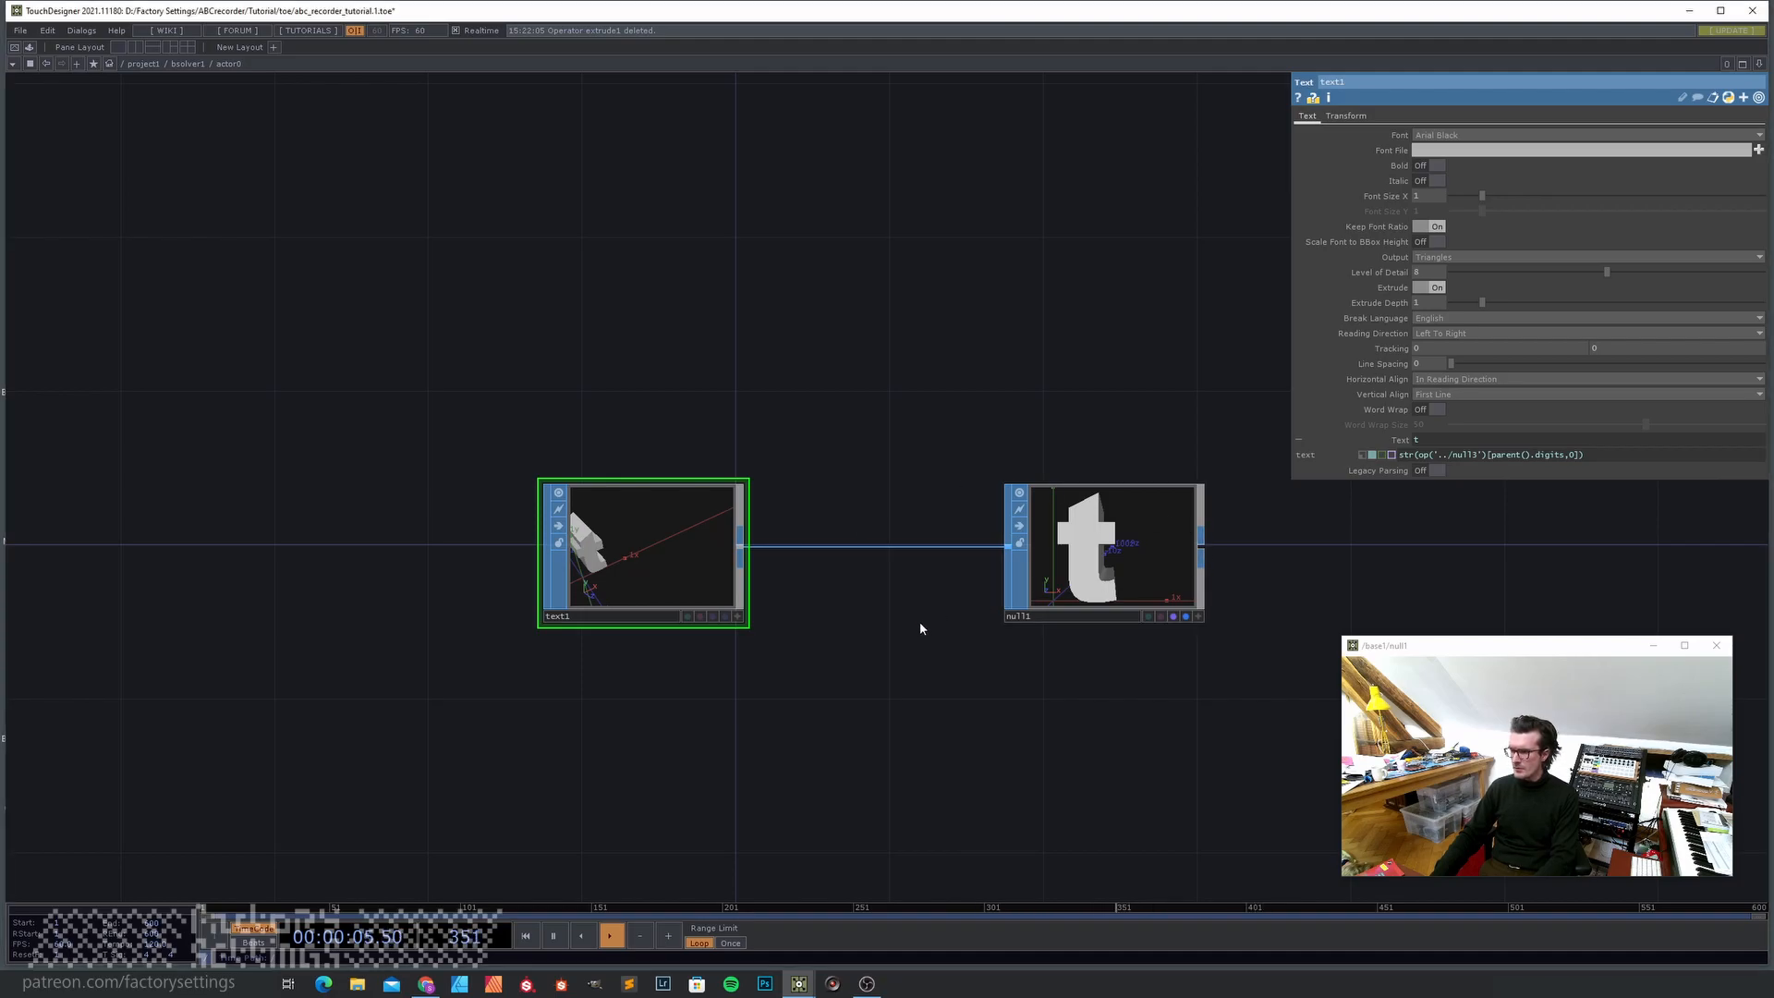
- Examine the placement of the letters in render1's output at the project level
{"action": "key", "text": "u"}
{"action": "key", "text": "u"}
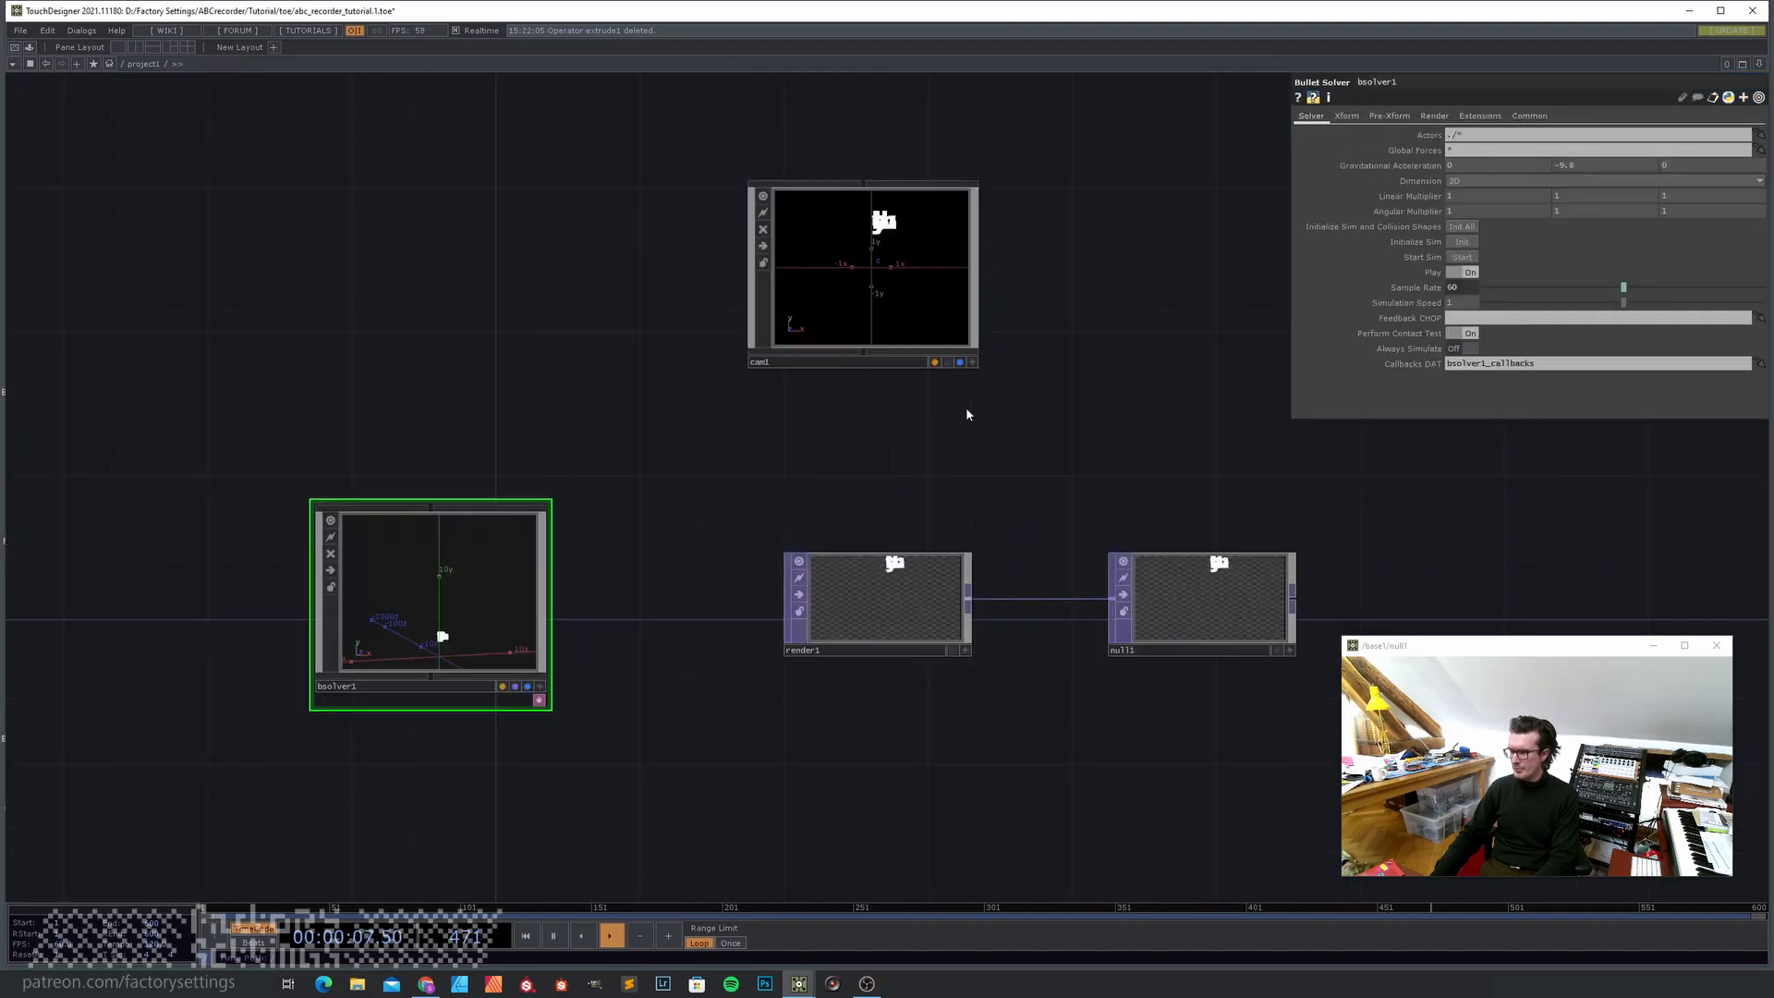
{"action": "scroll", "coordinate": [895, 610], "scroll_direction": "up", "scroll_amount": 5}
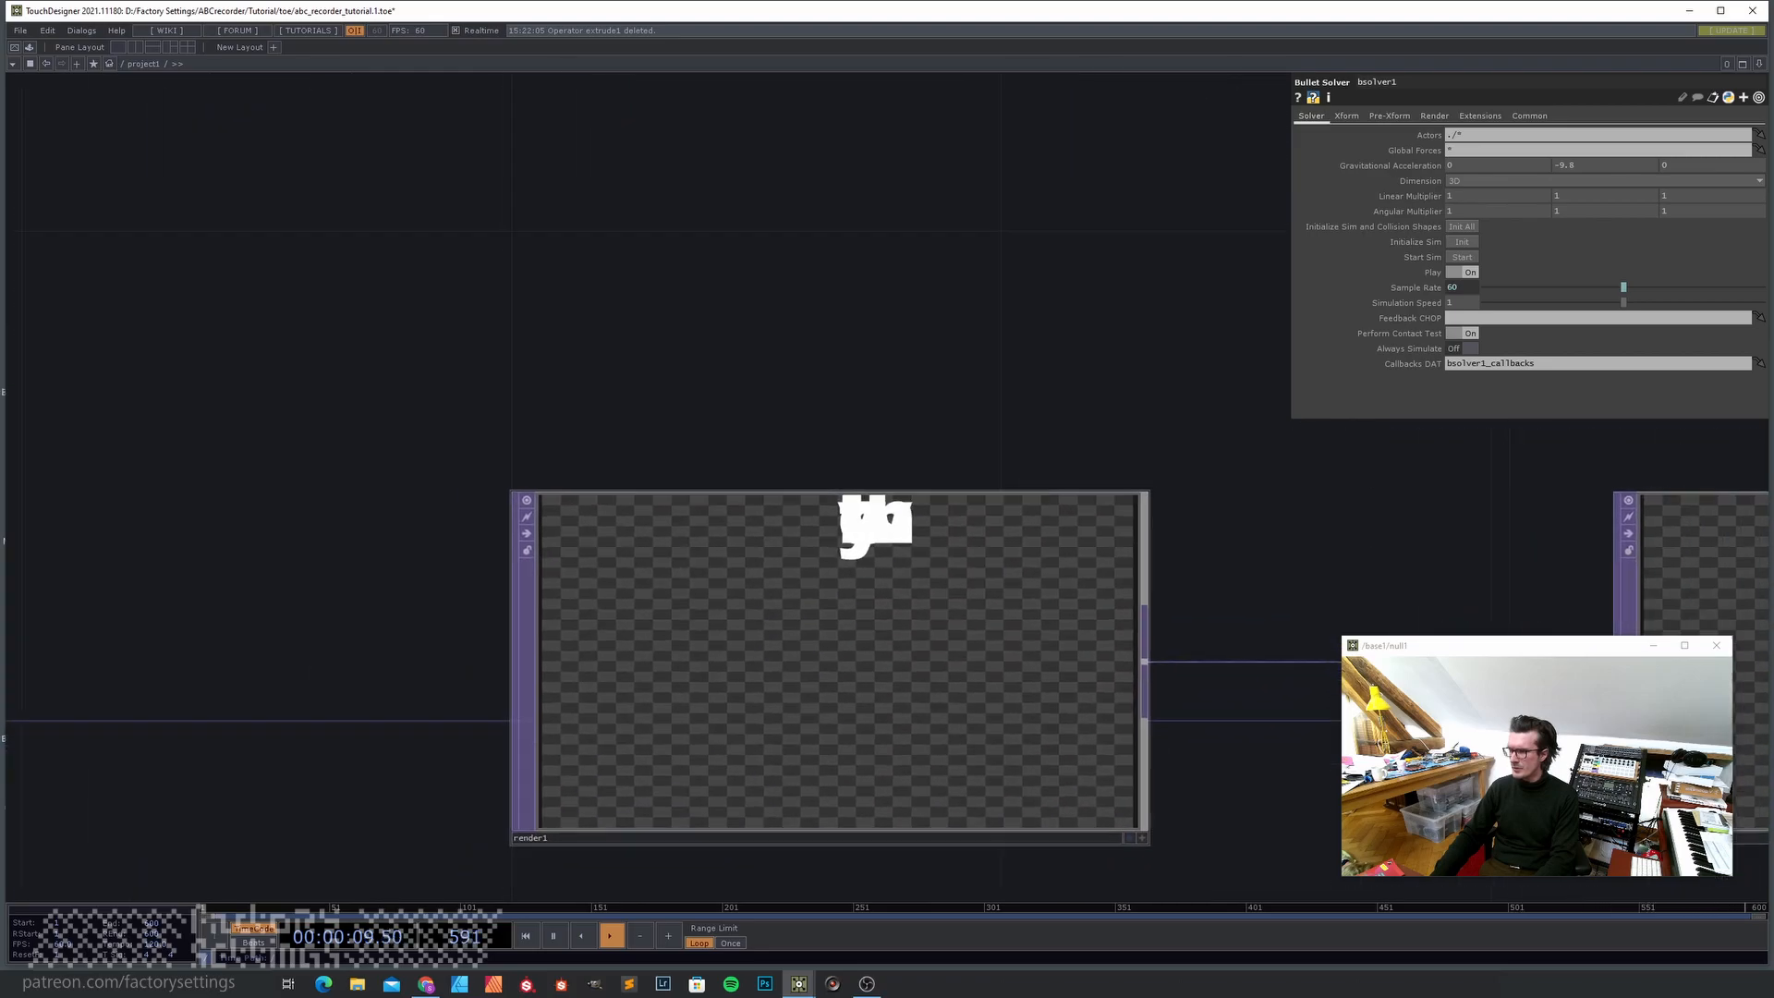
{"action": "scroll", "coordinate": [869, 480], "scroll_direction": "down", "scroll_amount": 4}
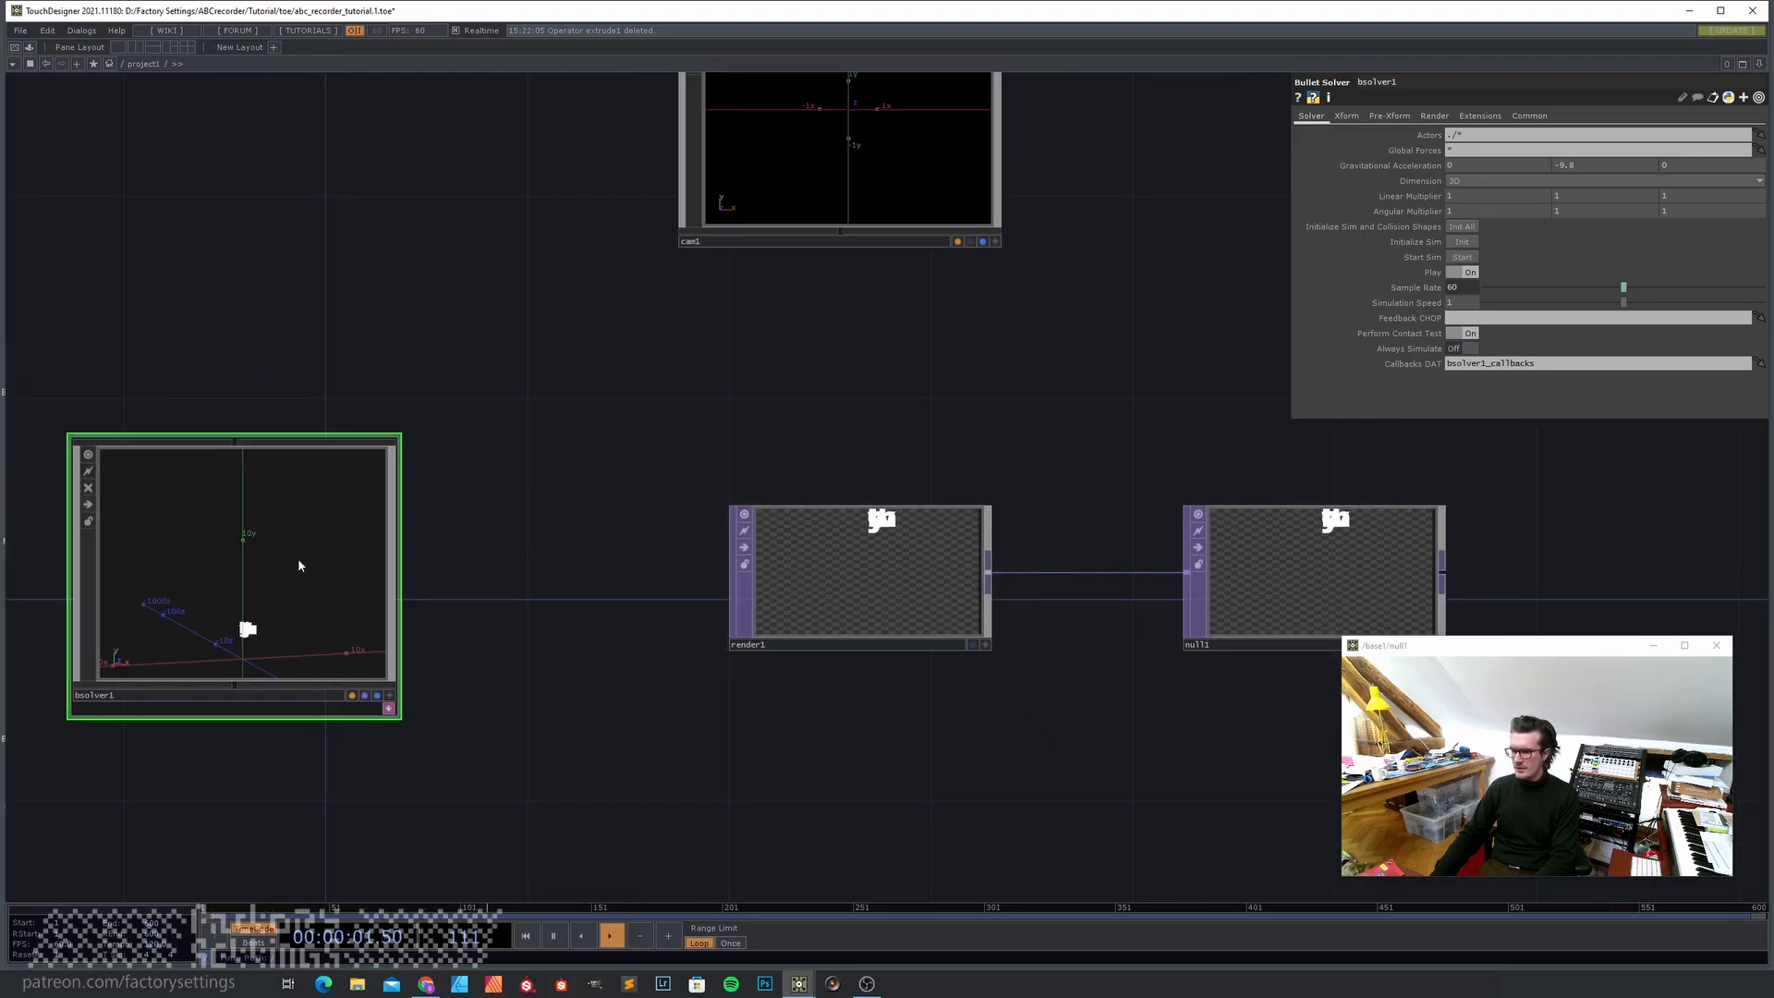
- Inside bsolver1, set the master actor0's Translate Y to 0
{"action": "key", "text": "i"}
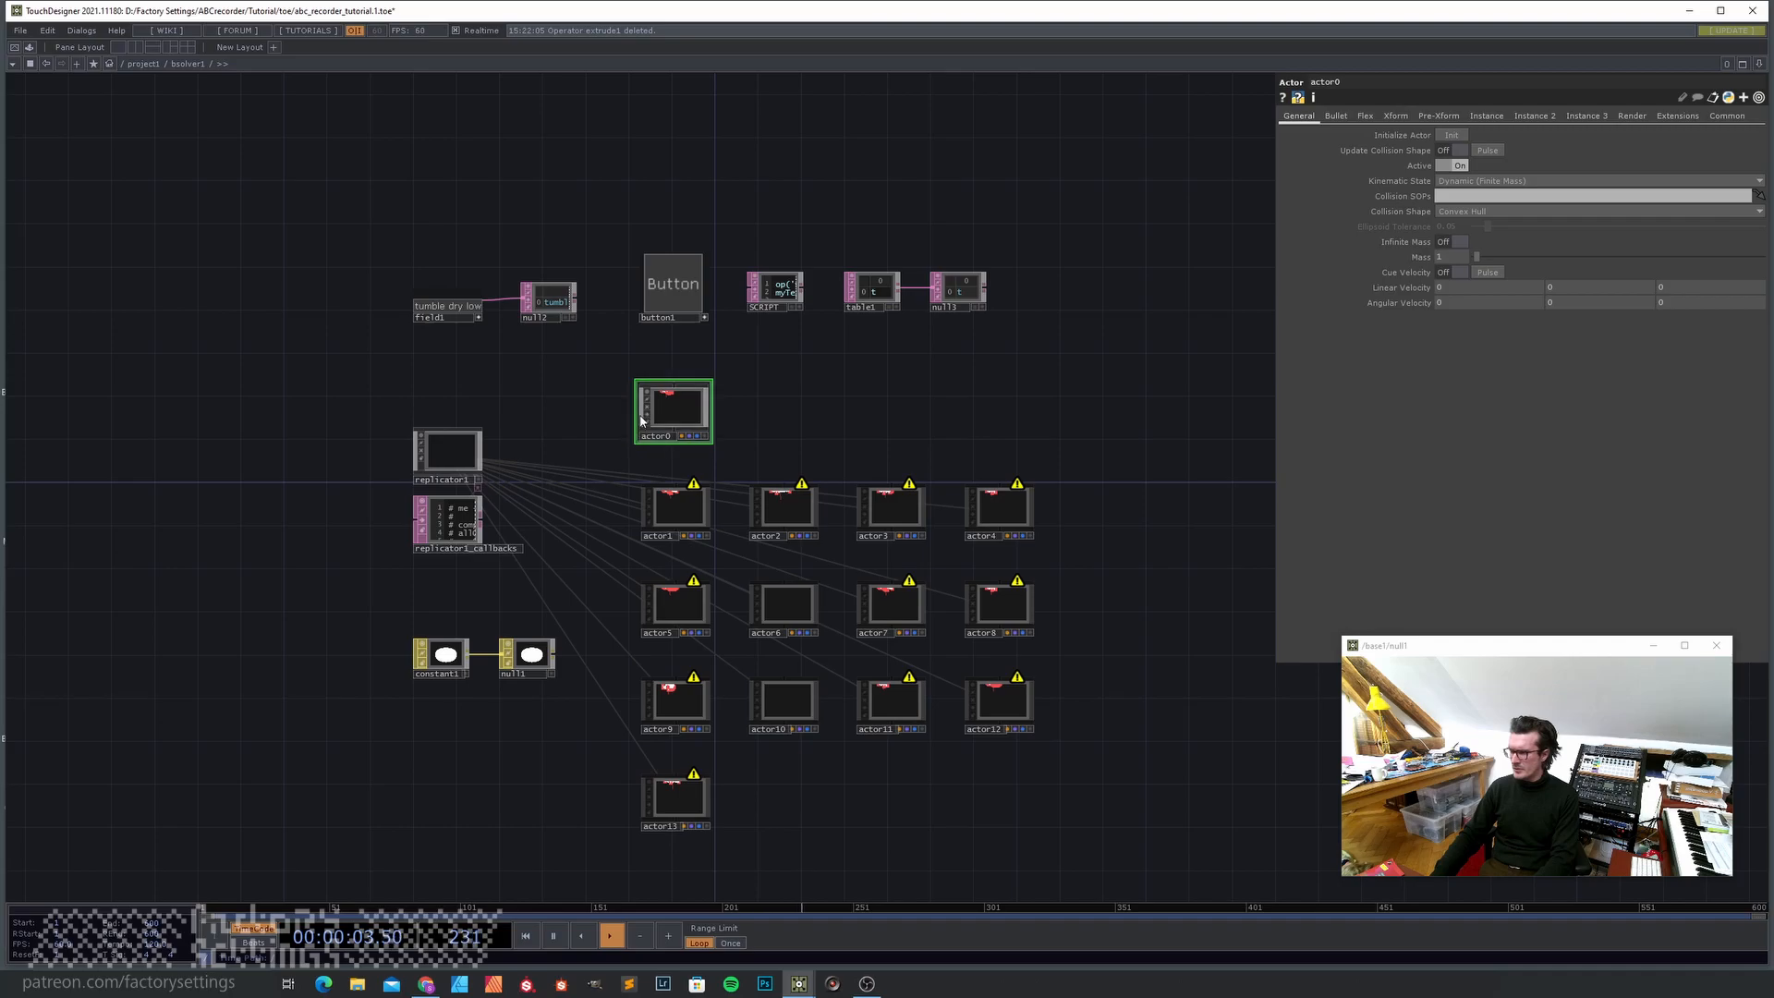
{"action": "scroll", "coordinate": [665, 413], "scroll_direction": "up", "scroll_amount": 2}
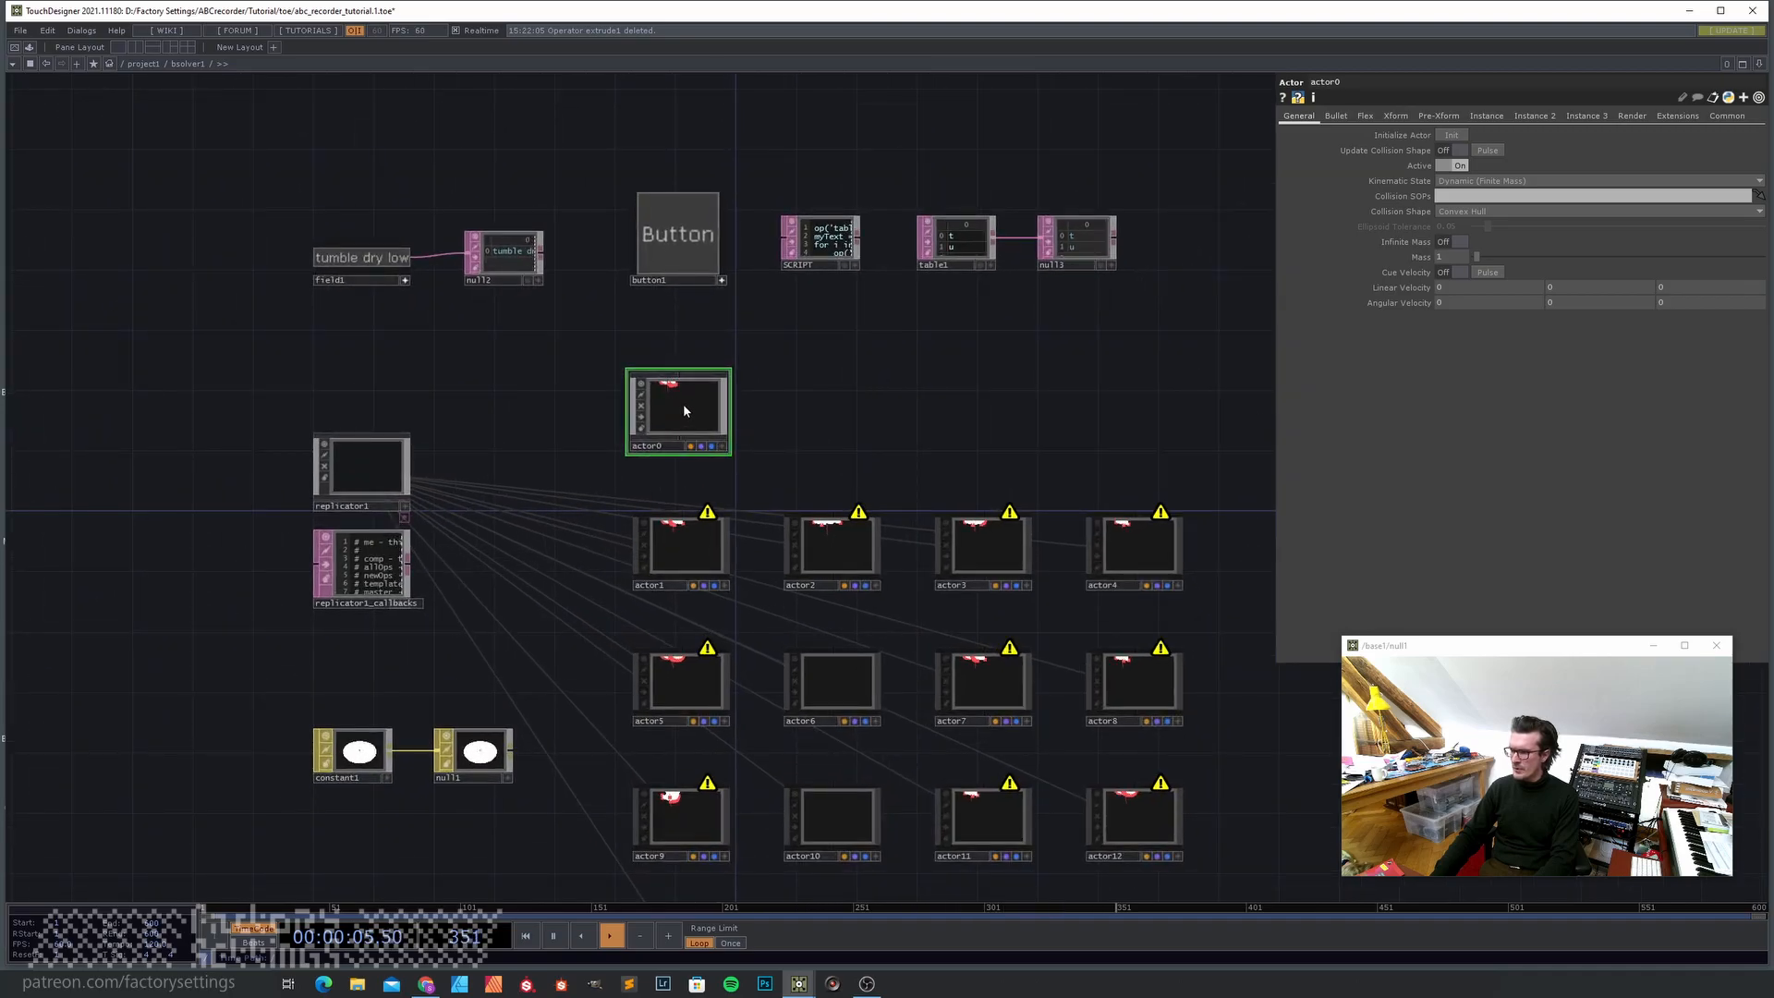
{"action": "left_click", "coordinate": [1441, 117]}
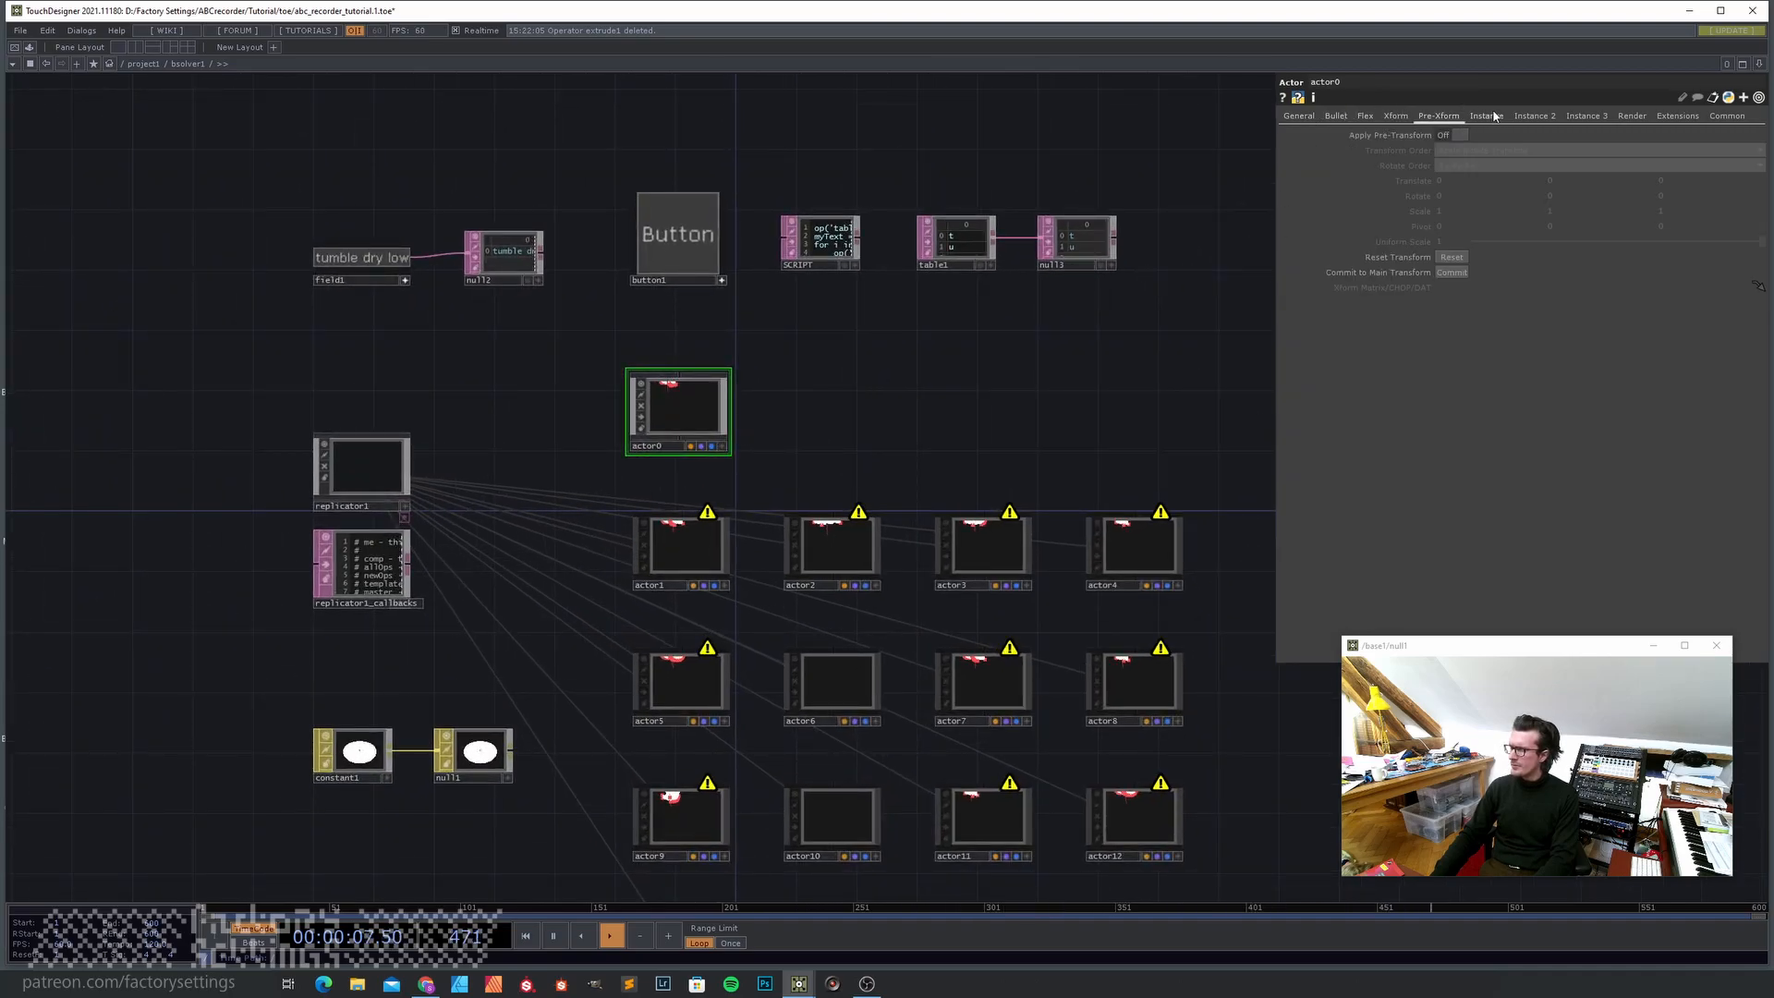
{"action": "left_click", "coordinate": [1486, 117]}
{"action": "left_click", "coordinate": [1399, 118]}
{"action": "left_click", "coordinate": [1585, 166]}
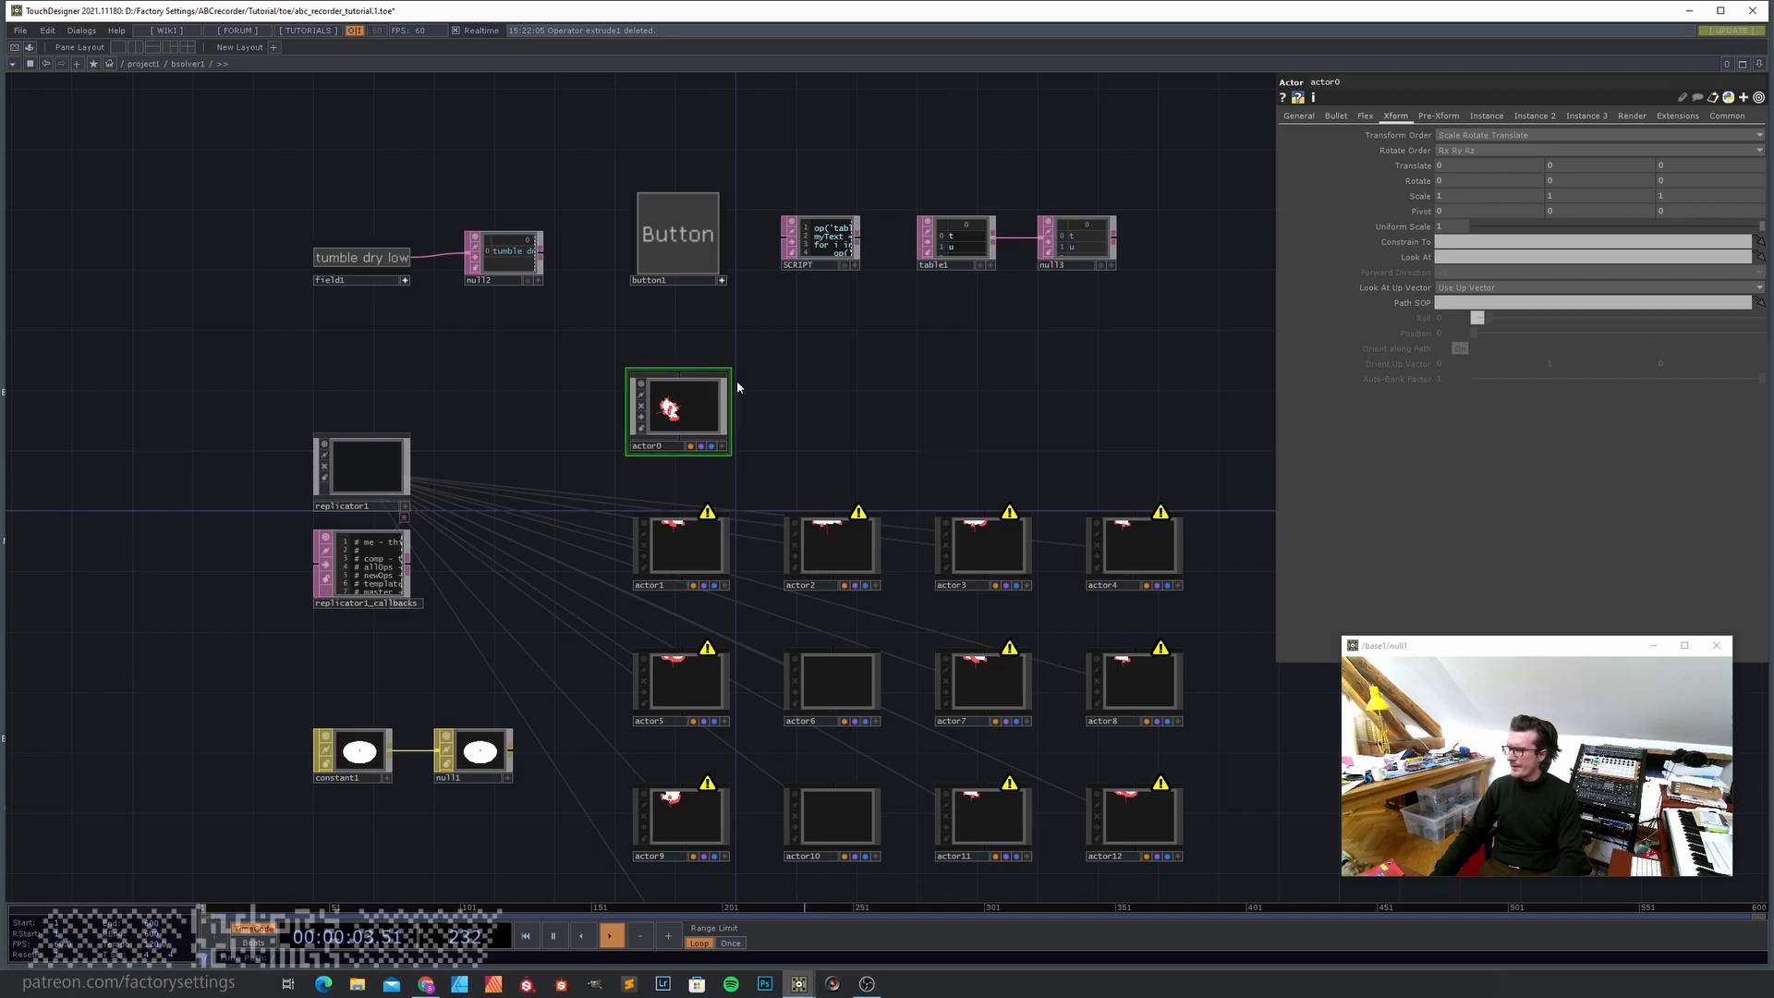
- Inside actor0, insert a Transform SOP between text1 and null1 and space out the three operators
{"action": "double_click", "coordinate": [704, 415]}
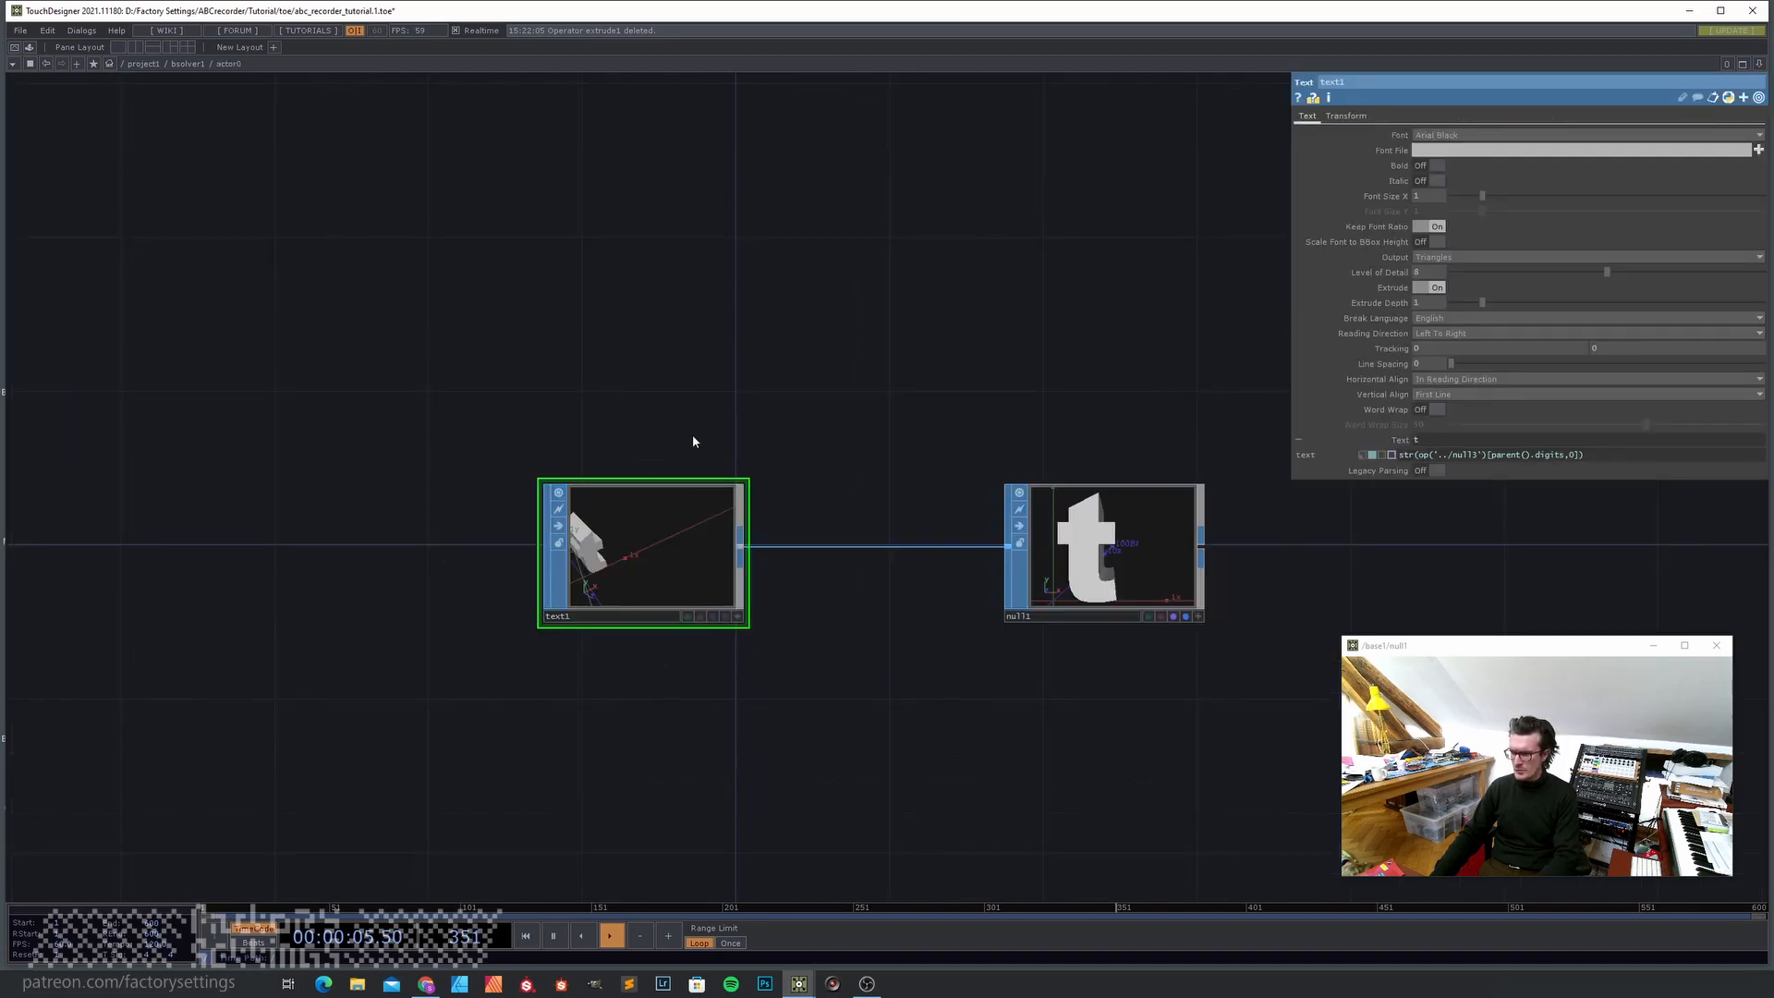
{"action": "left_click_drag", "start_coordinate": [652, 569], "coordinate": [693, 619]}
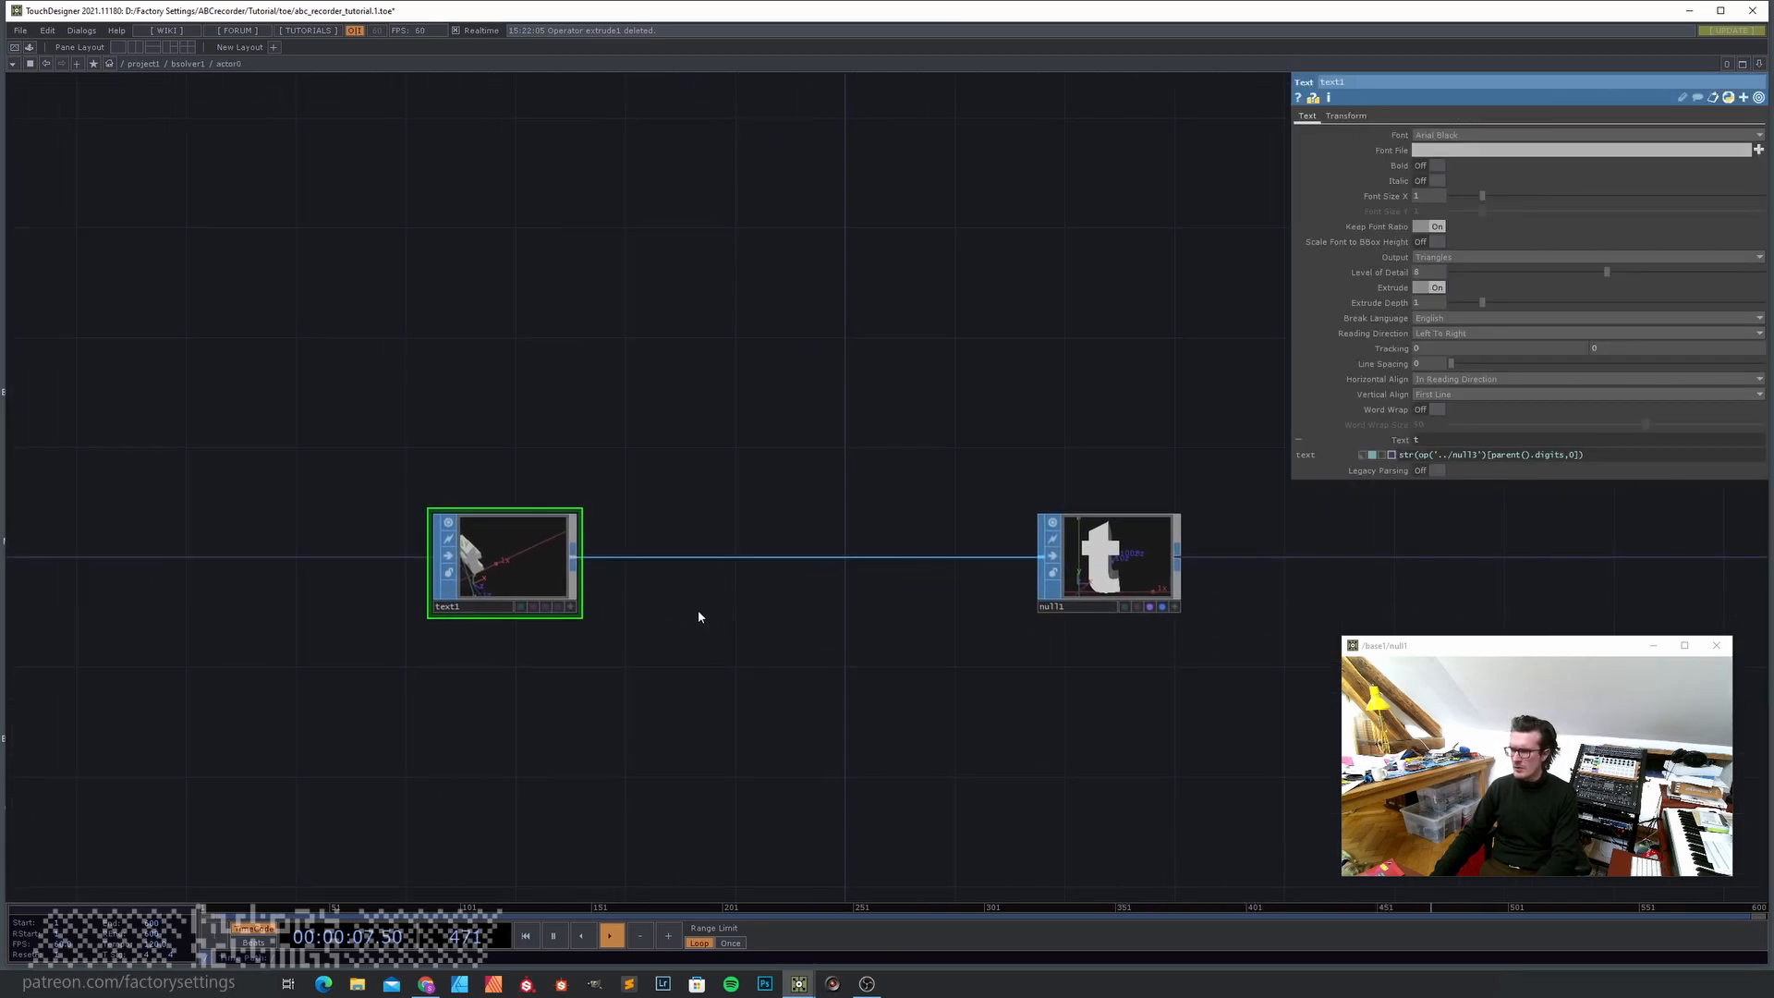
{"action": "right_click", "coordinate": [776, 555]}
{"action": "left_click", "coordinate": [777, 548]}
{"action": "type", "text": "tr"}
{"action": "left_click", "coordinate": [804, 697]}
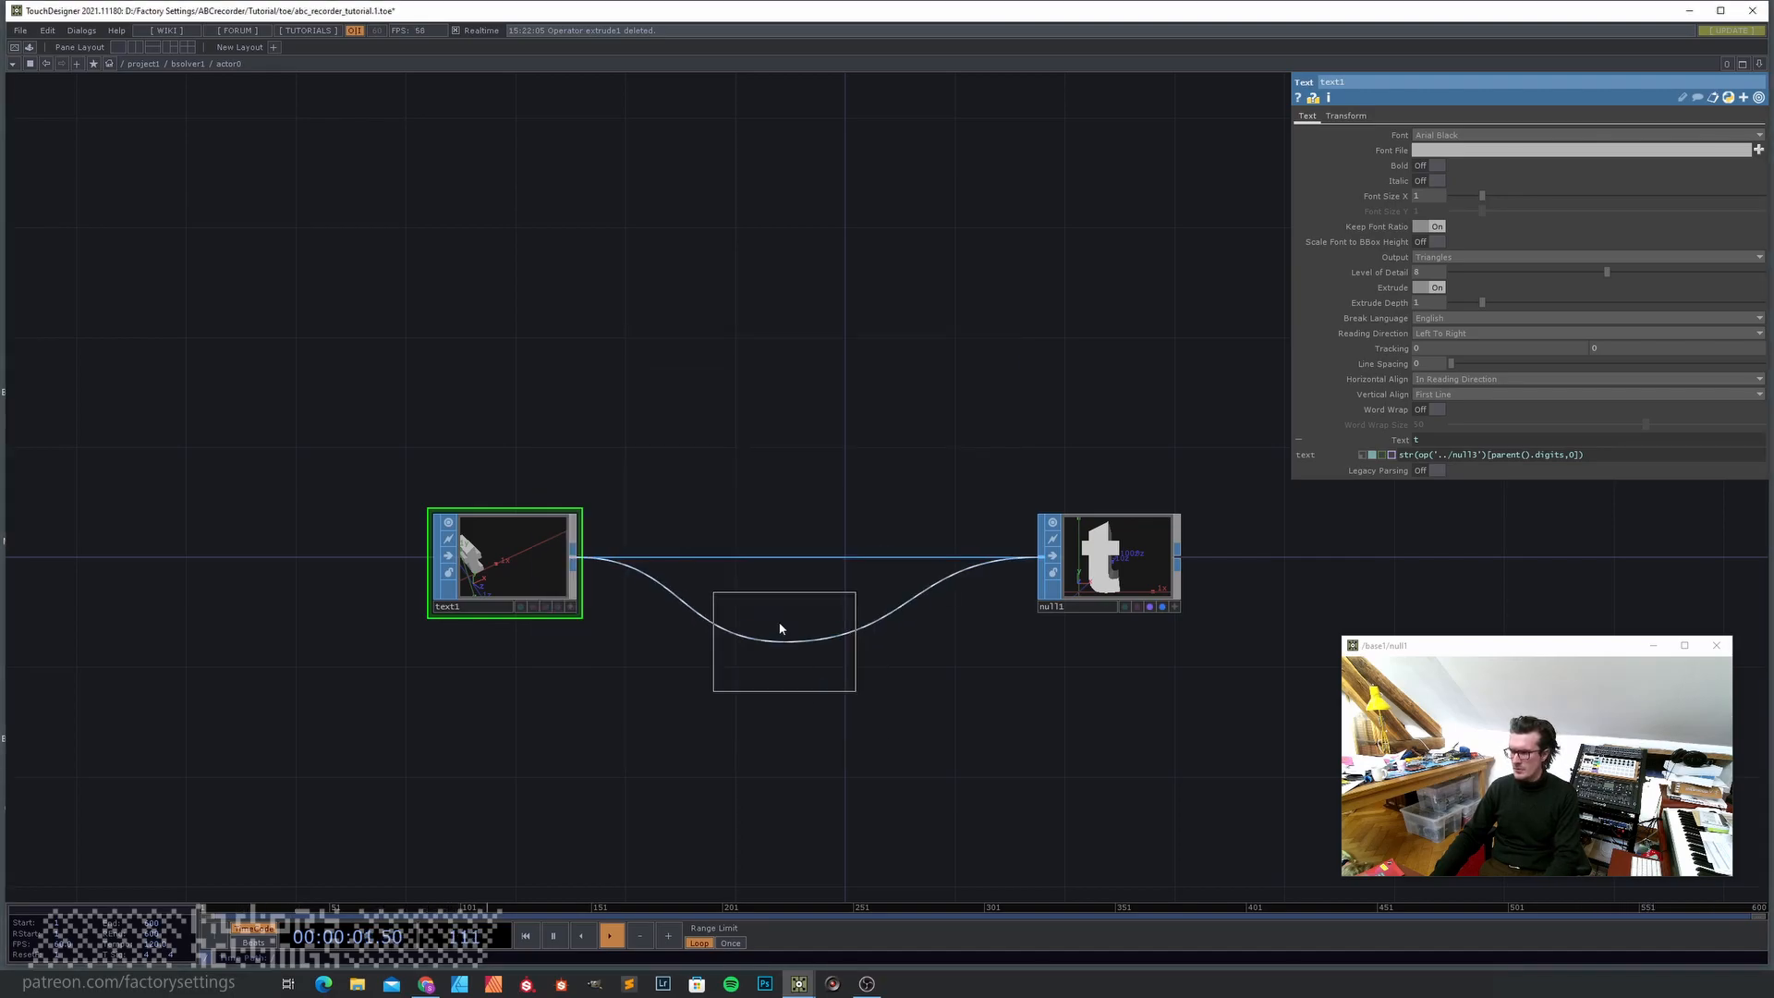
{"action": "left_click", "coordinate": [744, 565]}
{"action": "left_click_drag", "start_coordinate": [1123, 558], "coordinate": [1178, 559]}
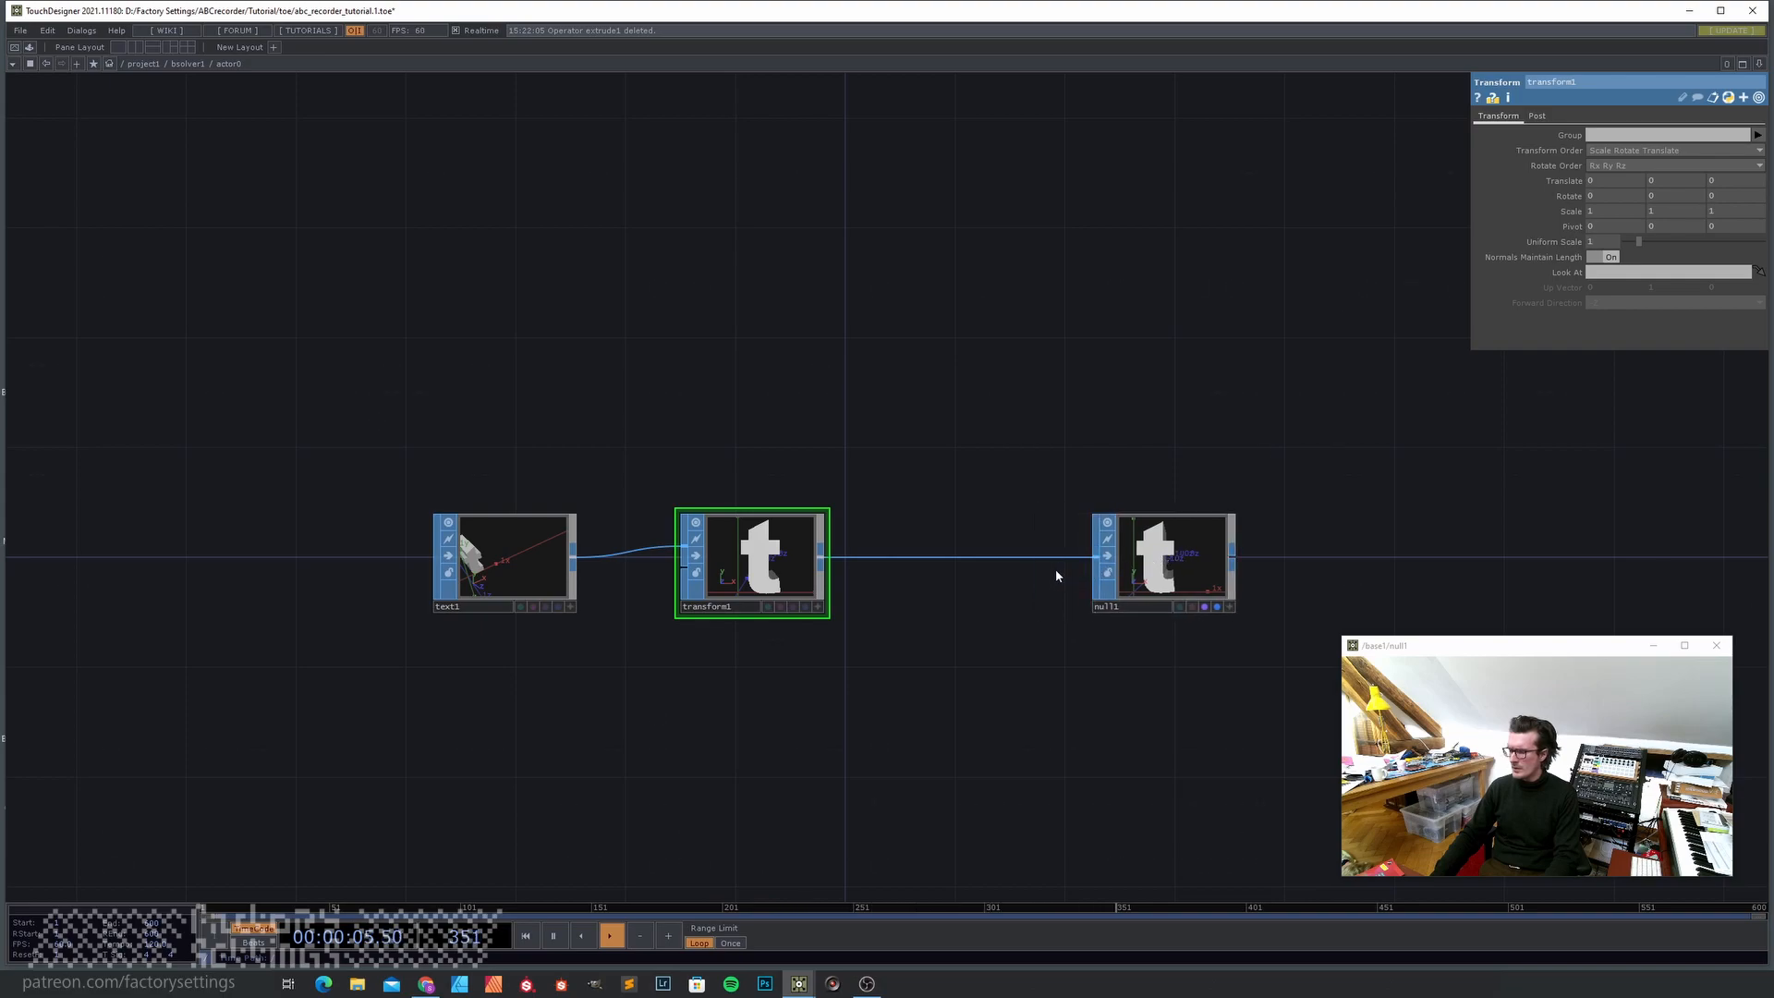
{"action": "left_click_drag", "start_coordinate": [725, 579], "coordinate": [698, 580]}
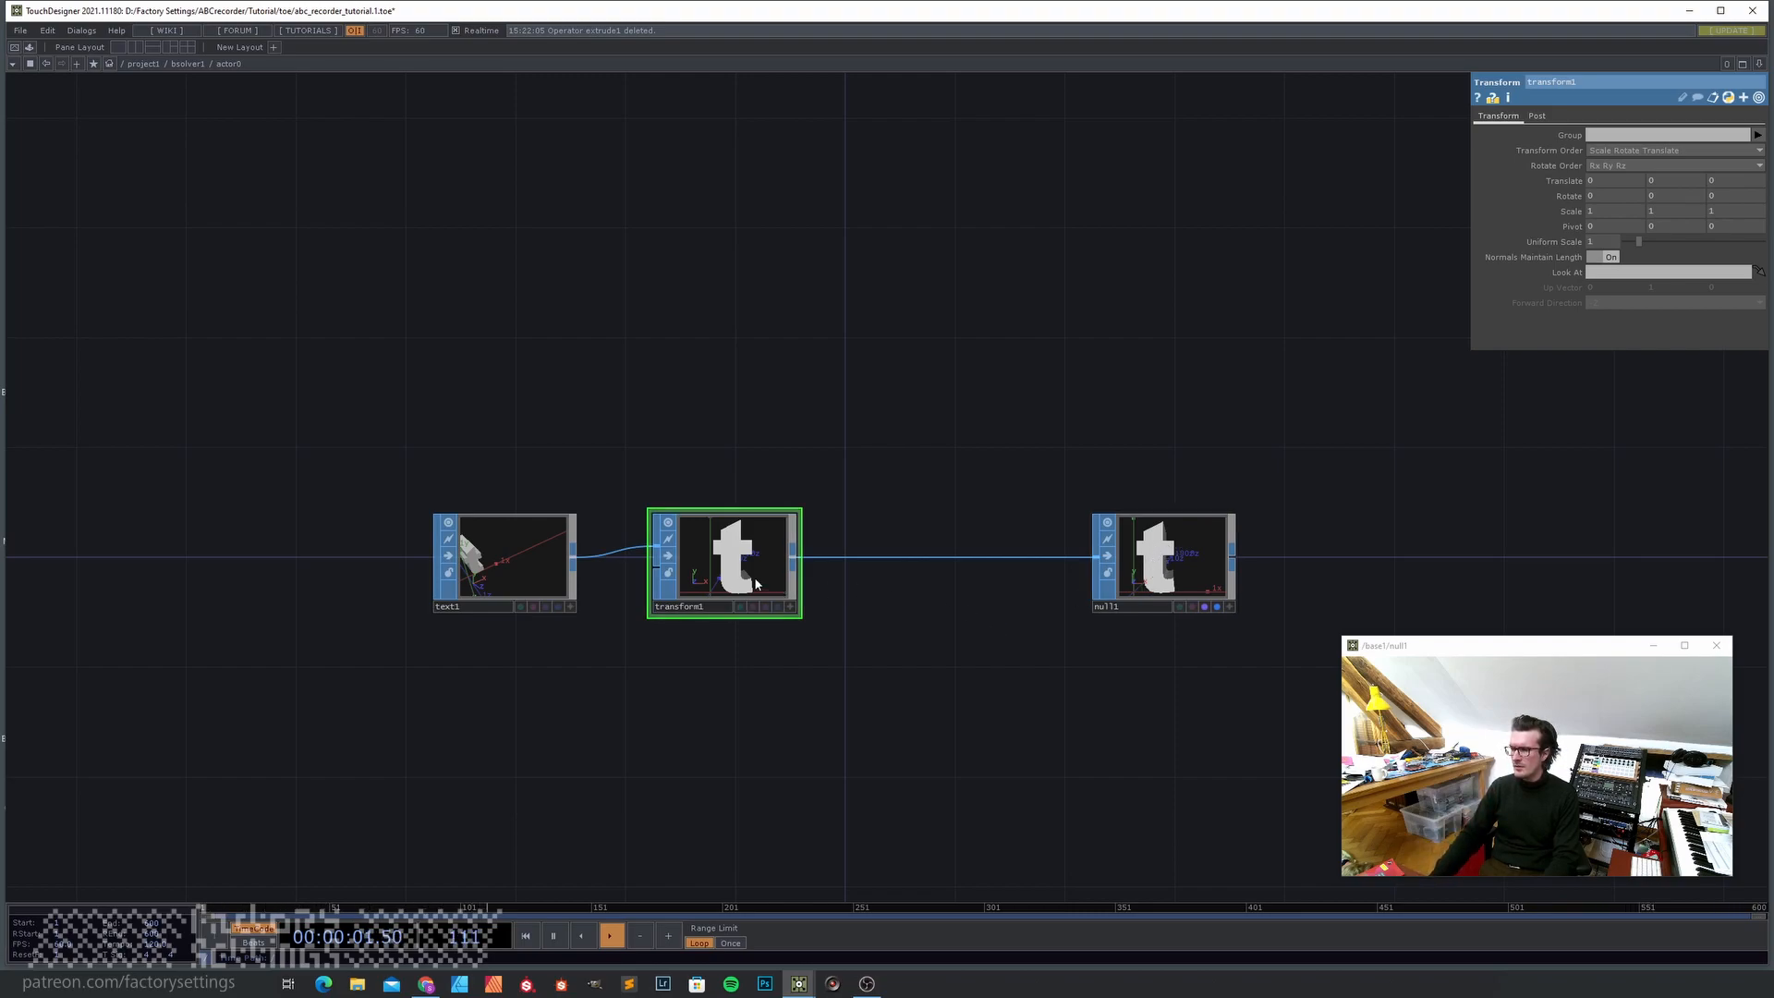
- Add a SOP to CHOP below text1 and set its SOP parameter to null1
{"action": "scroll", "coordinate": [466, 578], "scroll_direction": "up", "scroll_amount": 5}
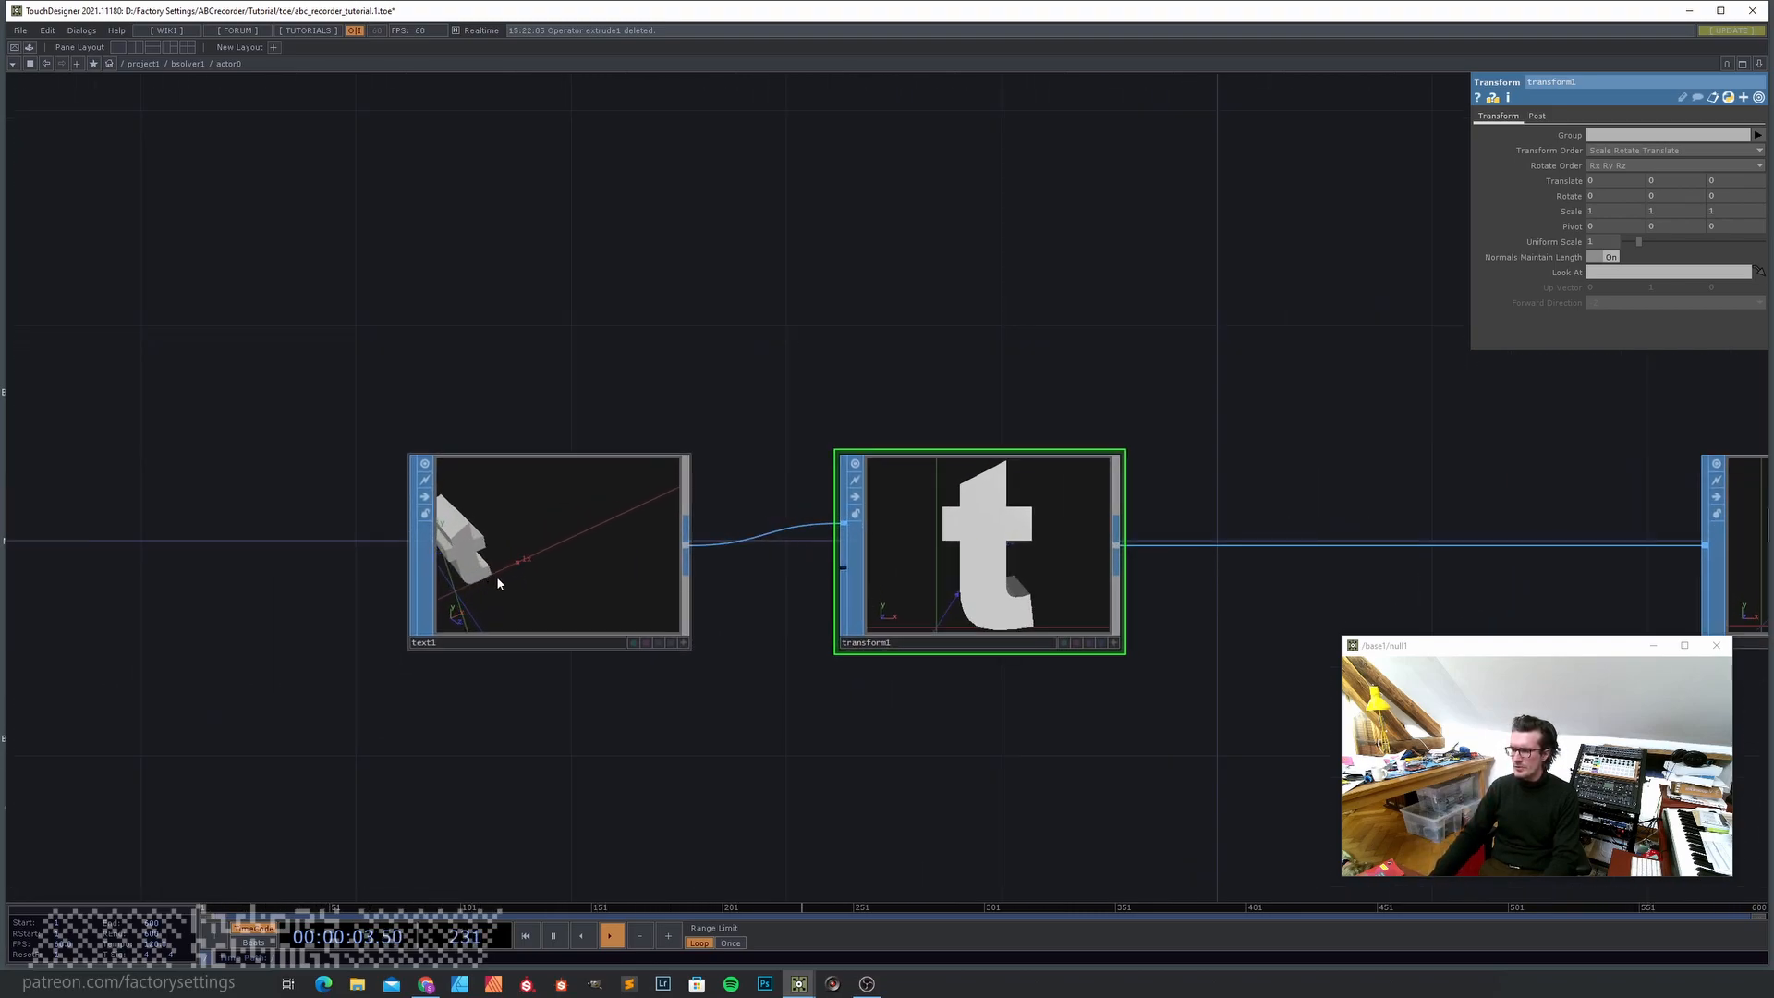
{"action": "left_click", "coordinate": [759, 671]}
{"action": "left_click_drag", "start_coordinate": [566, 598], "coordinate": [525, 602]}
{"action": "left_click_drag", "start_coordinate": [481, 486], "coordinate": [527, 547]}
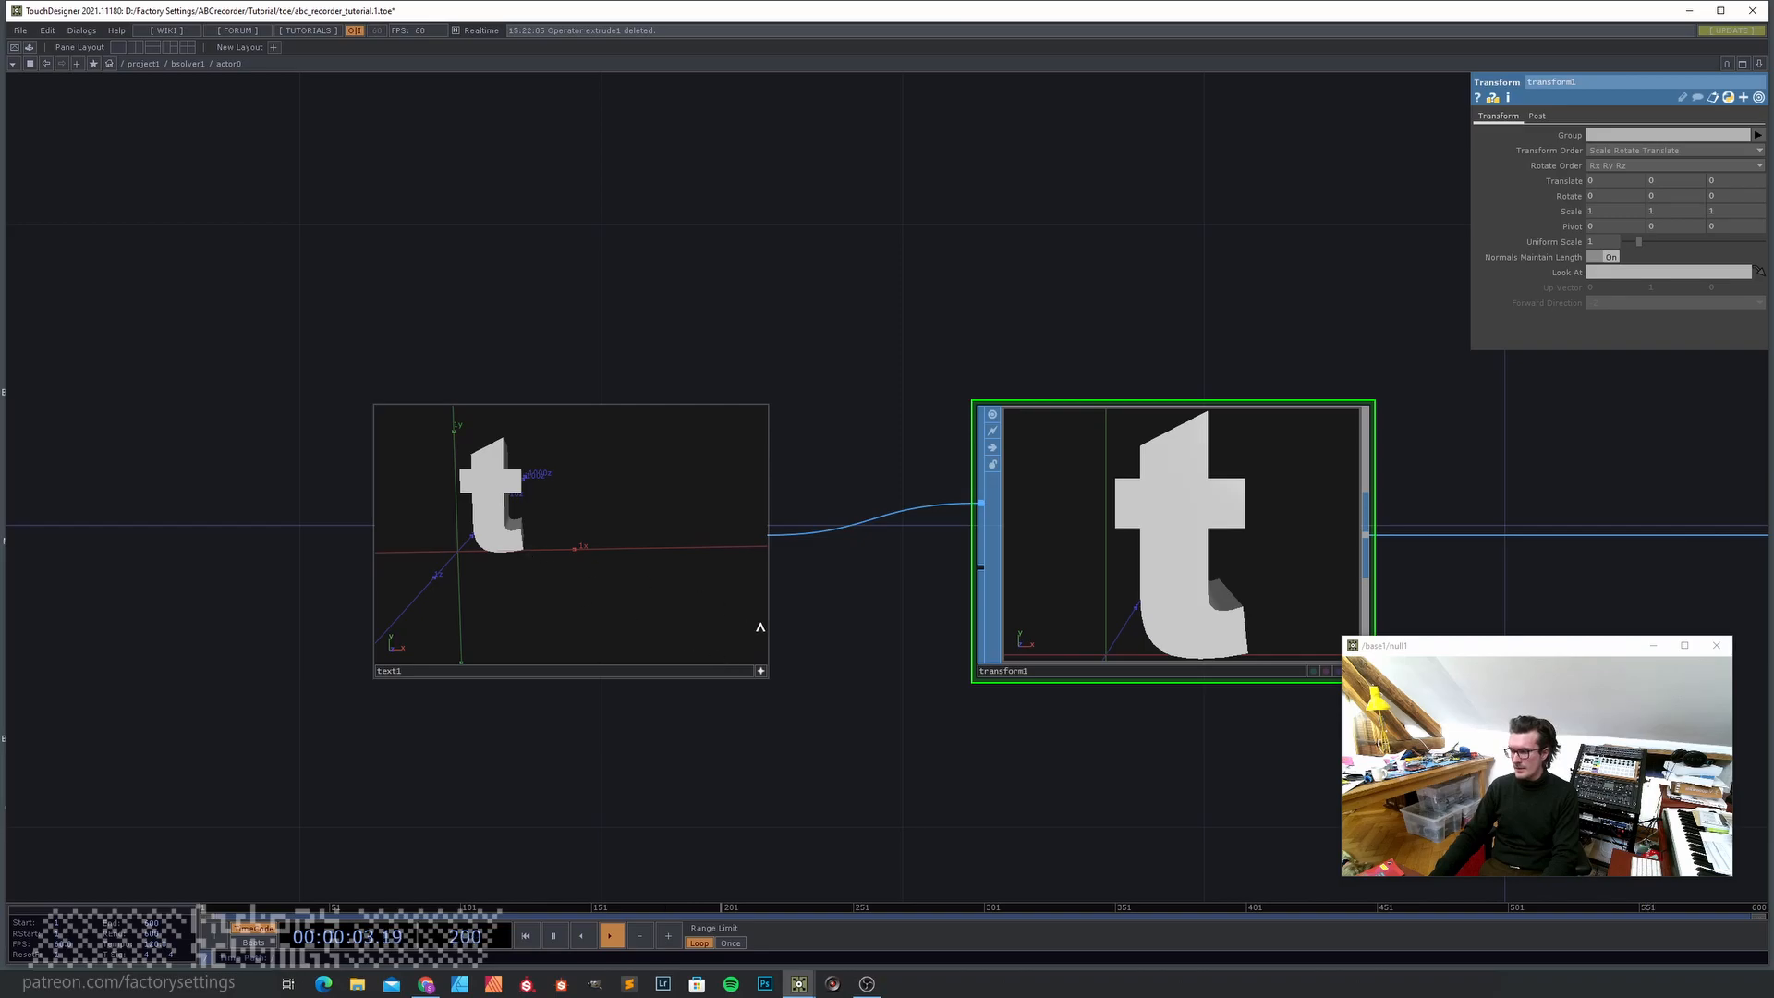
{"action": "scroll", "coordinate": [764, 665], "scroll_direction": "down", "scroll_amount": 5}
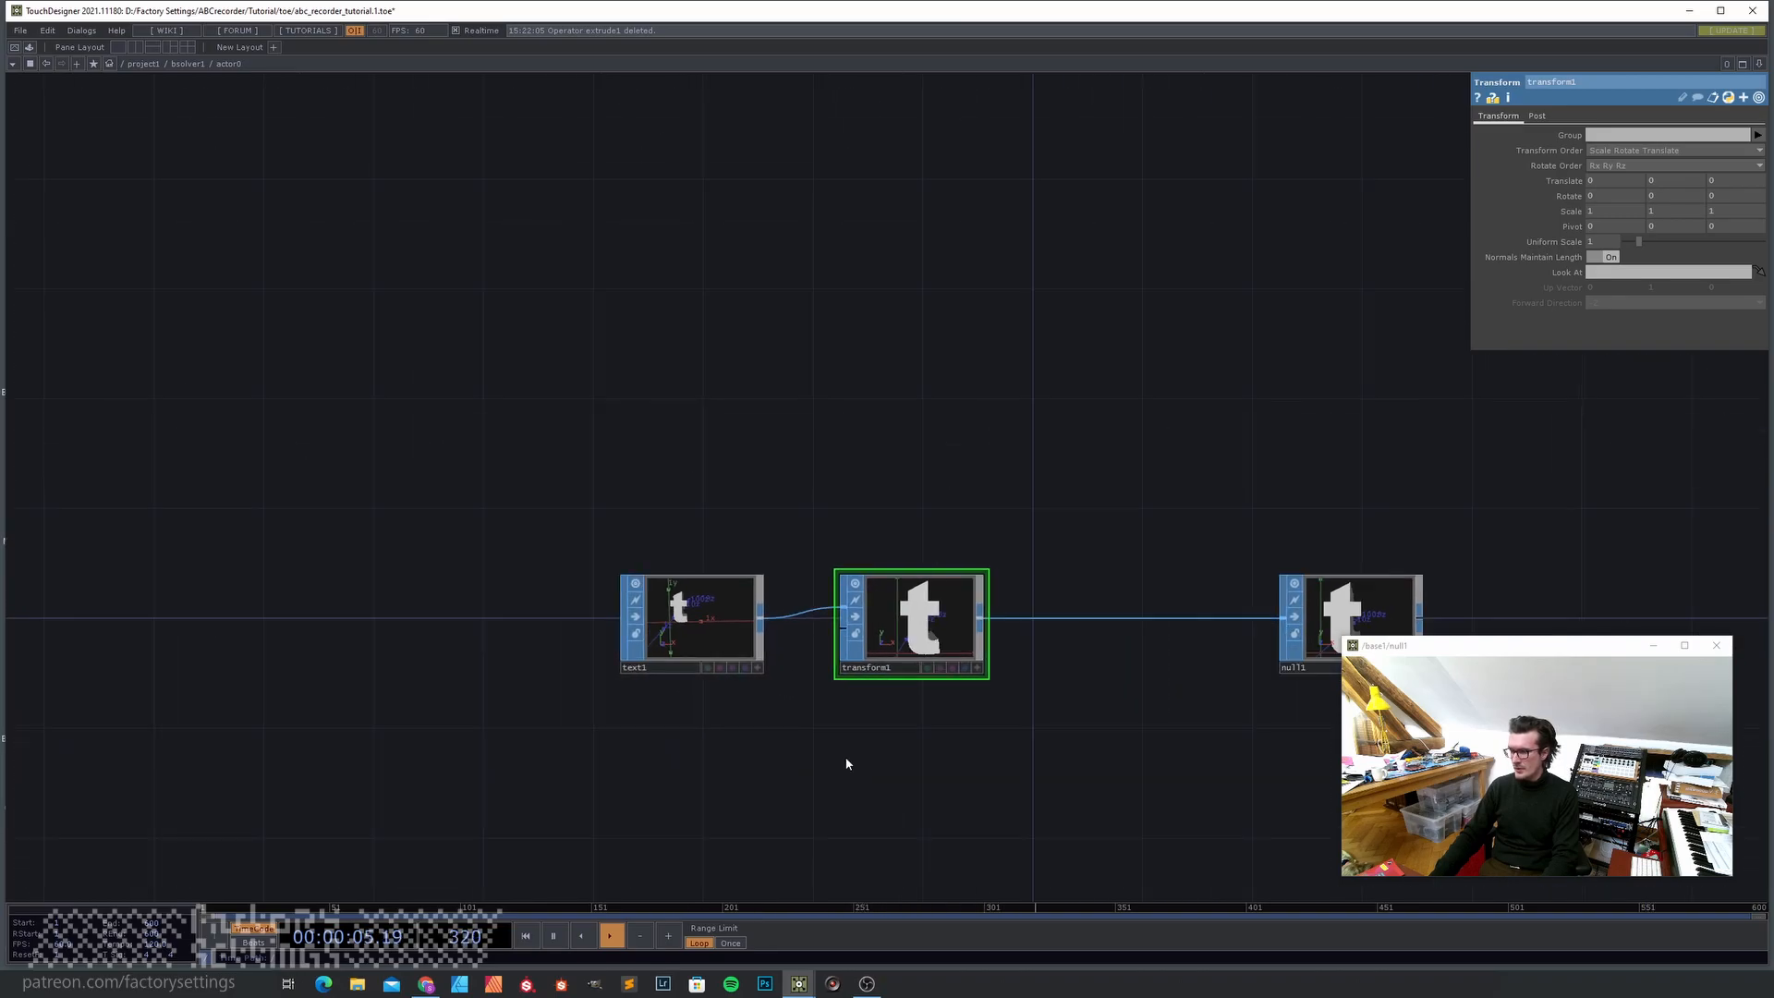
{"action": "left_click_drag", "start_coordinate": [851, 770], "coordinate": [690, 618]}
{"action": "key", "text": "Tab"}
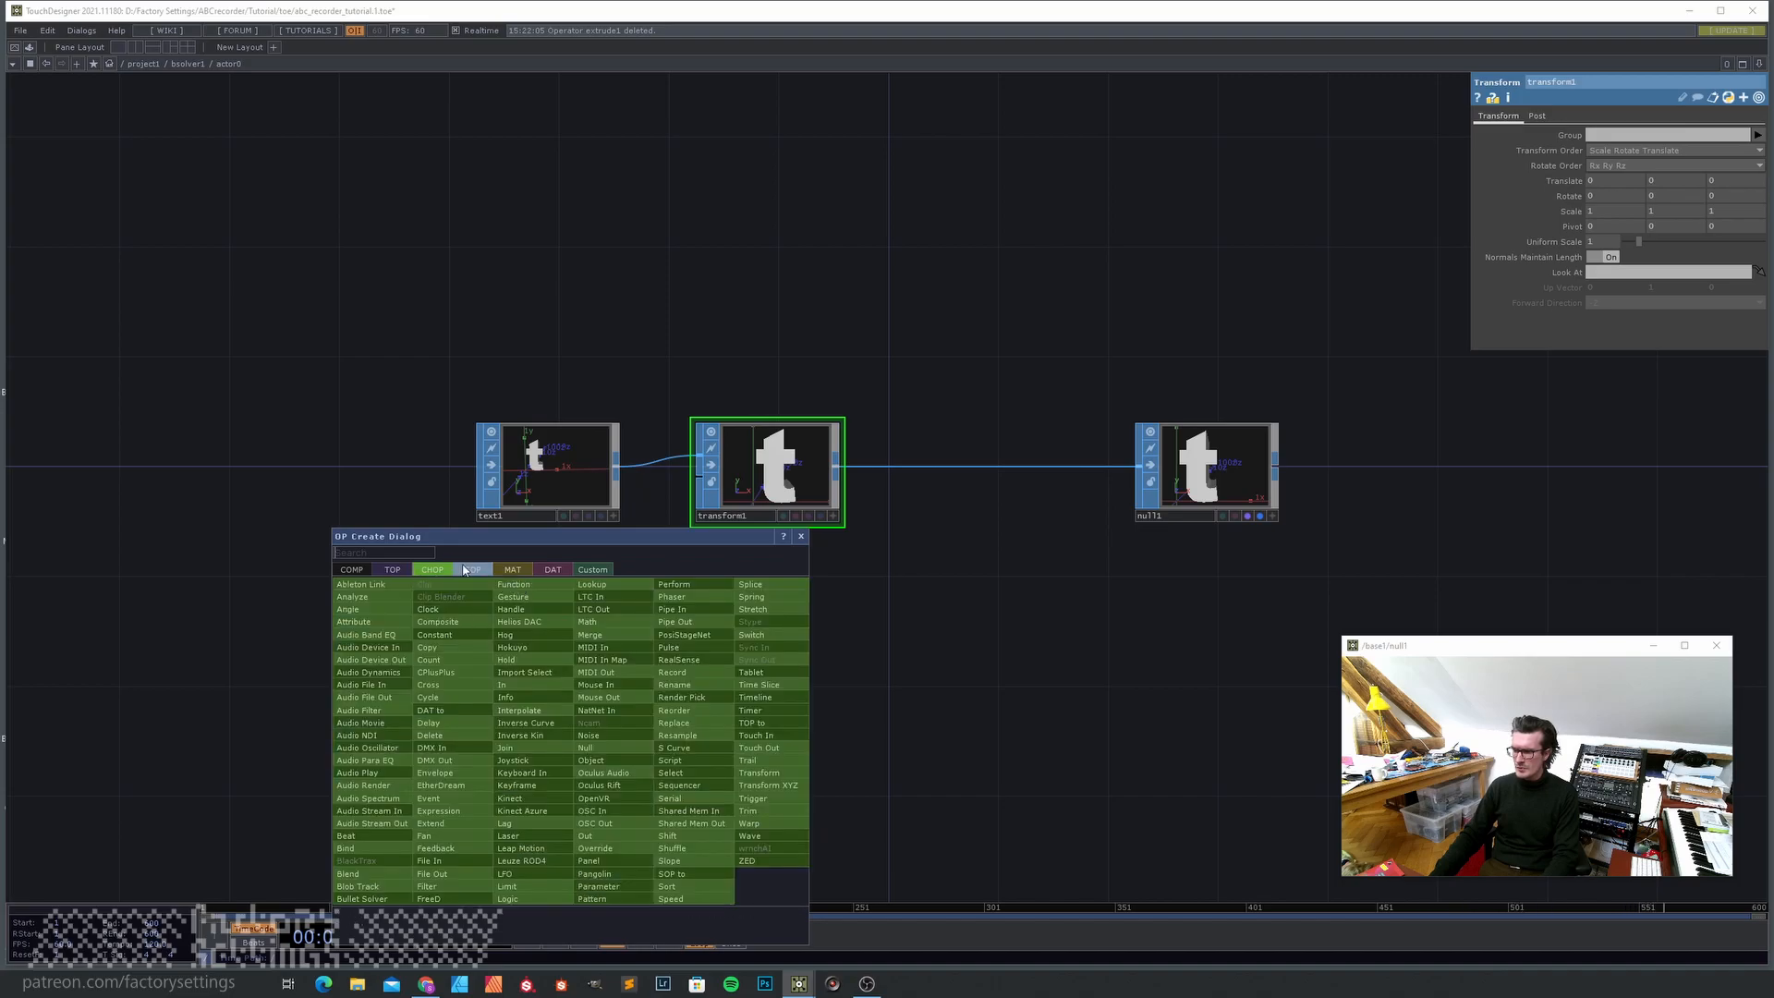
{"action": "type", "text": "sop"}
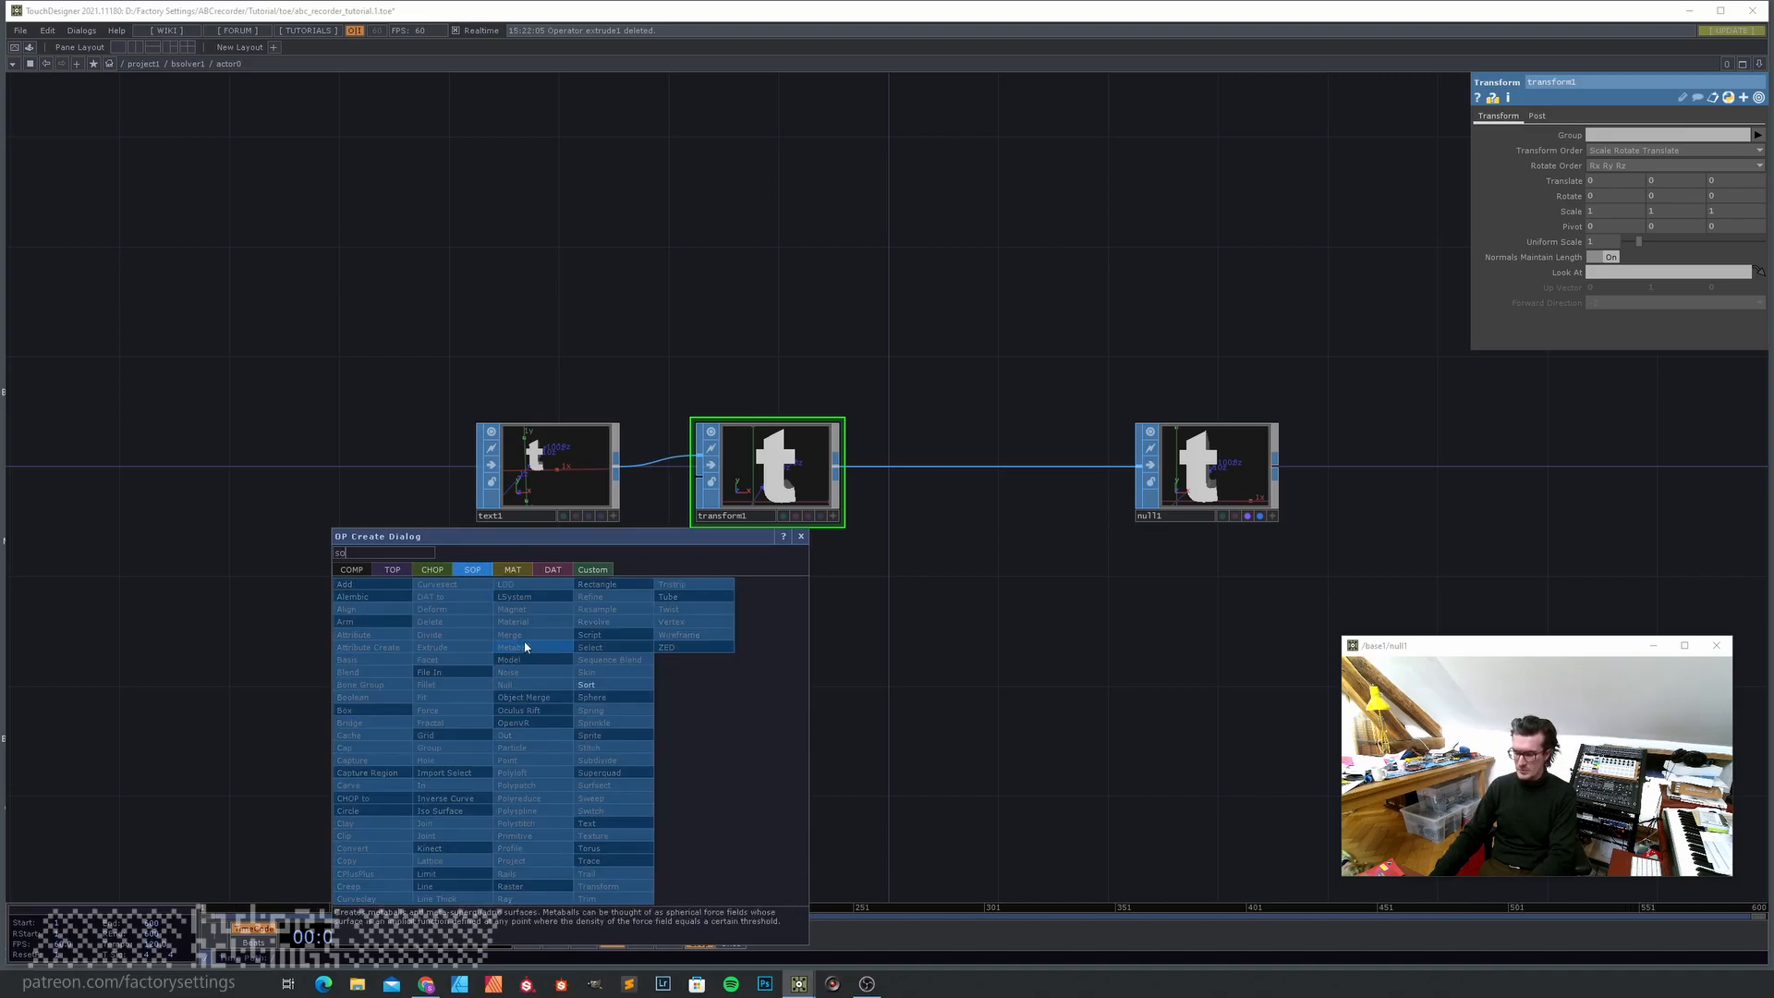
{"action": "mouse_move", "coordinate": [432, 569]}
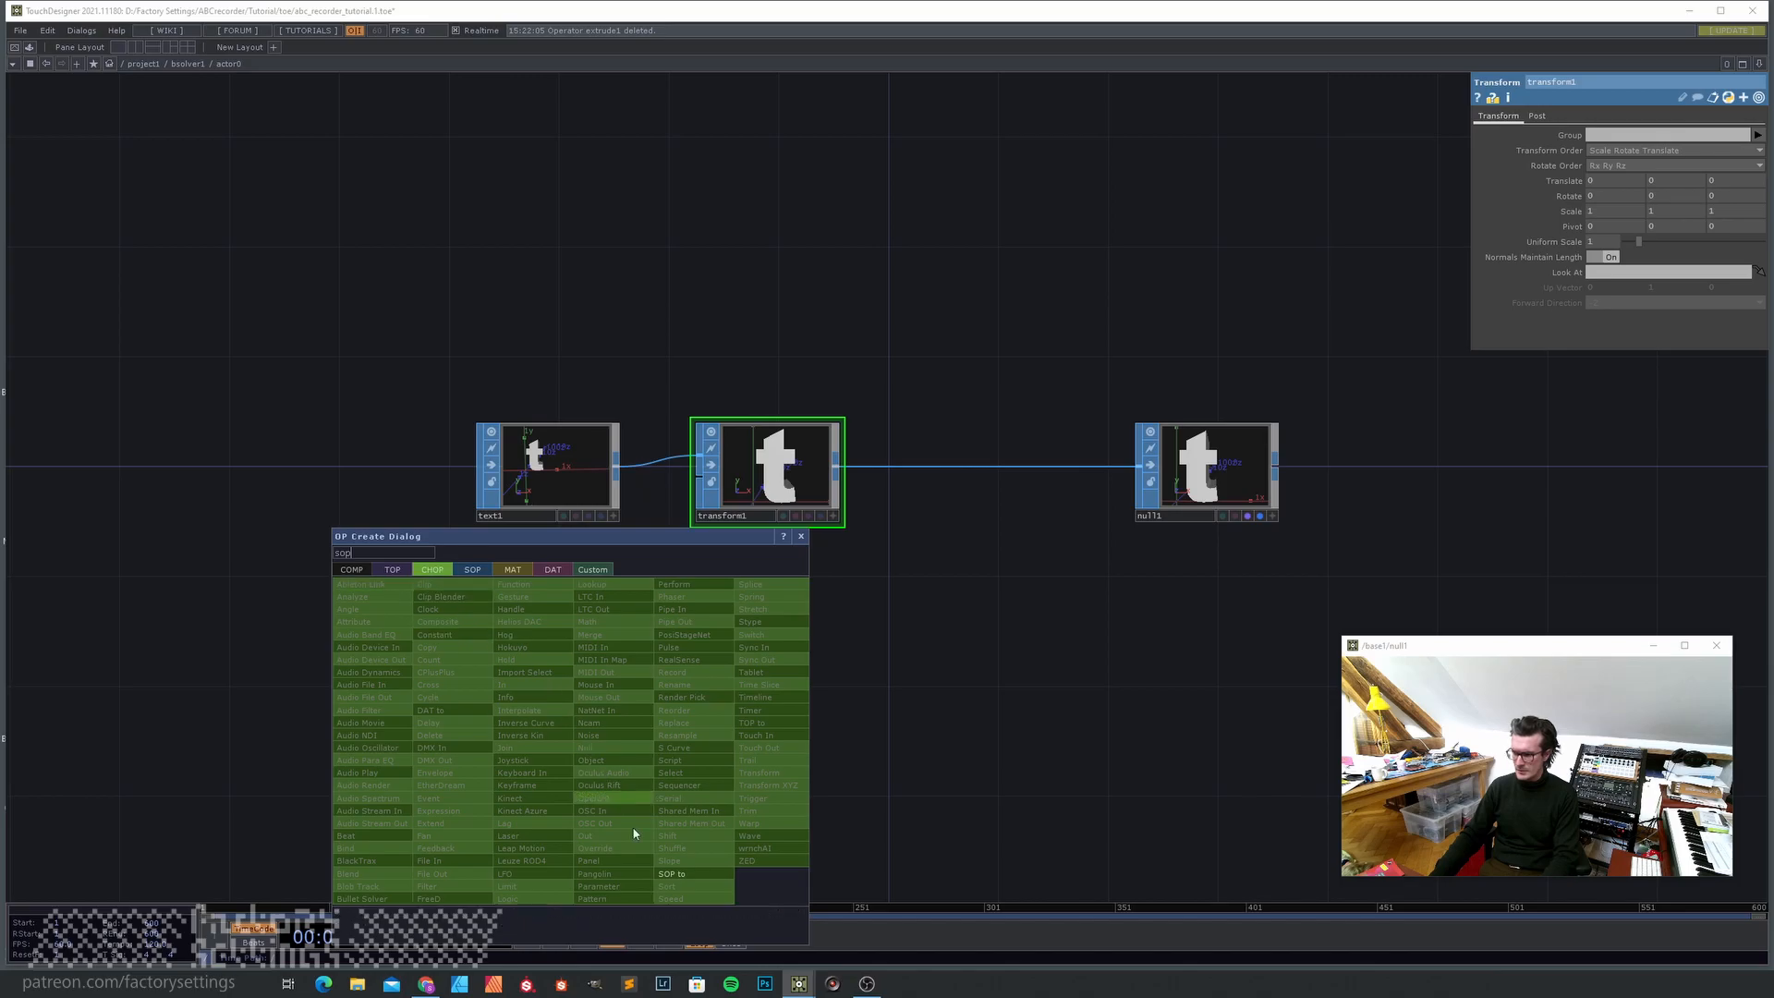
{"action": "left_click", "coordinate": [679, 875]}
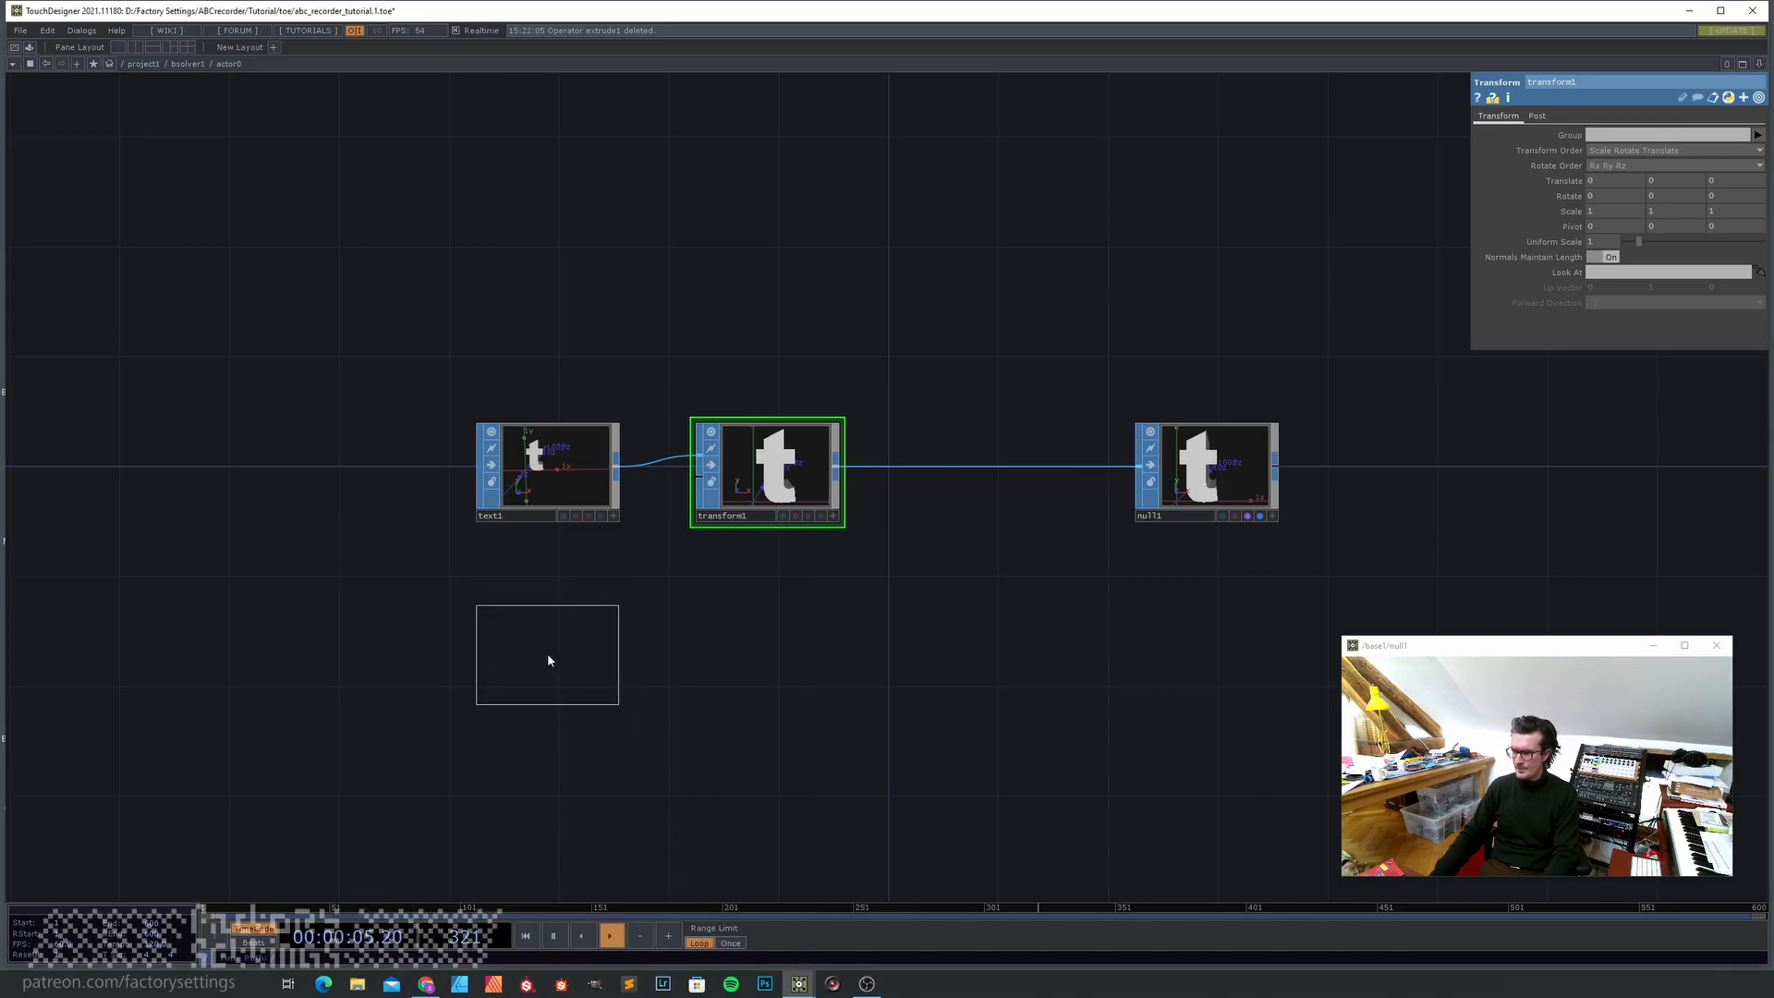
{"action": "left_click", "coordinate": [547, 652]}
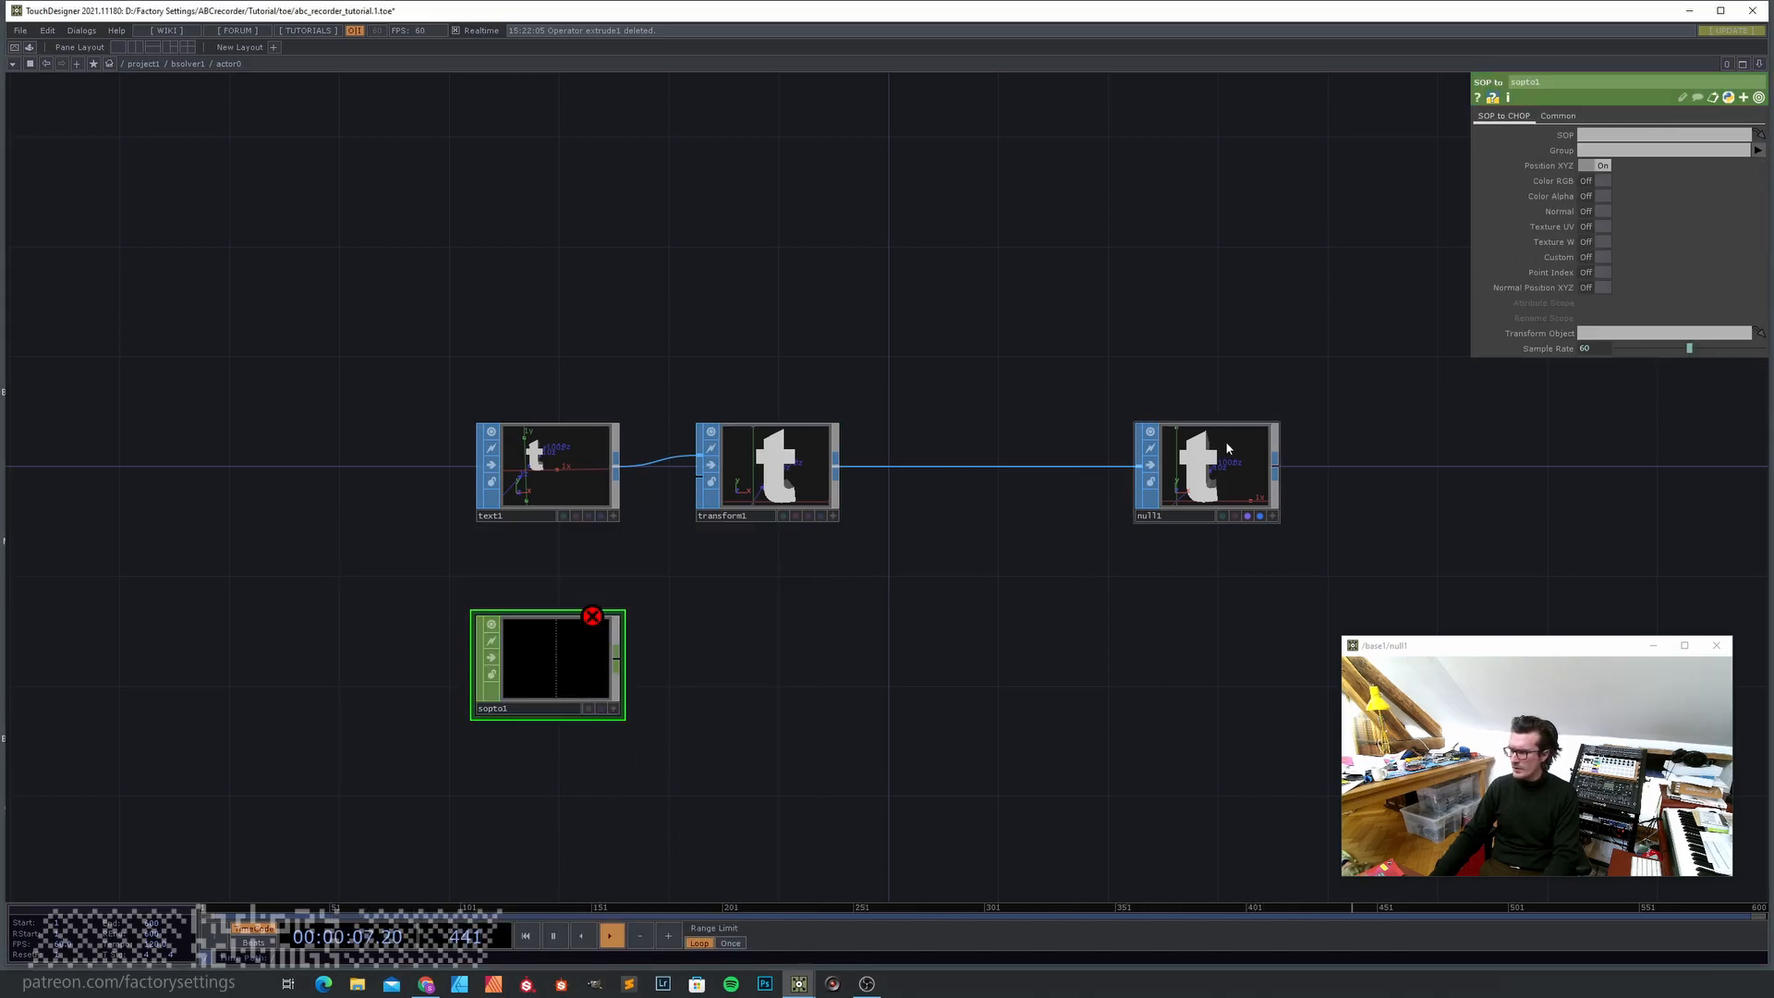
{"action": "left_click_drag", "start_coordinate": [1195, 513], "coordinate": [1593, 136]}
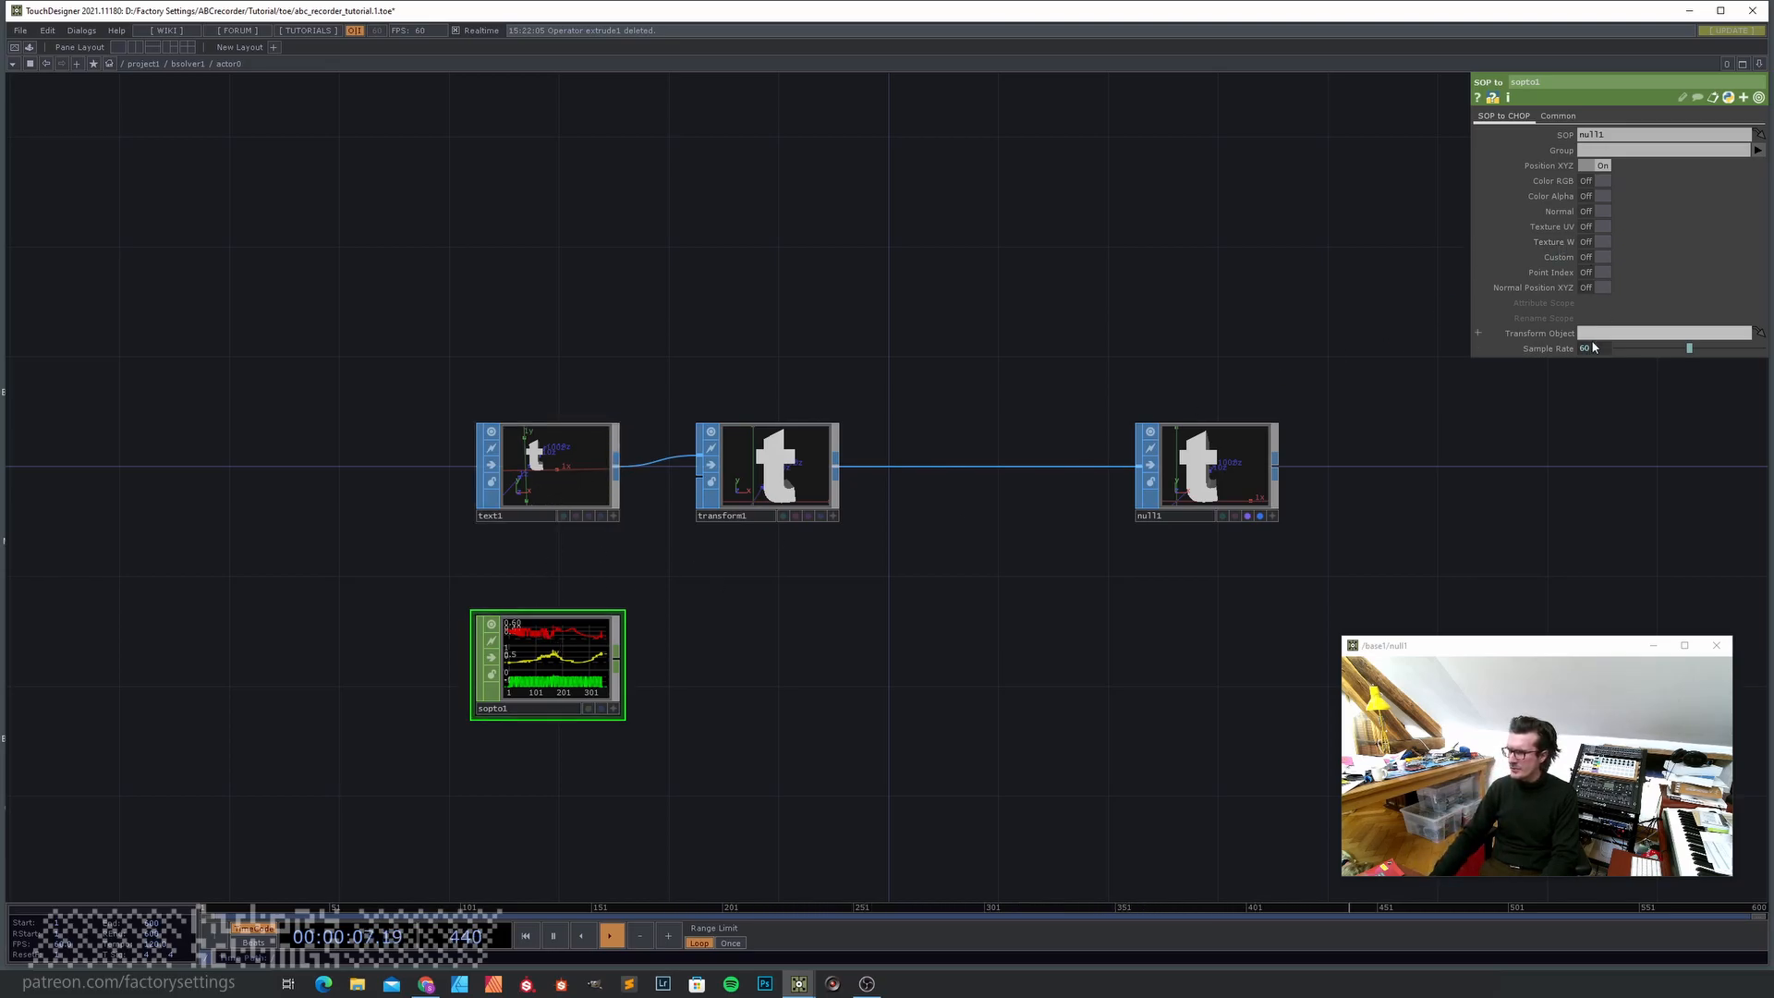
- Enable Custom attributes on the SOP to CHOP, with Attribute Scope P(0) and Rename Scope tx, and switch Position XYZ off
{"action": "left_click", "coordinate": [1603, 259]}
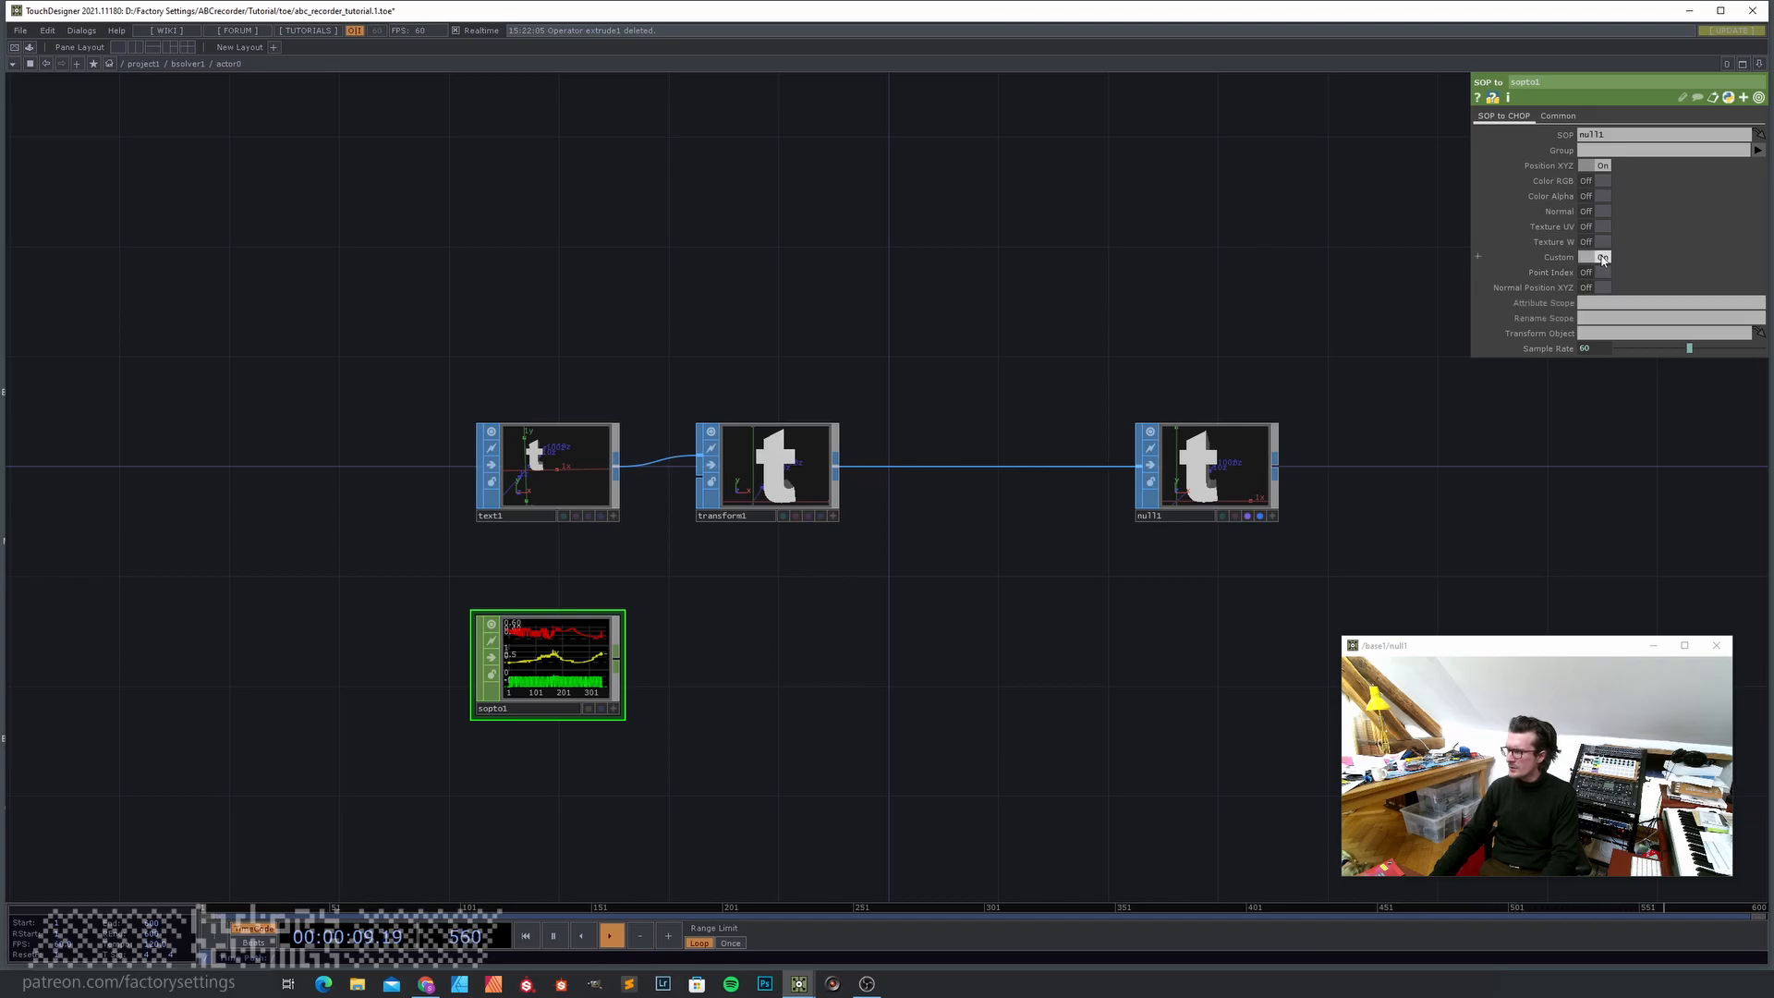
{"action": "left_click", "coordinate": [1591, 305]}
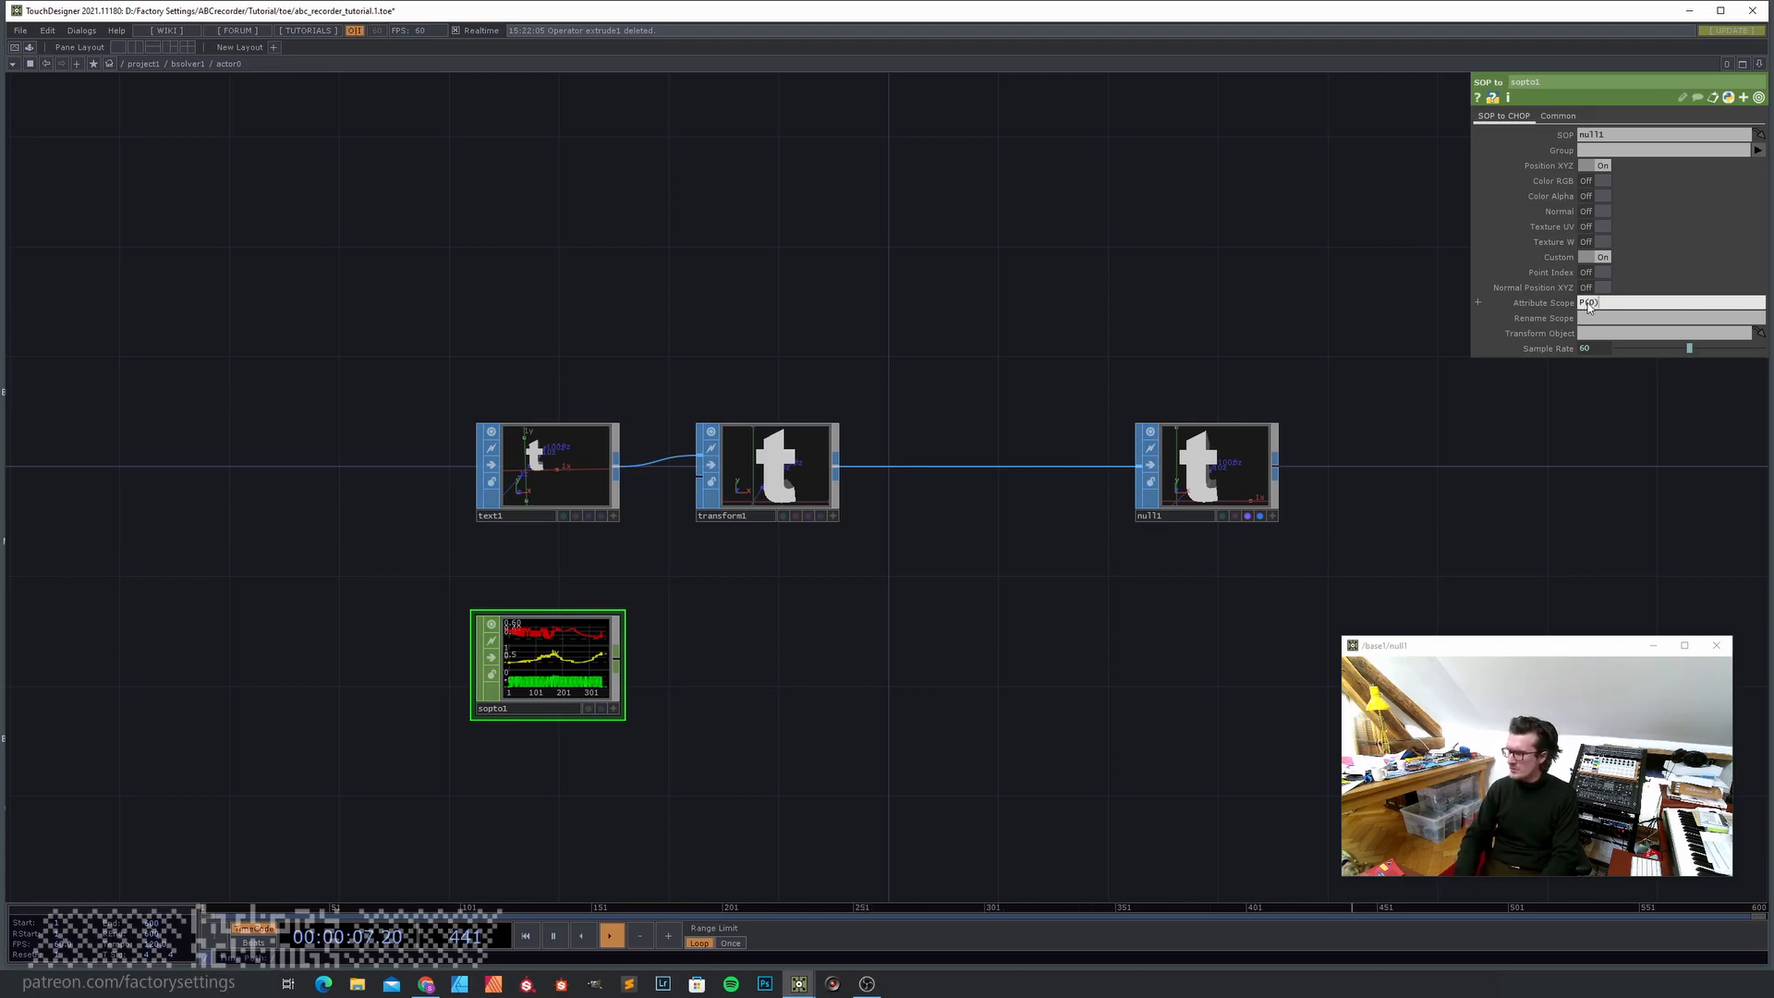
{"action": "key", "text": "Return"}
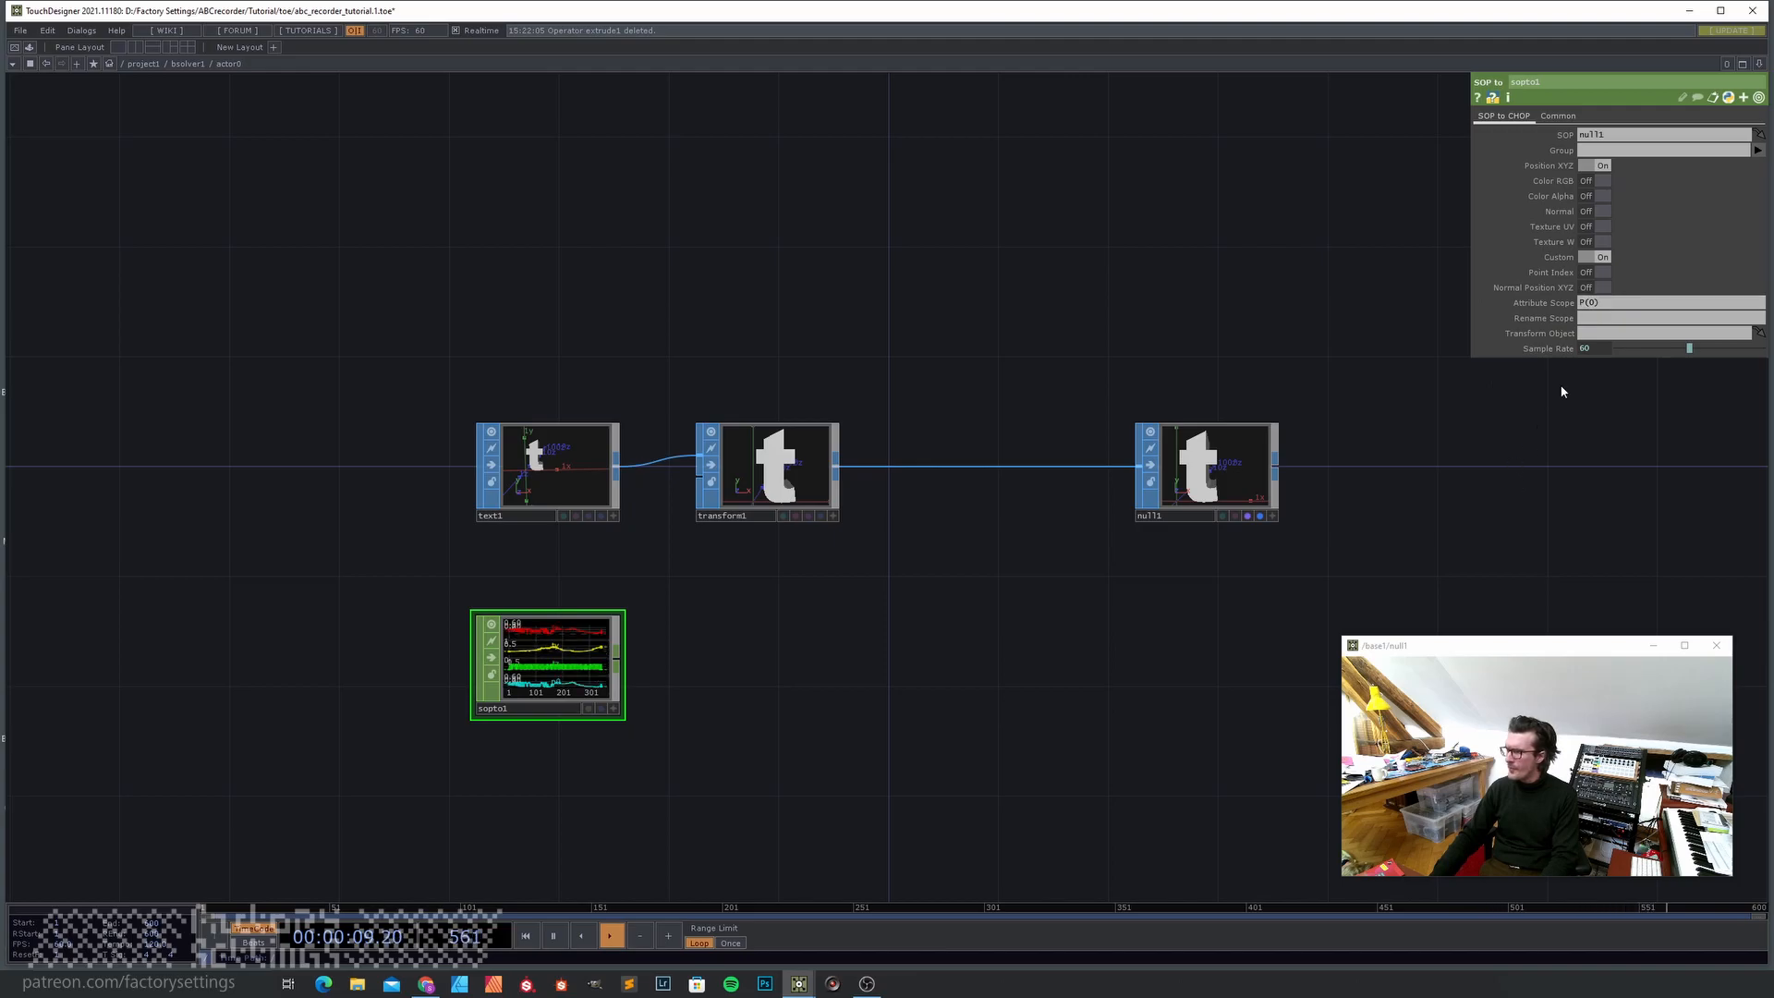
{"action": "left_click", "coordinate": [1596, 165]}
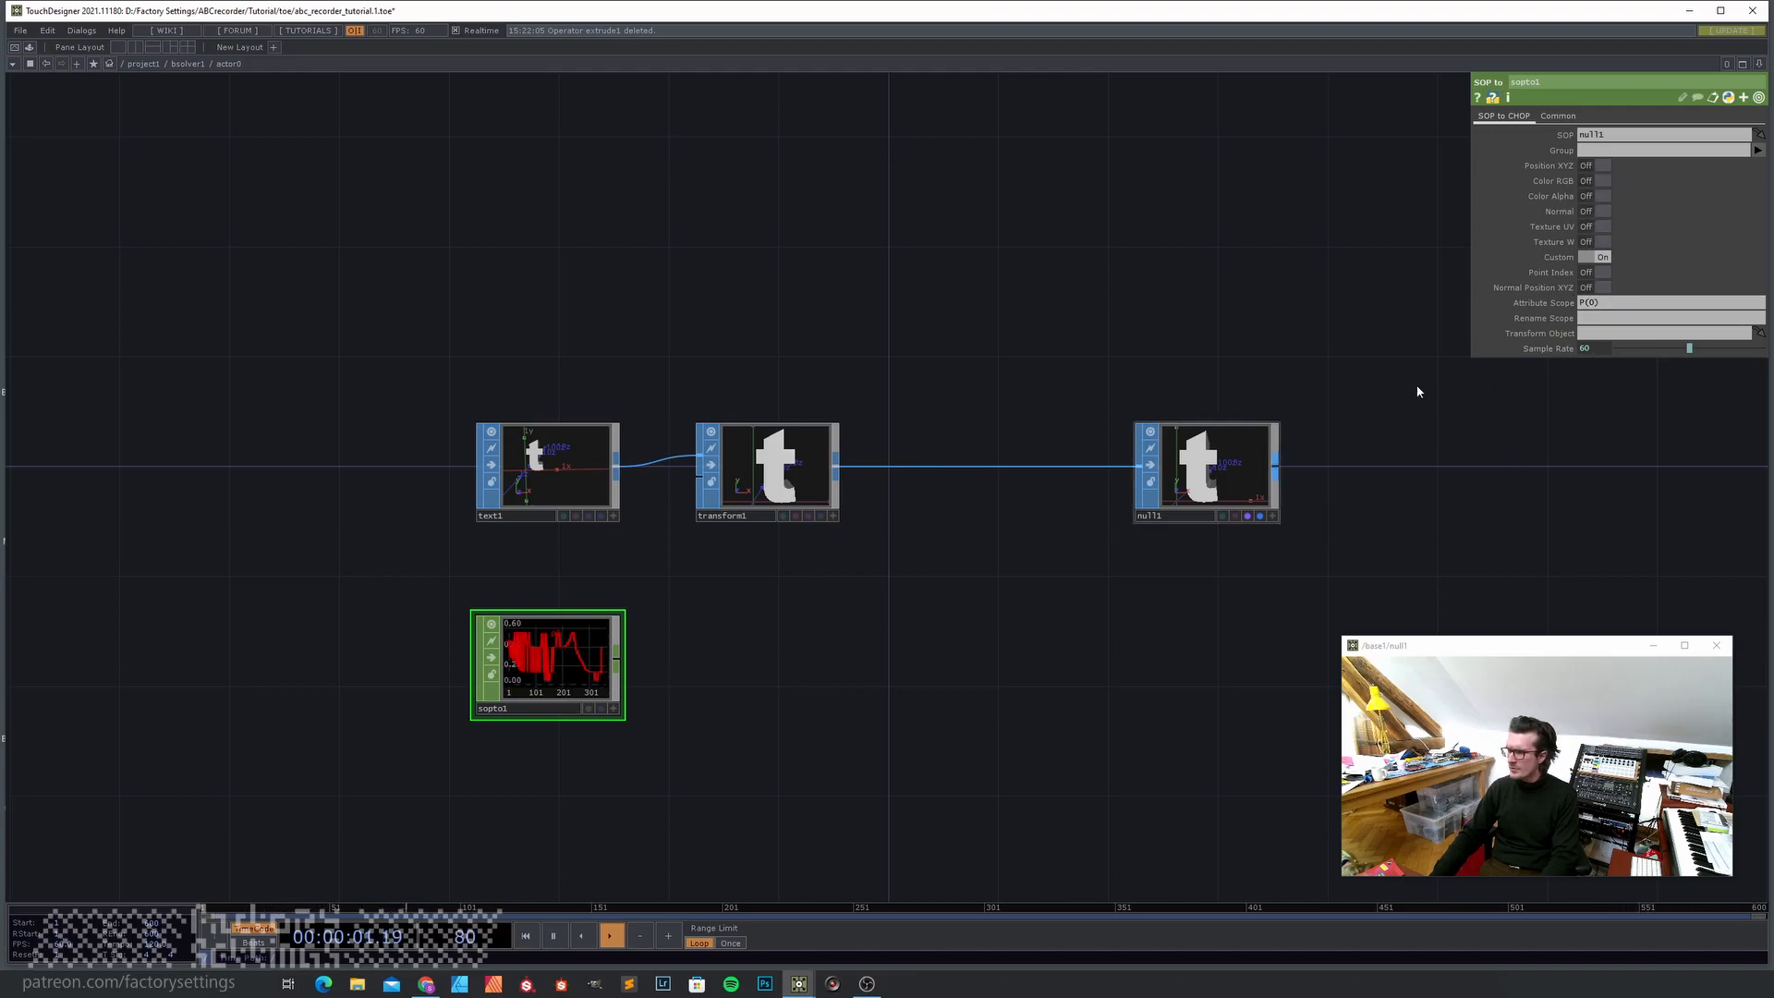
{"action": "type", "text": "tx"}
{"action": "key", "text": "Return"}
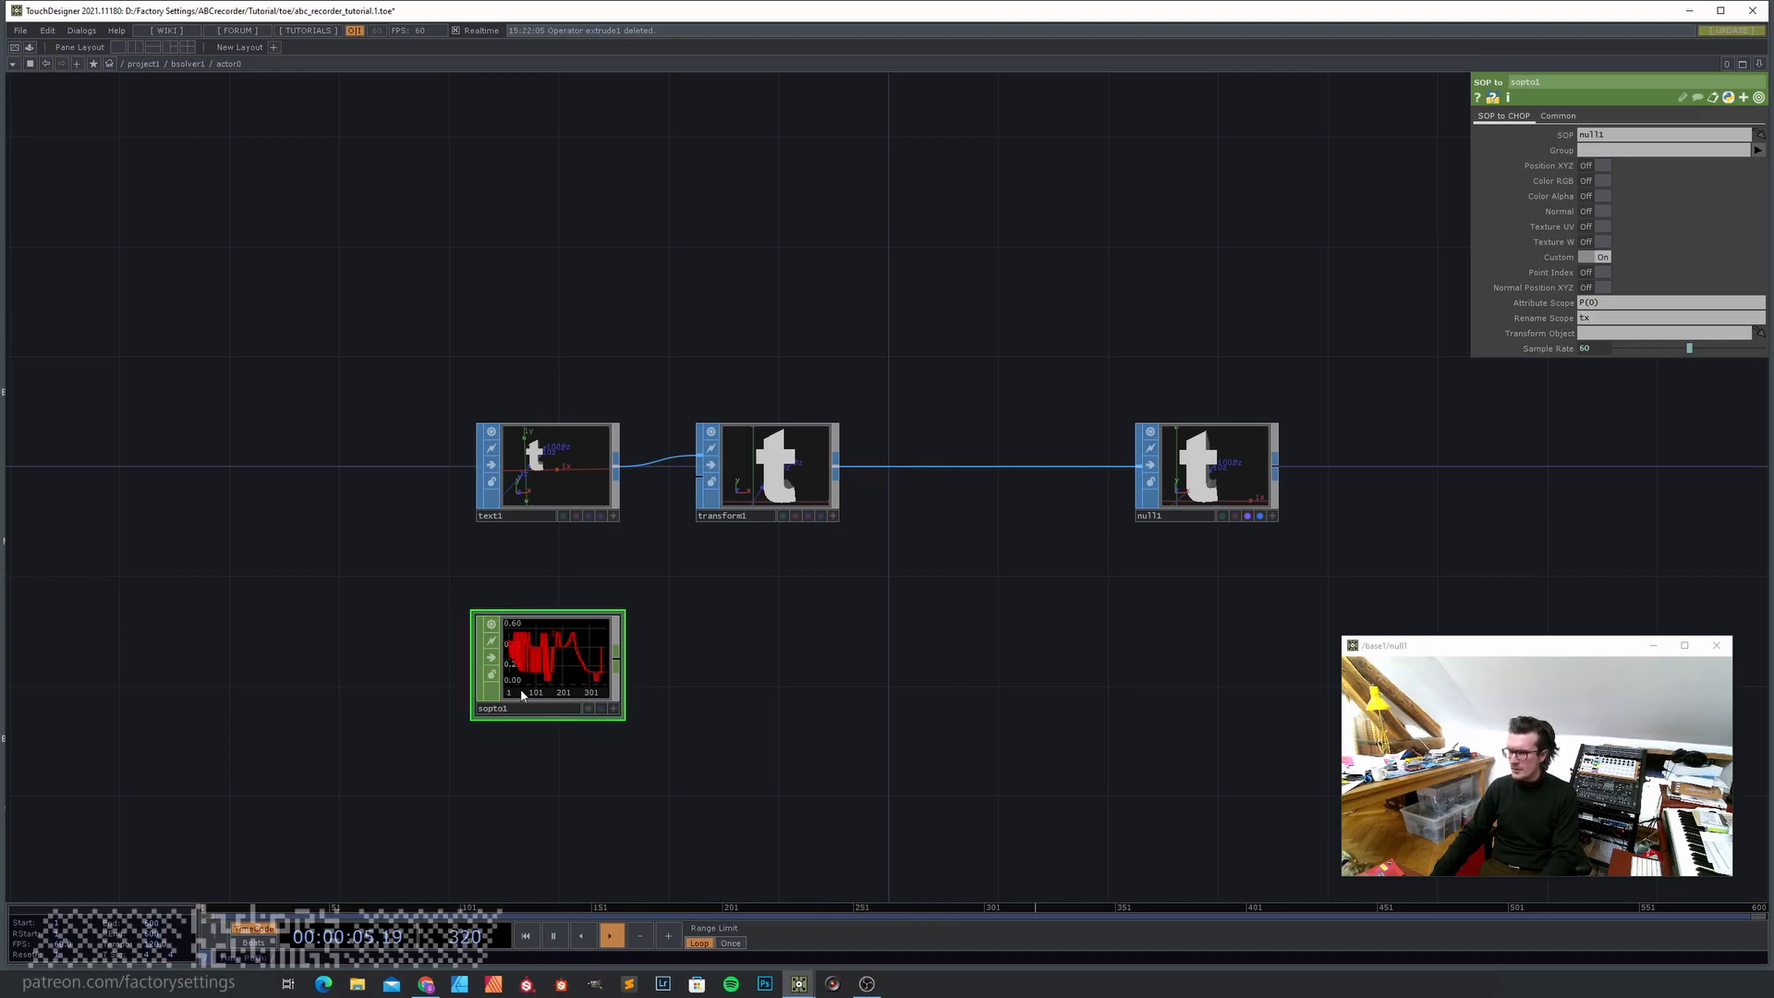
- Extend the SOP to CHOP's Attribute Scope to P(0) P(1) and its Rename Scope to tx ty
{"action": "scroll", "coordinate": [522, 695], "scroll_direction": "up", "scroll_amount": 3}
{"action": "scroll", "coordinate": [578, 659], "scroll_direction": "down", "scroll_amount": 1}
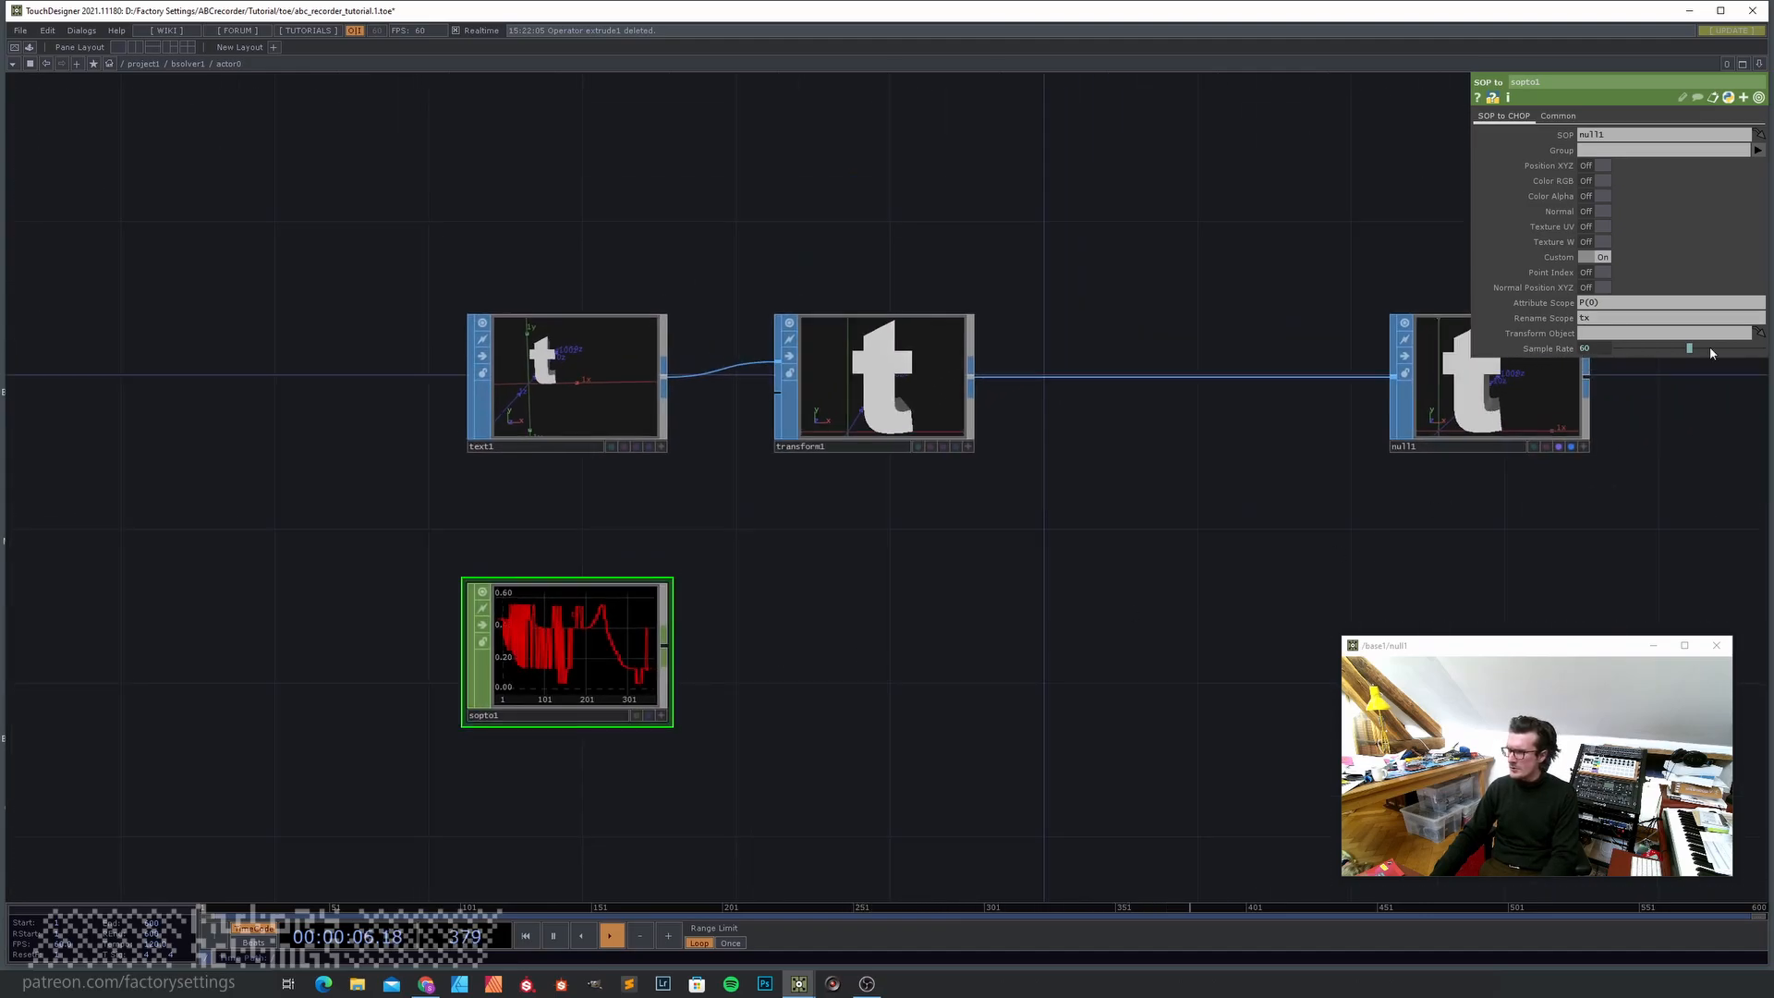
{"action": "left_click", "coordinate": [1615, 303]}
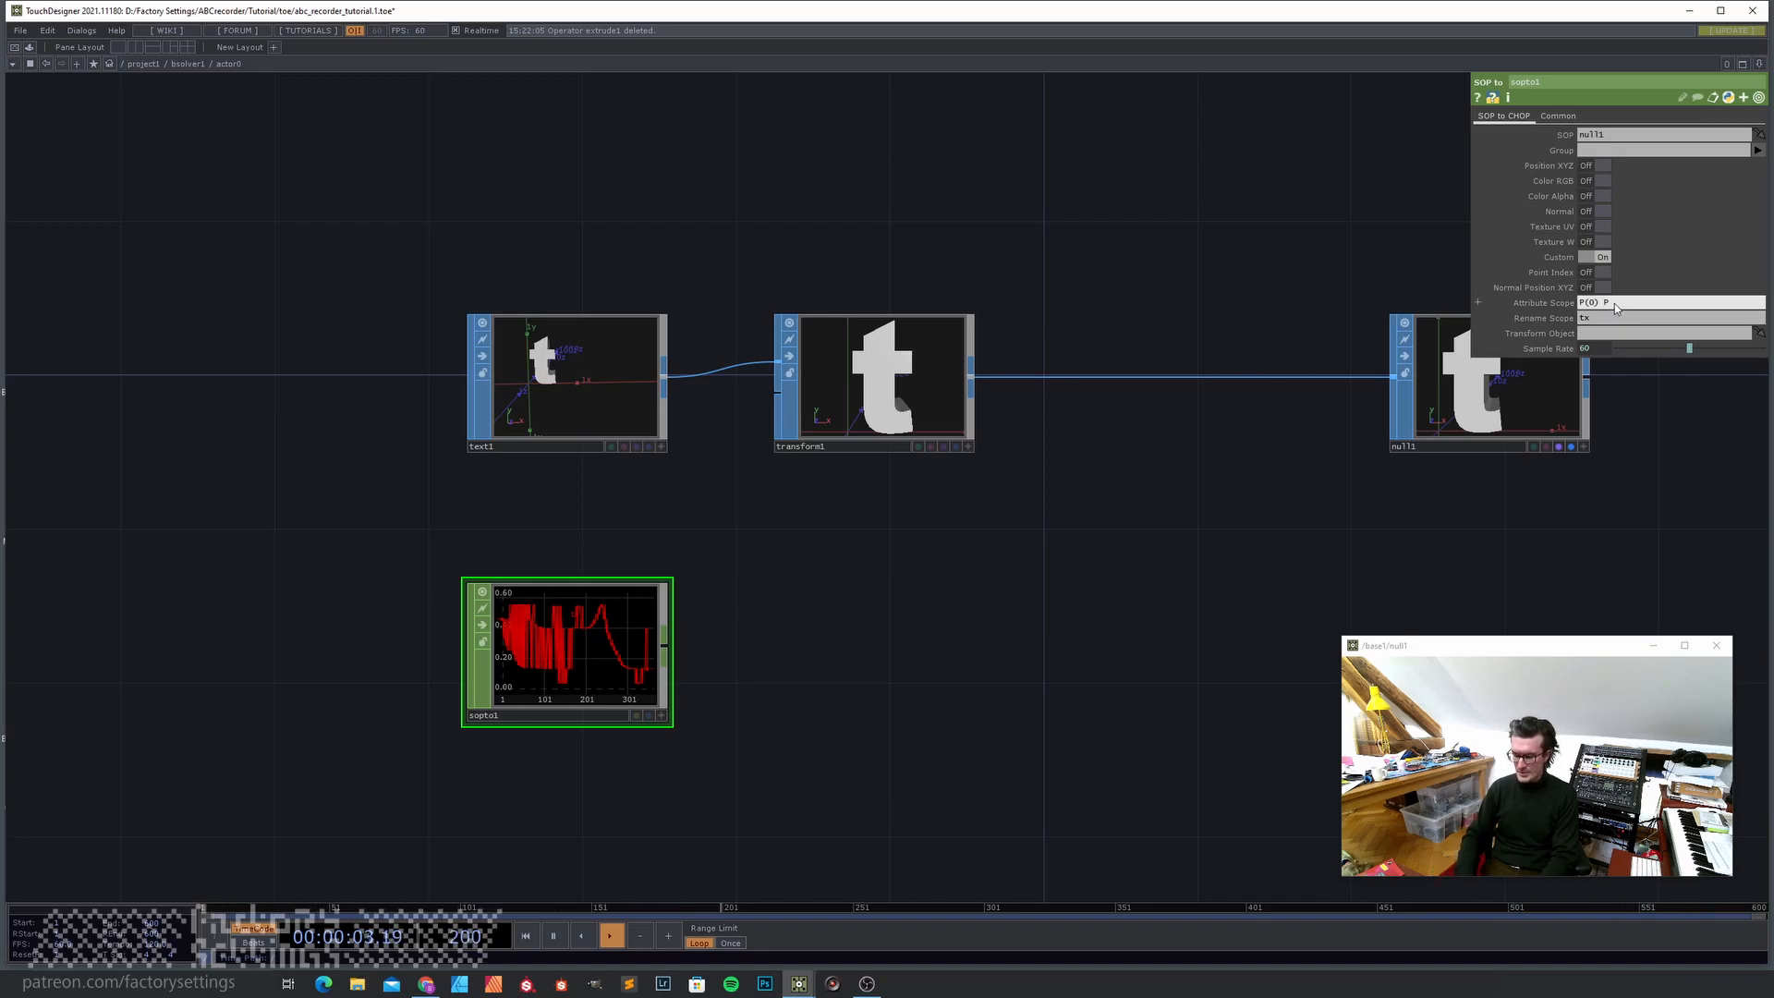
{"action": "left_click", "coordinate": [1612, 319]}
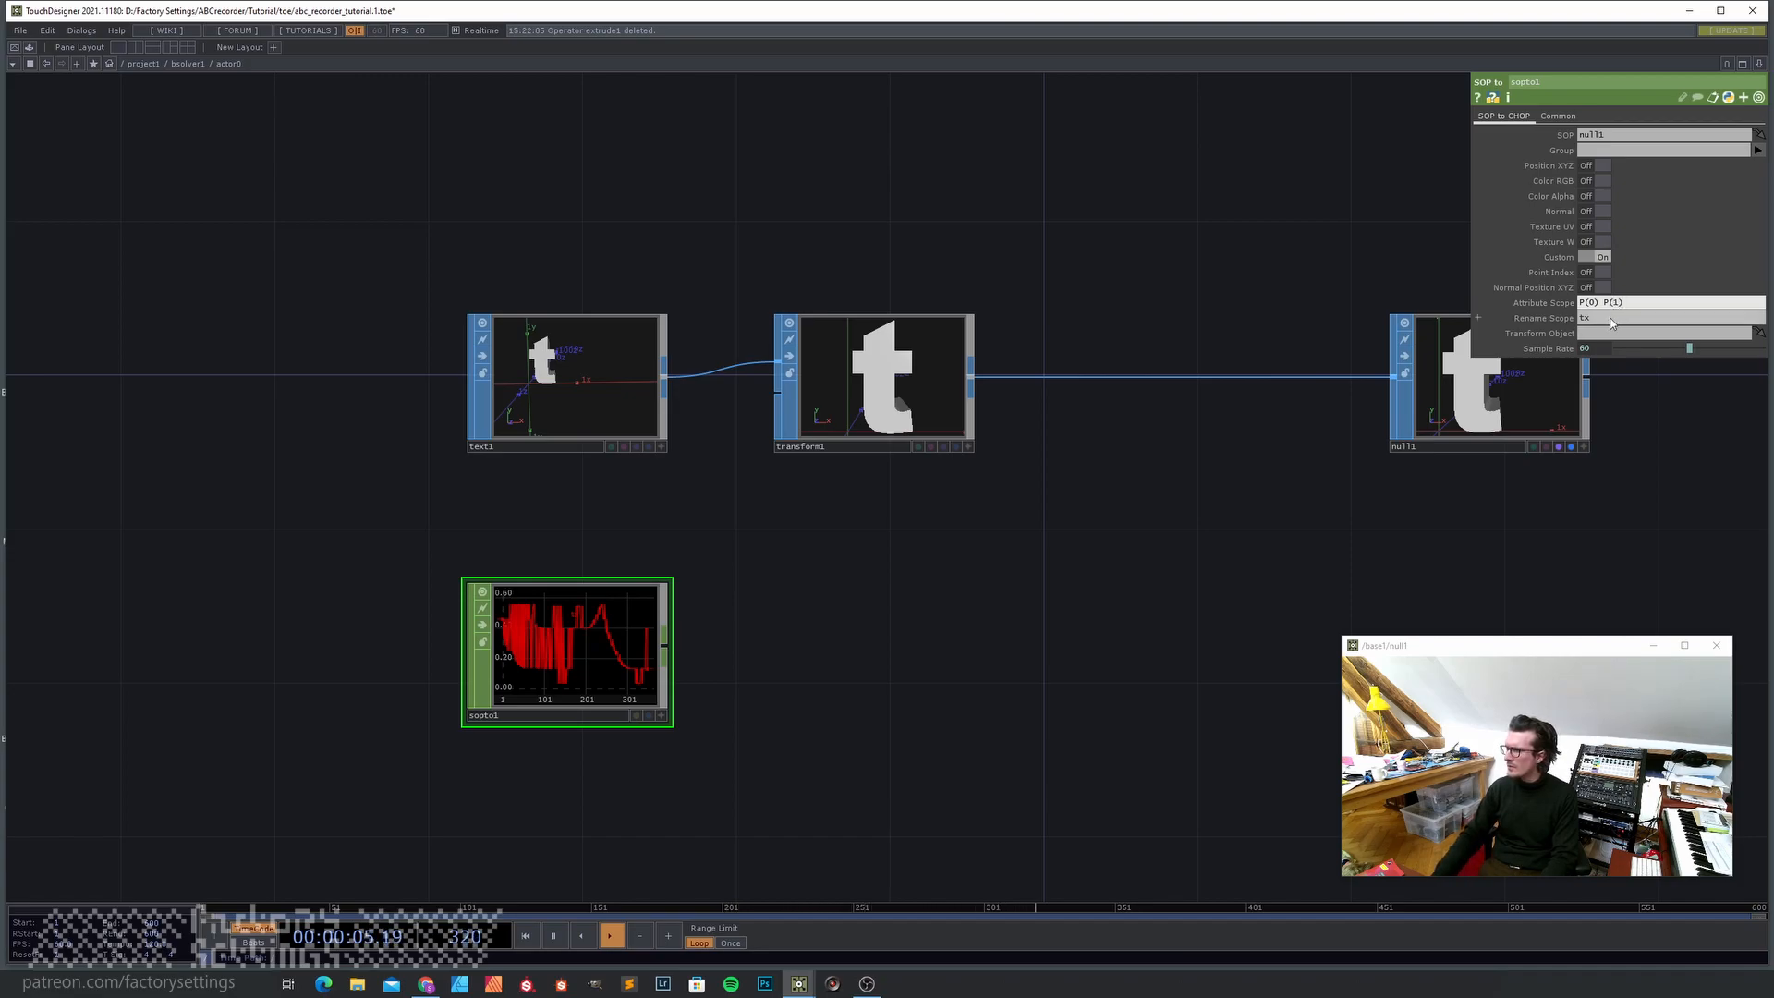
{"action": "type", "text": "ty"}
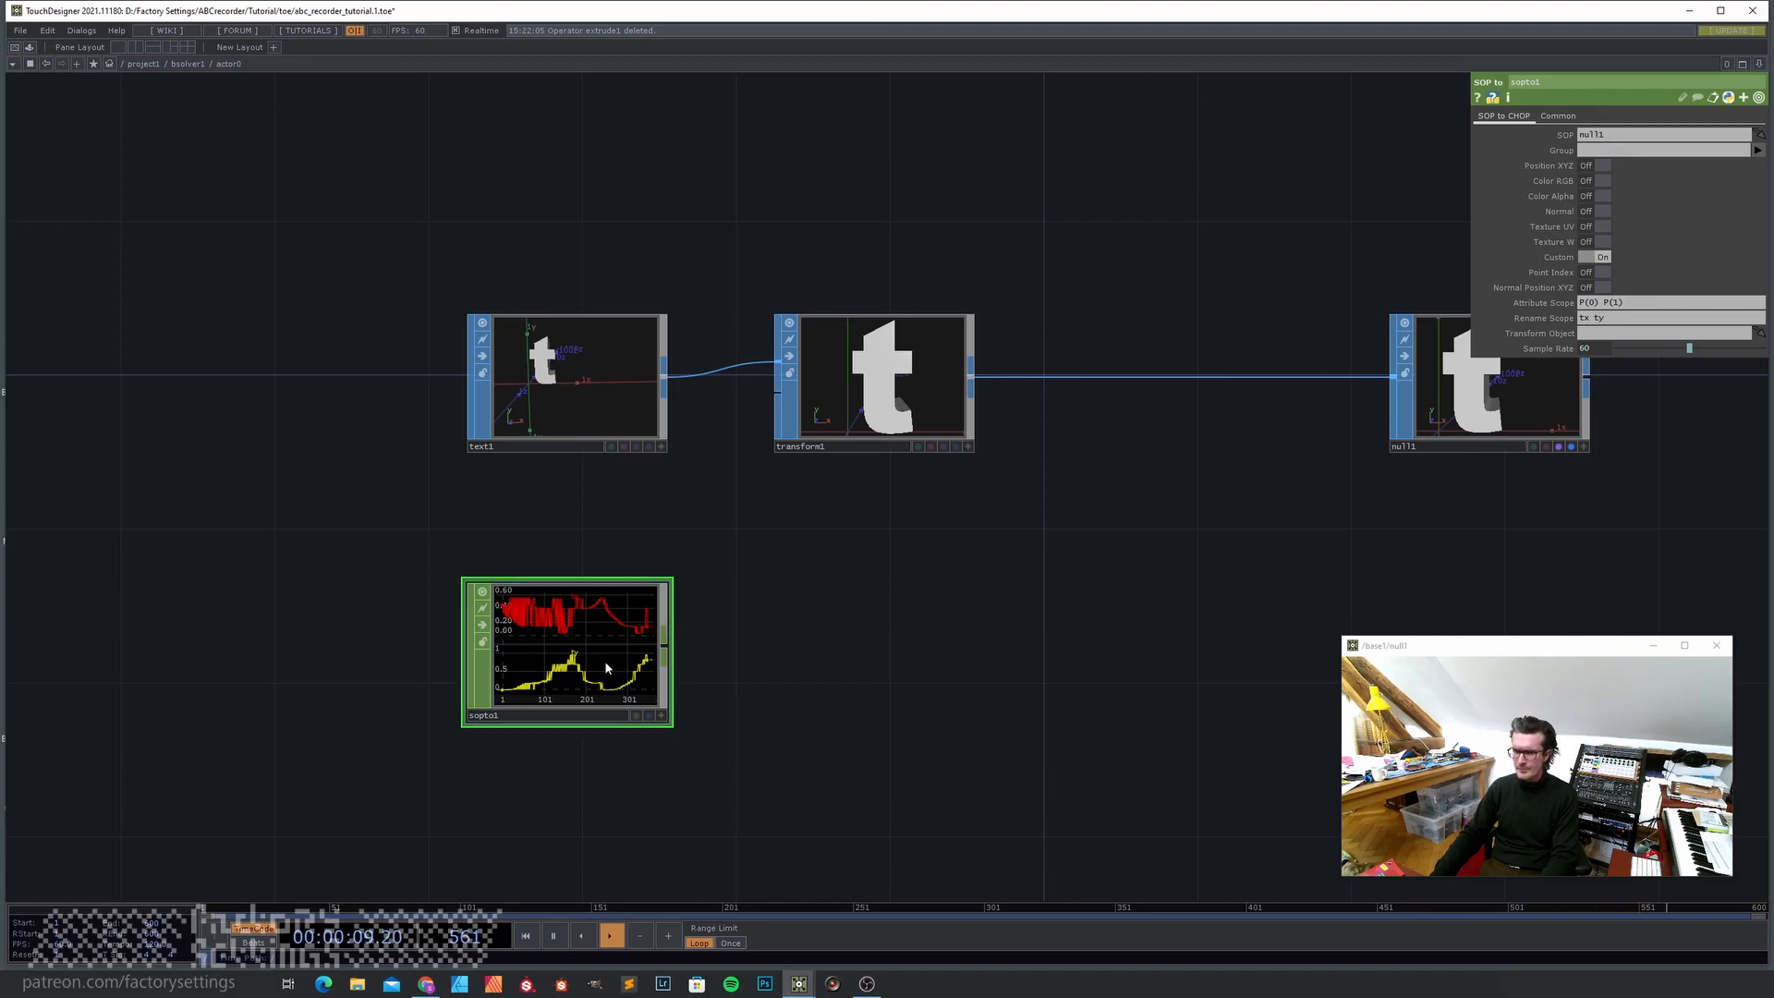
- Append an Analyze CHOP to the SOP to CHOP and set its Function to Maximum
{"action": "right_click", "coordinate": [665, 656]}
{"action": "left_click", "coordinate": [468, 518]}
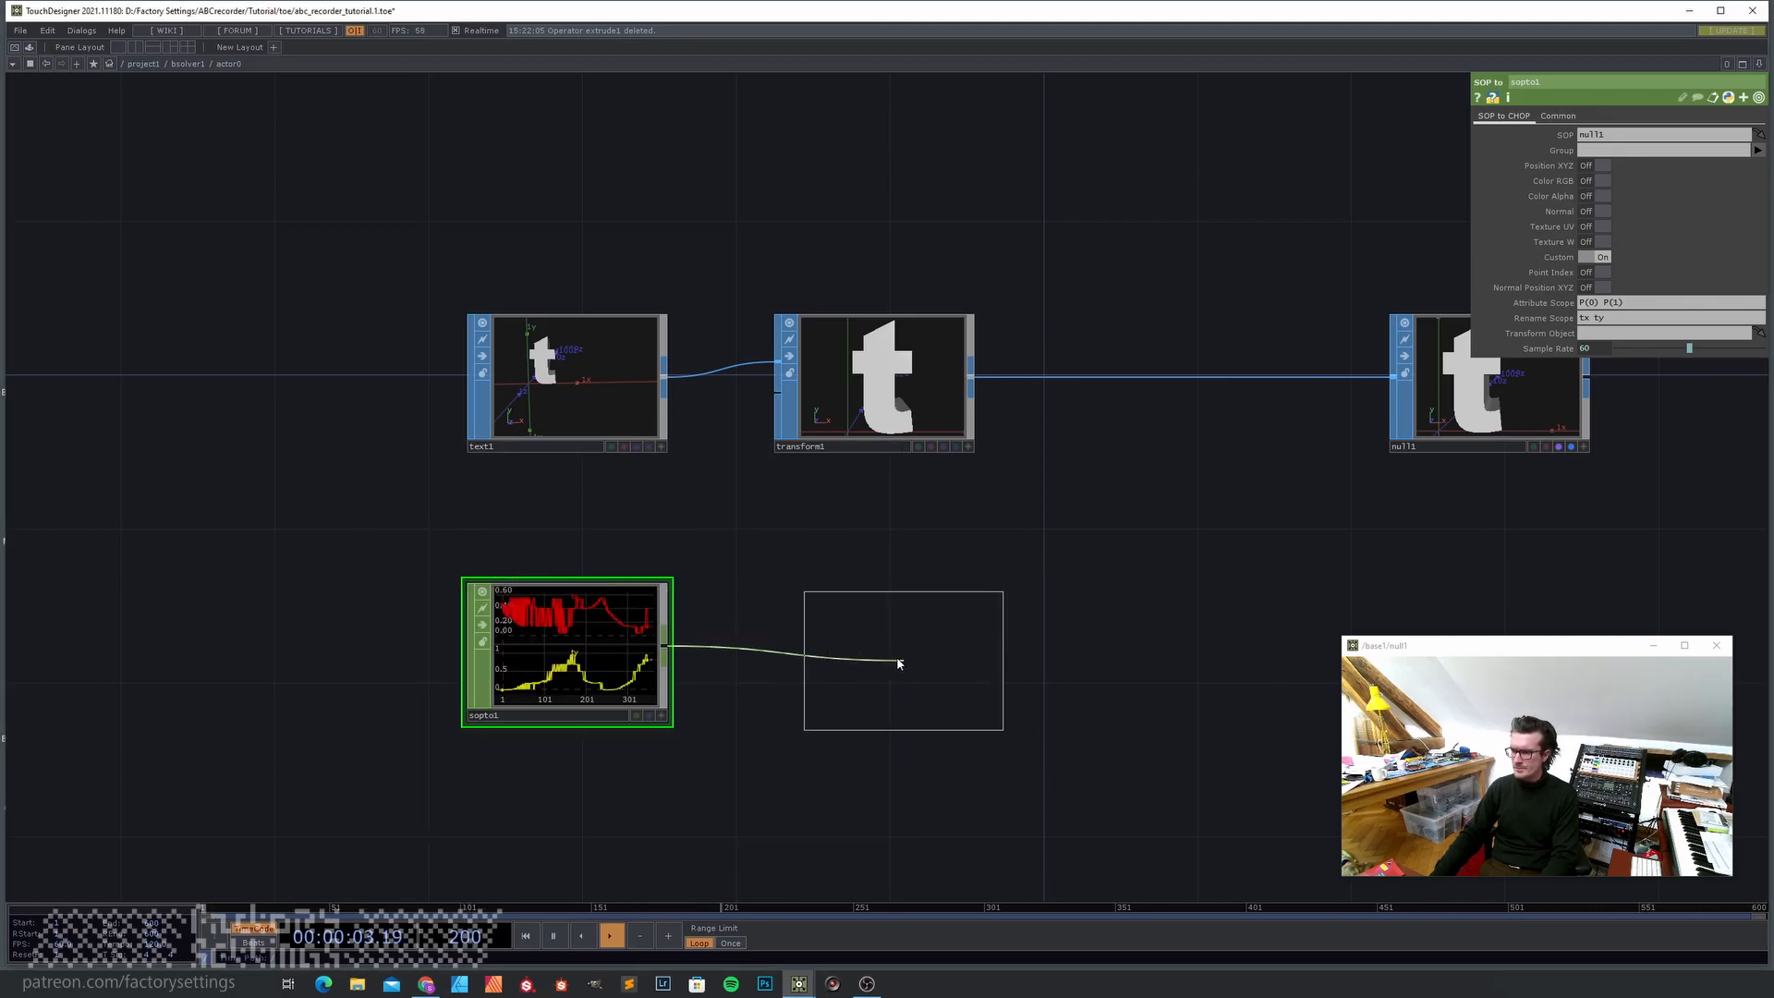
{"action": "left_click", "coordinate": [873, 664]}
{"action": "left_click", "coordinate": [1626, 136]}
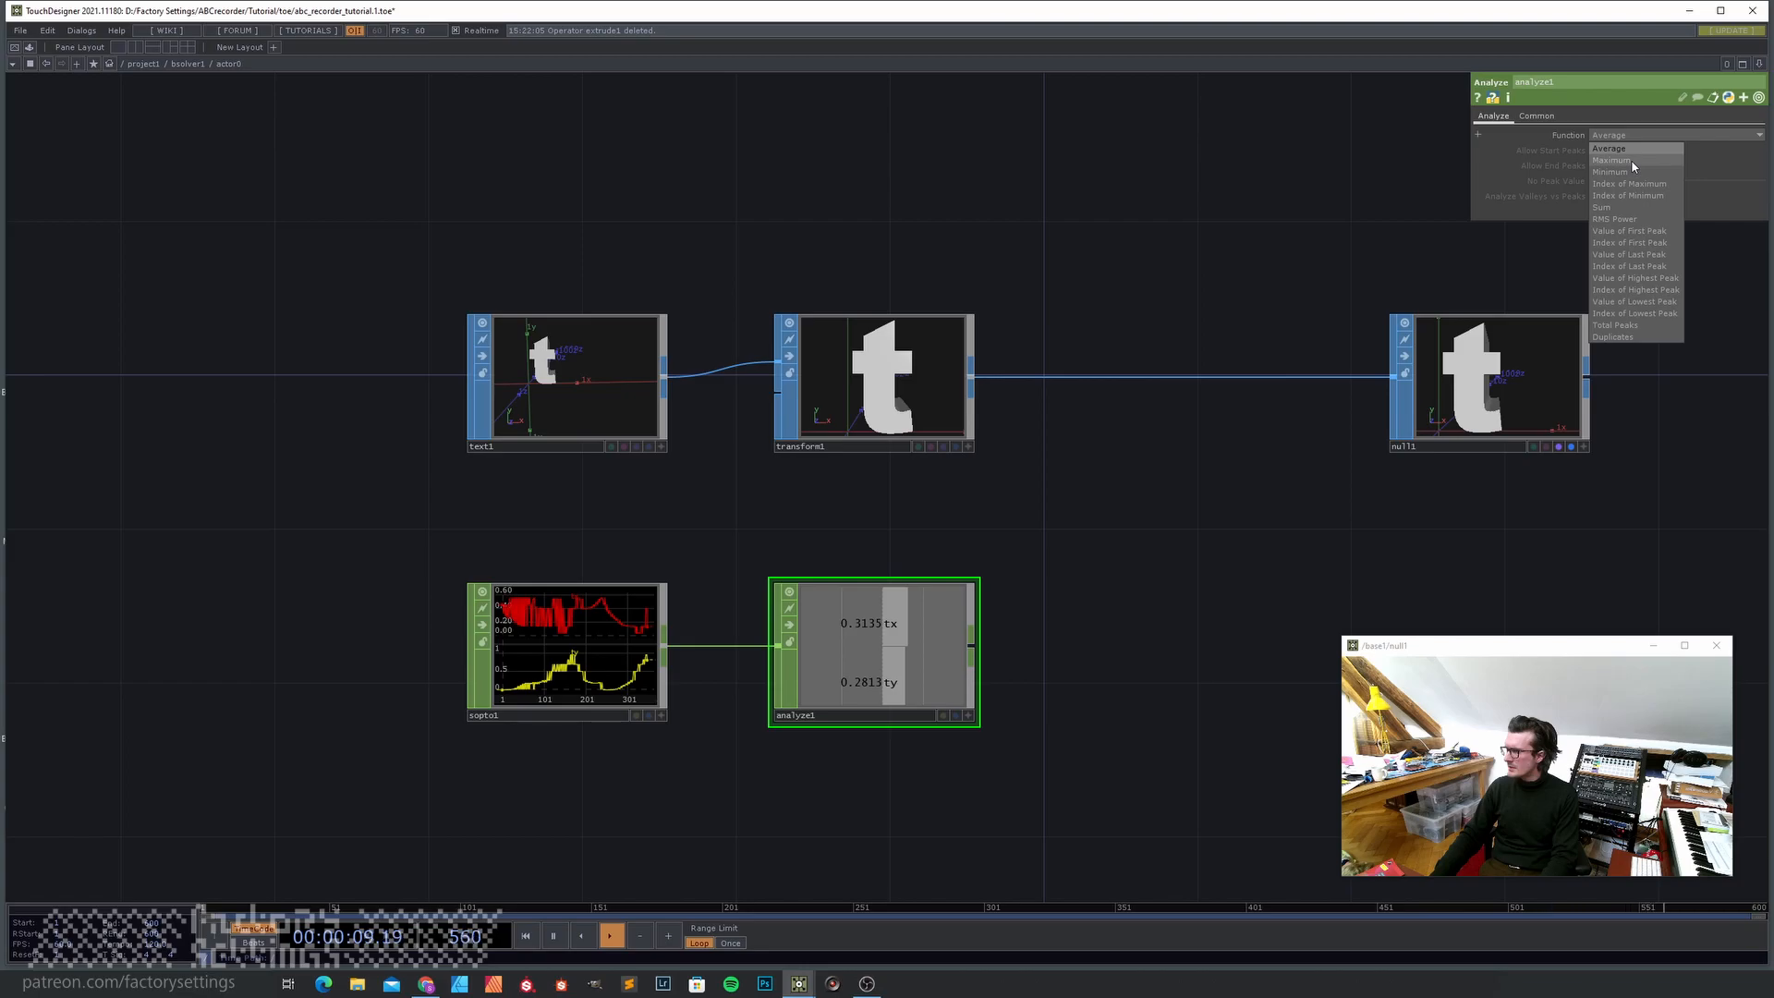
{"action": "left_click", "coordinate": [1632, 162]}
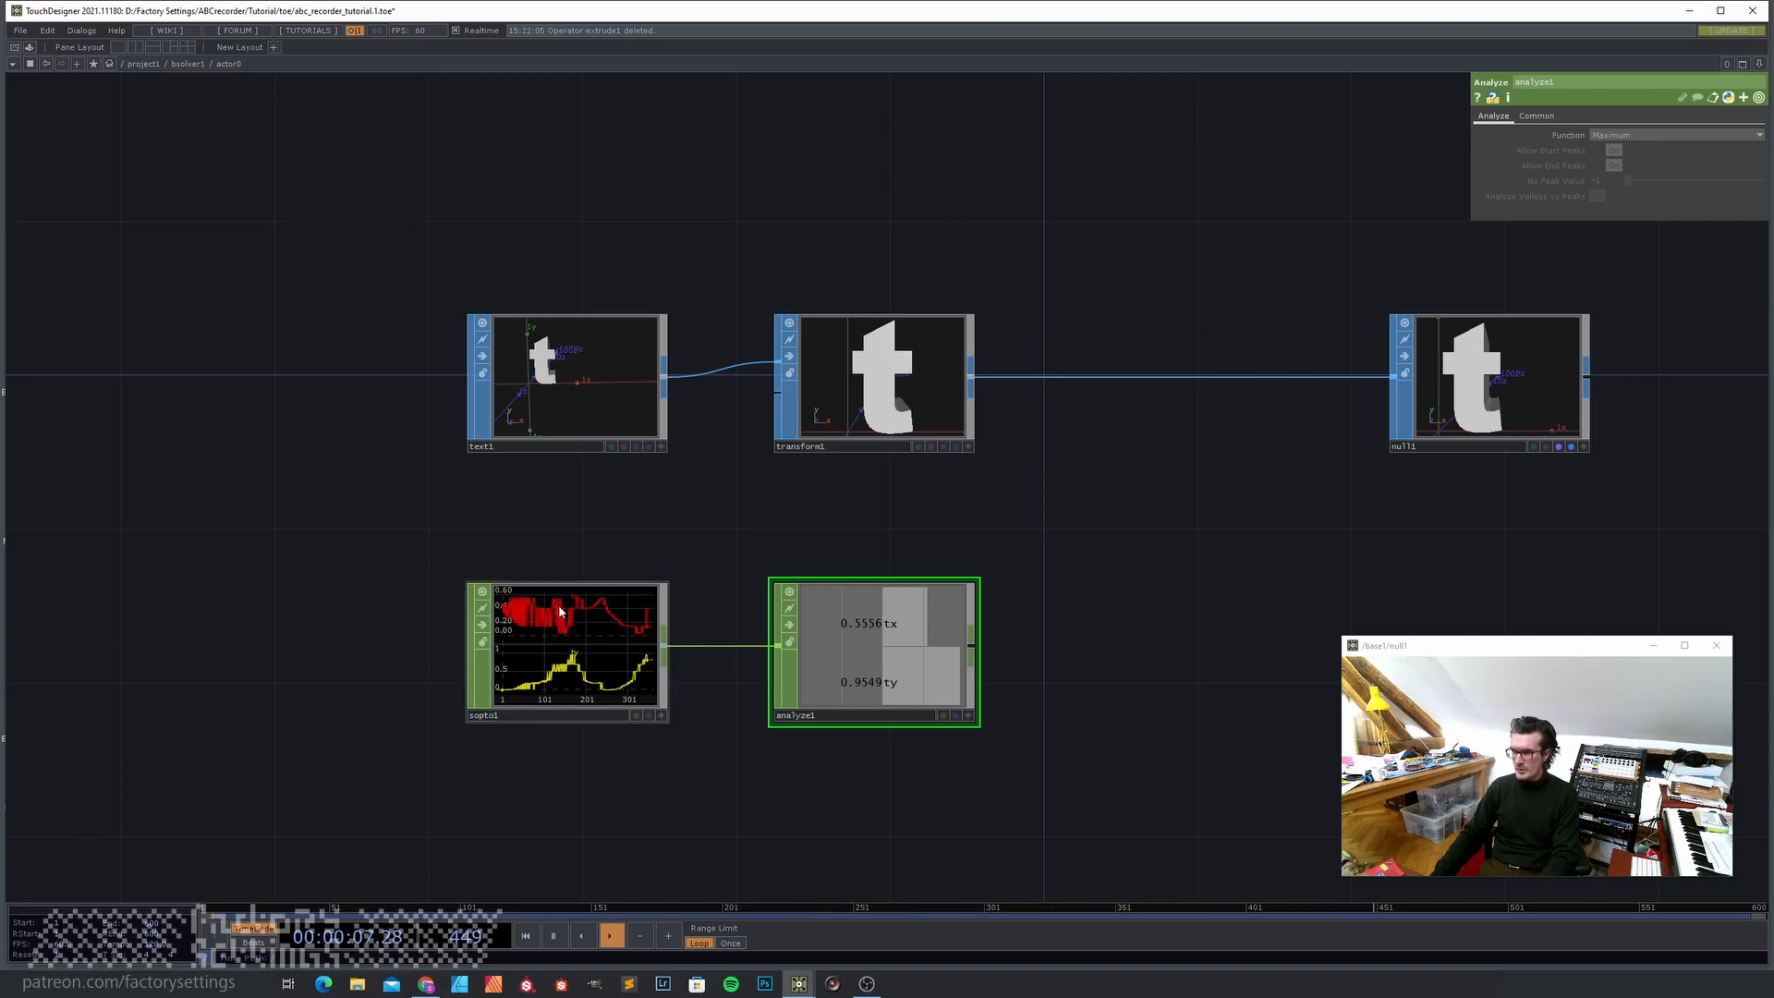
- Append a Null CHOP to analyze1 and place it beside it
{"action": "scroll", "coordinate": [824, 641], "scroll_direction": "up", "scroll_amount": 2}
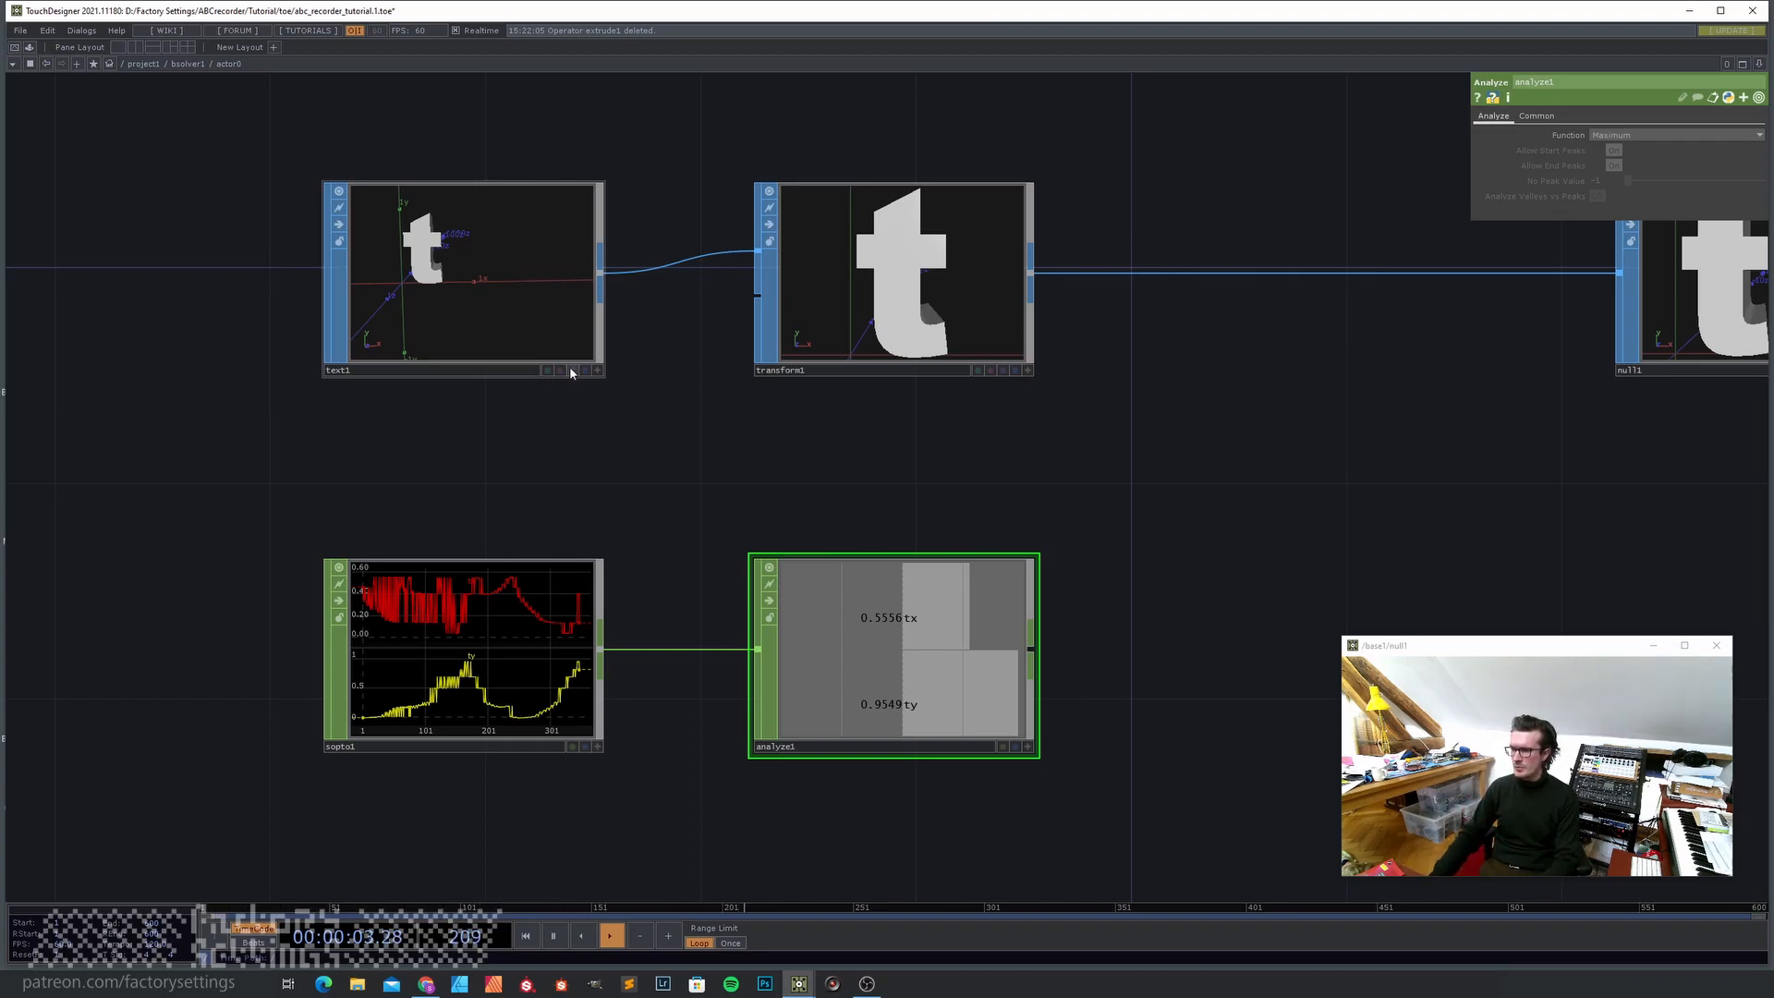
{"action": "scroll", "coordinate": [652, 416], "scroll_direction": "down", "scroll_amount": 3}
{"action": "scroll", "coordinate": [654, 418], "scroll_direction": "down", "scroll_amount": 1}
{"action": "left_click_drag", "start_coordinate": [654, 419], "coordinate": [566, 461]}
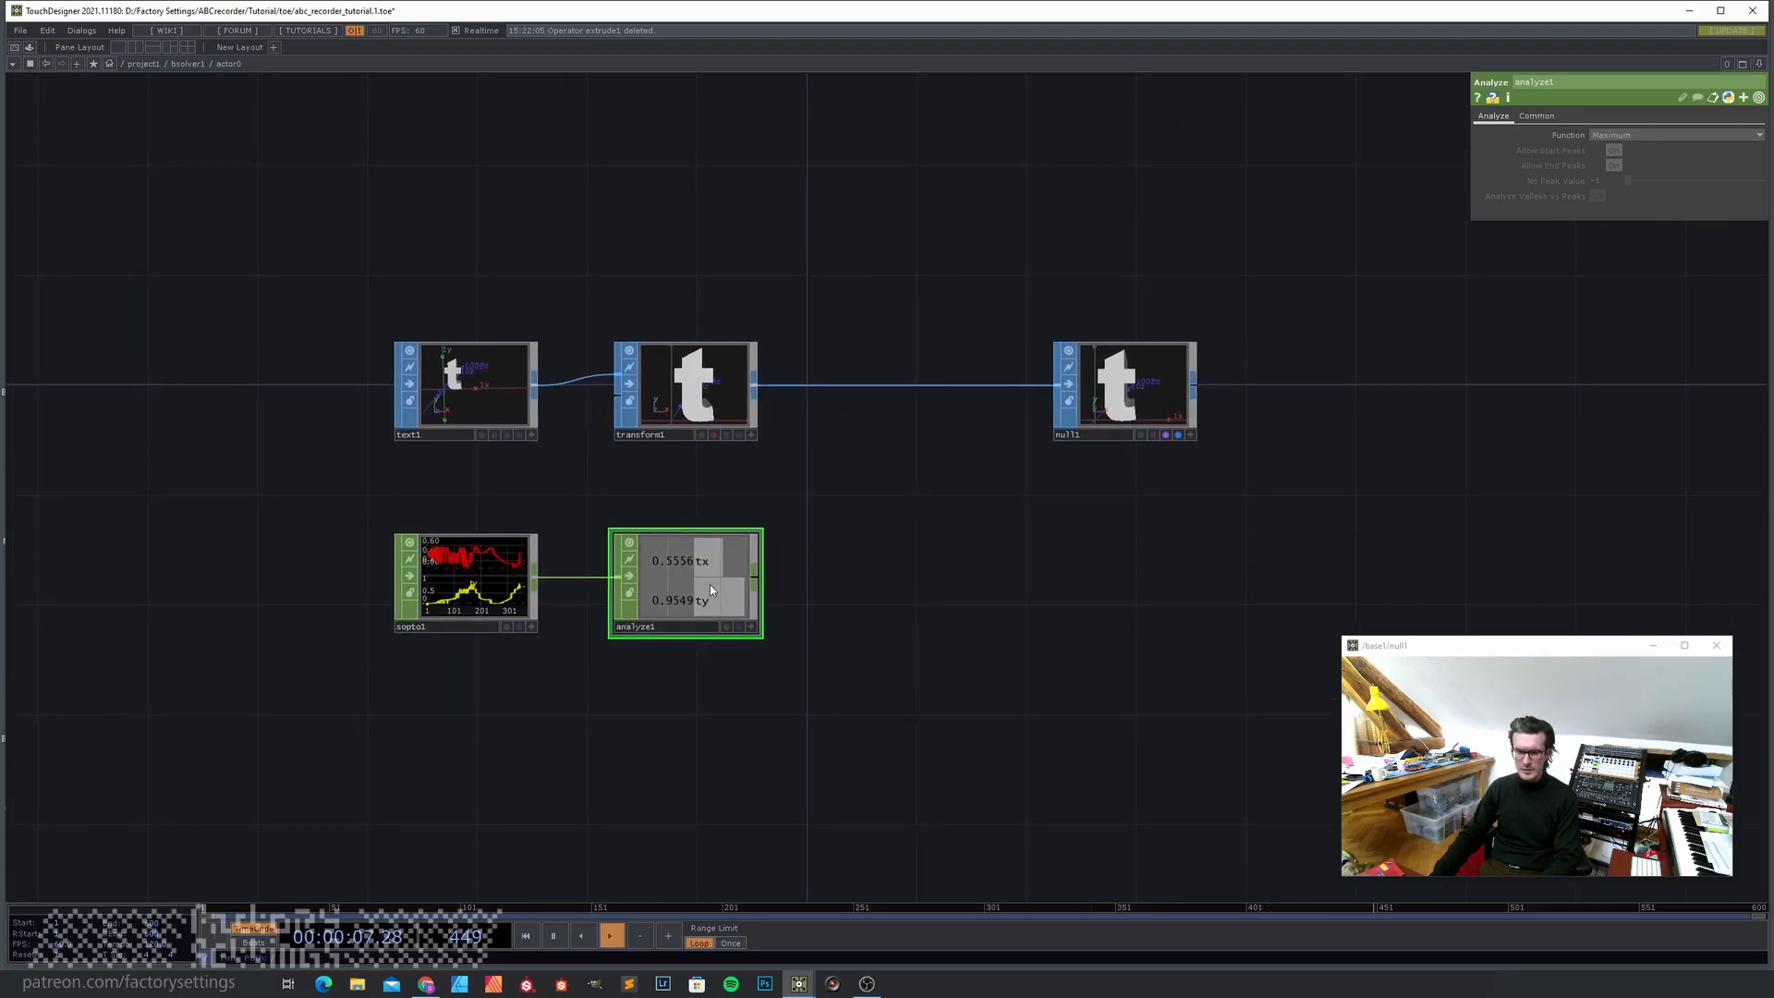
{"action": "key", "text": "alt+n"}
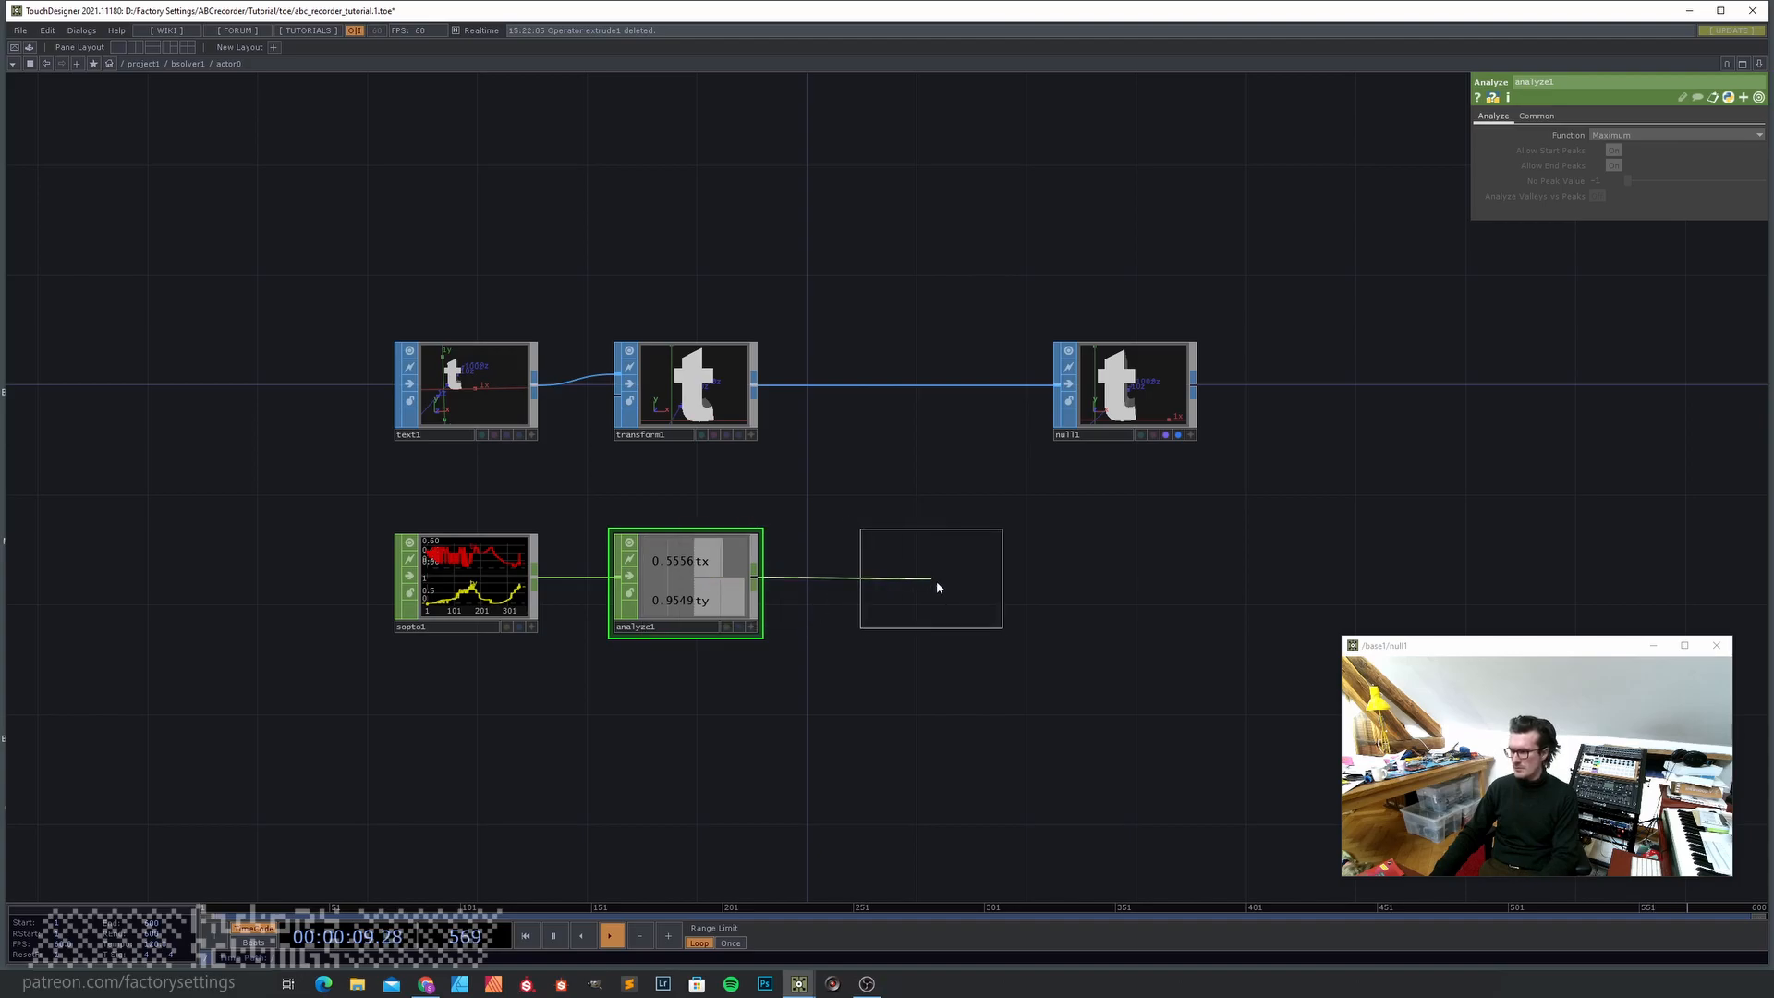
{"action": "left_click", "coordinate": [940, 584]}
{"action": "left_click_drag", "start_coordinate": [942, 589], "coordinate": [921, 581]}
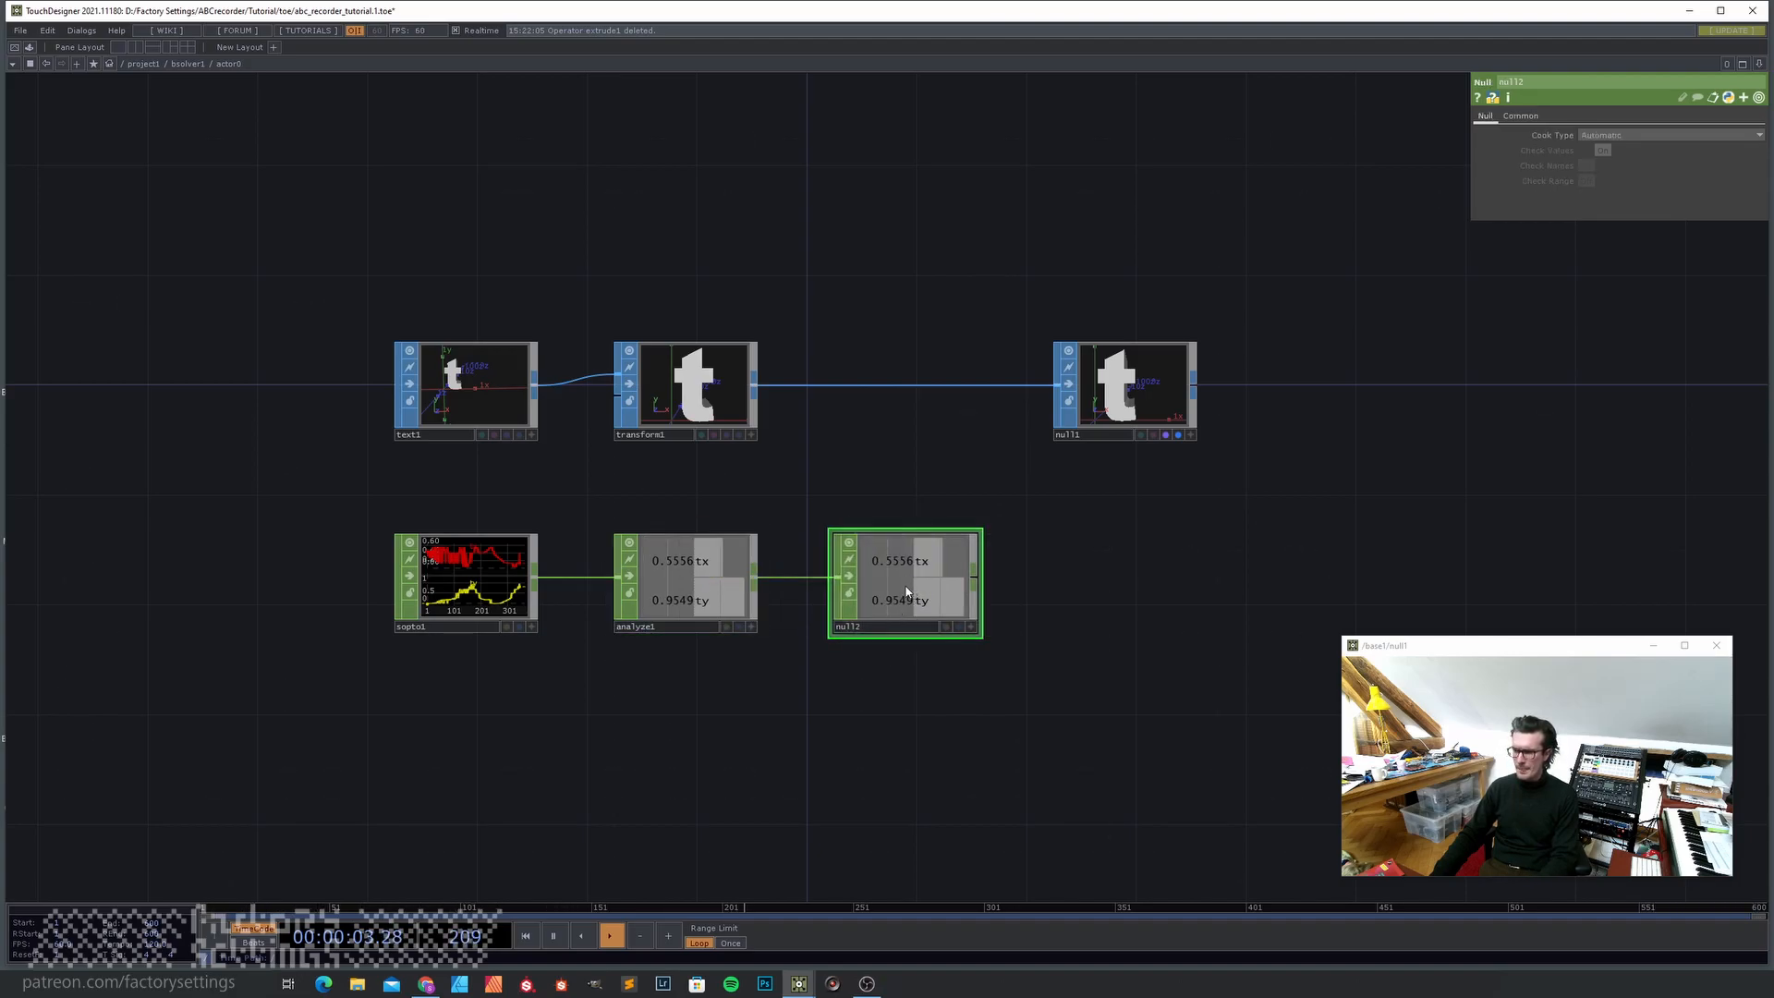
- Go back up to bsolver1 and recreate all of replicator1's actors from the updated actor0
{"action": "key", "text": "u"}
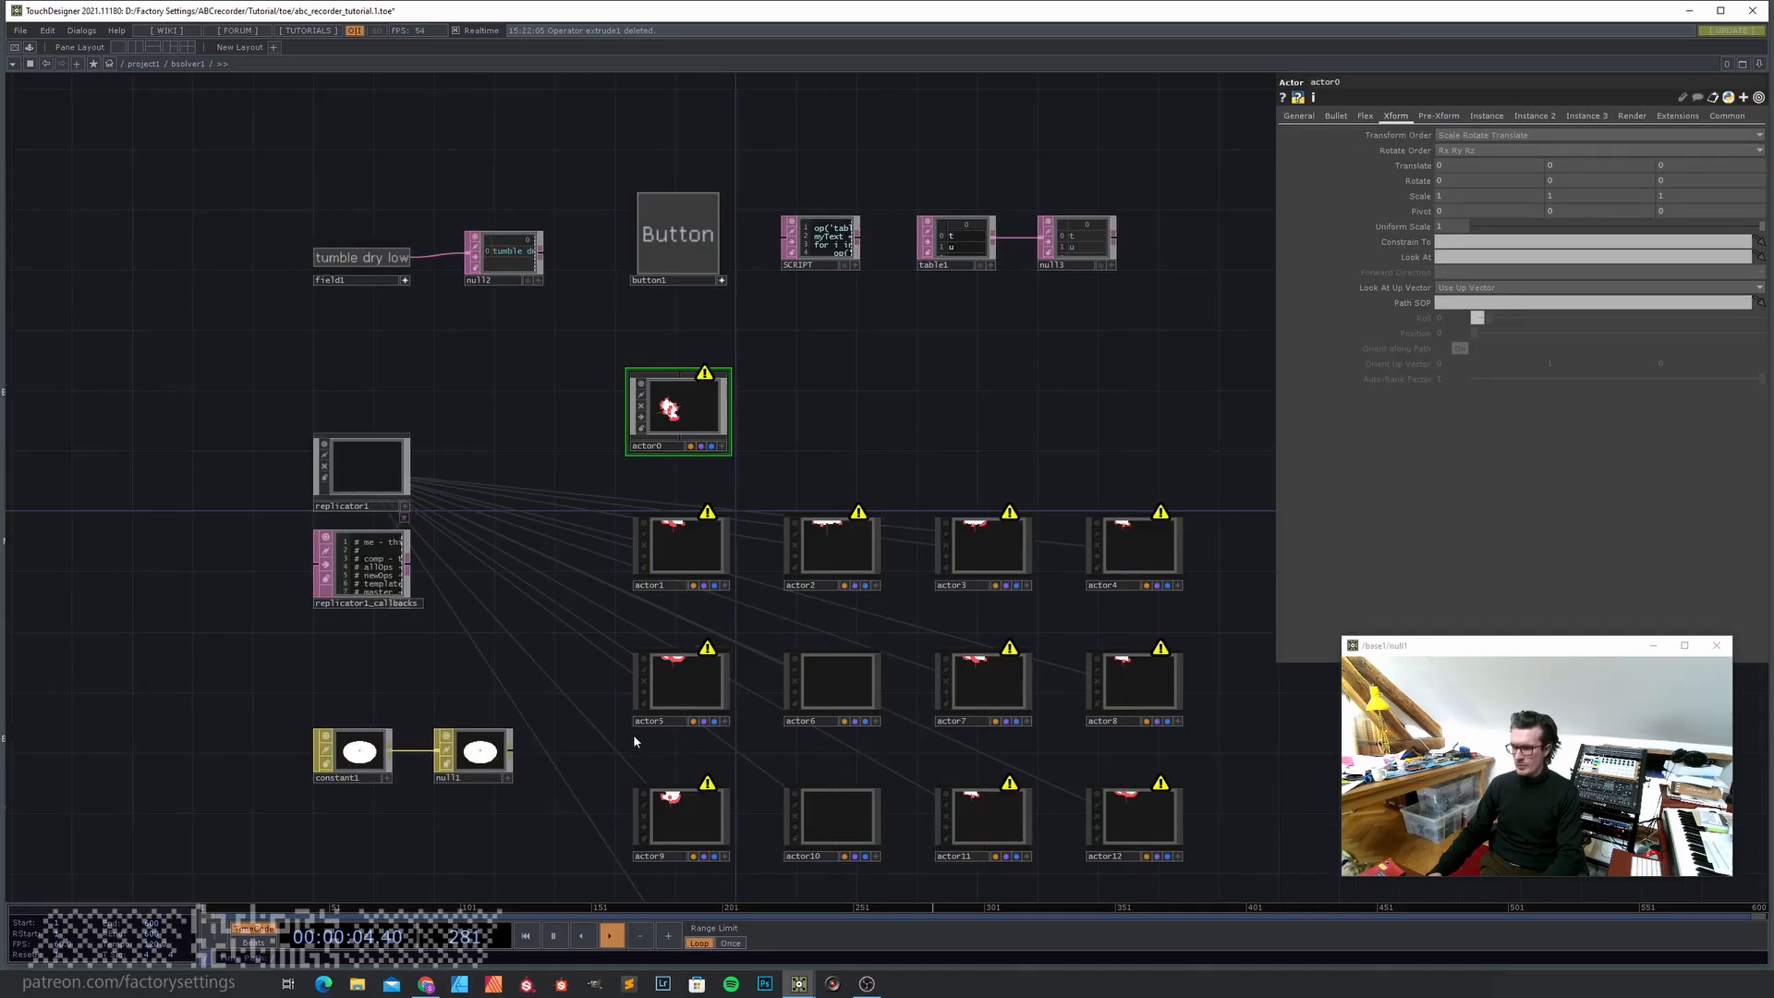
{"action": "left_click", "coordinate": [387, 490]}
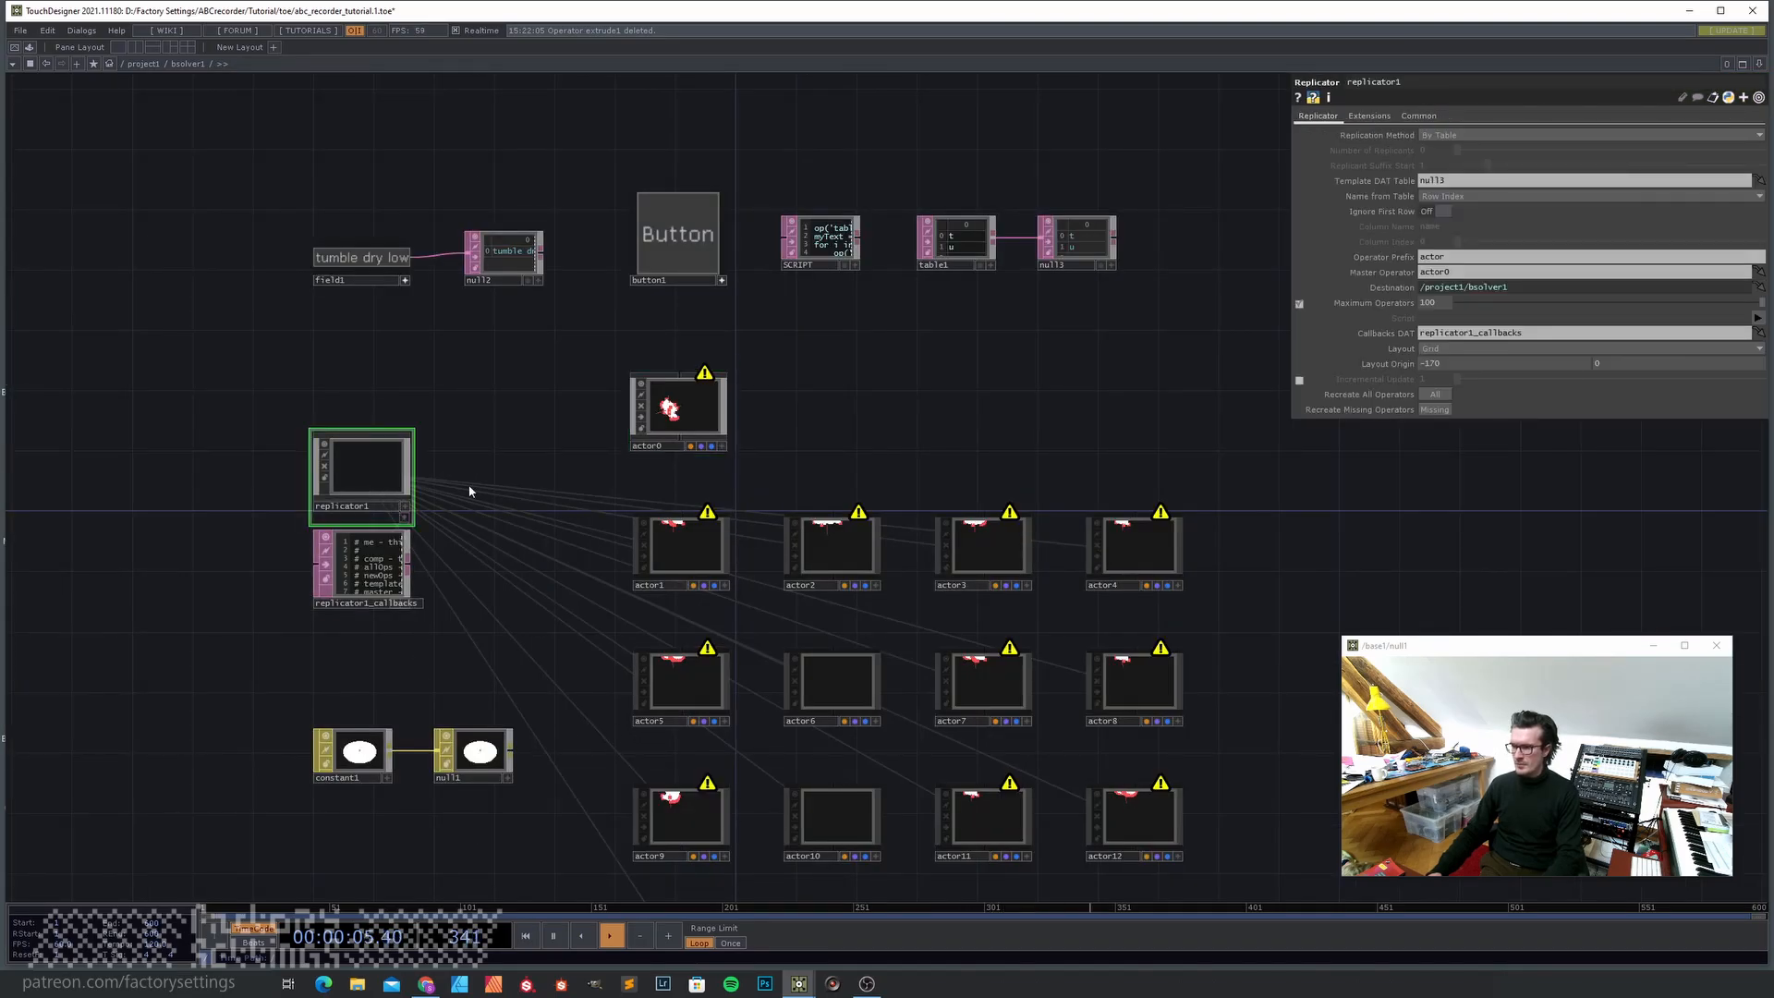
{"action": "left_click", "coordinate": [1436, 393]}
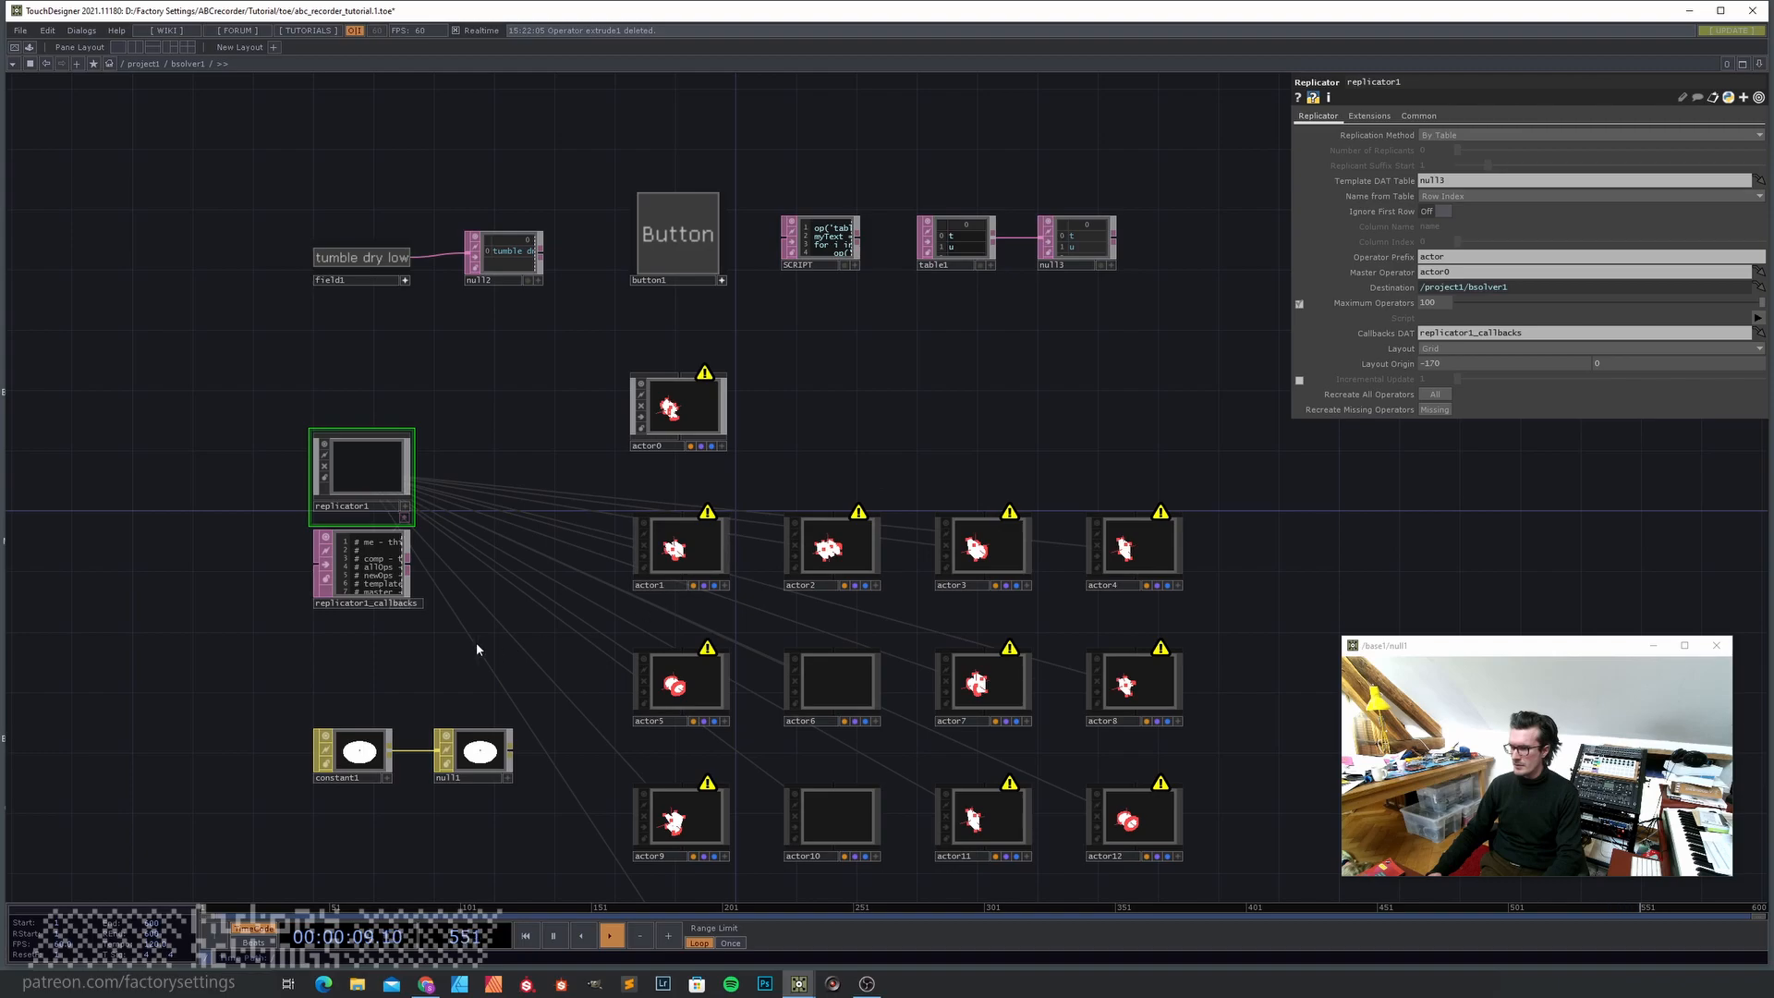
- Look inside actor0 and the replicated actor1 to check the letter and the analyzed tx and ty values
{"action": "scroll", "coordinate": [668, 565], "scroll_direction": "up", "scroll_amount": 2}
{"action": "left_click", "coordinate": [724, 364]}
{"action": "key", "text": "i"}
{"action": "key", "text": "u"}
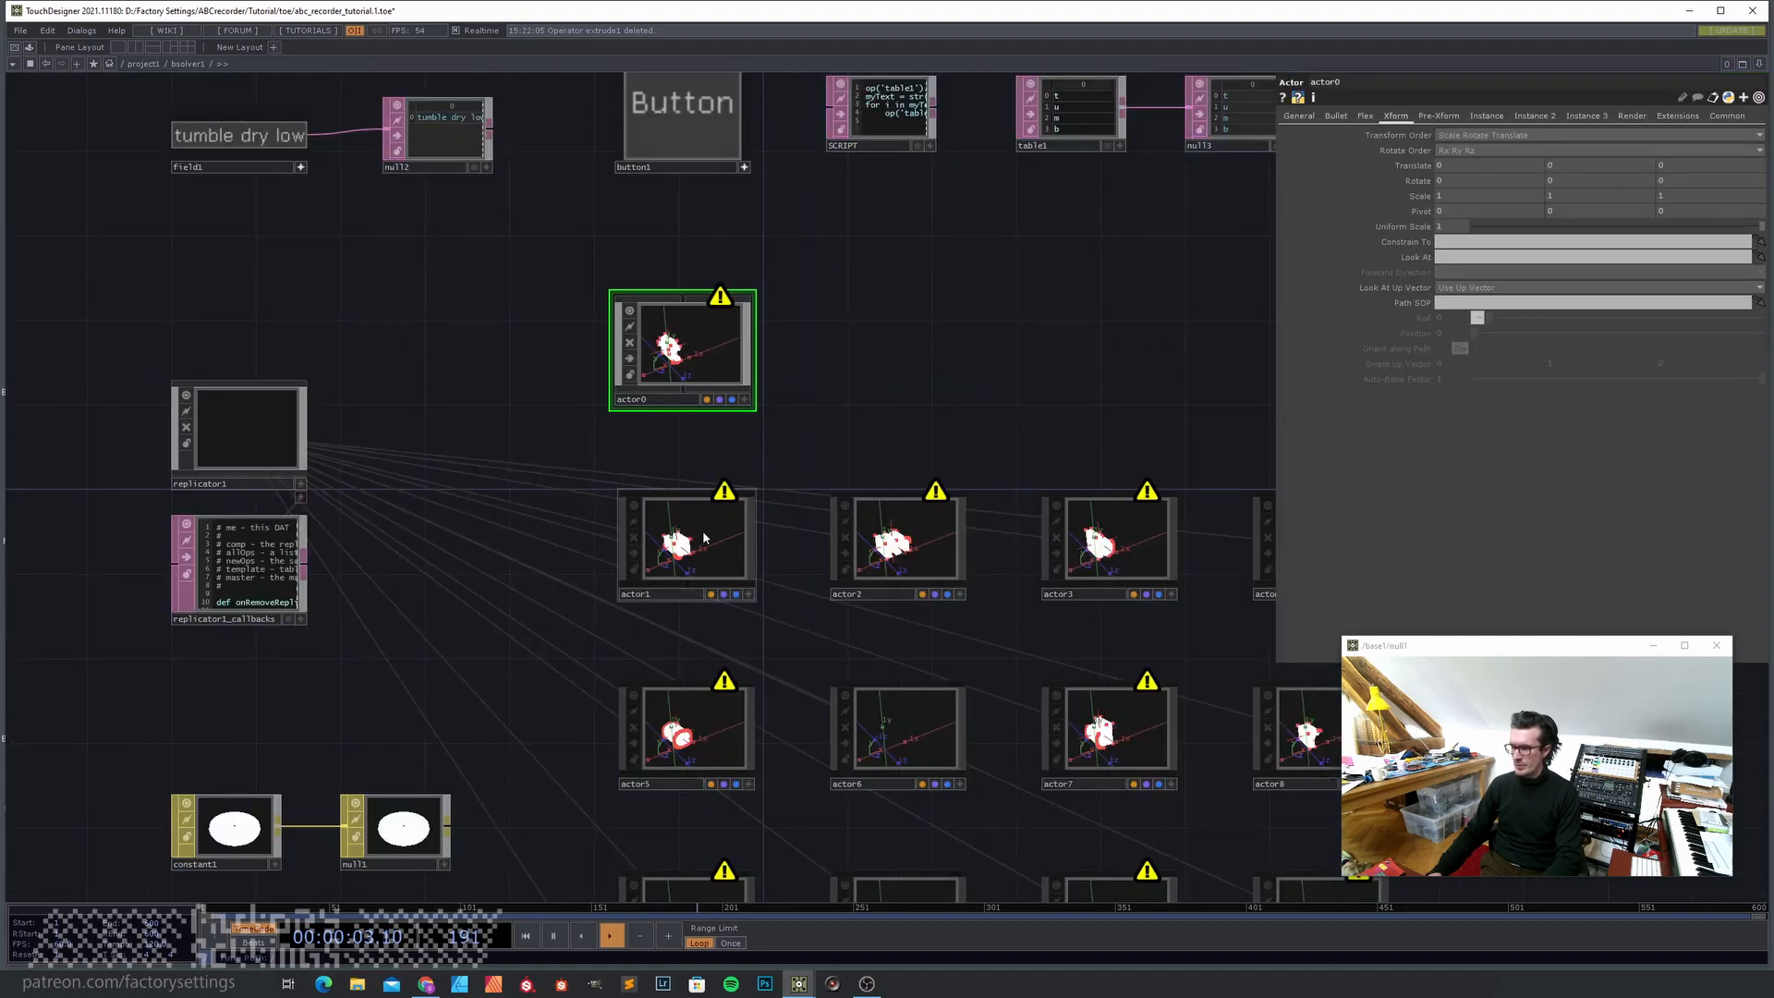
{"action": "left_click", "coordinate": [704, 538]}
{"action": "key", "text": "i"}
{"action": "key", "text": "h"}
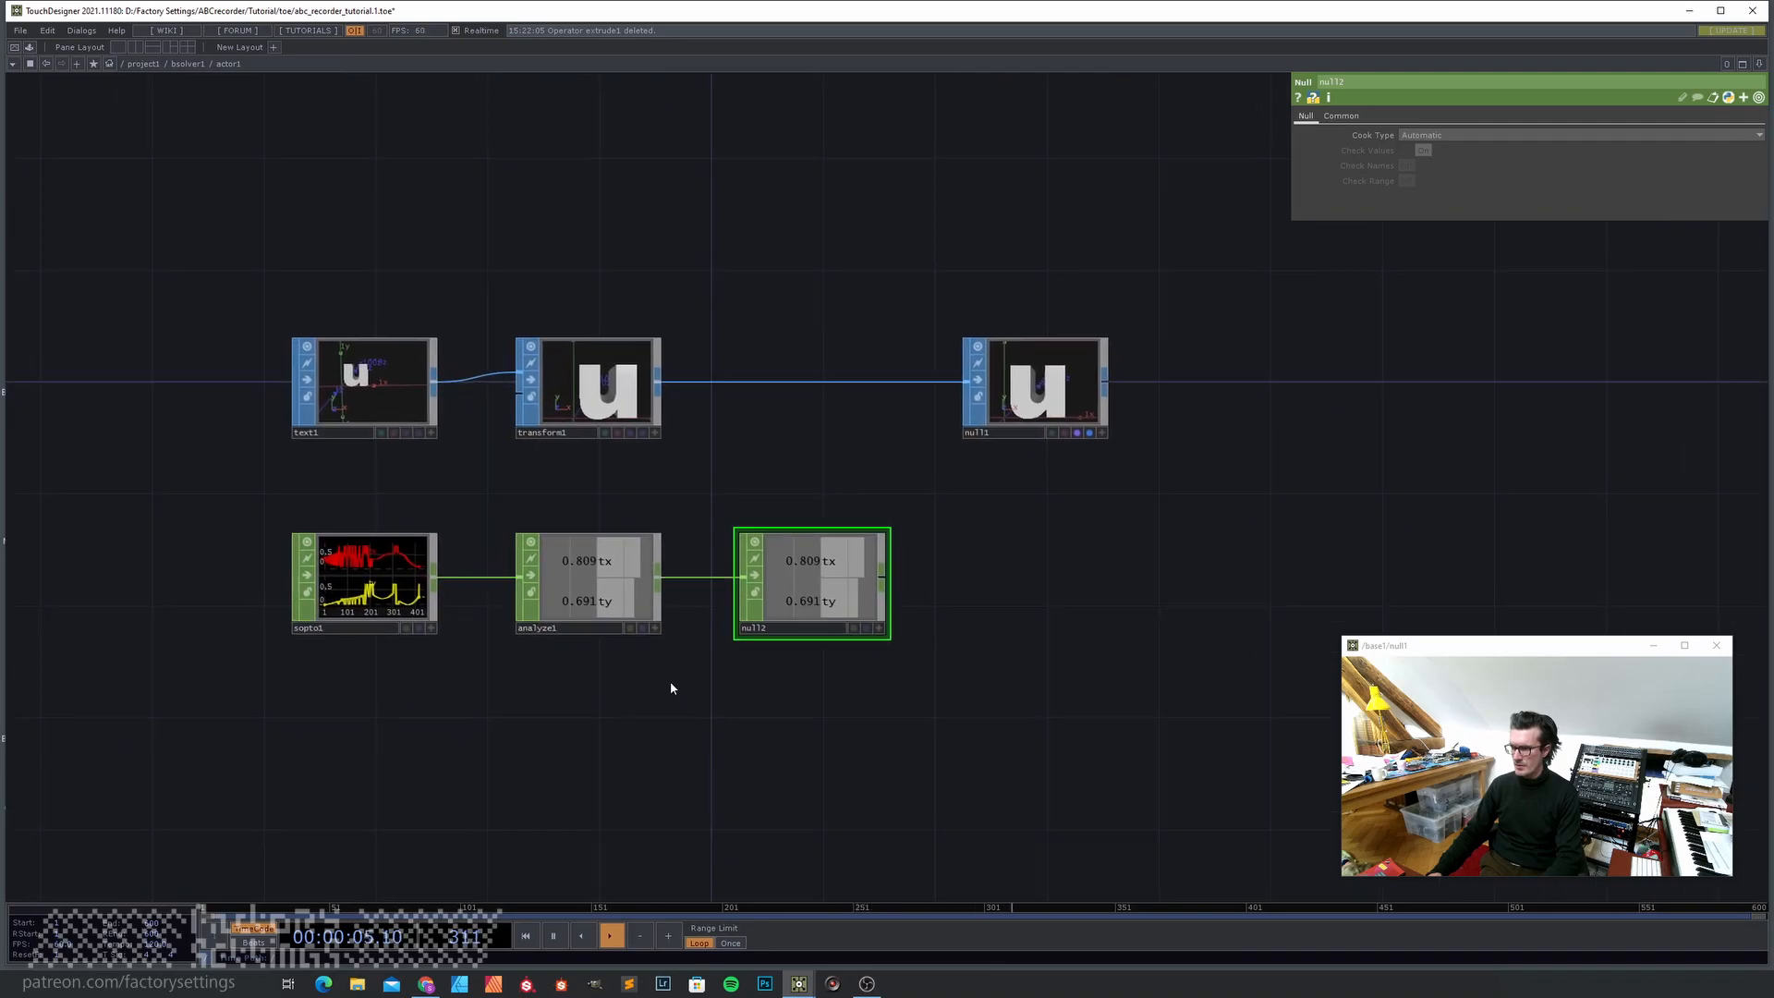
- Examine the actor arrangement in bsolver1 and actor1's internal network to see which preceding actor's measurements are needed
{"action": "key", "text": "u"}
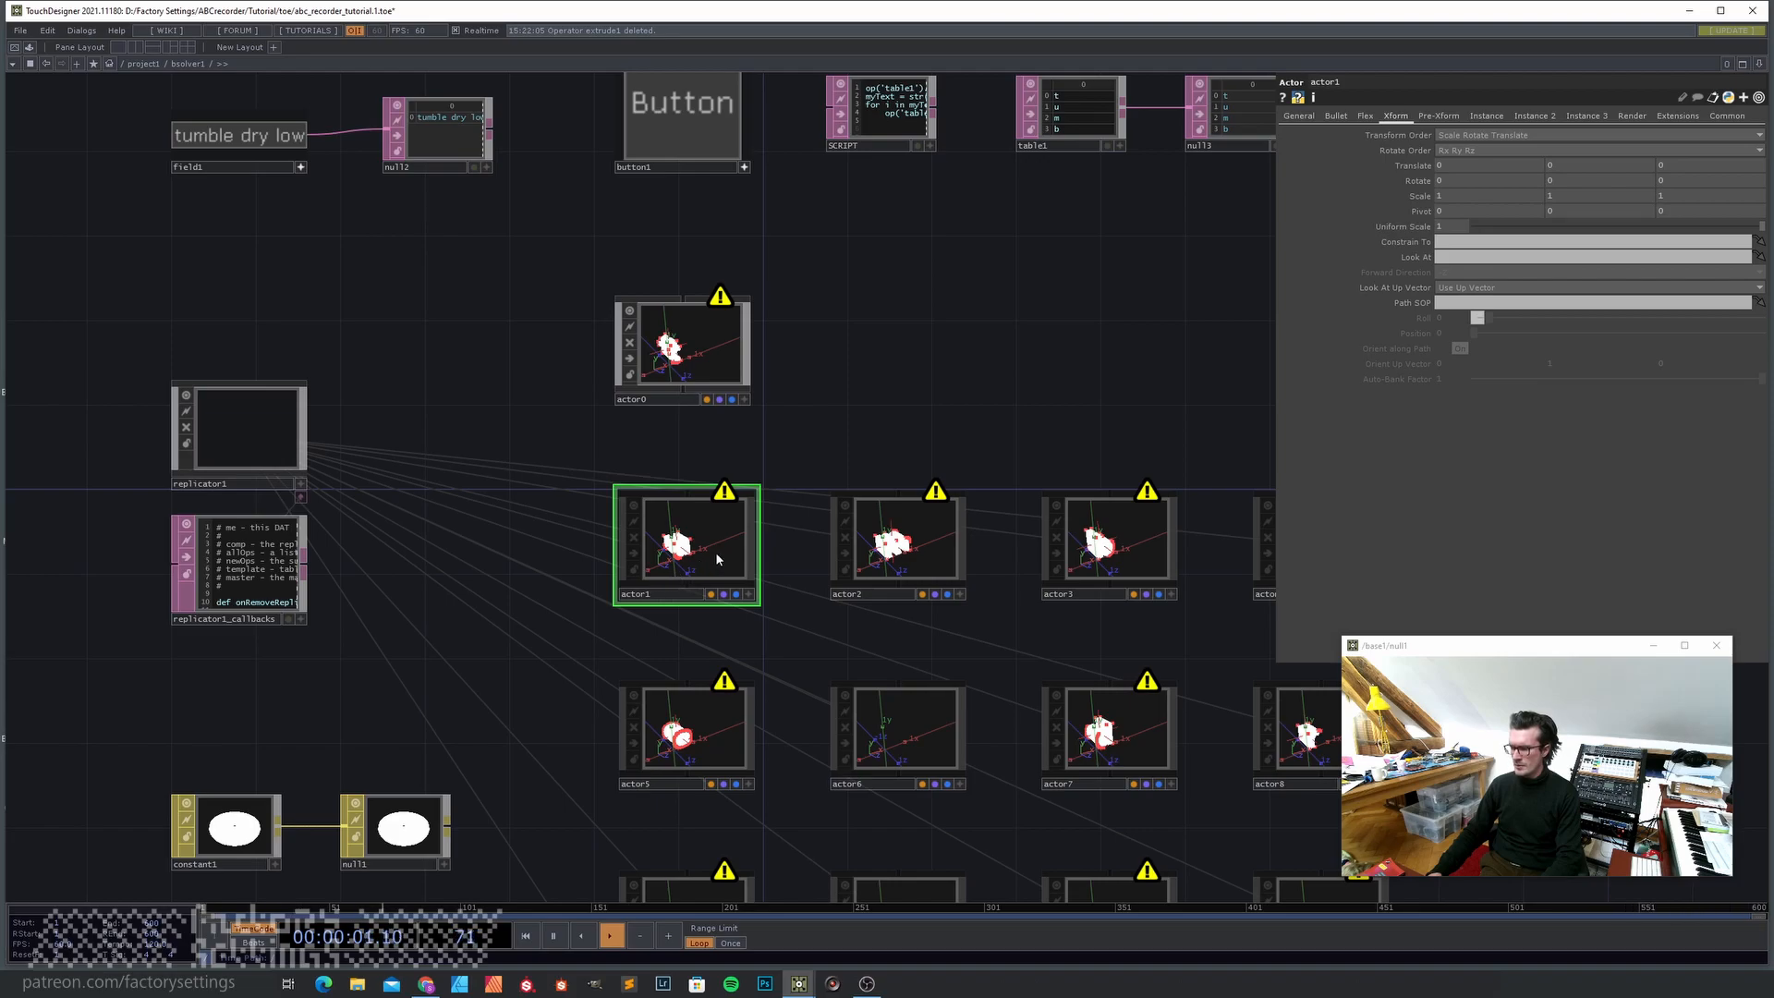
{"action": "key", "text": "i"}
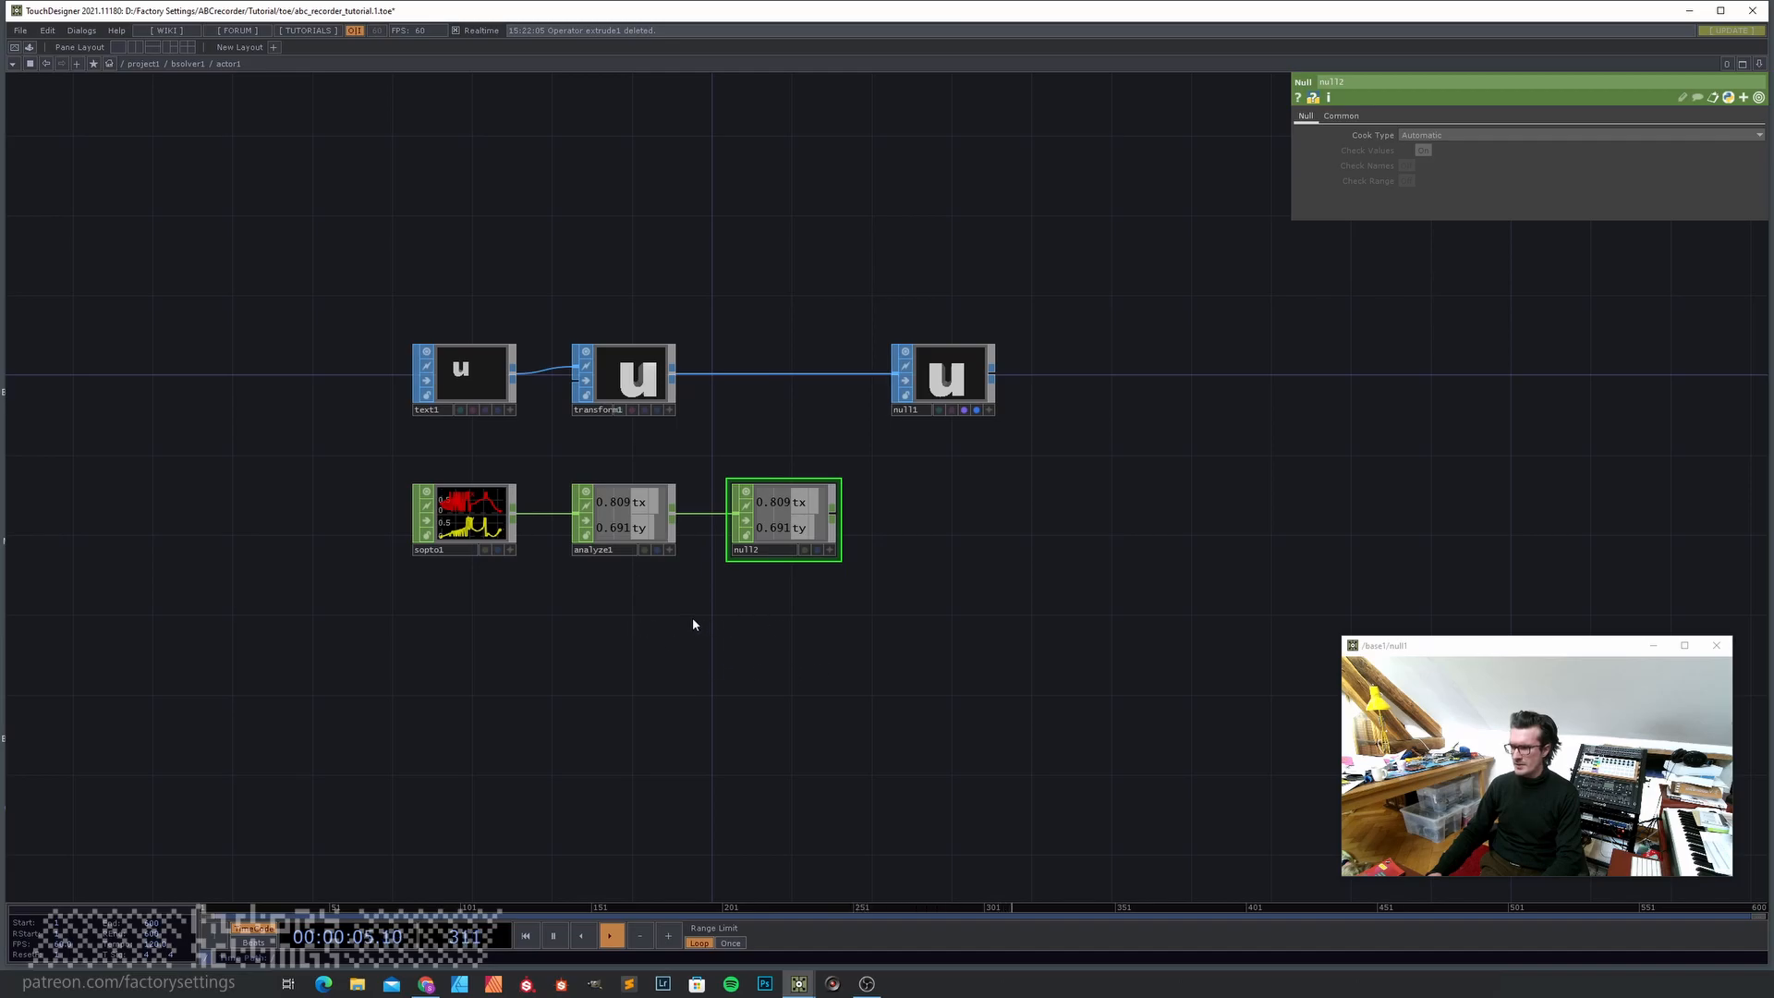
{"action": "key", "text": "u"}
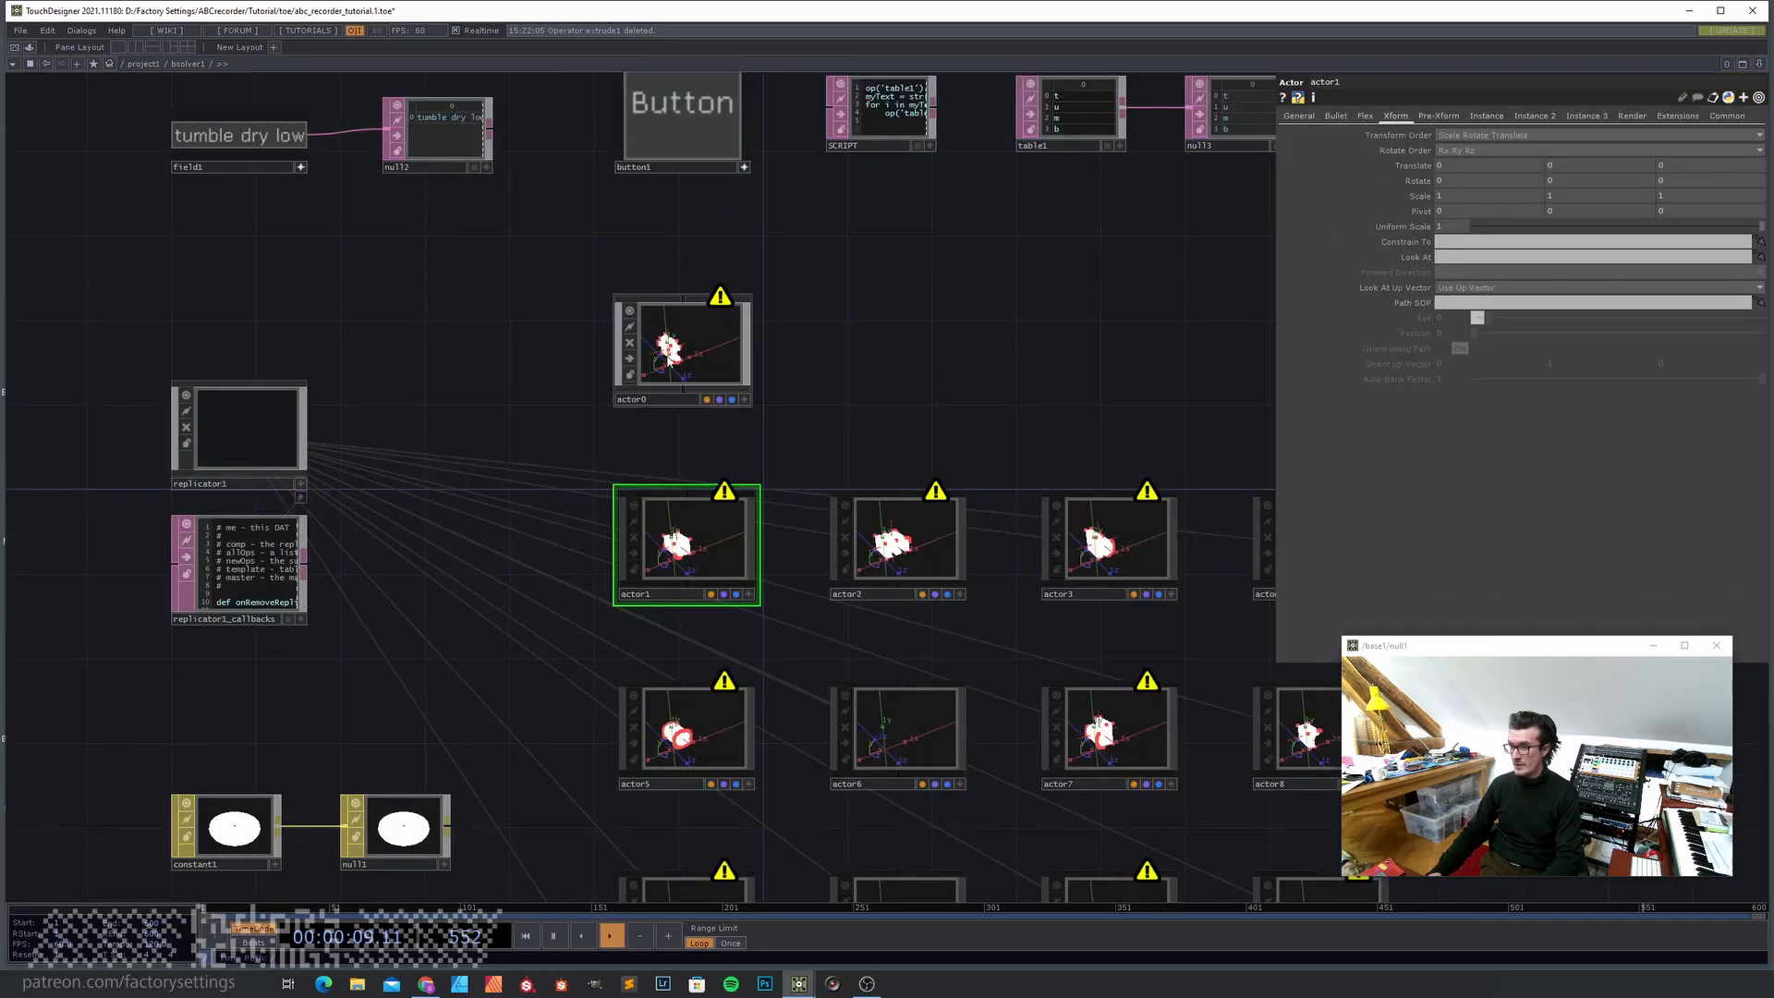
{"action": "key", "text": "i"}
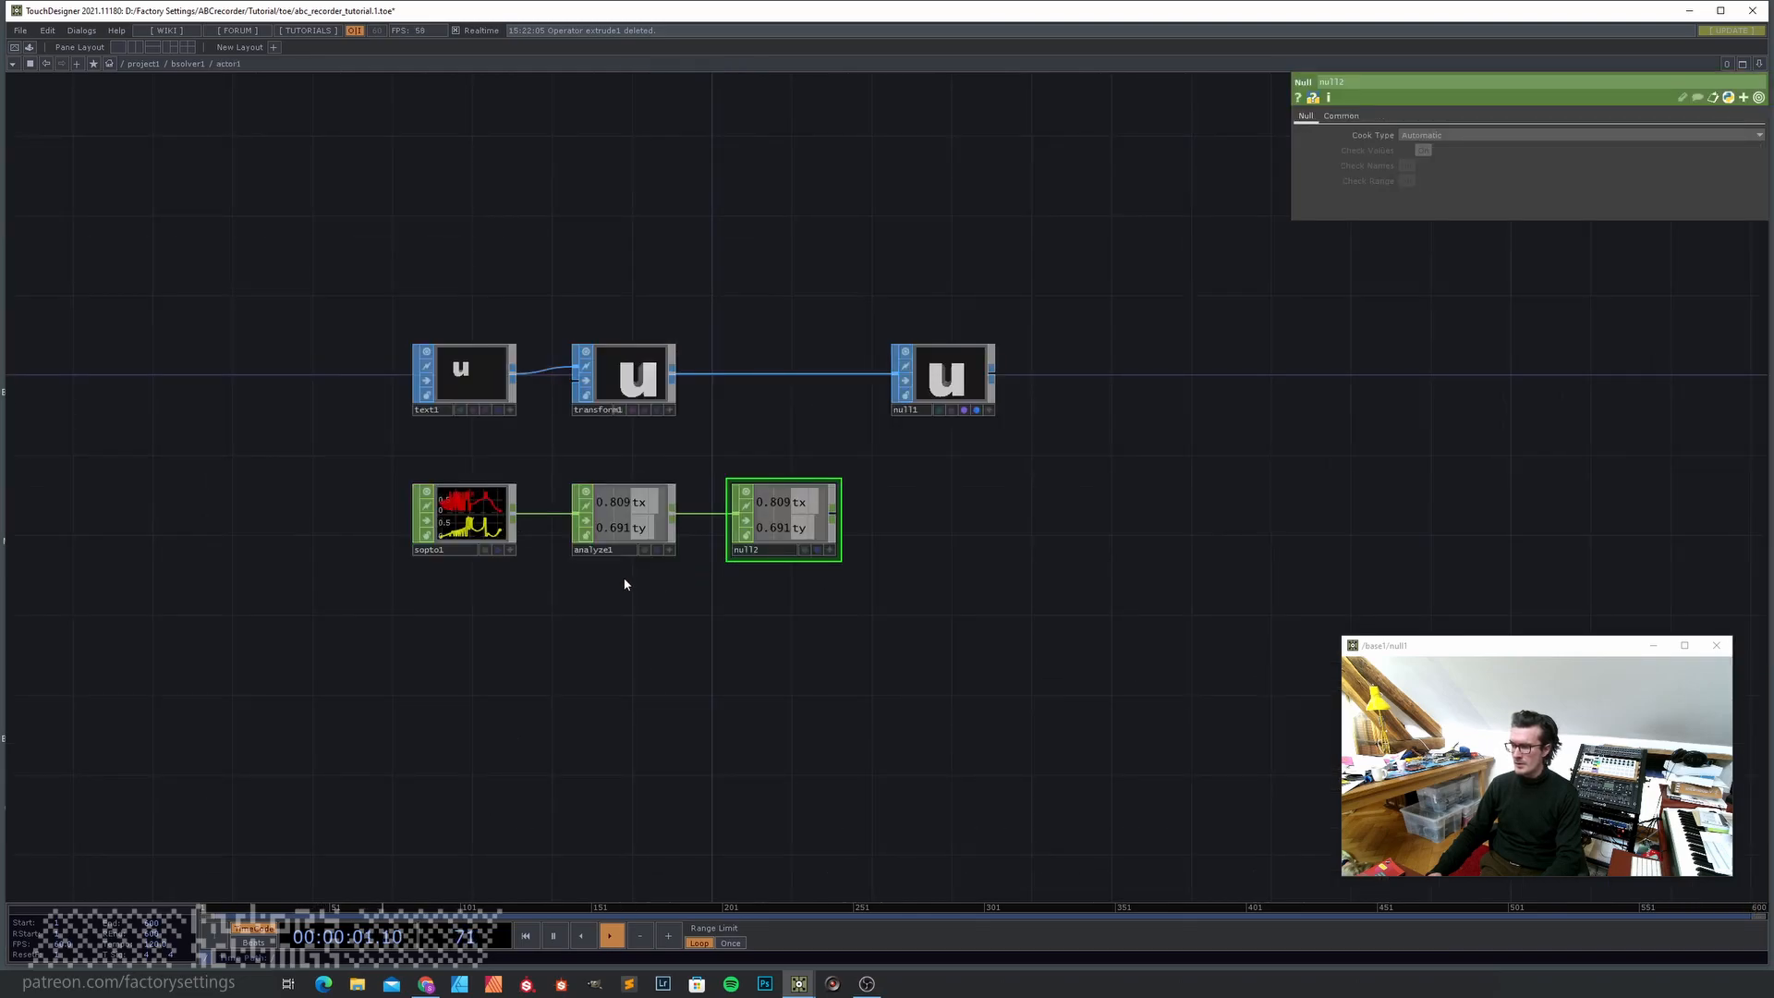
{"action": "key", "text": "u"}
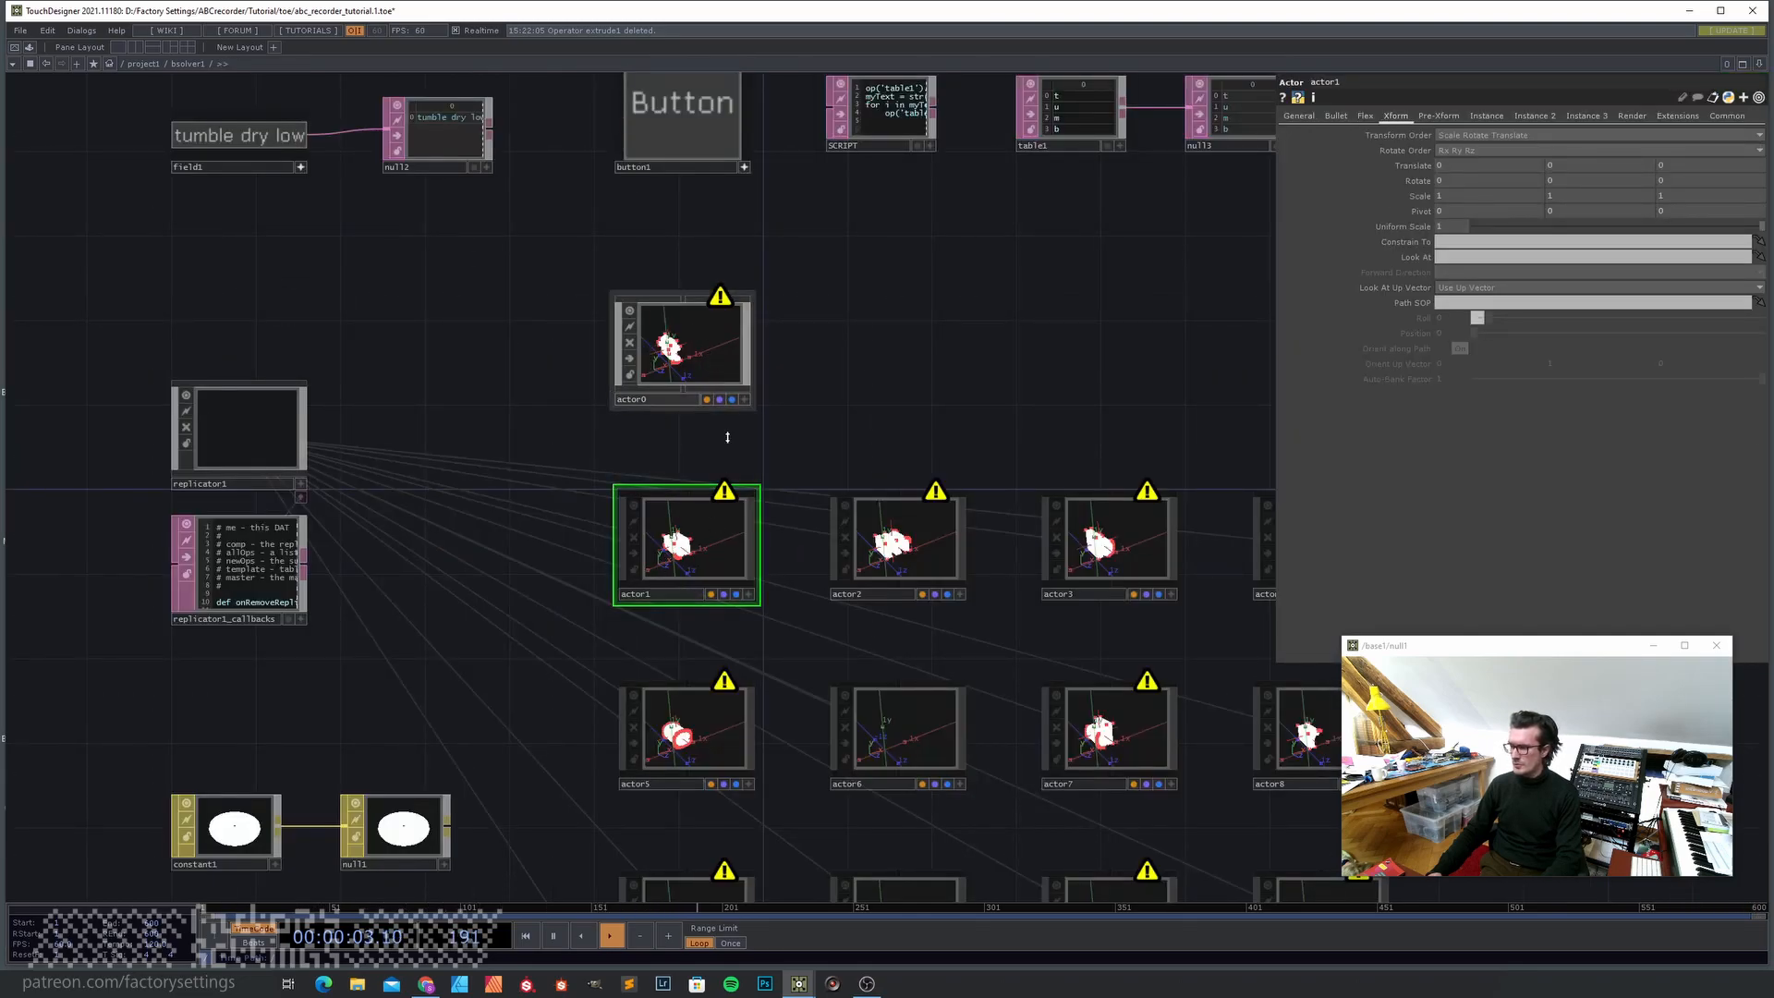
{"action": "key", "text": "i"}
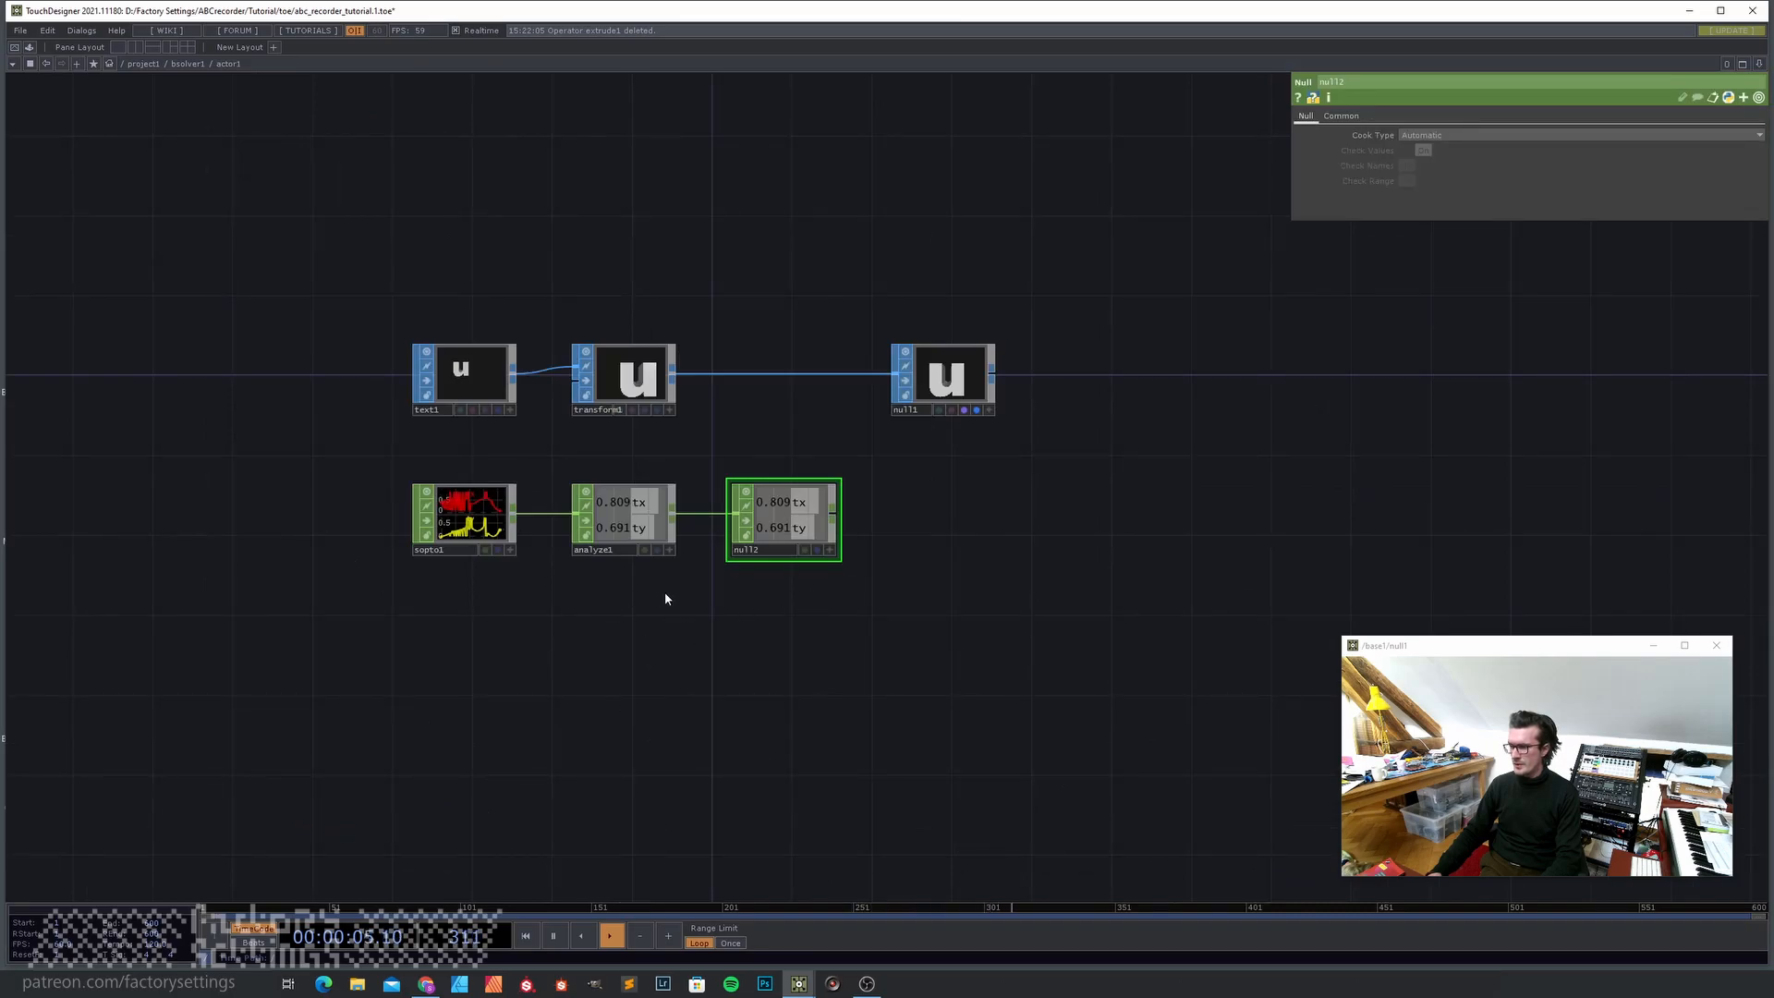
{"action": "key", "text": "u"}
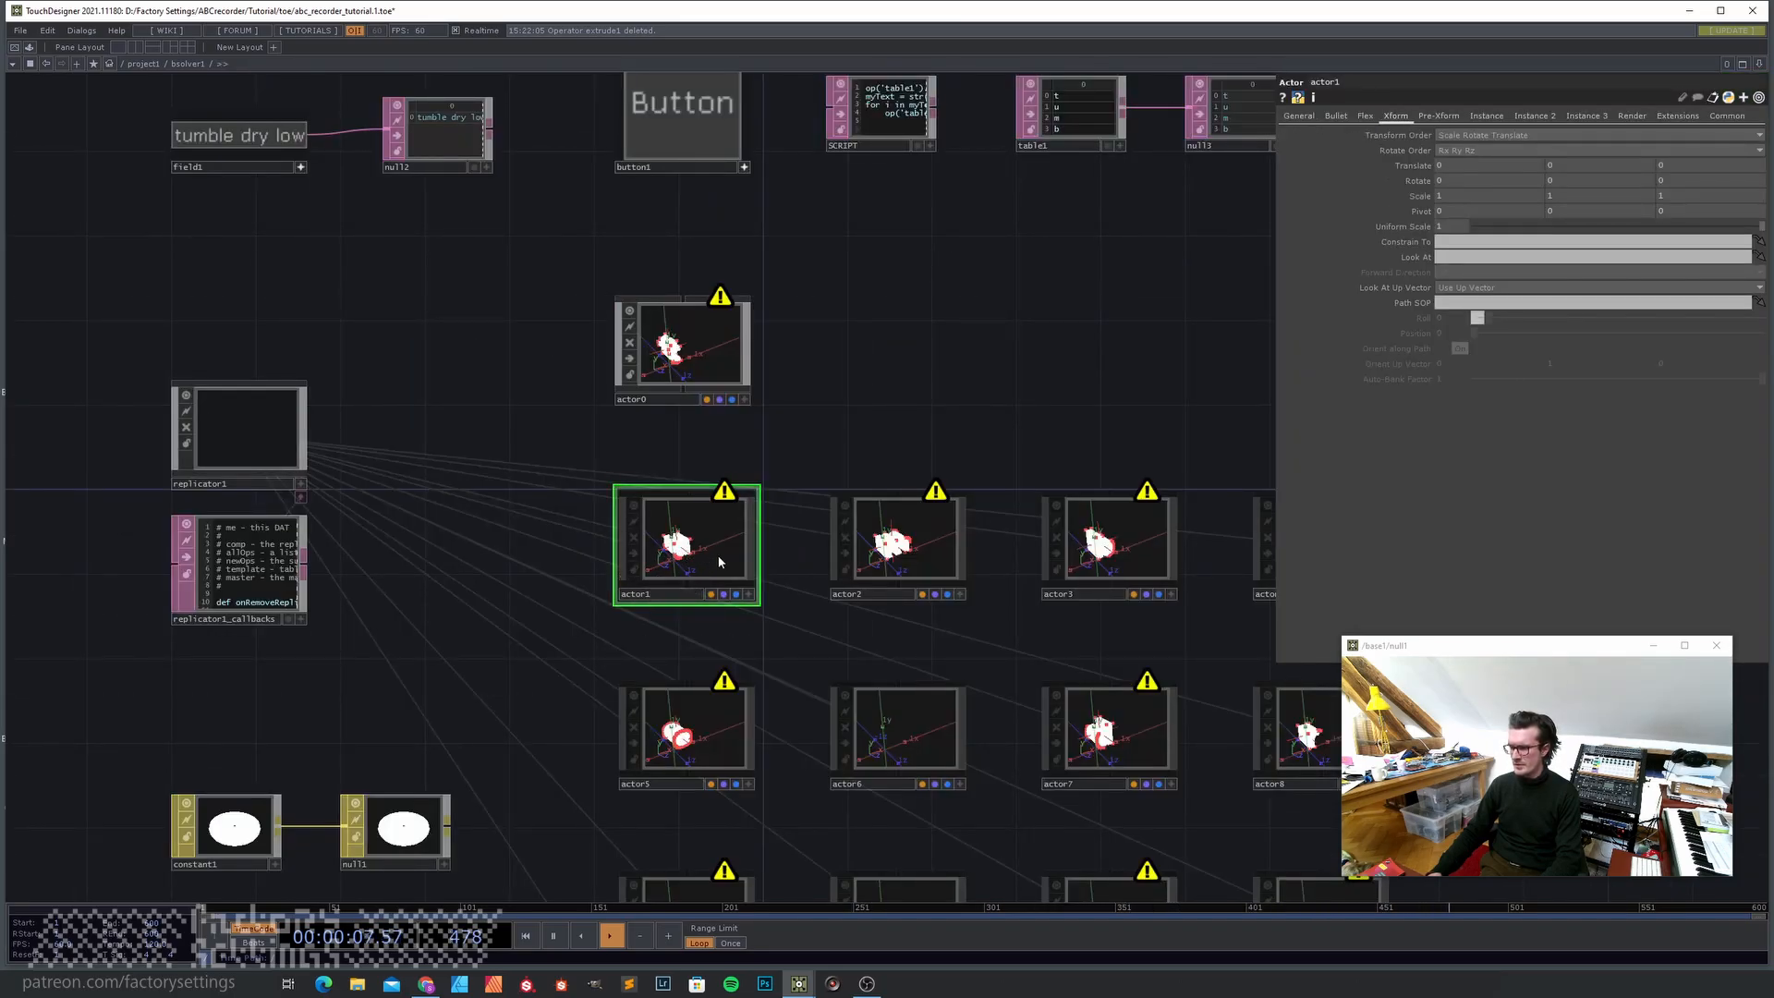
{"action": "key", "text": "i"}
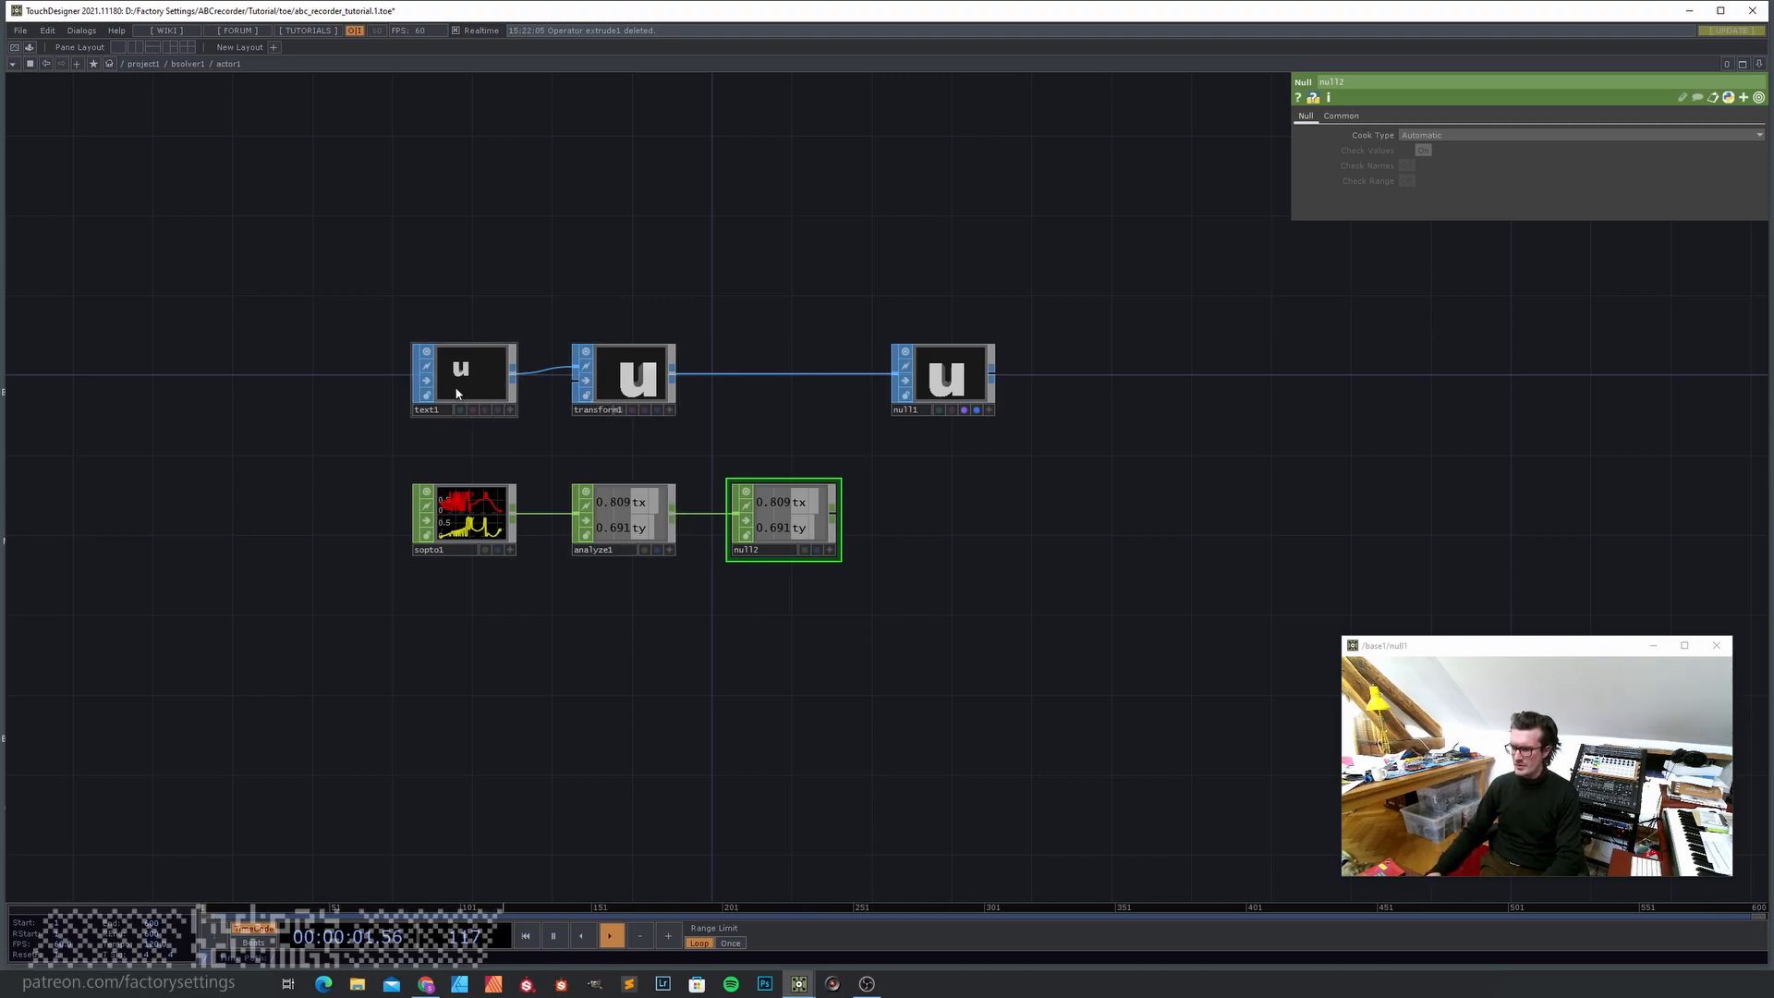
- Add a Select CHOP inside actor1 and place it below the SOP to CHOP
{"action": "scroll", "coordinate": [457, 394], "scroll_direction": "up", "scroll_amount": 3}
{"action": "scroll", "coordinate": [507, 374], "scroll_direction": "down", "scroll_amount": 4}
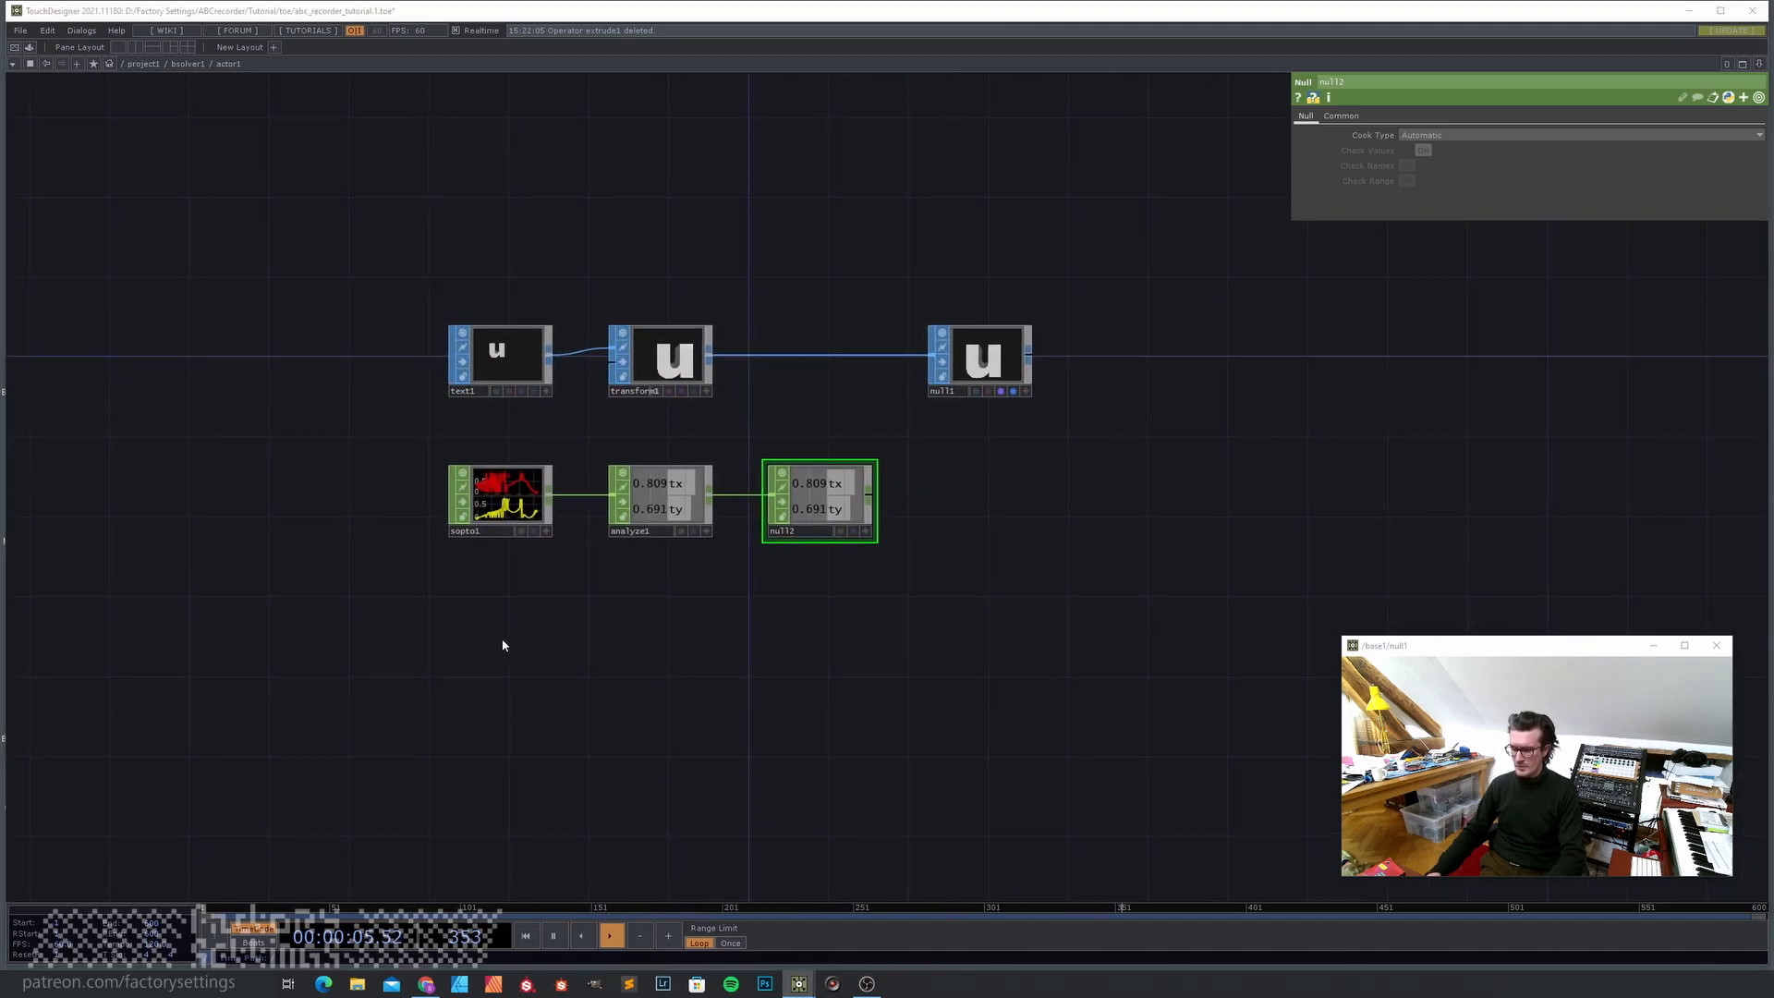
{"action": "key", "text": "Tab"}
{"action": "type", "text": "se"}
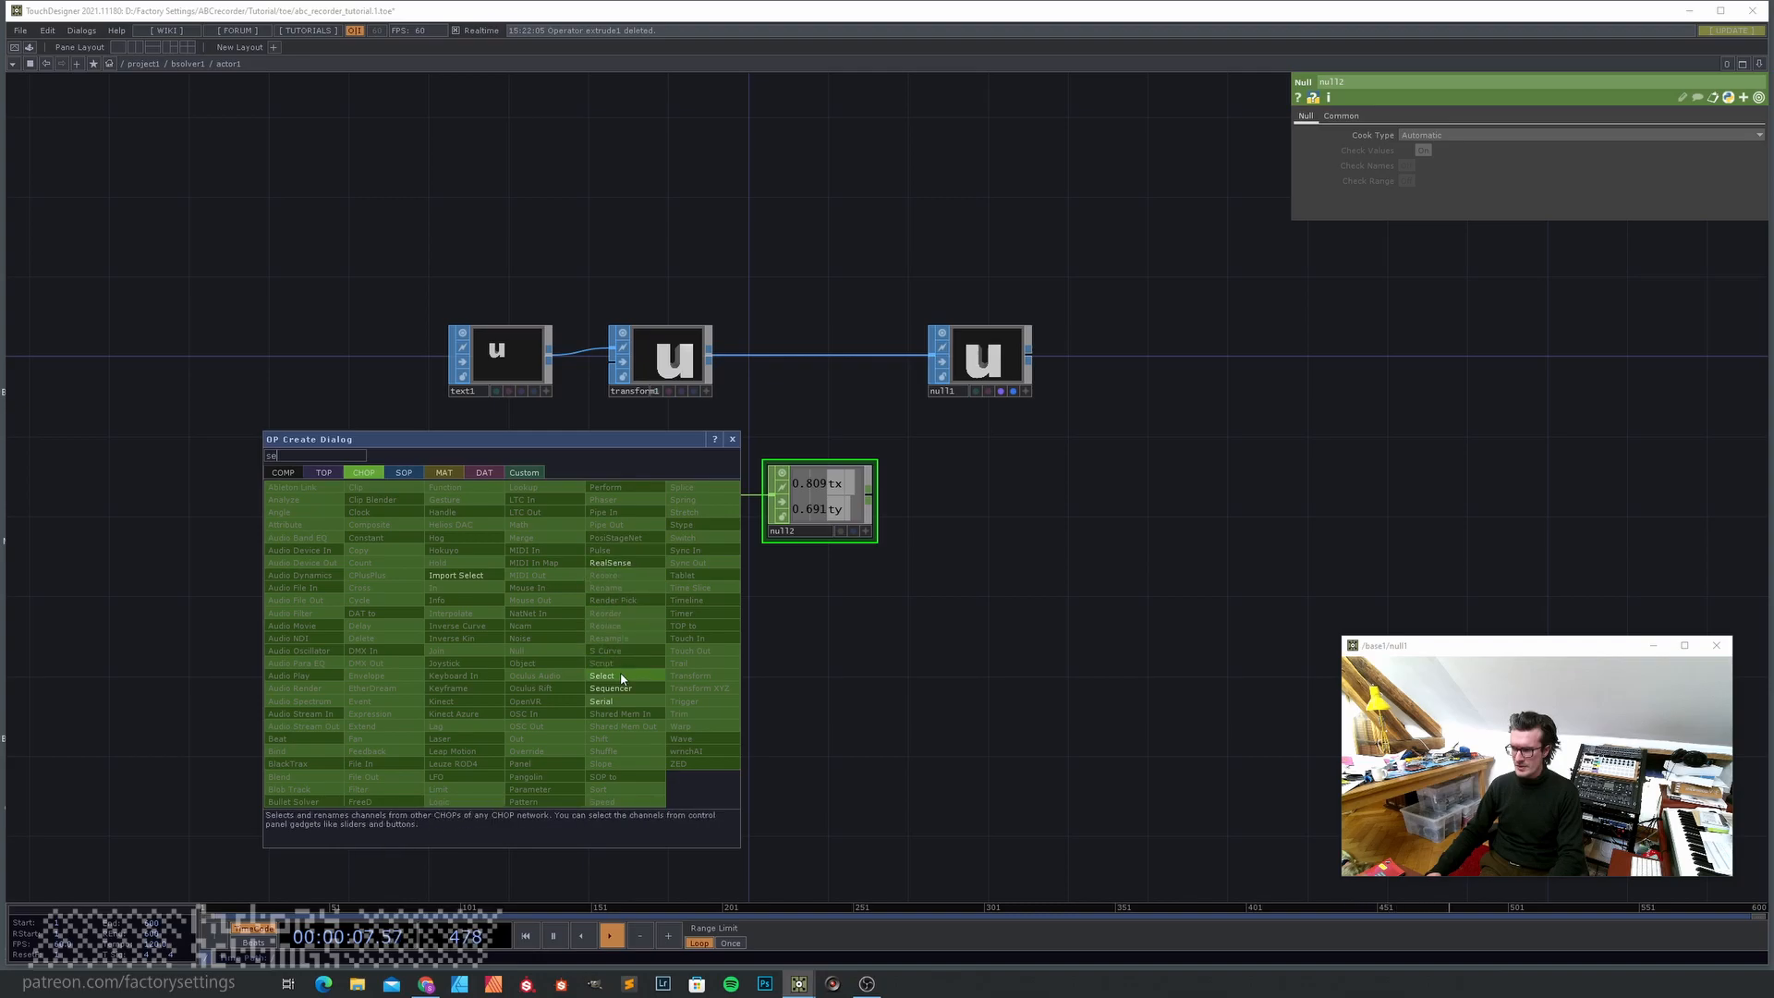
{"action": "left_click", "coordinate": [621, 678]}
{"action": "left_click", "coordinate": [496, 632]}
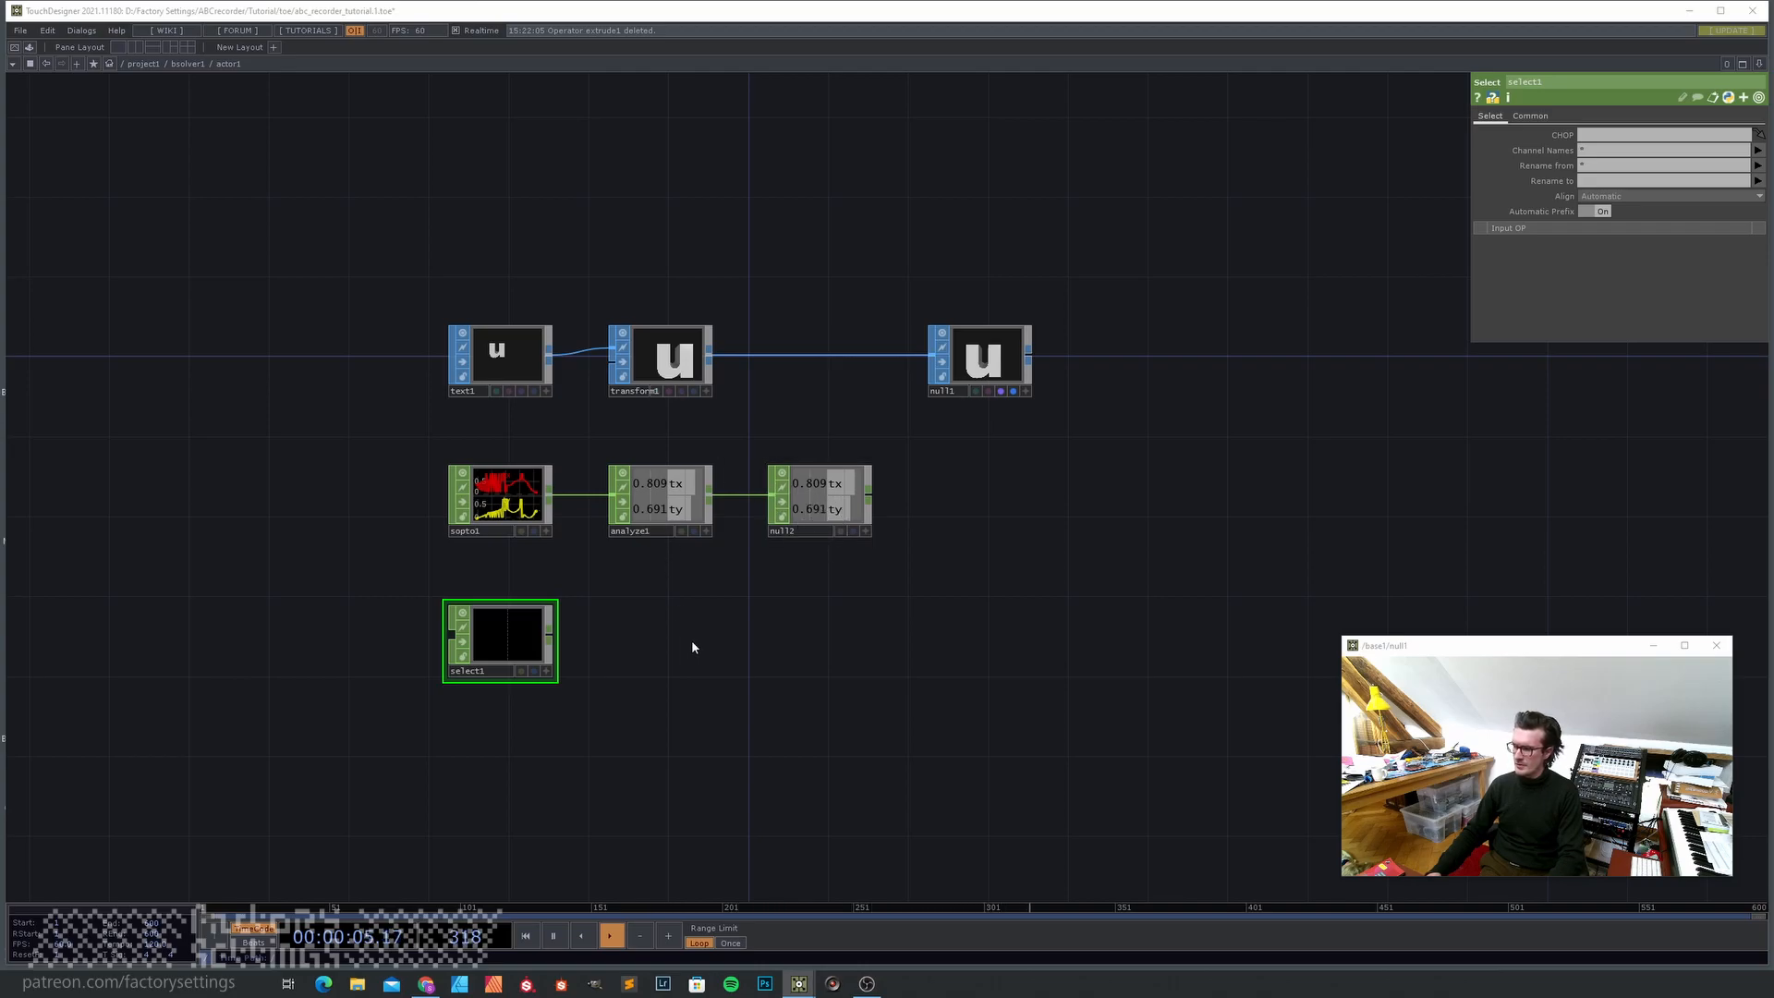
- Enter the expression '../actor' +str(parent.digits-1) for the CHOP parameter of select1
{"action": "left_click", "coordinate": [1591, 135]}
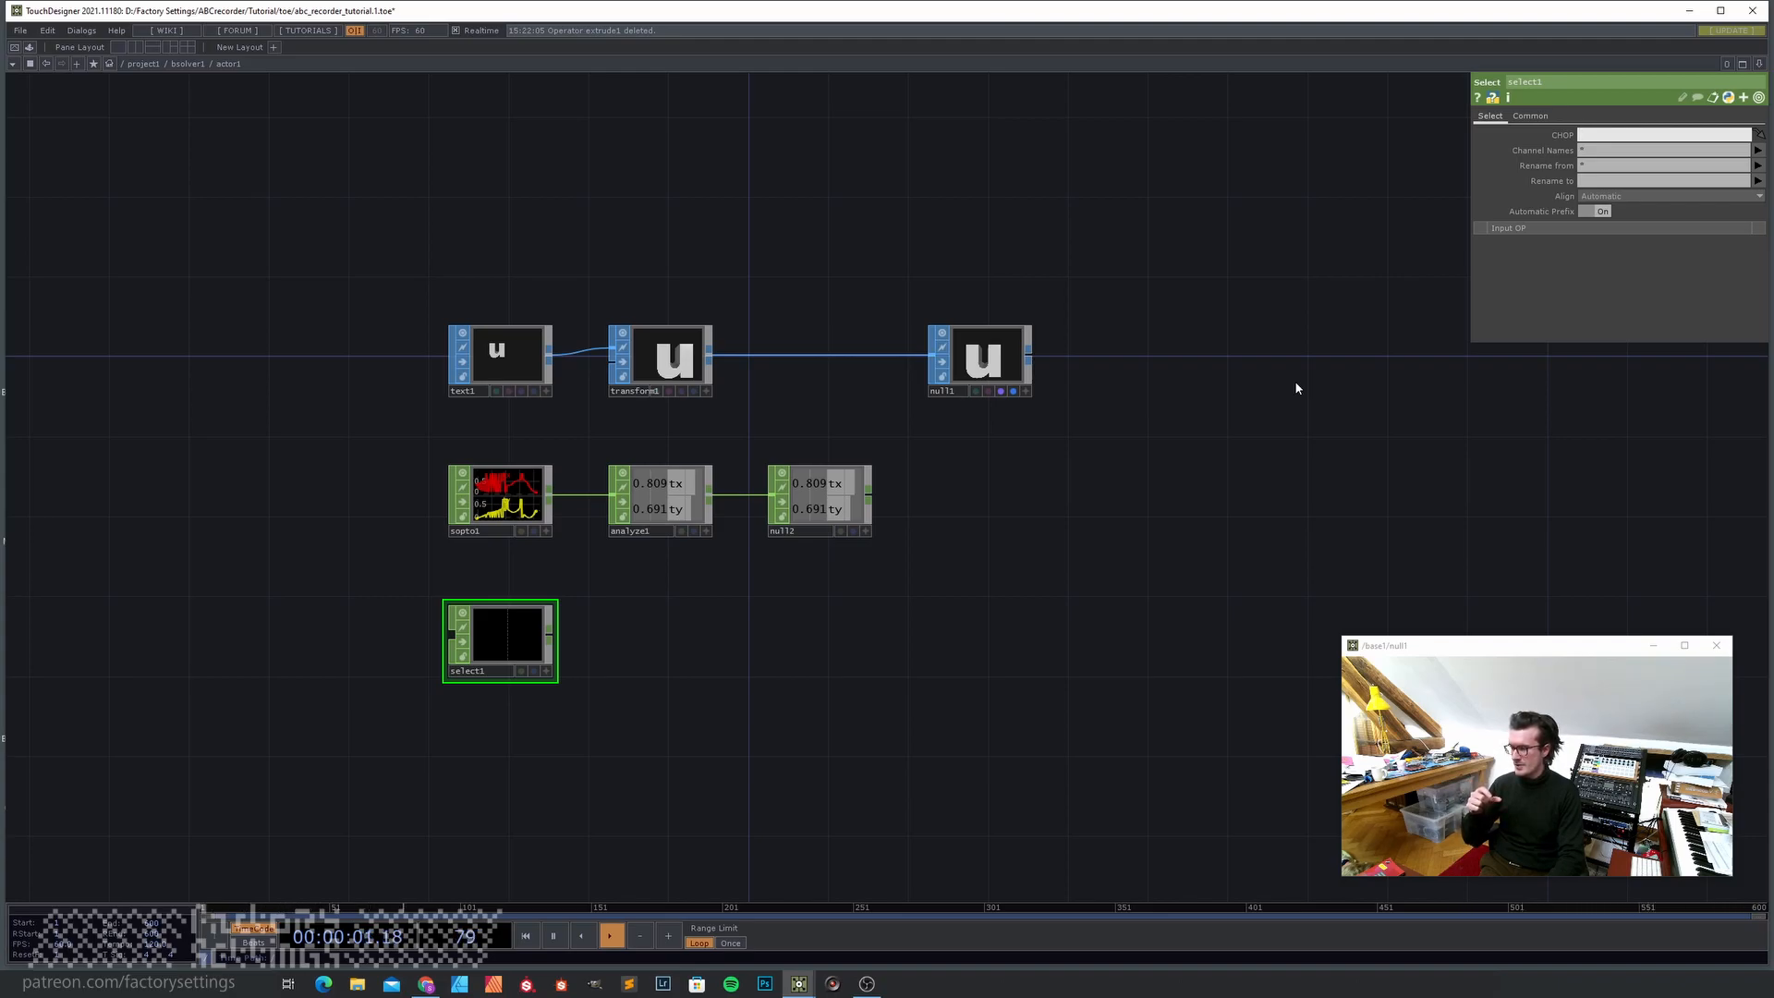
{"action": "left_click", "coordinate": [1477, 134]}
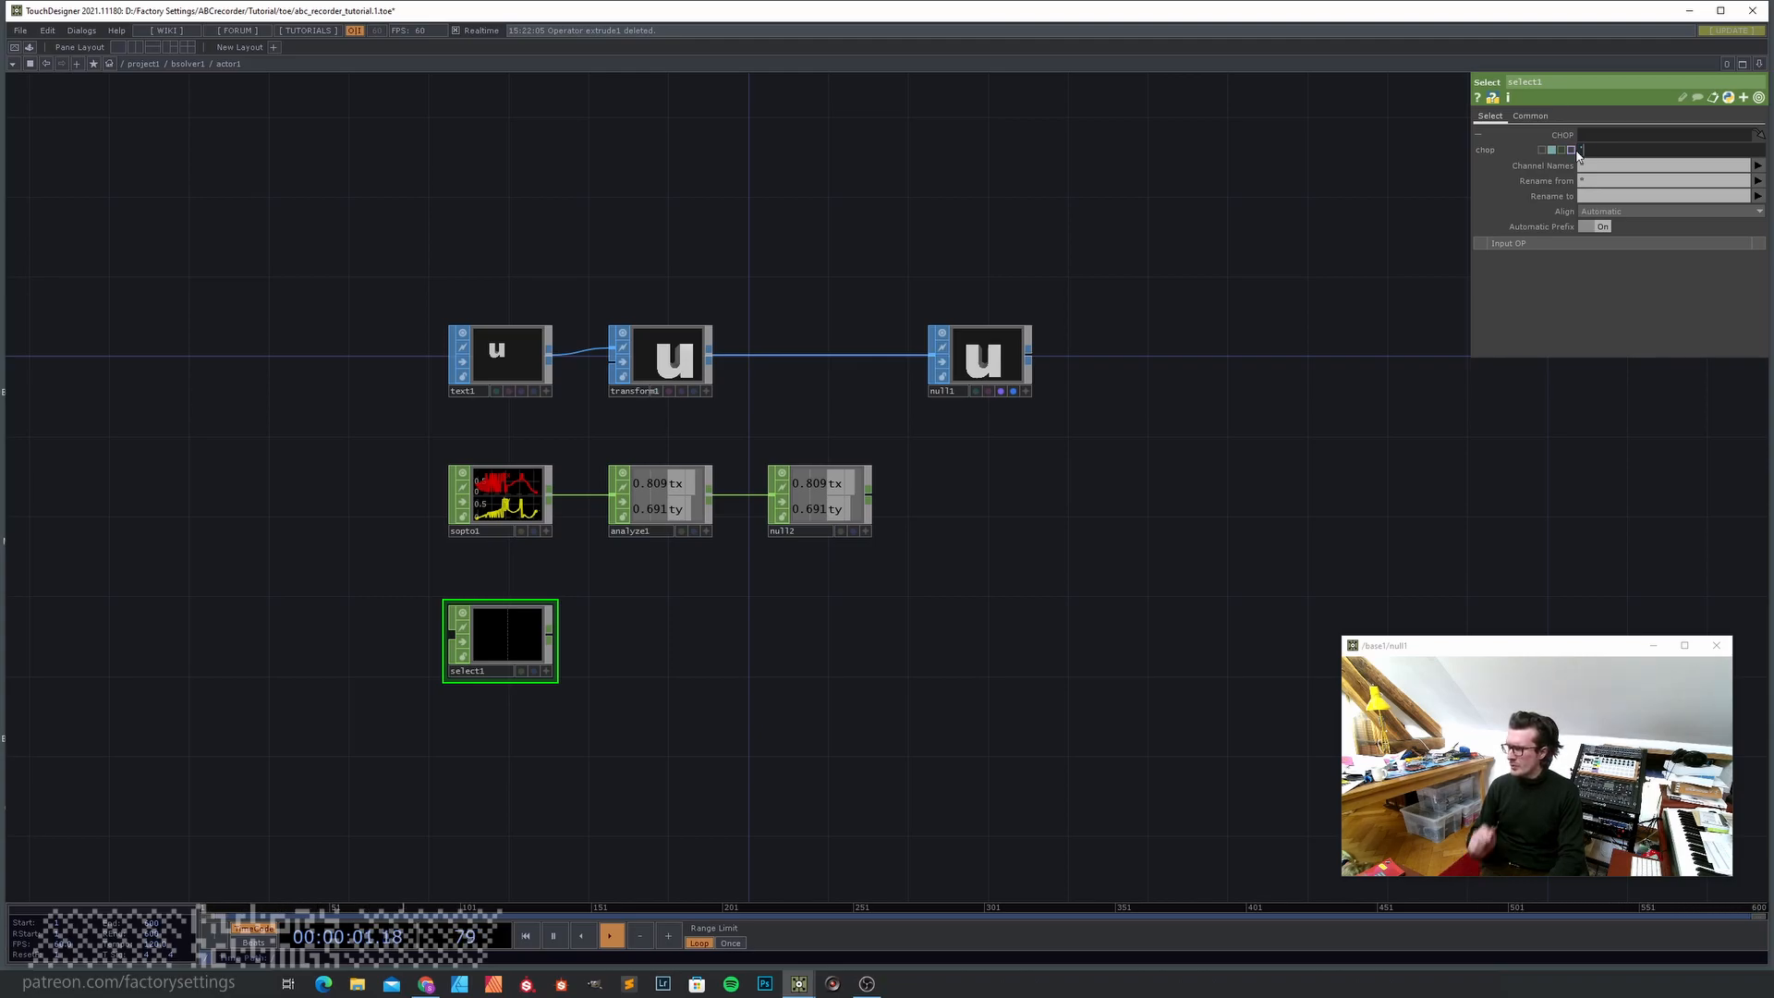
{"action": "type", "text": "/actor' +str(pare"}
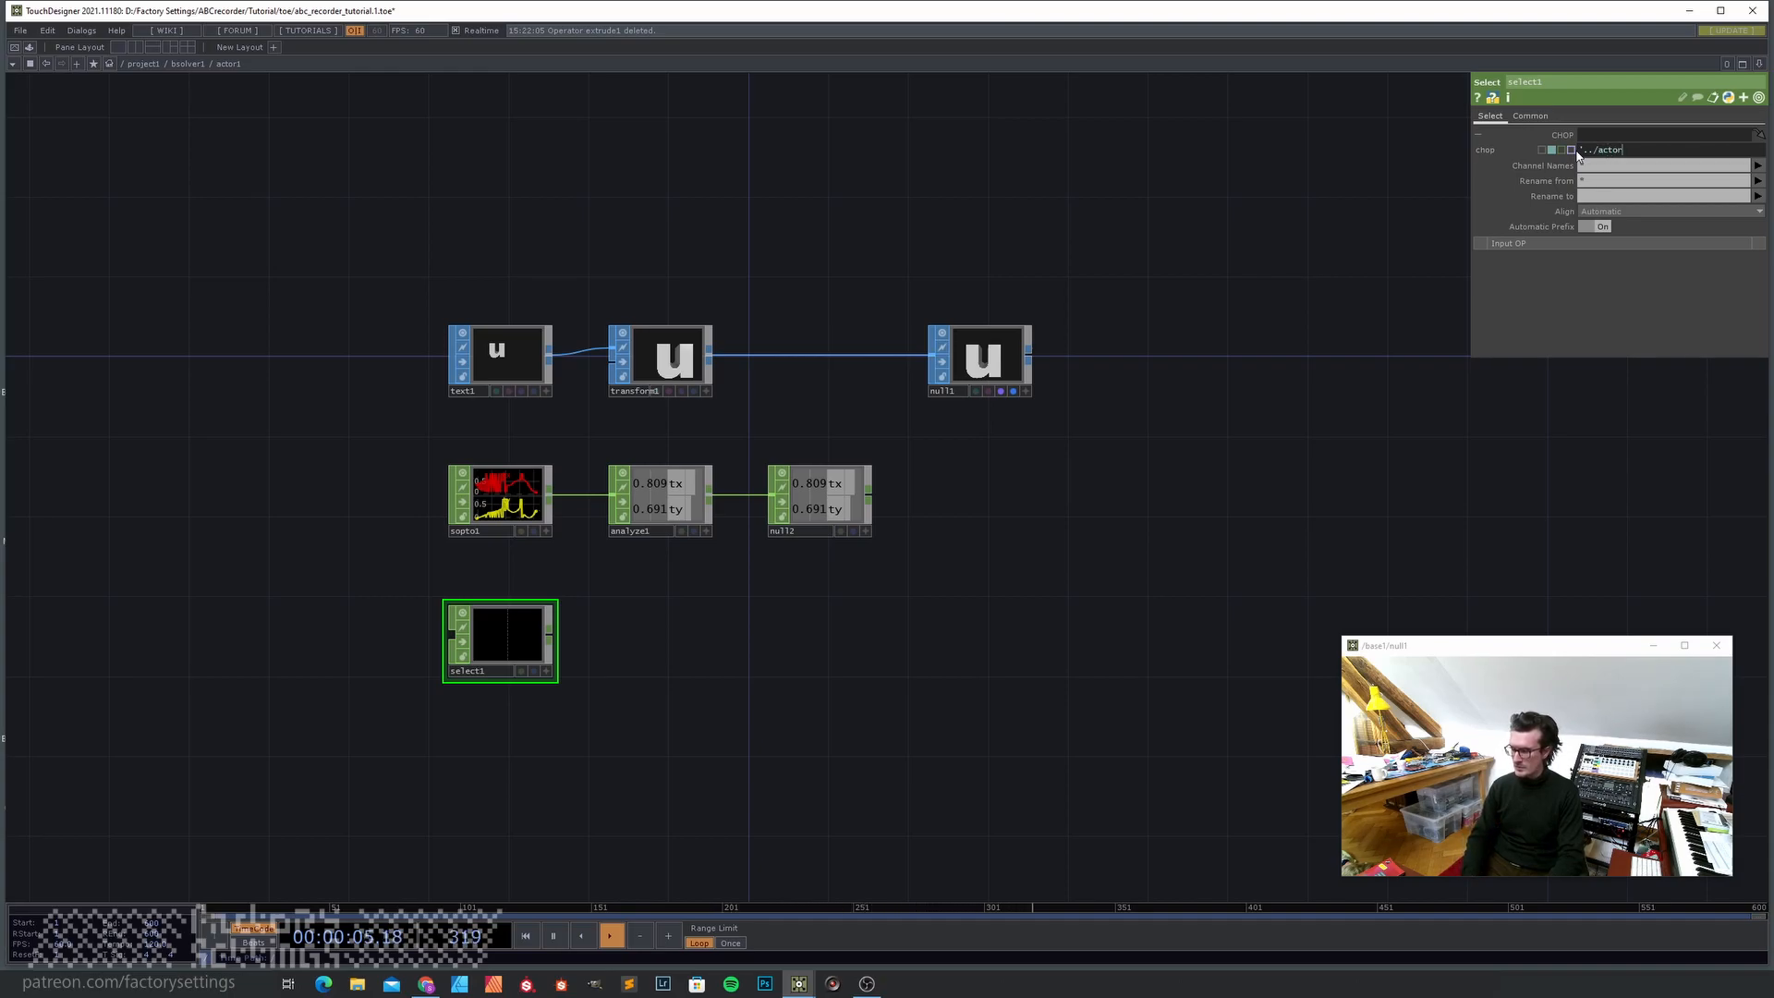
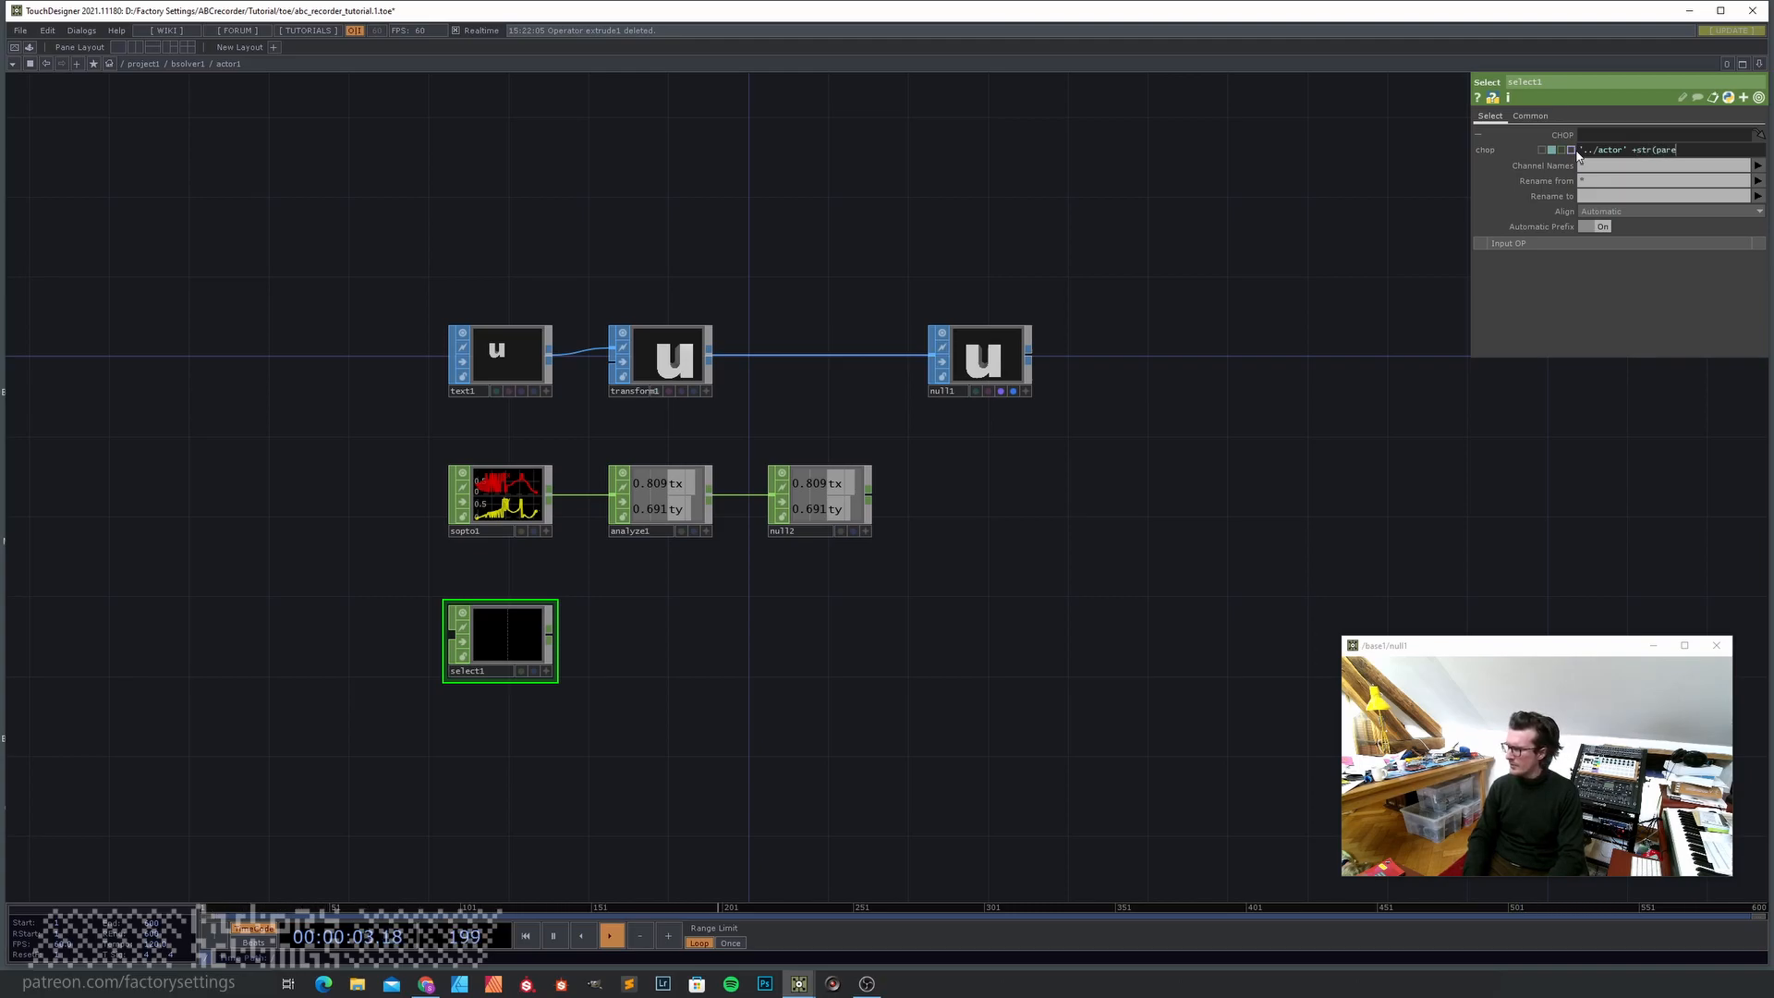
{"action": "type", "text": "nt.digits"}
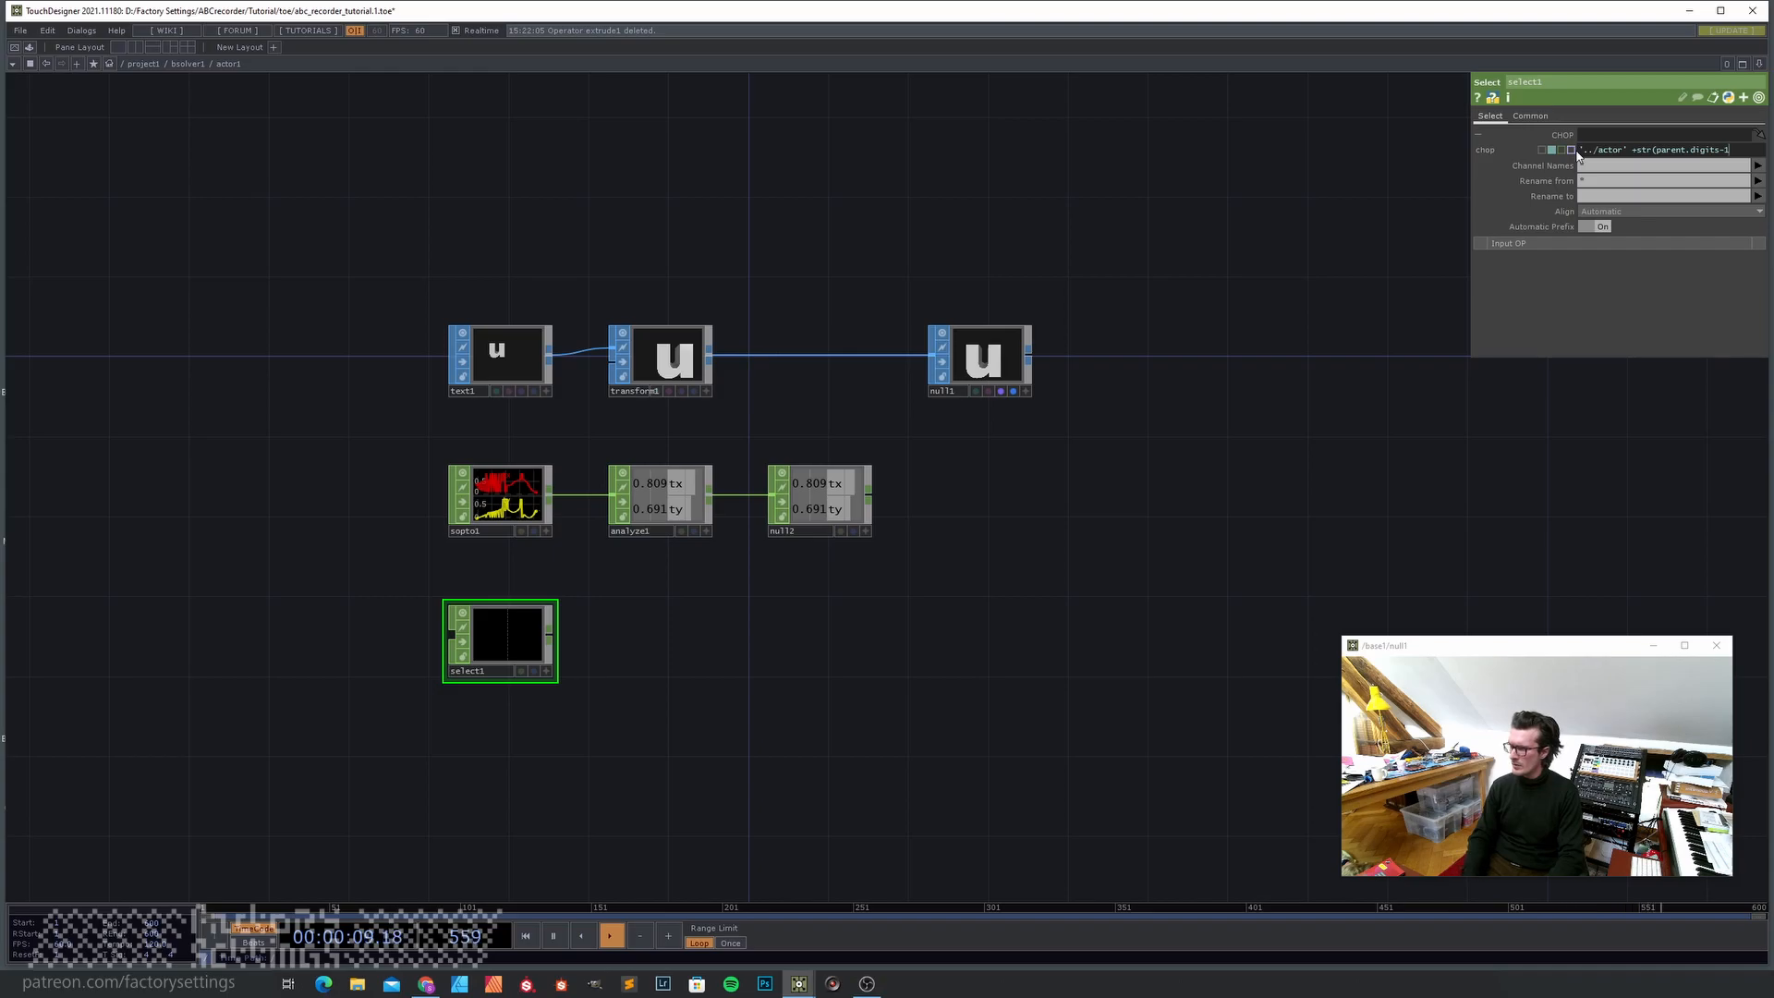
{"action": "type", "text": "-1"}
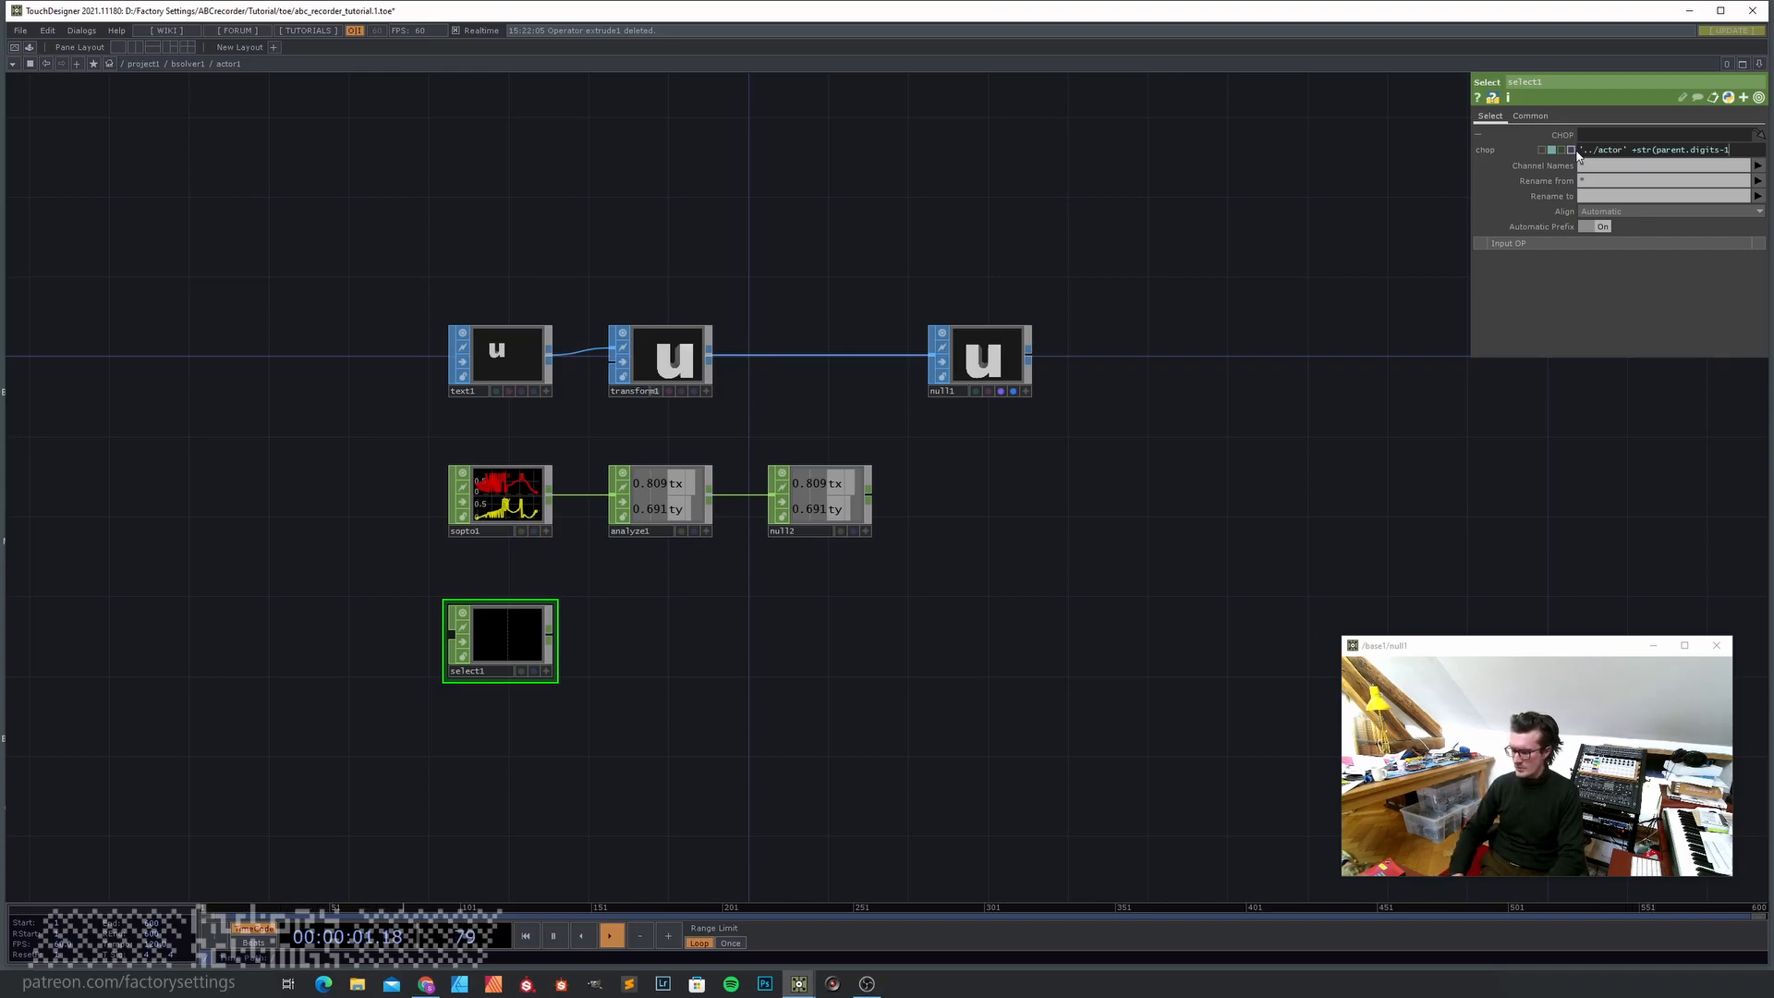
{"action": "type", "text": ")"}
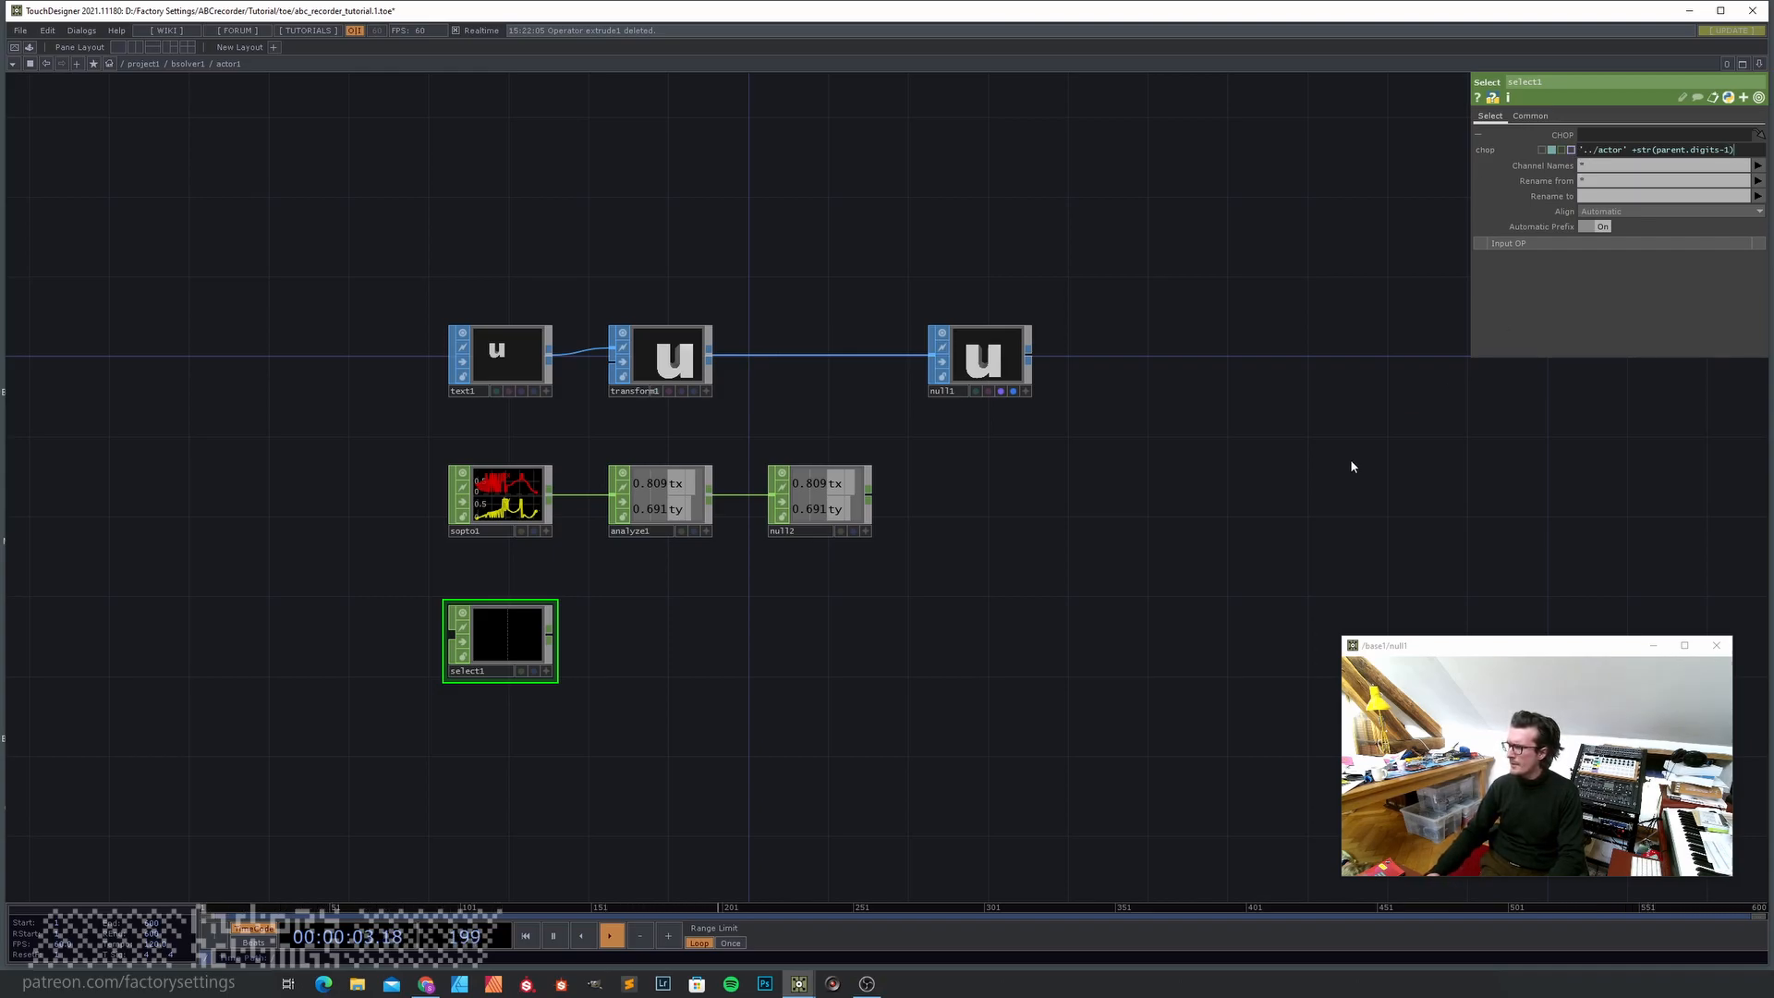
{"action": "key", "text": "Return"}
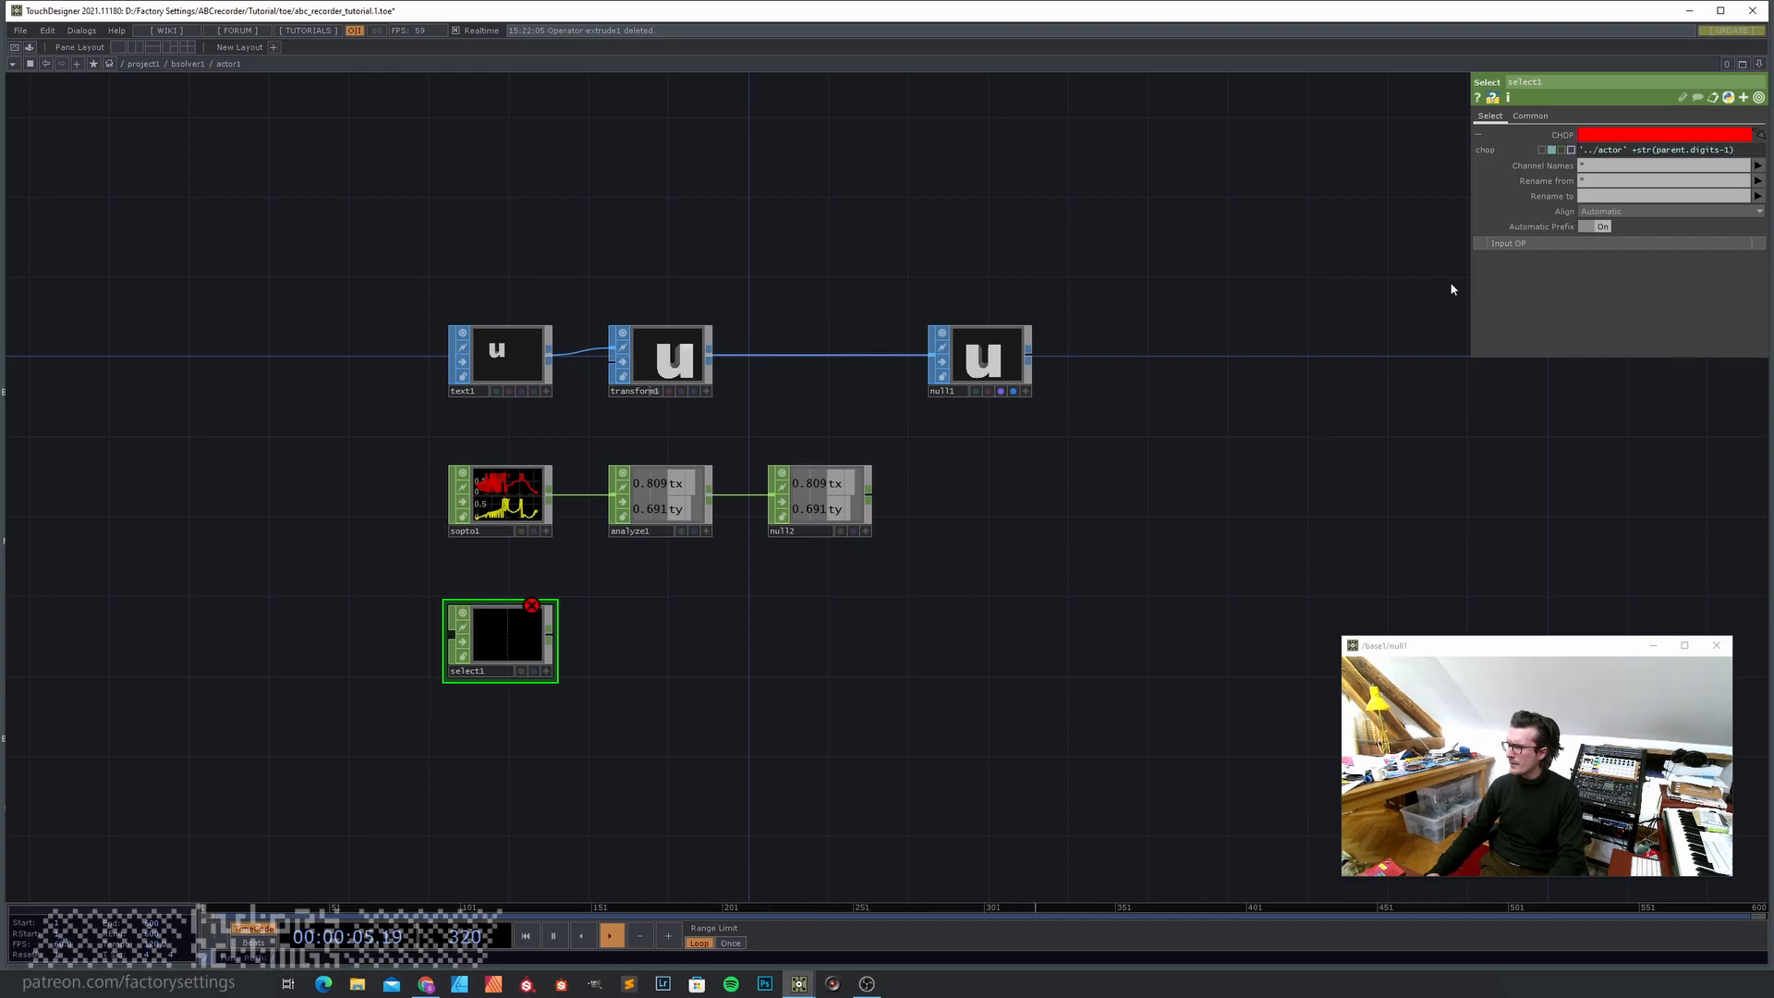
- Correct select1's CHOP expression to use parent().digits-1 and append + '/null2' so it targets the previous actor's measurement null
{"action": "left_click_drag", "start_coordinate": [1471, 293], "coordinate": [1362, 294]}
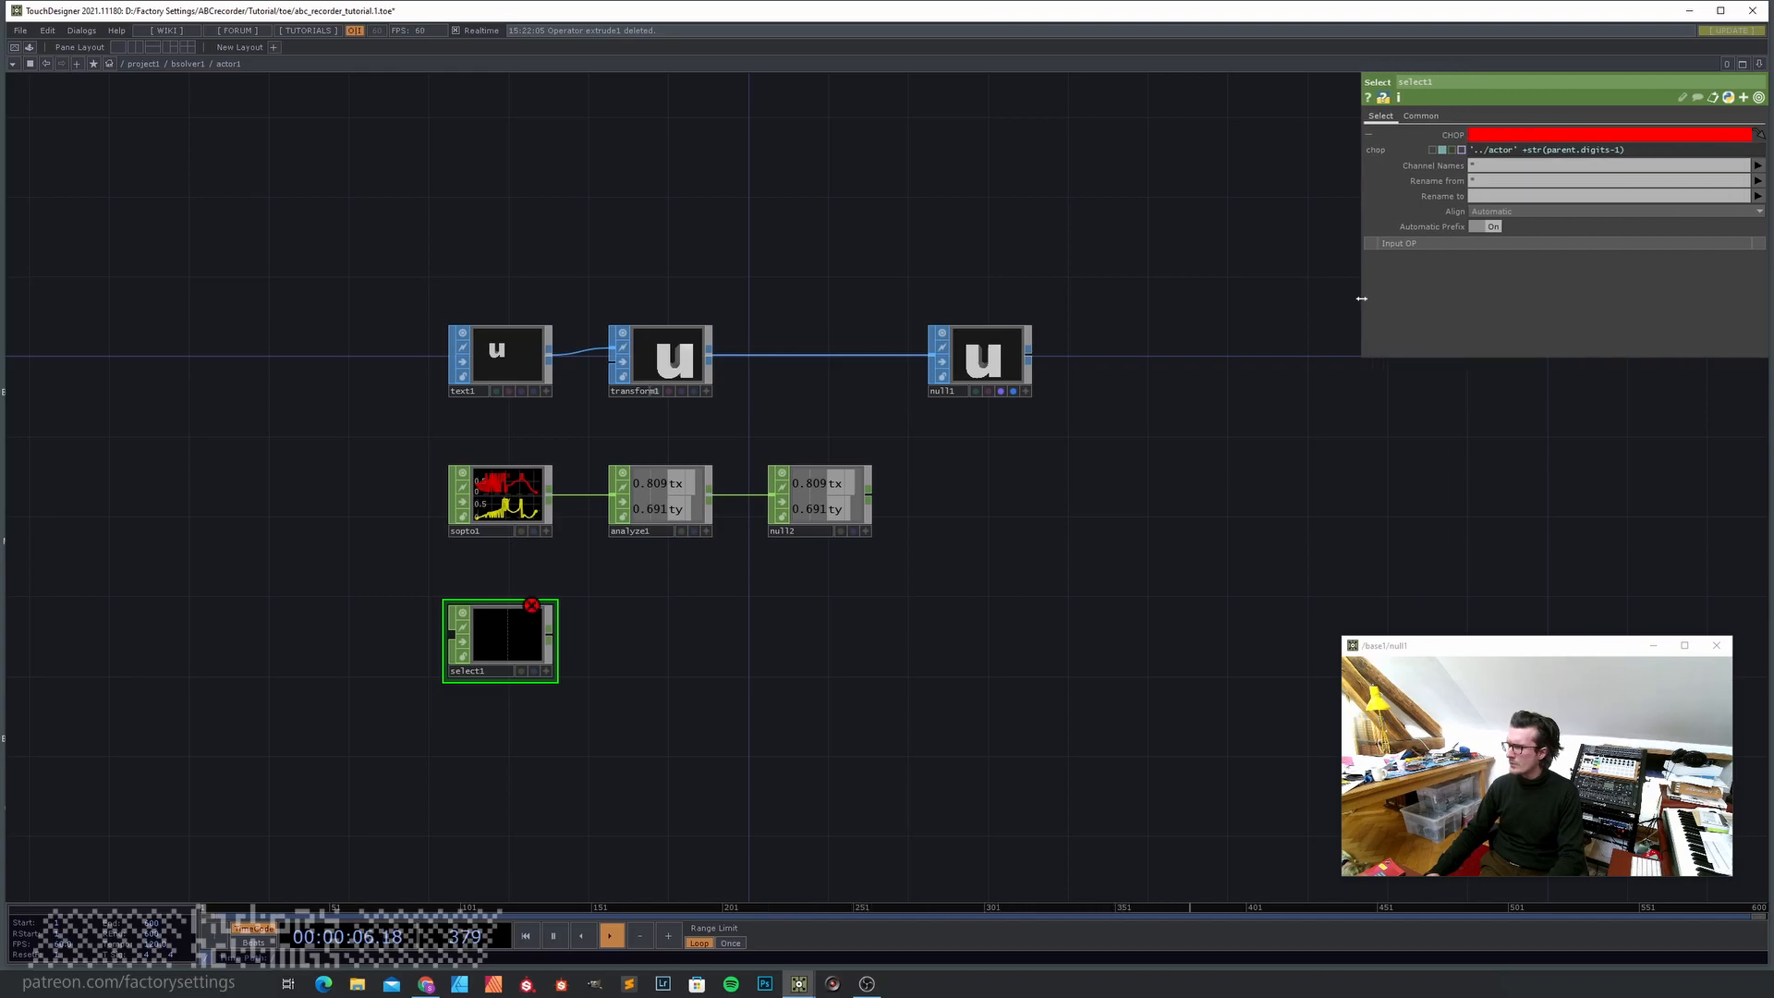
{"action": "left_click", "coordinate": [1581, 149]}
{"action": "type", "text": "()"}
{"action": "key", "text": "Return"}
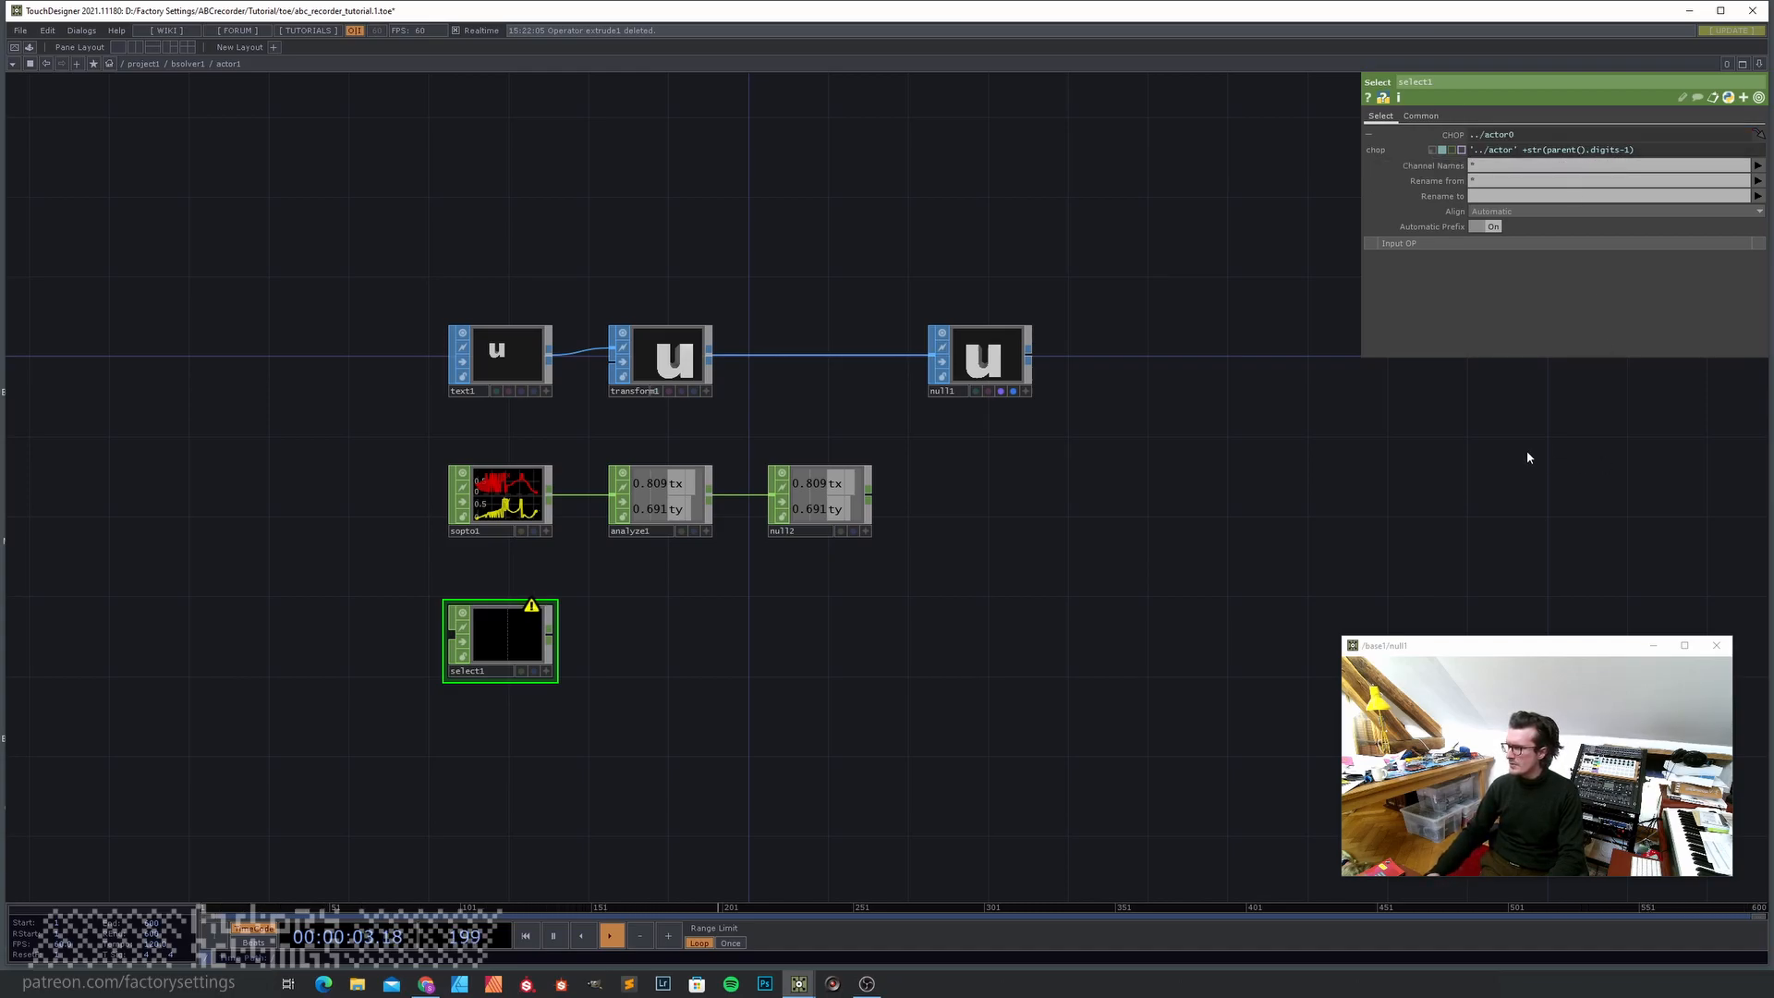
{"action": "left_click", "coordinate": [1645, 152]}
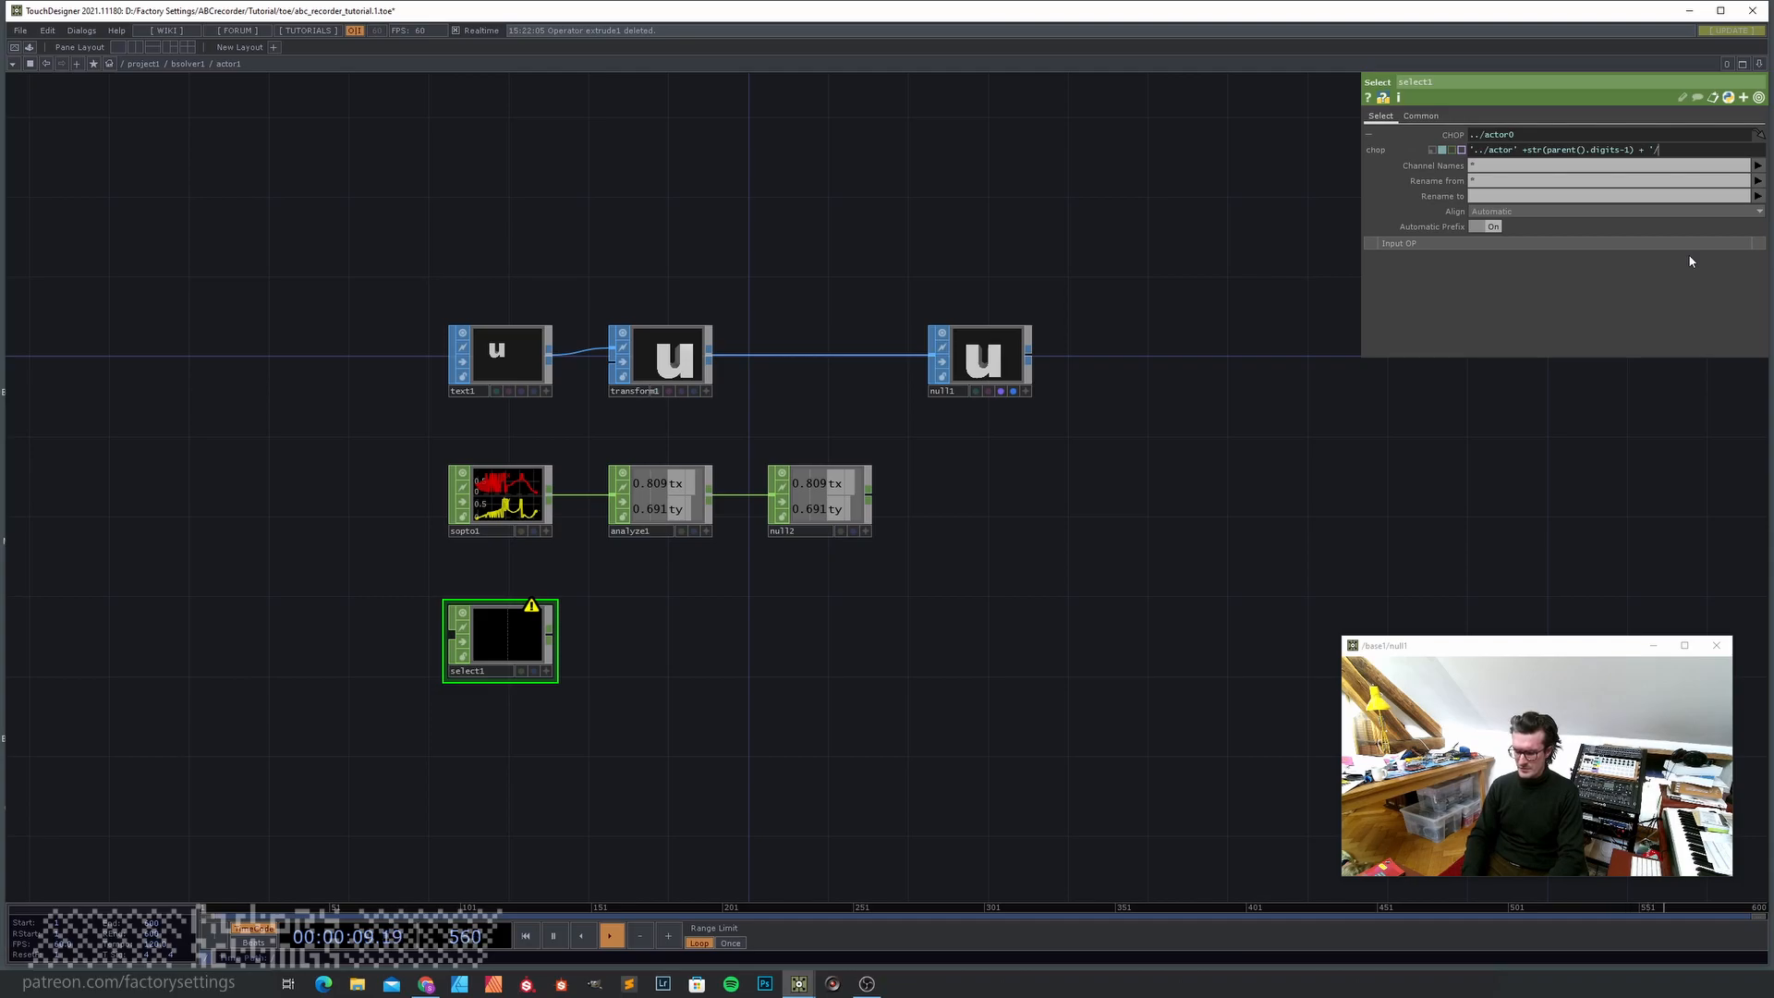
{"action": "type", "text": "ll2"}
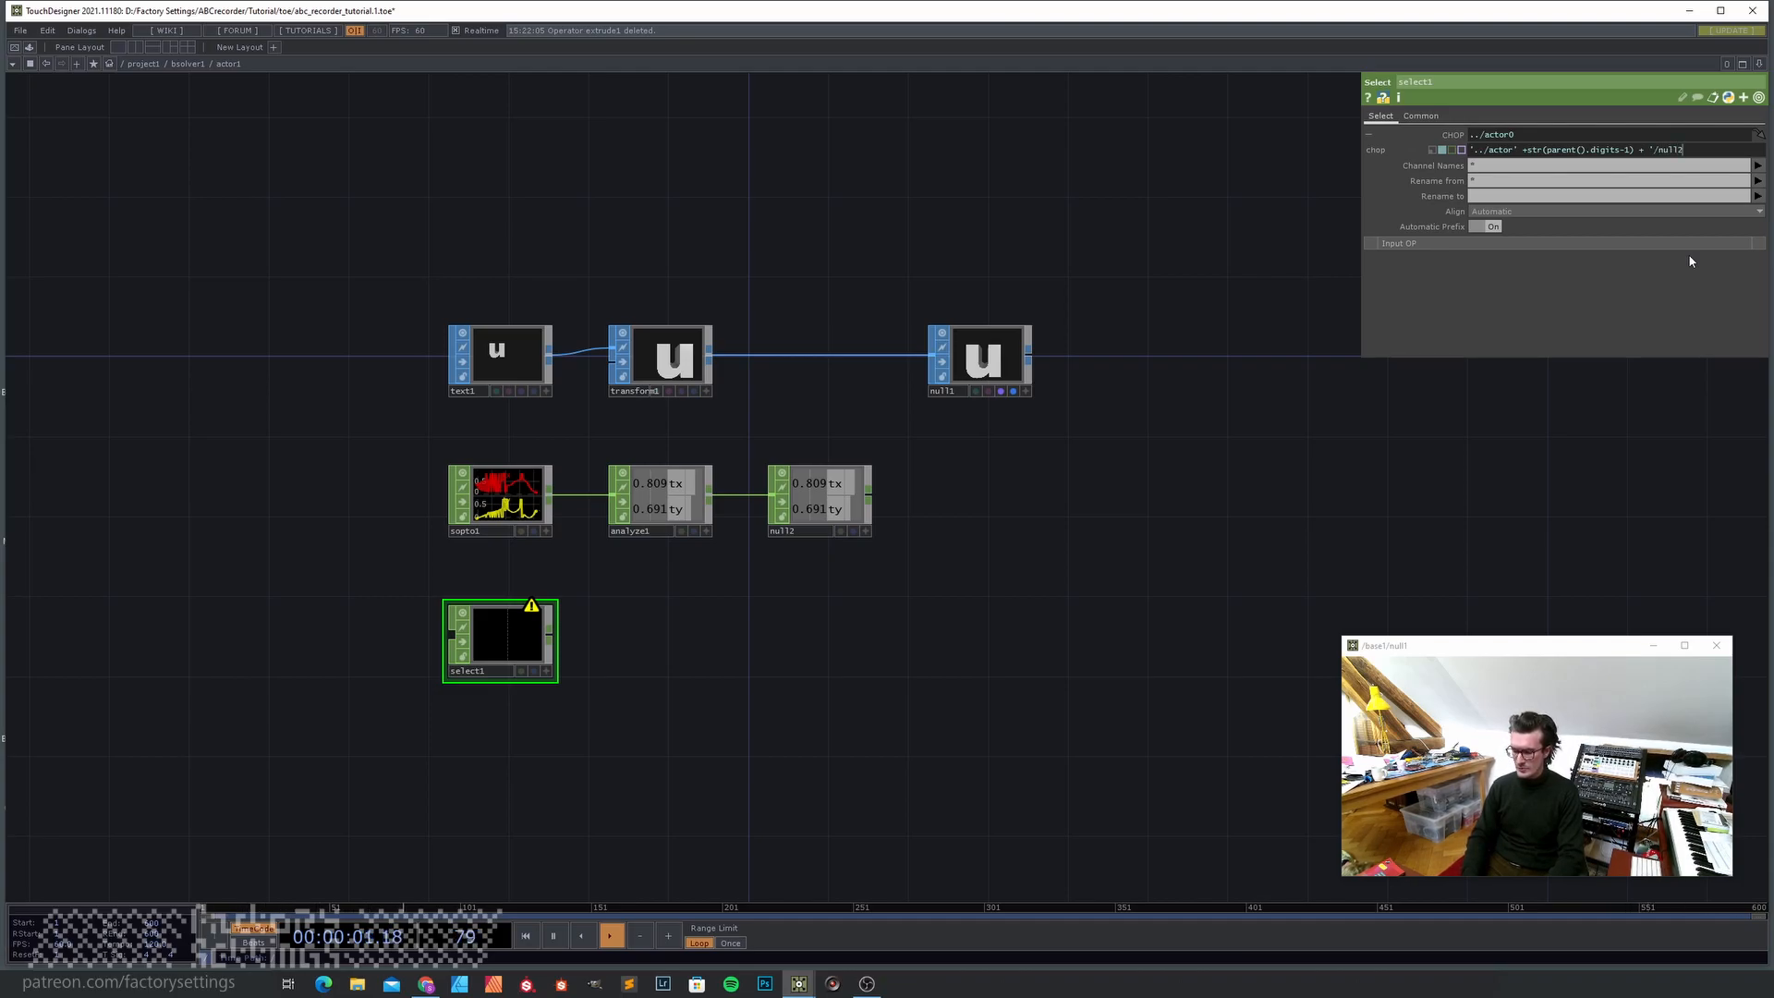
{"action": "left_click", "coordinate": [1493, 432]}
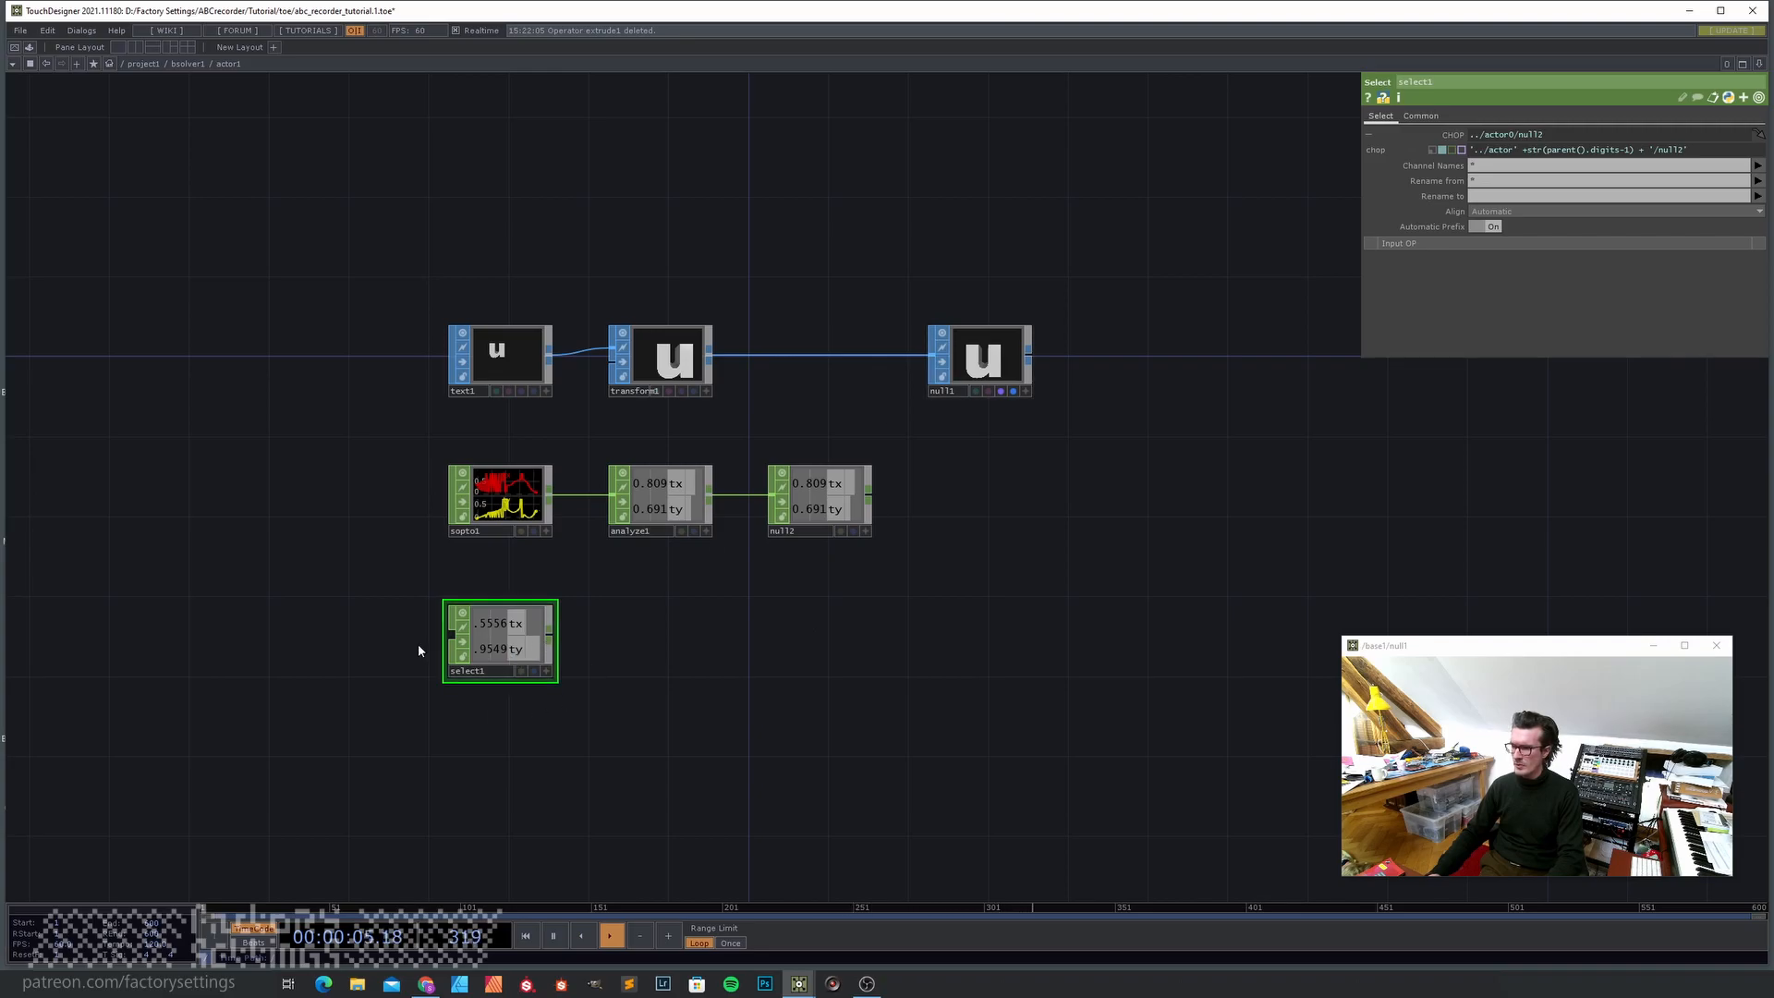
- Compare the tx and ty values of select1 in actor1 with those of null2 inside actor0
{"action": "scroll", "coordinate": [509, 650], "scroll_direction": "up", "scroll_amount": 2}
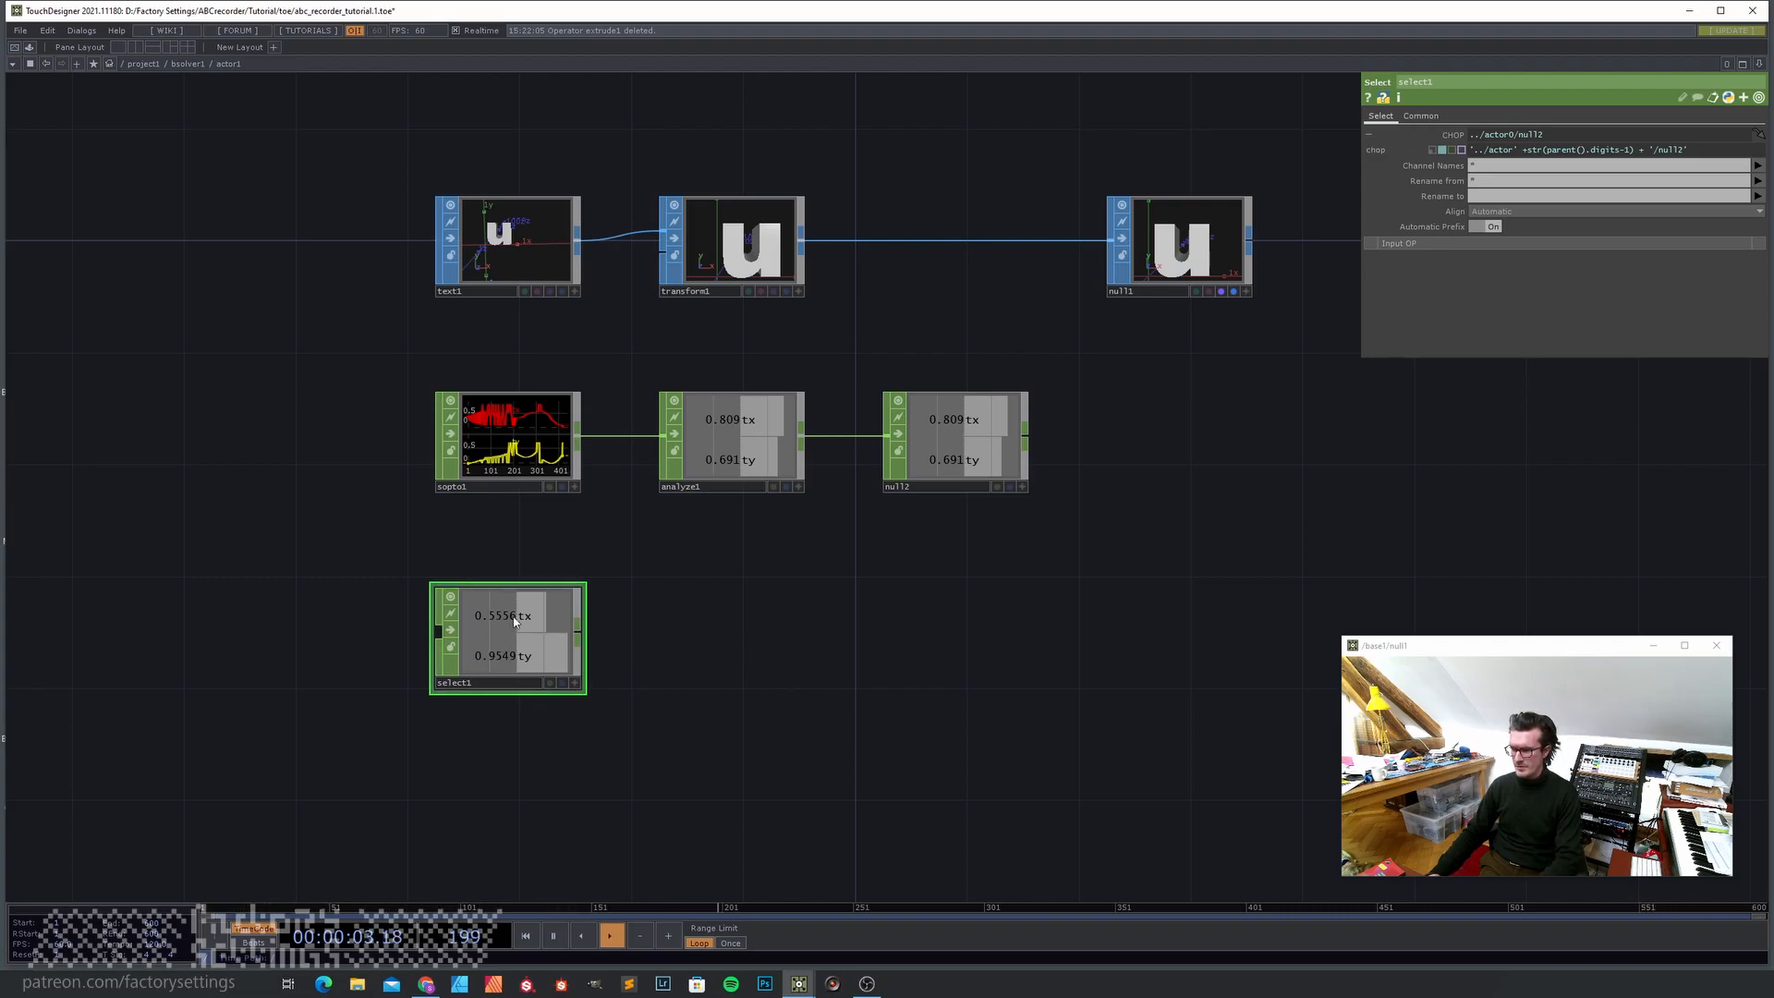
{"action": "key", "text": "u"}
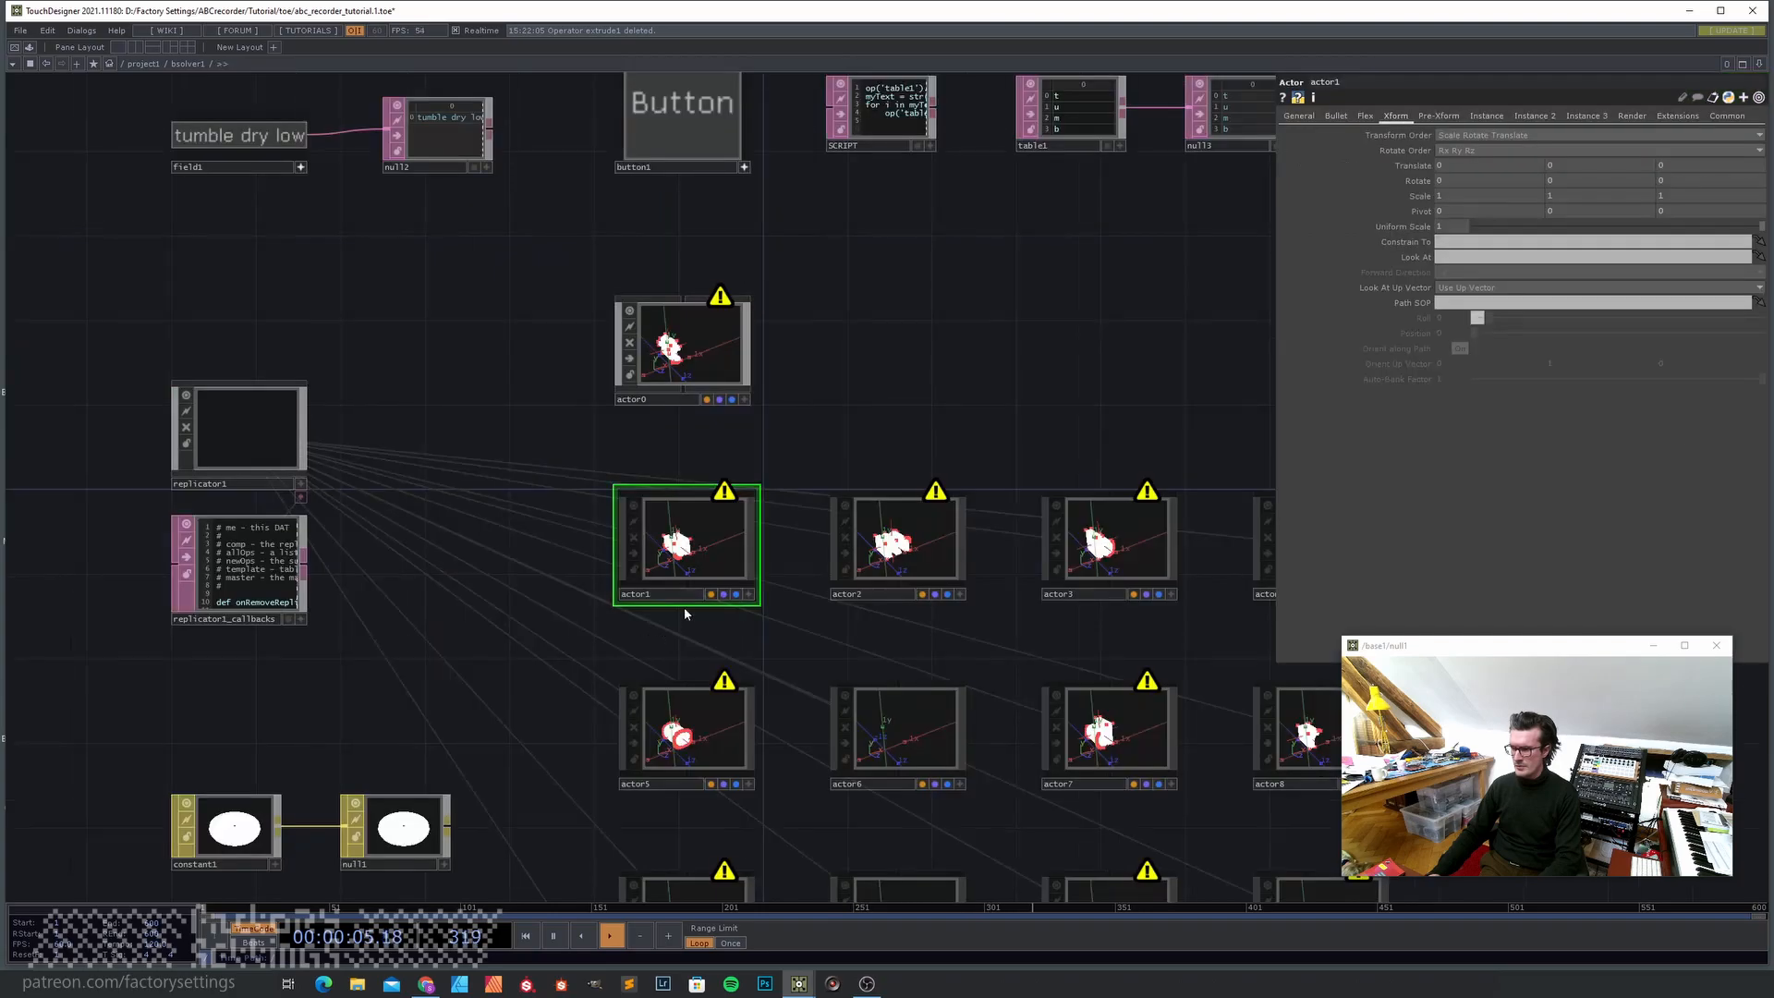
{"action": "left_click", "coordinate": [695, 363]}
{"action": "key", "text": "i"}
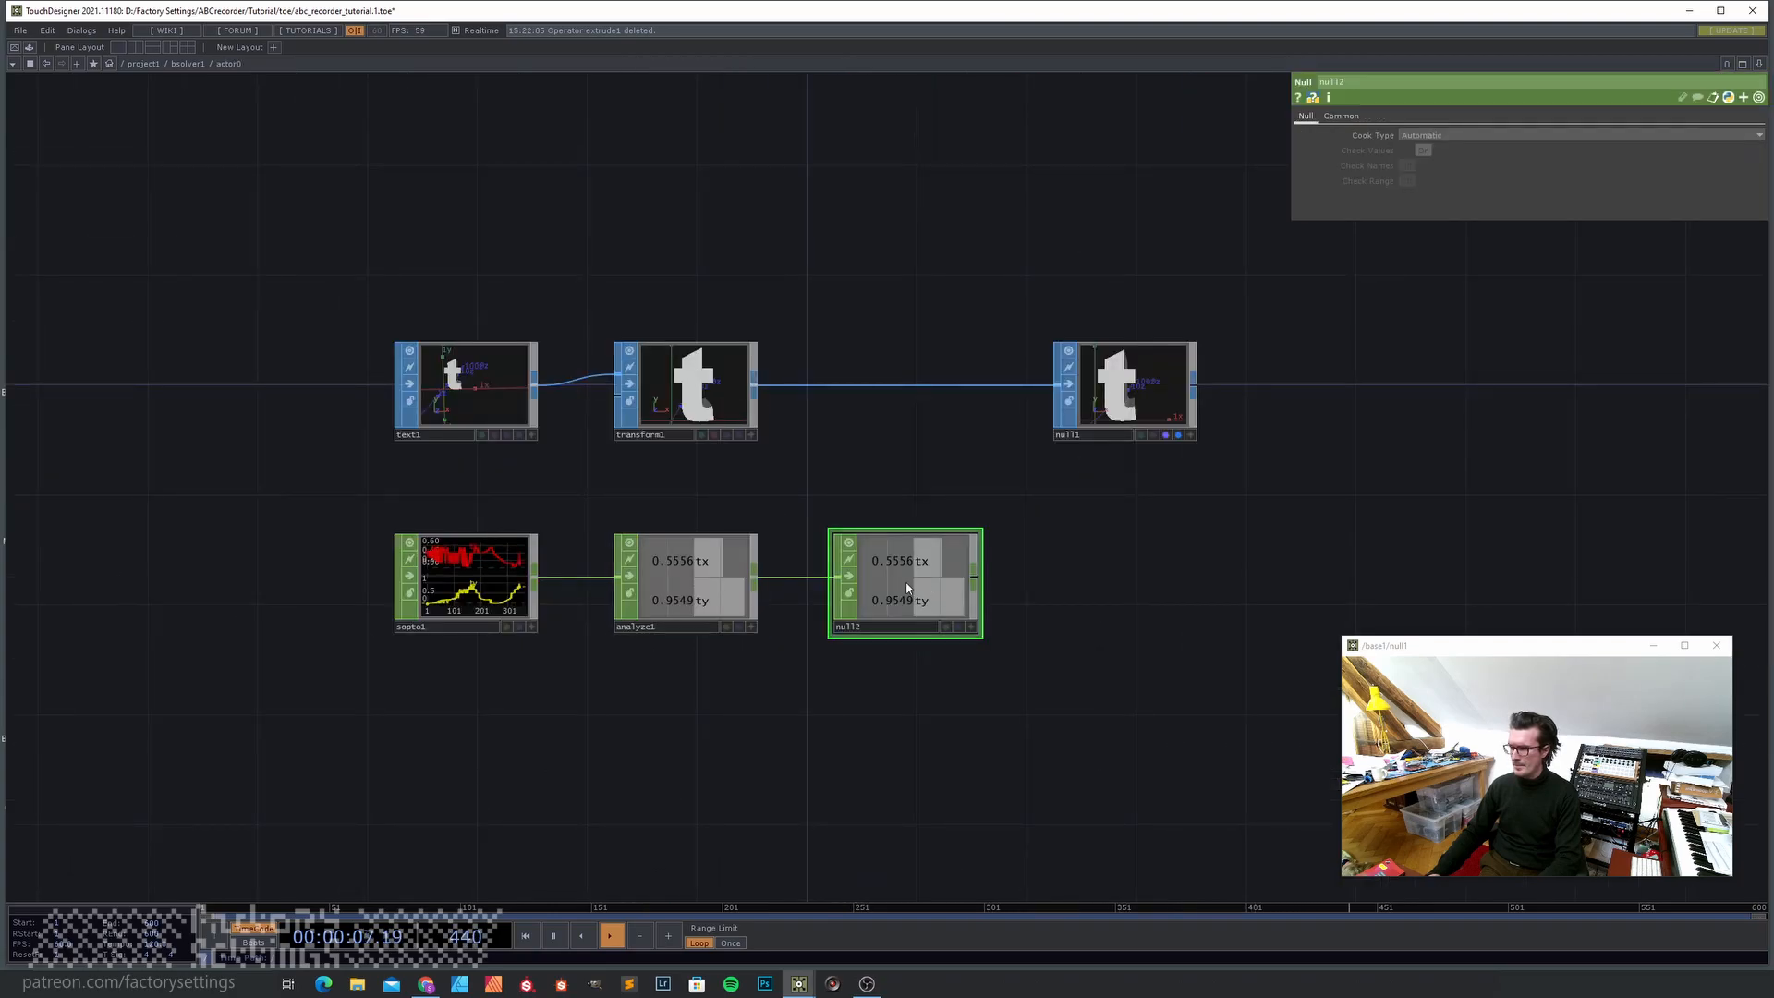
{"action": "key", "text": "u"}
{"action": "left_click", "coordinate": [693, 582]}
{"action": "key", "text": "i"}
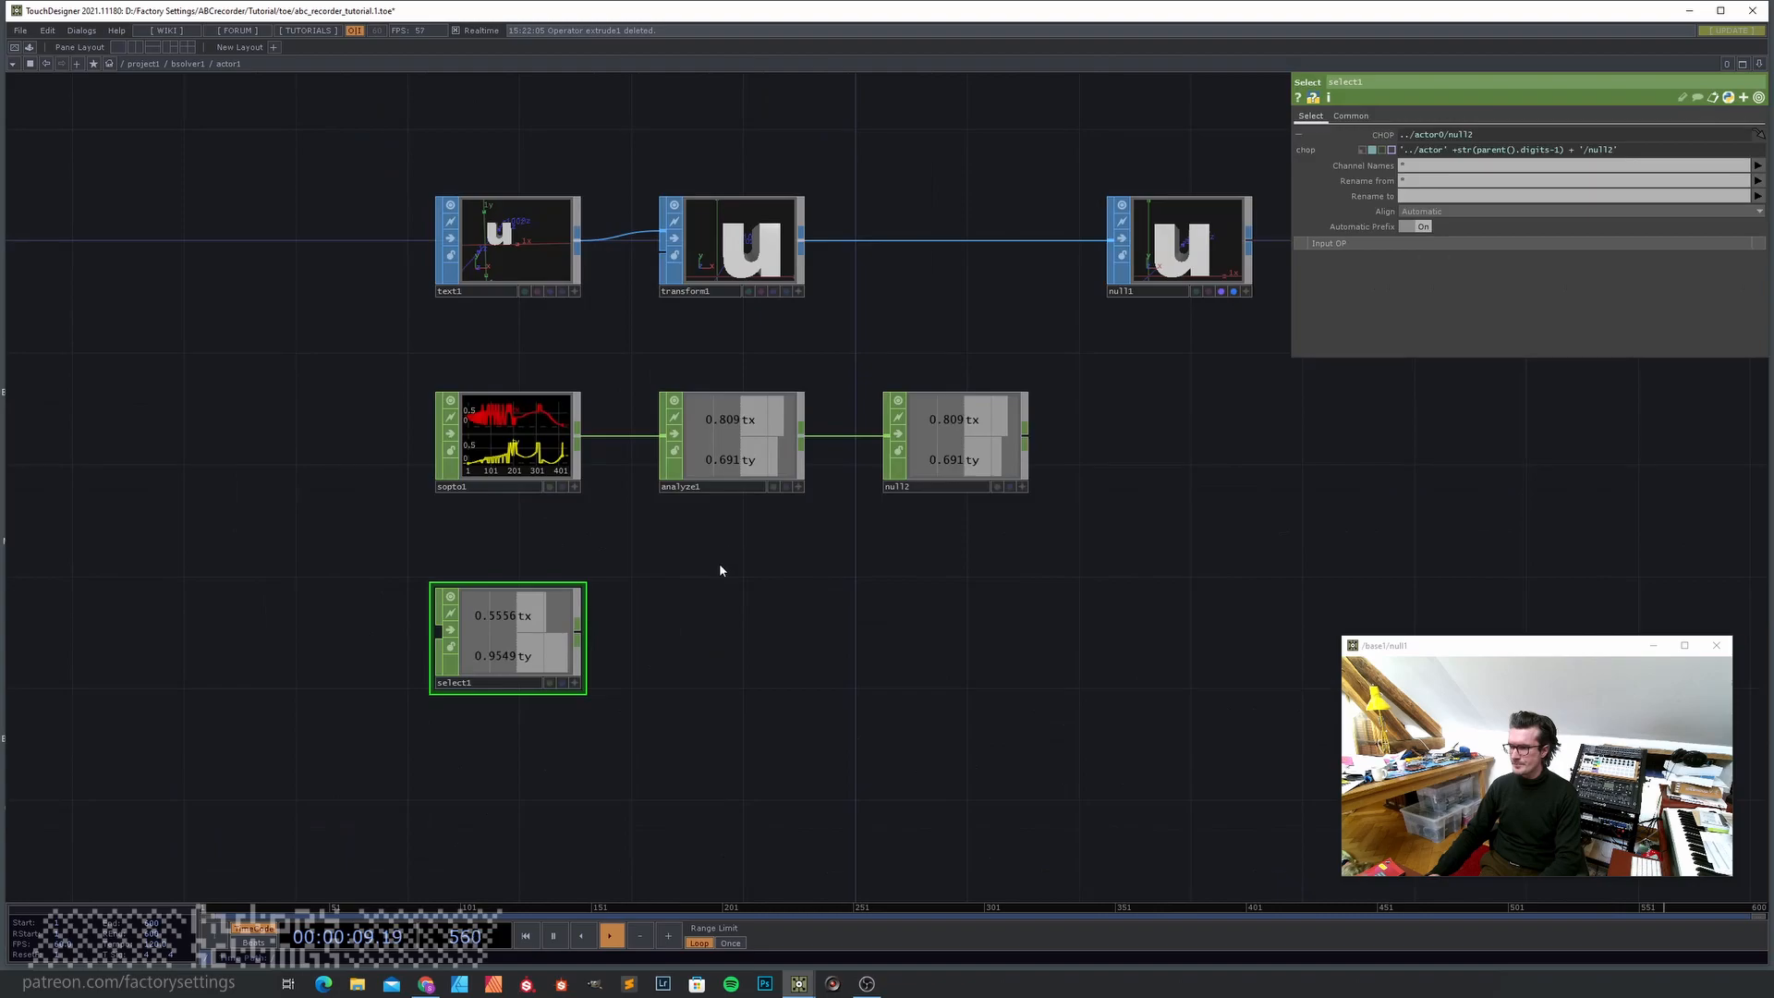
- Append a Null CHOP to select1 and place it below null2
{"action": "scroll", "coordinate": [687, 651], "scroll_direction": "down", "scroll_amount": 3}
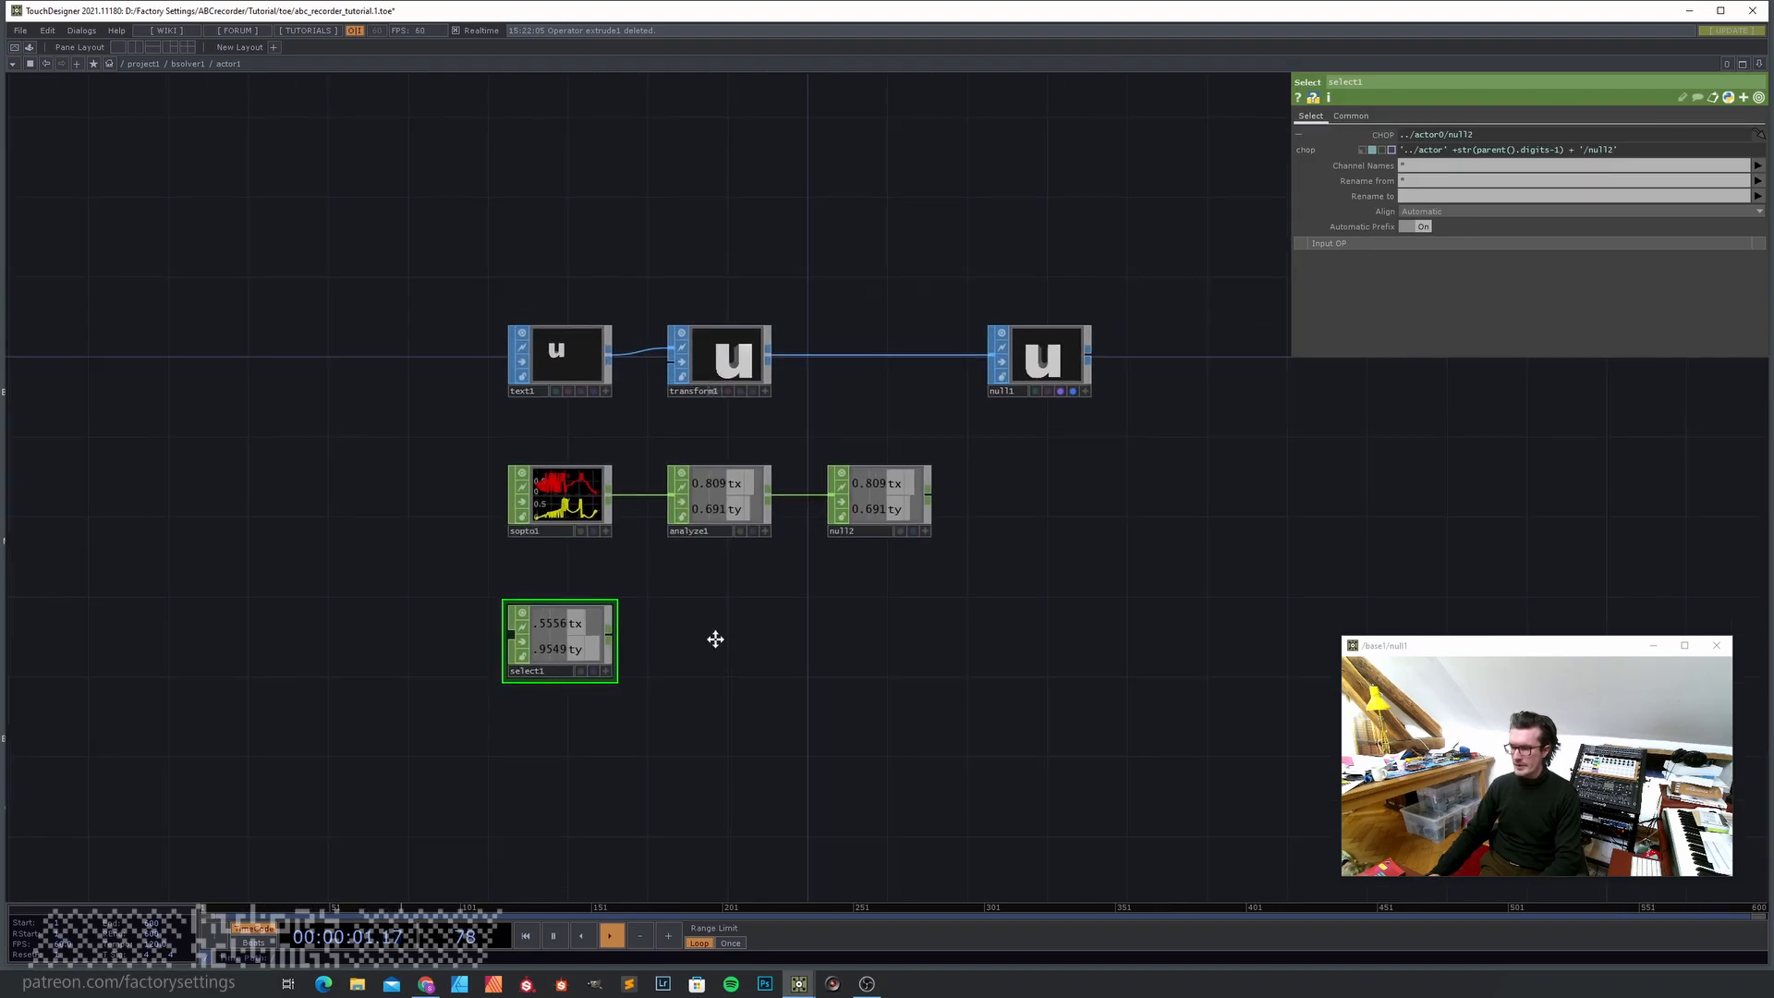
{"action": "right_click", "coordinate": [541, 536]}
{"action": "left_click", "coordinate": [818, 550]}
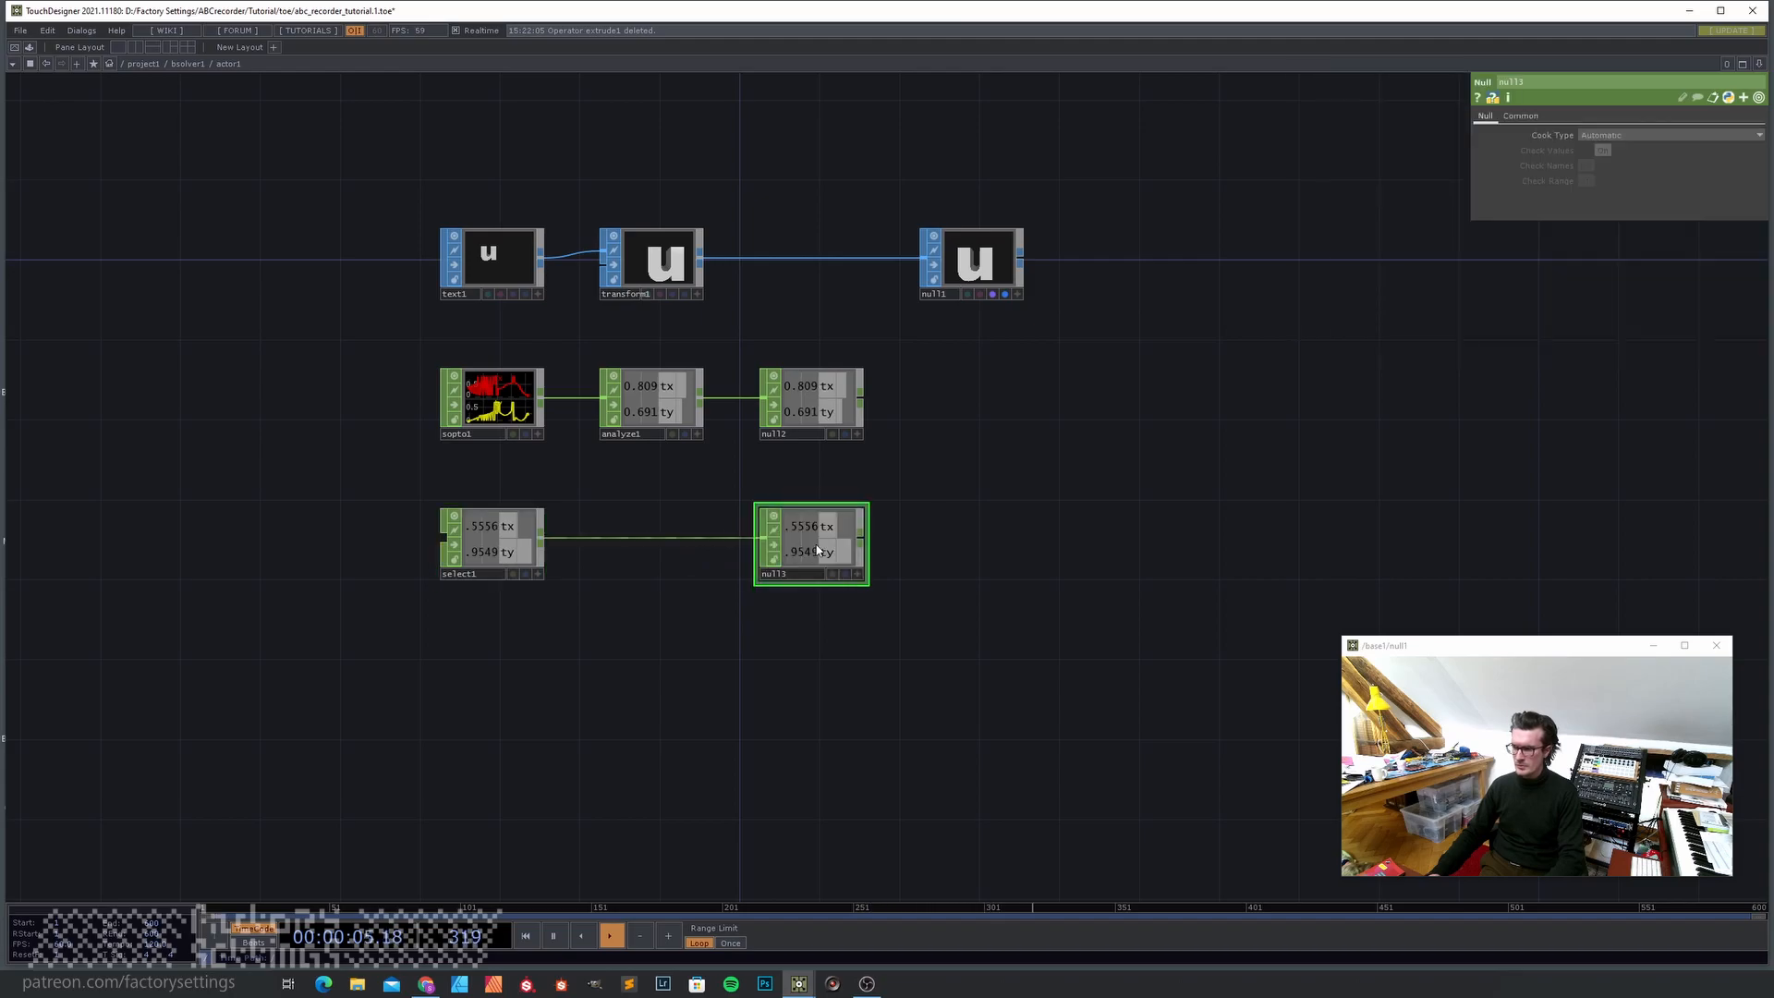
- Move both rows of CHOPs down to leave a free row beneath the text SOP chain
{"action": "scroll", "coordinate": [768, 712], "scroll_direction": "up", "scroll_amount": 3}
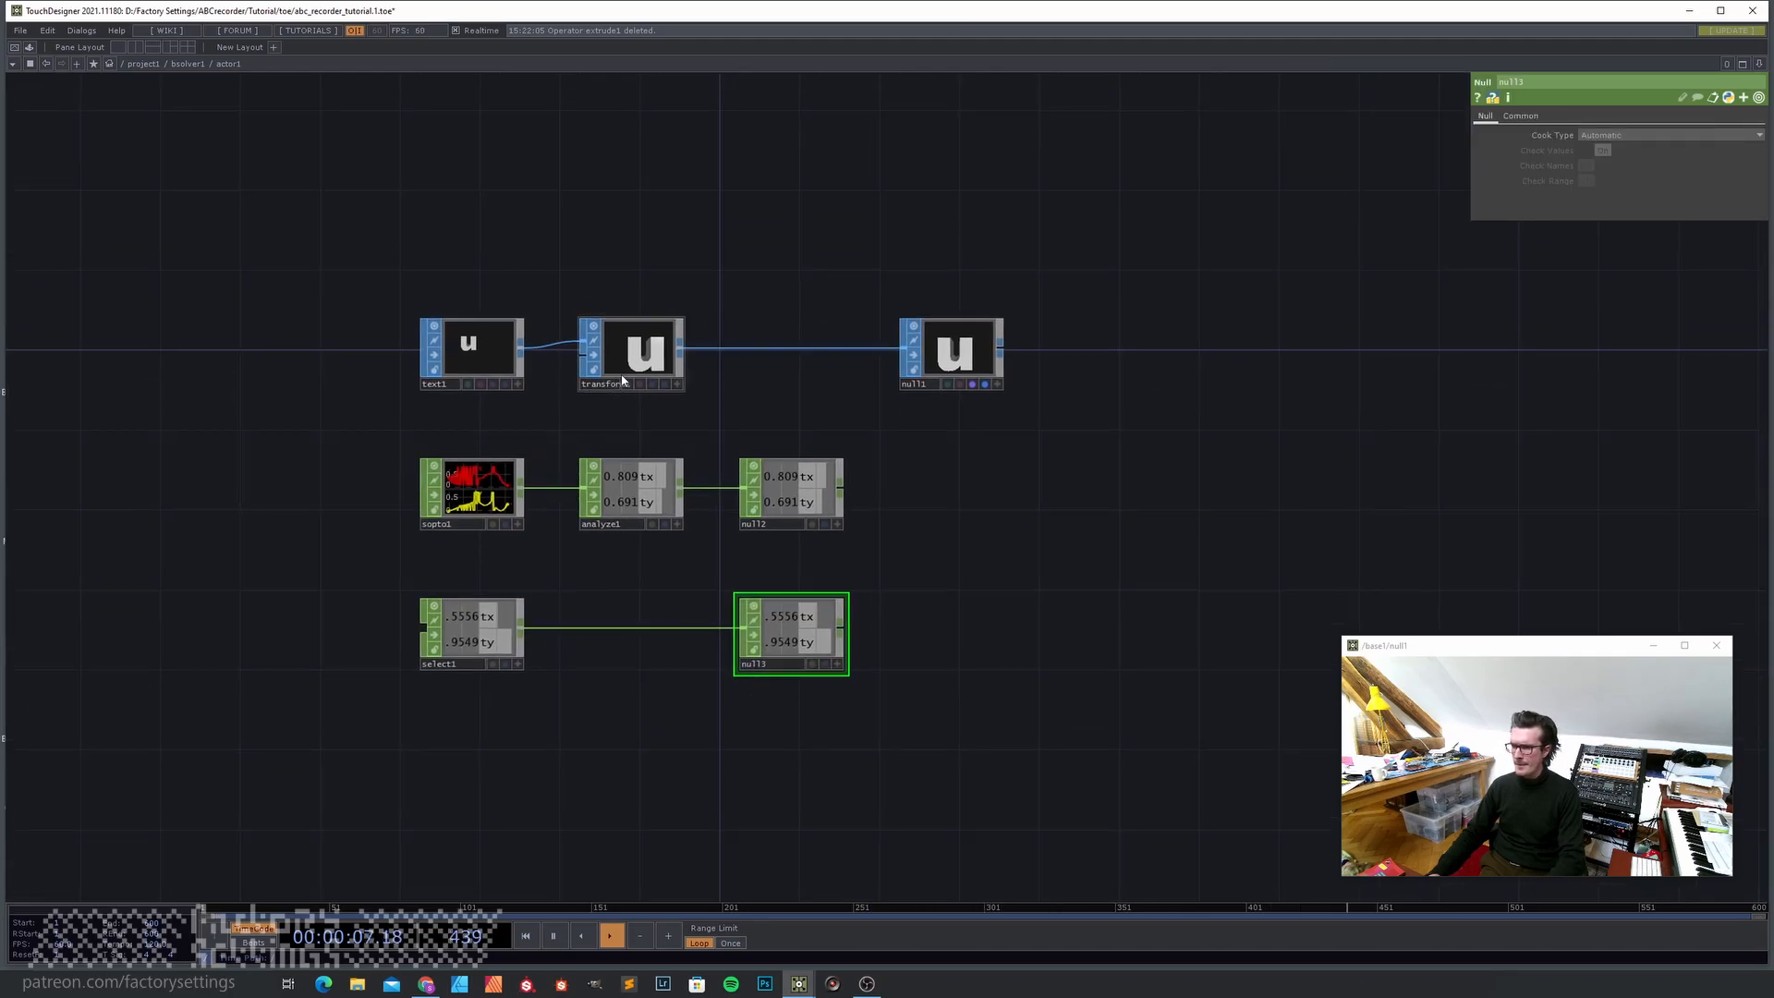
{"action": "left_click_drag", "start_coordinate": [902, 766], "coordinate": [427, 495]}
{"action": "left_click_drag", "start_coordinate": [444, 499], "coordinate": [444, 639]}
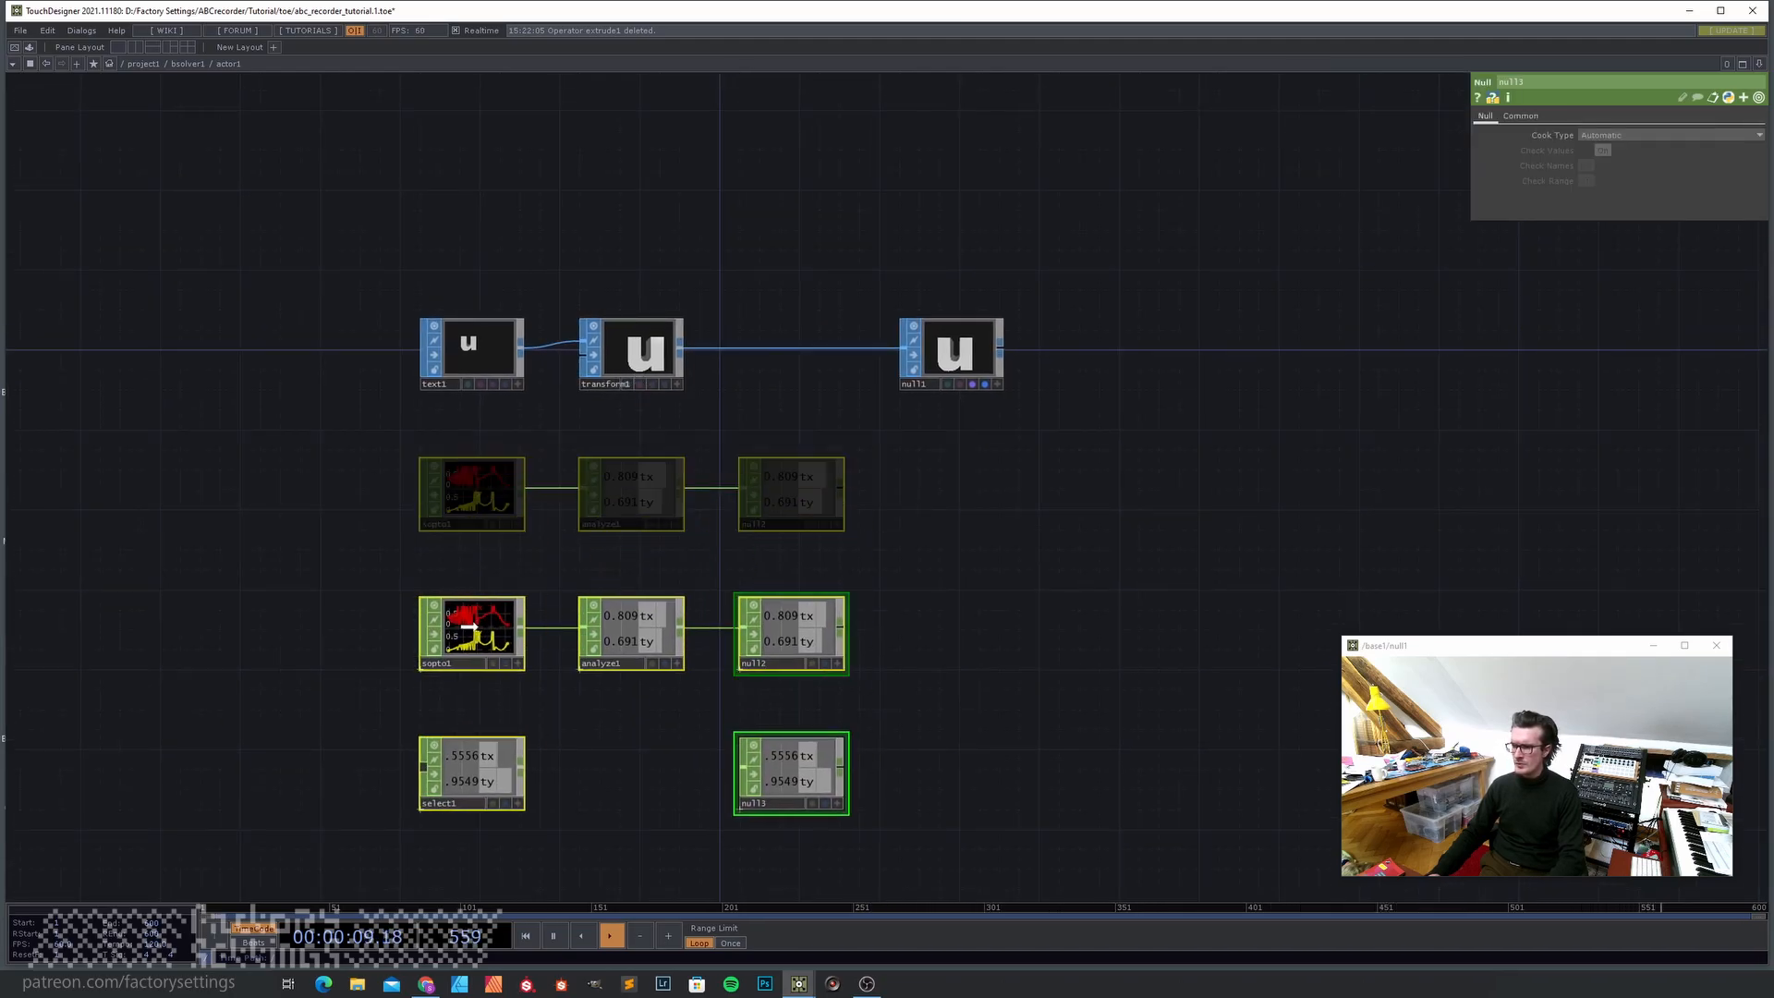
- Drive transform1's Translate X in actor1 with a CHOP reference to null3's tx channel
{"action": "left_click", "coordinate": [634, 351]}
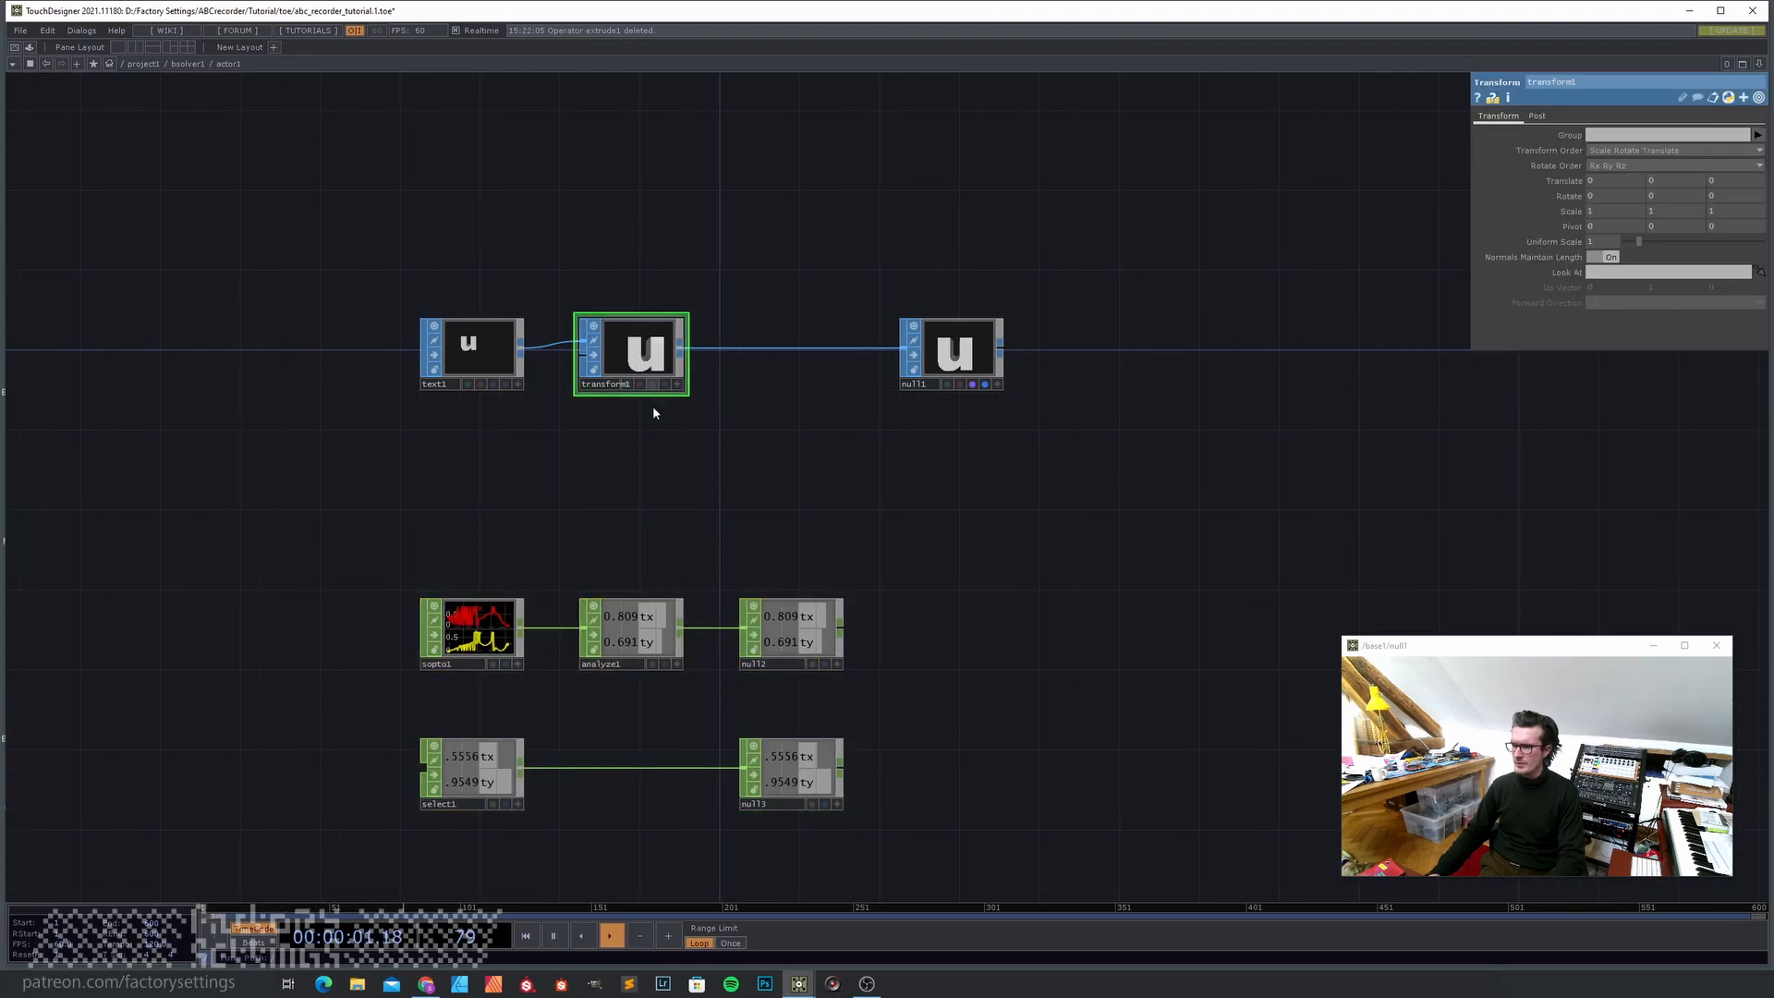
{"action": "scroll", "coordinate": [613, 462], "scroll_direction": "down", "scroll_amount": 2}
{"action": "left_click", "coordinate": [751, 747]}
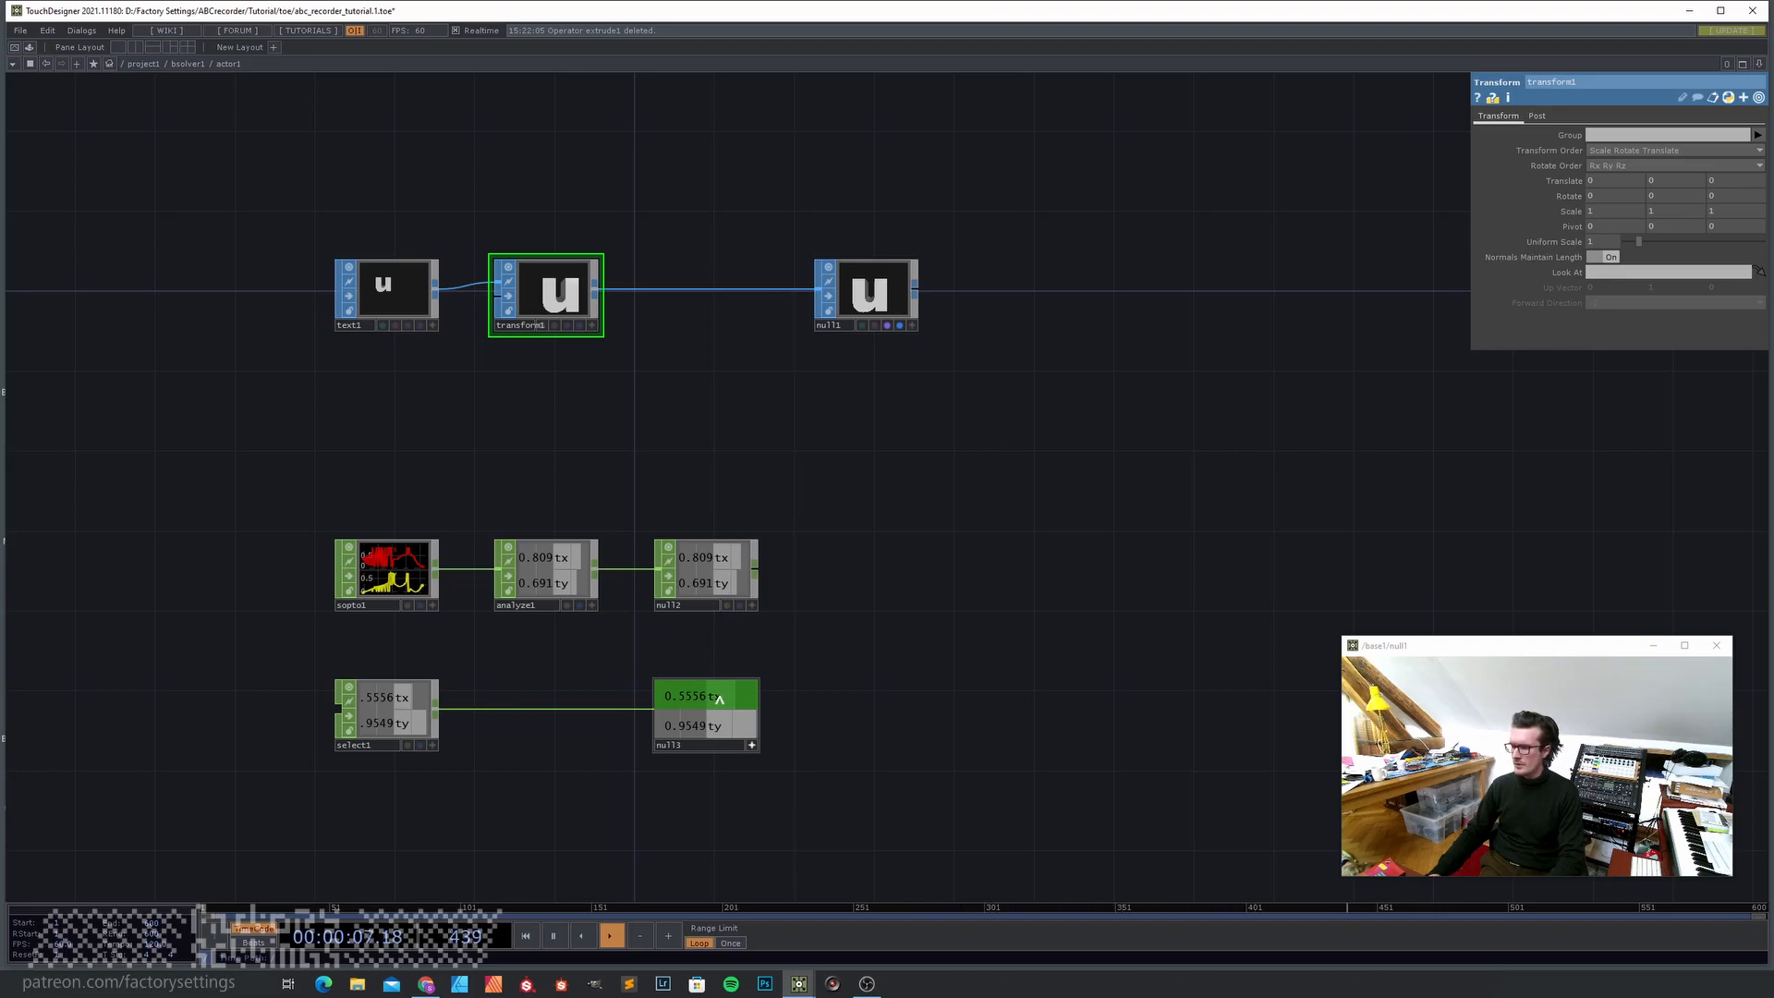
{"action": "left_click_drag", "start_coordinate": [721, 699], "coordinate": [1610, 182]}
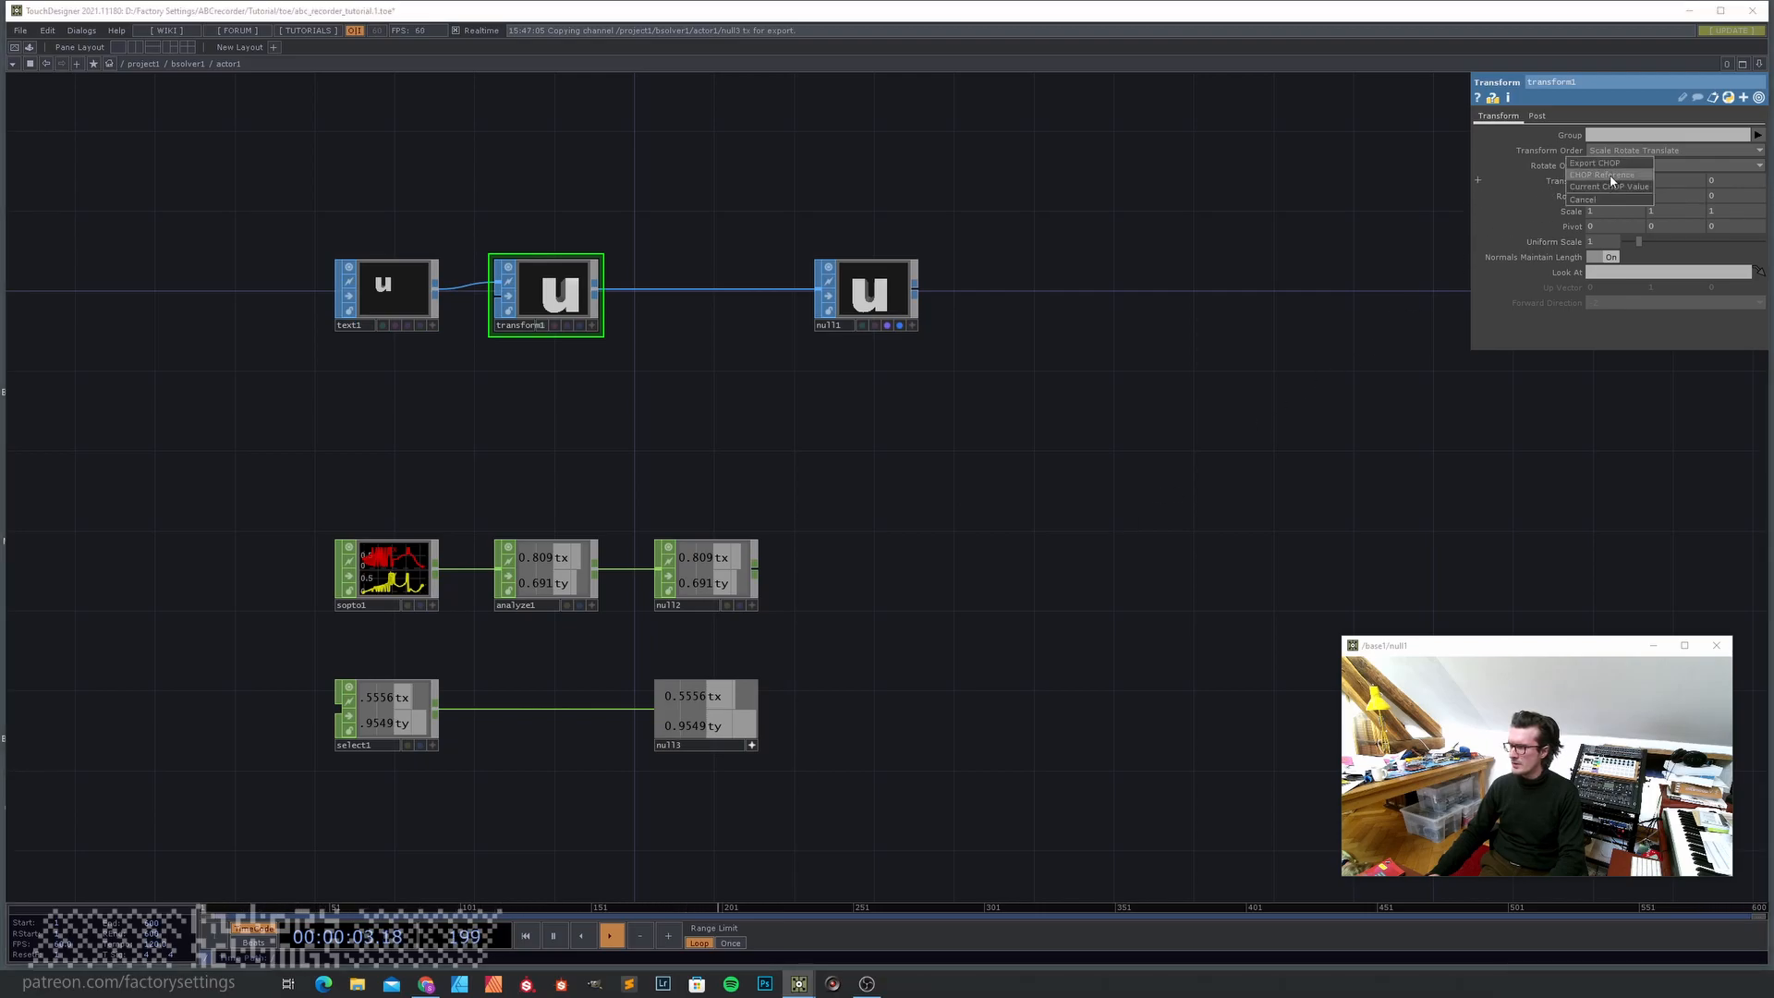
{"action": "left_click", "coordinate": [1613, 186]}
{"action": "scroll", "coordinate": [554, 302], "scroll_direction": "up", "scroll_amount": 3}
{"action": "scroll", "coordinate": [554, 302], "scroll_direction": "down", "scroll_amount": 3}
{"action": "scroll", "coordinate": [587, 399], "scroll_direction": "up", "scroll_amount": 1}
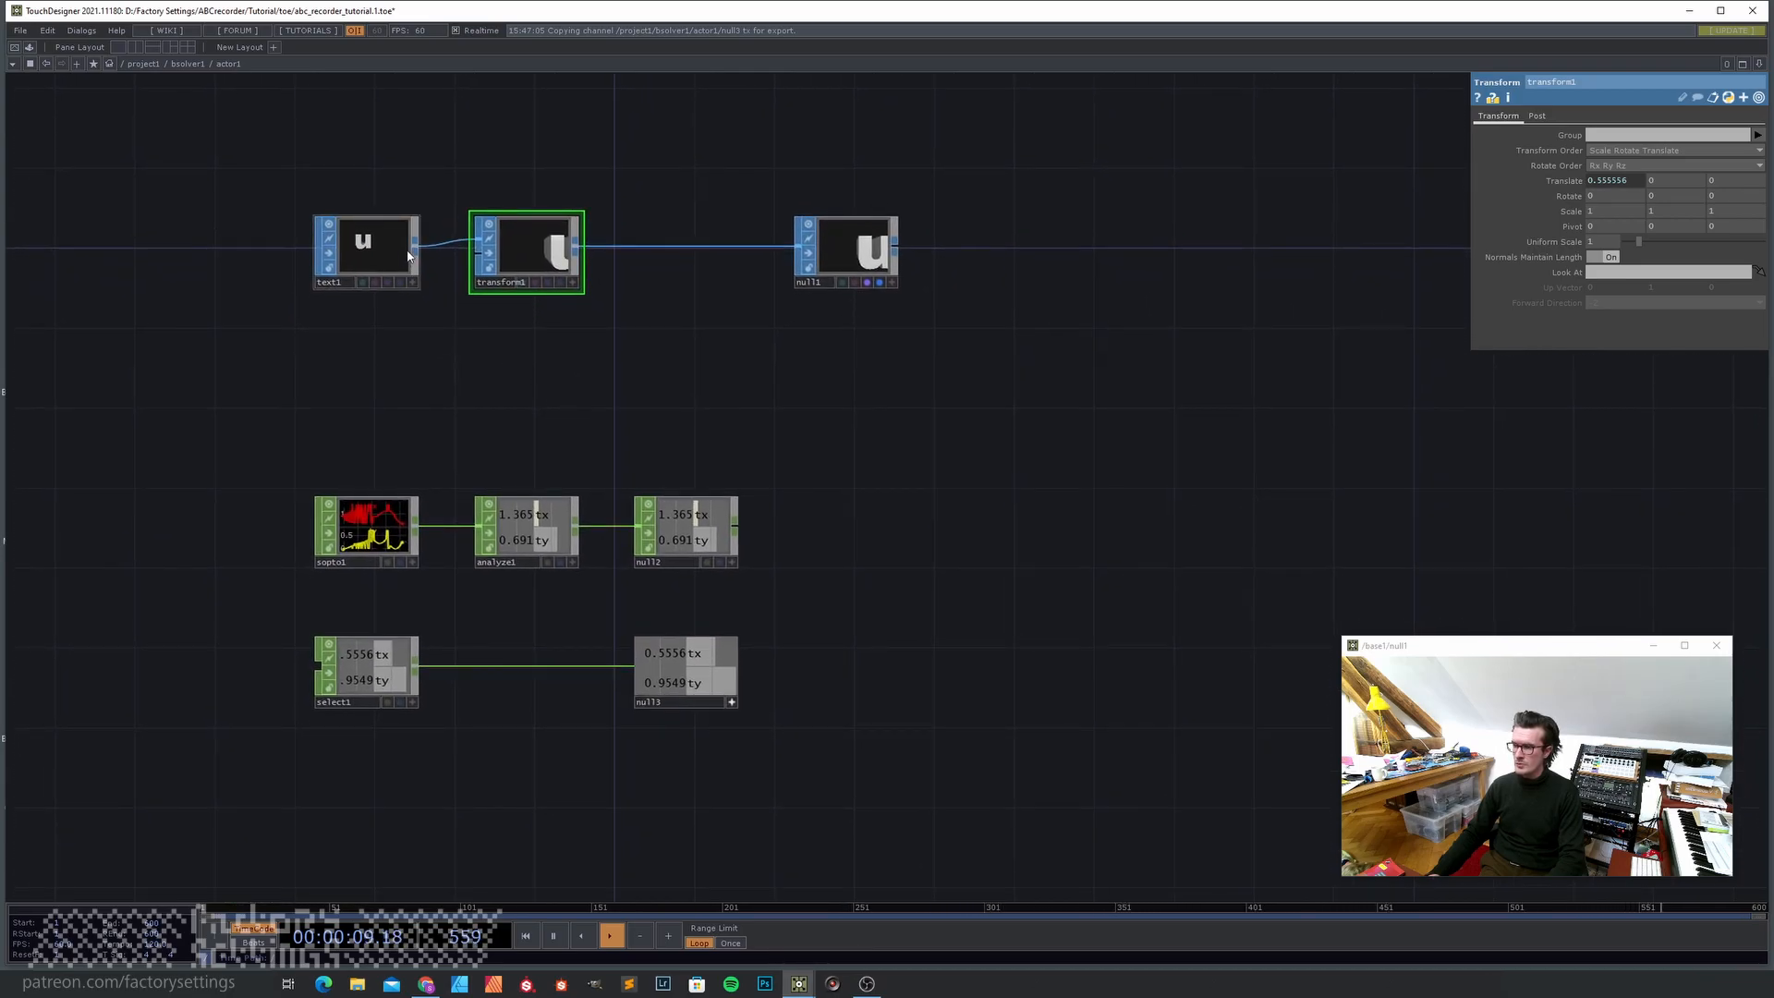
- Copy the entire operator network of actor1 and use it to replace all the operators inside actor0
{"action": "left_click", "coordinate": [385, 272]}
{"action": "left_click_drag", "start_coordinate": [970, 773], "coordinate": [203, 191]}
{"action": "key", "text": "ctrl+c"}
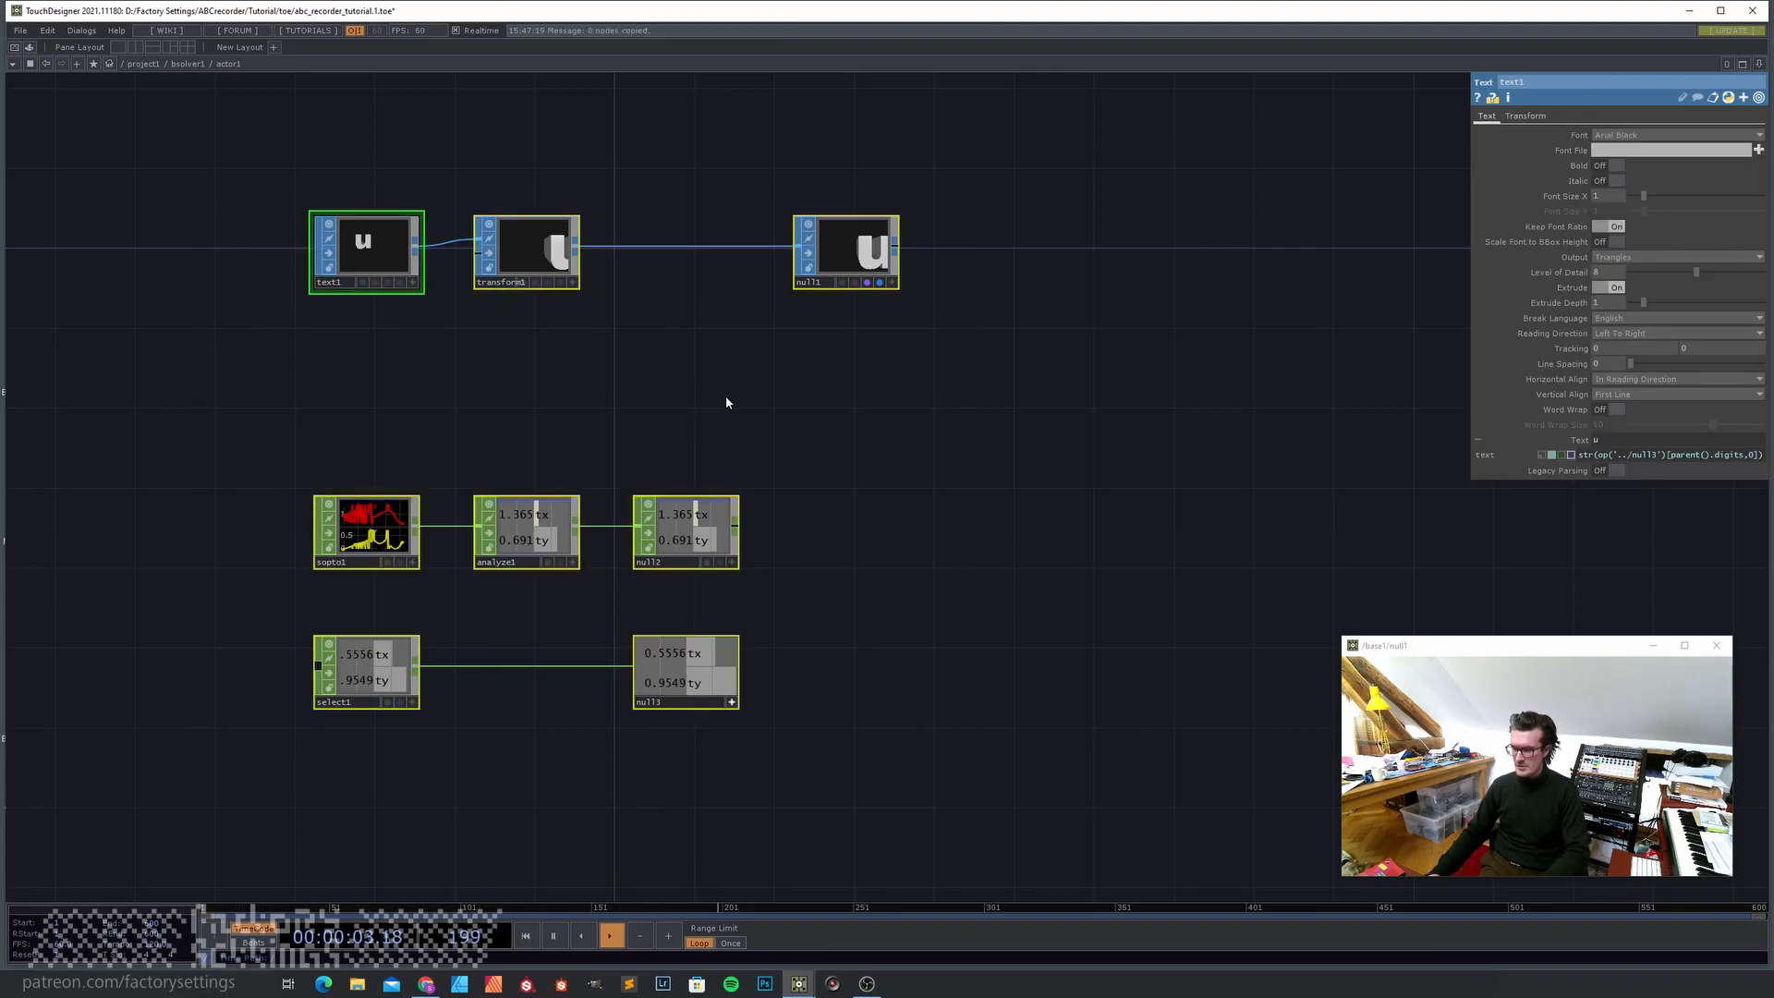
{"action": "key", "text": "u"}
{"action": "double_click", "coordinate": [704, 329]}
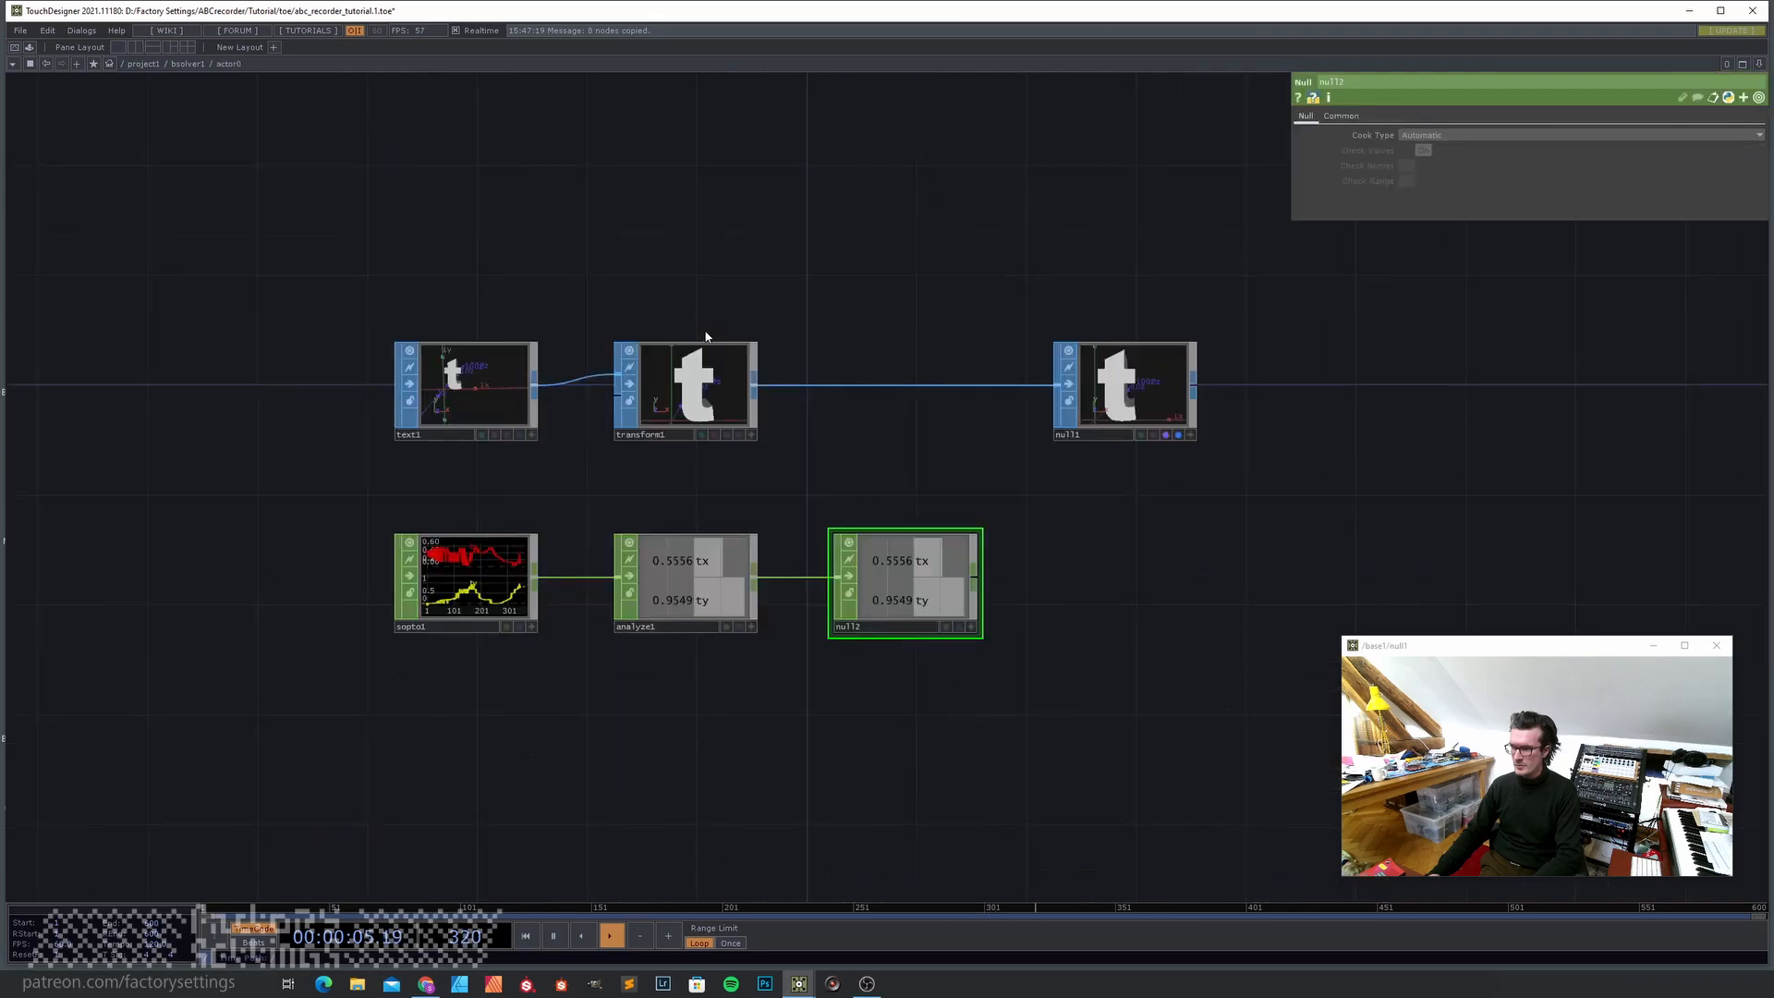
{"action": "left_click_drag", "start_coordinate": [376, 259], "coordinate": [1228, 677]}
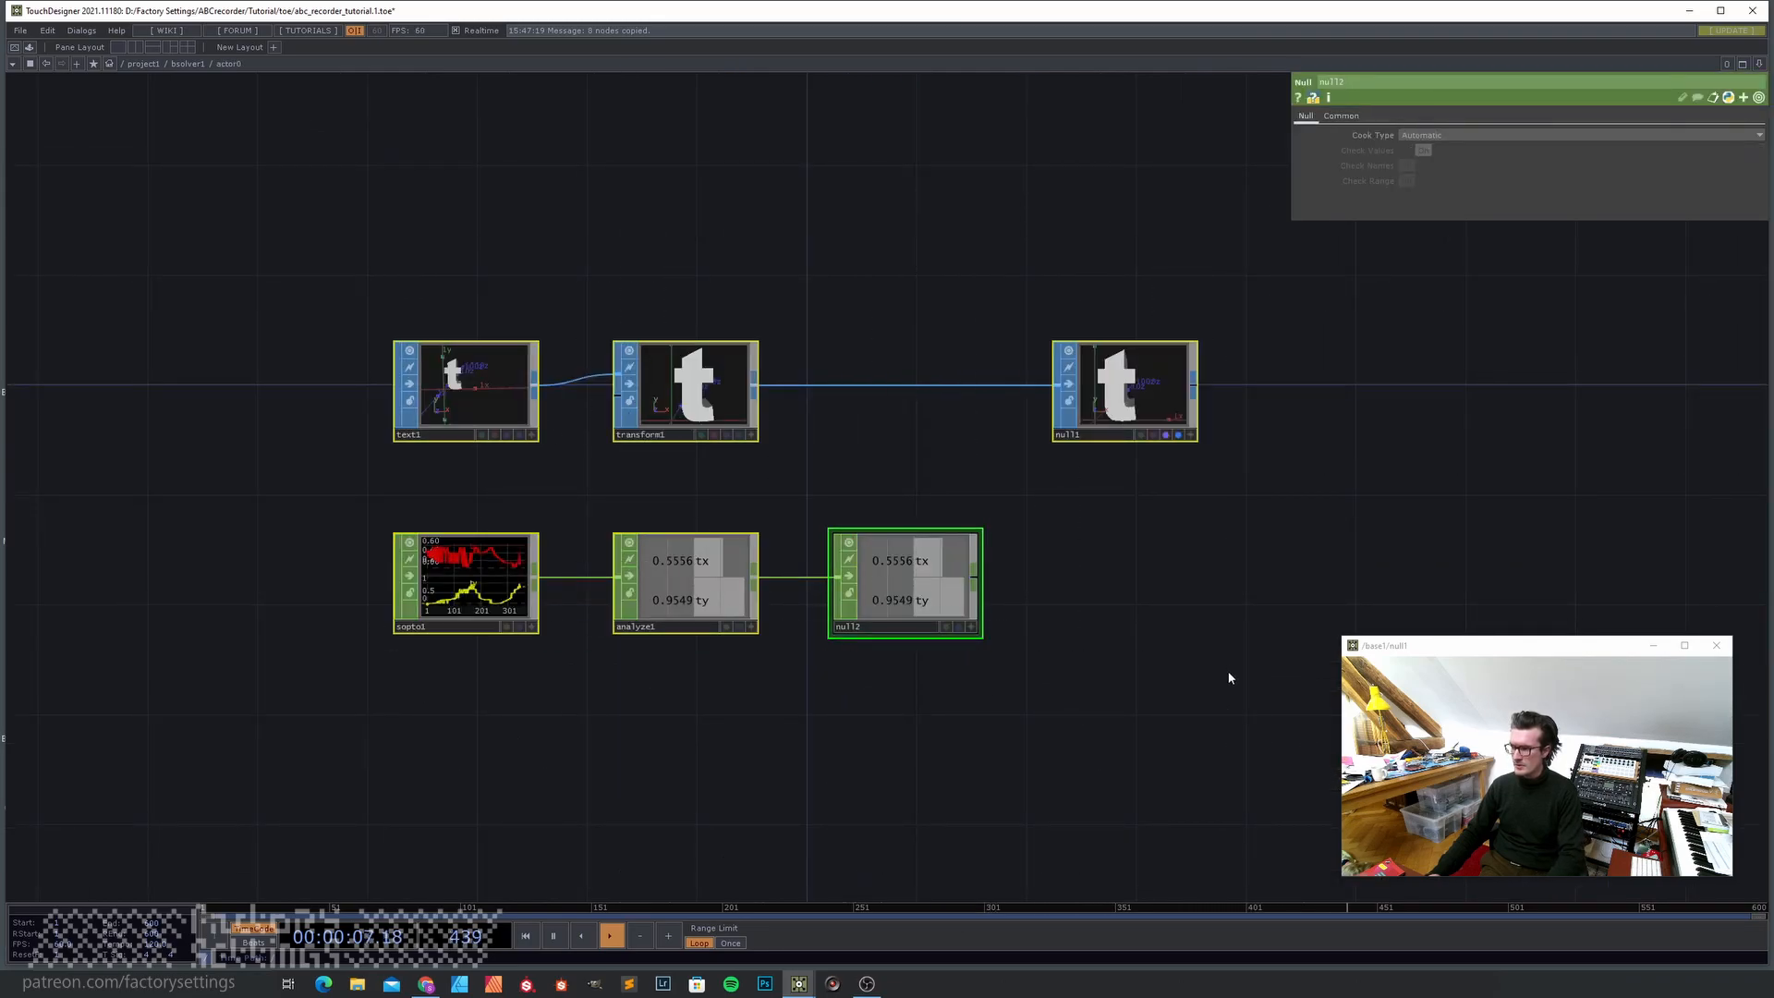
{"action": "key", "text": "Delete"}
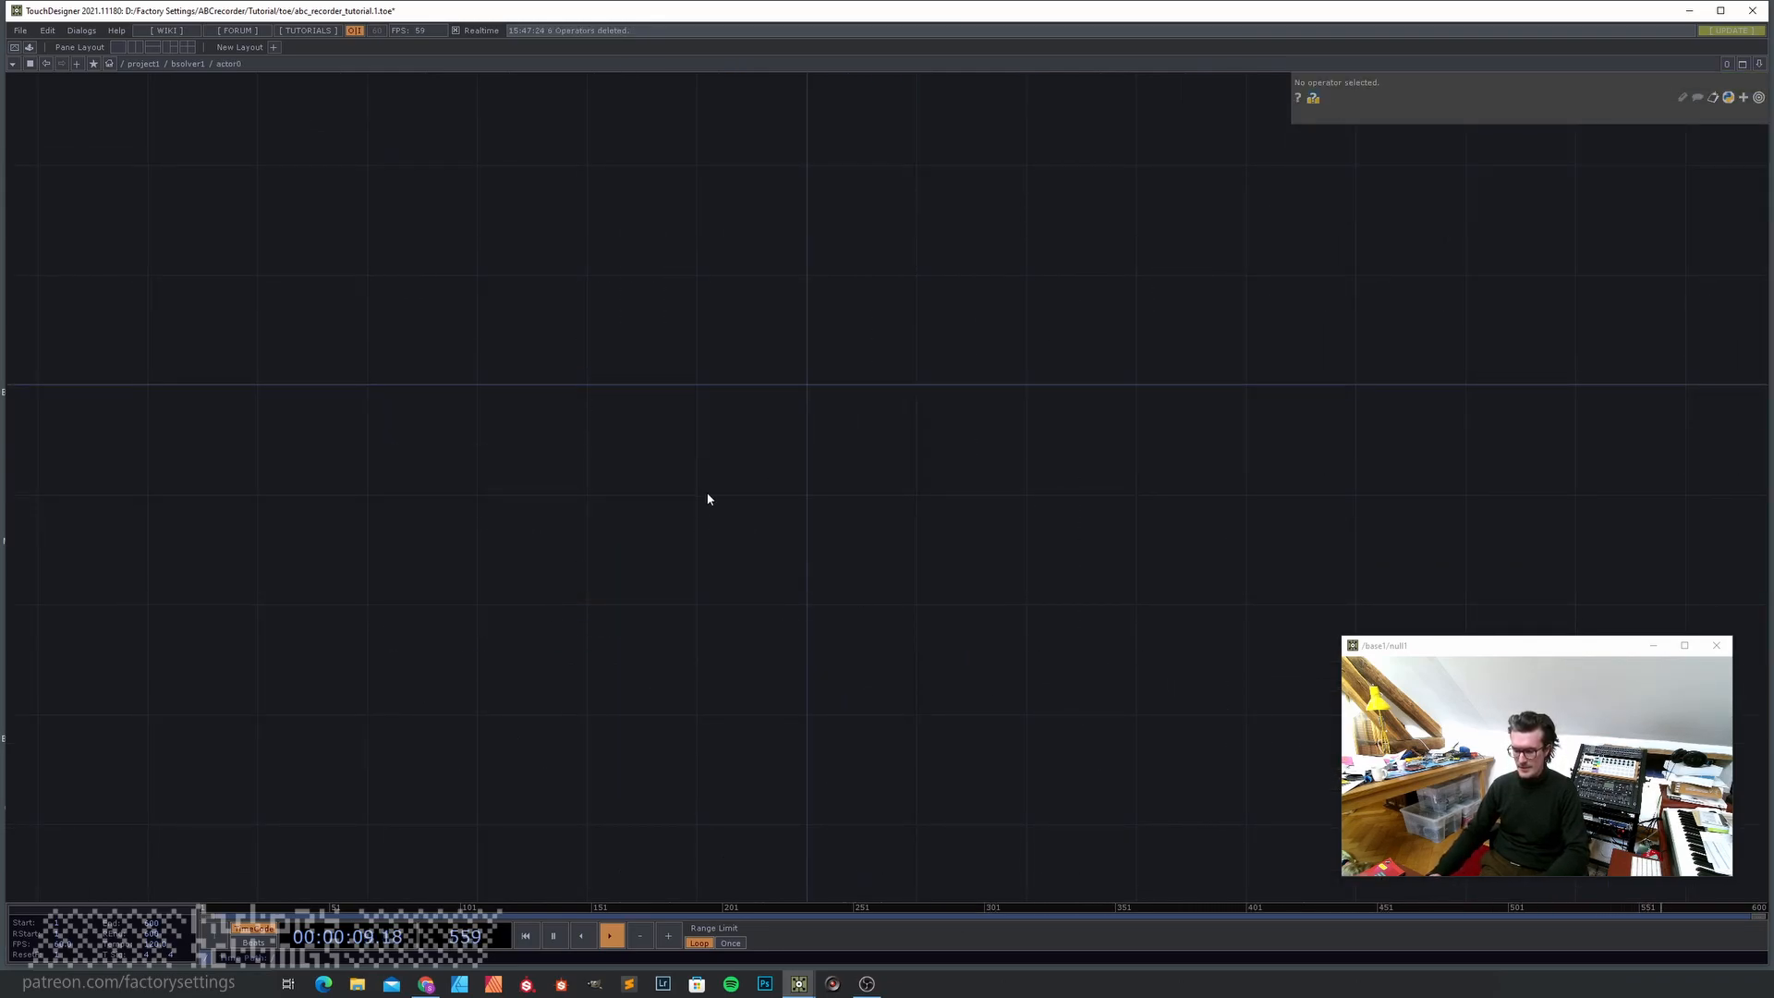
{"action": "key", "text": "ctrl+v"}
{"action": "scroll", "coordinate": [961, 379], "scroll_direction": "down", "scroll_amount": 2}
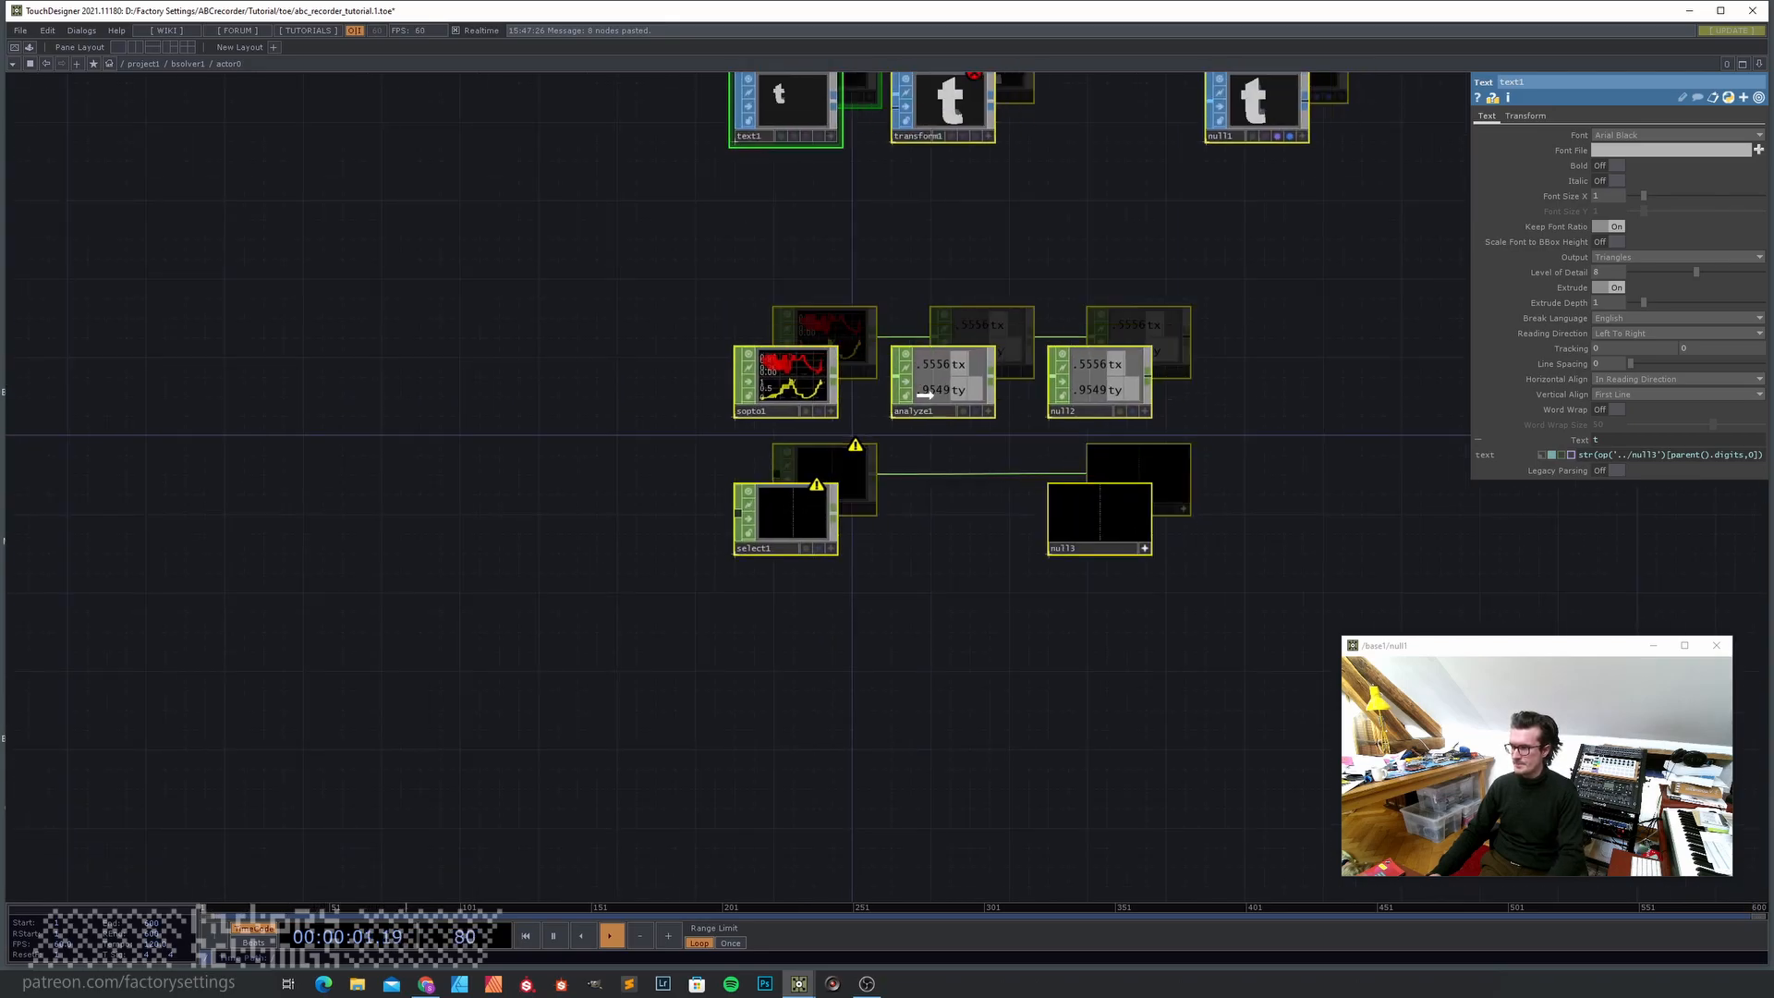
{"action": "left_click_drag", "start_coordinate": [937, 381], "coordinate": [701, 499]}
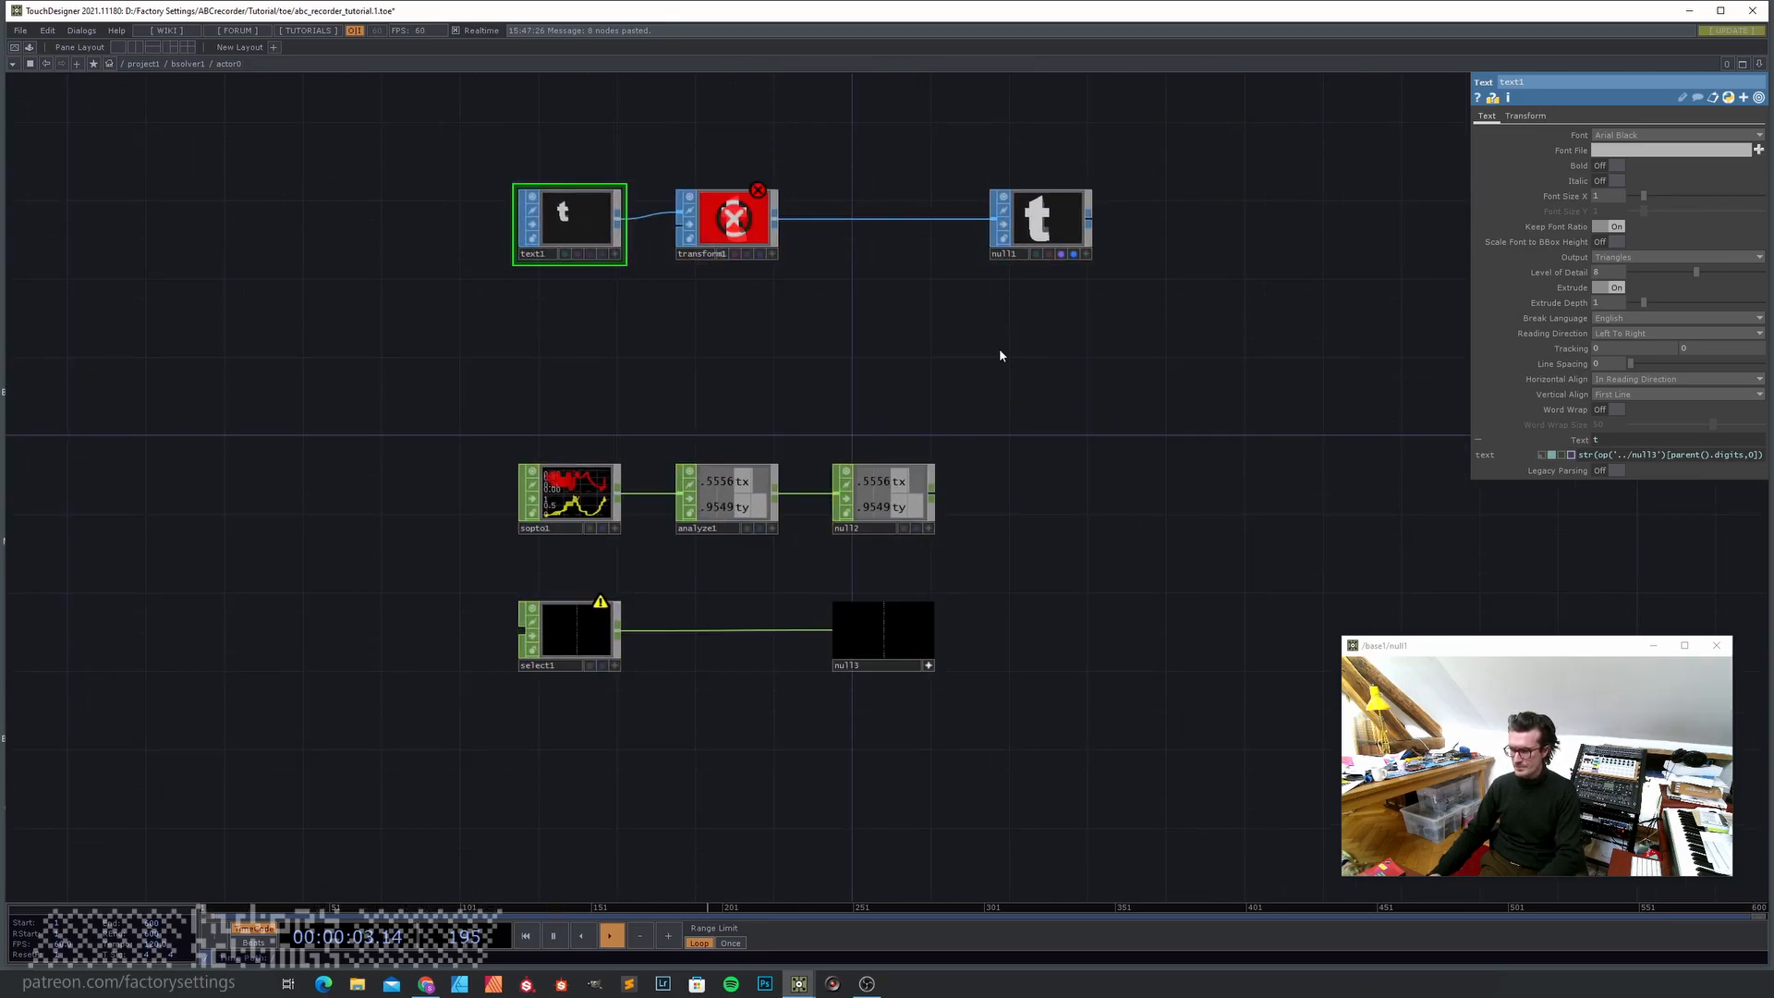
- Recreate all of replicator1's actors from the updated actor0 master
{"action": "key", "text": "u"}
{"action": "left_click", "coordinate": [246, 453]}
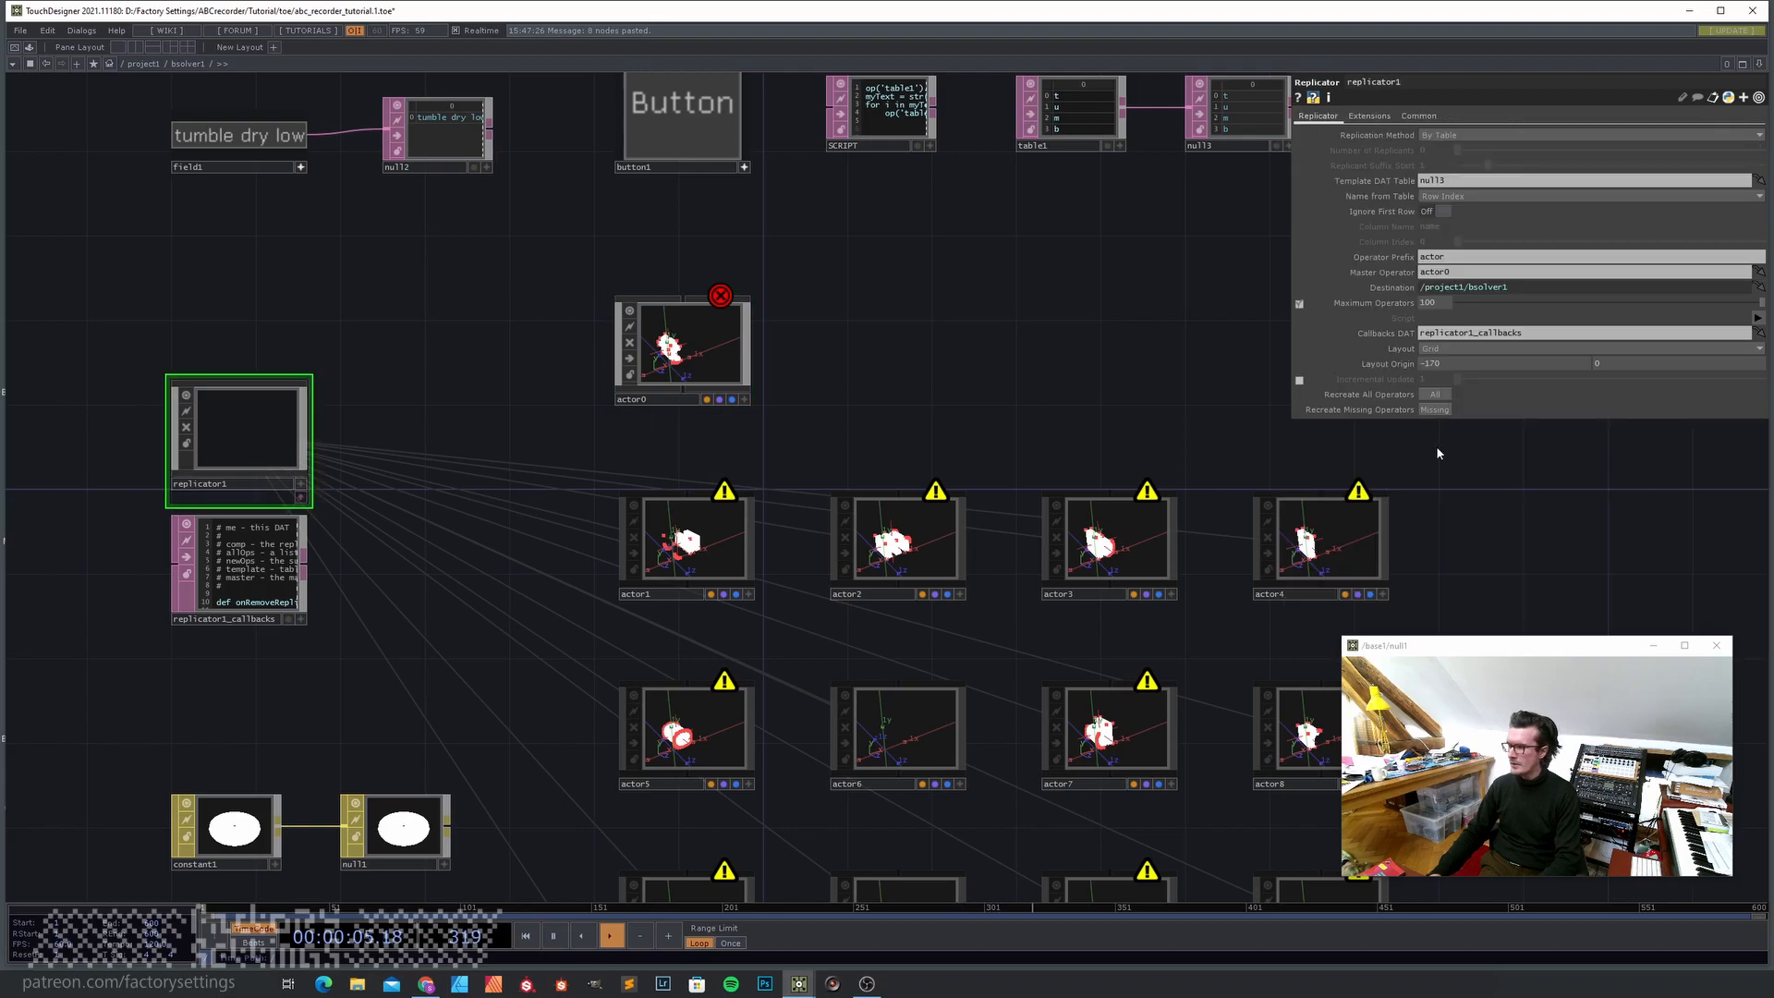
{"action": "left_click", "coordinate": [1443, 396]}
{"action": "left_click_drag", "start_coordinate": [1002, 424], "coordinate": [868, 349]}
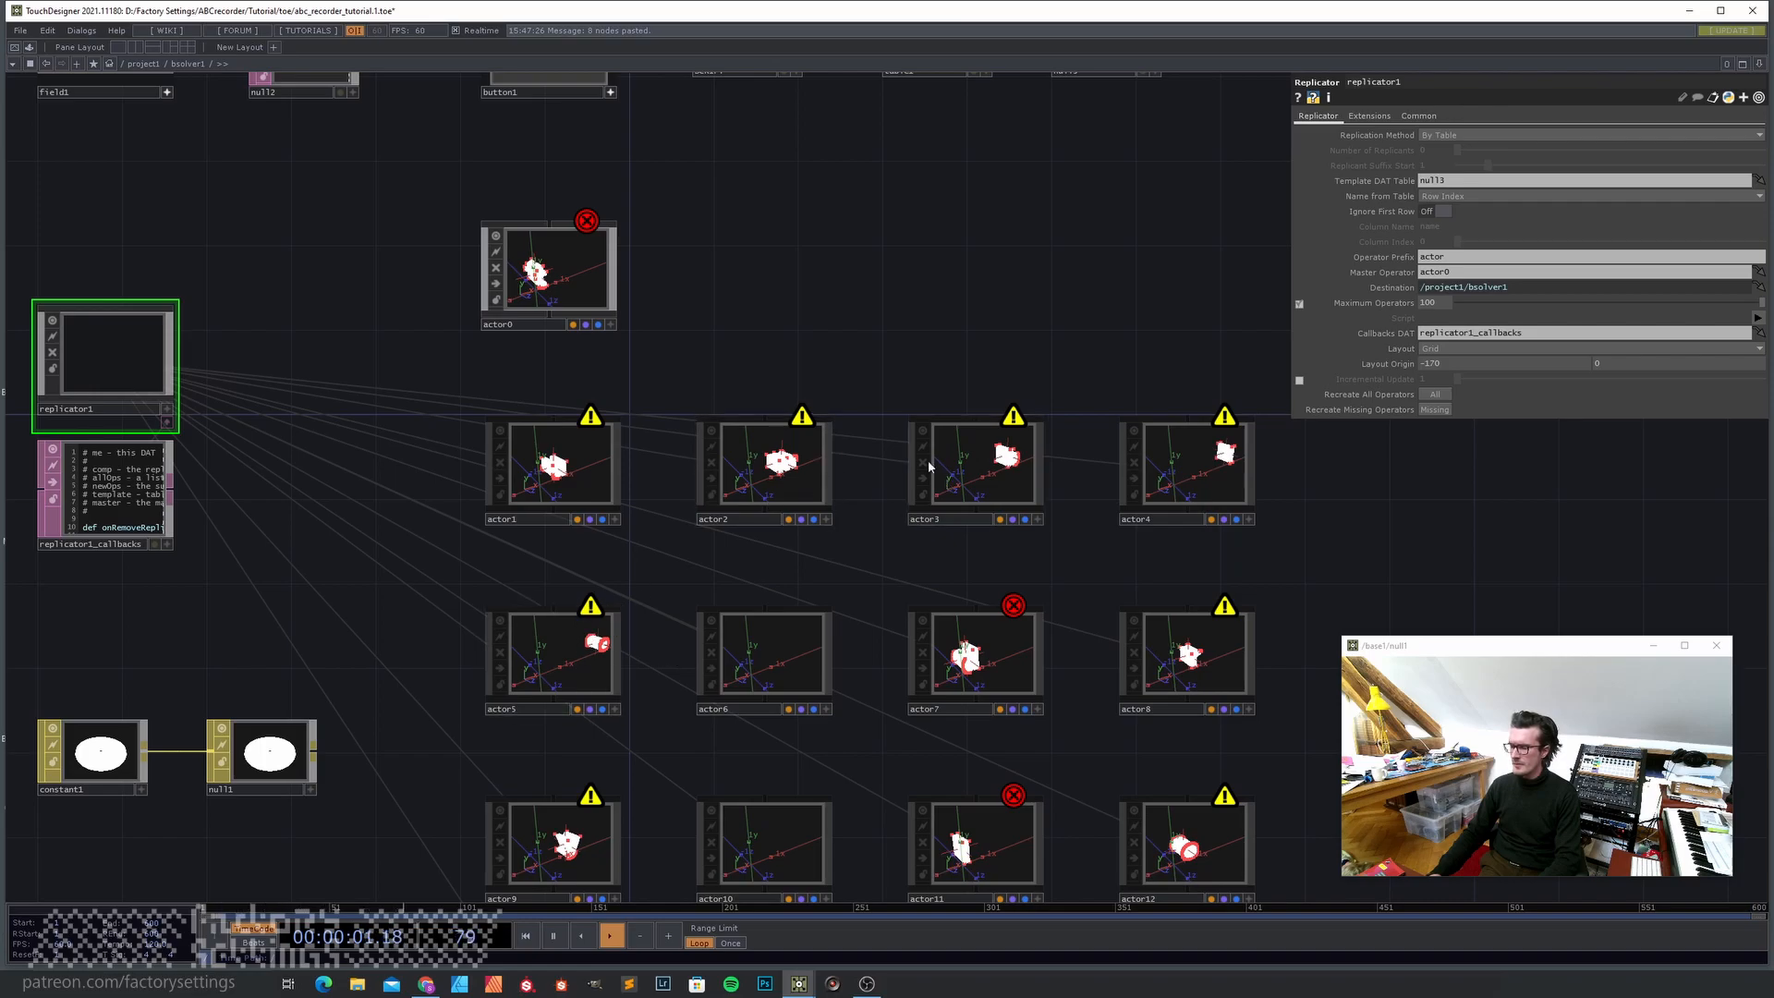
- Check the letter spacing in the rendered output at project level and return to the contents of bsolver1
{"action": "key", "text": "u"}
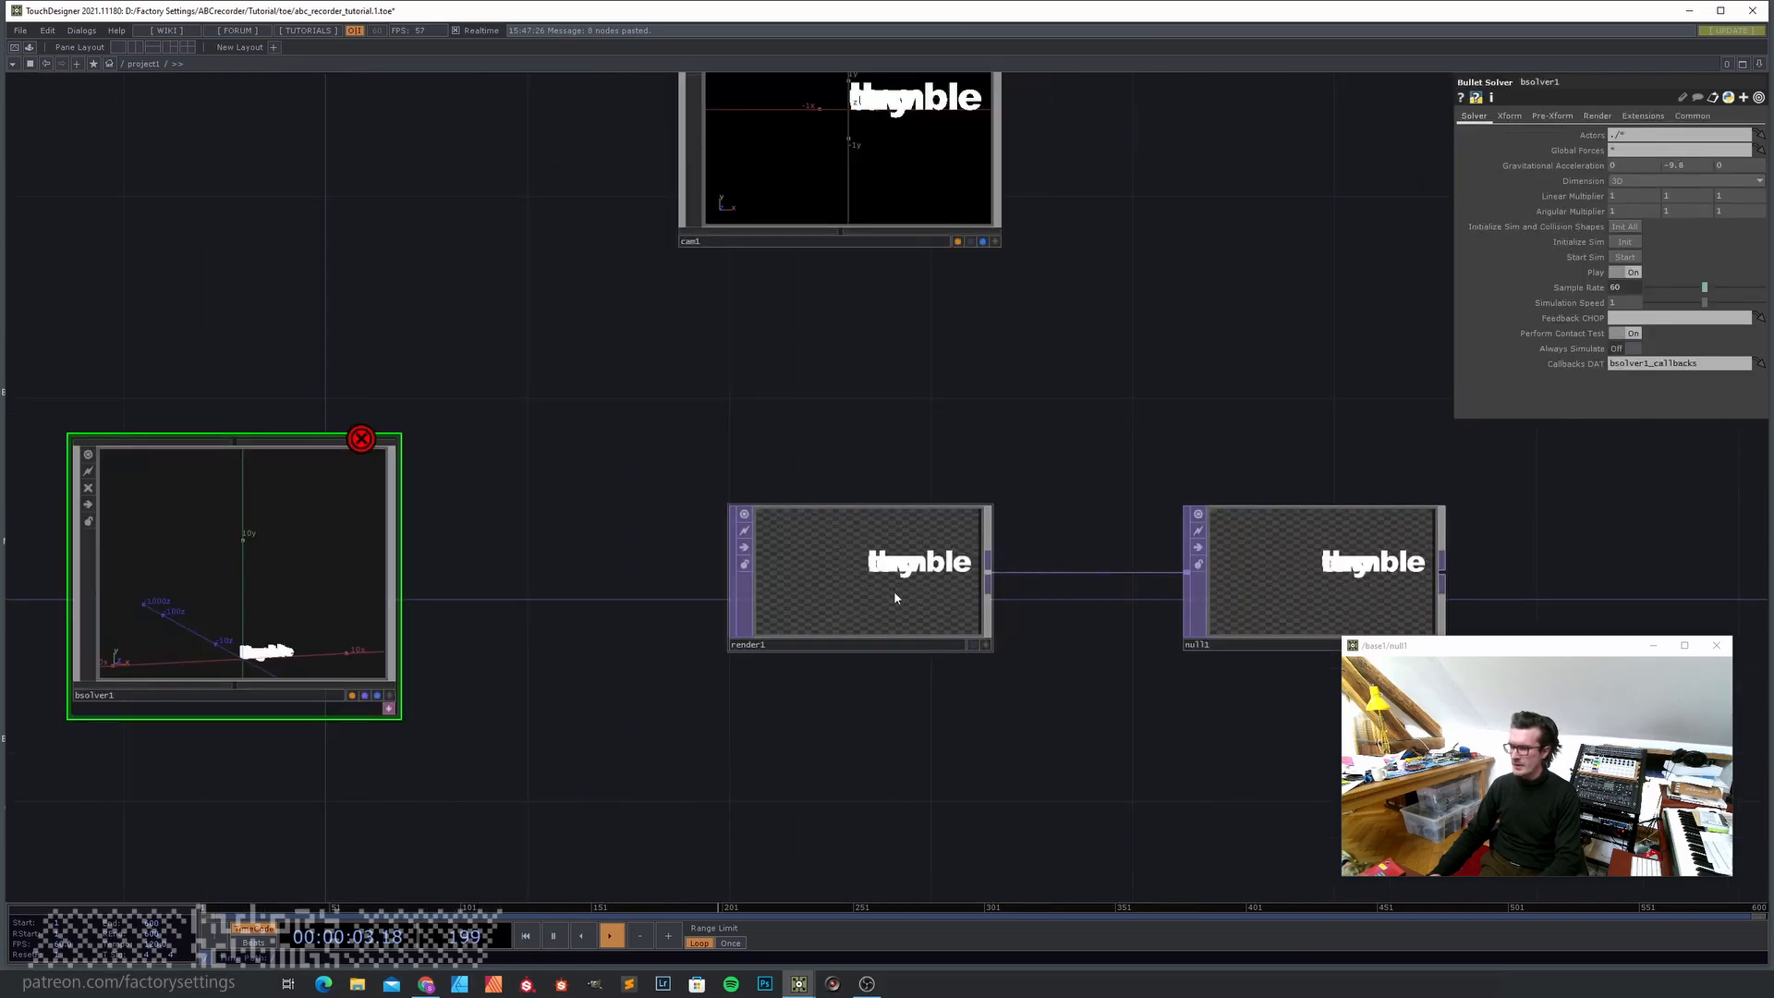
{"action": "scroll", "coordinate": [894, 594], "scroll_direction": "up", "scroll_amount": 5}
{"action": "scroll", "coordinate": [957, 554], "scroll_direction": "down", "scroll_amount": 3}
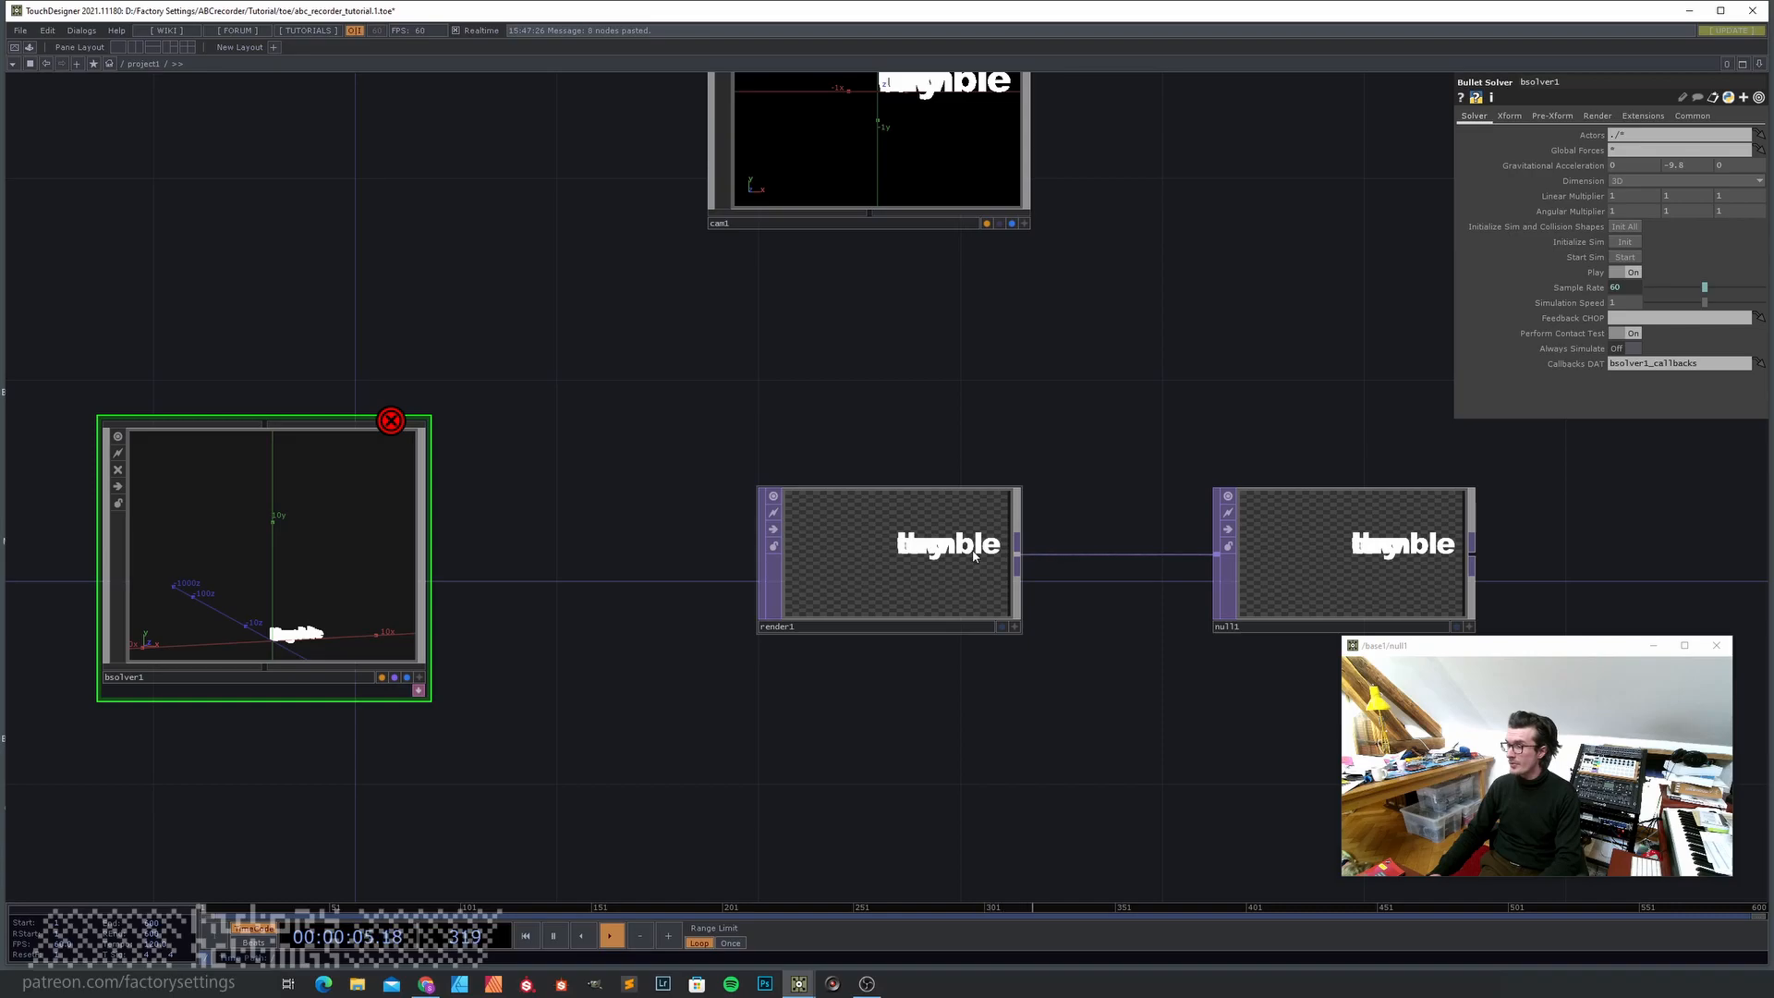
{"action": "scroll", "coordinate": [329, 554], "scroll_direction": "up", "scroll_amount": 3}
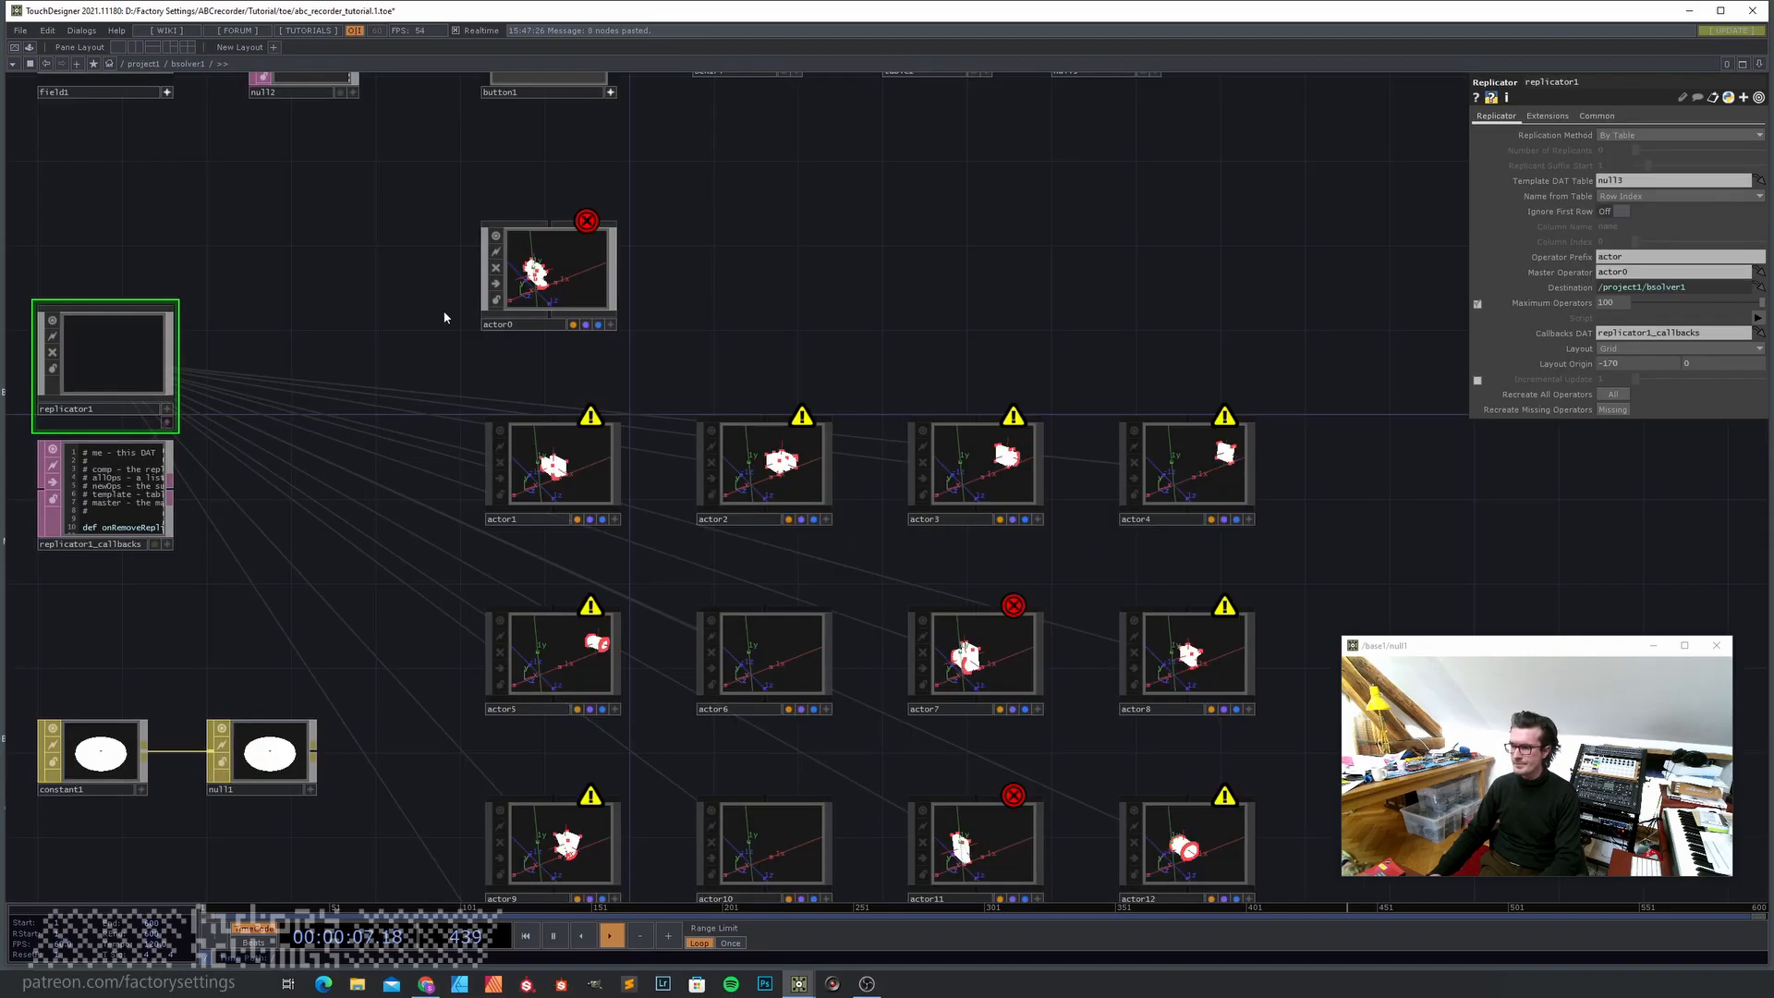
{"action": "left_click_drag", "start_coordinate": [351, 302], "coordinate": [414, 342]}
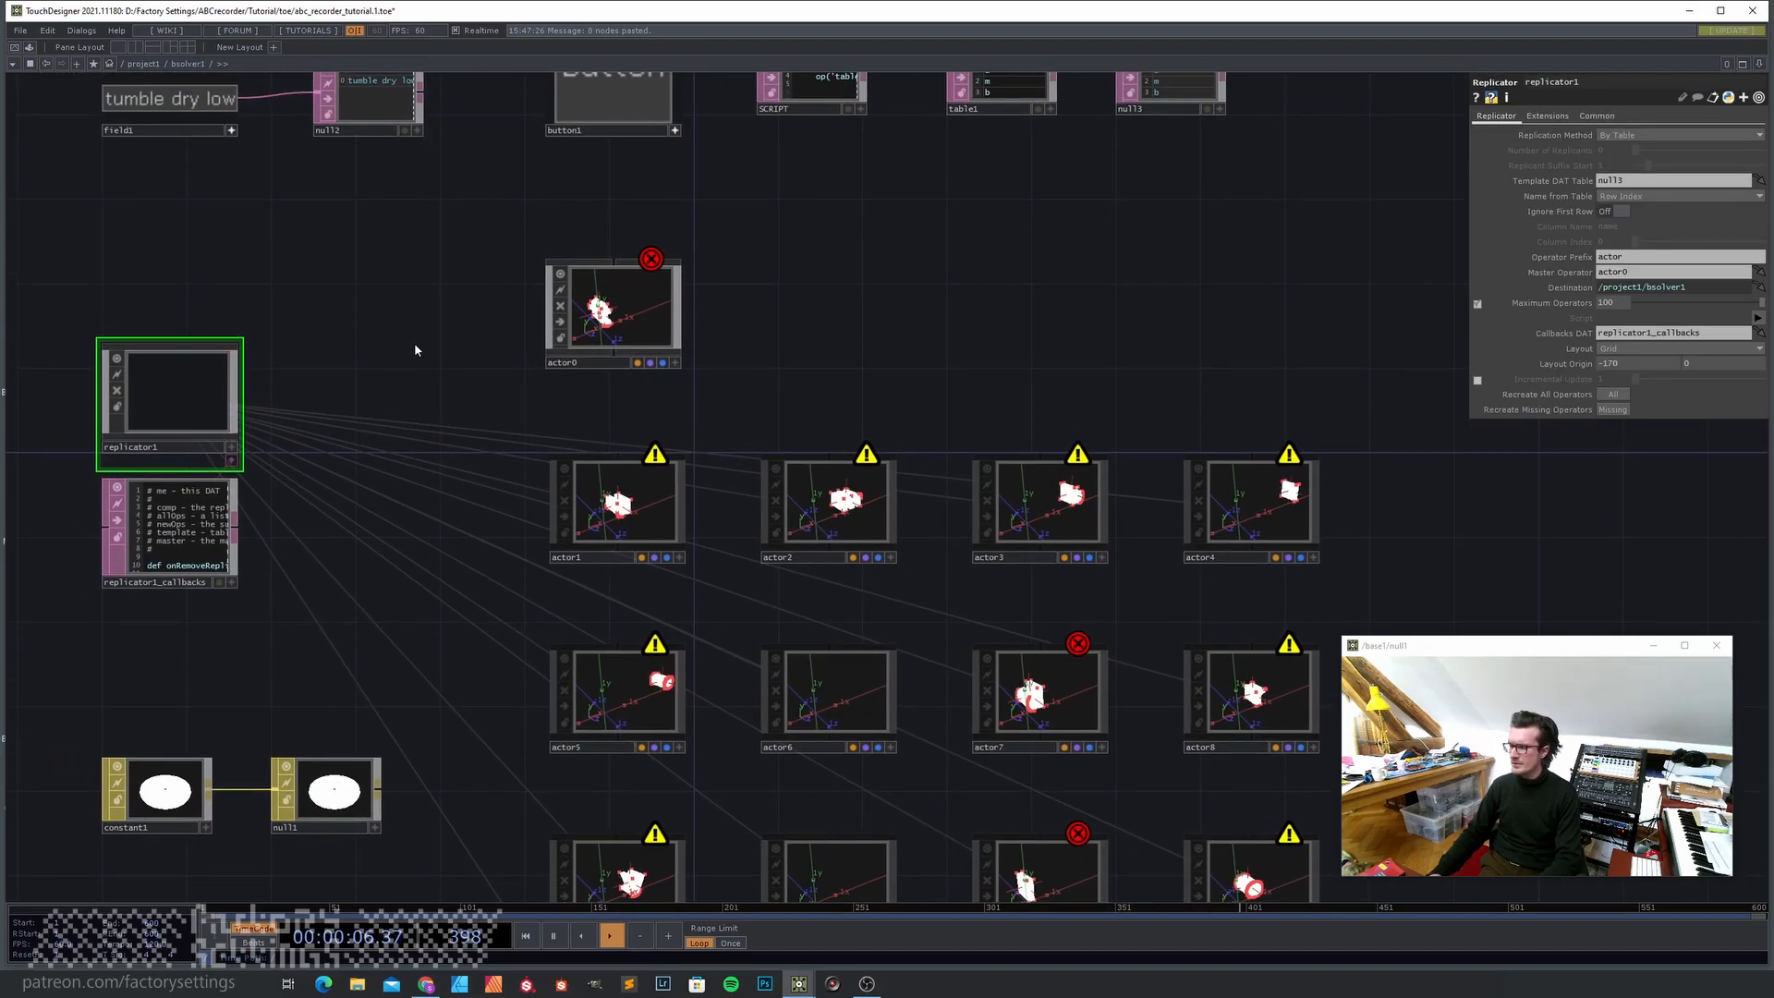
- Open actor0 and move its text SOP row down closer to the CHOP rows
{"action": "left_click", "coordinate": [592, 320]}
{"action": "scroll", "coordinate": [592, 321], "scroll_direction": "up", "scroll_amount": 3}
{"action": "left_click_drag", "start_coordinate": [579, 353], "coordinate": [459, 422]}
{"action": "right_click_drag", "start_coordinate": [1011, 421], "coordinate": [485, 266]}
{"action": "left_click_drag", "start_coordinate": [485, 268], "coordinate": [486, 385]}
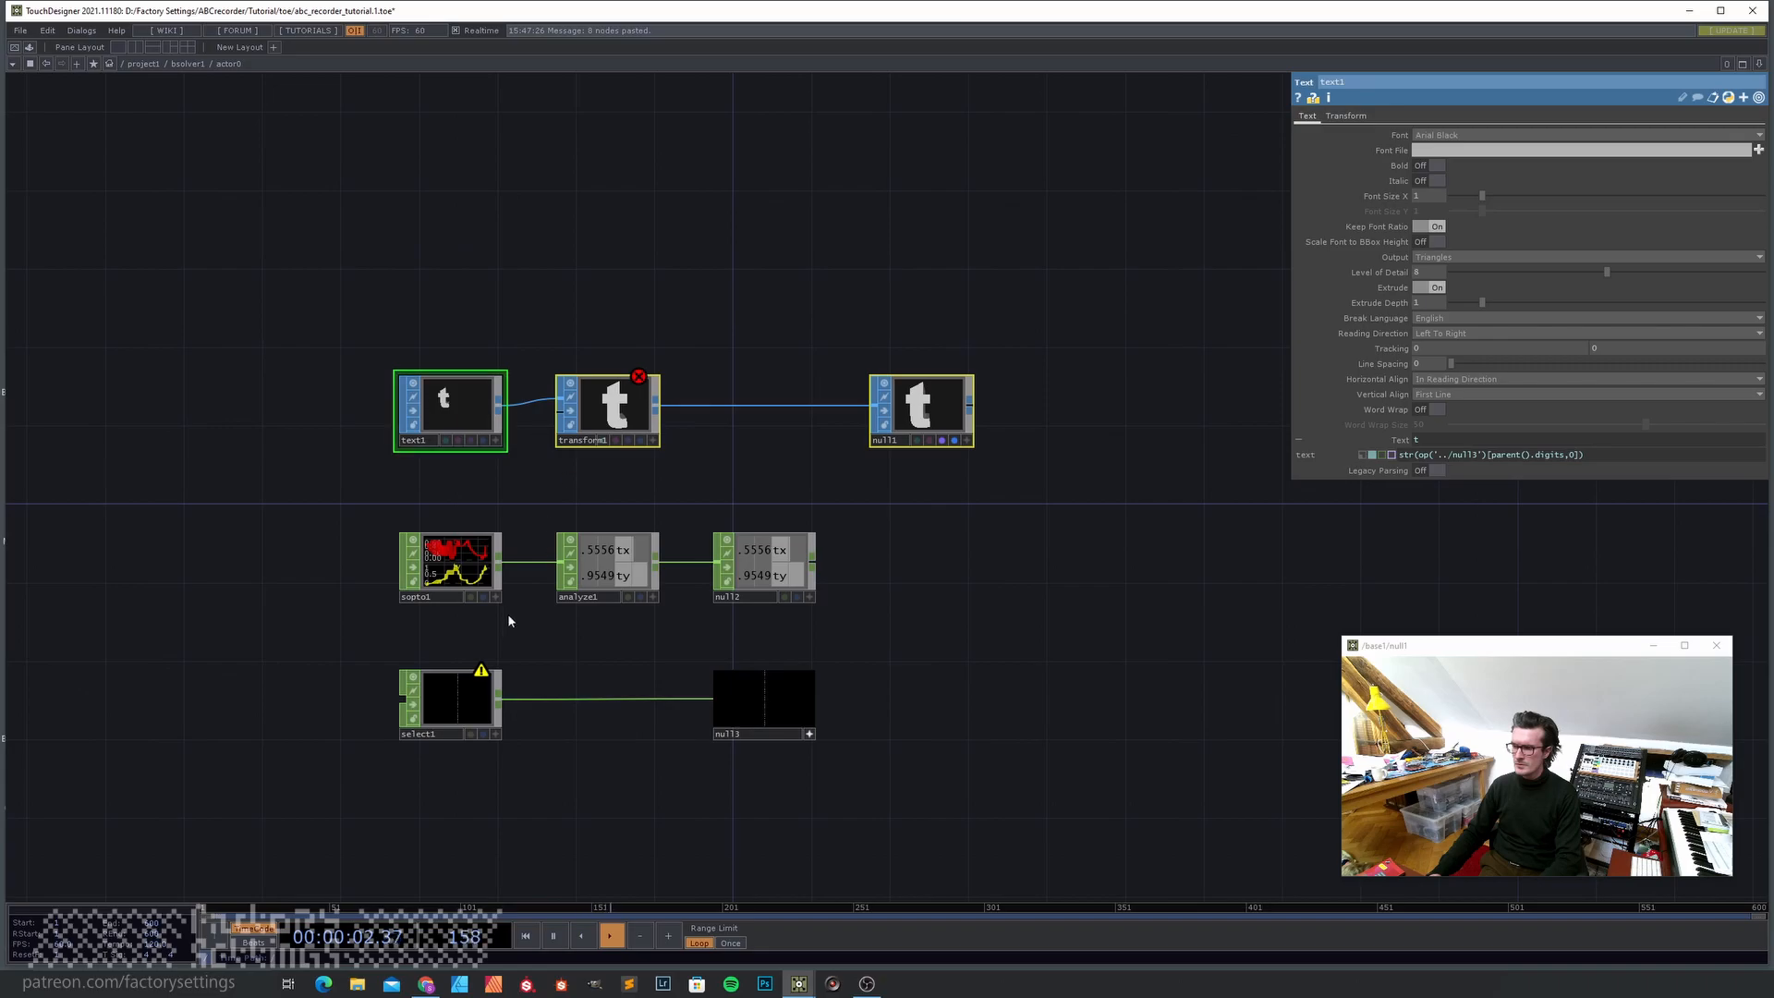
- Examine the CHOP path that select1 resolves to inside actor0 and compare with the actor's place among the replicants
{"action": "left_click", "coordinate": [456, 699]}
{"action": "left_click_drag", "start_coordinate": [560, 732], "coordinate": [533, 717]}
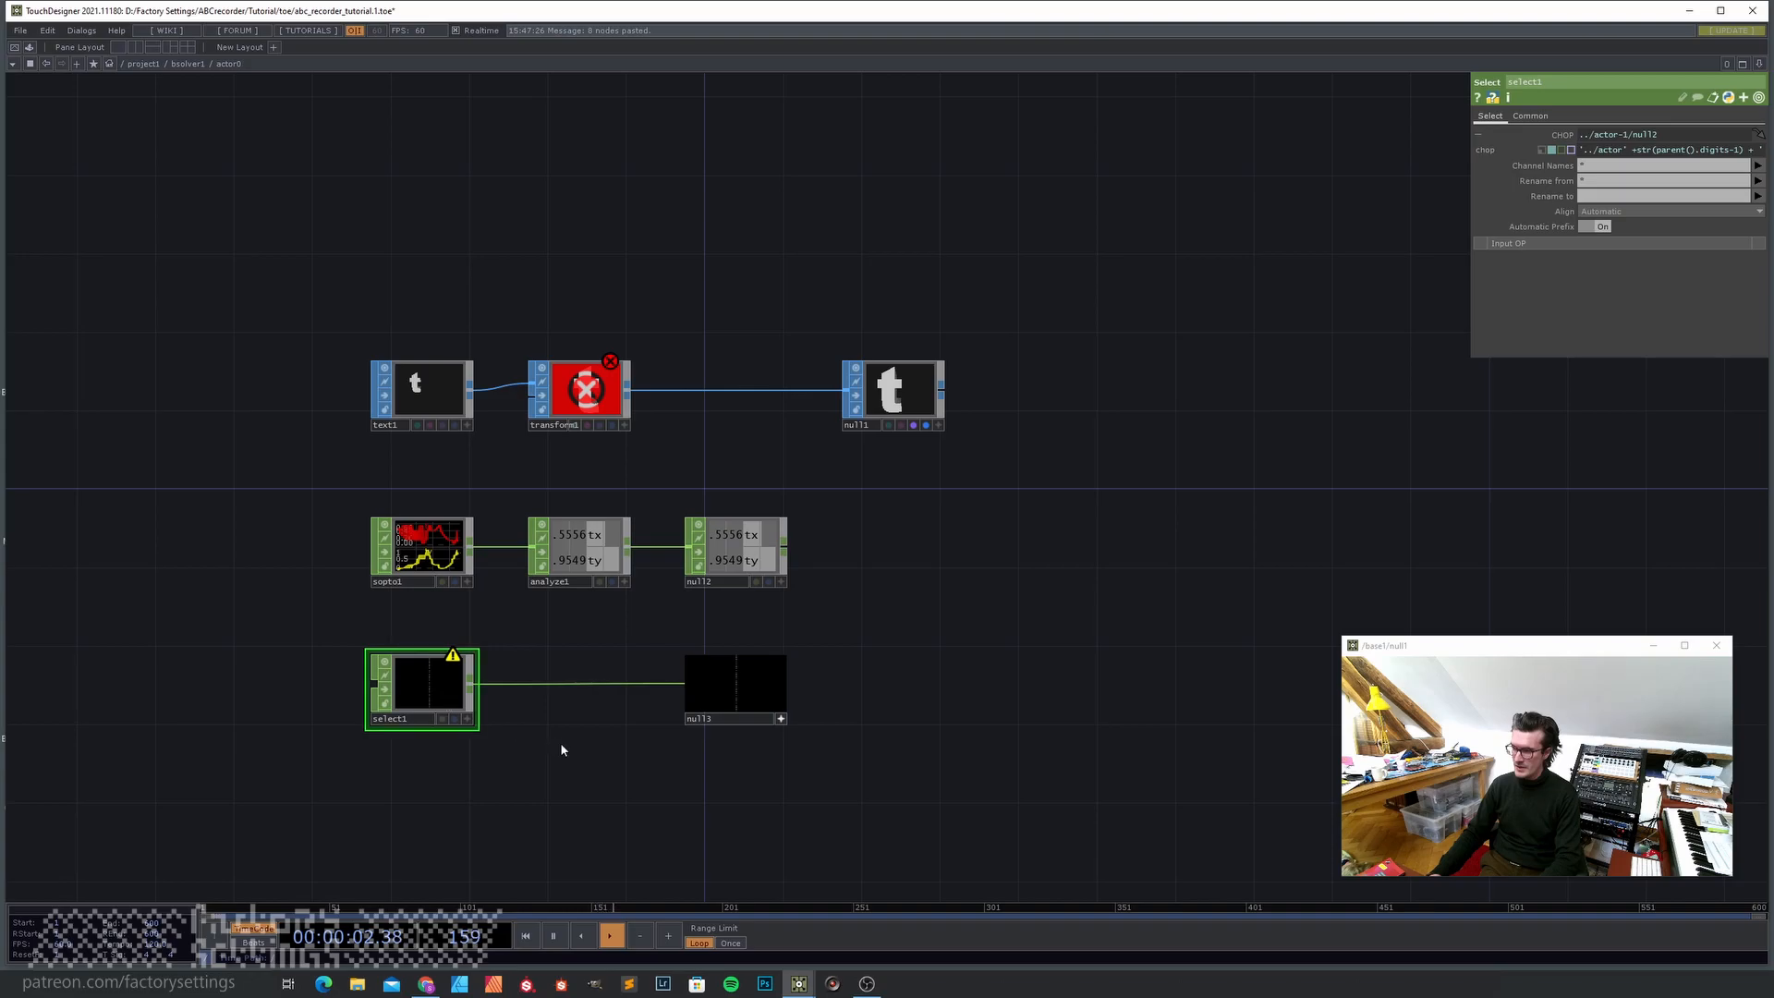
{"action": "key", "text": "u"}
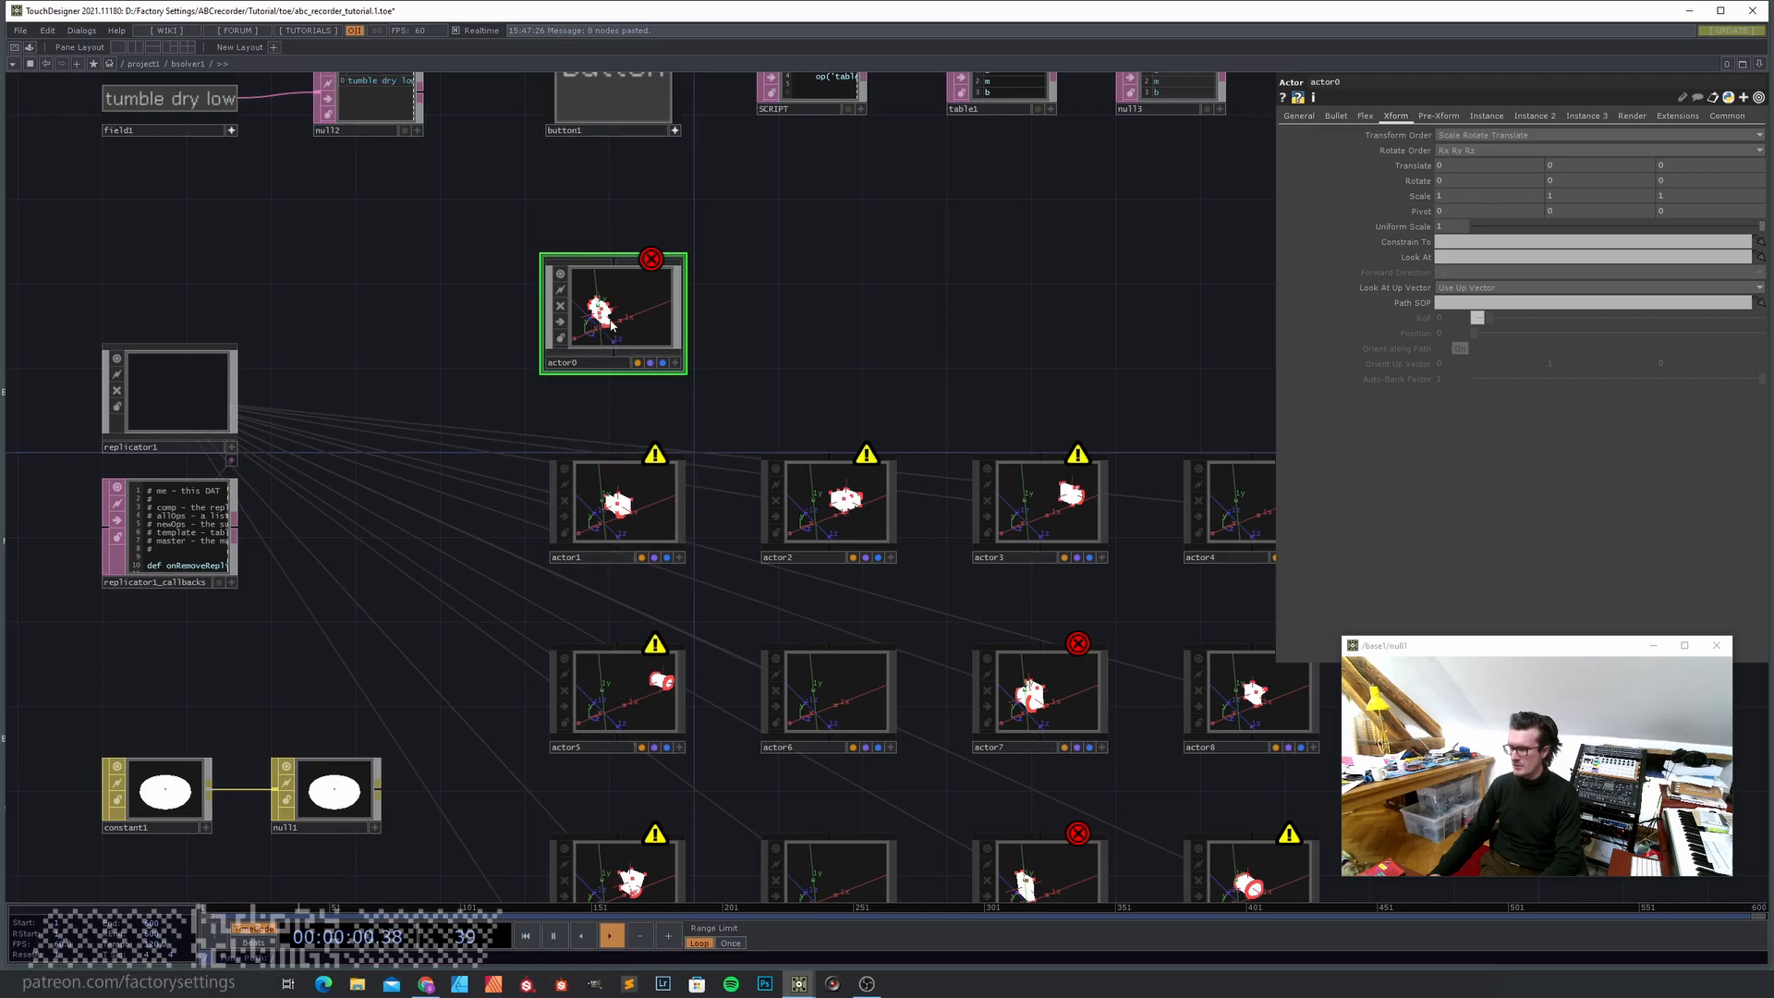
{"action": "key", "text": "i"}
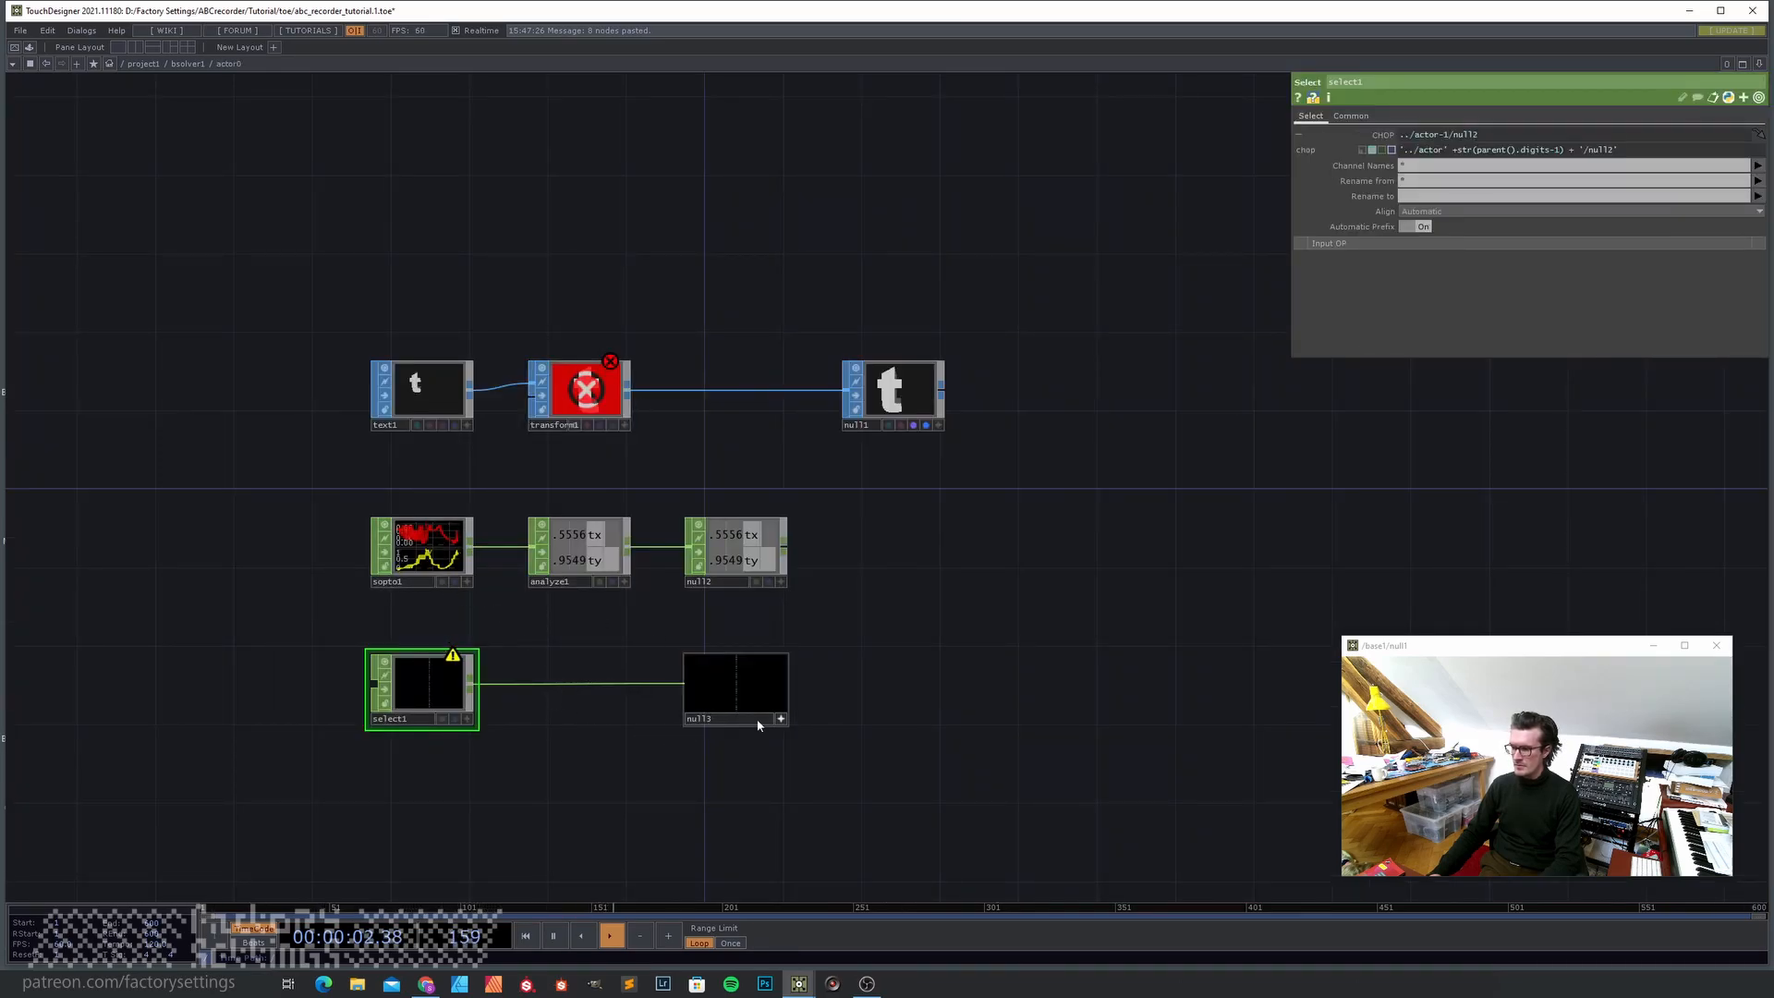
- Move the text SOP row up in actor0 and place a Constant CHOP above it
{"action": "left_click_drag", "start_coordinate": [1012, 484], "coordinate": [601, 423]}
{"action": "left_click_drag", "start_coordinate": [423, 401], "coordinate": [423, 321]}
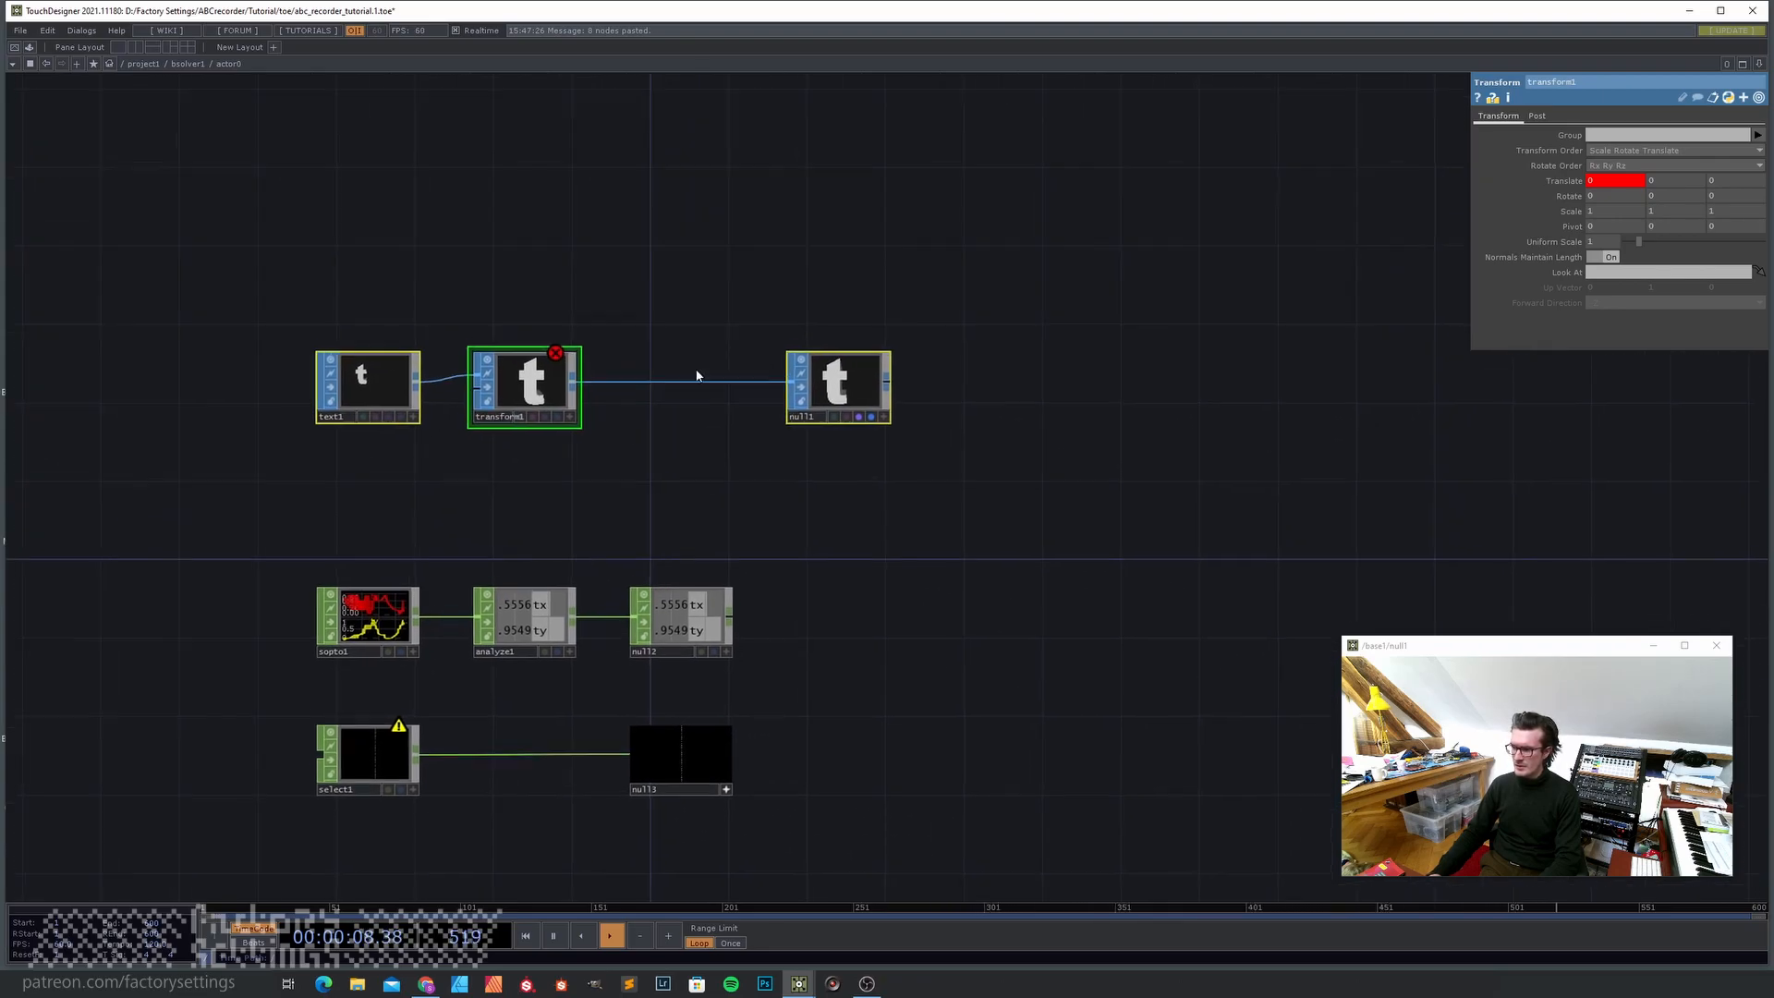
{"action": "key", "text": "Tab"}
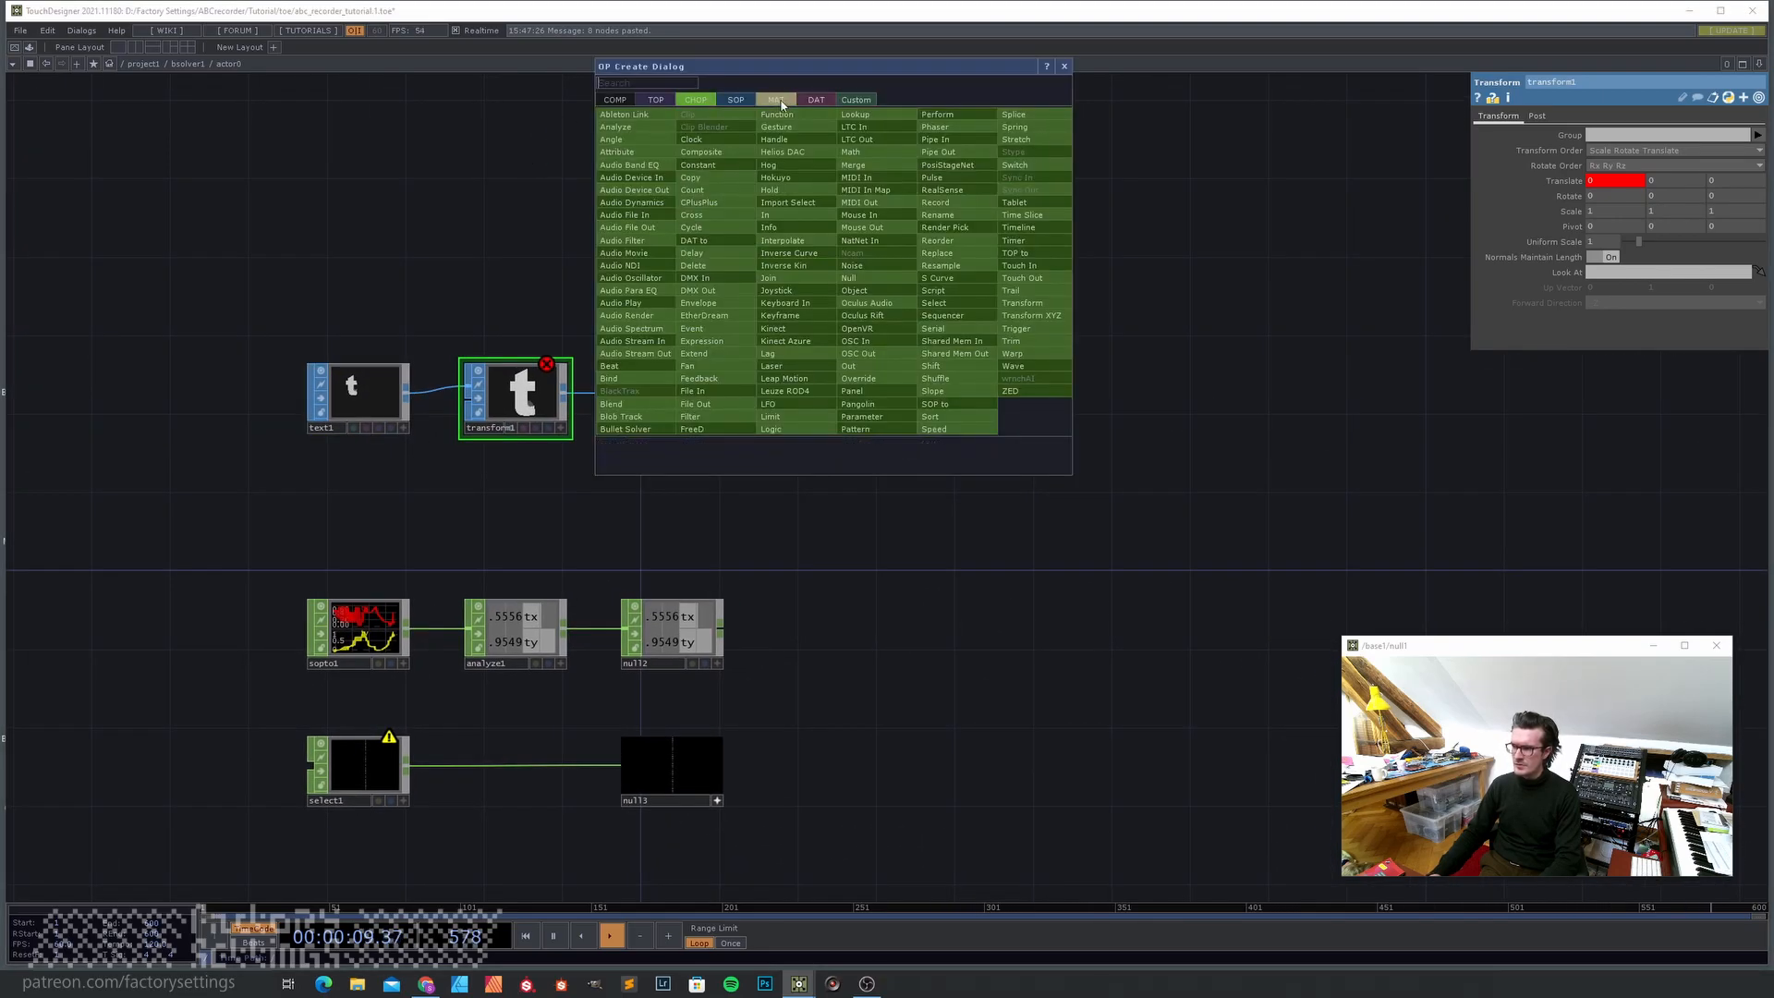
{"action": "left_click", "coordinate": [712, 166]}
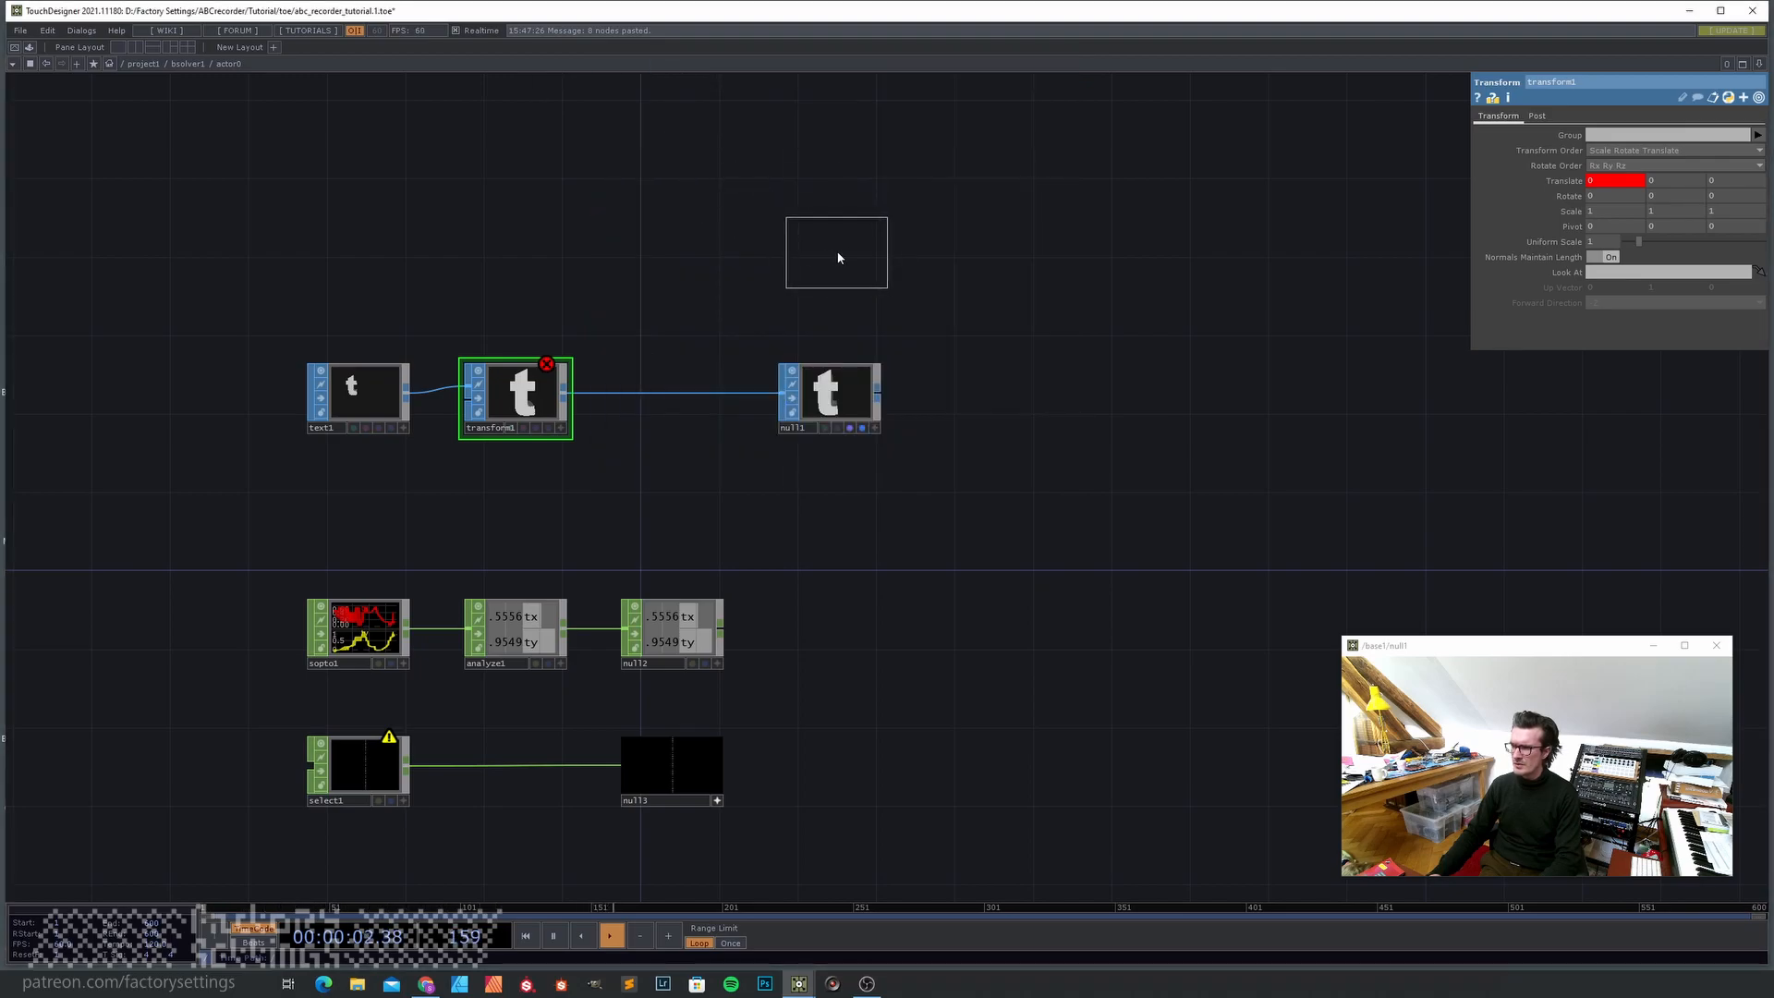
{"action": "left_click", "coordinate": [668, 255]}
{"action": "left_click_drag", "start_coordinate": [453, 276], "coordinate": [463, 334]}
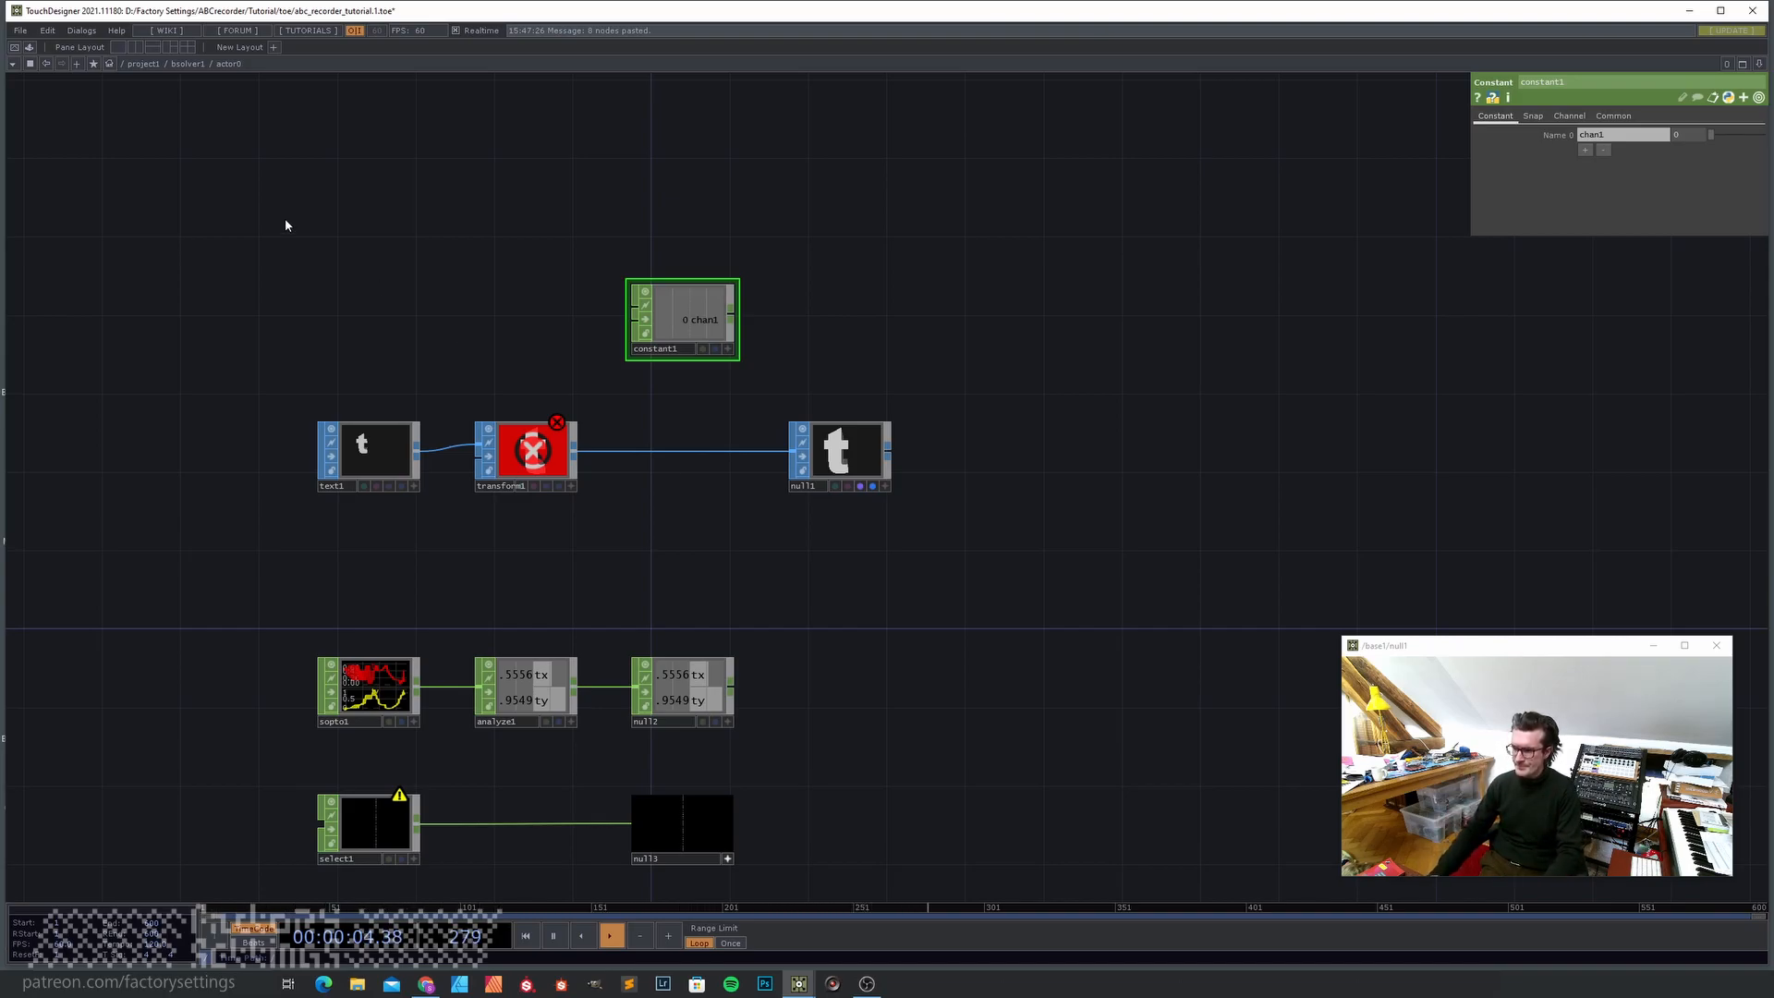
- Duplicate transform1 below itself, fed by text1, and set the copy's Translate X to constant mode
{"action": "left_click", "coordinate": [532, 472]}
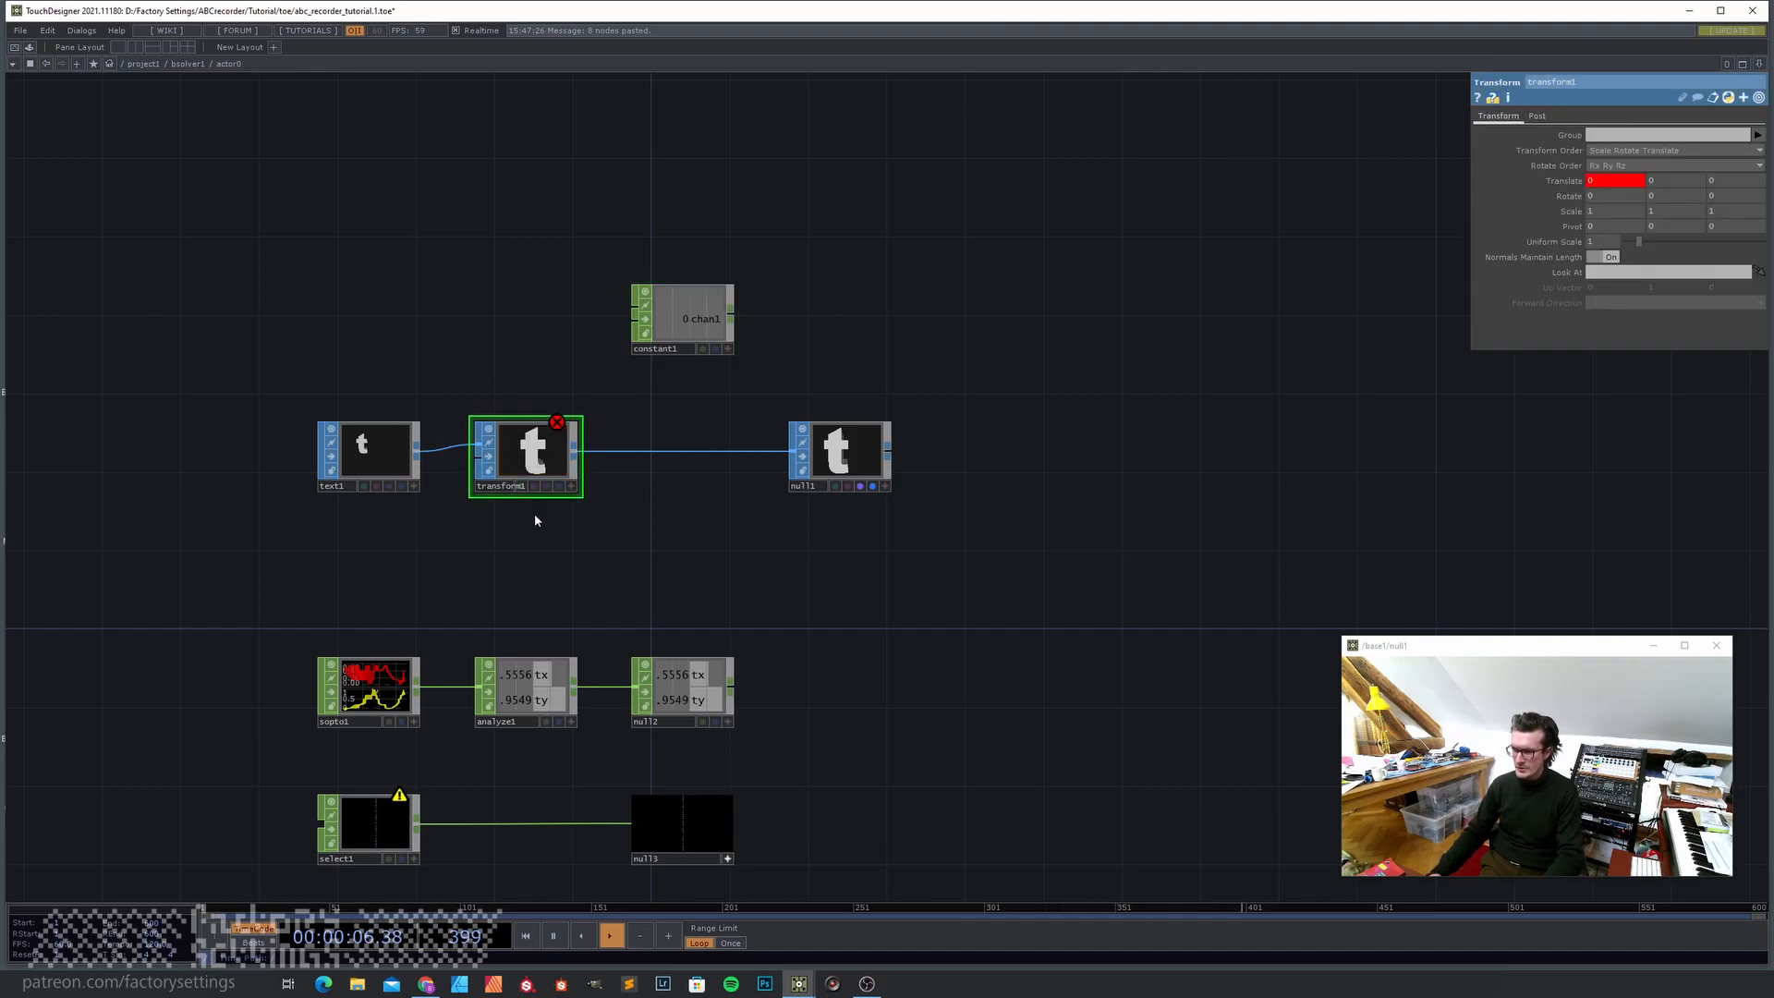
{"action": "key", "text": "ctrl+v"}
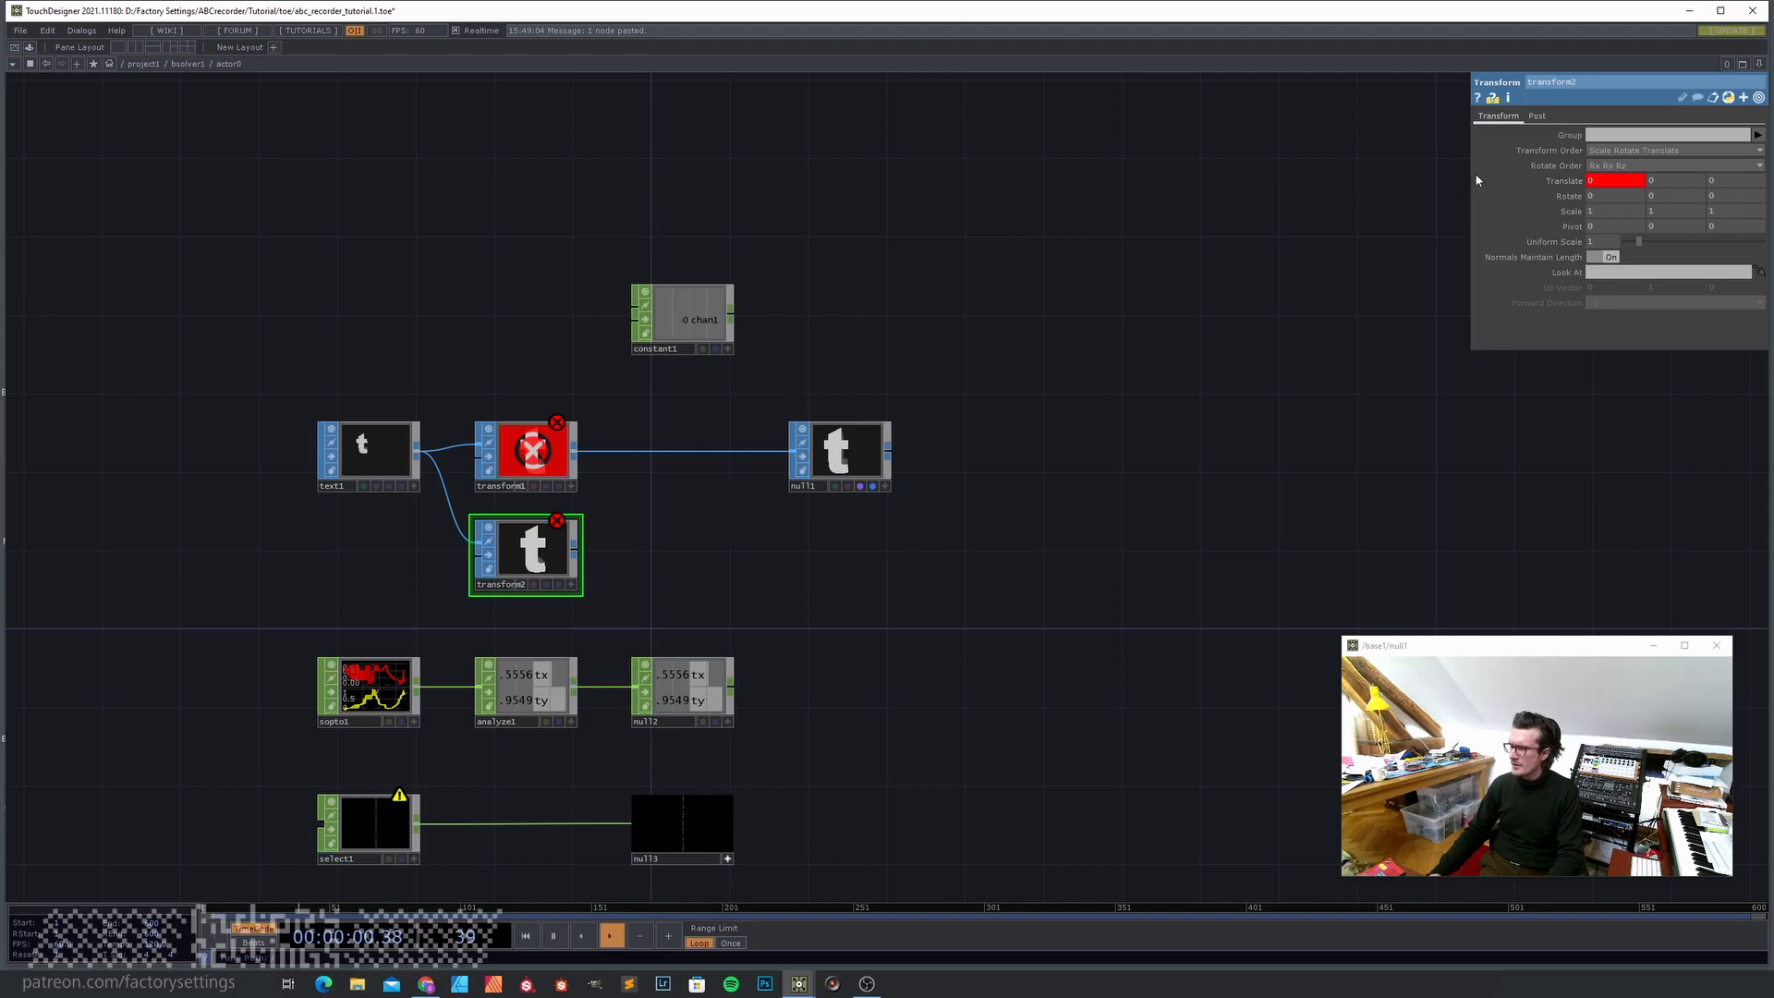
{"action": "left_click", "coordinate": [1563, 181]}
{"action": "left_click", "coordinate": [1542, 198]}
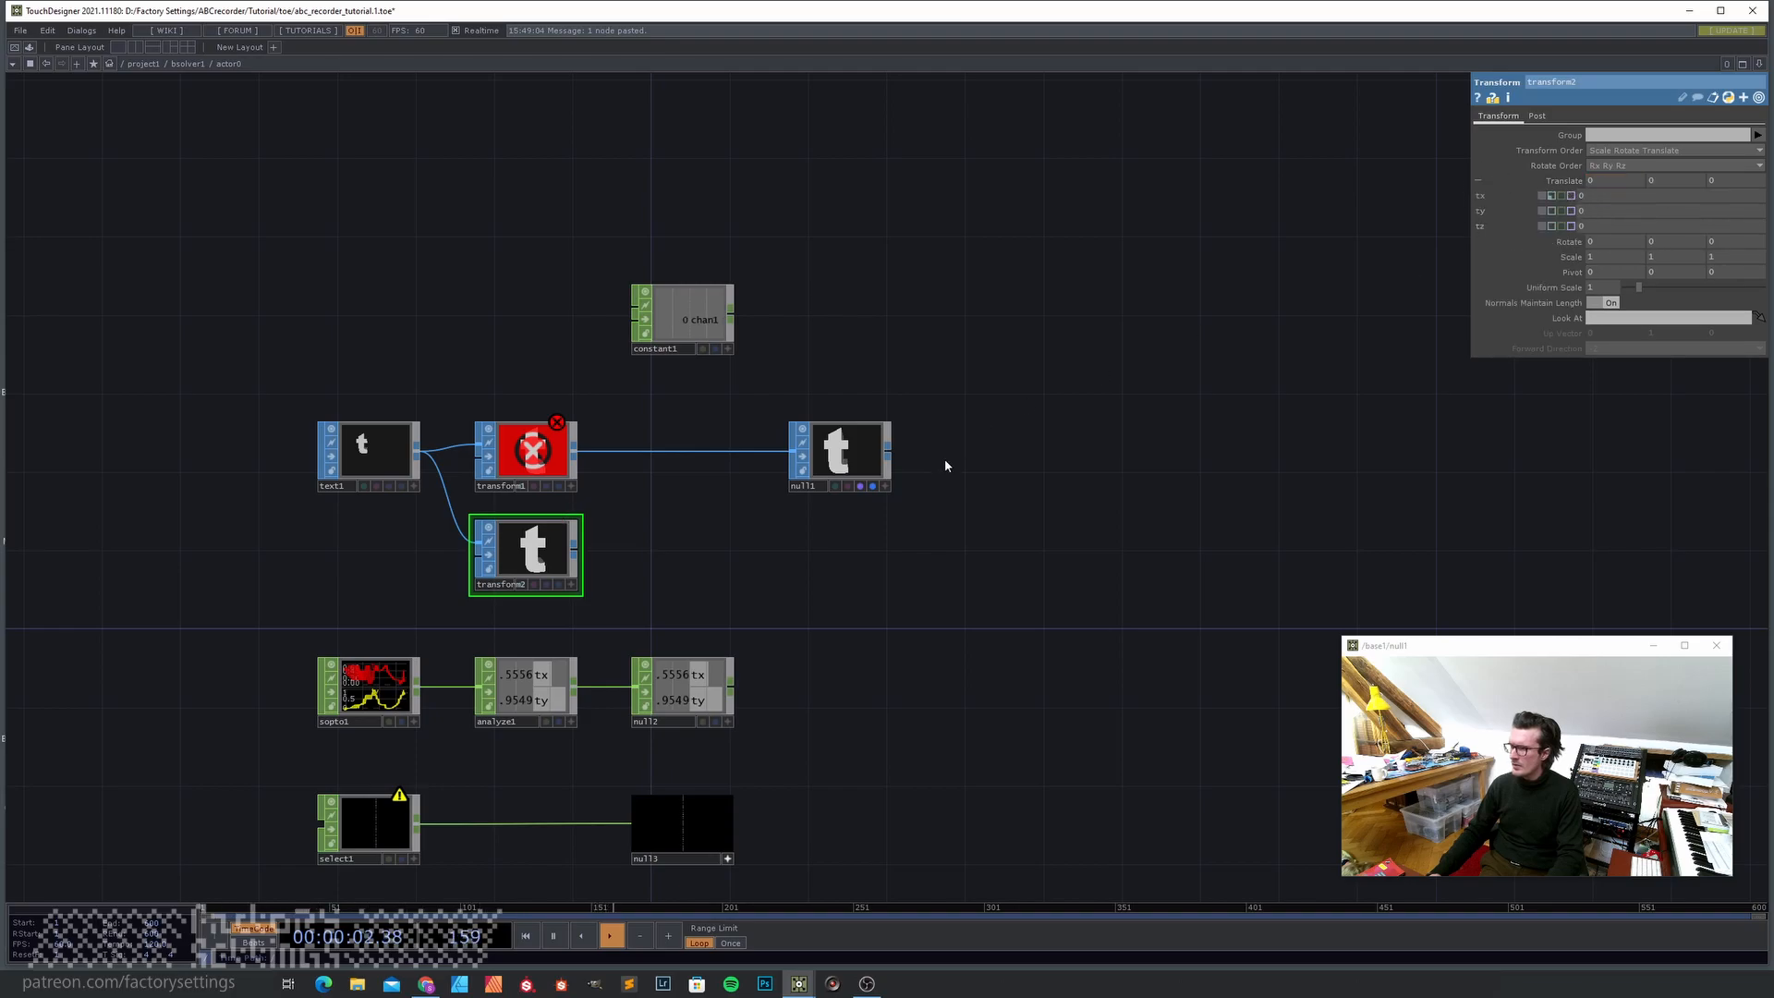
- Shift null1 aside to make room and insert a Switch SOP between transform1 and null1
{"action": "left_click_drag", "start_coordinate": [827, 456], "coordinate": [922, 457]}
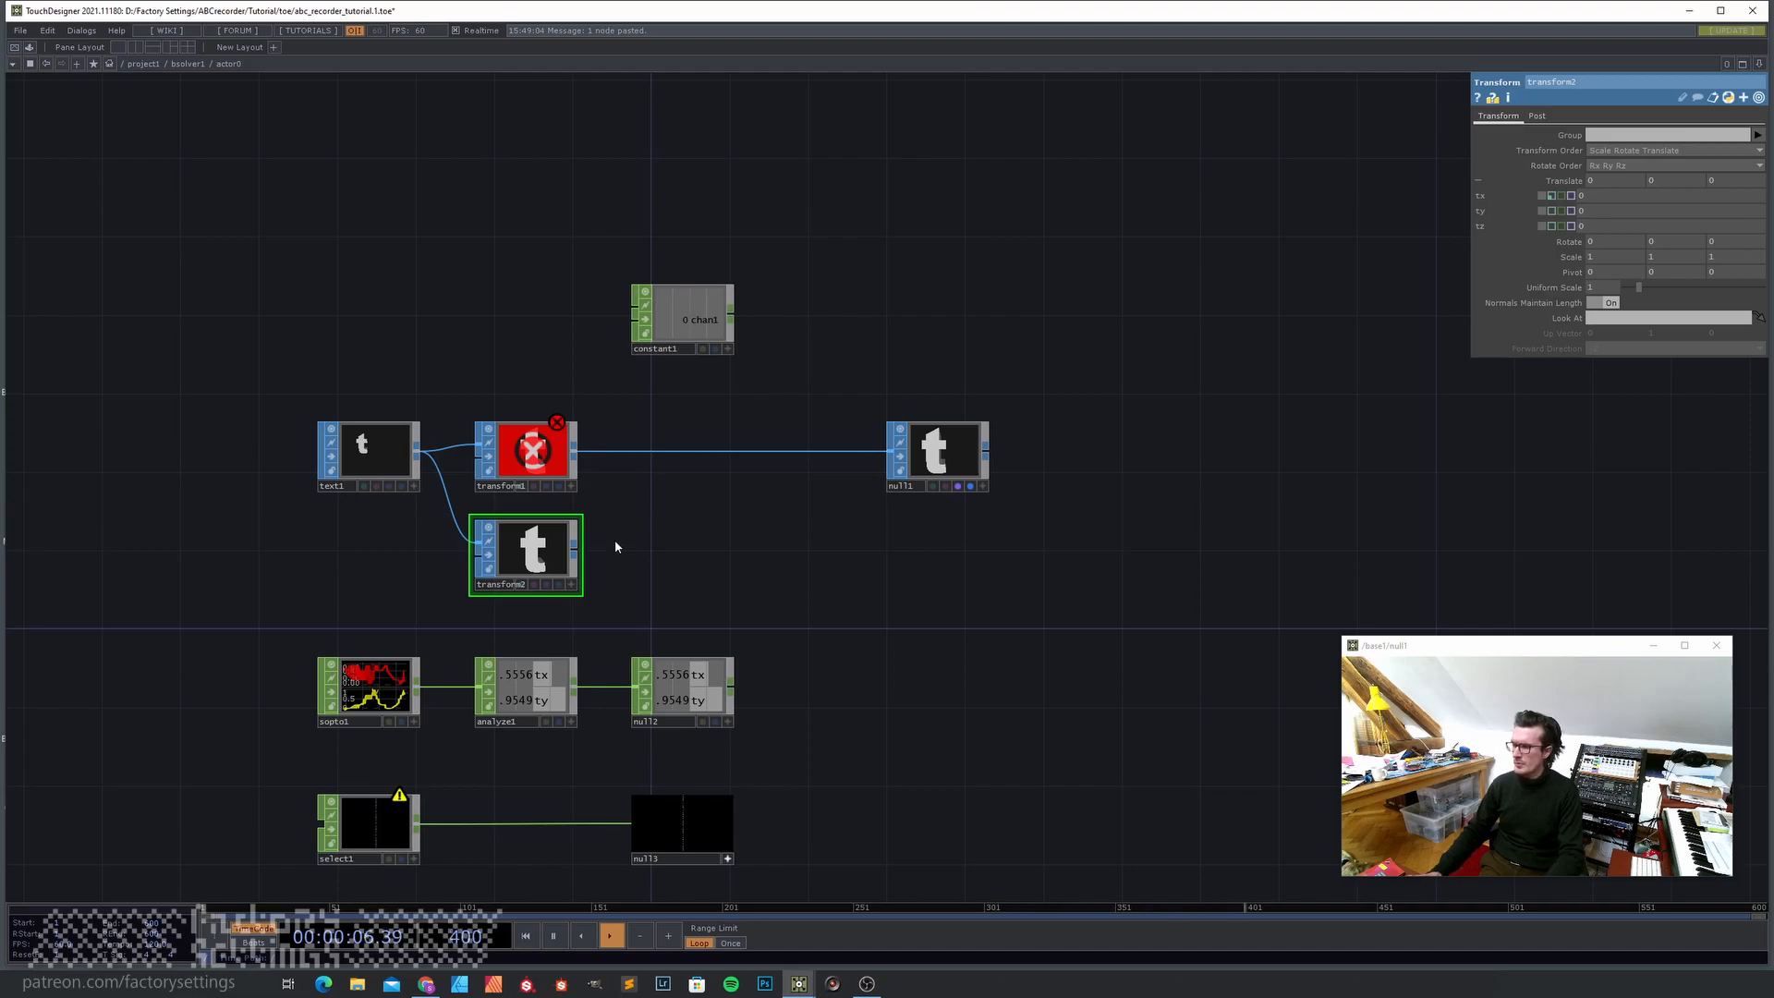
{"action": "right_click", "coordinate": [750, 452]}
{"action": "left_click", "coordinate": [767, 436]}
{"action": "type", "text": "sw"}
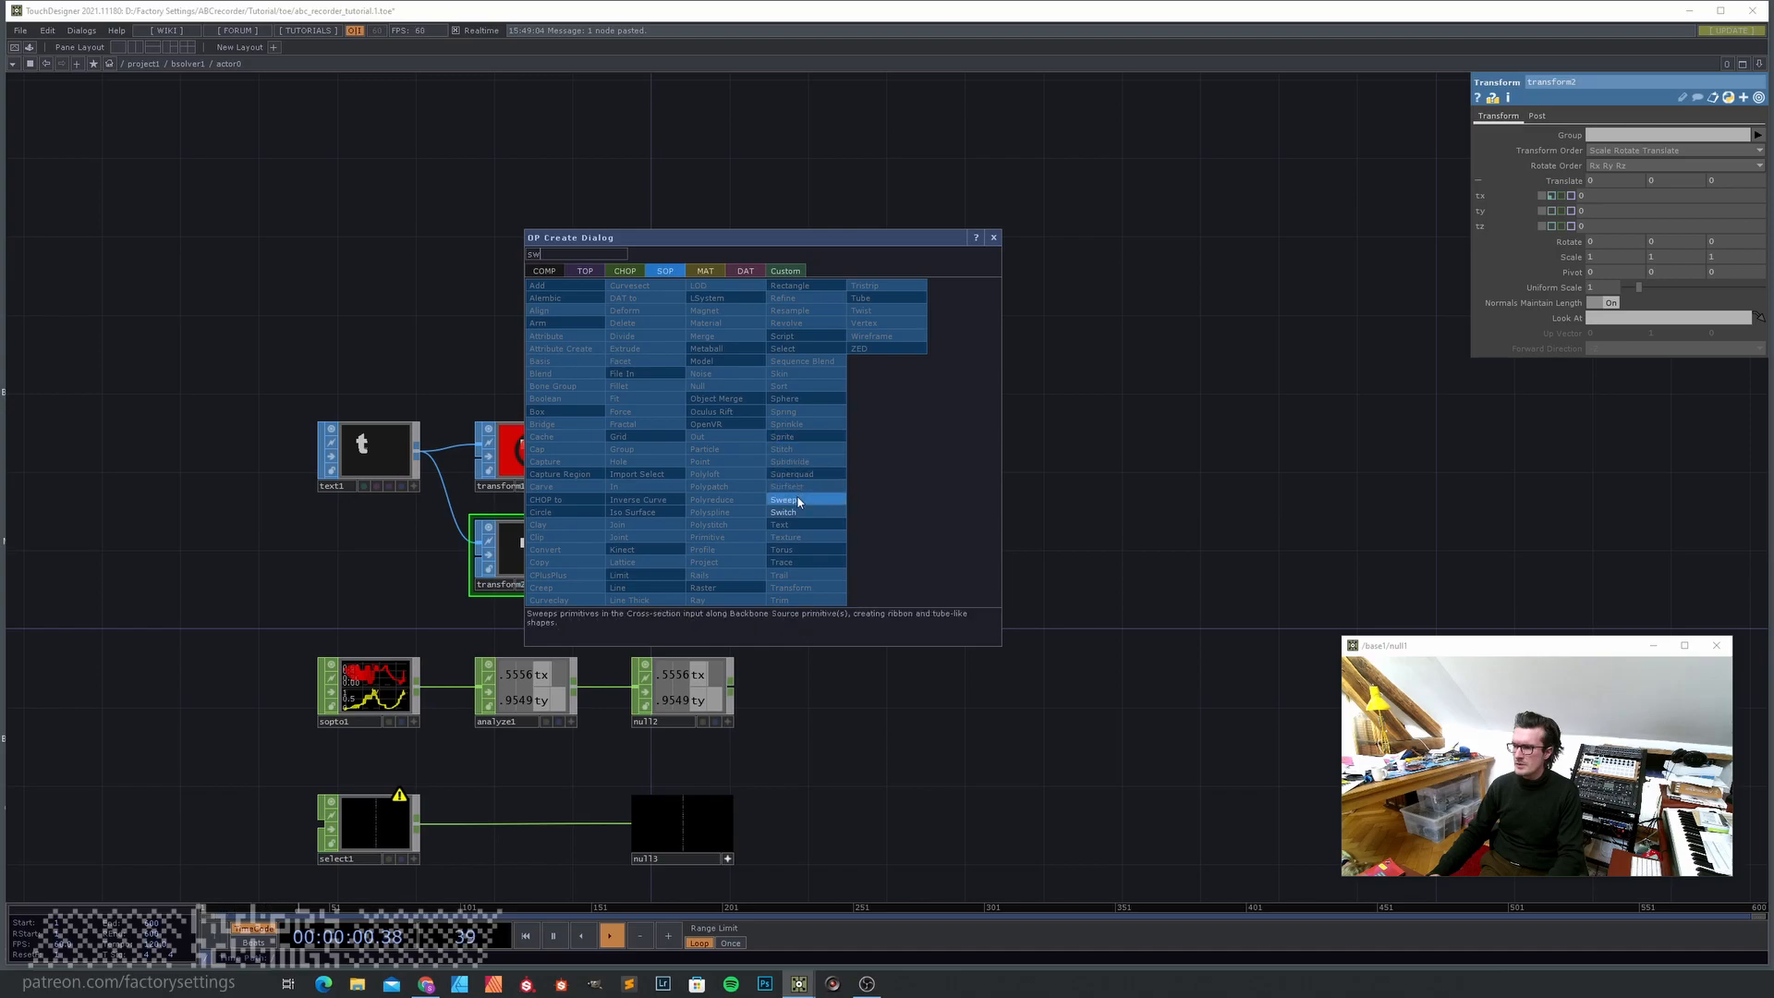
{"action": "left_click", "coordinate": [783, 512]}
{"action": "left_click", "coordinate": [745, 457]}
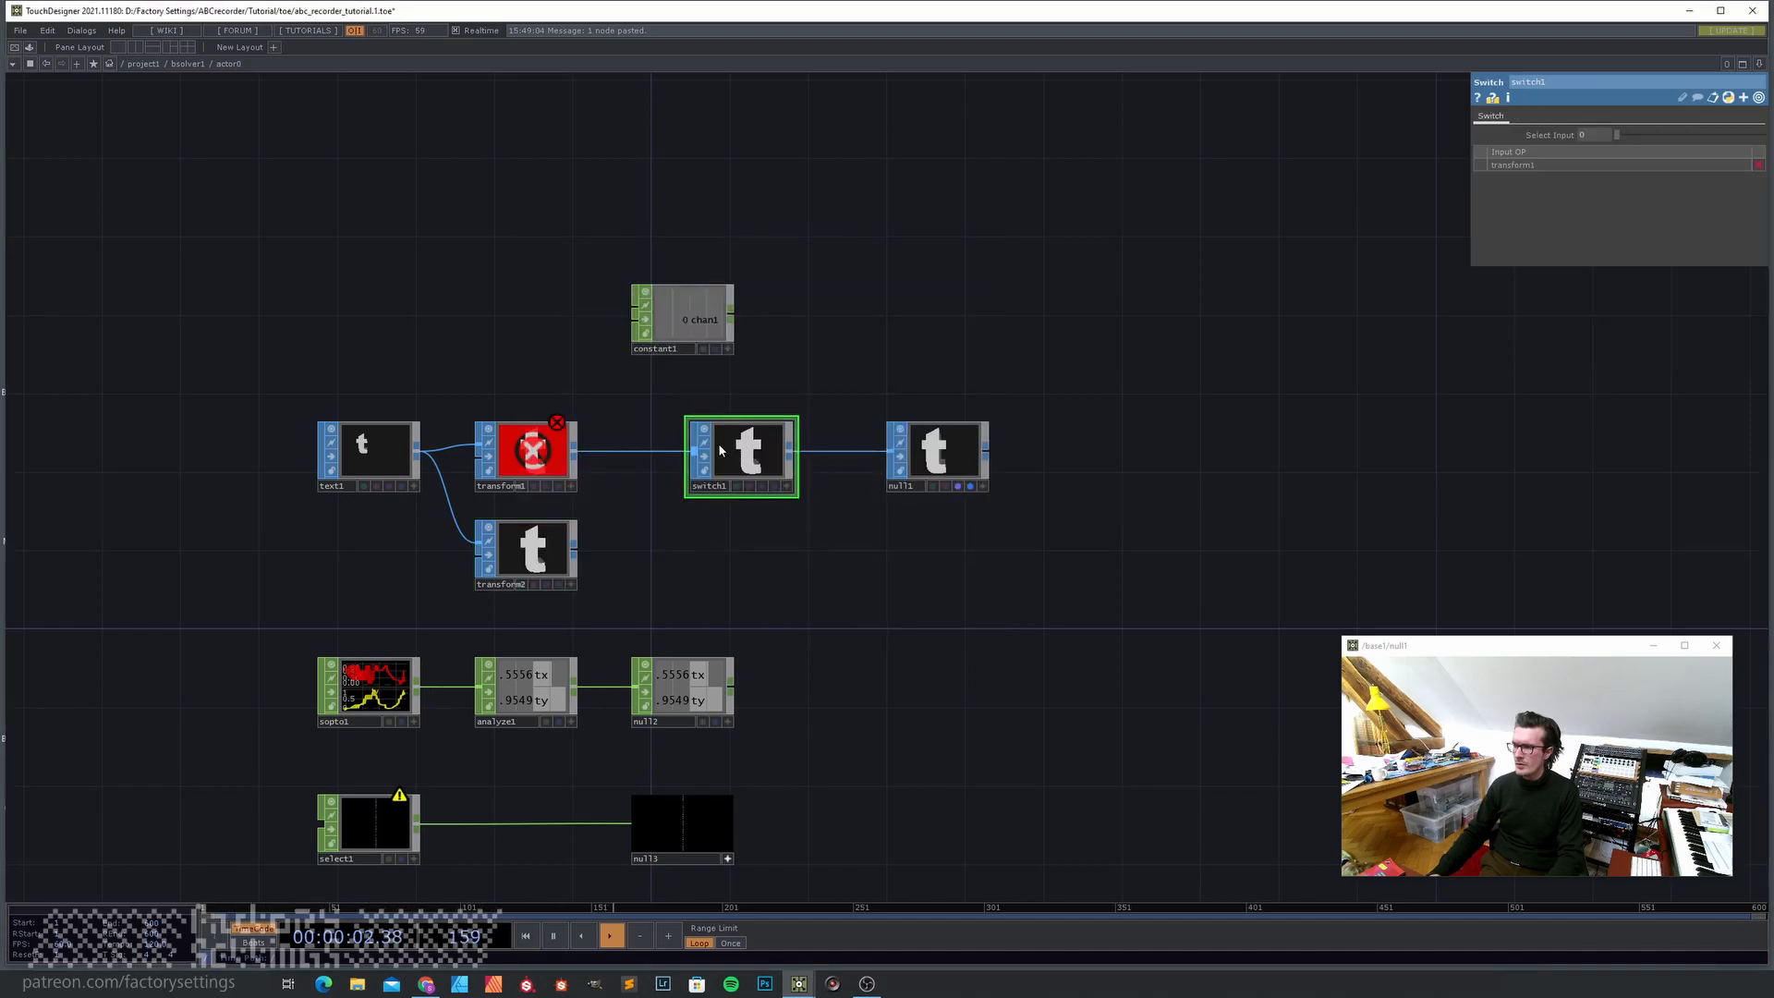
- Align the Constant CHOP above the Switch SOP and rename its channel to switch
{"action": "left_click_drag", "start_coordinate": [681, 320], "coordinate": [739, 320]}
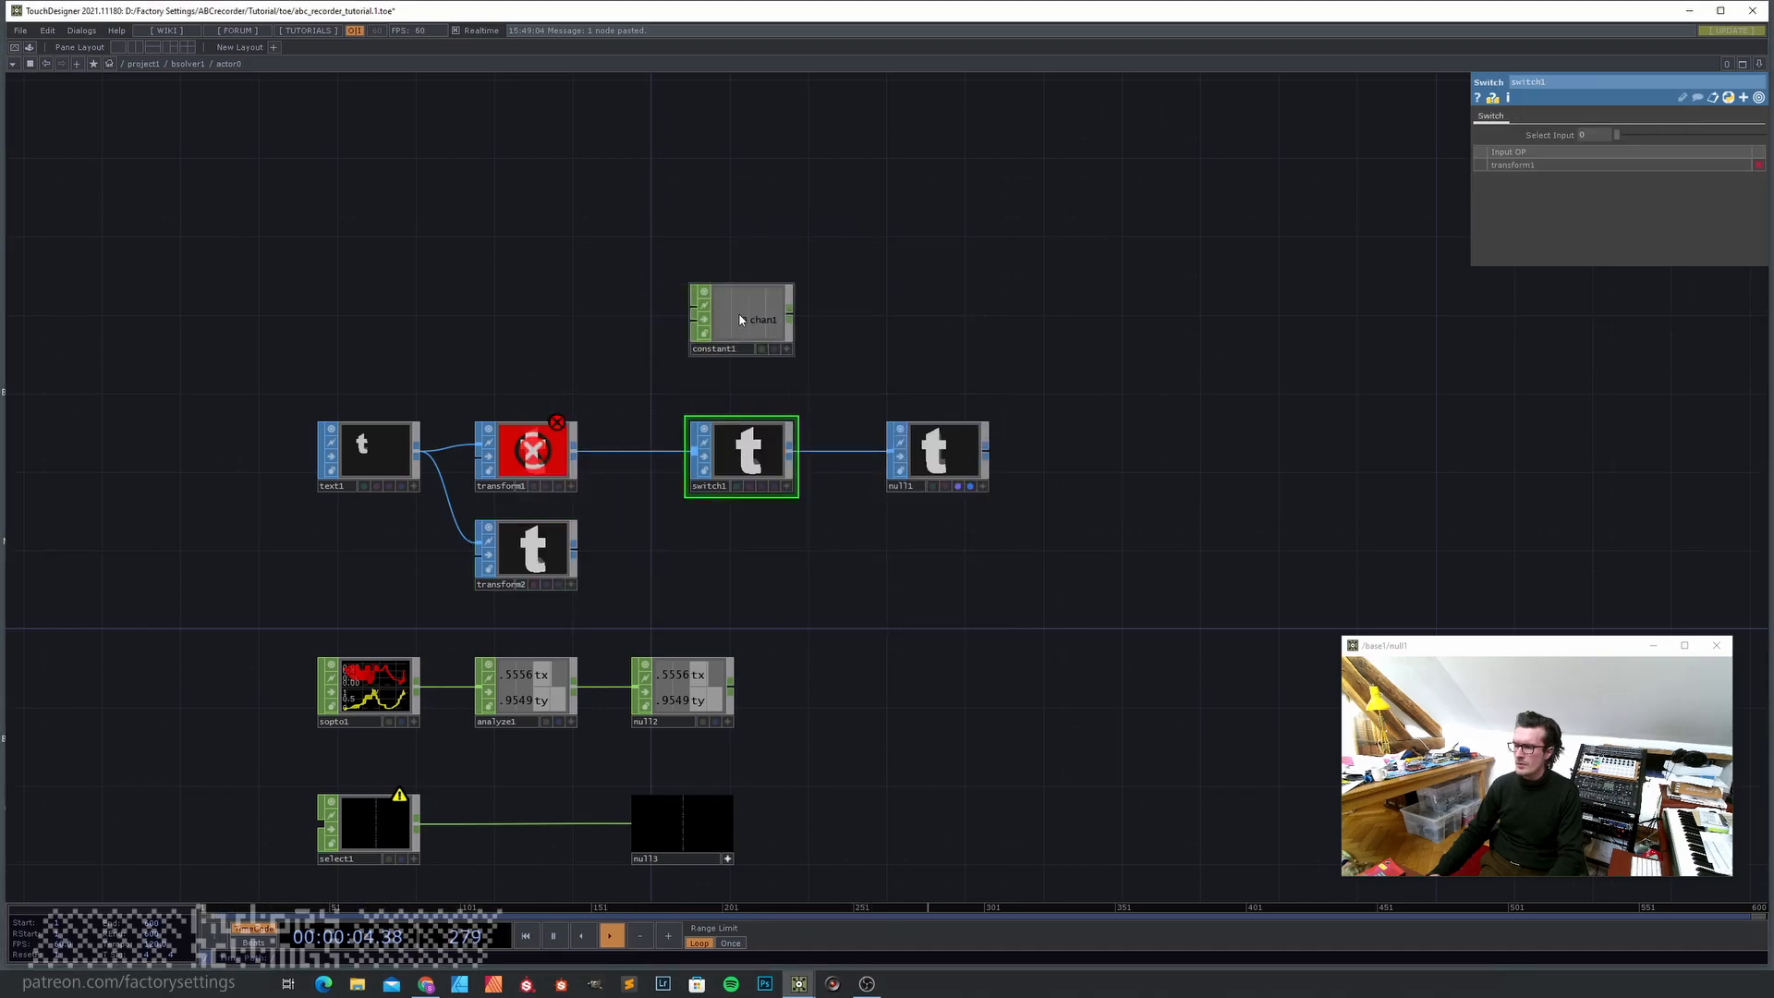
{"action": "left_click", "coordinate": [741, 320]}
{"action": "left_click_drag", "start_coordinate": [1469, 181], "coordinate": [1166, 181]}
{"action": "left_click", "coordinate": [1314, 138]}
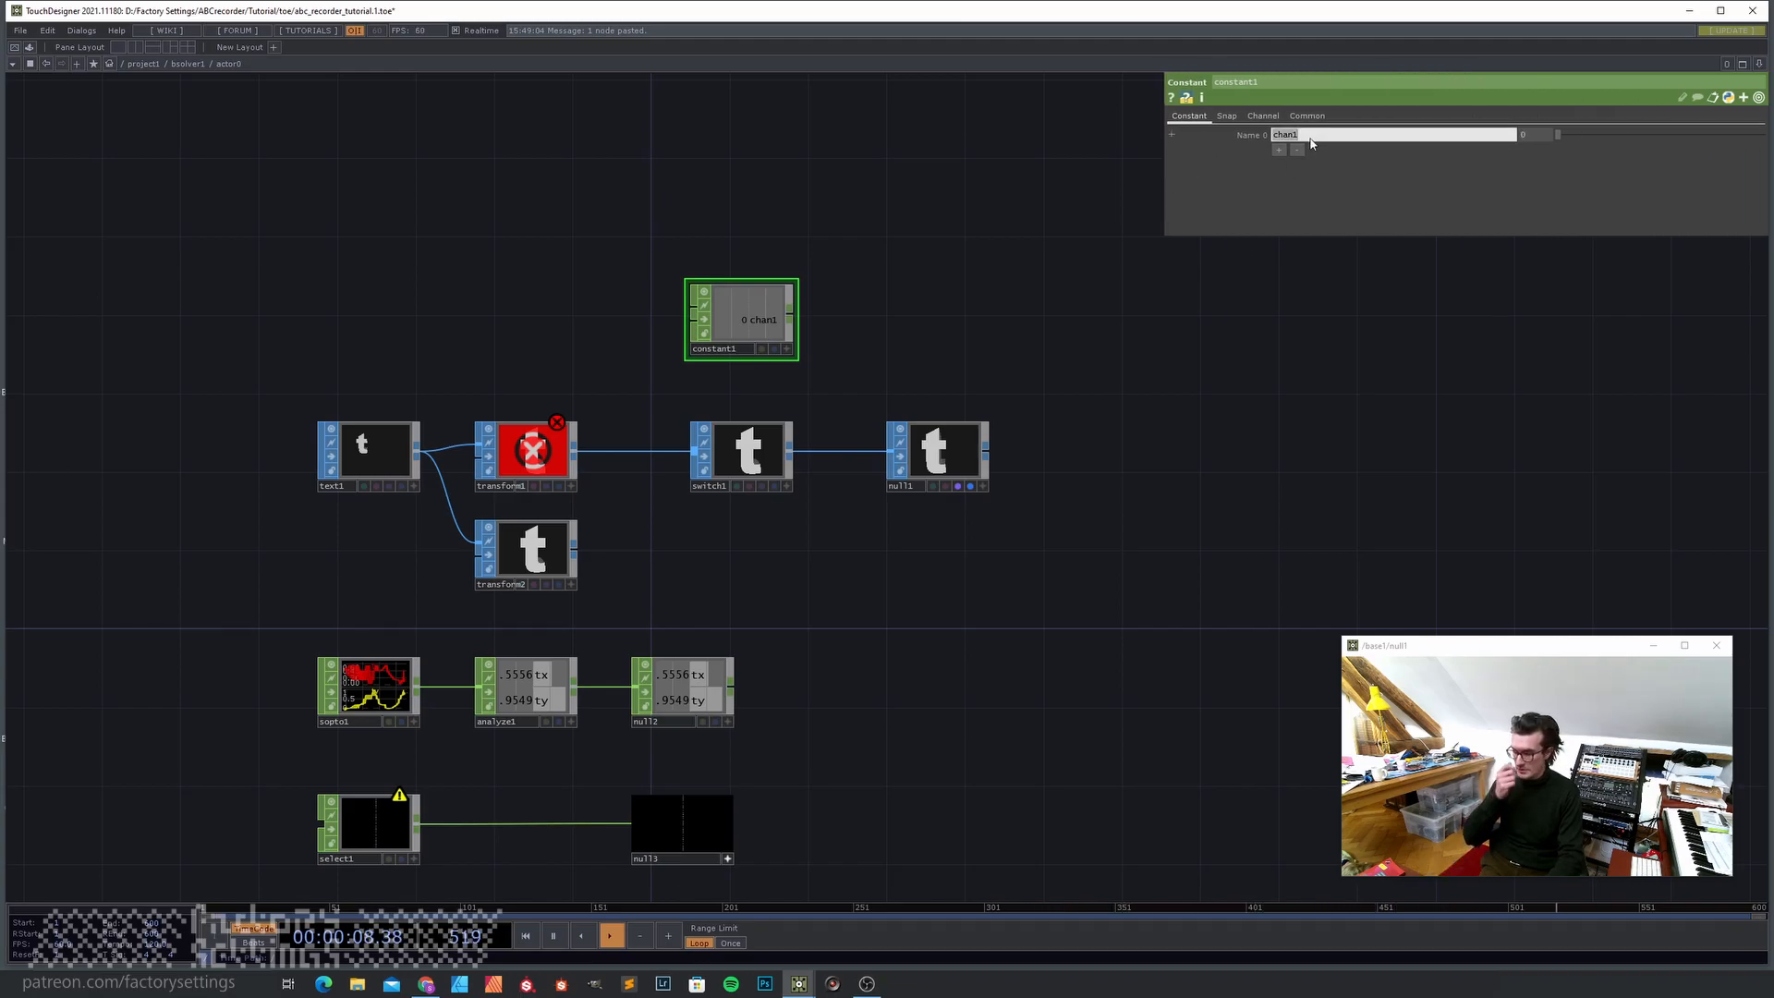
{"action": "type", "text": "switch"}
{"action": "key", "text": "Return"}
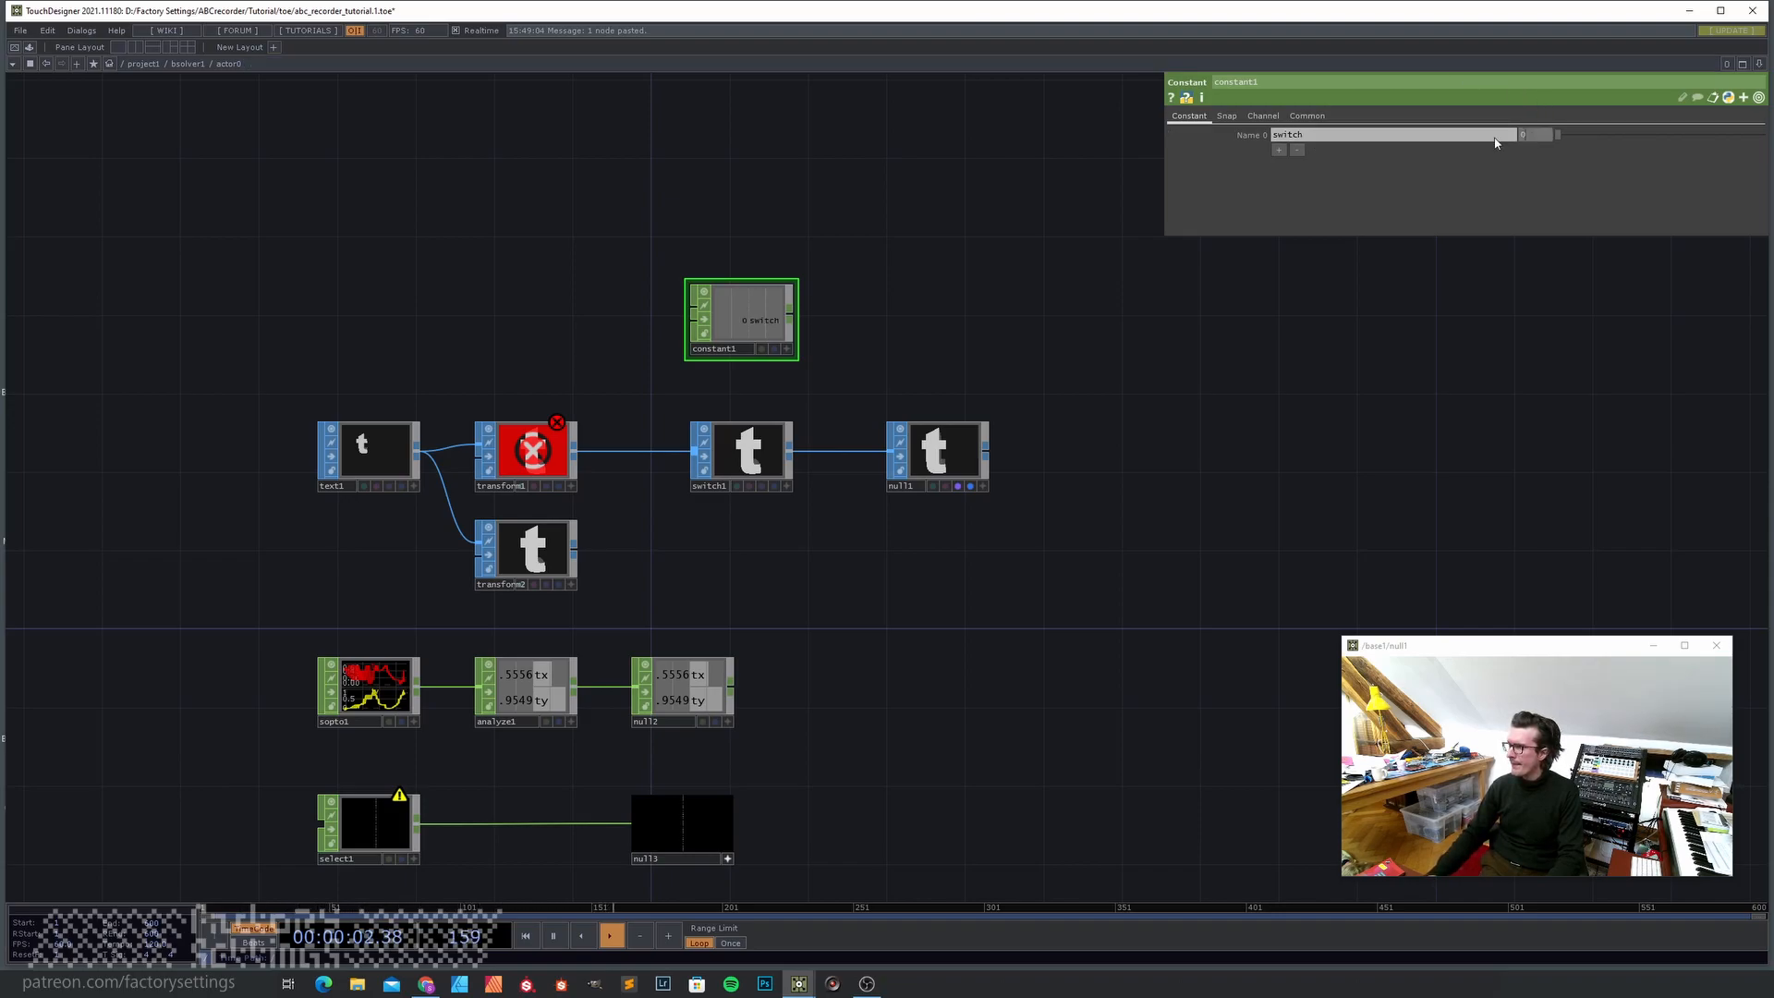
- Drive the switch channel's value in constant1 with the expression 0 if parent().digits == 0 else 1
{"action": "left_click", "coordinate": [1173, 136]}
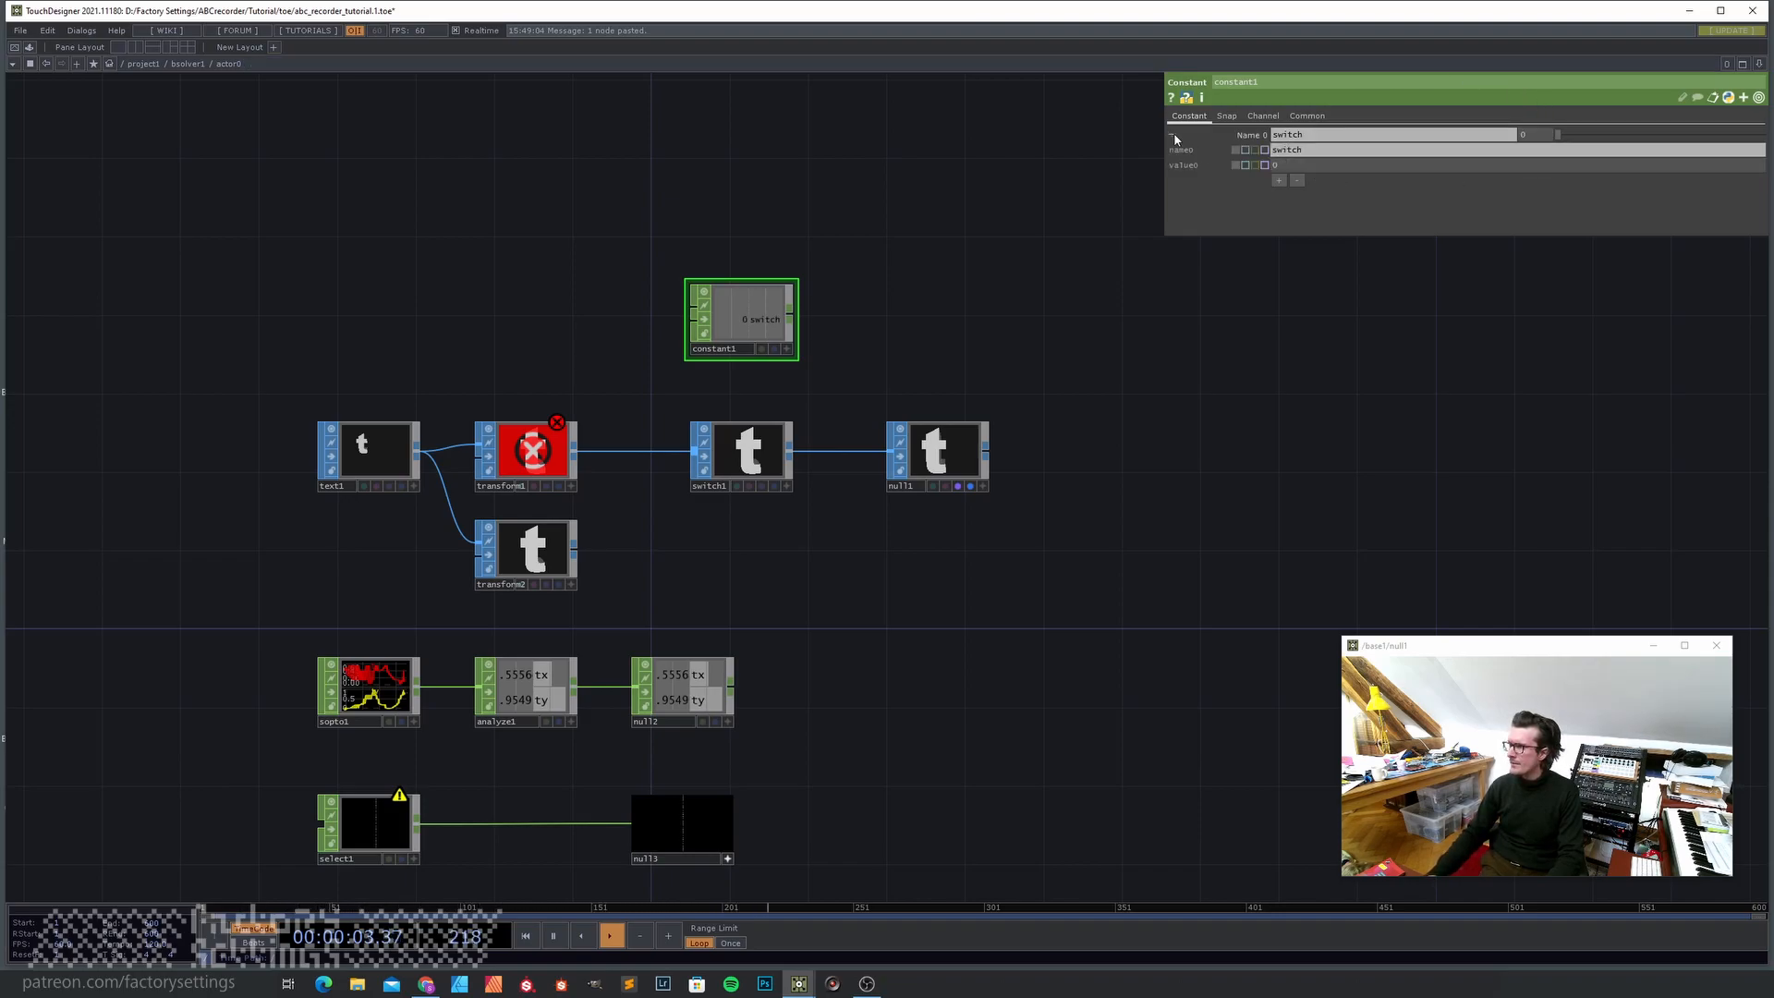
{"action": "left_click", "coordinate": [1247, 165]}
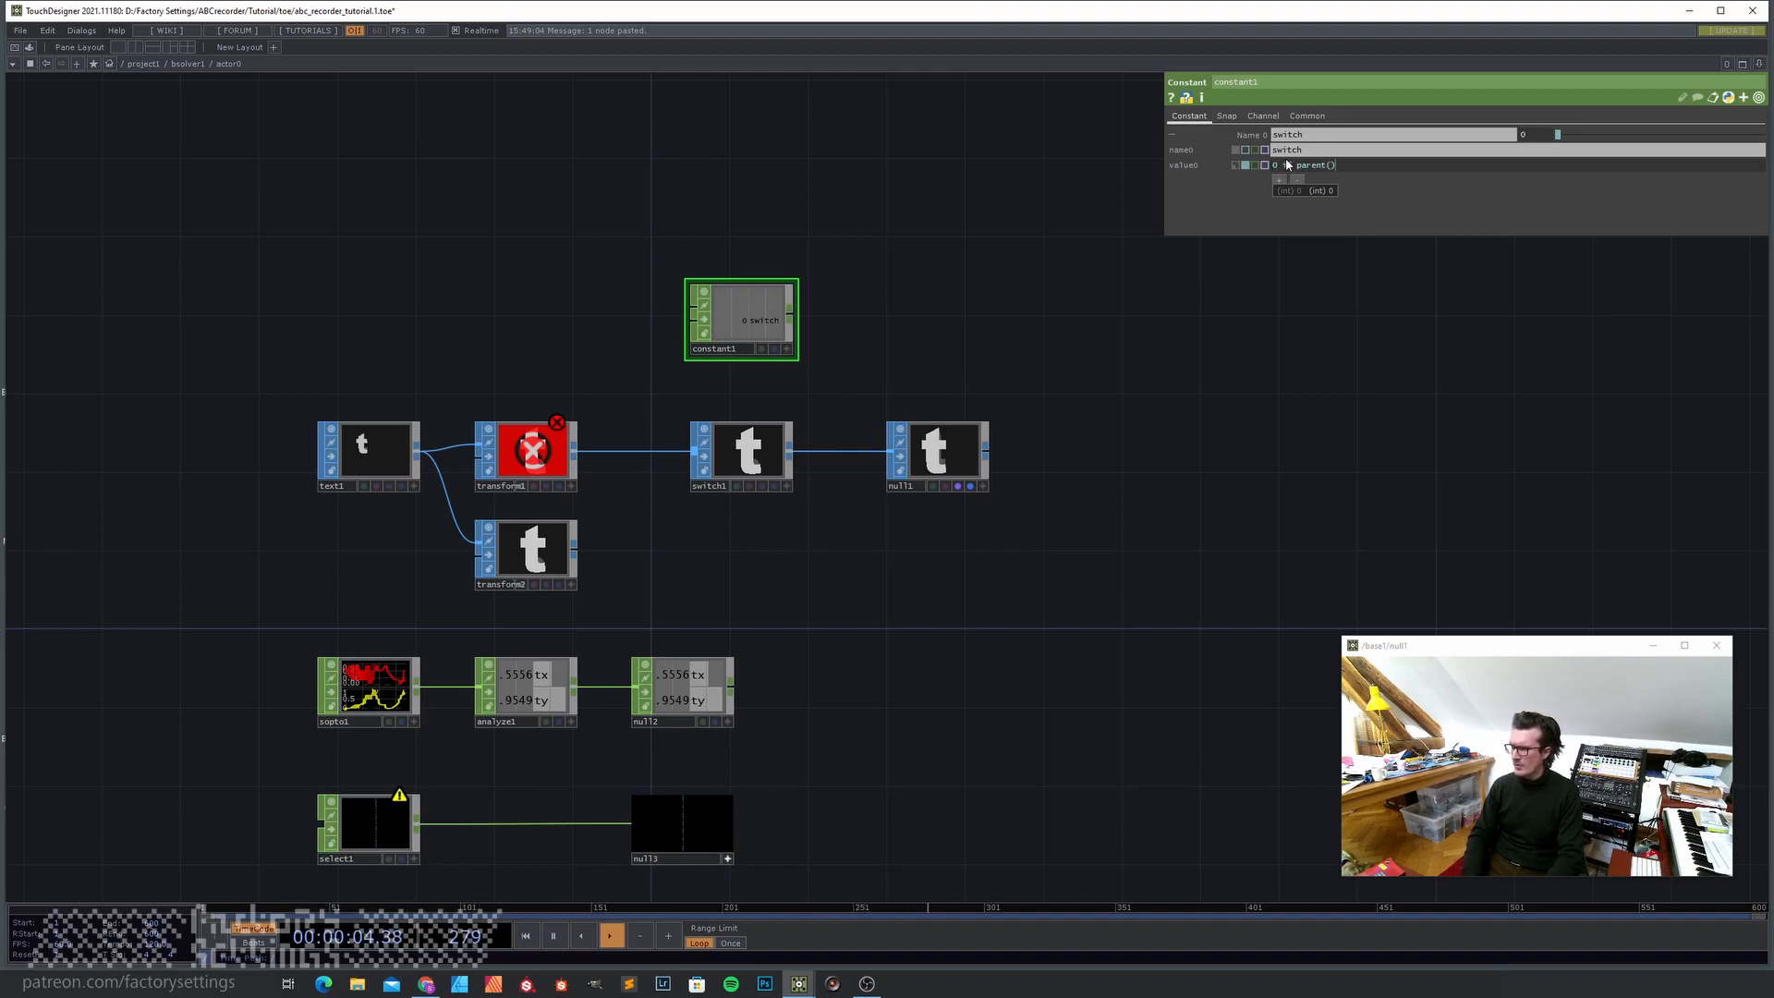
{"action": "type", "text": ".digits == 0"}
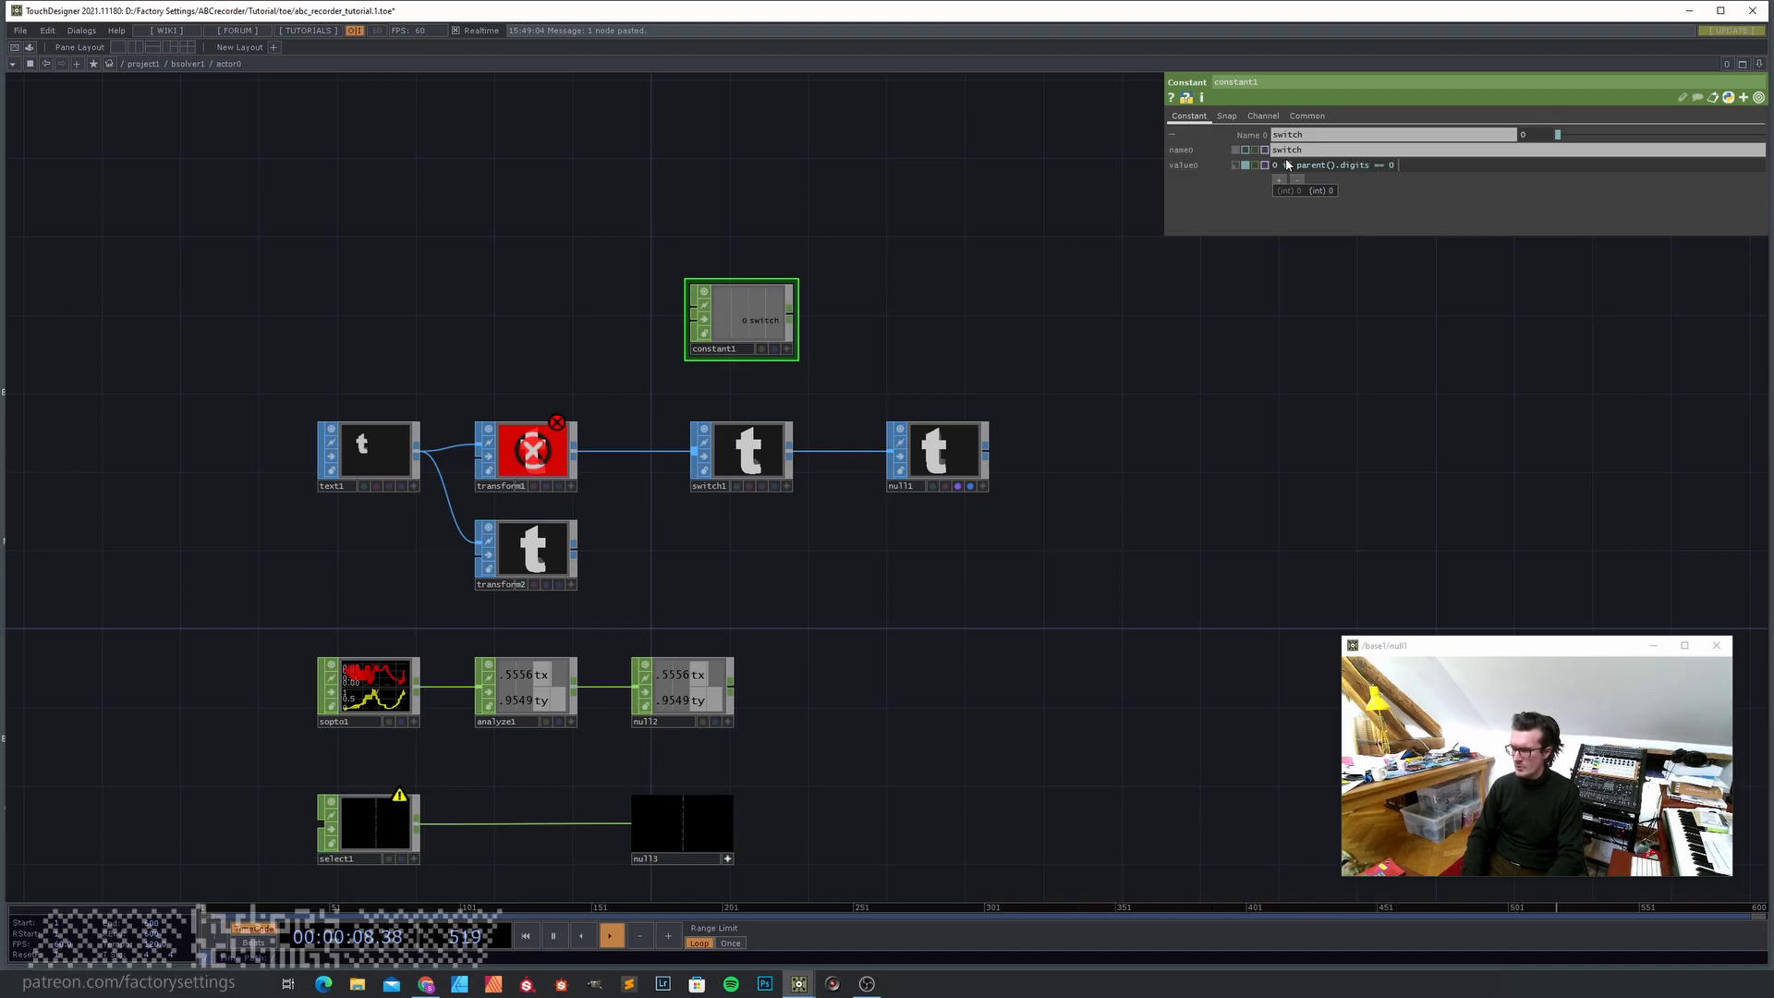
{"action": "type", "text": " else 1"}
{"action": "key", "text": "Return"}
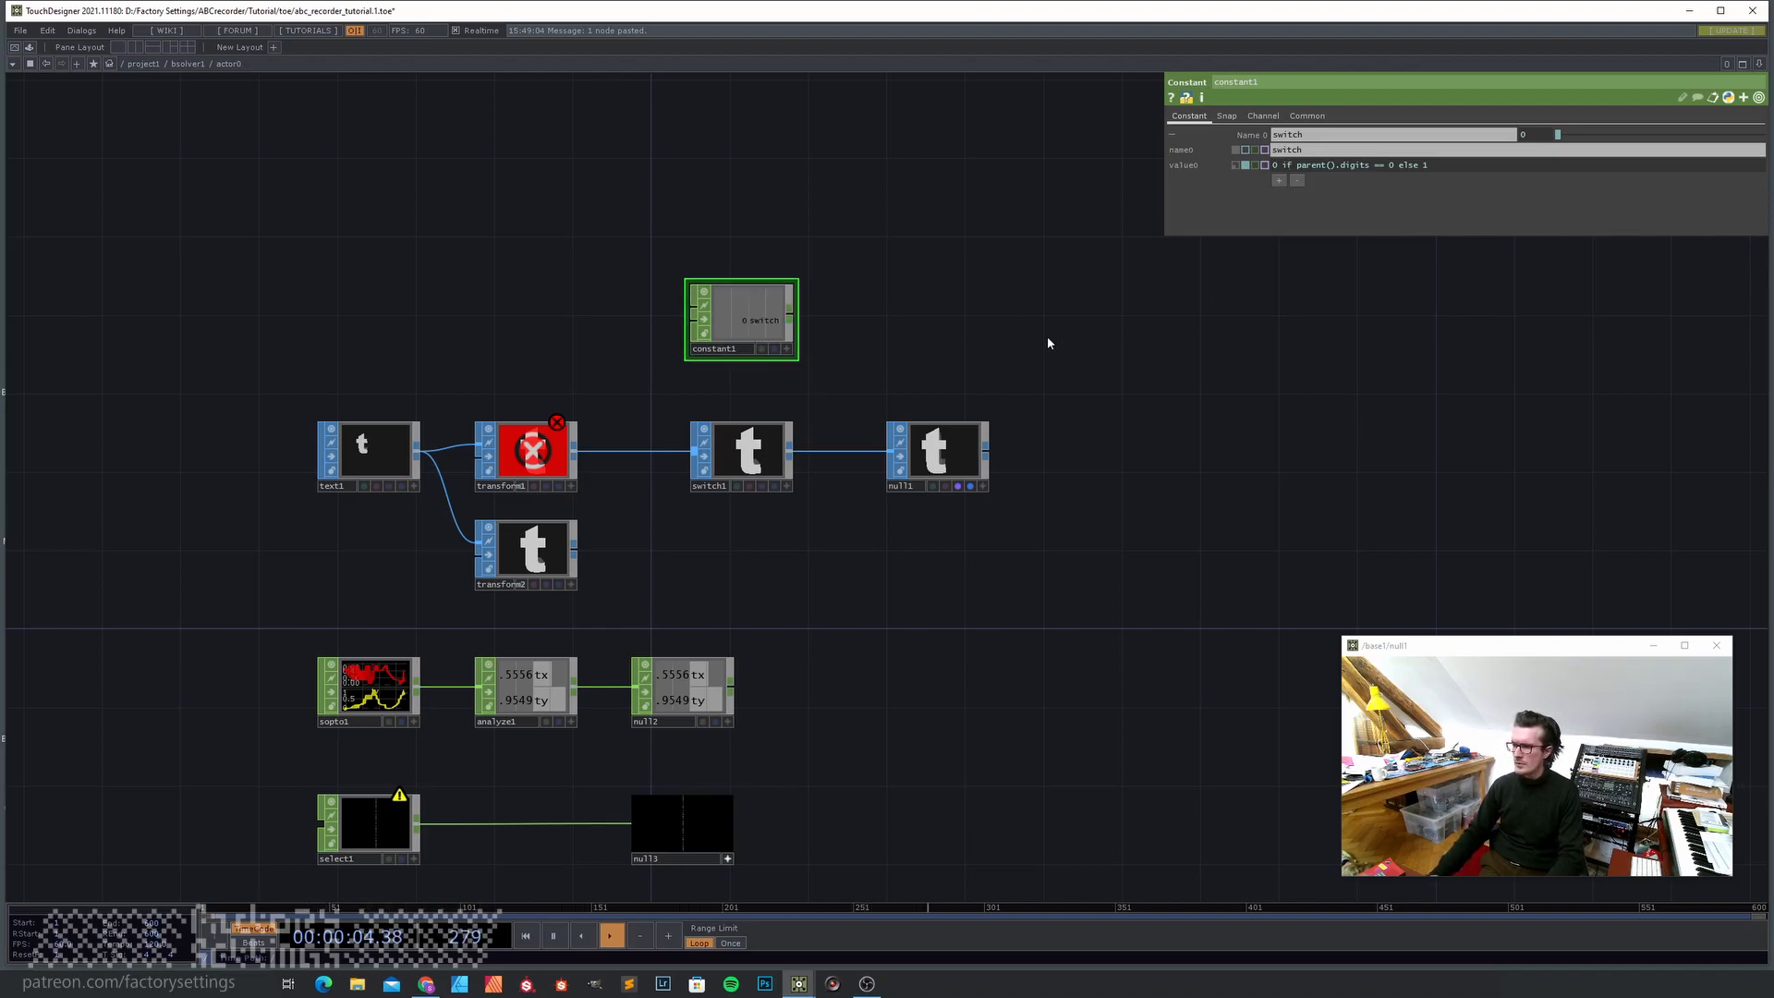
- Wire transform2 into switch1 as its second input, and recreate all operators from replicator1
{"action": "left_click_drag", "start_coordinate": [575, 548], "coordinate": [683, 493]}
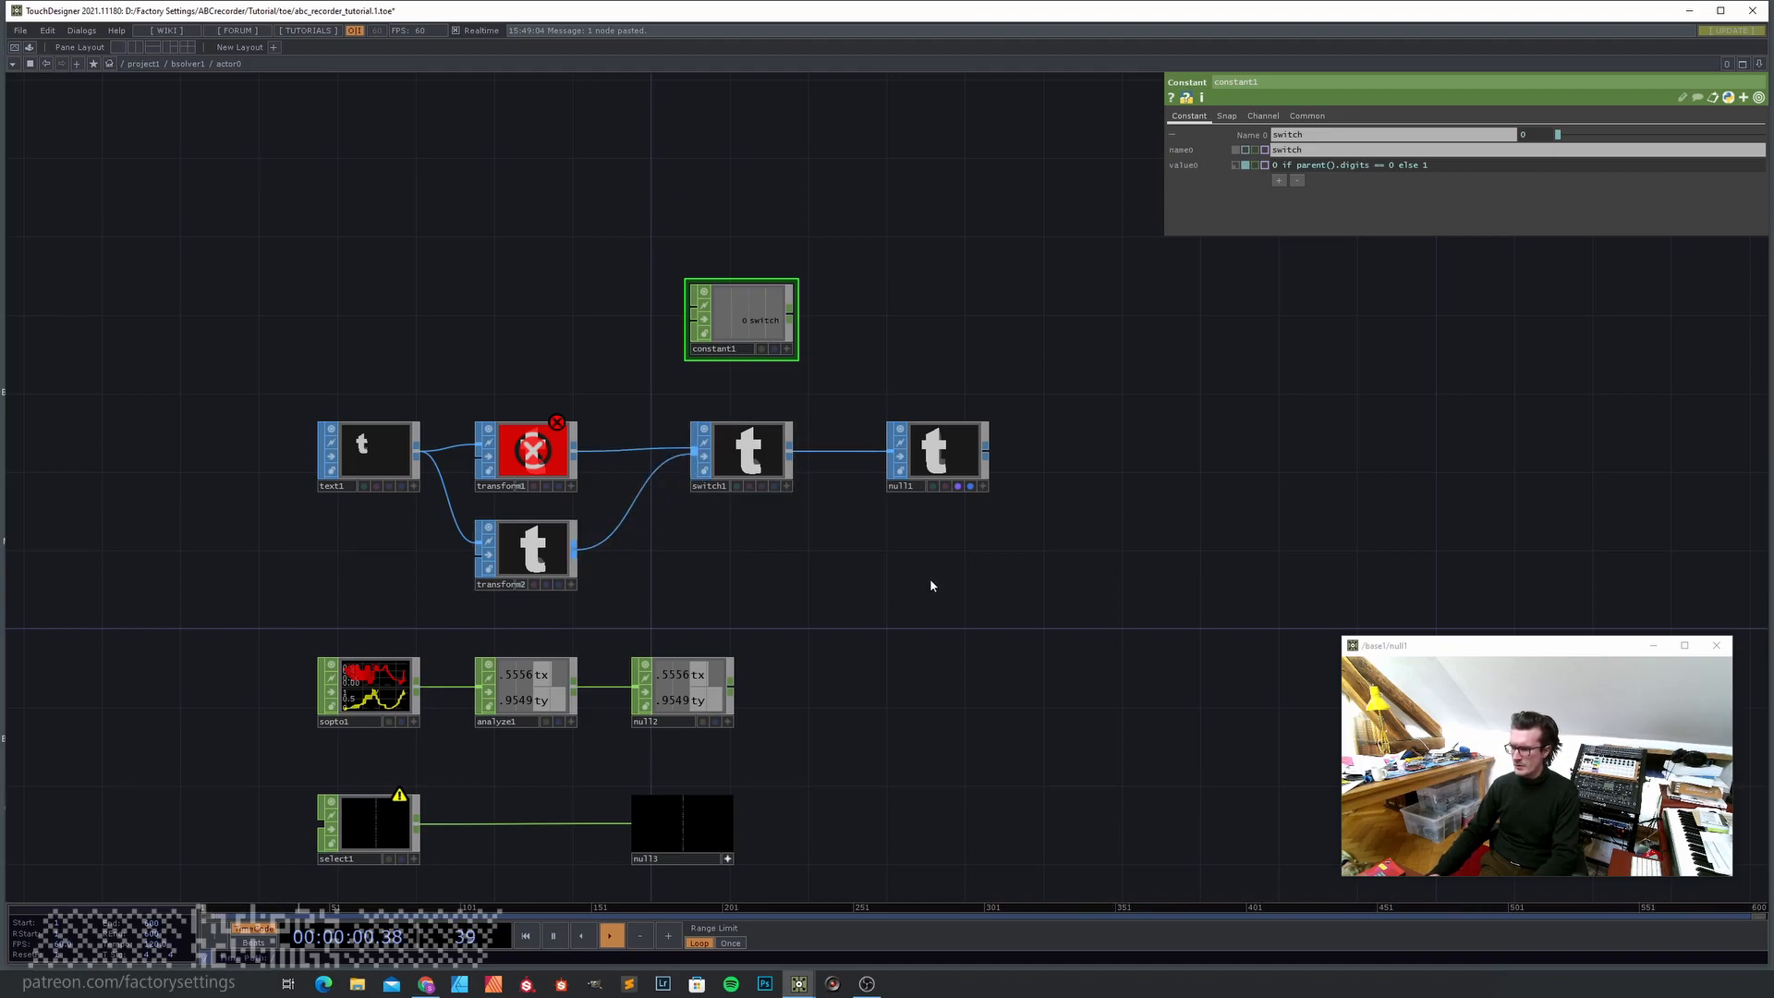
{"action": "key", "text": "u"}
{"action": "left_click", "coordinate": [175, 397]}
{"action": "left_click", "coordinate": [1431, 397]}
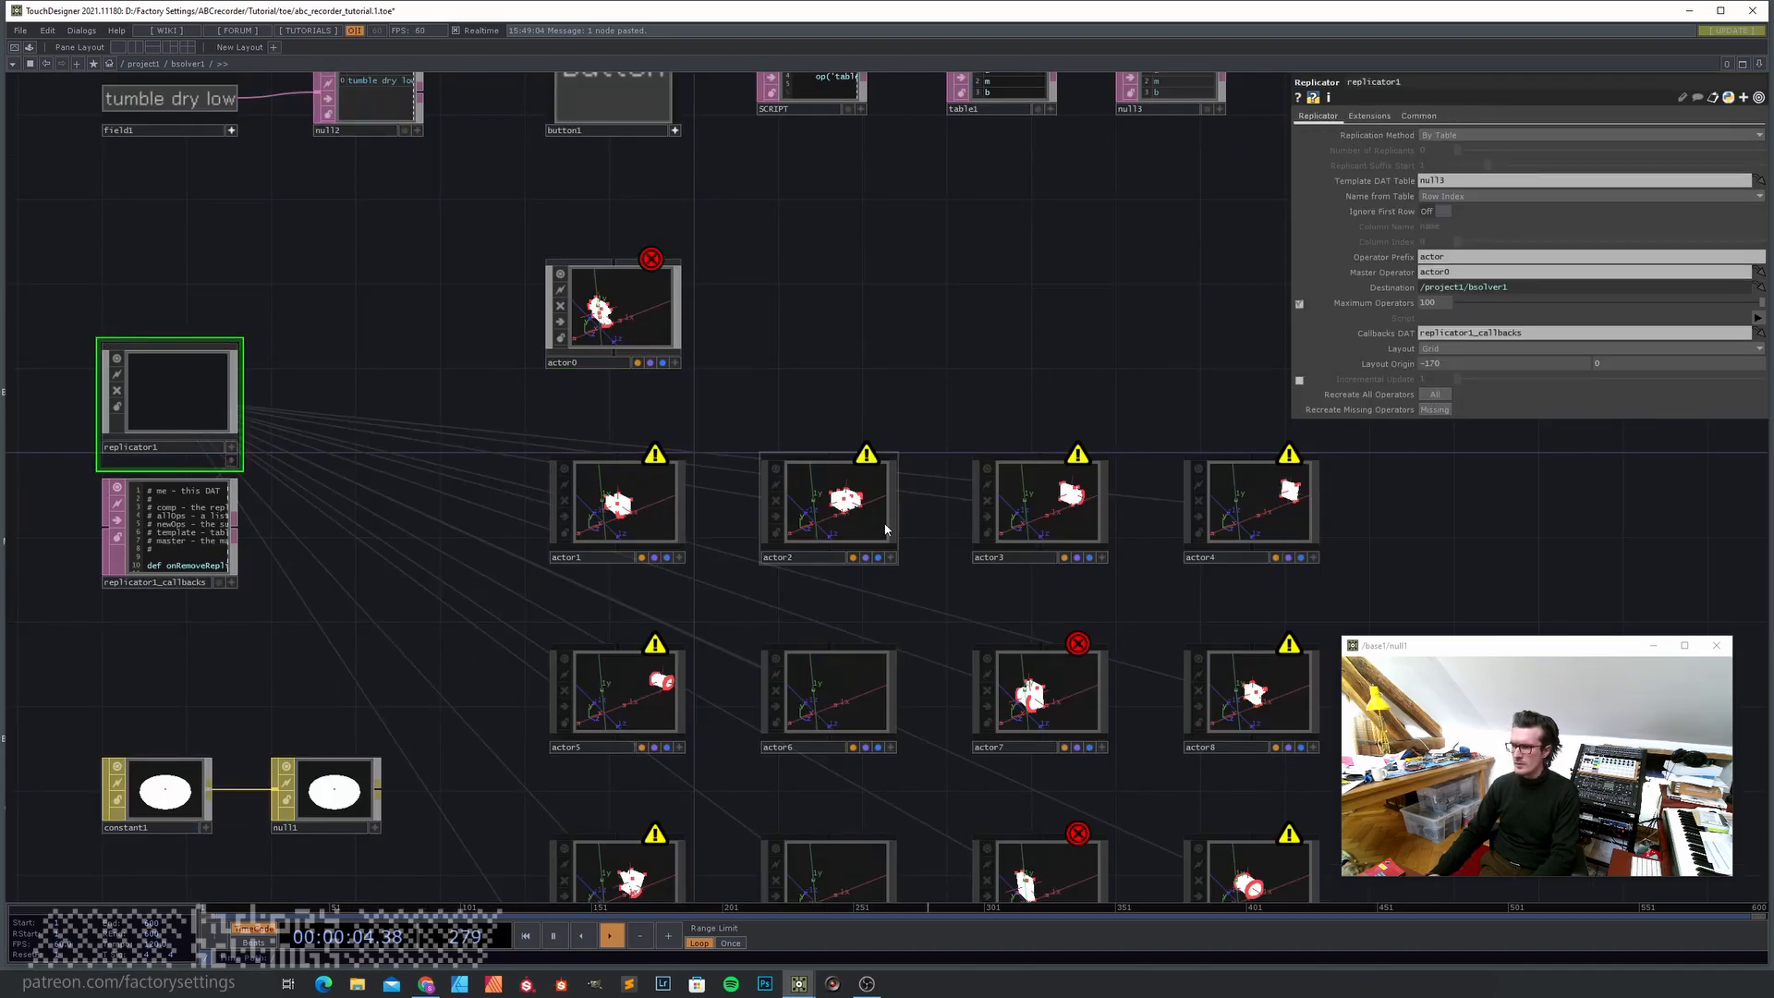
- Check the switch value inside the replicated actor1, and return to the network inside actor0
{"action": "left_click", "coordinate": [645, 525]}
{"action": "key", "text": "i"}
{"action": "left_click_drag", "start_coordinate": [944, 200], "coordinate": [994, 315]}
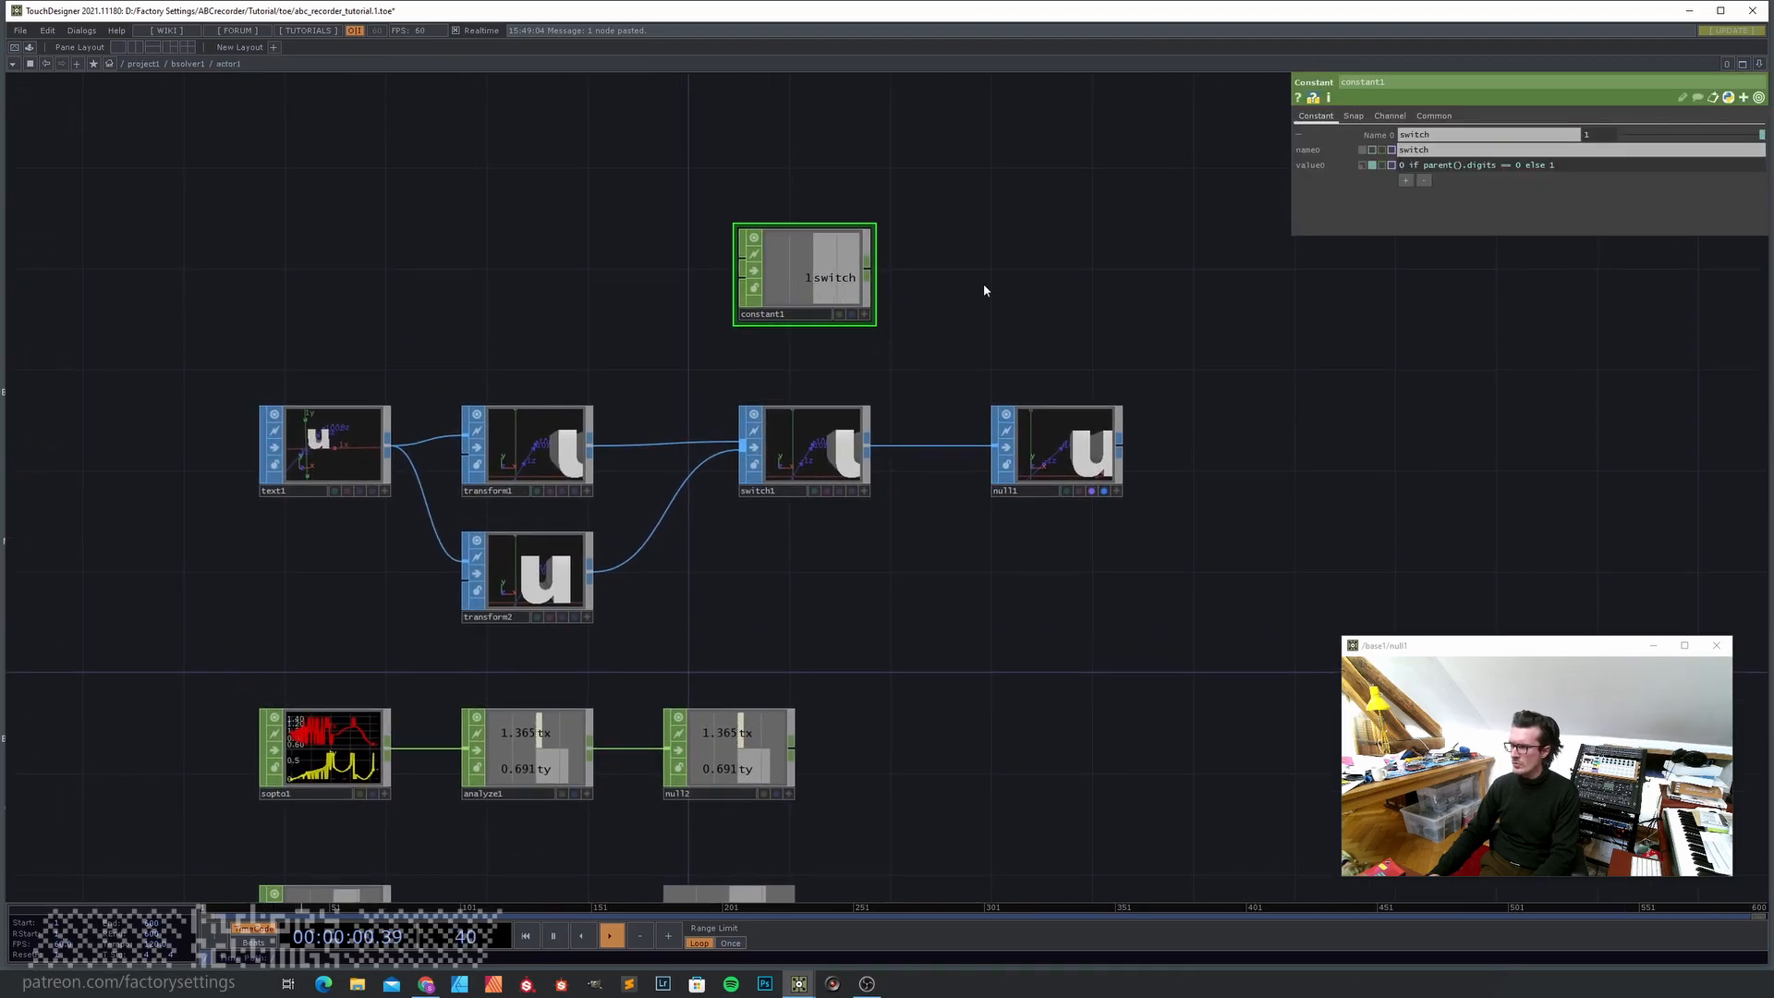
{"action": "key", "text": "u"}
{"action": "left_click", "coordinate": [640, 297]}
{"action": "key", "text": "i"}
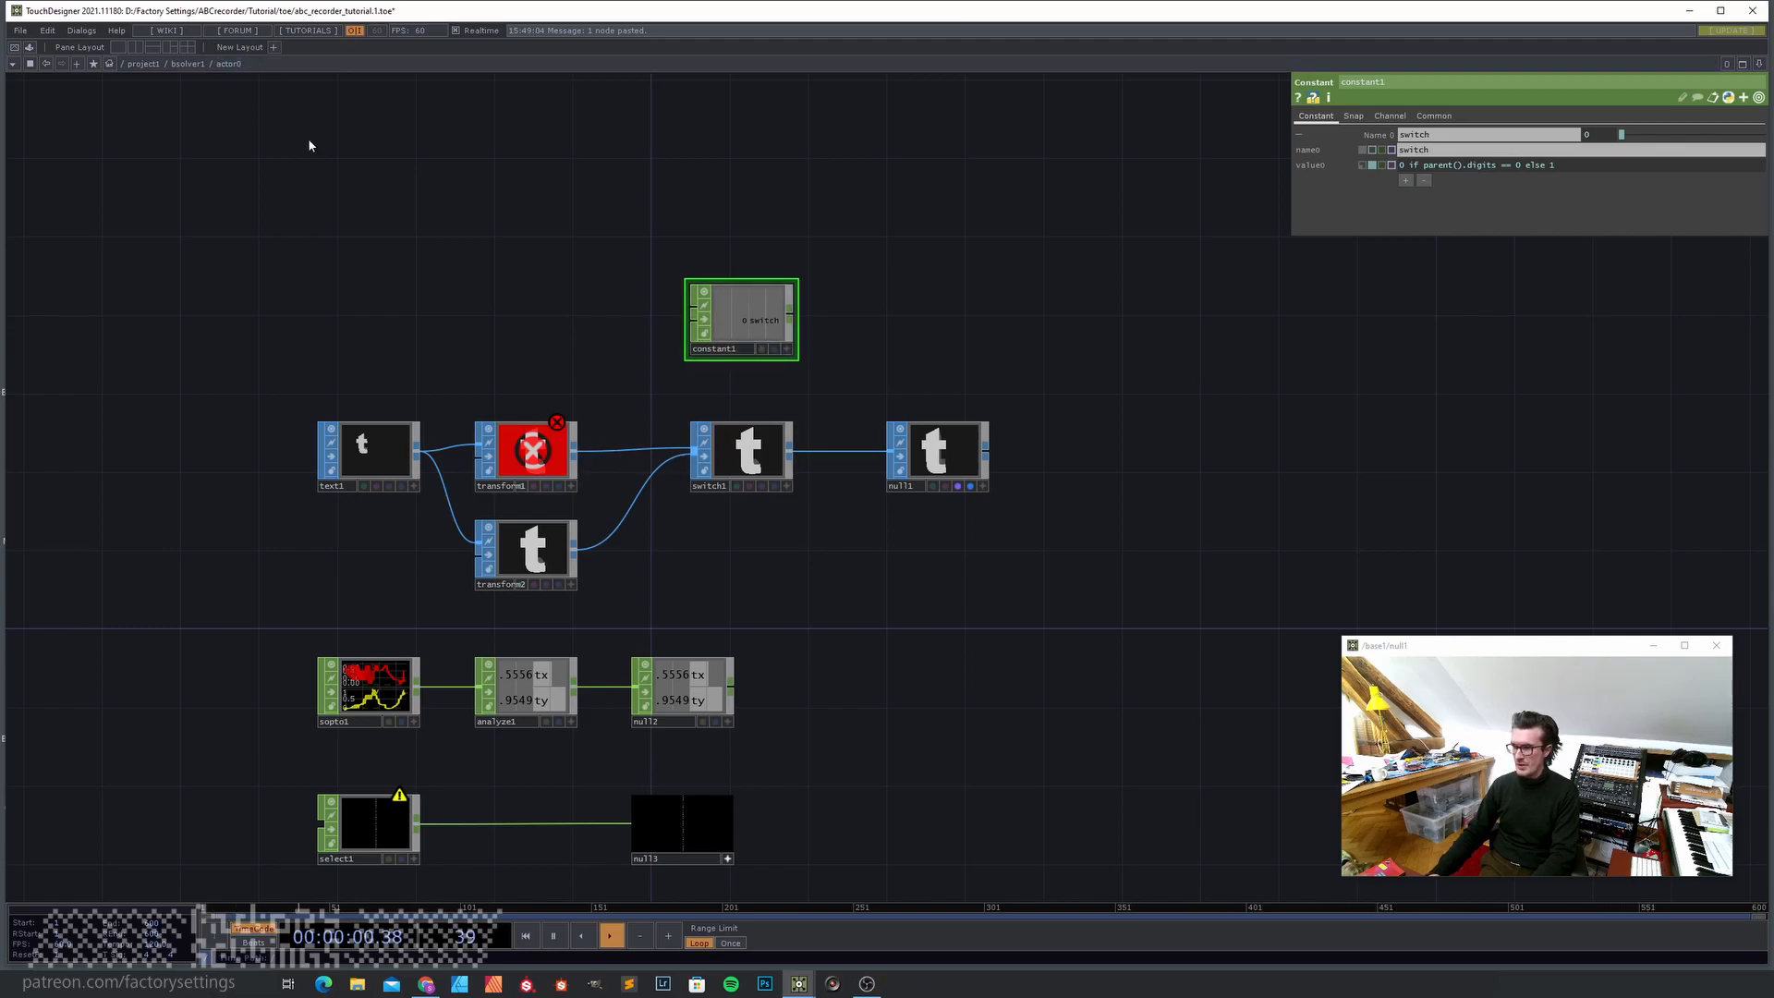
- Export constant1's switch channel to switch1's Select Input, and reorder the inputs so transform2 comes before transform1
{"action": "scroll", "coordinate": [758, 452], "scroll_direction": "up", "scroll_amount": 3}
{"action": "left_click", "coordinate": [739, 457]}
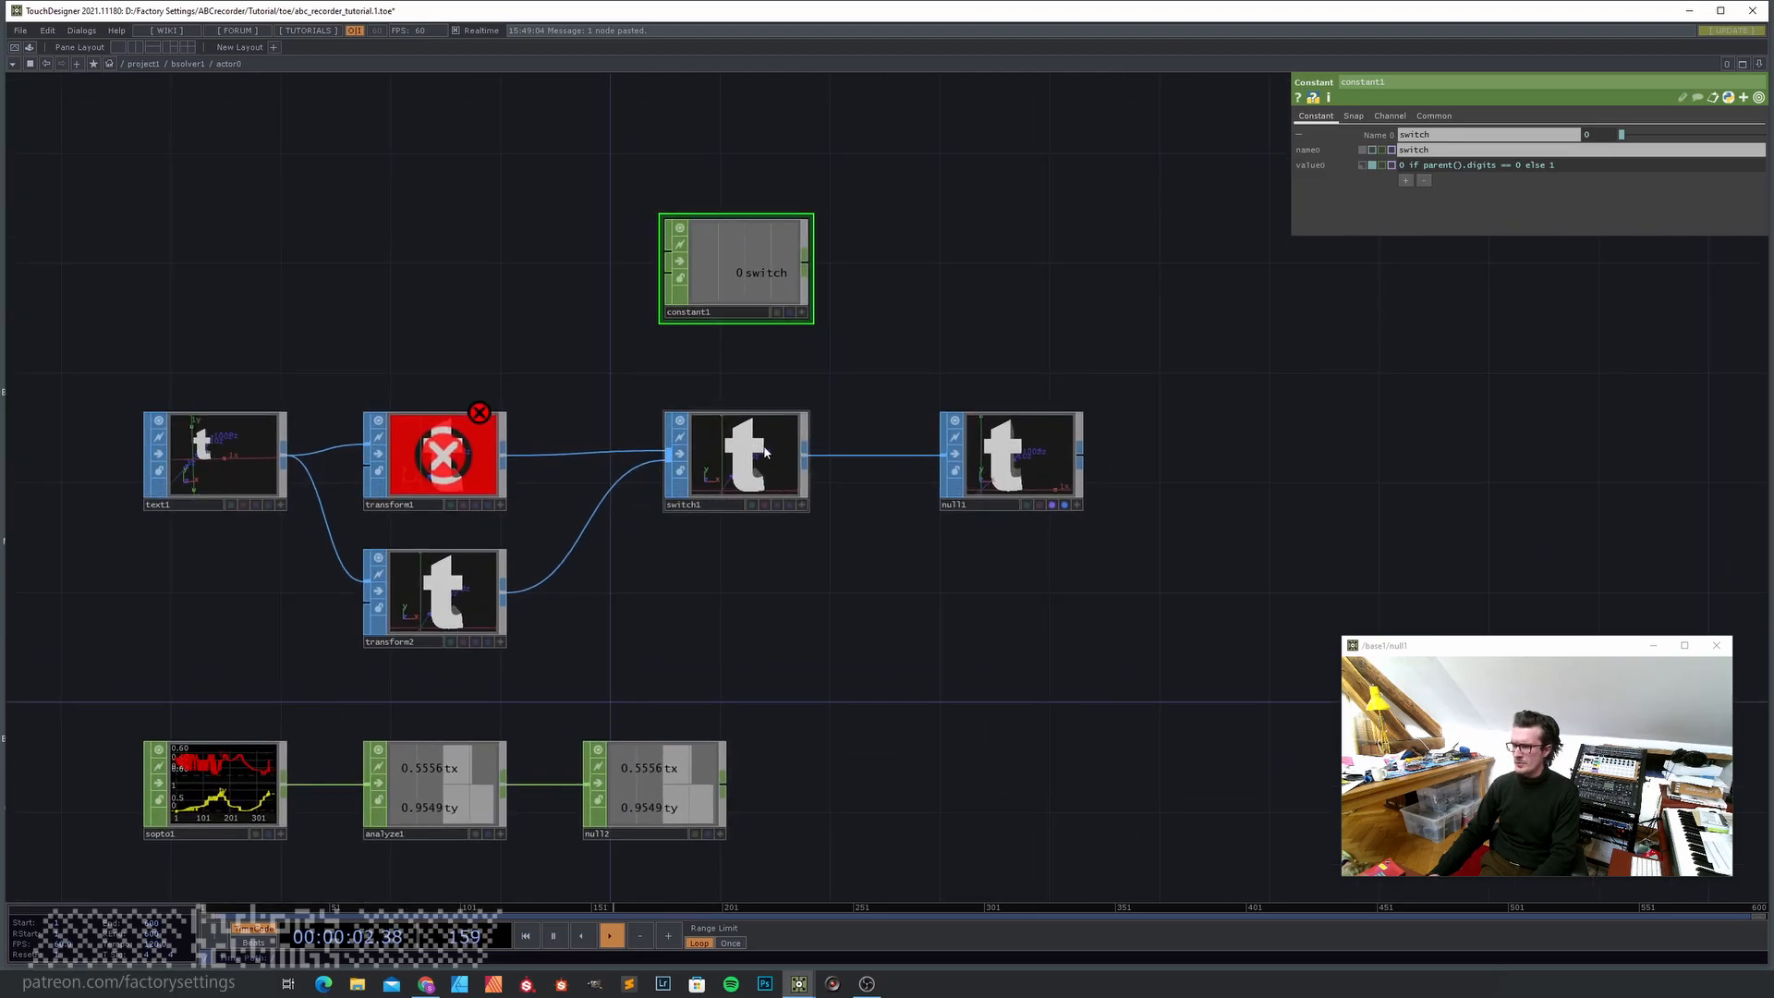
{"action": "left_click", "coordinate": [801, 311]}
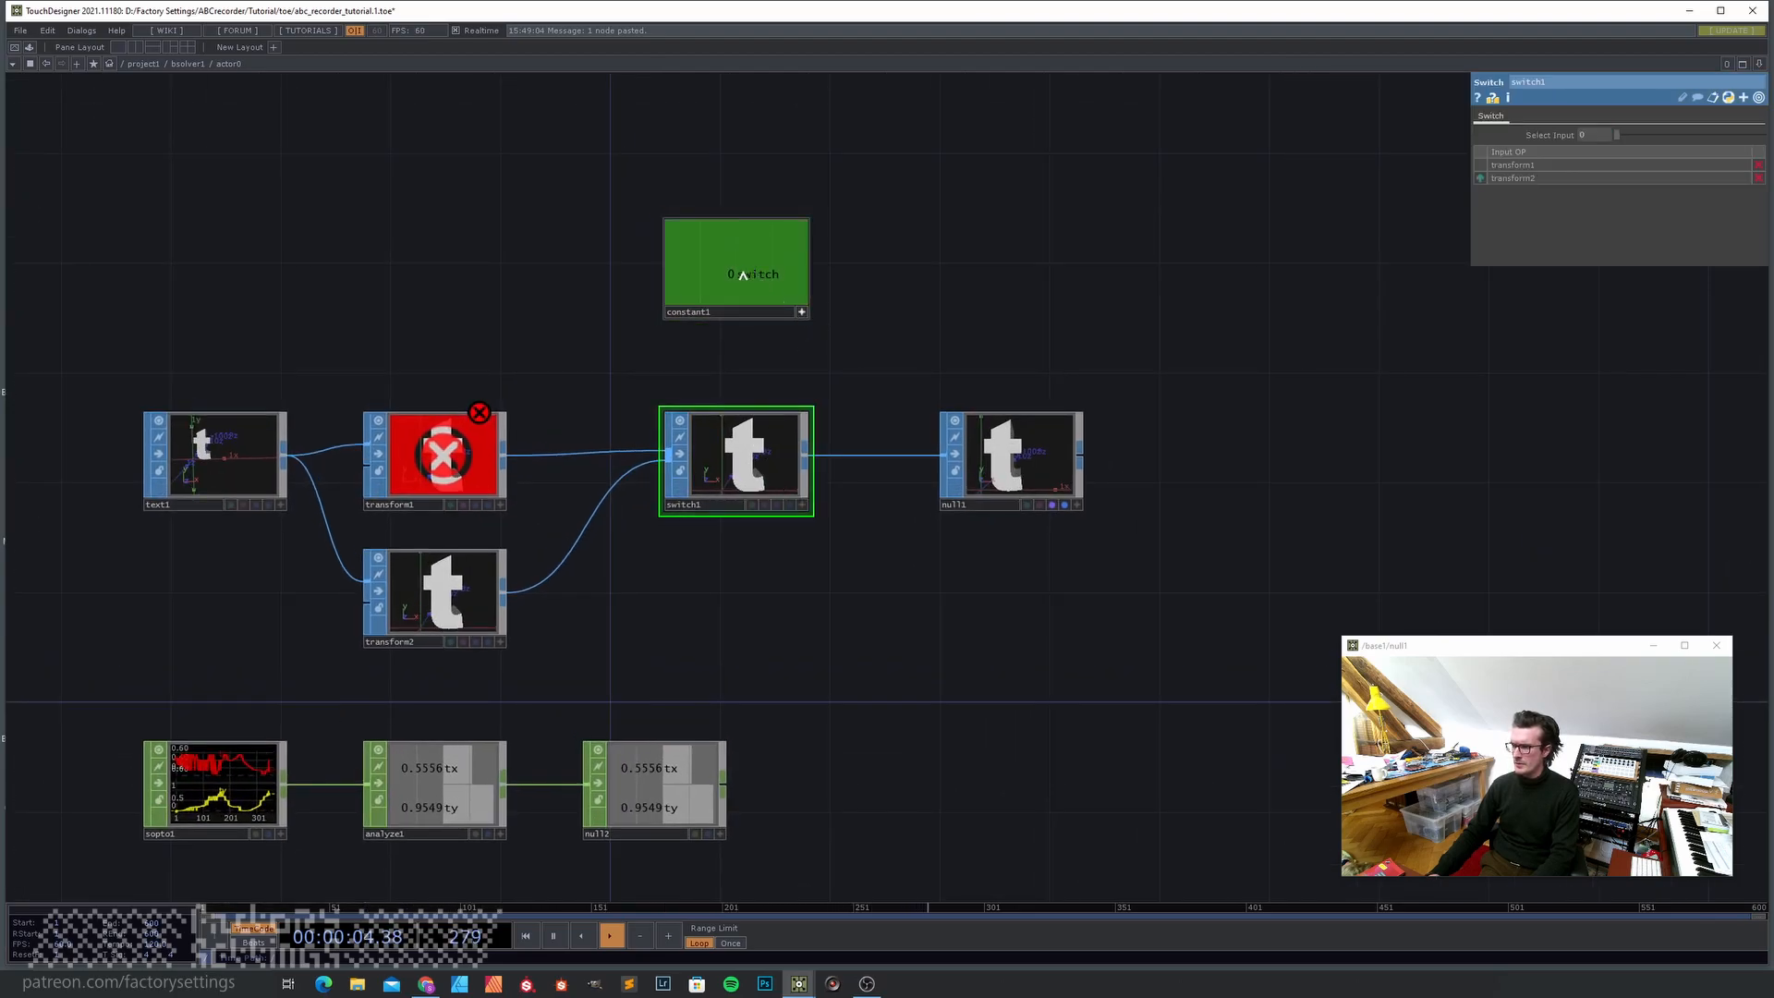
{"action": "left_click_drag", "start_coordinate": [744, 273], "coordinate": [1597, 135]}
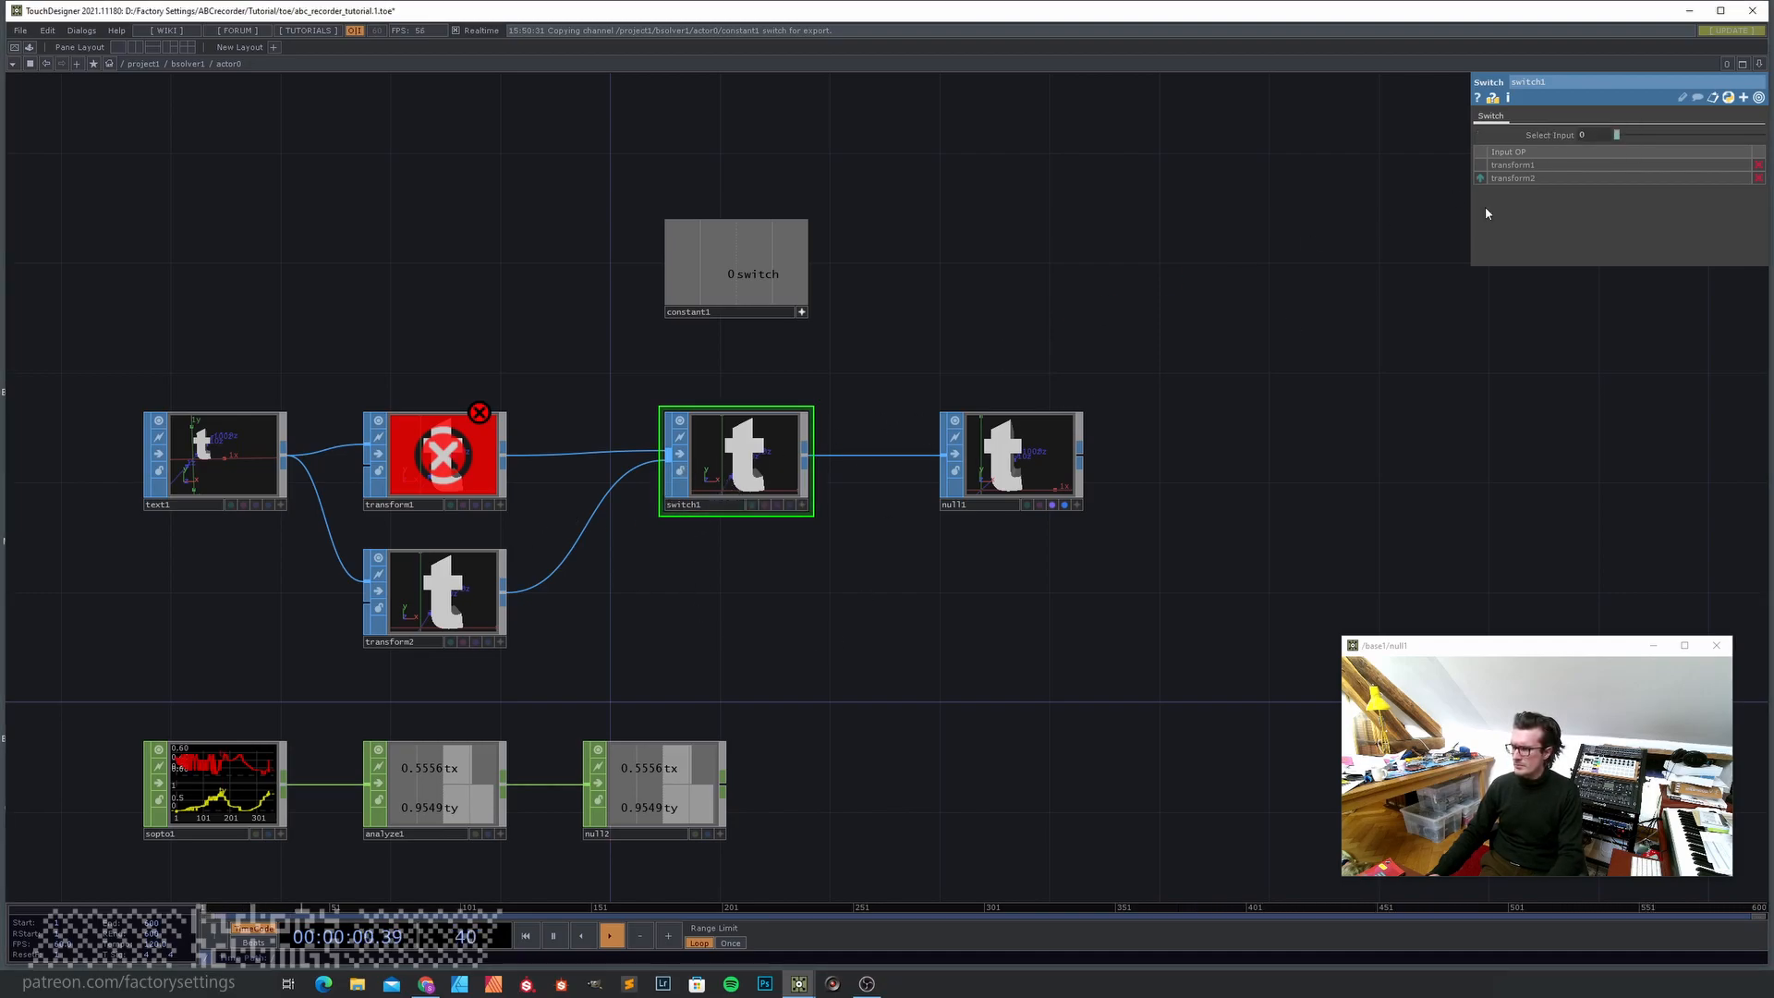
{"action": "left_click_drag", "start_coordinate": [1481, 178], "coordinate": [1481, 164]}
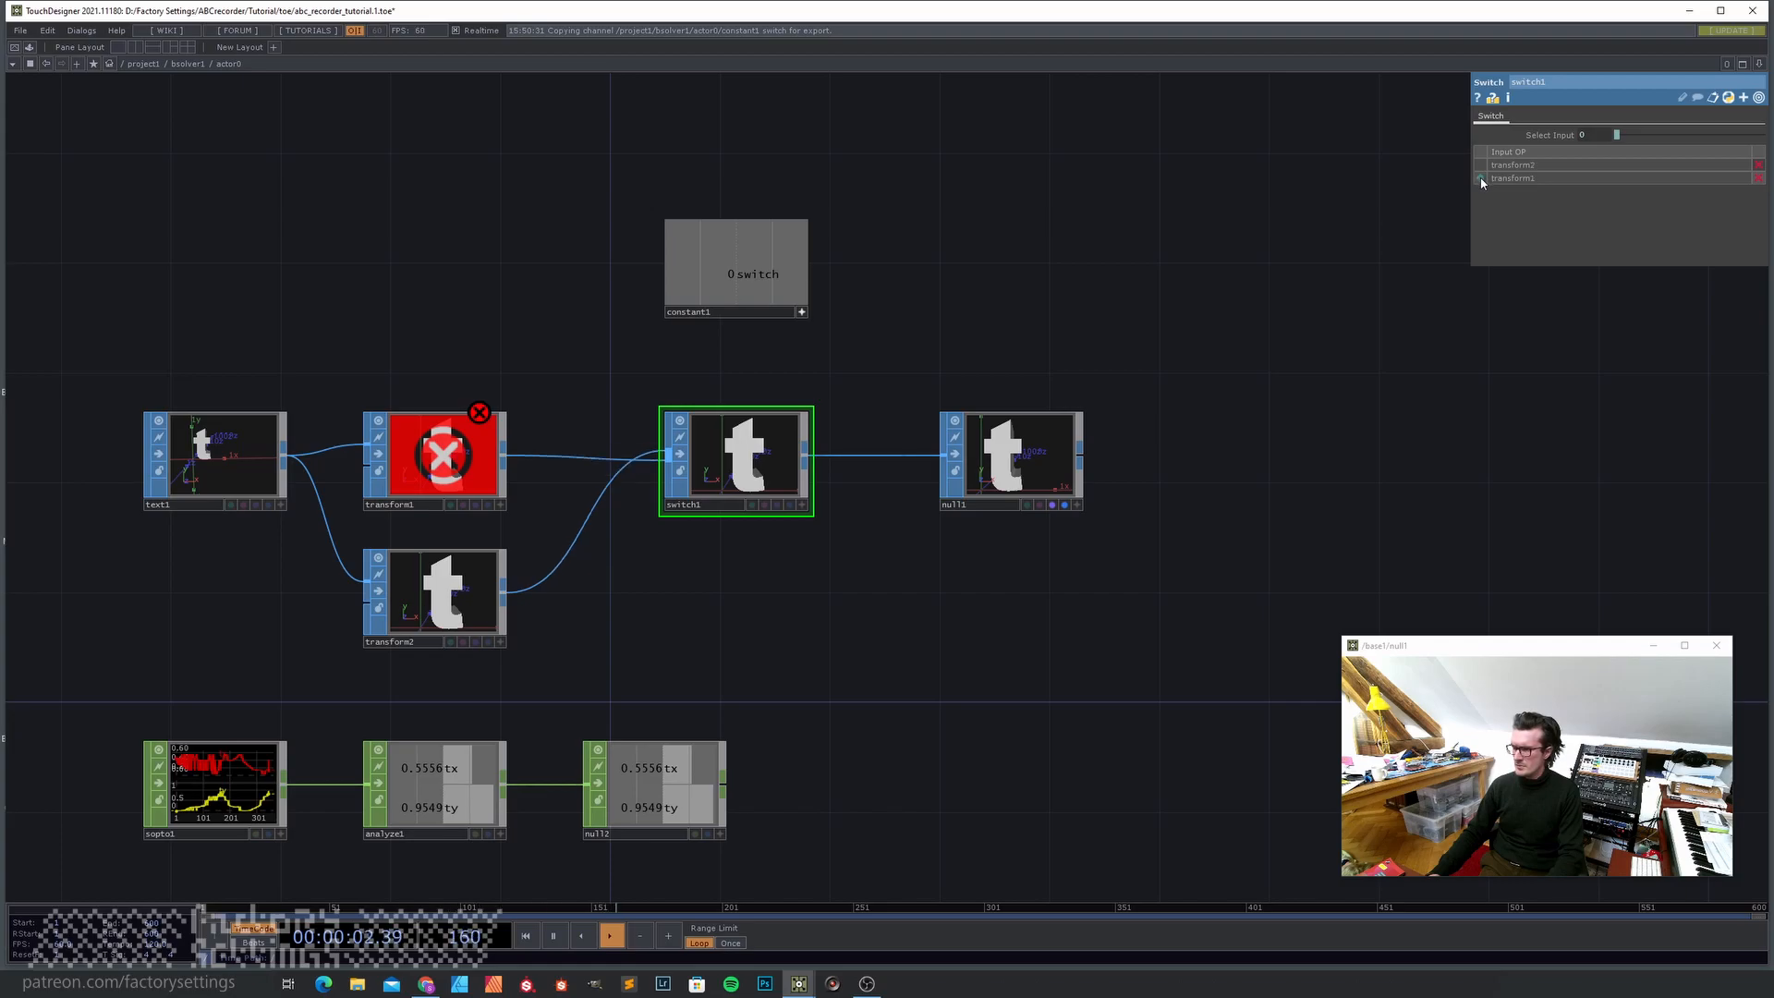
- Show the reference links in actor0's network and review the parameters of constant1, switch1 and transform2
{"action": "middle_click_drag", "start_coordinate": [745, 472], "coordinate": [715, 565]}
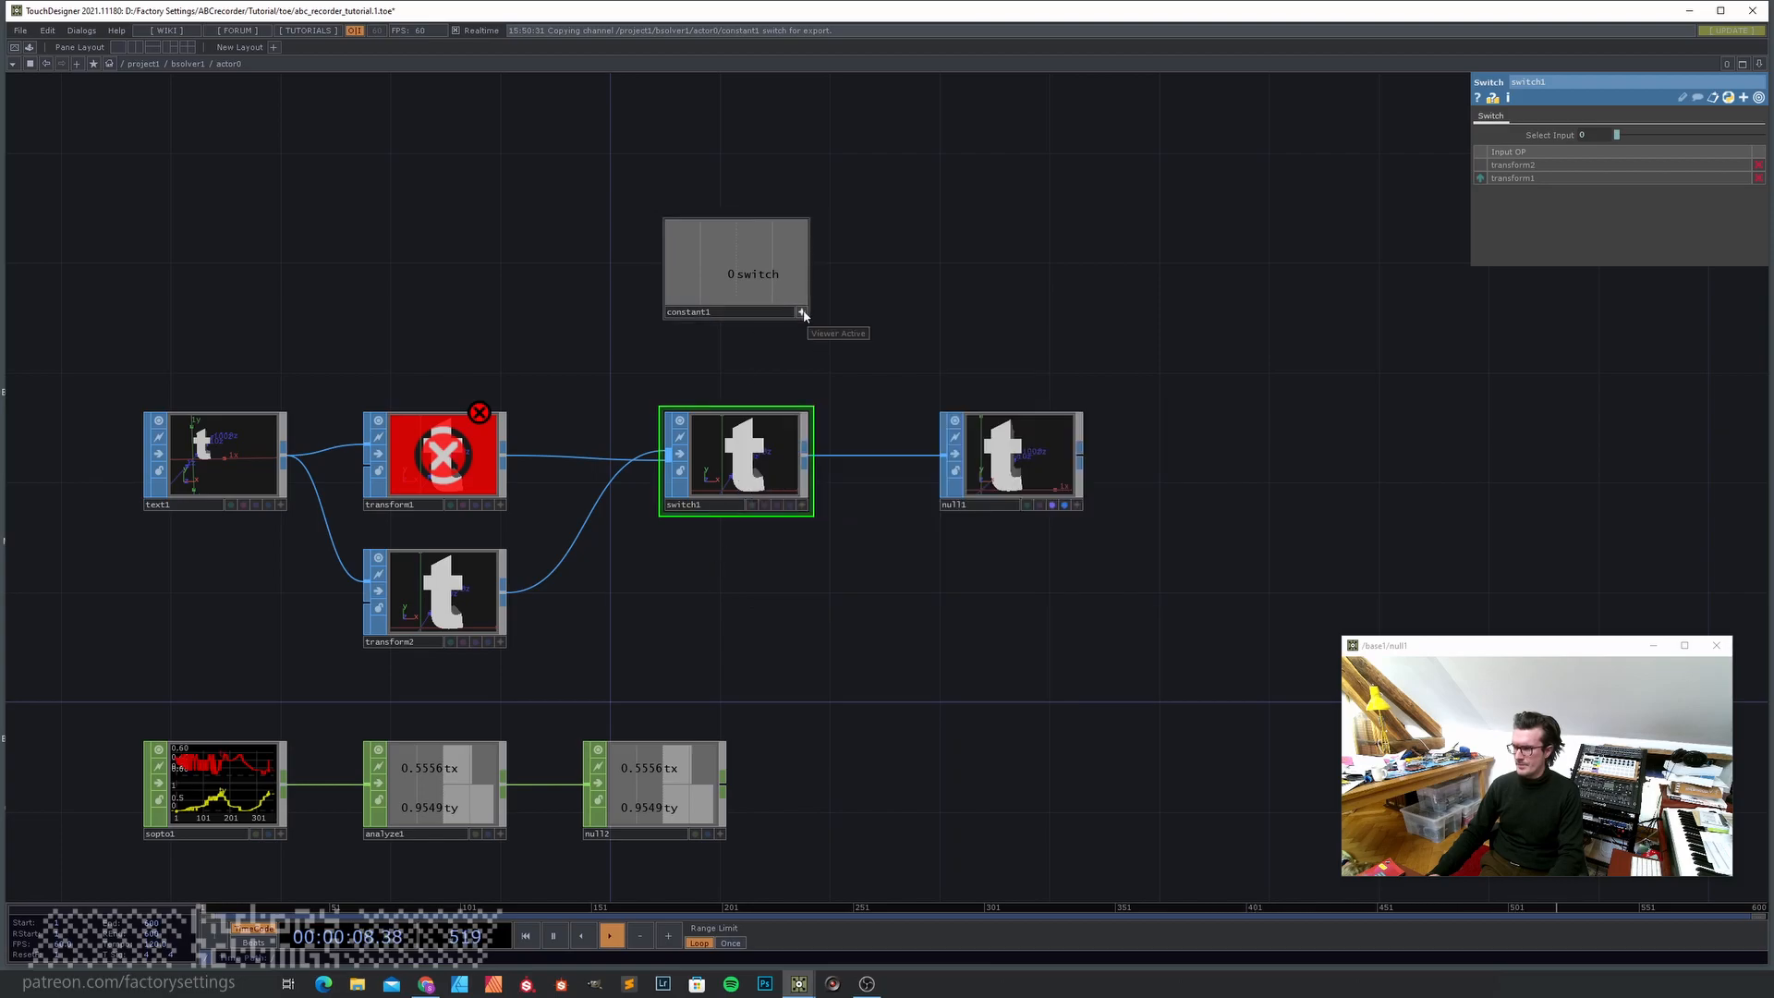
{"action": "scroll", "coordinate": [792, 340], "scroll_direction": "down", "scroll_amount": 2}
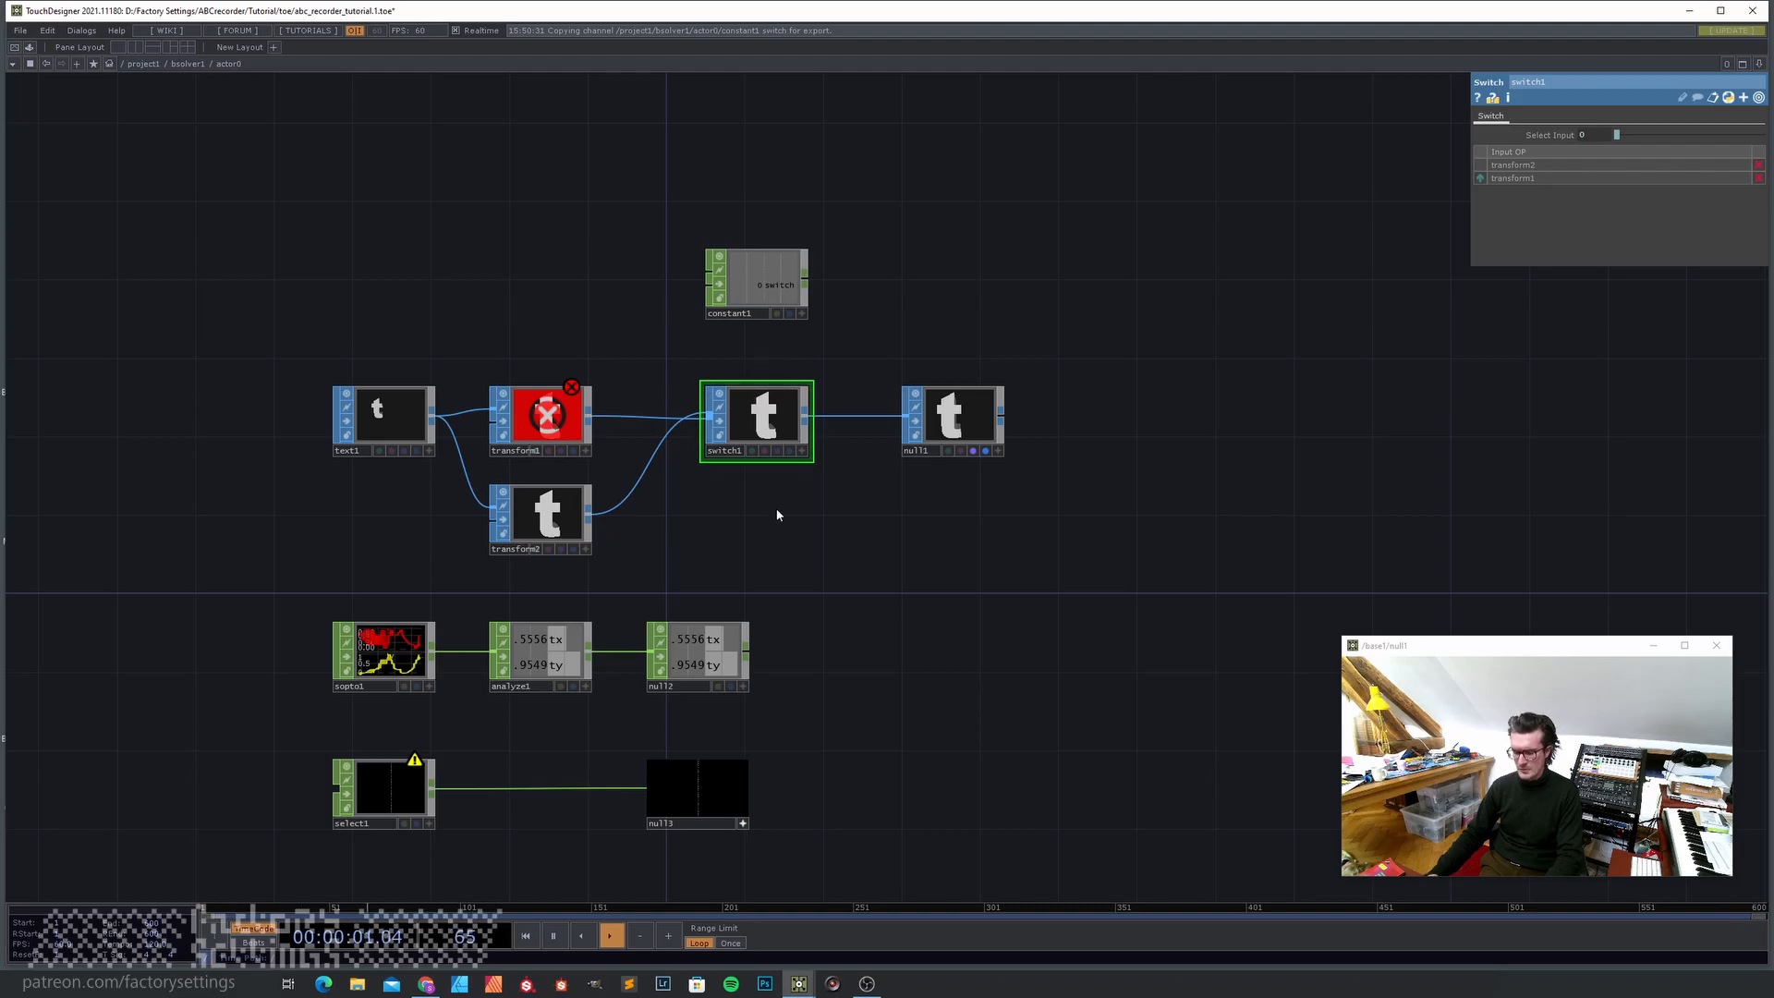
{"action": "key", "text": "x"}
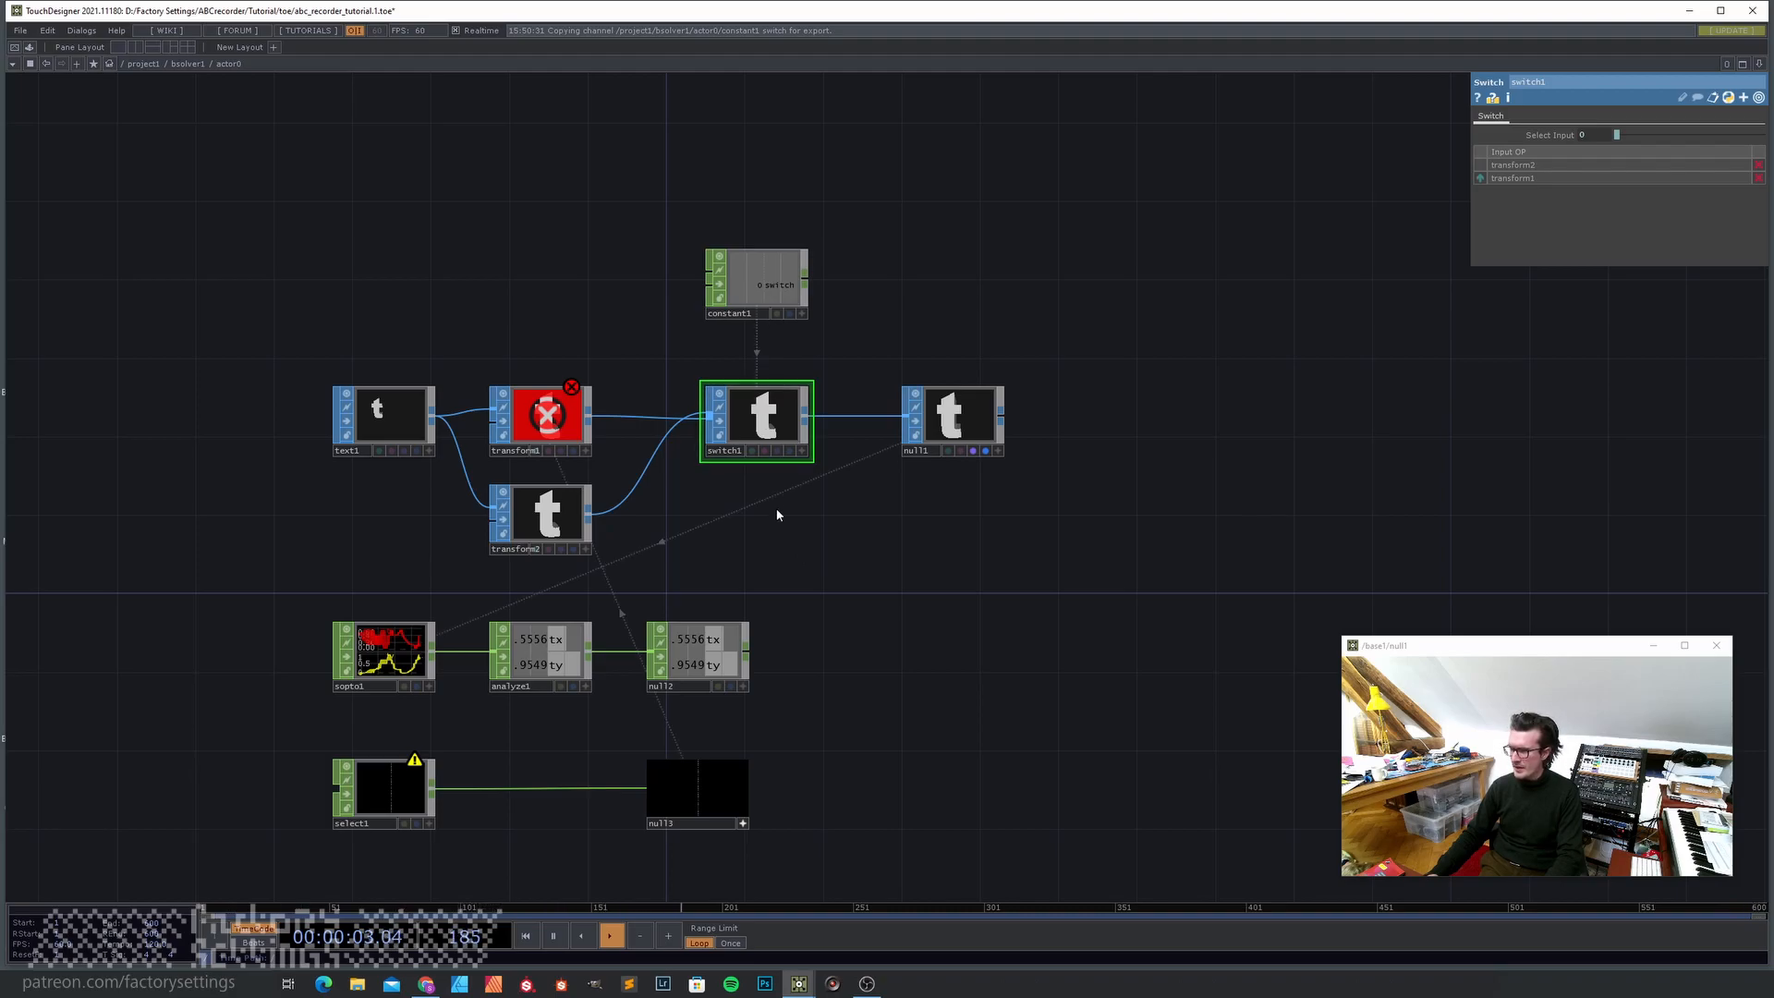
{"action": "scroll", "coordinate": [750, 481], "scroll_direction": "up", "scroll_amount": 3}
{"action": "scroll", "coordinate": [758, 526], "scroll_direction": "down", "scroll_amount": 2}
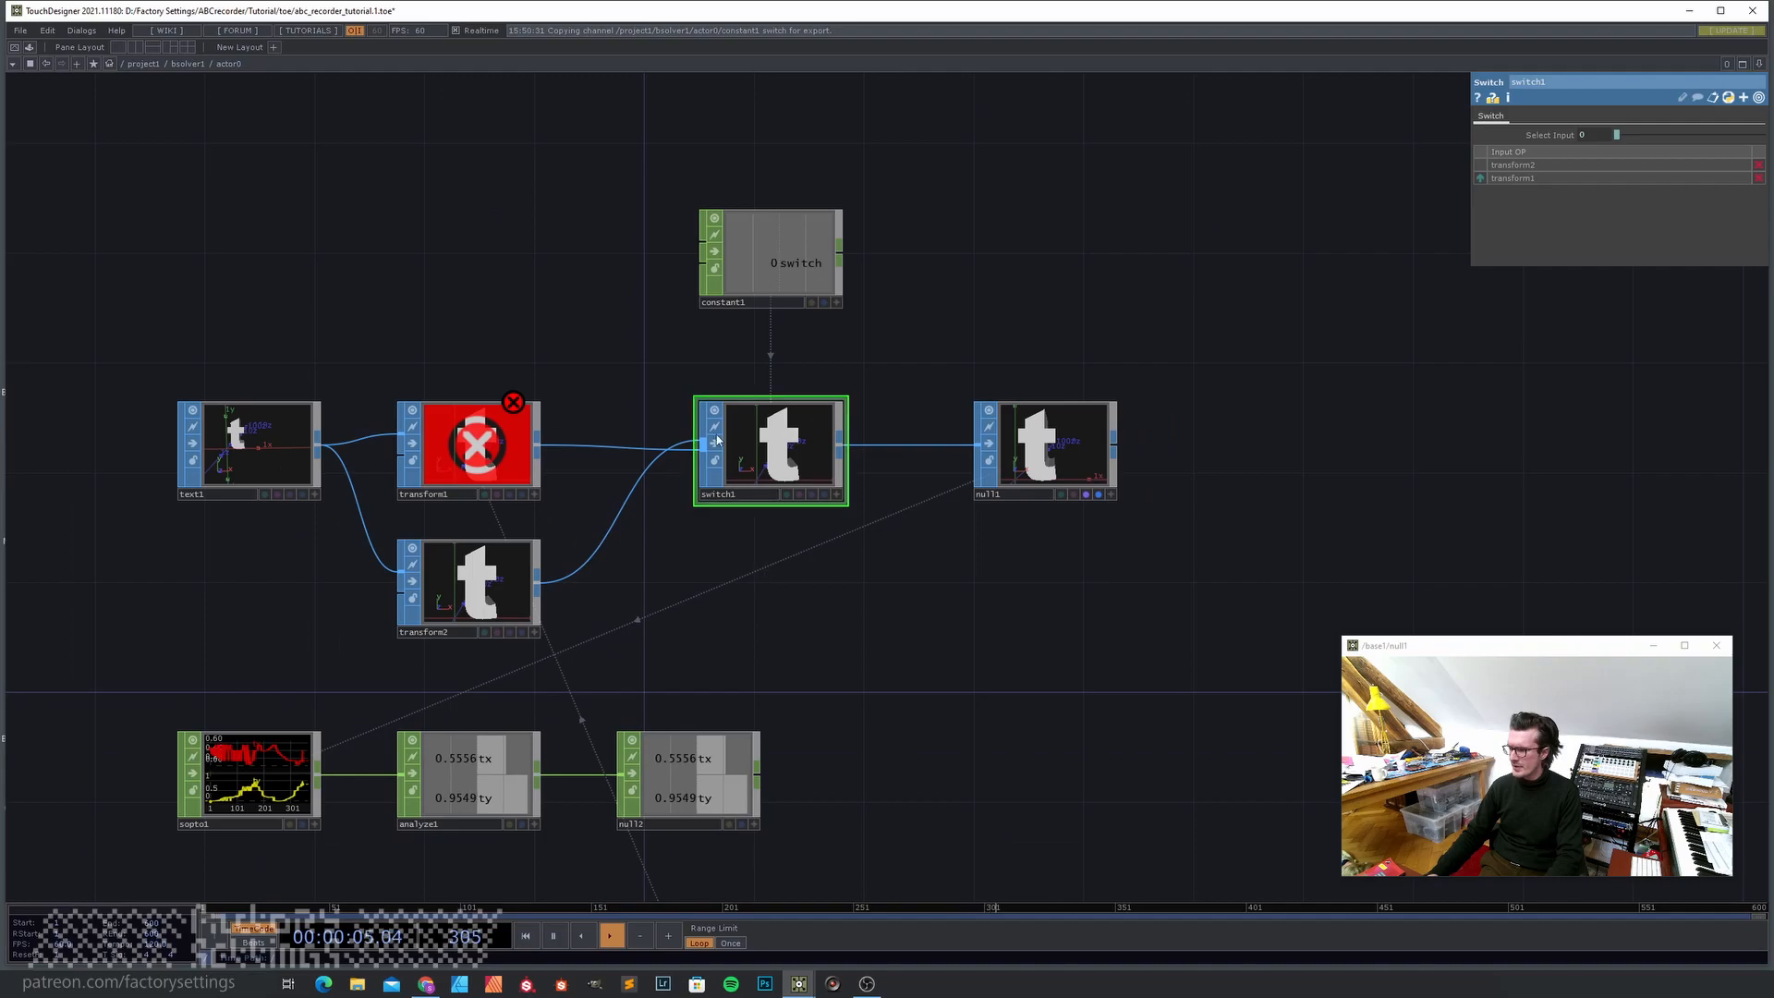
{"action": "left_click", "coordinate": [779, 265]}
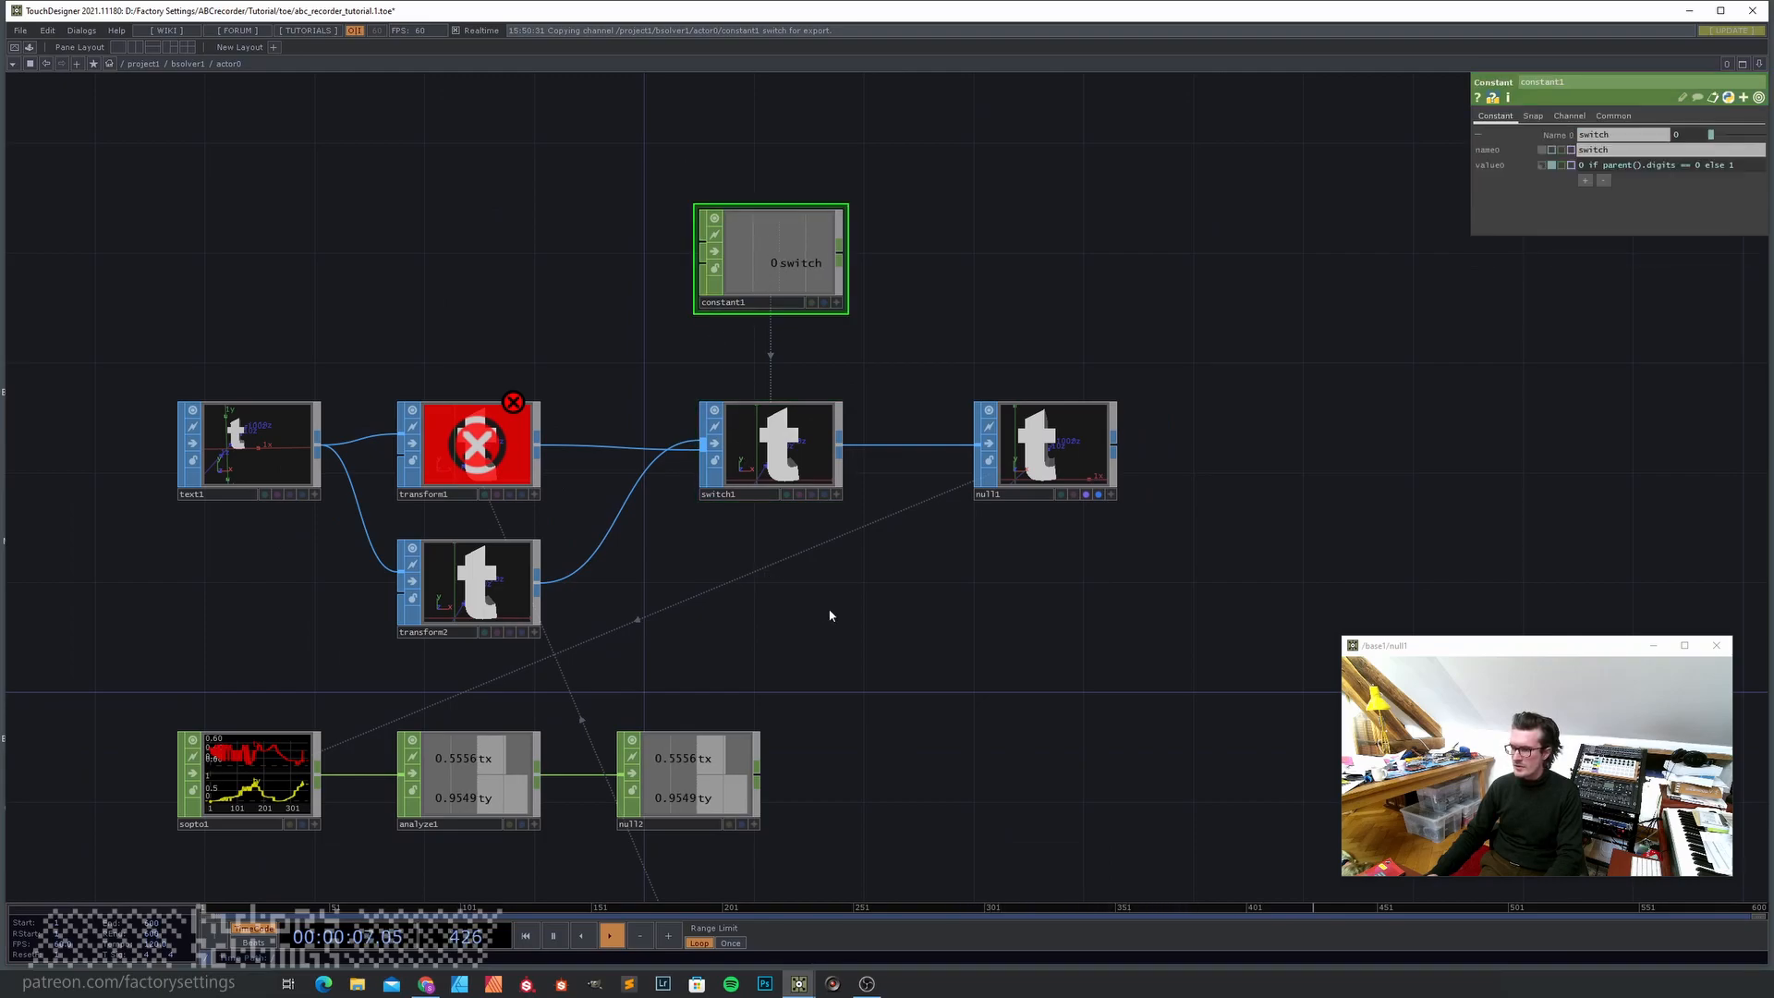
{"action": "left_click", "coordinate": [784, 467]}
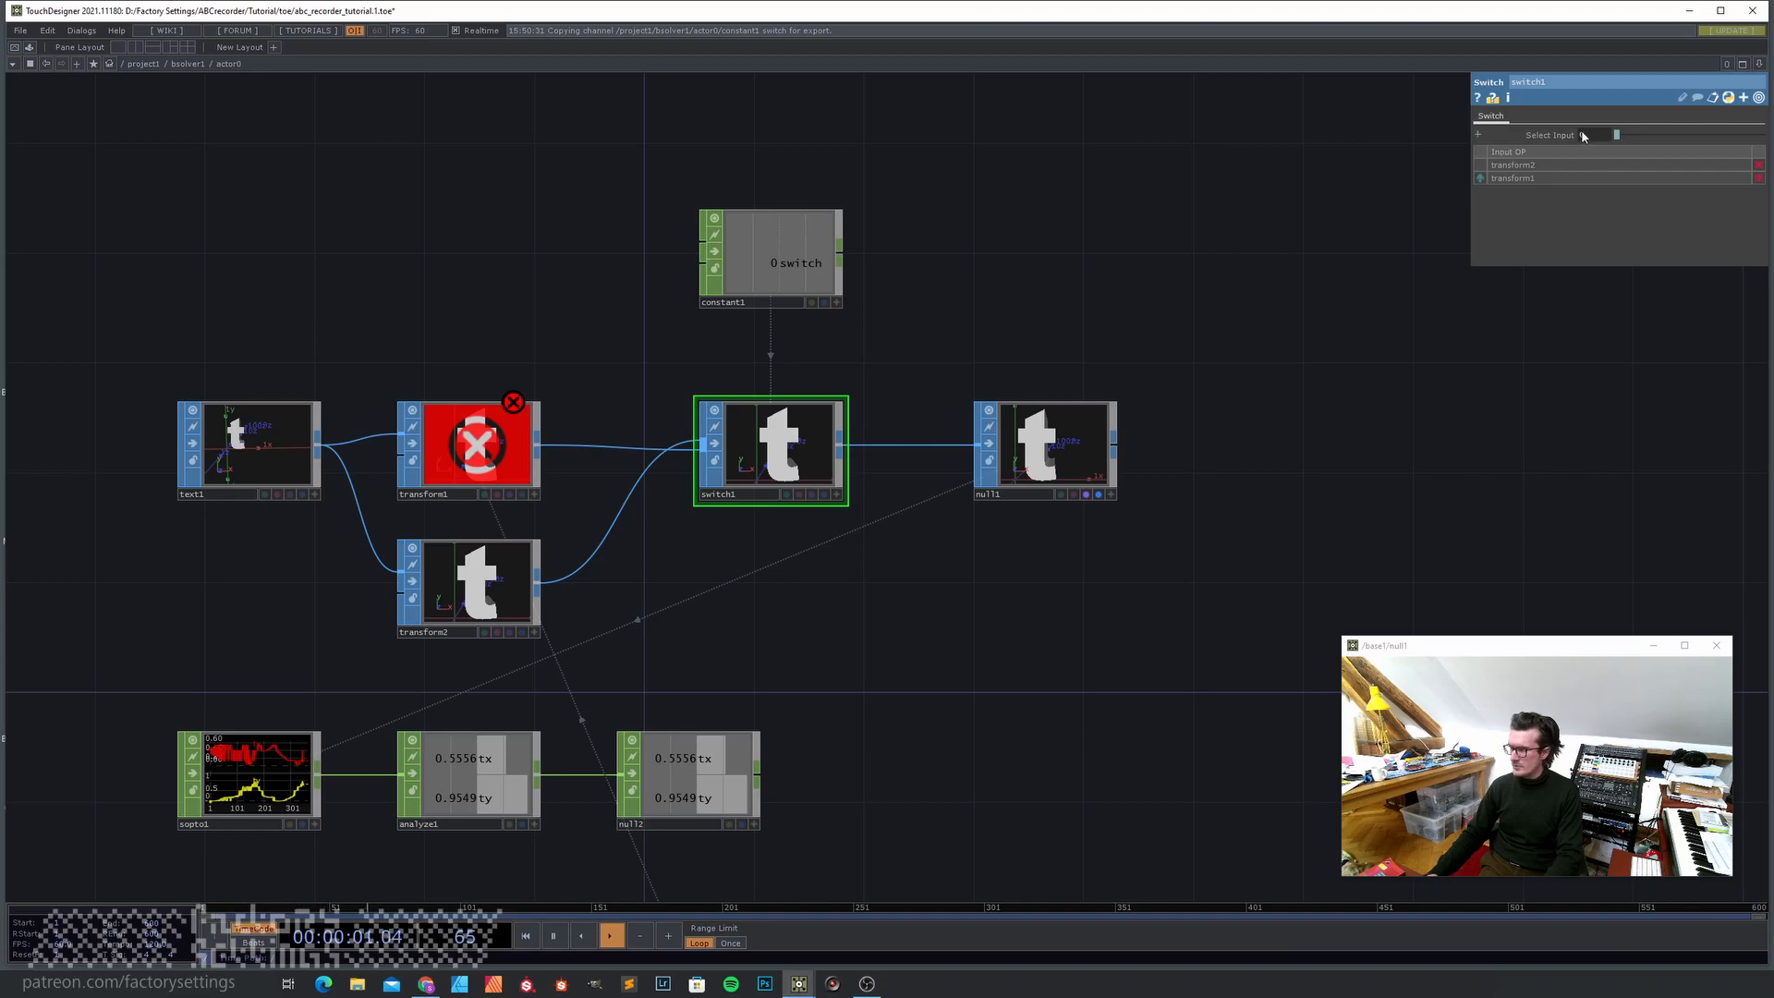
{"action": "left_click", "coordinate": [480, 594]}
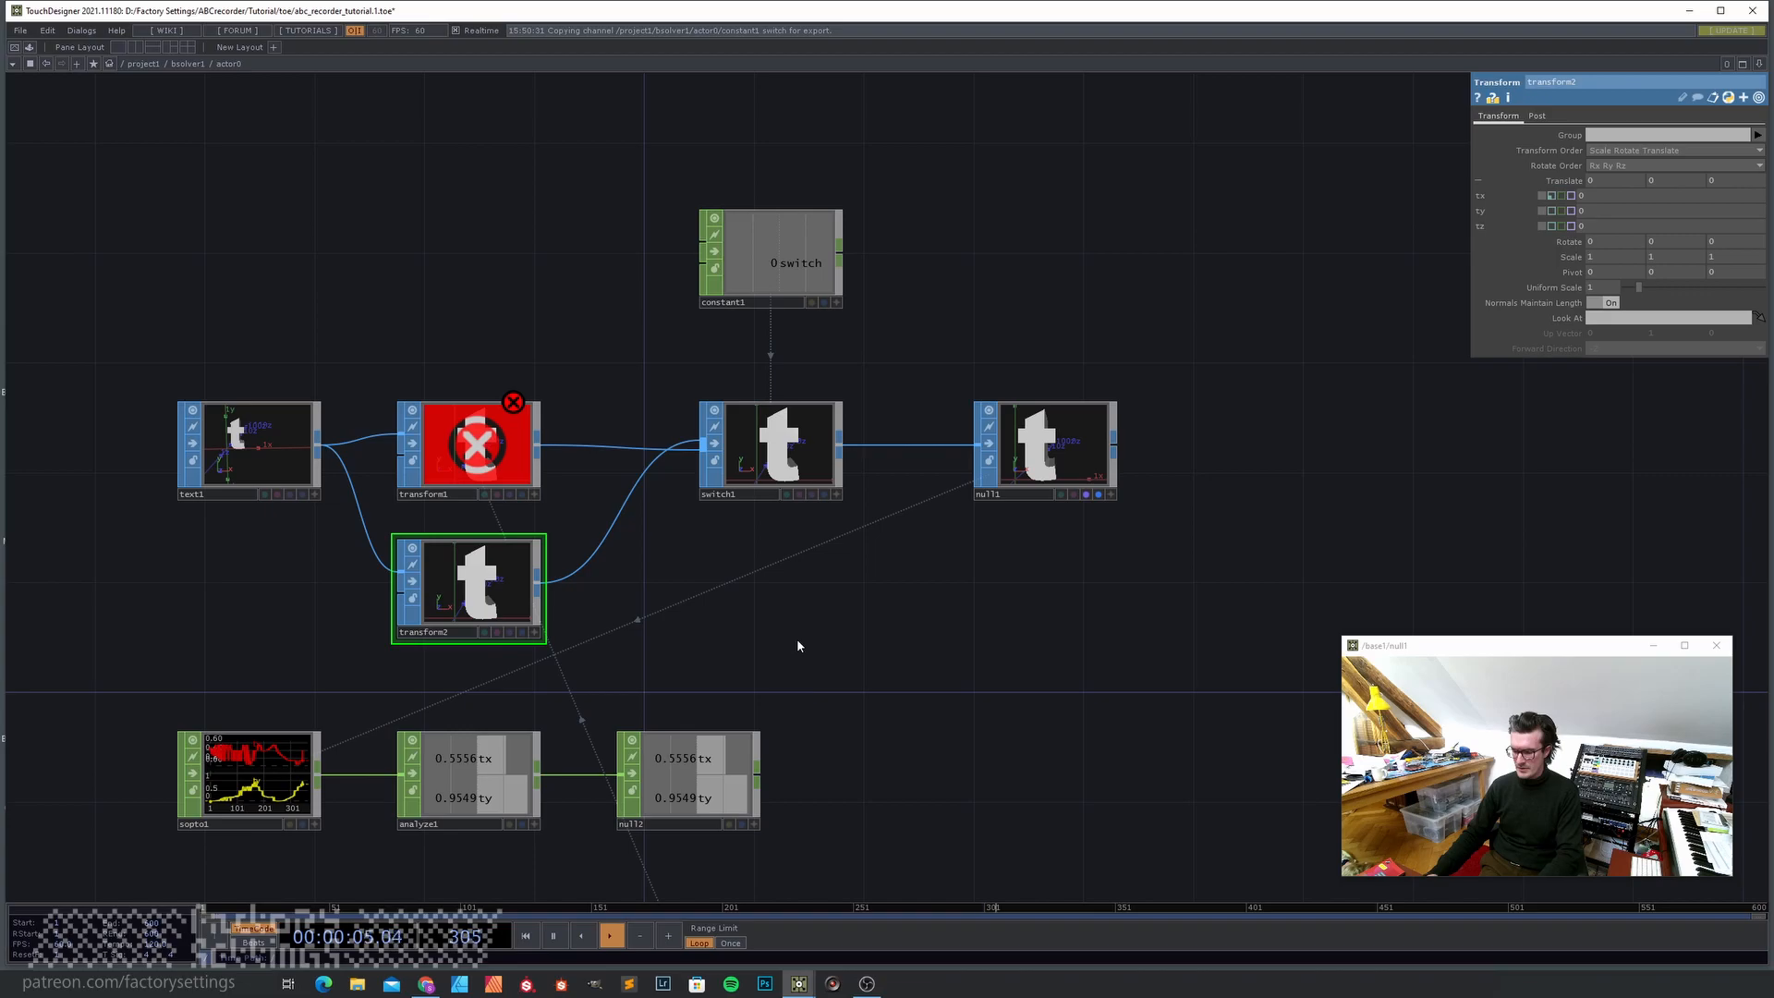
- Recreate all of replicator1's operators, and inspect transform1's translate values inside the replicated actor2
{"action": "key", "text": "u"}
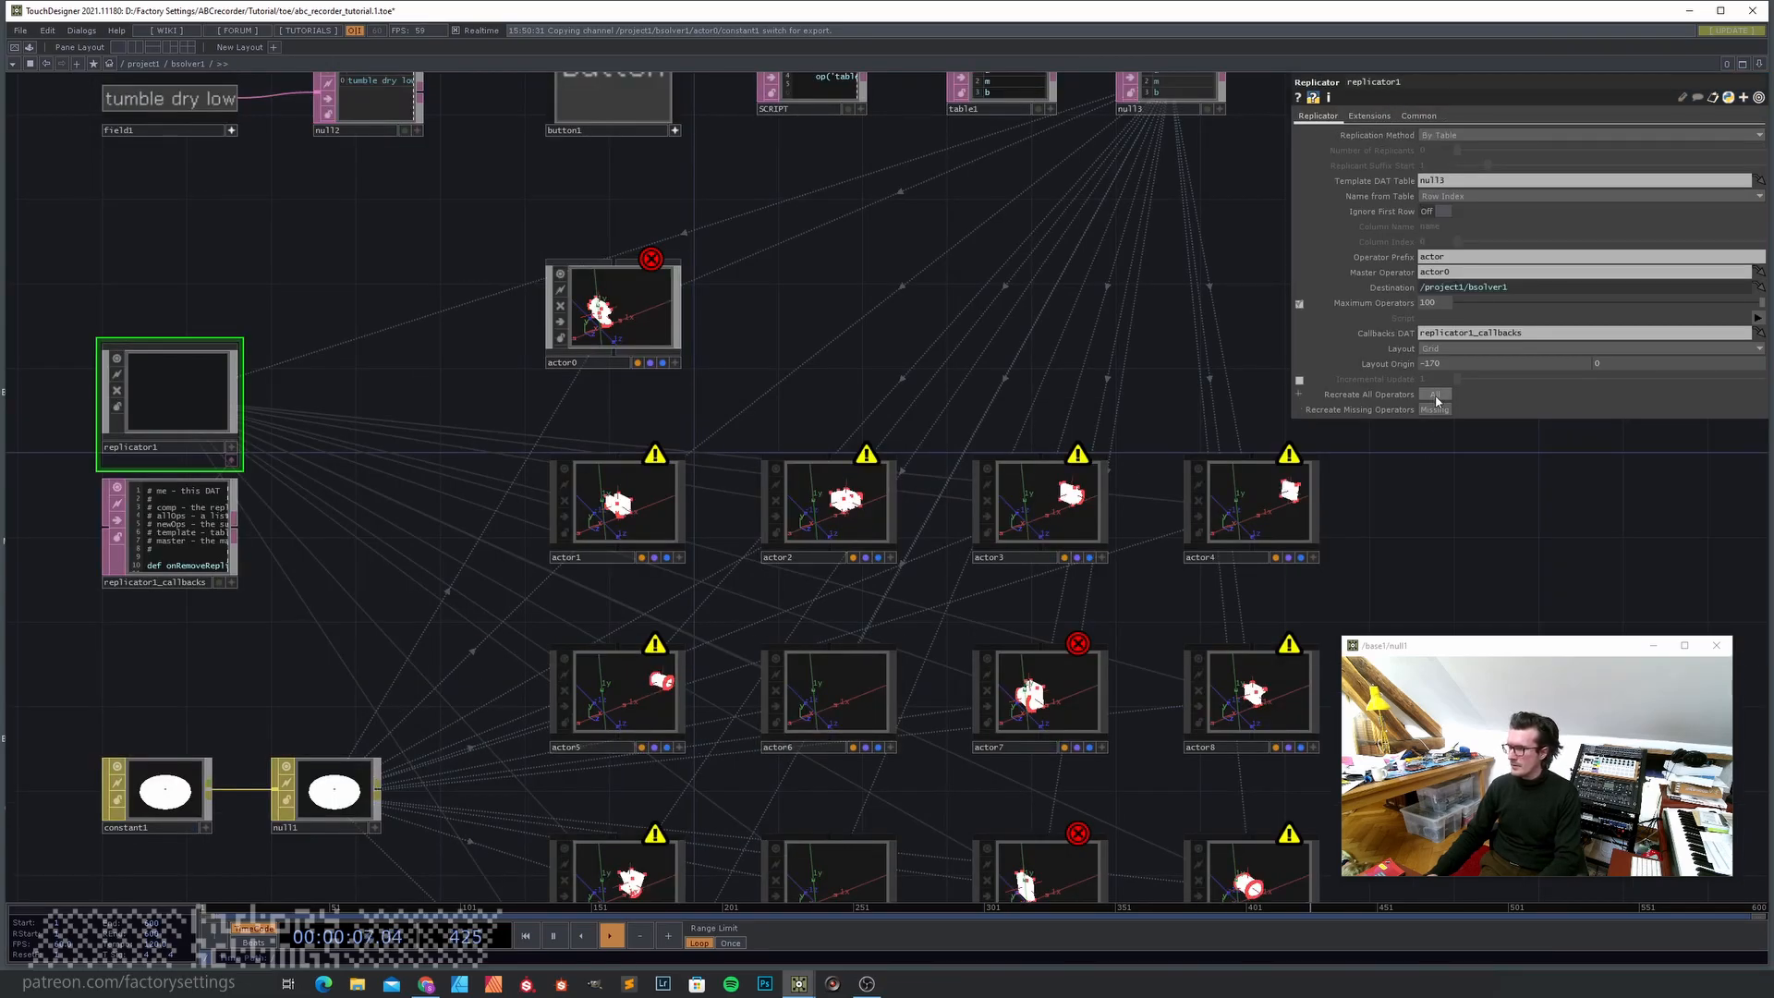
{"action": "double_click", "coordinate": [590, 340]}
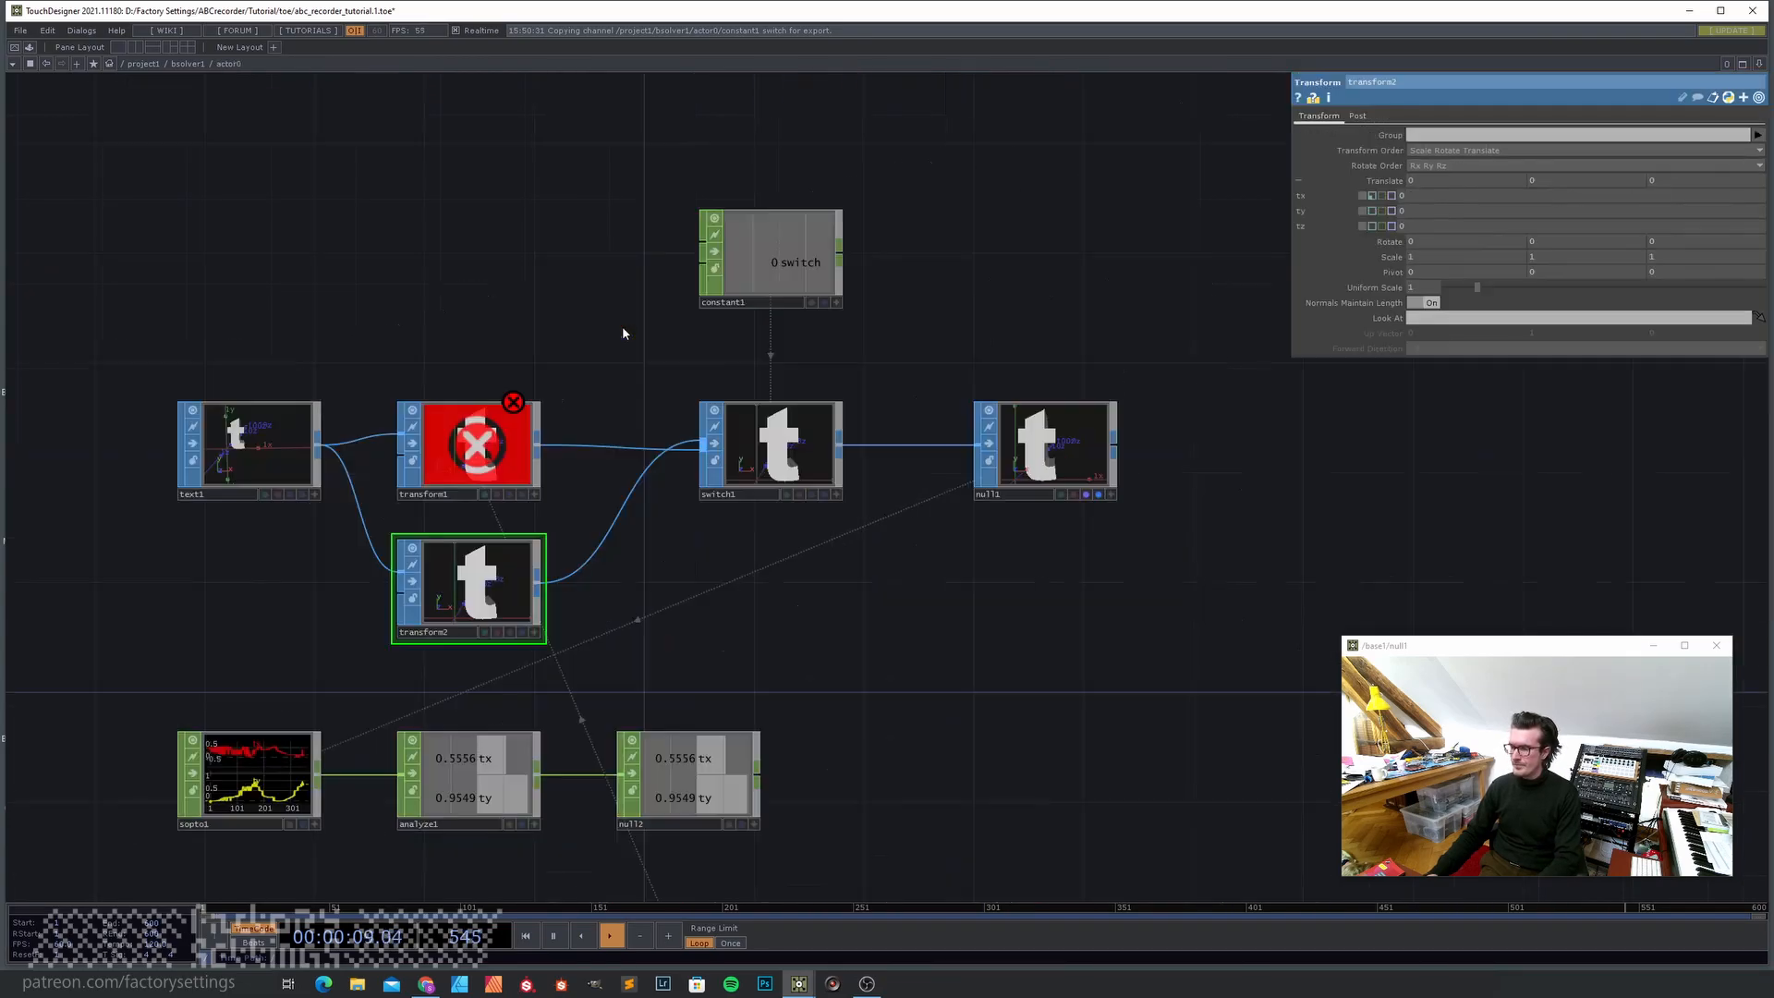
{"action": "key", "text": "u"}
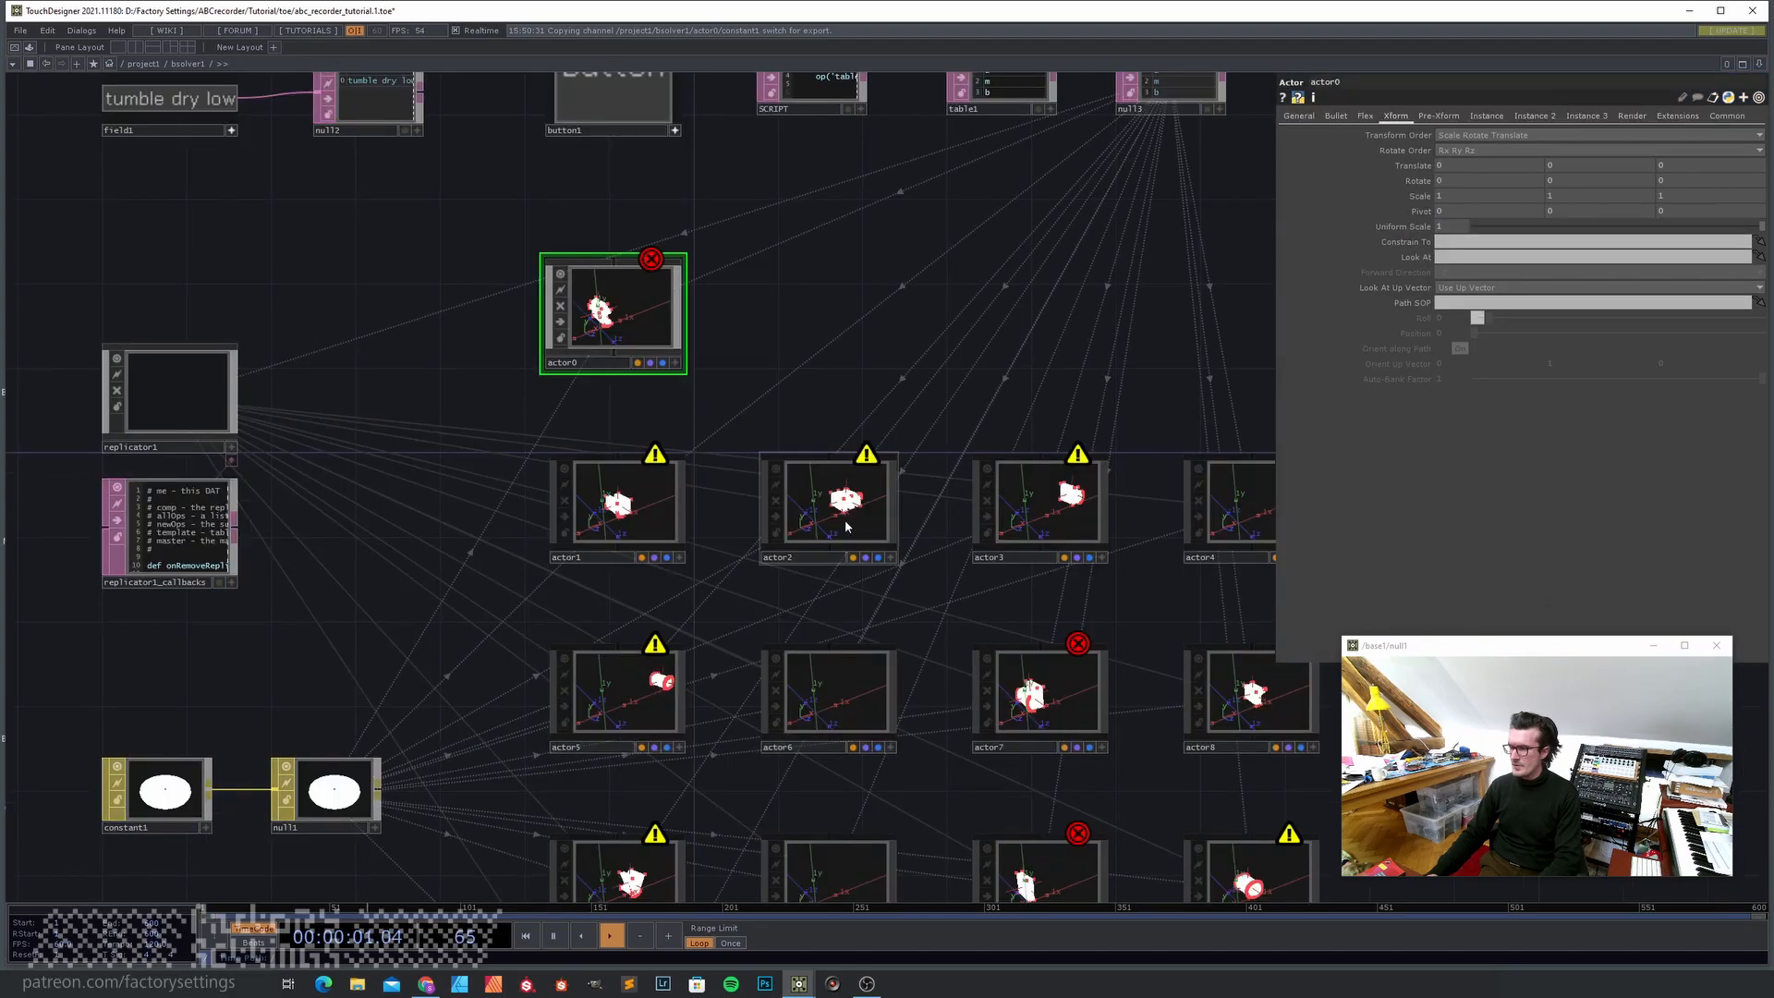
{"action": "double_click", "coordinate": [845, 519]}
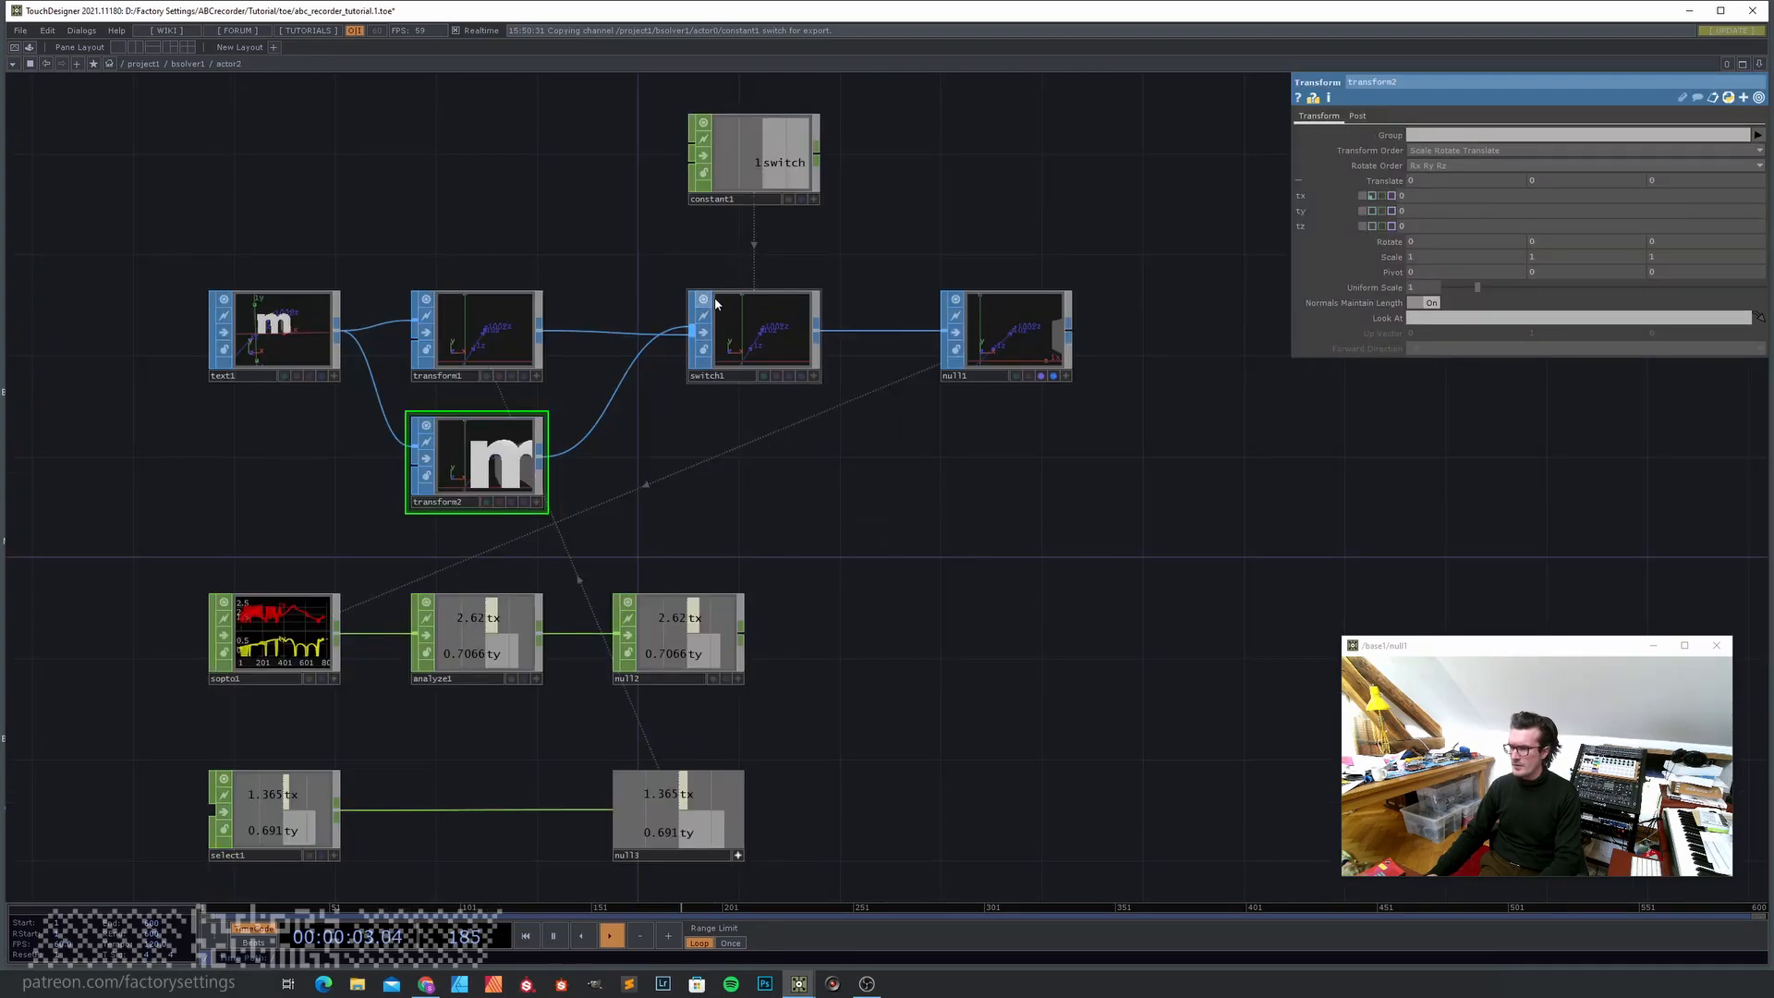
{"action": "left_click", "coordinate": [476, 334]}
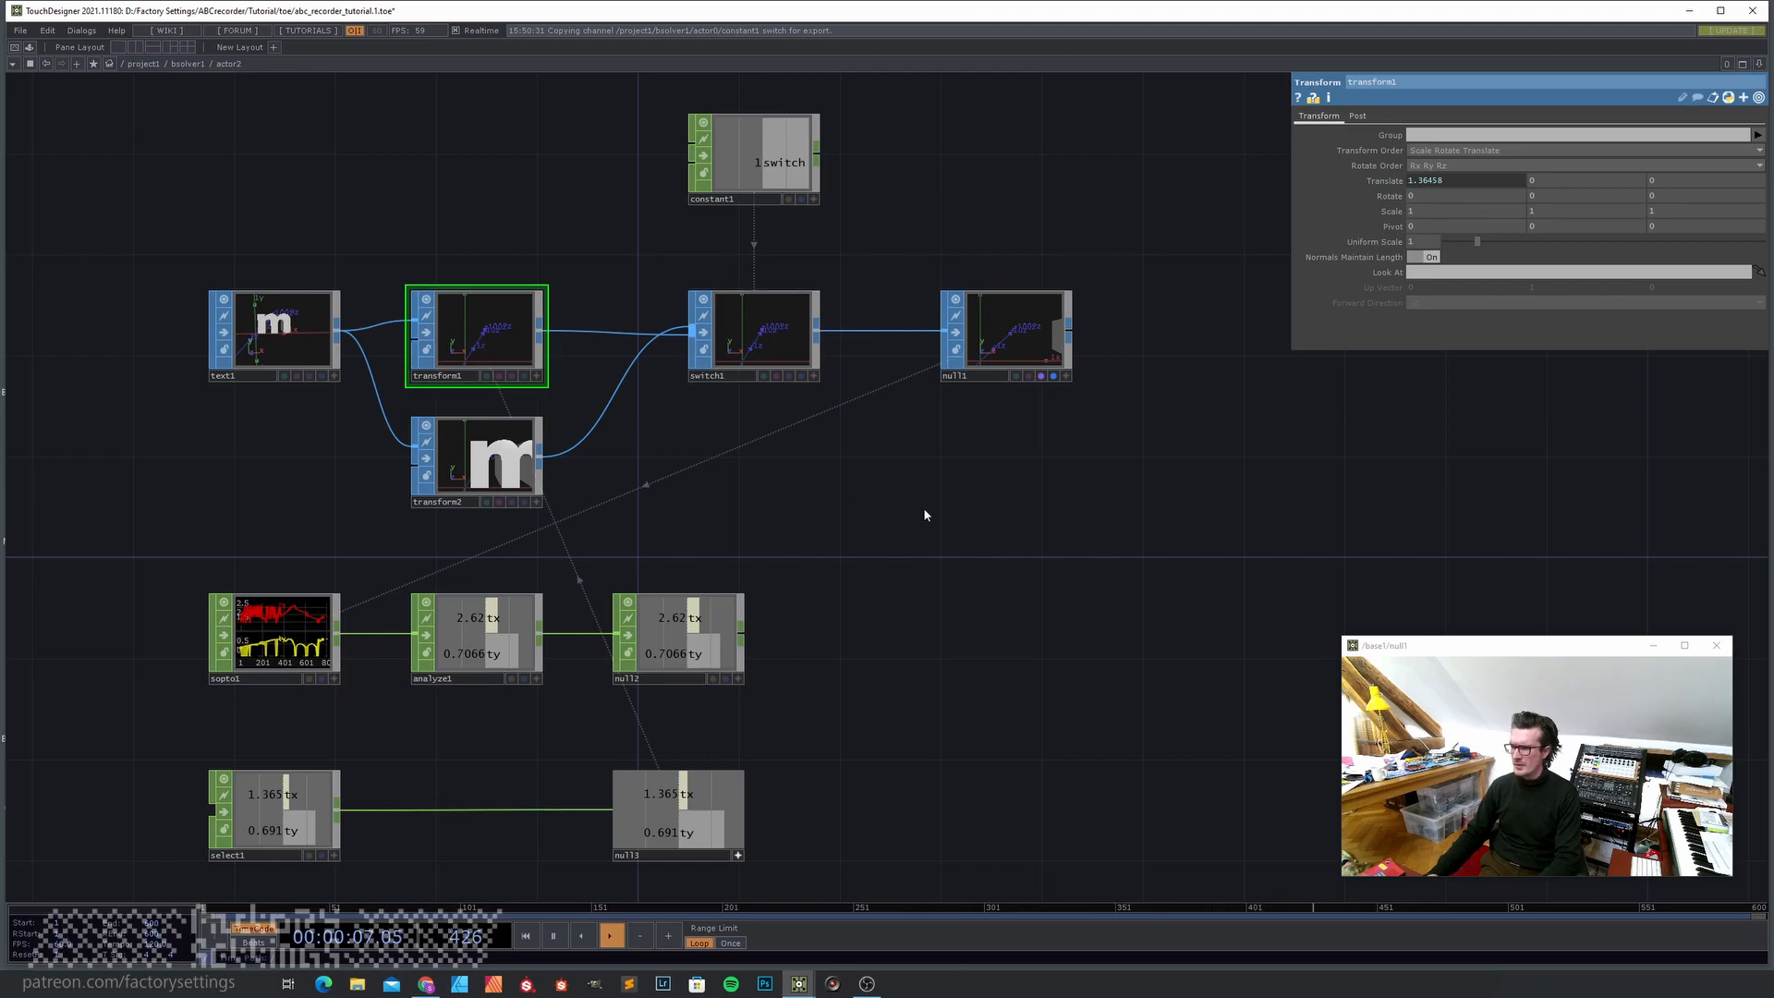
- Swap the positions of transform1 and transform2 inside actor0, placing transform2 above transform1
{"action": "key", "text": "u"}
{"action": "left_click", "coordinate": [626, 331]}
{"action": "key", "text": "i"}
{"action": "left_click_drag", "start_coordinate": [466, 469], "coordinate": [480, 670]}
{"action": "left_click_drag", "start_coordinate": [470, 560], "coordinate": [454, 410]}
{"action": "left_click_drag", "start_coordinate": [496, 637], "coordinate": [471, 592]}
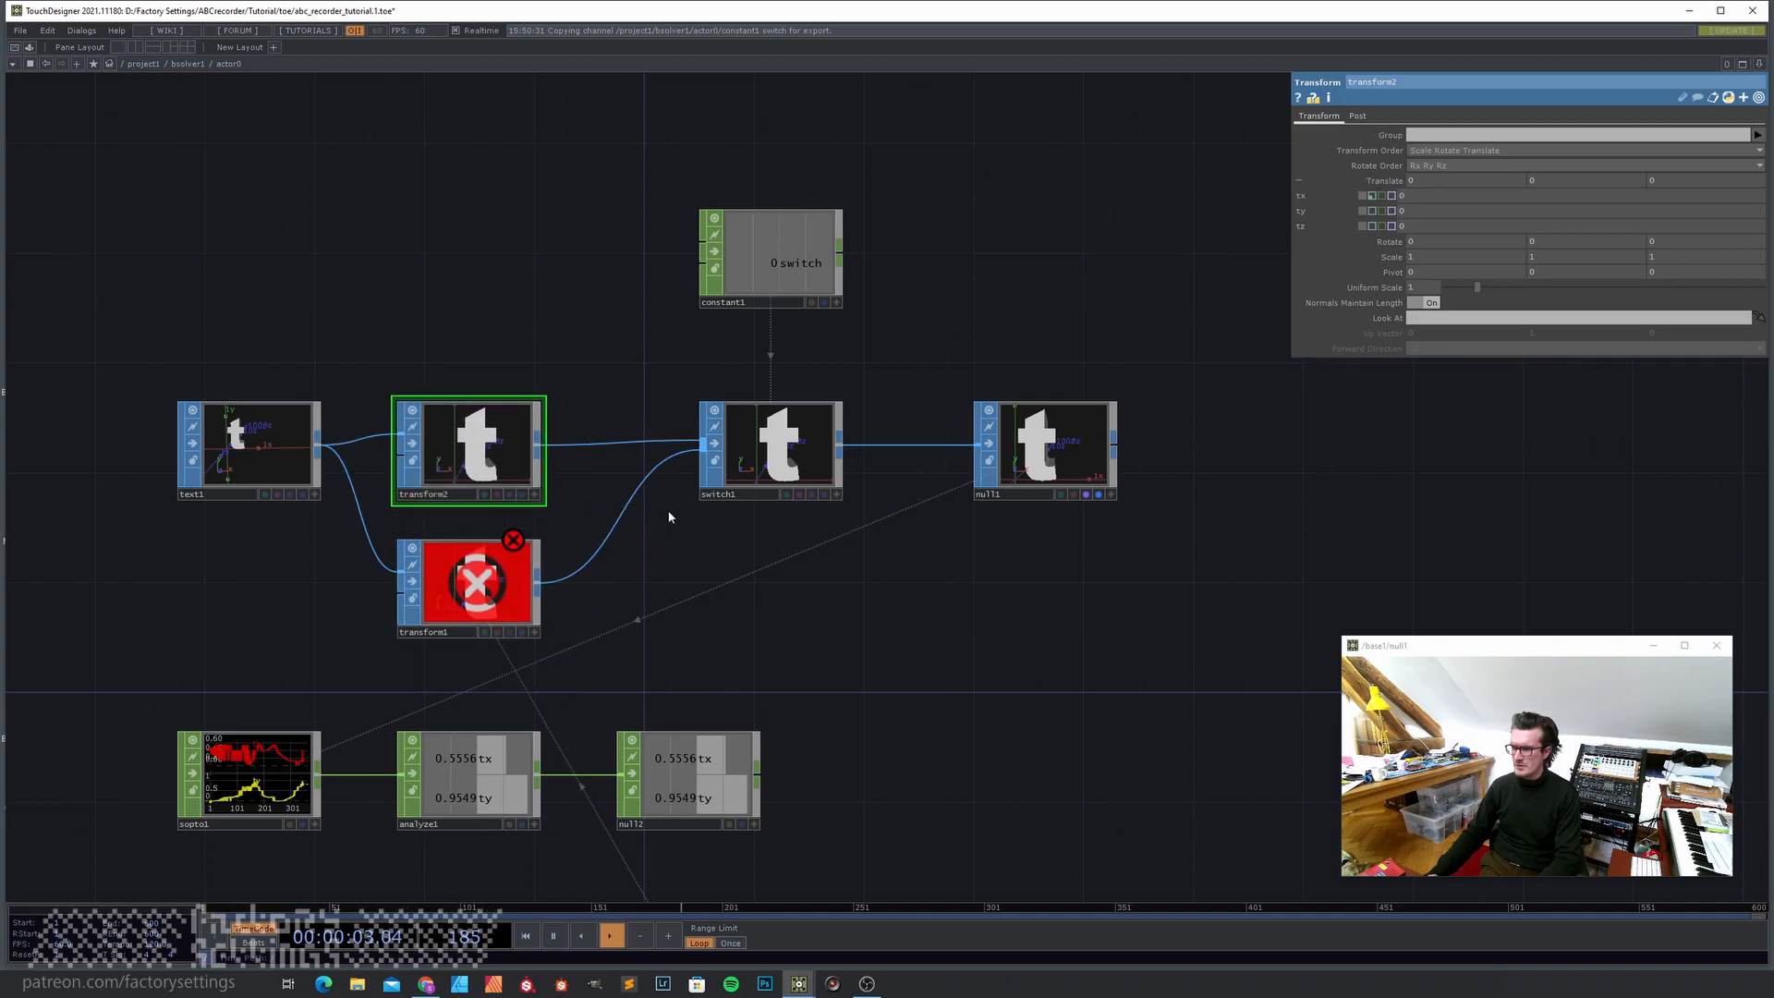
- Recreate all operators from replicator1 with the rearranged actor0, and check the network inside actor1
{"action": "key", "text": "u"}
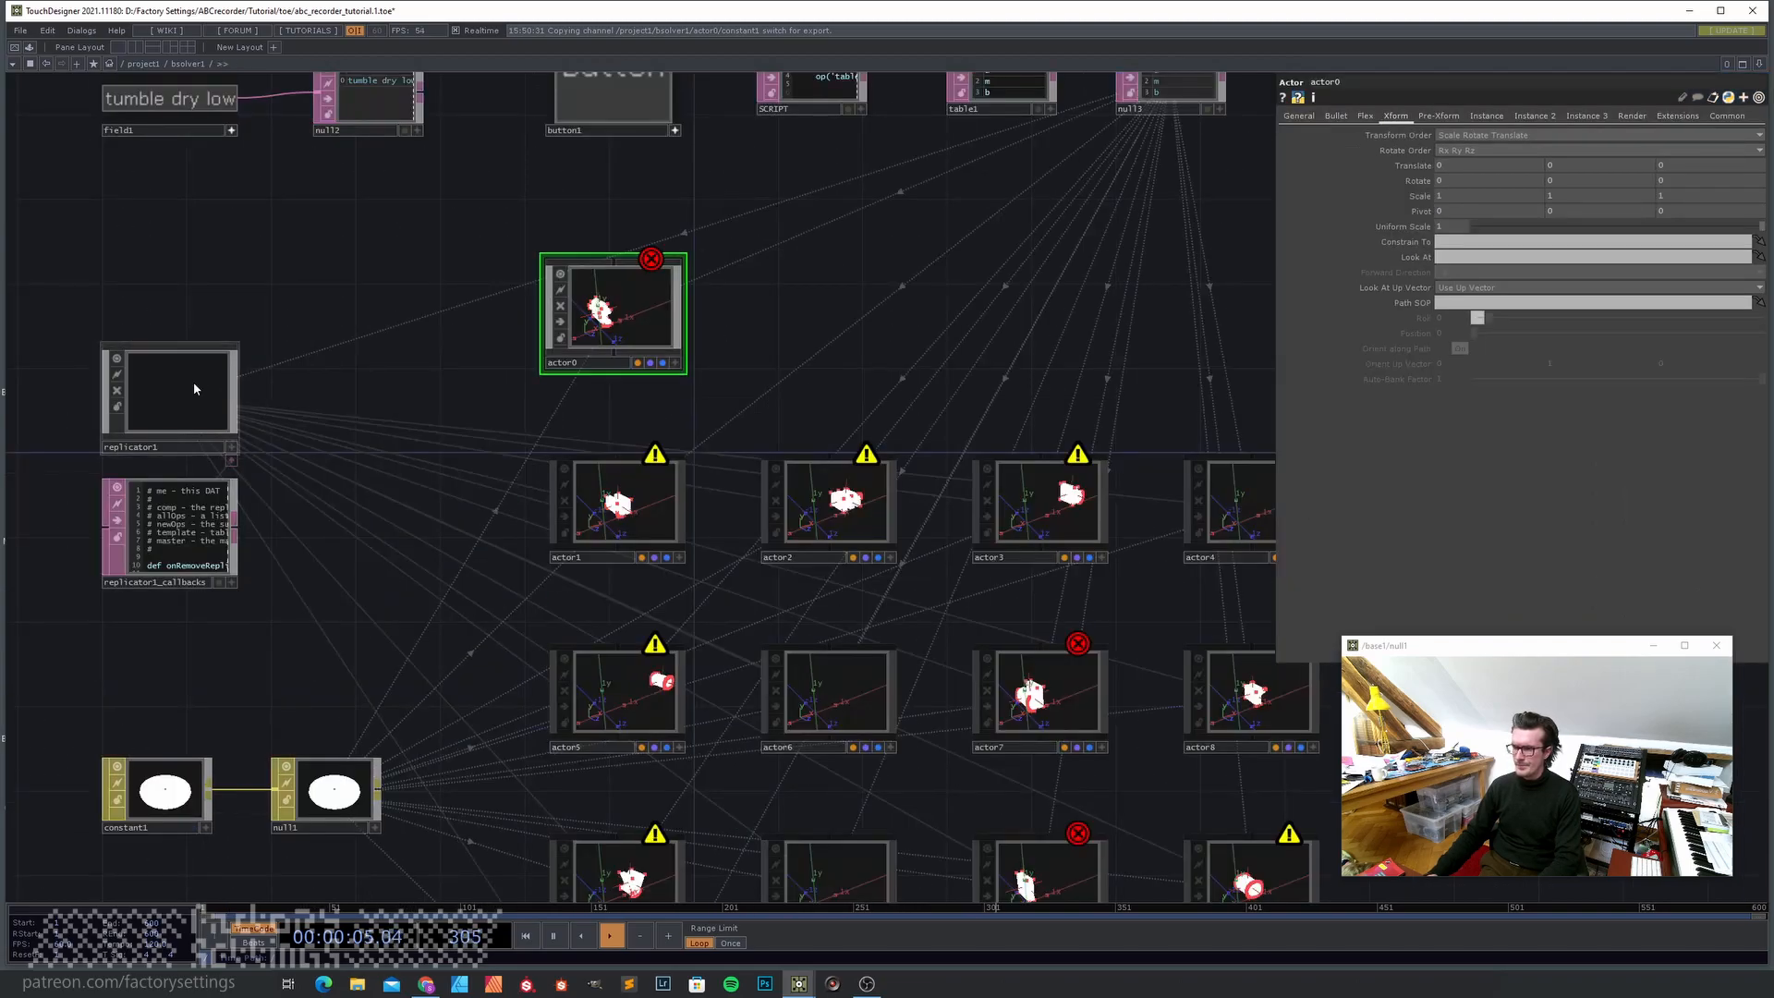
{"action": "left_click", "coordinate": [194, 389]}
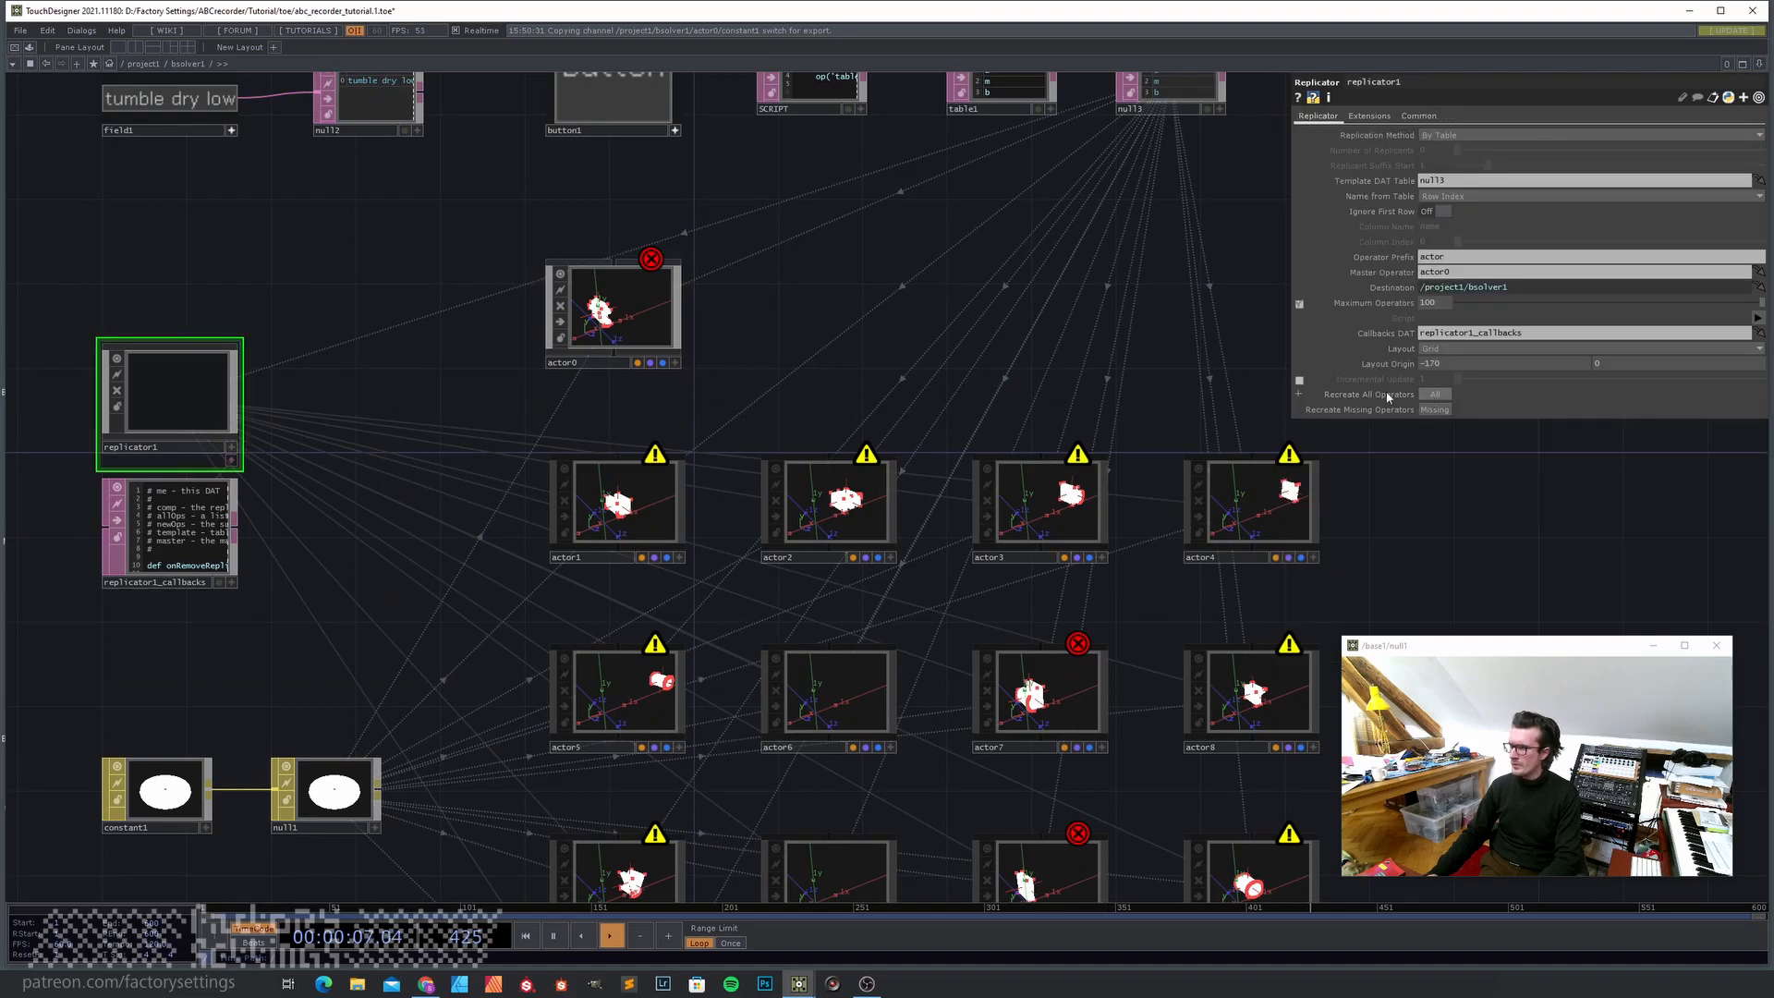
{"action": "double_click", "coordinate": [639, 526]}
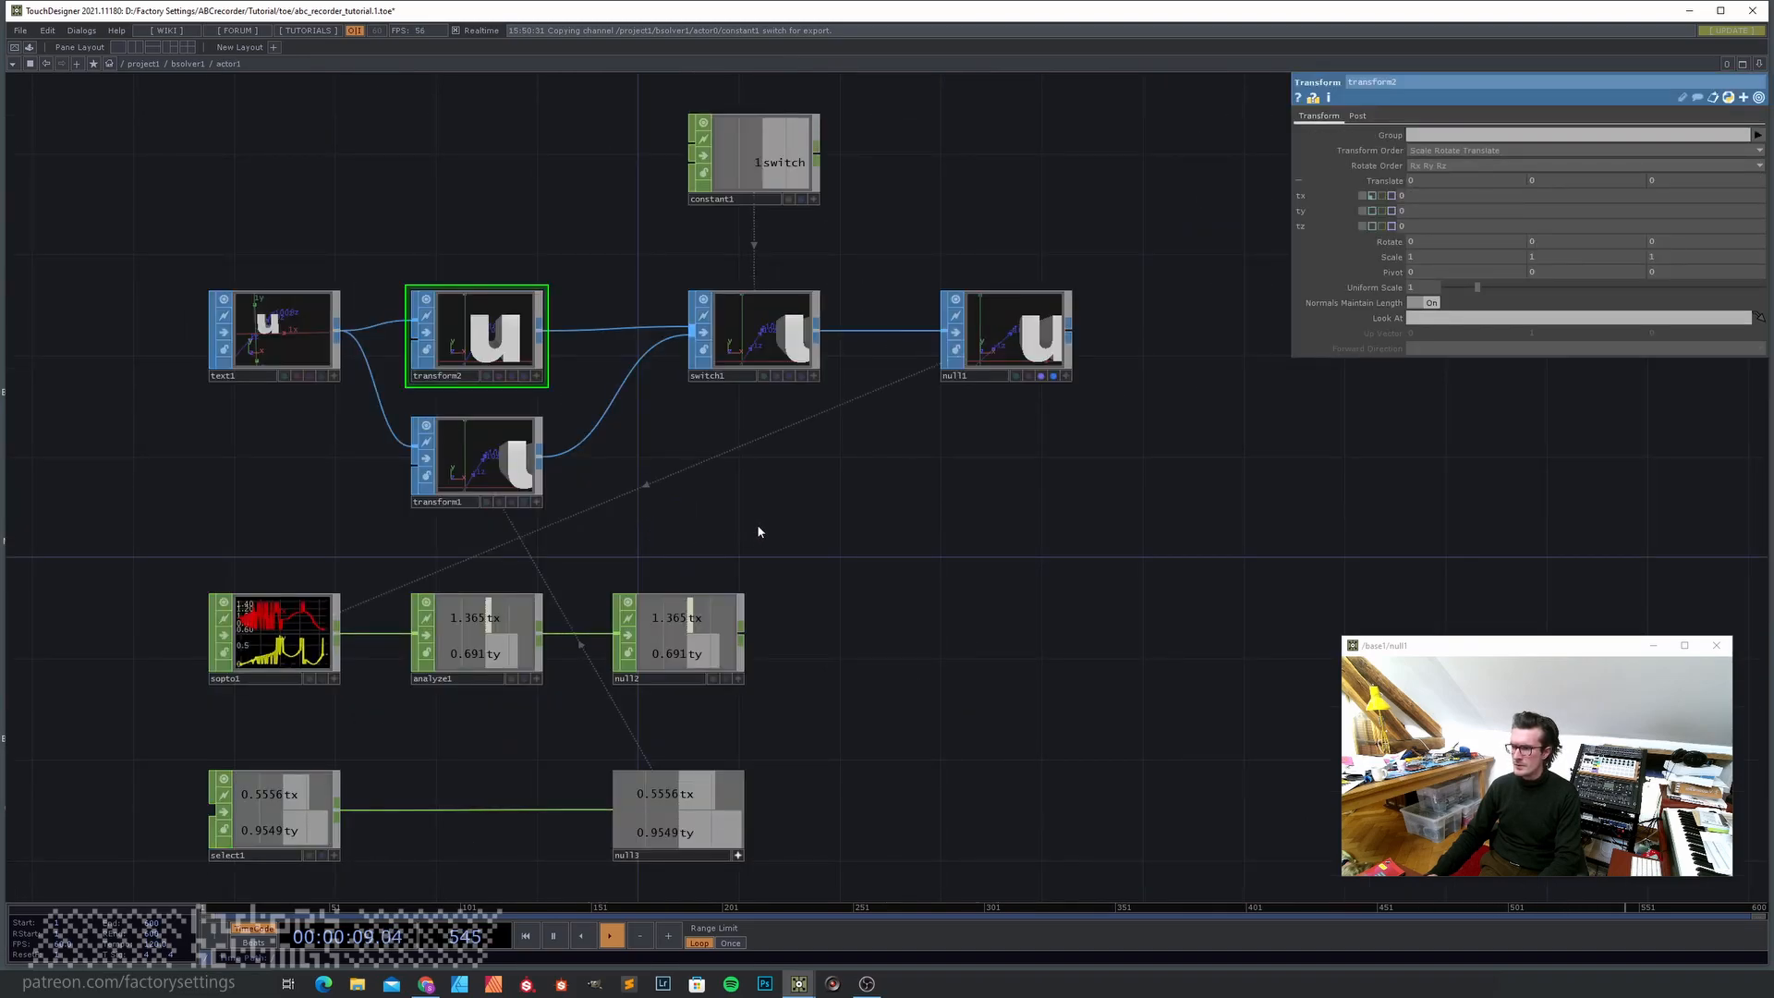
{"action": "key", "text": "u"}
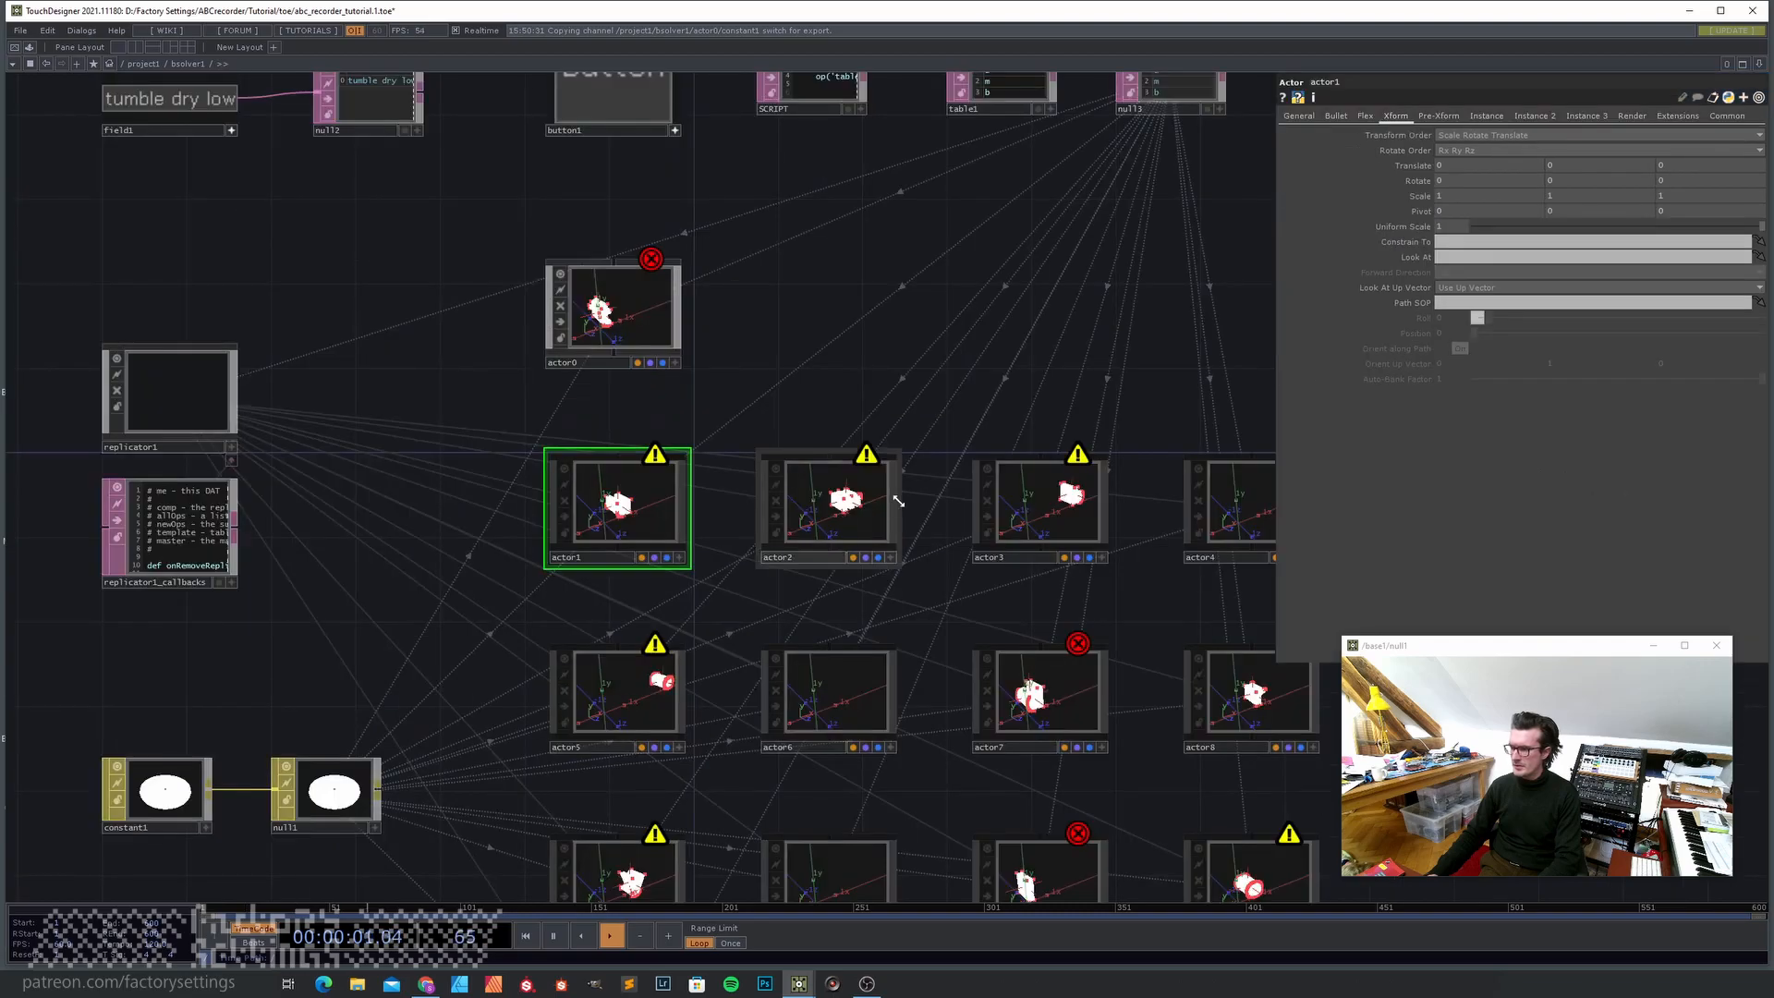
- Examine the rendered text at the project level, and go back into bsolver1
{"action": "key", "text": "u"}
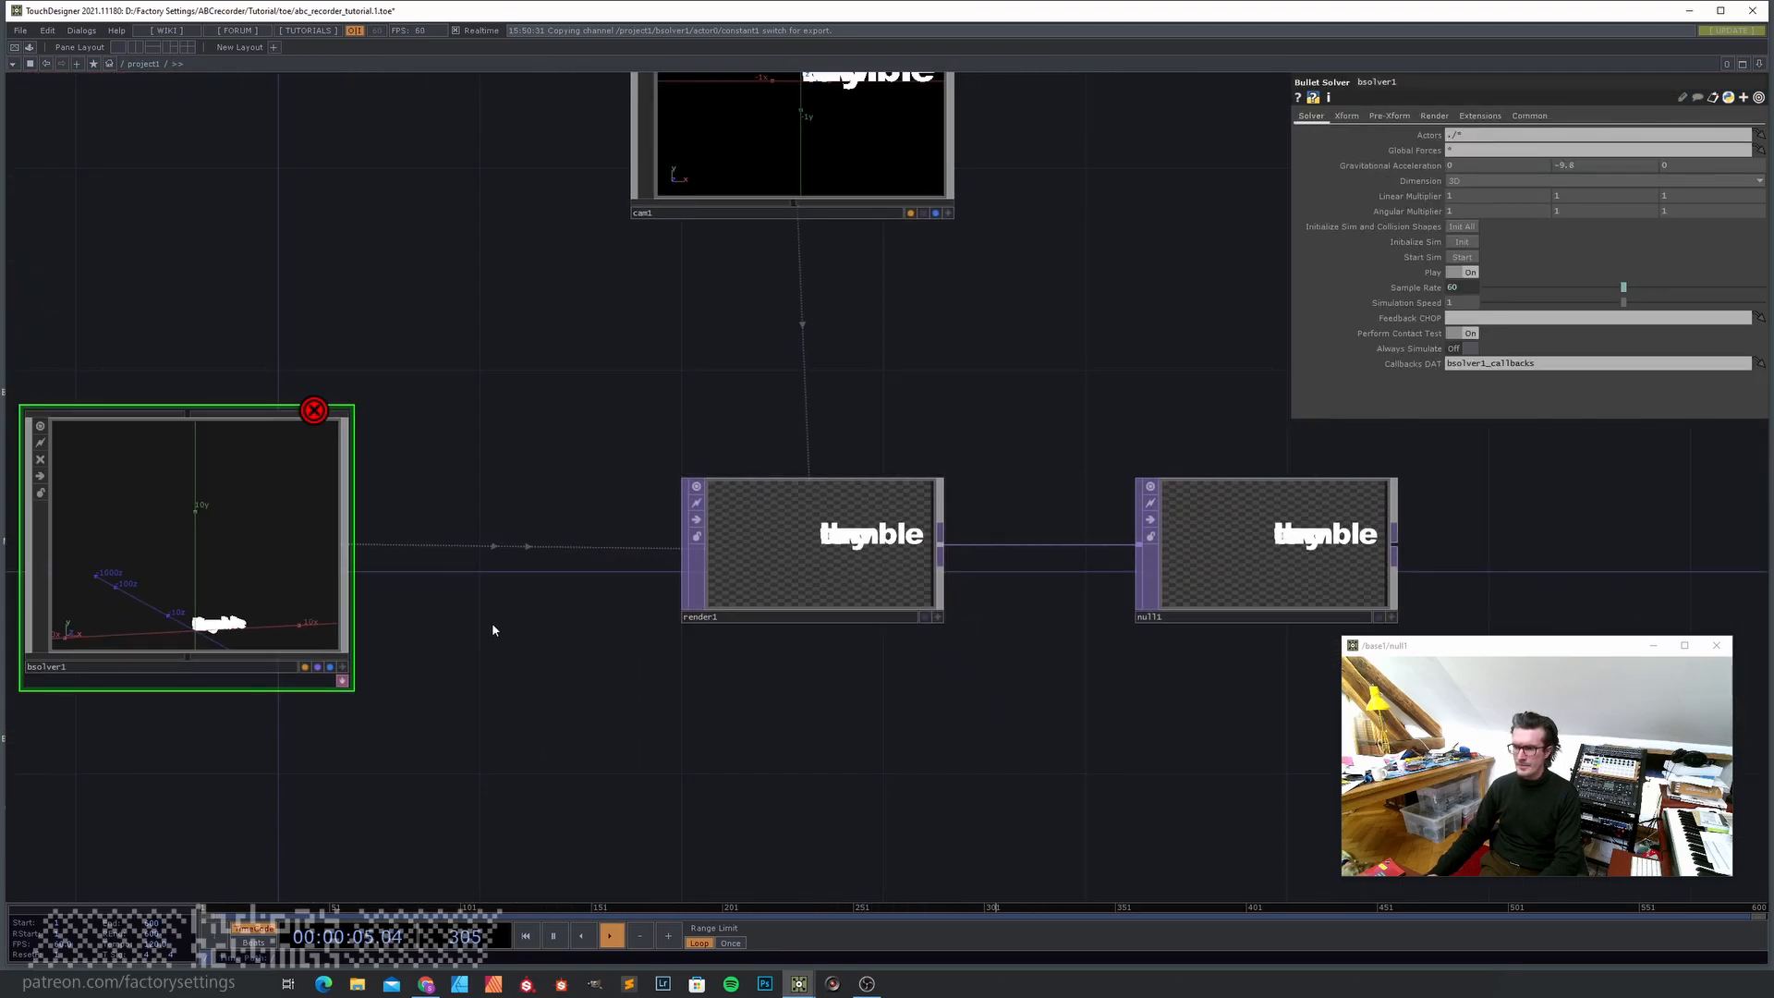
{"action": "left_click_drag", "start_coordinate": [492, 623], "coordinate": [574, 611]}
{"action": "key", "text": "u"}
{"action": "key", "text": "i"}
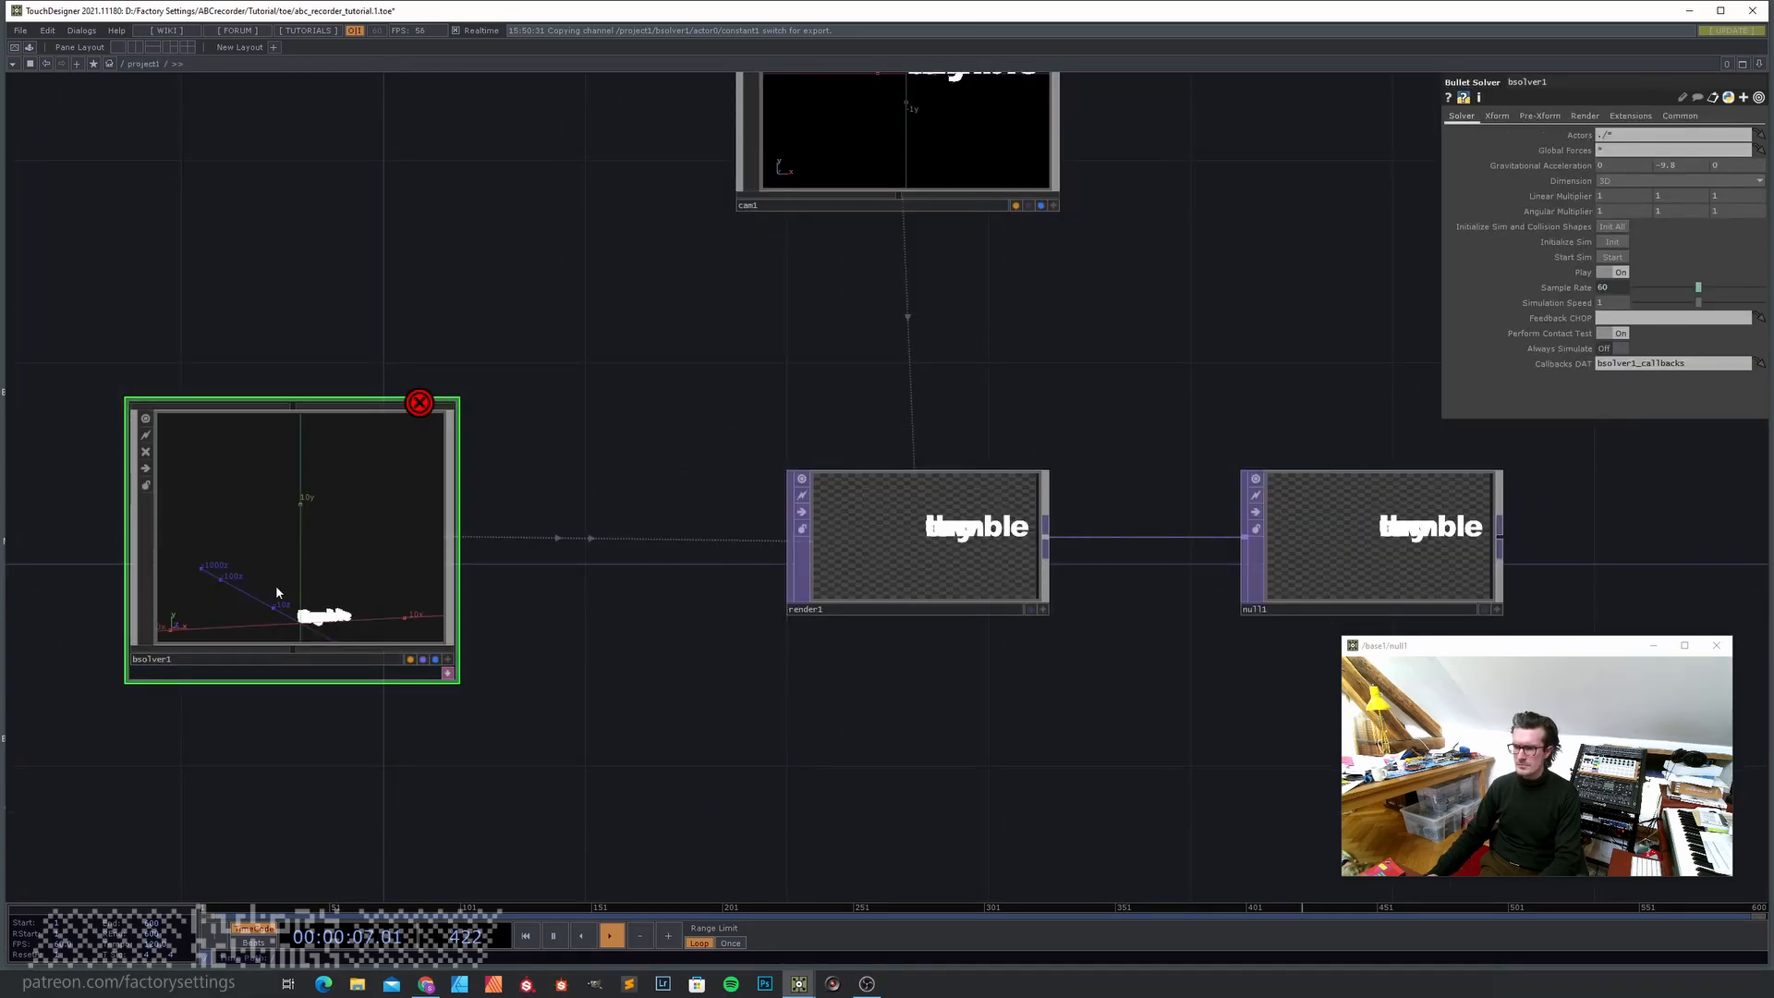
{"action": "key", "text": "i"}
- Examine the replicated actors for errors, comparing actor7 with the network inside actor6
{"action": "scroll", "coordinate": [563, 307], "scroll_direction": "down", "scroll_amount": 3}
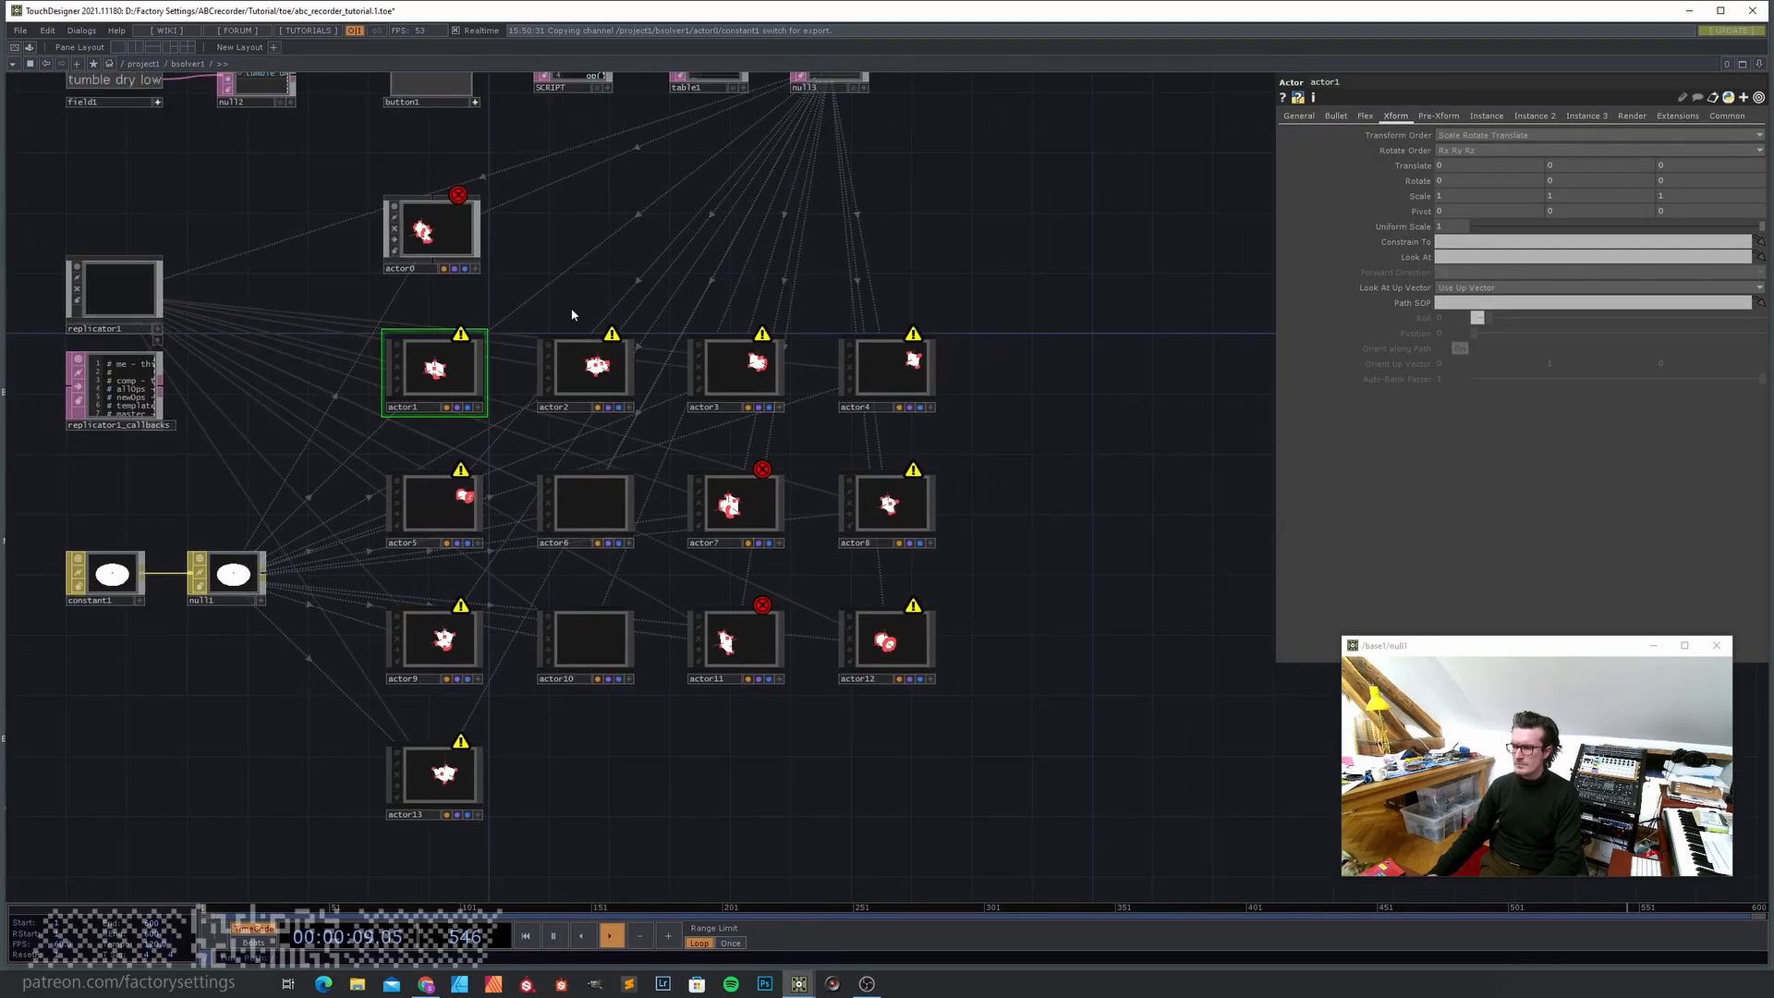
{"action": "left_click", "coordinate": [750, 511]}
{"action": "scroll", "coordinate": [750, 511], "scroll_direction": "up", "scroll_amount": 2}
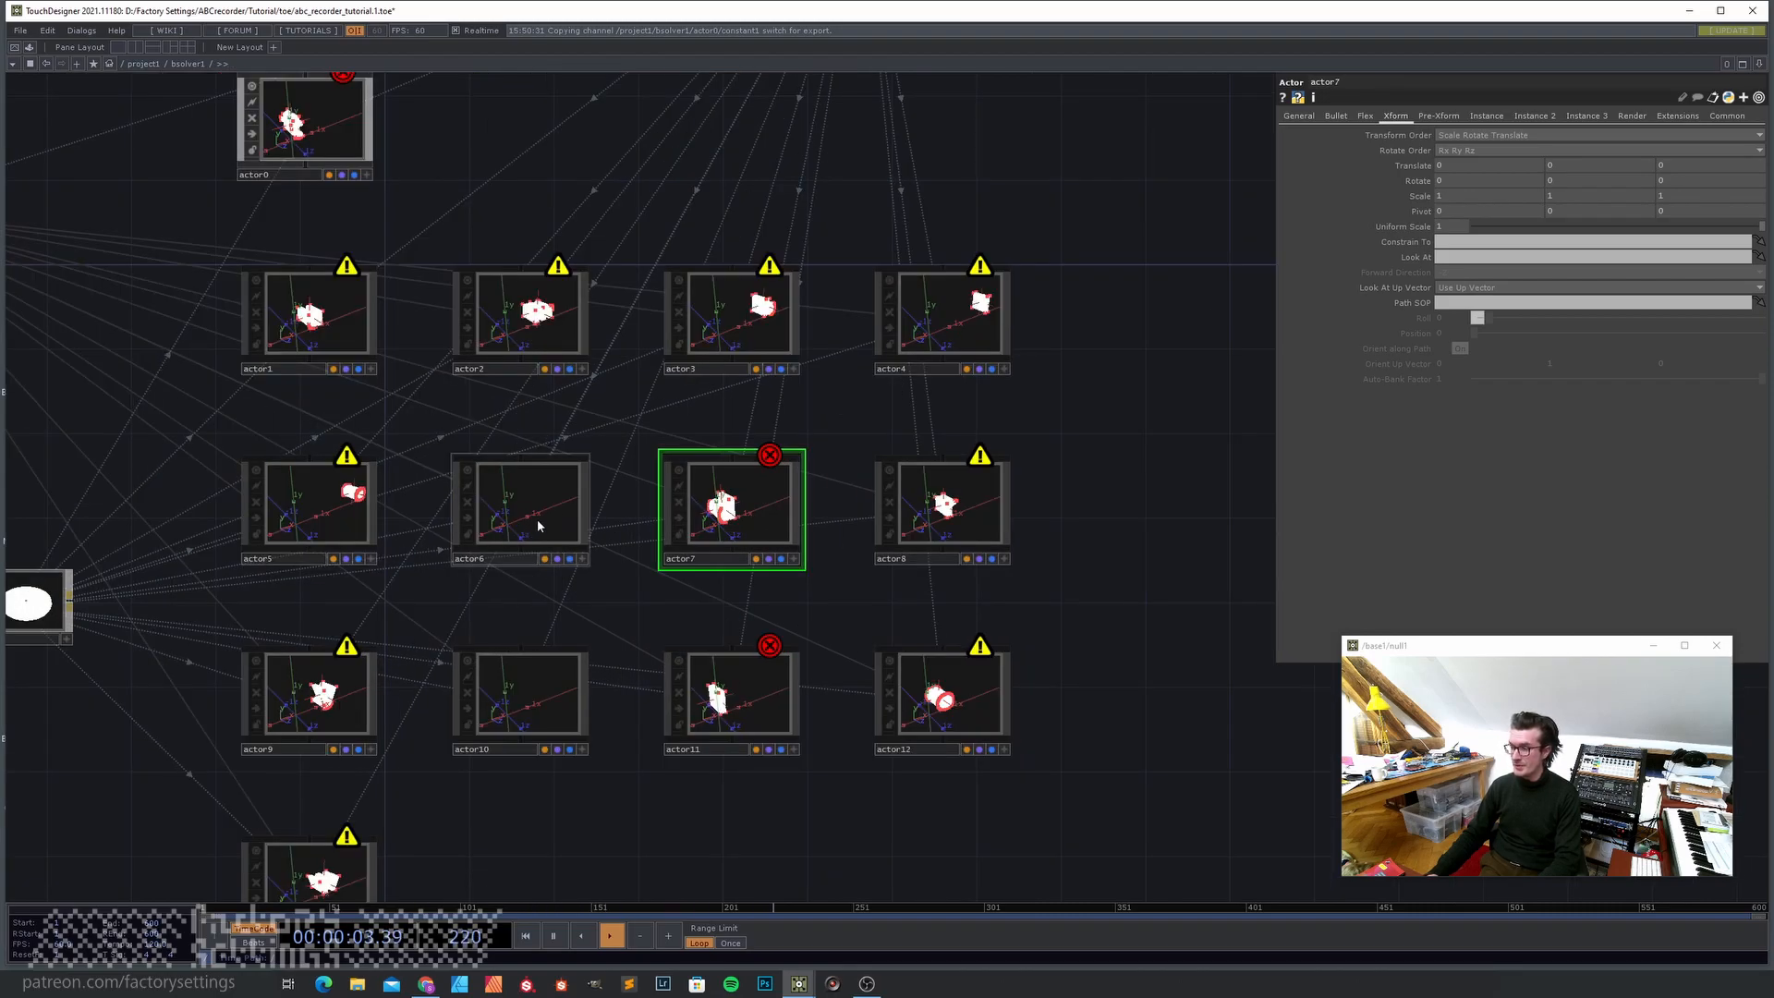
{"action": "double_click", "coordinate": [551, 520]}
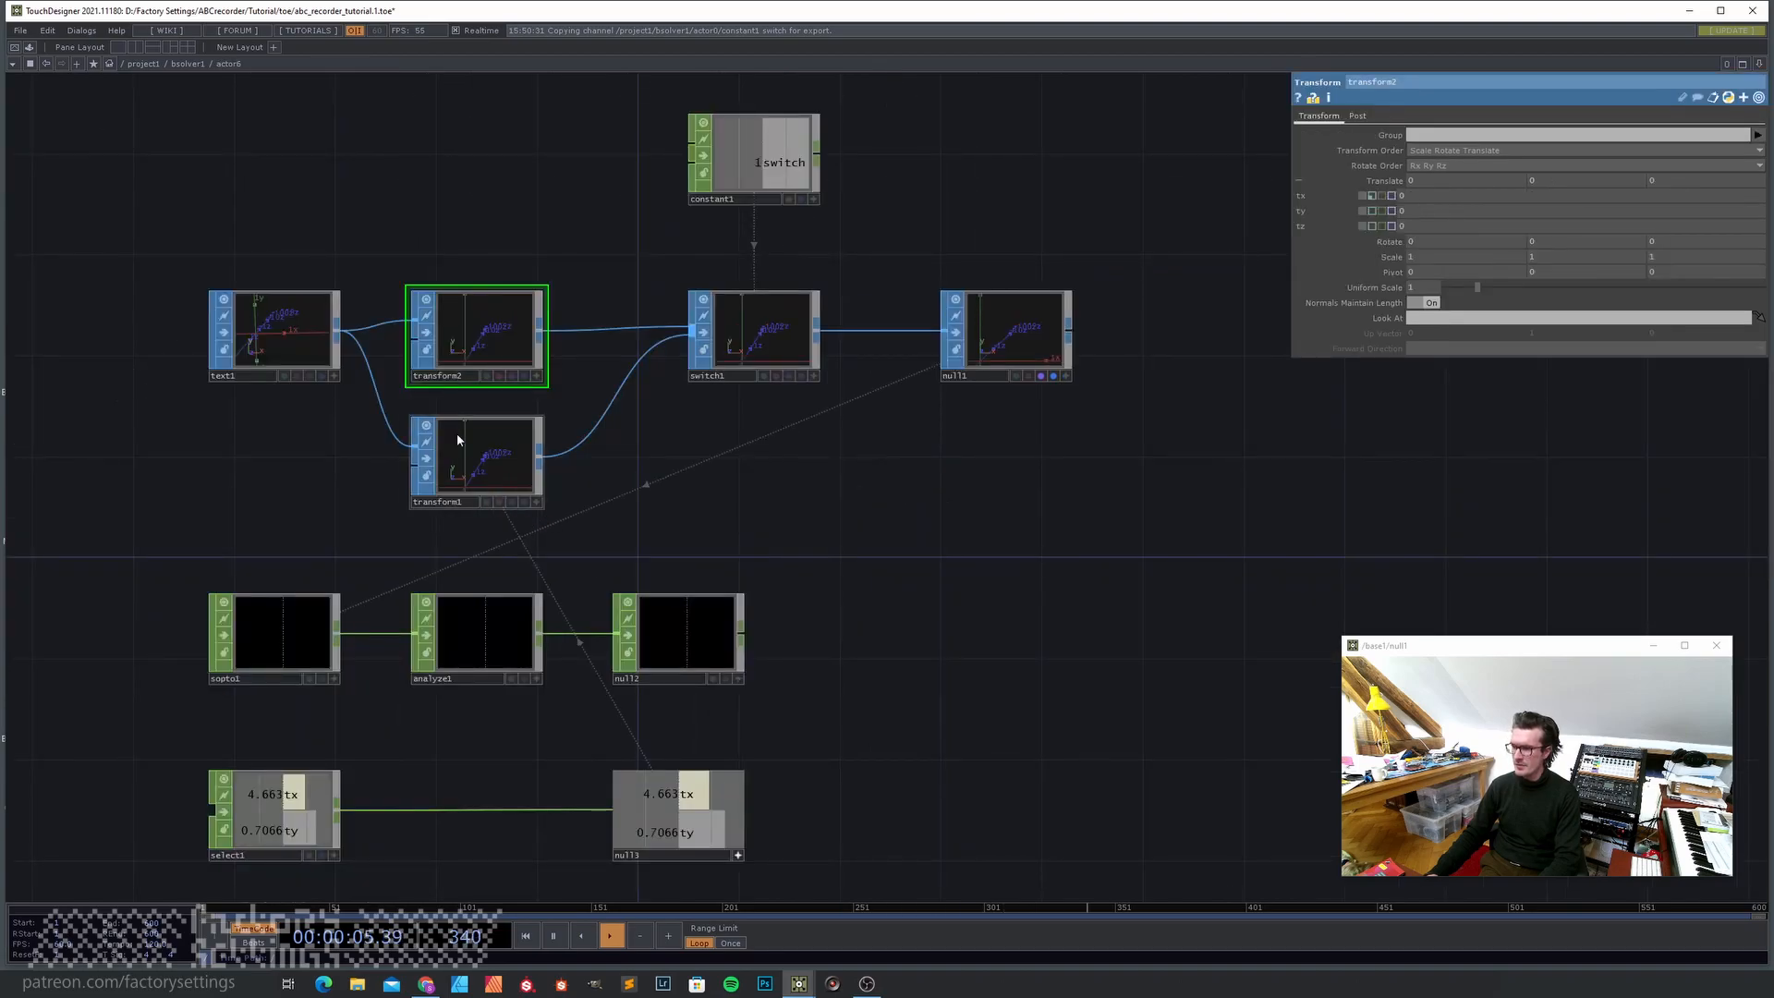
{"action": "key", "text": "u"}
{"action": "left_click", "coordinate": [760, 521]}
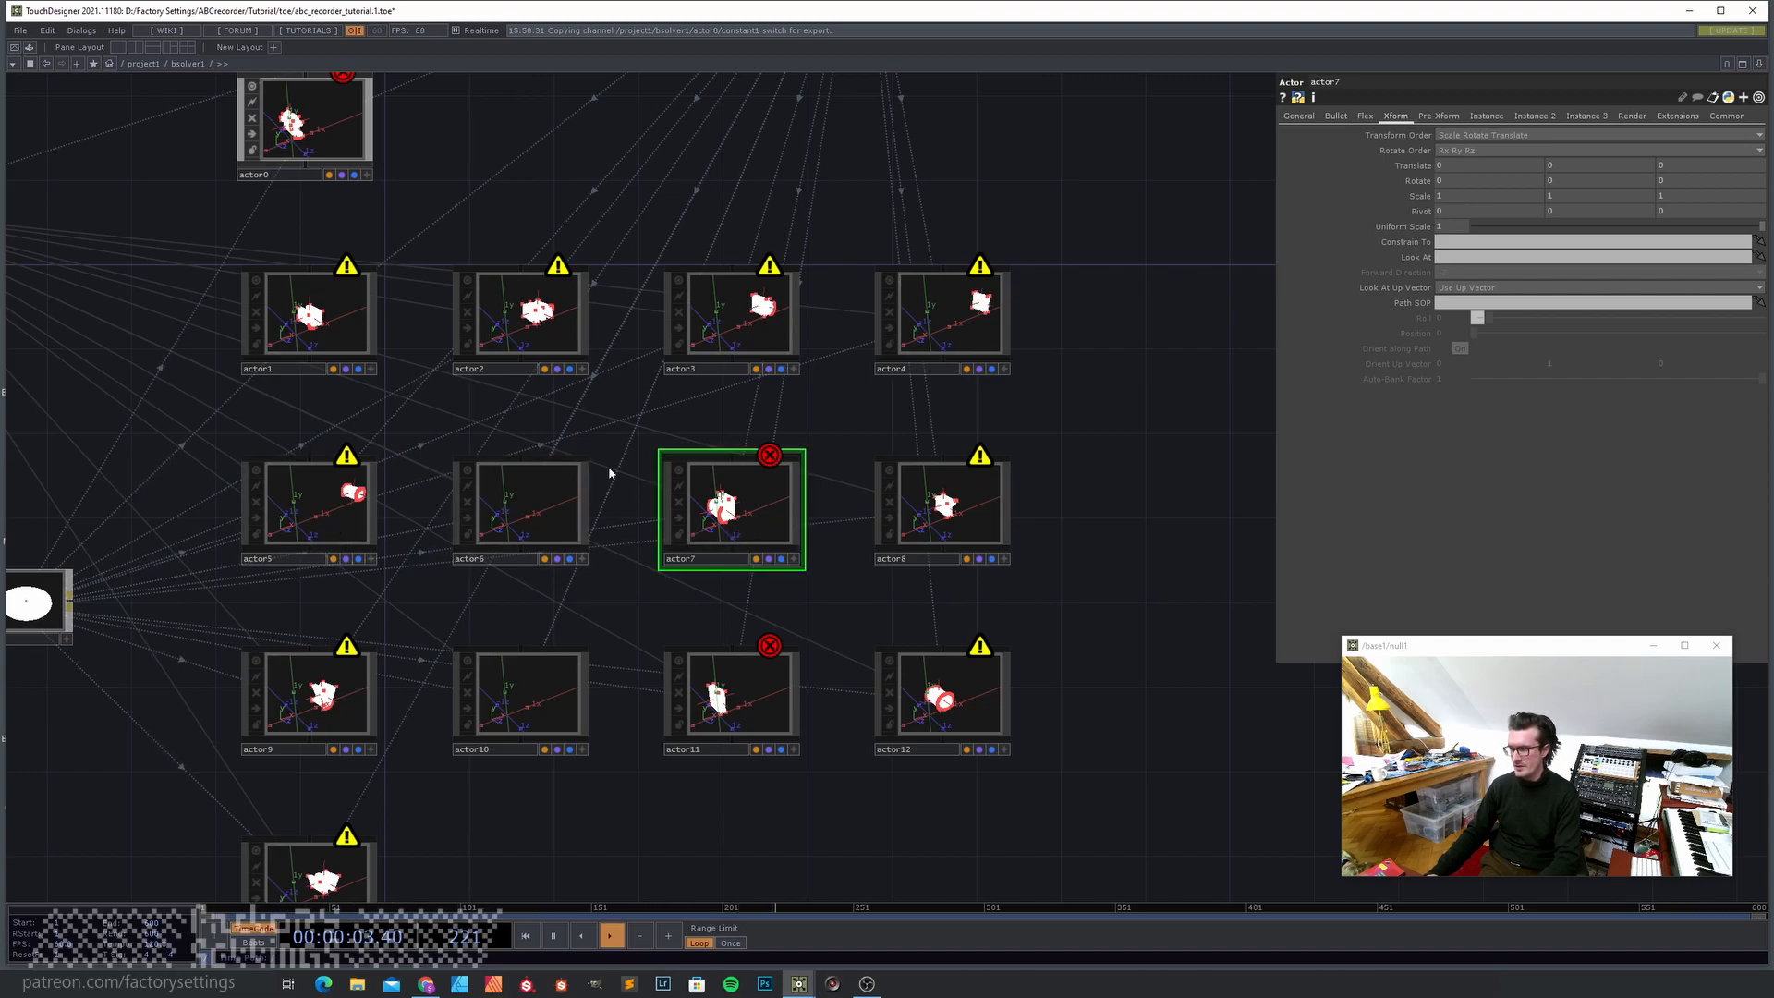
- Go into the network of actor7 and duplicate the select1 operator below the original
{"action": "double_click", "coordinate": [769, 526]}
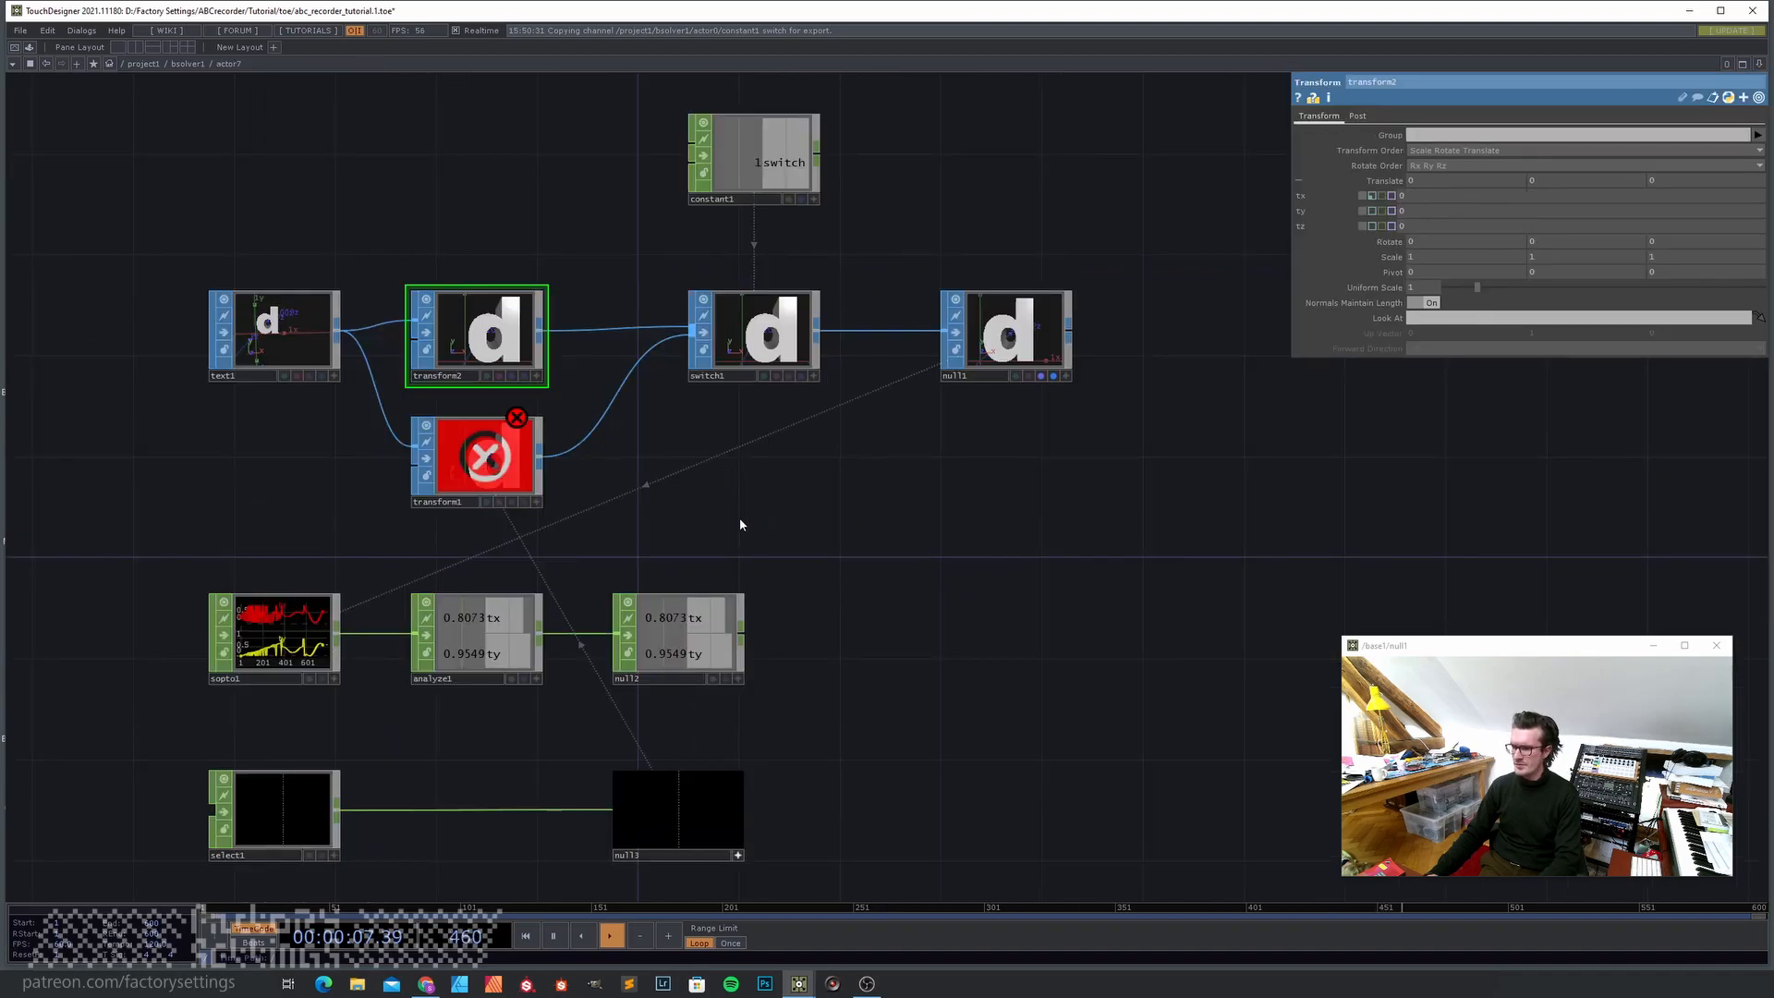
{"action": "key", "text": "u"}
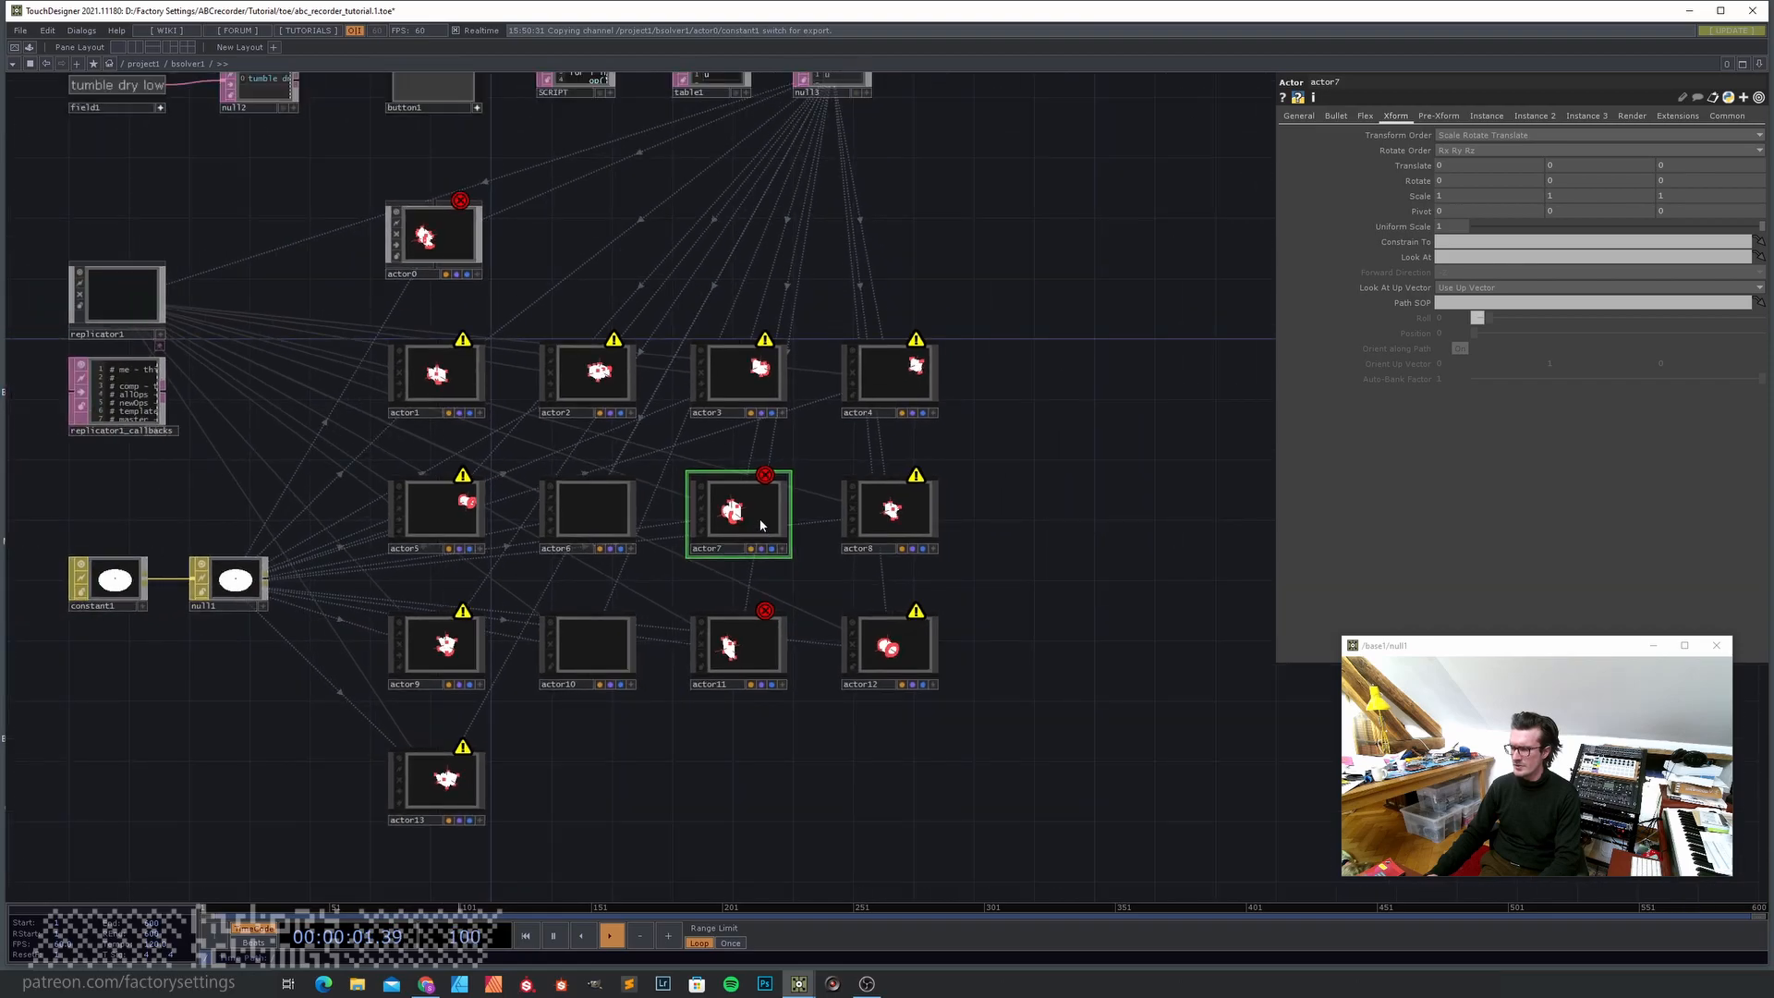
{"action": "double_click", "coordinate": [761, 525]}
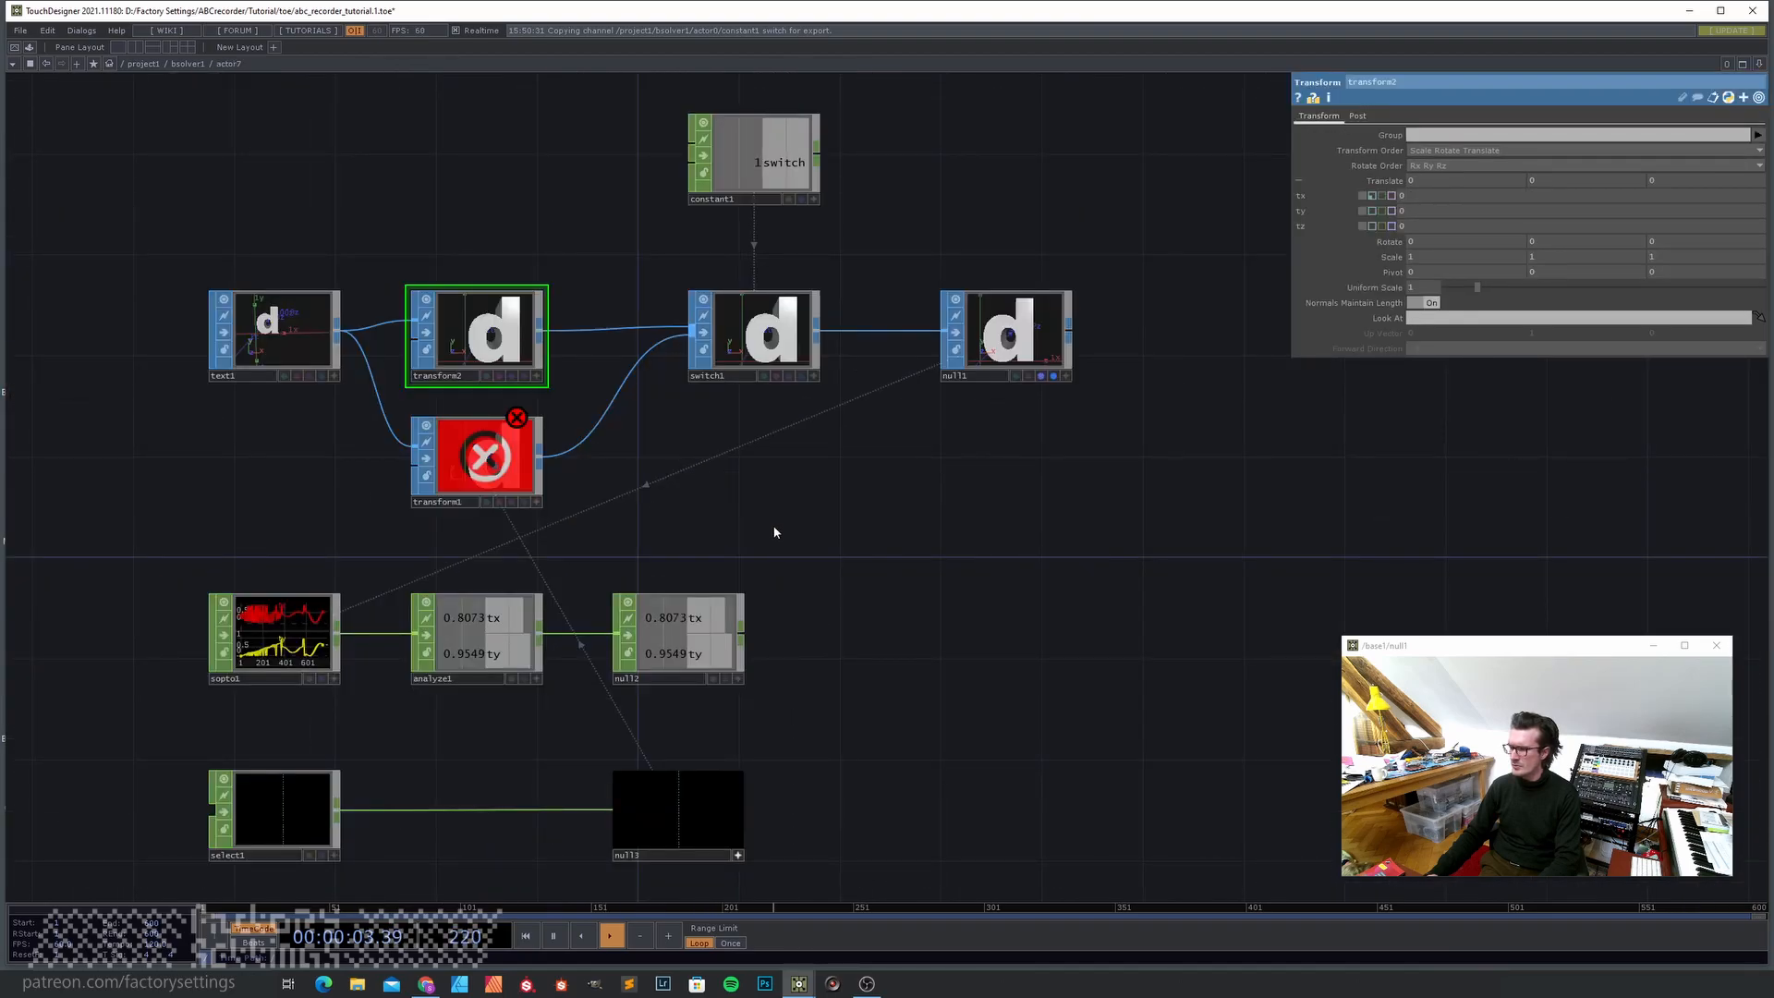
{"action": "scroll", "coordinate": [775, 526], "scroll_direction": "down", "scroll_amount": 3}
{"action": "left_click_drag", "start_coordinate": [822, 557], "coordinate": [789, 495]}
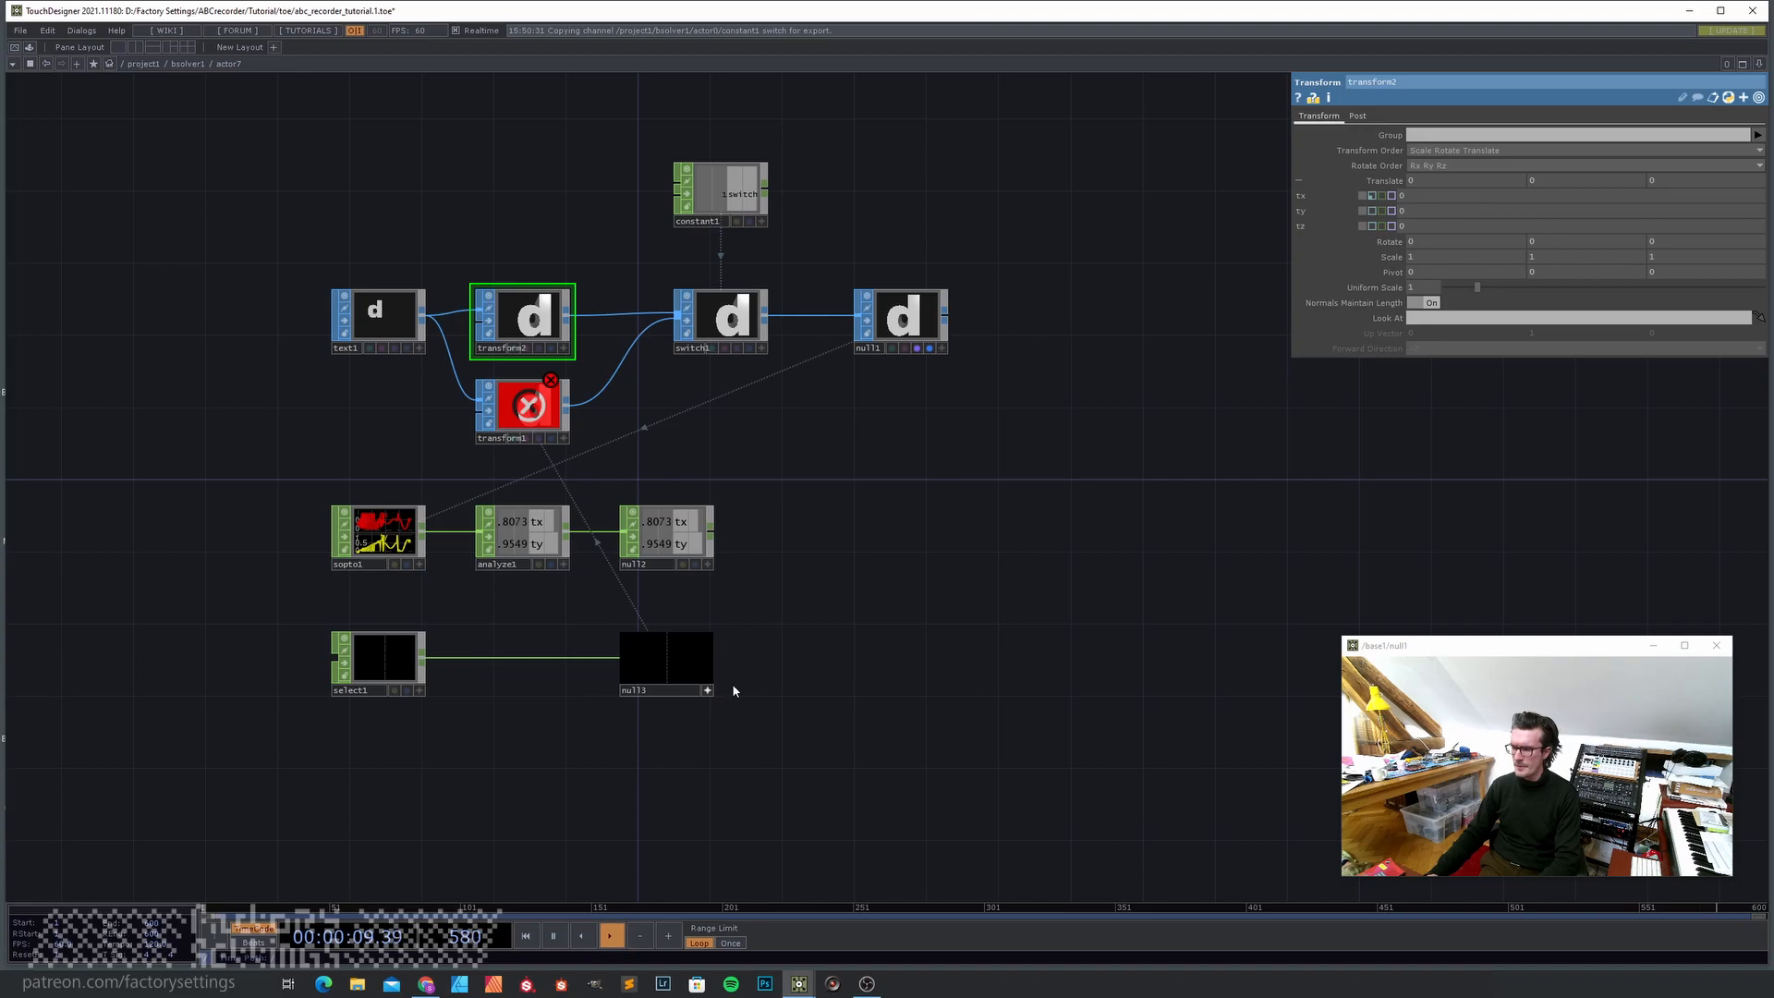
{"action": "left_click_drag", "start_coordinate": [447, 776], "coordinate": [462, 694]}
{"action": "left_click", "coordinate": [402, 578]}
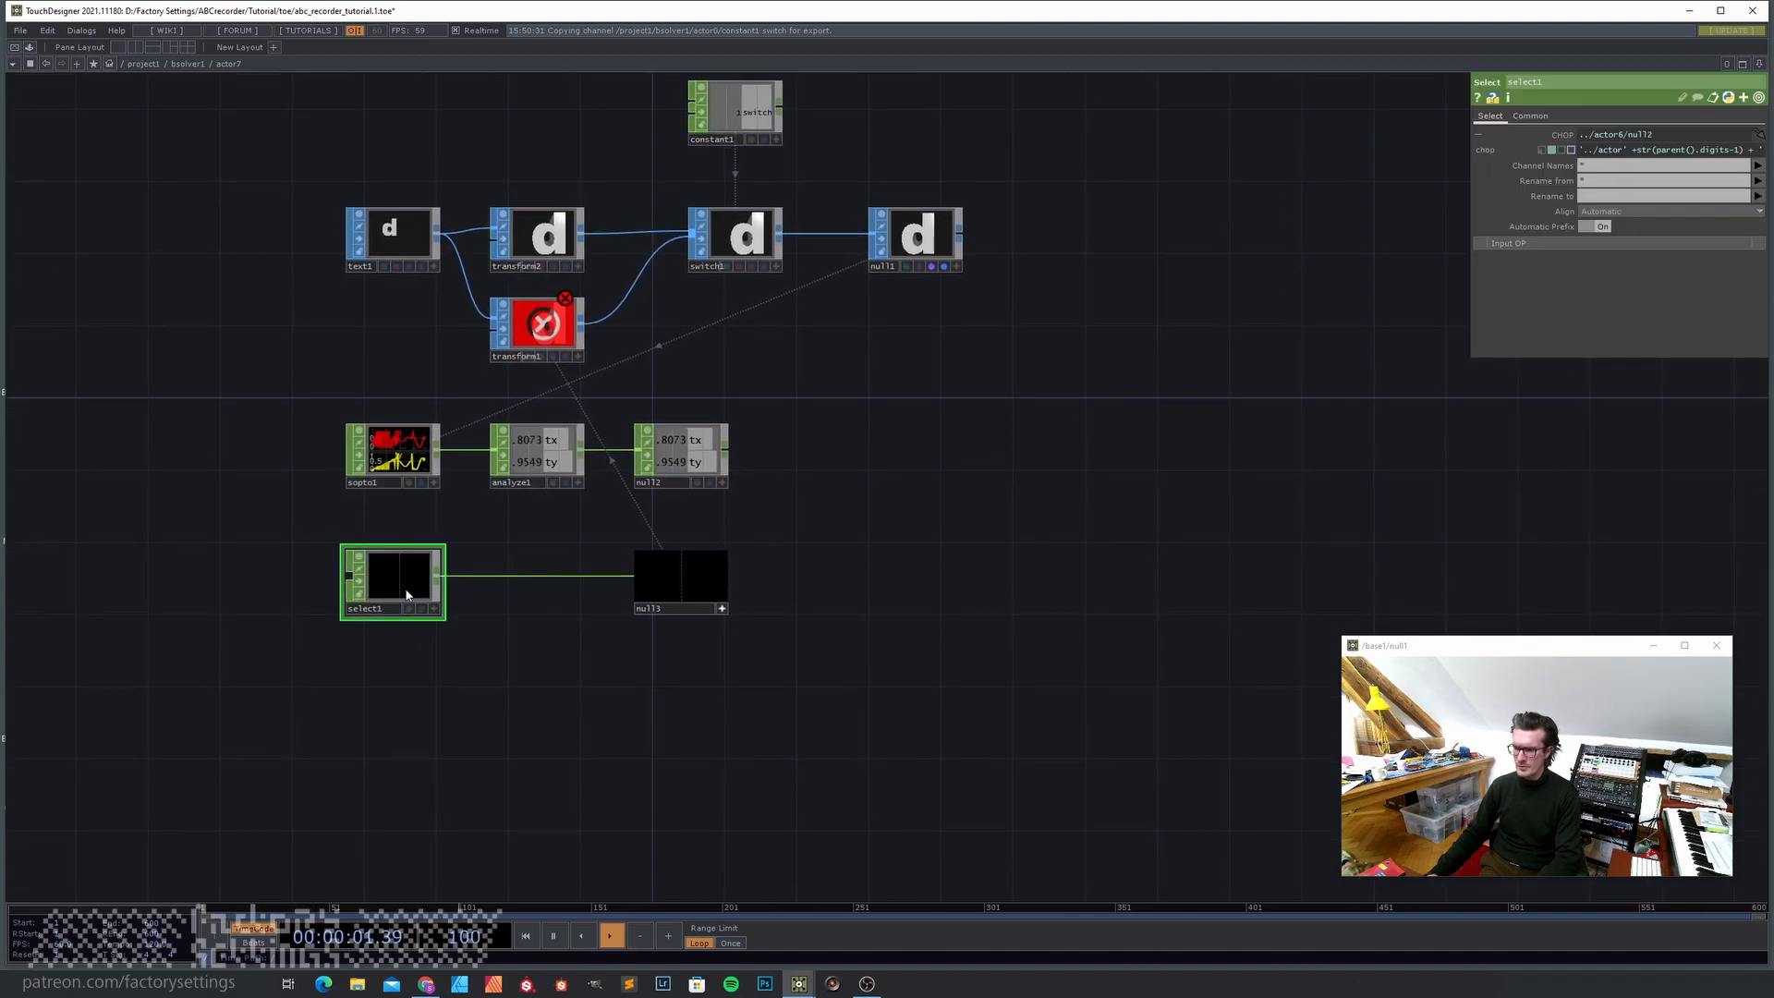
{"action": "key", "text": "ctrl+c"}
{"action": "key", "text": "ctrl+v"}
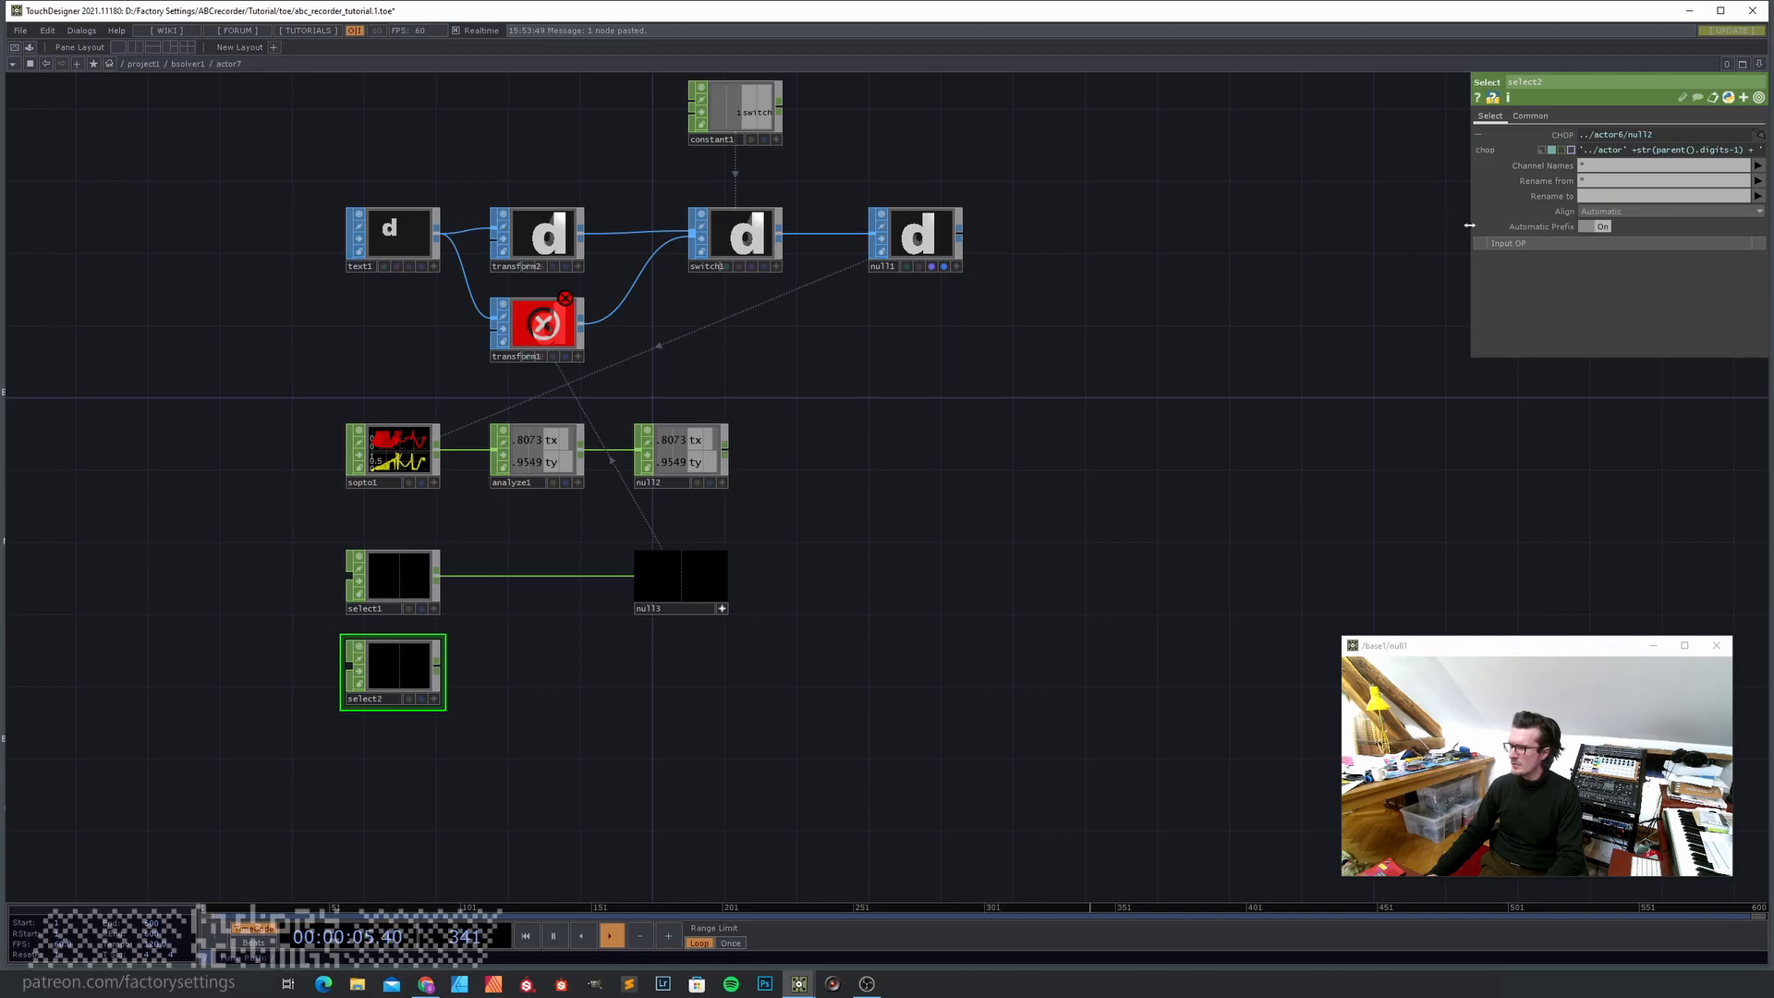
- Change select2's CHOP expression to '../actor' +str(parent().digits-2) + '/null2'
{"action": "left_click_drag", "start_coordinate": [1472, 224], "coordinate": [1223, 219]}
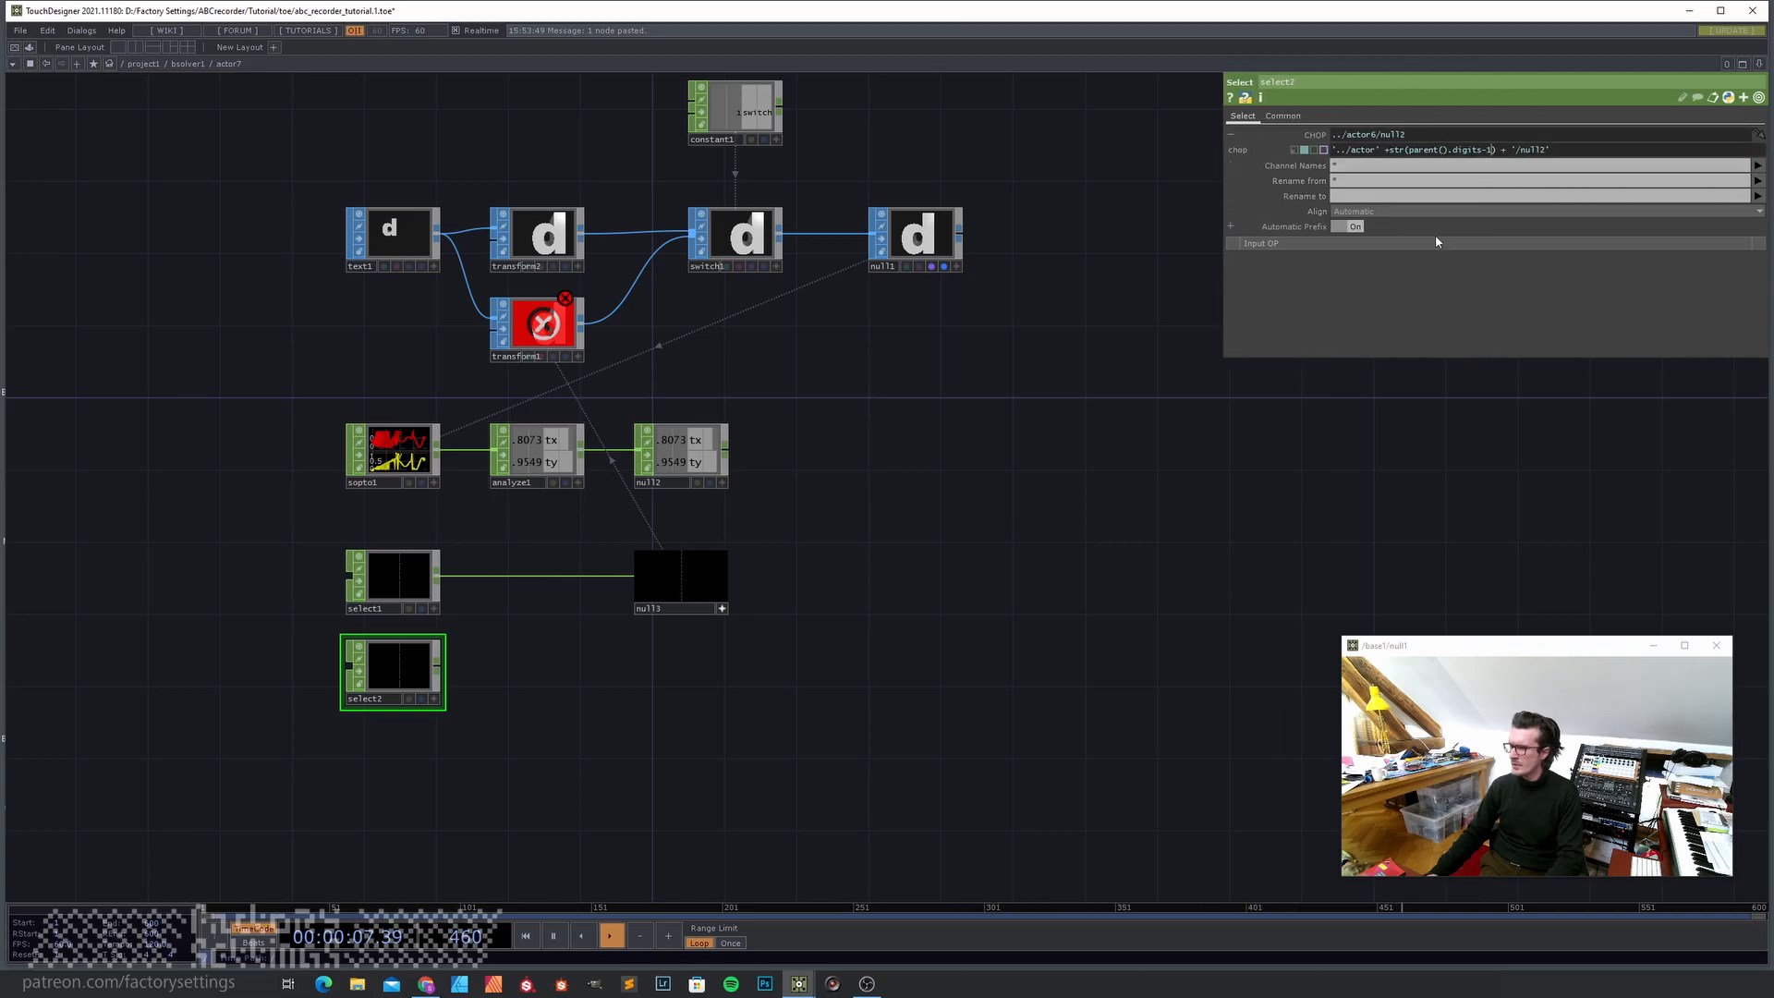
{"action": "key", "text": "BackSpace"}
{"action": "type", "text": "2"}
{"action": "left_click", "coordinate": [1149, 471]}
{"action": "scroll", "coordinate": [378, 688], "scroll_direction": "up", "scroll_amount": 2}
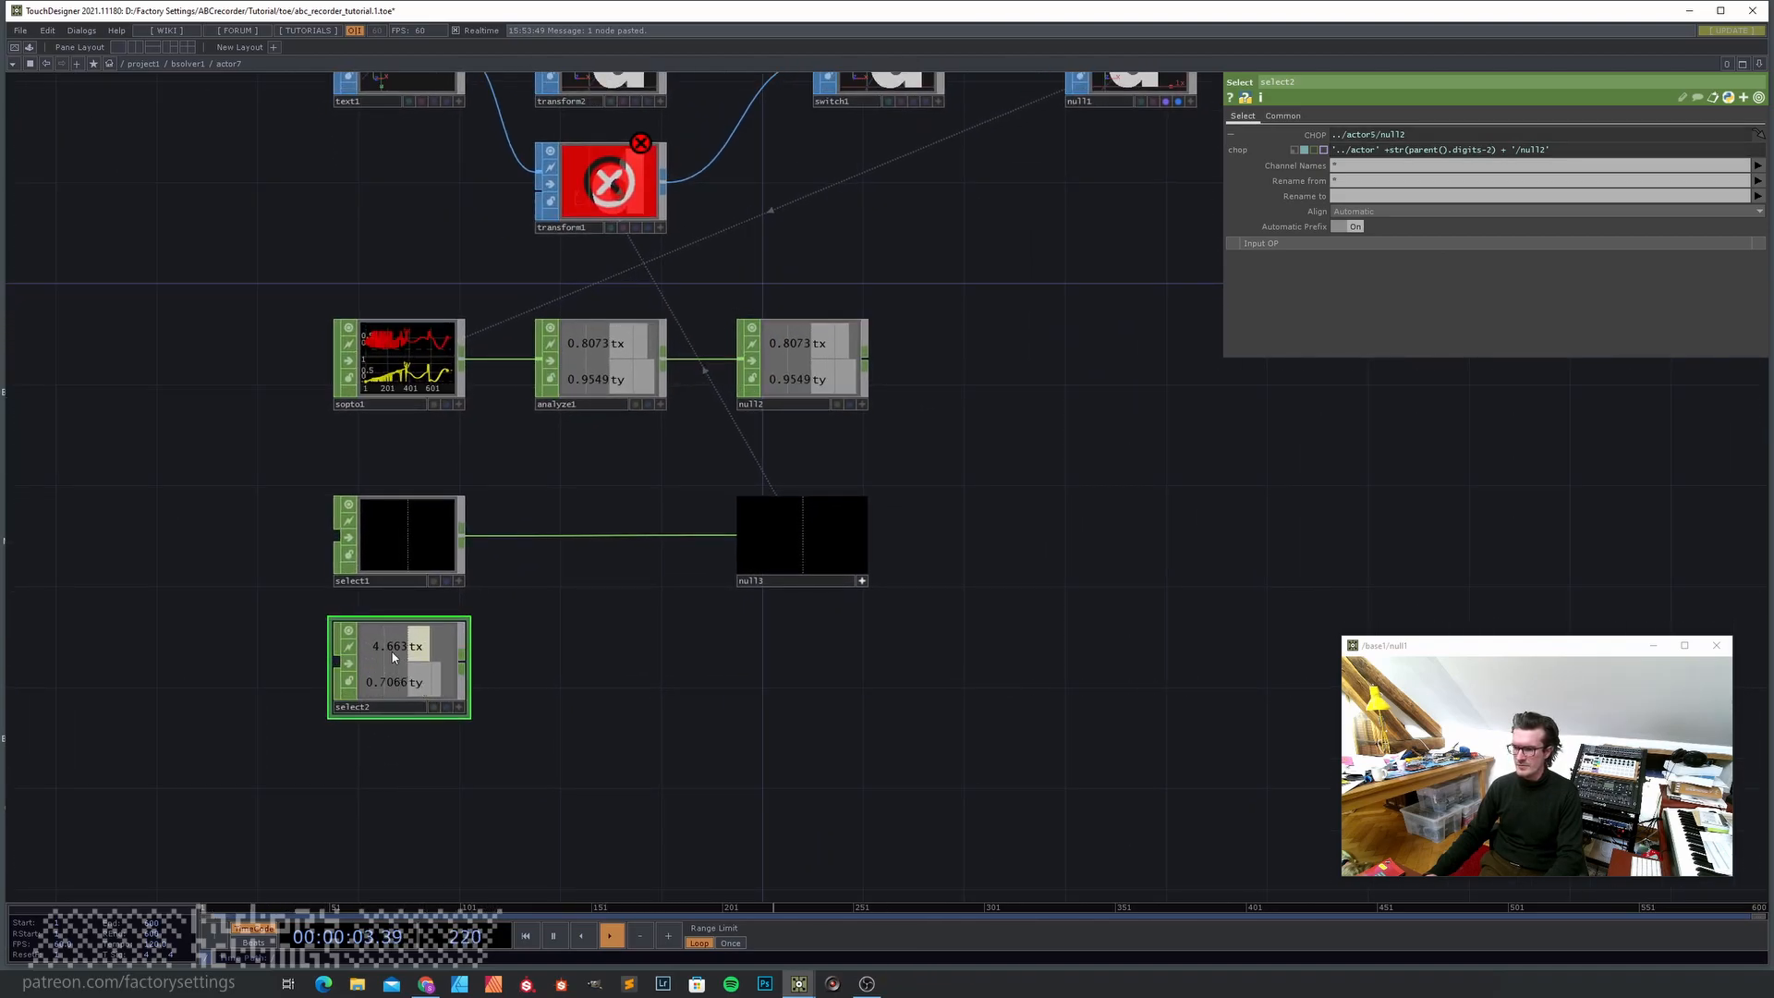
- Check the offset channels in the network inside actor5, and return to the network inside actor7
{"action": "key", "text": "u"}
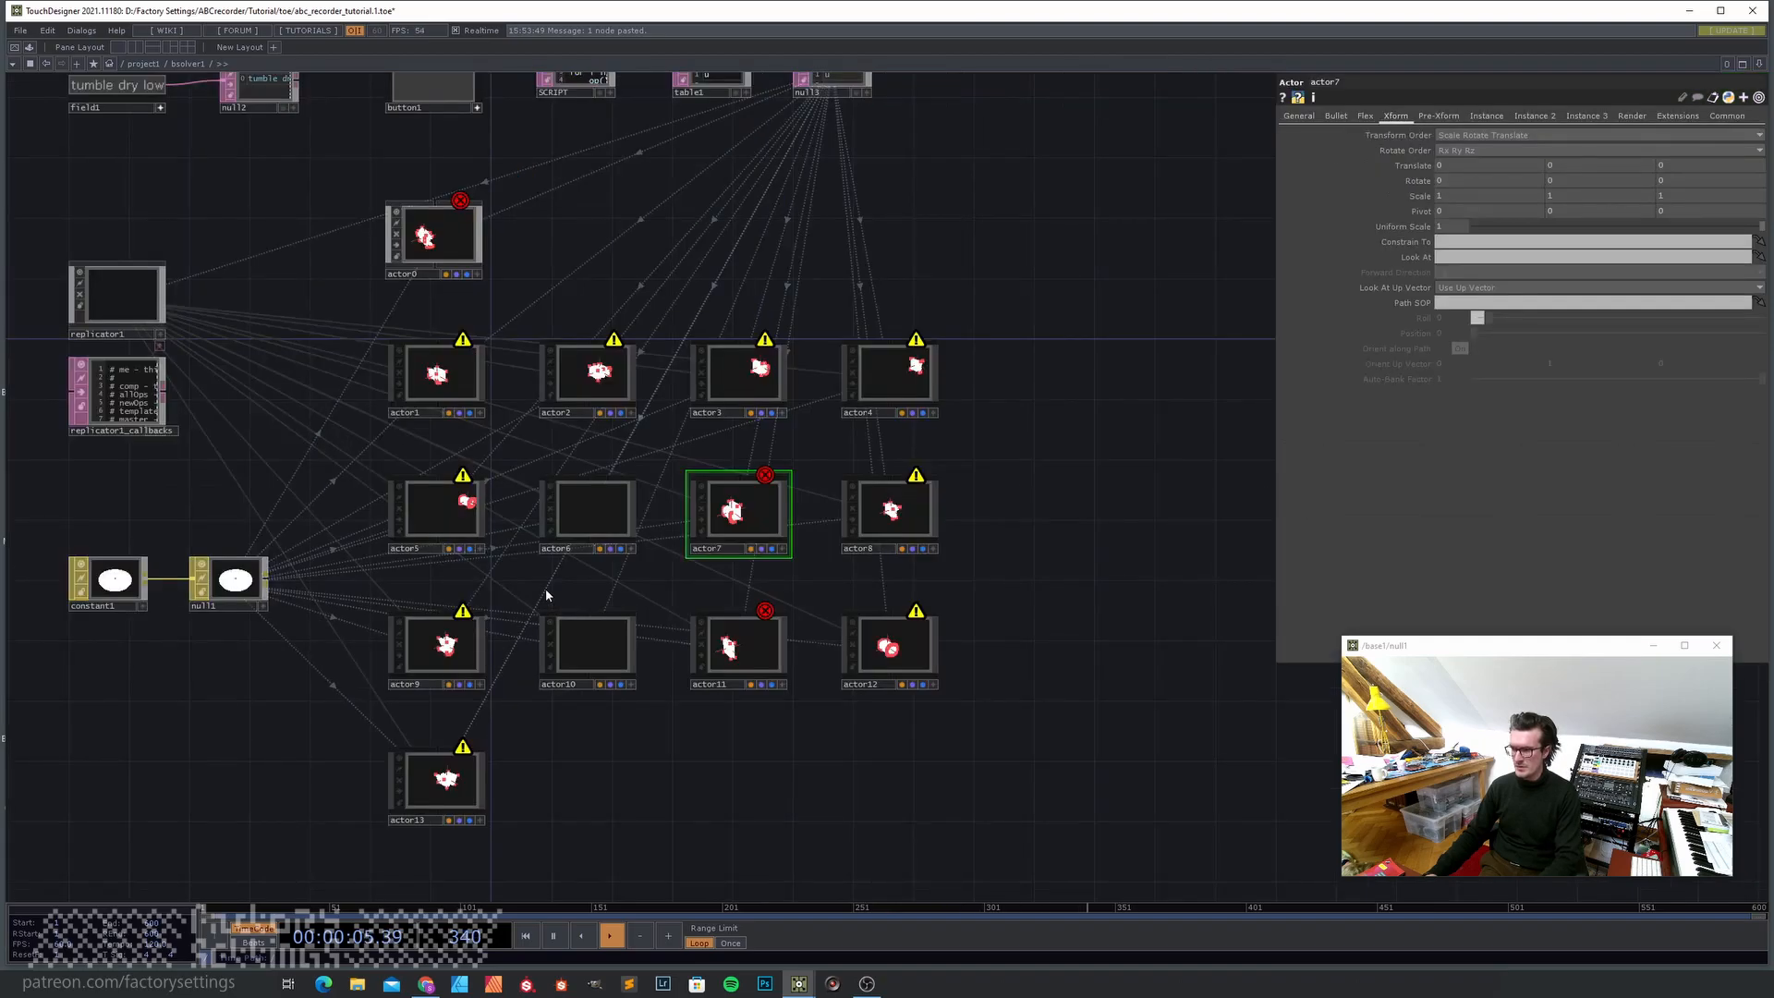
{"action": "key", "text": "i"}
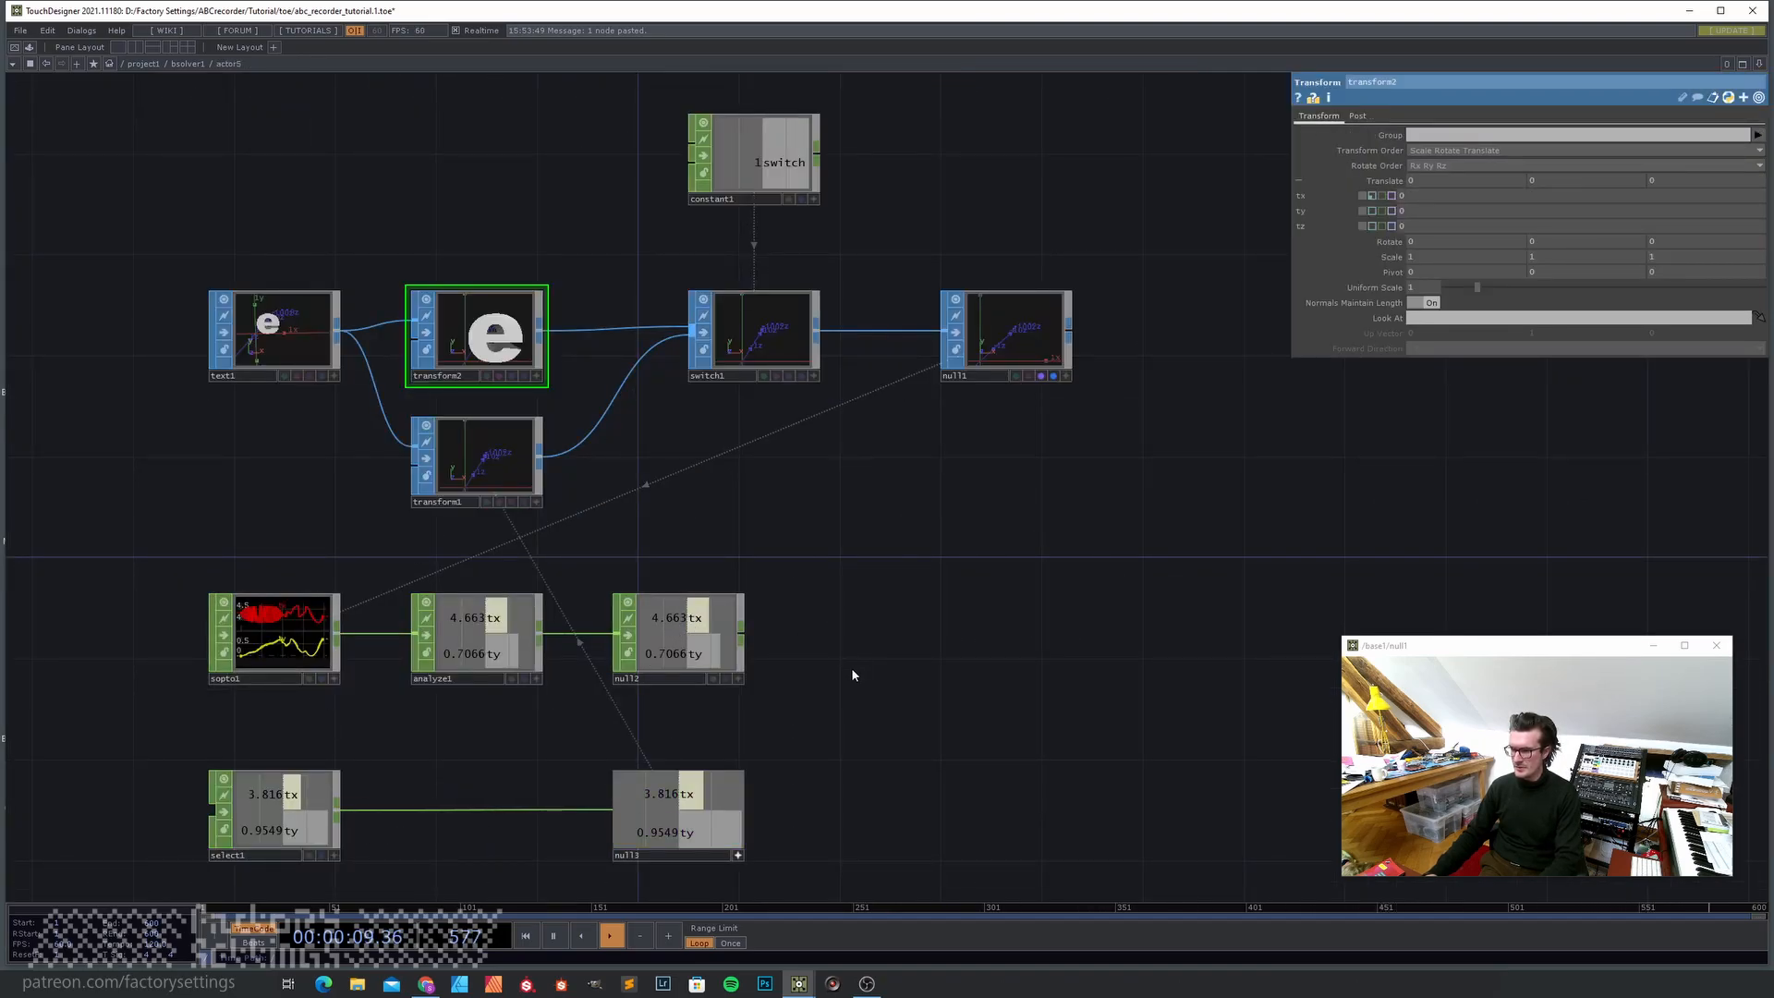
{"action": "key", "text": "u"}
{"action": "left_click", "coordinate": [758, 512]}
{"action": "key", "text": "i"}
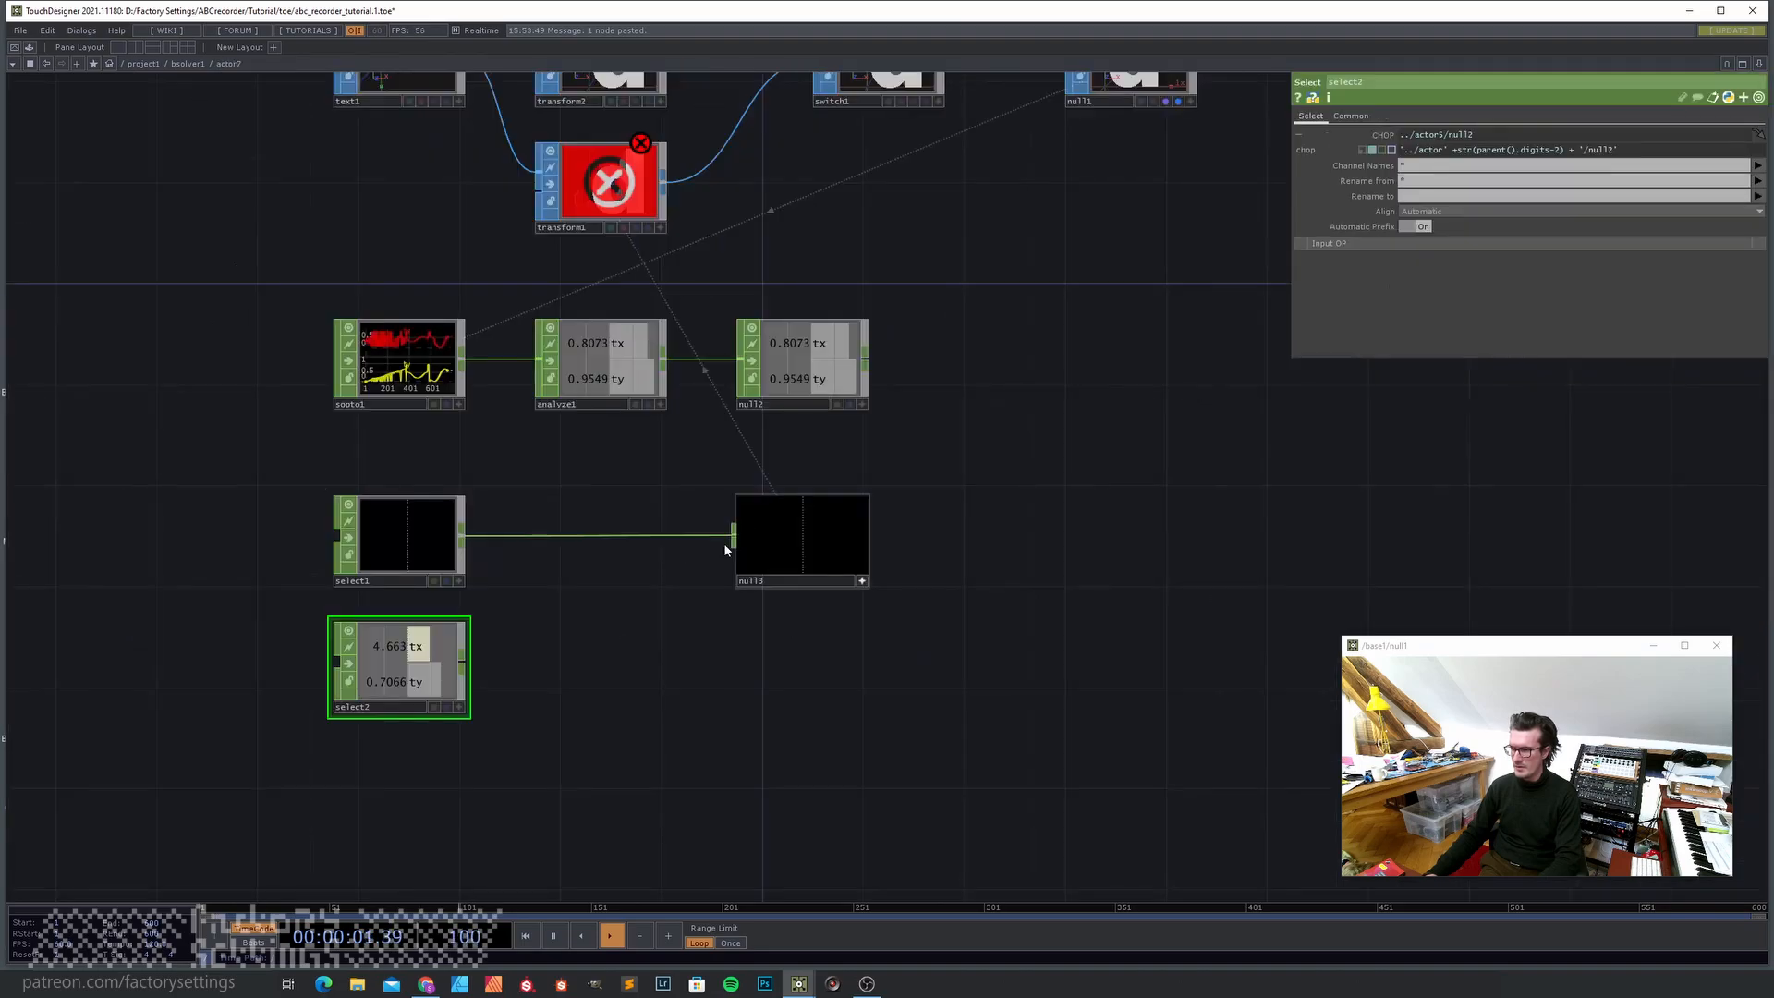
- Insert a Switch CHOP between select1 and null3, and connect select2 as its second input
{"action": "left_click_drag", "start_coordinate": [584, 679], "coordinate": [546, 604]}
{"action": "left_click_drag", "start_coordinate": [375, 599], "coordinate": [375, 648]}
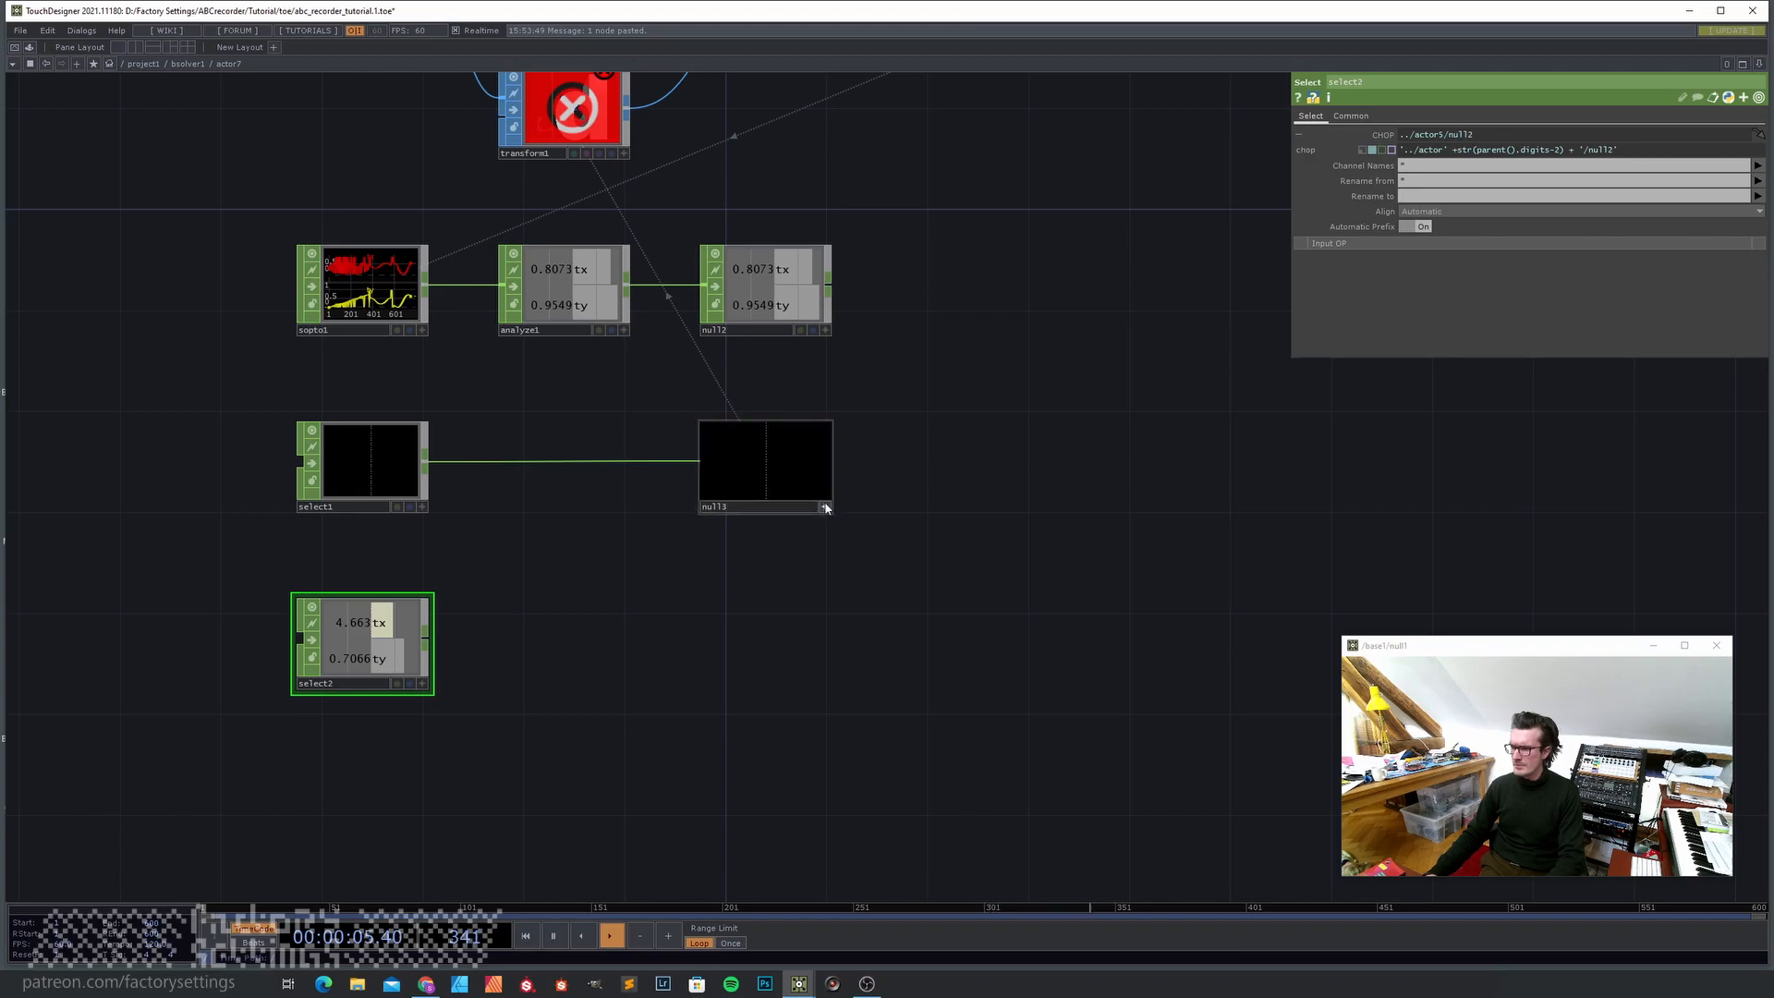
{"action": "right_click", "coordinate": [561, 461]}
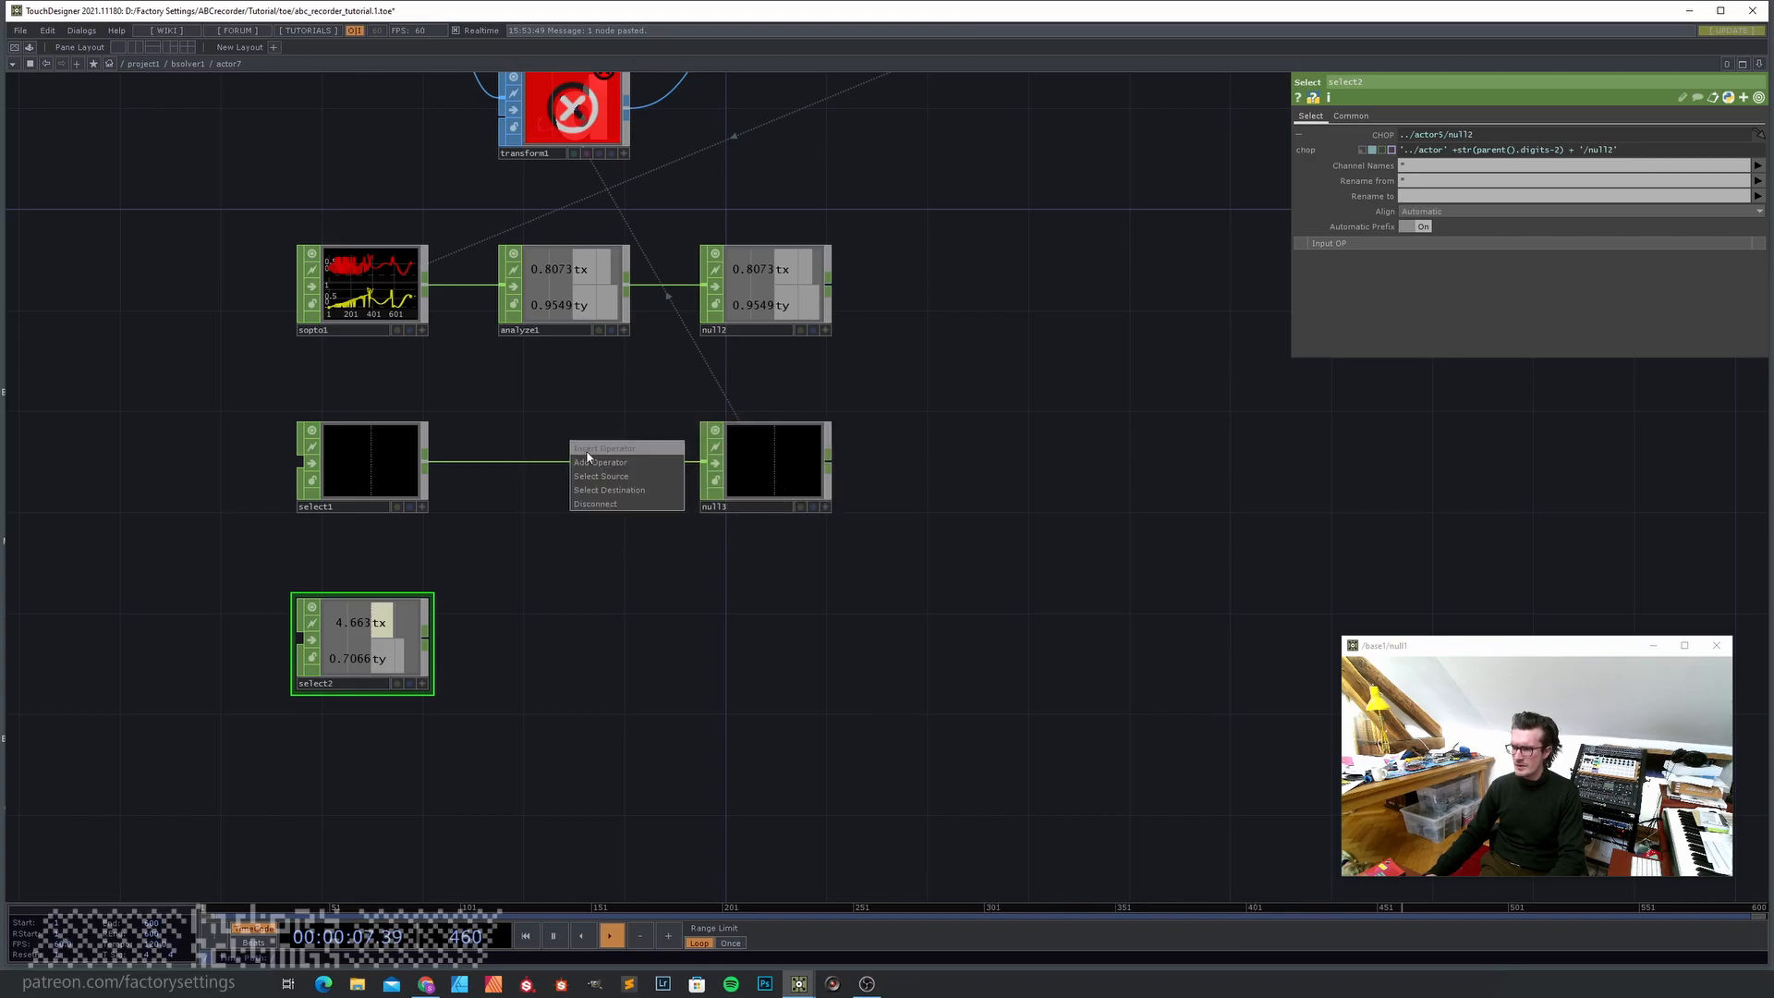
{"action": "left_click", "coordinate": [588, 456]}
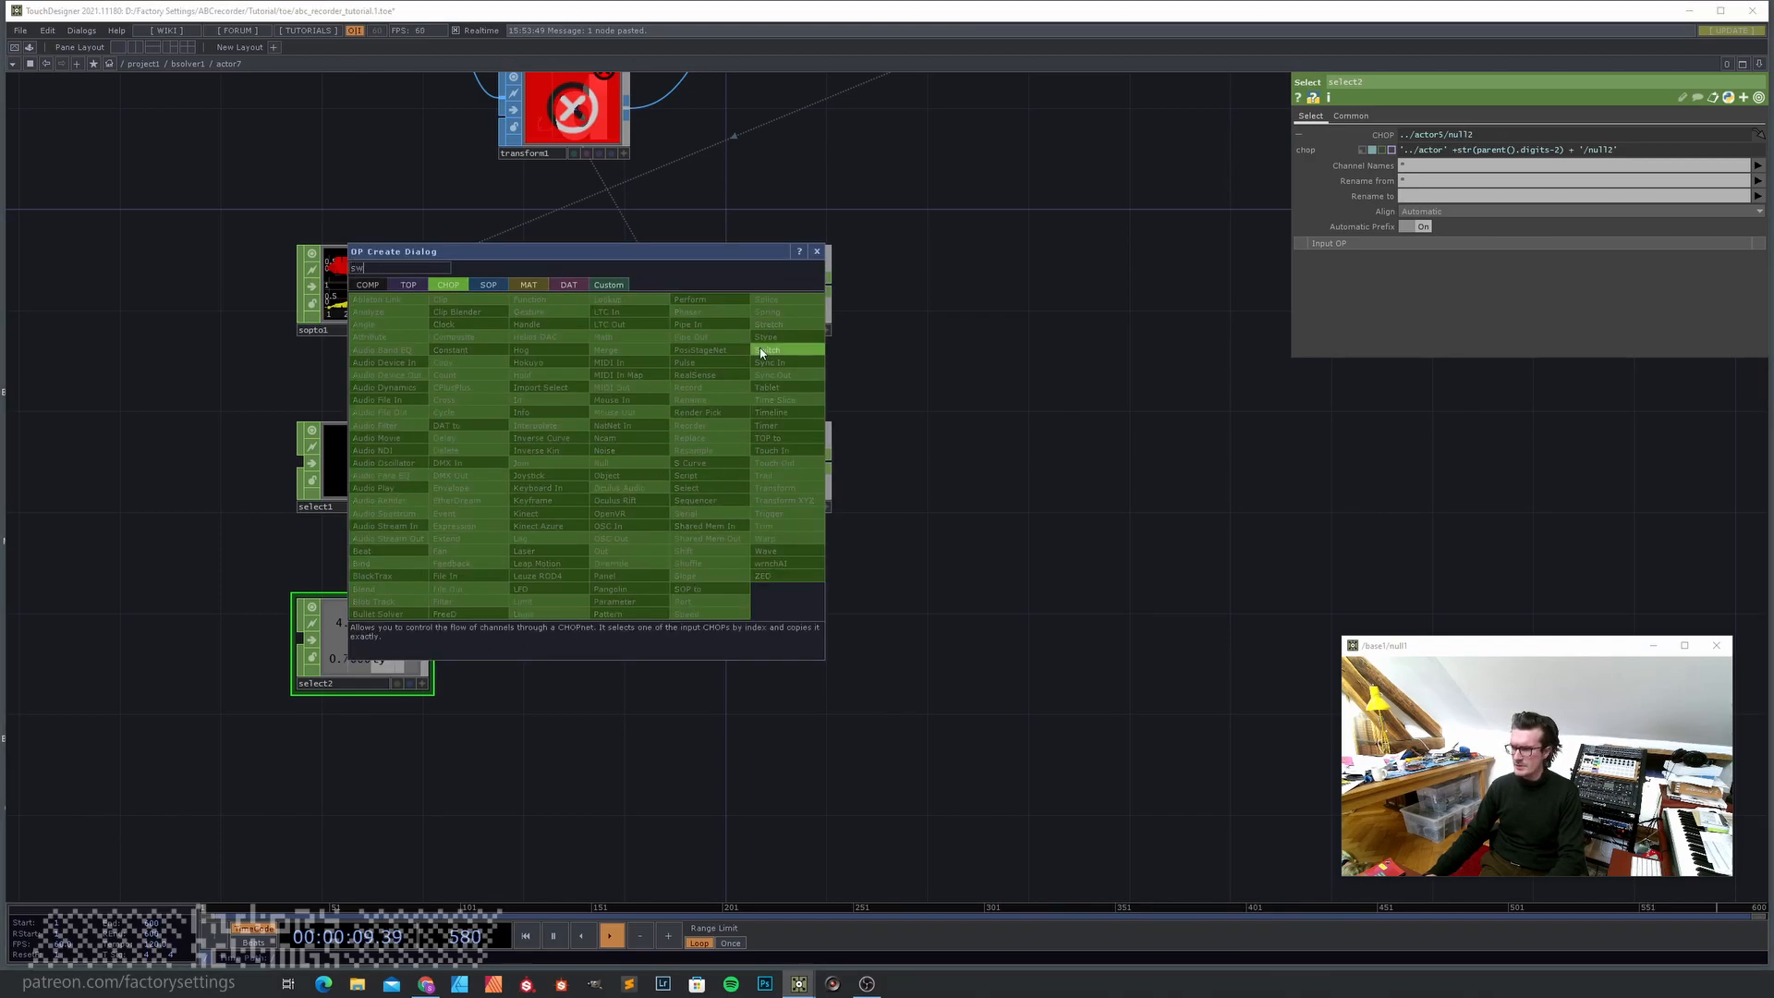
{"action": "left_click", "coordinate": [767, 349]}
{"action": "left_click", "coordinate": [568, 467]}
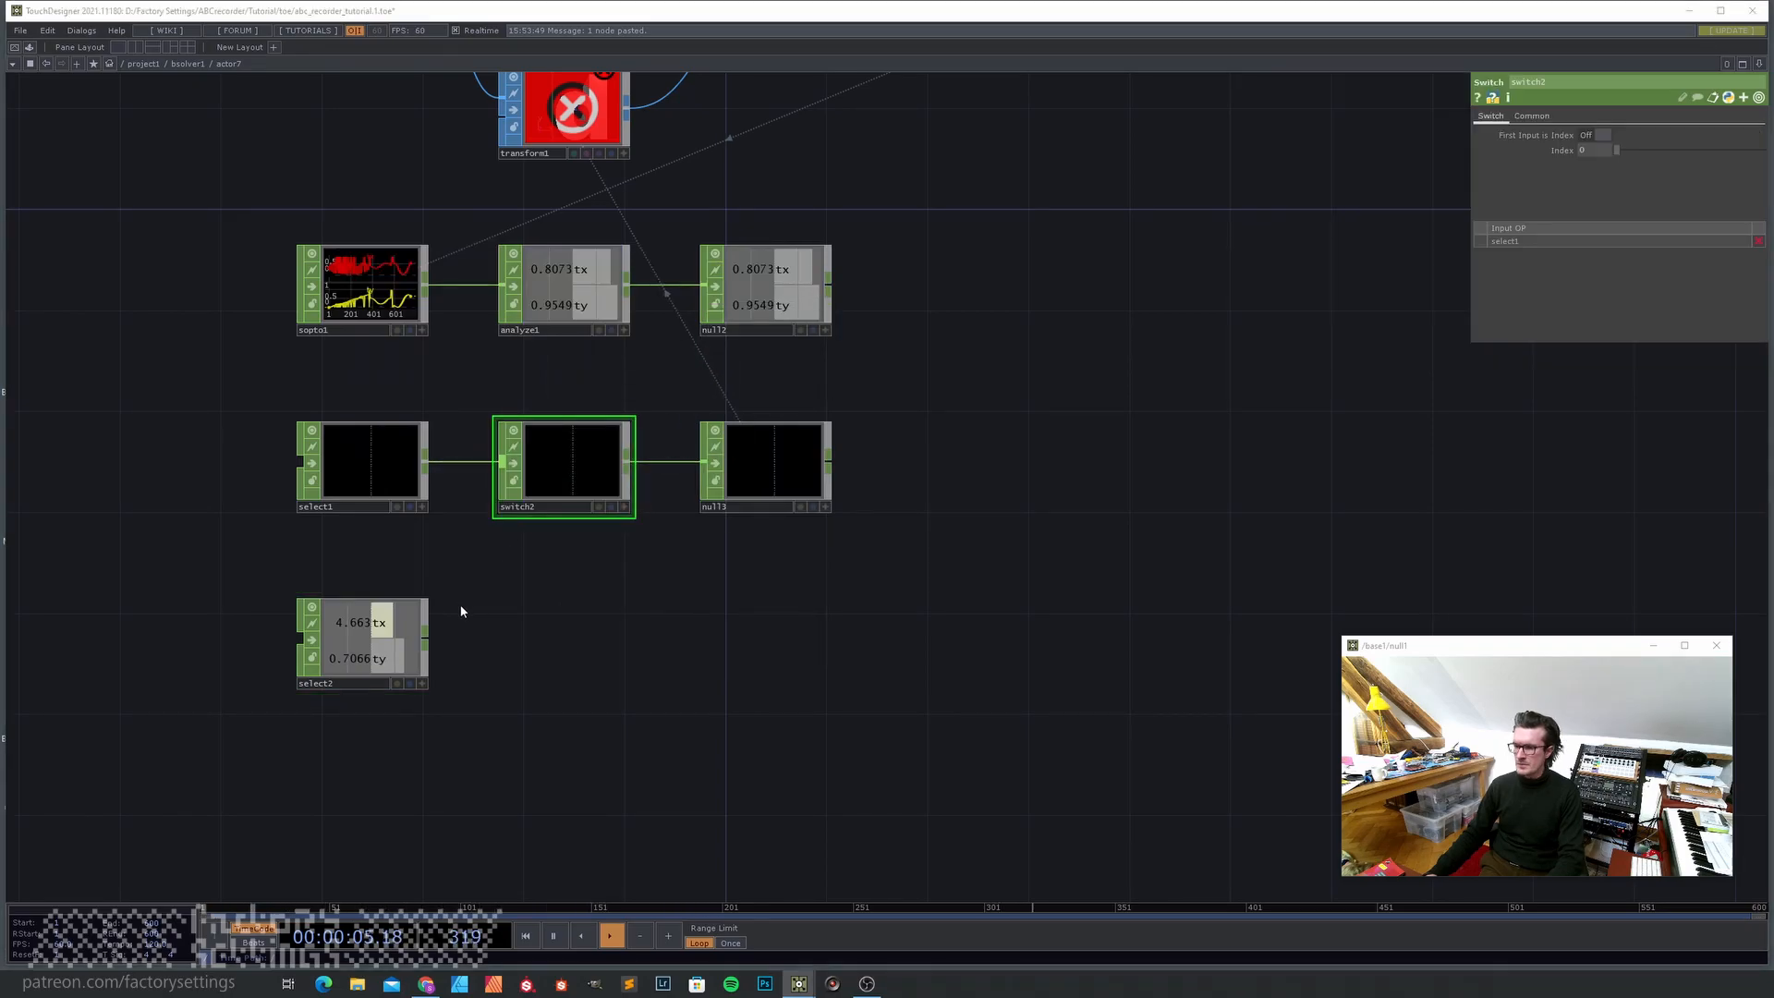
{"action": "left_click", "coordinate": [425, 638]}
{"action": "left_click", "coordinate": [500, 462]}
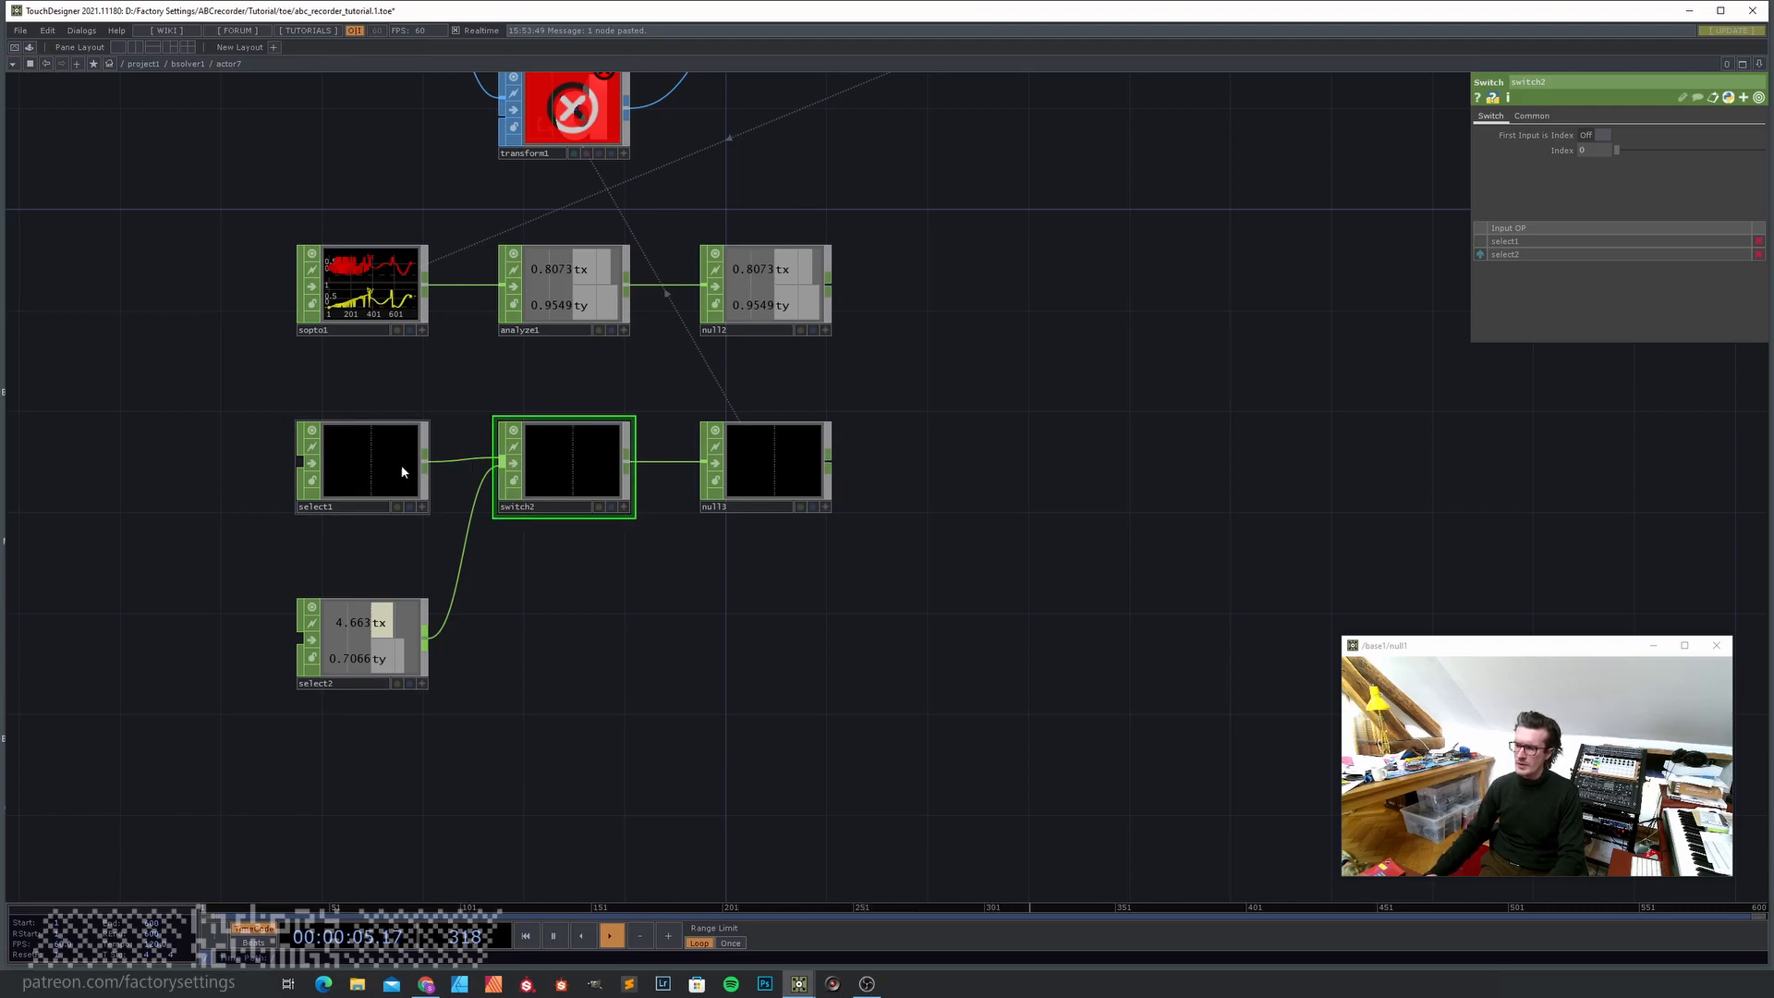
- Add a Constant CHOP below select2 and name its channel switch
{"action": "left_click_drag", "start_coordinate": [612, 689], "coordinate": [603, 615]}
{"action": "double_click", "coordinate": [360, 722]}
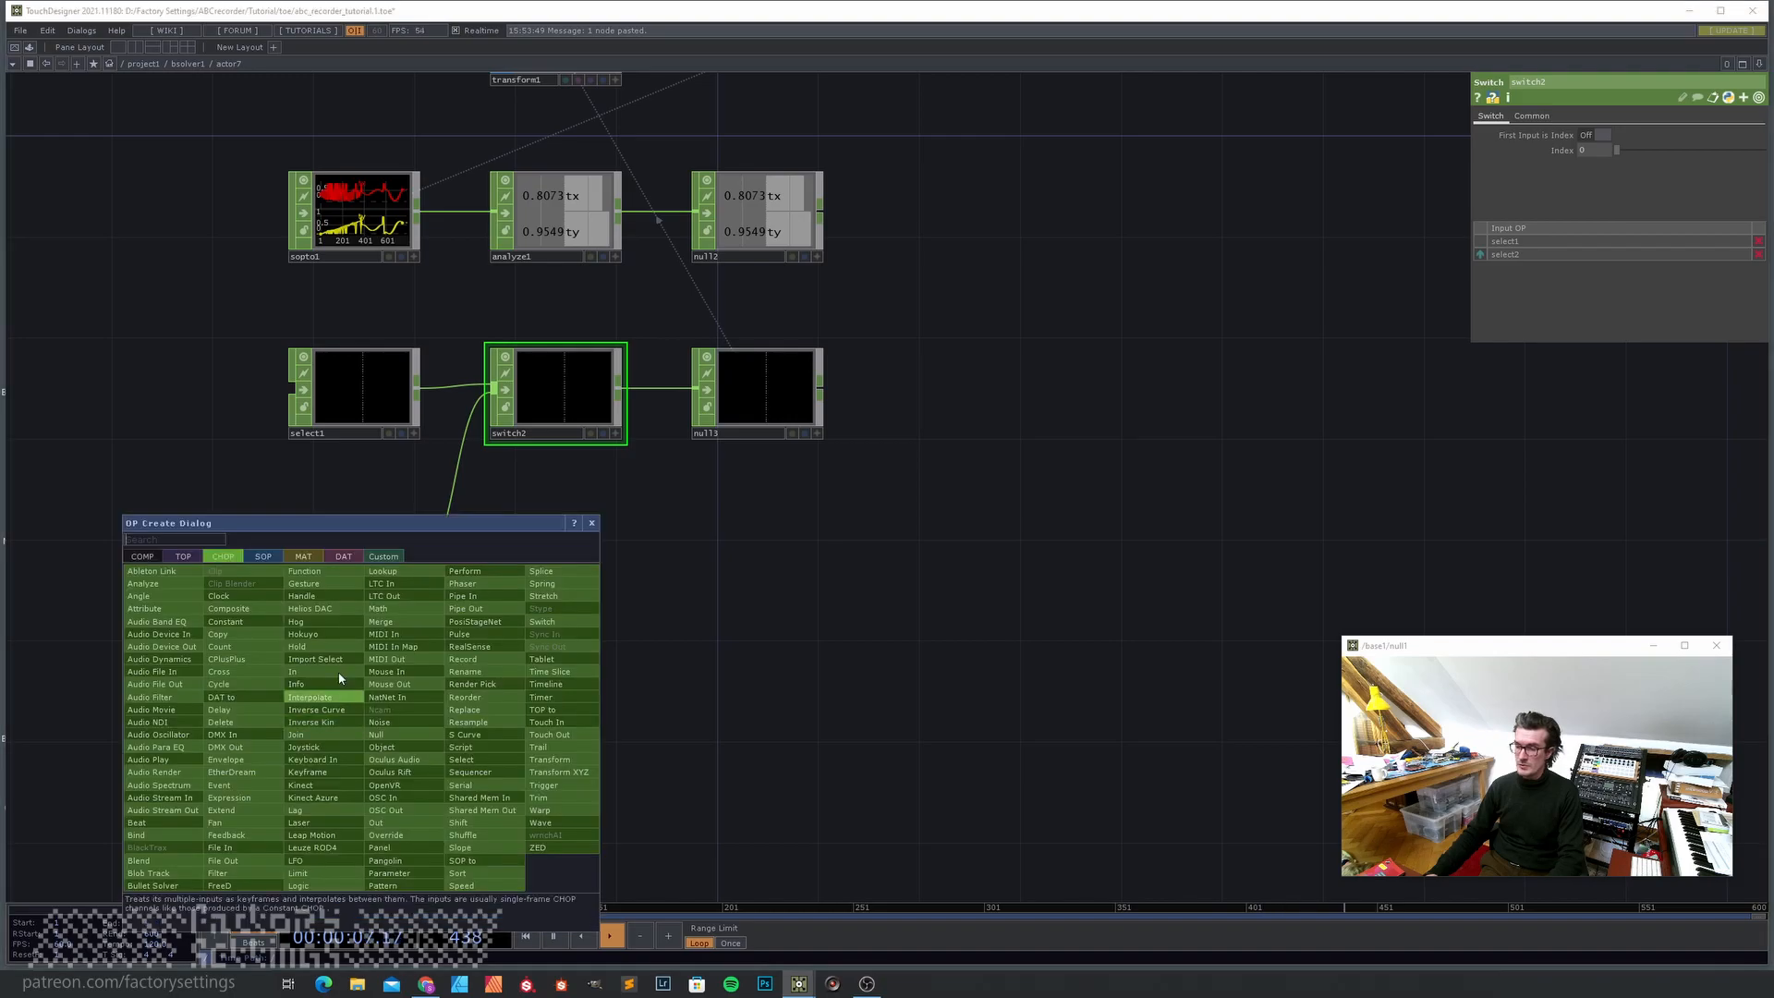
{"action": "left_click", "coordinate": [248, 623]}
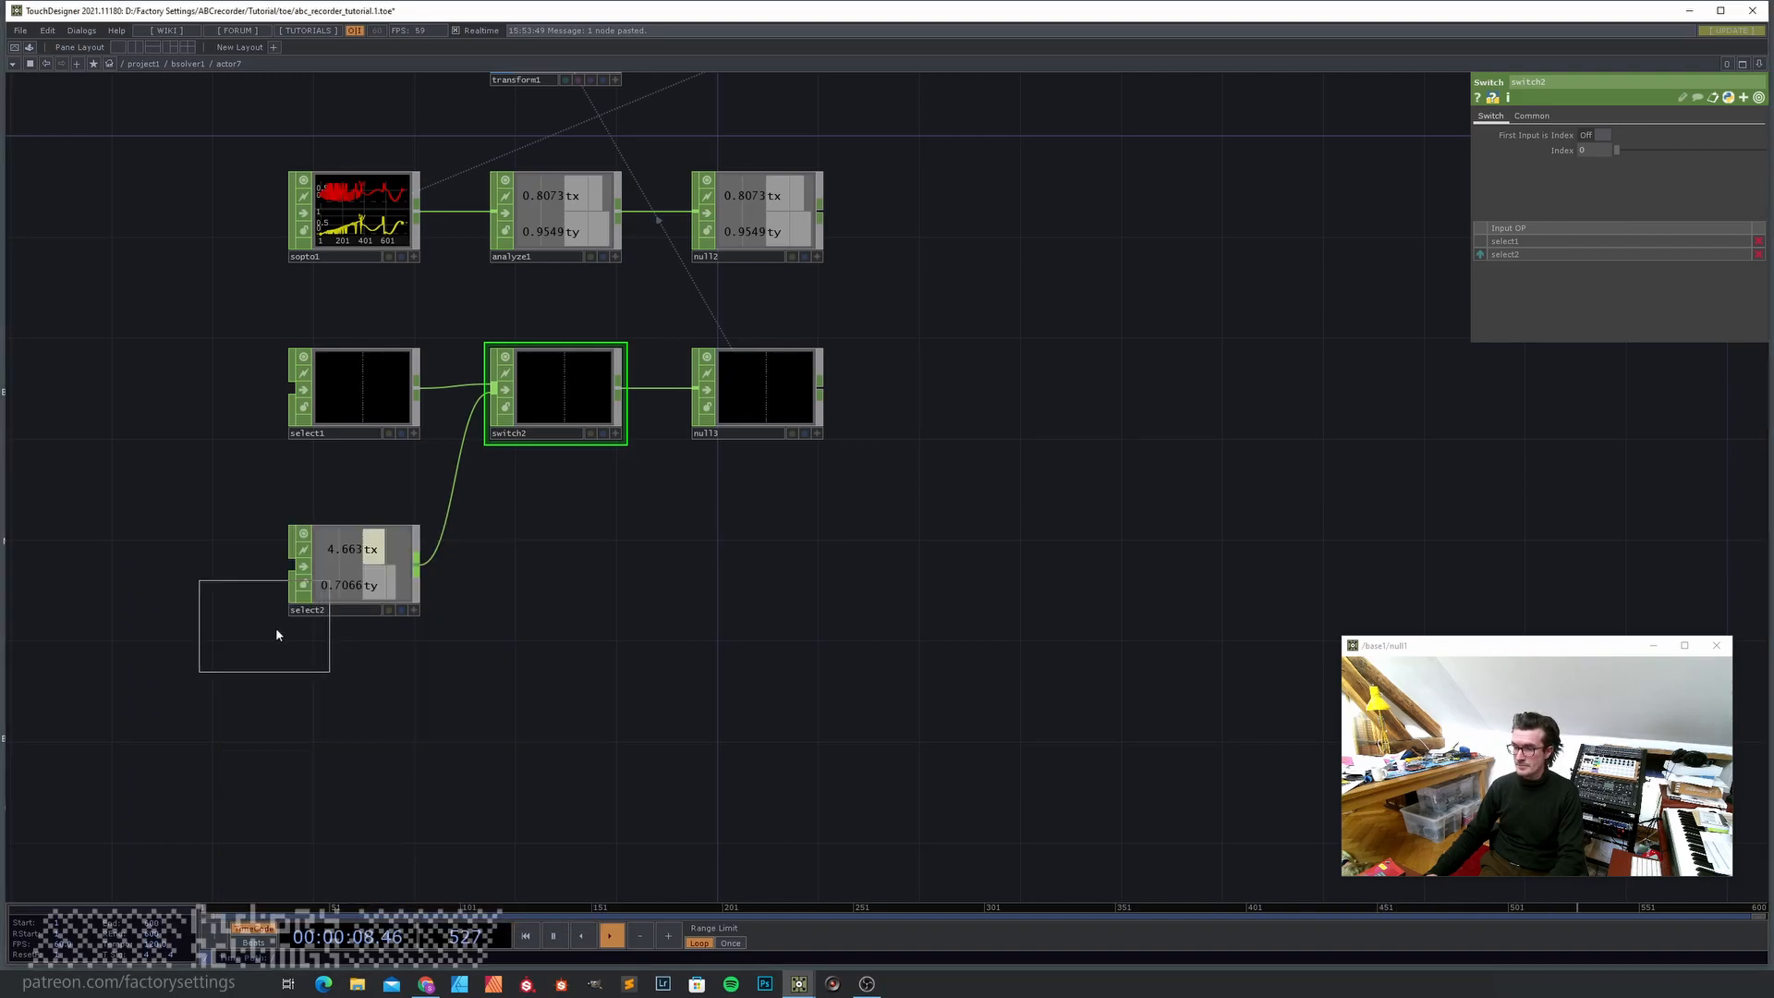
{"action": "left_click", "coordinate": [359, 724]}
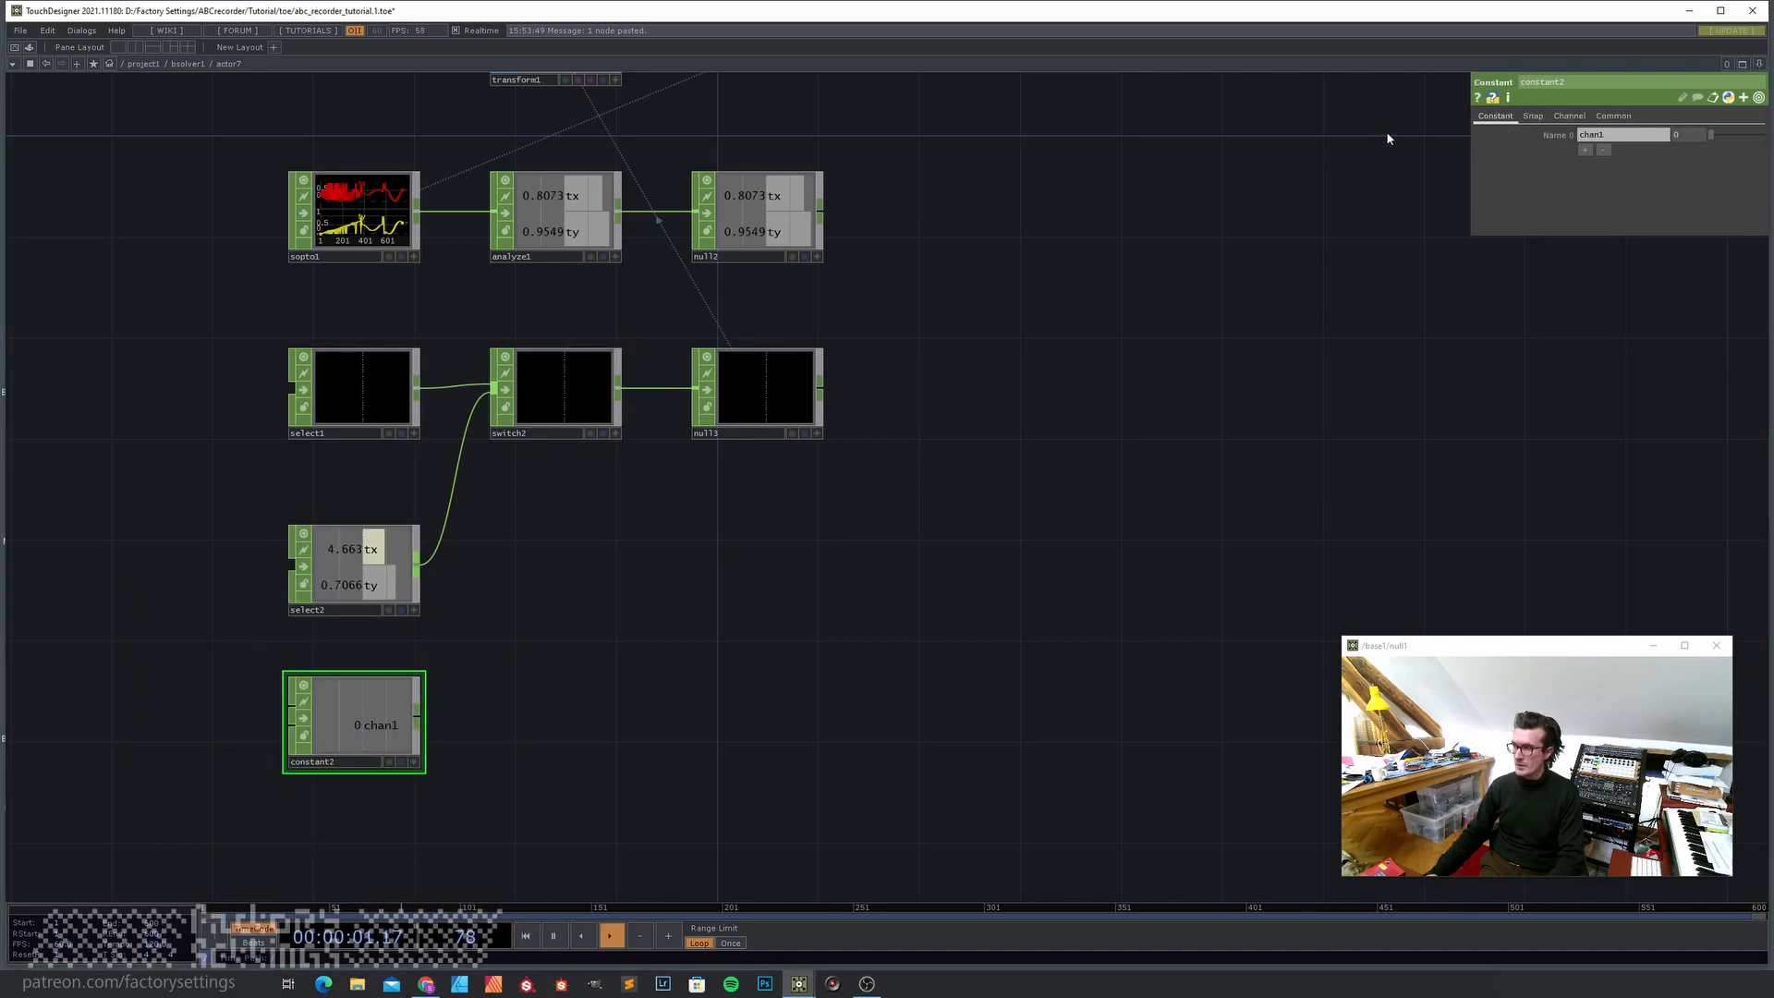
{"action": "left_click", "coordinate": [1608, 136]}
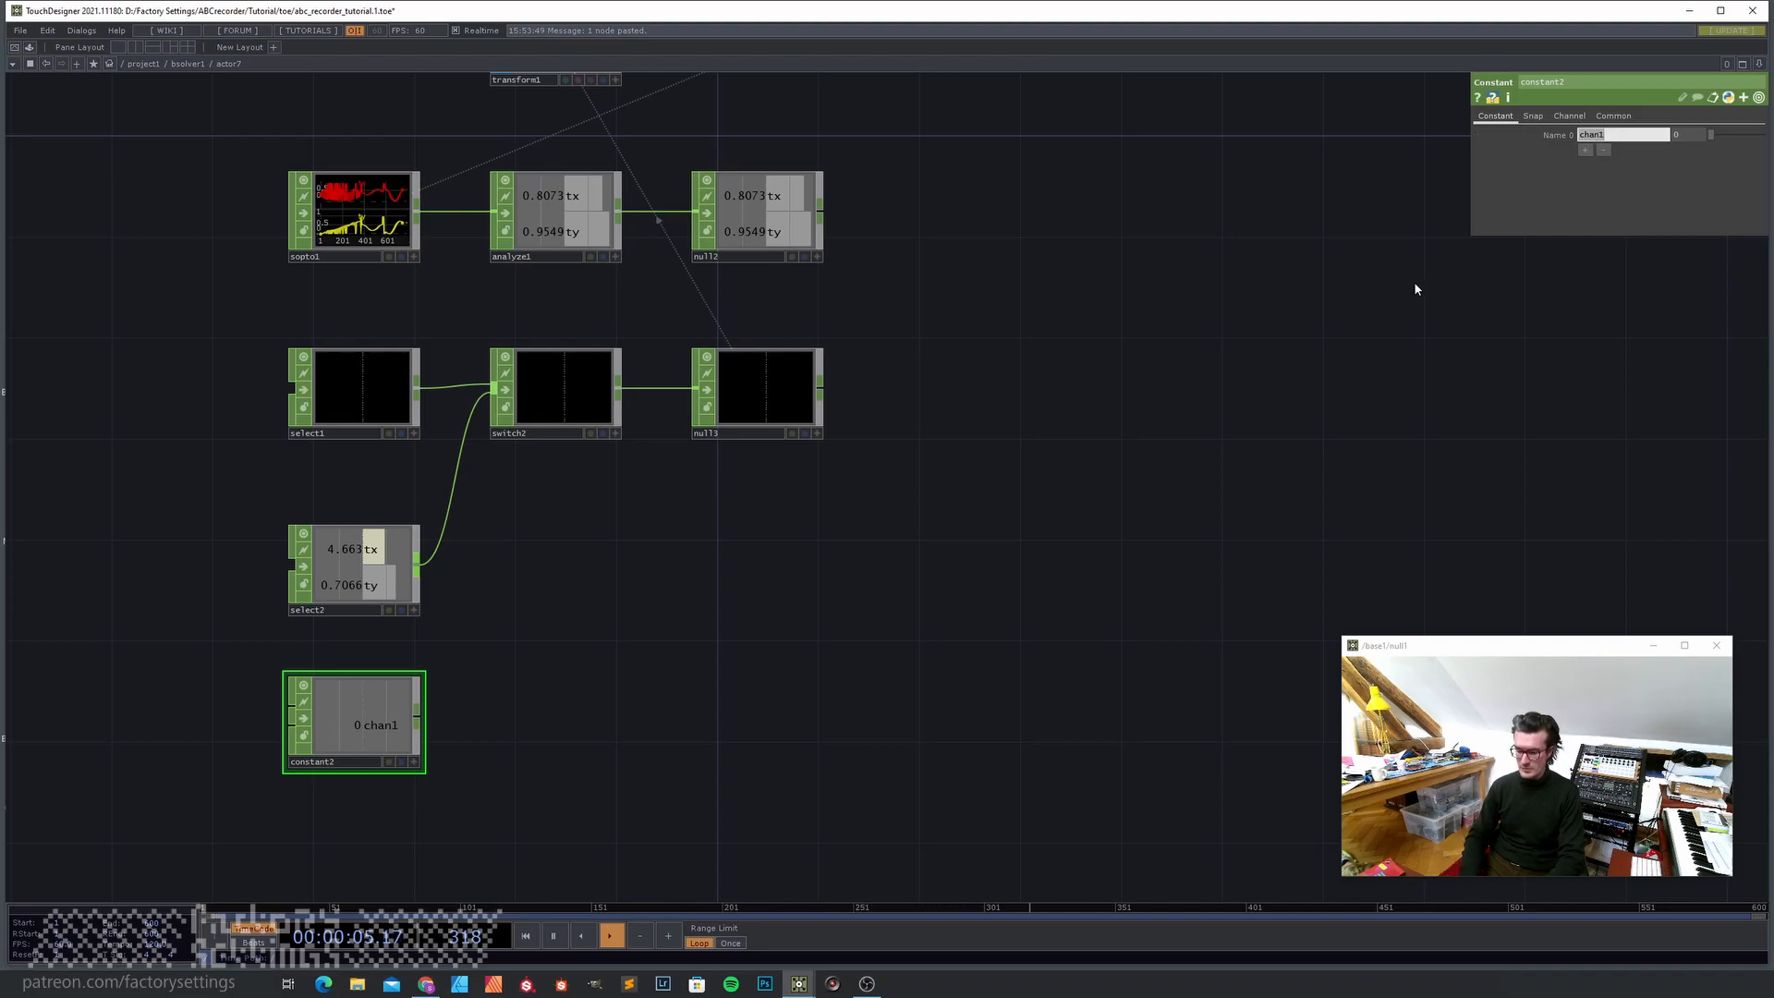
{"action": "type", "text": "switch"}
{"action": "key", "text": "Return"}
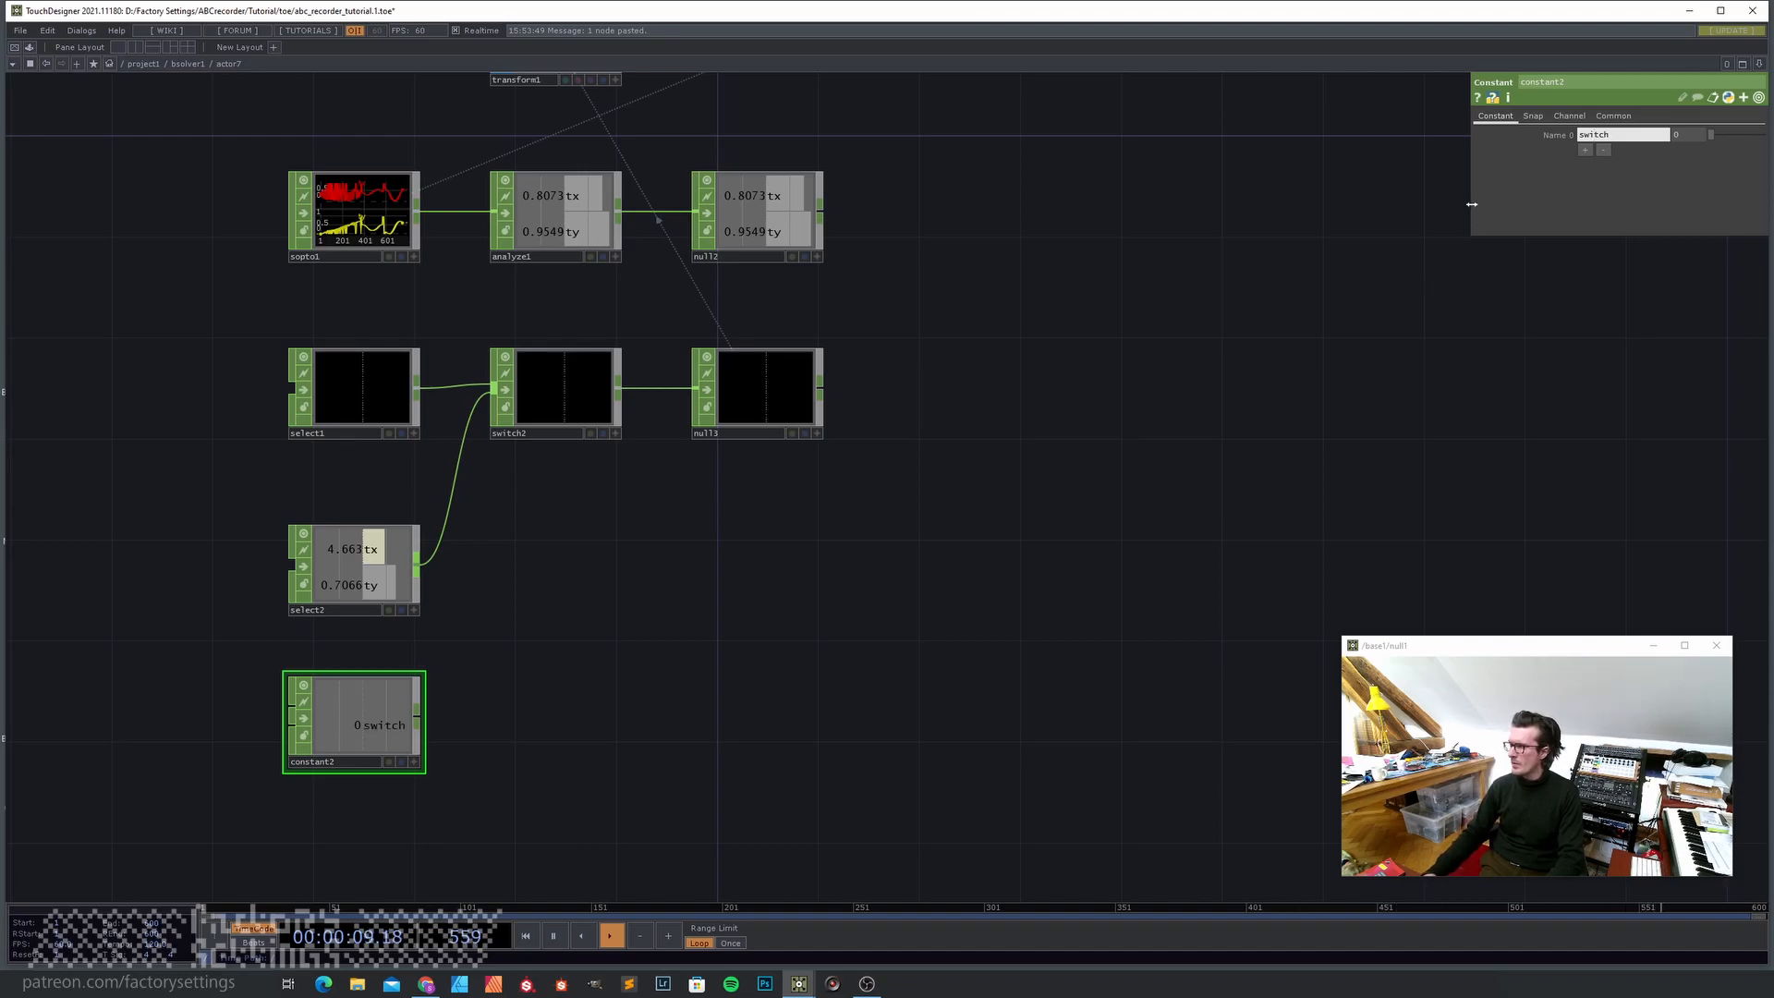
- Give the switch channel of constant2 the value expression 0 if op('select1').numSamples == 0 else 1
{"action": "left_click_drag", "start_coordinate": [1472, 204], "coordinate": [1142, 204]}
{"action": "left_click", "coordinate": [1149, 133]}
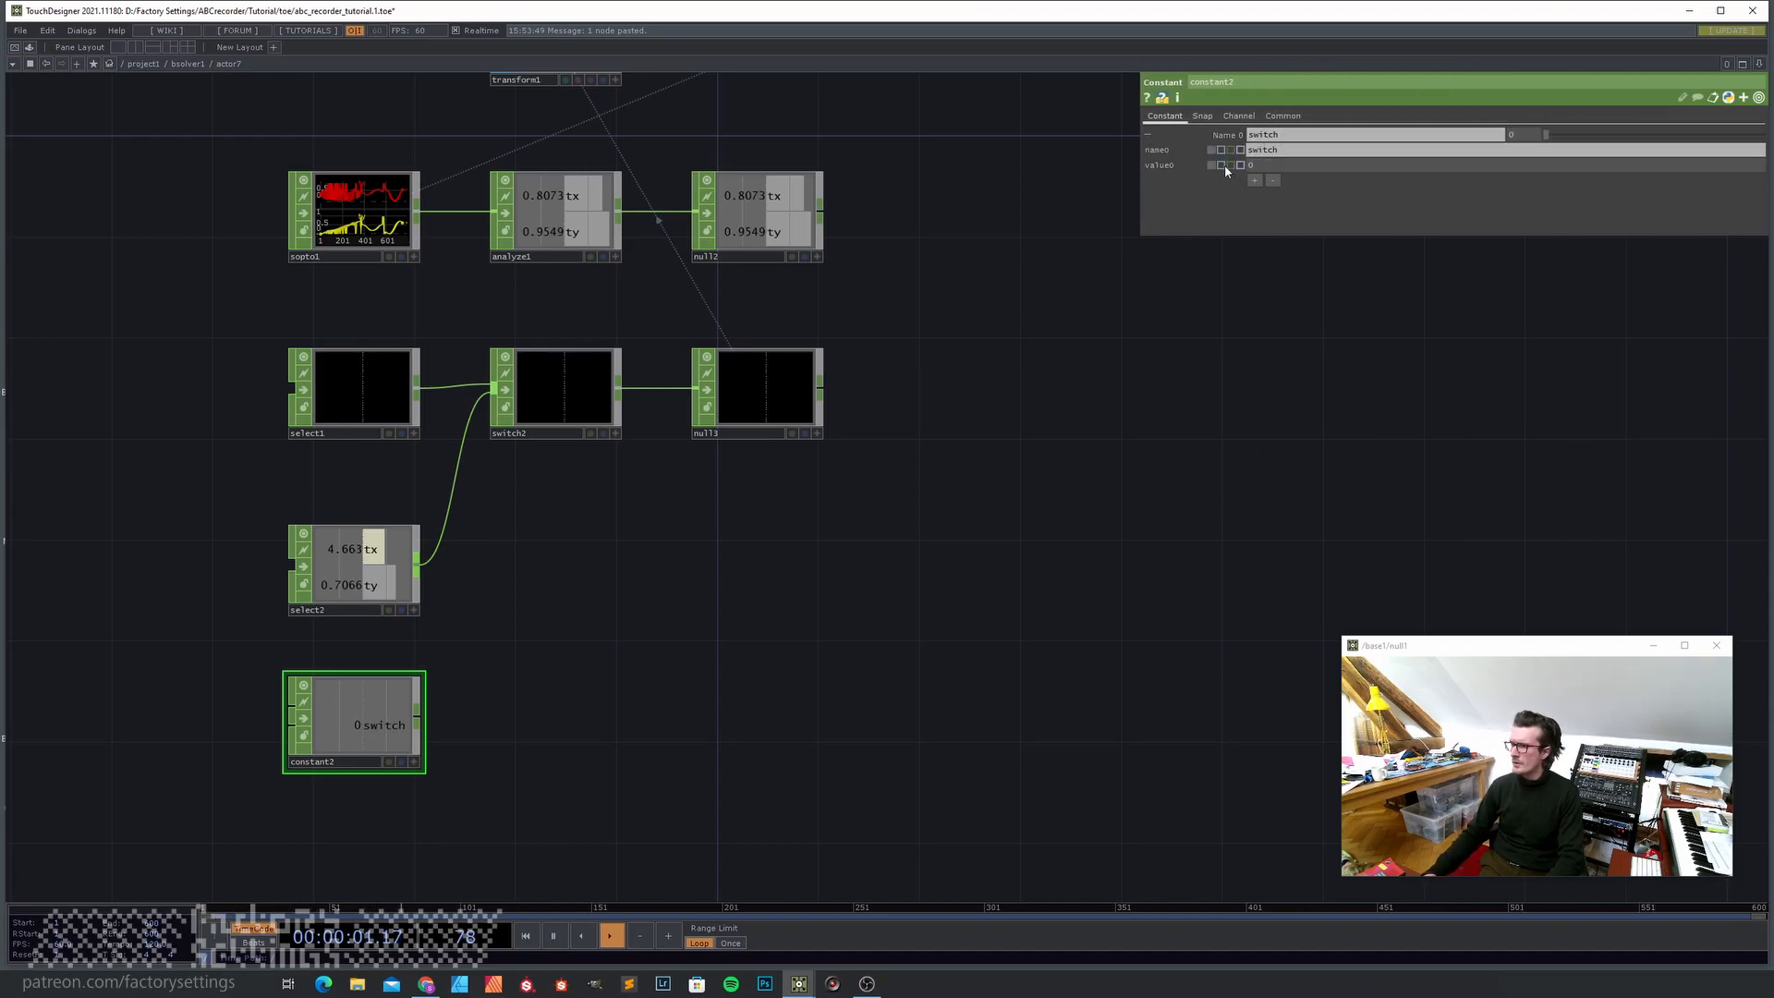
{"action": "left_click", "coordinate": [1272, 164]}
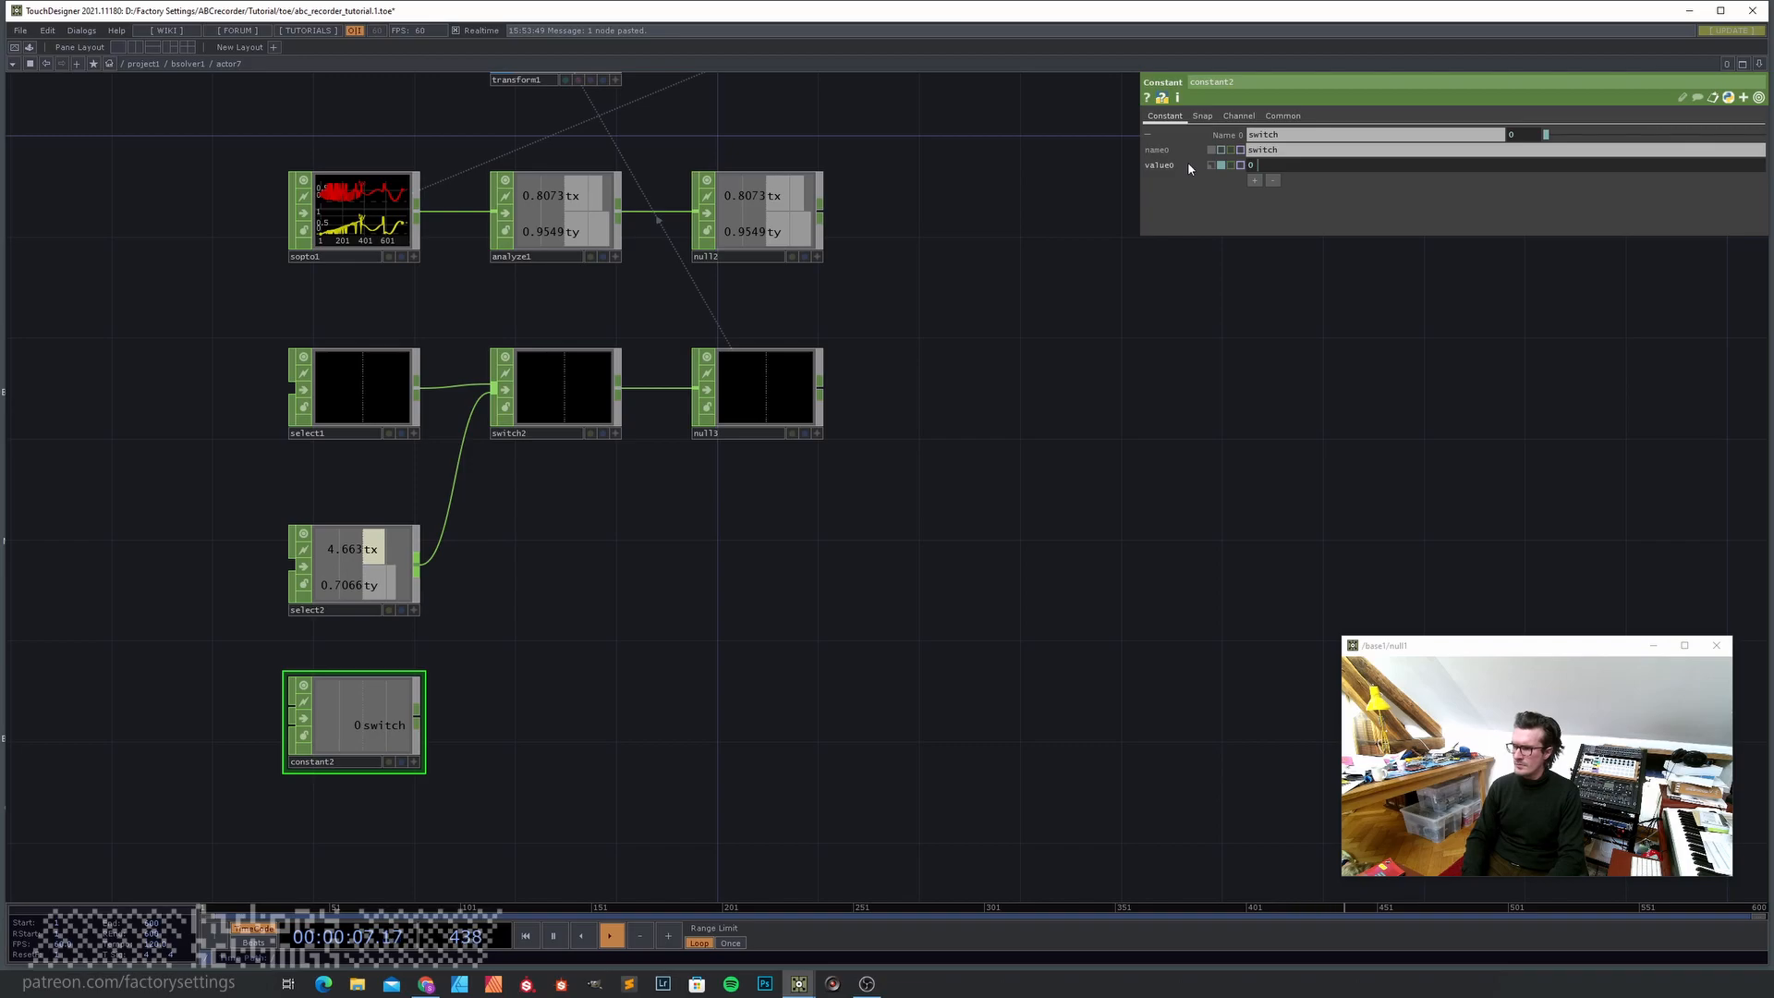
{"action": "type", "text": "if"}
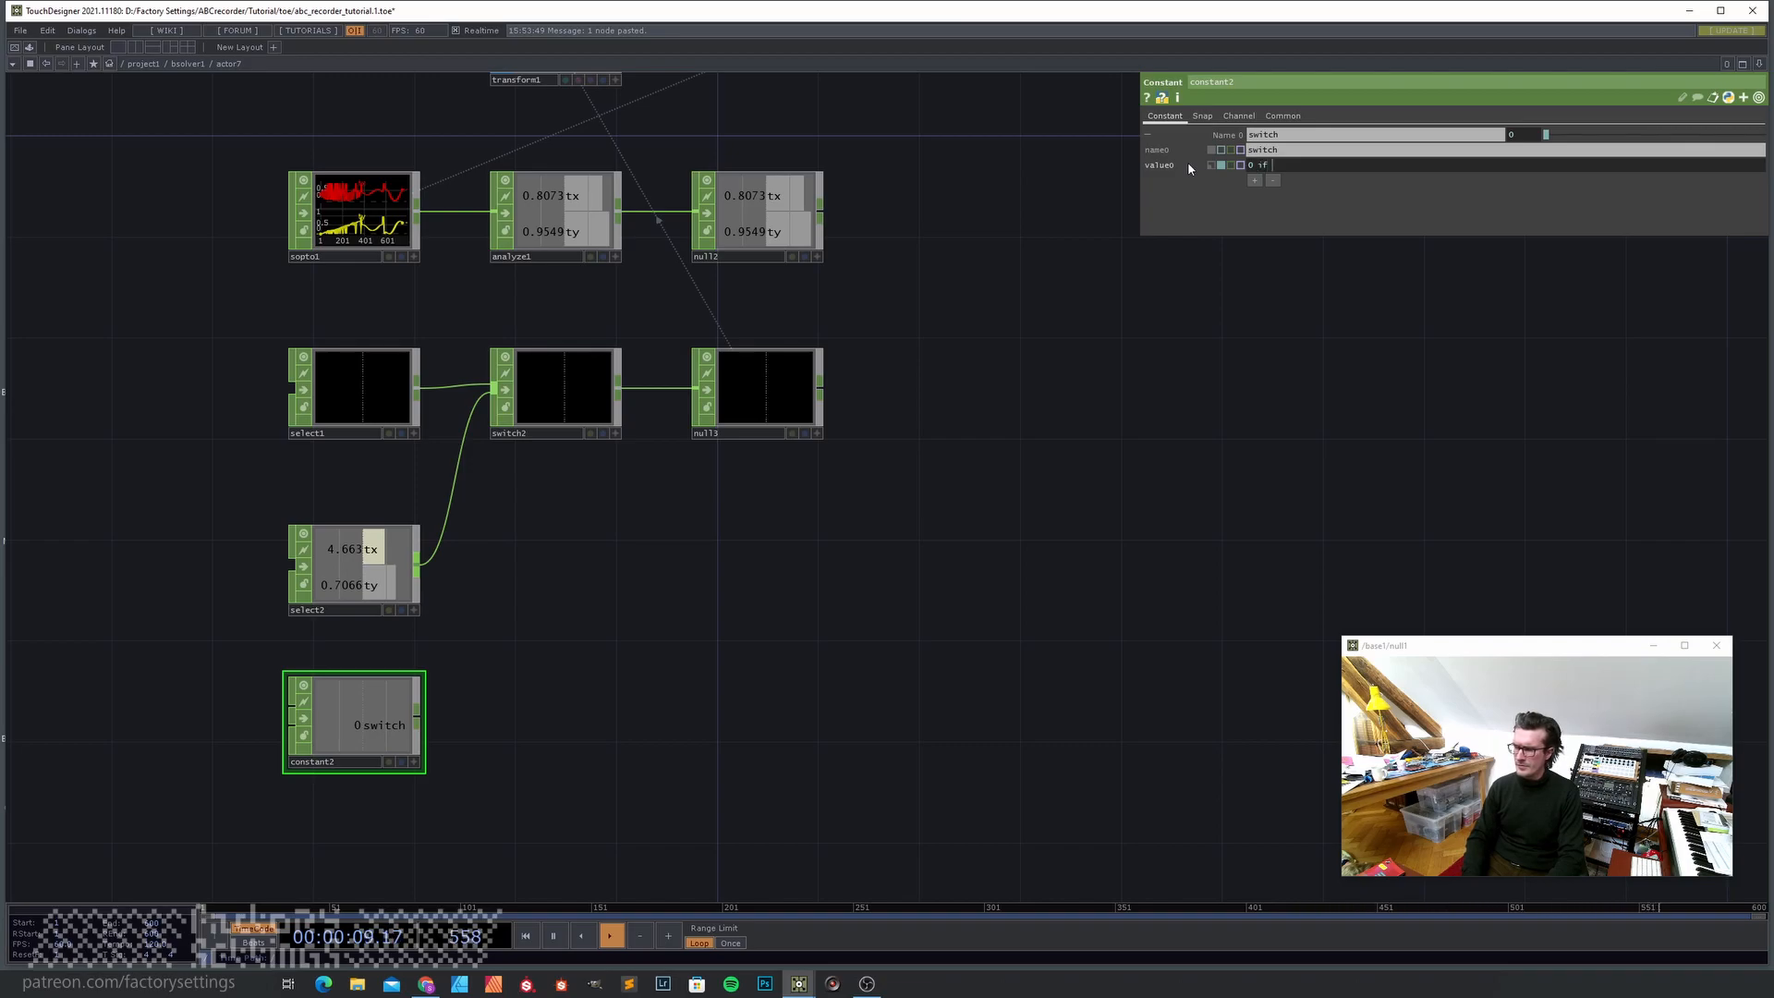
{"action": "key", "text": "Return"}
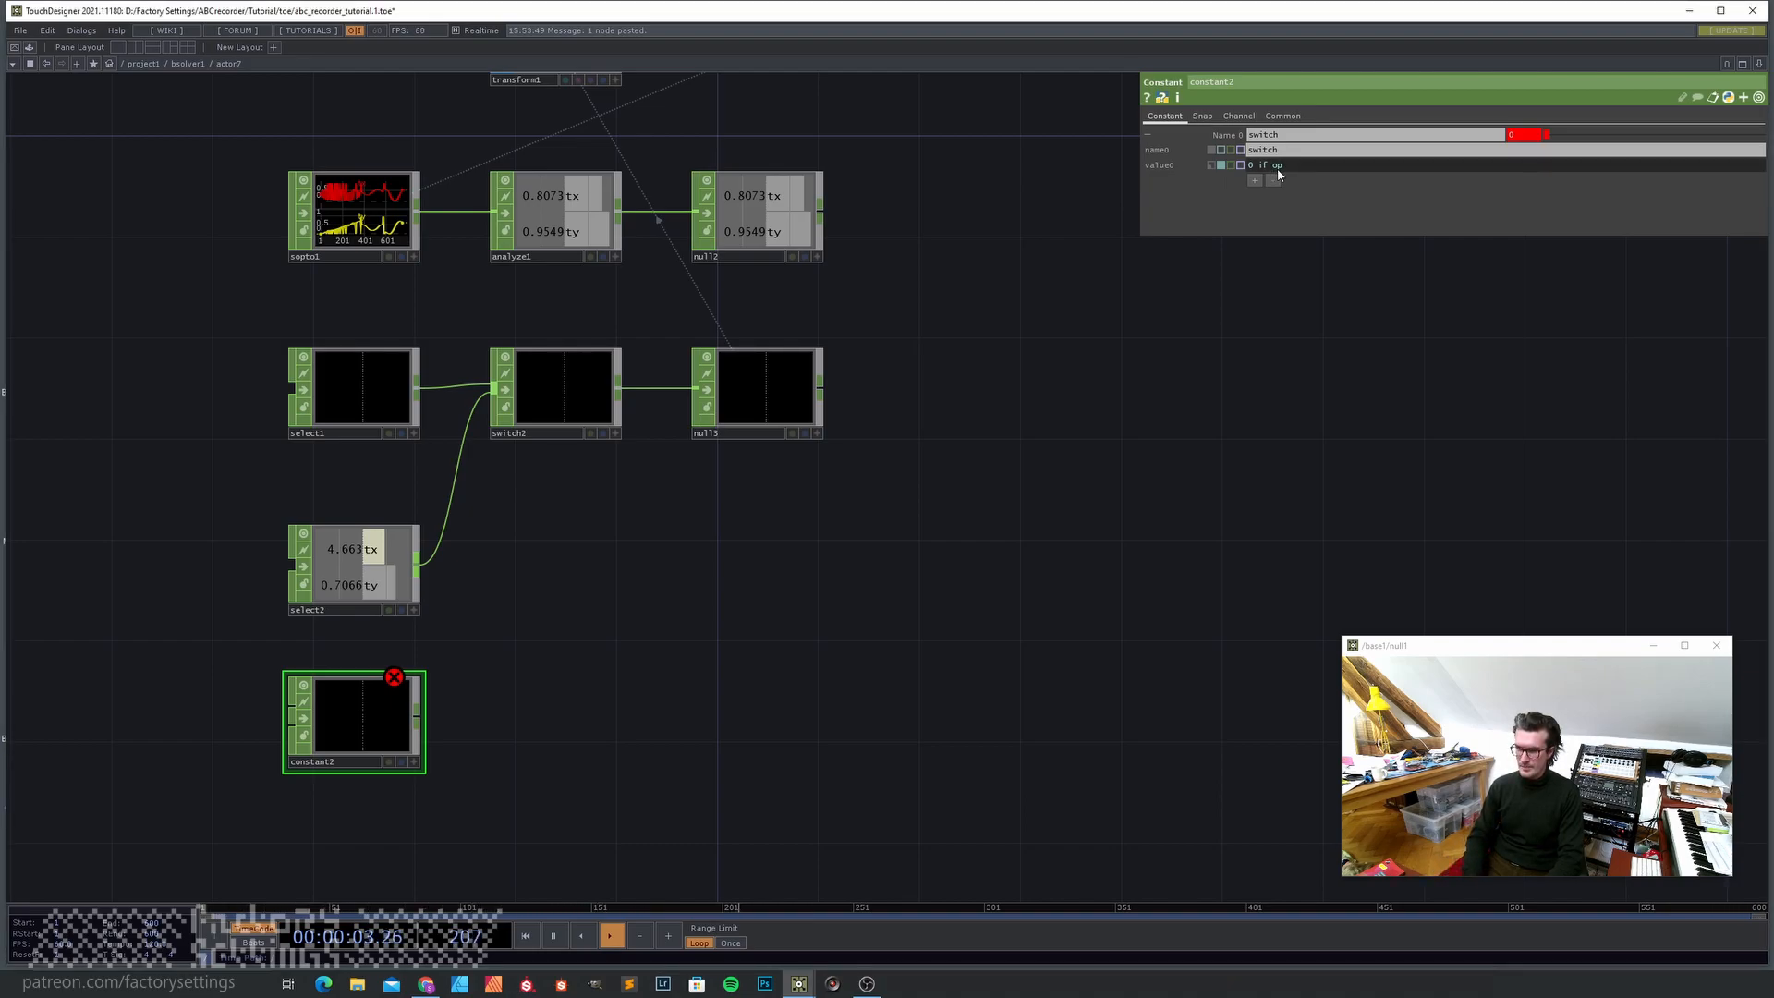
{"action": "left_click_drag", "start_coordinate": [982, 441], "coordinate": [911, 626]}
{"action": "left_click_drag", "start_coordinate": [813, 496], "coordinate": [900, 357]}
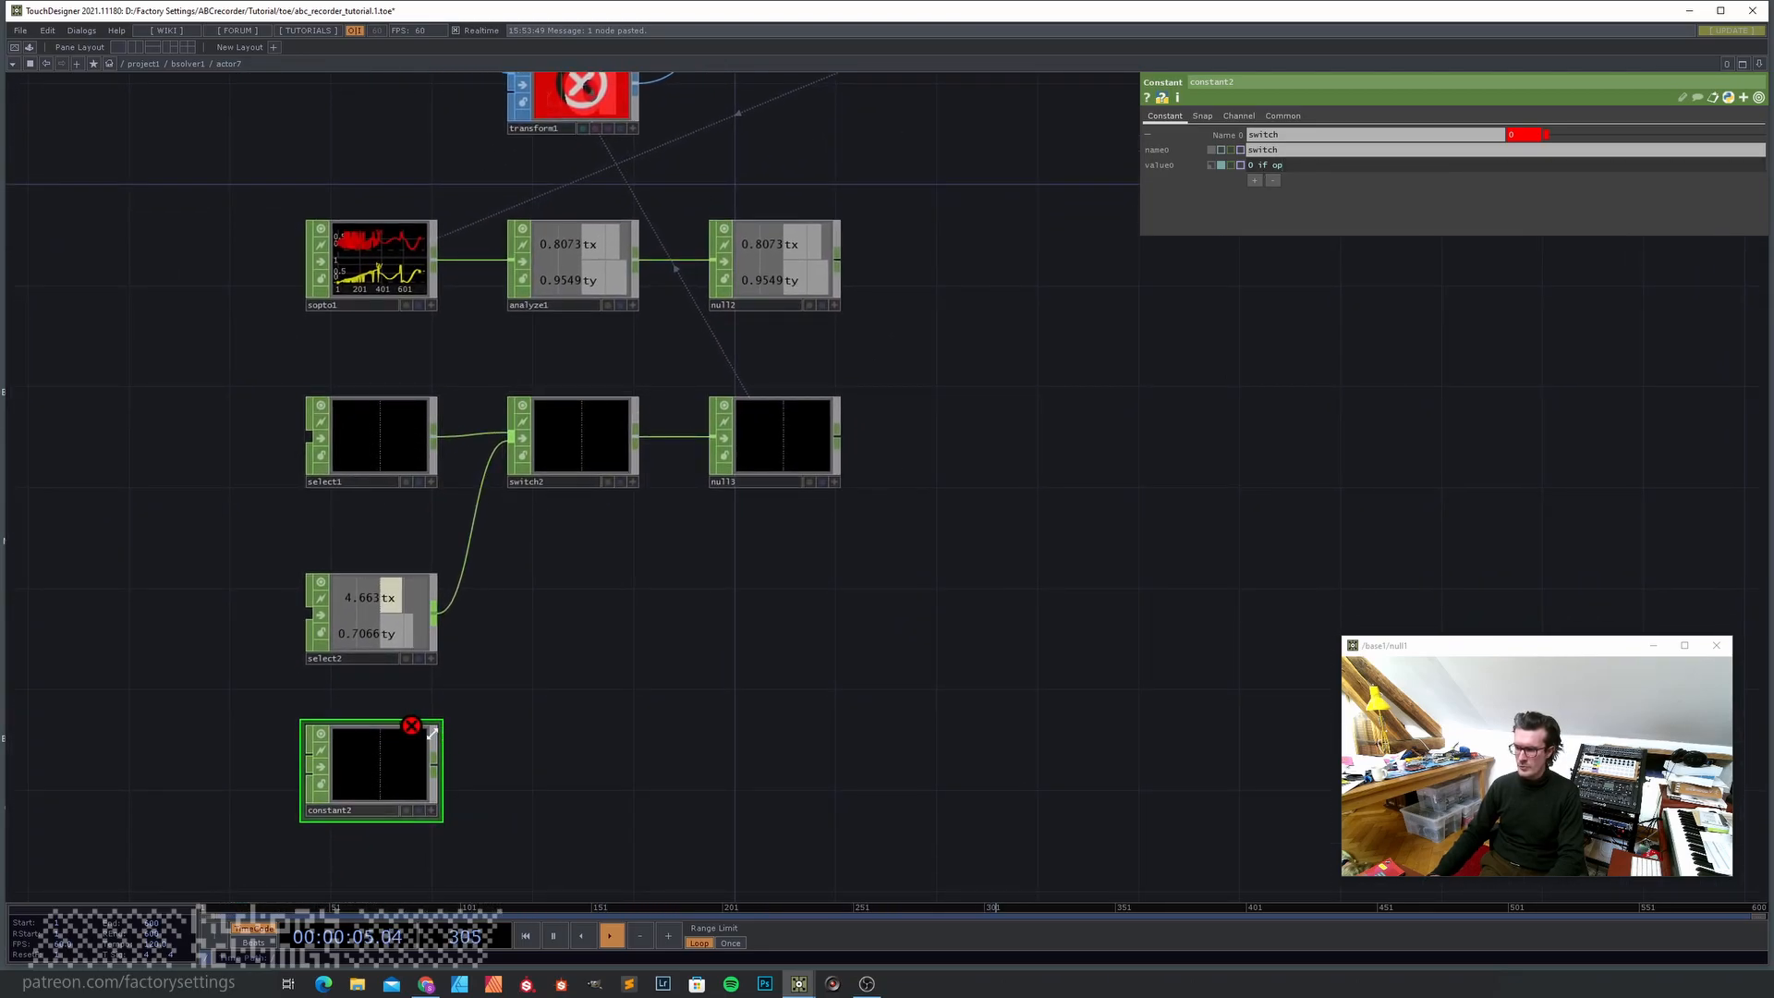
{"action": "type", "text": "("}
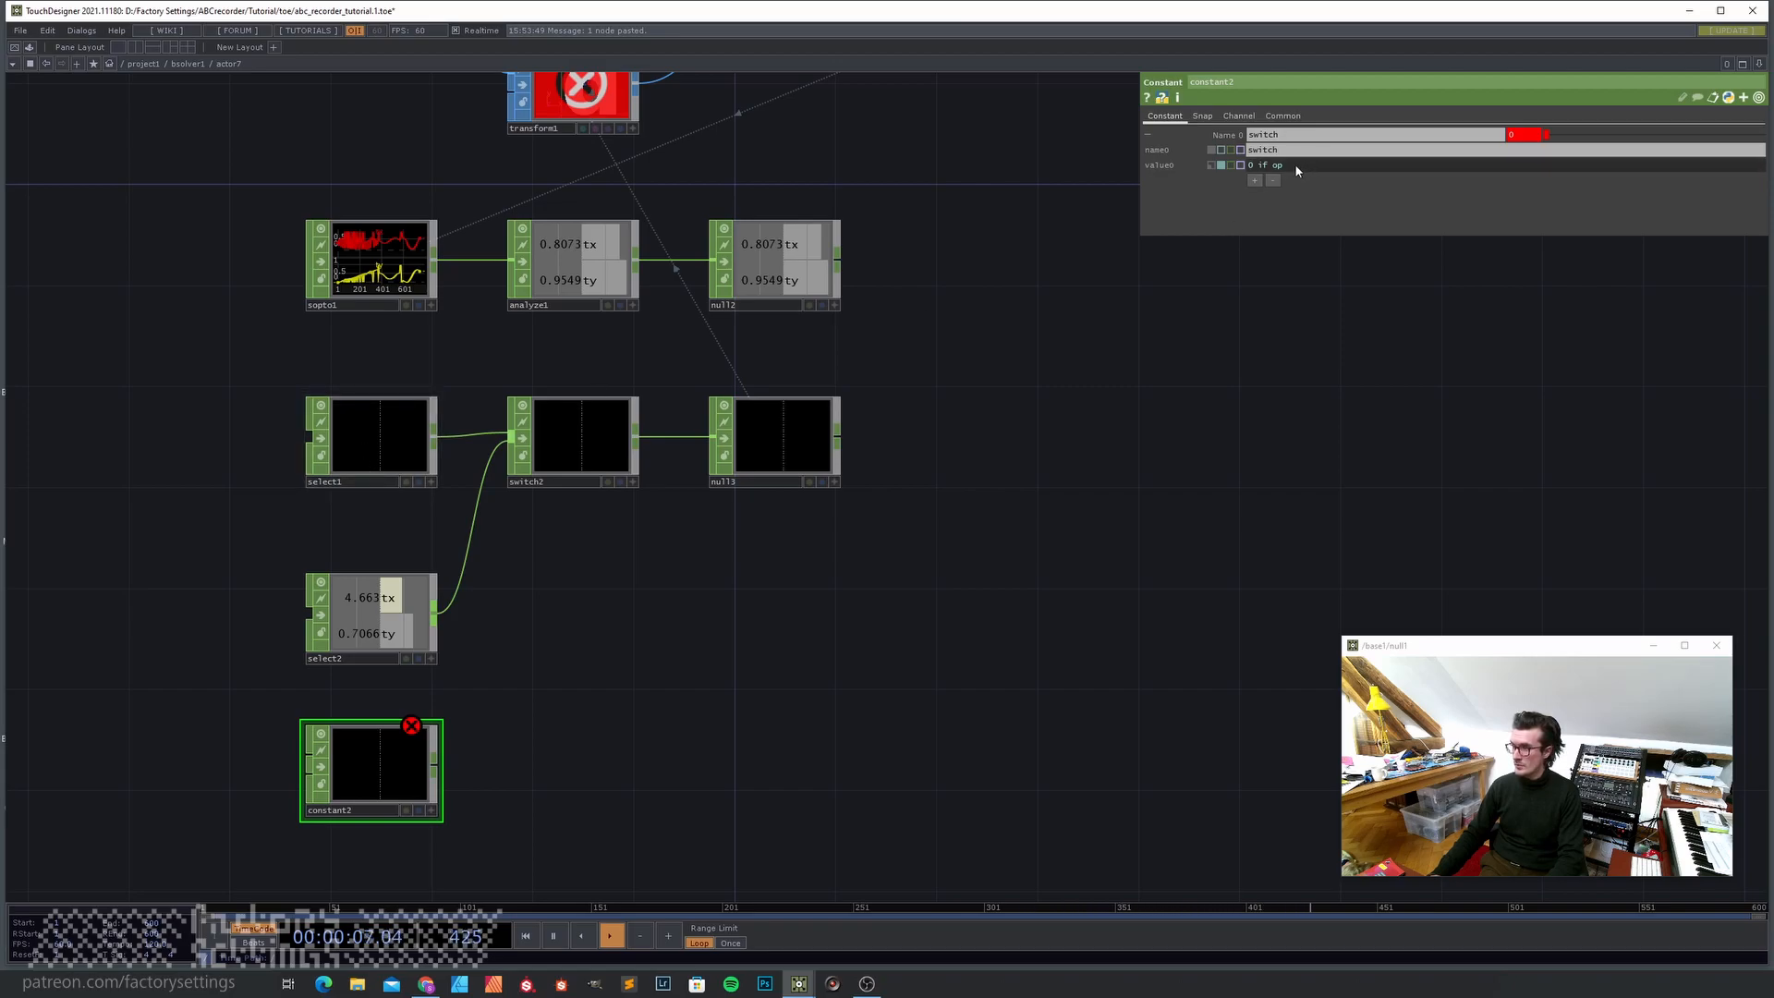
{"action": "type", "text": "'select1')."}
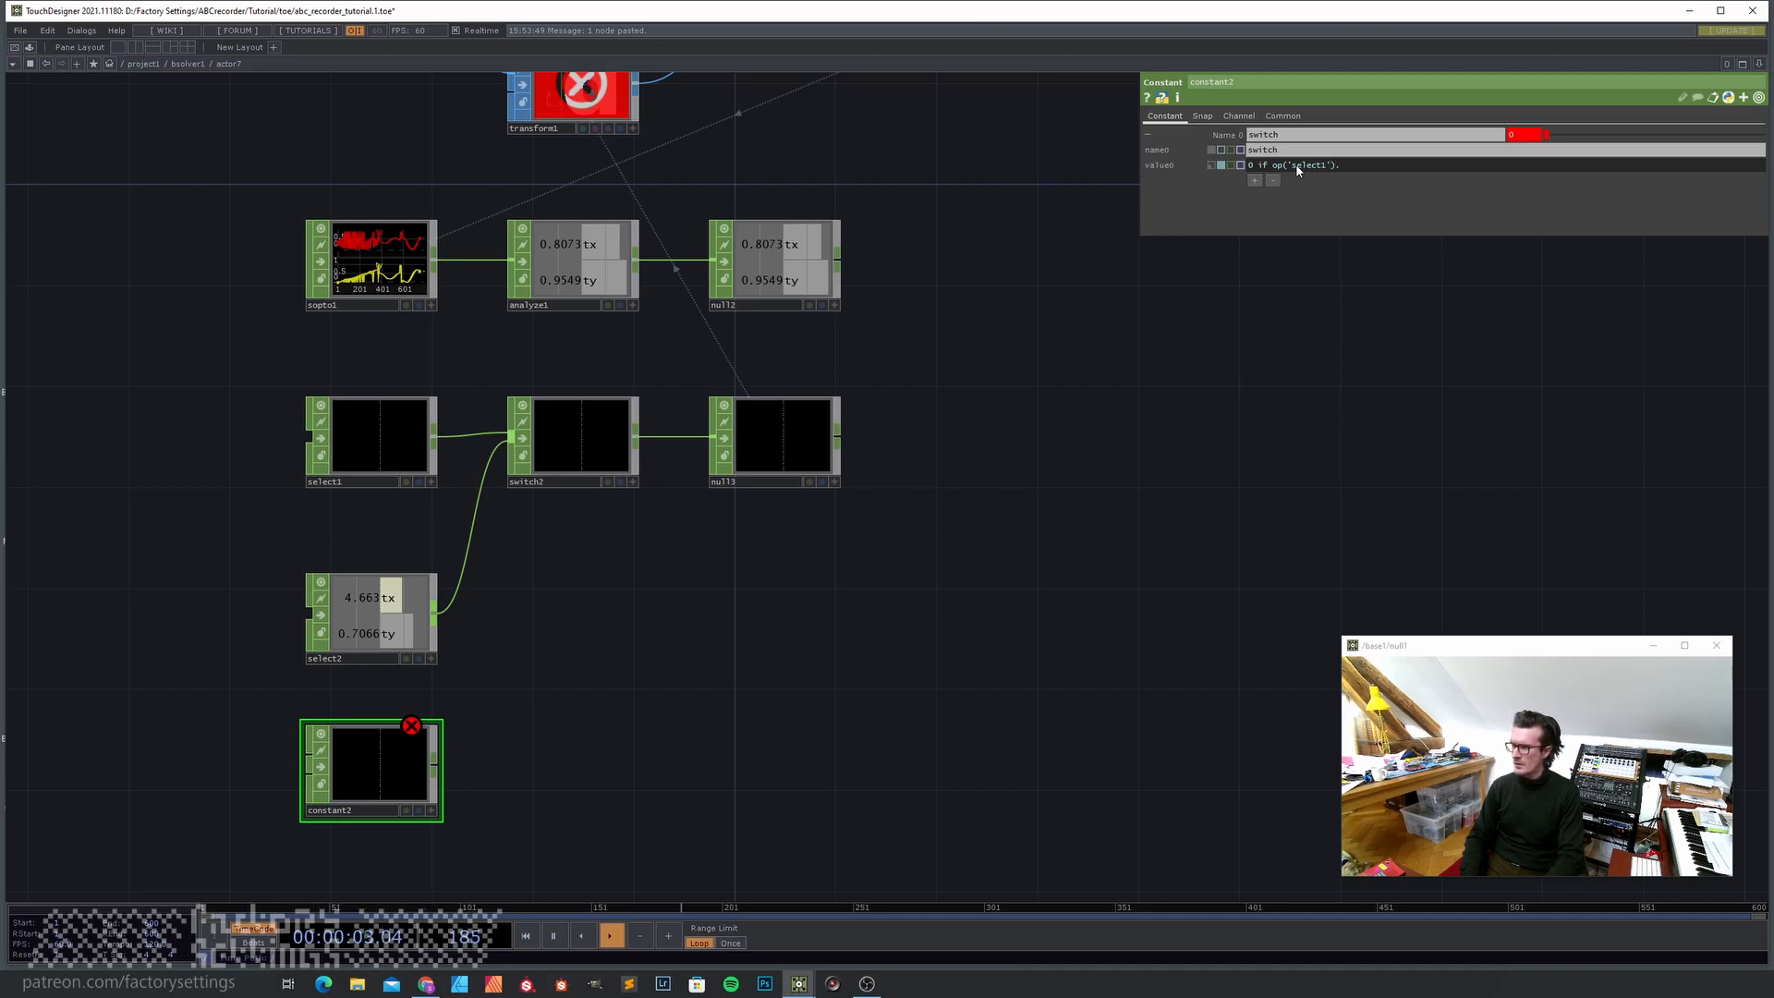
{"action": "type", "text": "numSamples == 0"}
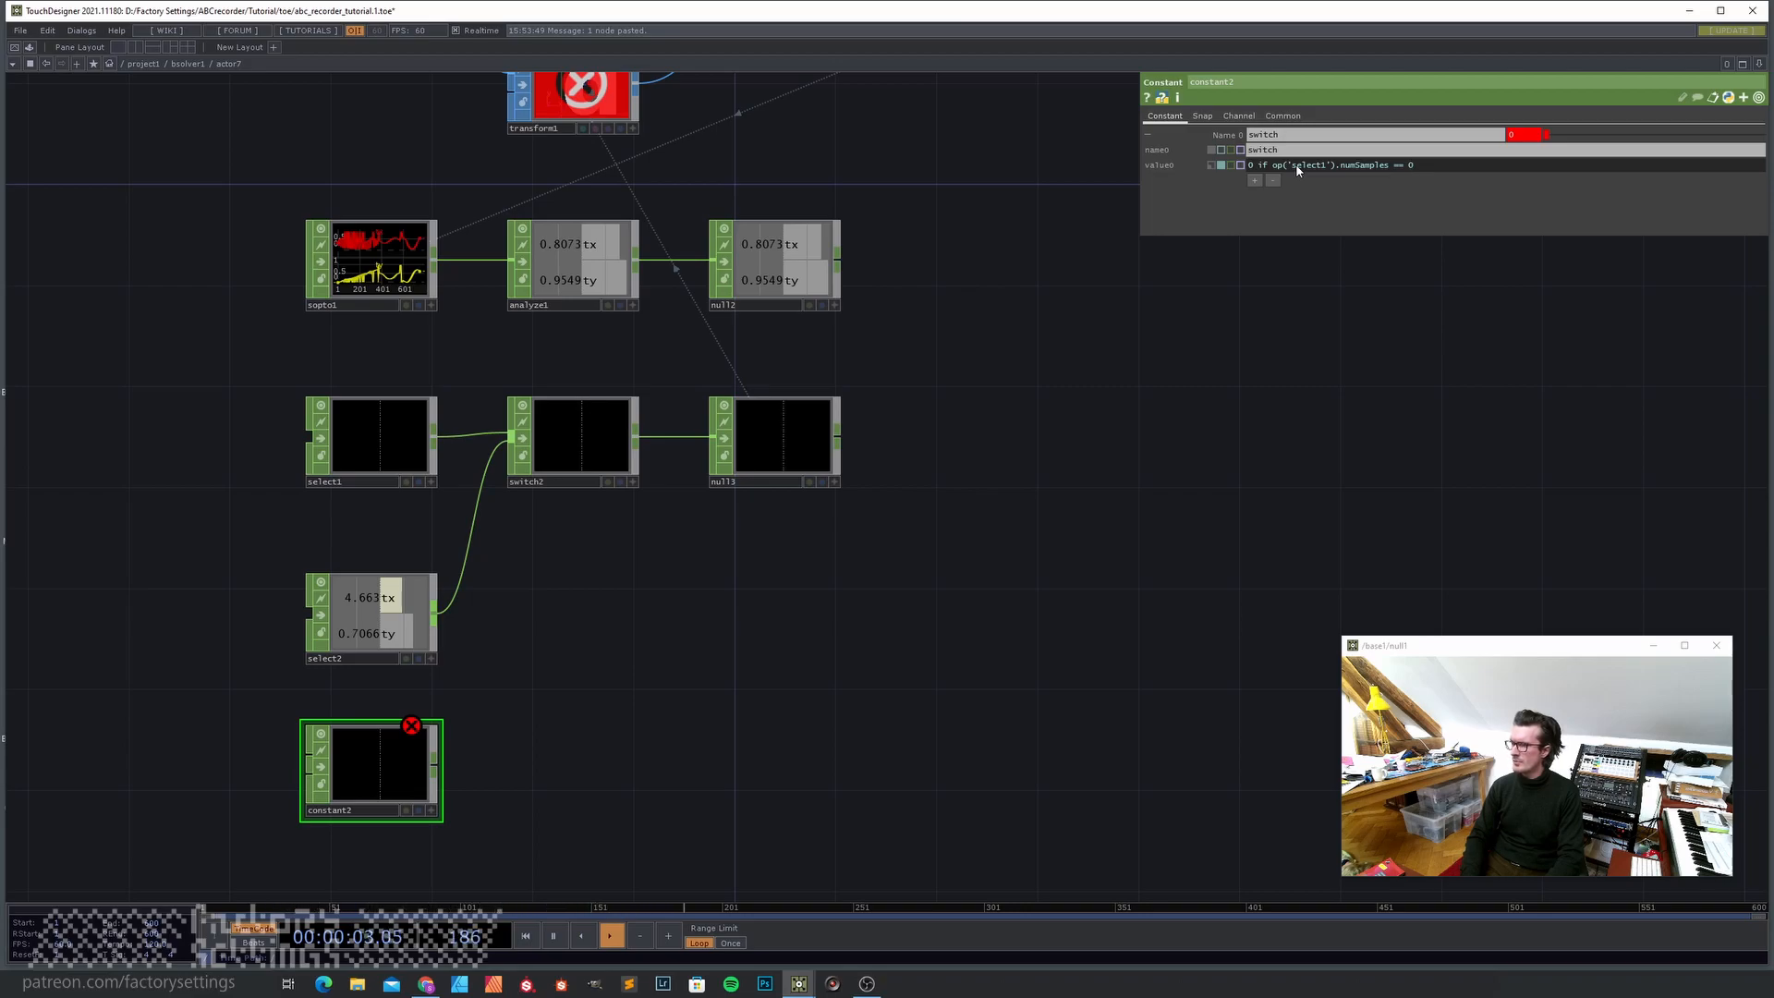
{"action": "type", "text": "1"}
{"action": "key", "text": "Return"}
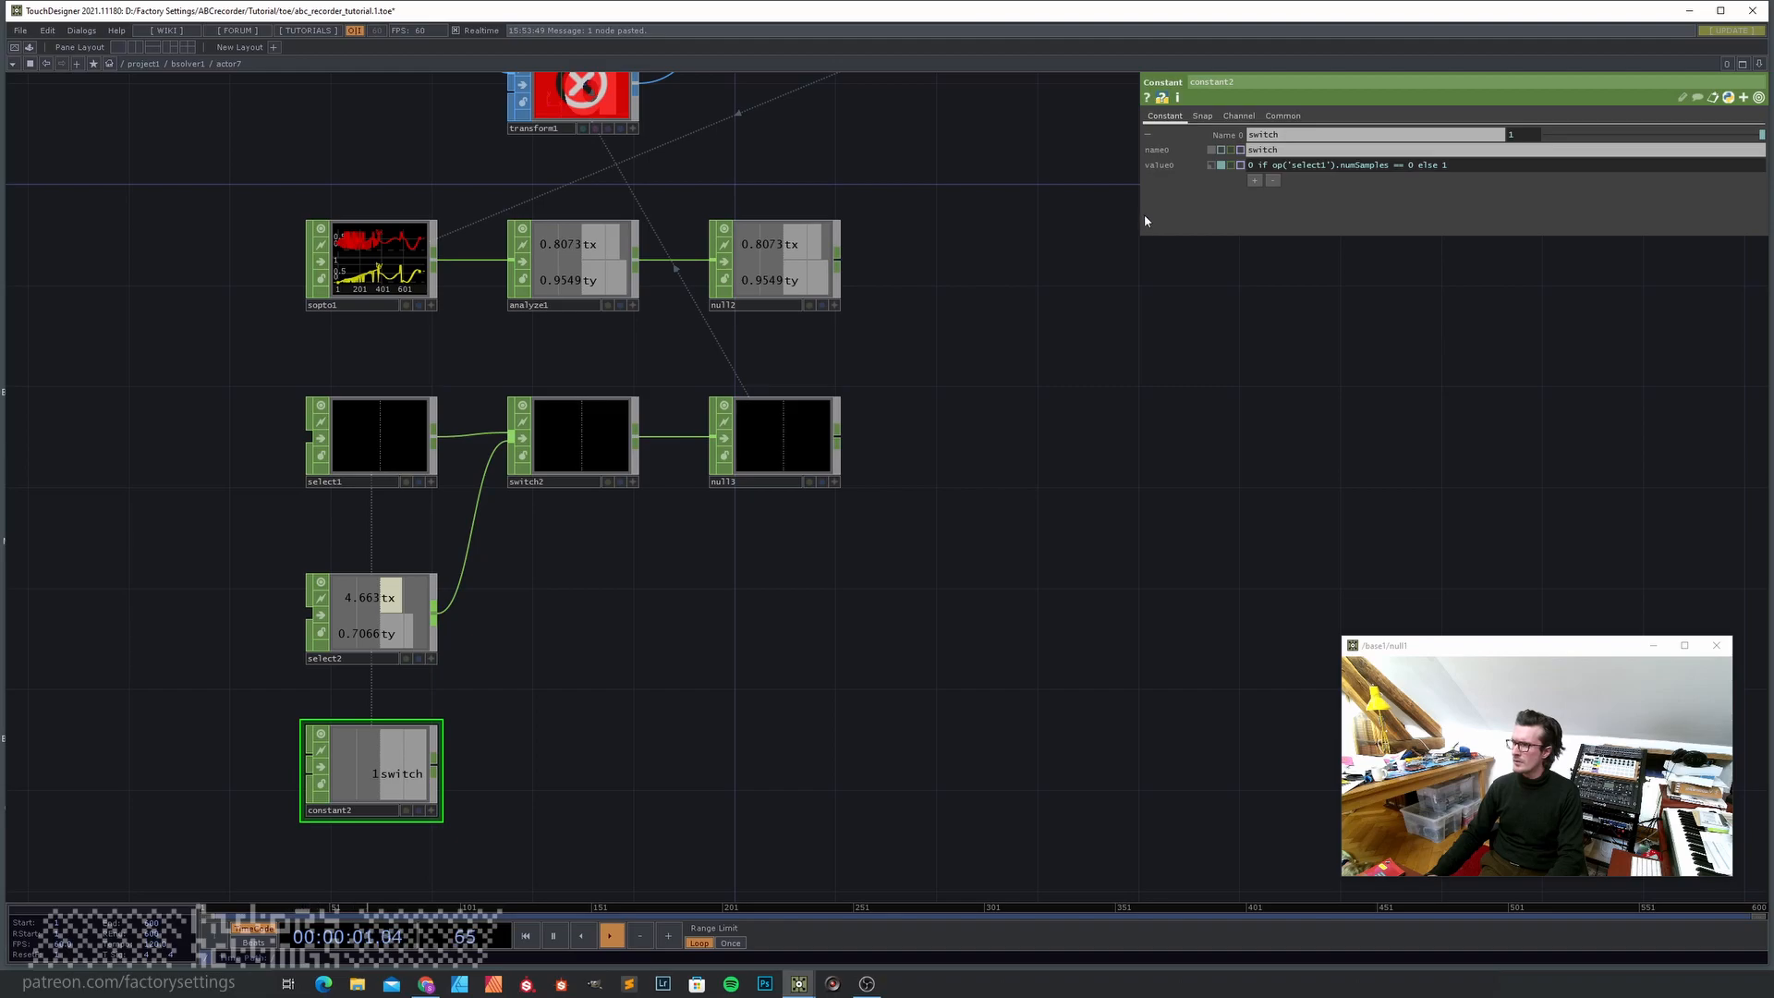
- Check select1's info and replace numSamples with numChans in constant2's value expression
{"action": "mouse_move", "coordinate": [1291, 170]}
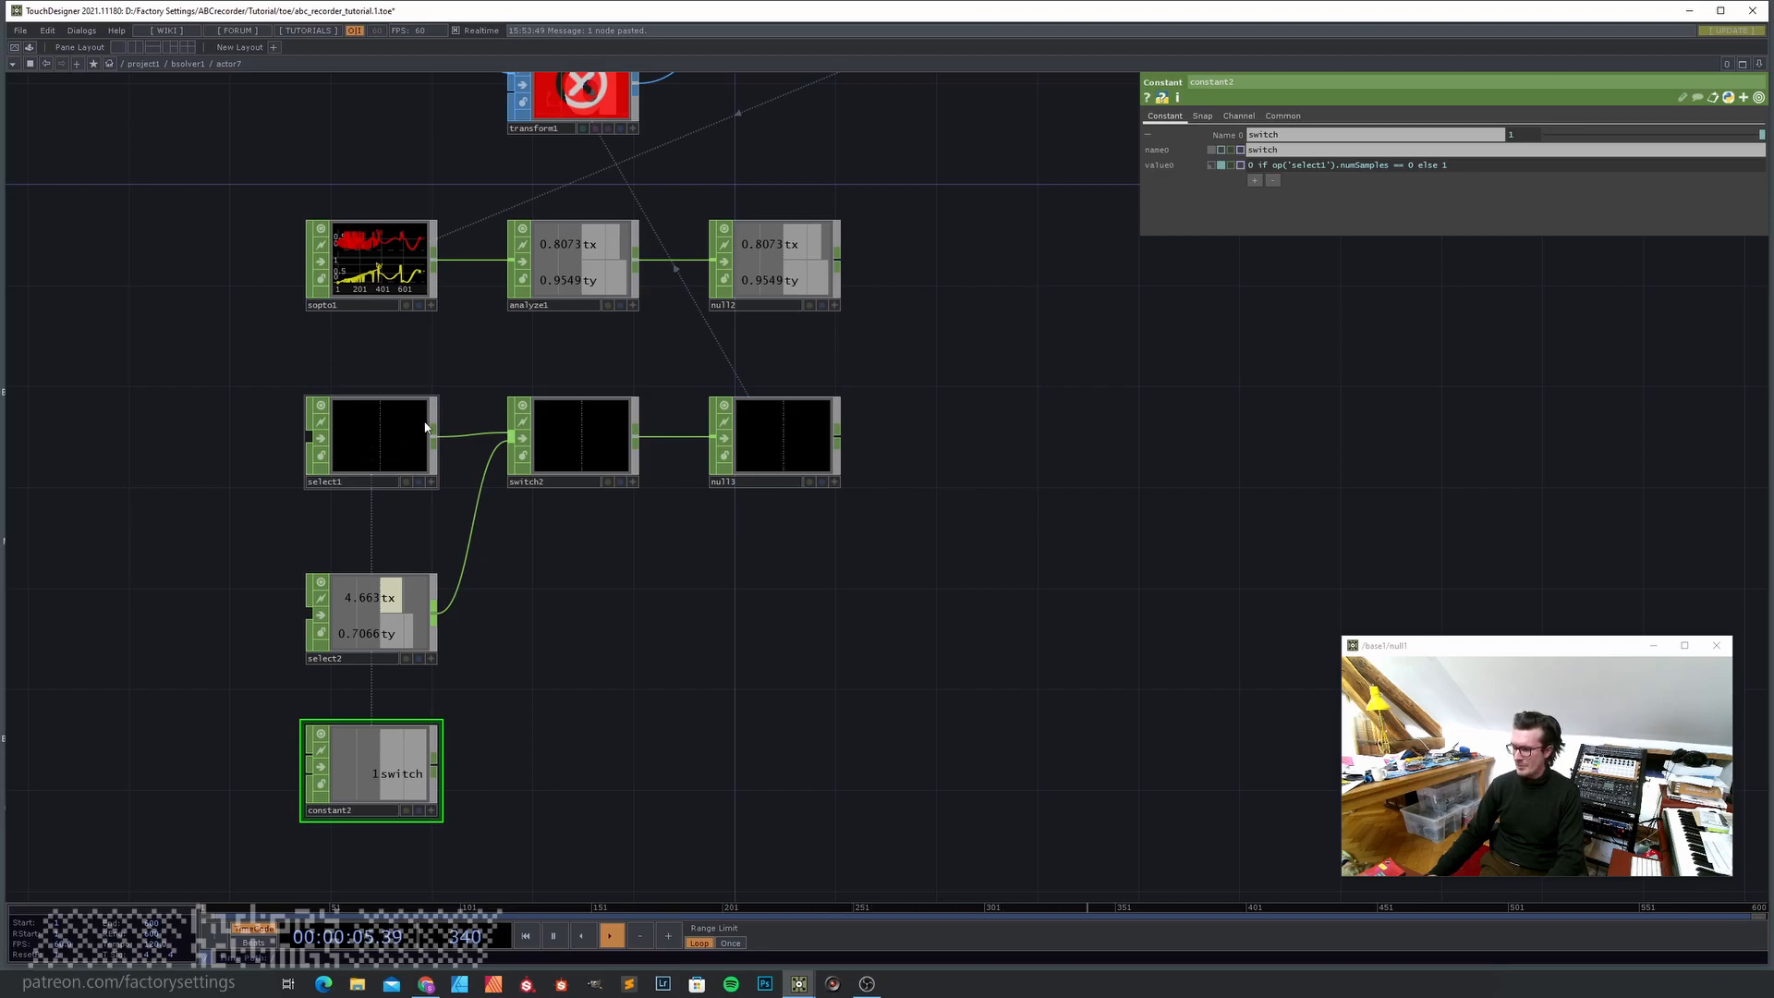
{"action": "middle_click", "coordinate": [389, 453]}
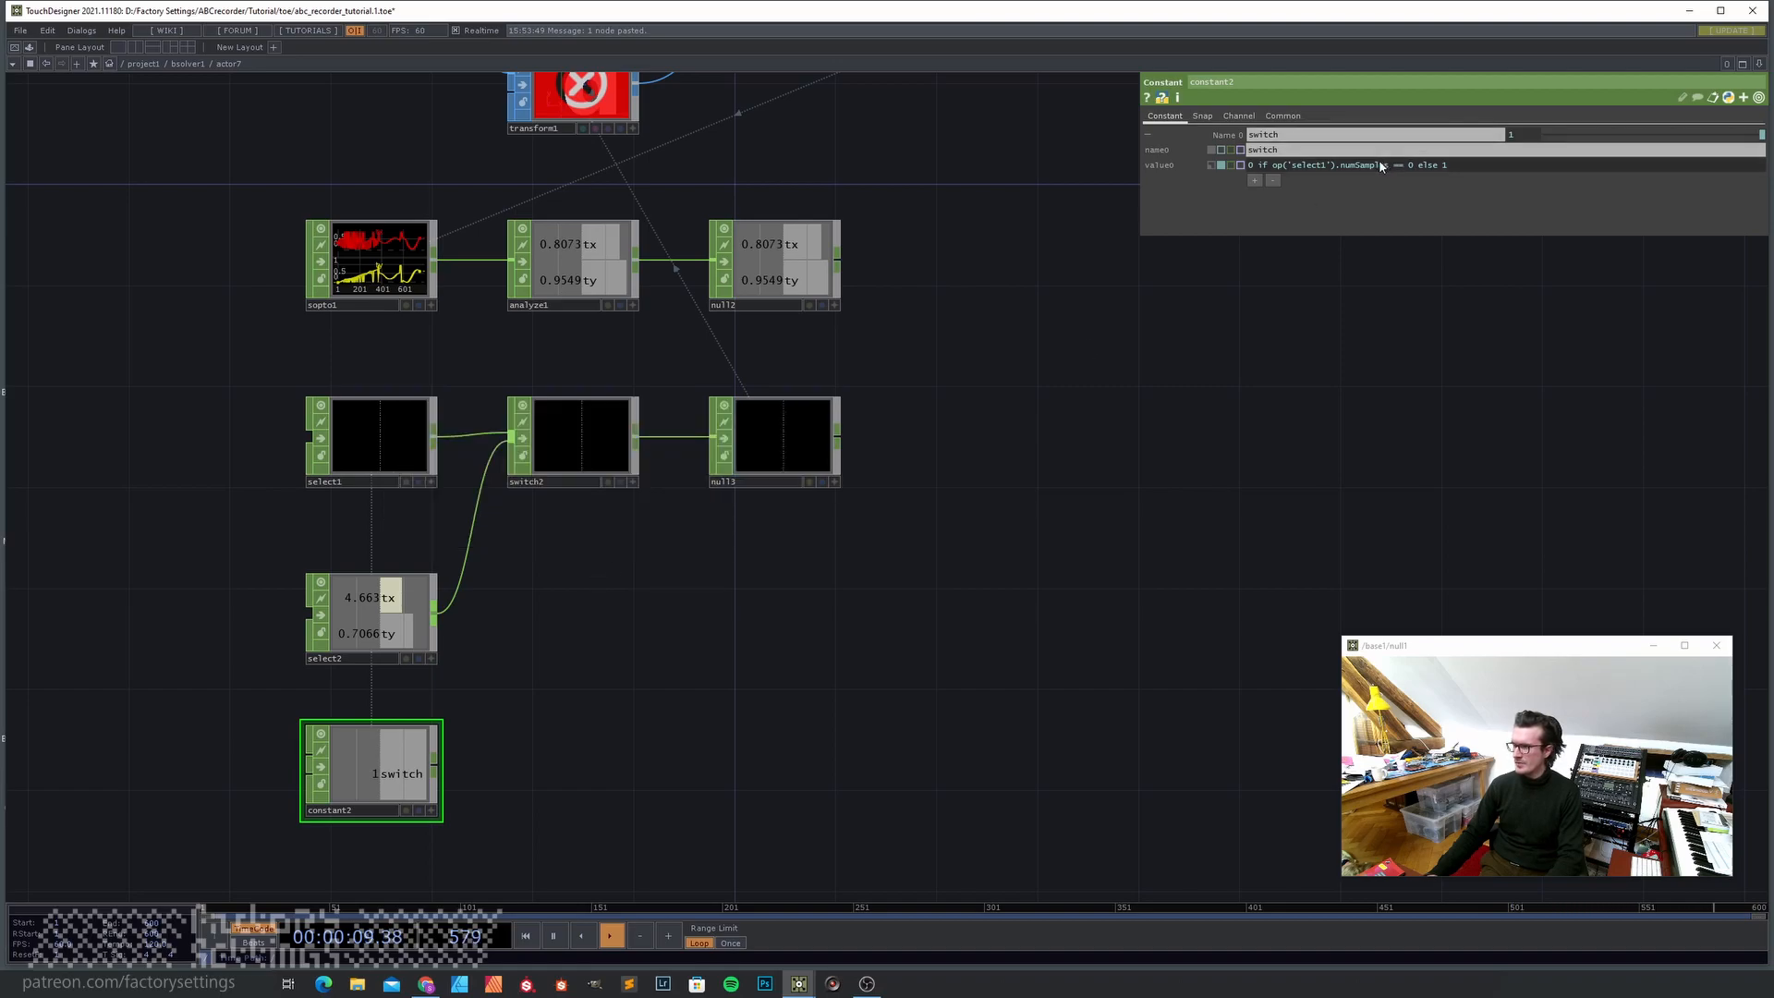
{"action": "left_click_drag", "start_coordinate": [1357, 170], "coordinate": [1378, 171]}
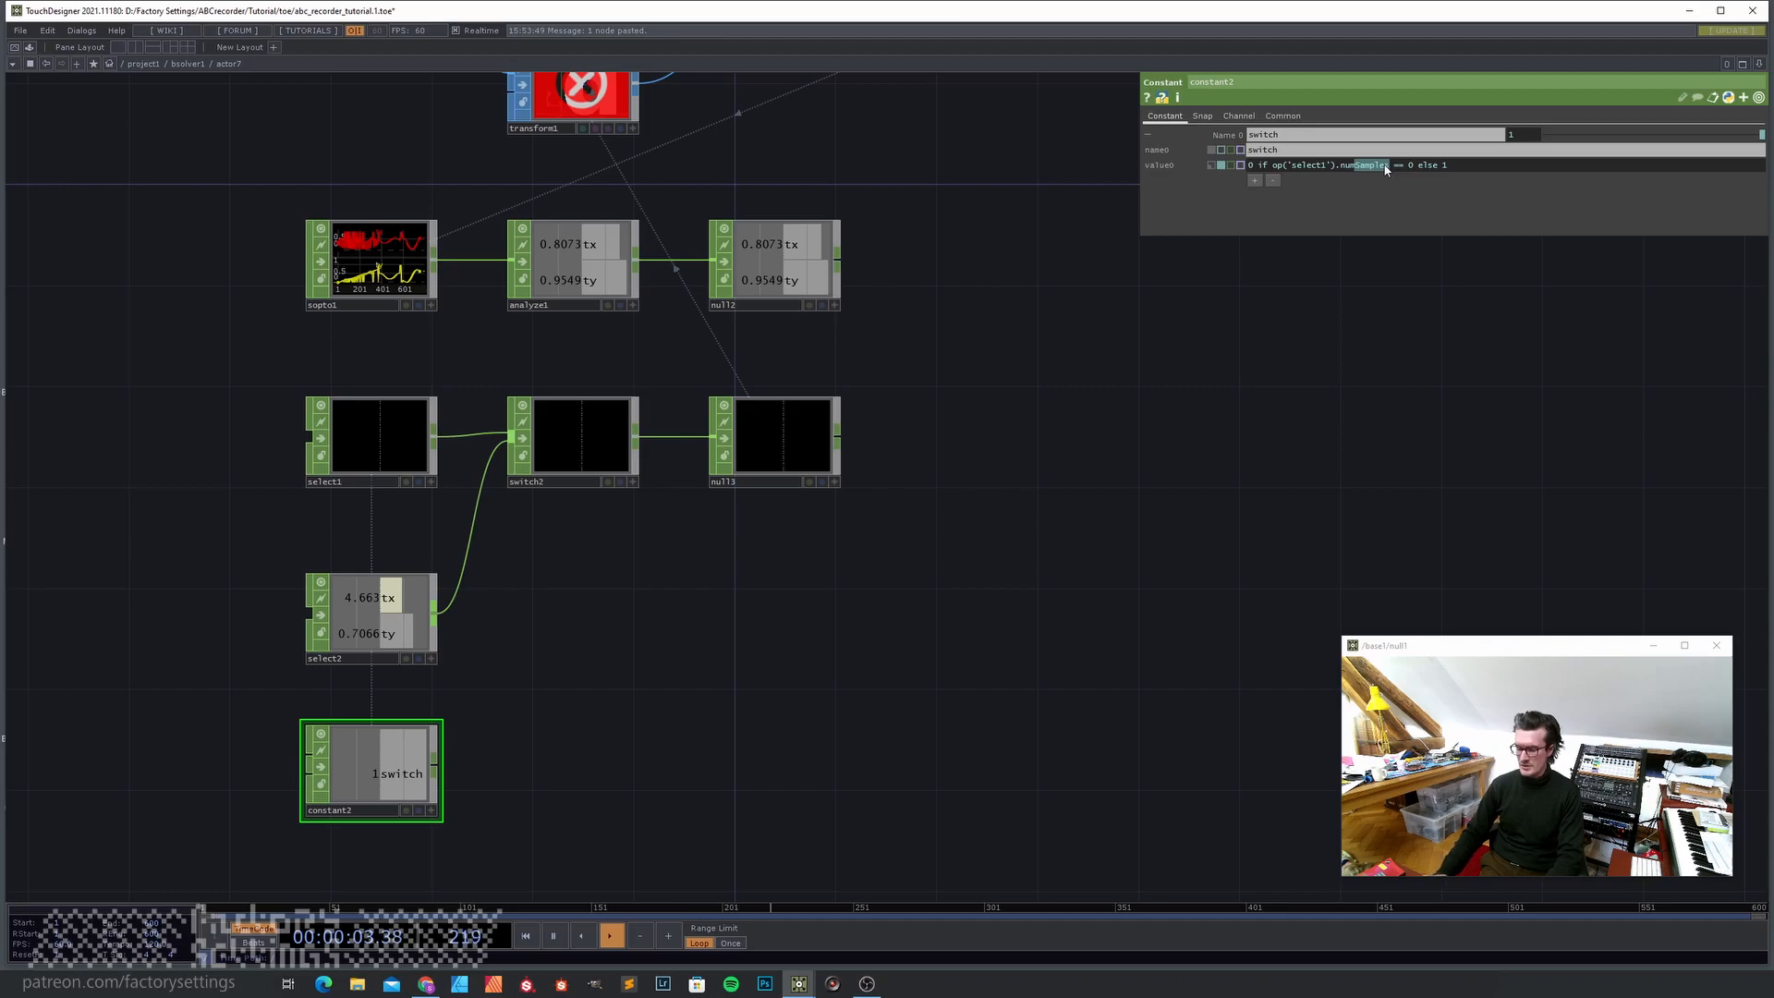
{"action": "type", "text": "Chans"}
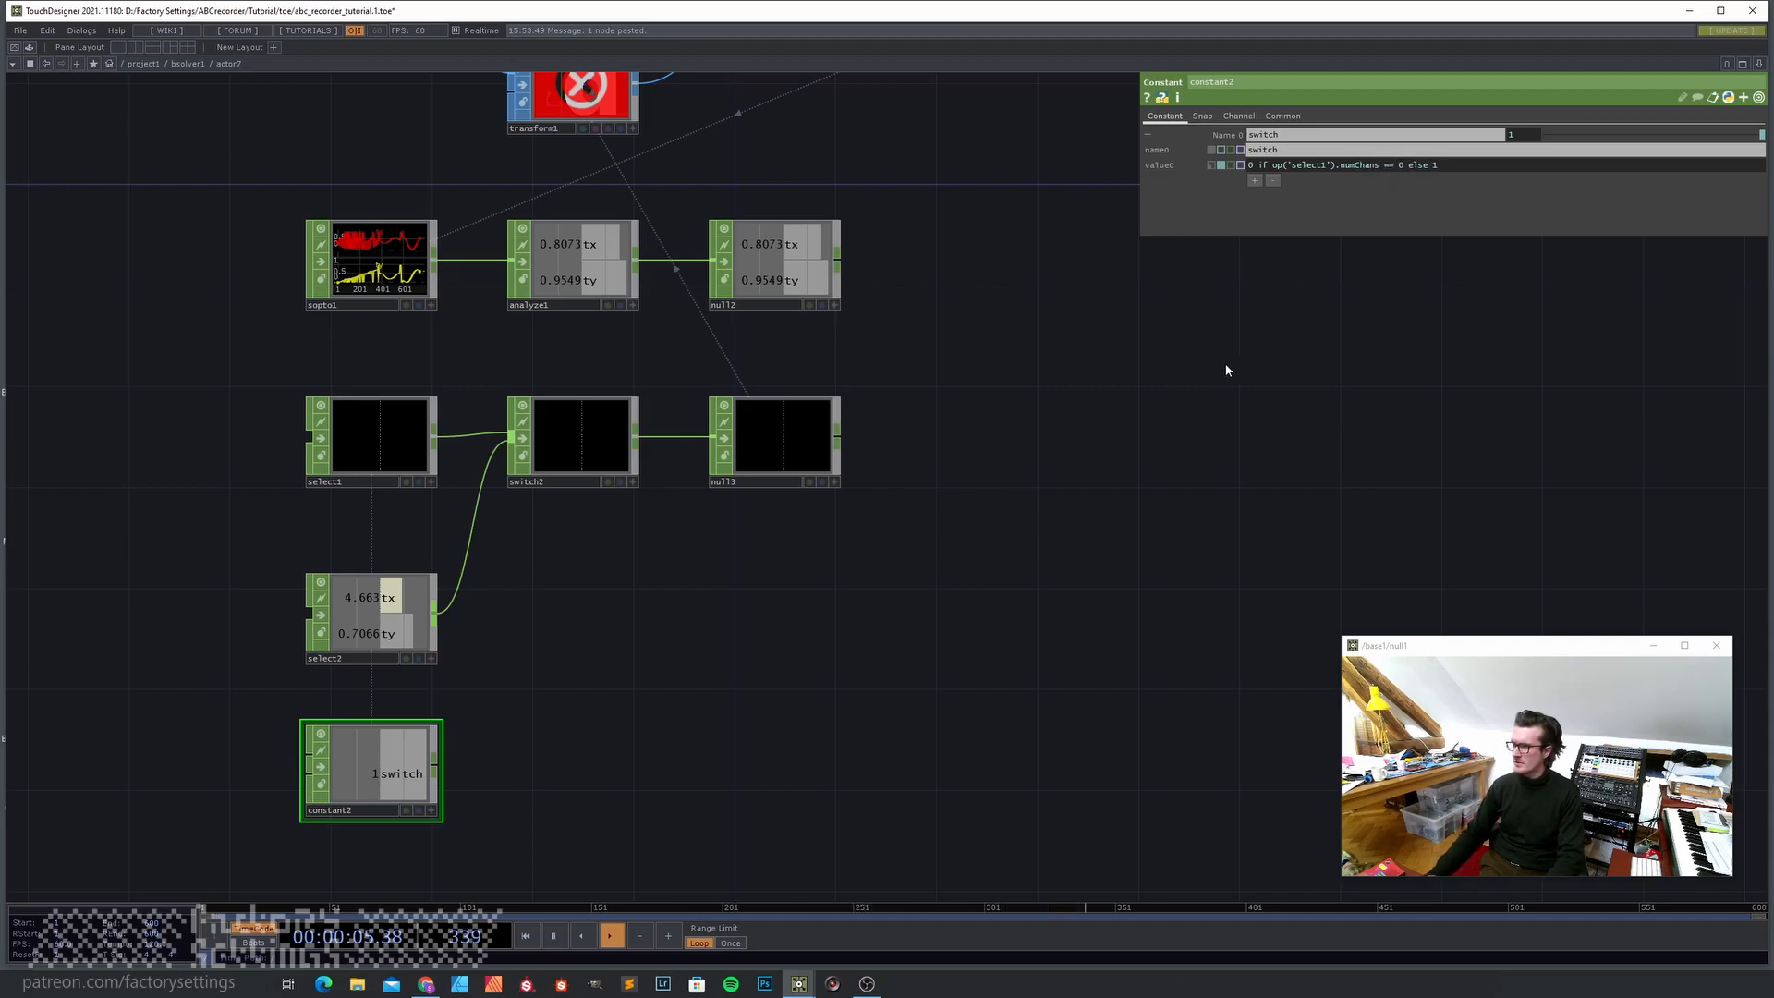
{"action": "key", "text": "Return"}
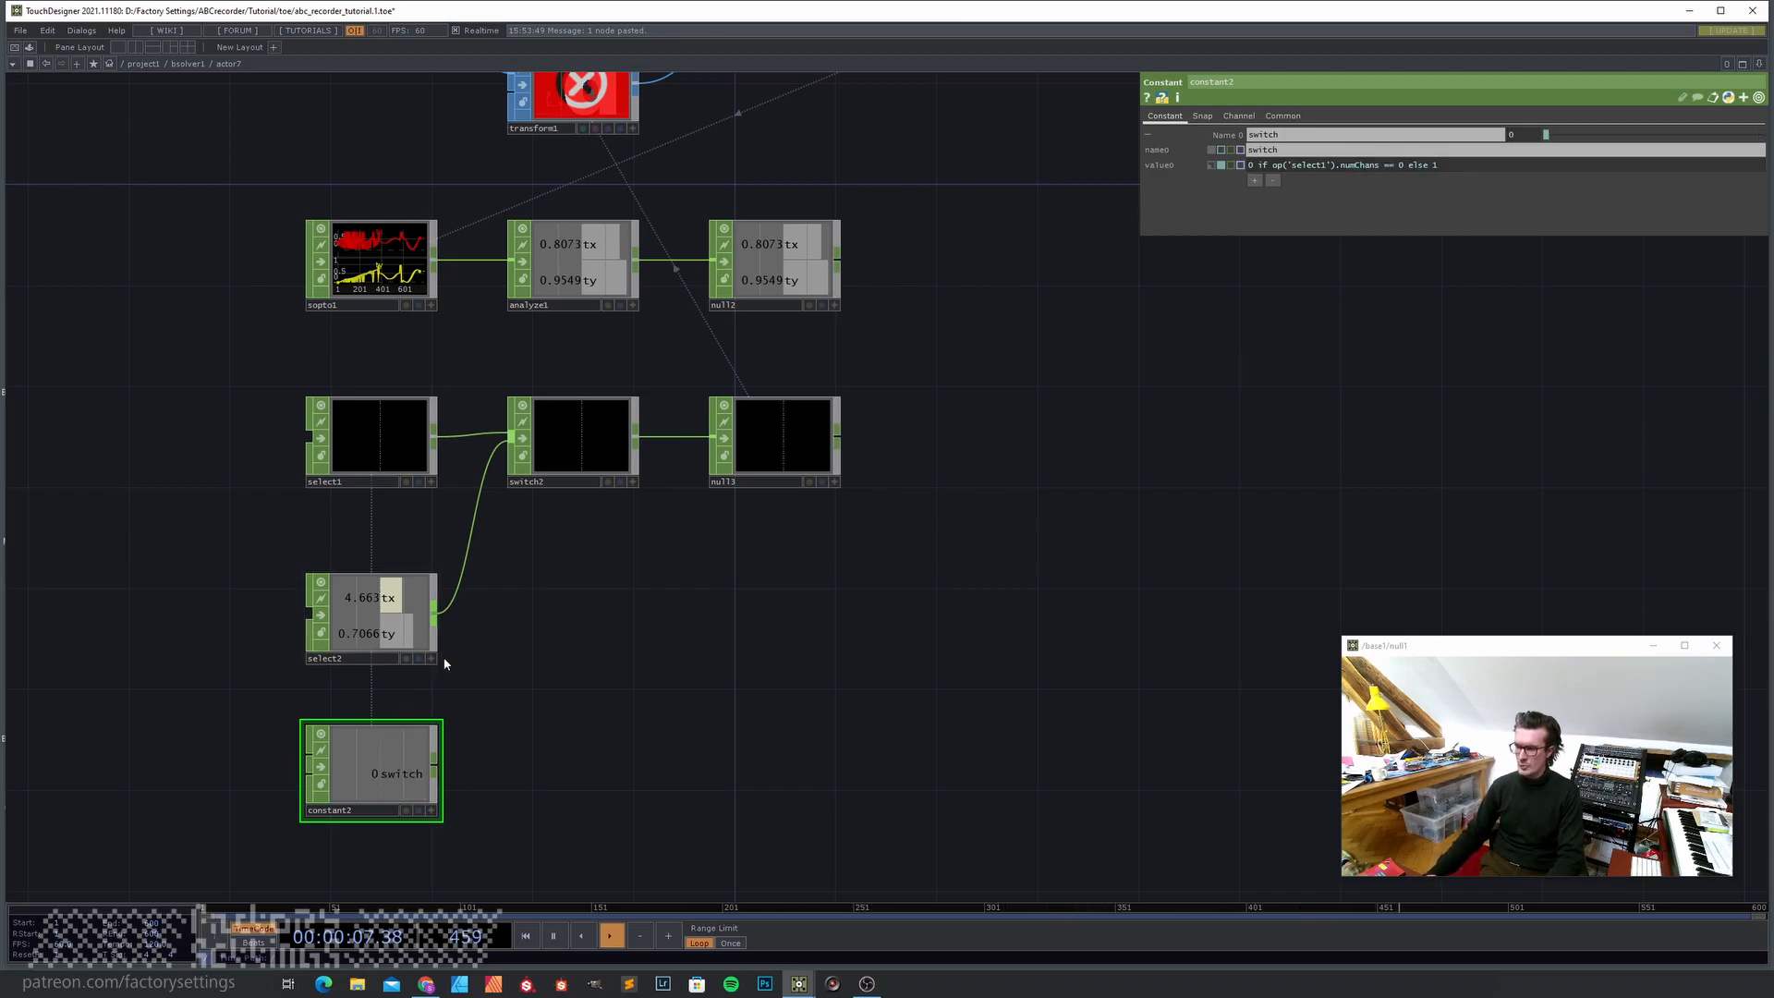
- Export the switch channel of constant2 to the Index parameter of switch2
{"action": "left_click", "coordinate": [430, 810]}
{"action": "left_click_drag", "start_coordinate": [389, 774], "coordinate": [1589, 152]}
{"action": "left_click", "coordinate": [1593, 152]}
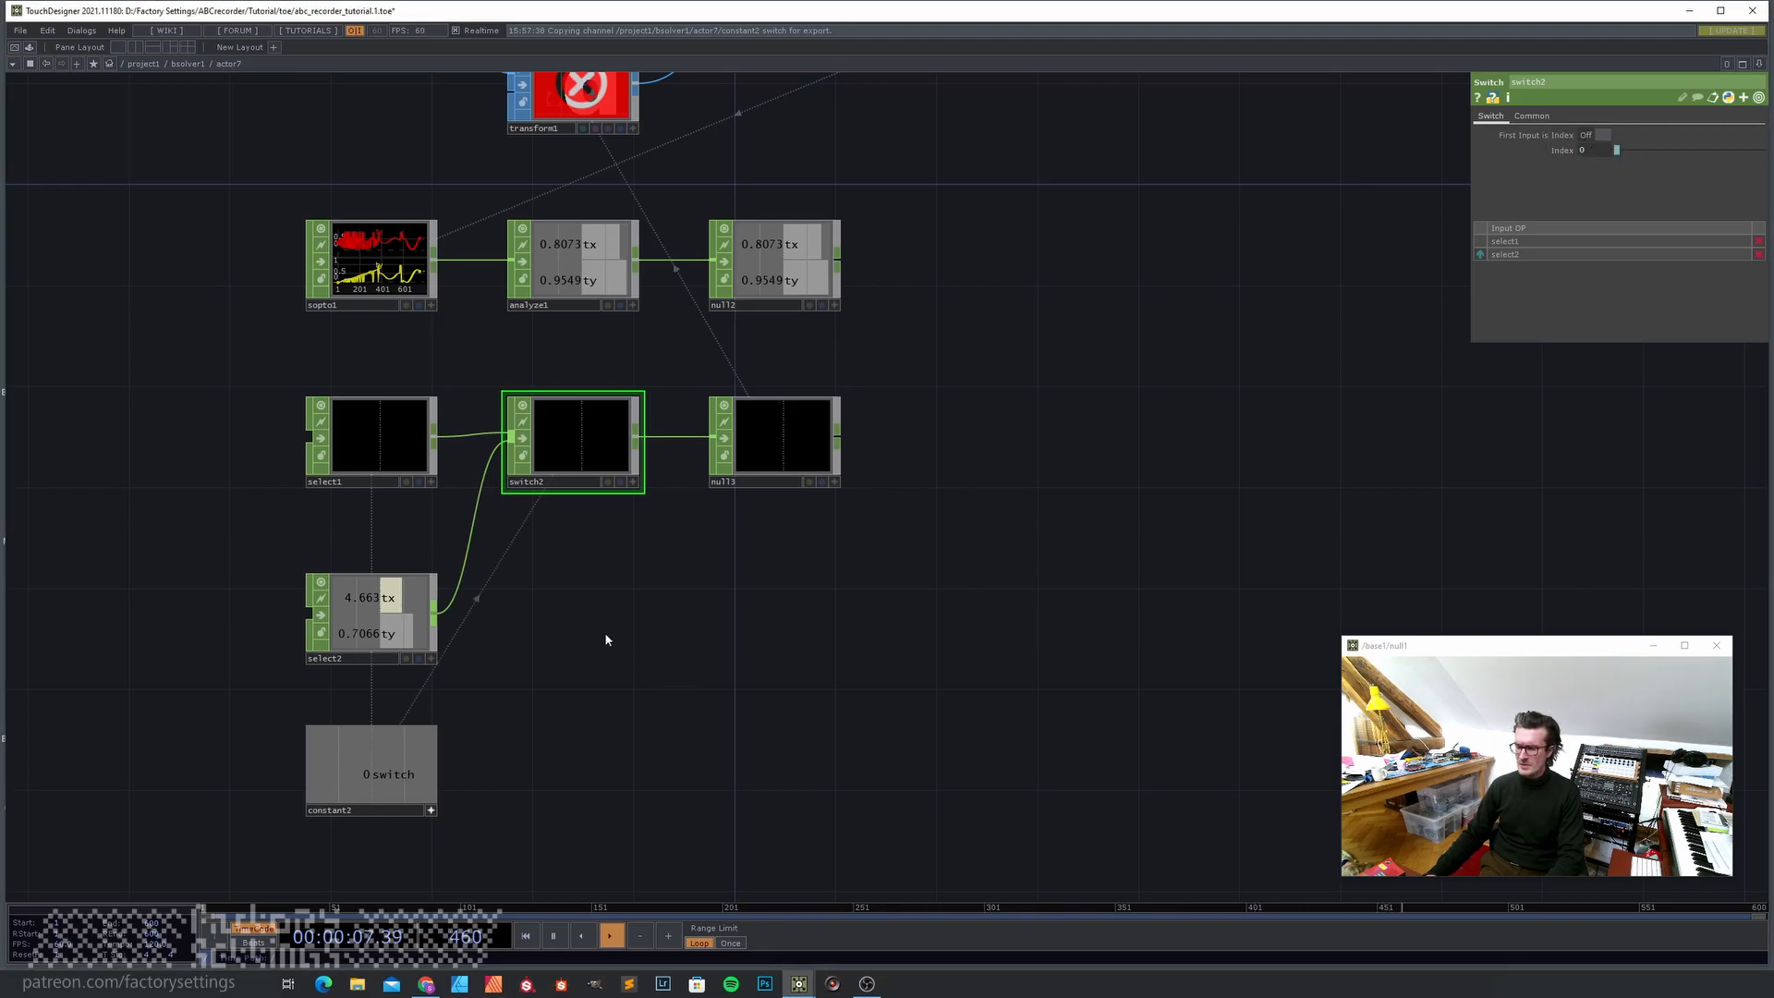
- Stack select2 and constant2 closely beneath select1, and reorder switch2's inputs so select2 comes first
{"action": "left_click_drag", "start_coordinate": [391, 627], "coordinate": [391, 576]}
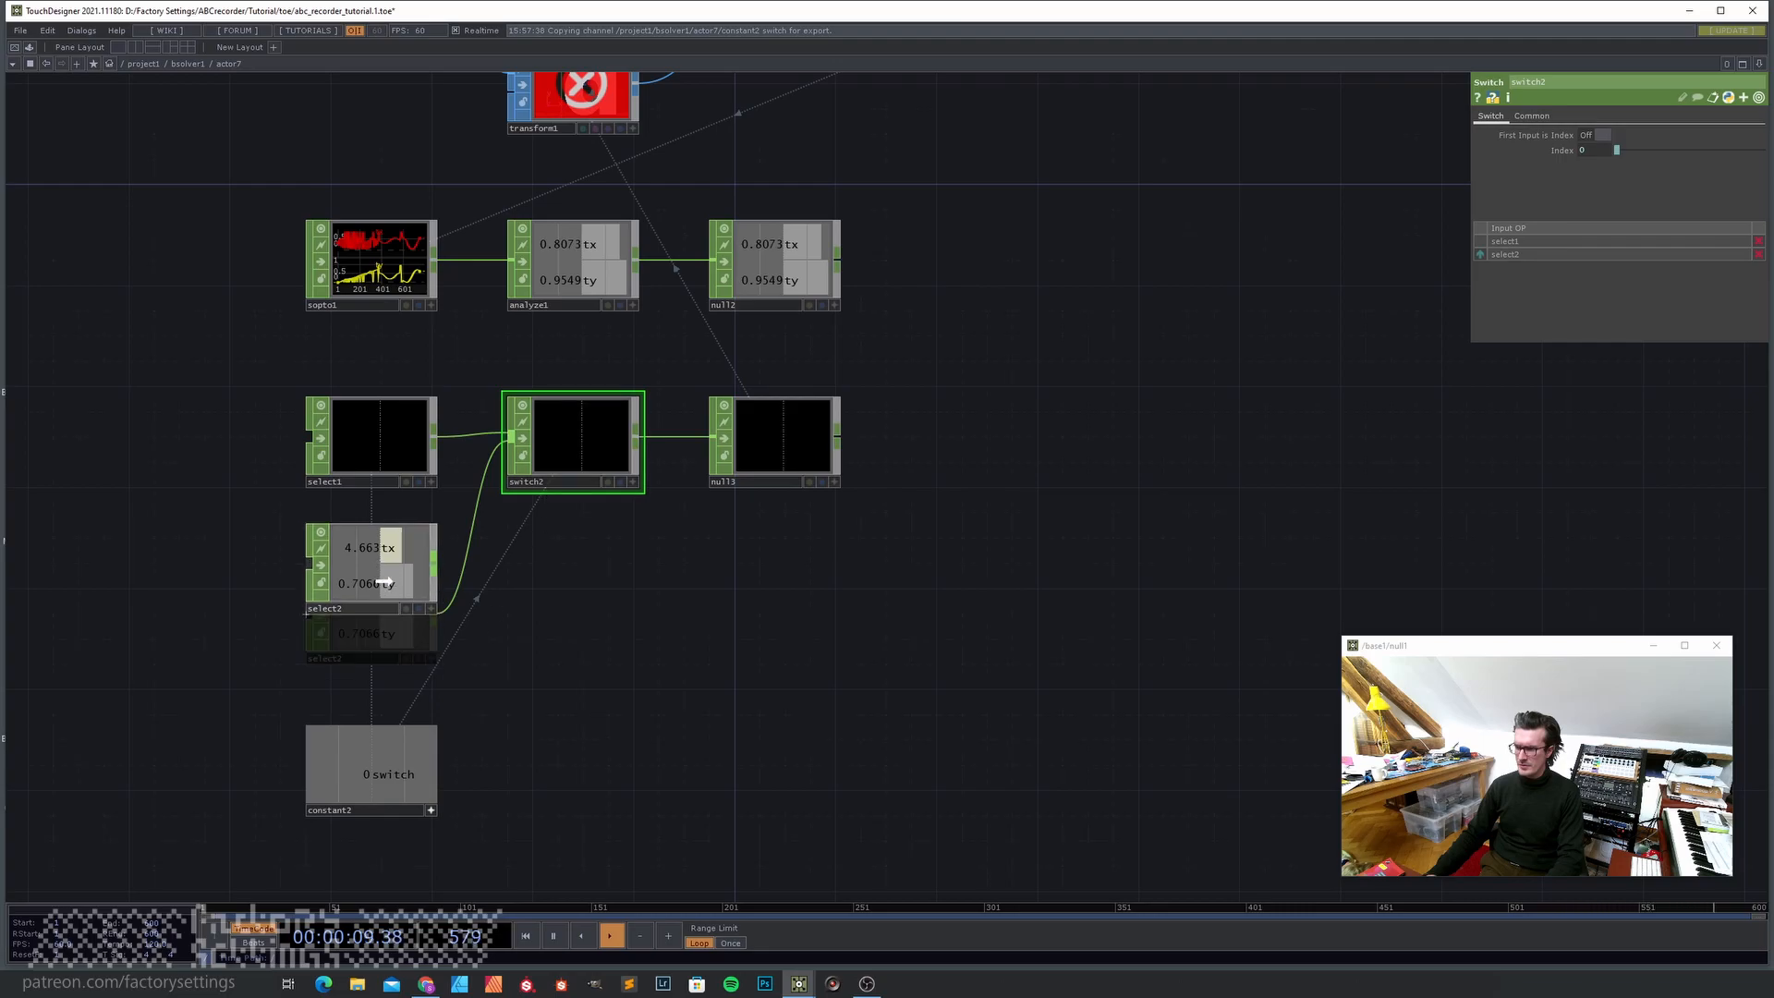
{"action": "left_click_drag", "start_coordinate": [395, 776], "coordinate": [398, 702]}
{"action": "left_click_drag", "start_coordinate": [612, 624], "coordinate": [575, 688]}
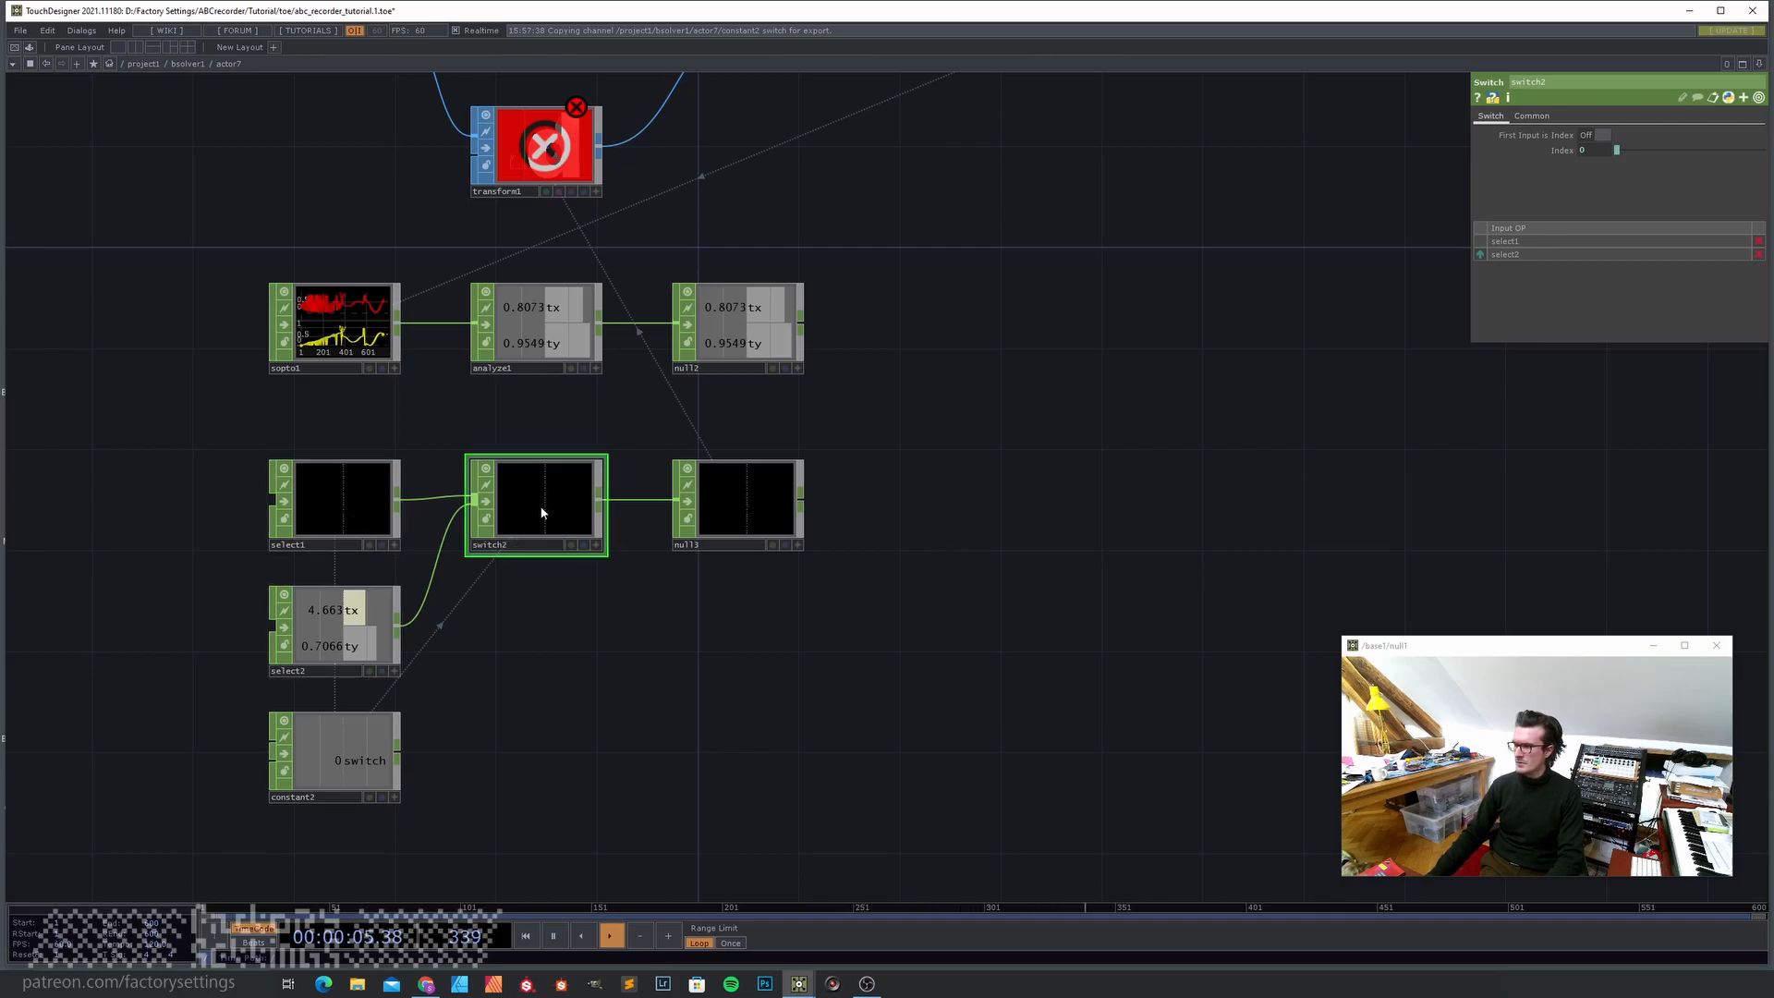
{"action": "left_click_drag", "start_coordinate": [1479, 255], "coordinate": [1480, 238]}
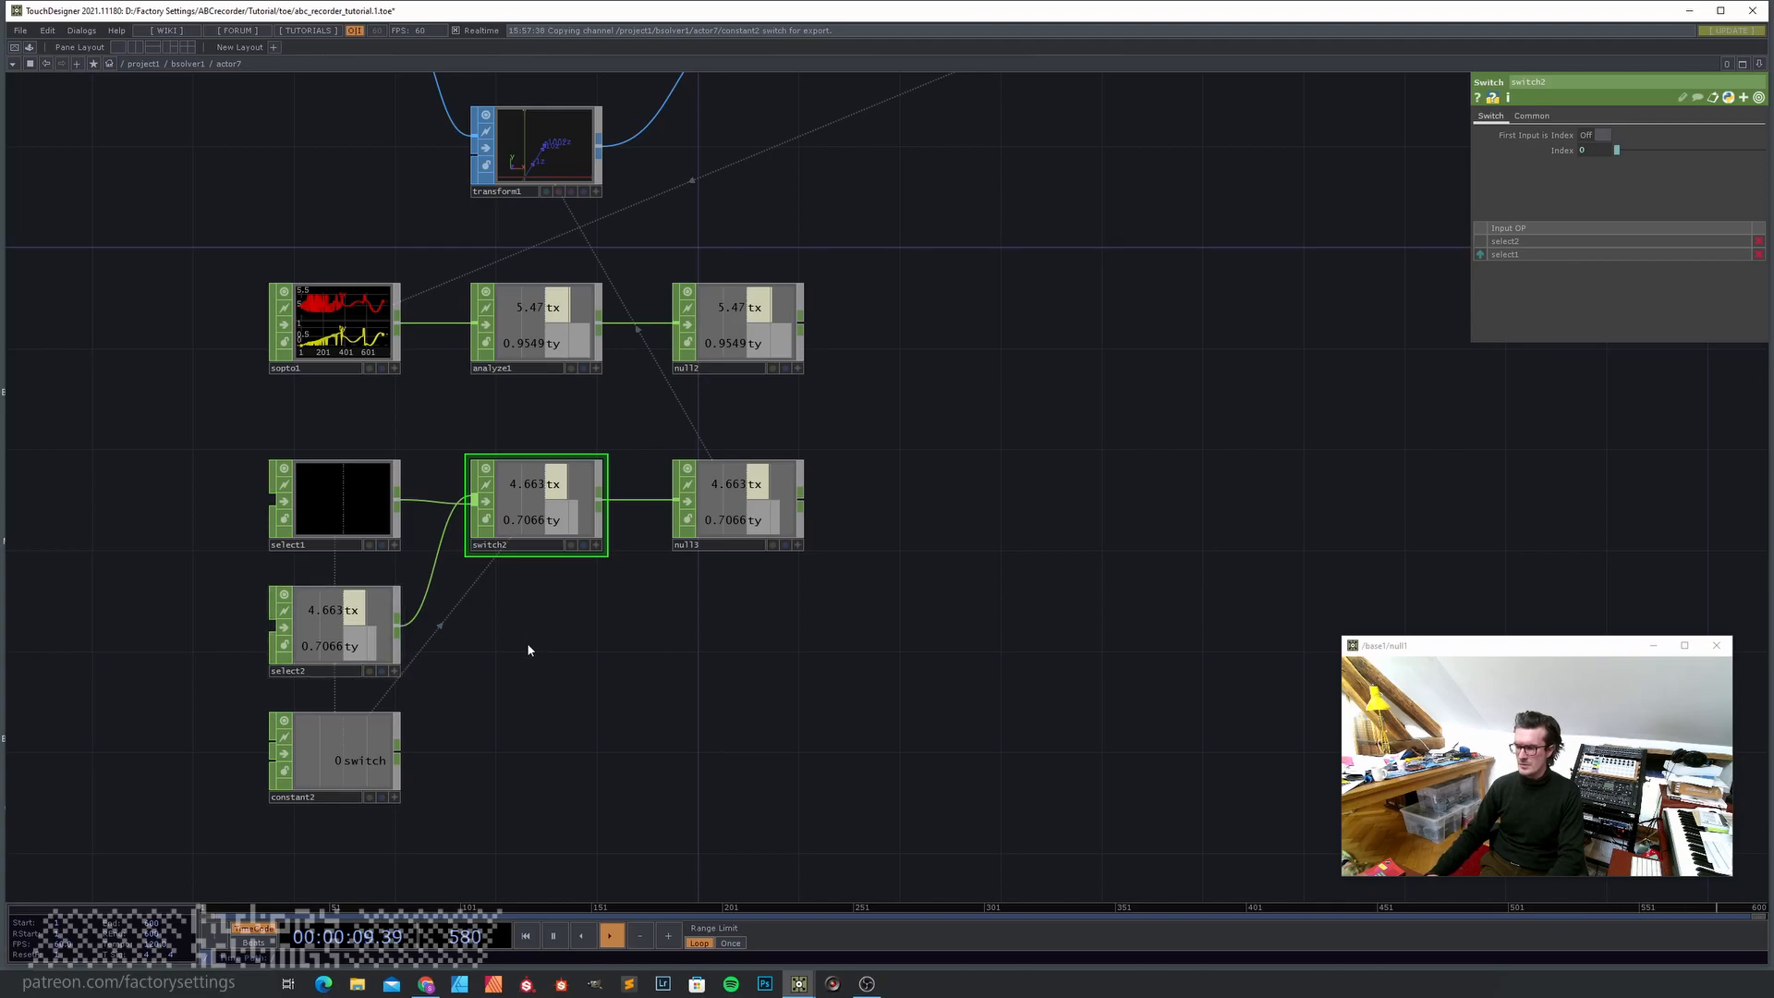
- Copy all operators of the network inside actor7
{"action": "scroll", "coordinate": [529, 650], "scroll_direction": "down", "scroll_amount": 2}
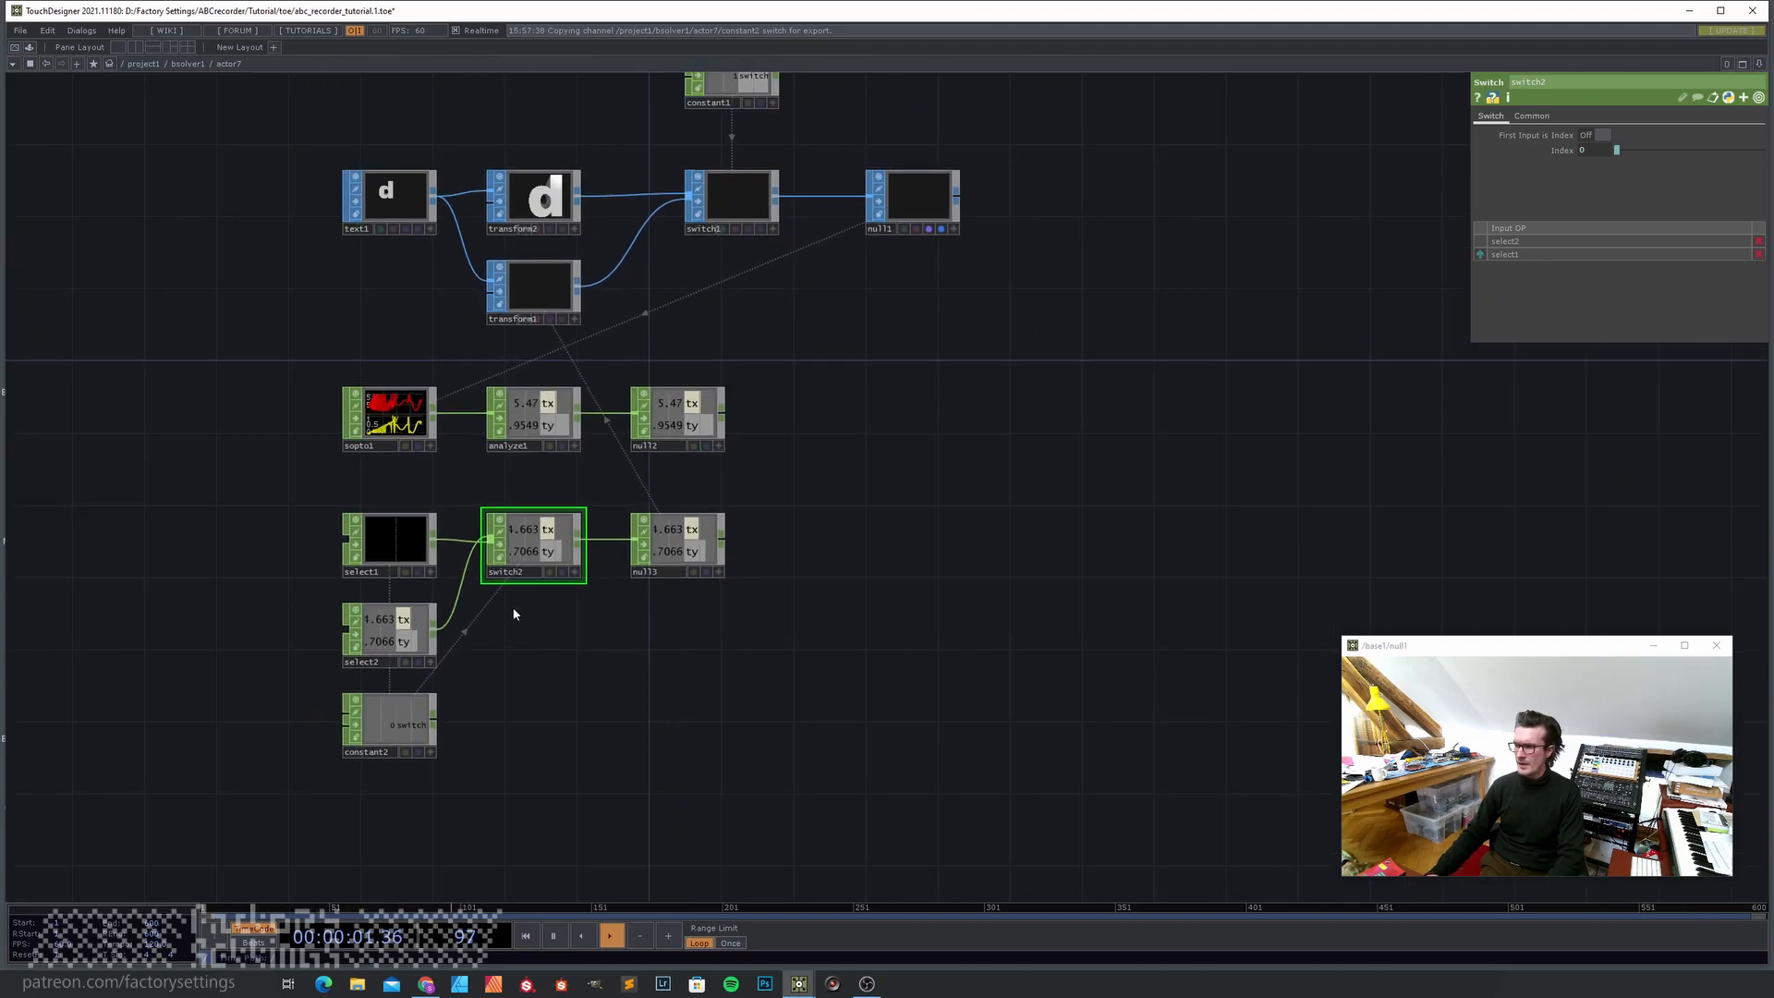
{"action": "scroll", "coordinate": [601, 656], "scroll_direction": "down", "scroll_amount": 3}
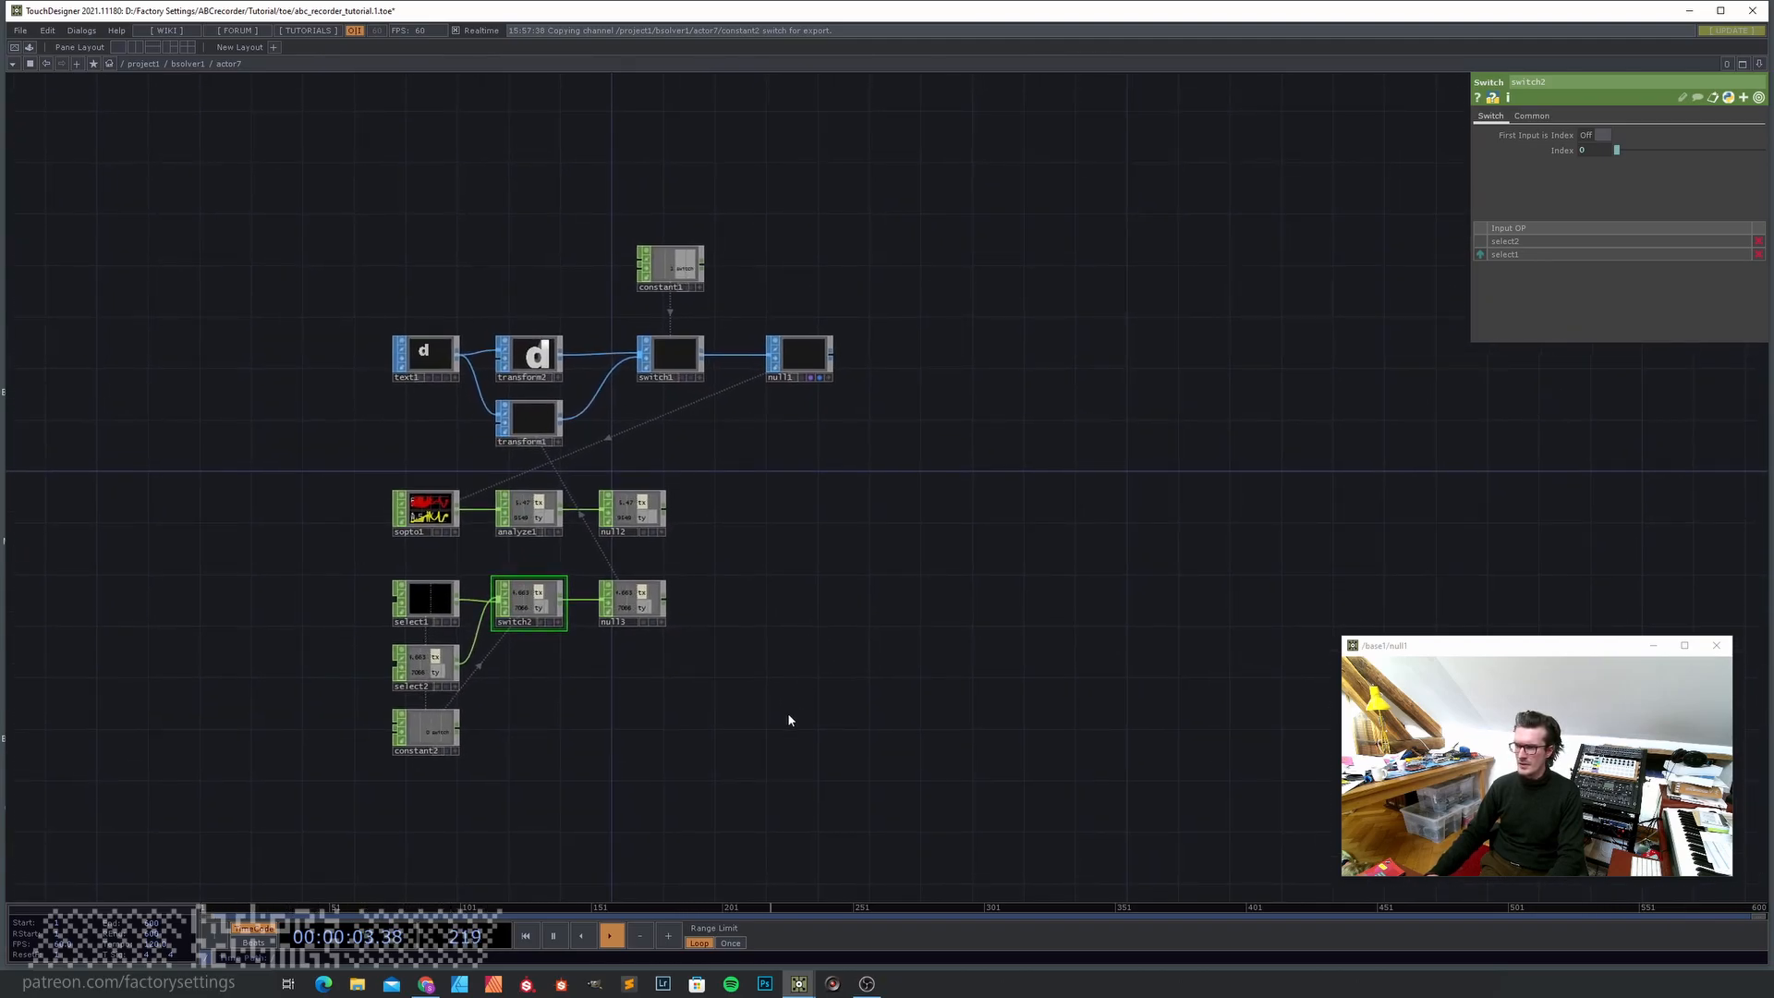
{"action": "mouse_move", "coordinate": [334, 157]}
{"action": "left_mouse_down"}
{"action": "mouse_move", "coordinate": [404, 305]}
{"action": "mouse_move", "coordinate": [379, 208]}
{"action": "left_mouse_up"}
{"action": "right_click_drag", "start_coordinate": [384, 192], "coordinate": [944, 801]}
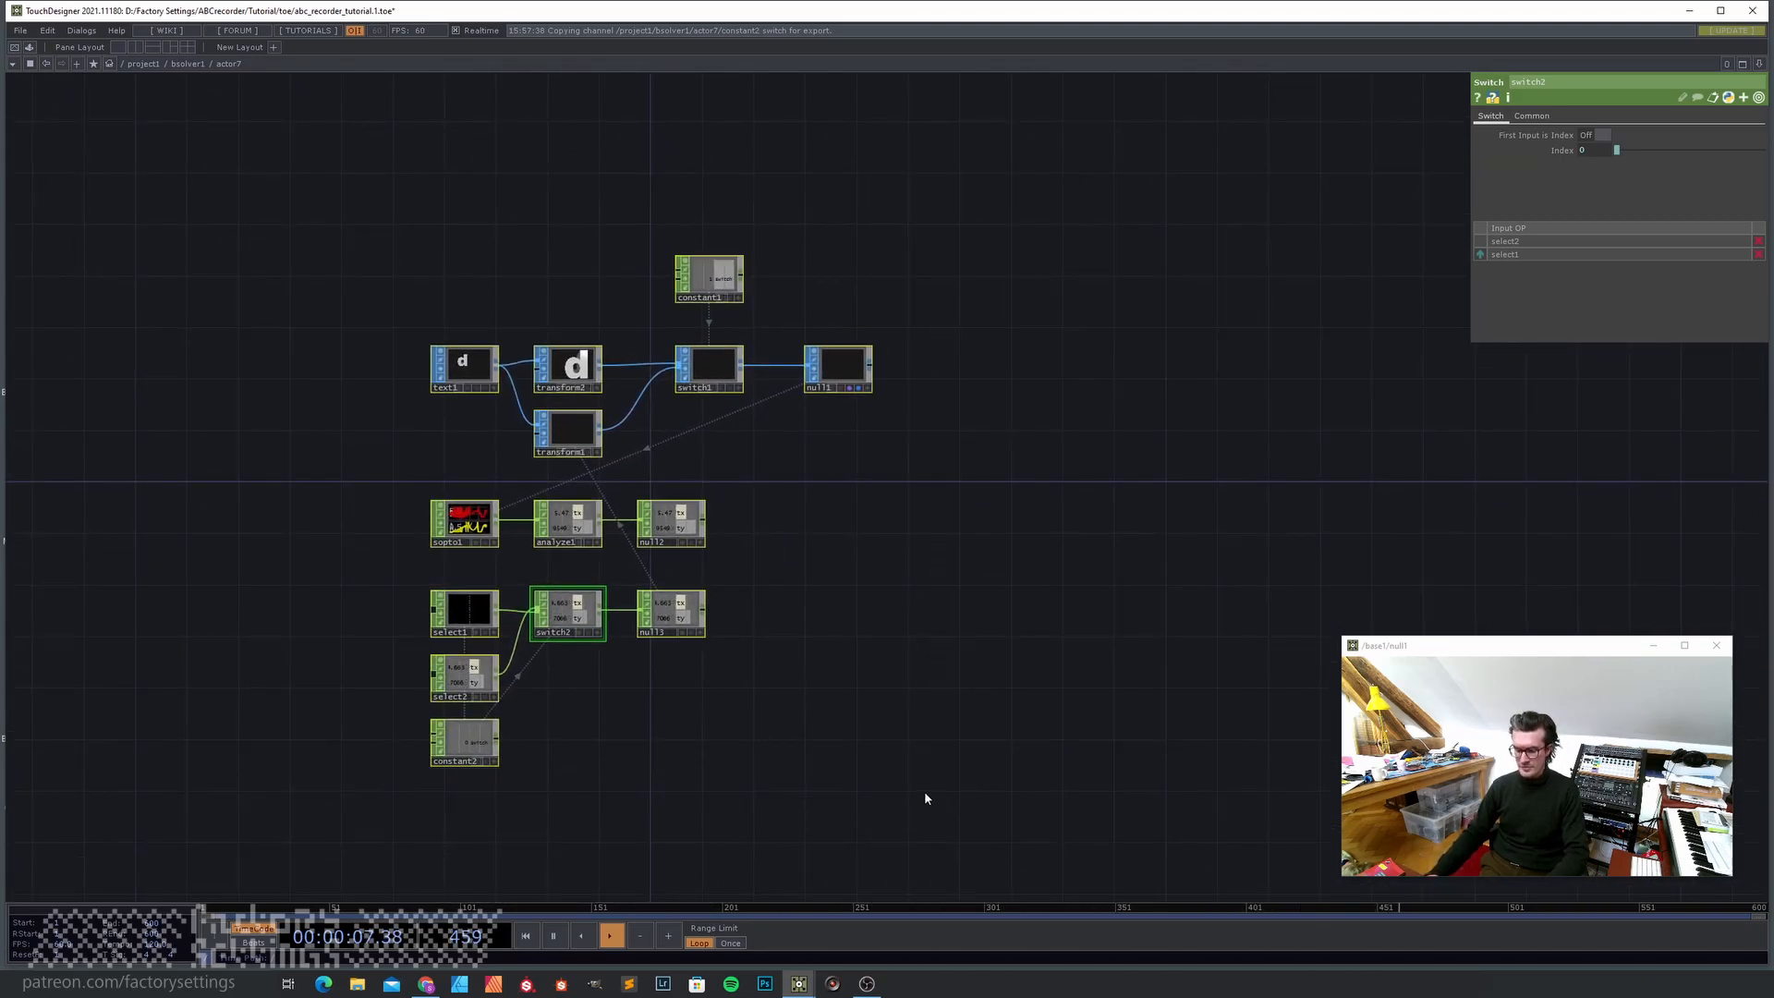
{"action": "key", "text": "ctrl+c"}
- Replace the operators inside actor0 with the network copied from actor7
{"action": "key", "text": "u"}
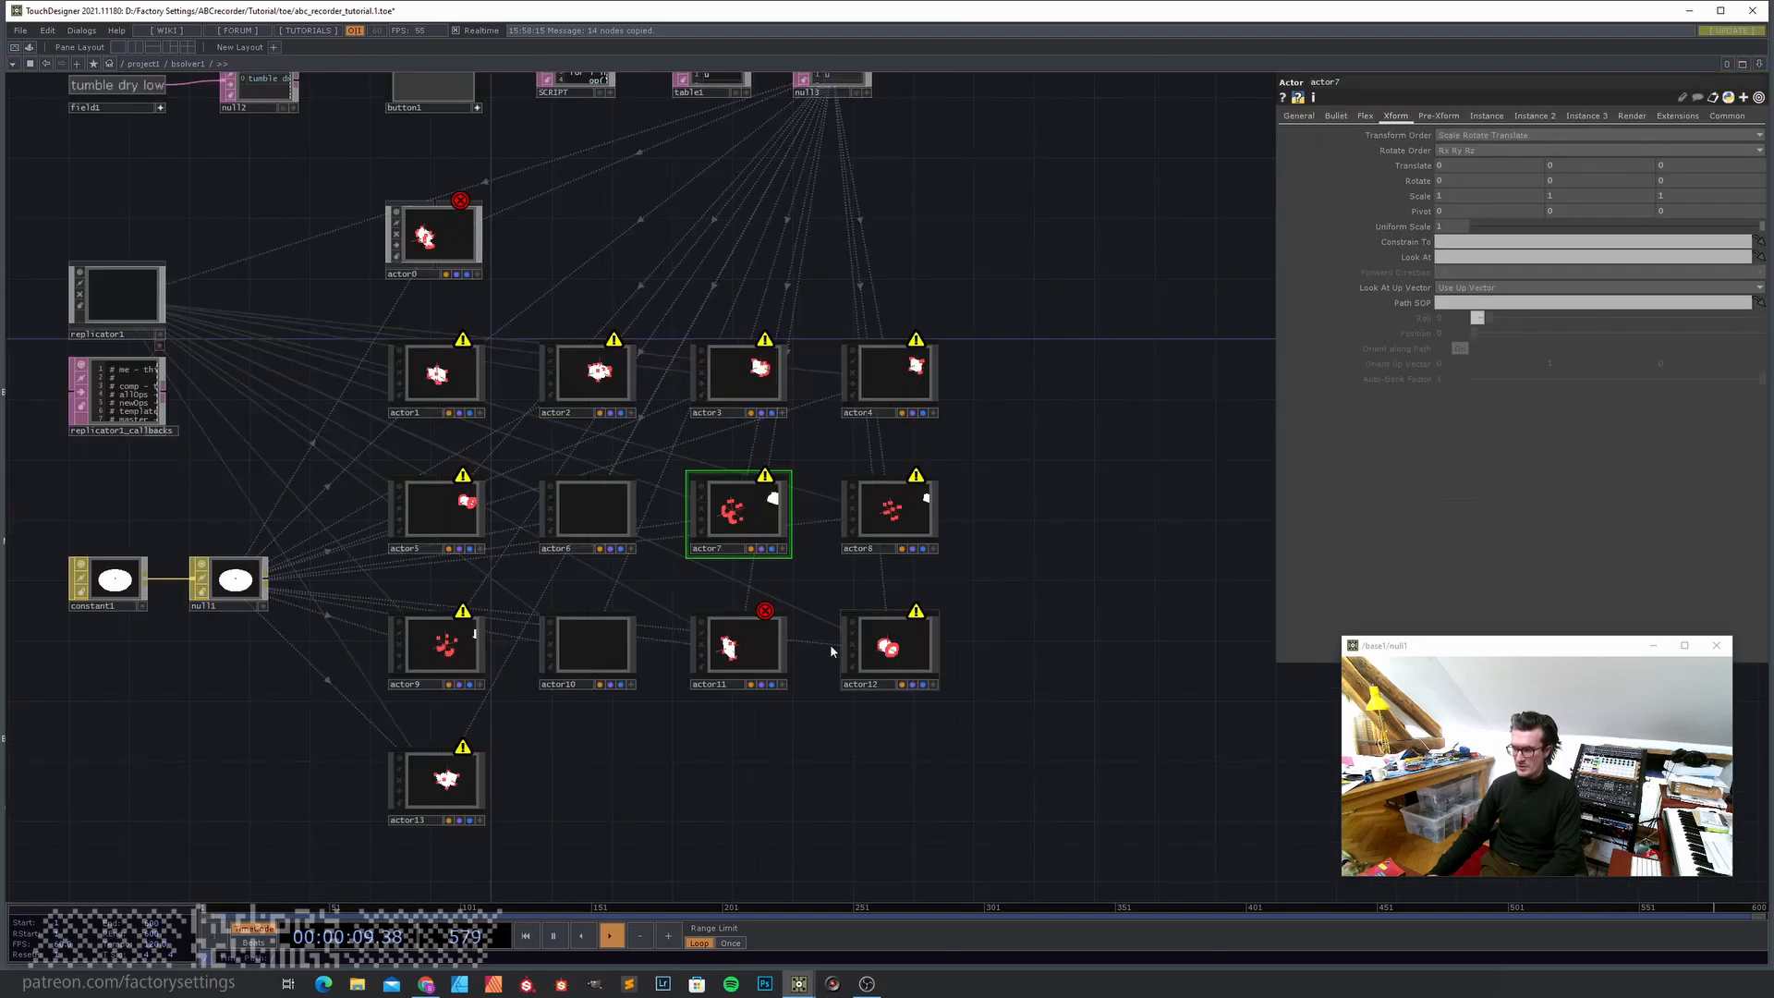
{"action": "left_click", "coordinate": [447, 218]}
{"action": "key", "text": "i"}
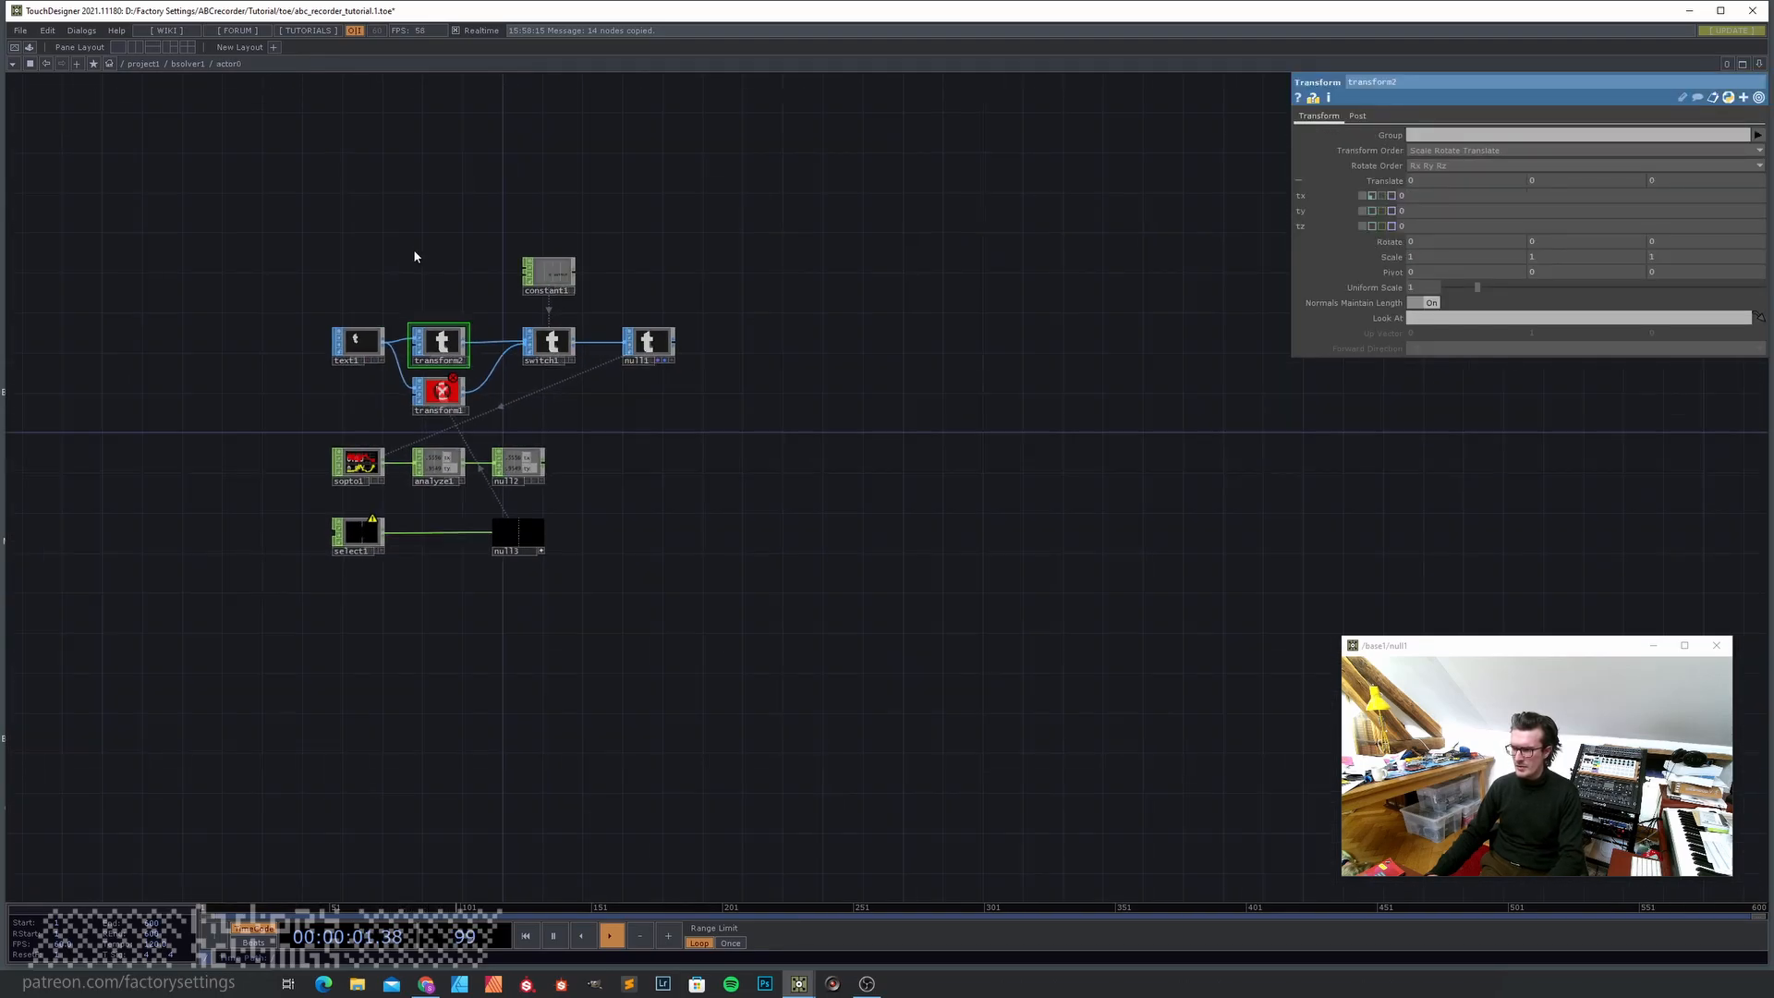
{"action": "right_click_drag", "start_coordinate": [332, 274], "coordinate": [763, 656]}
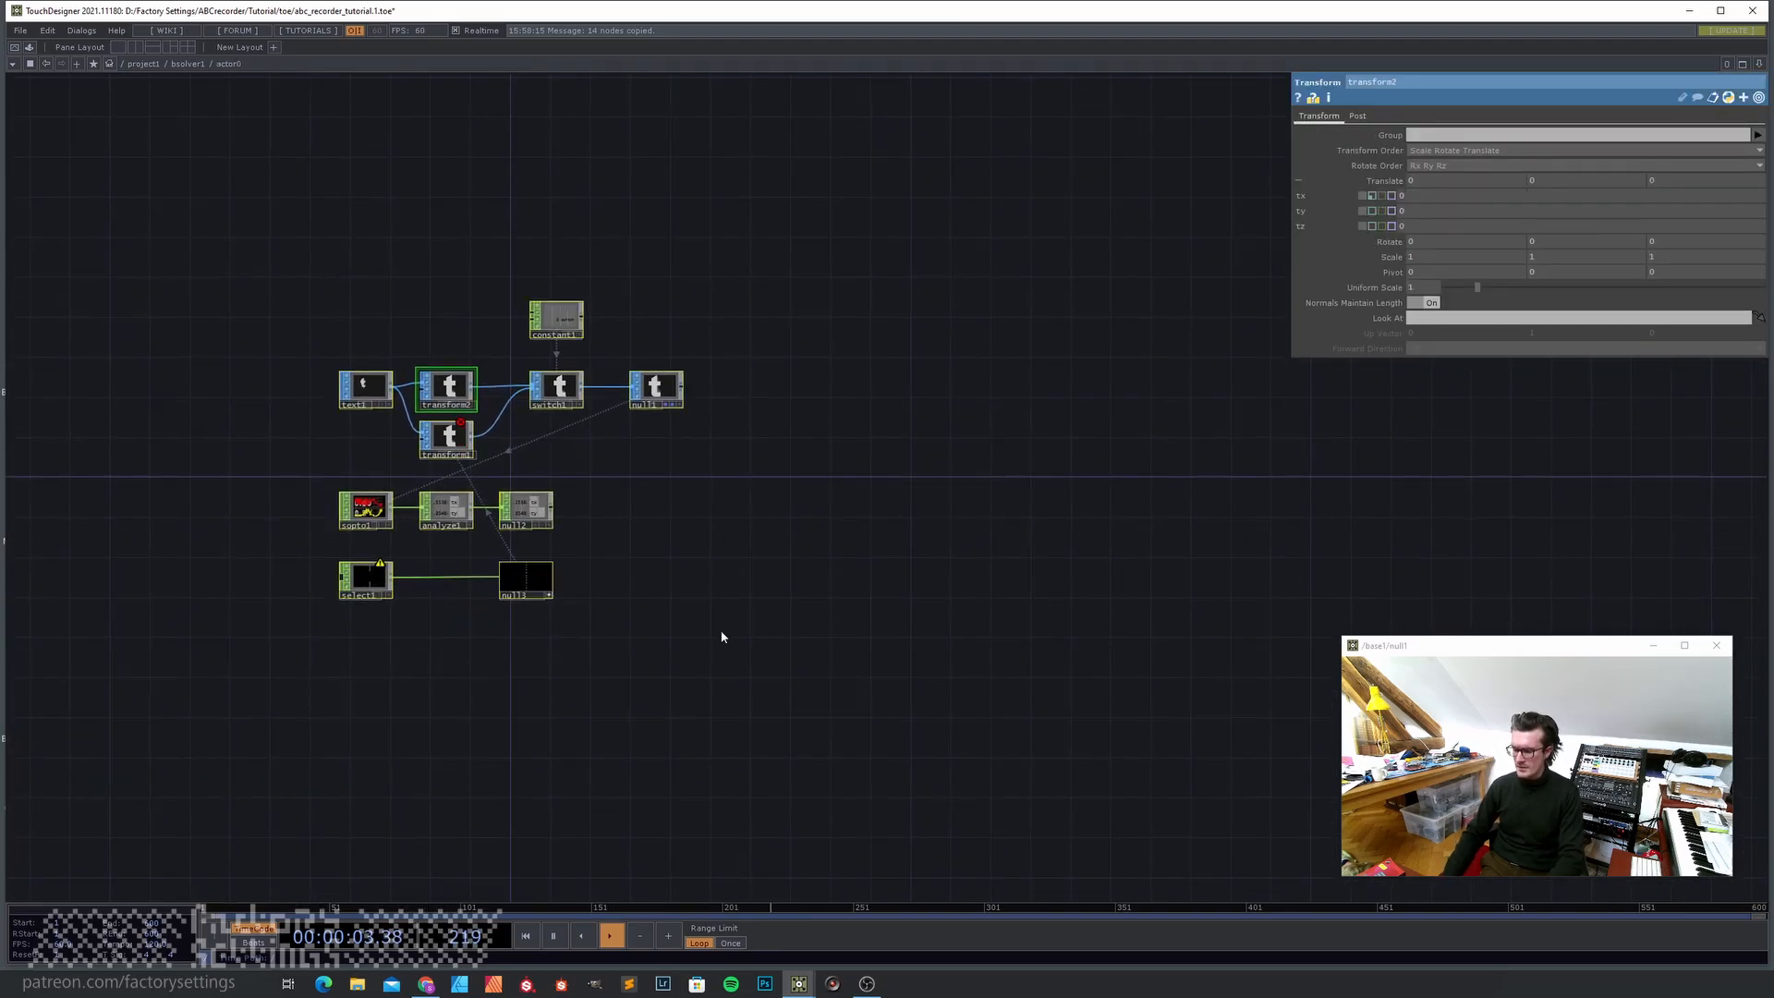
{"action": "key", "text": "Delete"}
{"action": "key", "text": "ctrl+v"}
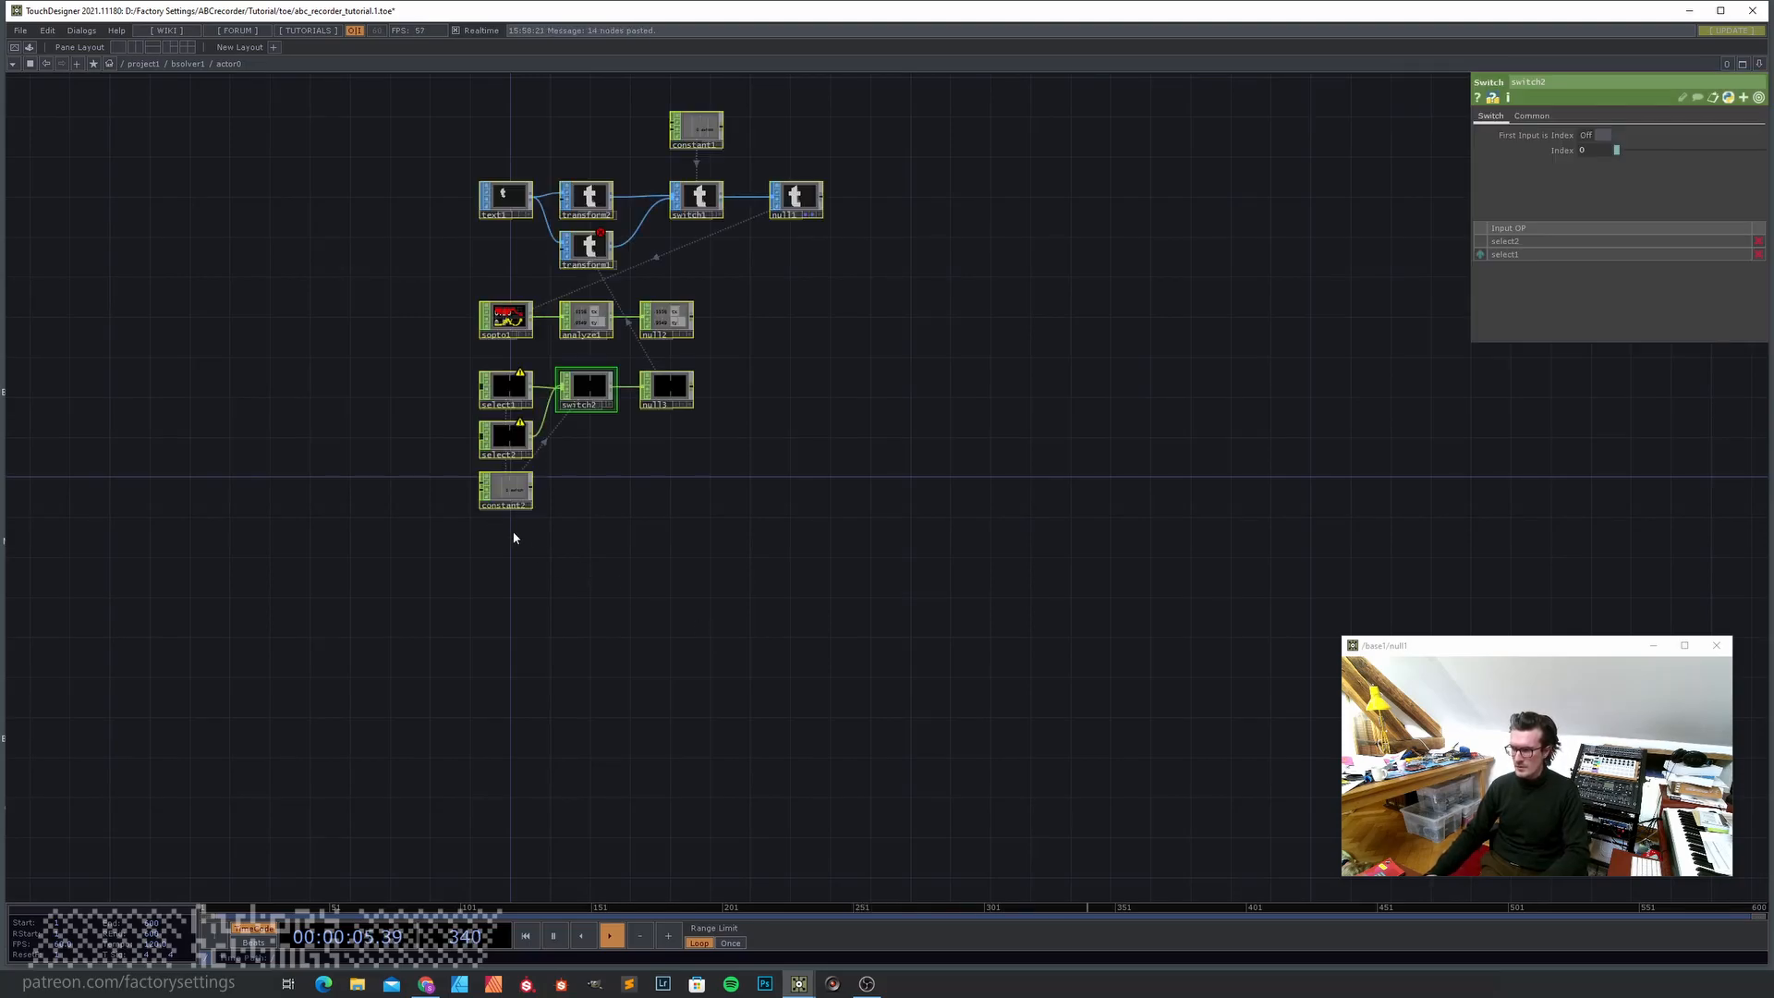
{"action": "left_click_drag", "start_coordinate": [689, 207], "coordinate": [609, 346]}
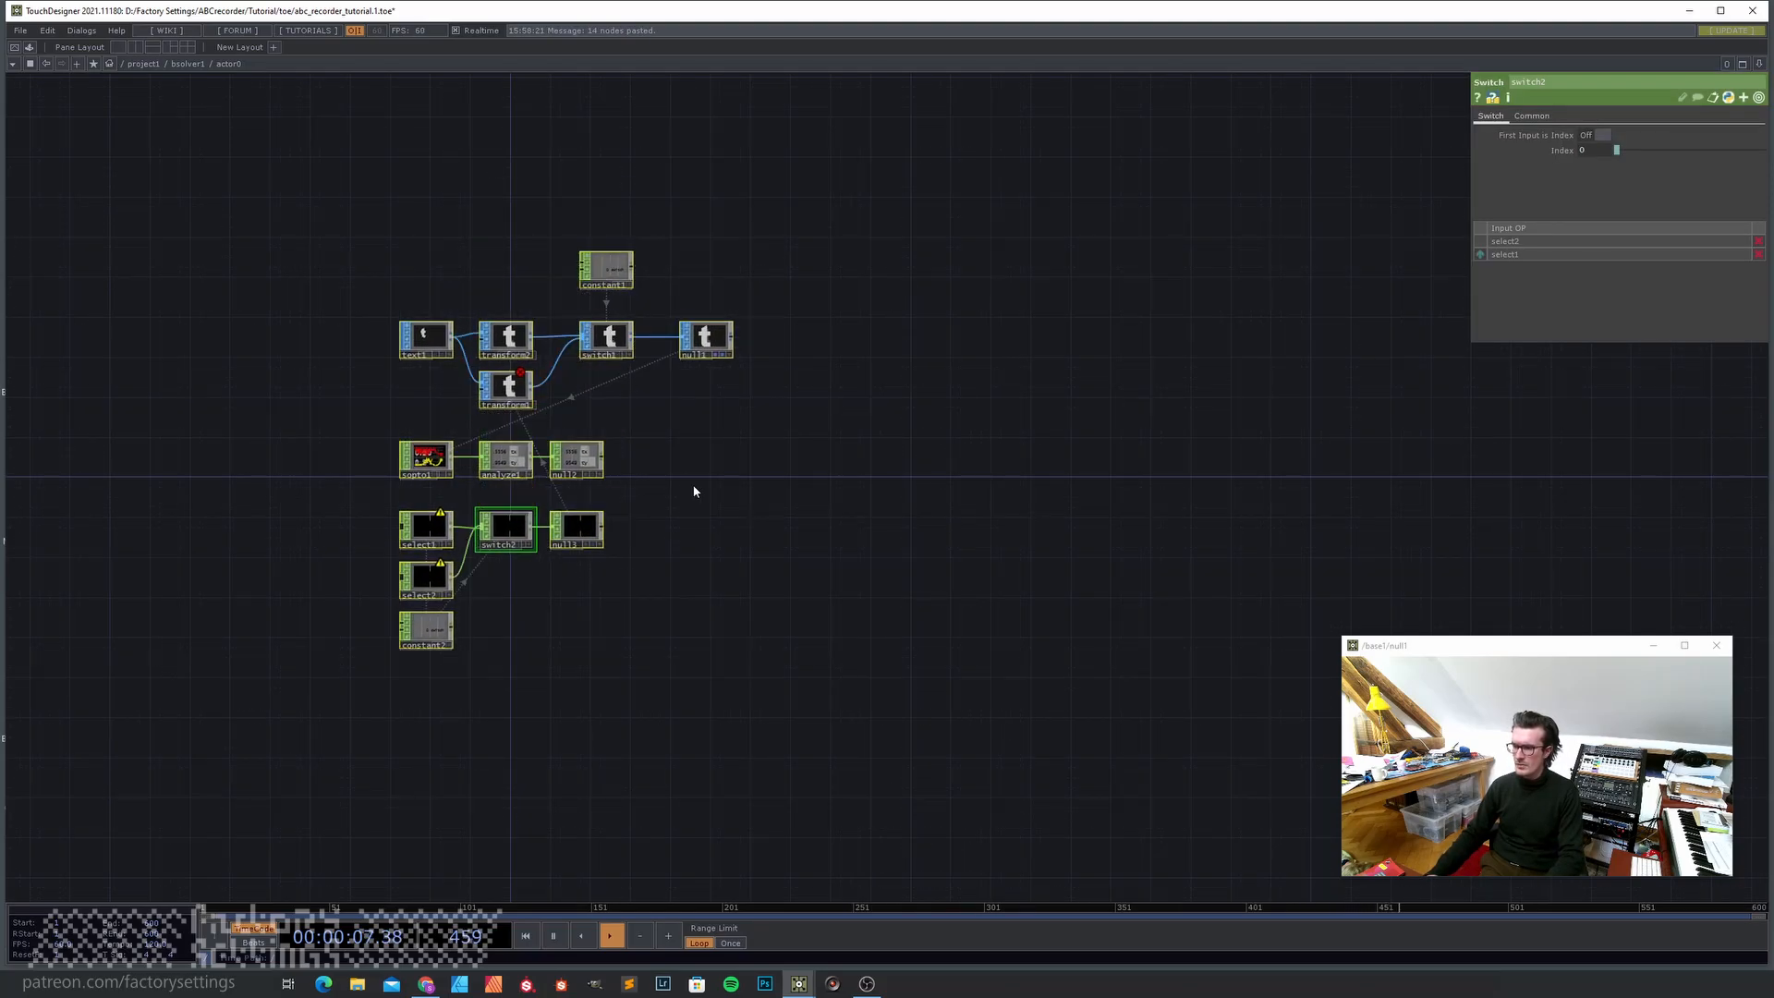
- Recreate all actor replicants from replicator1 in bsolver1
{"action": "key", "text": "u"}
{"action": "left_click", "coordinate": [118, 297]}
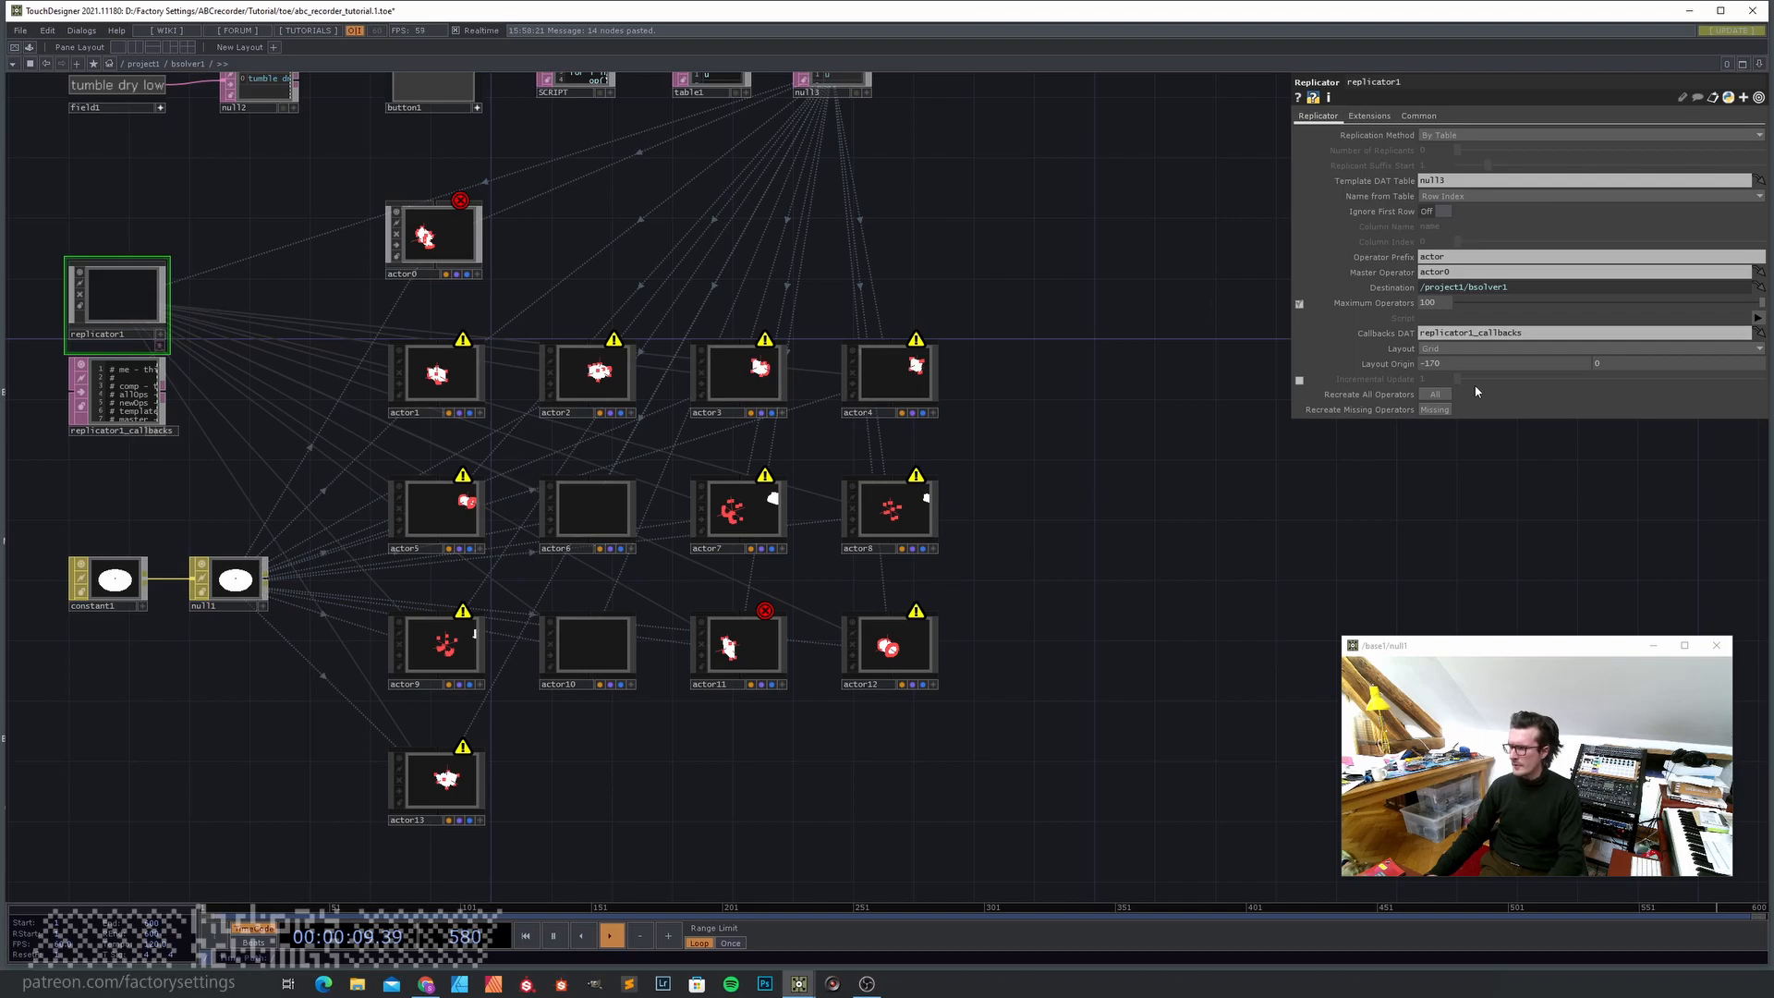
{"action": "left_click", "coordinate": [1438, 395]}
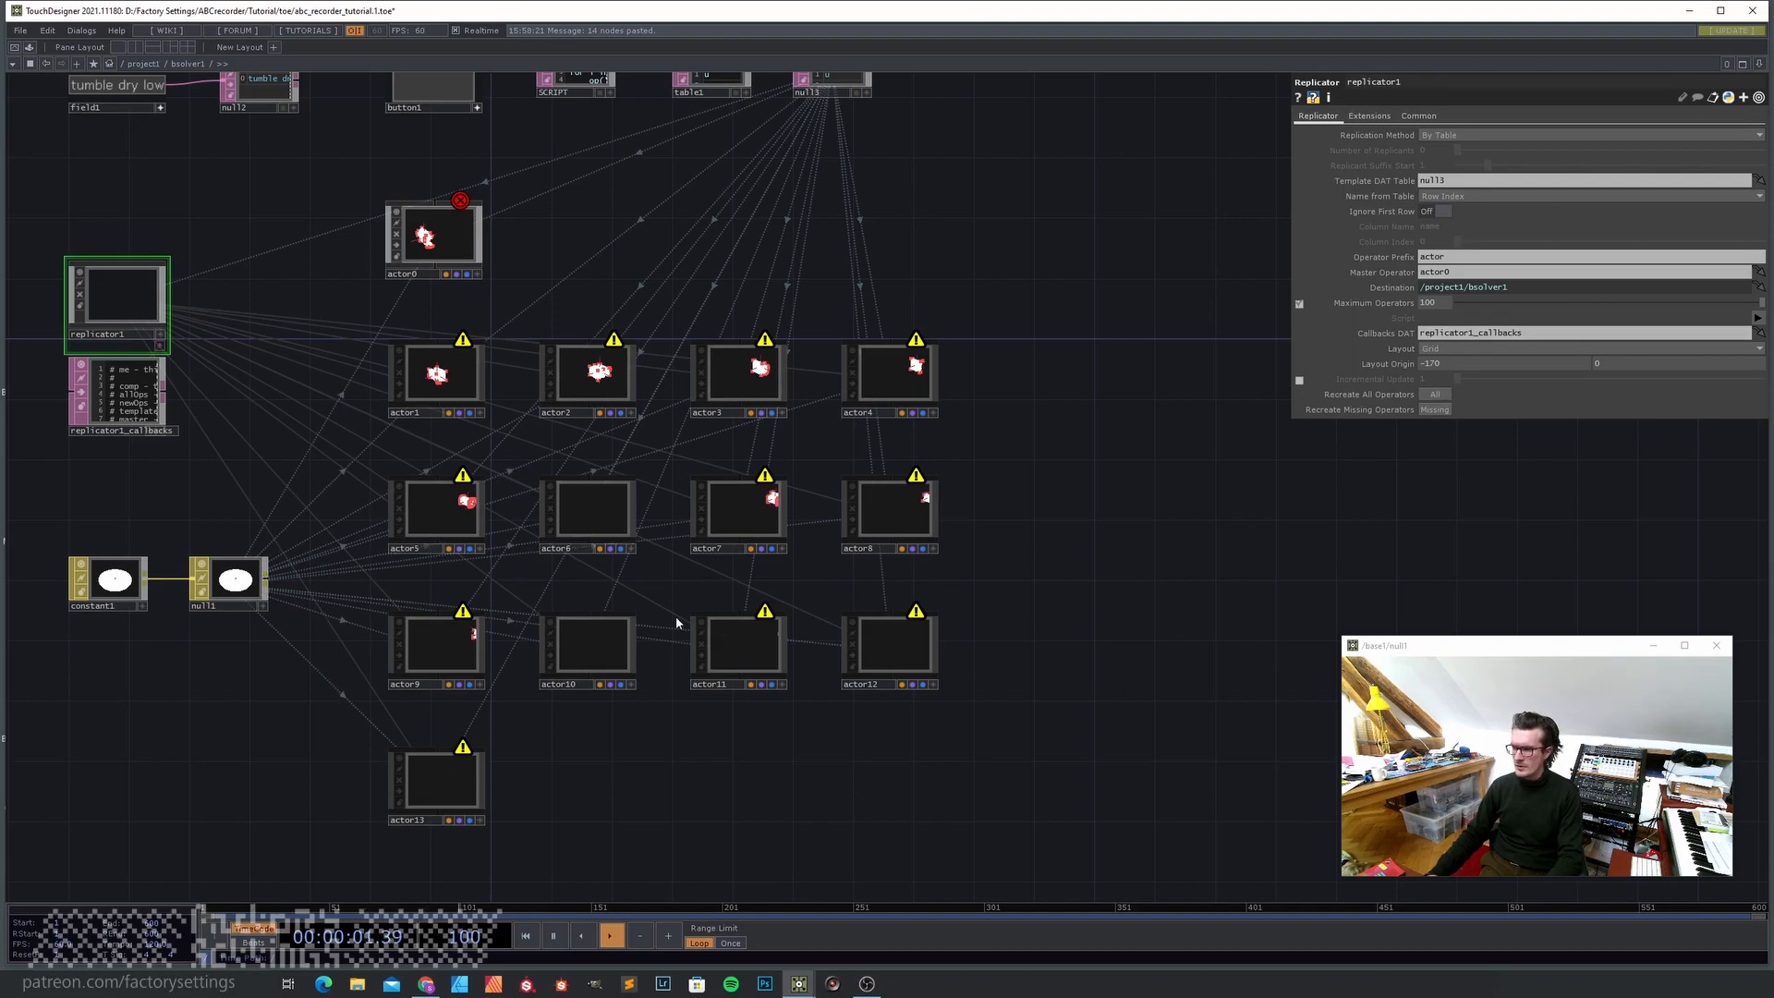
{"action": "scroll", "coordinate": [673, 606], "scroll_direction": "up", "scroll_amount": 4}
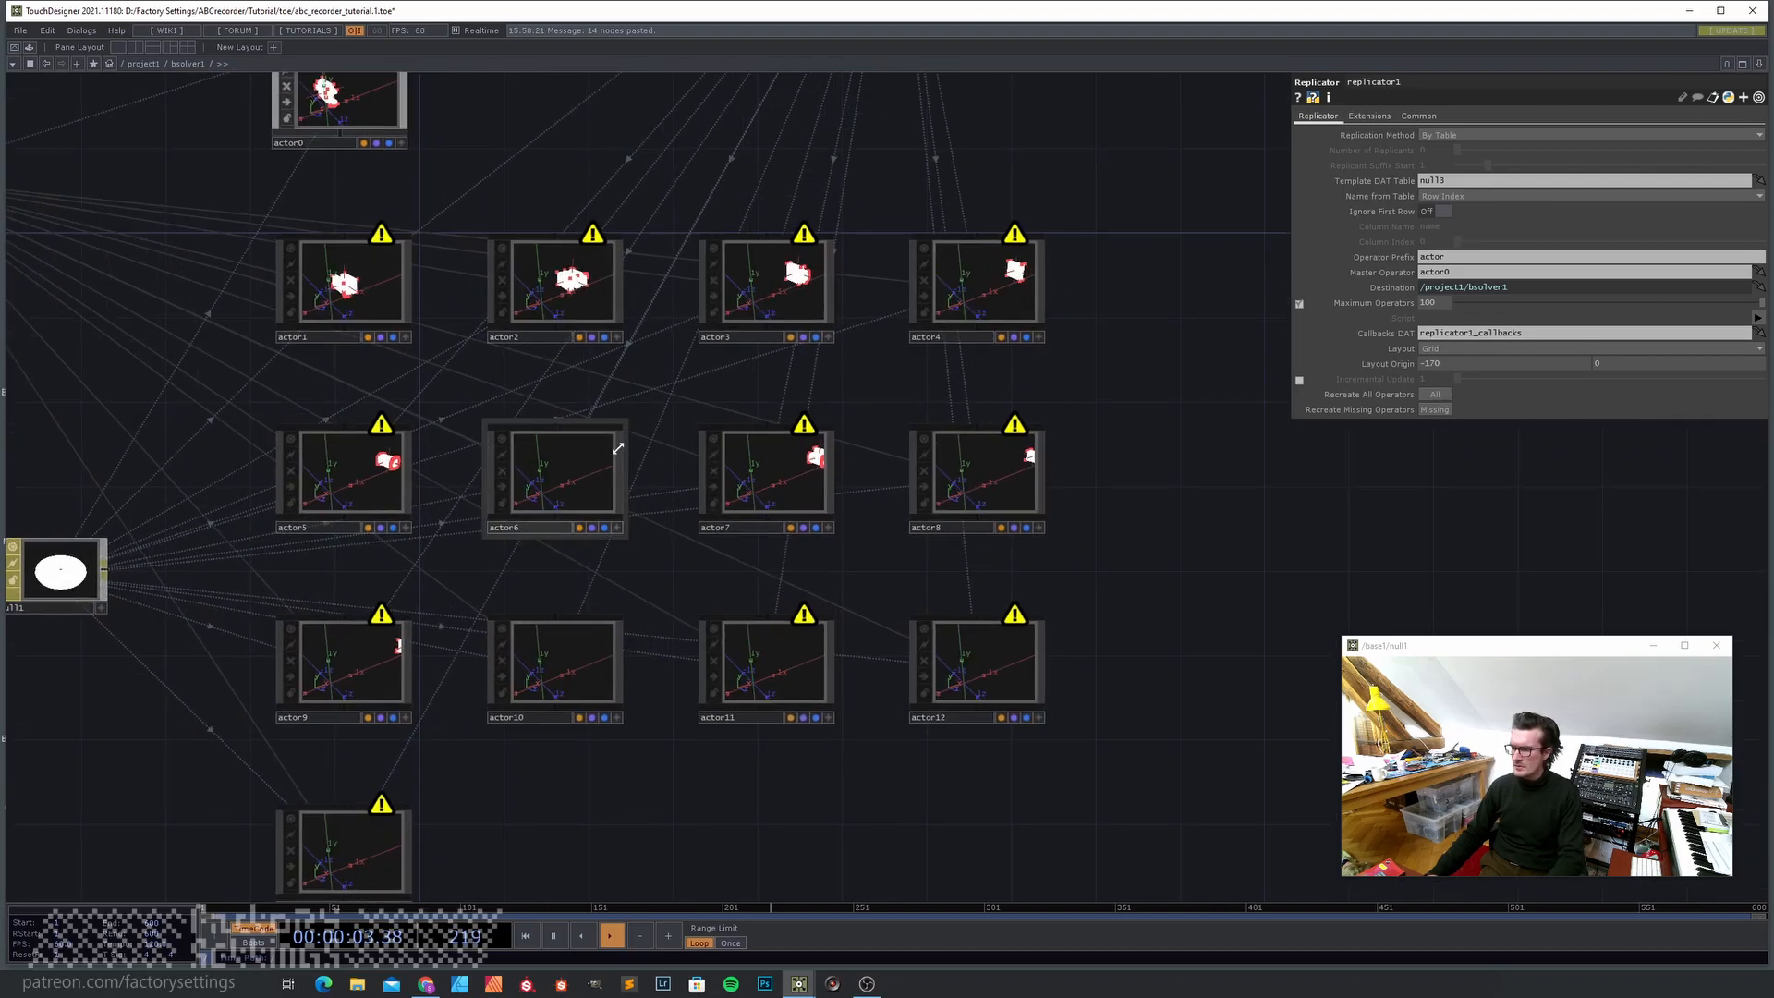
{"action": "scroll", "coordinate": [608, 446], "scroll_direction": "down", "scroll_amount": 3}
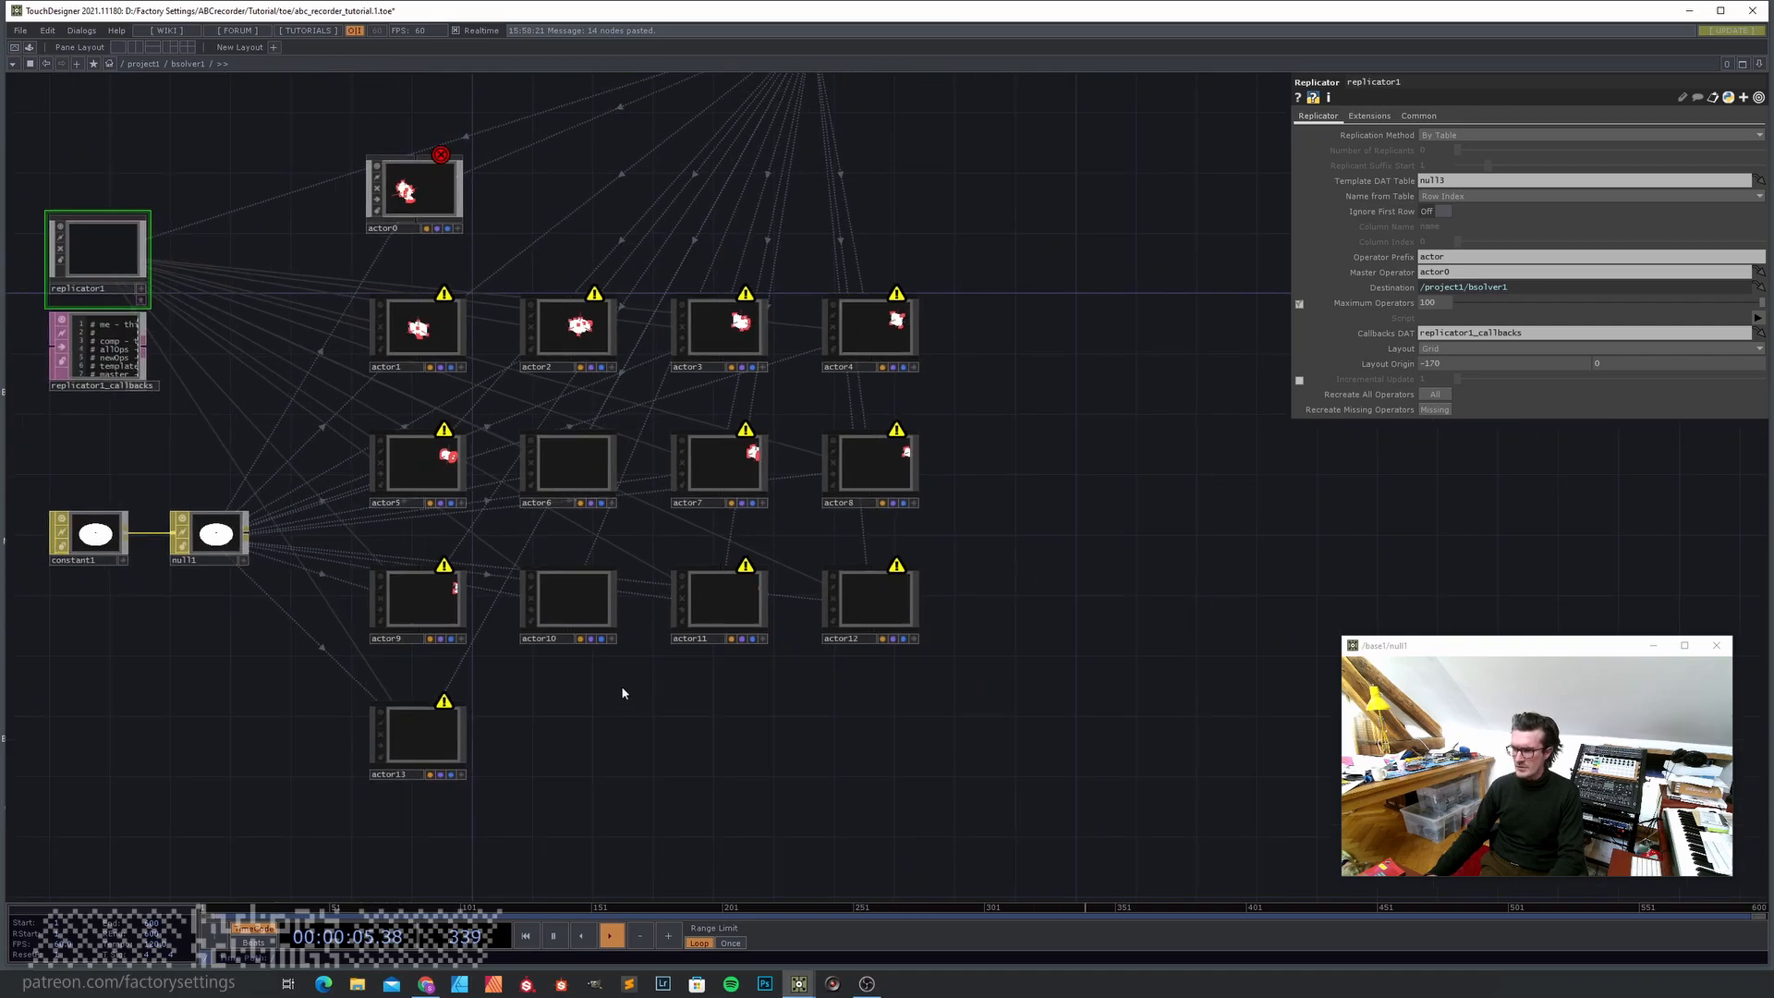
- Examine the network inside actor0, the rendered text in project1 and the view settings of cam1
{"action": "left_click", "coordinate": [427, 202]}
{"action": "key", "text": "i"}
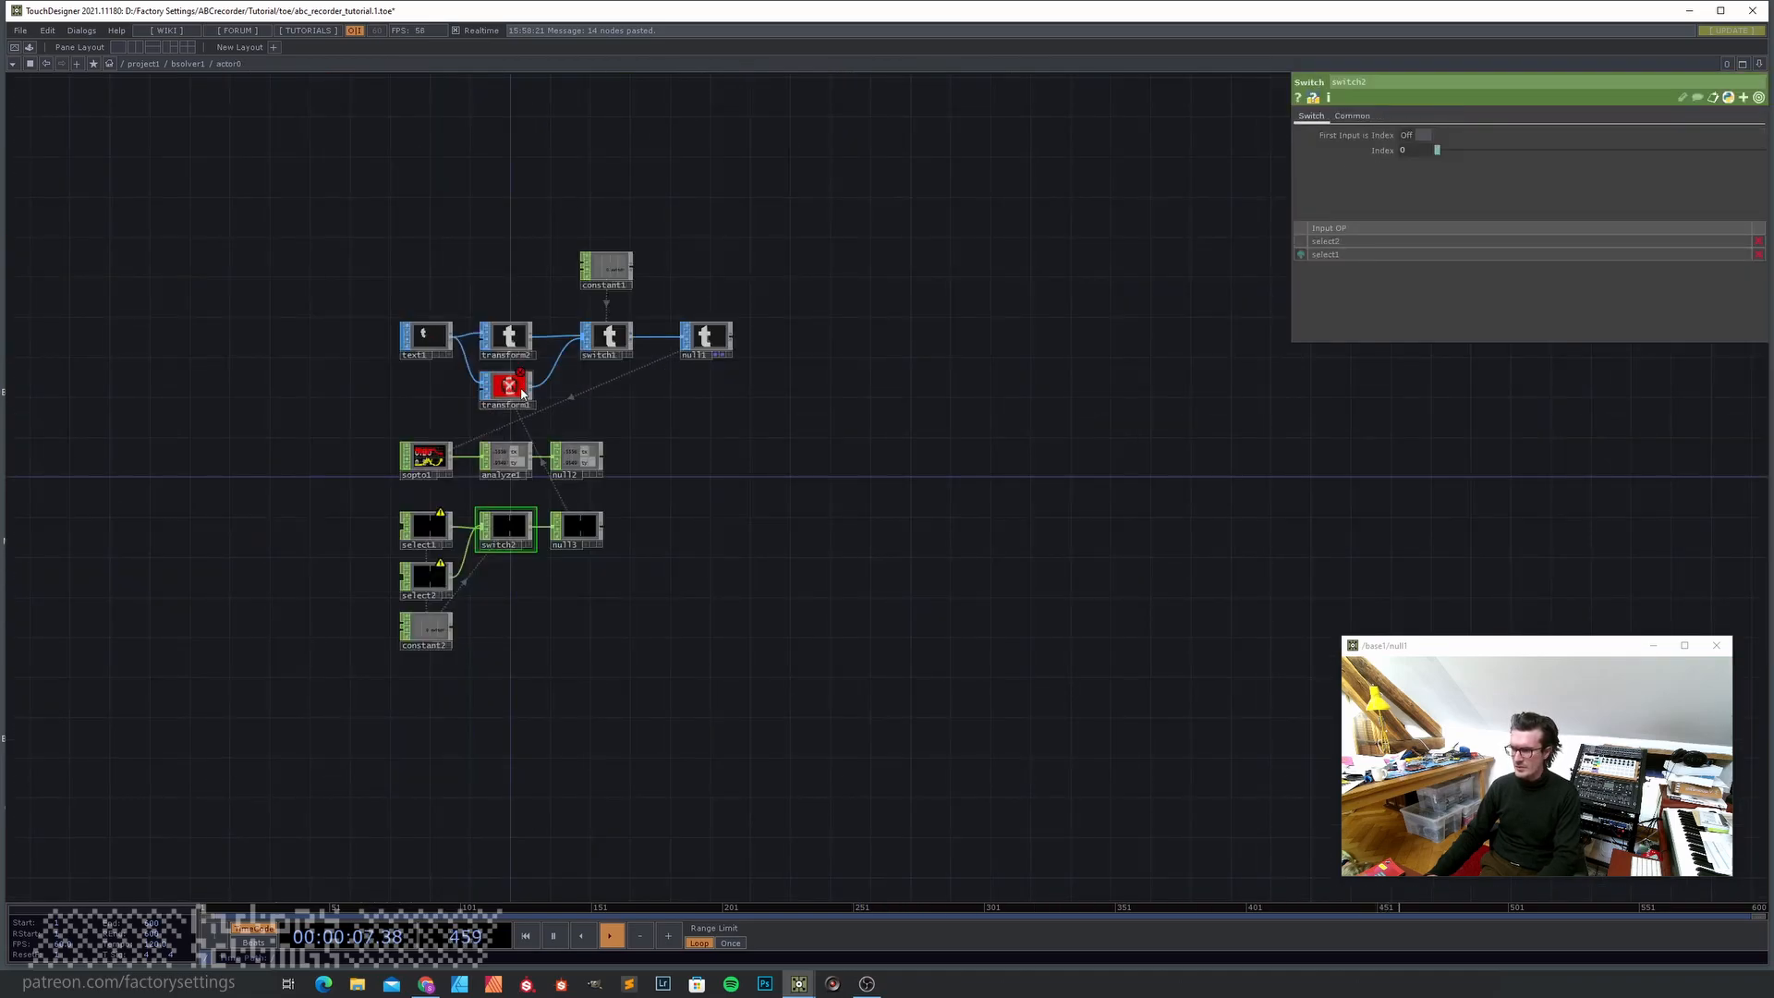
{"action": "scroll", "coordinate": [497, 396], "scroll_direction": "up", "scroll_amount": 4}
{"action": "key", "text": "u"}
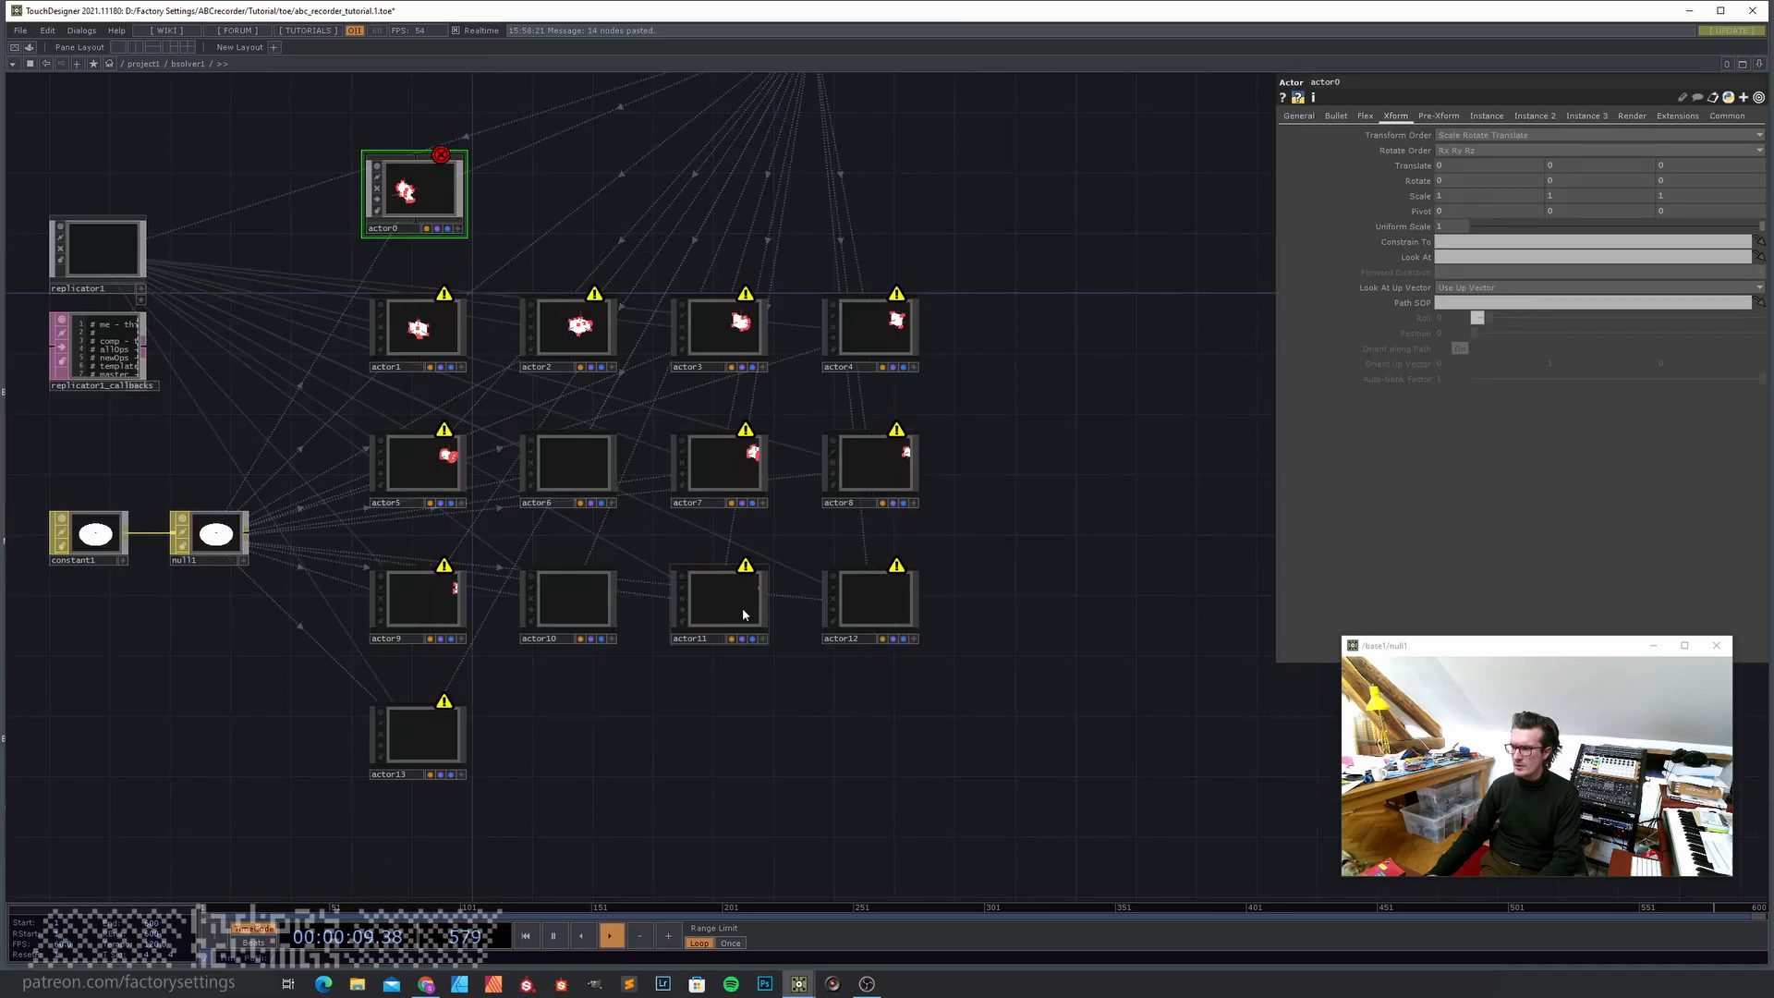
{"action": "key", "text": "u"}
{"action": "scroll", "coordinate": [989, 534], "scroll_direction": "up", "scroll_amount": 2}
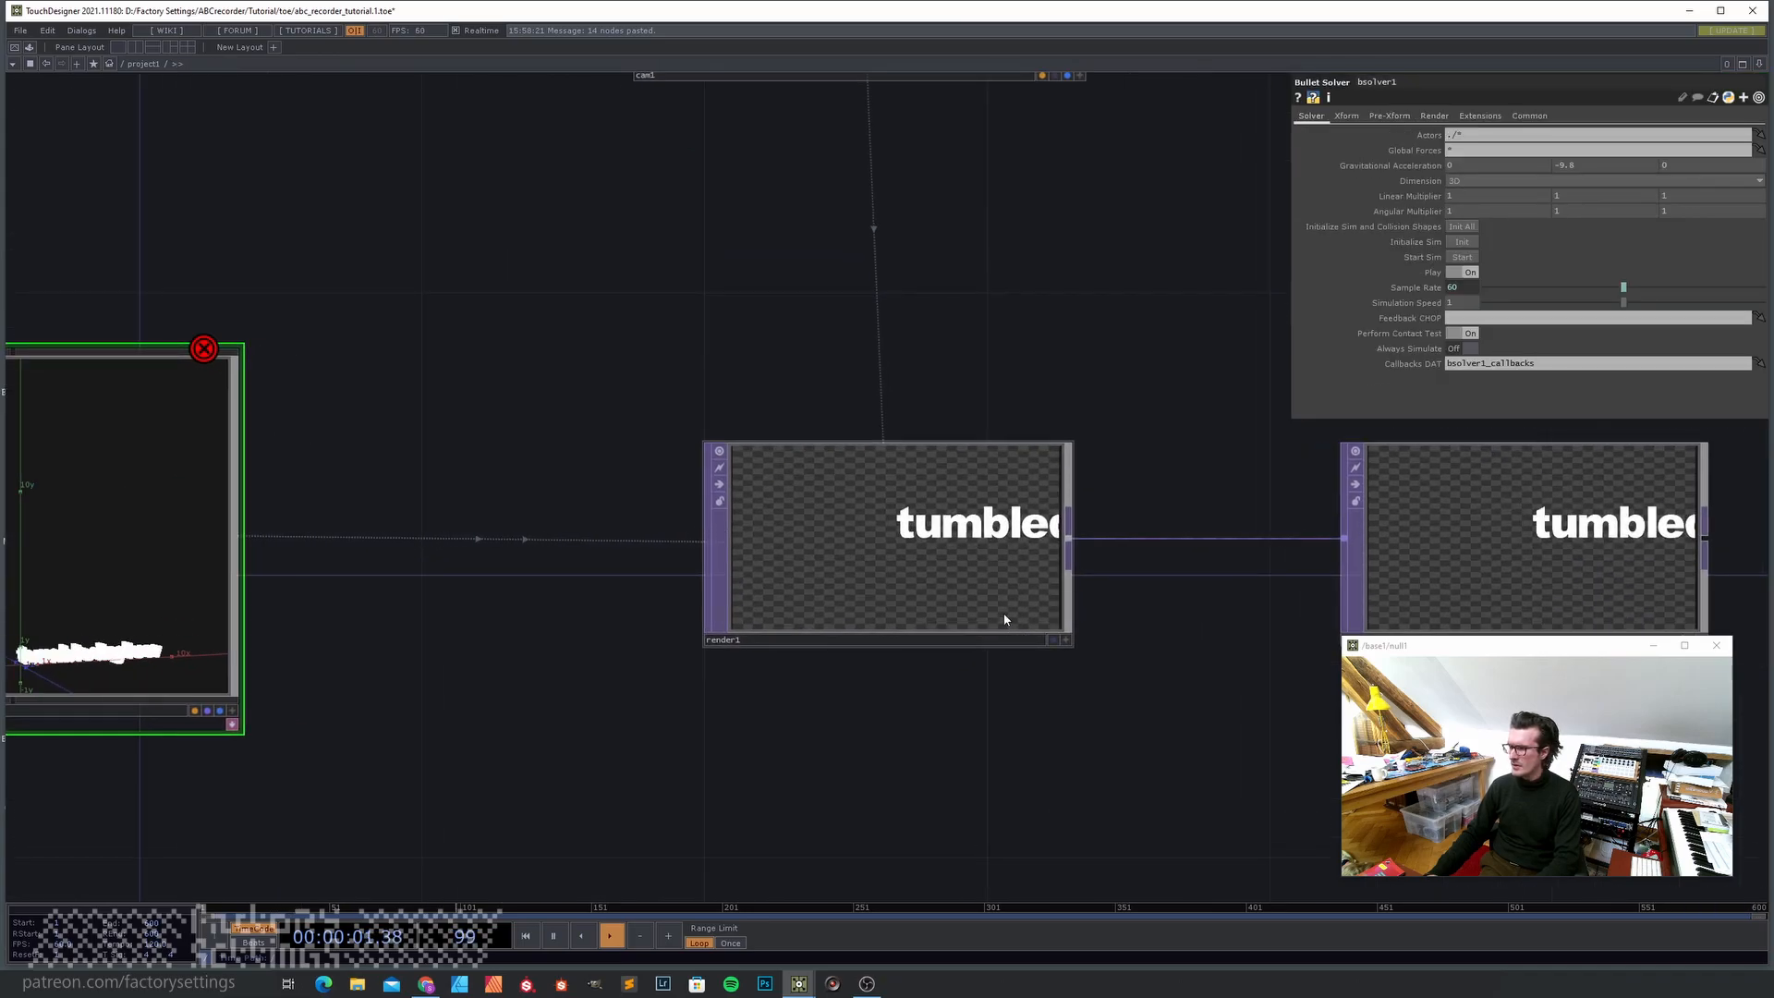
{"action": "scroll", "coordinate": [1005, 620], "scroll_direction": "down", "scroll_amount": 2}
{"action": "left_click_drag", "start_coordinate": [940, 674], "coordinate": [789, 759]}
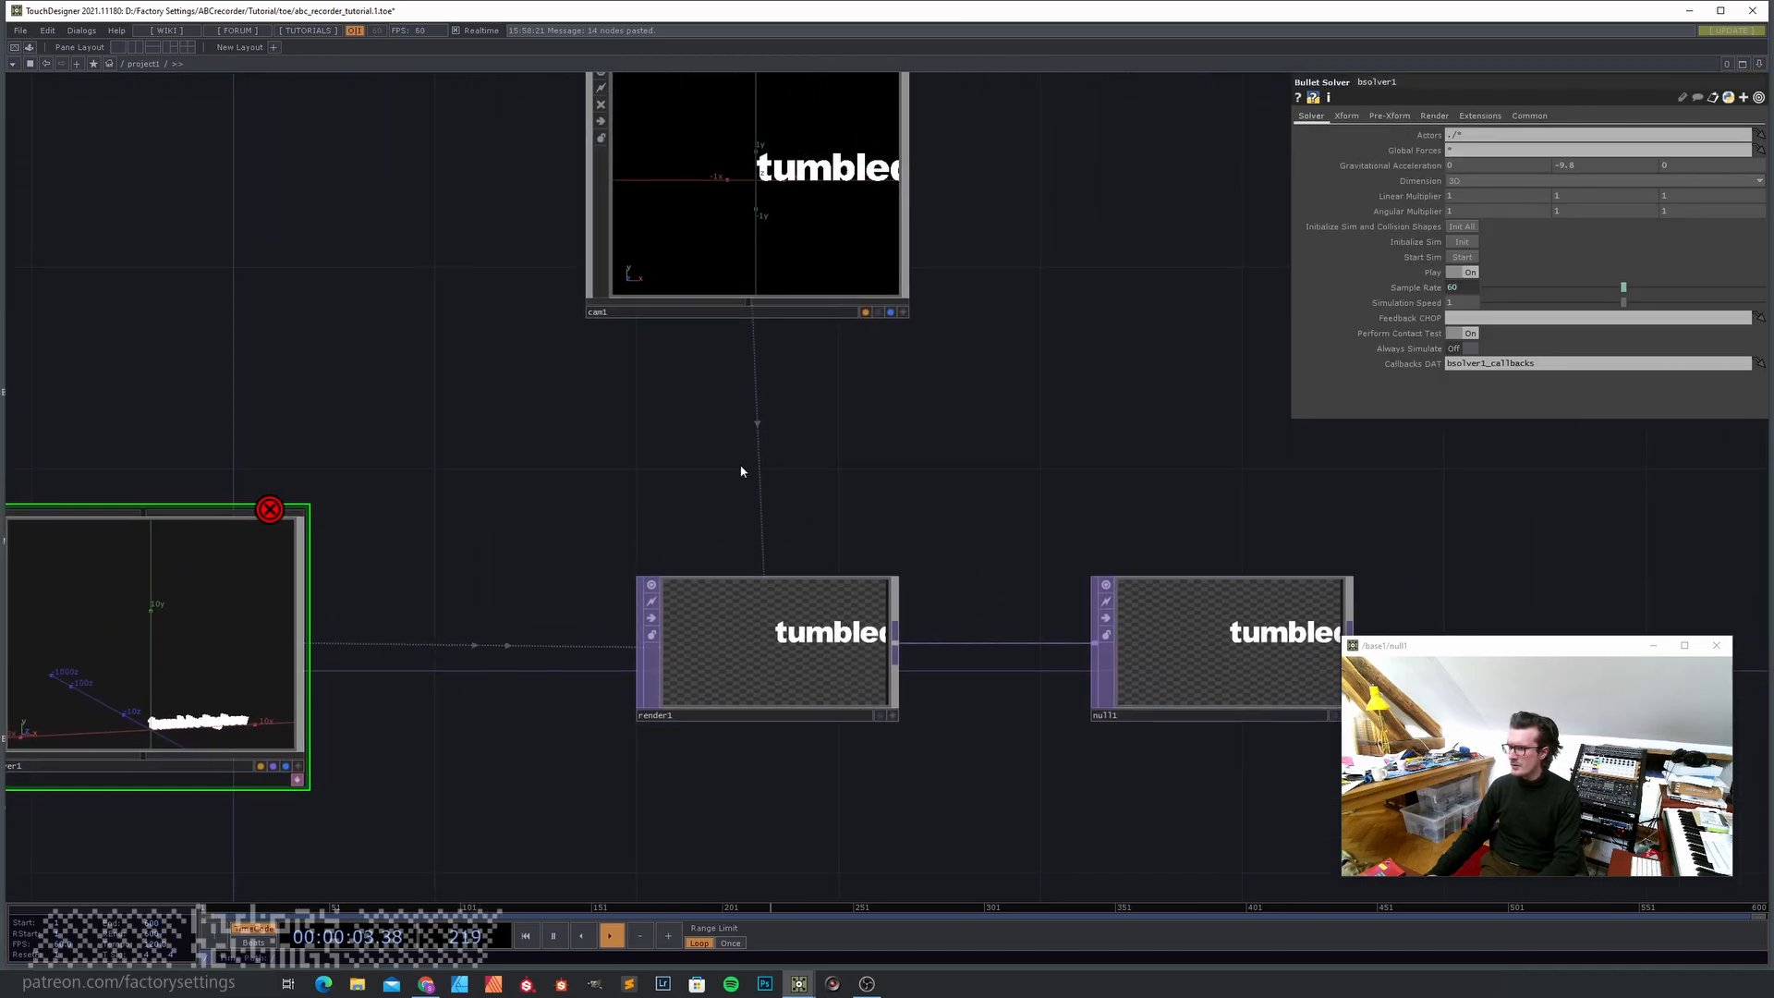
{"action": "left_click", "coordinate": [773, 242]}
{"action": "scroll", "coordinate": [773, 244], "scroll_direction": "down", "scroll_amount": 2}
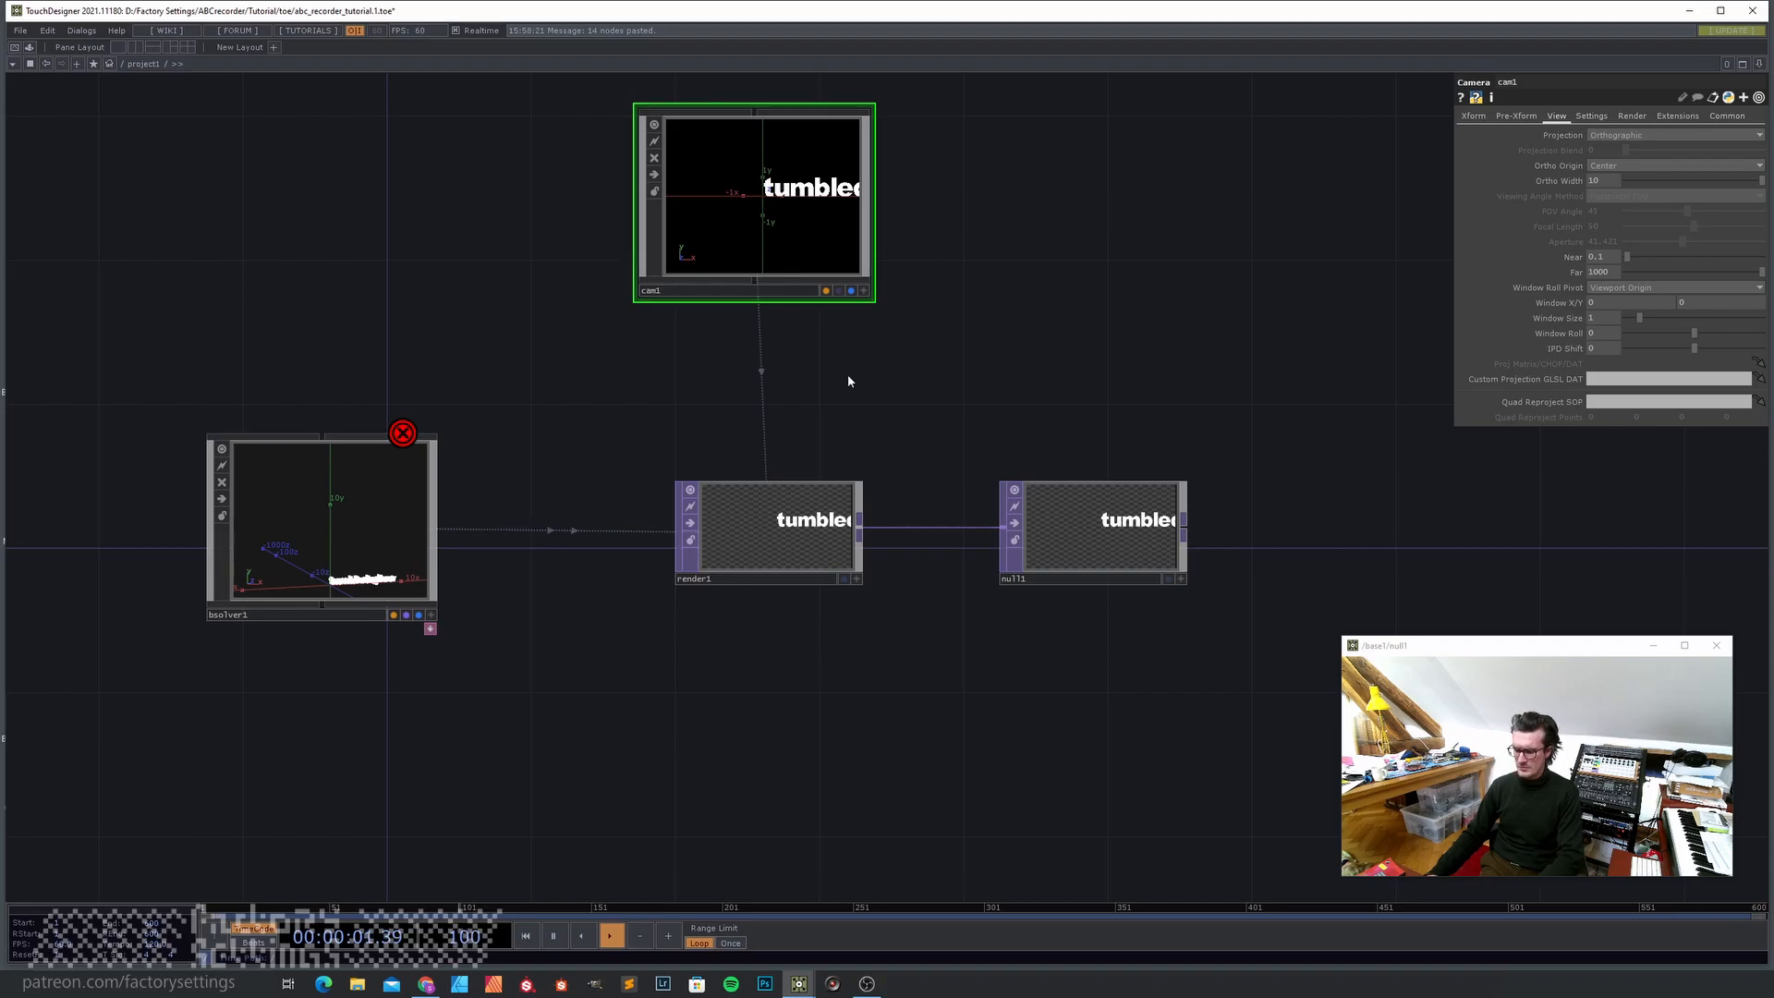
- Return to the bsolver1 network and examine transform1 and its offset source inside actor0
{"action": "key", "text": "u"}
{"action": "key", "text": "i"}
{"action": "key", "text": "i"}
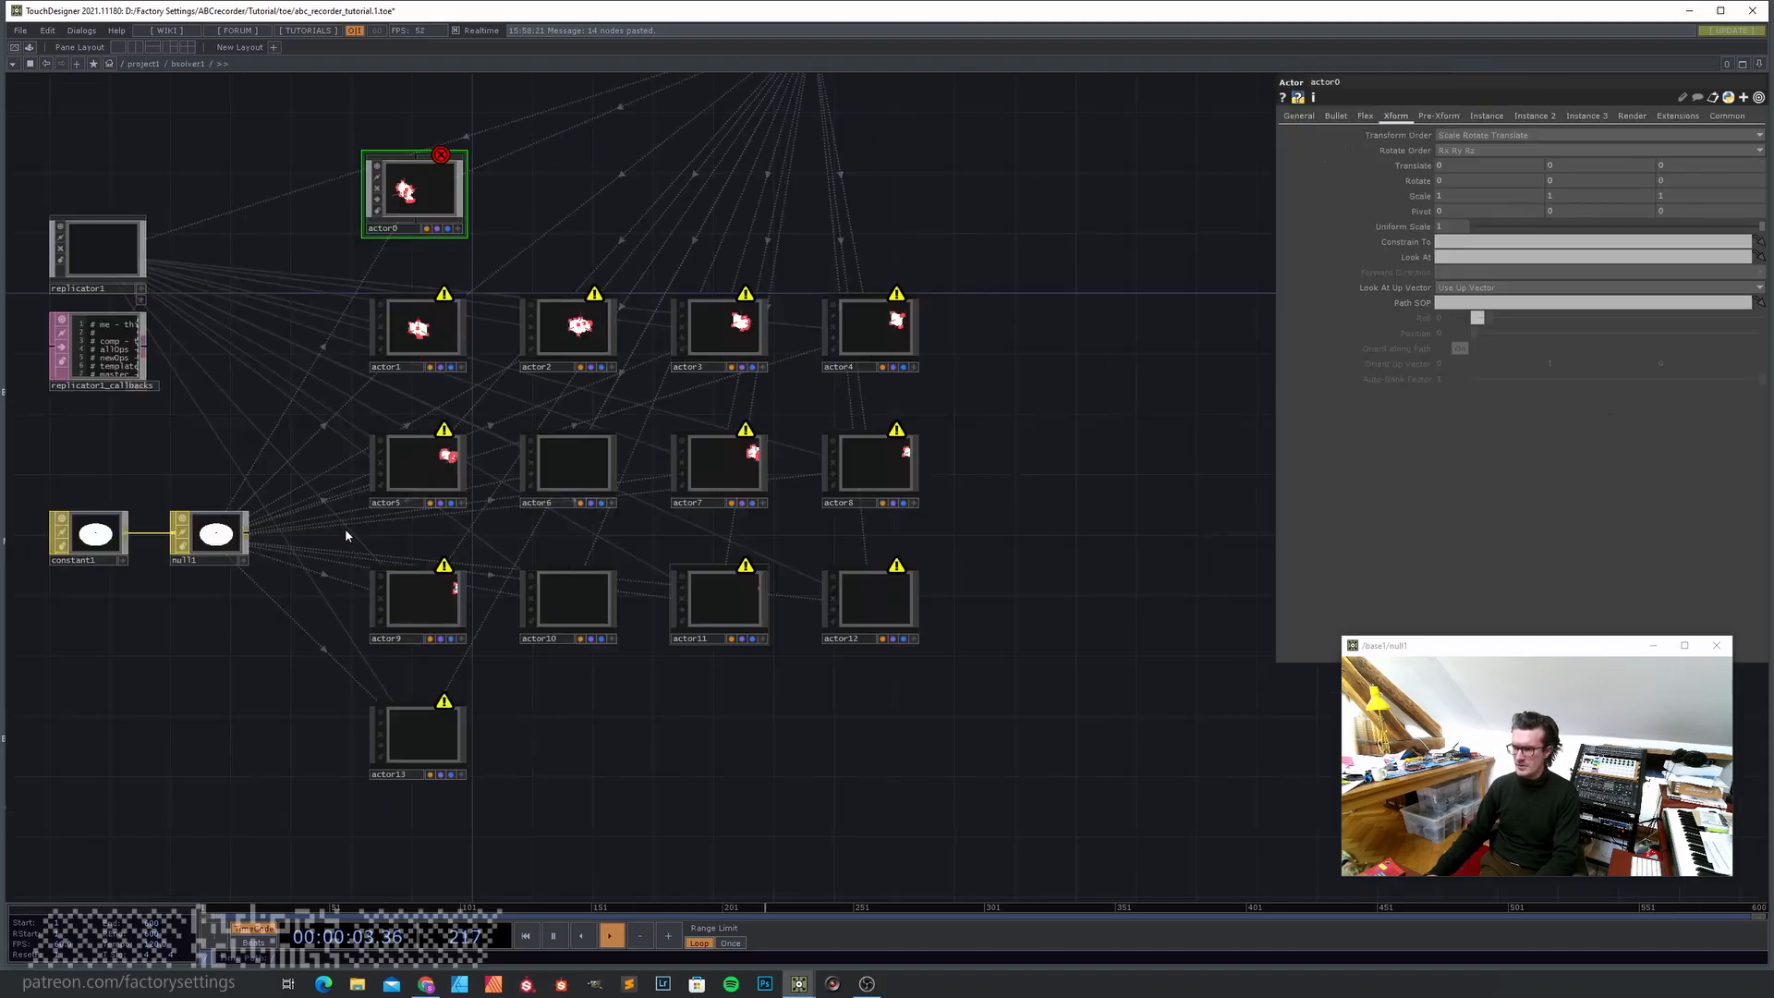
{"action": "left_click_drag", "start_coordinate": [203, 641], "coordinate": [351, 767]}
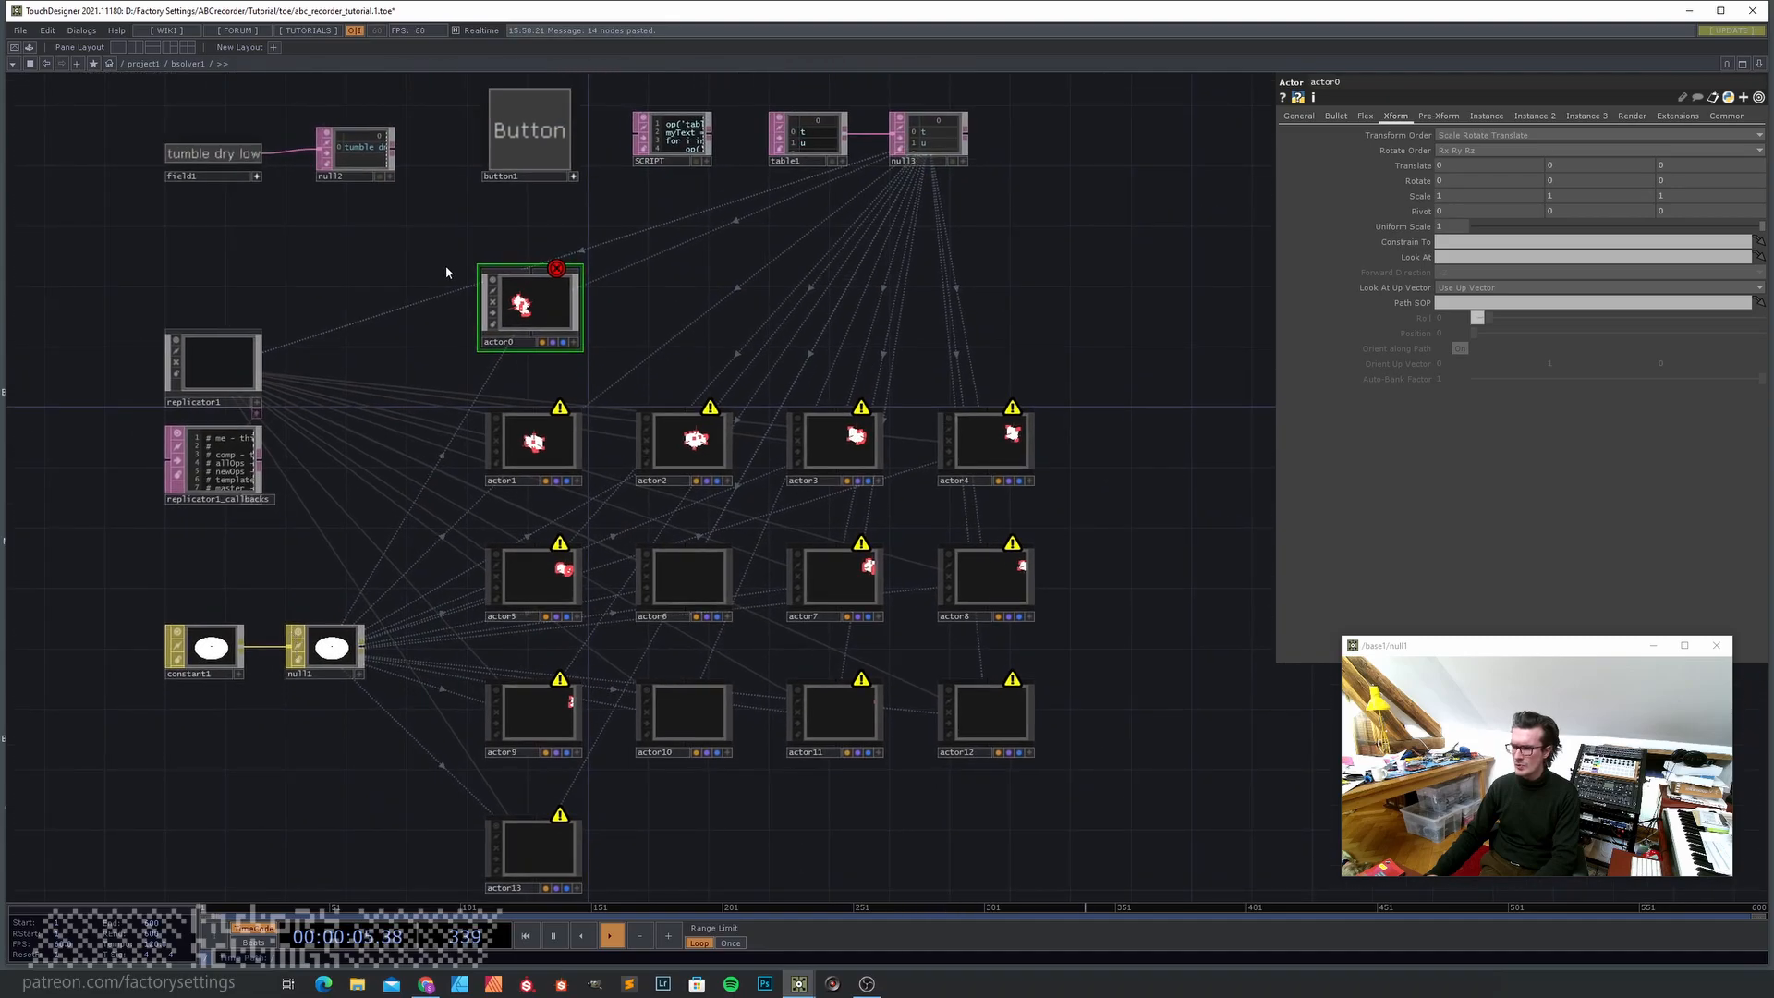
{"action": "key", "text": "i"}
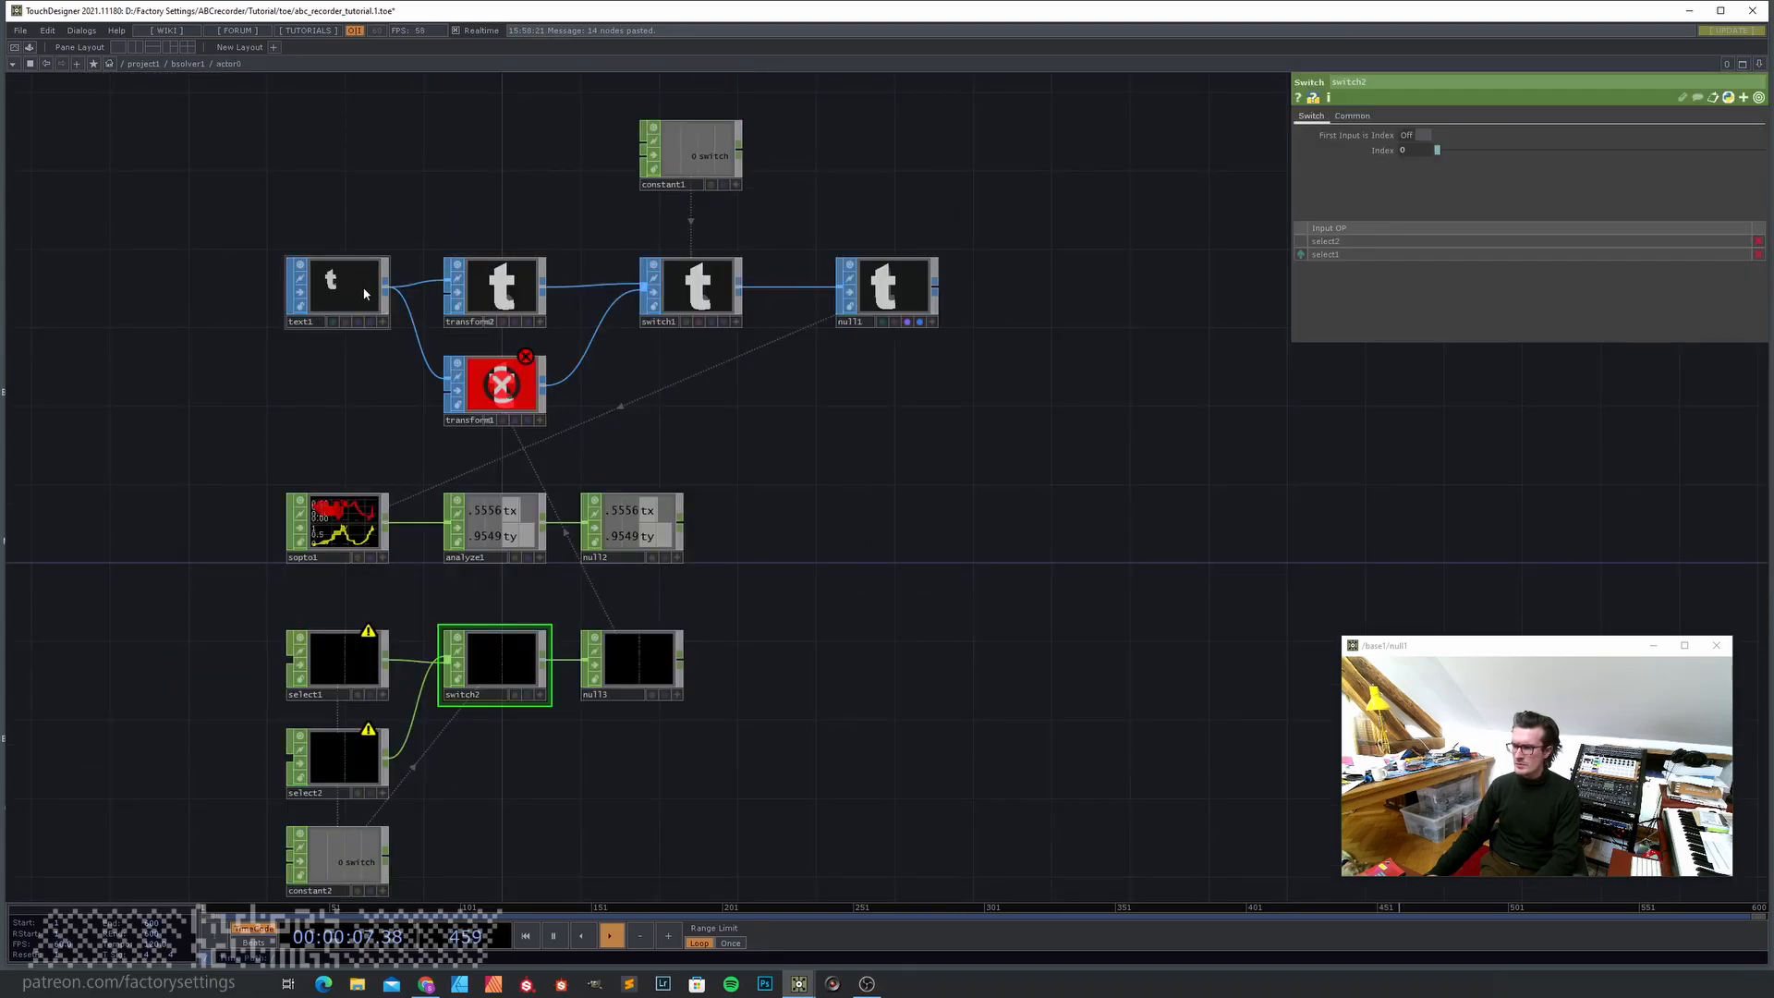
{"action": "scroll", "coordinate": [310, 307], "scroll_direction": "up", "scroll_amount": 4}
{"action": "scroll", "coordinate": [362, 390], "scroll_direction": "down", "scroll_amount": 4}
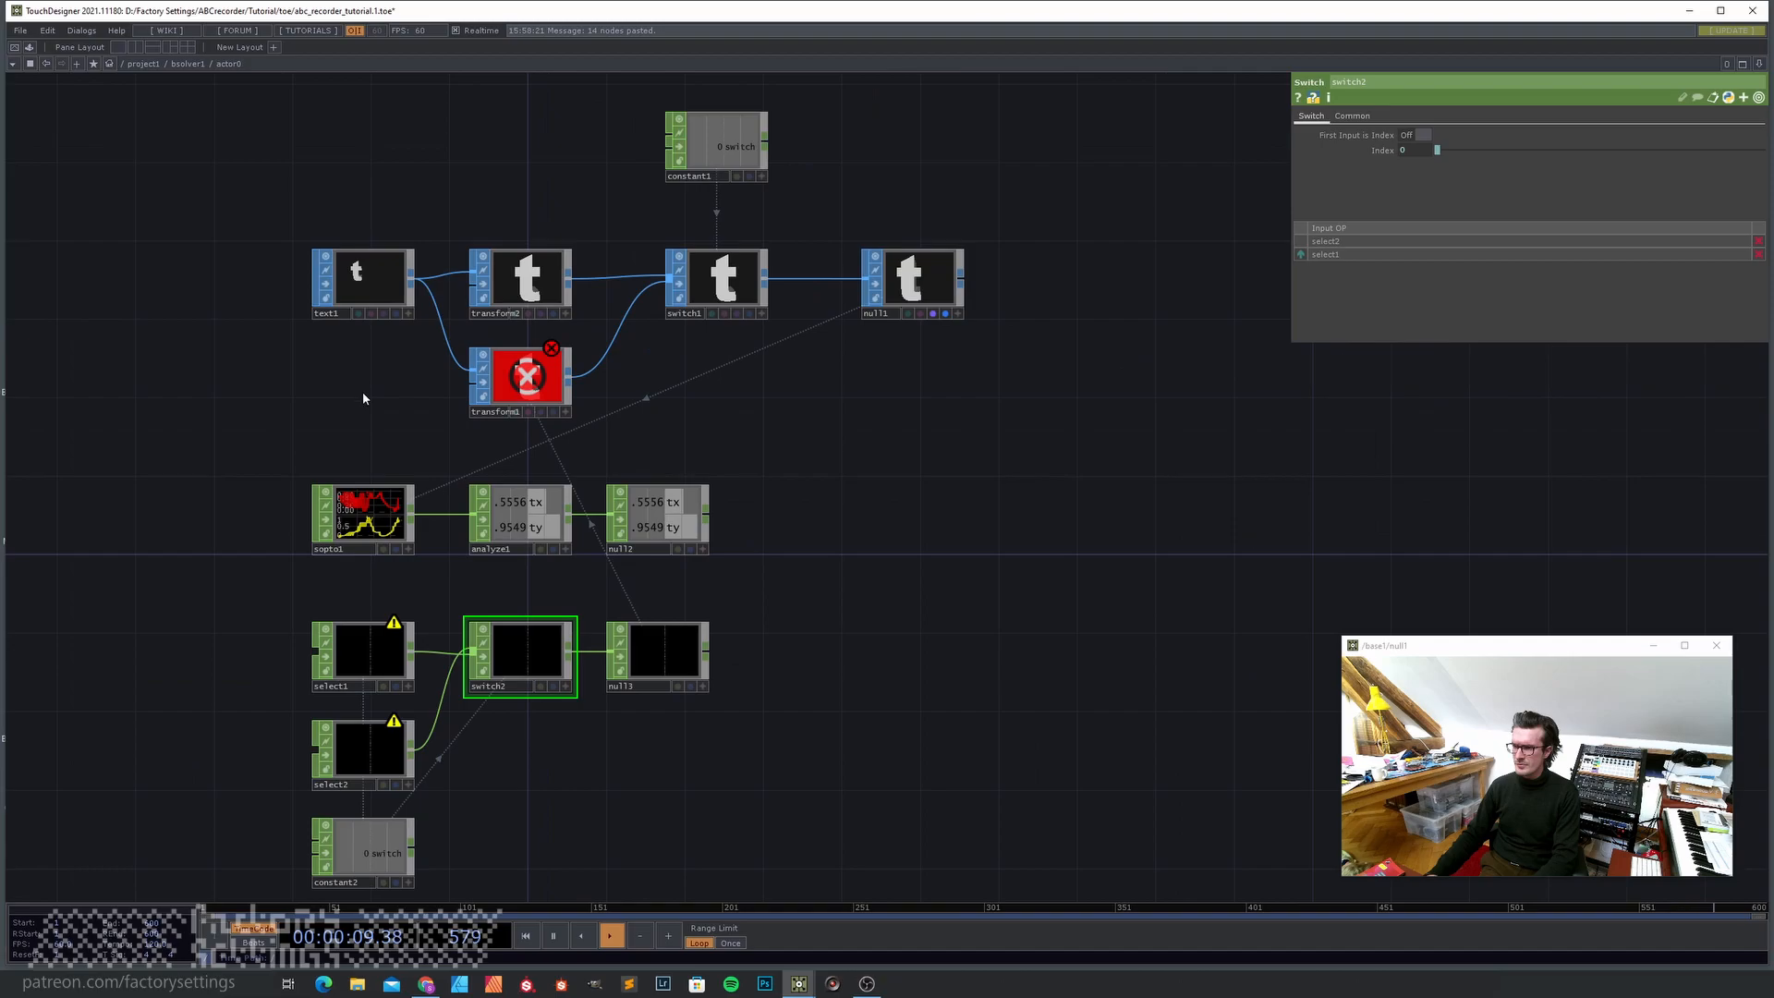
{"action": "key", "text": "u"}
{"action": "left_click_drag", "start_coordinate": [287, 284], "coordinate": [421, 385]}
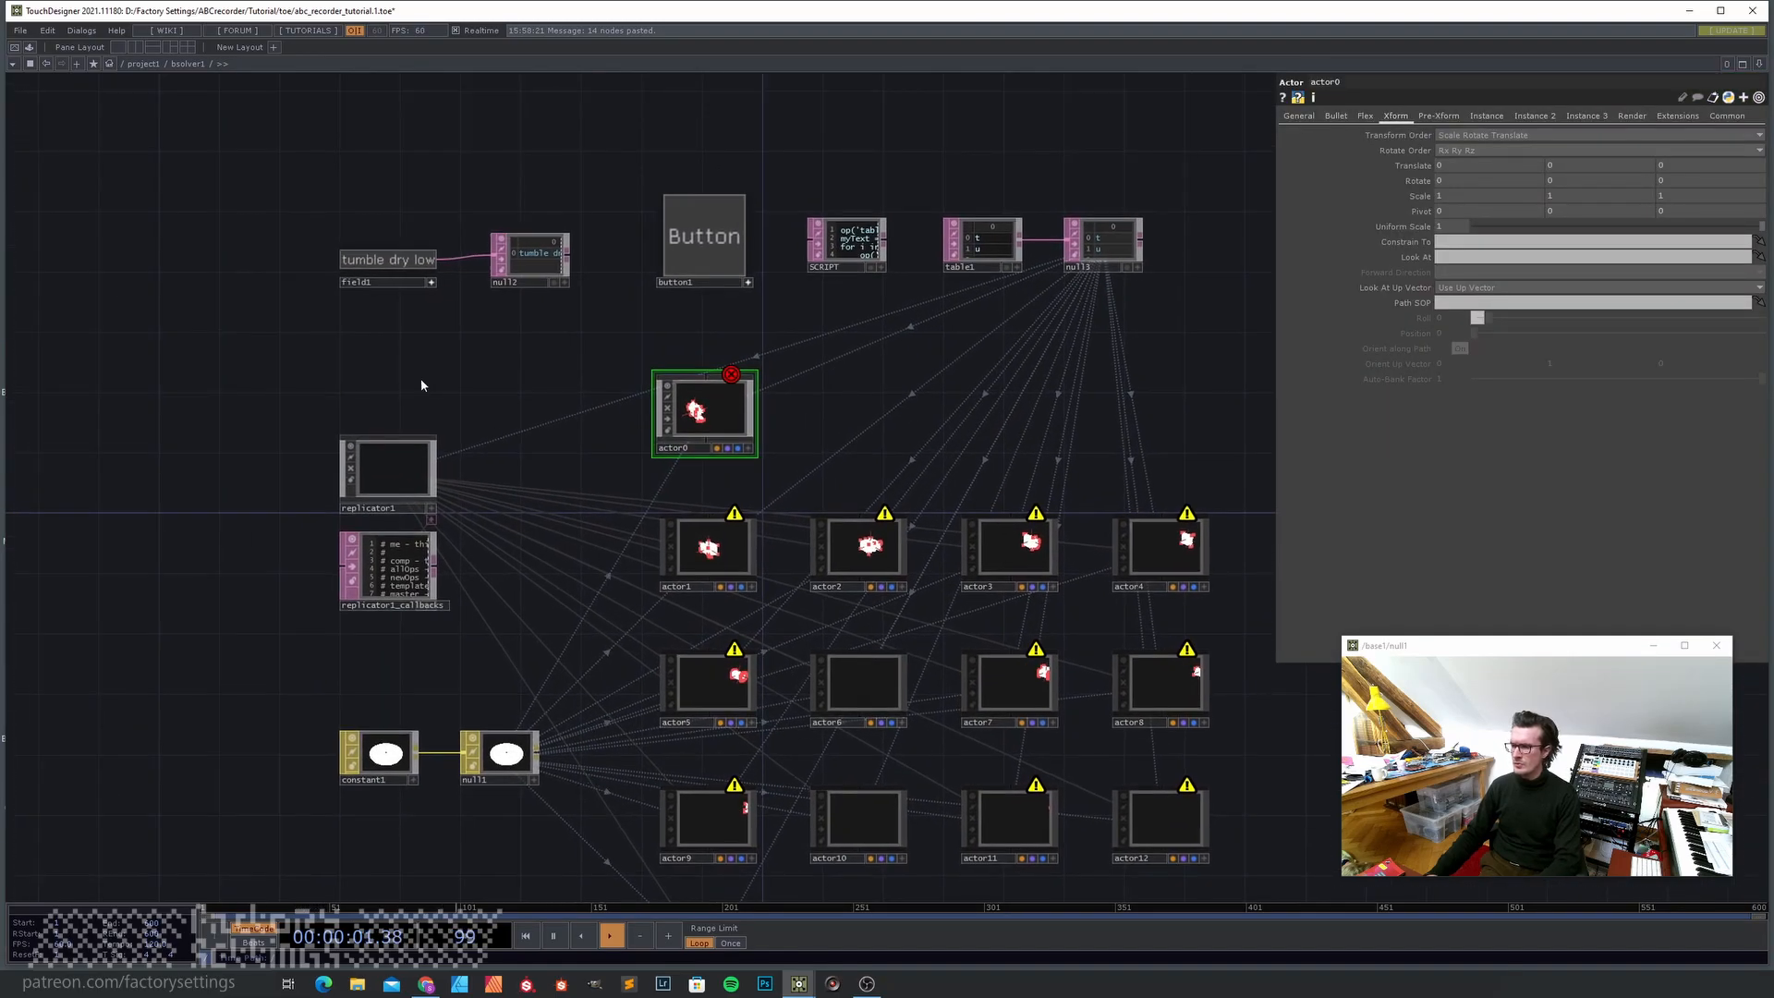
- Add a Constant CHOP between field1 and replicator1 with two channels named xPos and yPos
{"action": "key", "text": "Tab"}
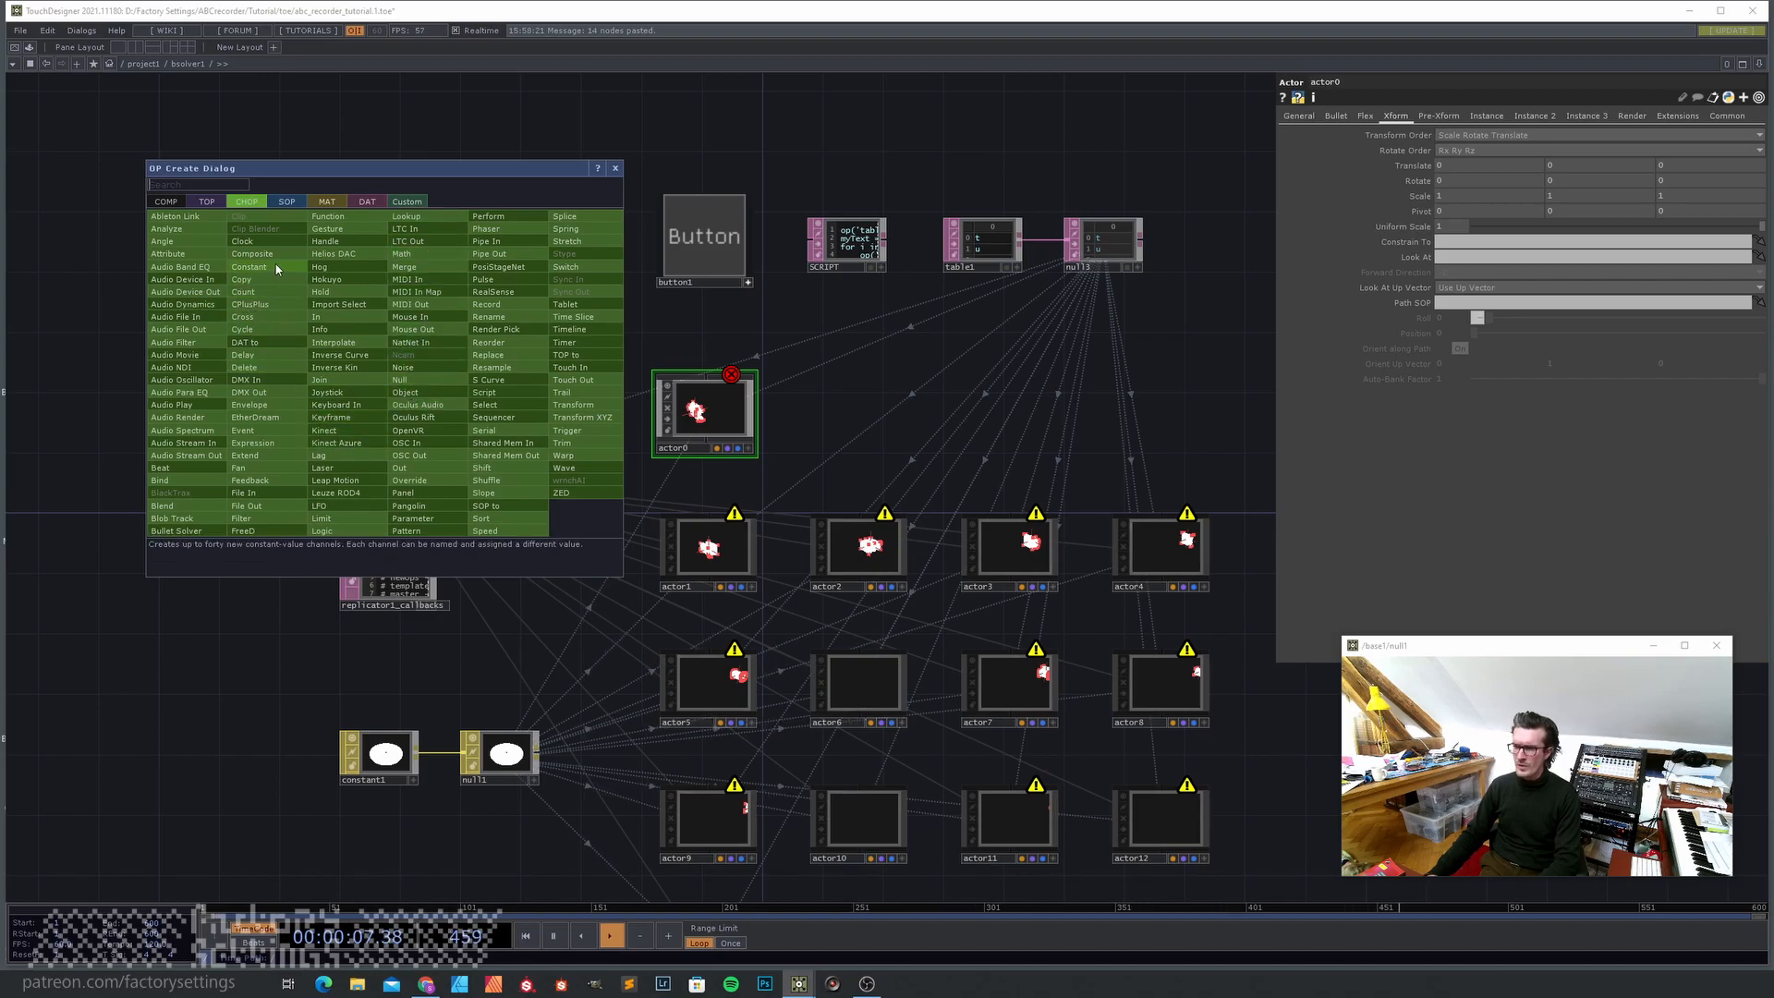
{"action": "left_click", "coordinate": [250, 266]}
{"action": "left_click", "coordinate": [386, 370]}
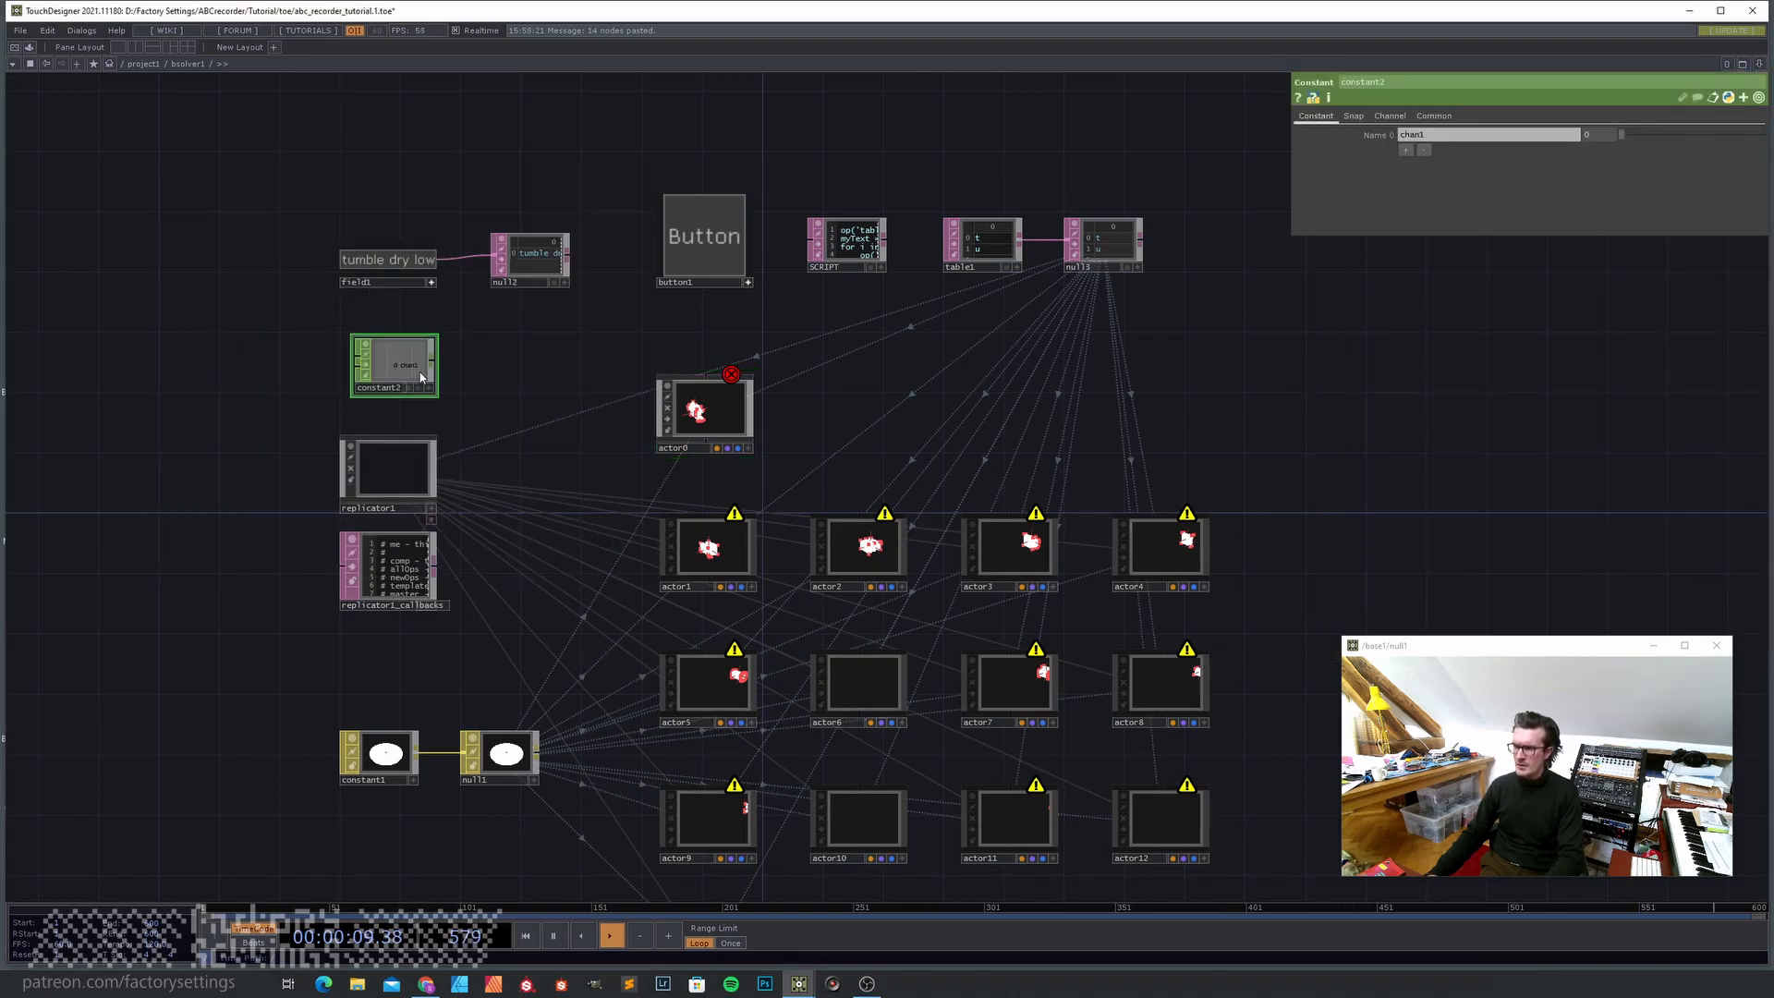
{"action": "left_click", "coordinate": [1419, 134]}
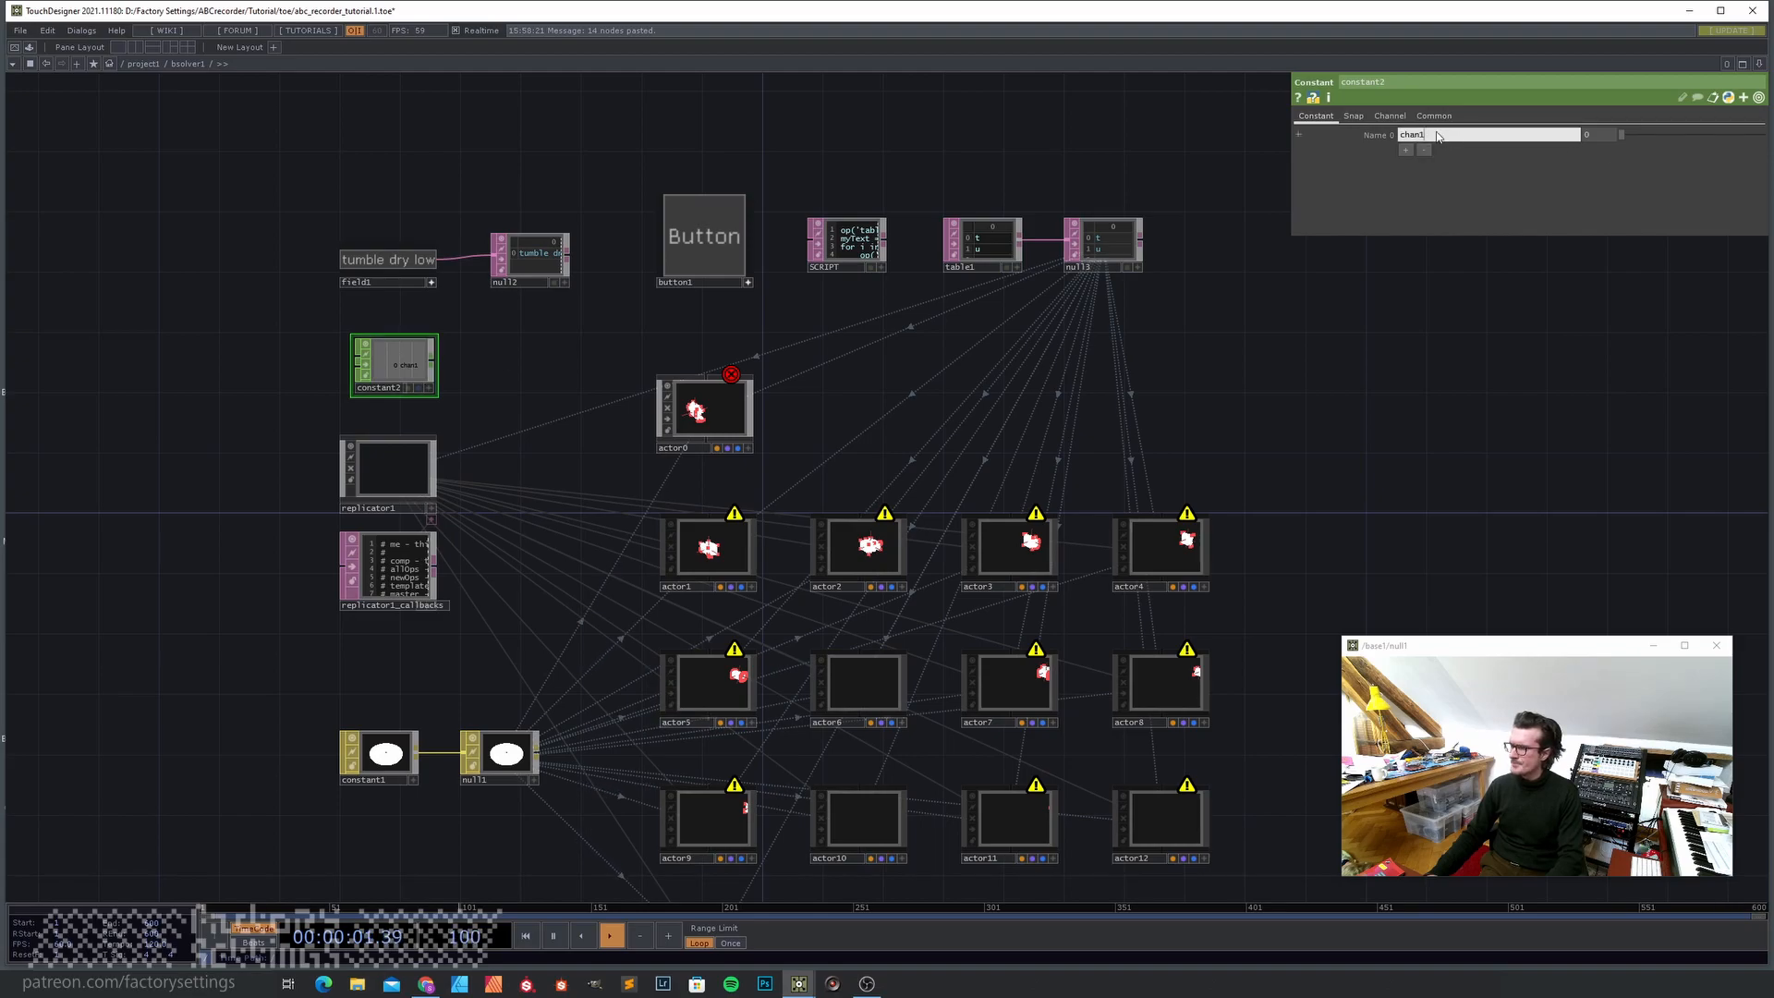
{"action": "type", "text": "x"}
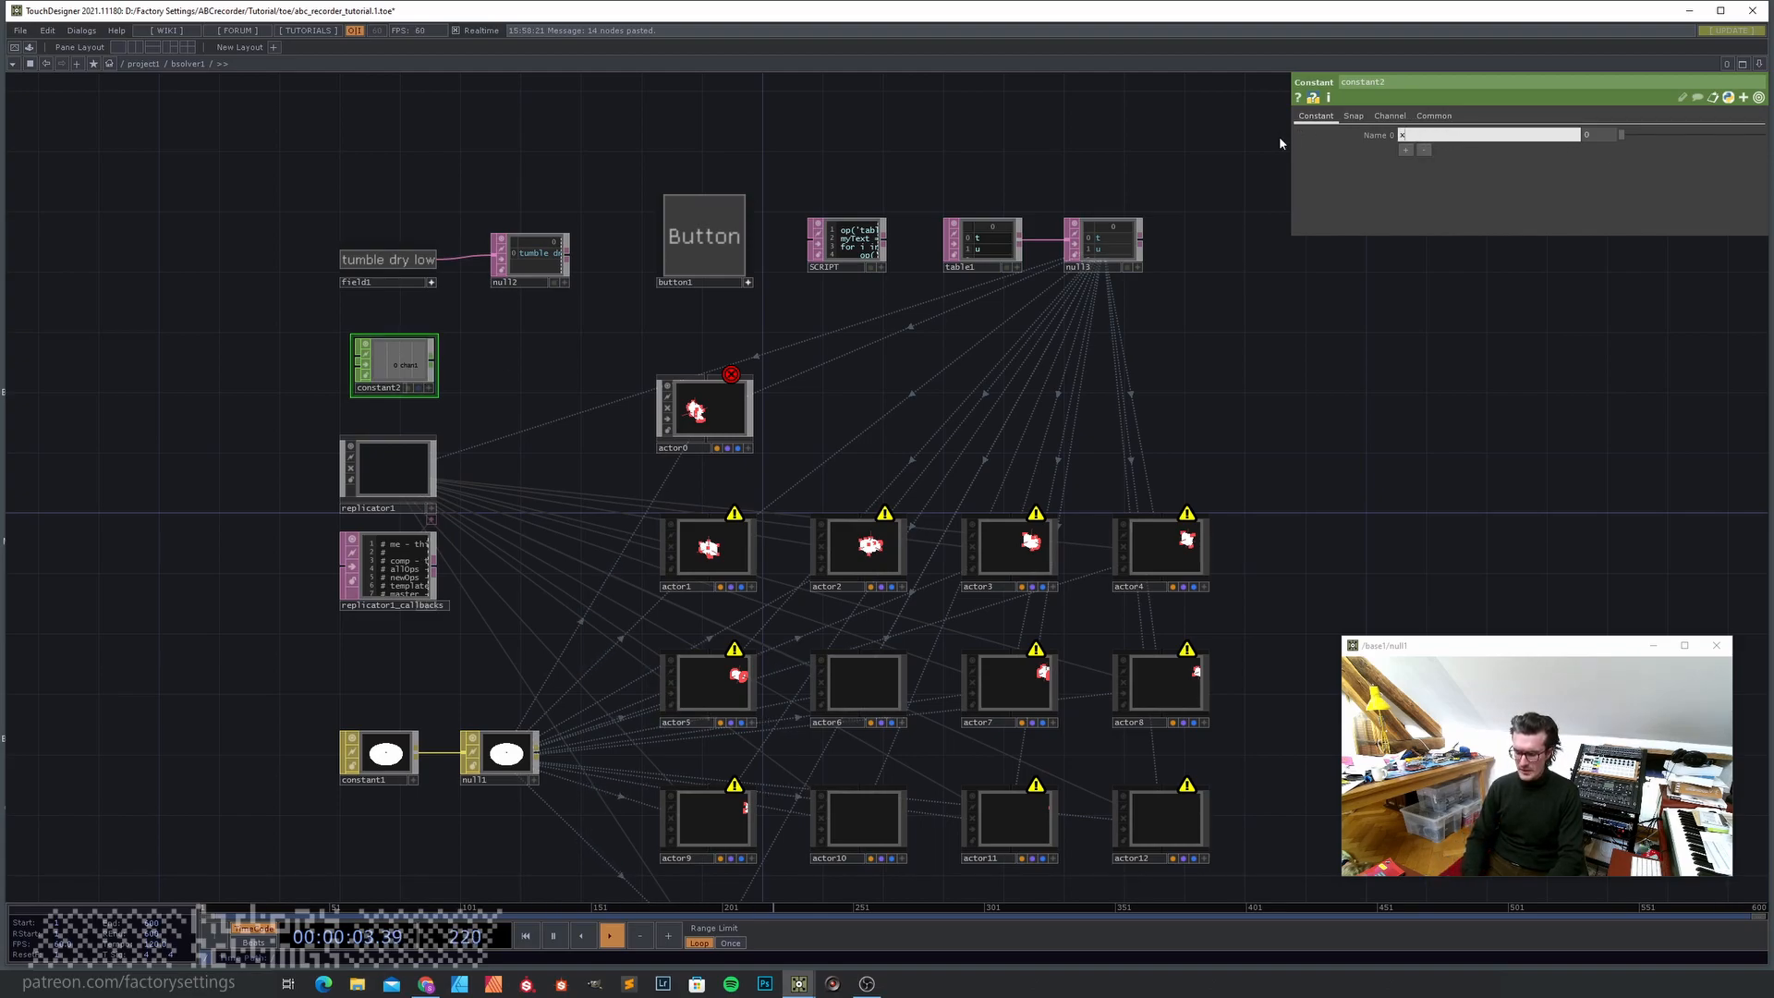
{"action": "type", "text": "Pos"}
{"action": "key", "text": "Return"}
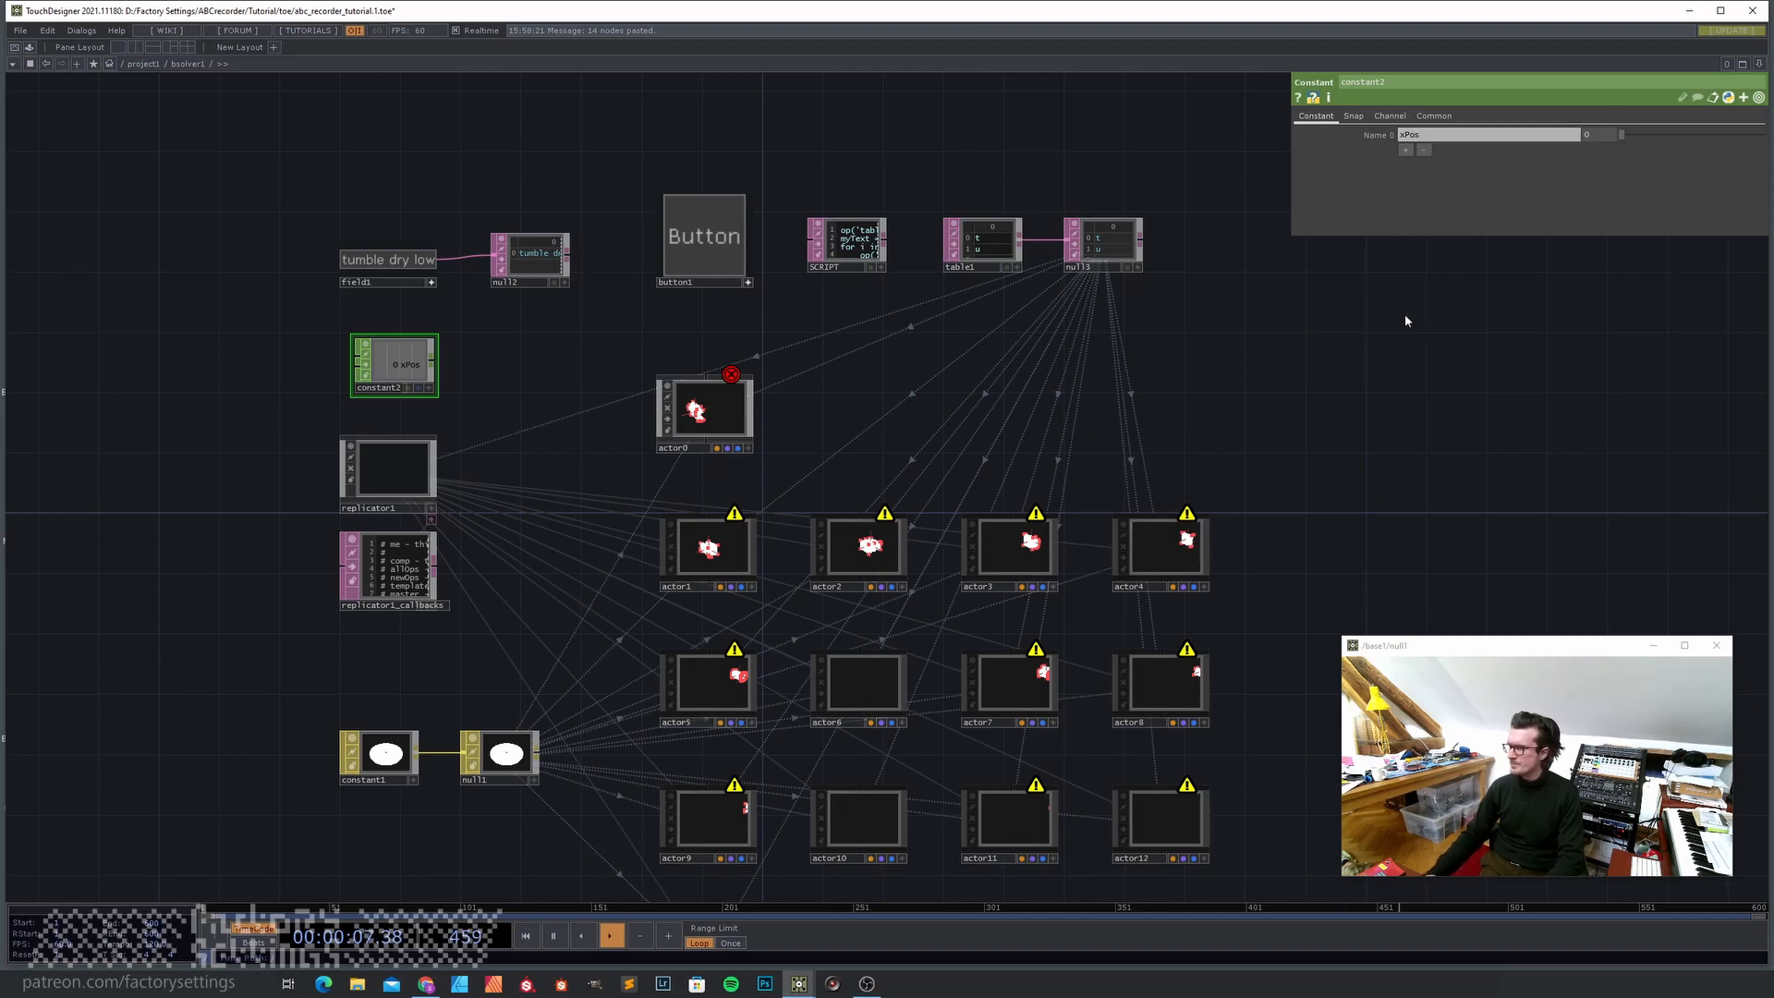
{"action": "left_click", "coordinate": [1408, 149]}
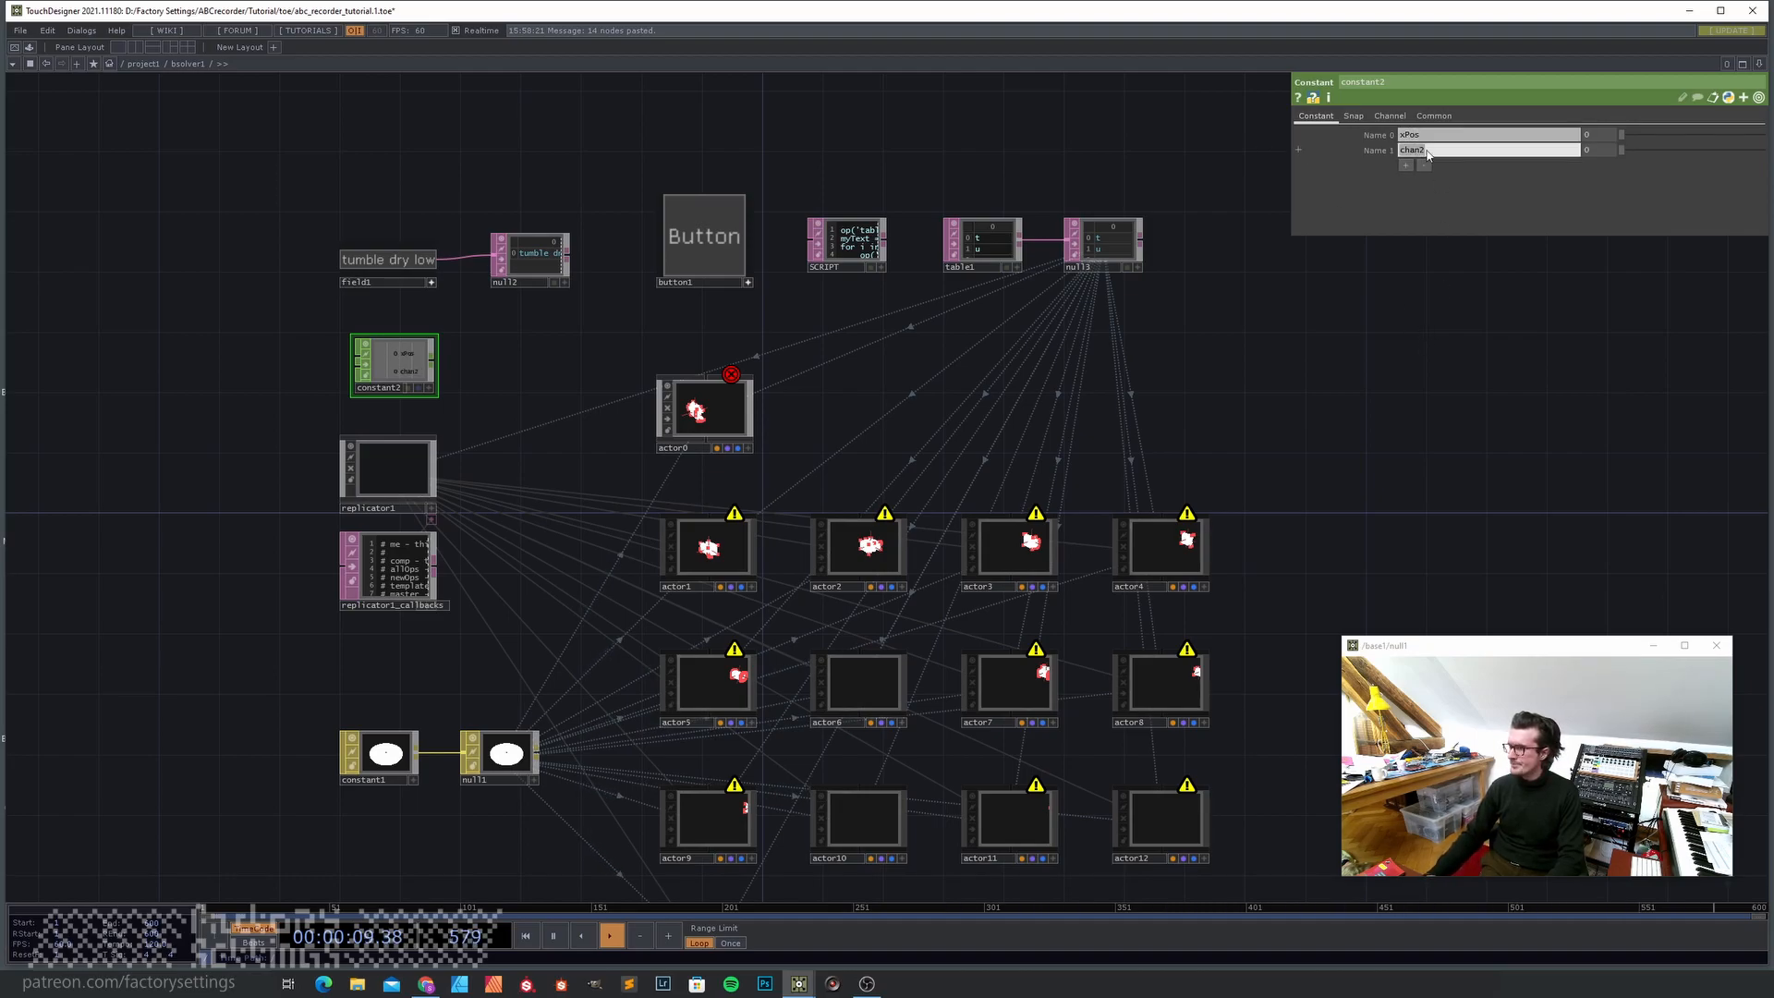
{"action": "type", "text": "yPos"}
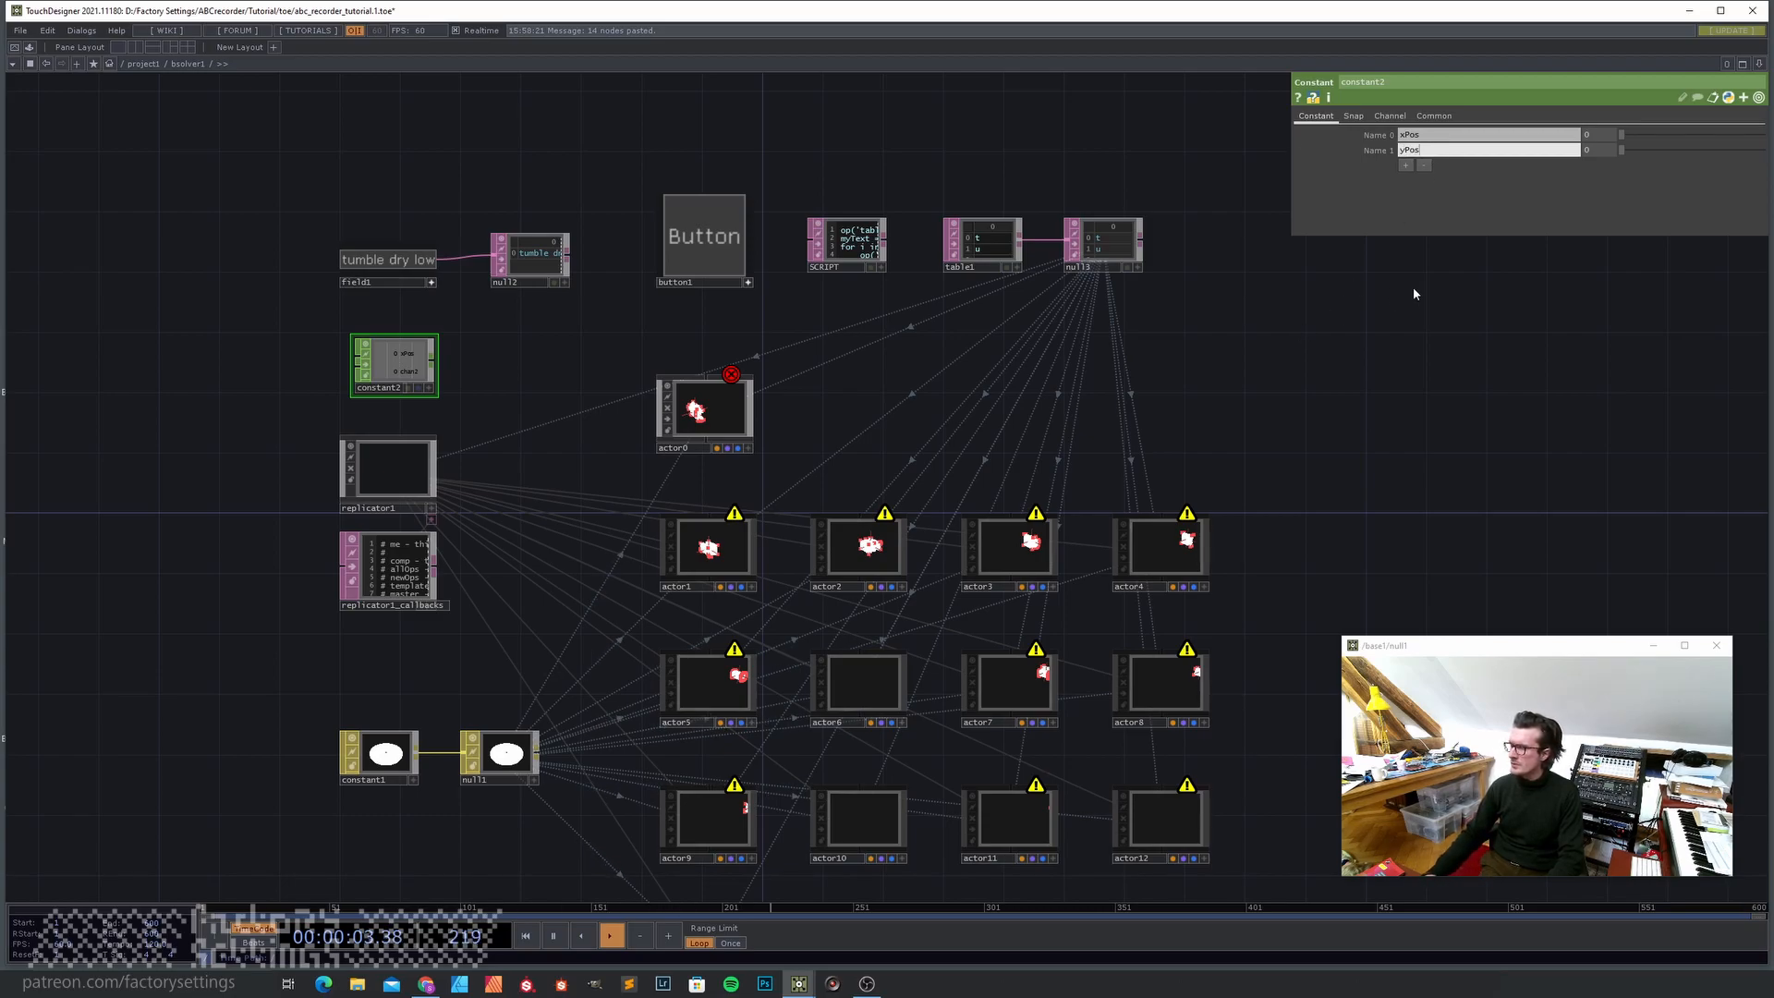
{"action": "key", "text": "Return"}
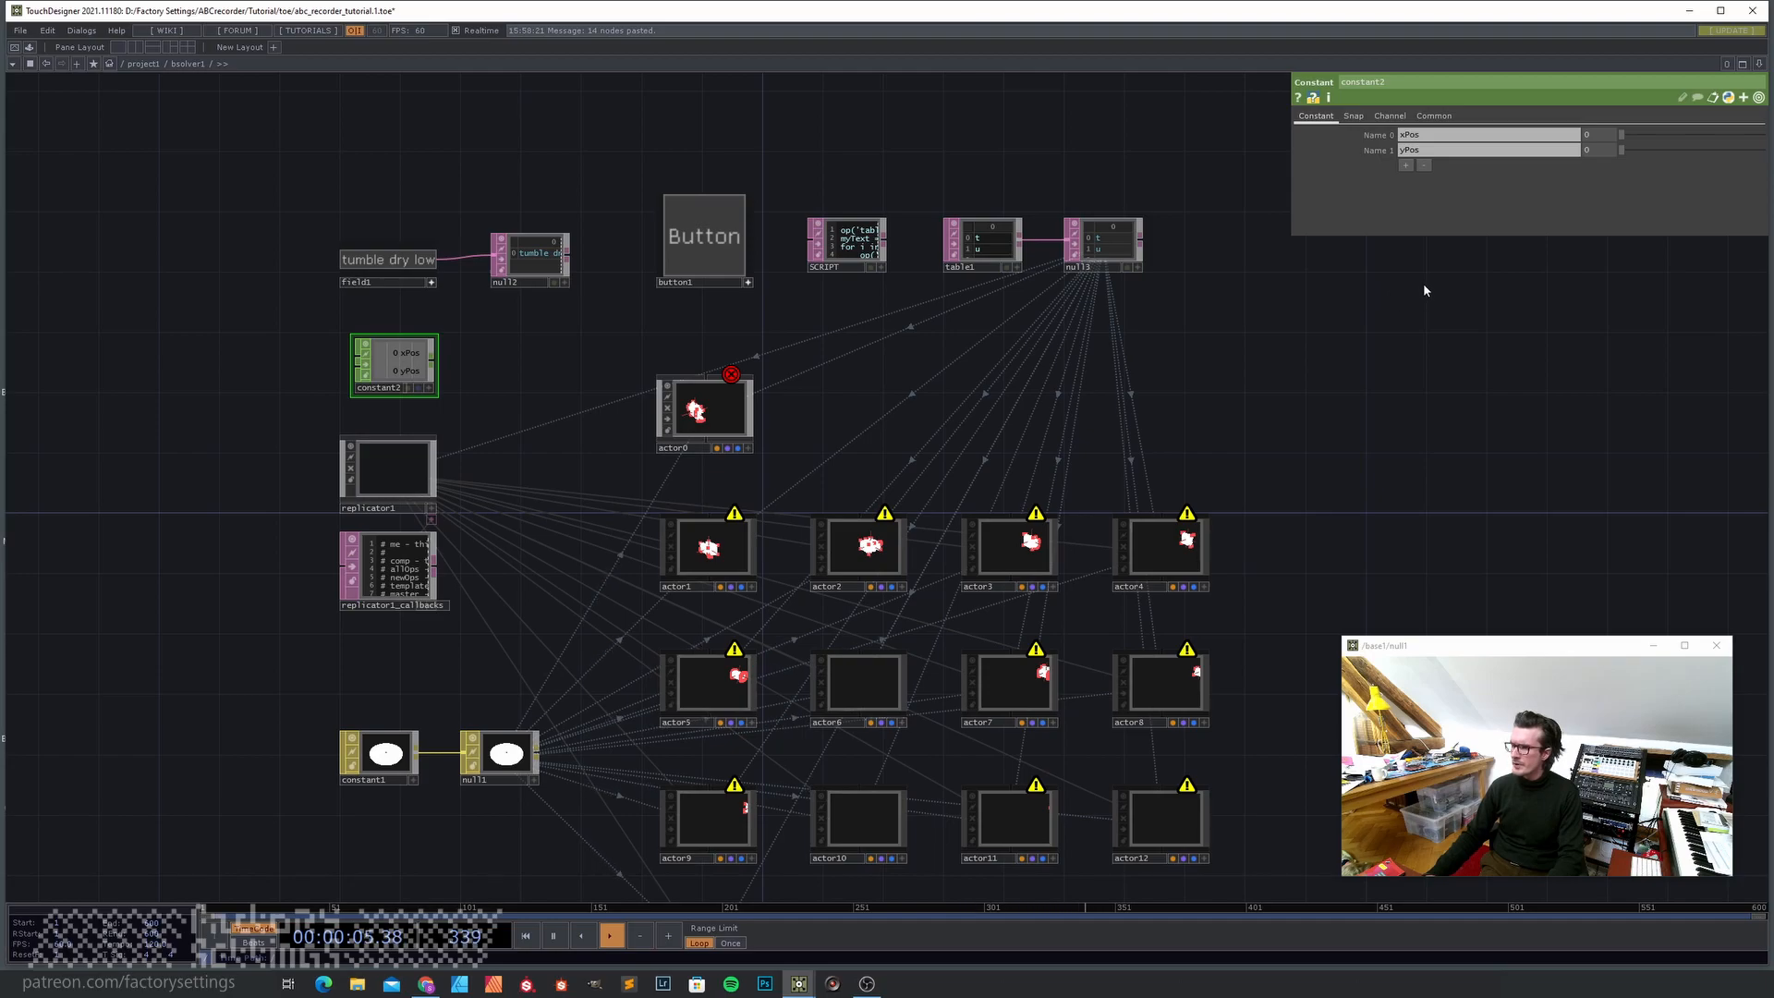
- Open the network inside actor0, select transform2 and widen its parameter display
{"action": "left_click", "coordinate": [723, 419]}
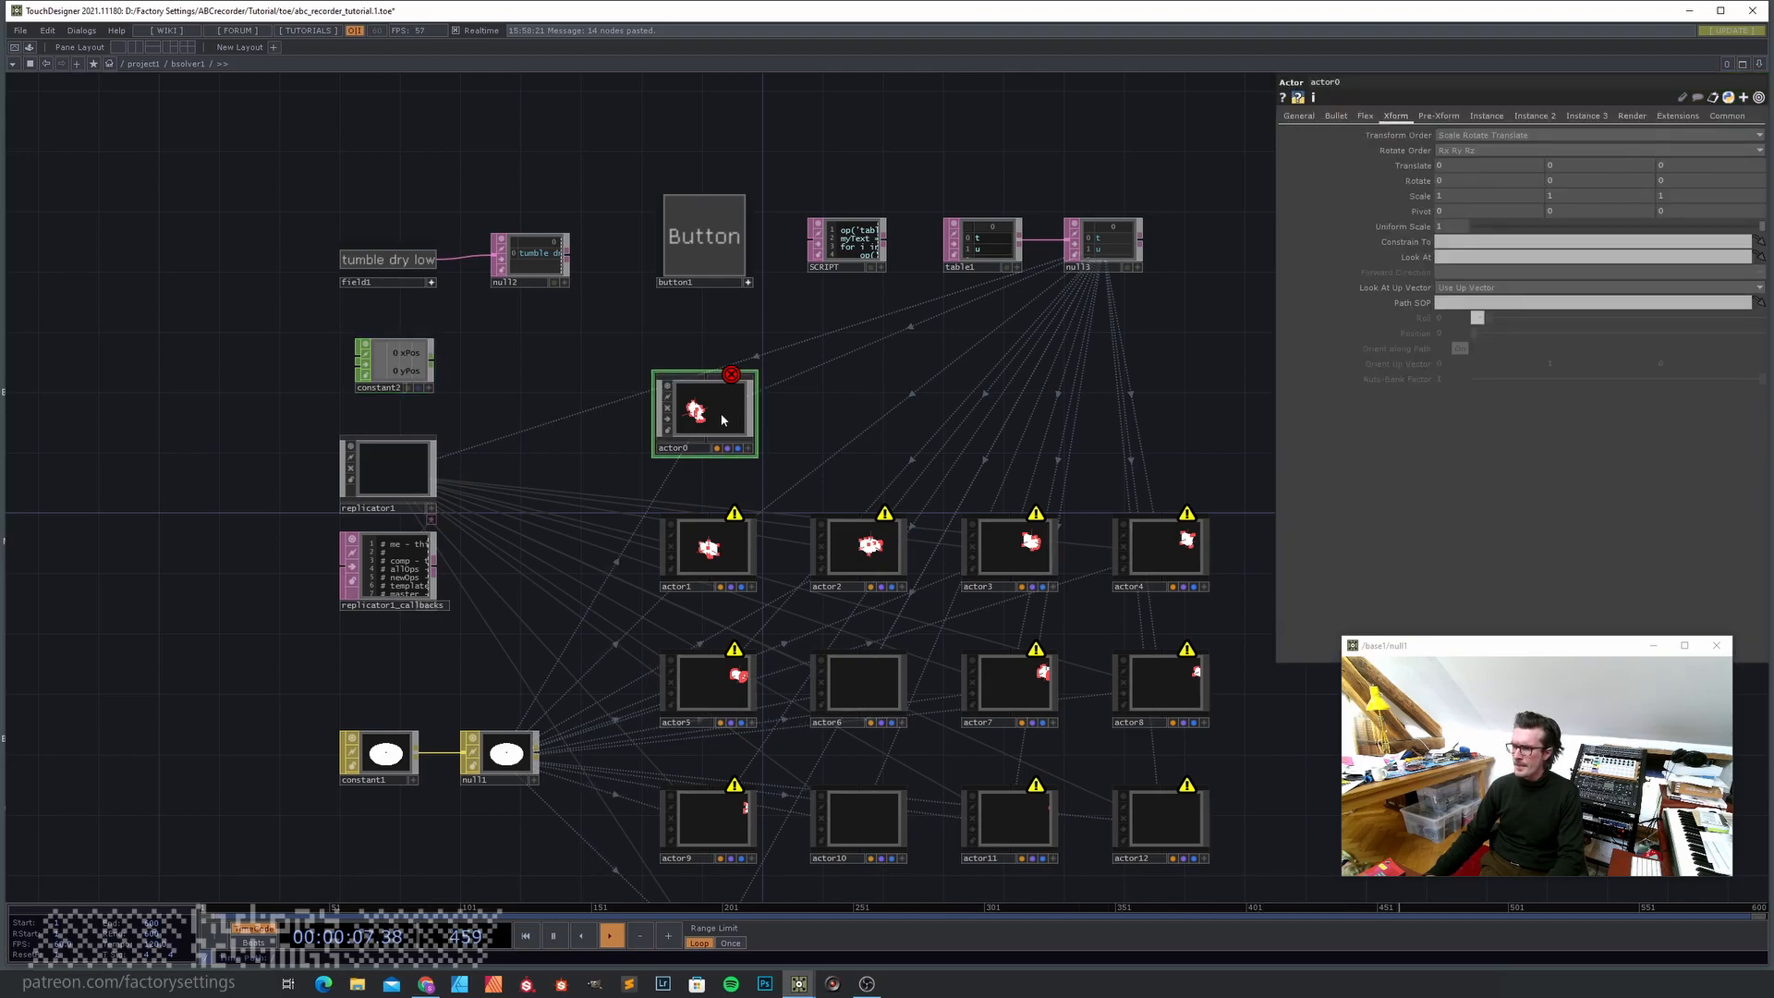
{"action": "left_click_drag", "start_coordinate": [490, 375], "coordinate": [452, 372]}
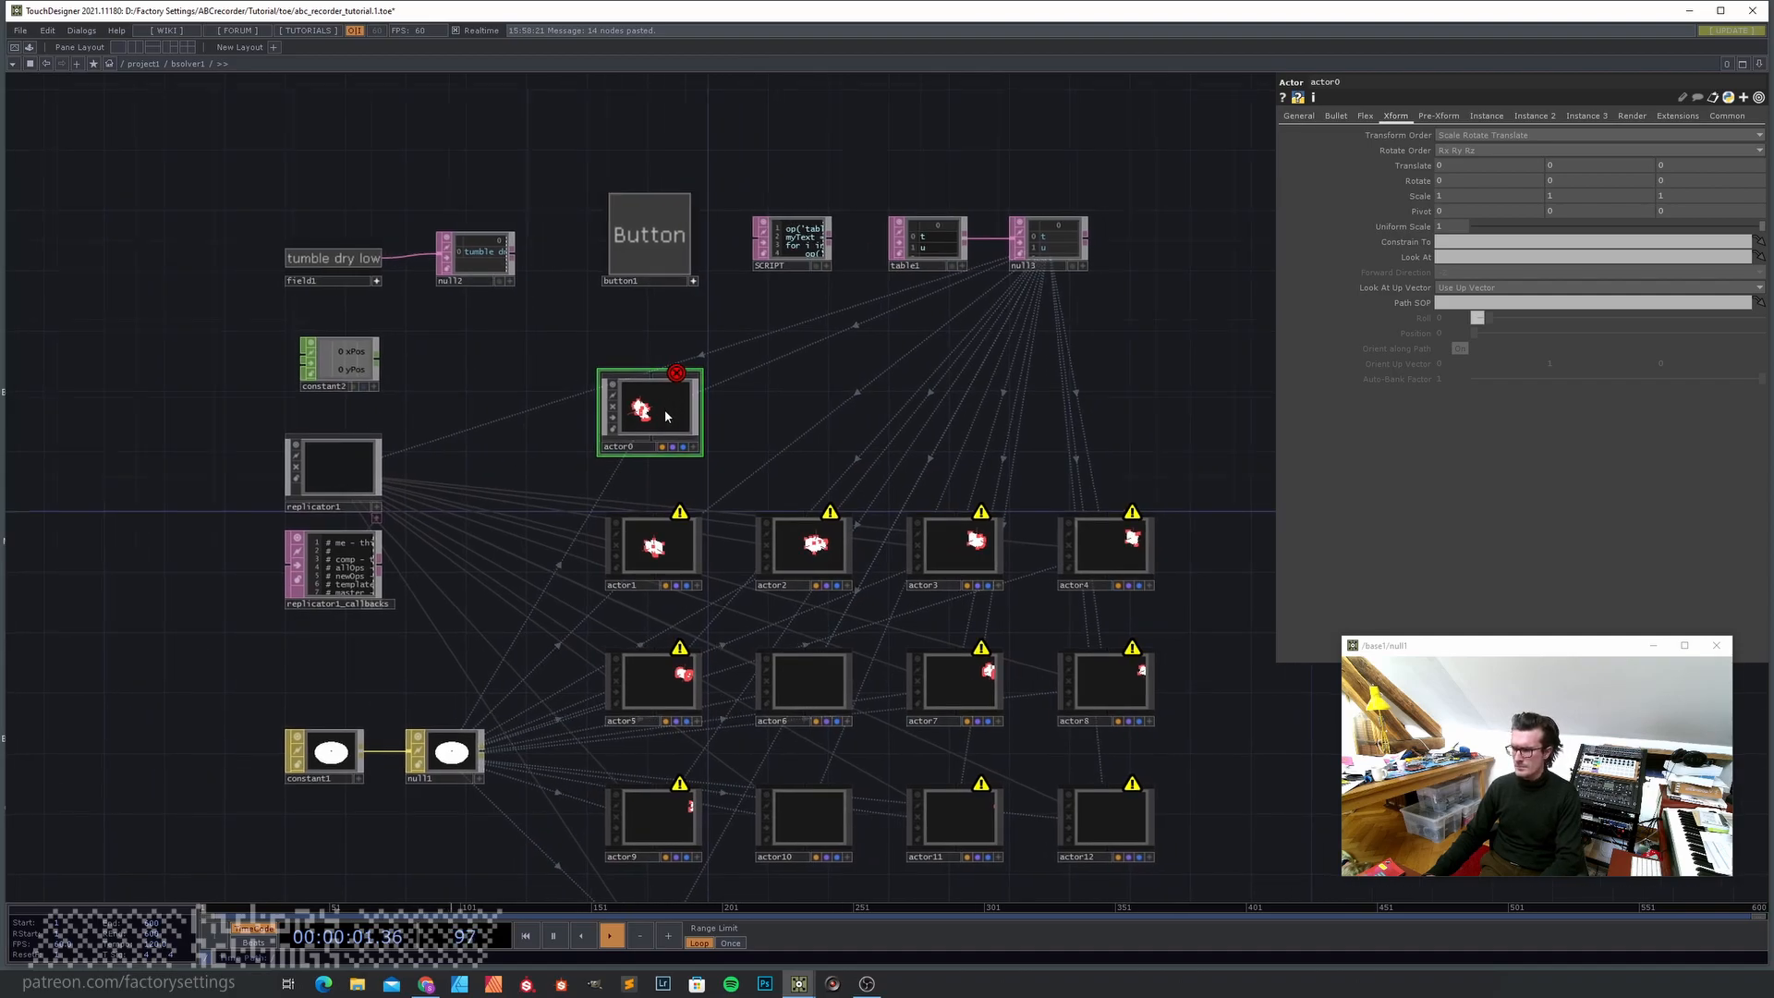
{"action": "double_click", "coordinate": [664, 408]}
{"action": "left_click_drag", "start_coordinate": [300, 403], "coordinate": [358, 474]}
{"action": "scroll", "coordinate": [572, 351], "scroll_direction": "up", "scroll_amount": 3}
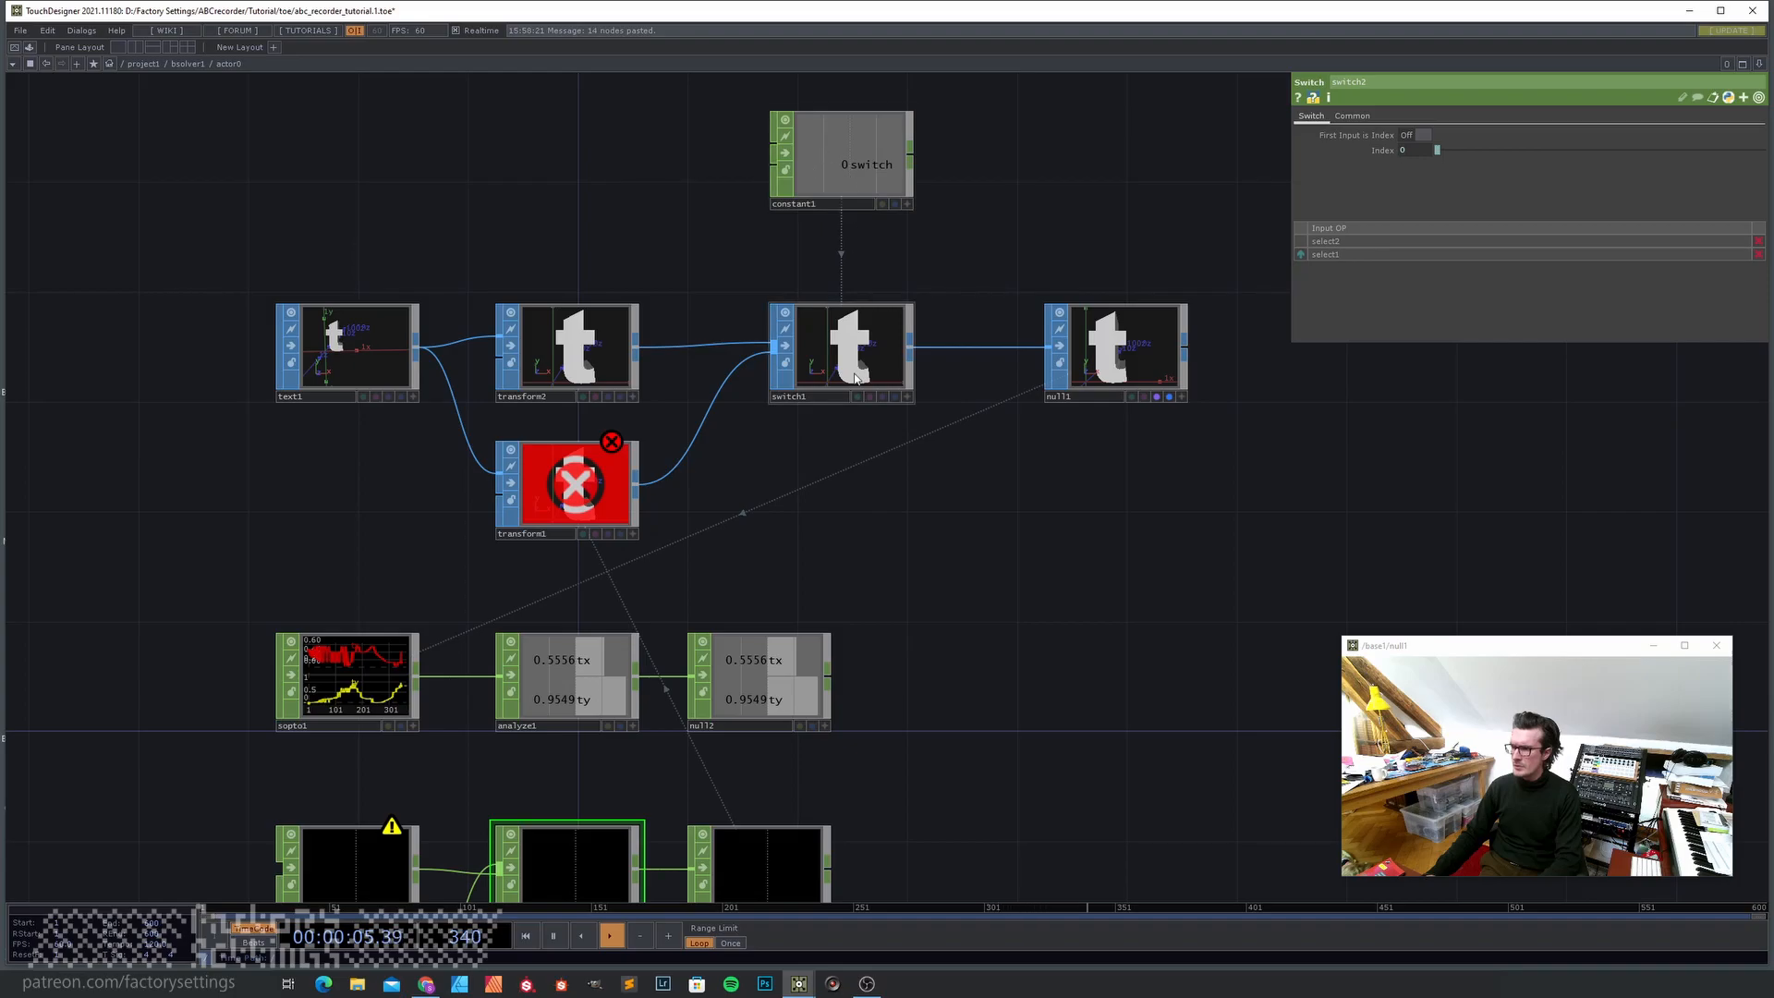
{"action": "left_click", "coordinate": [574, 348]}
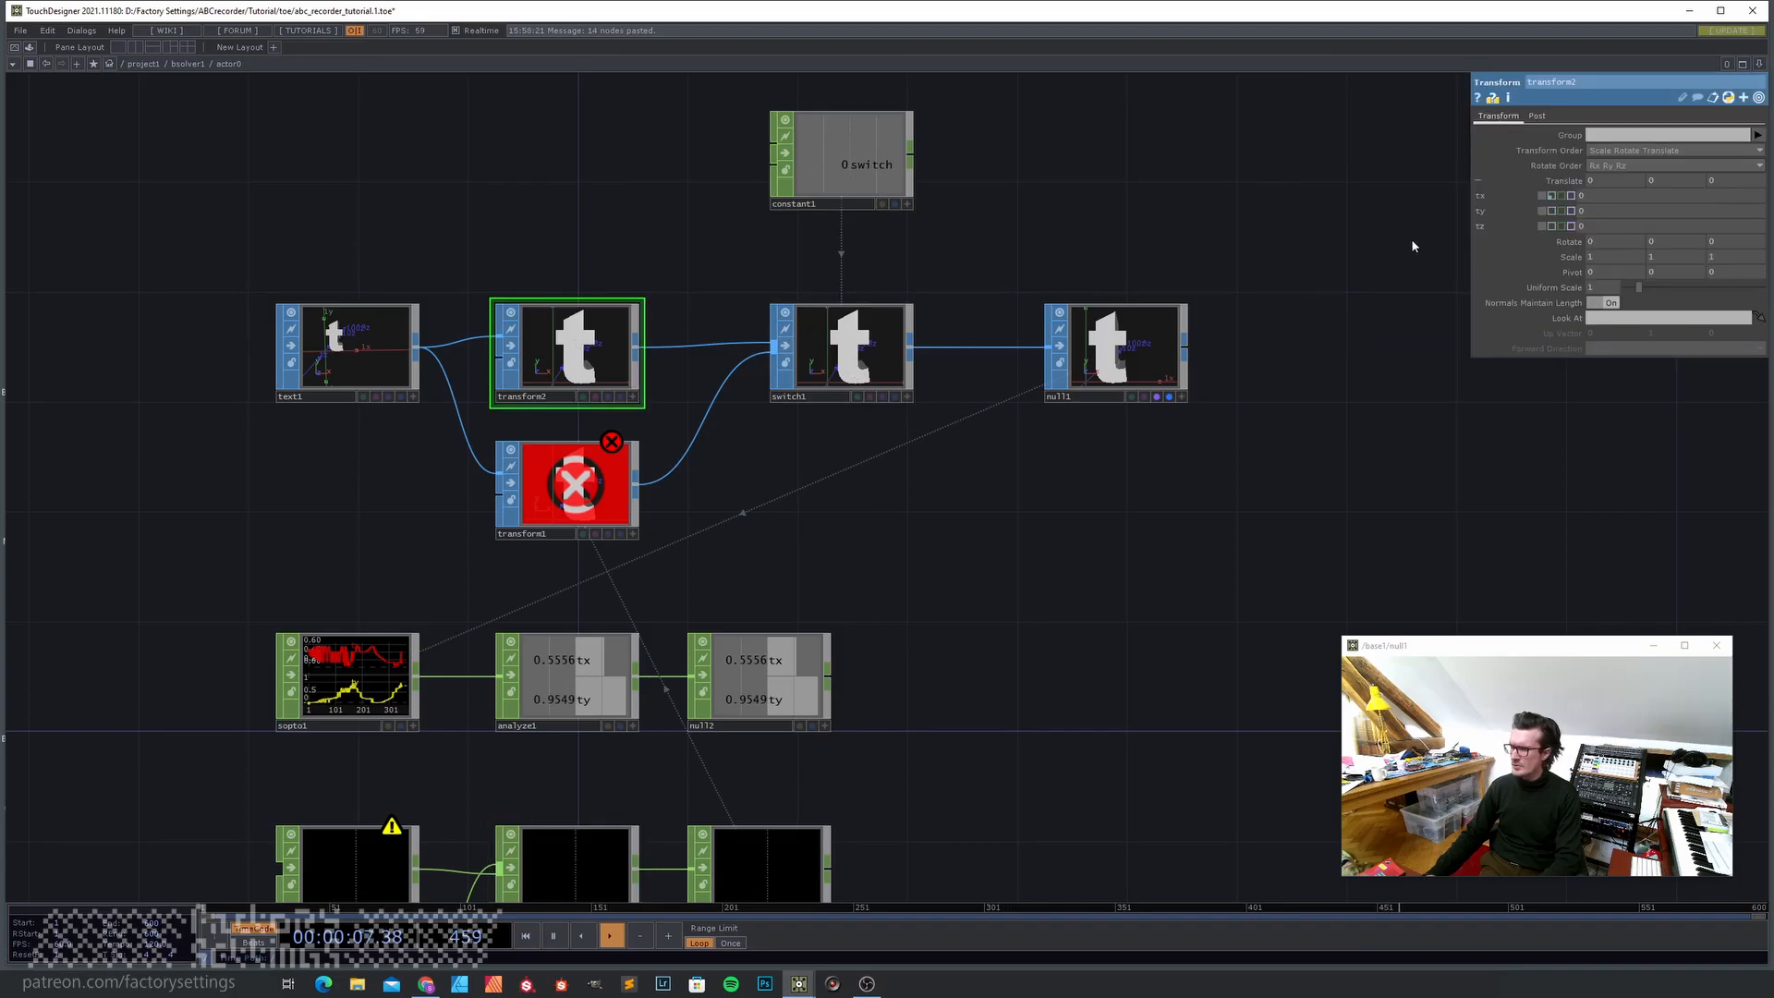
{"action": "left_click_drag", "start_coordinate": [1468, 263], "coordinate": [1283, 263]}
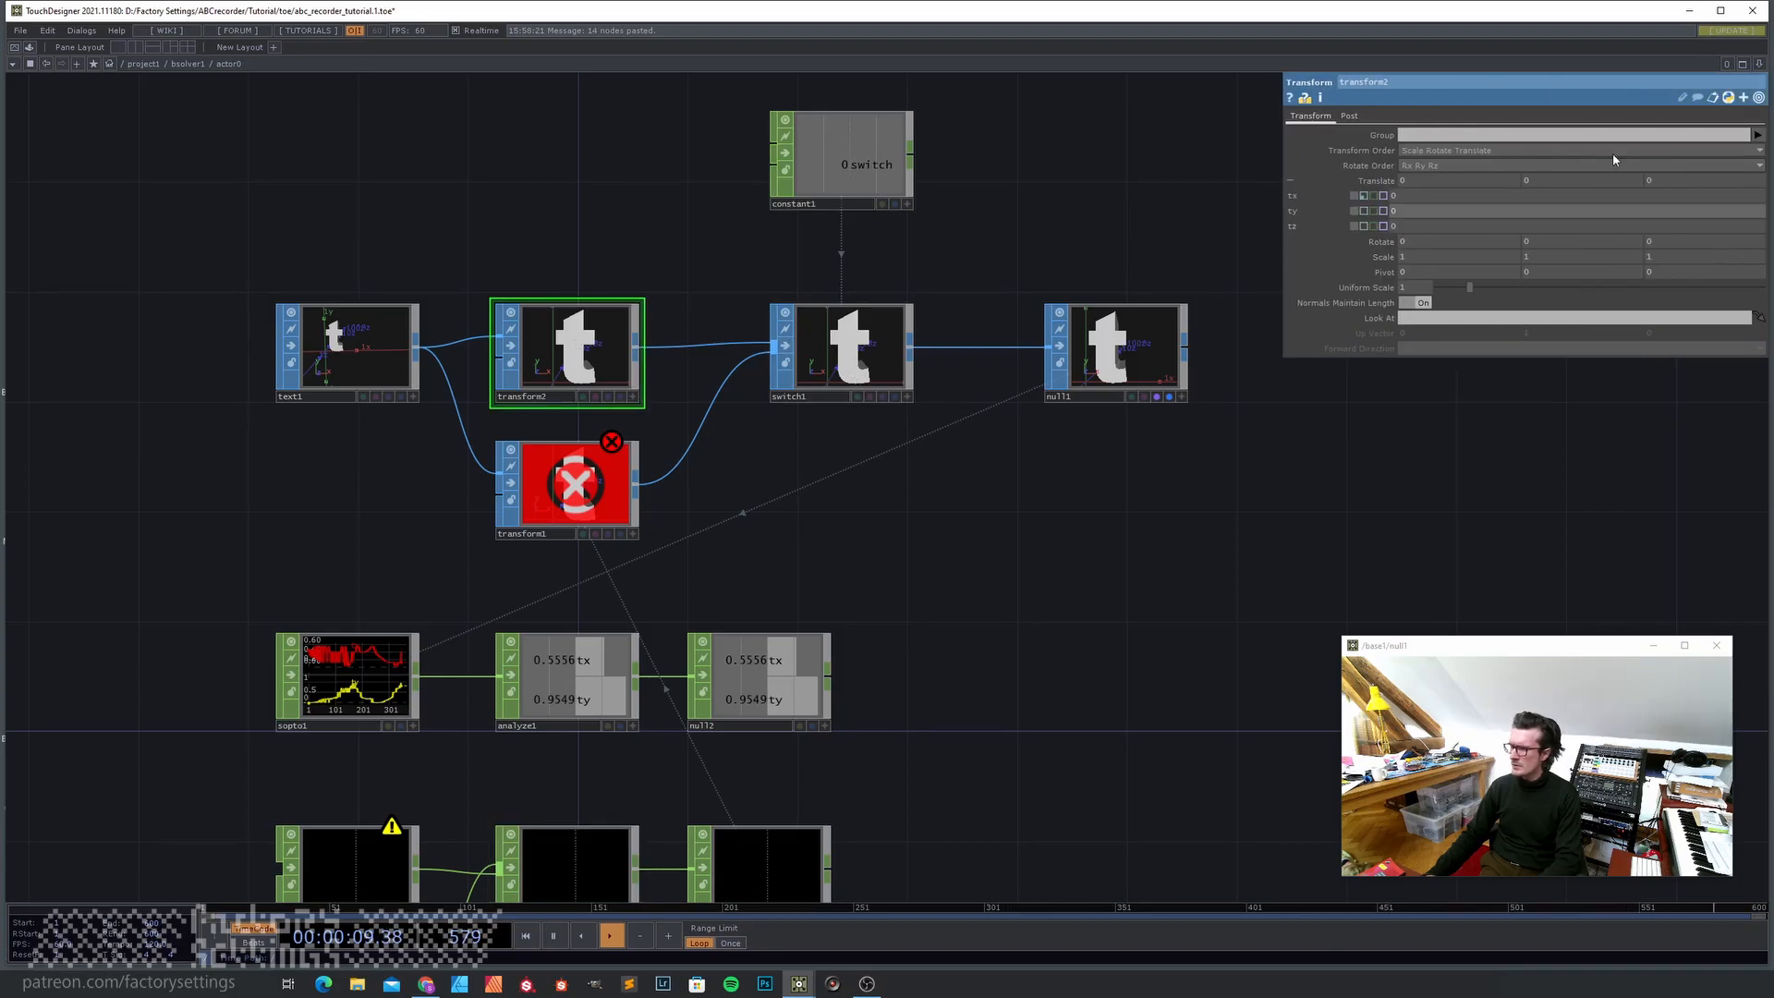
- Split the network editor into two side-by-side panes and show the bsolver1 network in the second one
{"action": "left_click", "coordinate": [1758, 64]}
{"action": "left_click", "coordinate": [1703, 96]}
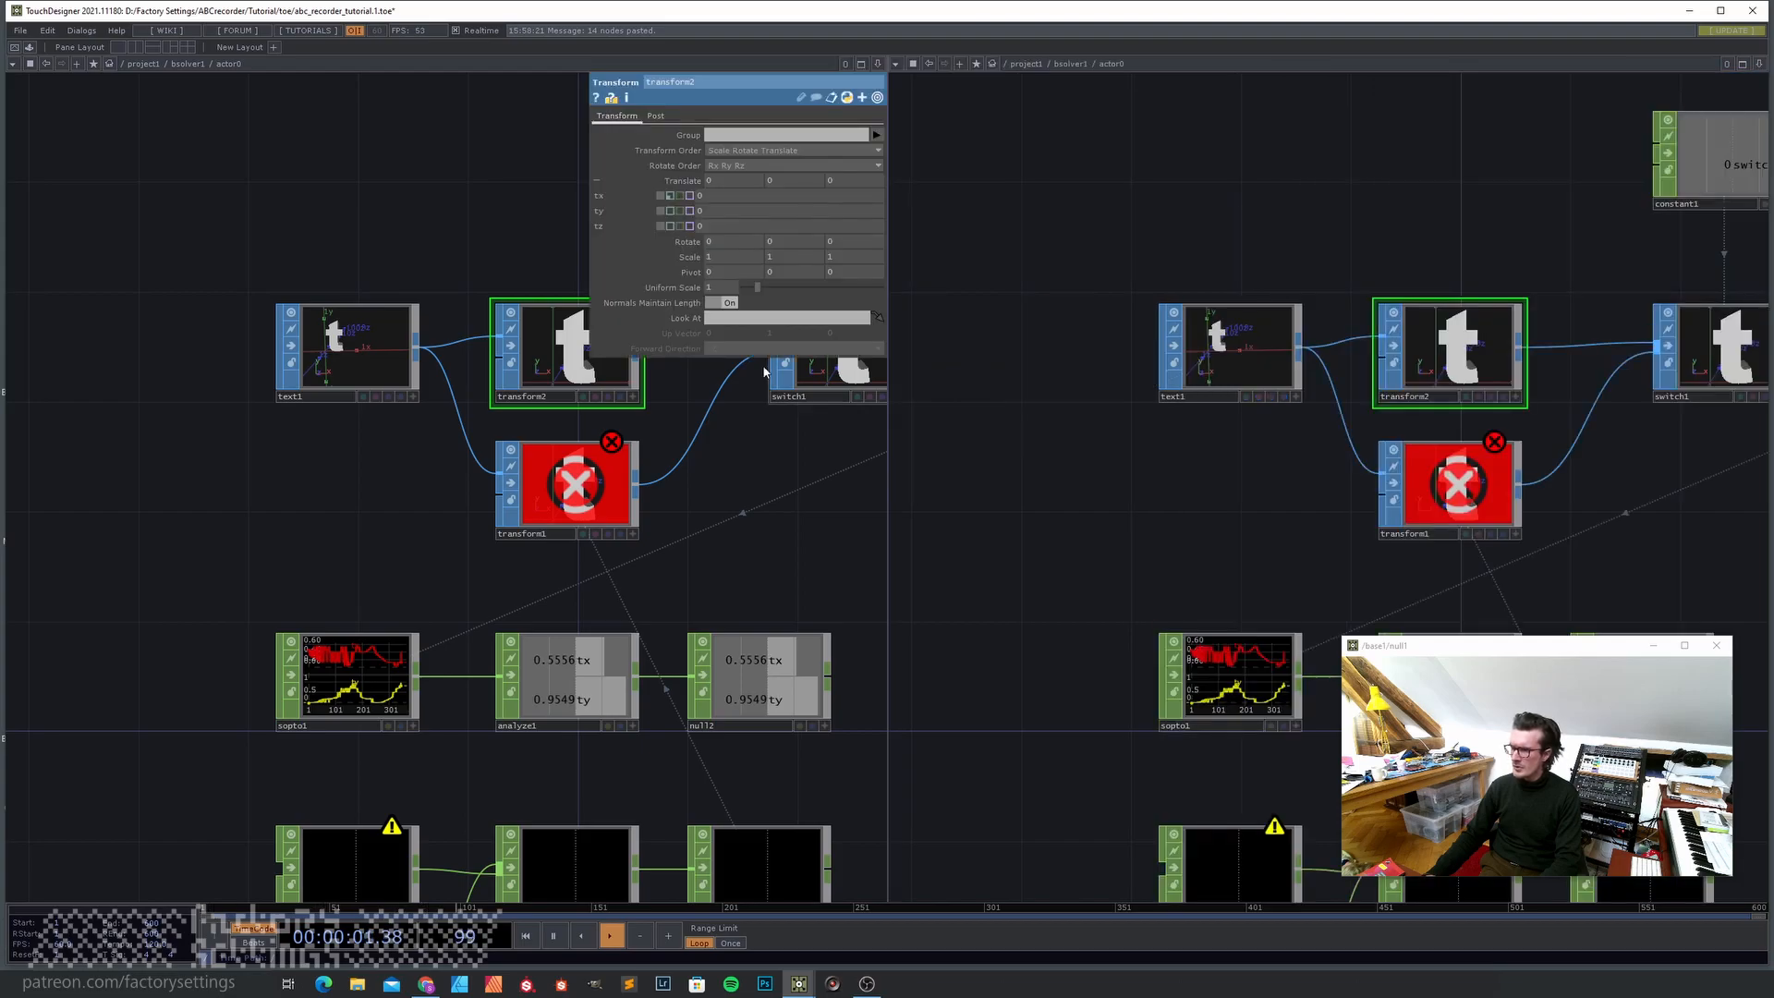
{"action": "key", "text": "u"}
{"action": "left_click_drag", "start_coordinate": [1329, 342], "coordinate": [1215, 382]}
{"action": "left_click_drag", "start_coordinate": [821, 447], "coordinate": [719, 502]}
{"action": "scroll", "coordinate": [1150, 379], "scroll_direction": "up", "scroll_amount": 2}
- Append a Null CHOP to constant2 in the bsolver1 network
{"action": "left_click", "coordinate": [1090, 423]}
{"action": "left_click", "coordinate": [1147, 405]}
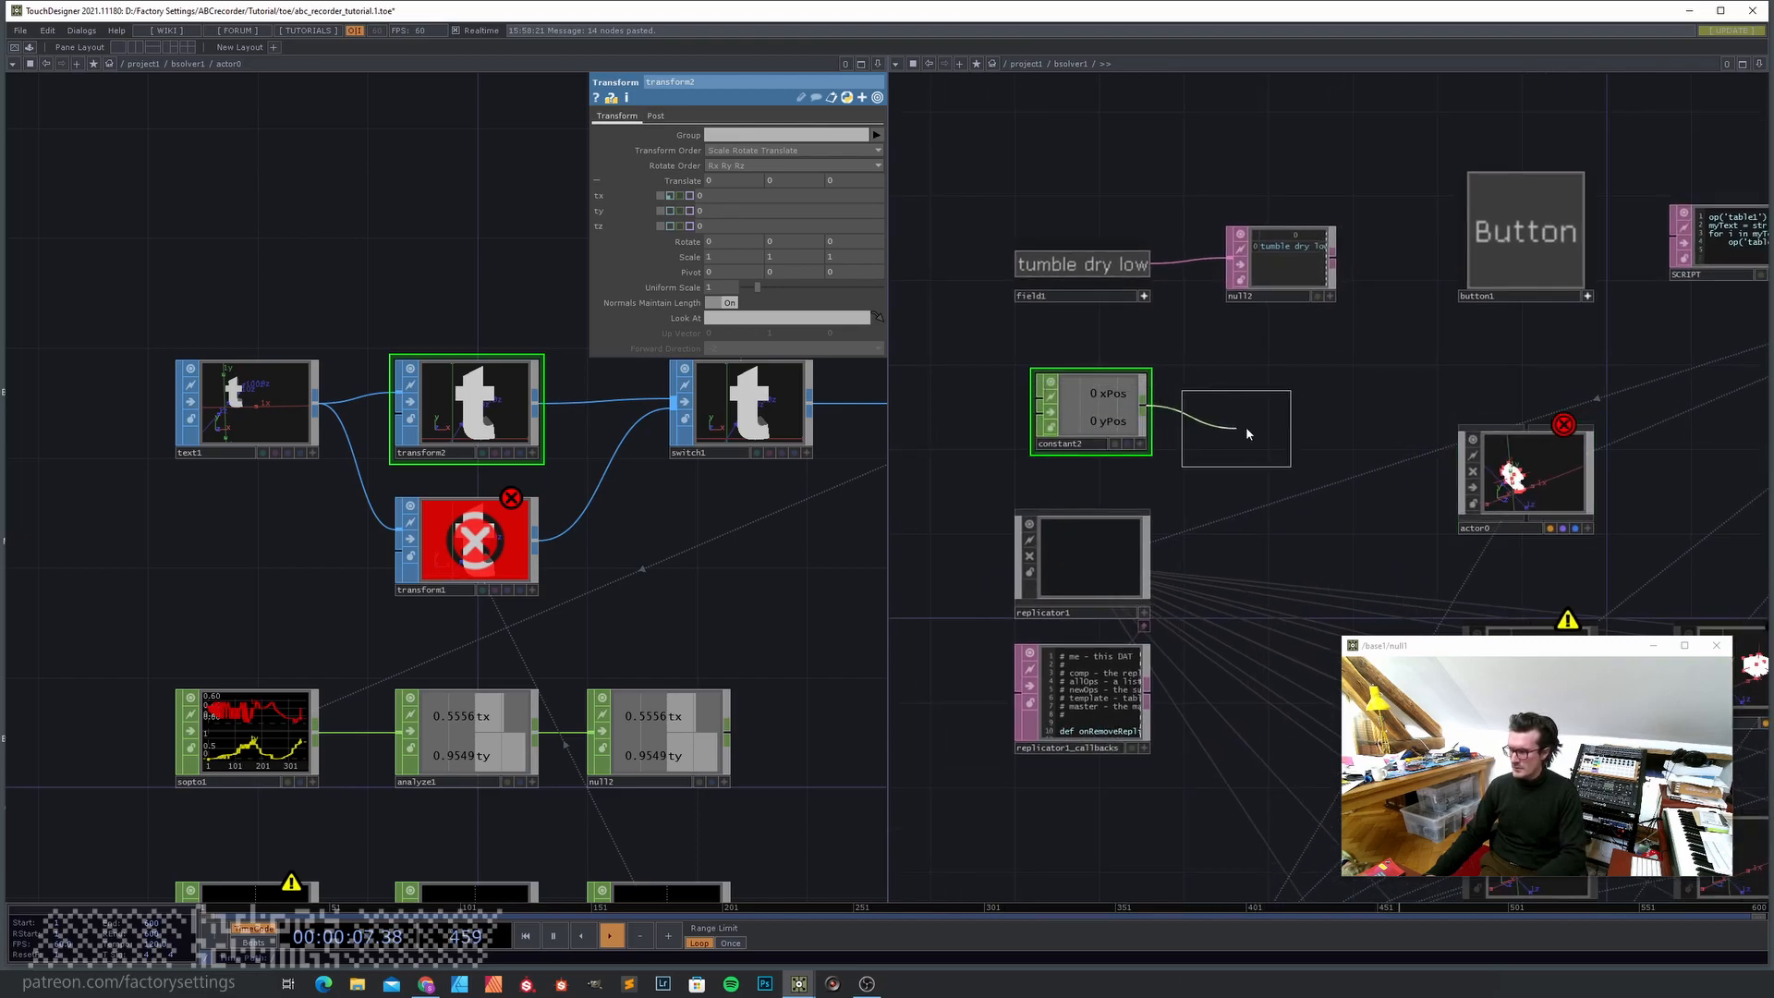
{"action": "left_click", "coordinate": [1270, 412]}
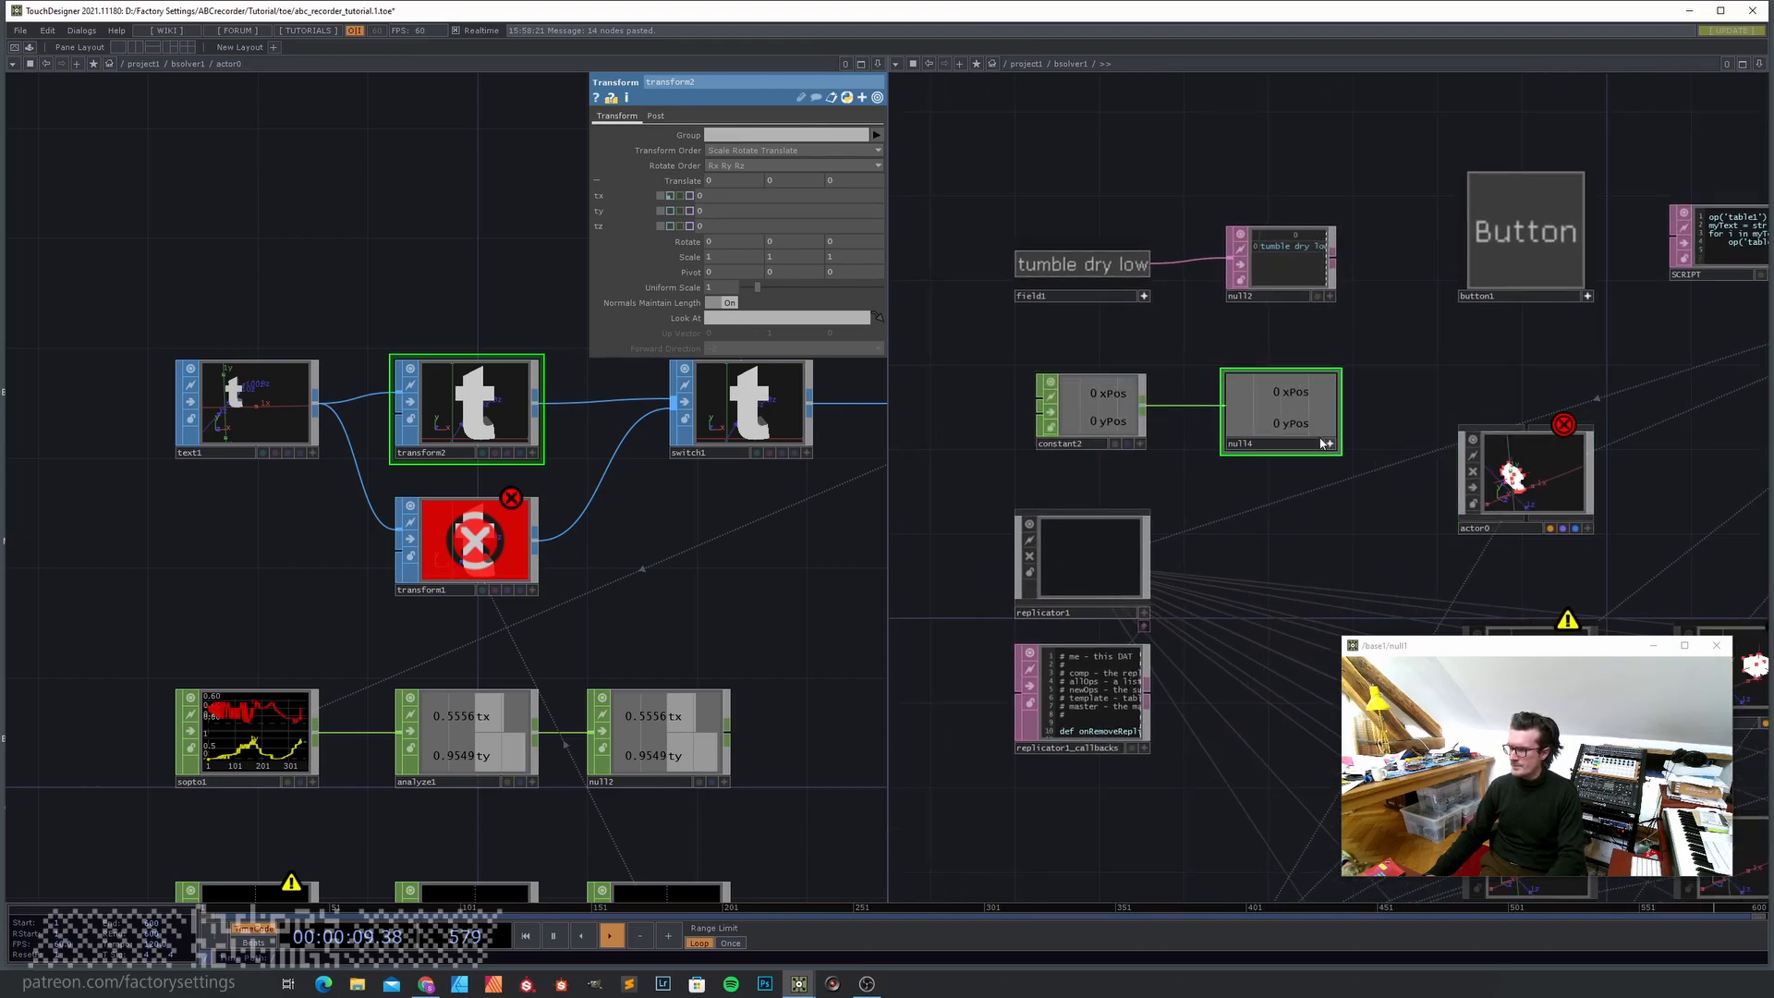
- Reference null4's xPos and yPos channels in the X and Y translate of transform2 inside actor0 as CHOP references
{"action": "left_click_drag", "start_coordinate": [1292, 398], "coordinate": [716, 183]}
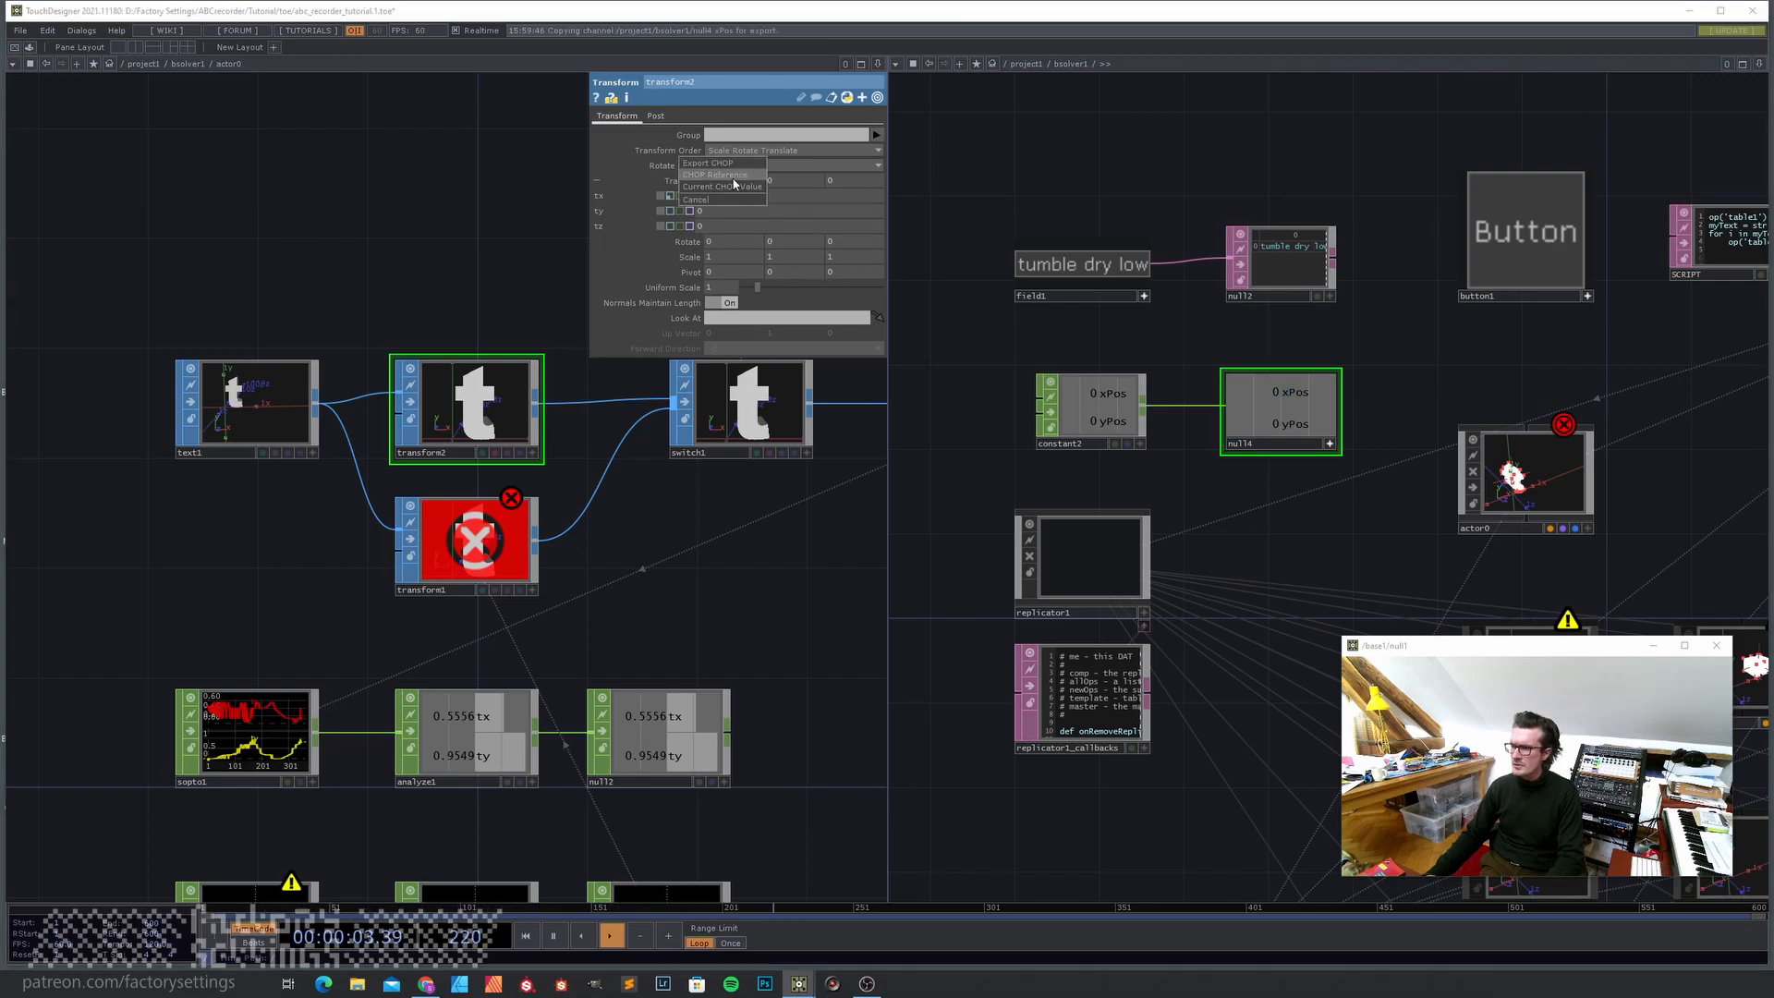
{"action": "left_click", "coordinate": [733, 178]}
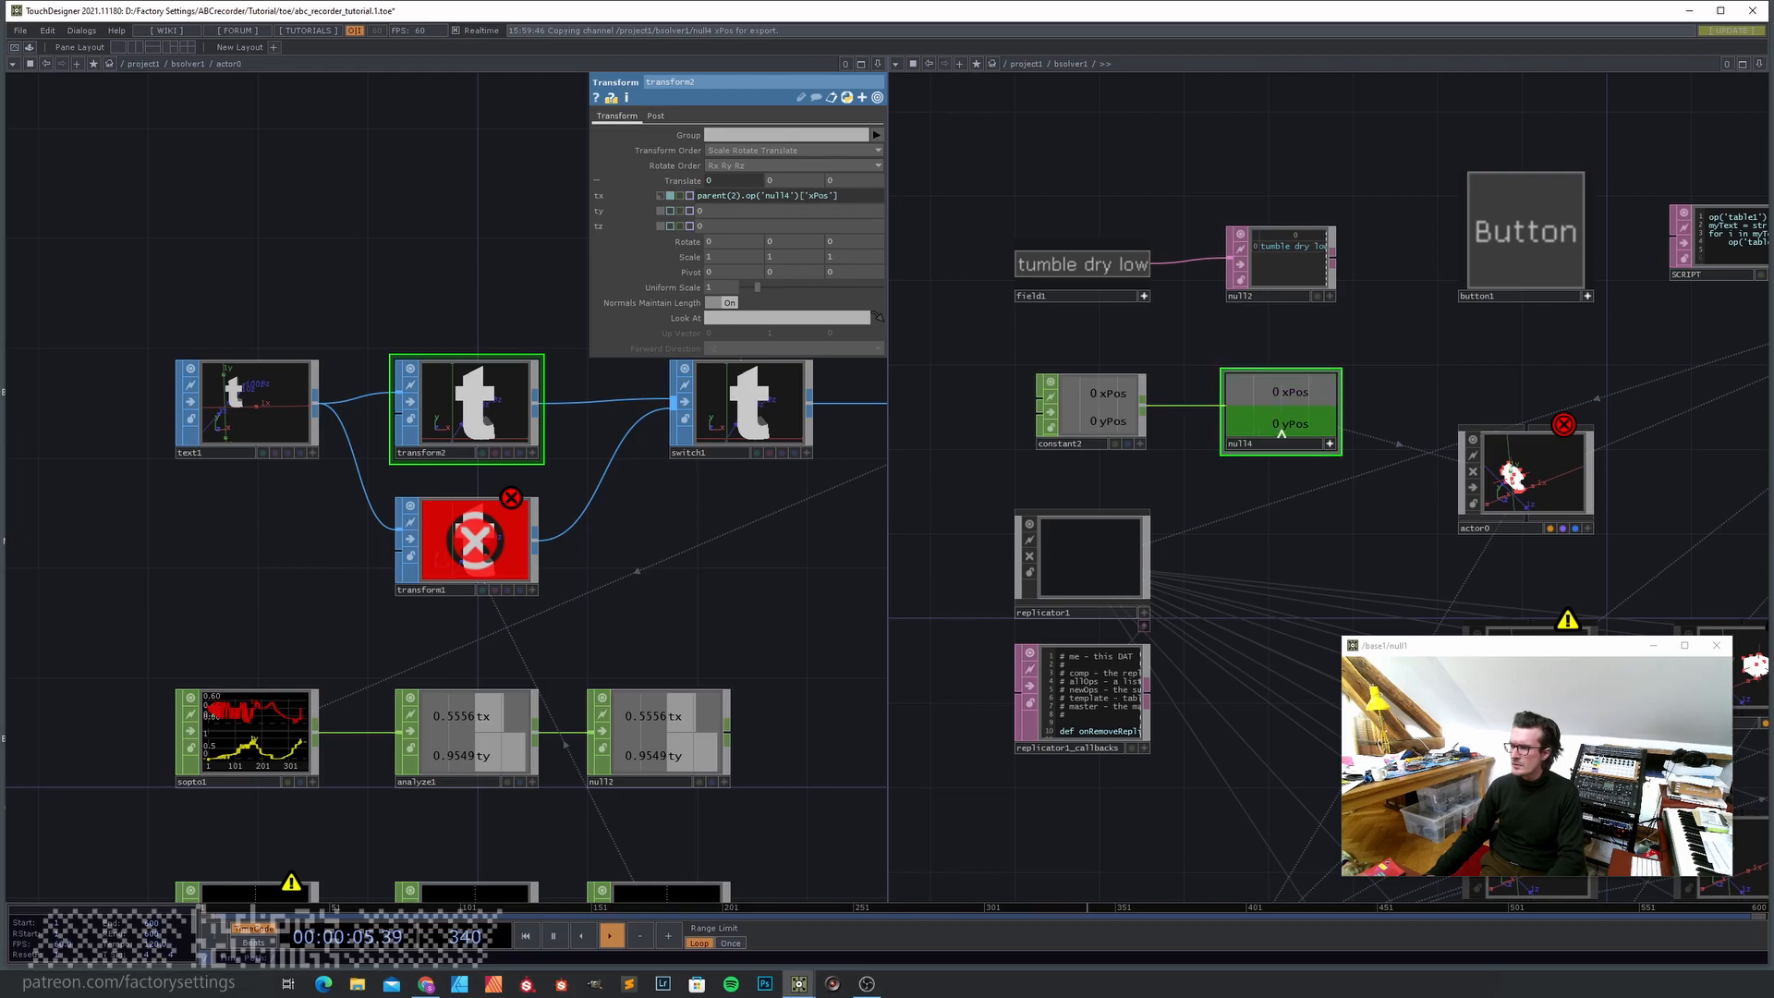
{"action": "left_click_drag", "start_coordinate": [1293, 423], "coordinate": [712, 214]}
{"action": "left_click", "coordinate": [721, 207]}
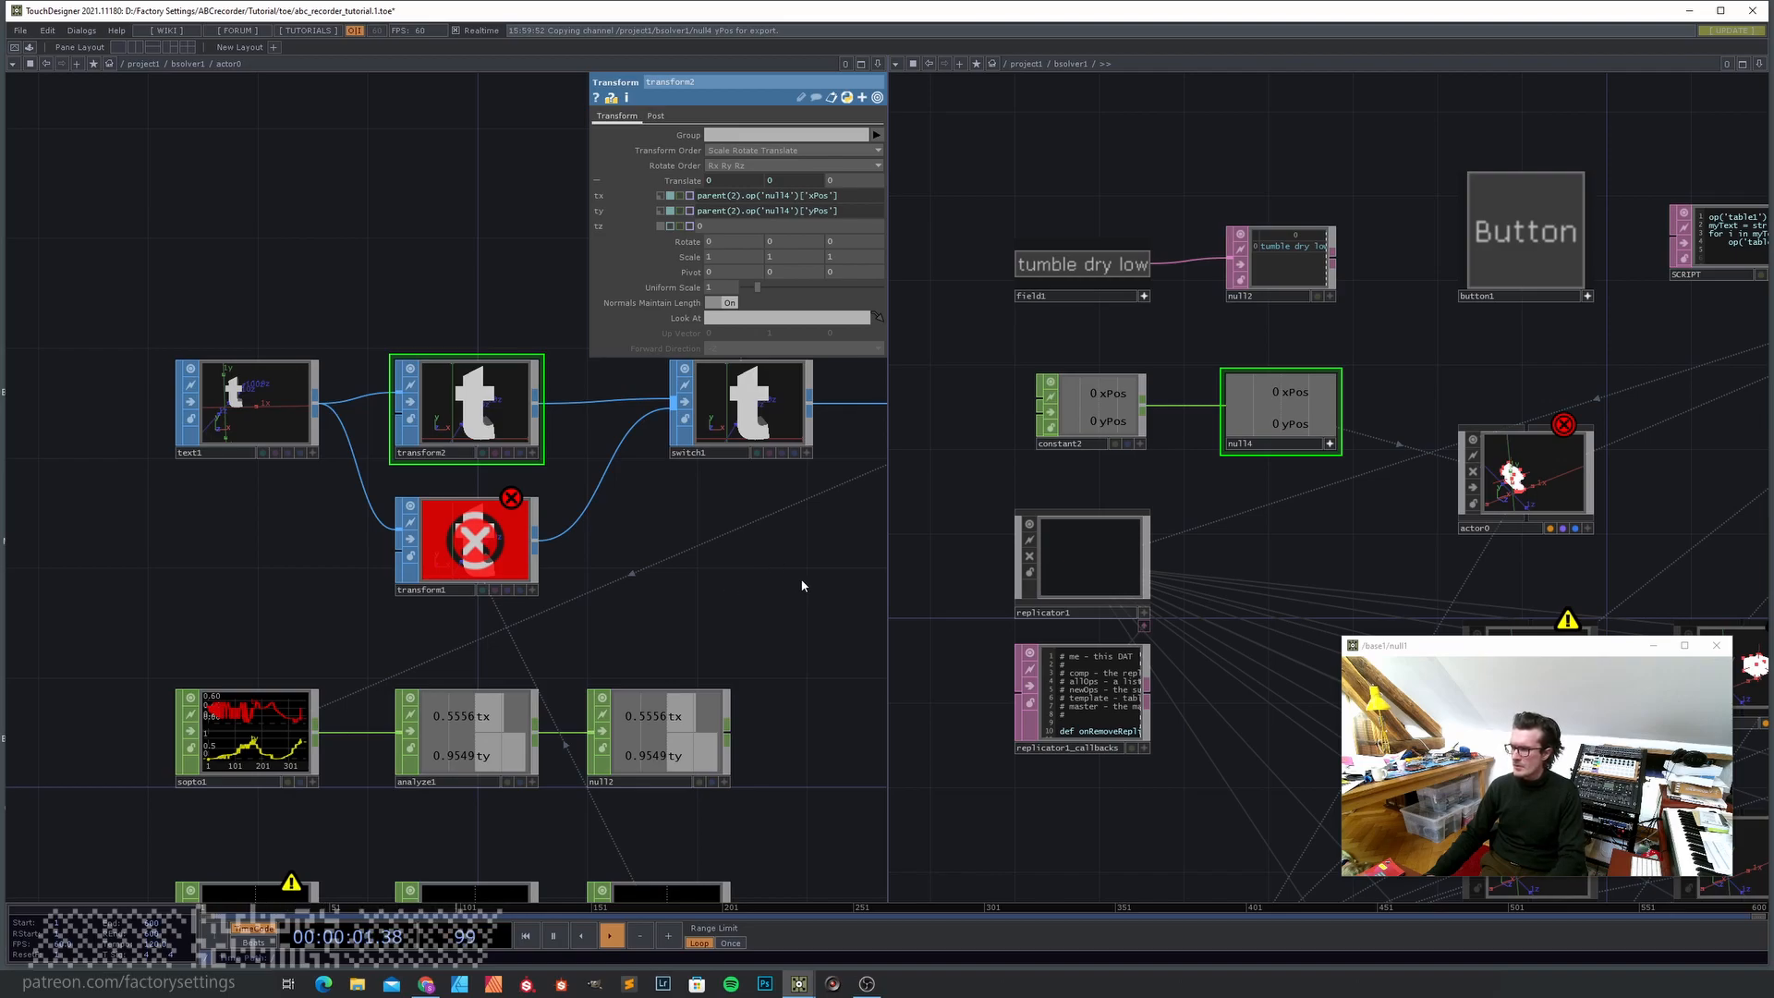
- Bring the project1 network into the first pane with render1 in close view
{"action": "left_click_drag", "start_coordinate": [789, 550], "coordinate": [682, 546]}
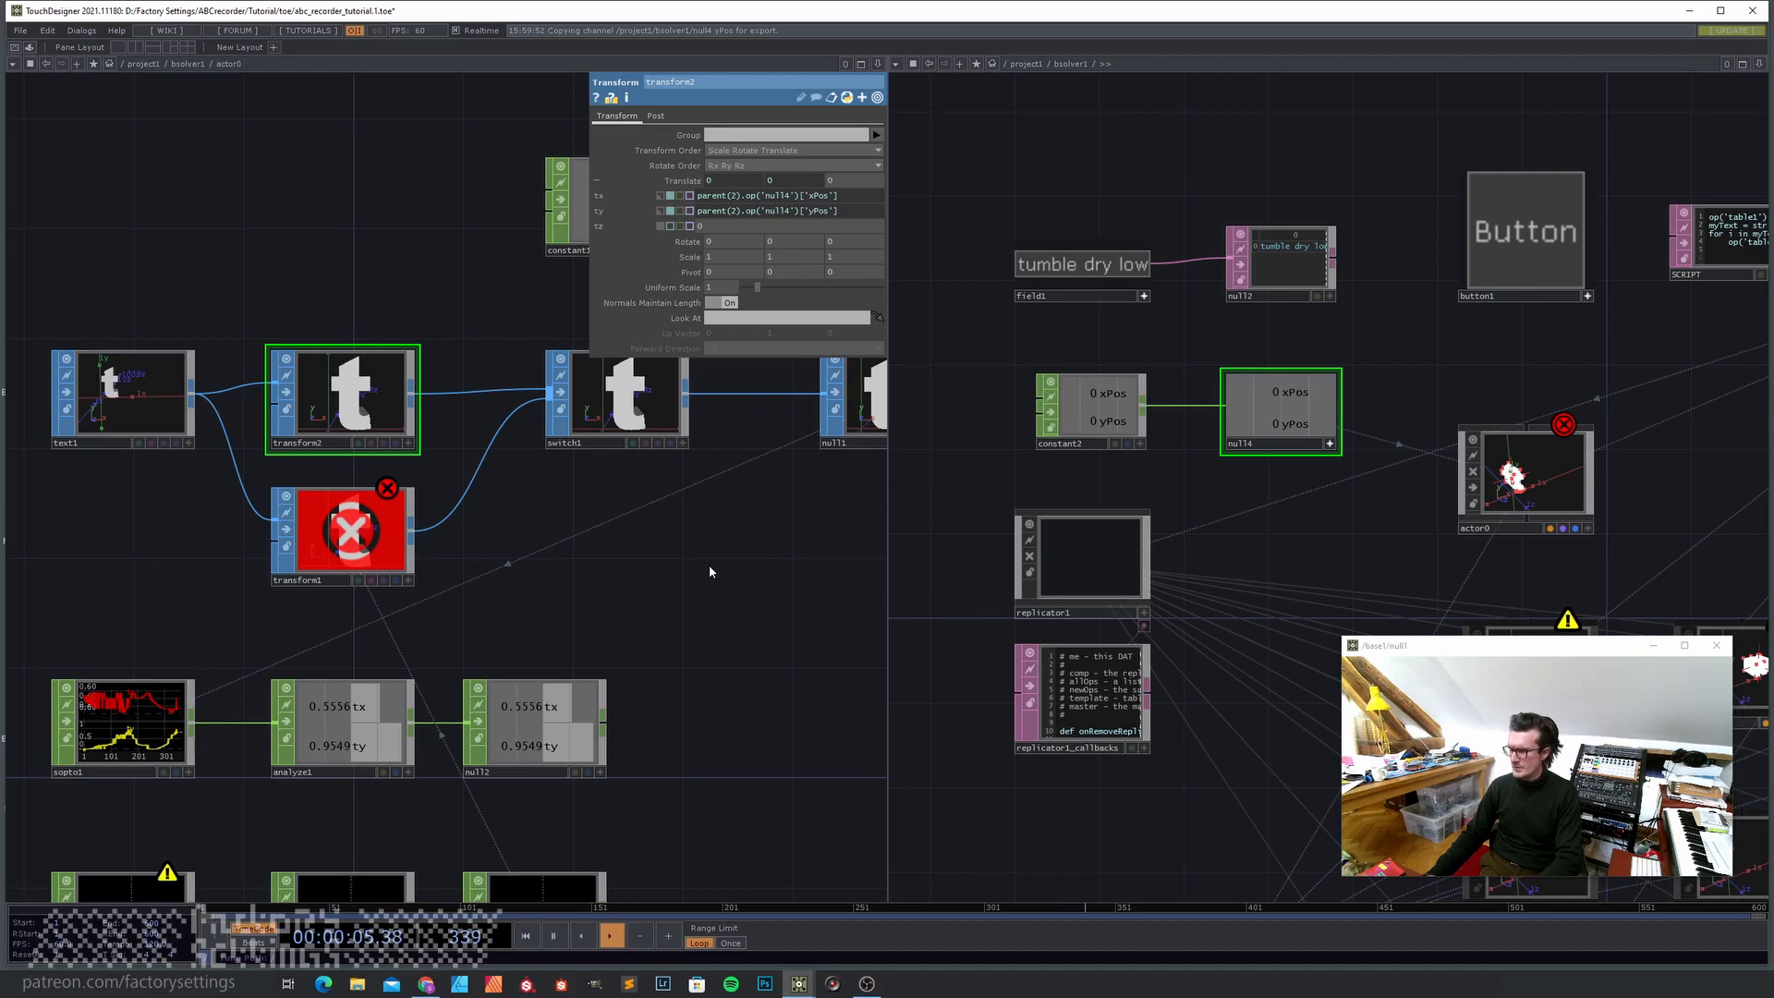
{"action": "key", "text": "u"}
{"action": "key", "text": "u"}
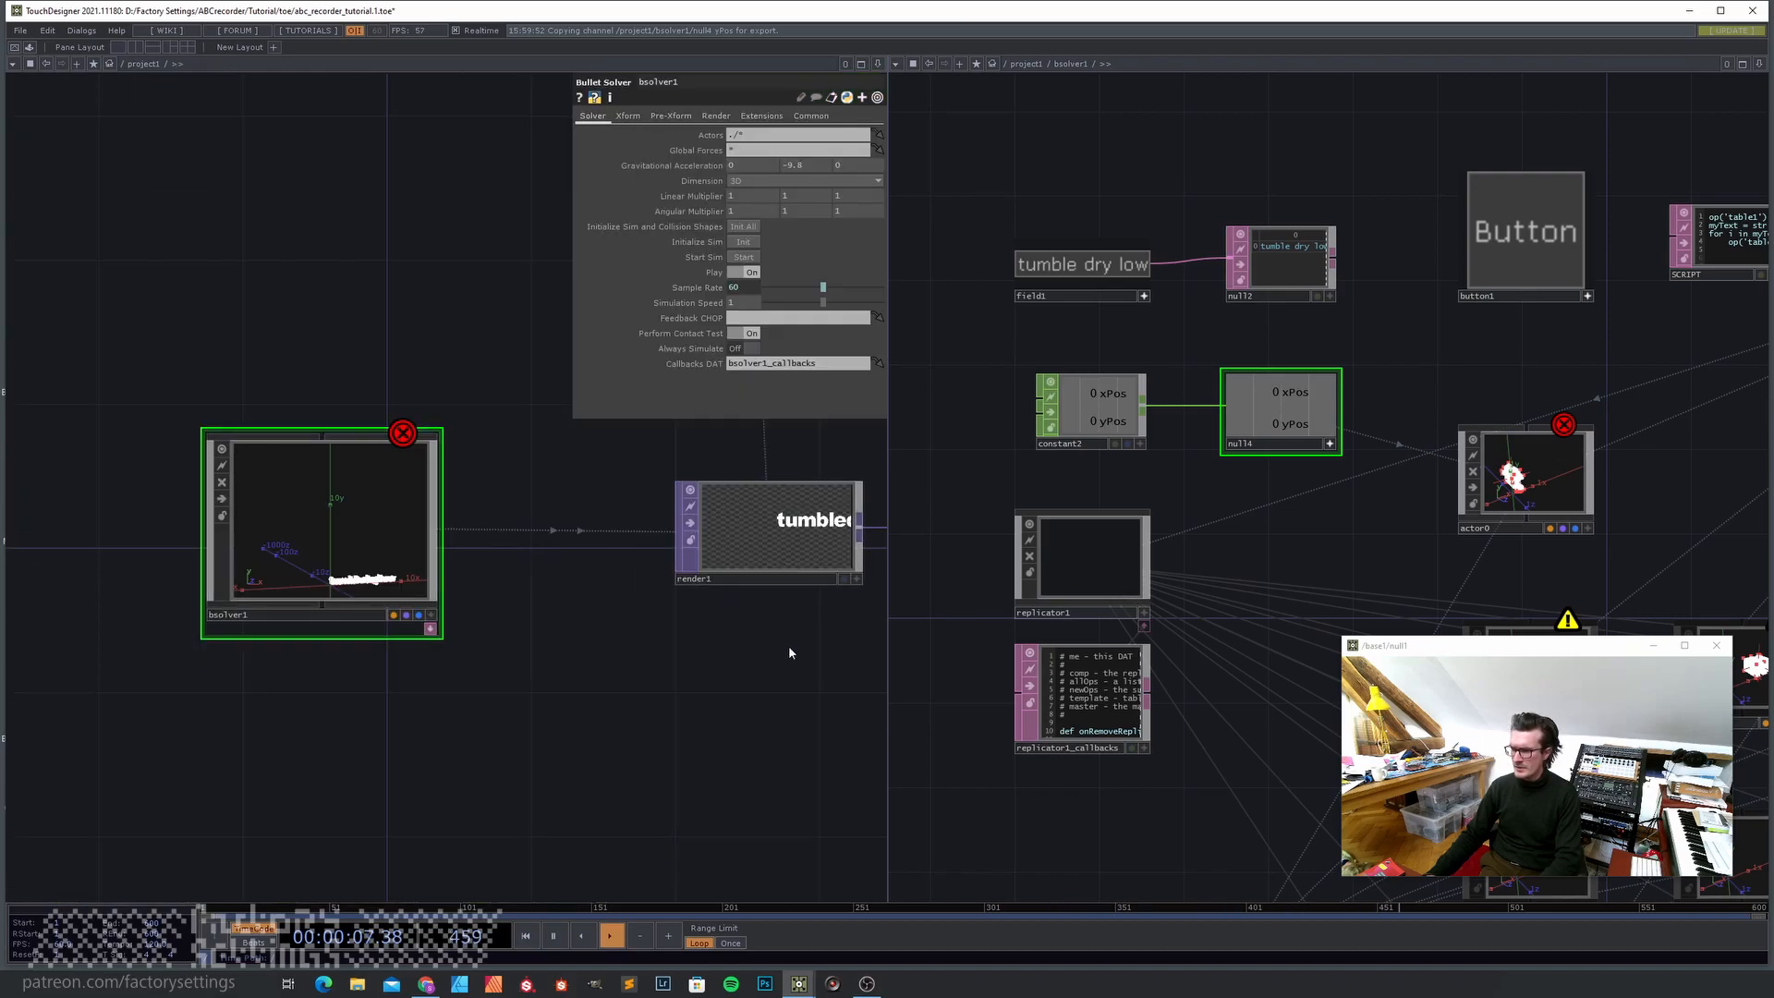
{"action": "scroll", "coordinate": [519, 690], "scroll_direction": "down", "scroll_amount": 2}
{"action": "scroll", "coordinate": [546, 573], "scroll_direction": "up", "scroll_amount": 4}
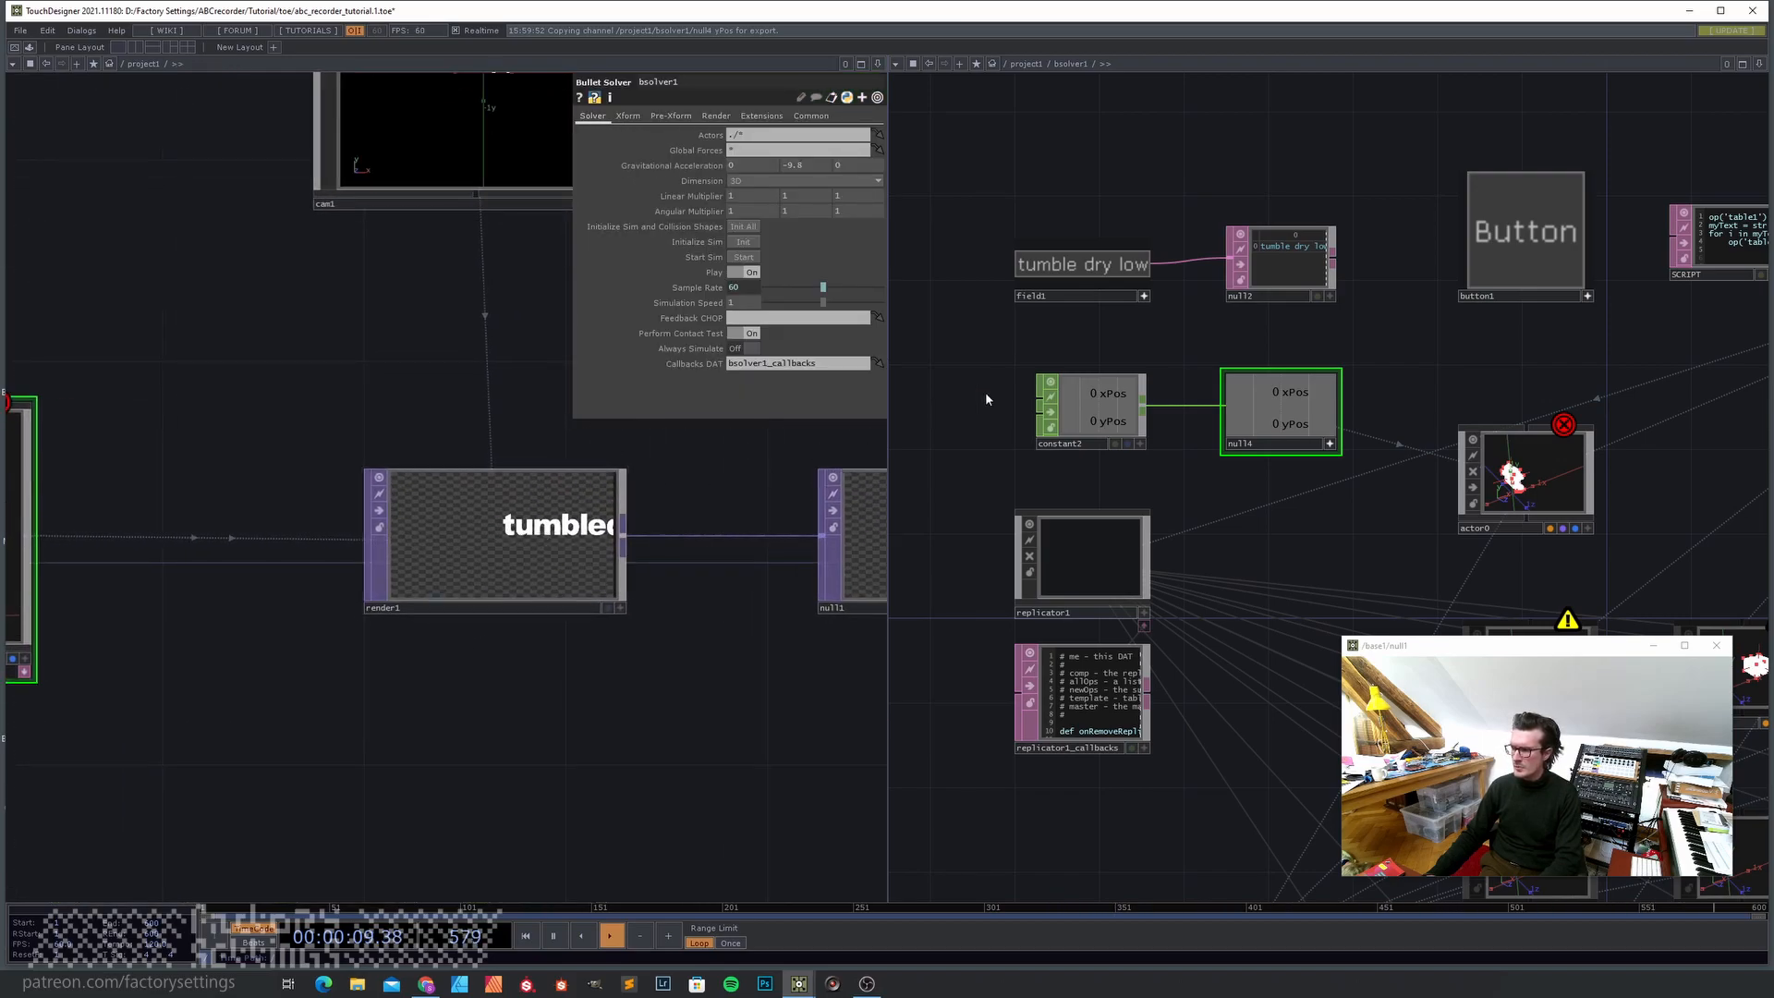
- Set the xPos channel of constant2 to -4.7 to centre the rendered text
{"action": "left_click", "coordinate": [1088, 397]}
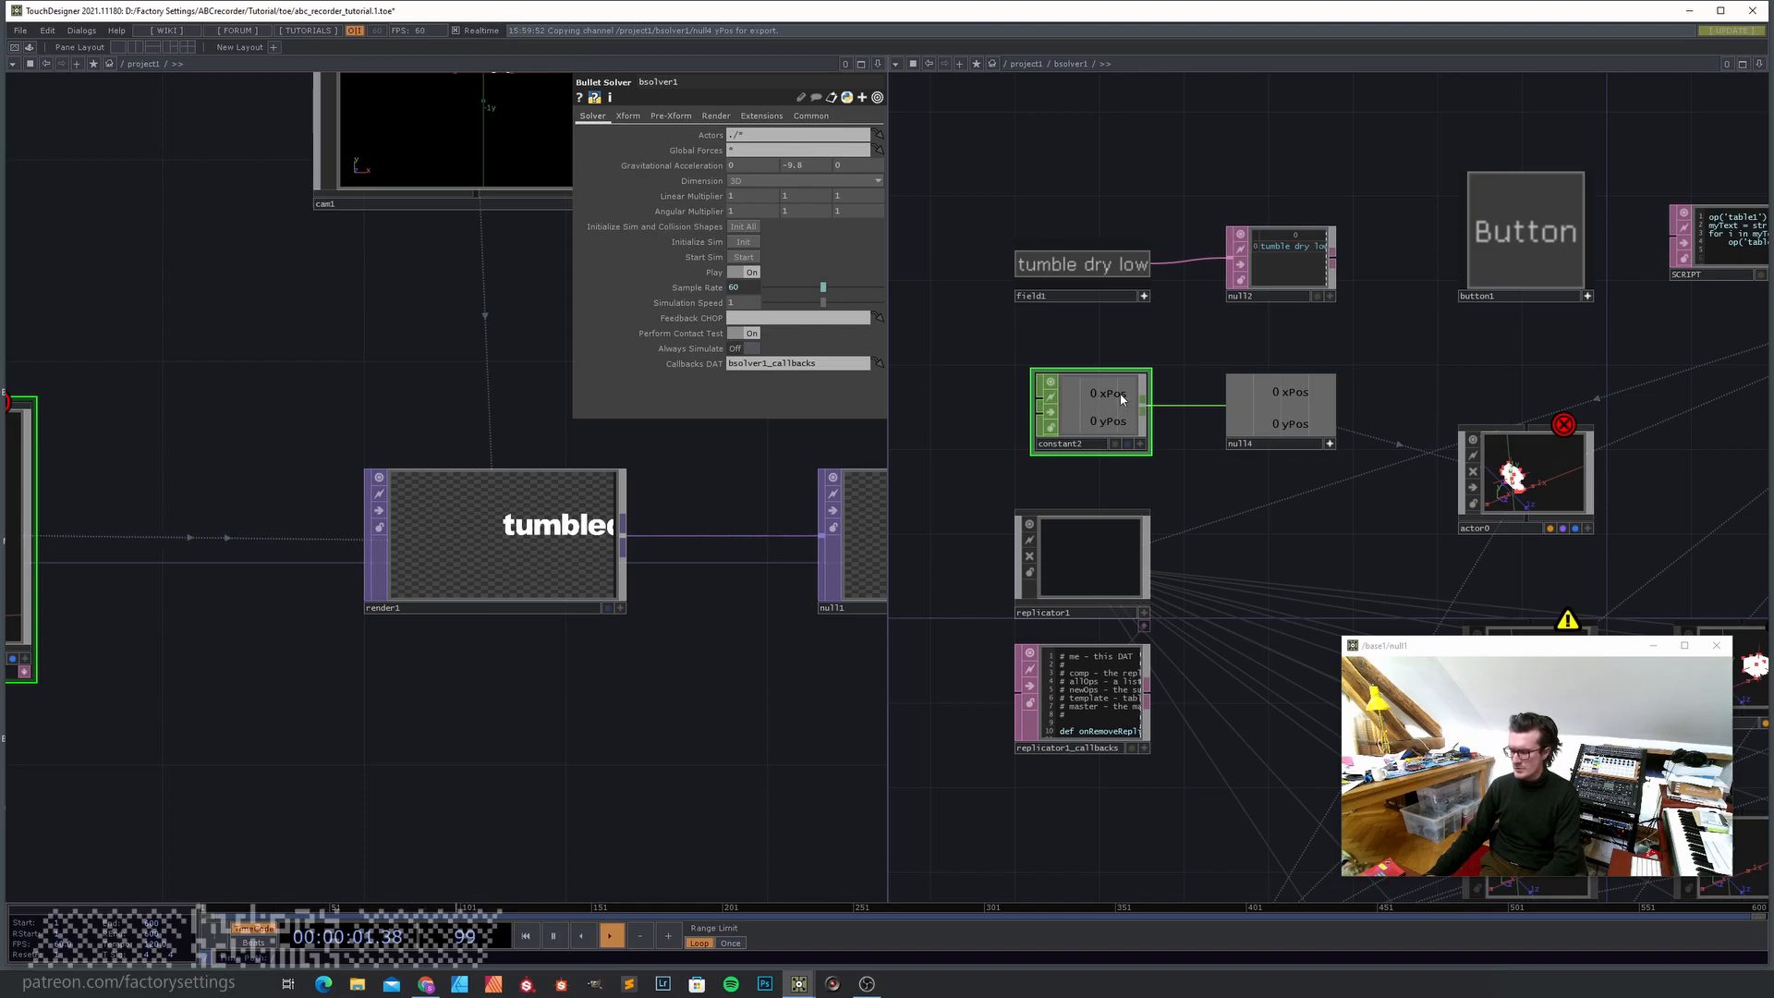
{"action": "key", "text": "p"}
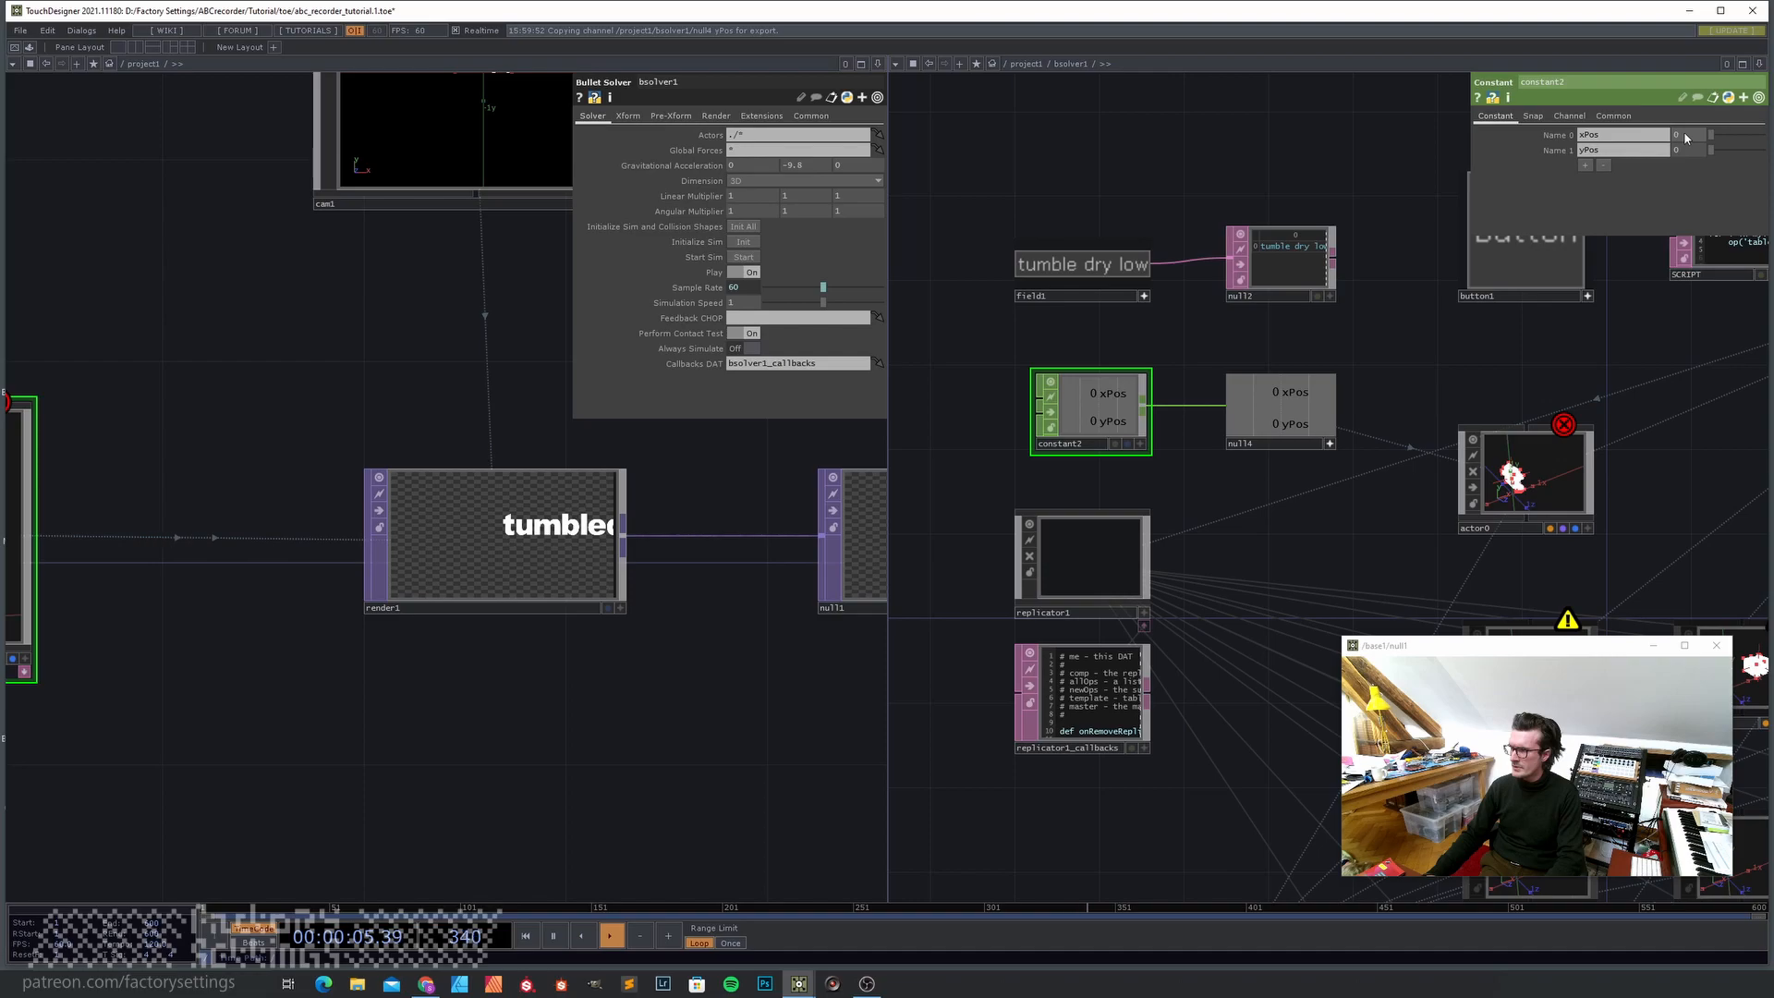
{"action": "mouse_move", "coordinate": [1684, 135]}
{"action": "middle_mouse_down"}
{"action": "mouse_move", "coordinate": [1654, 120]}
{"action": "mouse_move", "coordinate": [1683, 116]}
{"action": "middle_mouse_up"}
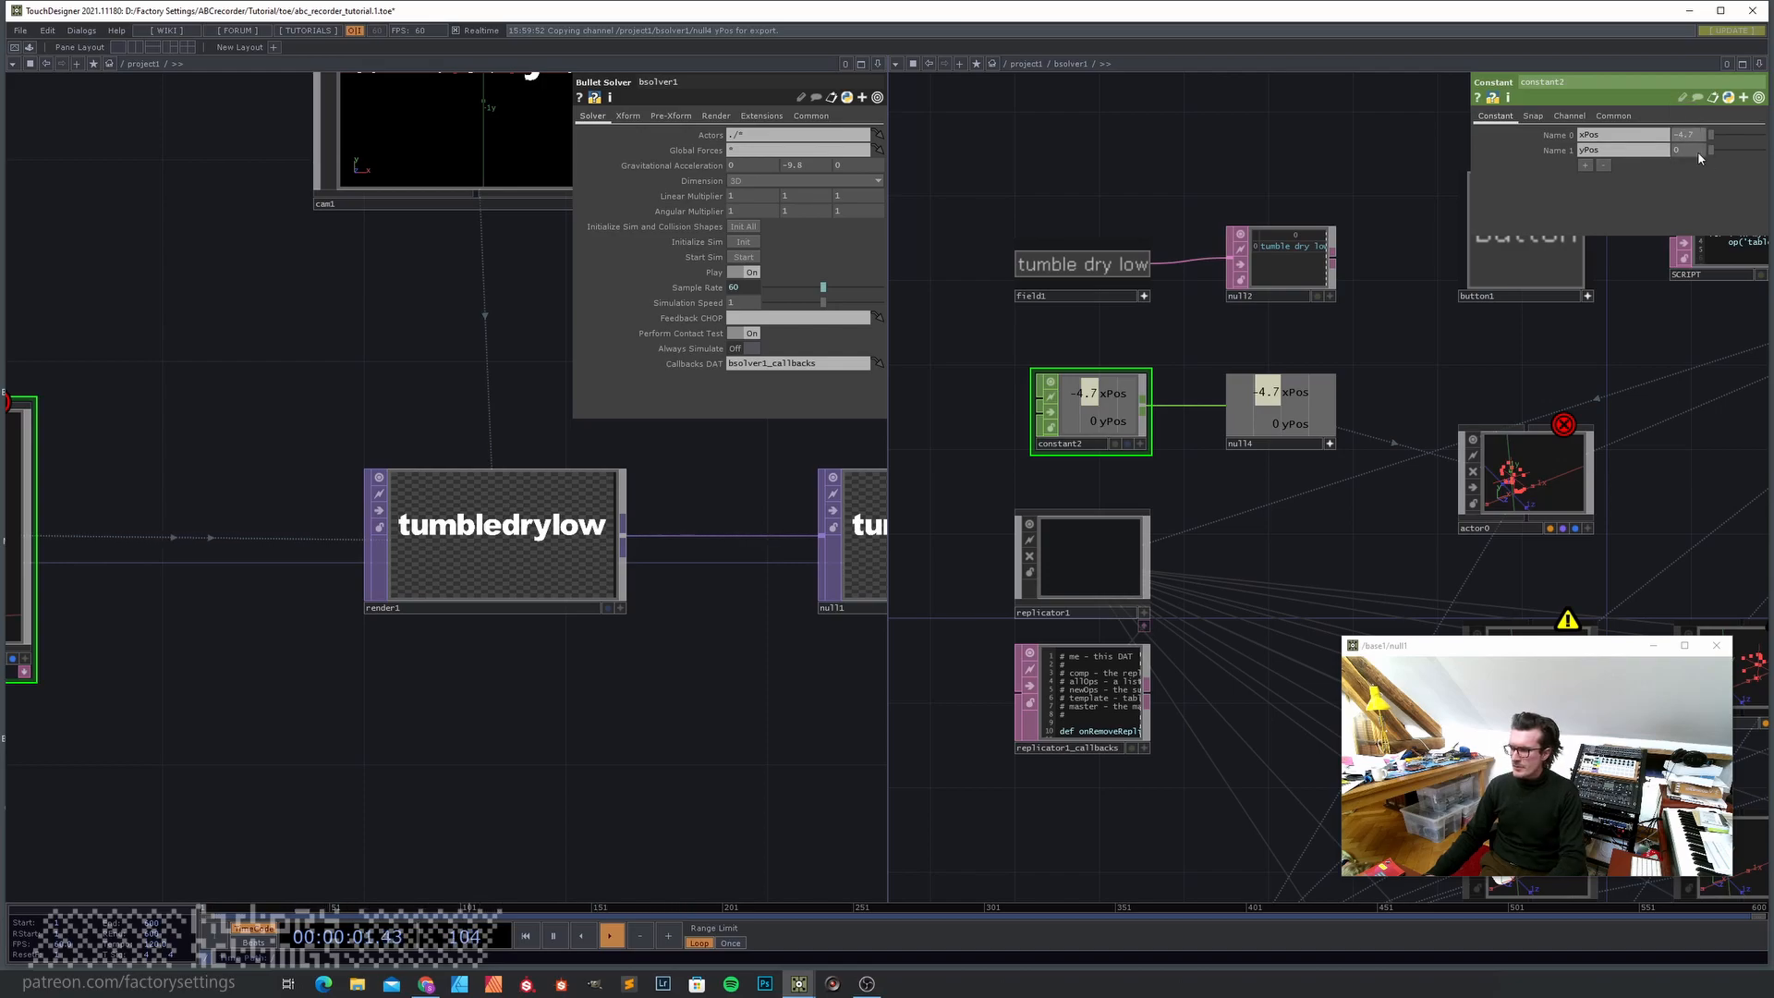
- Enlarge bsolver1 in the project1 network and reinitialize its simulation and collision shapes
{"action": "scroll", "coordinate": [489, 723], "scroll_direction": "down", "scroll_amount": 3}
{"action": "left_click_drag", "start_coordinate": [388, 728], "coordinate": [415, 728]}
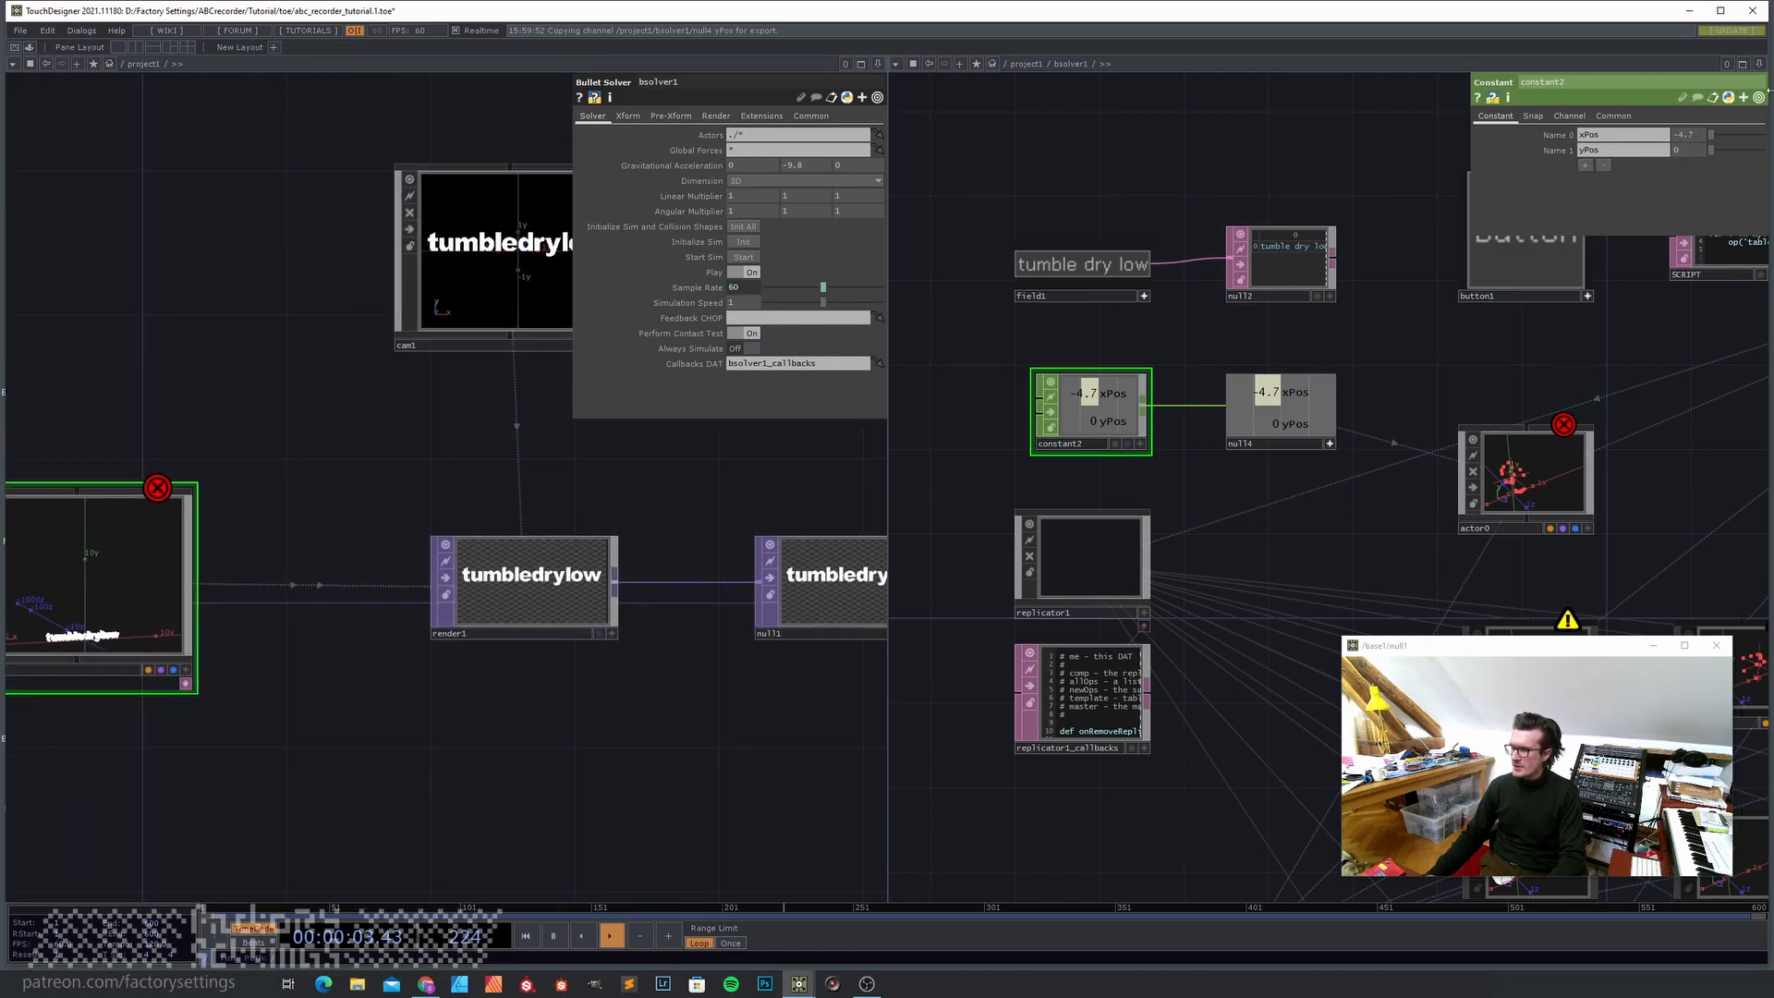
{"action": "left_click_drag", "start_coordinate": [578, 724], "coordinate": [845, 712]}
{"action": "scroll", "coordinate": [846, 712], "scroll_direction": "up", "scroll_amount": 1}
{"action": "scroll", "coordinate": [327, 606], "scroll_direction": "up", "scroll_amount": 5}
{"action": "scroll", "coordinate": [175, 588], "scroll_direction": "down", "scroll_amount": 4}
{"action": "left_click_drag", "start_coordinate": [472, 646], "coordinate": [604, 652]}
{"action": "scroll", "coordinate": [330, 630], "scroll_direction": "up", "scroll_amount": 2}
{"action": "left_click", "coordinate": [743, 228]}
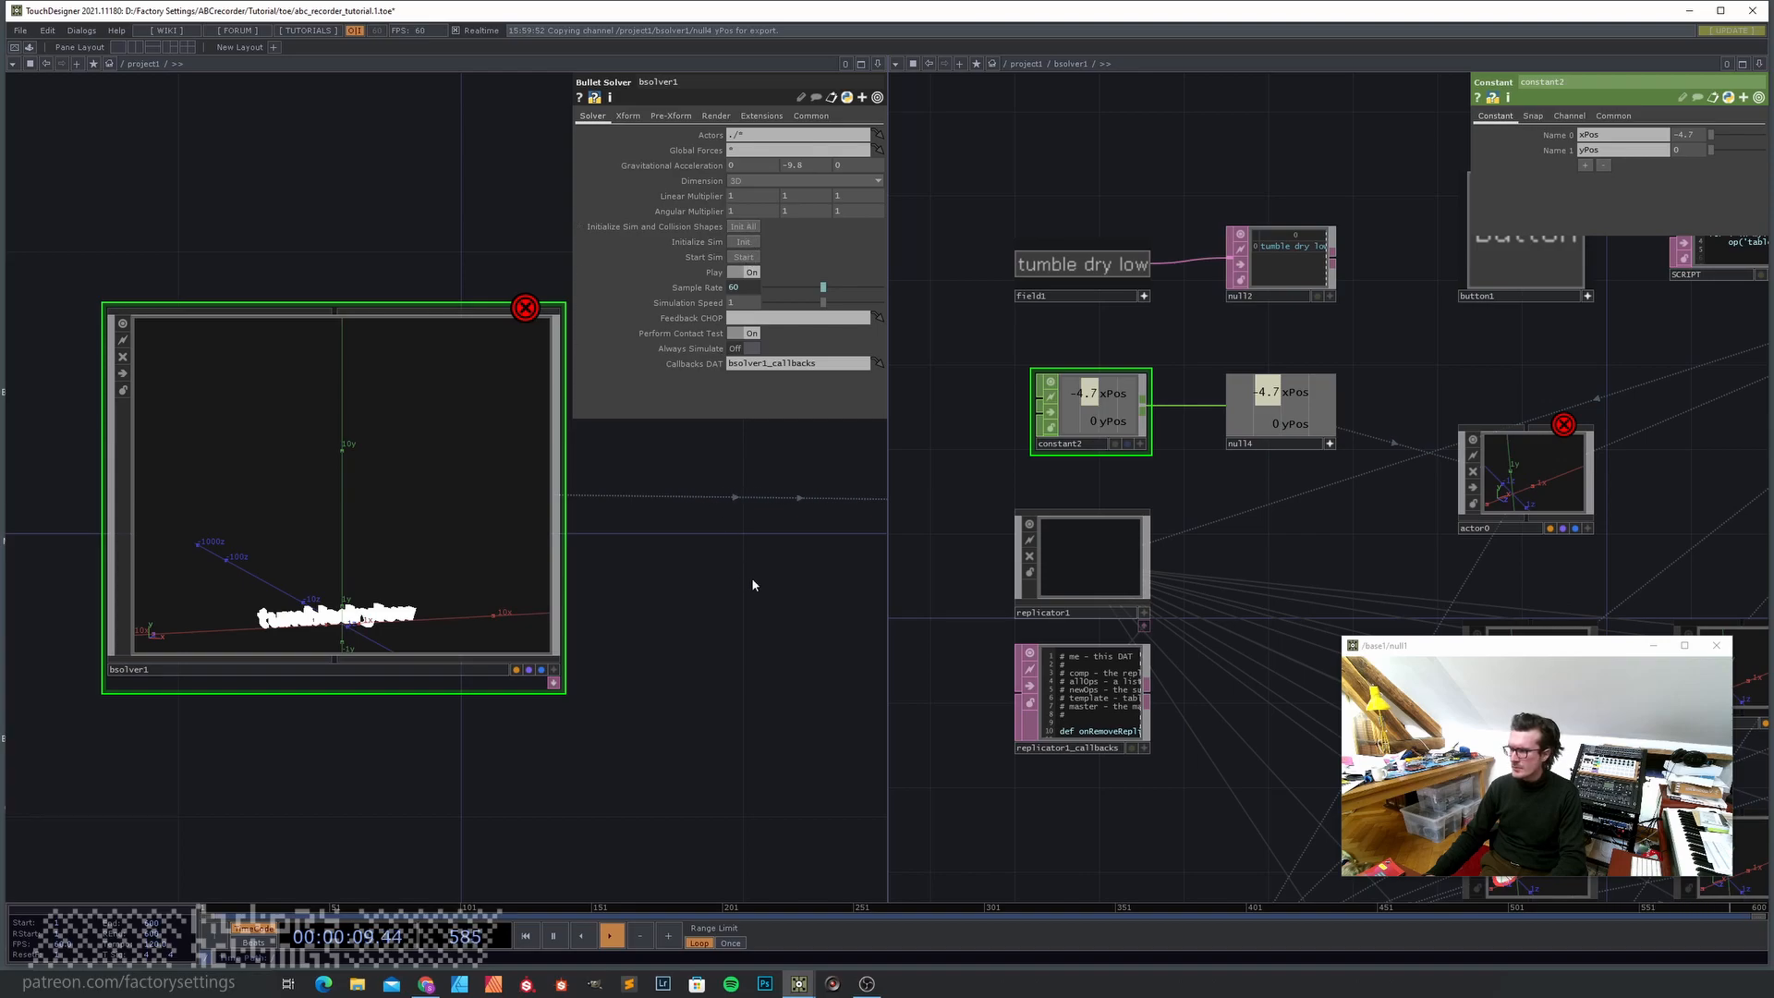
- Add a new Actor COMP in the empty area beside the replicated actors in bsolver1
{"action": "left_click_drag", "start_coordinate": [756, 580], "coordinate": [702, 548]}
{"action": "scroll", "coordinate": [1336, 632], "scroll_direction": "down", "scroll_amount": 2}
{"action": "left_click_drag", "start_coordinate": [1368, 513], "coordinate": [864, 444]}
{"action": "left_click_drag", "start_coordinate": [1504, 457], "coordinate": [1220, 328]}
{"action": "middle_click_drag", "start_coordinate": [1220, 328], "coordinate": [1350, 391]}
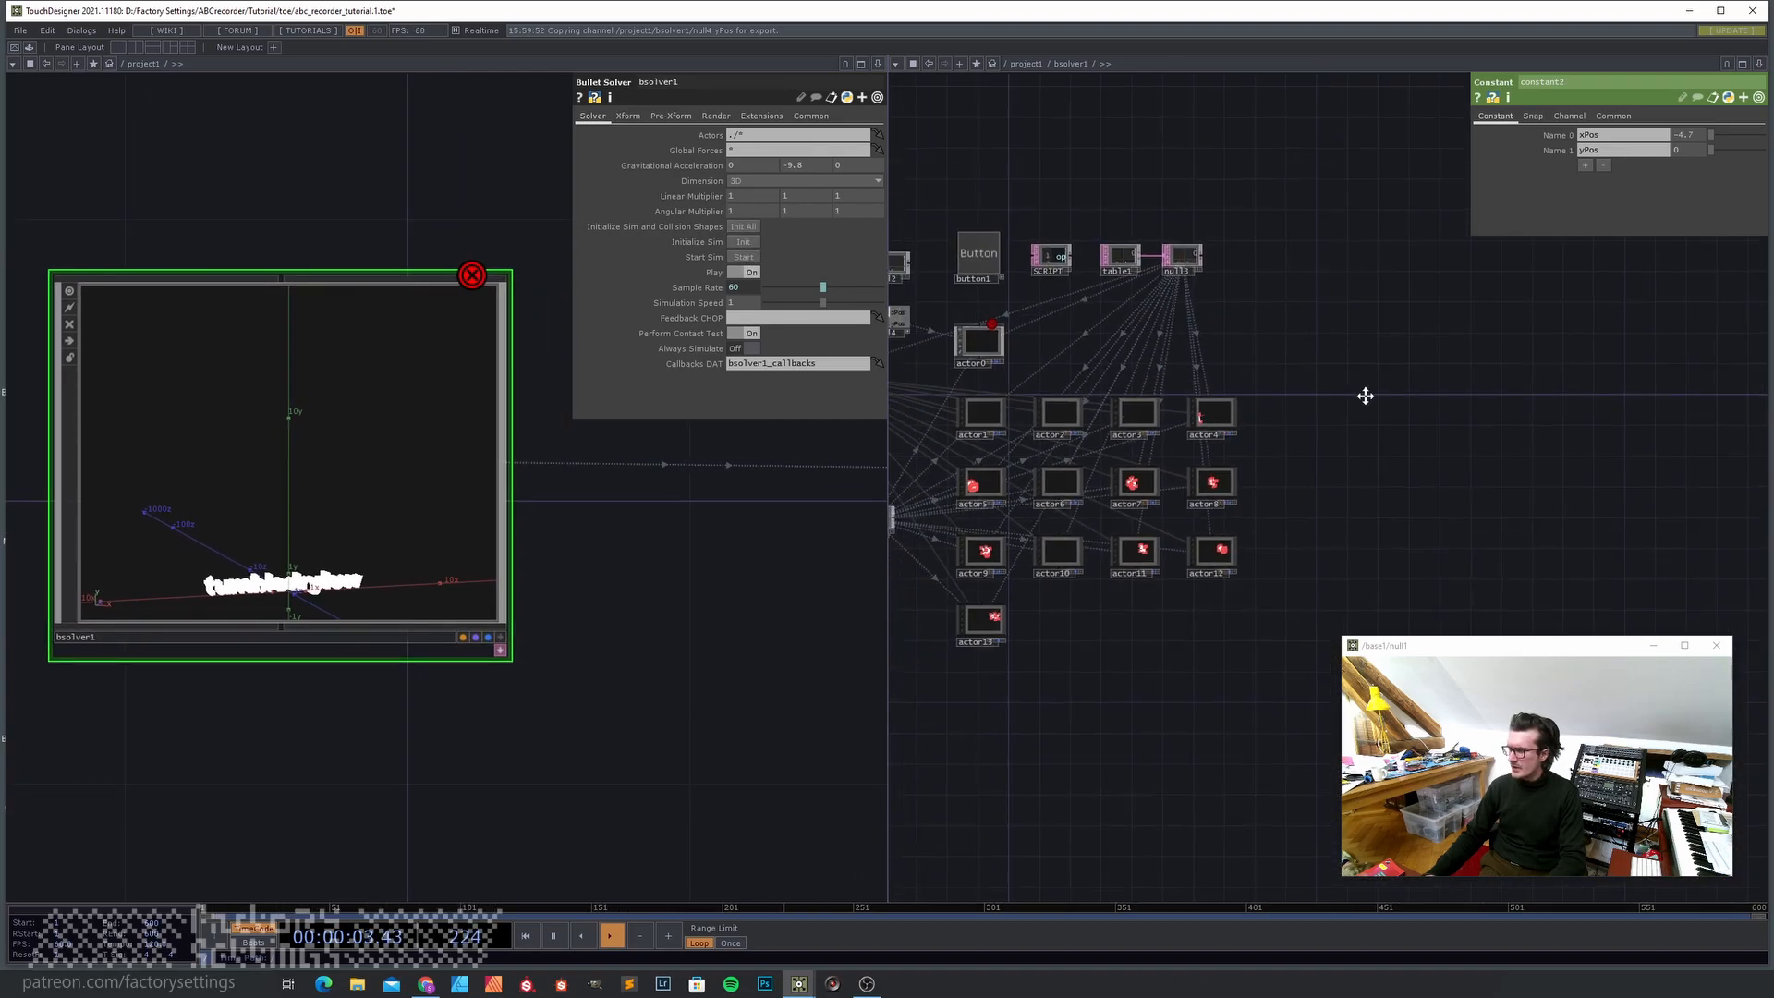
{"action": "left_click_drag", "start_coordinate": [1350, 392], "coordinate": [1458, 404]}
{"action": "scroll", "coordinate": [1196, 442], "scroll_direction": "up", "scroll_amount": 2}
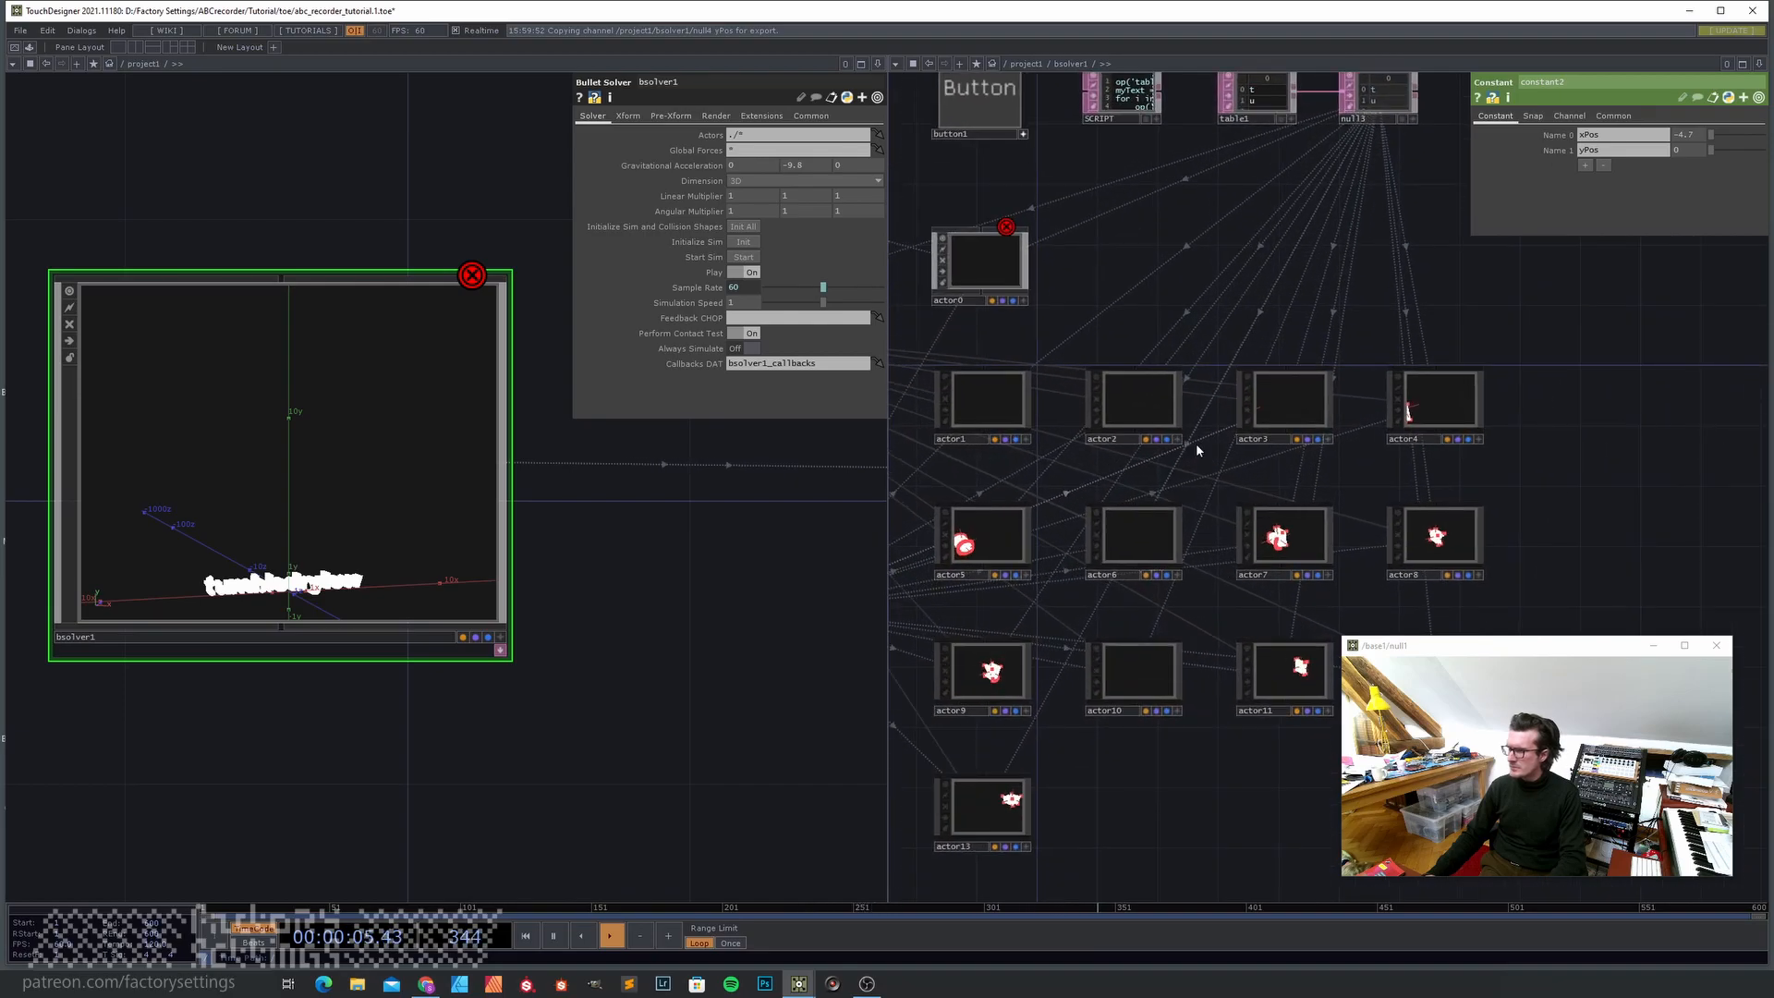
{"action": "scroll", "coordinate": [1195, 442], "scroll_direction": "down", "scroll_amount": 5}
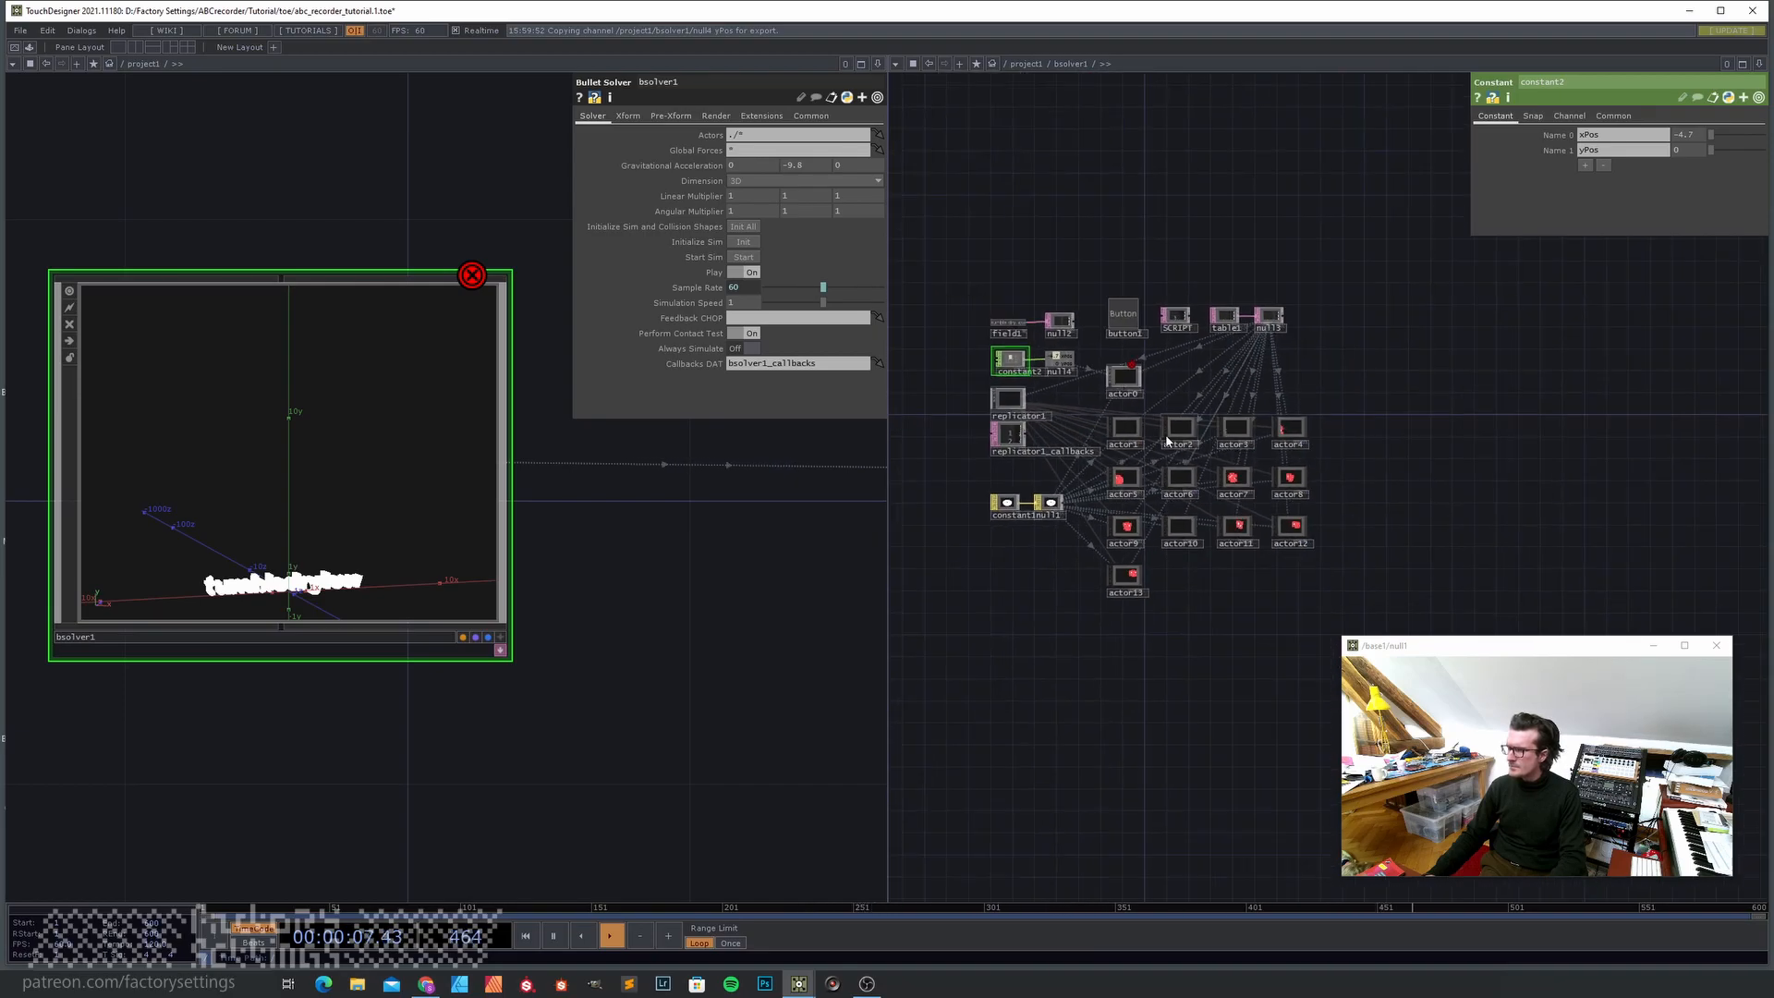
{"action": "scroll", "coordinate": [1251, 408], "scroll_direction": "up", "scroll_amount": 4}
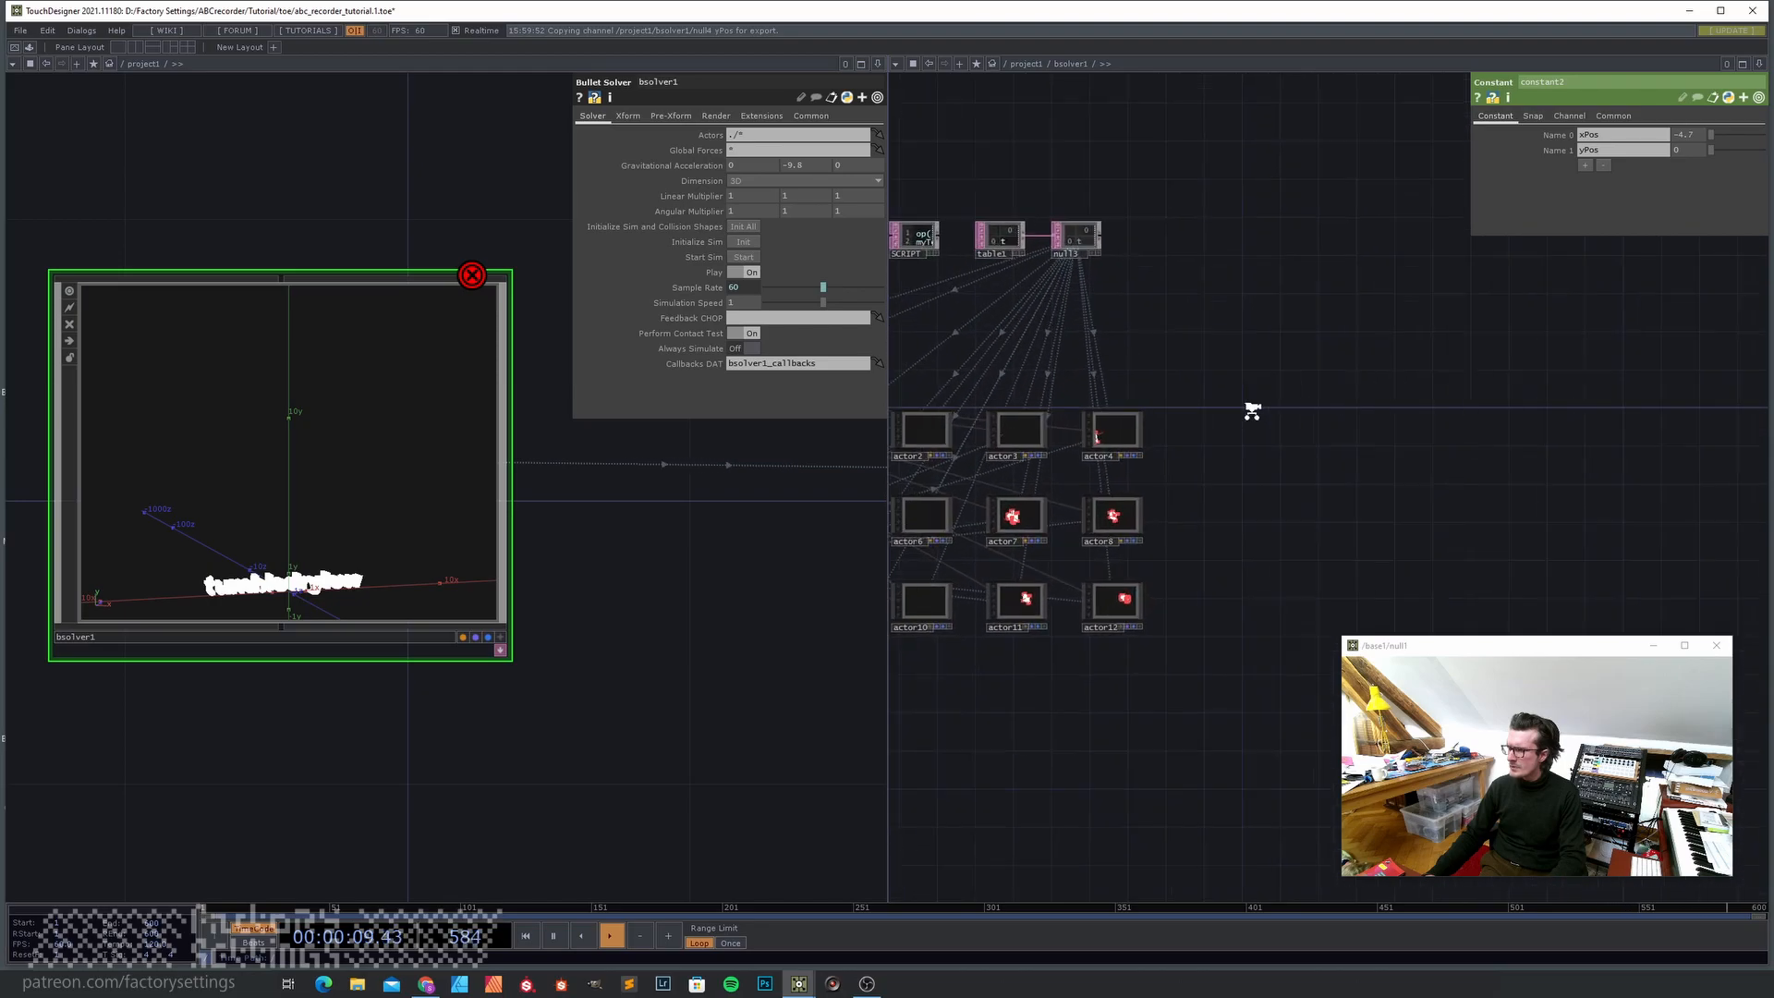
{"action": "left_click_drag", "start_coordinate": [1211, 412], "coordinate": [1312, 400]}
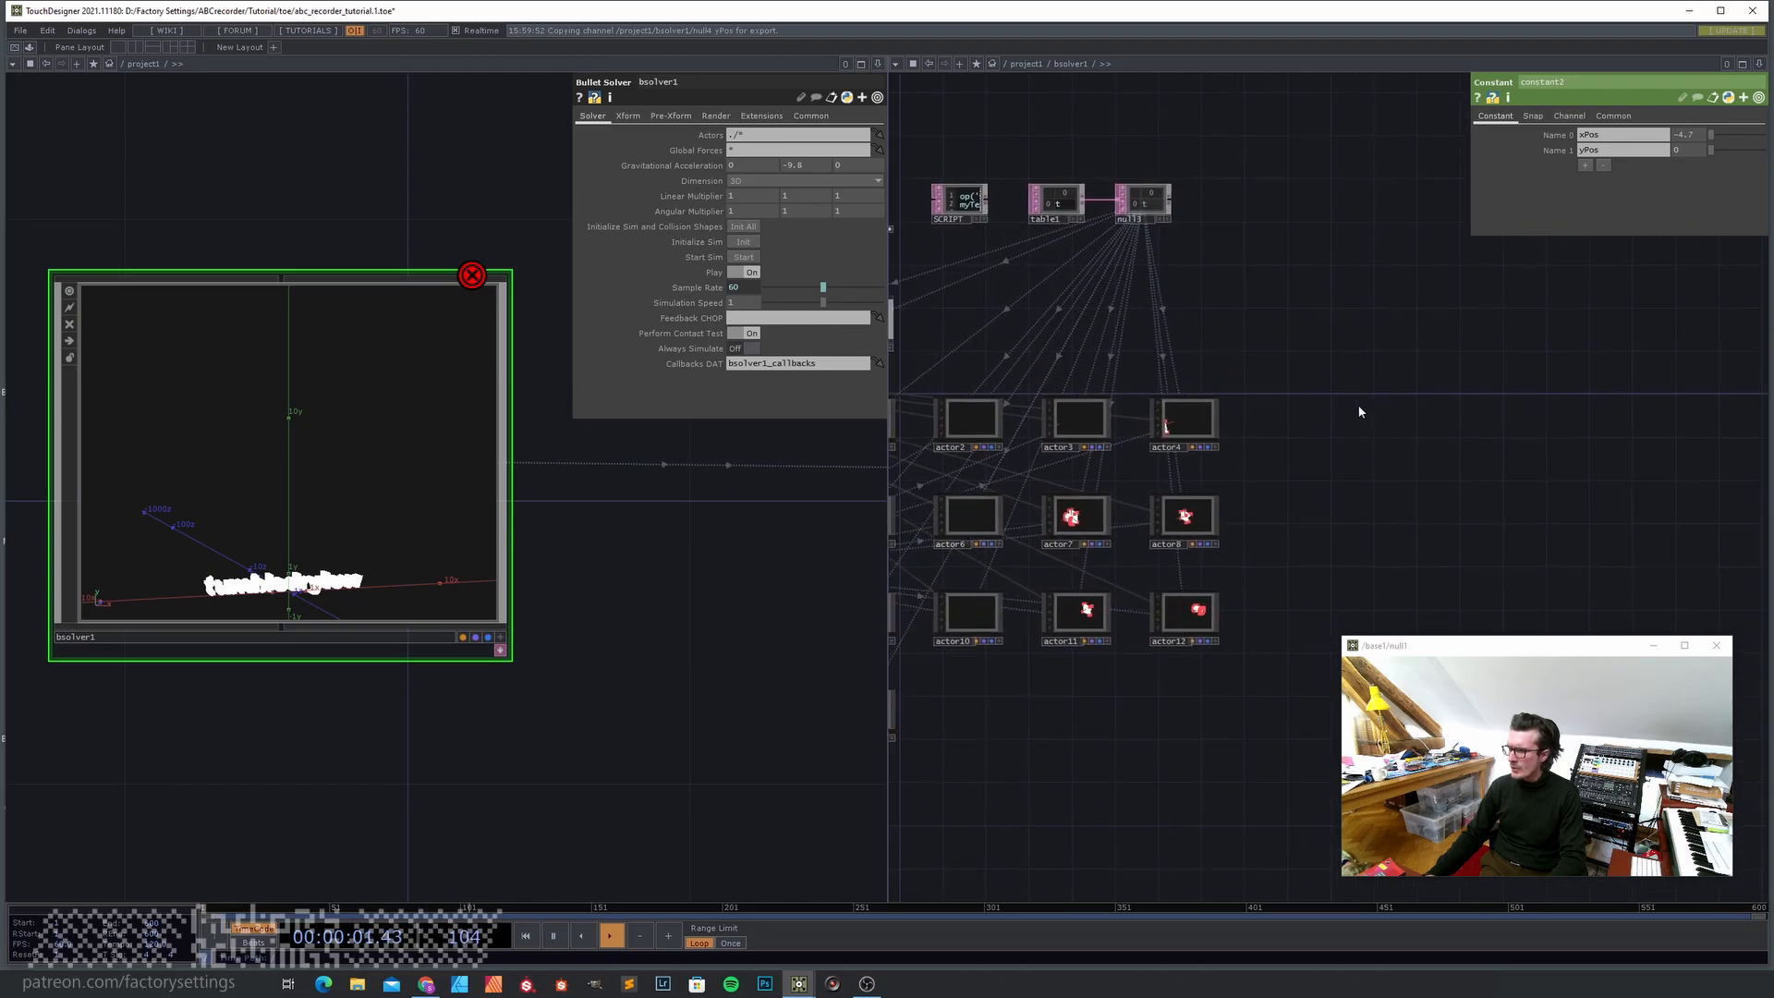
{"action": "key", "text": "Tab"}
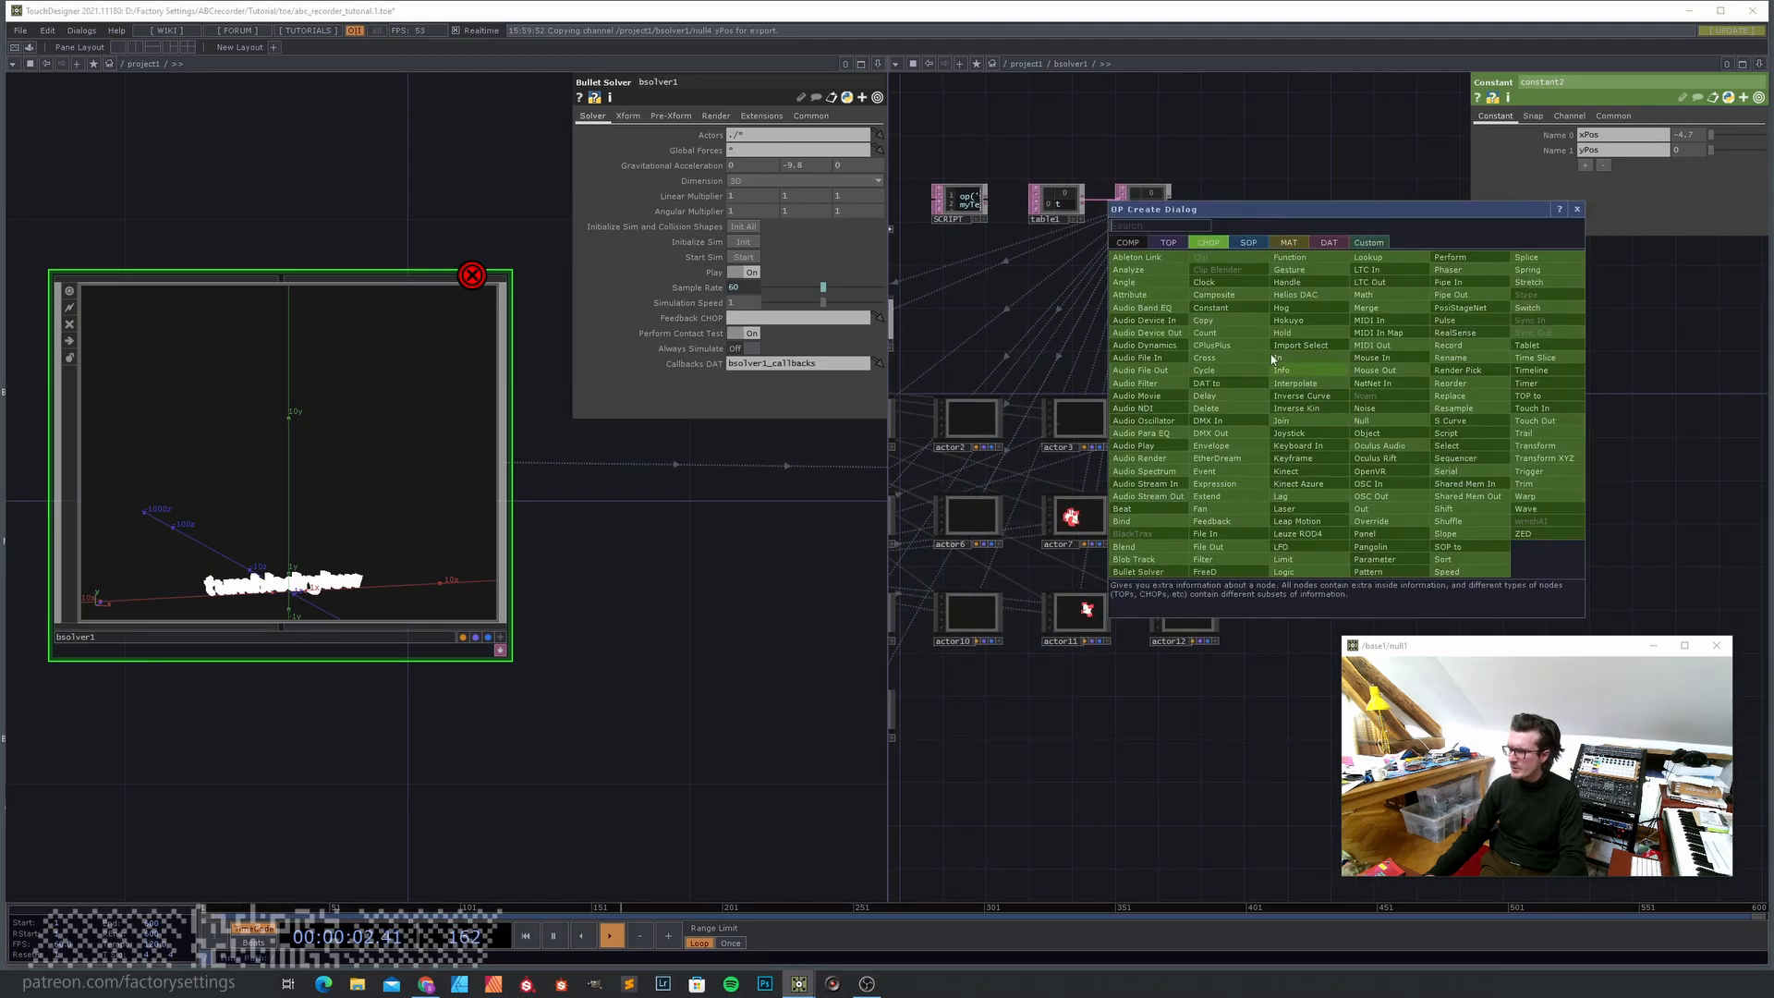
{"action": "left_click", "coordinate": [1129, 243]}
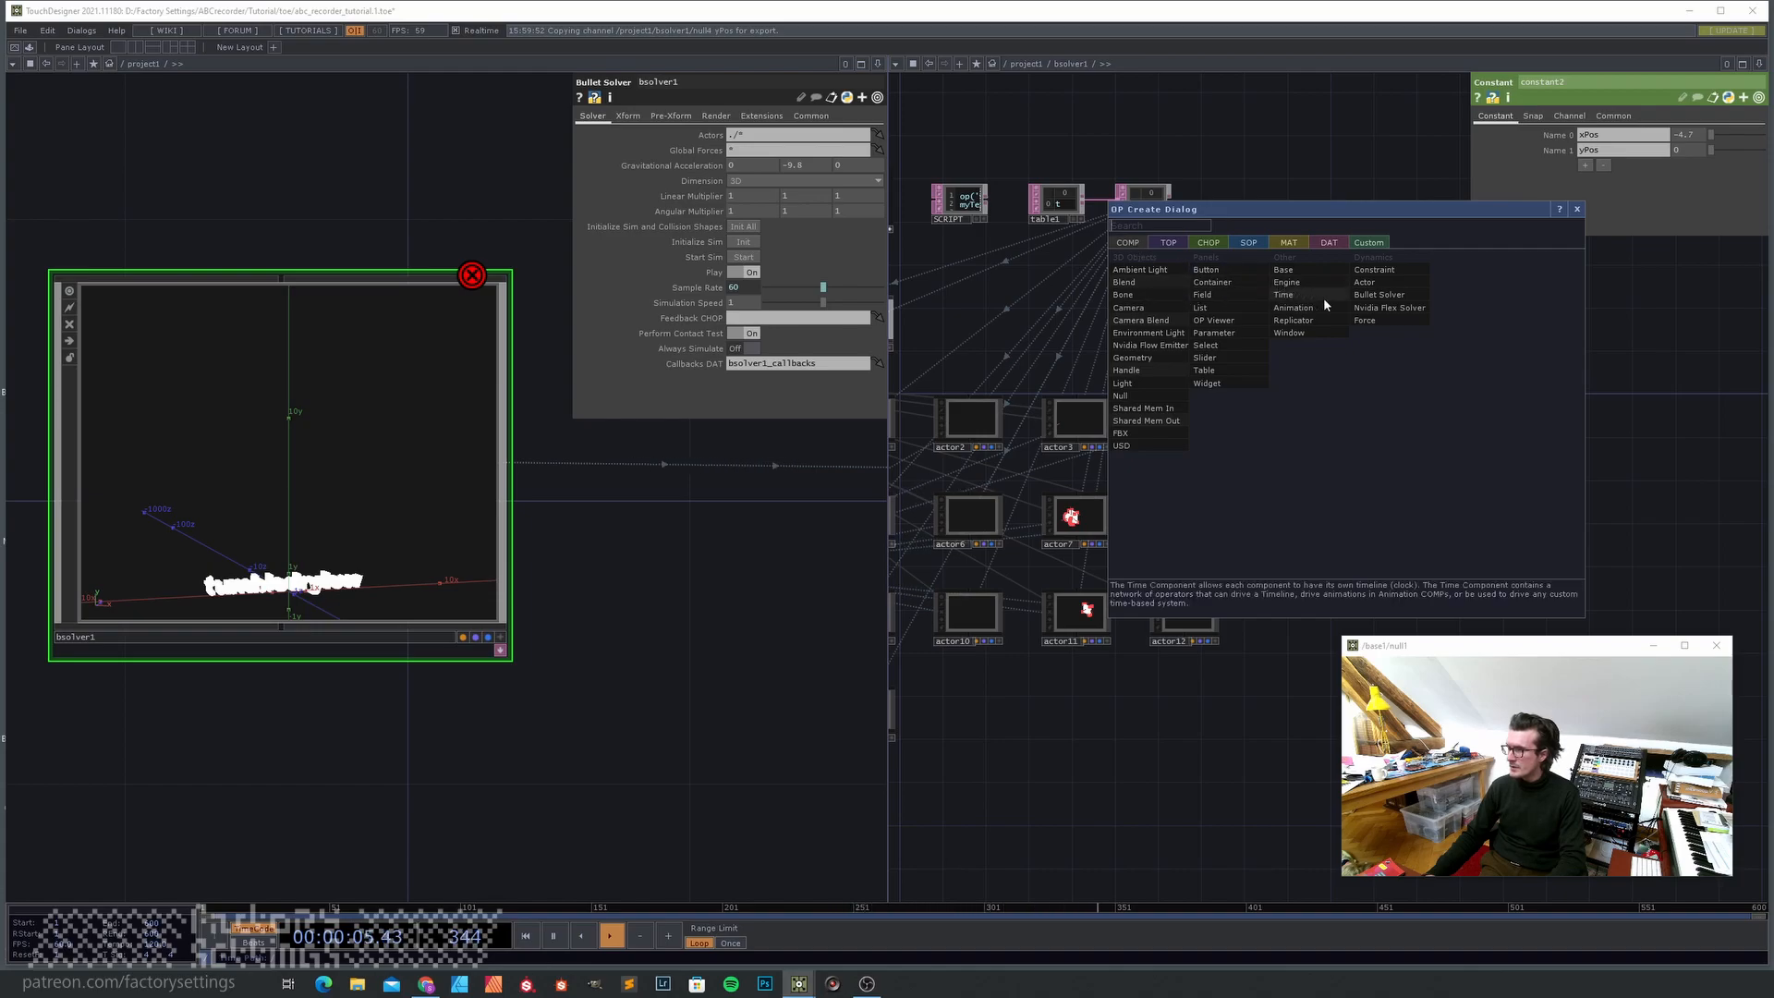
{"action": "left_click", "coordinate": [1366, 287]}
{"action": "left_click", "coordinate": [1388, 417]}
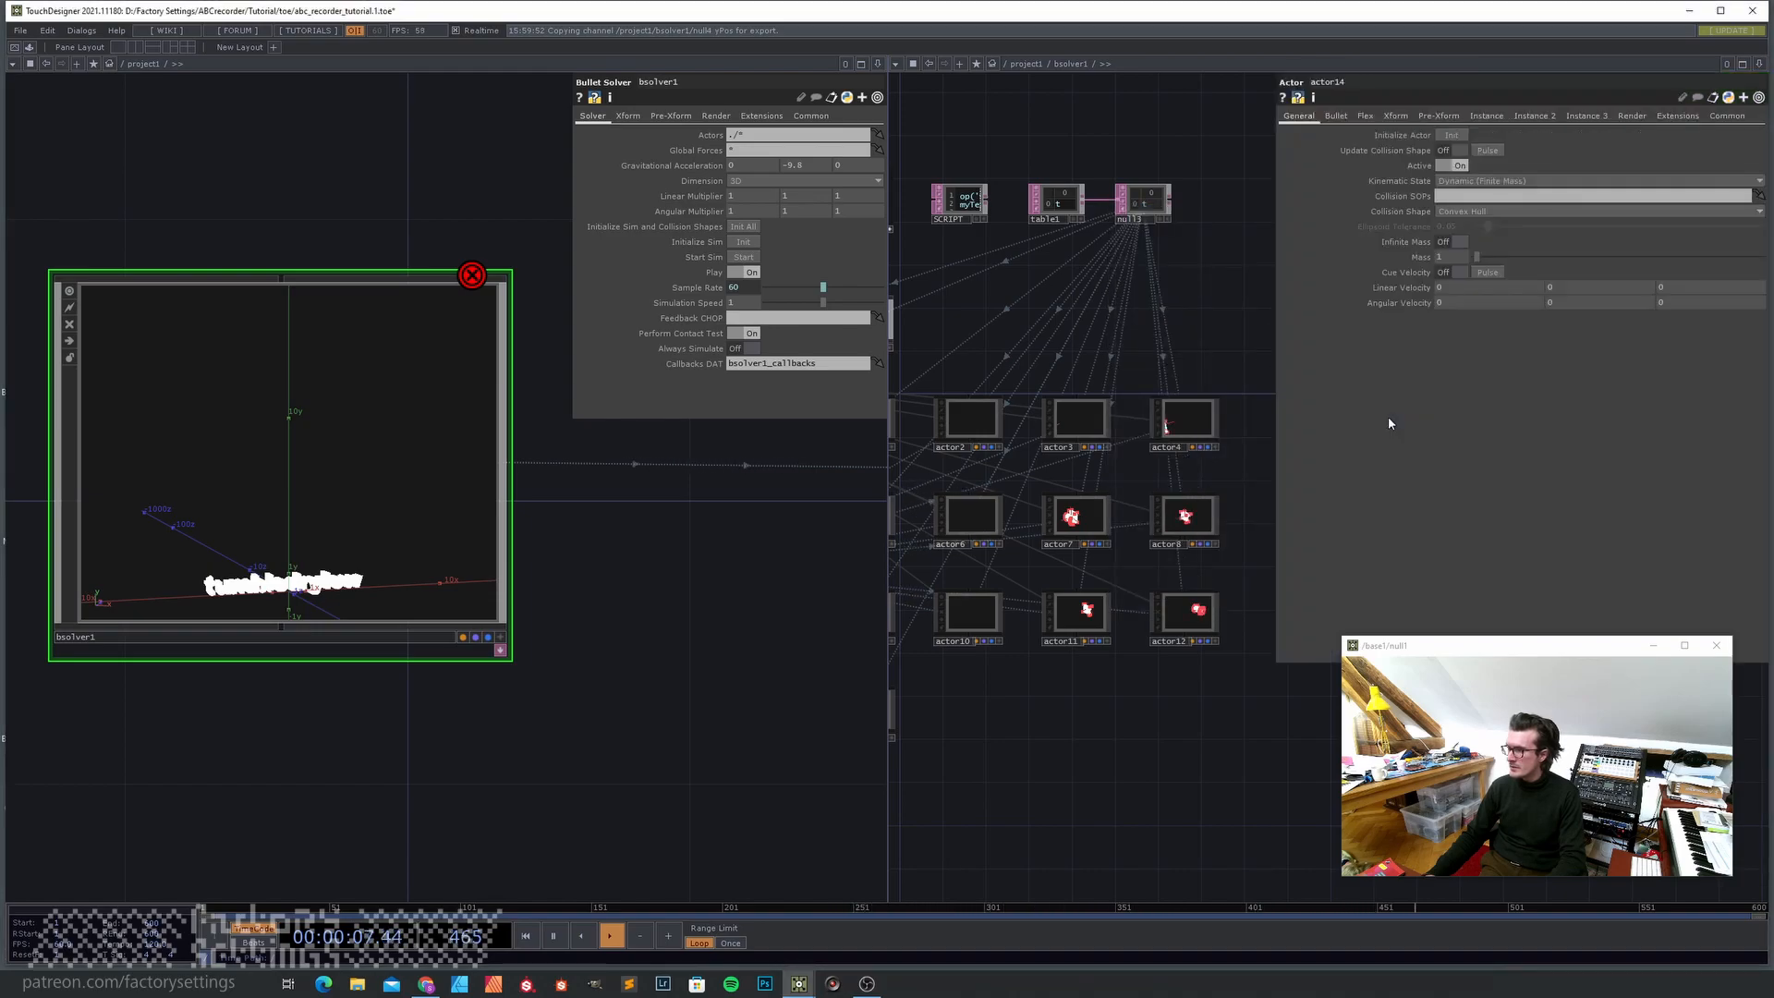
- Rename the new actor as staticActor
{"action": "left_click_drag", "start_coordinate": [1232, 329], "coordinate": [944, 314]}
{"action": "scroll", "coordinate": [1077, 421], "scroll_direction": "up", "scroll_amount": 3}
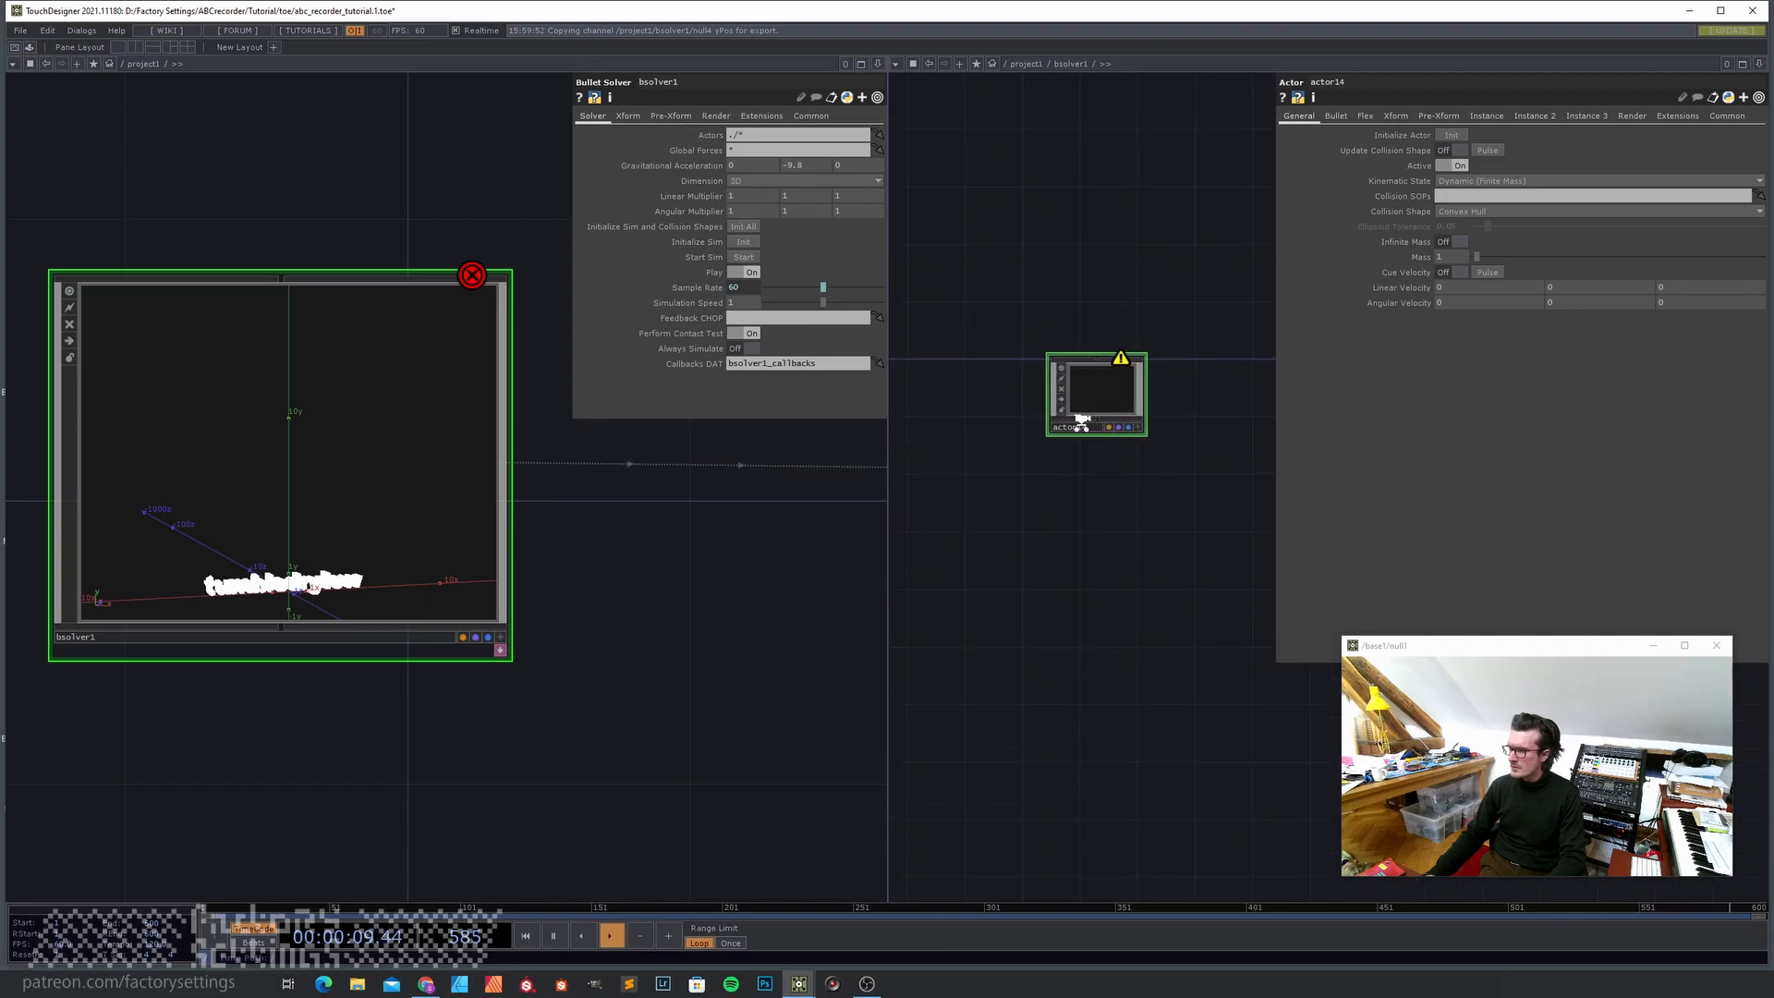
{"action": "left_click", "coordinate": [1075, 426]}
{"action": "type", "text": "s"}
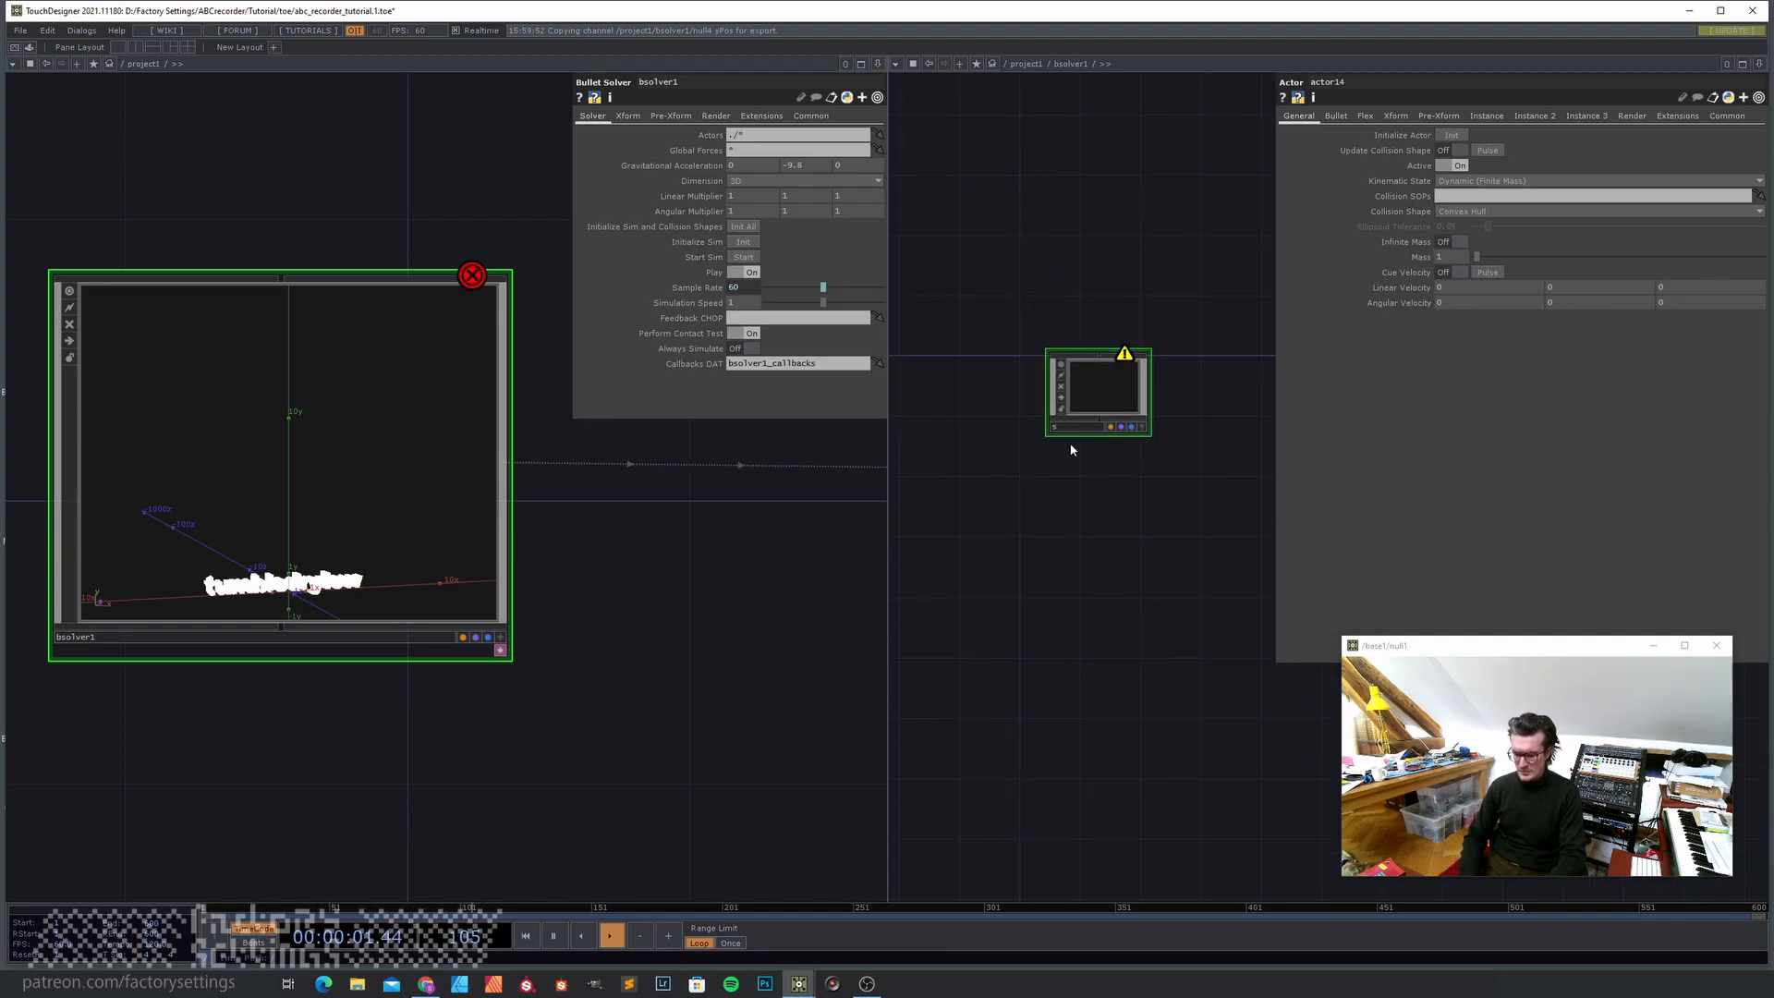
{"action": "type", "text": "taticActor"}
{"action": "key", "text": "Return"}
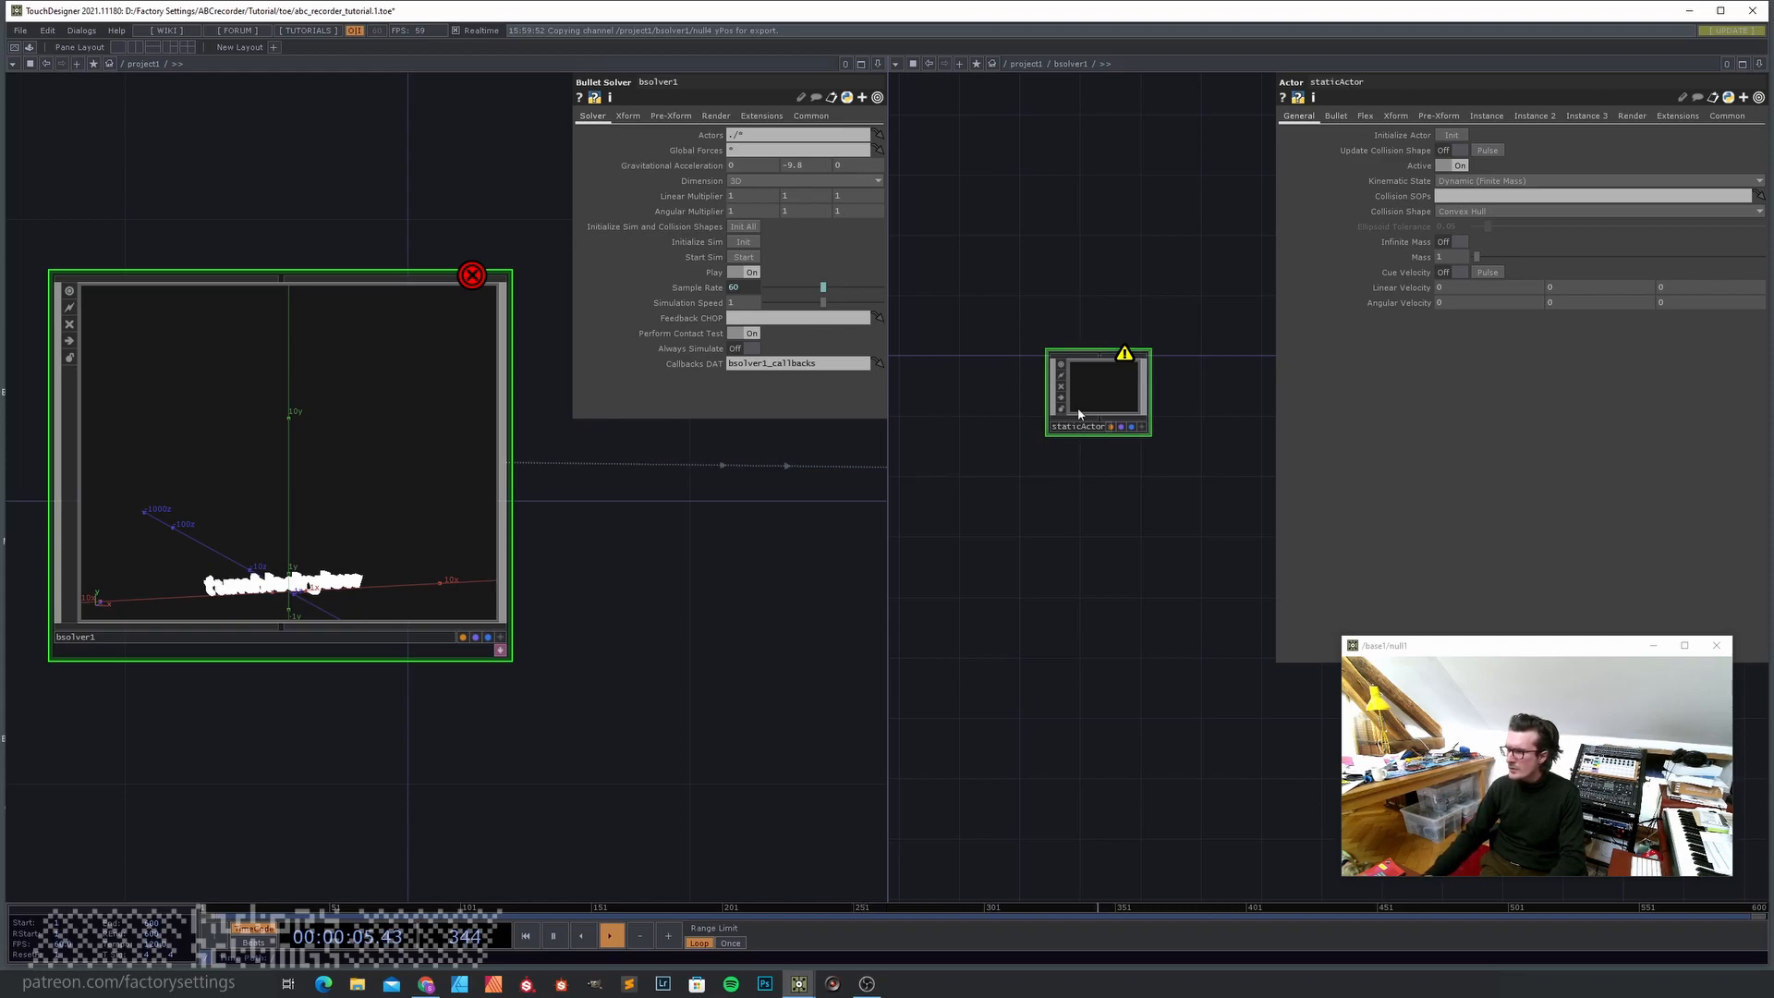
- Set the Kinematic State of staticActor to Static (Infinite Mass)
{"action": "scroll", "coordinate": [1087, 430], "scroll_direction": "up", "scroll_amount": 2}
{"action": "scroll", "coordinate": [1092, 436], "scroll_direction": "down", "scroll_amount": 1}
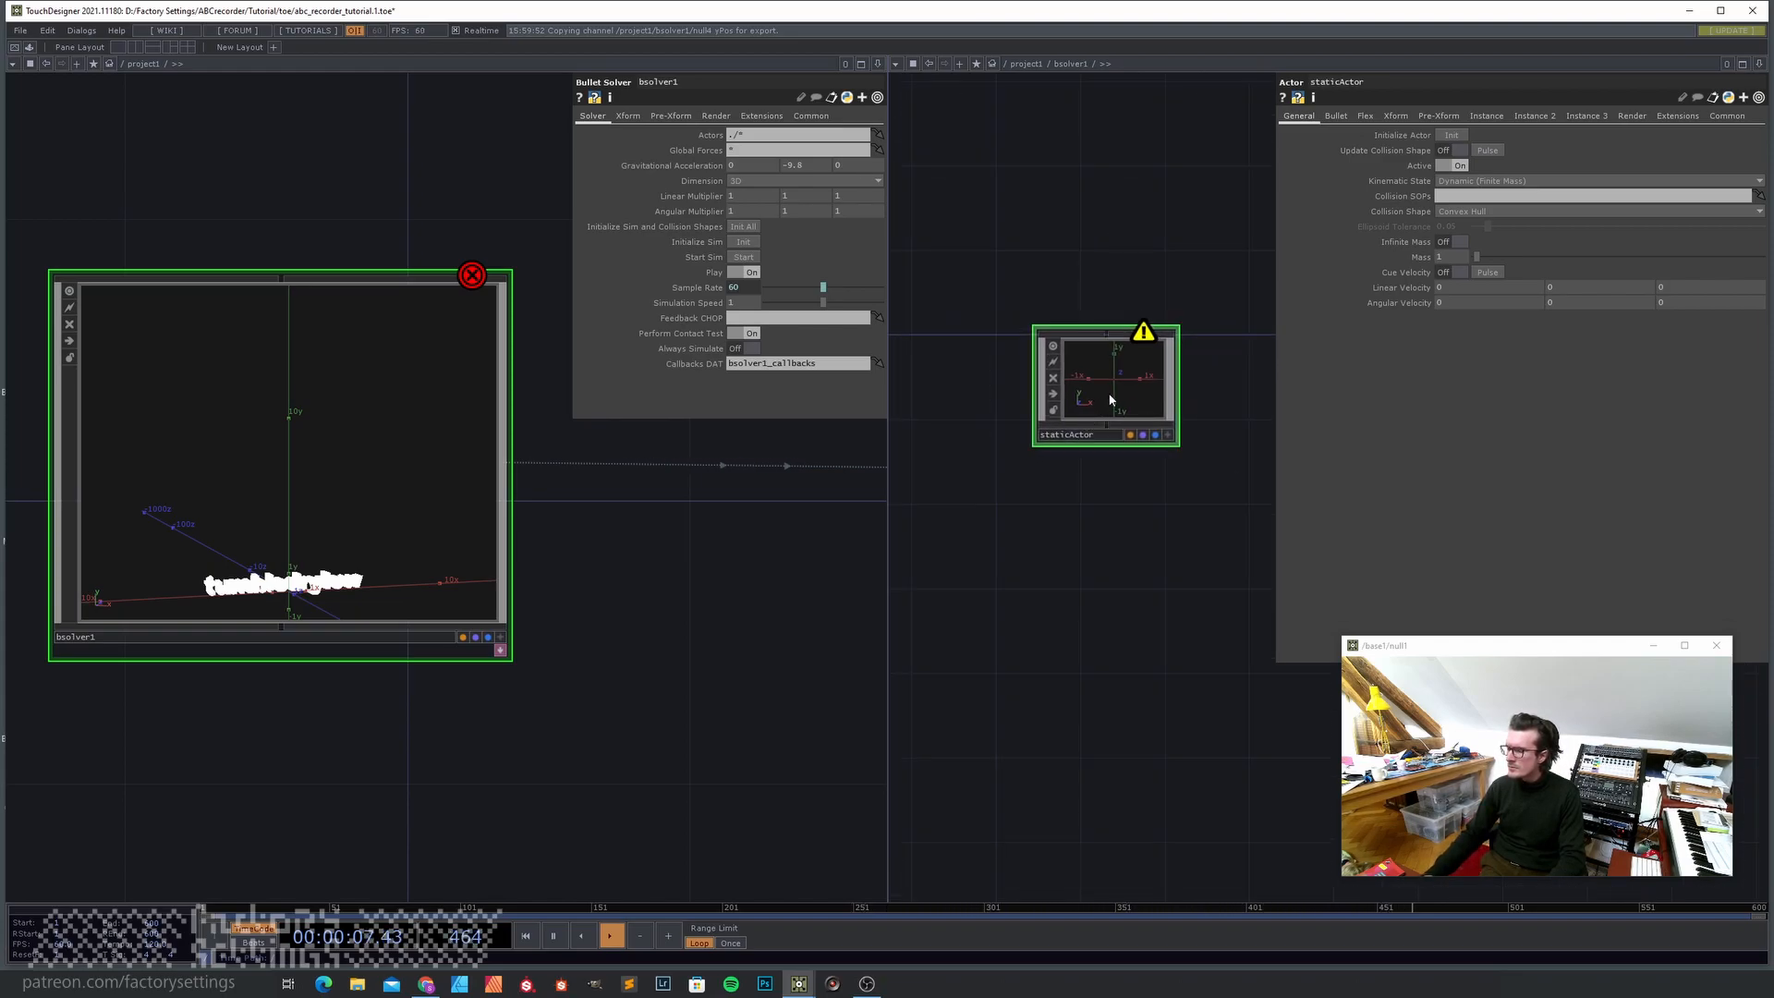
{"action": "left_click", "coordinate": [1490, 181]}
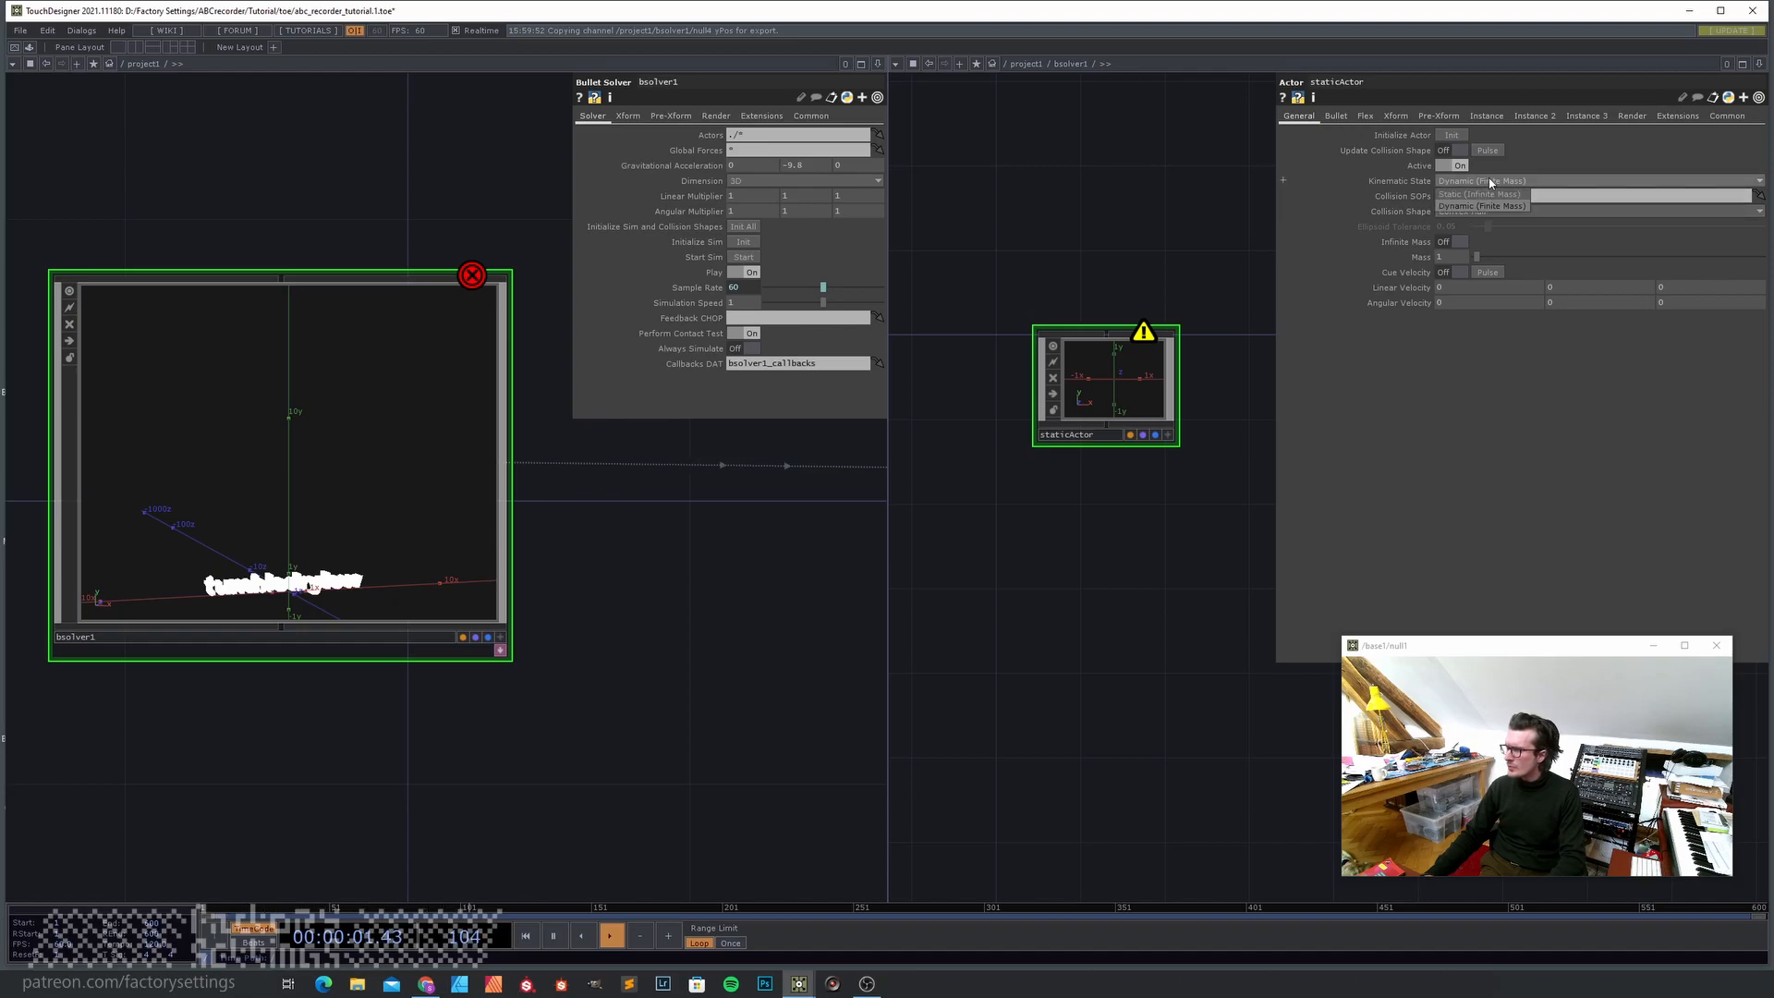
{"action": "left_click", "coordinate": [1489, 195]}
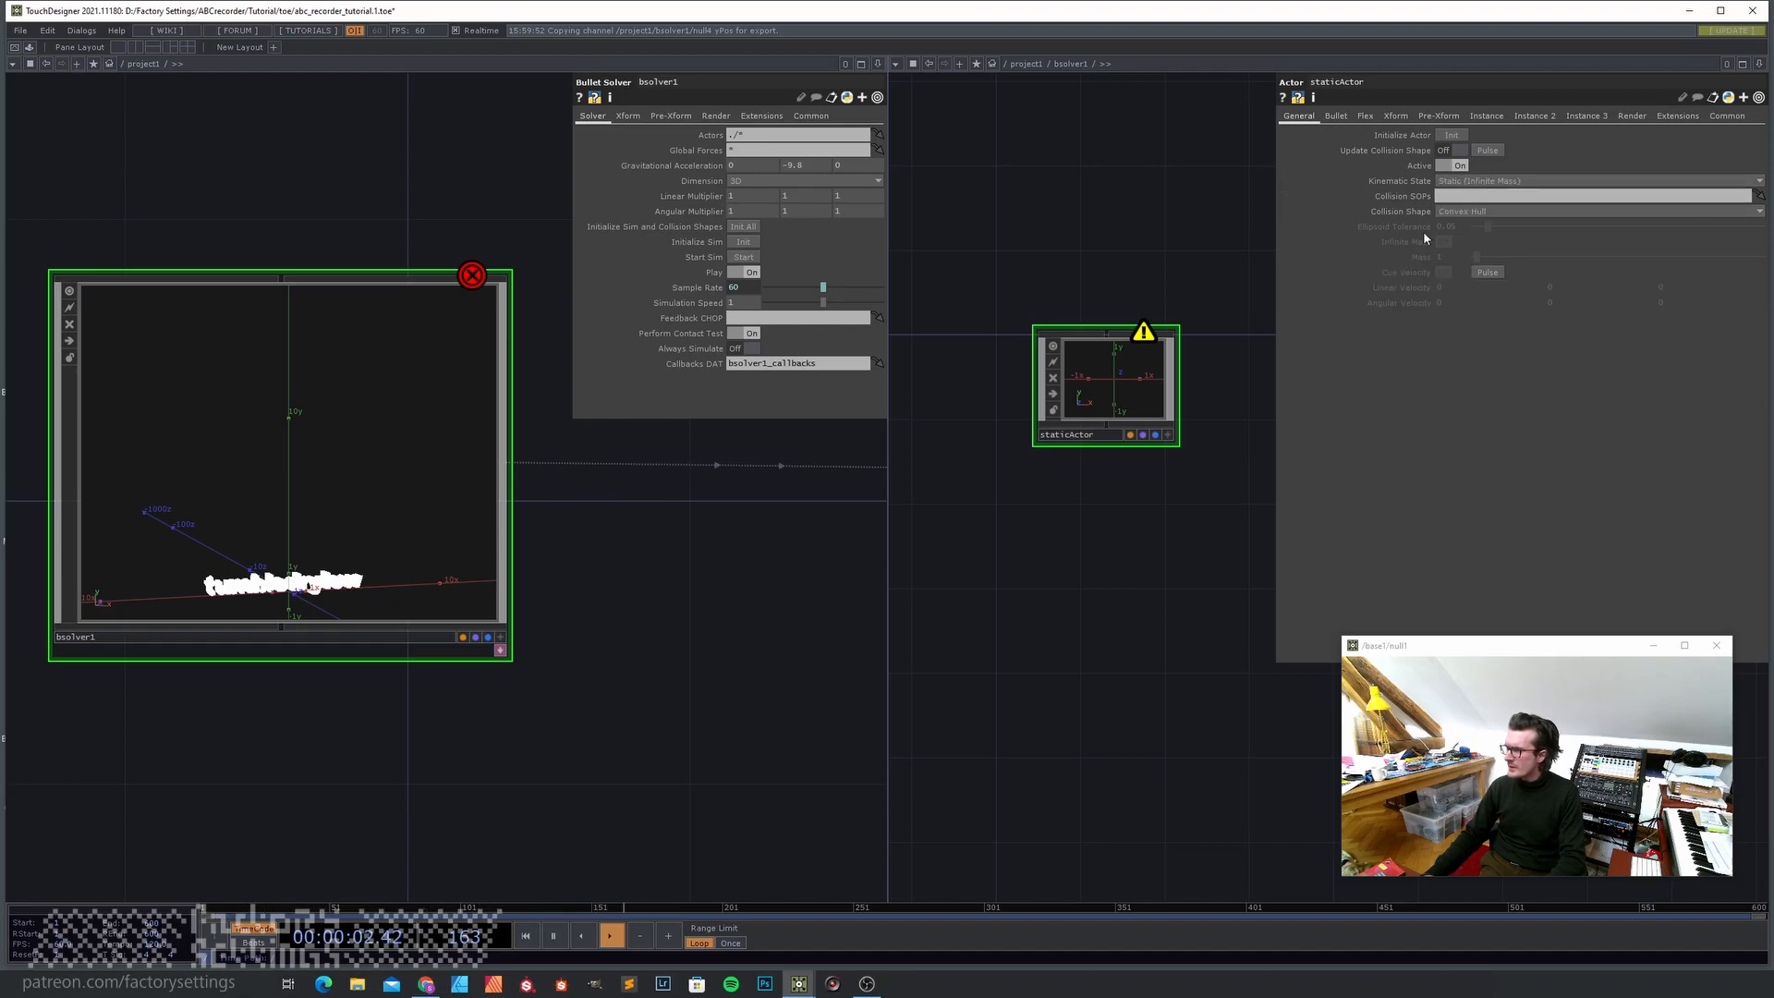
- Add a Box SOP inside staticActor
{"action": "double_click", "coordinate": [1100, 396]}
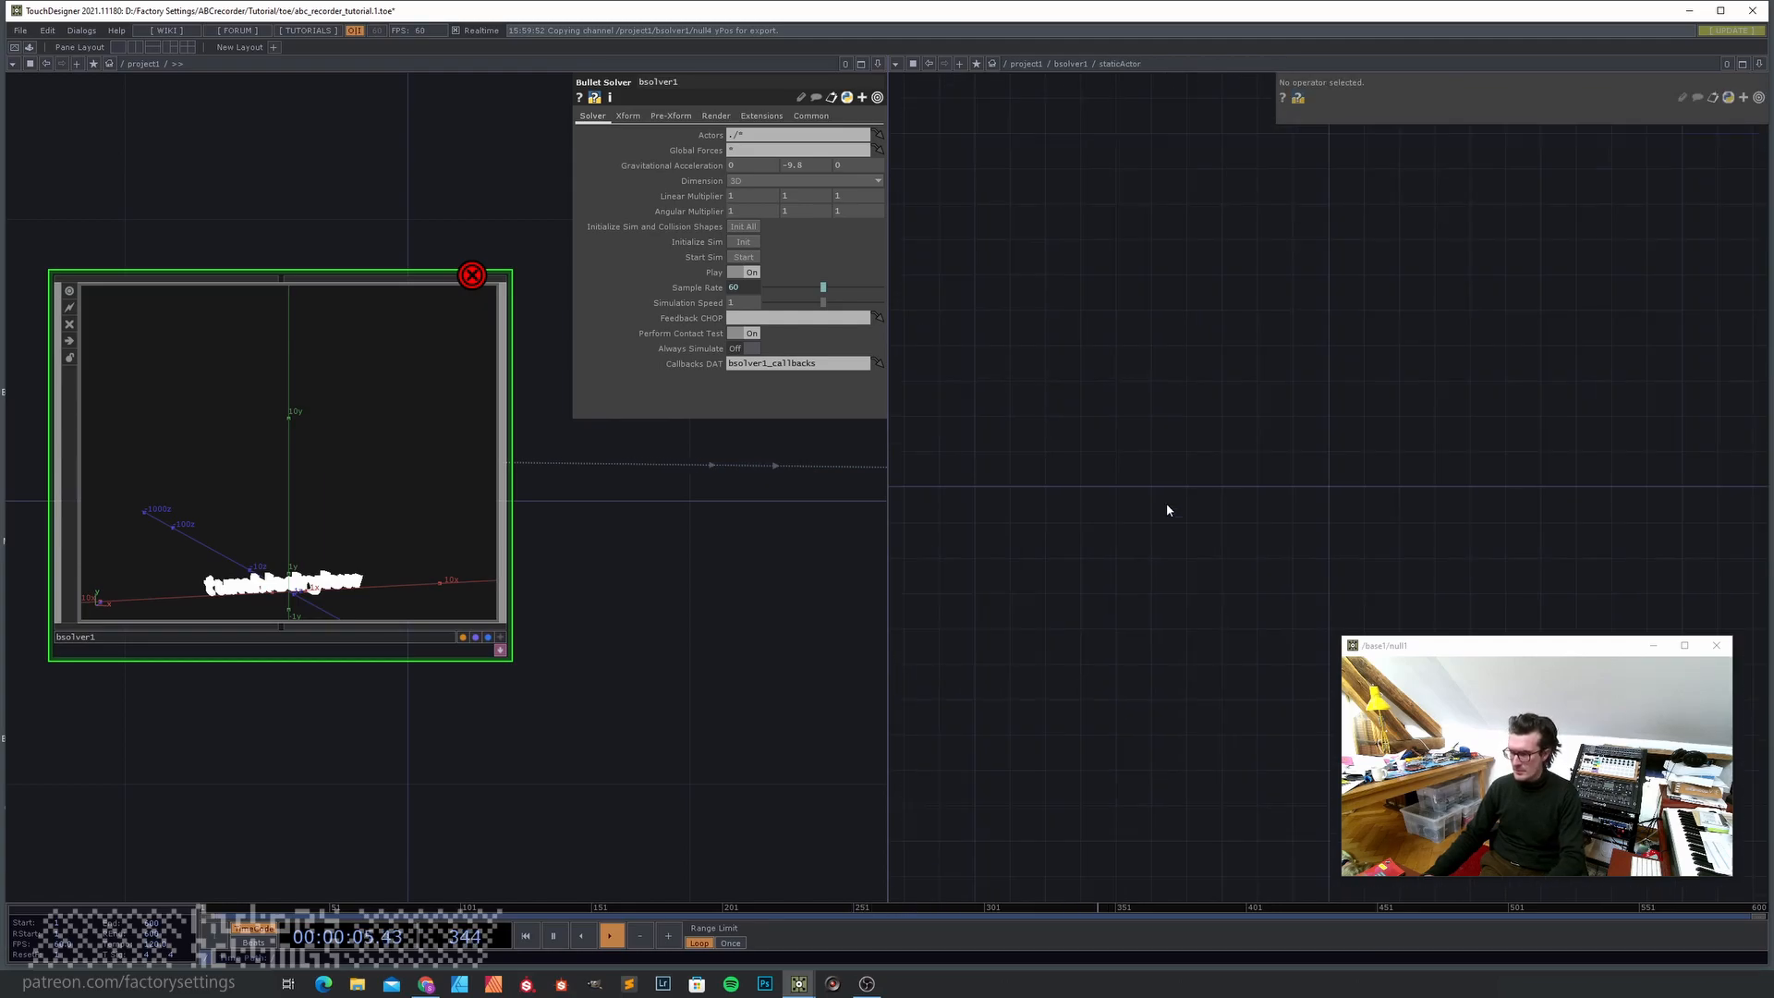
{"action": "key", "text": "Tab"}
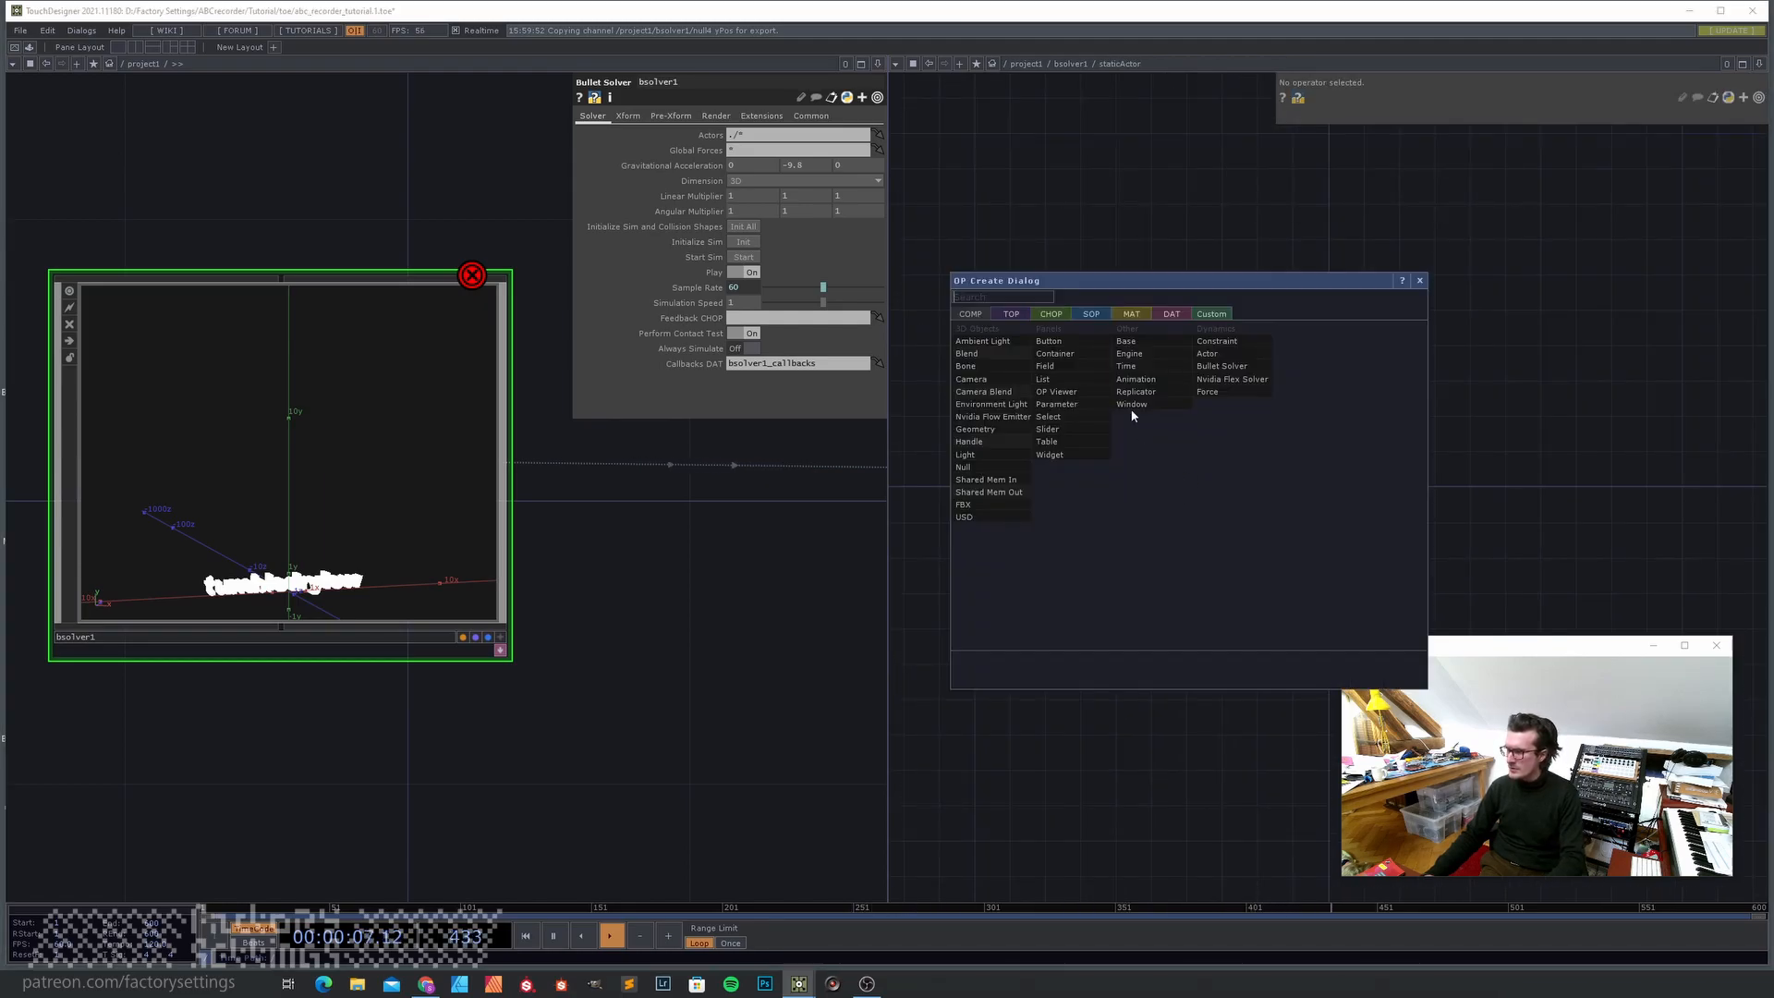
{"action": "left_click", "coordinate": [1095, 314]}
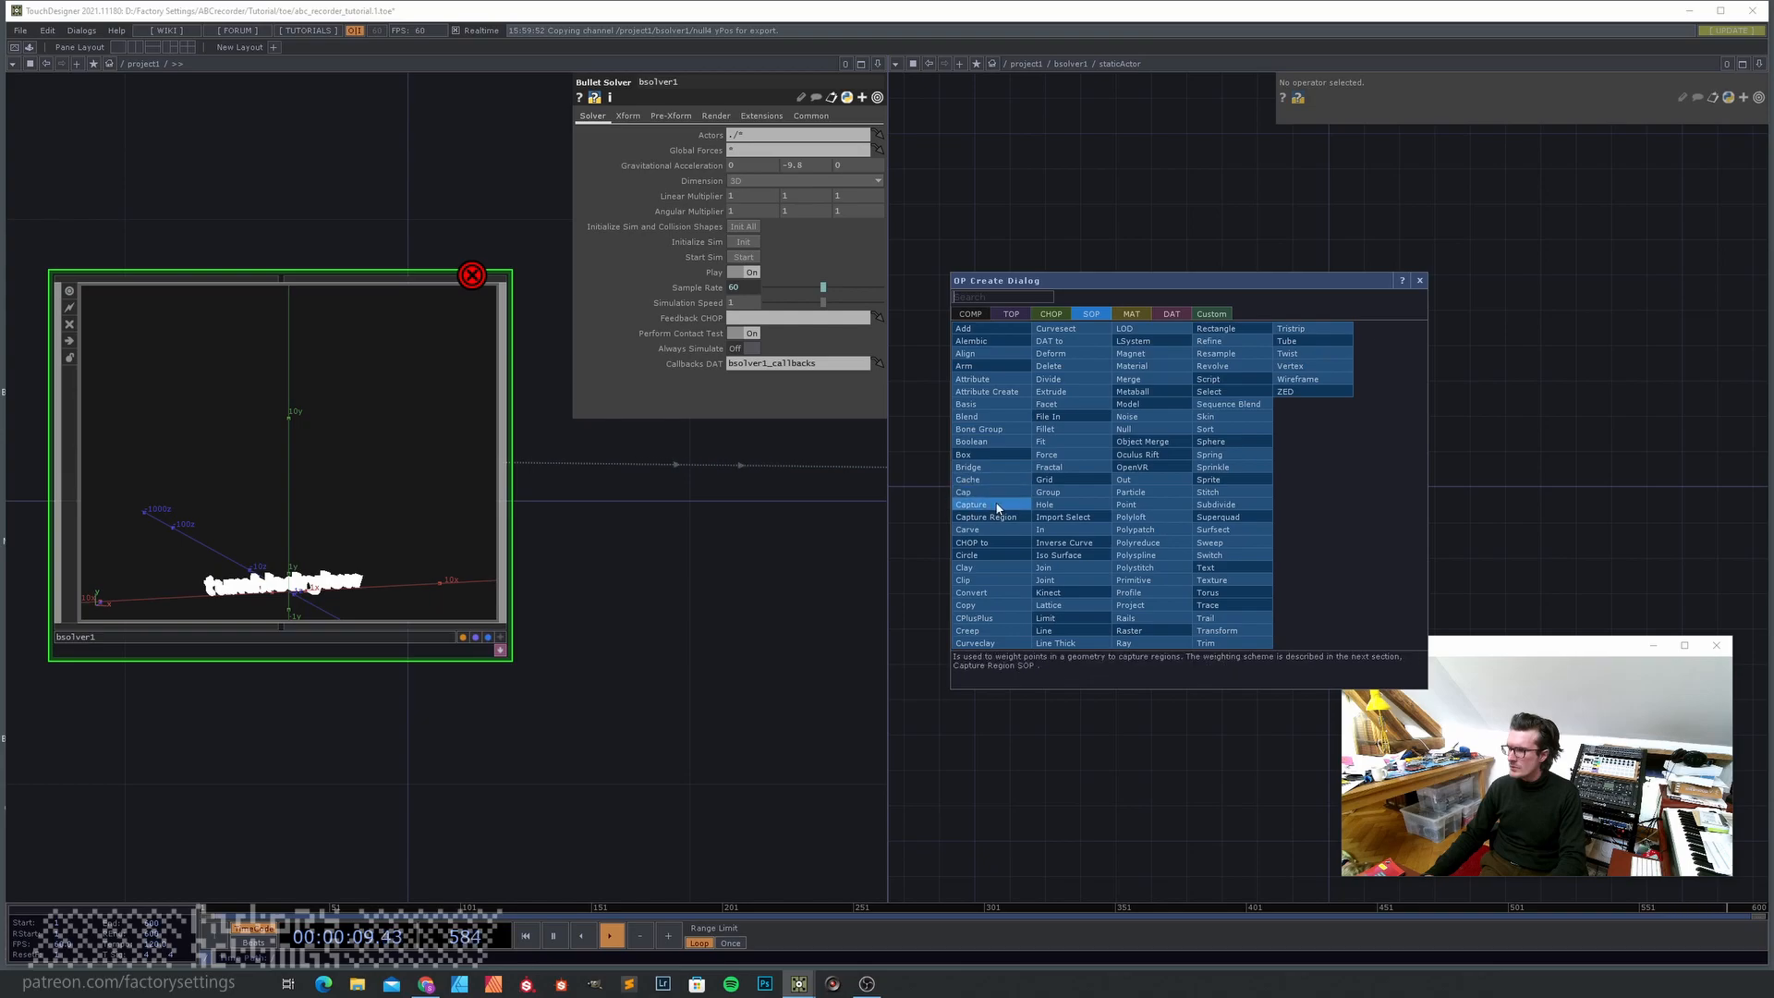
{"action": "left_click", "coordinate": [1000, 455]}
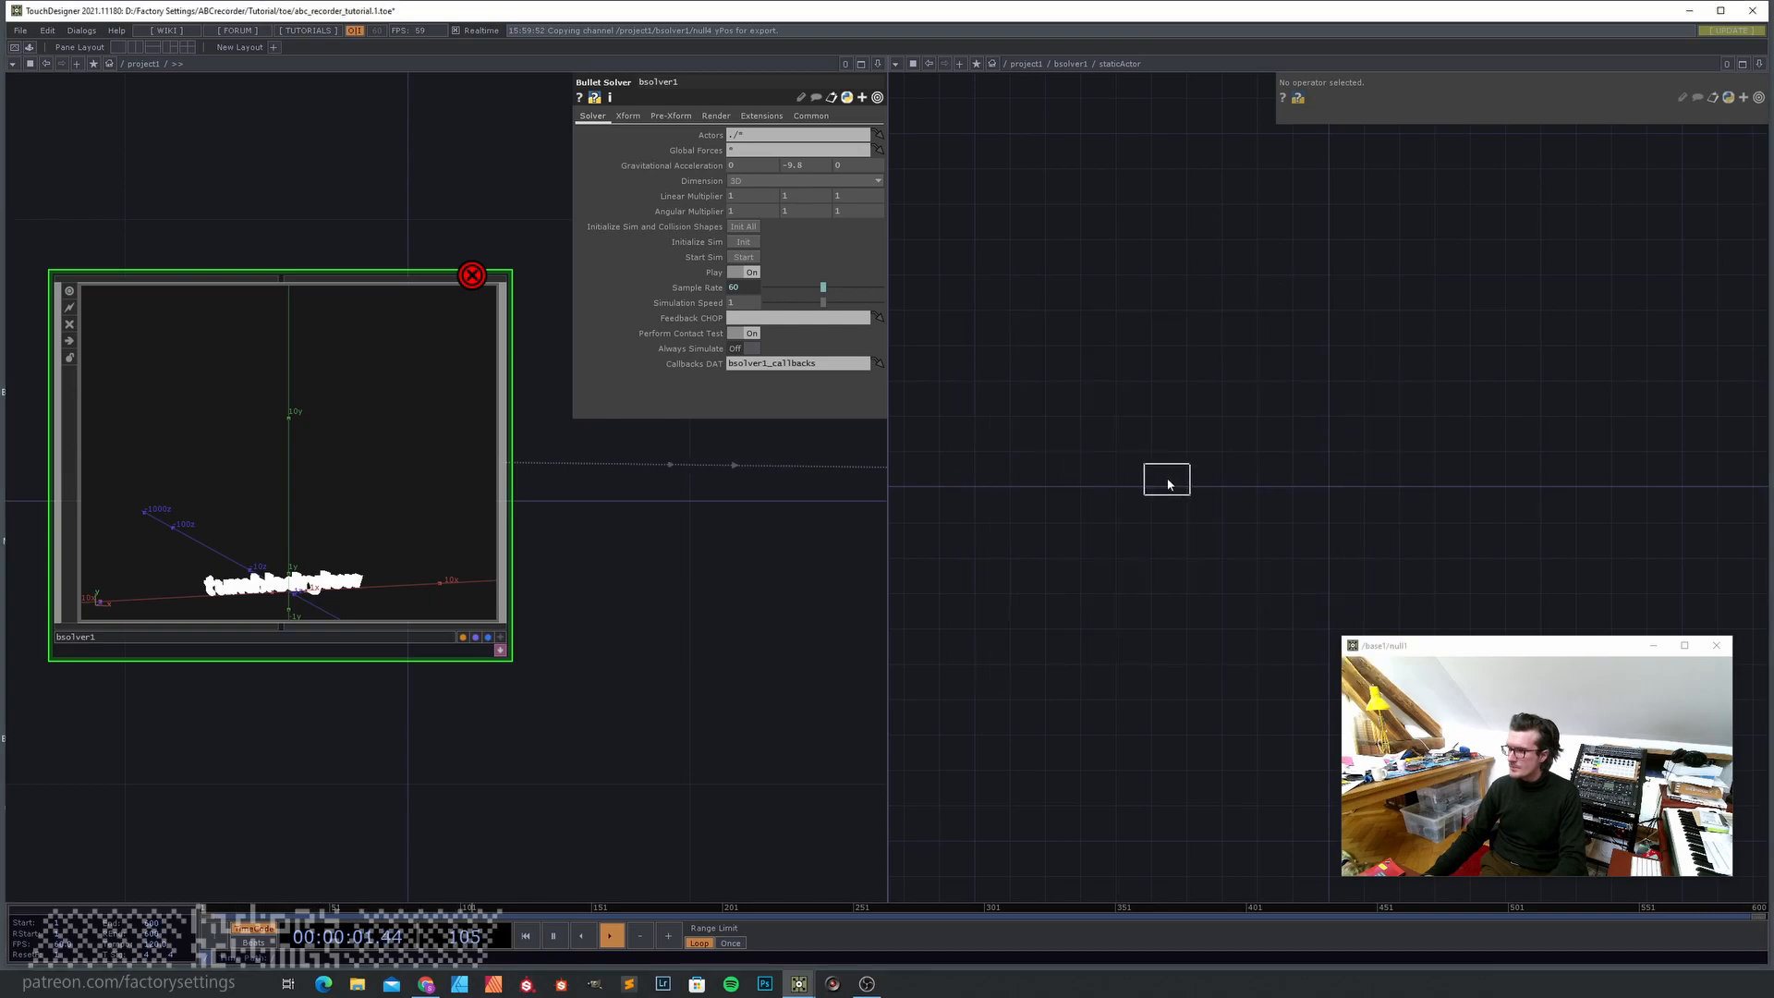
{"action": "left_click", "coordinate": [1168, 485]}
- Connect a Null SOP to the output of box1 with its display and render flags on, and space the two nodes apart
{"action": "left_click", "coordinate": [1226, 496]}
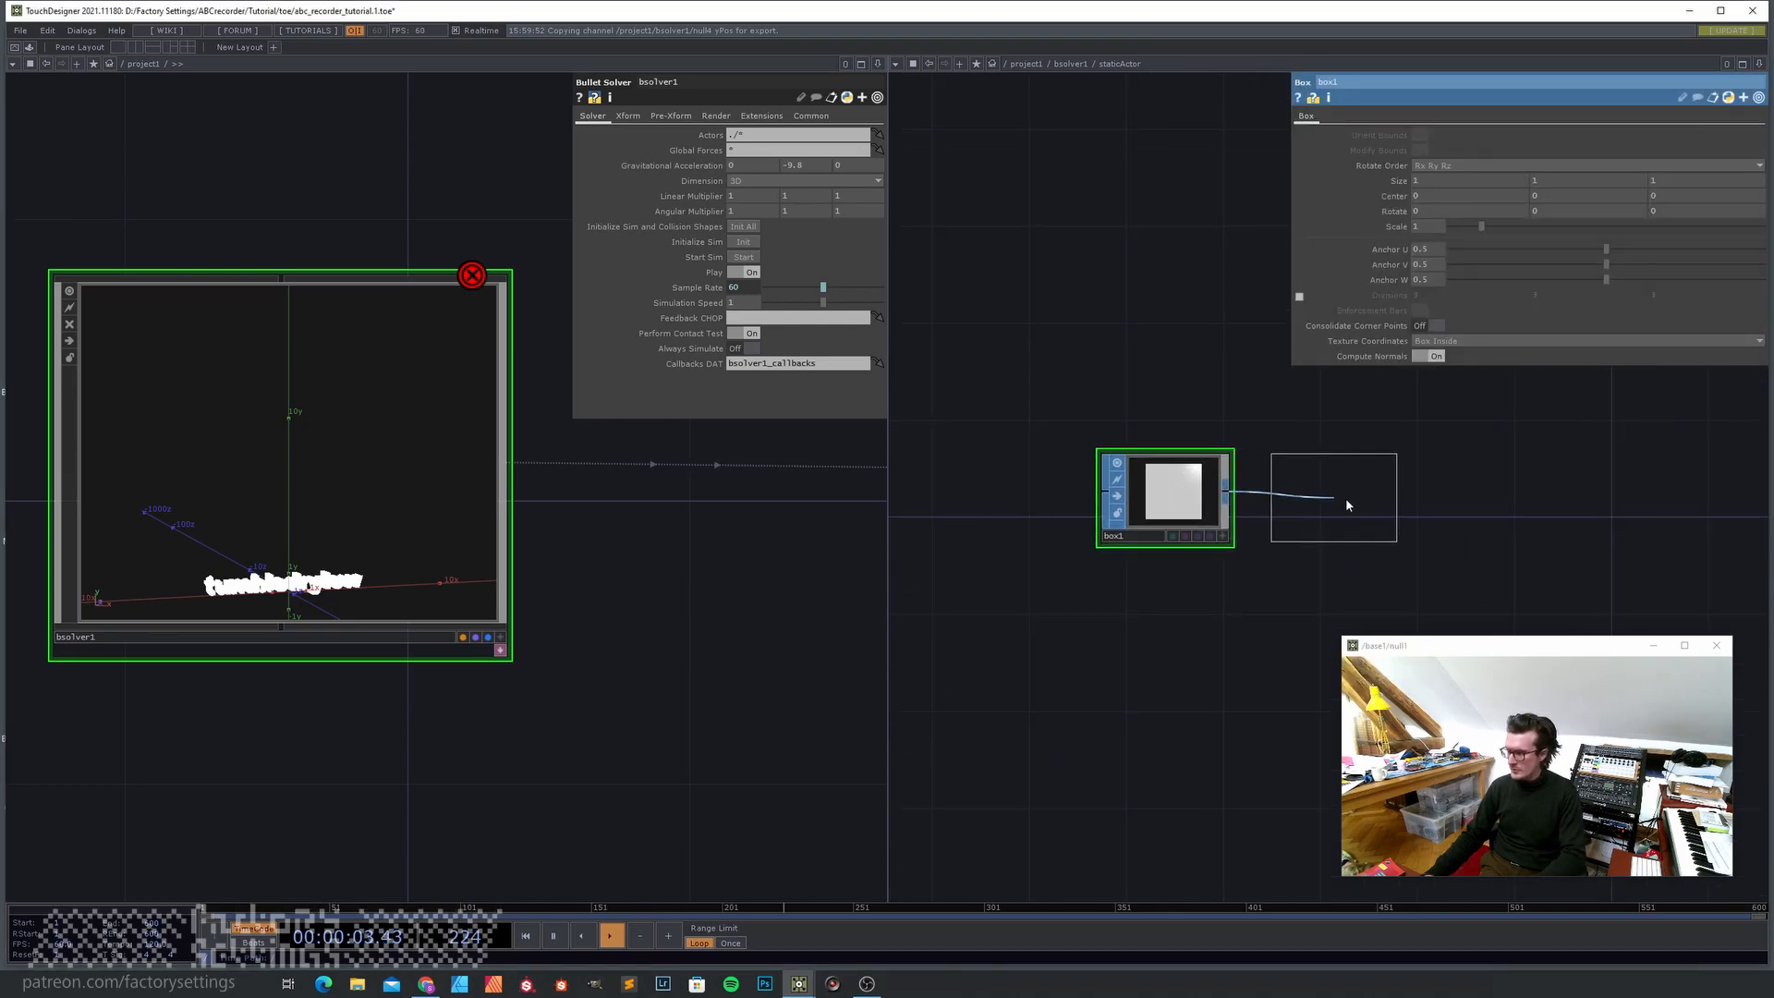
{"action": "left_click", "coordinate": [1363, 502]}
{"action": "left_click", "coordinate": [1404, 536]}
{"action": "scroll", "coordinate": [246, 610], "scroll_direction": "up", "scroll_amount": 3}
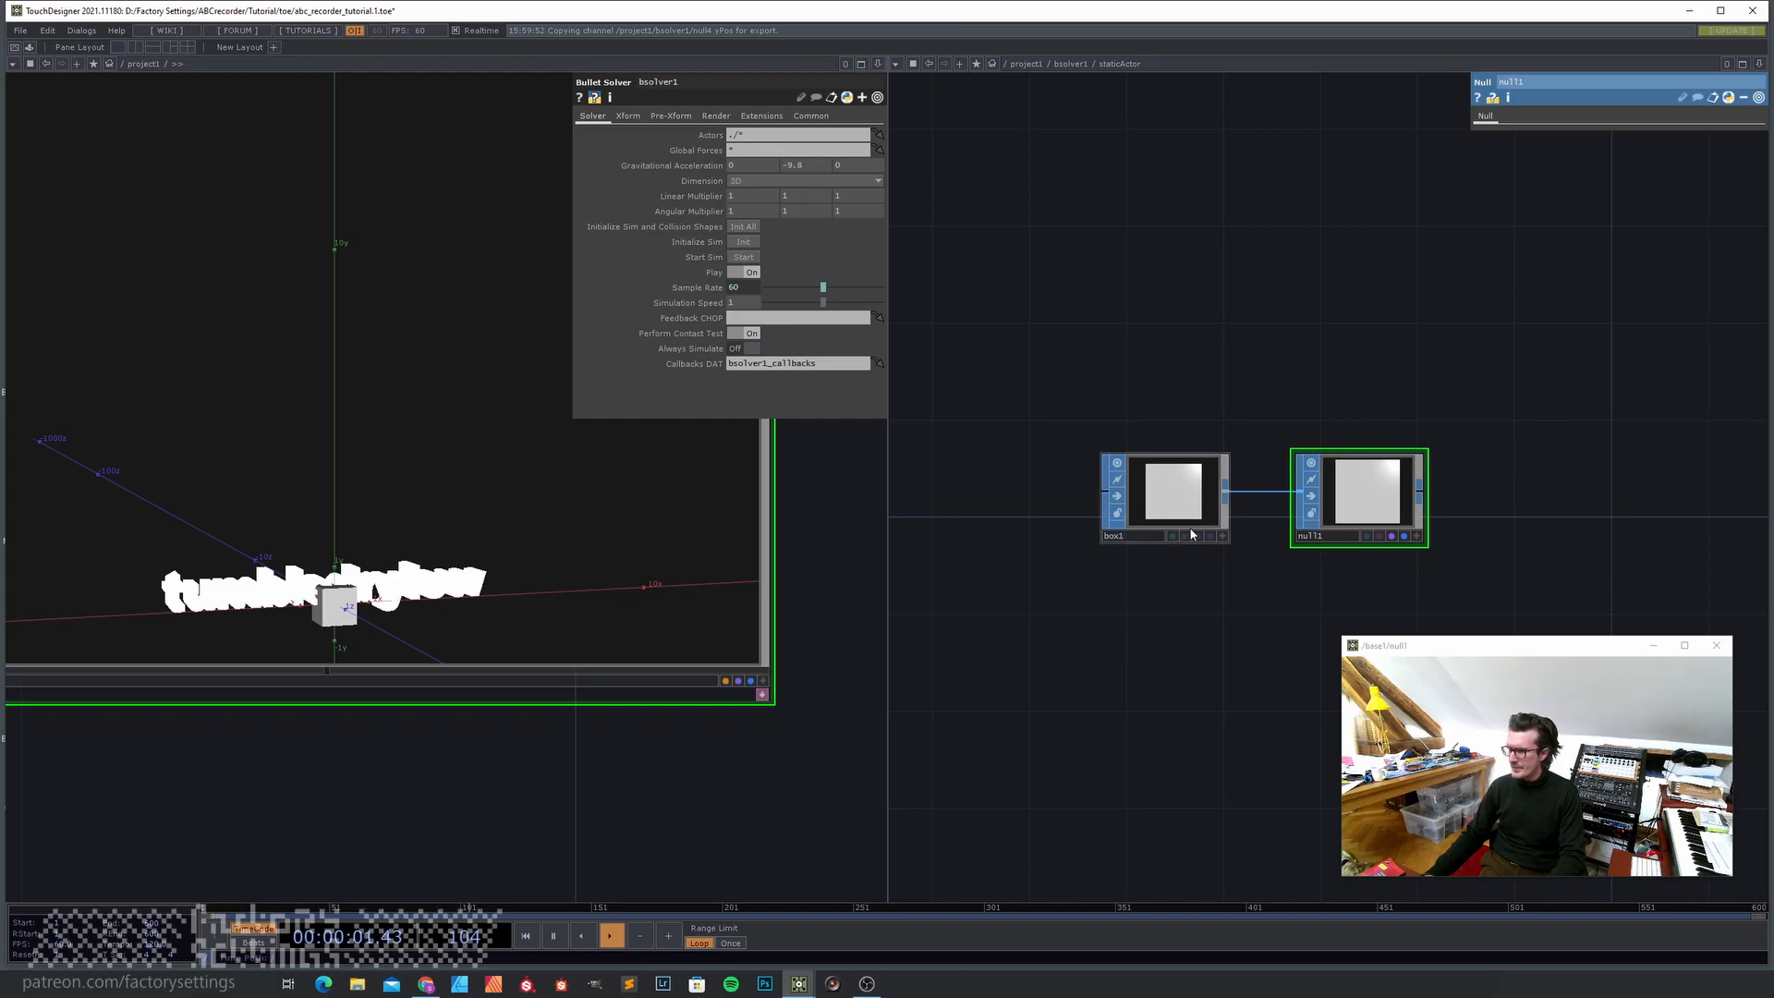
{"action": "left_click_drag", "start_coordinate": [1208, 502], "coordinate": [1063, 502]}
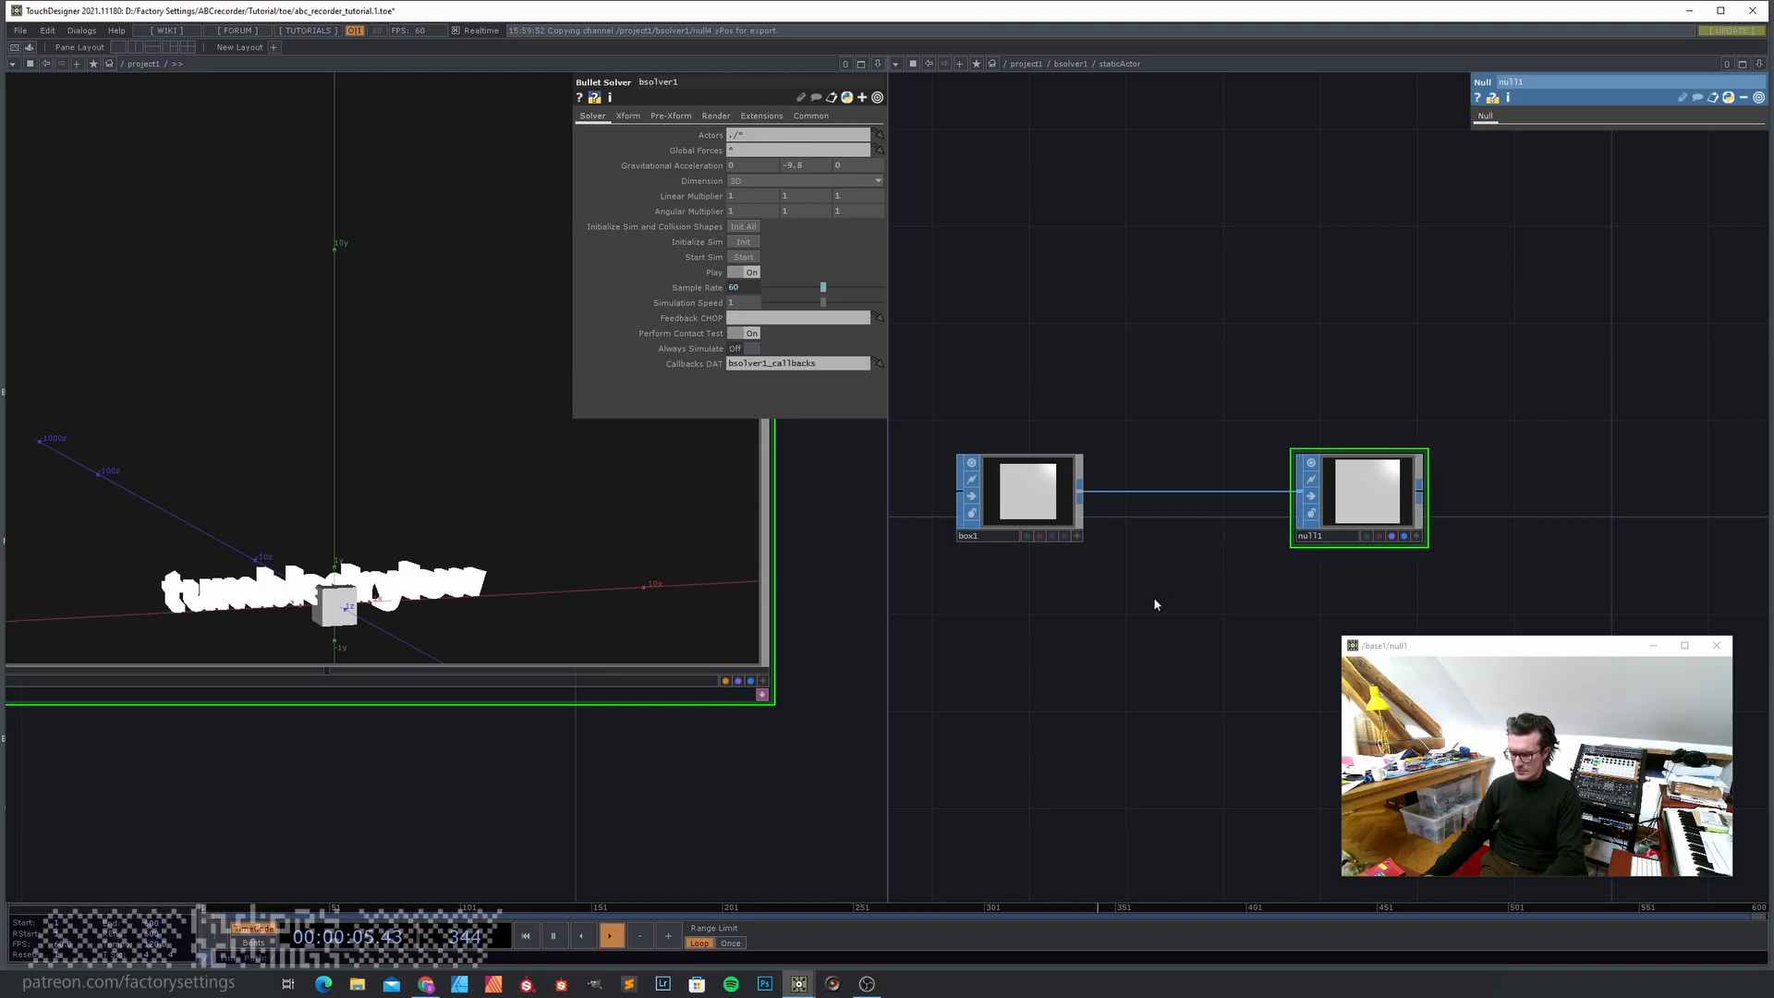
- Set the Y translation of staticActor to -1 in its transform parameters
{"action": "key", "text": "u"}
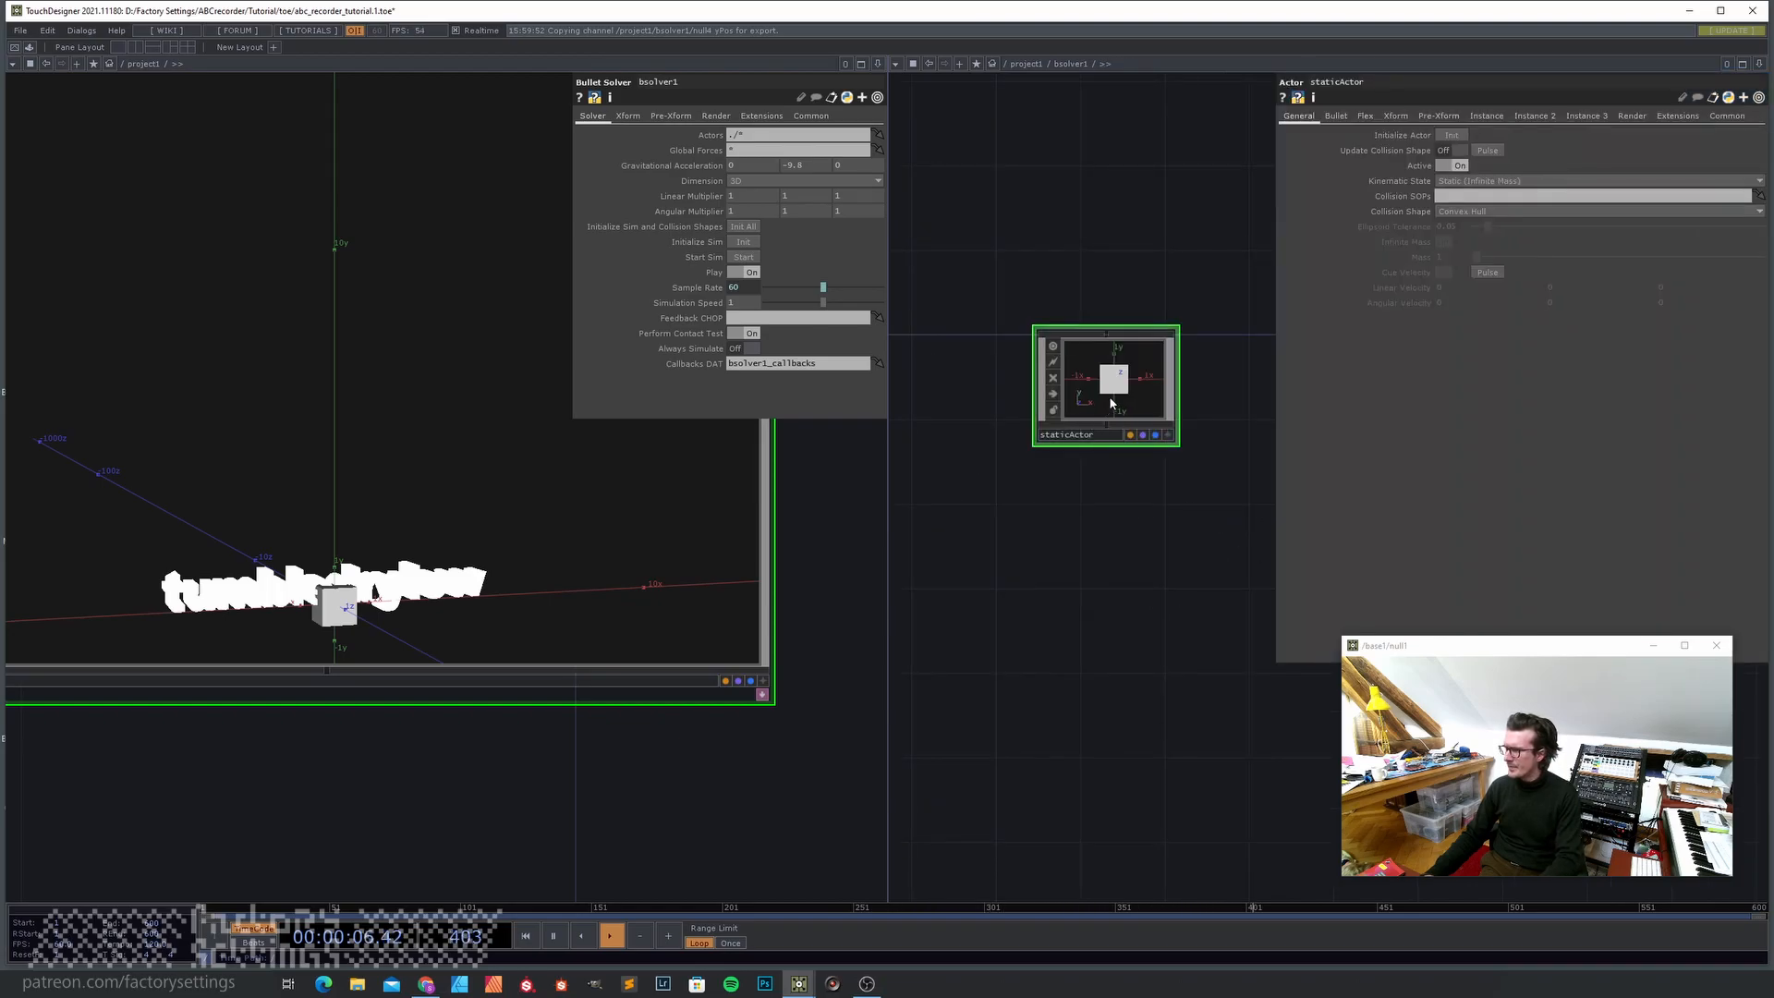
{"action": "left_click", "coordinate": [1395, 115]}
{"action": "middle_click_drag", "start_coordinate": [1569, 169], "coordinate": [1563, 145]}
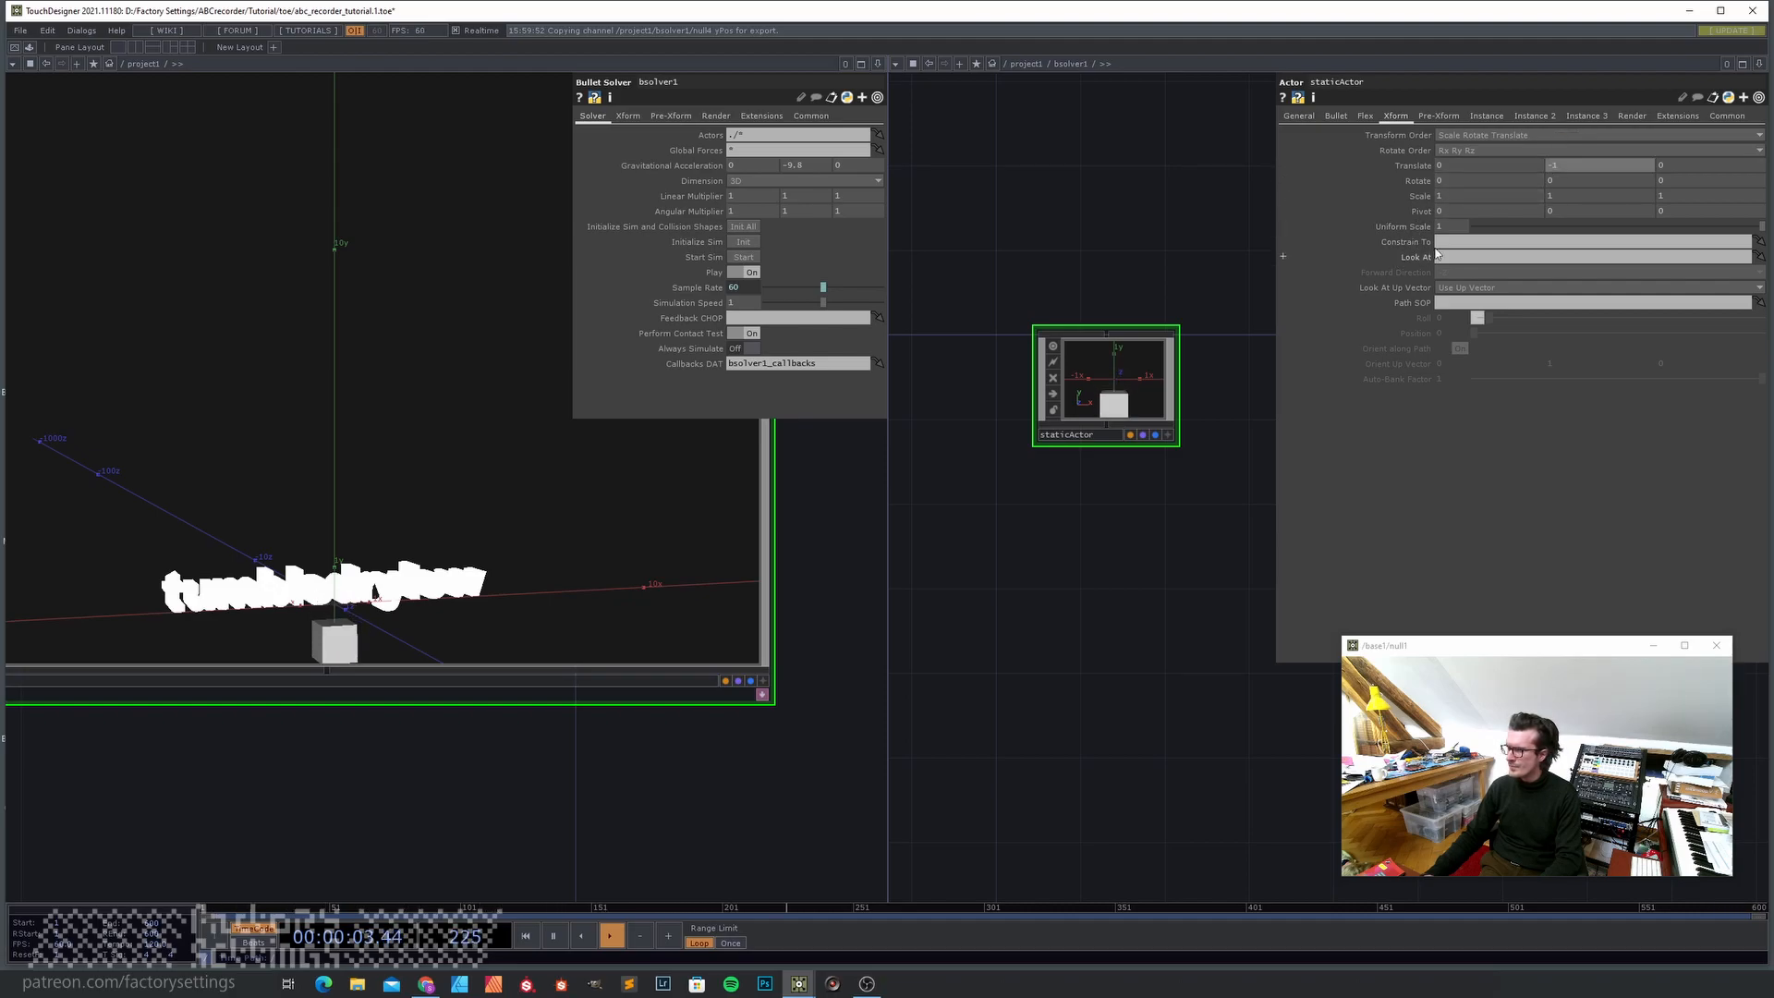
- Insert a Transform SOP between box1 and null1 inside staticActor, moving null1 to make room
{"action": "left_click", "coordinate": [1134, 385]}
{"action": "key", "text": "i"}
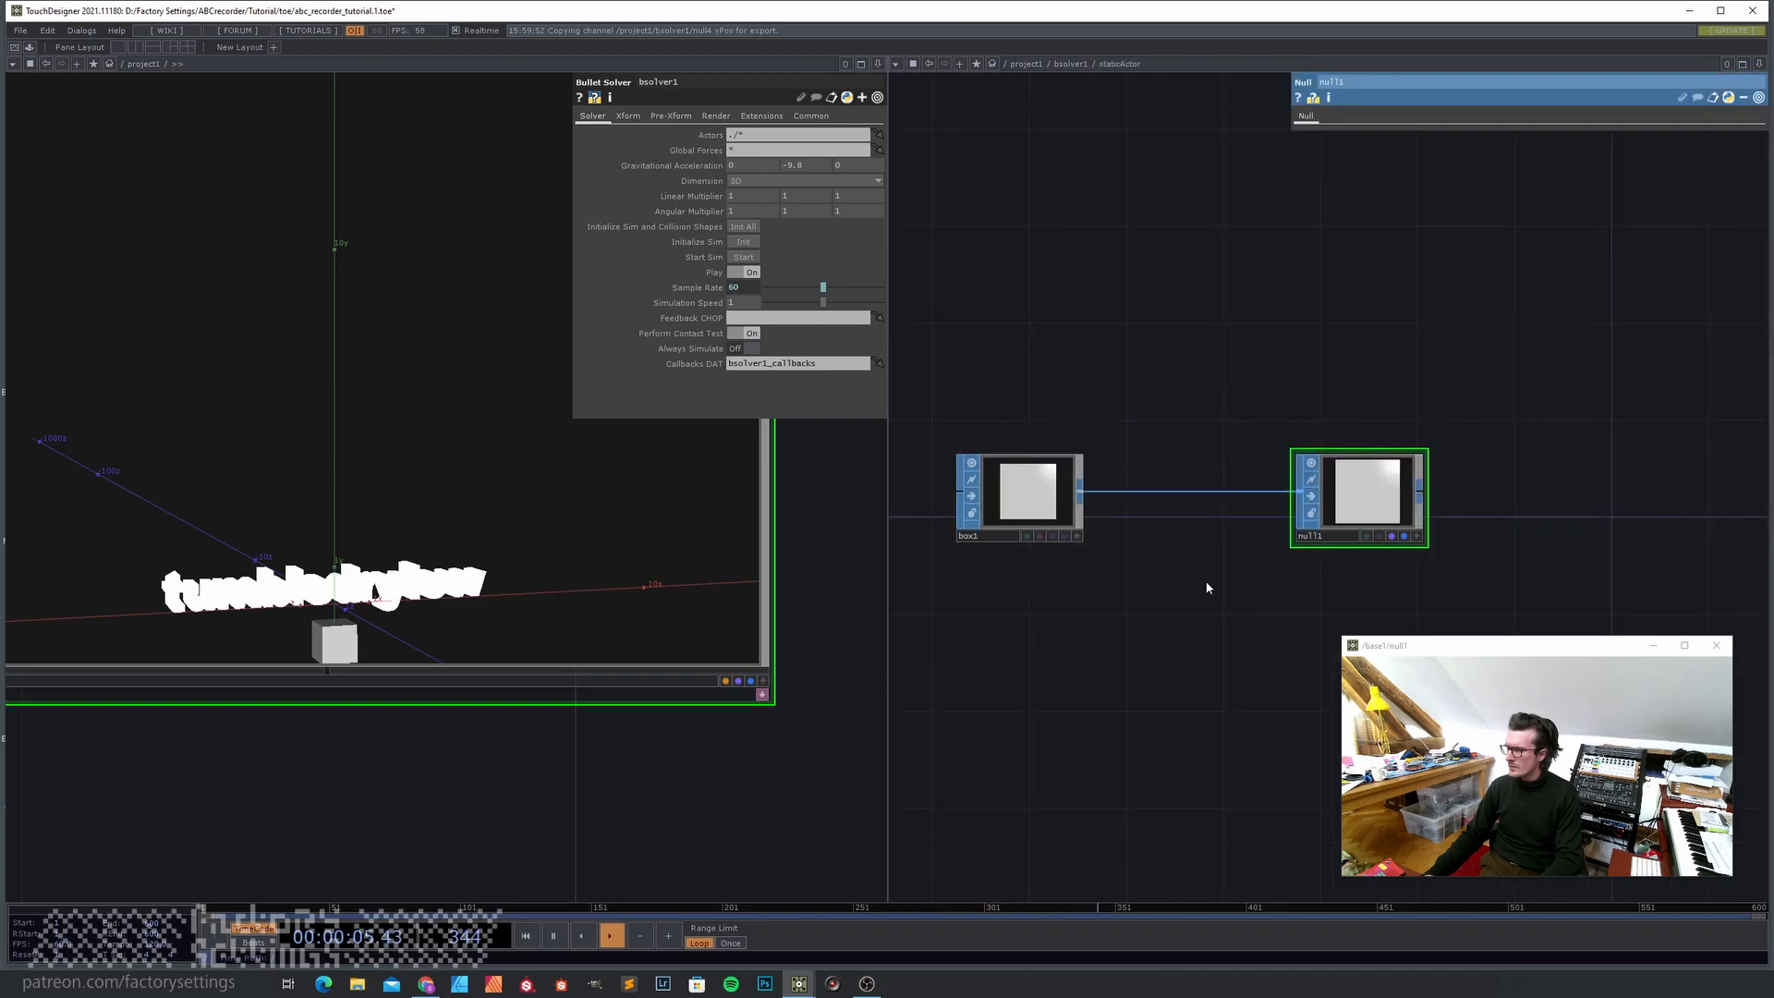
{"action": "left_click_drag", "start_coordinate": [1379, 501], "coordinate": [1475, 502]}
{"action": "right_click", "coordinate": [1229, 493]}
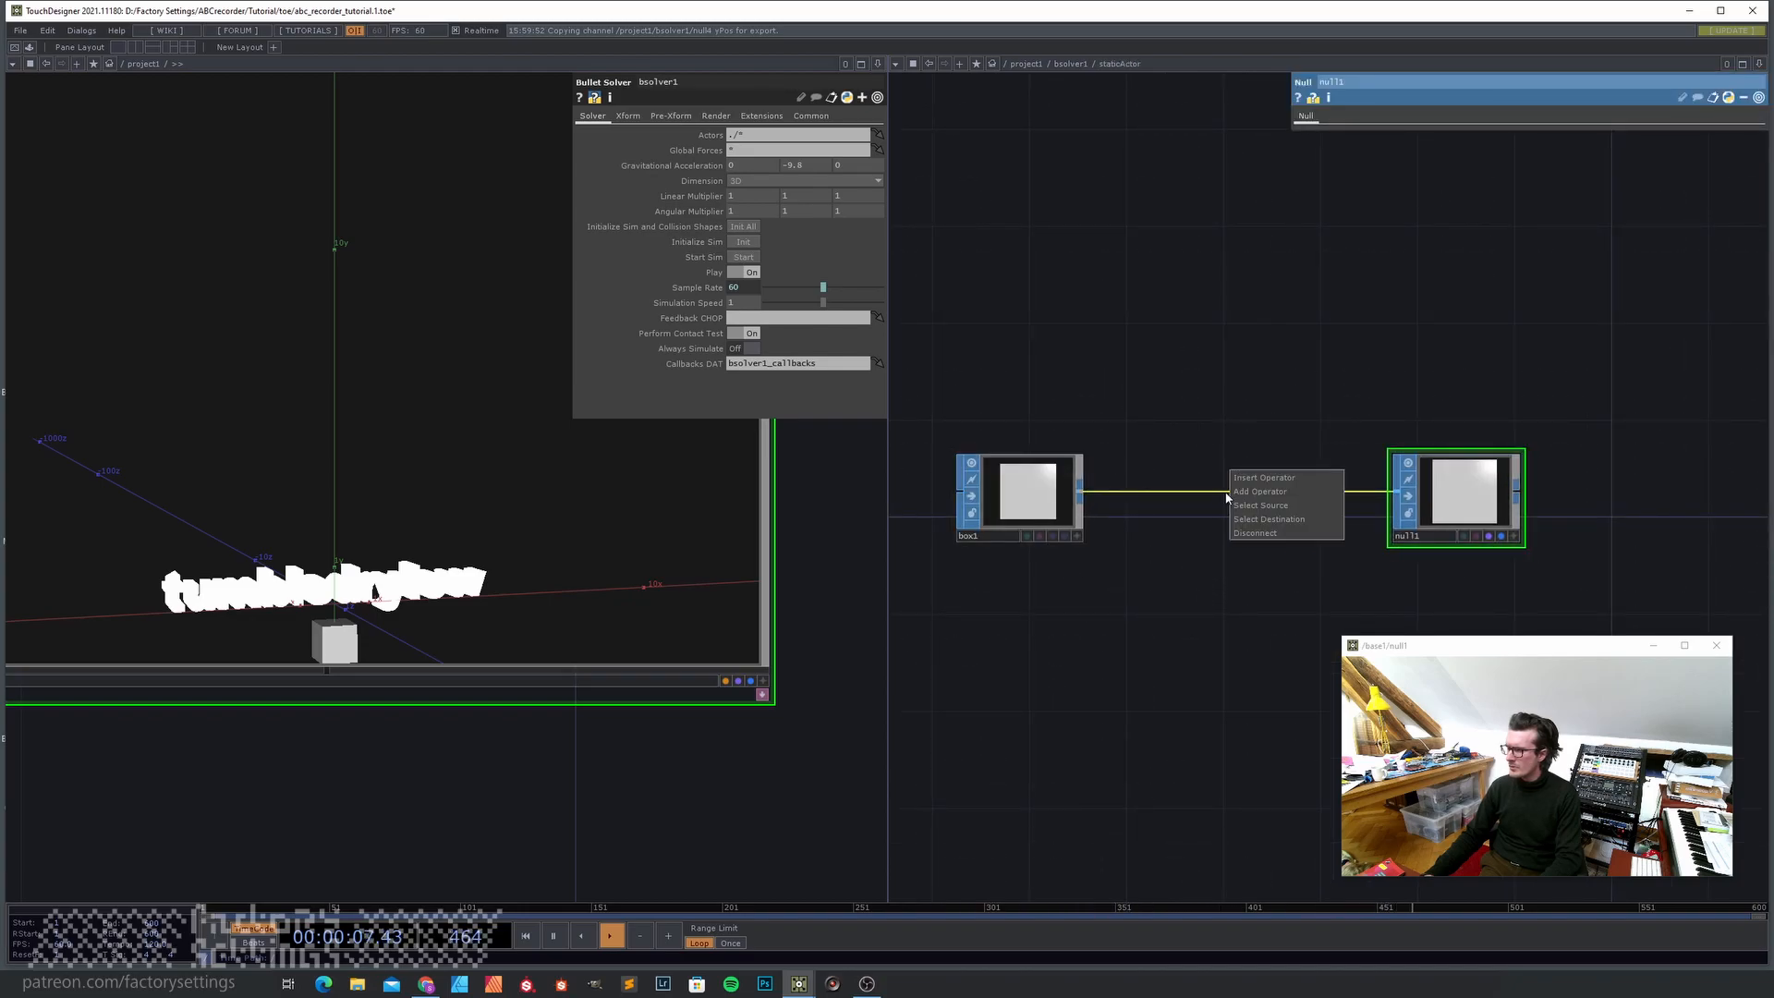
{"action": "left_click", "coordinate": [1243, 483]}
{"action": "type", "text": "tr"}
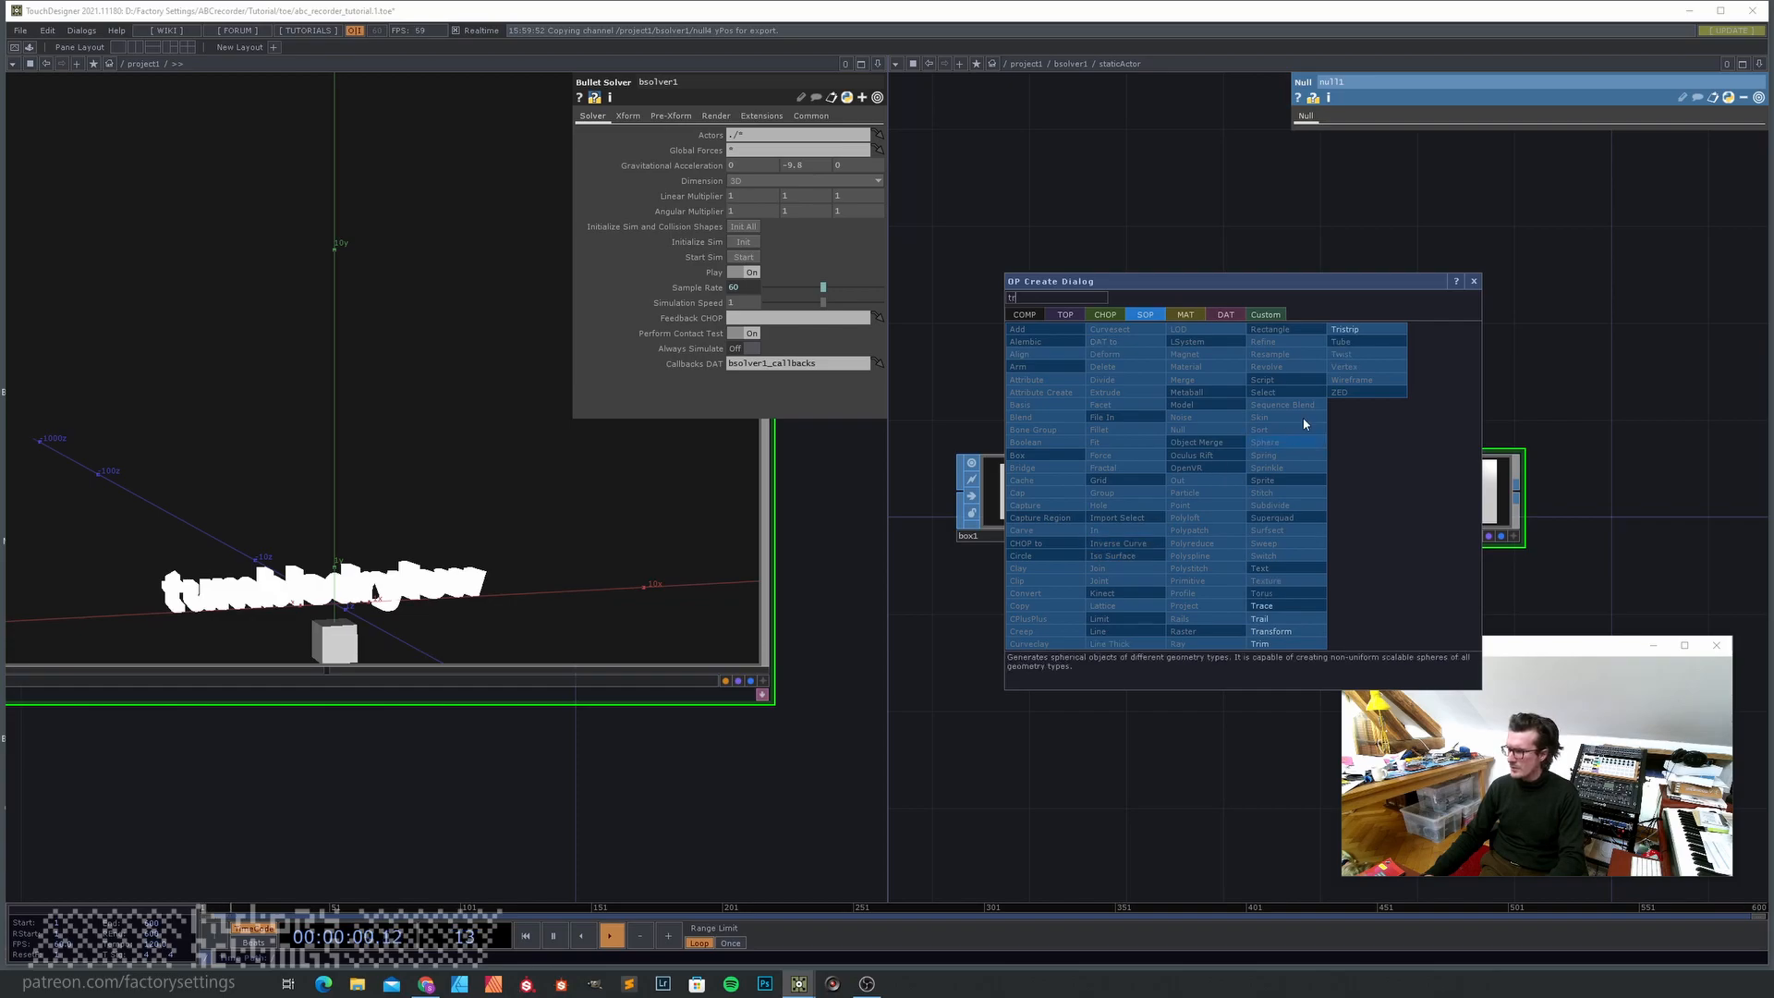
{"action": "left_click", "coordinate": [1287, 631]}
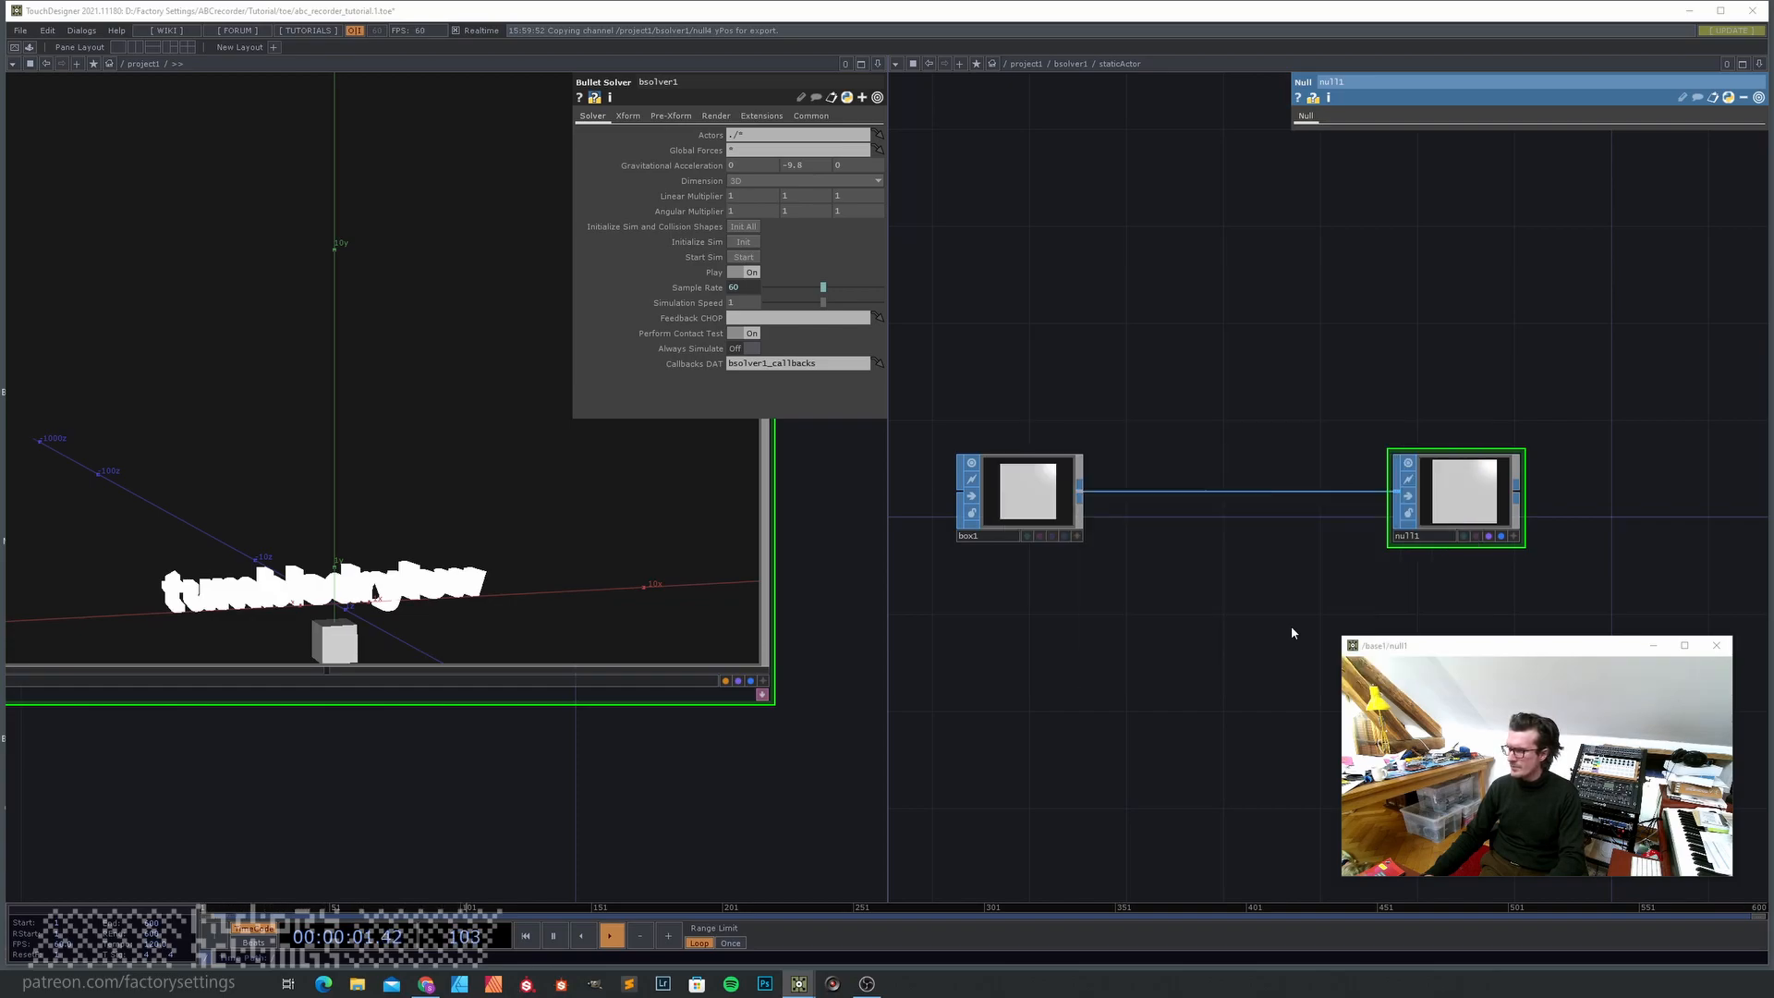
{"action": "left_click", "coordinate": [1229, 499]}
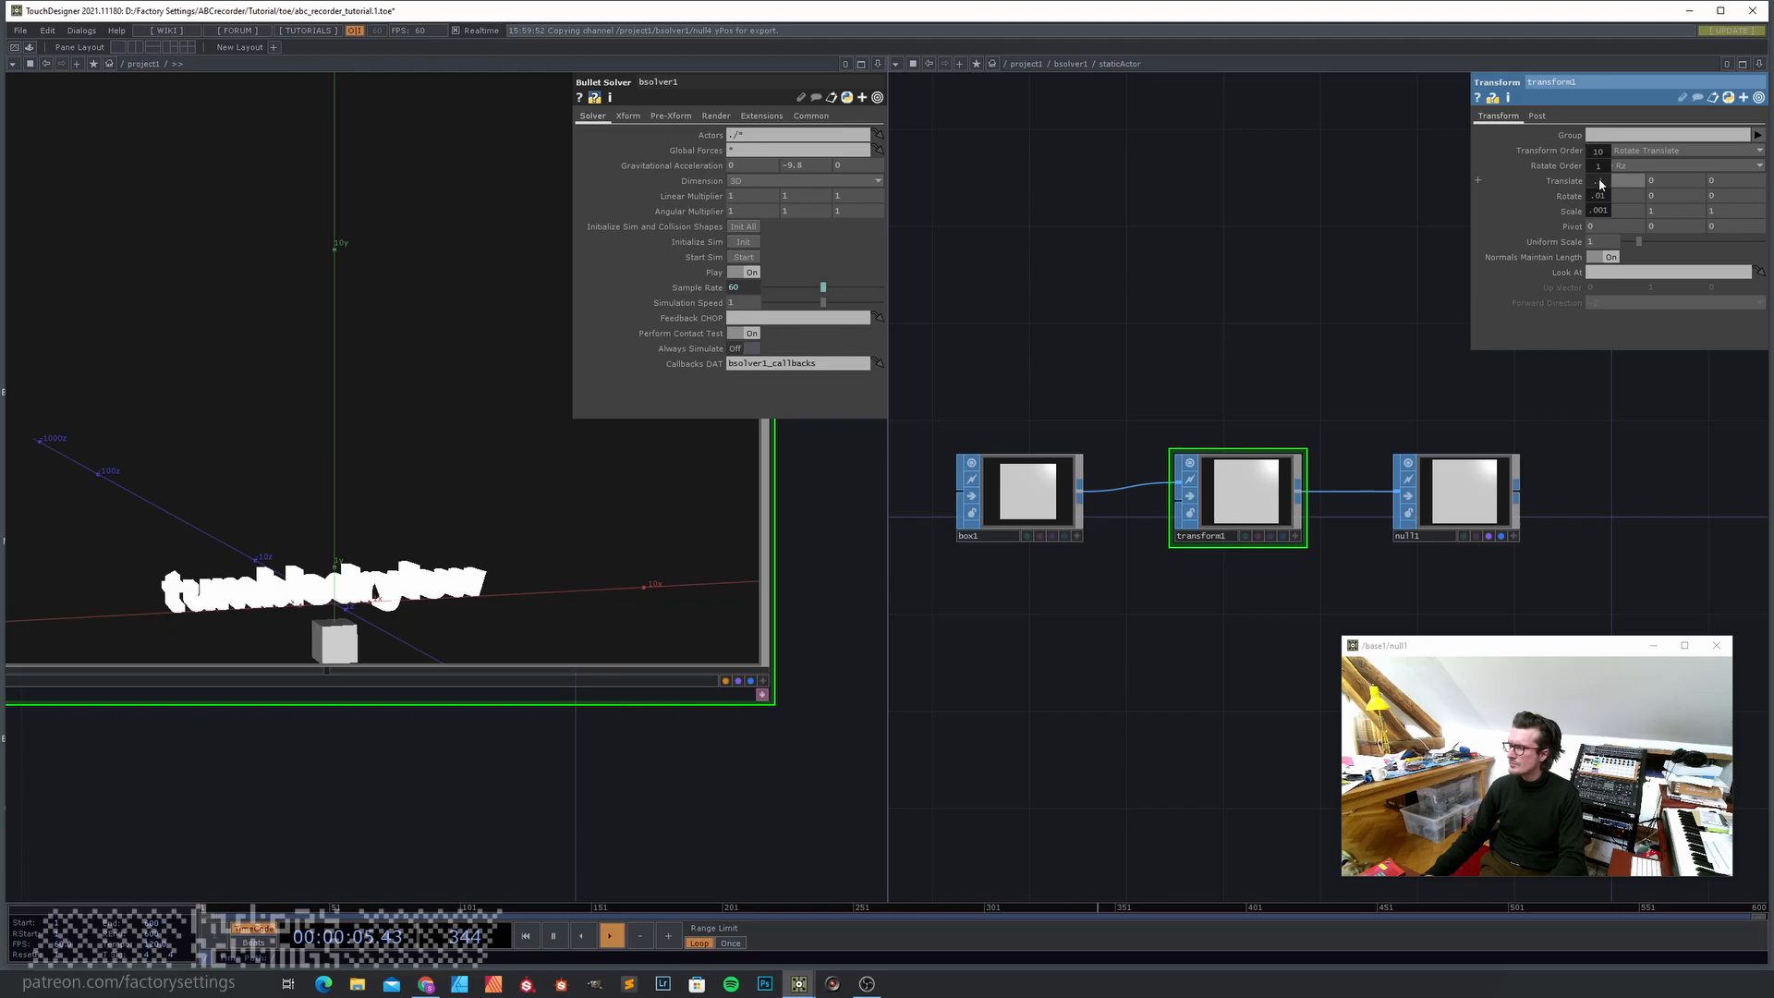
- Set the X scale of transform1 to 11 and return to the bsolver1 network
{"action": "middle_click_drag", "start_coordinate": [1598, 213], "coordinate": [1602, 191]}
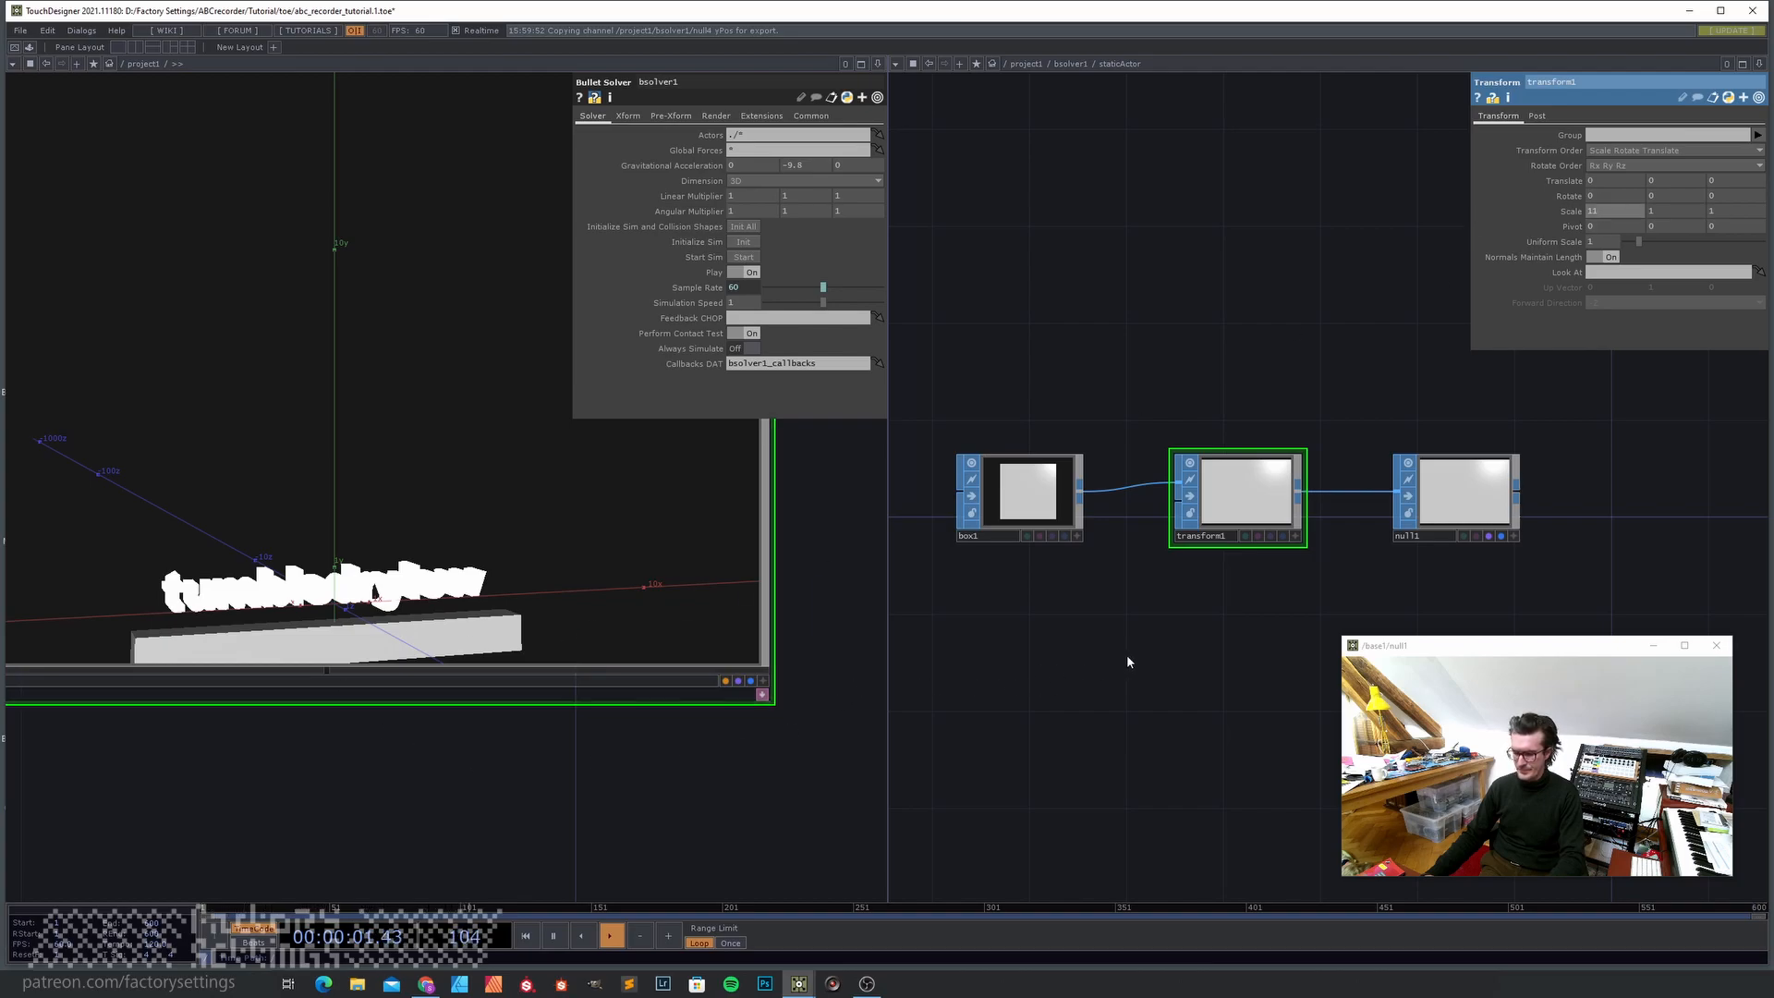
{"action": "key", "text": "u"}
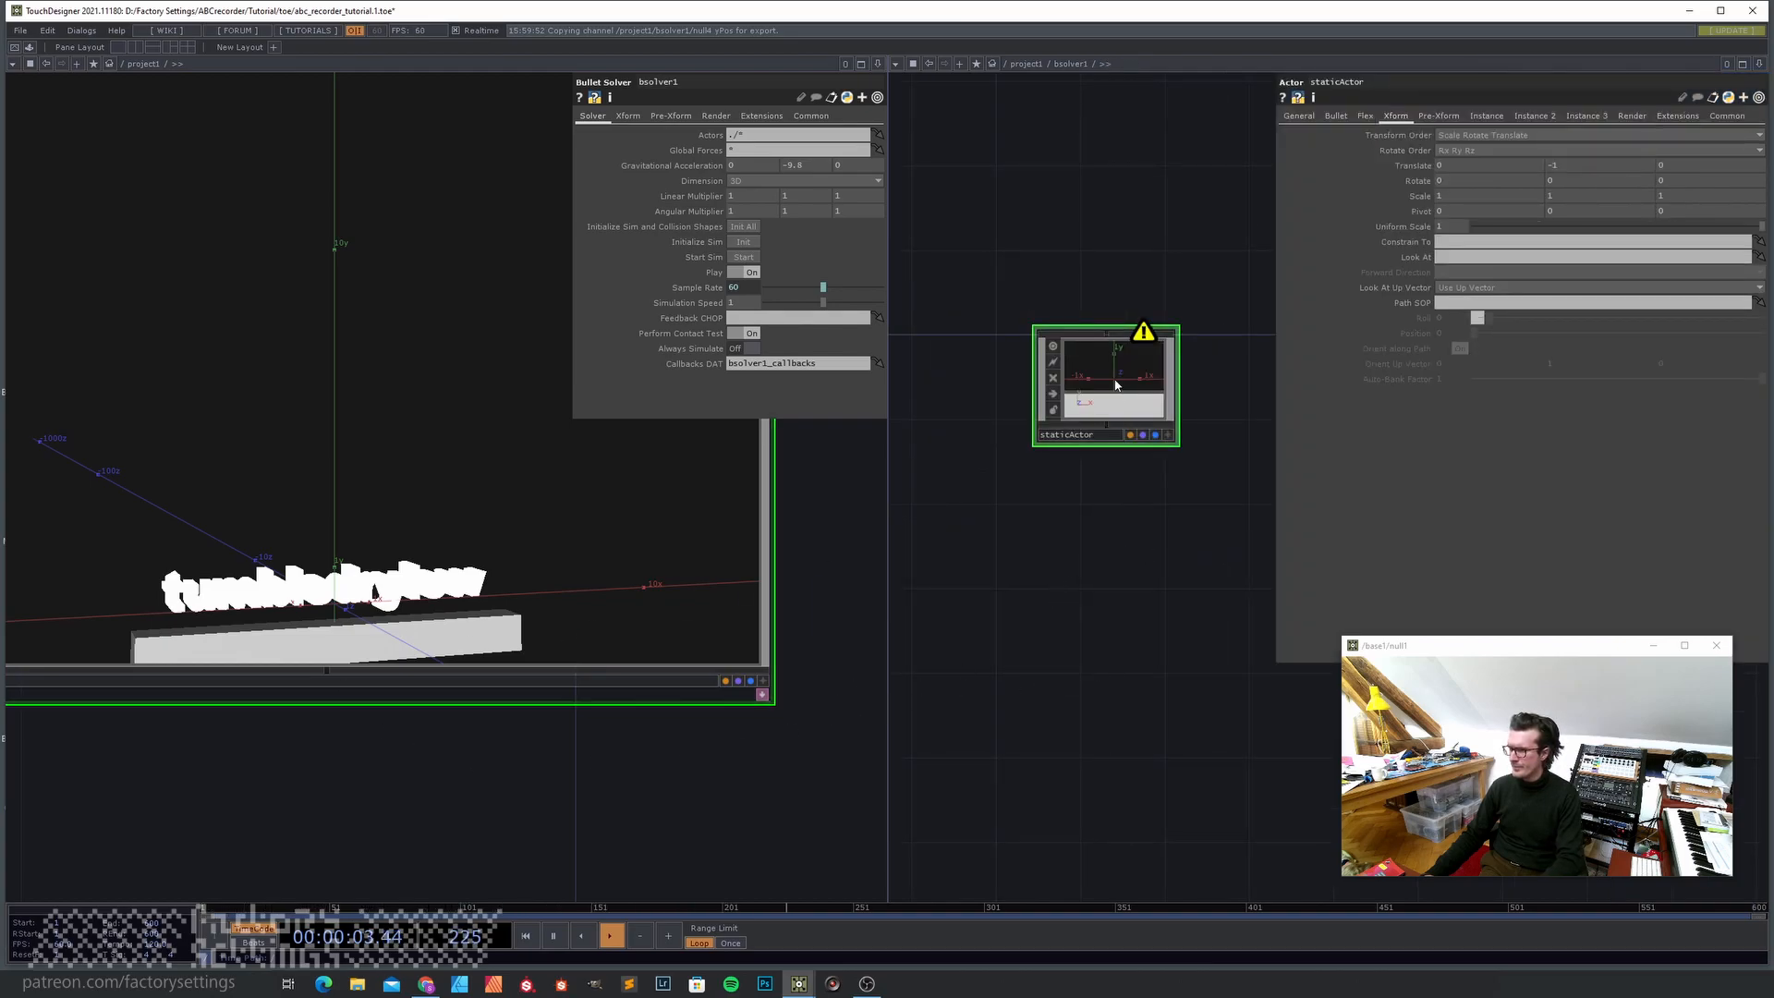
{"action": "middle_click_drag", "start_coordinate": [1116, 385], "coordinate": [1101, 547]}
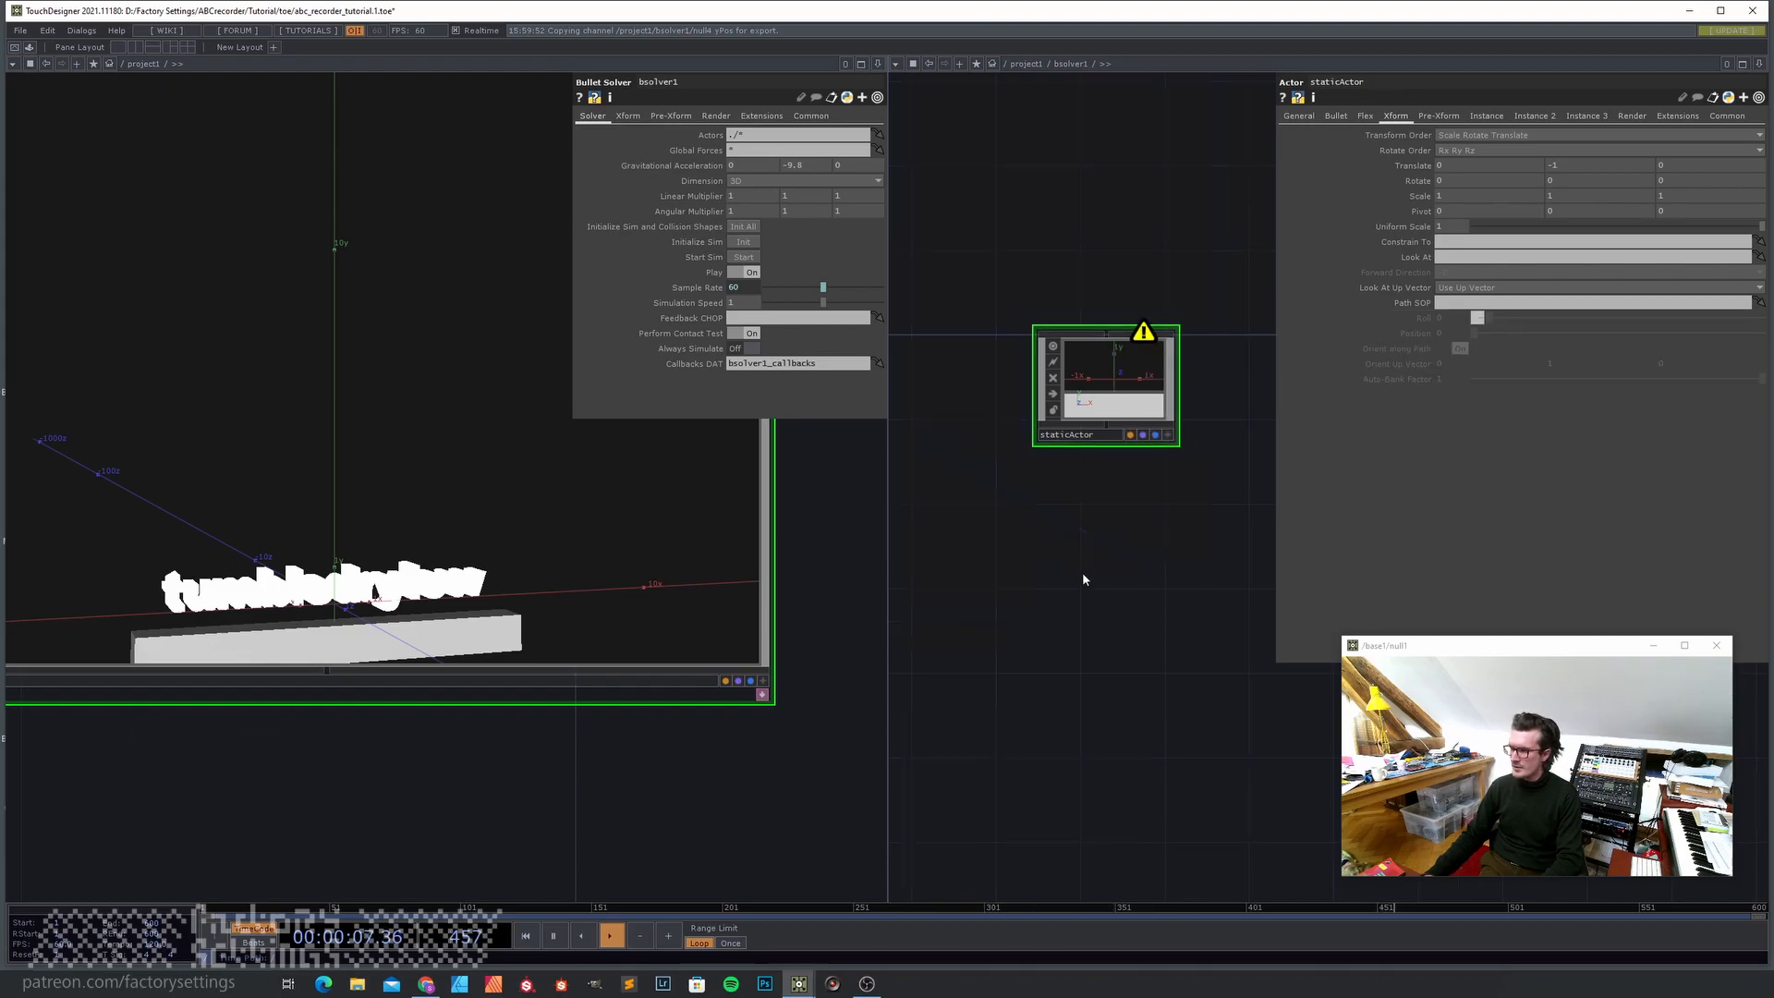
- Reinitialize the simulation and collision shapes of bsolver1 and start the simulation
{"action": "key", "text": "u"}
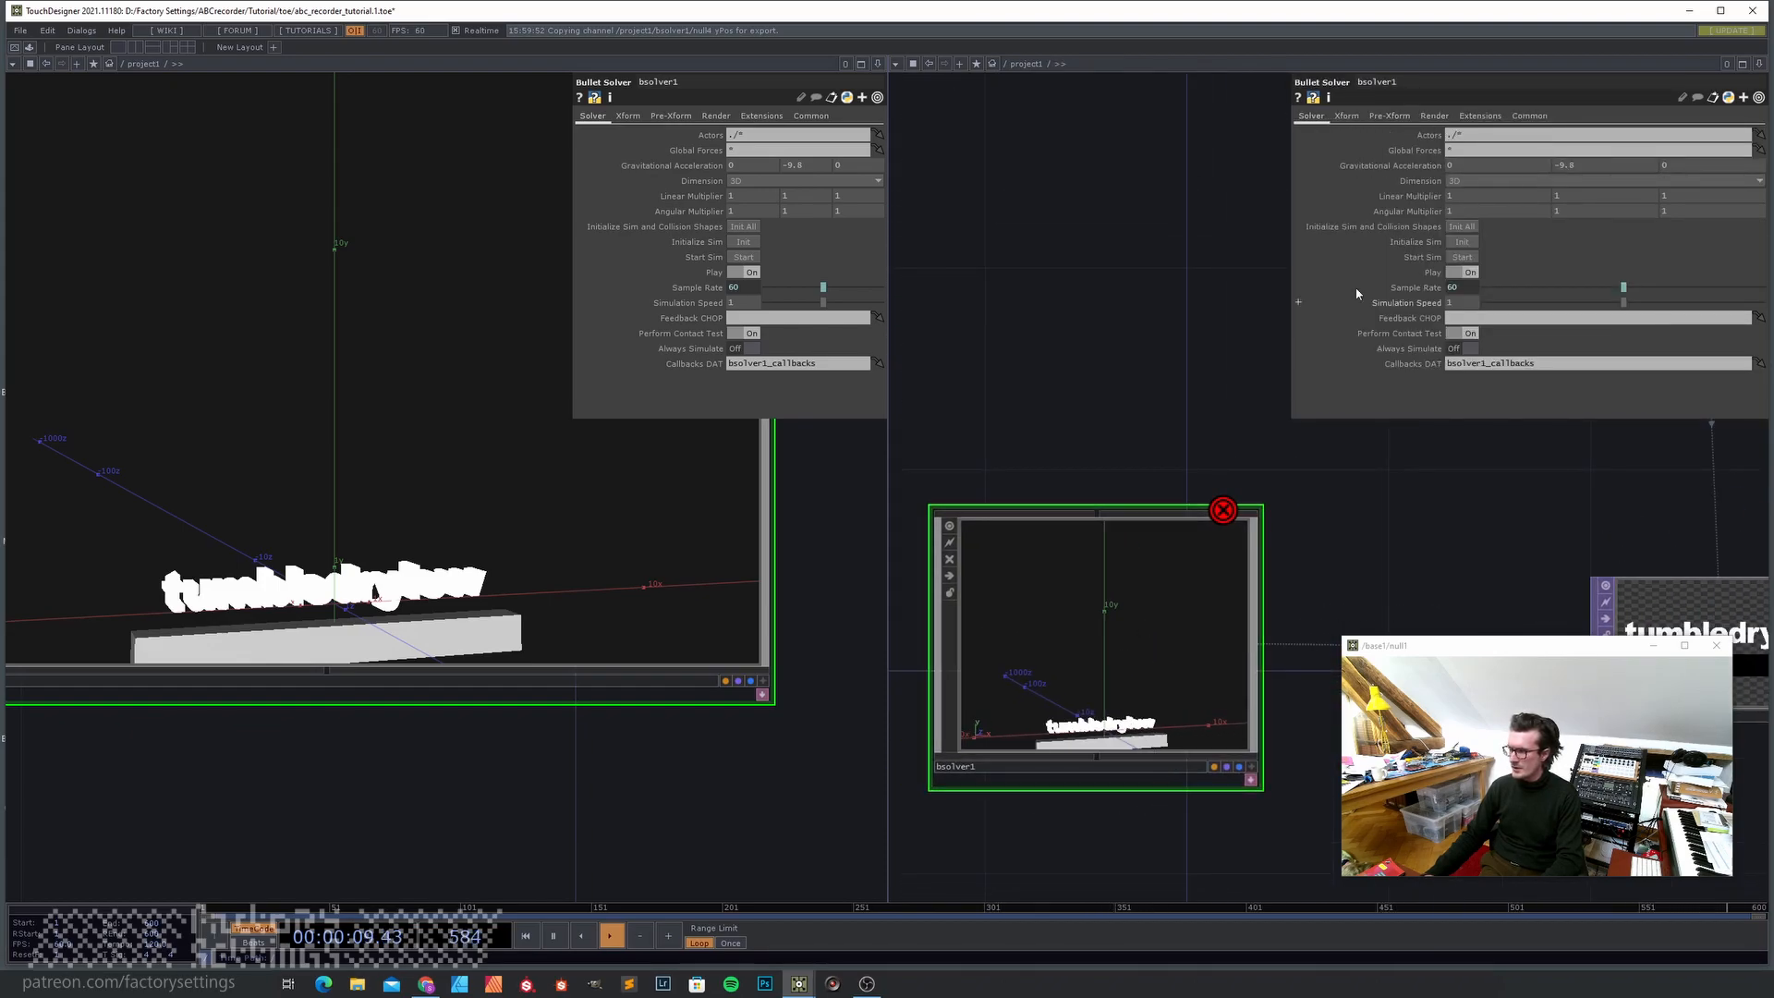
{"action": "left_click", "coordinate": [1460, 231]}
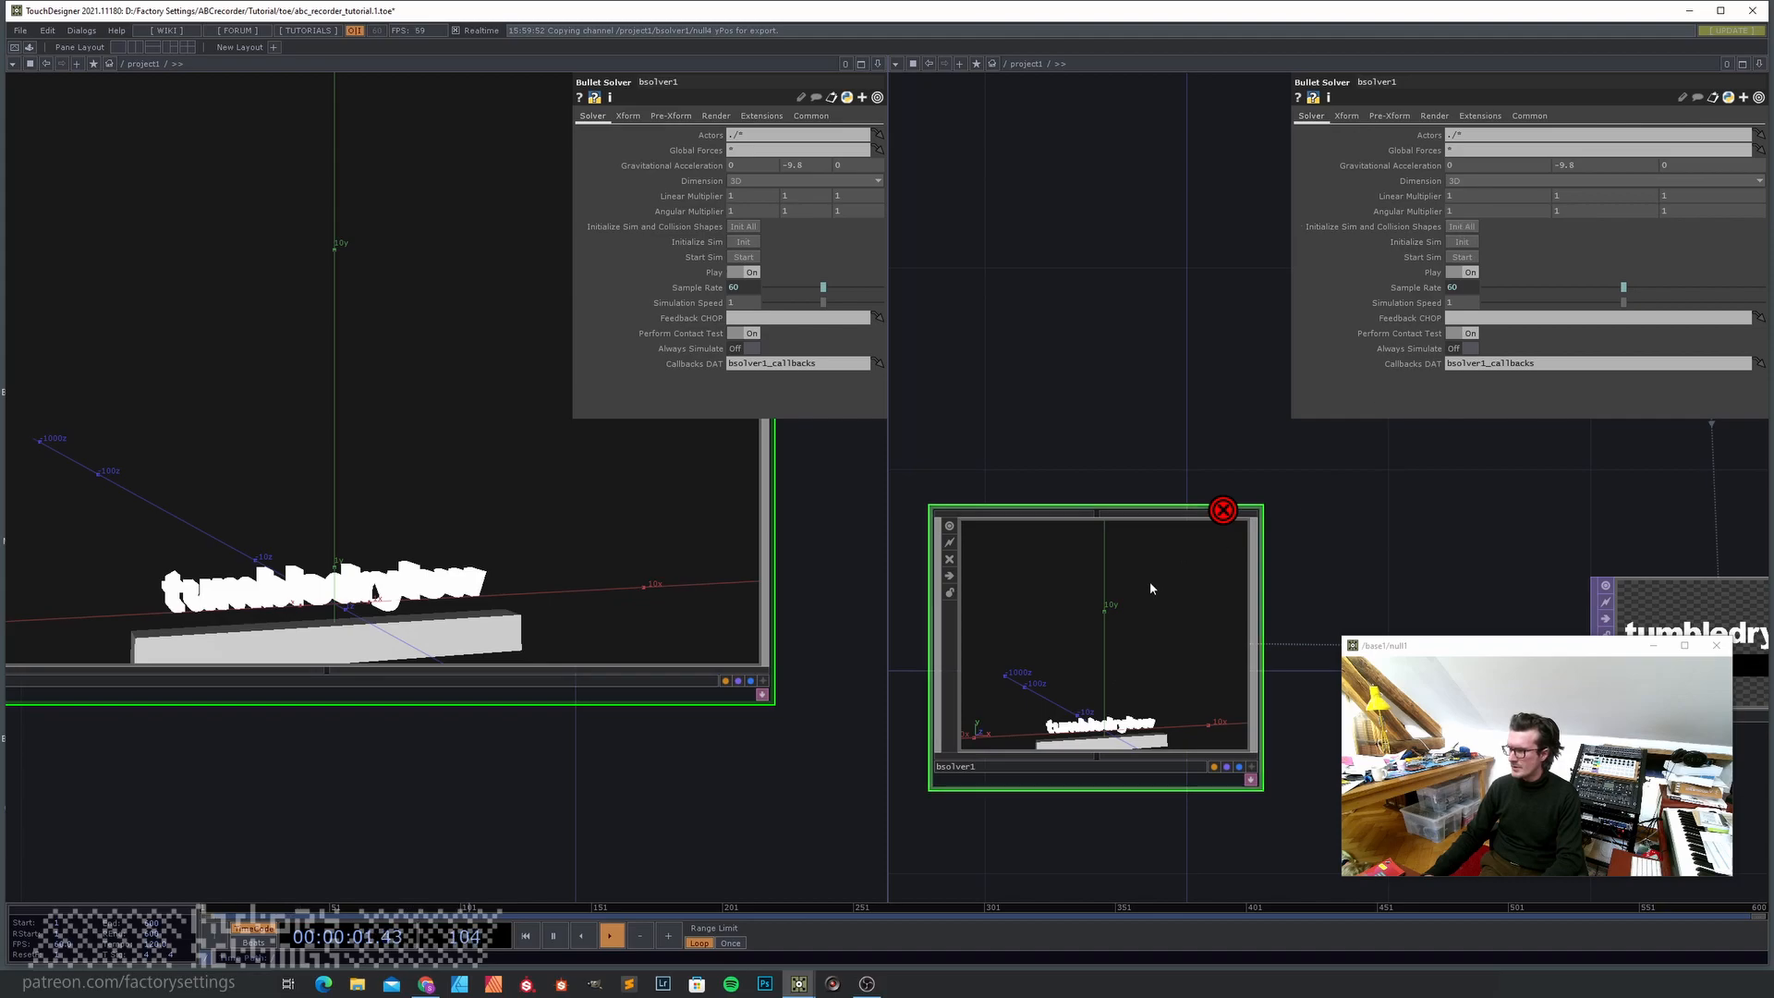
{"action": "double_click", "coordinate": [1150, 584]}
{"action": "key", "text": "u"}
{"action": "left_click_drag", "start_coordinate": [1443, 518], "coordinate": [1218, 485]}
{"action": "left_click", "coordinate": [1465, 258]}
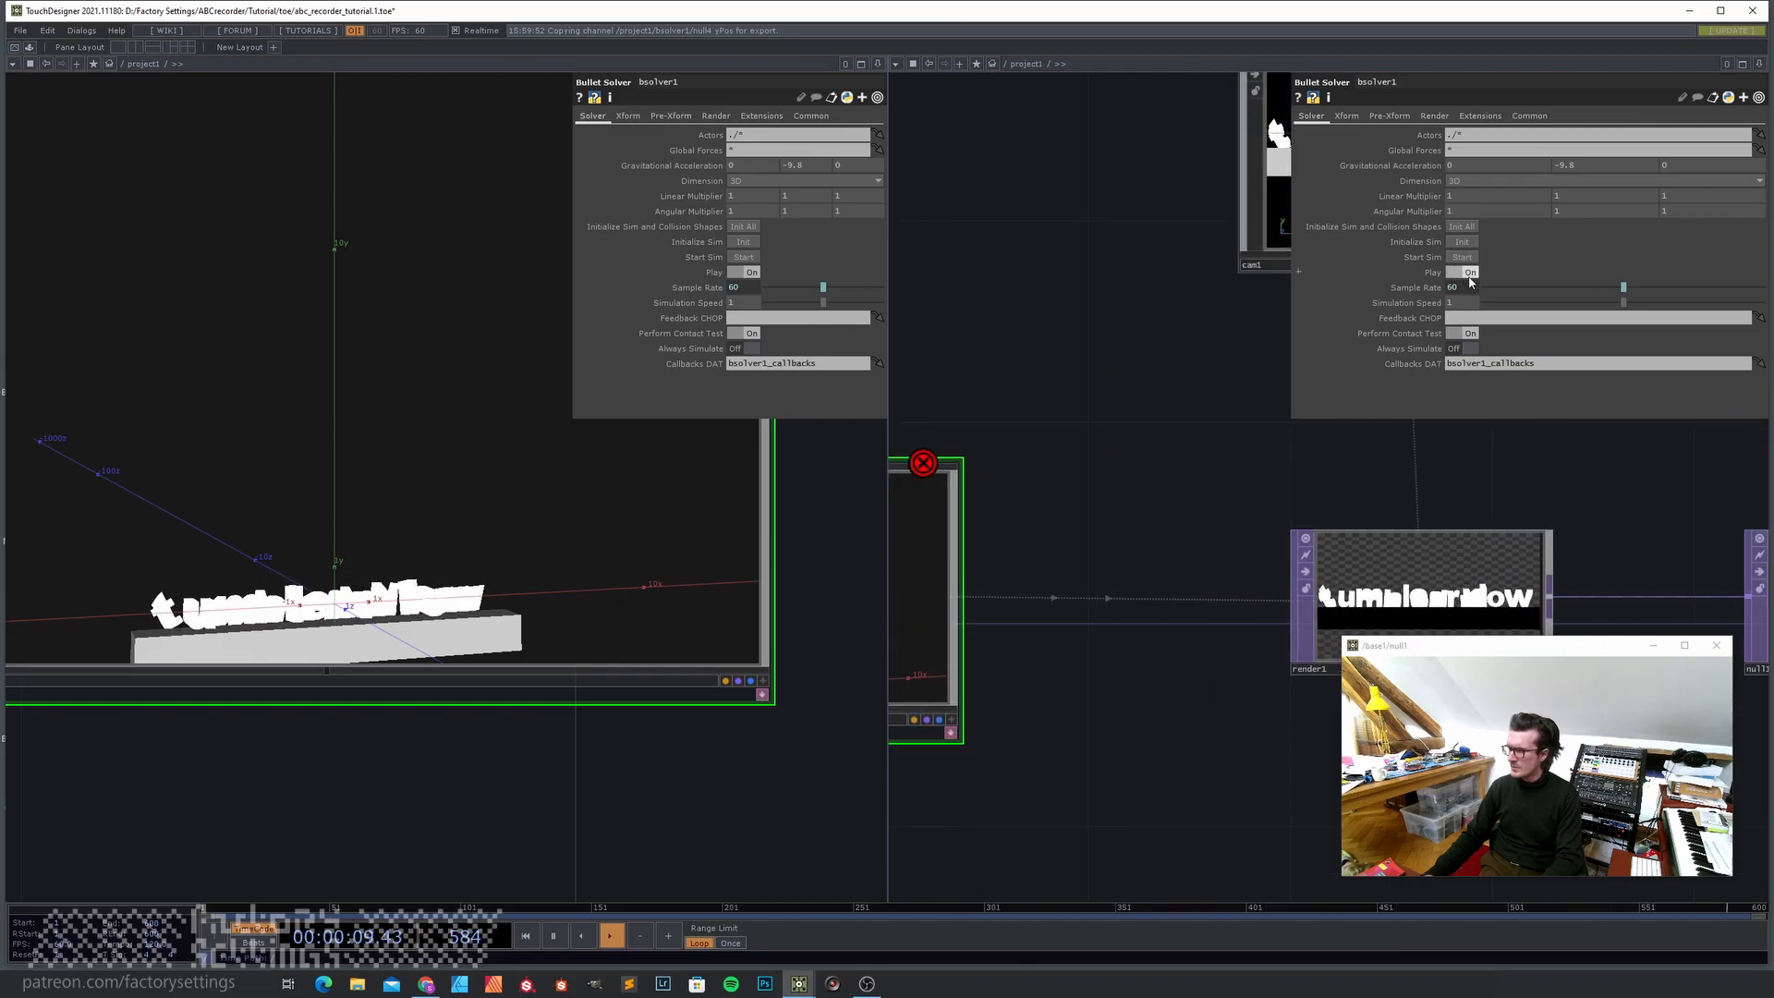
- Reset bsolver1 and rerun the simulation while examining how the letters hit the box in the render1 viewer
{"action": "left_click_drag", "start_coordinate": [1227, 450], "coordinate": [1021, 384]}
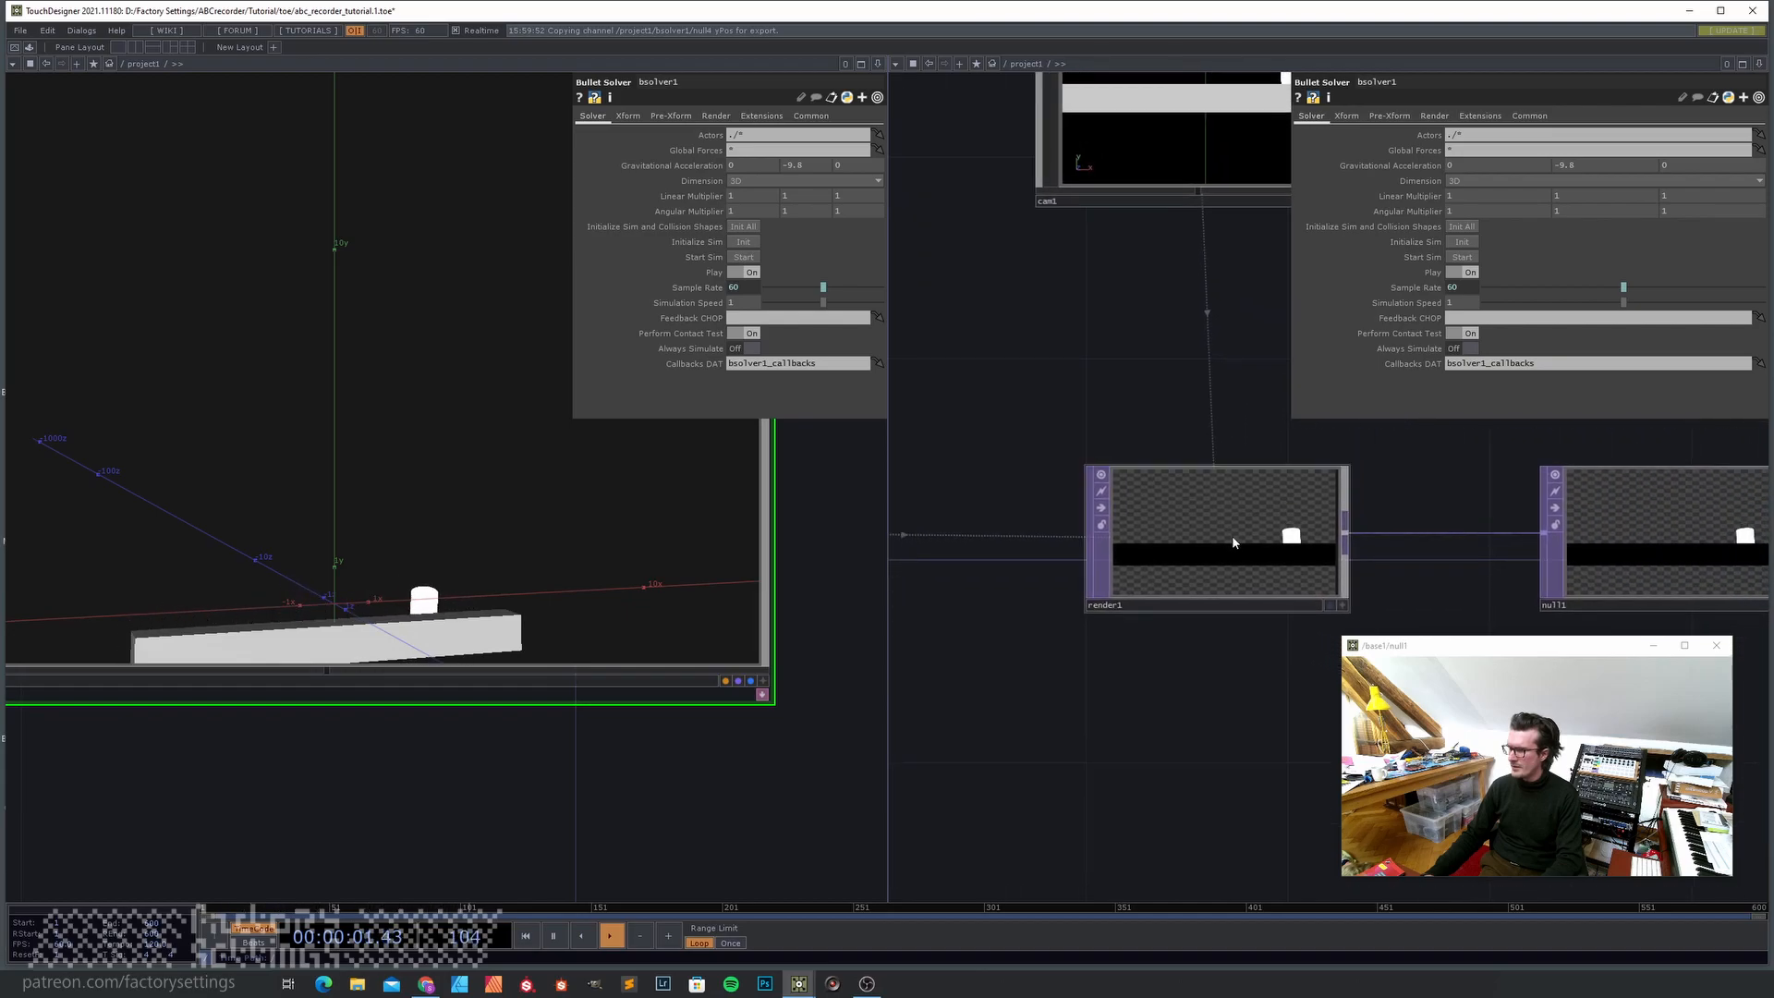
{"action": "scroll", "coordinate": [1243, 532], "scroll_direction": "up", "scroll_amount": 3}
{"action": "left_click", "coordinate": [1461, 226]}
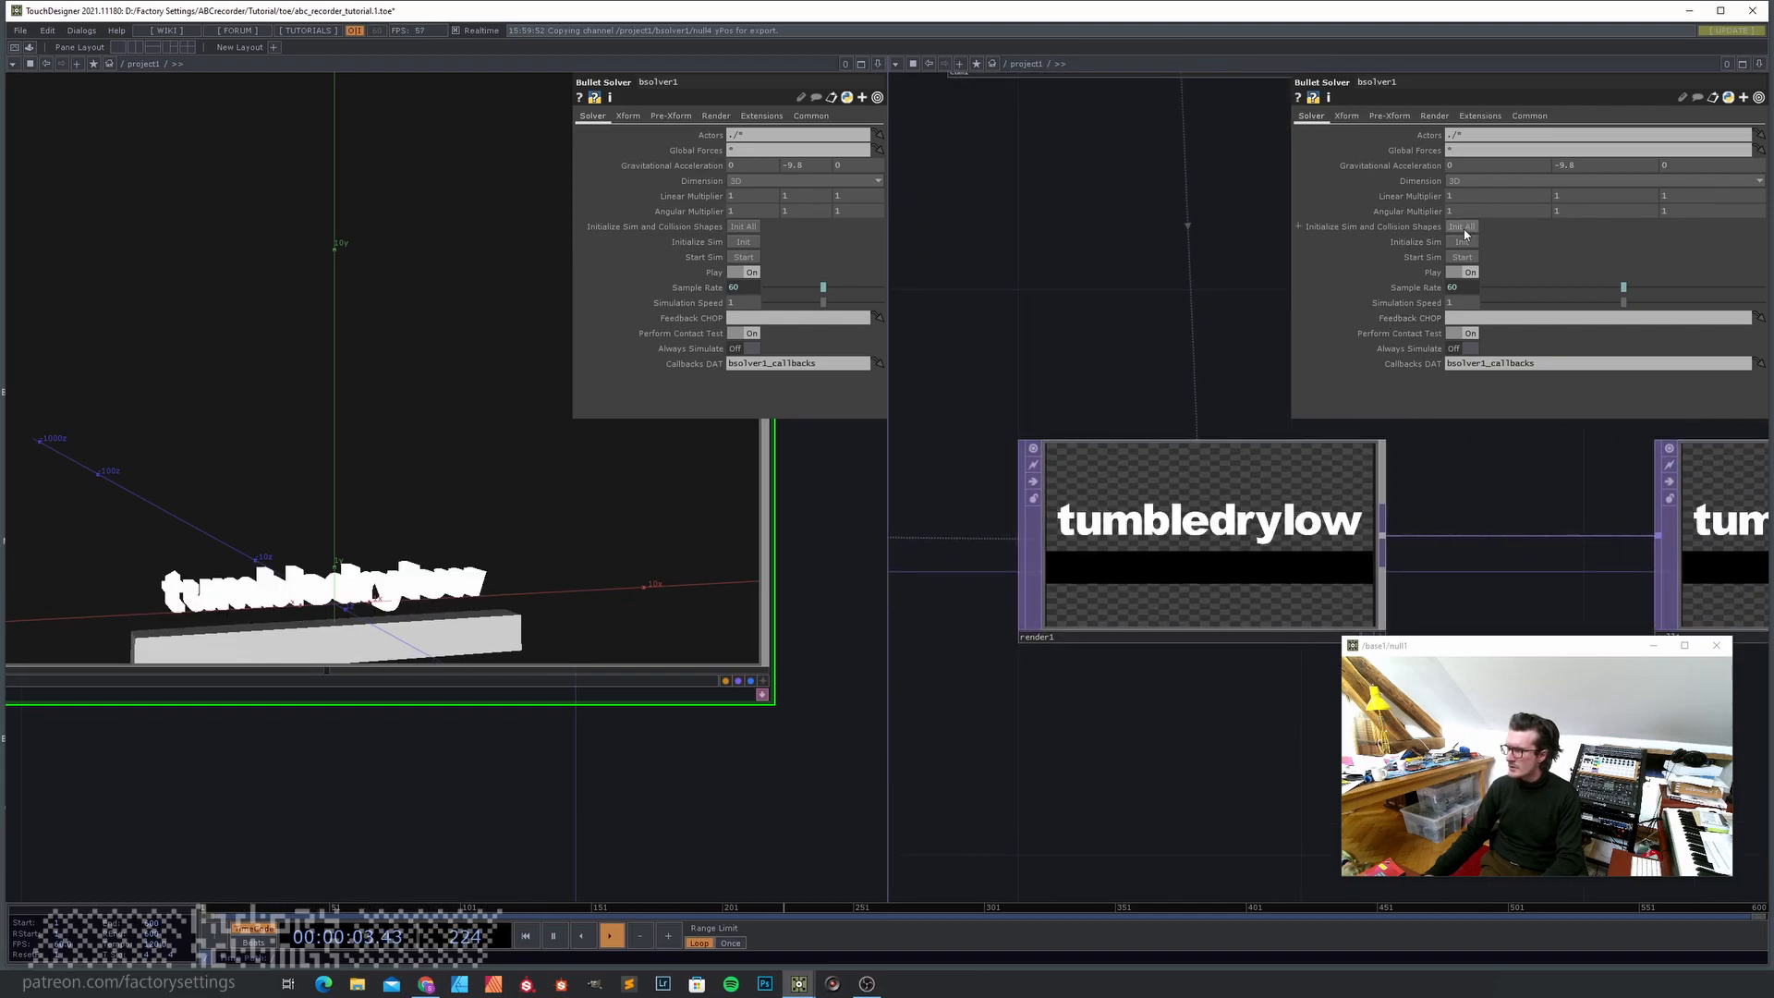
{"action": "left_click", "coordinate": [1463, 257]}
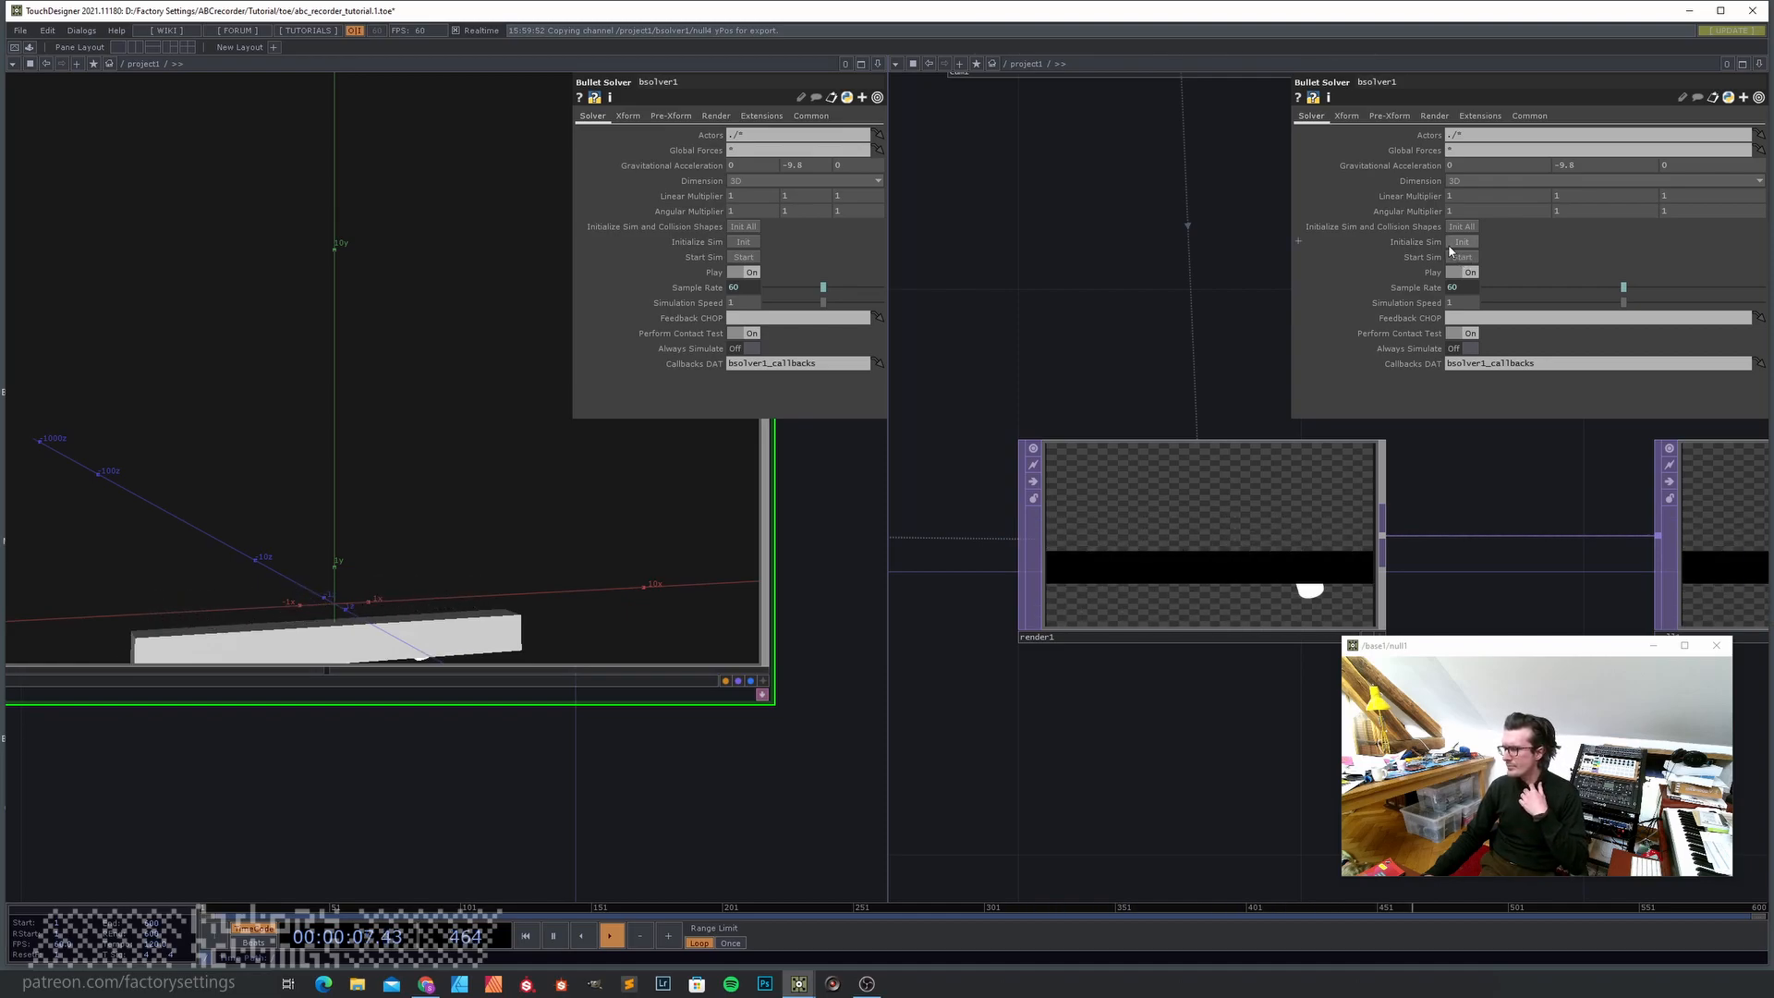
{"action": "scroll", "coordinate": [1276, 546], "scroll_direction": "up", "scroll_amount": 2}
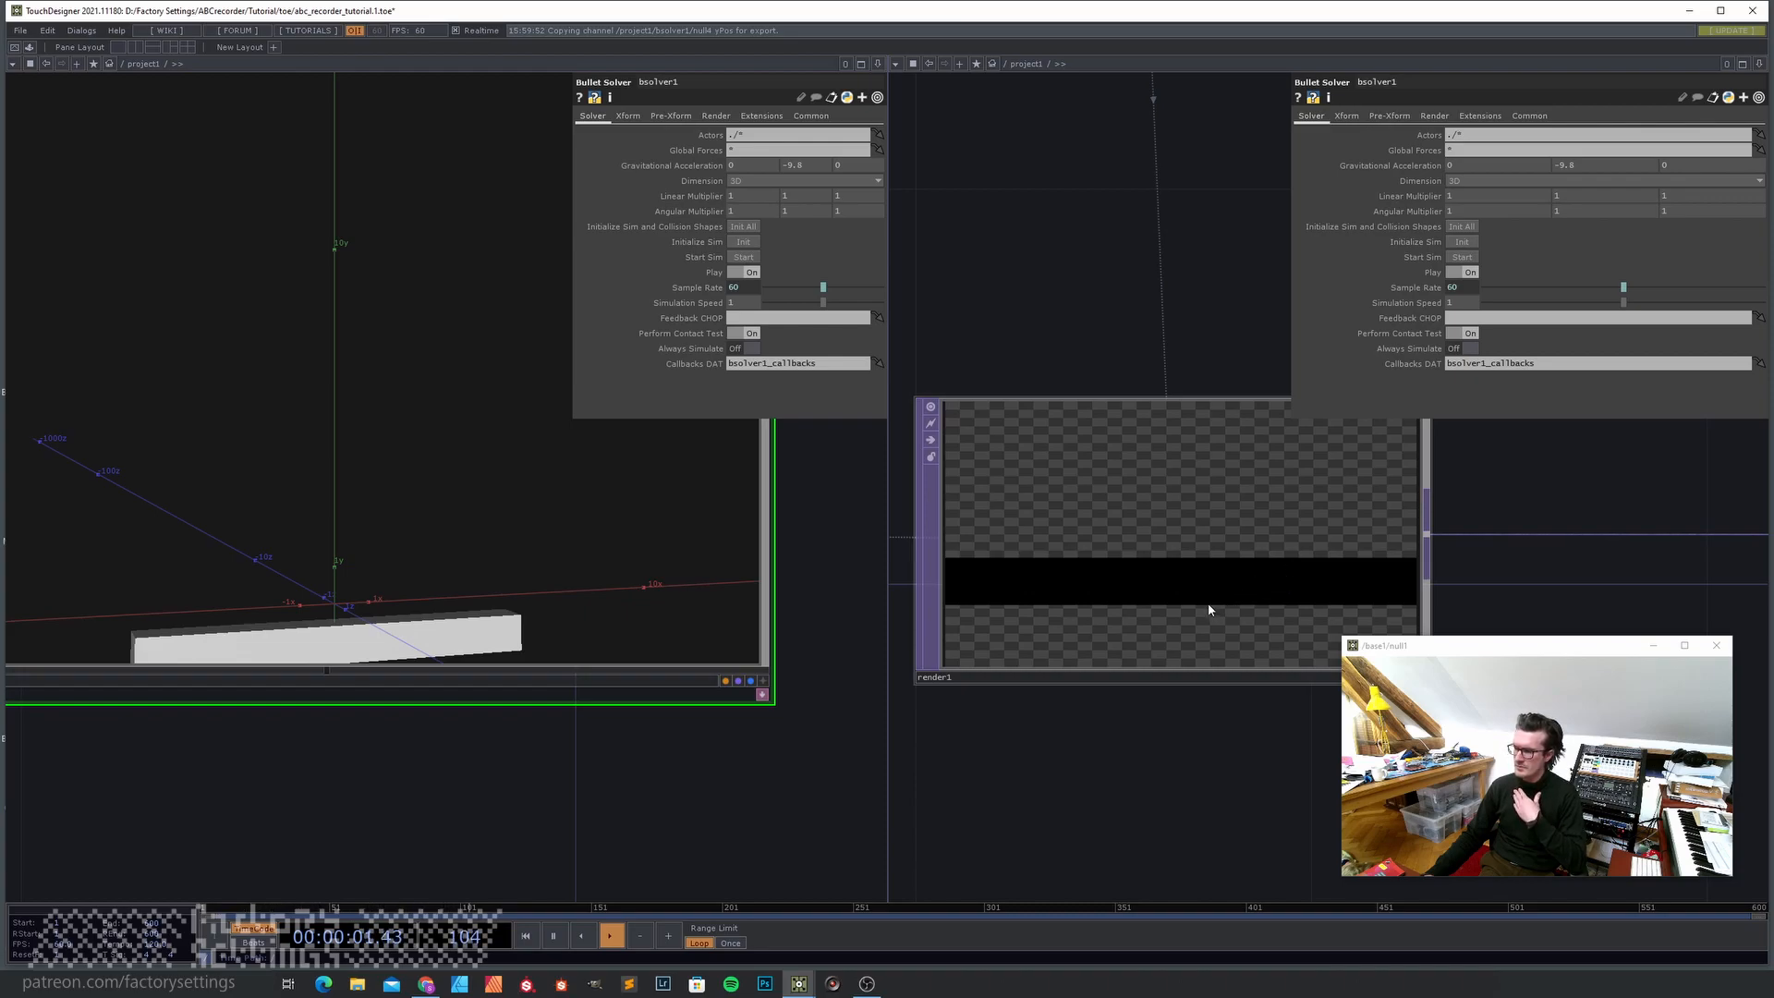
{"action": "left_click", "coordinate": [1464, 259]}
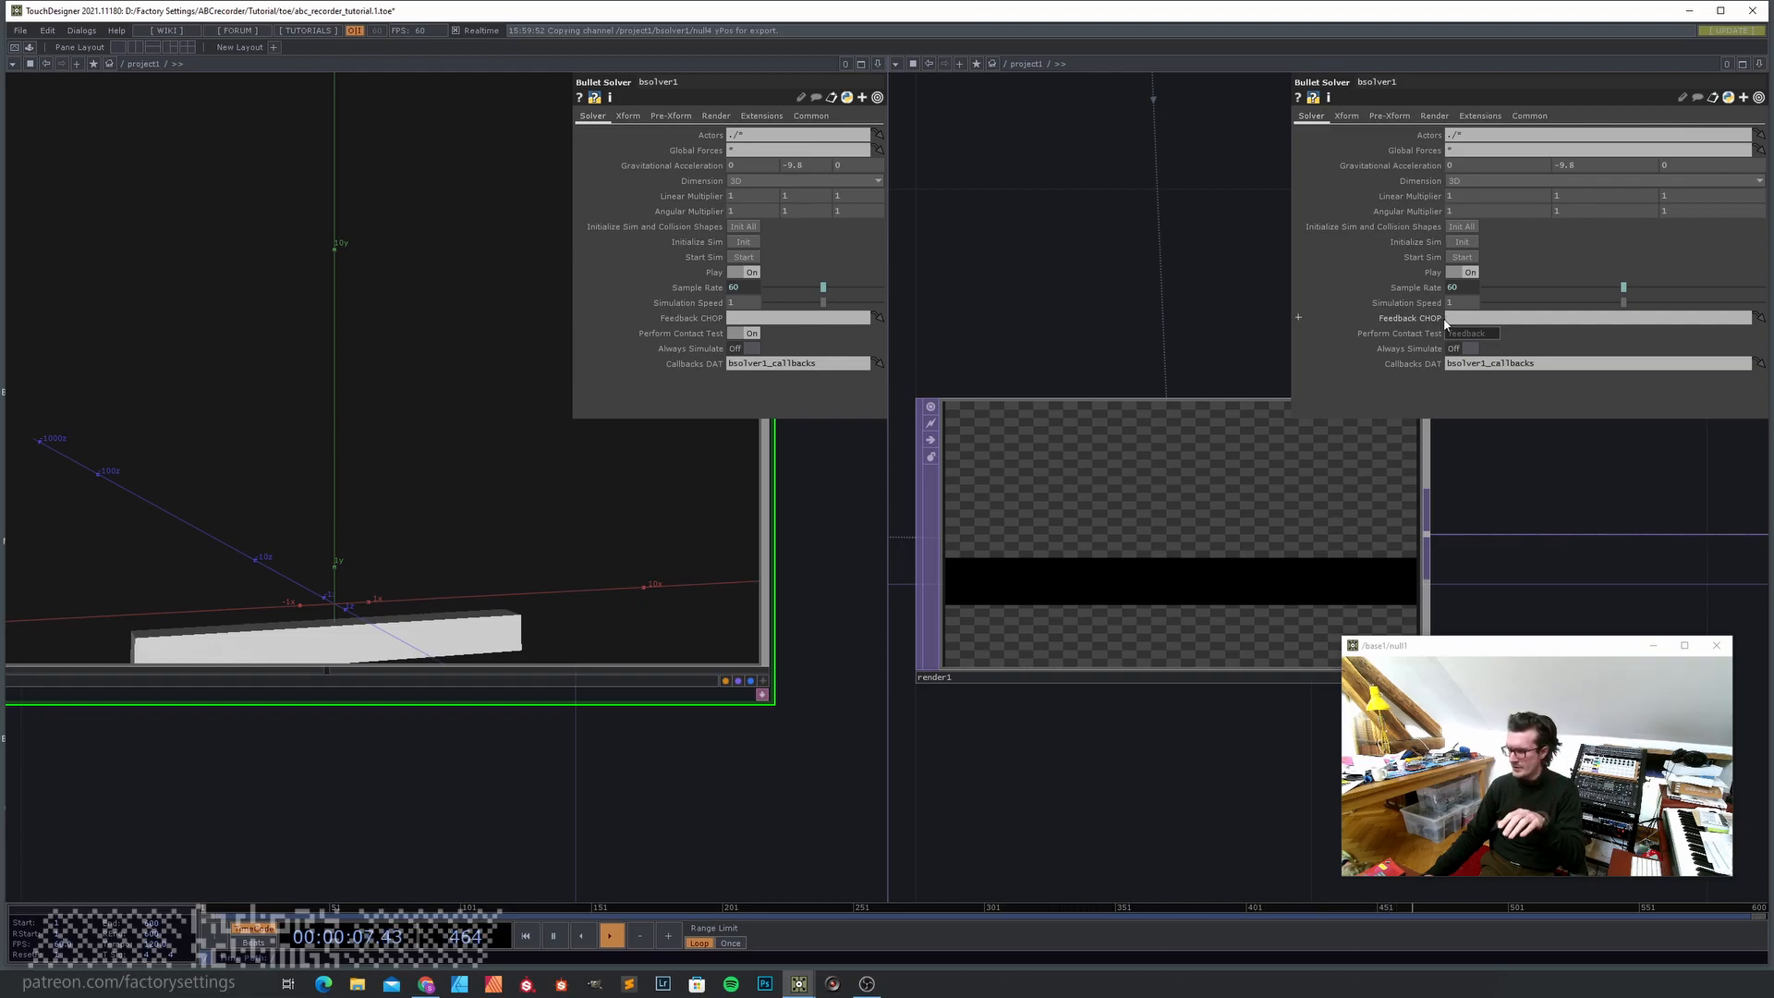
- Set the Dimension of bsolver1 to 2D and run the simulation from its initial state
{"action": "left_click", "coordinate": [1468, 228]}
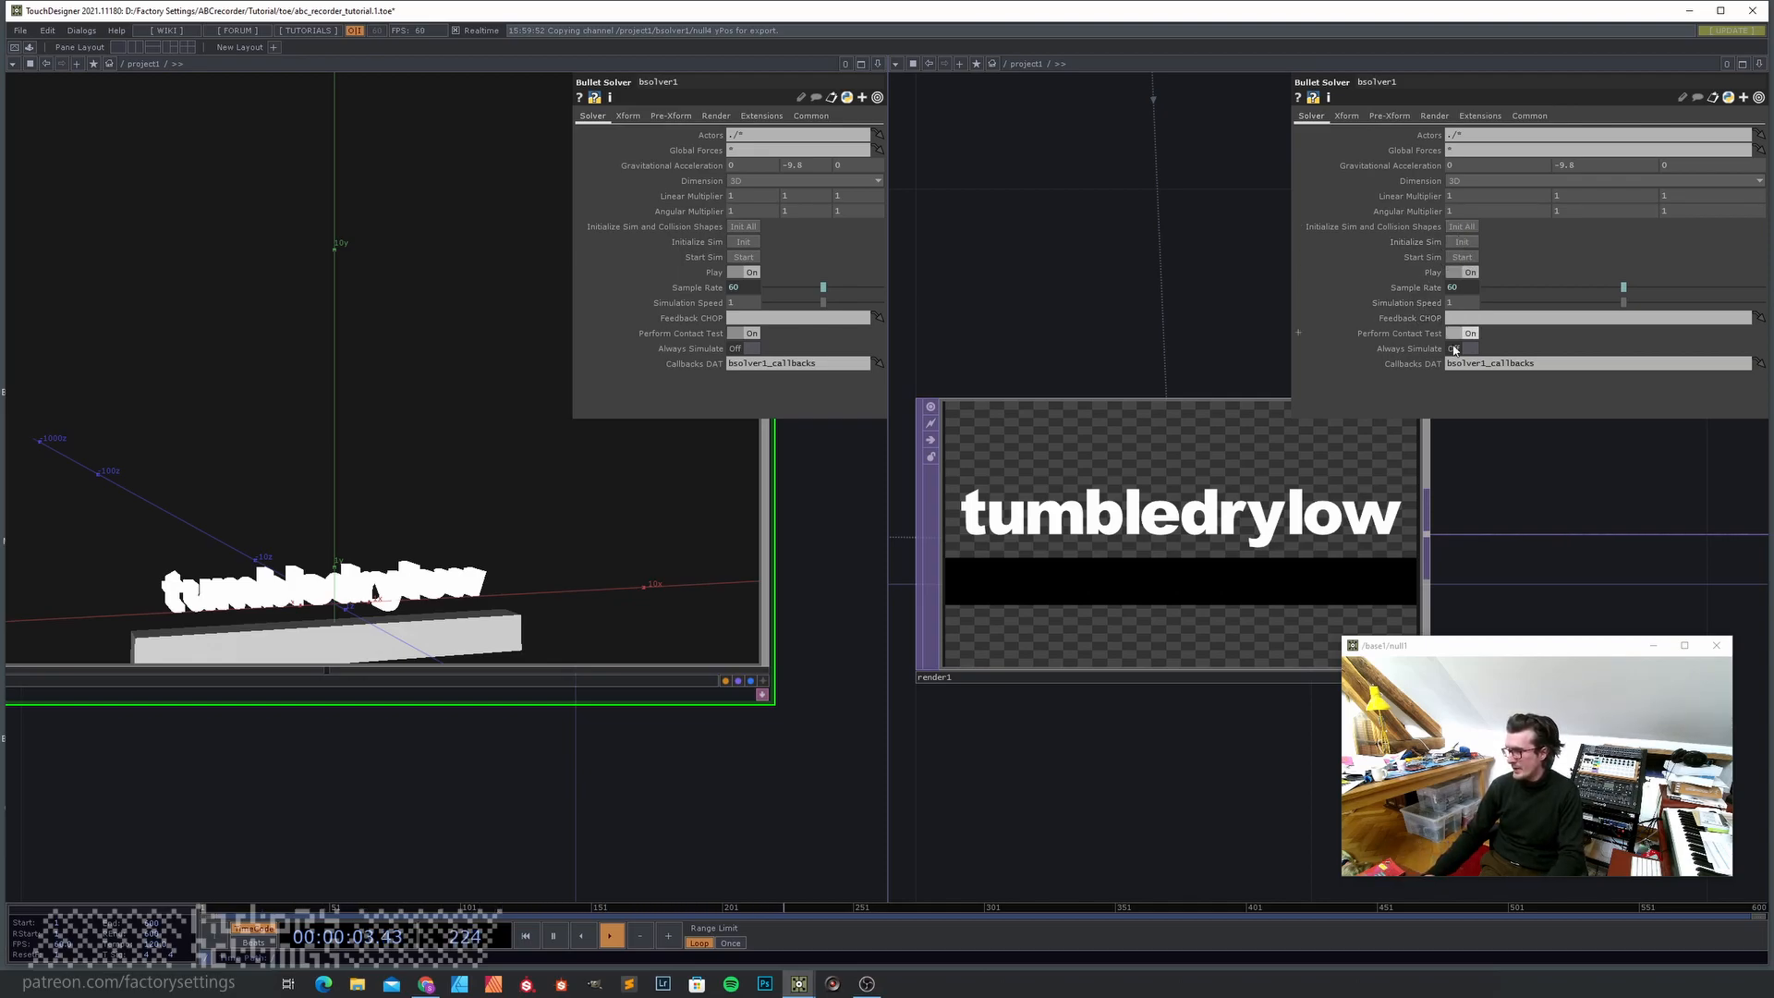
{"action": "left_click", "coordinate": [1476, 182]}
{"action": "left_click", "coordinate": [1456, 207]}
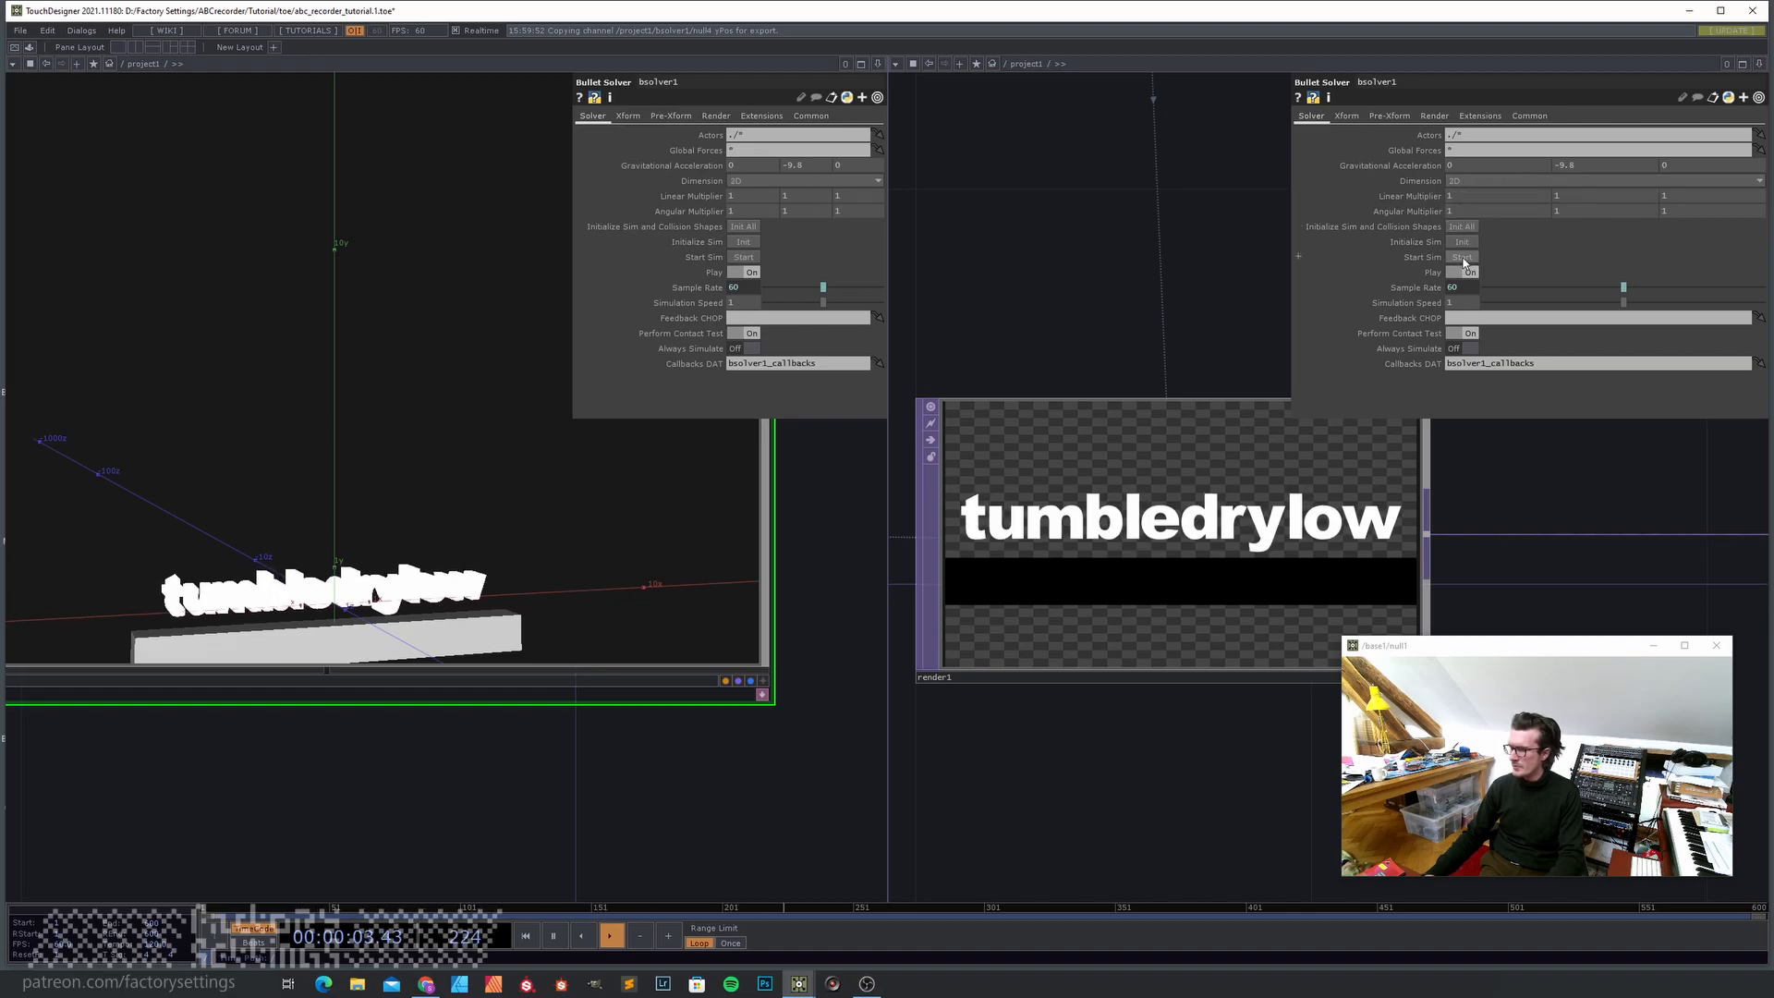
{"action": "left_click", "coordinate": [1462, 258]}
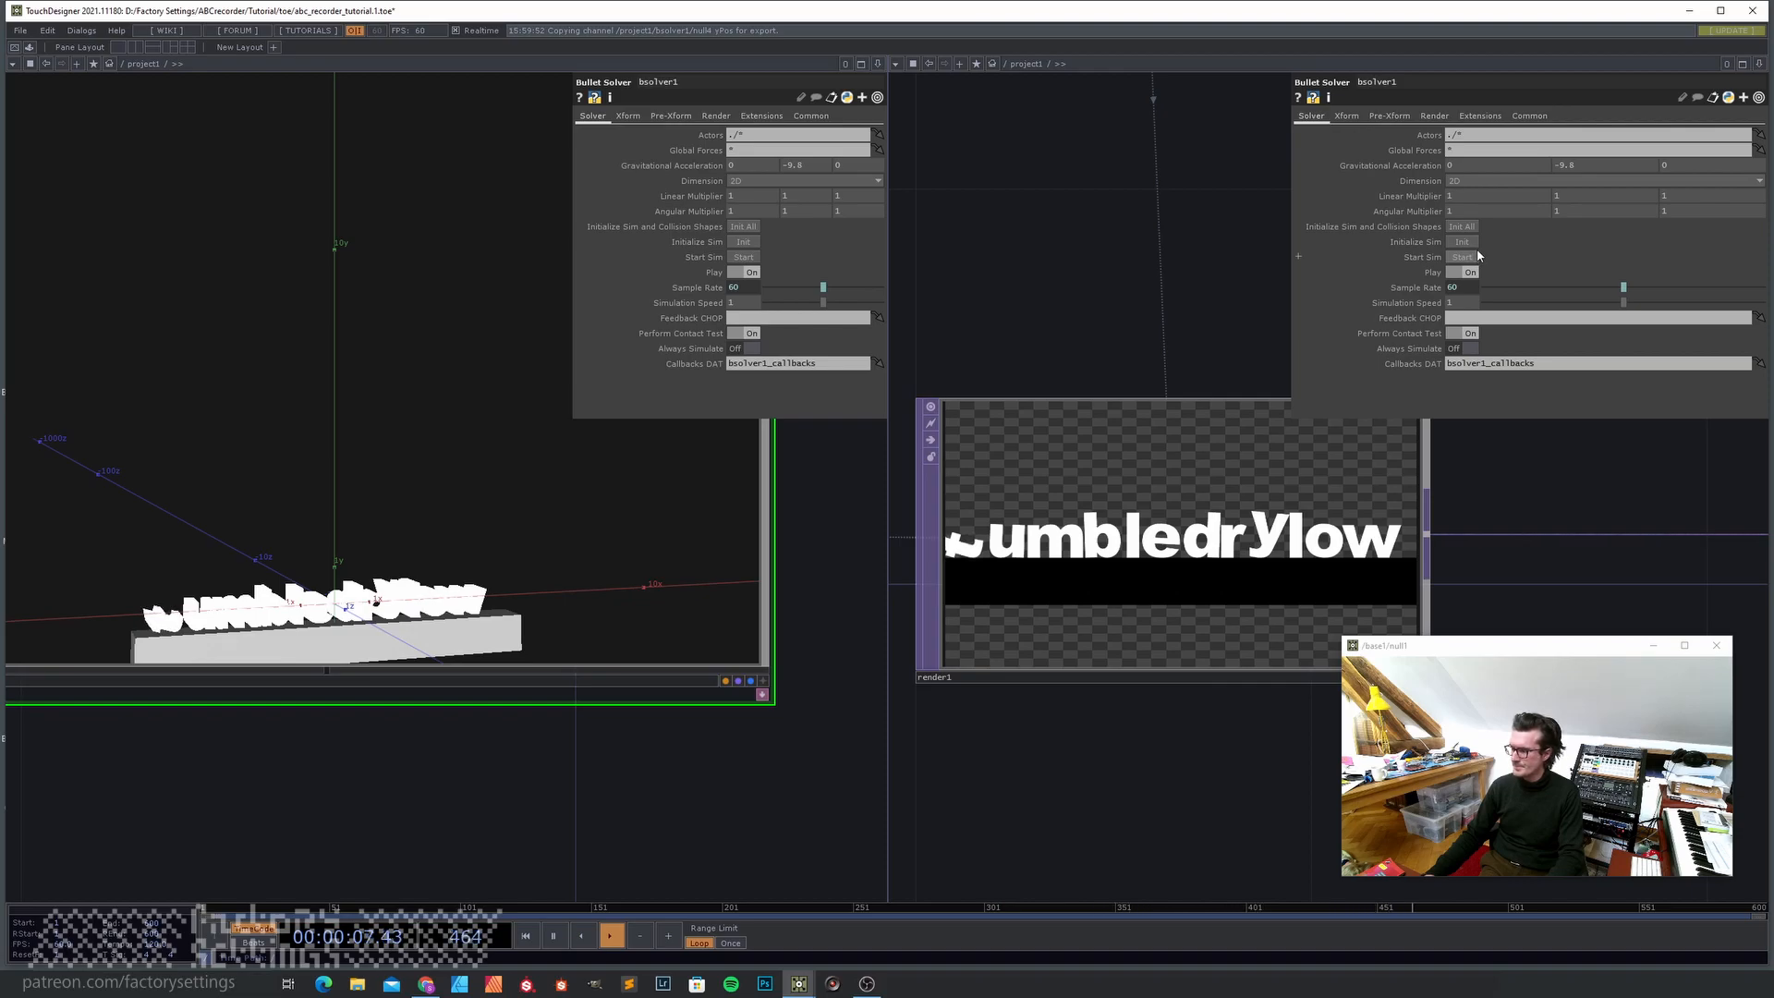
- Start the 2D simulation again to examine the letters in render1, and reinitialize bsolver1
{"action": "scroll", "coordinate": [1229, 283], "scroll_direction": "down", "scroll_amount": 3}
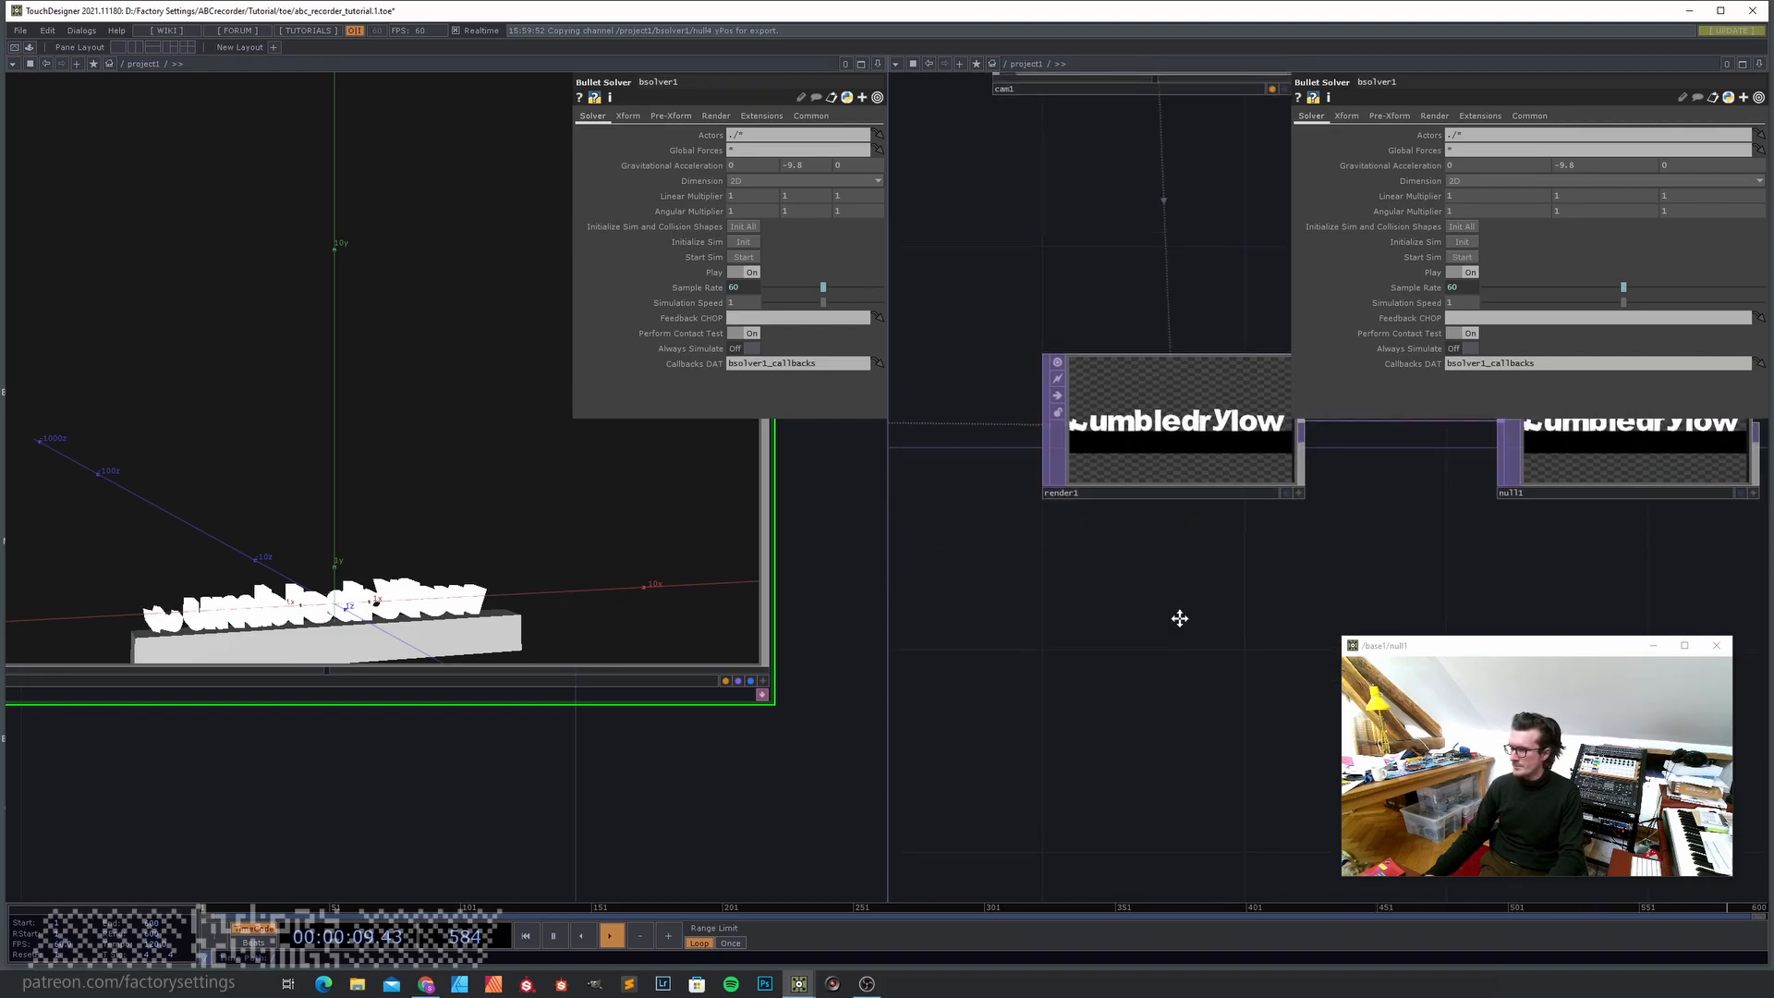
{"action": "scroll", "coordinate": [1174, 646], "scroll_direction": "down", "scroll_amount": 1}
{"action": "left_click", "coordinate": [1462, 257]}
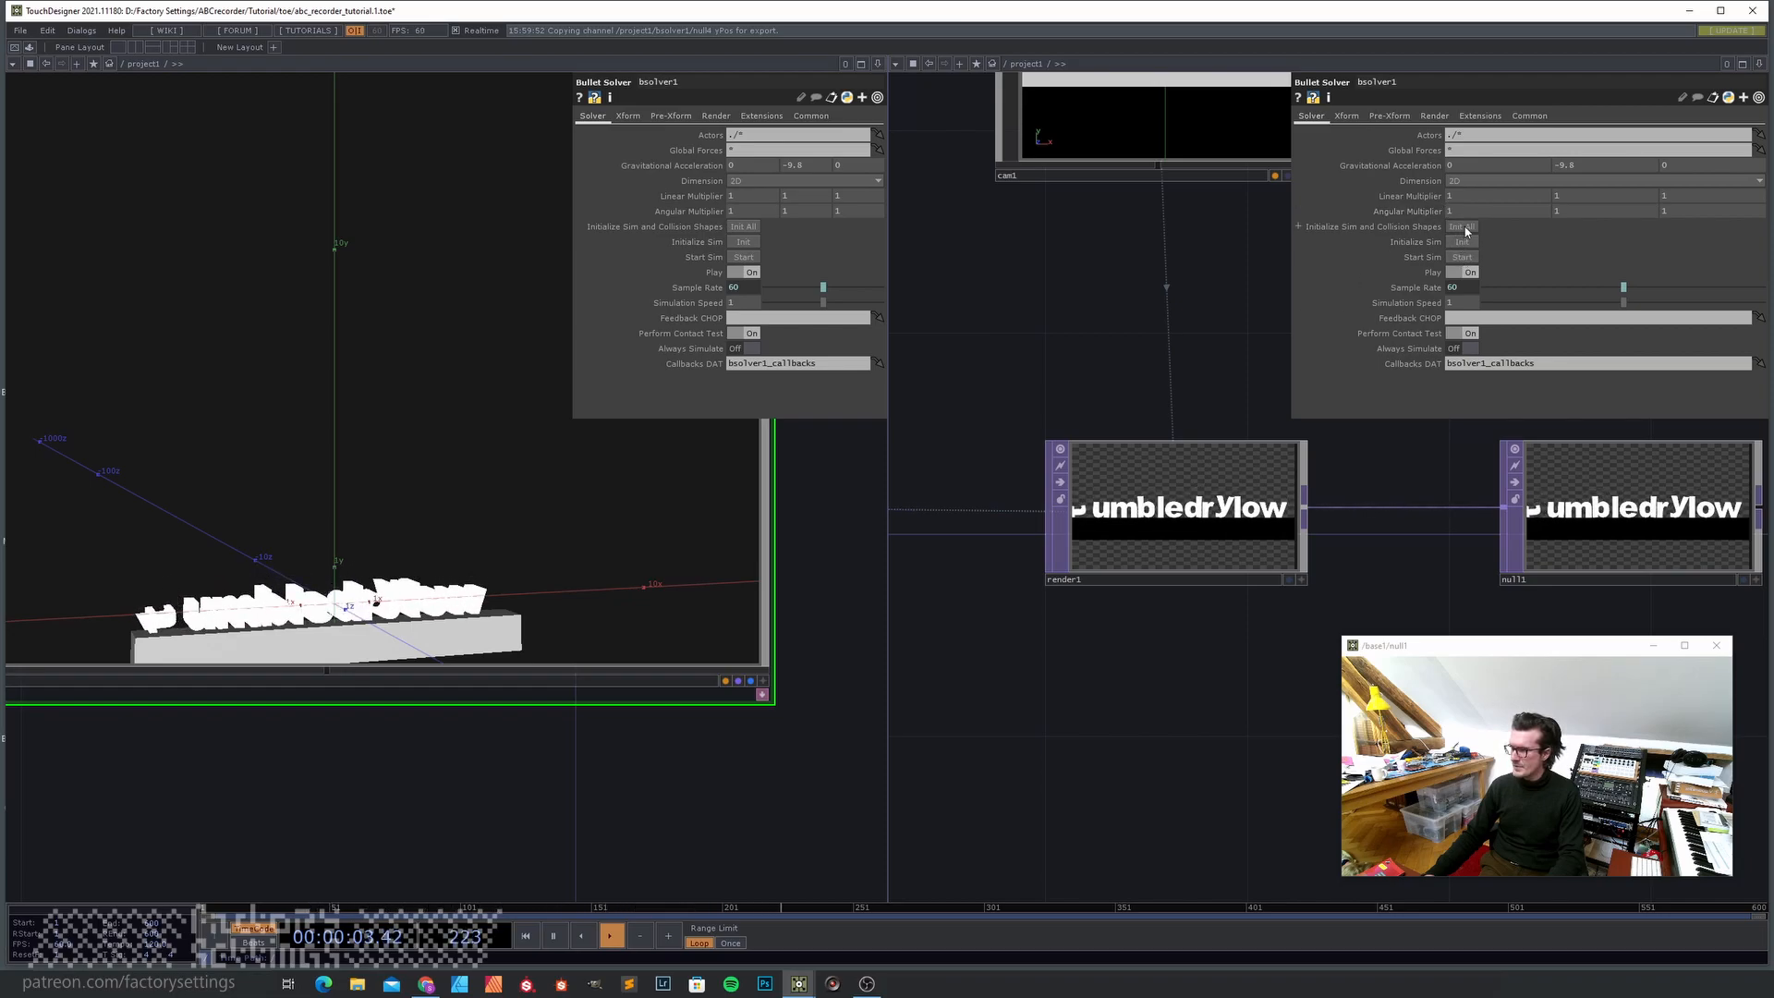
{"action": "left_click", "coordinate": [1461, 226]}
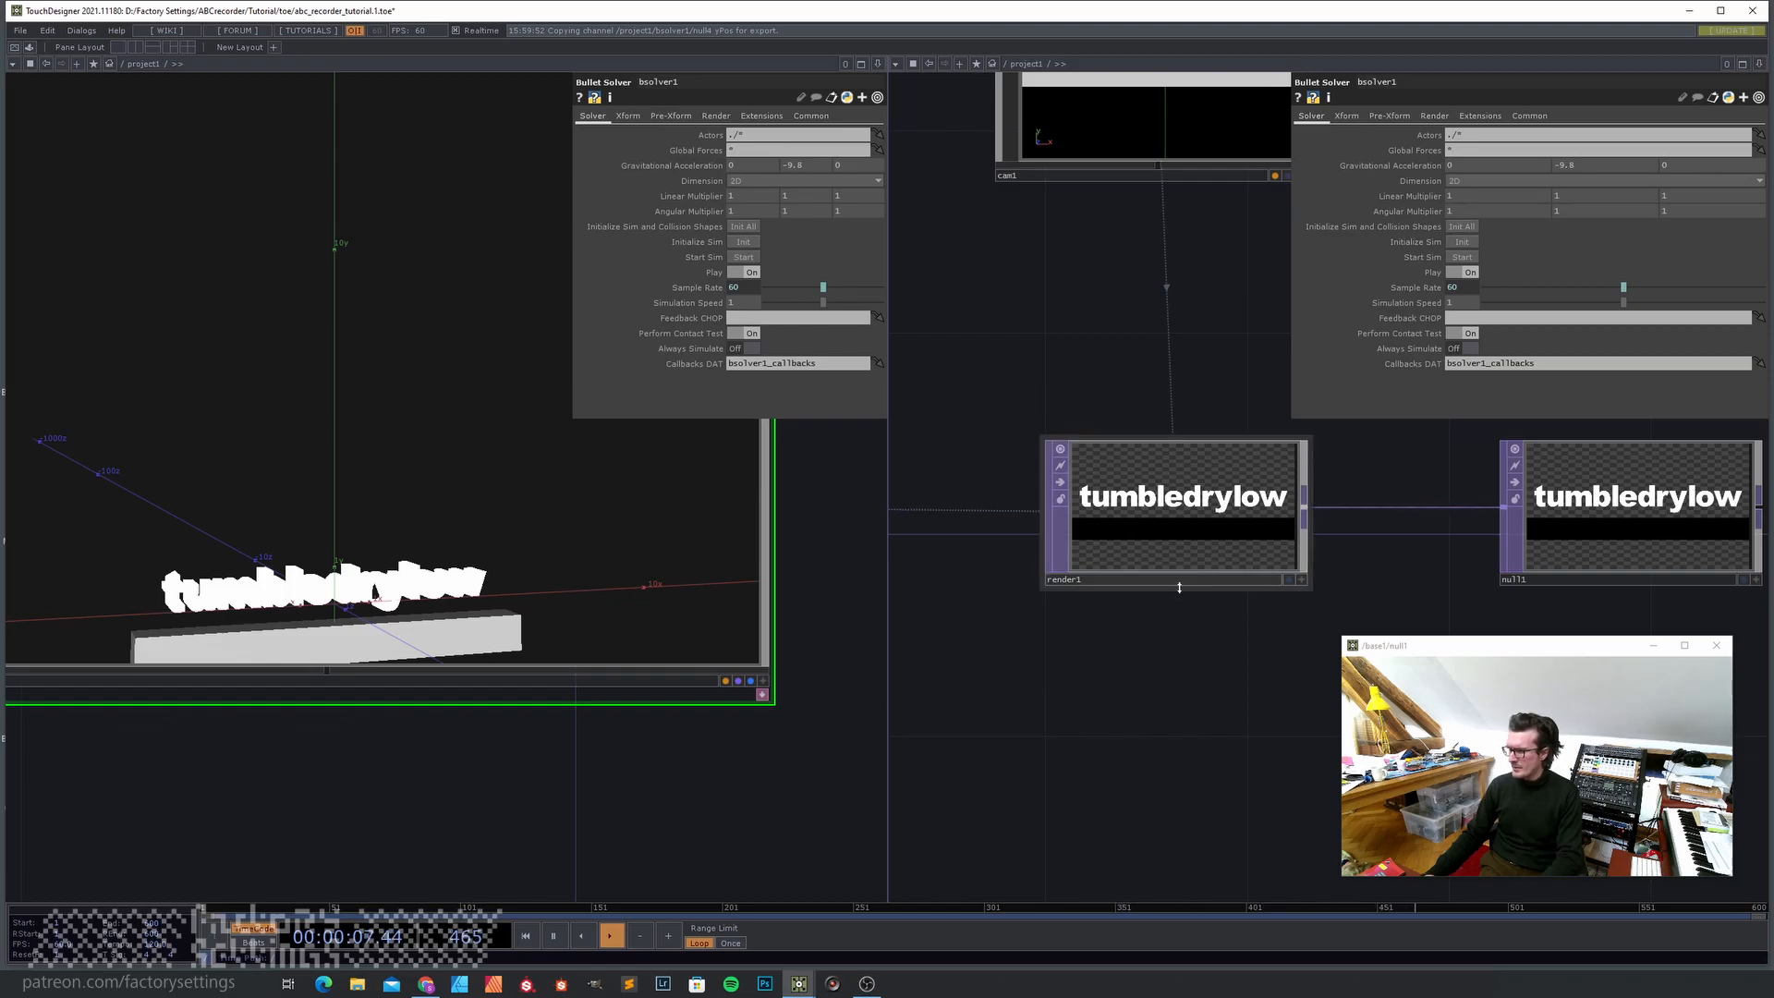
- Open the bsolver1 network in the pane beside the one showing render1 and hide its parameters
{"action": "scroll", "coordinate": [1179, 587], "scroll_direction": "up", "scroll_amount": 2}
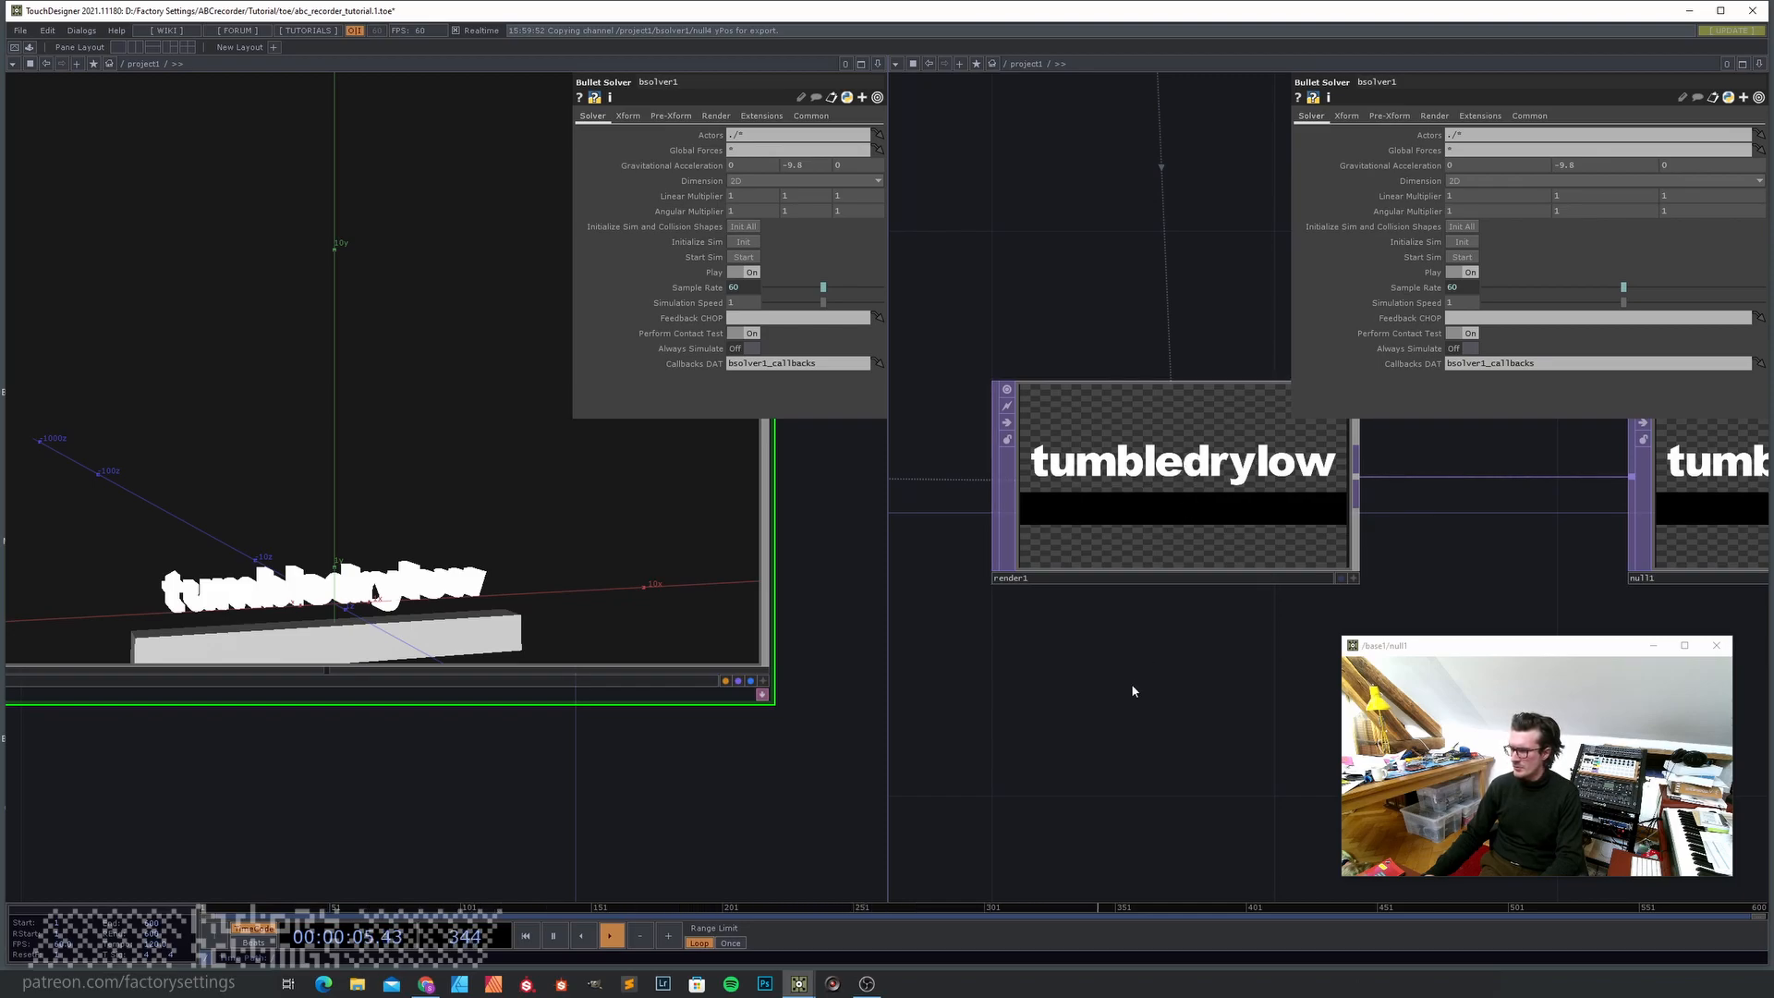
{"action": "key", "text": "u"}
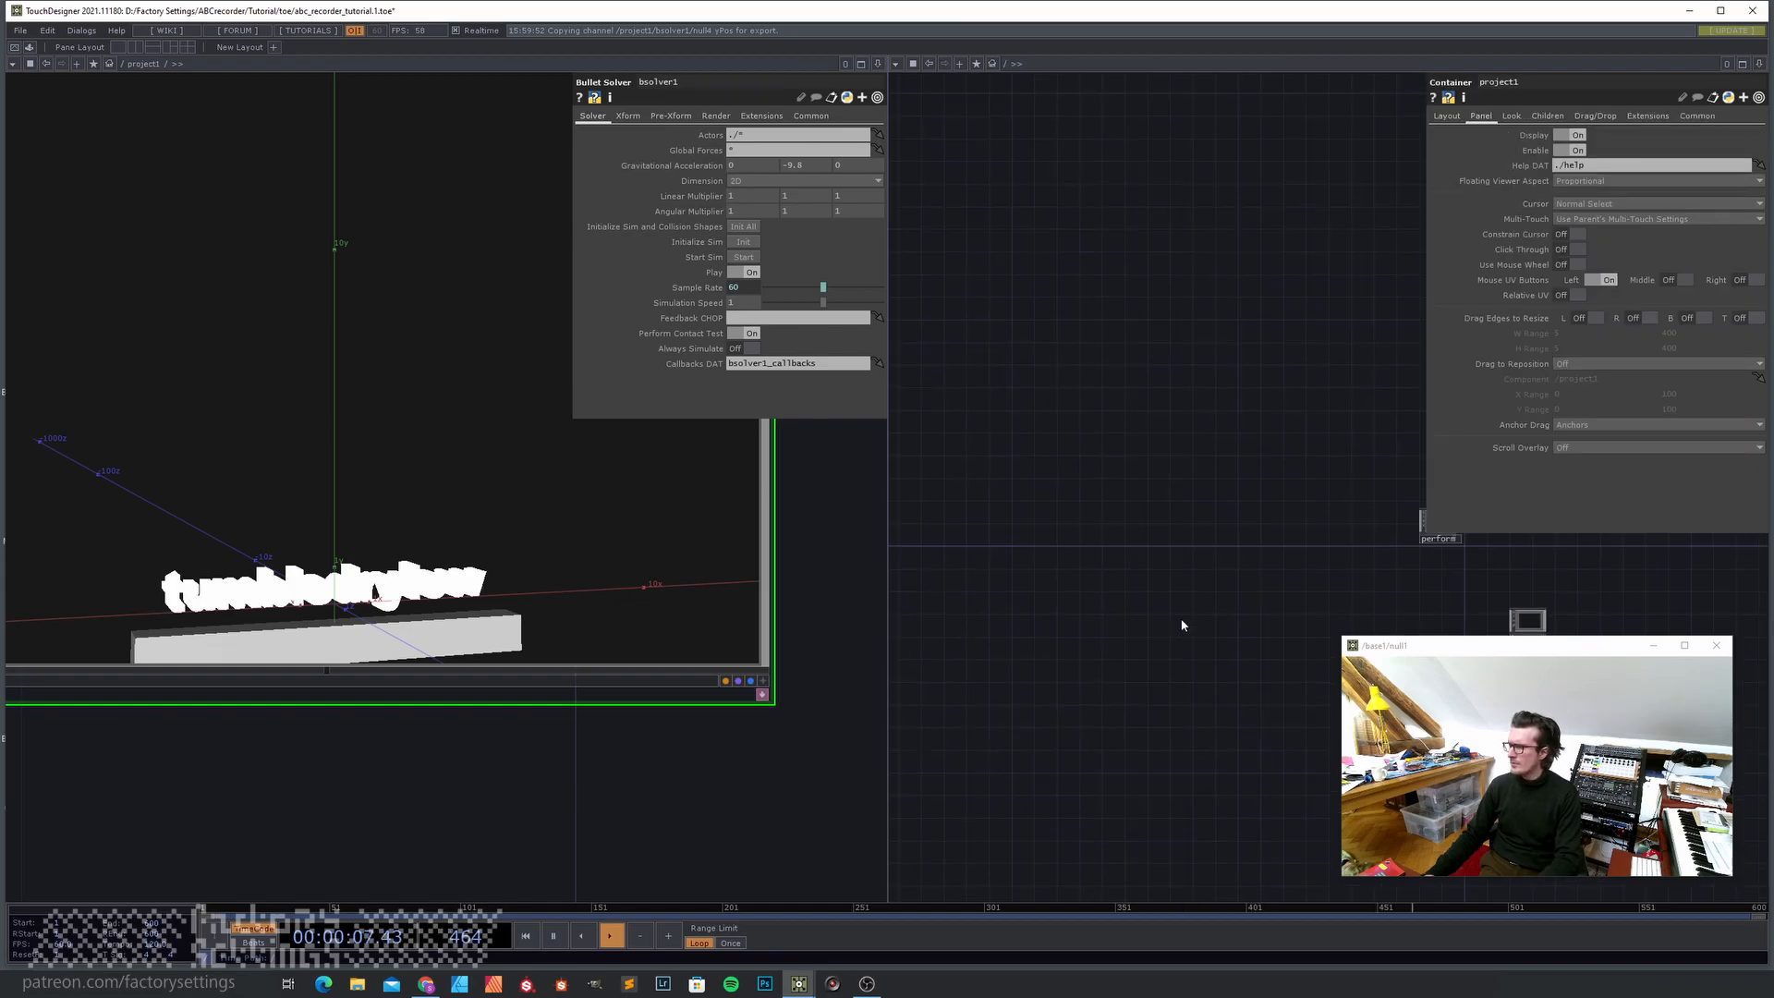
{"action": "key", "text": "i"}
{"action": "scroll", "coordinate": [502, 787], "scroll_direction": "down", "scroll_amount": 5}
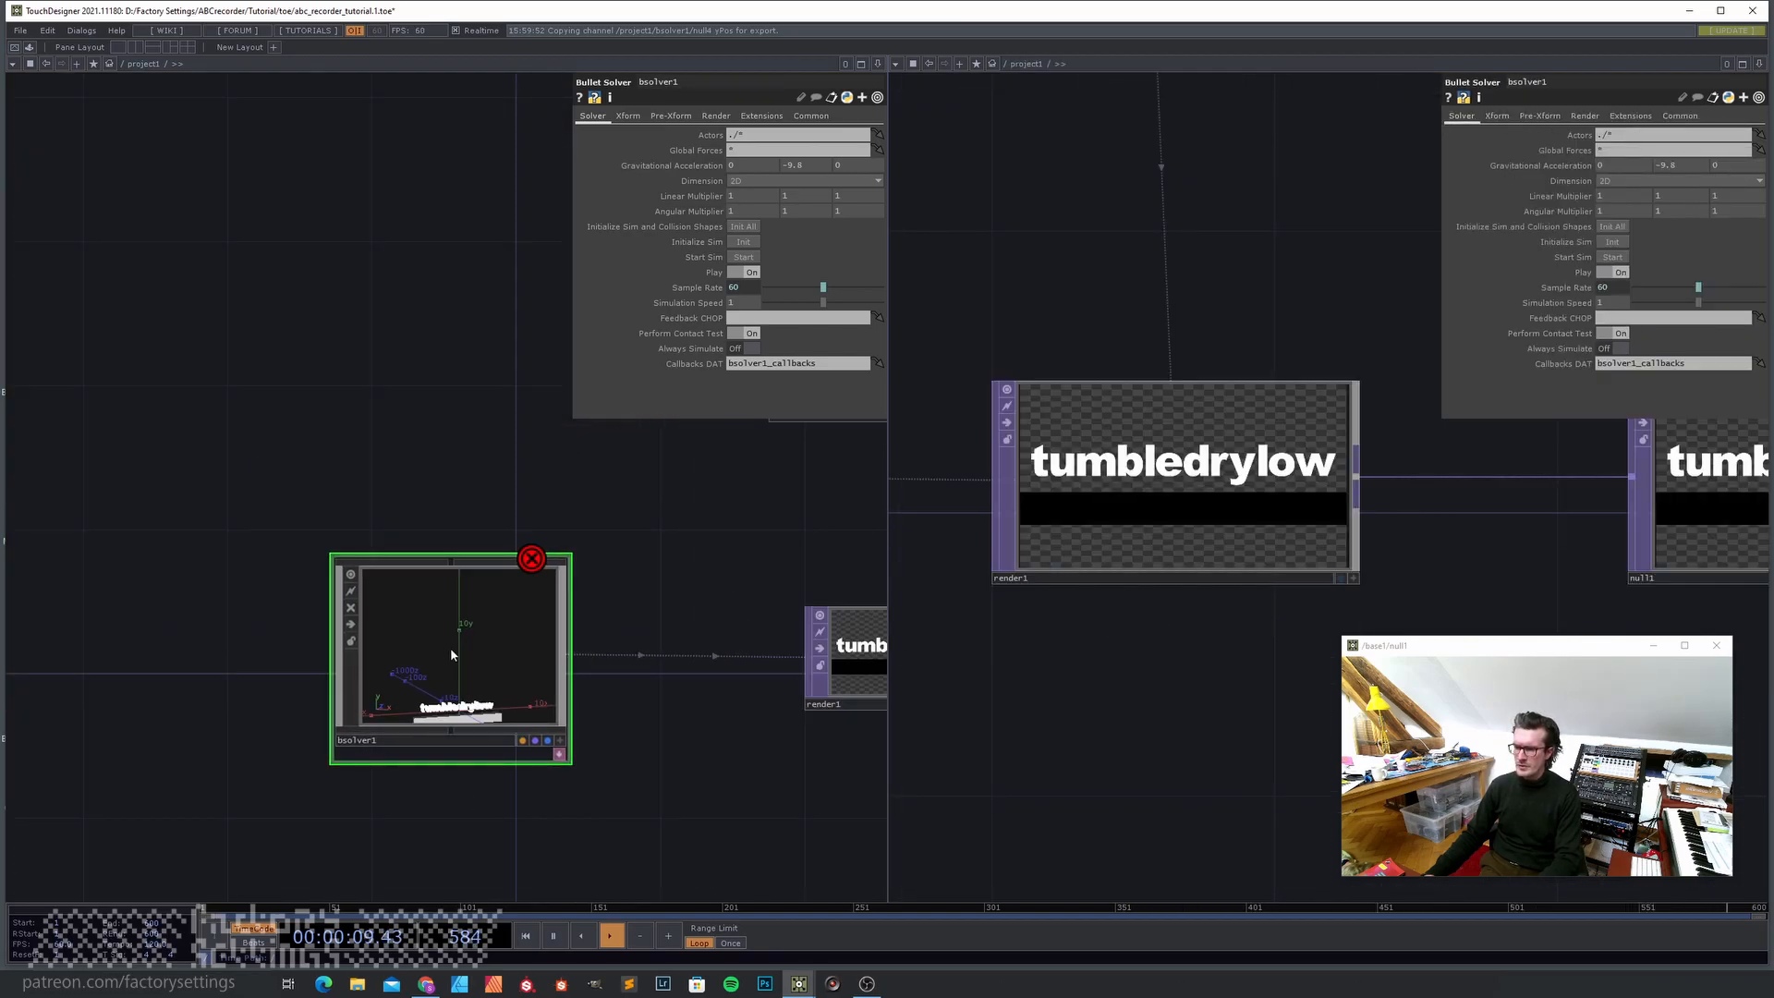
{"action": "key", "text": "i"}
{"action": "key", "text": "p"}
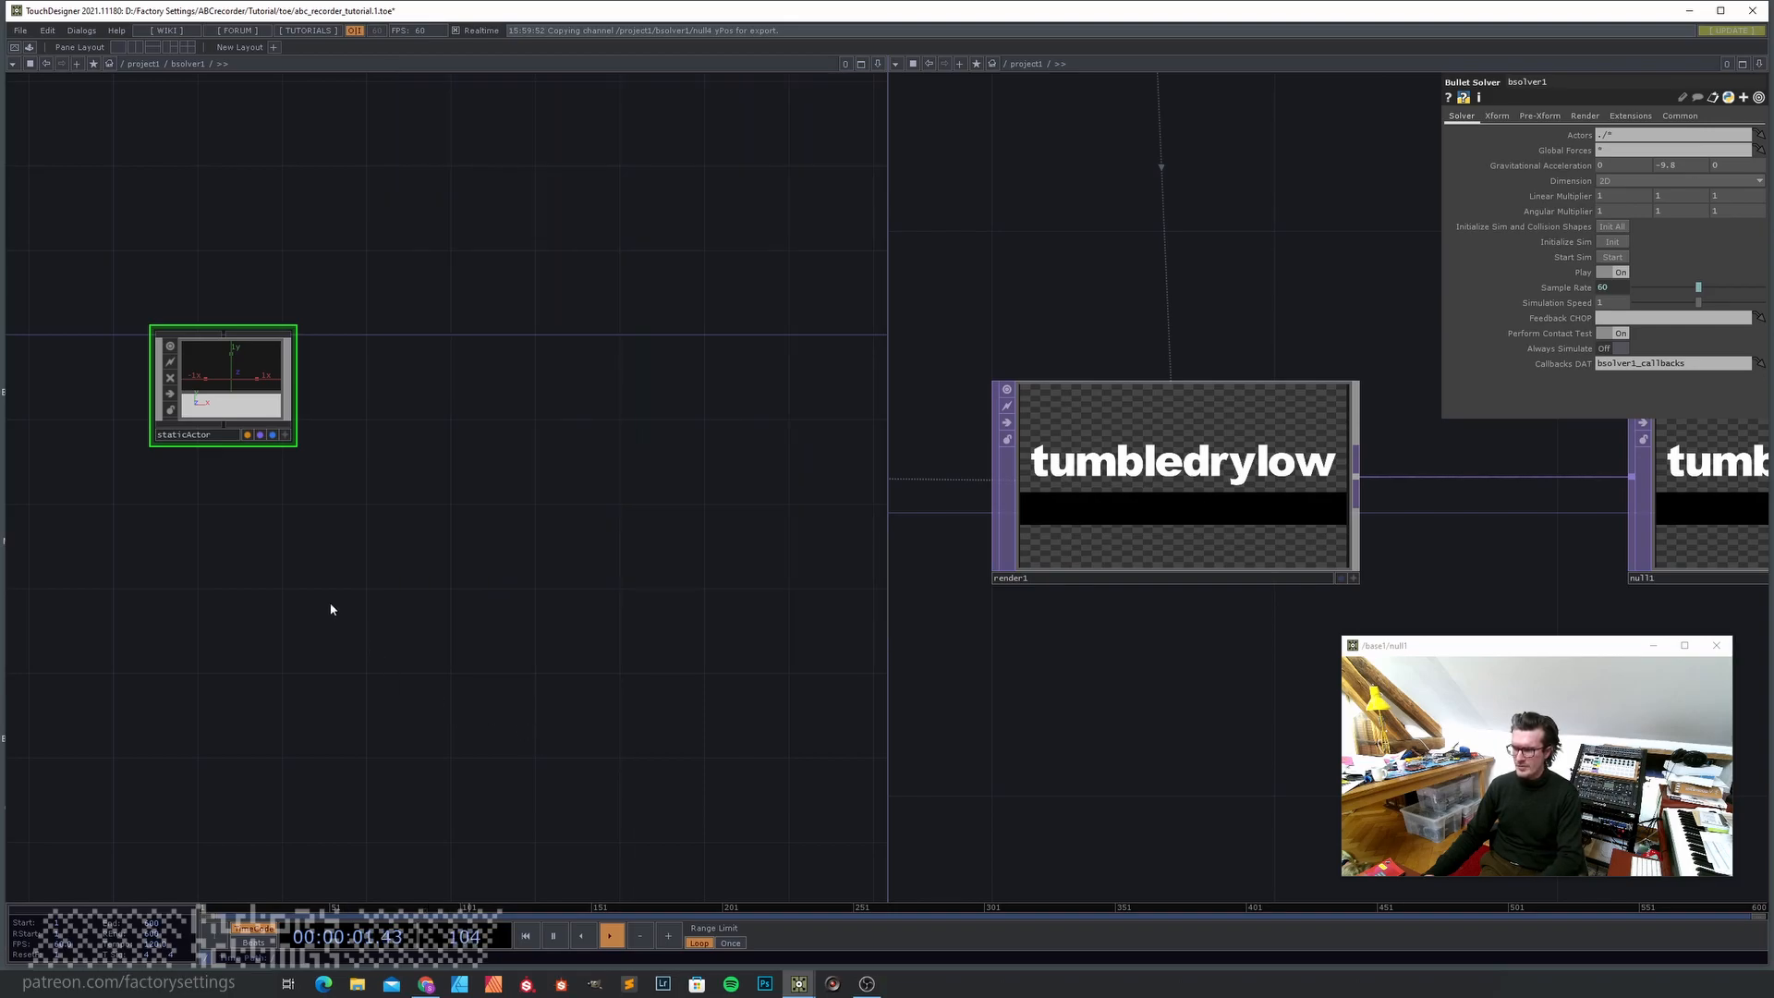
- Examine the networks inside actor6 and actor7, comparing their text, select and switch operators
{"action": "left_click_drag", "start_coordinate": [378, 574], "coordinate": [739, 538]}
{"action": "scroll", "coordinate": [567, 559], "scroll_direction": "down", "scroll_amount": 3}
{"action": "left_click_drag", "start_coordinate": [570, 634], "coordinate": [725, 607]}
{"action": "left_click_drag", "start_coordinate": [352, 712], "coordinate": [490, 756]}
{"action": "scroll", "coordinate": [293, 435], "scroll_direction": "up", "scroll_amount": 2}
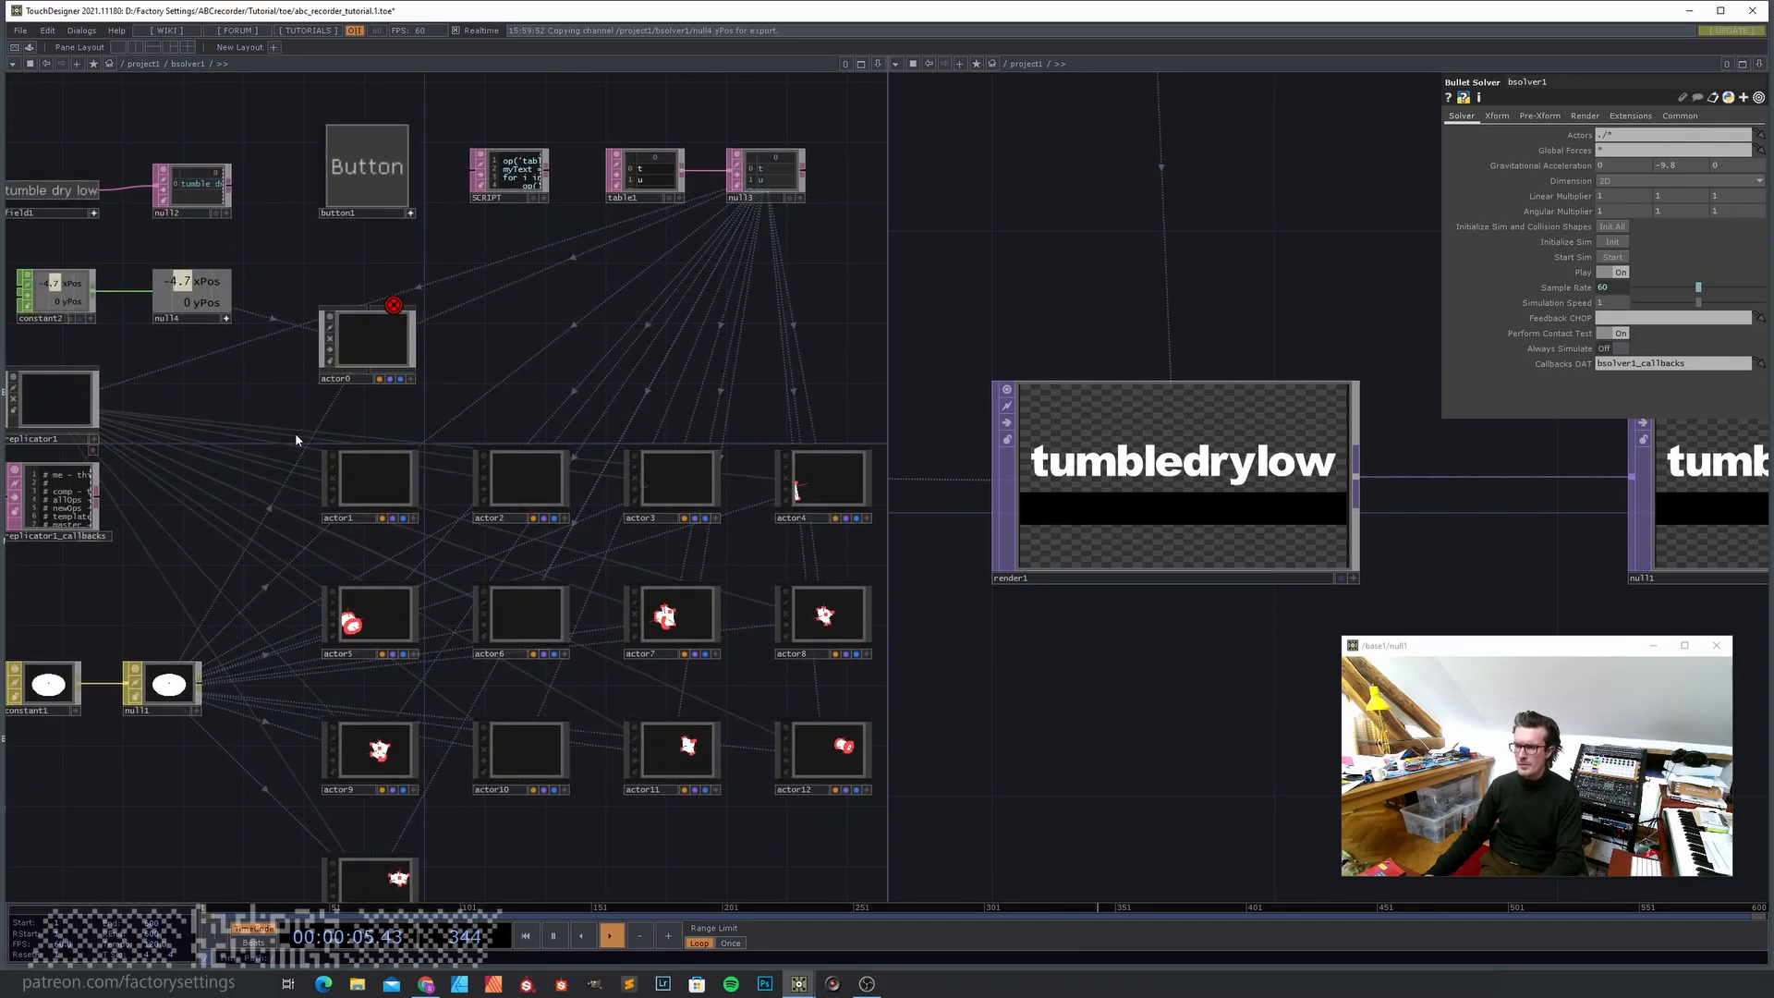
{"action": "left_click_drag", "start_coordinate": [371, 421], "coordinate": [317, 384]}
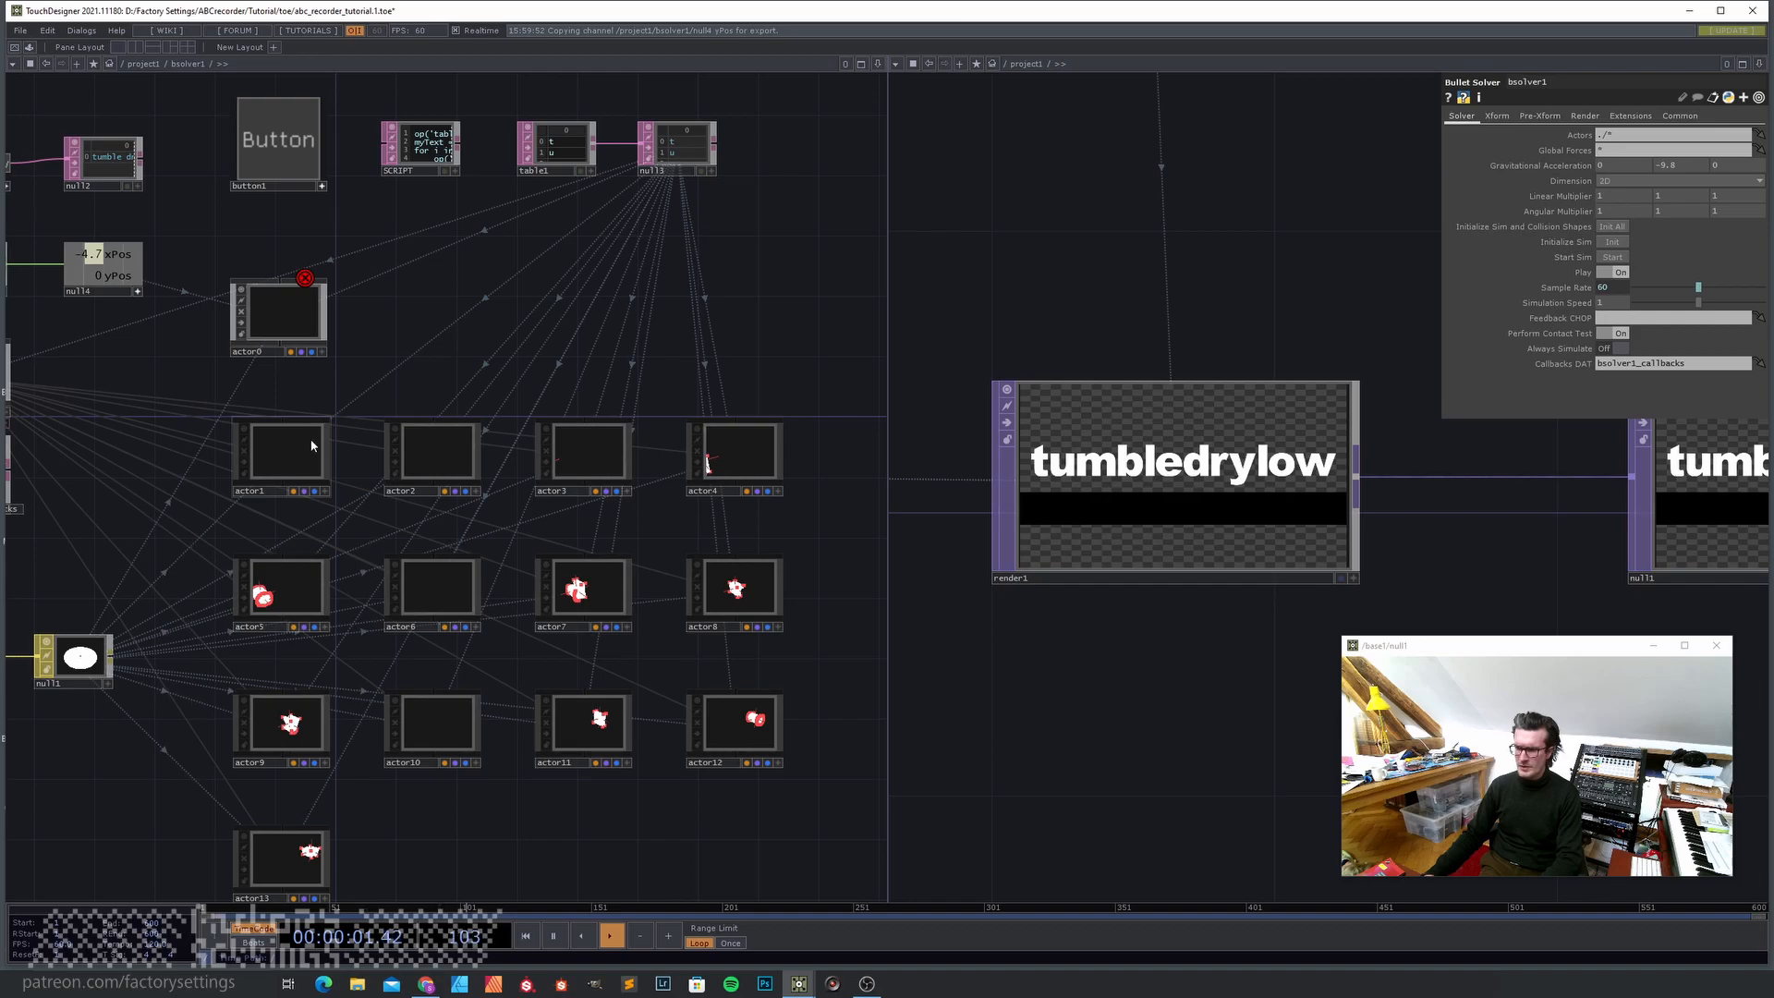
{"action": "scroll", "coordinate": [444, 585], "scroll_direction": "up", "scroll_amount": 3}
{"action": "left_click", "coordinate": [458, 588]}
{"action": "scroll", "coordinate": [444, 585], "scroll_direction": "up", "scroll_amount": 2}
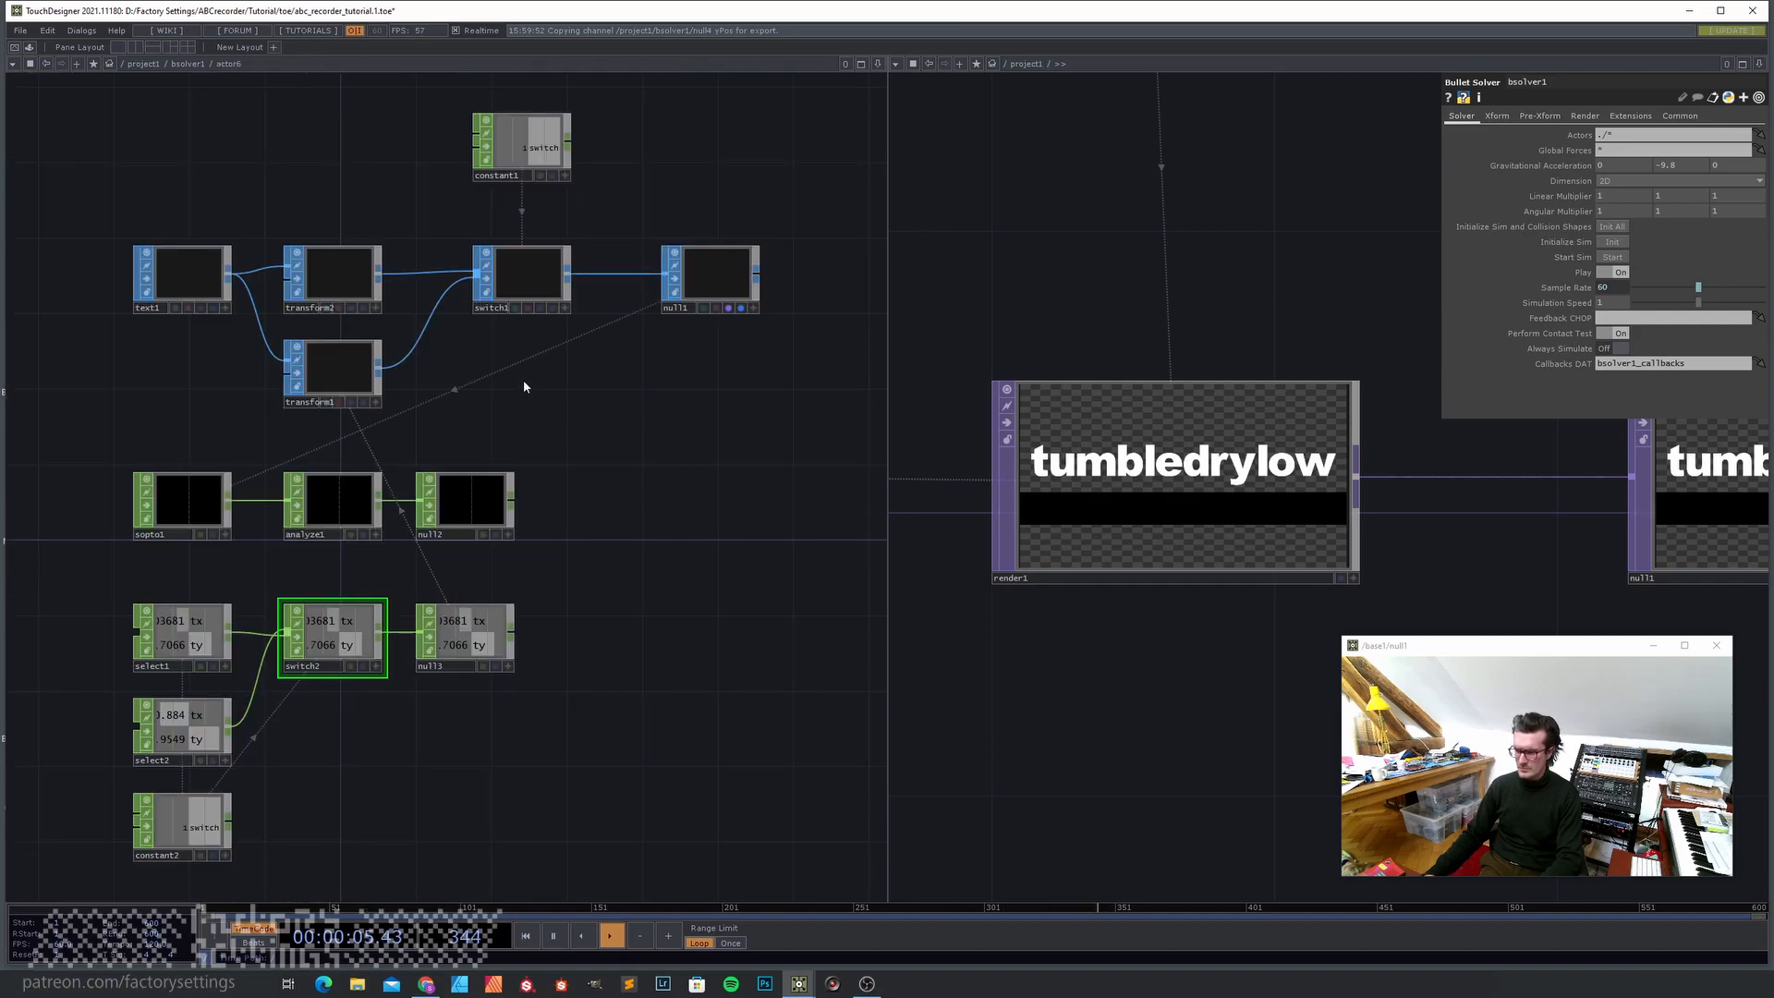
{"action": "left_click_drag", "start_coordinate": [523, 387], "coordinate": [626, 468]}
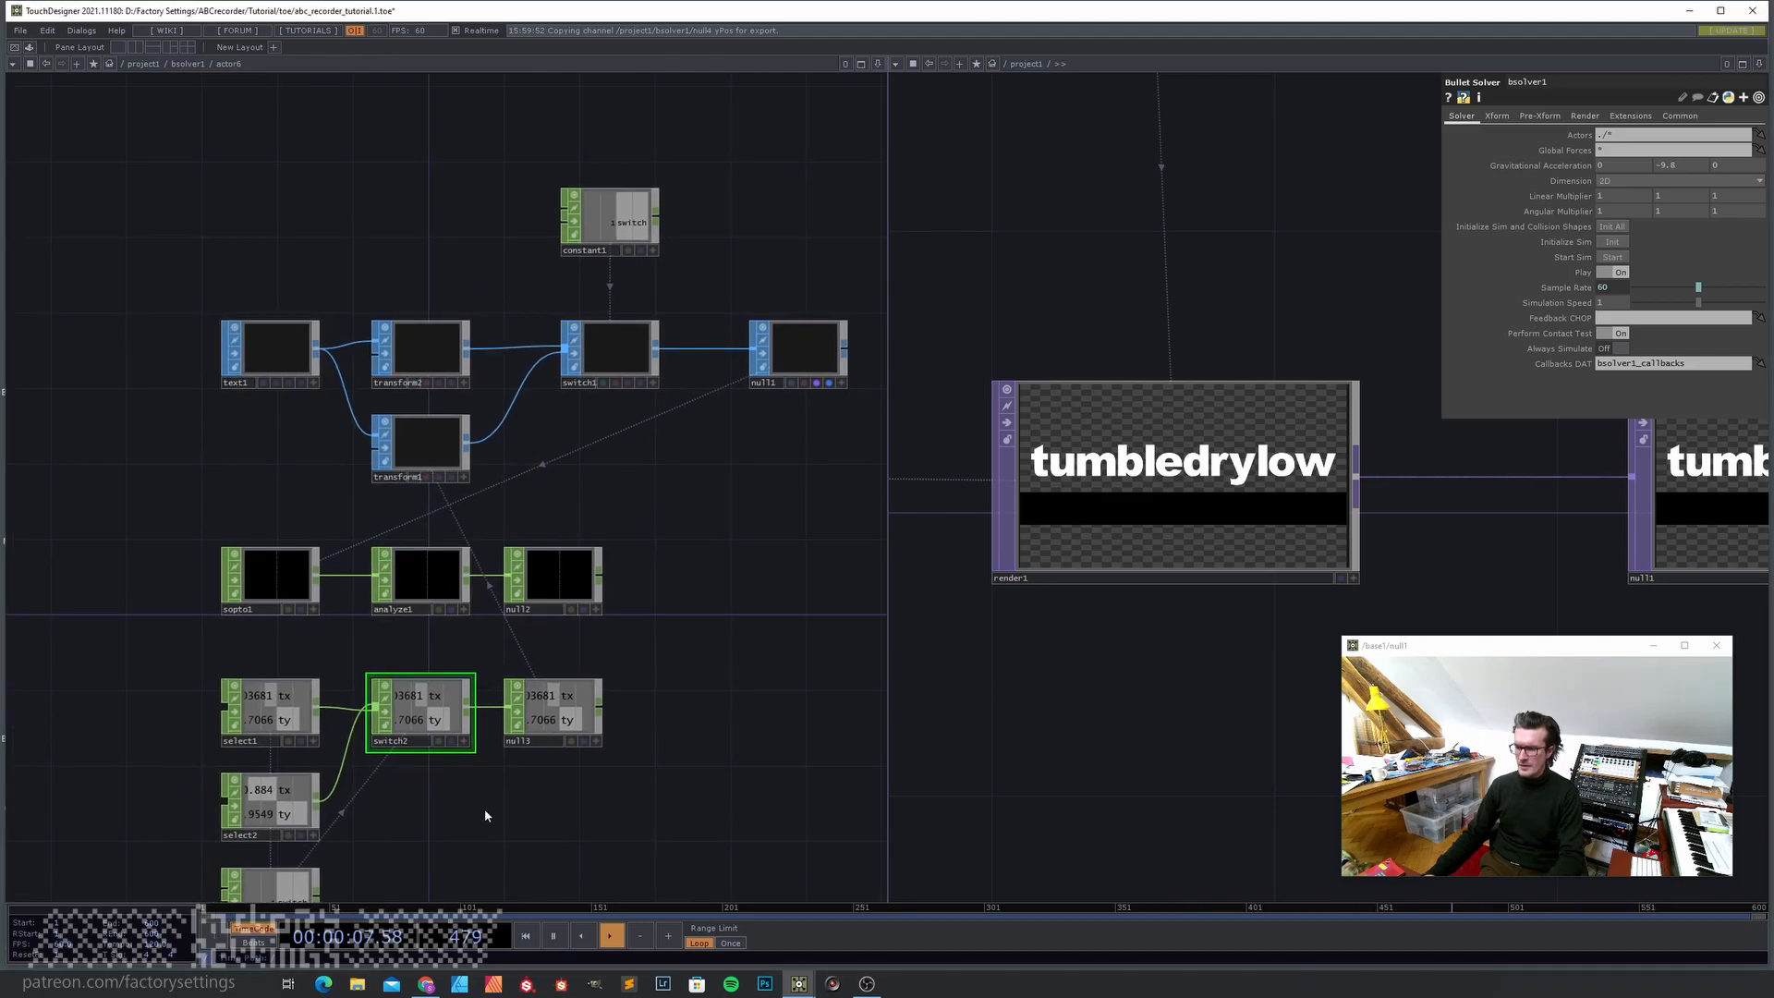
{"action": "left_click_drag", "start_coordinate": [484, 808], "coordinate": [490, 719]}
{"action": "key", "text": "u"}
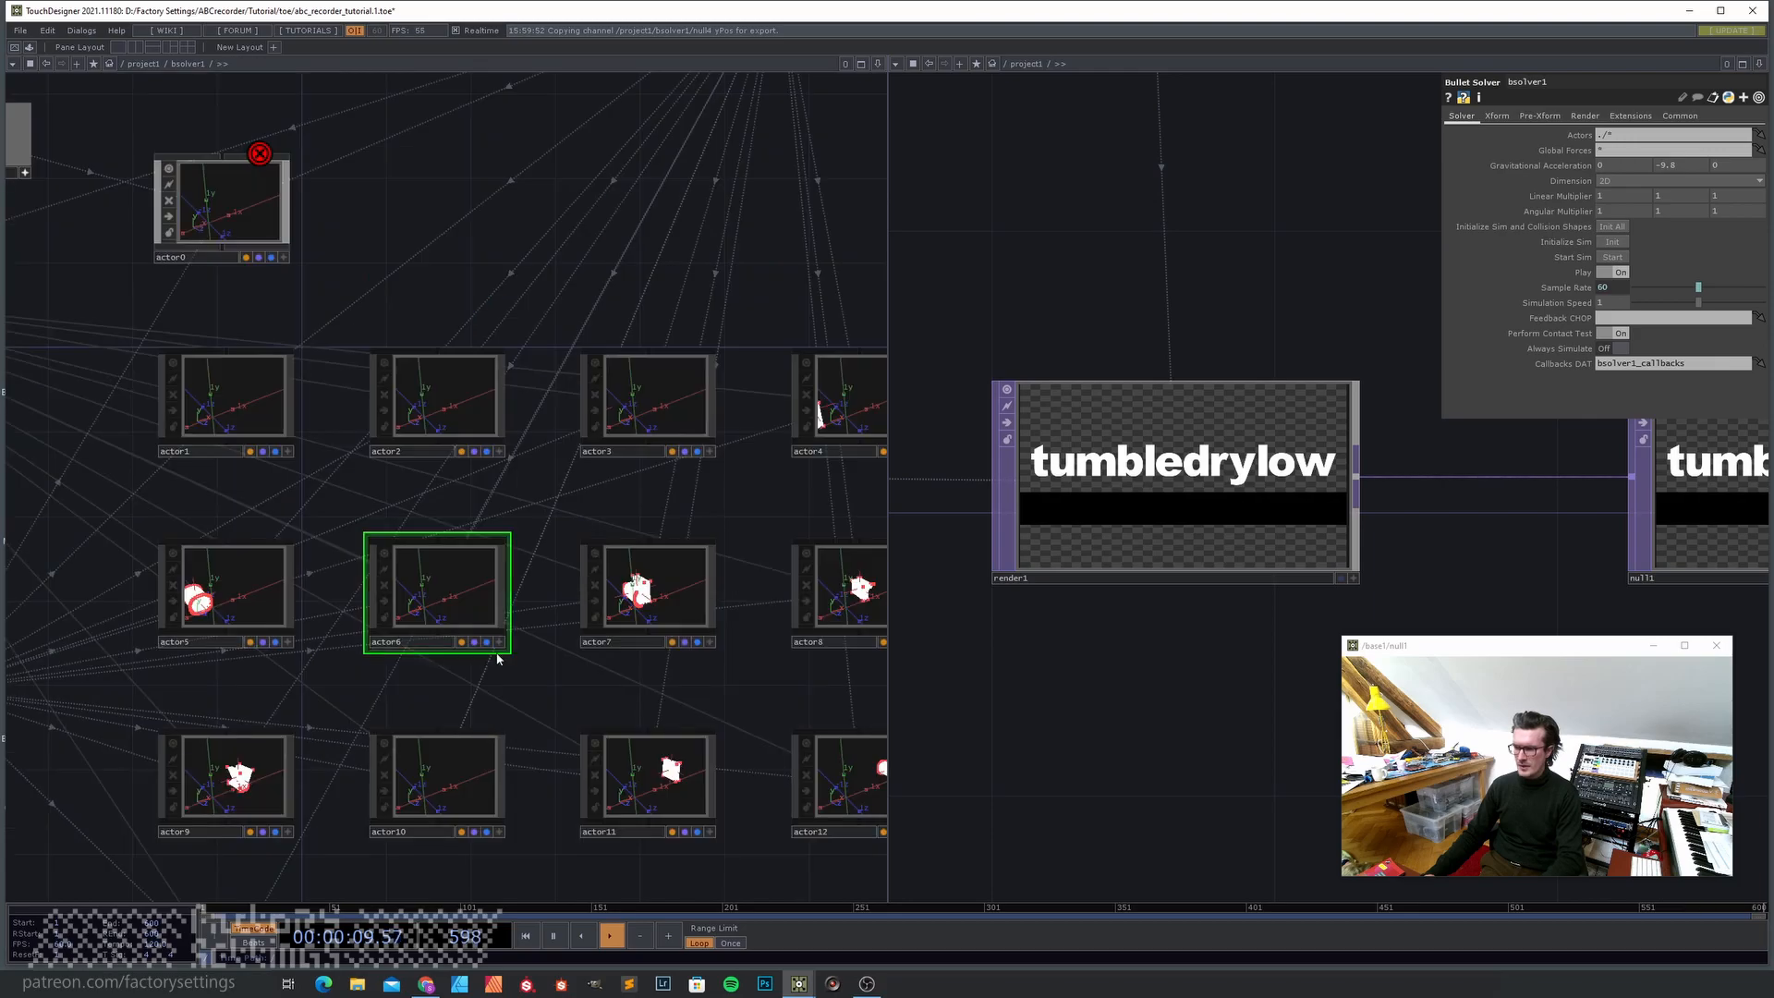
{"action": "double_click", "coordinate": [666, 602]}
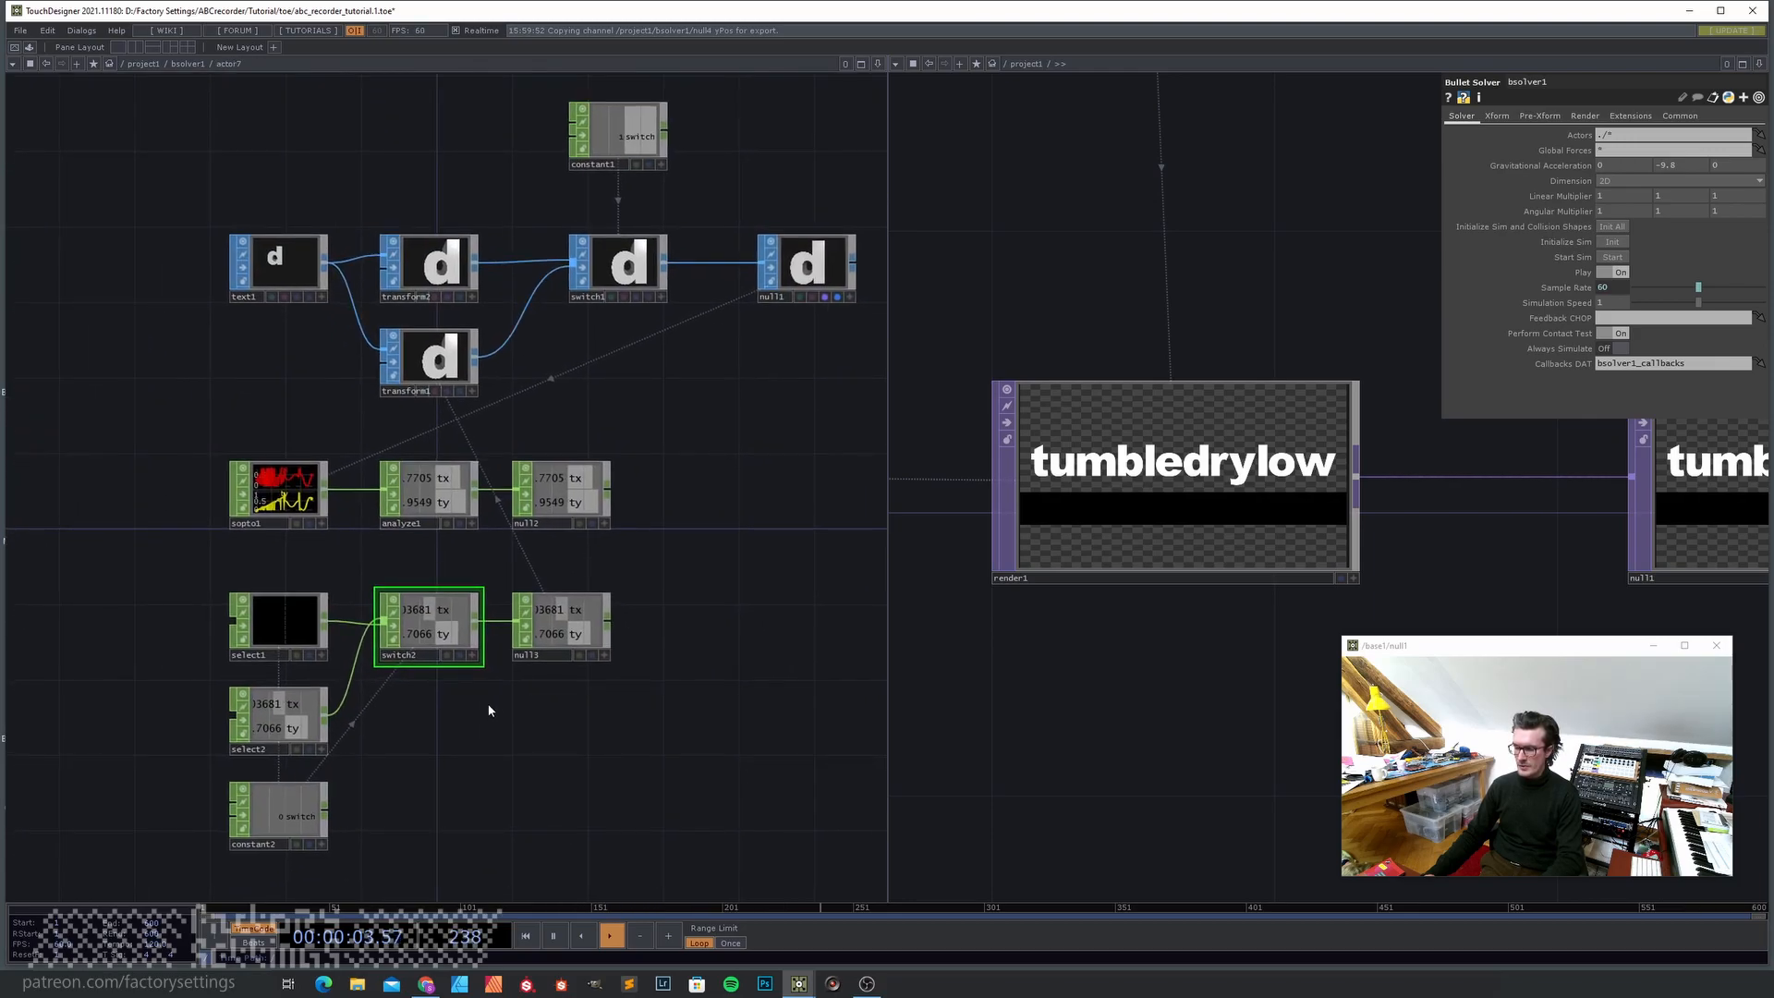
{"action": "key", "text": "u"}
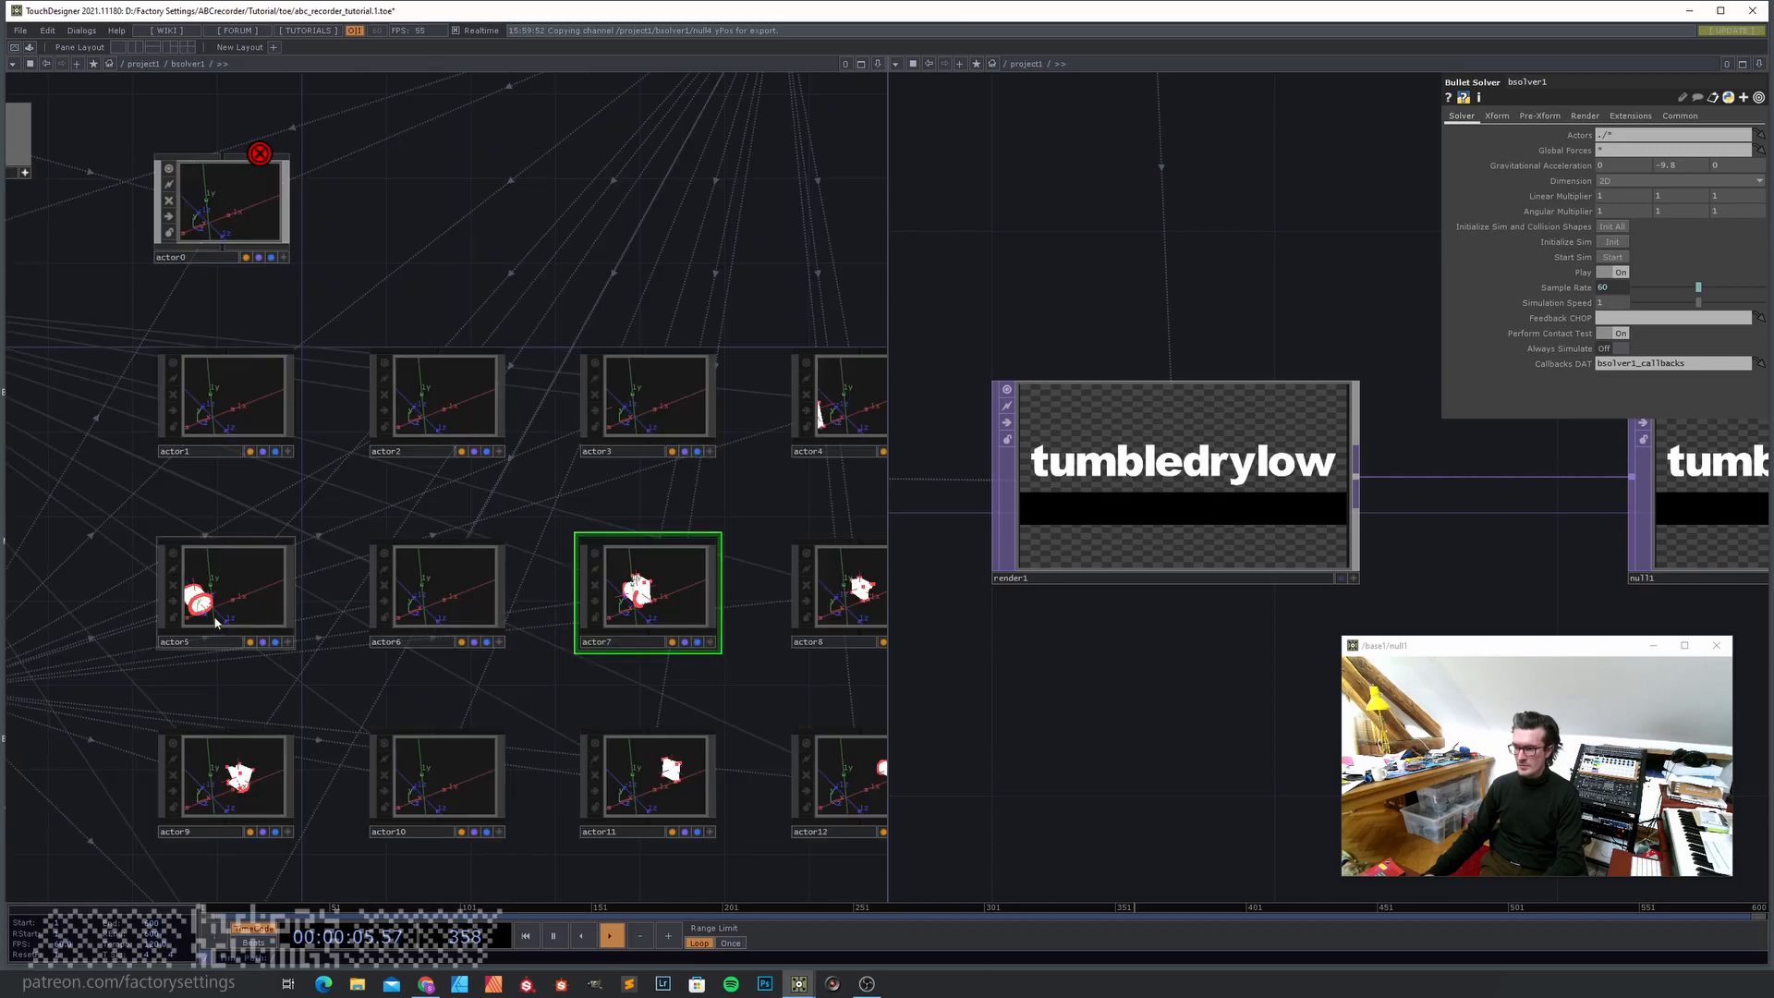
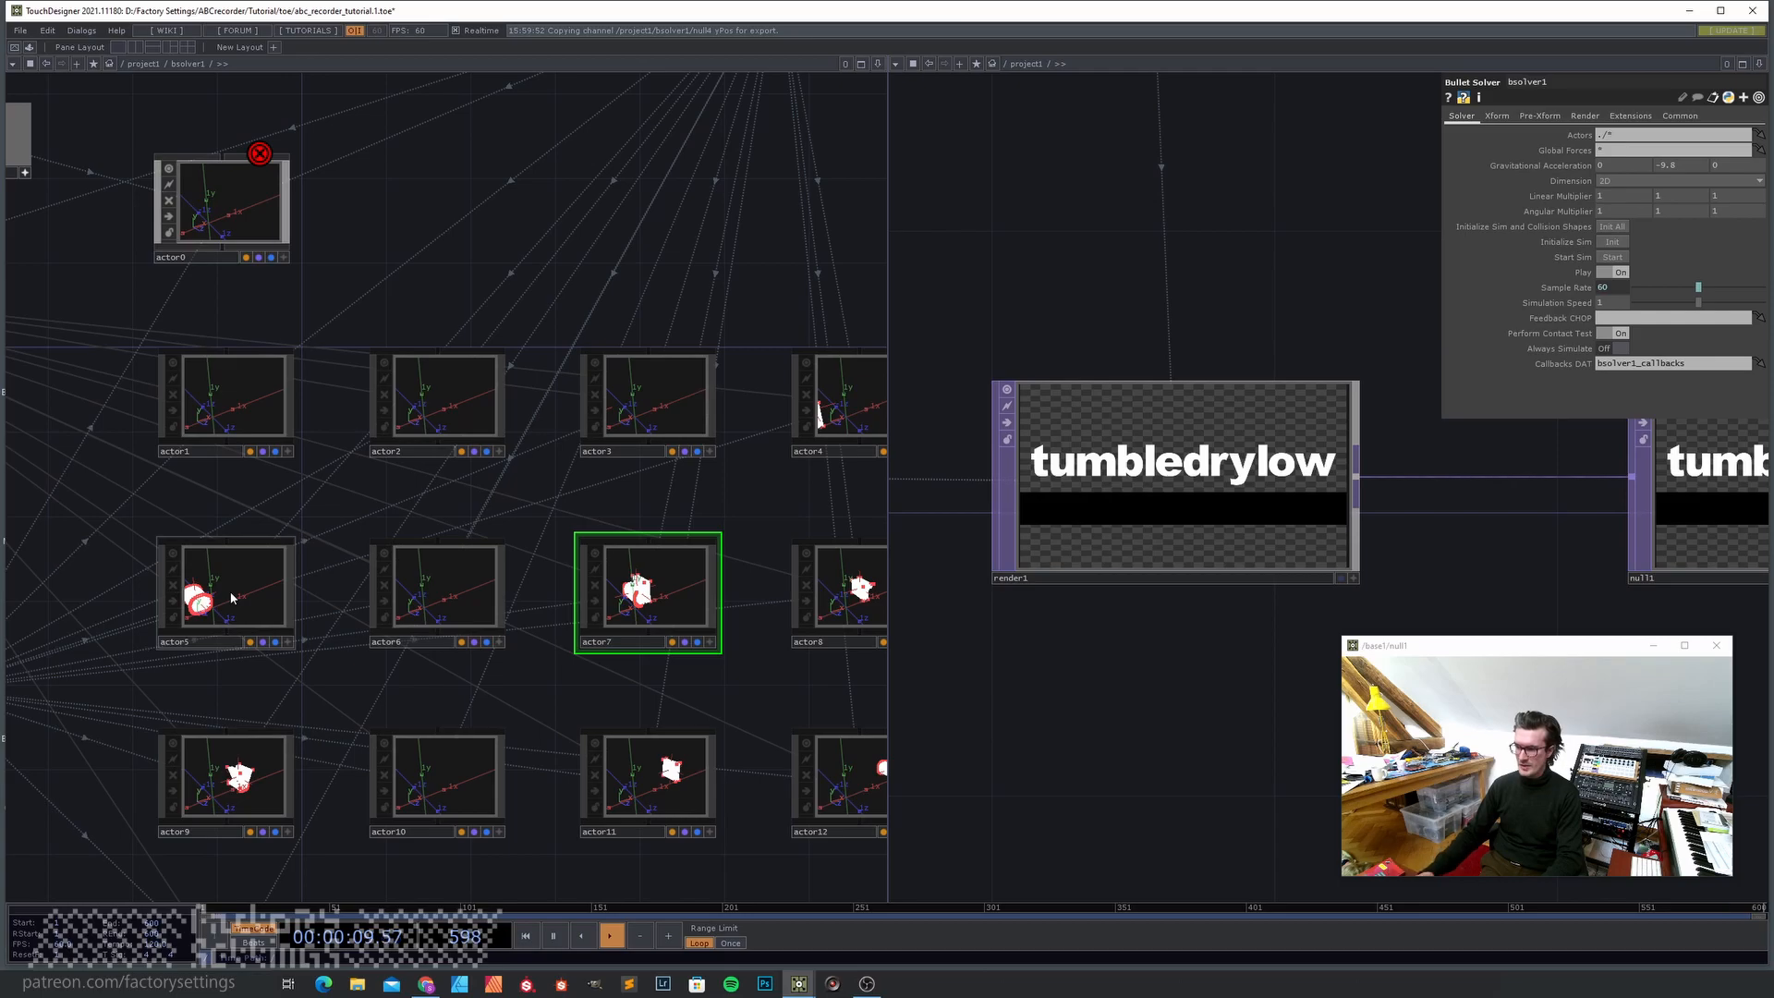
- In actor7's network, move analyze1, null2, switch2 and null3 further along to make room after select2
{"action": "double_click", "coordinate": [610, 609]}
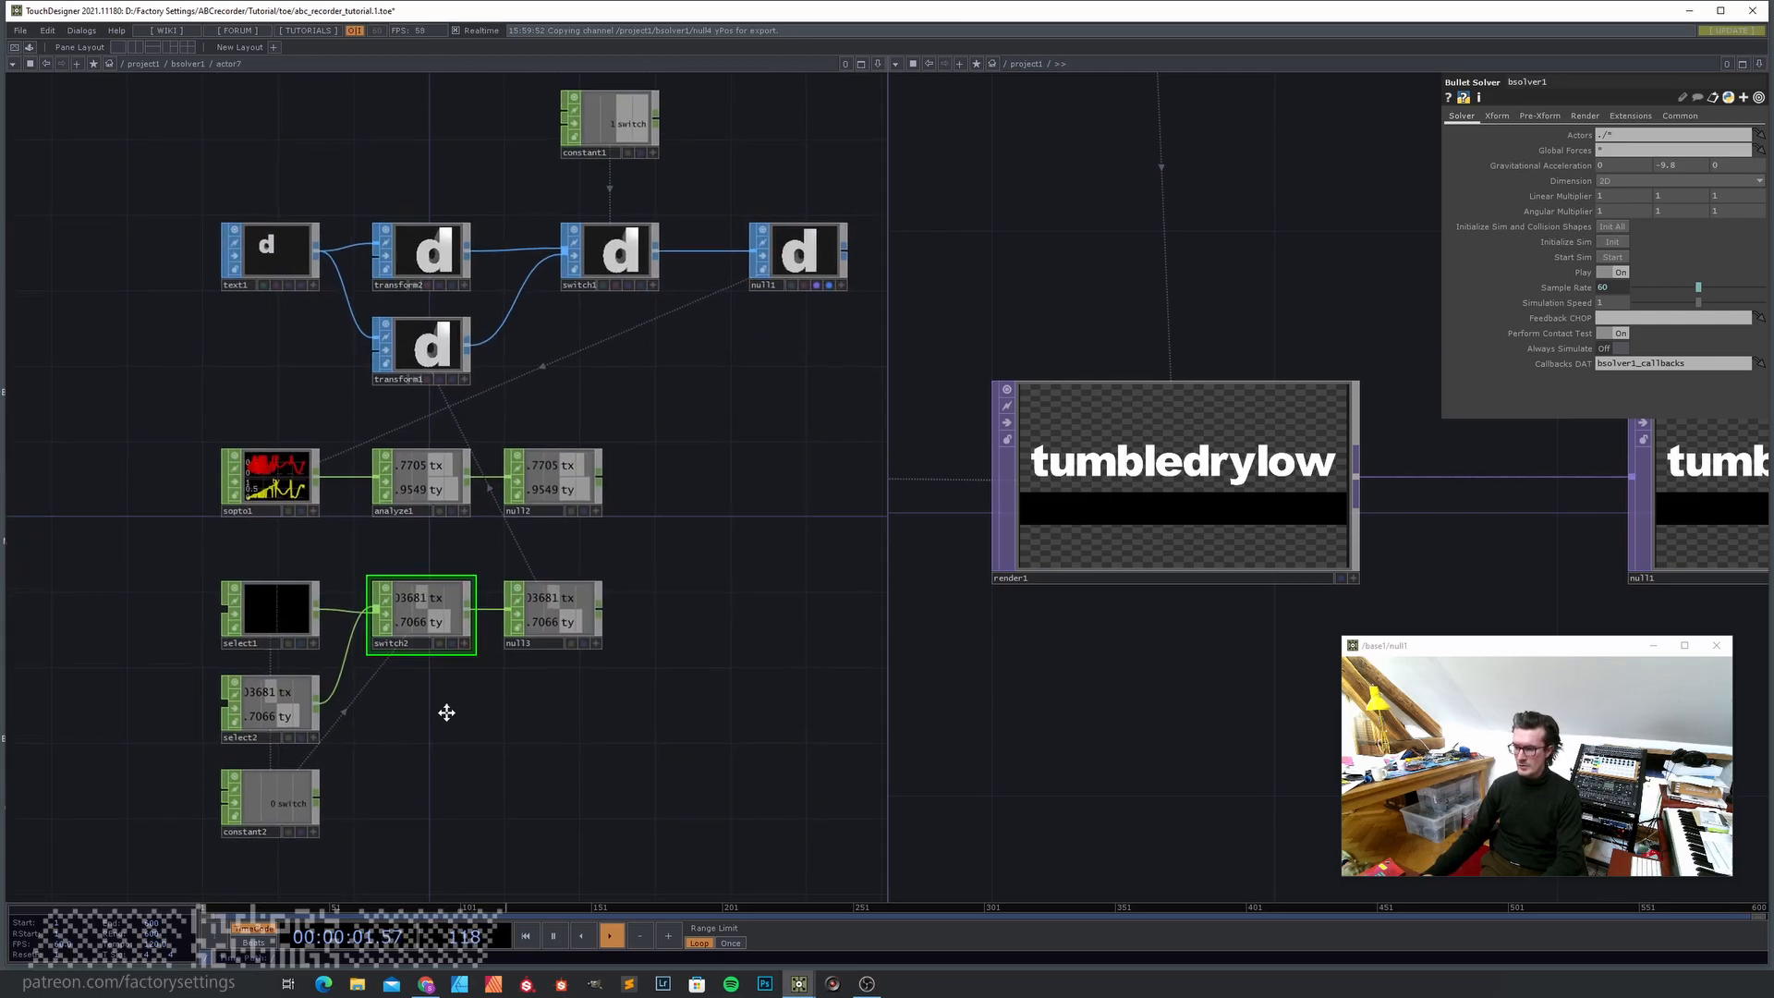
{"action": "left_click_drag", "start_coordinate": [448, 719], "coordinate": [433, 665]}
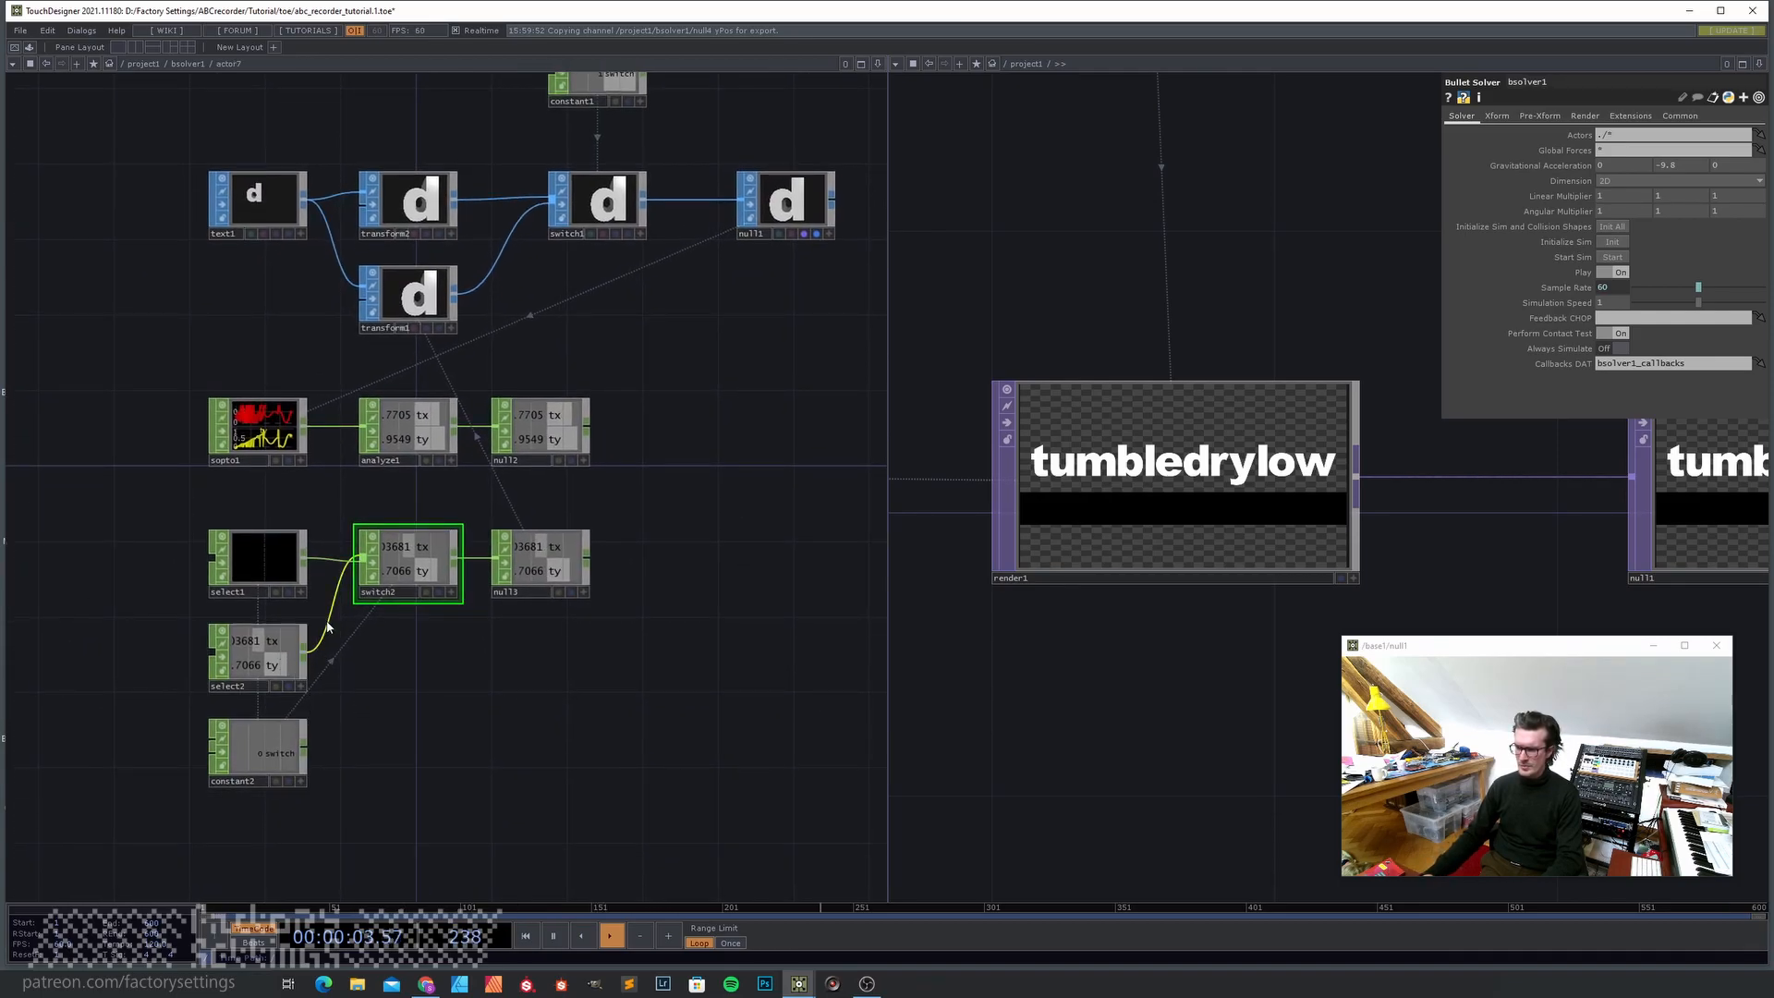
{"action": "key", "text": "p"}
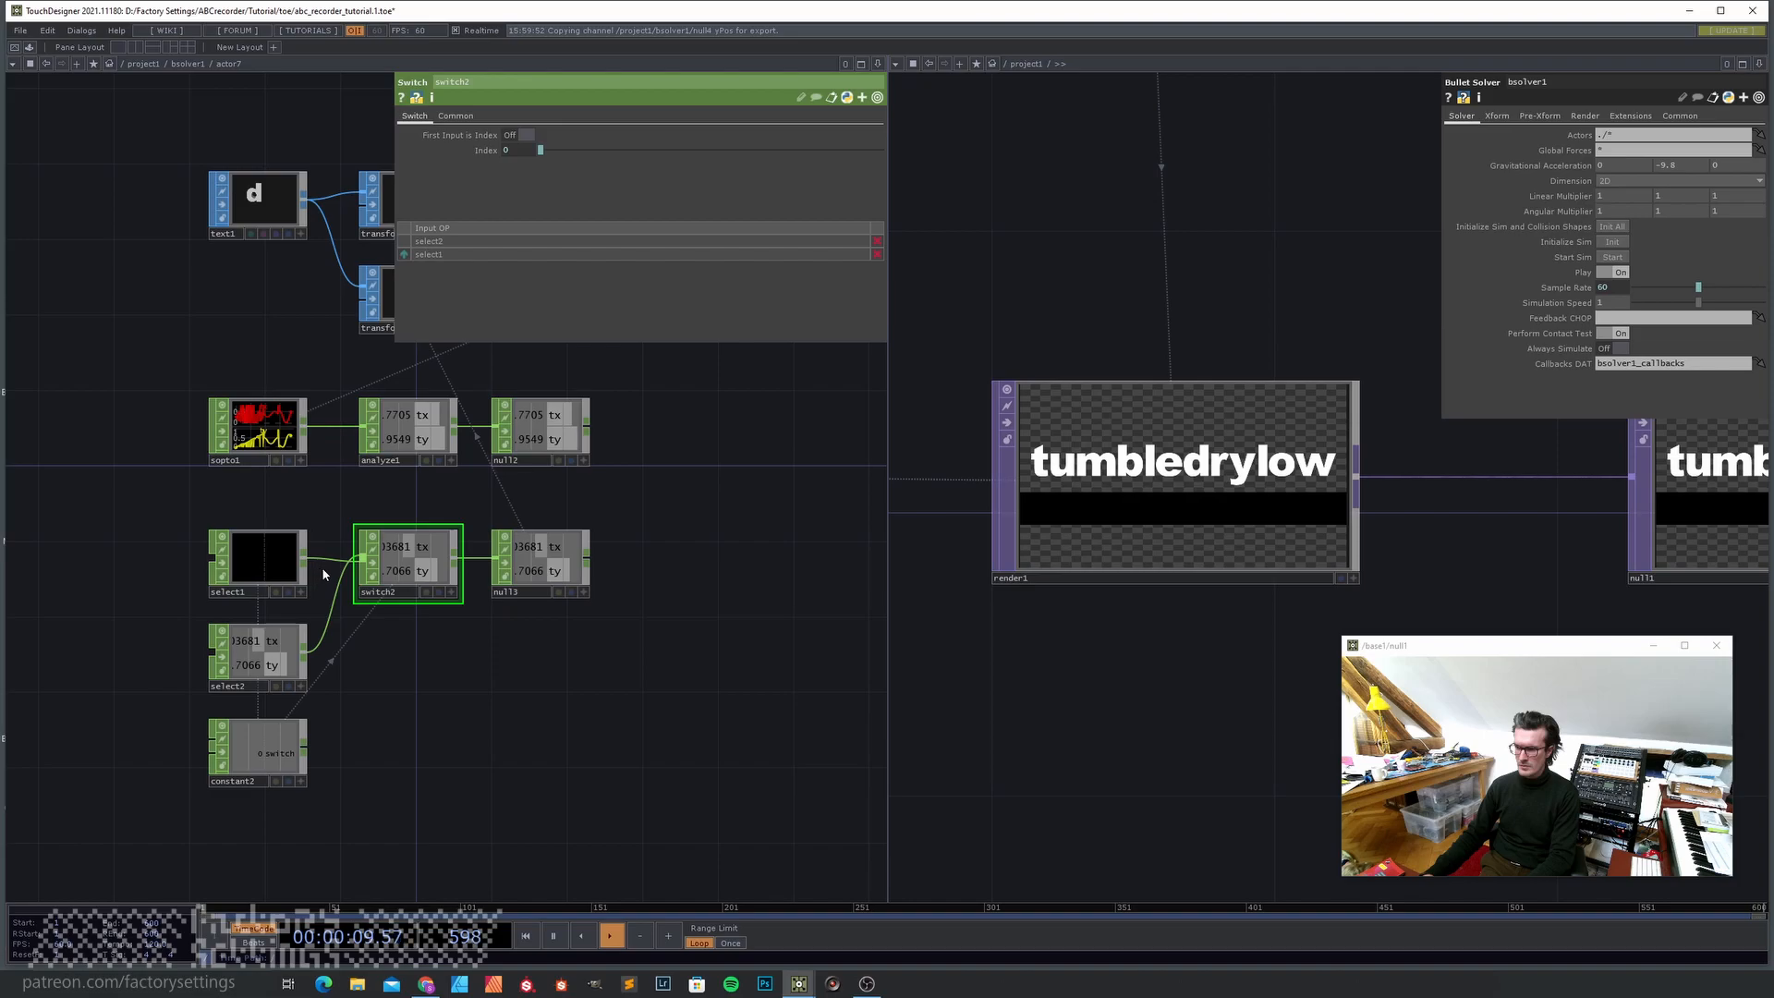
{"action": "key", "text": "p"}
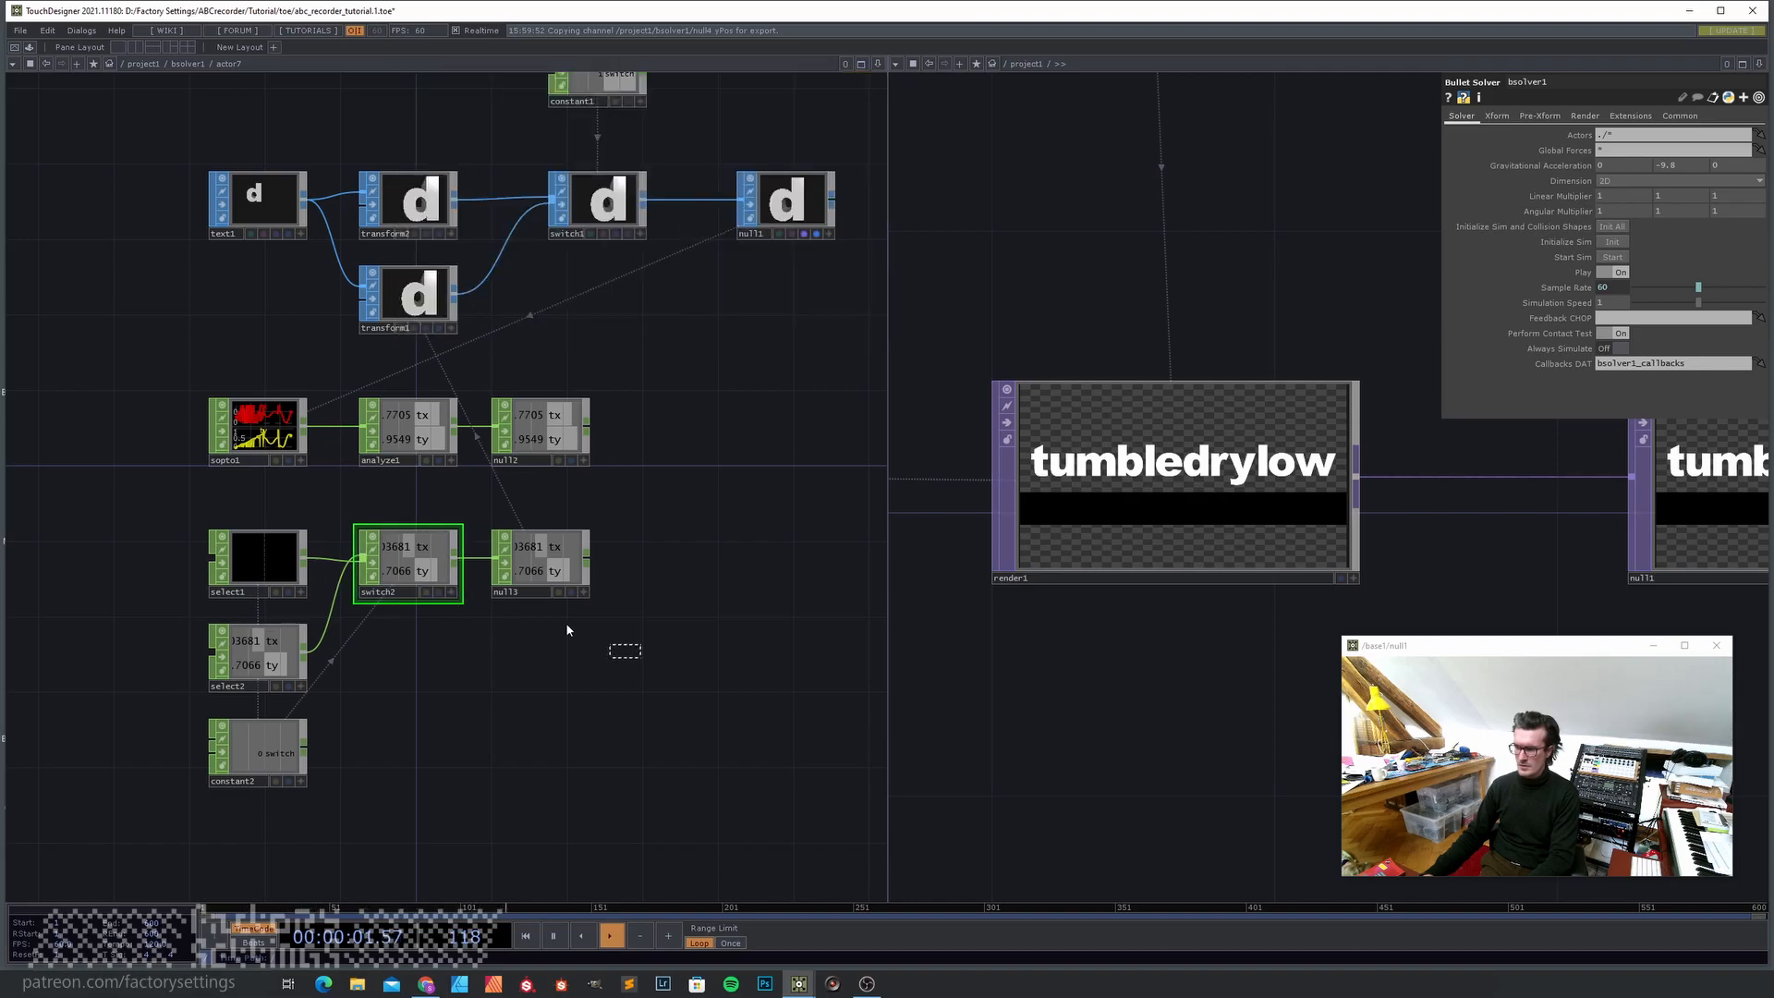
{"action": "right_click_drag", "start_coordinate": [736, 692], "coordinate": [397, 414]}
{"action": "left_click_drag", "start_coordinate": [397, 414], "coordinate": [568, 414]}
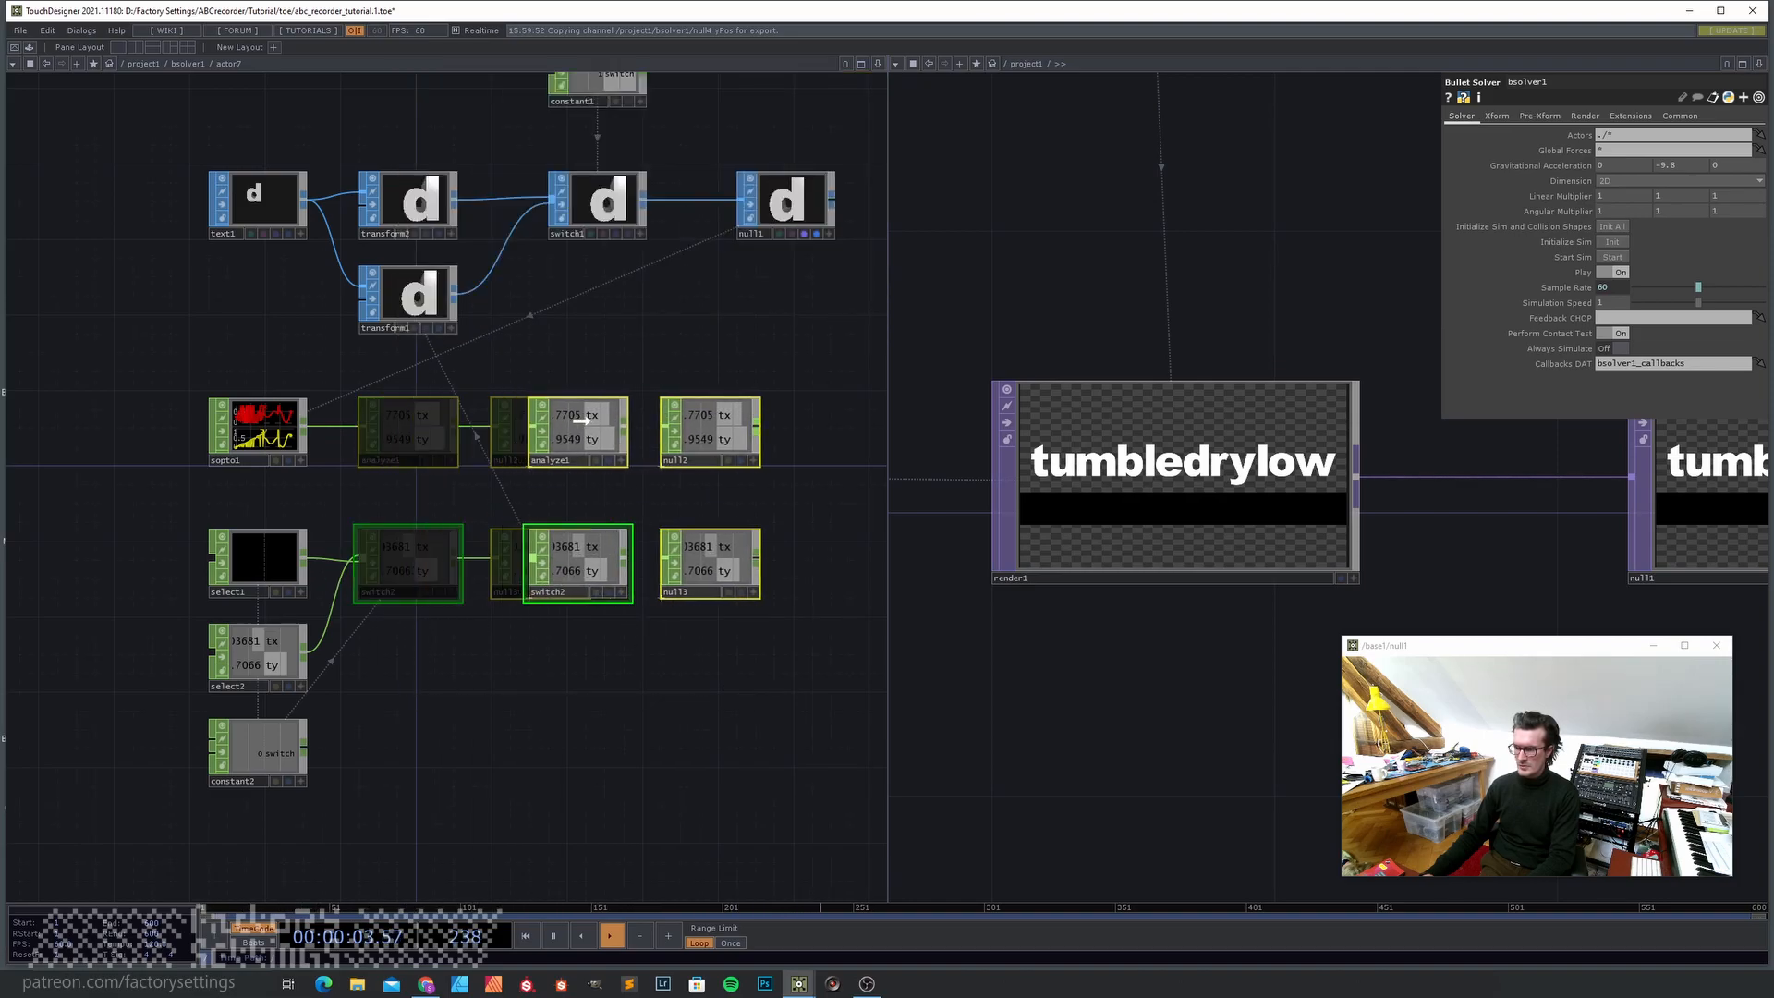
- Insert a Math CHOP into the connection between select2 and switch2 in actor7
{"action": "left_click", "coordinate": [392, 657]}
{"action": "right_click", "coordinate": [388, 621]}
{"action": "left_click", "coordinate": [411, 617]}
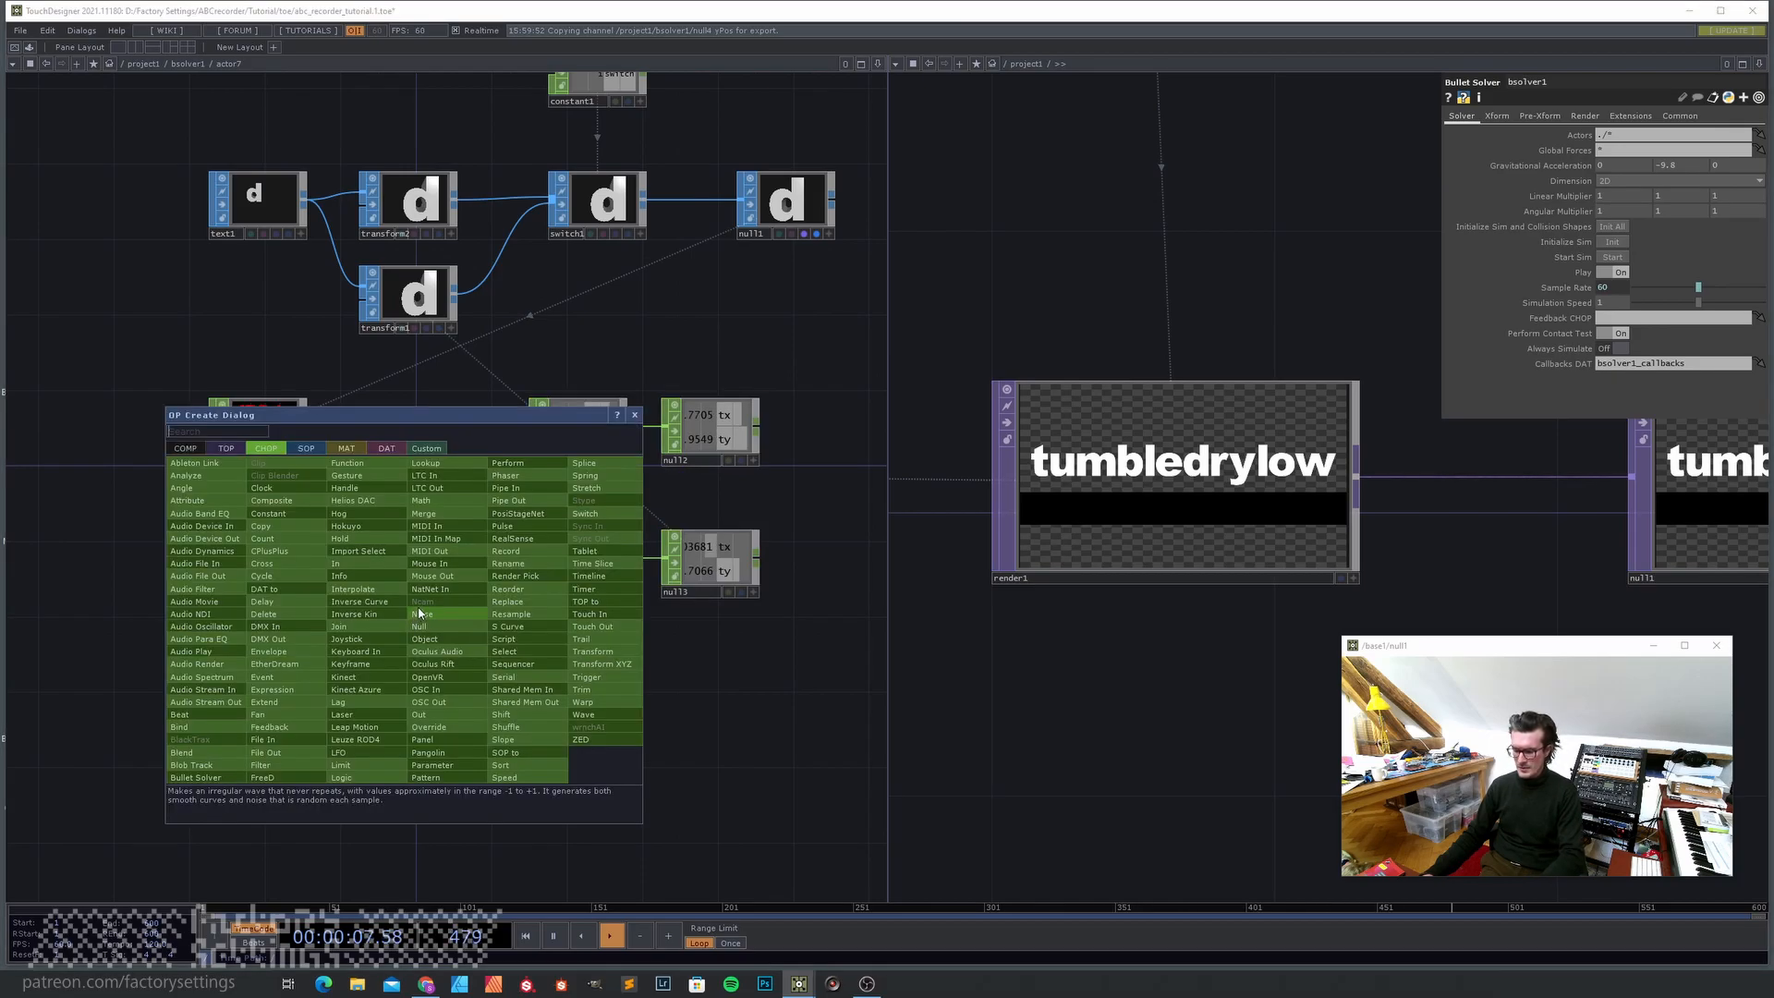
{"action": "type", "text": "ms"}
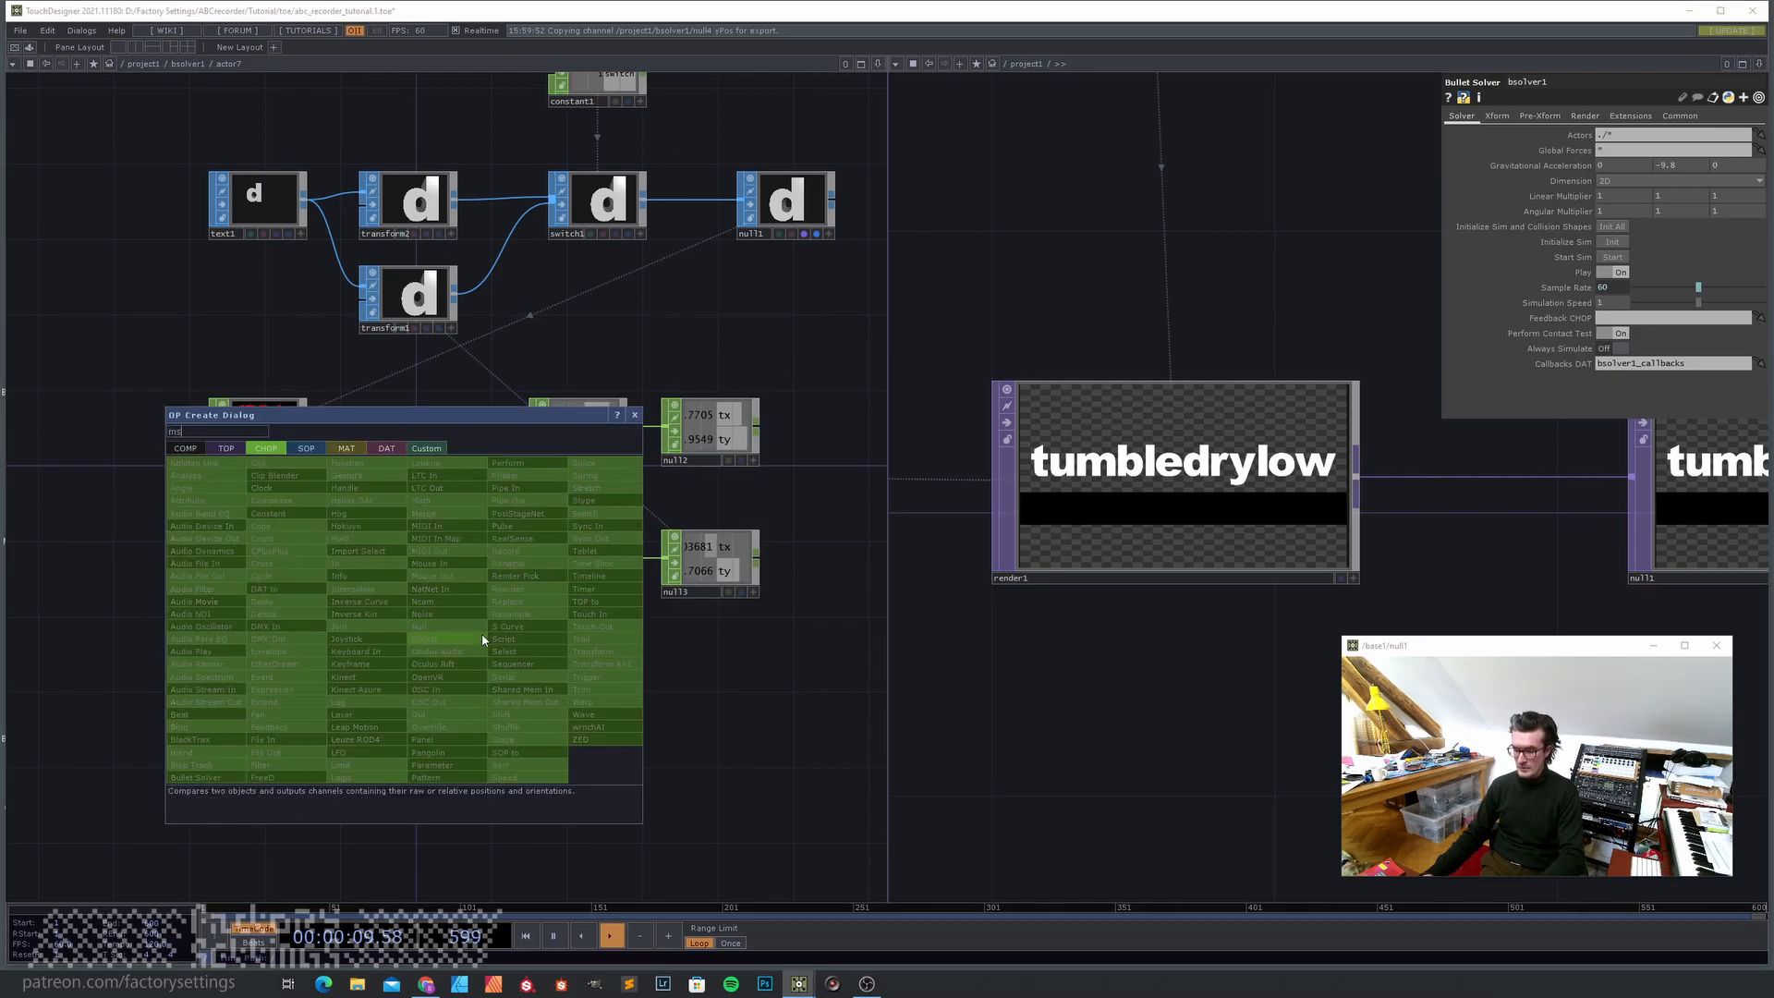
{"action": "type", "text": "t"}
{"action": "key", "text": "BackSpace"}
{"action": "key", "text": "BackSpace"}
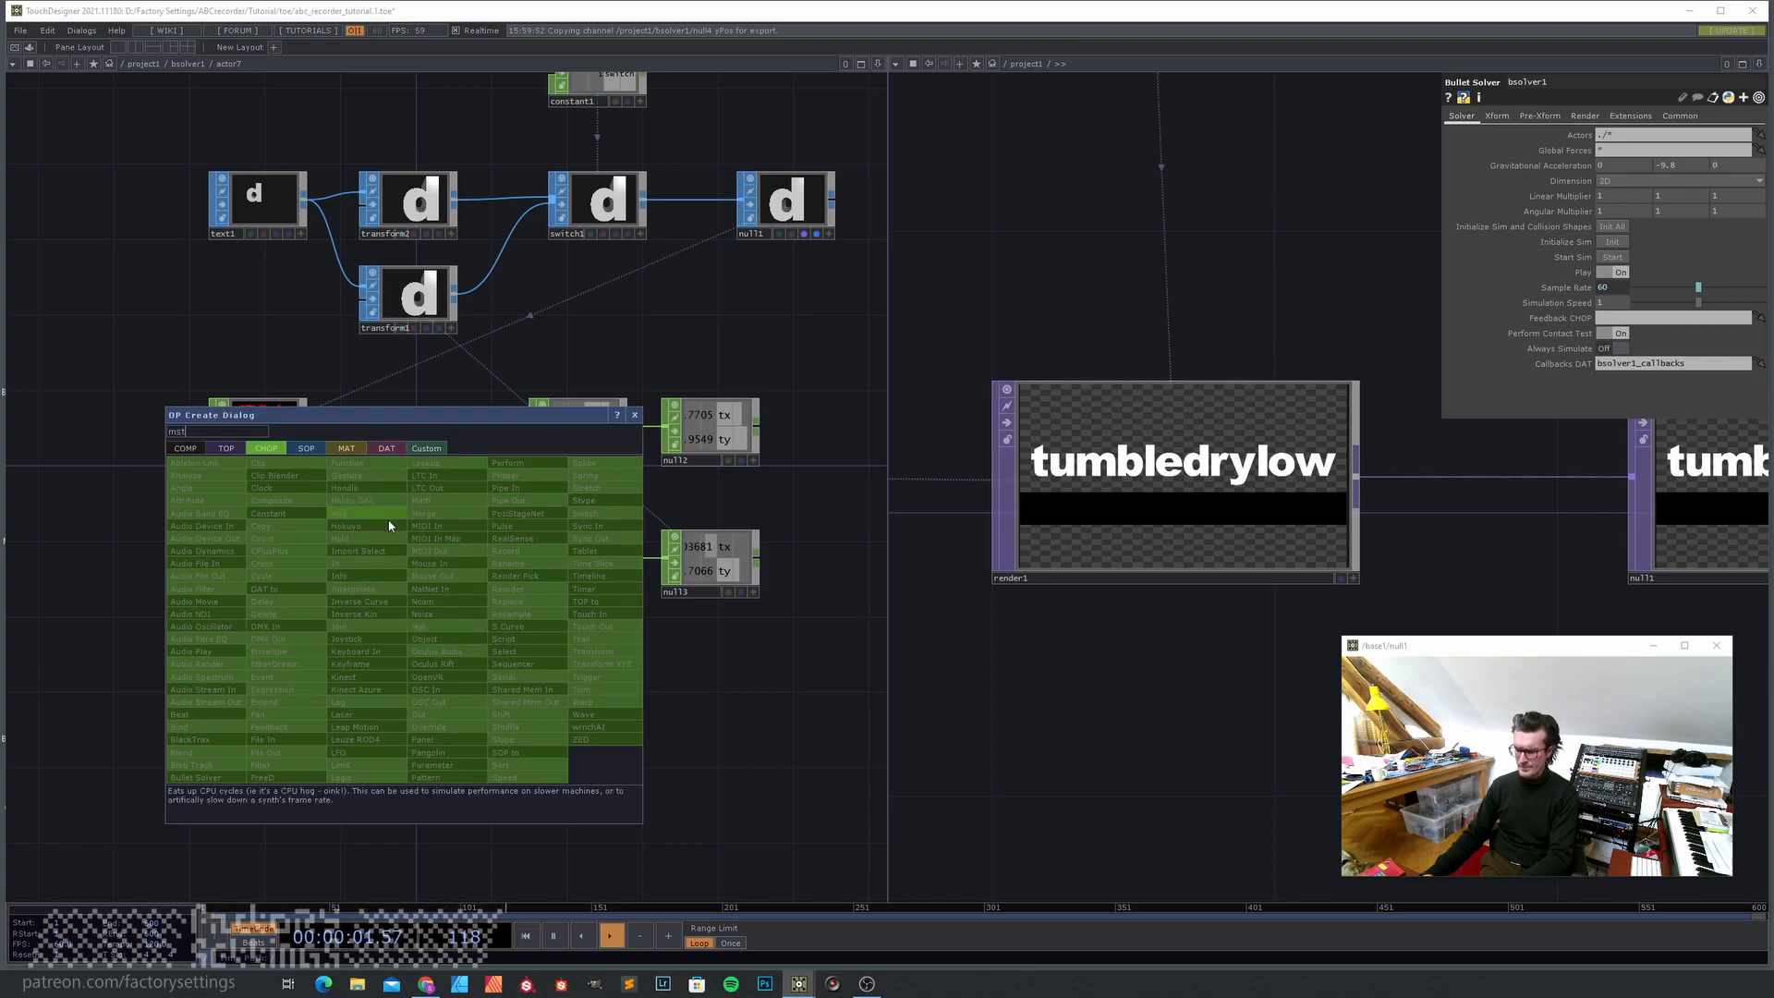
{"action": "left_click", "coordinate": [440, 503]}
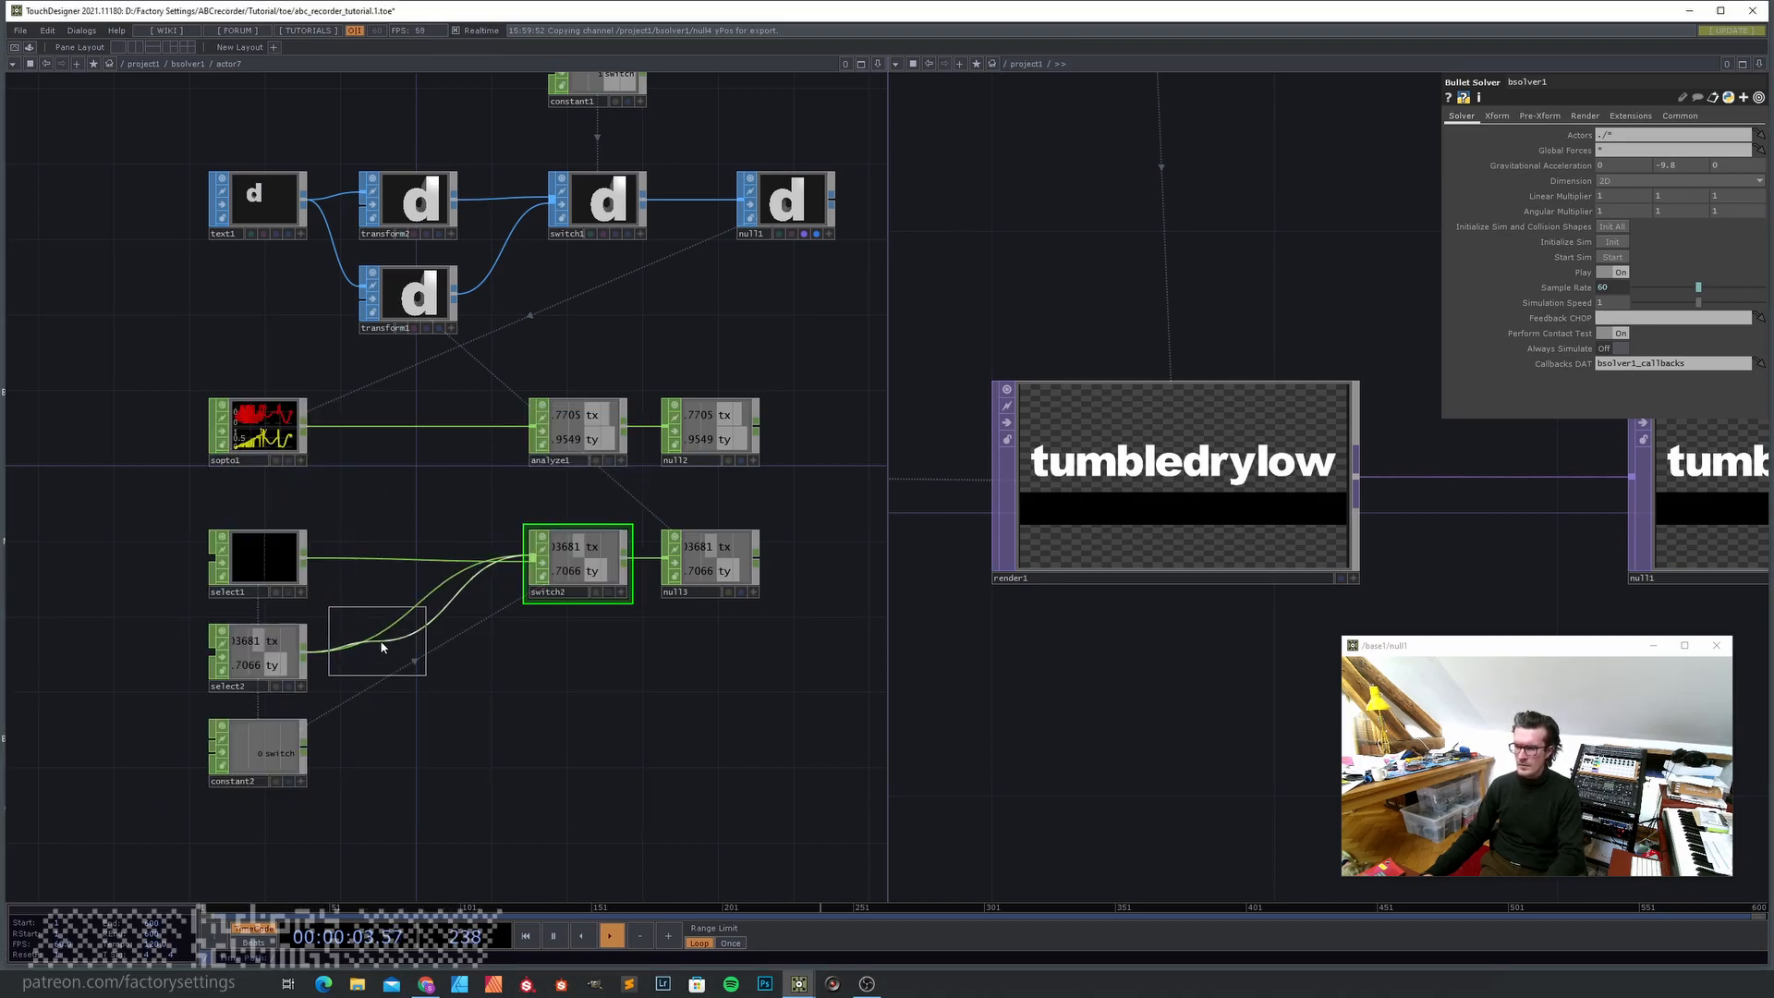
{"action": "left_click", "coordinate": [415, 656]}
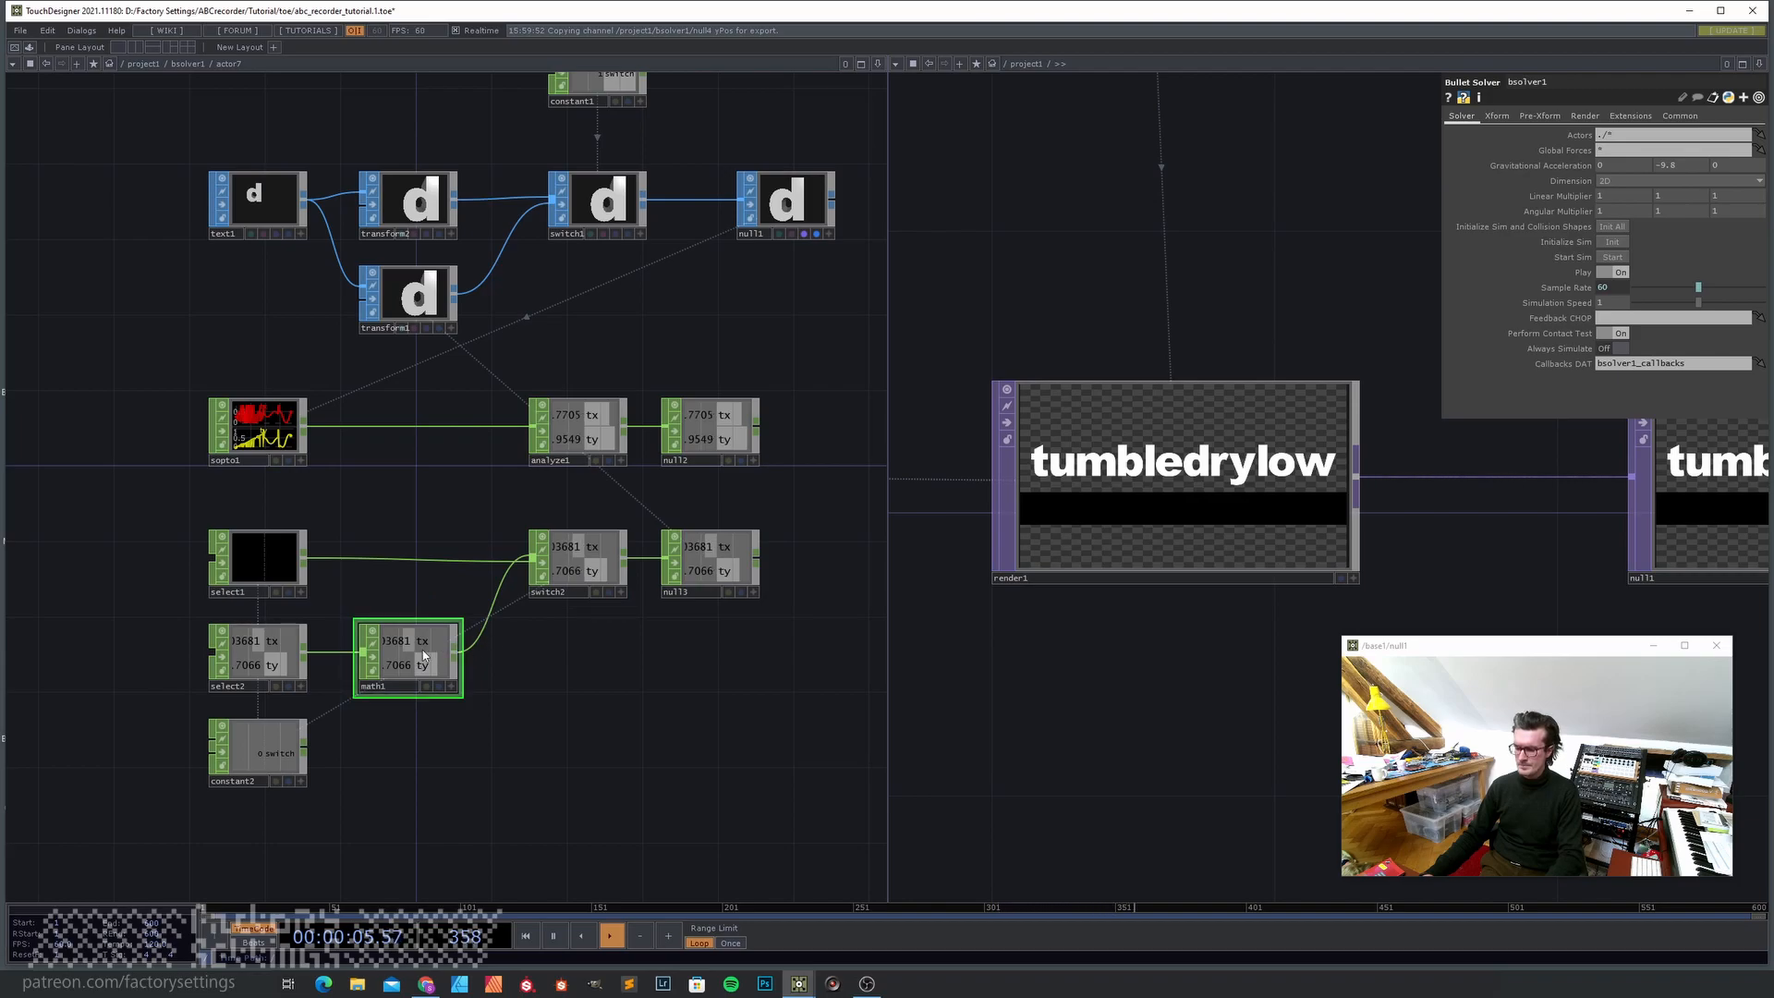
- Set the Post-Add of math1 to 0.25
{"action": "key", "text": "p"}
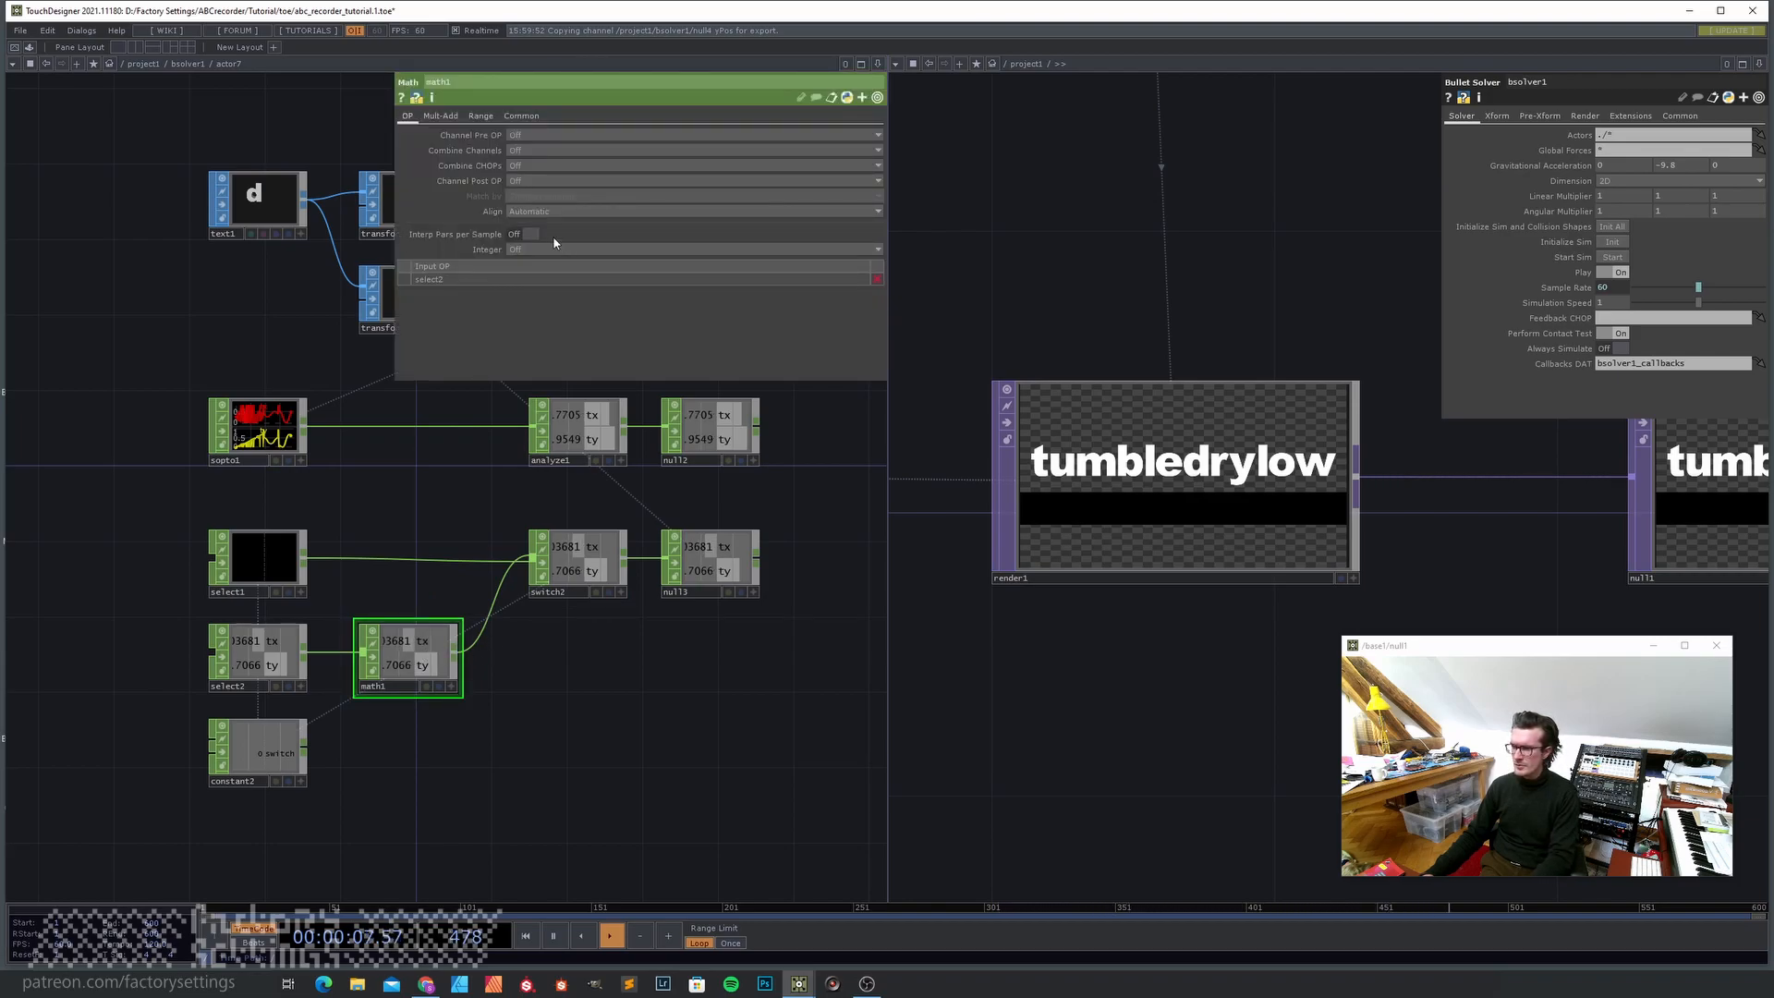
{"action": "left_click", "coordinate": [441, 117]}
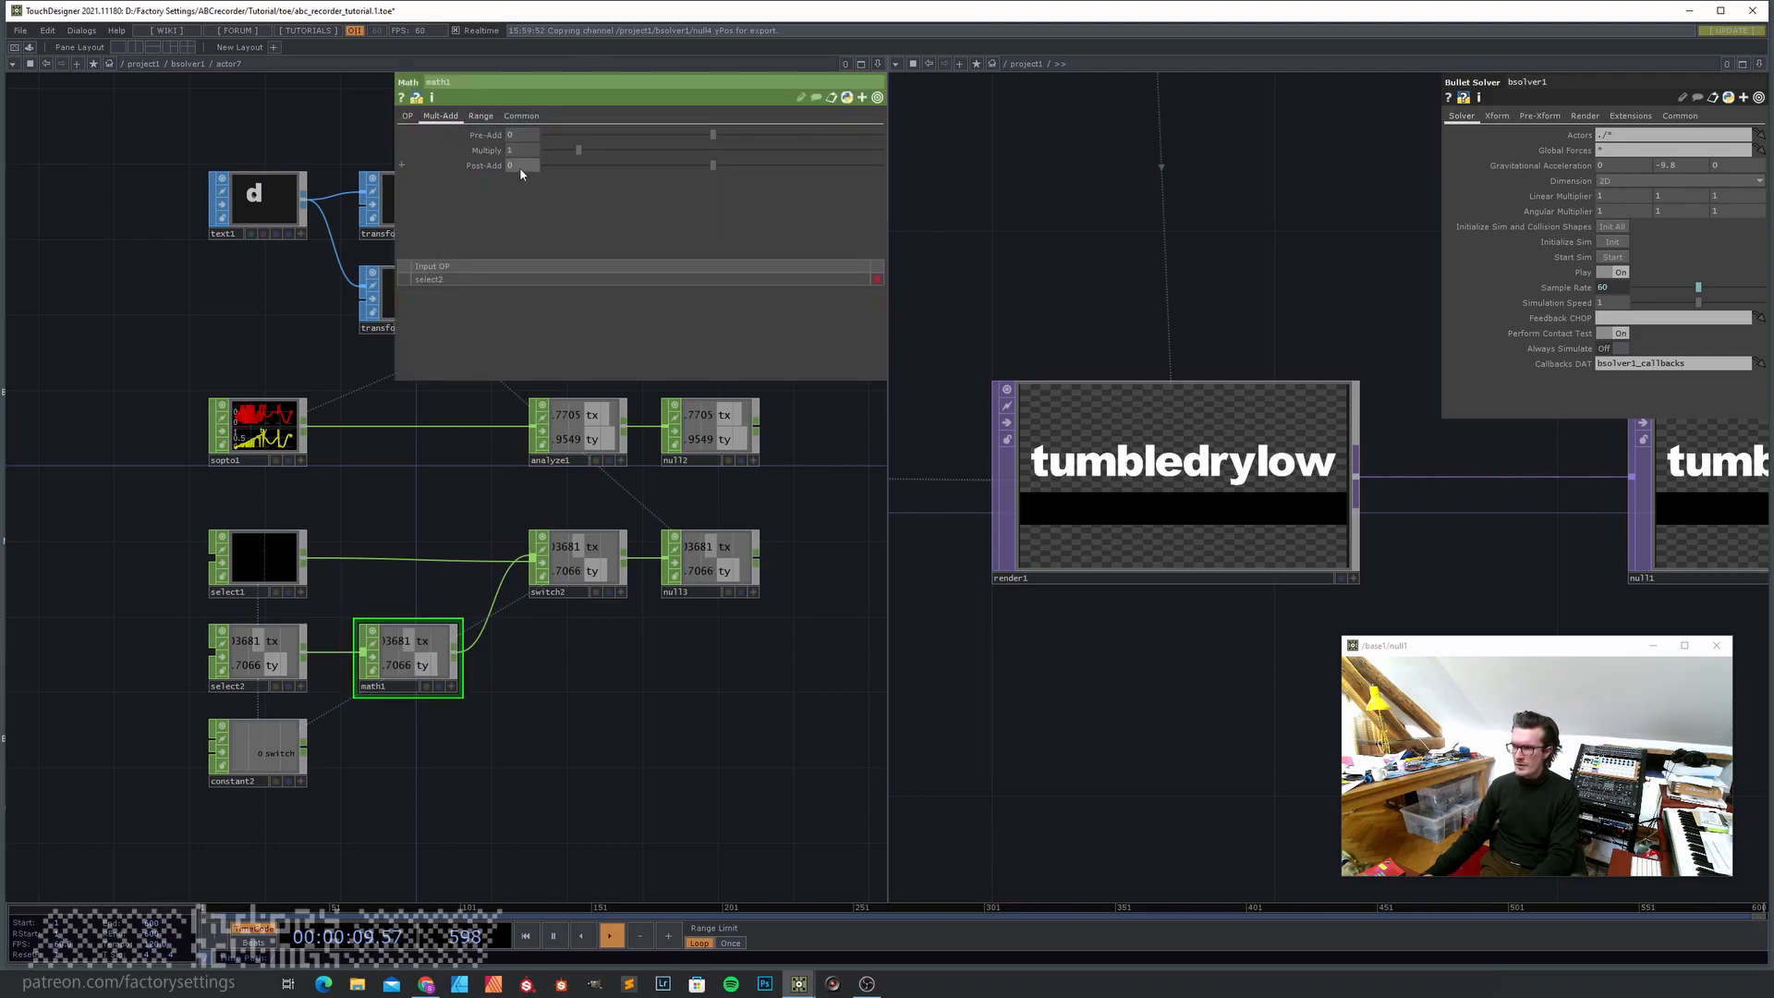
{"action": "left_click_drag", "start_coordinate": [712, 167], "coordinate": [715, 172]}
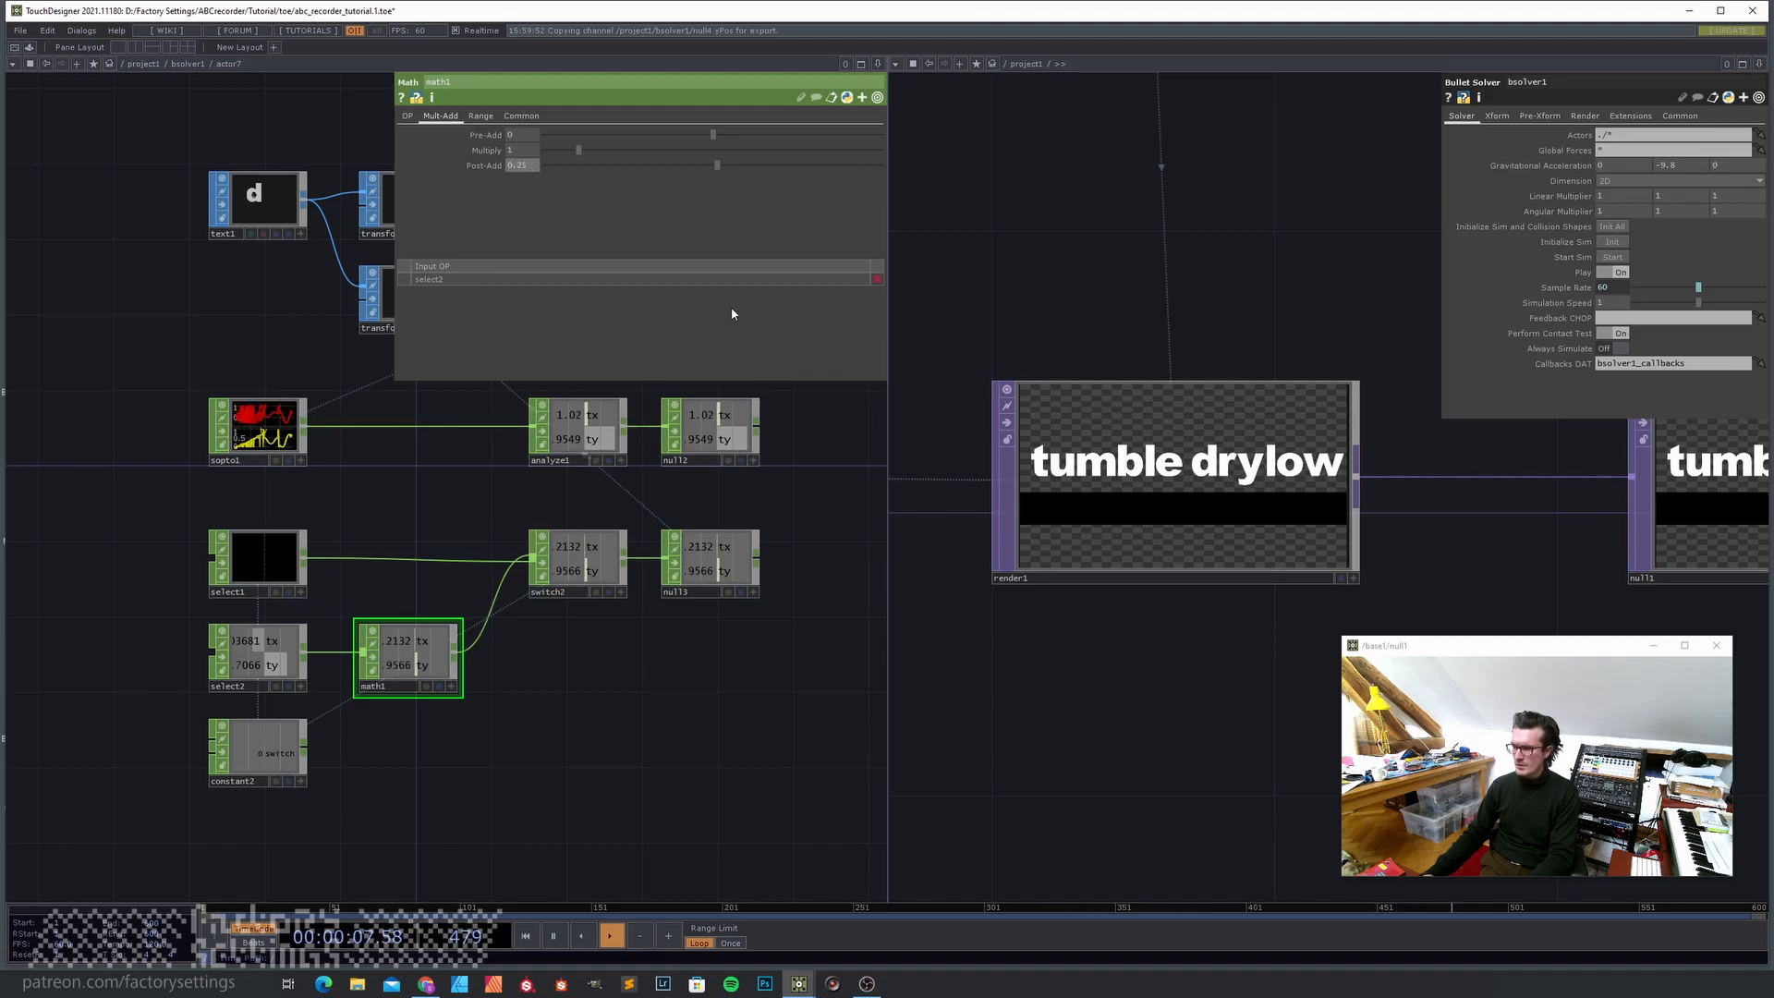
- Add a third channel named space to constant2 in the bsolver1 network
{"action": "left_click", "coordinate": [601, 698]}
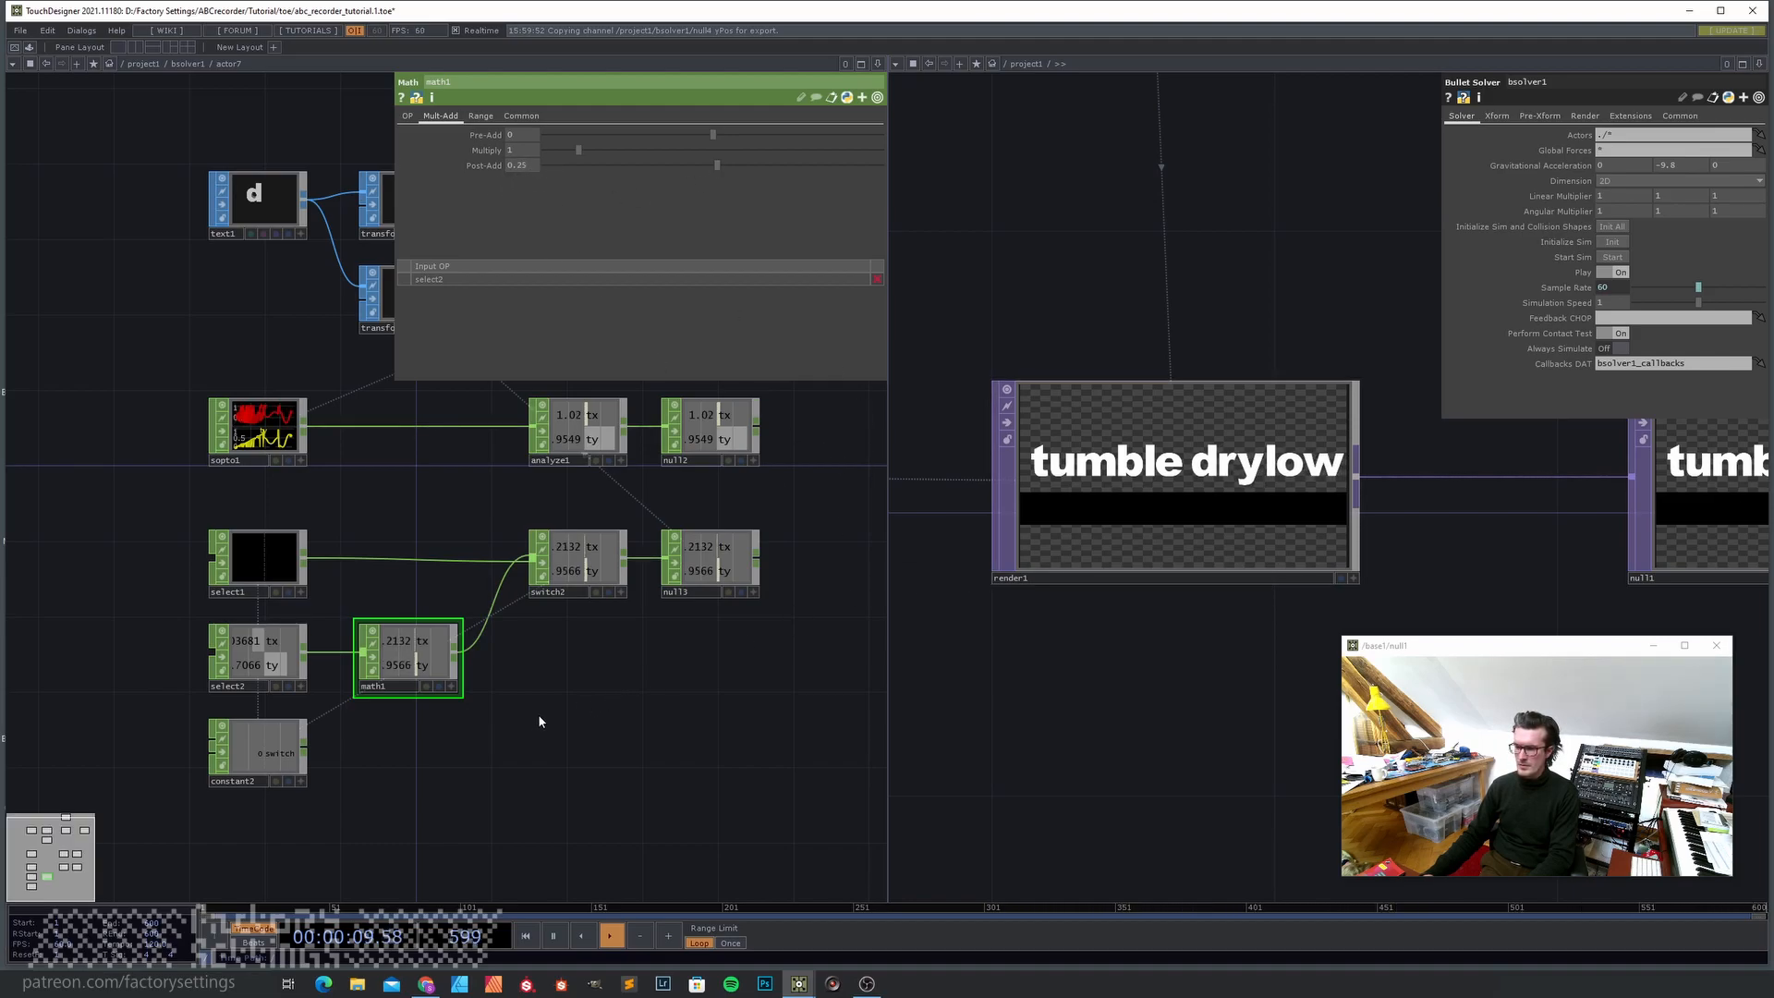
{"action": "key", "text": "u"}
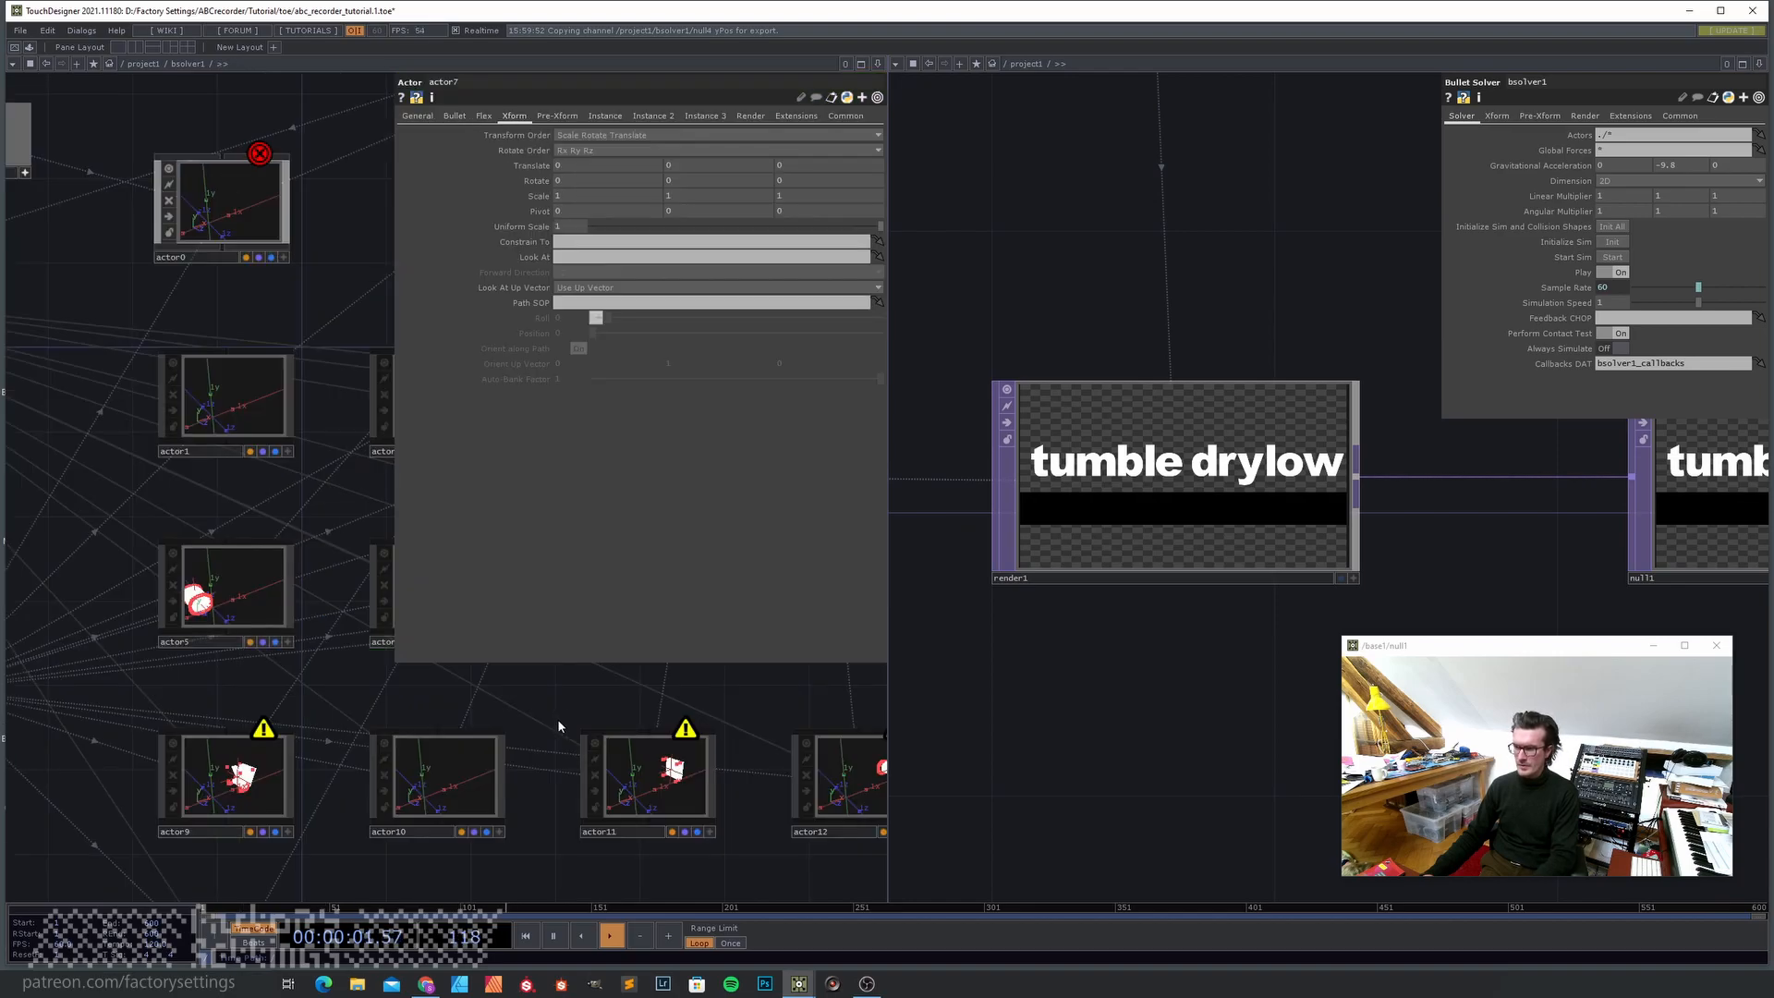
{"action": "left_click_drag", "start_coordinate": [233, 345], "coordinate": [356, 596]}
{"action": "left_click_drag", "start_coordinate": [222, 532], "coordinate": [404, 586]}
{"action": "left_click_drag", "start_coordinate": [182, 511], "coordinate": [320, 523]}
{"action": "key", "text": "p"}
{"action": "left_click", "coordinate": [257, 453]}
{"action": "key", "text": "p"}
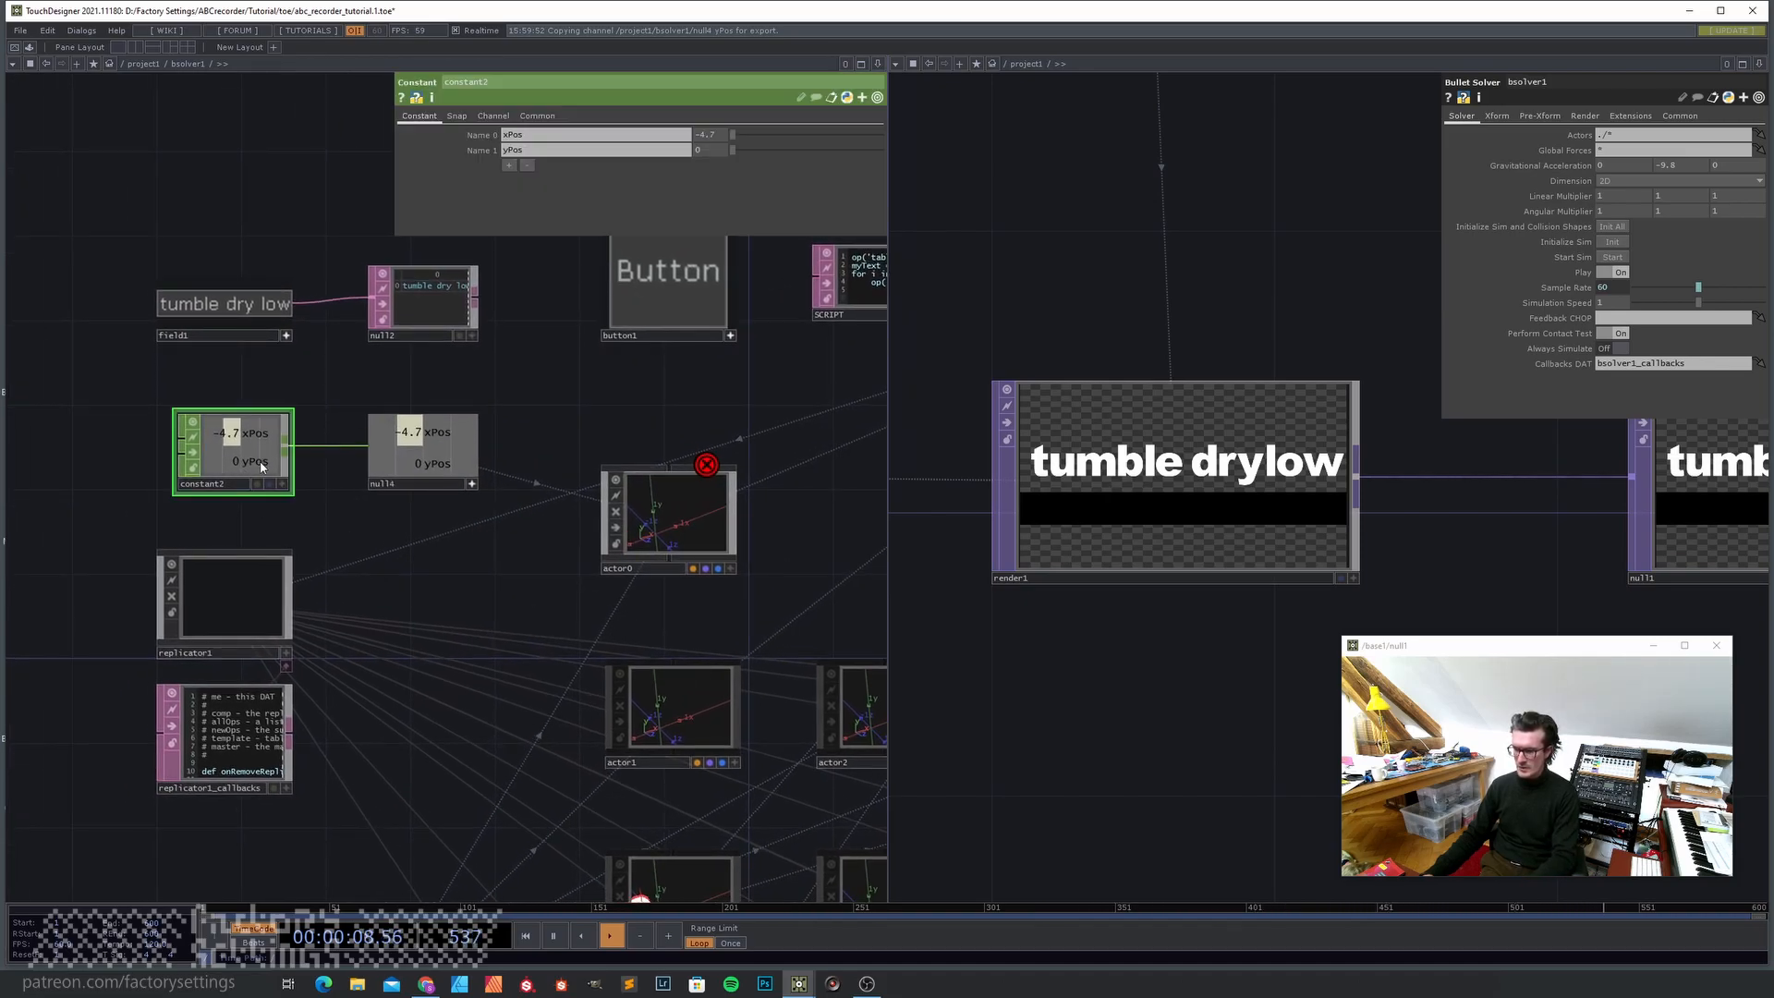
{"action": "left_click", "coordinate": [508, 166]}
{"action": "left_click", "coordinate": [536, 166]}
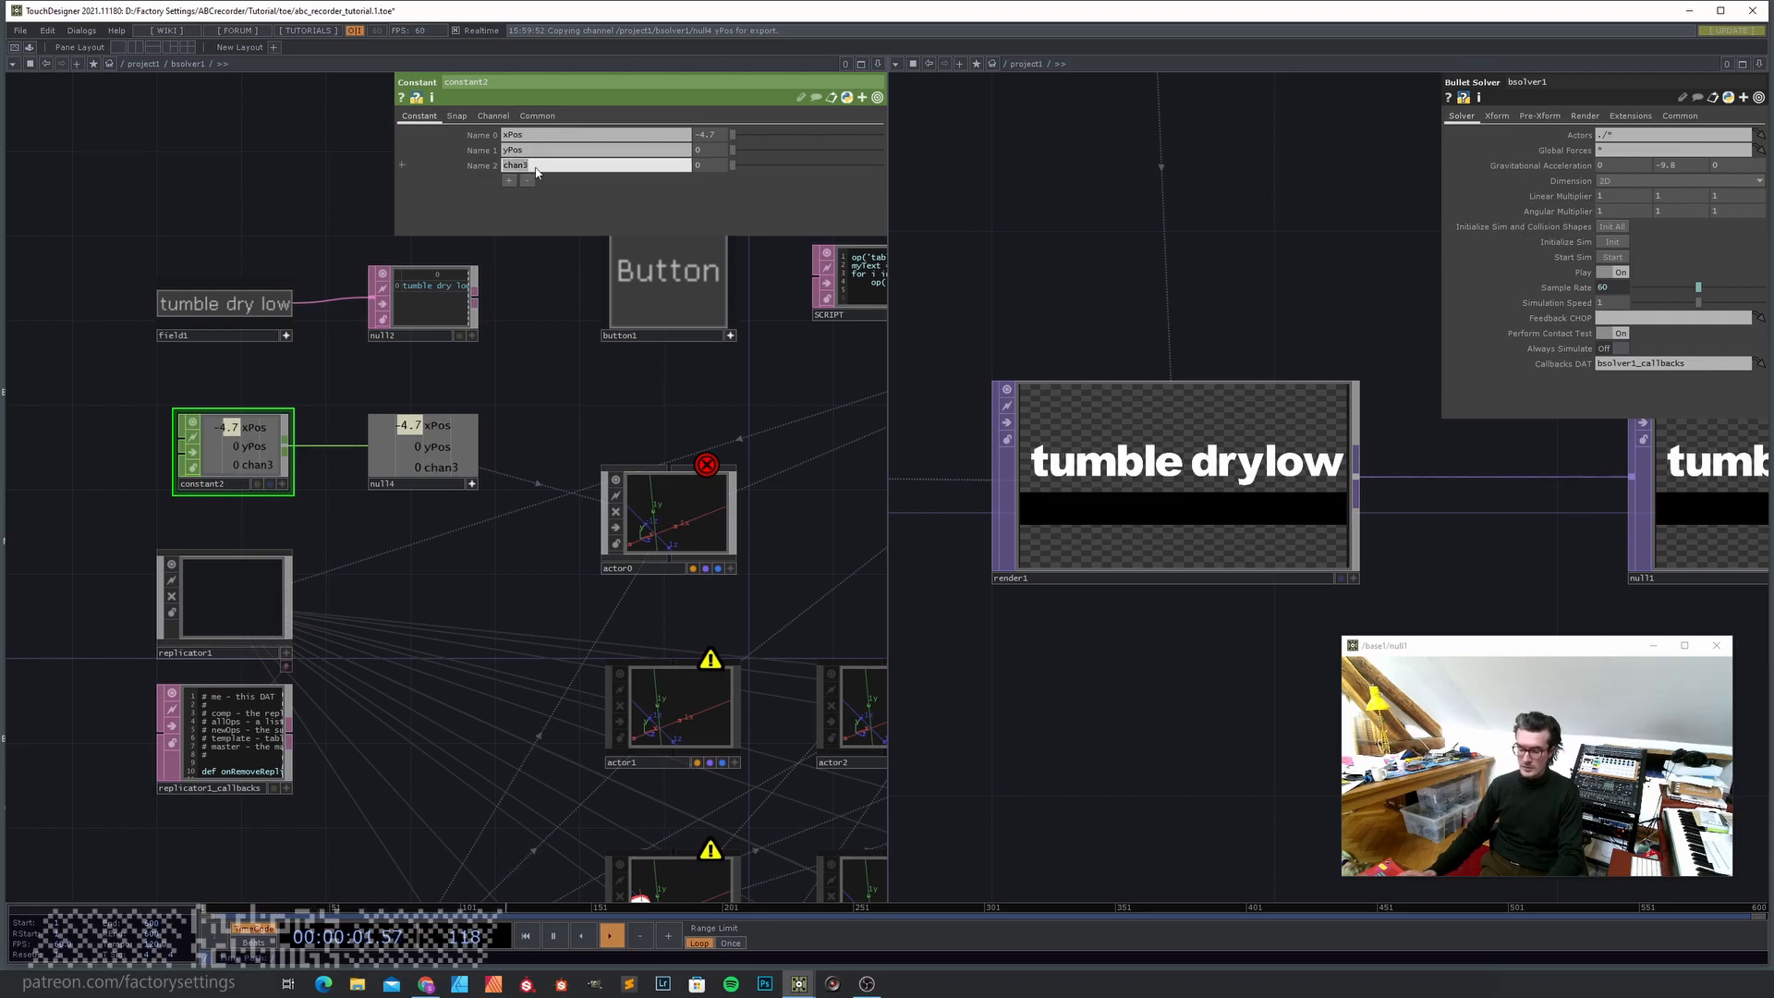
{"action": "type", "text": "space"}
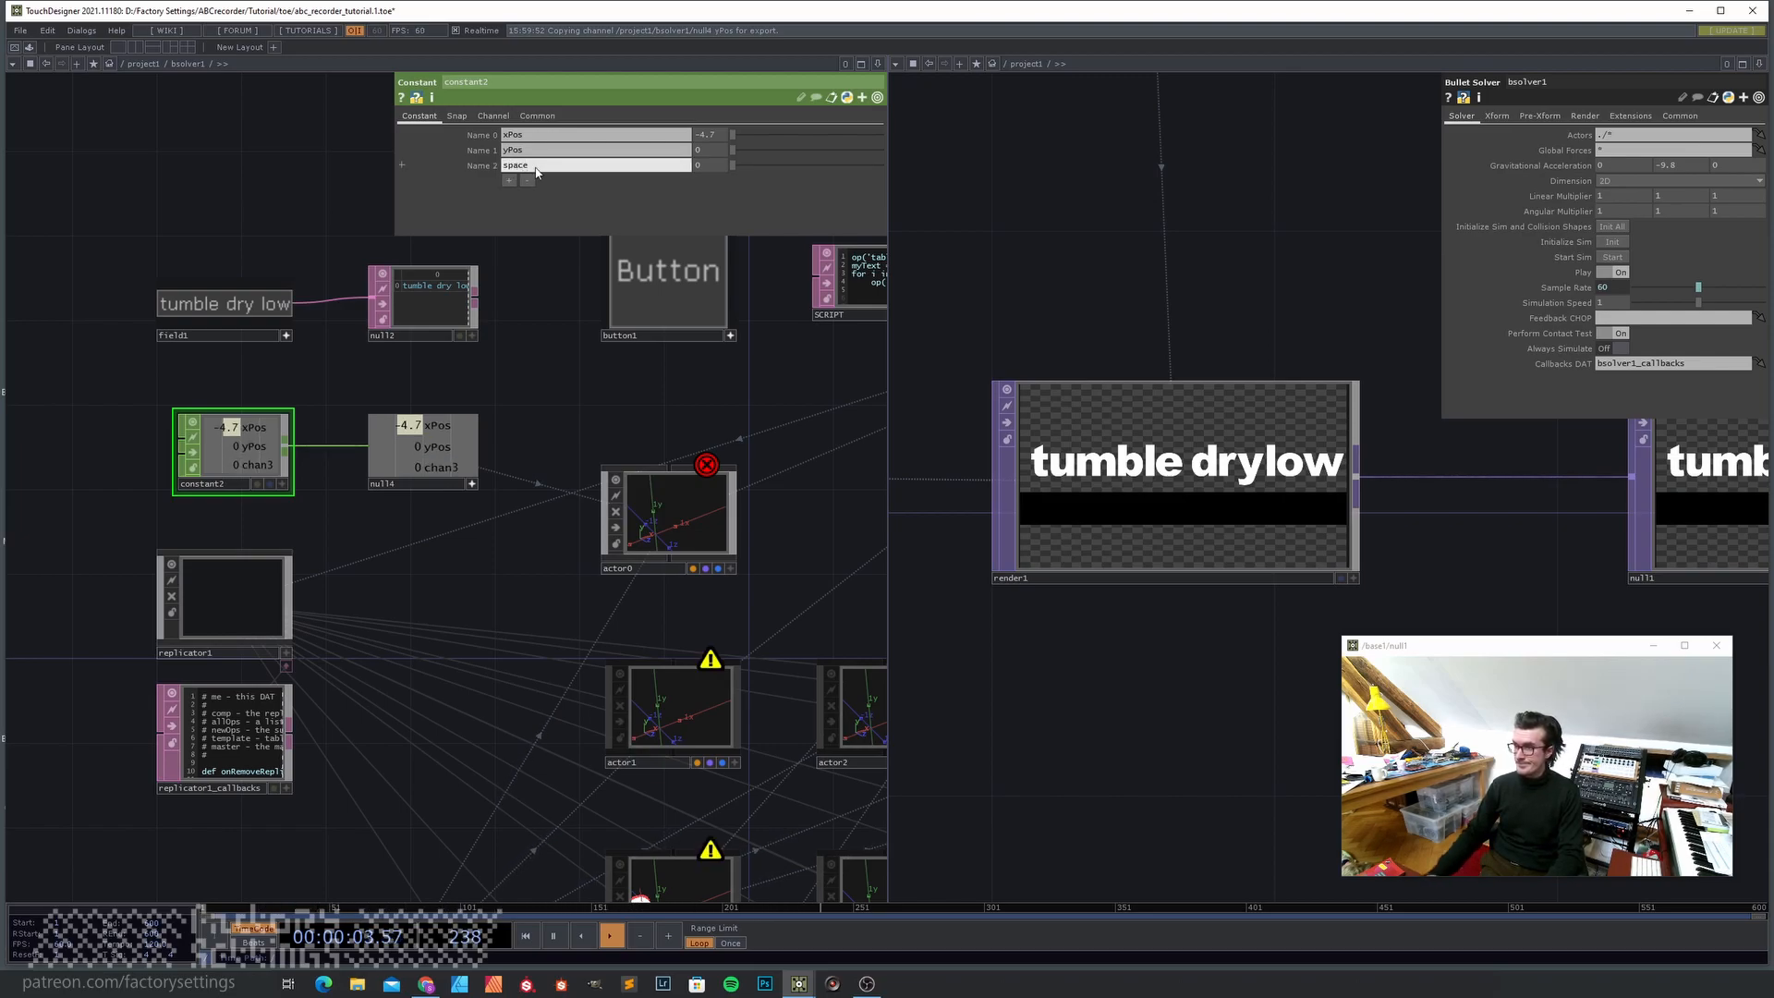
{"action": "key", "text": "Return"}
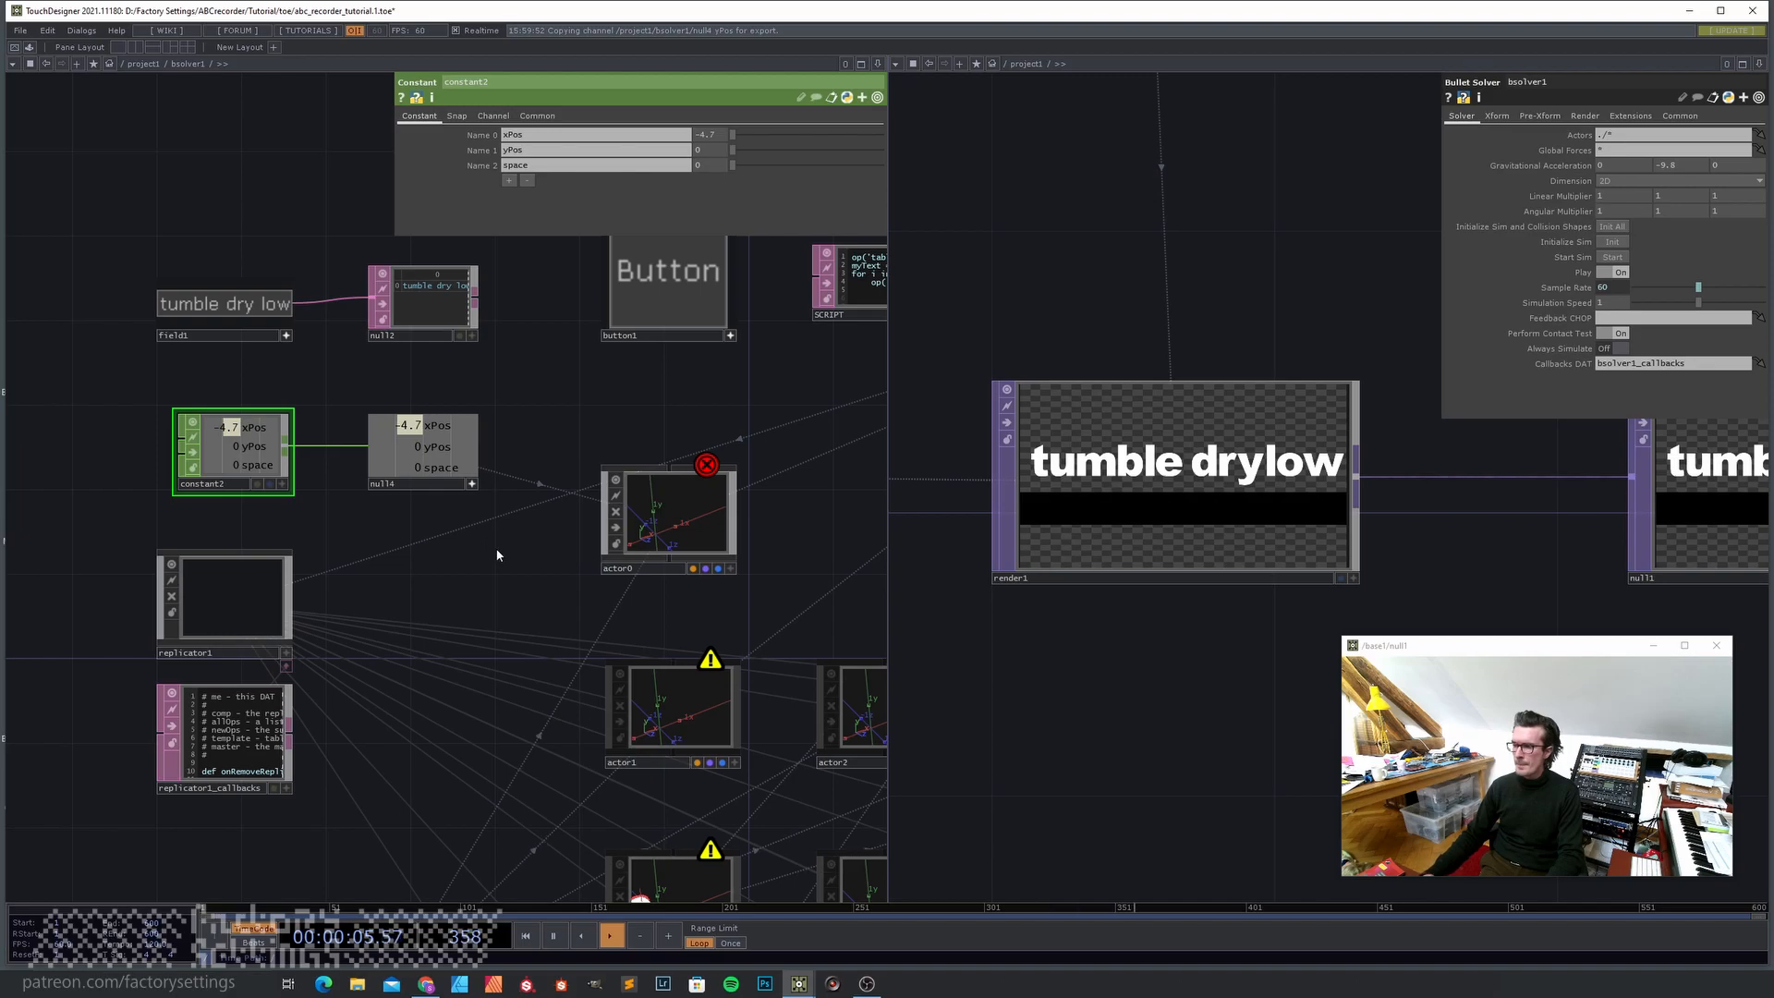
- Open actor7's network in the other pane so that math1's parameters show beside the bsolver1 network
{"action": "left_click_drag", "start_coordinate": [503, 583], "coordinate": [461, 559]}
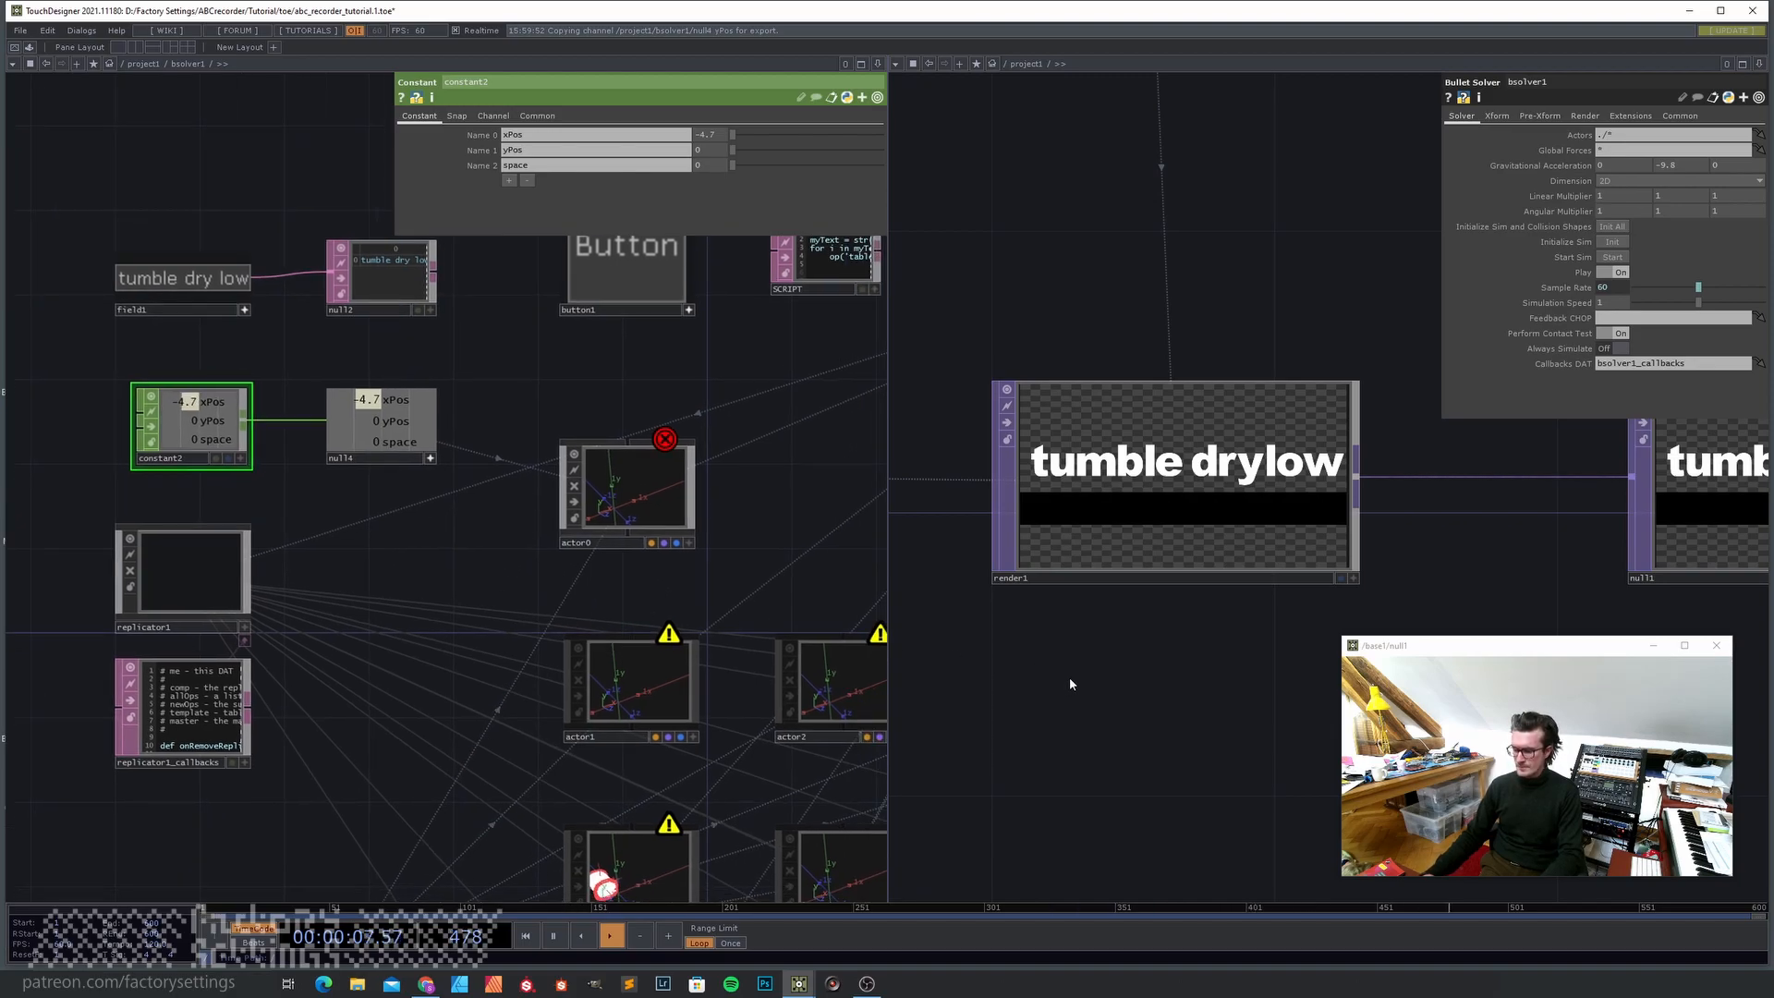
{"action": "scroll", "coordinate": [1149, 656], "scroll_direction": "down", "scroll_amount": 5}
{"action": "left_click_drag", "start_coordinate": [933, 758], "coordinate": [1093, 740]}
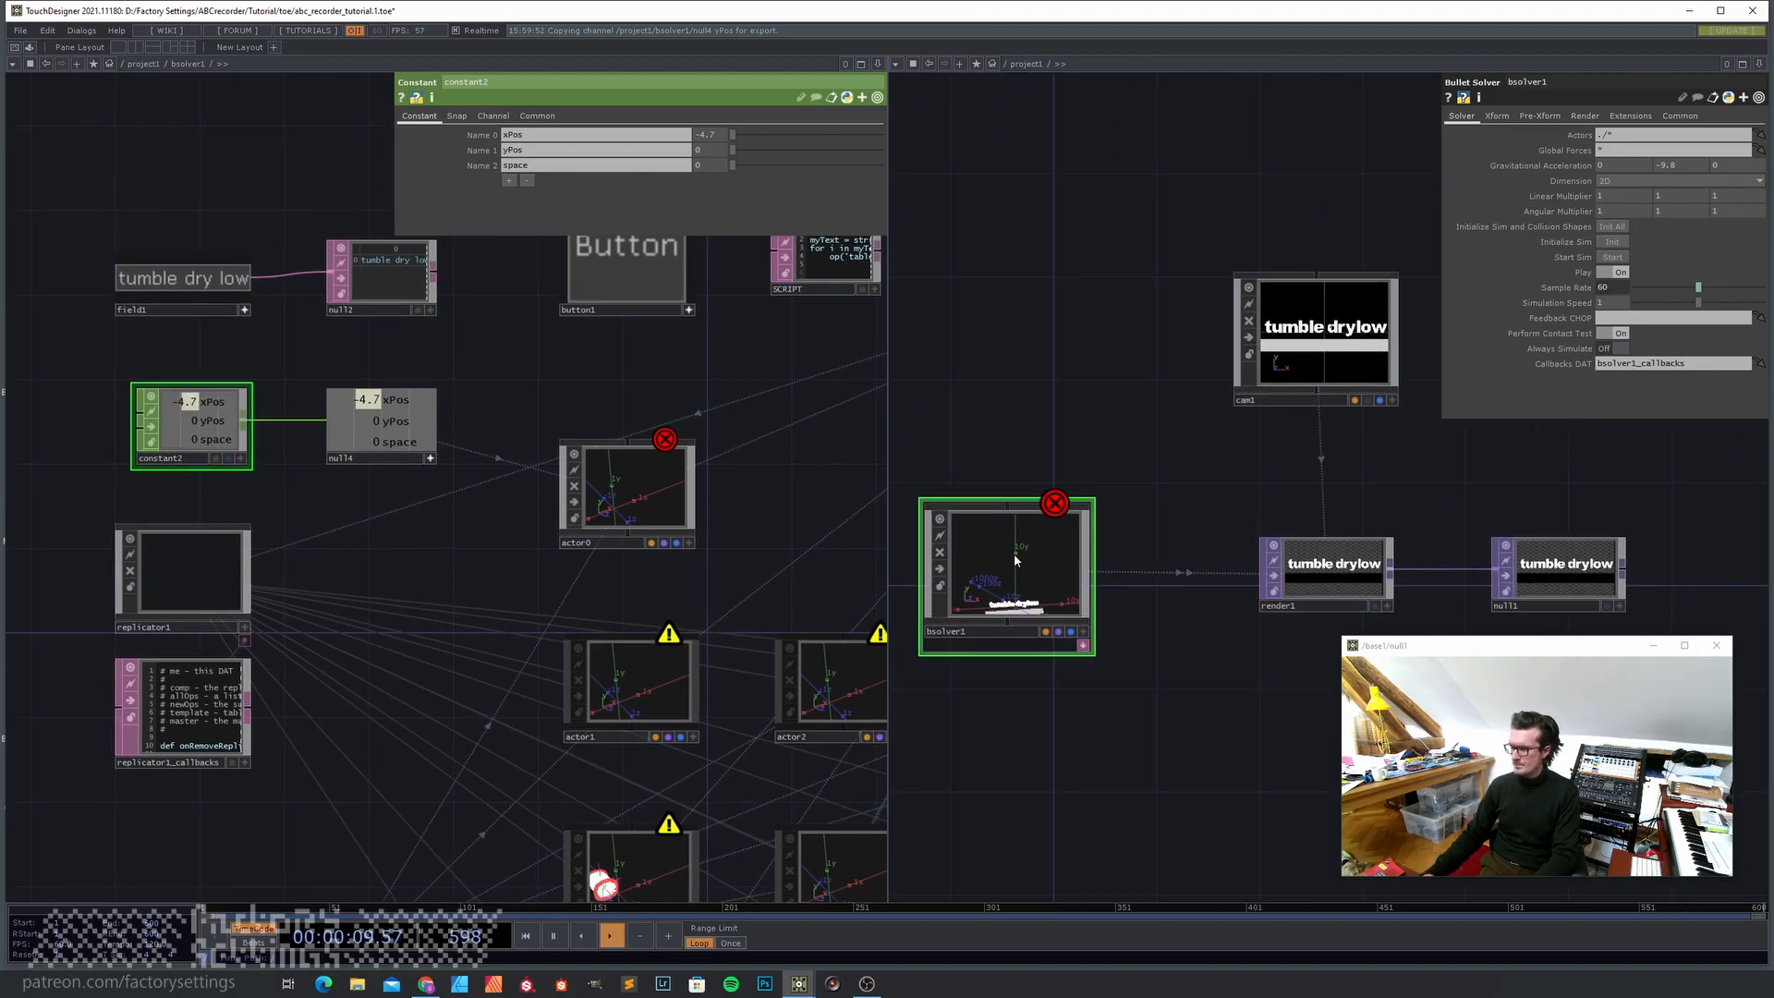
{"action": "key", "text": "i"}
{"action": "left_click_drag", "start_coordinate": [1242, 511], "coordinate": [1087, 457]}
{"action": "scroll", "coordinate": [1284, 463], "scroll_direction": "down", "scroll_amount": 4}
{"action": "left_click_drag", "start_coordinate": [1374, 447], "coordinate": [1156, 367]}
{"action": "scroll", "coordinate": [1307, 550], "scroll_direction": "up", "scroll_amount": 5}
{"action": "left_click_drag", "start_coordinate": [1335, 463], "coordinate": [1101, 548]}
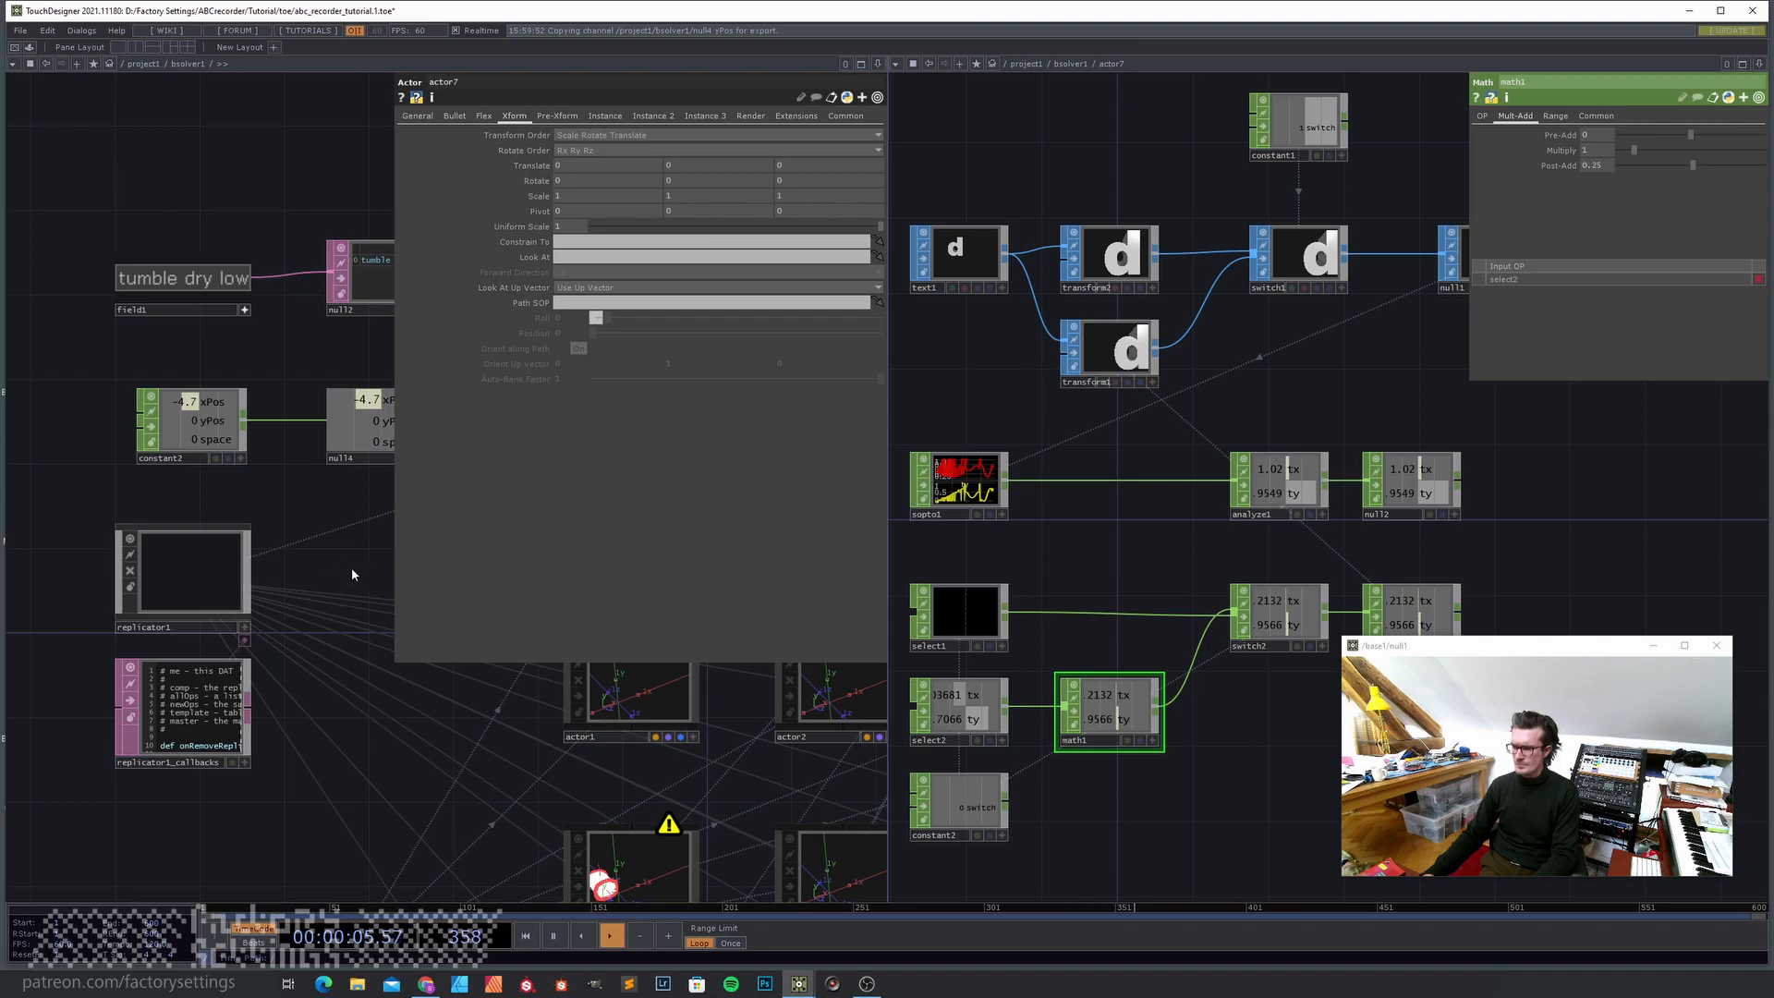
- Link the Post-Add of math1 in actor7 to the space channel of null4
{"action": "key", "text": "p"}
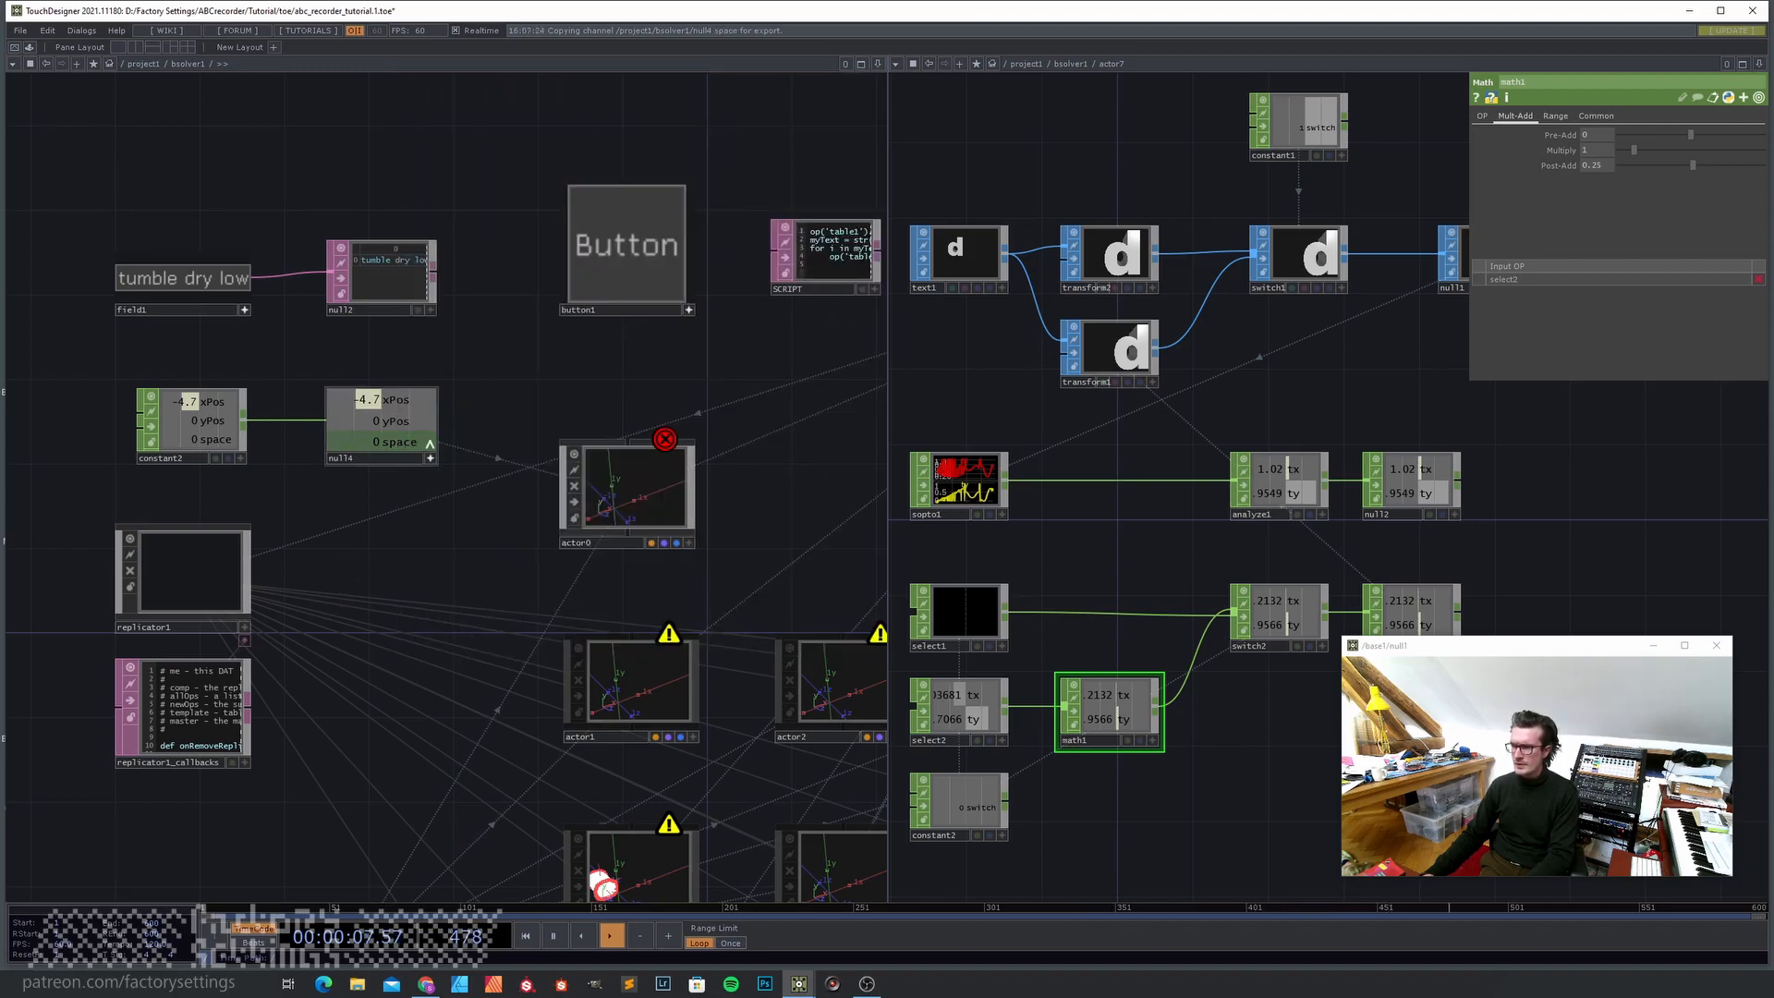
{"action": "right_click", "coordinate": [1595, 166]}
{"action": "left_click", "coordinate": [1604, 160]}
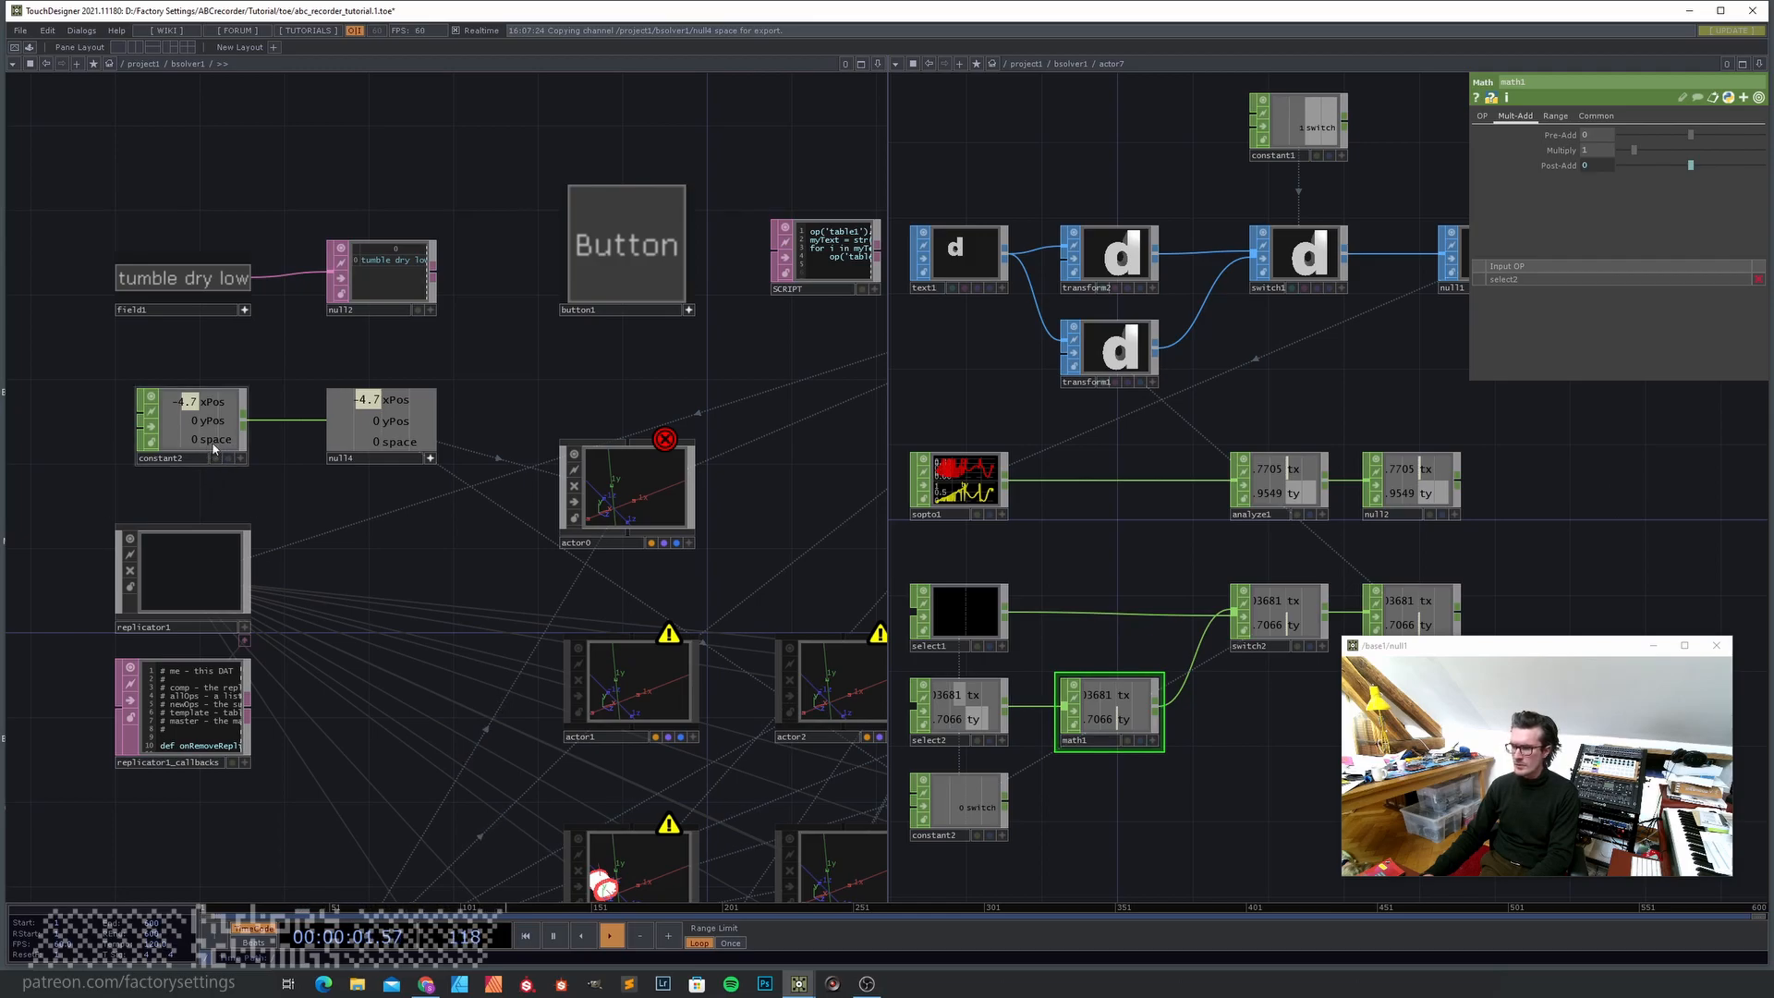
- Copy all the nodes of the network inside actor7
{"action": "left_click", "coordinate": [202, 443]}
{"action": "key", "text": "p"}
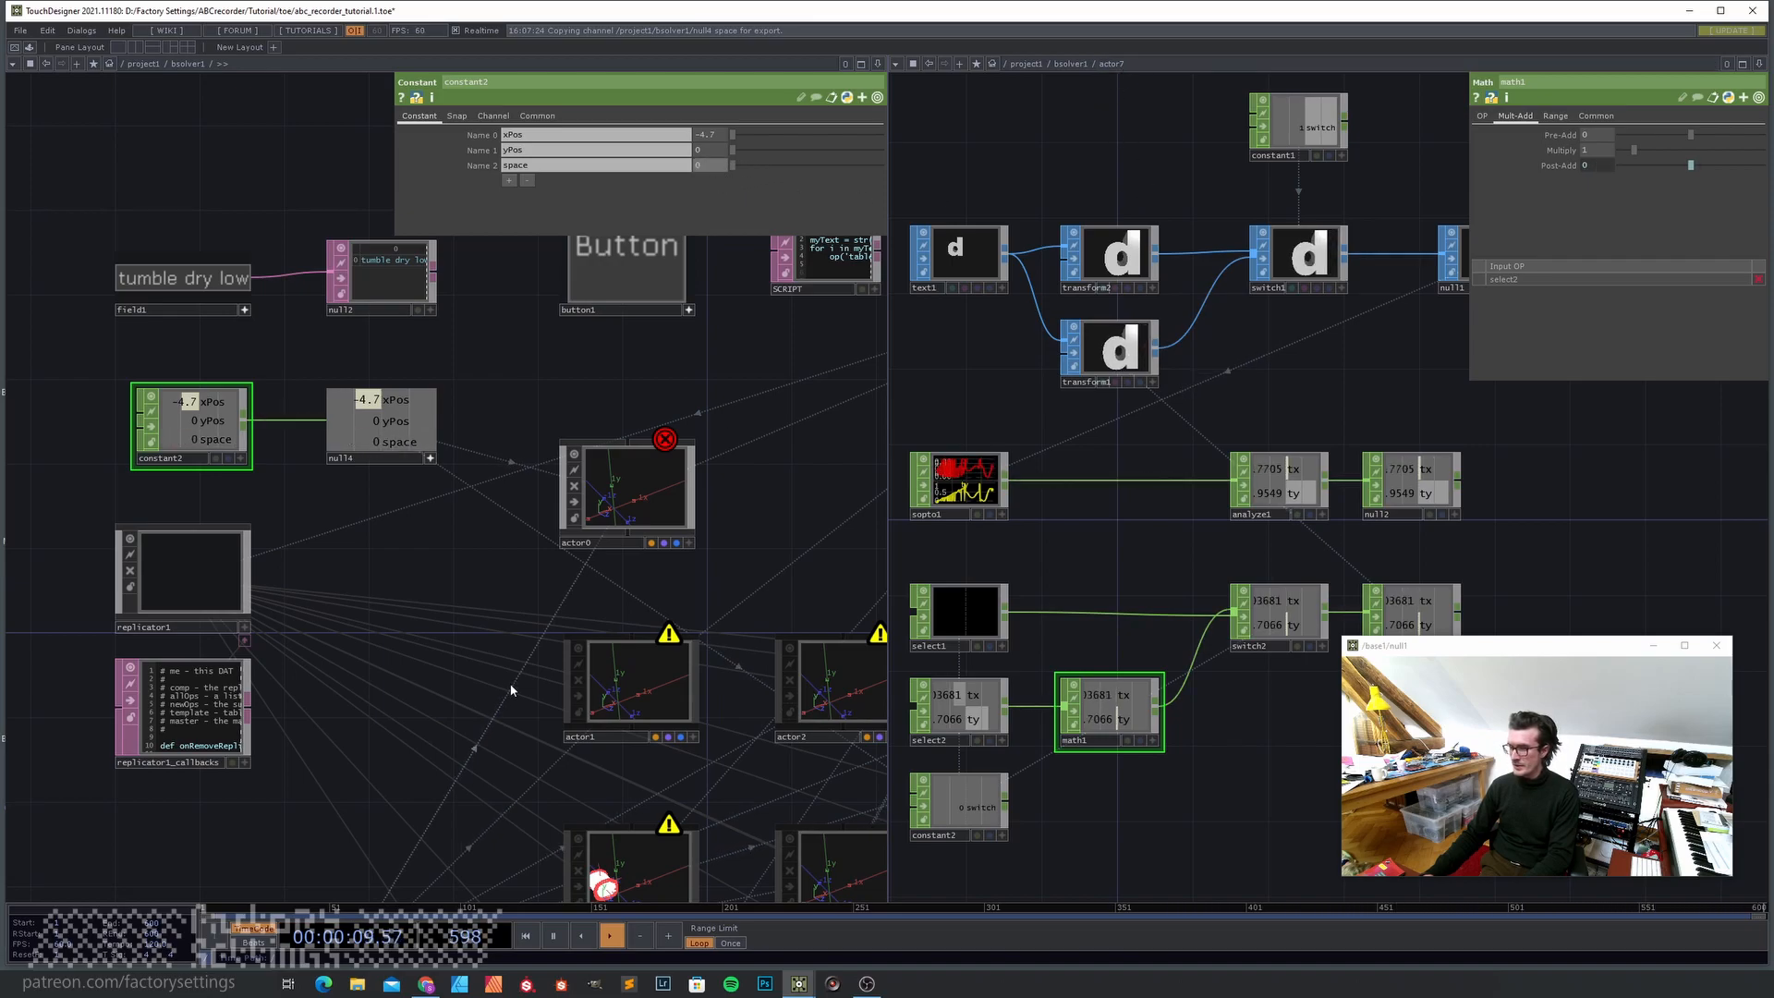
{"action": "scroll", "coordinate": [295, 829], "scroll_direction": "down", "scroll_amount": 3}
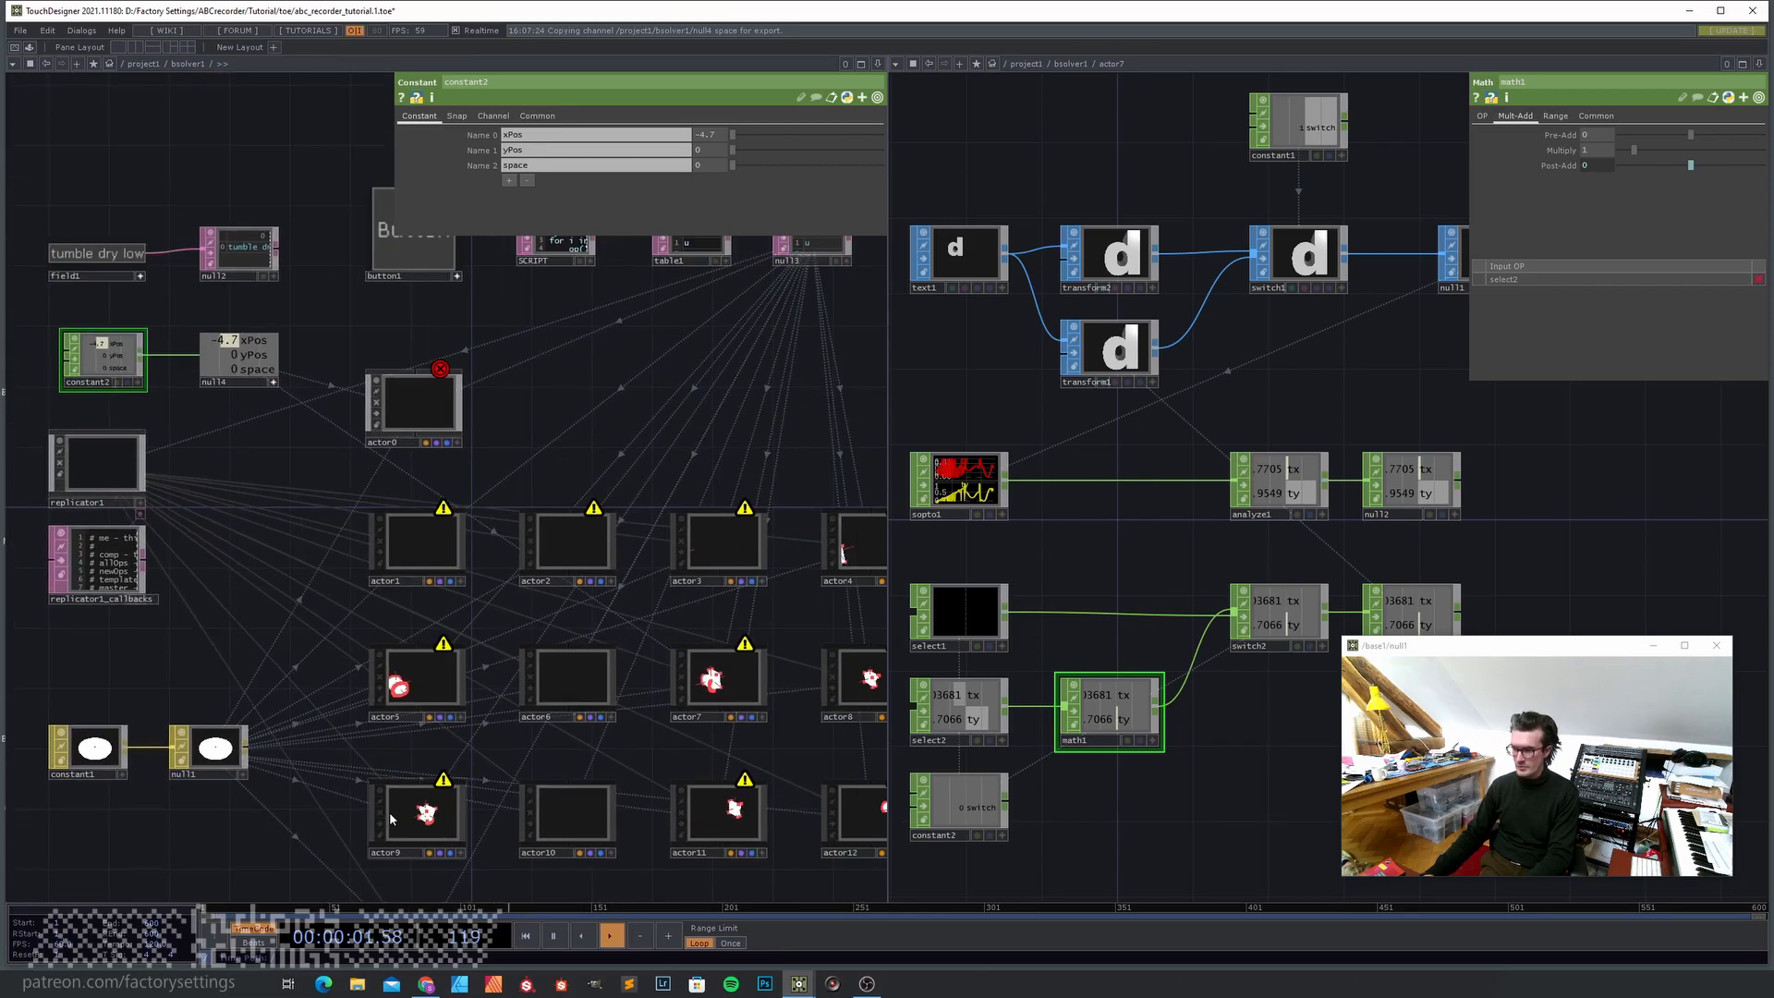
{"action": "left_click_drag", "start_coordinate": [234, 862], "coordinate": [170, 831]}
{"action": "left_click", "coordinate": [680, 650]}
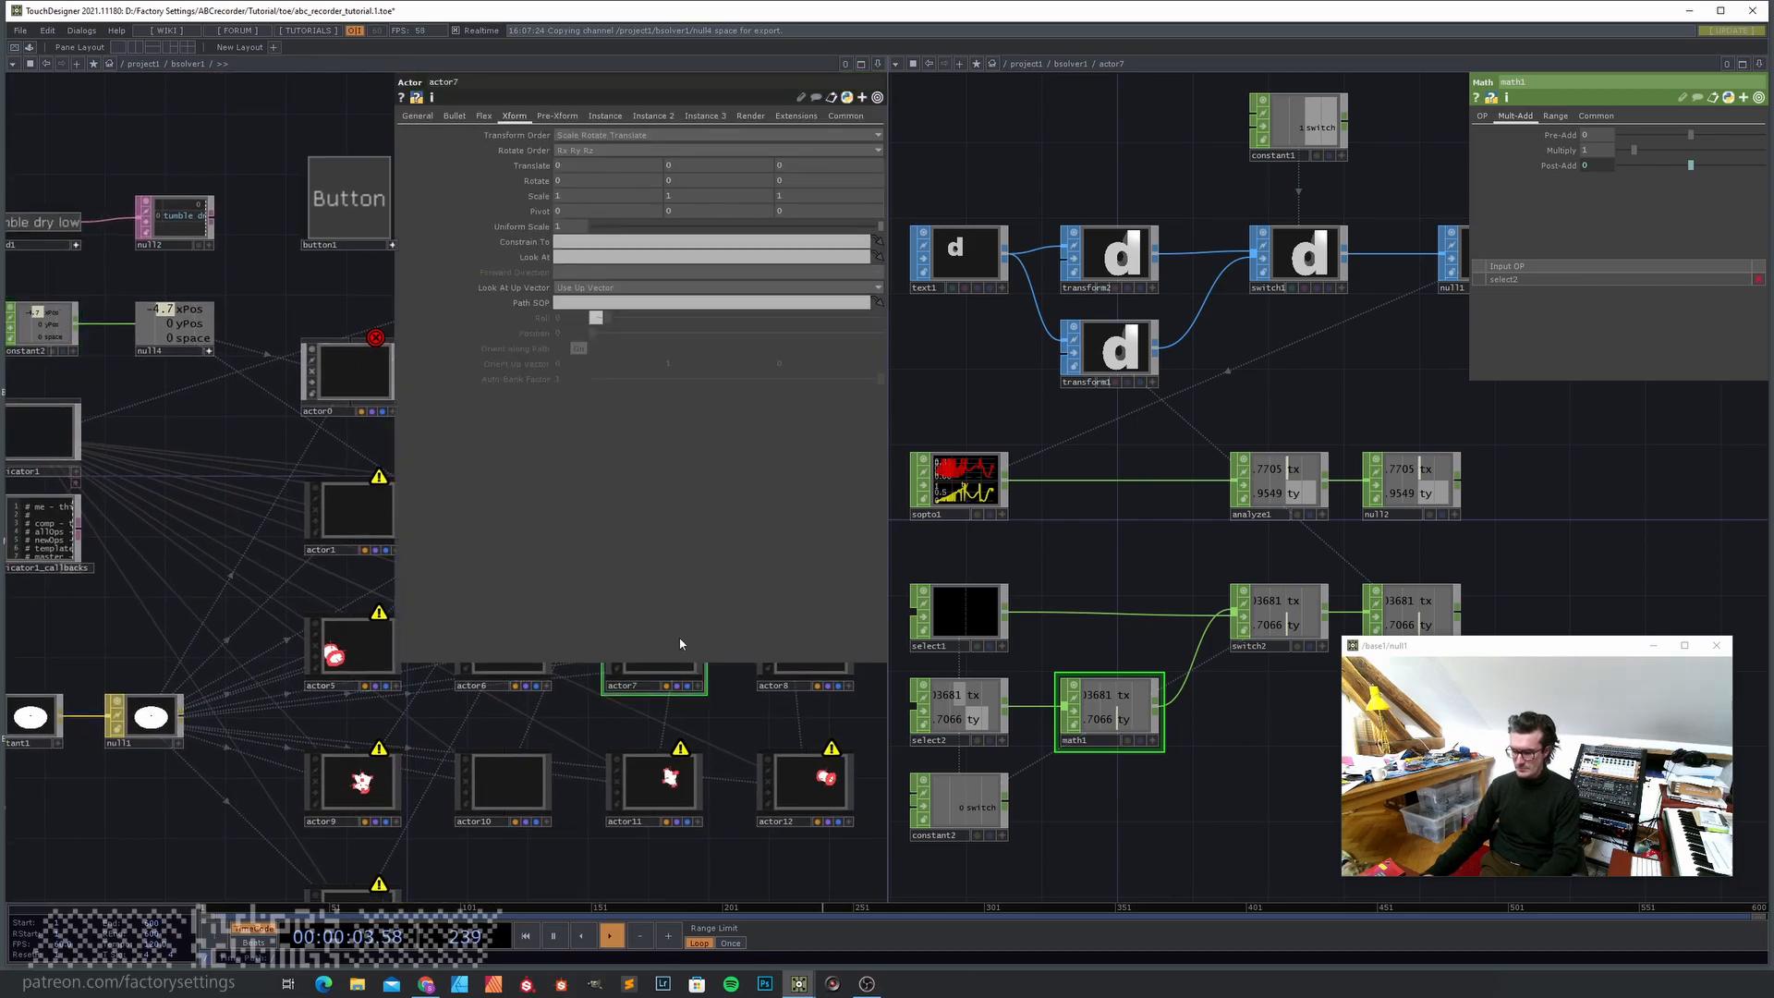
{"action": "key", "text": "i"}
{"action": "left_click_drag", "start_coordinate": [537, 769], "coordinate": [629, 752]}
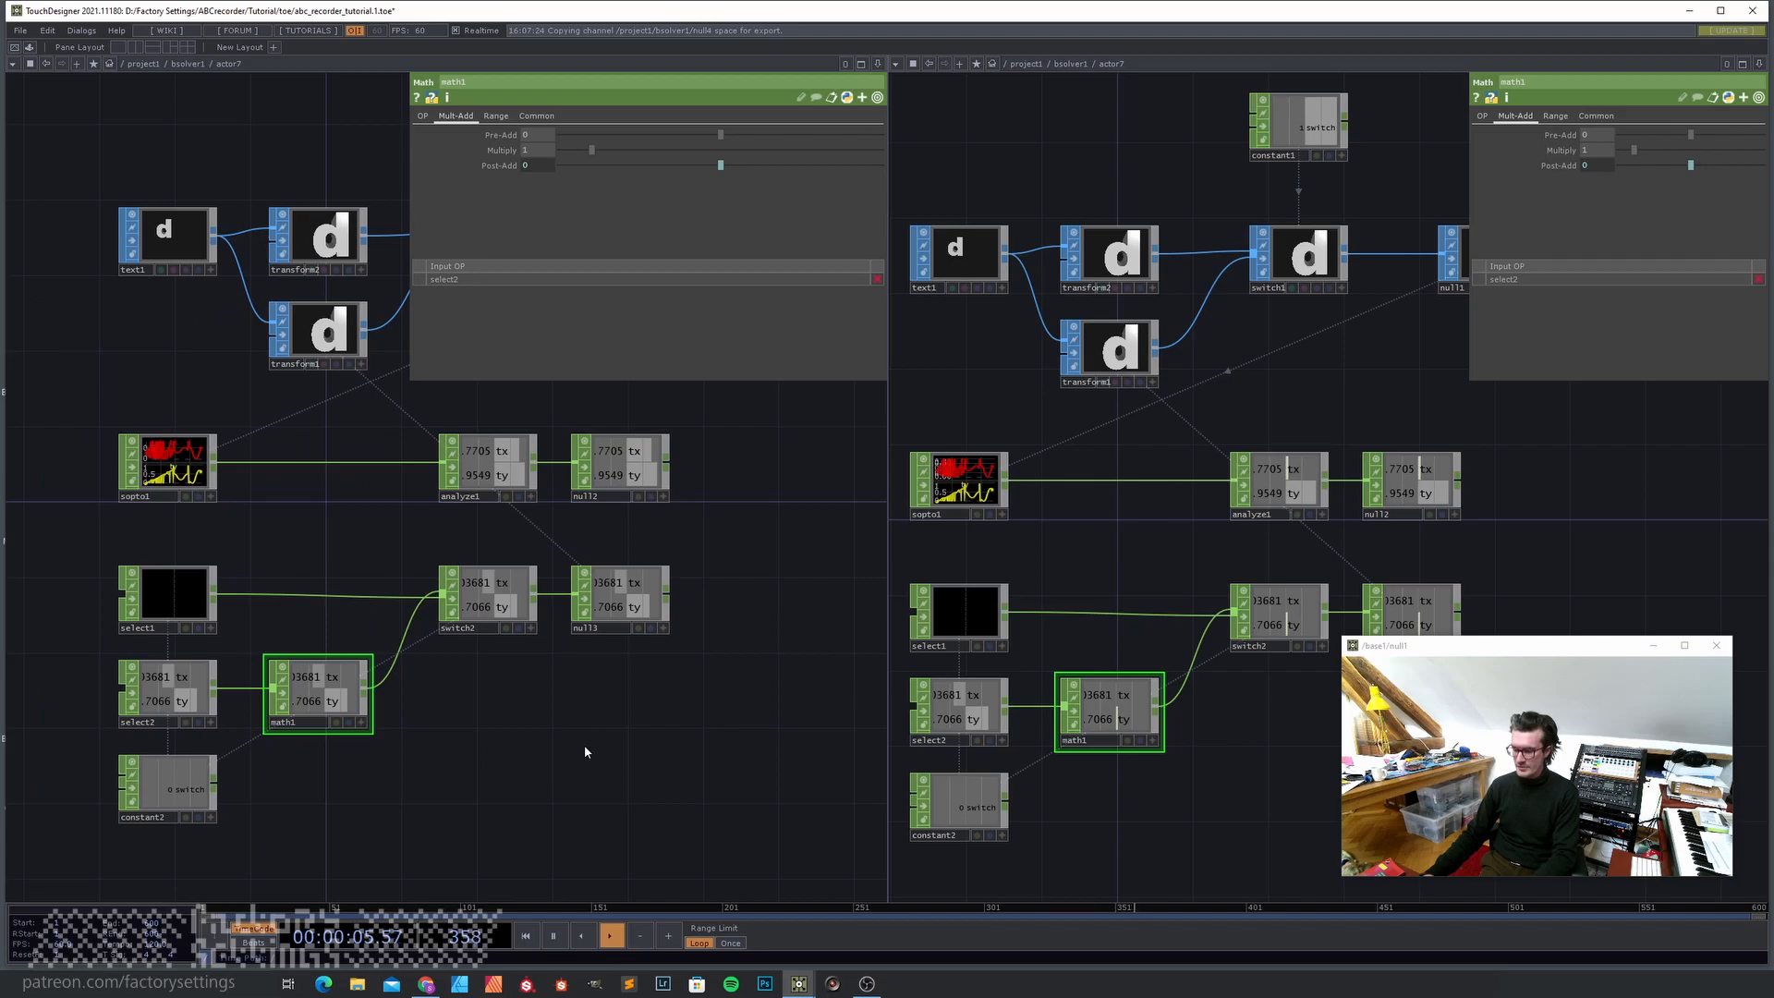
{"action": "key", "text": "p"}
{"action": "scroll", "coordinate": [583, 744], "scroll_direction": "down", "scroll_amount": 2}
{"action": "left_click_drag", "start_coordinate": [198, 153], "coordinate": [746, 856]}
{"action": "key", "text": "ctrl+c"}
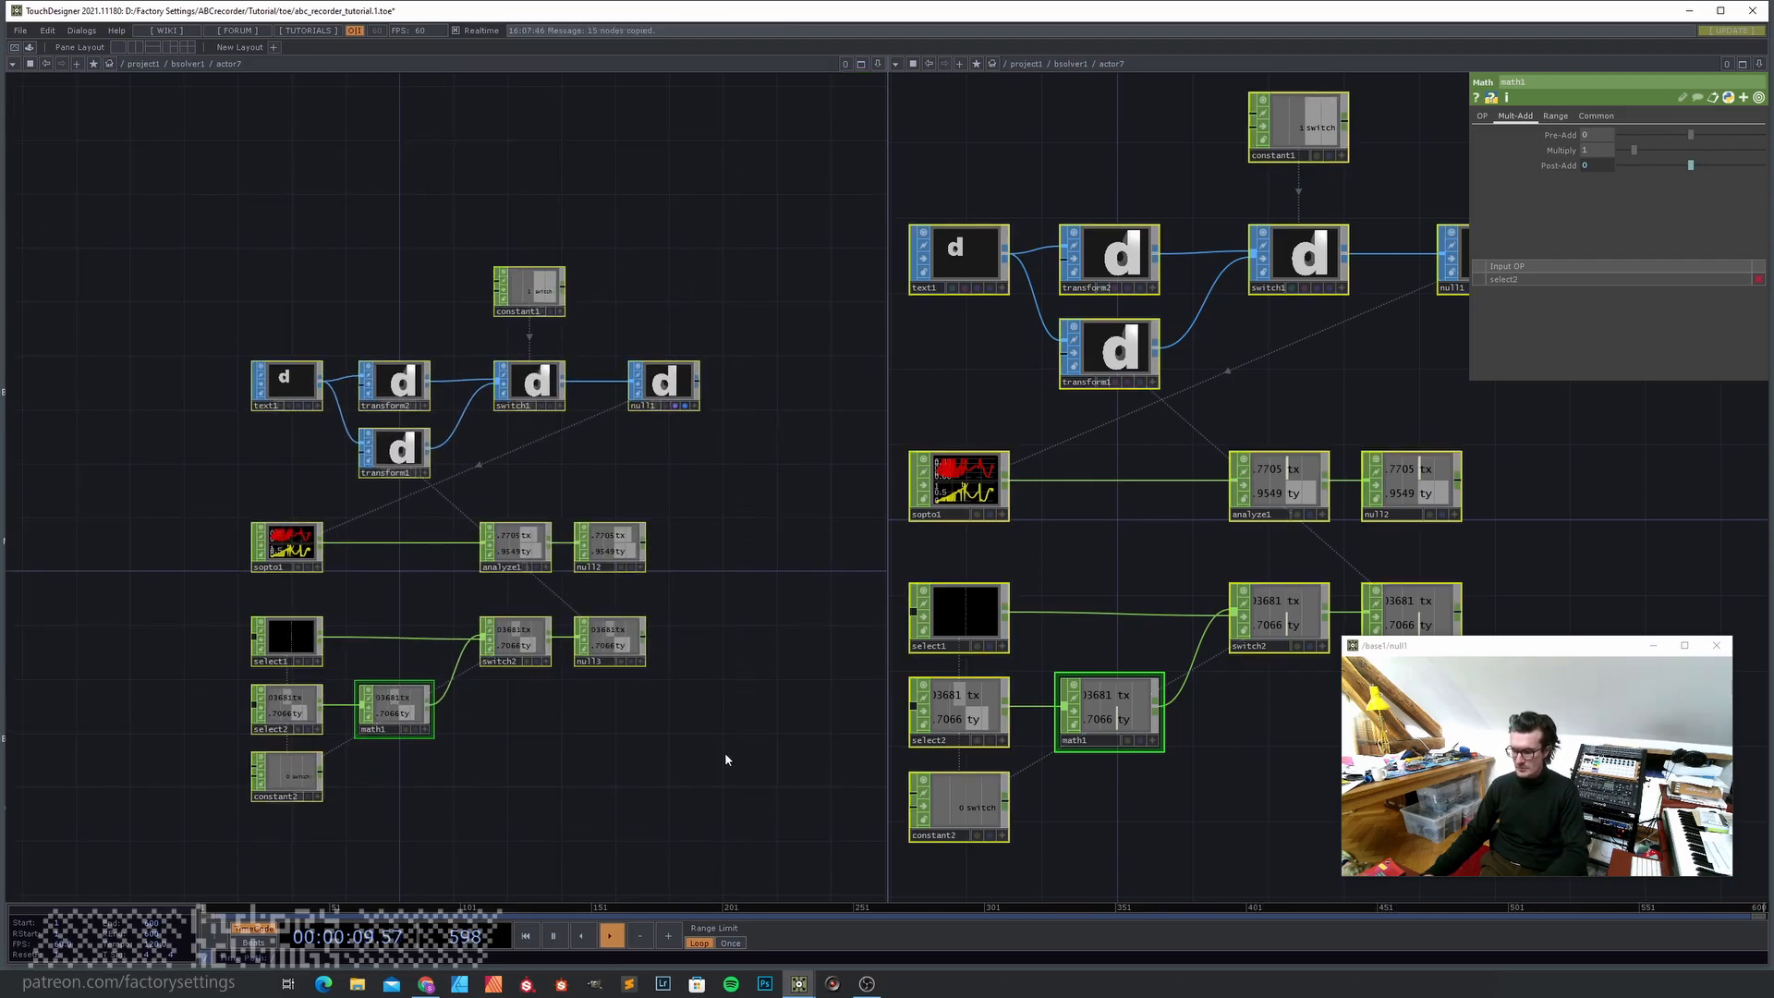
- Replace the entire contents of the master actor0 with the nodes copied from actor7
{"action": "key", "text": "u"}
{"action": "left_click", "coordinate": [339, 361]}
{"action": "key", "text": "i"}
{"action": "key", "text": "ctrl+v"}
{"action": "scroll", "coordinate": [495, 566], "scroll_direction": "down", "scroll_amount": 5}
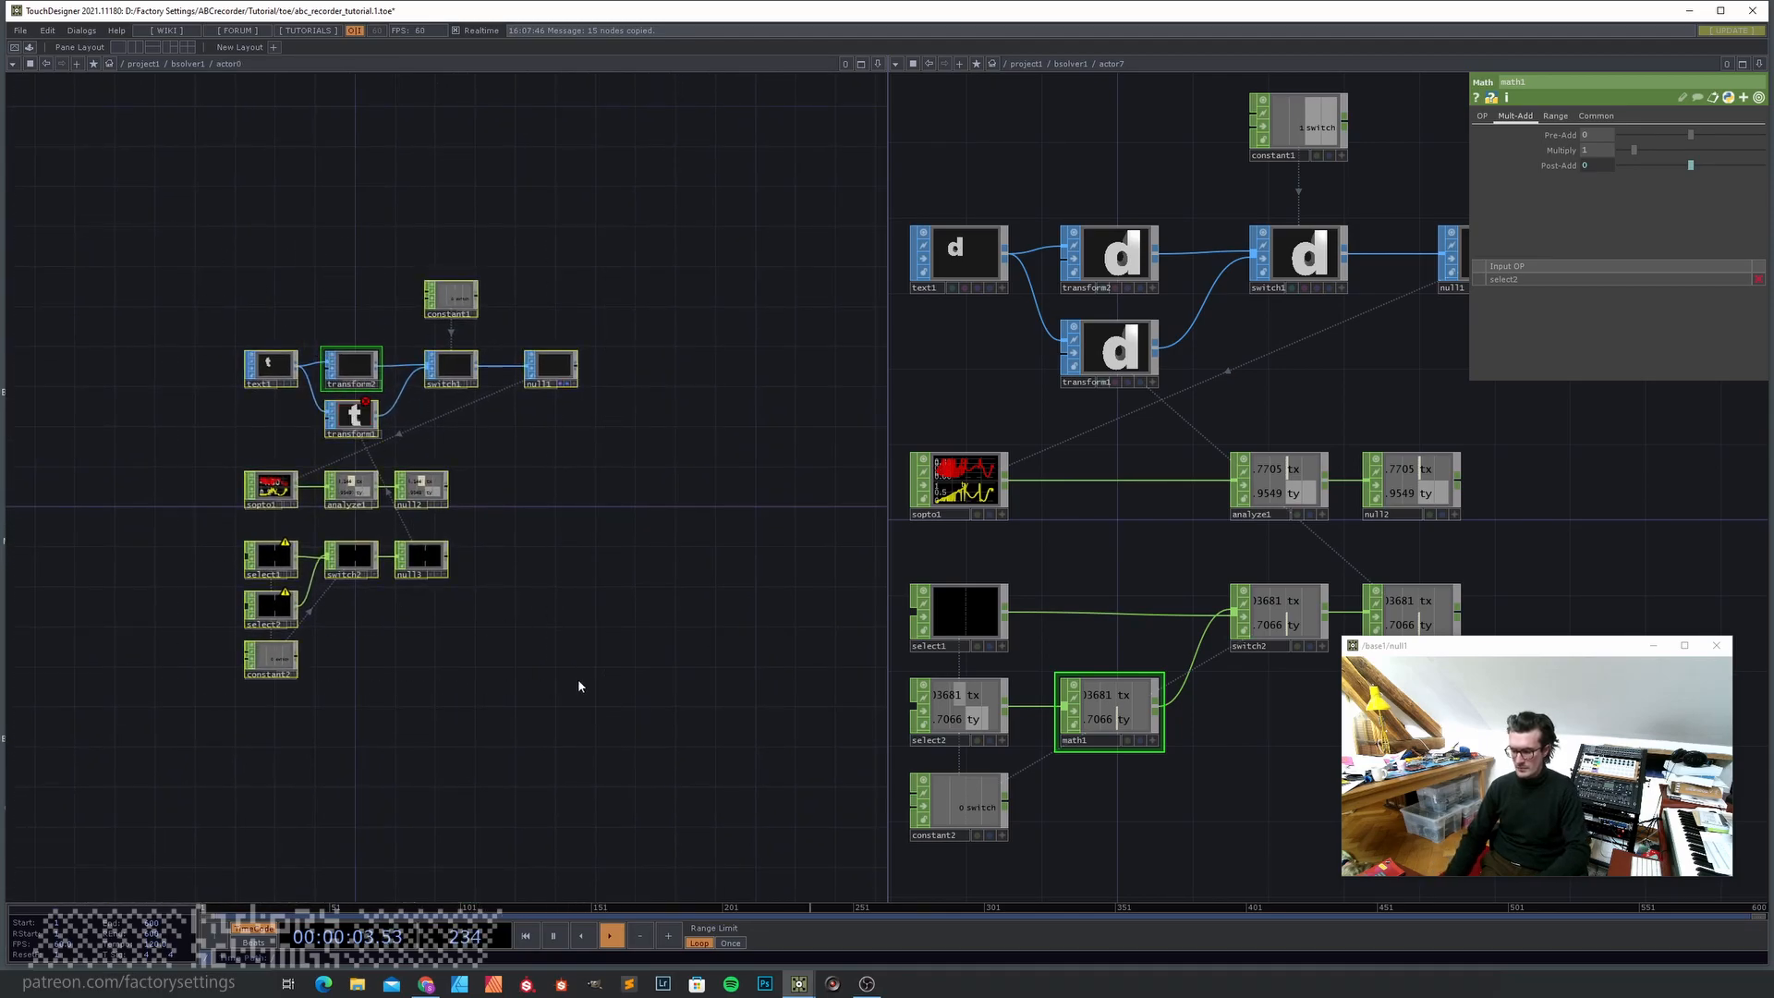
{"action": "key", "text": "Delete"}
{"action": "key", "text": "ctrl+v"}
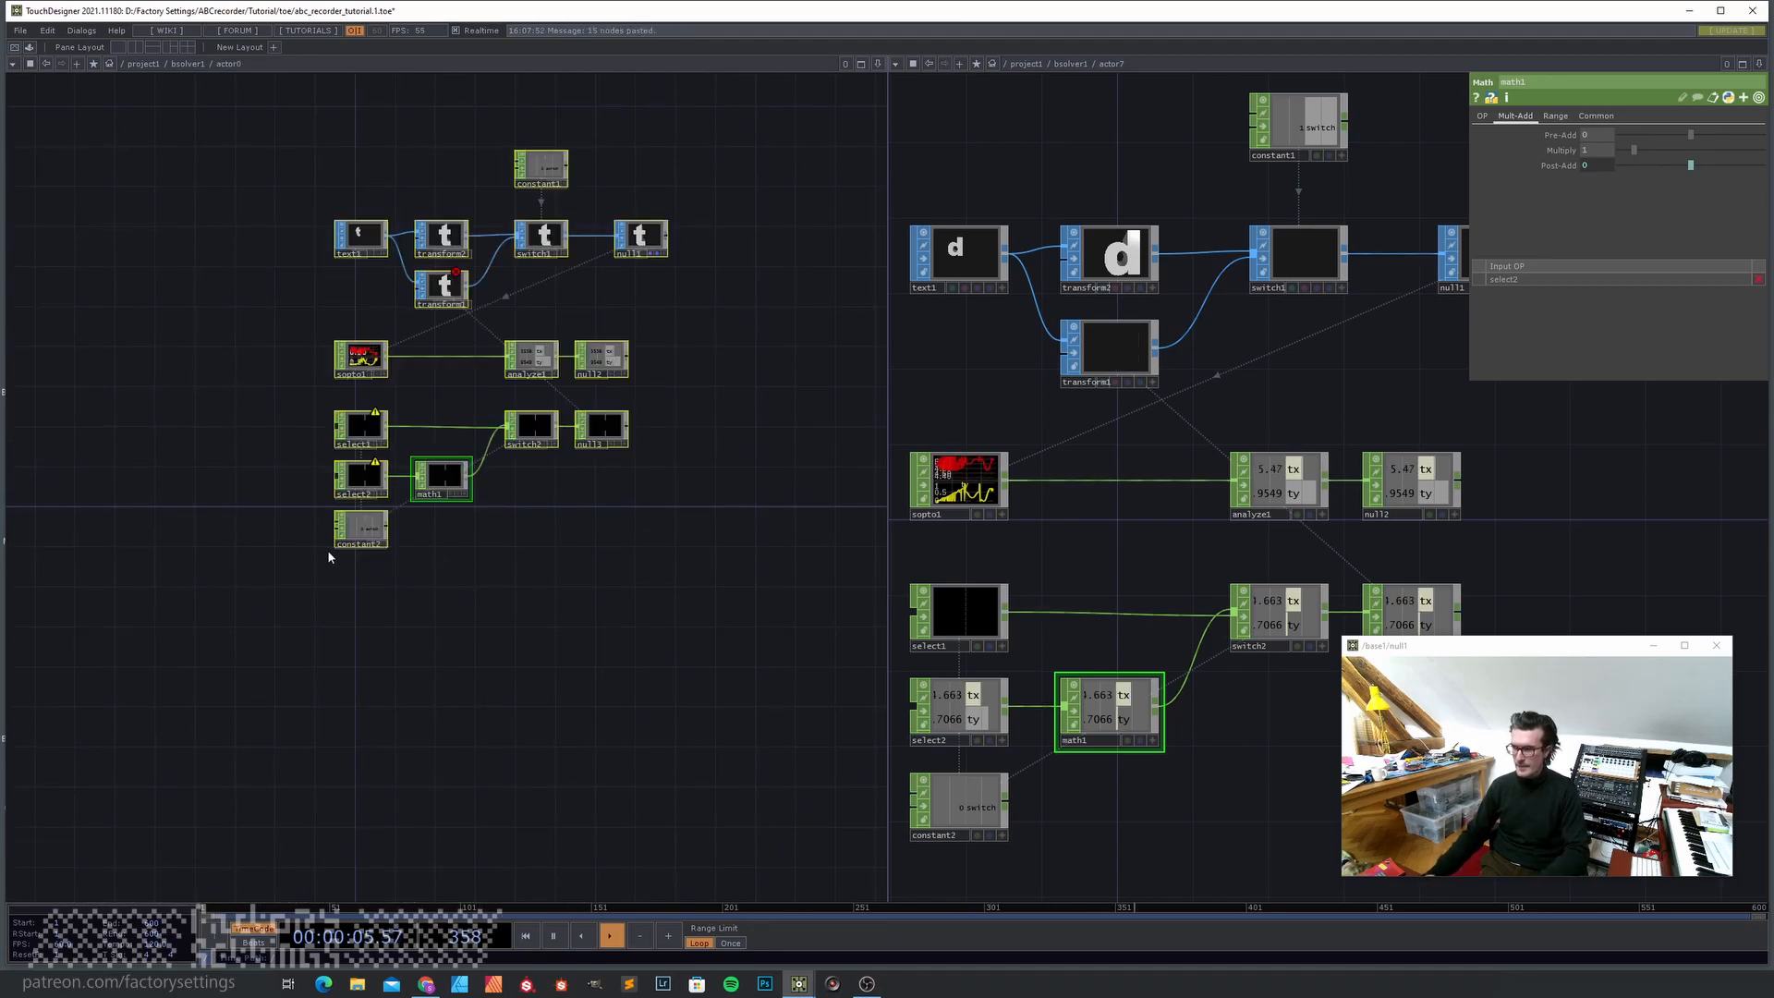
{"action": "left_click_drag", "start_coordinate": [437, 235], "coordinate": [374, 343]}
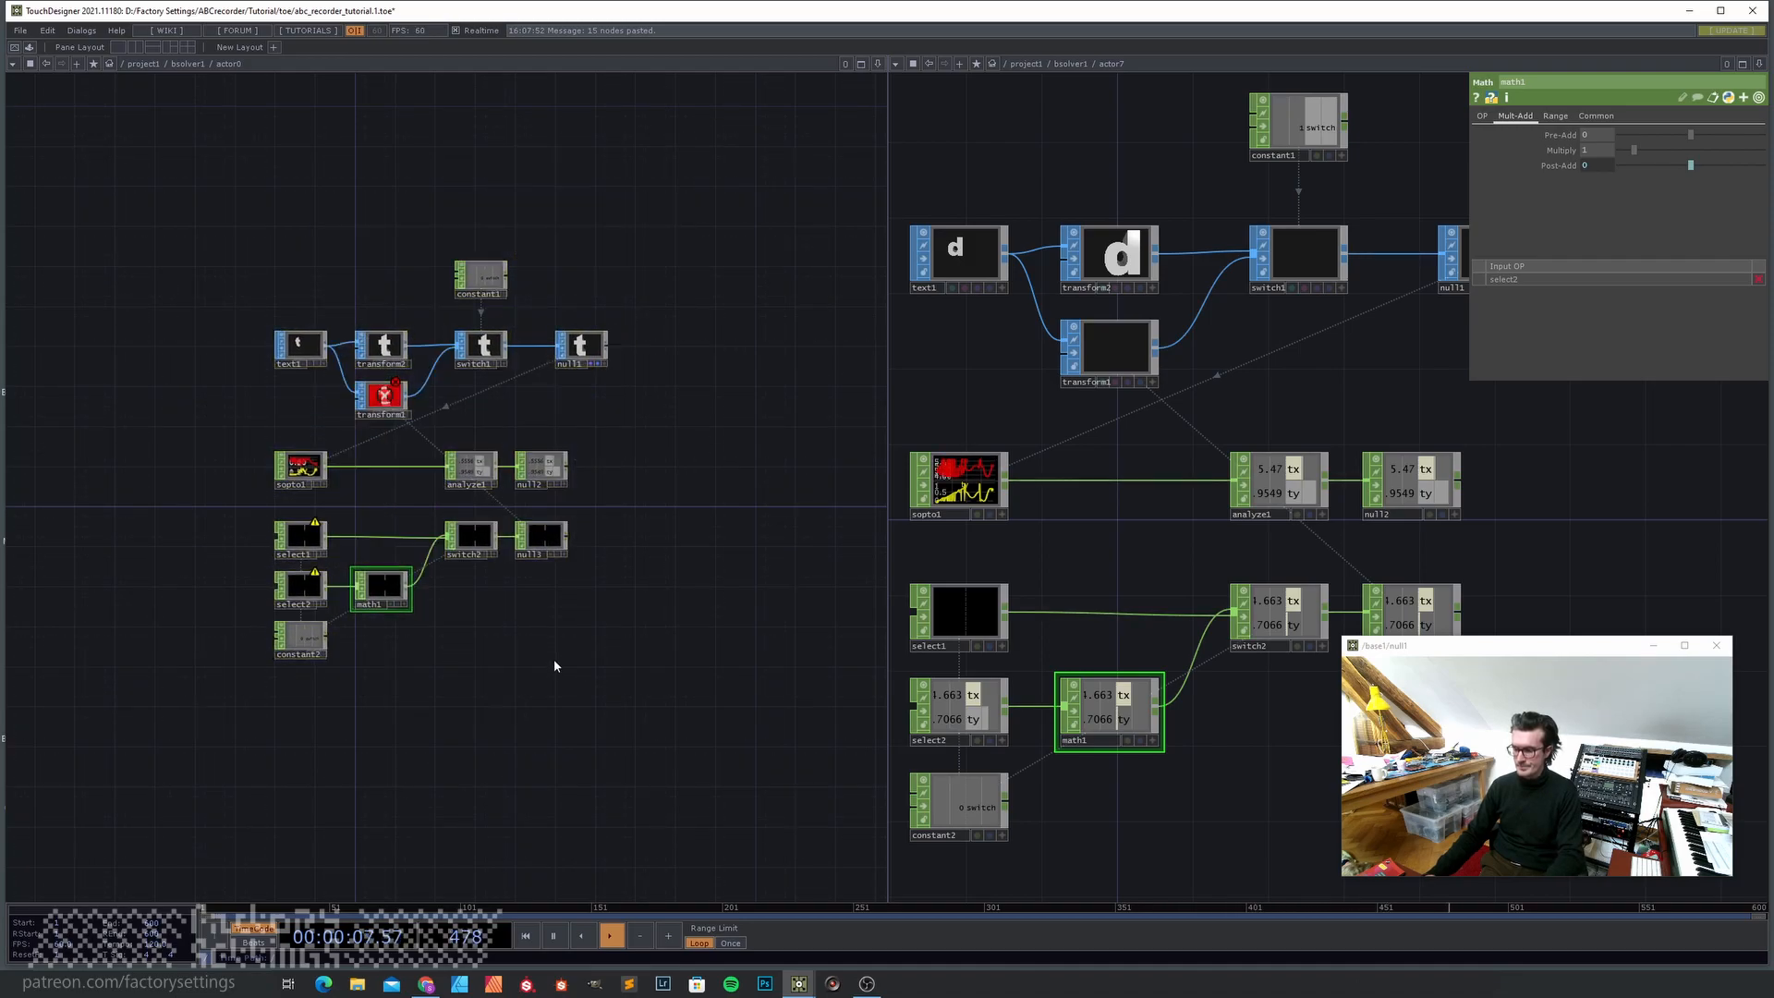
- Recreate all operators of replicator1 from the updated actor0
{"action": "key", "text": "u"}
{"action": "left_click", "coordinate": [45, 427]}
{"action": "left_click_drag", "start_coordinate": [506, 405], "coordinate": [617, 426]}
{"action": "key", "text": "p"}
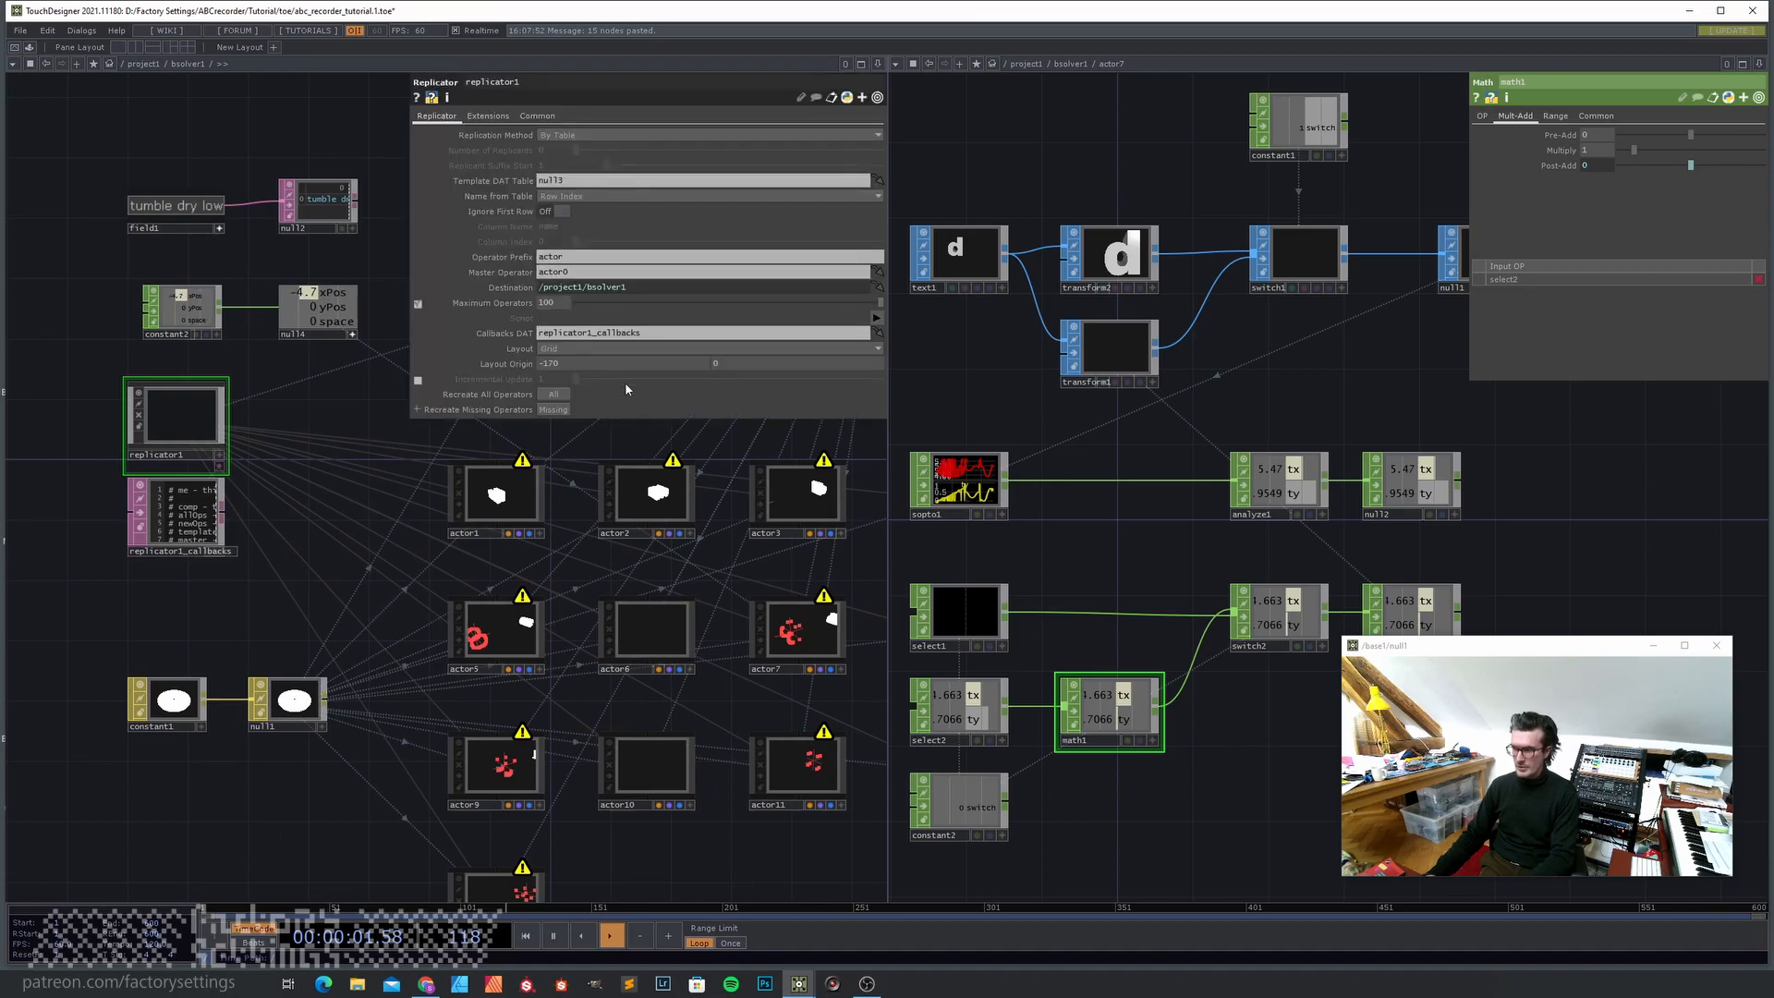
{"action": "left_click", "coordinate": [553, 395]}
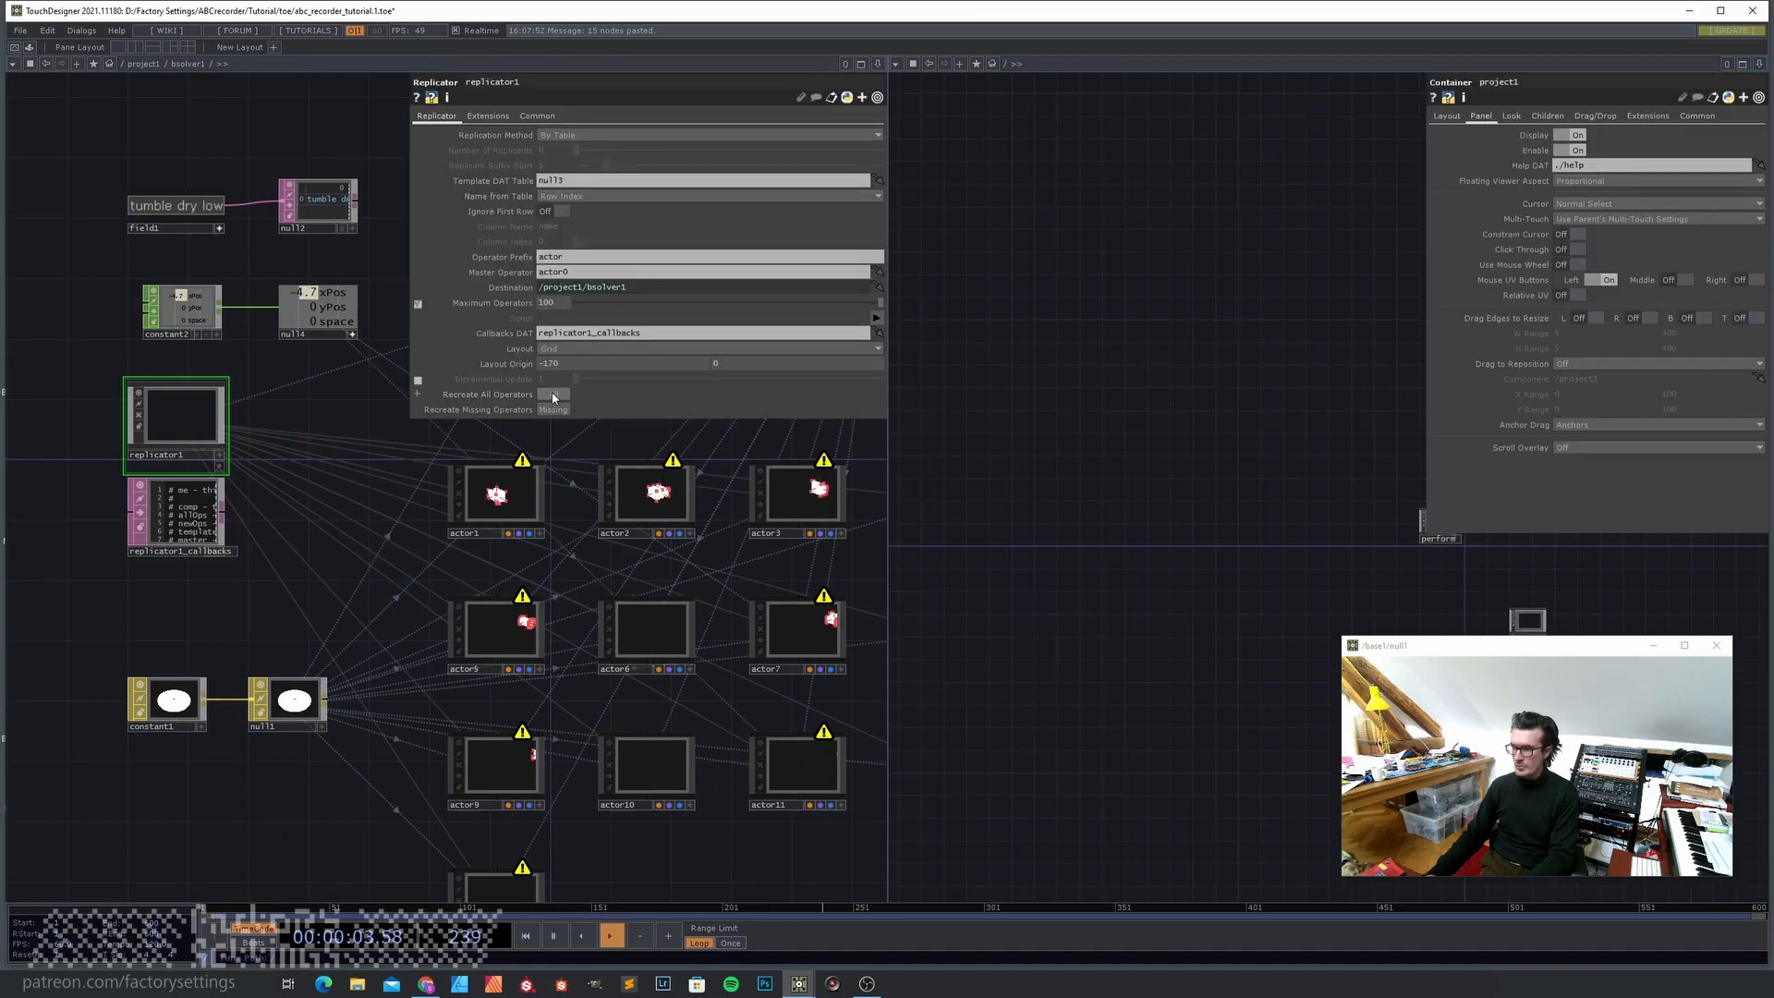
- Show the project1 network in the other pane and examine the text in cam1 and render1
{"action": "left_click_drag", "start_coordinate": [210, 607], "coordinate": [105, 587]}
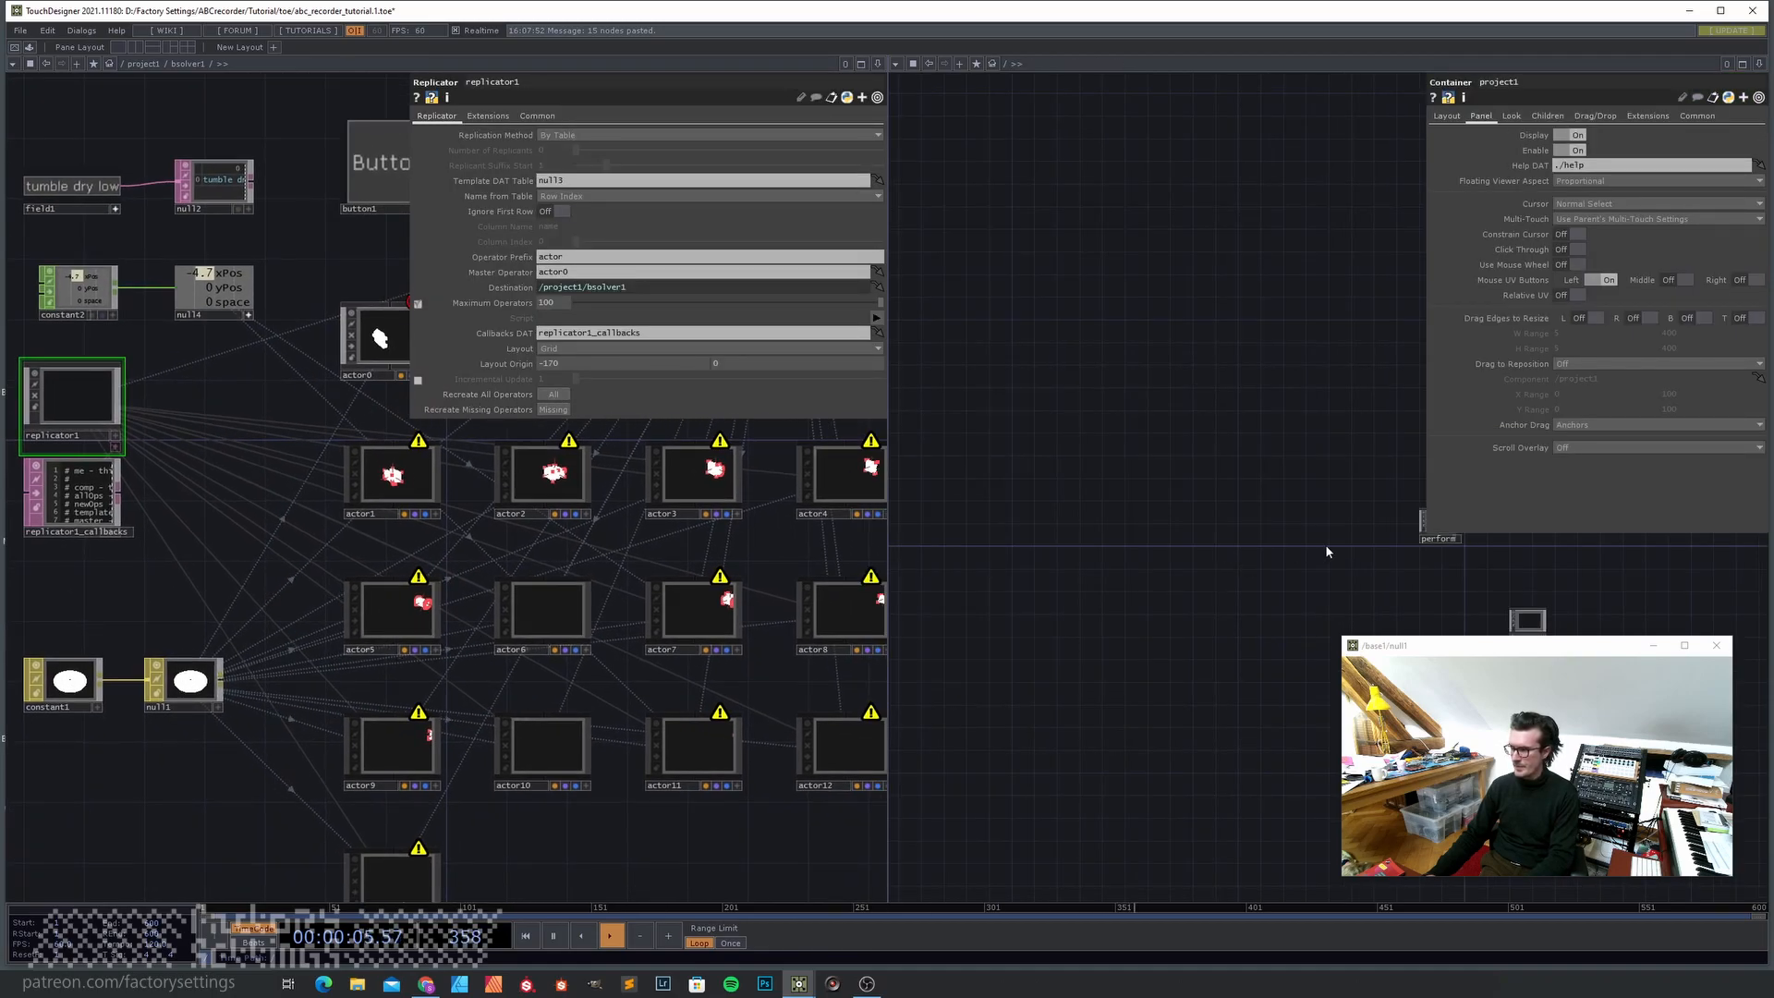
{"action": "left_click_drag", "start_coordinate": [1413, 552], "coordinate": [1253, 563]}
{"action": "key", "text": "i"}
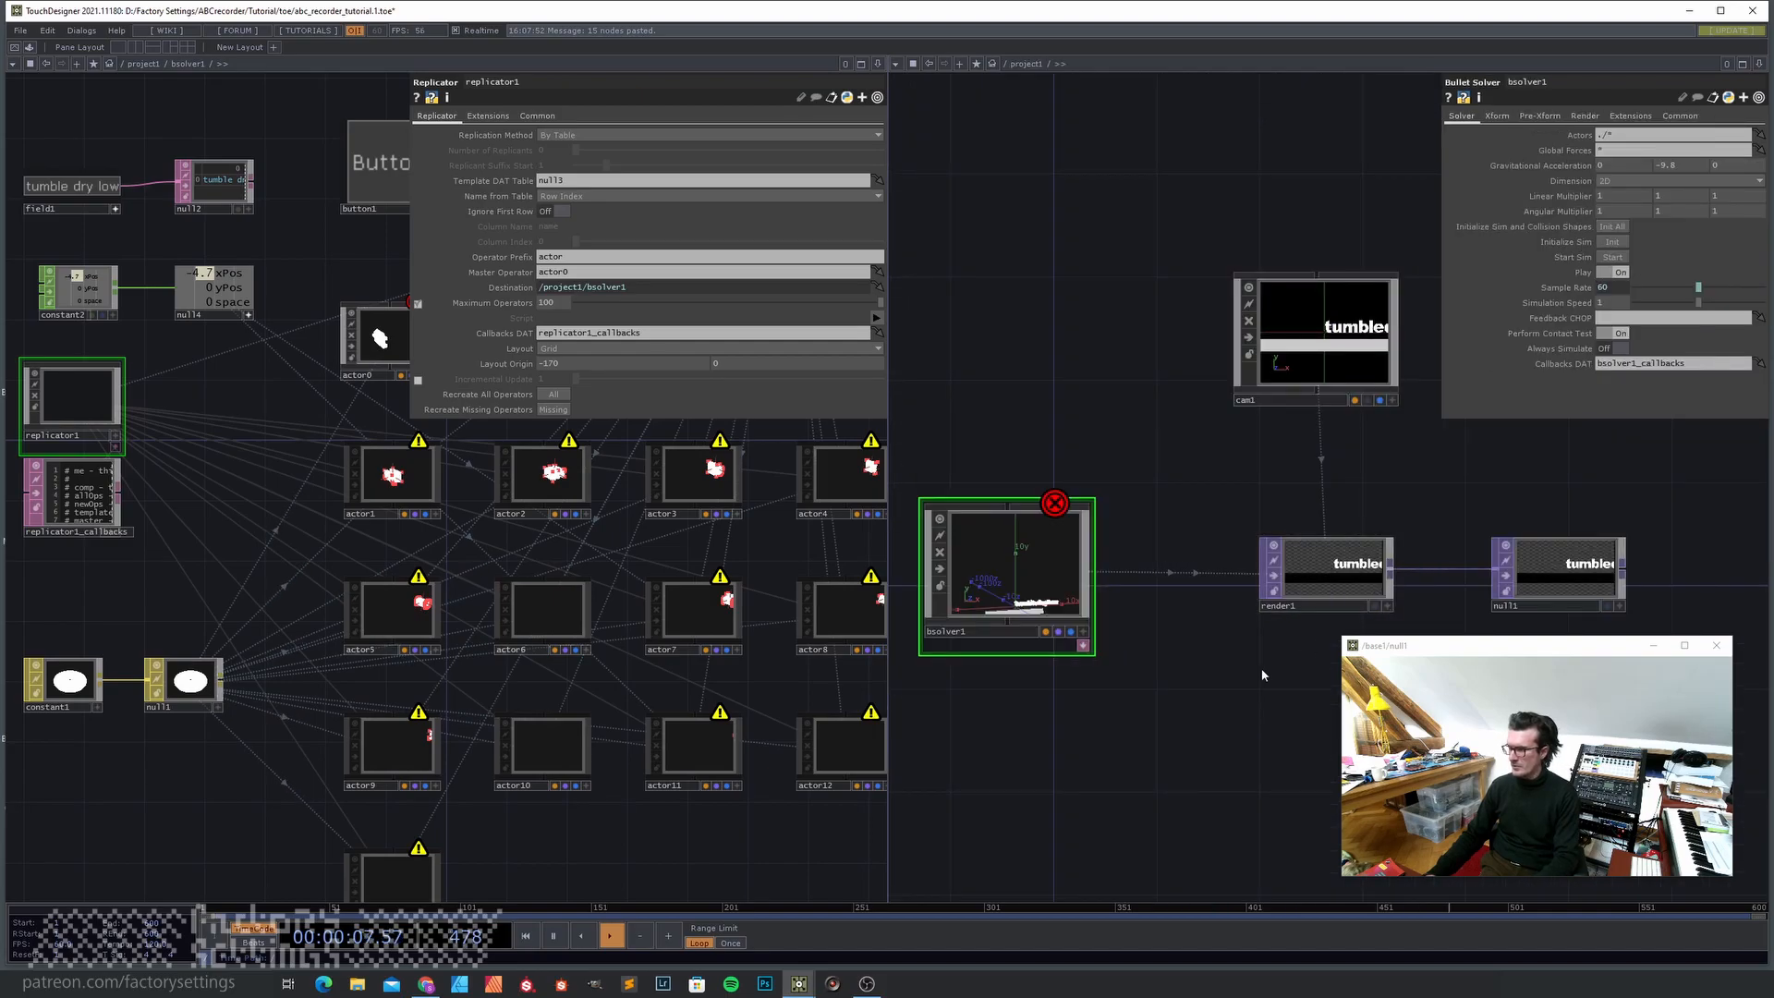
{"action": "left_click_drag", "start_coordinate": [1261, 667], "coordinate": [1089, 663]}
{"action": "scroll", "coordinate": [1193, 775], "scroll_direction": "up", "scroll_amount": 5}
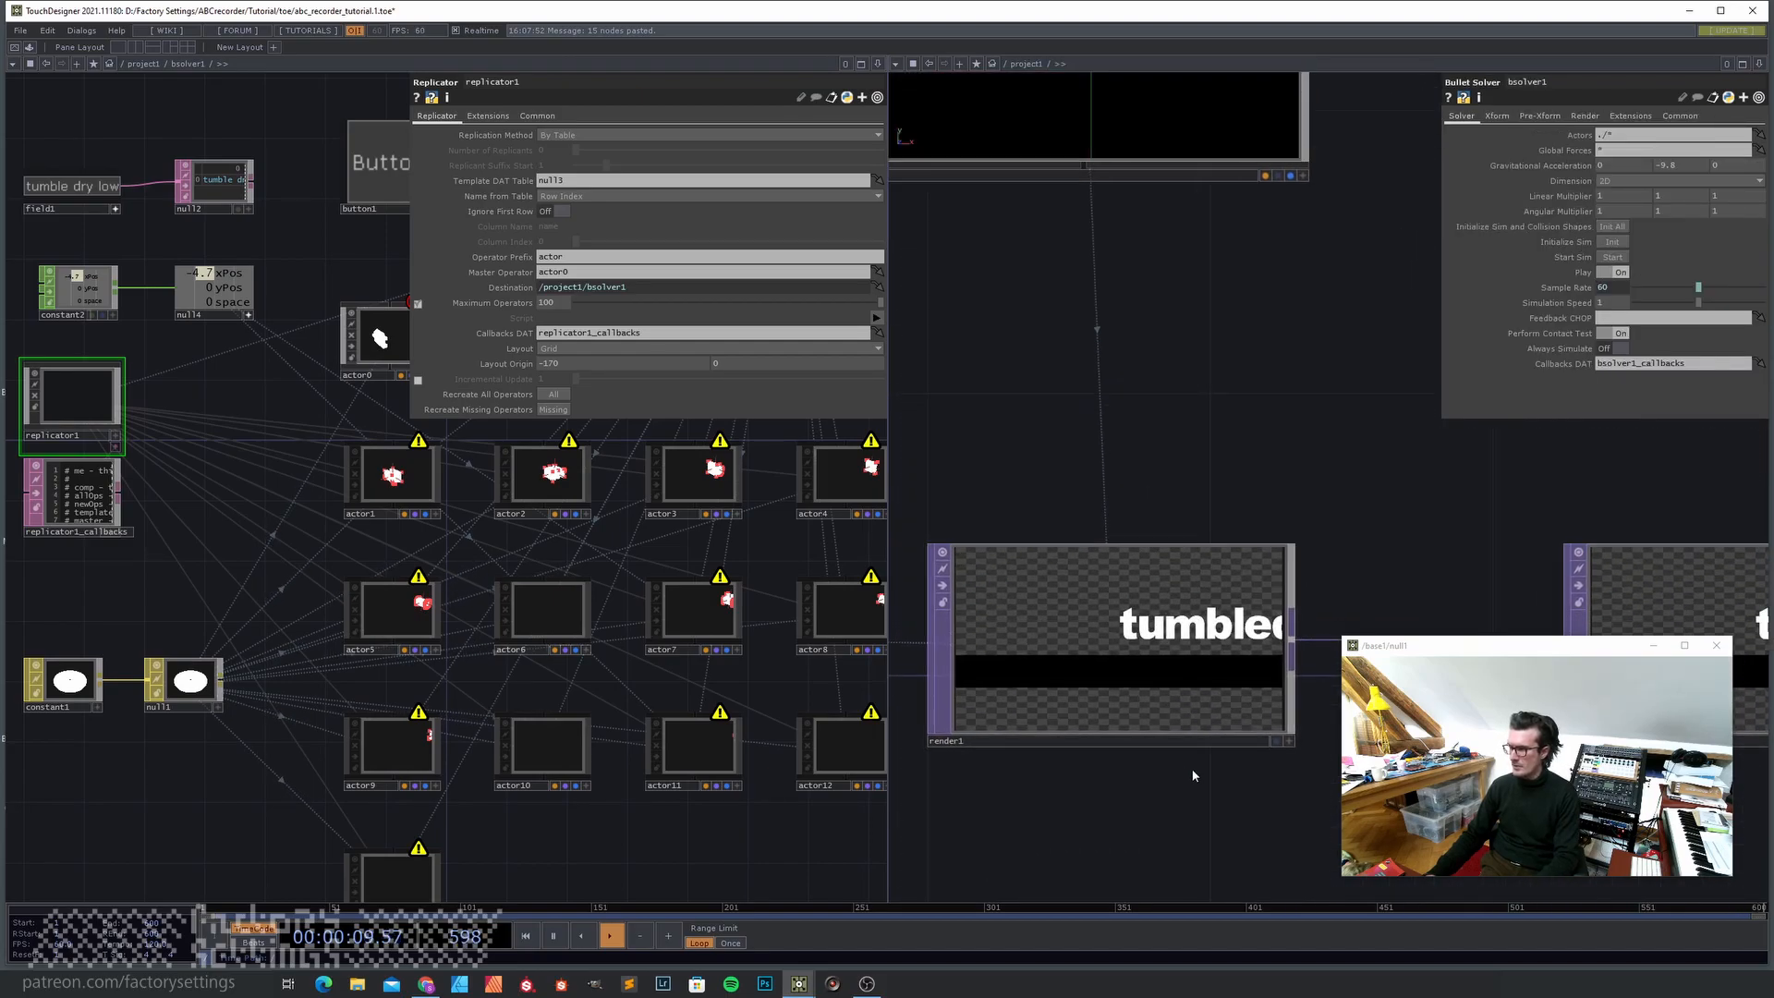
{"action": "scroll", "coordinate": [1193, 774], "scroll_direction": "down", "scroll_amount": 3}
{"action": "left_click_drag", "start_coordinate": [1185, 784], "coordinate": [1229, 762]}
- Try adjusting the xPos channel of constant2 to -4.71
{"action": "left_click_drag", "start_coordinate": [248, 388], "coordinate": [271, 462]}
{"action": "left_click", "coordinate": [99, 362]}
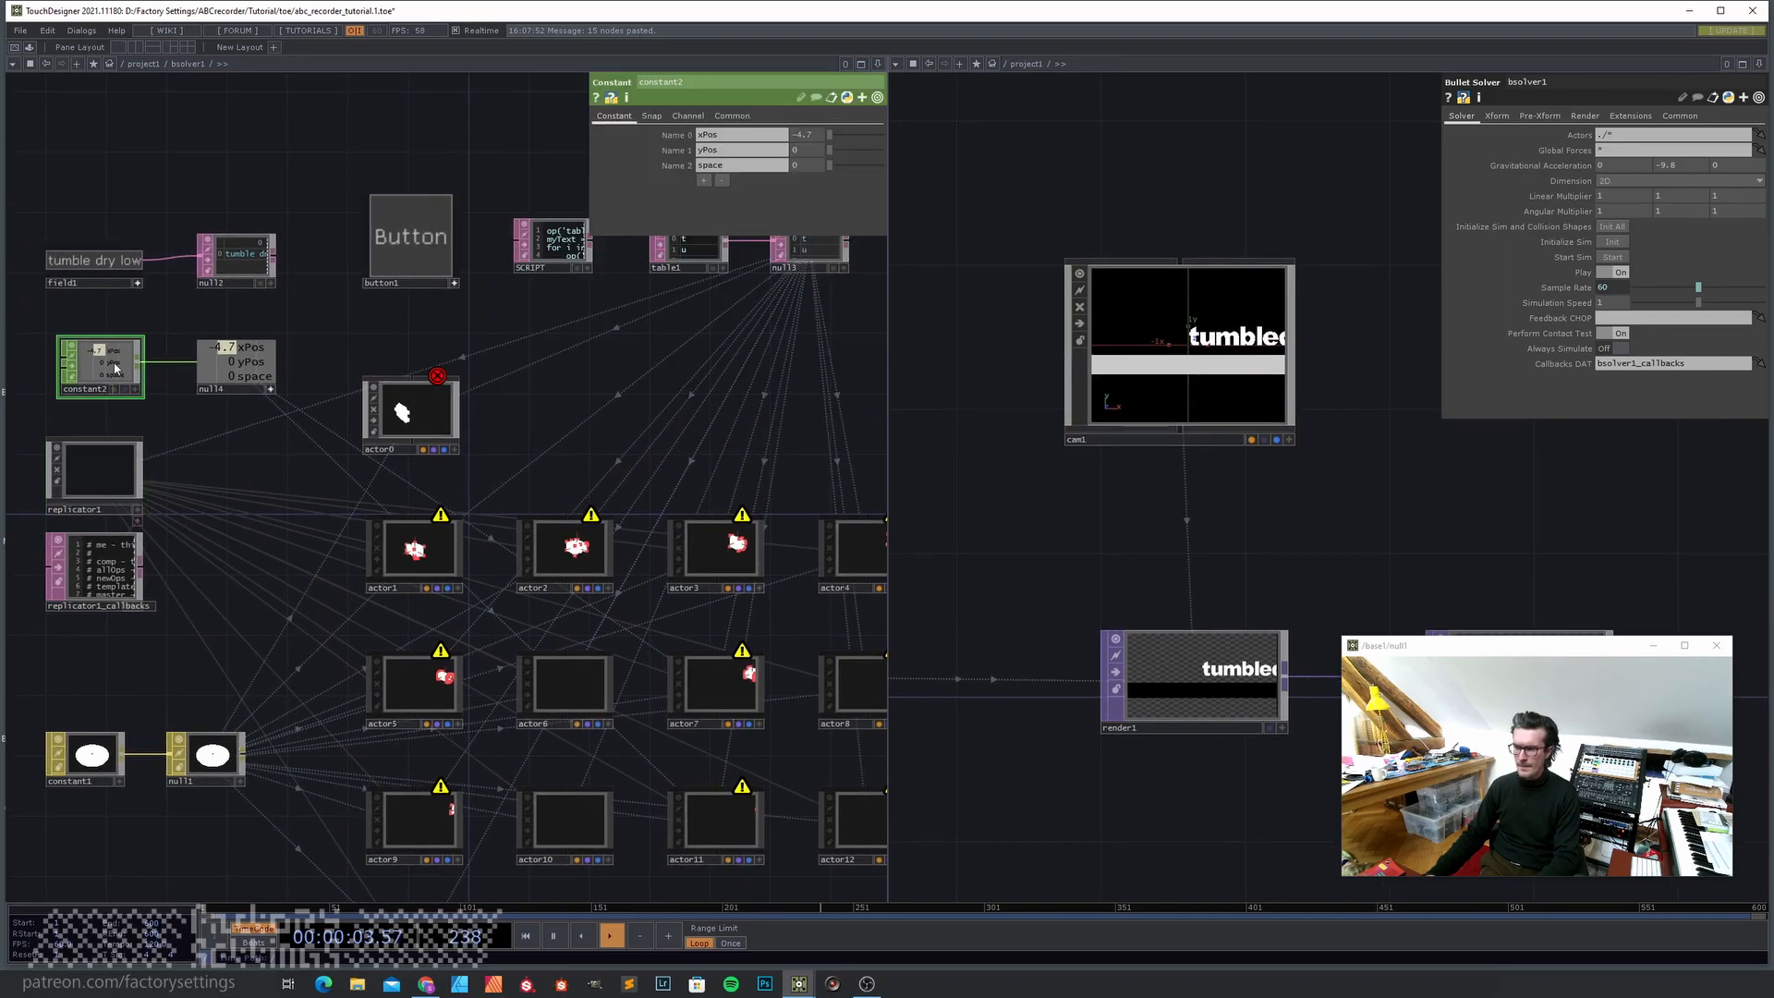
{"action": "middle_click_drag", "start_coordinate": [819, 142], "coordinate": [807, 108]}
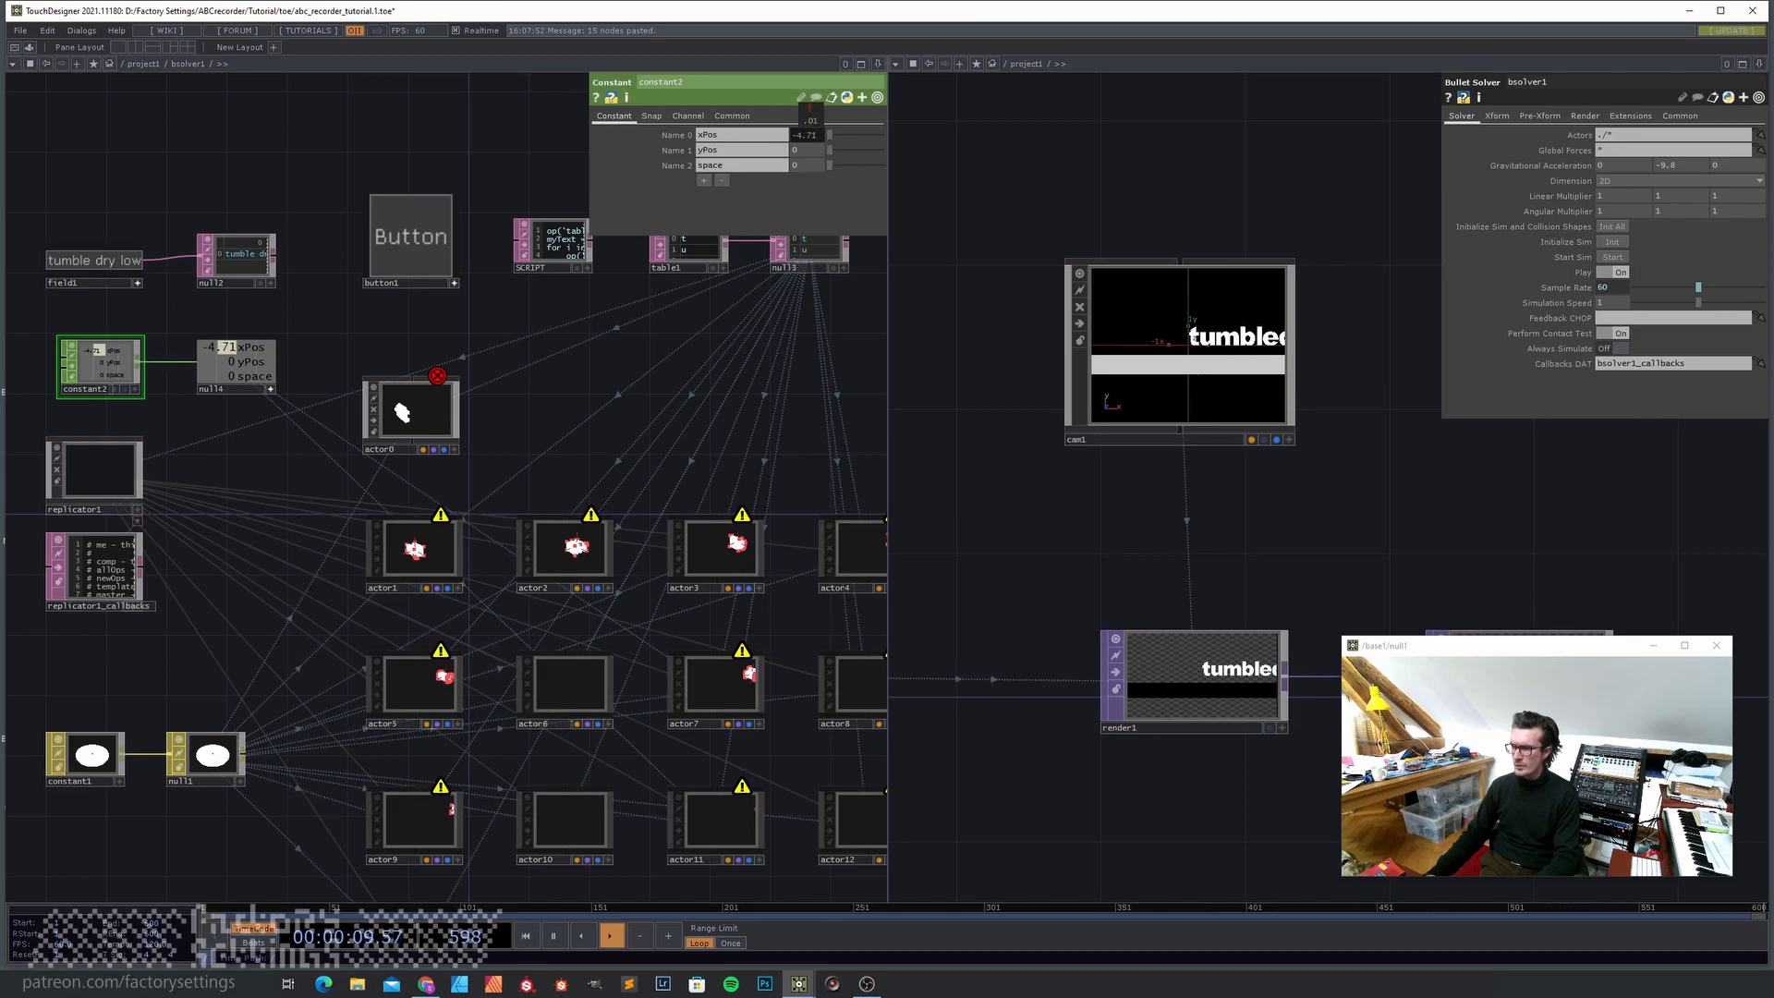
- Examine the Translate parameters of transform1 and transform2 inside actor0
{"action": "double_click", "coordinate": [446, 422]}
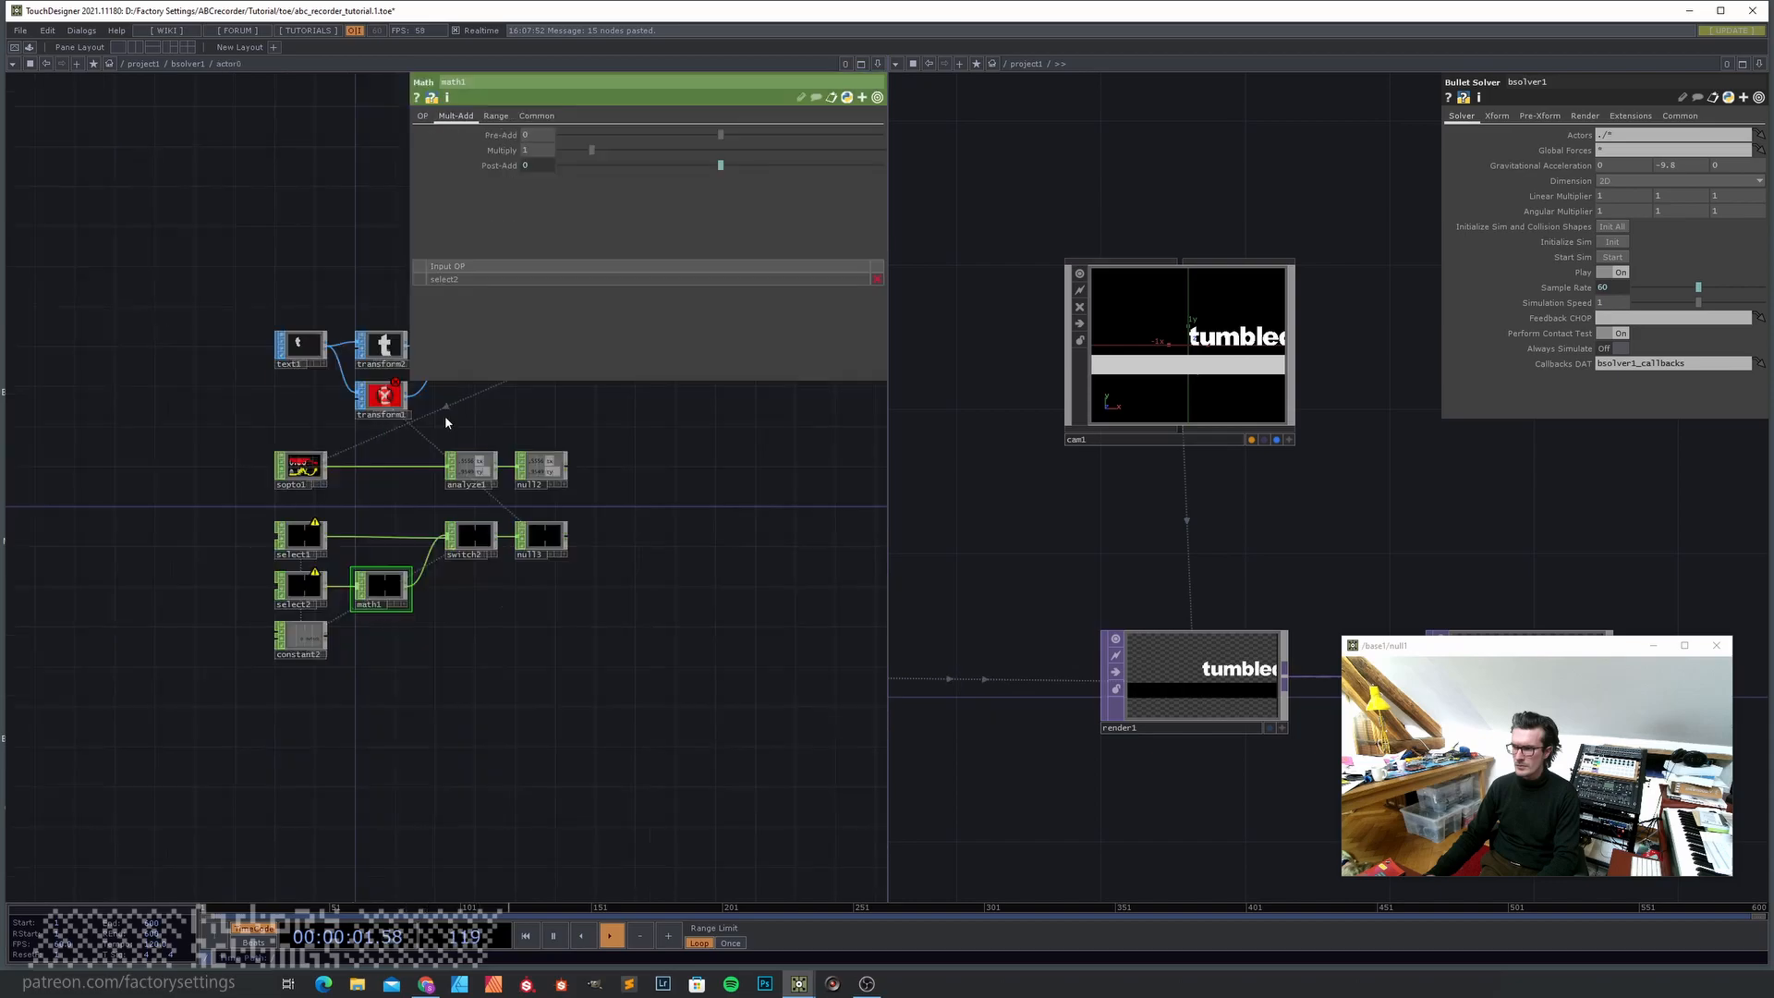
{"action": "scroll", "coordinate": [372, 404], "scroll_direction": "up", "scroll_amount": 2}
{"action": "left_click_drag", "start_coordinate": [347, 323], "coordinate": [187, 434]}
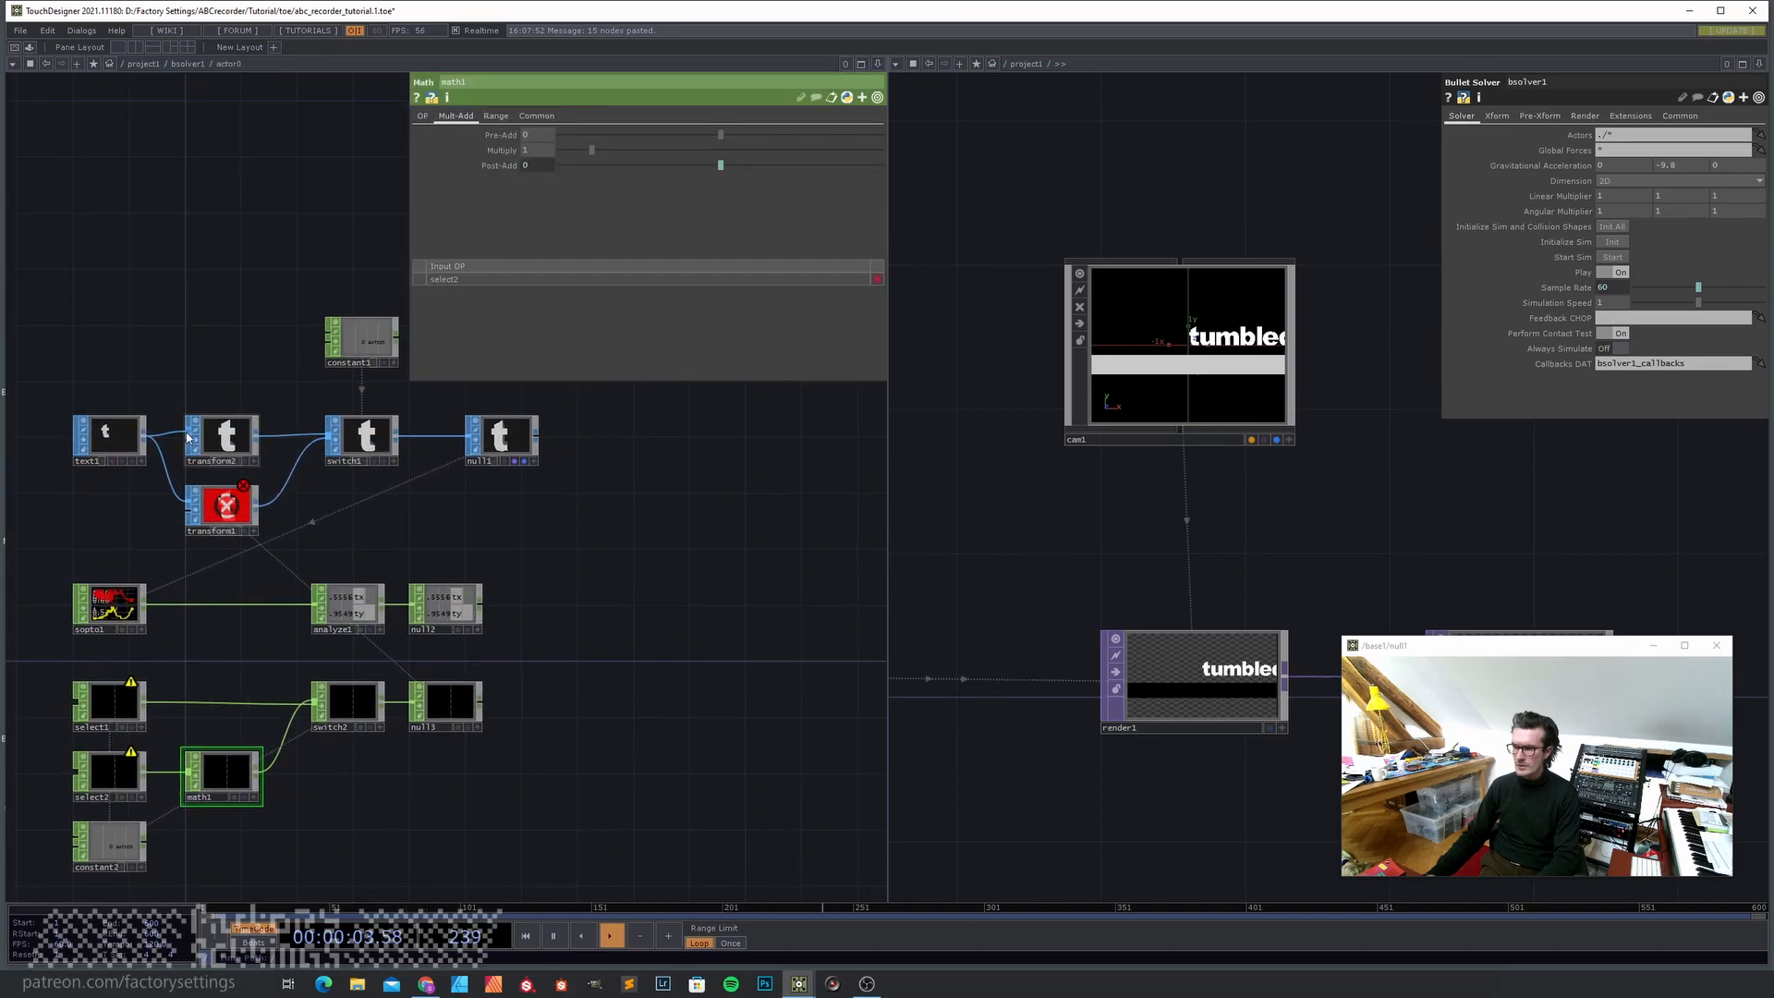
{"action": "left_click", "coordinate": [233, 440]}
{"action": "left_click", "coordinate": [231, 513]}
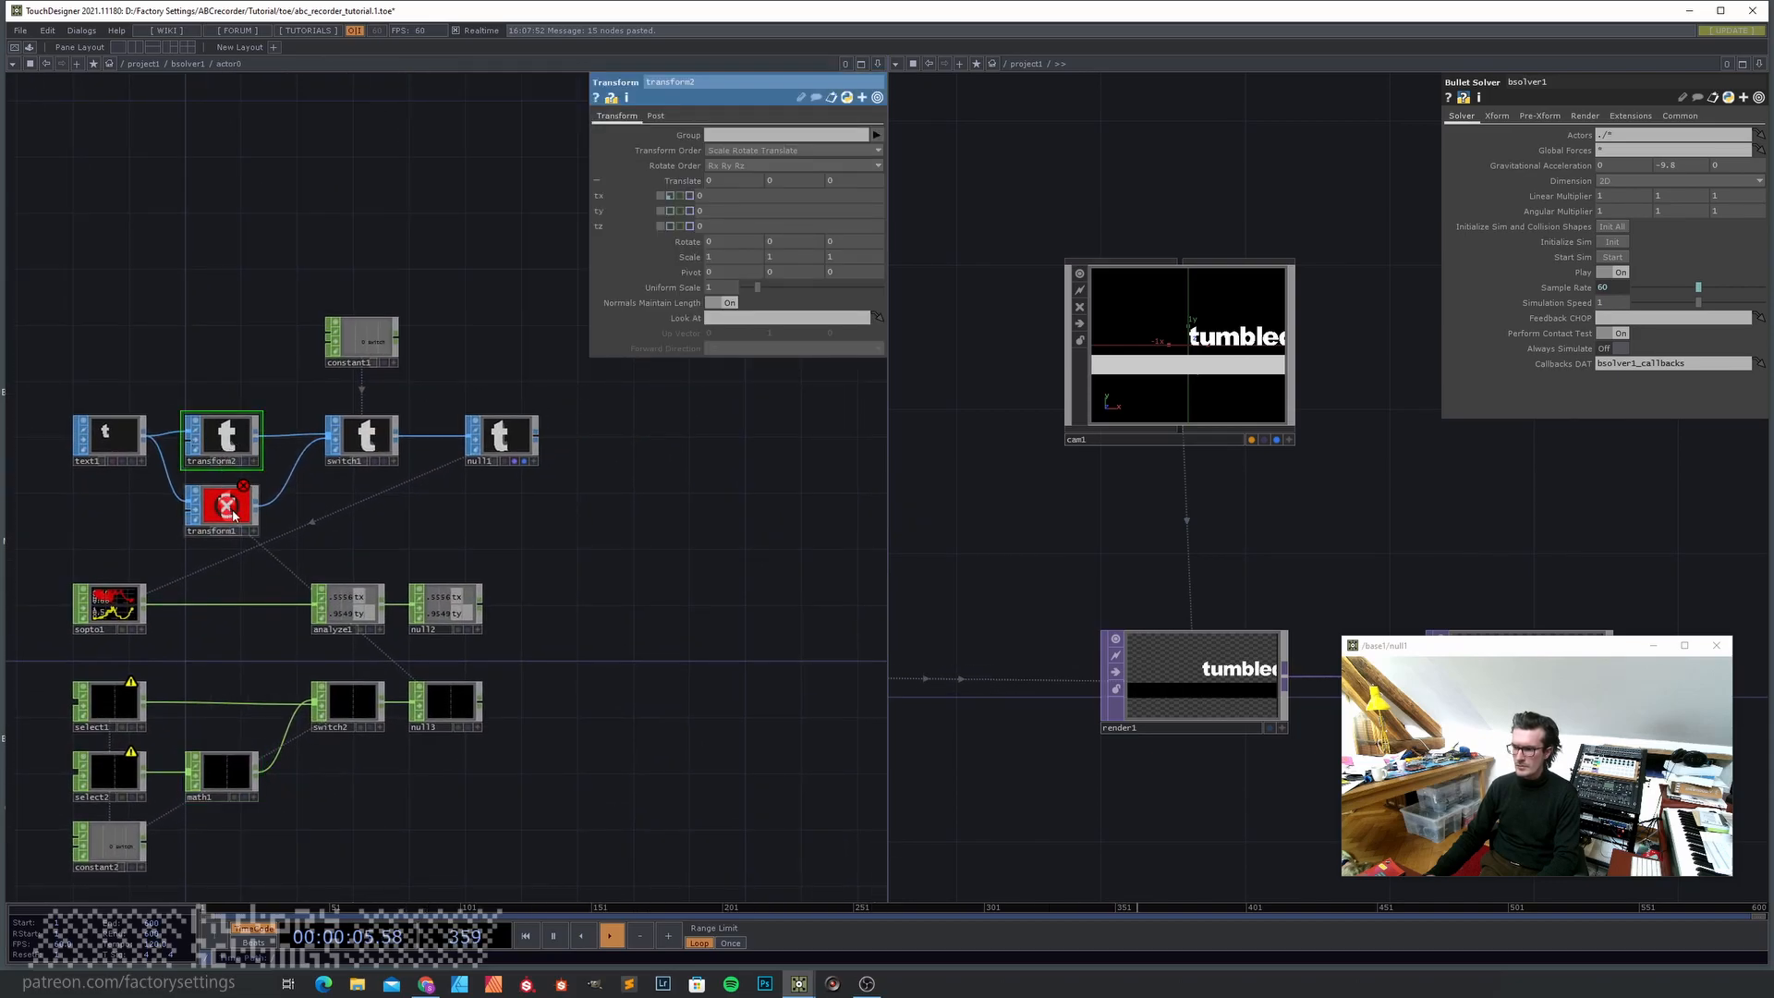
{"action": "left_click", "coordinate": [598, 181]}
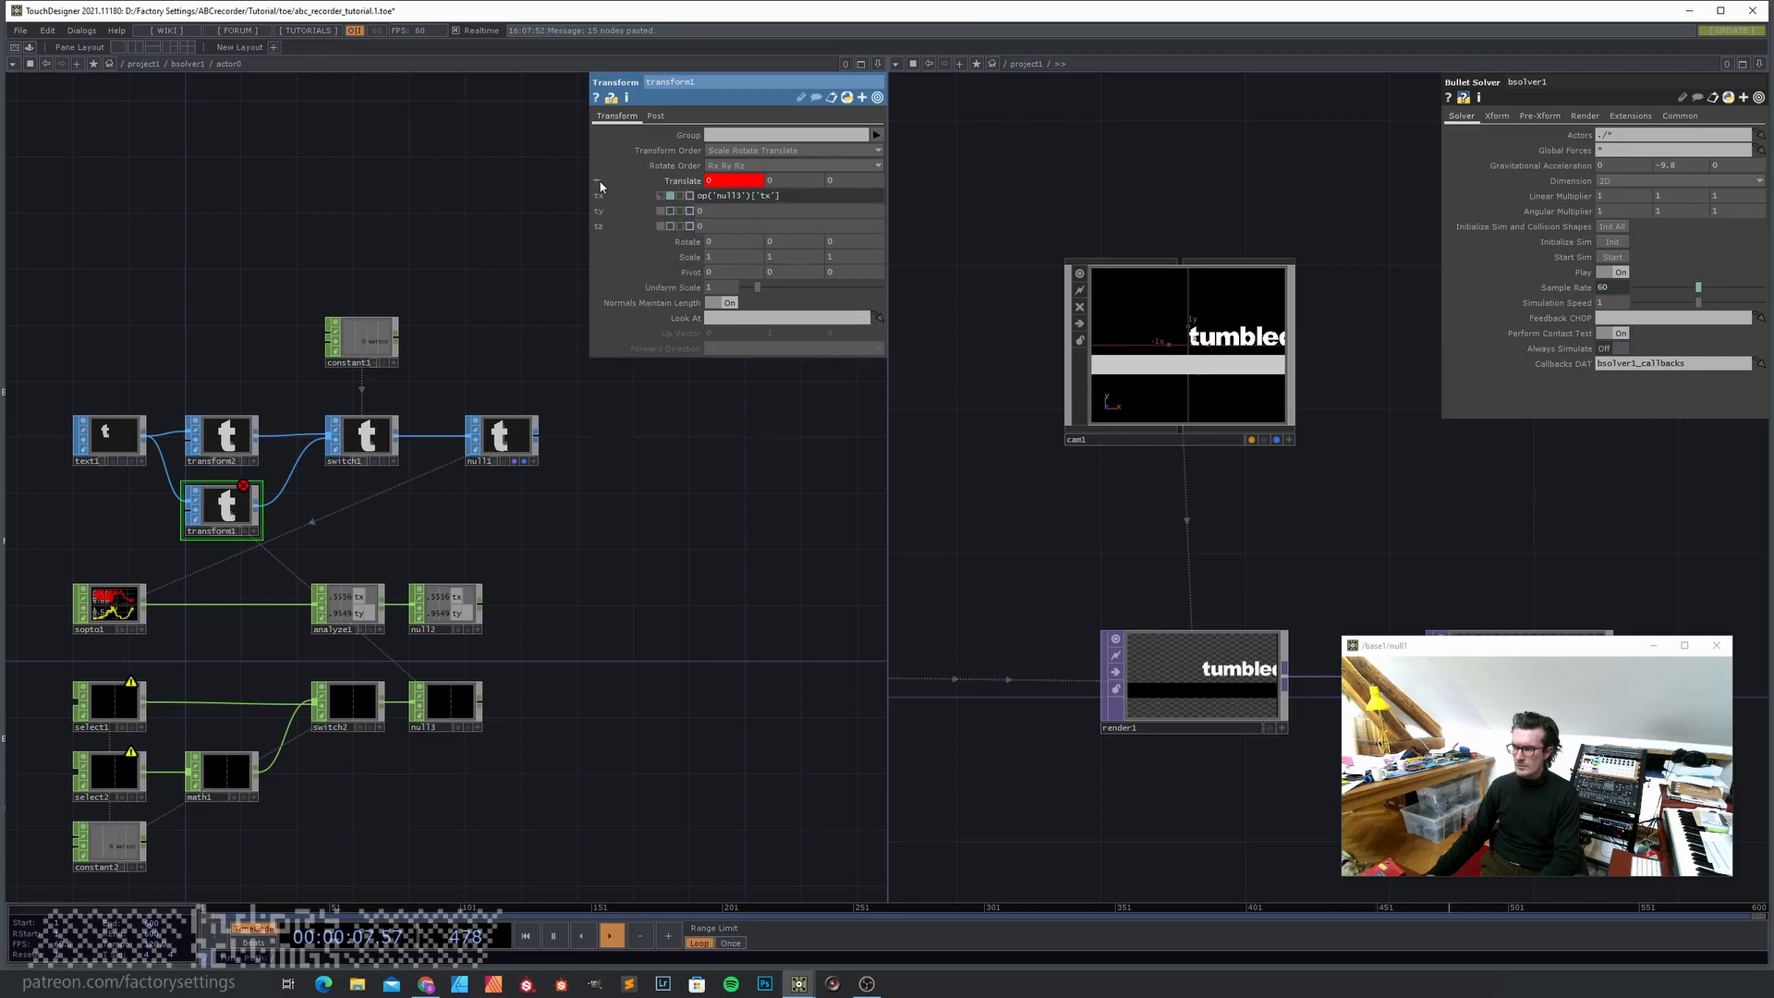
{"action": "left_click_drag", "start_coordinate": [572, 571], "coordinate": [624, 579]}
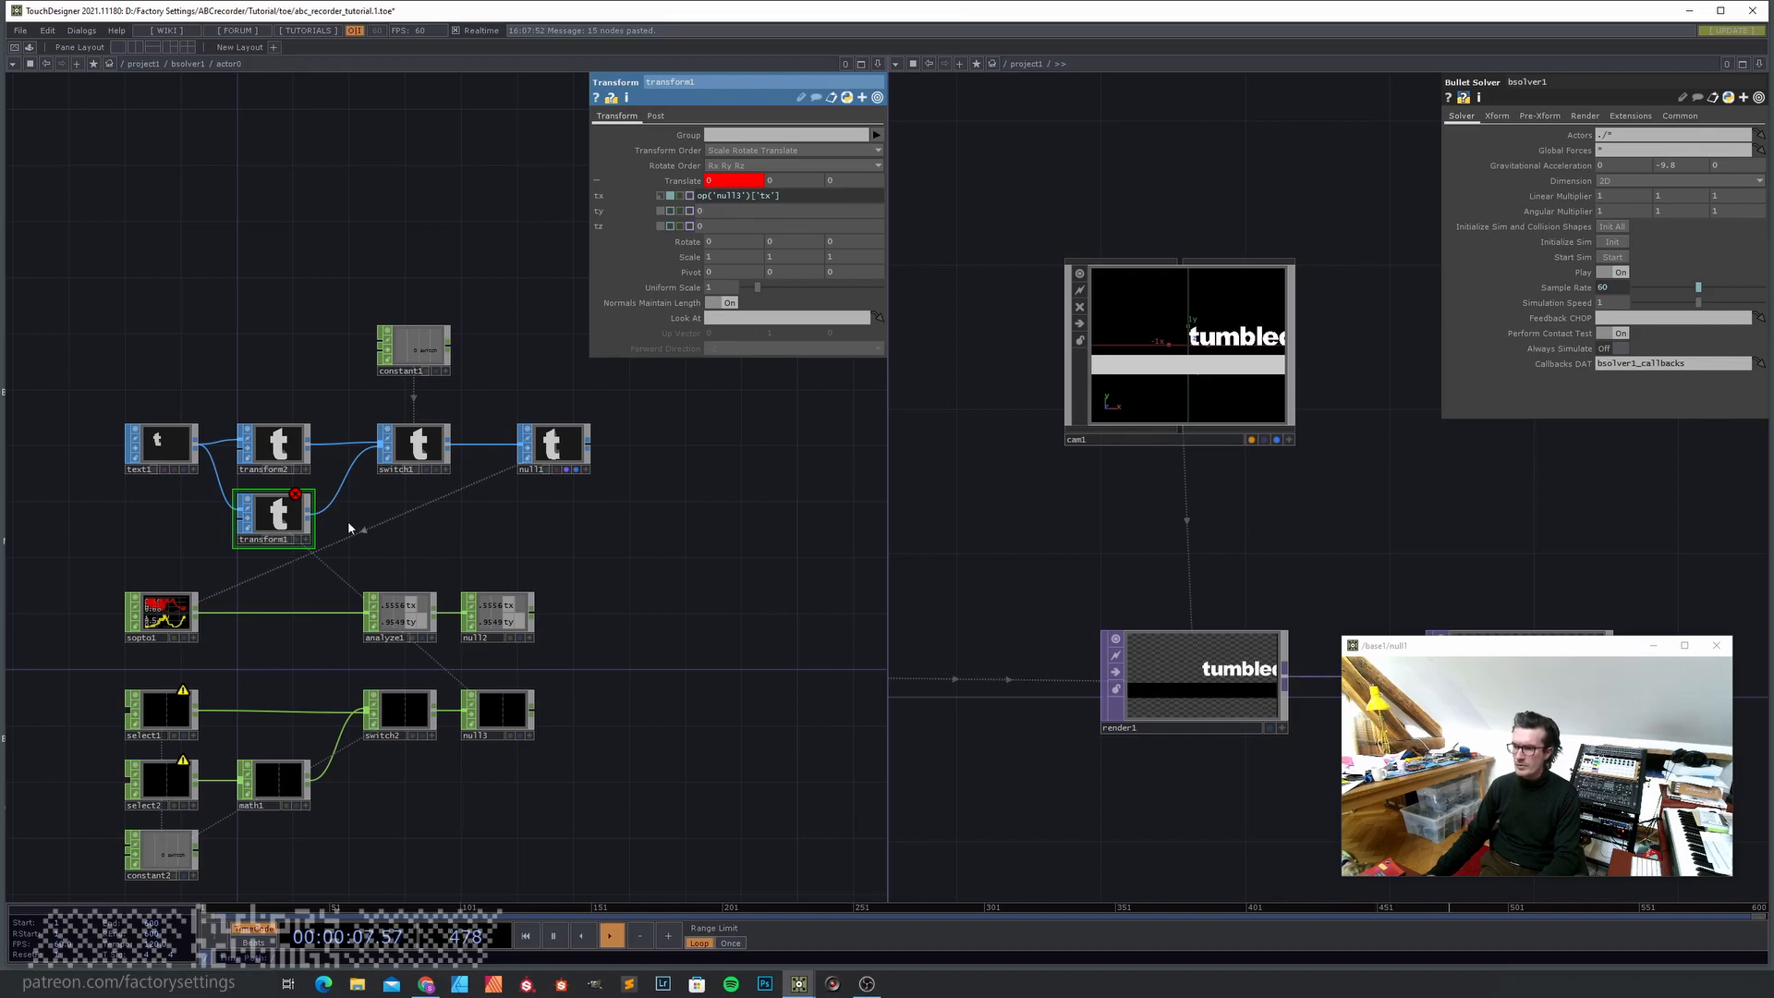
{"action": "left_click", "coordinate": [282, 451]}
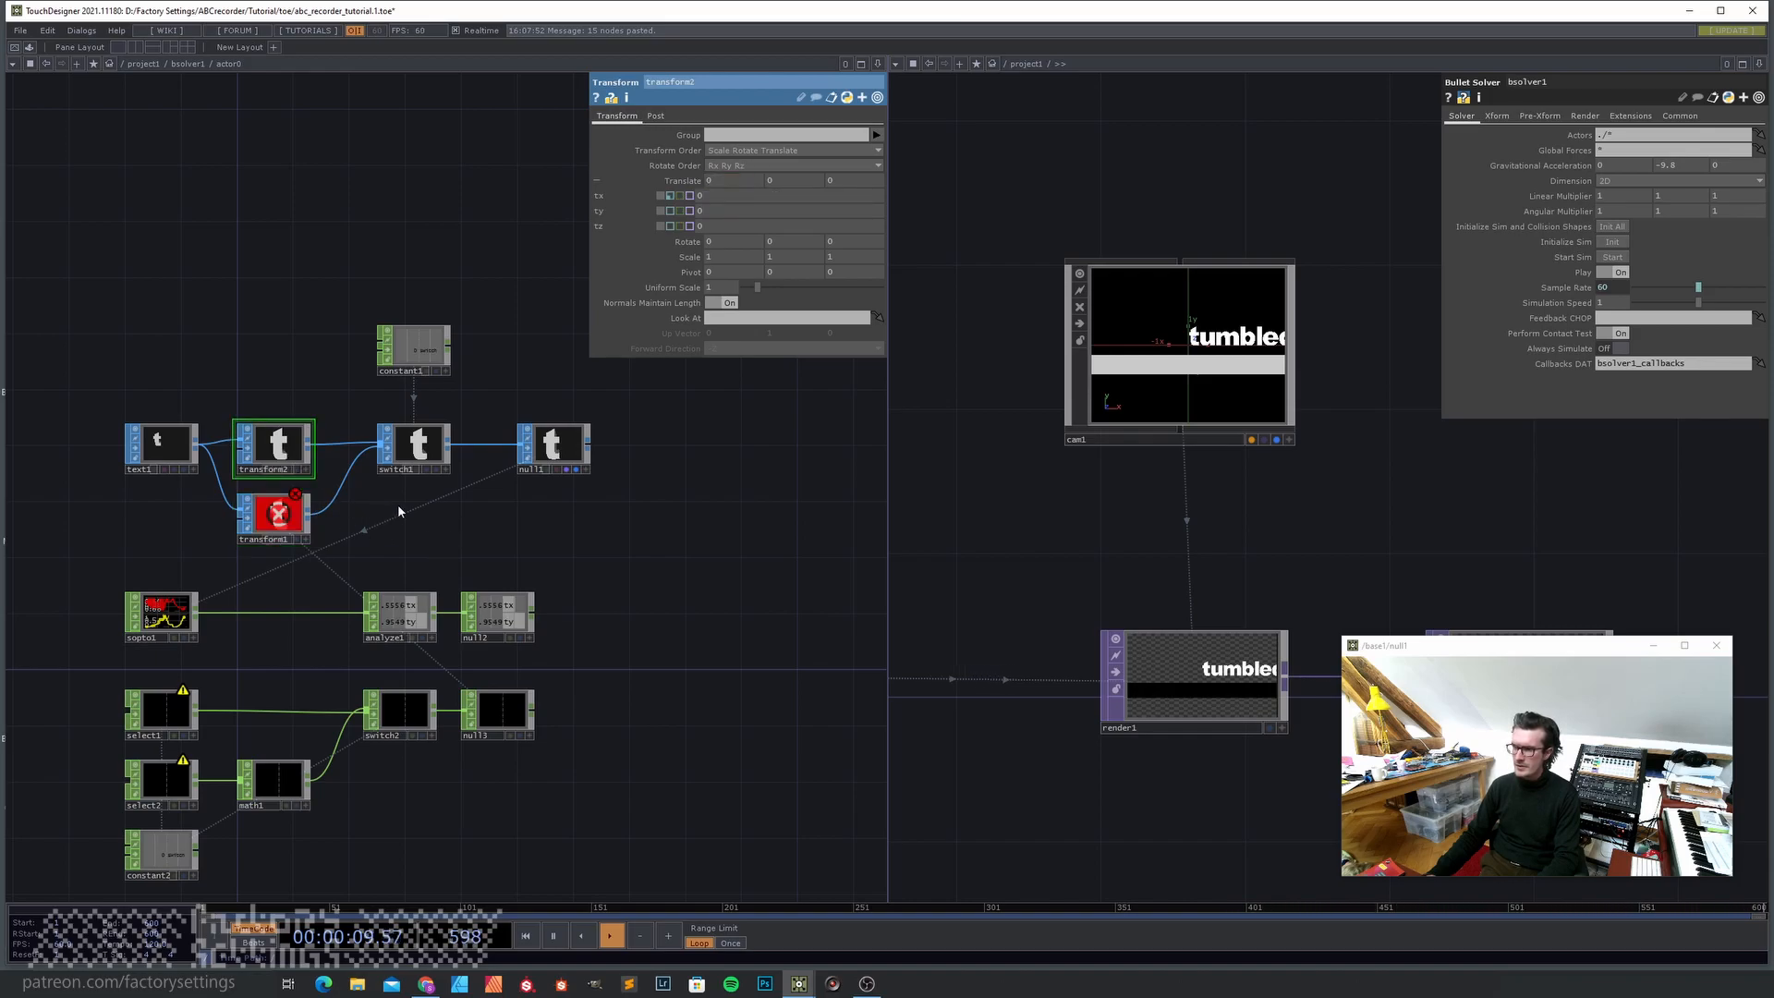
{"action": "left_click_drag", "start_coordinate": [590, 523], "coordinate": [583, 568]}
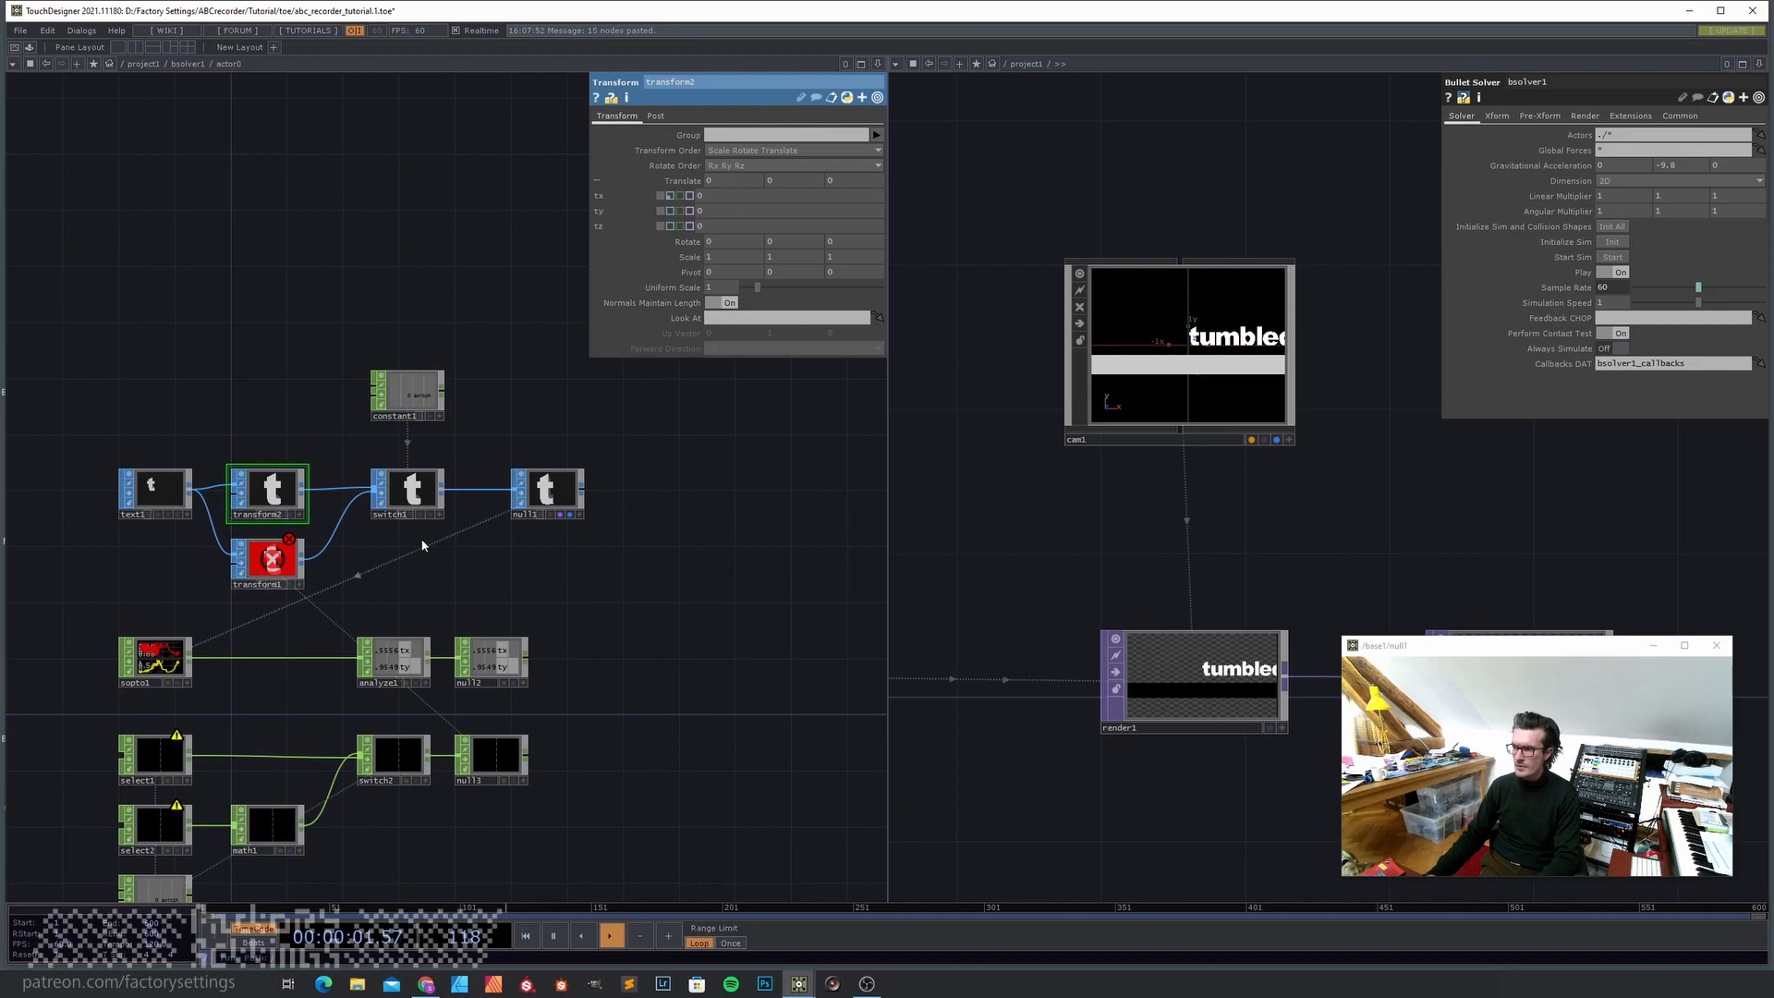
{"action": "scroll", "coordinate": [400, 502], "scroll_direction": "up", "scroll_amount": 3}
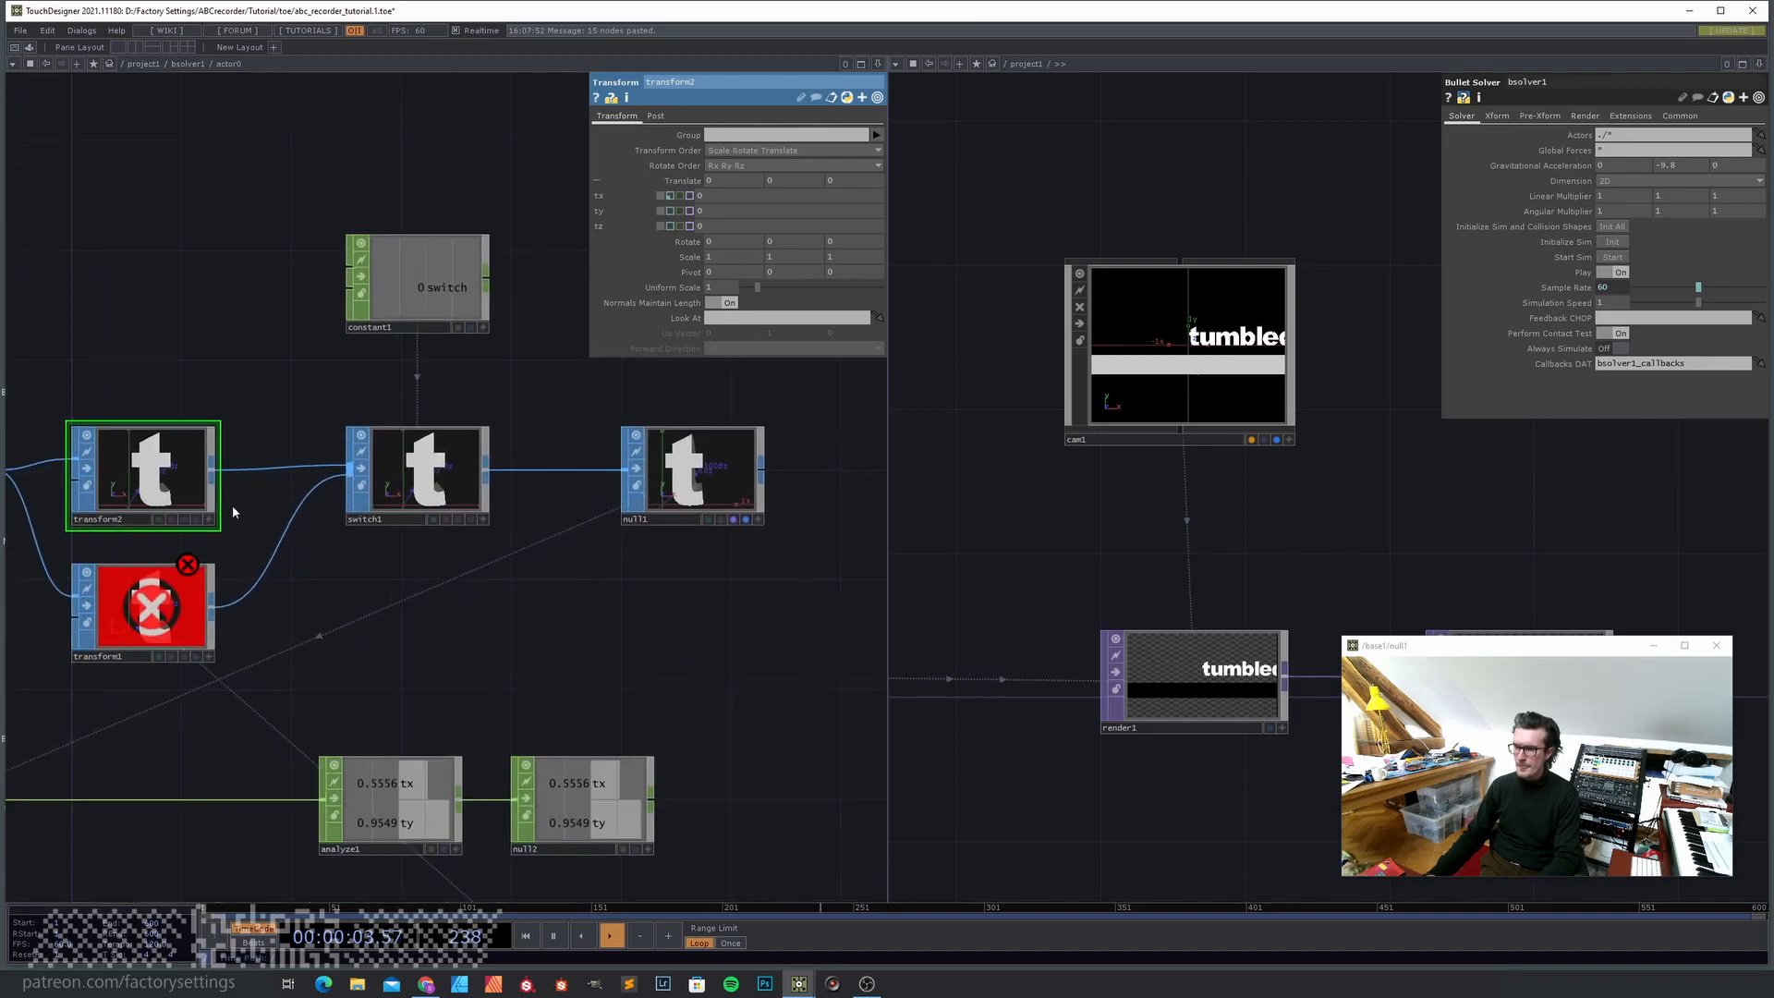
{"action": "left_click_drag", "start_coordinate": [182, 360], "coordinate": [329, 361]}
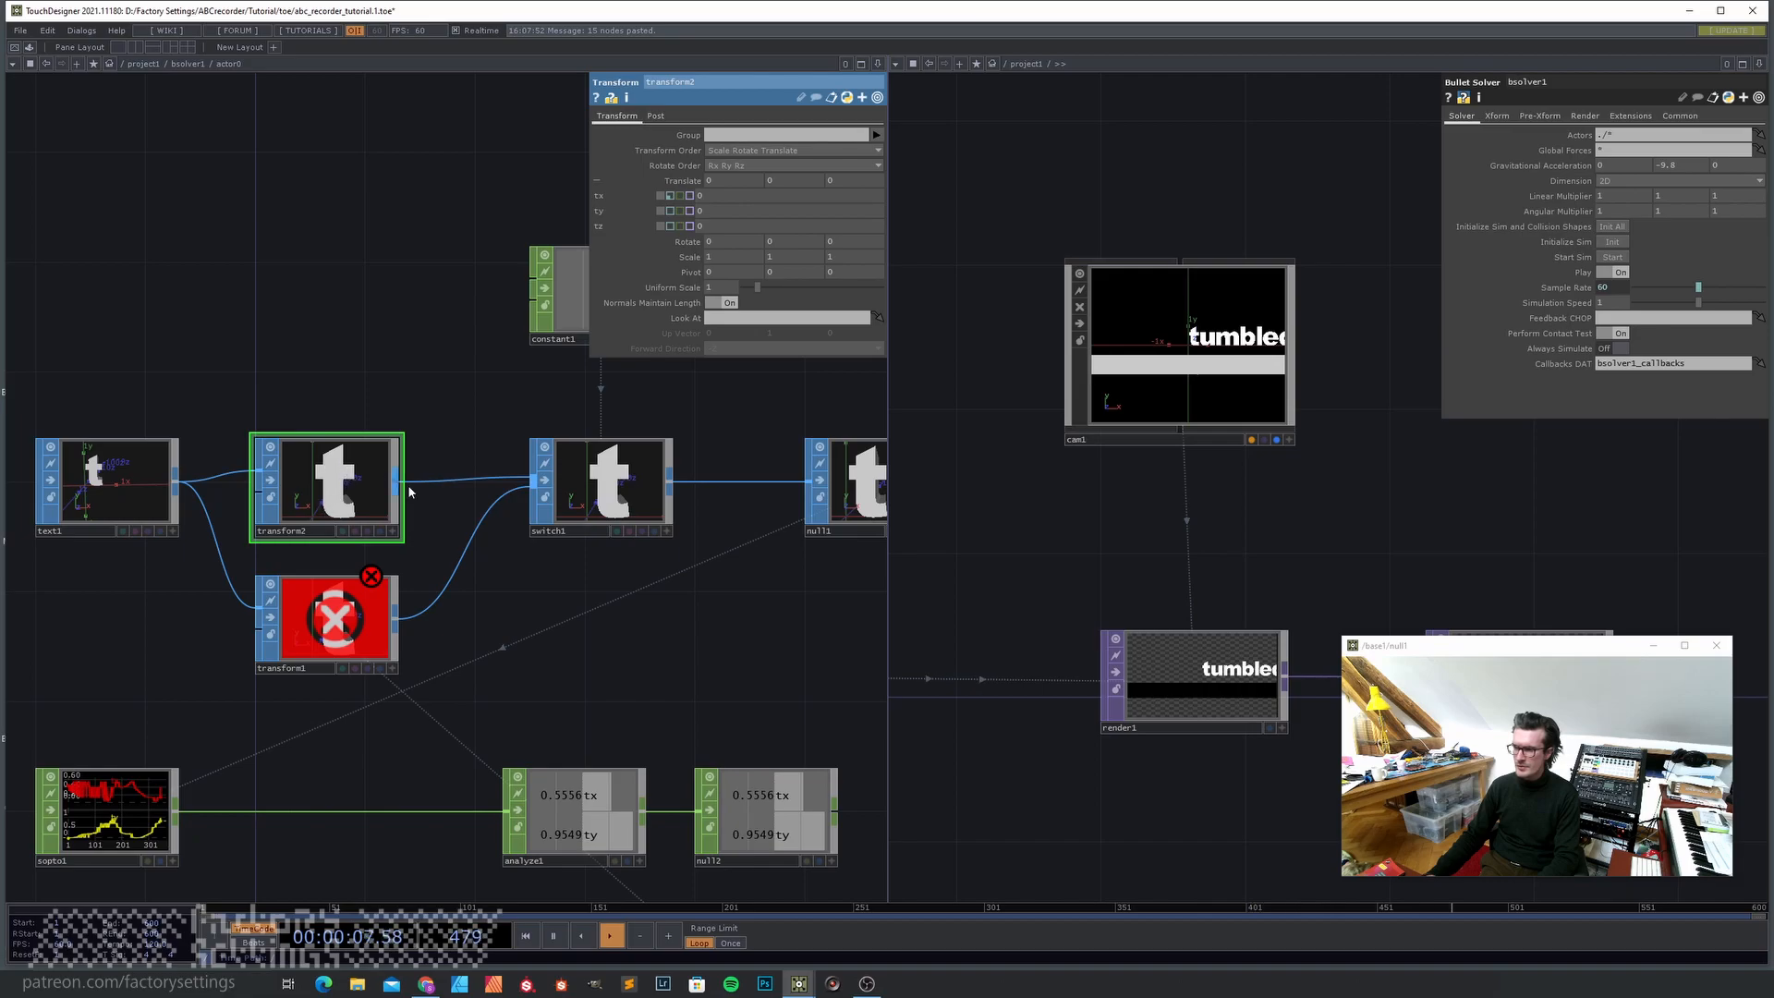
- Link the X and Y Translate of transform2 in actor0 to the xPos and yPos channels of null4 as CHOP references
{"action": "left_click_drag", "start_coordinate": [1077, 560], "coordinate": [1162, 552]}
{"action": "scroll", "coordinate": [1166, 552], "scroll_direction": "down", "scroll_amount": 2}
{"action": "left_click_drag", "start_coordinate": [1041, 742], "coordinate": [1152, 743]}
{"action": "double_click", "coordinate": [1056, 636]}
{"action": "left_click_drag", "start_coordinate": [1078, 369], "coordinate": [679, 181]}
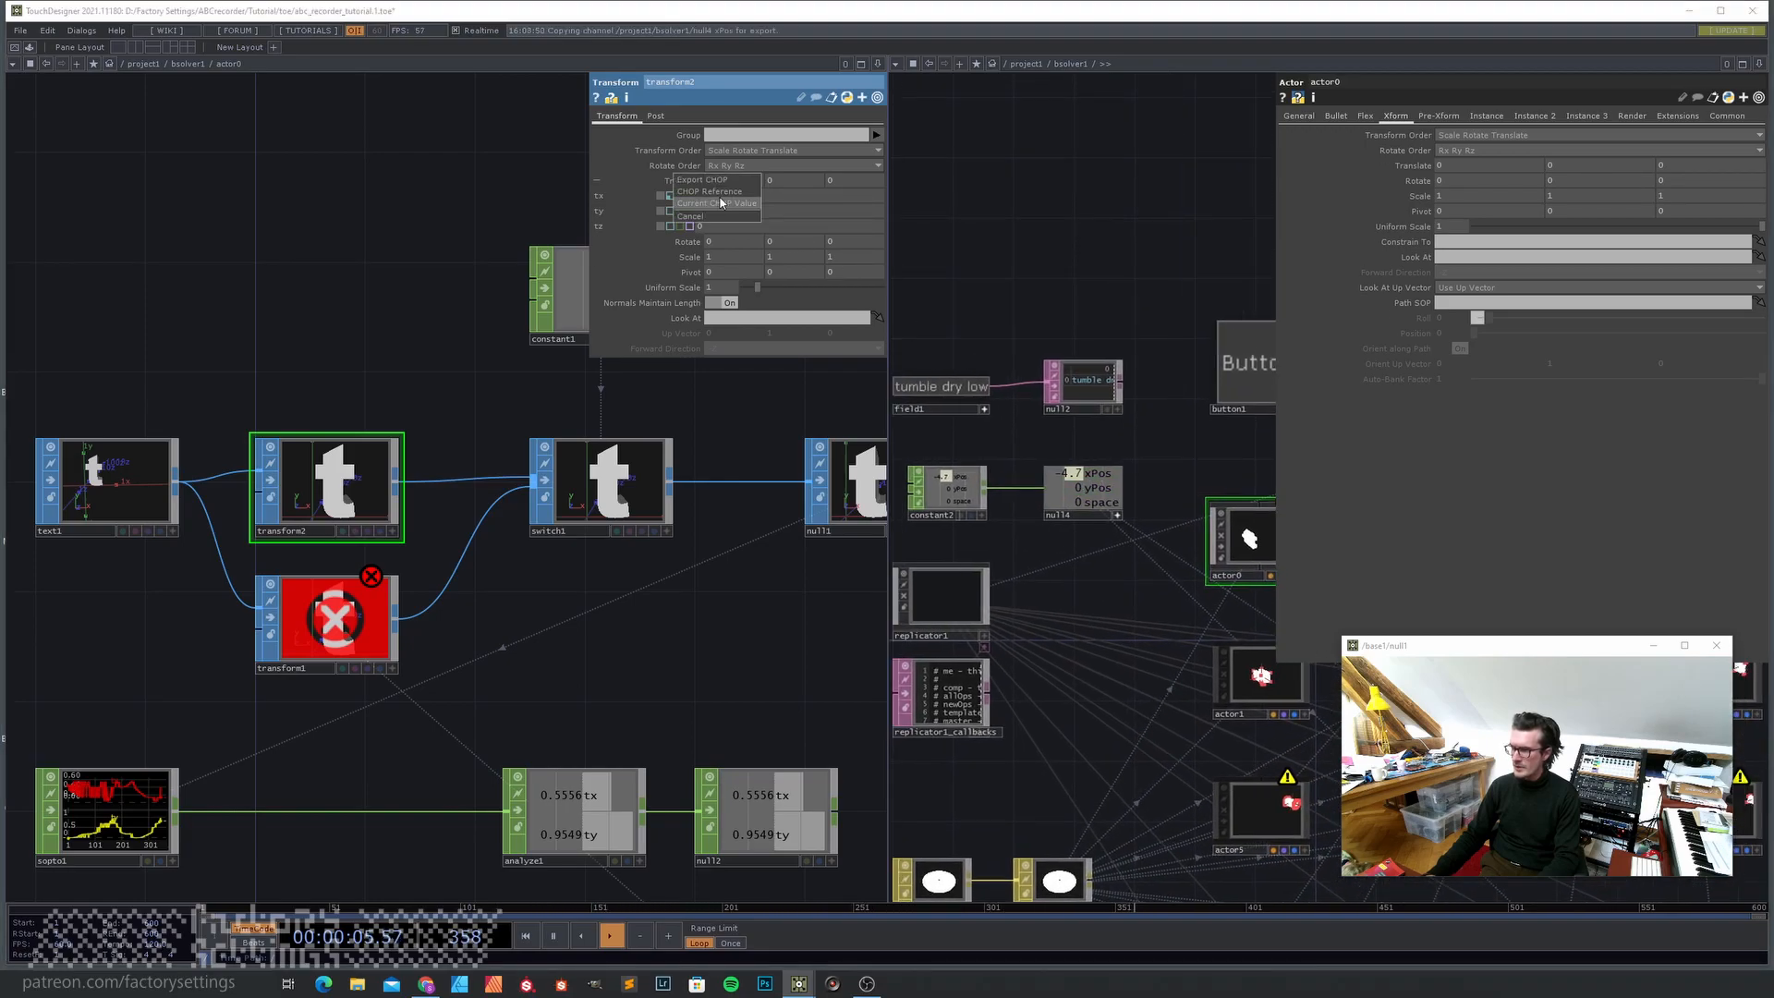
{"action": "left_click", "coordinate": [724, 191]}
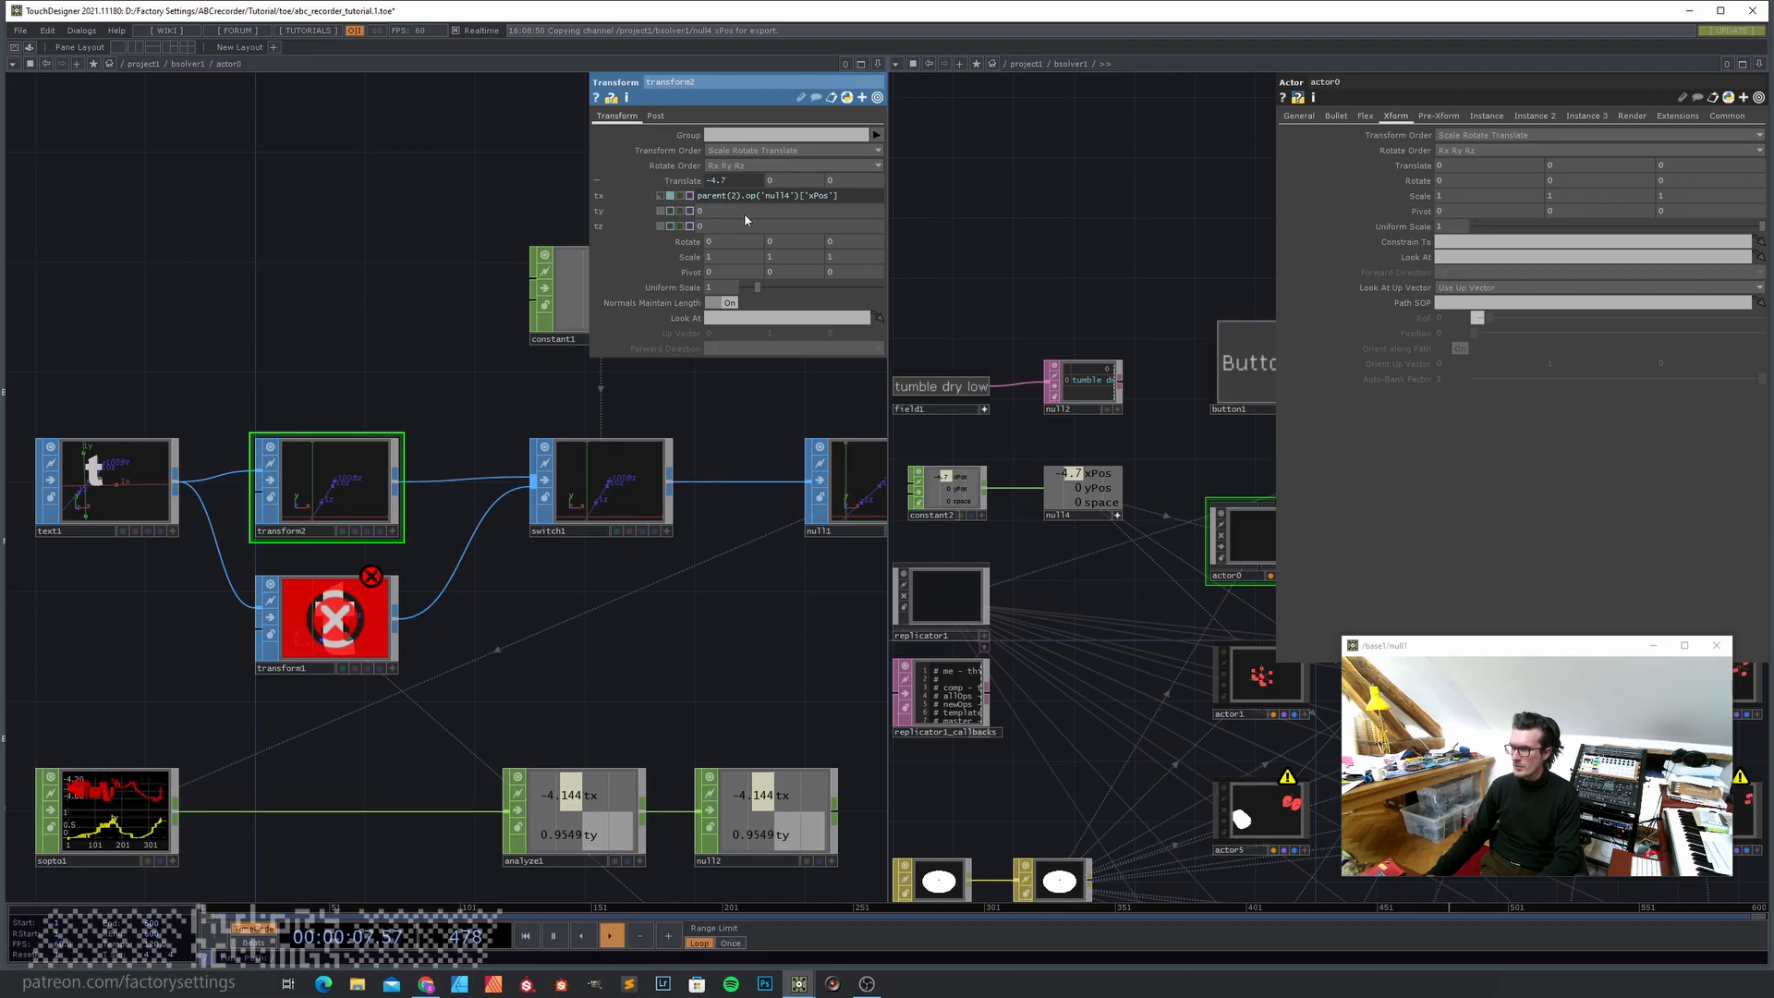
{"action": "left_click_drag", "start_coordinate": [1102, 492], "coordinate": [719, 211]}
{"action": "left_click", "coordinate": [735, 215]}
- Rebuild all the replicated actors with replicator1 so they use the relinked transform2
{"action": "key", "text": "u"}
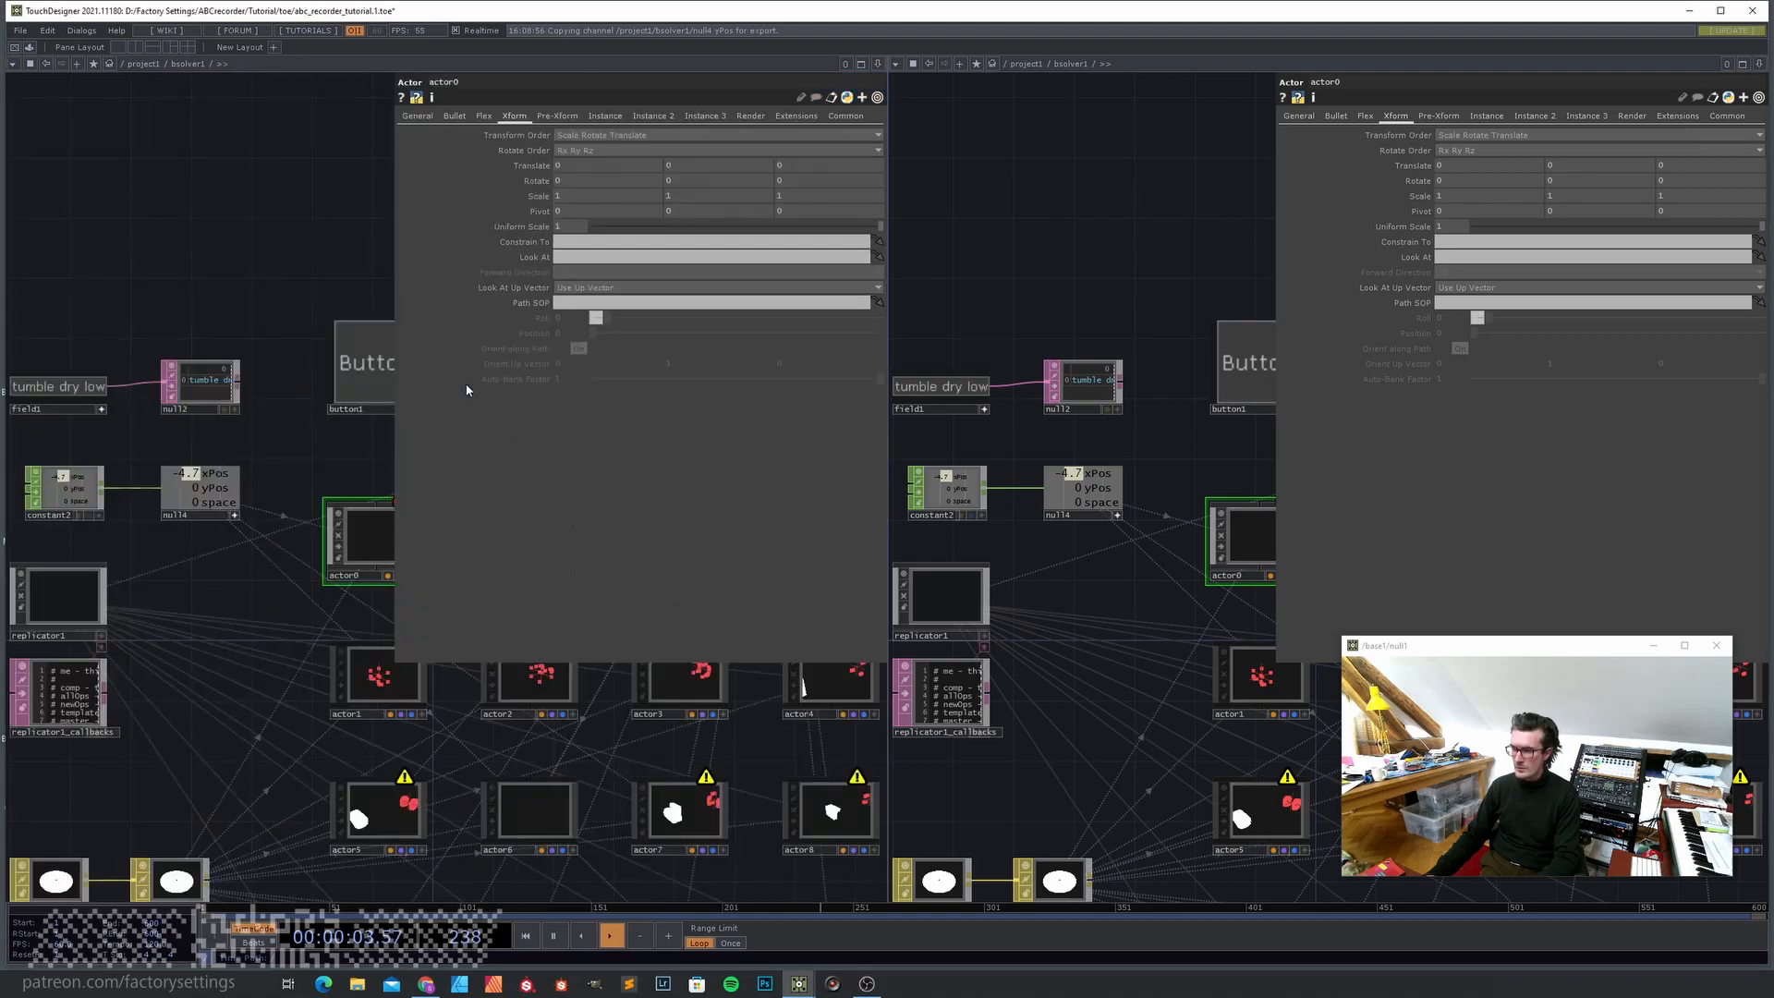
{"action": "left_click", "coordinate": [60, 598]}
{"action": "left_click", "coordinate": [553, 394]}
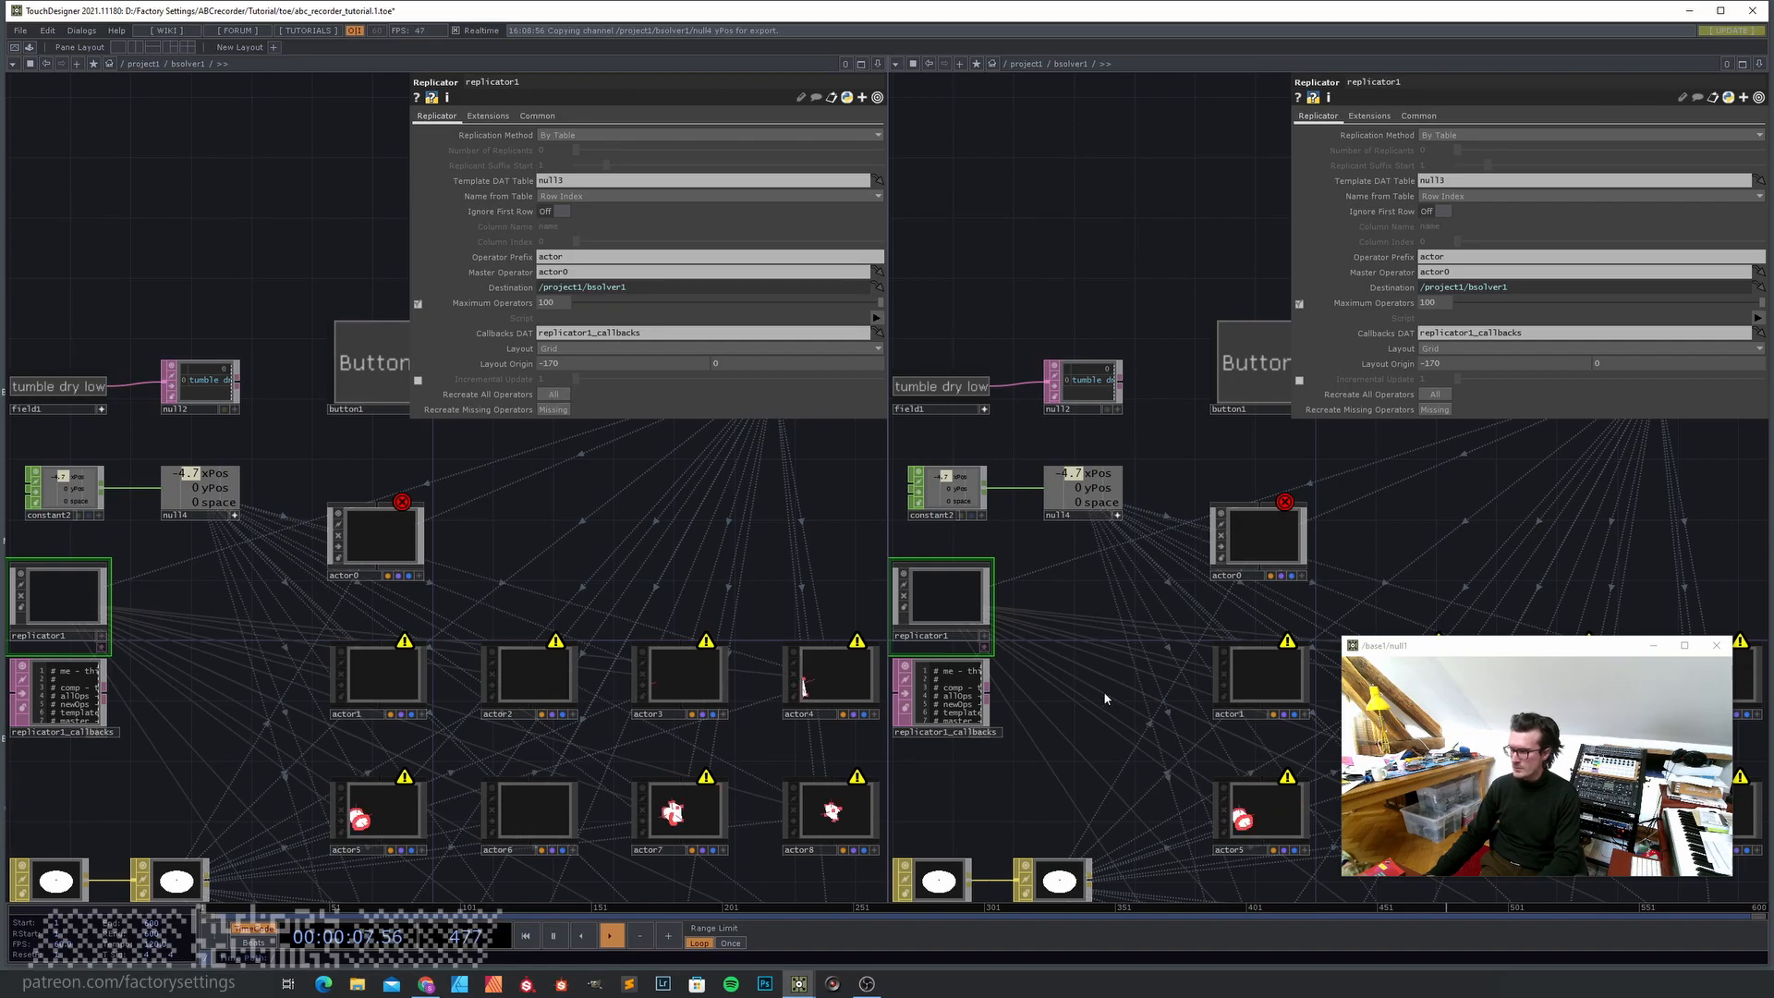
- Return the other pane to the project1 network and check the text rendered in render1 and null1
{"action": "key", "text": "u"}
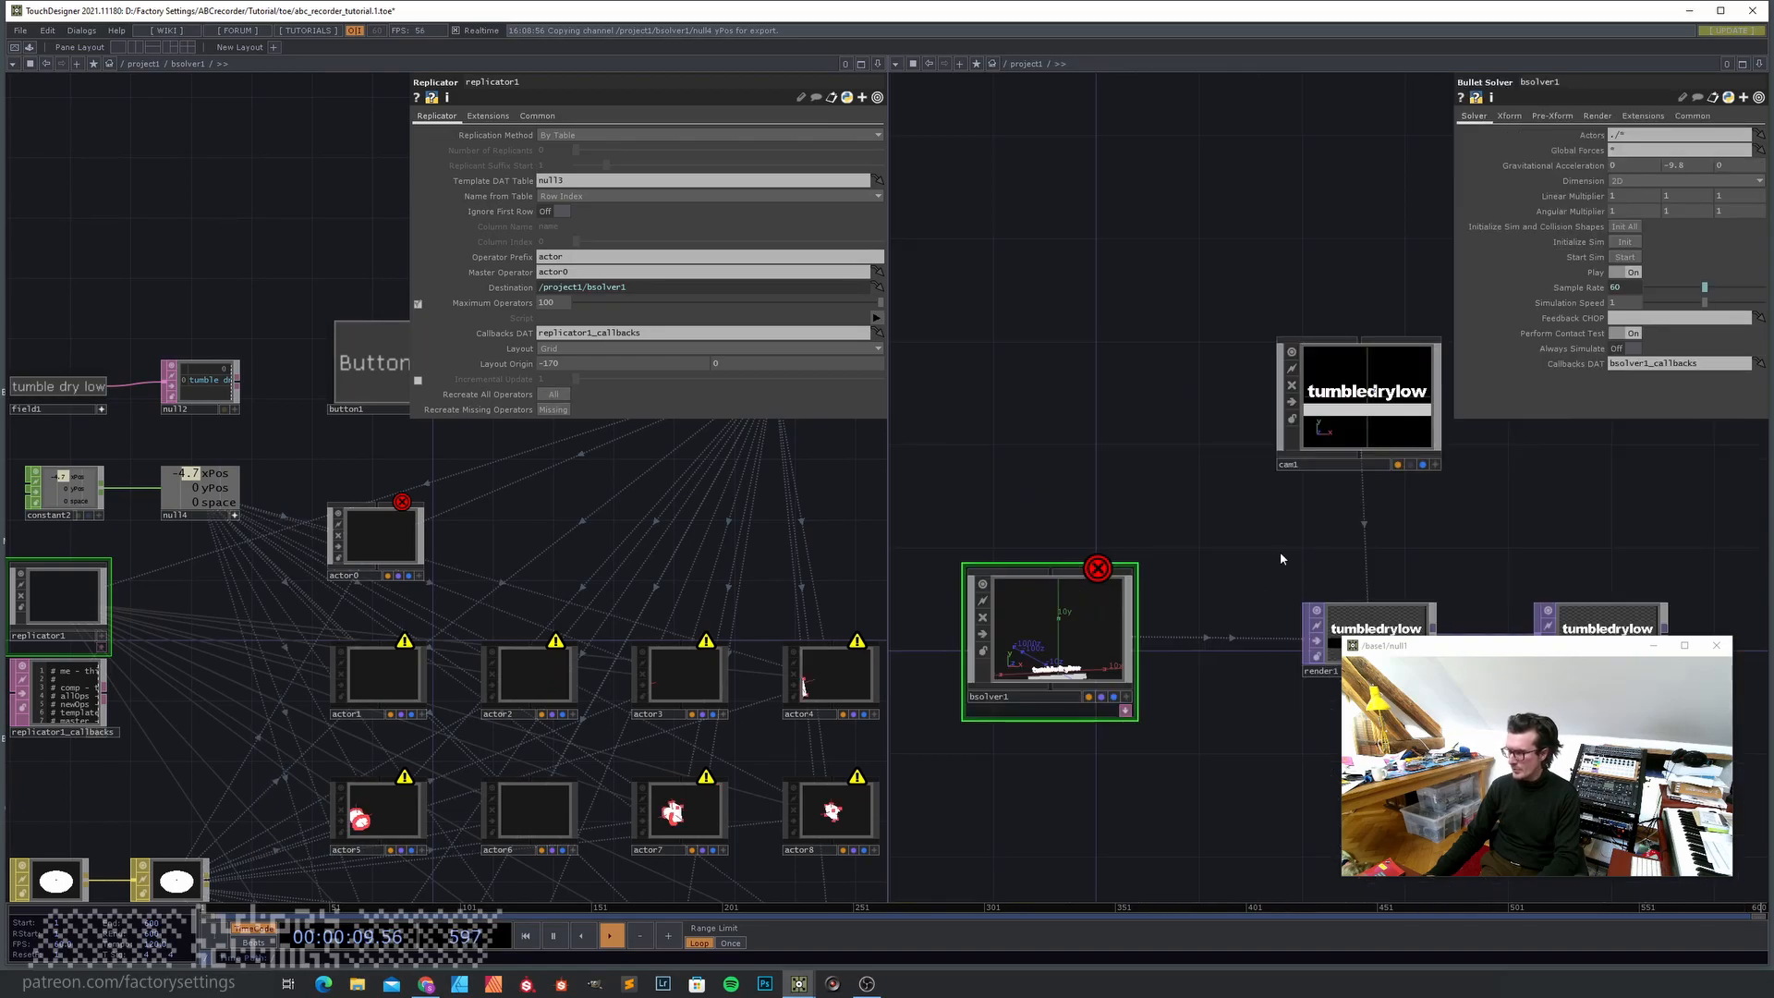
{"action": "scroll", "coordinate": [1230, 575], "scroll_direction": "up", "scroll_amount": 5}
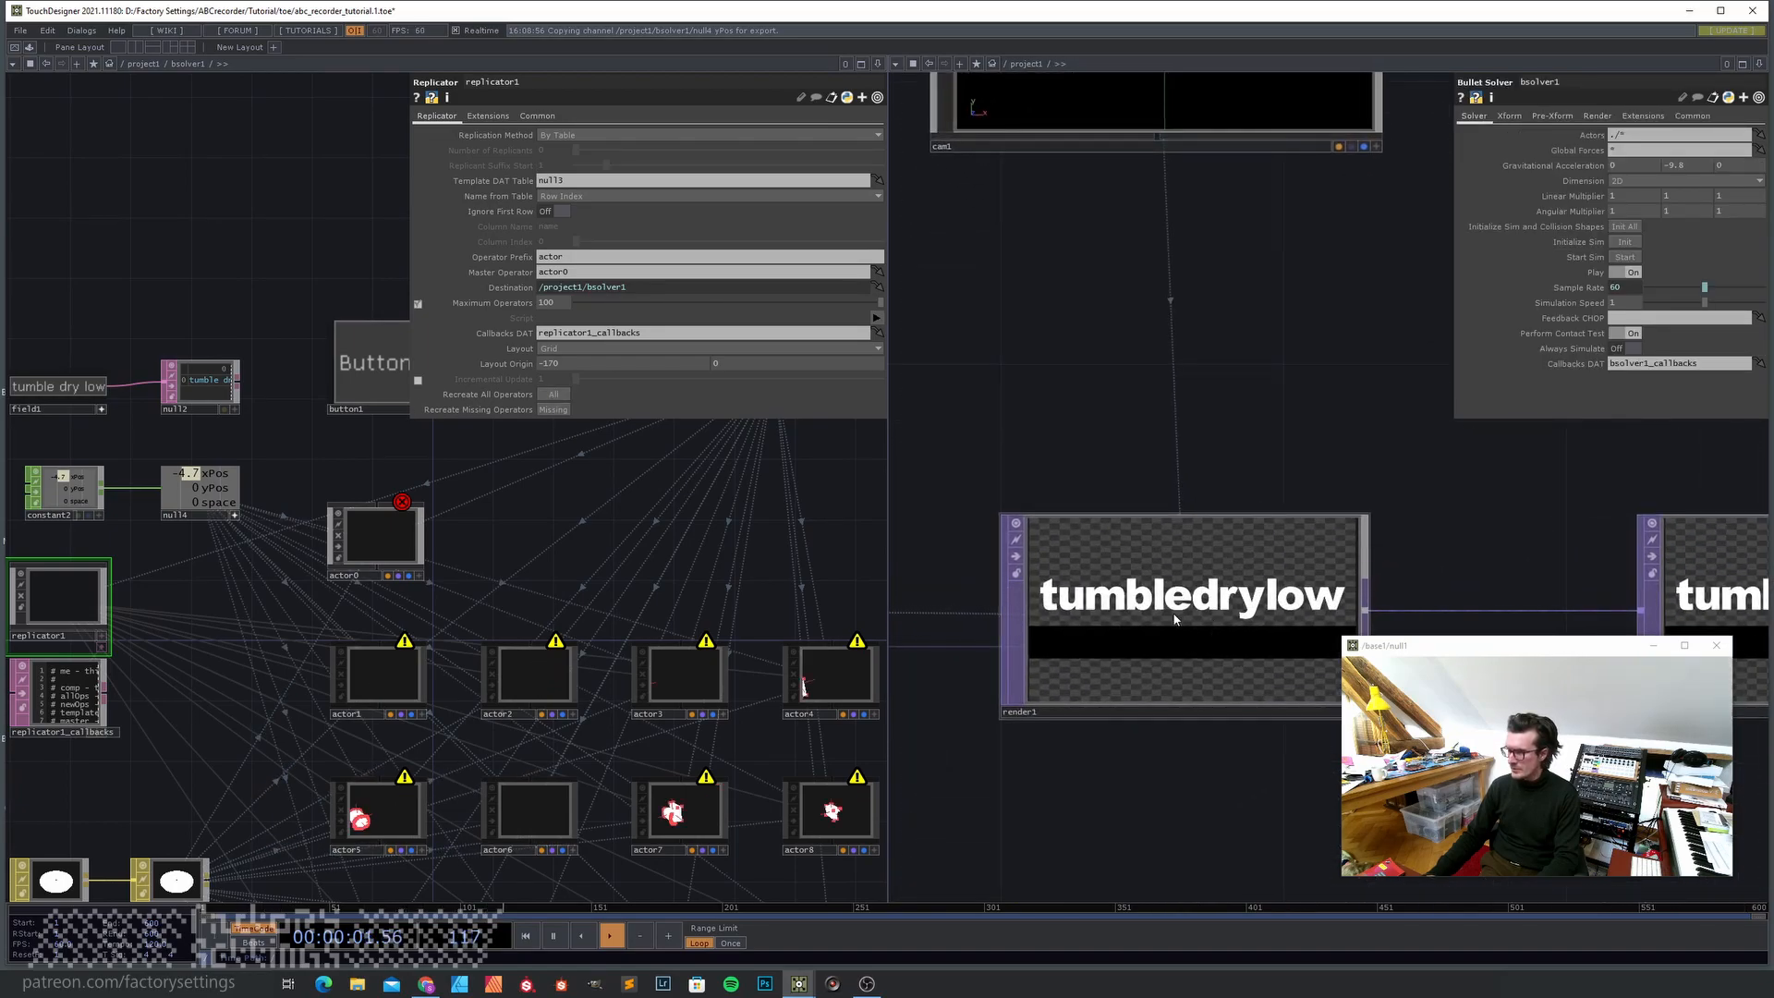
{"action": "left_click_drag", "start_coordinate": [115, 537], "coordinate": [200, 533]}
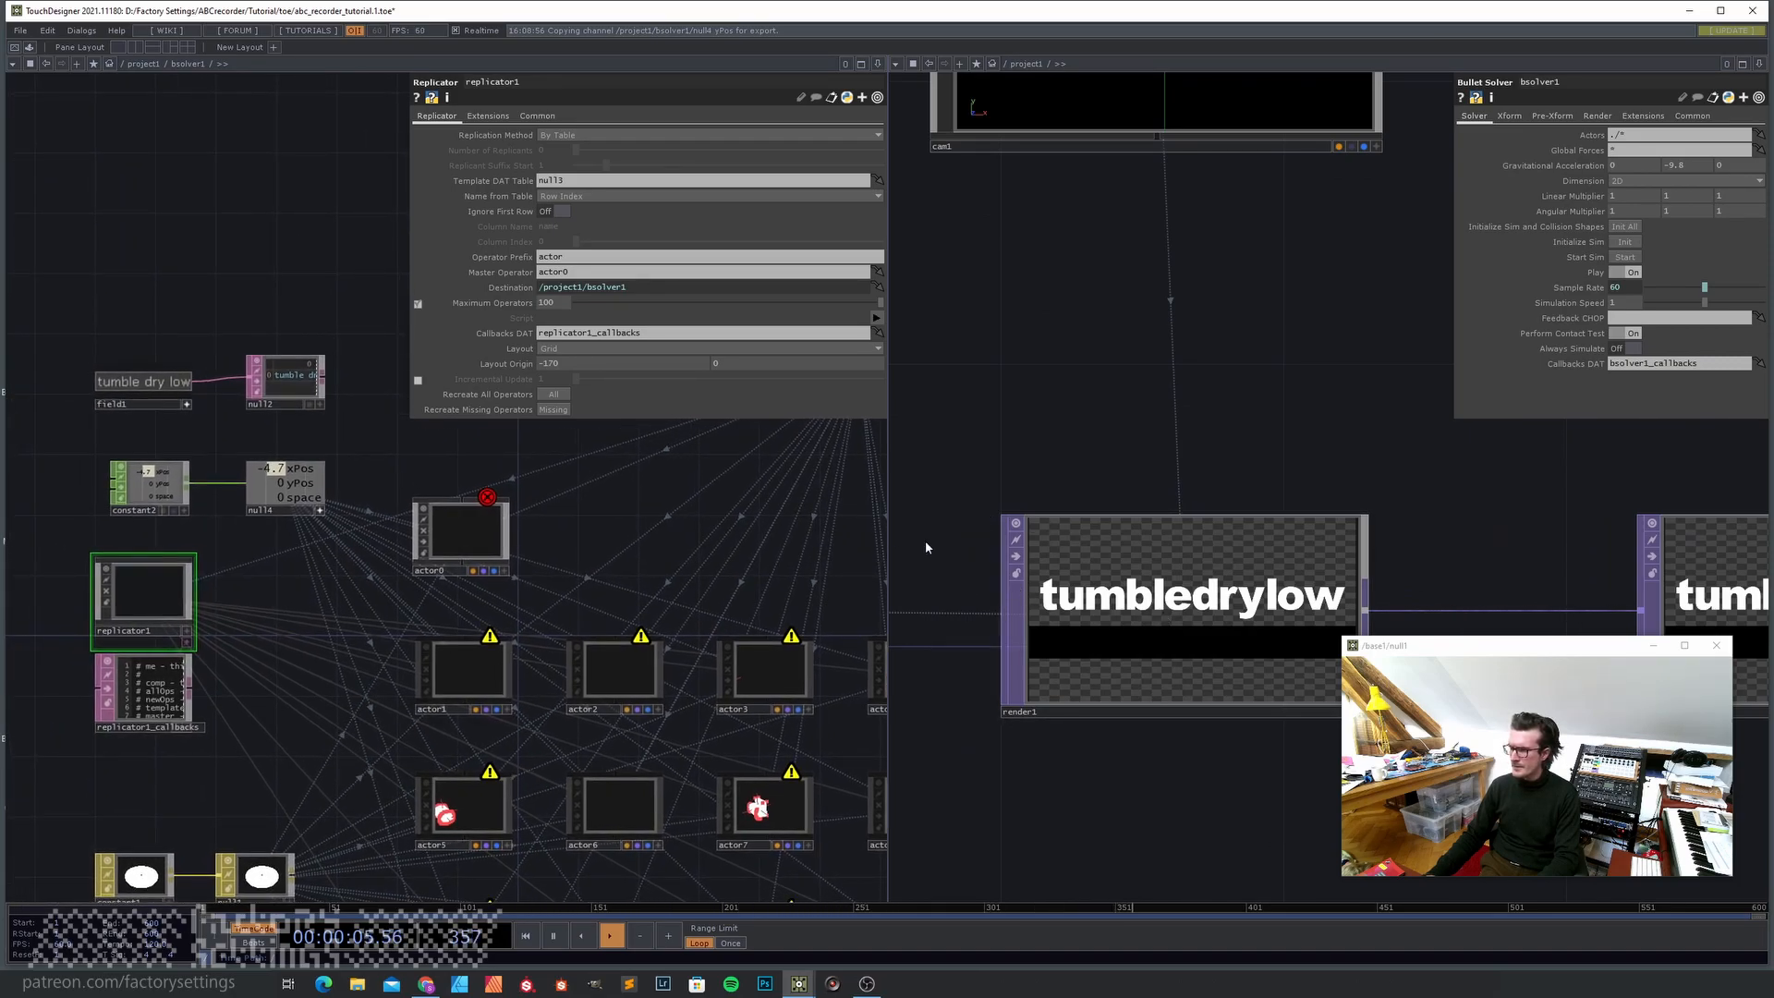
{"action": "scroll", "coordinate": [1116, 740], "scroll_direction": "down", "scroll_amount": 2}
{"action": "scroll", "coordinate": [1187, 703], "scroll_direction": "down", "scroll_amount": 2}
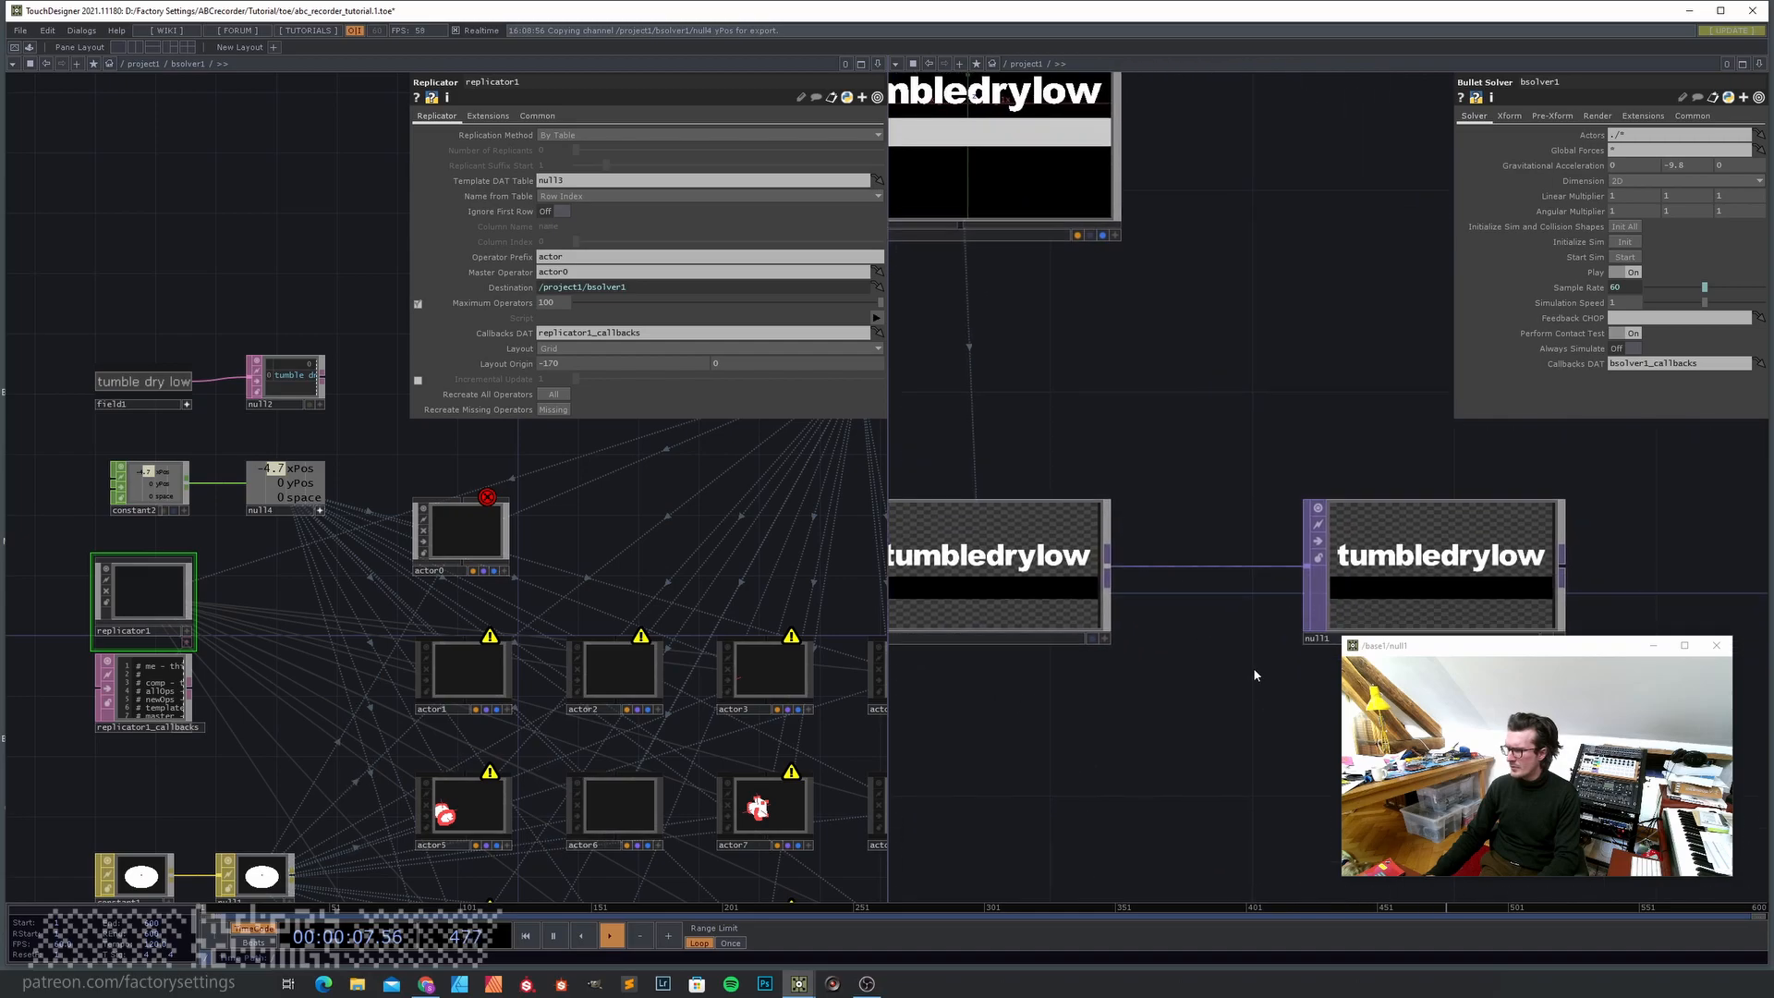
- Split the project1 pane into two stacked panes and frame null1 in the lower one
{"action": "left_click", "coordinate": [1760, 64]}
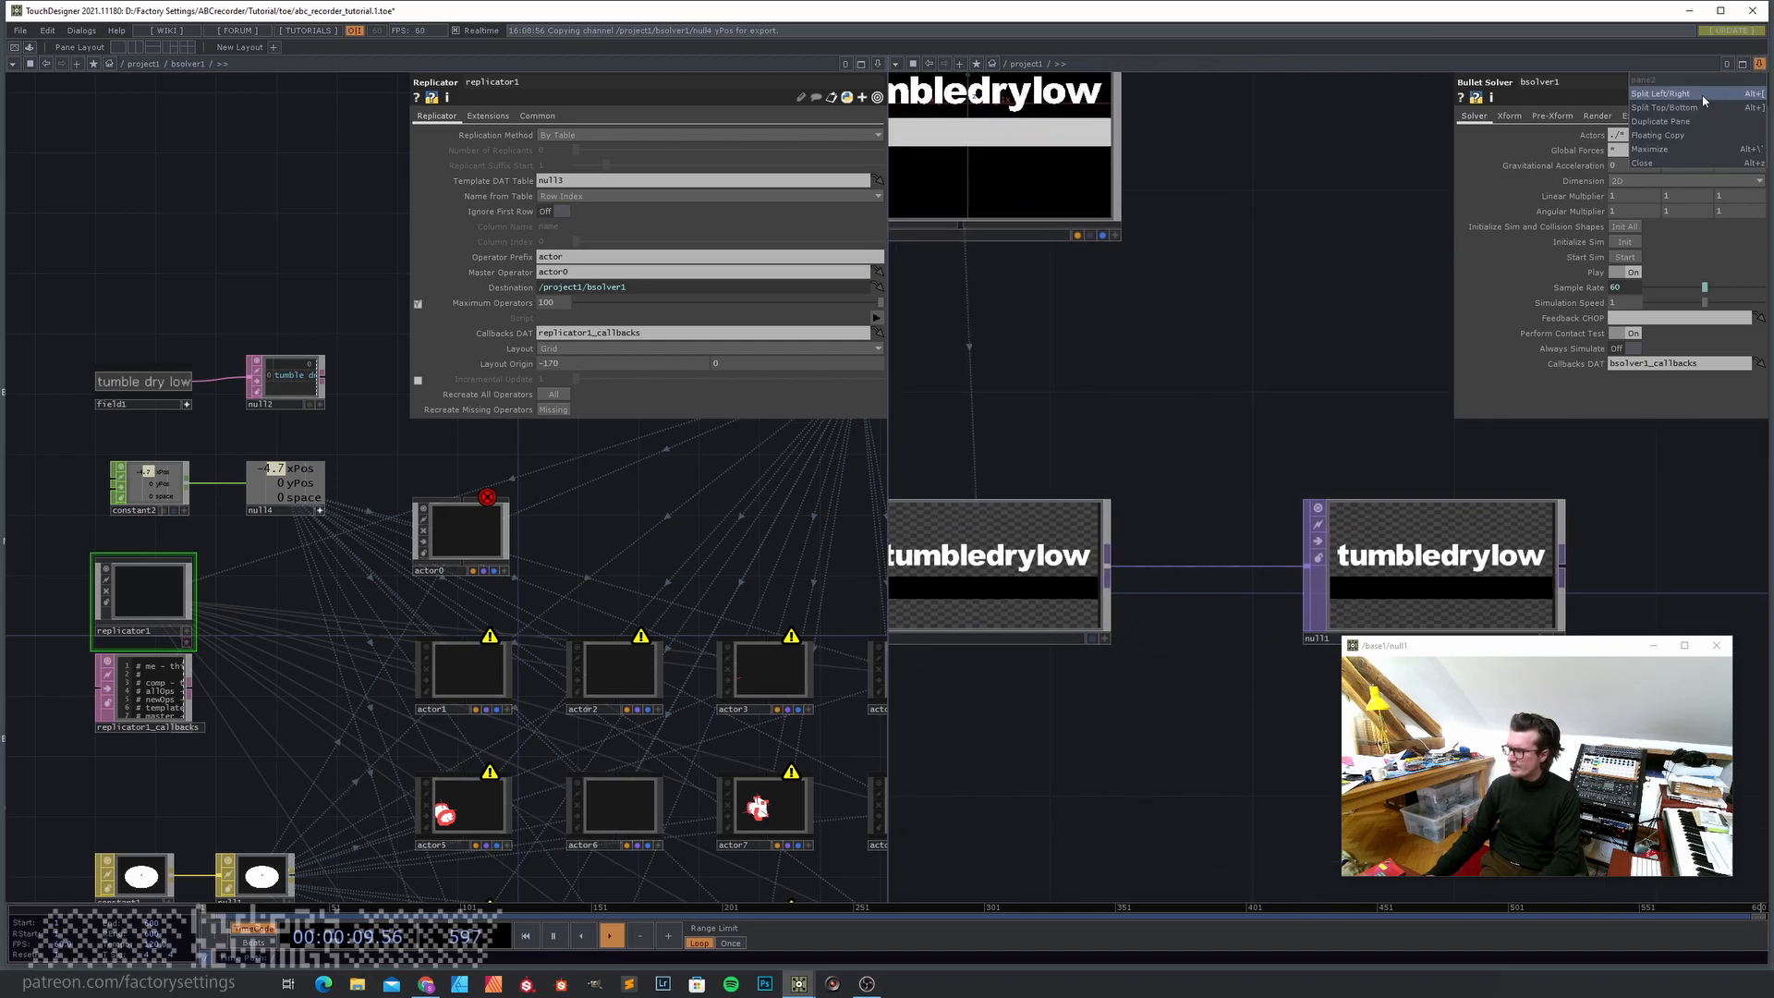
{"action": "left_click", "coordinate": [1673, 108]}
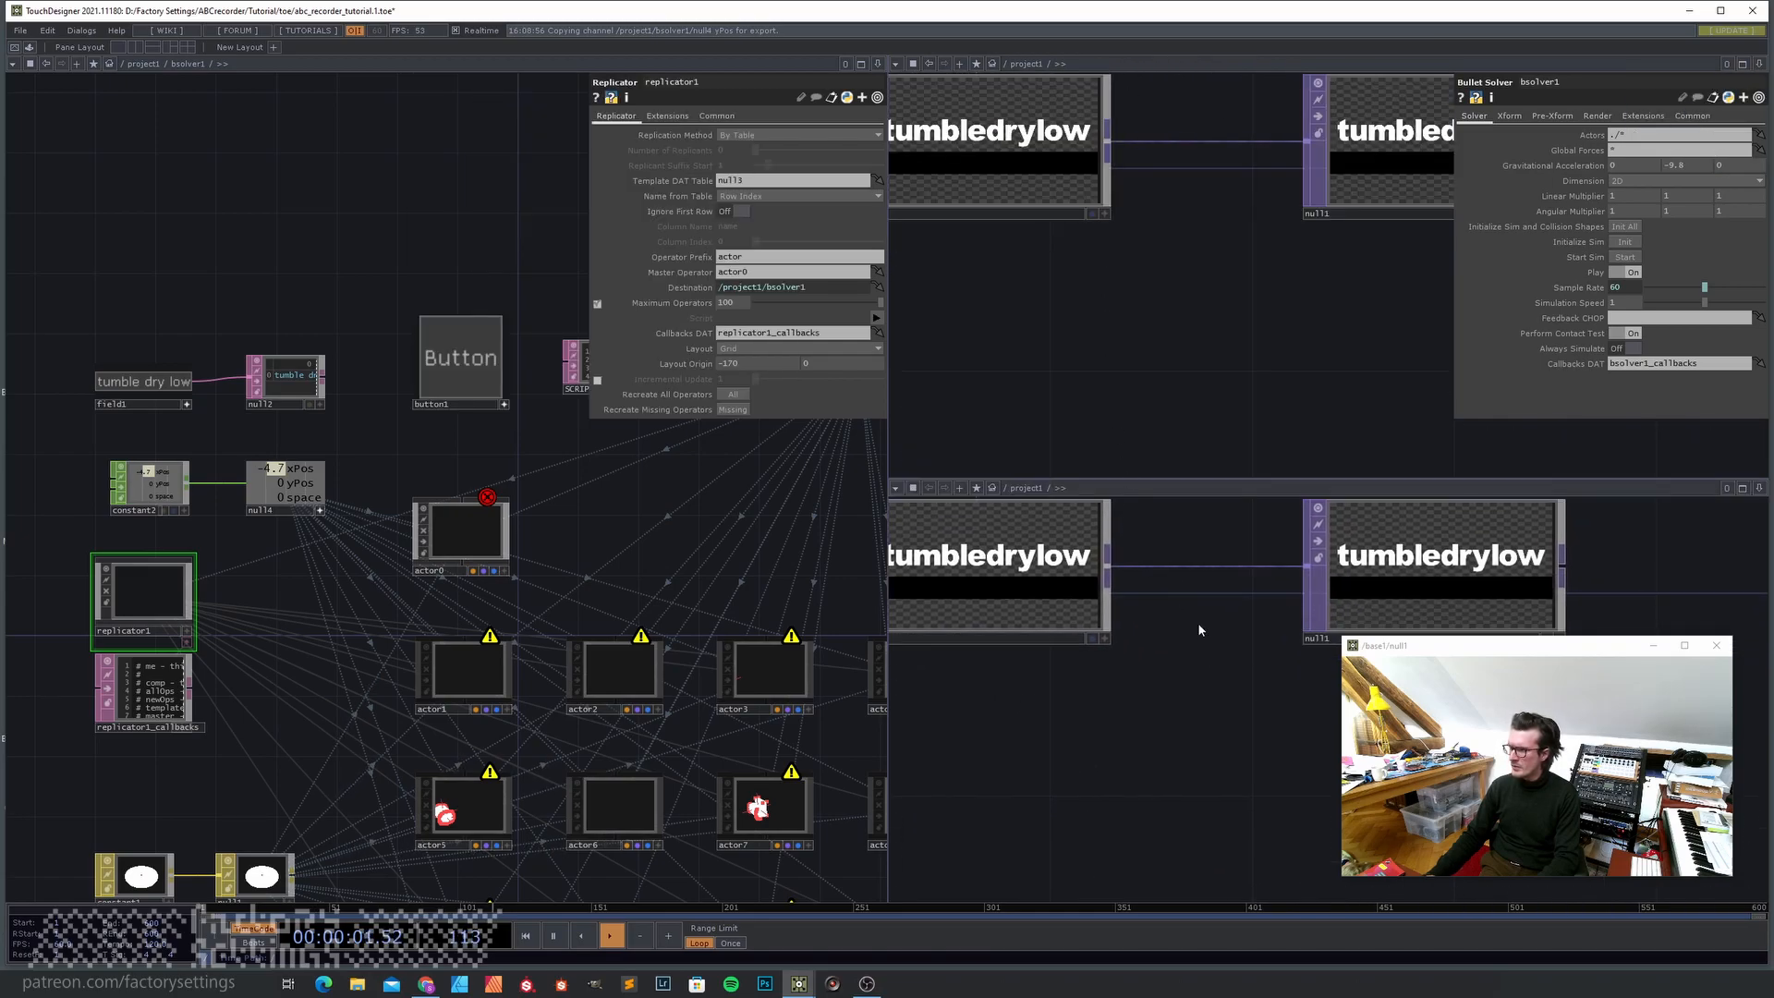
{"action": "scroll", "coordinate": [1190, 612], "scroll_direction": "down", "scroll_amount": 3}
{"action": "scroll", "coordinate": [1156, 689], "scroll_direction": "up", "scroll_amount": 1}
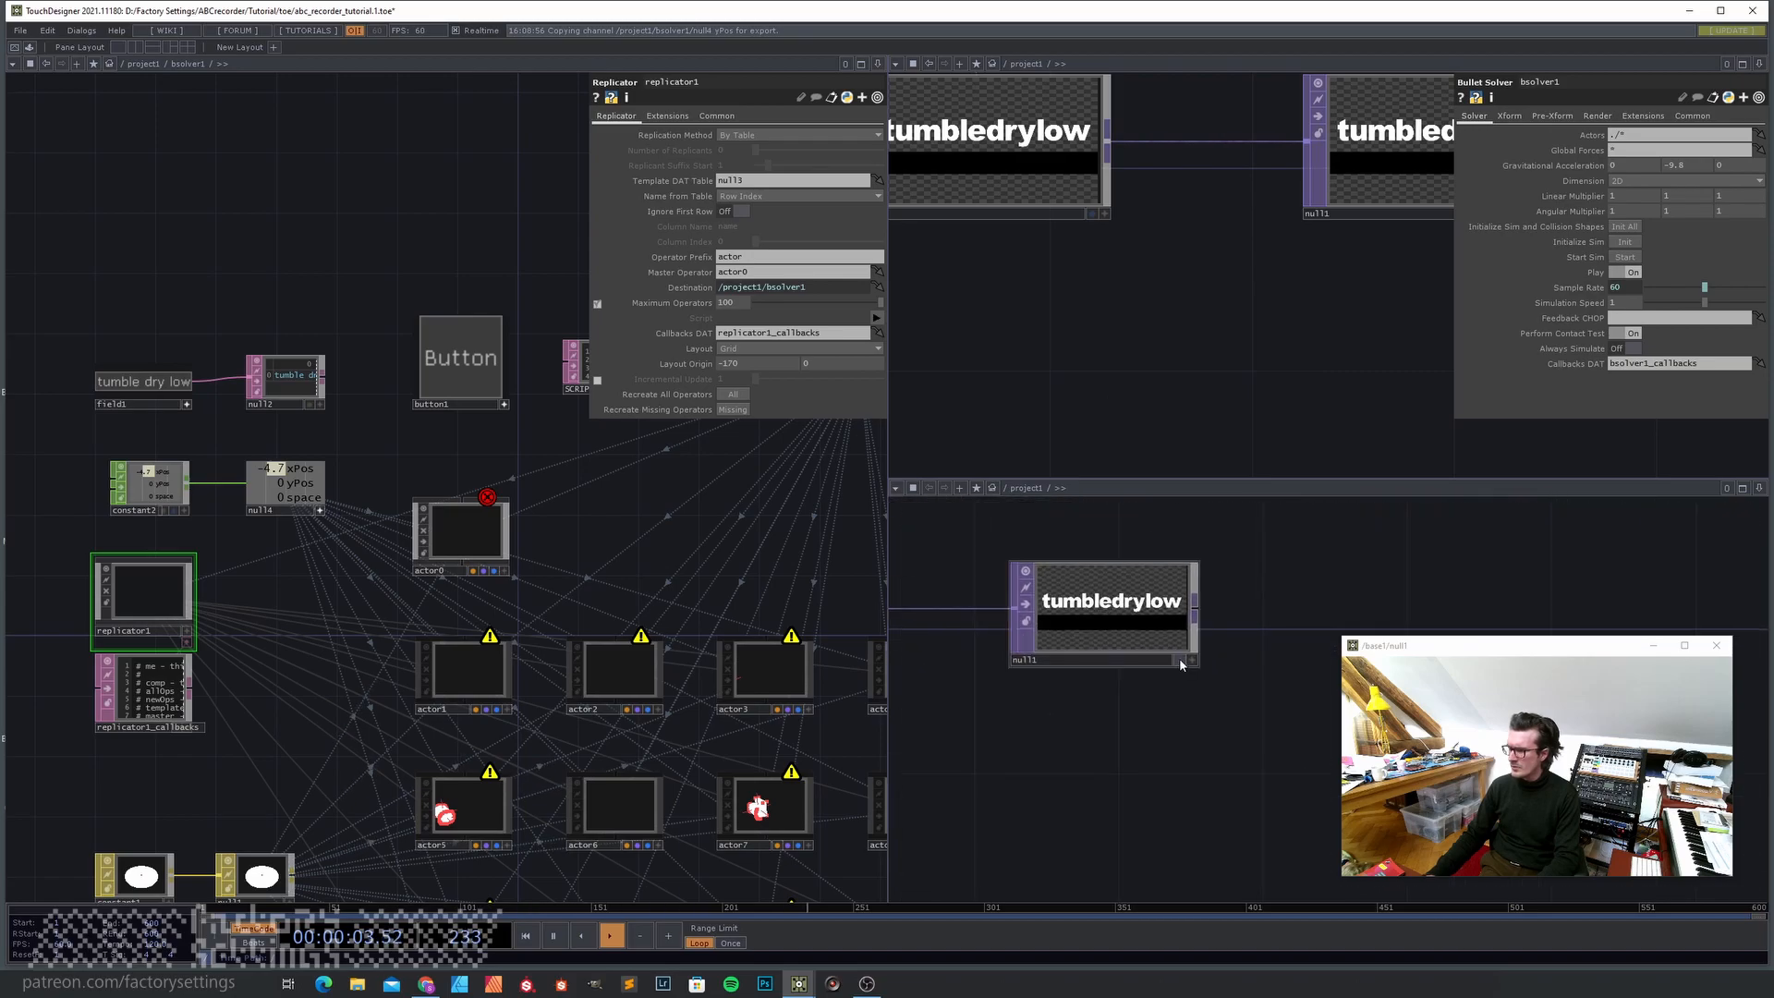
- Turn on null1's display flag in project1 and disable the Backdrop TOPs in the lower pane
{"action": "left_click", "coordinate": [1180, 660]}
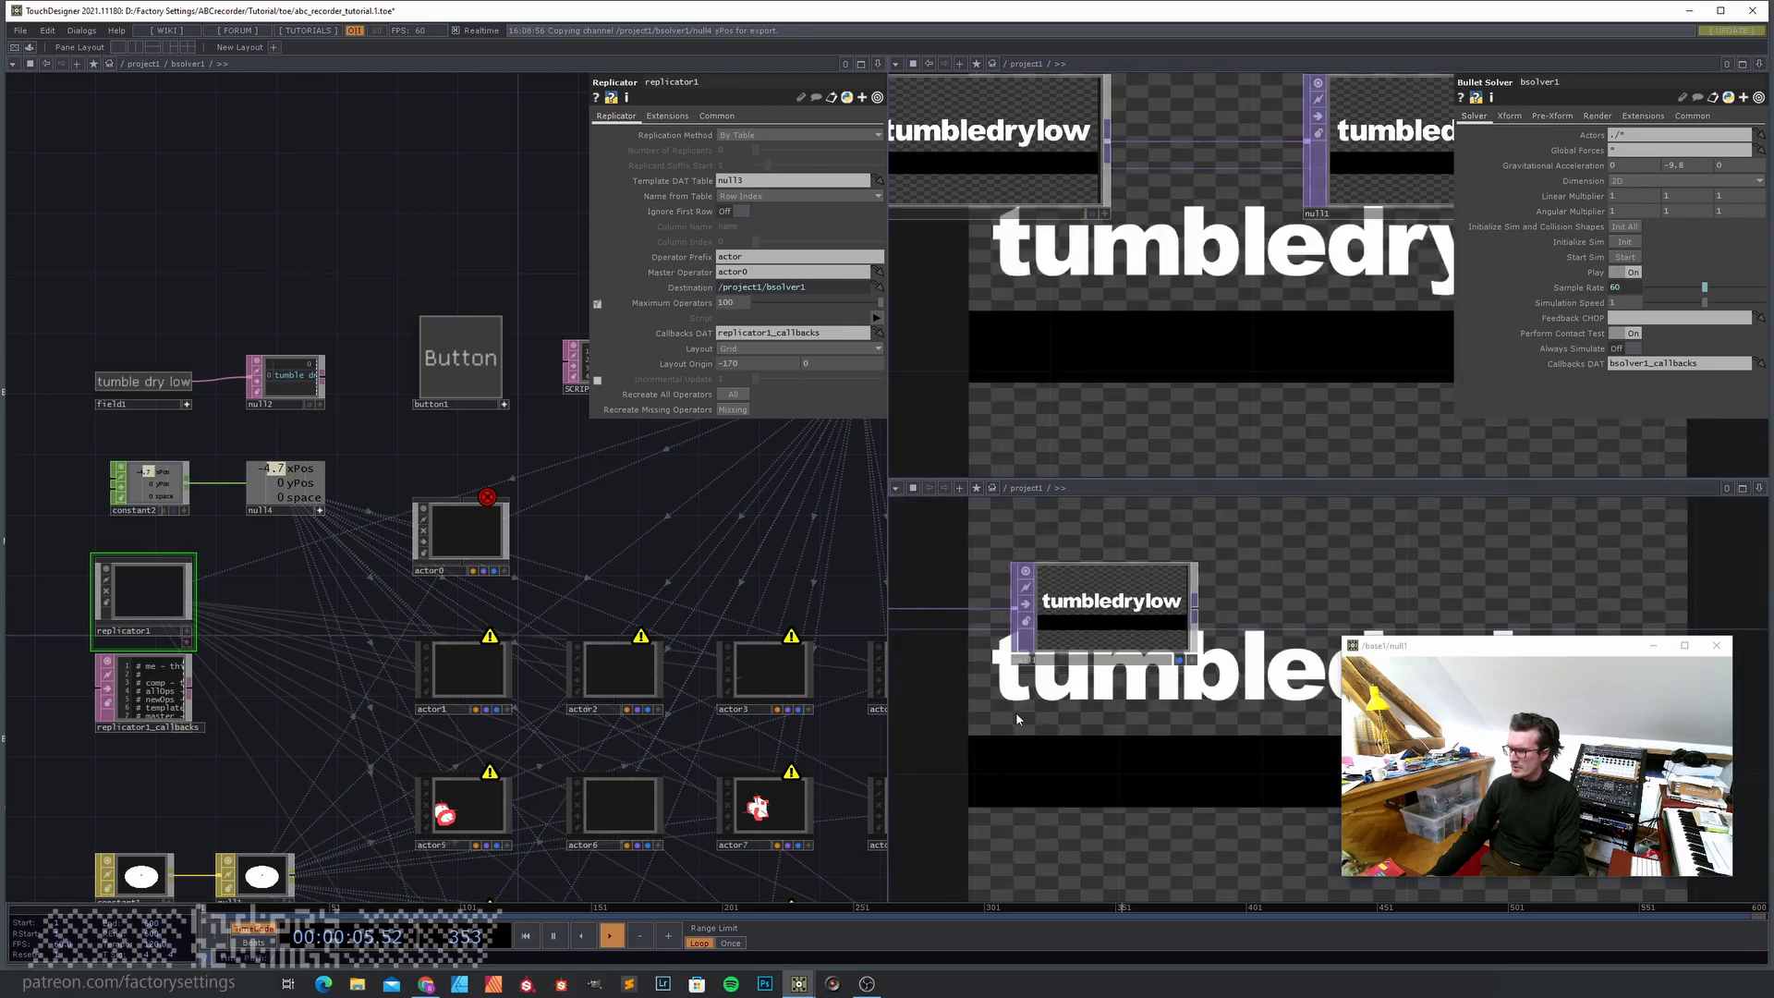
{"action": "right_click", "coordinate": [1008, 555]}
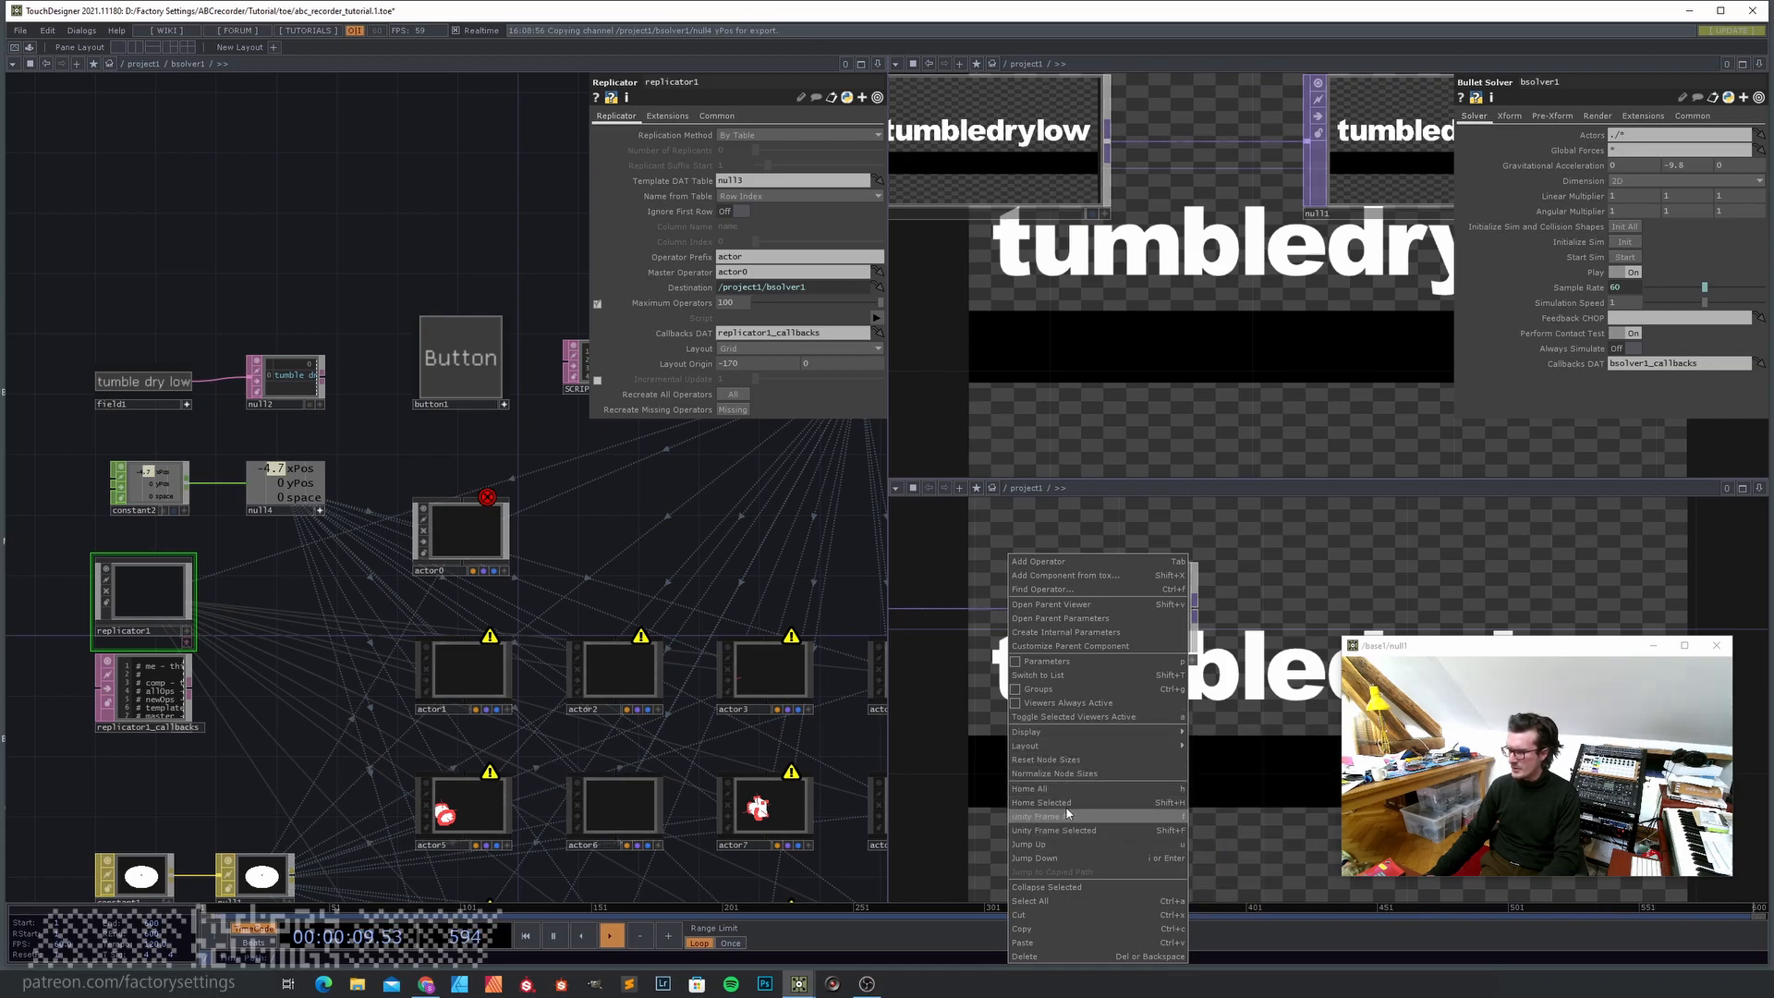
{"action": "mouse_move", "coordinate": [1109, 732]}
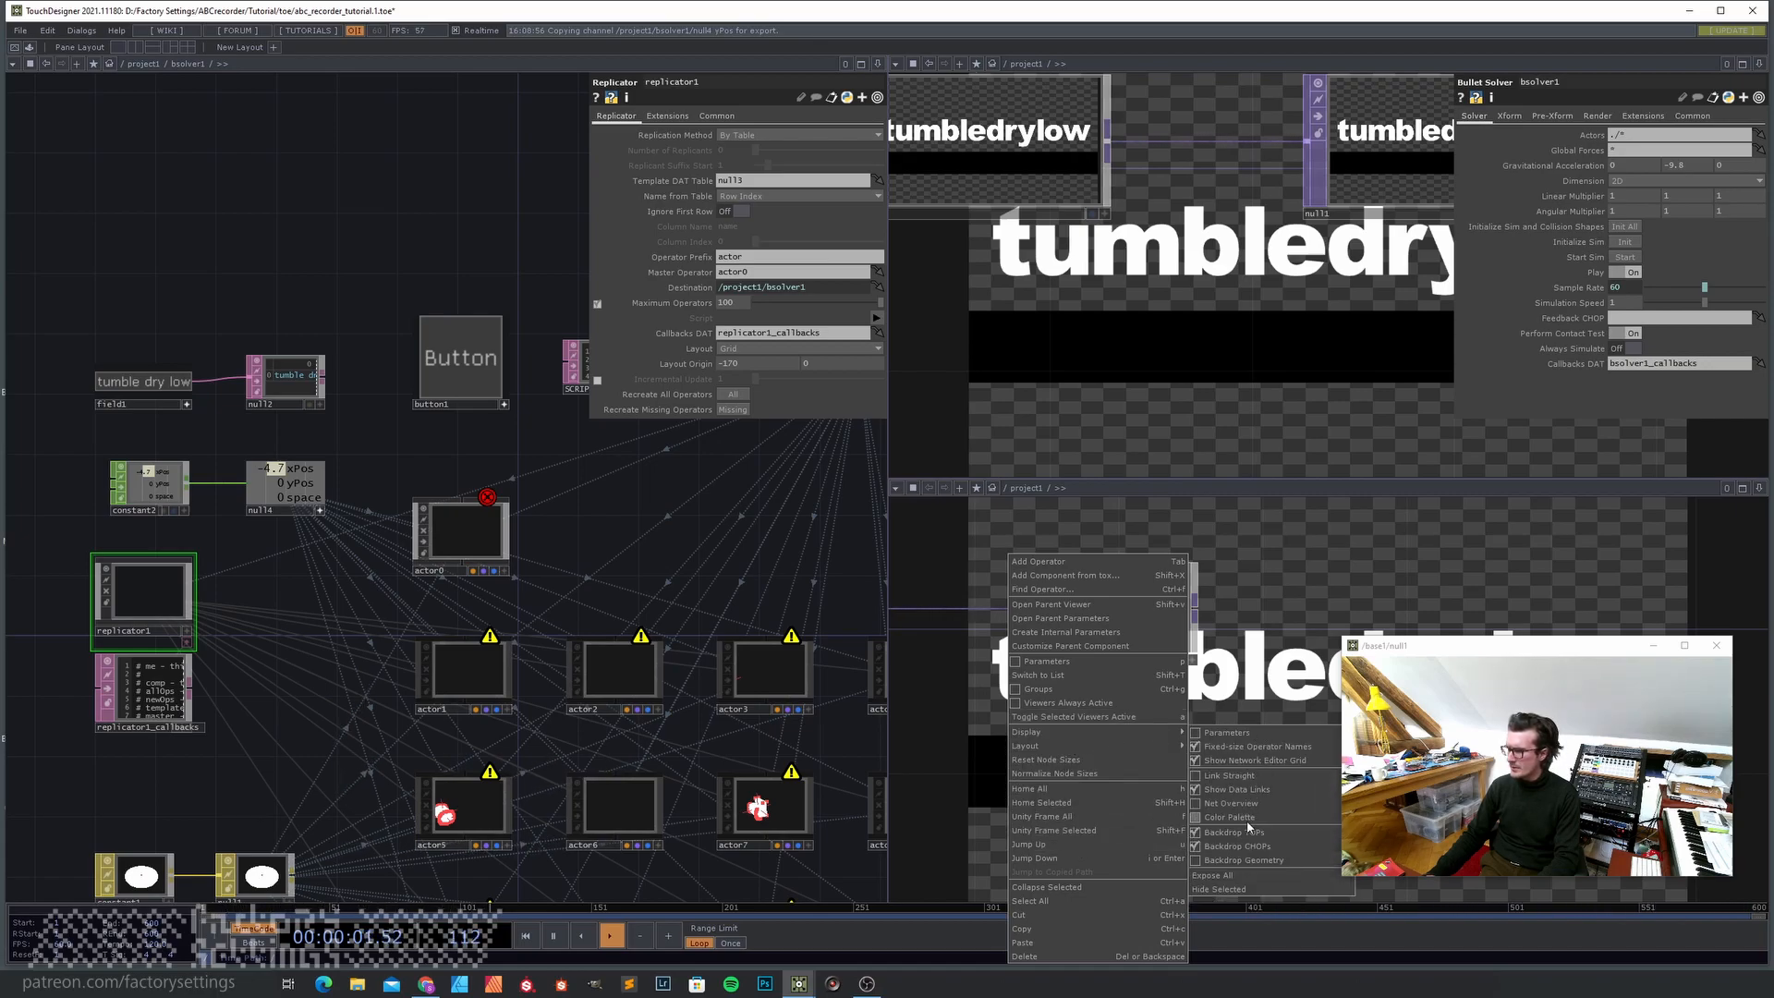
{"action": "left_click", "coordinate": [1200, 834]}
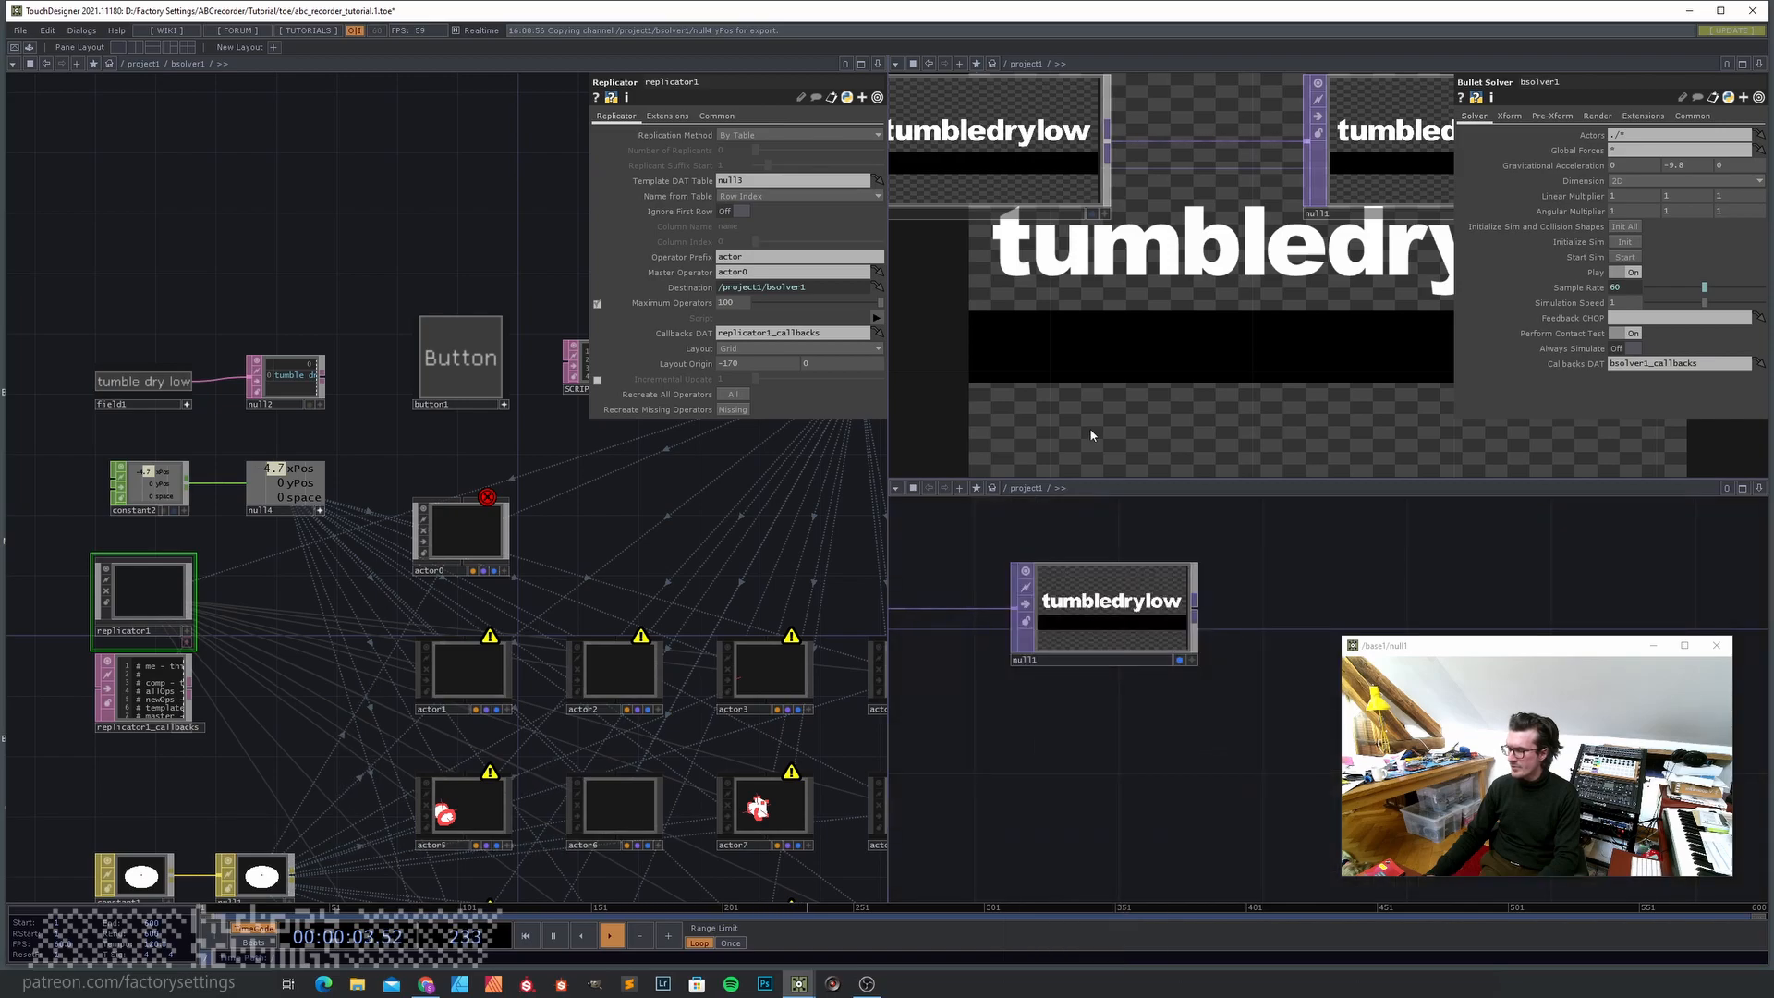
- Turn the upper project1 pane into a TOP Viewer and widen the bsolver1 network pane
{"action": "left_click", "coordinate": [896, 63]}
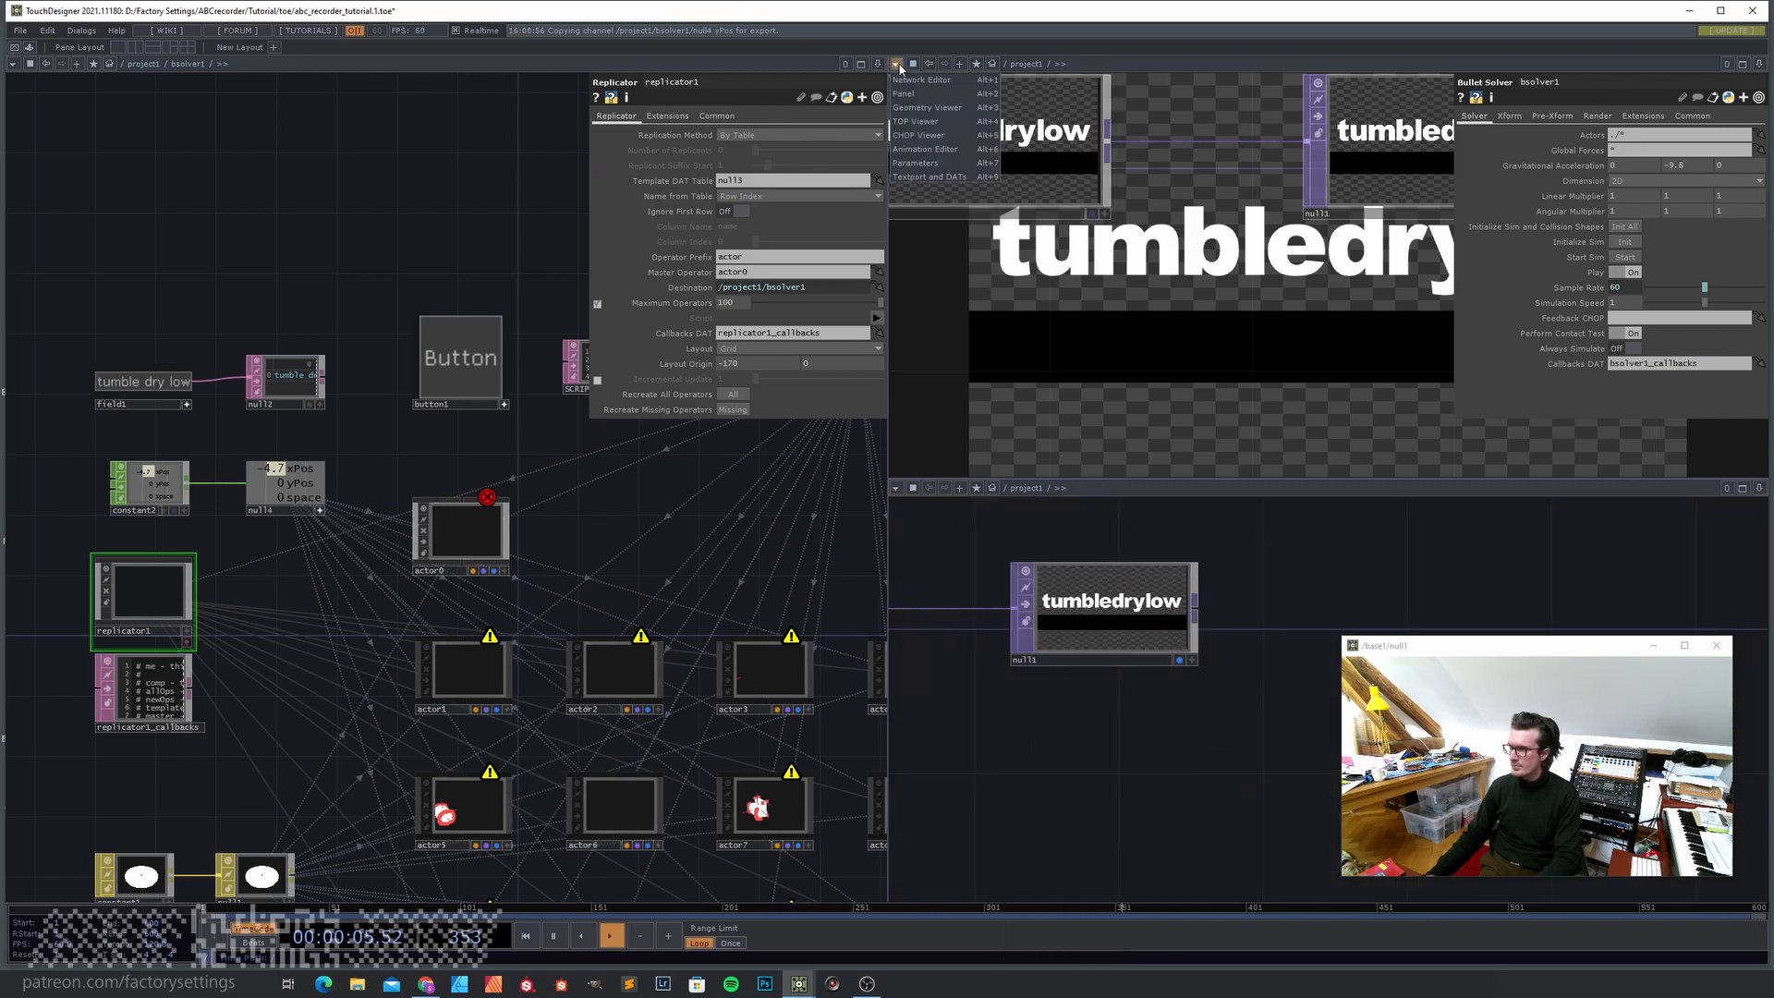
{"action": "left_click", "coordinate": [916, 123]}
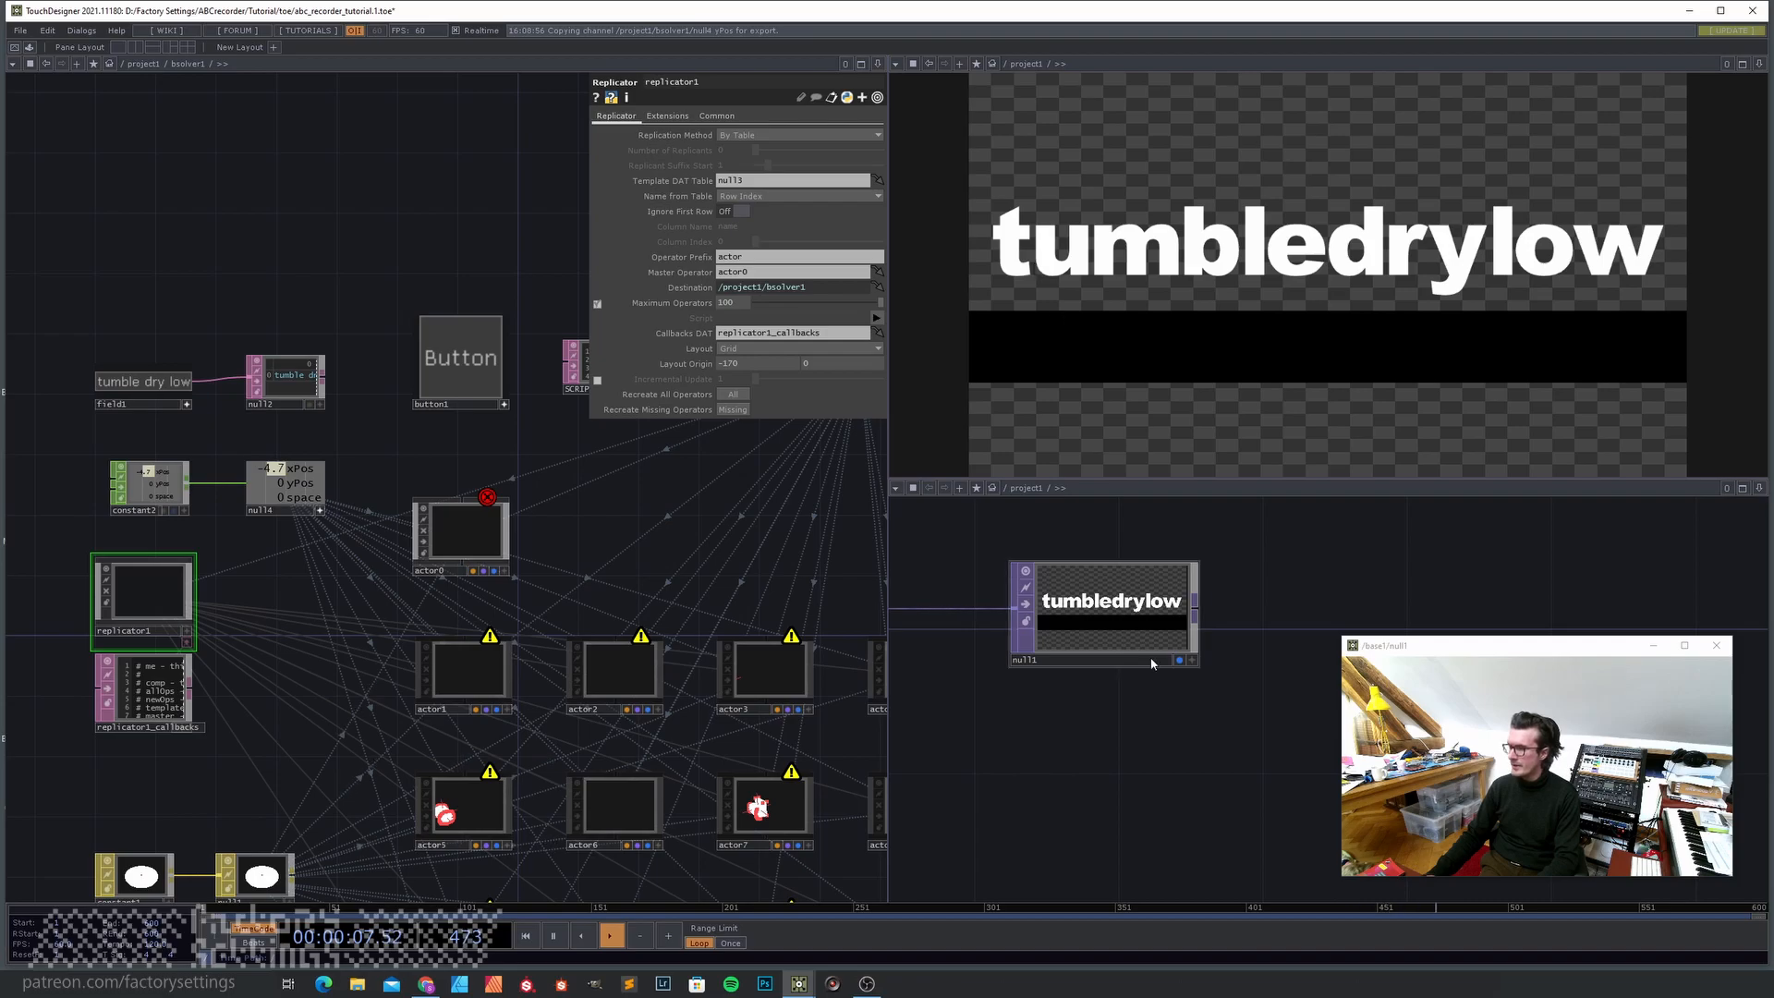
{"action": "left_click_drag", "start_coordinate": [1493, 650], "coordinate": [1502, 663]}
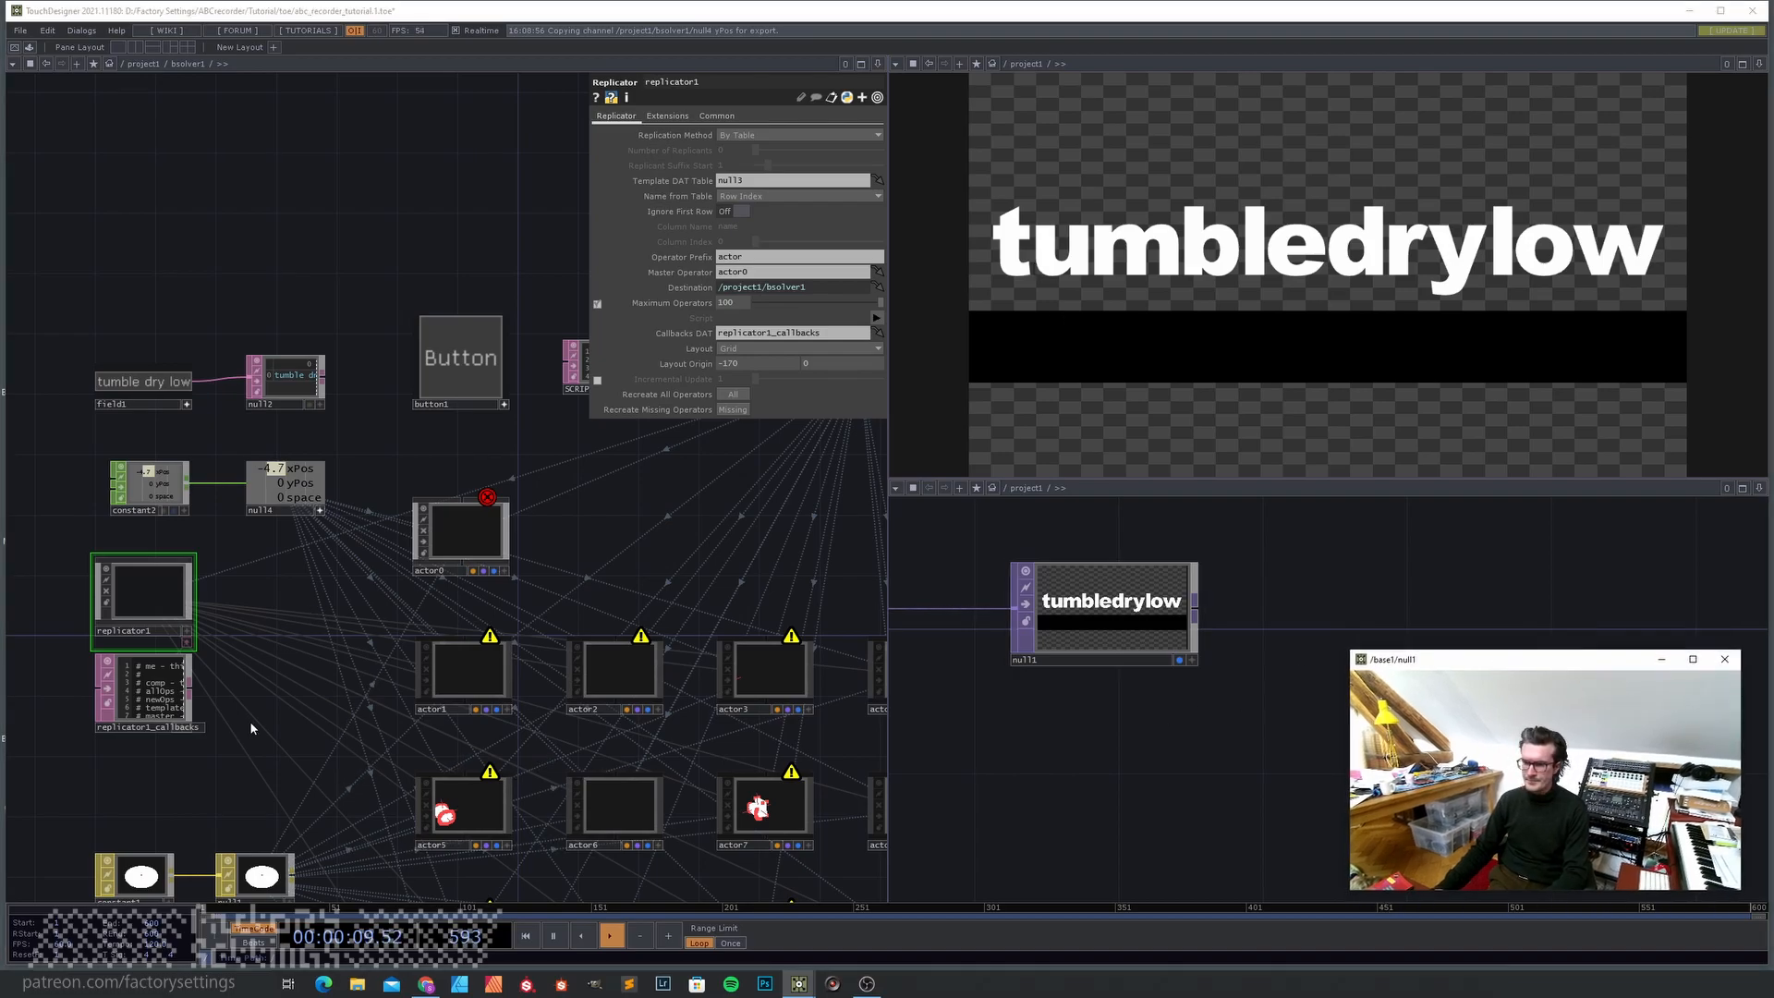
{"action": "scroll", "coordinate": [130, 514], "scroll_direction": "up", "scroll_amount": 3}
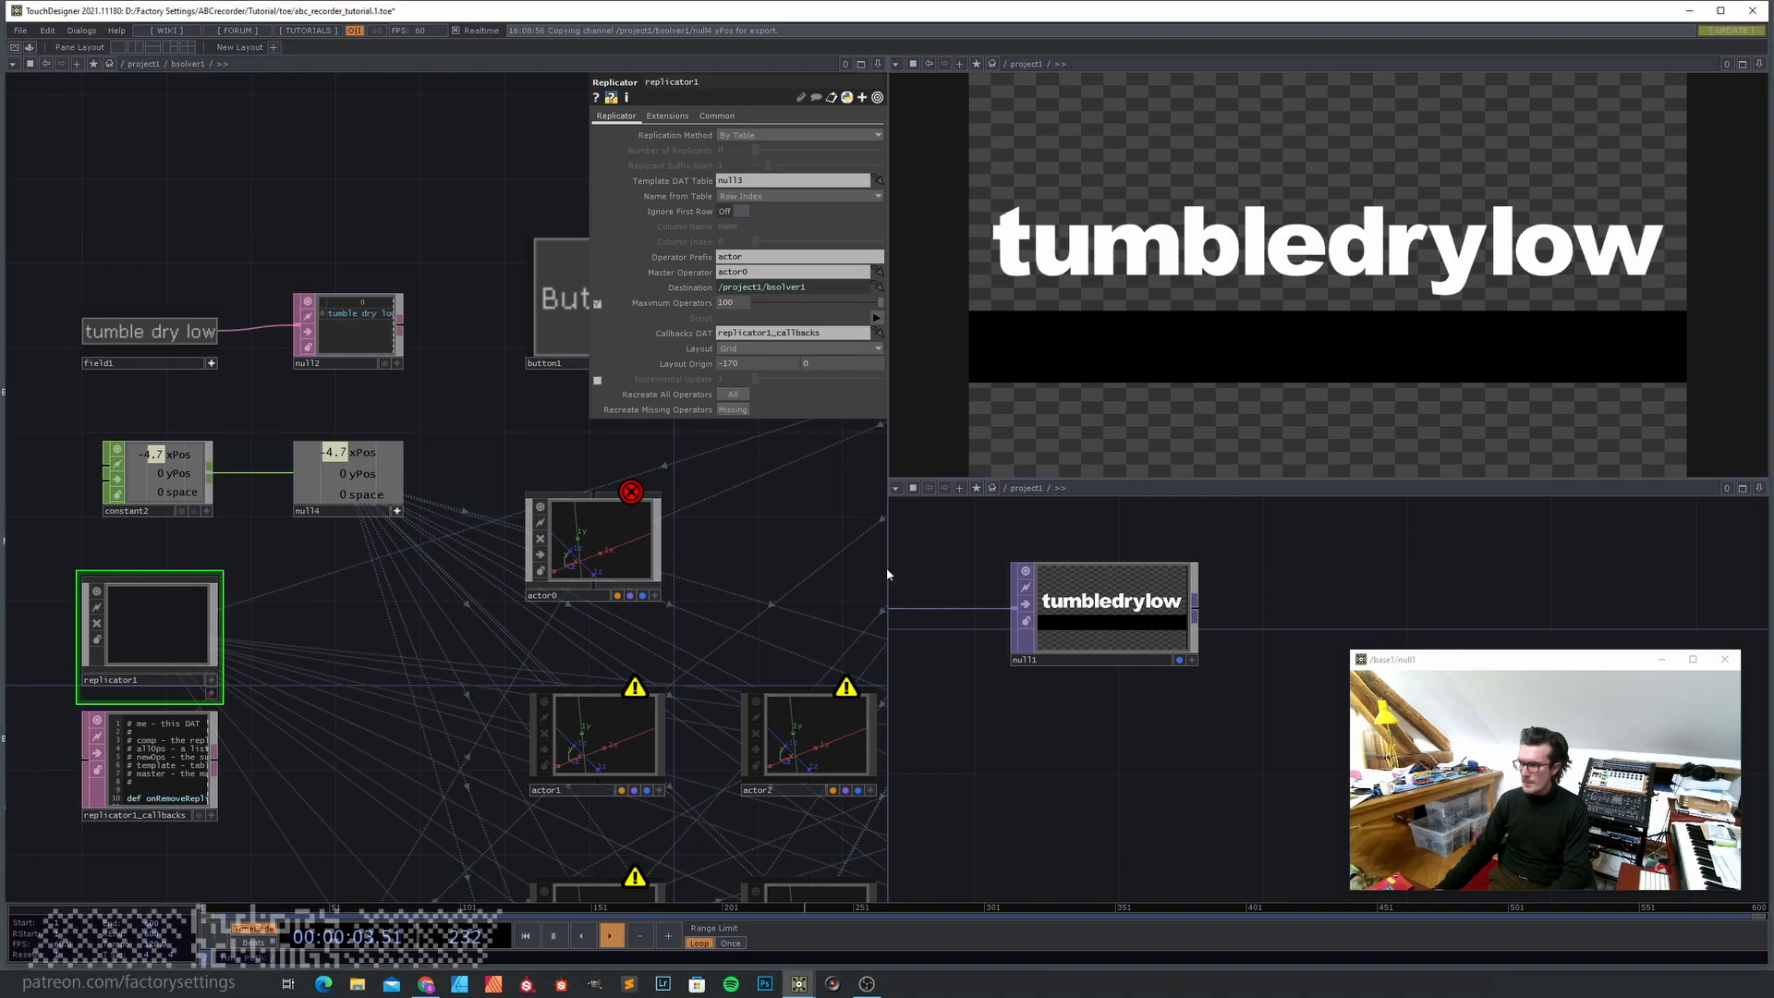
{"action": "left_click_drag", "start_coordinate": [957, 570], "coordinate": [1083, 564]}
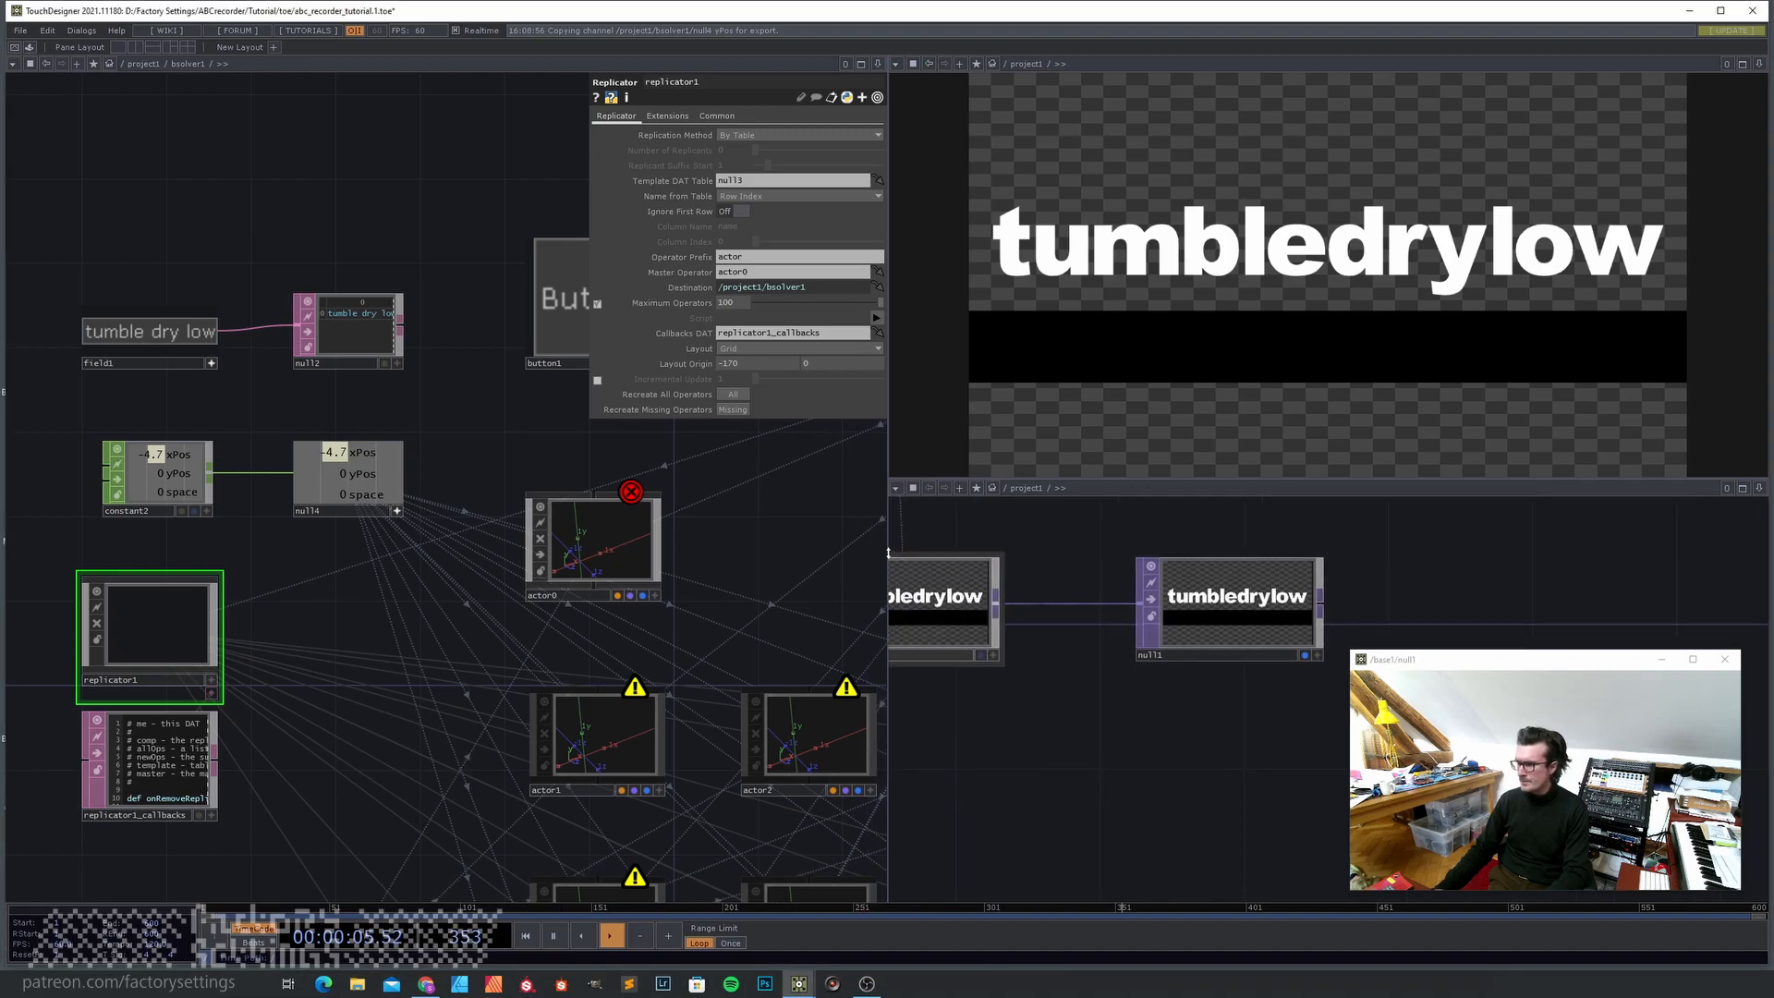
{"action": "left_click_drag", "start_coordinate": [888, 552], "coordinate": [1040, 558]}
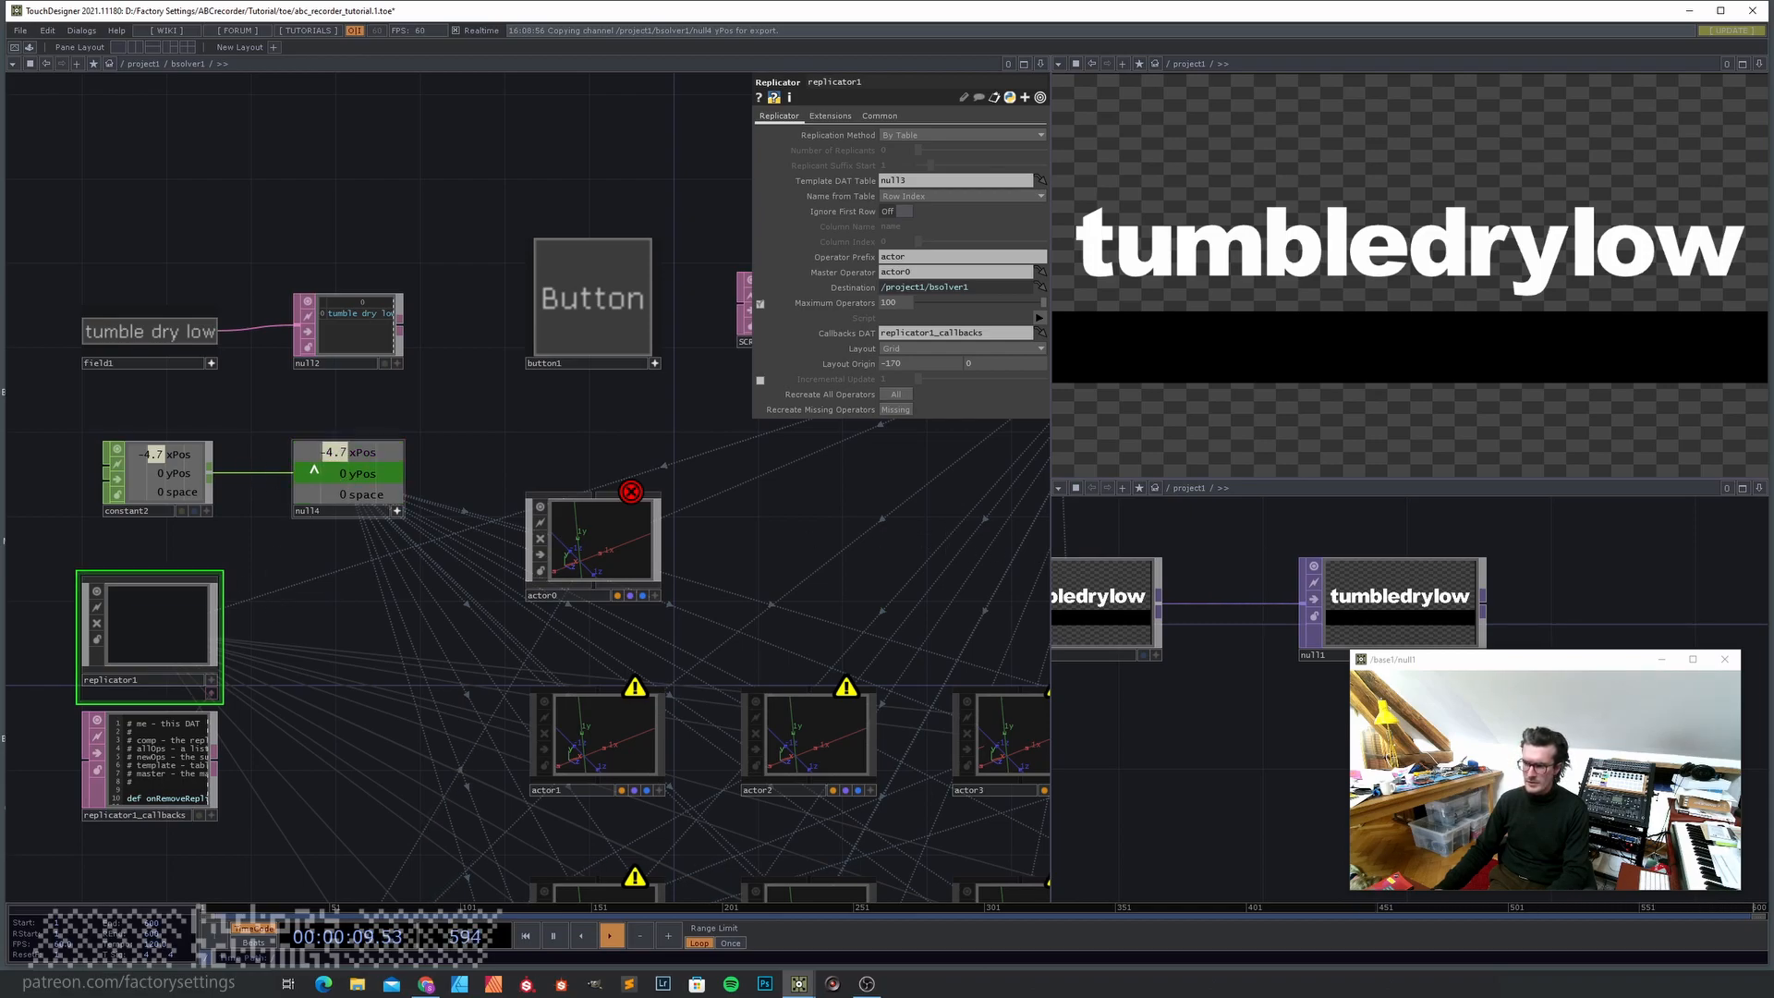
- Set the space channel of constant2 to 0.34 to widen the gaps between words, and try adjusting yPos
{"action": "left_click", "coordinate": [181, 488]}
{"action": "left_click_drag", "start_coordinate": [992, 166], "coordinate": [1009, 165]}
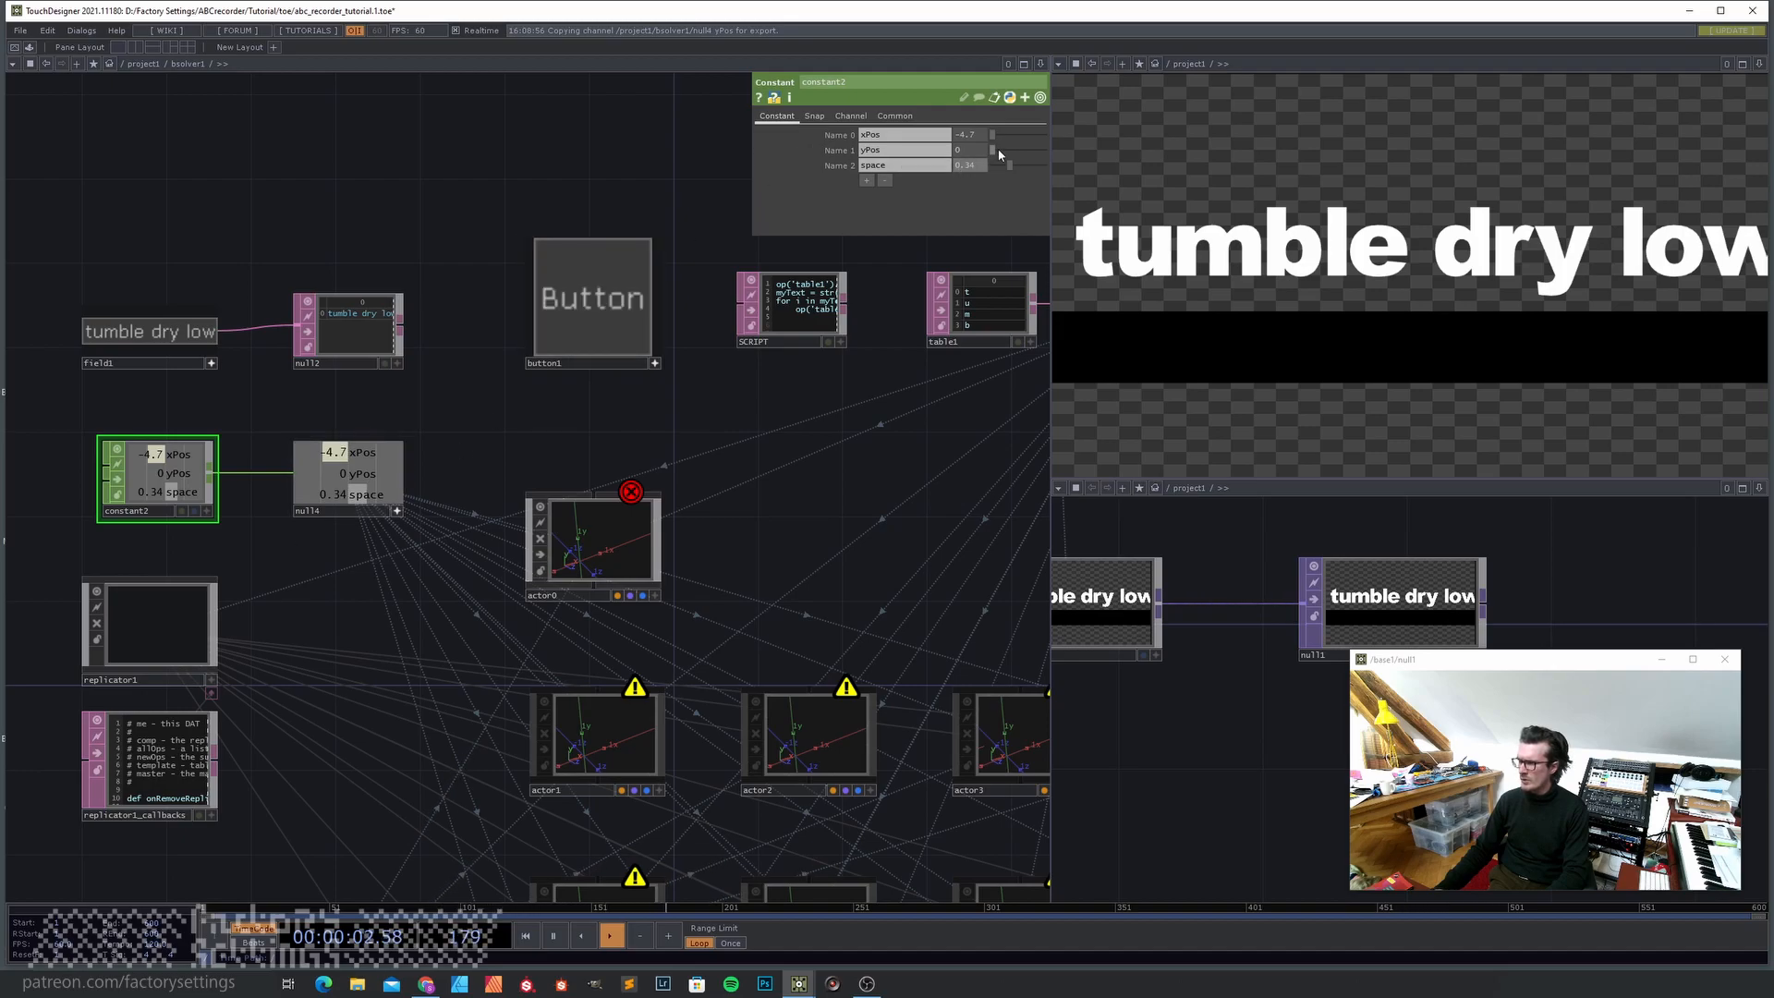
{"action": "mouse_move", "coordinate": [993, 150]}
{"action": "left_mouse_down"}
{"action": "mouse_move", "coordinate": [1017, 150]}
{"action": "mouse_move", "coordinate": [982, 164]}
{"action": "left_mouse_up"}
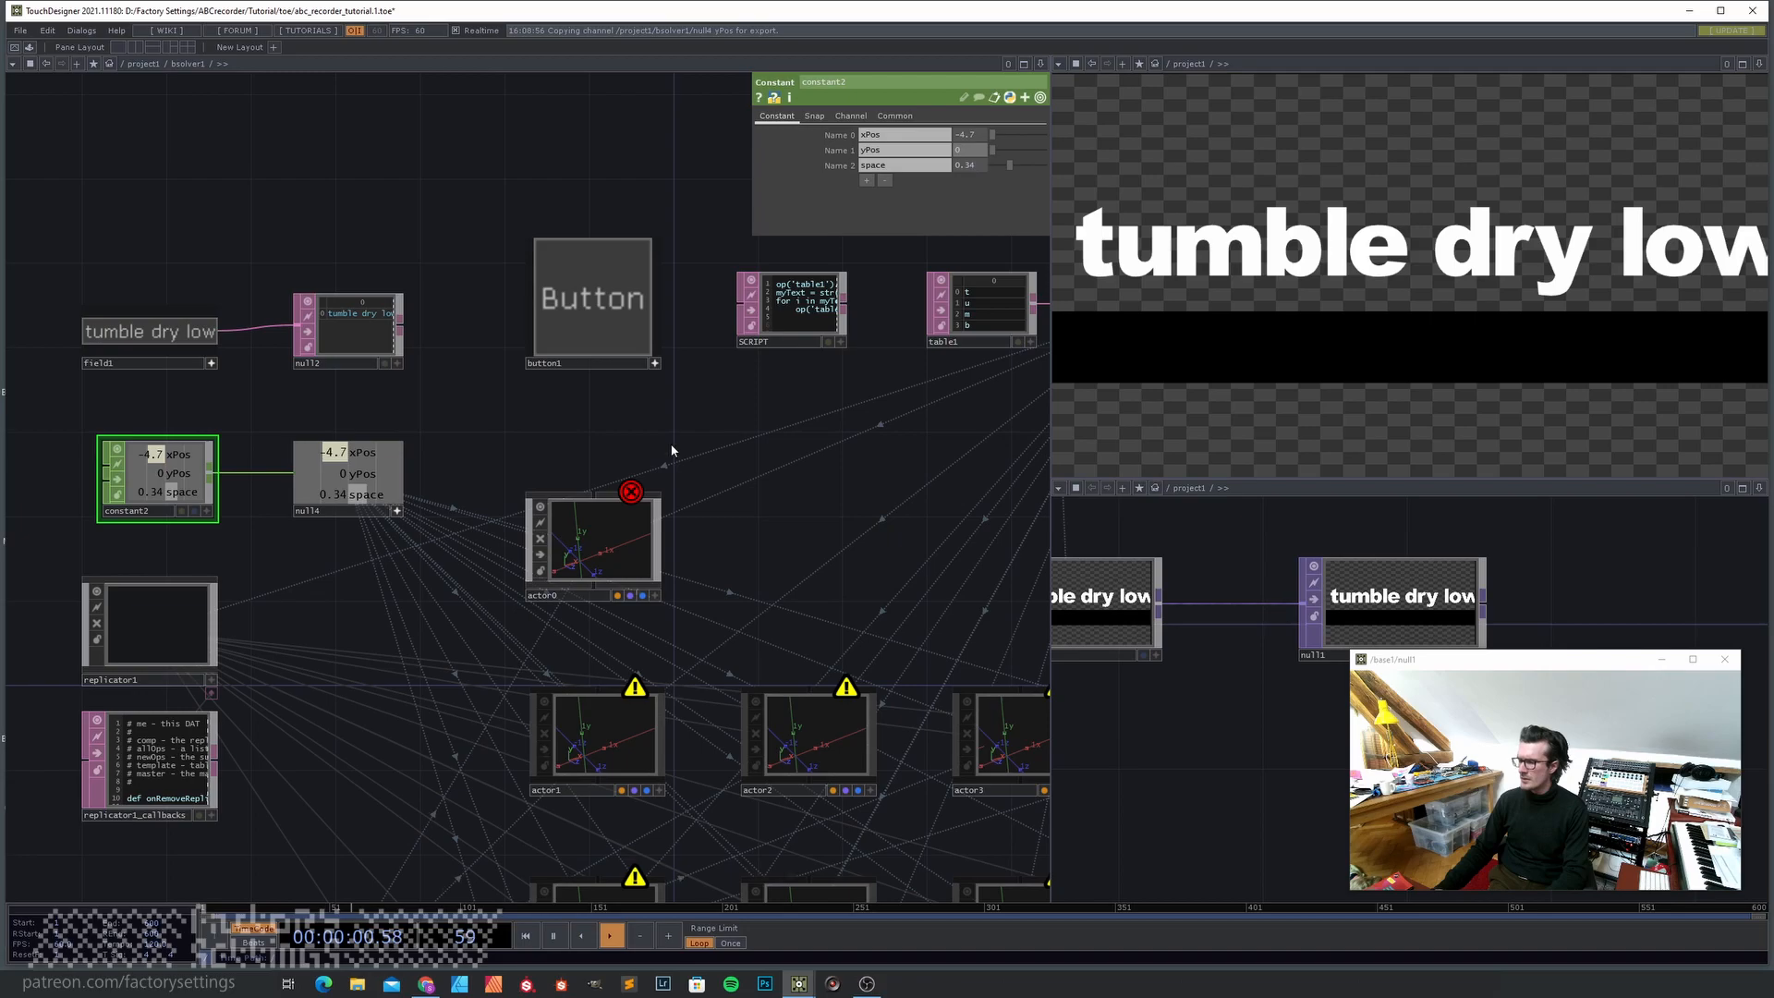
- Enter actor0's network and open the parameters of transform1
{"action": "left_click", "coordinate": [614, 536]}
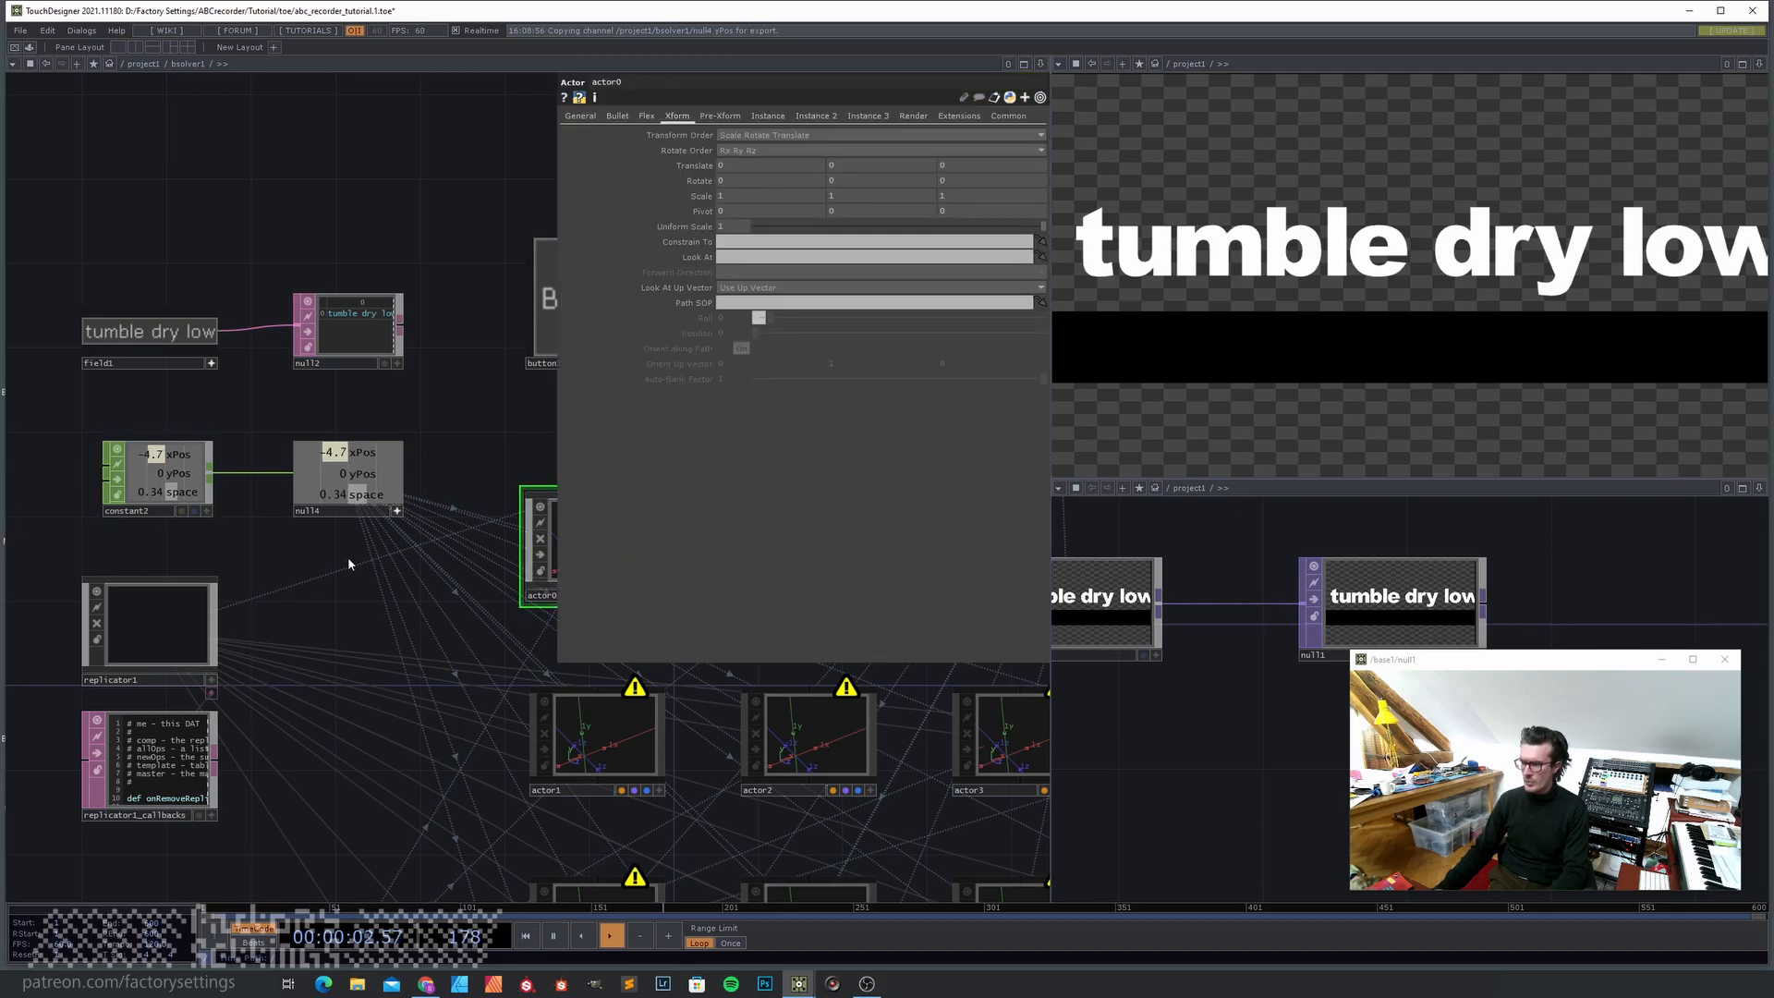
{"action": "key", "text": "i"}
{"action": "left_click_drag", "start_coordinate": [667, 674], "coordinate": [831, 627]}
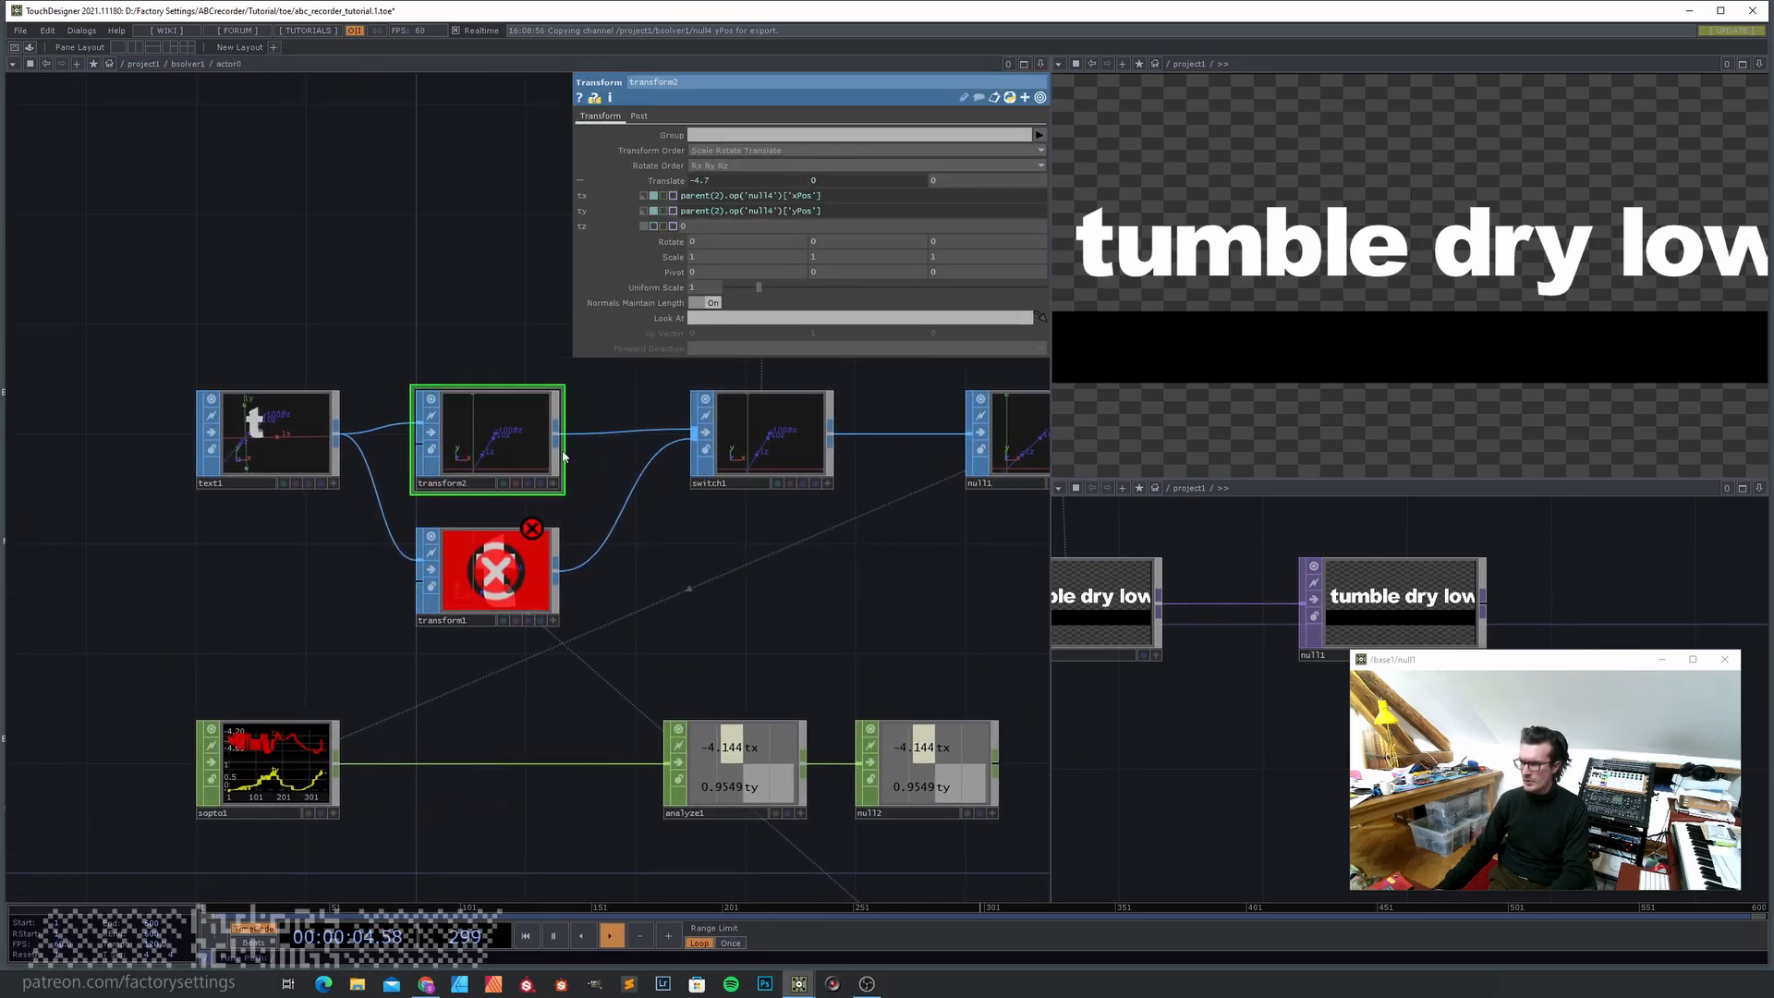
{"action": "left_click", "coordinate": [500, 570]}
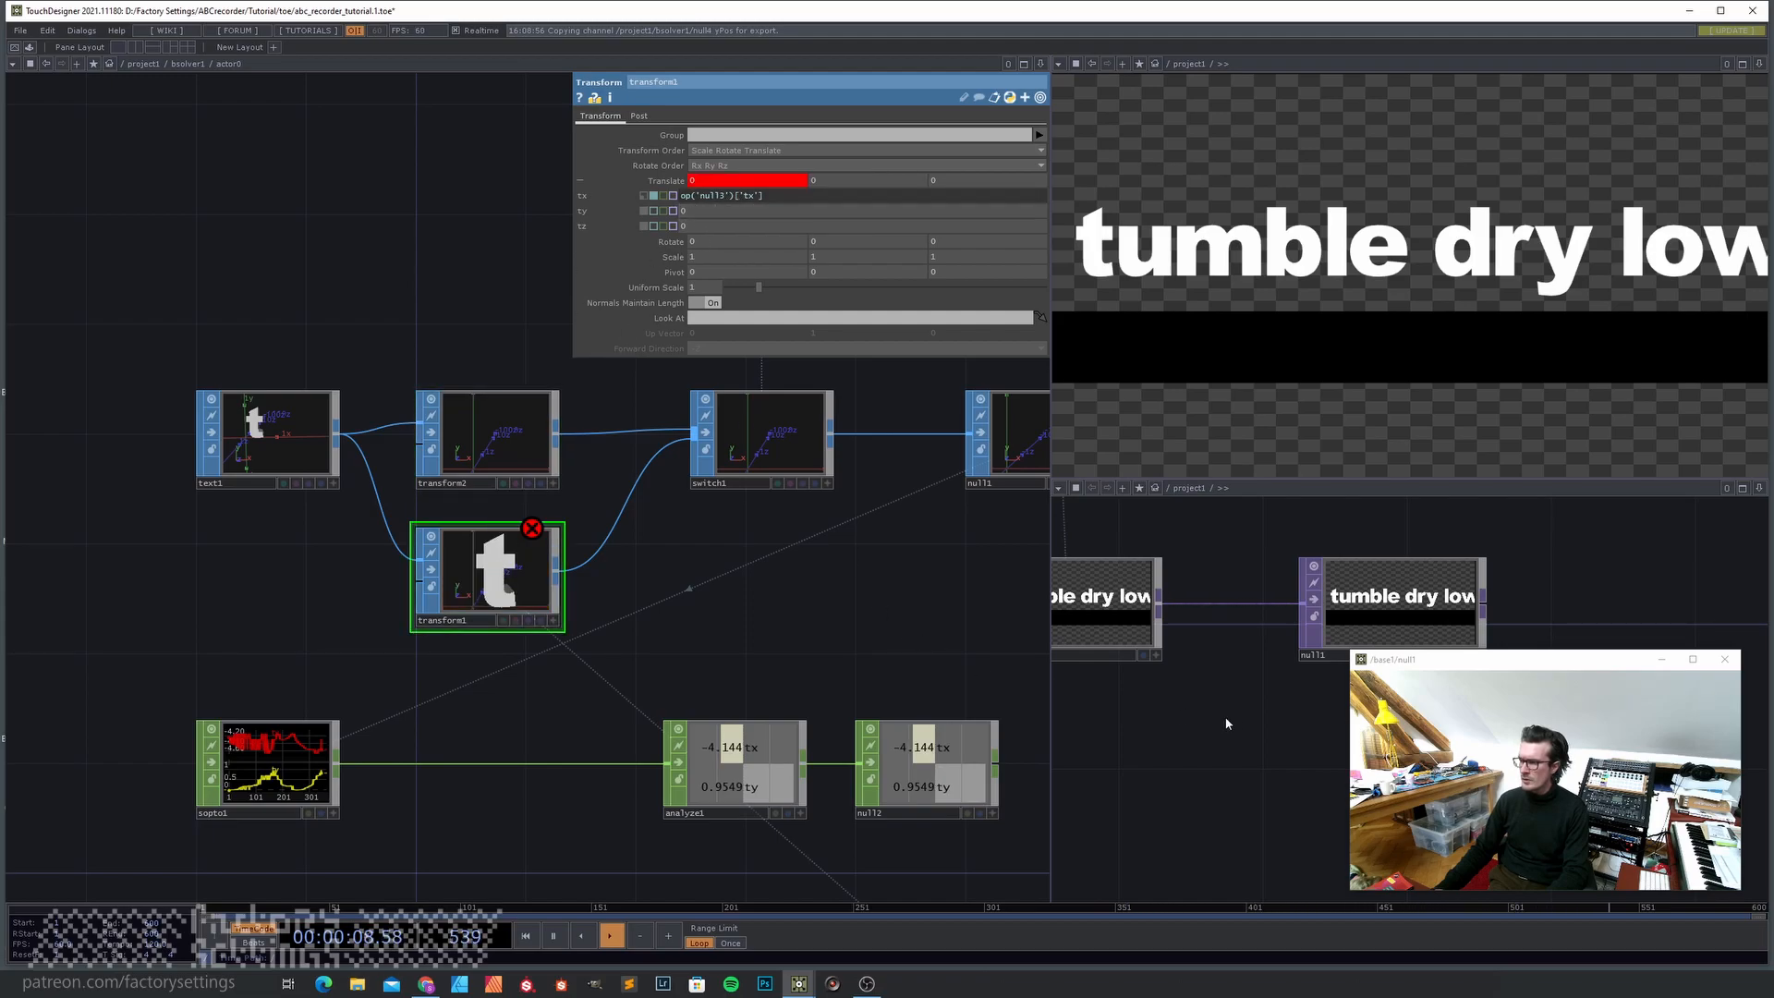
{"action": "left_click_drag", "start_coordinate": [701, 625], "coordinate": [623, 579]}
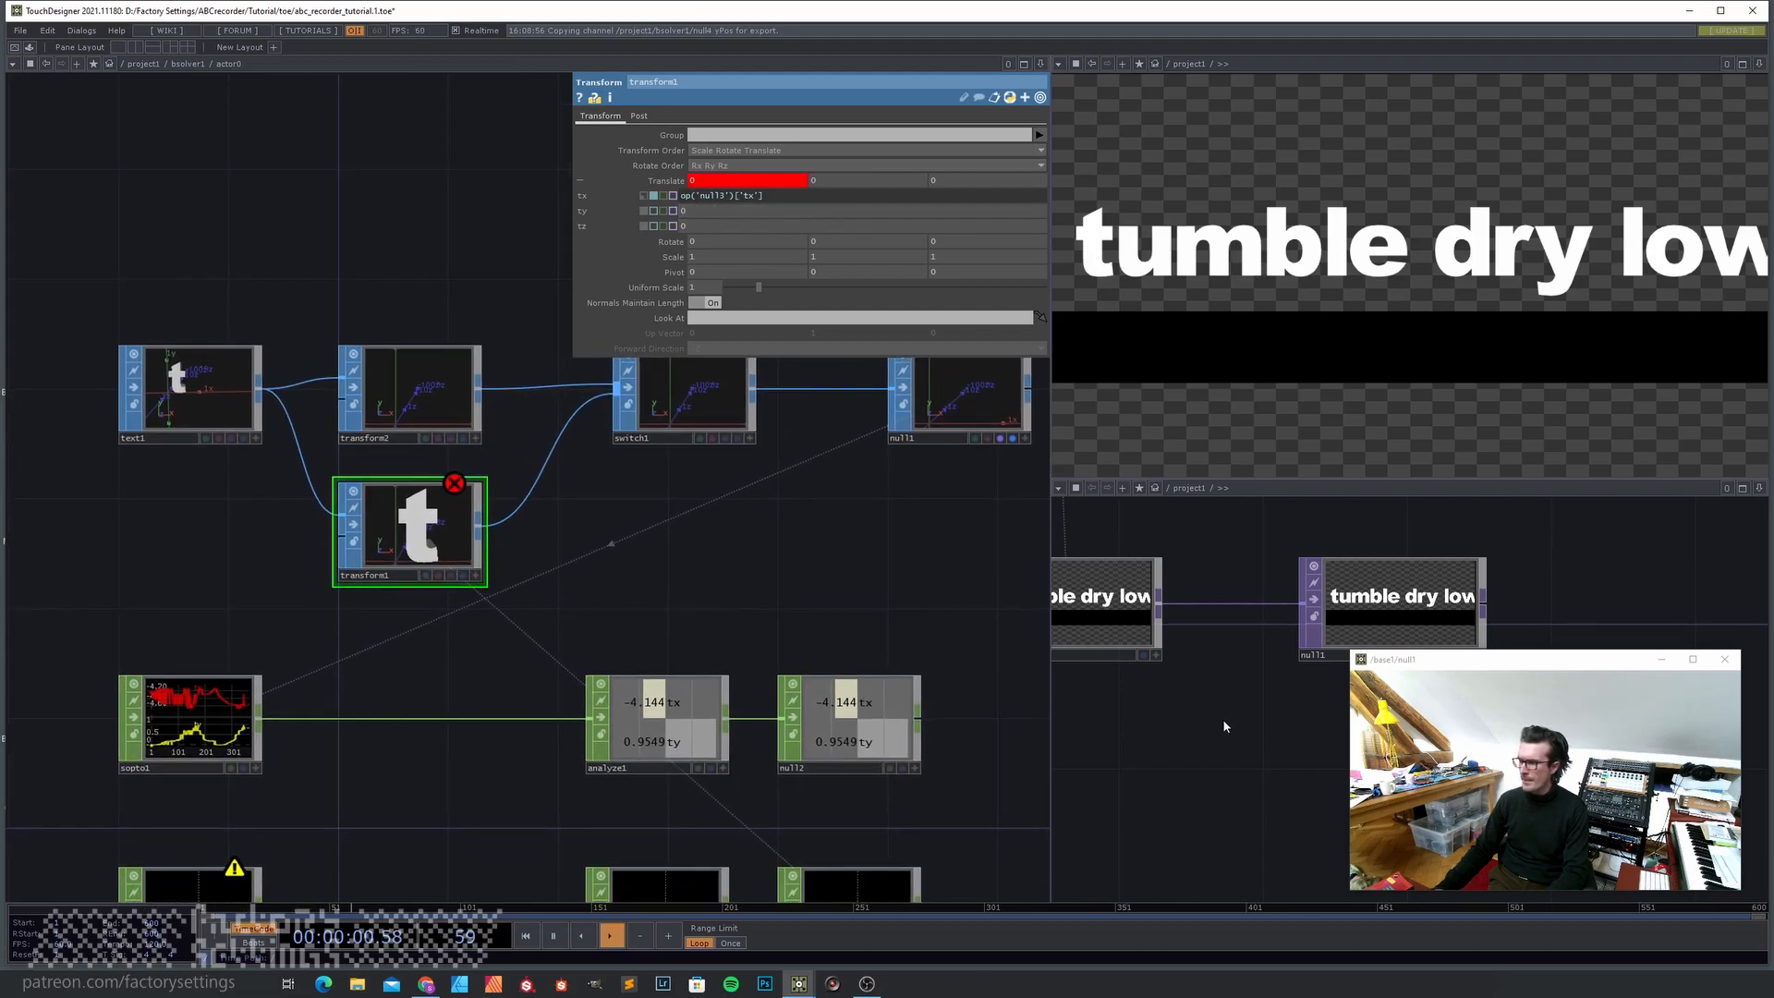
- Show the bsolver1 network in the lower pane and link transform1's Y Translate to null4's yPos channel as a CHOP reference
{"action": "key", "text": "u"}
{"action": "key", "text": "i"}
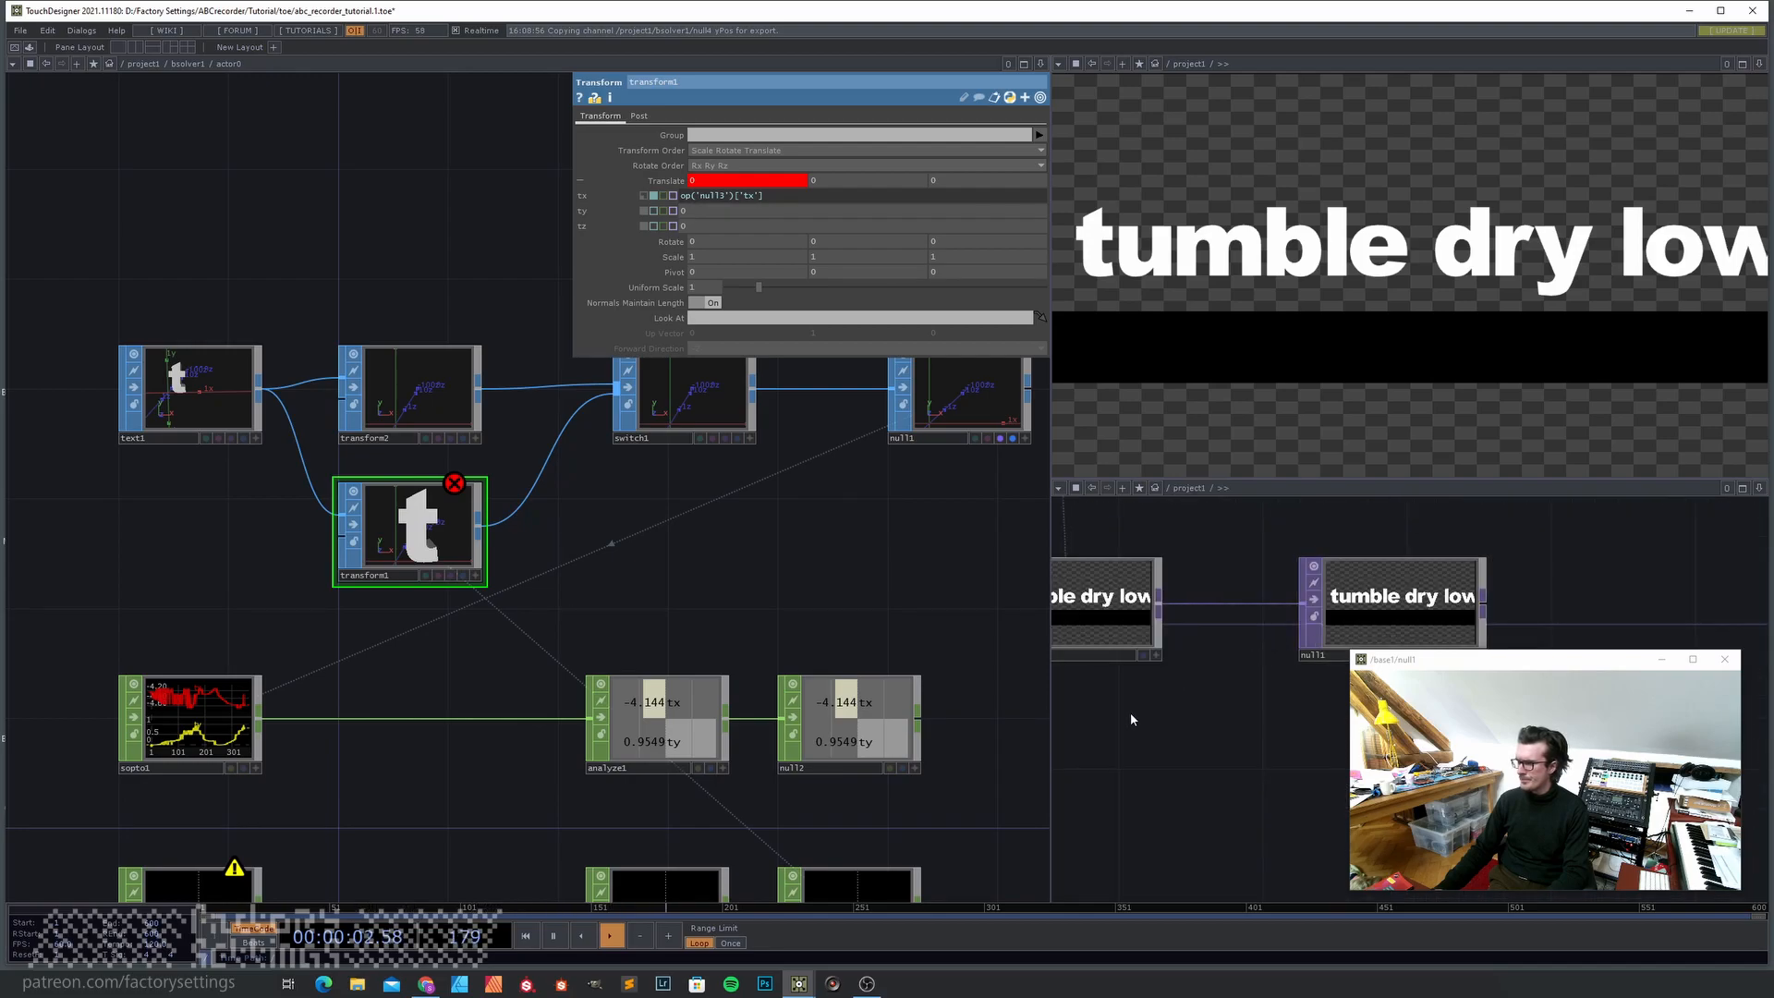
{"action": "left_click_drag", "start_coordinate": [1130, 714], "coordinate": [1268, 717]}
{"action": "scroll", "coordinate": [1167, 740], "scroll_direction": "down", "scroll_amount": 3}
{"action": "left_click_drag", "start_coordinate": [1159, 745], "coordinate": [1292, 745]}
{"action": "key", "text": "i"}
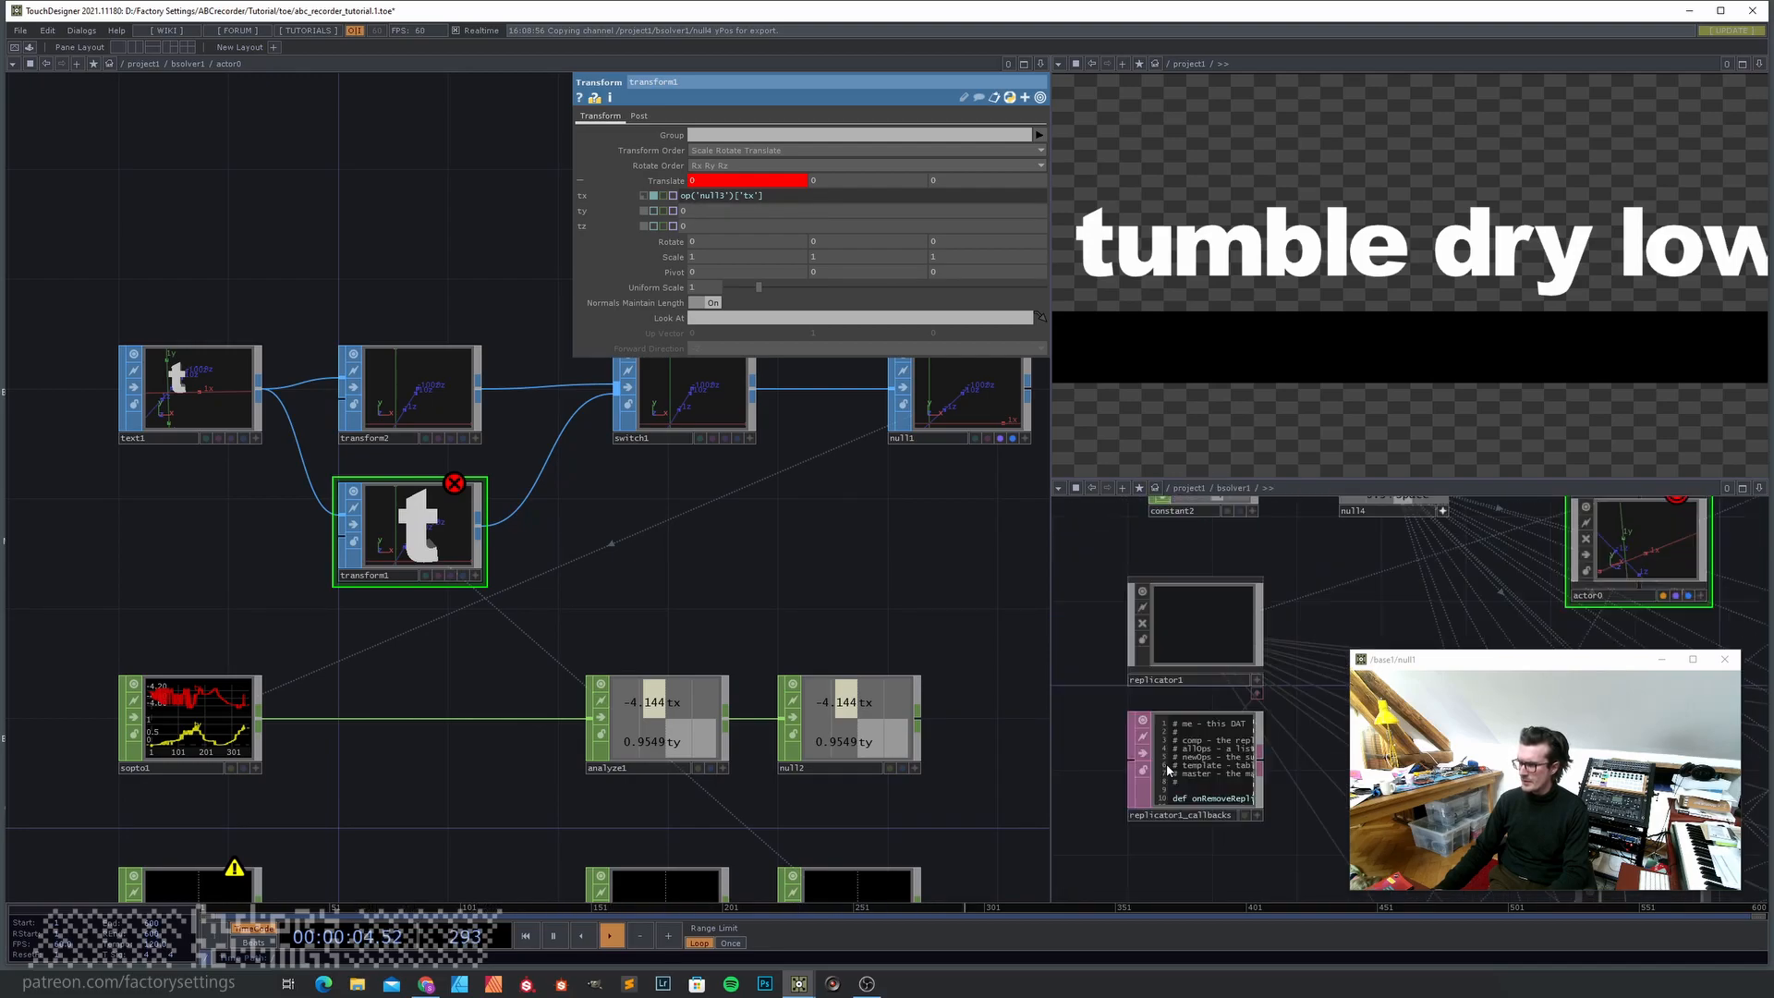
{"action": "left_click_drag", "start_coordinate": [1101, 613], "coordinate": [1124, 728]}
{"action": "scroll", "coordinate": [1129, 646], "scroll_direction": "down", "scroll_amount": 3}
{"action": "left_click_drag", "start_coordinate": [1255, 654], "coordinate": [1216, 693]}
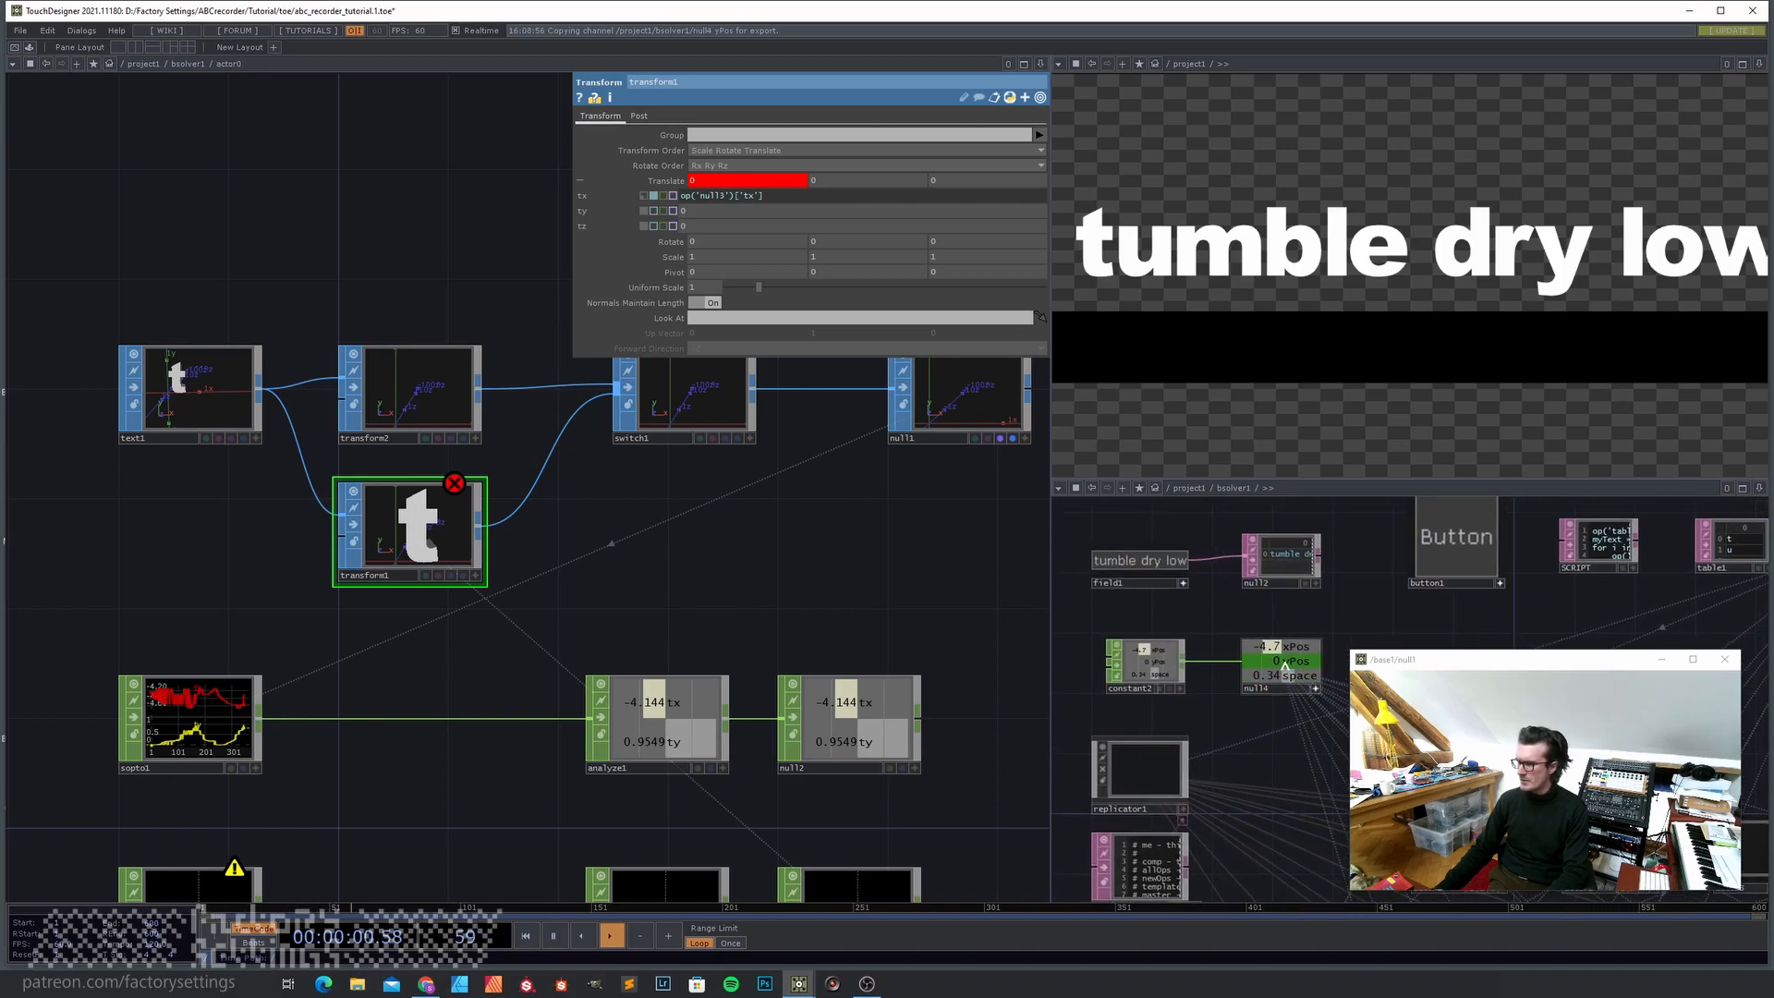
{"action": "left_click_drag", "start_coordinate": [1287, 663], "coordinate": [708, 218]}
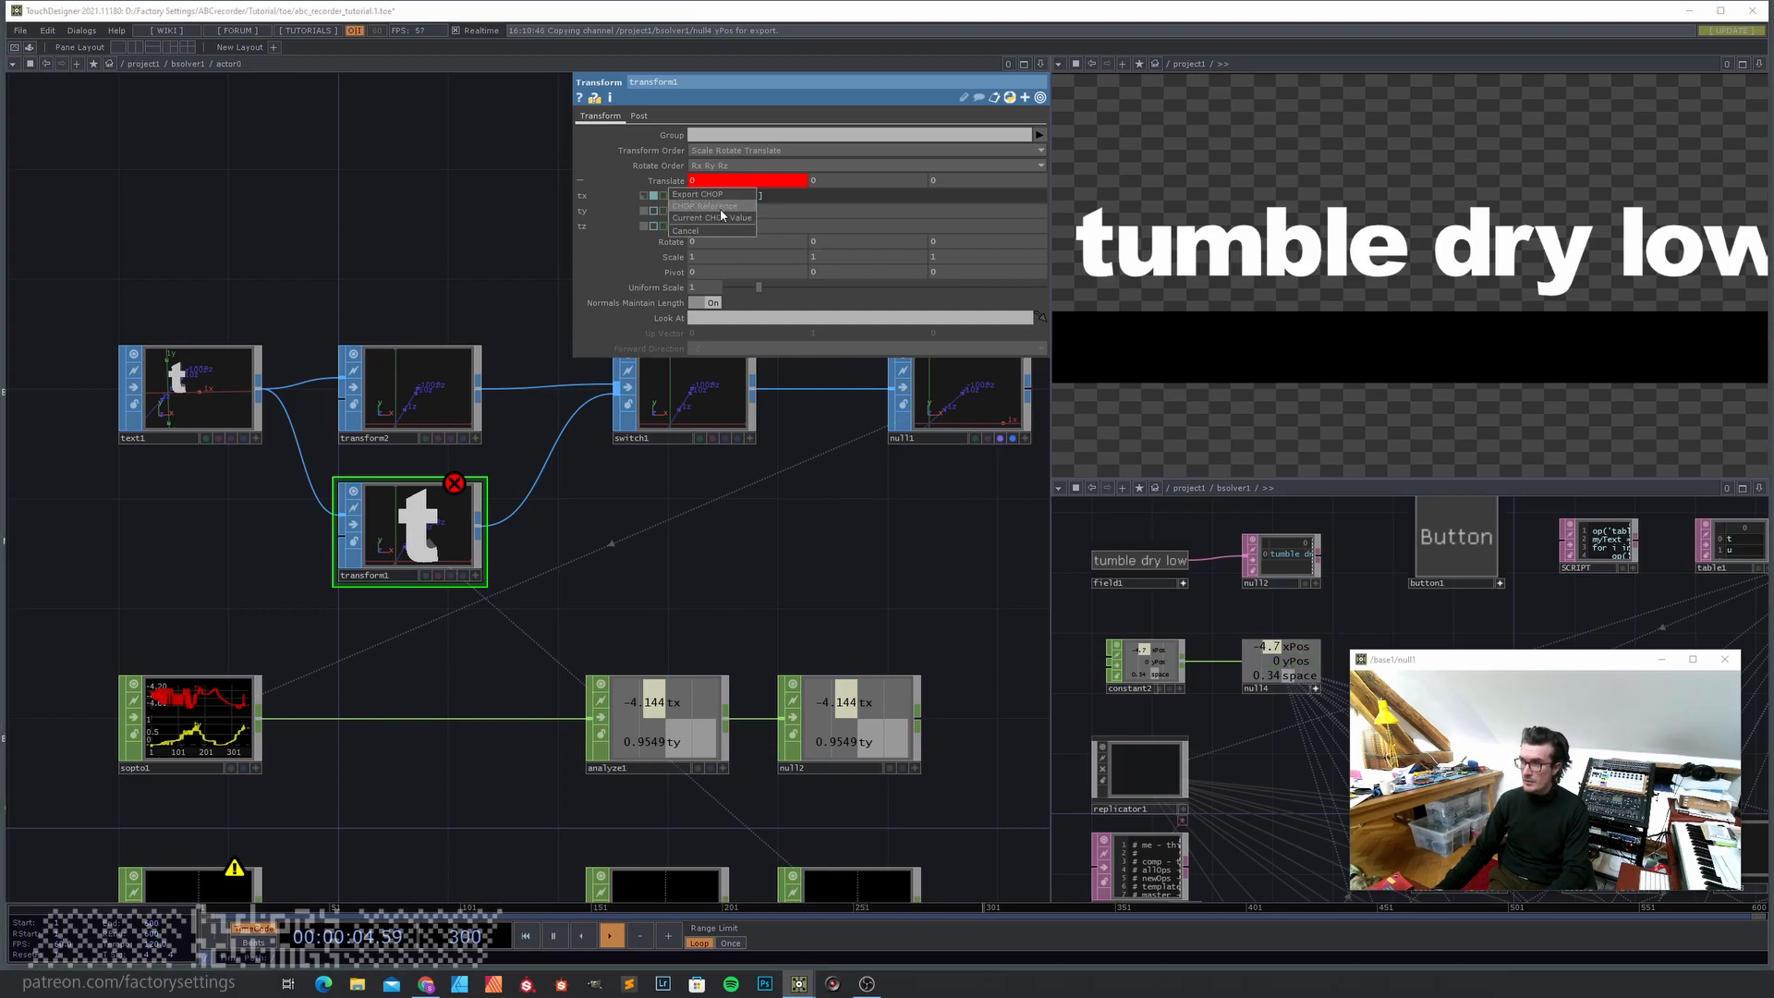
{"action": "left_click", "coordinate": [720, 213]}
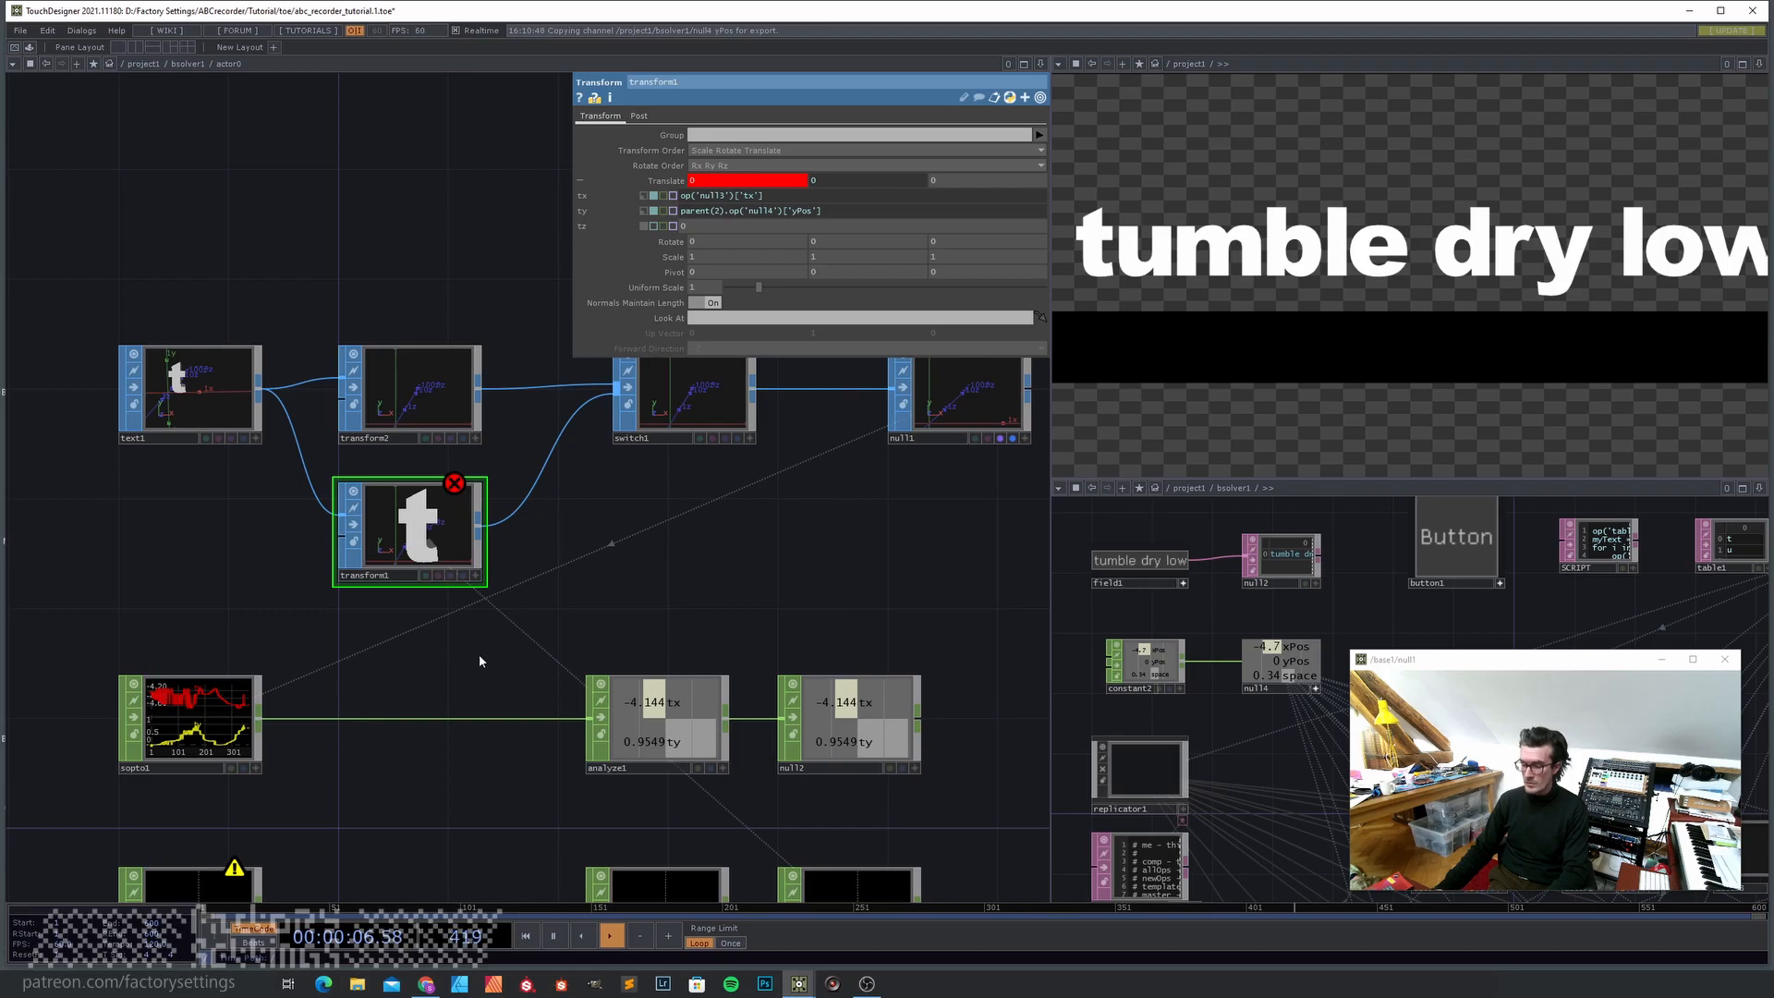
- Return to the bsolver1 network and set the yPos channel of constant2 to 0.7 to raise the text
{"action": "key", "text": "u"}
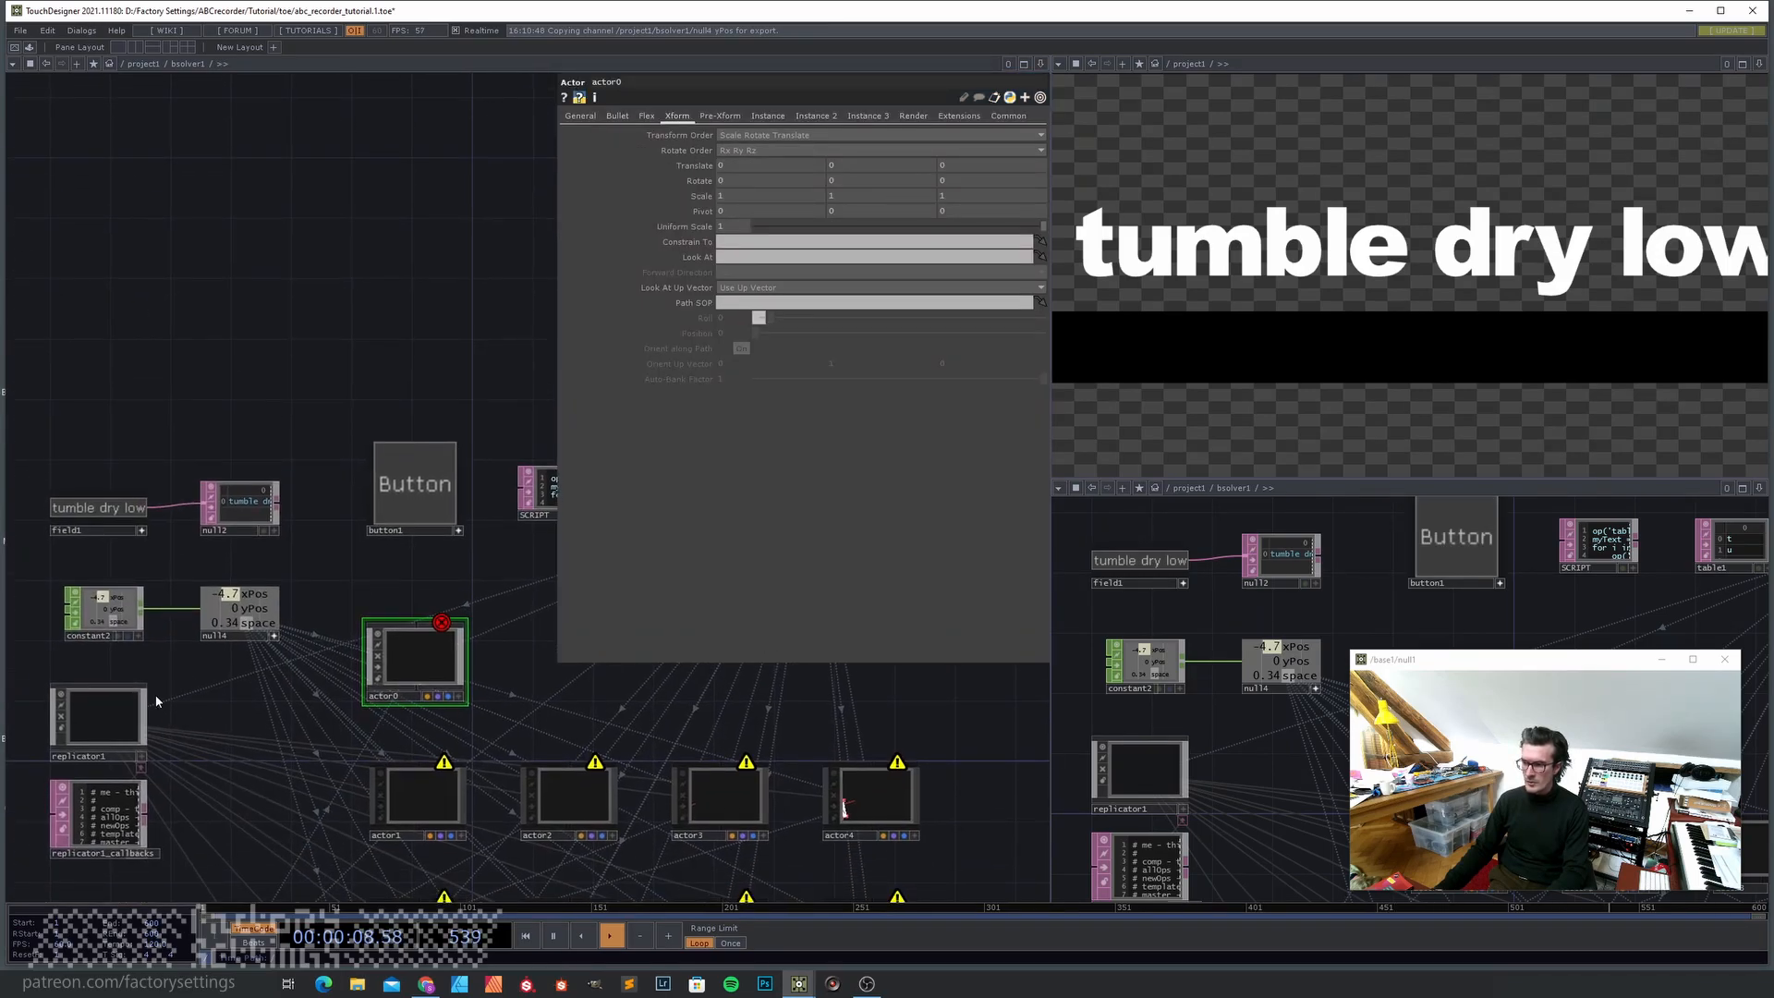
{"action": "left_click", "coordinate": [109, 725]}
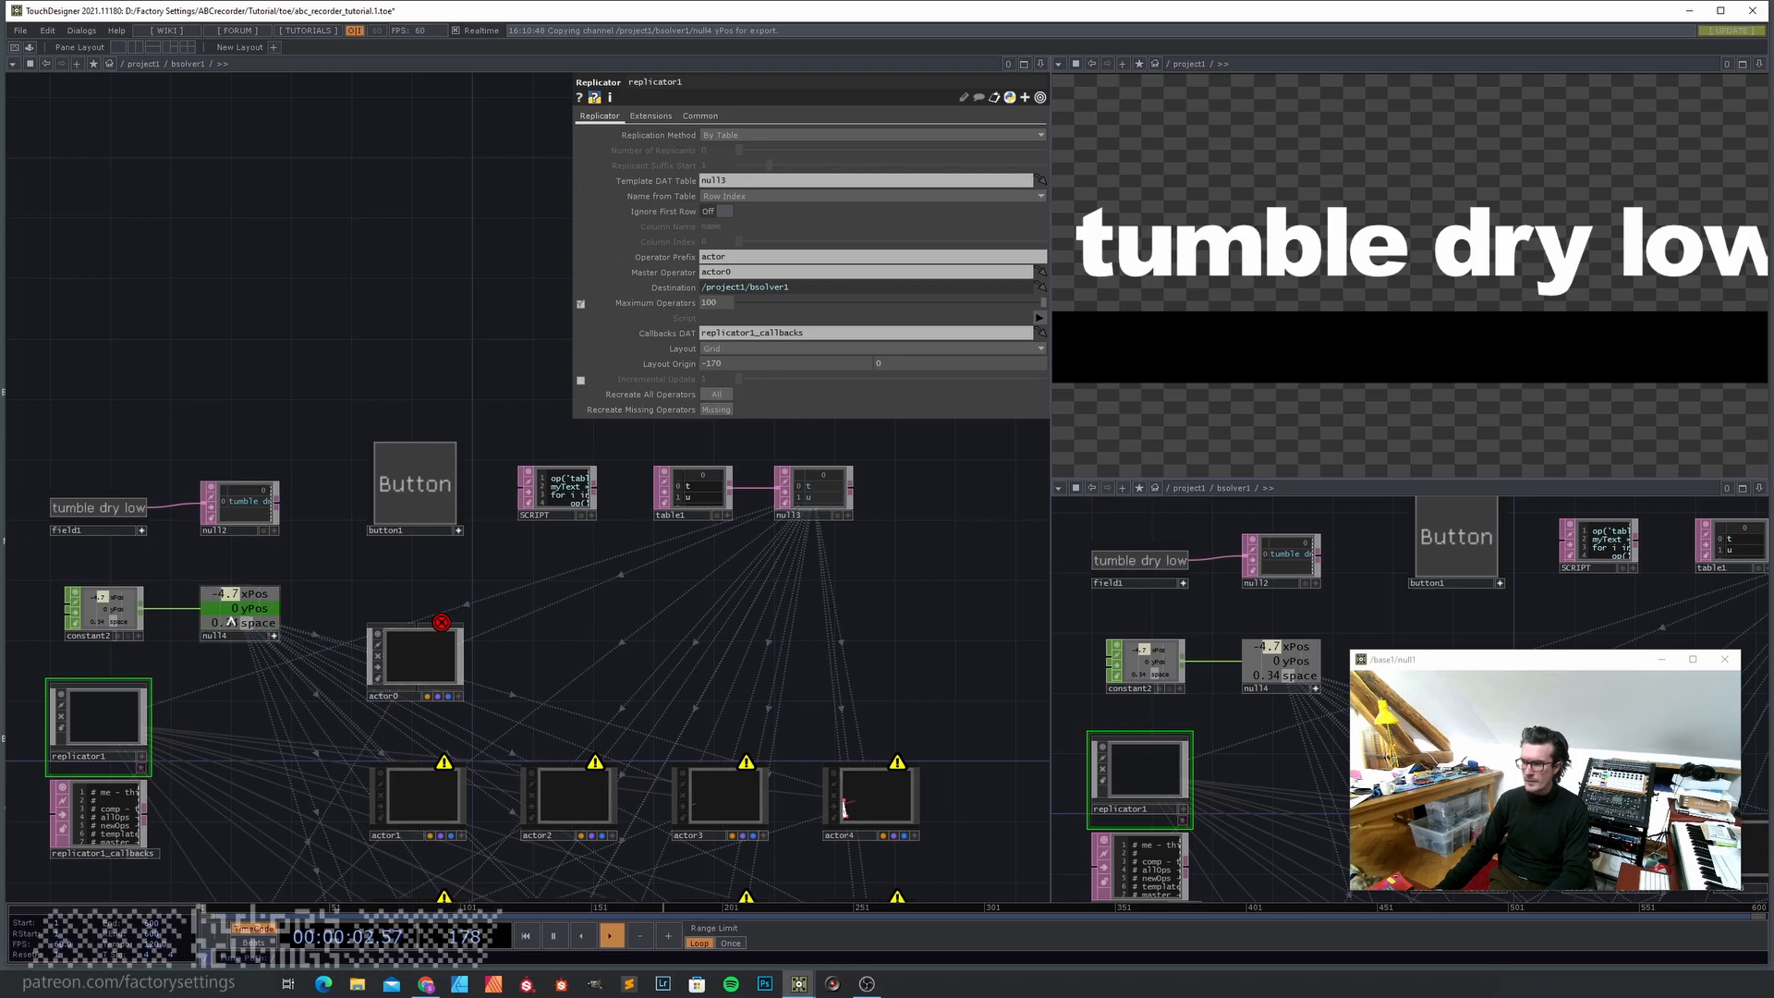
{"action": "left_click", "coordinate": [103, 612]}
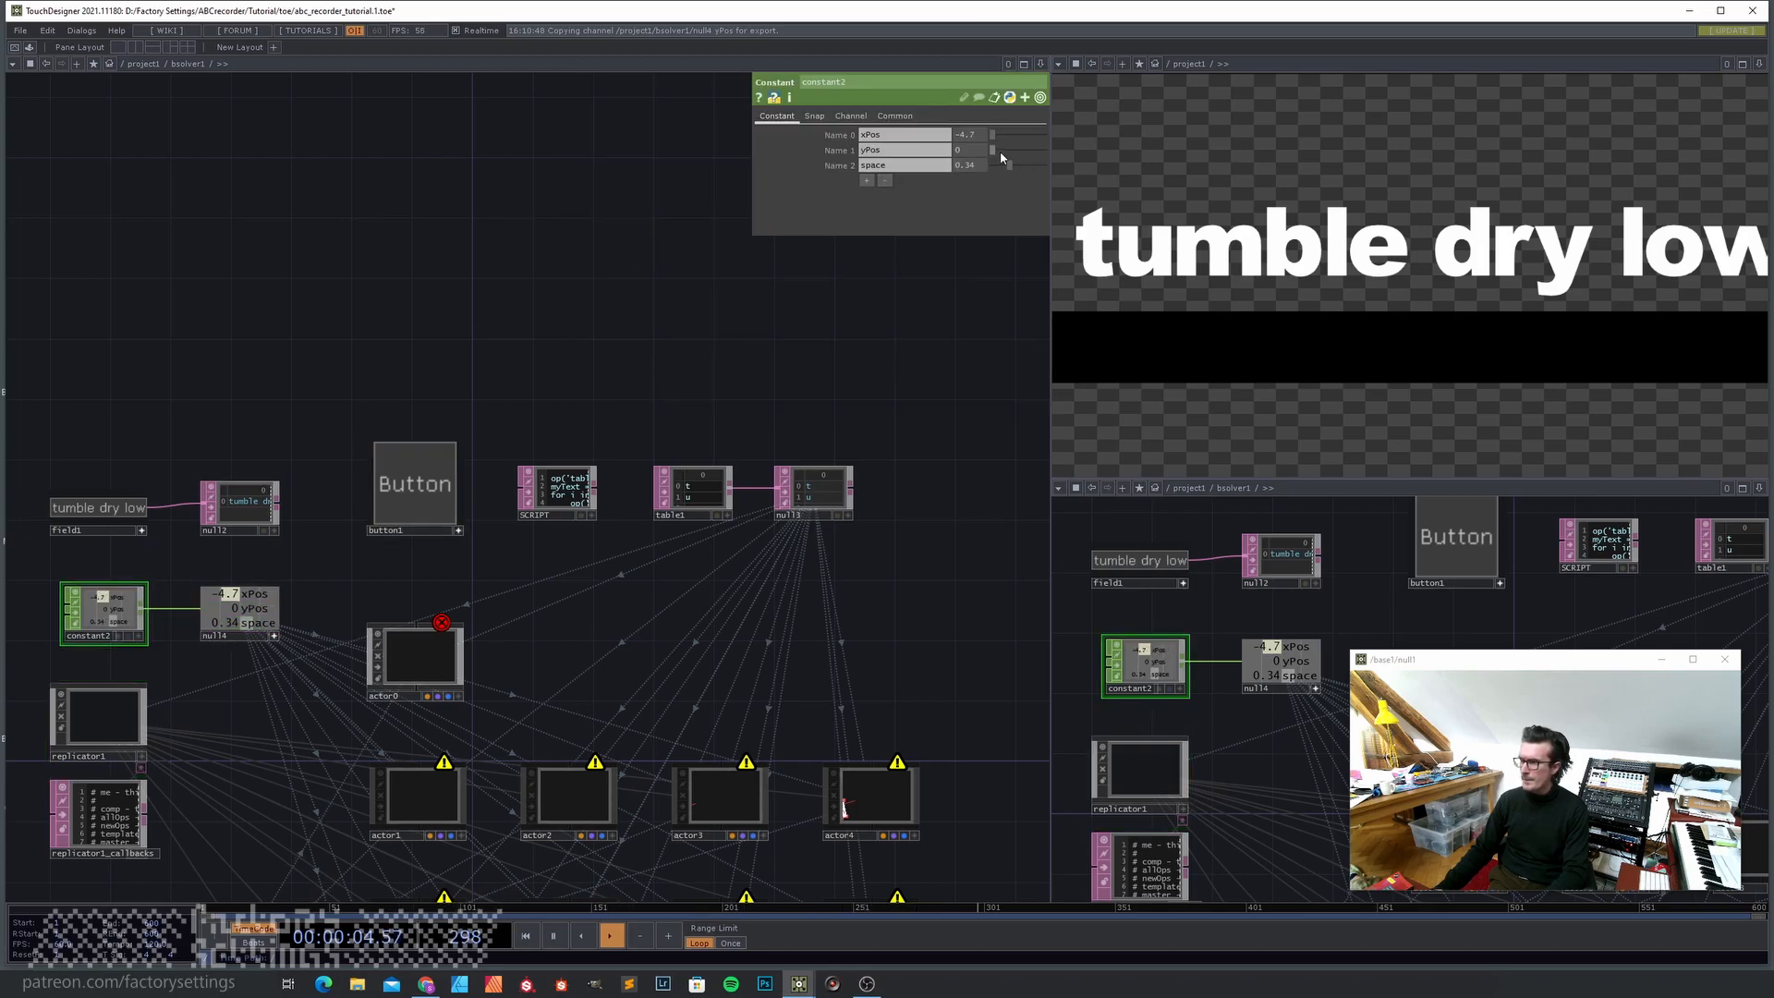
{"action": "left_click_drag", "start_coordinate": [992, 152], "coordinate": [1033, 155]}
- Add a fourth channel named fontSize to constant2
{"action": "scroll", "coordinate": [929, 403], "scroll_direction": "down", "scroll_amount": 4}
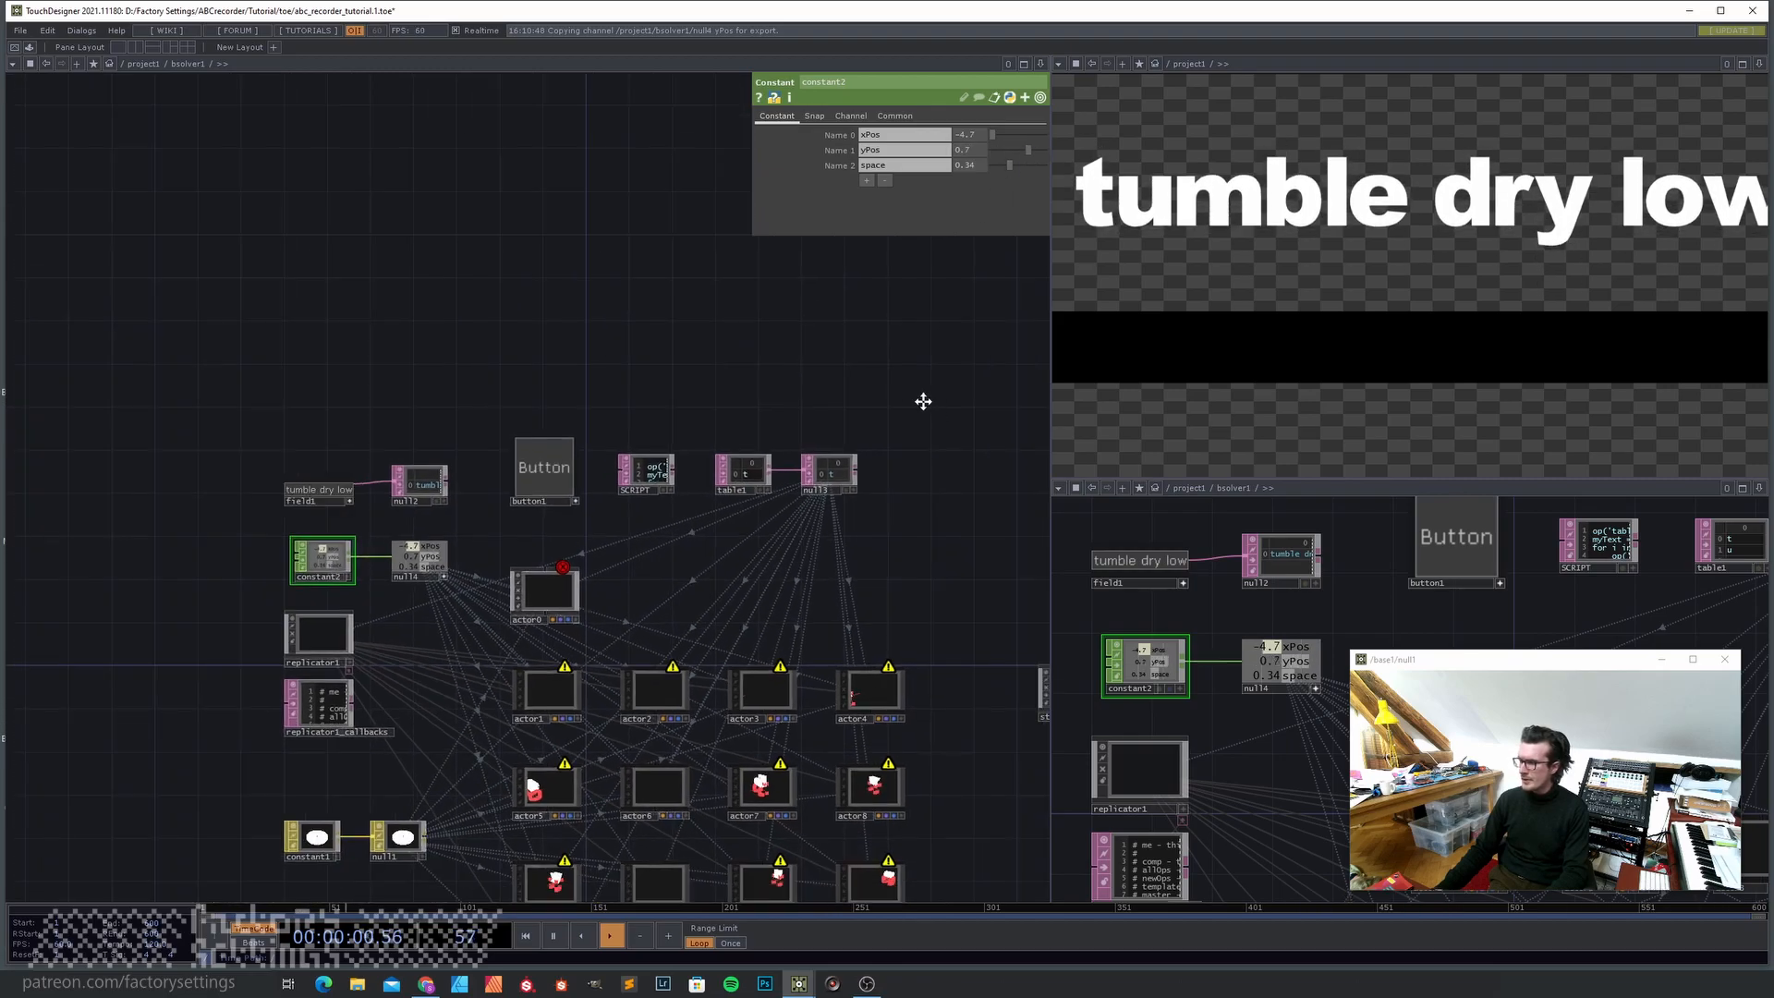
{"action": "scroll", "coordinate": [229, 504], "scroll_direction": "up", "scroll_amount": 4}
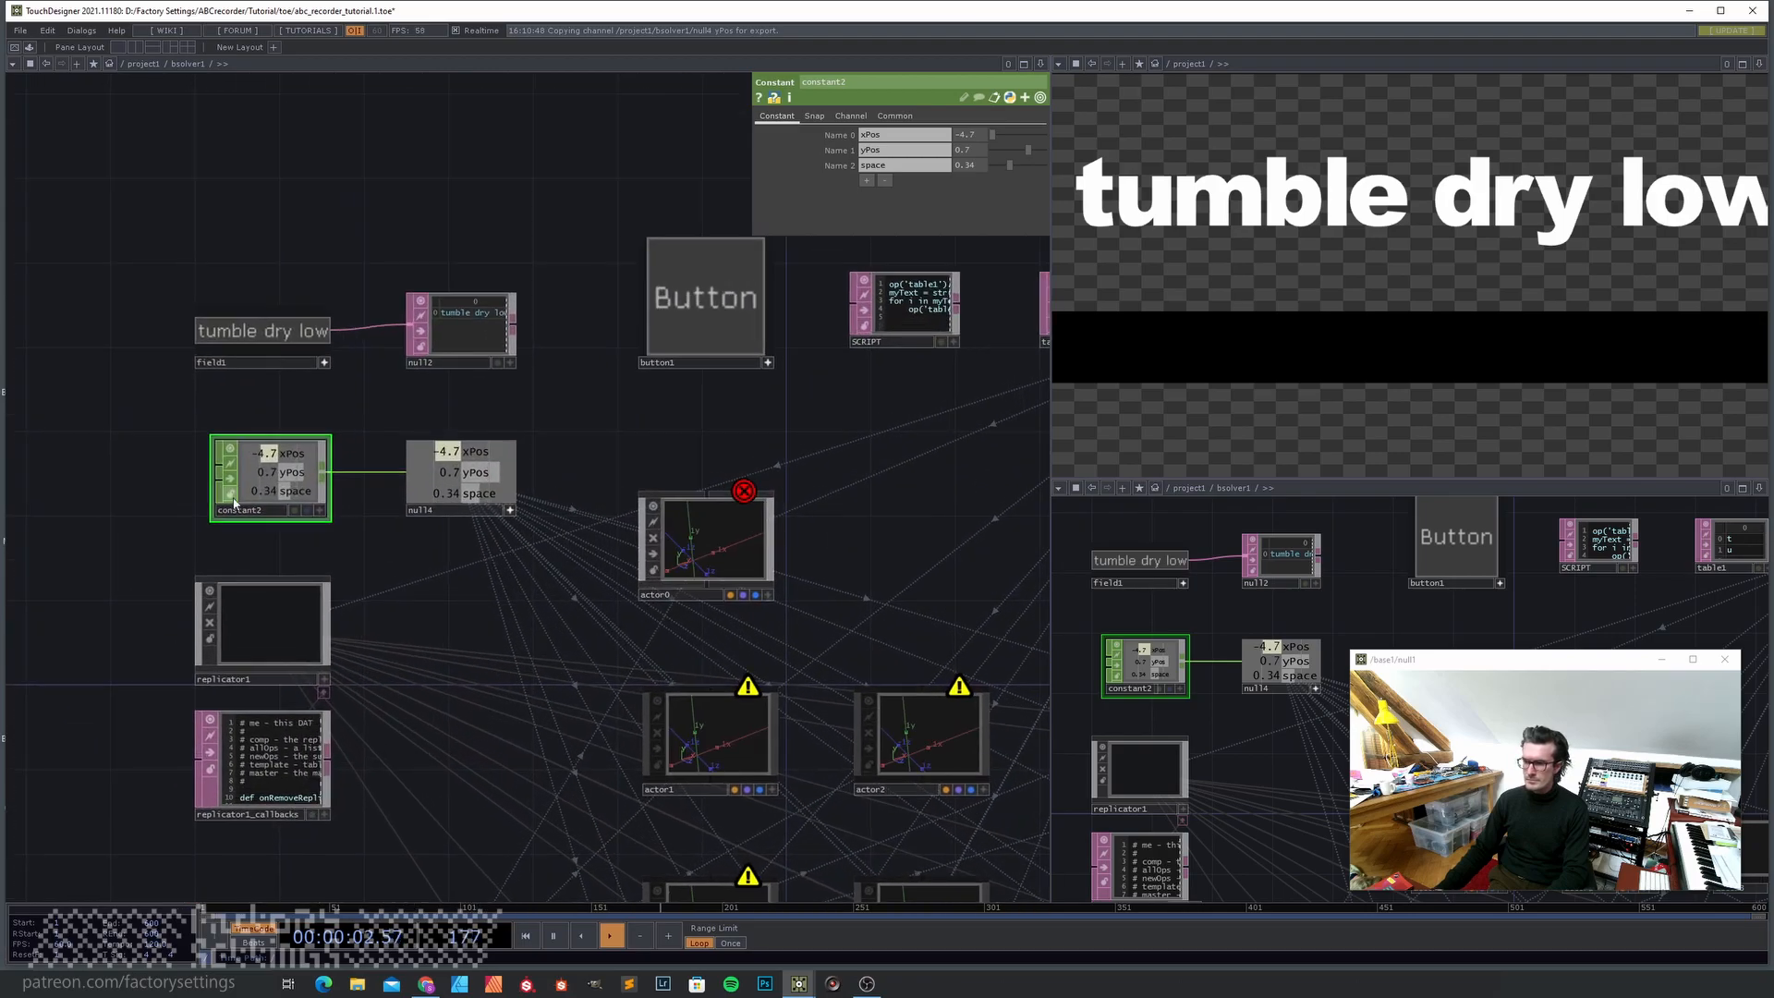
{"action": "left_click", "coordinate": [867, 181]}
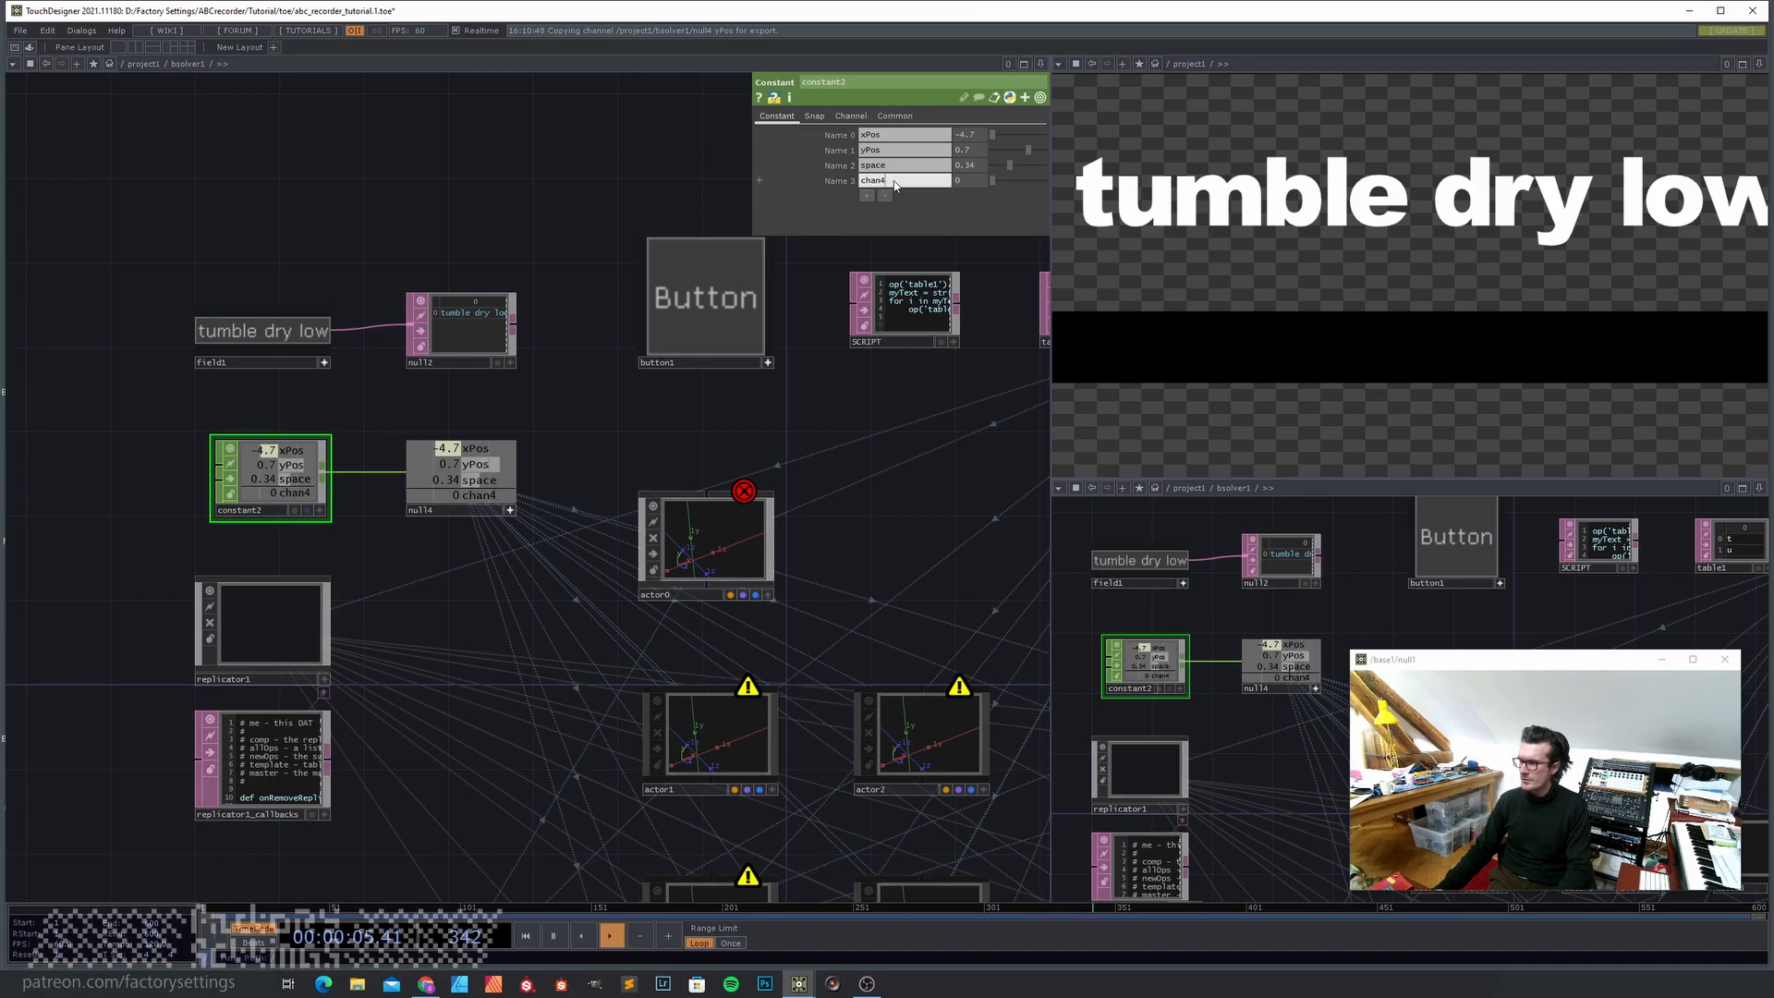
{"action": "type", "text": "fon"}
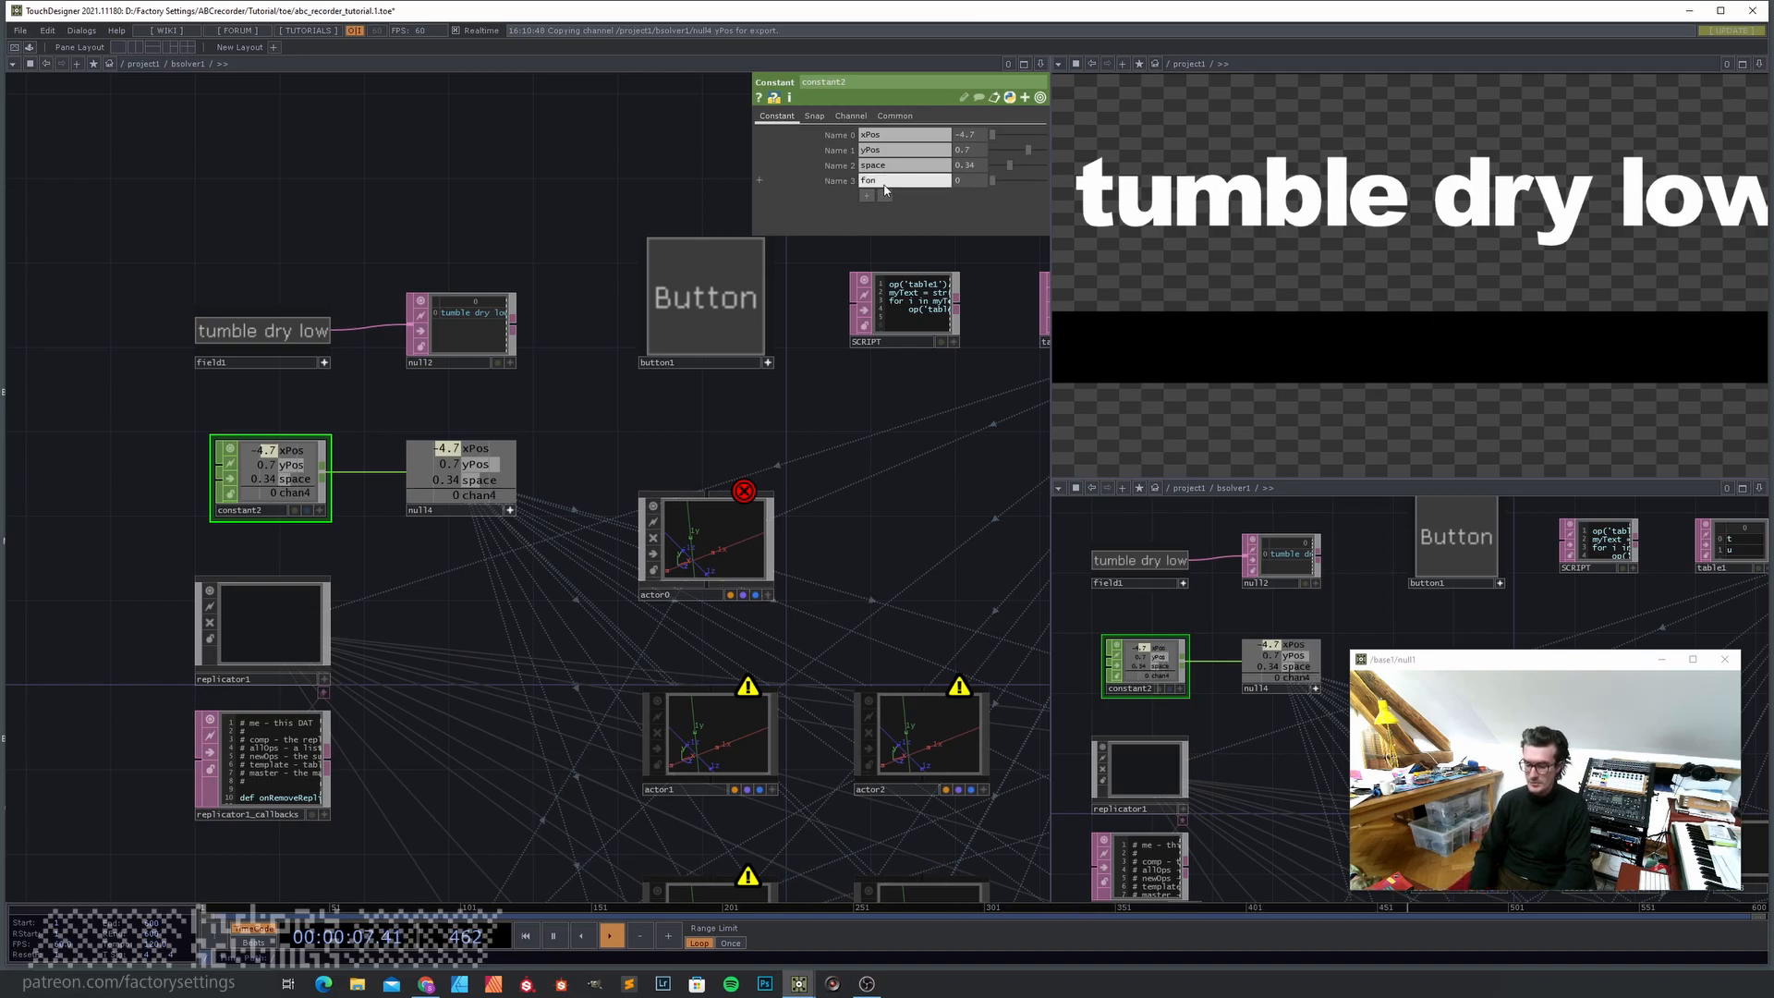
{"action": "type", "text": "tSize"}
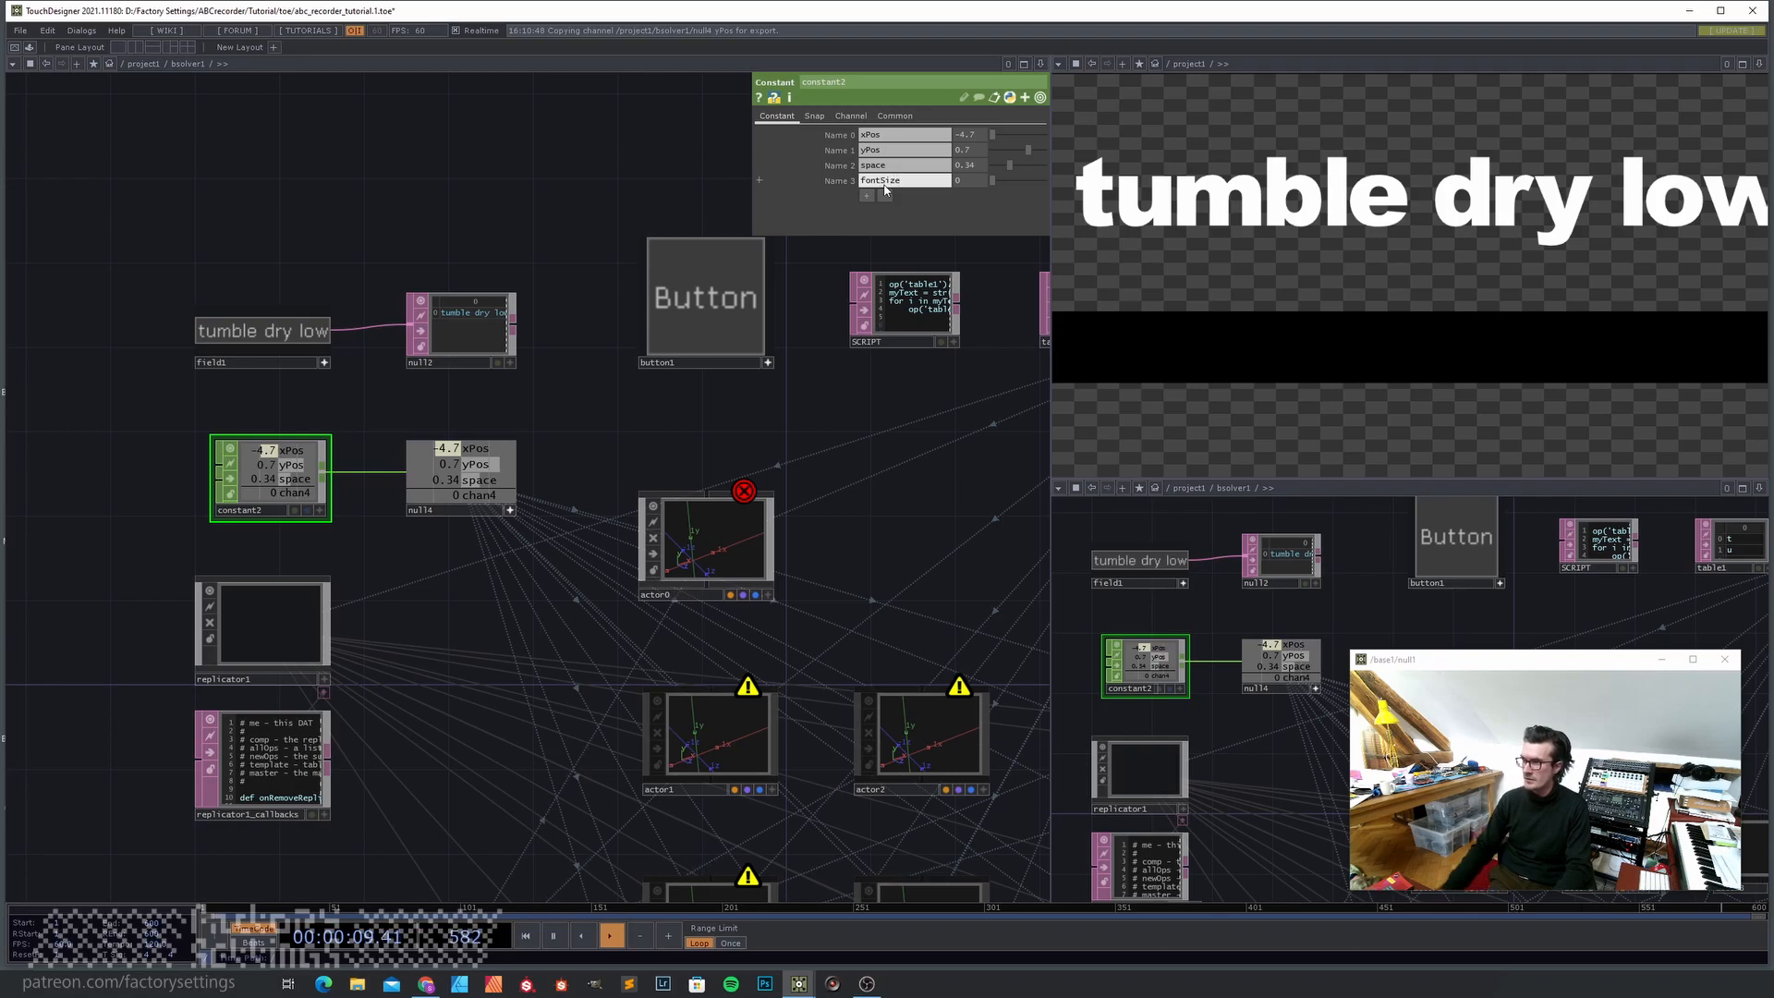
{"action": "key", "text": "Return"}
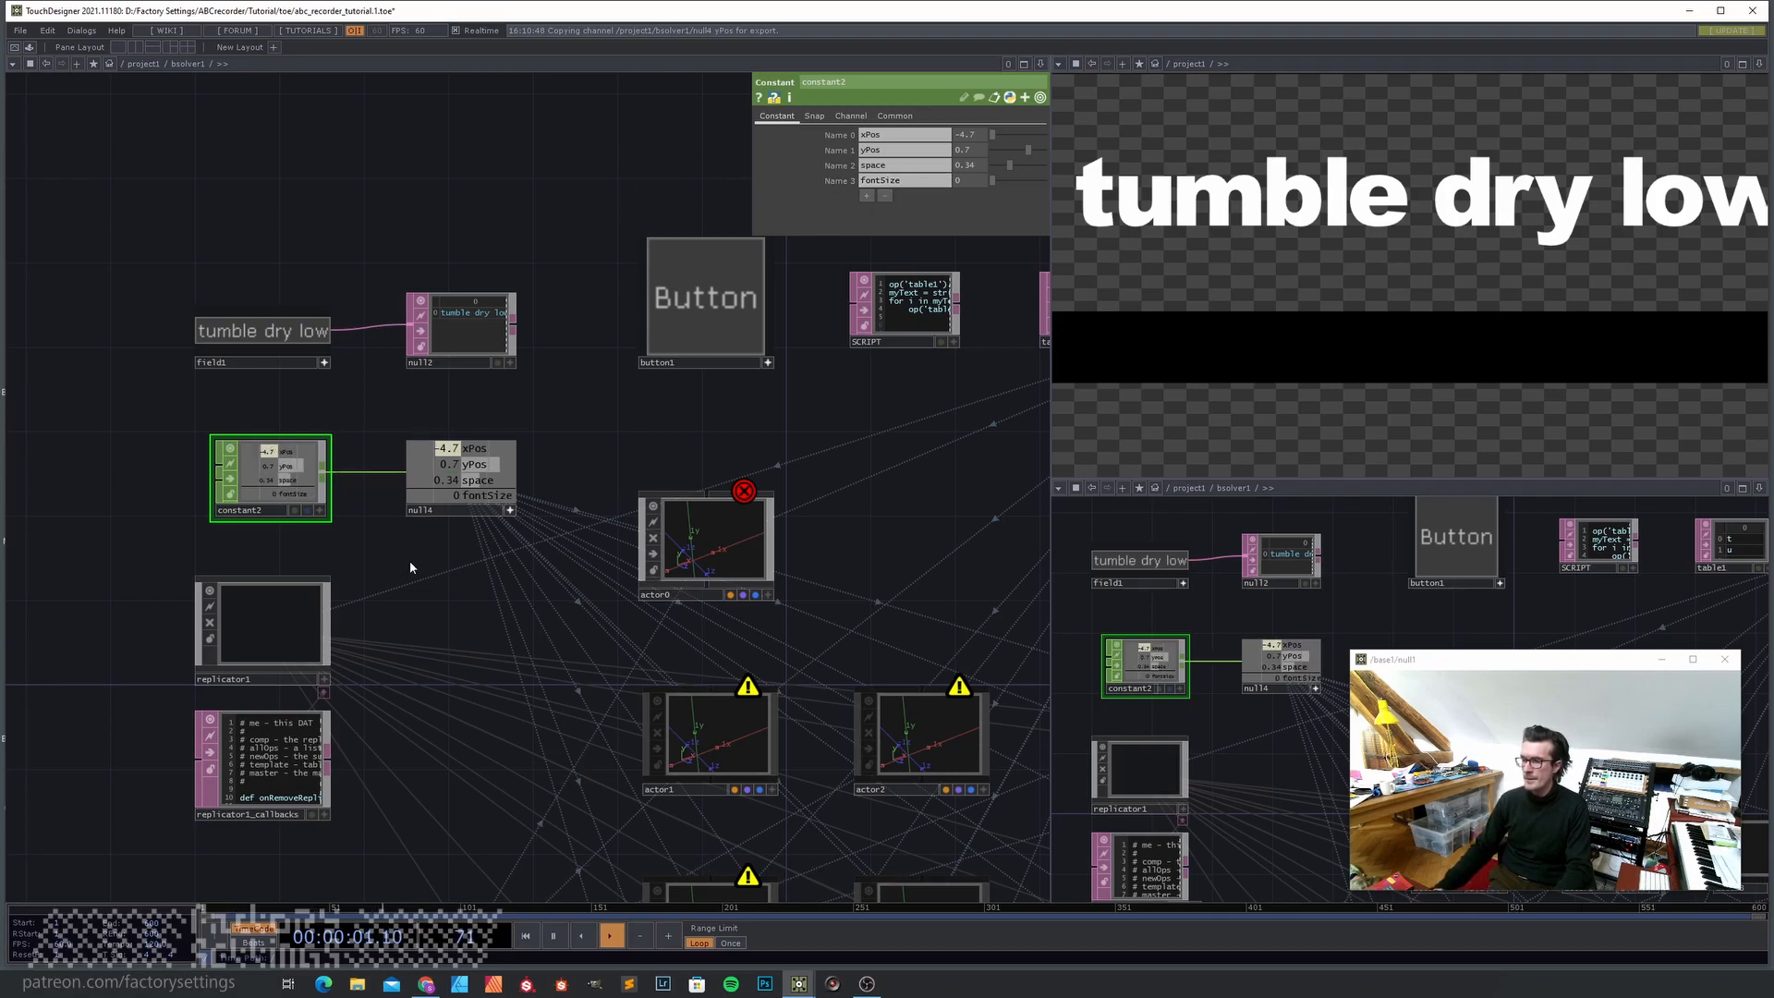
- Enter actor0's network and open the parameters of text1
{"action": "left_click", "coordinate": [699, 536]}
{"action": "double_click", "coordinate": [699, 536]}
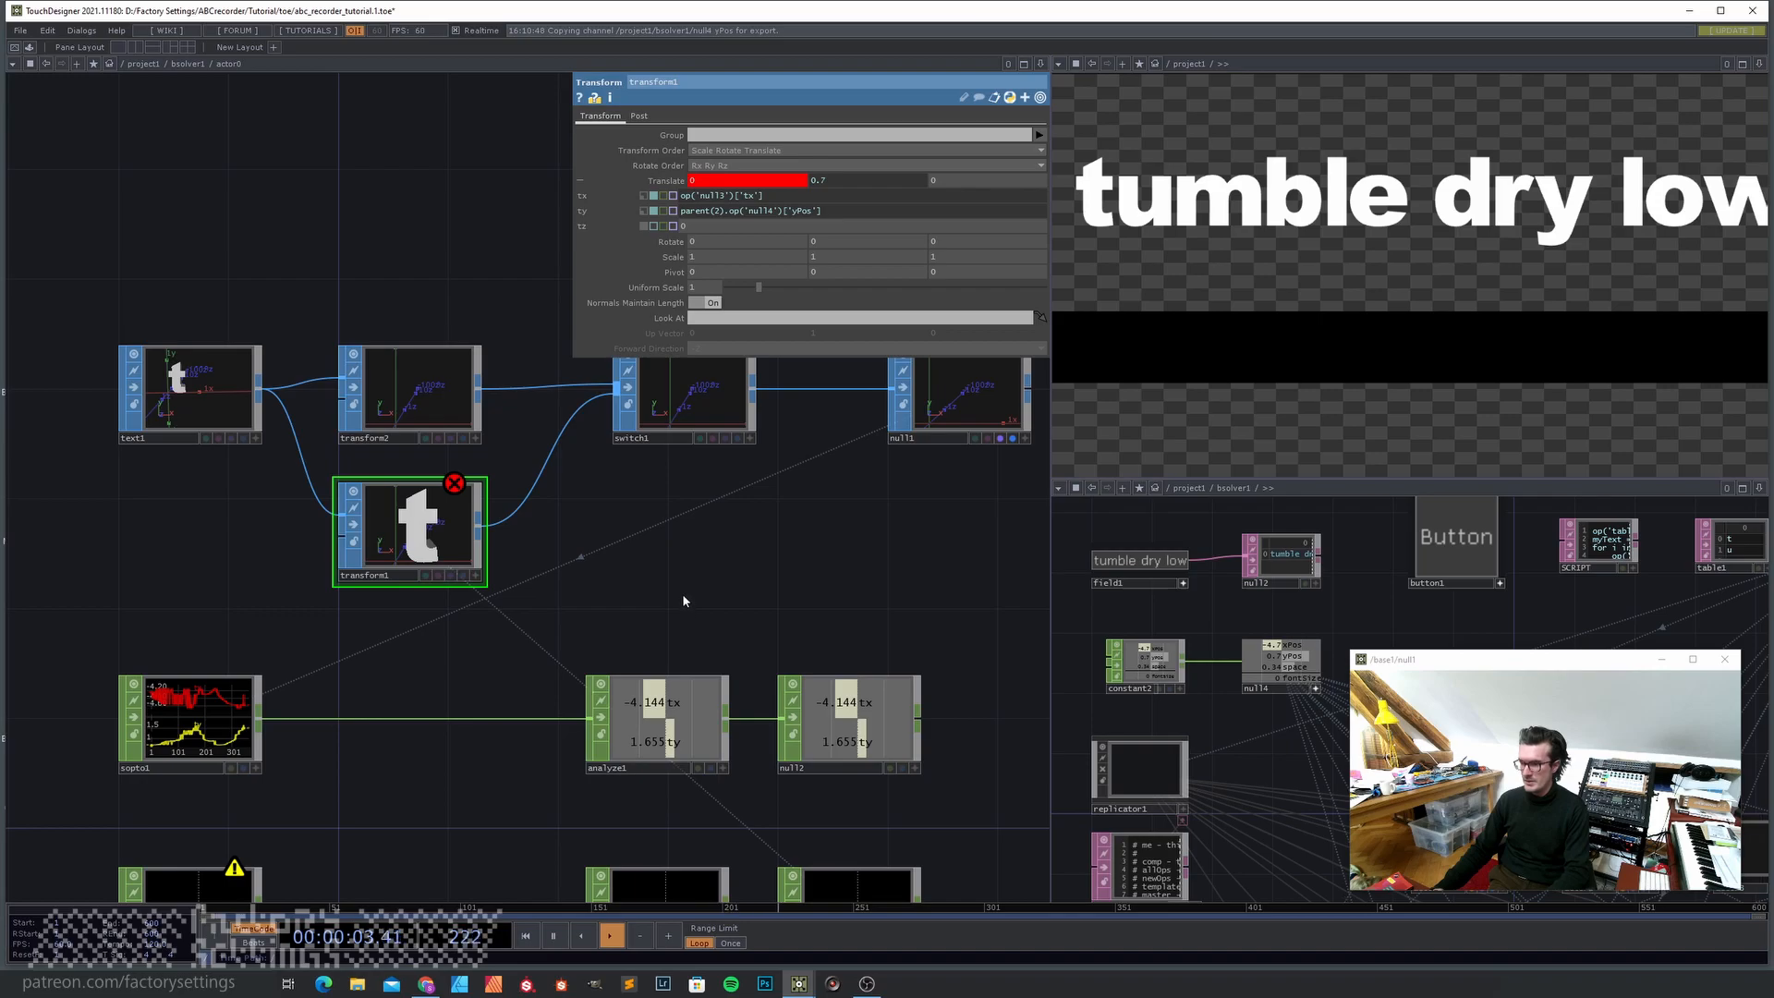
{"action": "left_click_drag", "start_coordinate": [106, 450], "coordinate": [147, 468]}
{"action": "left_click", "coordinate": [242, 431]}
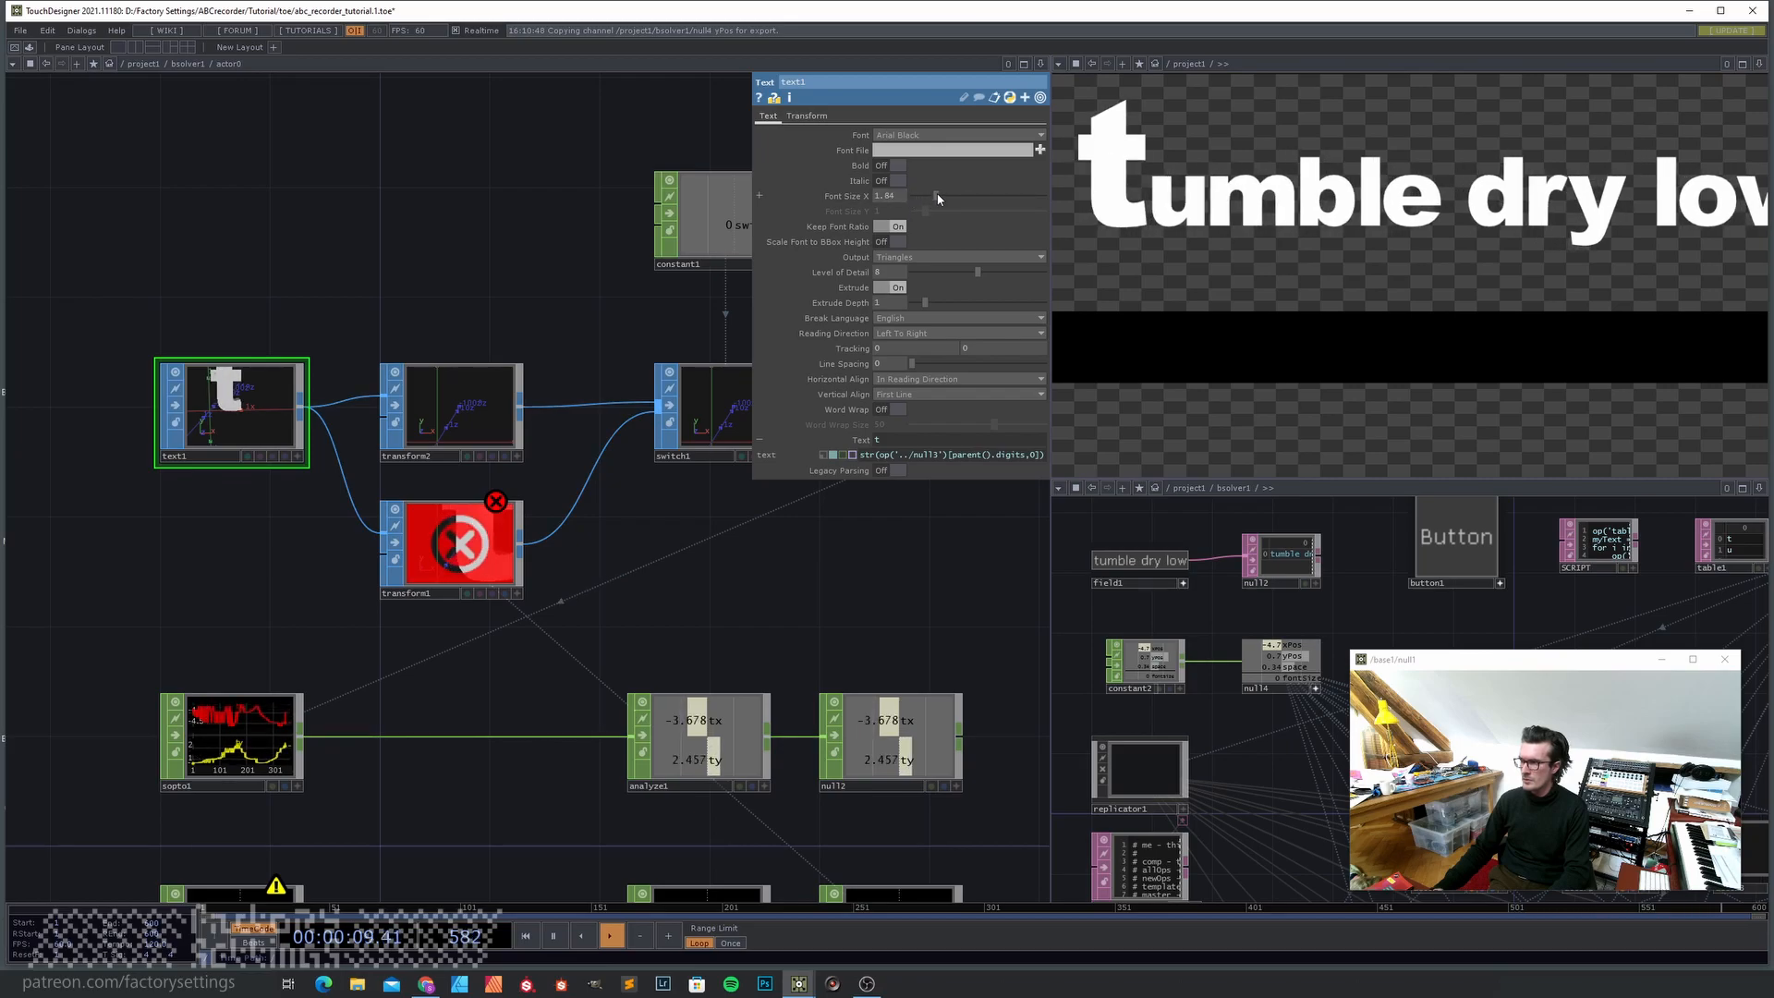
- Try different Font Size X values on text1 and undo the change
{"action": "left_click_drag", "start_coordinate": [925, 196], "coordinate": [902, 200]}
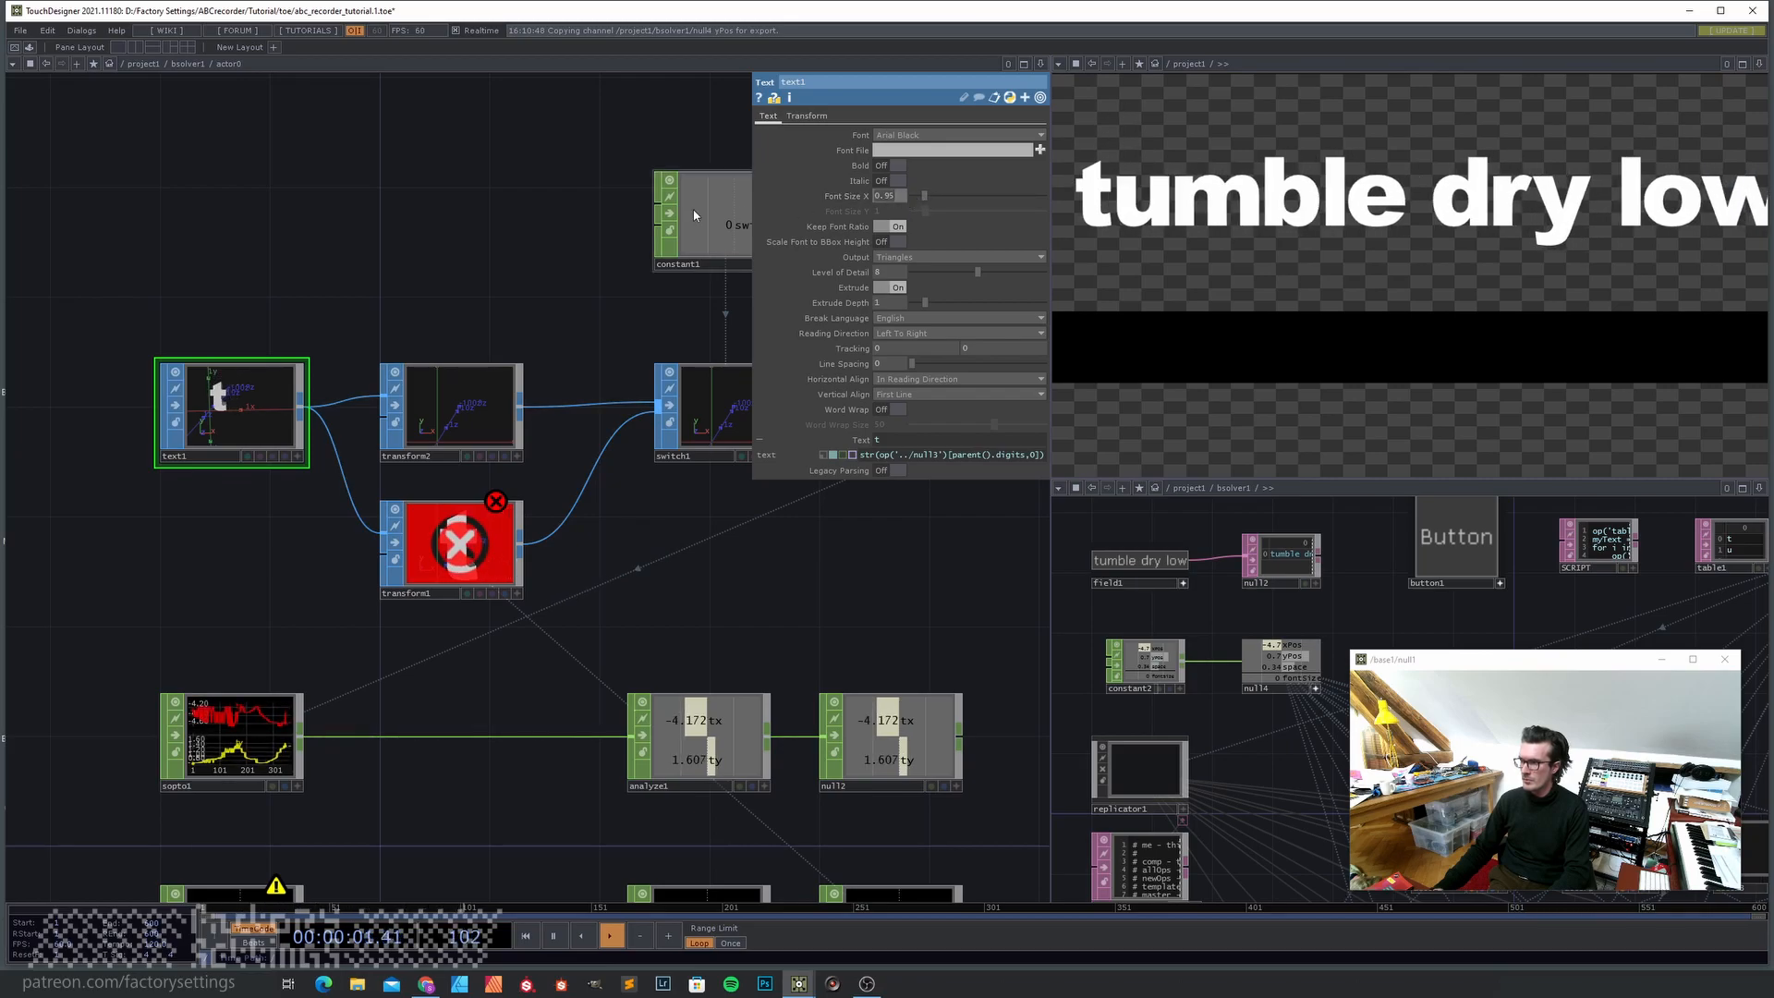
{"action": "key", "text": "ctrl+z"}
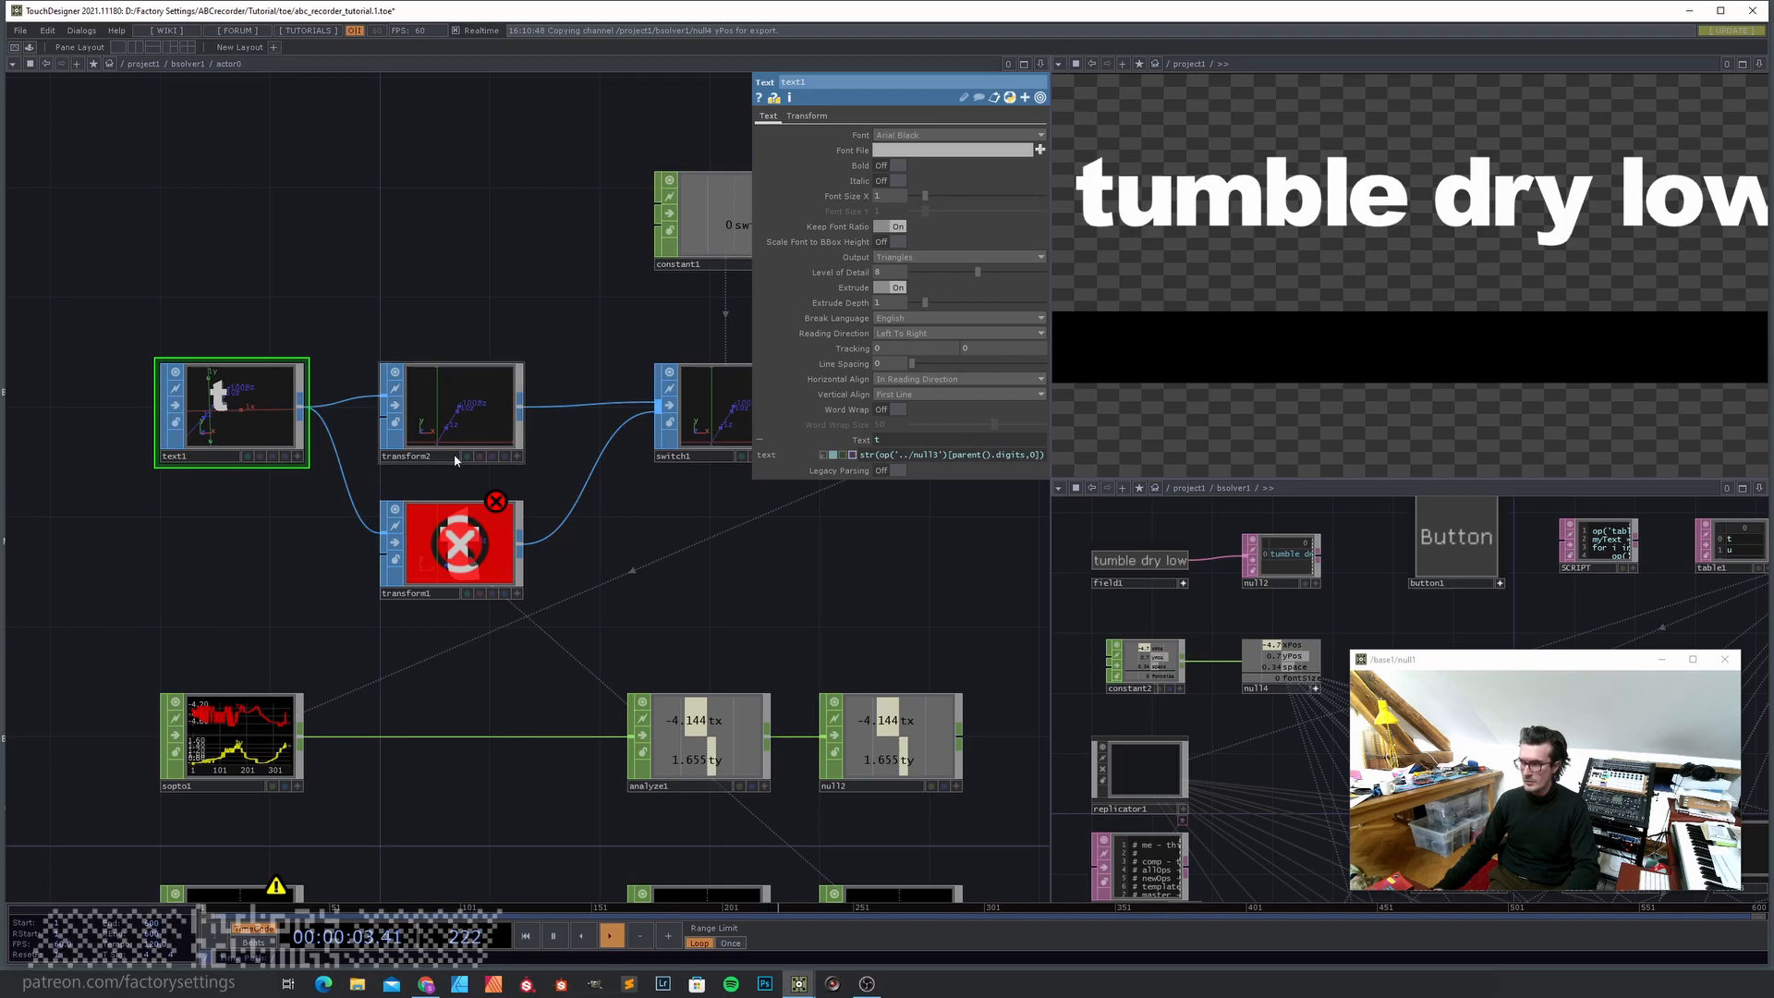
{"action": "scroll", "coordinate": [1202, 641], "scroll_direction": "up", "scroll_amount": 3}
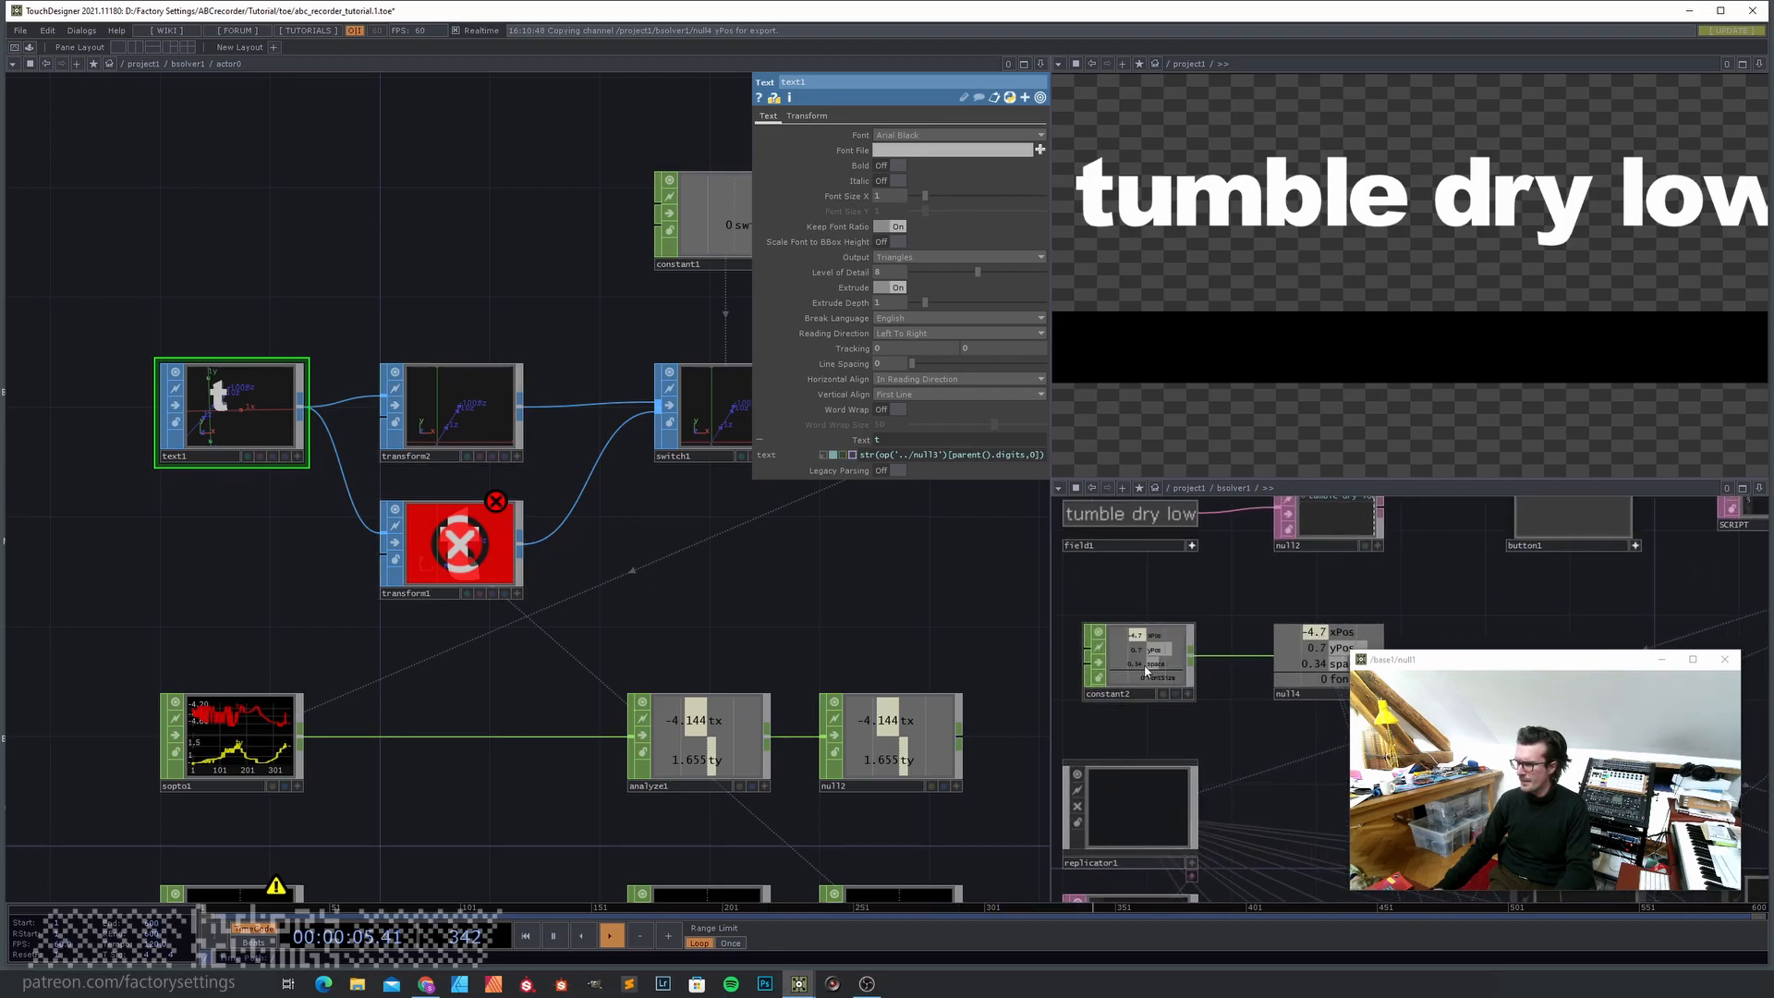
- Set the fontSize channel of constant2 to 1
{"action": "key", "text": "p"}
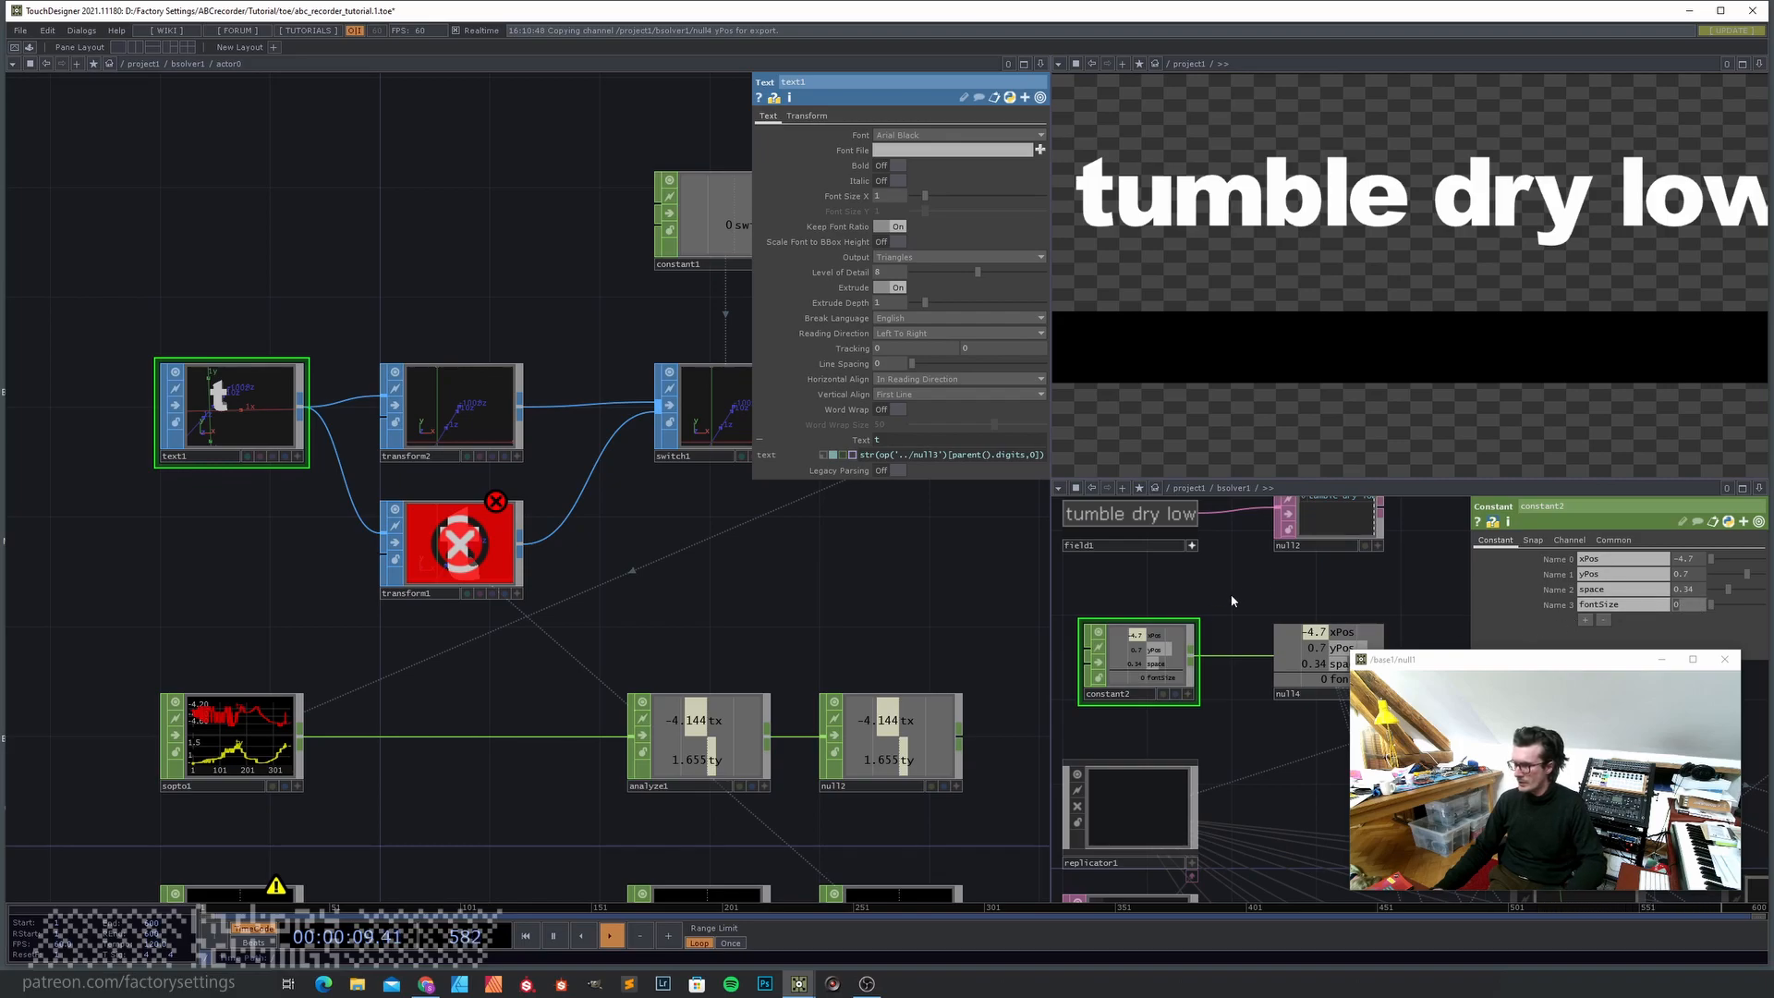
{"action": "type", "text": "1"}
{"action": "key", "text": "Return"}
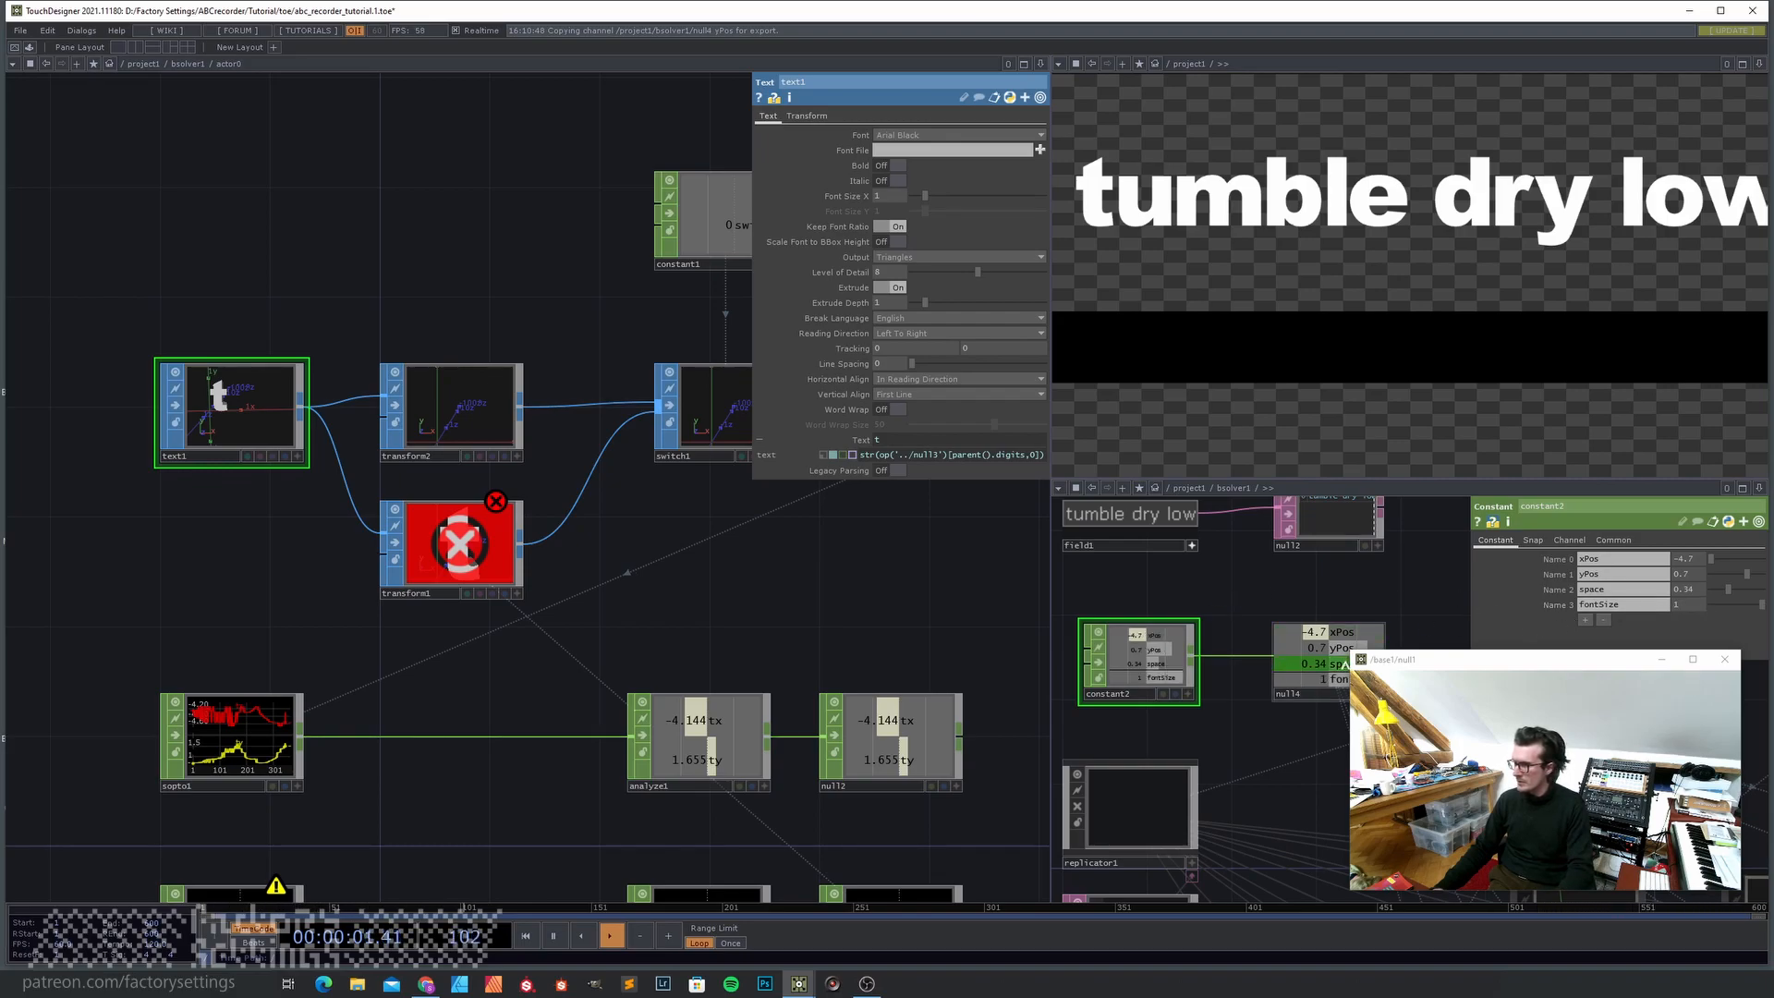
- Export the fontSize channel of null4 to the Font Size X parameter of text1
{"action": "left_click_drag", "start_coordinate": [1262, 731], "coordinate": [1223, 741]}
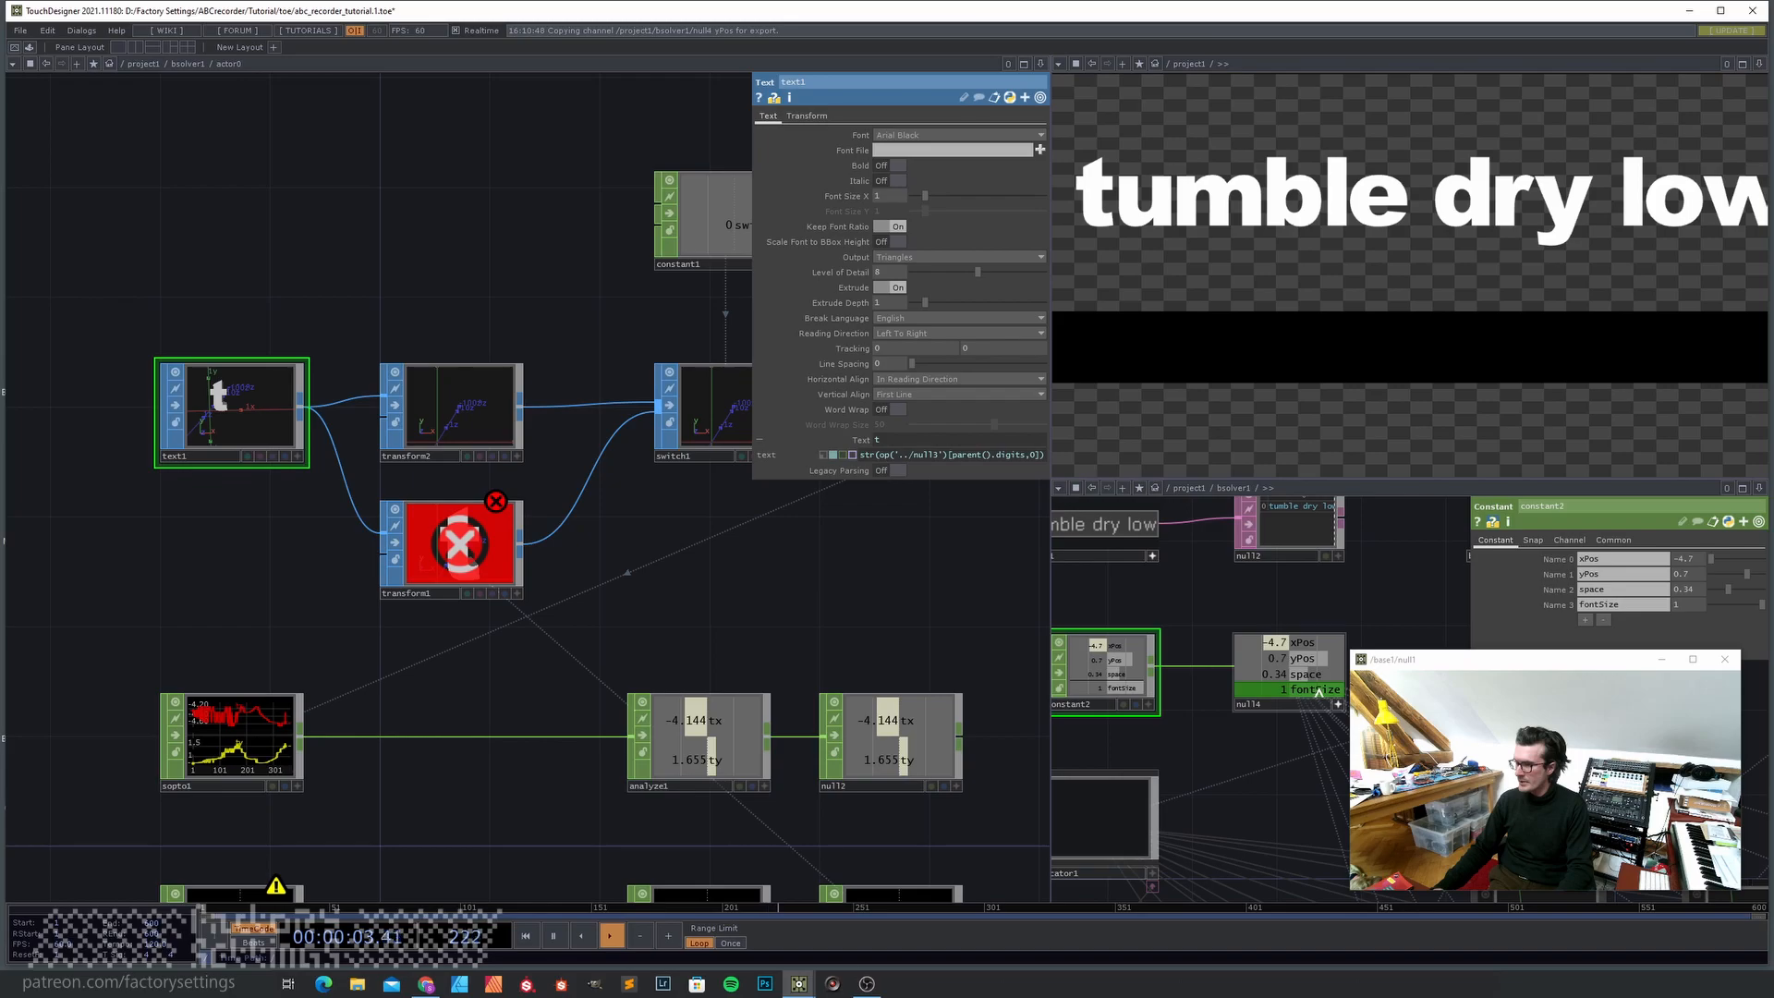
{"action": "left_click_drag", "start_coordinate": [1313, 690], "coordinate": [764, 590]}
{"action": "left_click_drag", "start_coordinate": [848, 379], "coordinate": [878, 195]}
{"action": "left_click", "coordinate": [901, 193]}
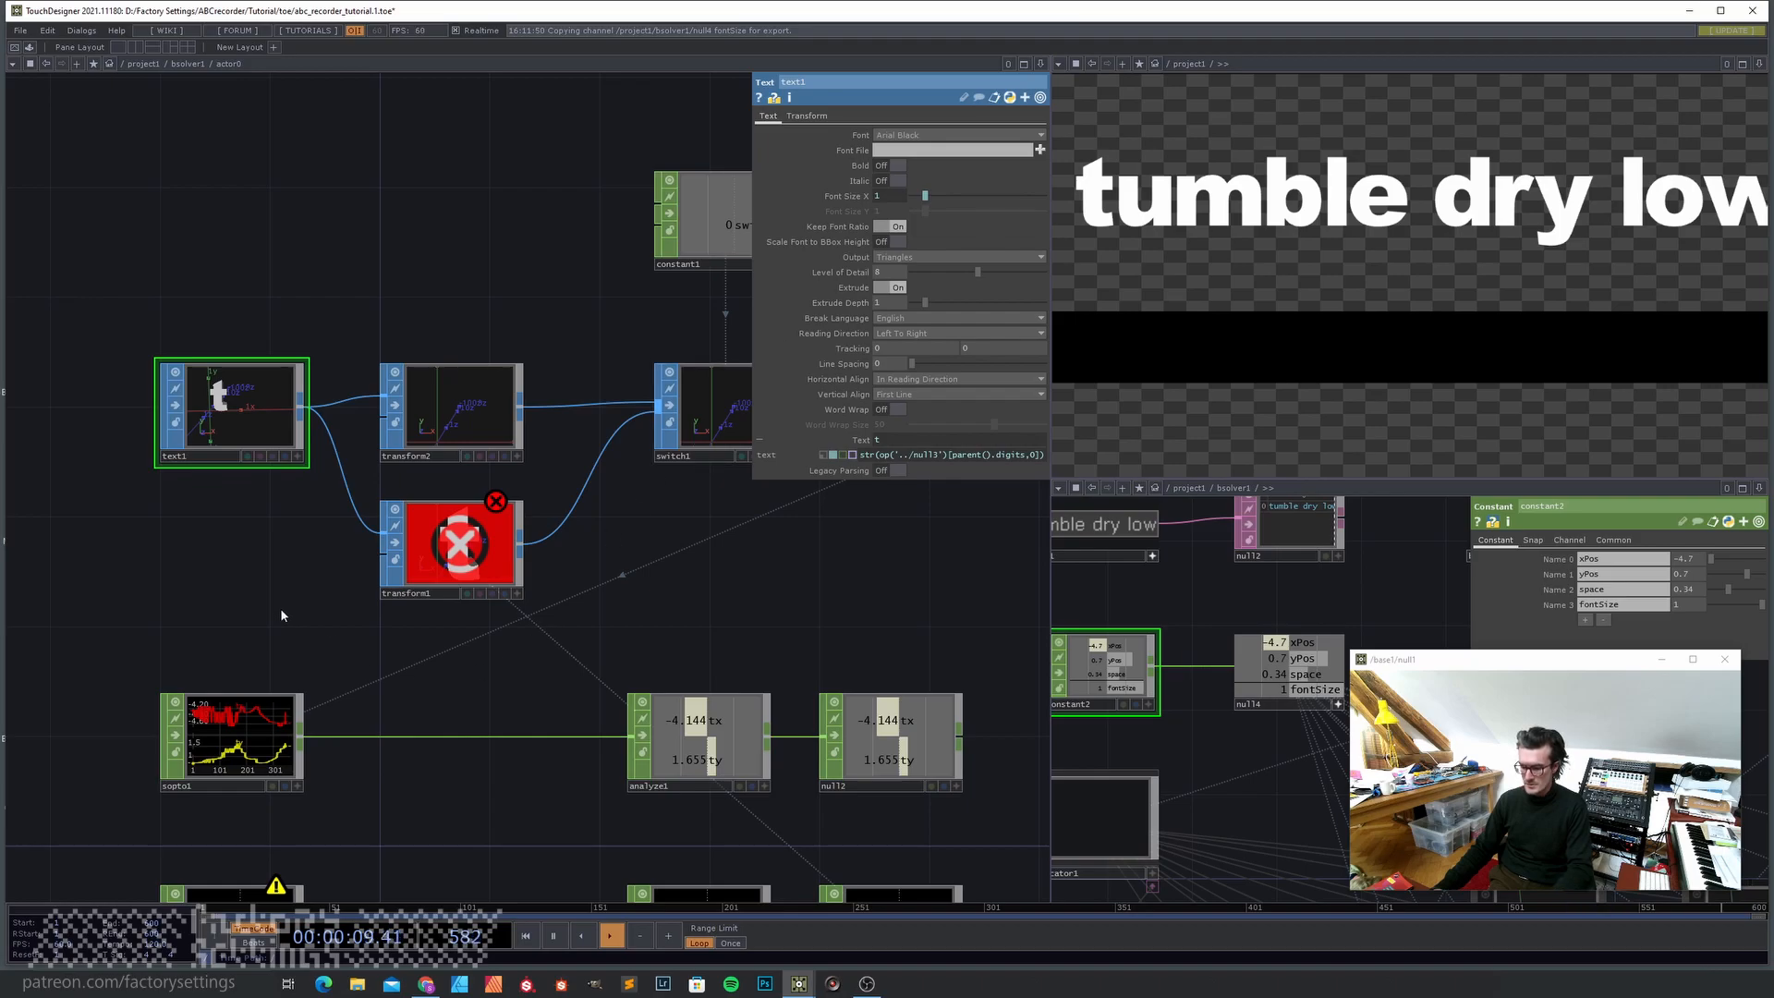
- Return to the bsolver1 network and recreate all operators with replicator1
{"action": "key", "text": "u"}
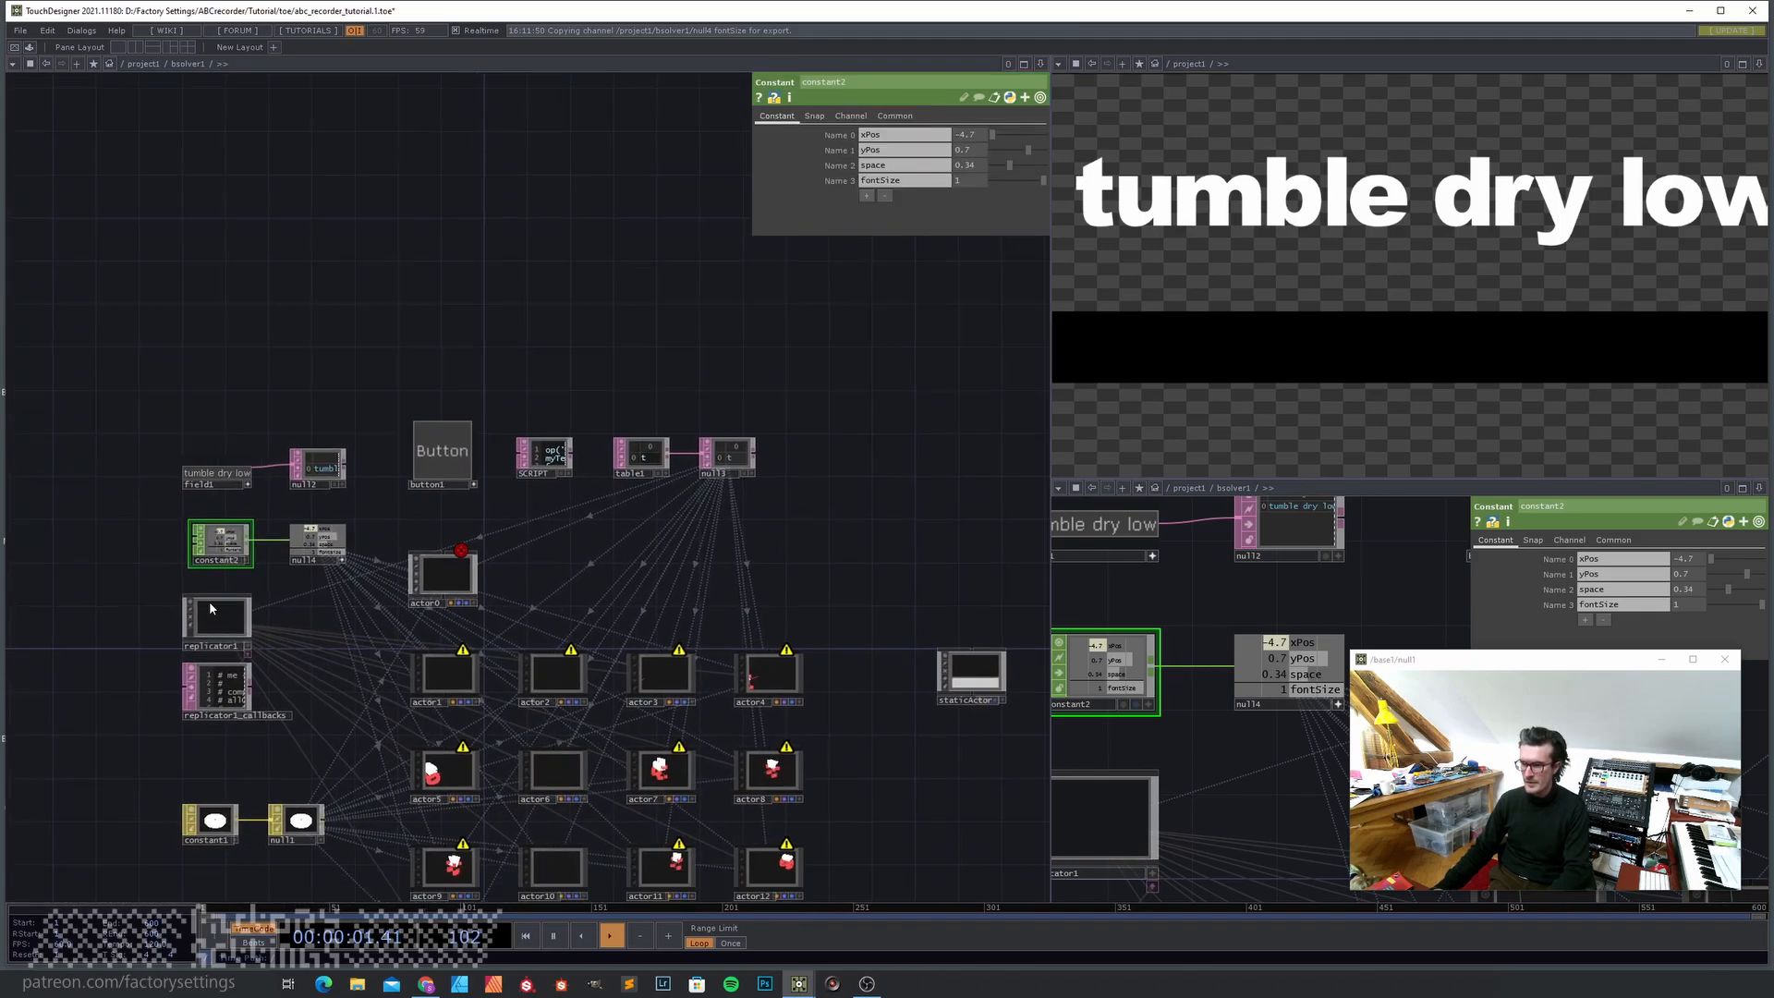
{"action": "scroll", "coordinate": [230, 602], "scroll_direction": "up", "scroll_amount": 2}
{"action": "left_click", "coordinate": [262, 625]}
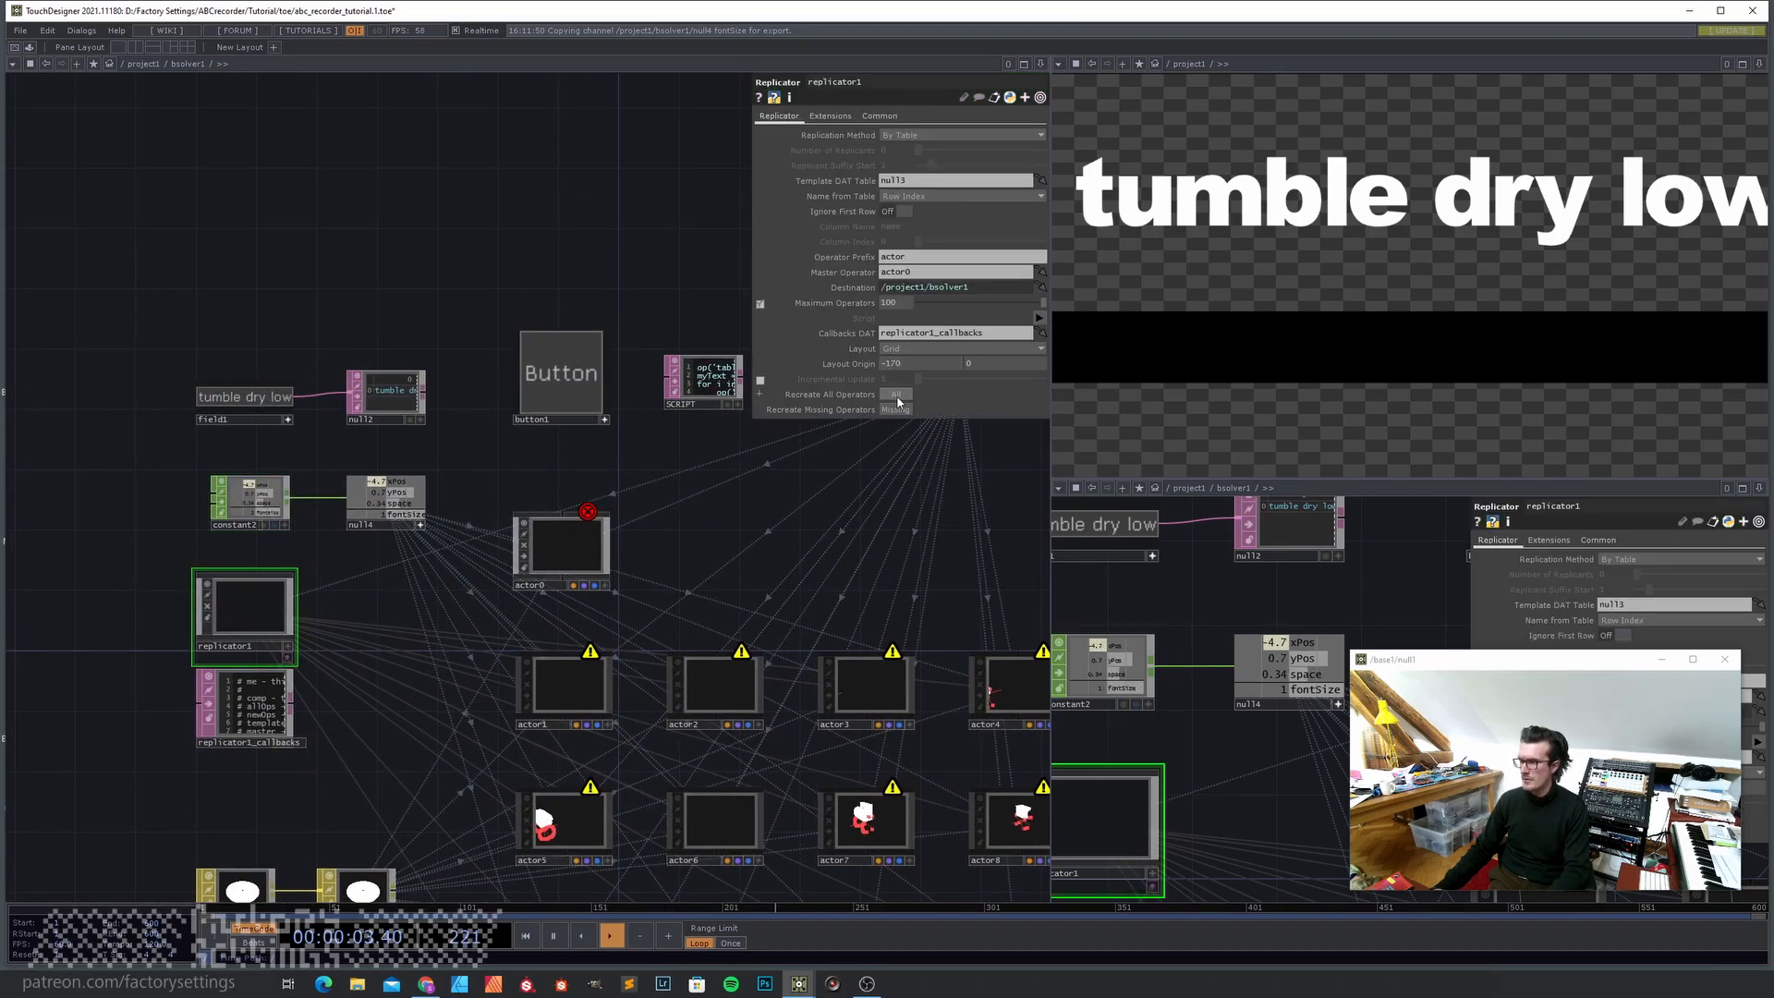
{"action": "left_click", "coordinate": [895, 395]}
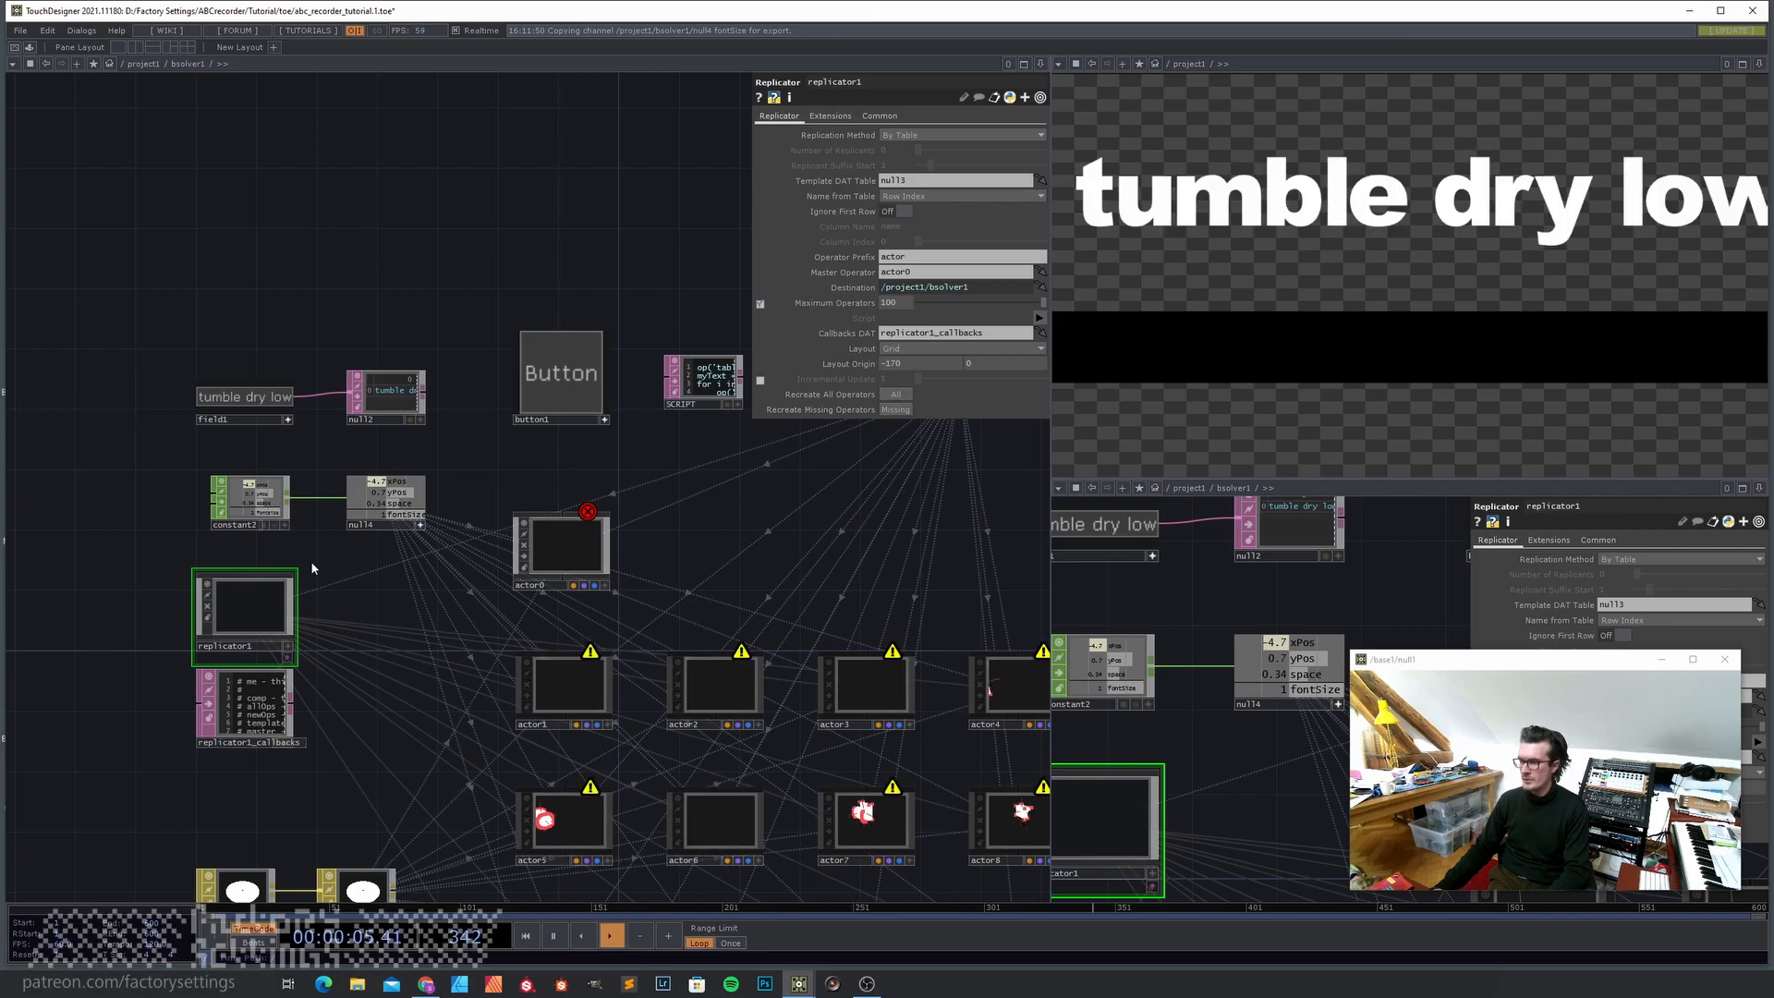
{"action": "left_click", "coordinate": [269, 501]}
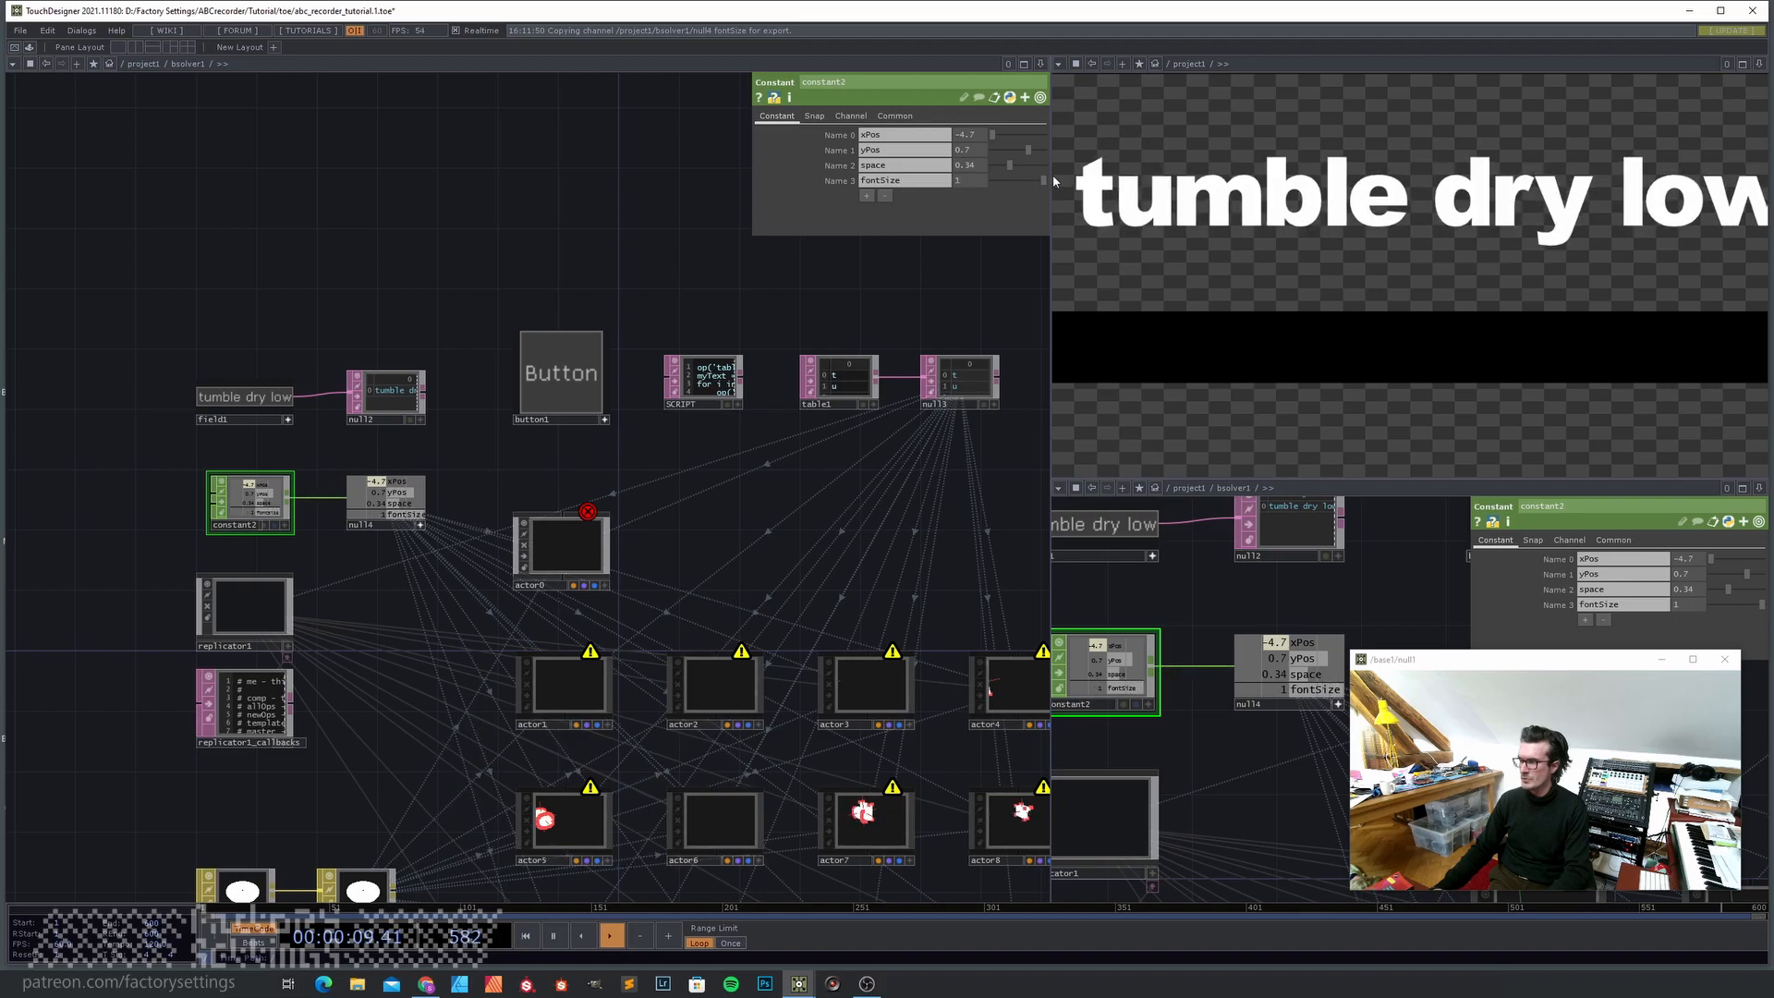
{"action": "scroll", "coordinate": [681, 535], "scroll_direction": "down", "scroll_amount": 5}
{"action": "left_click_drag", "start_coordinate": [850, 640], "coordinate": [845, 632]}
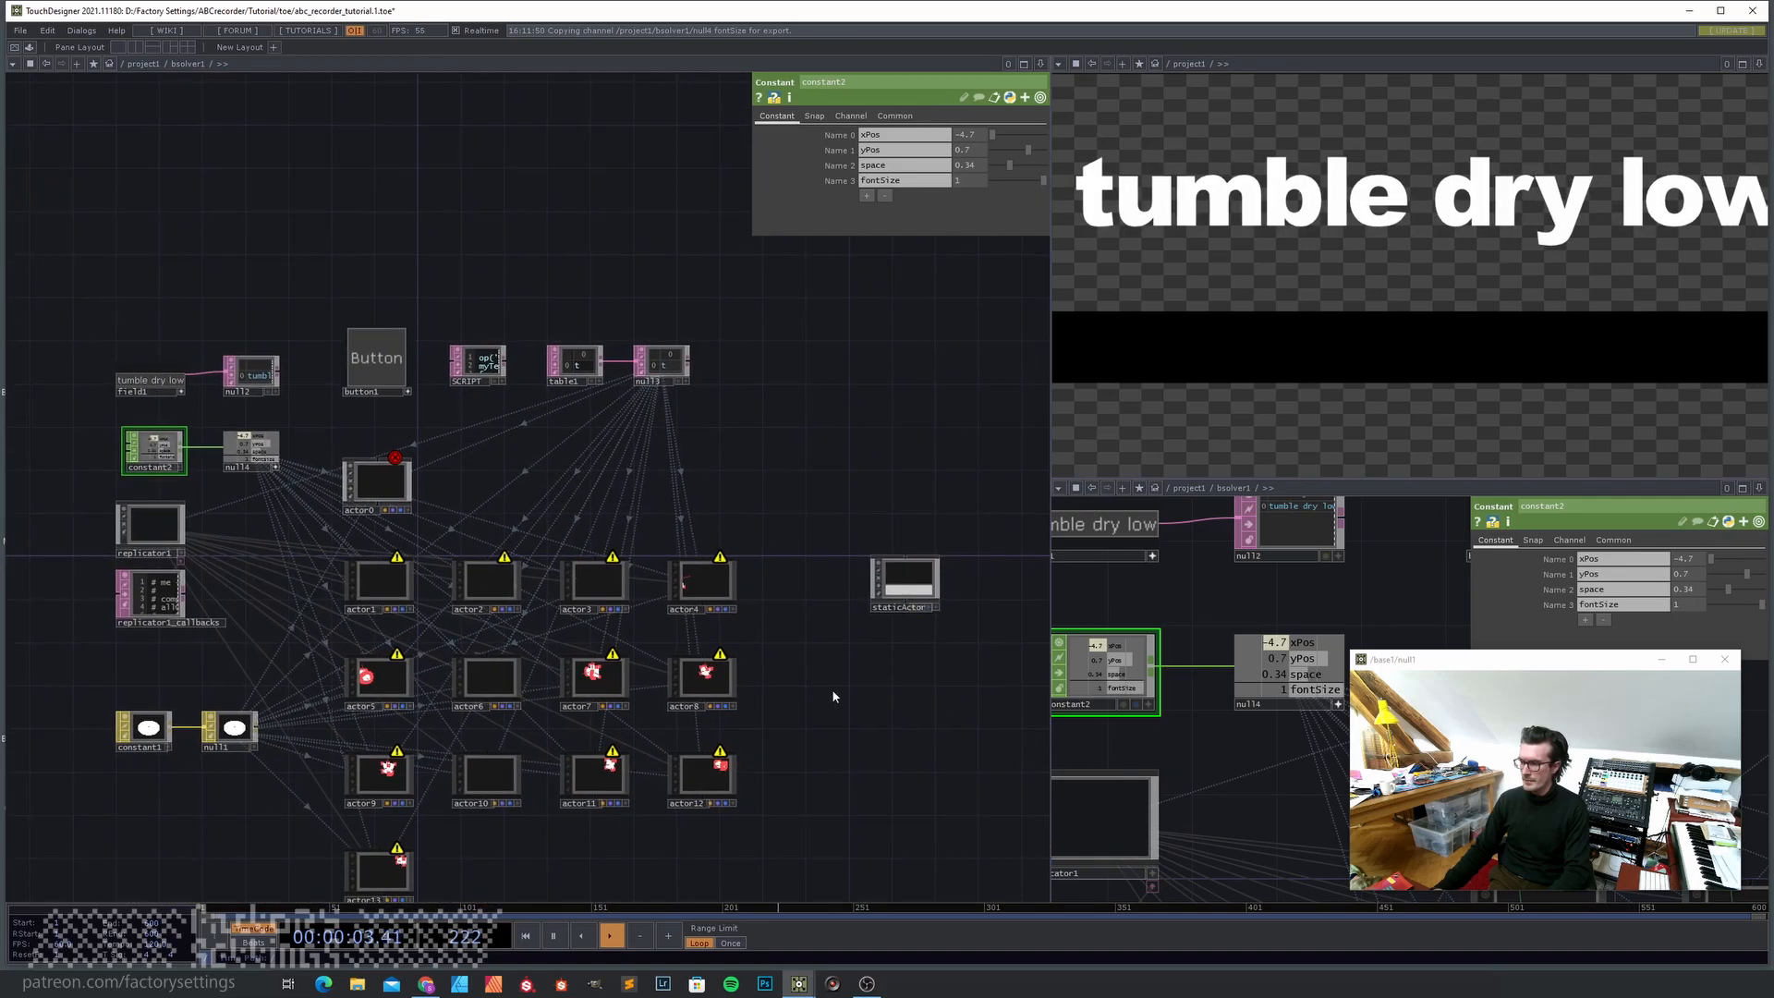
{"action": "left_click_drag", "start_coordinate": [828, 697], "coordinate": [850, 617]}
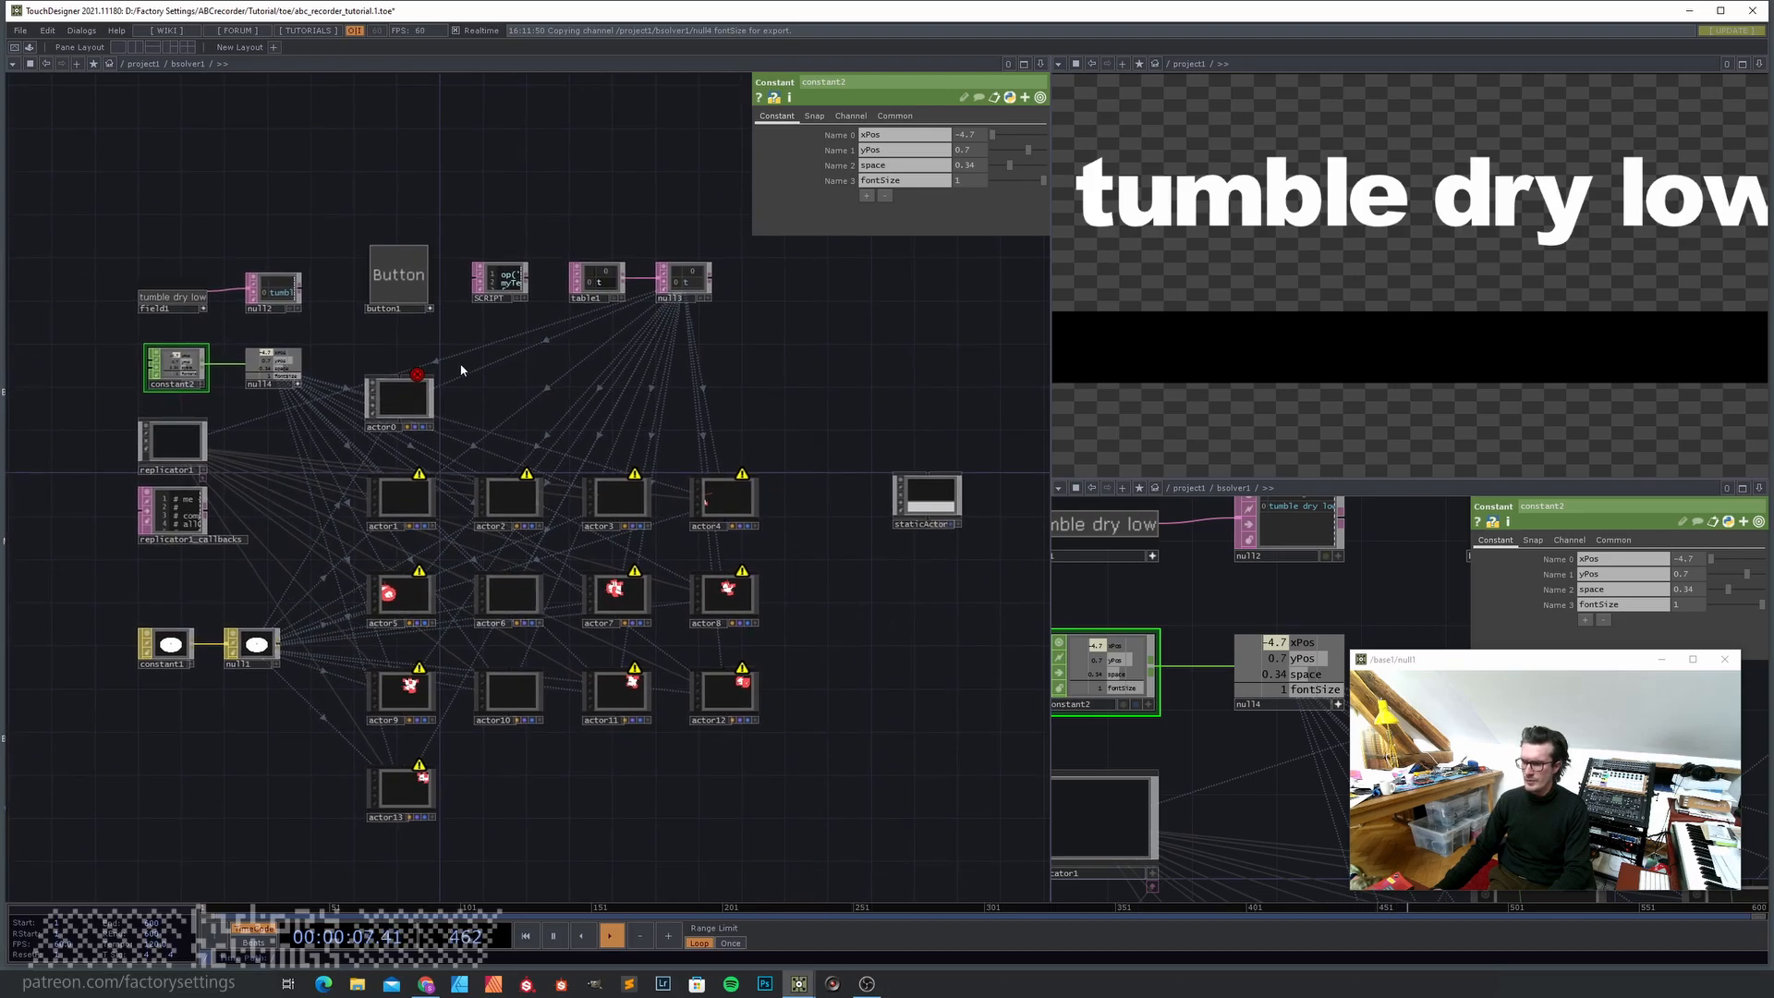
{"action": "scroll", "coordinate": [902, 594], "scroll_direction": "down", "scroll_amount": 6}
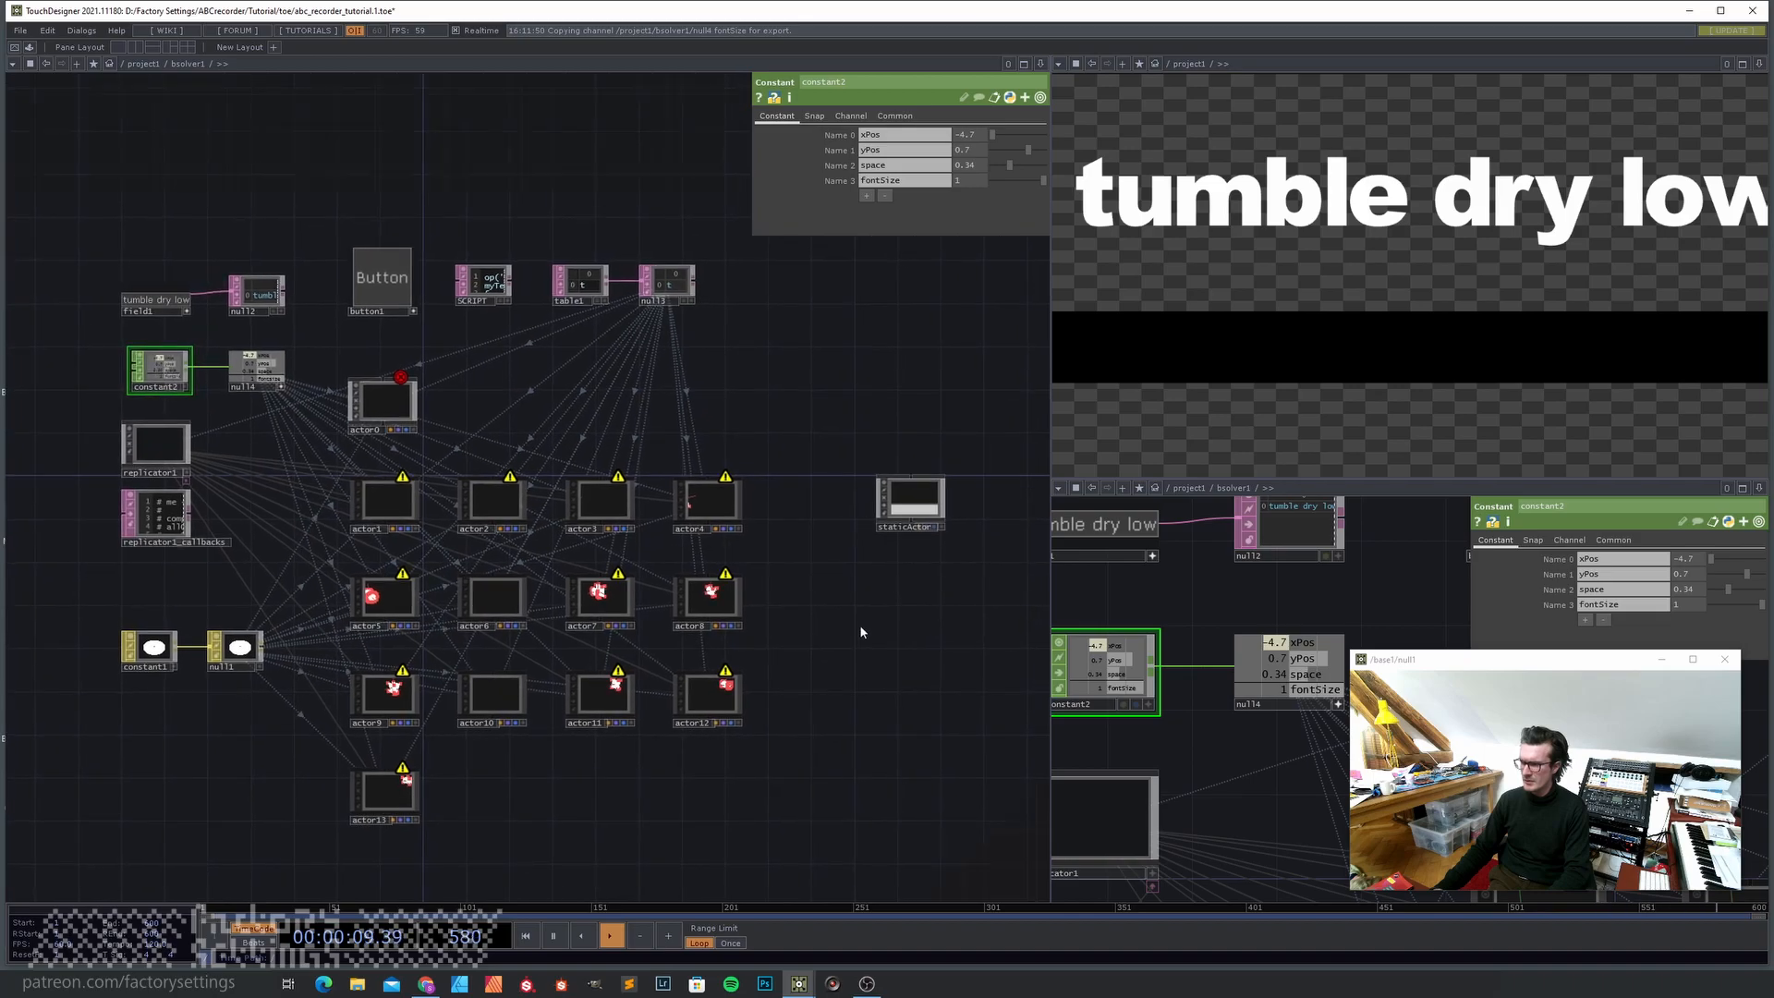
- Go up to the project1 network and turn off the display of Backdrop TOPs
{"action": "scroll", "coordinate": [494, 614], "scroll_direction": "down", "scroll_amount": 2}
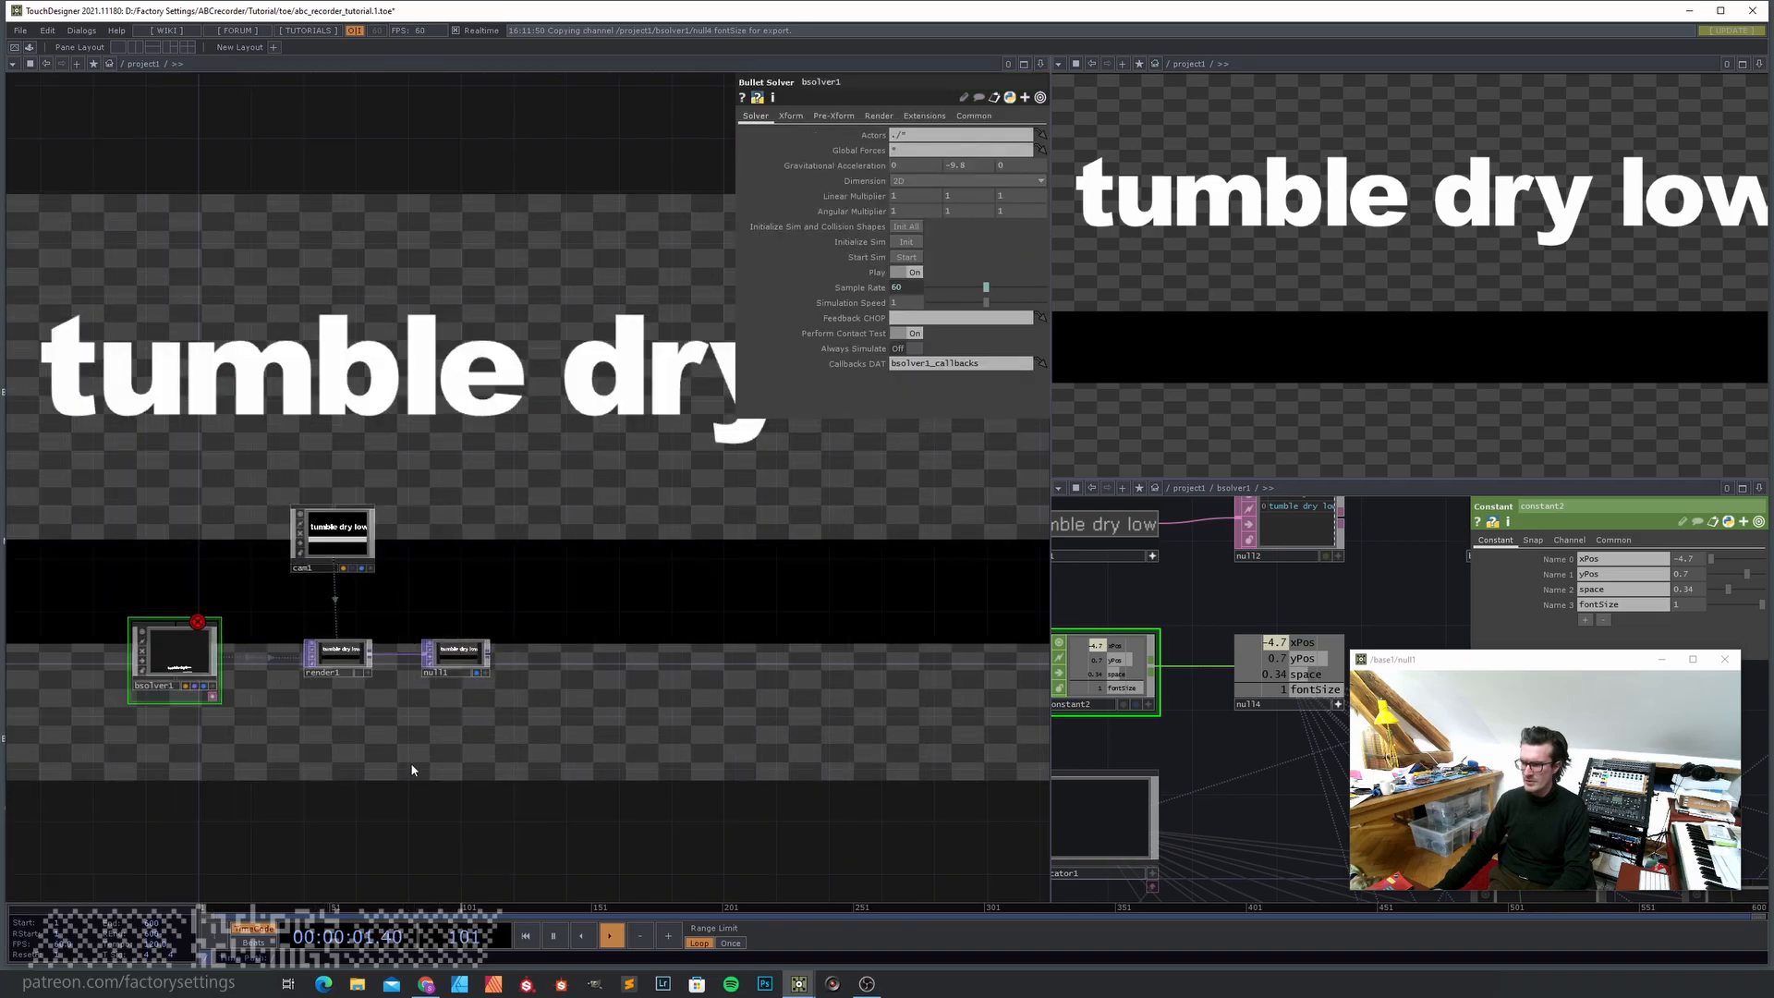
{"action": "left_click_drag", "start_coordinate": [422, 762], "coordinate": [534, 733]}
{"action": "right_click", "coordinate": [628, 559]}
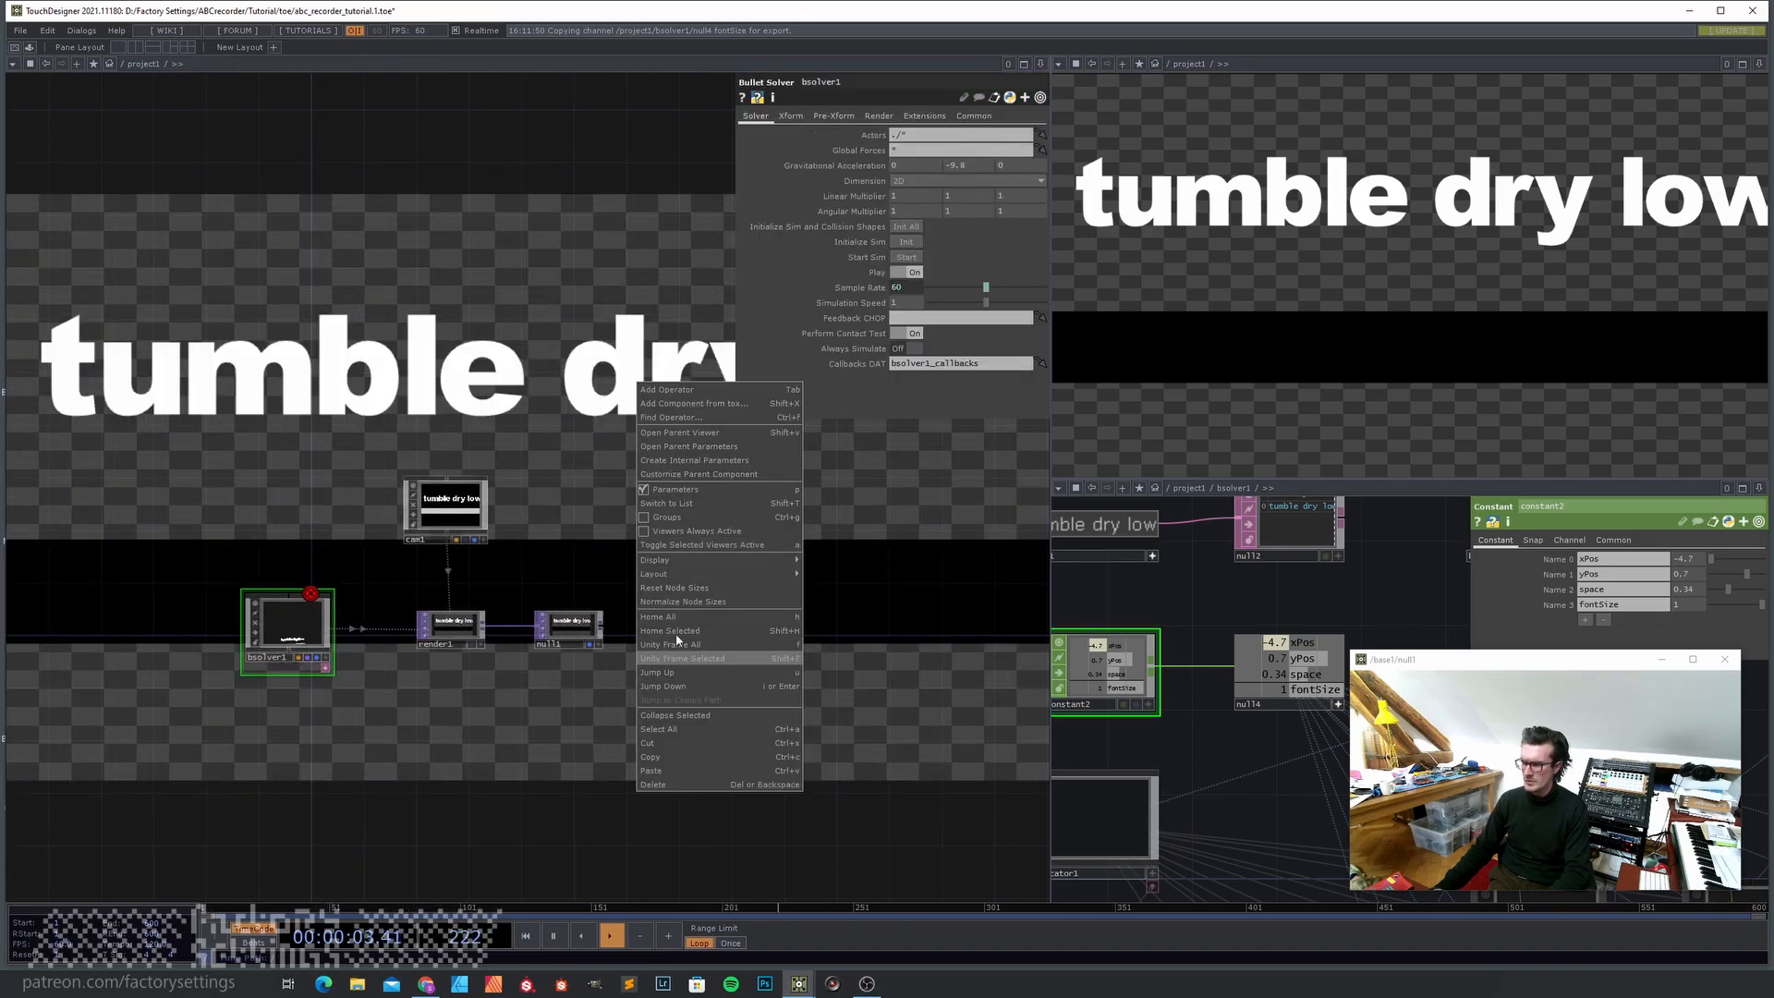
{"action": "mouse_move", "coordinate": [693, 560]}
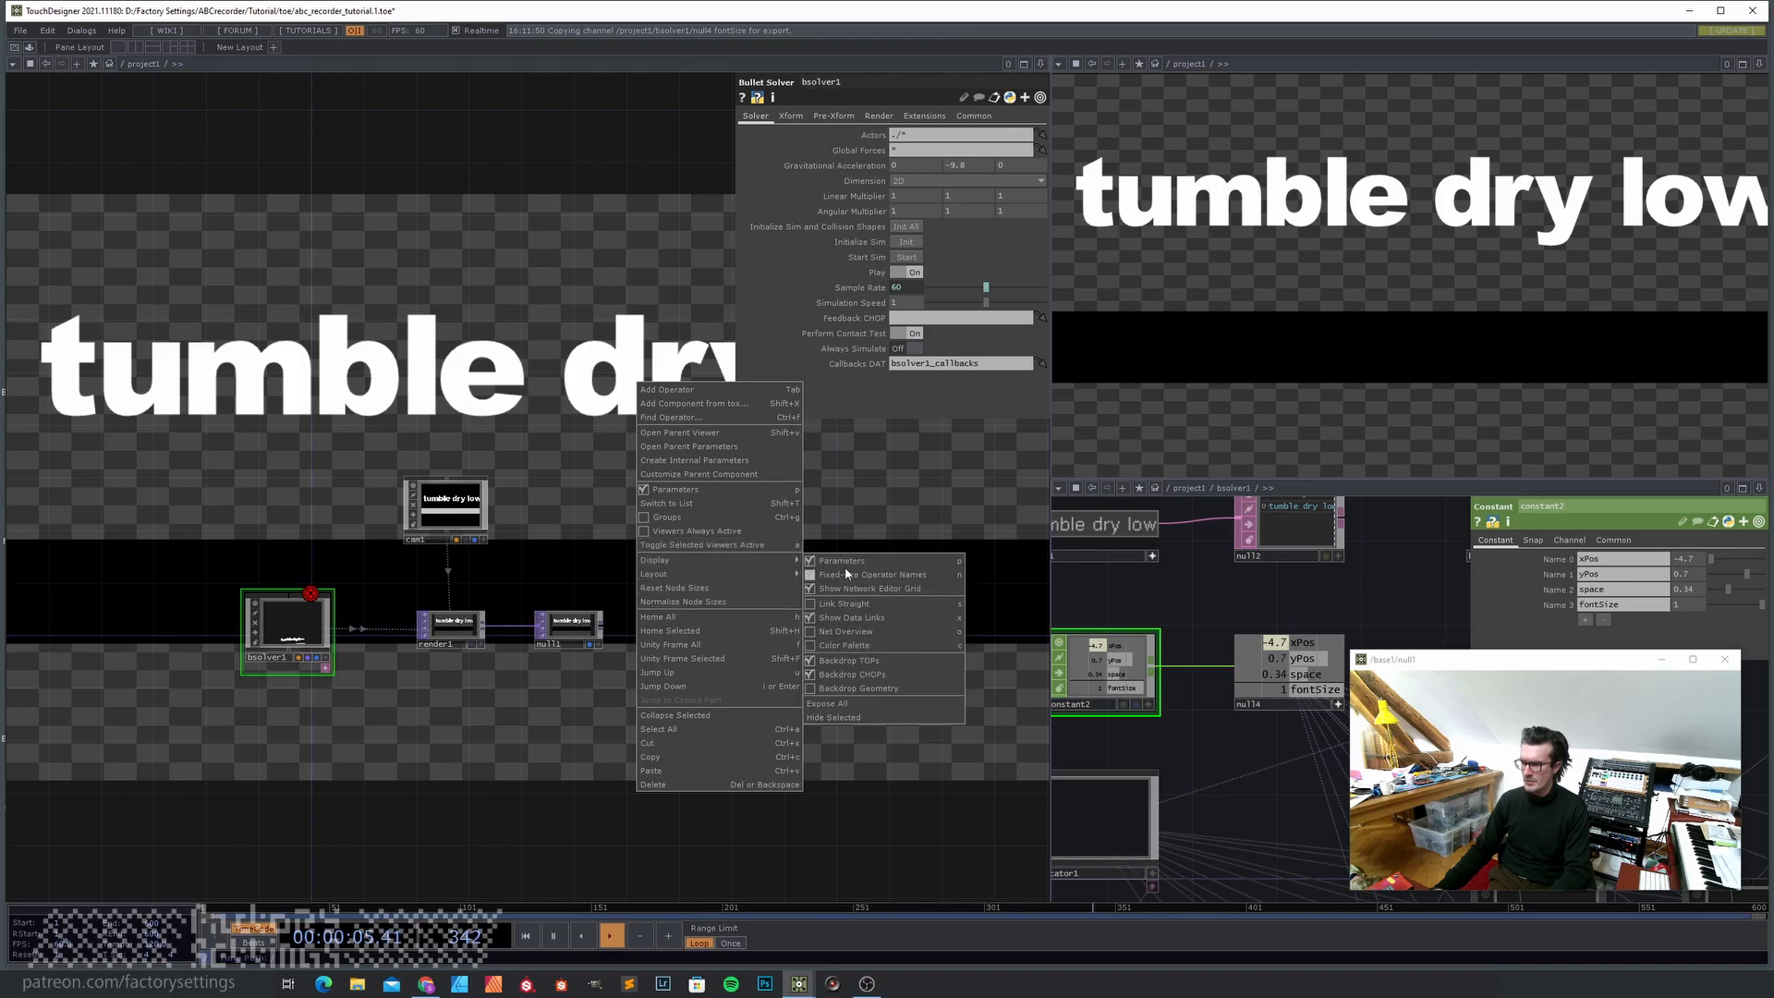
{"action": "left_click", "coordinate": [813, 661]}
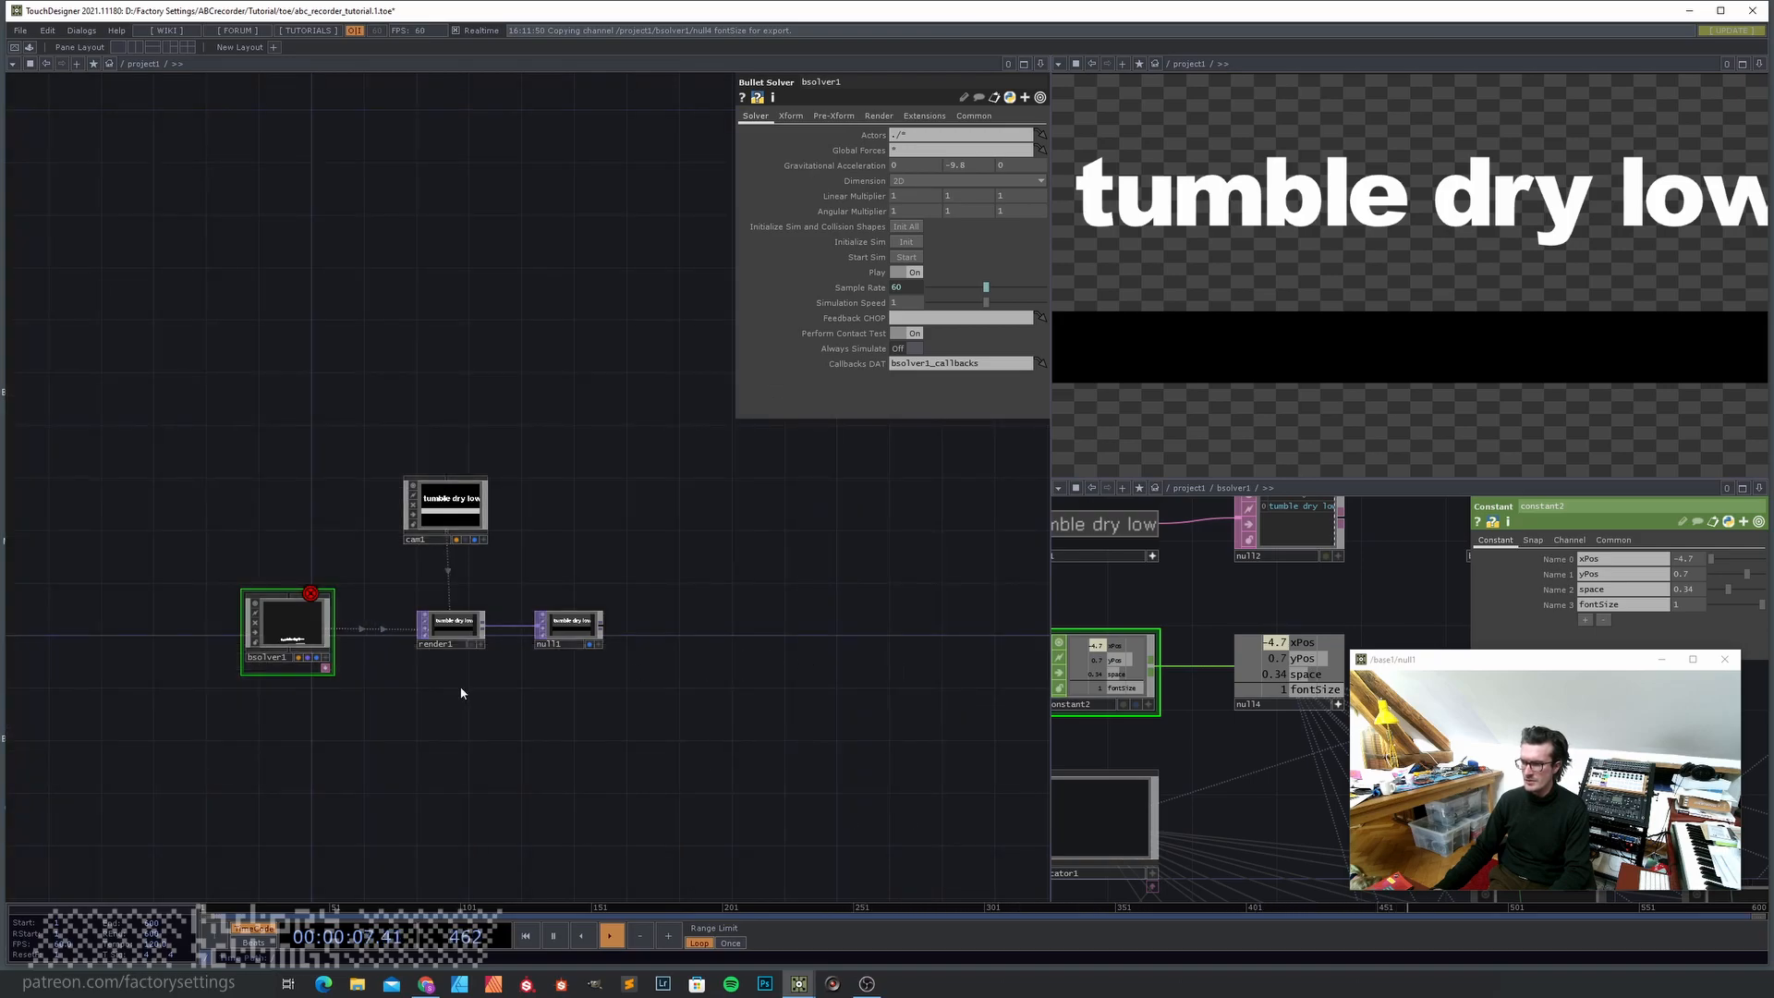
- Start the bsolver1 simulation so the letters fall
{"action": "scroll", "coordinate": [413, 717], "scroll_direction": "up", "scroll_amount": 3}
{"action": "scroll", "coordinate": [416, 622], "scroll_direction": "up", "scroll_amount": 3}
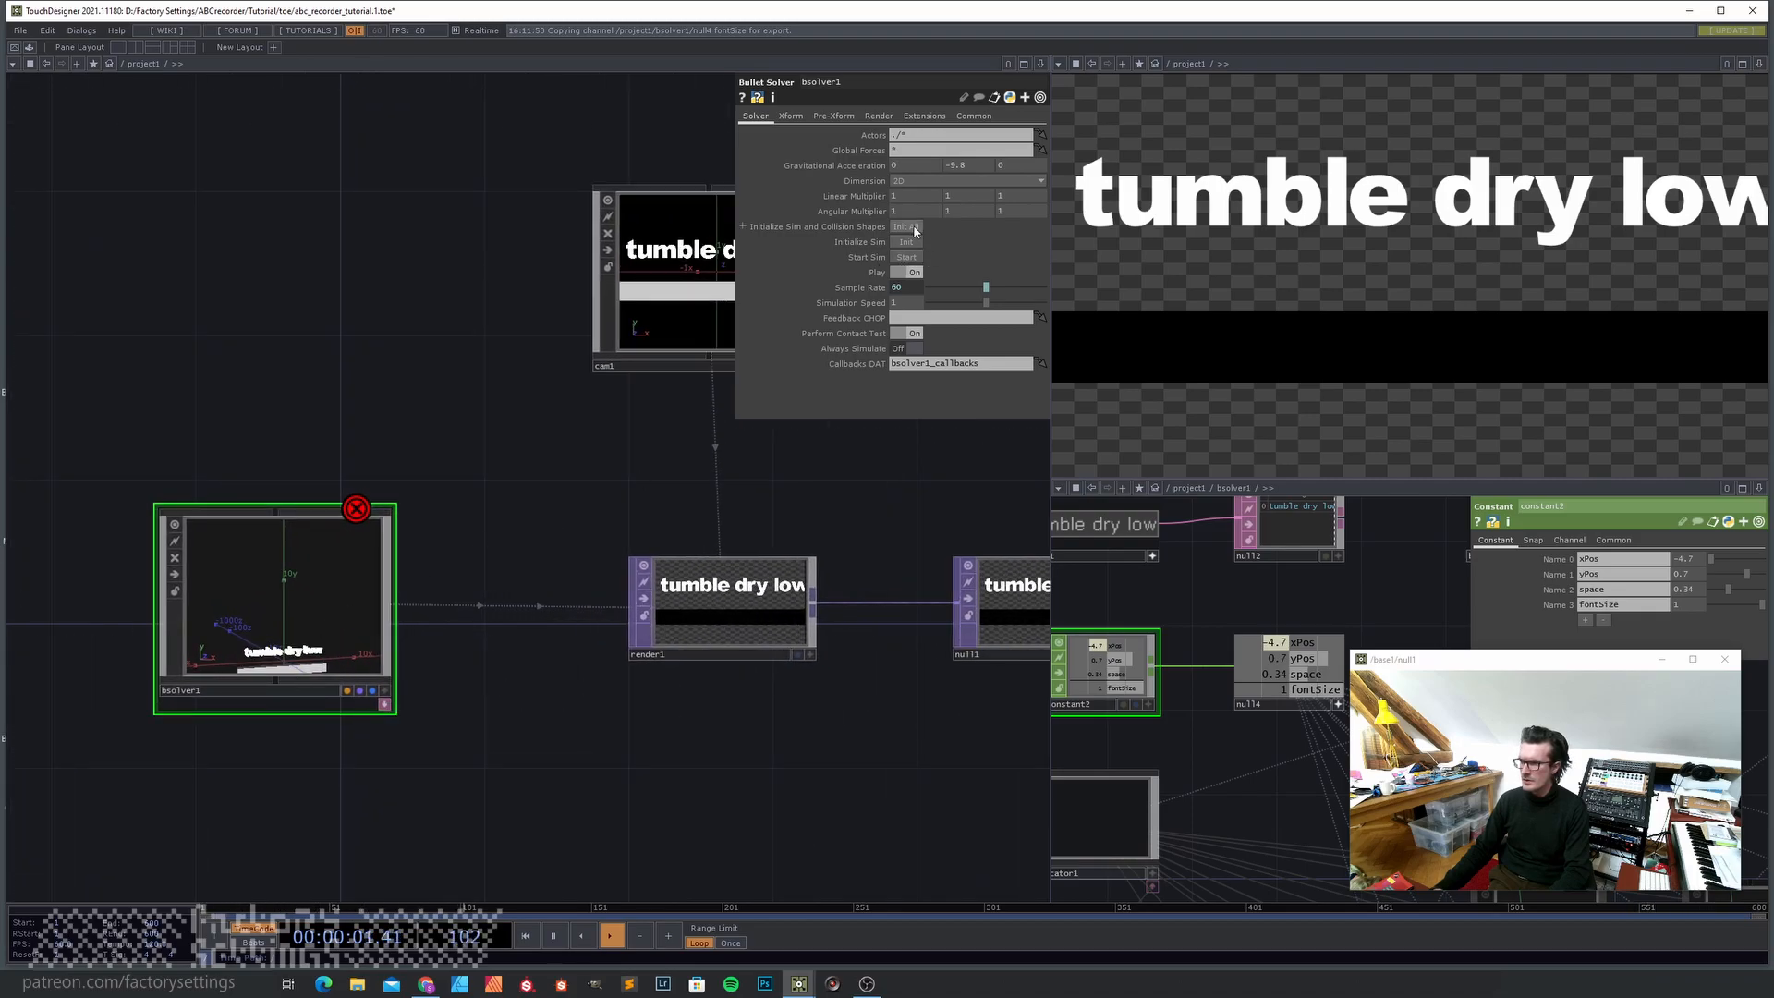
{"action": "left_click", "coordinate": [908, 257]}
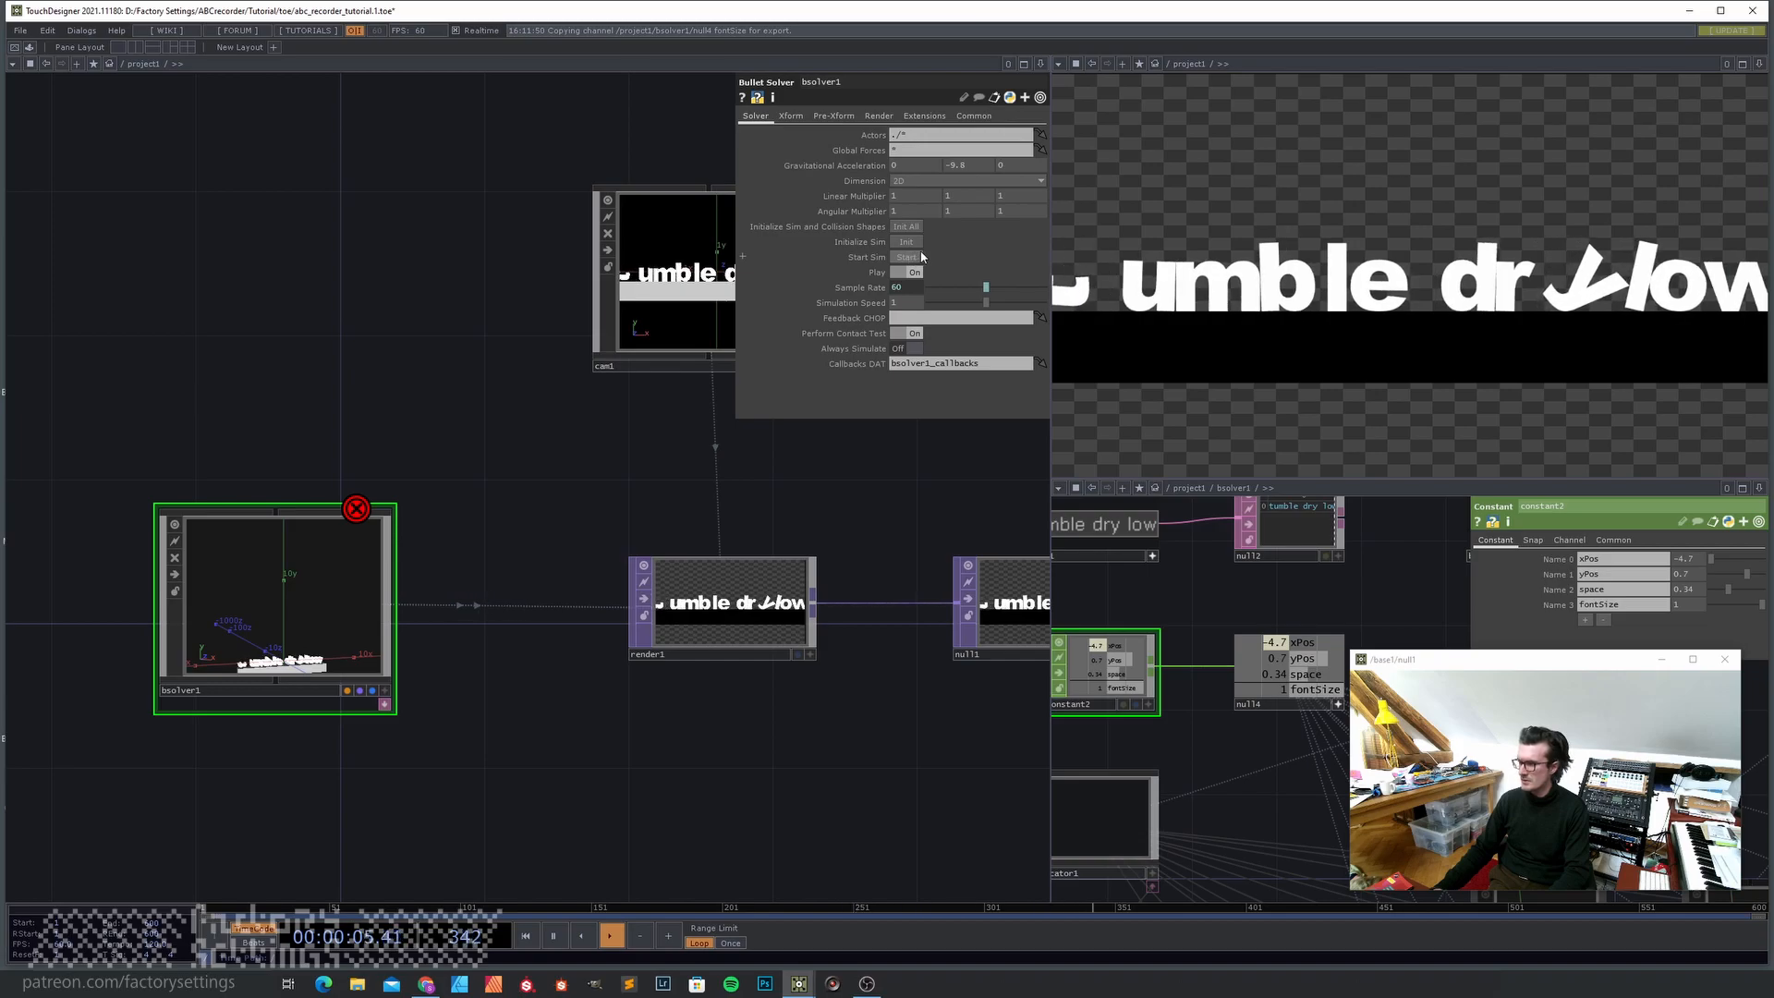
- Set the resolution of render1 to 1280 by 1280
{"action": "left_click_drag", "start_coordinate": [601, 492], "coordinate": [443, 484]}
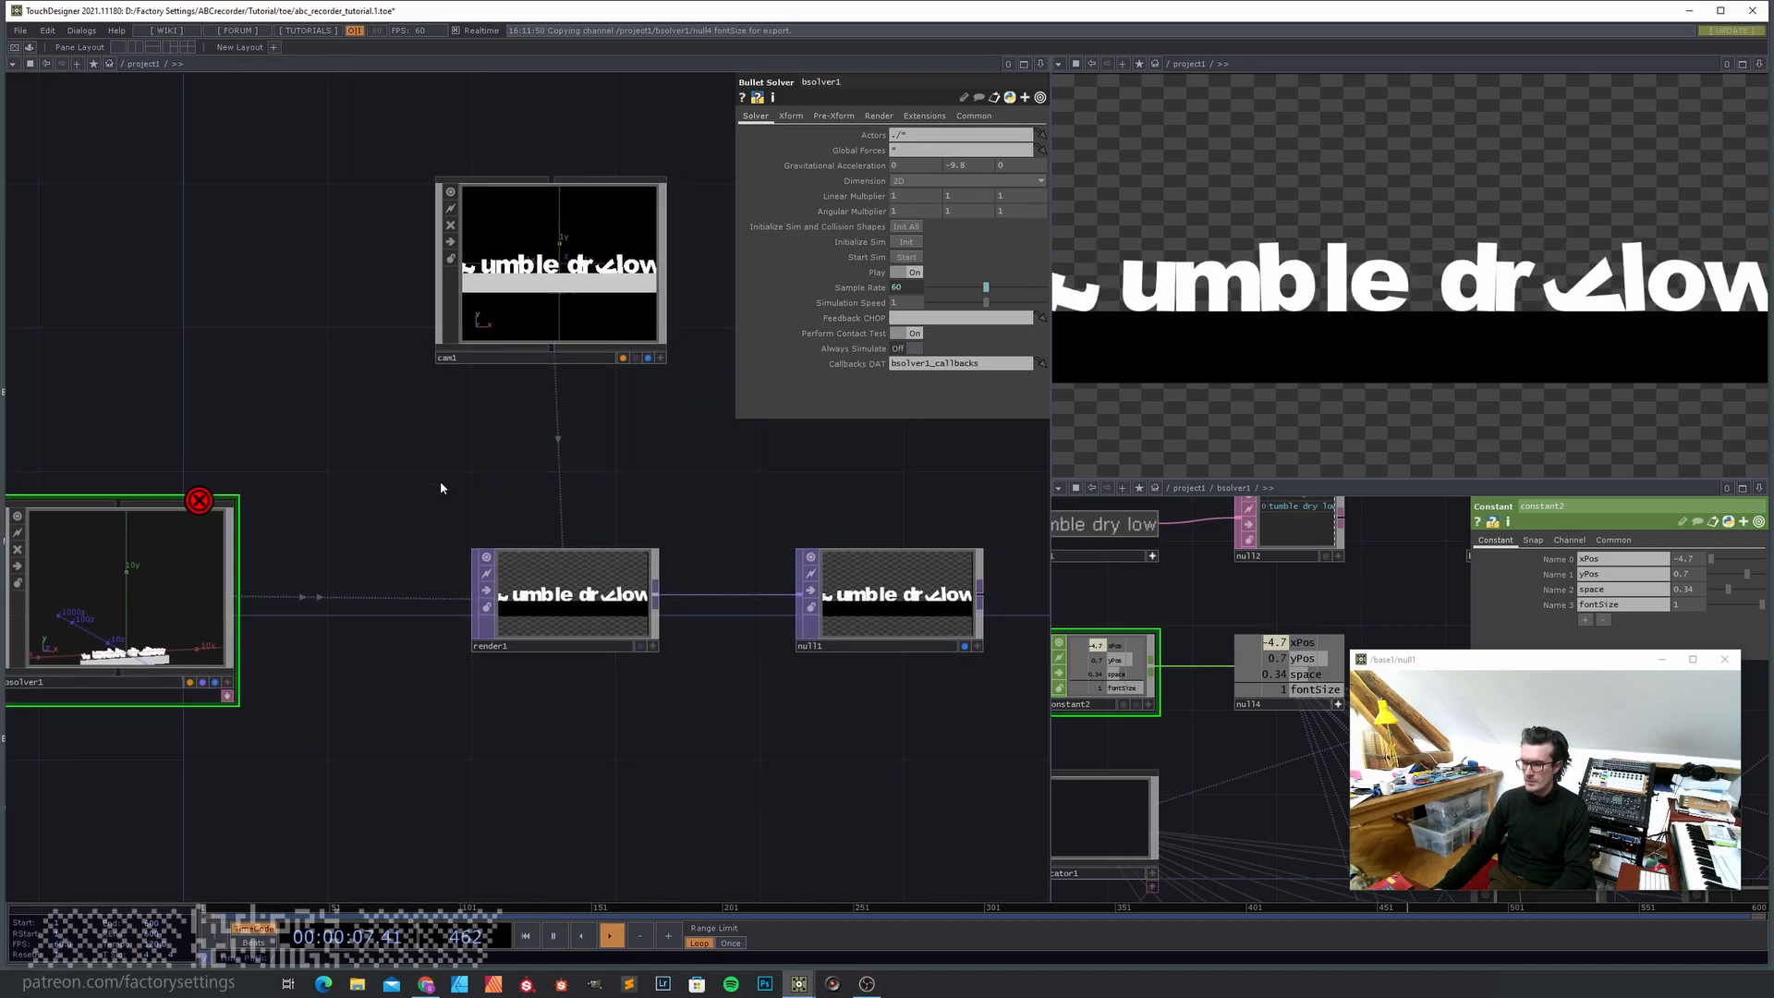
{"action": "left_click", "coordinate": [591, 595]}
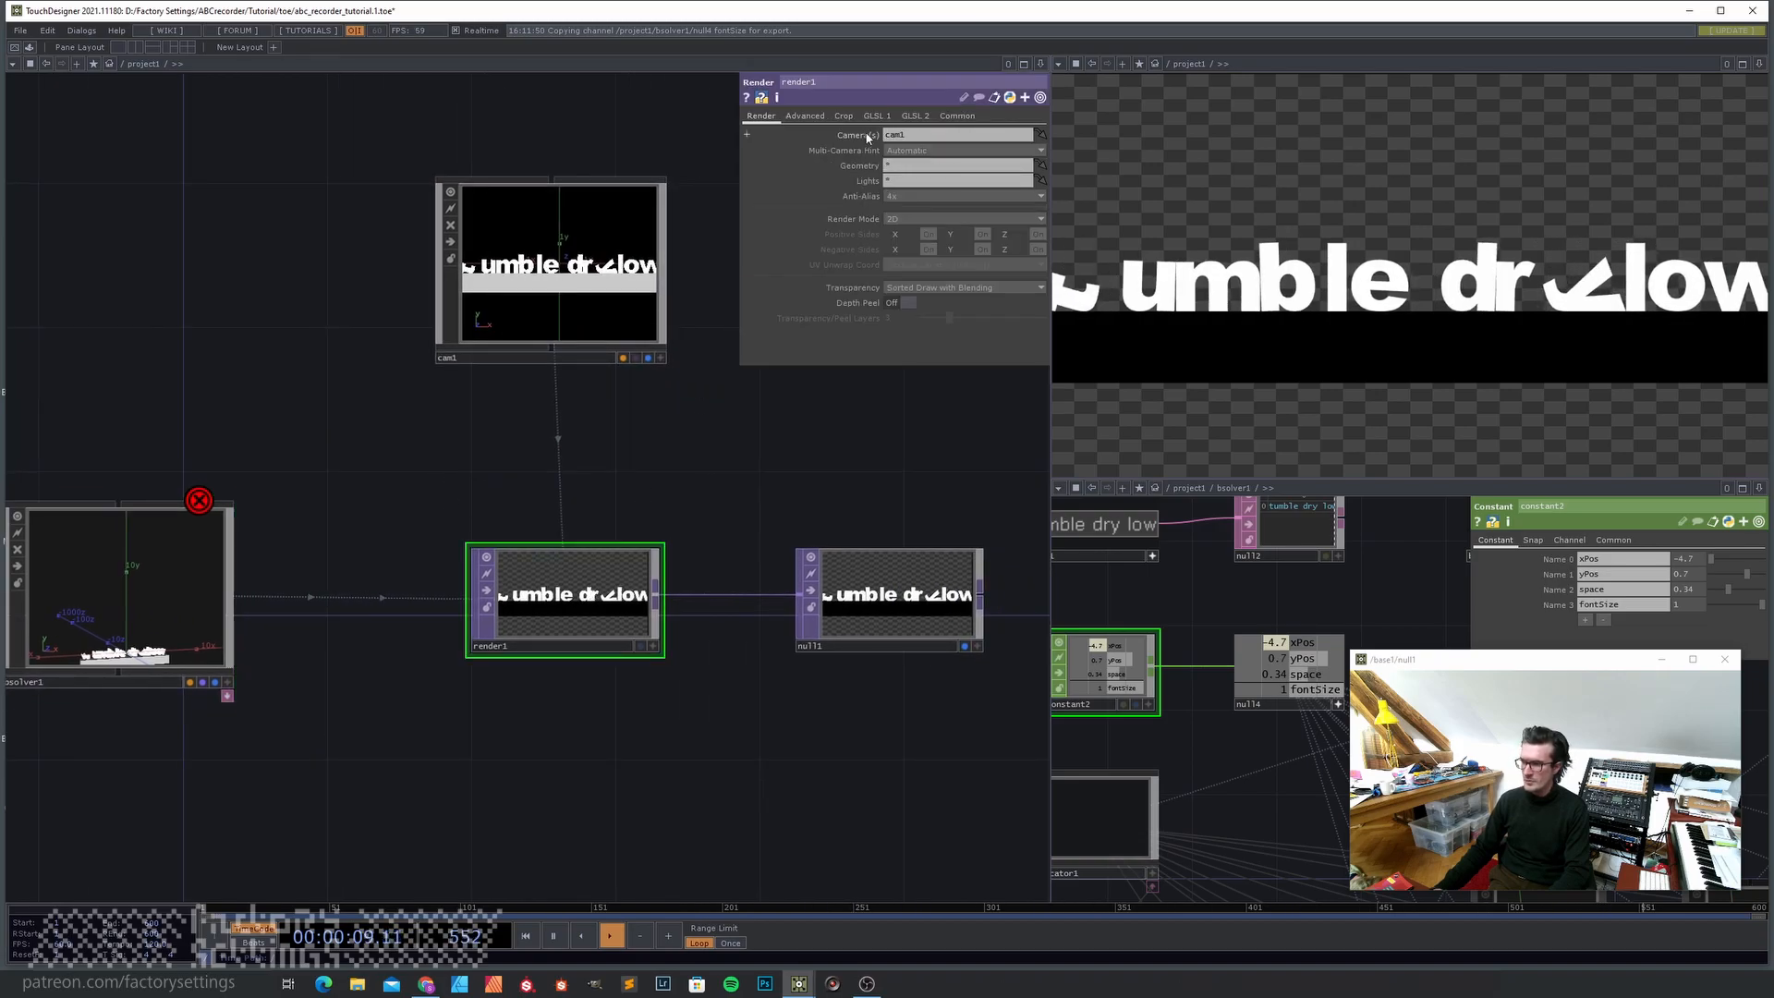
{"action": "left_click", "coordinate": [958, 117]}
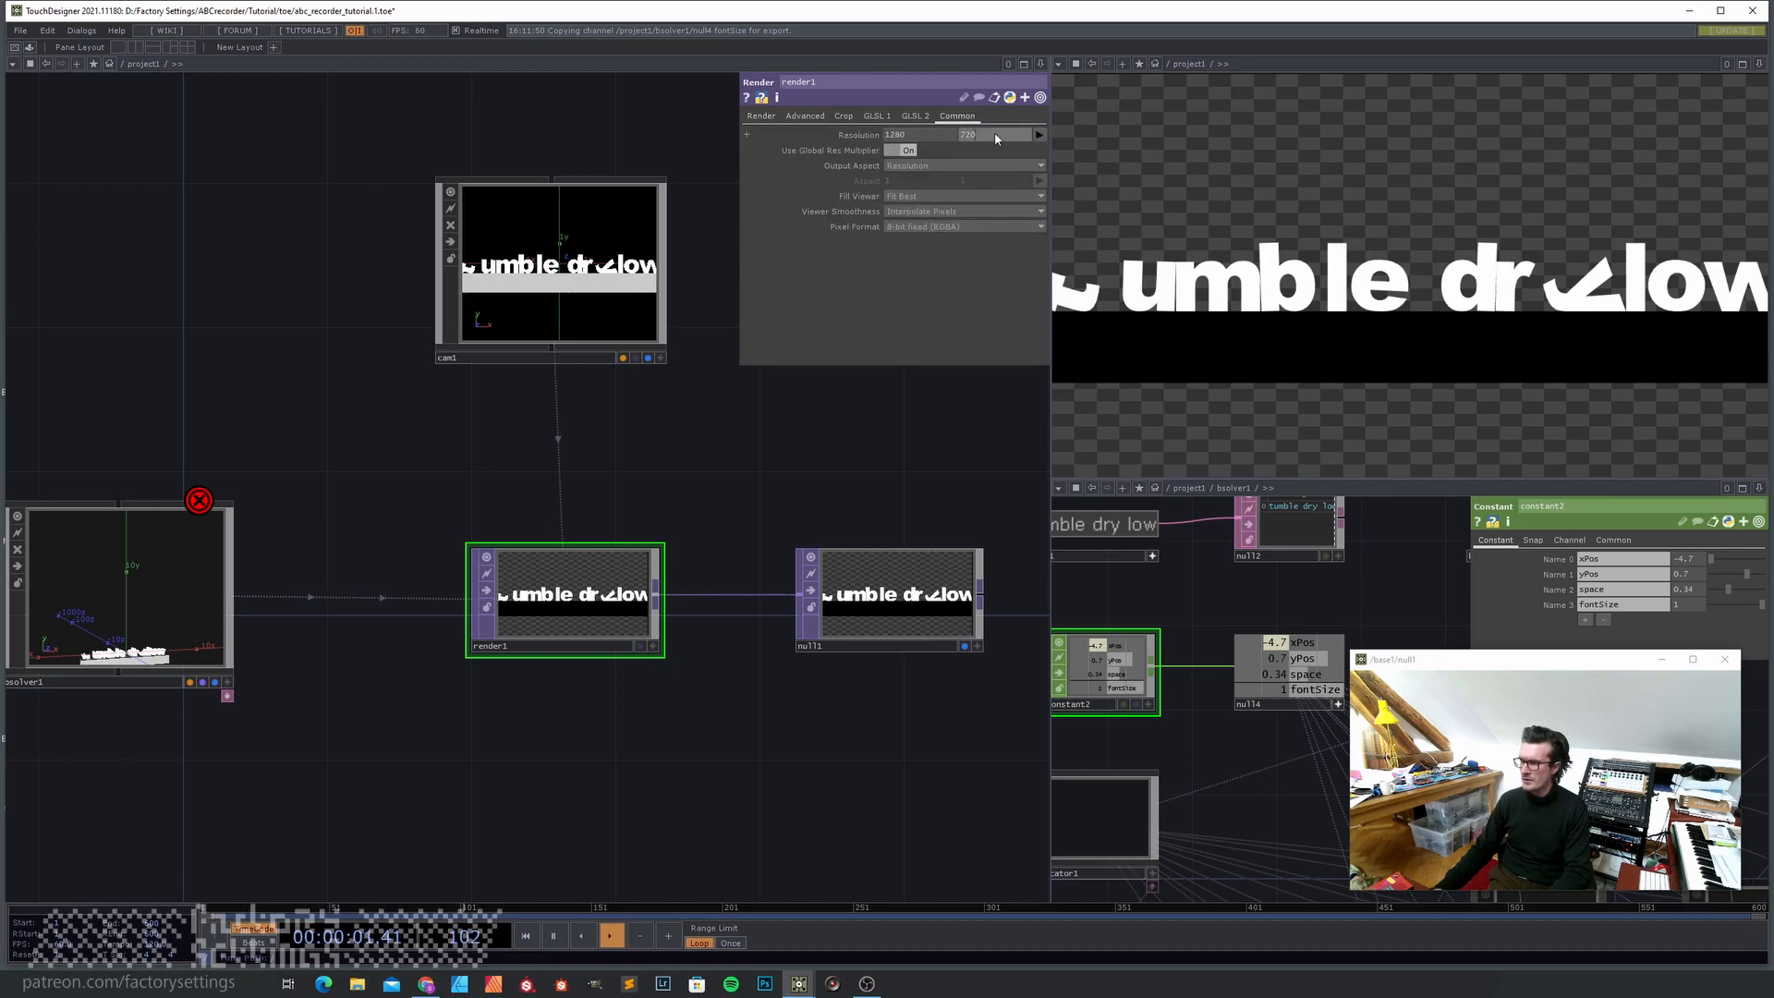
{"action": "left_click", "coordinate": [994, 131]}
{"action": "type", "text": "1280"}
{"action": "key", "text": "Return"}
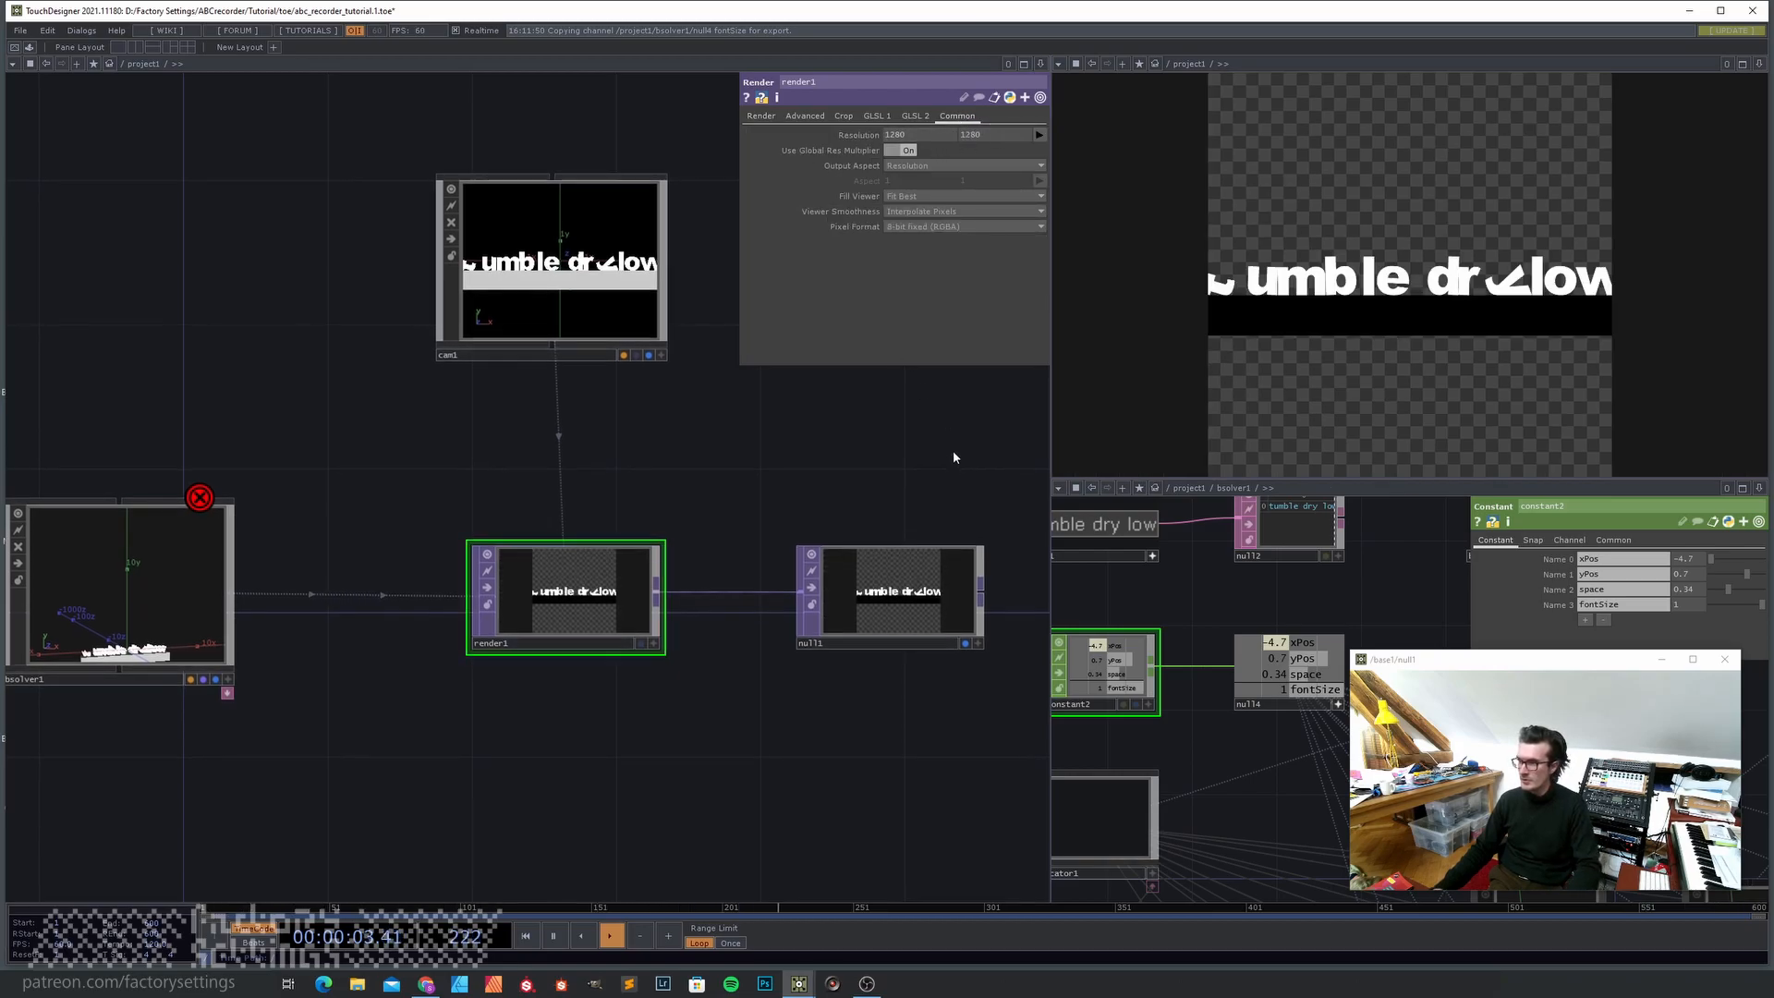
- Add a Rectangle TOP below render1
{"action": "scroll", "coordinate": [596, 599], "scroll_direction": "up", "scroll_amount": 2}
{"action": "scroll", "coordinate": [591, 602], "scroll_direction": "down", "scroll_amount": 4}
{"action": "mouse_move", "coordinate": [572, 664]}
{"action": "left_mouse_down"}
{"action": "mouse_move", "coordinate": [573, 543]}
{"action": "mouse_move", "coordinate": [558, 635]}
{"action": "left_mouse_up"}
{"action": "key", "text": "Tab"}
{"action": "type", "text": "rec"}
{"action": "left_click", "coordinate": [181, 492]}
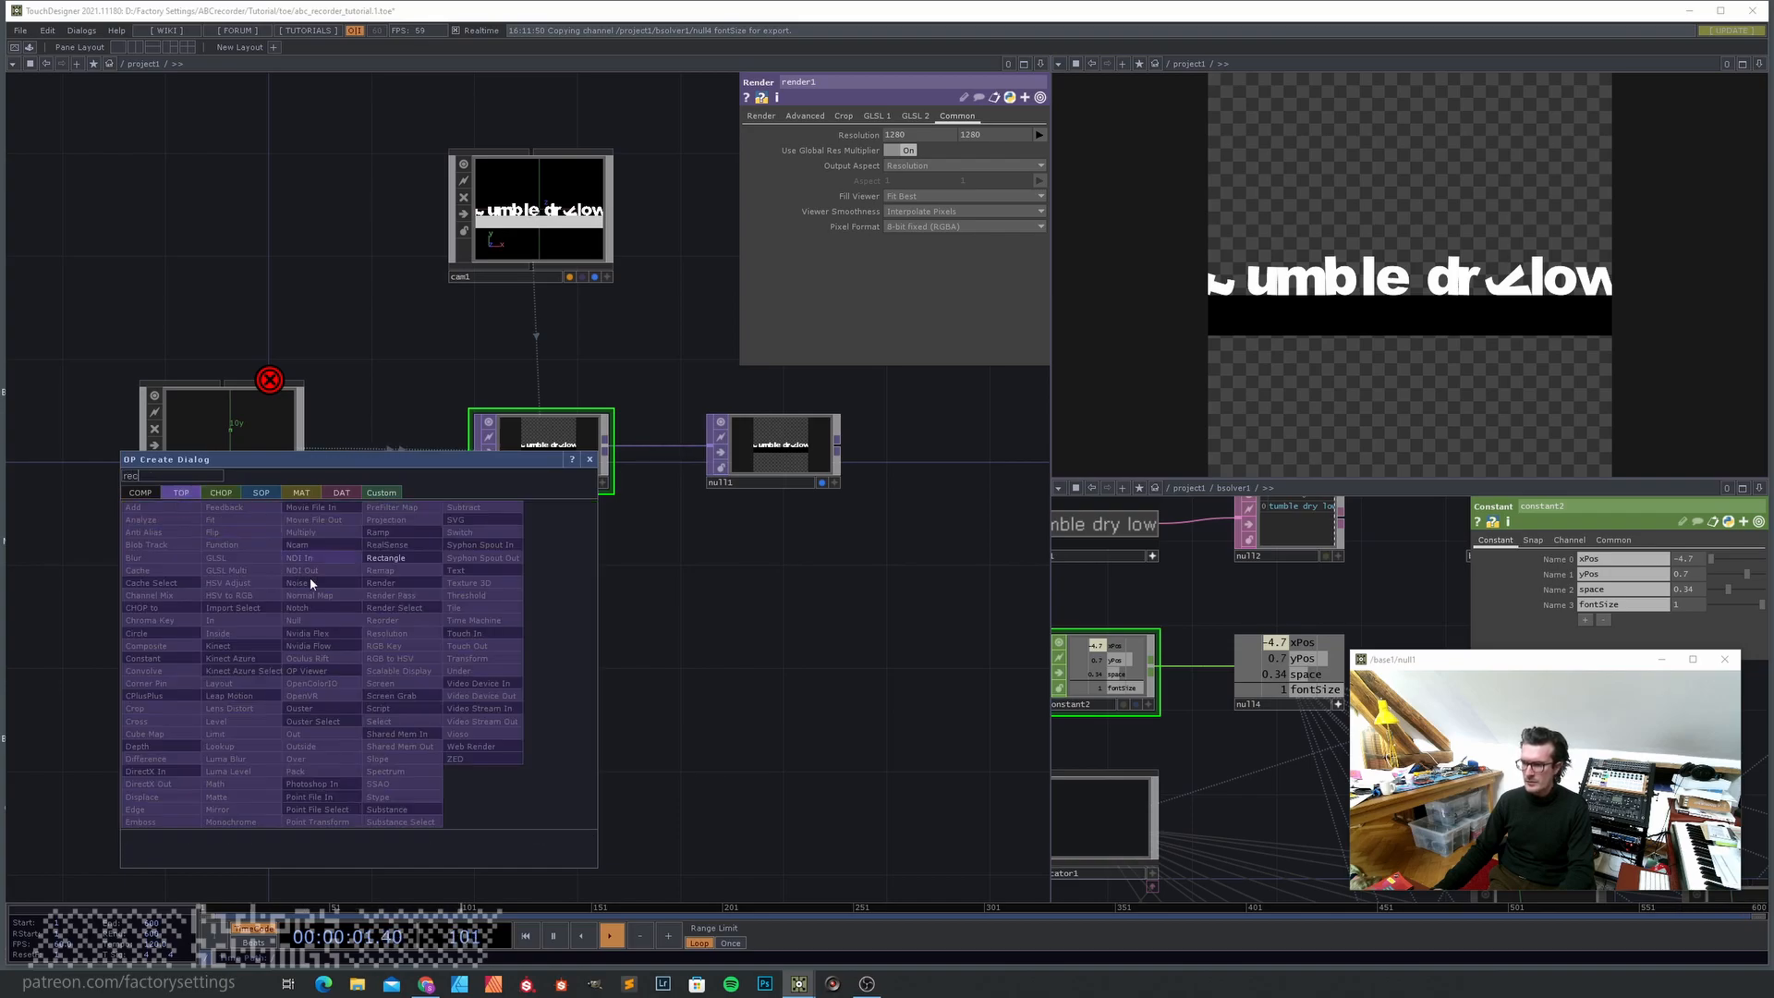
{"action": "left_click", "coordinate": [412, 560]}
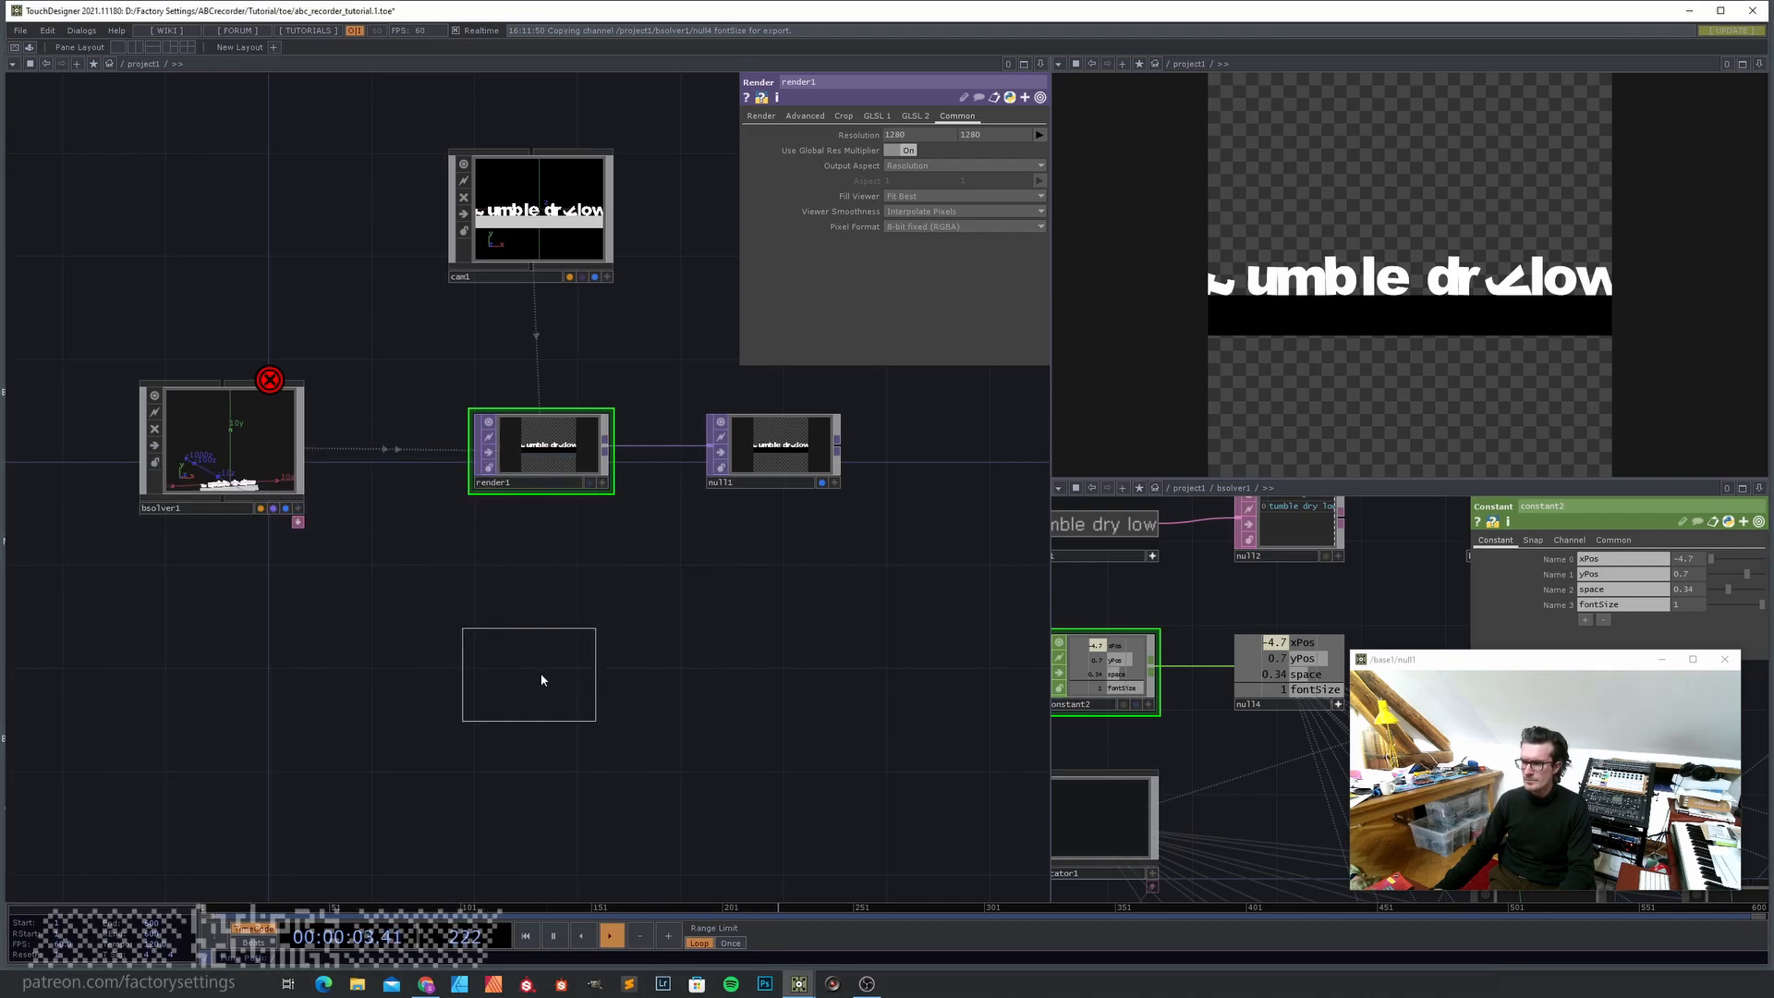
{"action": "left_click", "coordinate": [535, 663]}
{"action": "left_click_drag", "start_coordinate": [695, 629], "coordinate": [469, 652]}
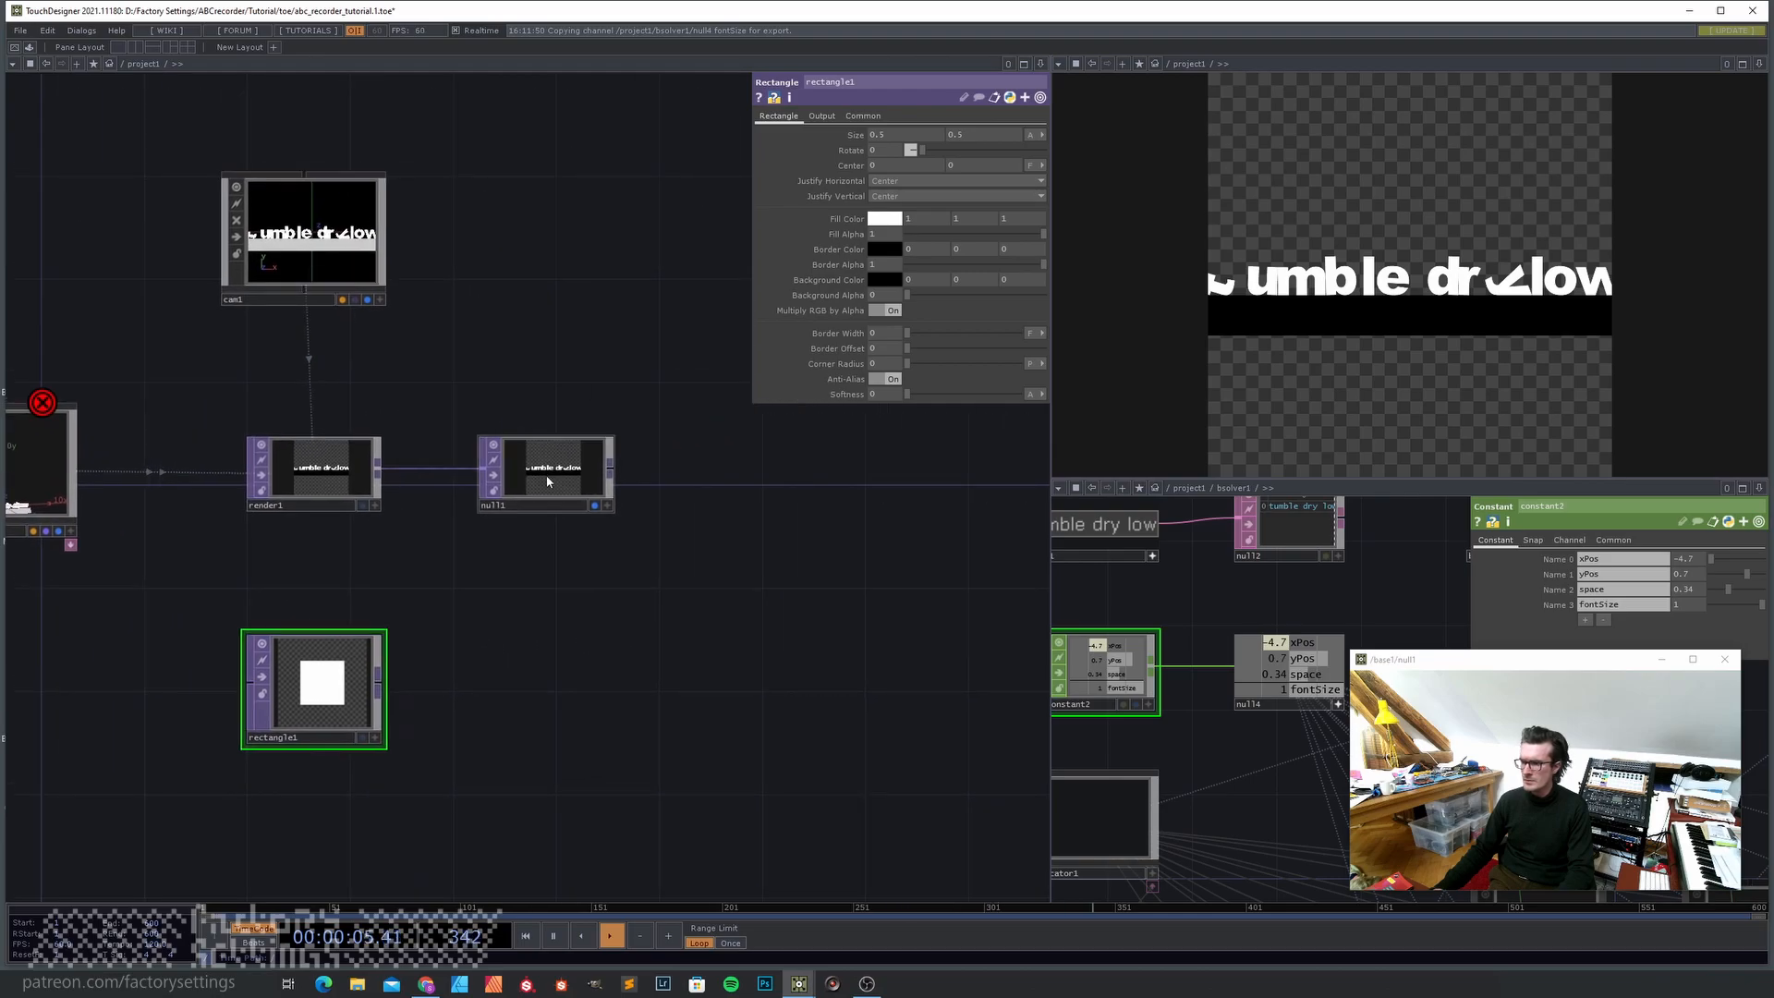
- Move null1 farther from render1 and insert an Over TOP between the two
{"action": "left_click_drag", "start_coordinate": [545, 457], "coordinate": [806, 459]}
{"action": "right_click", "coordinate": [561, 482]}
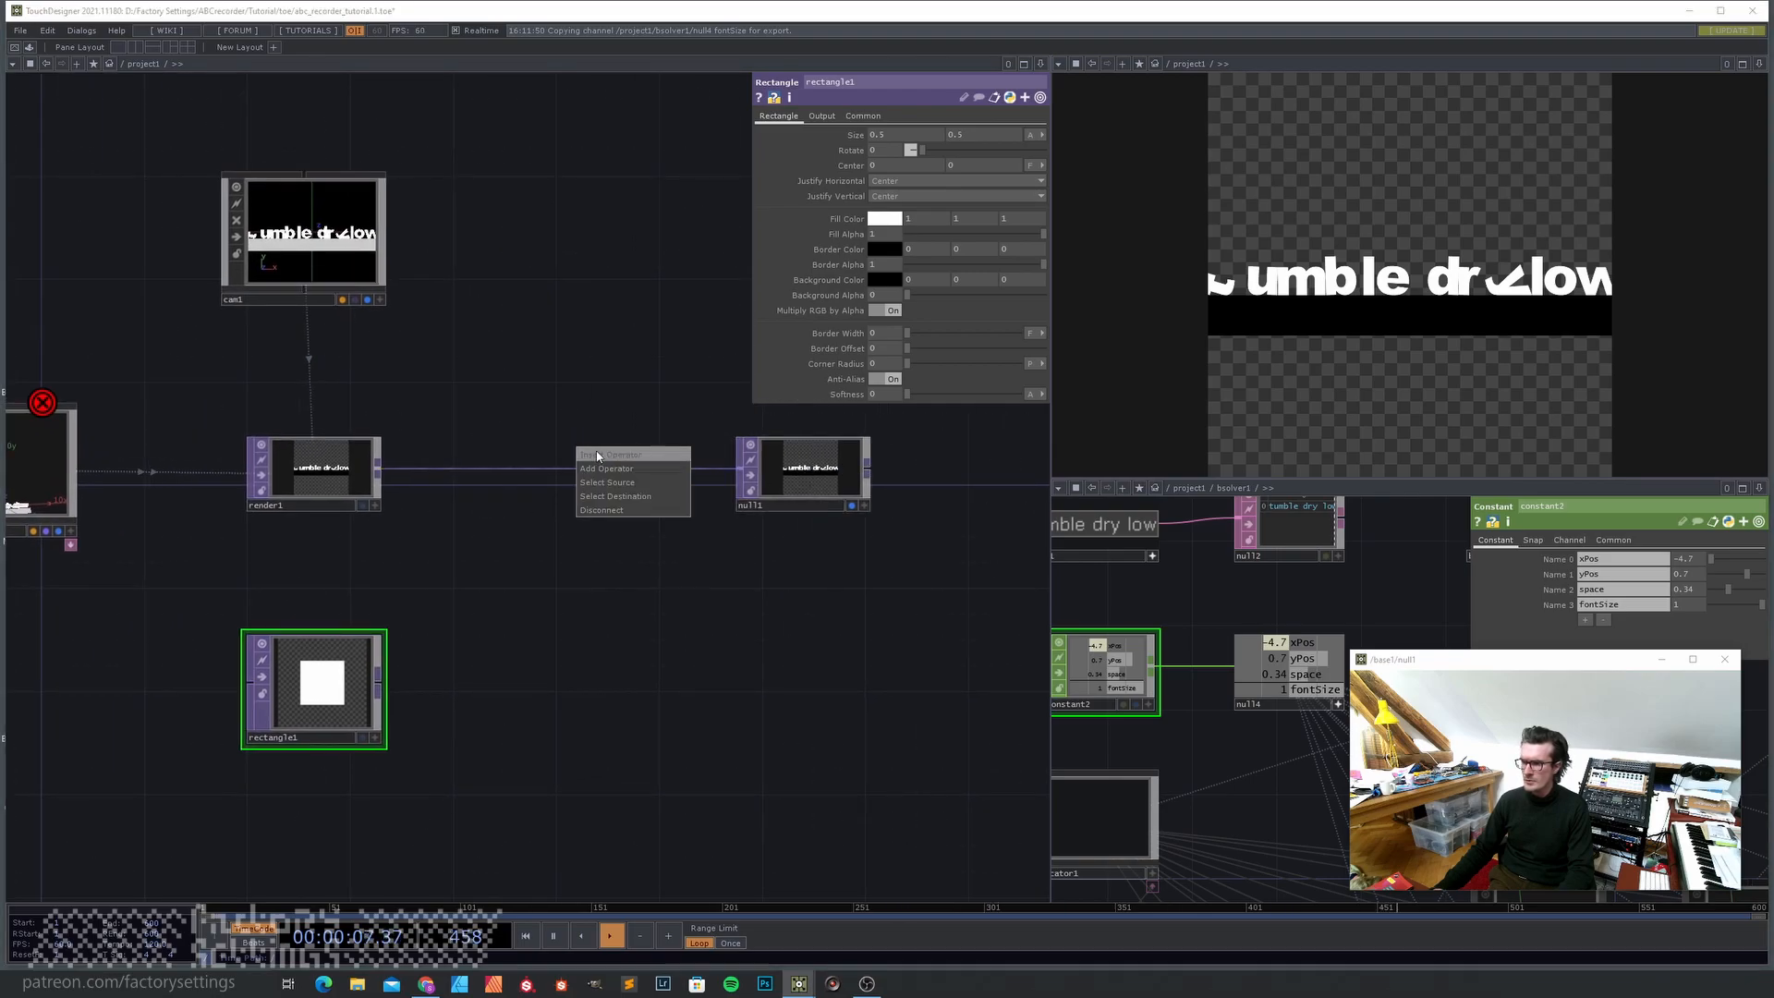
{"action": "left_click", "coordinate": [610, 453]}
{"action": "type", "text": "over"}
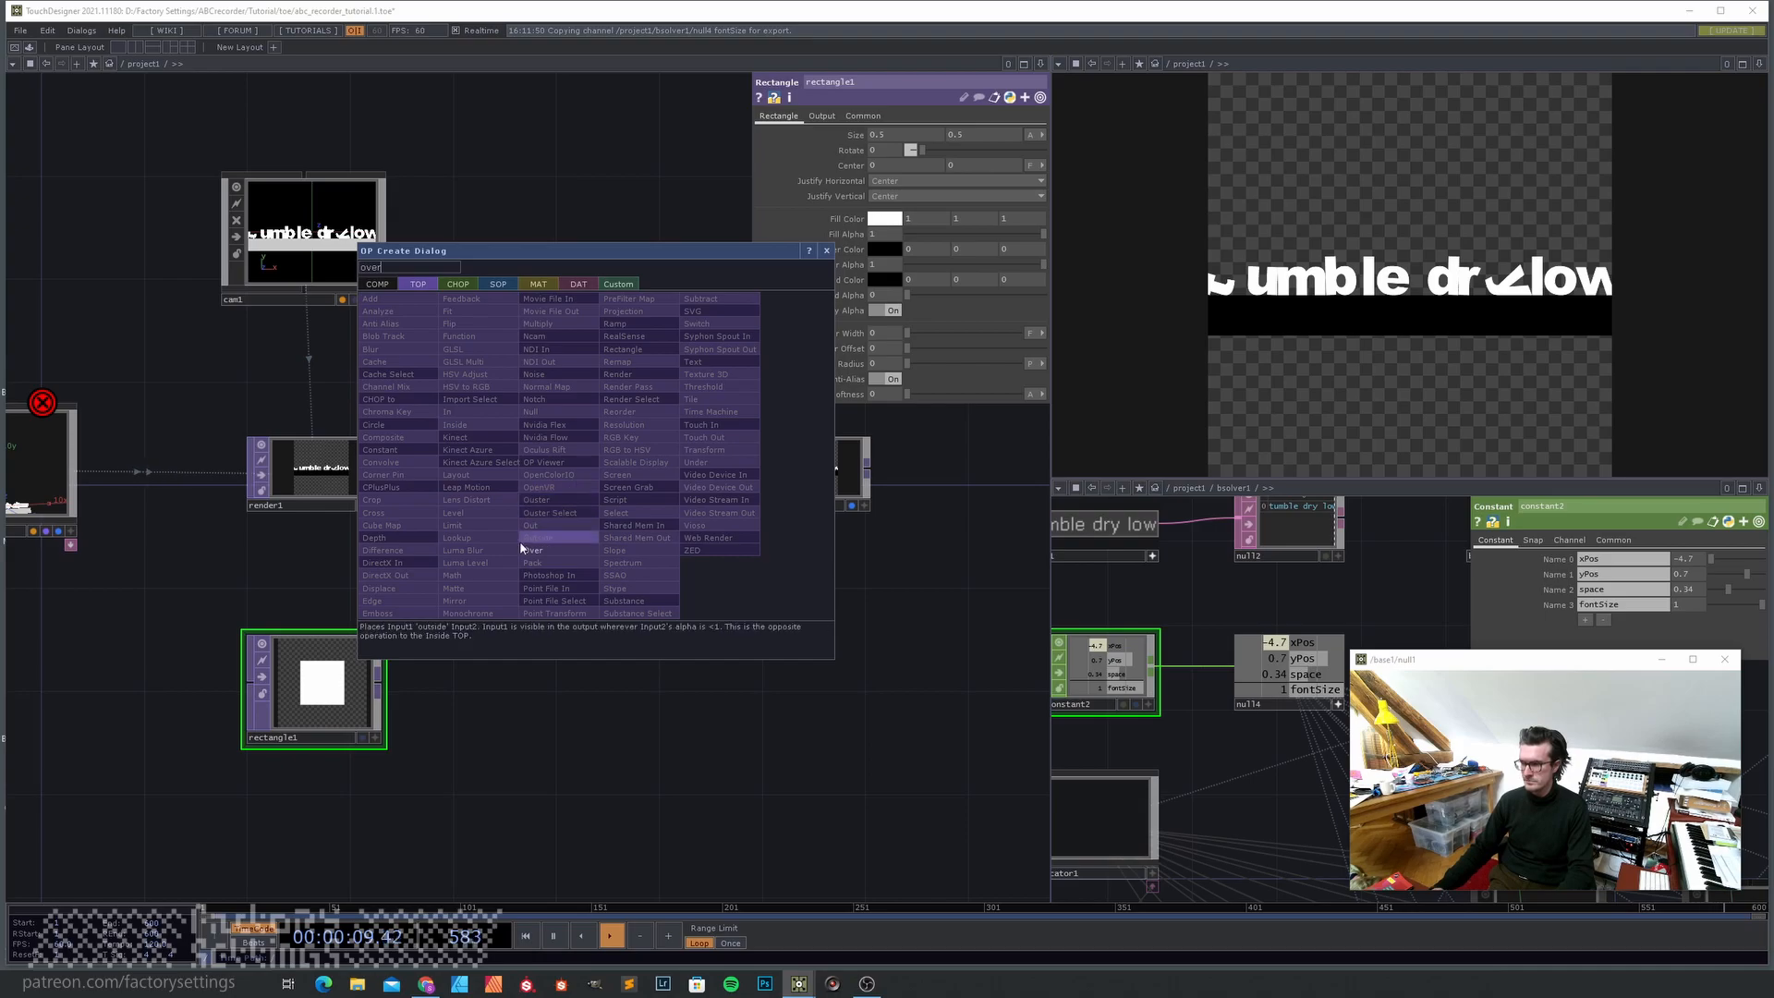
{"action": "left_click", "coordinate": [545, 548]}
{"action": "left_click", "coordinate": [581, 476]}
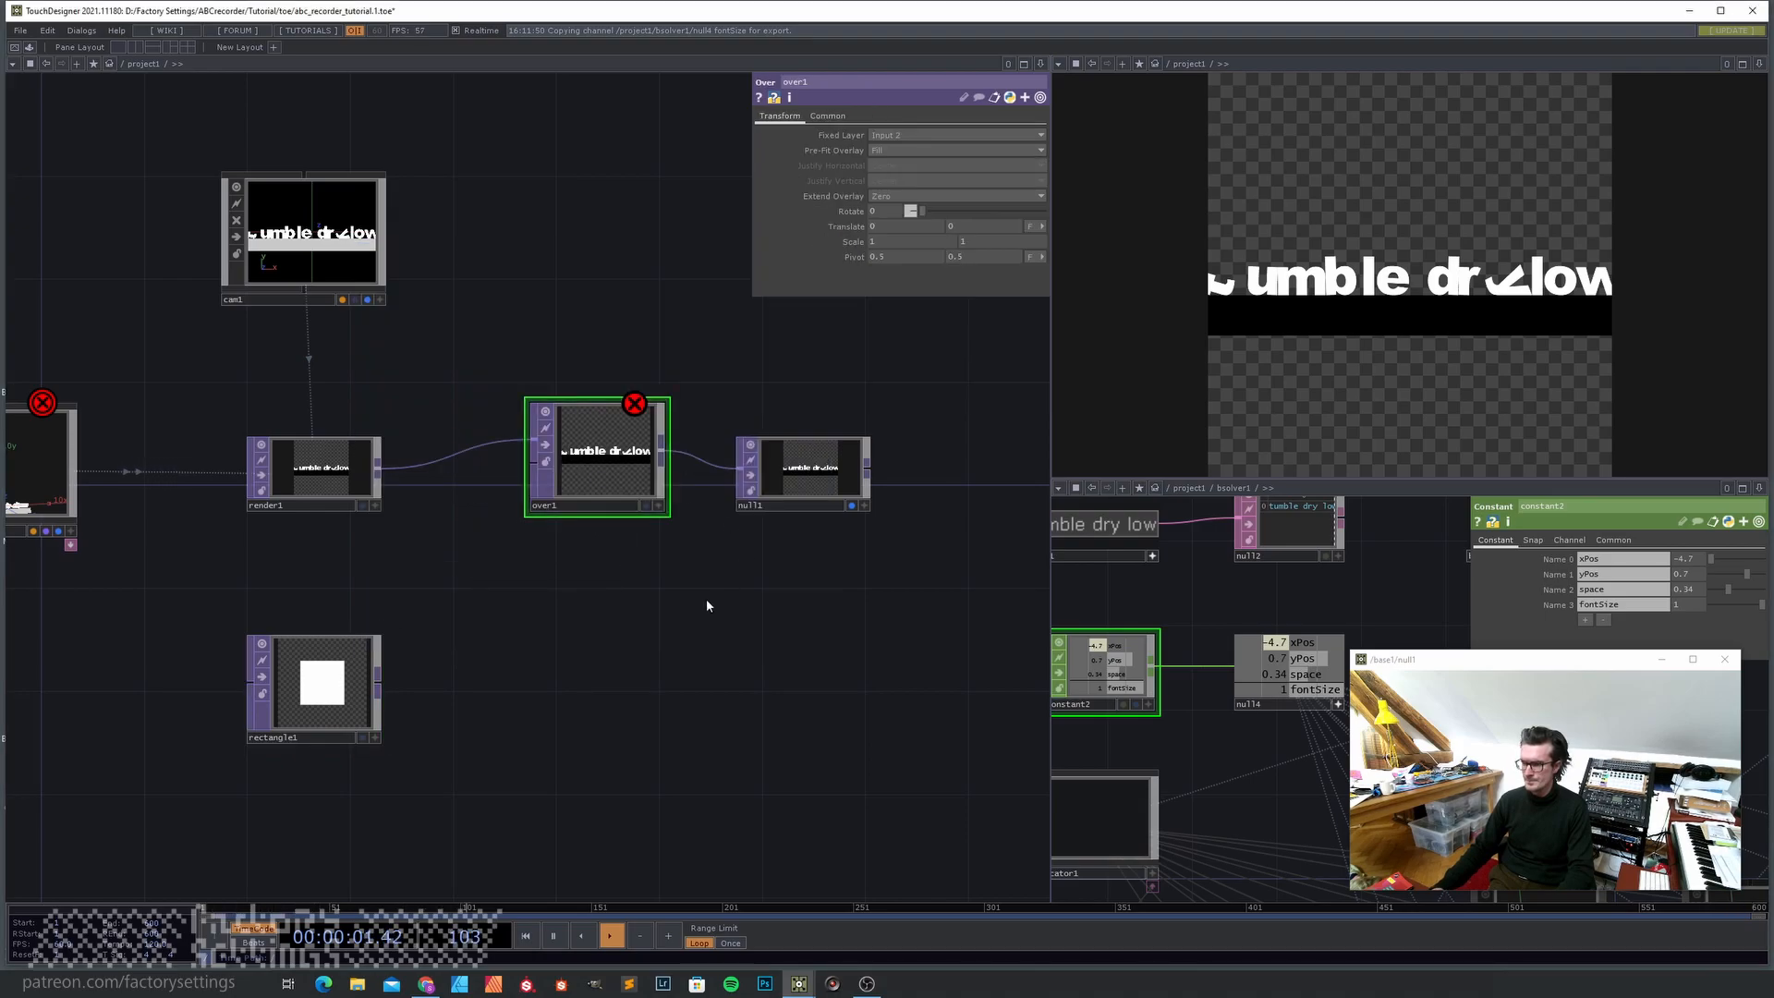
- Set the size of rectangle1 to 1 by 1
{"action": "left_click", "coordinate": [361, 682]}
{"action": "scroll", "coordinate": [363, 680], "scroll_direction": "up", "scroll_amount": 4}
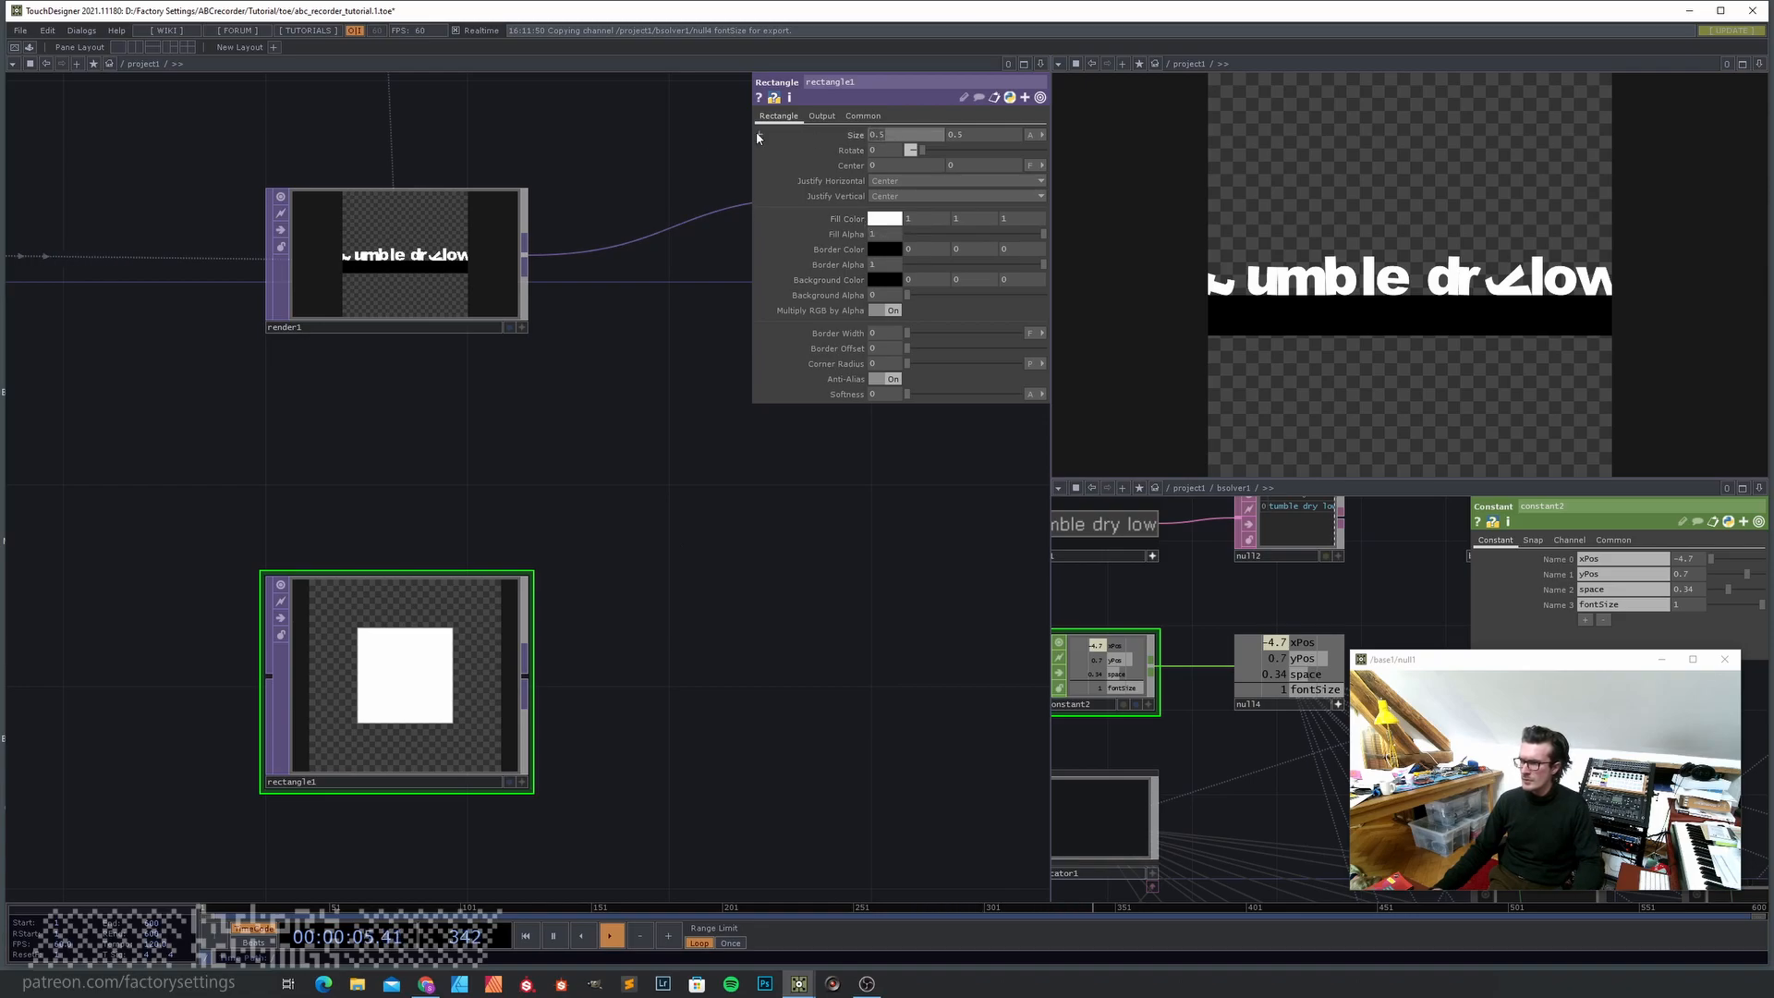
{"action": "left_click", "coordinate": [967, 137]}
{"action": "type", "text": "1"}
{"action": "key", "text": "Tab"}
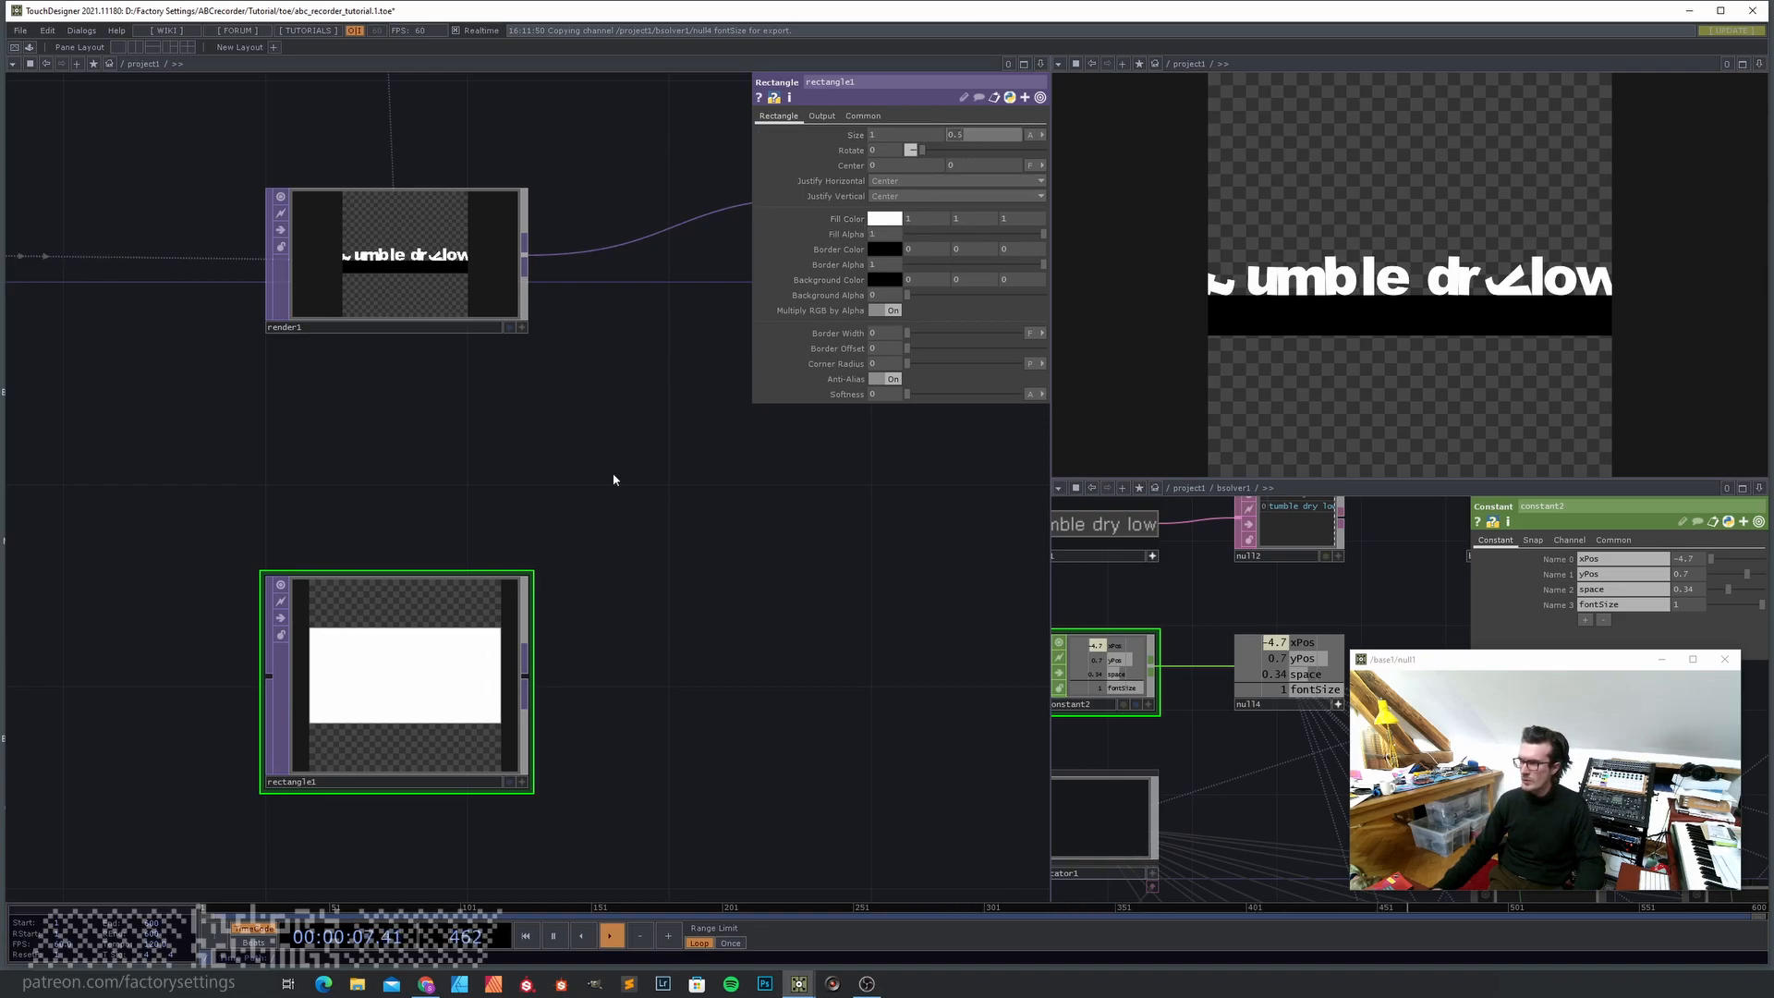
{"action": "type", "text": "1"}
{"action": "key", "text": "Return"}
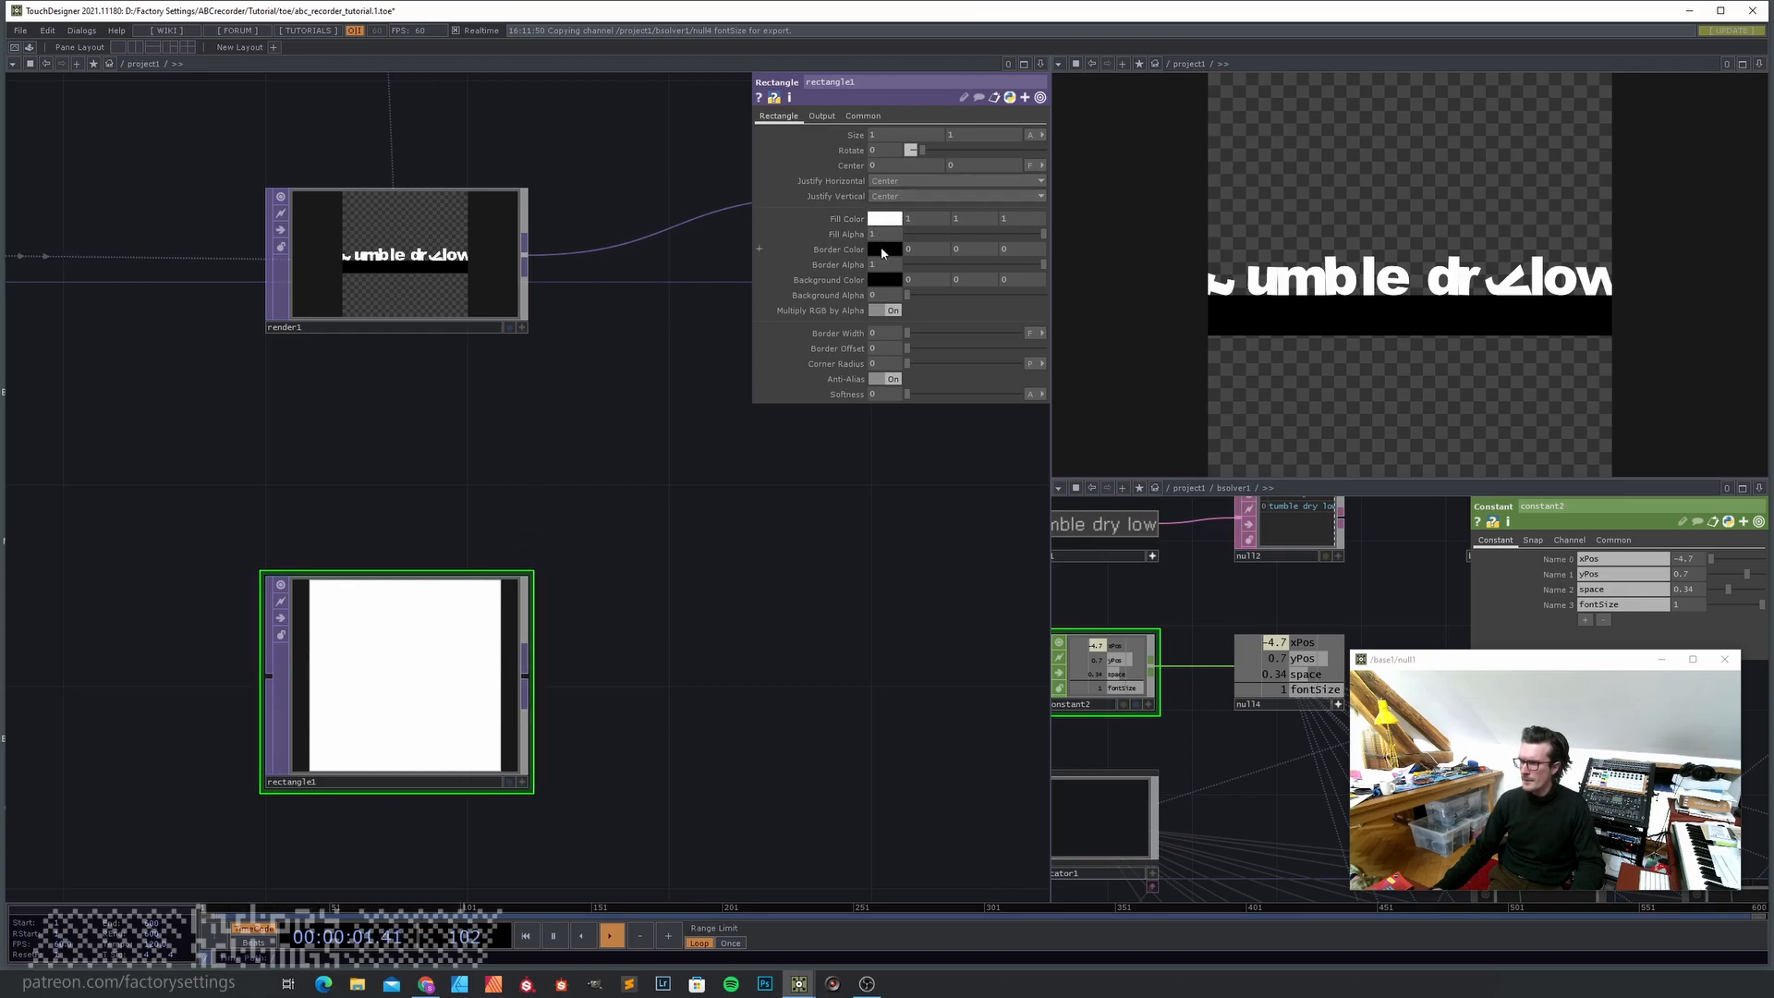
- Set the Fill Alpha of rectangle1 to 0 and give it a white border about 0.049 wide
{"action": "left_click_drag", "start_coordinate": [1046, 238], "coordinate": [790, 248]}
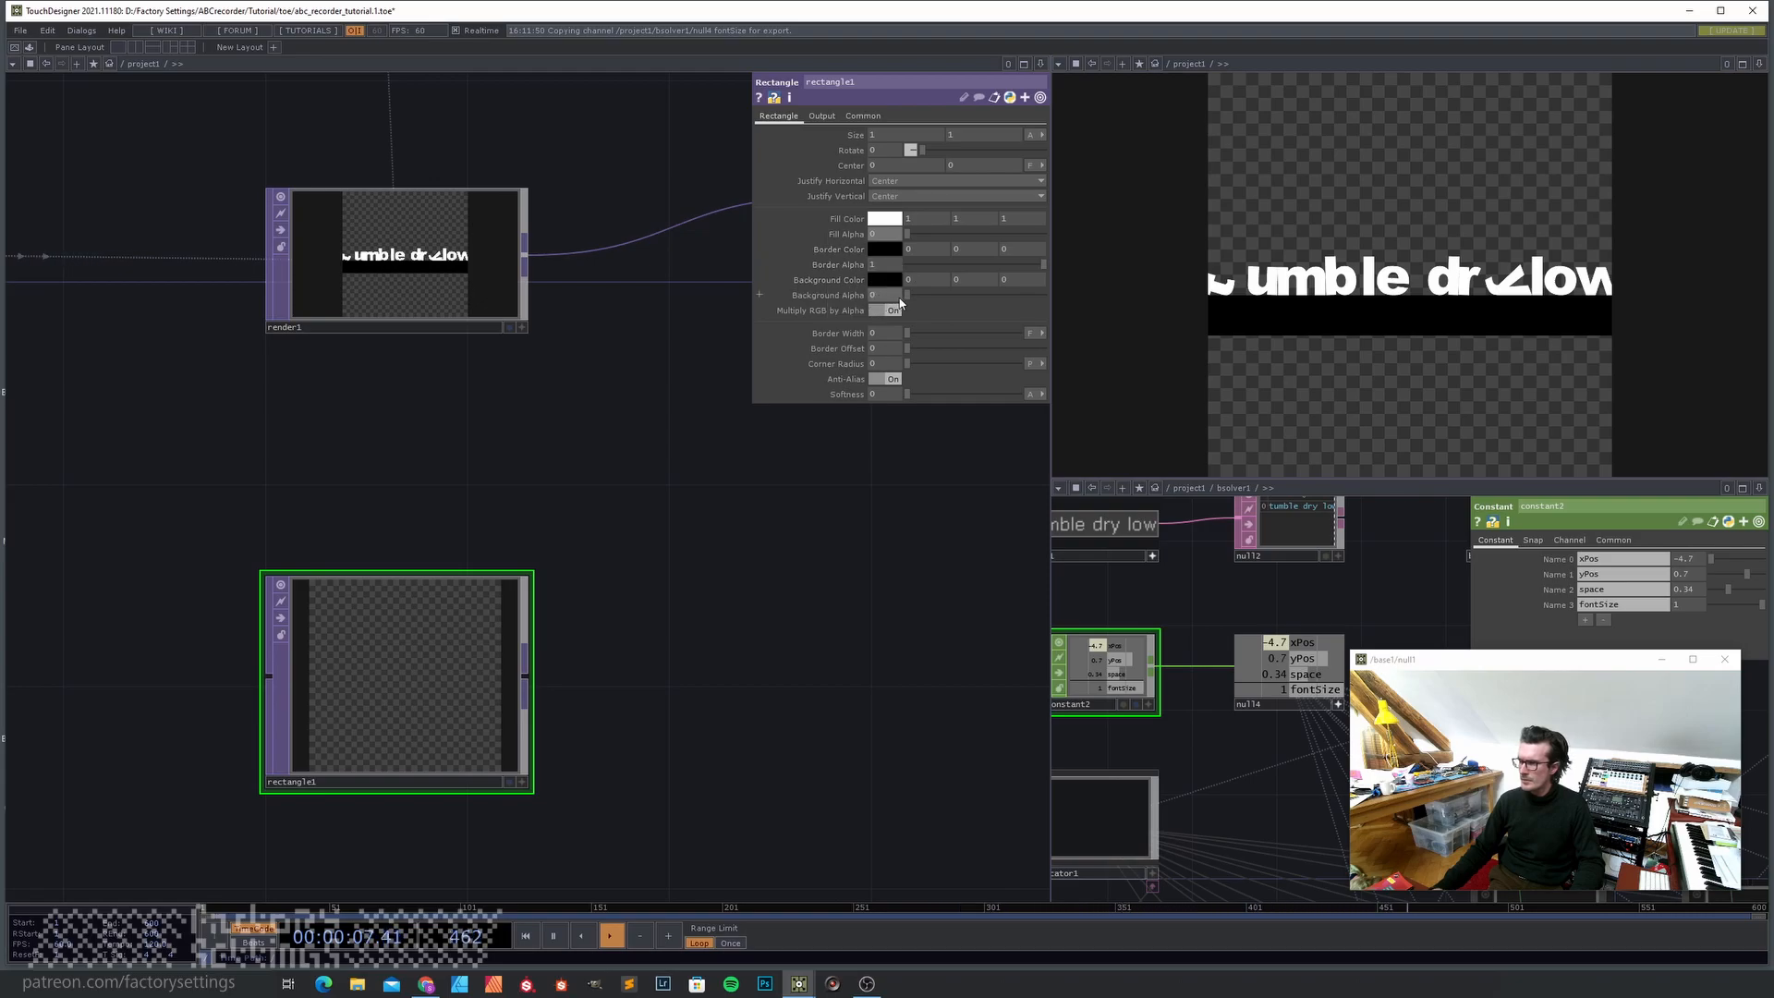
{"action": "left_click_drag", "start_coordinate": [911, 337], "coordinate": [962, 331]}
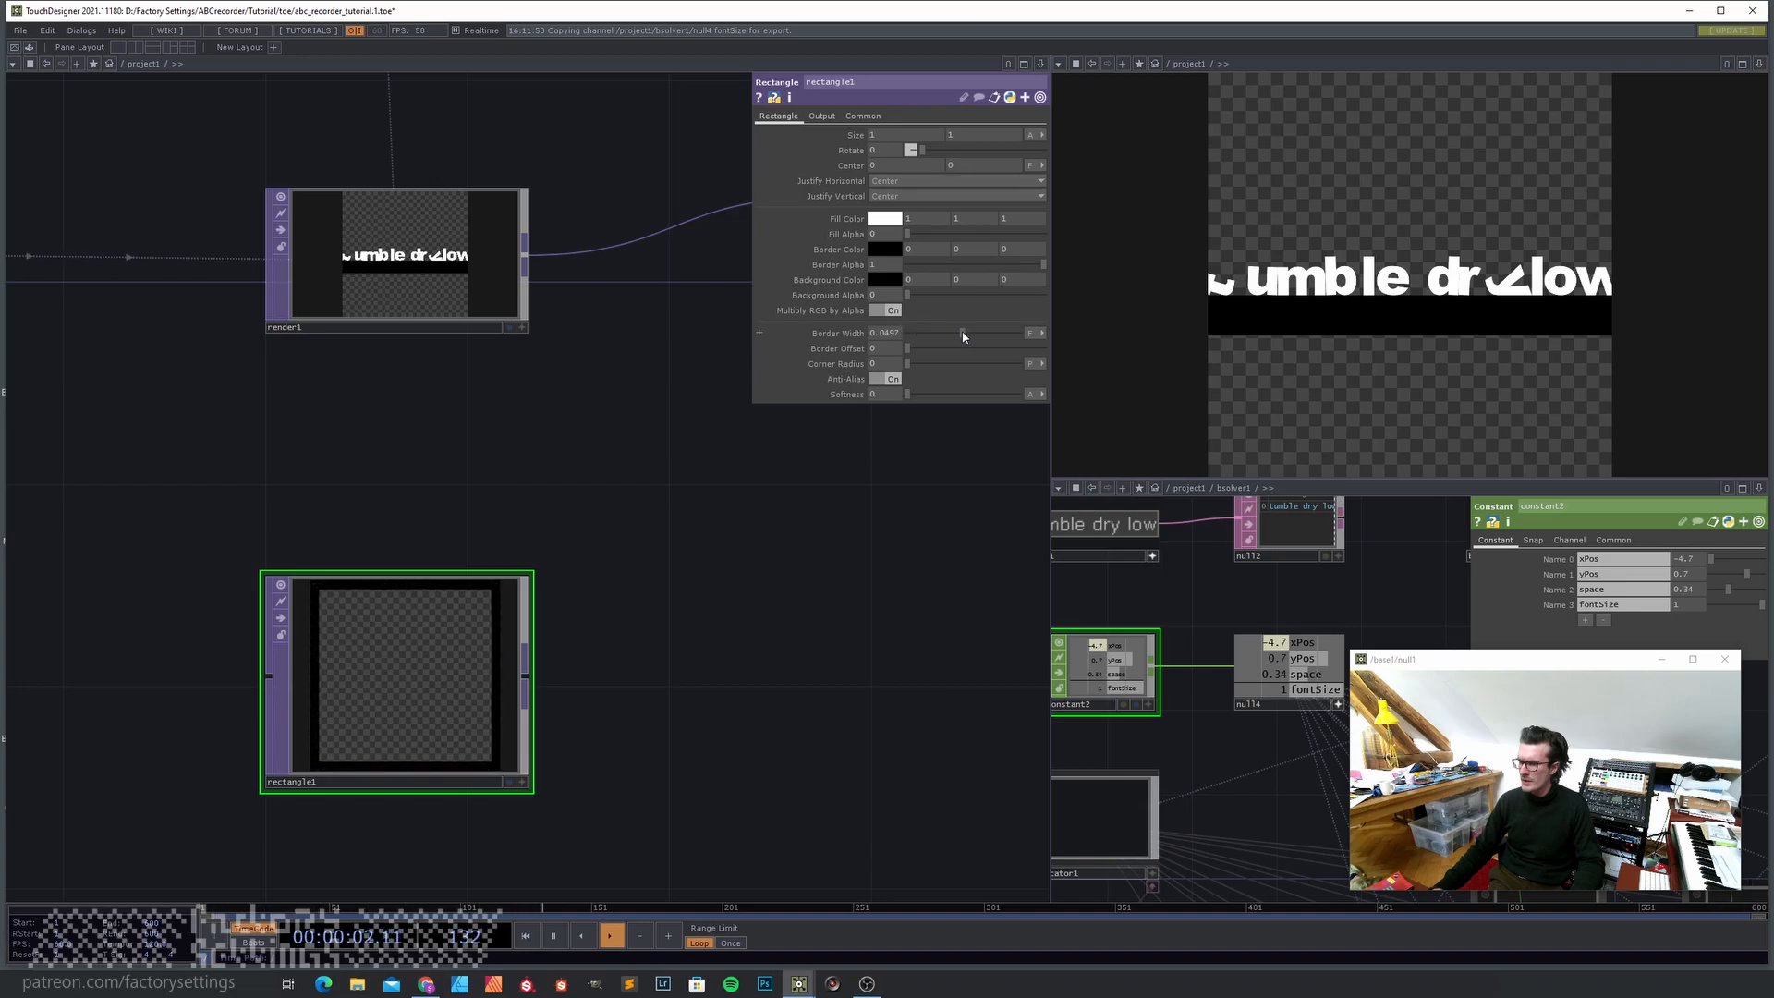
{"action": "left_click", "coordinate": [889, 251]}
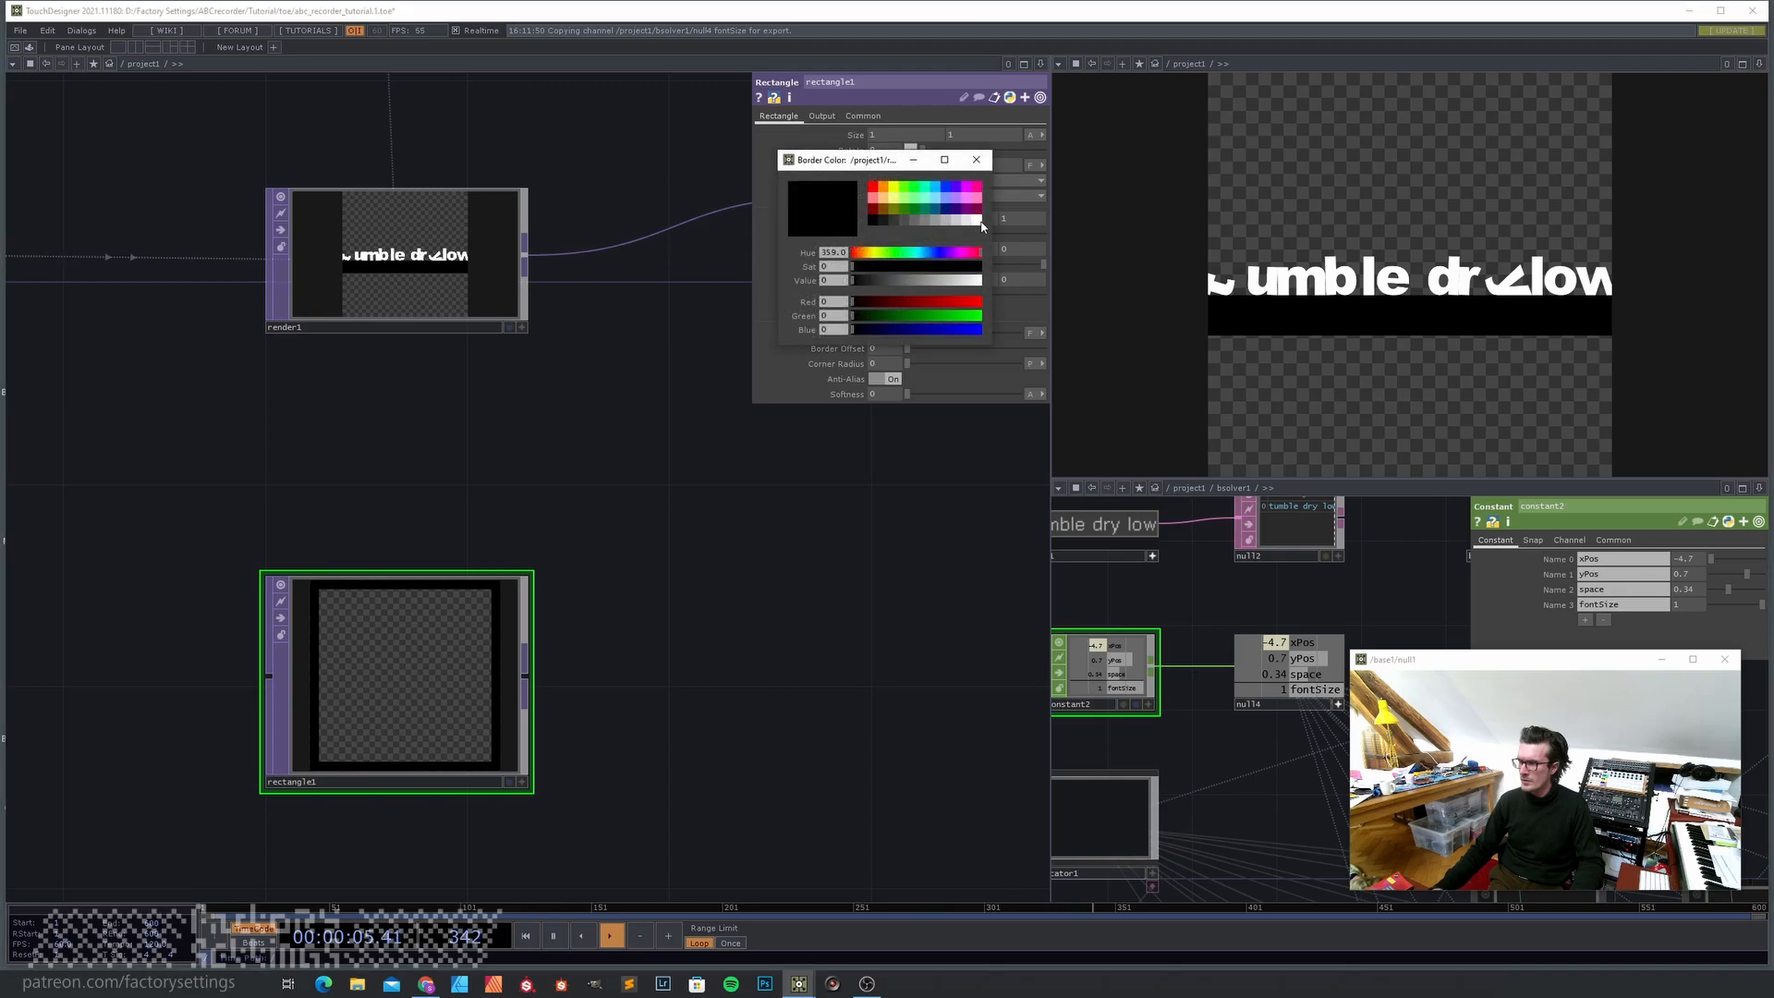
{"action": "left_click", "coordinate": [977, 220]}
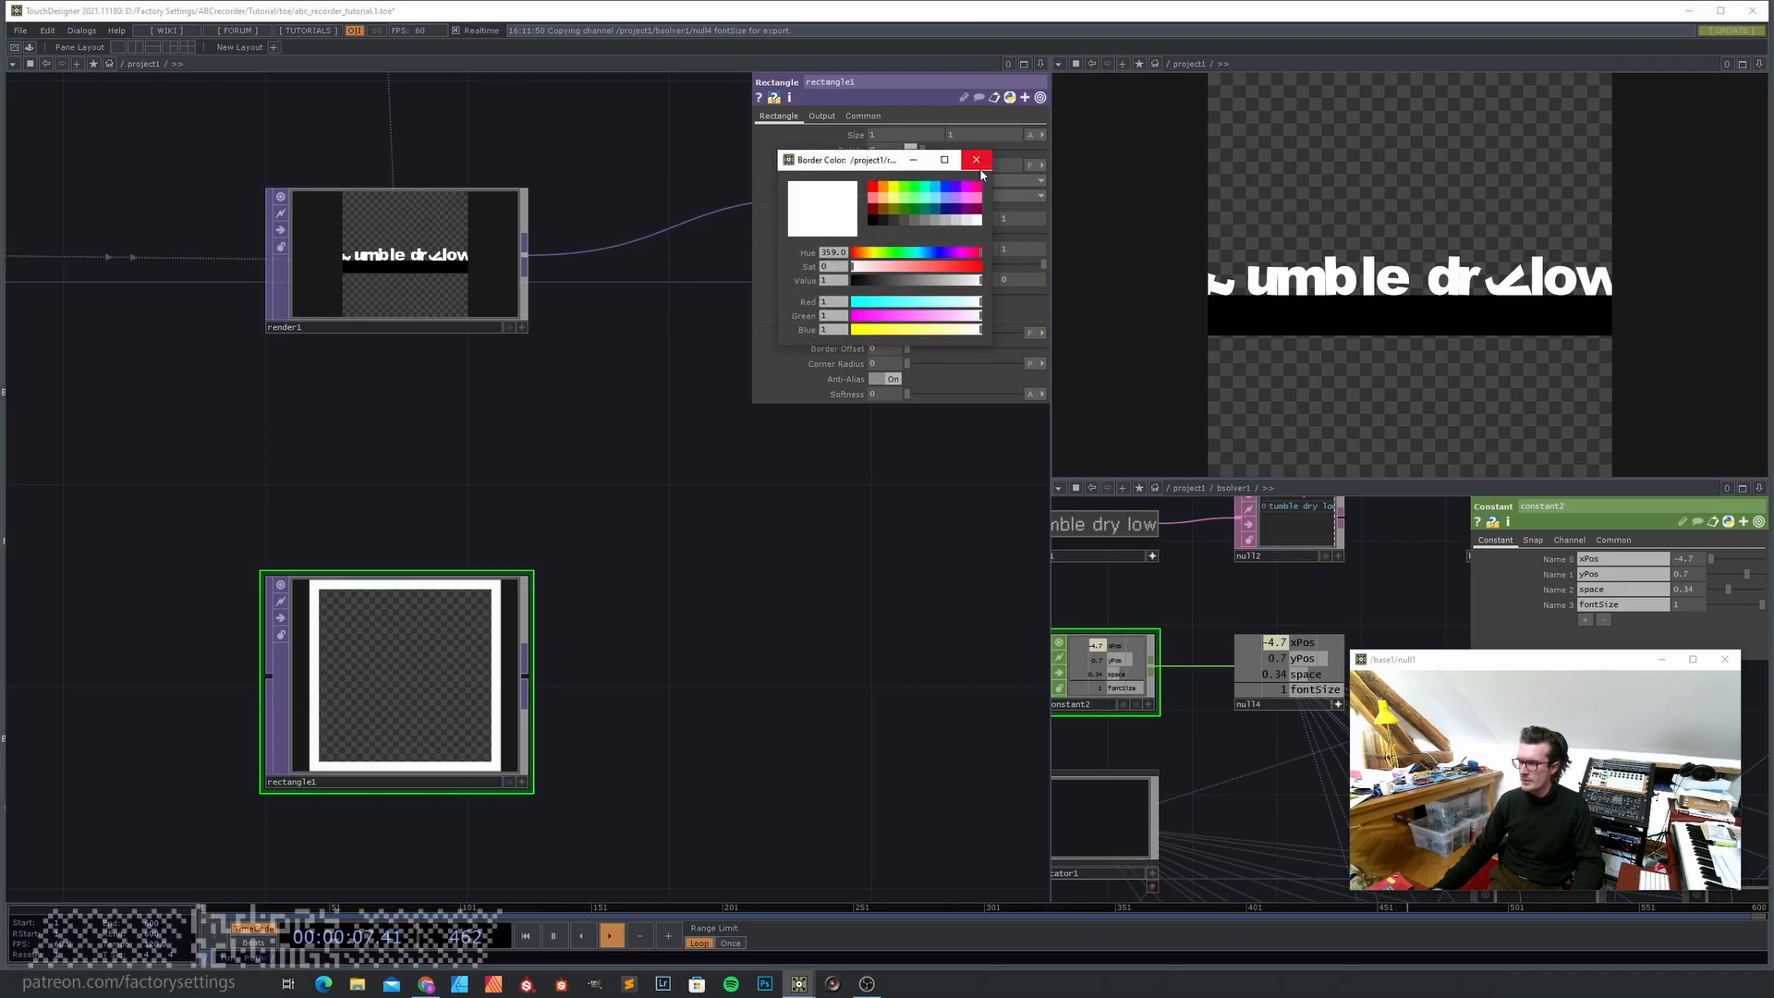
{"action": "left_click", "coordinate": [976, 162]}
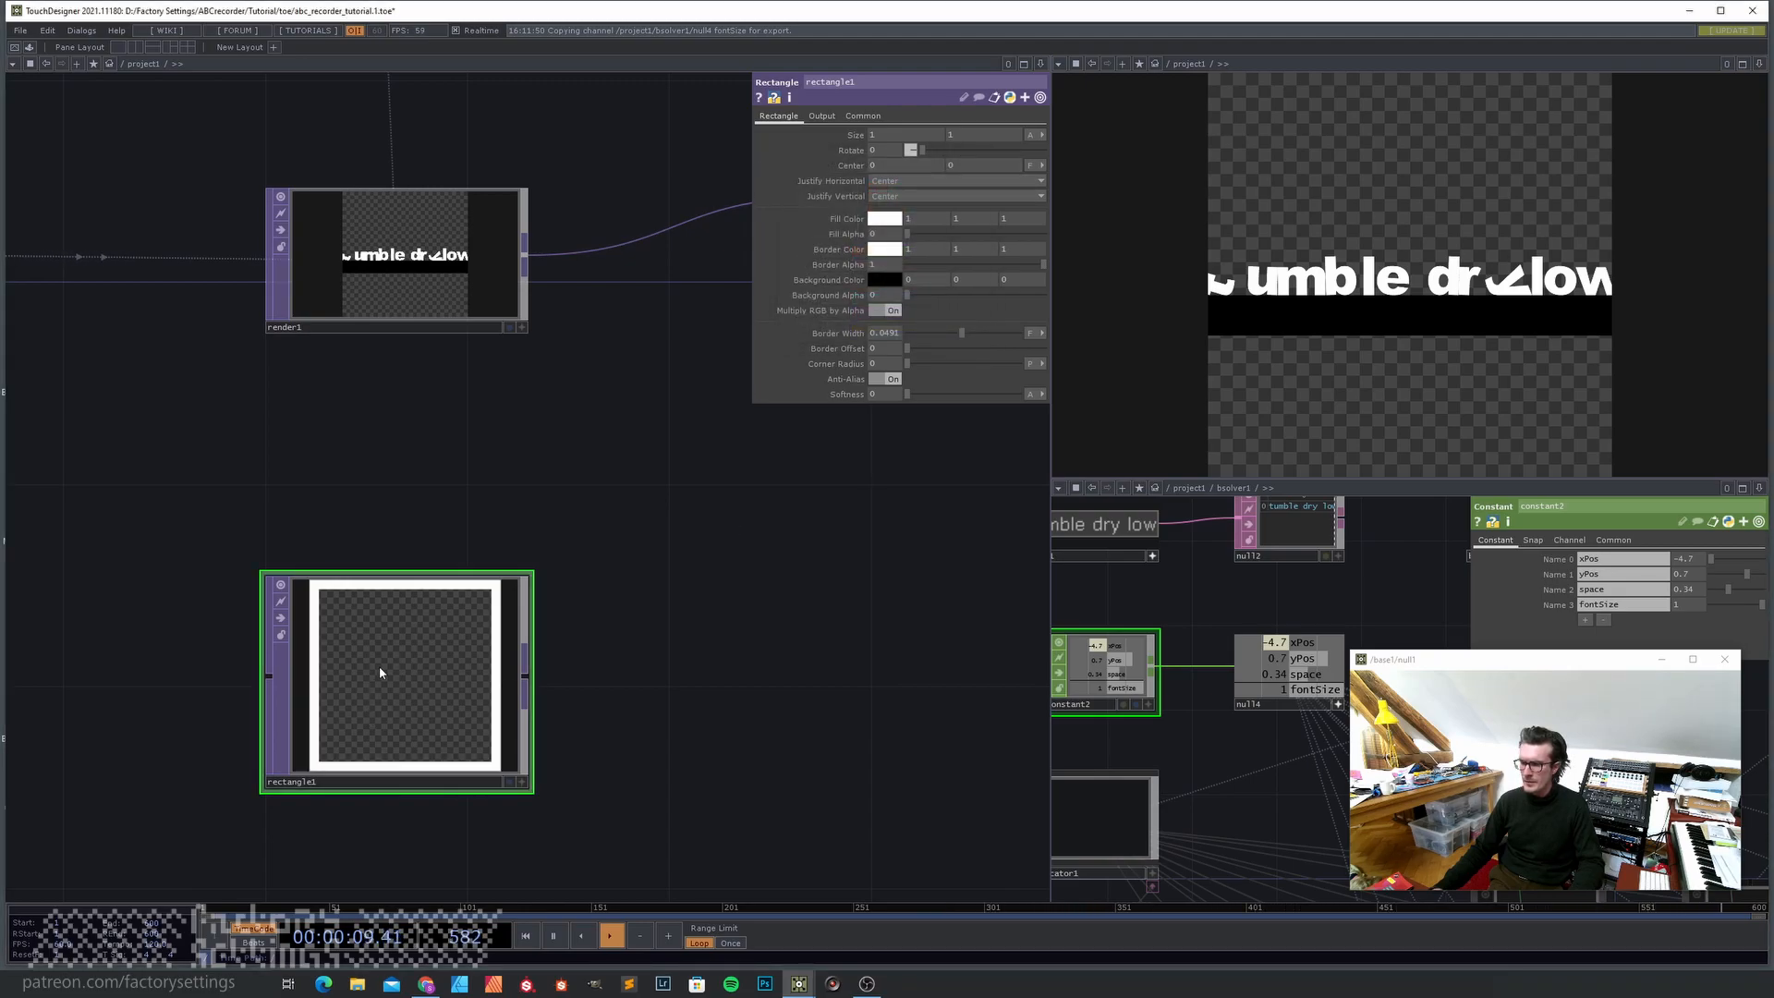
- Link the resolution of rectangle1 to the parent container's size with the expressions parent().par.w and parent().par.h
{"action": "scroll", "coordinate": [661, 605], "scroll_direction": "down", "scroll_amount": 5}
{"action": "left_click_drag", "start_coordinate": [719, 590], "coordinate": [633, 615]}
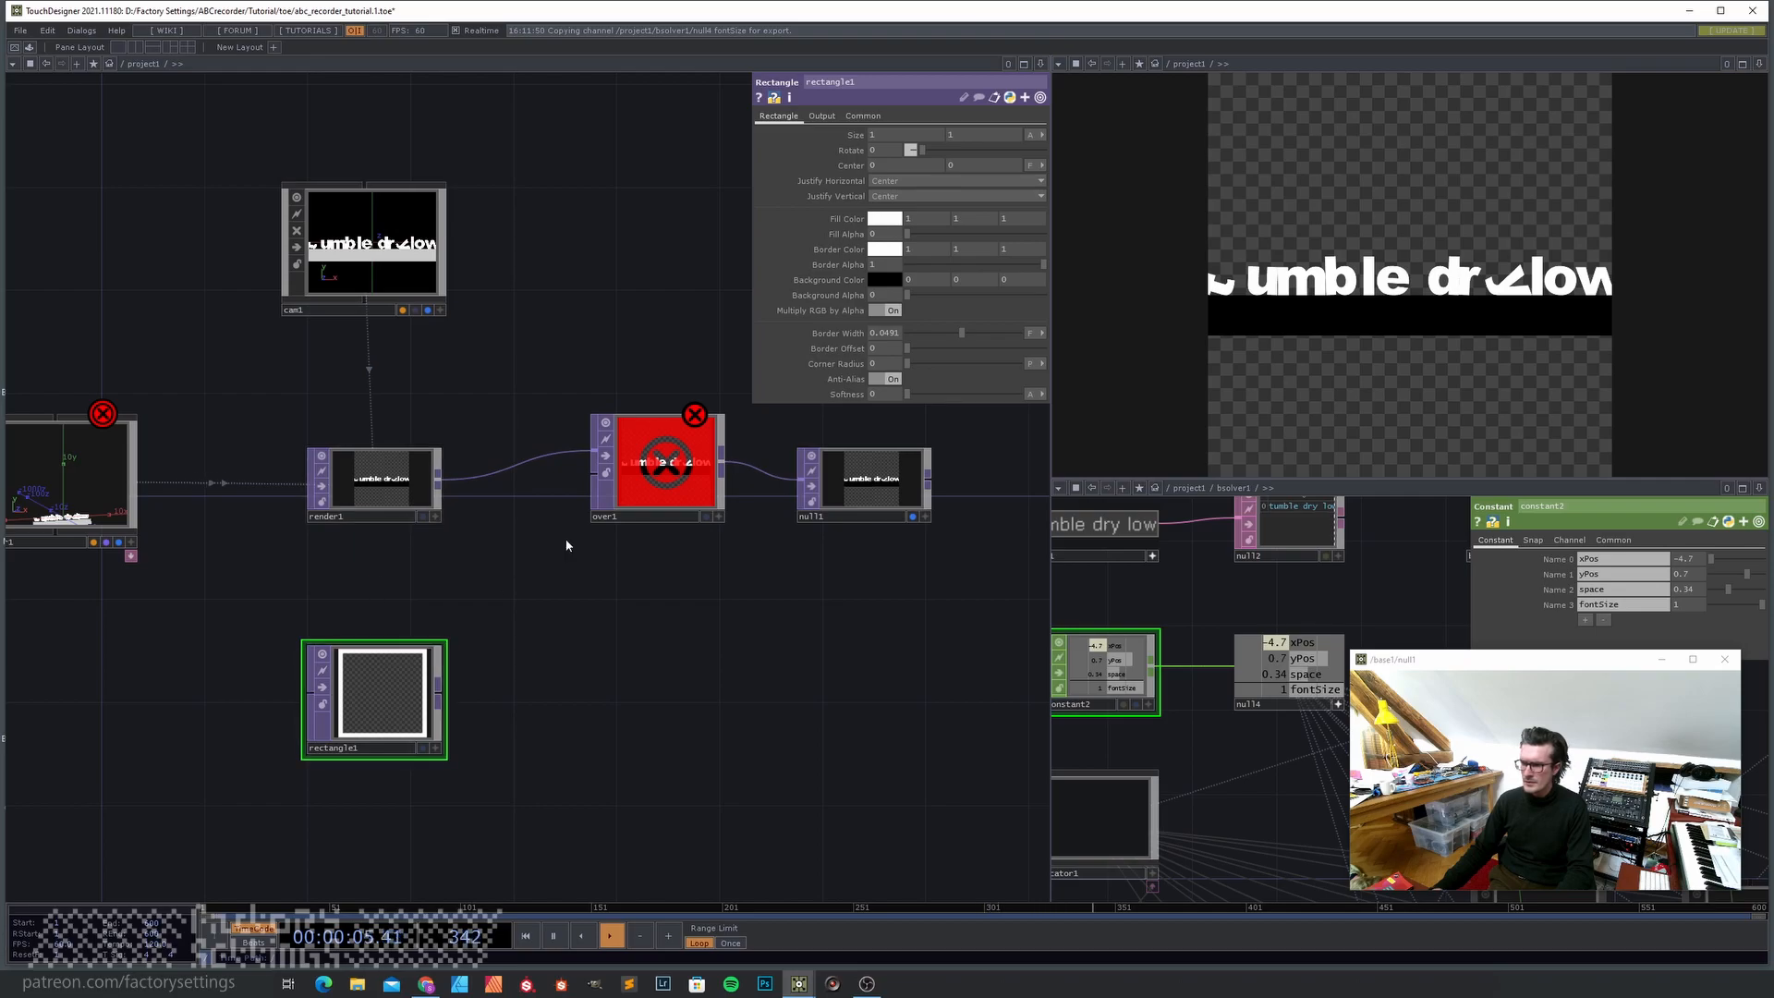
{"action": "left_click", "coordinate": [863, 116]}
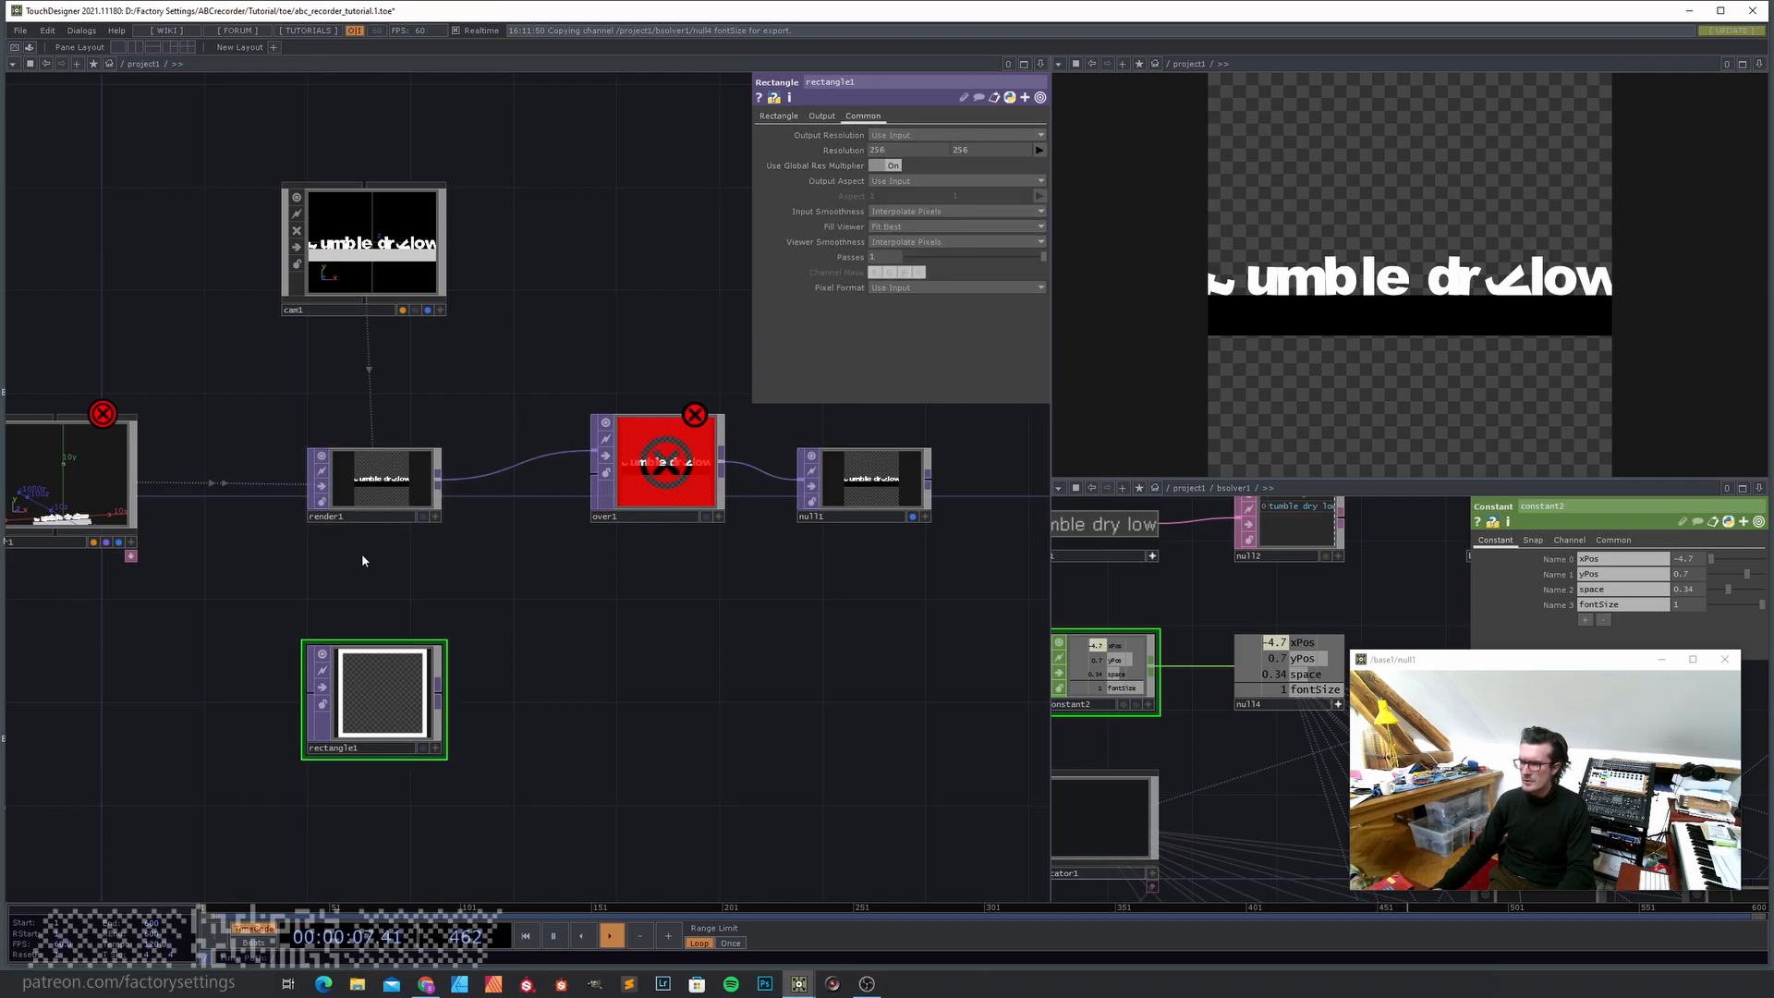
{"action": "left_click", "coordinate": [384, 497]}
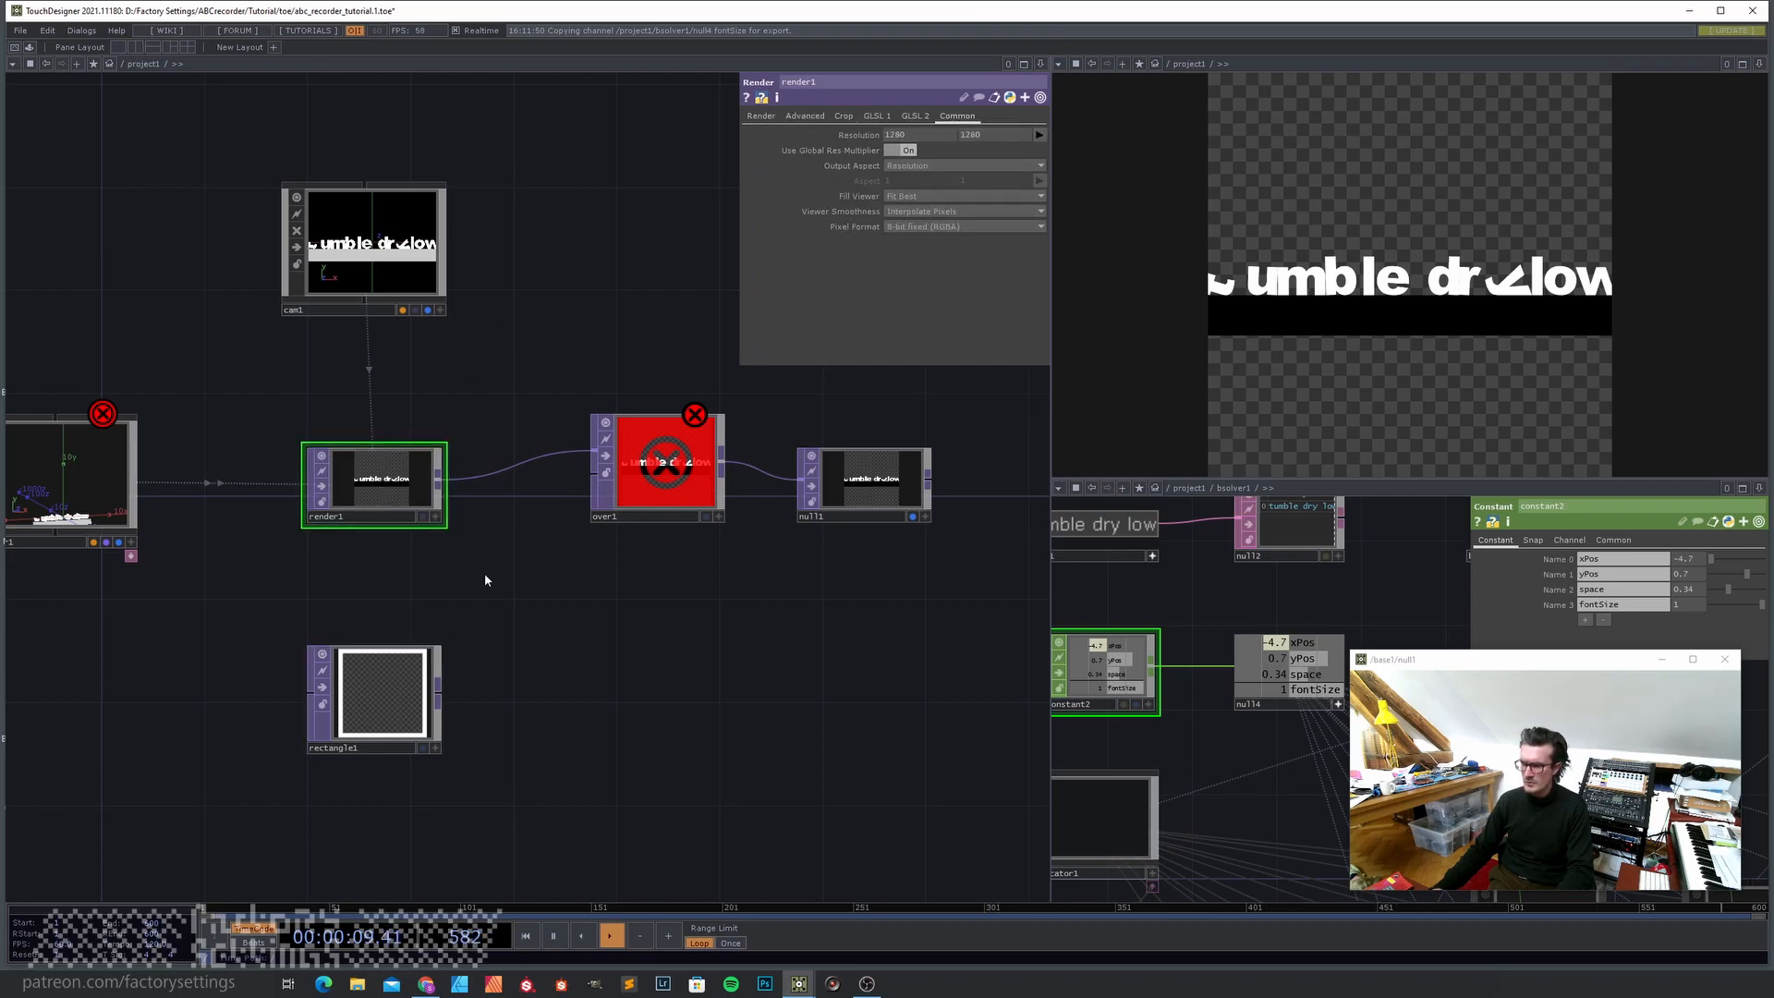
{"action": "left_click", "coordinate": [377, 730]}
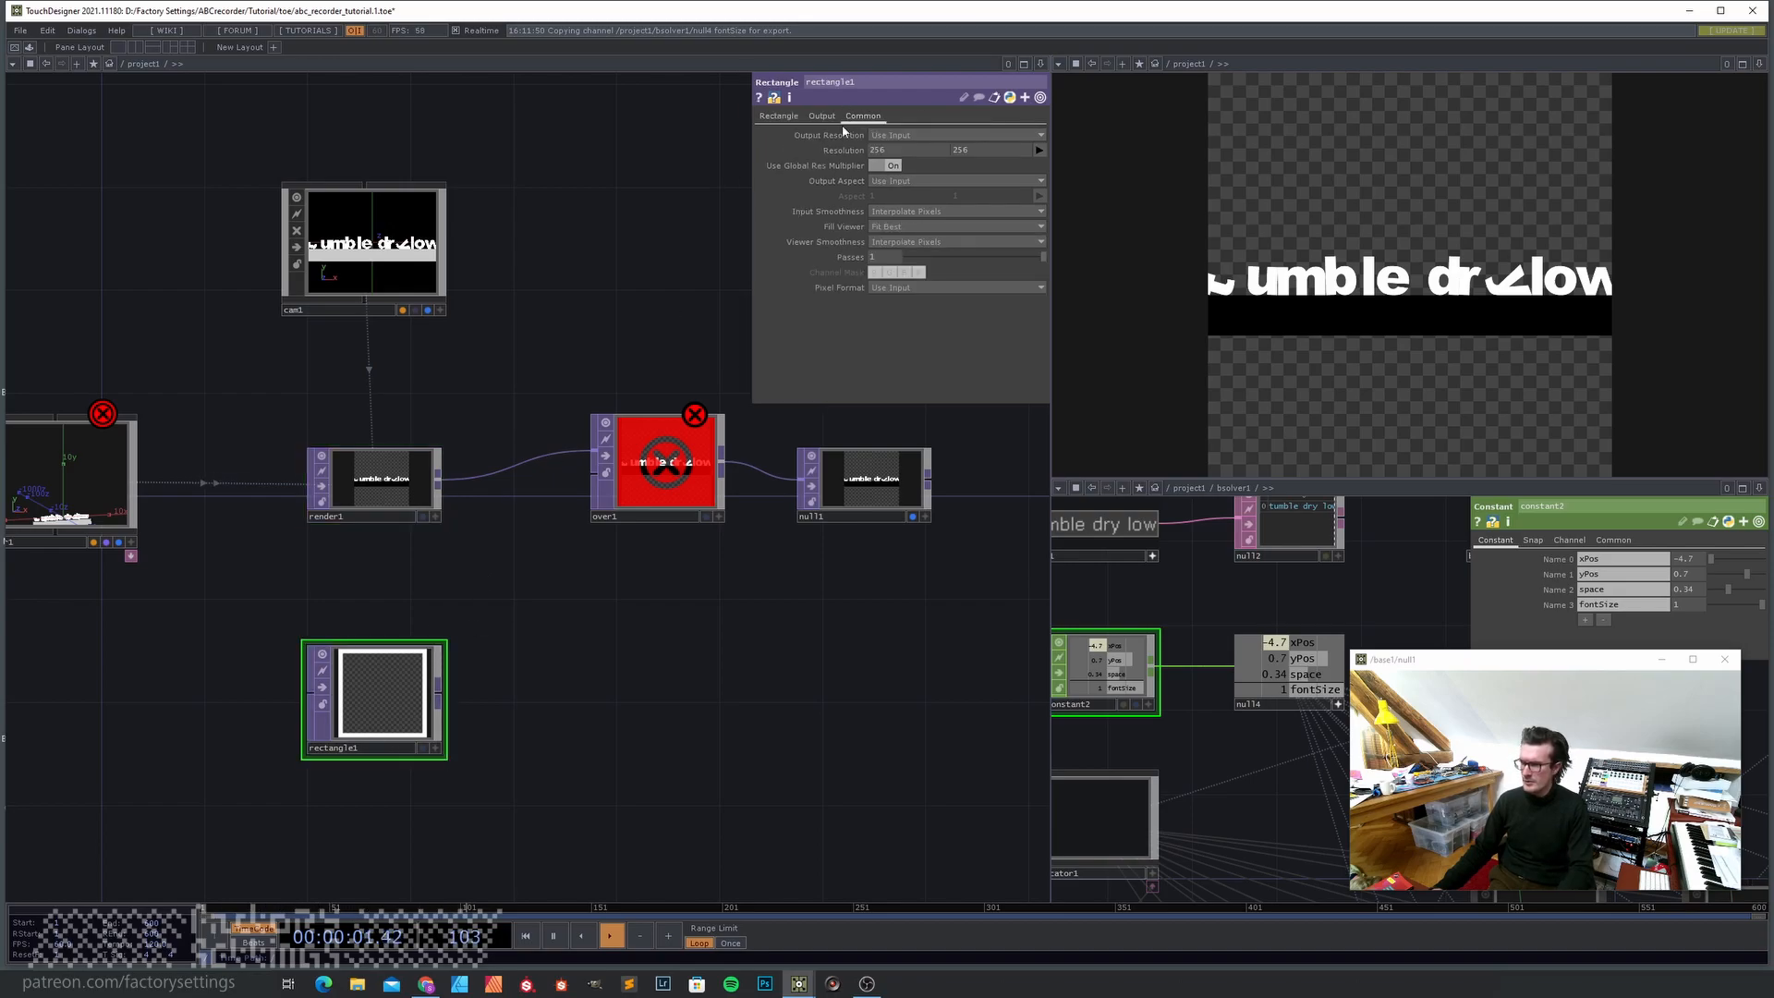
{"action": "left_click_drag", "start_coordinate": [905, 151], "coordinate": [894, 162]}
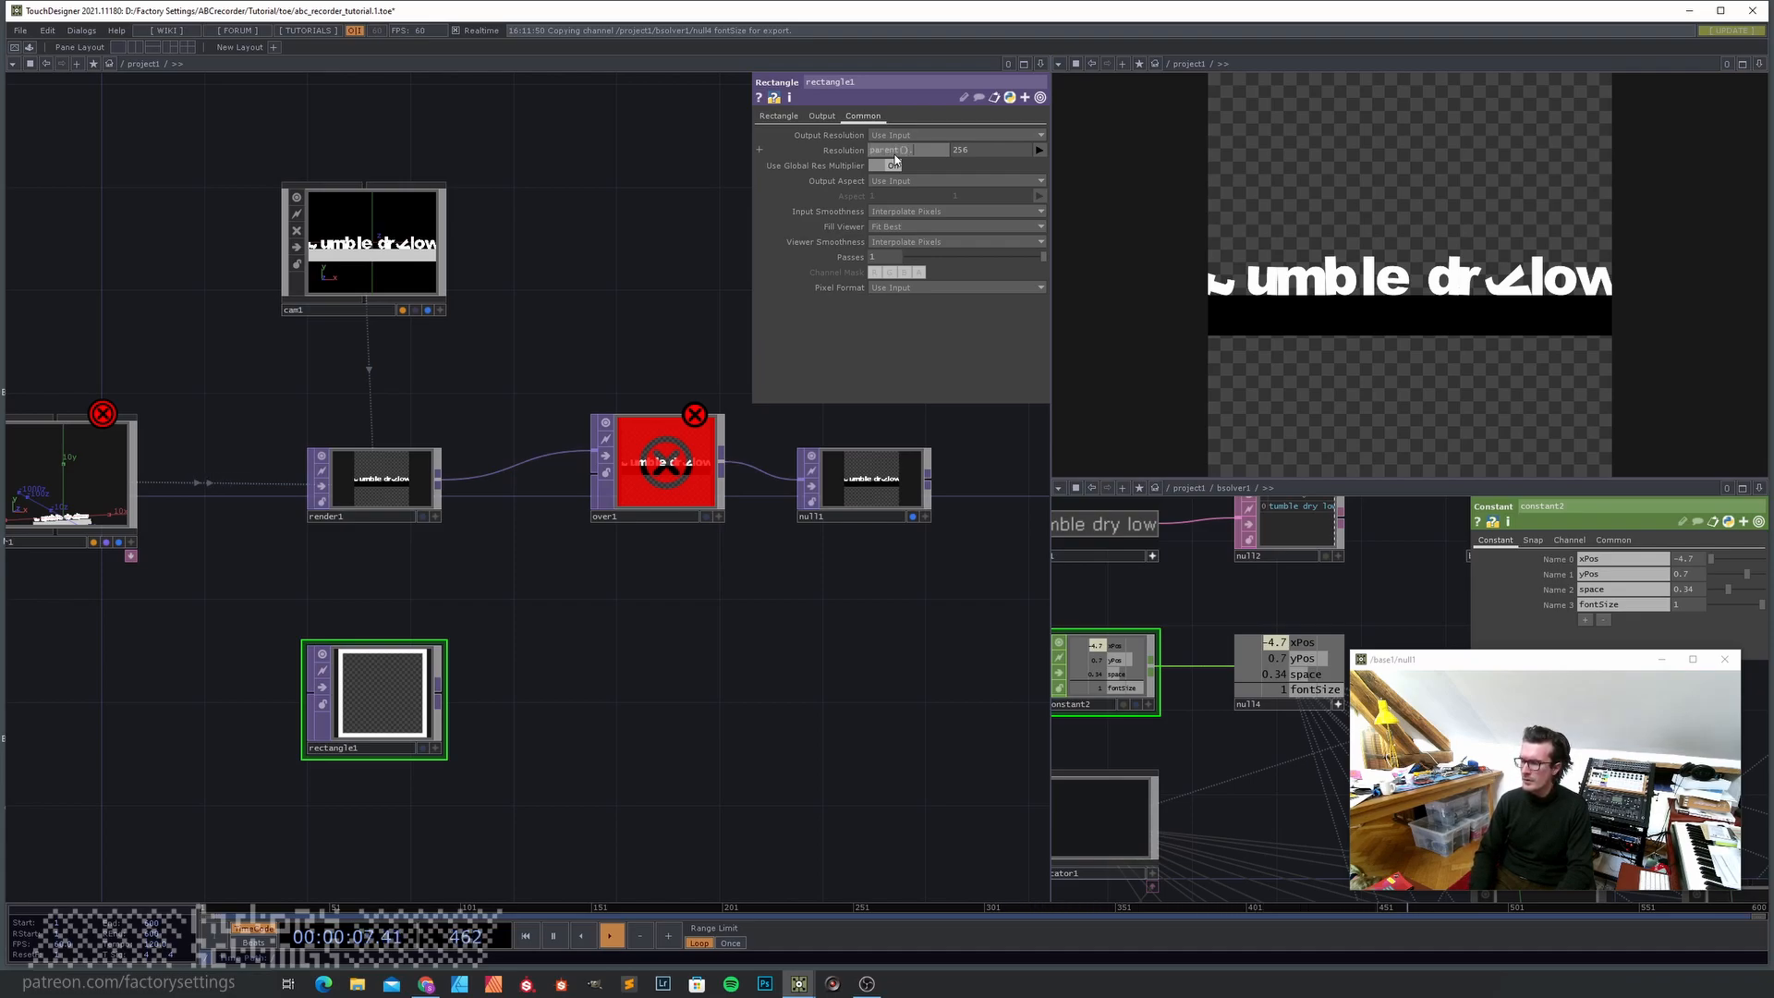
{"action": "type", "text": ".w"}
{"action": "key", "text": "Return"}
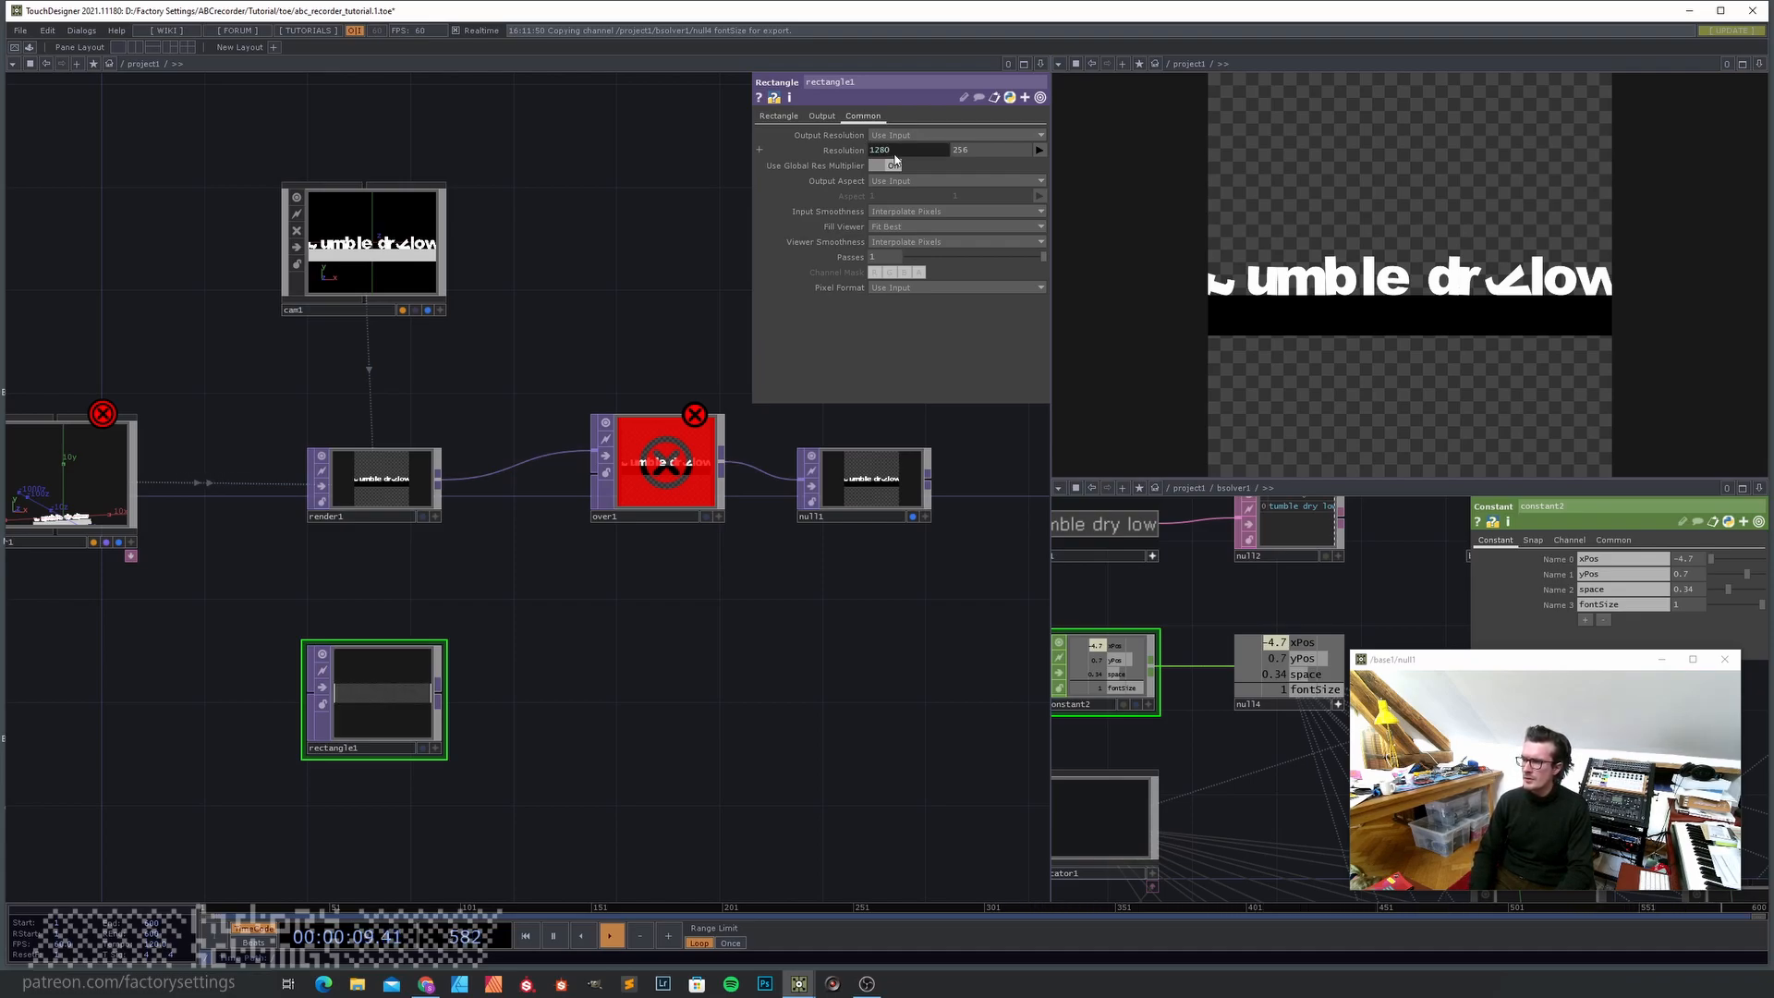
{"action": "left_click", "coordinate": [983, 154]}
{"action": "type", "text": "pa"}
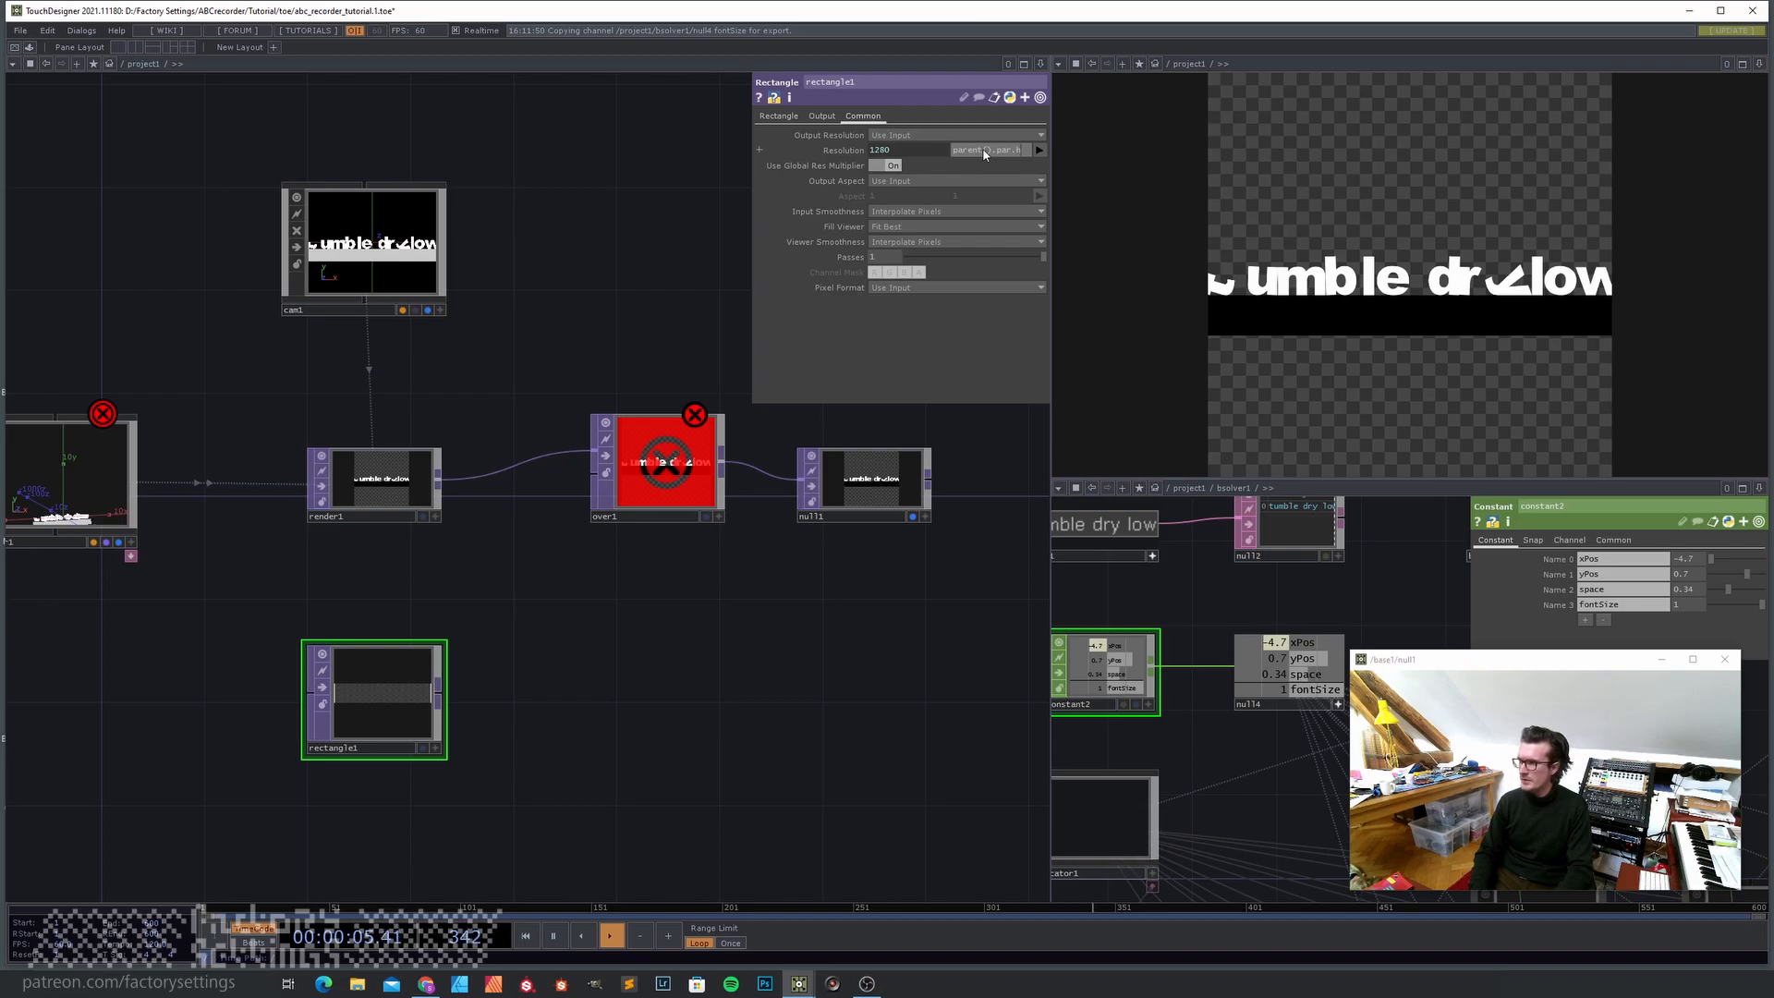
{"action": "type", "text": "rent().par.h"}
{"action": "key", "text": "Return"}
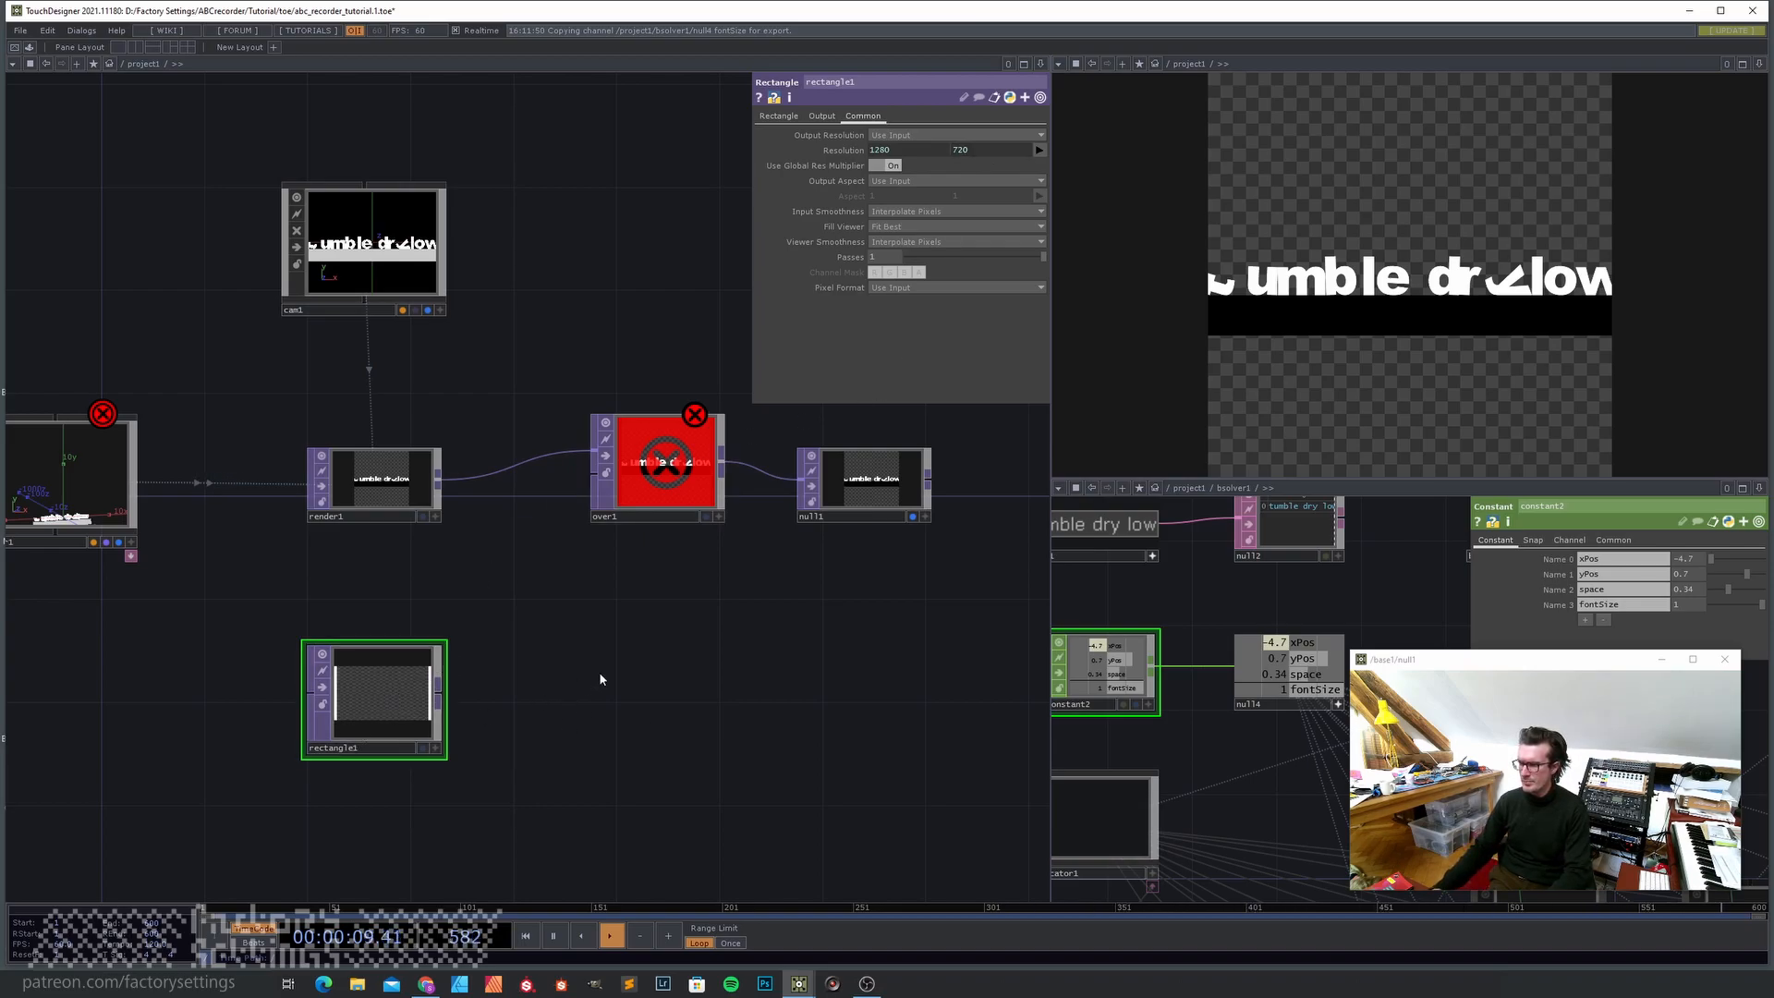
- Set the height of the project1 container to 1280 and go back inside its network
{"action": "key", "text": "u"}
{"action": "scroll", "coordinate": [383, 608], "scroll_direction": "up", "scroll_amount": 3}
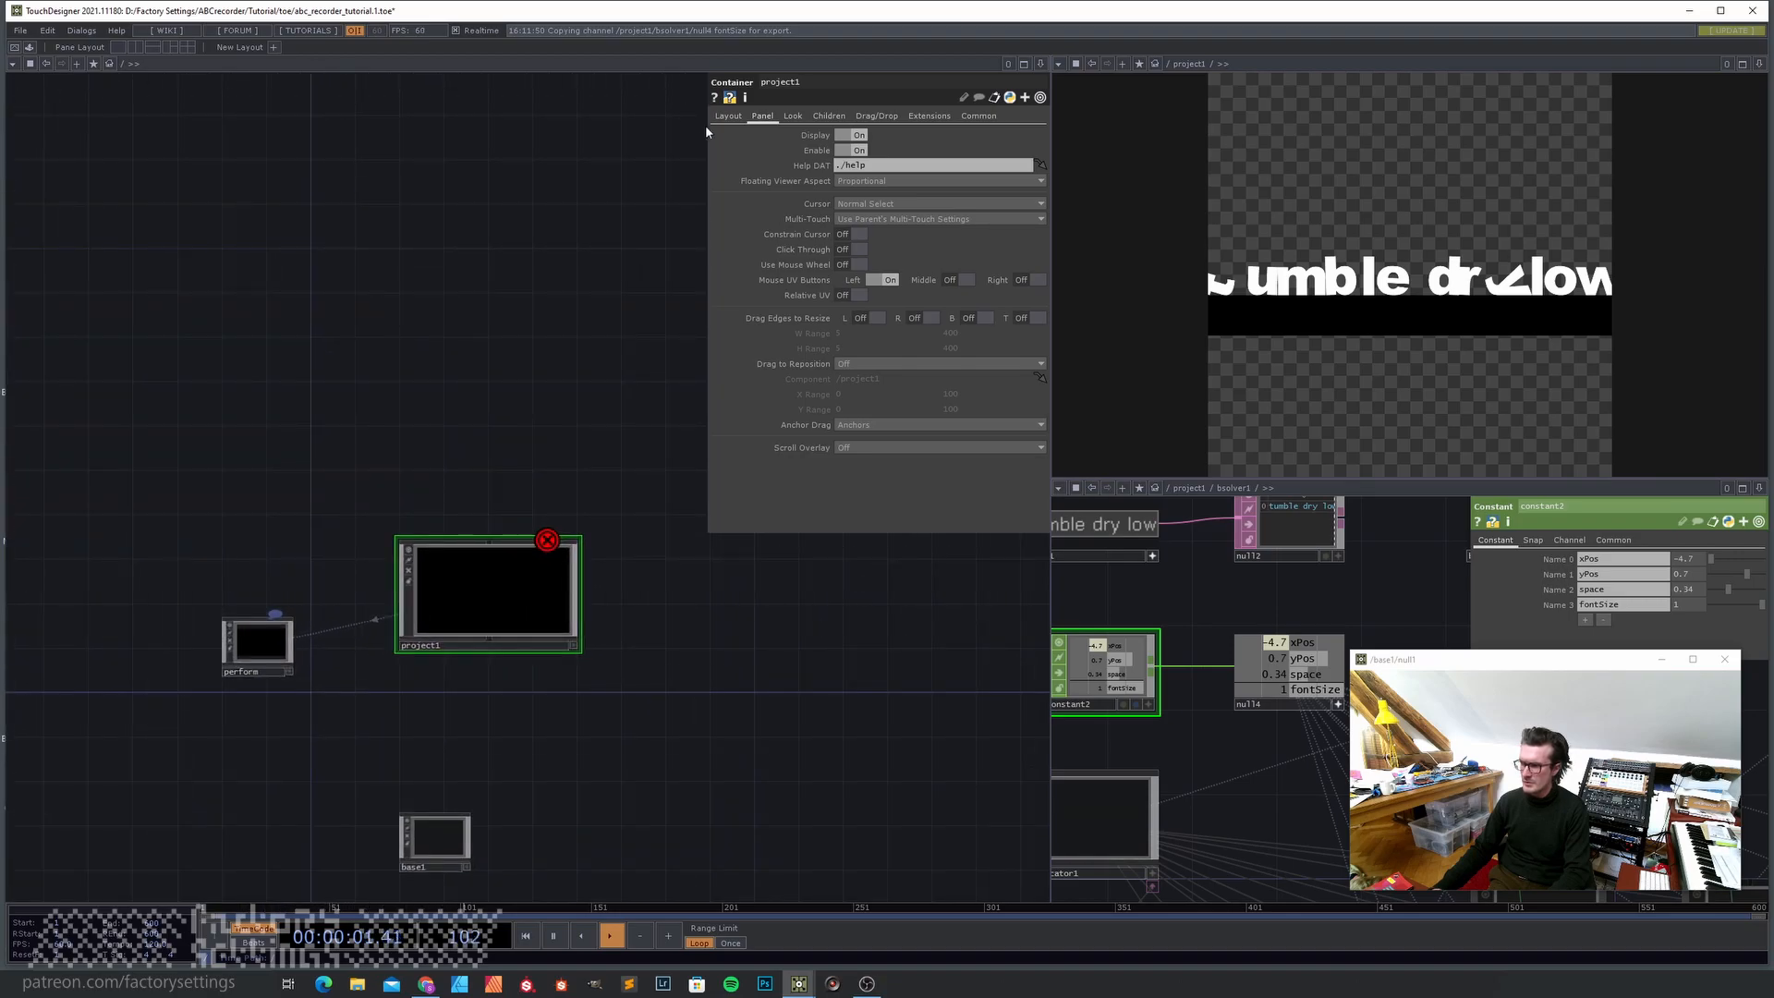
{"action": "left_click", "coordinate": [728, 116]}
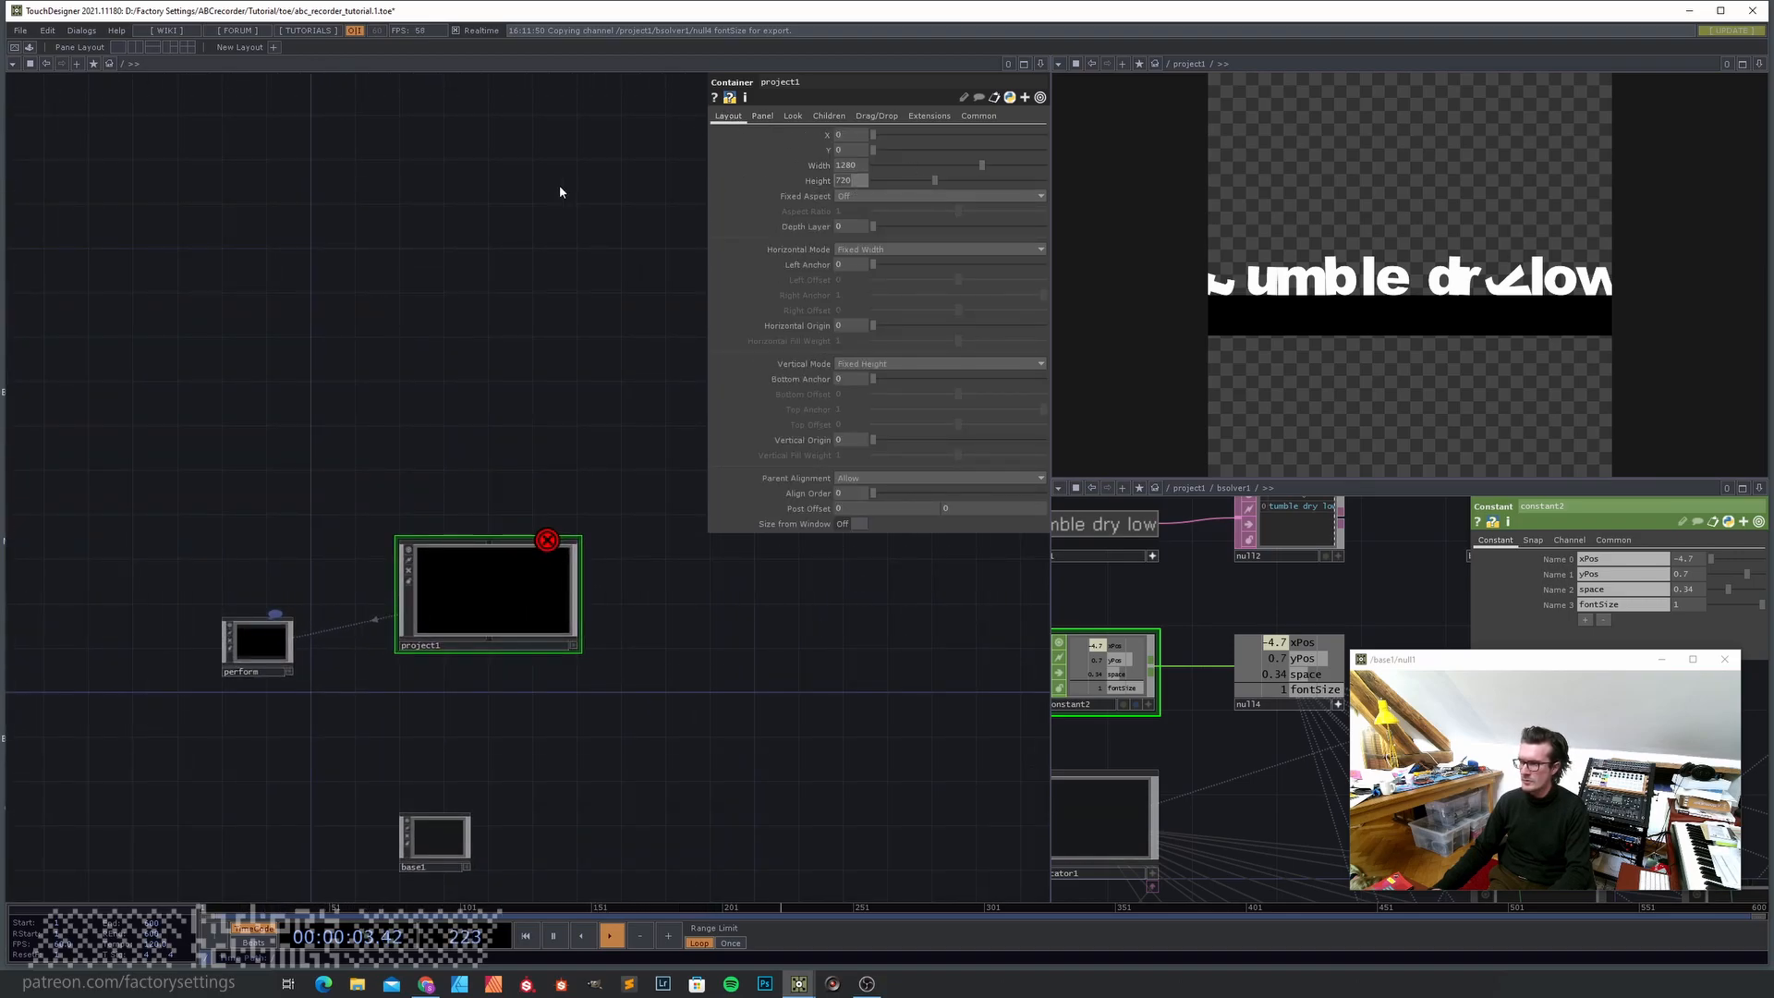
{"action": "type", "text": "1280"}
{"action": "key", "text": "Return"}
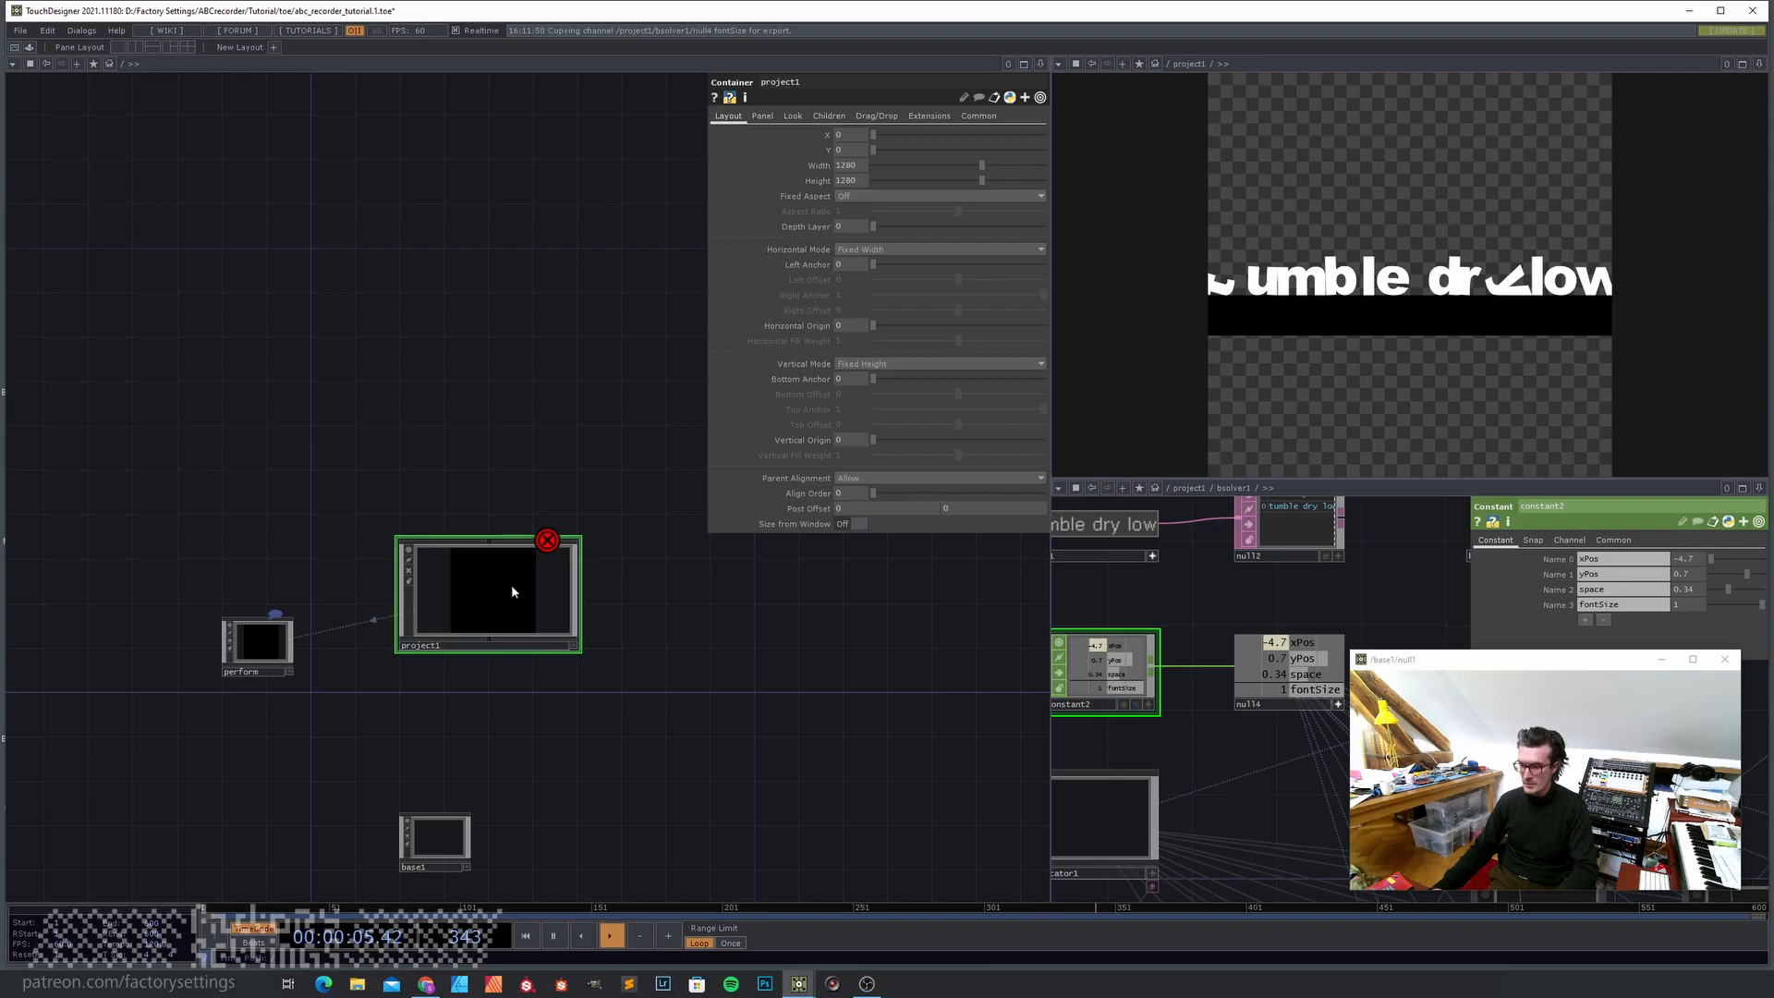
{"action": "key", "text": "i"}
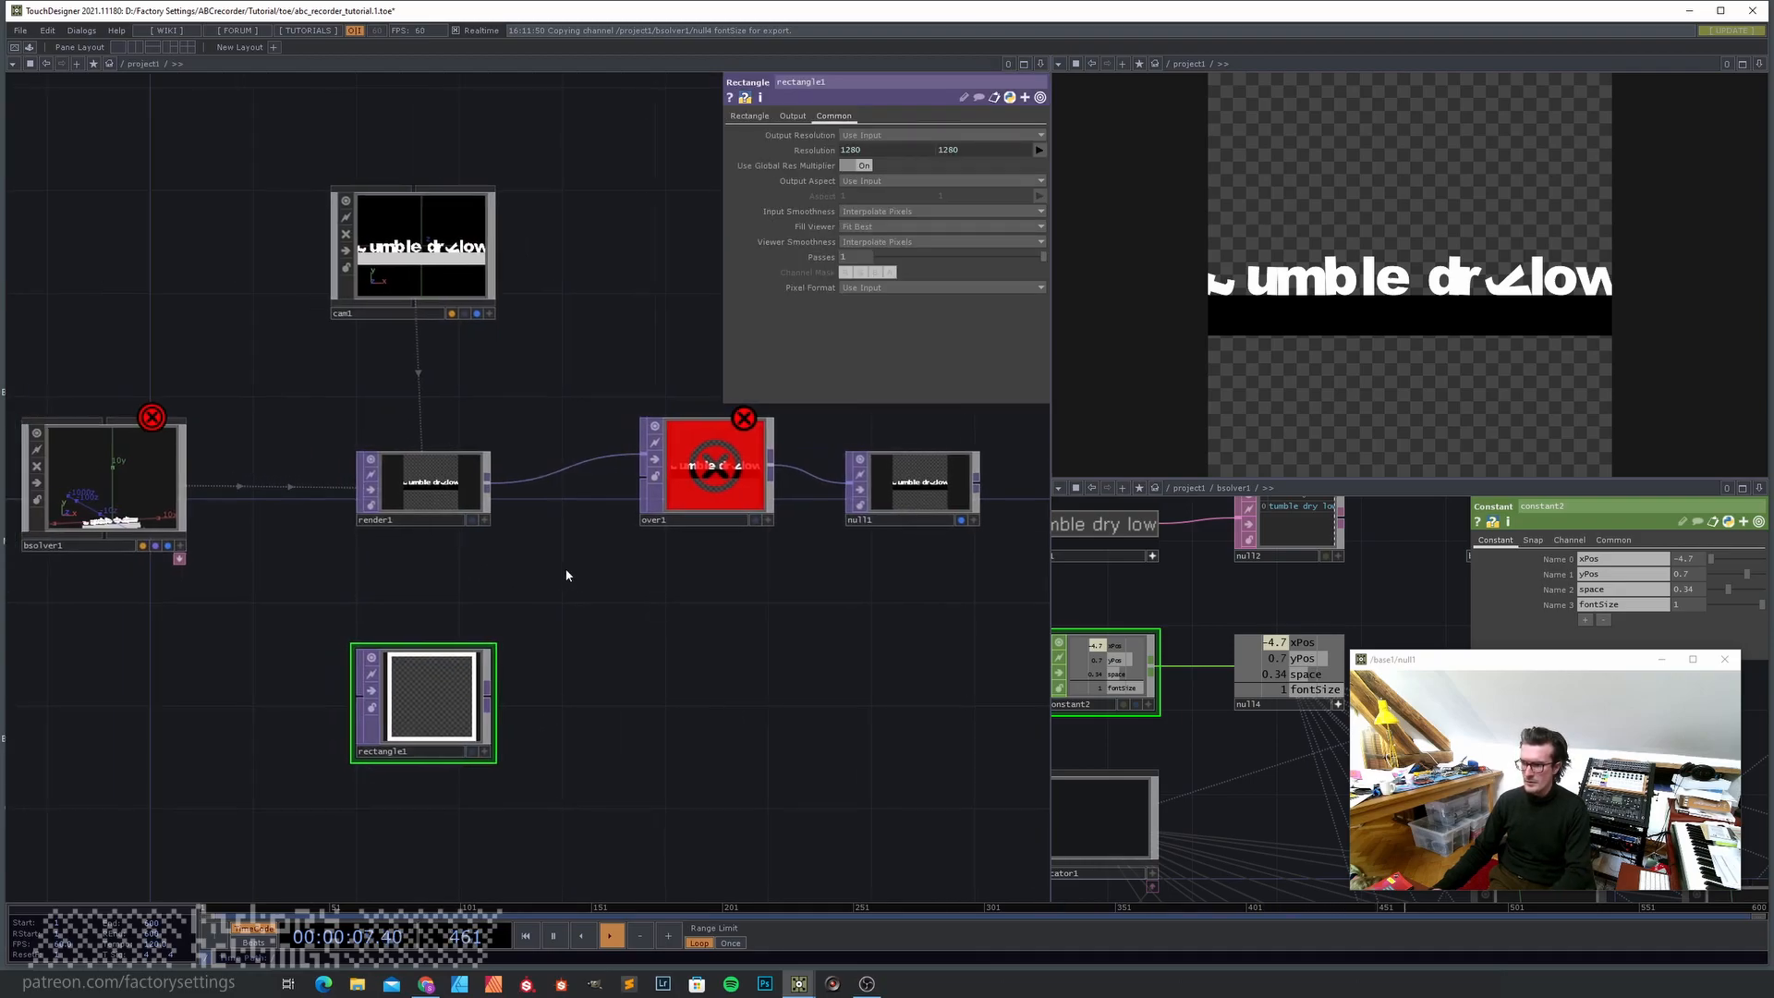
- Set the resolution of render1 to the expressions parent().par.w and parent().par.h
{"action": "left_click_drag", "start_coordinate": [569, 577], "coordinate": [586, 577]}
{"action": "left_click", "coordinate": [439, 480]}
{"action": "left_click", "coordinate": [915, 140]}
{"action": "type", "text": "p"}
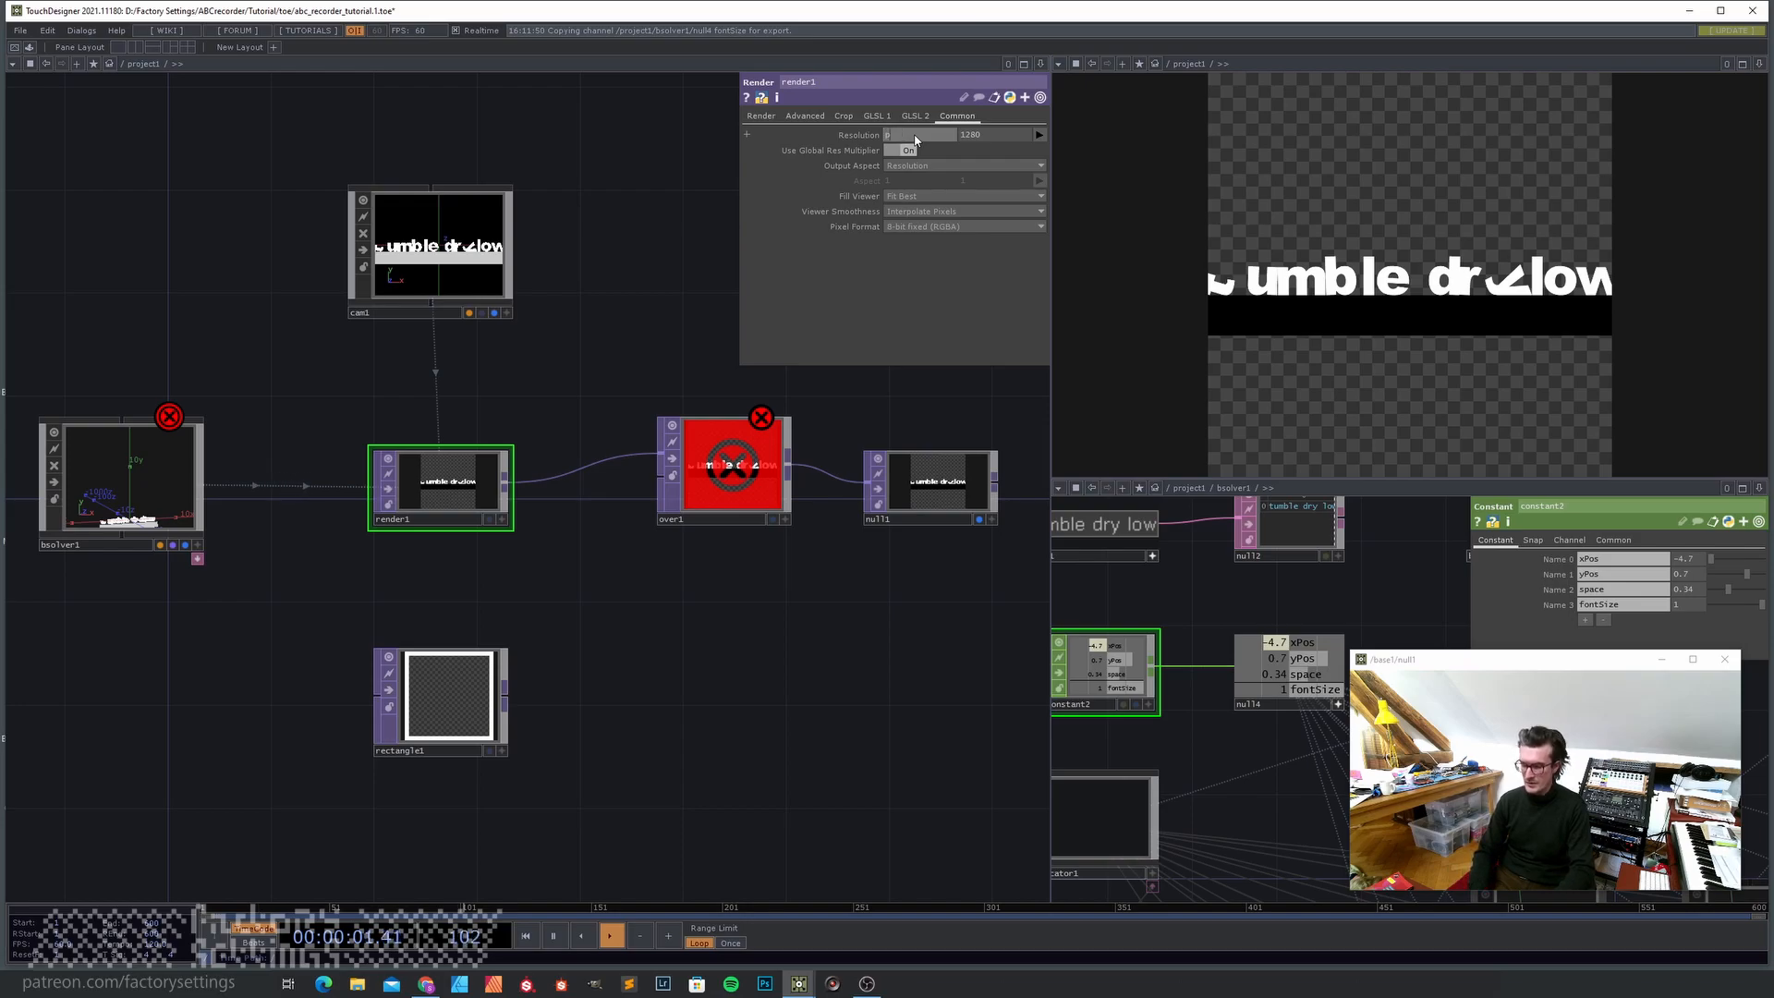
{"action": "type", "text": "arent().par.w"}
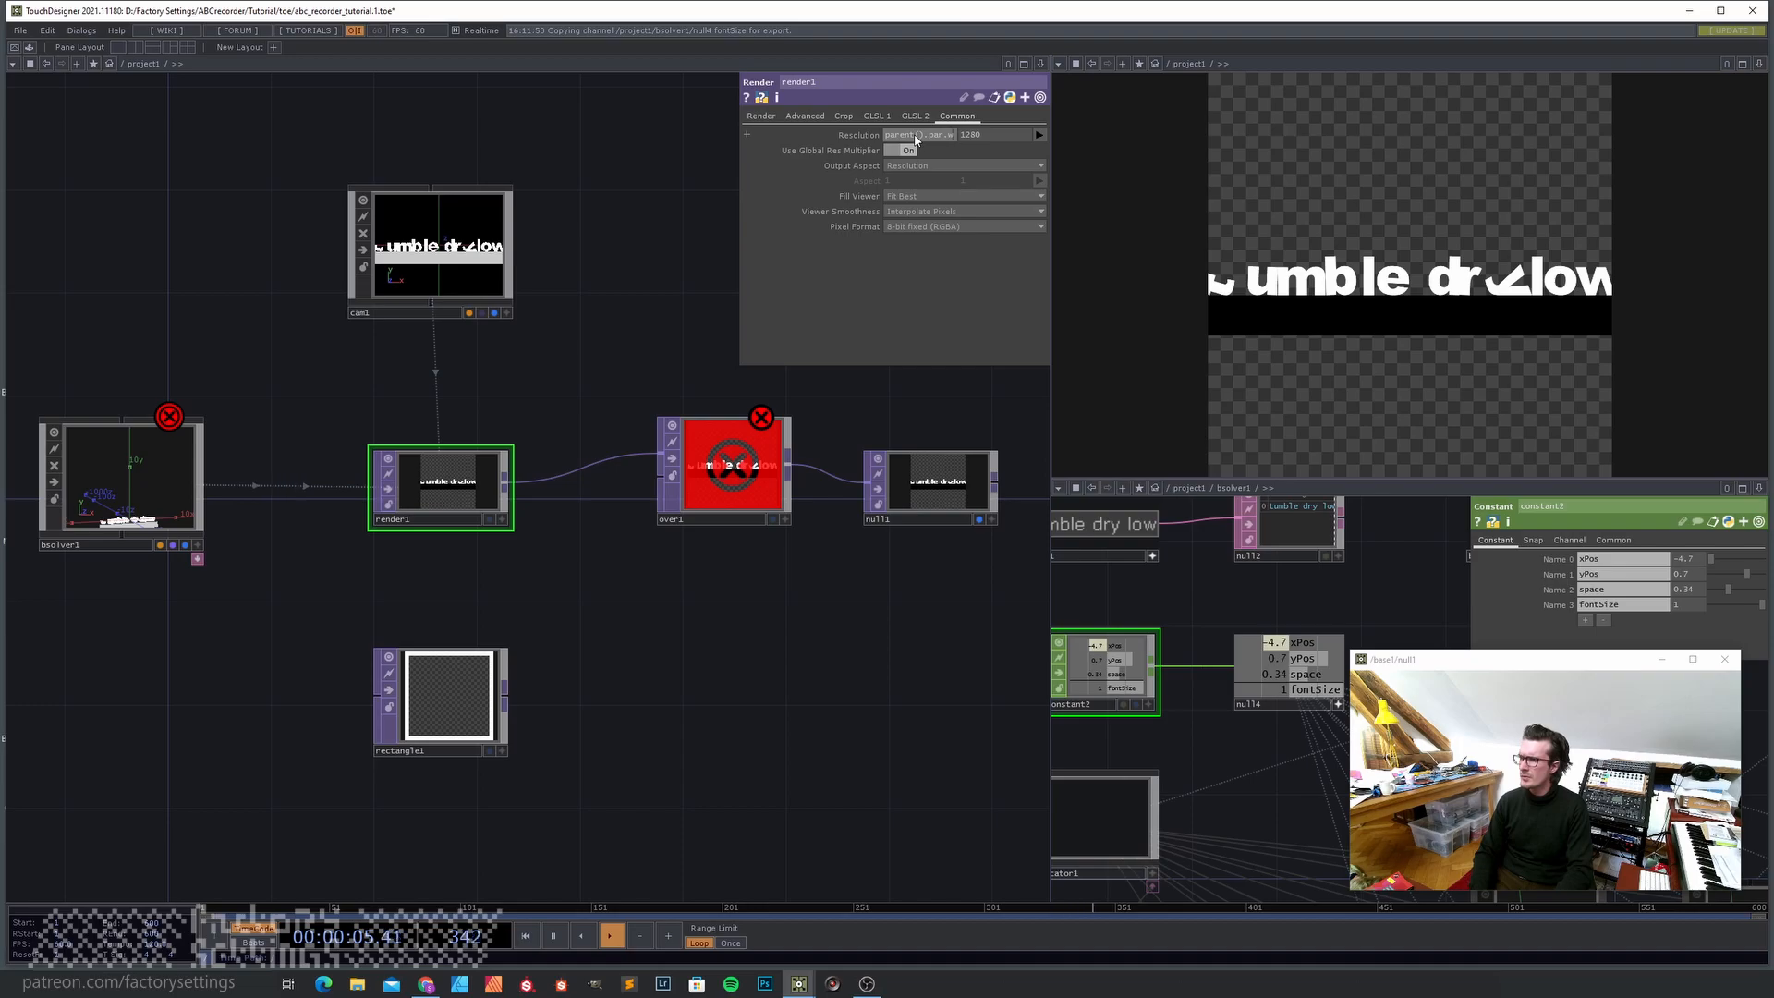
{"action": "key", "text": "Tab"}
{"action": "type", "text": "paren"}
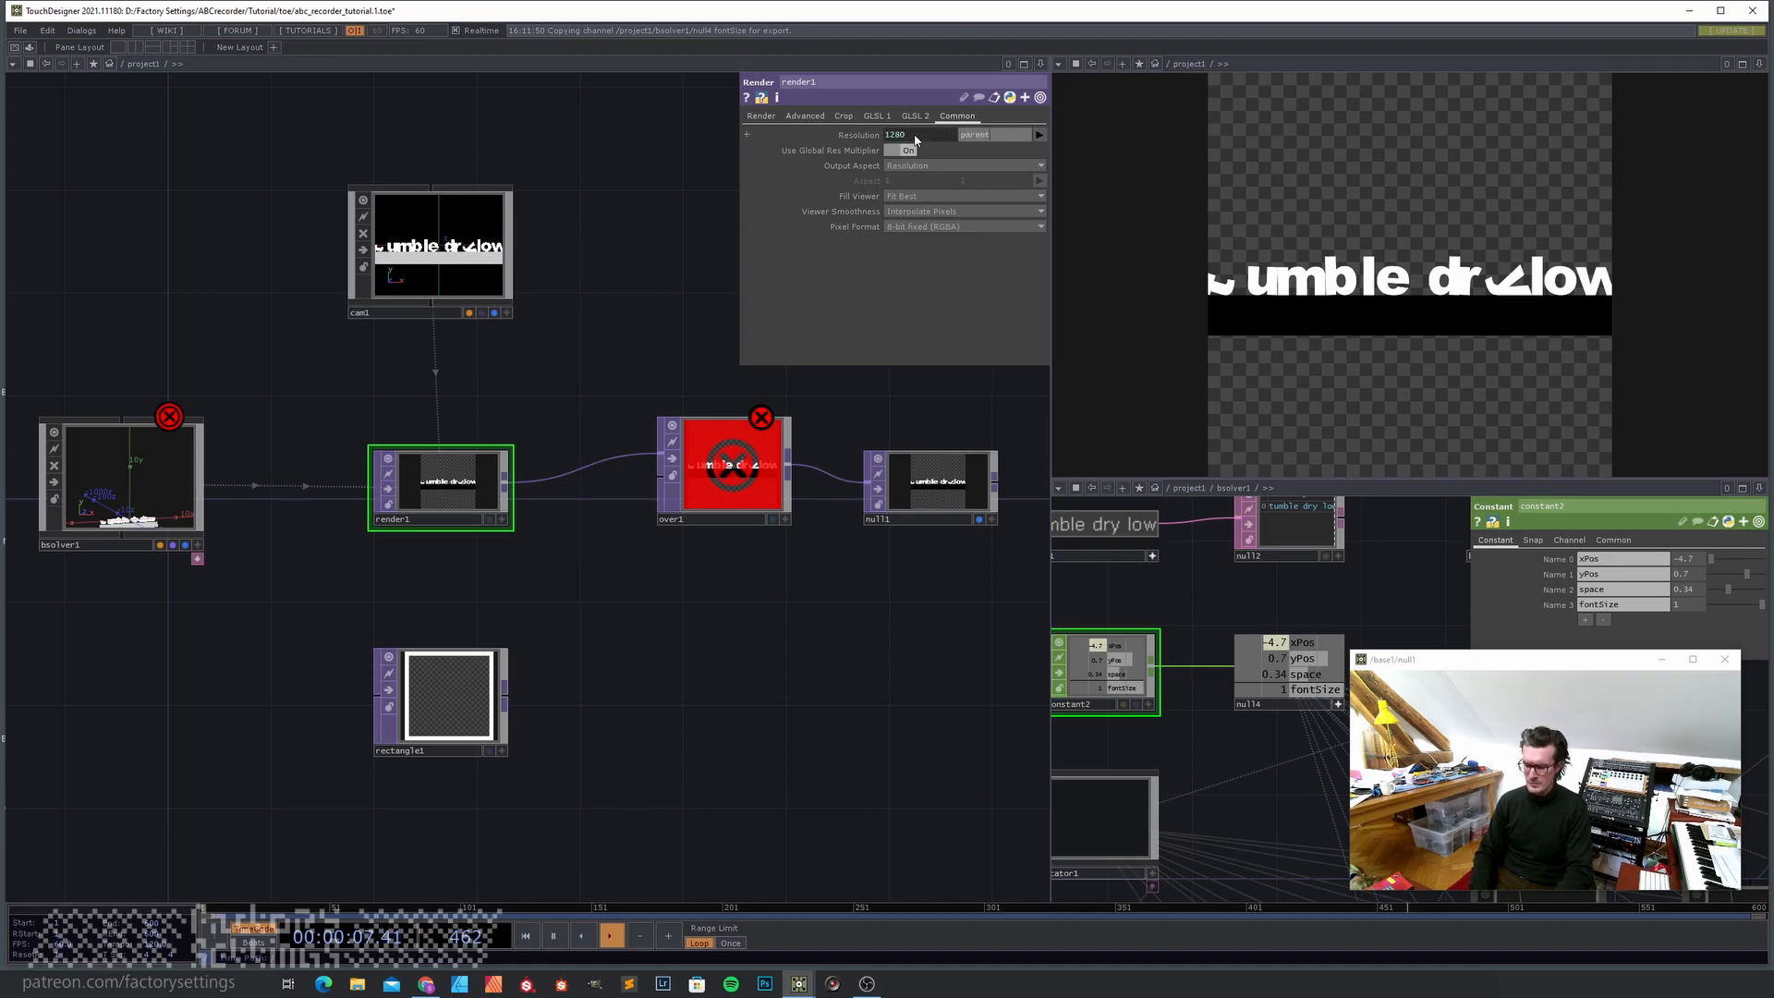
{"action": "type", "text": "t().par.h"}
{"action": "key", "text": "Return"}
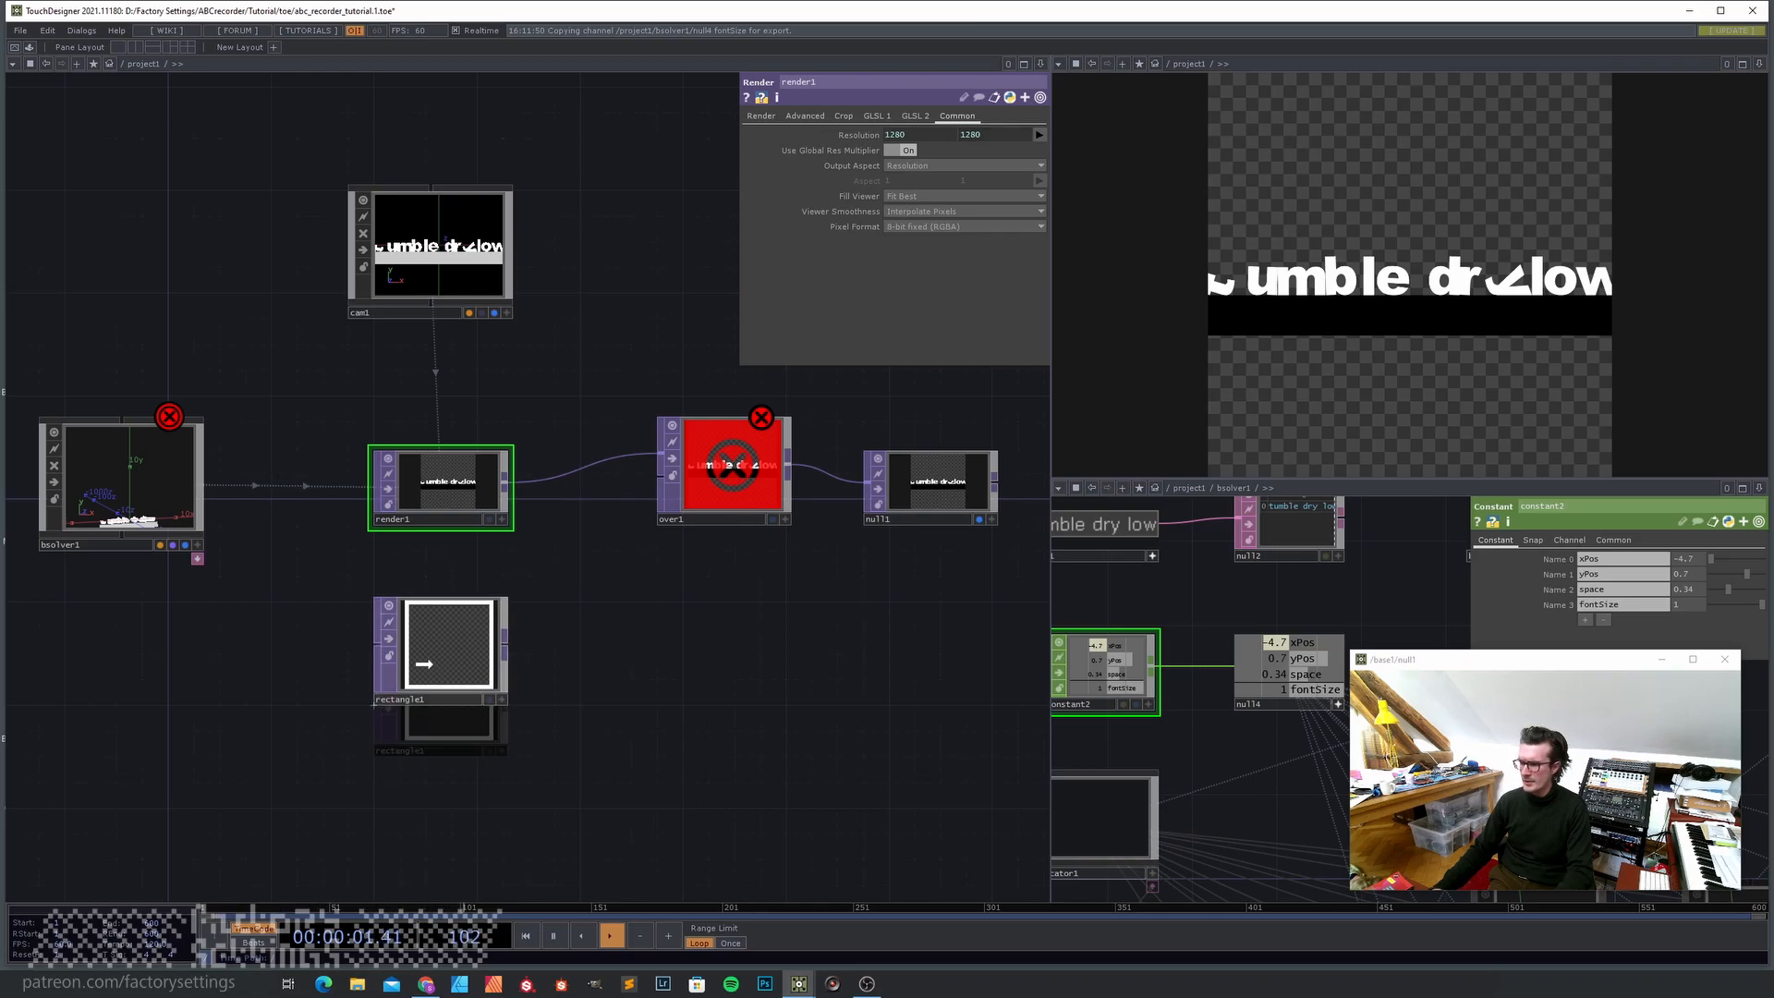
- Connect the output of rectangle1 to the second input of over1
{"action": "left_click_drag", "start_coordinate": [686, 674], "coordinate": [578, 680]}
{"action": "left_click_drag", "start_coordinate": [398, 706], "coordinate": [550, 476]}
{"action": "left_click_drag", "start_coordinate": [555, 619], "coordinate": [448, 676]}
{"action": "scroll", "coordinate": [513, 510], "scroll_direction": "up", "scroll_amount": 4}
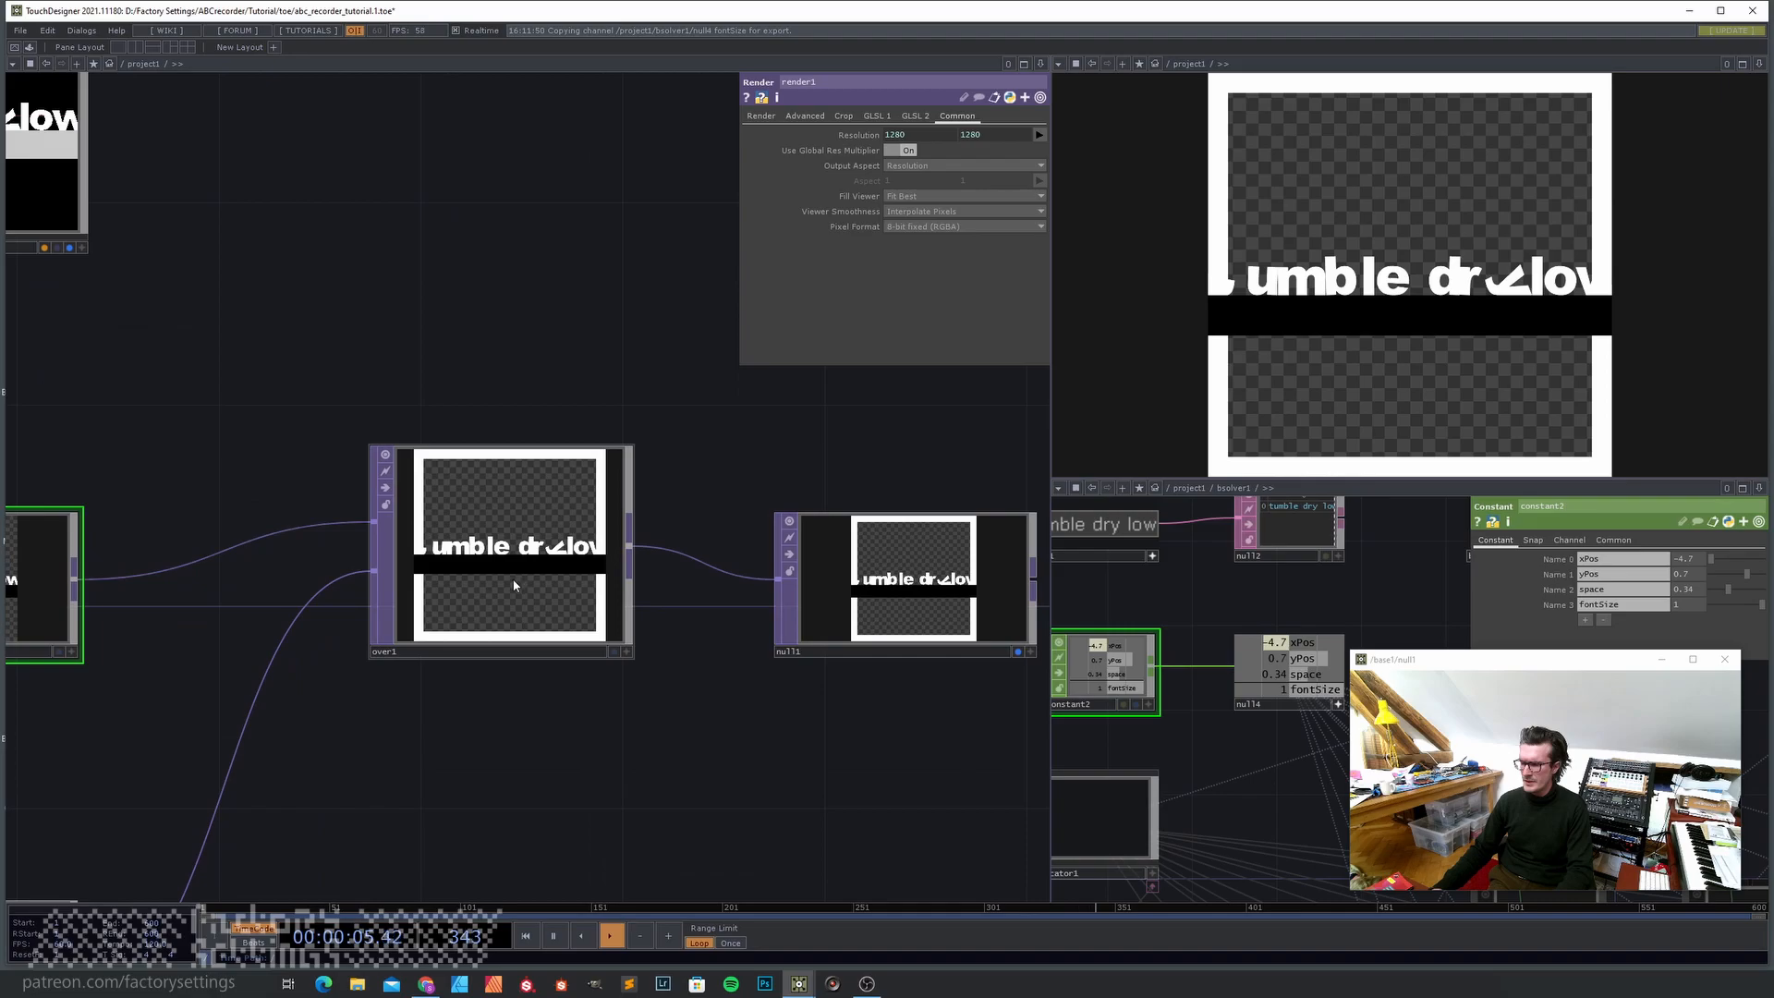
{"action": "scroll", "coordinate": [514, 584], "scroll_direction": "down", "scroll_amount": 4}
{"action": "left_click_drag", "start_coordinate": [534, 640], "coordinate": [780, 579]}
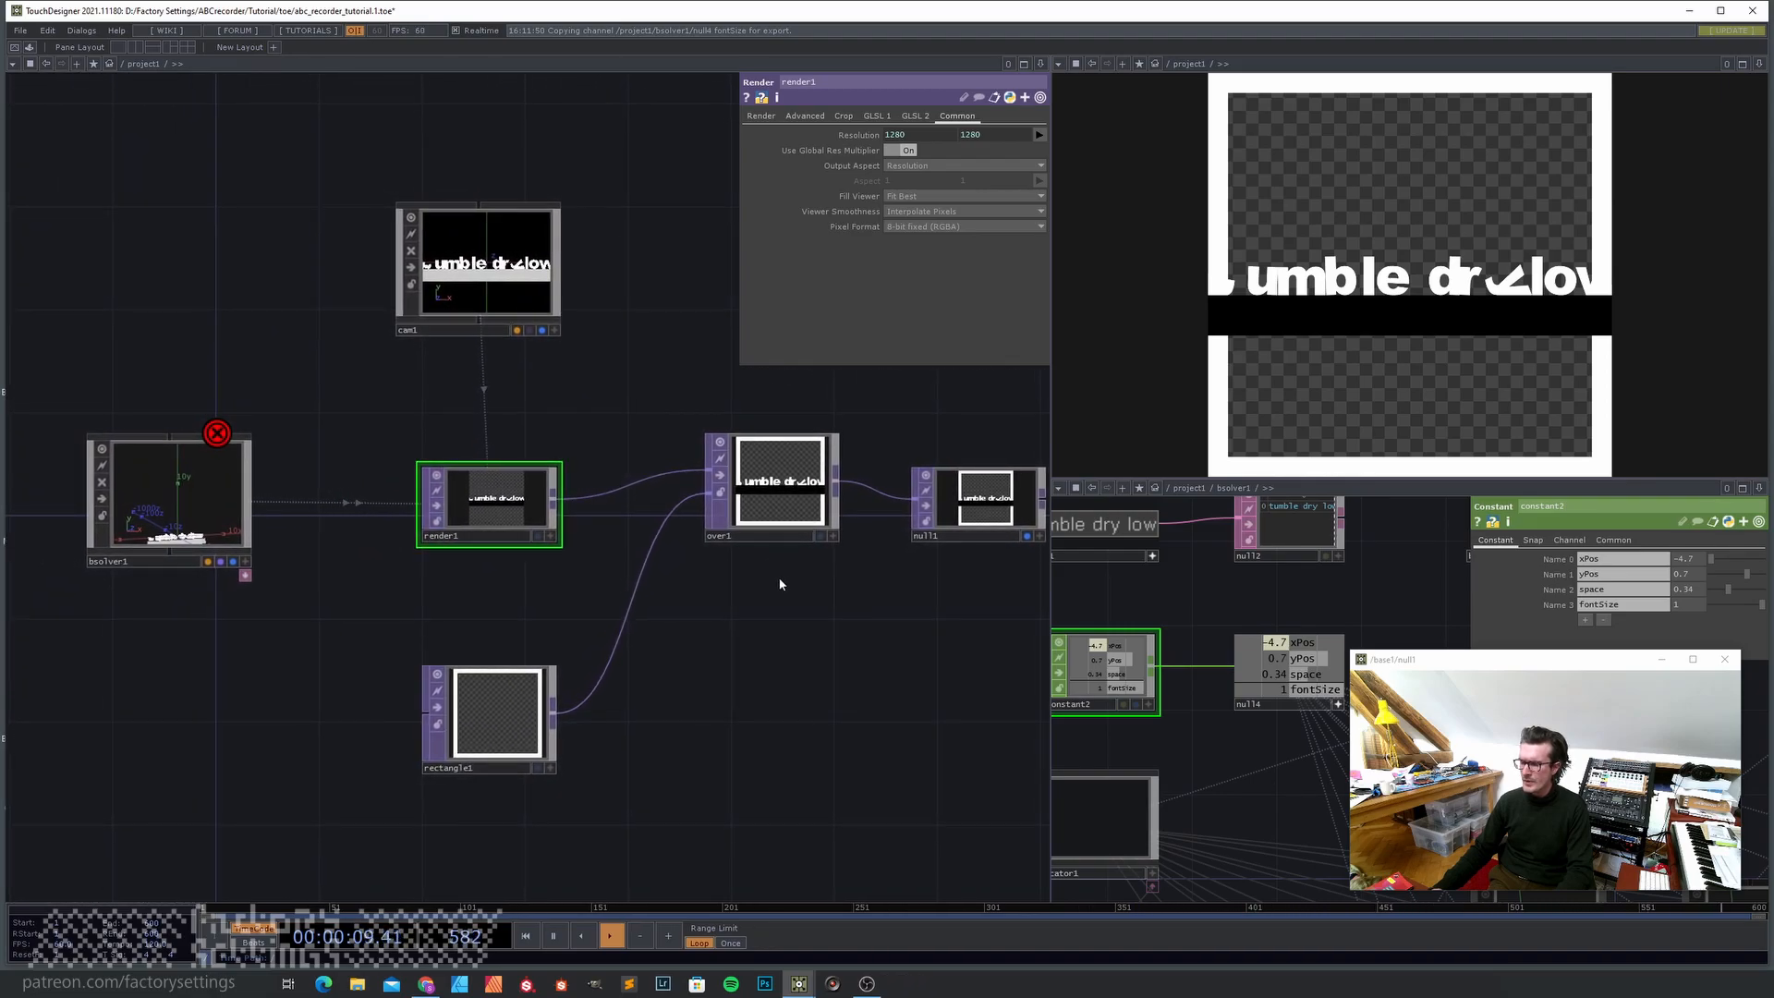
{"action": "scroll", "coordinate": [303, 573], "scroll_direction": "up", "scroll_amount": 2}
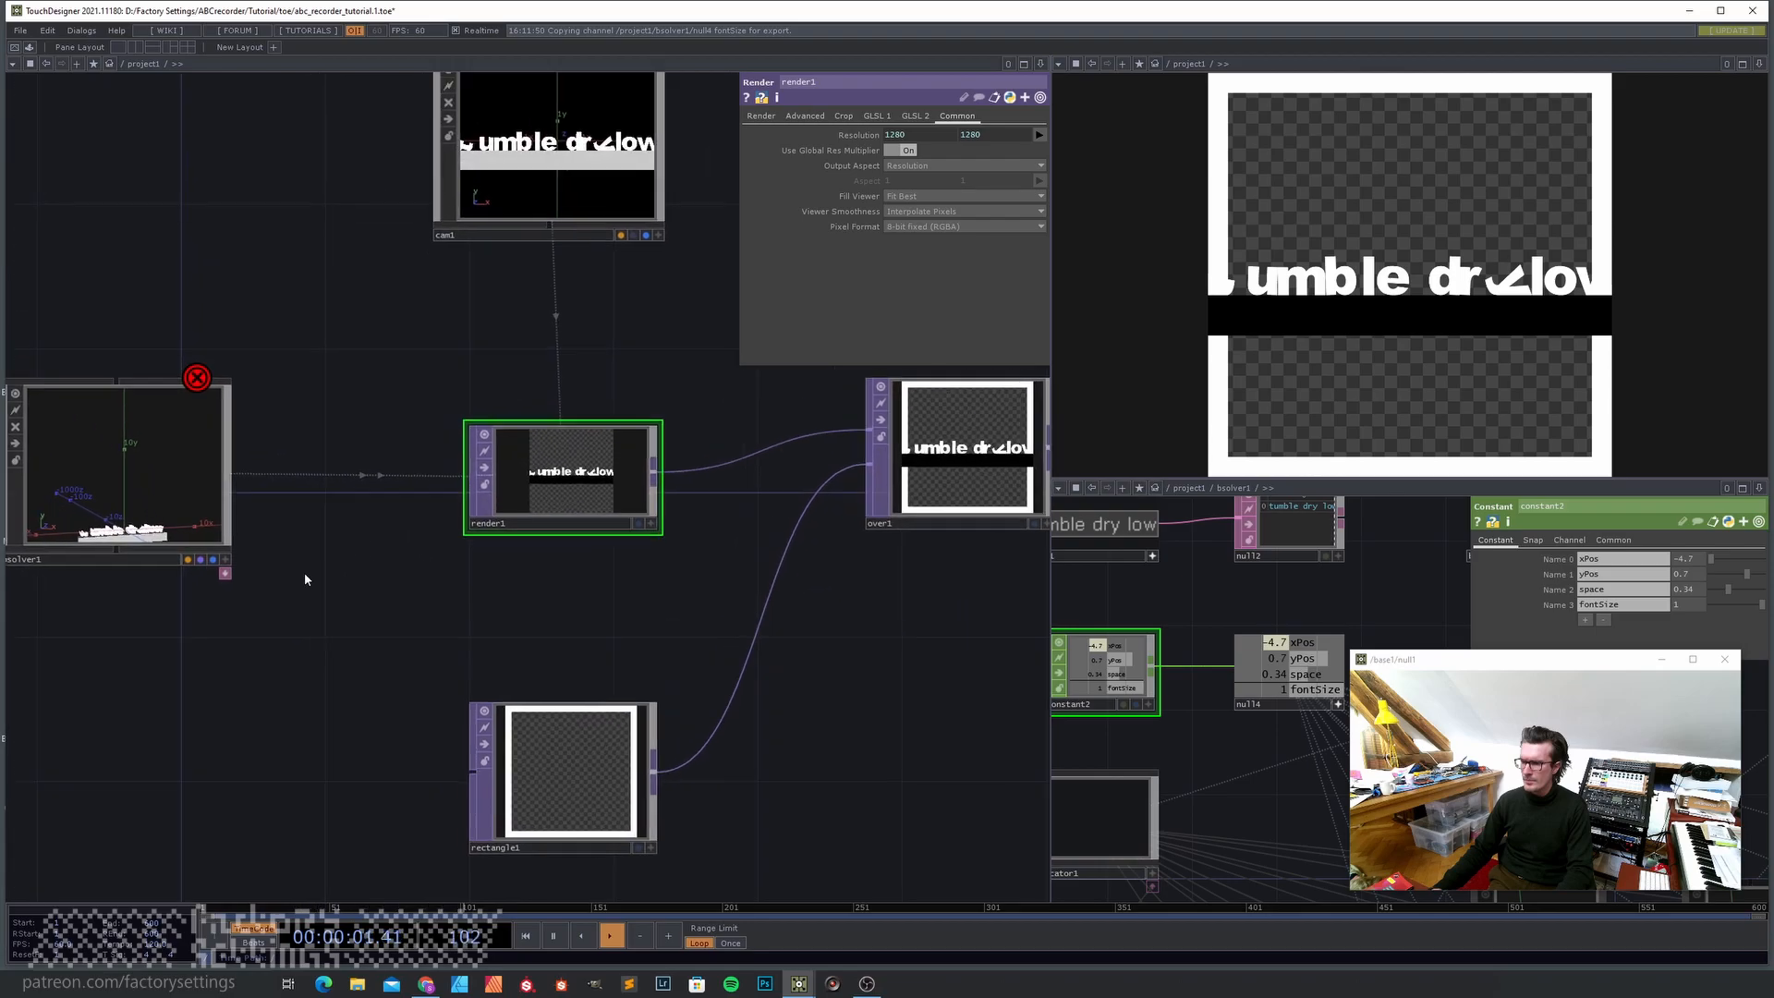
{"action": "left_click_drag", "start_coordinate": [187, 625], "coordinate": [379, 653]}
{"action": "left_click_drag", "start_coordinate": [745, 642], "coordinate": [501, 619]}
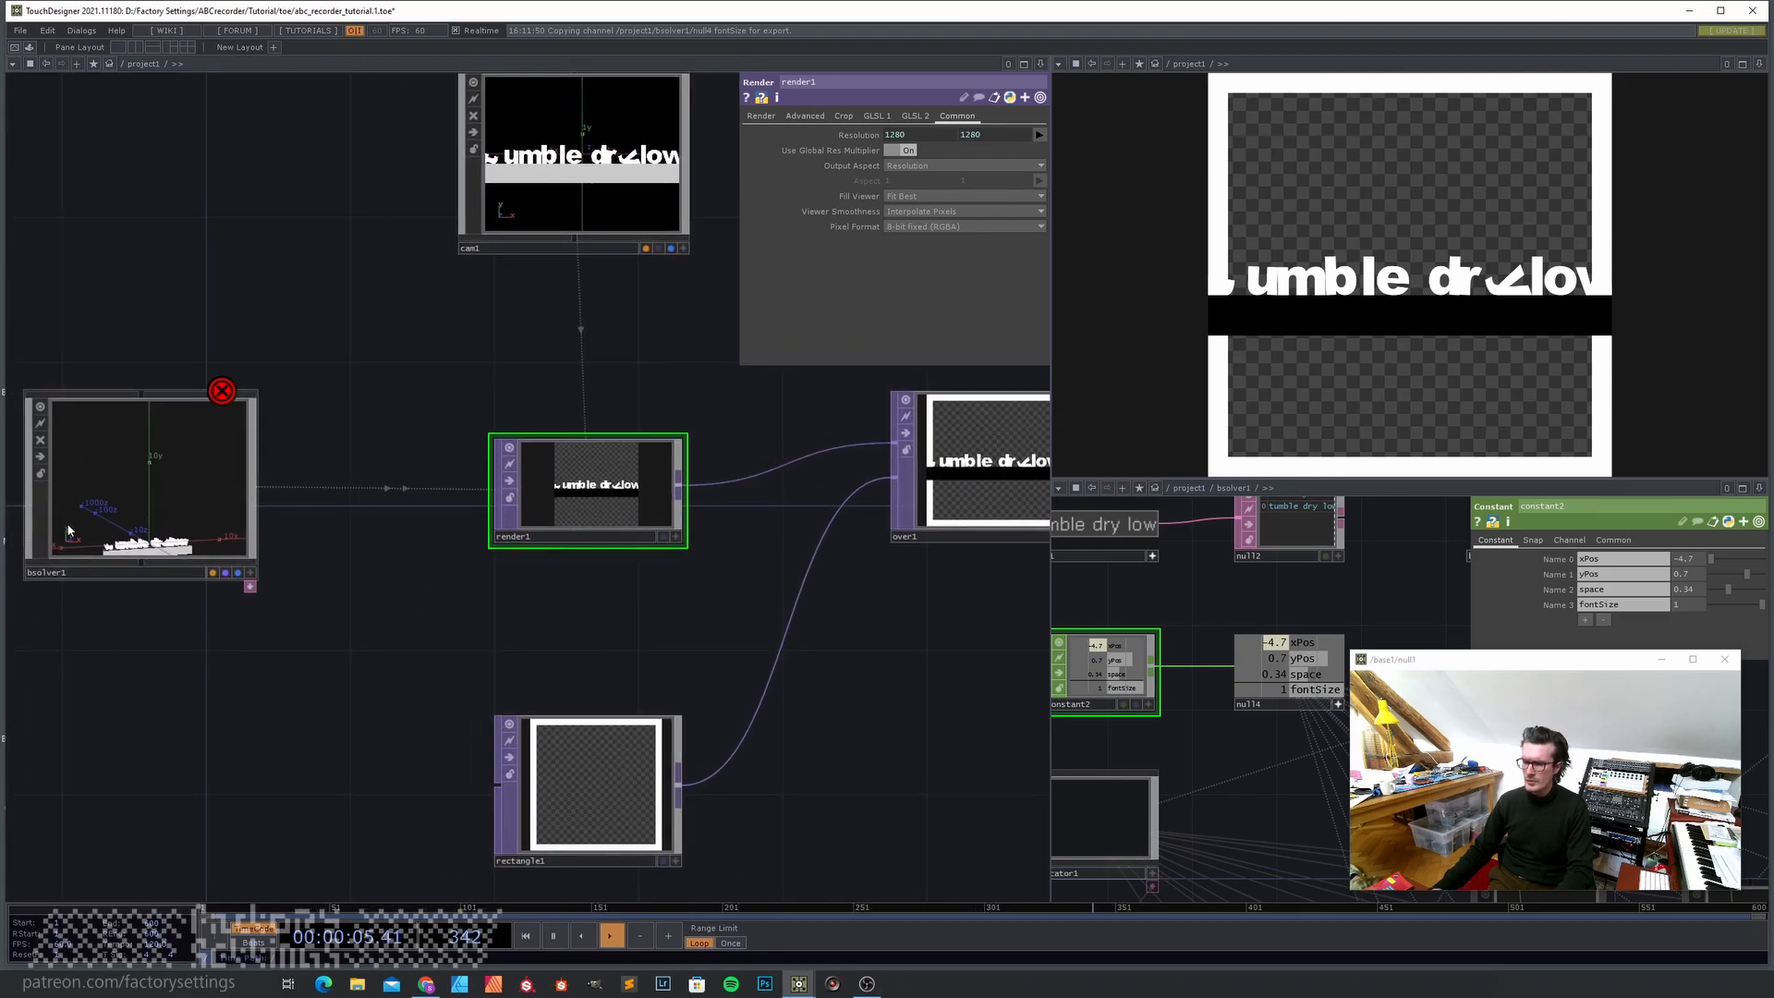
- Restrict the Geometry of render1 to the solver's actors by setting it to bsolver1/actor*
{"action": "left_click", "coordinate": [175, 495]}
{"action": "left_click_drag", "start_coordinate": [557, 594], "coordinate": [604, 595]}
{"action": "scroll", "coordinate": [157, 536], "scroll_direction": "up", "scroll_amount": 3}
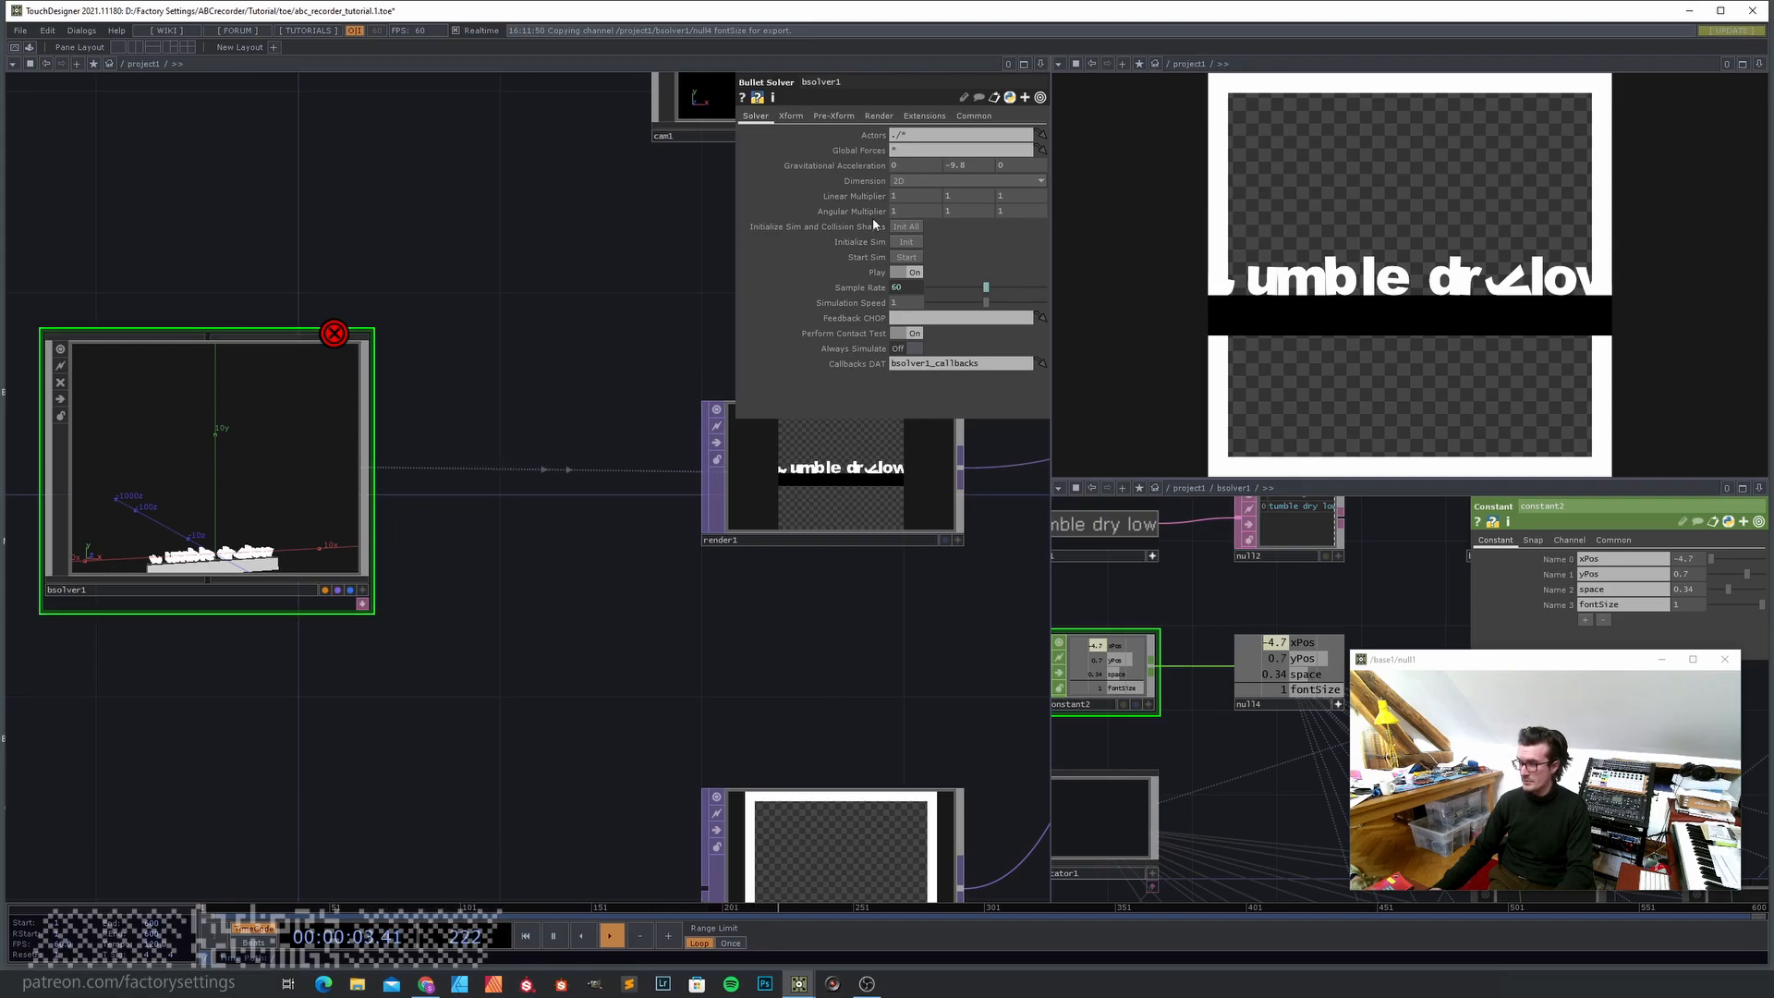
{"action": "left_click_drag", "start_coordinate": [683, 661], "coordinate": [408, 735]}
{"action": "left_click", "coordinate": [572, 587]}
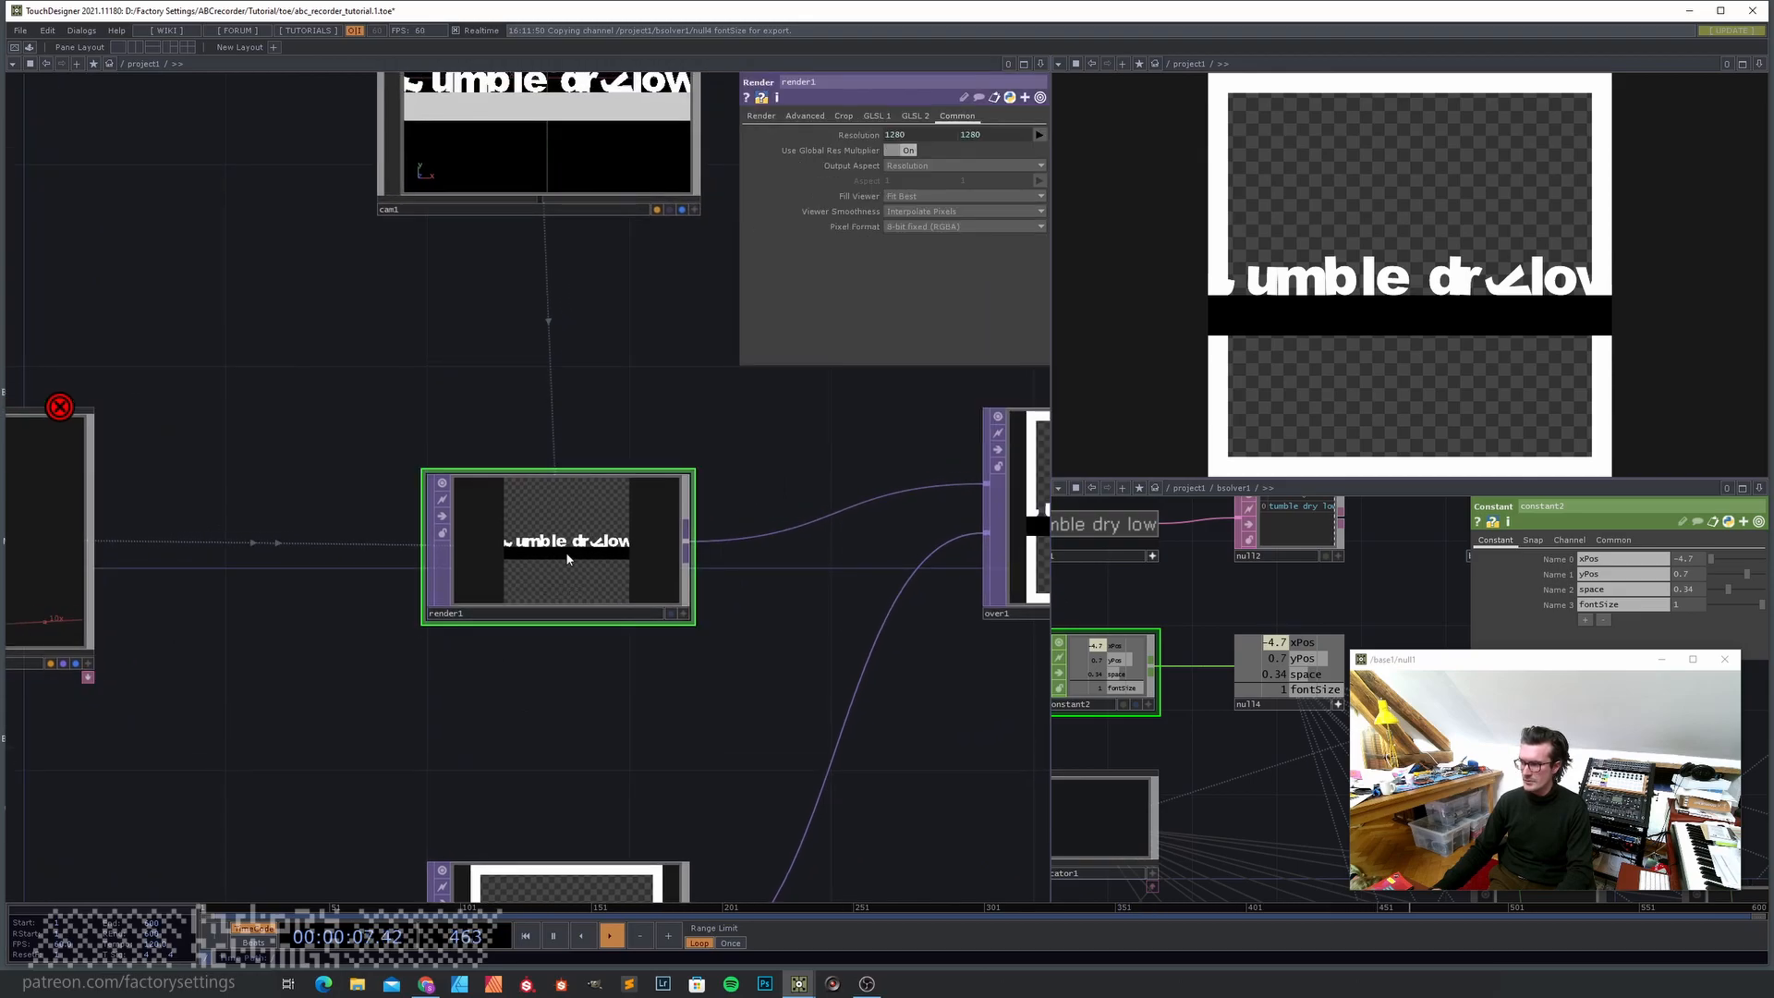
{"action": "left_click", "coordinate": [761, 115]}
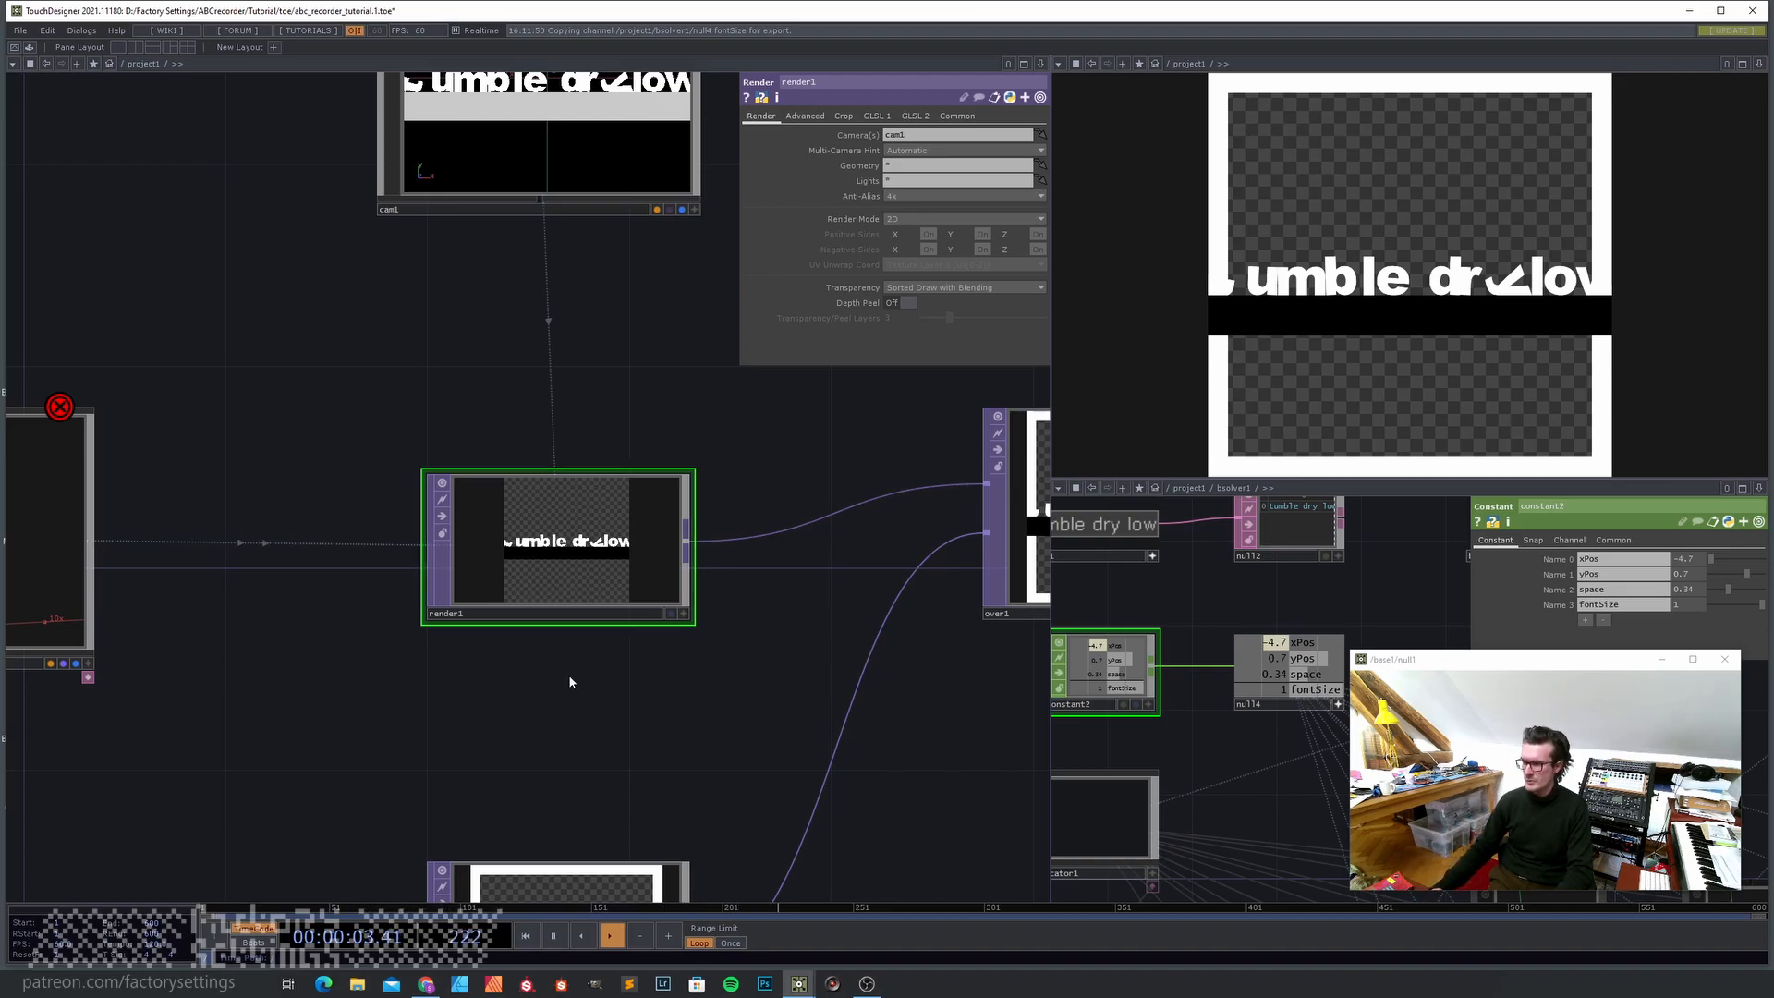
{"action": "scroll", "coordinate": [570, 682], "scroll_direction": "down", "scroll_amount": 3}
{"action": "left_click_drag", "start_coordinate": [534, 692], "coordinate": [576, 683]}
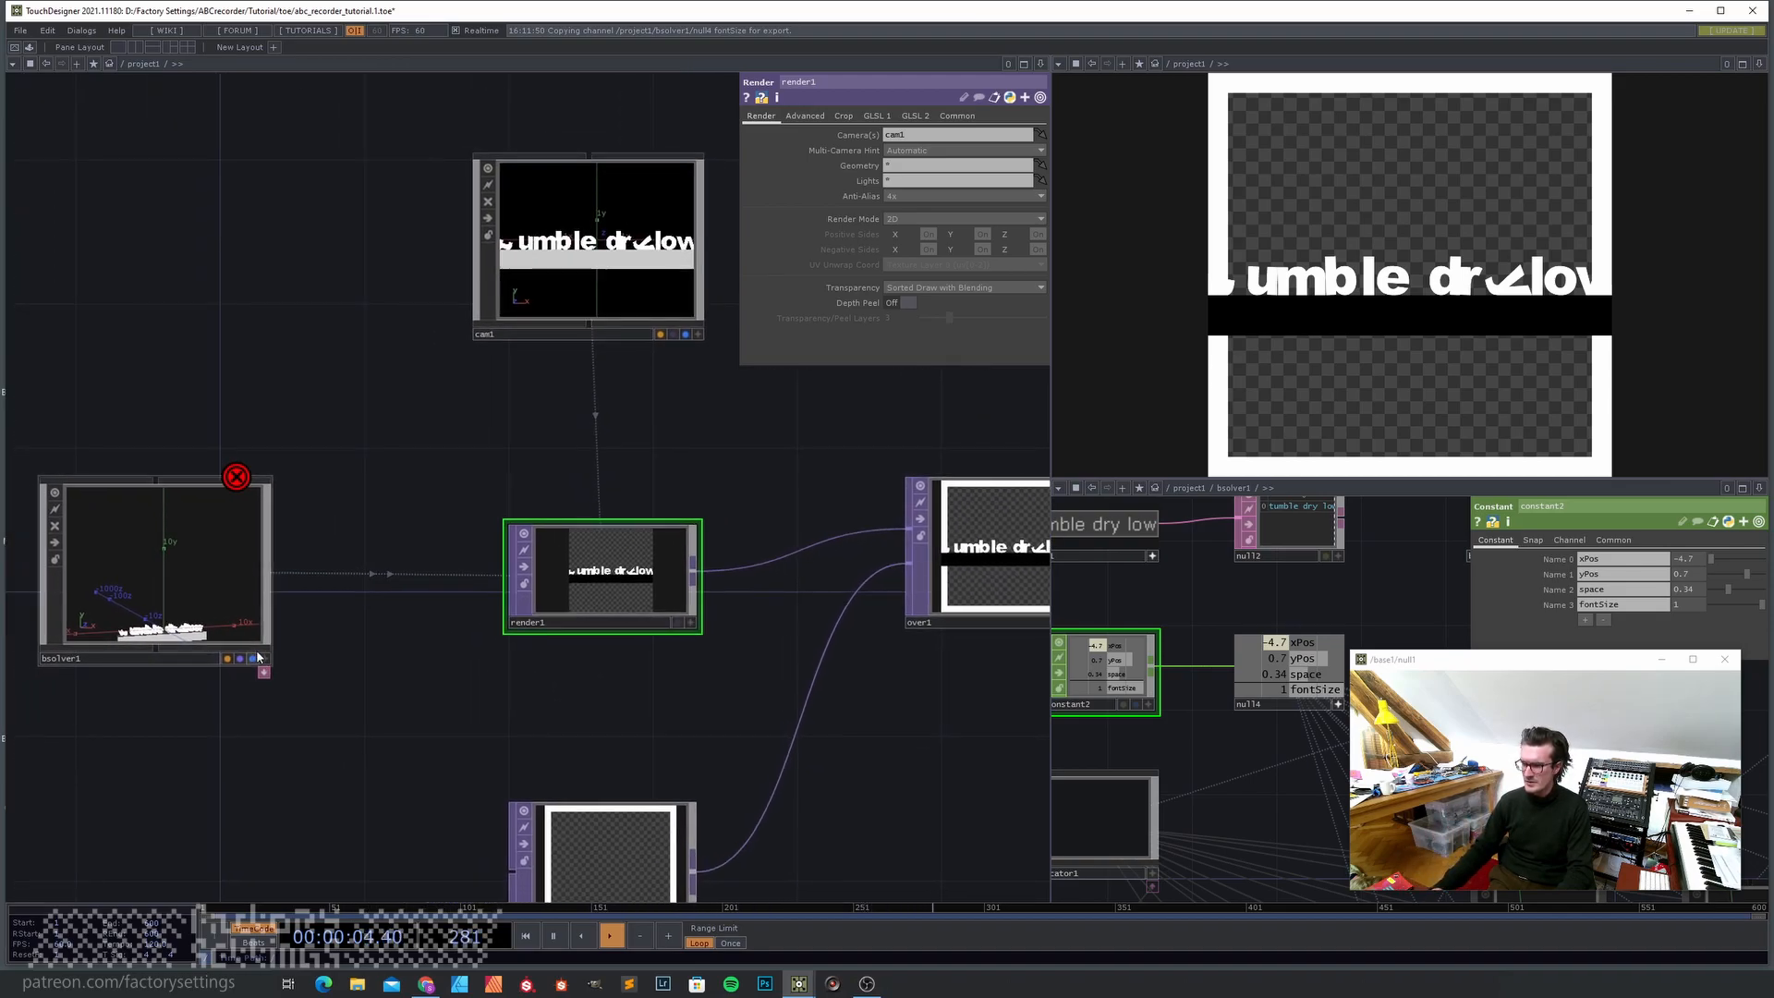
{"action": "left_click", "coordinate": [911, 168]}
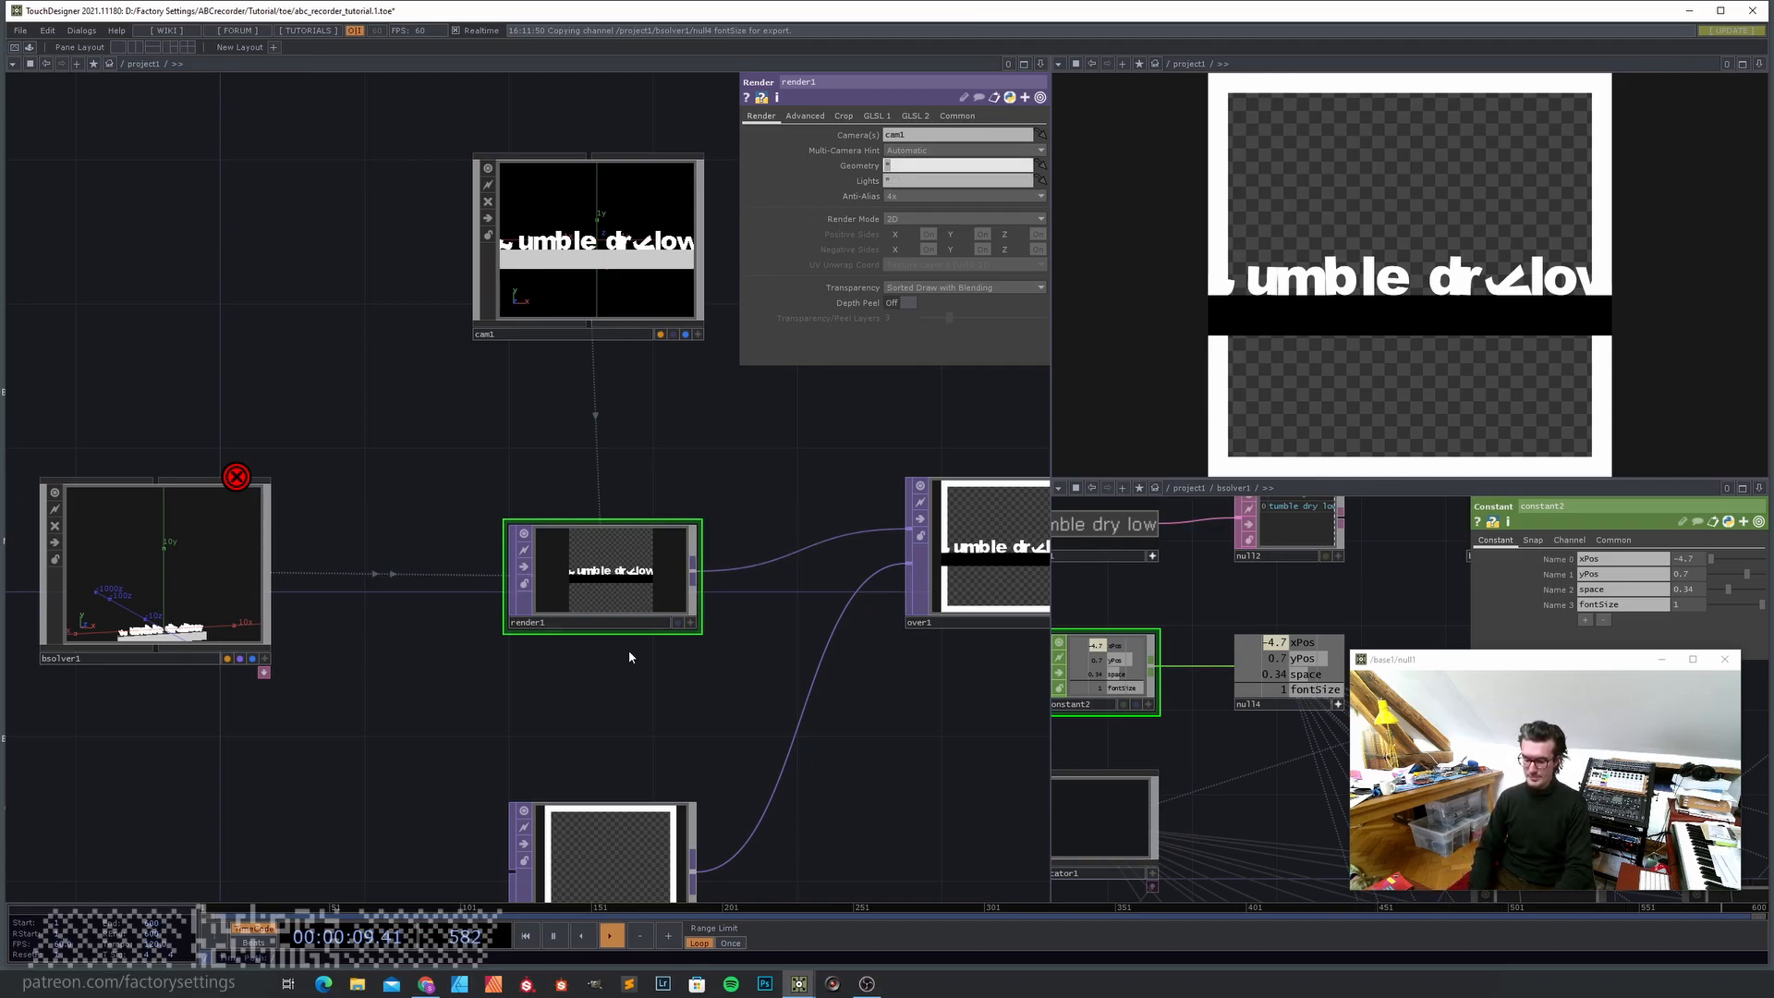
{"action": "type", "text": "bsolver1"}
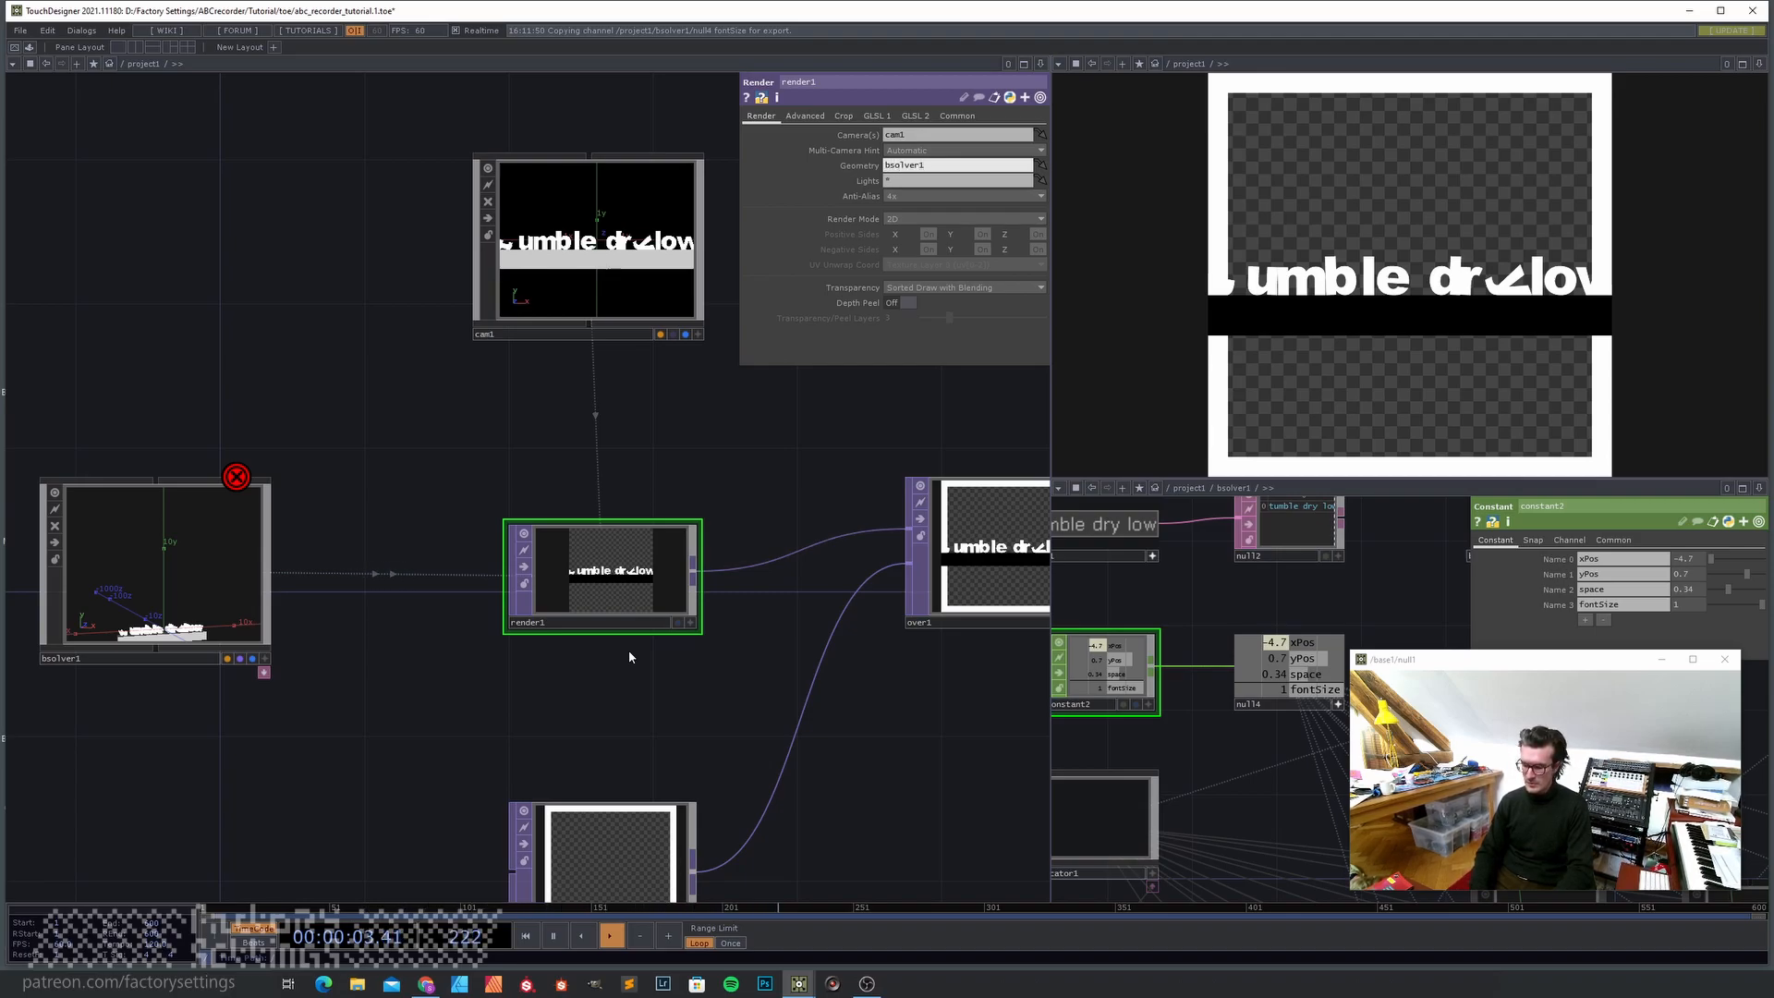
{"action": "type", "text": "/actor"}
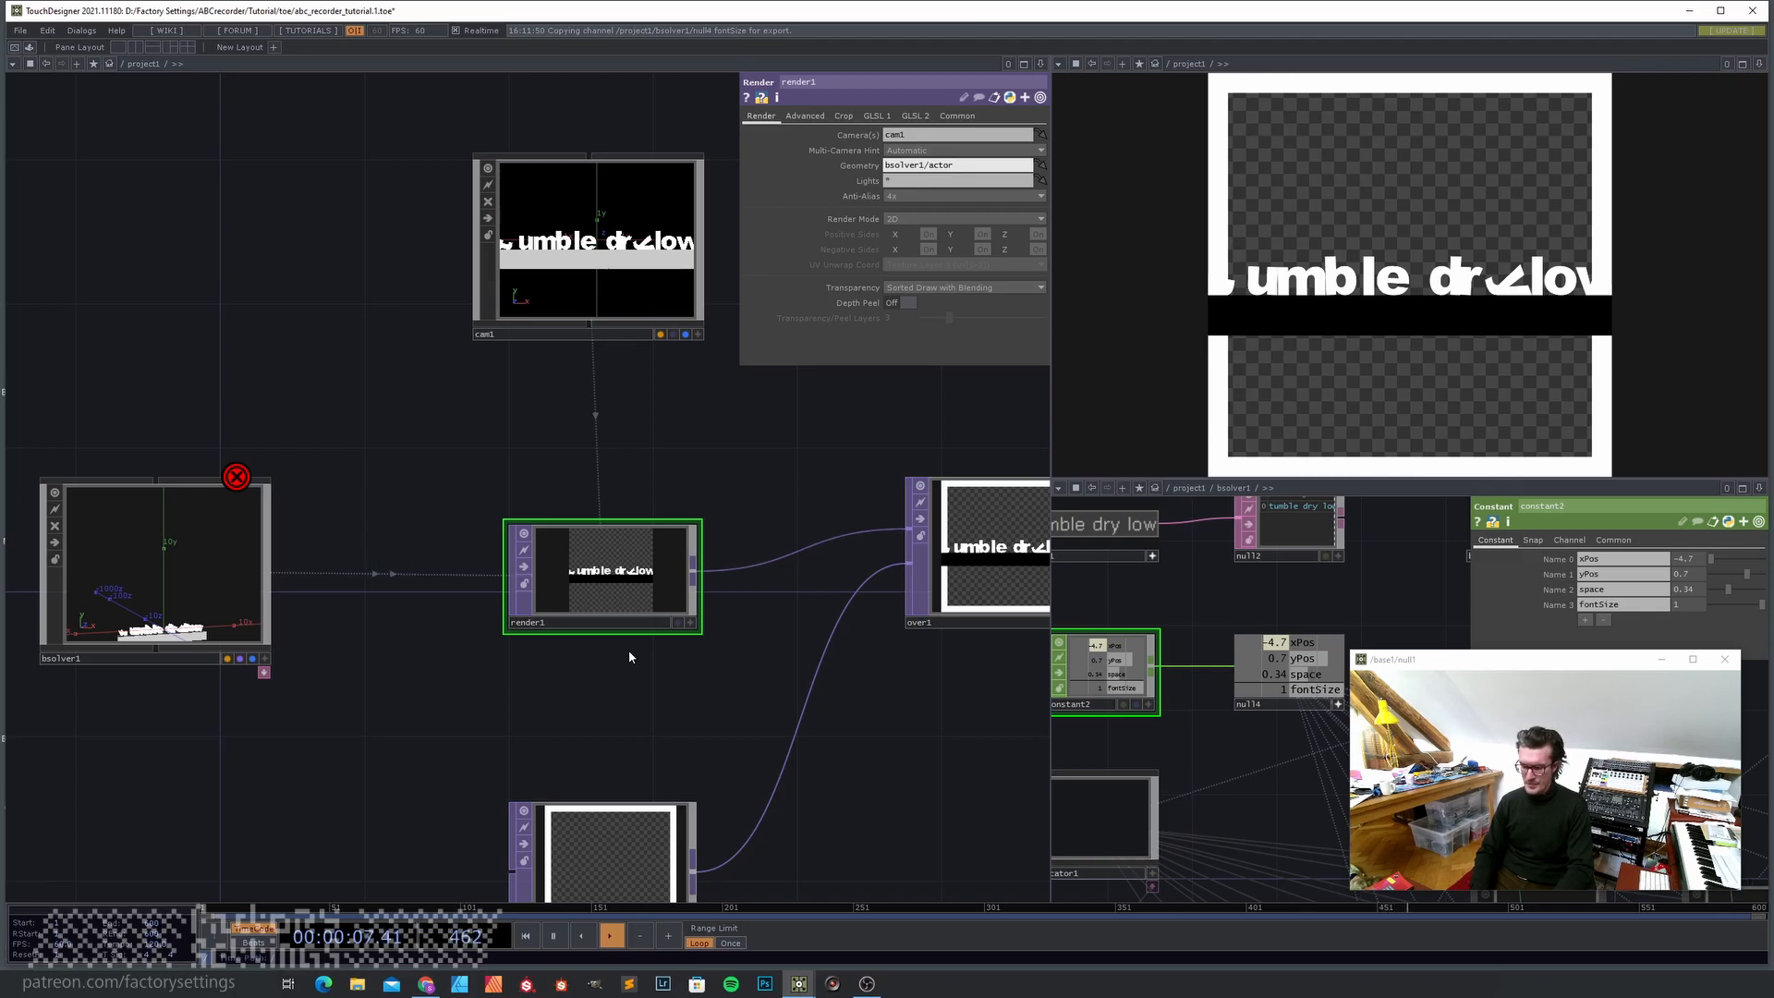
{"action": "type", "text": "*/"}
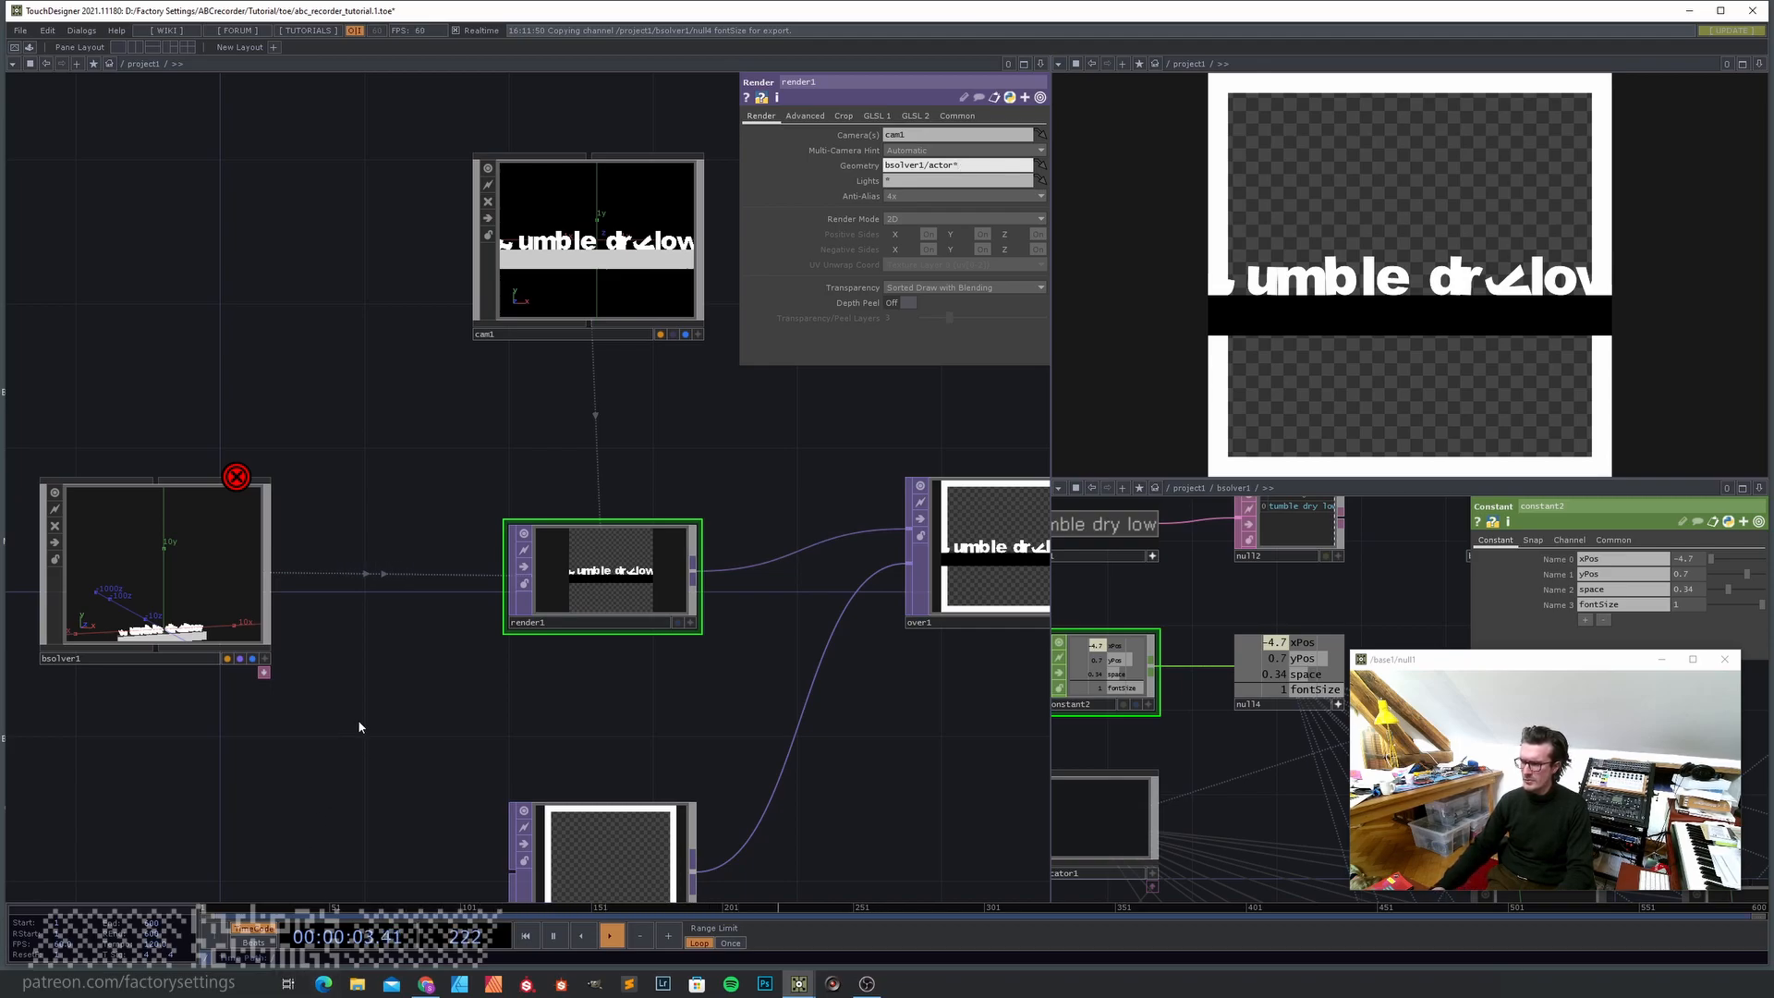
{"action": "key", "text": "Return"}
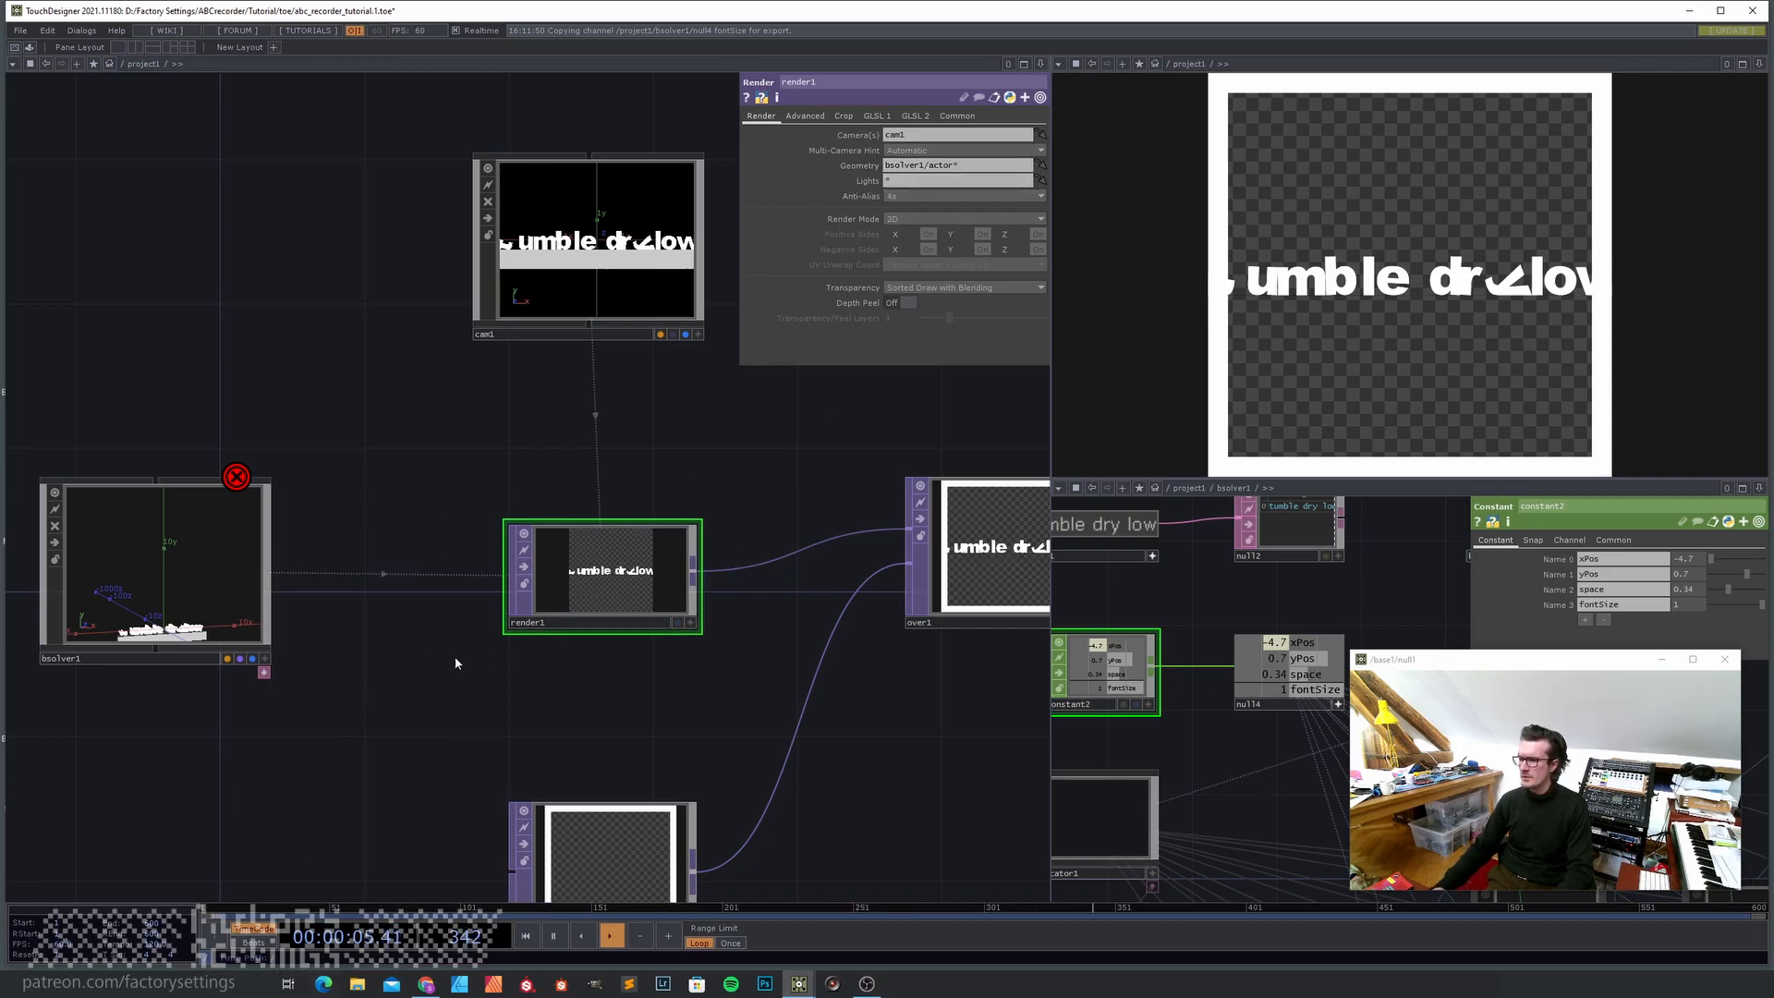
- Initialize and start the bsolver1 simulation to watch the text fall, then reinitialize the simulation and its collision shapes
{"action": "scroll", "coordinate": [630, 590], "scroll_direction": "up", "scroll_amount": 3}
{"action": "scroll", "coordinate": [625, 597], "scroll_direction": "down", "scroll_amount": 3}
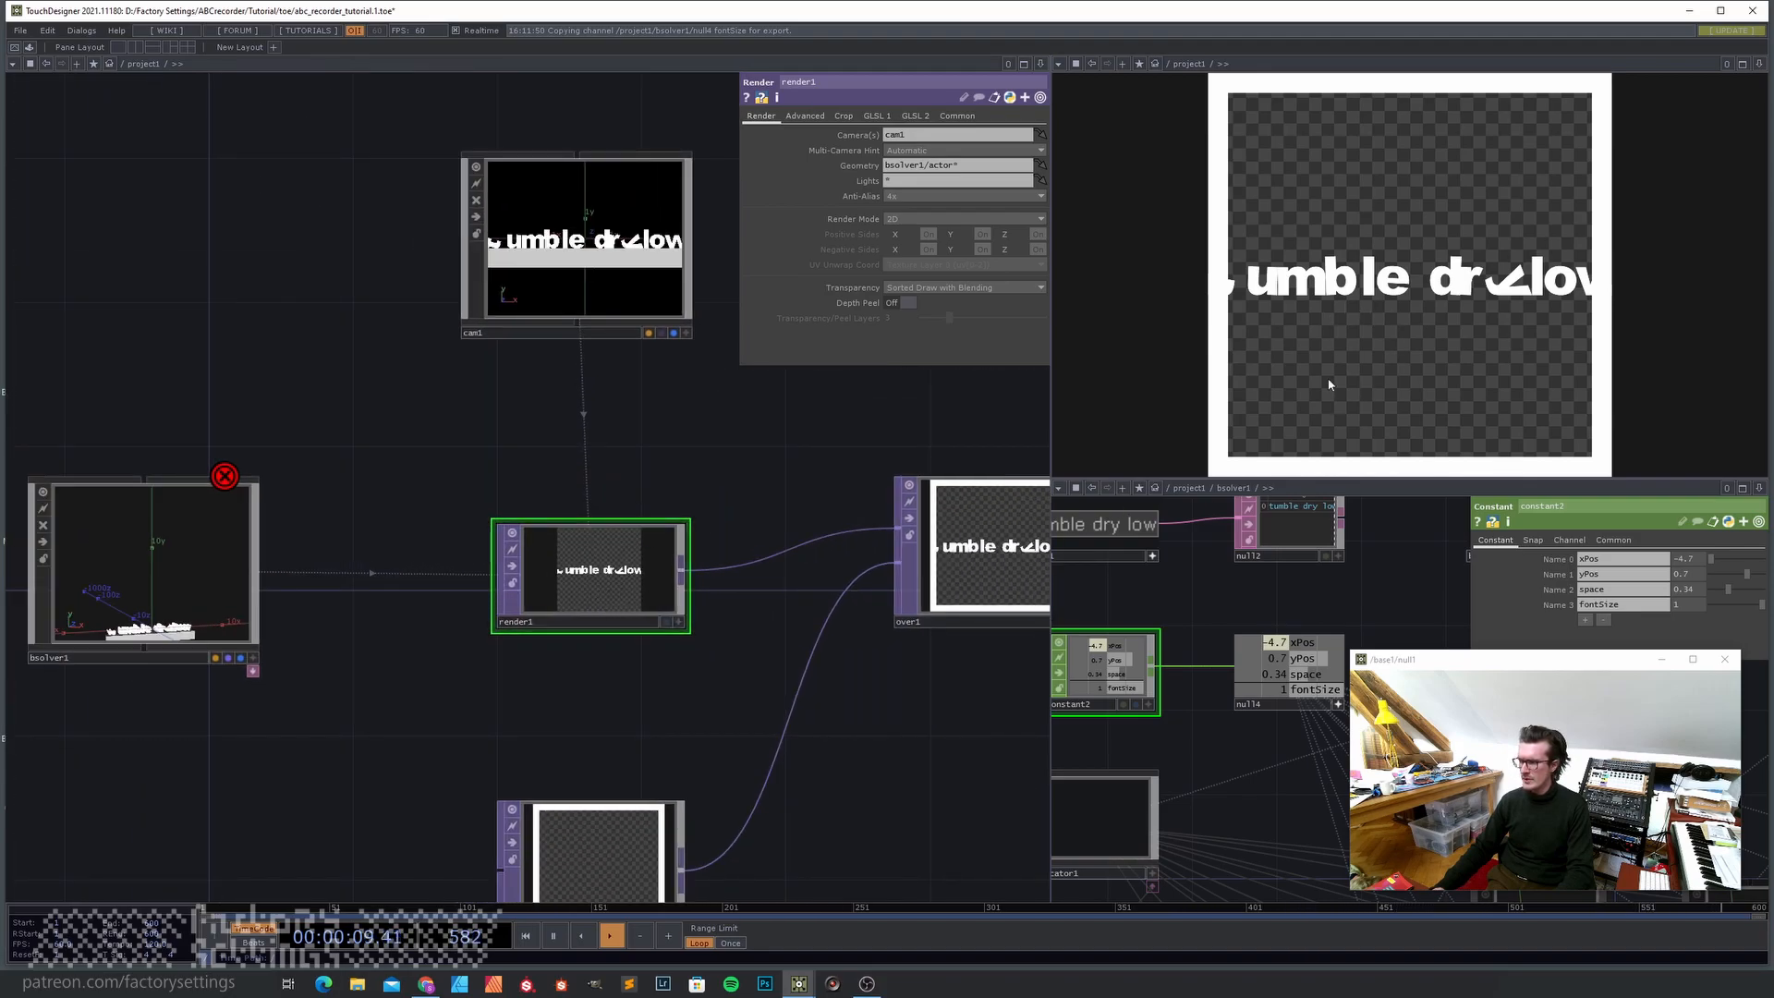
{"action": "left_click", "coordinate": [177, 553]}
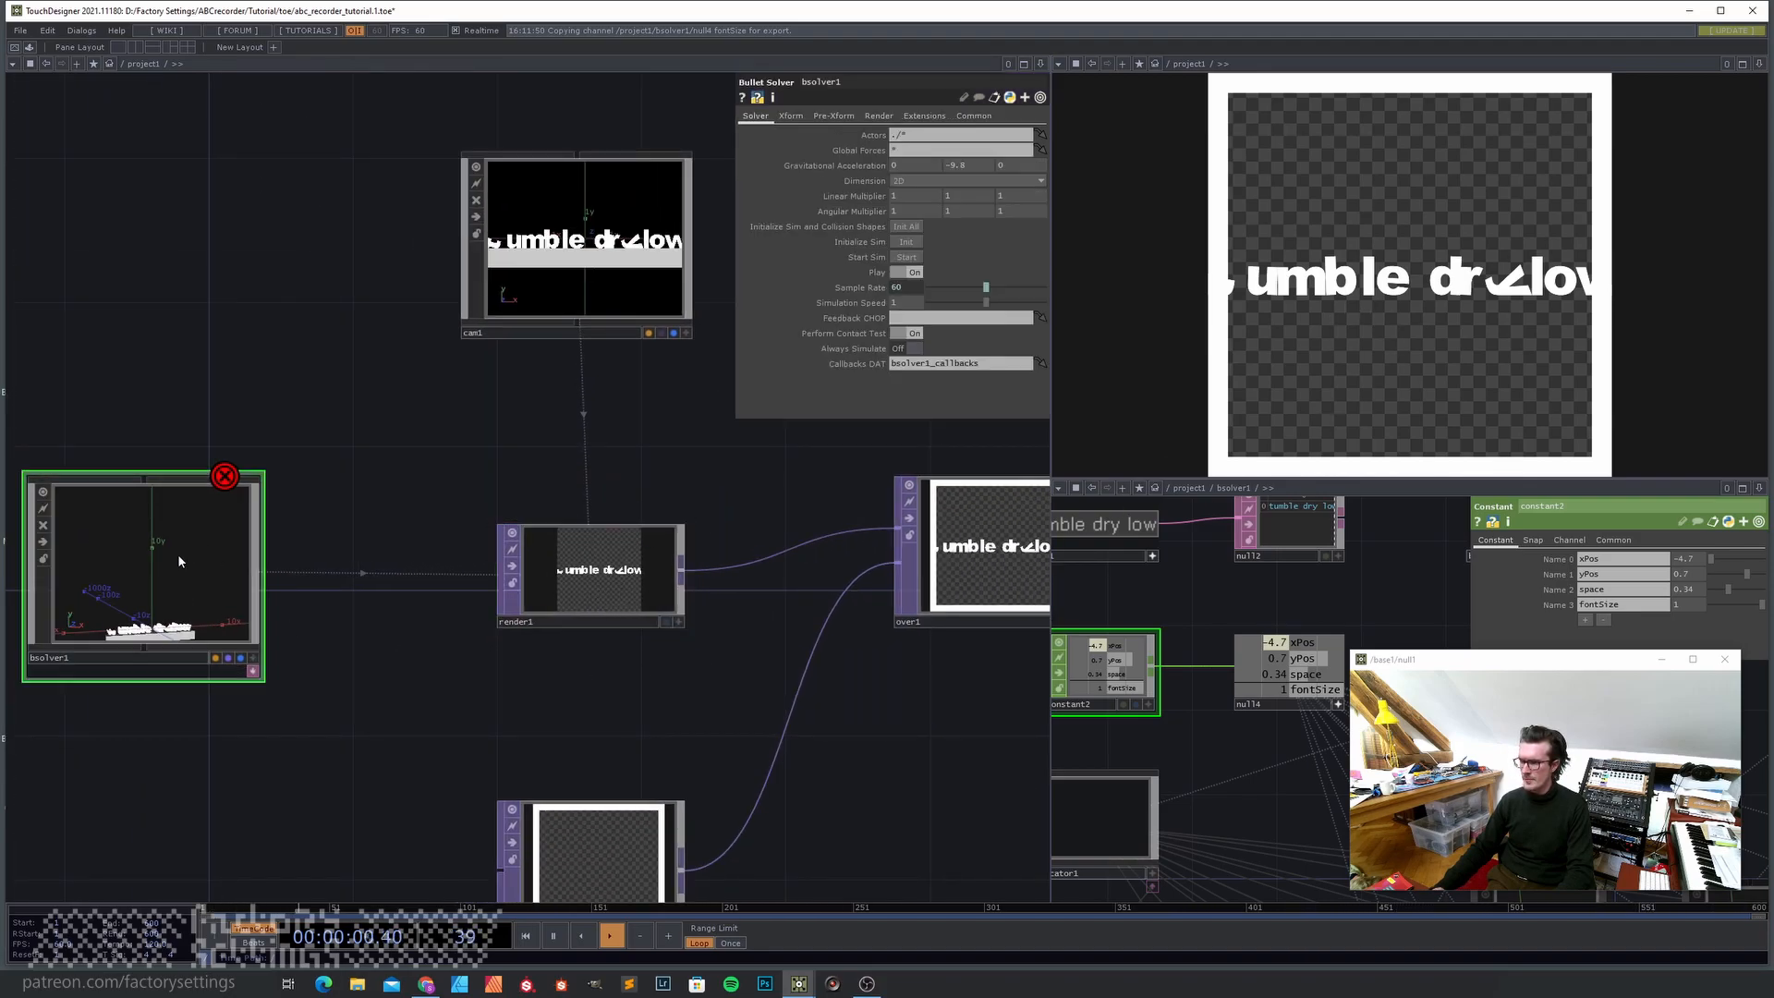
{"action": "left_click", "coordinate": [908, 241]}
{"action": "left_click", "coordinate": [905, 258]}
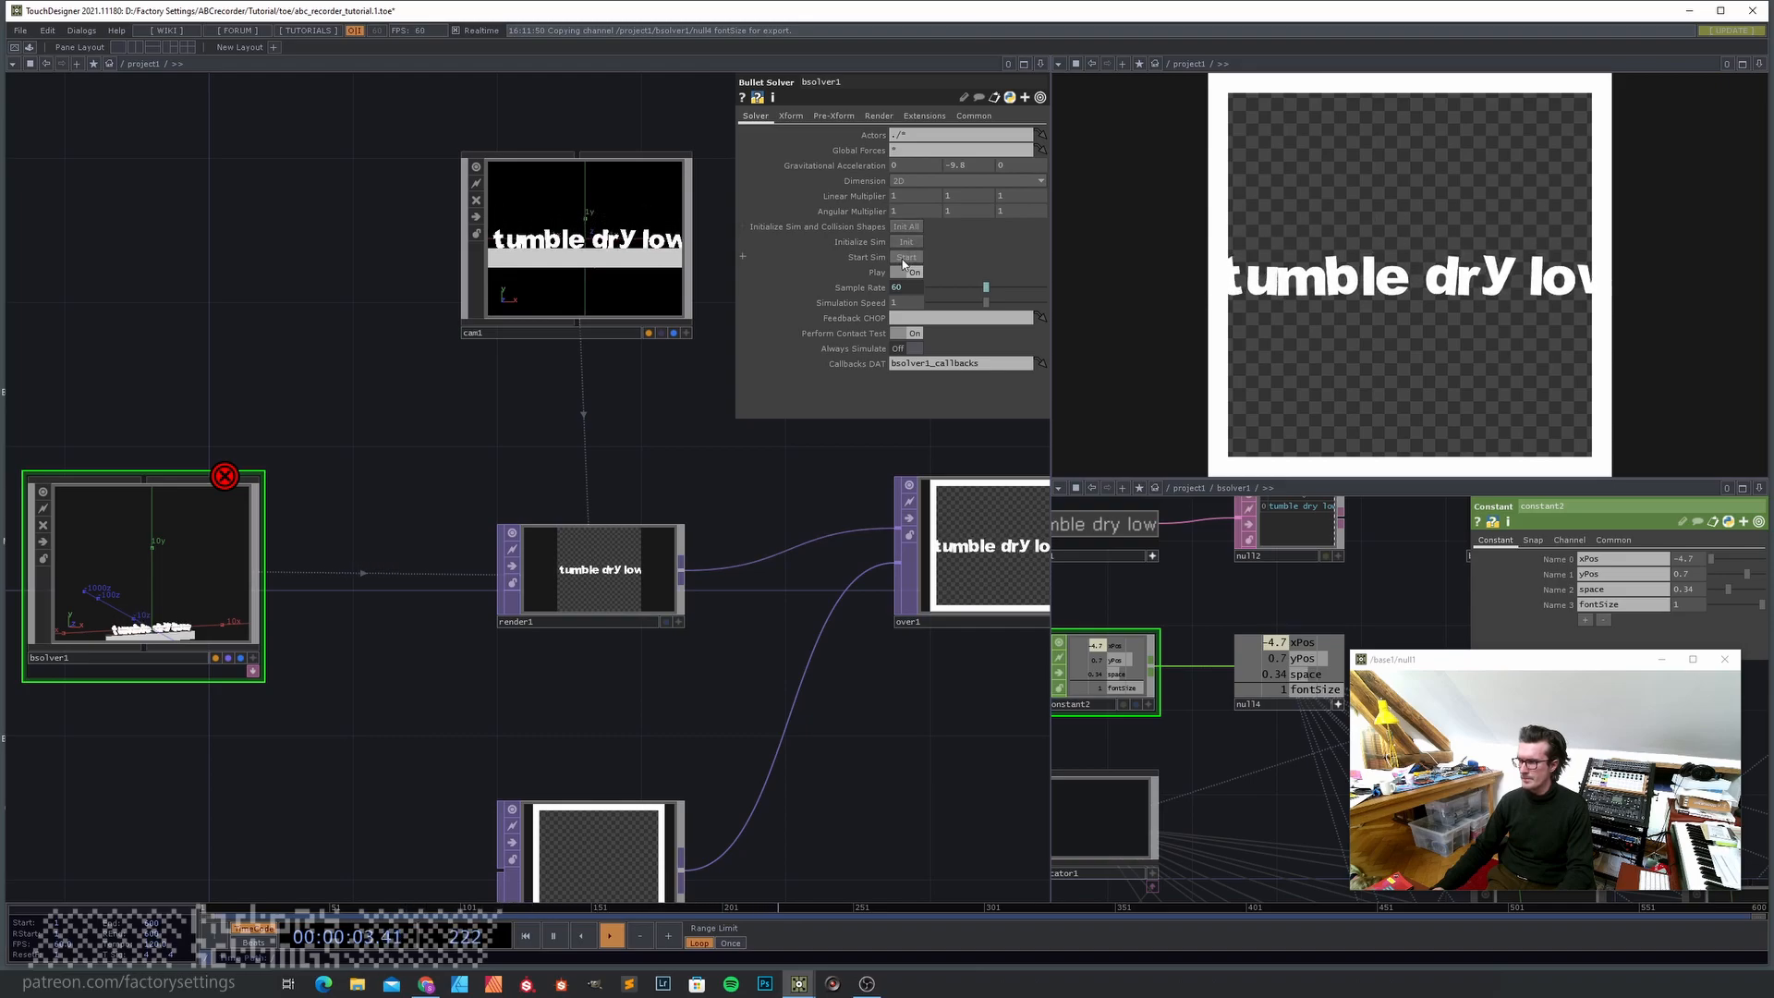
{"action": "left_click", "coordinate": [907, 226]}
- In constant2, set fontSize to 0.73 and xPos to -3.8 so the text fits inside the frame
{"action": "left_click_drag", "start_coordinate": [778, 468], "coordinate": [635, 446]}
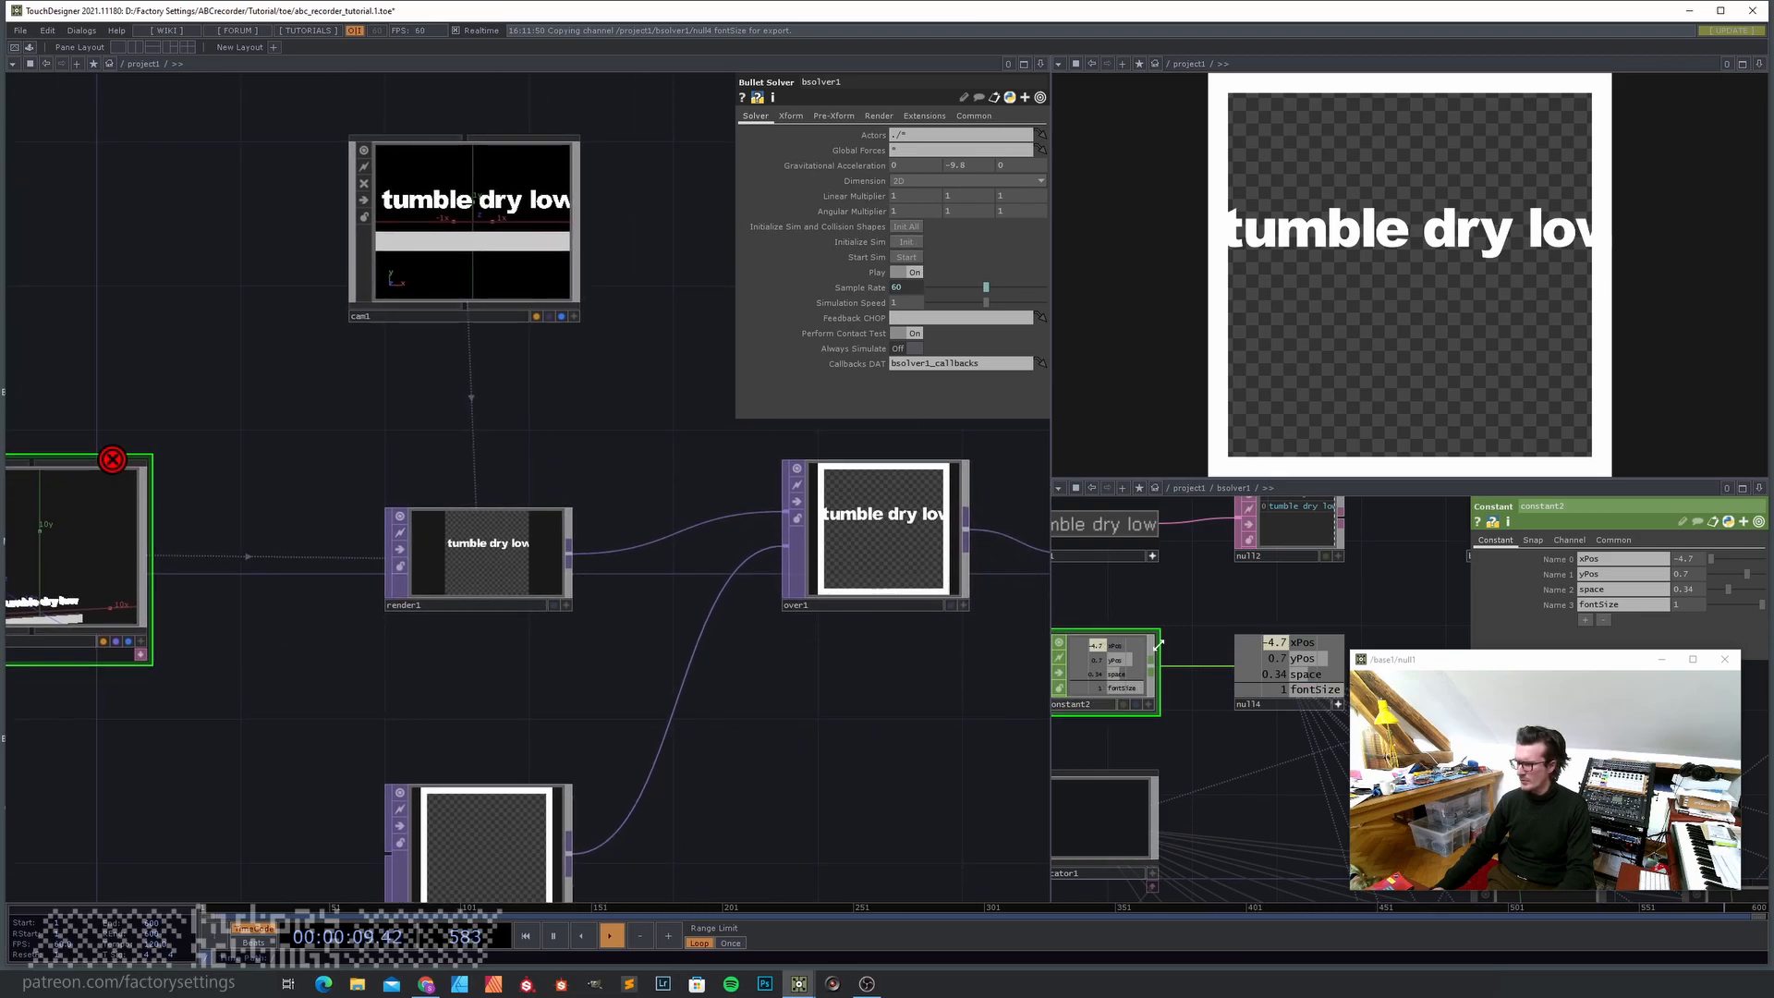
{"action": "left_click_drag", "start_coordinate": [1763, 605], "coordinate": [1747, 605]}
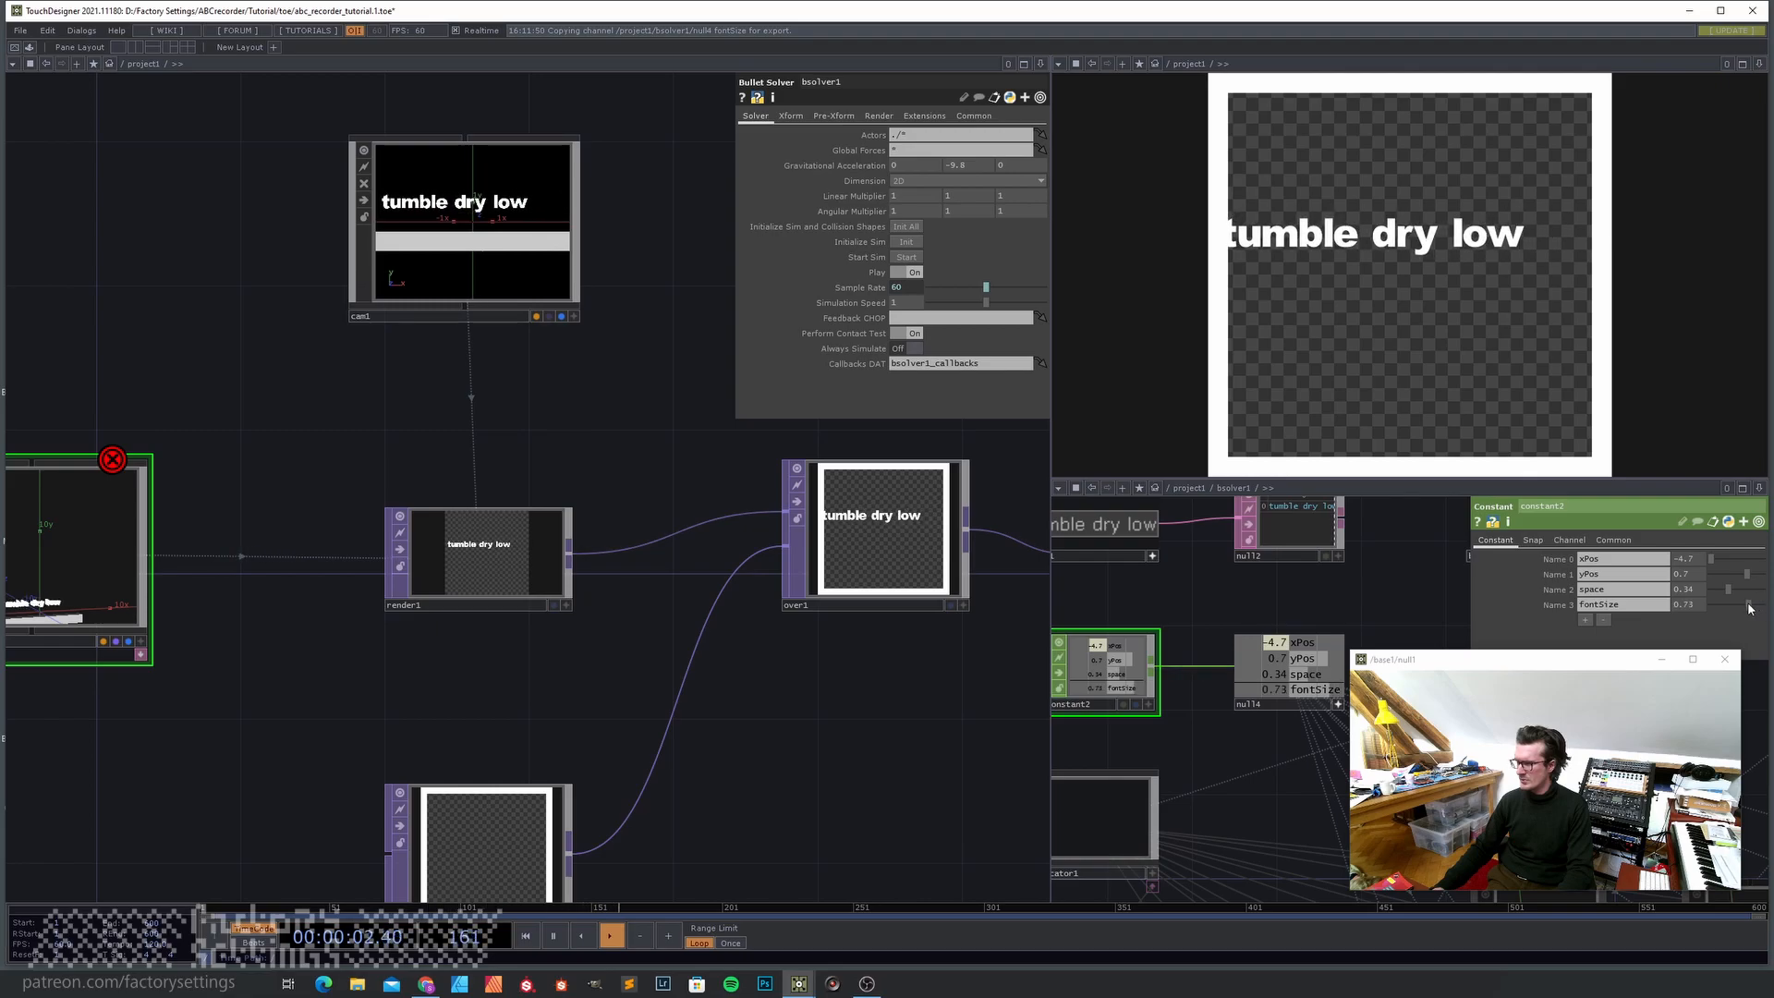
{"action": "left_click", "coordinate": [1712, 560]}
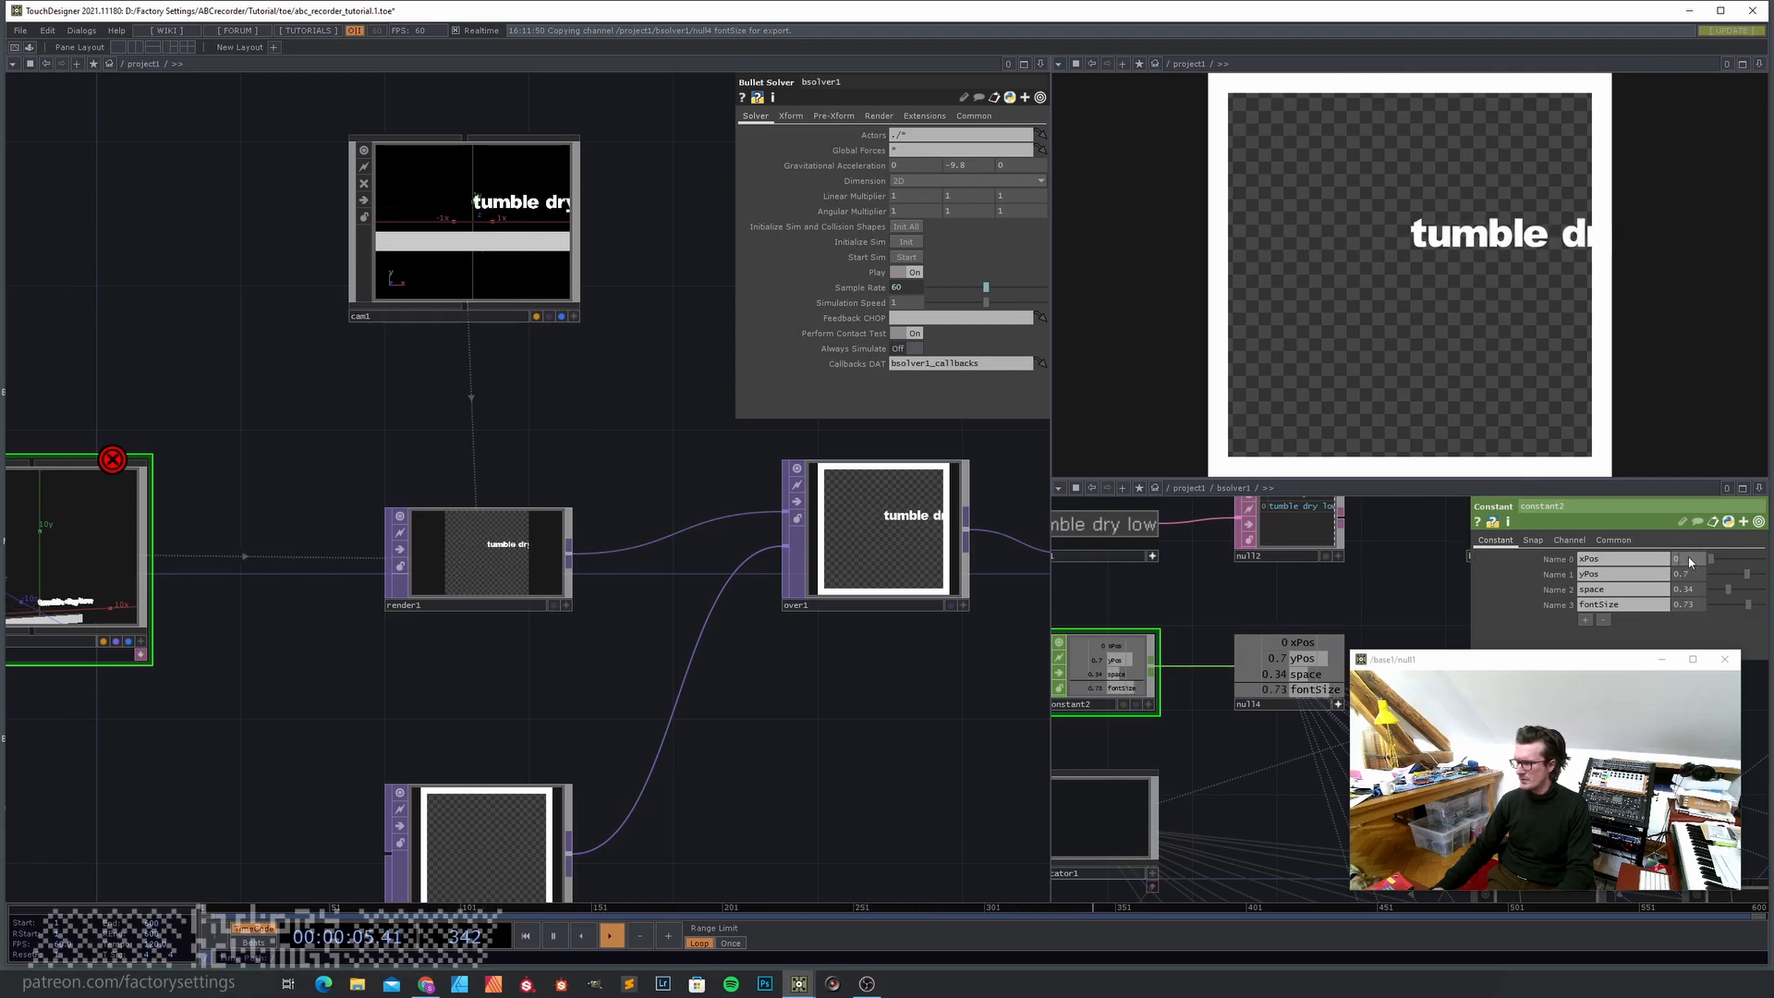
{"action": "left_click_drag", "start_coordinate": [1690, 560], "coordinate": [1687, 539]}
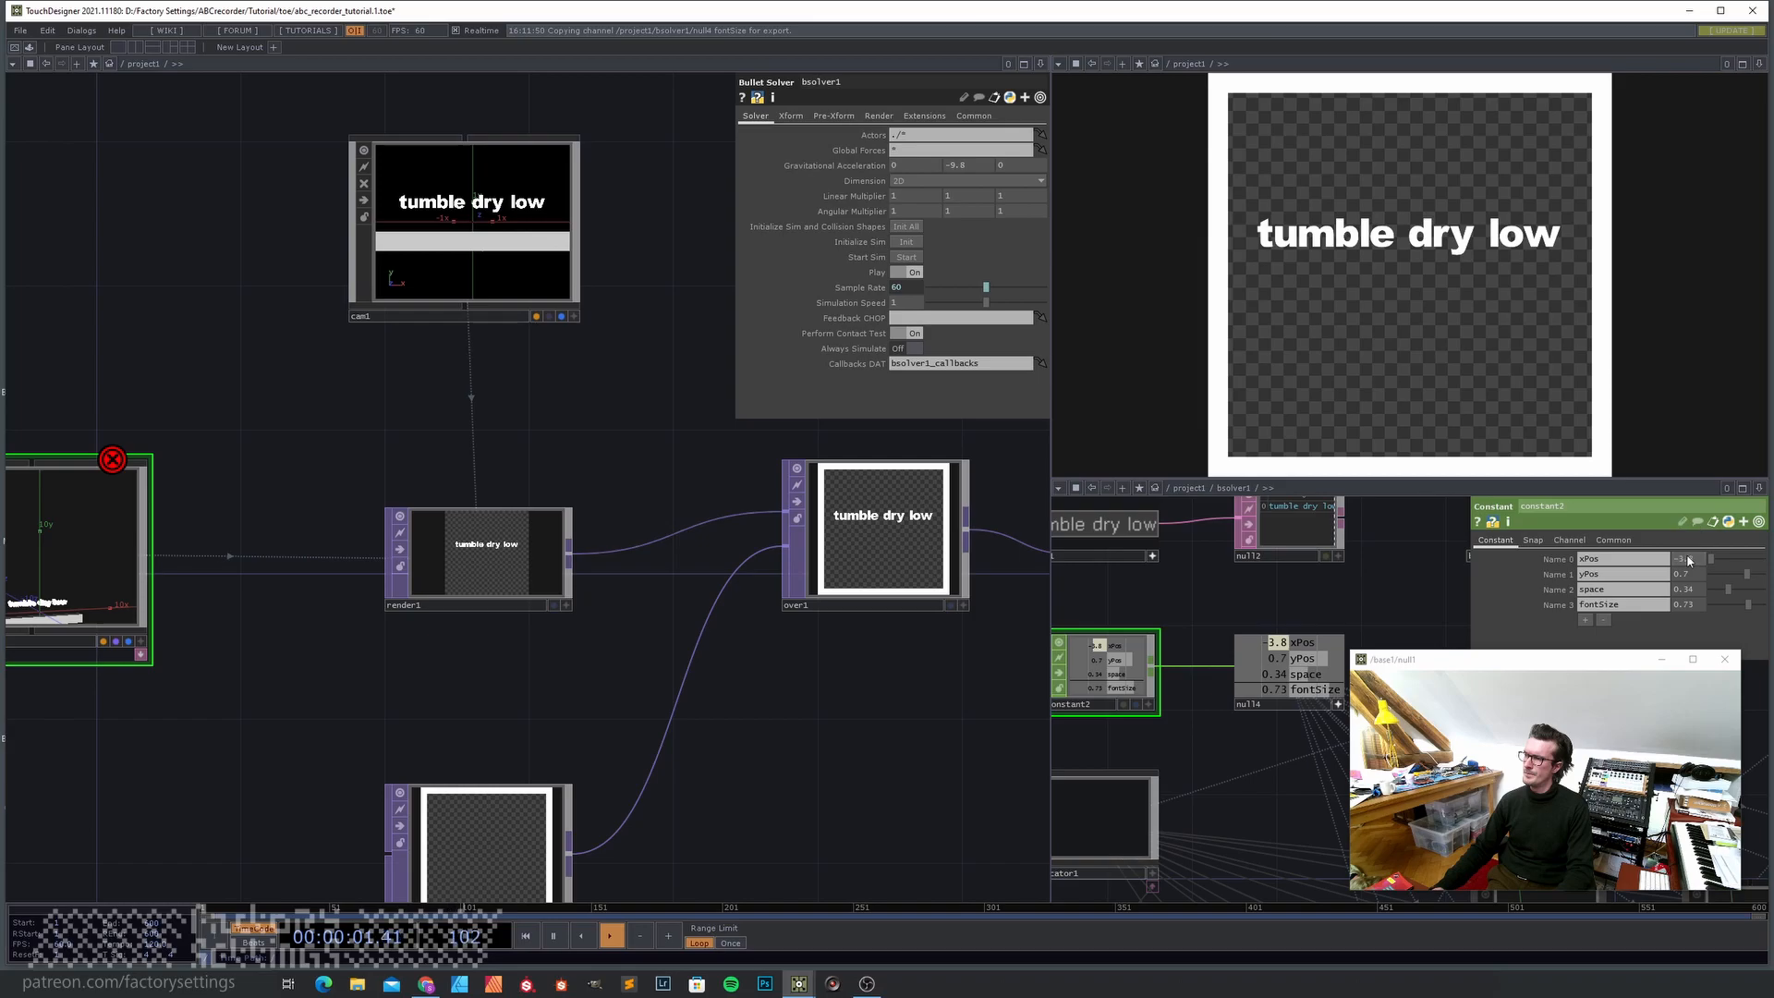
- Insert an Over TOP on the connection between rectangle1 and over1, placing it beside rectangle1
{"action": "left_click_drag", "start_coordinate": [431, 682], "coordinate": [370, 633]}
{"action": "scroll", "coordinate": [370, 633], "scroll_direction": "down", "scroll_amount": 4}
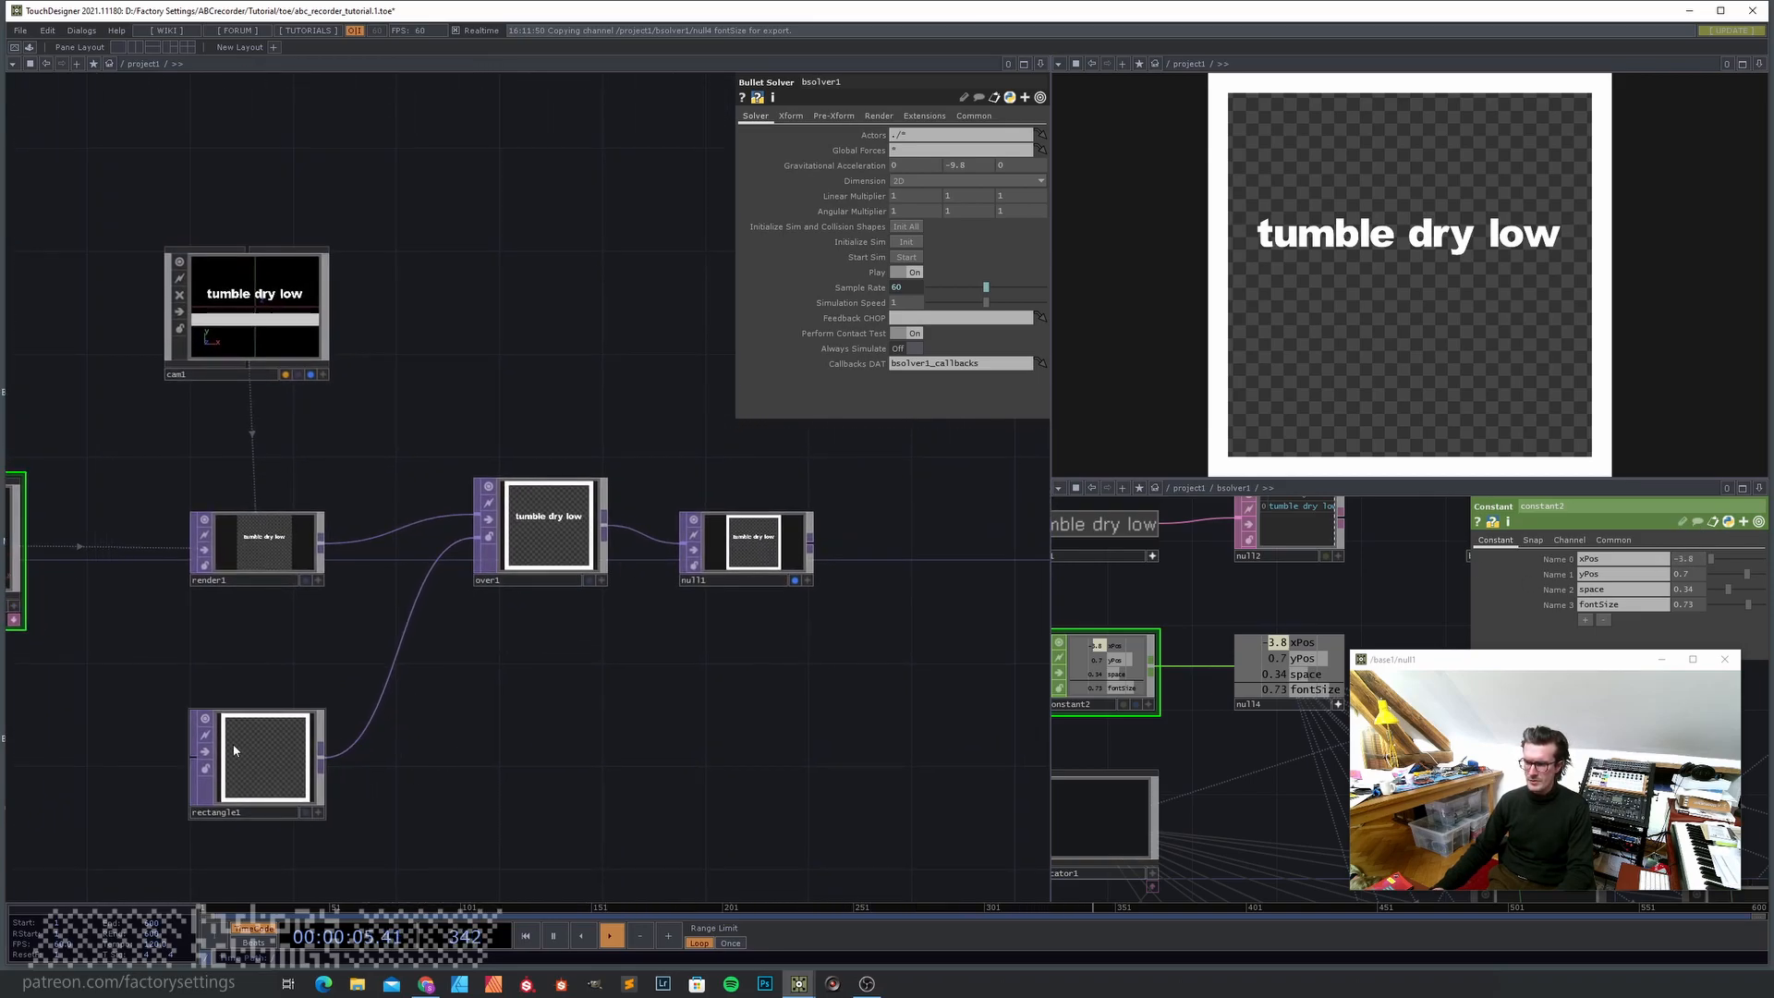
{"action": "left_click_drag", "start_coordinate": [449, 723], "coordinate": [381, 679]}
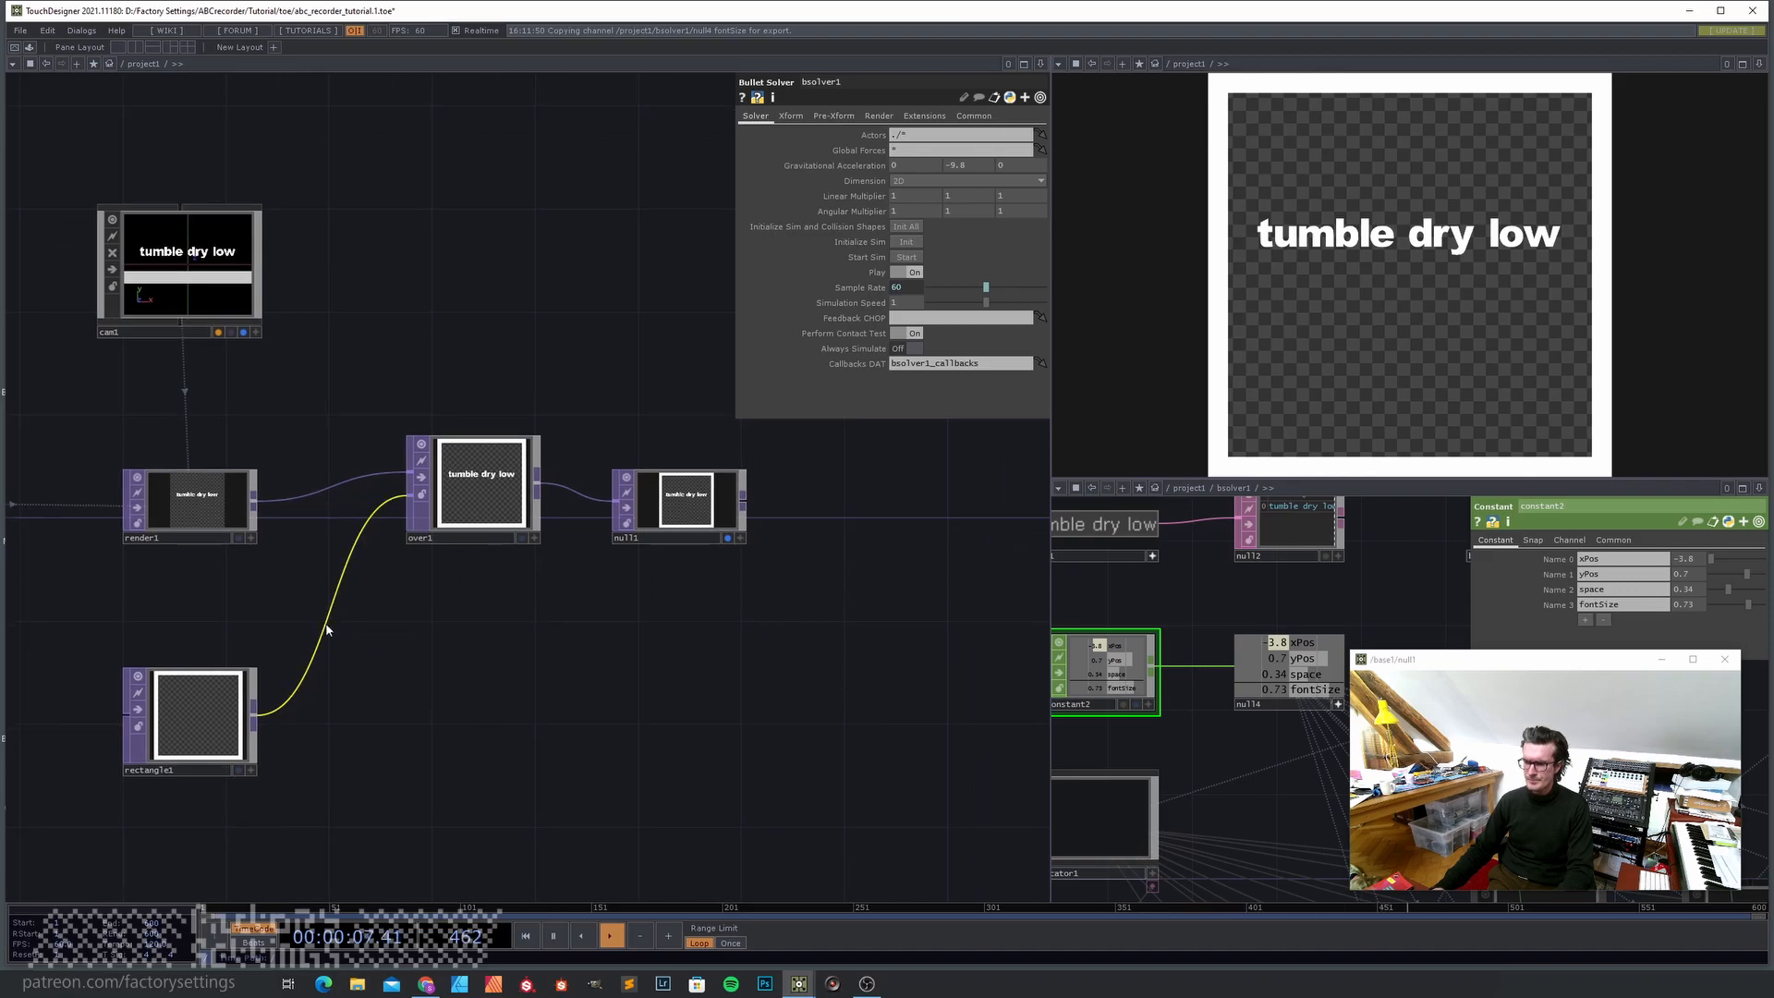
{"action": "right_click", "coordinate": [333, 601]}
{"action": "left_click", "coordinate": [360, 612]}
{"action": "type", "text": "over"}
{"action": "key", "text": "Return"}
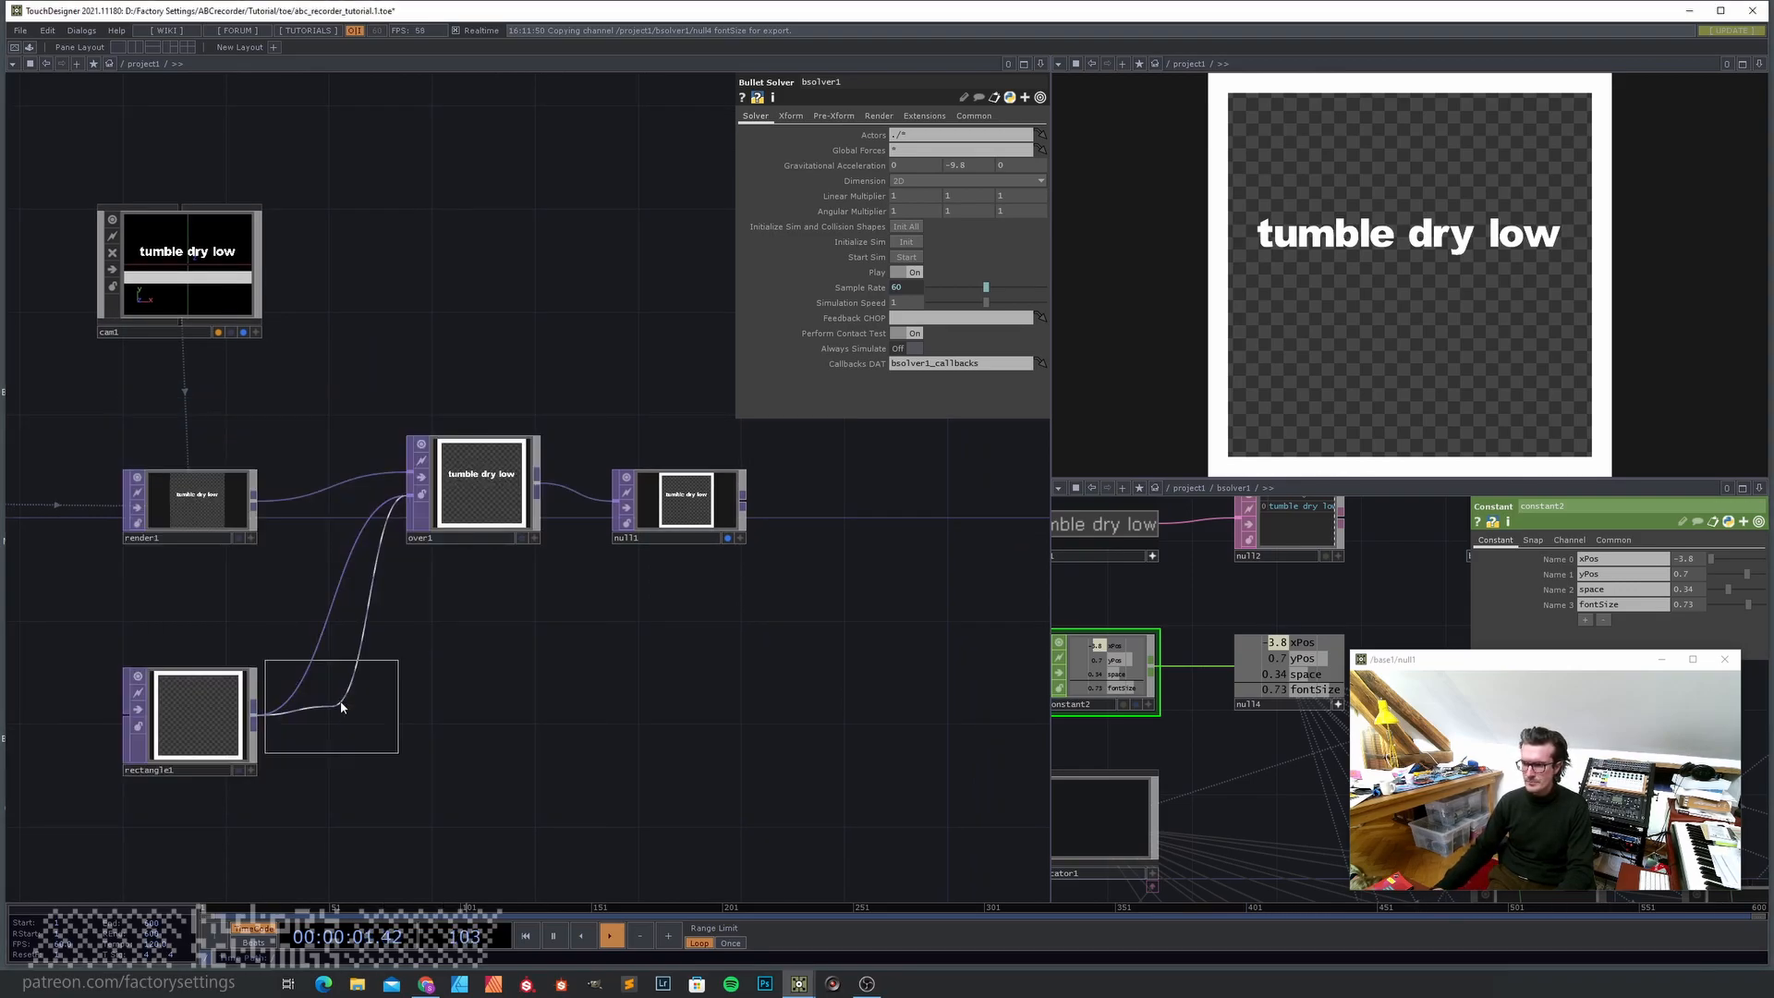
{"action": "left_click", "coordinate": [401, 714]}
{"action": "left_click_drag", "start_coordinate": [374, 676], "coordinate": [374, 703]}
{"action": "left_click_drag", "start_coordinate": [756, 691], "coordinate": [1005, 610]}
{"action": "left_click_drag", "start_coordinate": [415, 808], "coordinate": [427, 733]}
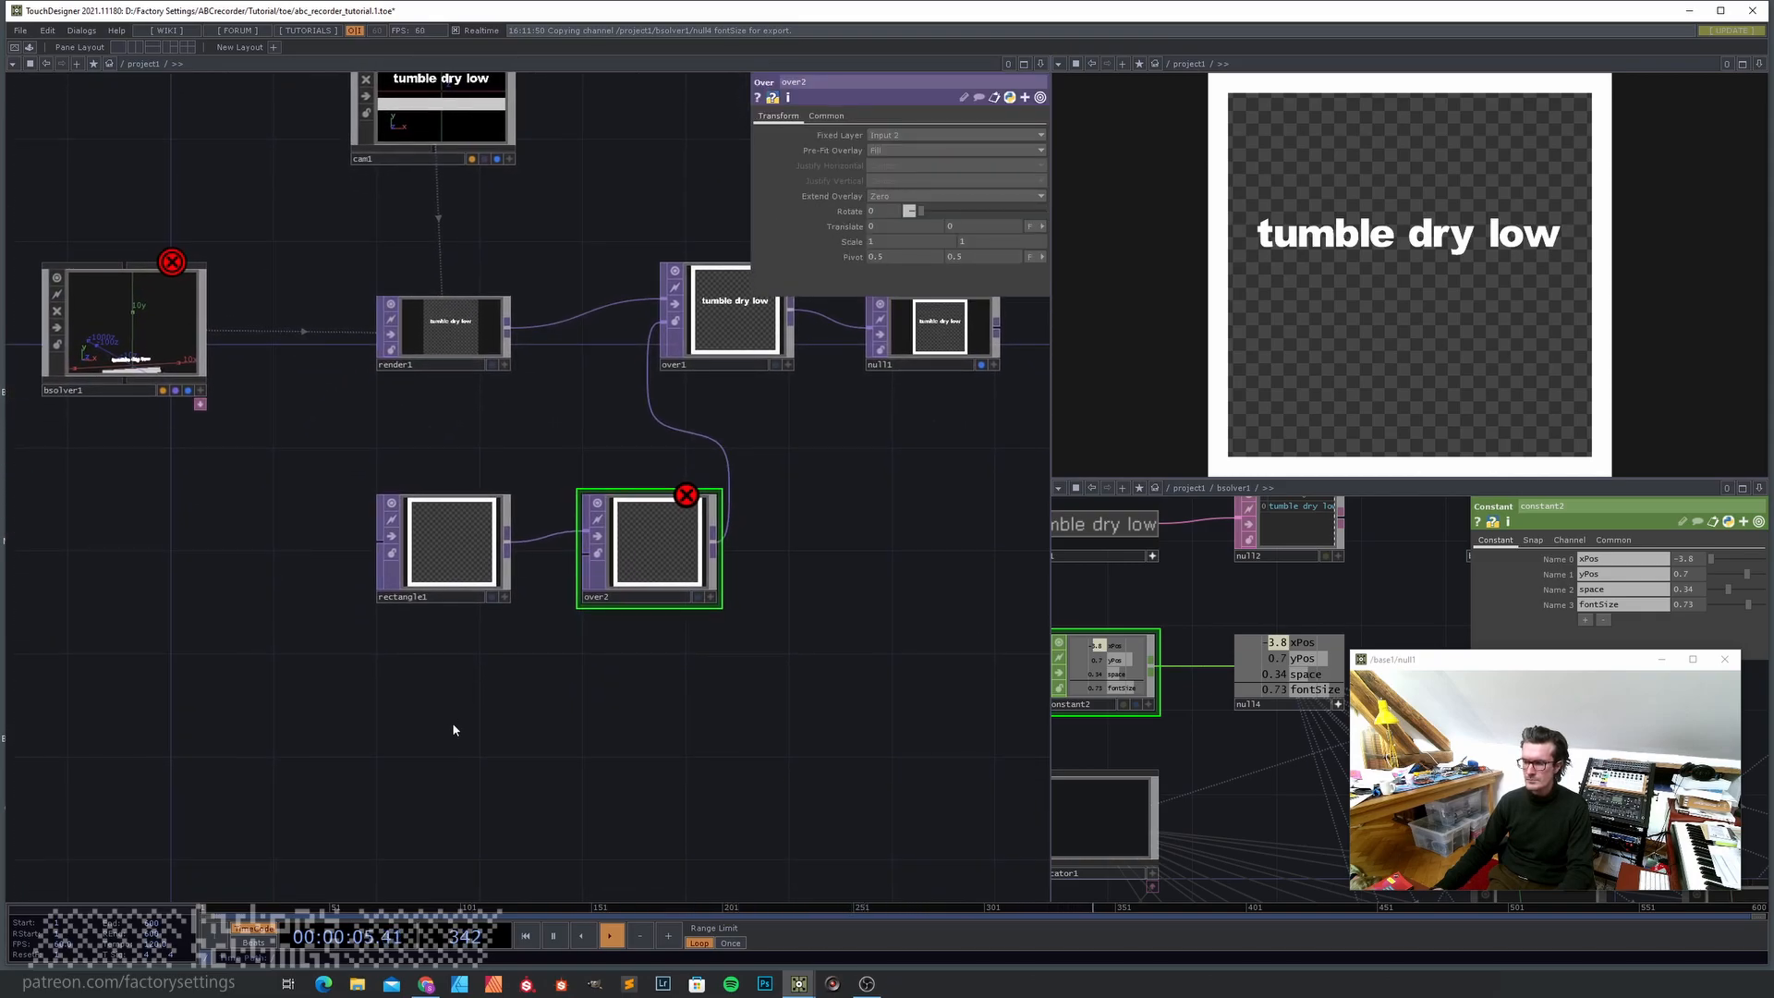
- Add a Circle TOP directly below rectangle1
{"action": "key", "text": "Tab"}
{"action": "type", "text": "cir"}
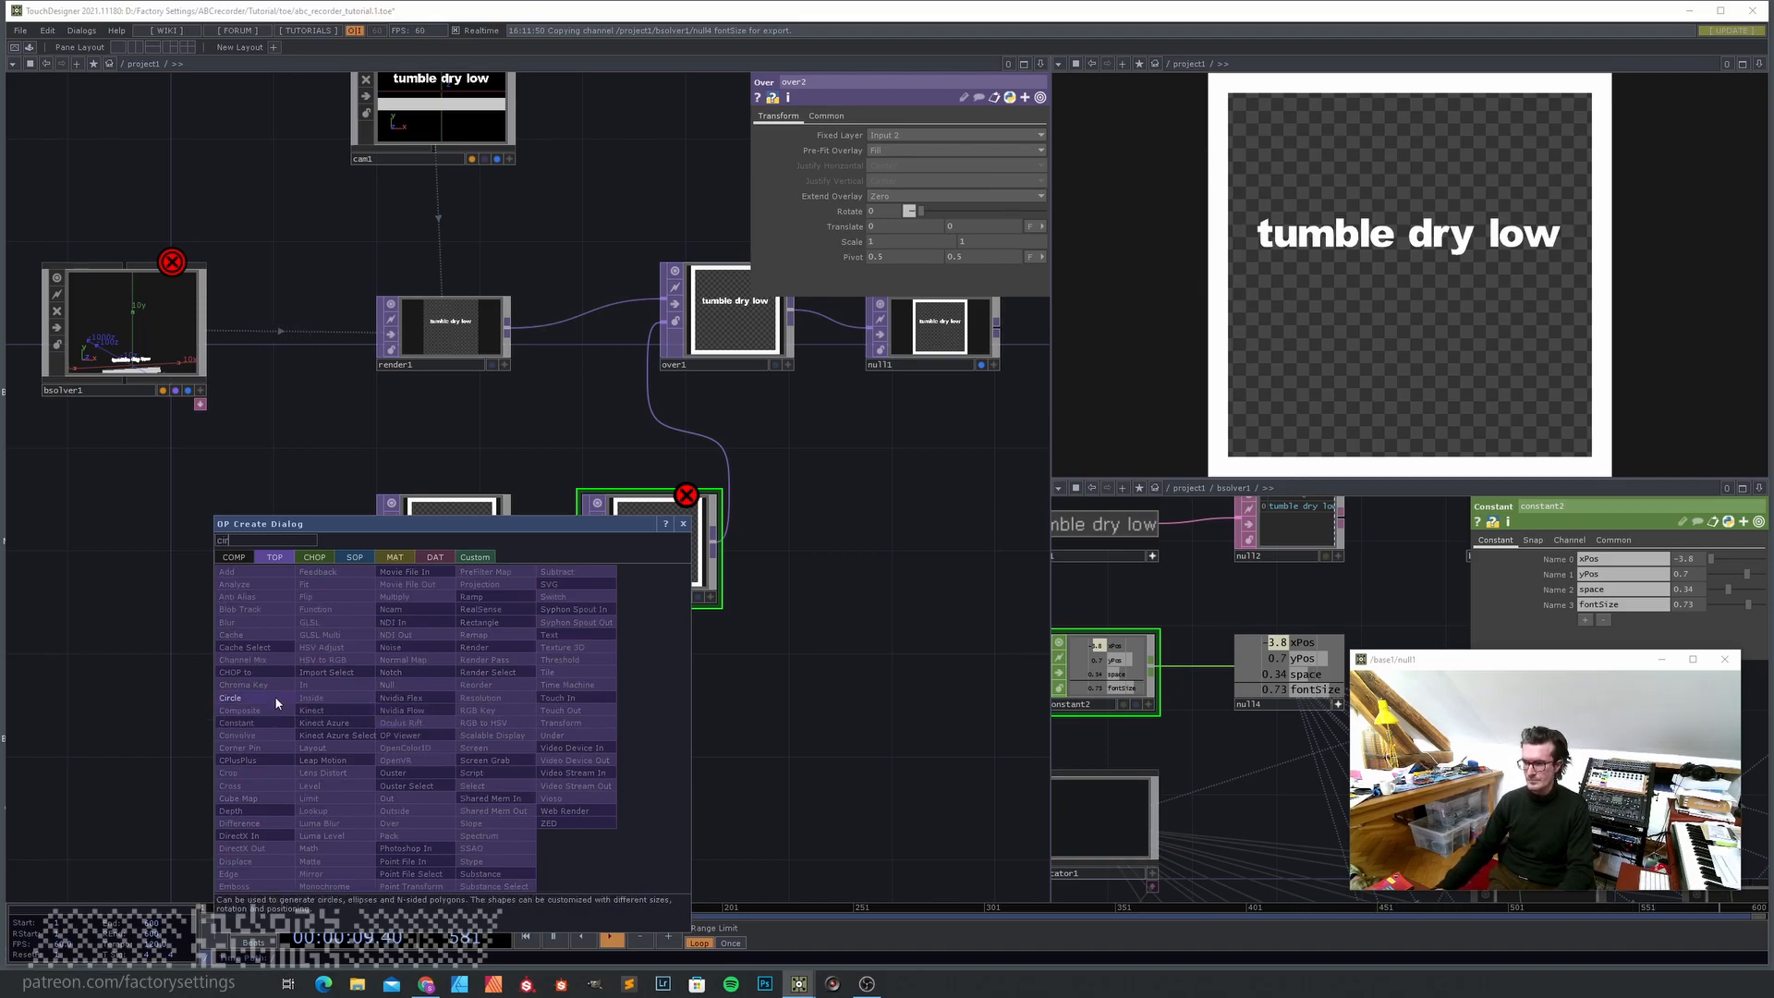
{"action": "left_click", "coordinate": [275, 696]}
{"action": "left_click", "coordinate": [444, 708]}
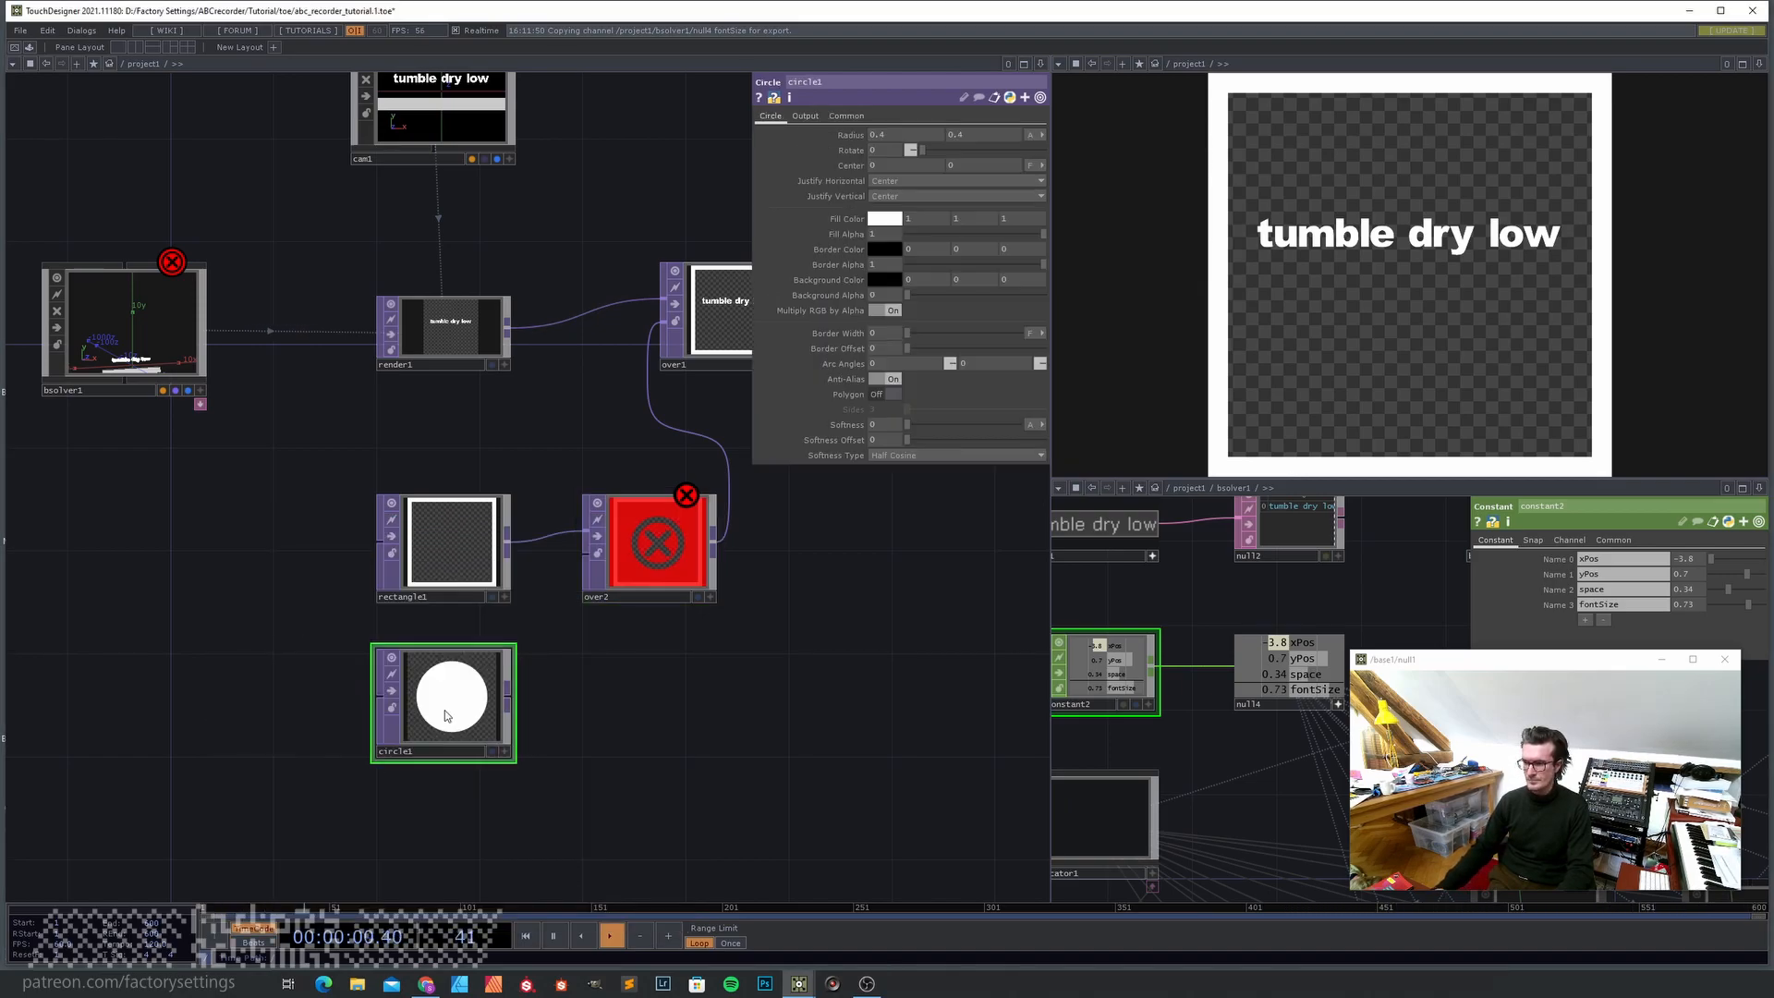
- Set circle1's resolution to parent().par.w by parent().par.h and connect its output to over2's second input
{"action": "left_click", "coordinate": [846, 116]}
{"action": "type", "text": "pa"}
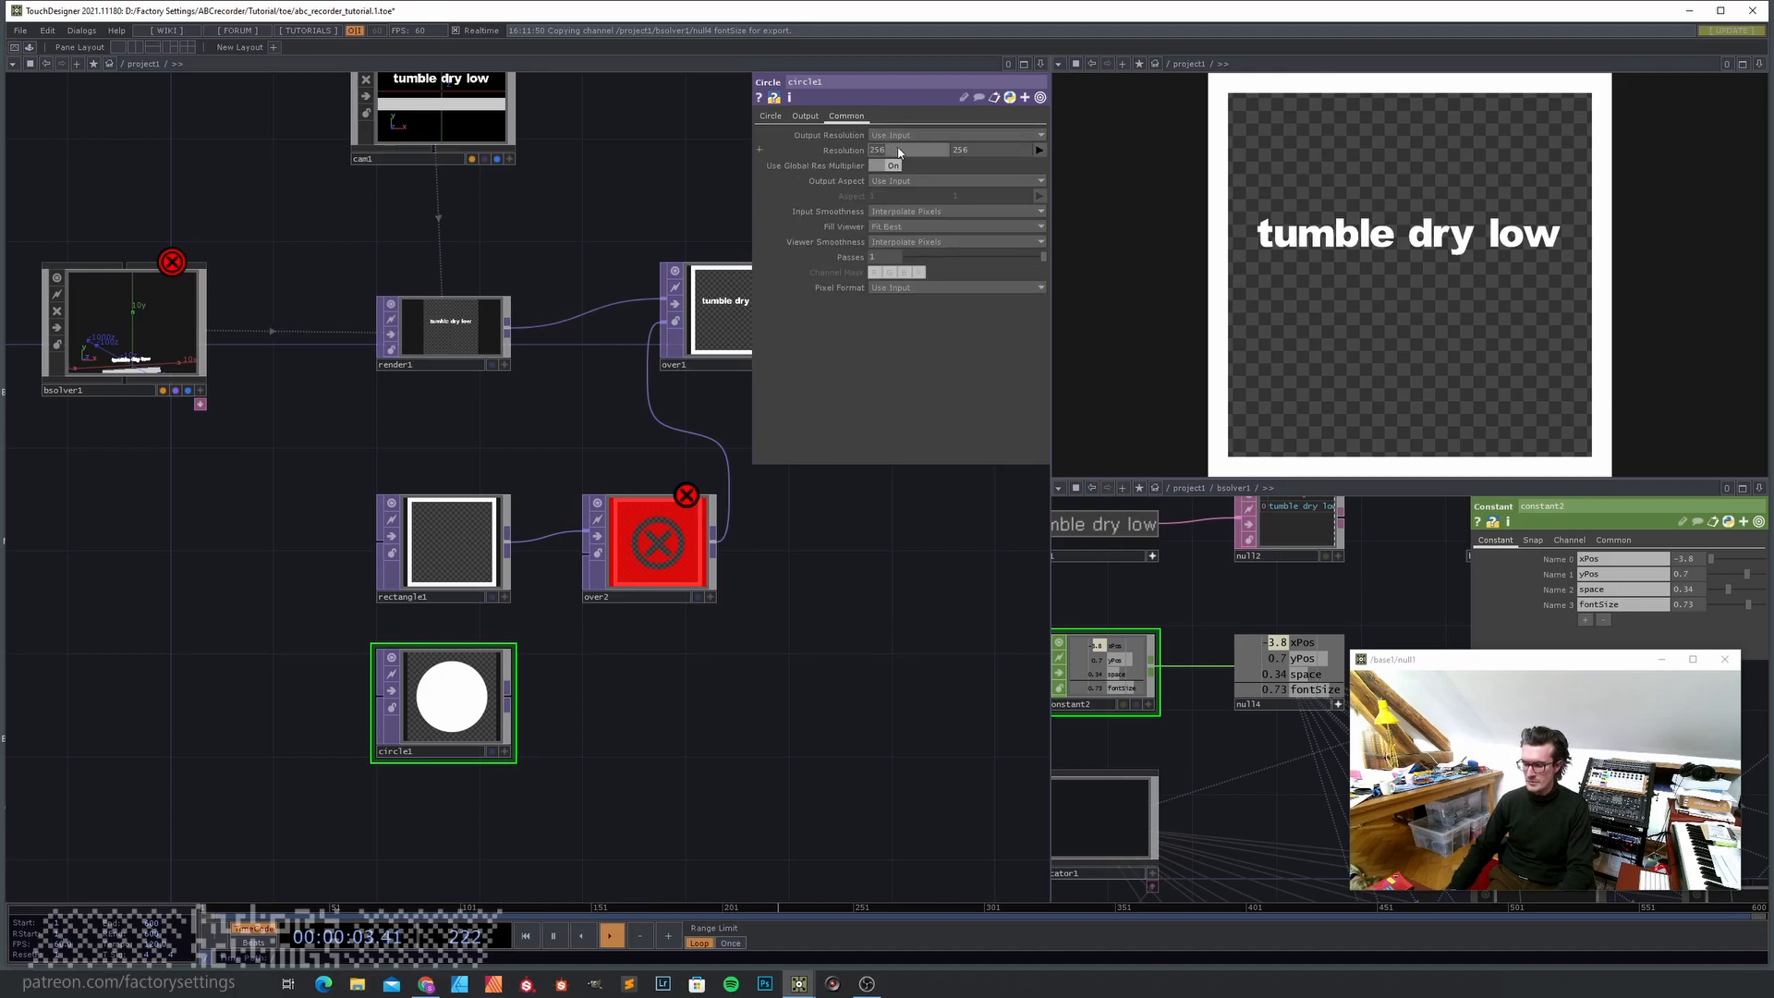
{"action": "type", "text": "rent().par.w"}
{"action": "key", "text": "Tab"}
{"action": "type", "text": "pare"}
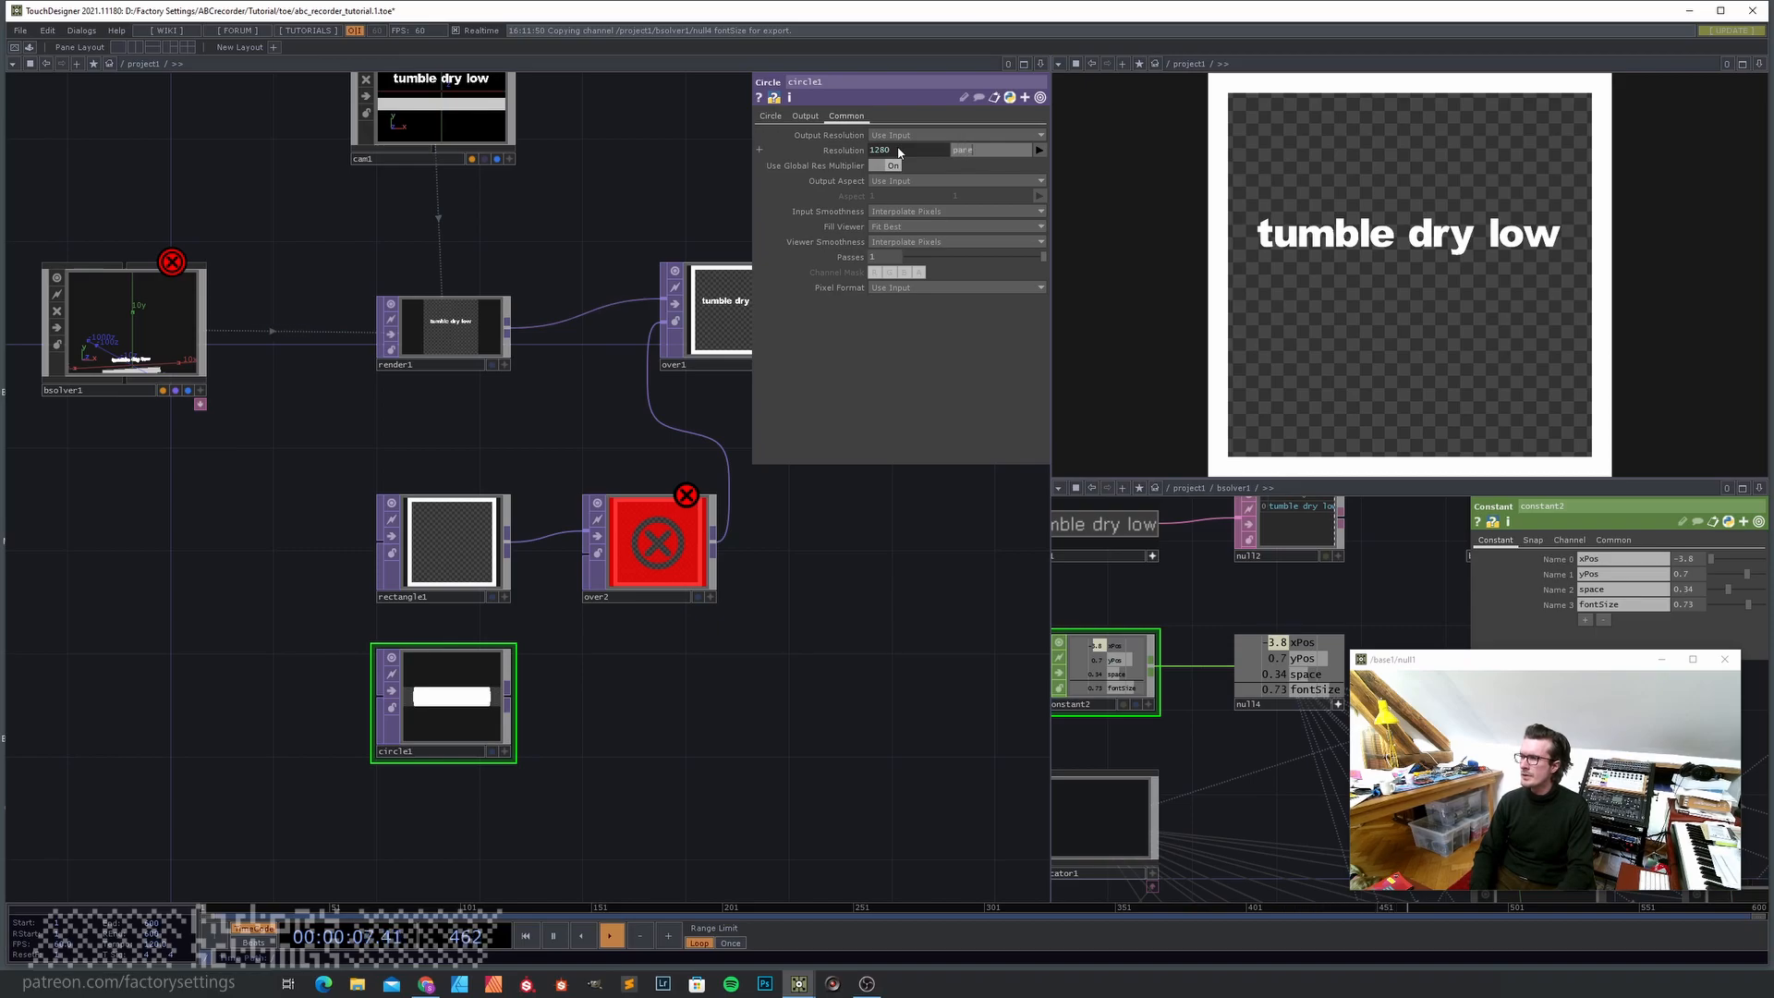
{"action": "type", "text": "nt().par.h"}
{"action": "key", "text": "Return"}
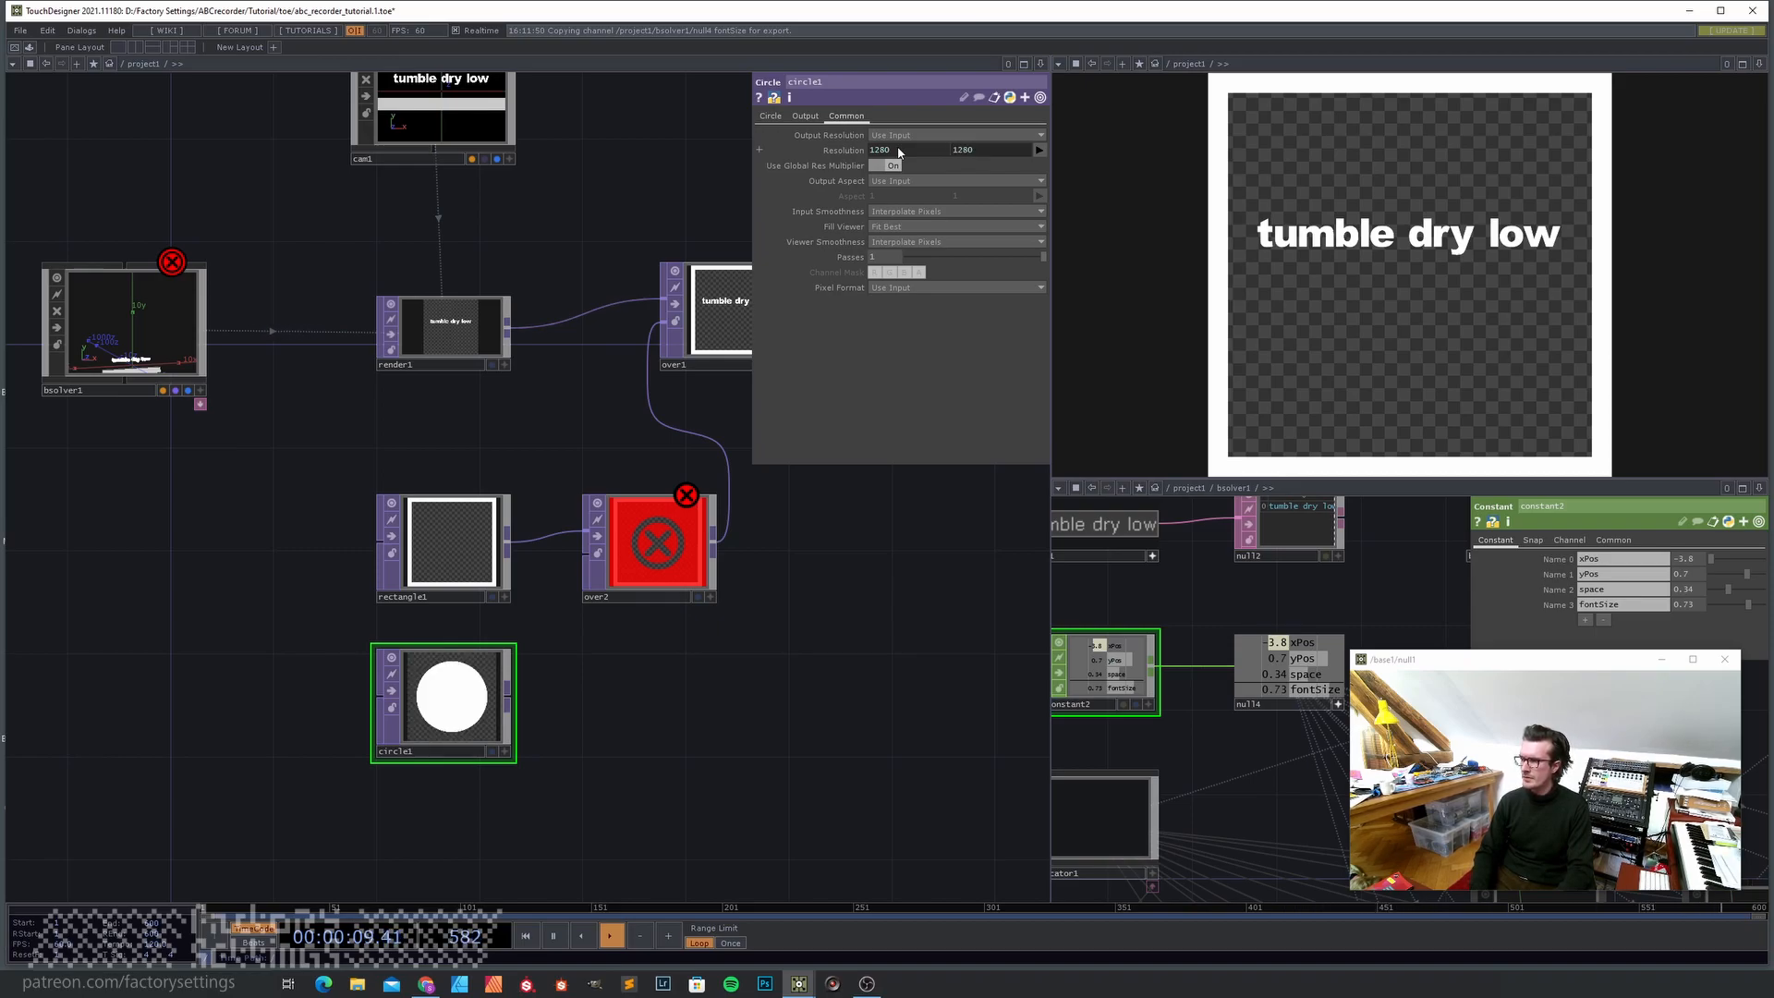
{"action": "left_click_drag", "start_coordinate": [649, 687], "coordinate": [540, 665]}
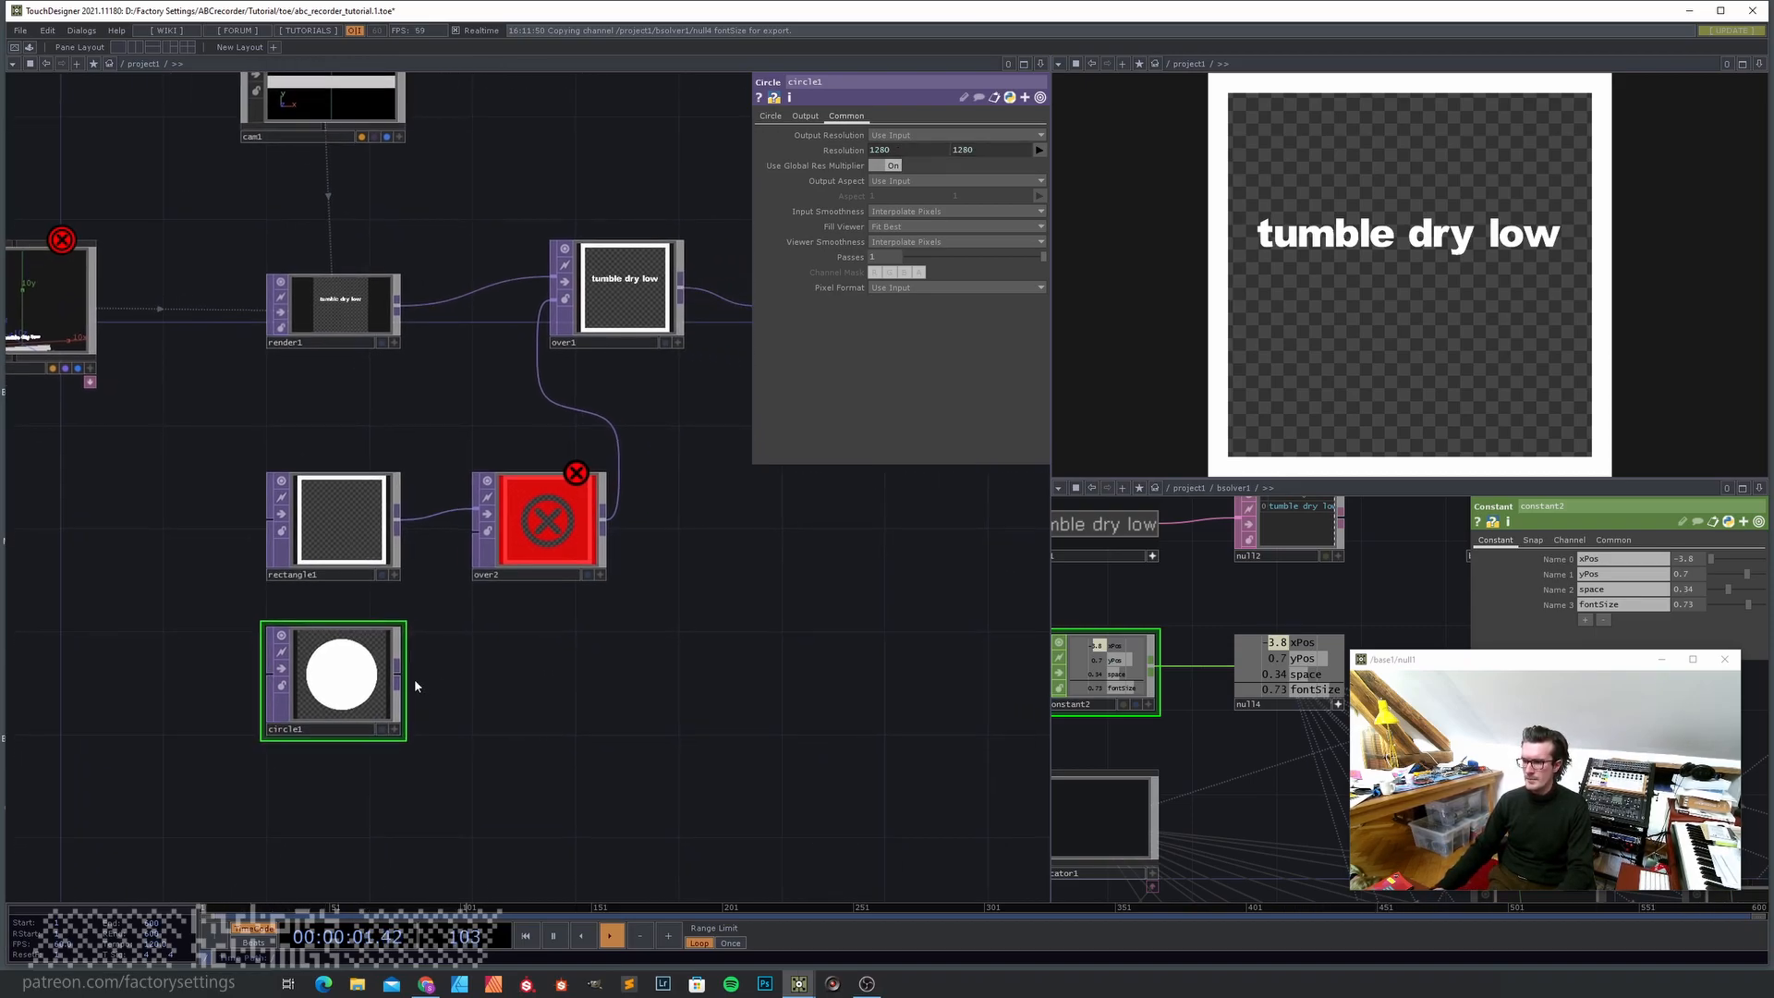
{"action": "left_click_drag", "start_coordinate": [398, 674], "coordinate": [464, 554]}
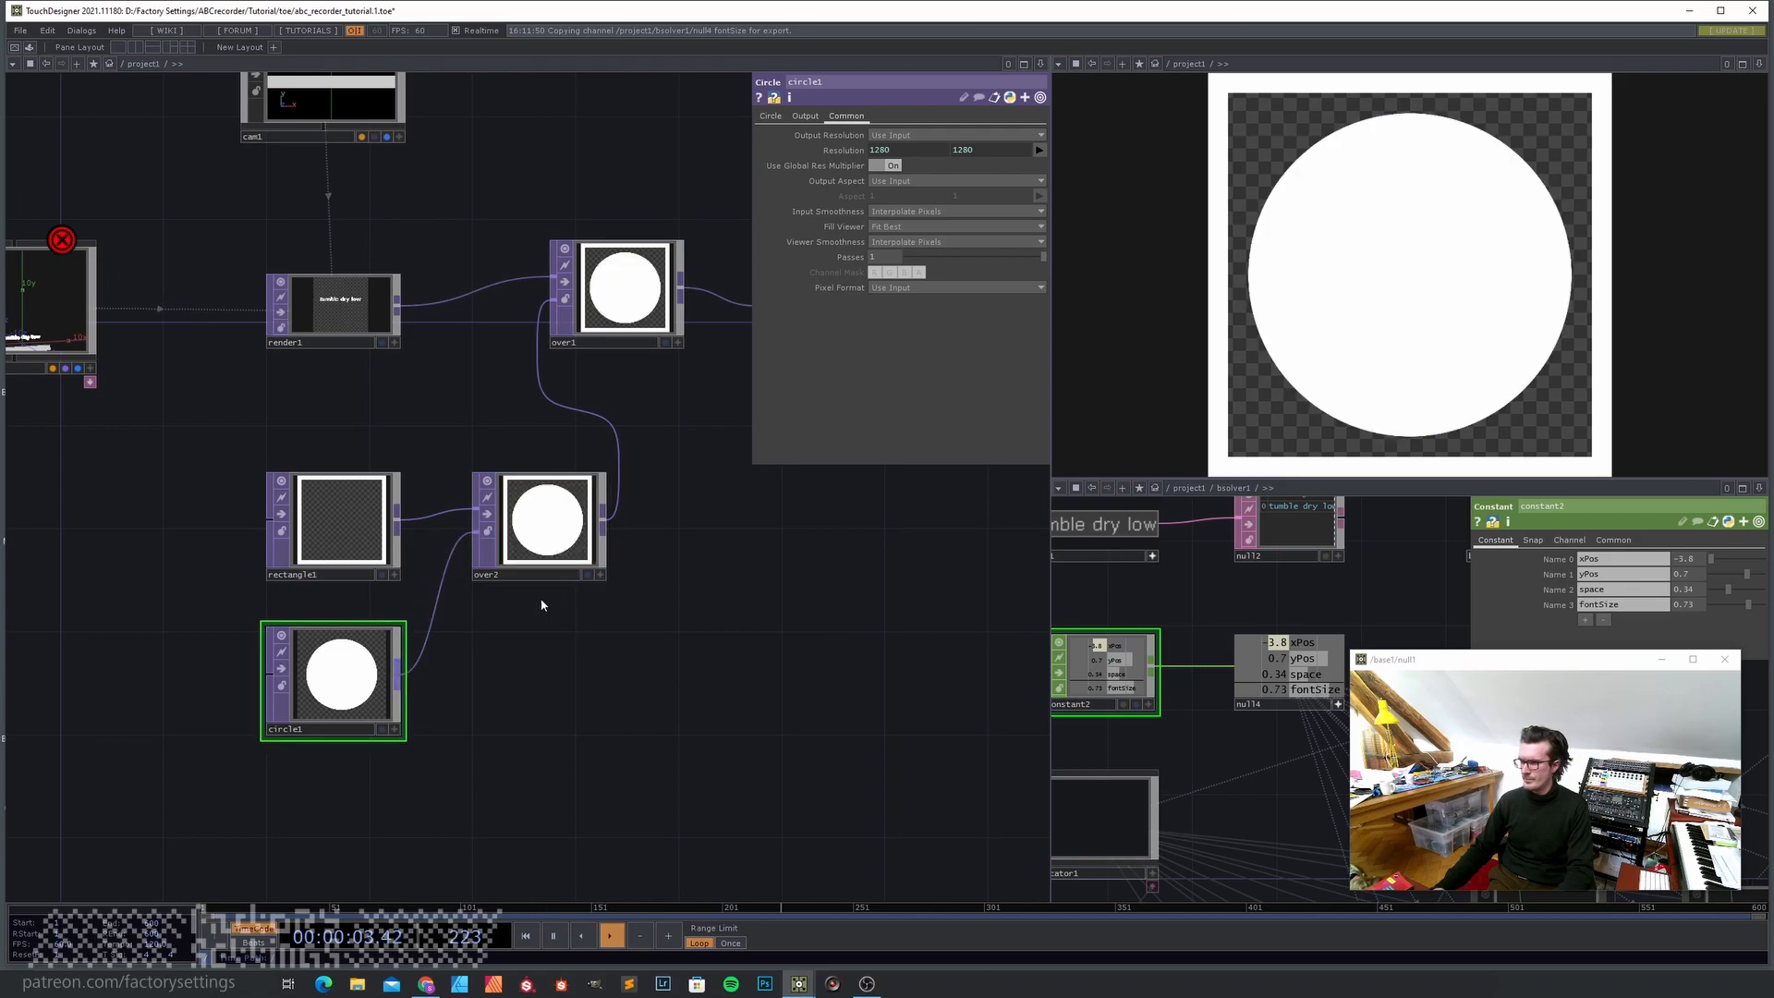
- Turn circle1 into a white outline with fill alpha 0, border width about 0.029, white border color and radius 0.43
{"action": "left_click", "coordinate": [770, 115]}
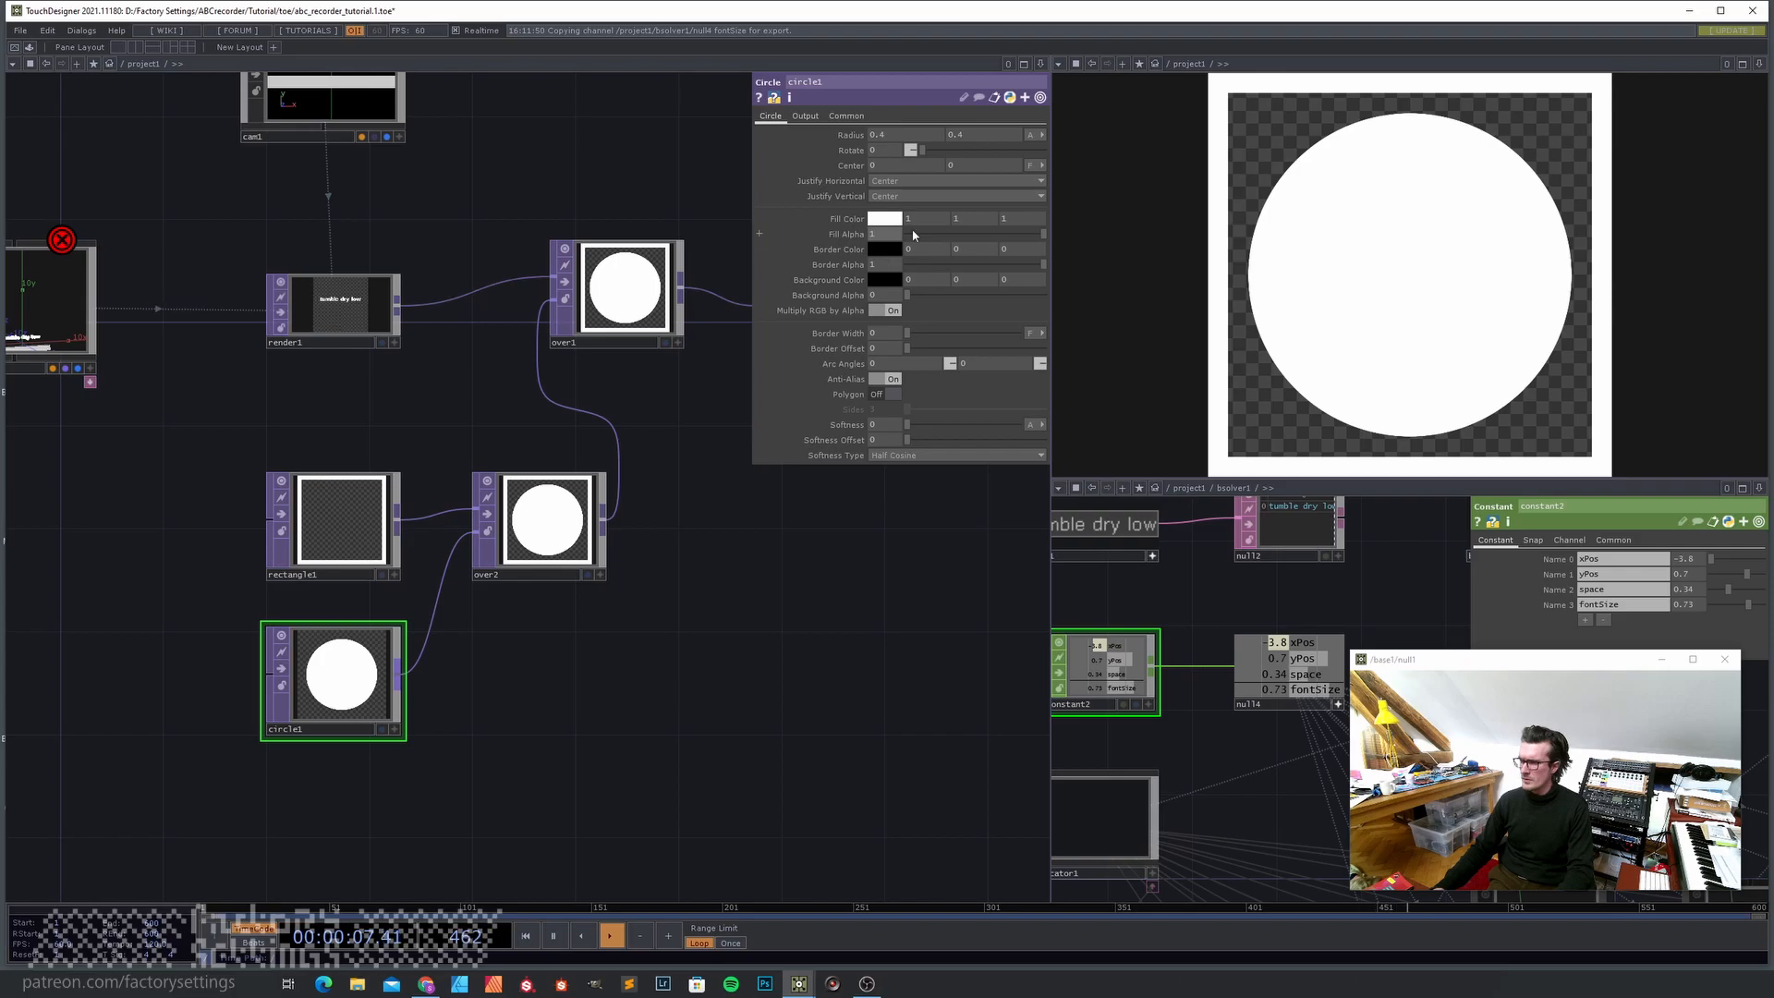
{"action": "left_click_drag", "start_coordinate": [1047, 238], "coordinate": [767, 230]}
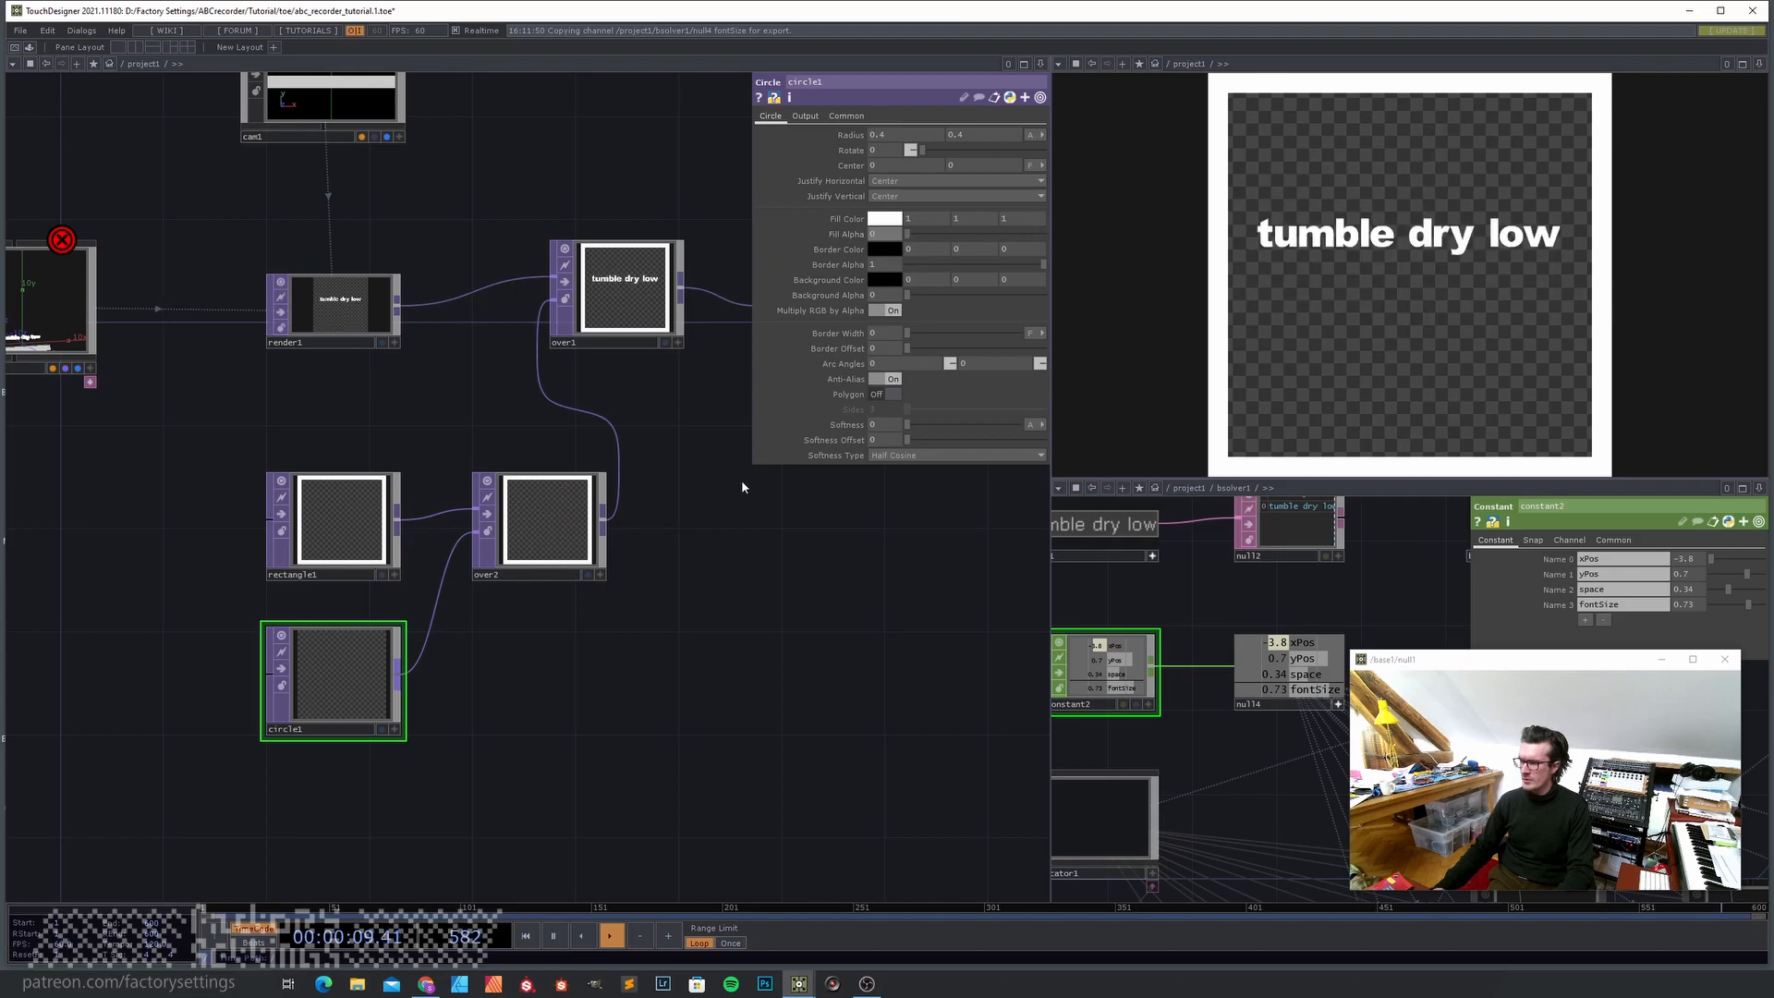
{"action": "left_click_drag", "start_coordinate": [909, 337], "coordinate": [943, 339]}
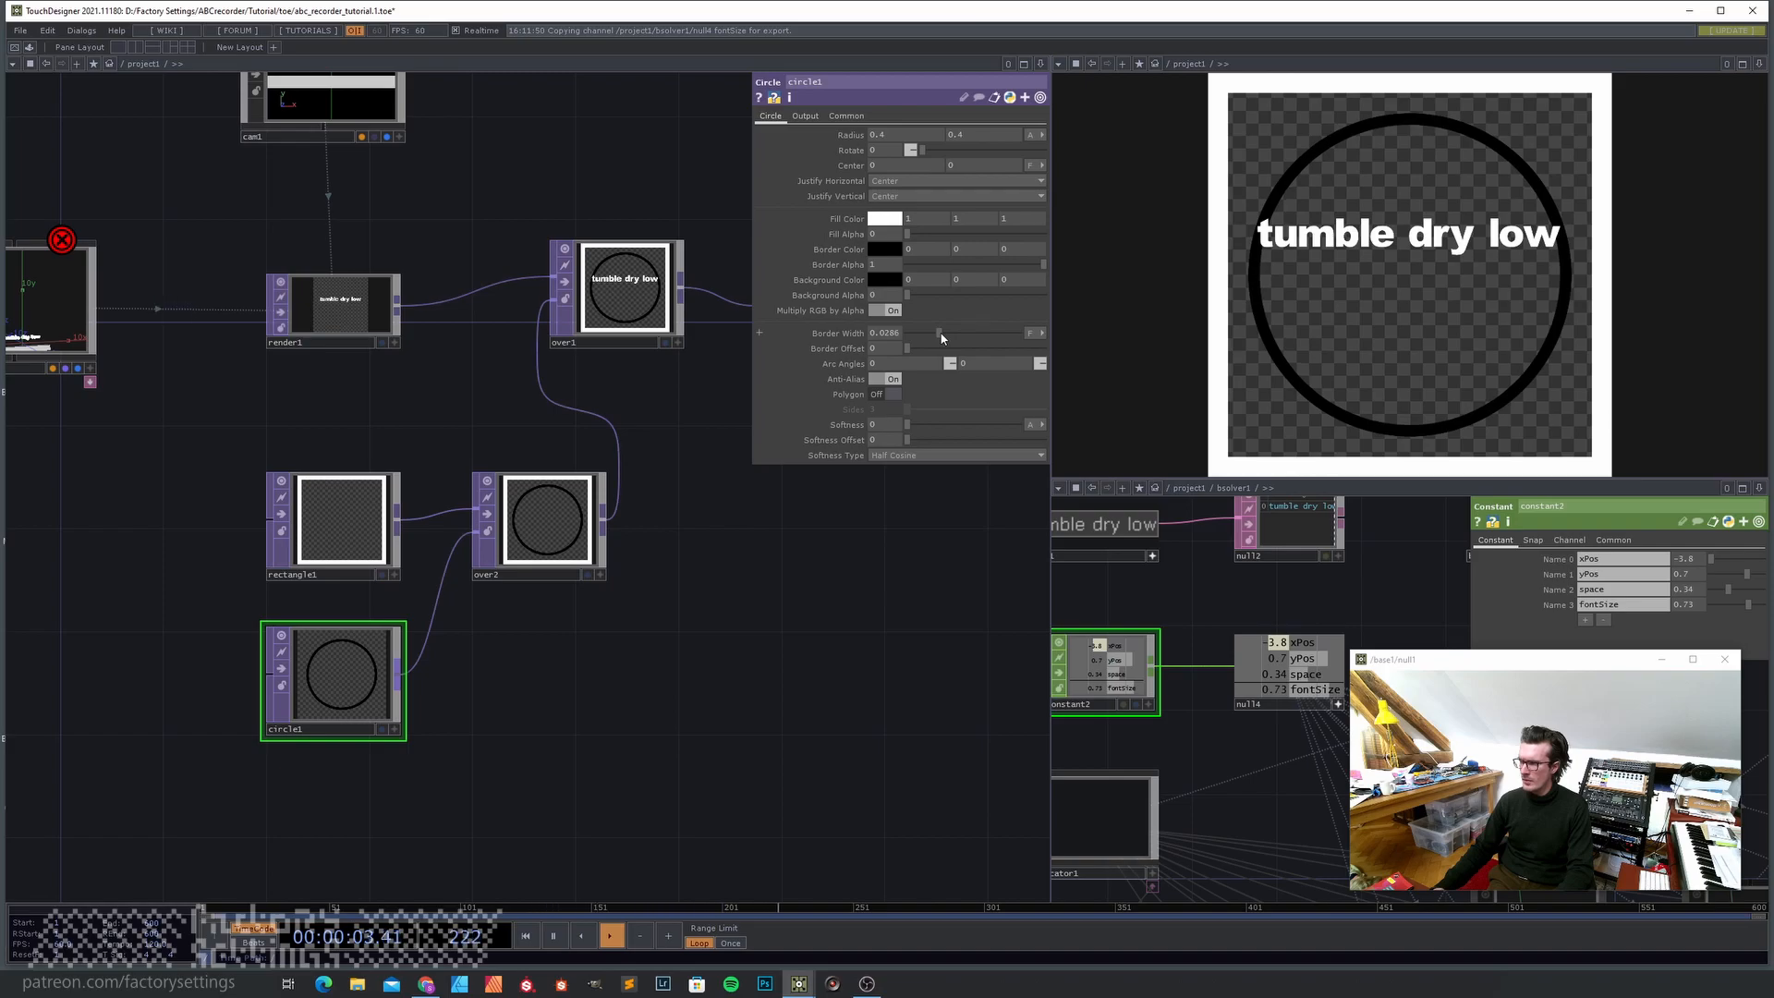
{"action": "left_click", "coordinate": [882, 249]}
{"action": "left_click", "coordinate": [977, 222]}
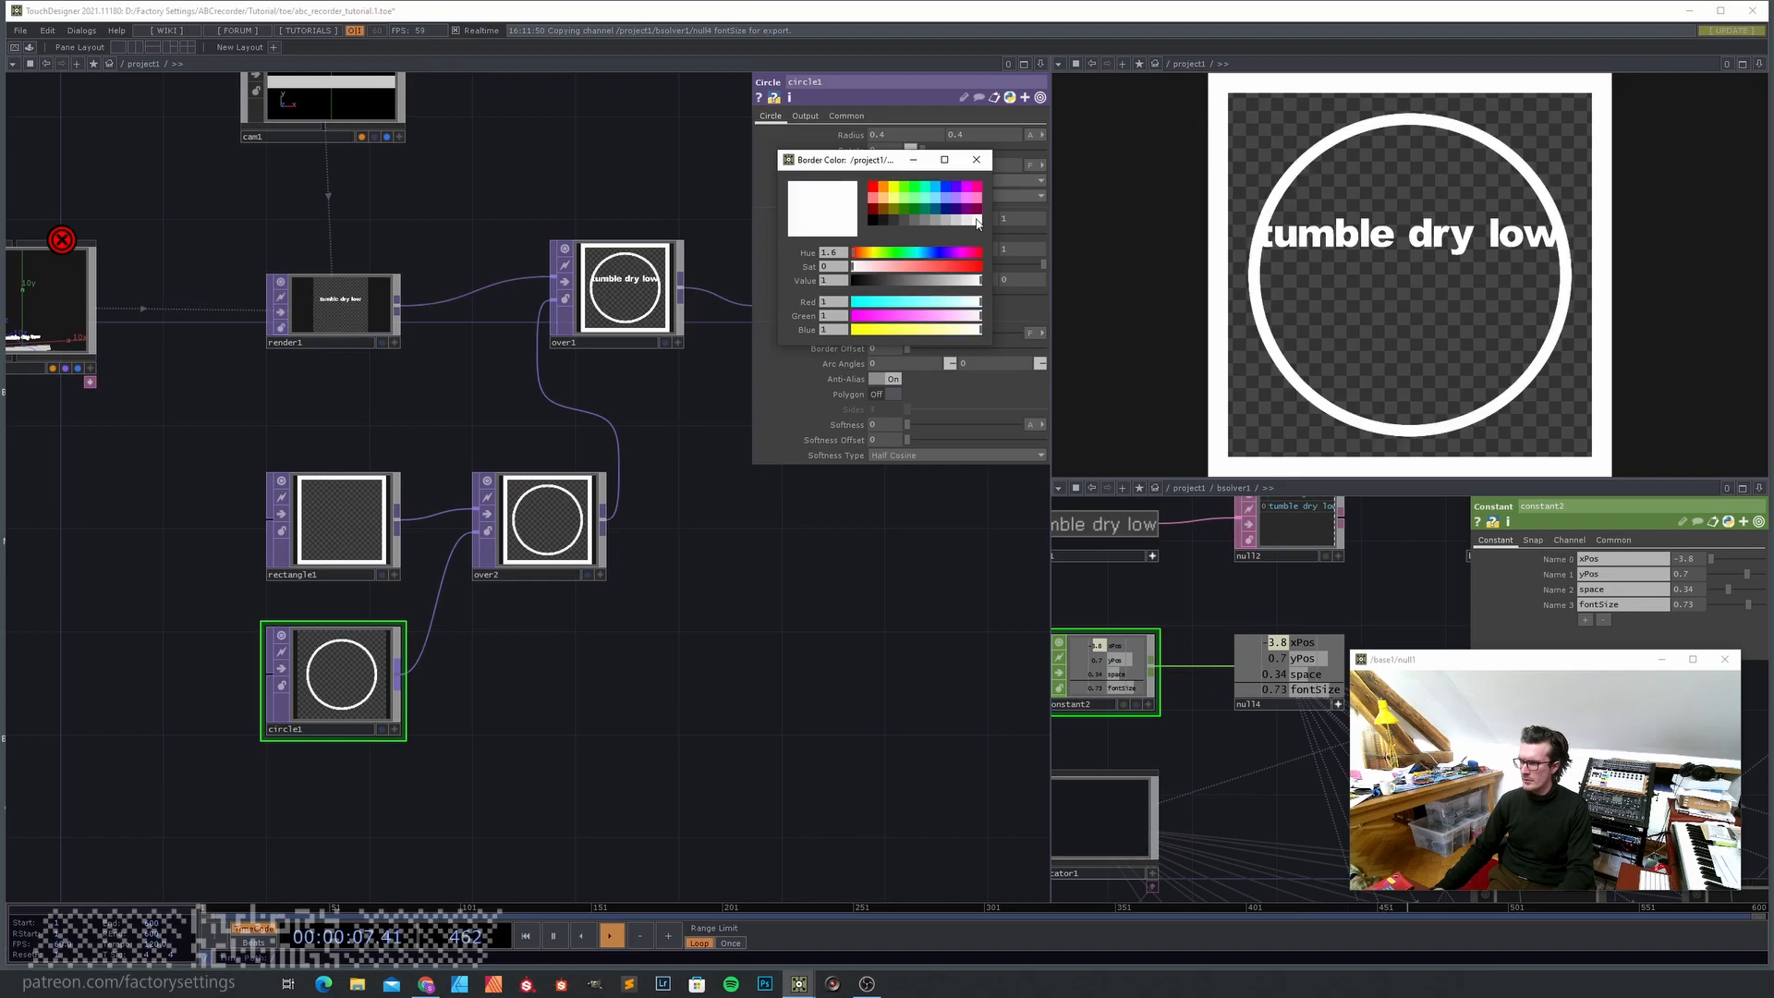
{"action": "left_click", "coordinate": [975, 159]}
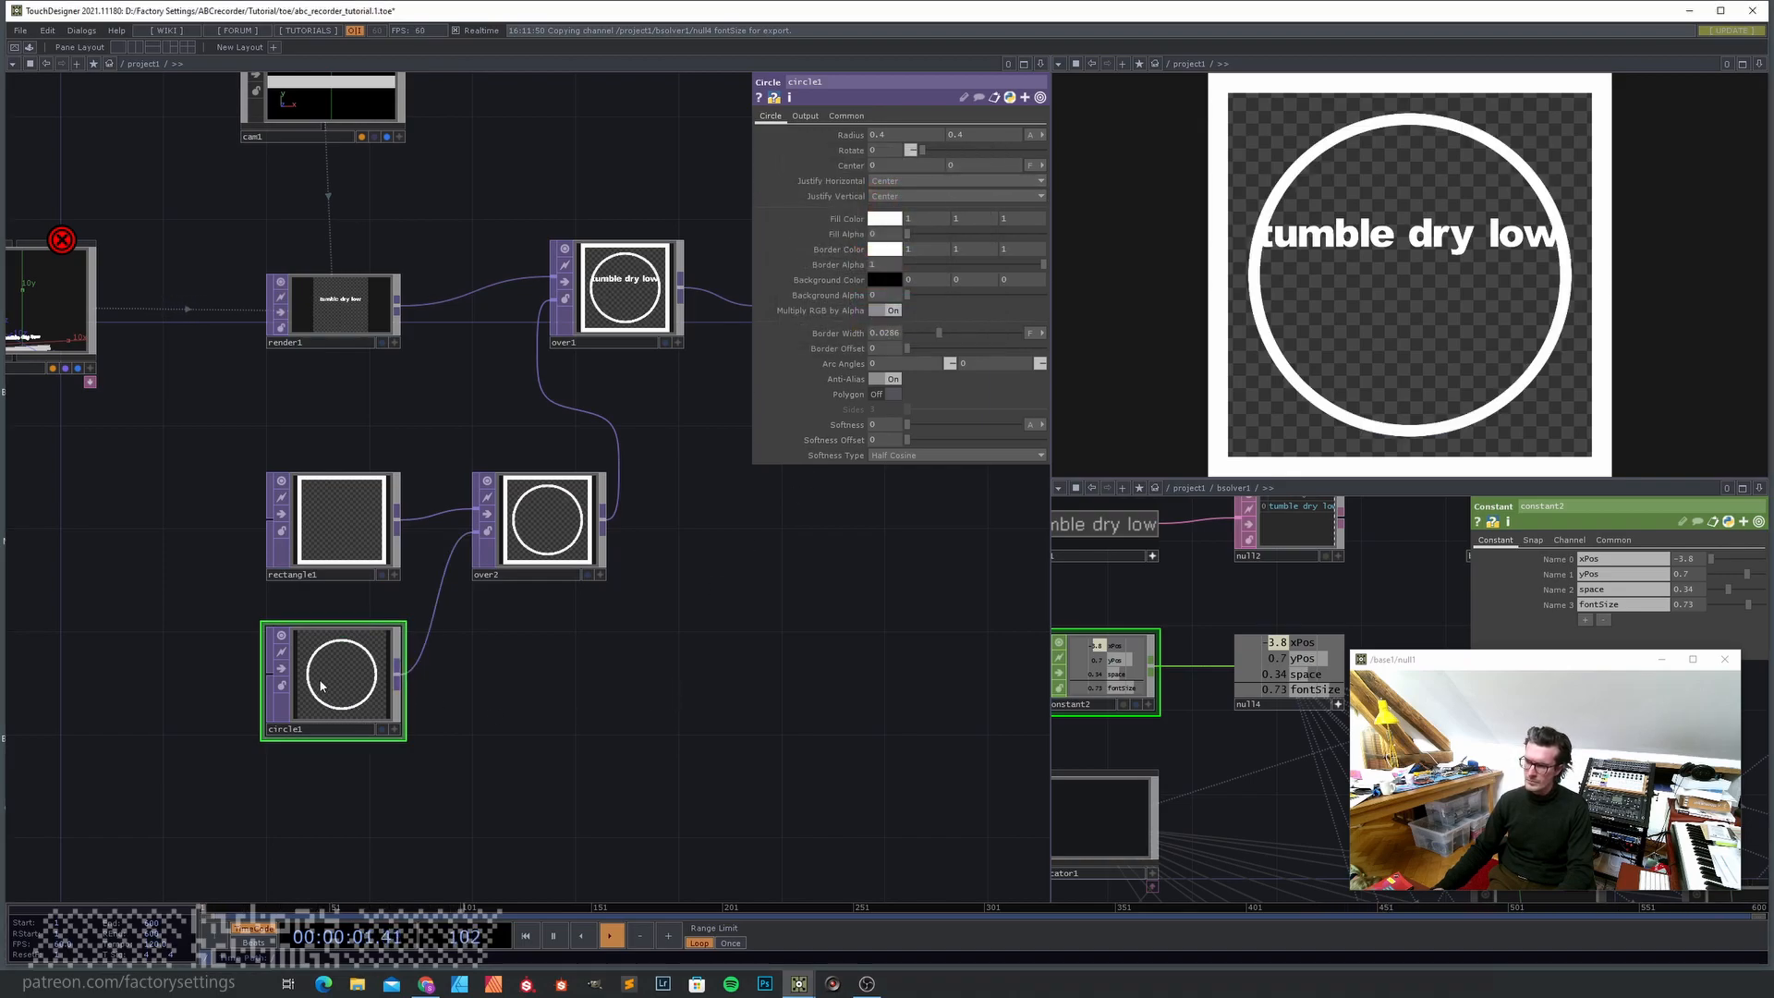
{"action": "mouse_move", "coordinate": [859, 139]}
{"action": "middle_mouse_down"}
{"action": "mouse_move", "coordinate": [887, 139]}
{"action": "mouse_move", "coordinate": [836, 120]}
{"action": "mouse_move", "coordinate": [859, 138]}
{"action": "mouse_move", "coordinate": [855, 118]}
{"action": "middle_mouse_up"}
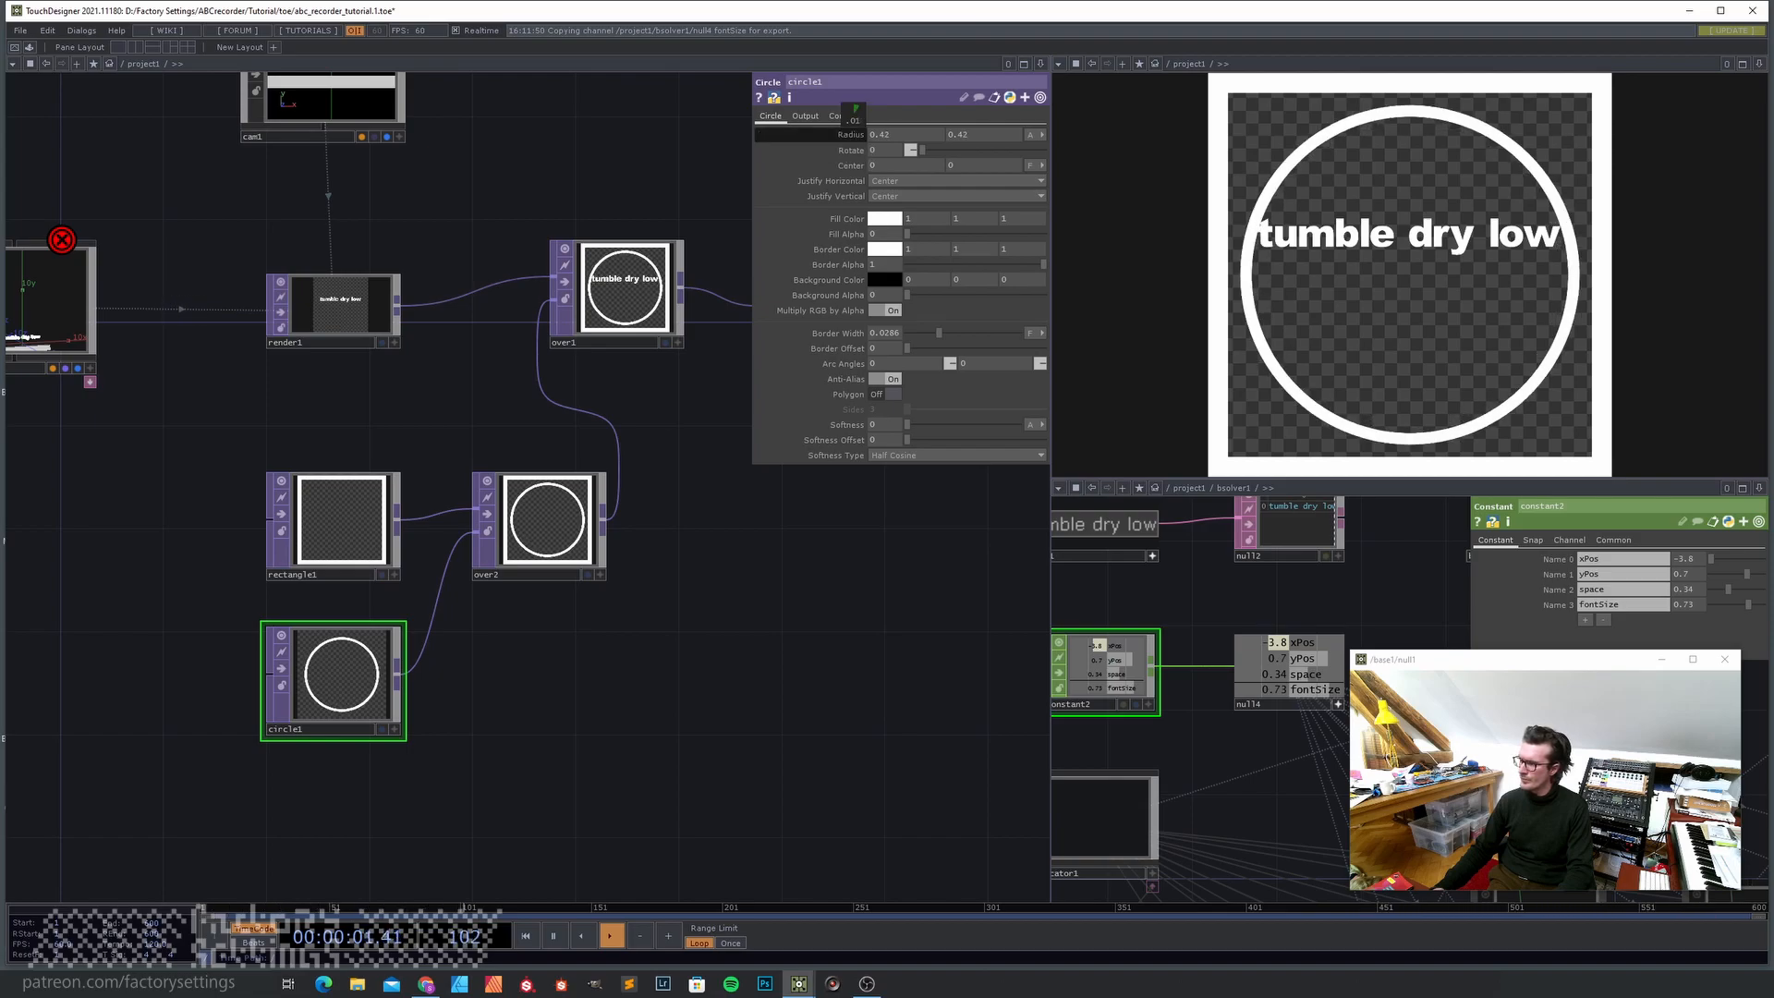
{"action": "middle_click_drag", "start_coordinate": [856, 109], "coordinate": [858, 109]}
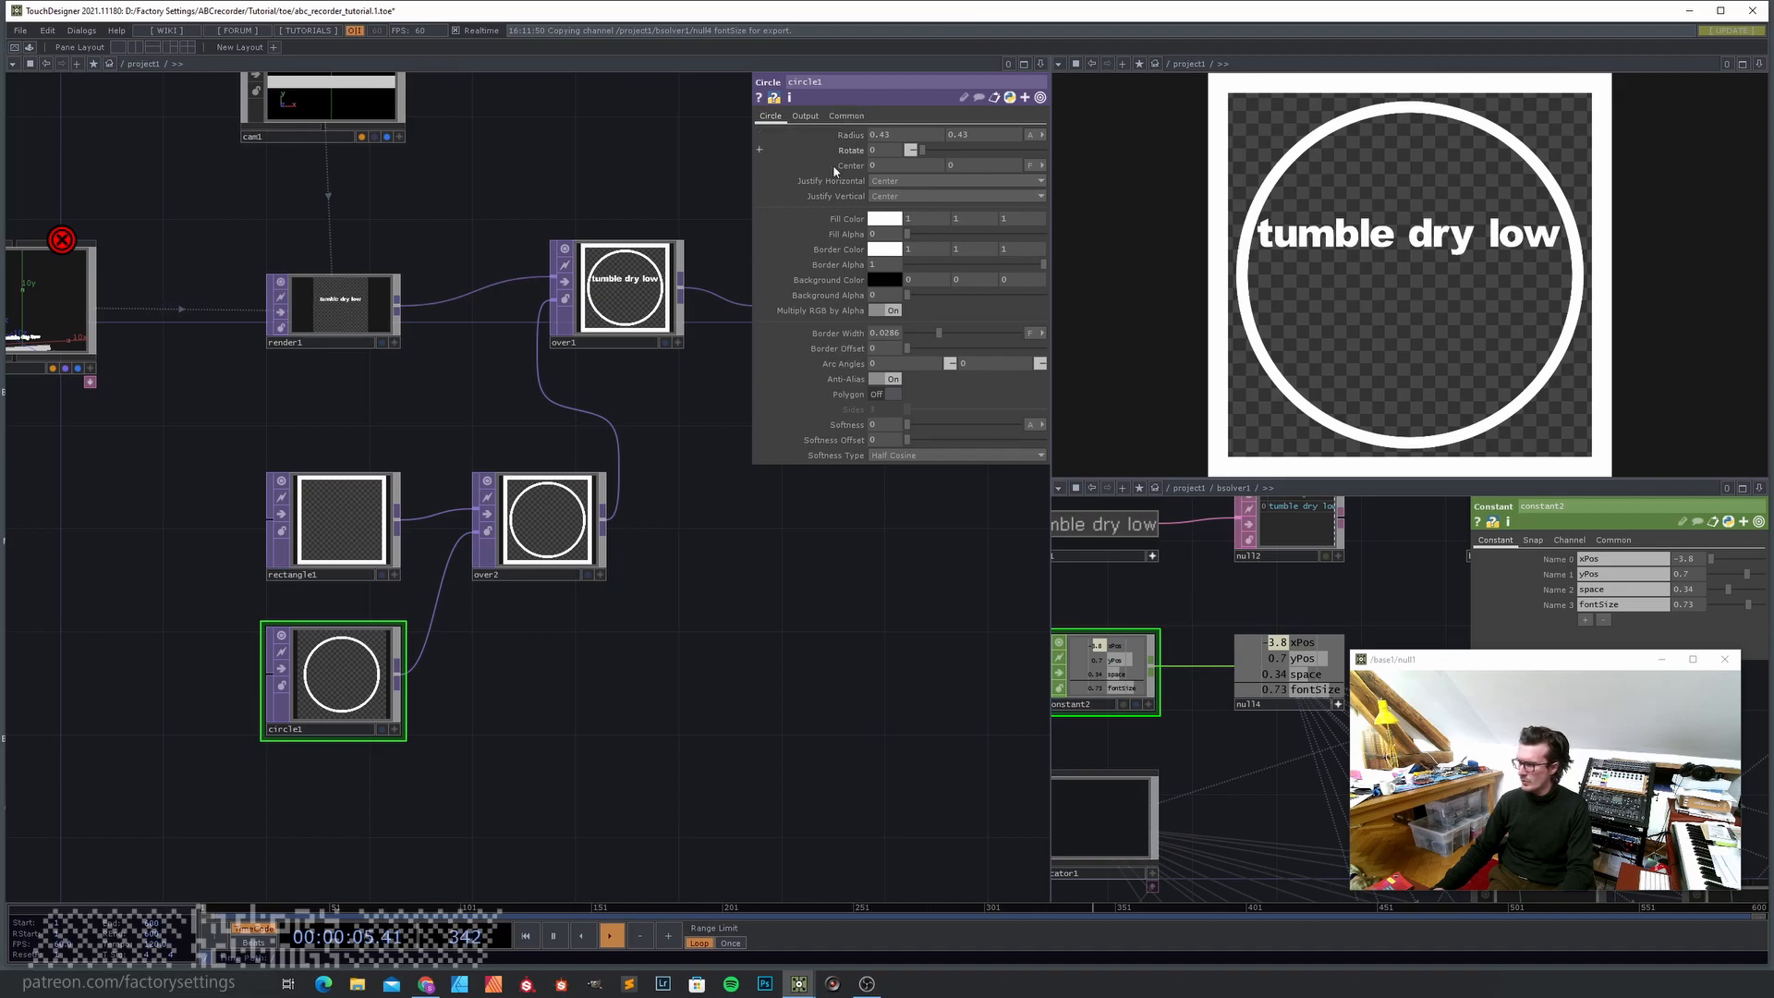
- Run the bsolver1 simulation to check the resized text inside the circle outline, then reset it
{"action": "left_click_drag", "start_coordinate": [246, 424], "coordinate": [358, 484]}
{"action": "left_click_drag", "start_coordinate": [499, 462], "coordinate": [527, 529]}
{"action": "left_click", "coordinate": [142, 373]}
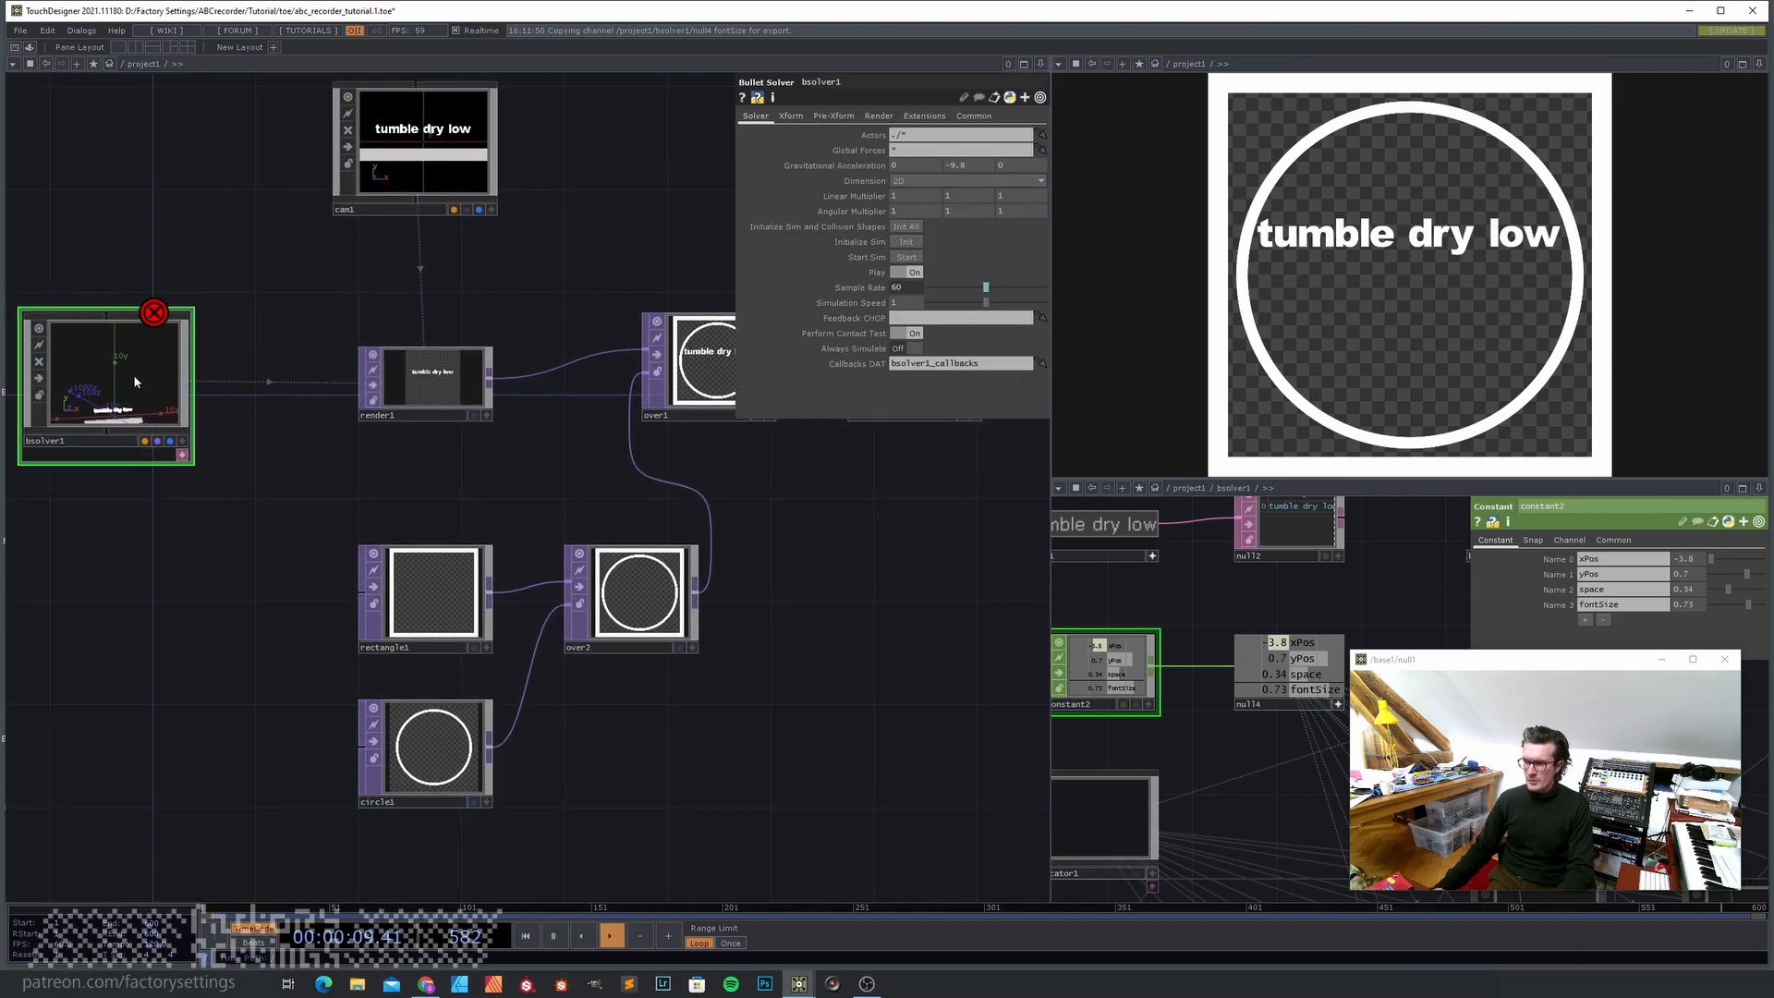
{"action": "left_click", "coordinate": [912, 243]}
{"action": "left_click", "coordinate": [903, 257]}
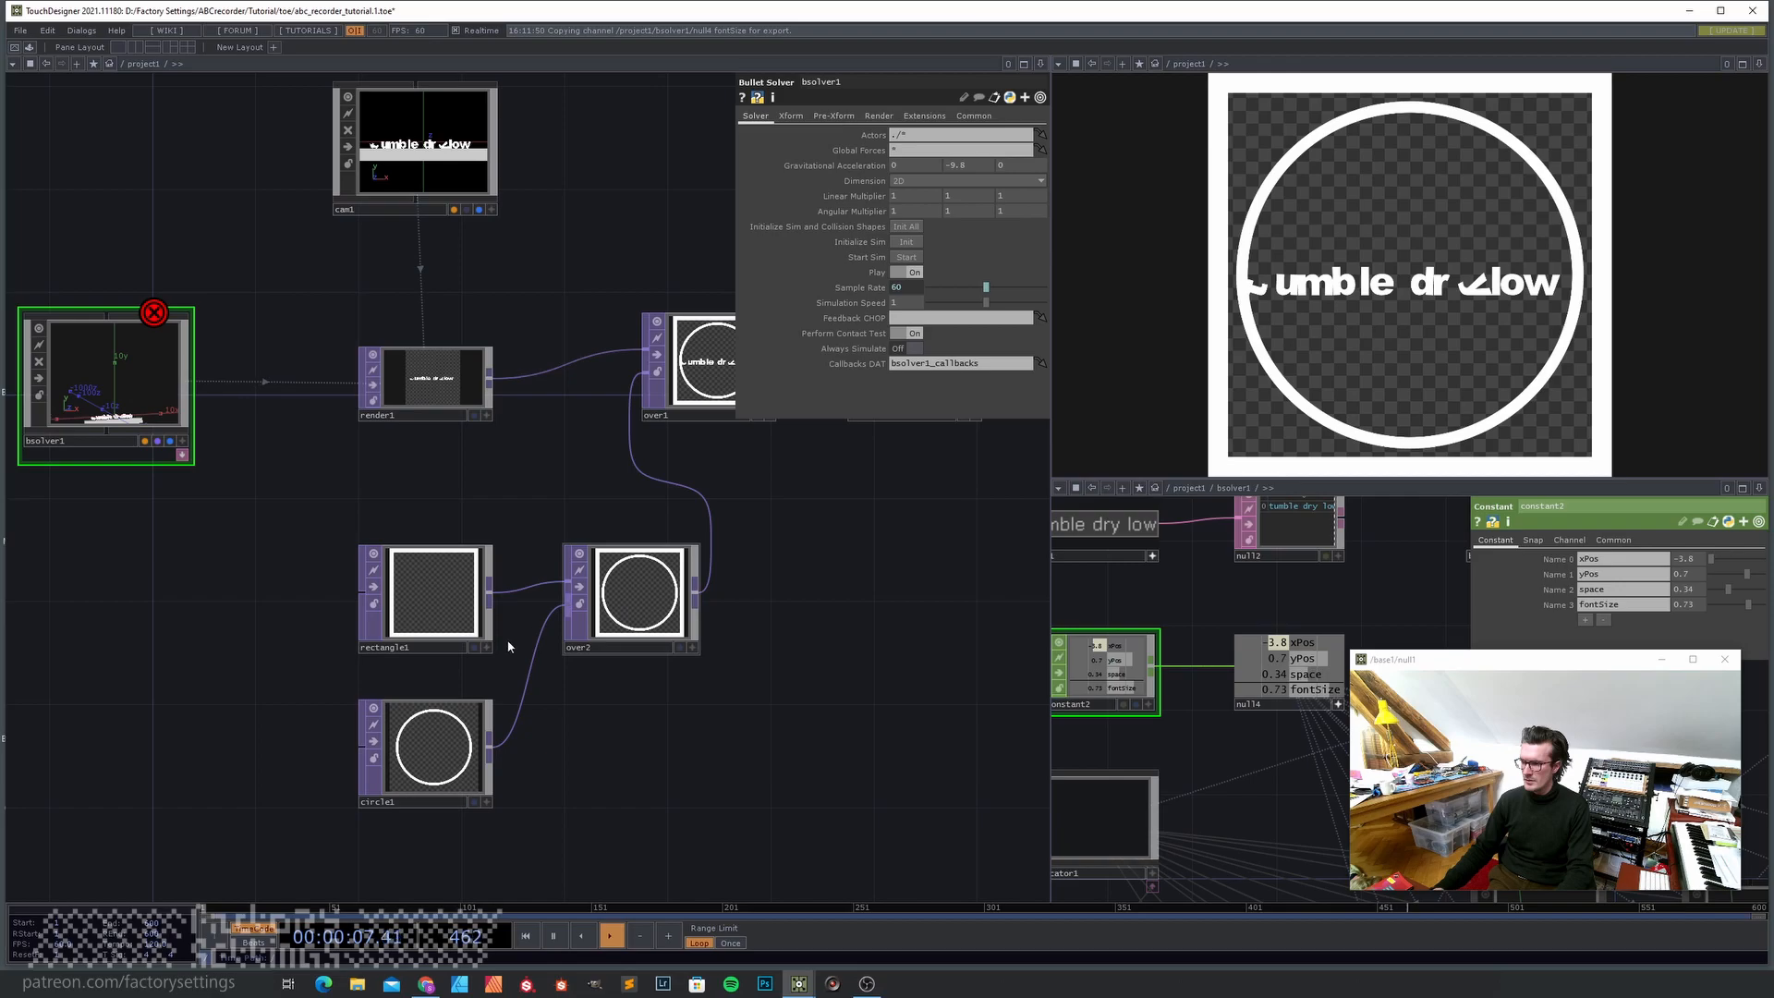
{"action": "left_click_drag", "start_coordinate": [868, 490], "coordinate": [834, 509]}
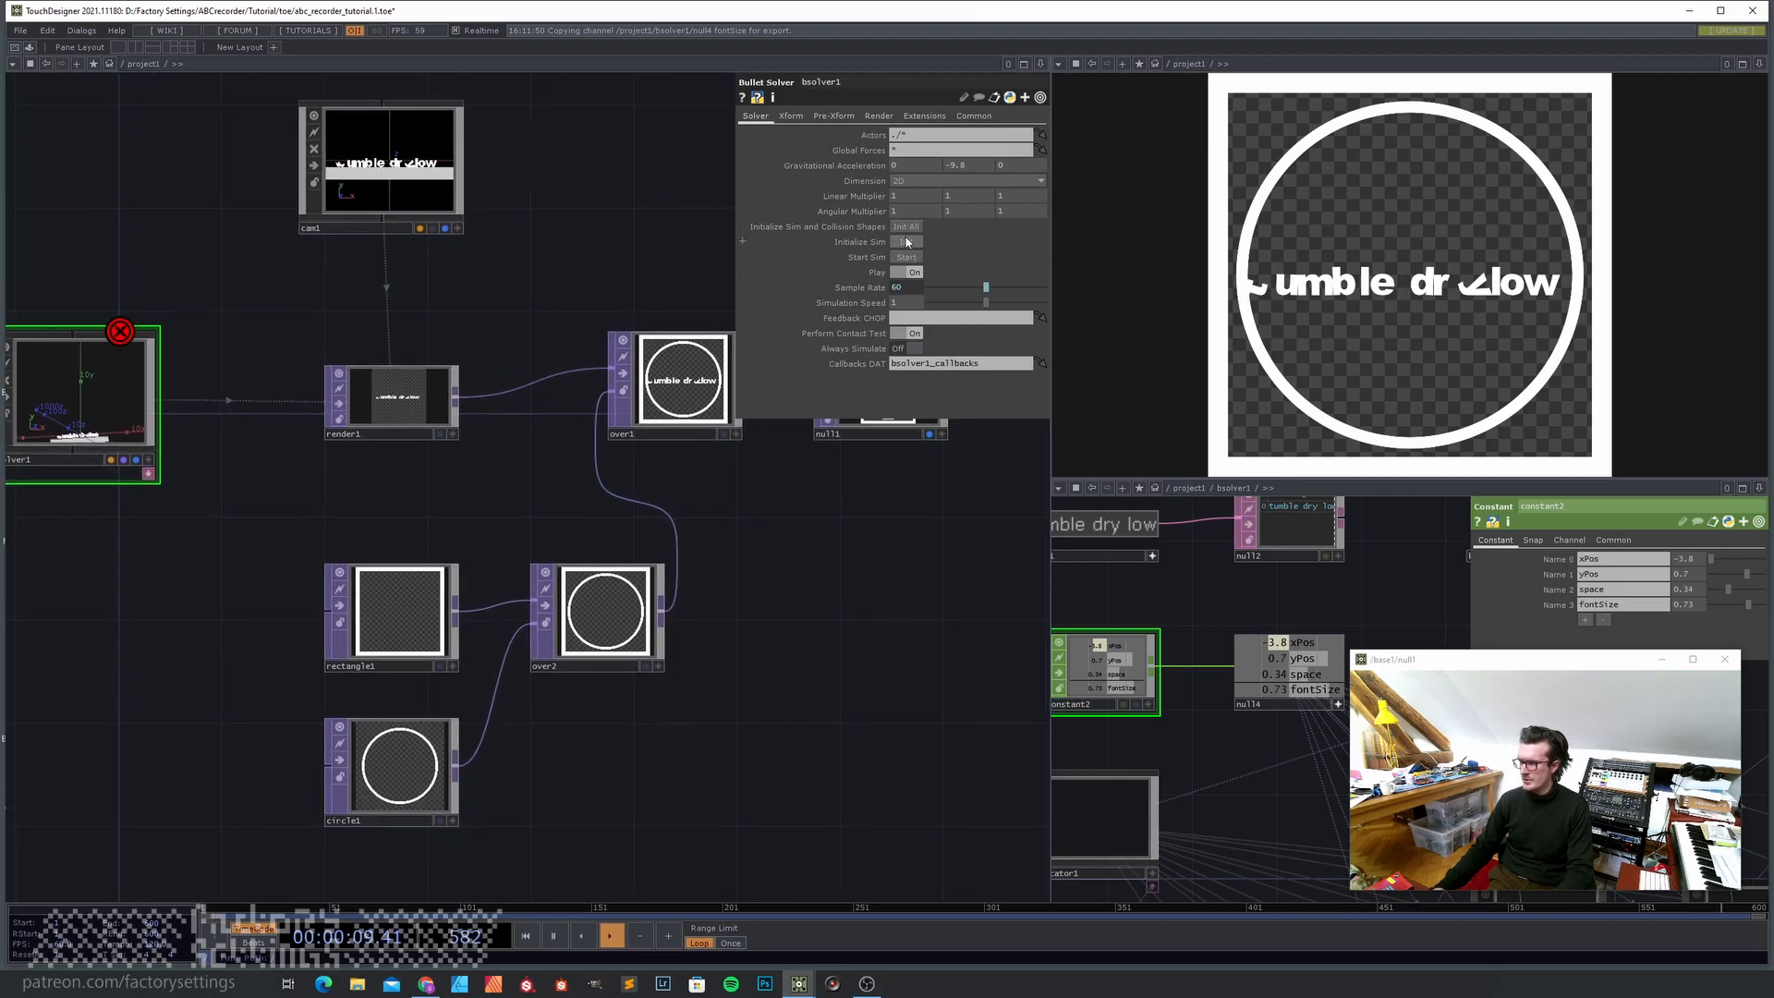
{"action": "left_click", "coordinate": [913, 226]}
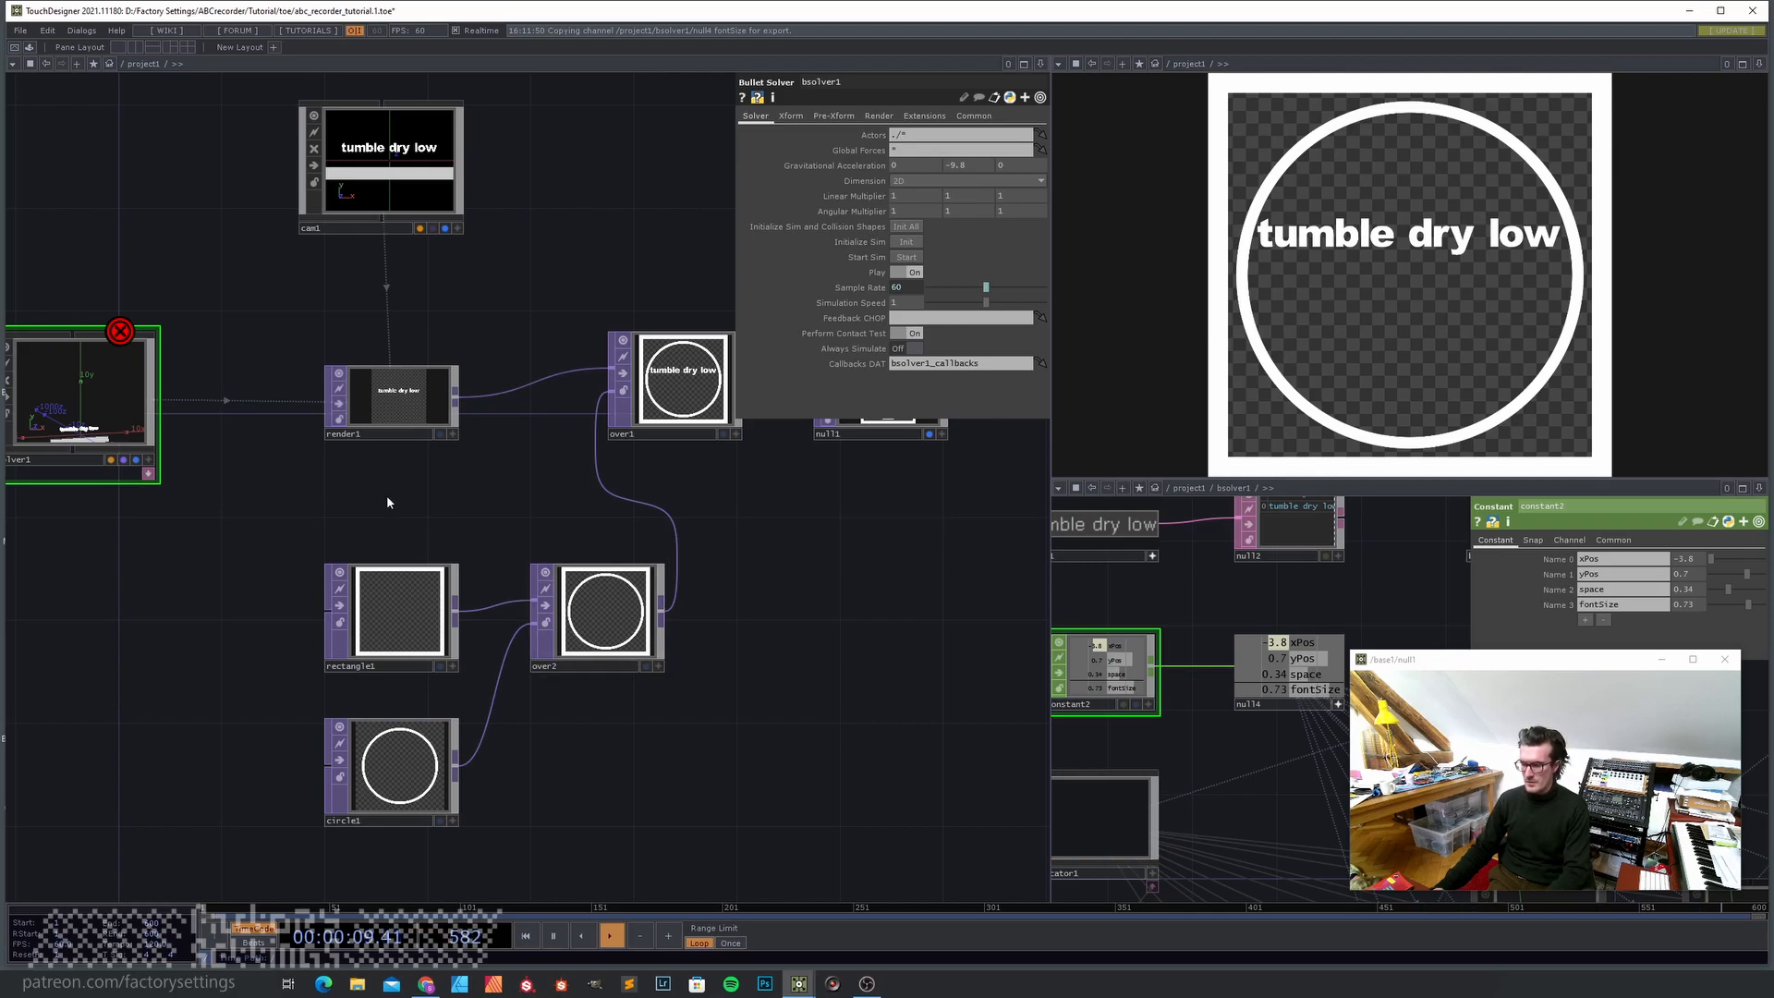
- Open the staticActor component's network inside bsolver1
{"action": "key", "text": "u"}
{"action": "key", "text": "i"}
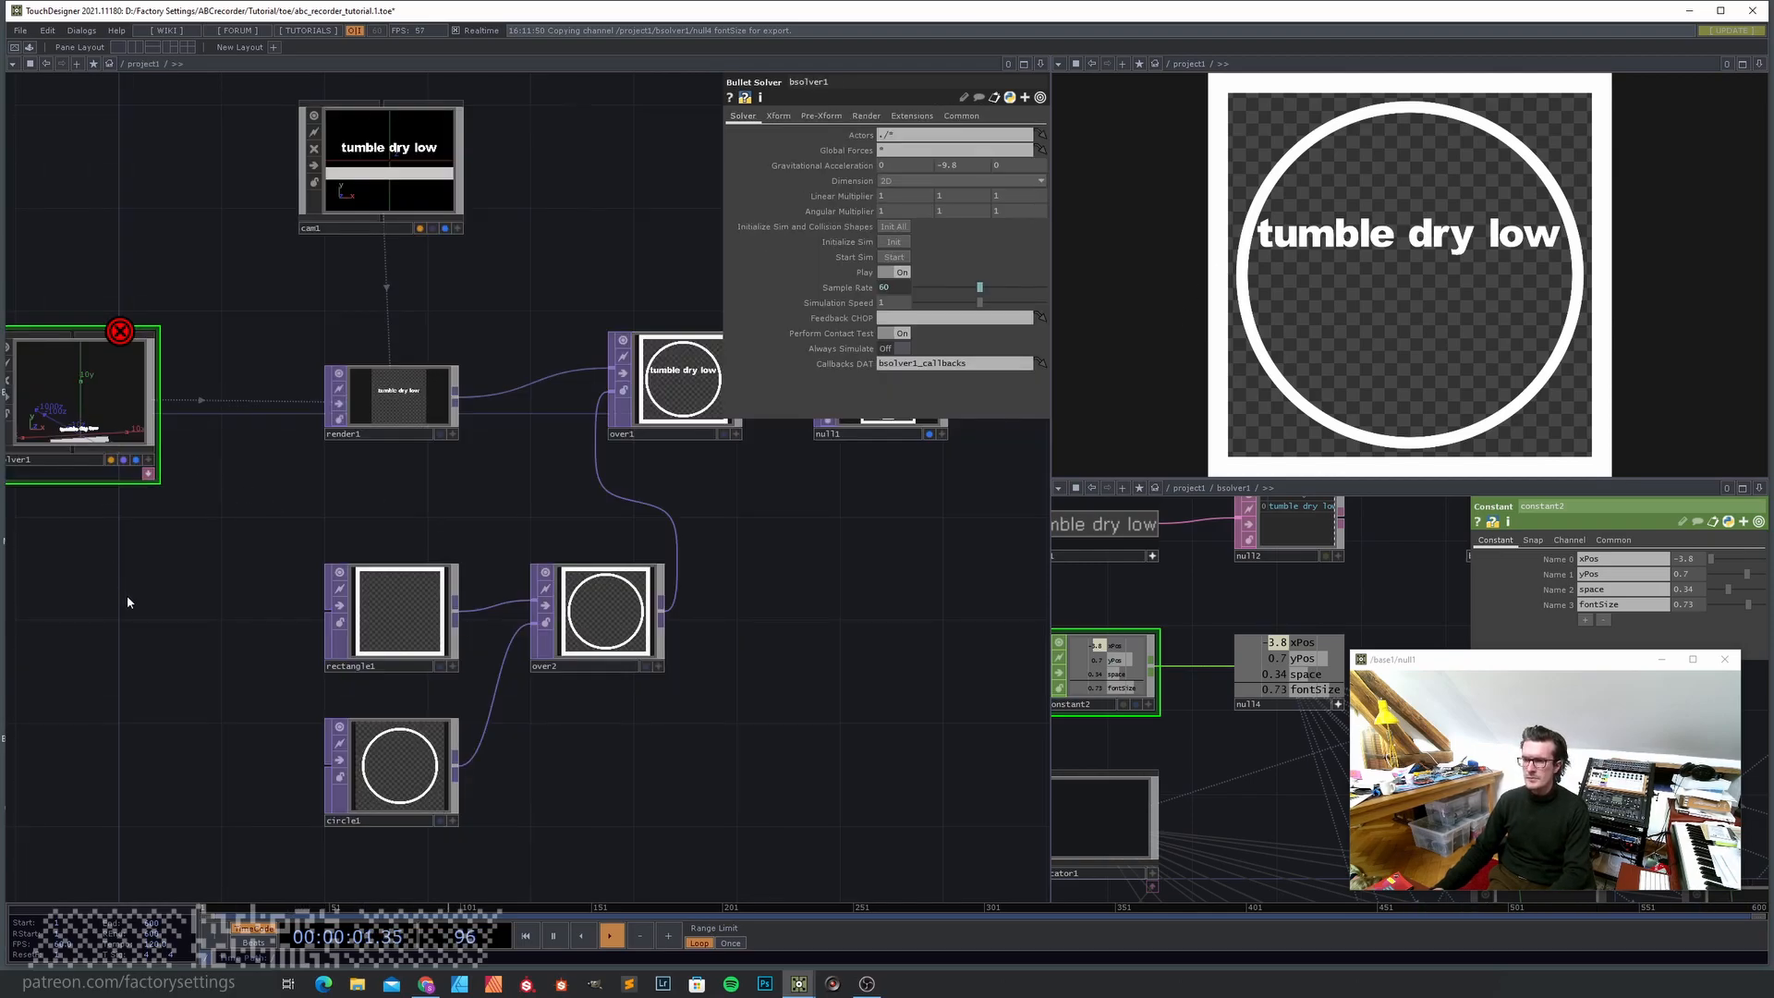
{"action": "key", "text": "i"}
{"action": "key", "text": "i"}
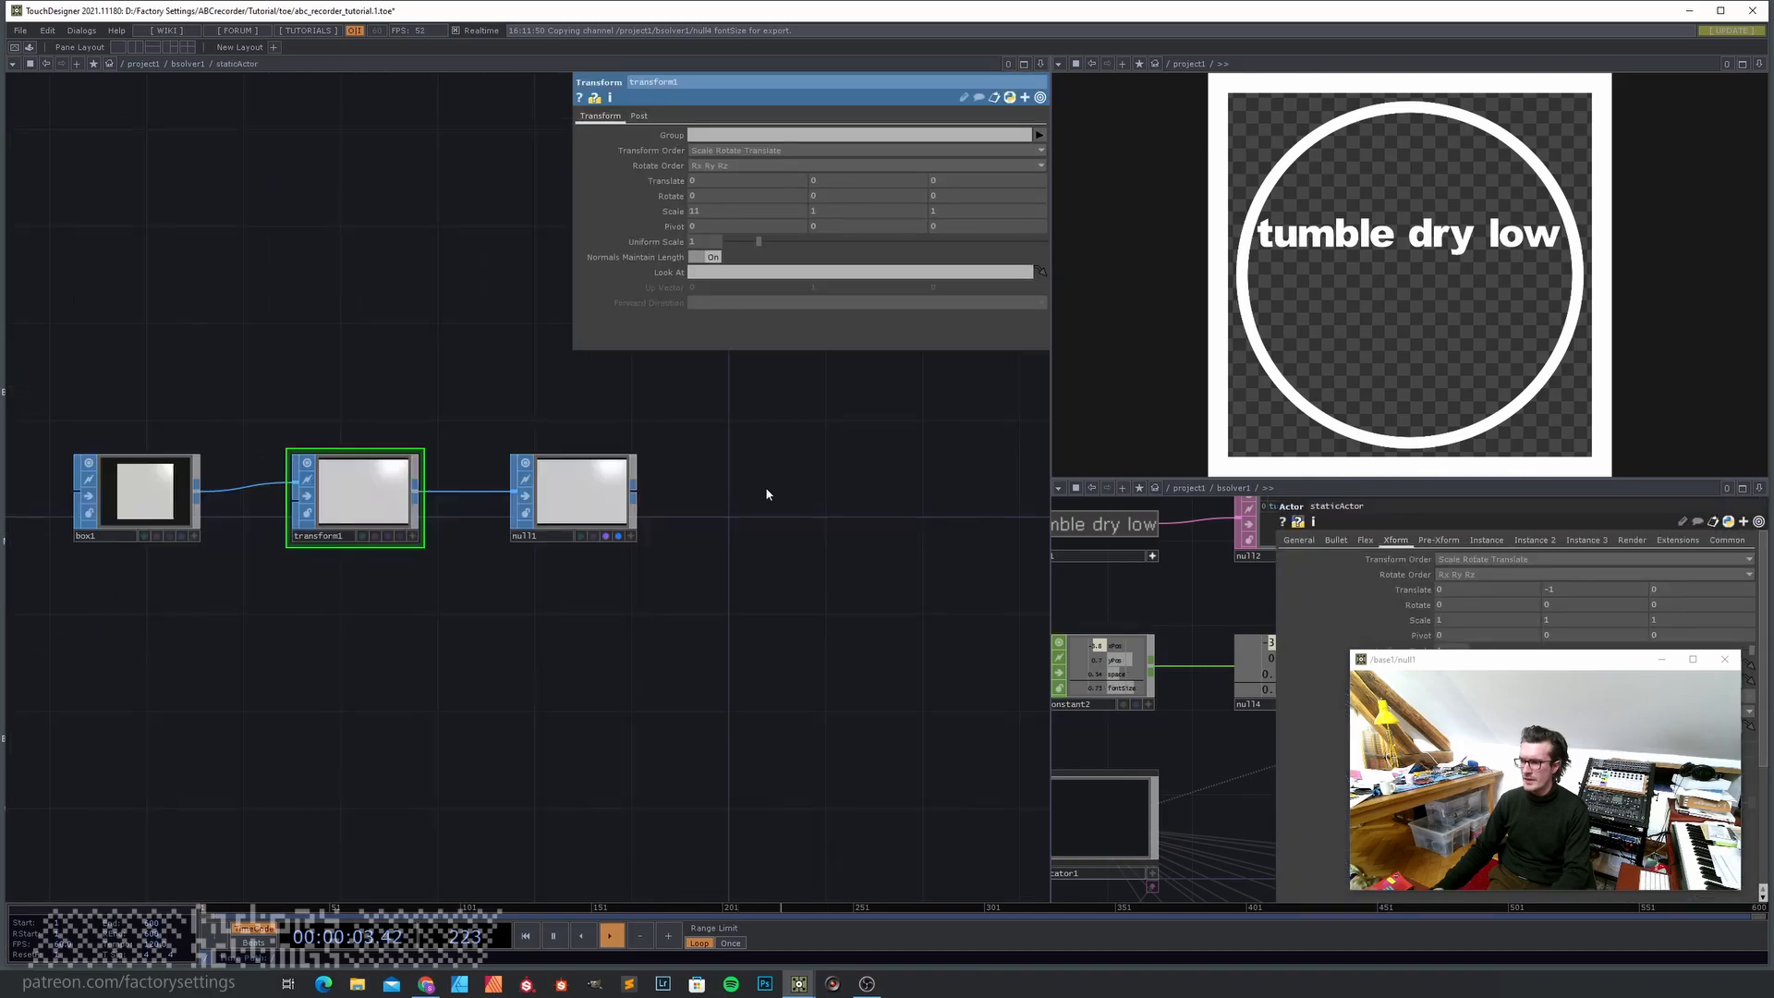
- Move box1 and transform1 away from null1, keeping them side by side with free space before null1, and select transform1
{"action": "left_click_drag", "start_coordinate": [331, 672], "coordinate": [438, 739]}
{"action": "left_click_drag", "start_coordinate": [392, 611], "coordinate": [231, 614]}
{"action": "scroll", "coordinate": [212, 619], "scroll_direction": "up", "scroll_amount": 3}
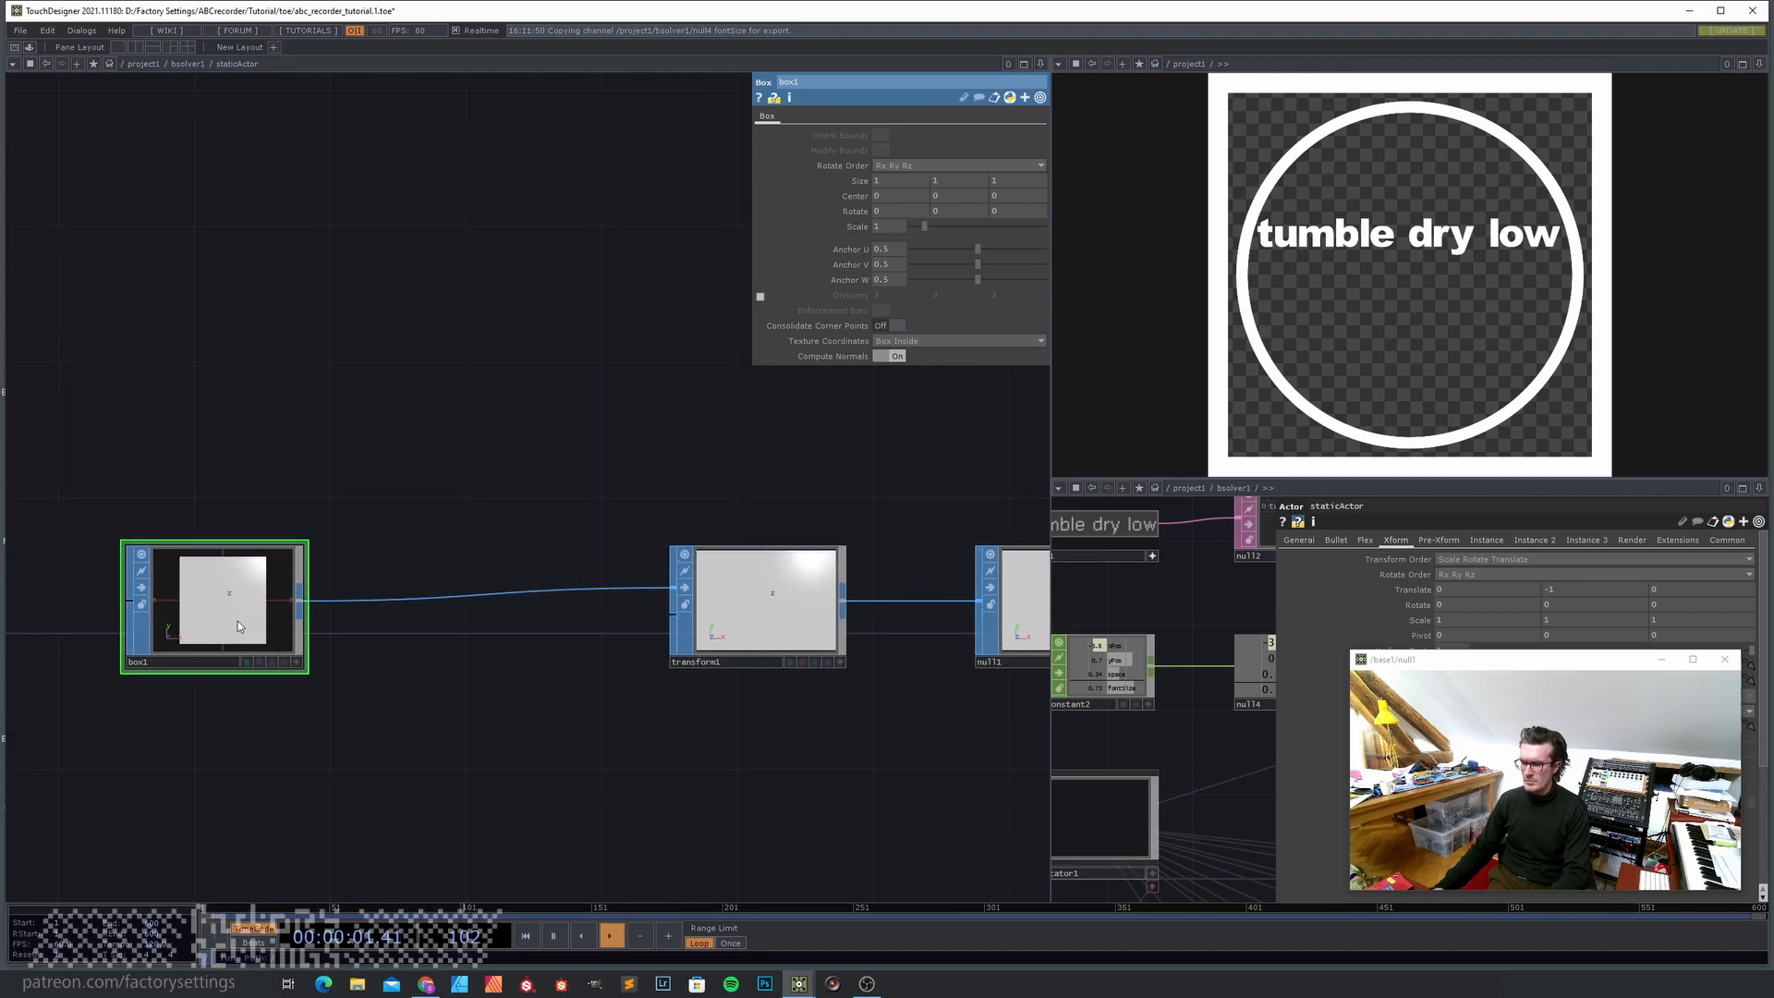
{"action": "scroll", "coordinate": [487, 726], "scroll_direction": "down", "scroll_amount": 4}
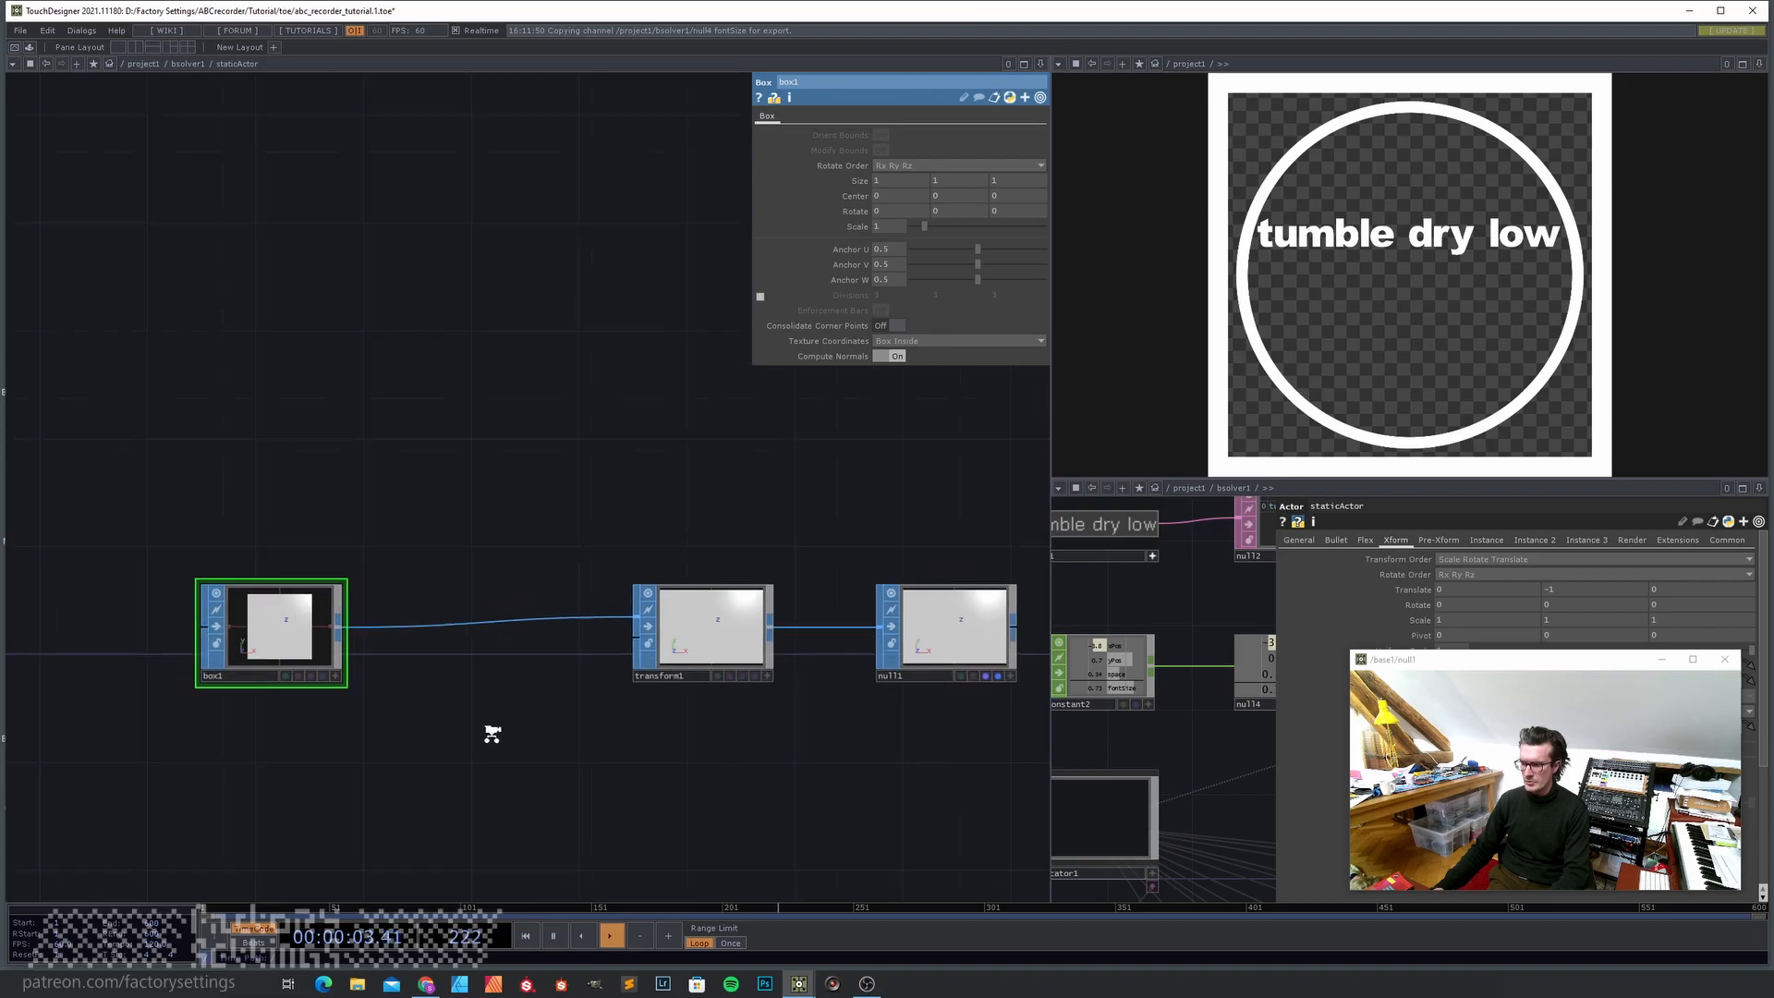
{"action": "left_click_drag", "start_coordinate": [634, 663], "coordinate": [496, 664]}
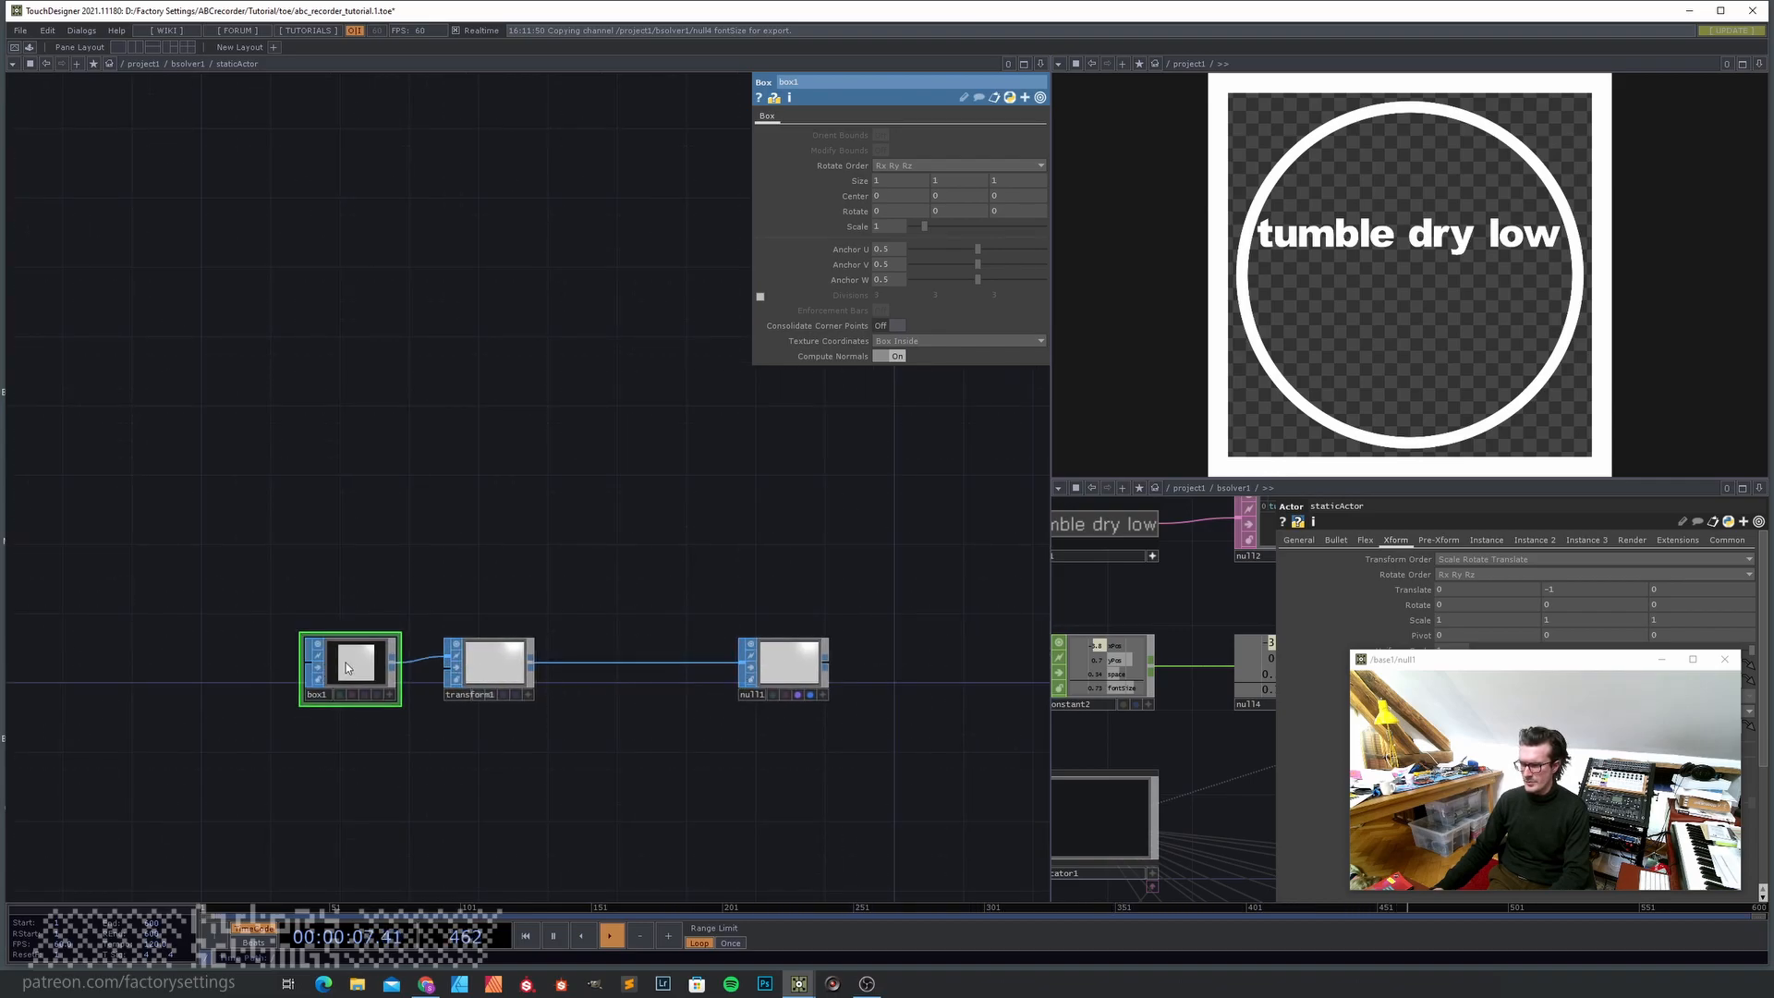
{"action": "left_click", "coordinate": [496, 661]}
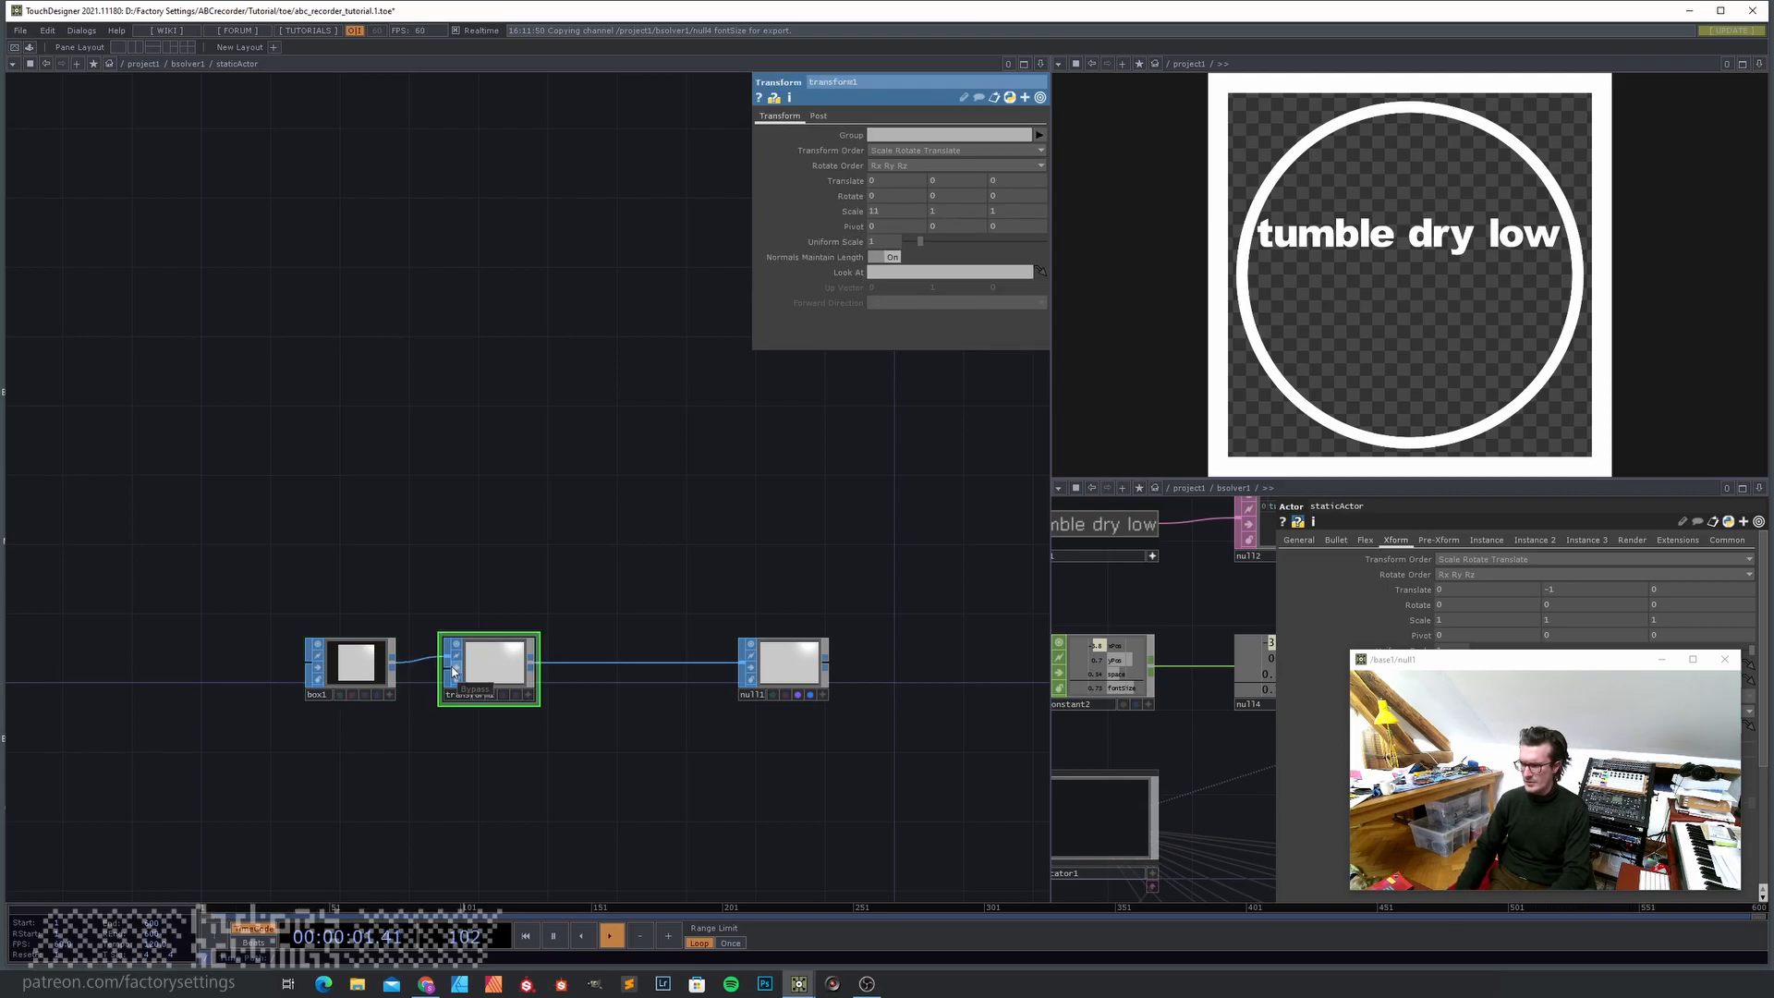
- Delete transform1 so box1 feeds null1 directly, and orbit box1's viewer to an angled perspective
{"action": "key", "text": "Delete"}
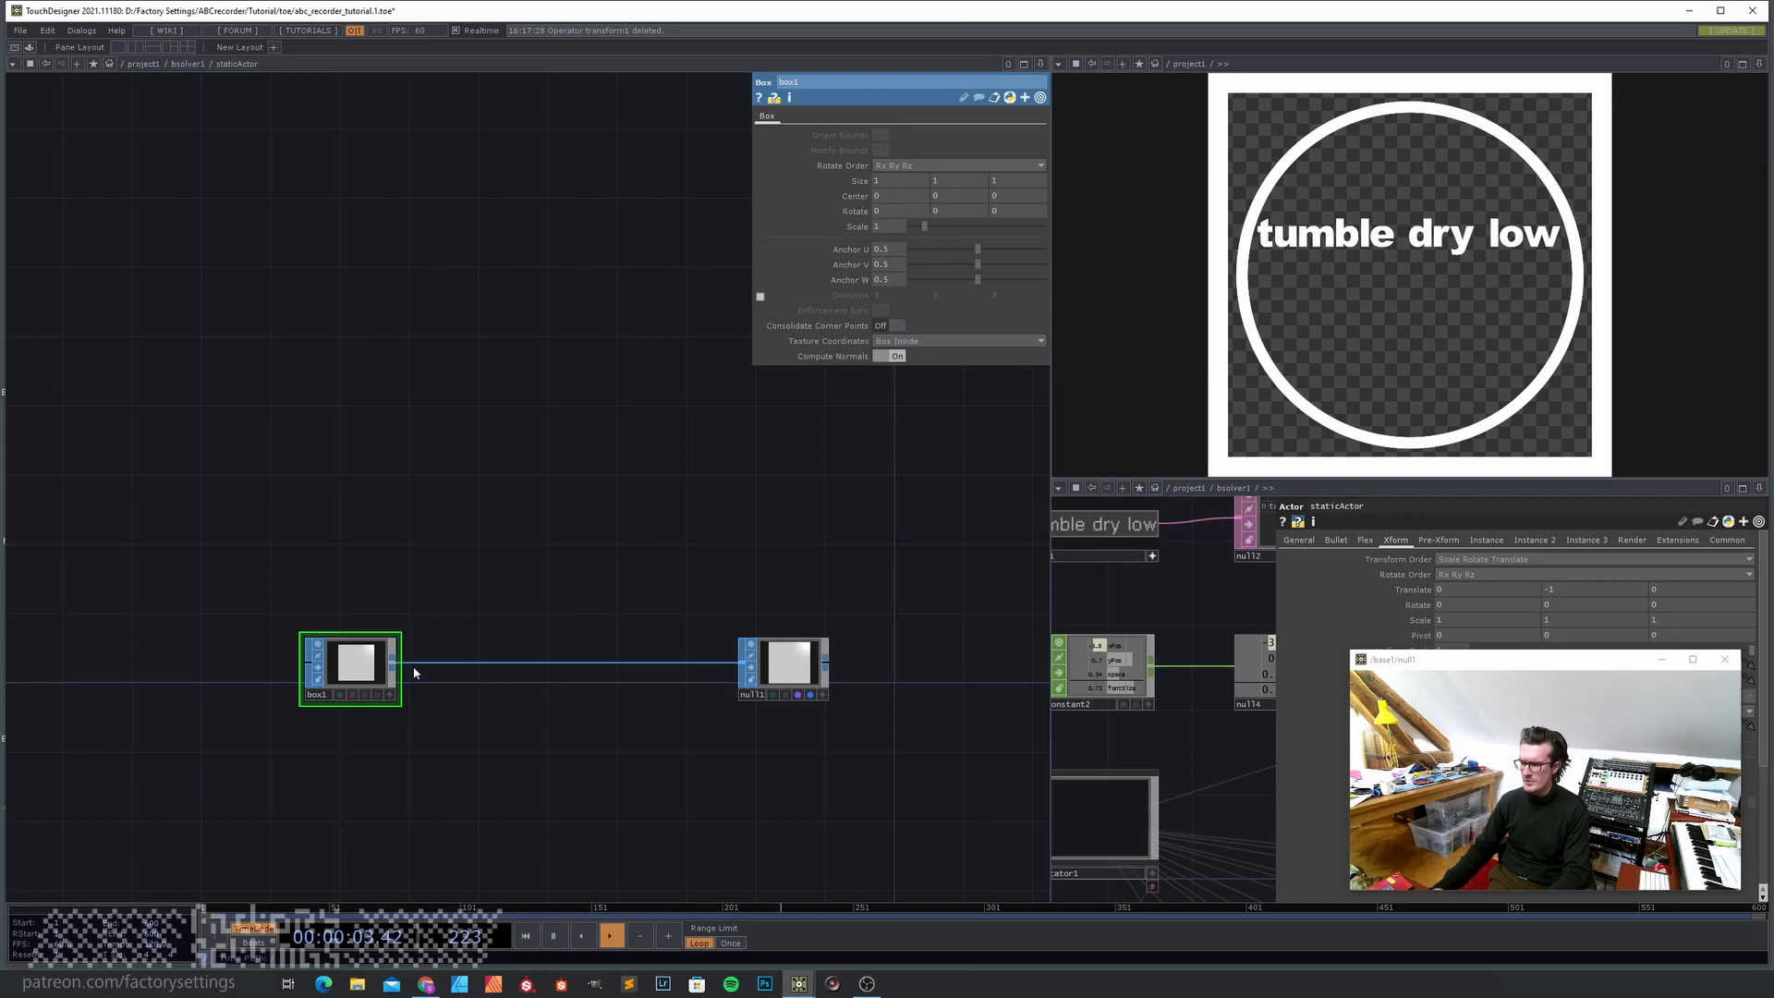
{"action": "scroll", "coordinate": [410, 691], "scroll_direction": "up", "scroll_amount": 5}
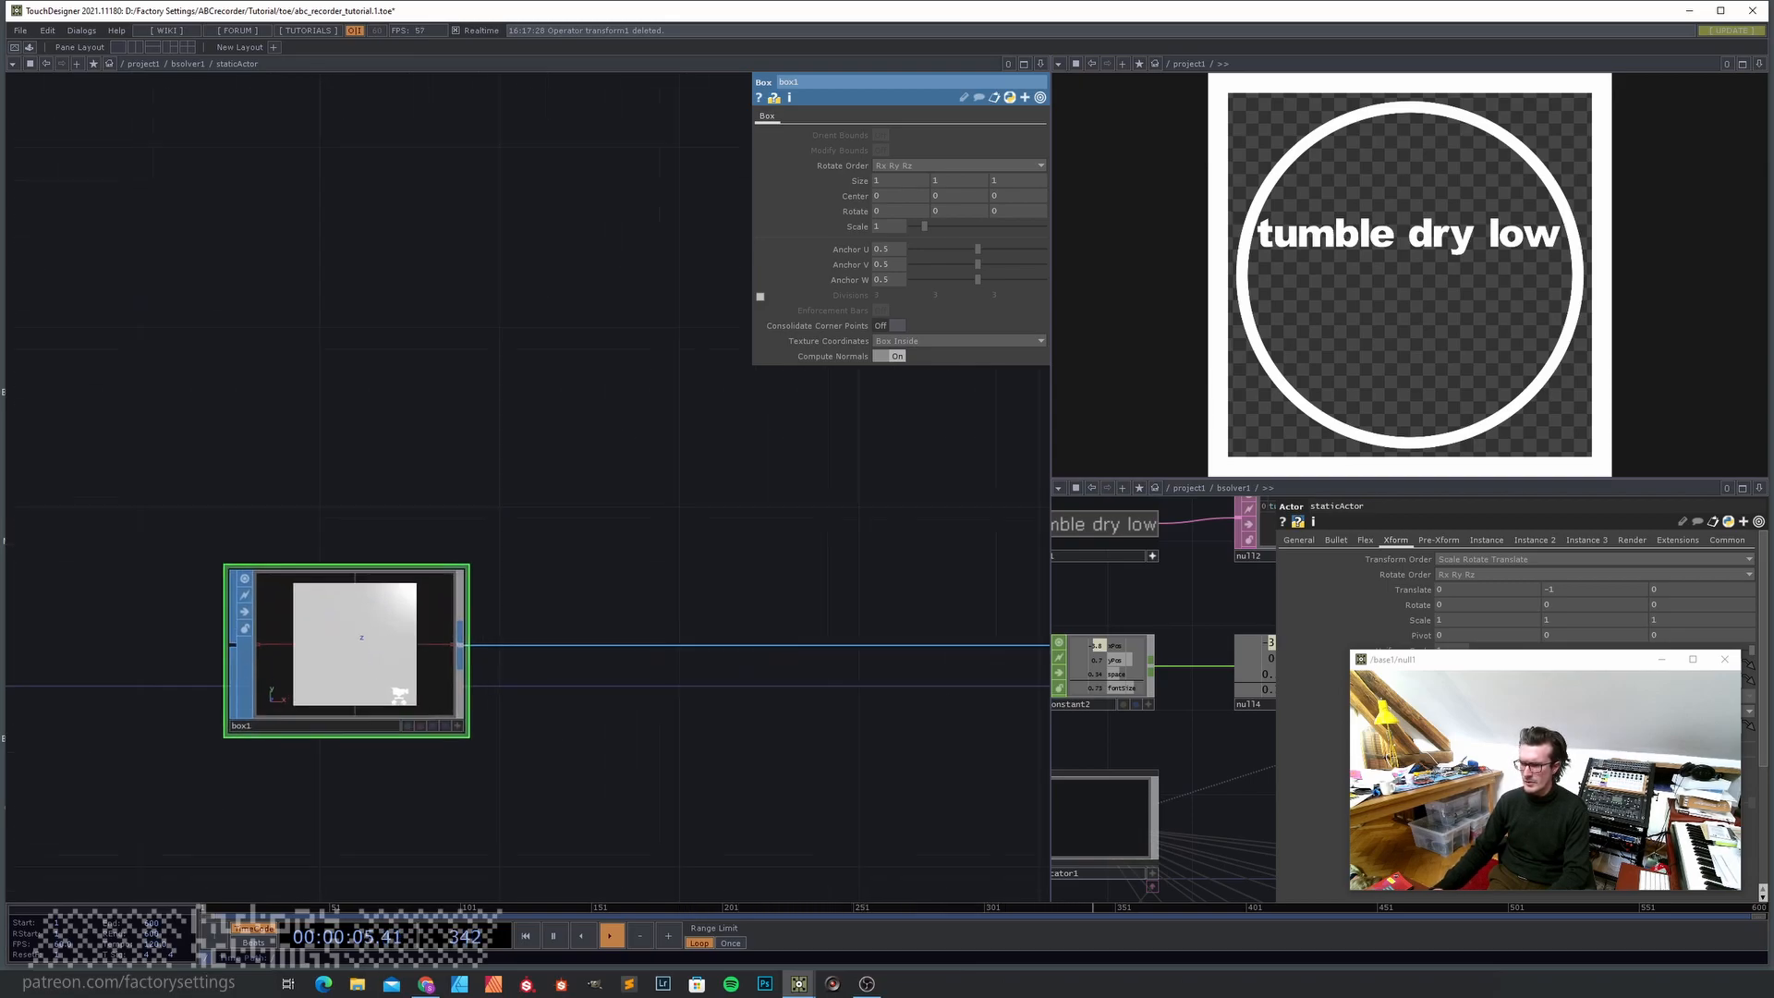
{"action": "scroll", "coordinate": [405, 653], "scroll_direction": "down", "scroll_amount": 4}
{"action": "left_click_drag", "start_coordinate": [377, 650], "coordinate": [404, 676]}
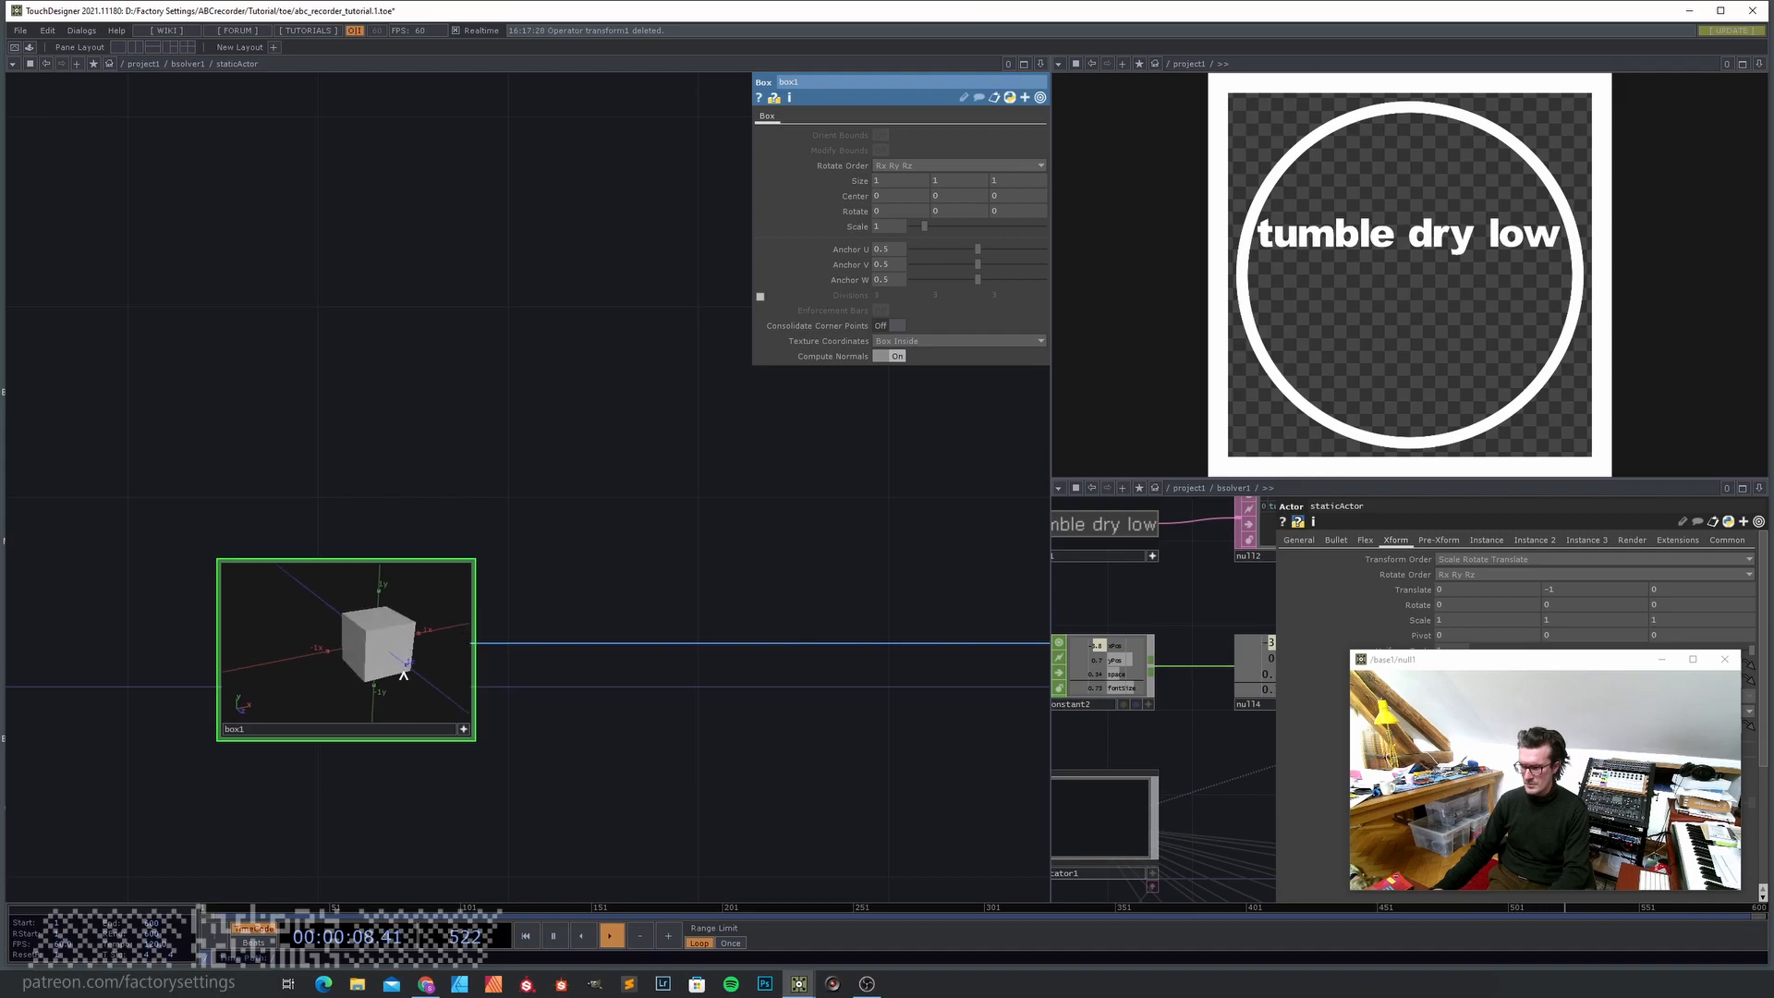
{"action": "left_click", "coordinate": [465, 730]}
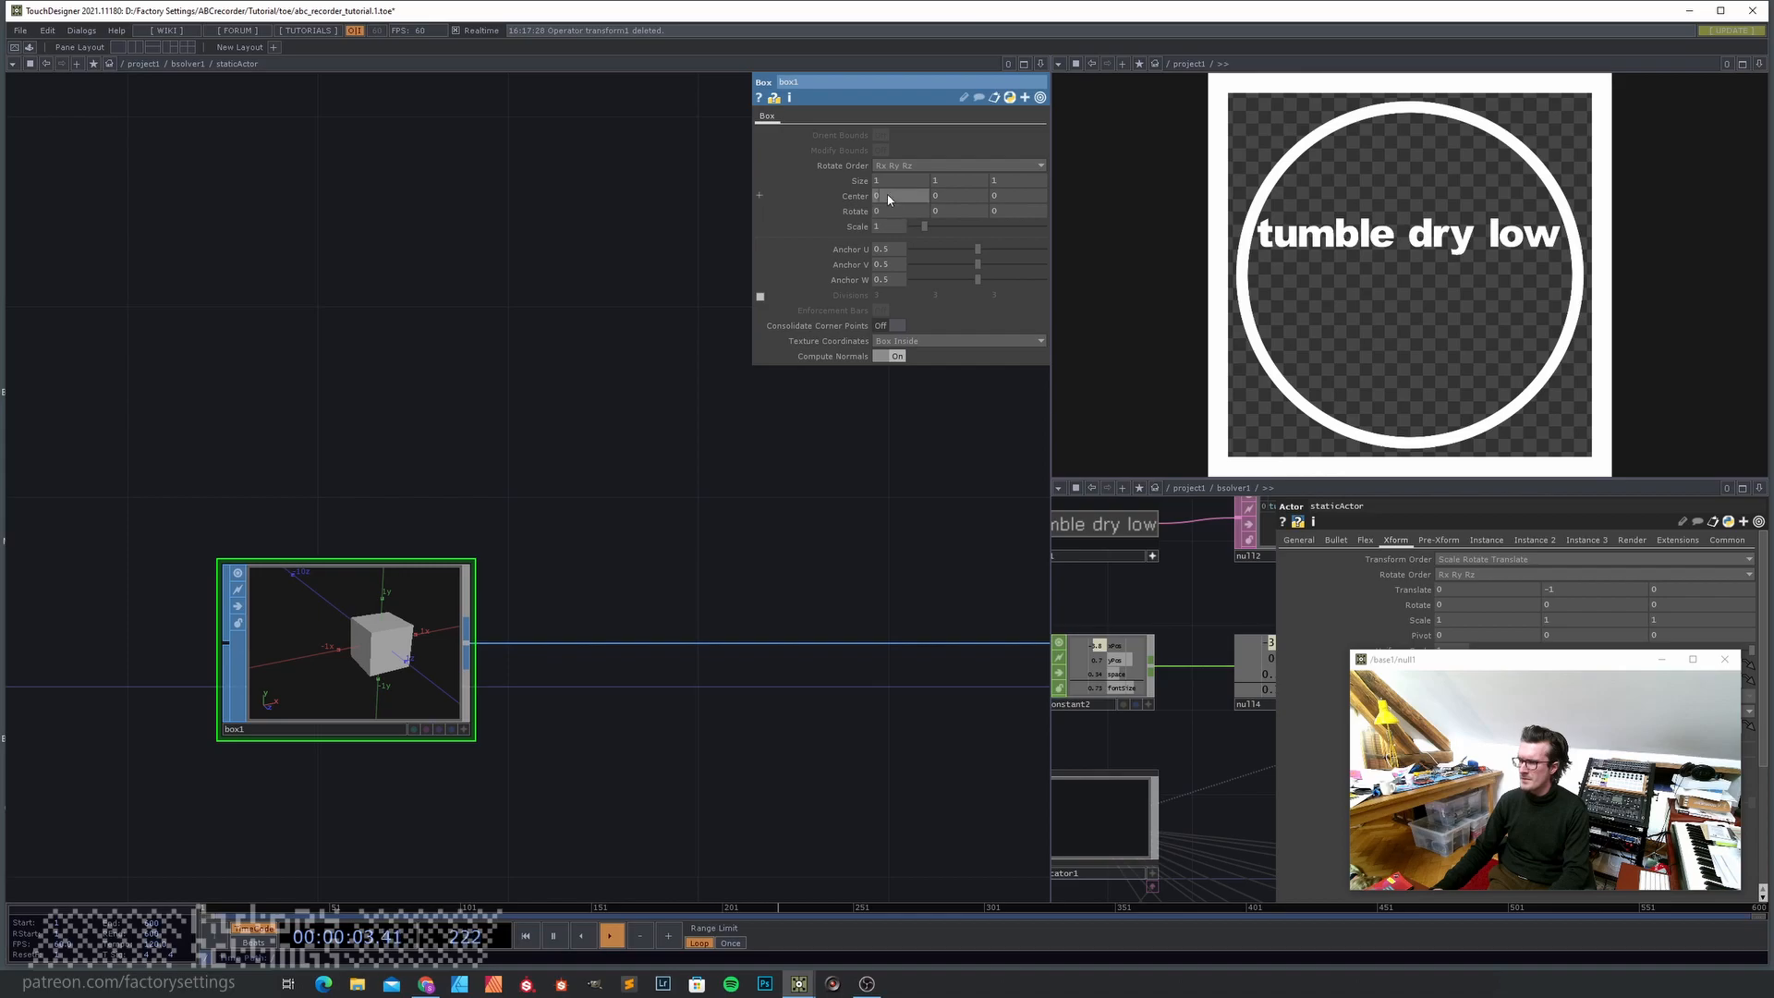
- Shape box1 into a thin offset slab with an X size of 0.2 and an X center of -1
{"action": "type", "text": "-.5"}
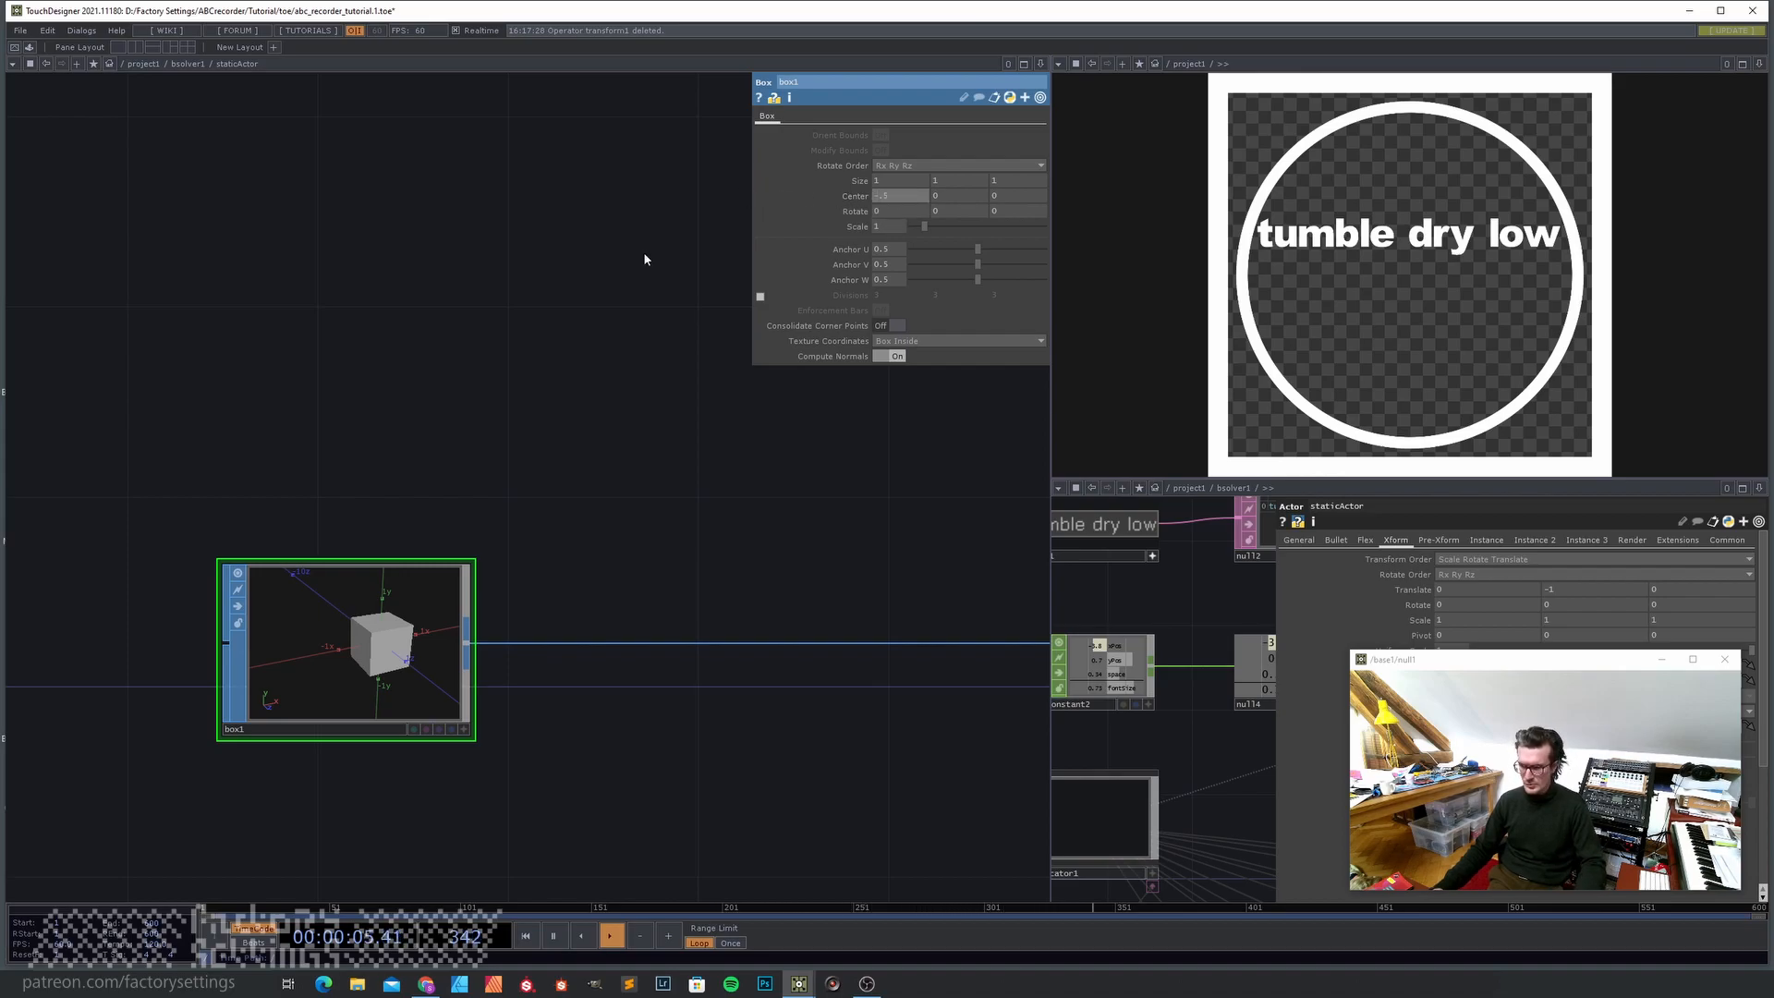
{"action": "key", "text": "Return"}
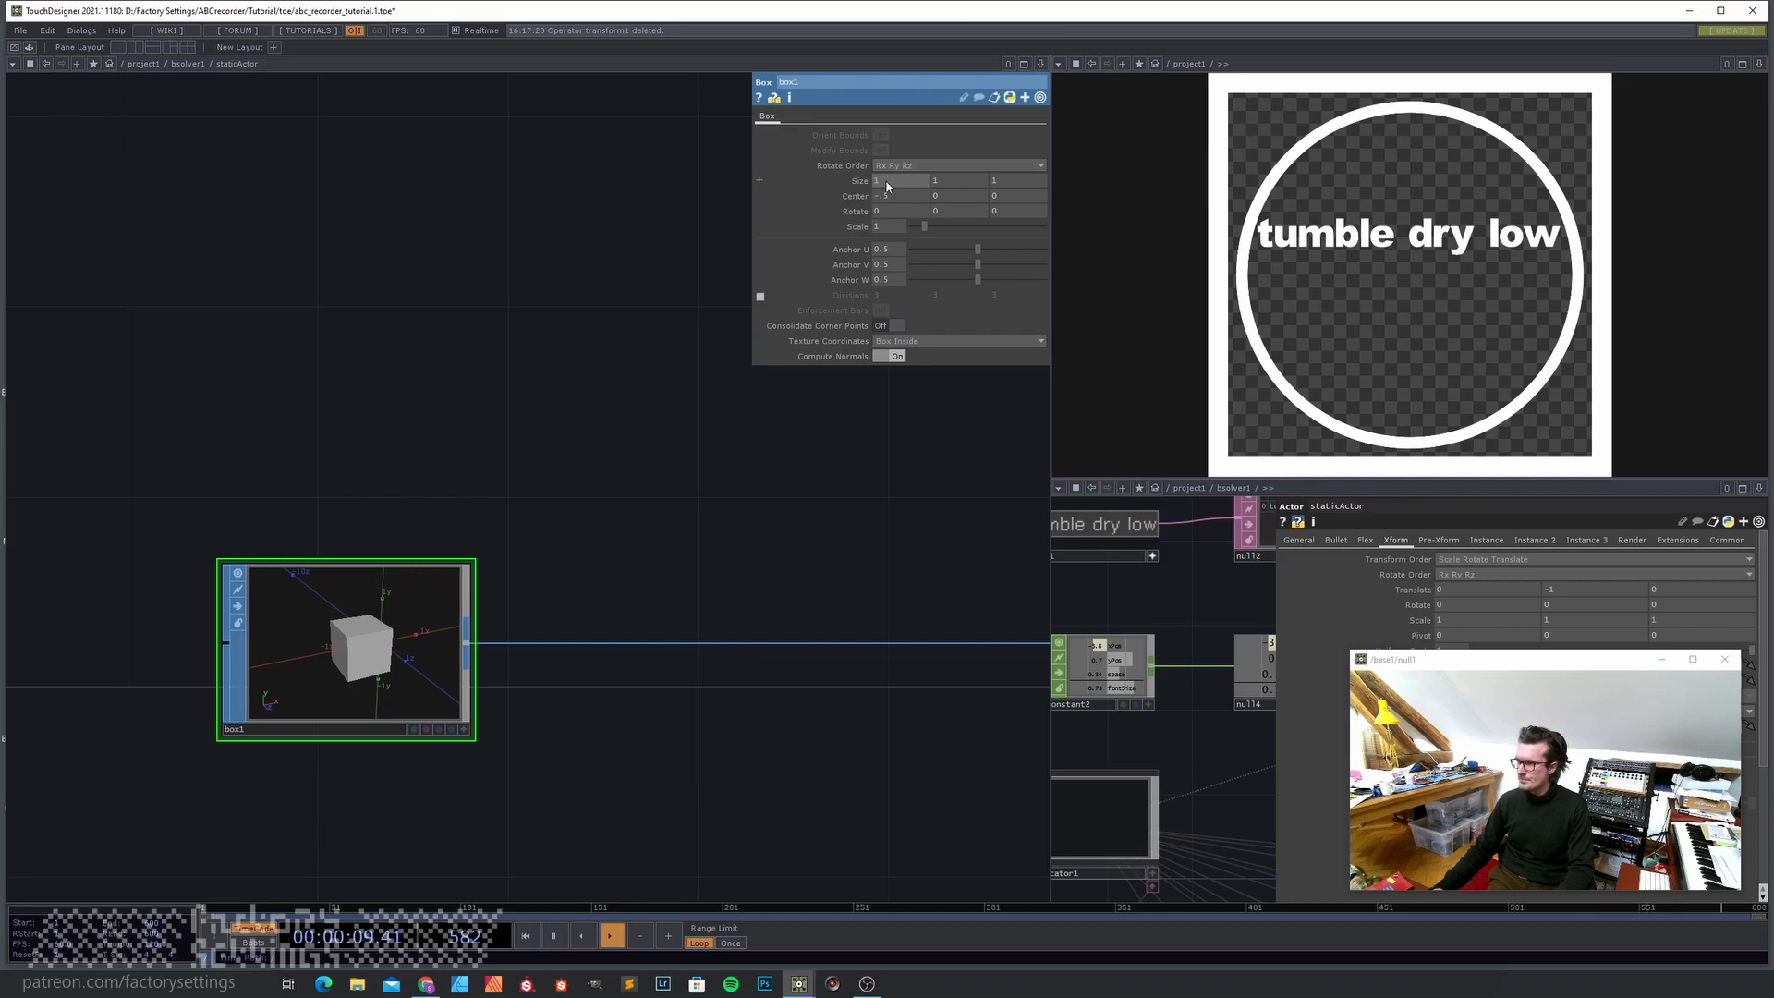
{"action": "middle_click_drag", "start_coordinate": [903, 186], "coordinate": [896, 160]}
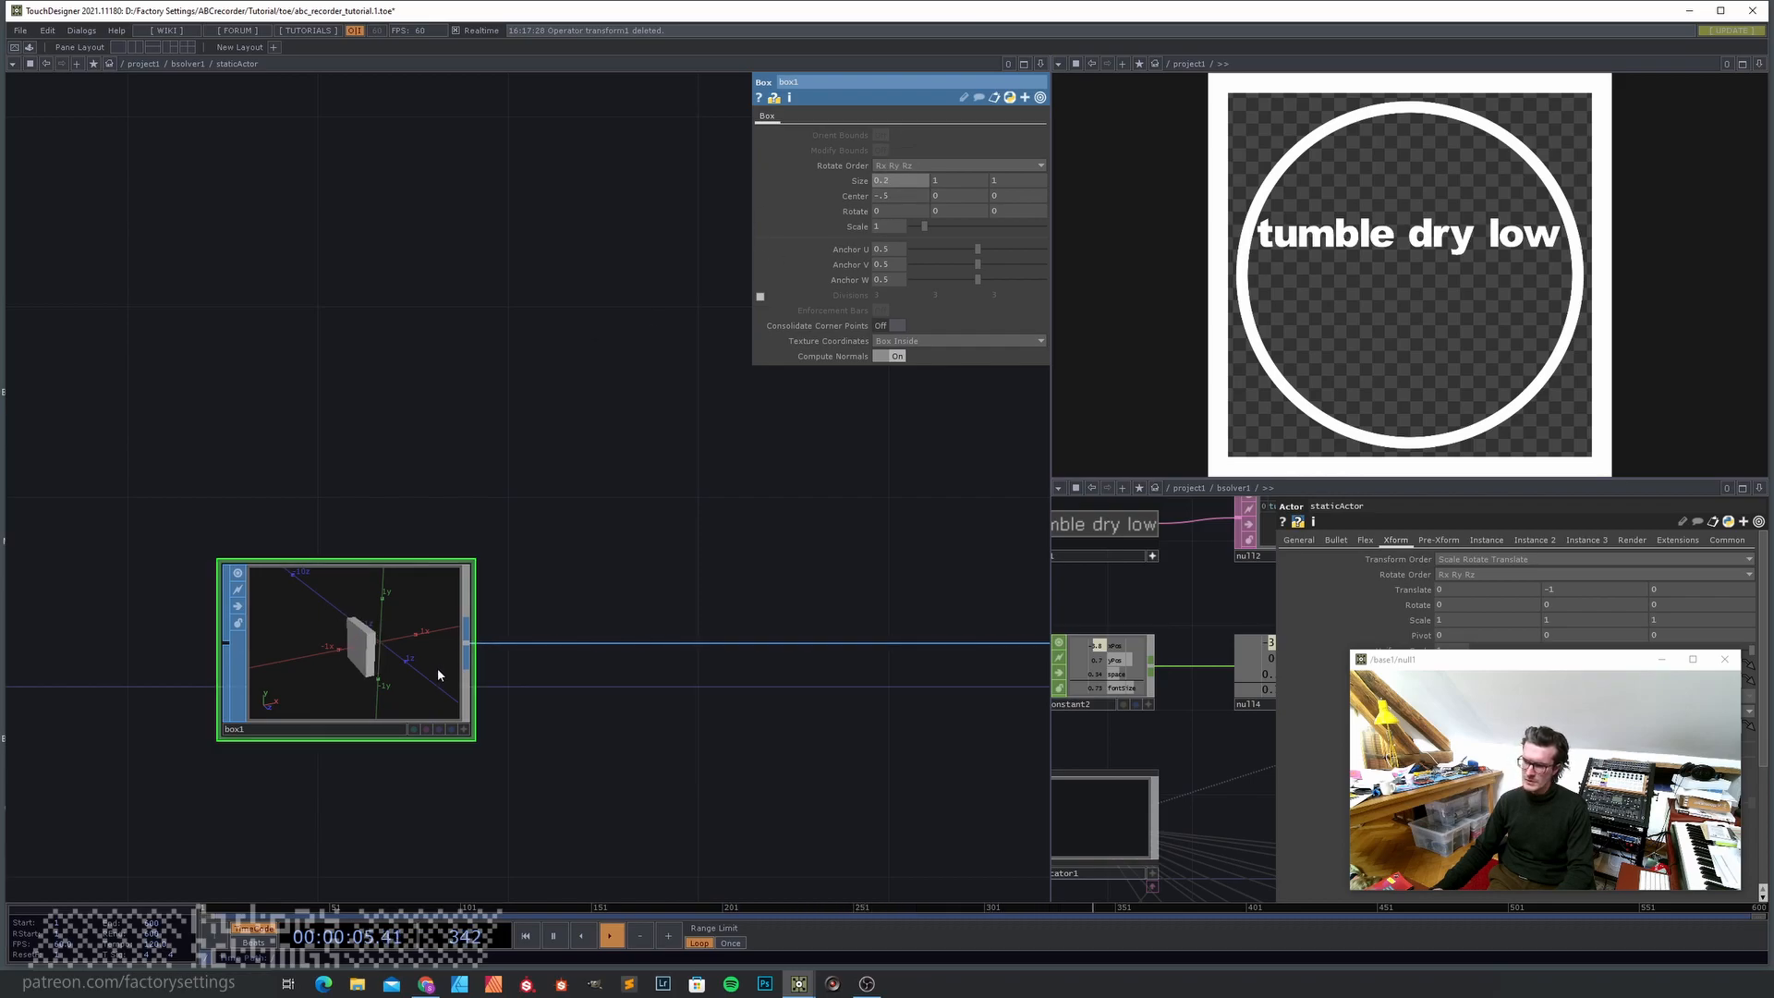
{"action": "type", "text": "-1"}
{"action": "left_click", "coordinate": [649, 554]}
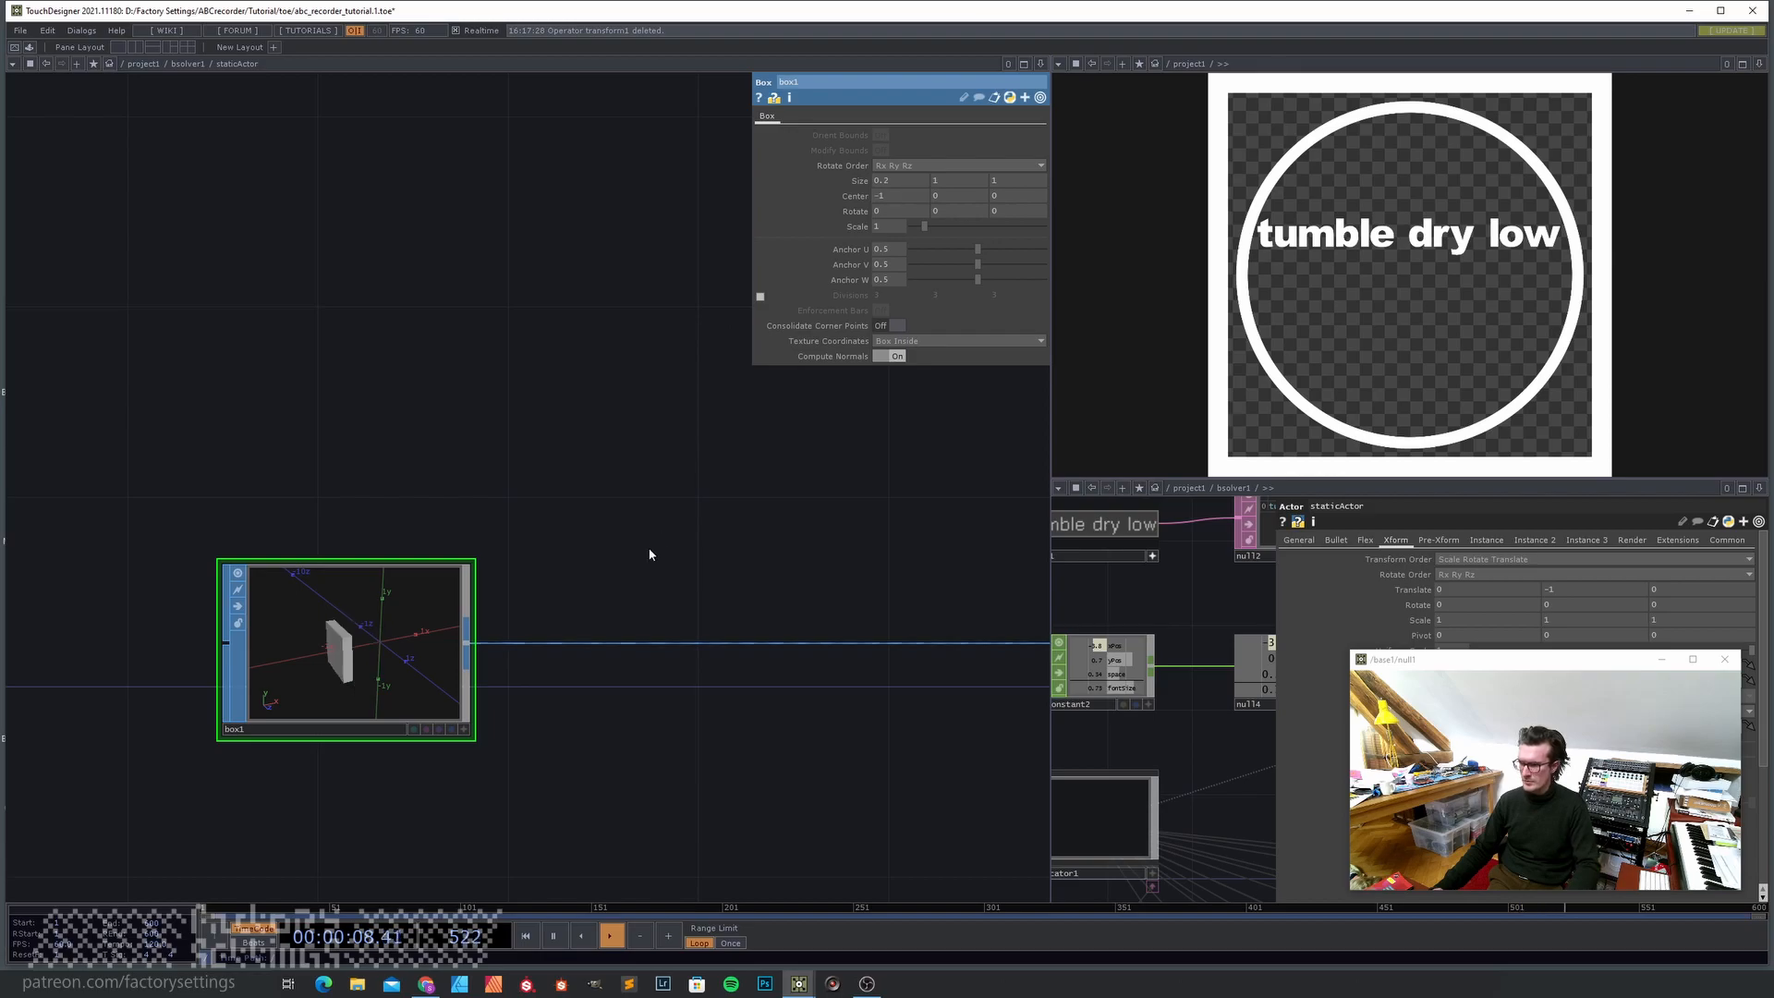
- Insert a Copy SOP on the wire between box1 and null1
{"action": "left_click", "coordinate": [464, 729]}
{"action": "mouse_move", "coordinate": [393, 679]}
{"action": "left_mouse_down"}
{"action": "mouse_move", "coordinate": [370, 669]}
{"action": "mouse_move", "coordinate": [412, 682]}
{"action": "left_mouse_up"}
{"action": "left_click_drag", "start_coordinate": [556, 724], "coordinate": [393, 718]}
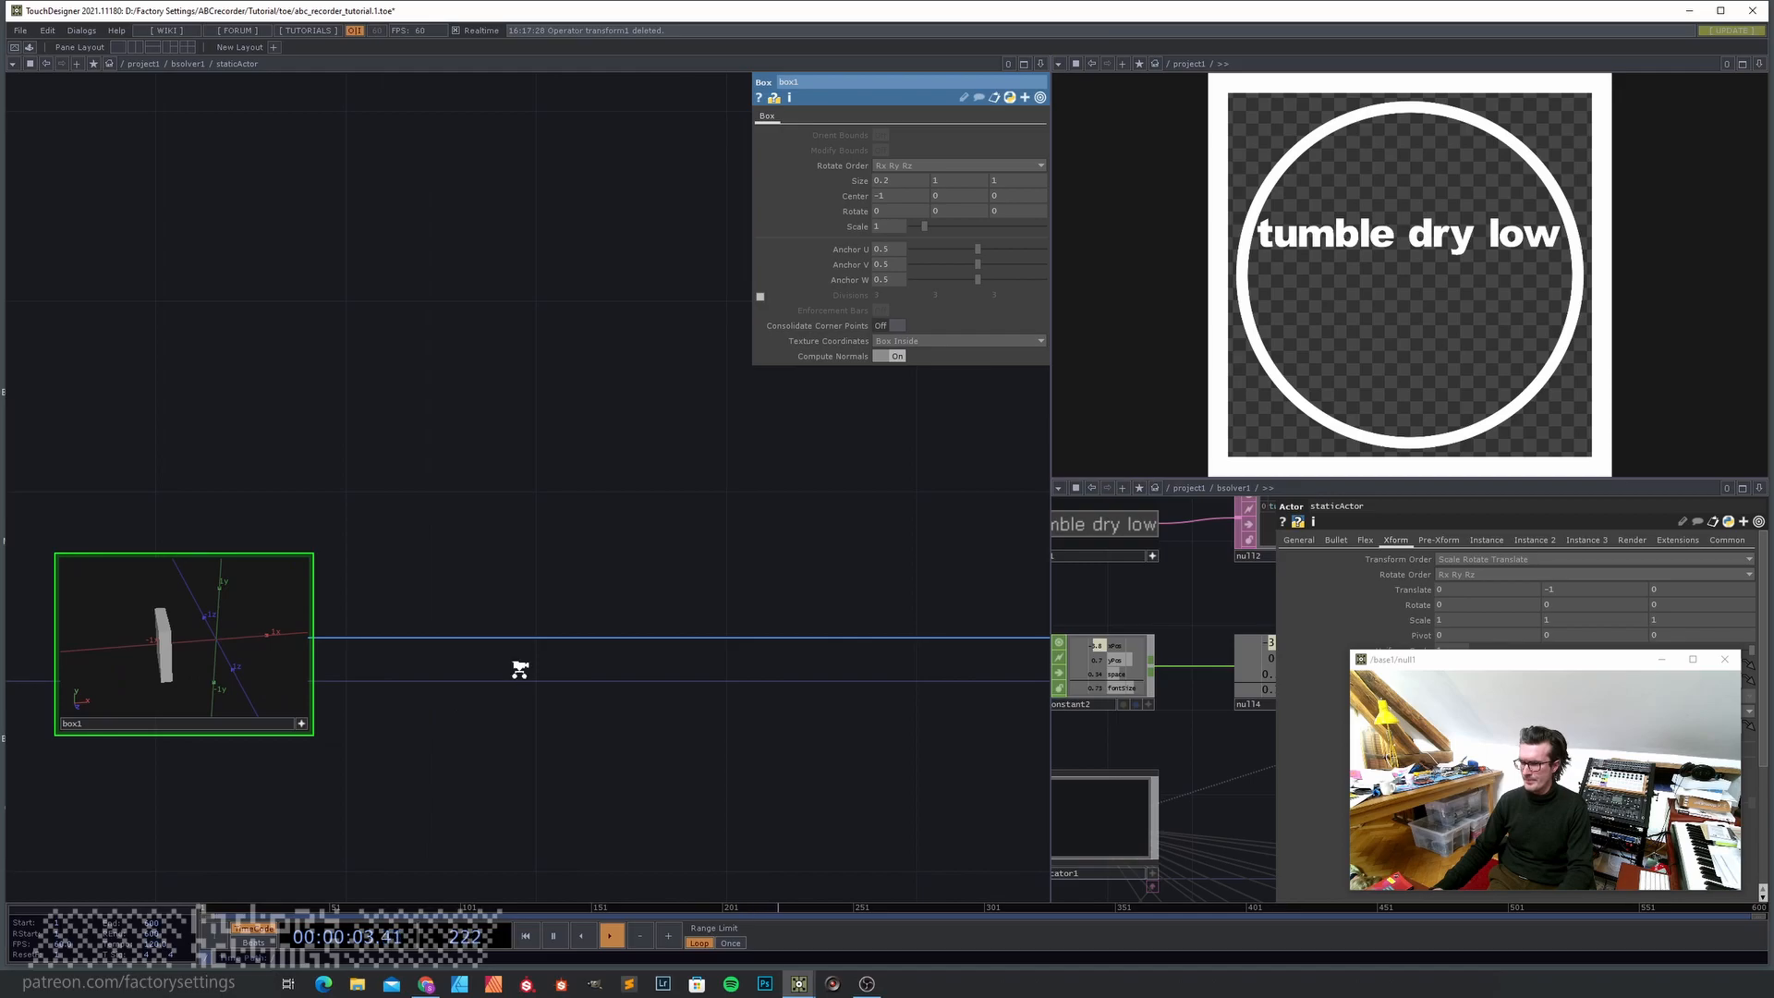
{"action": "scroll", "coordinate": [542, 679], "scroll_direction": "down", "scroll_amount": 3}
{"action": "right_click", "coordinate": [554, 649]}
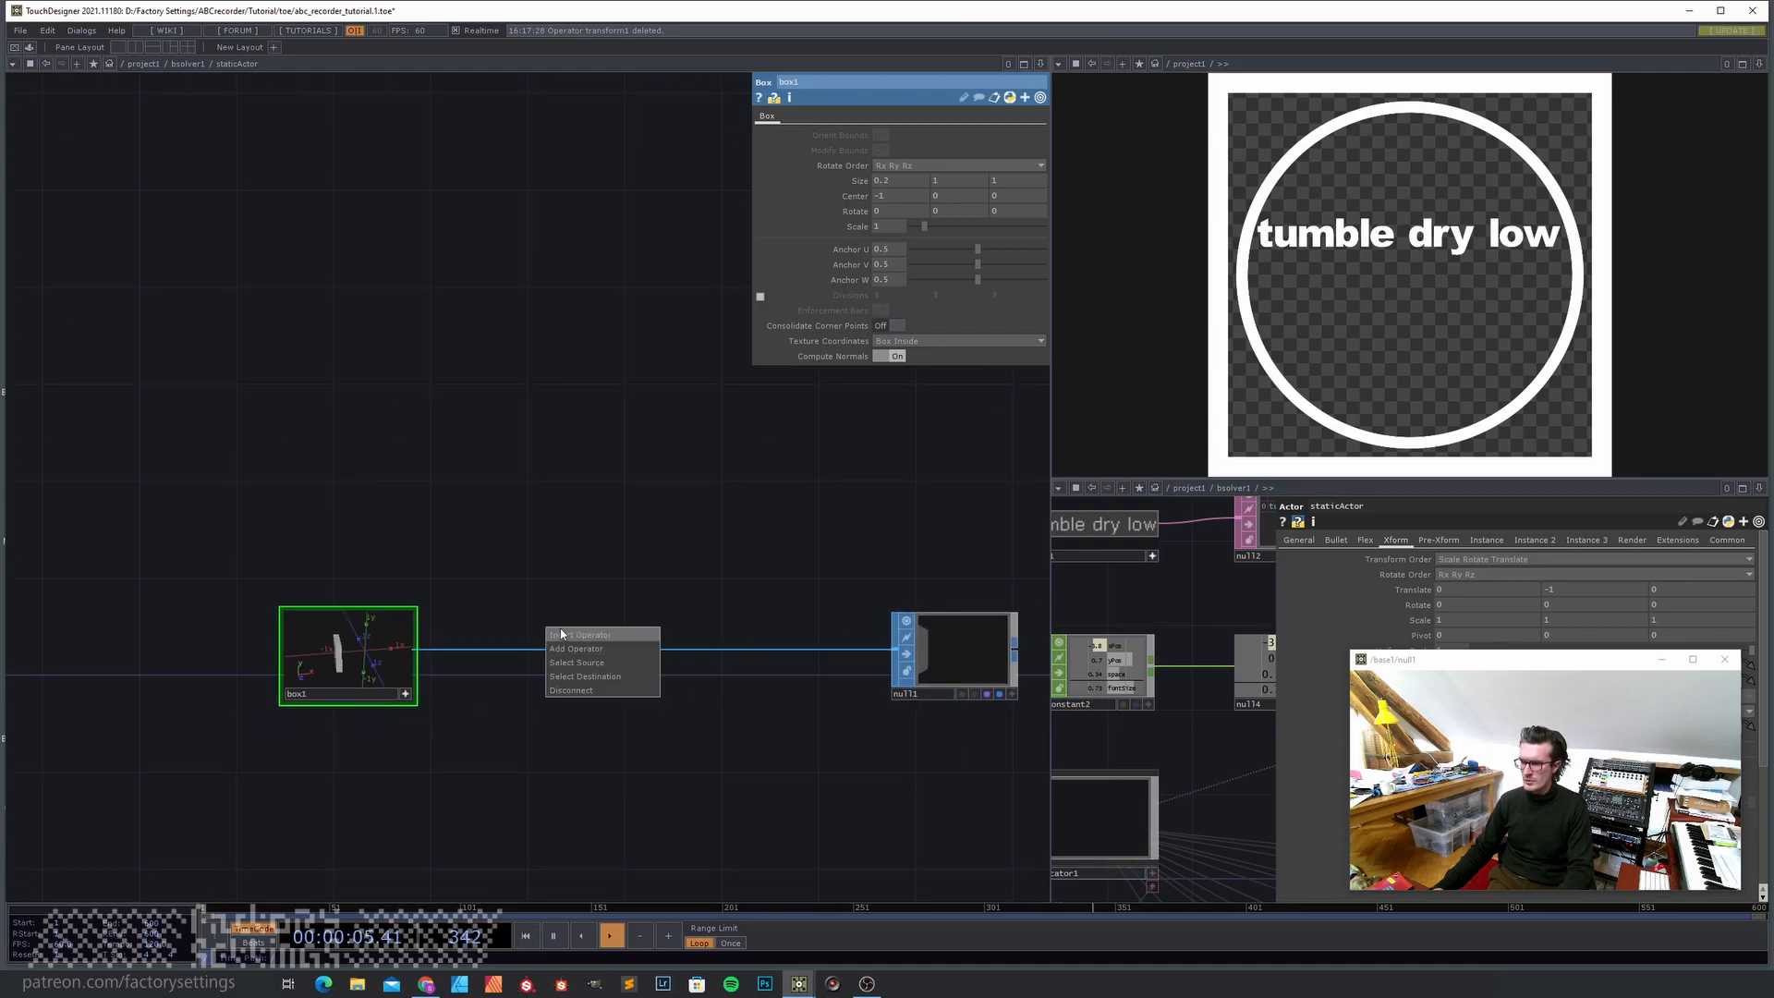
{"action": "left_click", "coordinate": [559, 632]}
{"action": "type", "text": "copy"}
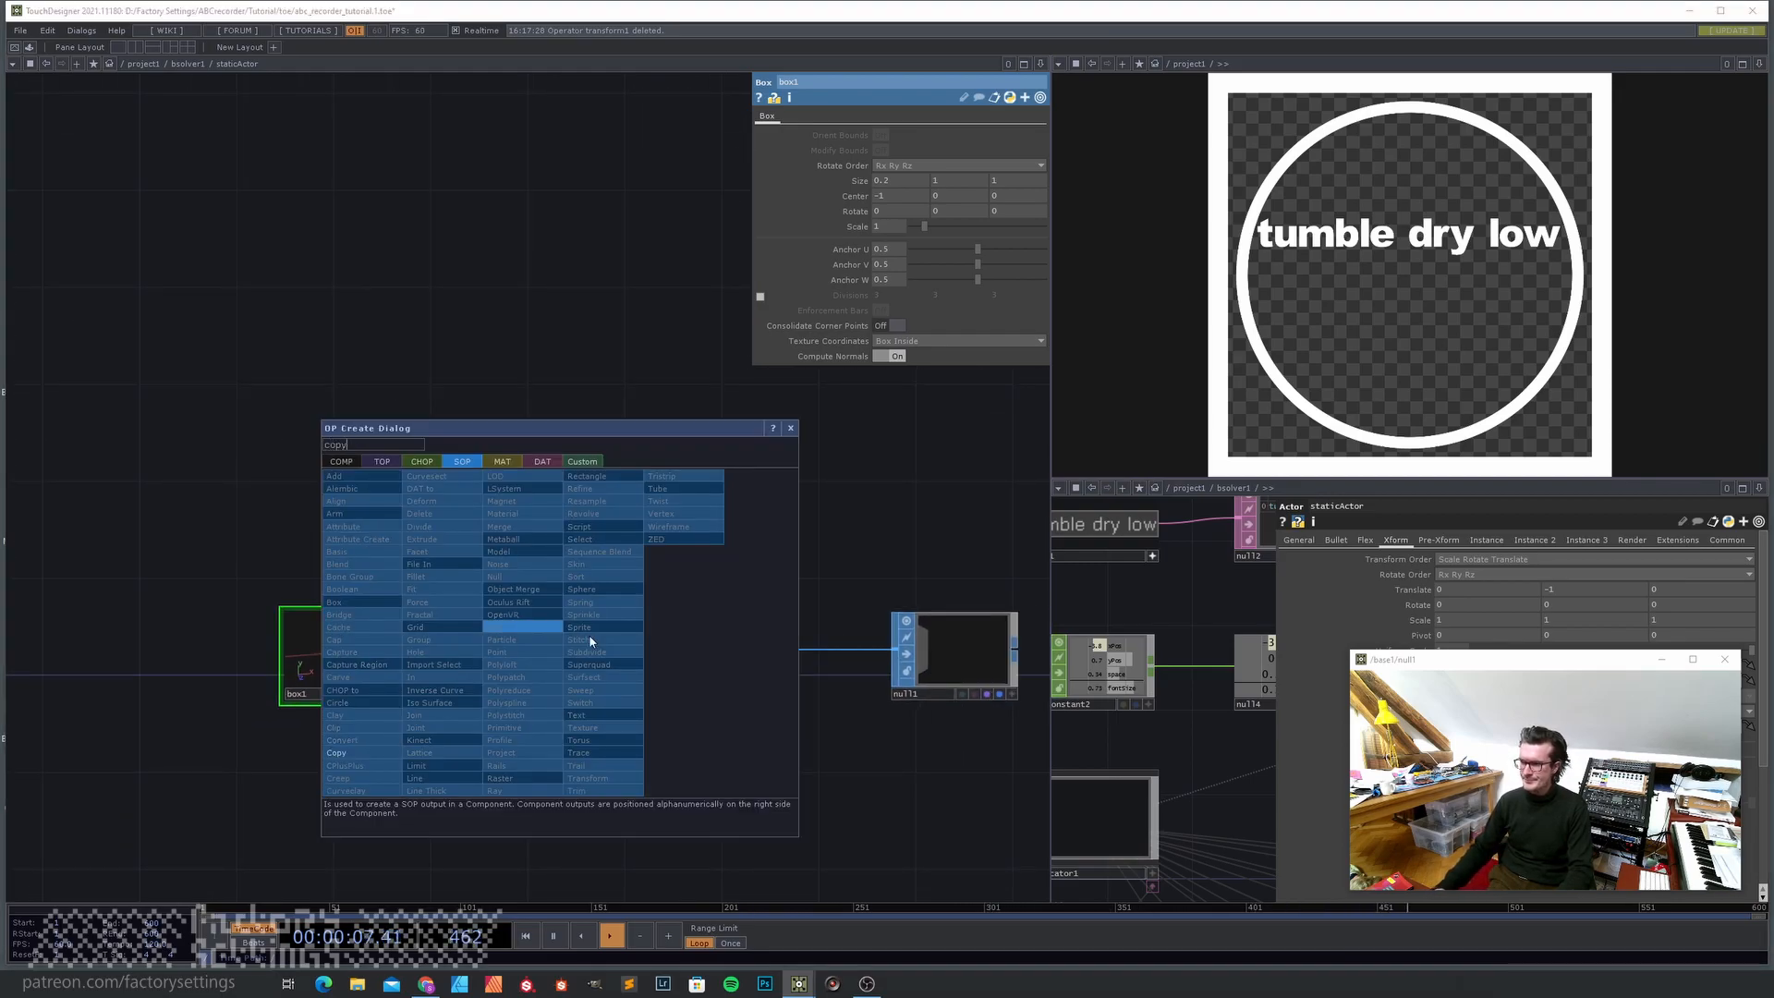
{"action": "left_click", "coordinate": [356, 753]}
{"action": "left_click", "coordinate": [551, 654]}
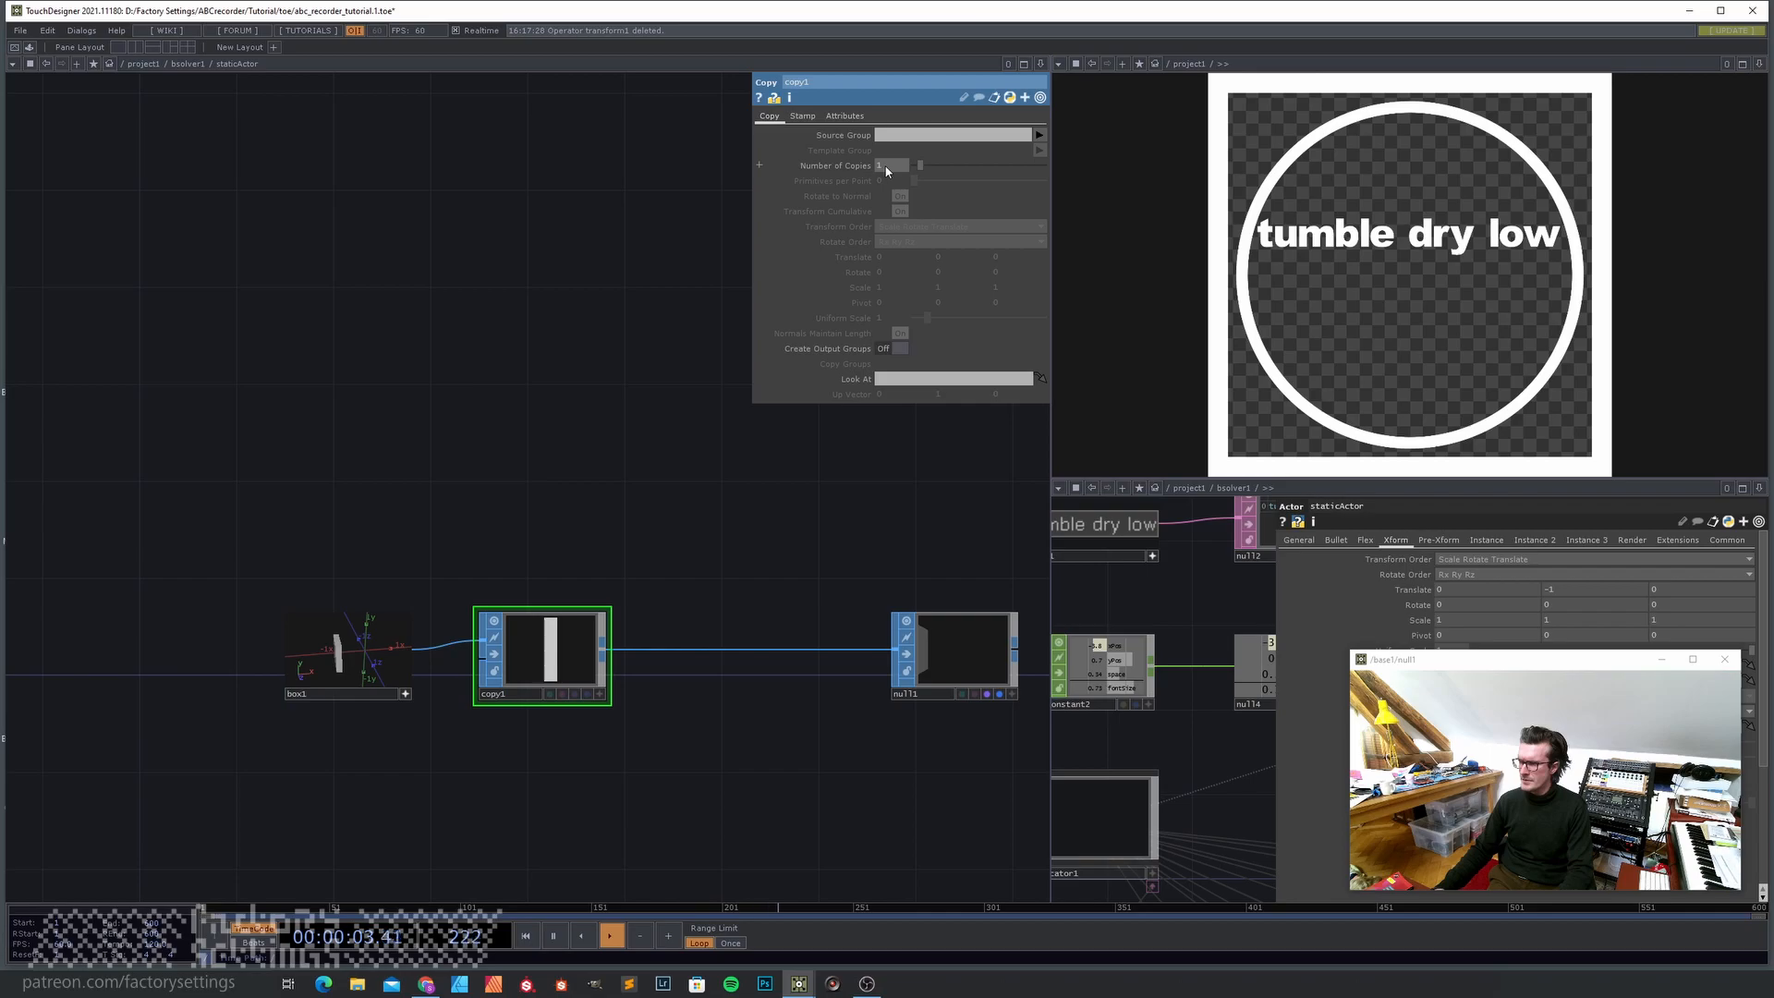
{"action": "left_click", "coordinate": [803, 118]}
{"action": "left_click", "coordinate": [837, 116]}
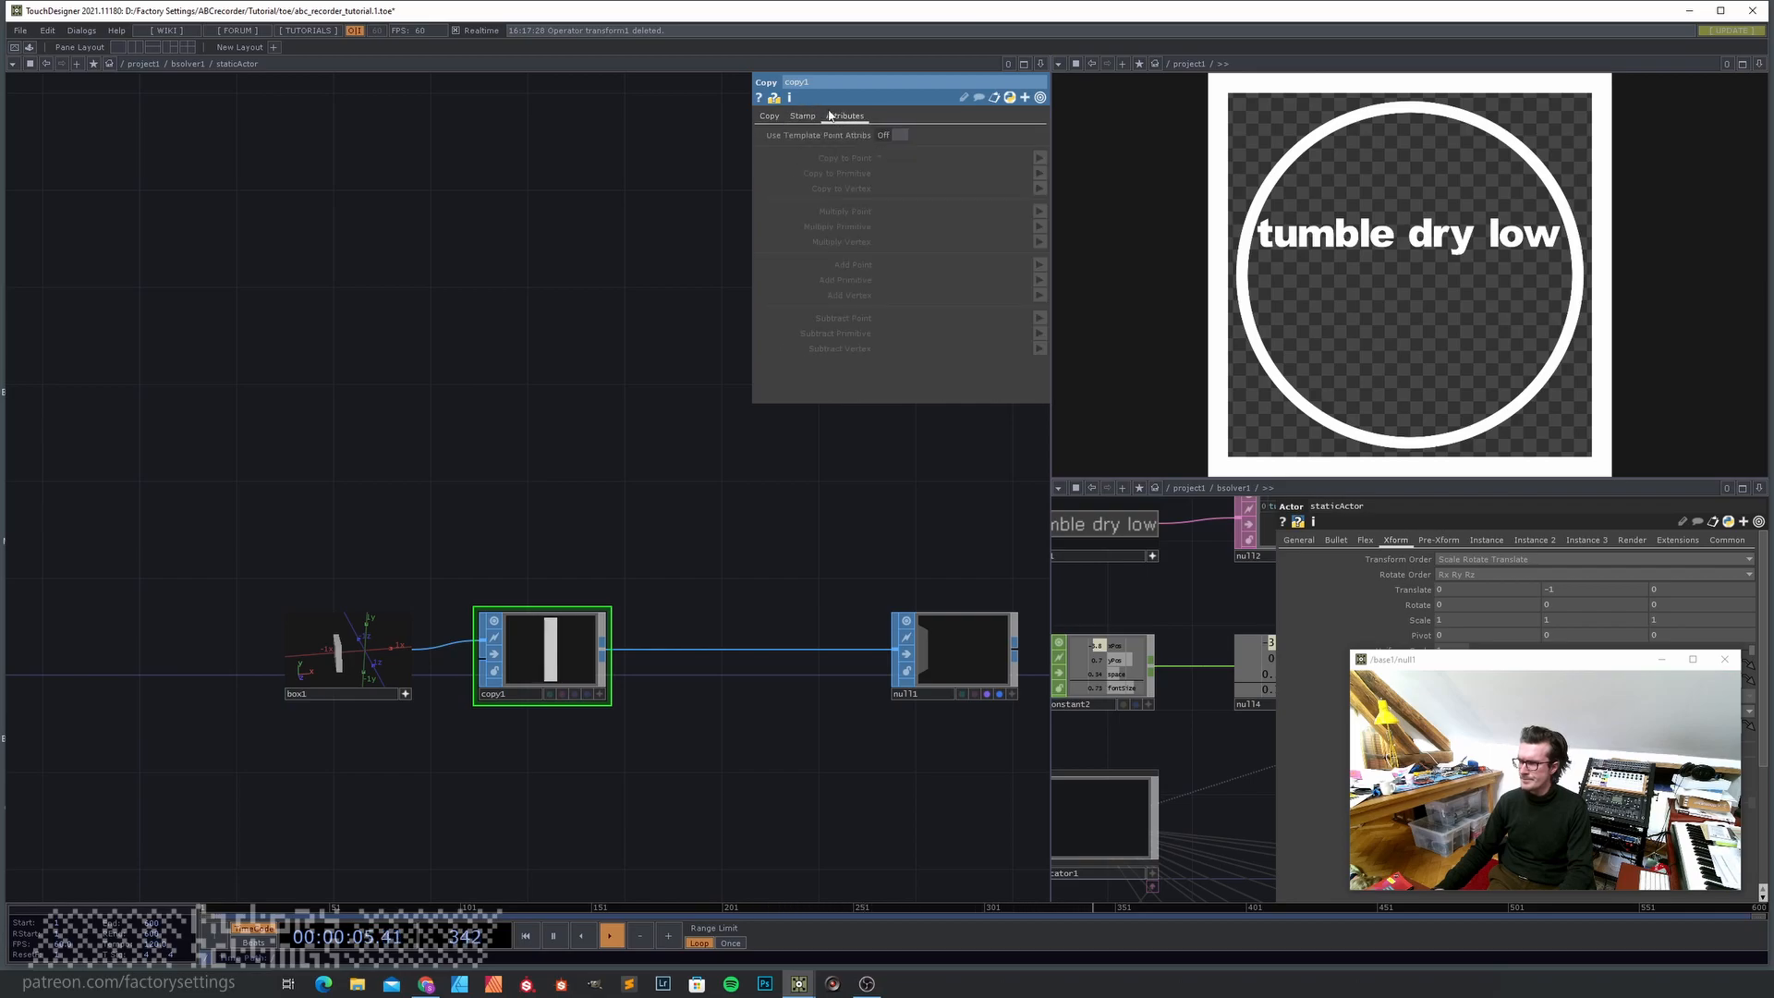
{"action": "left_click", "coordinate": [769, 116]}
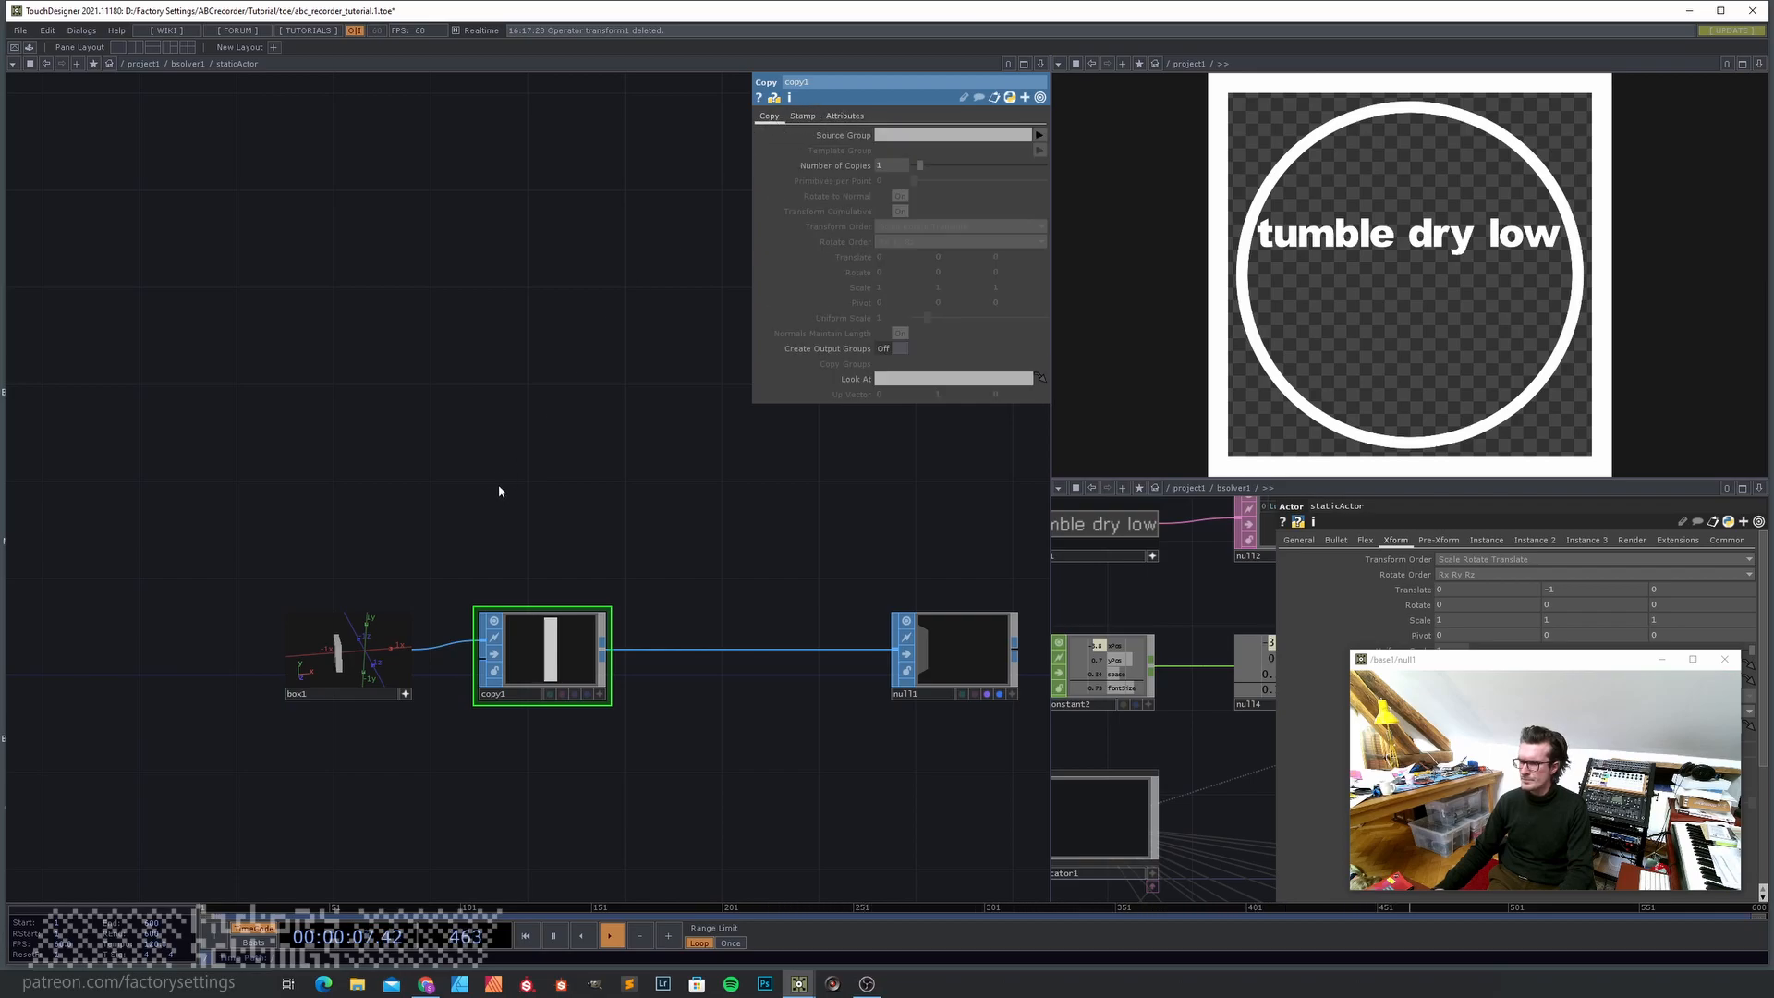
{"action": "left_click_drag", "start_coordinate": [499, 487], "coordinate": [500, 418]}
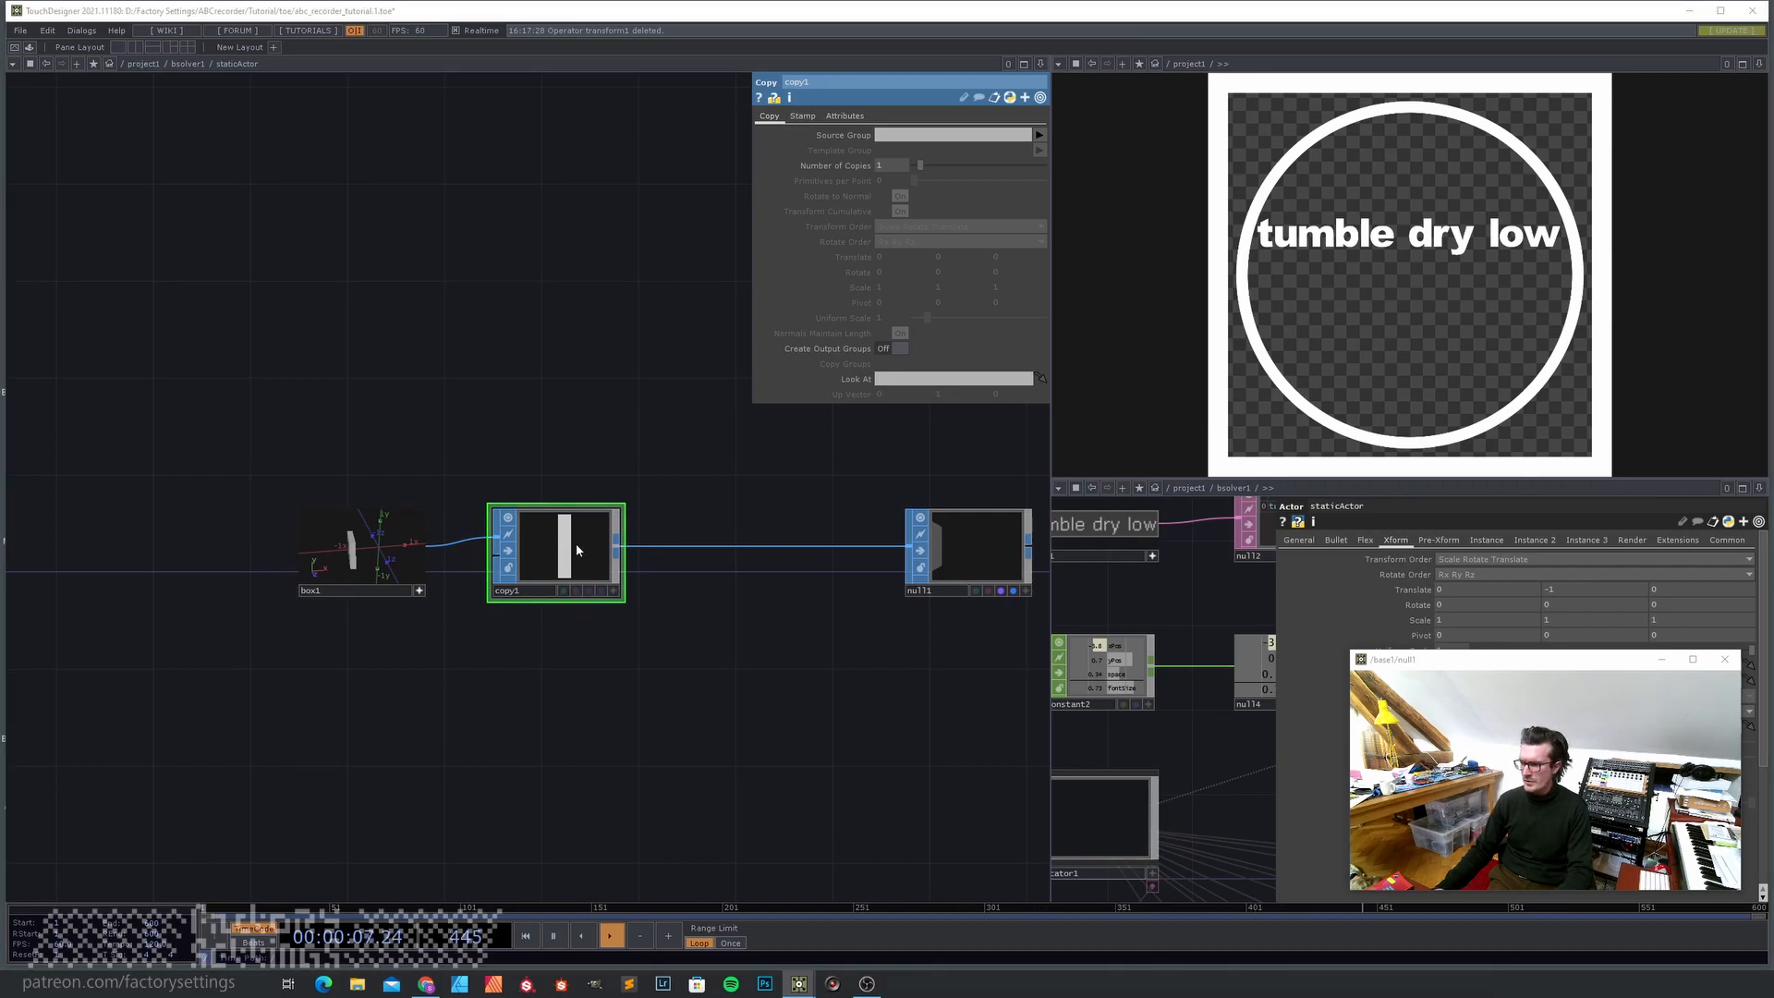
{"action": "key", "text": "Tab"}
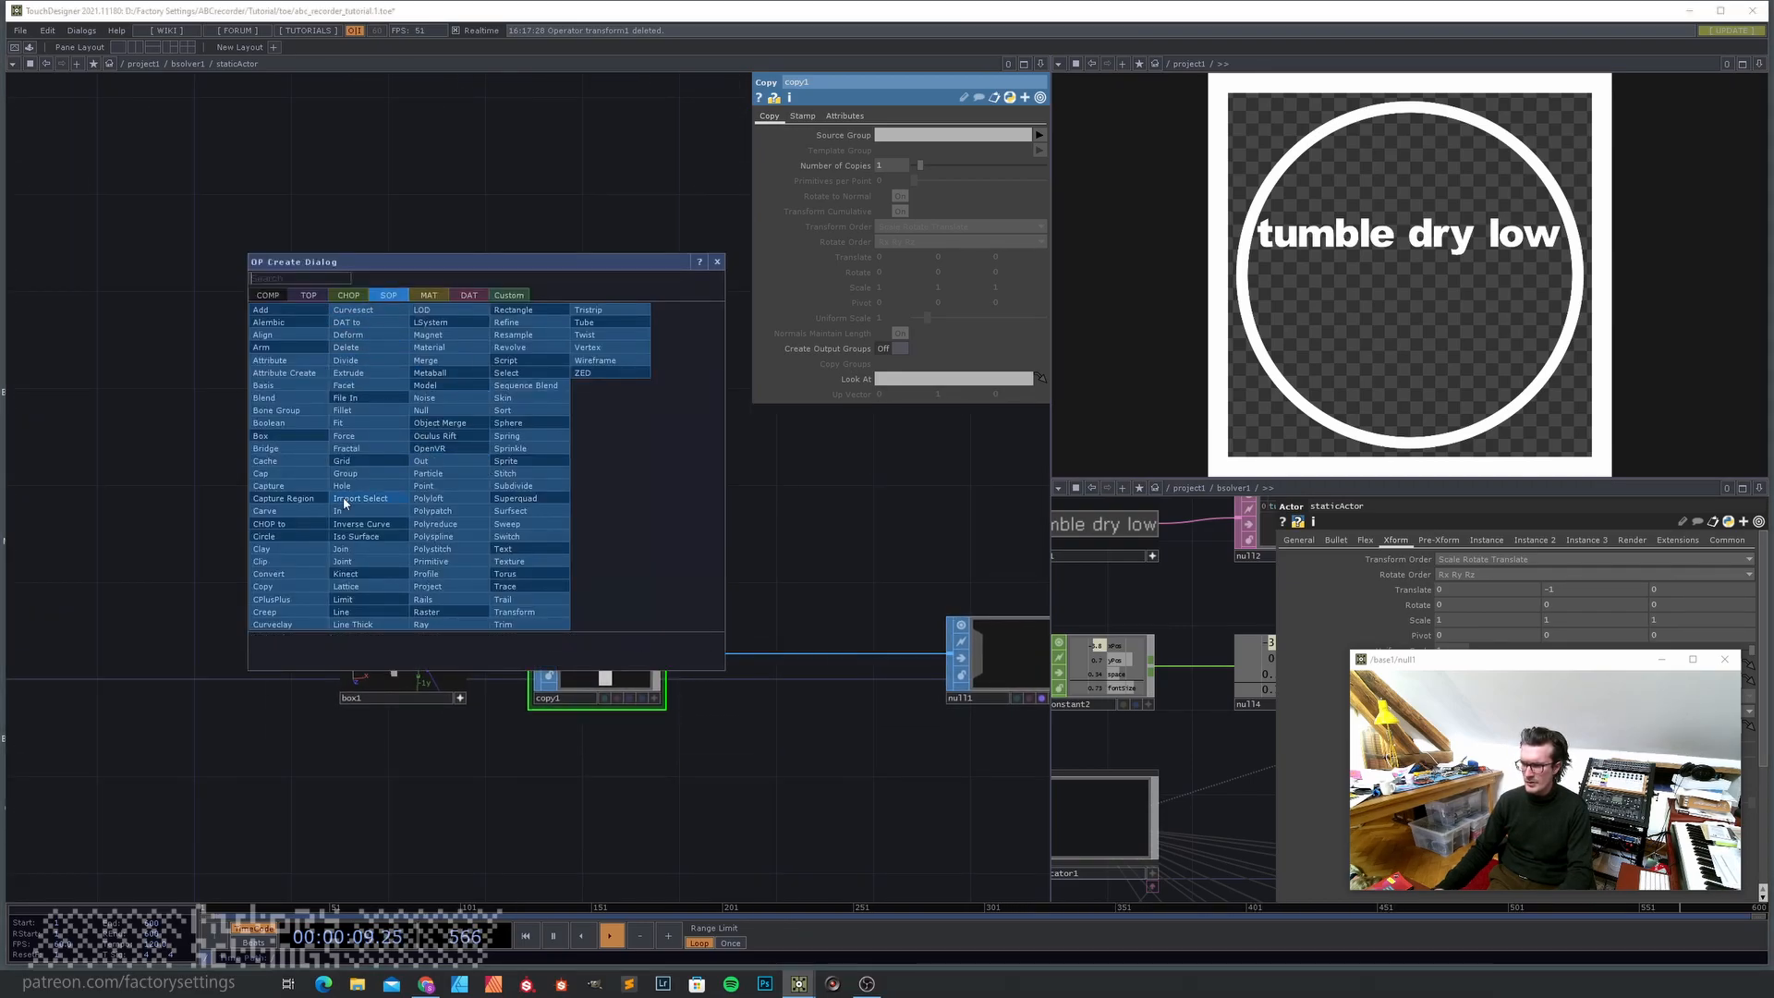
{"action": "type", "text": "cir"}
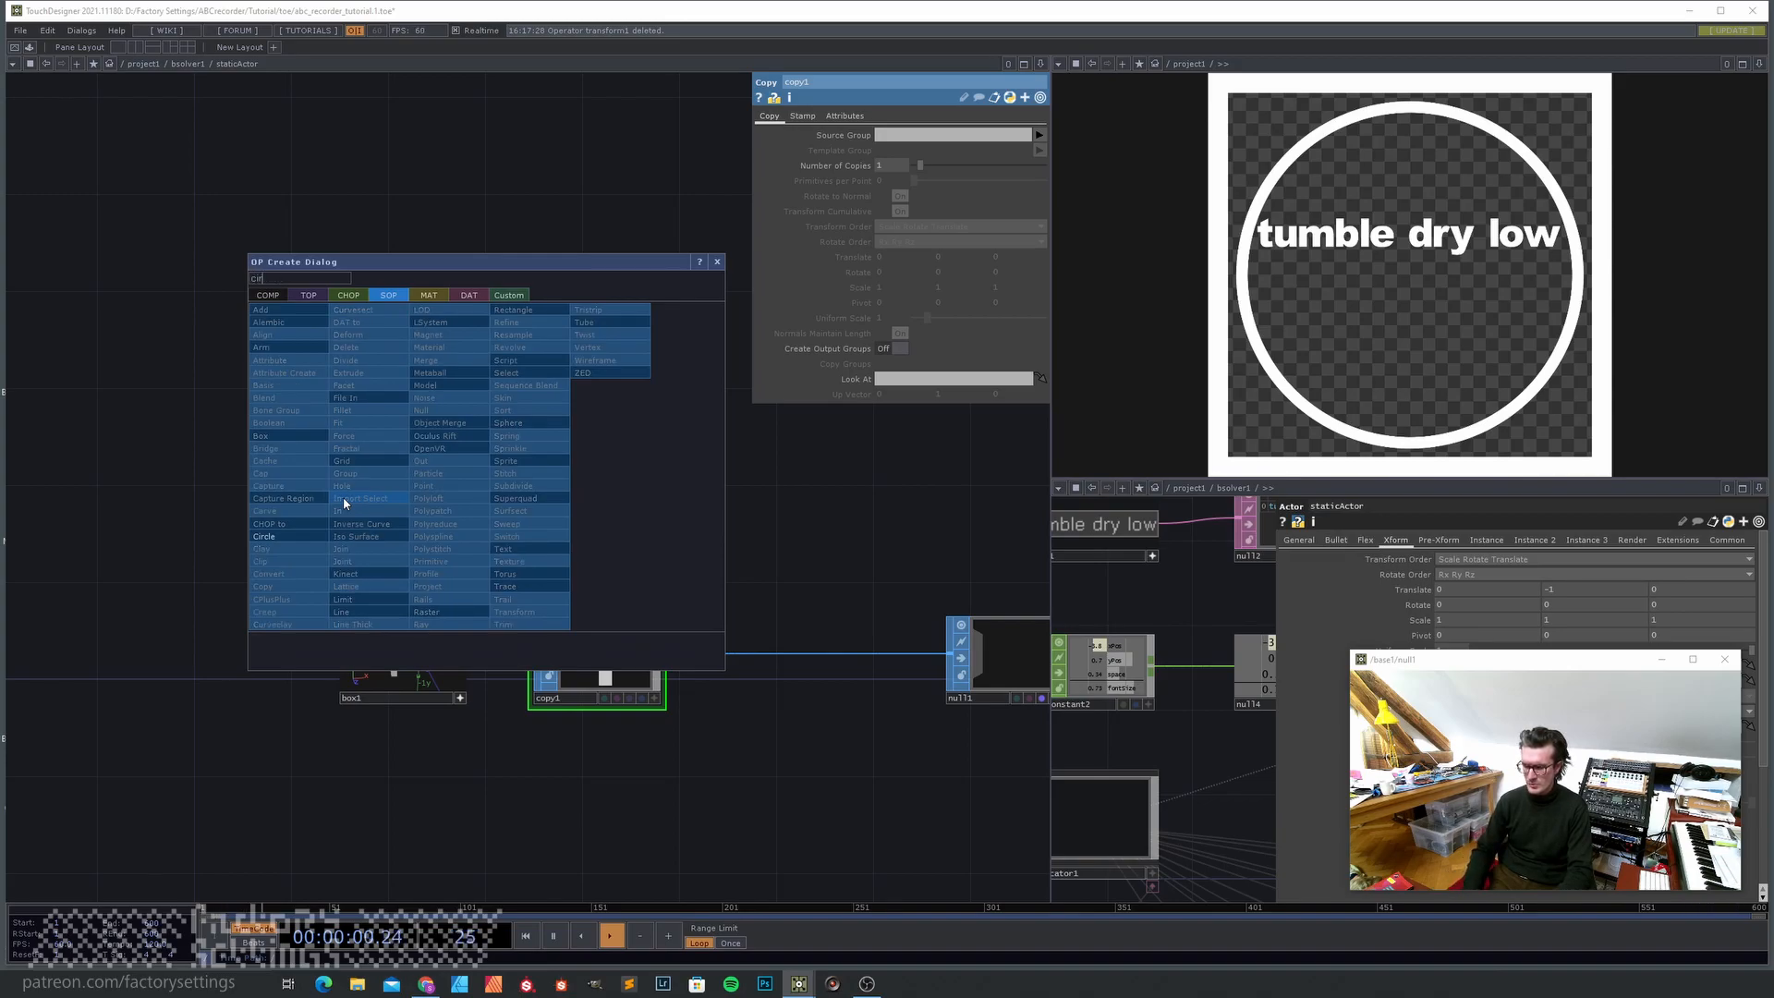
{"action": "left_click", "coordinate": [264, 540]}
{"action": "left_click", "coordinate": [416, 478]}
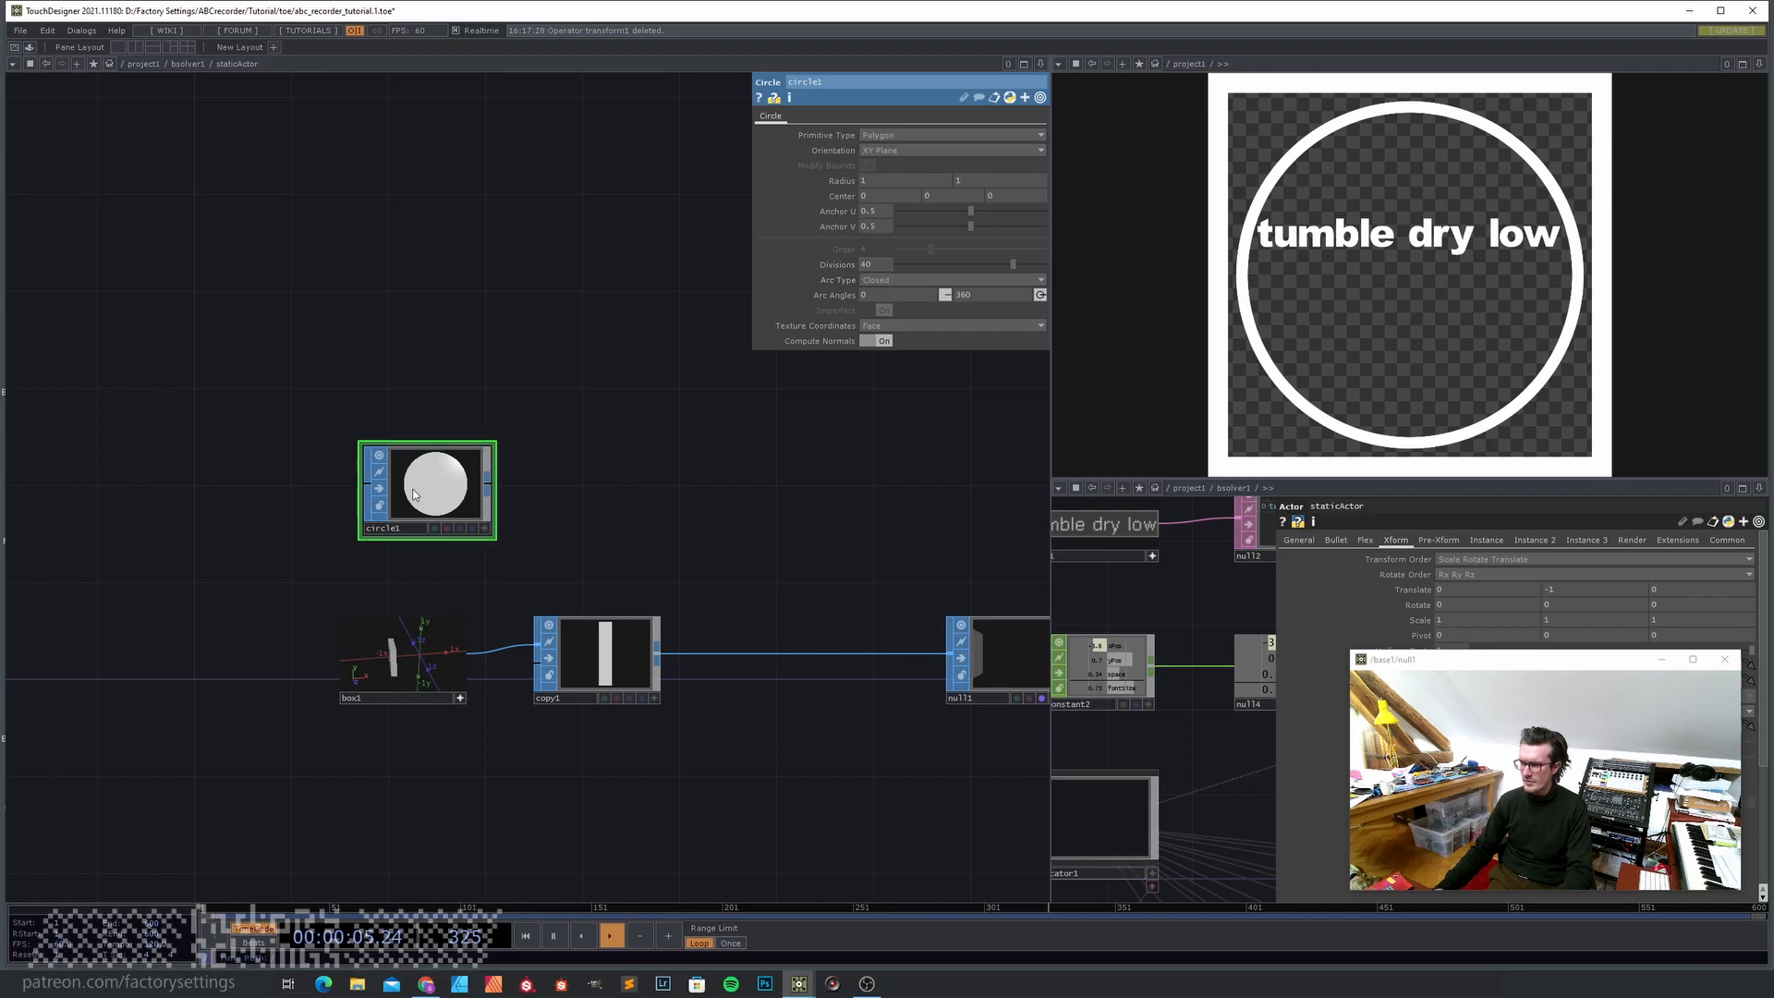
{"action": "scroll", "coordinate": [412, 491], "scroll_direction": "up", "scroll_amount": 3}
{"action": "scroll", "coordinate": [473, 451], "scroll_direction": "down", "scroll_amount": 5}
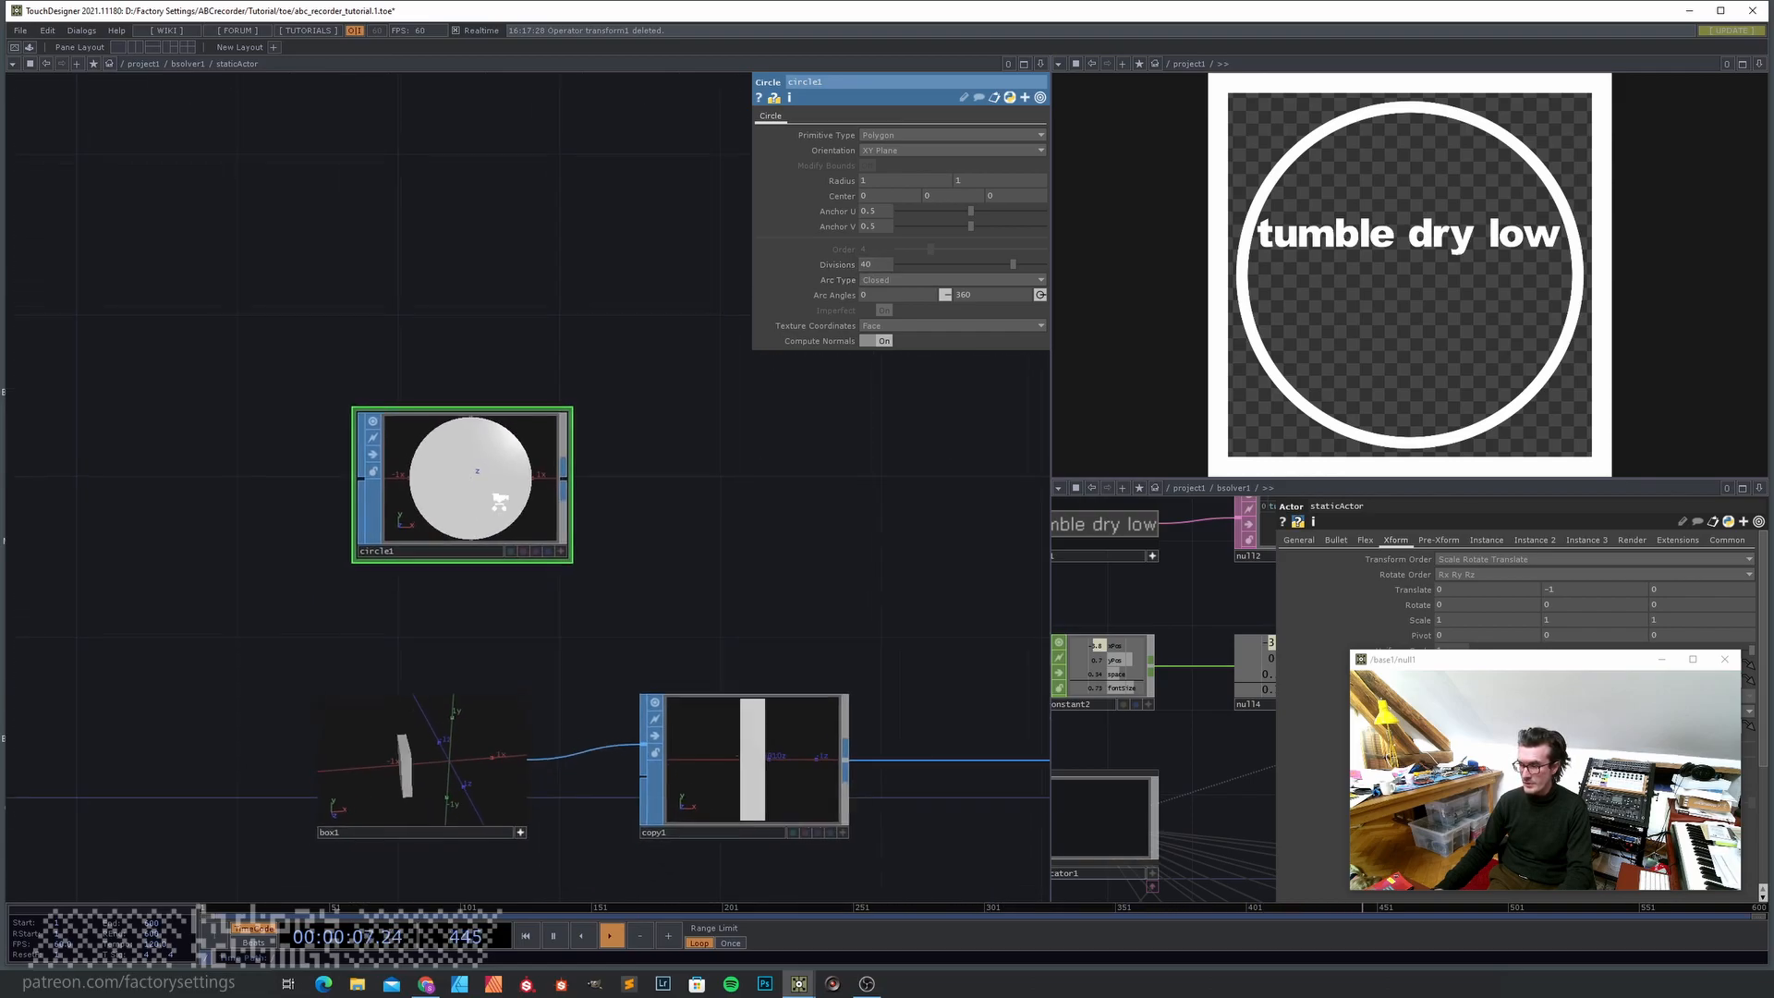
{"action": "key", "text": "Delete"}
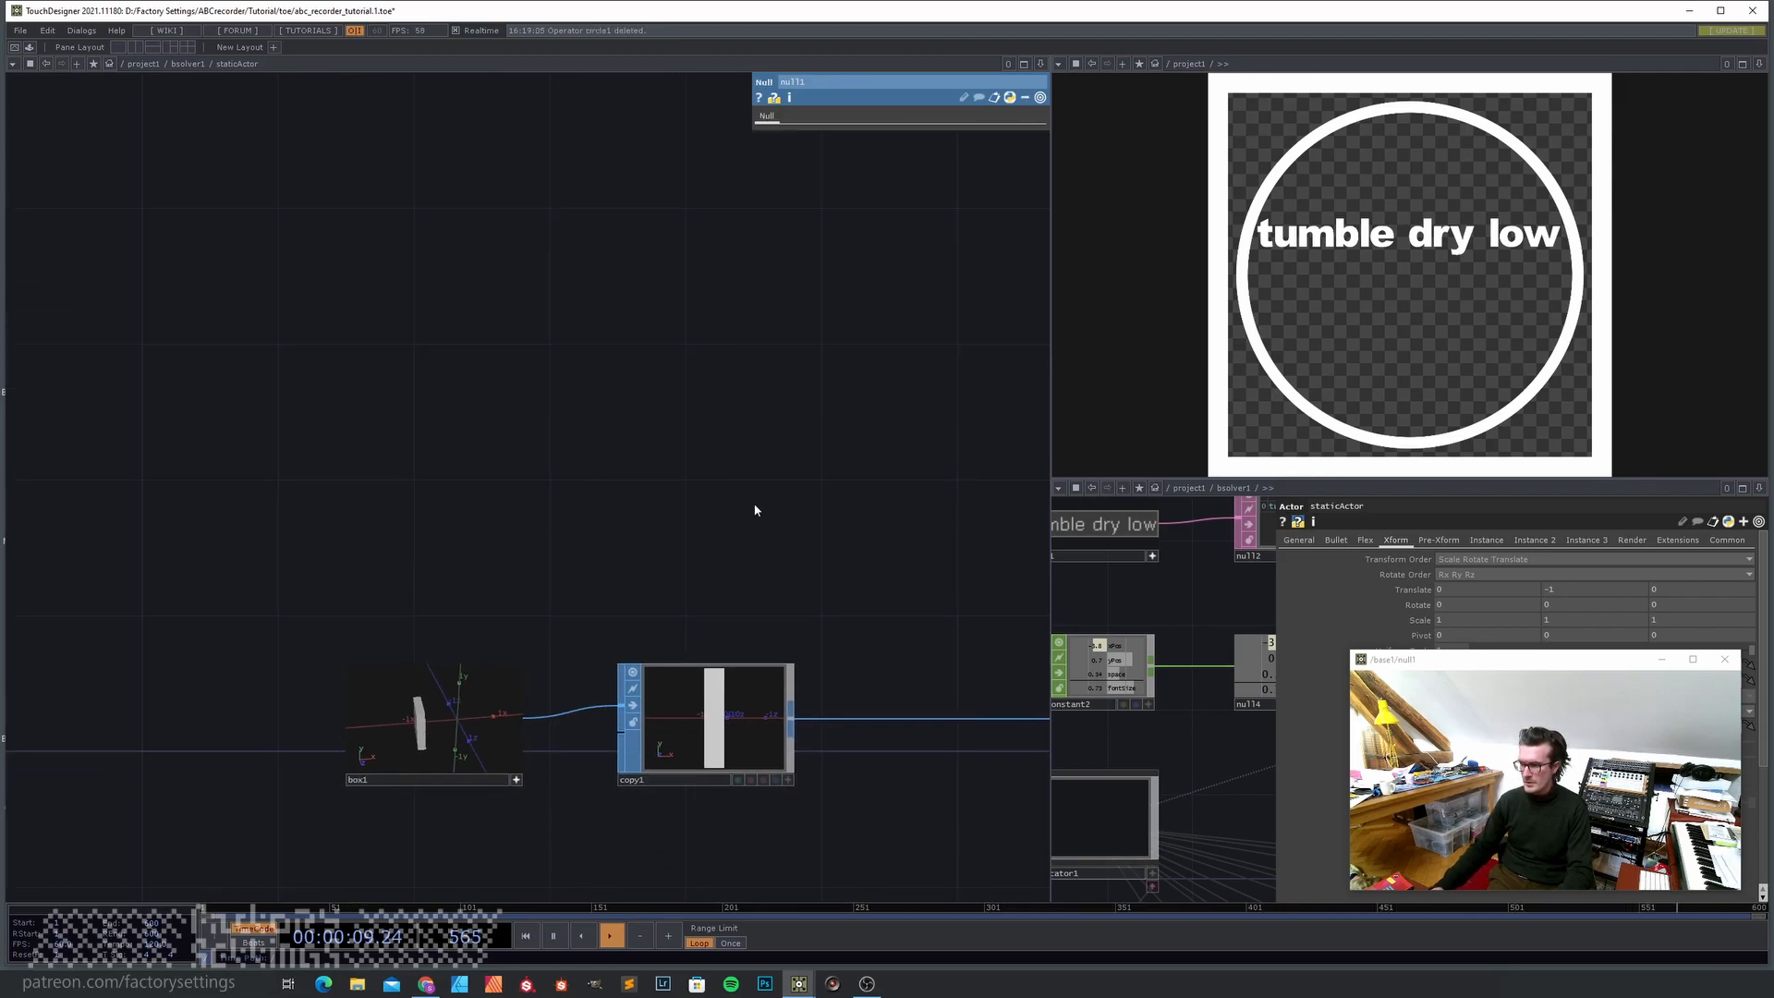
{"action": "left_click_drag", "start_coordinate": [720, 507], "coordinate": [568, 438]}
{"action": "left_click", "coordinate": [595, 651]}
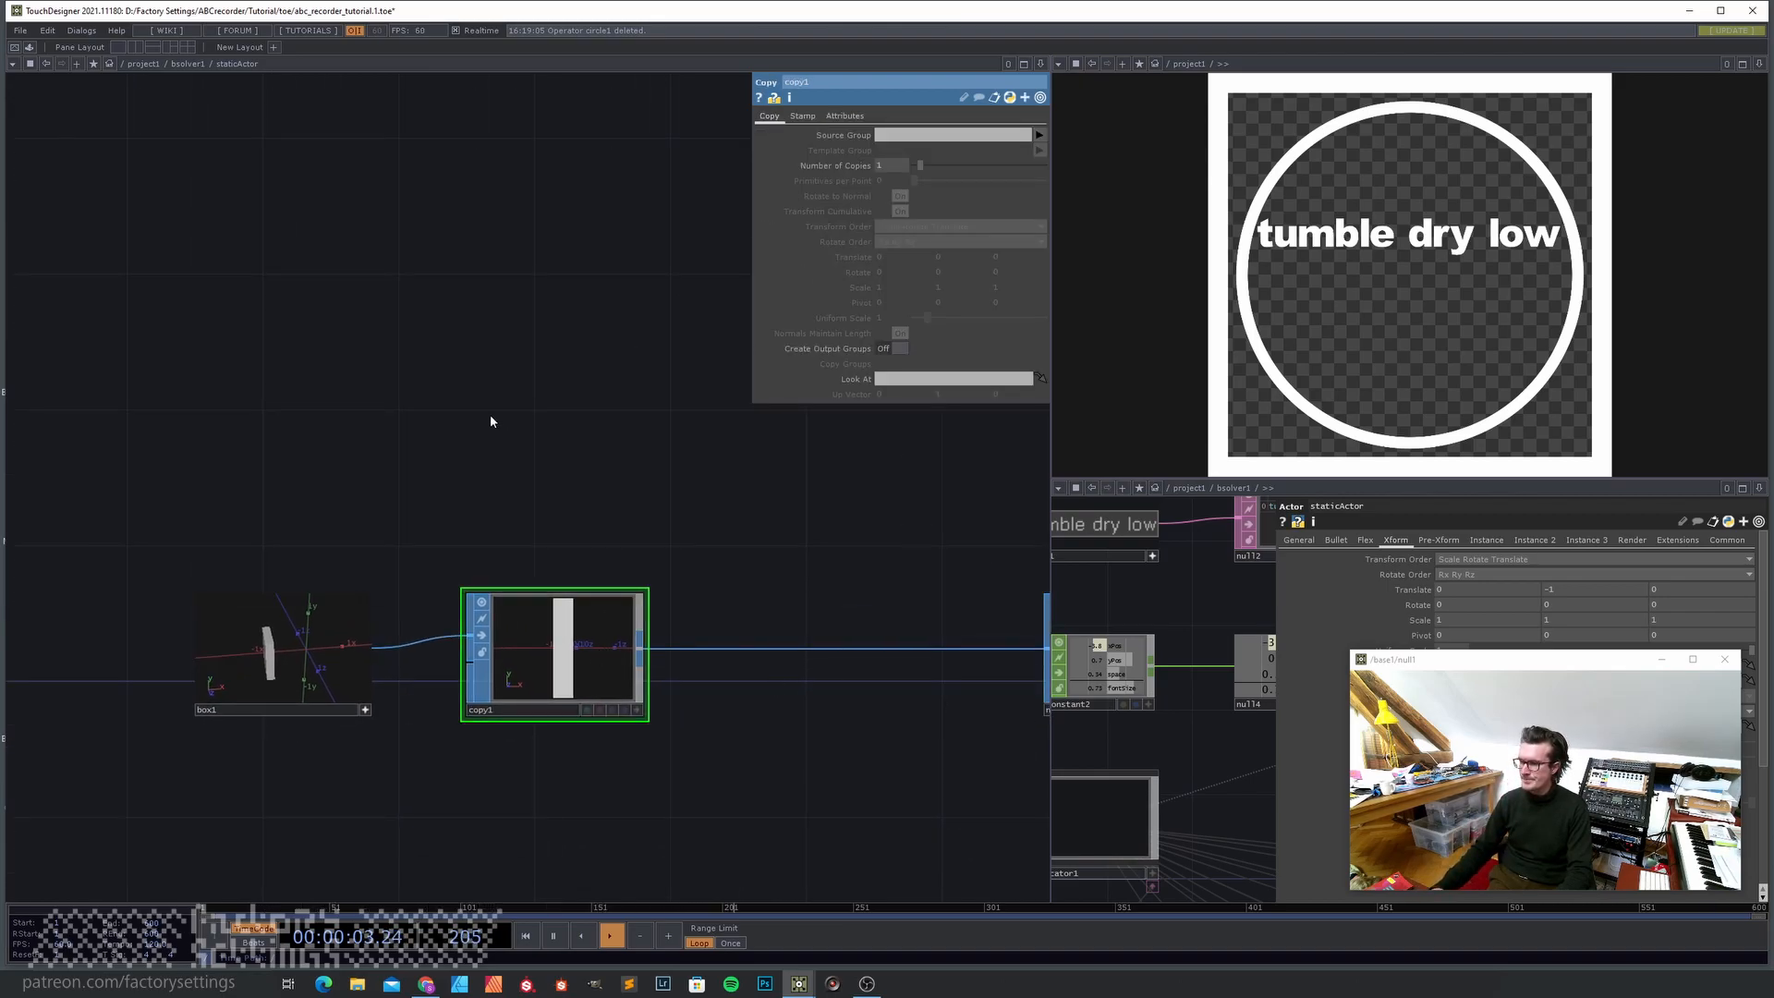
{"action": "key", "text": "Tab"}
{"action": "left_click", "coordinate": [427, 228]}
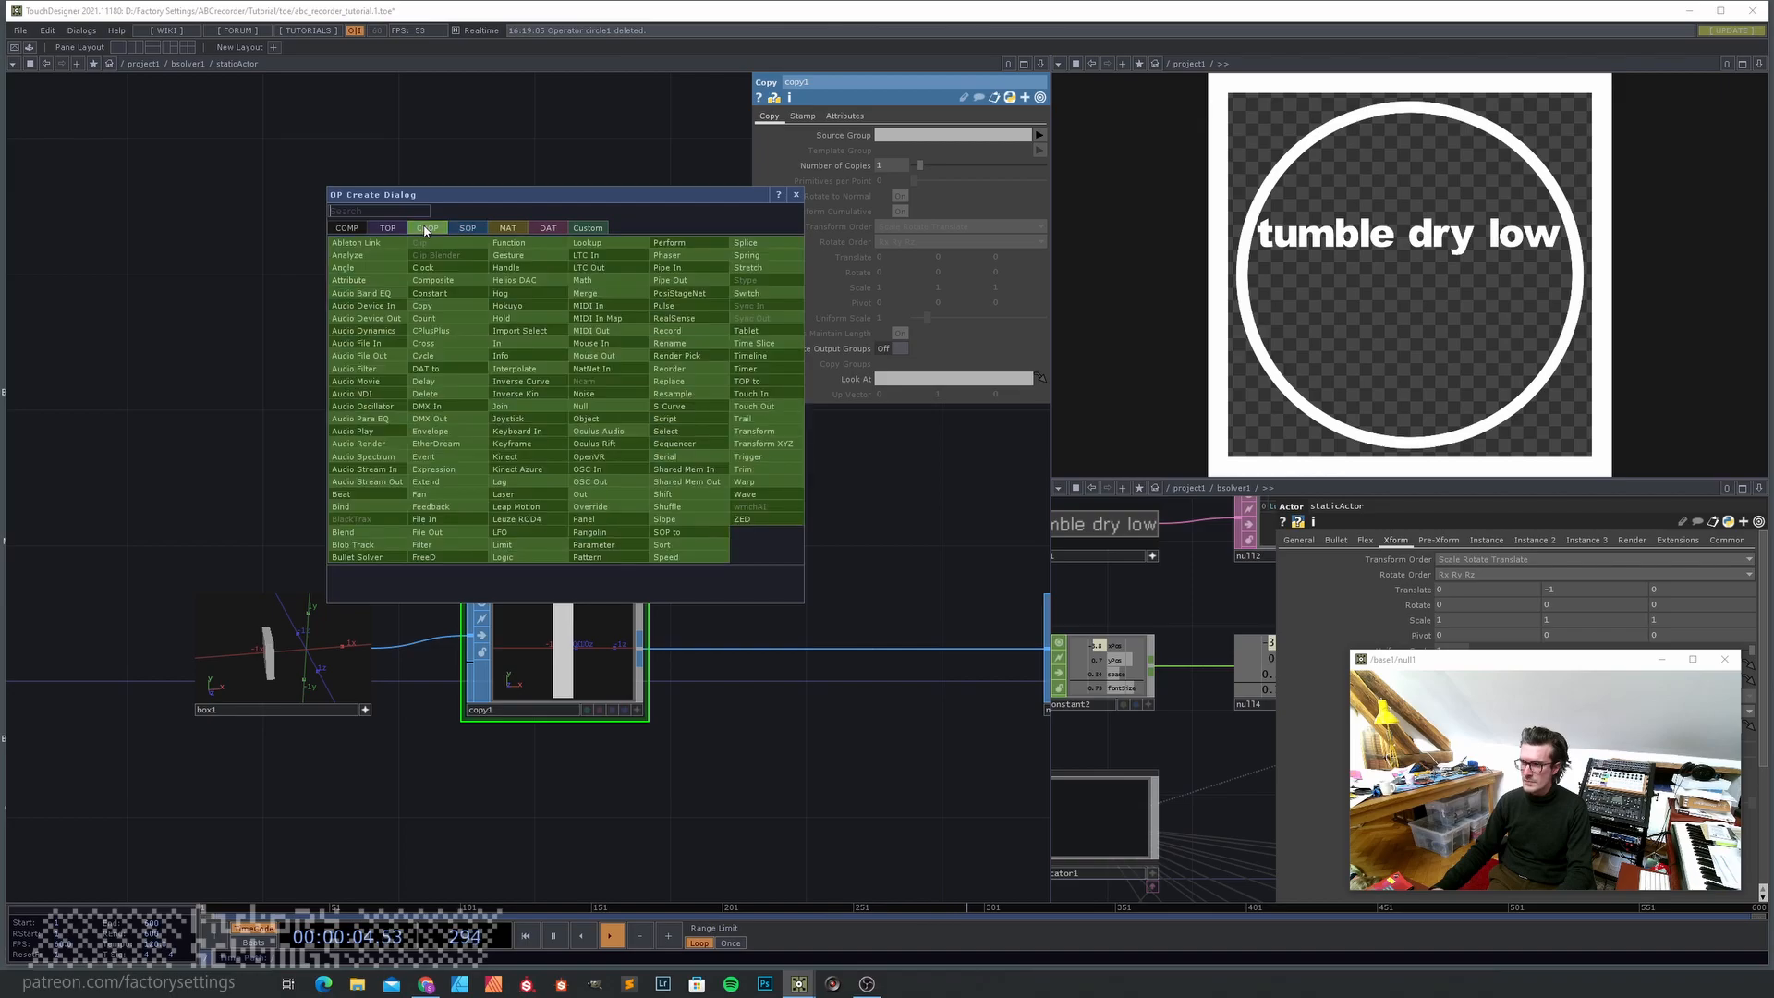
{"action": "left_click", "coordinate": [457, 294]}
{"action": "left_click", "coordinate": [555, 383]}
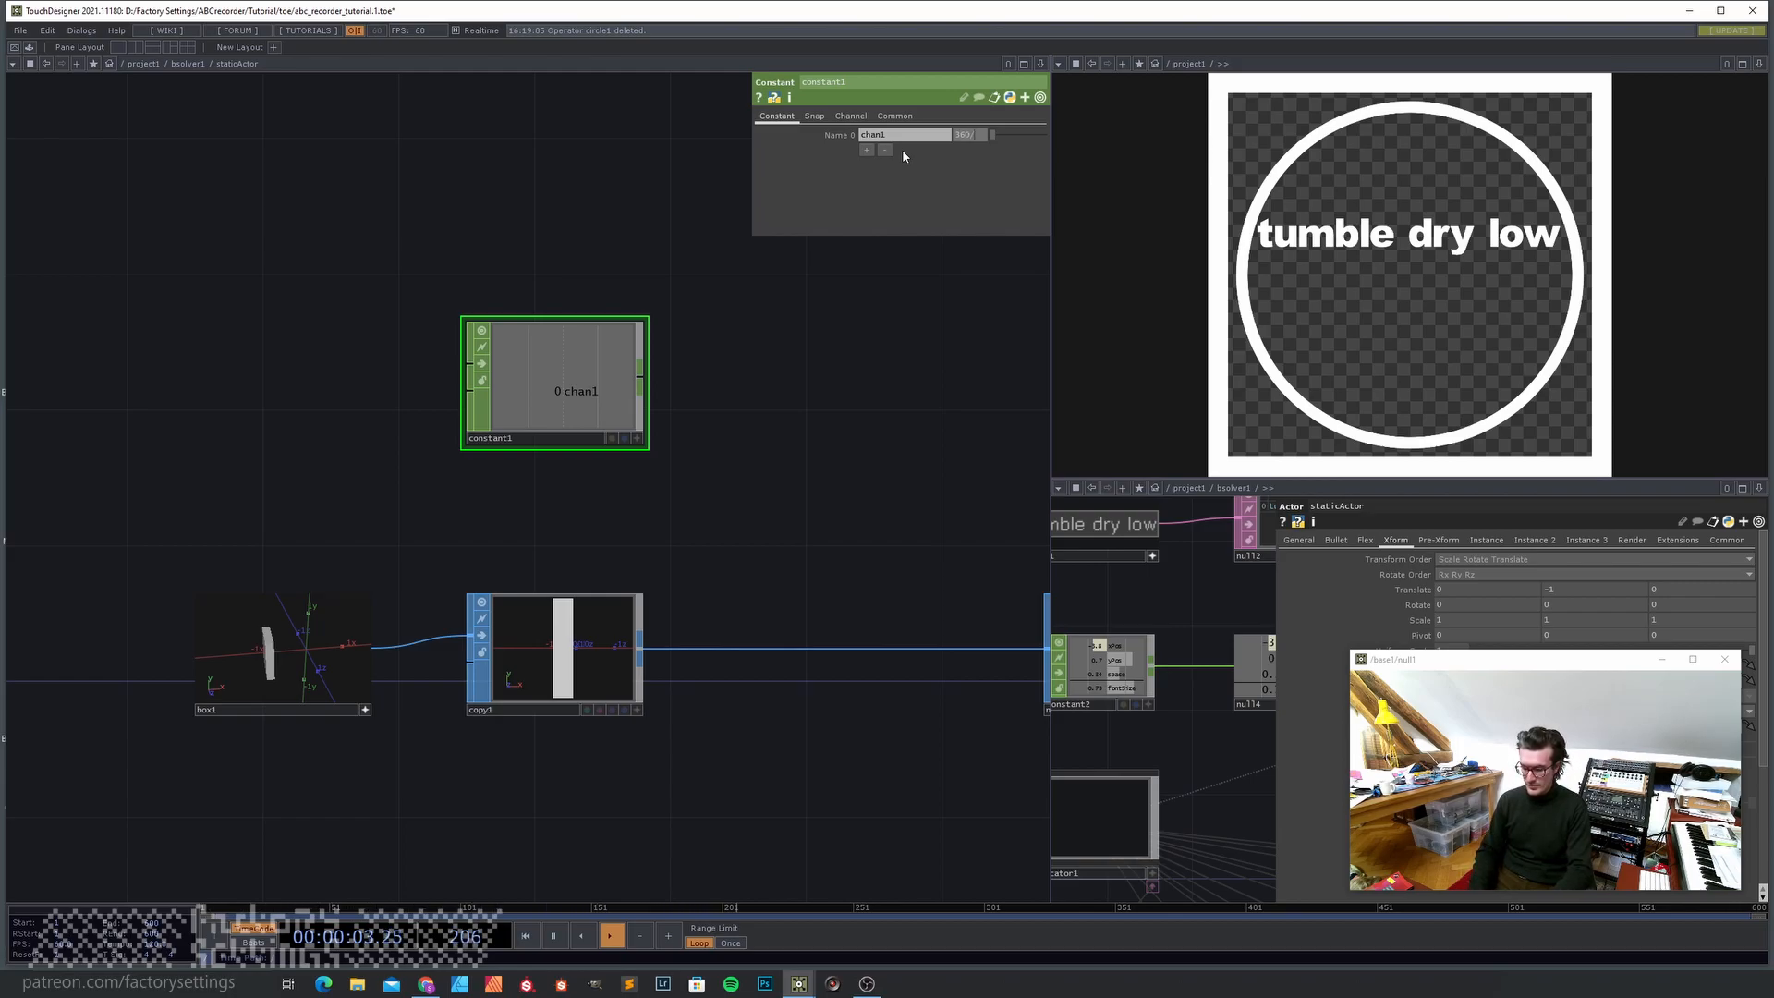
{"action": "key", "text": "Return"}
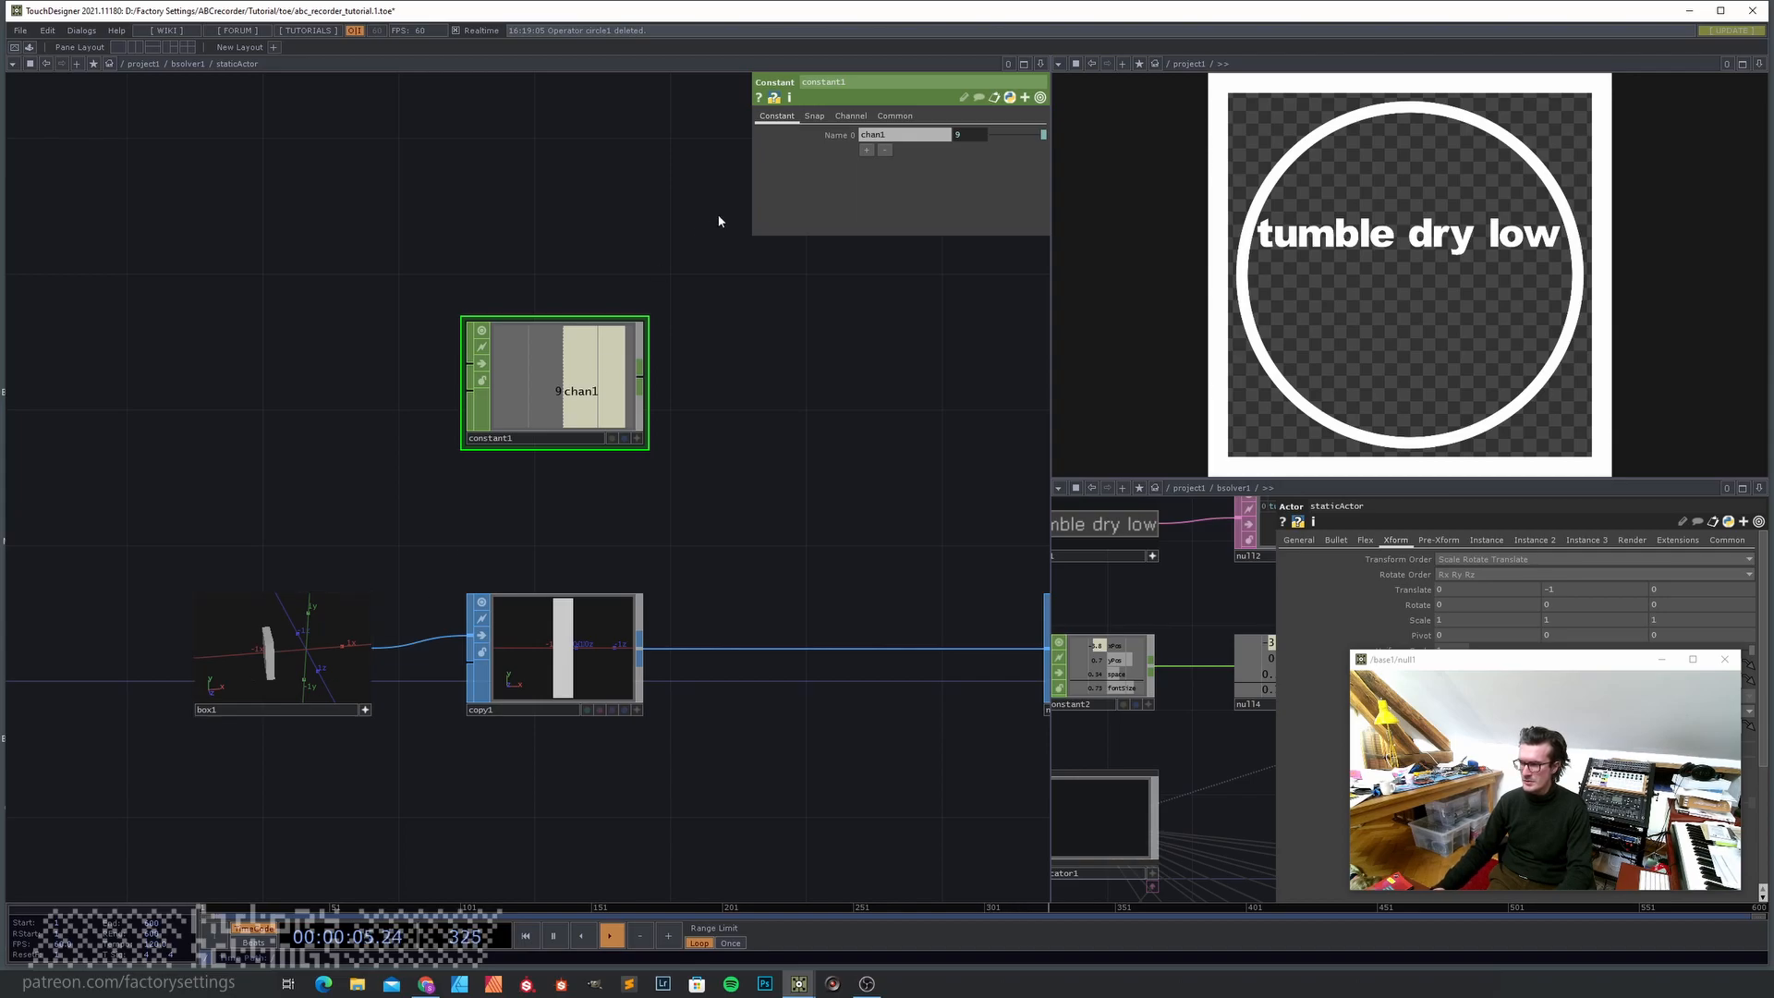
{"action": "key", "text": "Delete"}
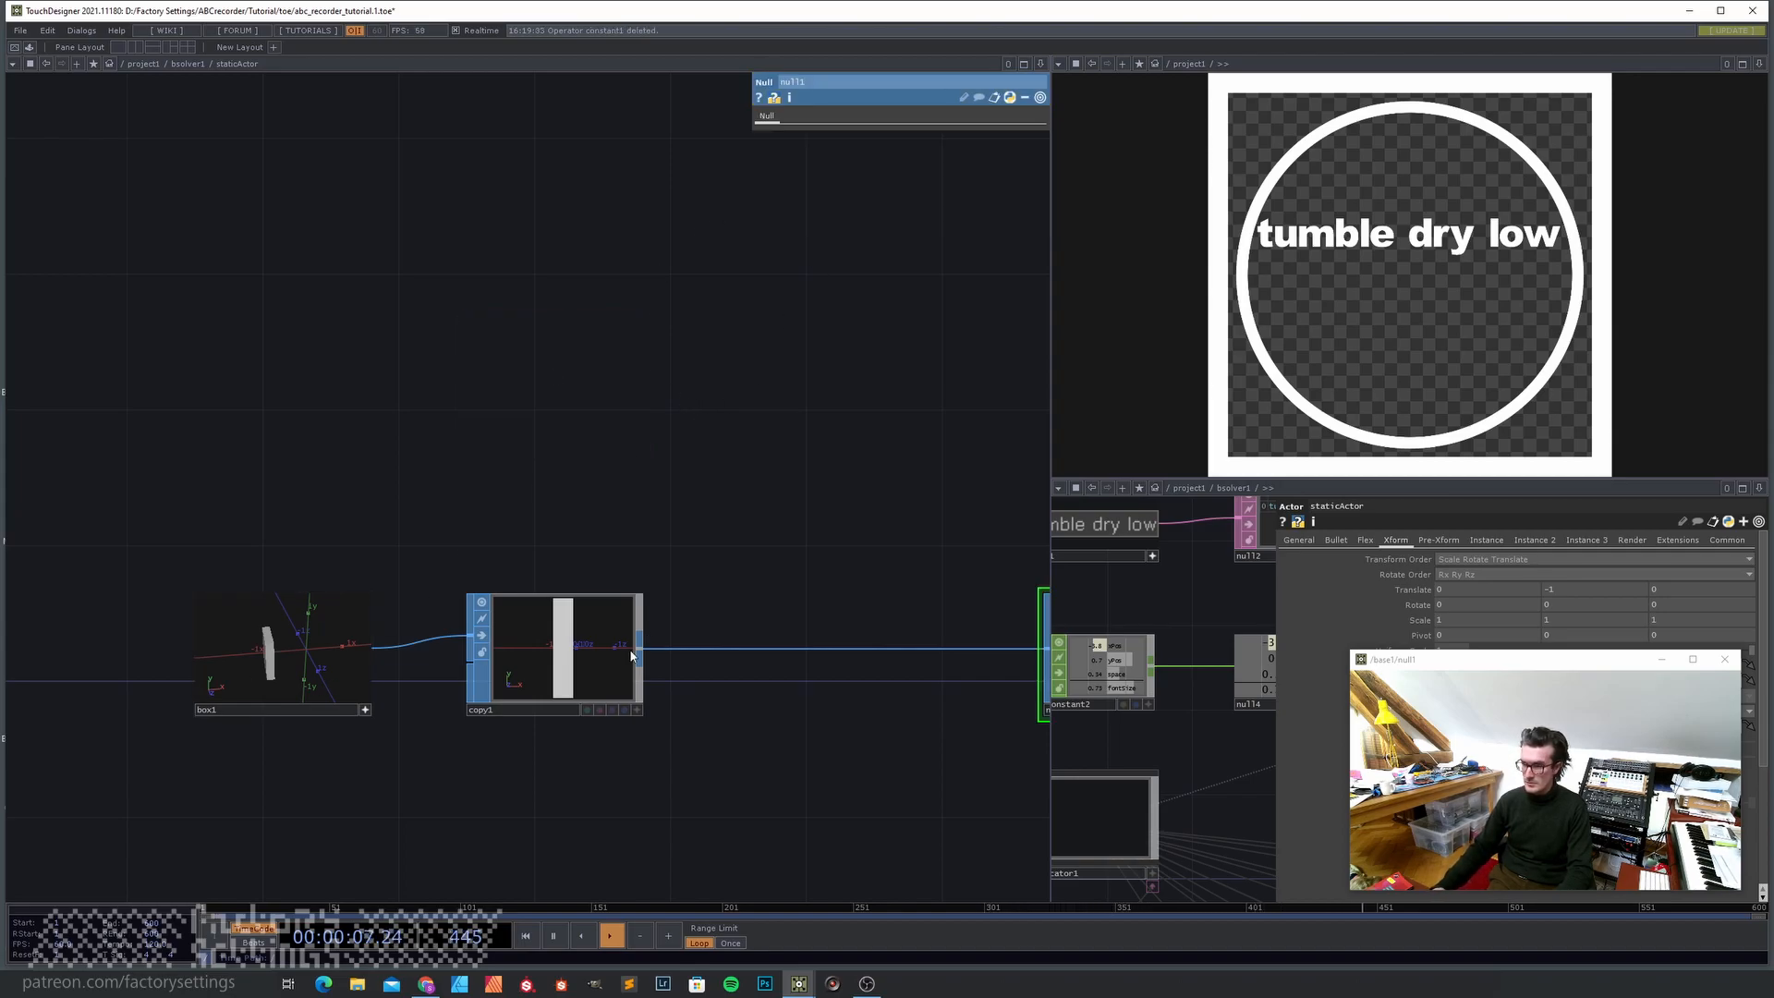
- Set the number of copies in copy1 to 40
{"action": "left_click", "coordinate": [580, 679]}
{"action": "left_click", "coordinate": [883, 172]}
{"action": "type", "text": "40"}
{"action": "key", "text": "Return"}
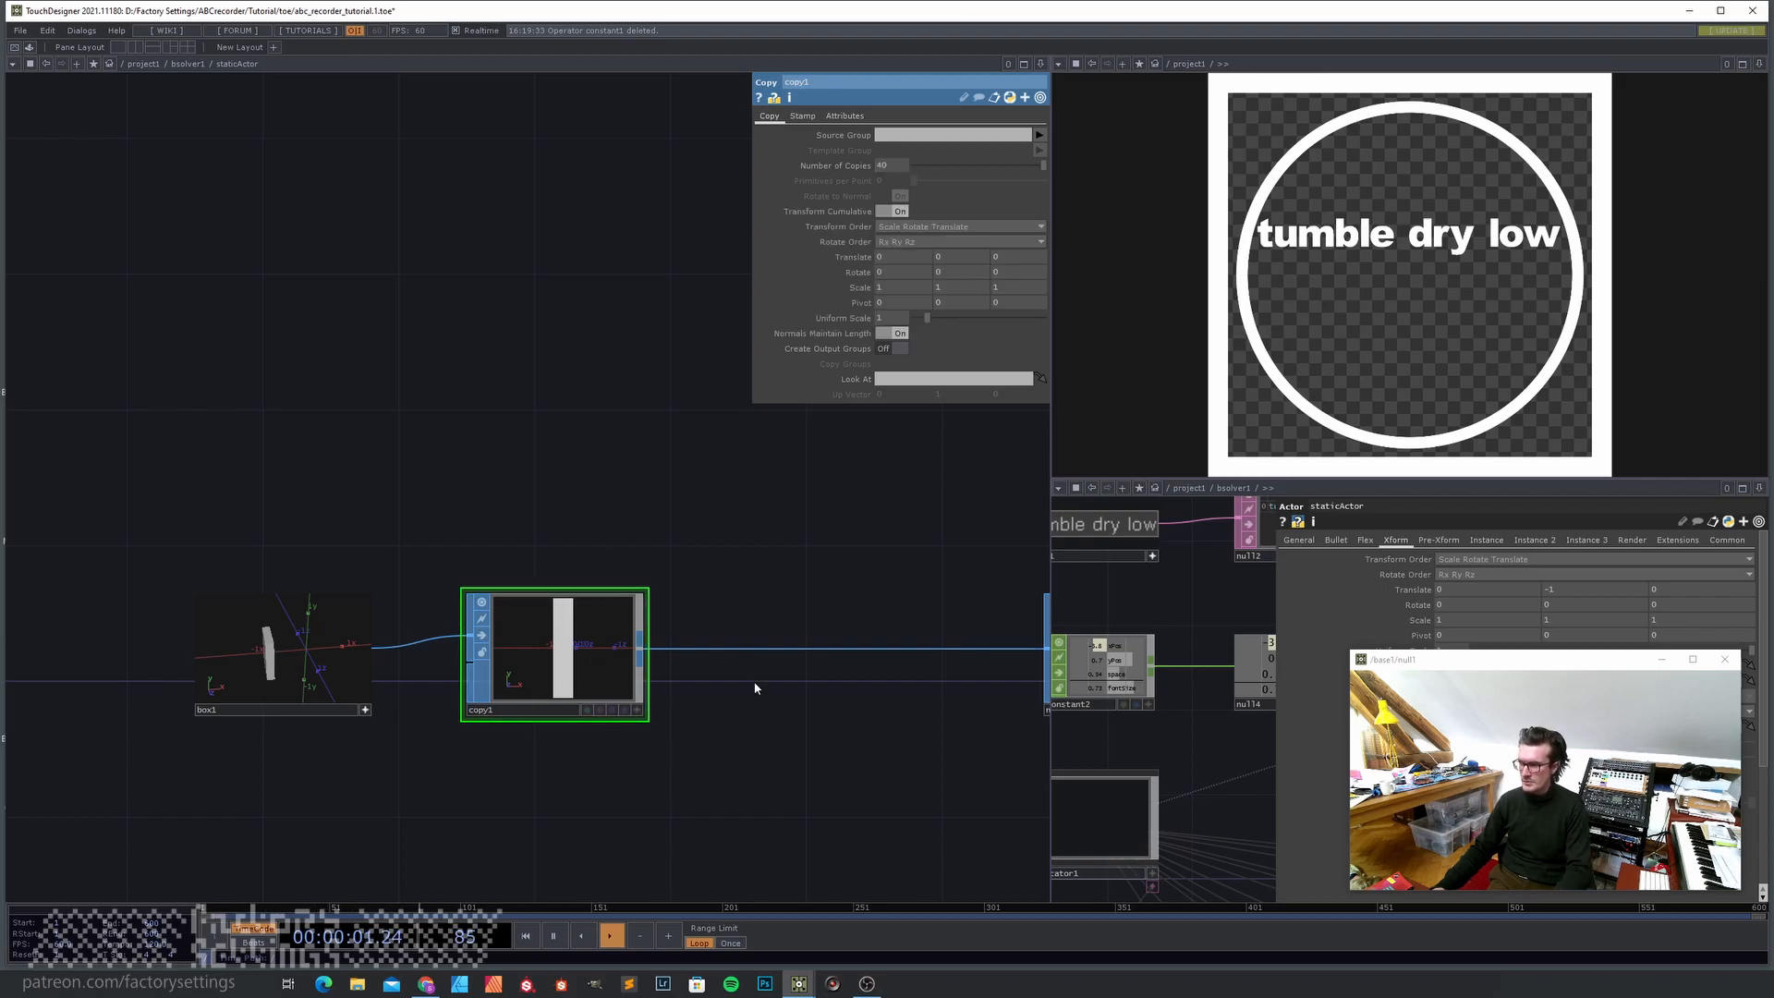
- Set copy1's Z rotation to 9 so the copies form a ring, and orbit its viewer to see the whole shape
{"action": "left_click", "coordinate": [635, 711]}
{"action": "left_click_drag", "start_coordinate": [562, 673], "coordinate": [597, 657]}
{"action": "middle_click_drag", "start_coordinate": [598, 657], "coordinate": [558, 660]}
{"action": "left_click_drag", "start_coordinate": [893, 520], "coordinate": [835, 523]}
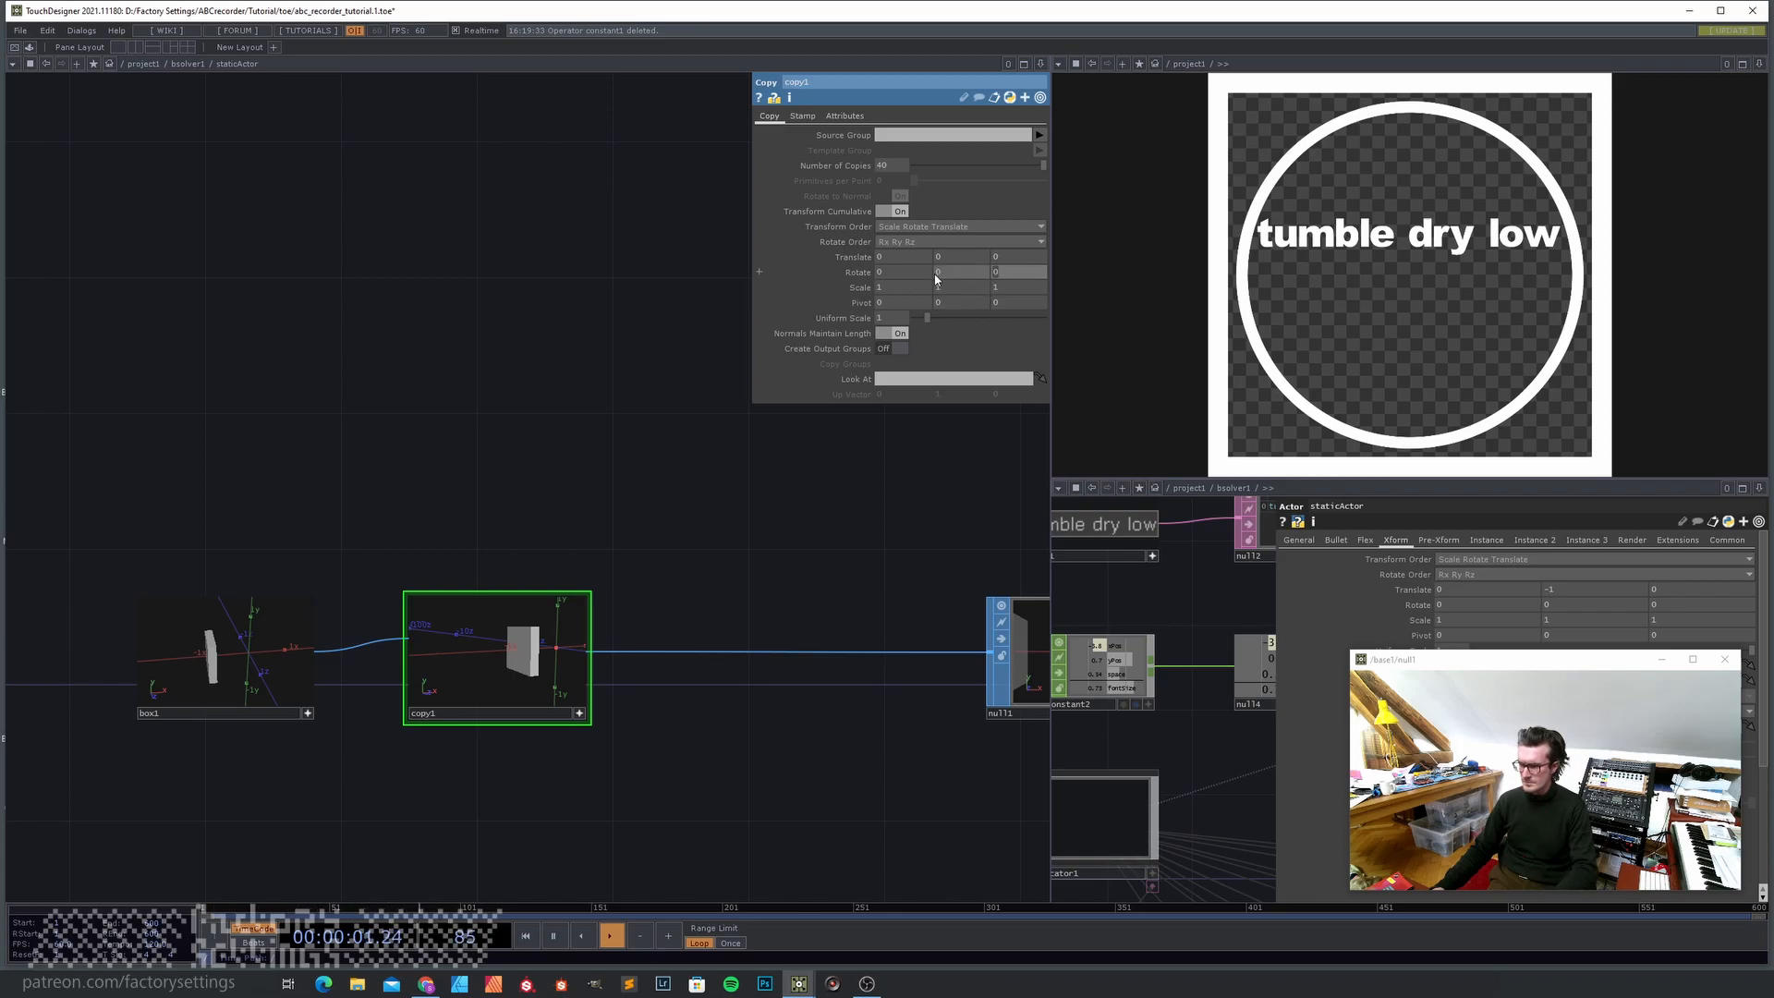
{"action": "key", "text": "Return"}
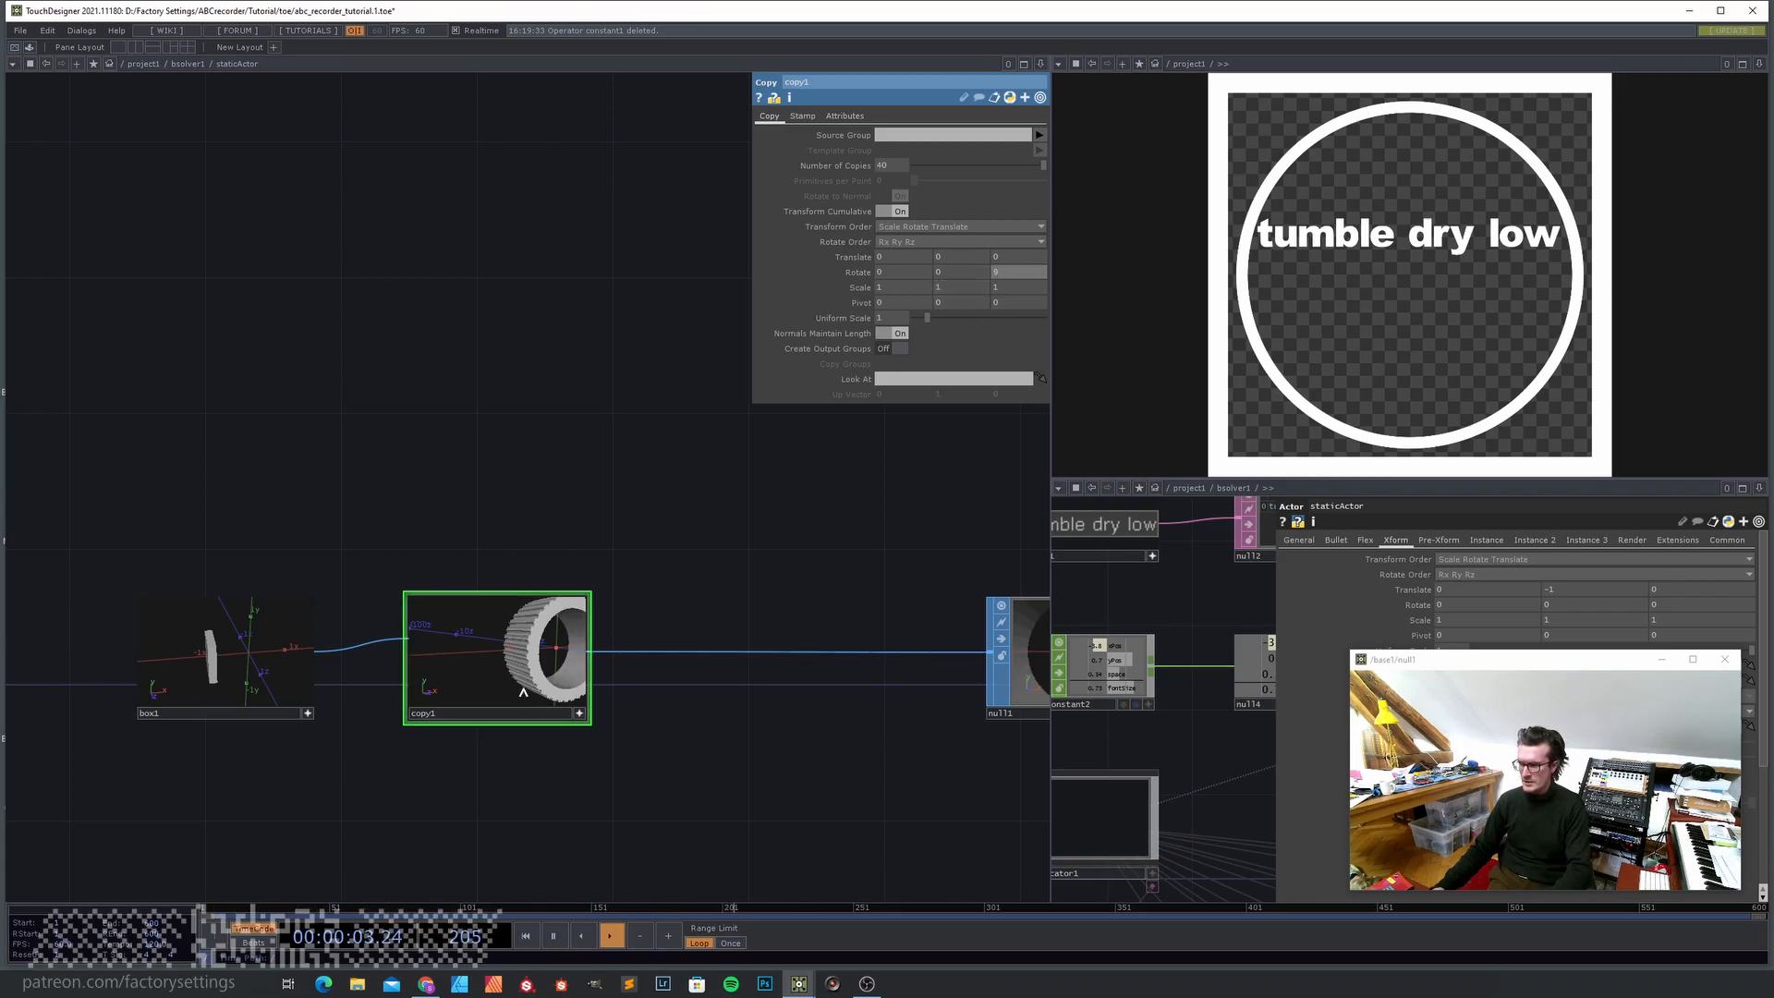
{"action": "scroll", "coordinate": [568, 640], "scroll_direction": "up", "scroll_amount": 2}
{"action": "scroll", "coordinate": [556, 653], "scroll_direction": "down", "scroll_amount": 2}
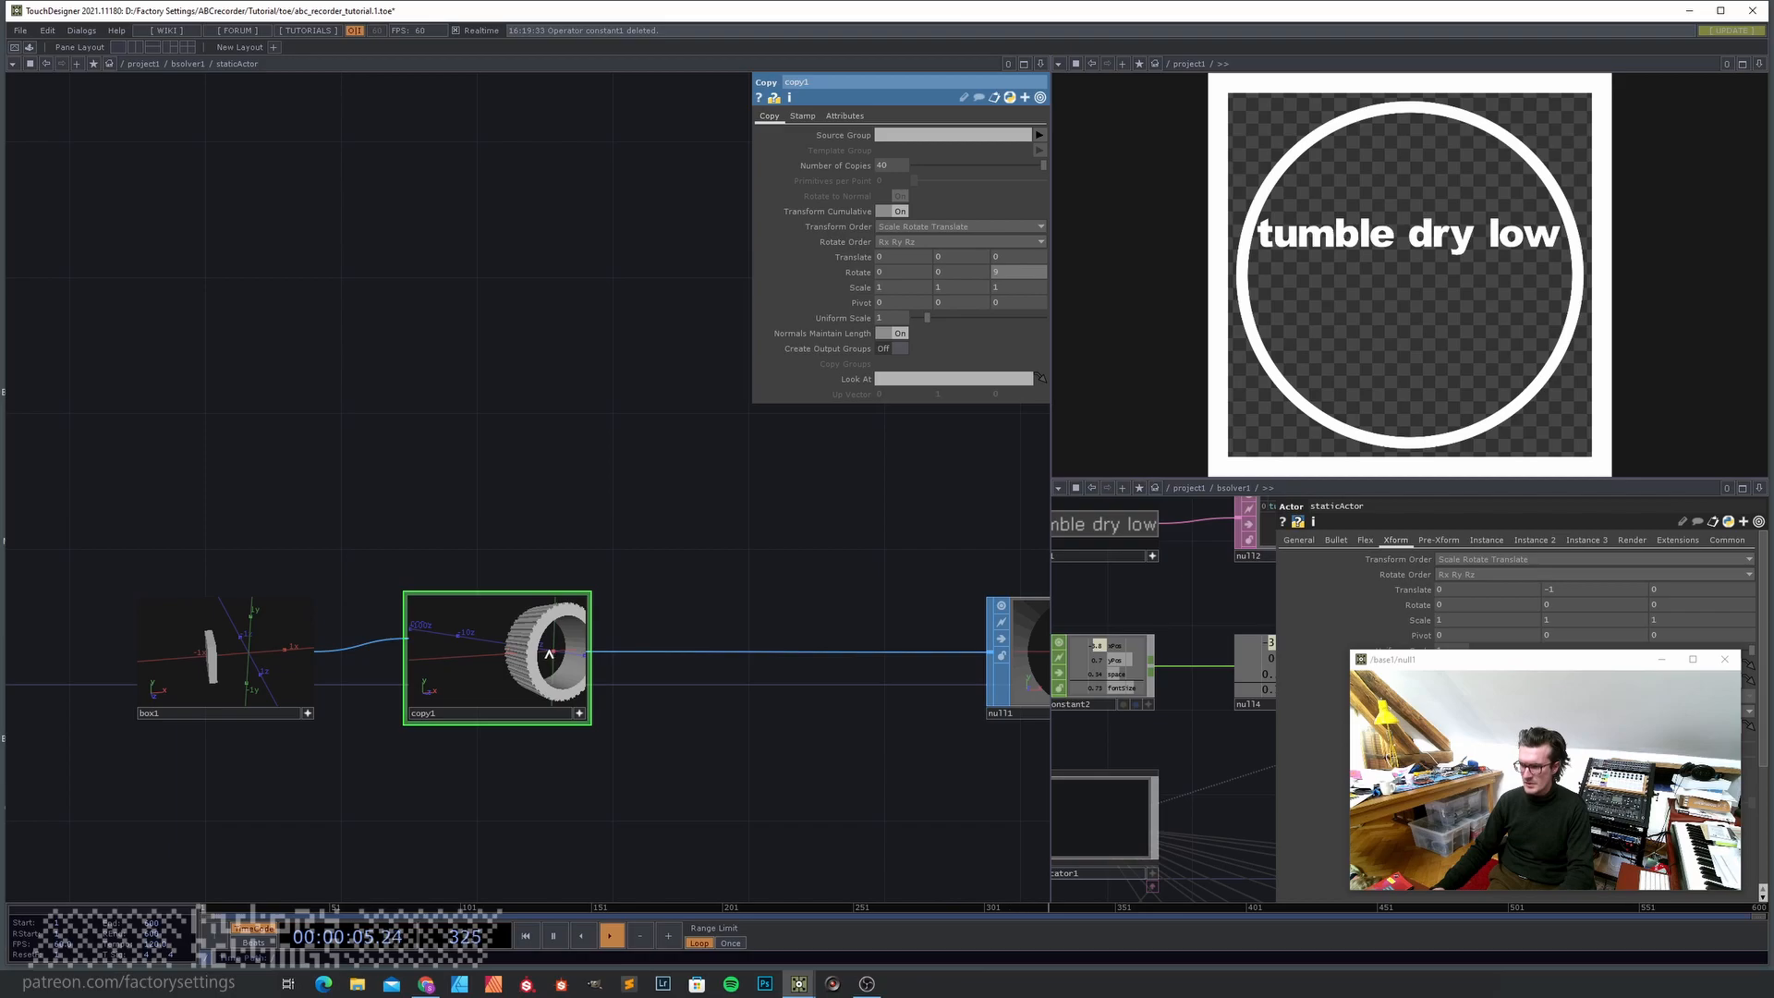
{"action": "scroll", "coordinate": [549, 653], "scroll_direction": "down", "scroll_amount": 2}
{"action": "left_click_drag", "start_coordinate": [549, 653], "coordinate": [502, 667]}
{"action": "scroll", "coordinate": [501, 667], "scroll_direction": "up", "scroll_amount": 2}
{"action": "scroll", "coordinate": [502, 667], "scroll_direction": "down", "scroll_amount": 2}
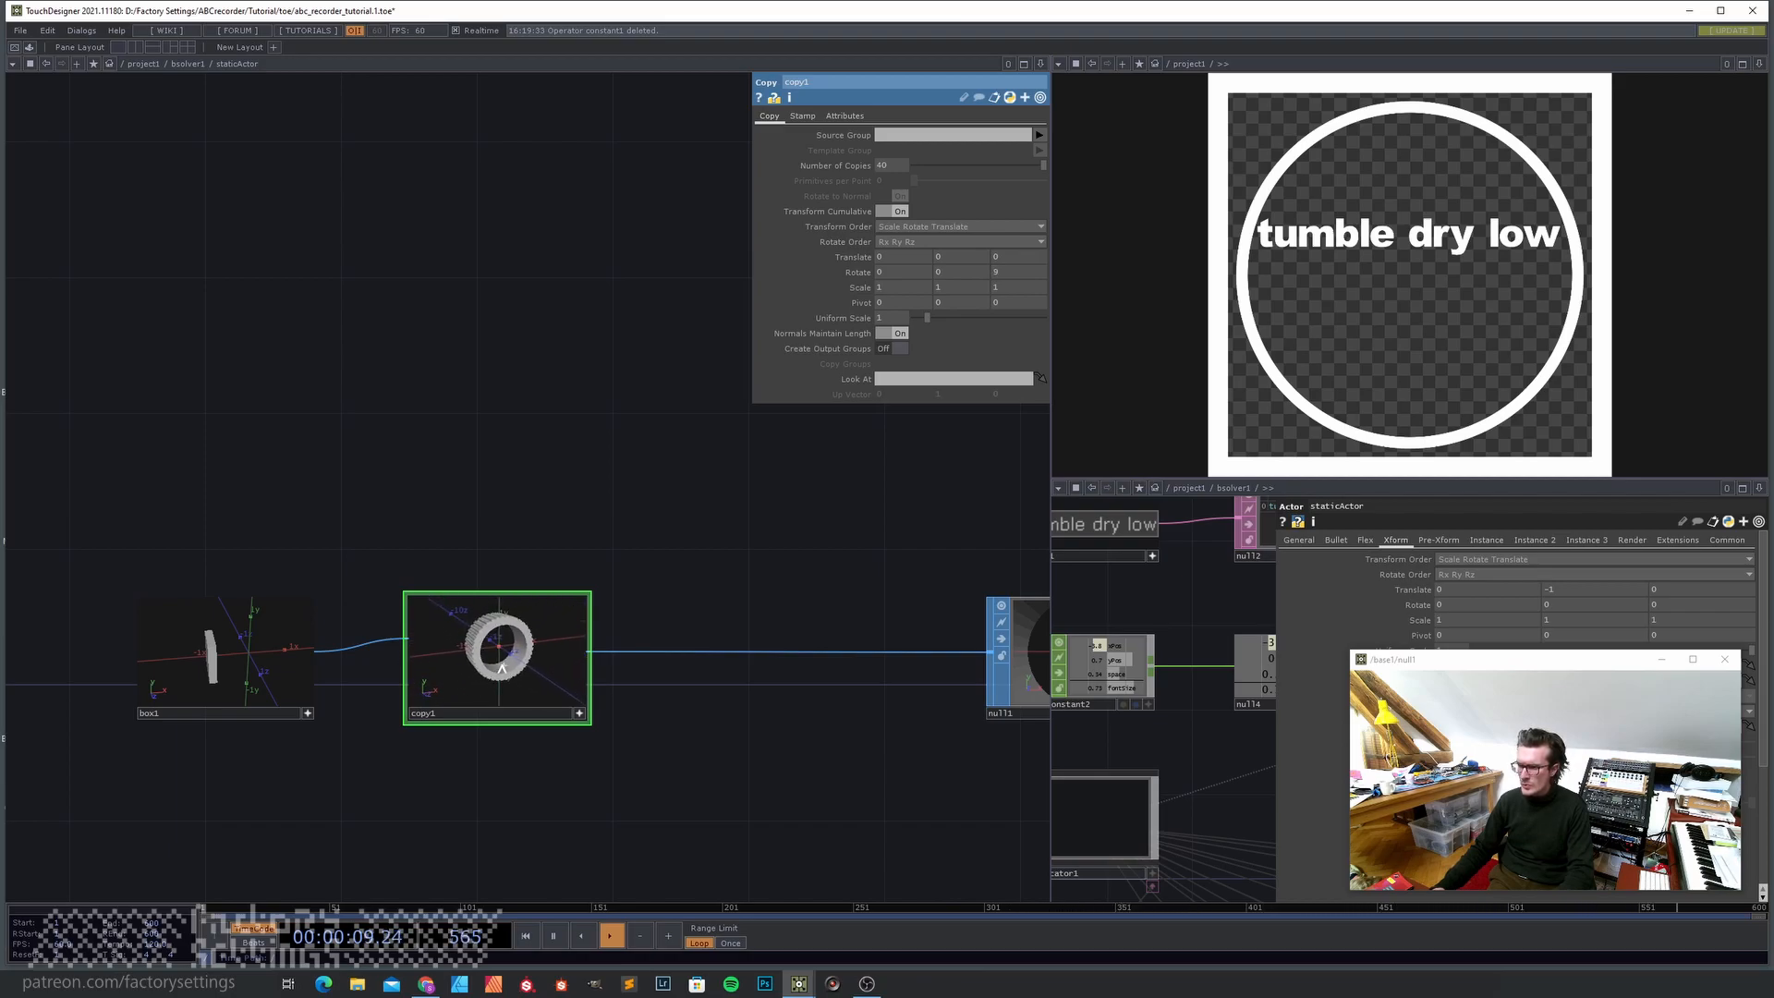
- Set box1's Y size to 0.2
{"action": "left_click", "coordinate": [308, 713]}
{"action": "left_click", "coordinate": [236, 665]}
{"action": "left_click_drag", "start_coordinate": [222, 667], "coordinate": [233, 662]}
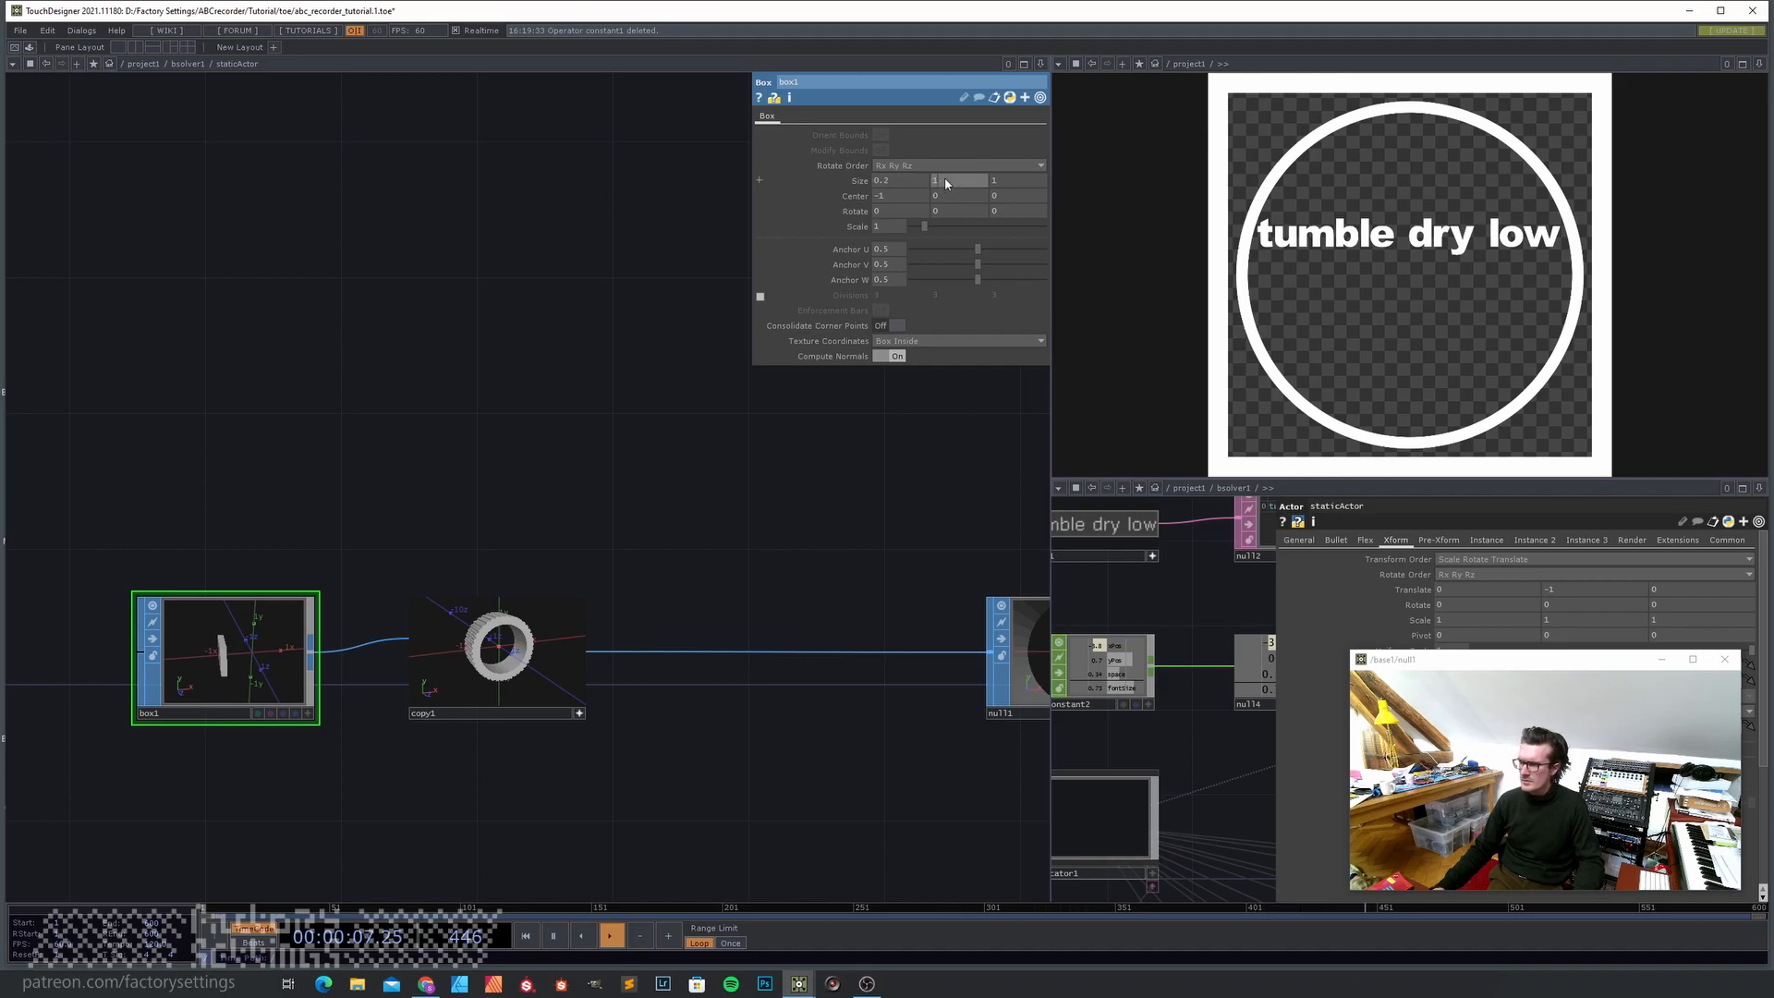
{"action": "middle_click_drag", "start_coordinate": [944, 180], "coordinate": [939, 159]}
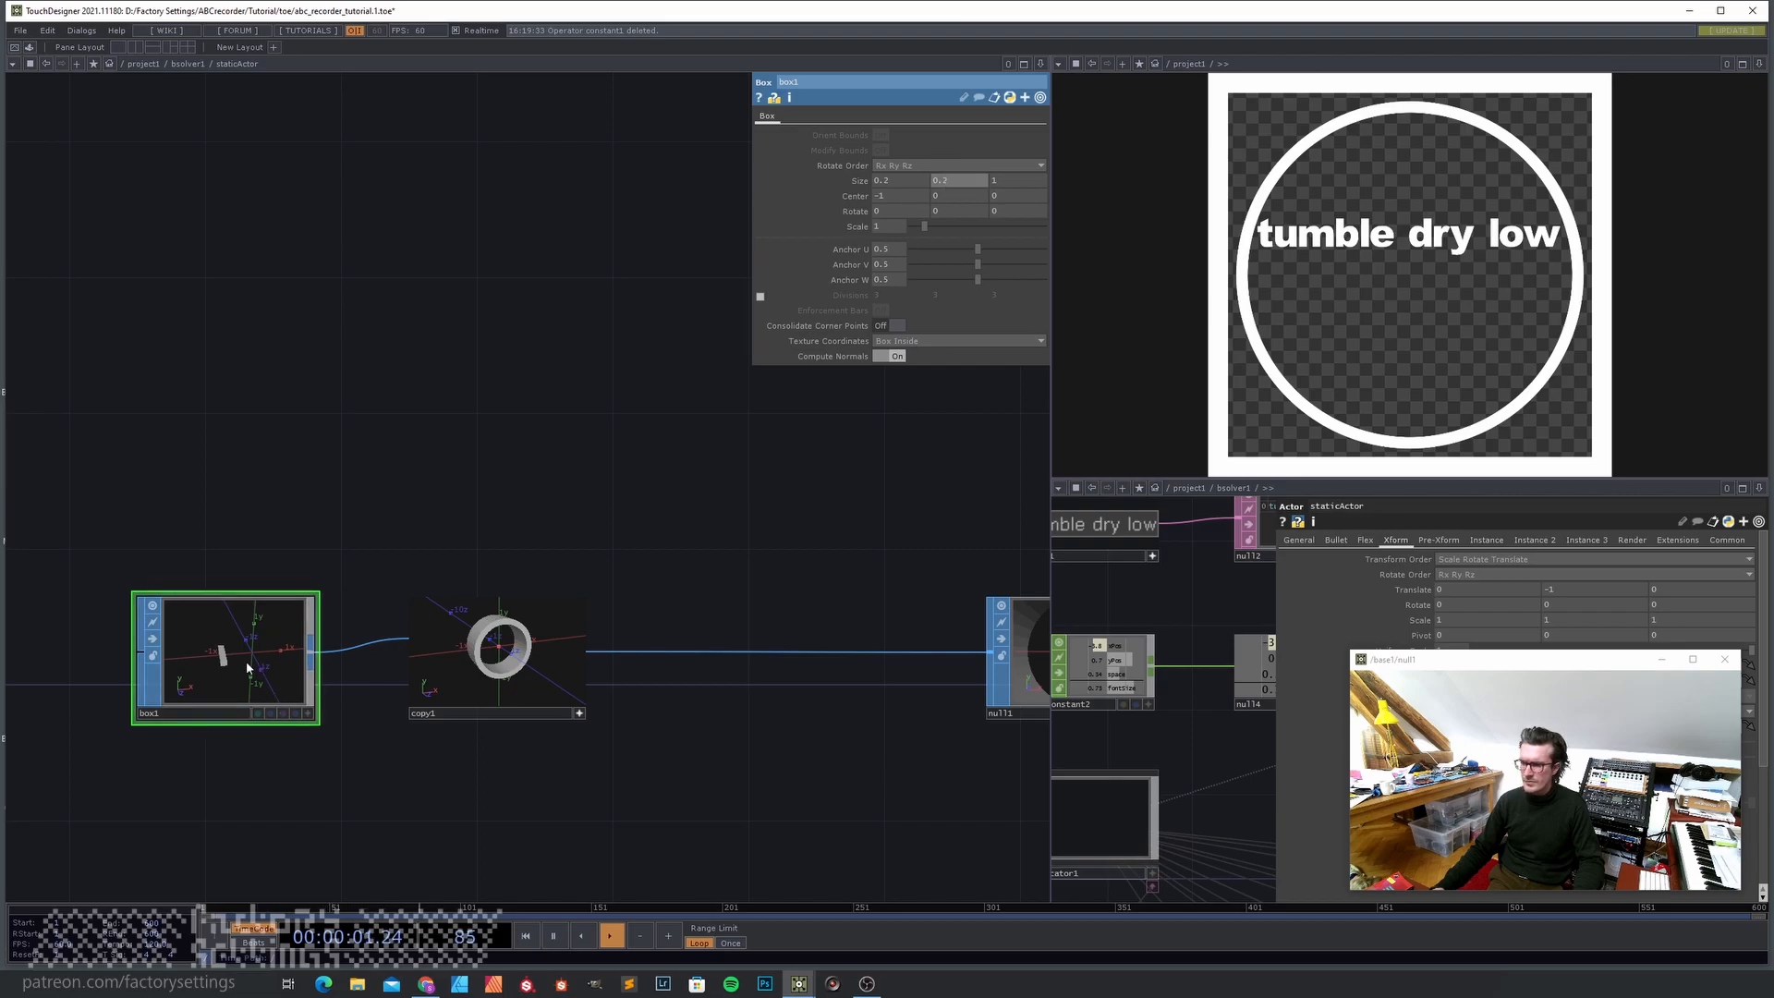
- Examine the copy1 ring in wireframe, restore its shaded display and bring null1 back into view
{"action": "scroll", "coordinate": [247, 660], "scroll_direction": "up", "scroll_amount": 3}
{"action": "left_click_drag", "start_coordinate": [832, 675], "coordinate": [794, 696]}
{"action": "key", "text": "w"}
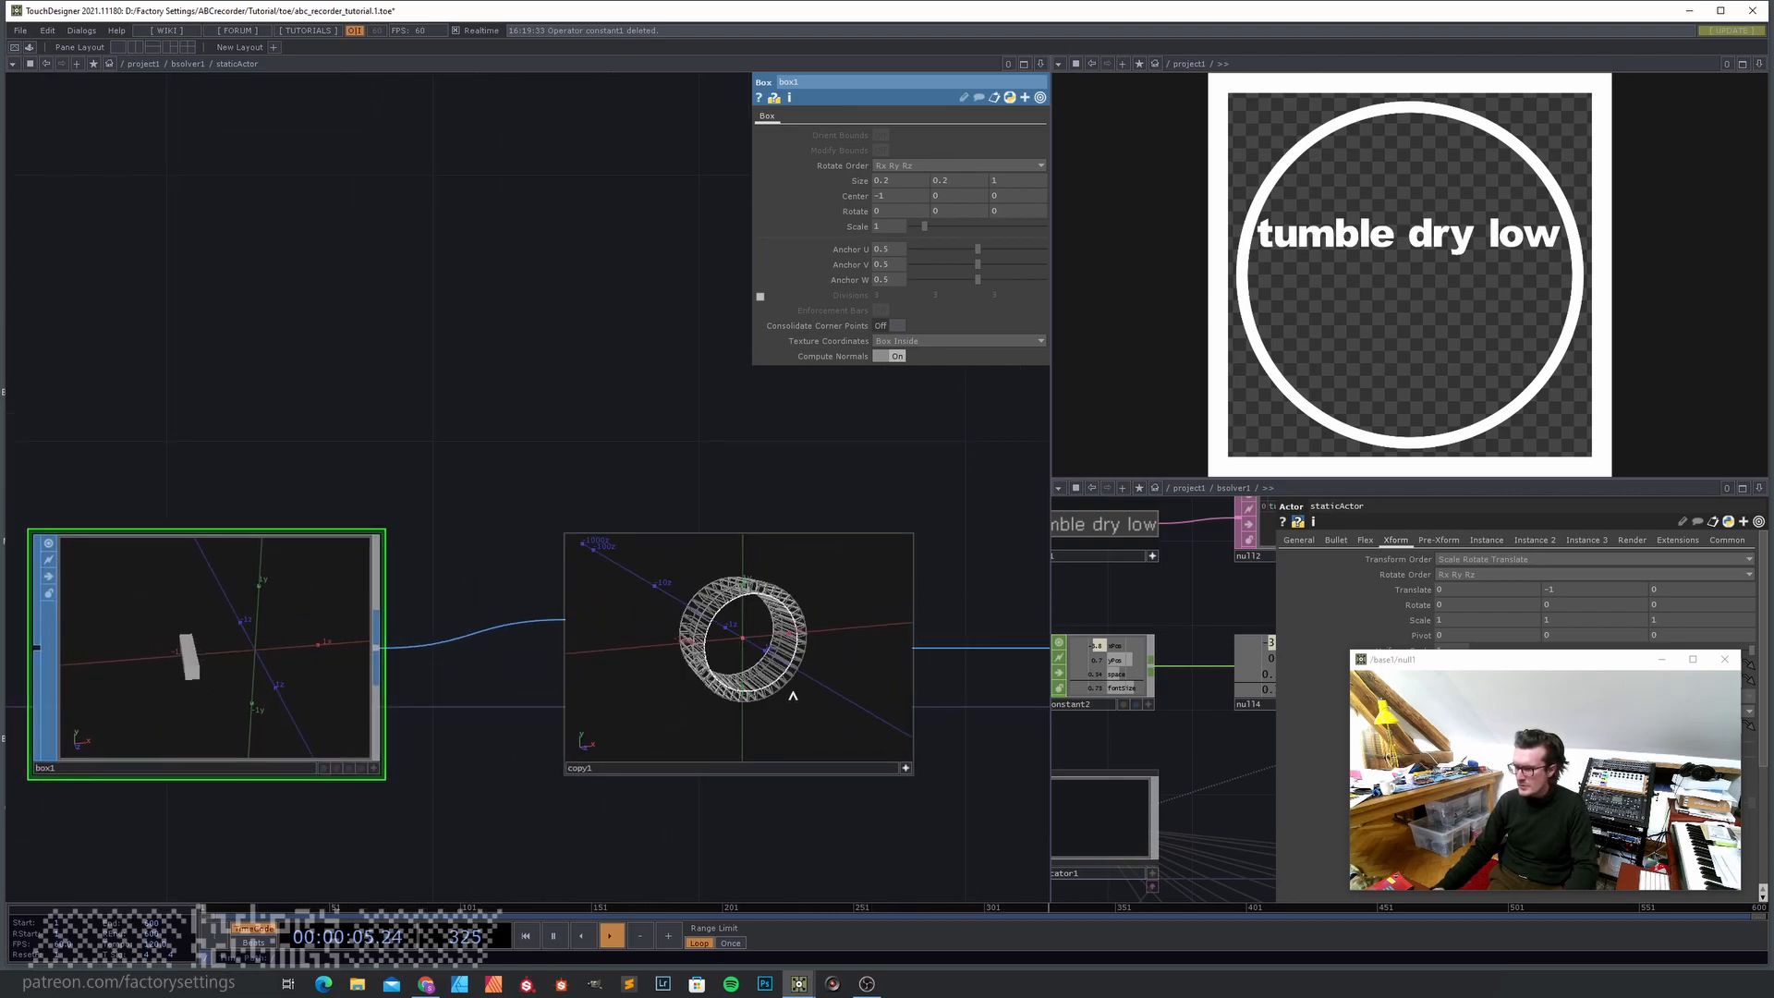
{"action": "key", "text": "w"}
{"action": "scroll", "coordinate": [693, 813], "scroll_direction": "down", "scroll_amount": 3}
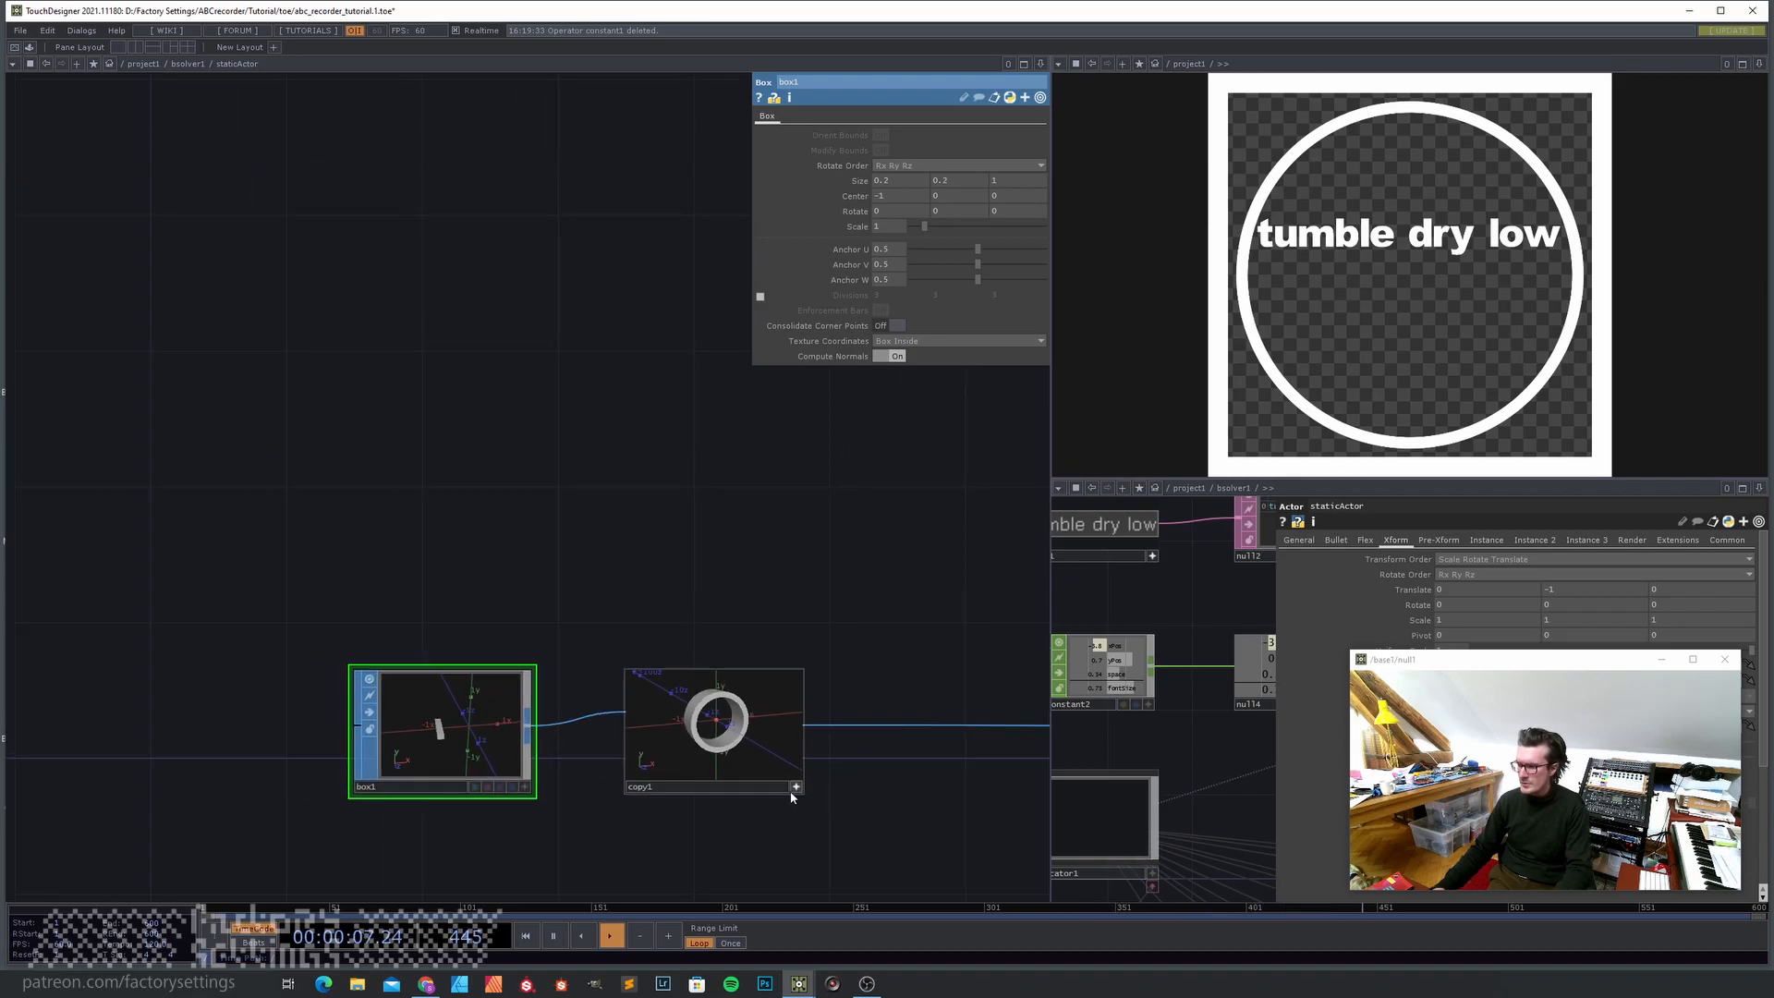
{"action": "left_click_drag", "start_coordinate": [983, 850], "coordinate": [736, 799]}
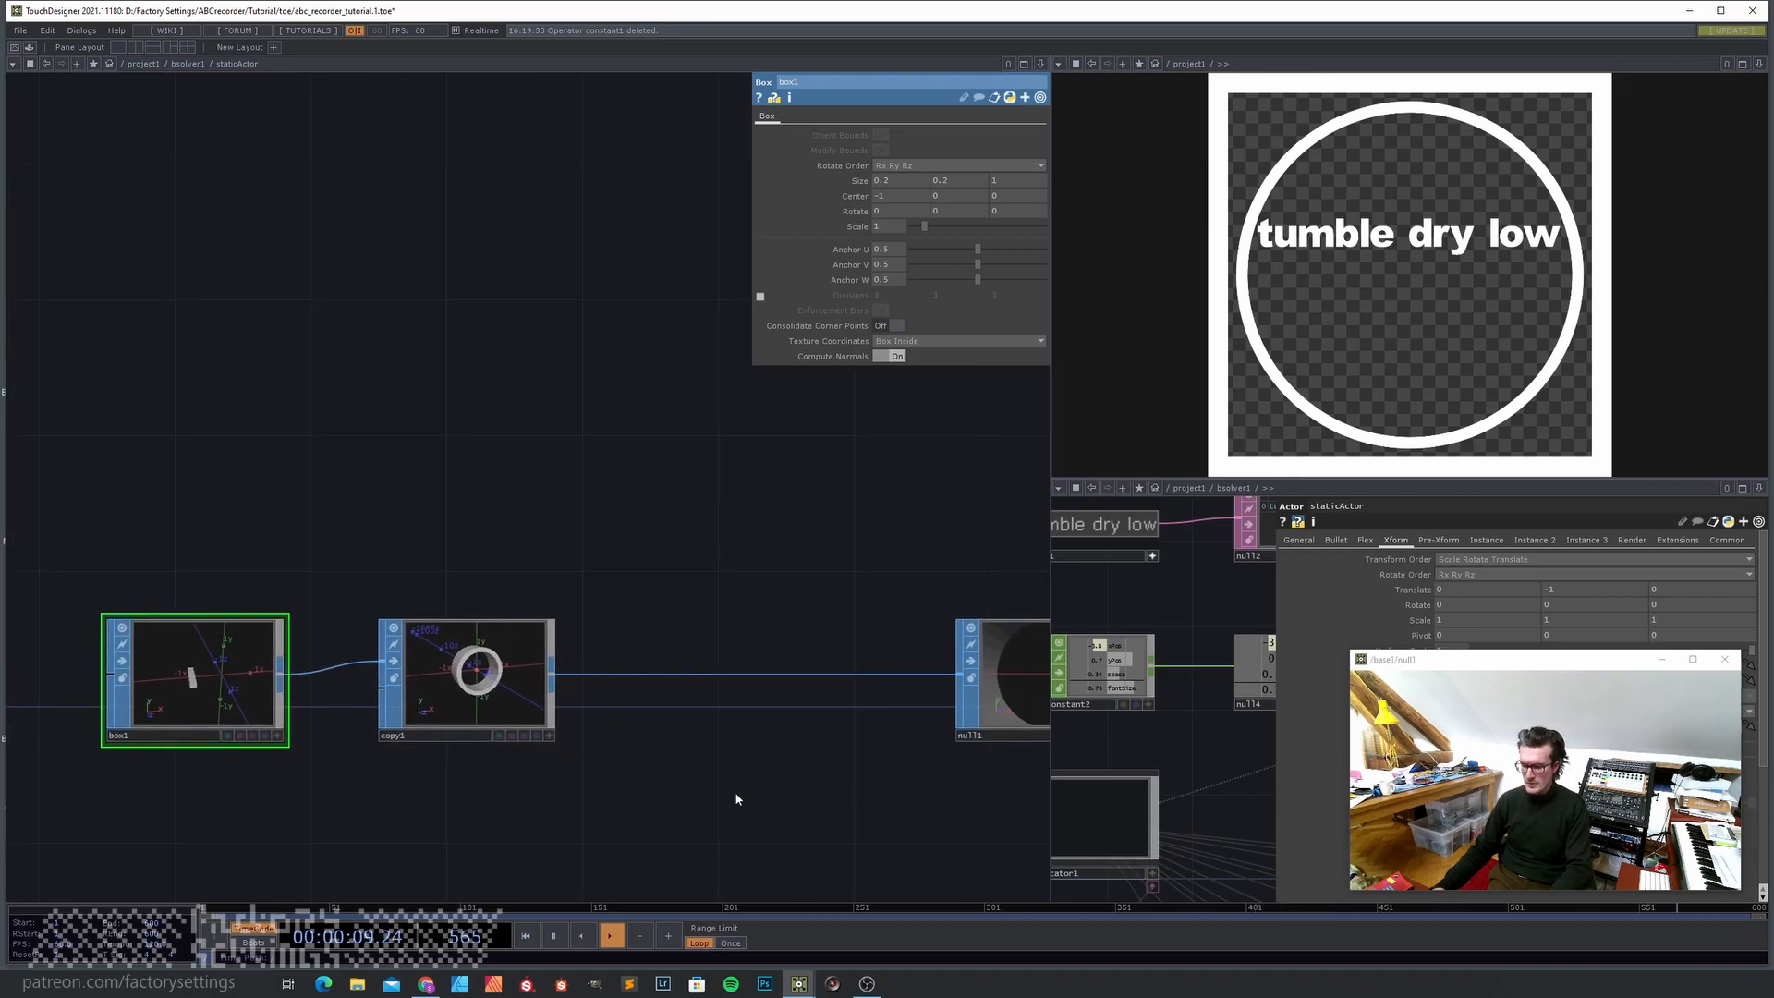
- Return to the project1 network and add bsolver1/staticActor to render1's Geometry alongside bsolver1/actor*
{"action": "key", "text": "u"}
{"action": "key", "text": "u"}
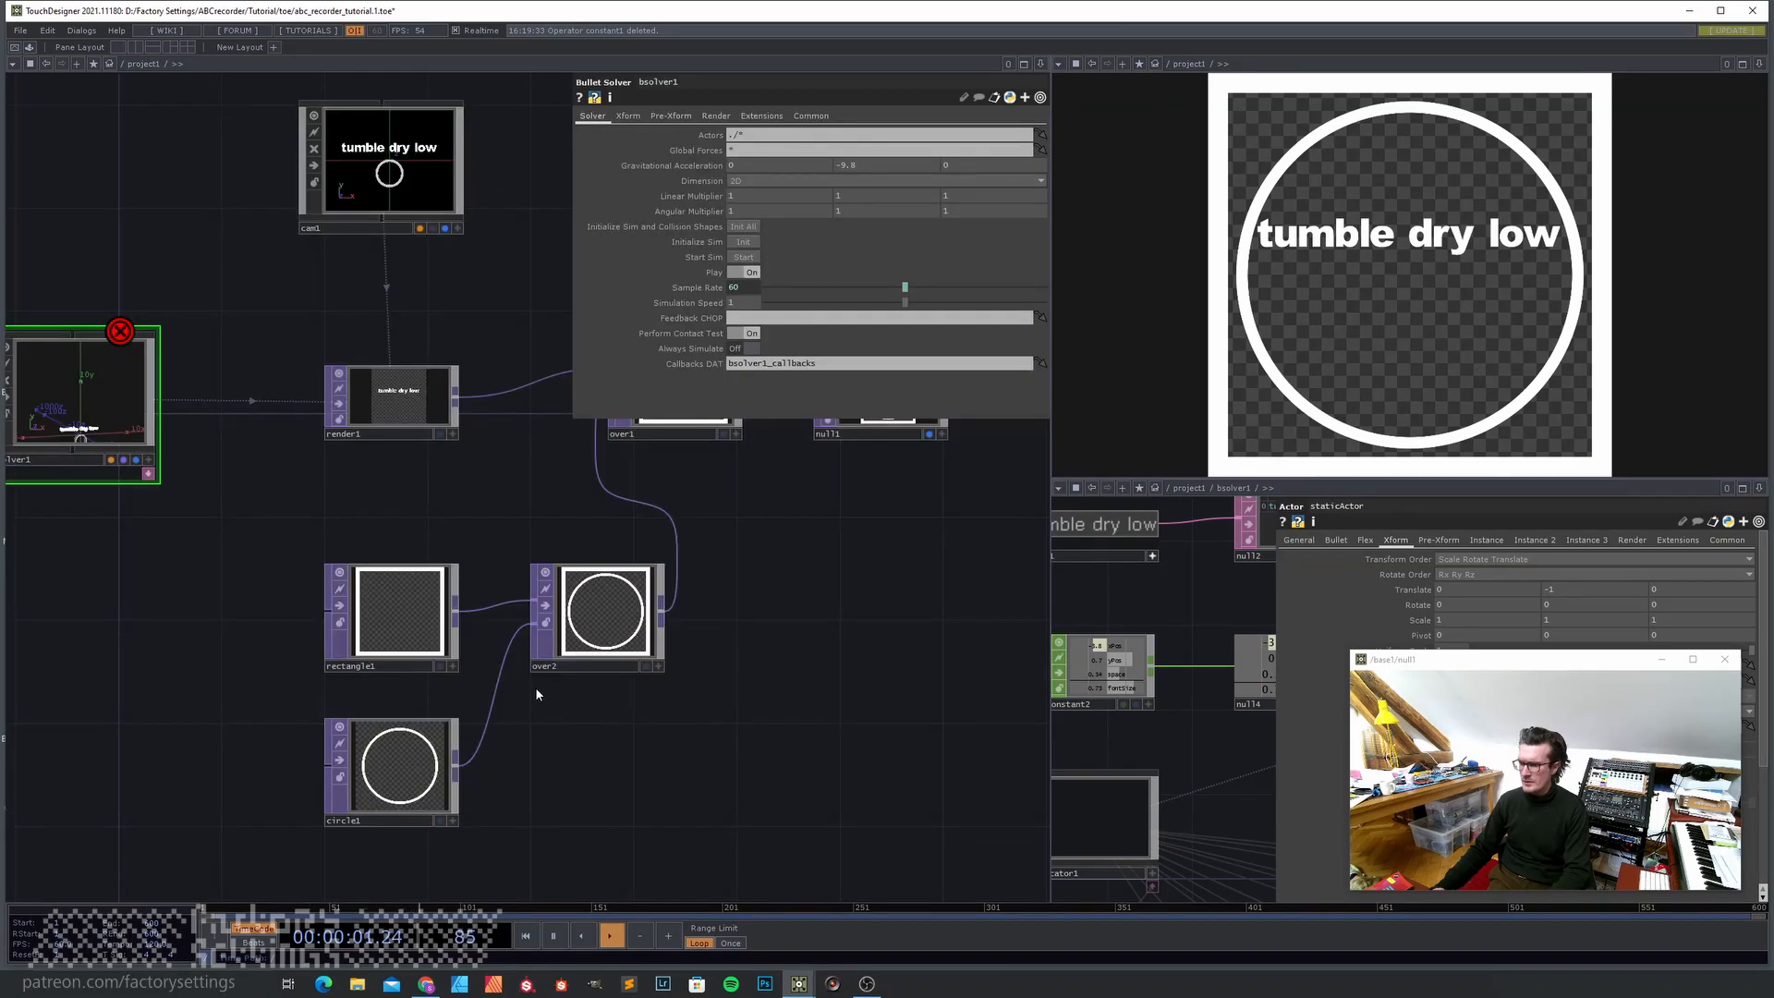
{"action": "left_click_drag", "start_coordinate": [214, 498], "coordinate": [400, 639]}
{"action": "scroll", "coordinate": [172, 563], "scroll_direction": "up", "scroll_amount": 5}
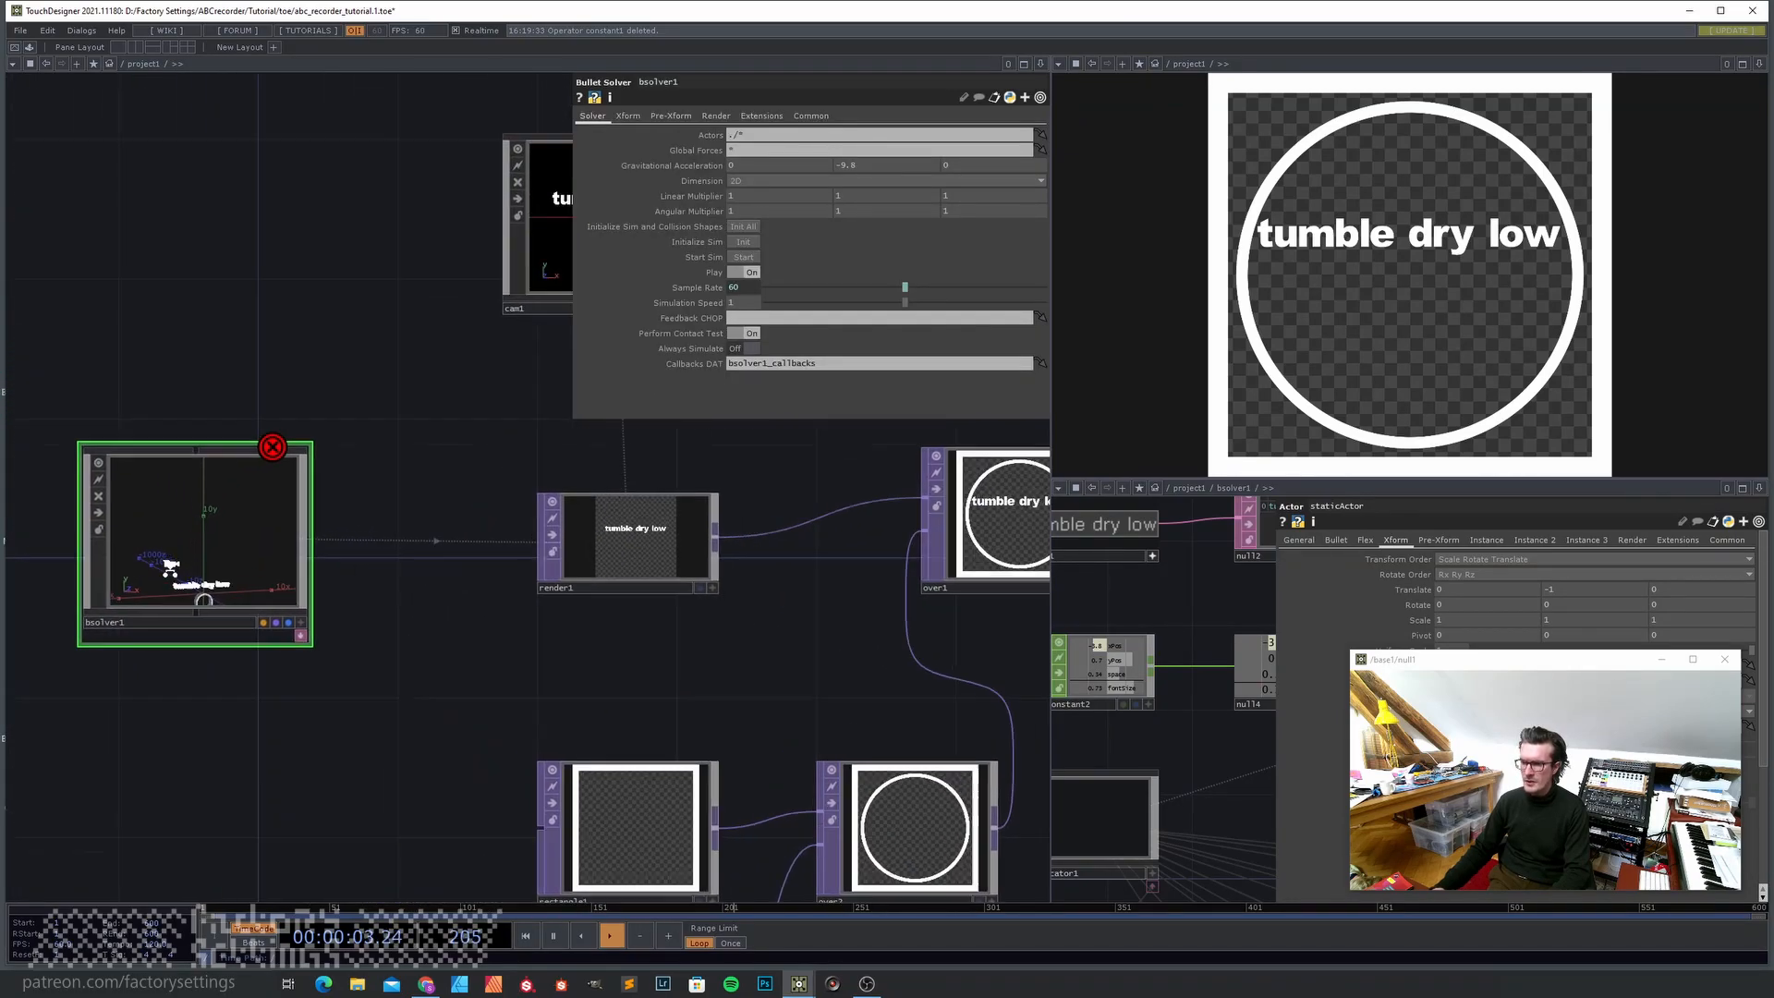
{"action": "scroll", "coordinate": [197, 572], "scroll_direction": "down", "scroll_amount": 2}
{"action": "left_click_drag", "start_coordinate": [644, 693], "coordinate": [507, 685]}
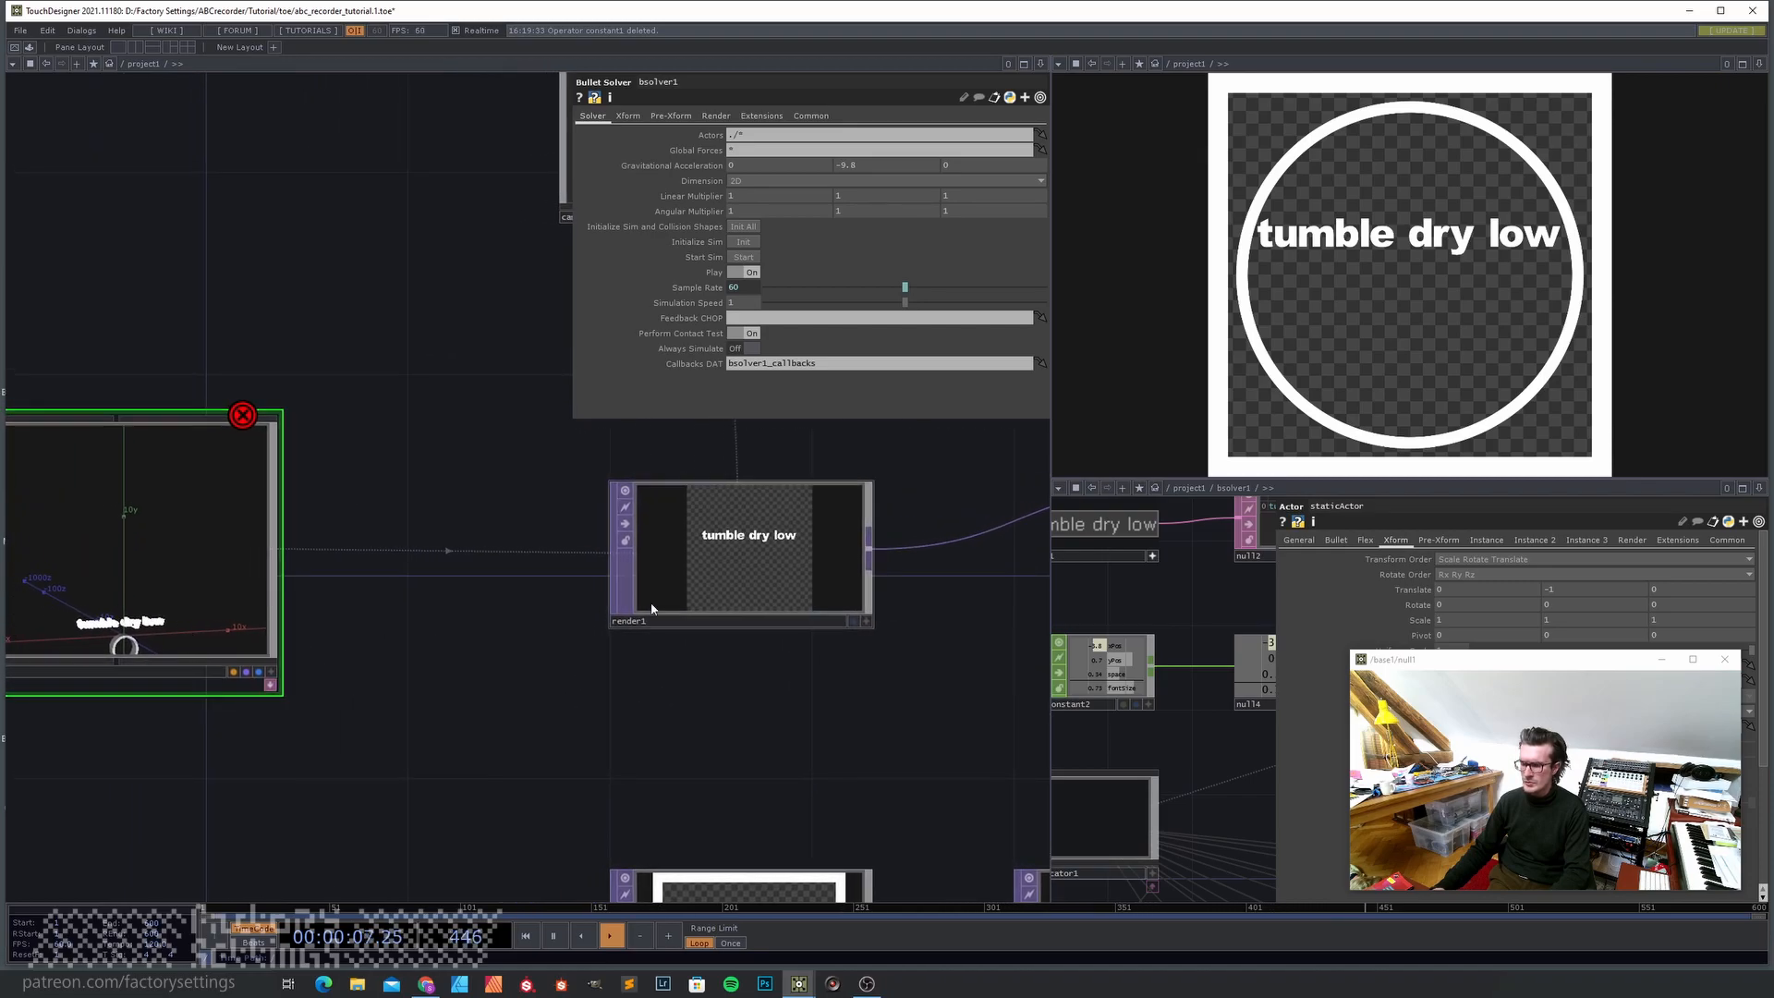
{"action": "left_click", "coordinate": [724, 592]}
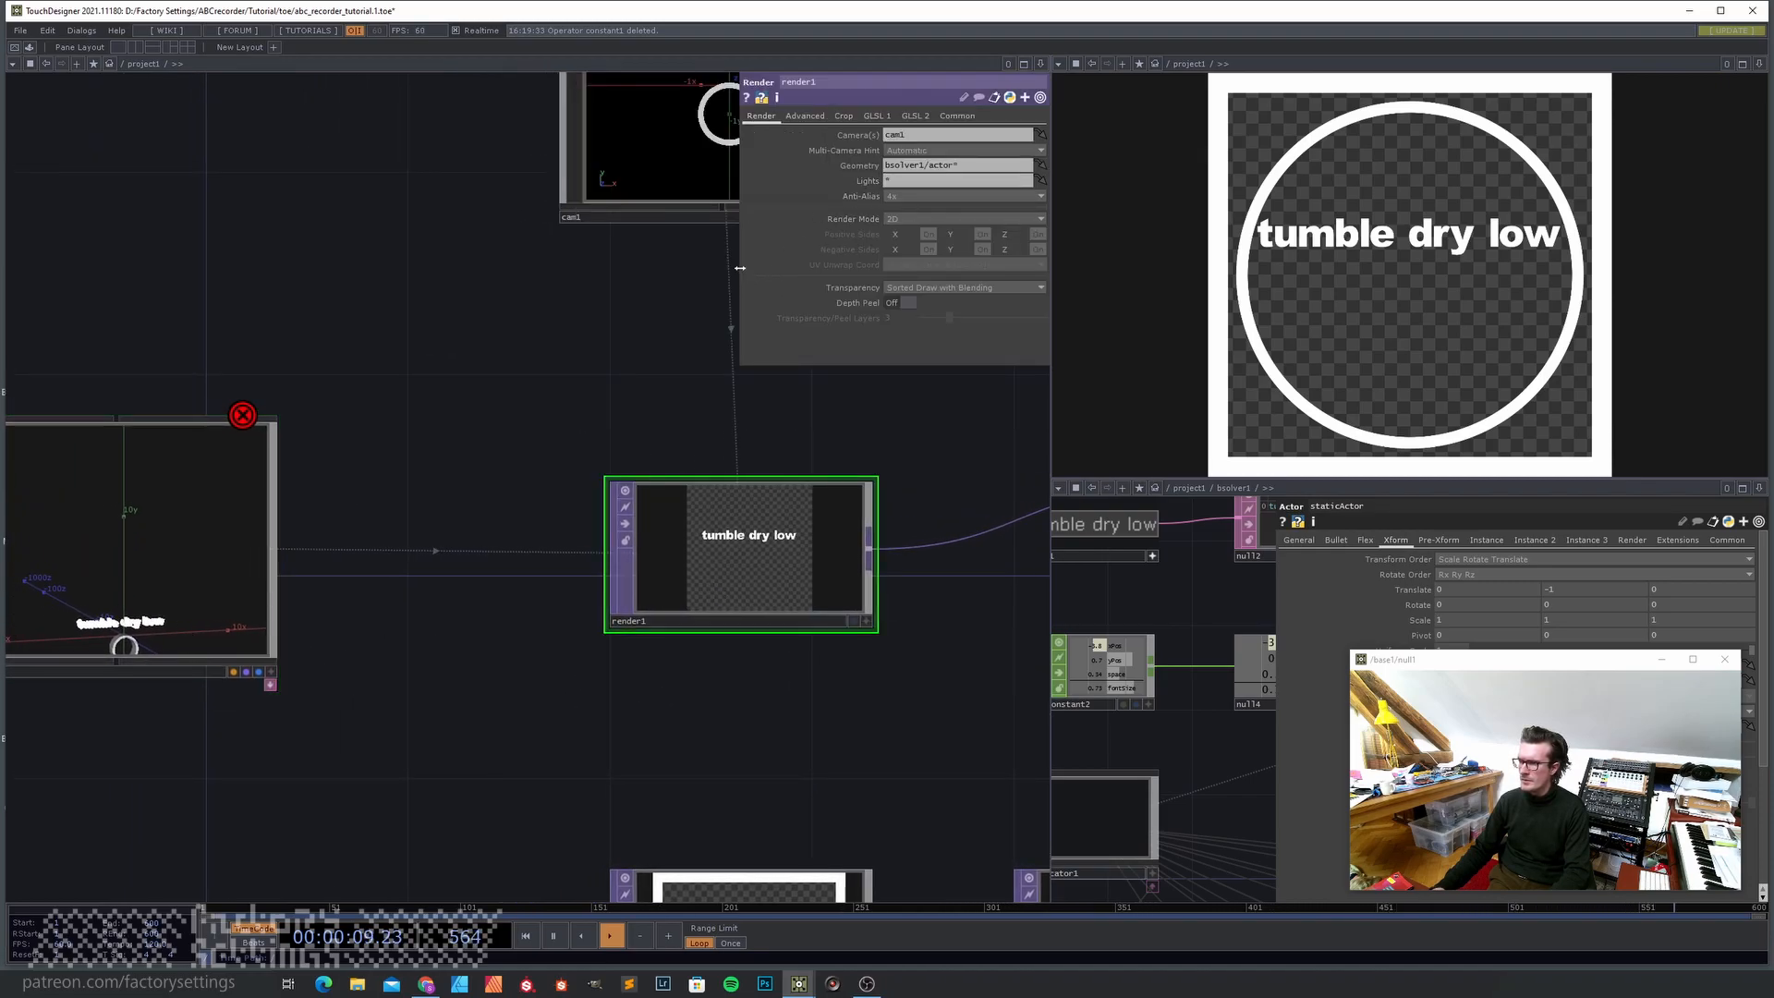
{"action": "left_click_drag", "start_coordinate": [741, 268], "coordinate": [475, 268]}
{"action": "left_click", "coordinate": [733, 166]}
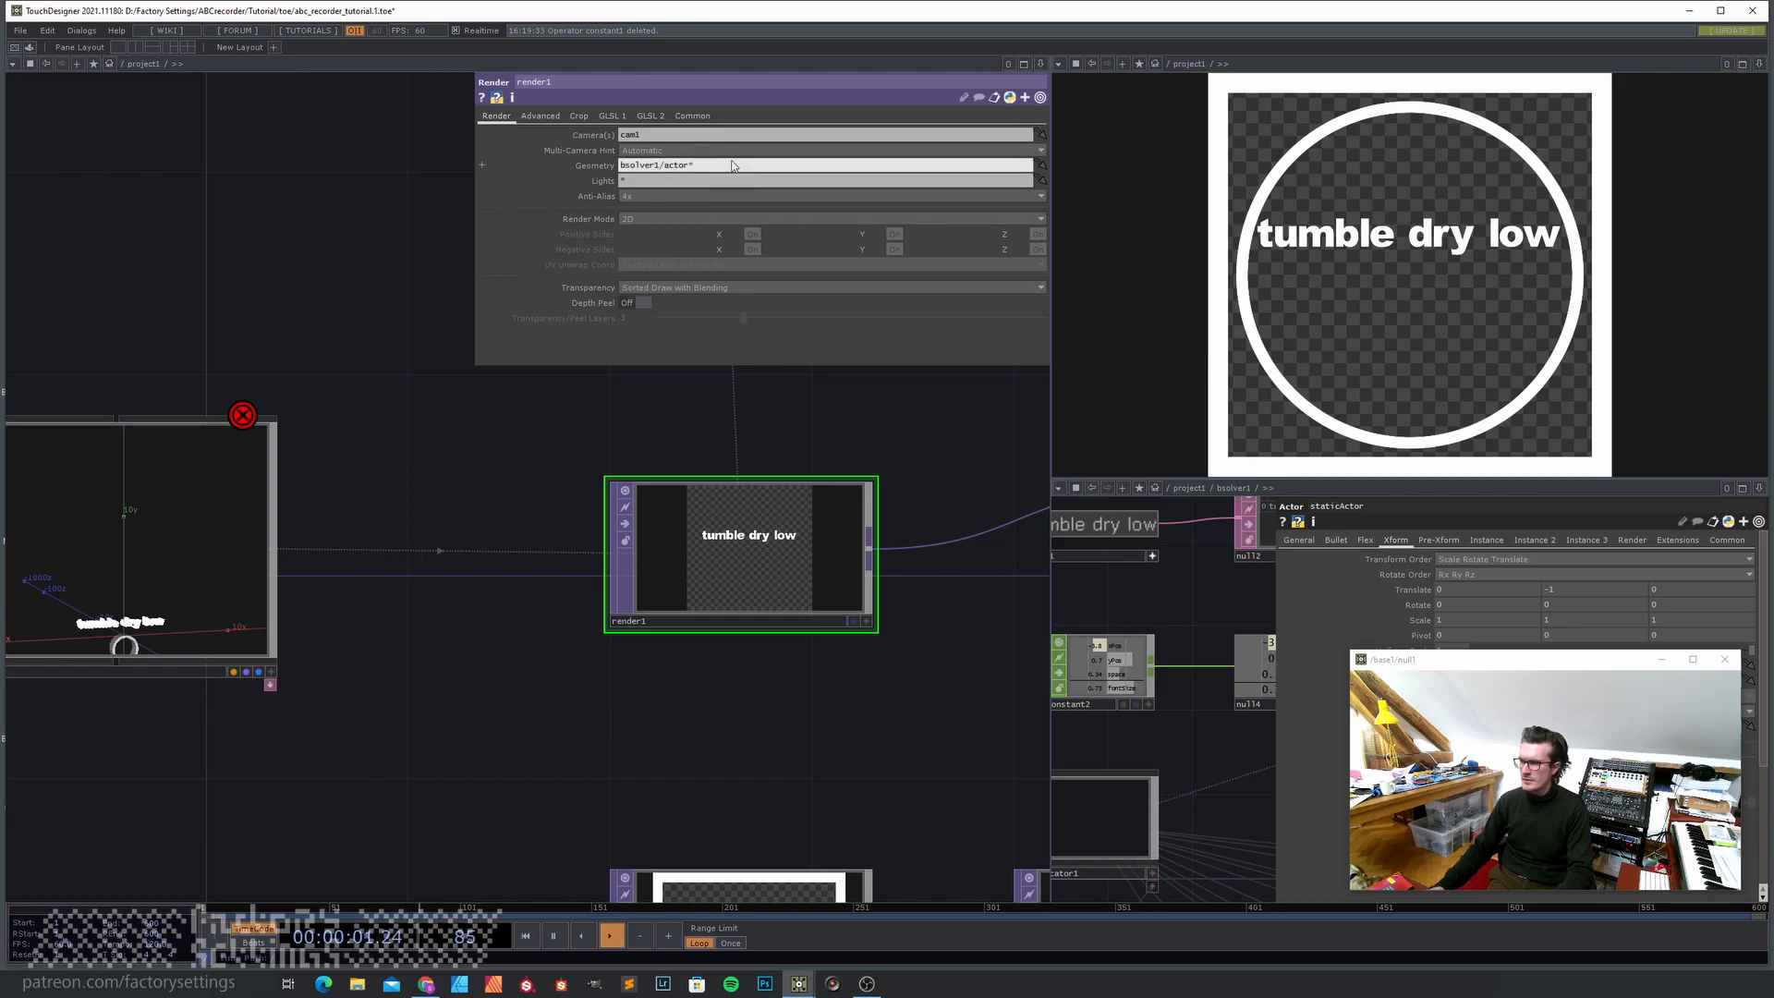
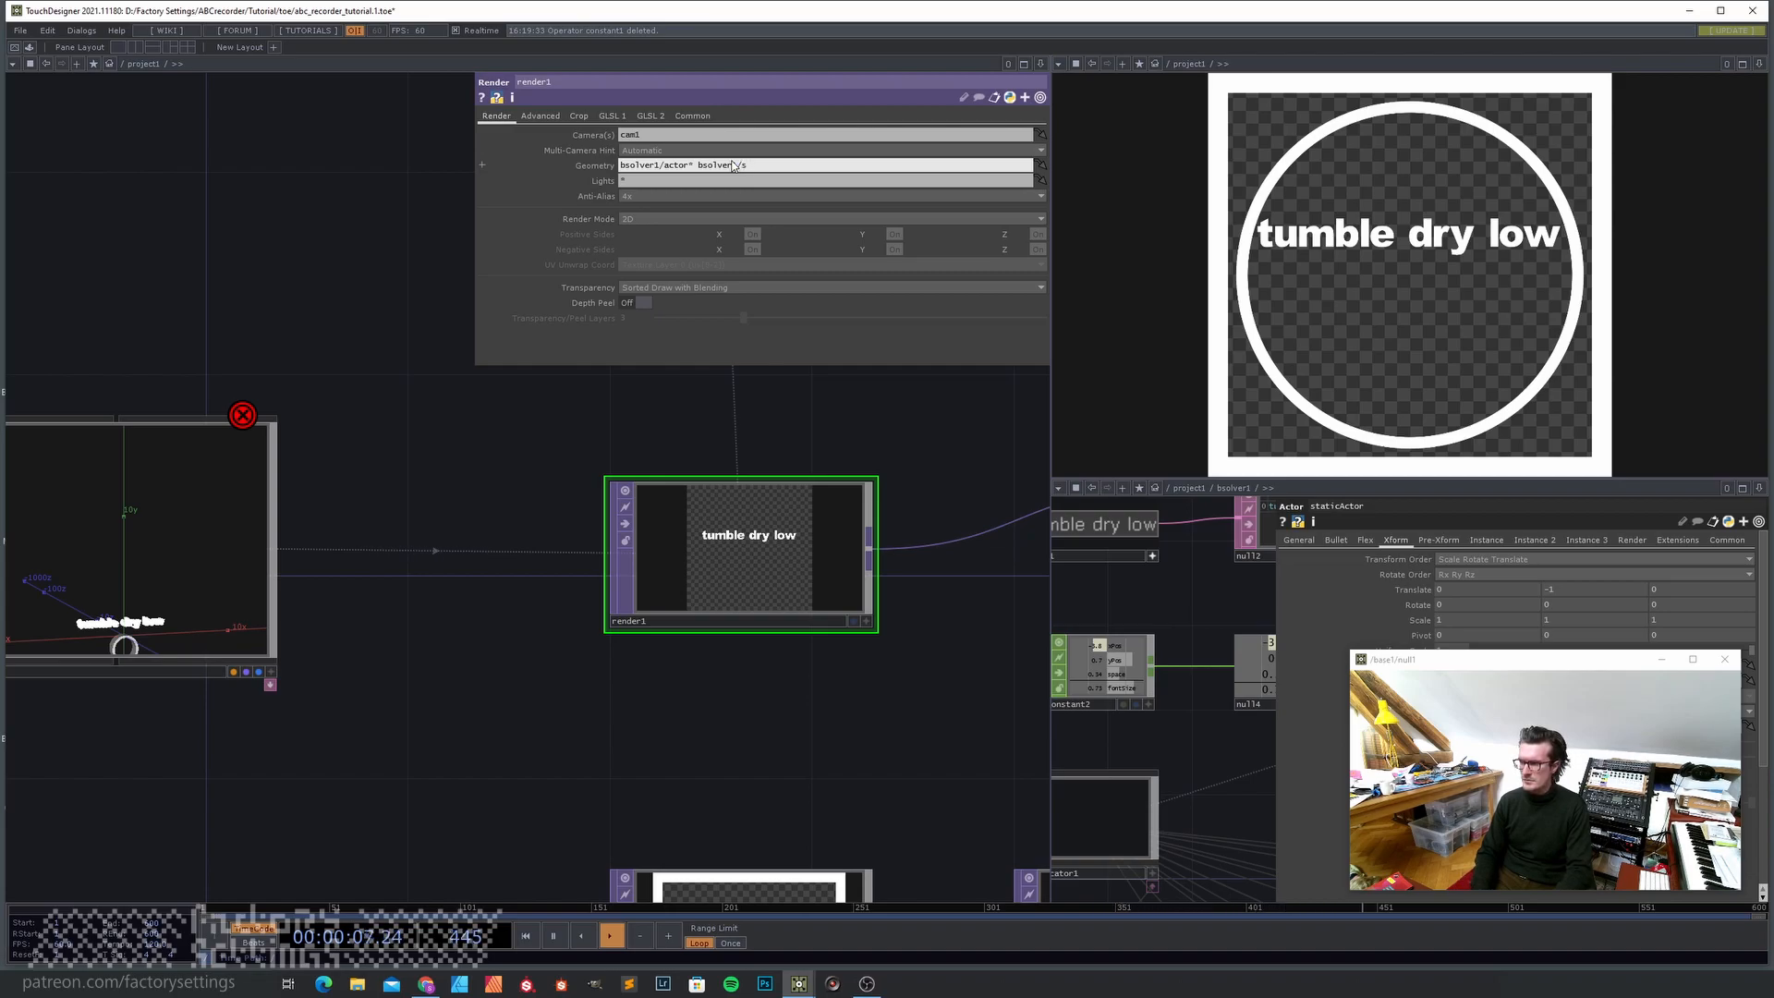
{"action": "type", "text": "or"}
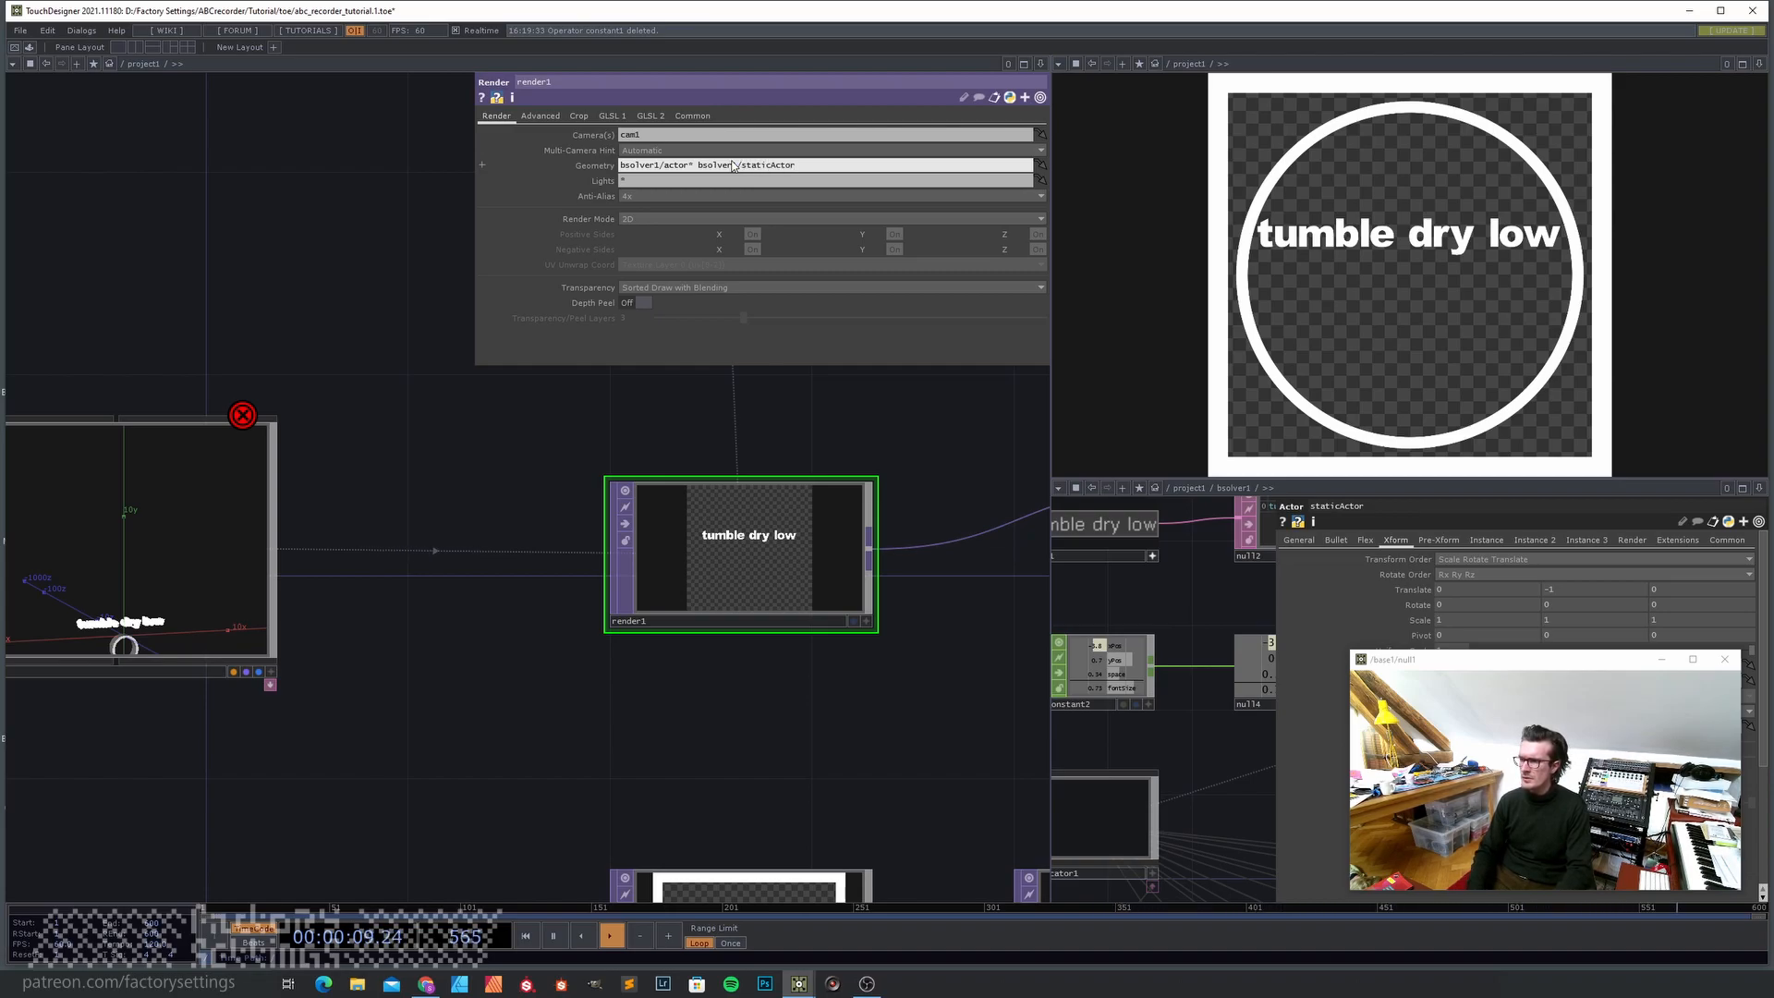
{"action": "key", "text": "Return"}
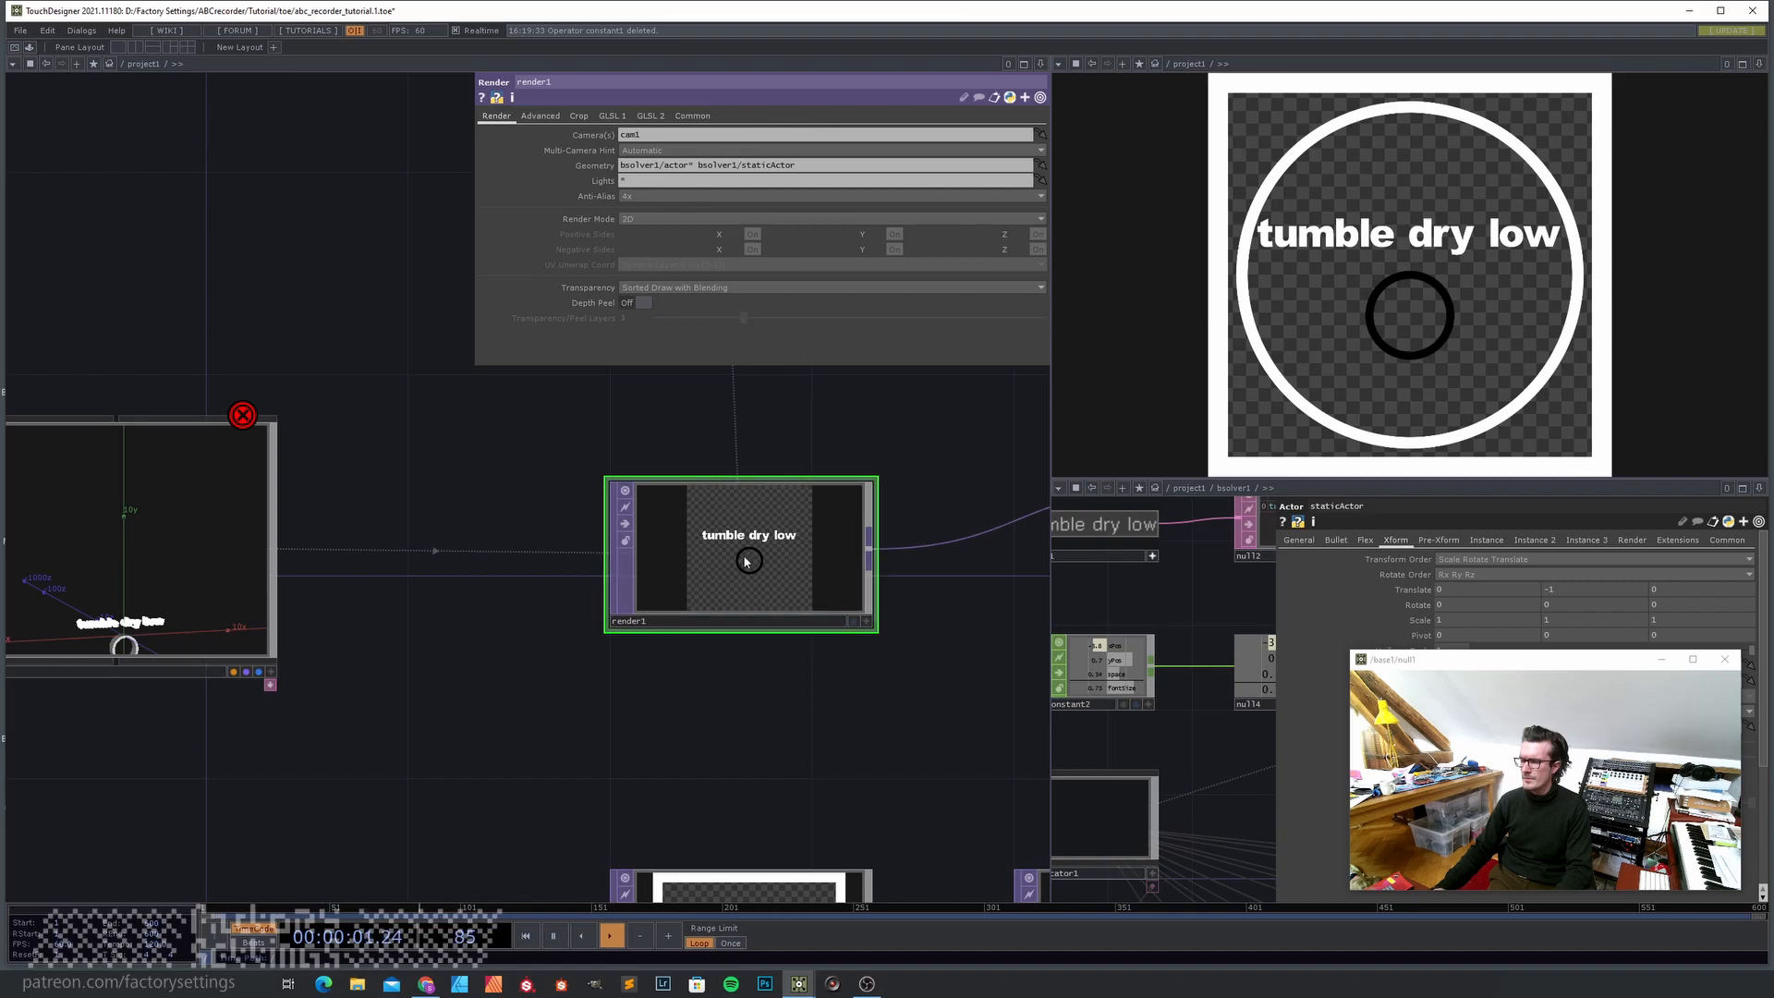
- Start and reinitialize bsolver1's simulation to check how the text behaves against the rendered ring
{"action": "scroll", "coordinate": [746, 562], "scroll_direction": "up", "scroll_amount": 2}
{"action": "scroll", "coordinate": [754, 565], "scroll_direction": "down", "scroll_amount": 2}
{"action": "left_click_drag", "start_coordinate": [711, 691], "coordinate": [737, 663]}
{"action": "left_click", "coordinate": [192, 542]}
{"action": "left_click", "coordinate": [913, 258]}
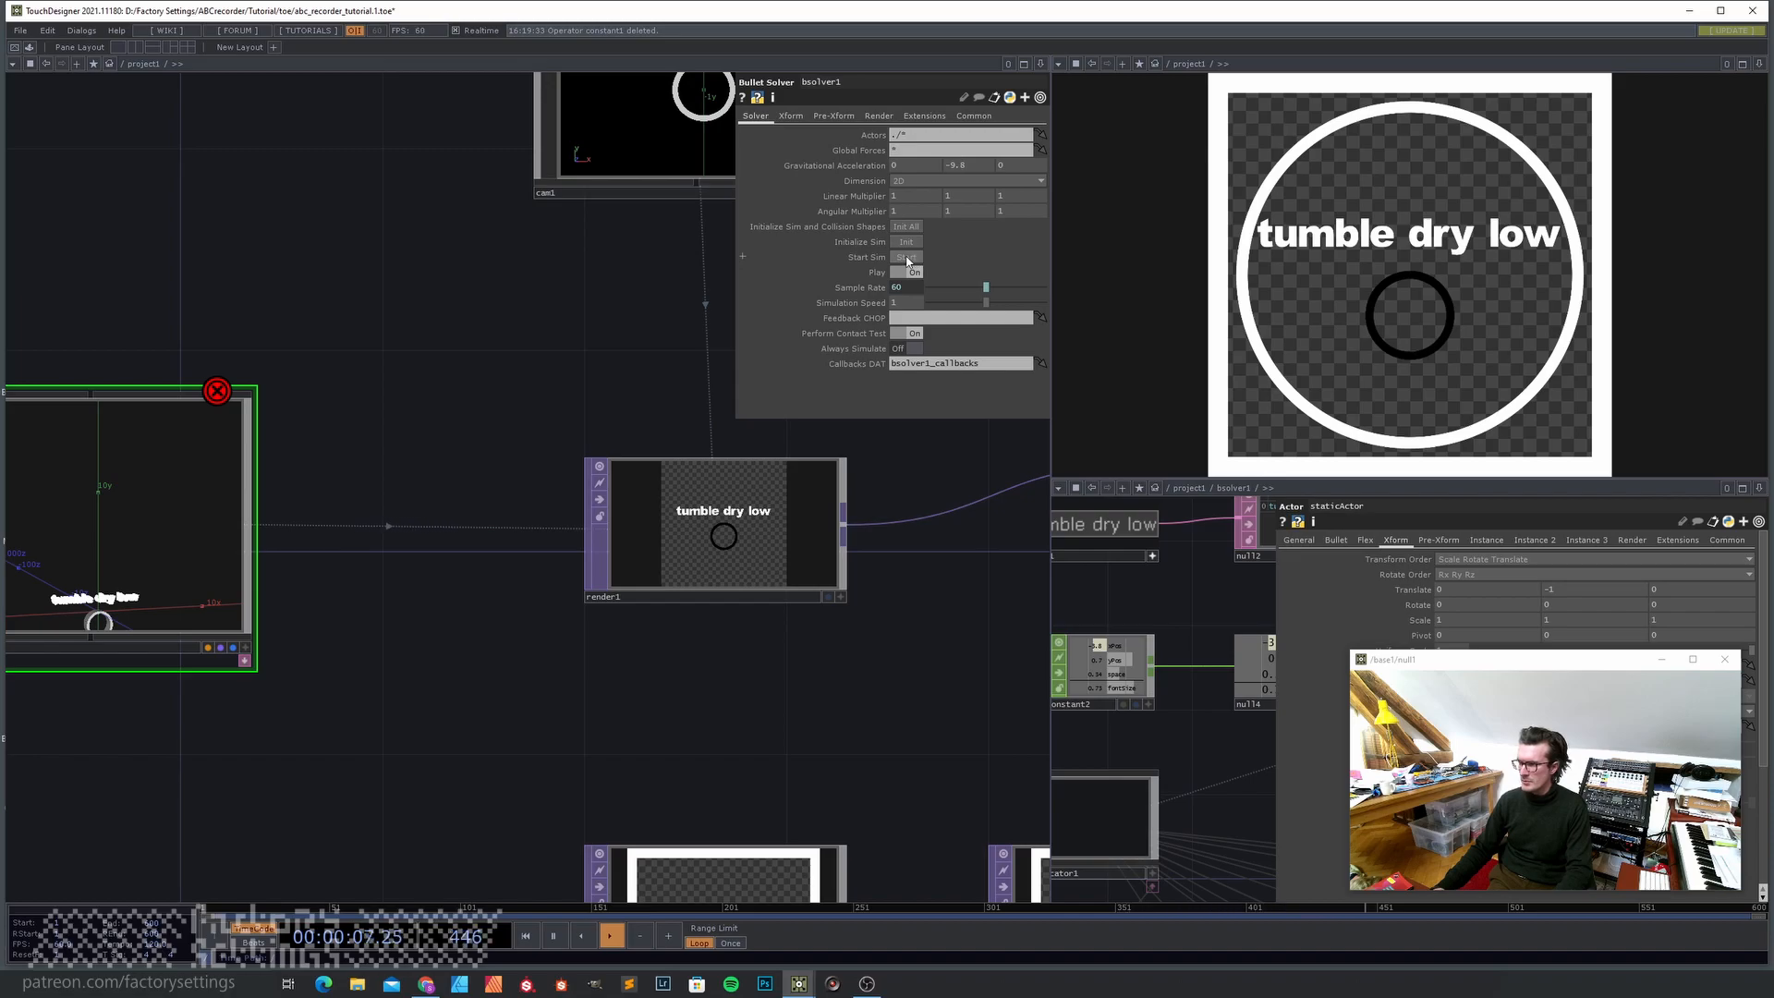
{"action": "left_click", "coordinate": [906, 241]}
{"action": "left_click_drag", "start_coordinate": [811, 651], "coordinate": [487, 603]}
{"action": "scroll", "coordinate": [621, 614], "scroll_direction": "down", "scroll_amount": 4}
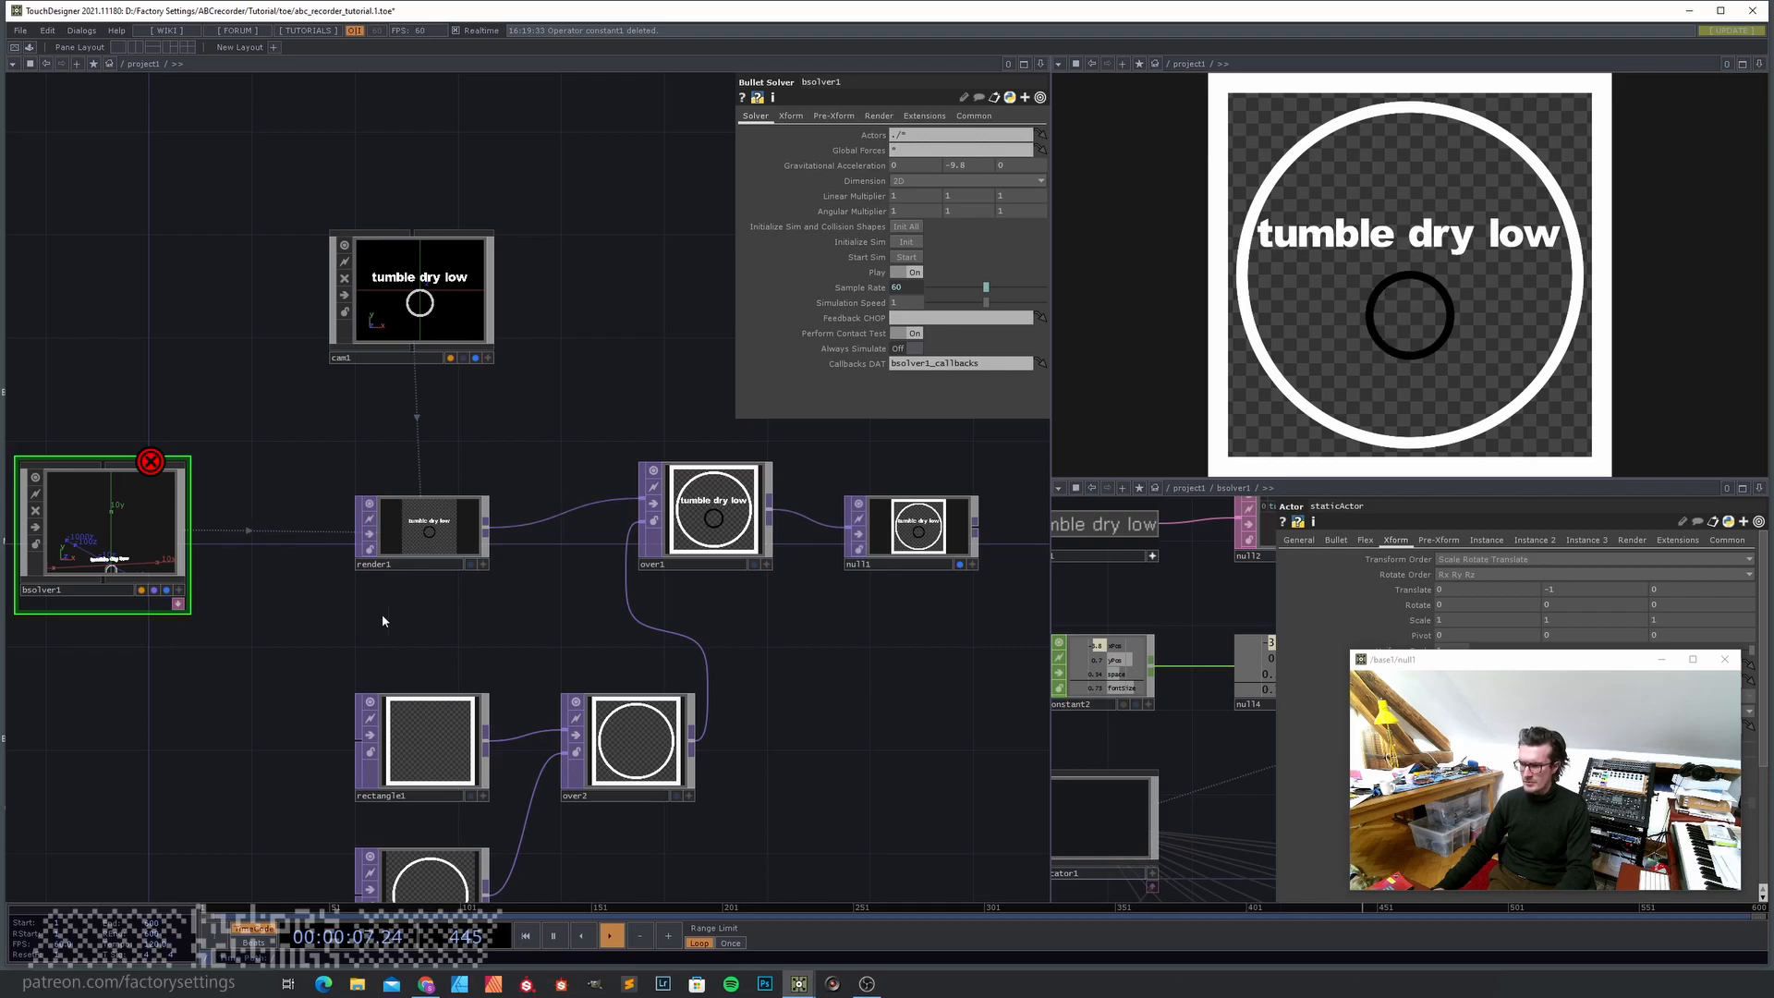
- Go into bsolver1's staticActor network and set box1's X center to -3.9 to widen the ring
{"action": "key", "text": "u"}
{"action": "key", "text": "i"}
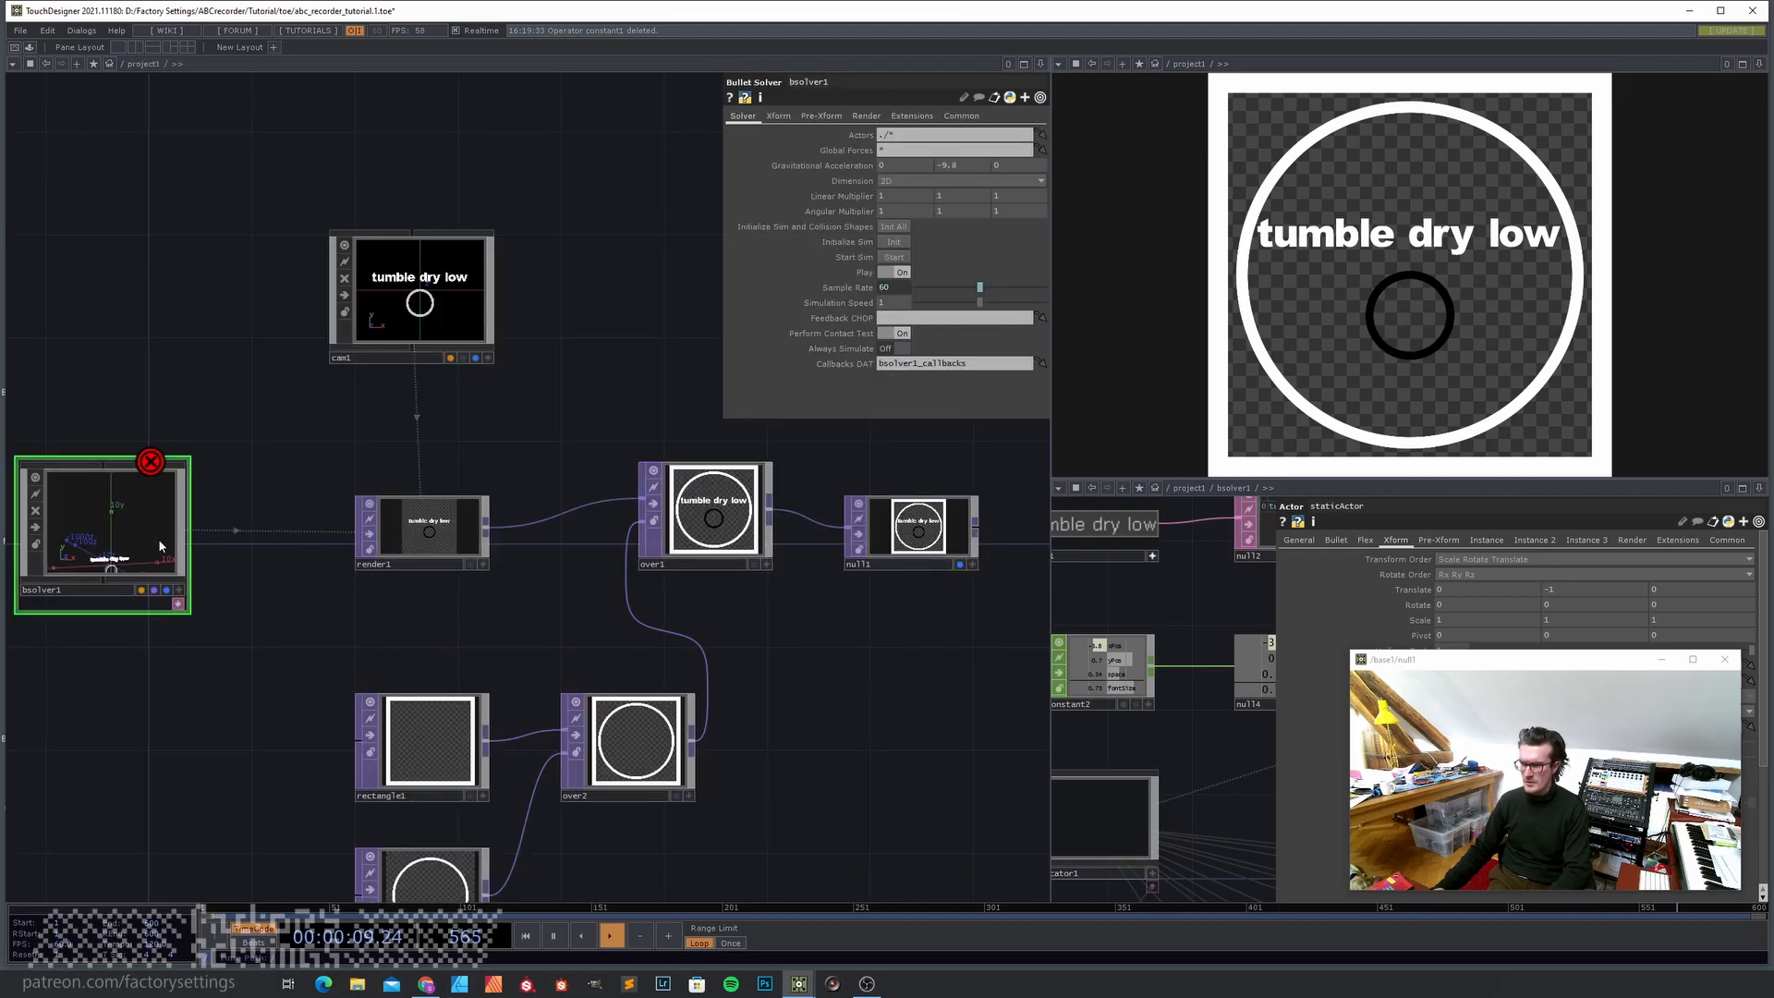
{"action": "key", "text": "i"}
{"action": "left_click_drag", "start_coordinate": [720, 716], "coordinate": [347, 620]}
{"action": "scroll", "coordinate": [380, 543], "scroll_direction": "up", "scroll_amount": 4}
{"action": "key", "text": "i"}
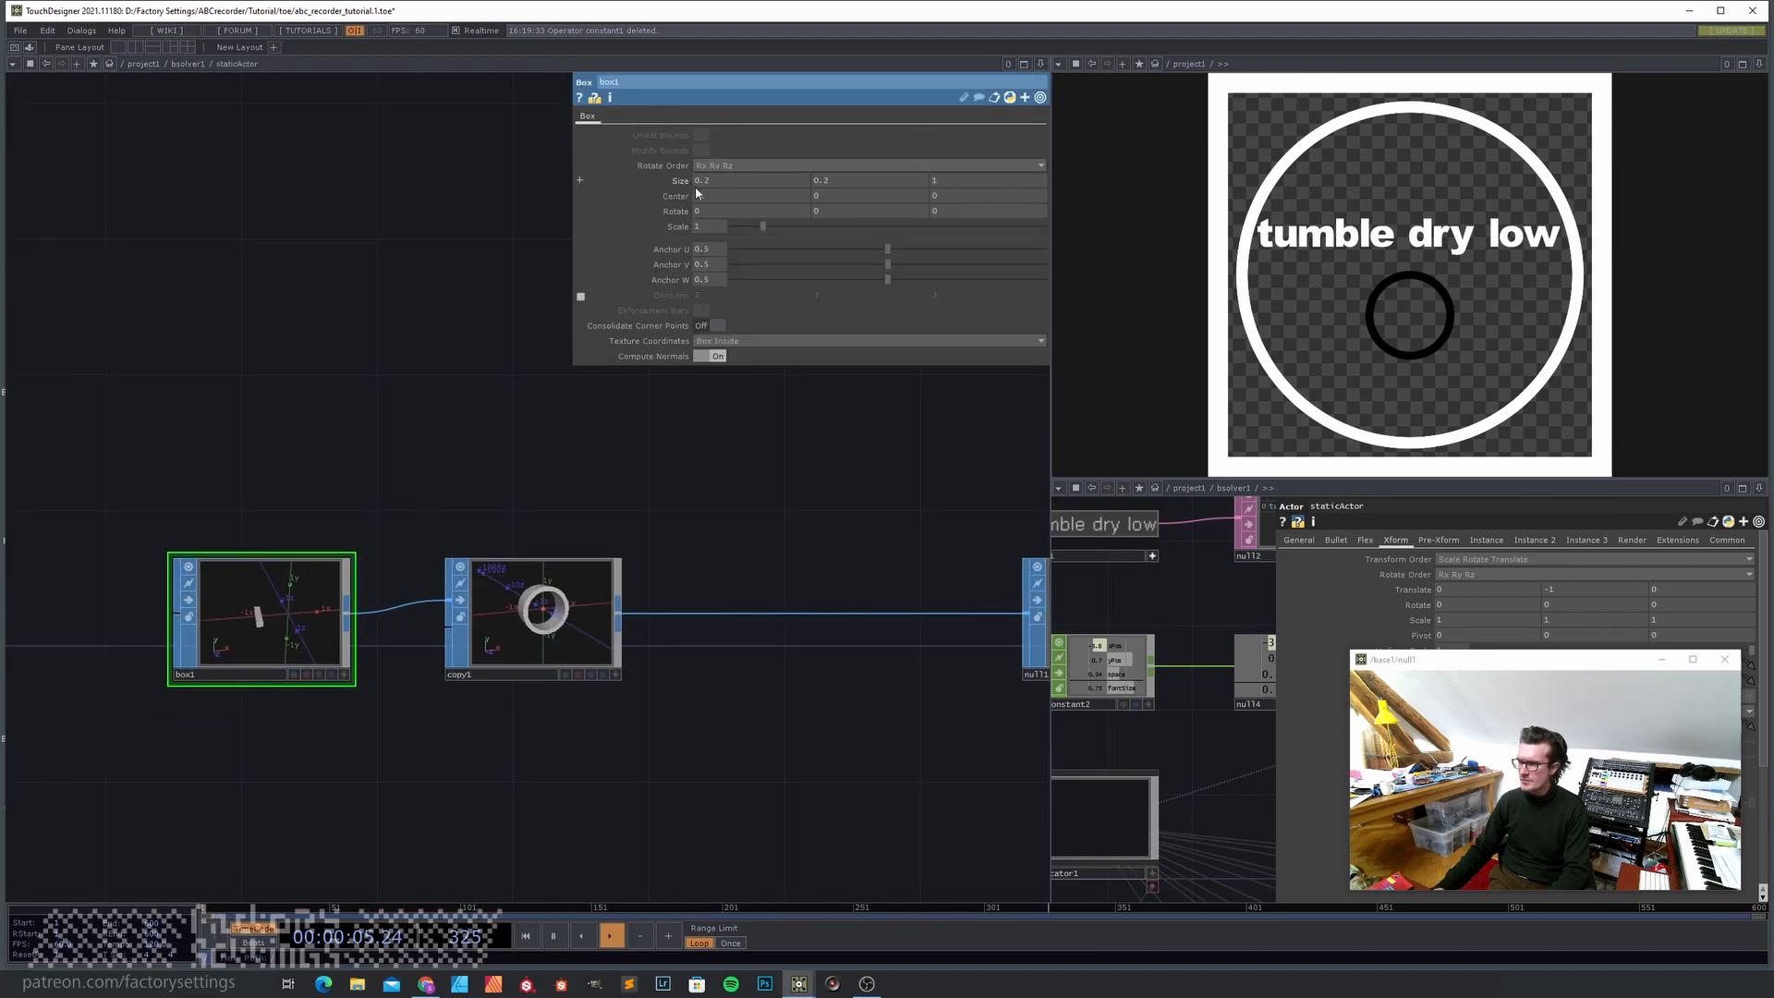
{"action": "left_click", "coordinate": [729, 197]}
{"action": "middle_click_drag", "start_coordinate": [729, 198], "coordinate": [728, 176]}
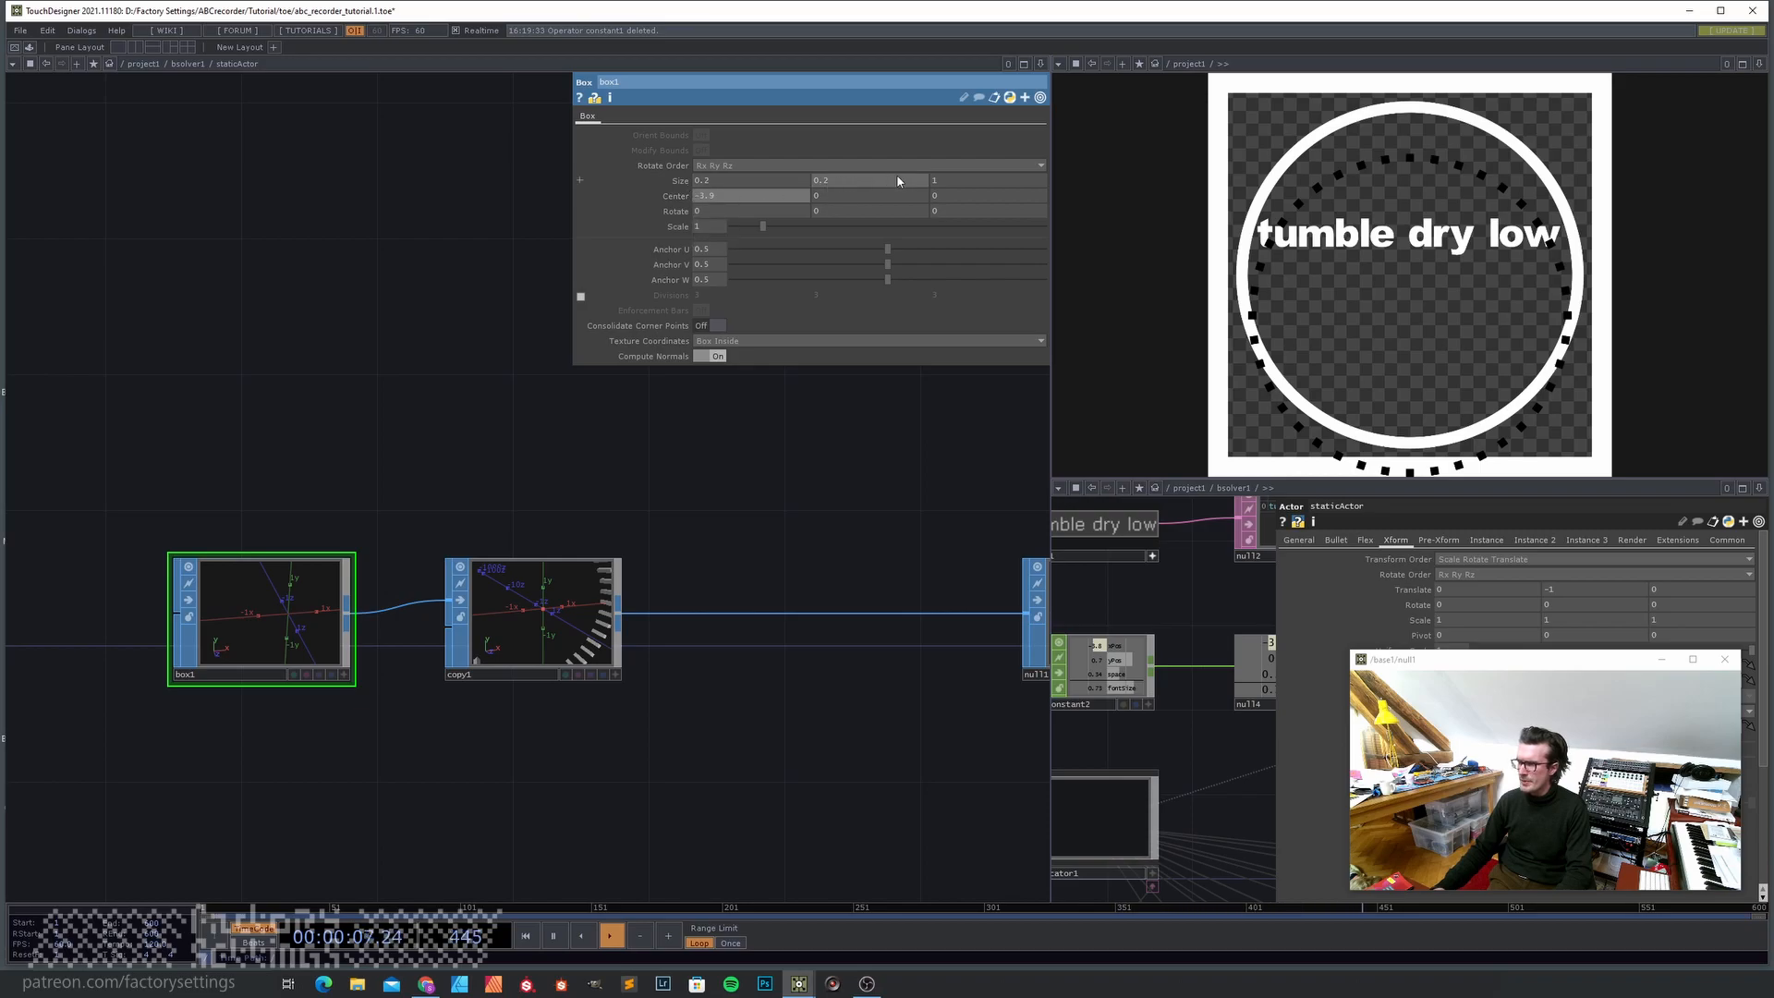
- Set box1's X, Y and Z size to 0.7 so the copied boxes form a closed ring
{"action": "left_click", "coordinate": [947, 184]}
{"action": "type", "text": ".5"}
{"action": "key", "text": "BackSpace"}
{"action": "type", "text": "2"}
{"action": "key", "text": "Return"}
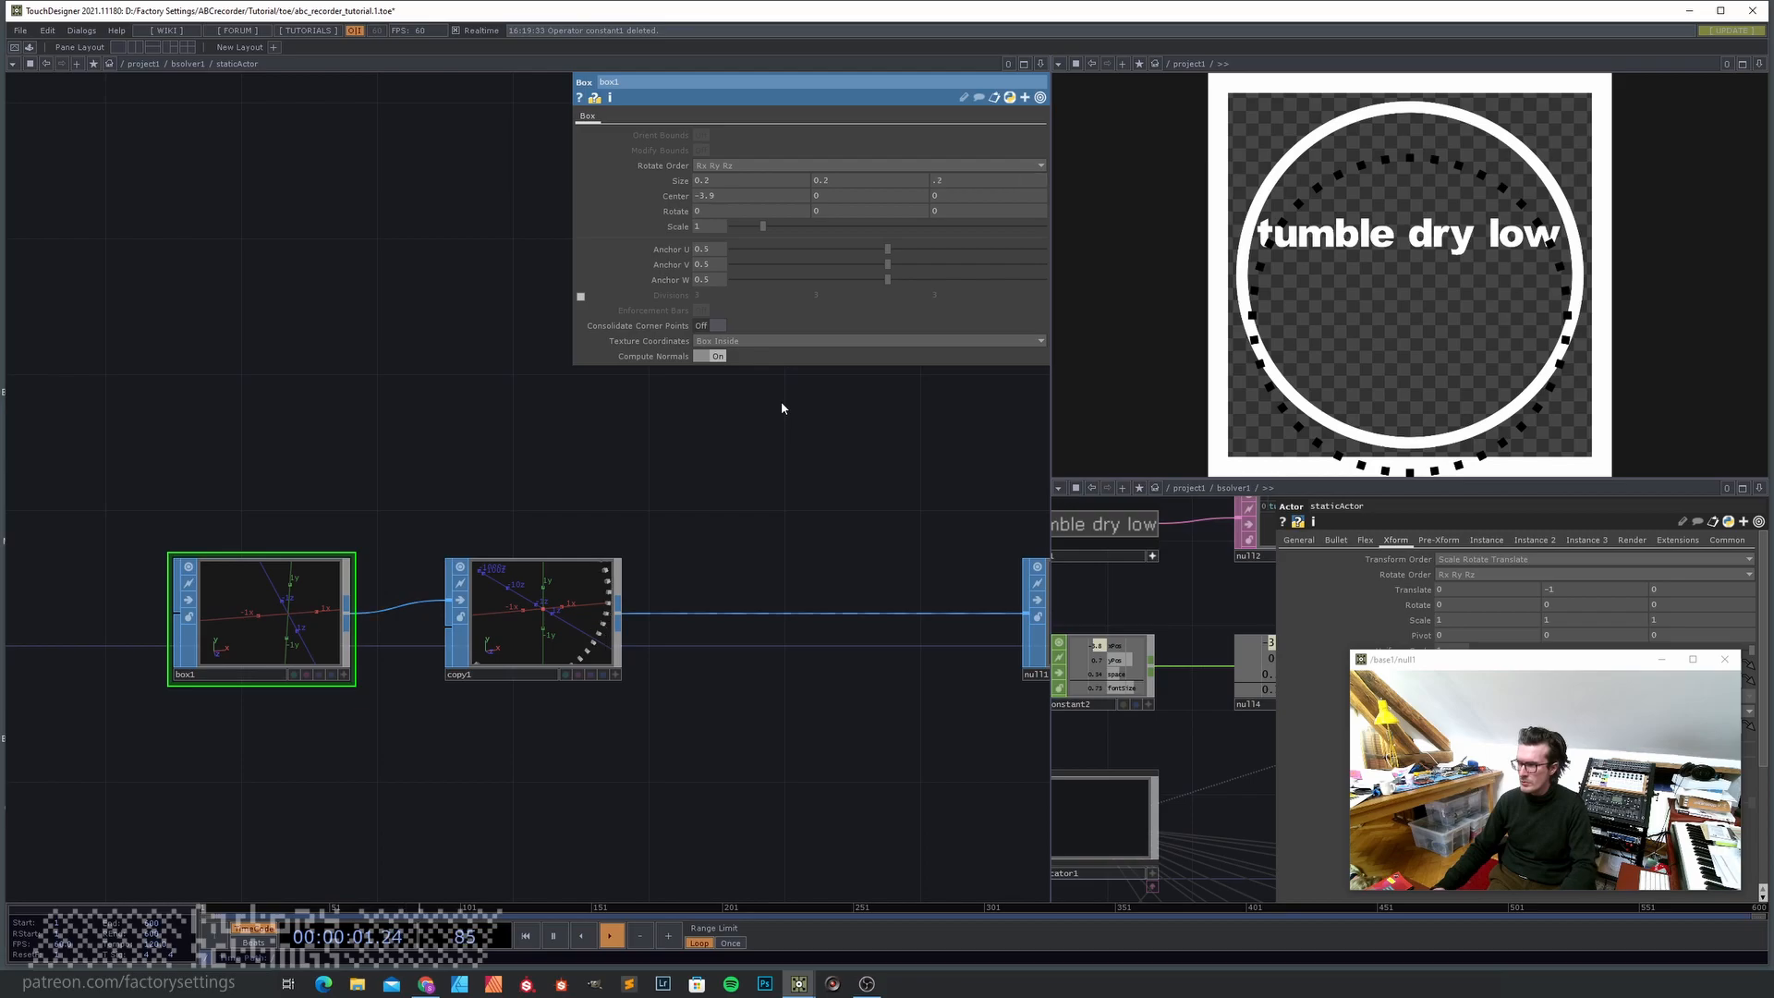
{"action": "middle_click_drag", "start_coordinate": [675, 184], "coordinate": [758, 184]}
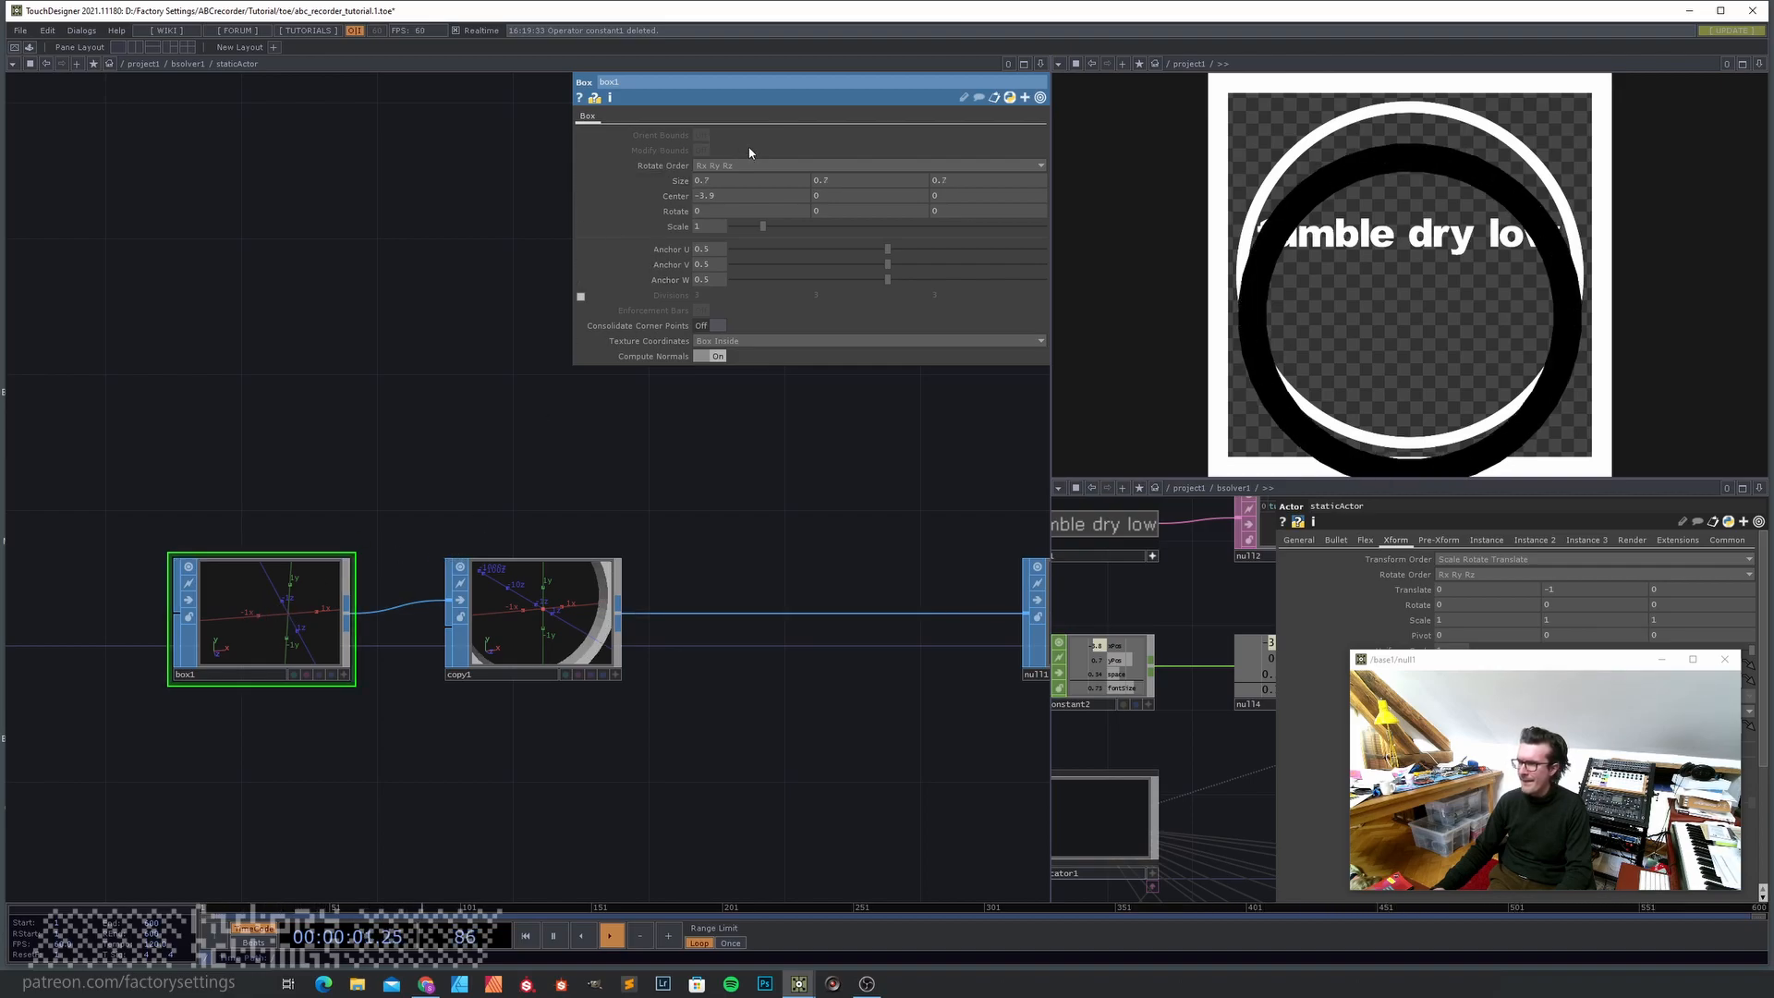
- Set box1's X center to -4.2
{"action": "middle_click_drag", "start_coordinate": [837, 203], "coordinate": [836, 175]}
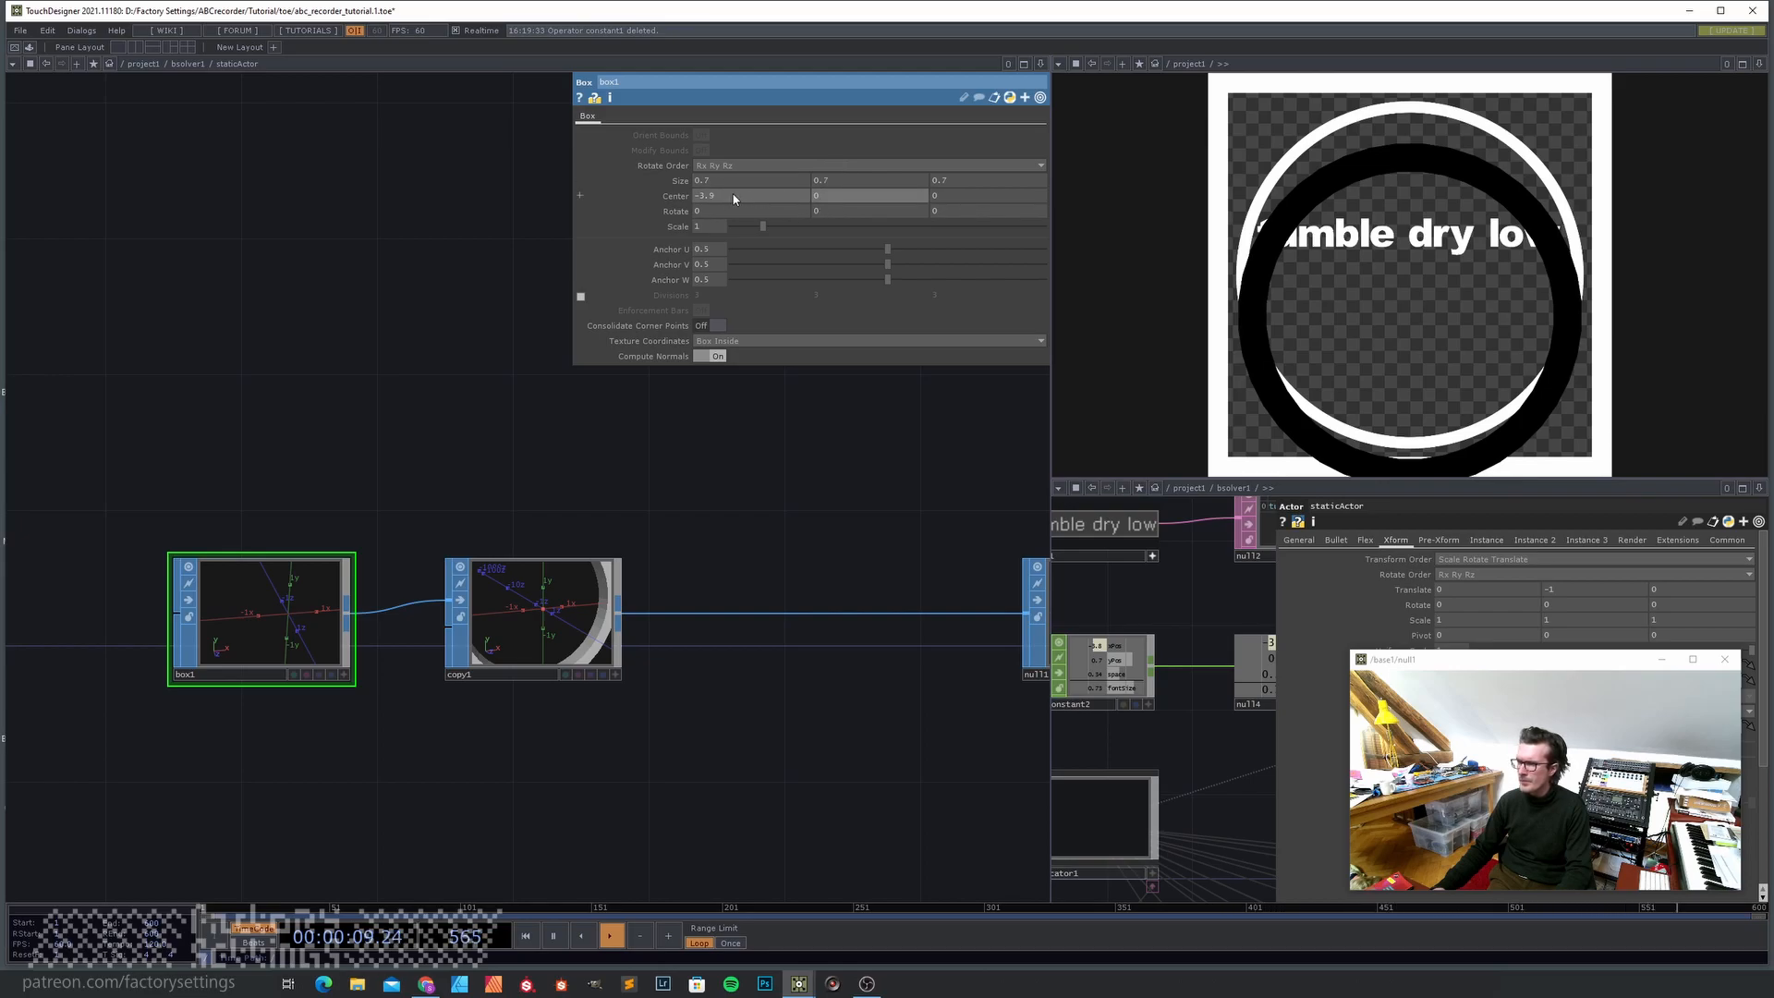
{"action": "mouse_move", "coordinate": [729, 194]}
{"action": "middle_mouse_down"}
{"action": "mouse_move", "coordinate": [693, 181]}
{"action": "mouse_move", "coordinate": [708, 182]}
{"action": "middle_mouse_up"}
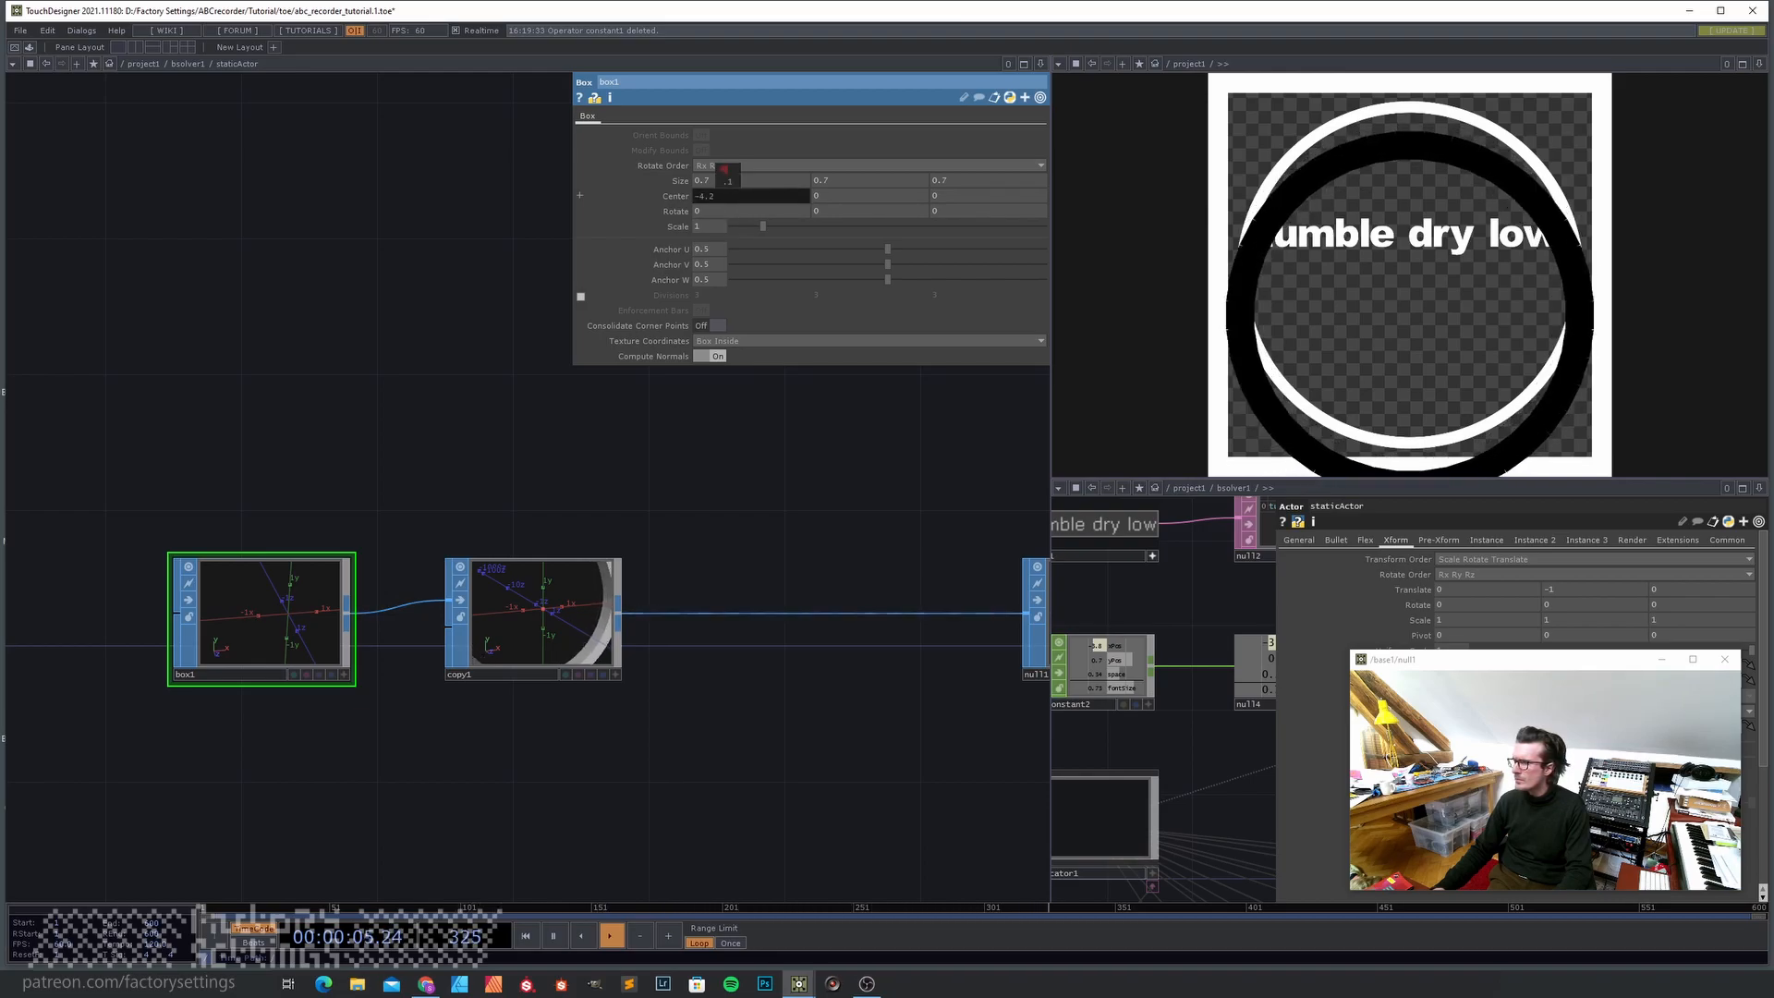
{"action": "mouse_move", "coordinate": [838, 201]}
{"action": "middle_mouse_down"}
{"action": "mouse_move", "coordinate": [836, 181]}
{"action": "mouse_move", "coordinate": [840, 203]}
{"action": "mouse_move", "coordinate": [869, 181]}
{"action": "mouse_move", "coordinate": [840, 181]}
{"action": "middle_mouse_up"}
- Insert a Transform SOP between copy1 and null1 and shift the ring up in Y to line up with the circle outline
{"action": "left_click_drag", "start_coordinate": [693, 729], "coordinate": [481, 727]}
{"action": "right_click", "coordinate": [620, 613]}
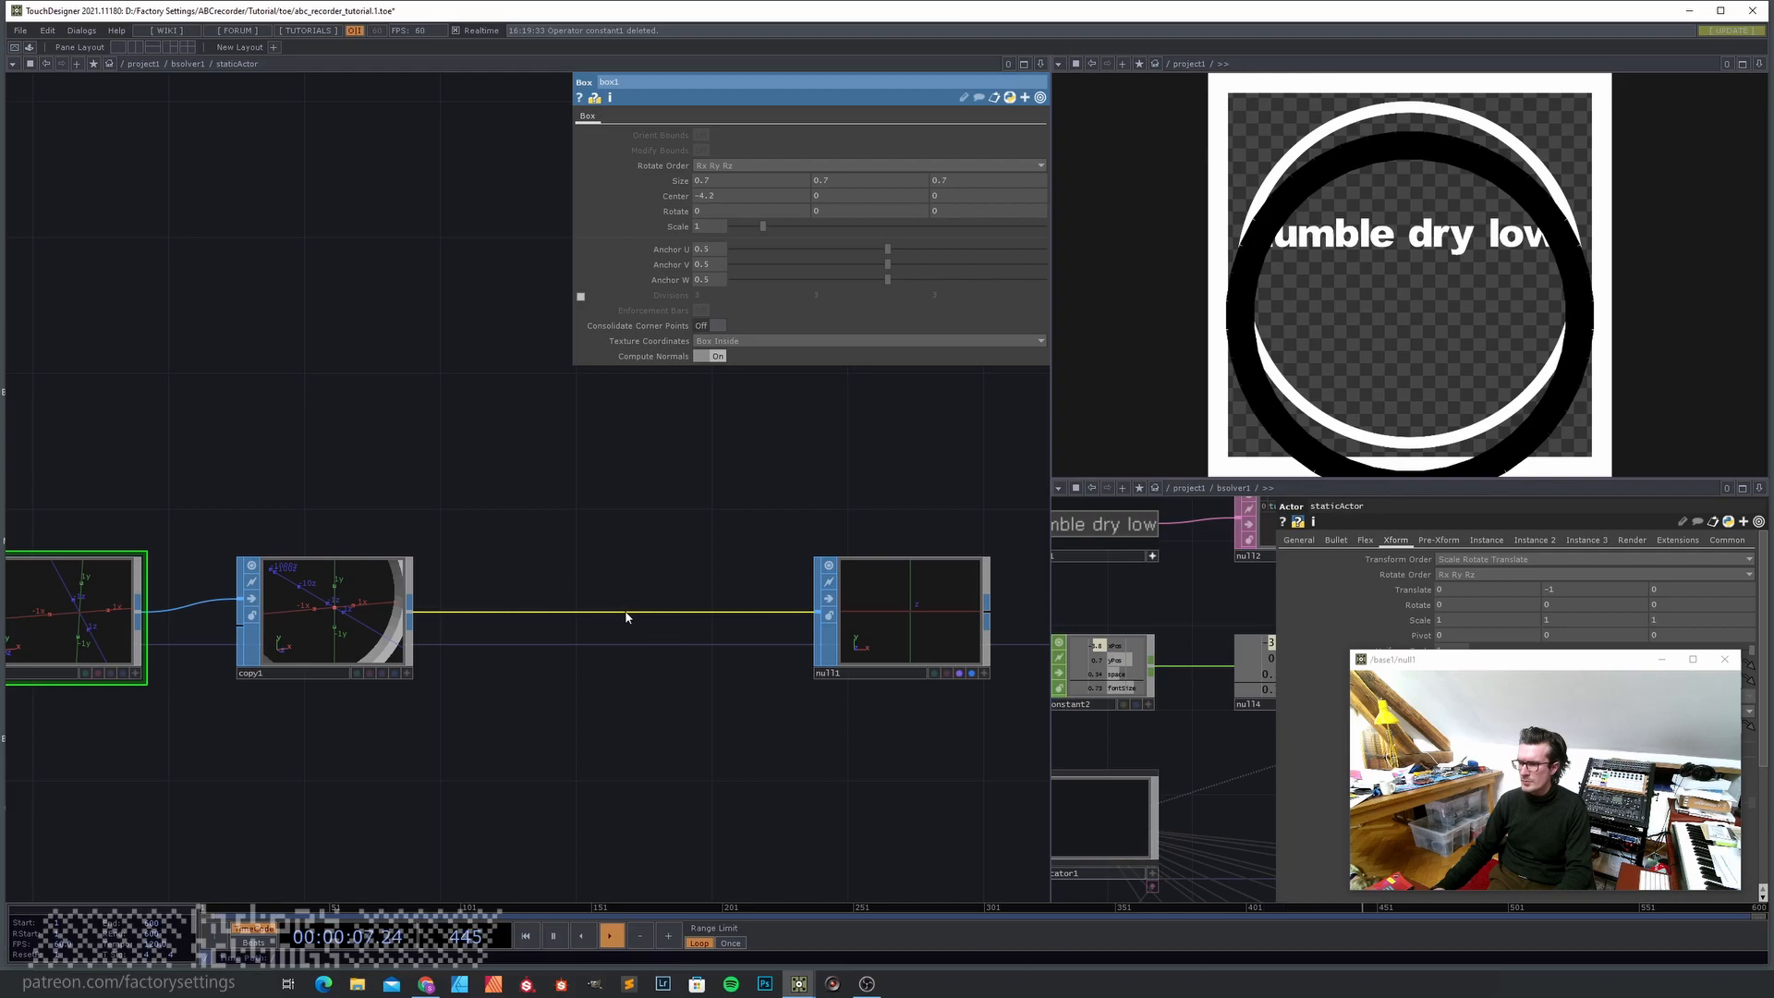
{"action": "left_click", "coordinate": [647, 601]}
{"action": "type", "text": "tr"}
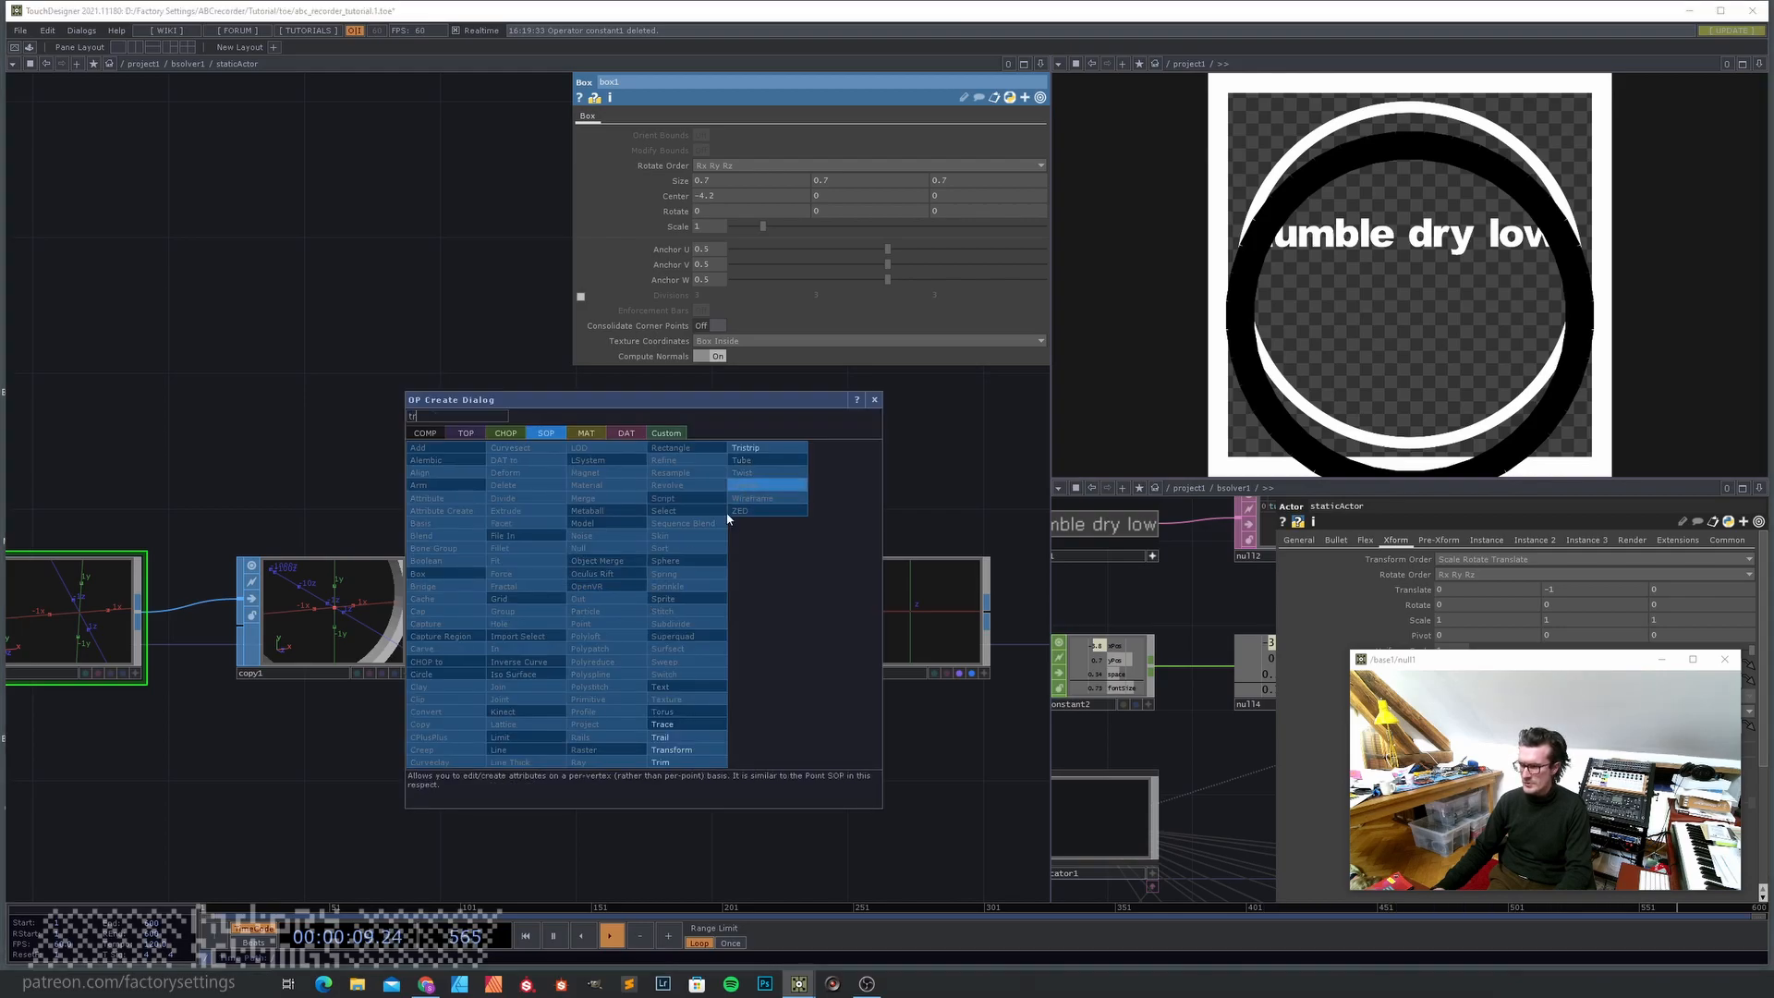
{"action": "left_click", "coordinate": [684, 749]}
{"action": "left_click", "coordinate": [658, 616]}
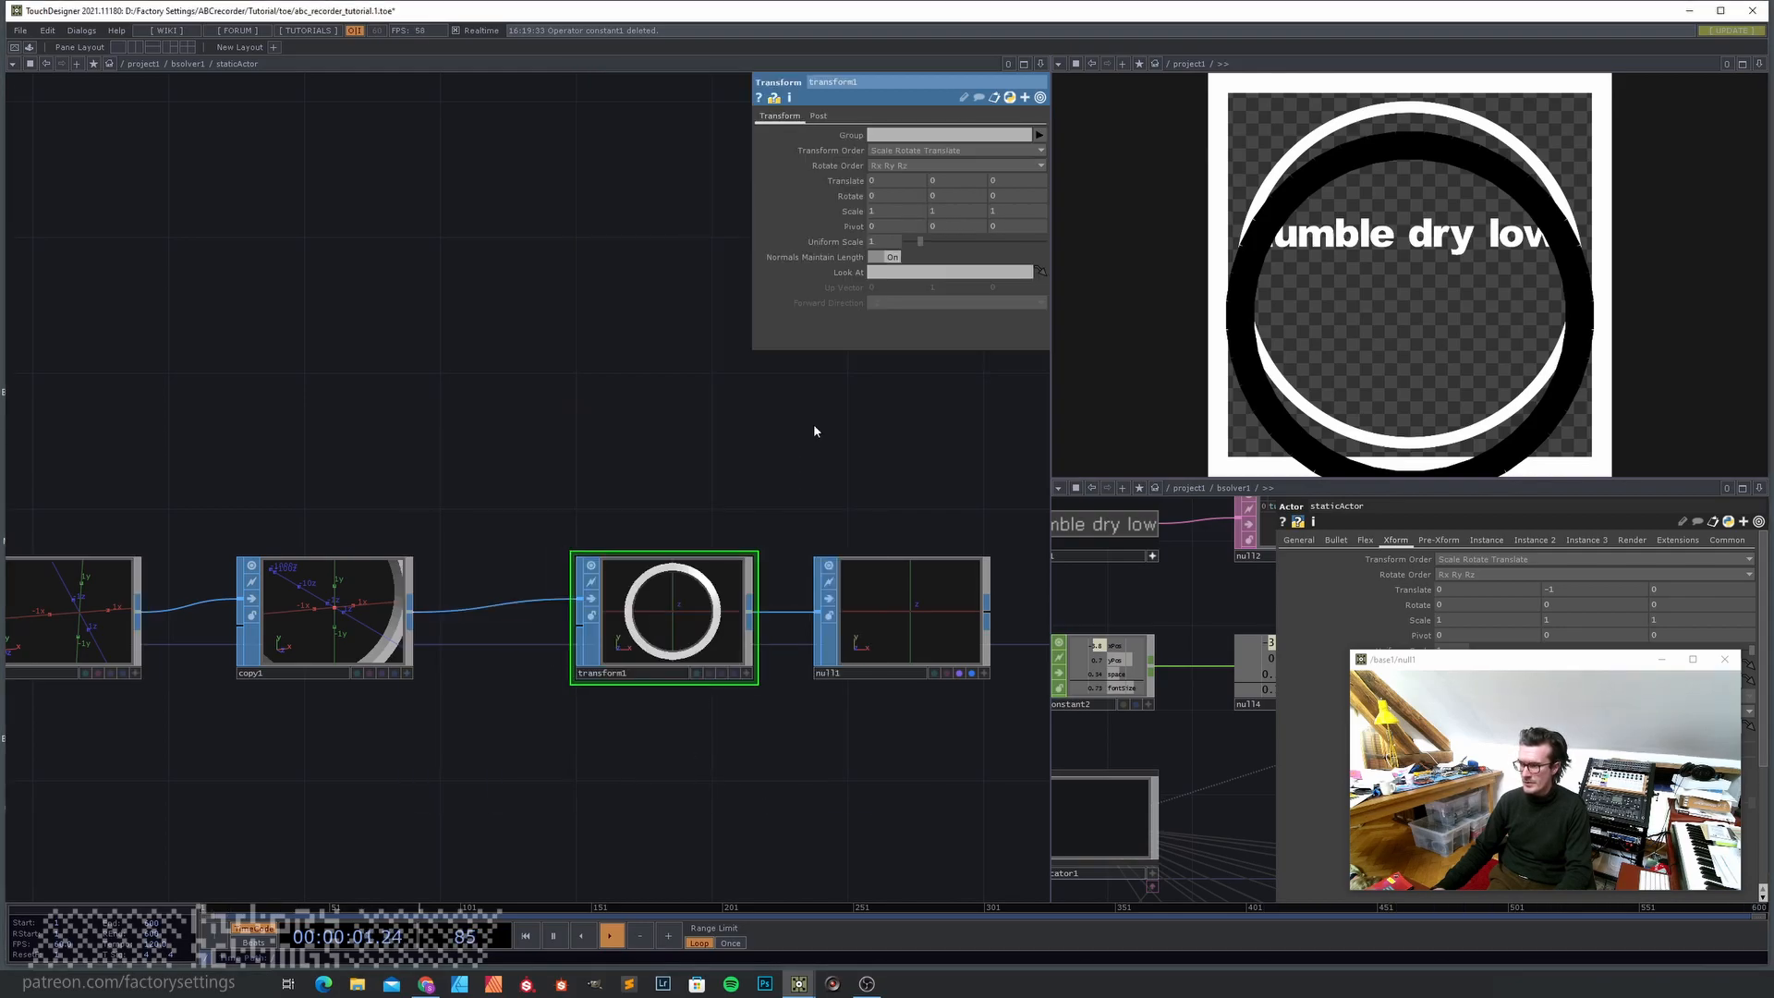
{"action": "mouse_move", "coordinate": [946, 188]}
{"action": "middle_mouse_down"}
{"action": "mouse_move", "coordinate": [948, 158]}
{"action": "mouse_move", "coordinate": [946, 185]}
{"action": "middle_mouse_up"}
- Move box1's X center slightly farther out, to about -4.28
{"action": "scroll", "coordinate": [495, 326], "scroll_direction": "down", "scroll_amount": 3}
{"action": "left_click_drag", "start_coordinate": [113, 476], "coordinate": [283, 460]}
{"action": "left_click", "coordinate": [358, 505]}
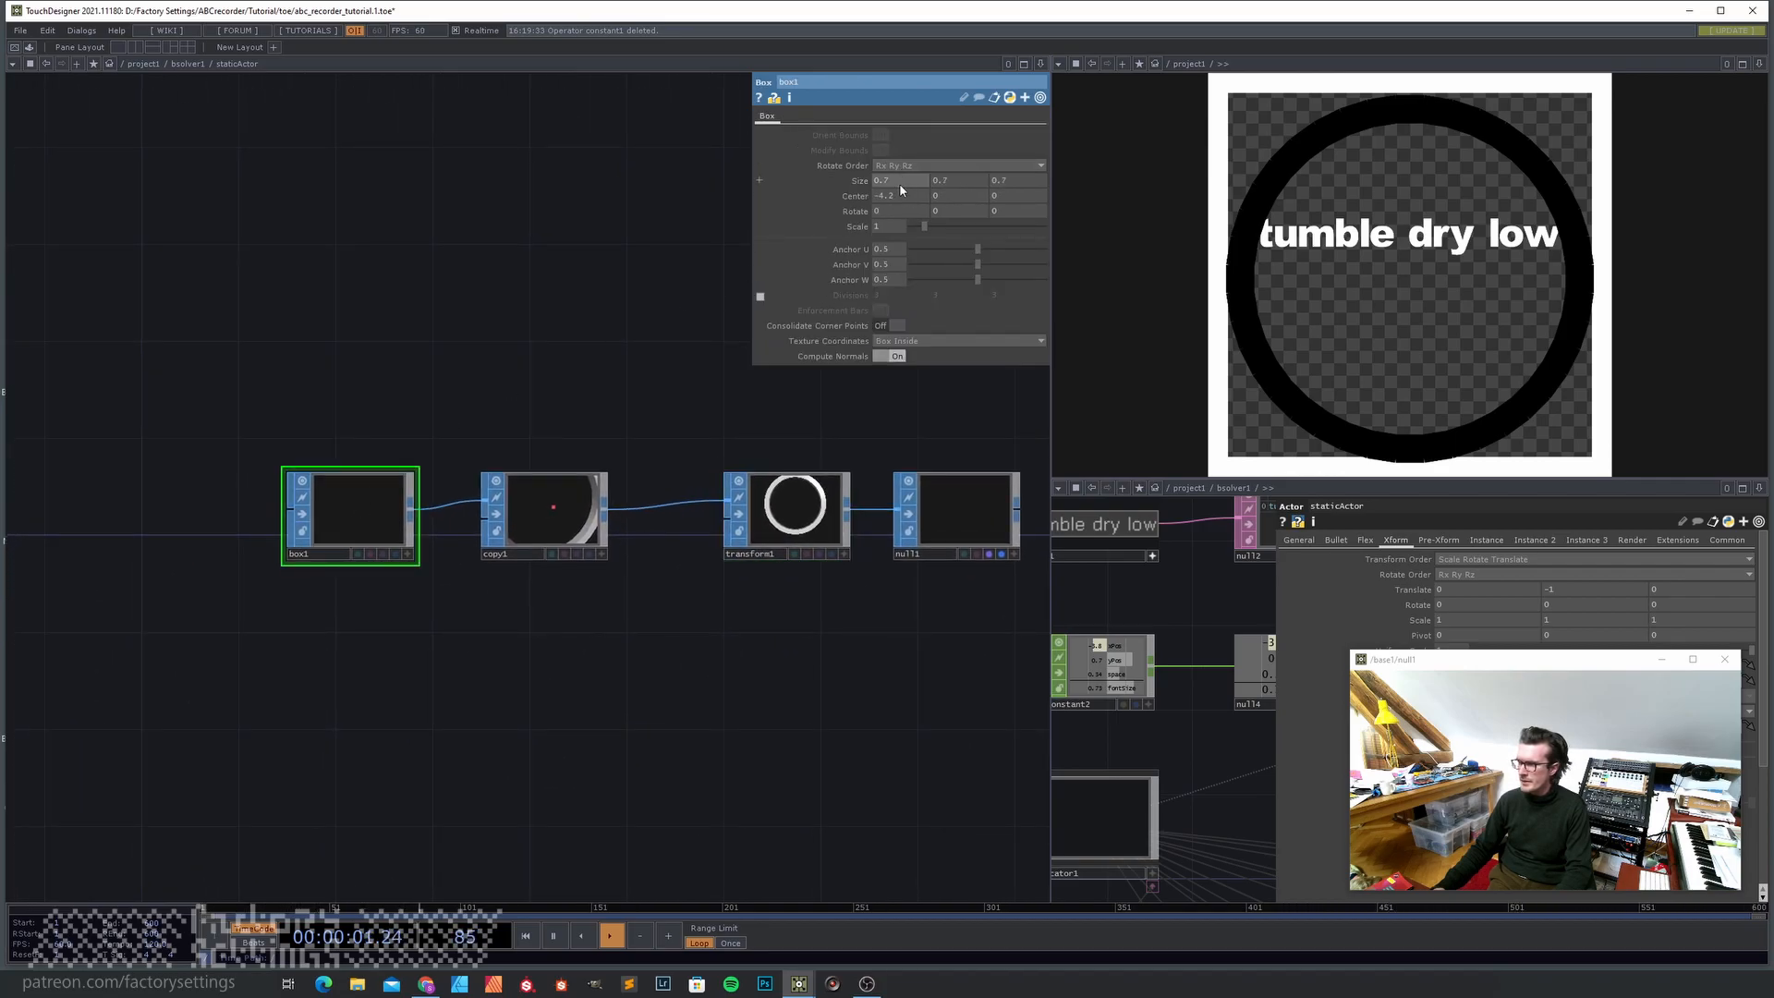
{"action": "middle_click_drag", "start_coordinate": [908, 197], "coordinate": [905, 175]}
- Set transform1's Y translate to 1
{"action": "left_click_drag", "start_coordinate": [676, 403], "coordinate": [459, 370]}
{"action": "left_click", "coordinate": [581, 468]}
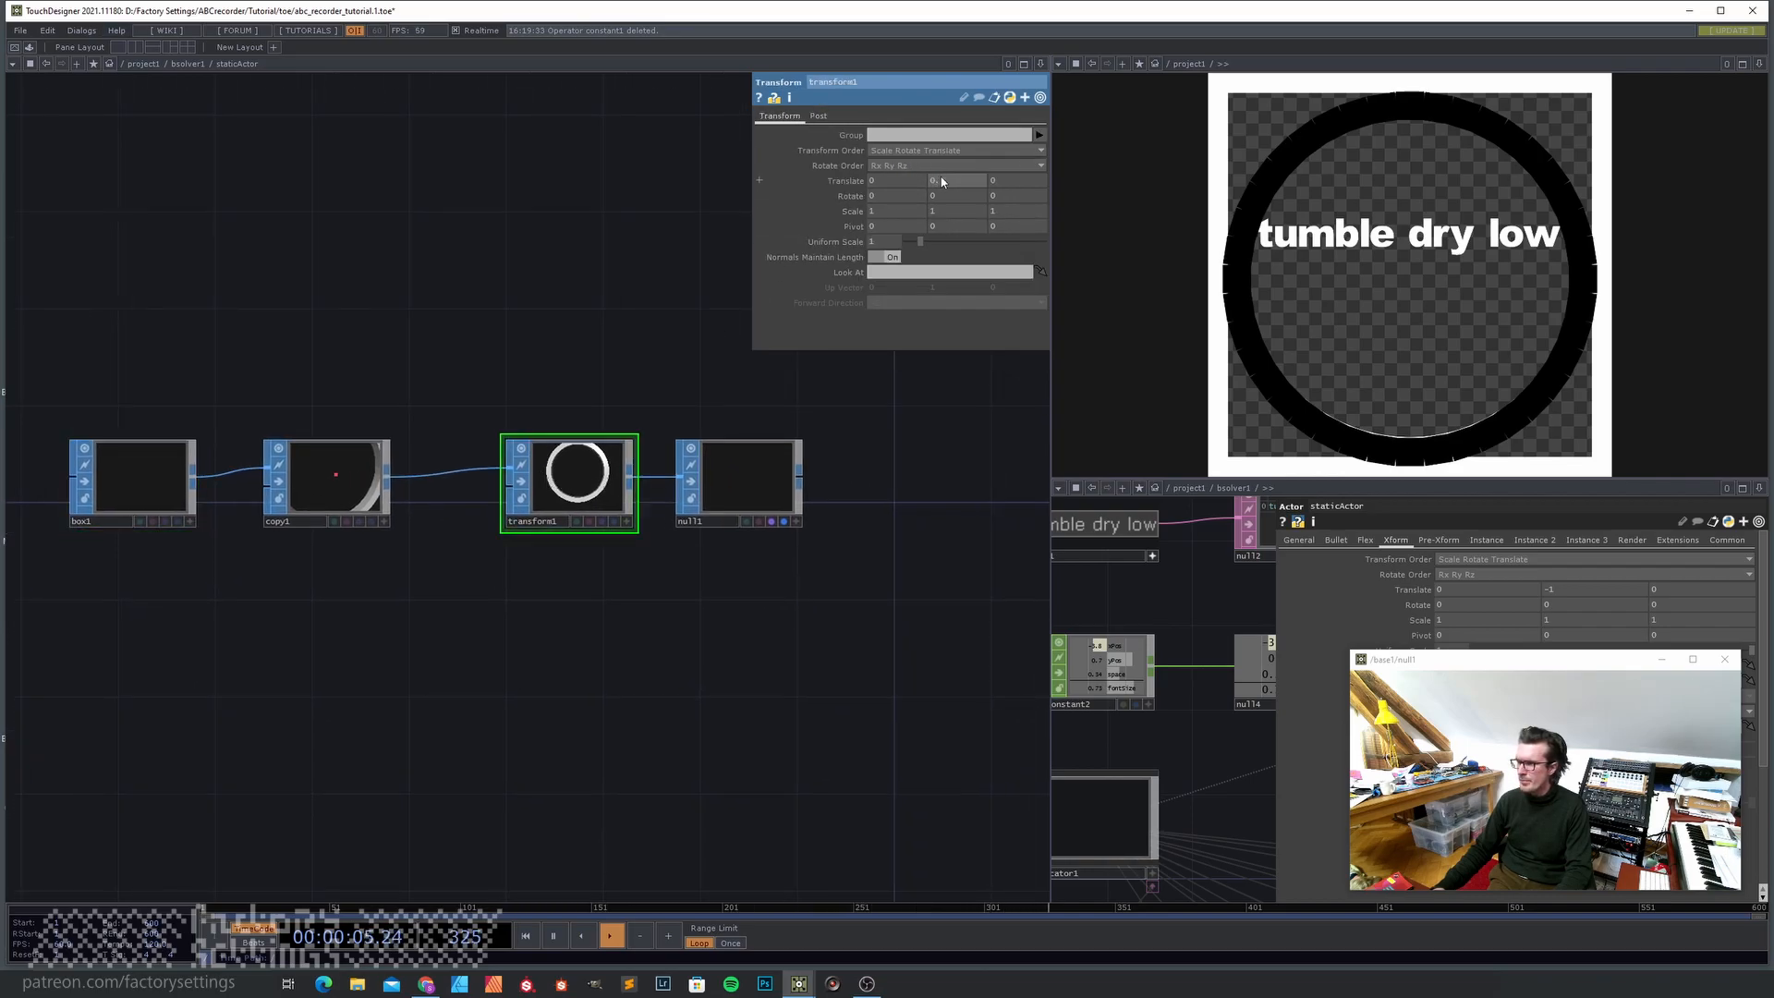
{"action": "middle_click_drag", "start_coordinate": [961, 197], "coordinate": [958, 163]}
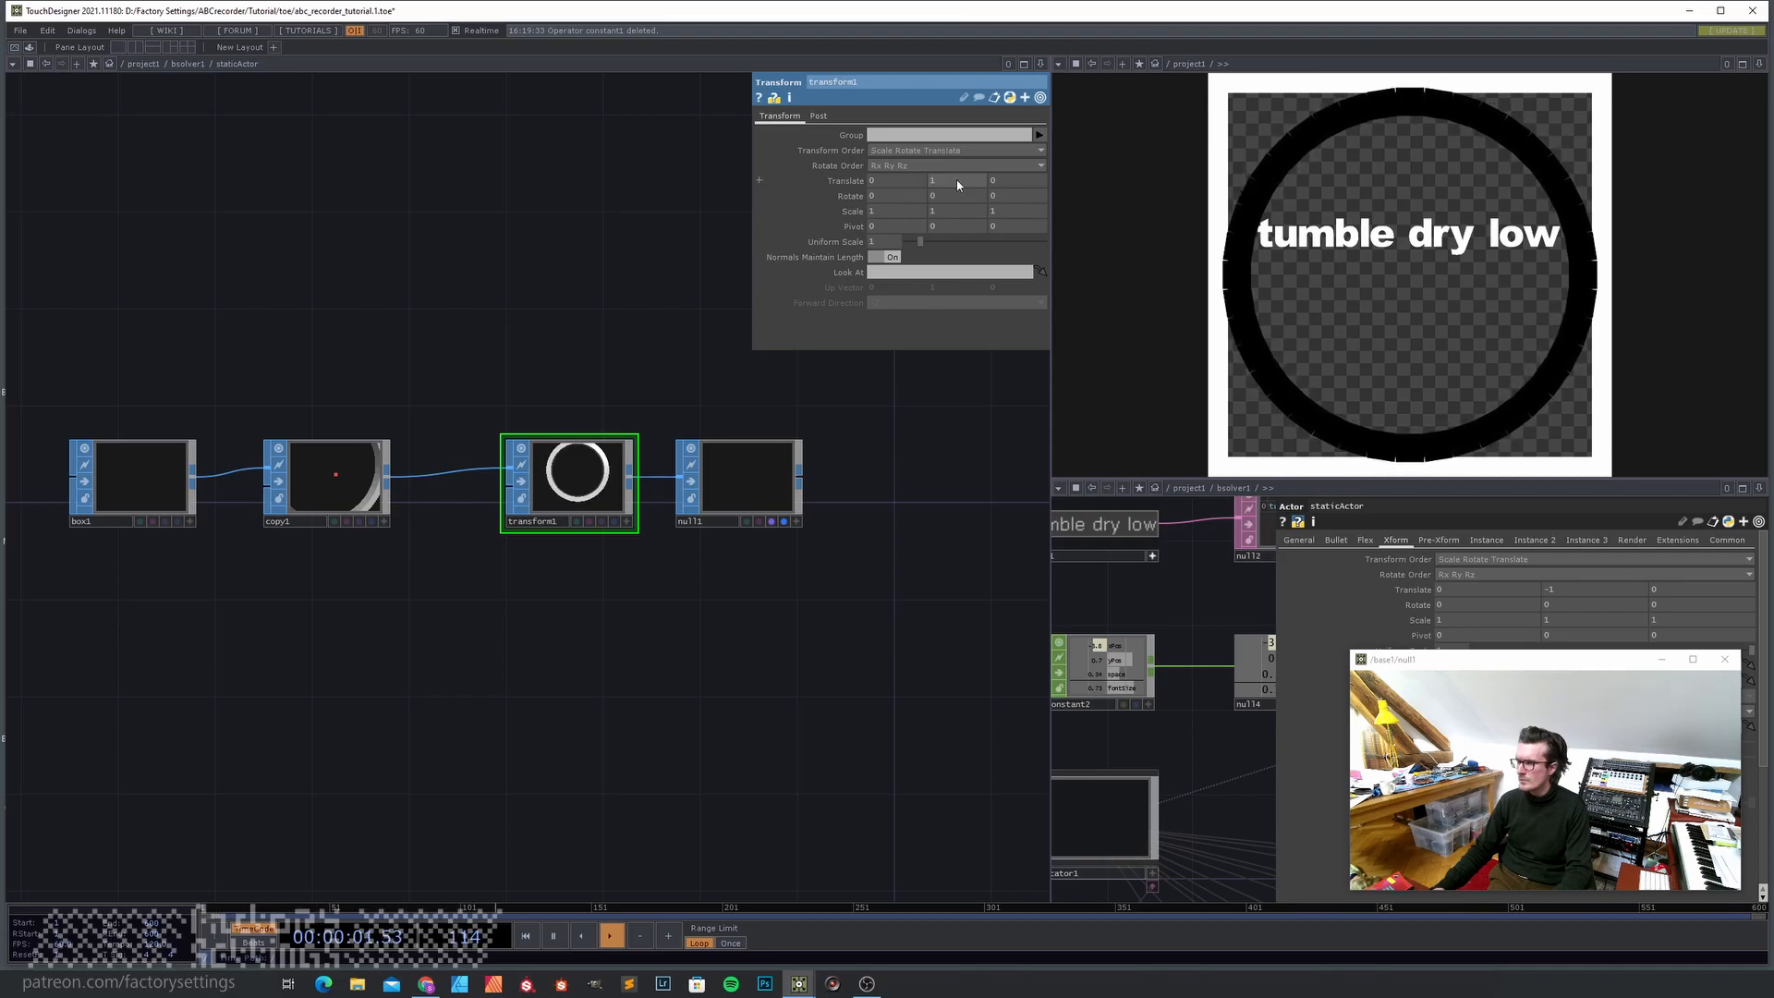
- Fine-tune box1's X center to -4.391 so the ring's inner edge follows the circle outline
{"action": "left_click", "coordinate": [131, 493]}
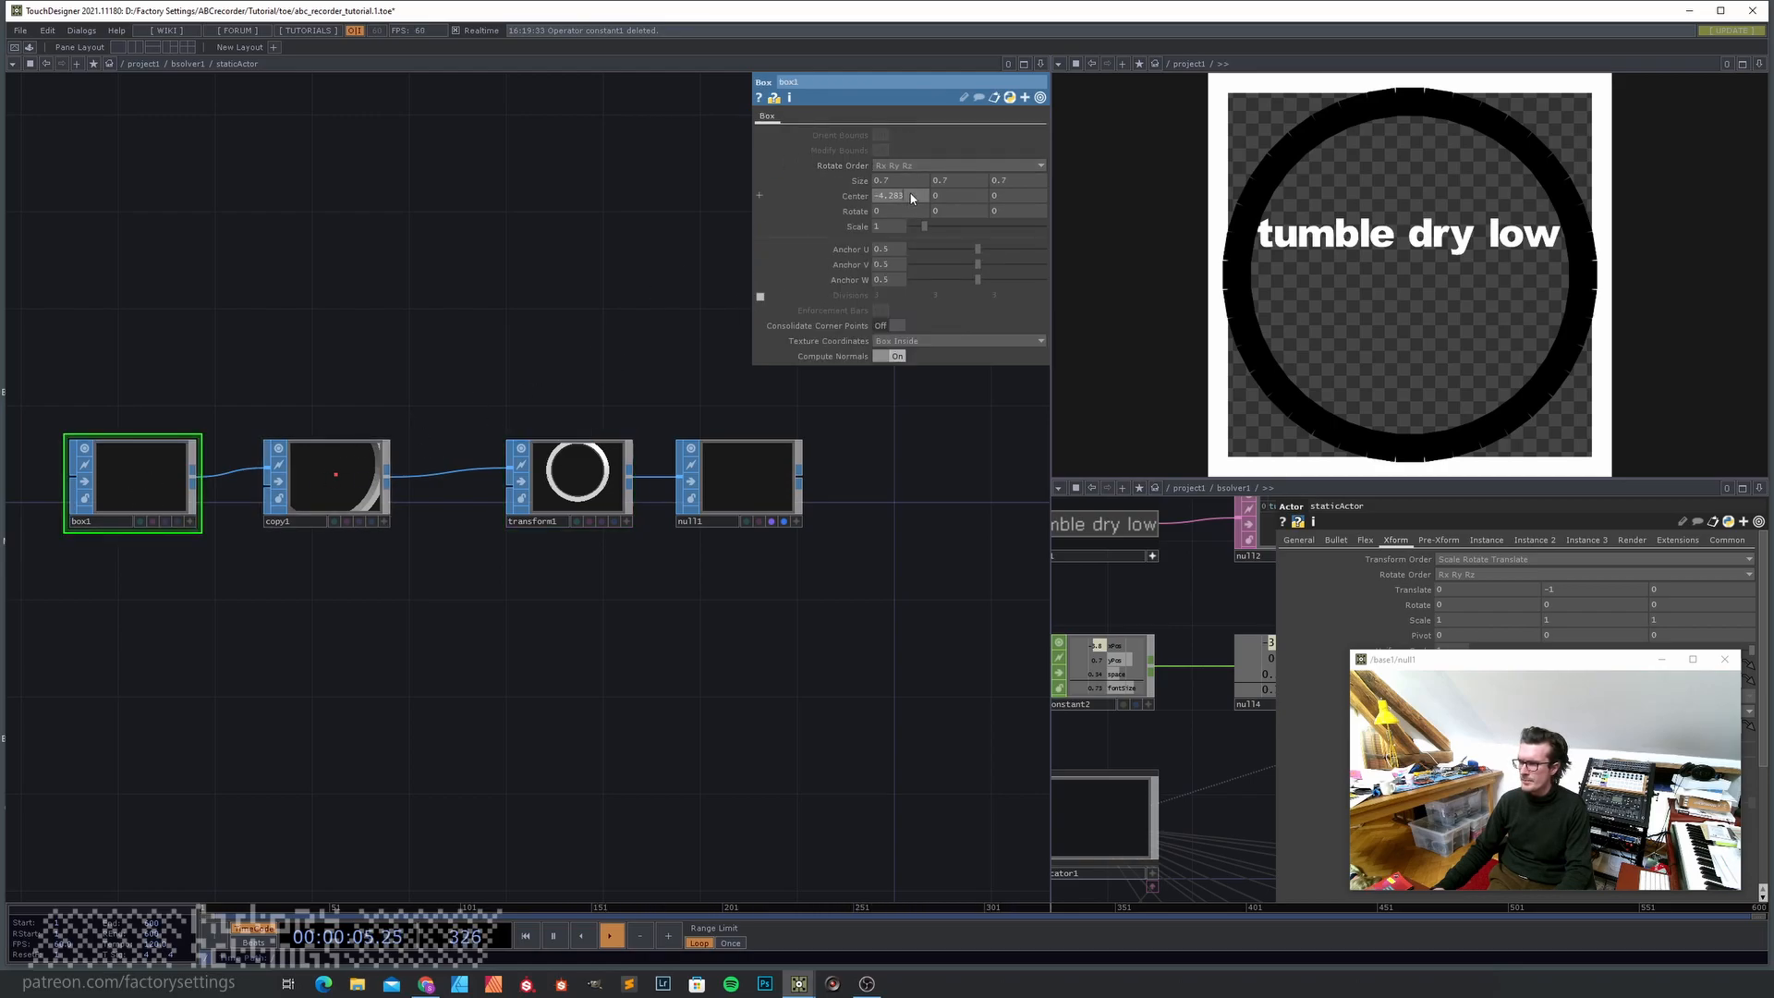
{"action": "middle_click_drag", "start_coordinate": [911, 198], "coordinate": [910, 175]}
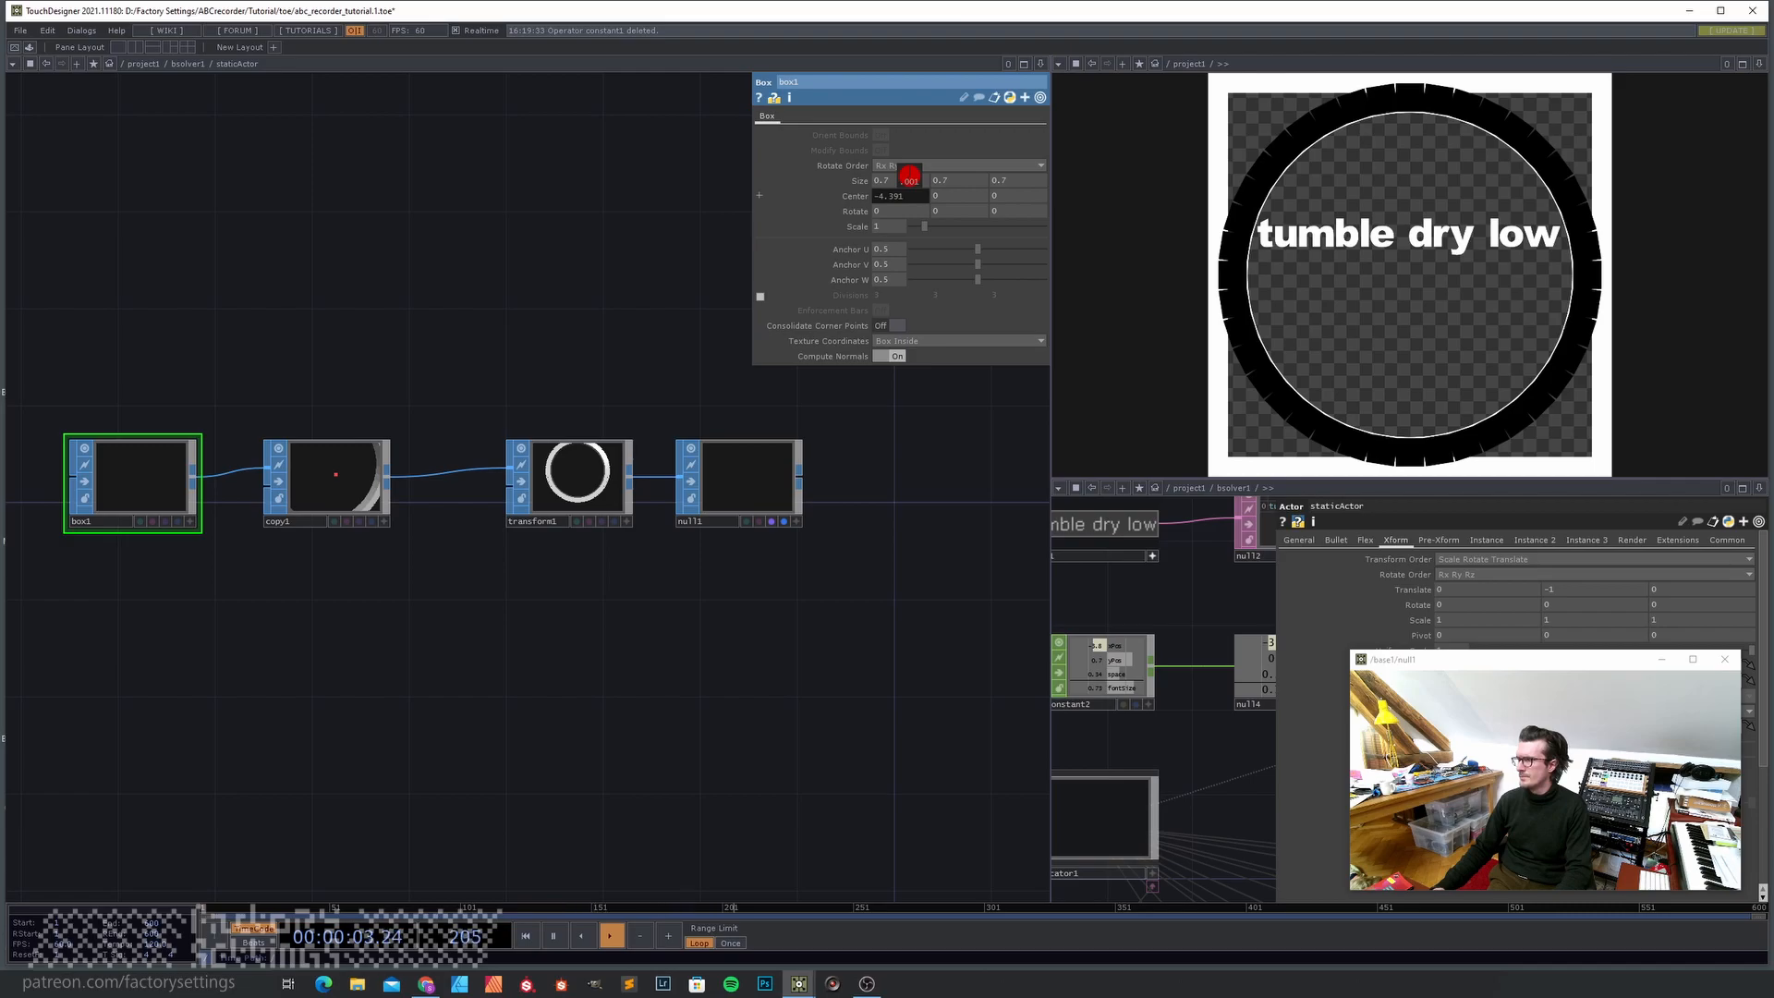
{"action": "middle_click_drag", "start_coordinate": [910, 176], "coordinate": [910, 178]}
- Return to project1, start bsolver1's simulation and orbit its viewer to examine the text and ring in 3D
{"action": "key", "text": "u"}
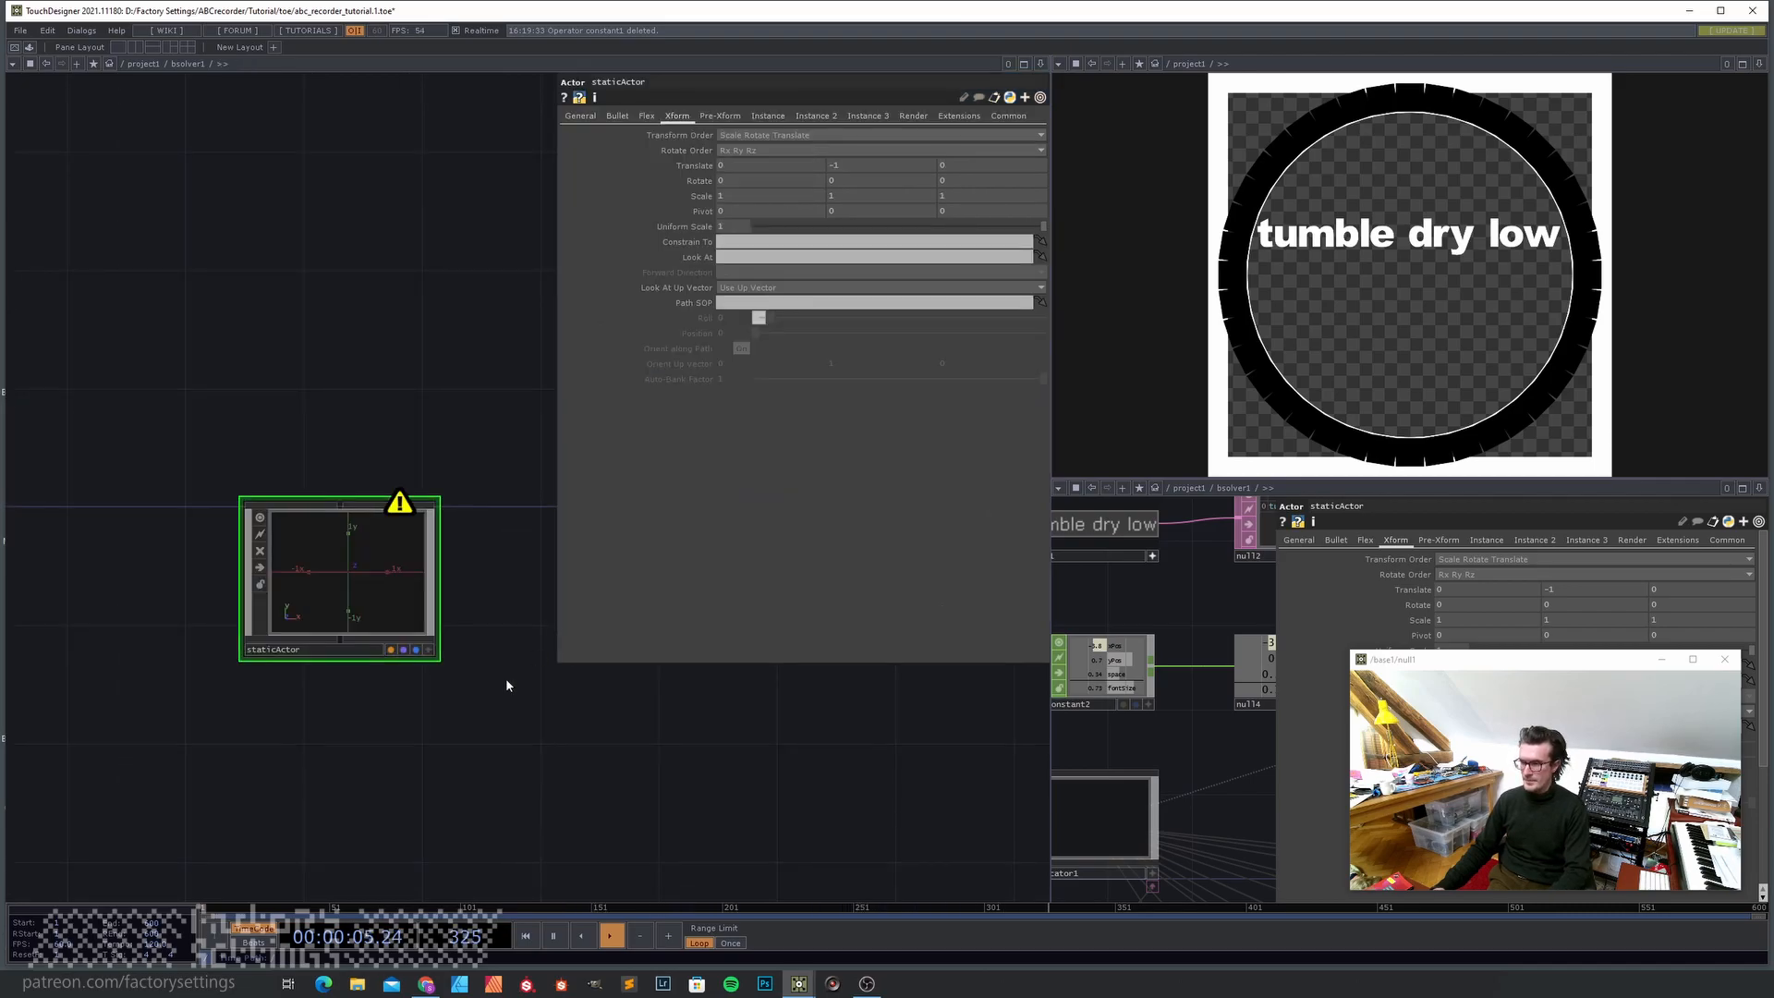
{"action": "key", "text": "u"}
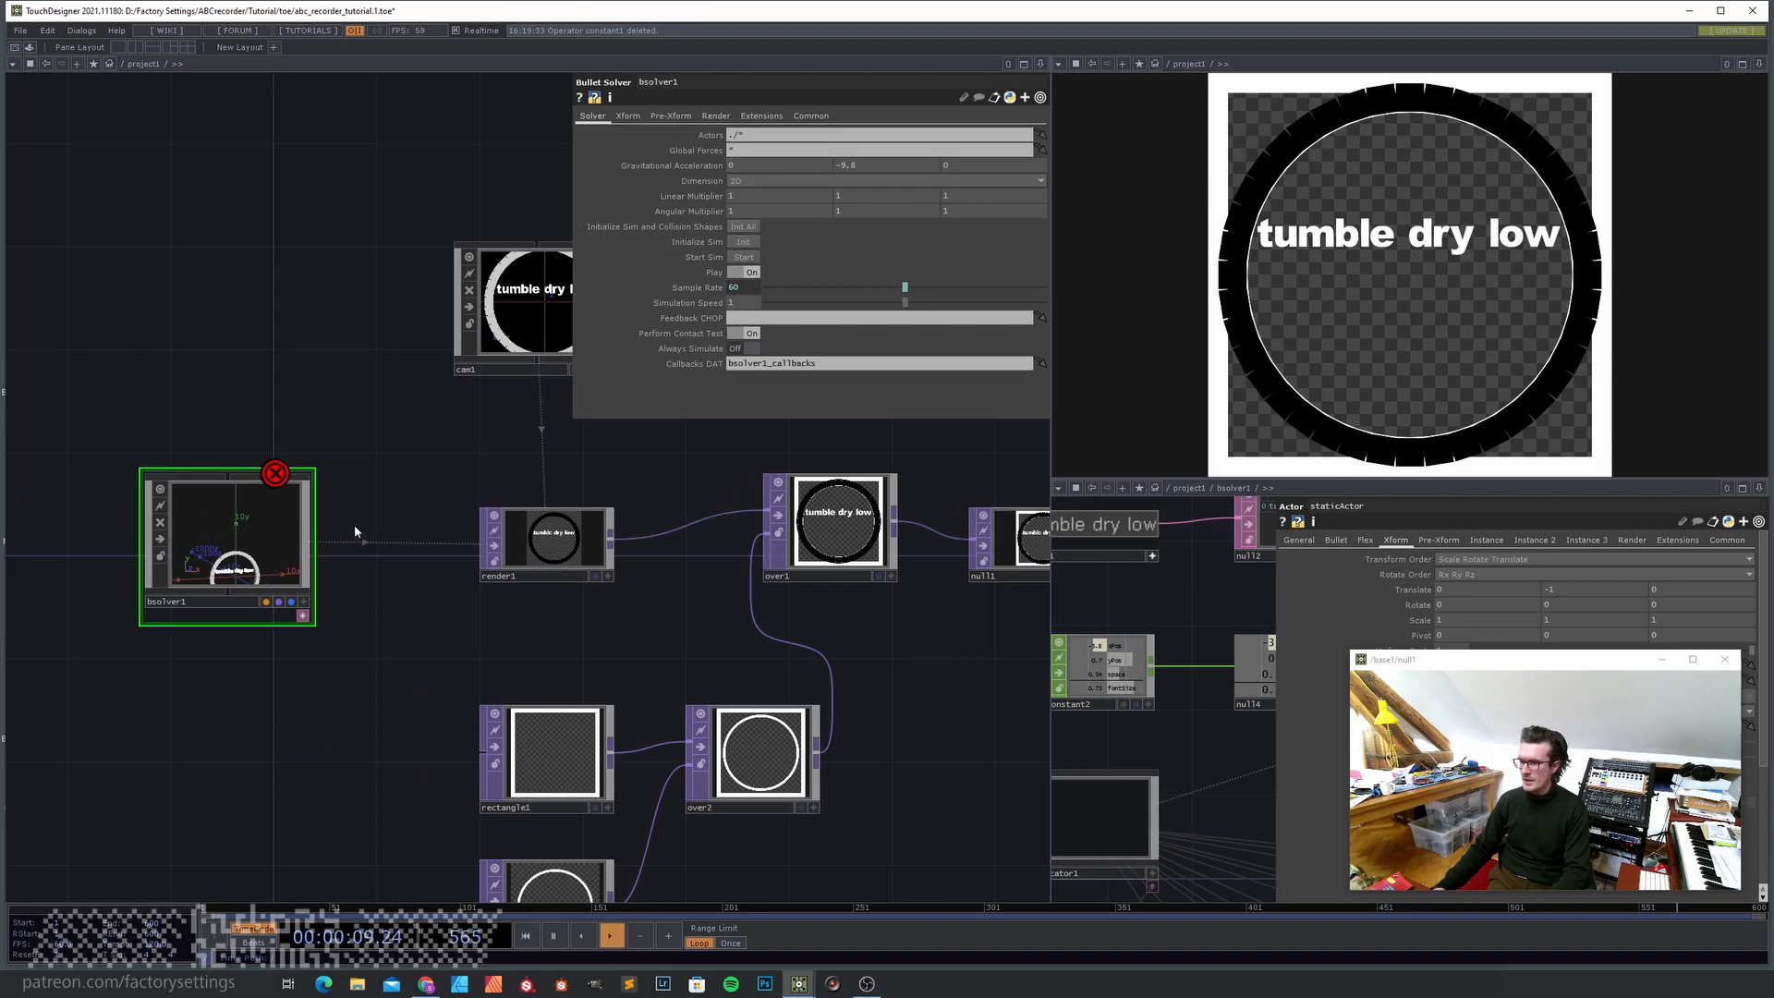
{"action": "key", "text": "i"}
{"action": "key", "text": "u"}
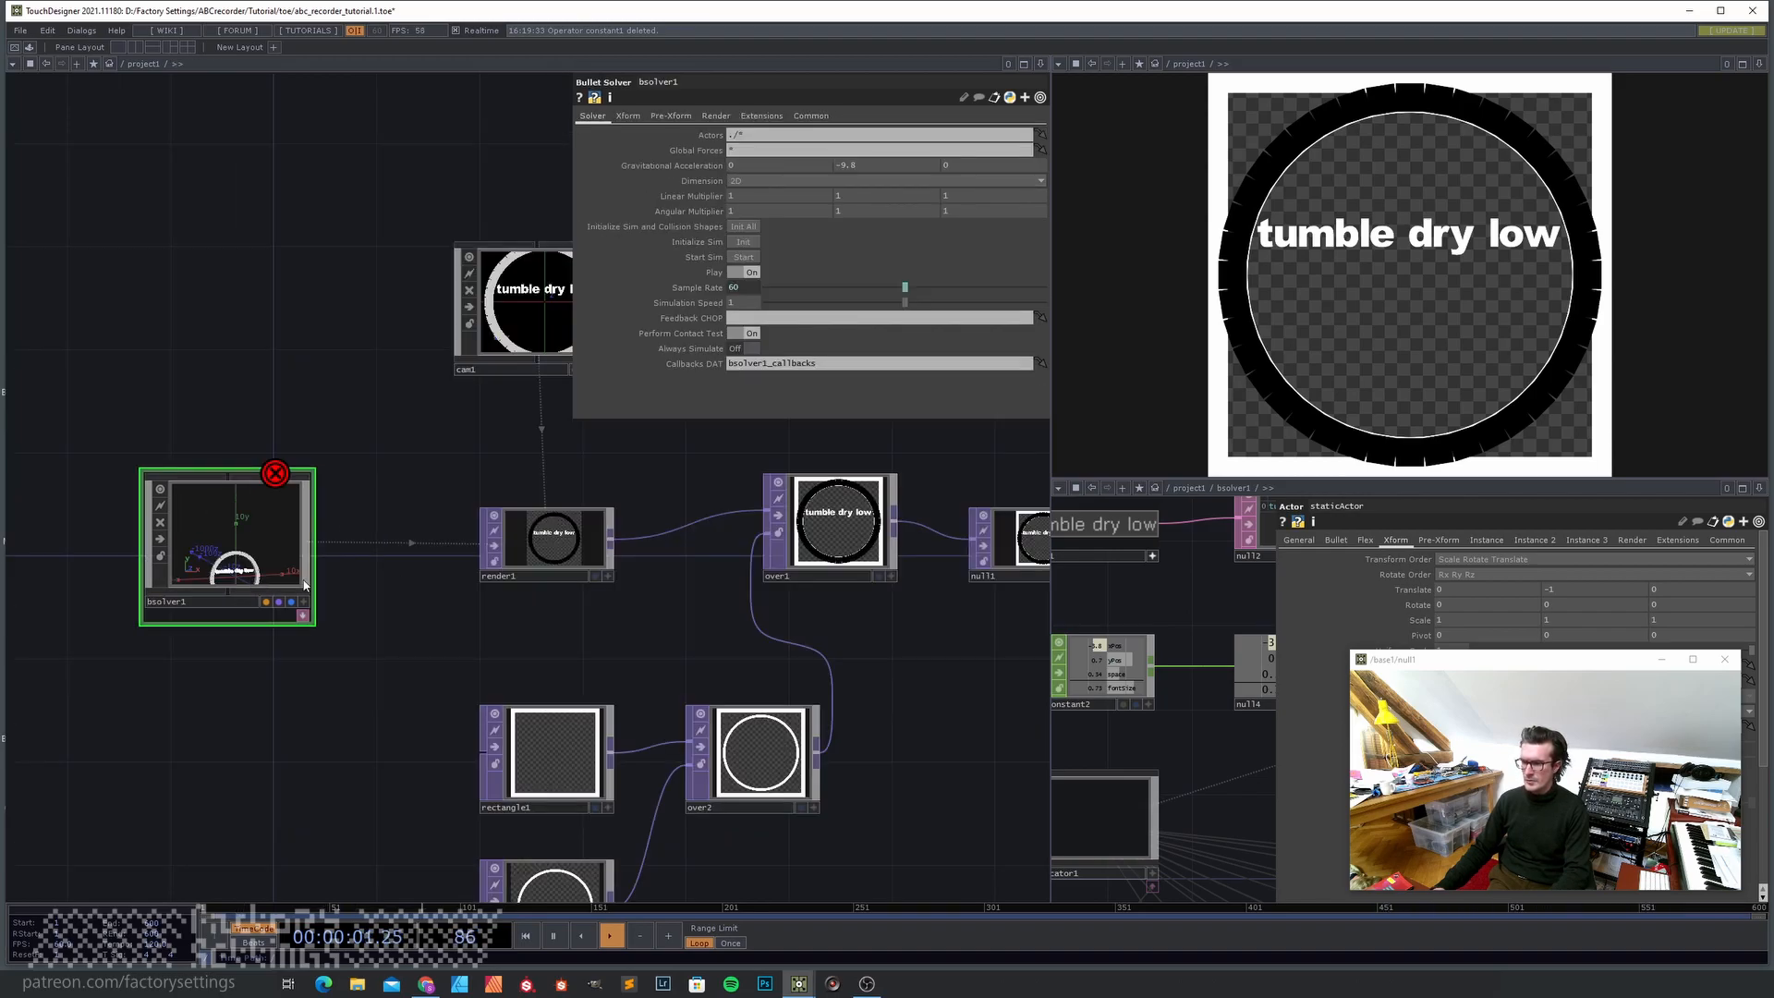
{"action": "left_click", "coordinate": [745, 257]}
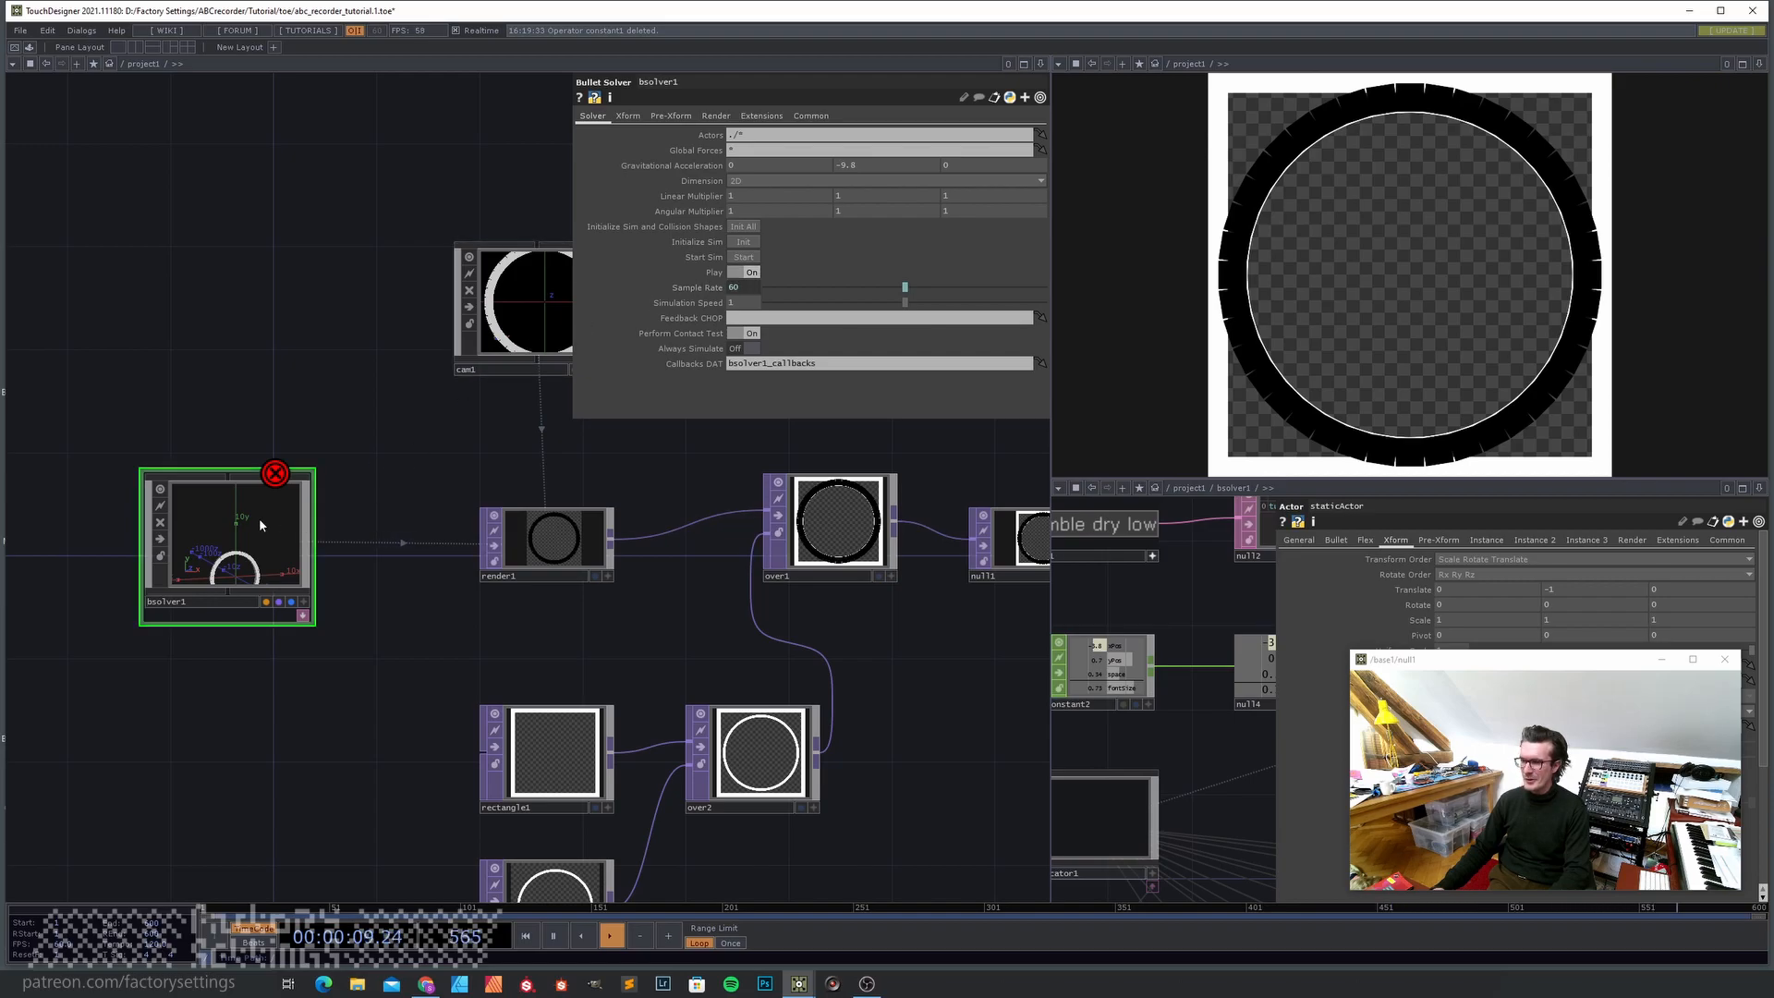
{"action": "left_click", "coordinate": [303, 602]}
{"action": "left_click_drag", "start_coordinate": [222, 571], "coordinate": [266, 579]}
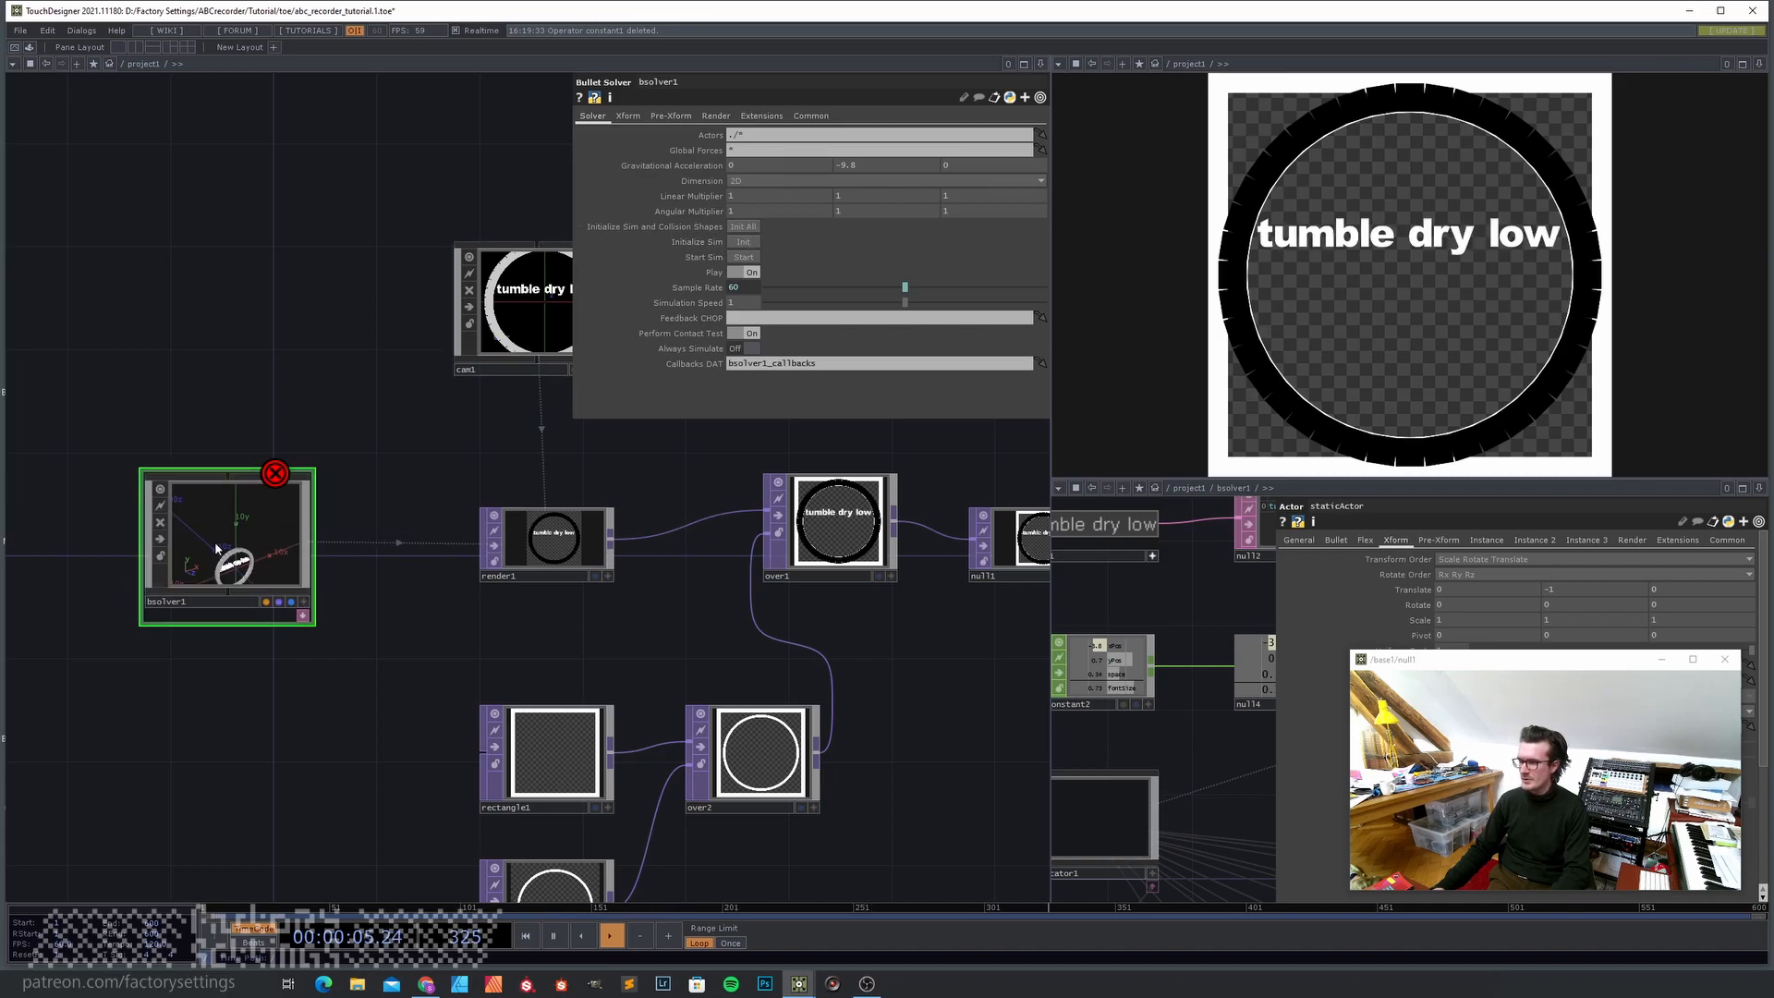
- Go back into staticActor's network and orbit box1's viewer to examine the box's position and depth
{"action": "key", "text": "i"}
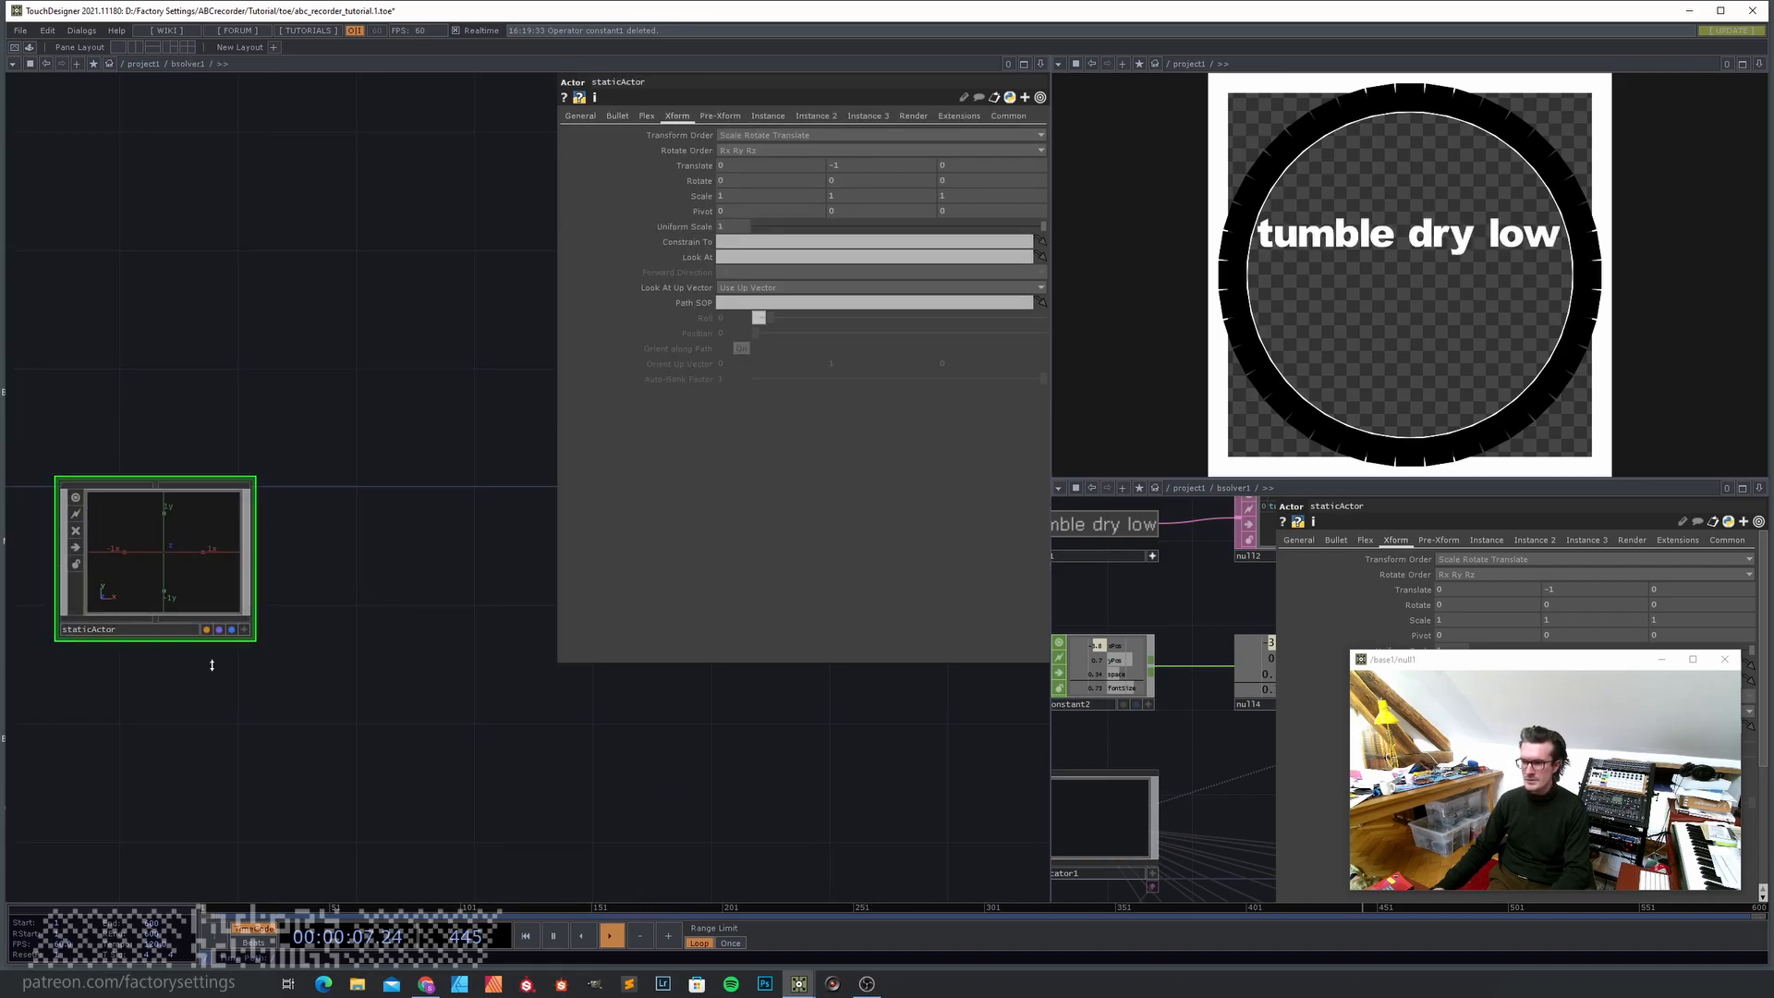
{"action": "key", "text": "i"}
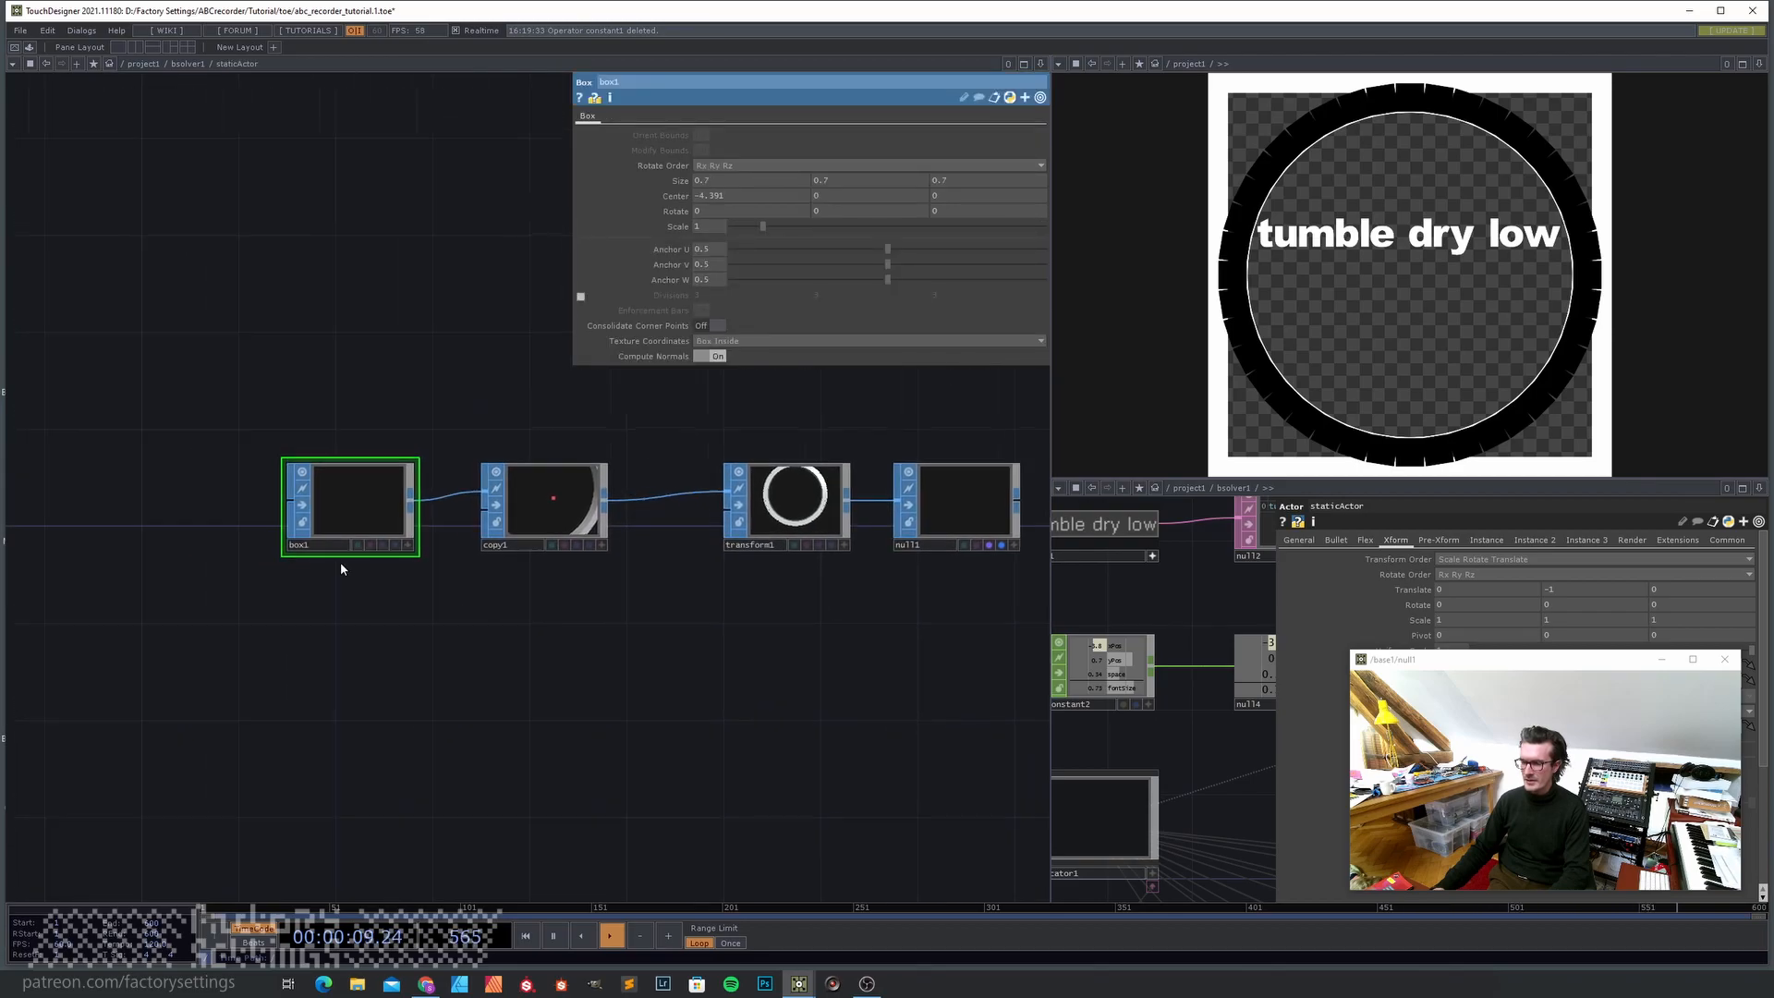
{"action": "scroll", "coordinate": [338, 524], "scroll_direction": "up", "scroll_amount": 3}
{"action": "left_click_drag", "start_coordinate": [651, 687], "coordinate": [534, 735]}
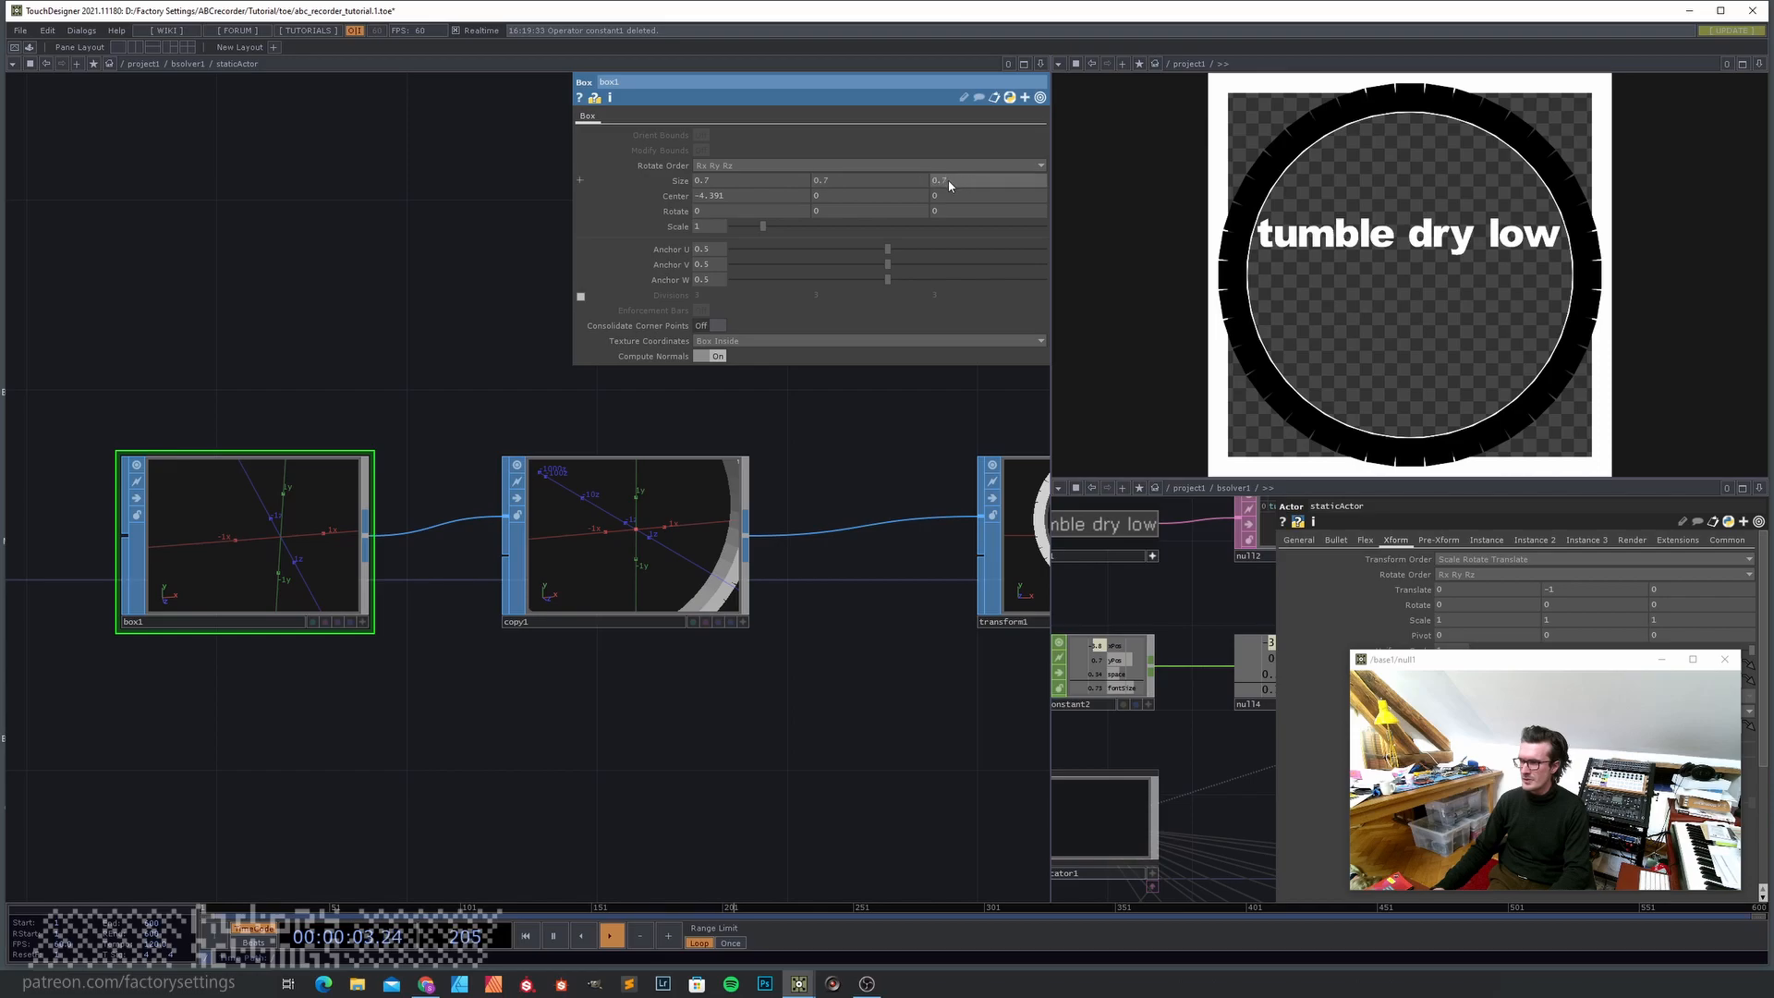
{"action": "left_click", "coordinate": [363, 623]}
{"action": "scroll", "coordinate": [286, 551], "scroll_direction": "down", "scroll_amount": 3}
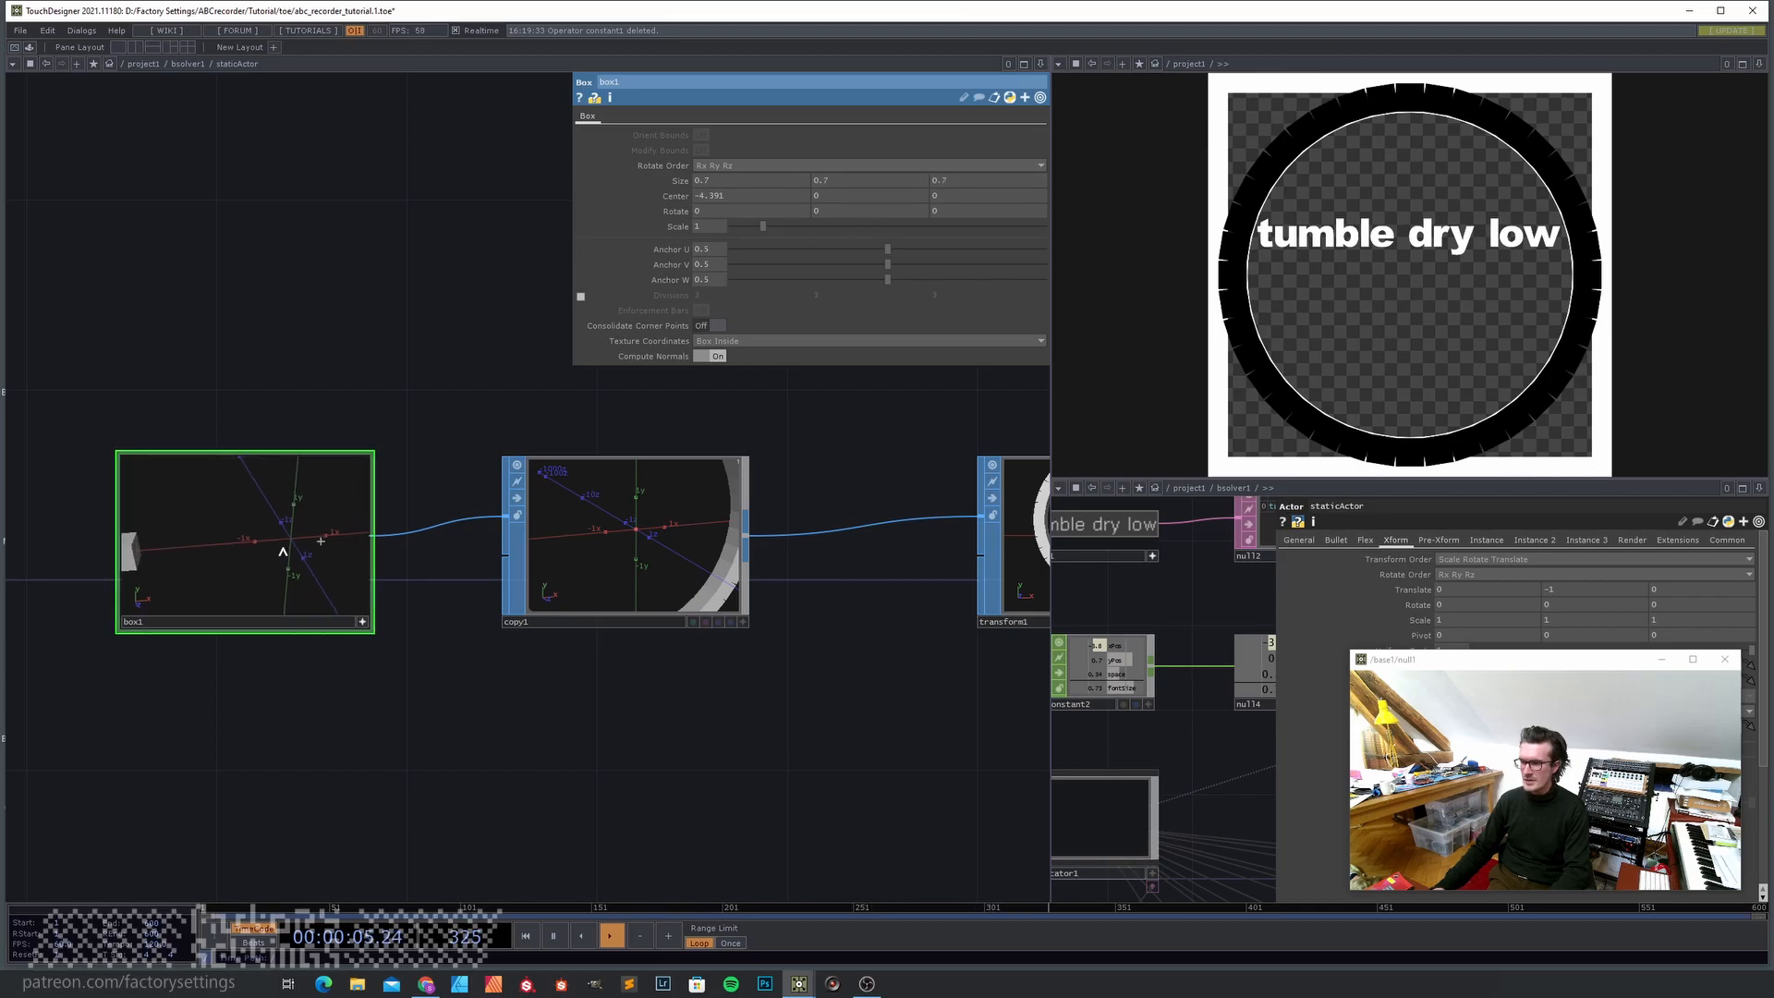
{"action": "left_click_drag", "start_coordinate": [278, 530], "coordinate": [305, 532]}
{"action": "middle_click_drag", "start_coordinate": [305, 533], "coordinate": [266, 539]}
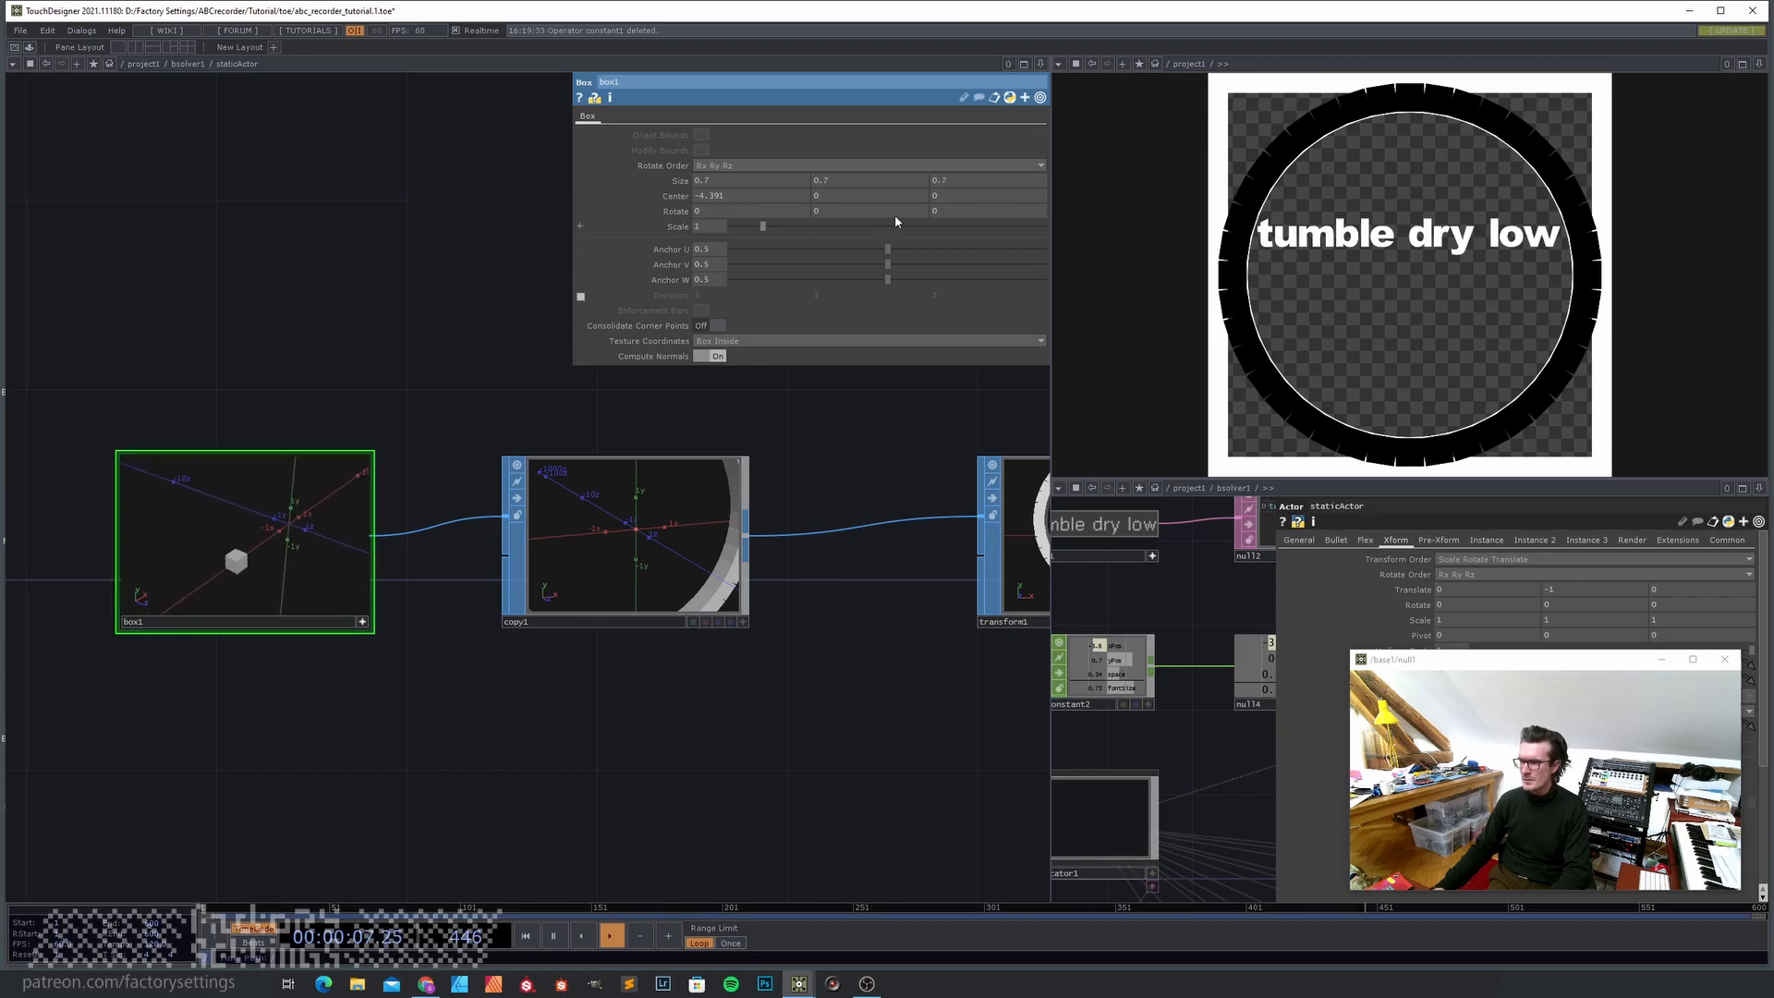
- Lengthen box1 by setting its Z size to 6.4, and go back up to project1's network
{"action": "middle_click", "coordinate": [959, 183]}
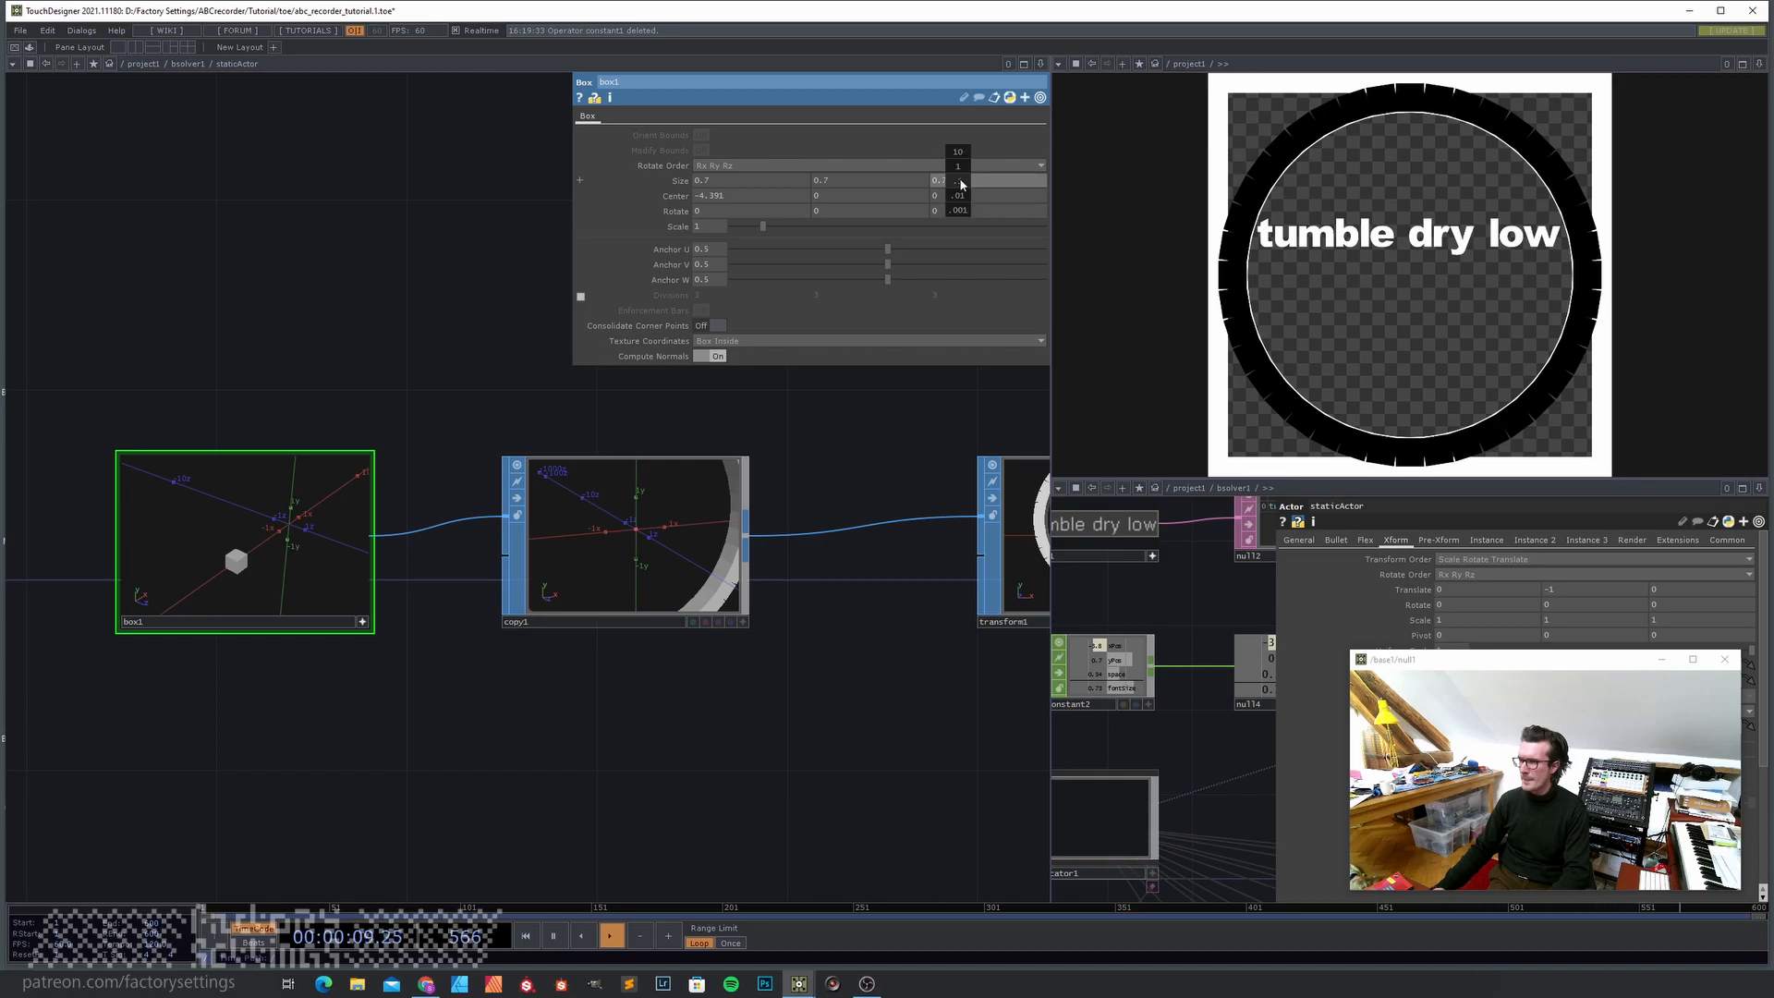
{"action": "middle_click_drag", "start_coordinate": [964, 185], "coordinate": [958, 159]}
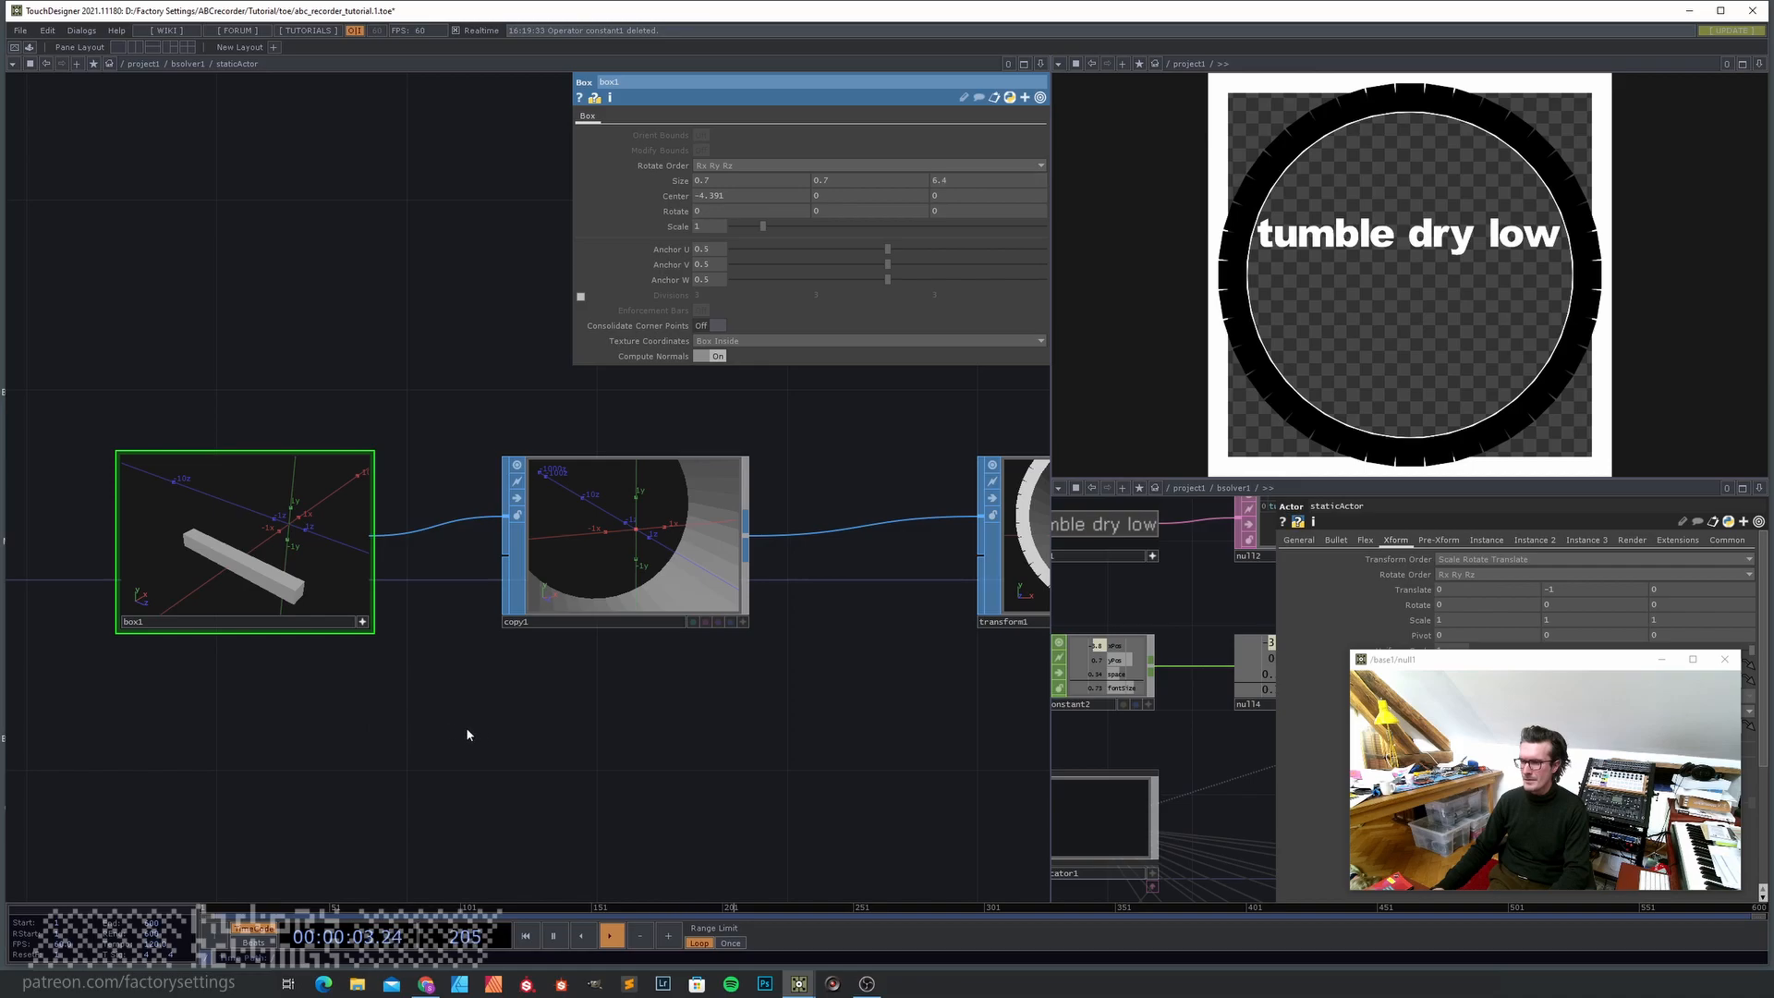
{"action": "key", "text": "u"}
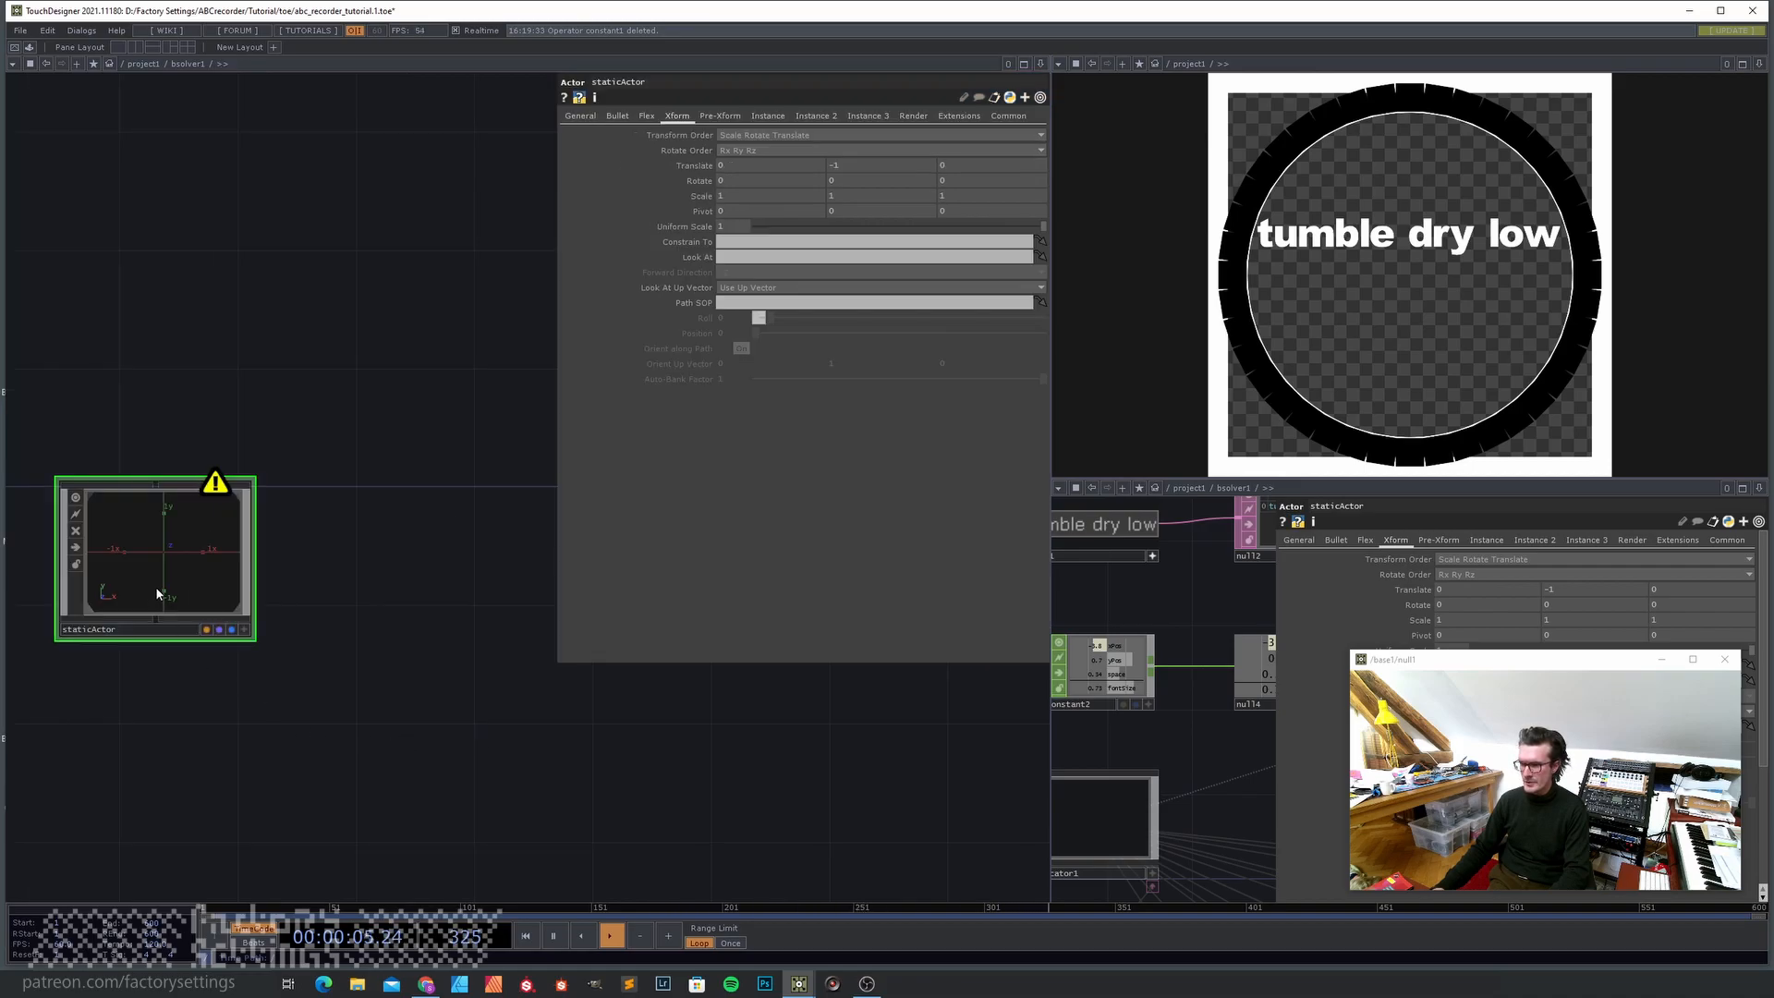
{"action": "key", "text": "u"}
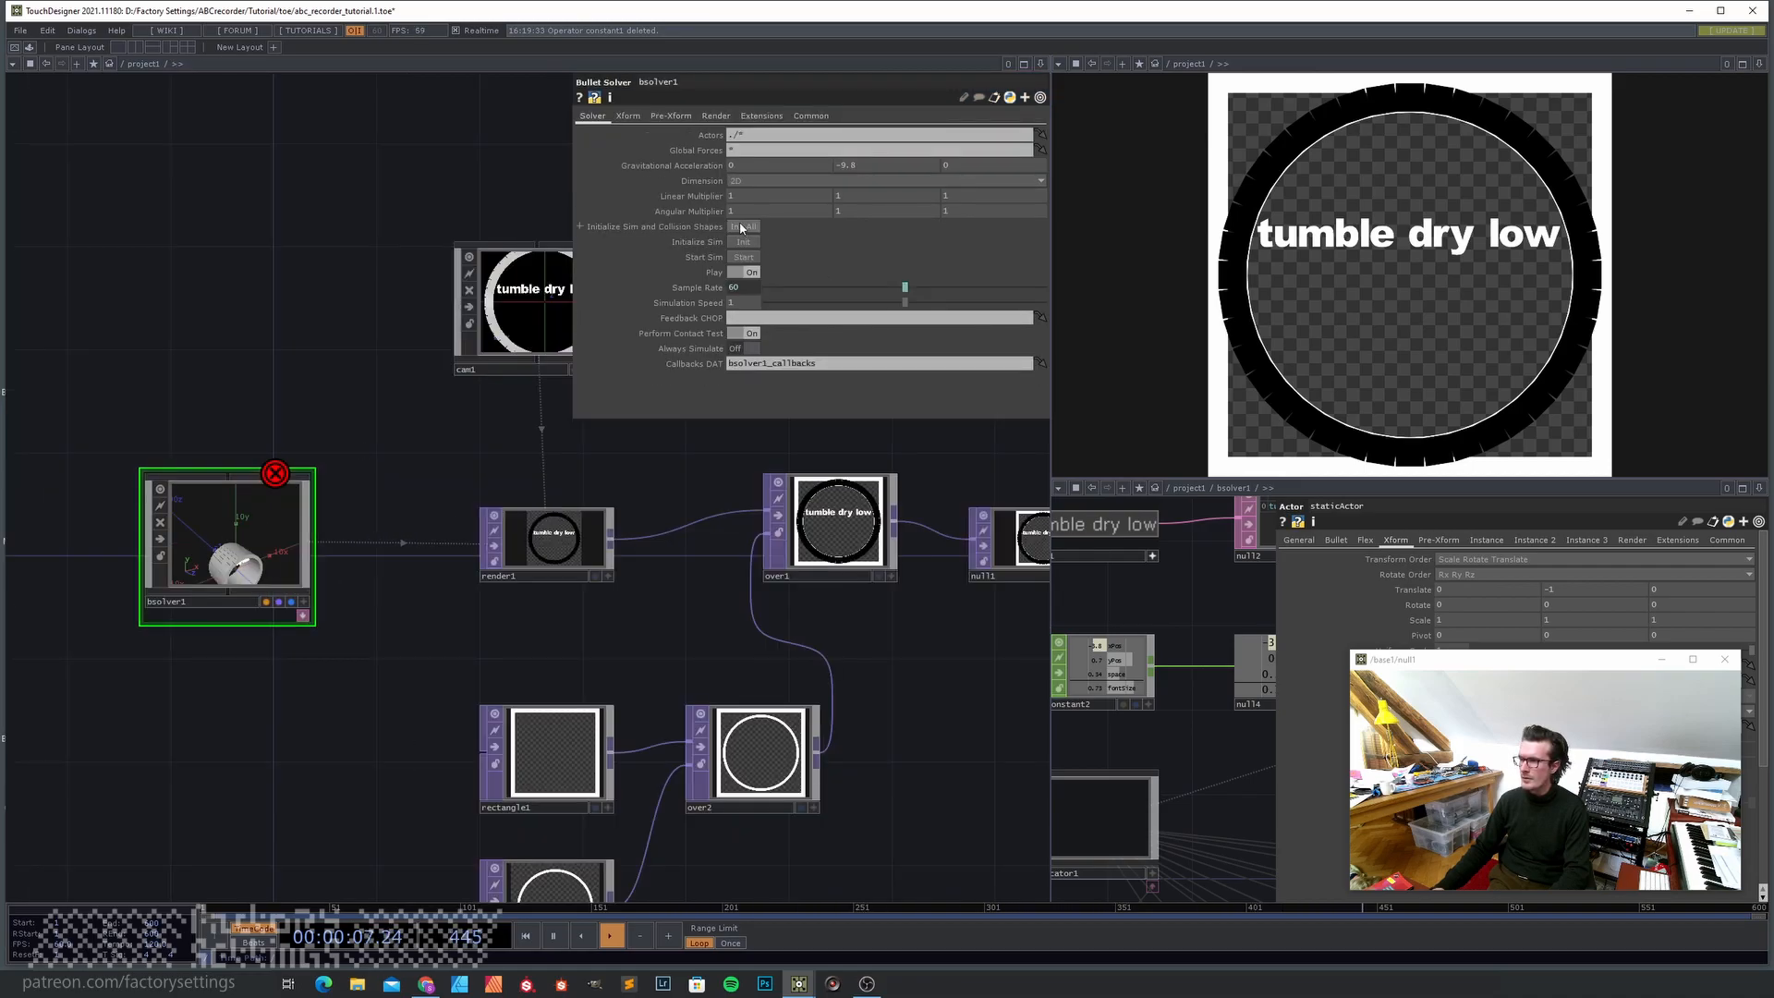
- Start and reinitialize bsolver1's simulation, and orbit its viewer to examine the text inside the deeper ring
{"action": "left_click", "coordinate": [744, 258]}
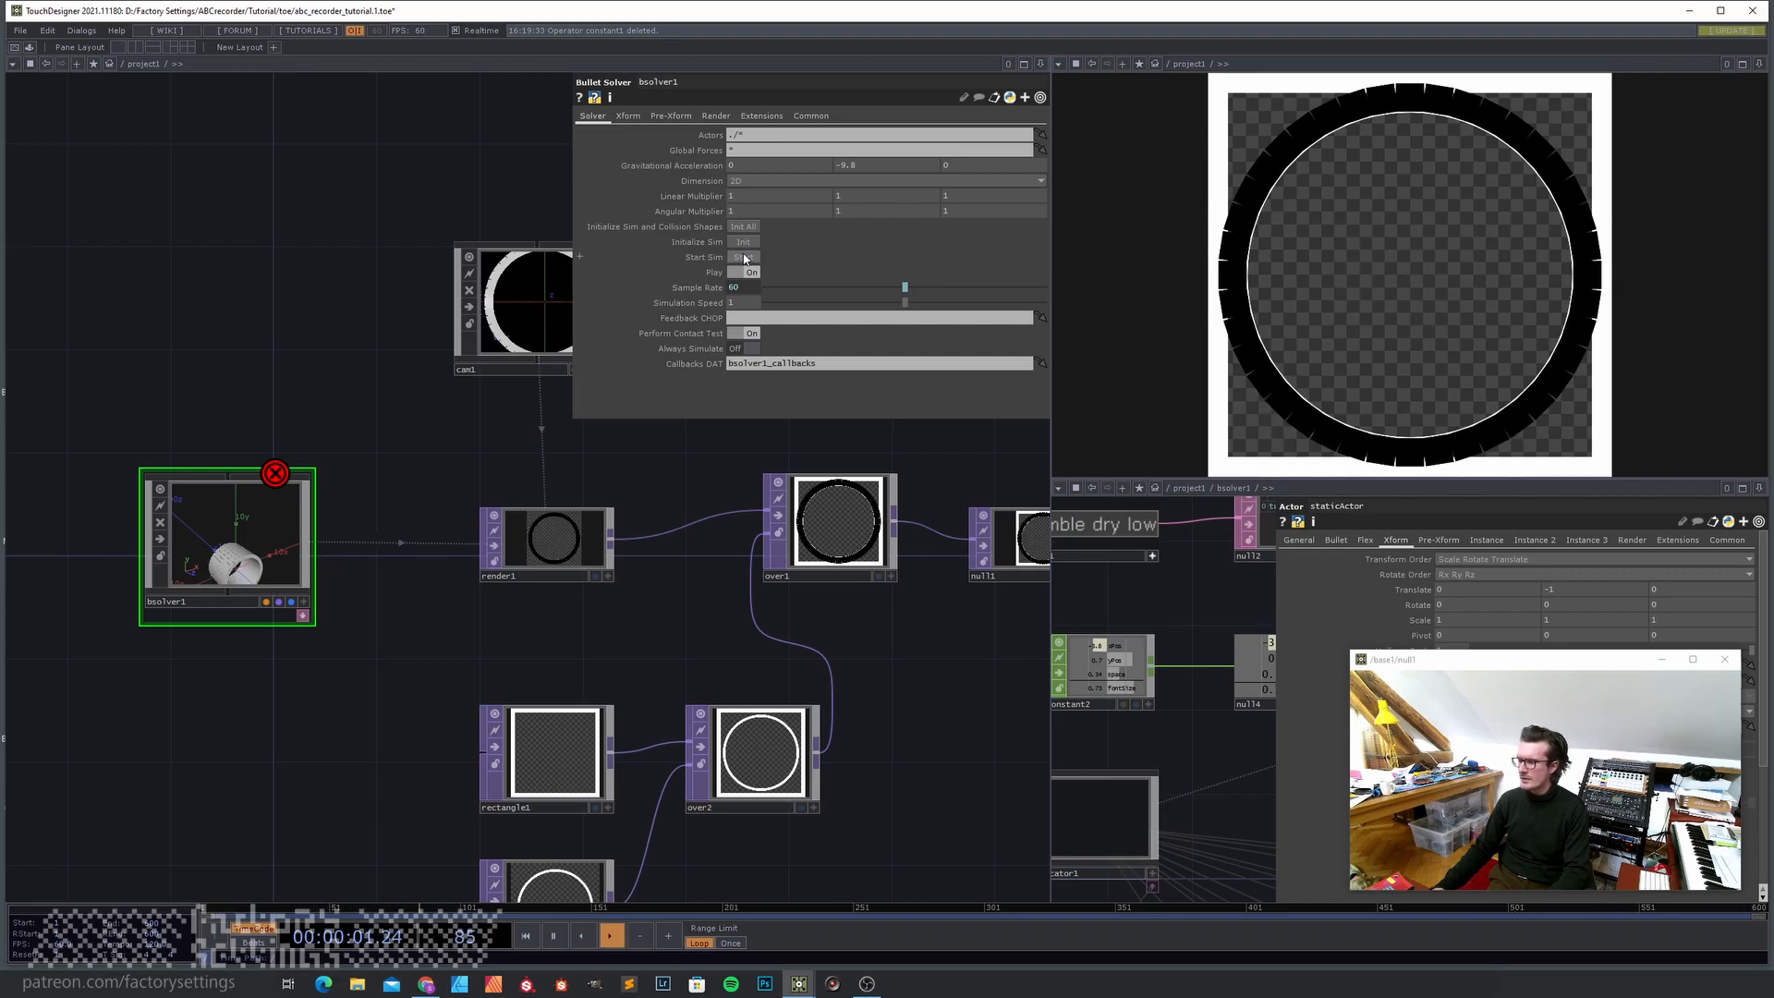
{"action": "left_click", "coordinate": [745, 228]}
{"action": "left_click", "coordinate": [744, 258]}
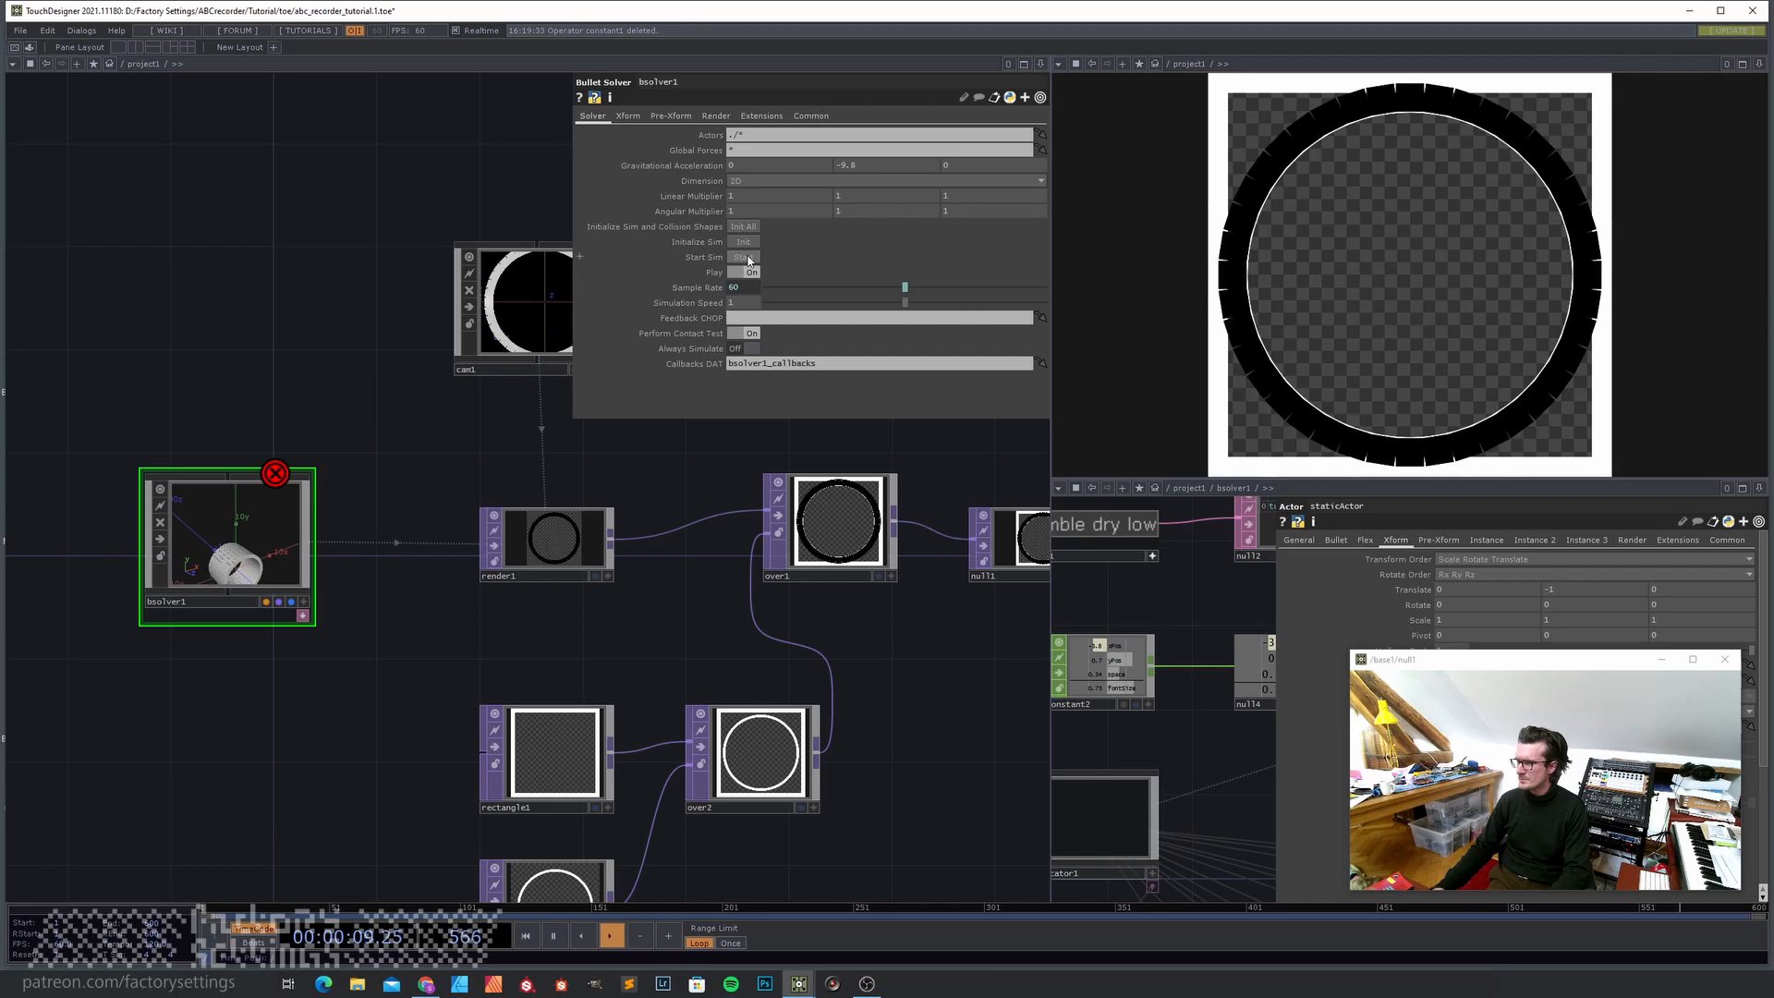
{"action": "left_click", "coordinate": [745, 227]}
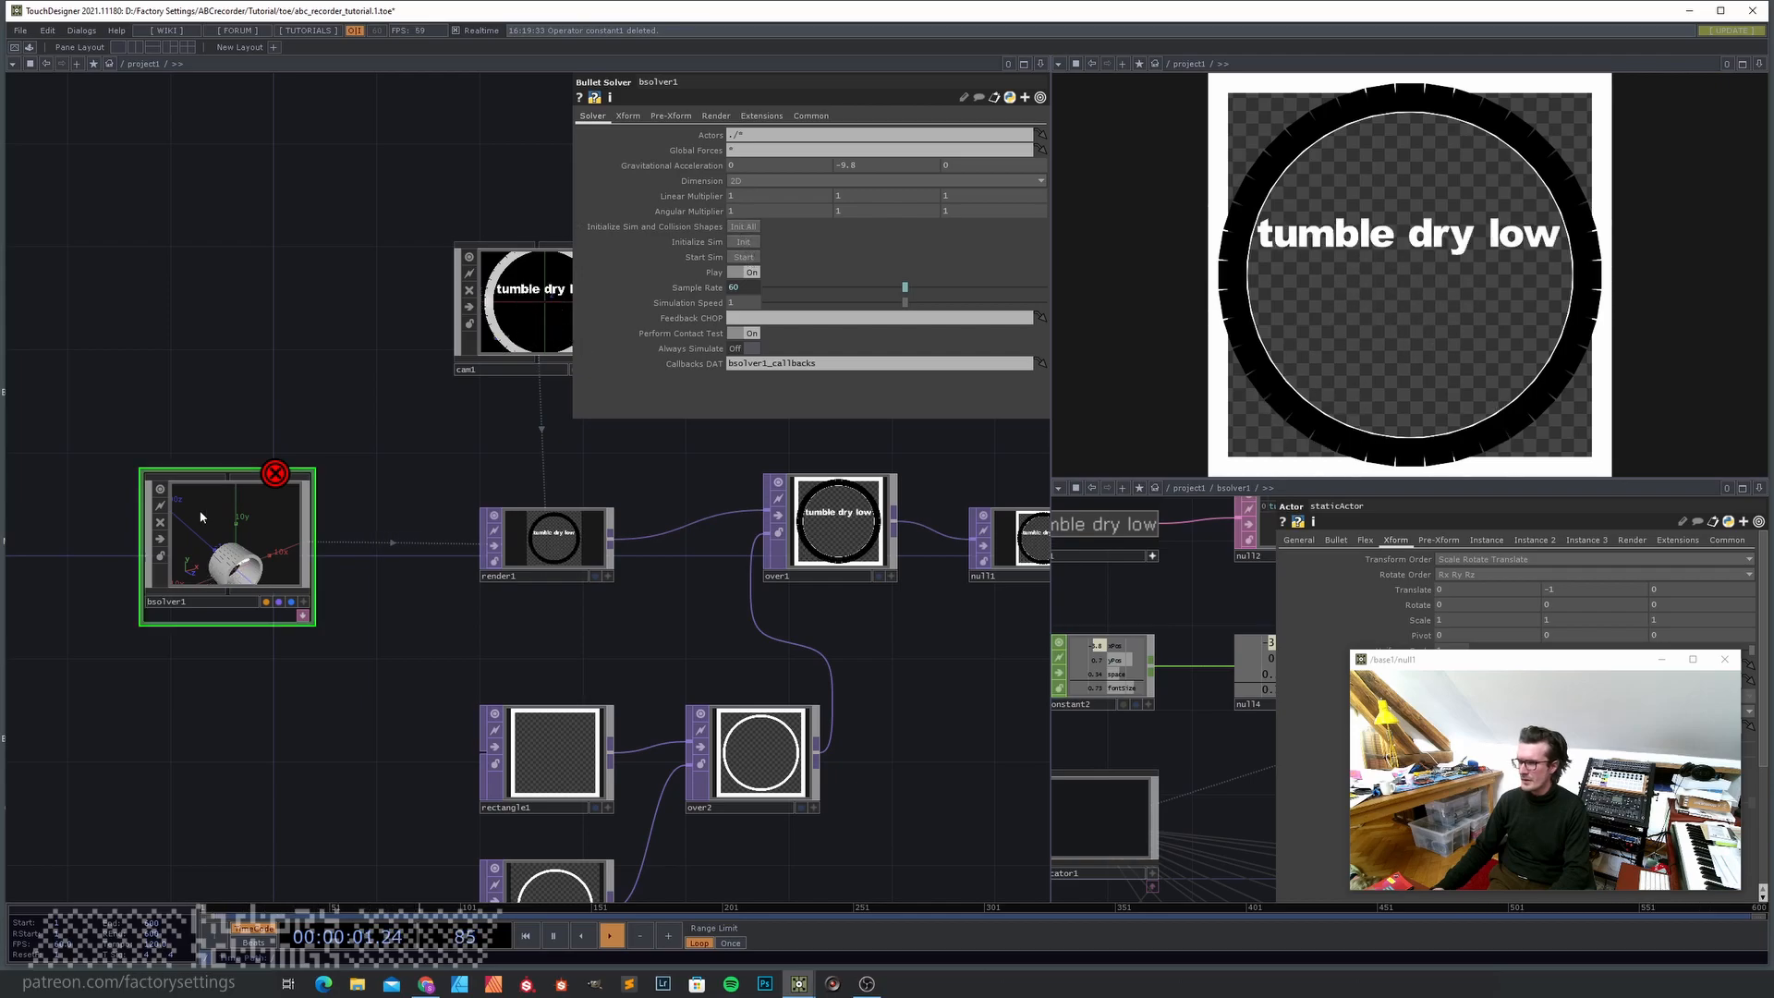
{"action": "scroll", "coordinate": [227, 591], "scroll_direction": "up", "scroll_amount": 1}
{"action": "scroll", "coordinate": [226, 591], "scroll_direction": "up", "scroll_amount": 2}
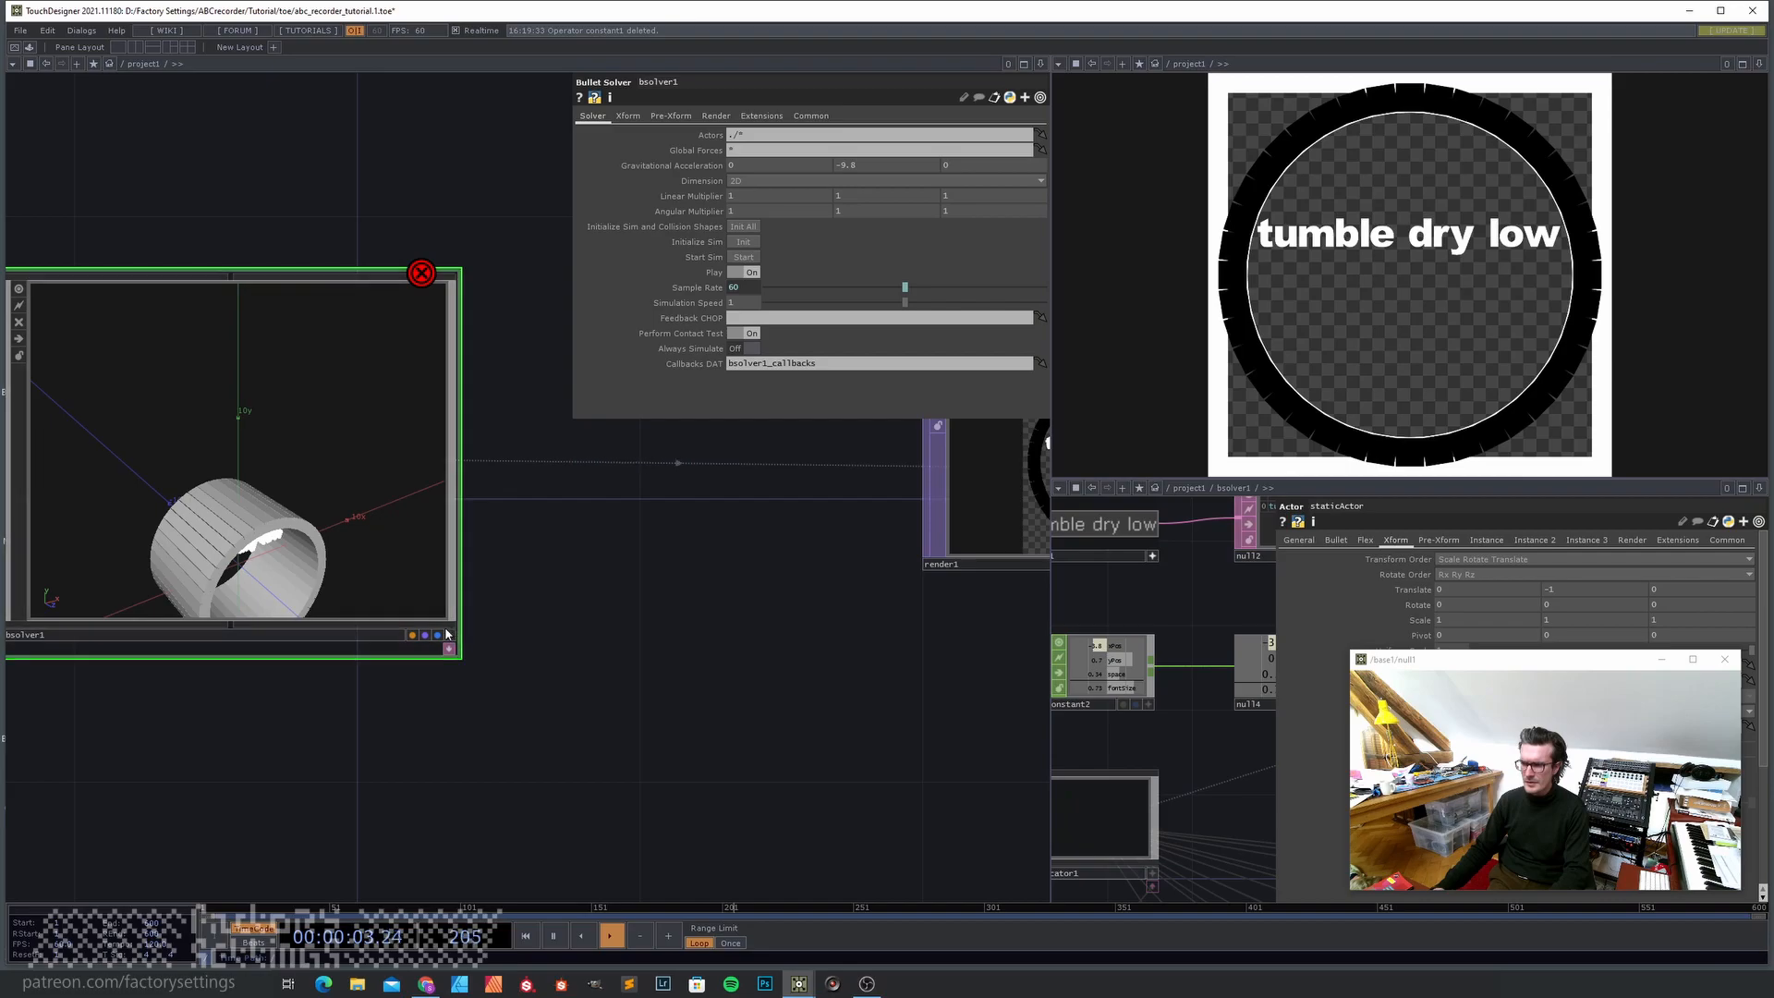
{"action": "left_click", "coordinate": [449, 638]}
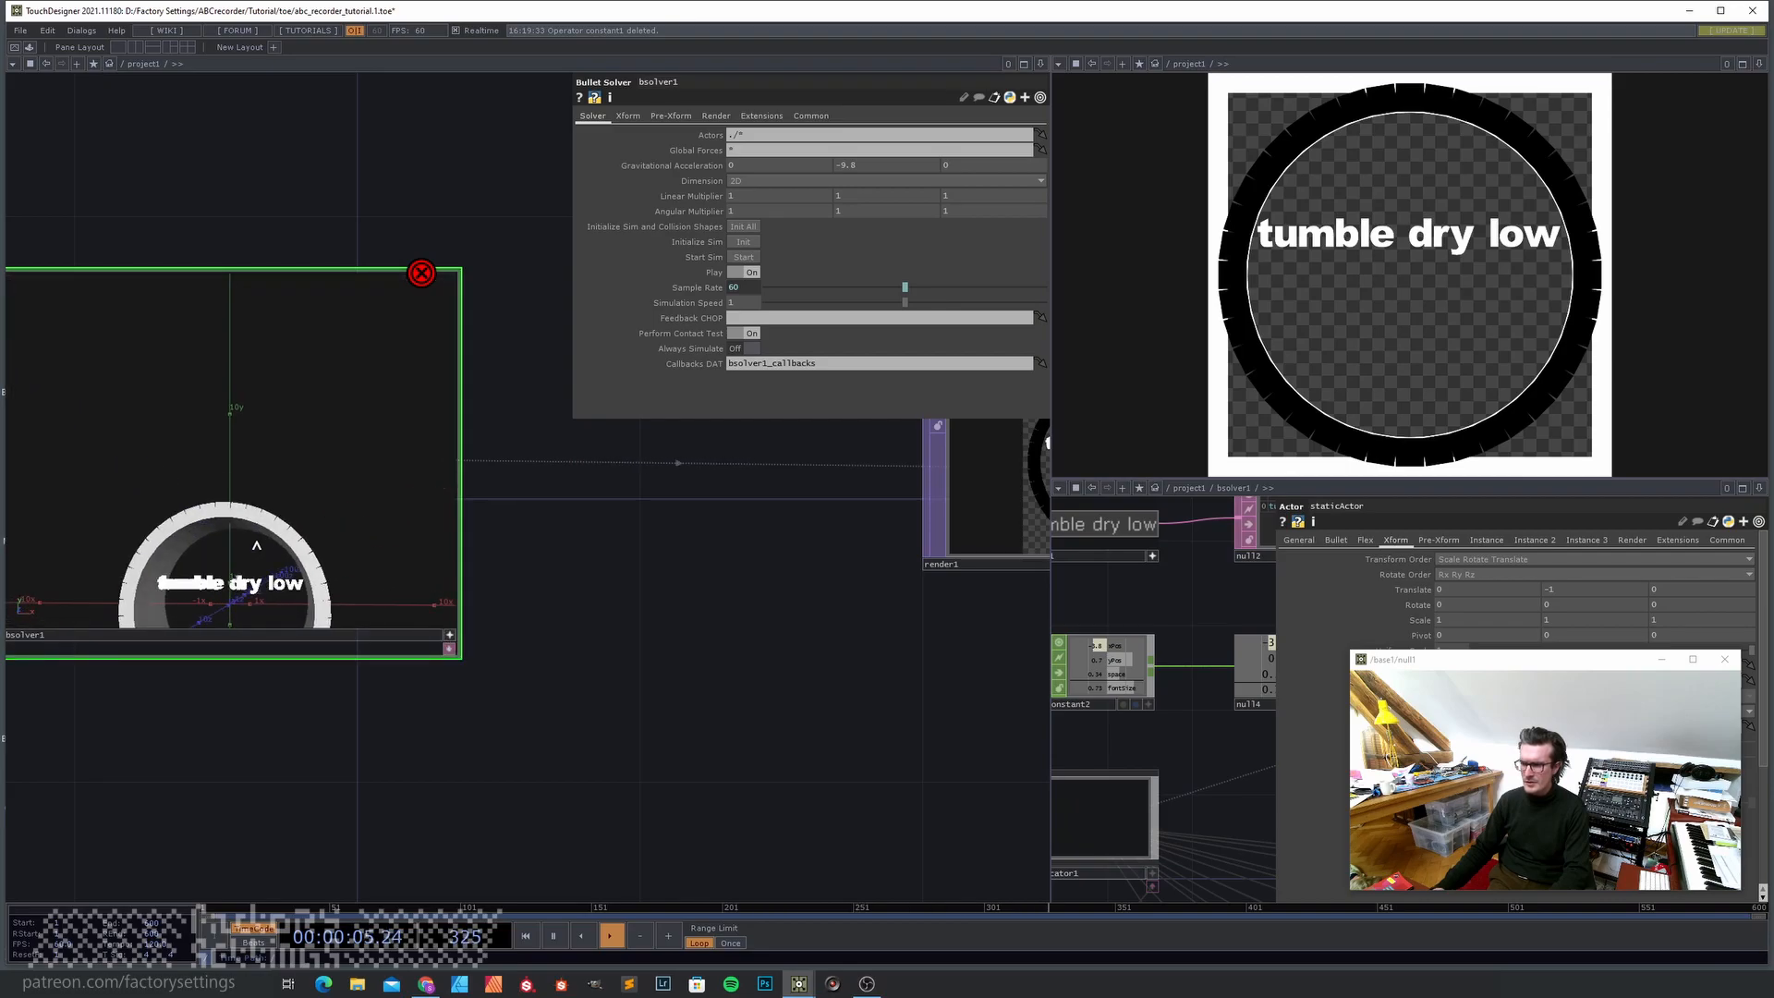
- Go into bsolver1's network and set staticActor's Collision Shape to Concave (Static only)
{"action": "key", "text": "u"}
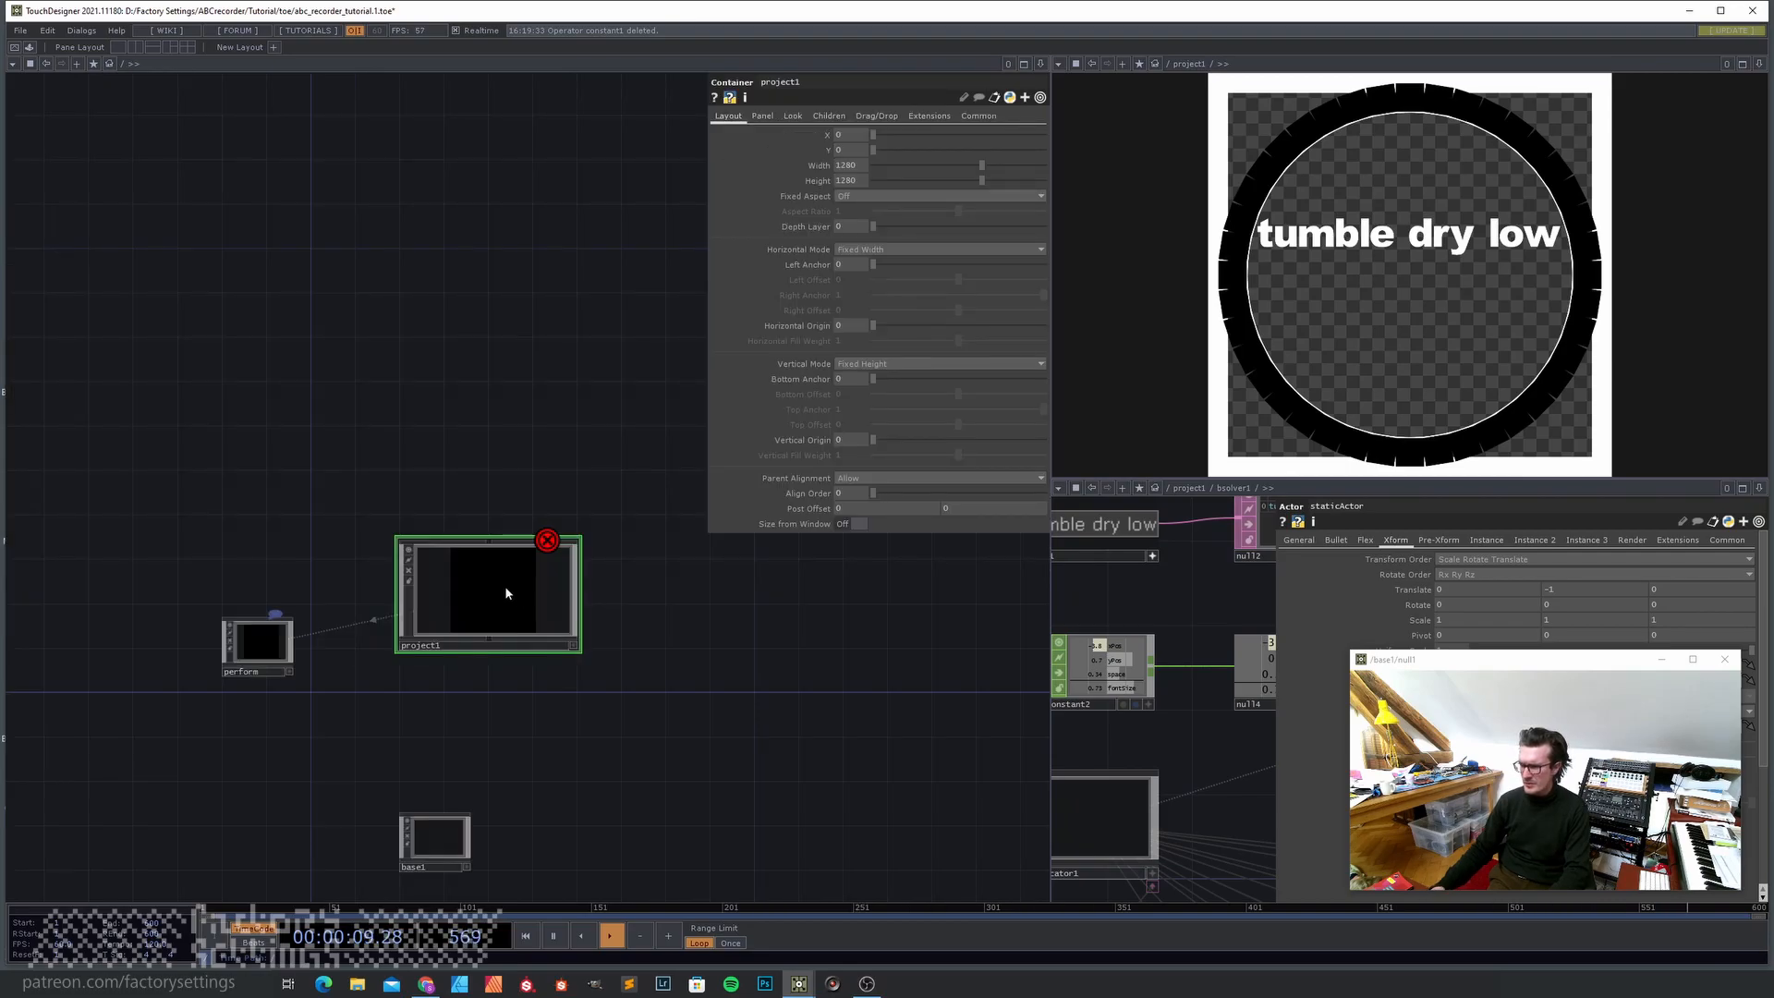
{"action": "key", "text": "i"}
{"action": "key", "text": "i"}
{"action": "left_click_drag", "start_coordinate": [439, 727], "coordinate": [561, 757]}
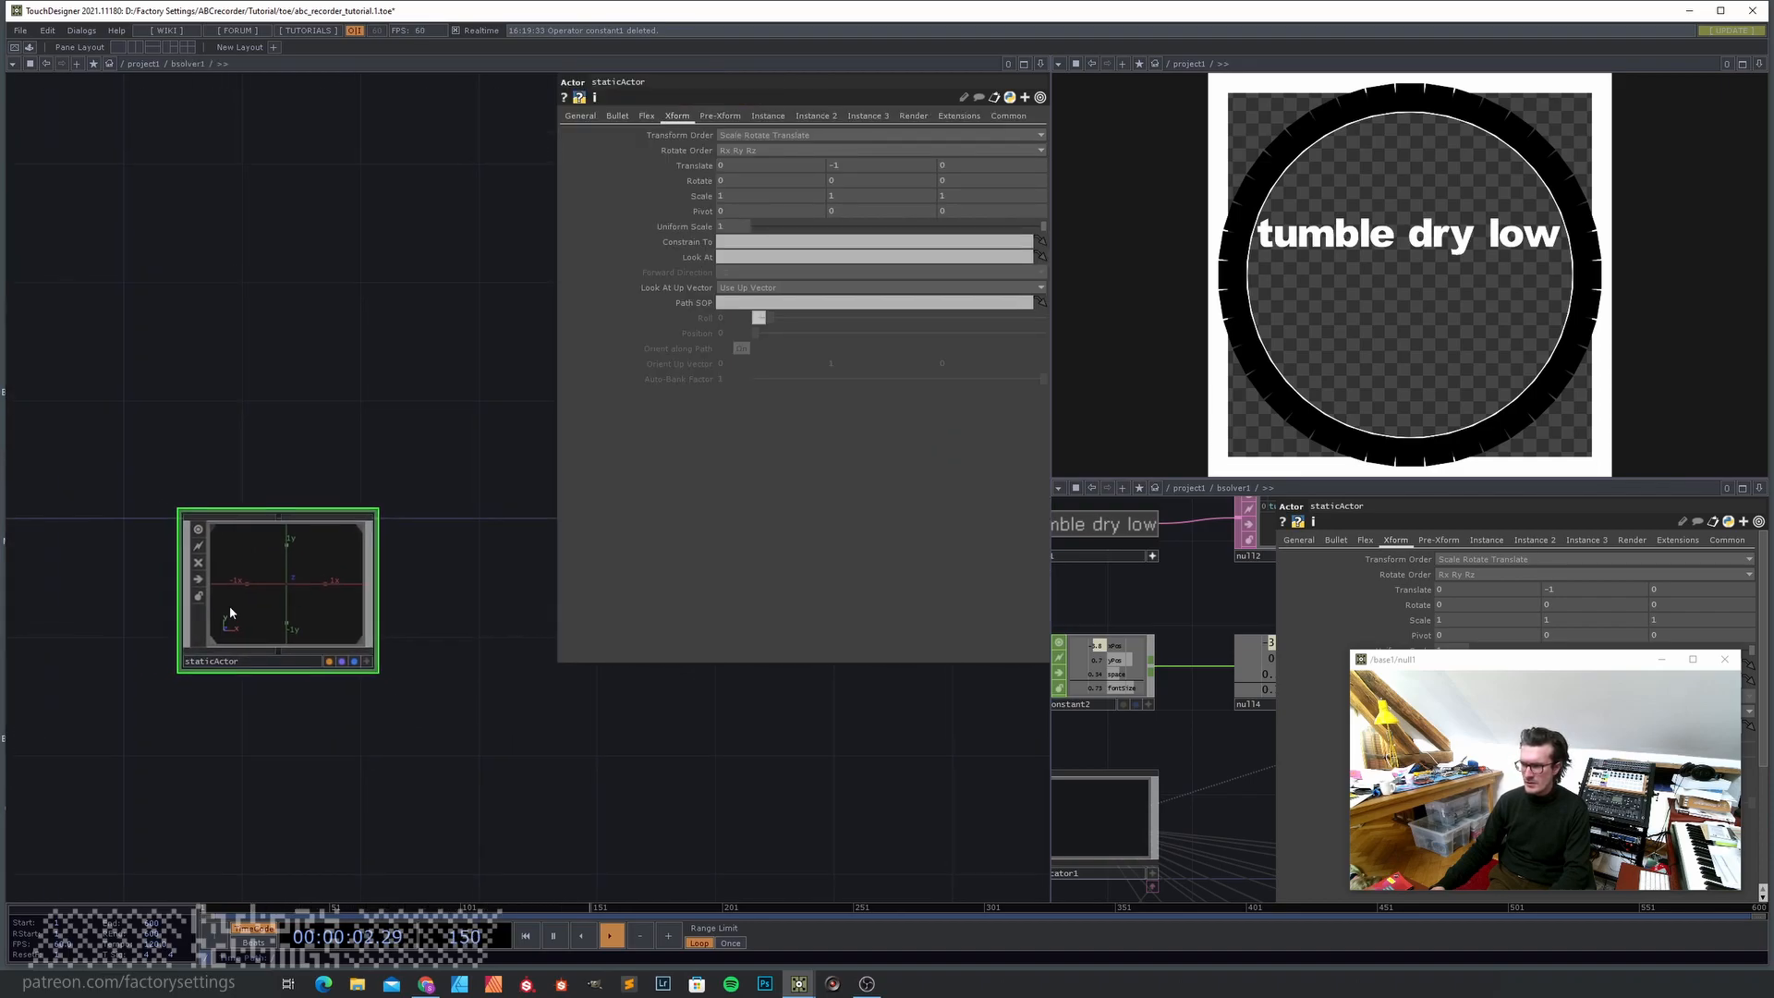
{"action": "left_click", "coordinate": [580, 116]}
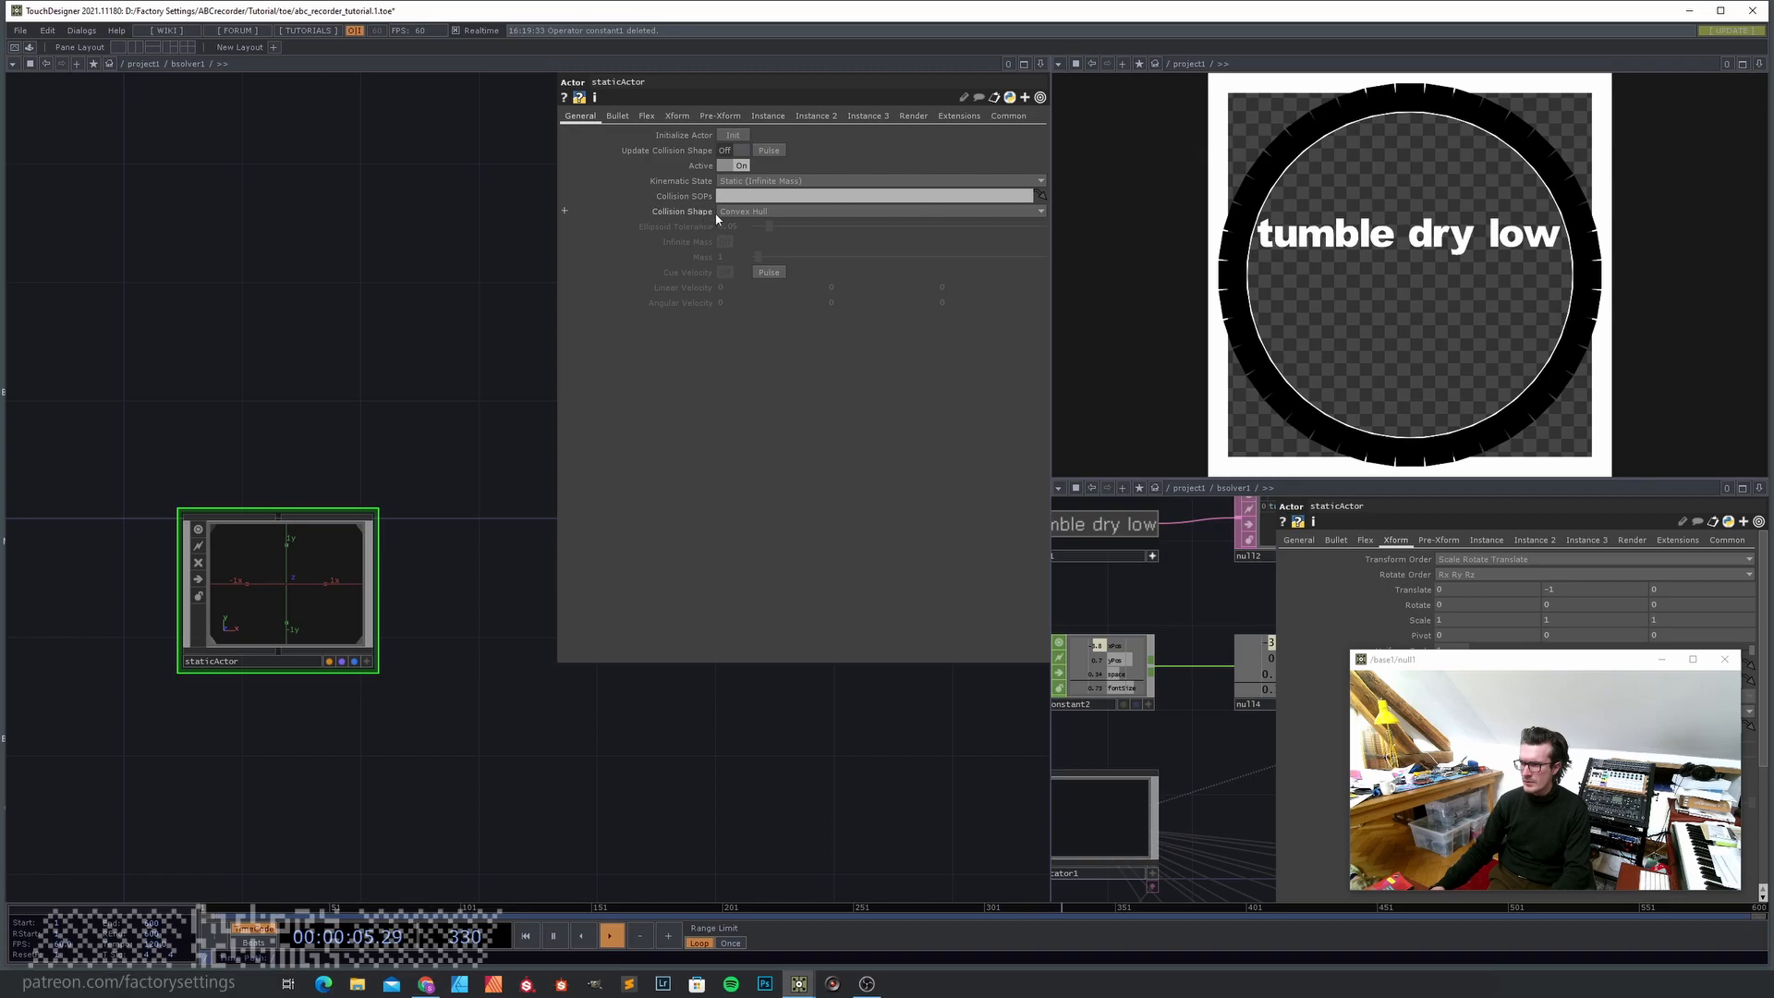
{"action": "left_click", "coordinate": [764, 214]}
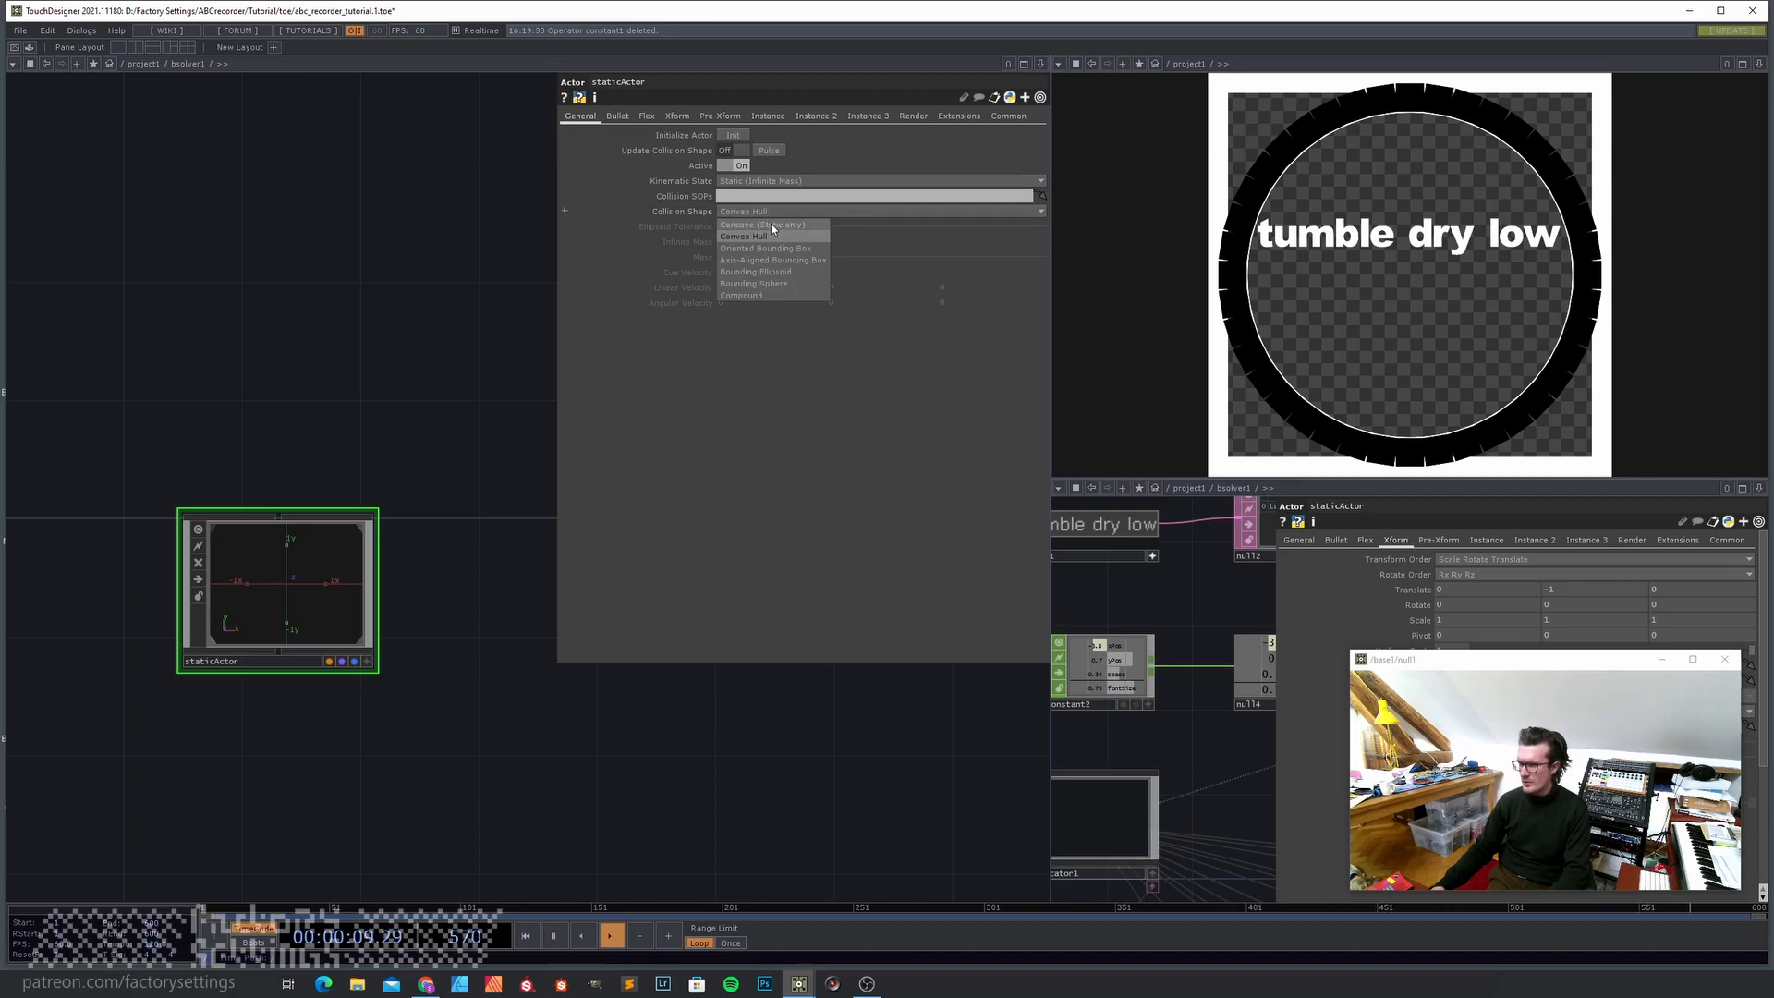
{"action": "left_click", "coordinate": [772, 225]}
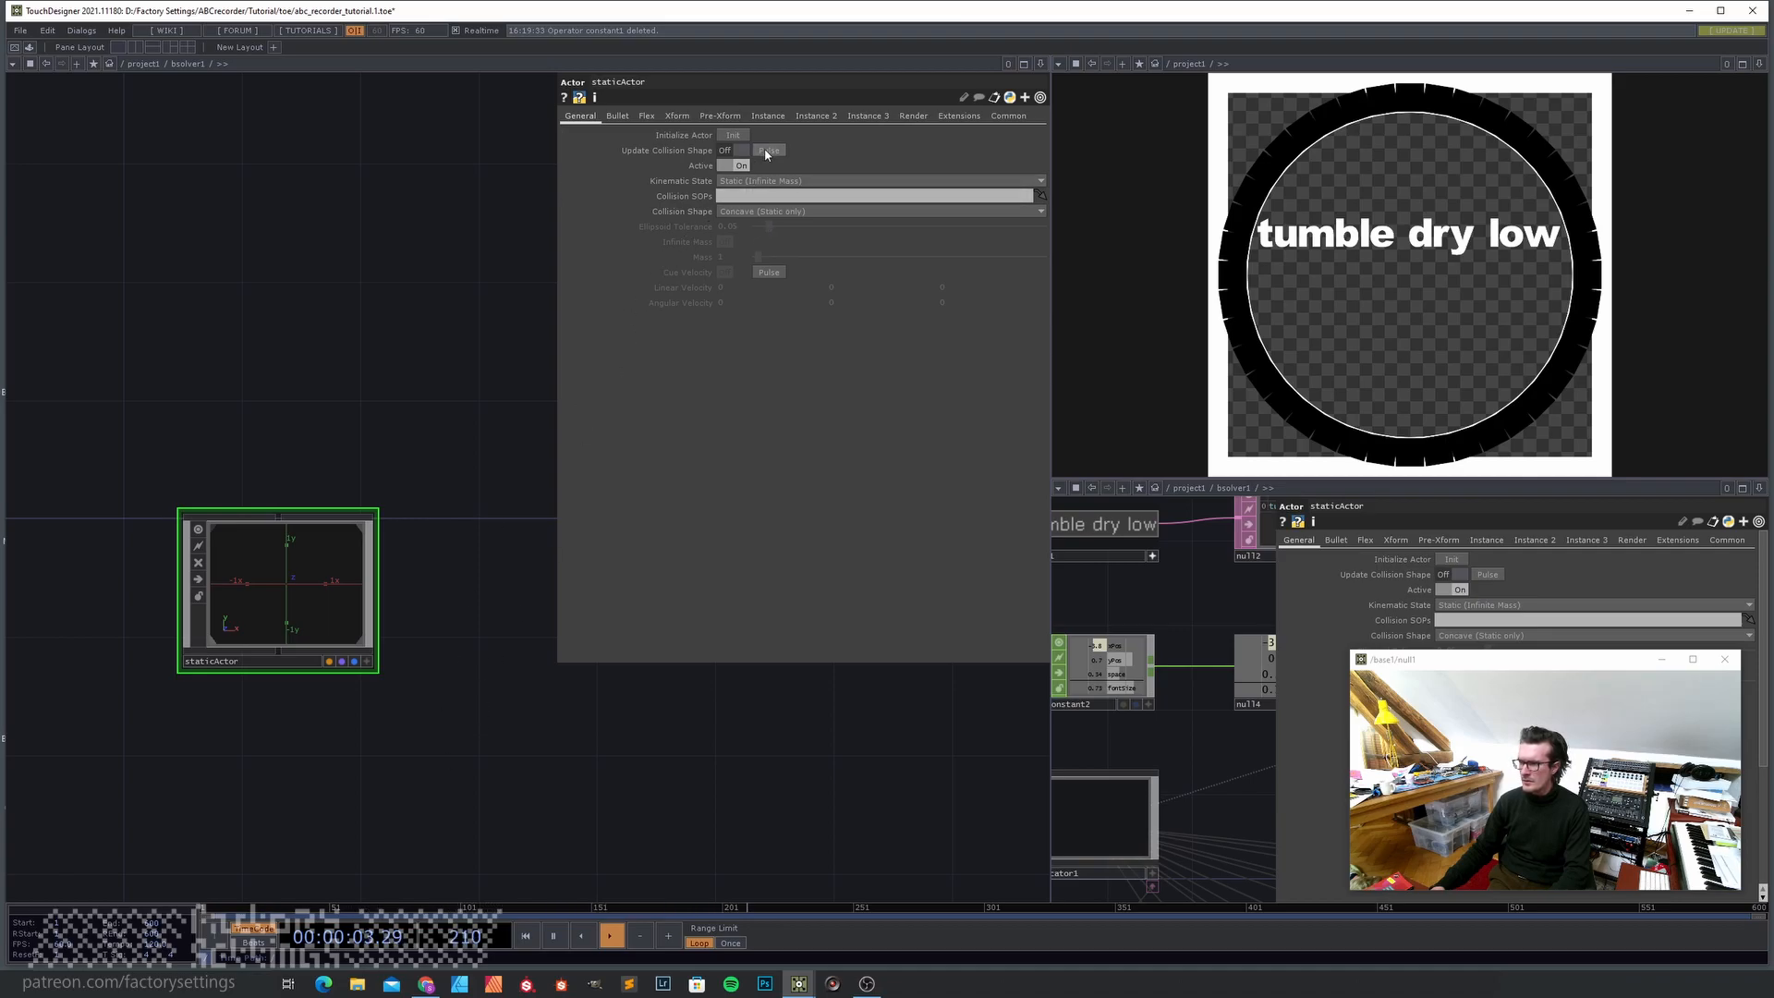
- Return to project1, run bsolver1's simulation to test the letters falling inside the ring, and reinitialize it
{"action": "key", "text": "u"}
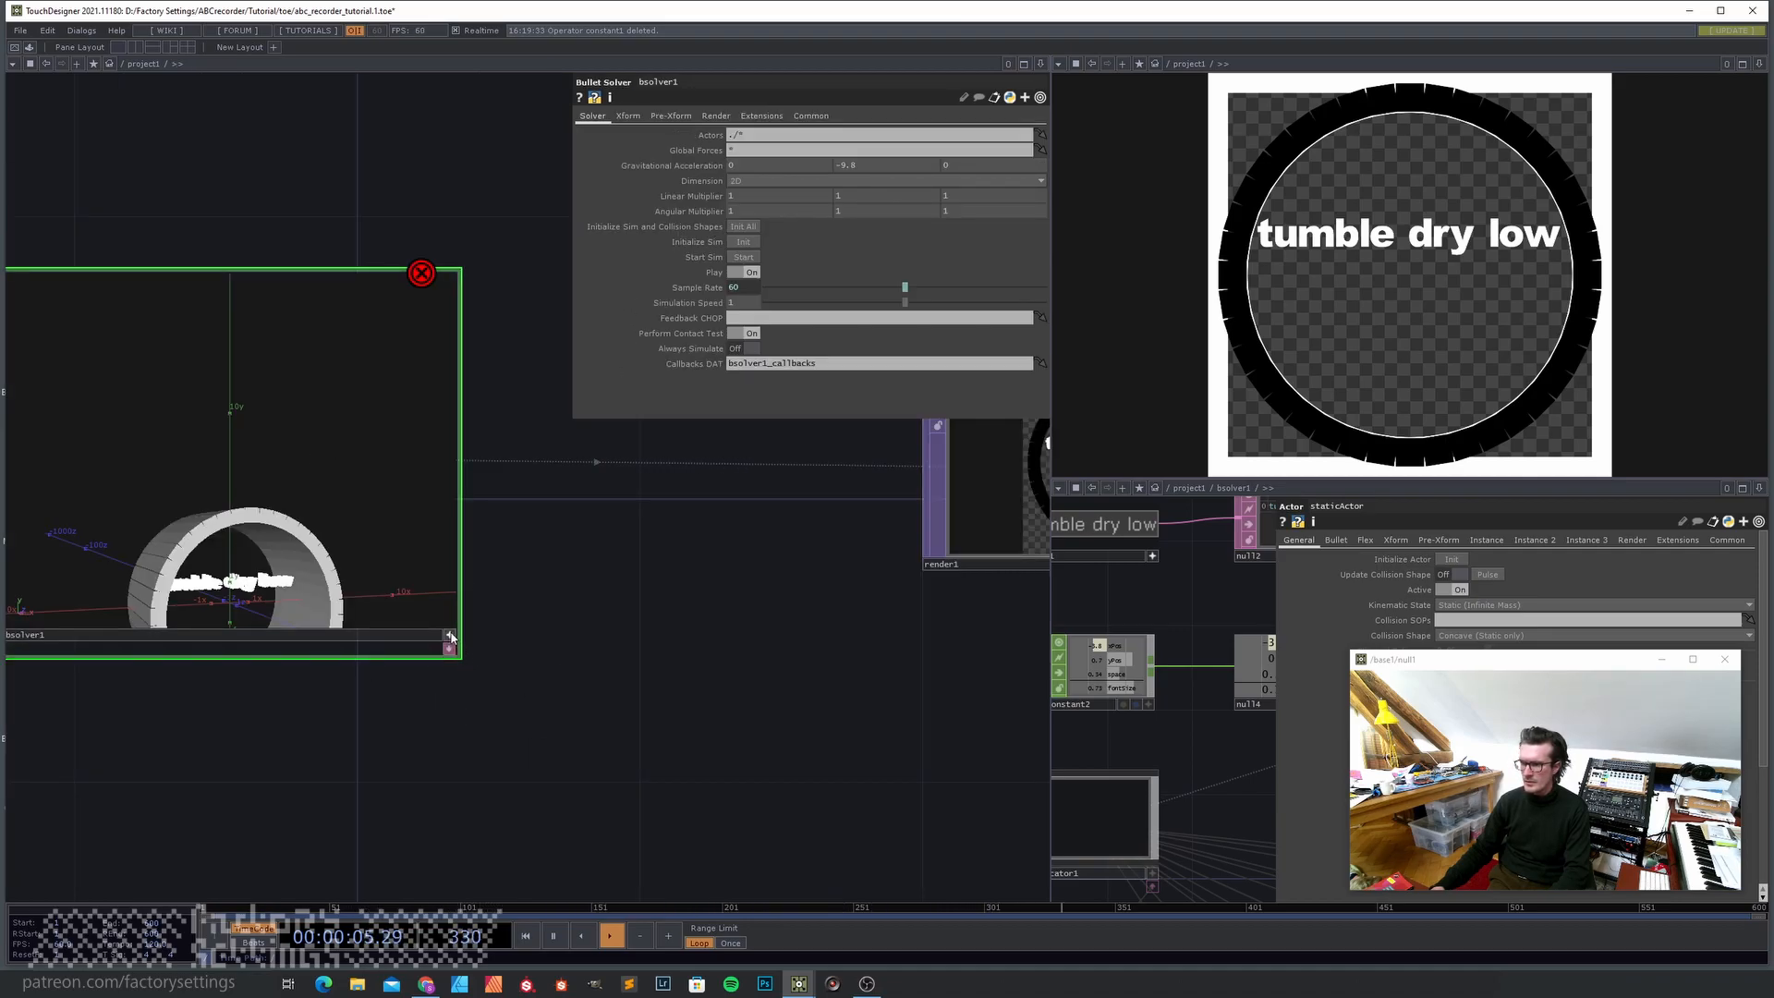
{"action": "left_click", "coordinate": [749, 258]}
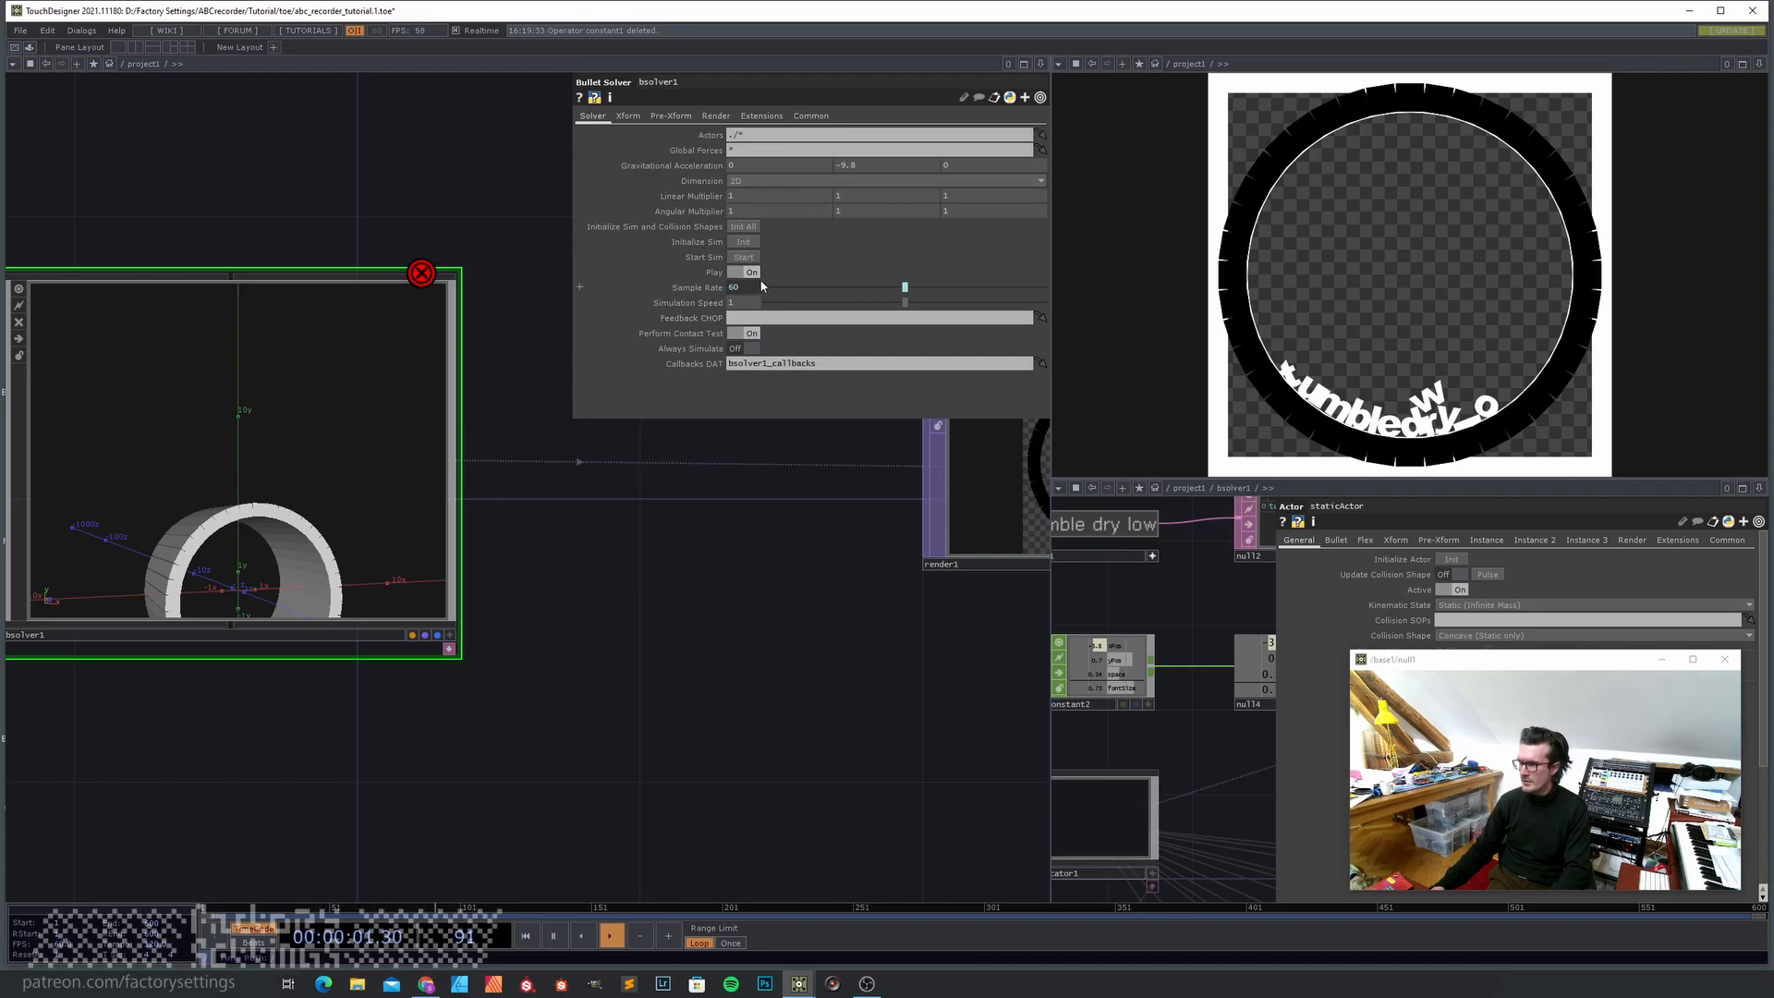
{"action": "left_click", "coordinate": [745, 258]}
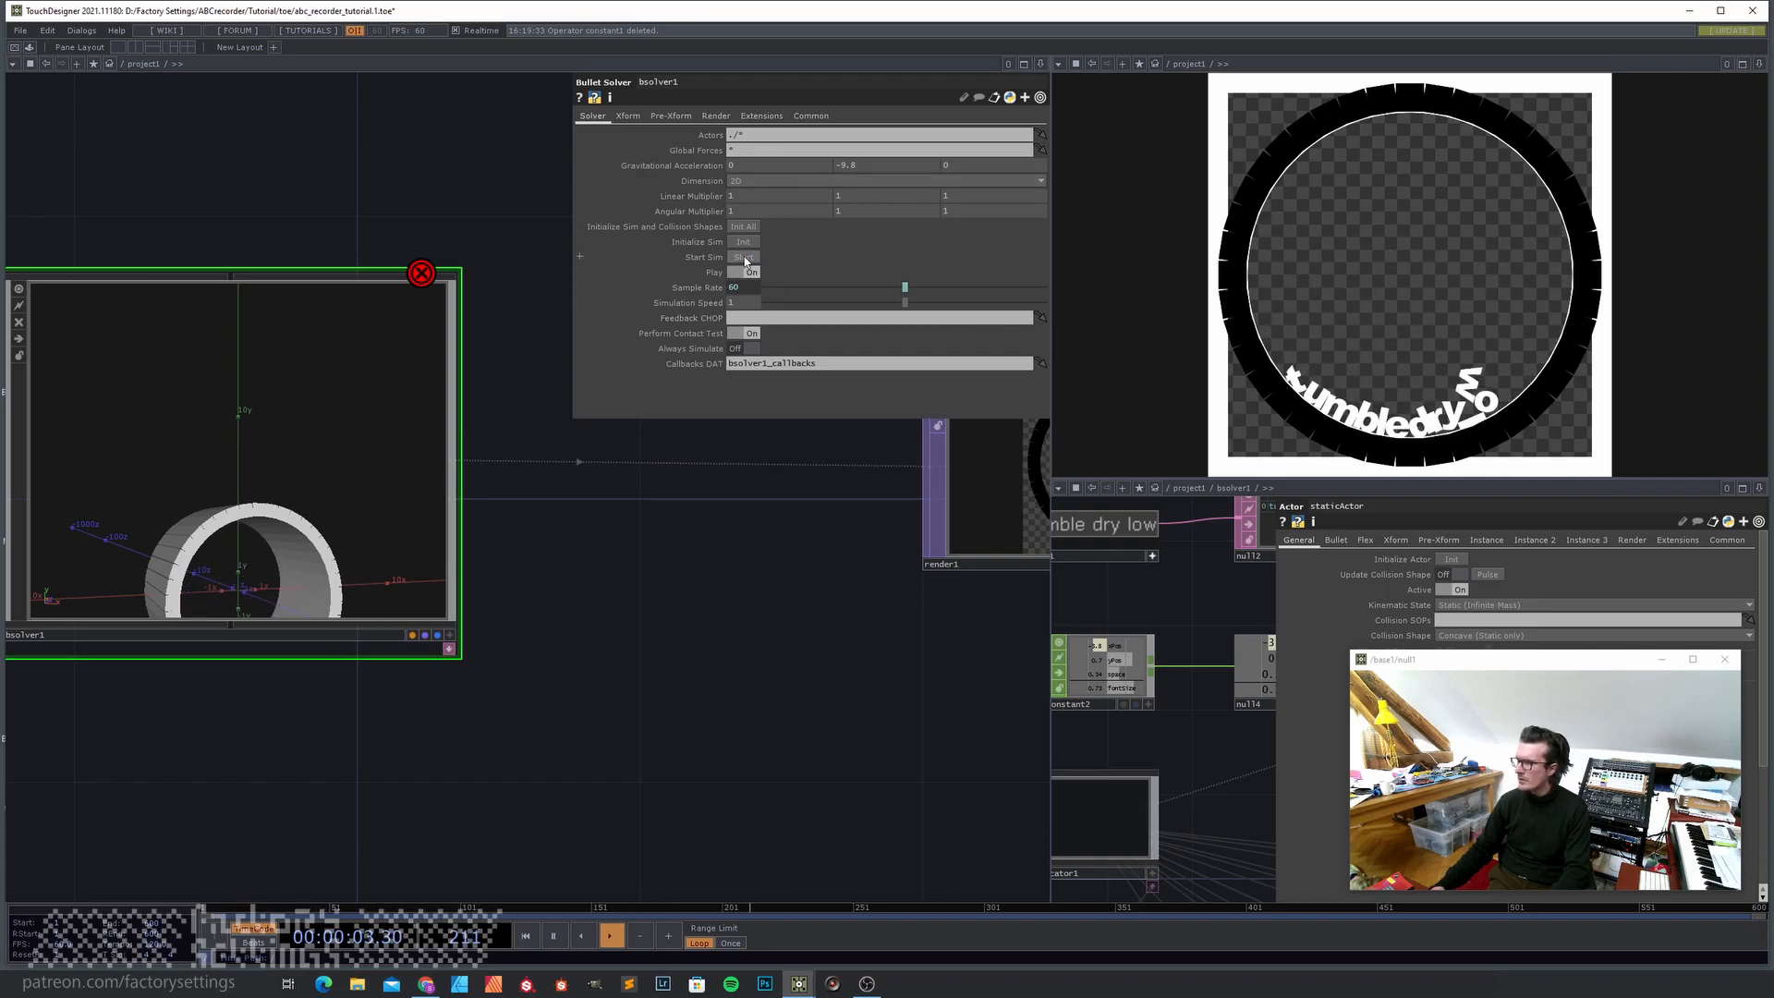
{"action": "left_click", "coordinate": [746, 228]}
- Examine the full Geometry parameter of render1
{"action": "scroll", "coordinate": [674, 606], "scroll_direction": "down", "scroll_amount": 3}
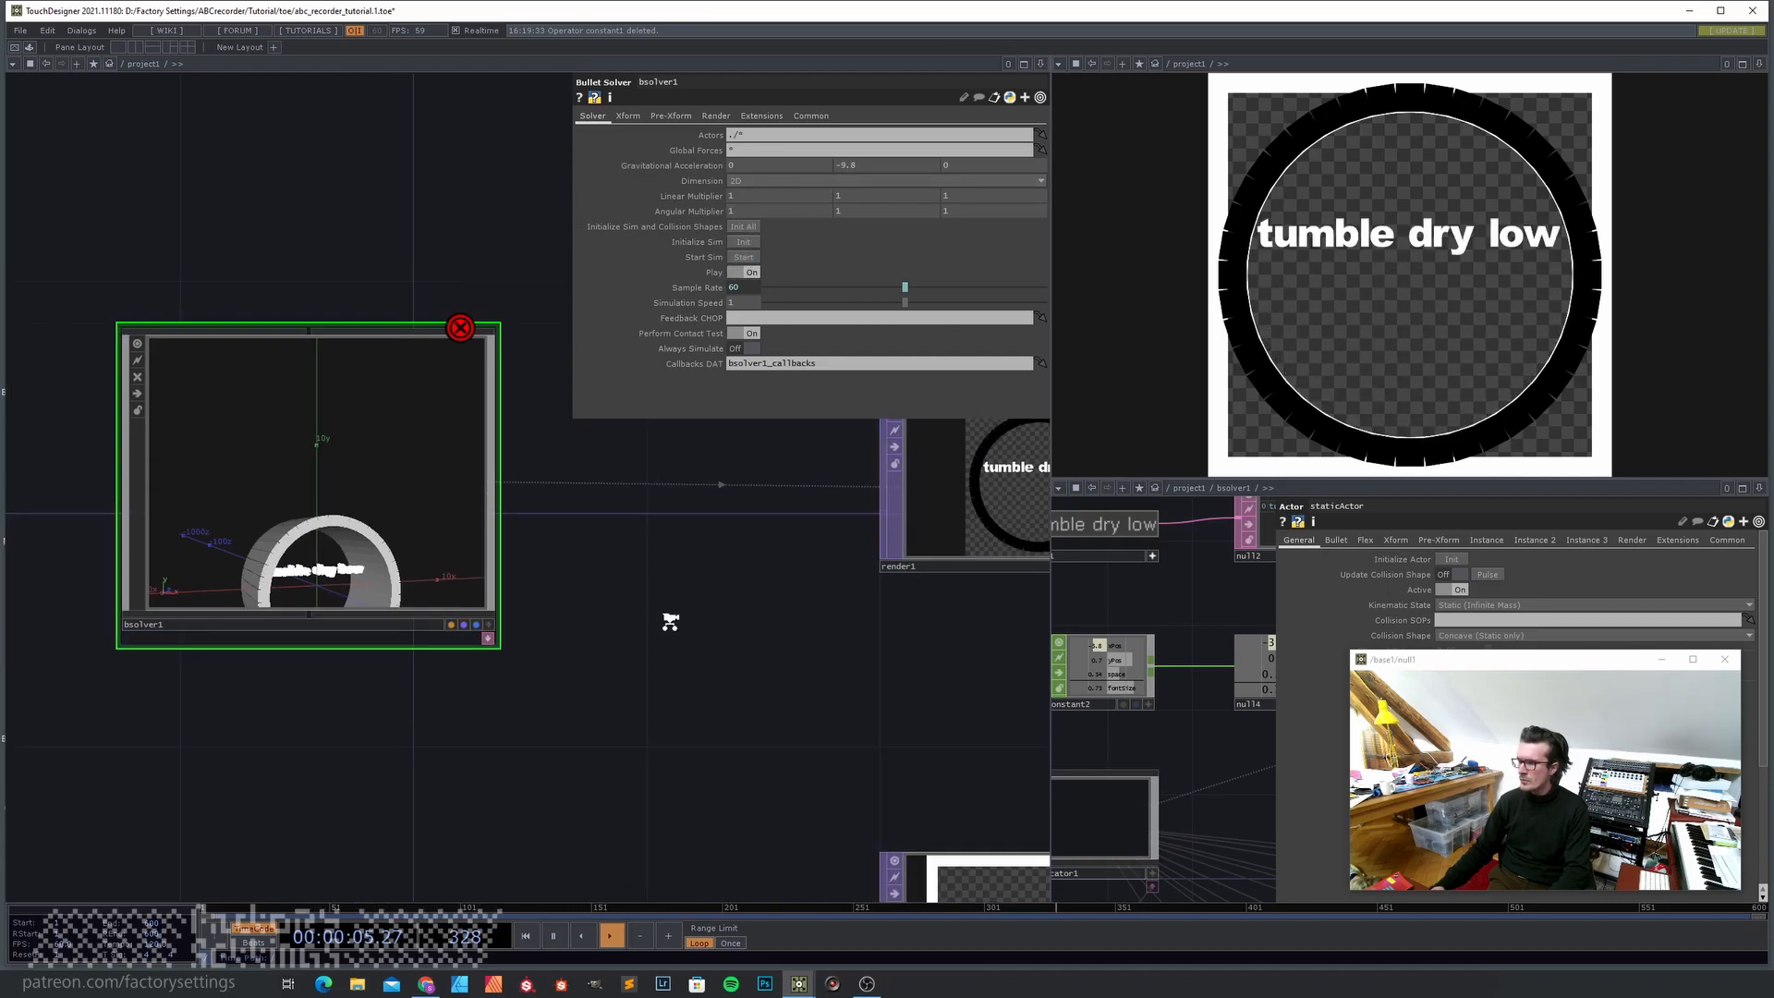
{"action": "left_click", "coordinate": [620, 580]}
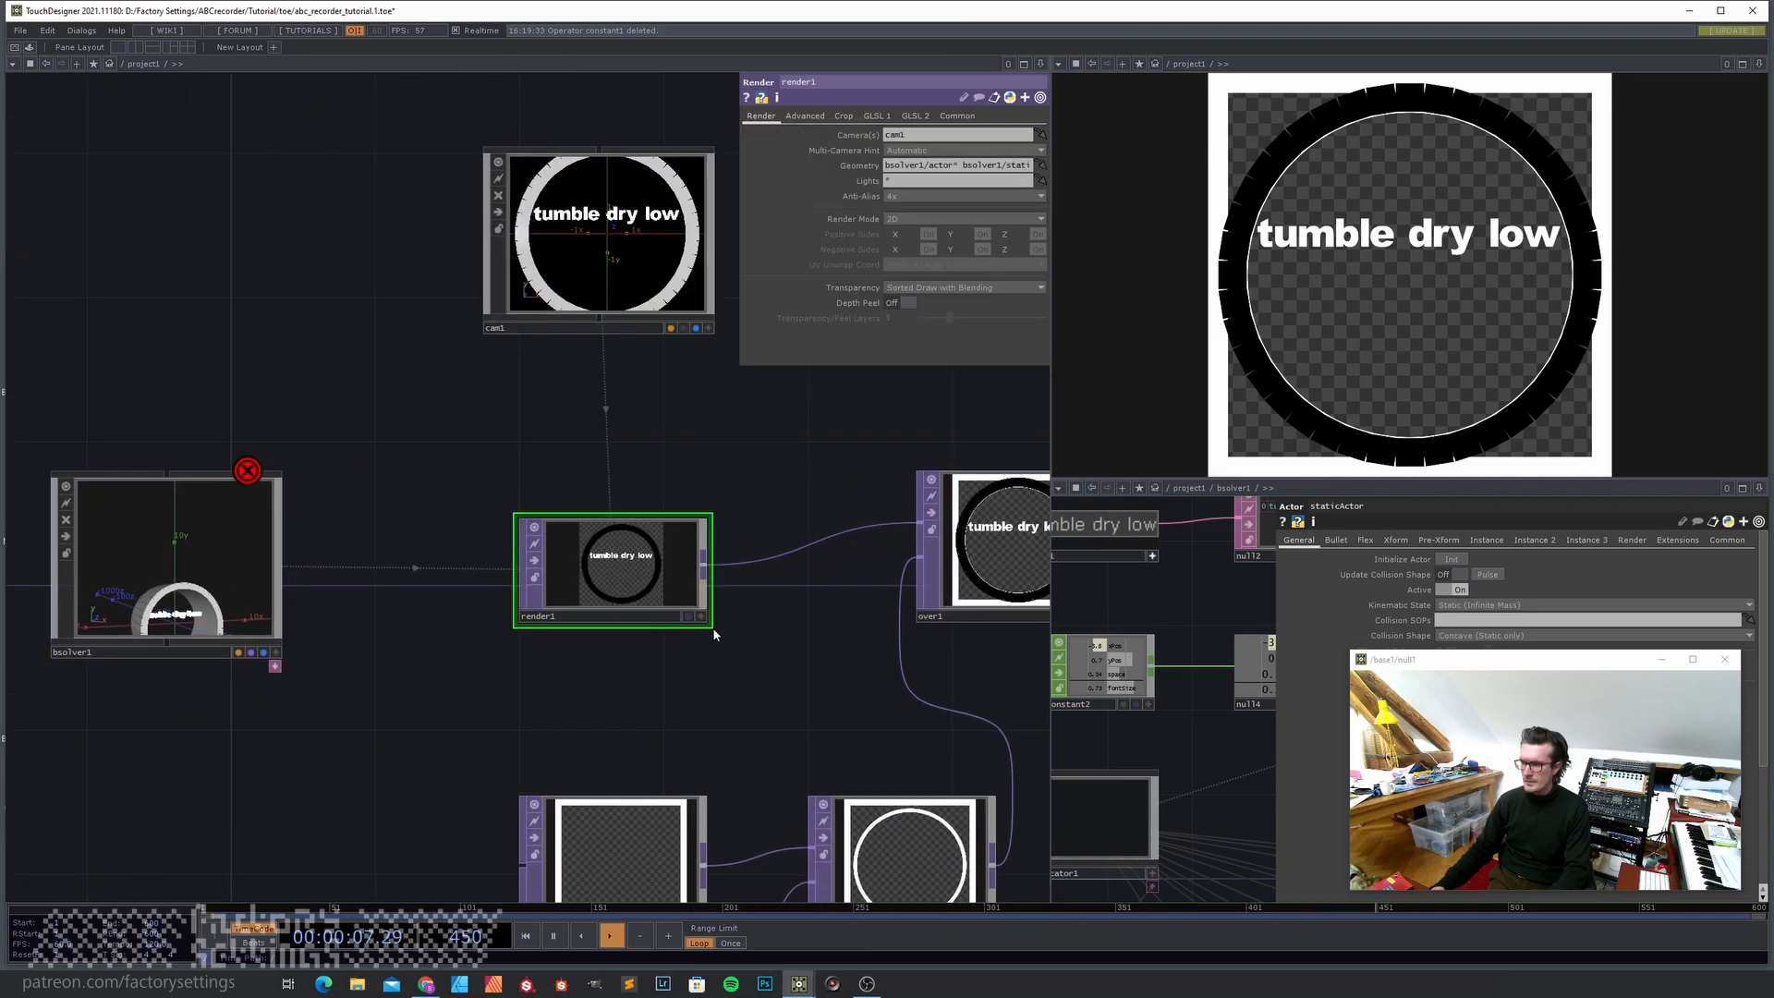
{"action": "left_click_drag", "start_coordinate": [737, 231], "coordinate": [353, 254]}
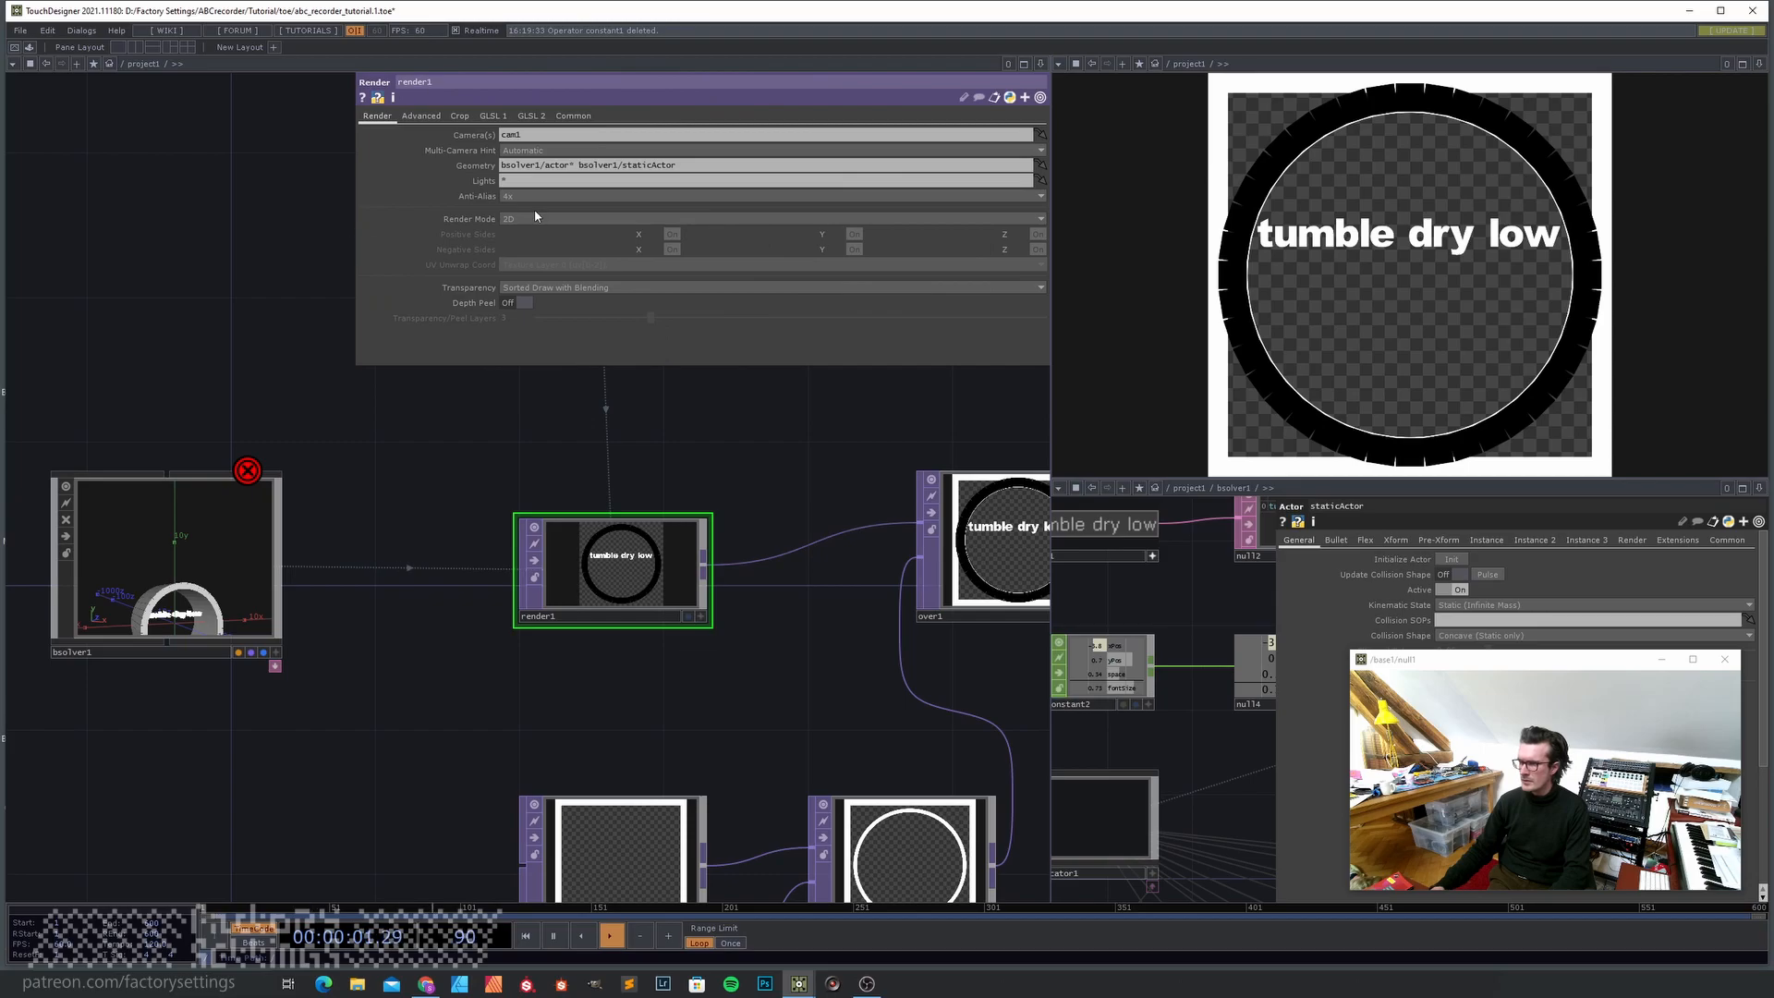
- Move over1 and null1 together farther away from render1 and over2 to make room in the network
{"action": "left_click_drag", "start_coordinate": [388, 635], "coordinate": [142, 478]}
{"action": "scroll", "coordinate": [412, 596], "scroll_direction": "down", "scroll_amount": 3}
{"action": "left_click_drag", "start_coordinate": [801, 662], "coordinate": [675, 652]}
{"action": "right_click_drag", "start_coordinate": [868, 514], "coordinate": [524, 392]}
{"action": "left_click_drag", "start_coordinate": [544, 448], "coordinate": [827, 447]}
{"action": "left_click_drag", "start_coordinate": [662, 645], "coordinate": [606, 566]}
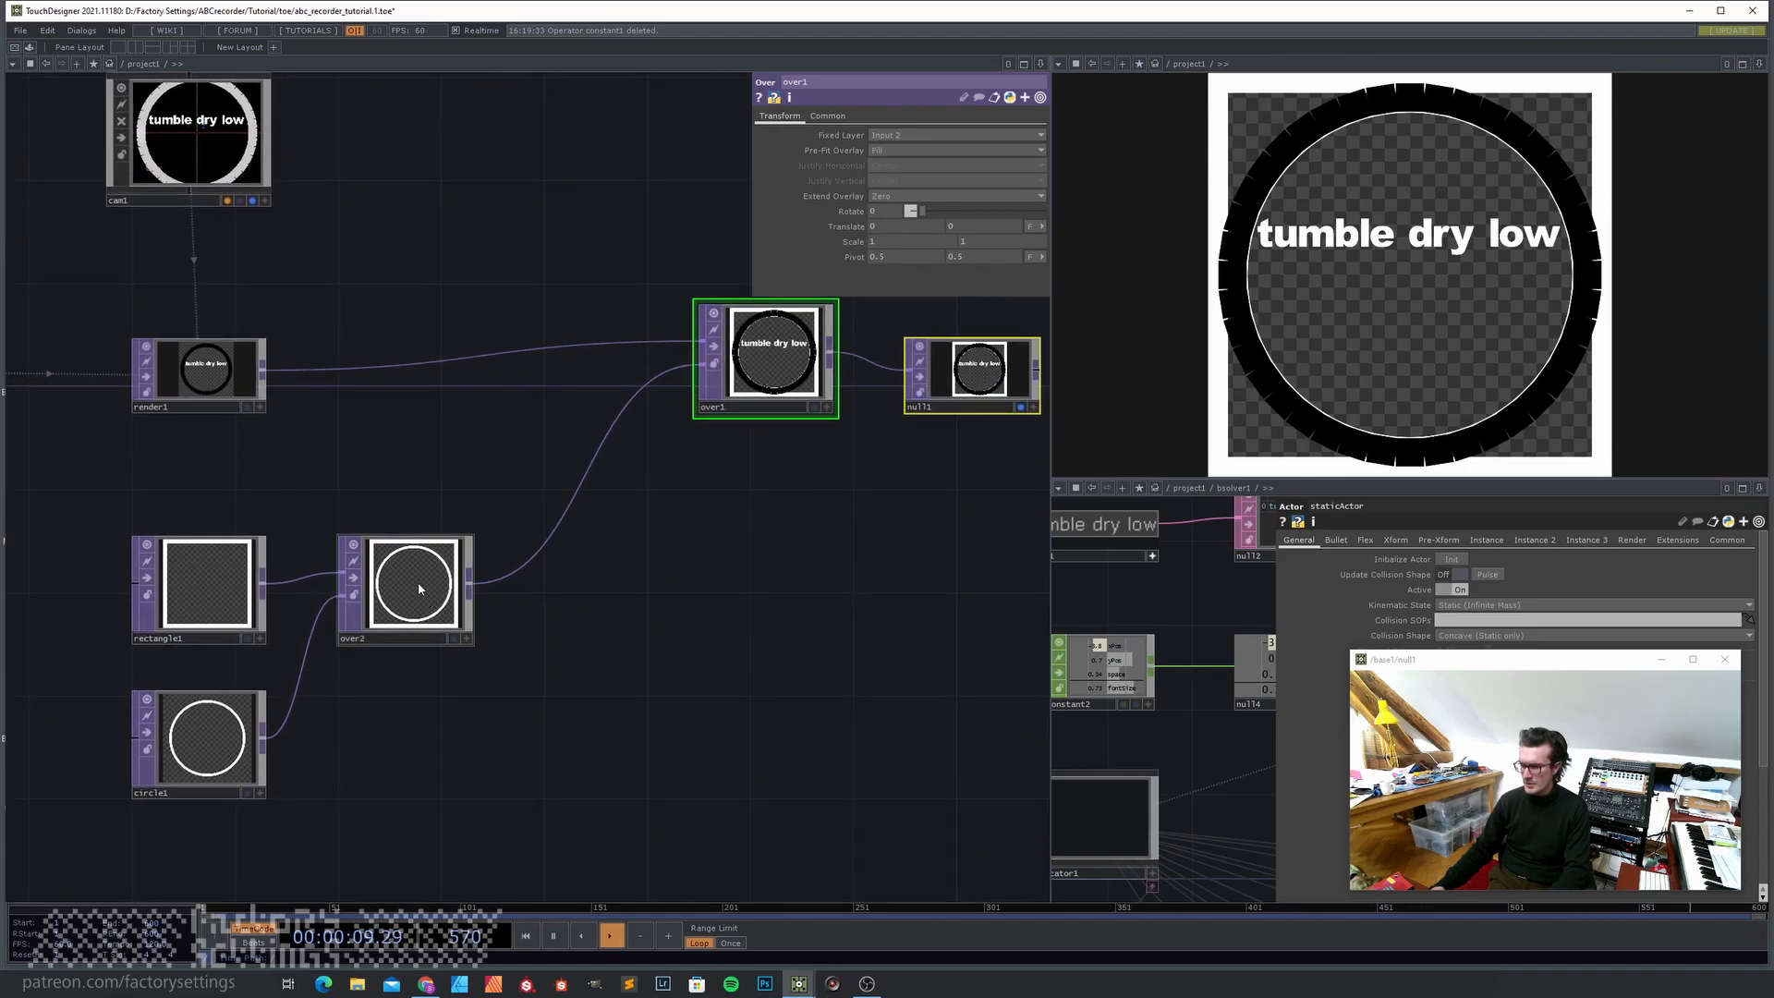
{"action": "left_click_drag", "start_coordinate": [551, 628], "coordinate": [483, 661]}
{"action": "right_click", "coordinate": [467, 530]}
{"action": "left_click", "coordinate": [493, 526]}
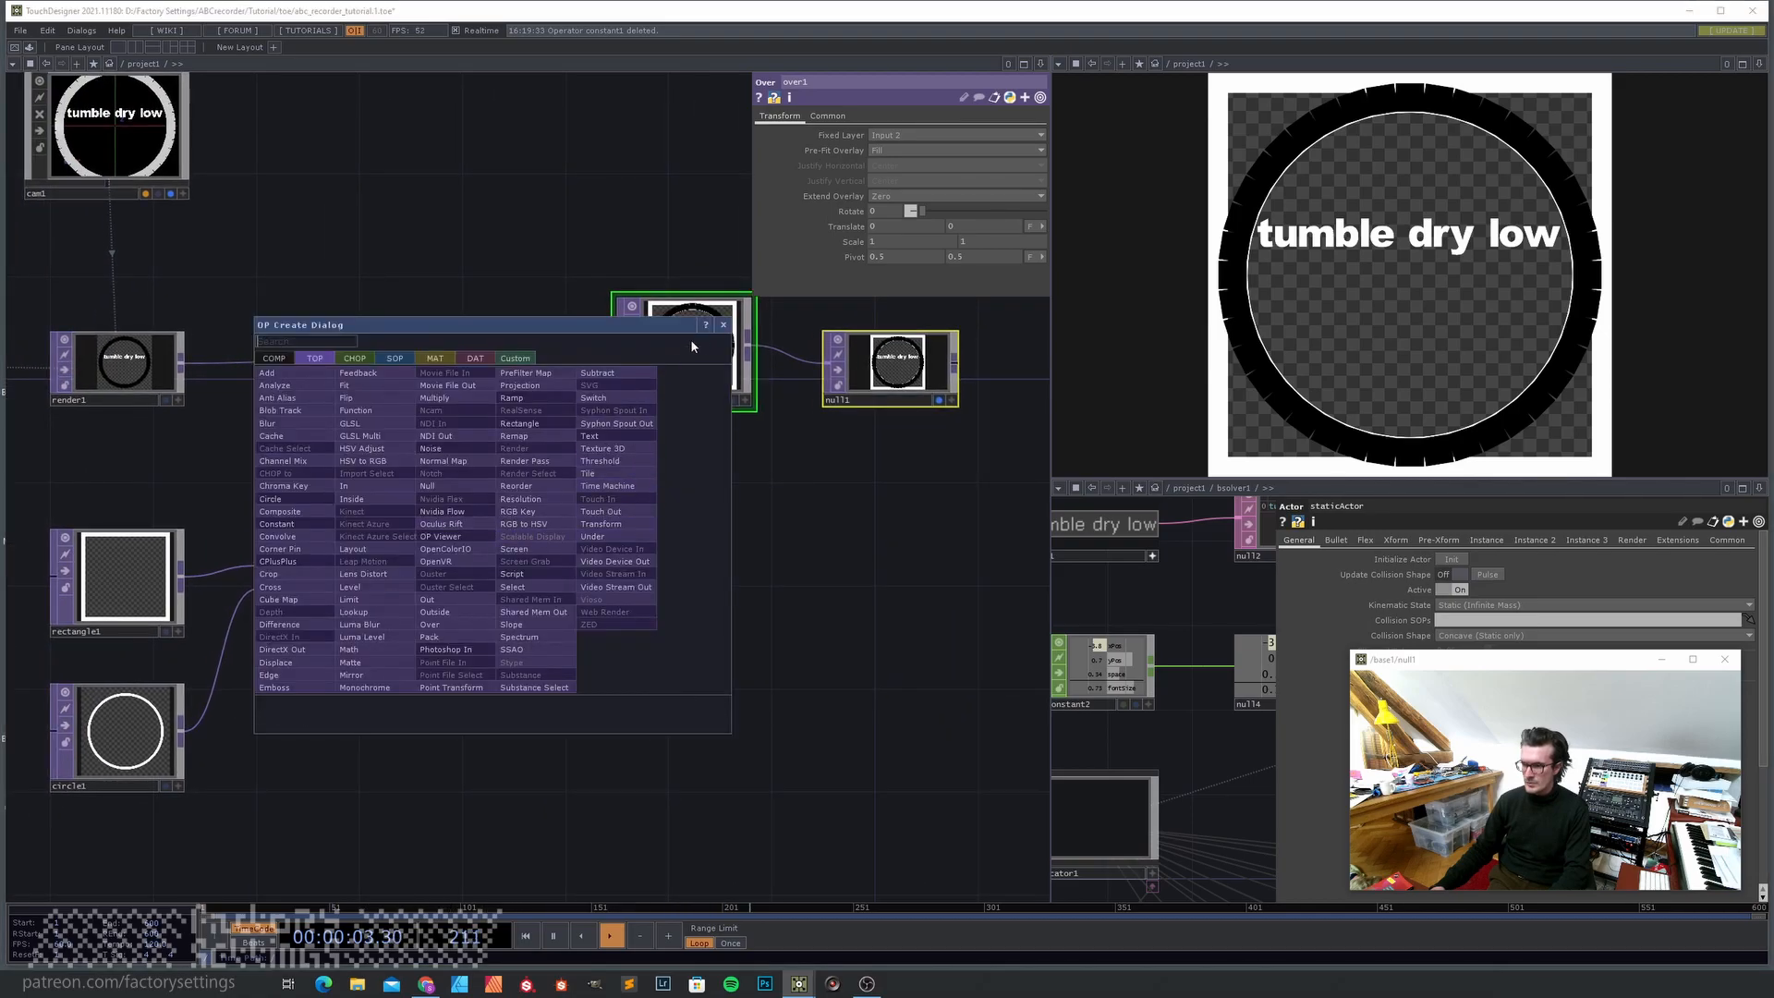
{"action": "left_click", "coordinate": [723, 325]}
- Insert an Over TOP on the wire between over2 and over1, placing it beside over2
{"action": "right_click", "coordinate": [500, 496]}
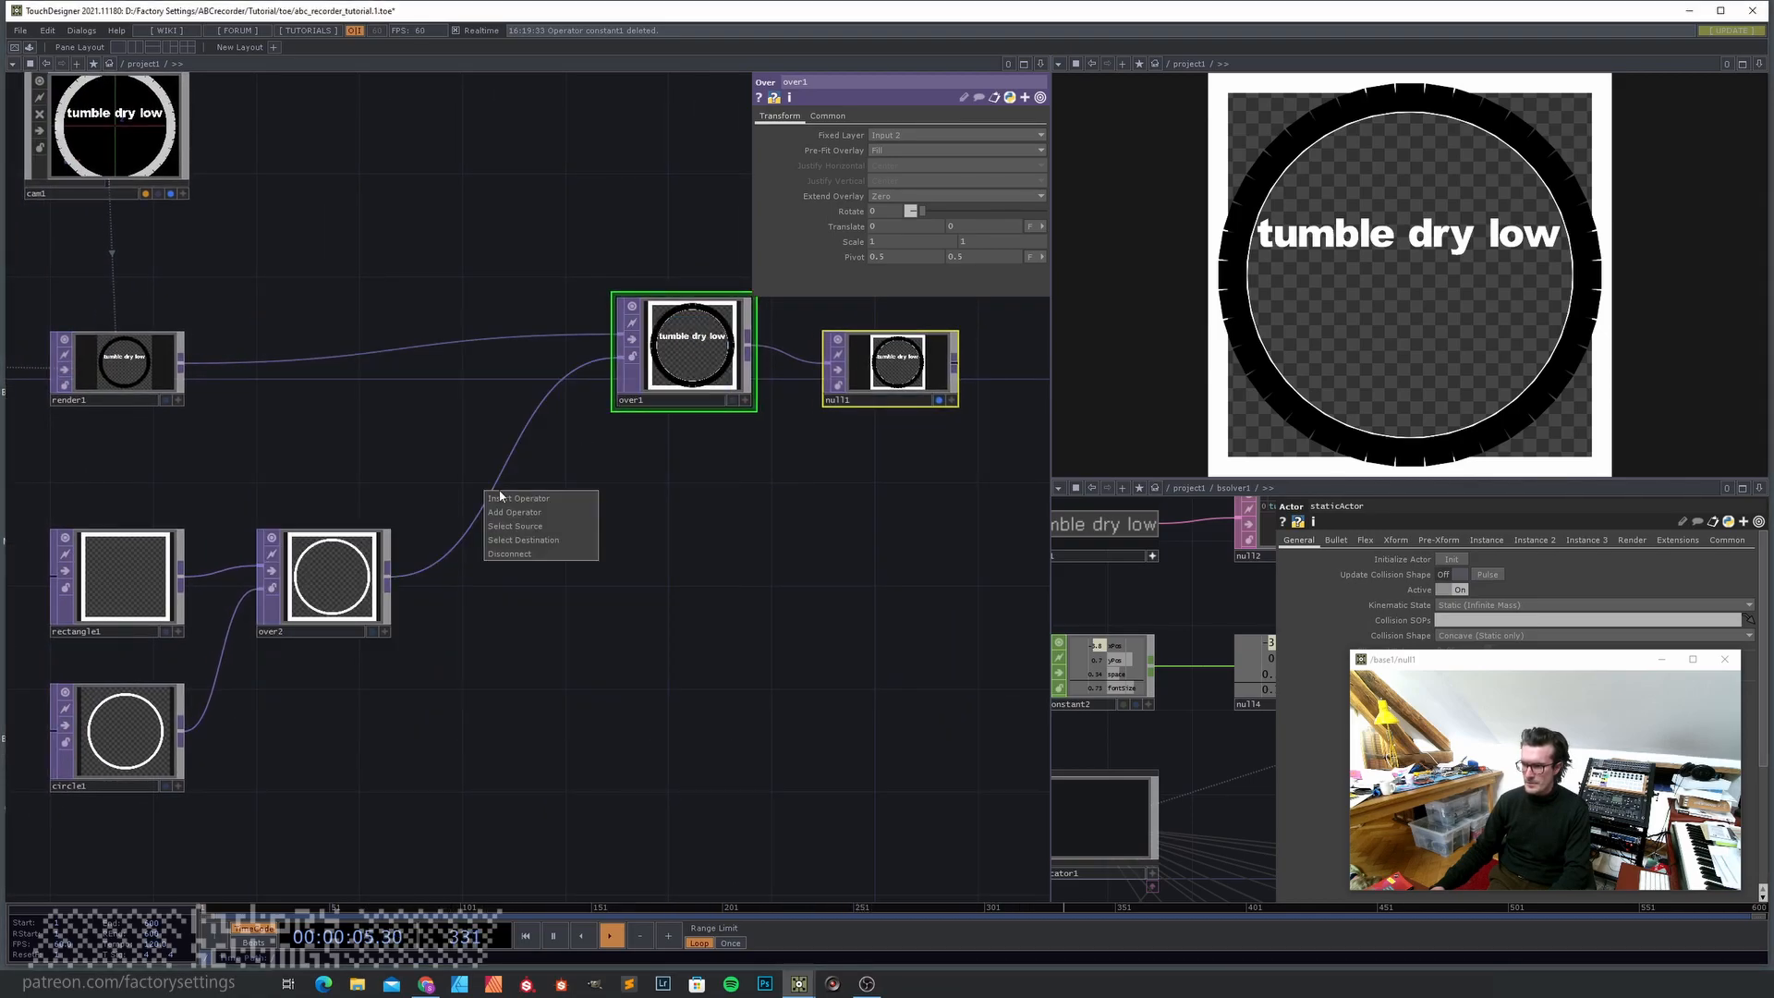
{"action": "left_click", "coordinate": [504, 500]}
{"action": "type", "text": "ov"}
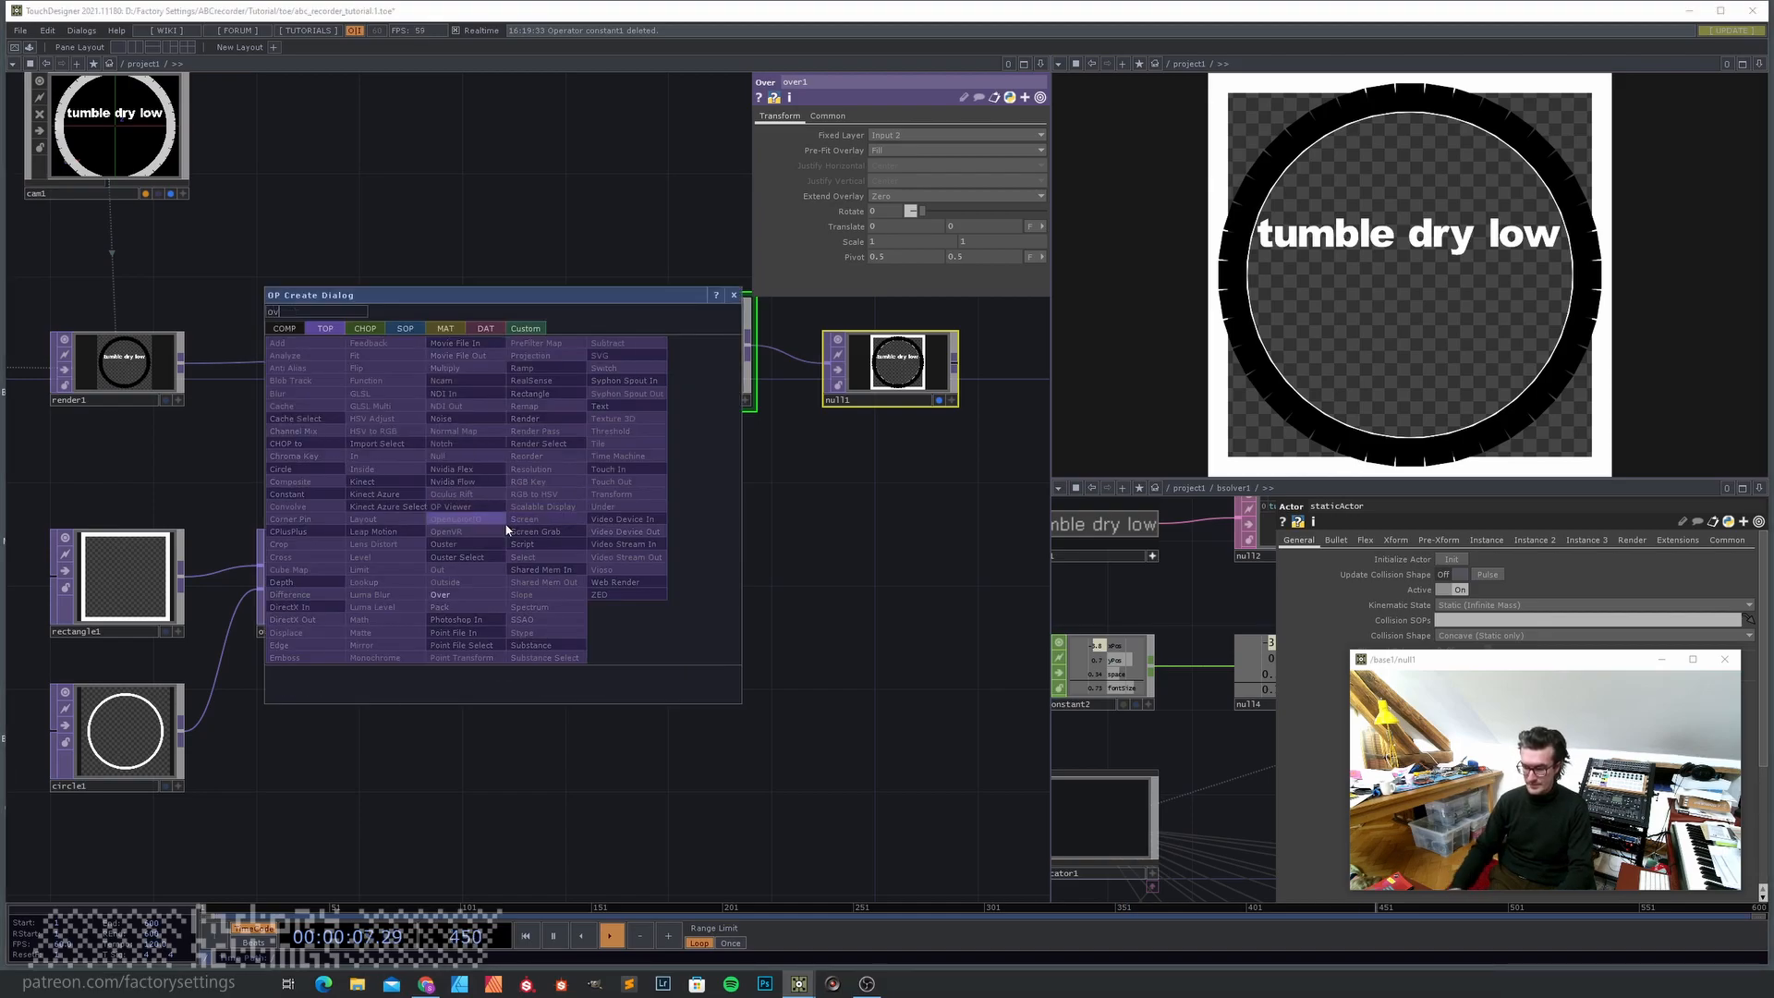
{"action": "left_click", "coordinate": [440, 594]}
{"action": "left_click", "coordinate": [555, 582]}
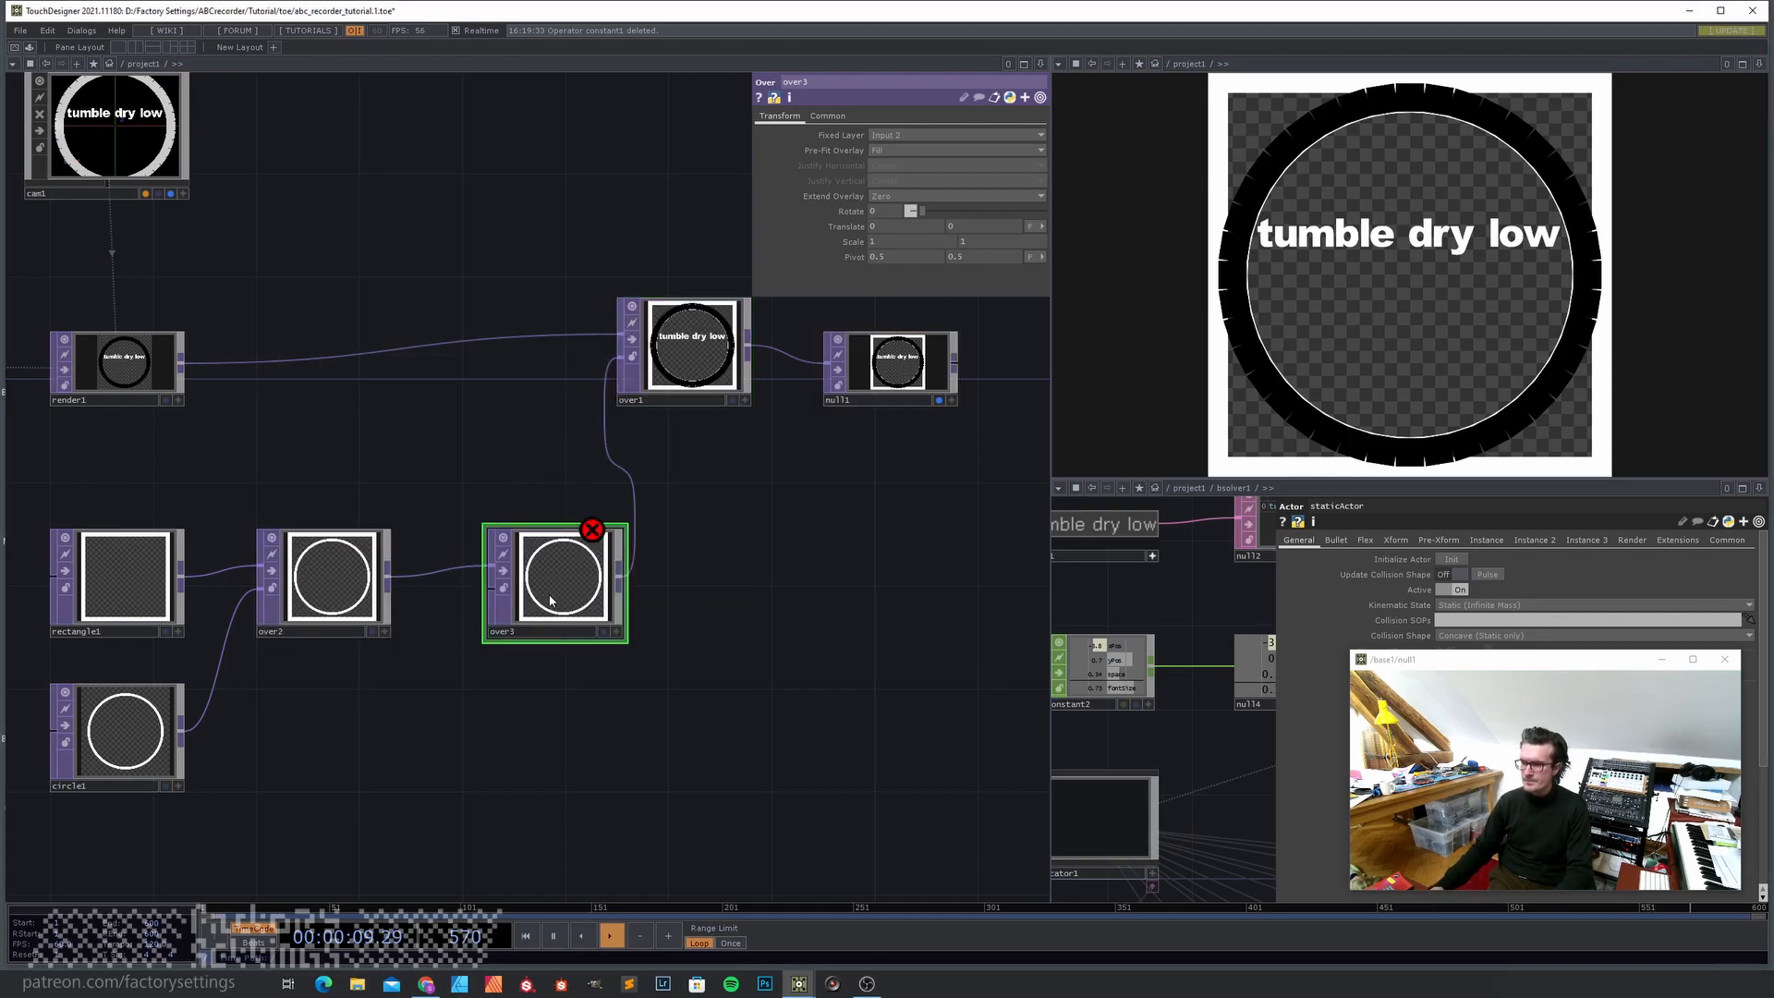
- Add a second Circle TOP beside circle1, below over2
{"action": "key", "text": "Tab"}
{"action": "type", "text": "cir"}
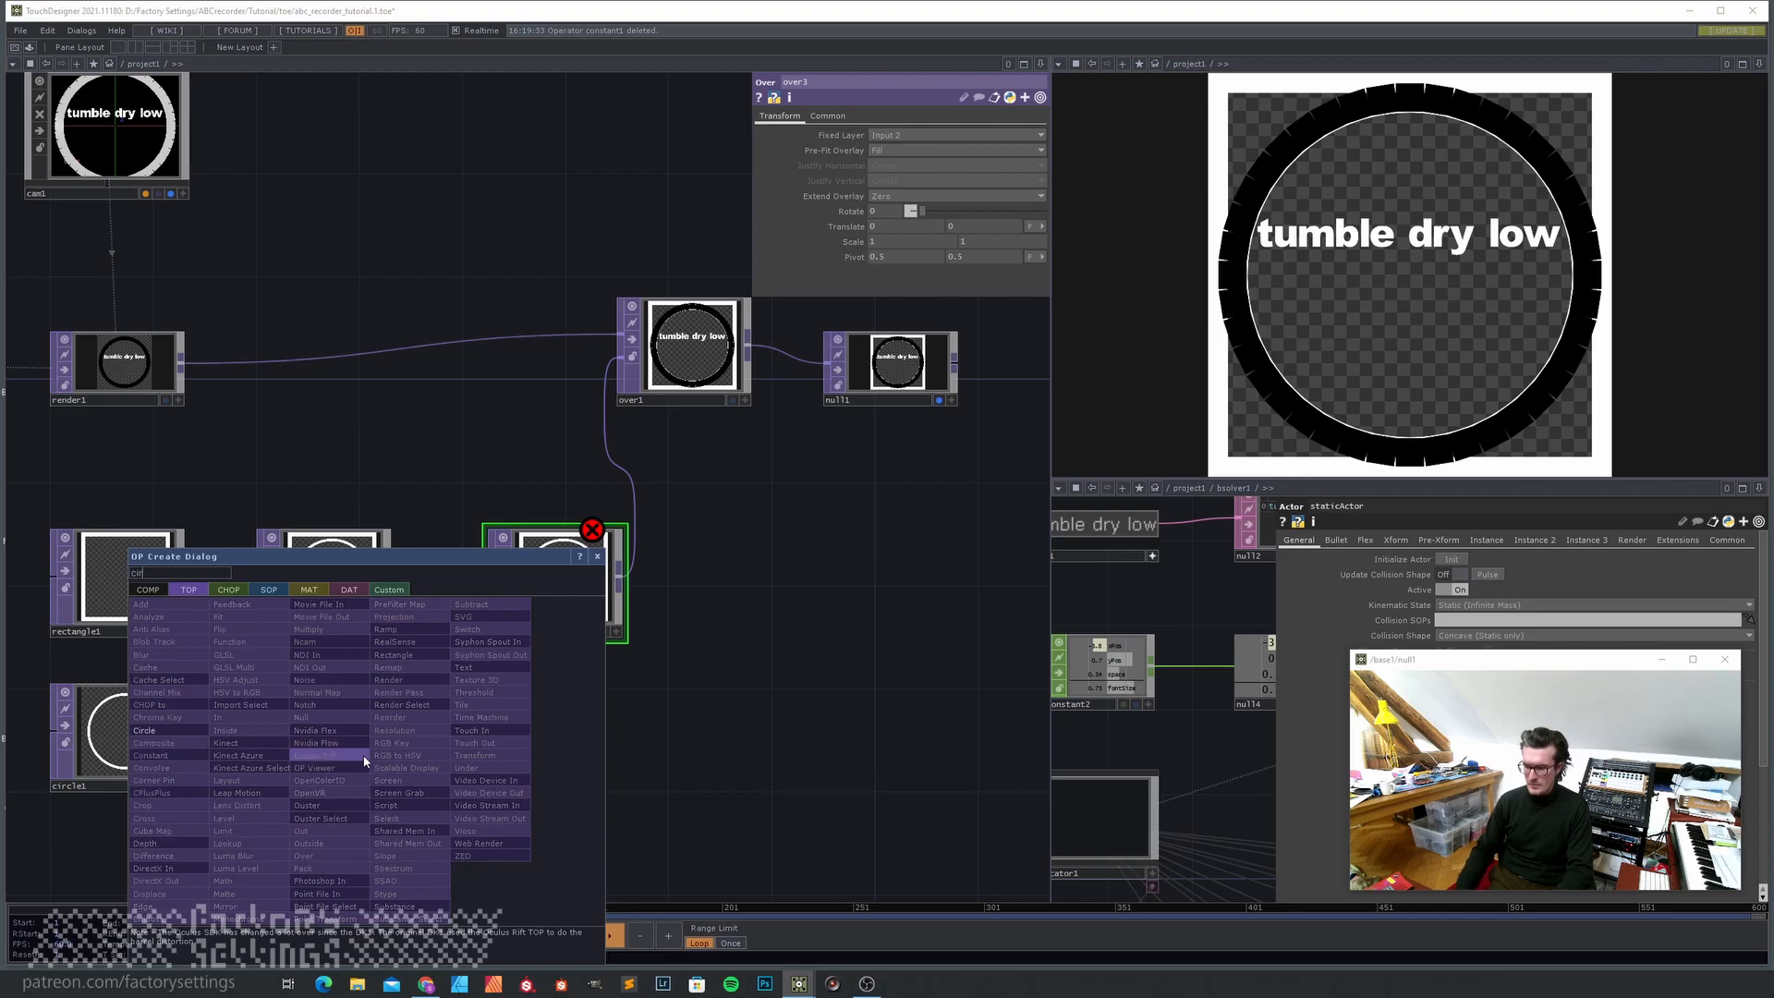
{"action": "left_click", "coordinate": [168, 729]}
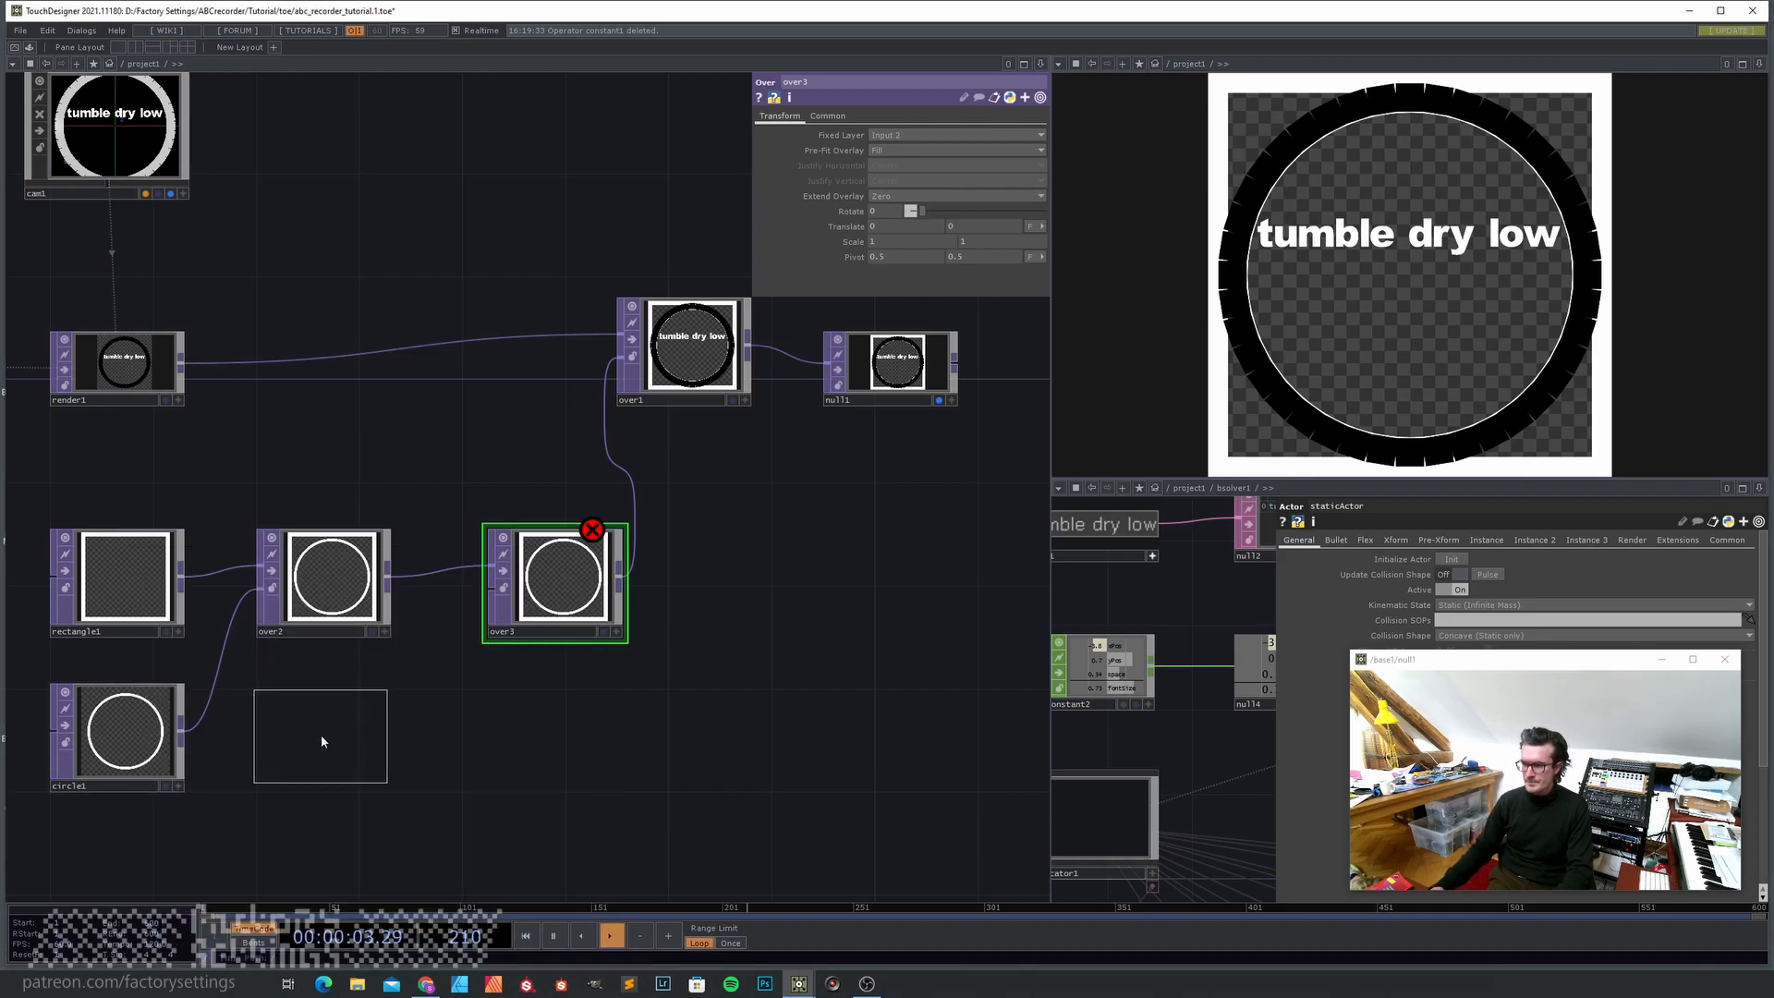
{"action": "left_click", "coordinate": [319, 735]}
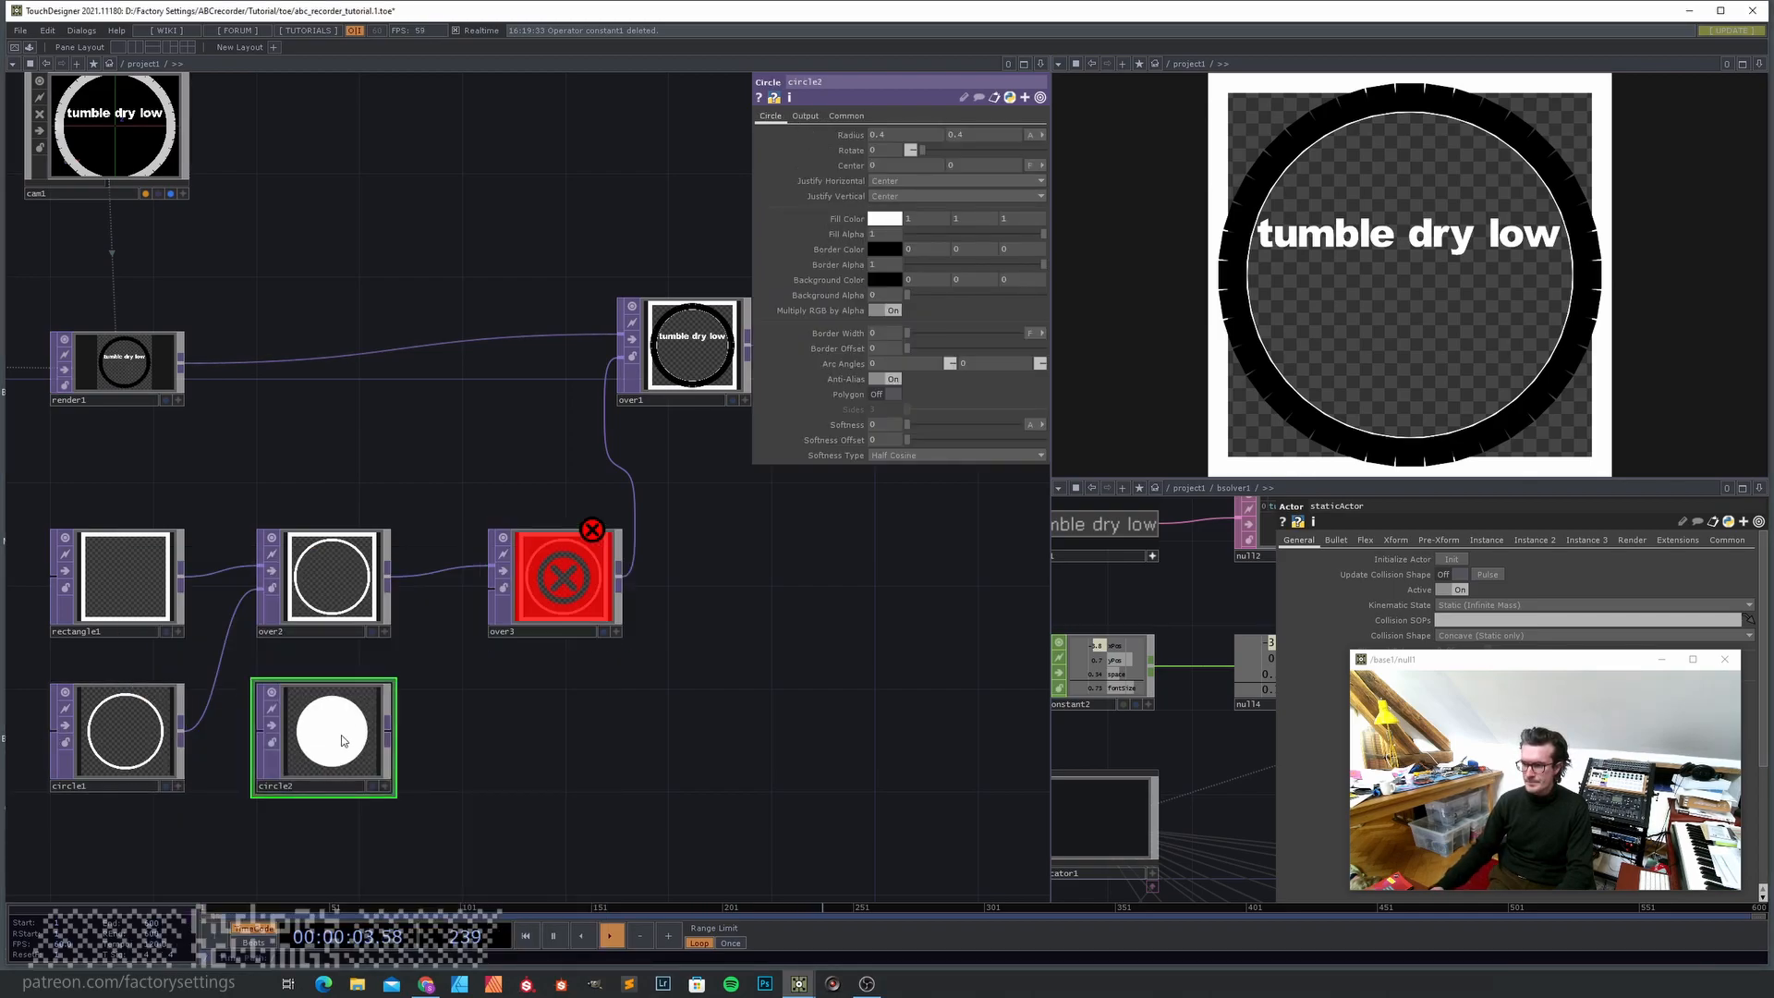
- Set circle2's resolution by expression to the parent container's width (w) and height (h) parameters
{"action": "left_click", "coordinate": [846, 116]}
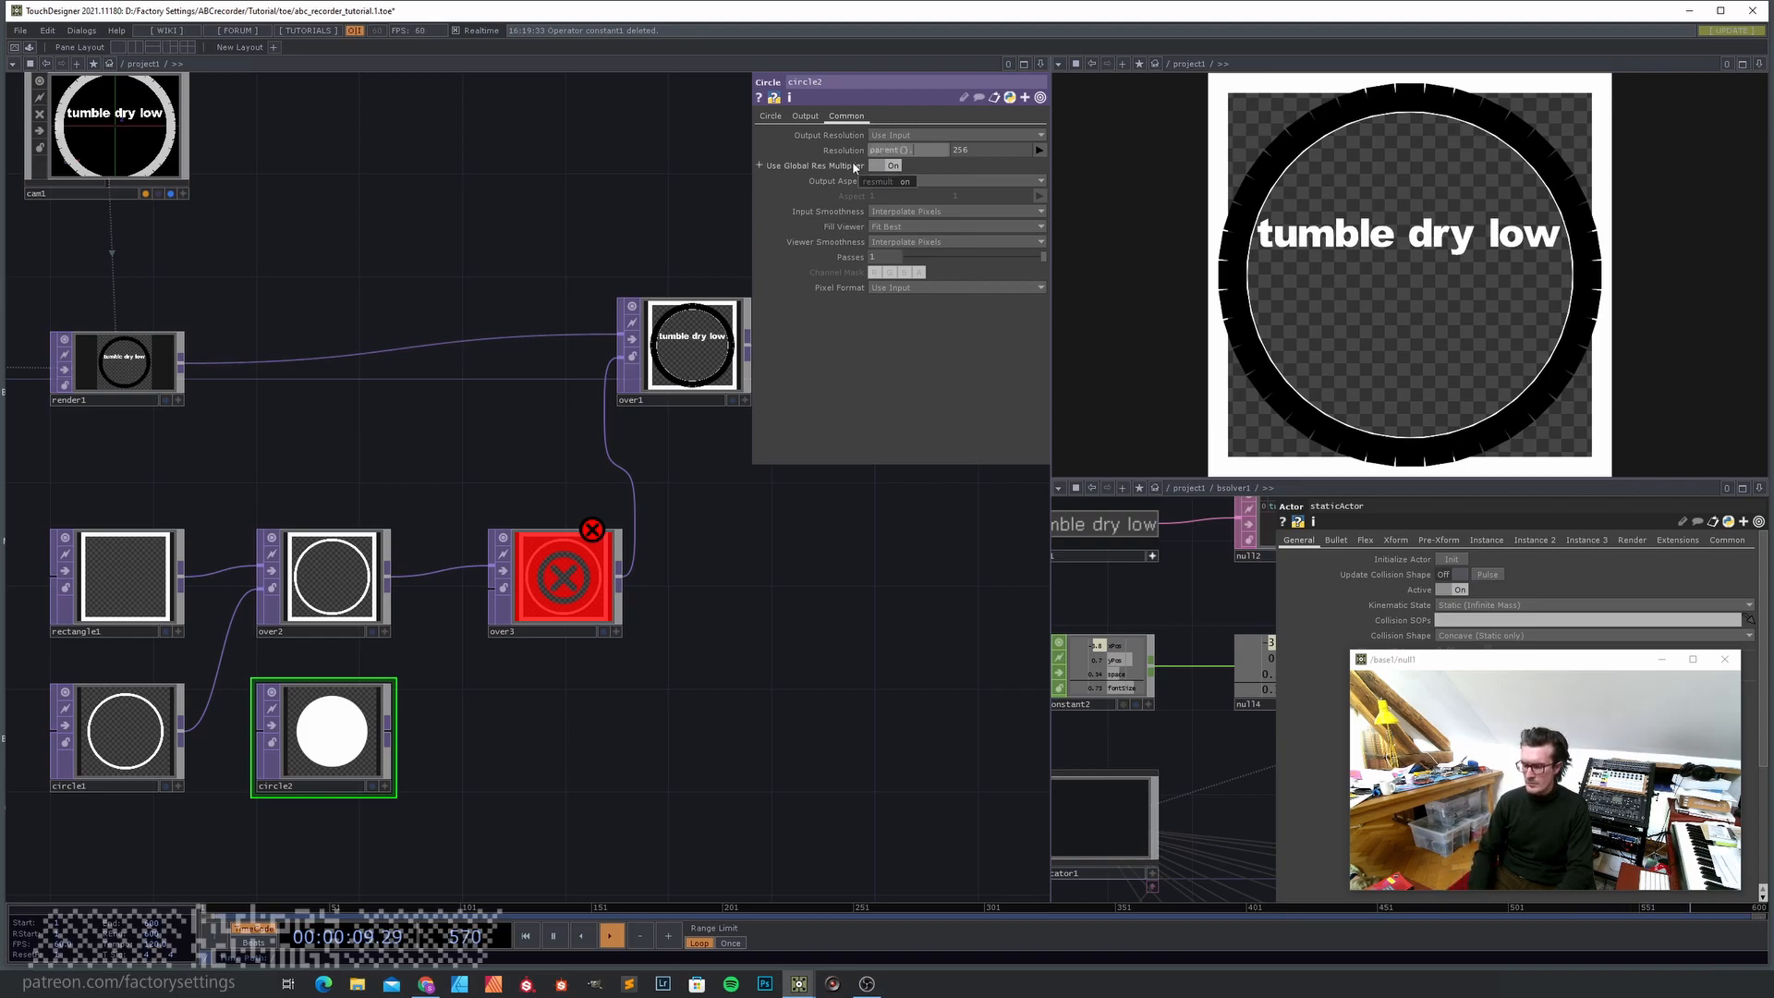
{"action": "type", "text": "w"}
{"action": "key", "text": "Tab"}
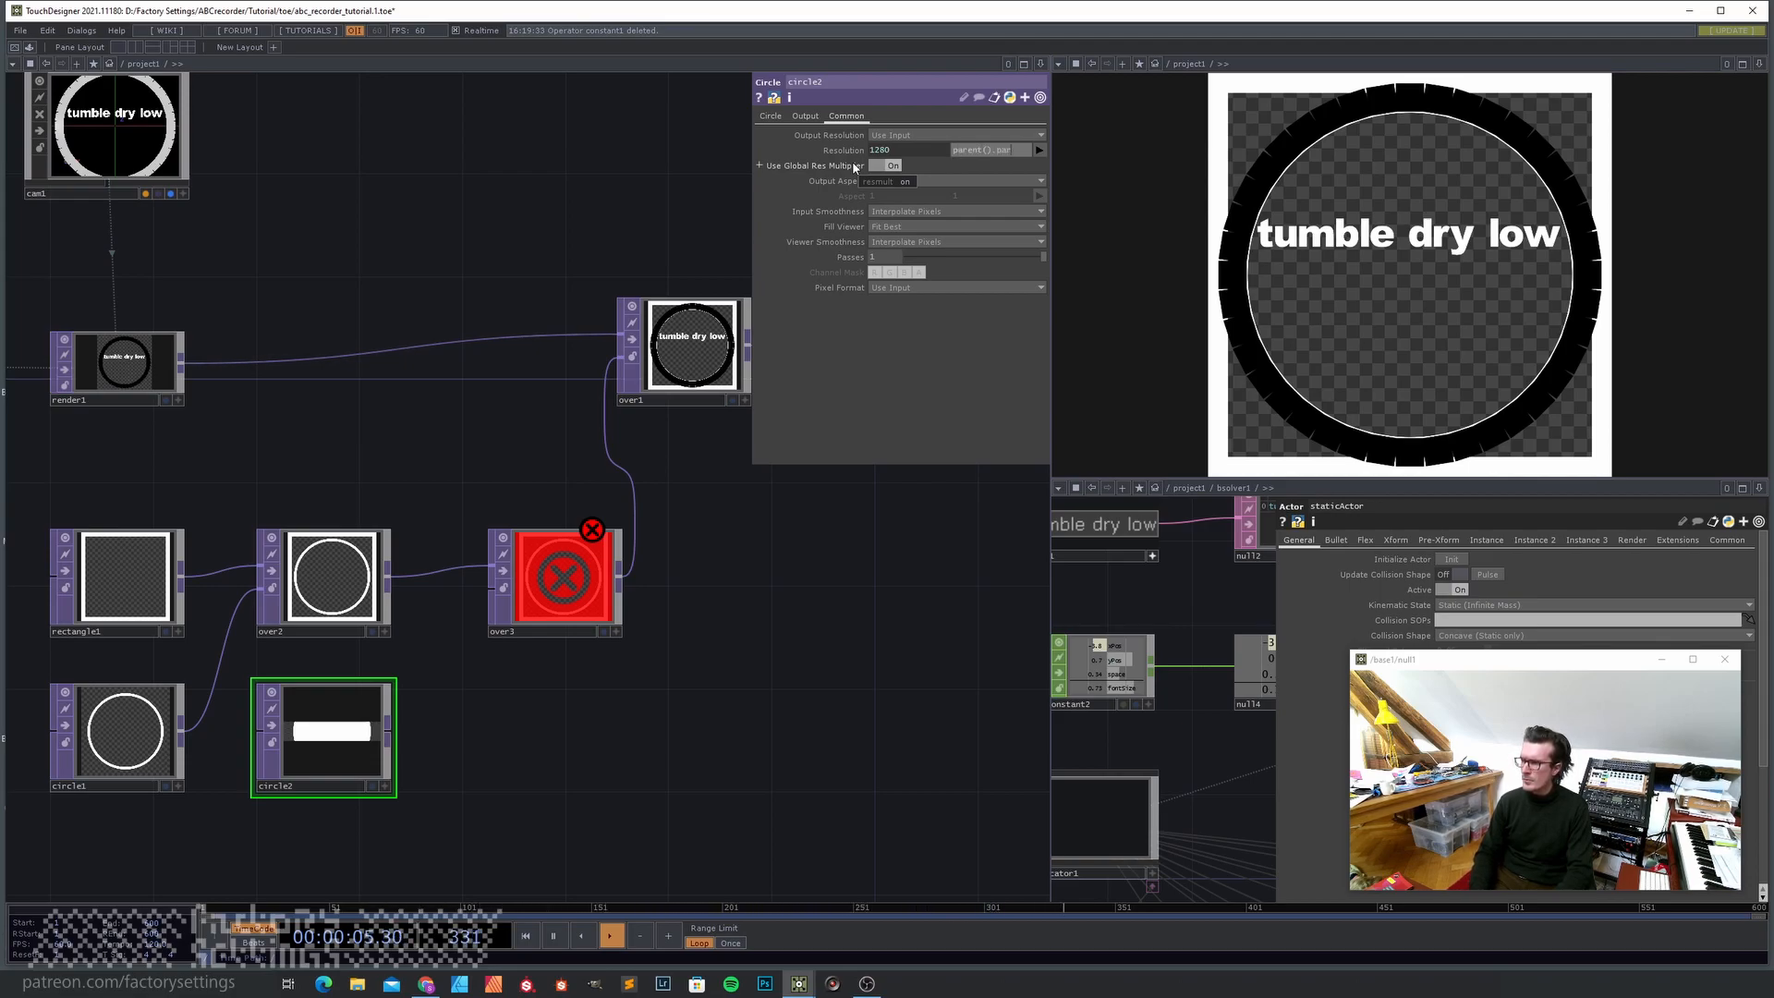
{"action": "type", "text": "h"}
{"action": "key", "text": "Return"}
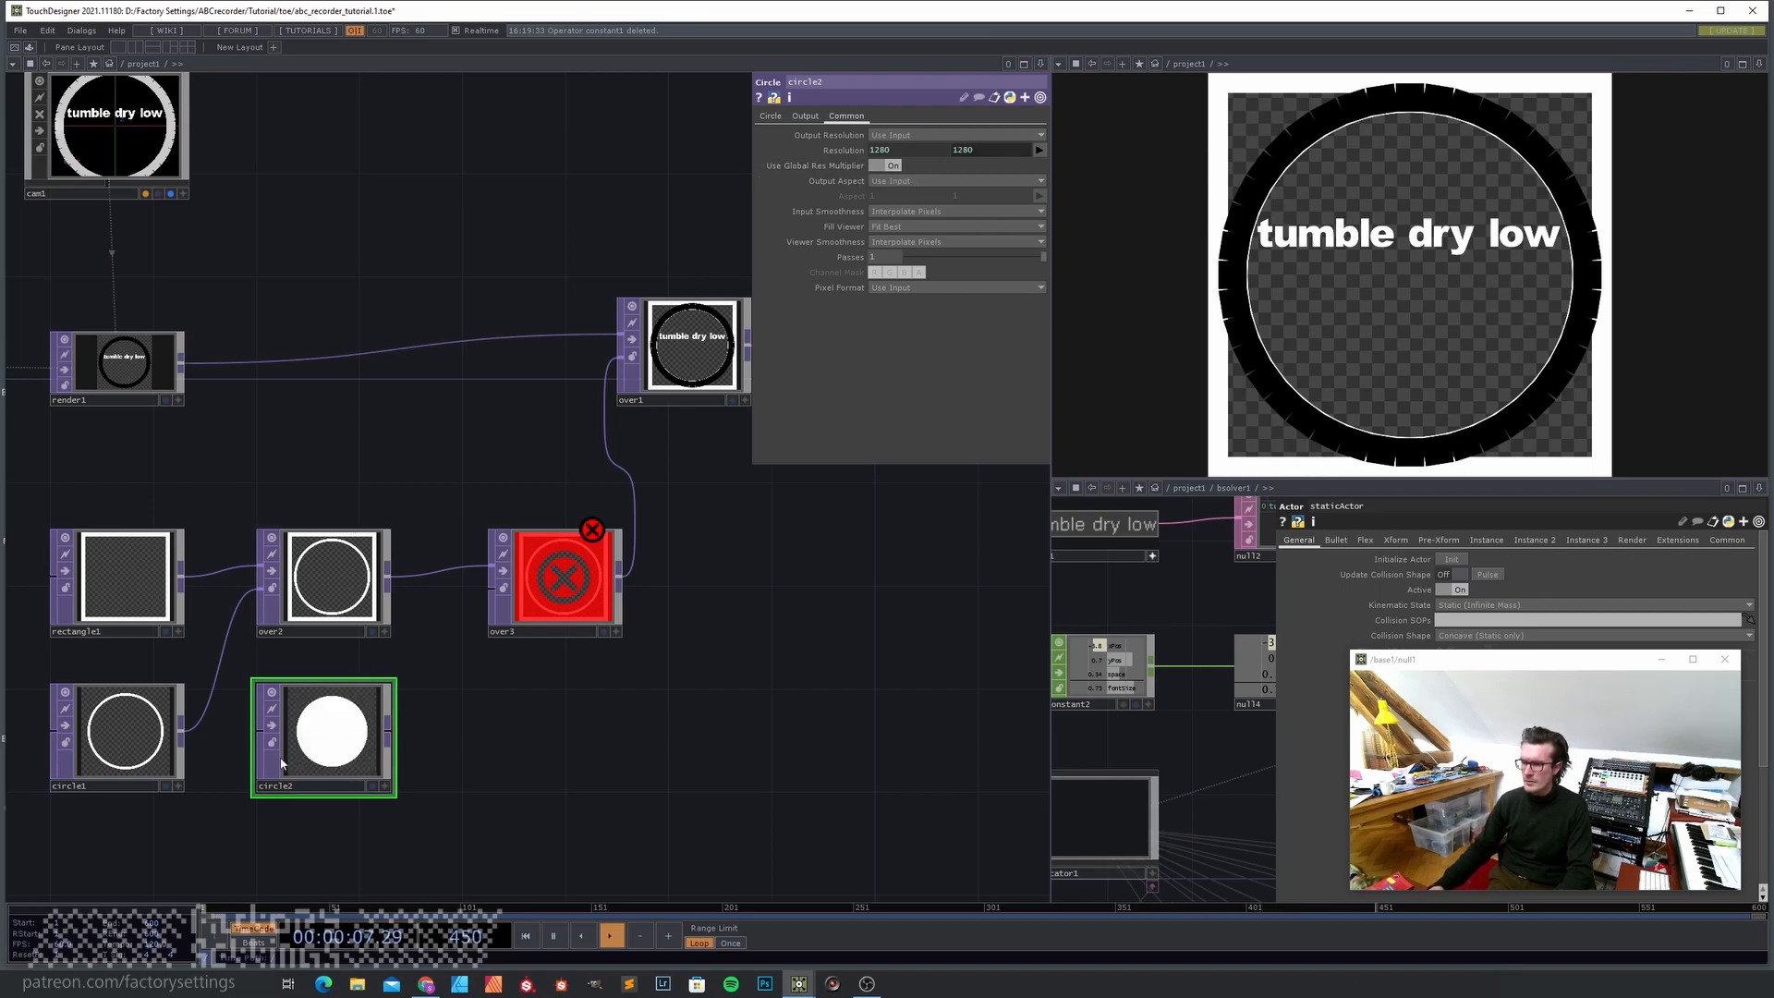
- Connect circle2 to over3's second input and set its radius to 0.04 in both directions
{"action": "left_click_drag", "start_coordinate": [388, 735], "coordinate": [469, 603]}
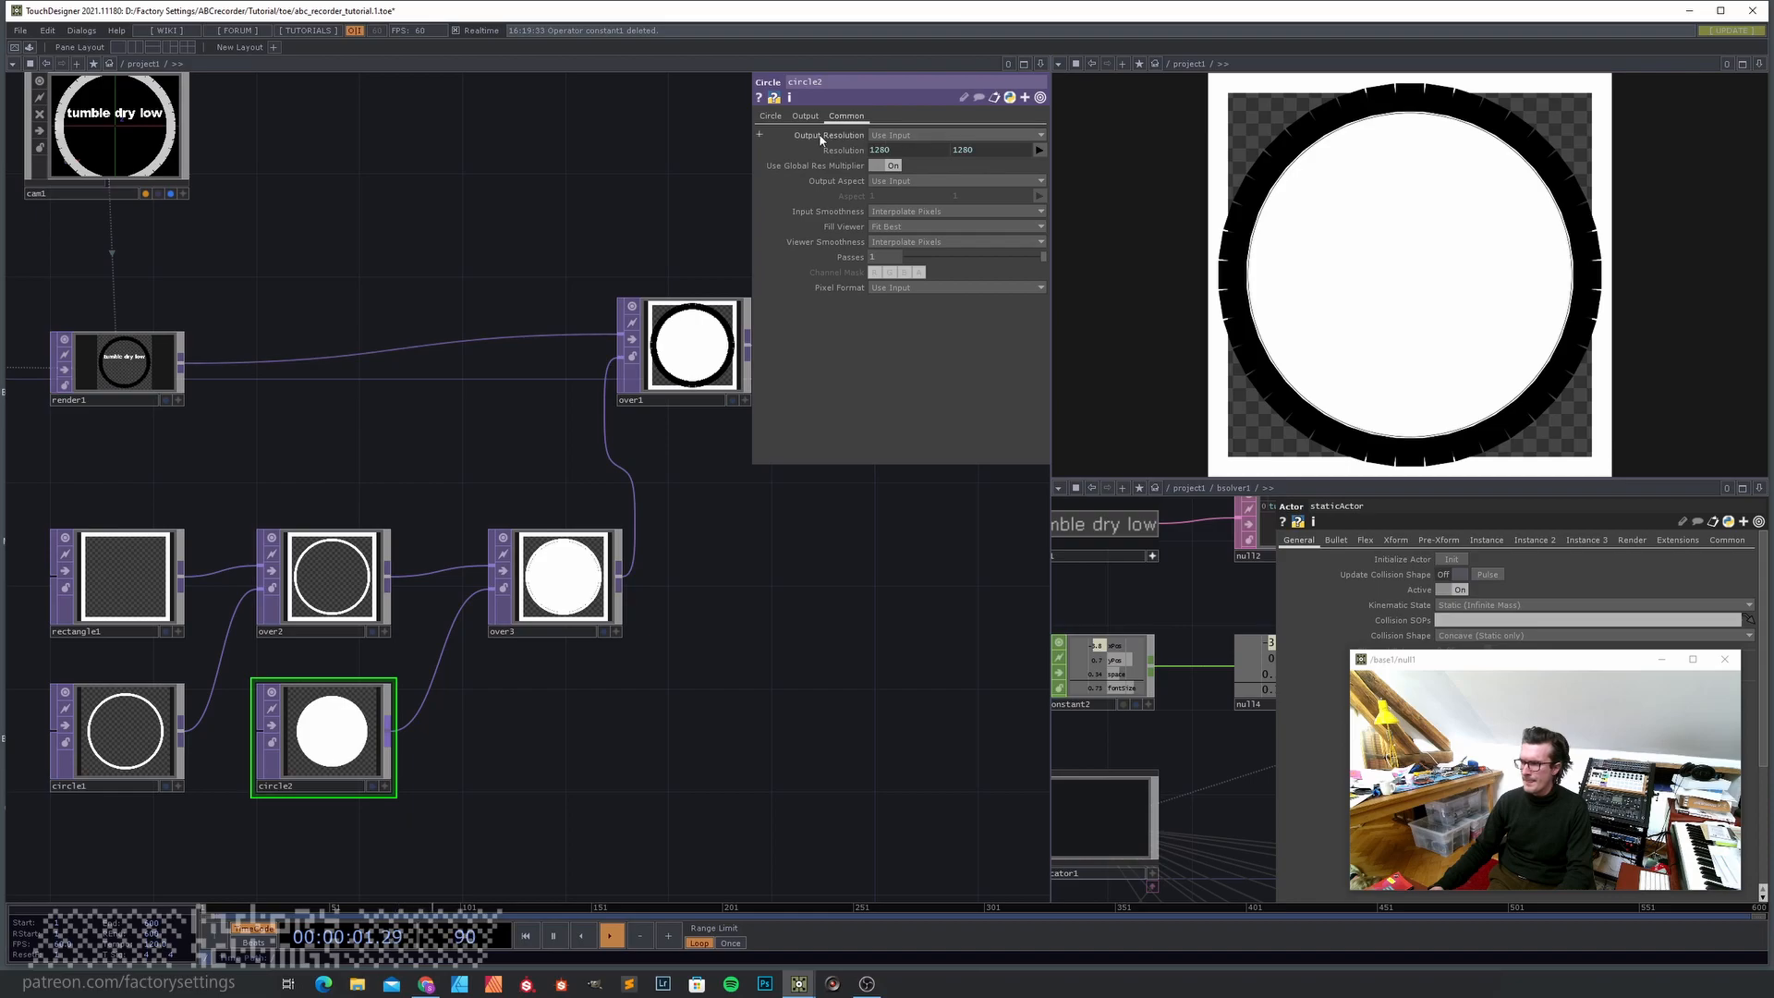
{"action": "left_click", "coordinate": [774, 119]}
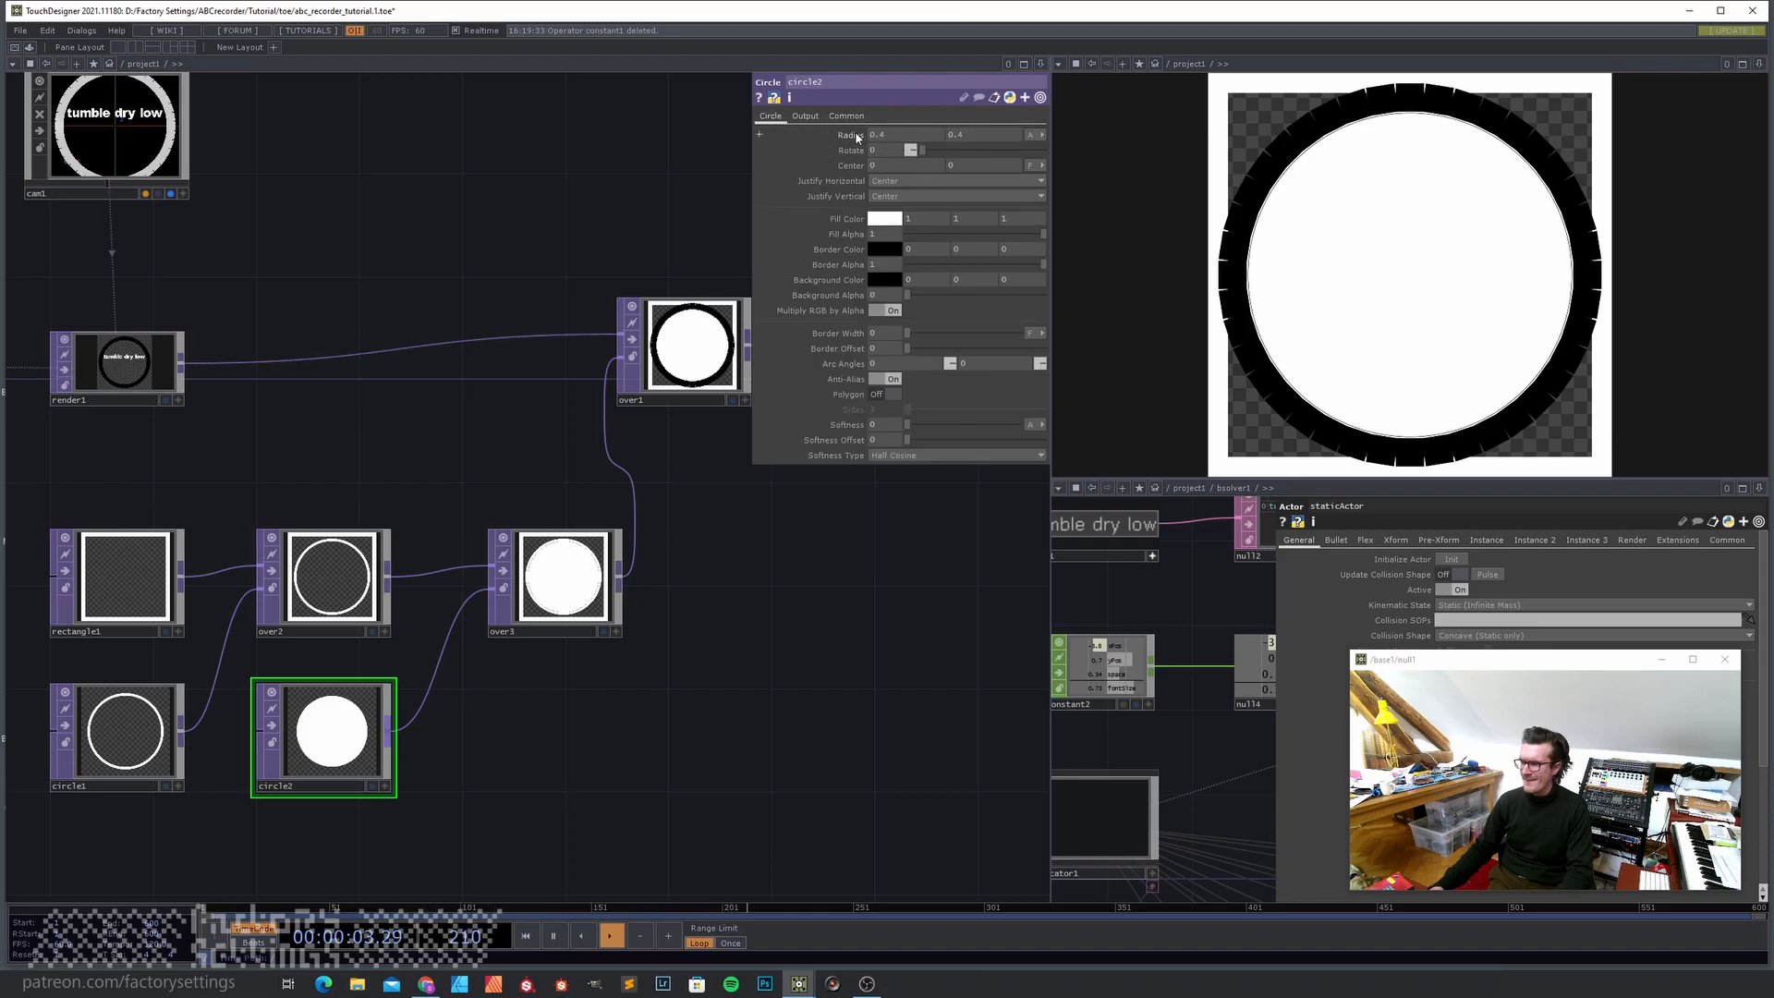
{"action": "middle_click_drag", "start_coordinate": [856, 130], "coordinate": [852, 115]}
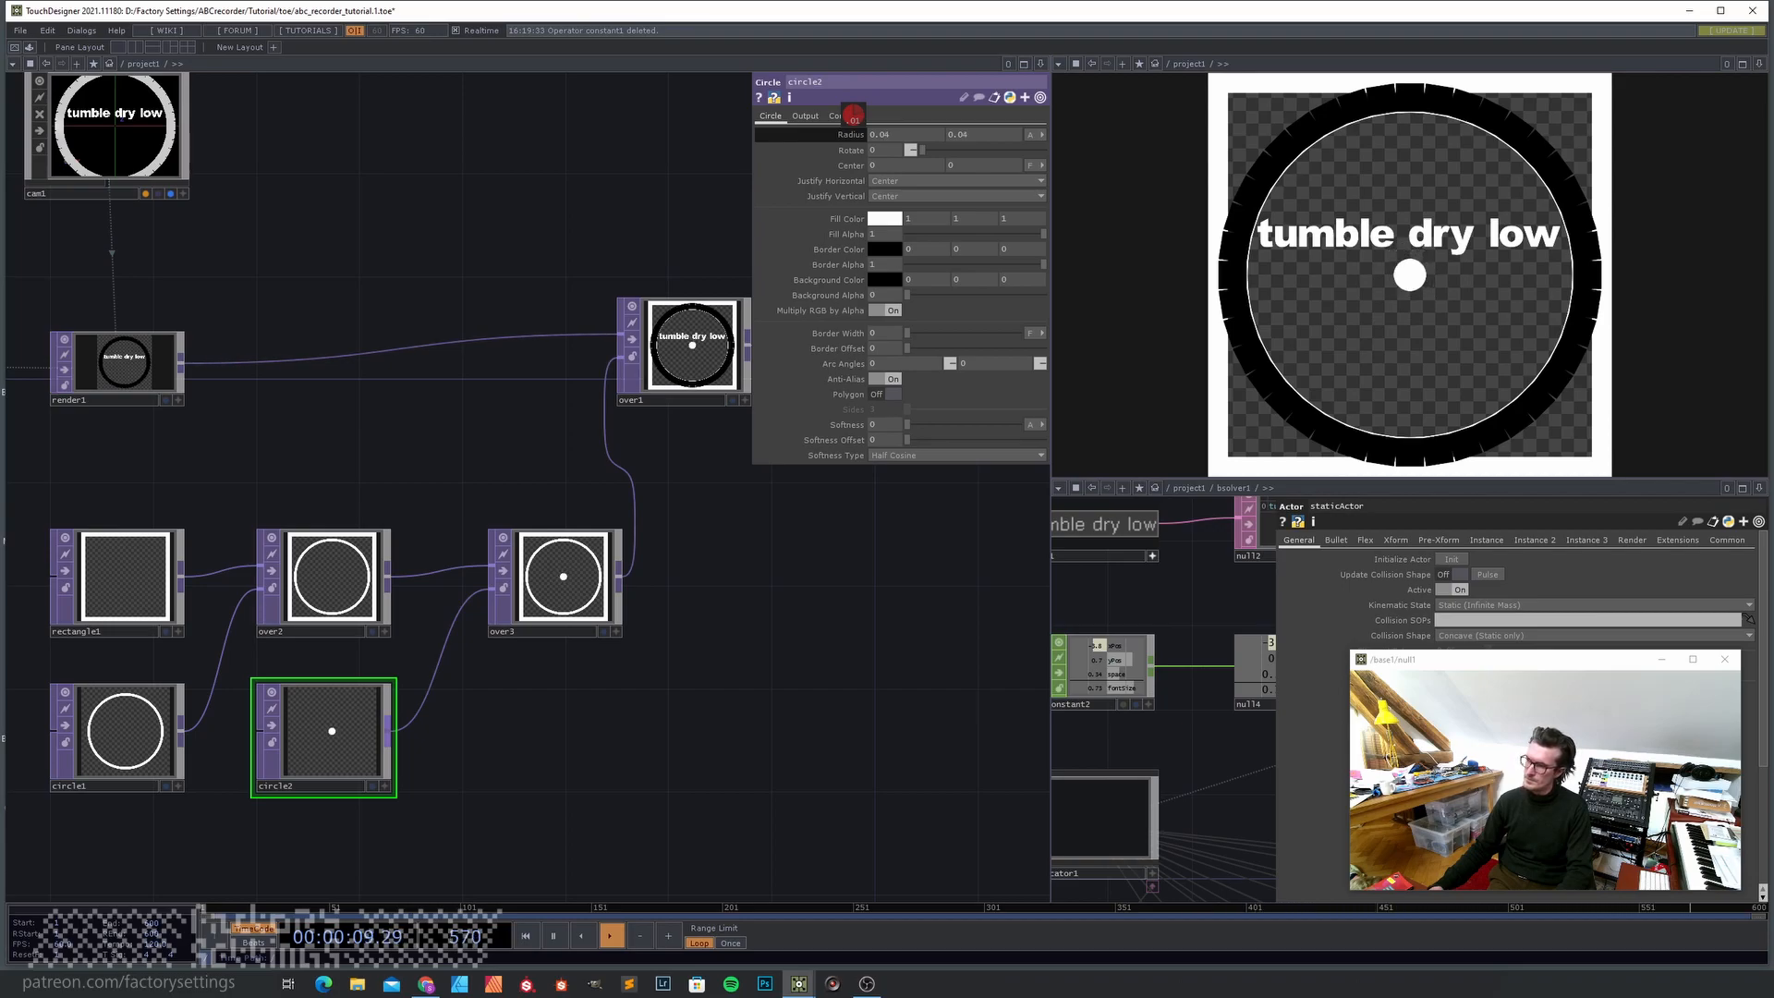
{"action": "middle_click_drag", "start_coordinate": [852, 115], "coordinate": [852, 115]}
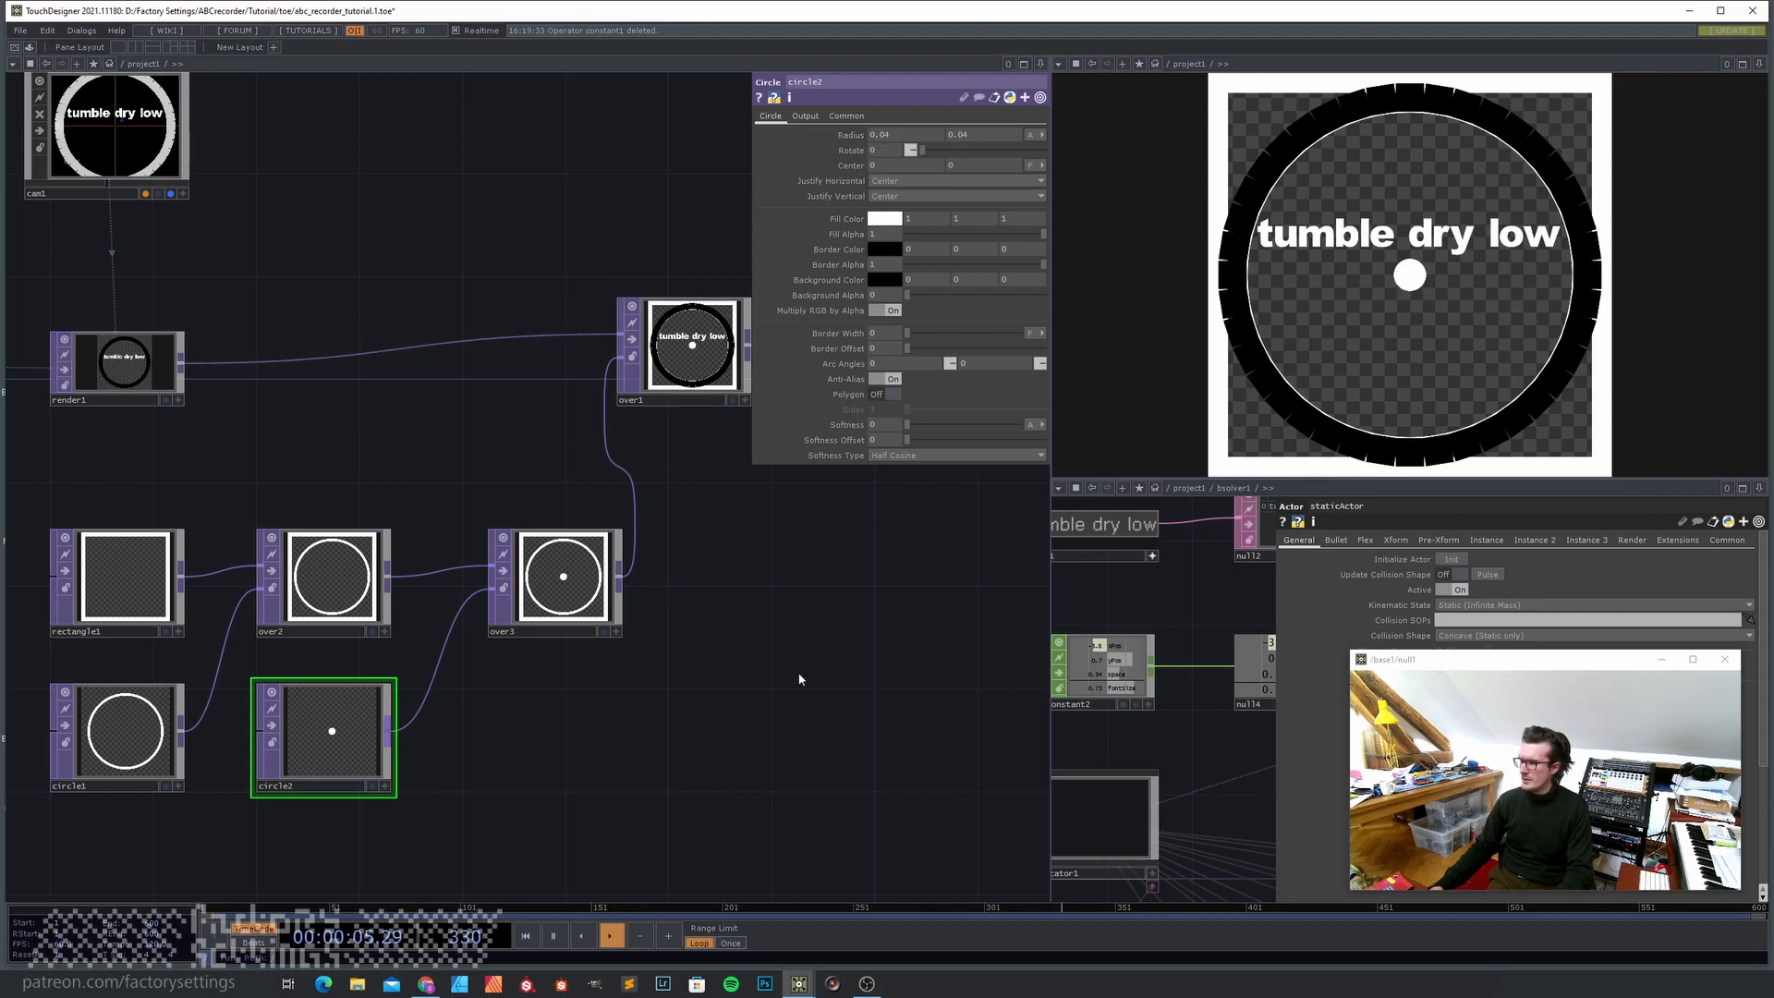
- Inside bsolver1's staticActor, move transform1 and null1 away from copy1 to leave room for another operator
{"action": "key", "text": "u"}
{"action": "key", "text": "i"}
{"action": "left_click_drag", "start_coordinate": [224, 482], "coordinate": [569, 488]}
{"action": "left_click", "coordinate": [182, 415]}
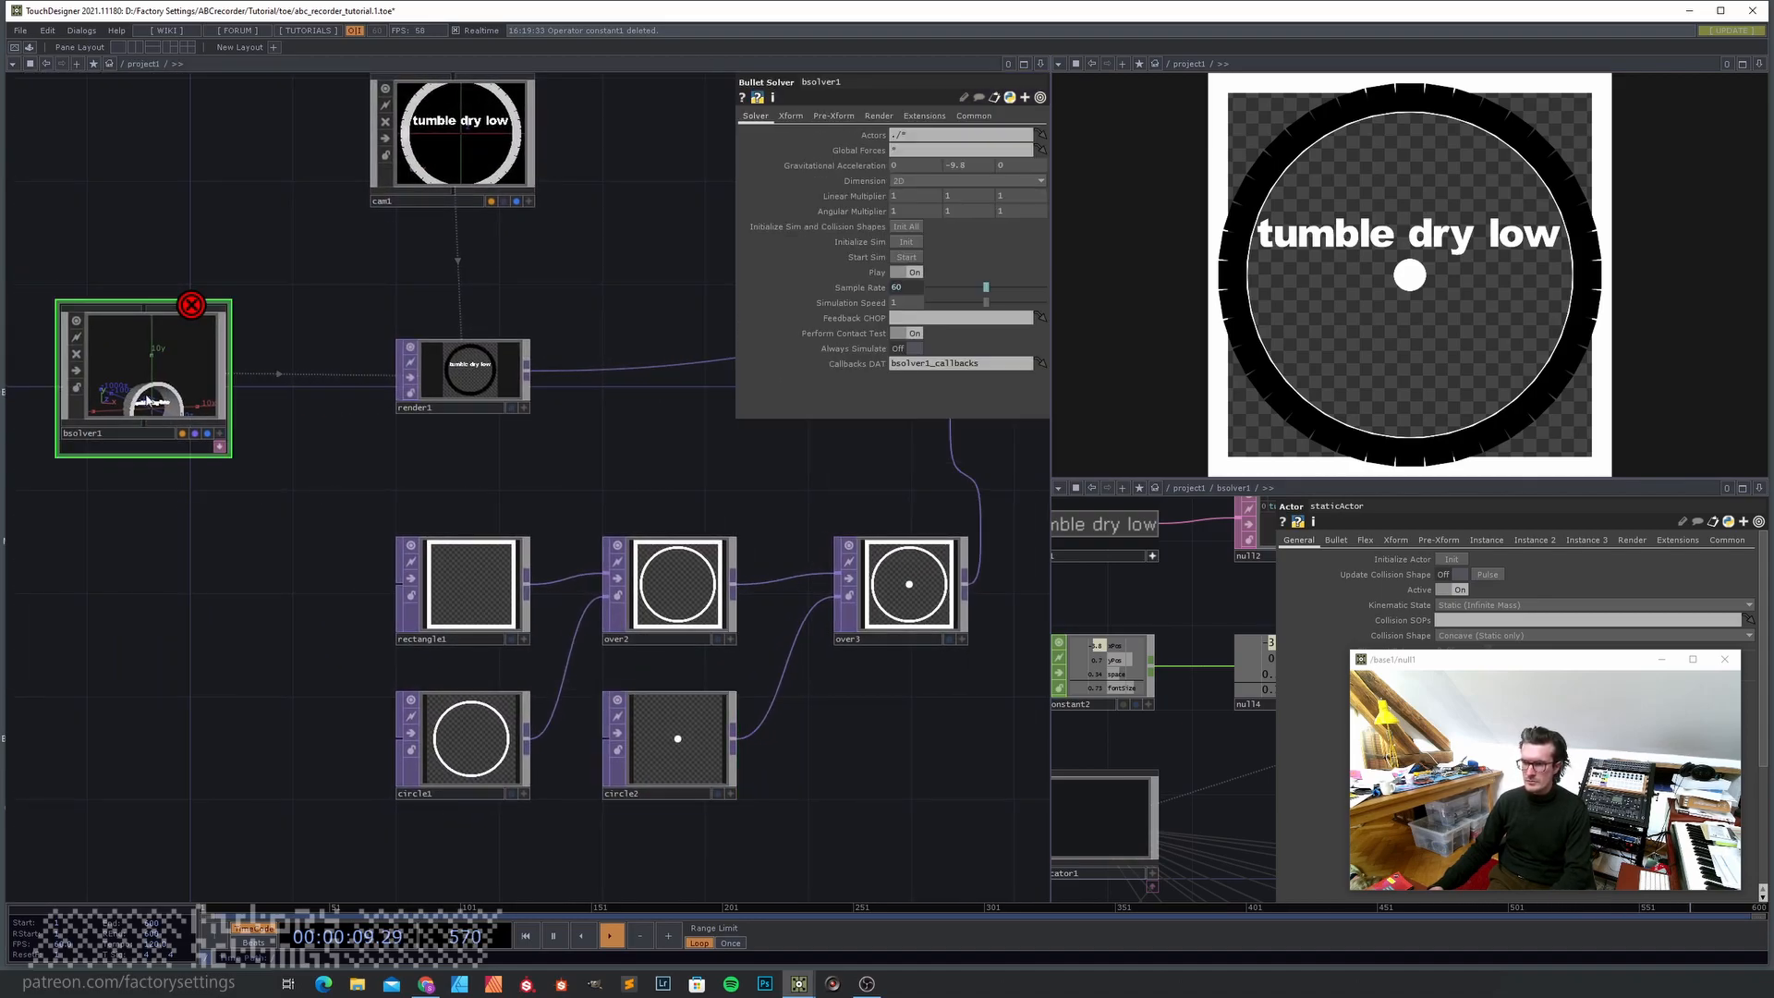
{"action": "key", "text": "i"}
{"action": "scroll", "coordinate": [277, 771], "scroll_direction": "down", "scroll_amount": 3}
{"action": "left_click_drag", "start_coordinate": [383, 780], "coordinate": [368, 697]}
{"action": "key", "text": "p"}
{"action": "key", "text": "i"}
{"action": "middle_click_drag", "start_coordinate": [368, 697], "coordinate": [434, 682]}
{"action": "left_click_drag", "start_coordinate": [866, 721], "coordinate": [748, 695]}
{"action": "right_click_drag", "start_coordinate": [827, 695], "coordinate": [524, 519]}
{"action": "left_click_drag", "start_coordinate": [553, 562], "coordinate": [773, 562]}
{"action": "left_click", "coordinate": [482, 586]}
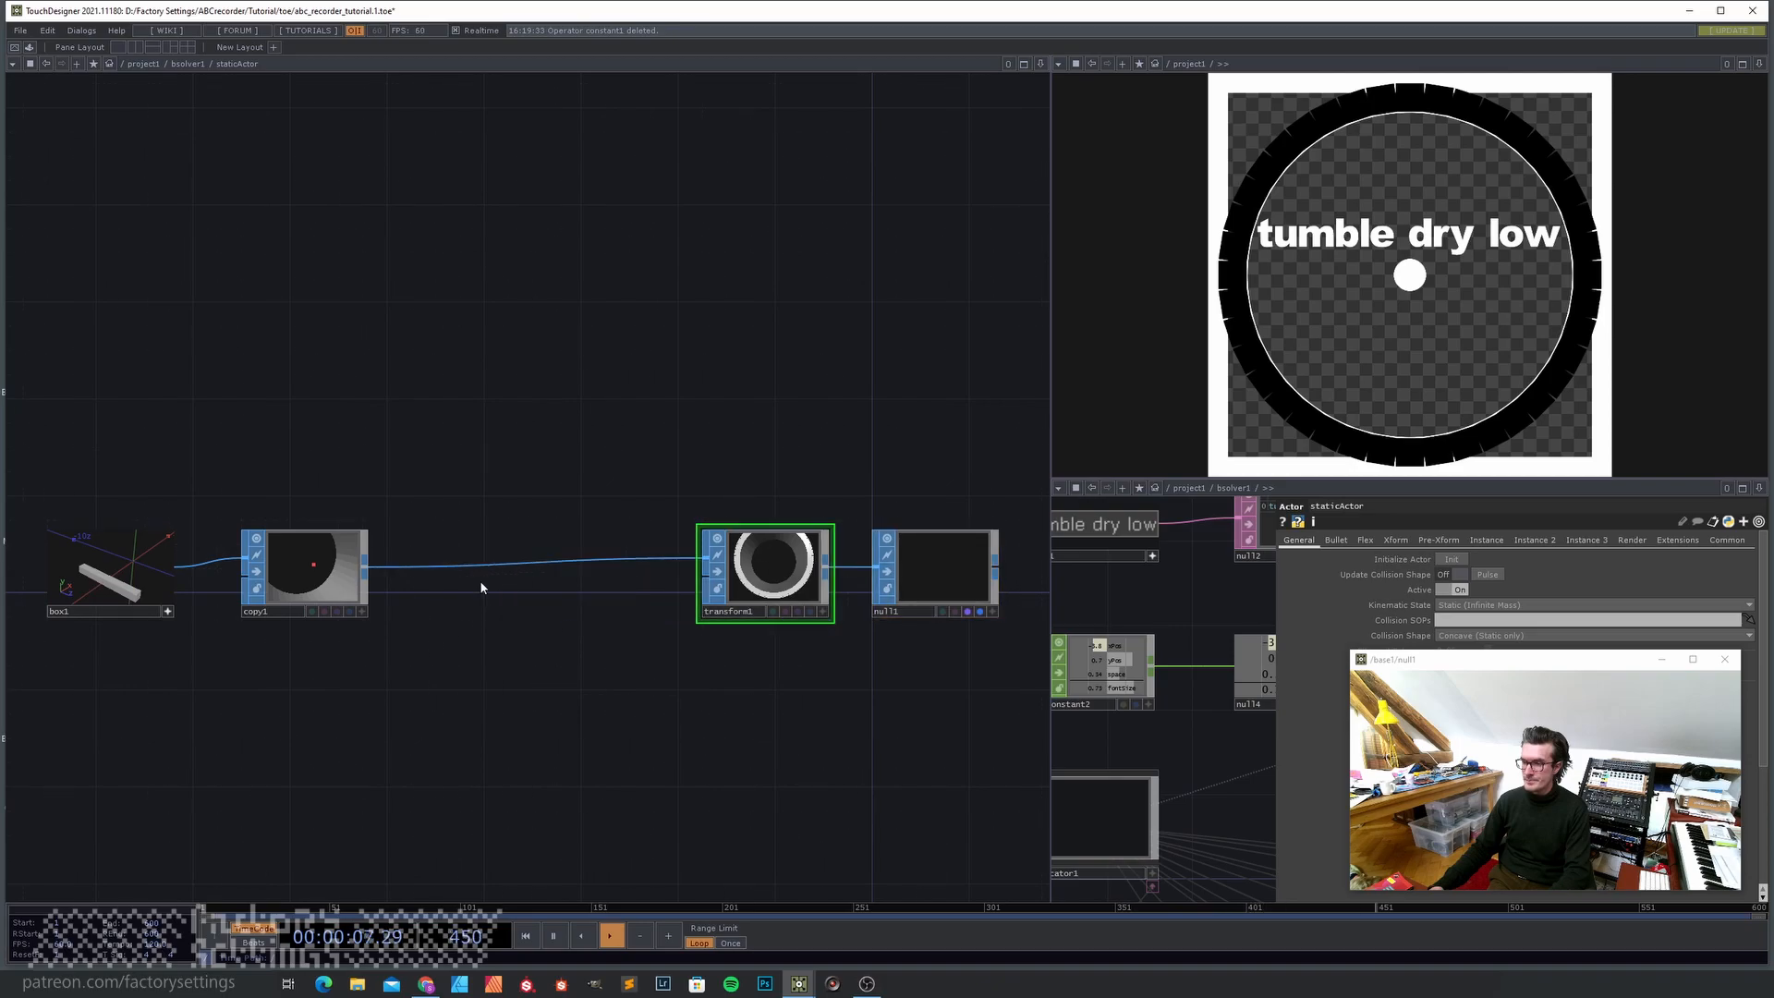
- Insert a Copy SOP on the wire between copy1 and transform1
{"action": "right_click", "coordinate": [515, 567]}
{"action": "left_click", "coordinate": [531, 553]}
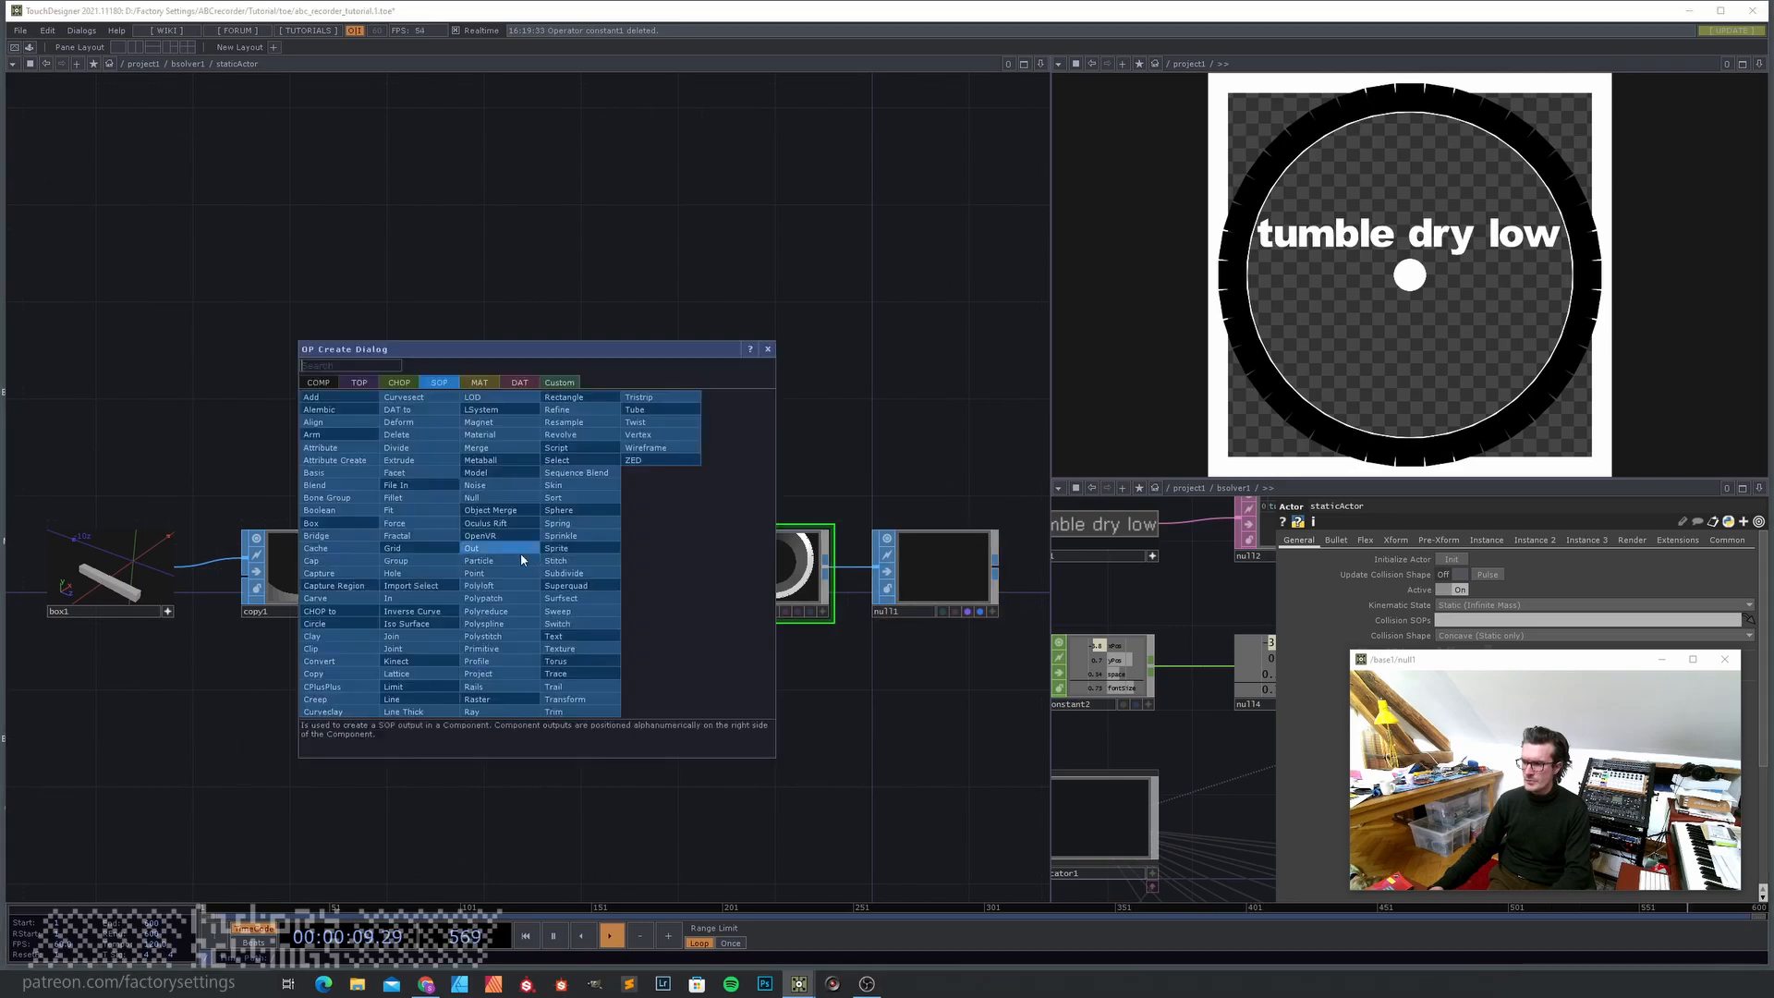
{"action": "type", "text": "copy"}
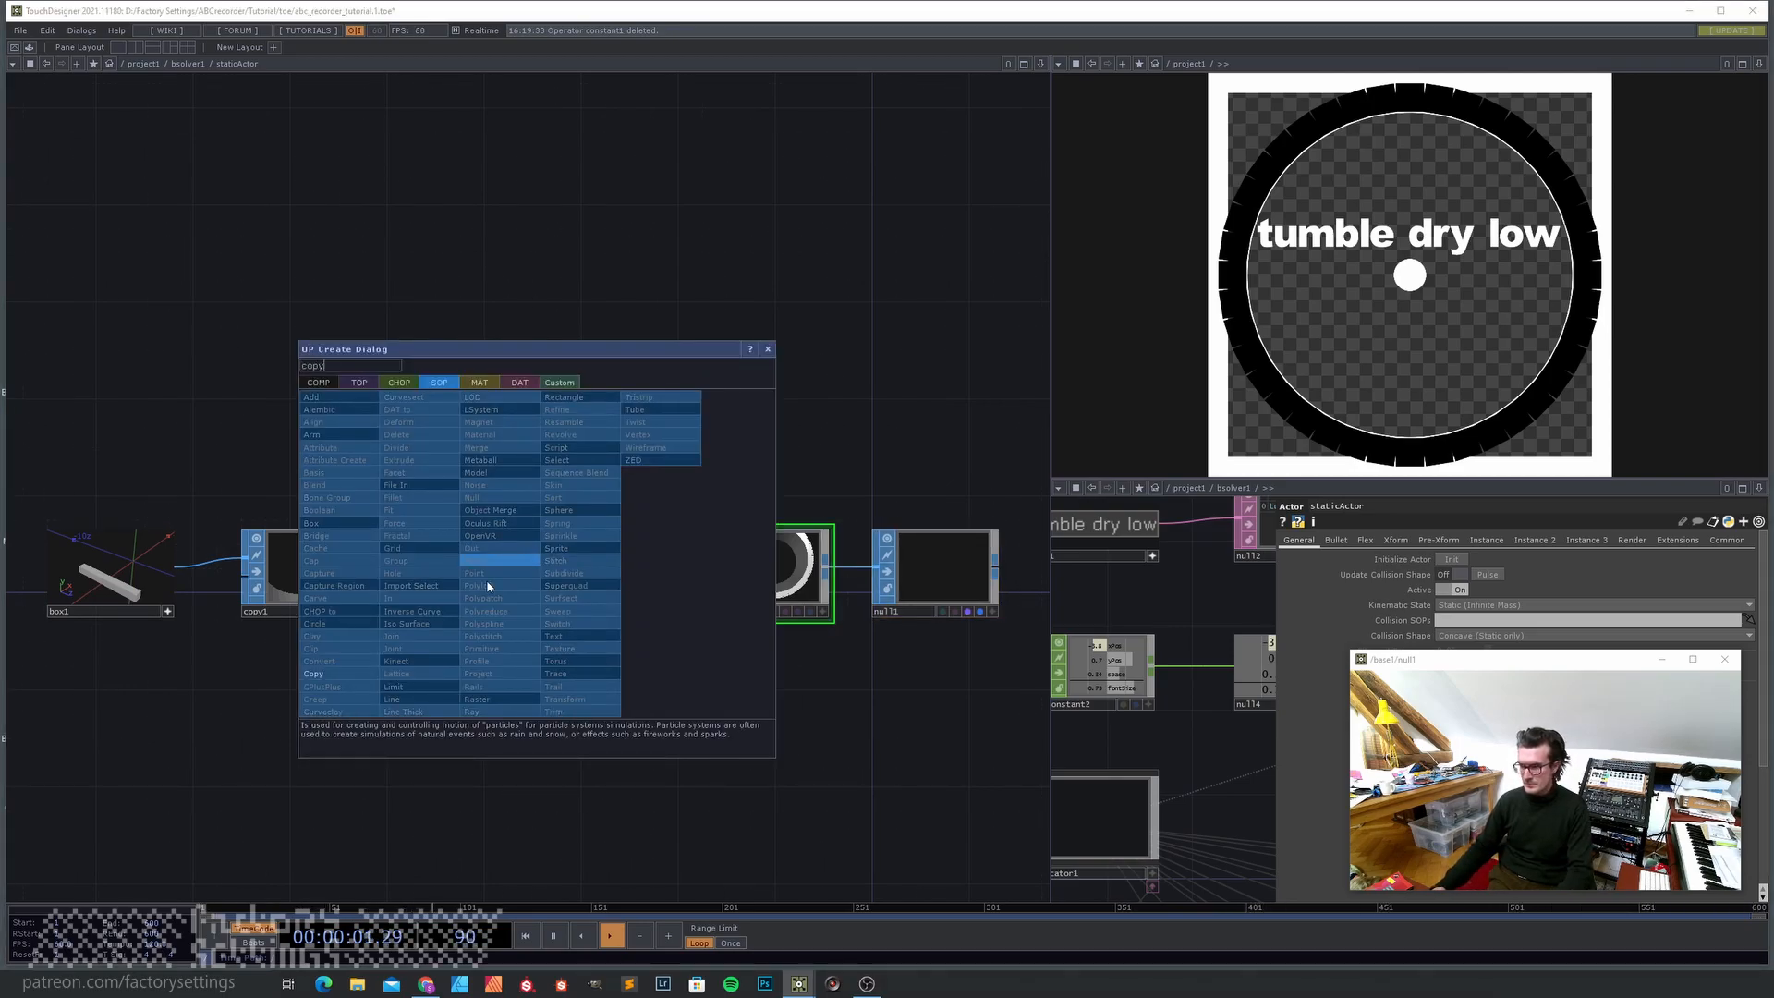
{"action": "left_click", "coordinate": [313, 674]}
{"action": "left_click", "coordinate": [521, 581]}
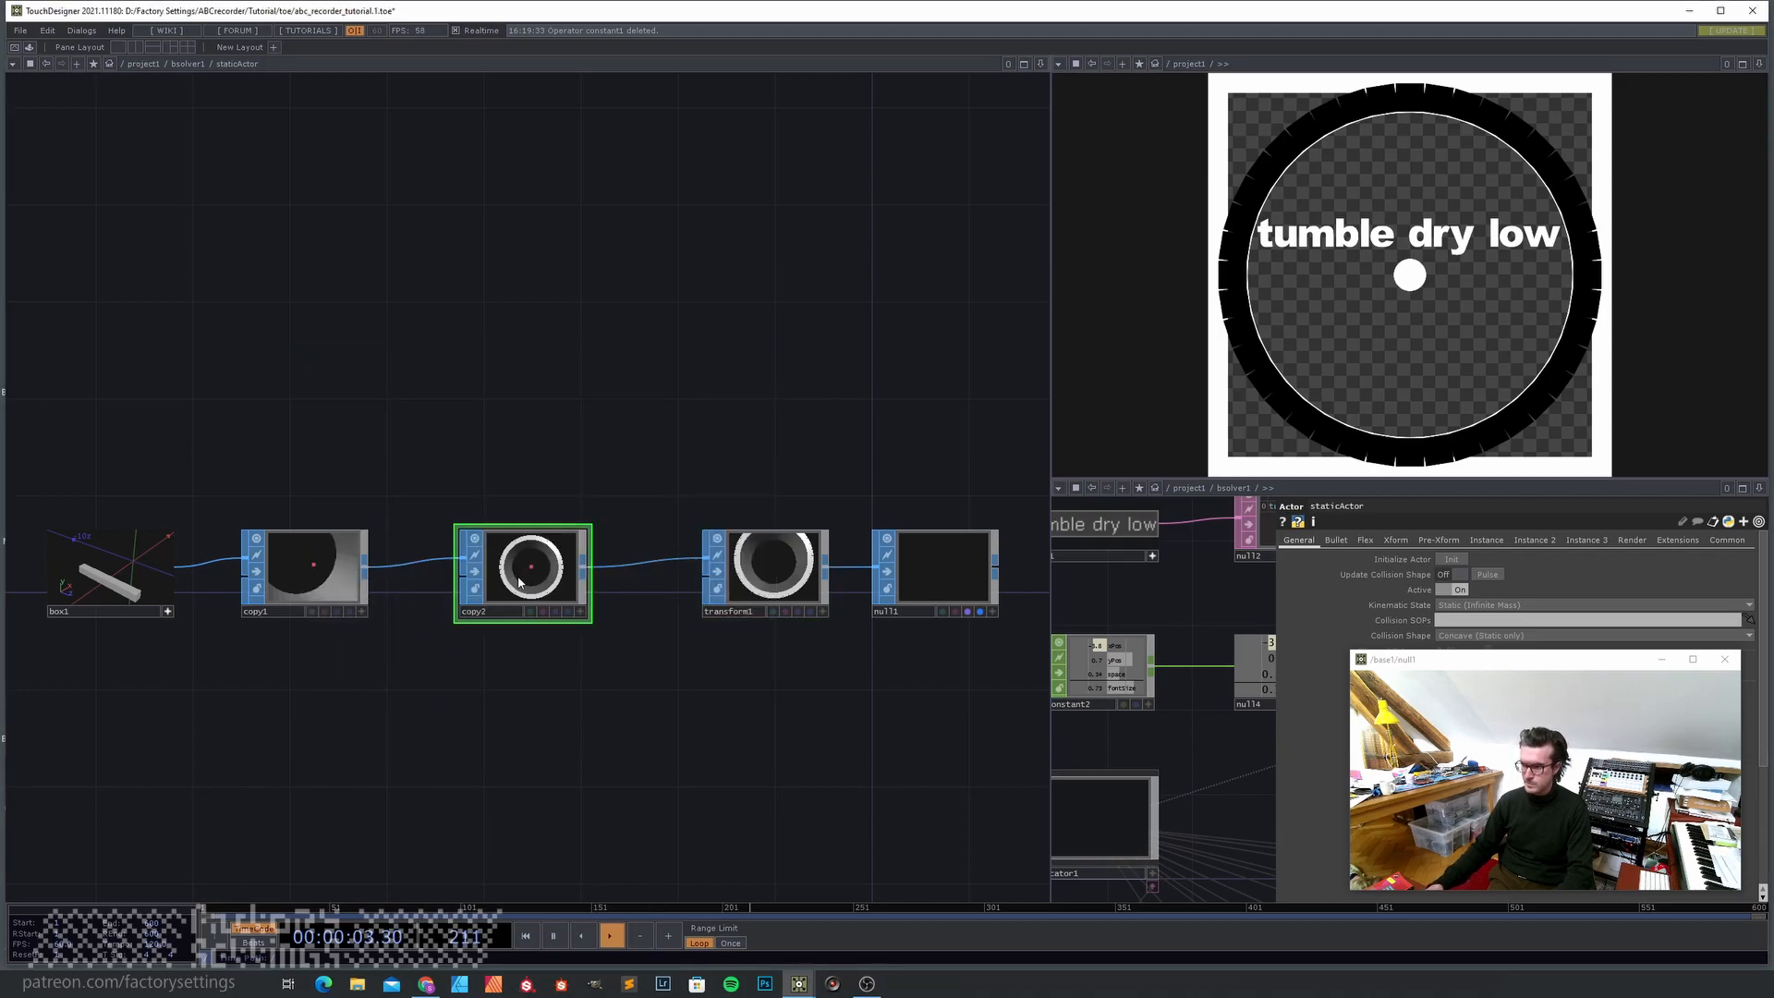
- Set copy2's scale to 0.084 on all three axes
{"action": "key", "text": "p"}
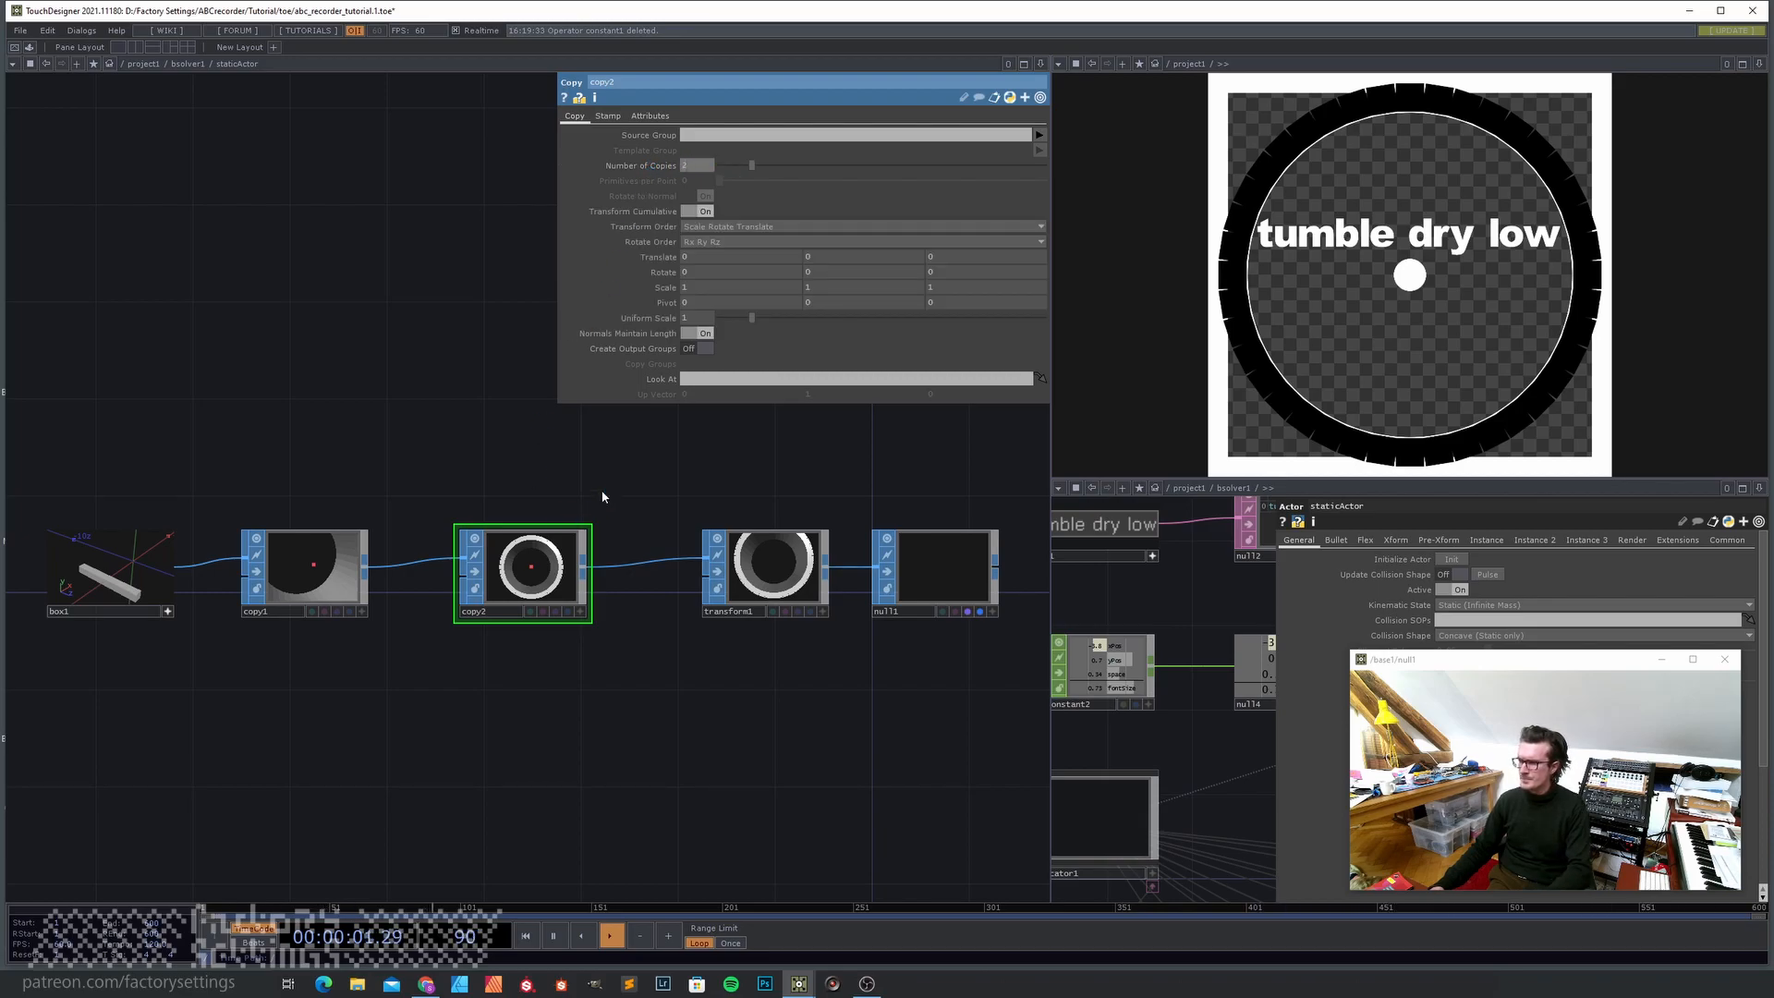
{"action": "middle_click", "coordinate": [670, 292]}
{"action": "middle_click_drag", "start_coordinate": [670, 292], "coordinate": [661, 267]}
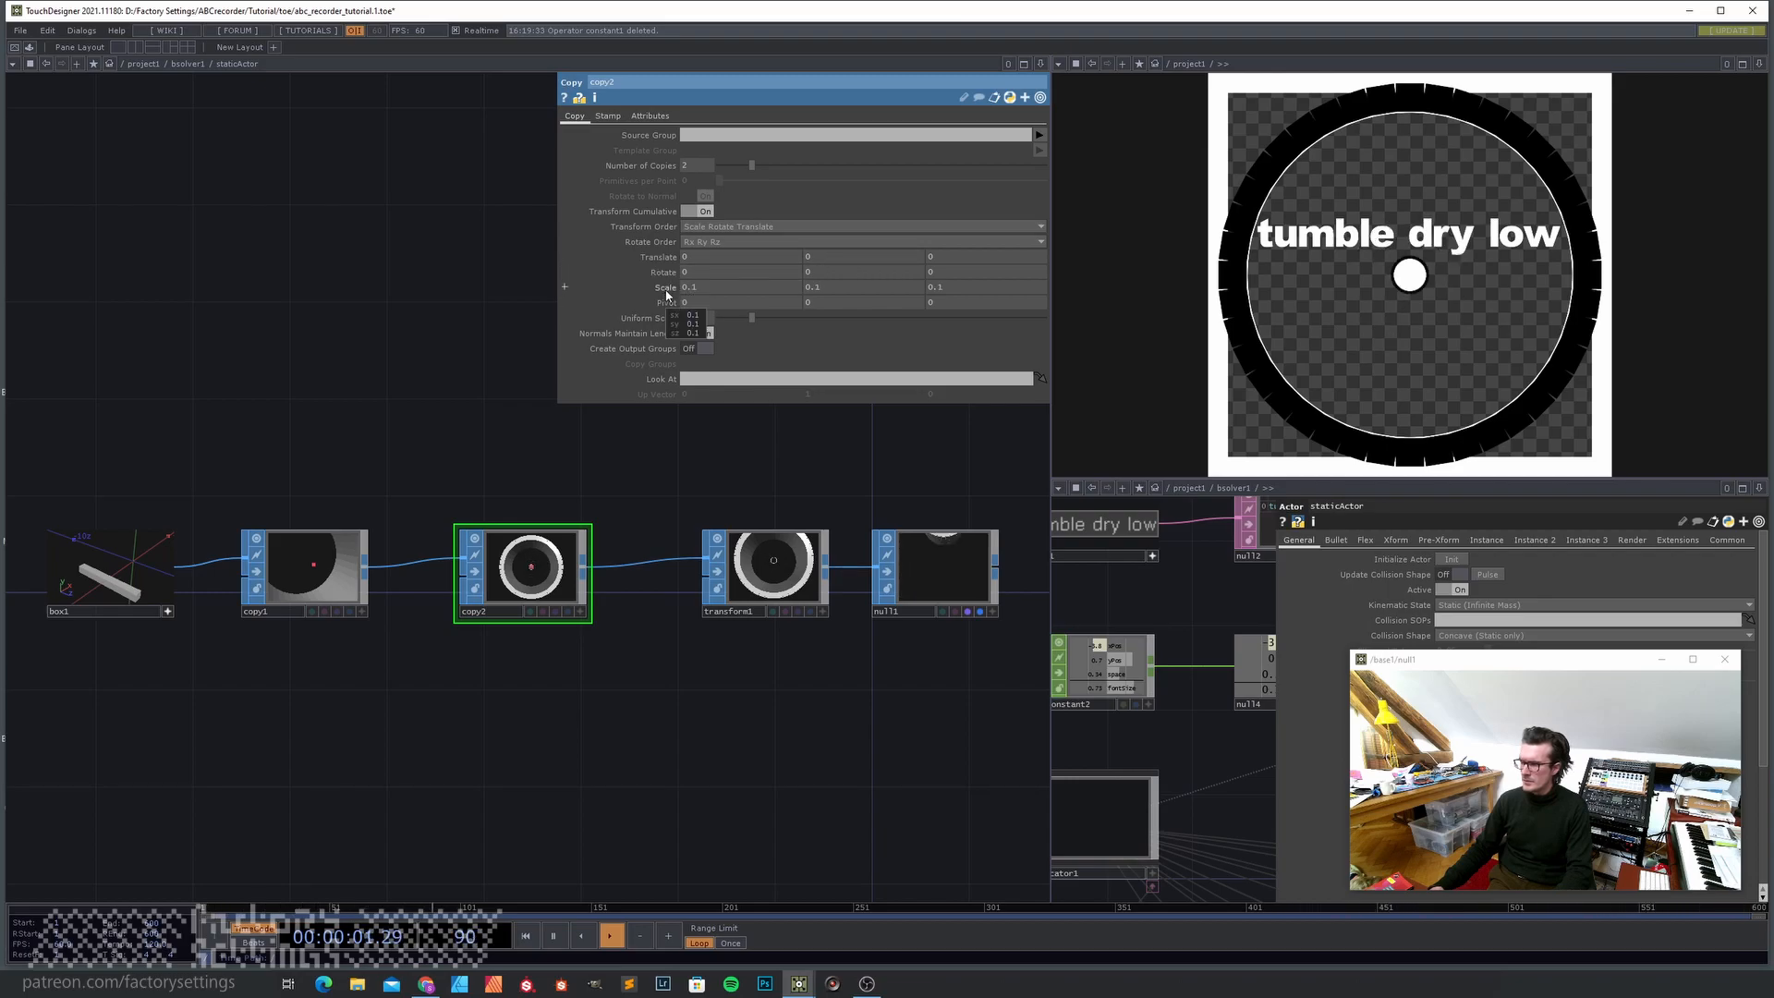
{"action": "mouse_move", "coordinate": [667, 293]}
{"action": "middle_mouse_down"}
{"action": "mouse_move", "coordinate": [672, 308]}
{"action": "mouse_move", "coordinate": [660, 261]}
{"action": "mouse_move", "coordinate": [672, 316]}
{"action": "mouse_move", "coordinate": [668, 261]}
{"action": "middle_mouse_up"}
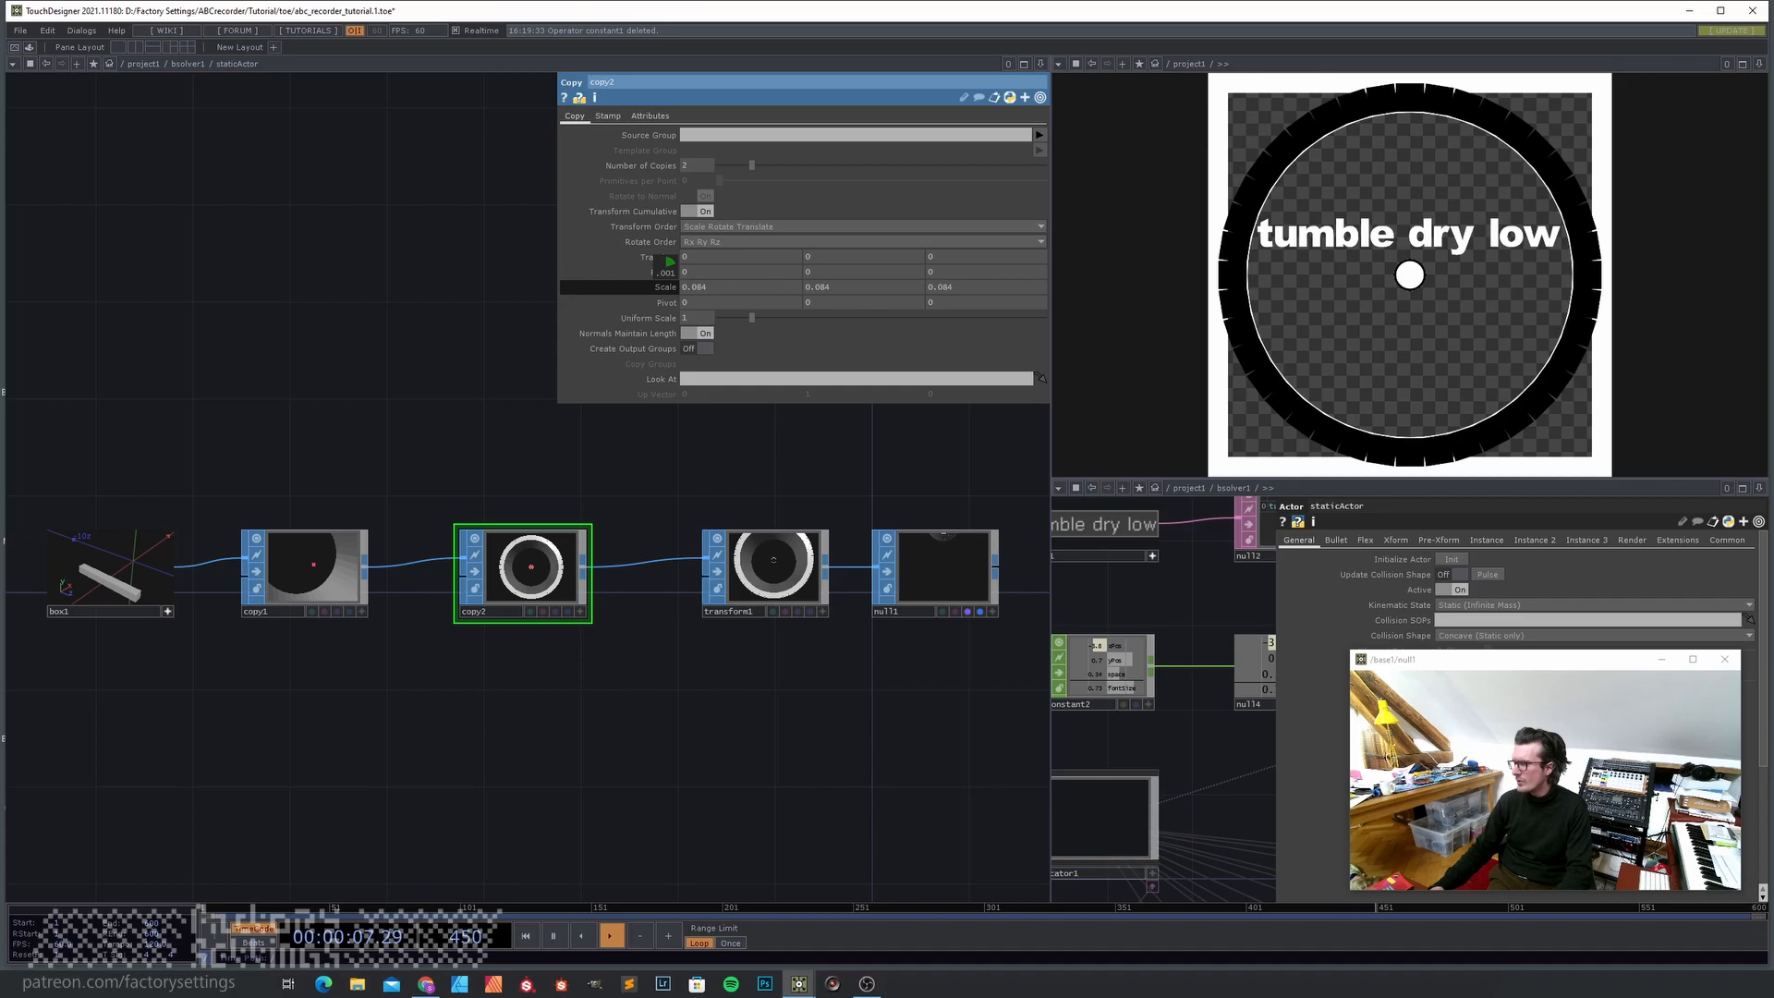
{"action": "middle_click_drag", "start_coordinate": [669, 261], "coordinate": [672, 292]}
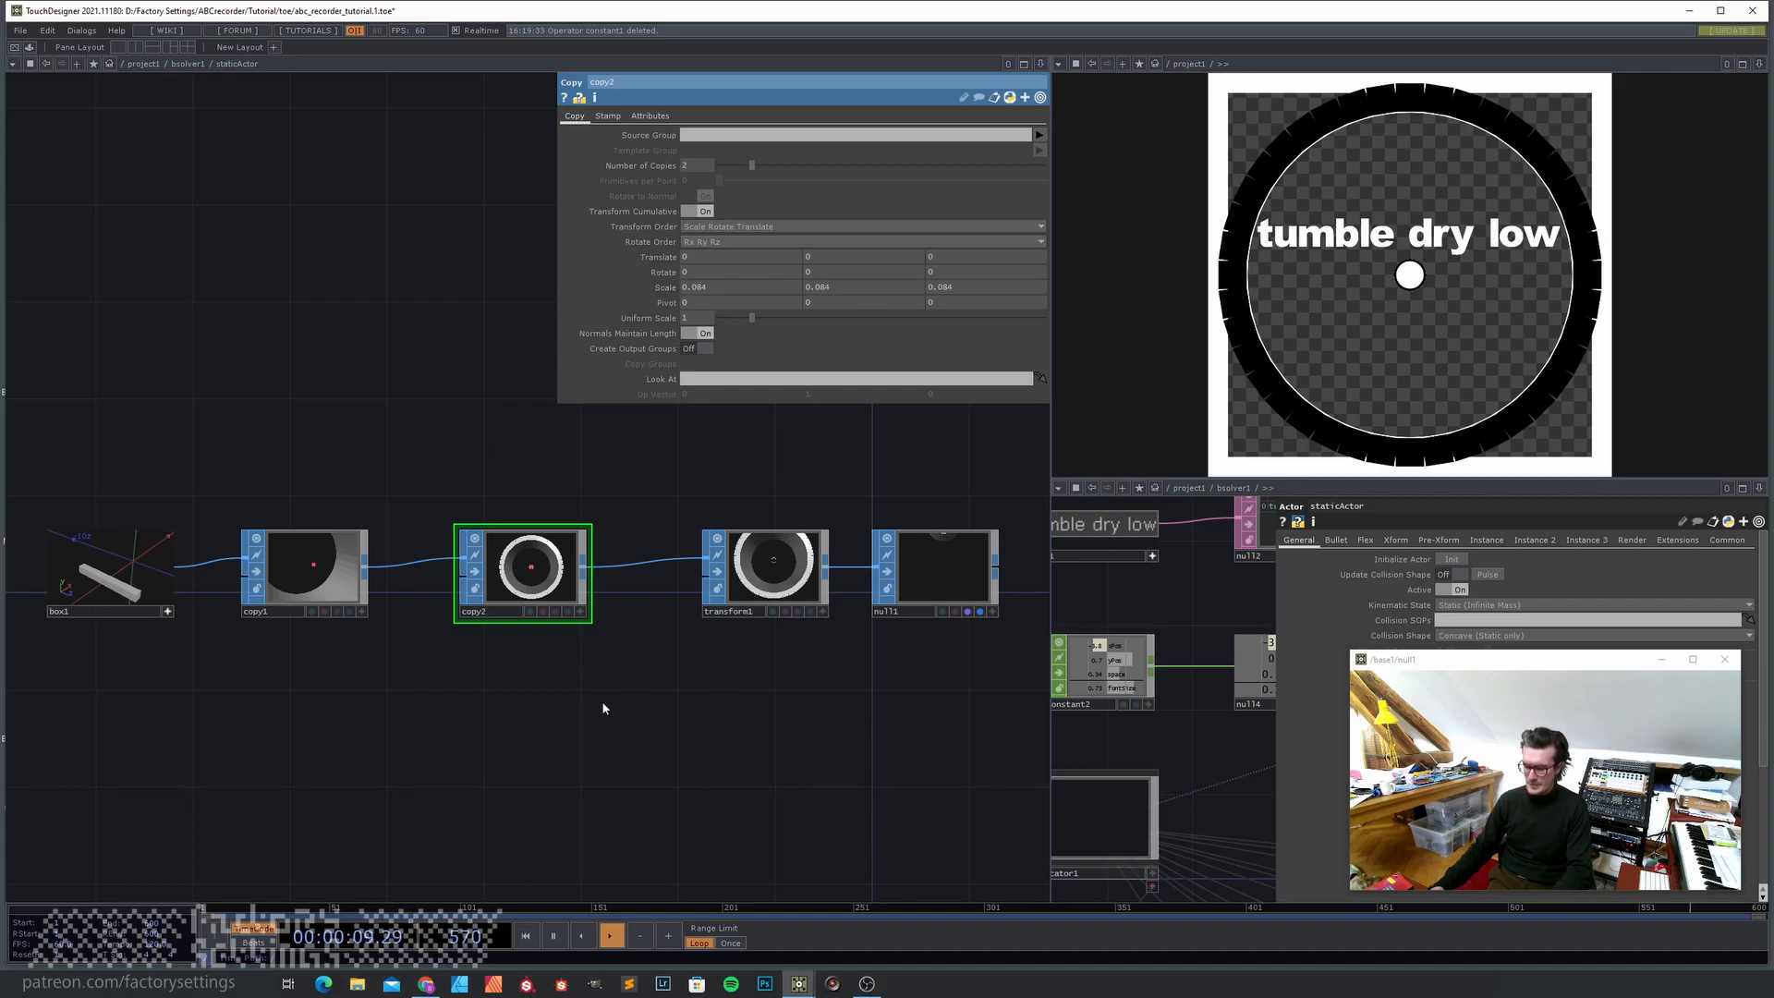
- Return to the project1 network and start the bsolver1 simulation
{"action": "key", "text": "u"}
{"action": "key", "text": "u"}
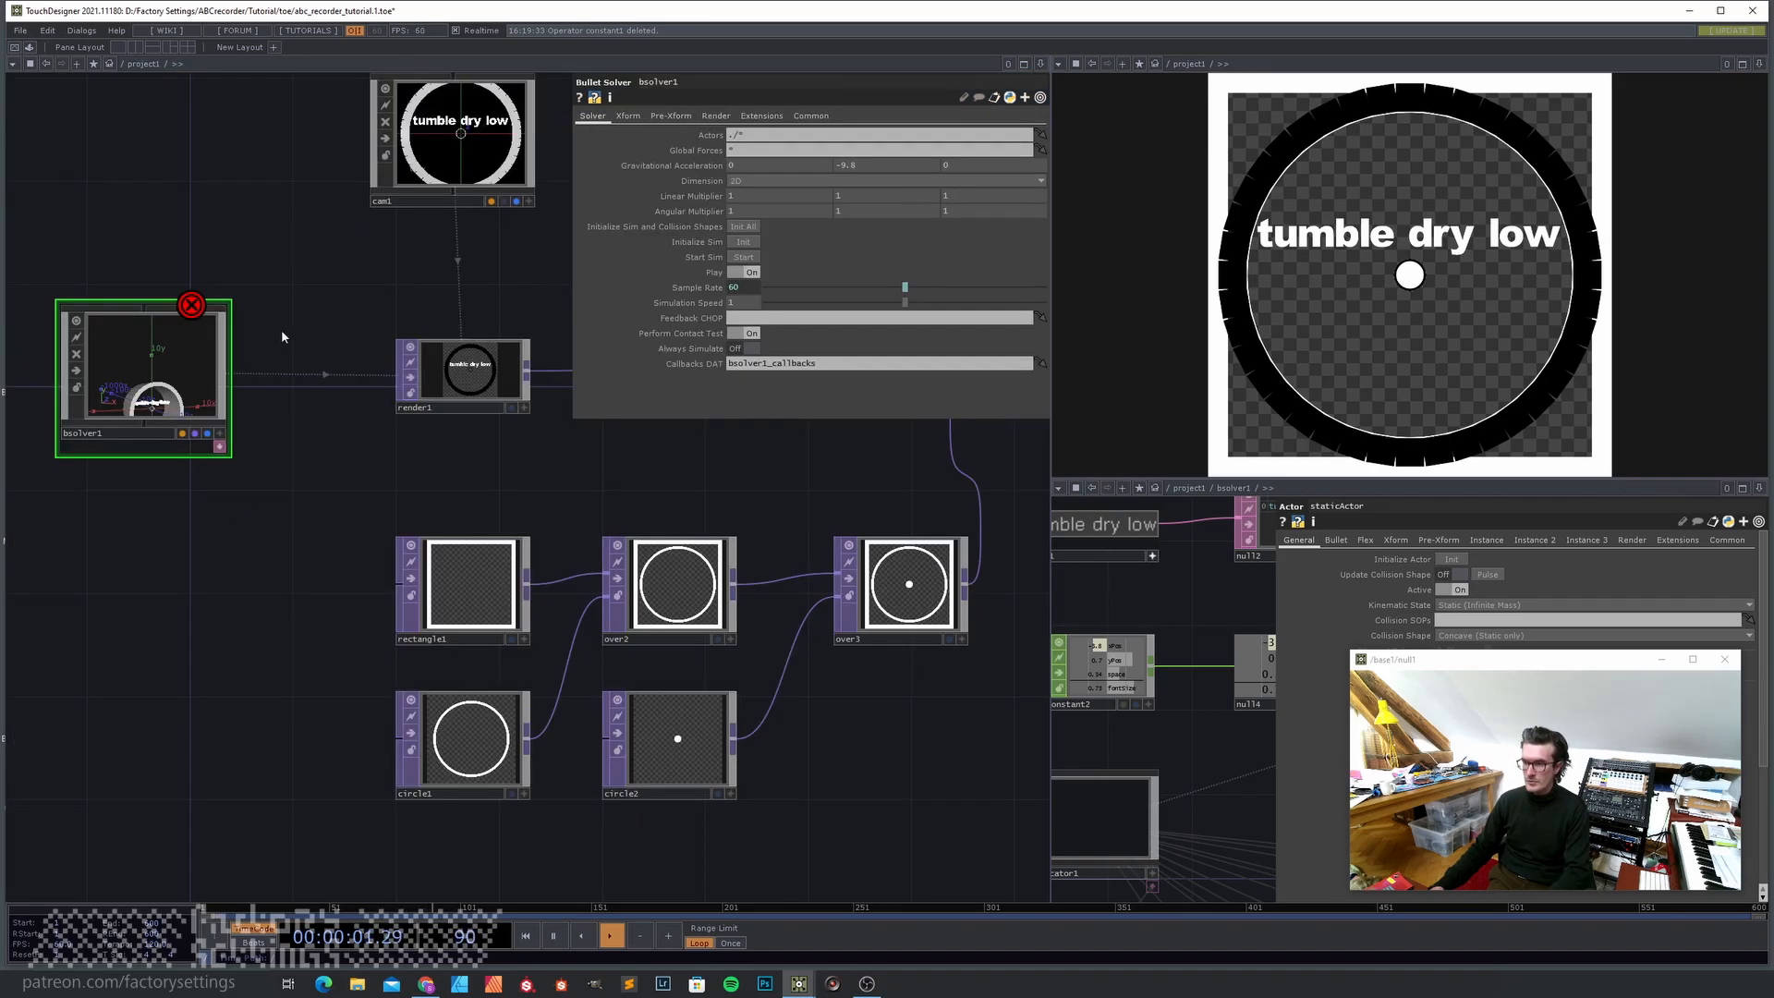
{"action": "left_click", "coordinate": [743, 258]}
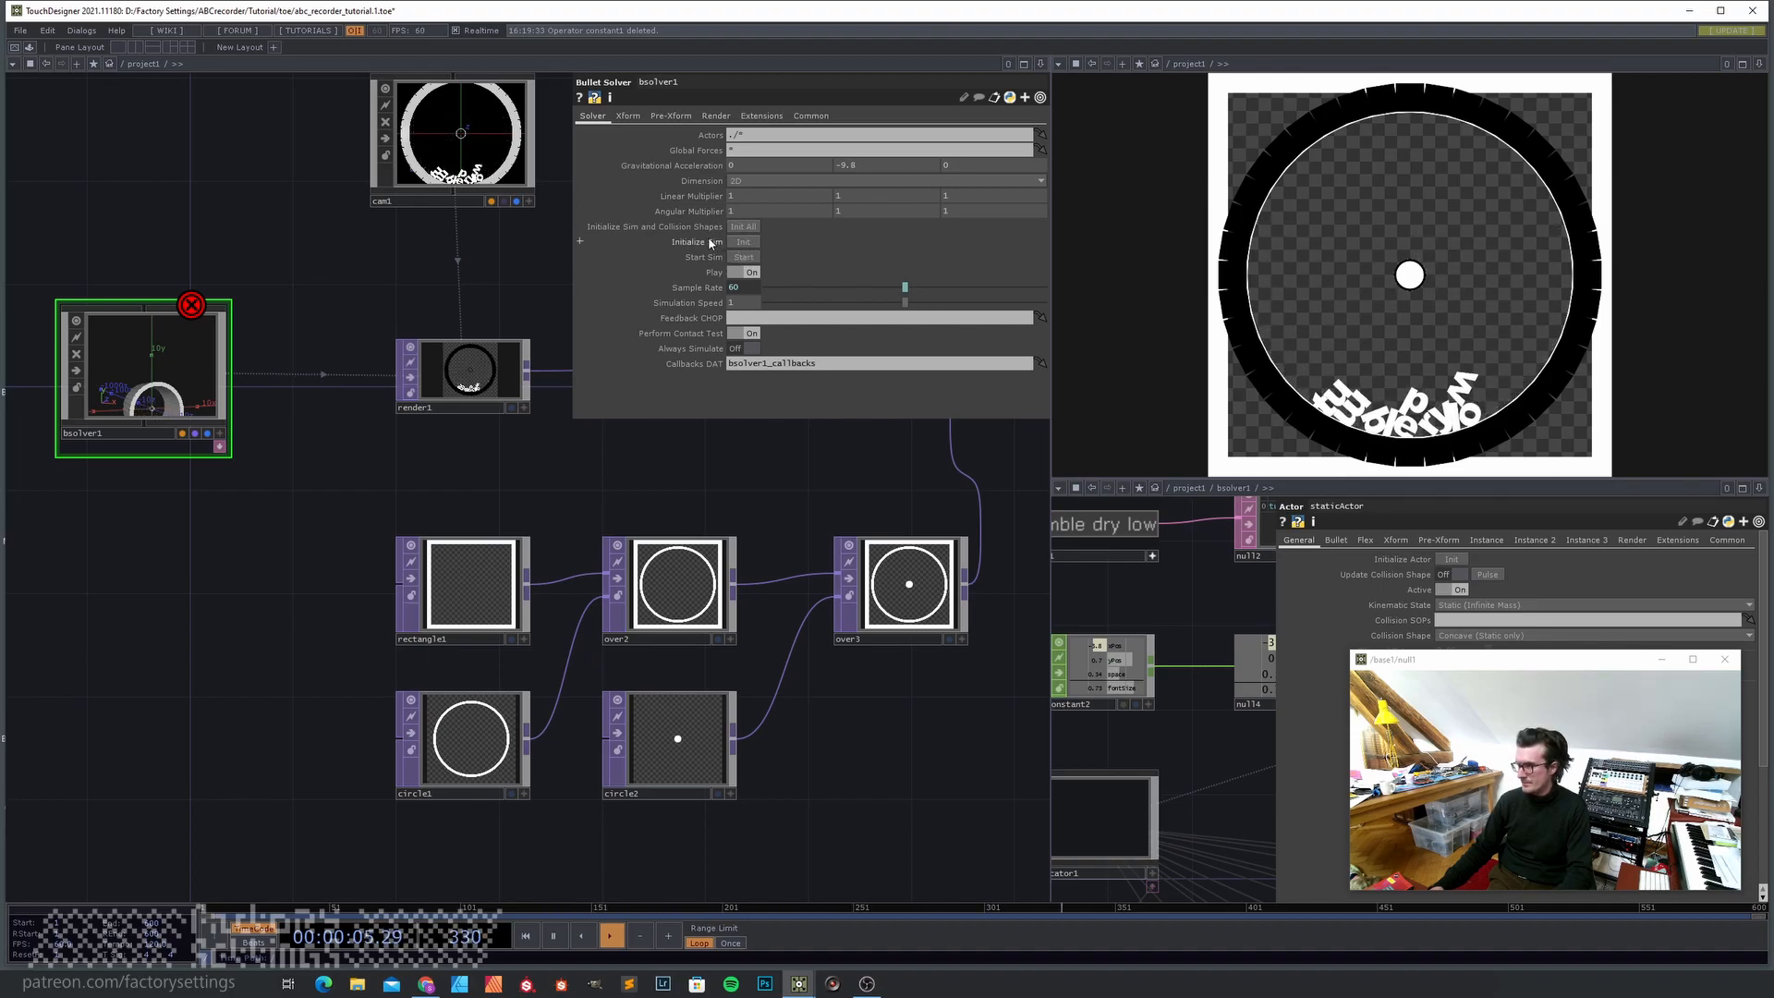
- Remove bsolver1/staticActor from render1's geometry so it renders only bsolver1/actor*
{"action": "left_click_drag", "start_coordinate": [352, 467], "coordinate": [389, 576]}
{"action": "left_click", "coordinate": [485, 507]}
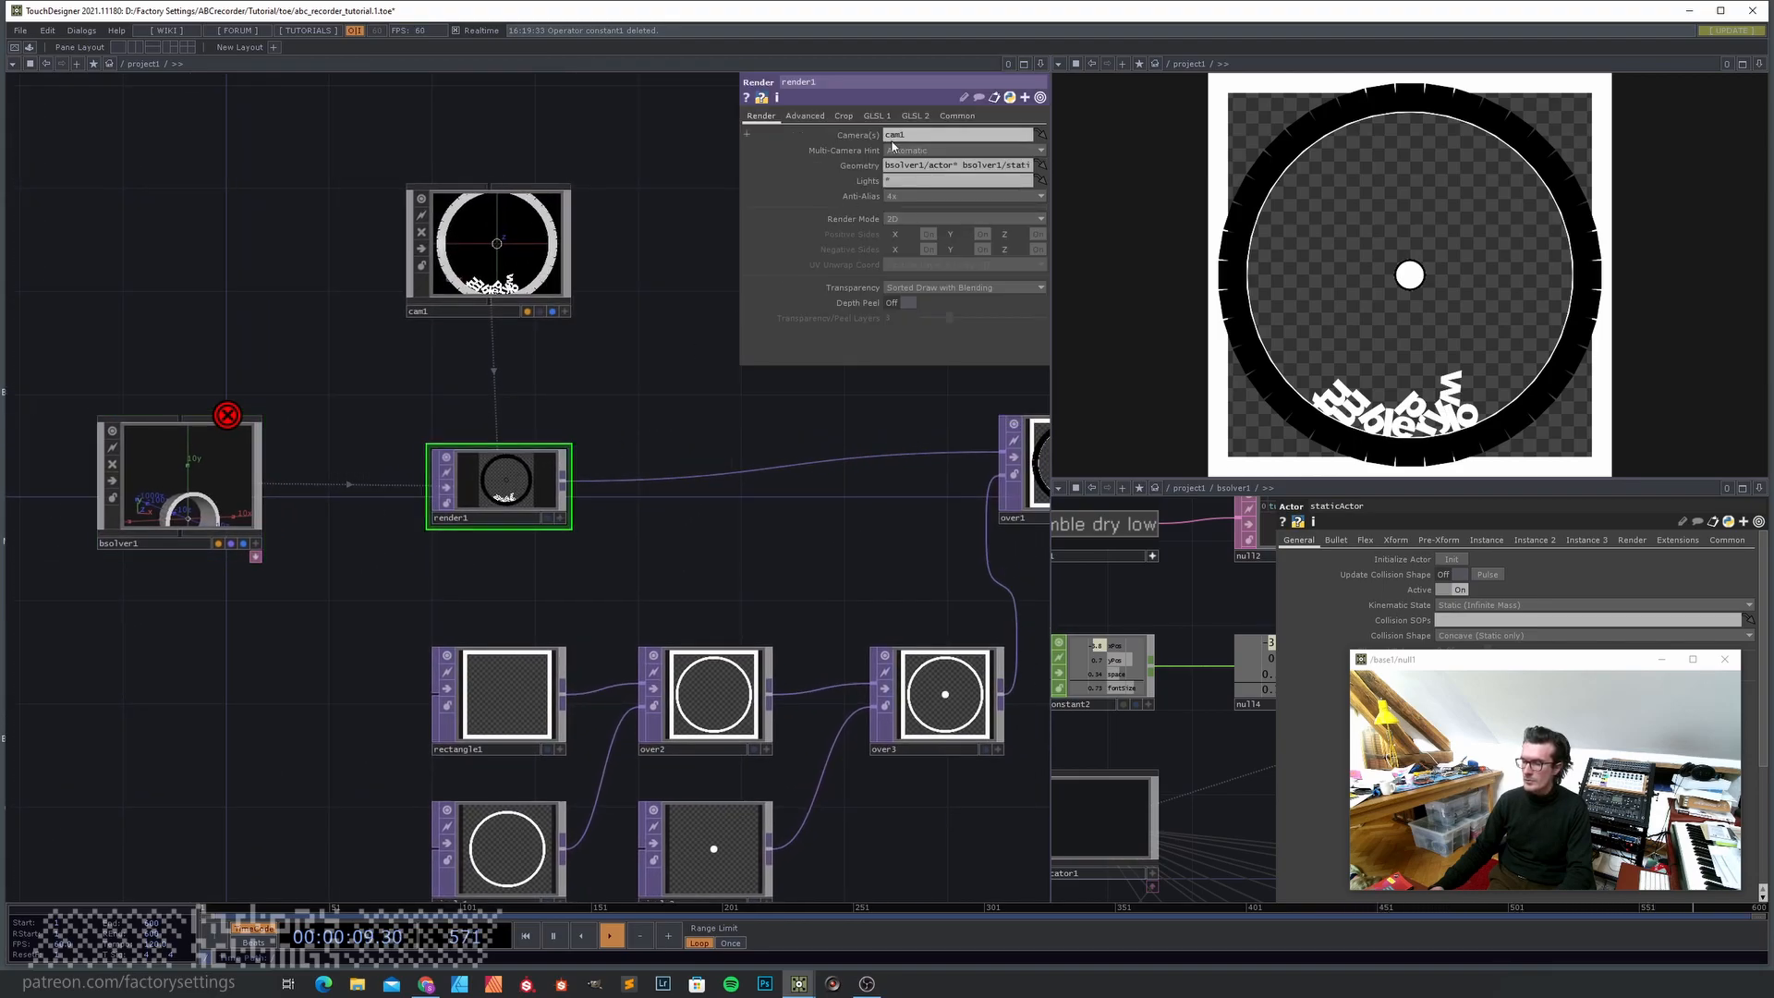
{"action": "left_click_drag", "start_coordinate": [729, 412], "coordinate": [664, 434]}
{"action": "left_click_drag", "start_coordinate": [738, 250], "coordinate": [495, 251]}
{"action": "left_click_drag", "start_coordinate": [816, 171], "coordinate": [730, 175]}
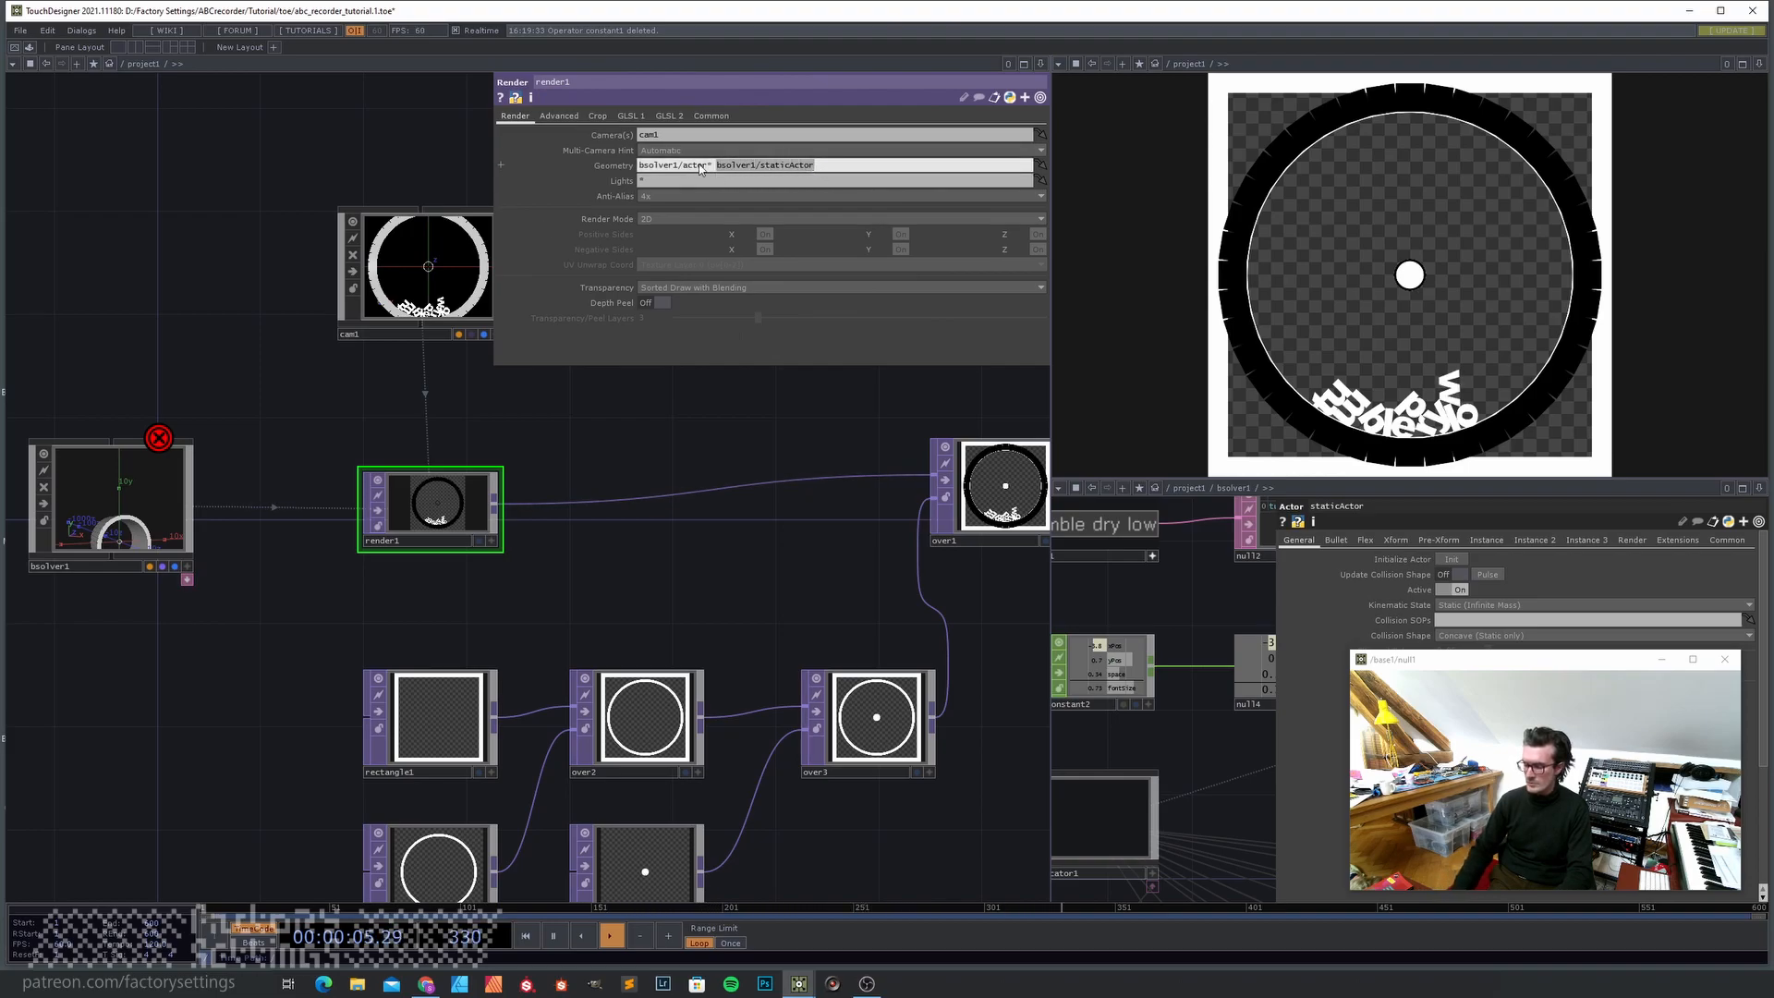
{"action": "key", "text": "BackSpace"}
{"action": "key", "text": "Return"}
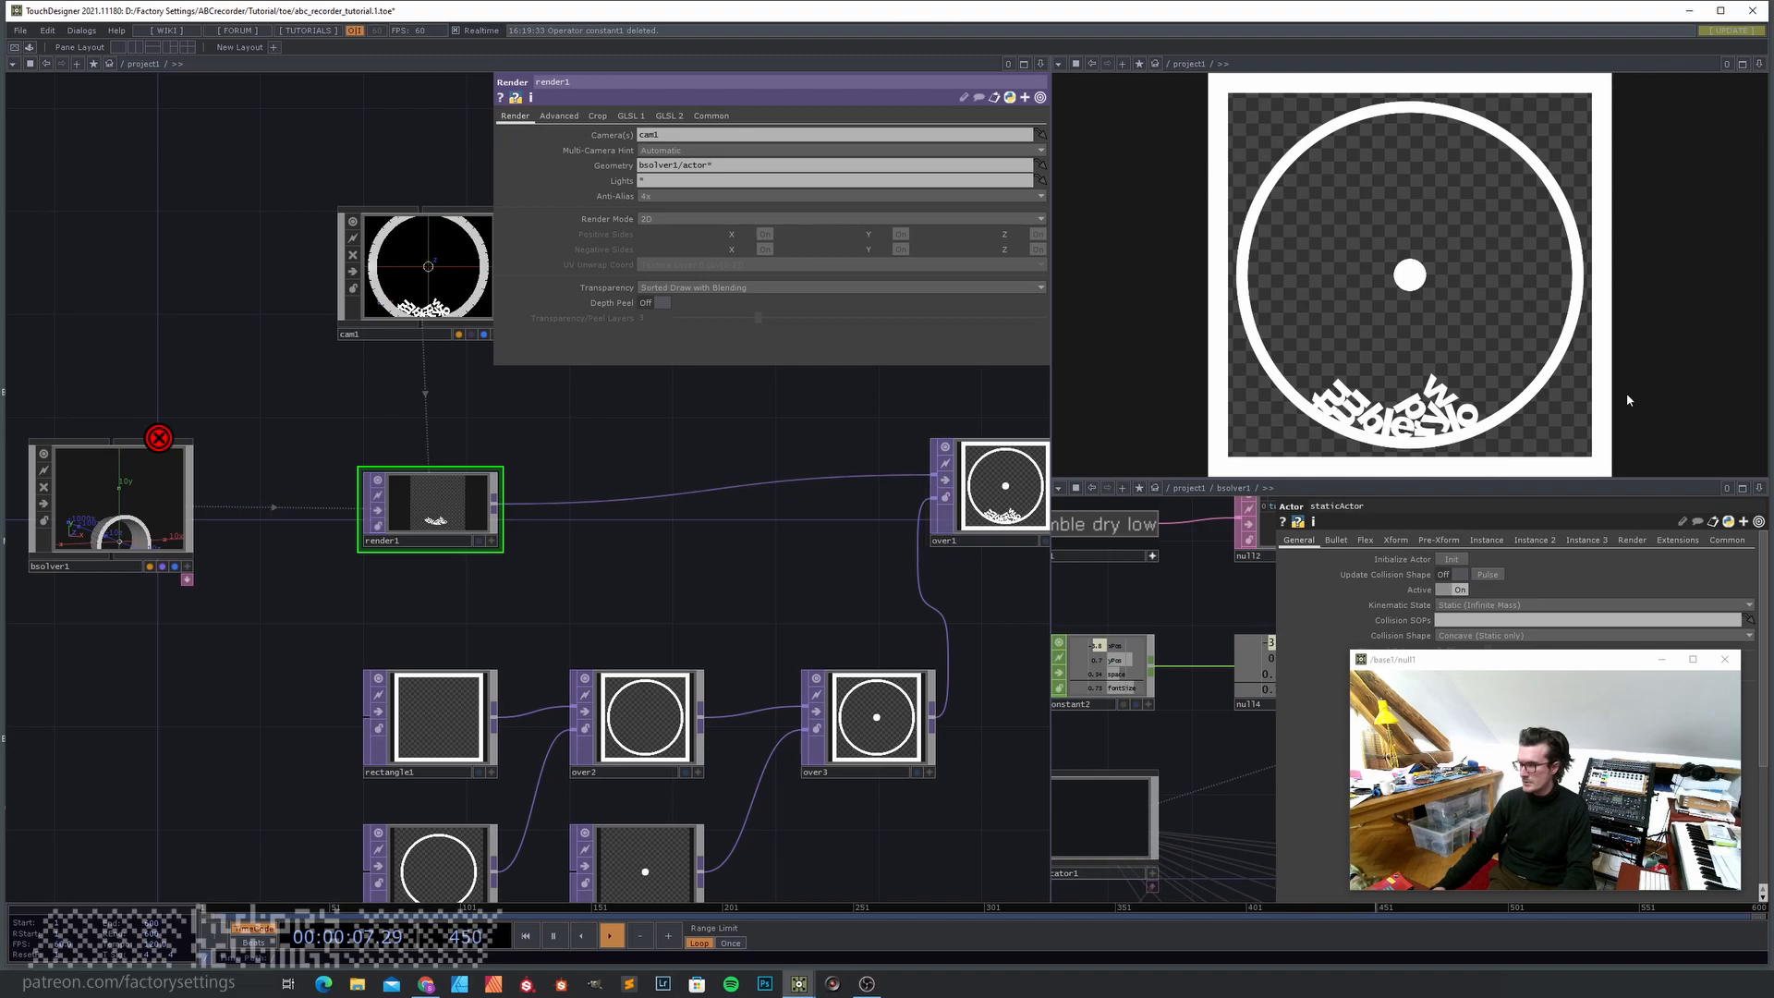
- Initialize bsolver1's simulation and collision shapes, and start the simulation again
{"action": "left_click_drag", "start_coordinate": [529, 607], "coordinate": [715, 598]}
{"action": "left_click_drag", "start_coordinate": [471, 620], "coordinate": [537, 675]}
{"action": "left_click", "coordinate": [394, 571]}
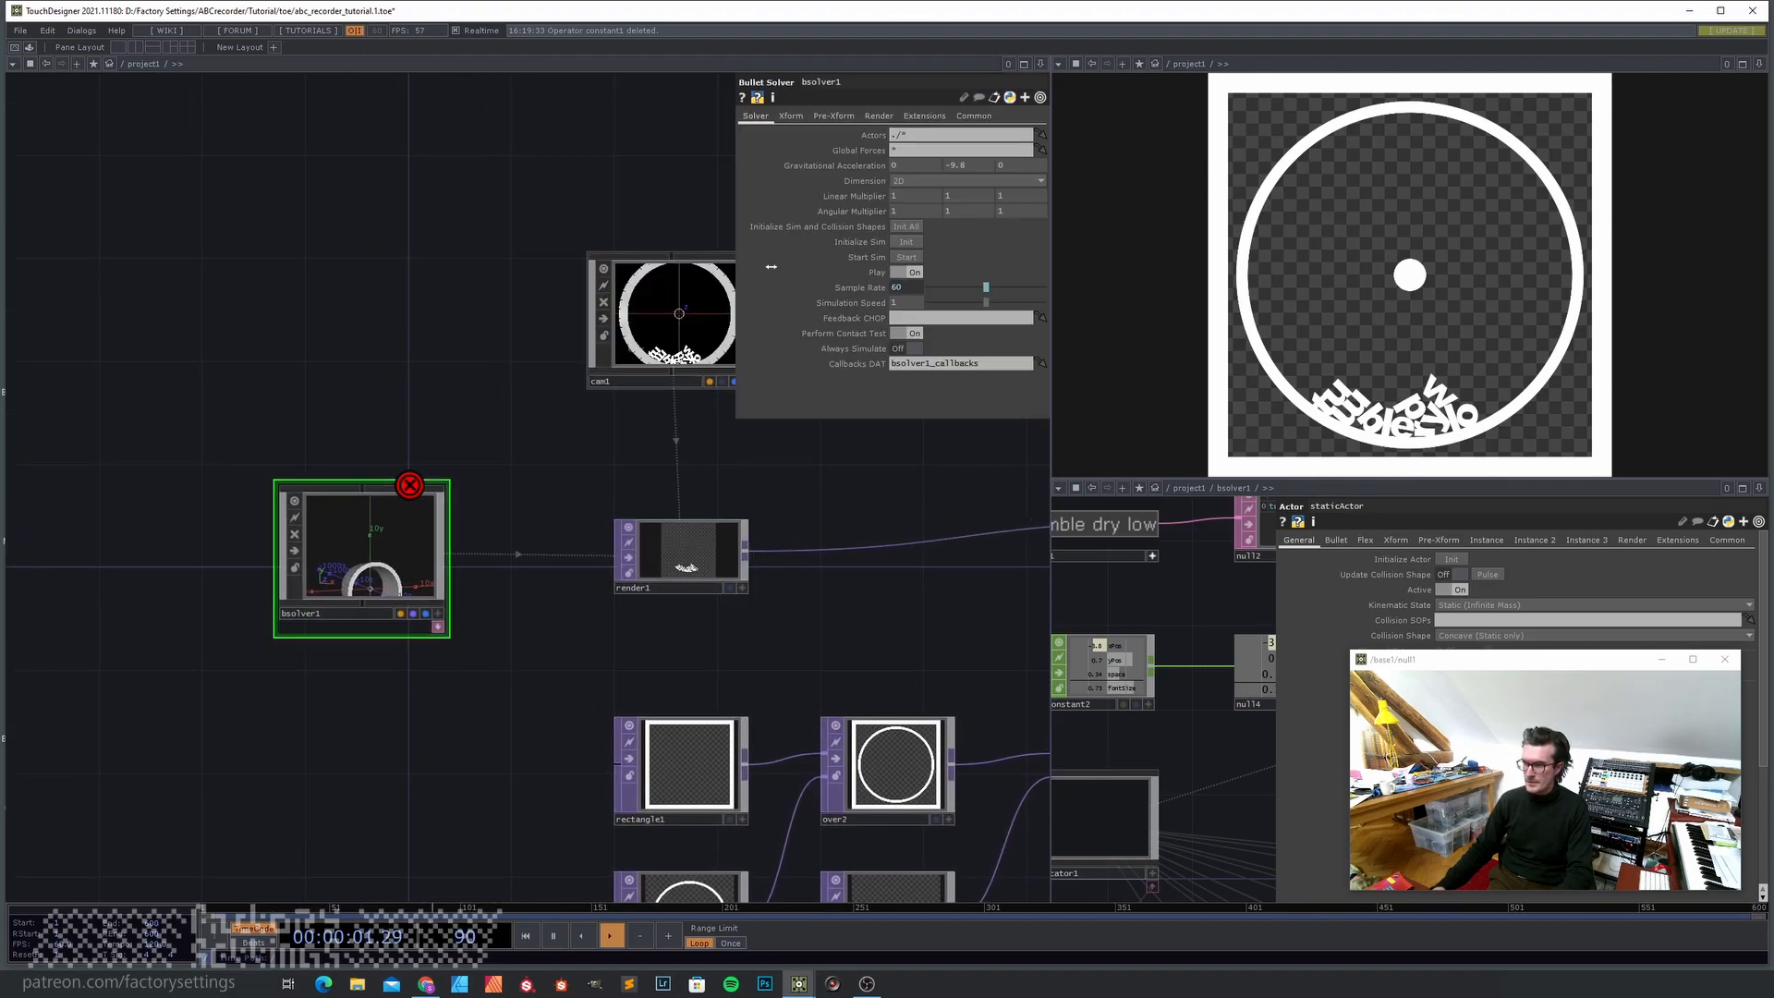
{"action": "left_click", "coordinate": [911, 229]}
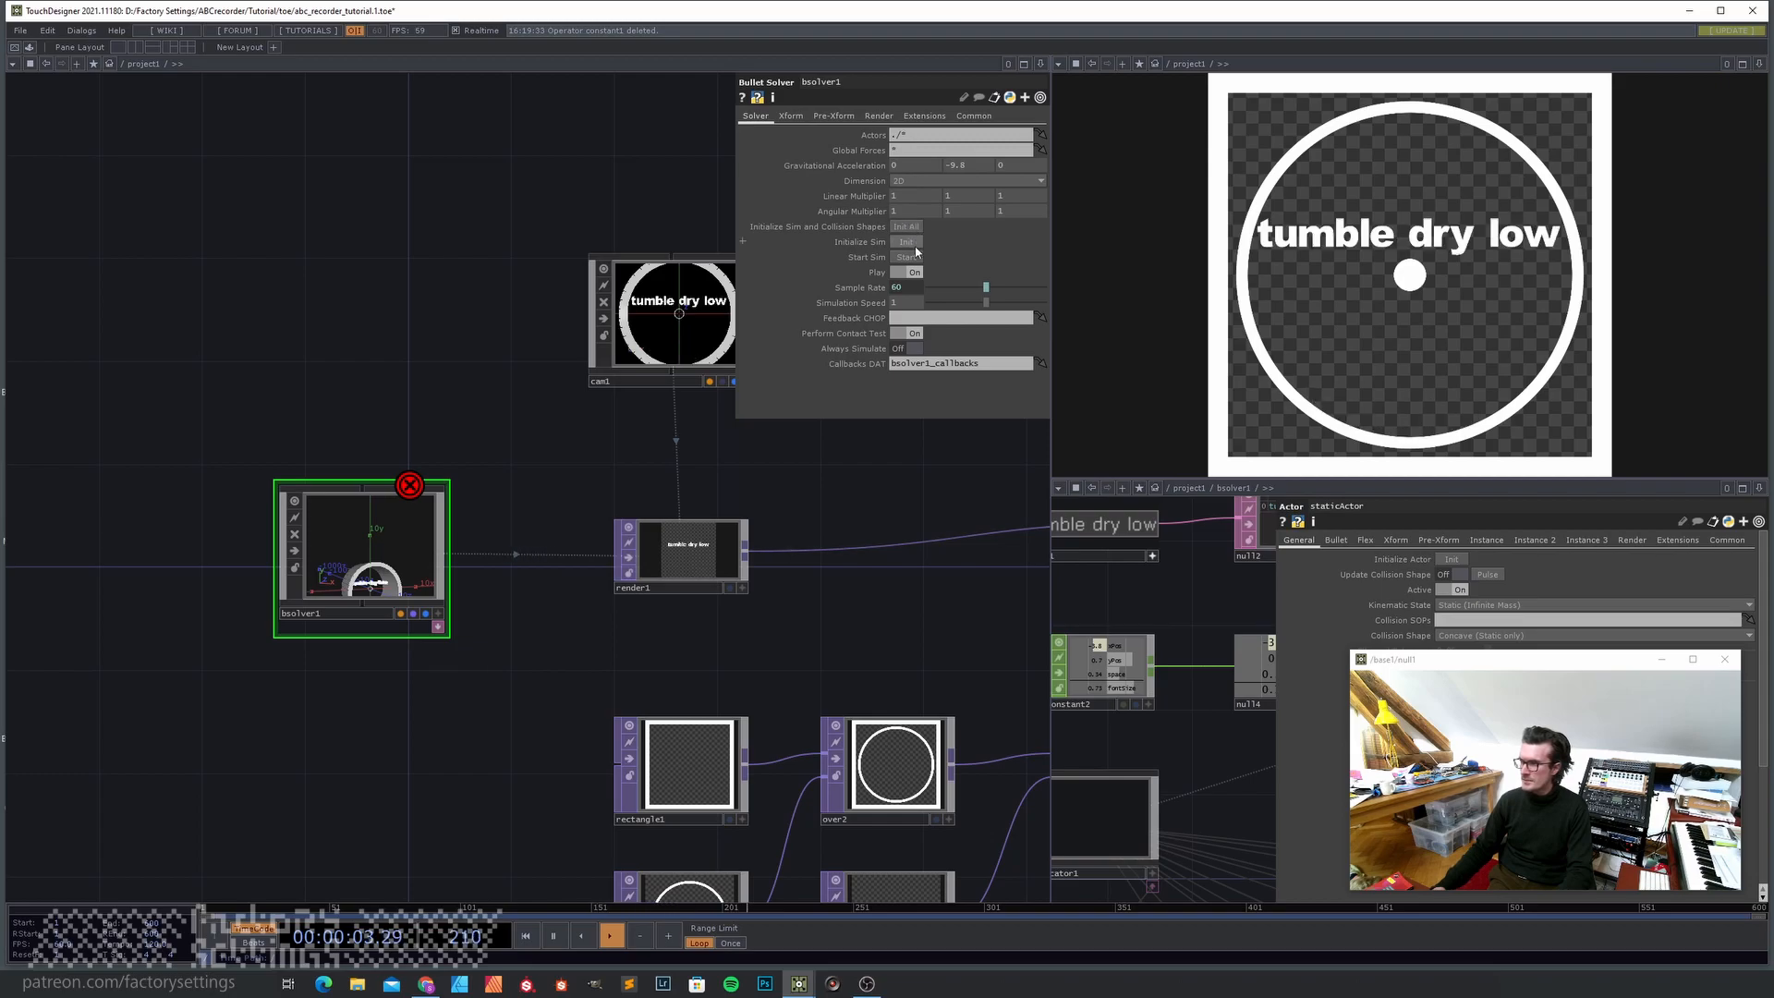
{"action": "left_click", "coordinate": [912, 257]}
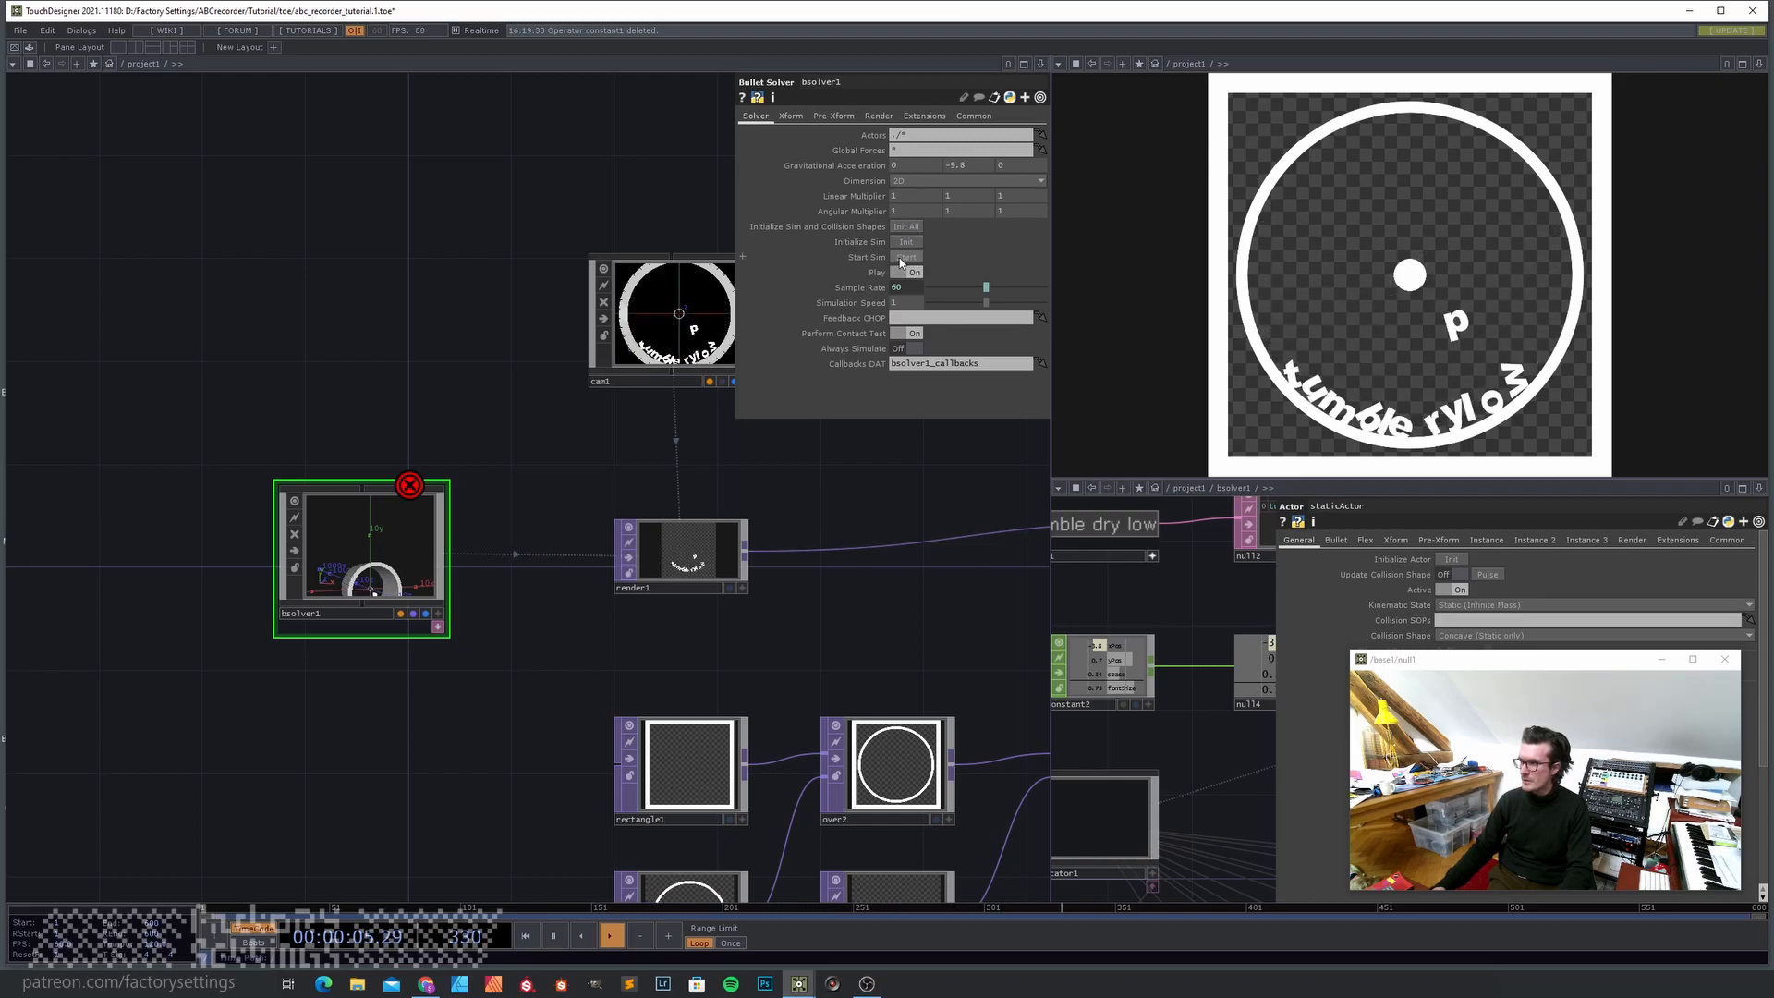
{"action": "left_click_drag", "start_coordinate": [517, 480], "coordinate": [413, 510]}
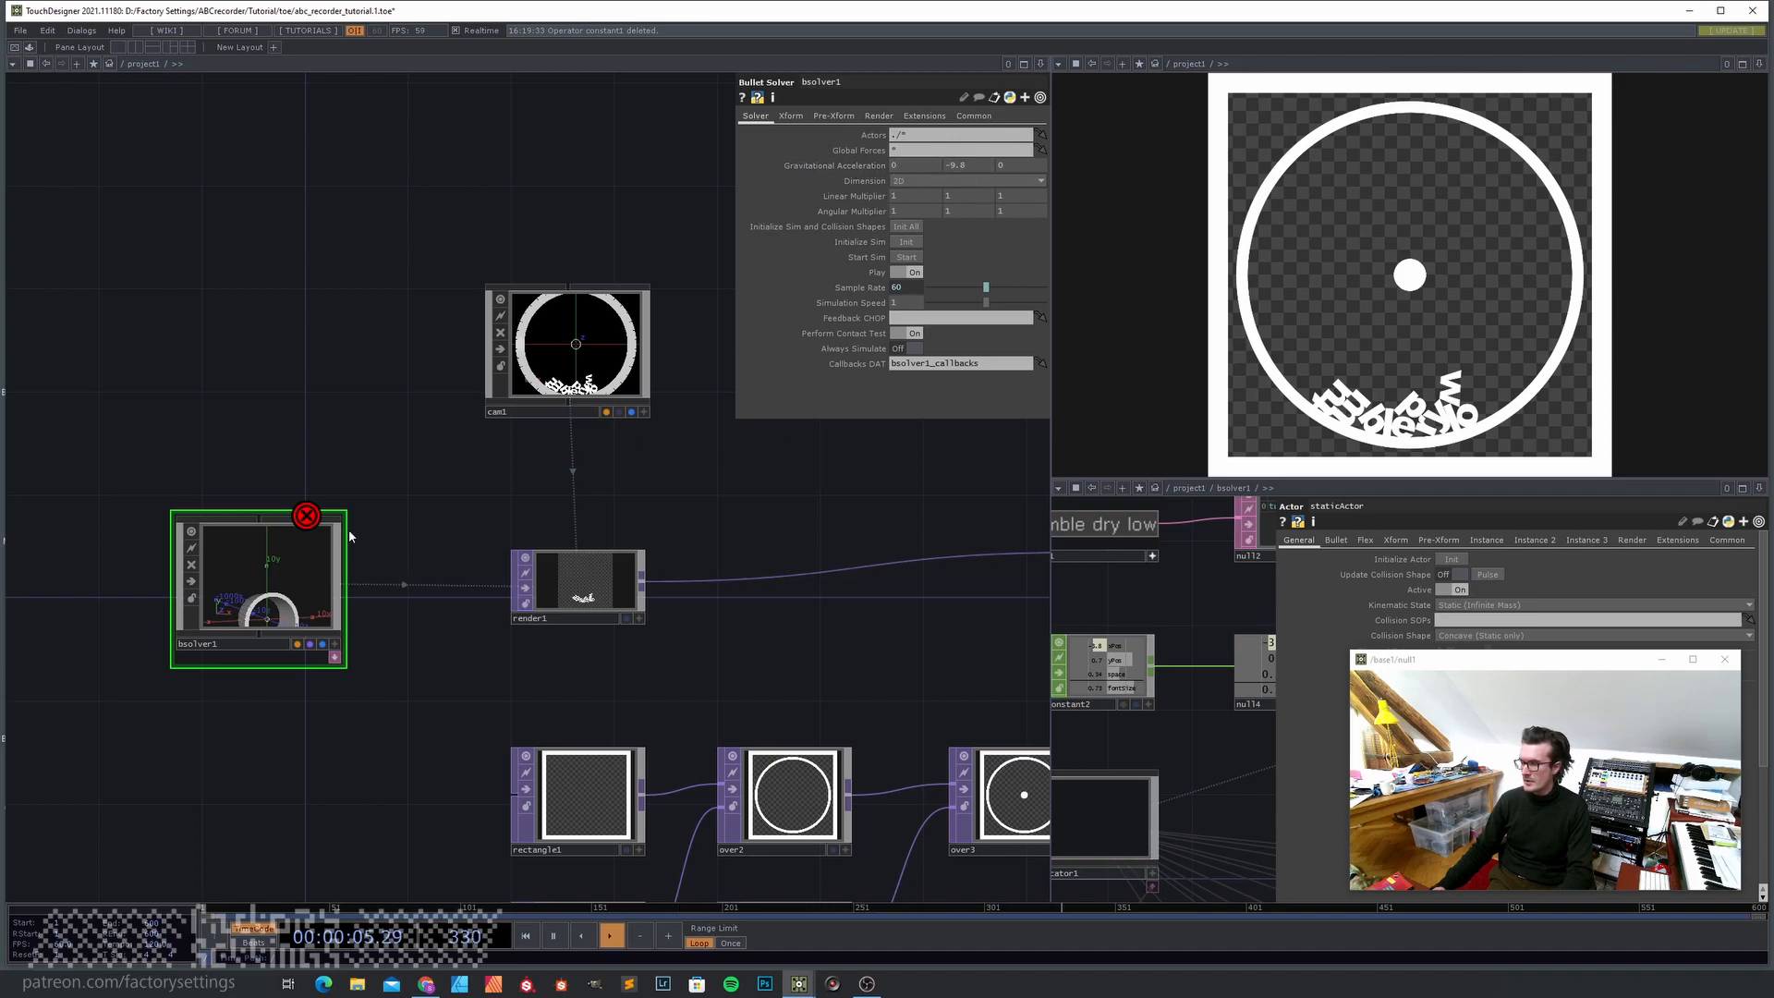
{"action": "left_click_drag", "start_coordinate": [385, 728], "coordinate": [475, 666]}
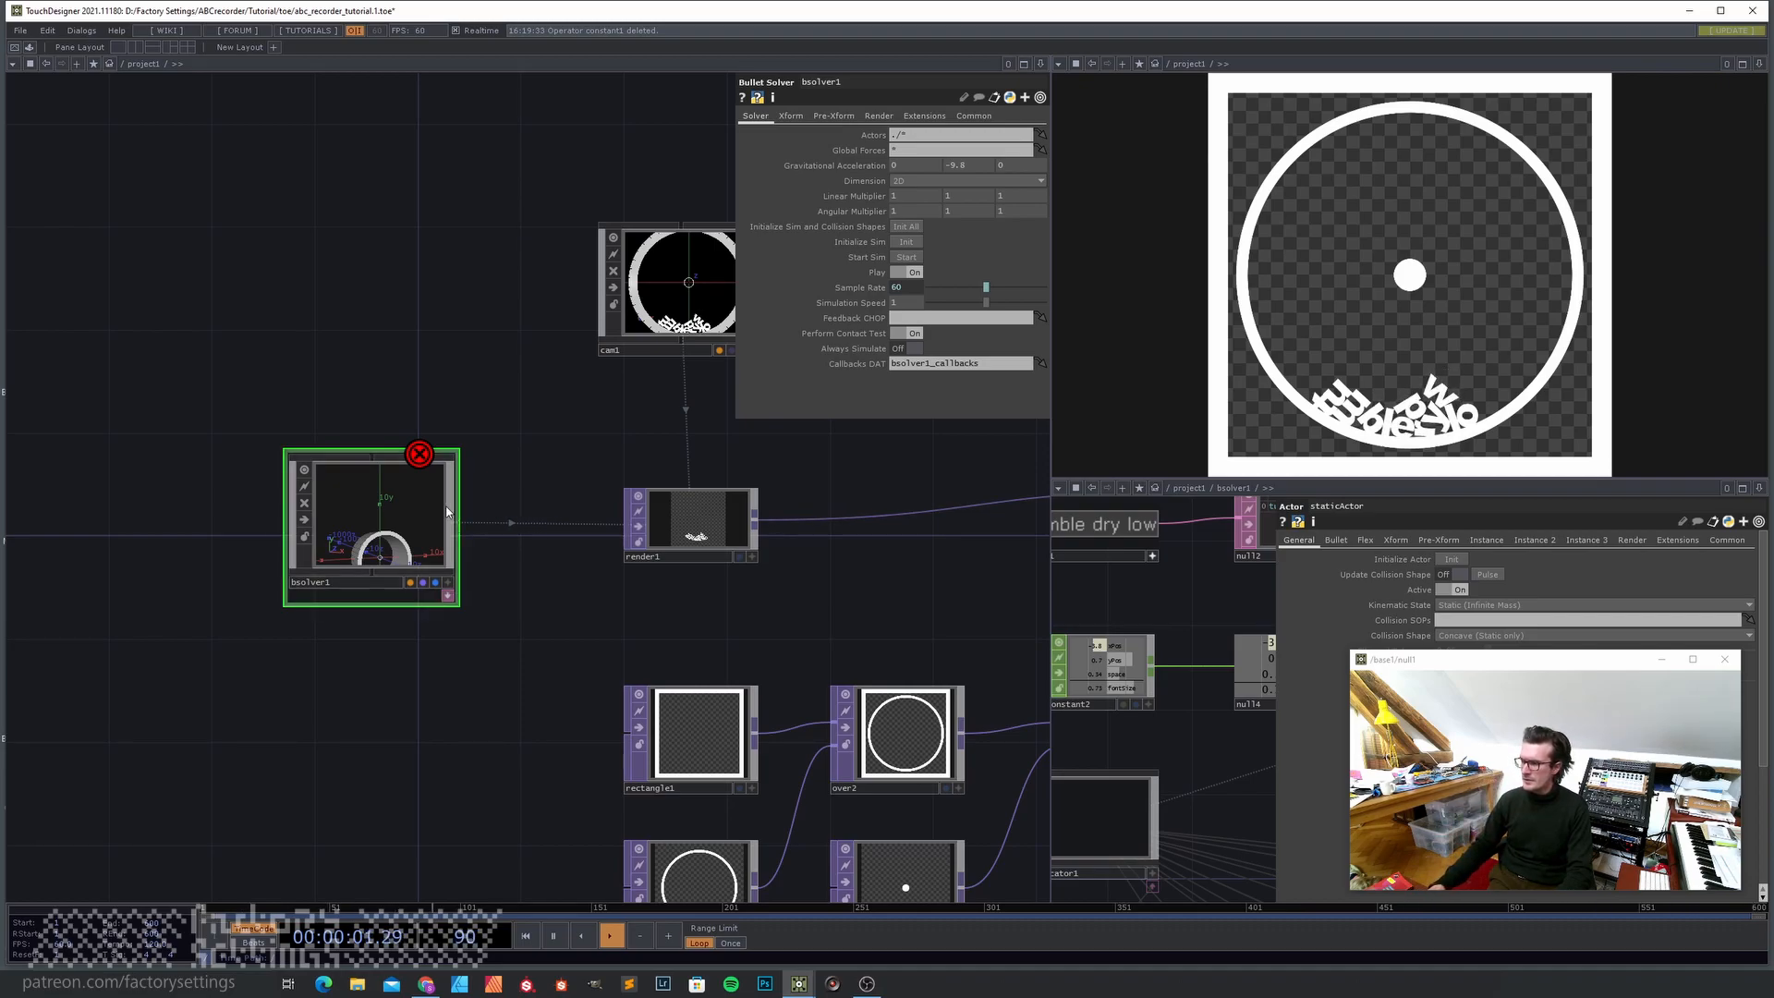
{"action": "left_click_drag", "start_coordinate": [548, 417], "coordinate": [444, 500]}
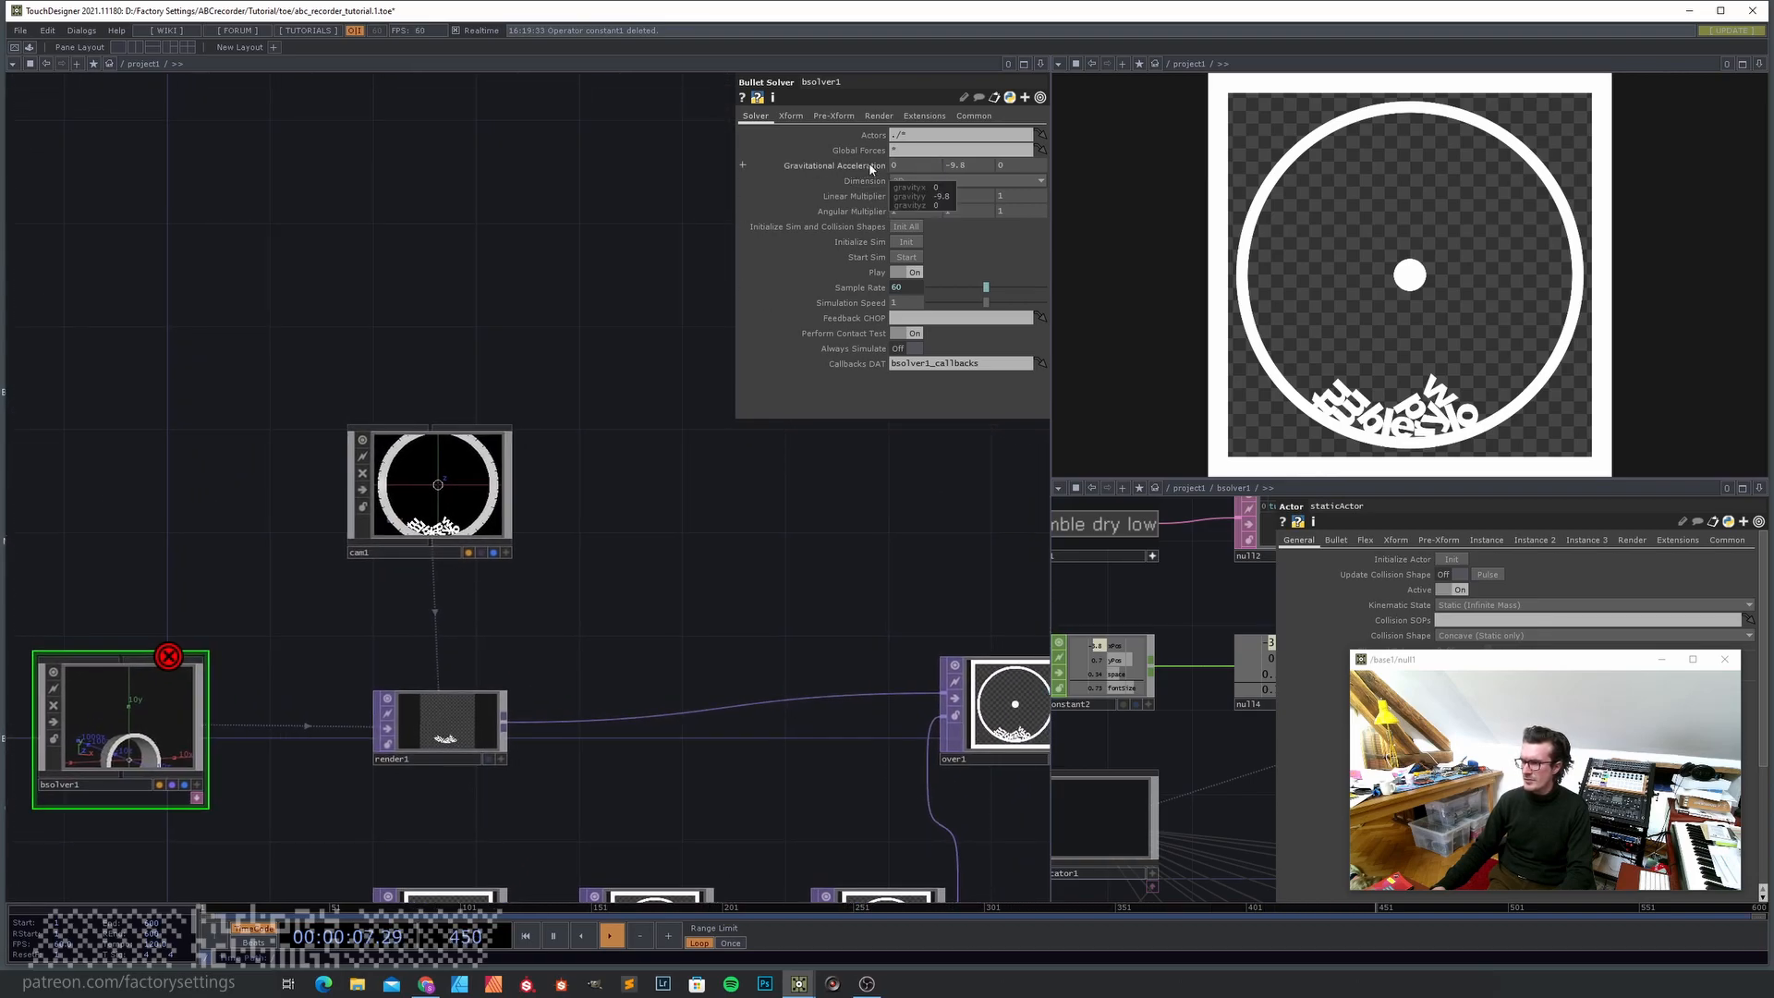
{"action": "left_click_drag", "start_coordinate": [740, 573], "coordinate": [772, 594]}
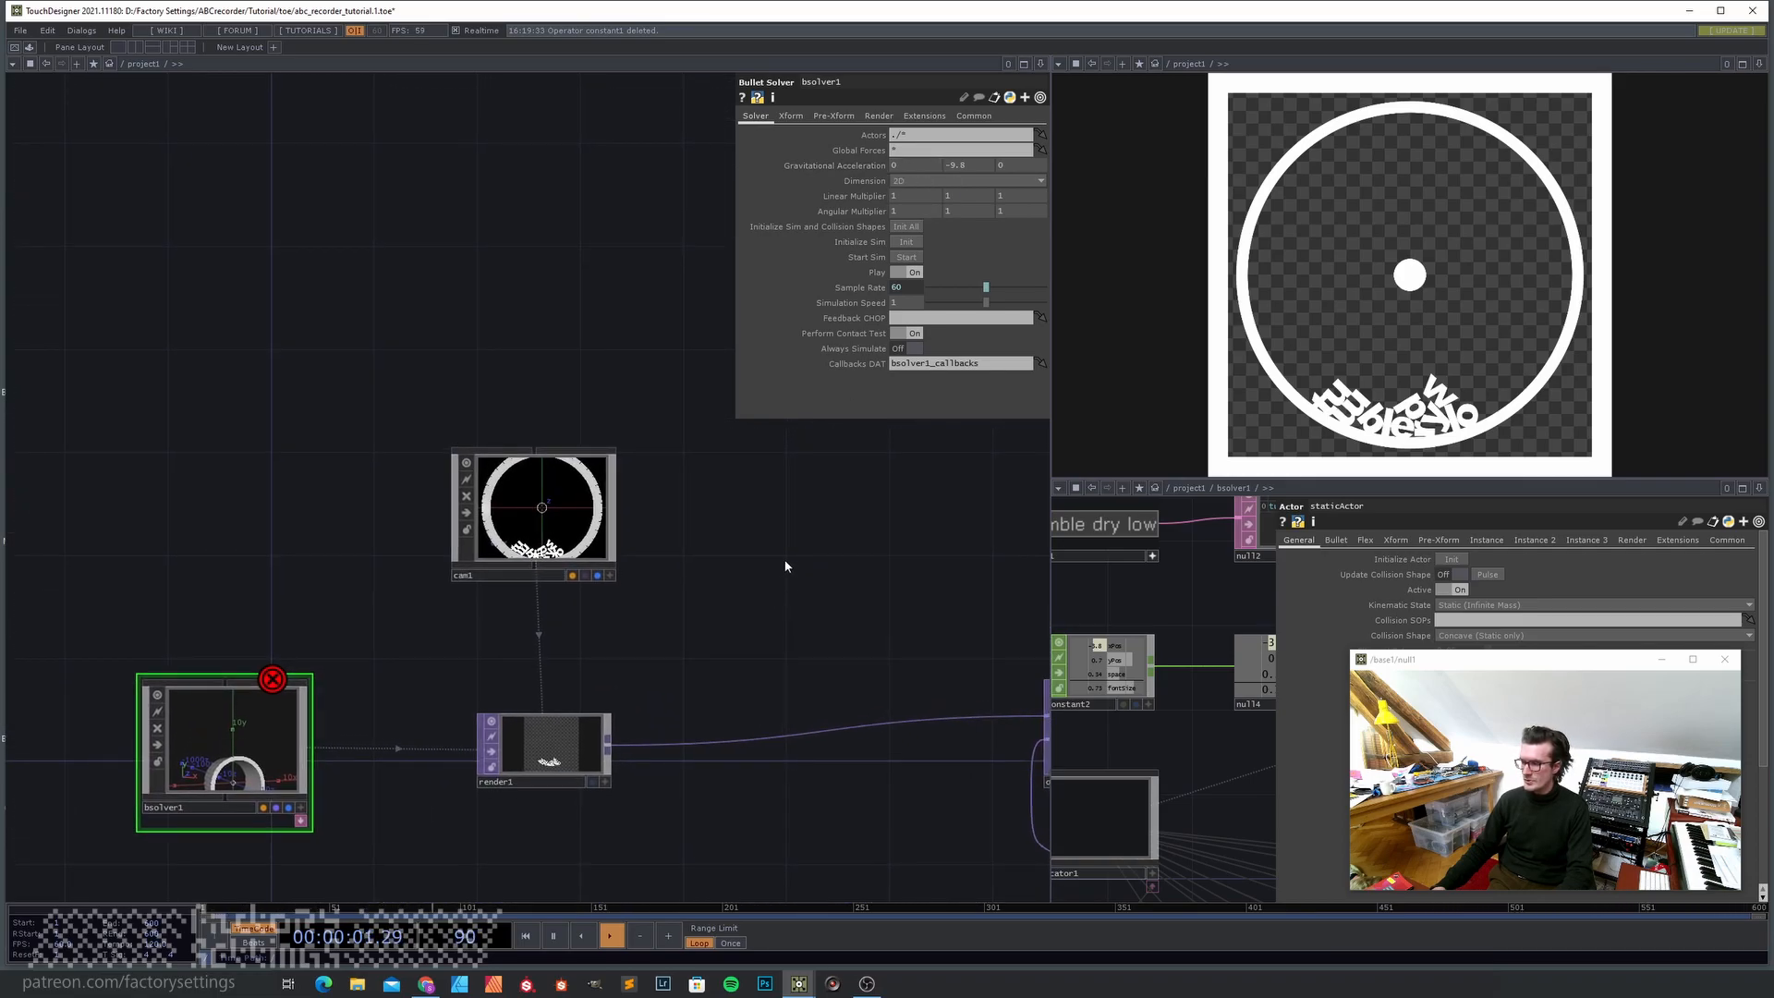
- Add a Pattern CHOP in the empty area above cam1 and bsolver1
{"action": "left_click_drag", "start_coordinate": [237, 408], "coordinate": [293, 380]}
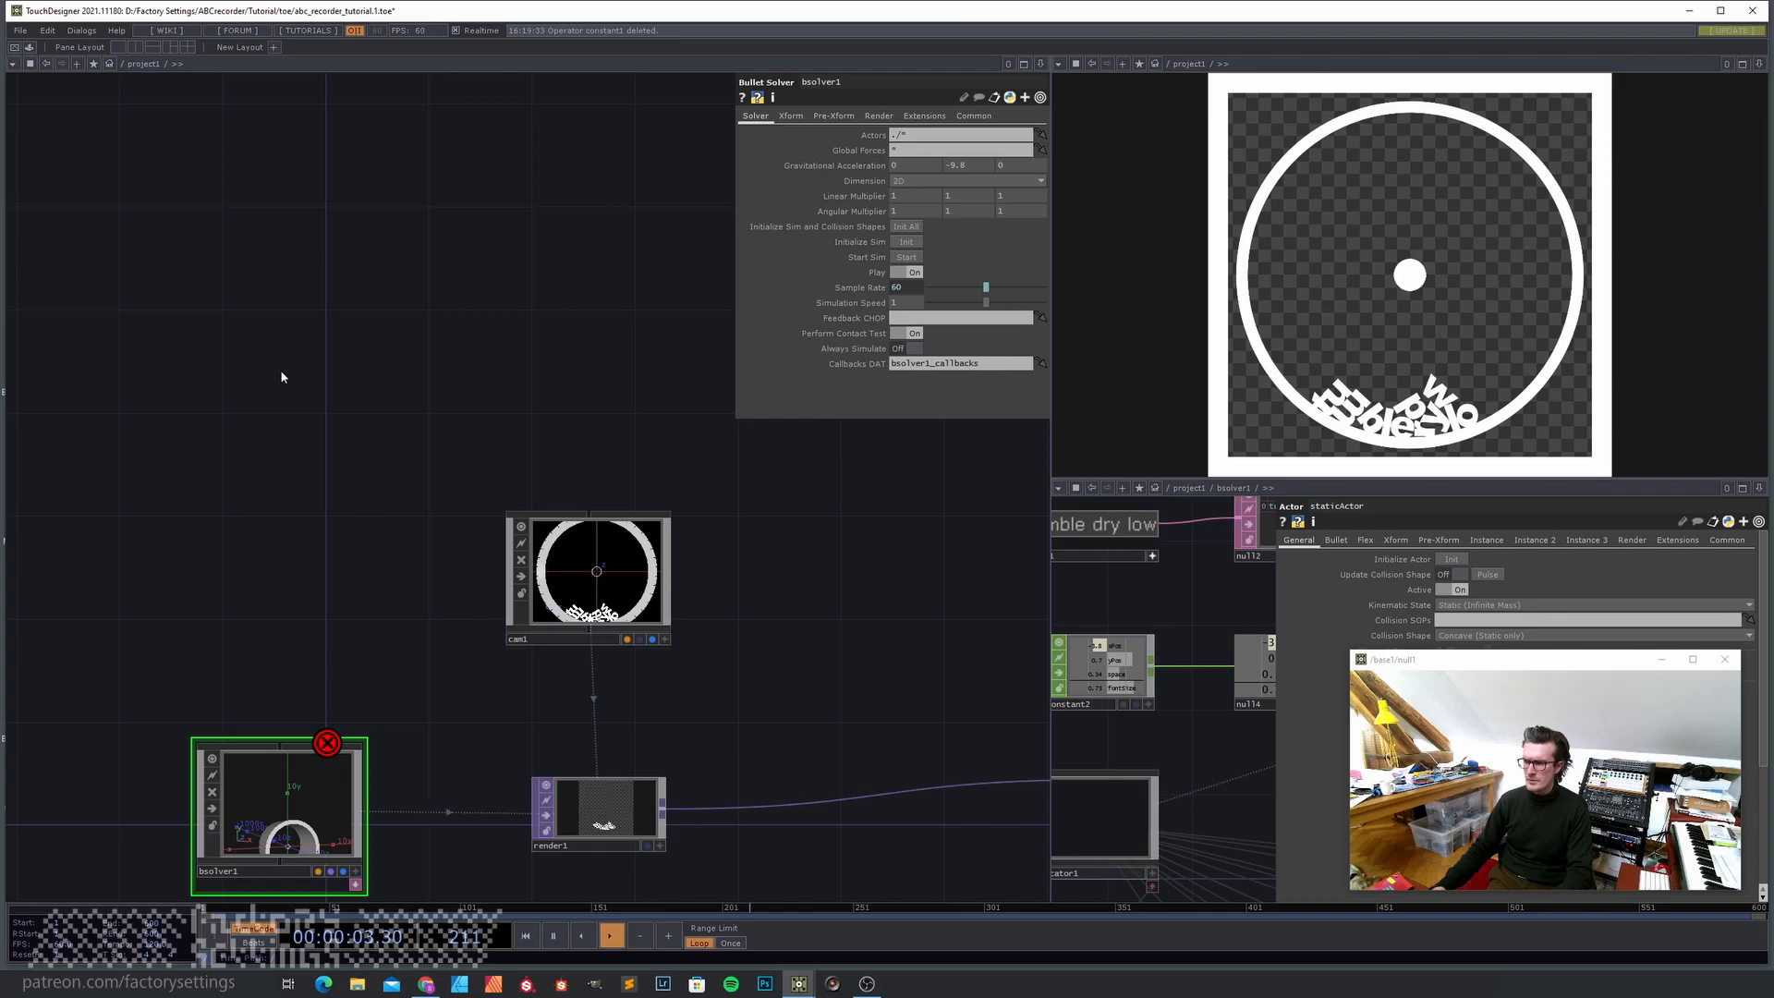
{"action": "key", "text": "Tab"}
{"action": "left_click", "coordinate": [143, 204]}
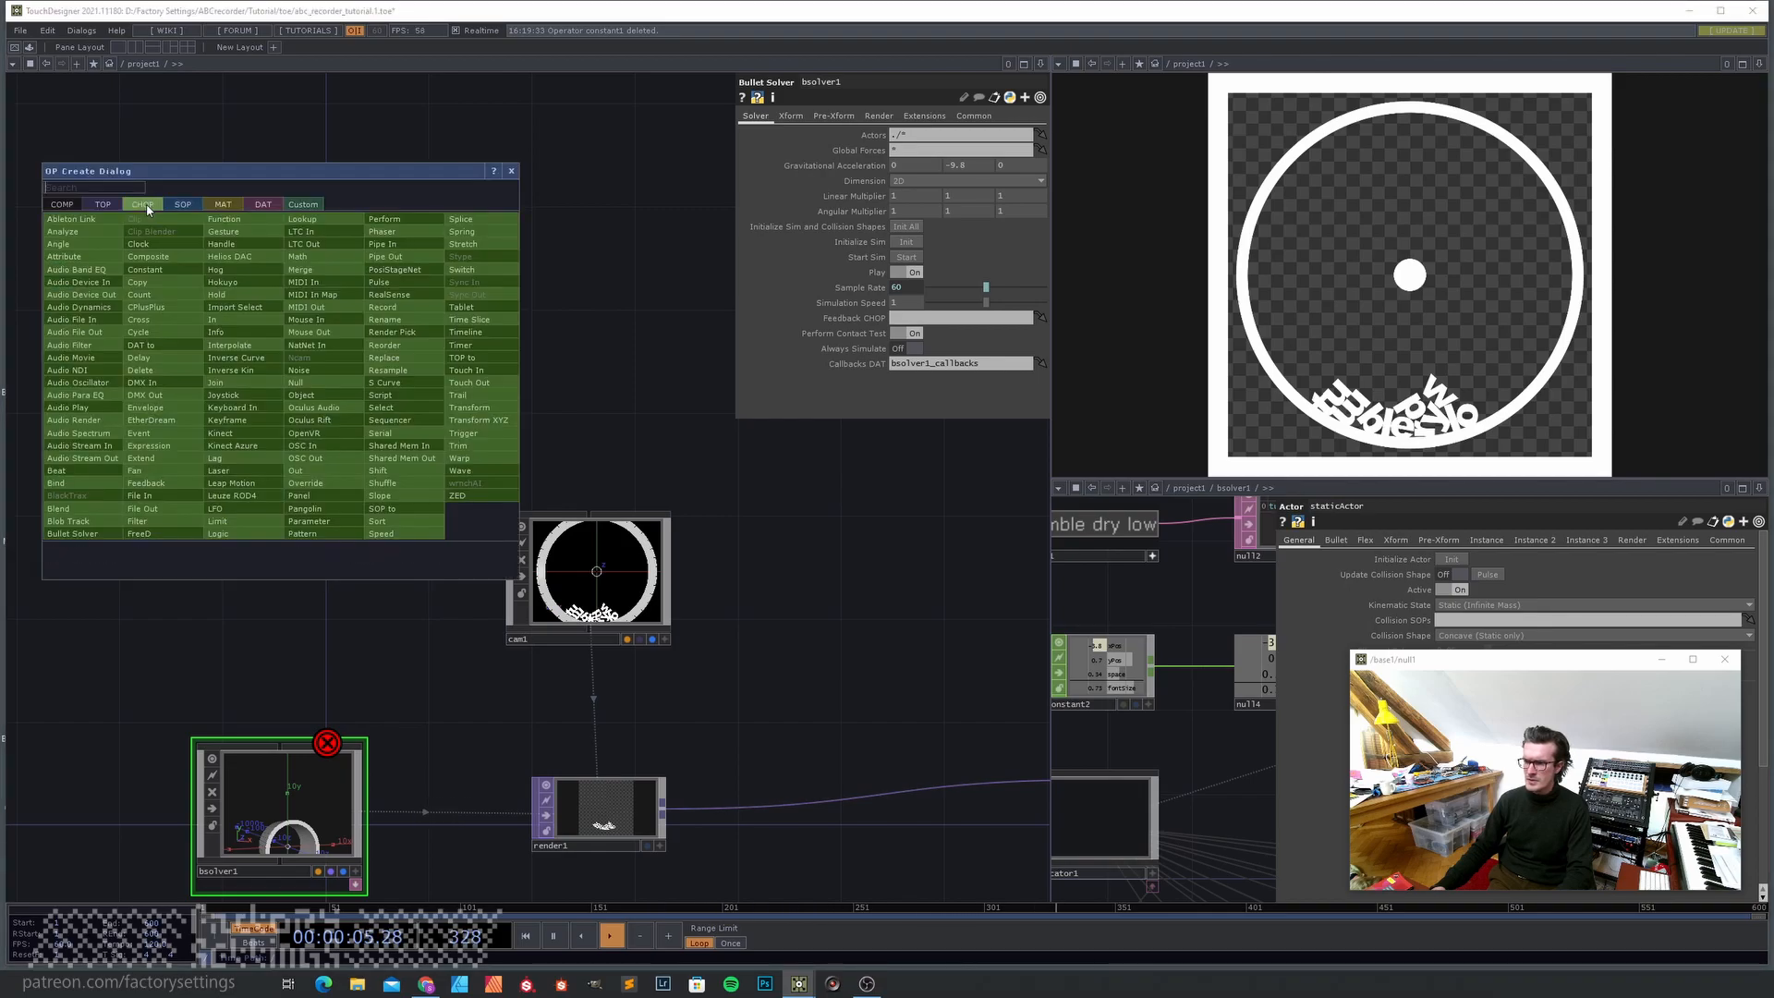
{"action": "left_click", "coordinate": [310, 521]}
{"action": "left_click", "coordinate": [374, 276]}
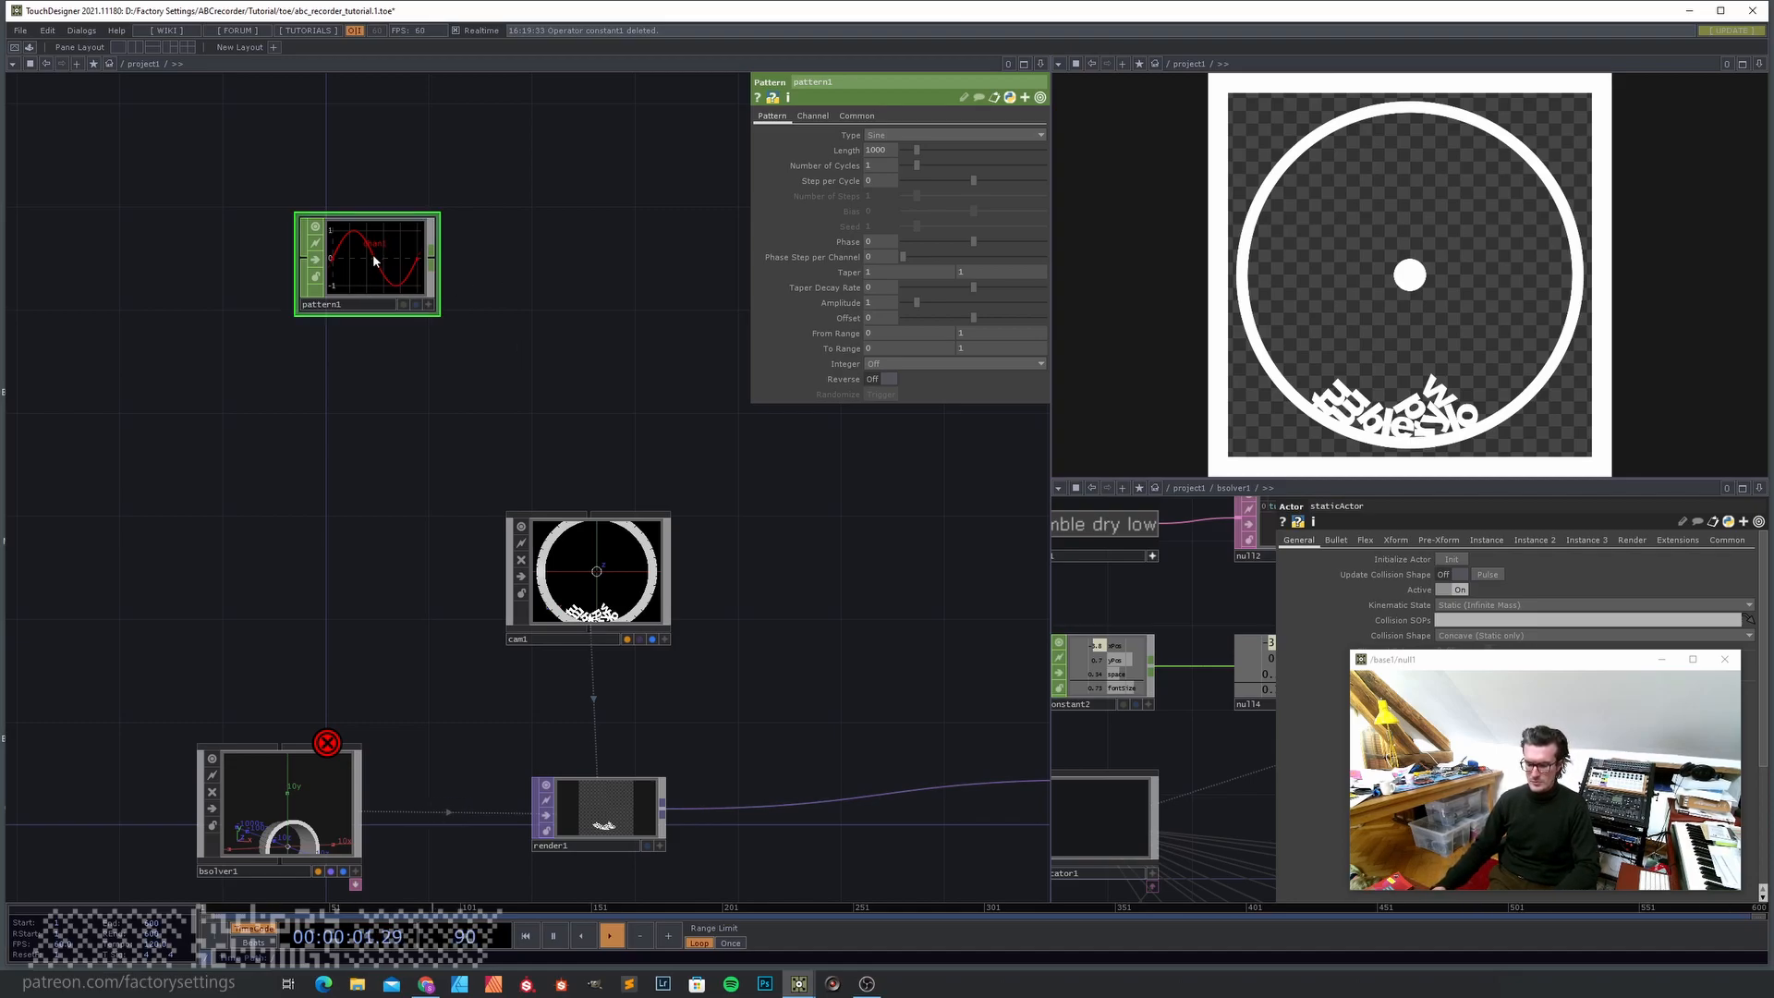
- Duplicate pattern1 directly below itself and set the copy's type to Cosine
{"action": "key", "text": "ctrl+c"}
{"action": "key", "text": "ctrl+v"}
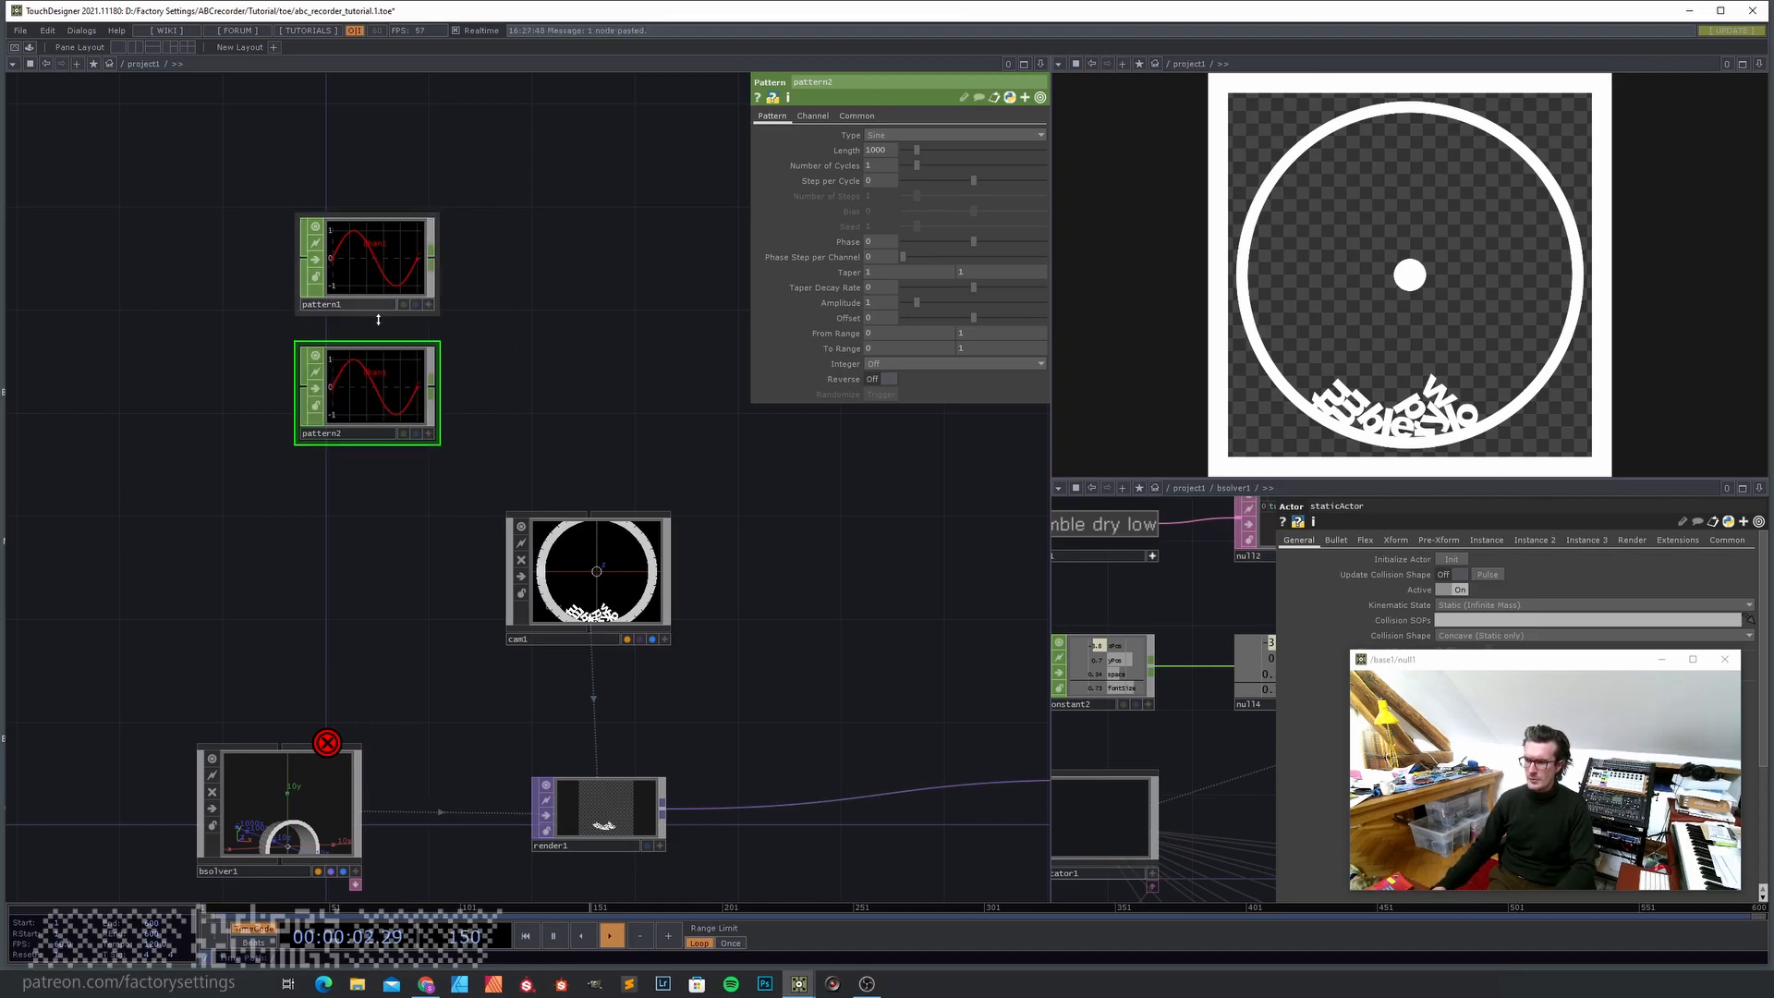
{"action": "left_click", "coordinate": [896, 134]}
{"action": "left_click", "coordinate": [895, 175]}
- Move pattern1 and pattern2 together farther up, away from the cam1 and bsolver1 operators
{"action": "left_click_drag", "start_coordinate": [517, 344], "coordinate": [434, 474]}
{"action": "right_click_drag", "start_coordinate": [417, 600], "coordinate": [302, 390]}
{"action": "left_click_drag", "start_coordinate": [297, 379], "coordinate": [296, 250]}
{"action": "left_click_drag", "start_coordinate": [480, 296], "coordinate": [417, 441]}
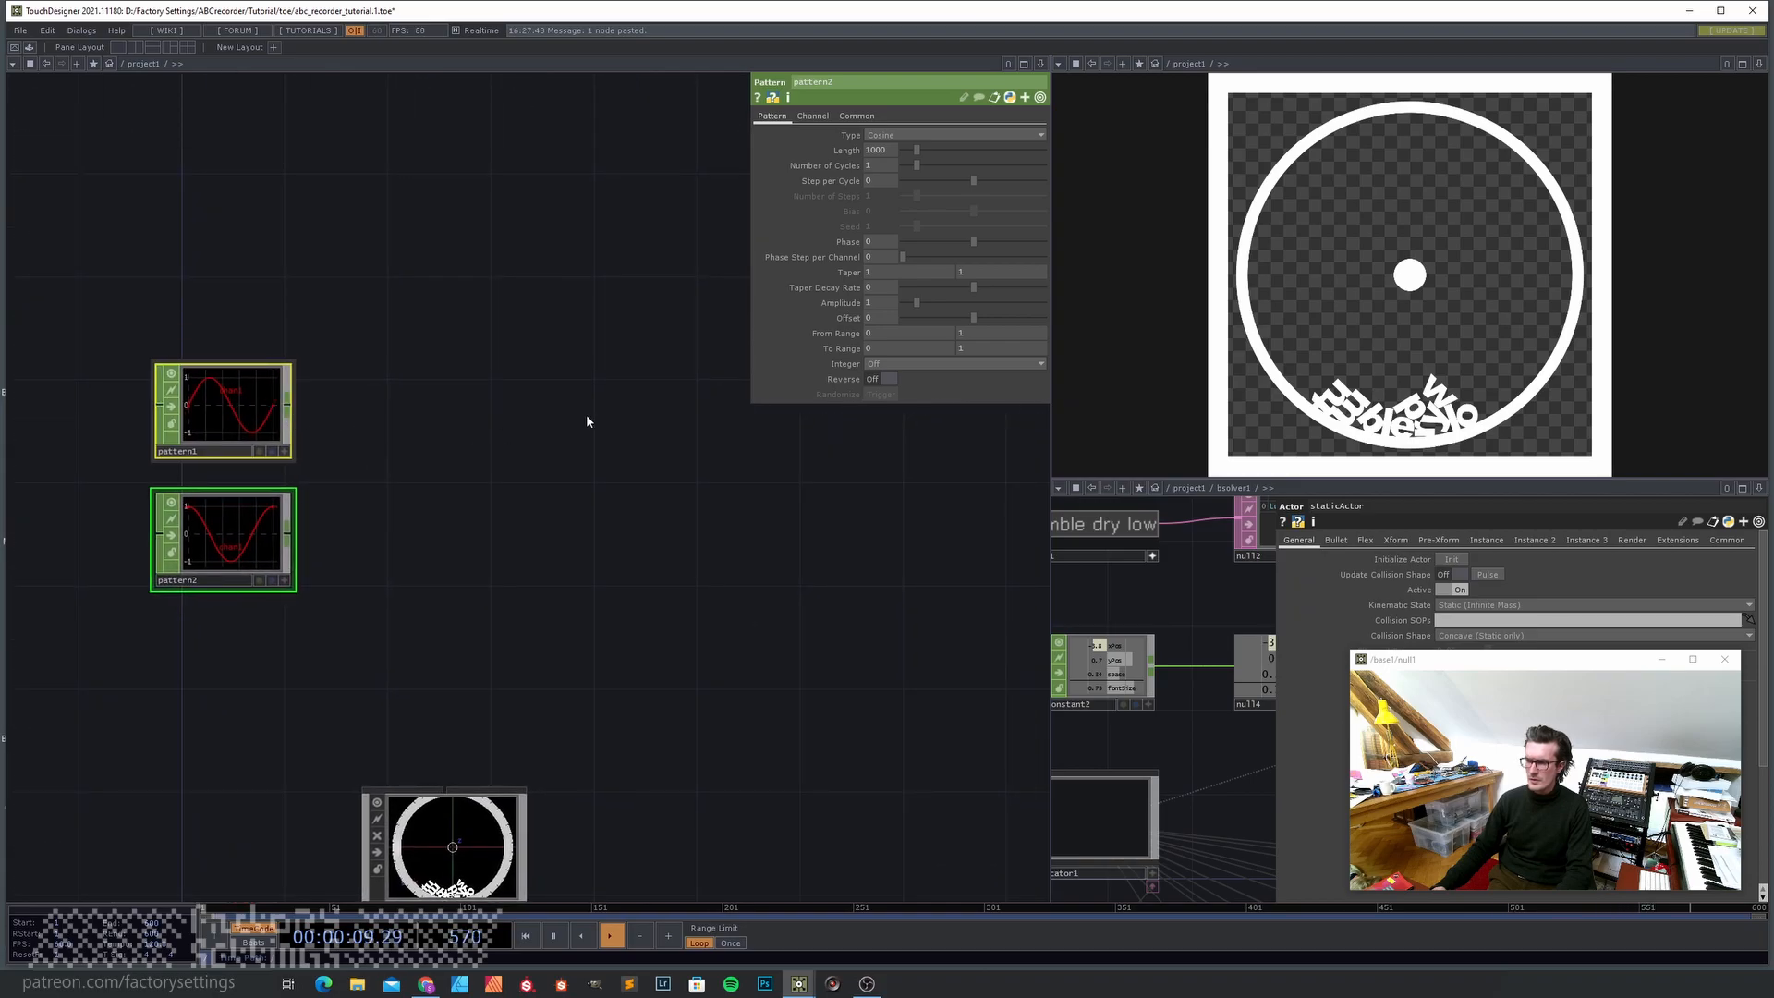
- Add a Box SOP in the empty space beside pattern1
{"action": "double_click", "coordinate": [591, 442]}
{"action": "left_click", "coordinate": [493, 277]}
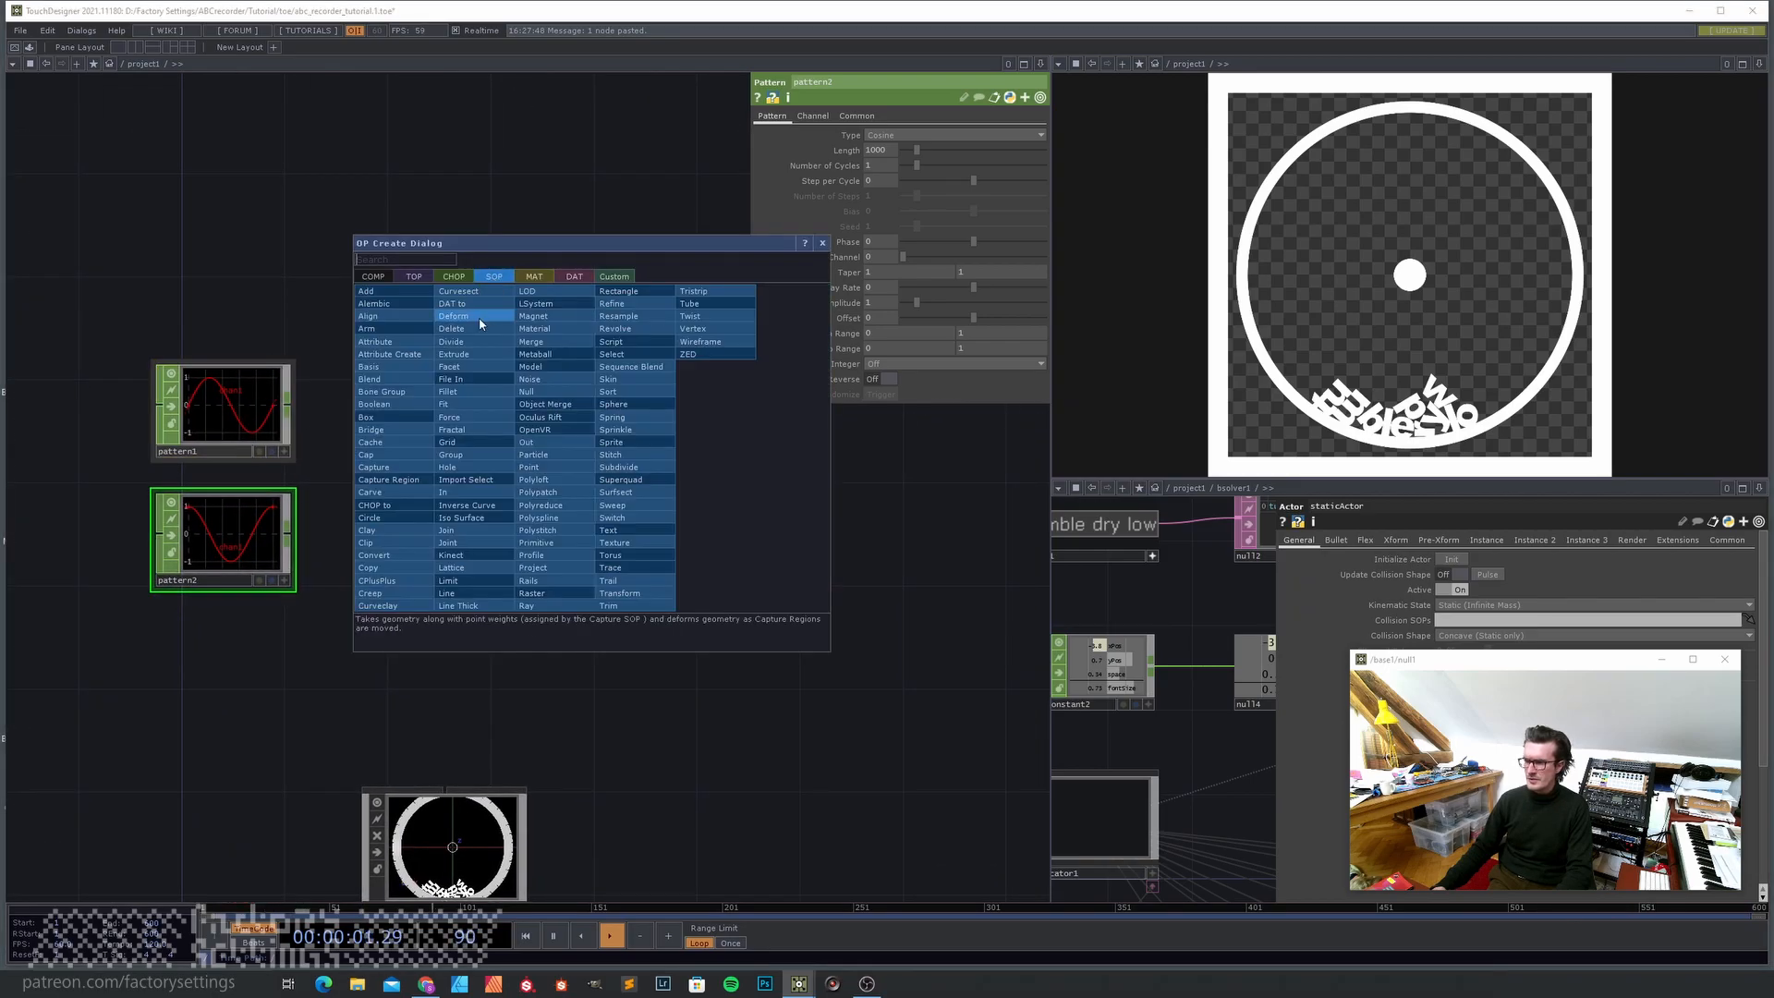
{"action": "left_click", "coordinate": [384, 414]}
{"action": "left_click", "coordinate": [583, 411]}
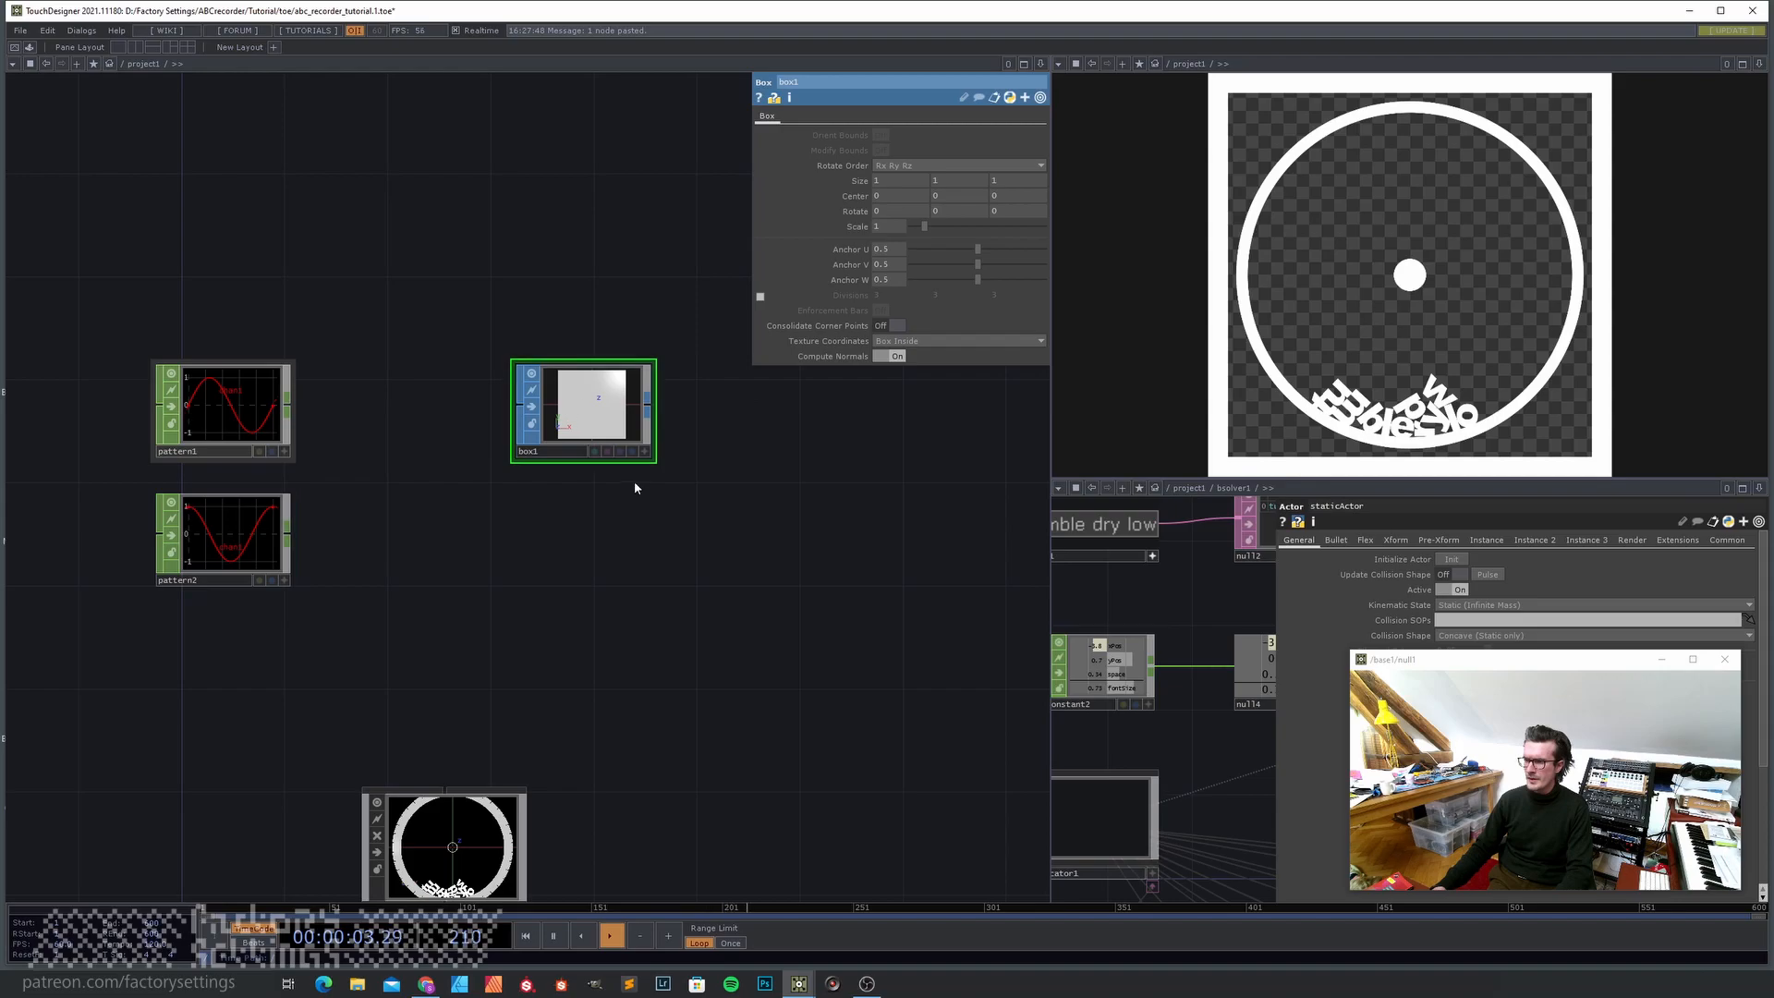
- Add a Geometry COMP fed by box1's output and place it beside box1
{"action": "left_click_drag", "start_coordinate": [706, 503], "coordinate": [524, 594]}
{"action": "right_click", "coordinate": [467, 493]}
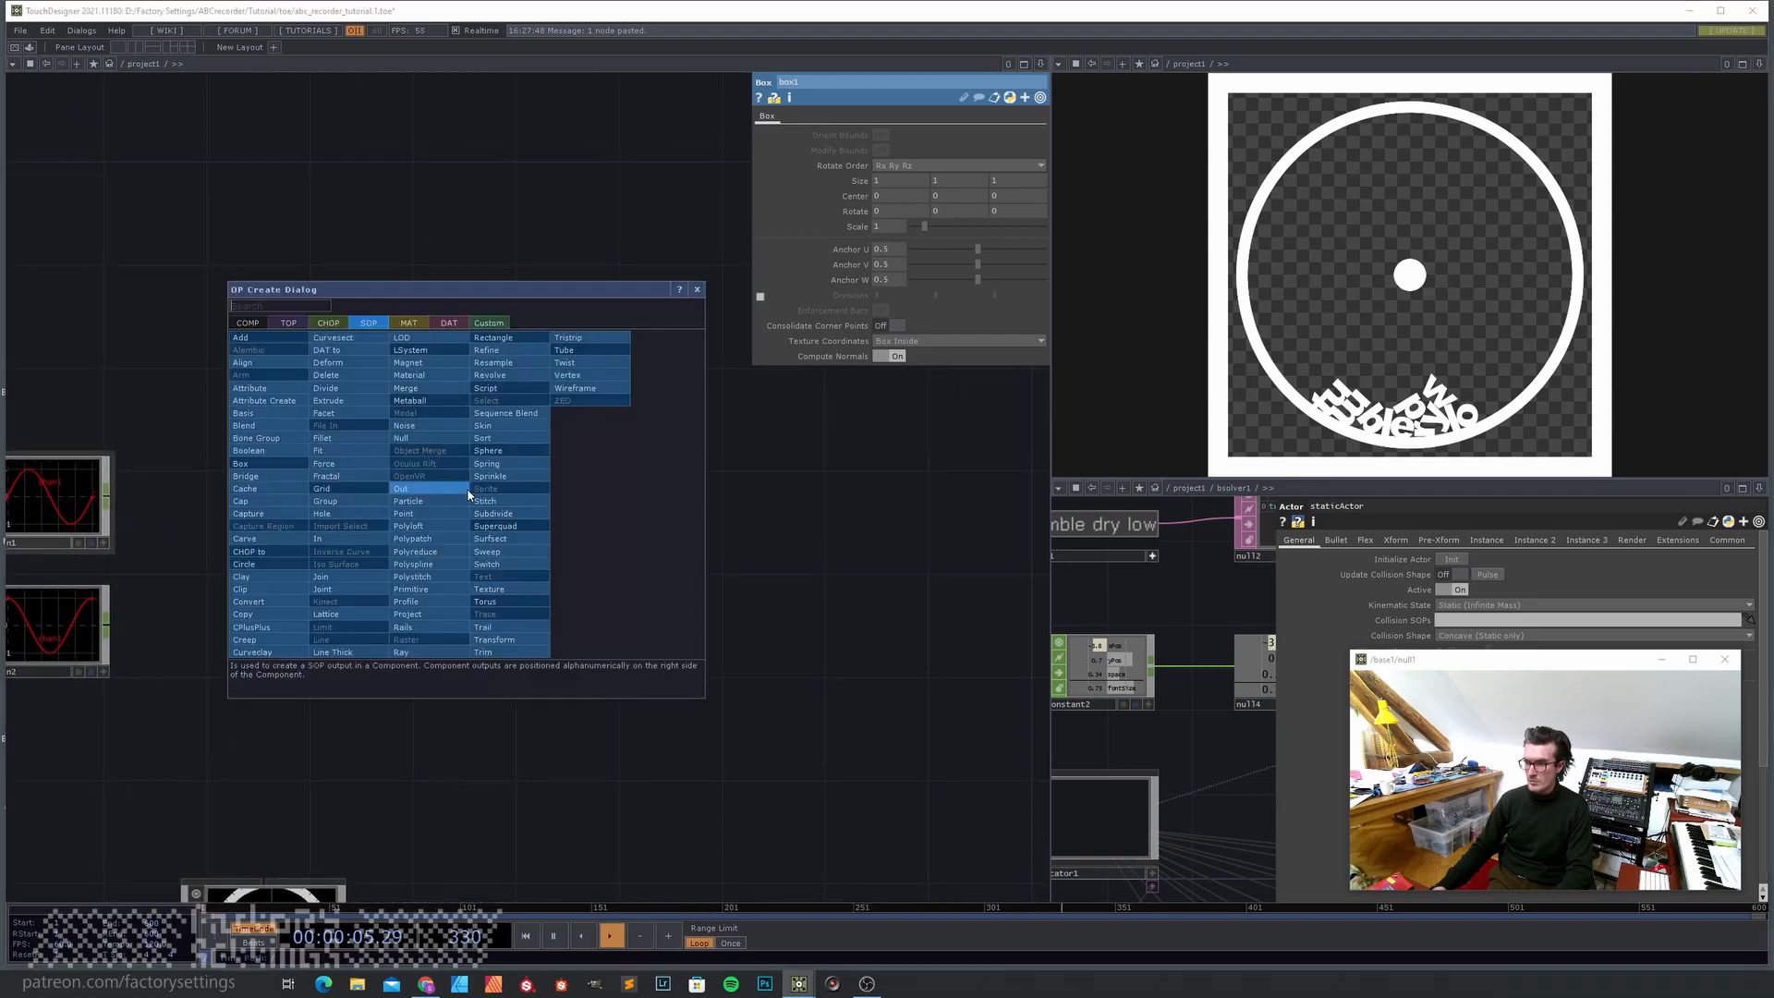
{"action": "left_click", "coordinate": [253, 323]}
{"action": "left_click", "coordinate": [264, 441]}
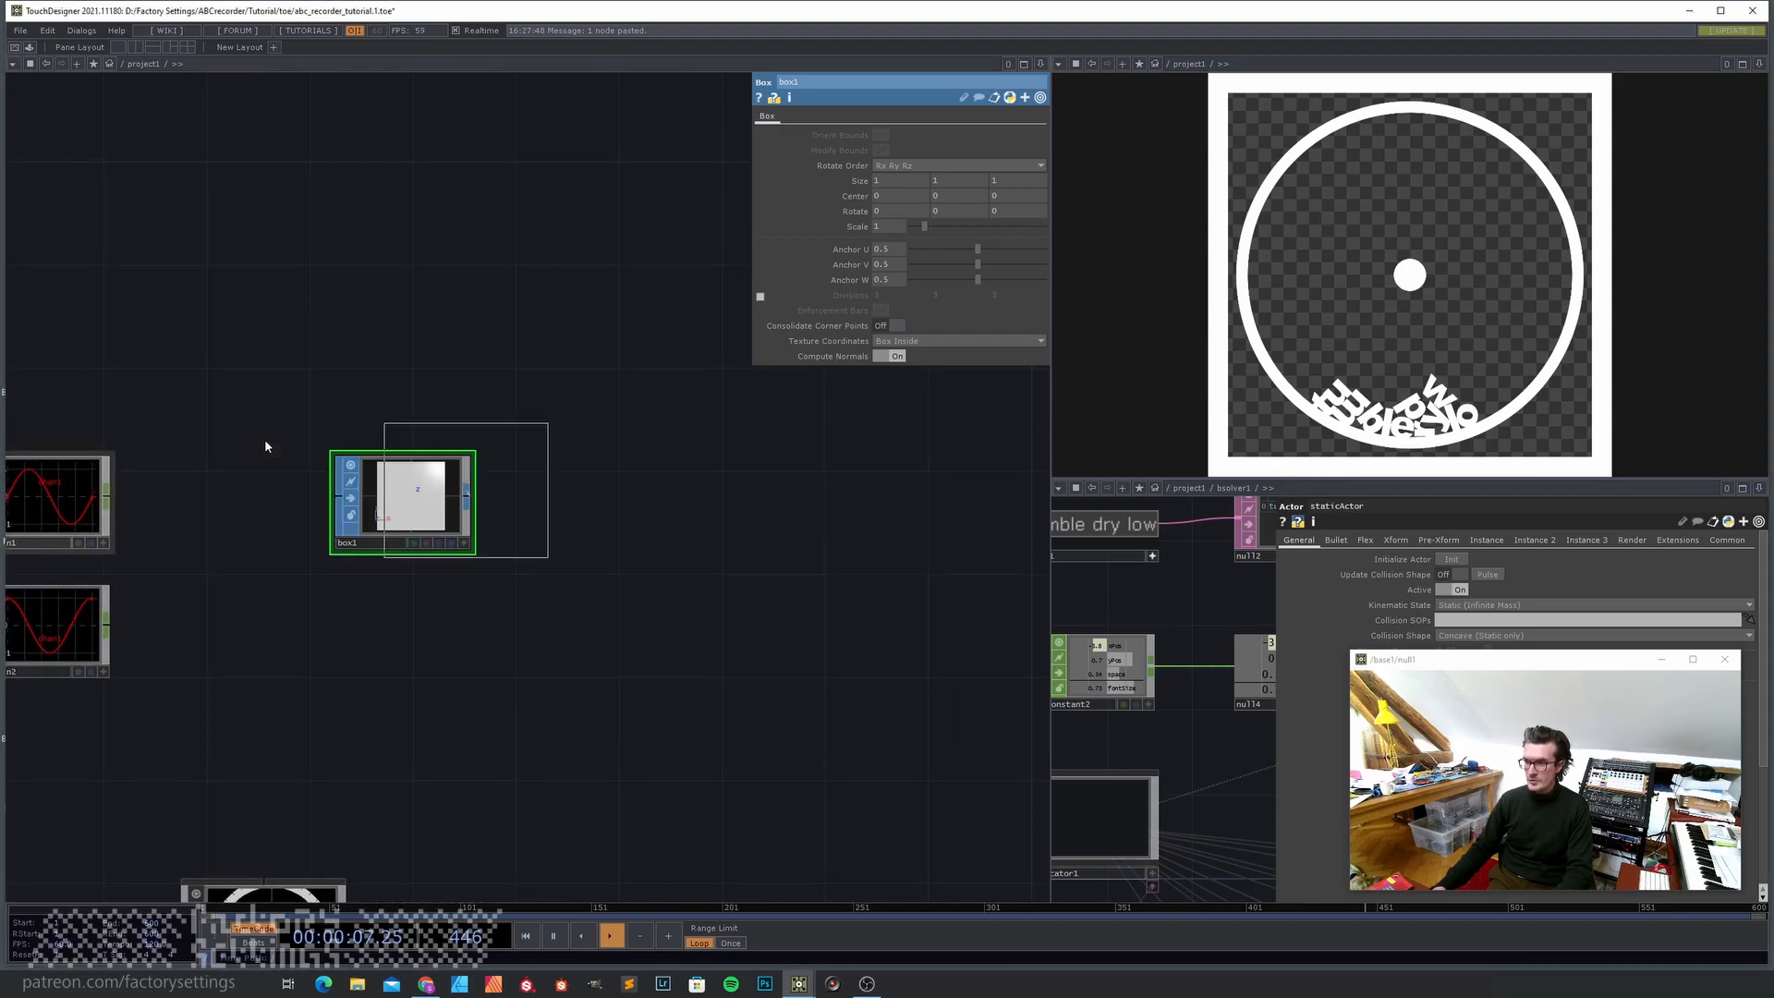
{"action": "left_click", "coordinate": [671, 490]}
{"action": "scroll", "coordinate": [507, 627], "scroll_direction": "down", "scroll_amount": 3}
{"action": "left_click_drag", "start_coordinate": [428, 677], "coordinate": [379, 683]}
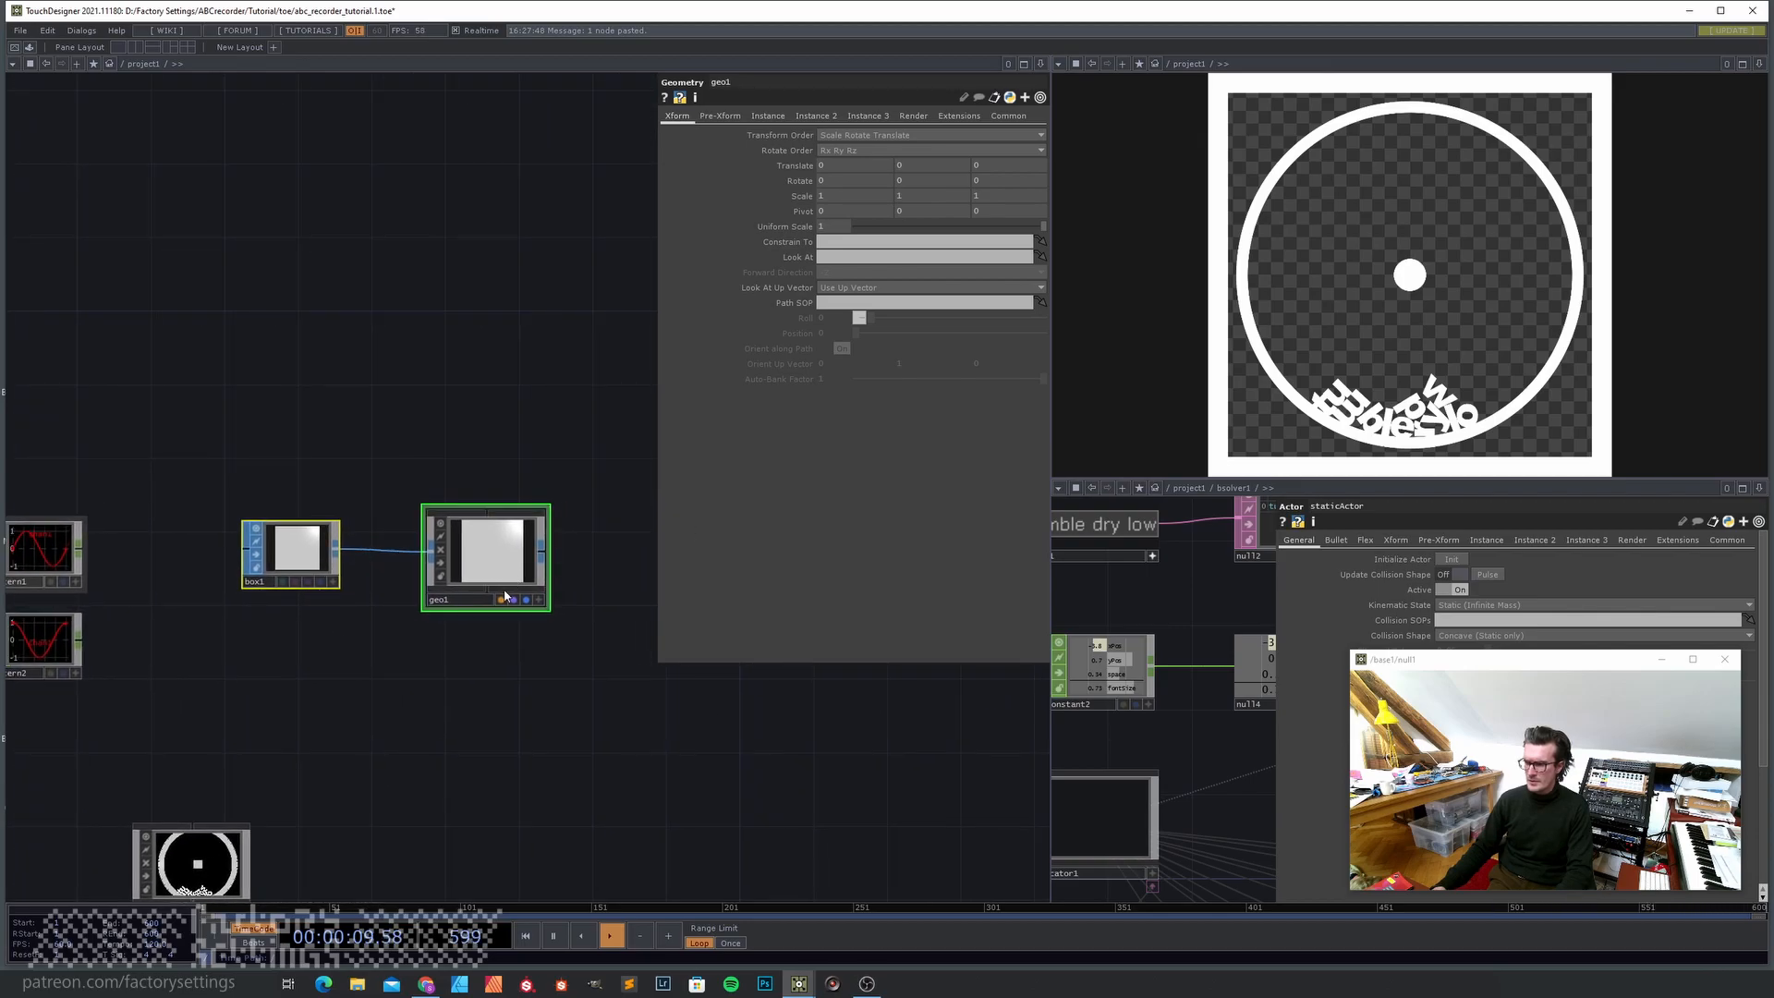
- Set box1's X center to -1
{"action": "left_click", "coordinate": [304, 554]}
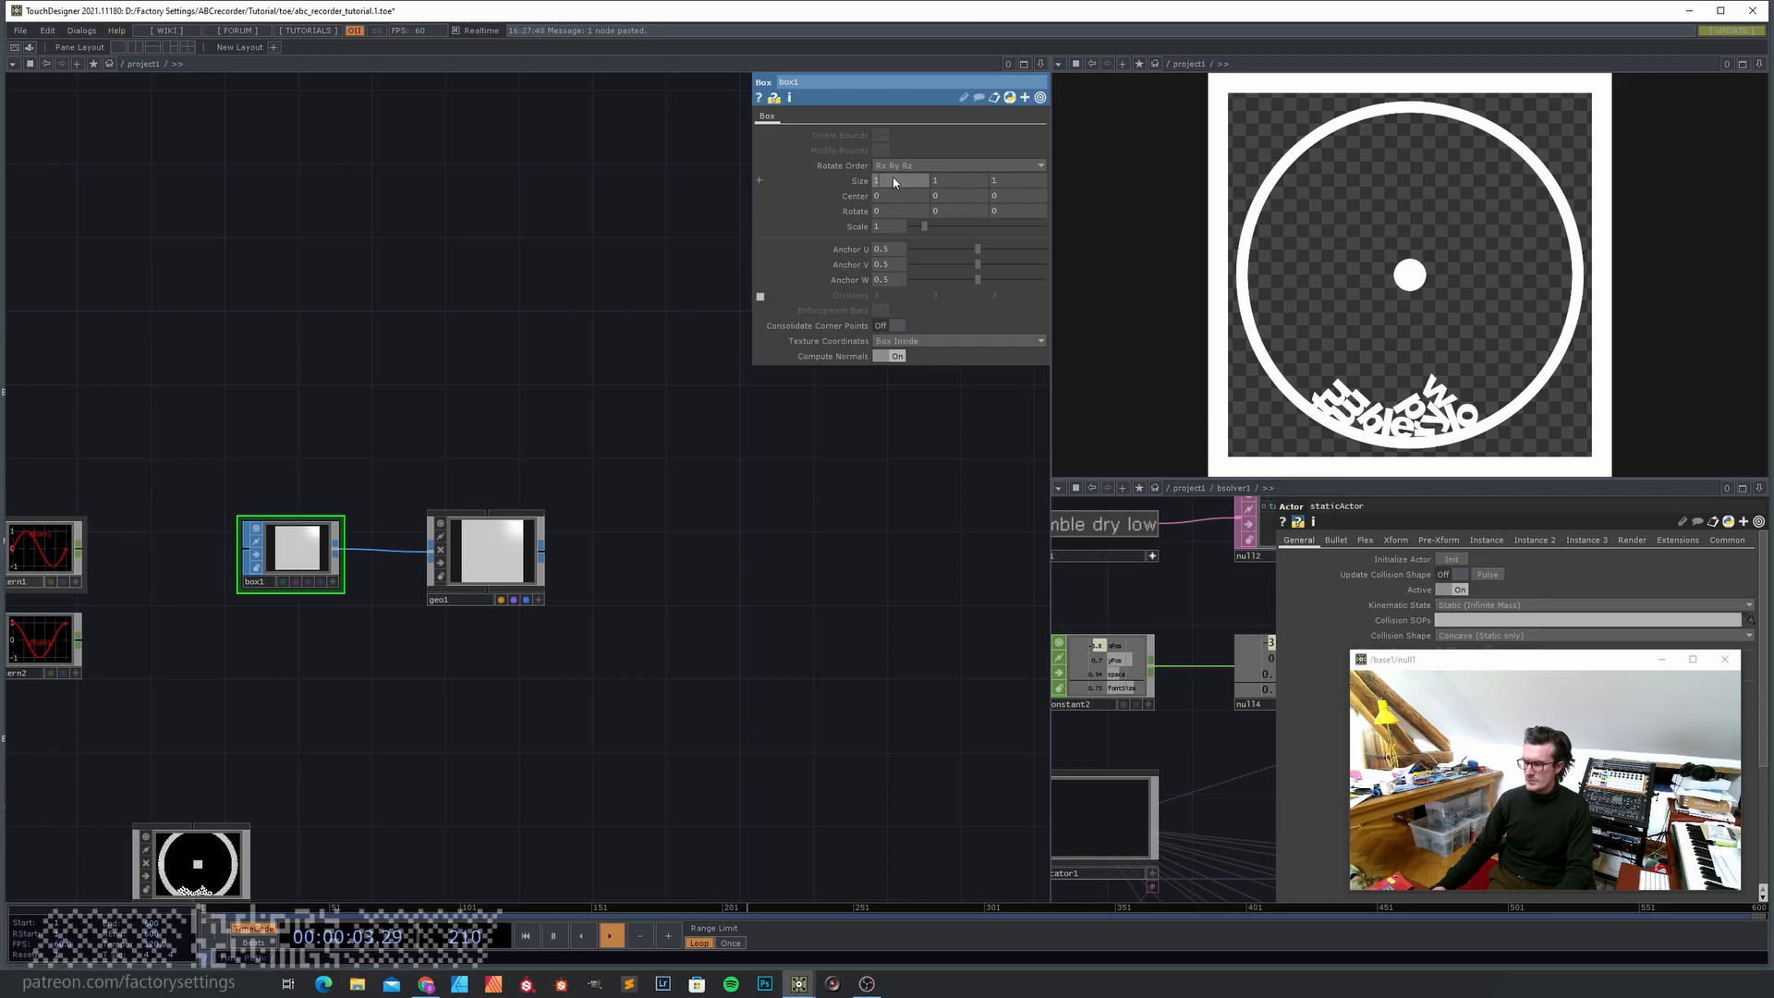
{"action": "middle_click_drag", "start_coordinate": [900, 195], "coordinate": [896, 168]}
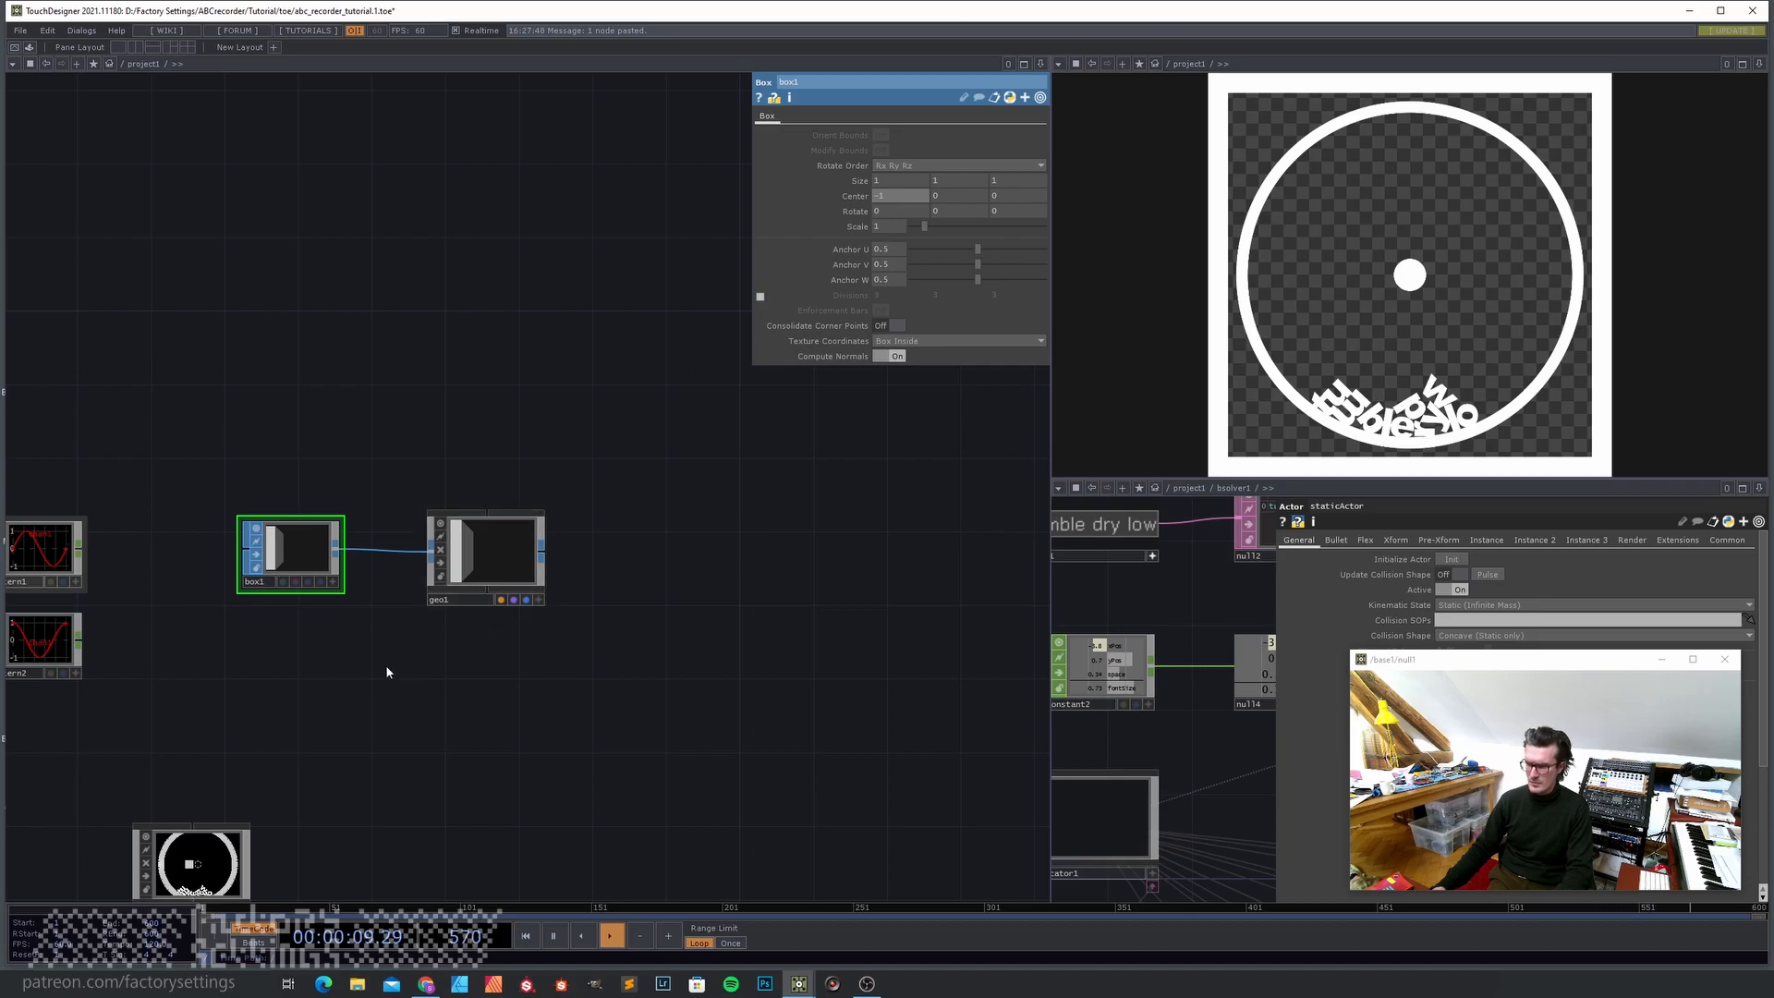
- Drive geo1's X translate with the expression op('pattern1')[0]
{"action": "left_click_drag", "start_coordinate": [147, 697], "coordinate": [320, 708]}
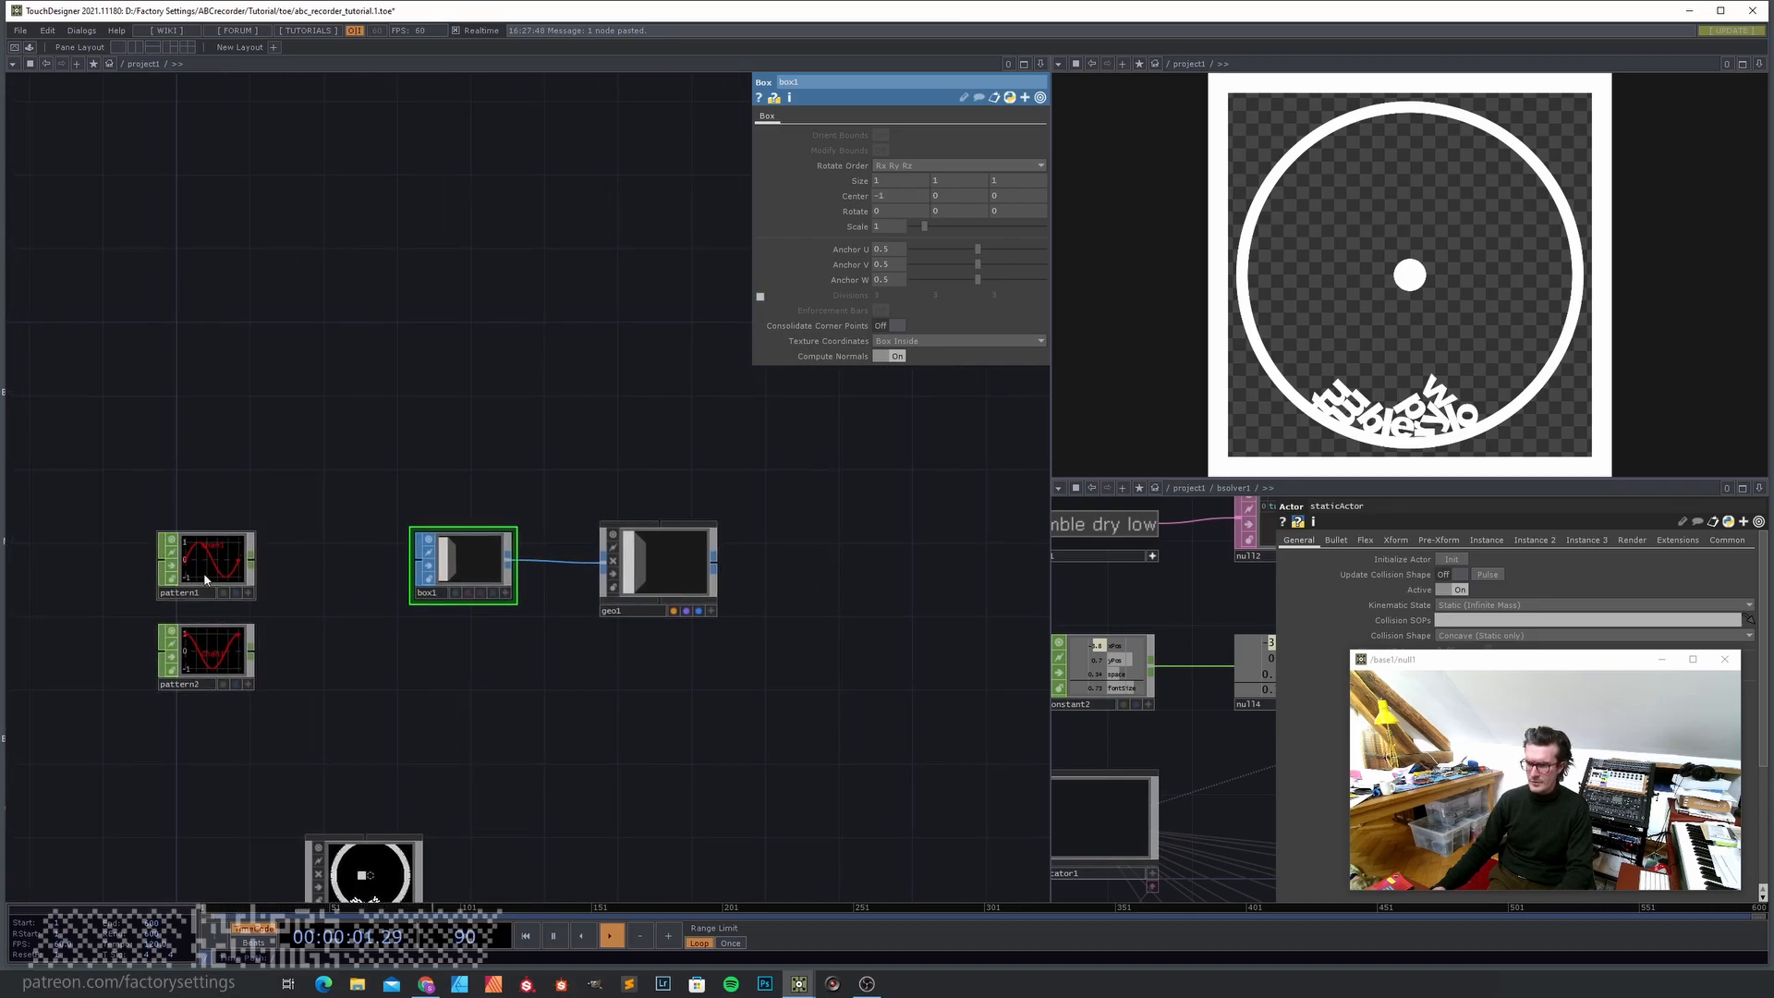
{"action": "left_click", "coordinate": [667, 557]}
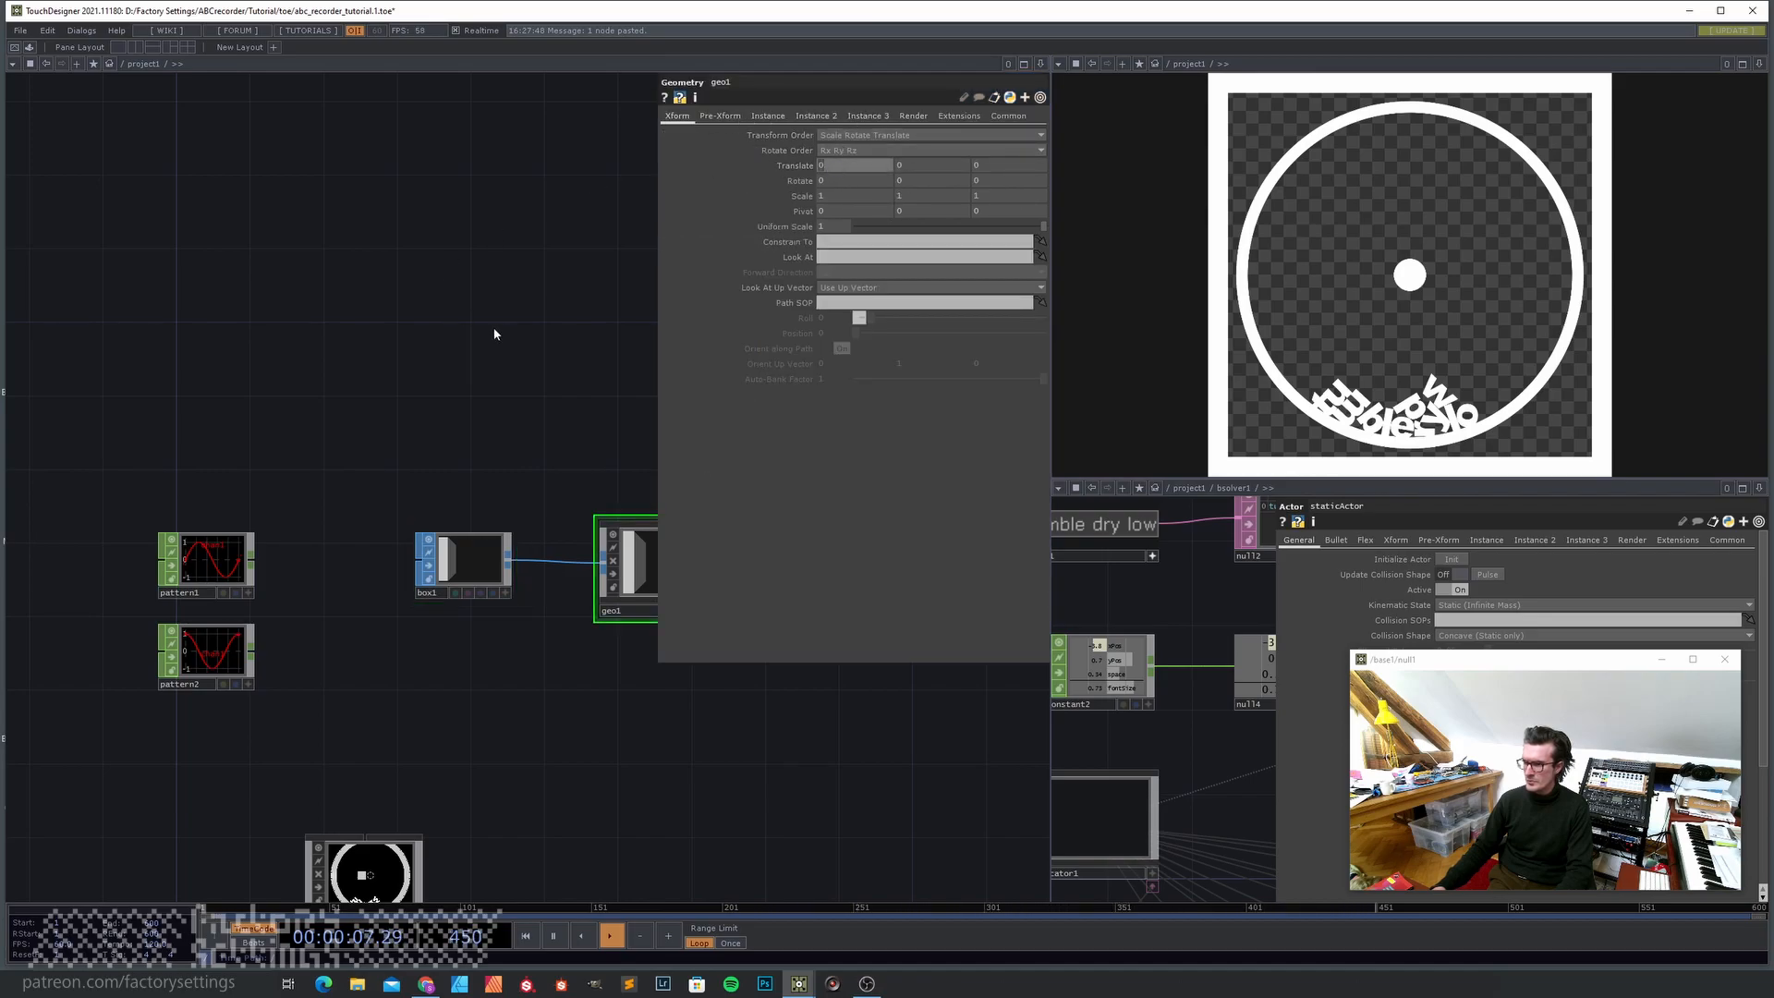
{"action": "type", "text": "'pattern1')[0"}
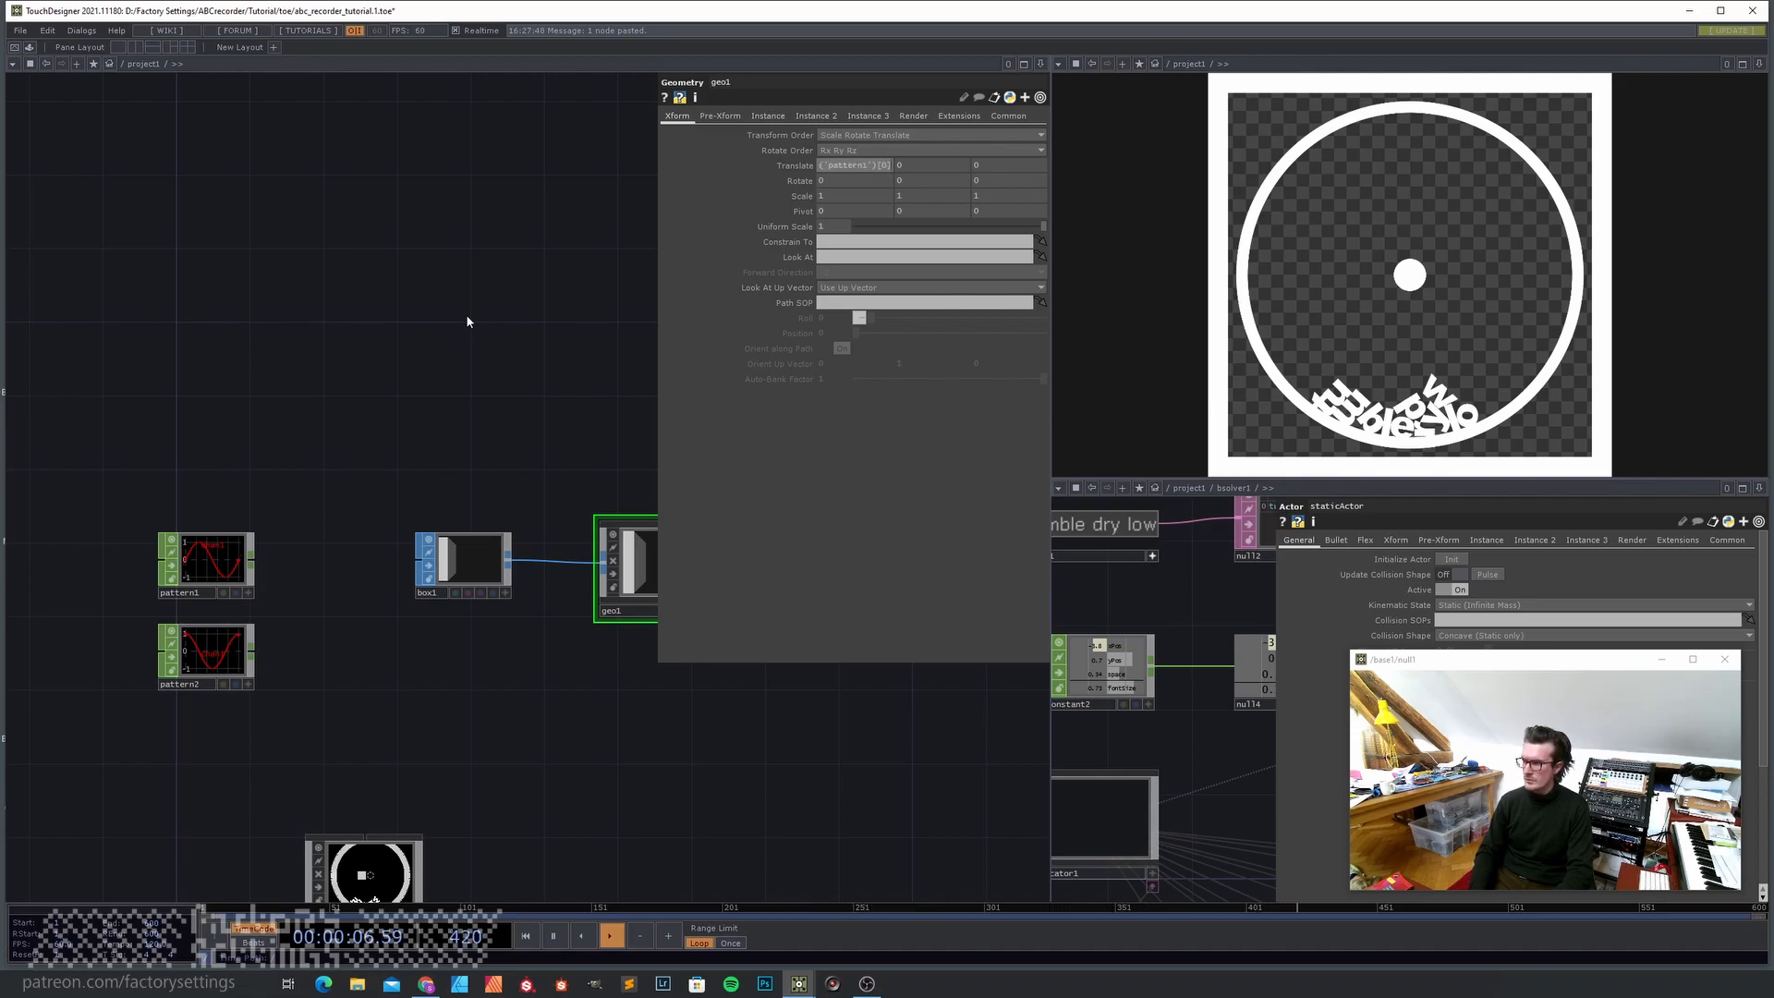
{"action": "key", "text": "Return"}
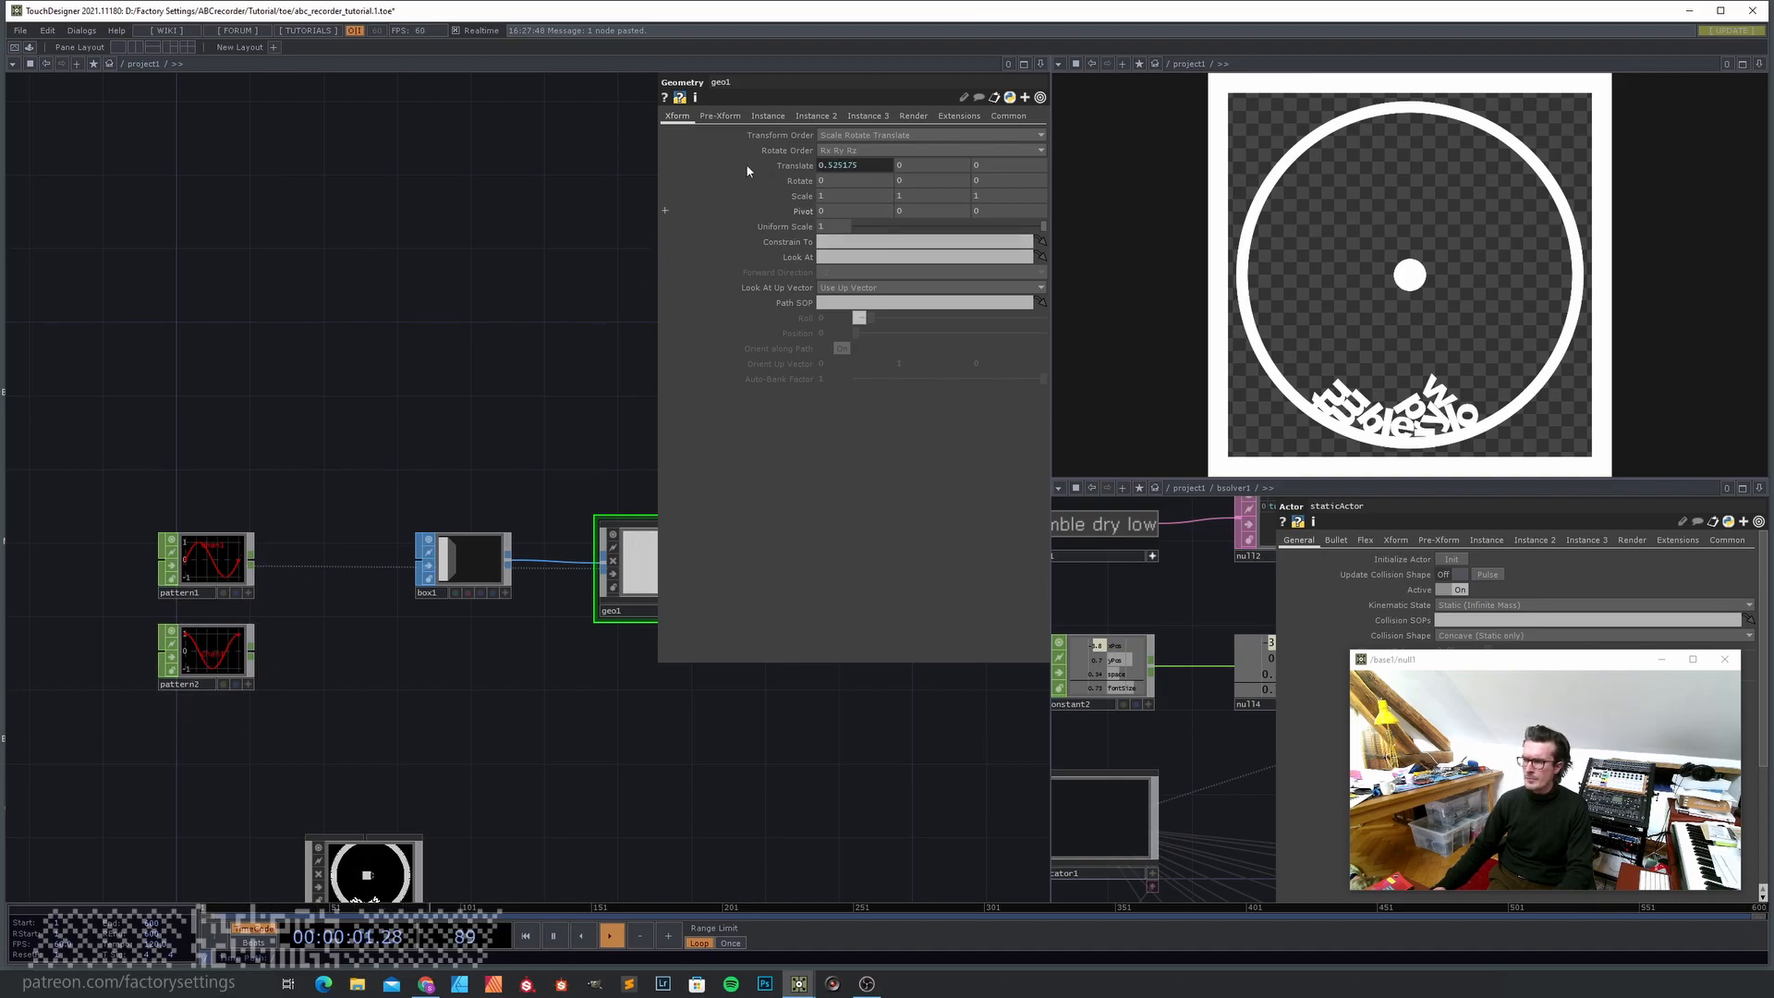
- Reuse geo1's X translate expression for its Y translate, changed to op('pattern2')[0]
{"action": "left_click", "coordinate": [666, 164]}
{"action": "left_click", "coordinate": [831, 182]}
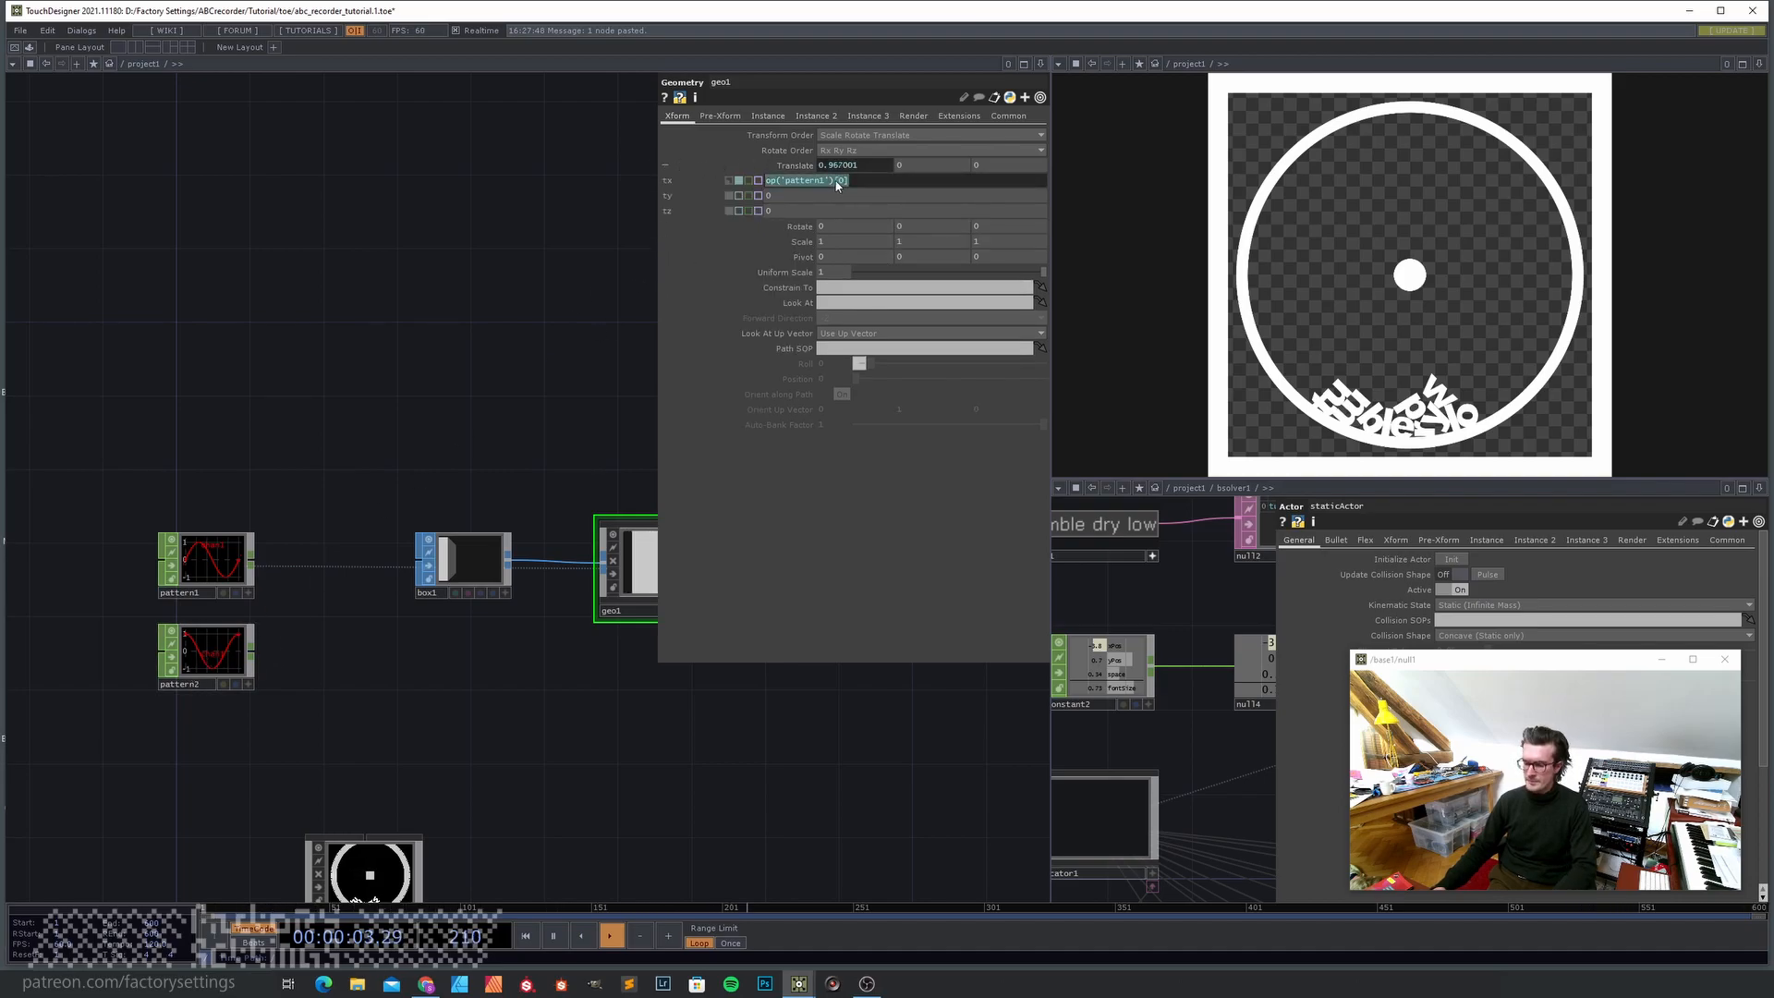
{"action": "key", "text": "ctrl+c"}
{"action": "key", "text": "Tab"}
{"action": "key", "text": "ctrl+v"}
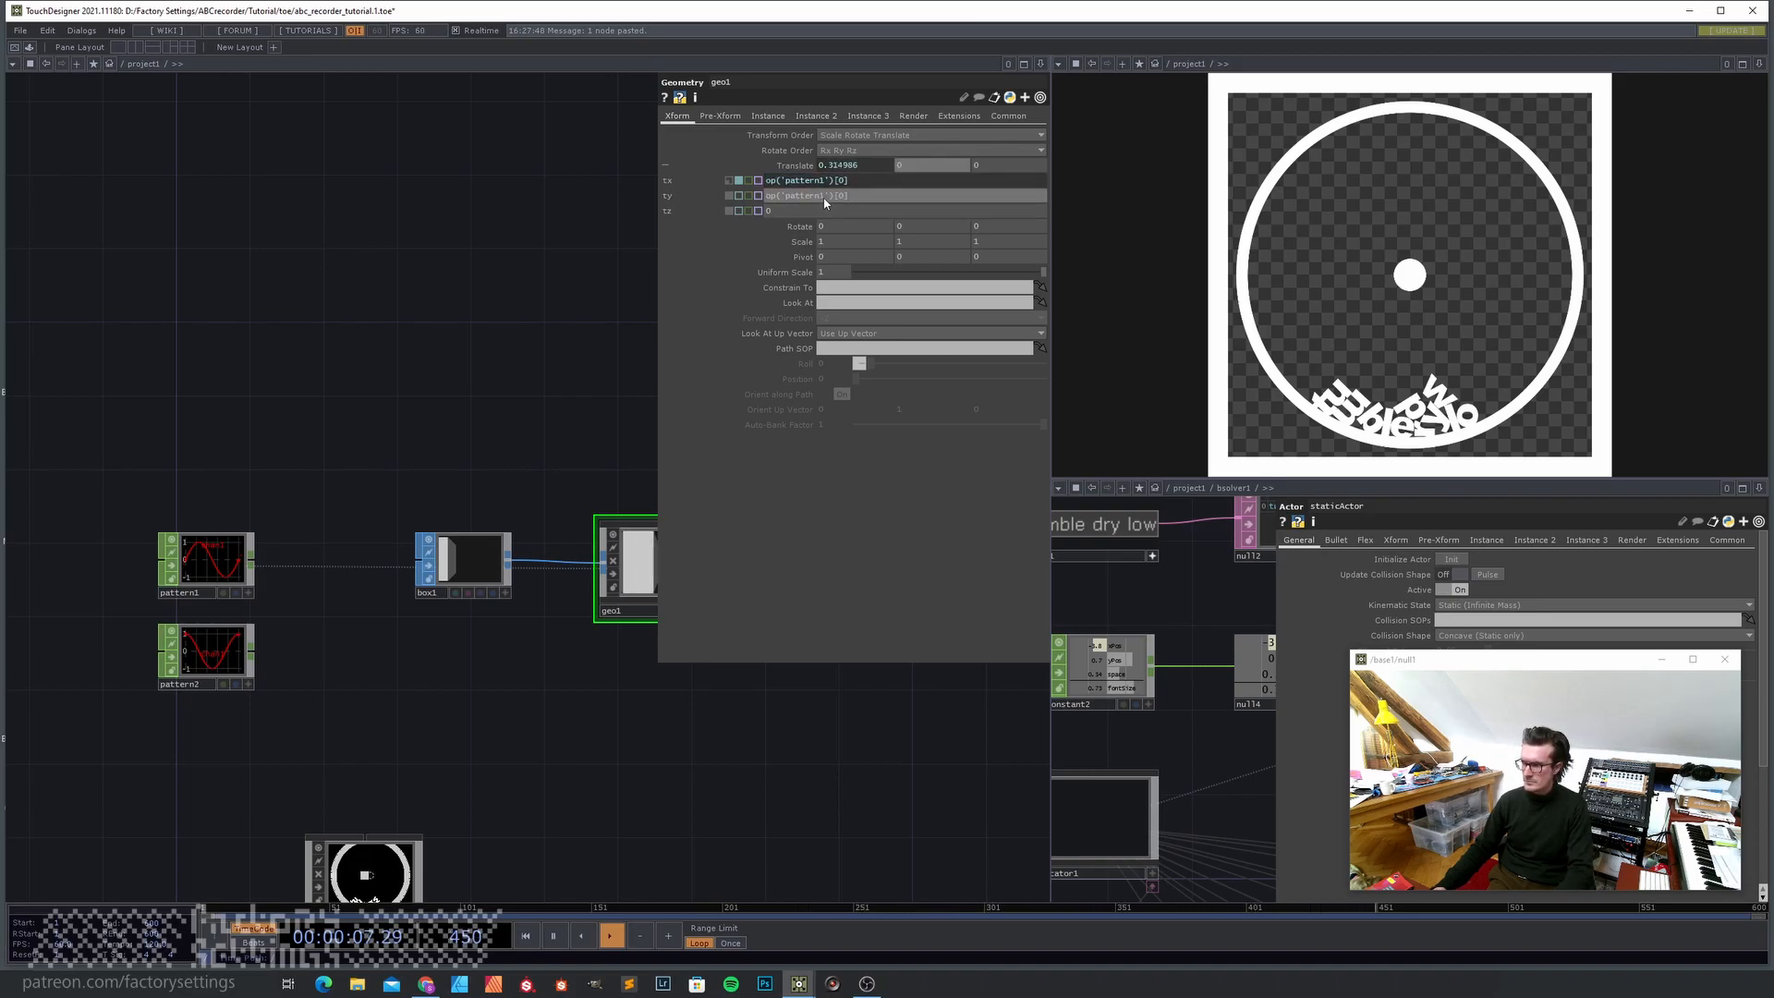
{"action": "key", "text": "BackSpace"}
{"action": "type", "text": "2"}
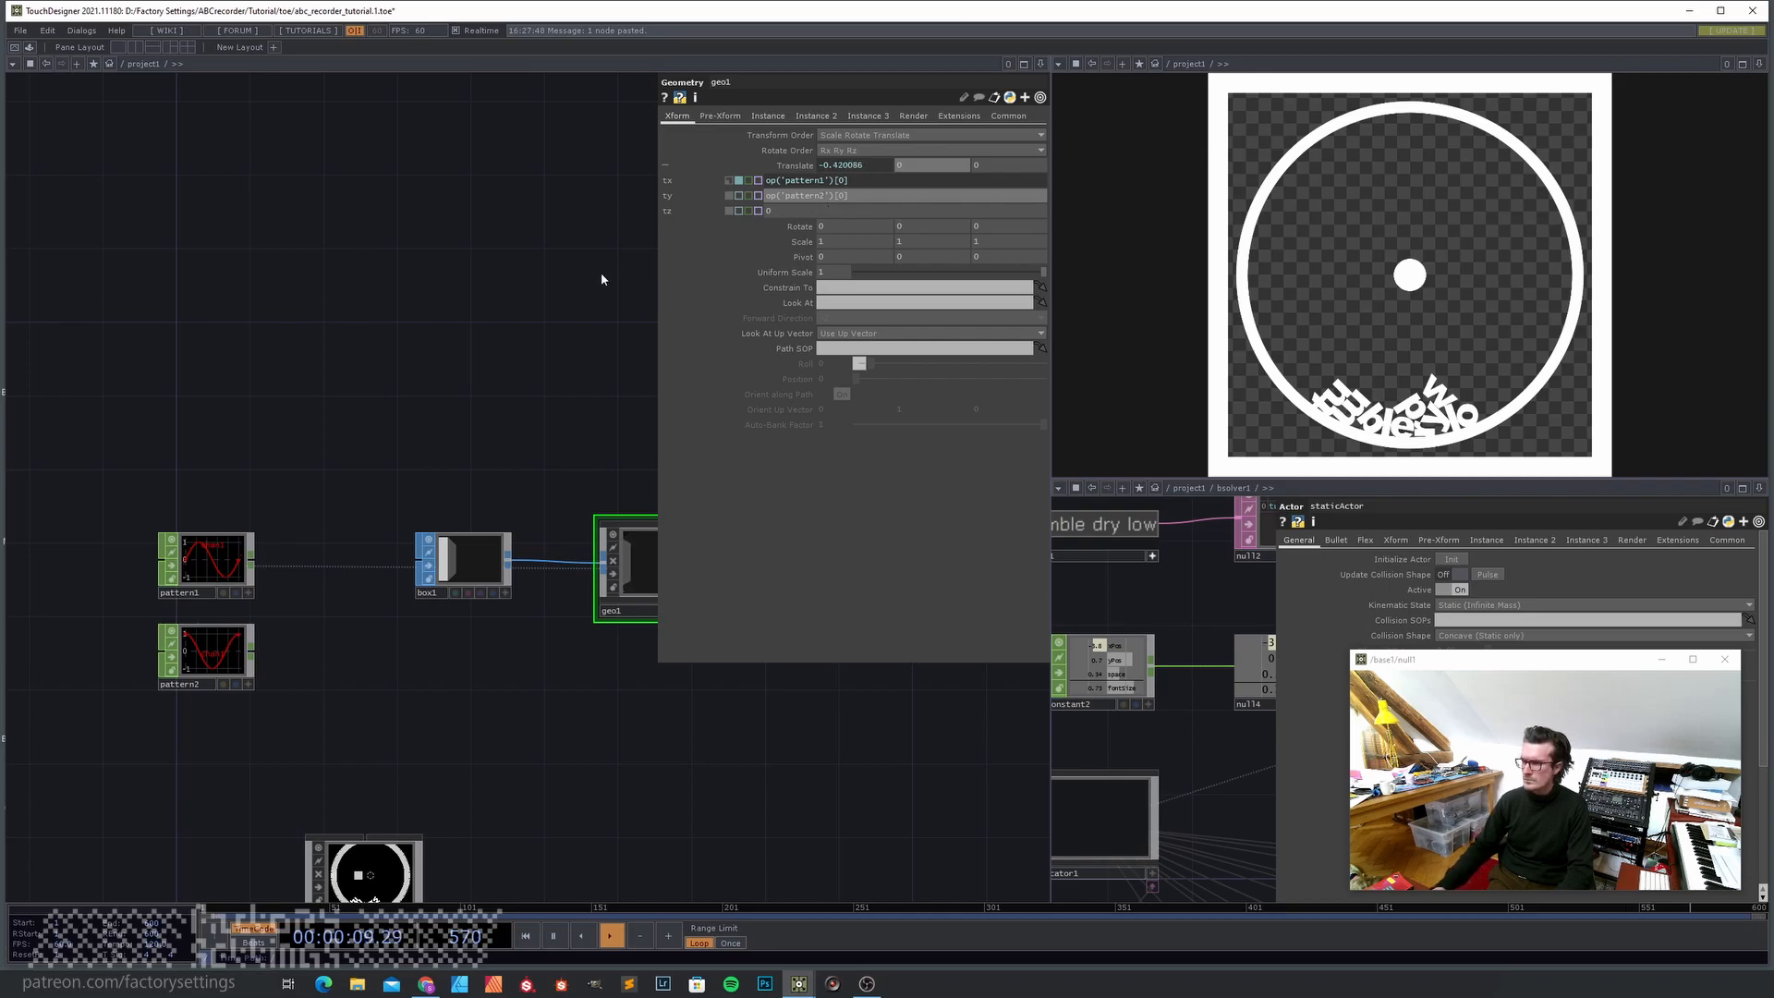
{"action": "key", "text": "Return"}
- Examine the box's motion in geo1's viewer and the parameters of pattern1 and bsolver1
{"action": "left_click_drag", "start_coordinate": [593, 740], "coordinate": [445, 716]}
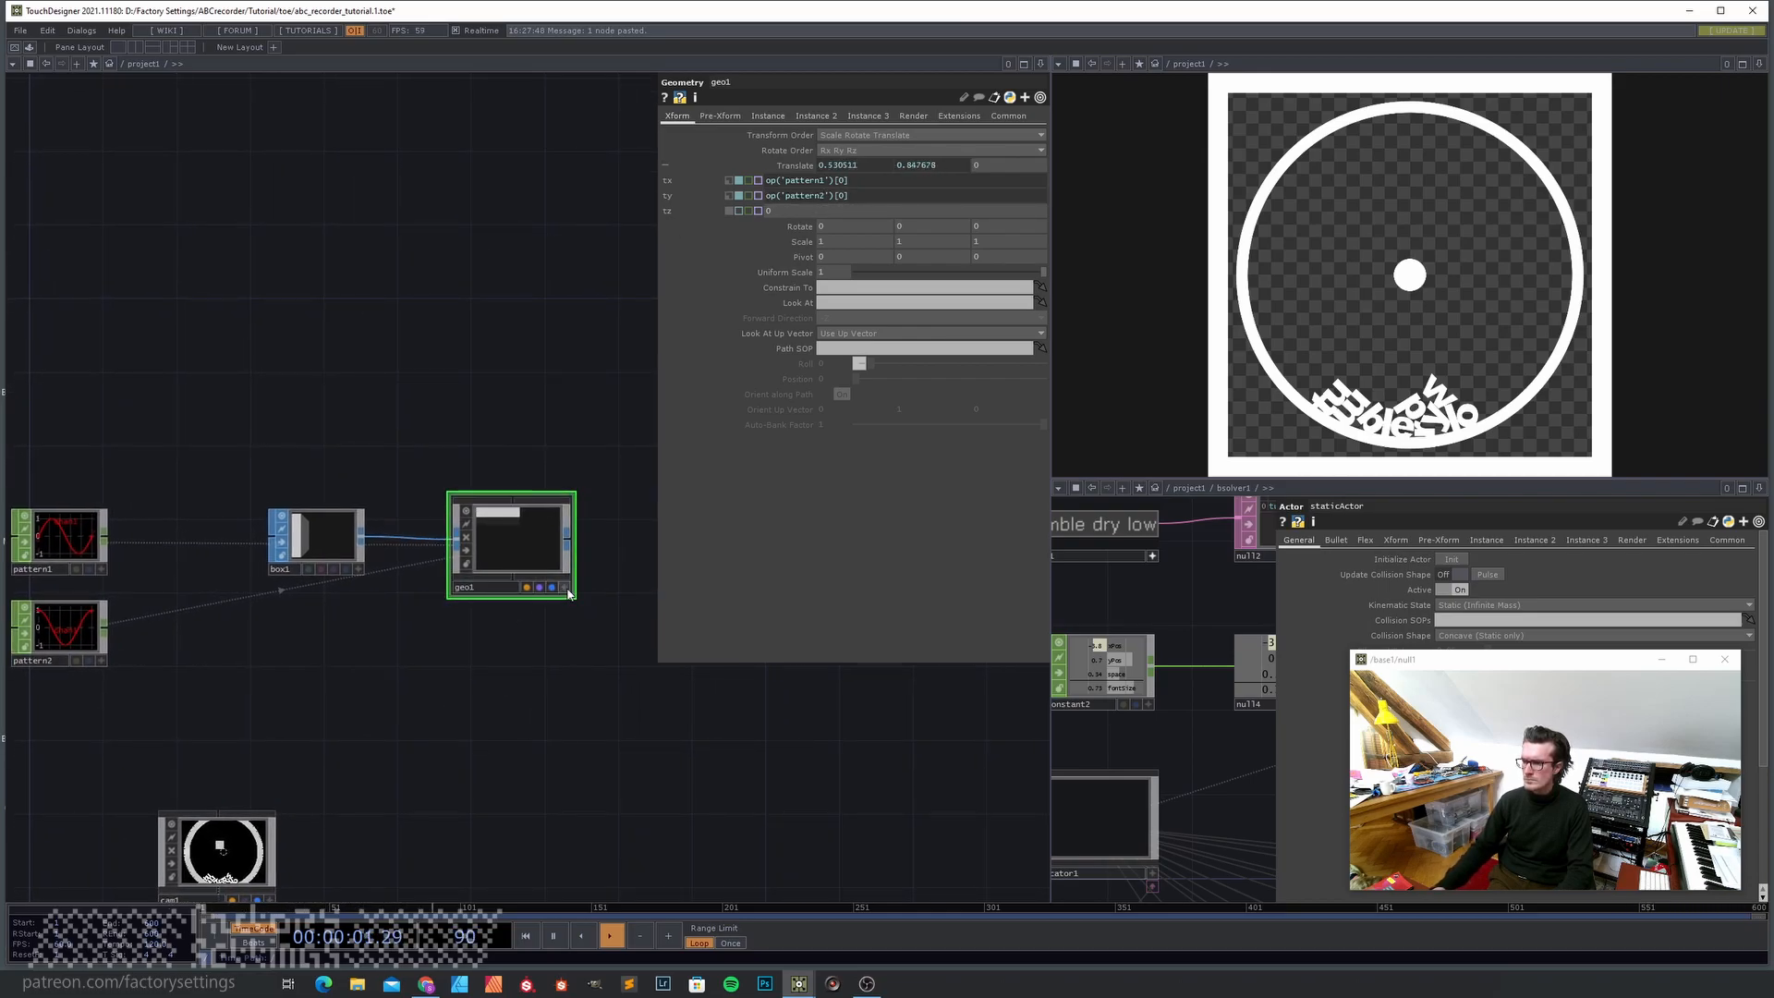
{"action": "scroll", "coordinate": [519, 543], "scroll_direction": "down", "scroll_amount": 3}
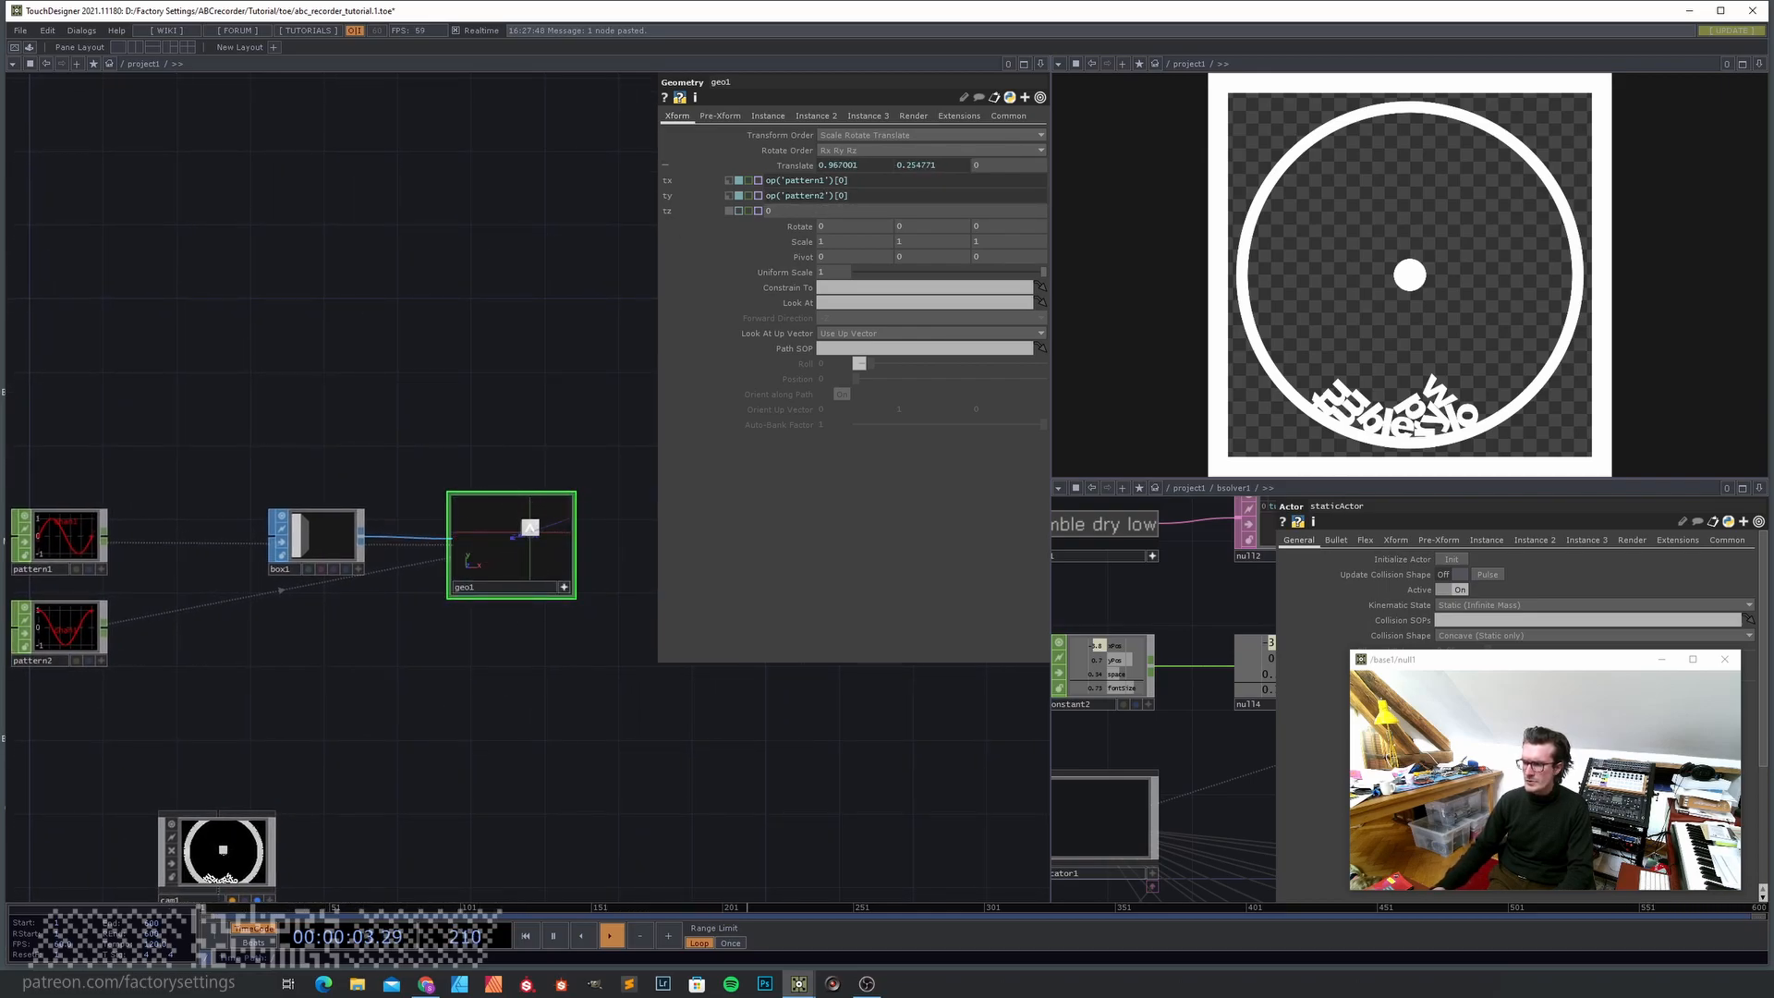
{"action": "mouse_move", "coordinate": [506, 543]}
{"action": "left_mouse_down"}
{"action": "mouse_move", "coordinate": [527, 528]}
{"action": "mouse_move", "coordinate": [526, 543]}
{"action": "left_mouse_up"}
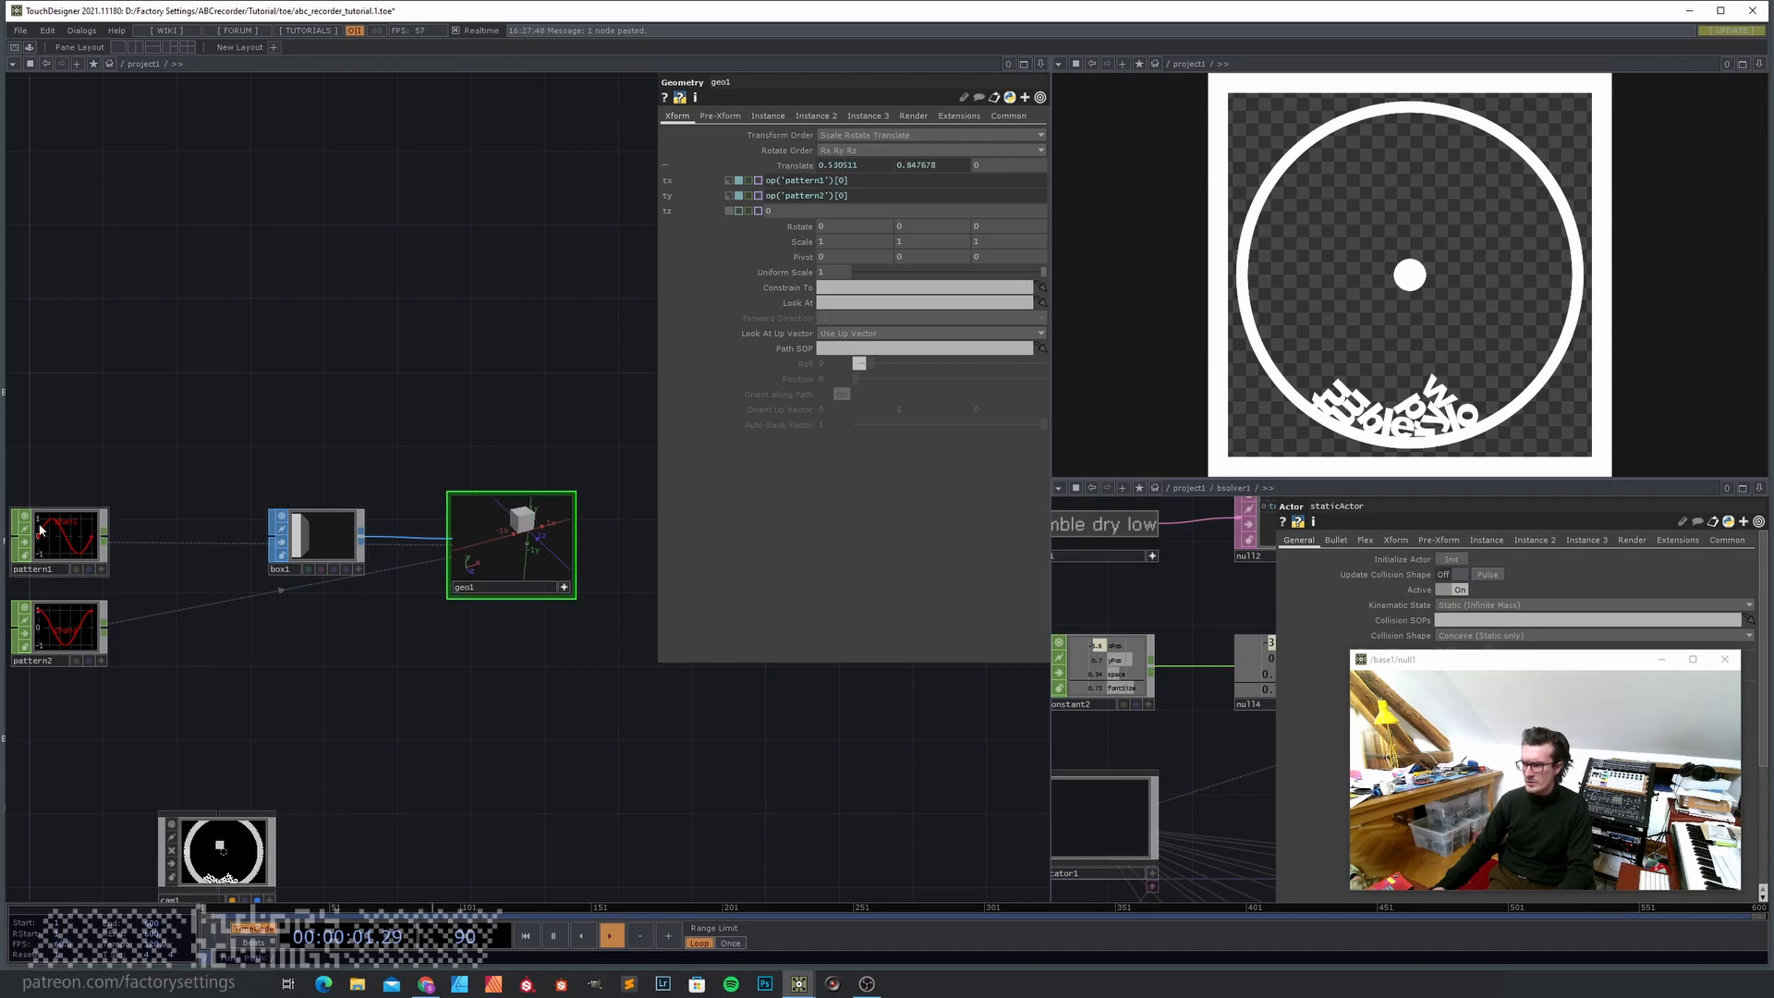
{"action": "left_click_drag", "start_coordinate": [211, 695], "coordinate": [256, 693]}
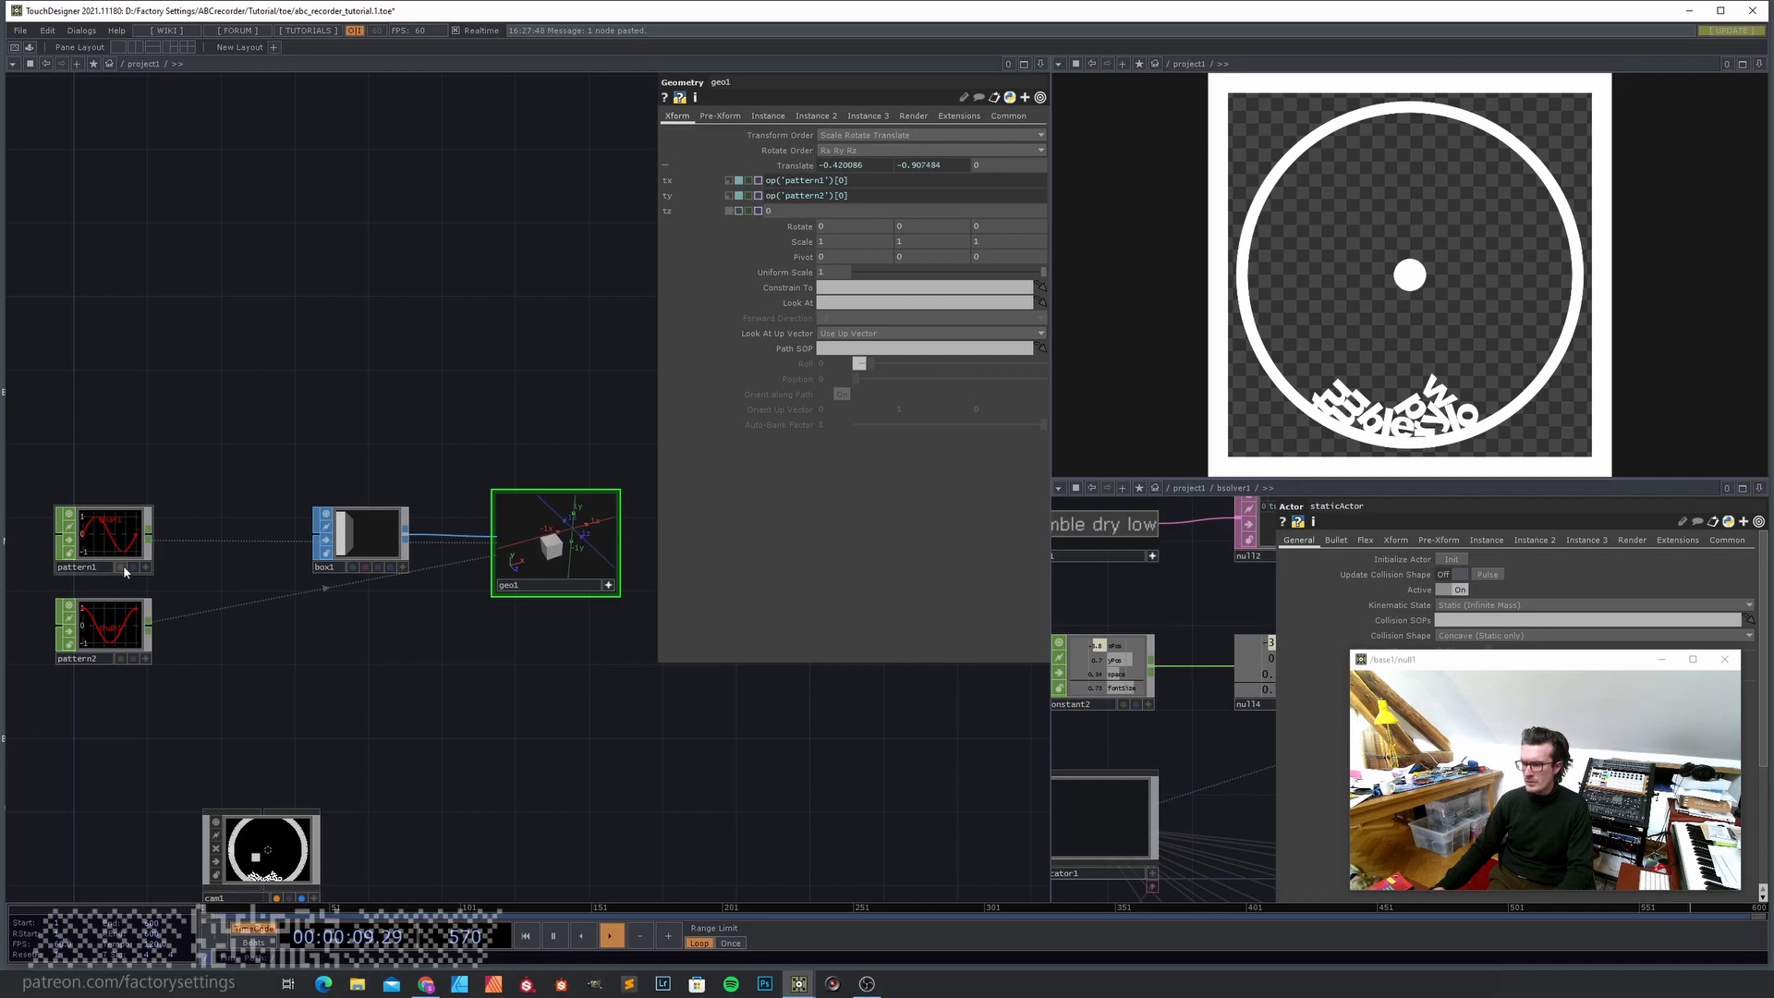
{"action": "left_click", "coordinate": [127, 537]}
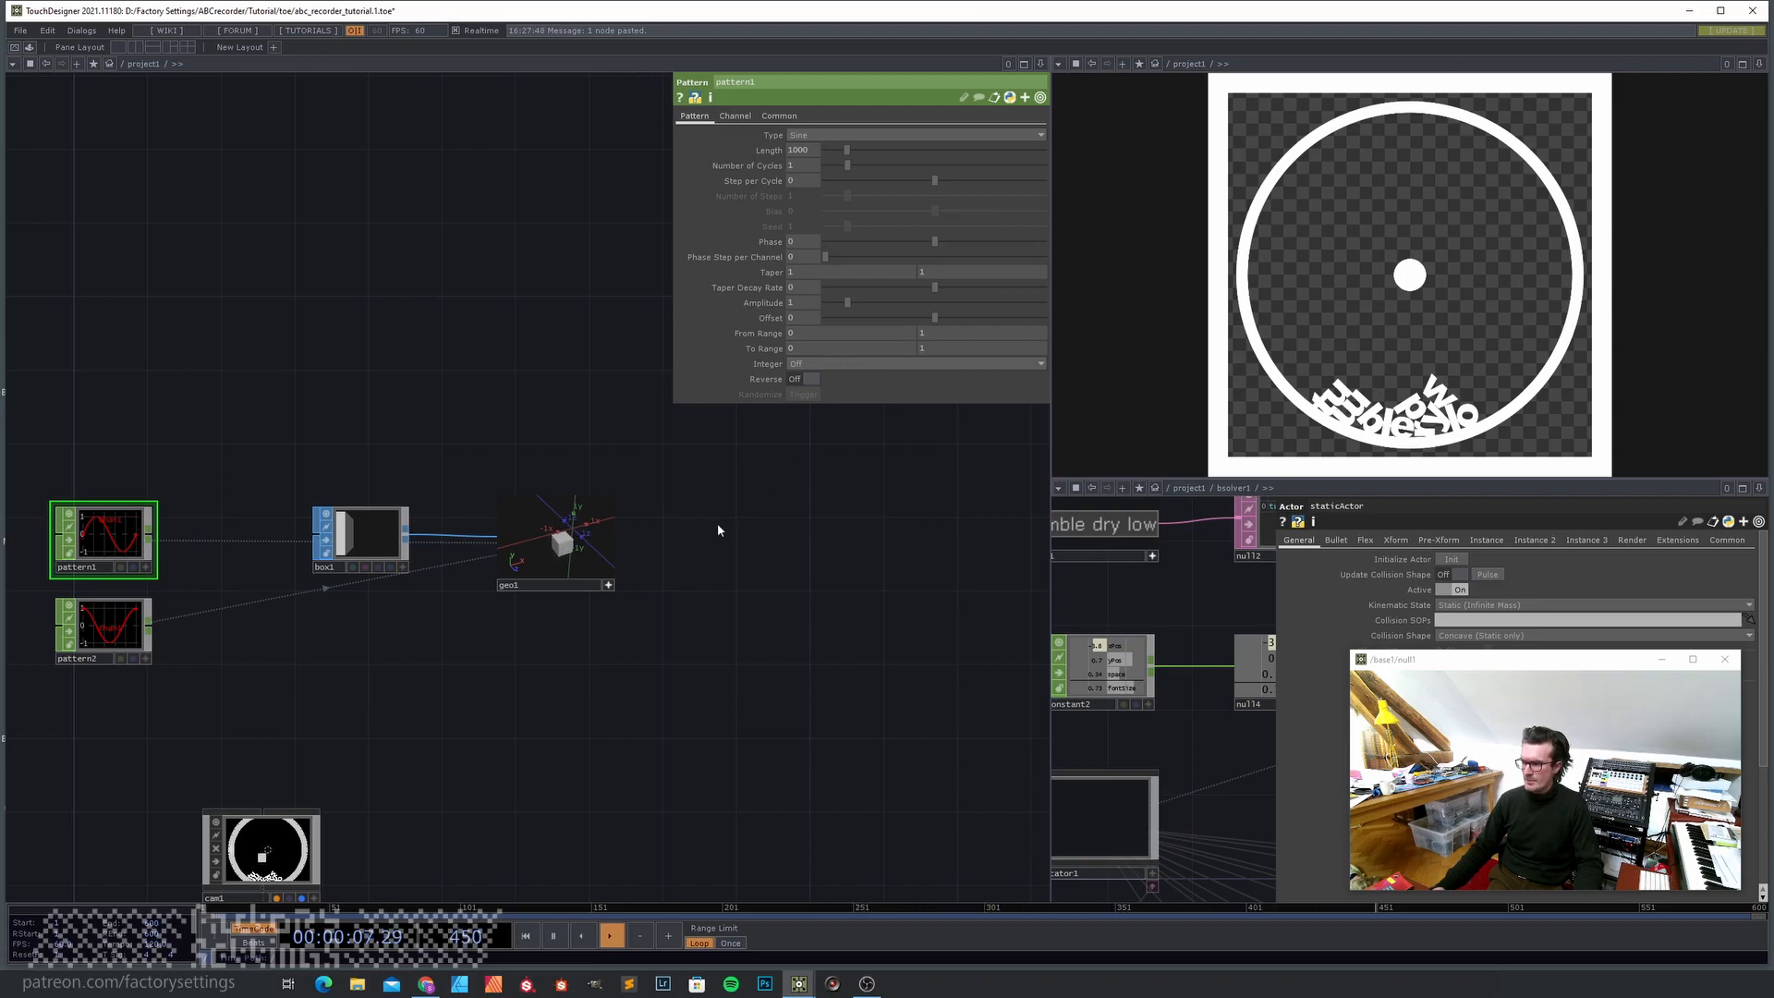
{"action": "left_click_drag", "start_coordinate": [375, 736], "coordinate": [424, 585]}
{"action": "left_click_drag", "start_coordinate": [194, 684], "coordinate": [273, 623]}
{"action": "left_click", "coordinate": [184, 819]}
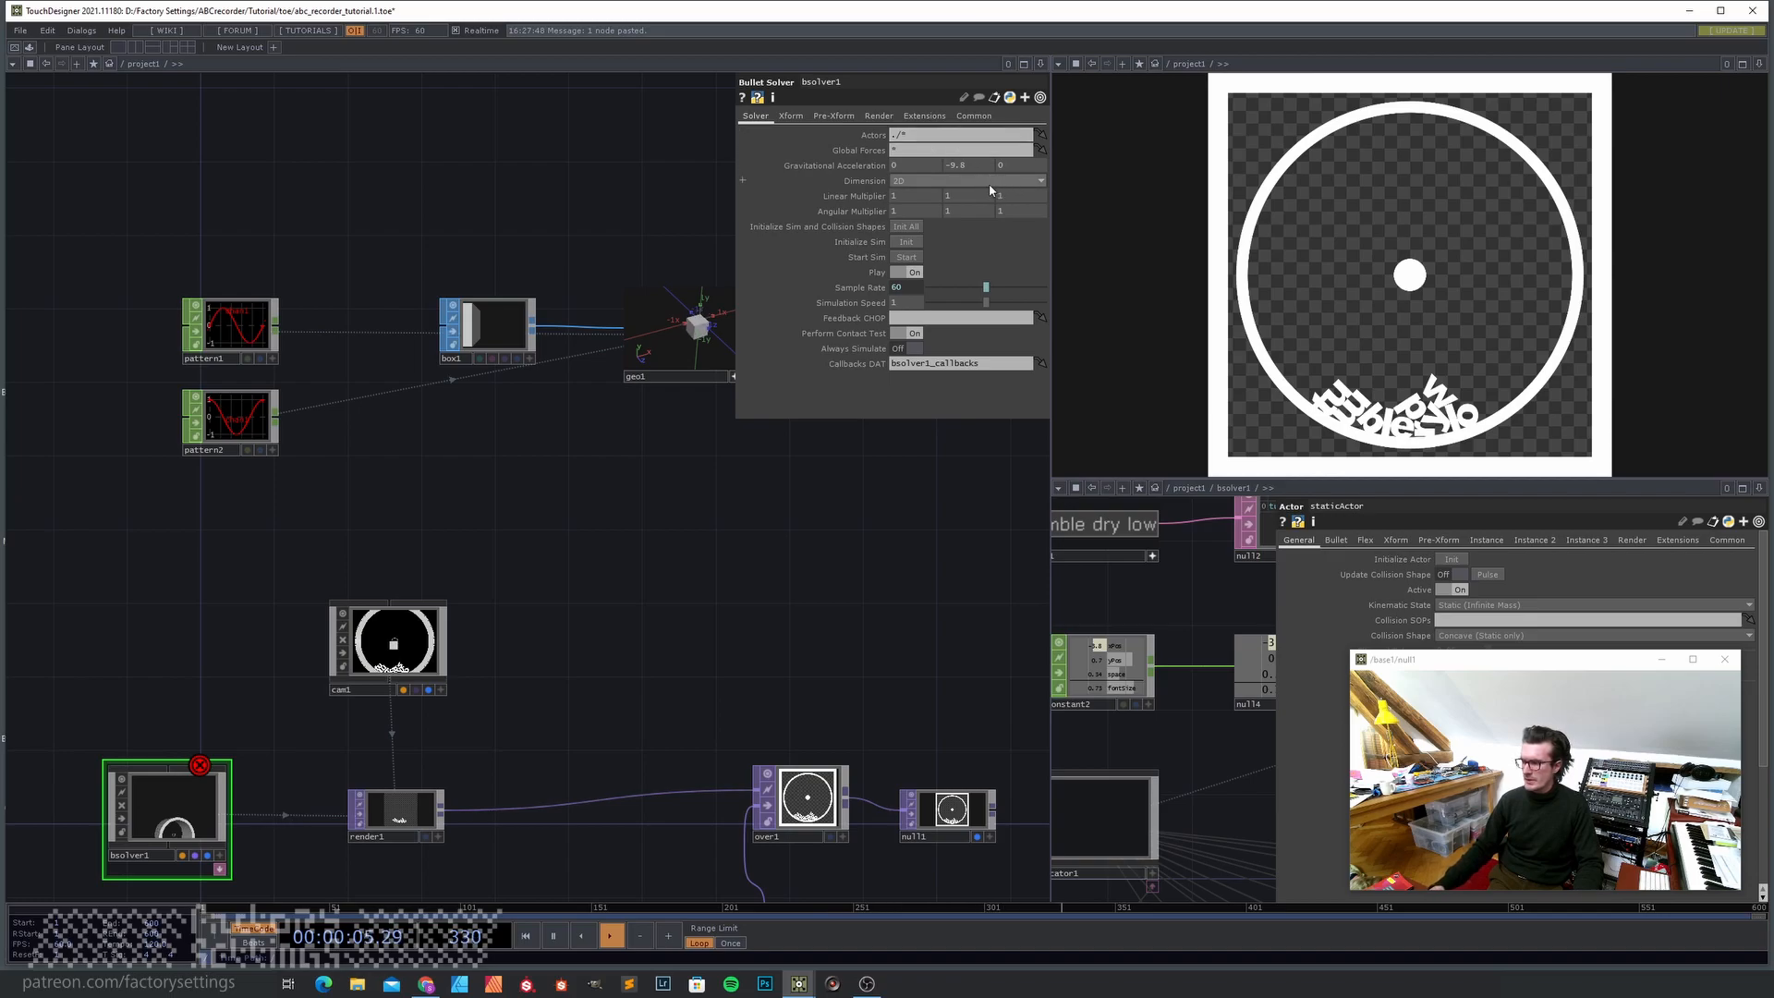
- Set pattern1's From Range minimum to -1 and its To Range maximum to -10
{"action": "left_click", "coordinate": [231, 333]}
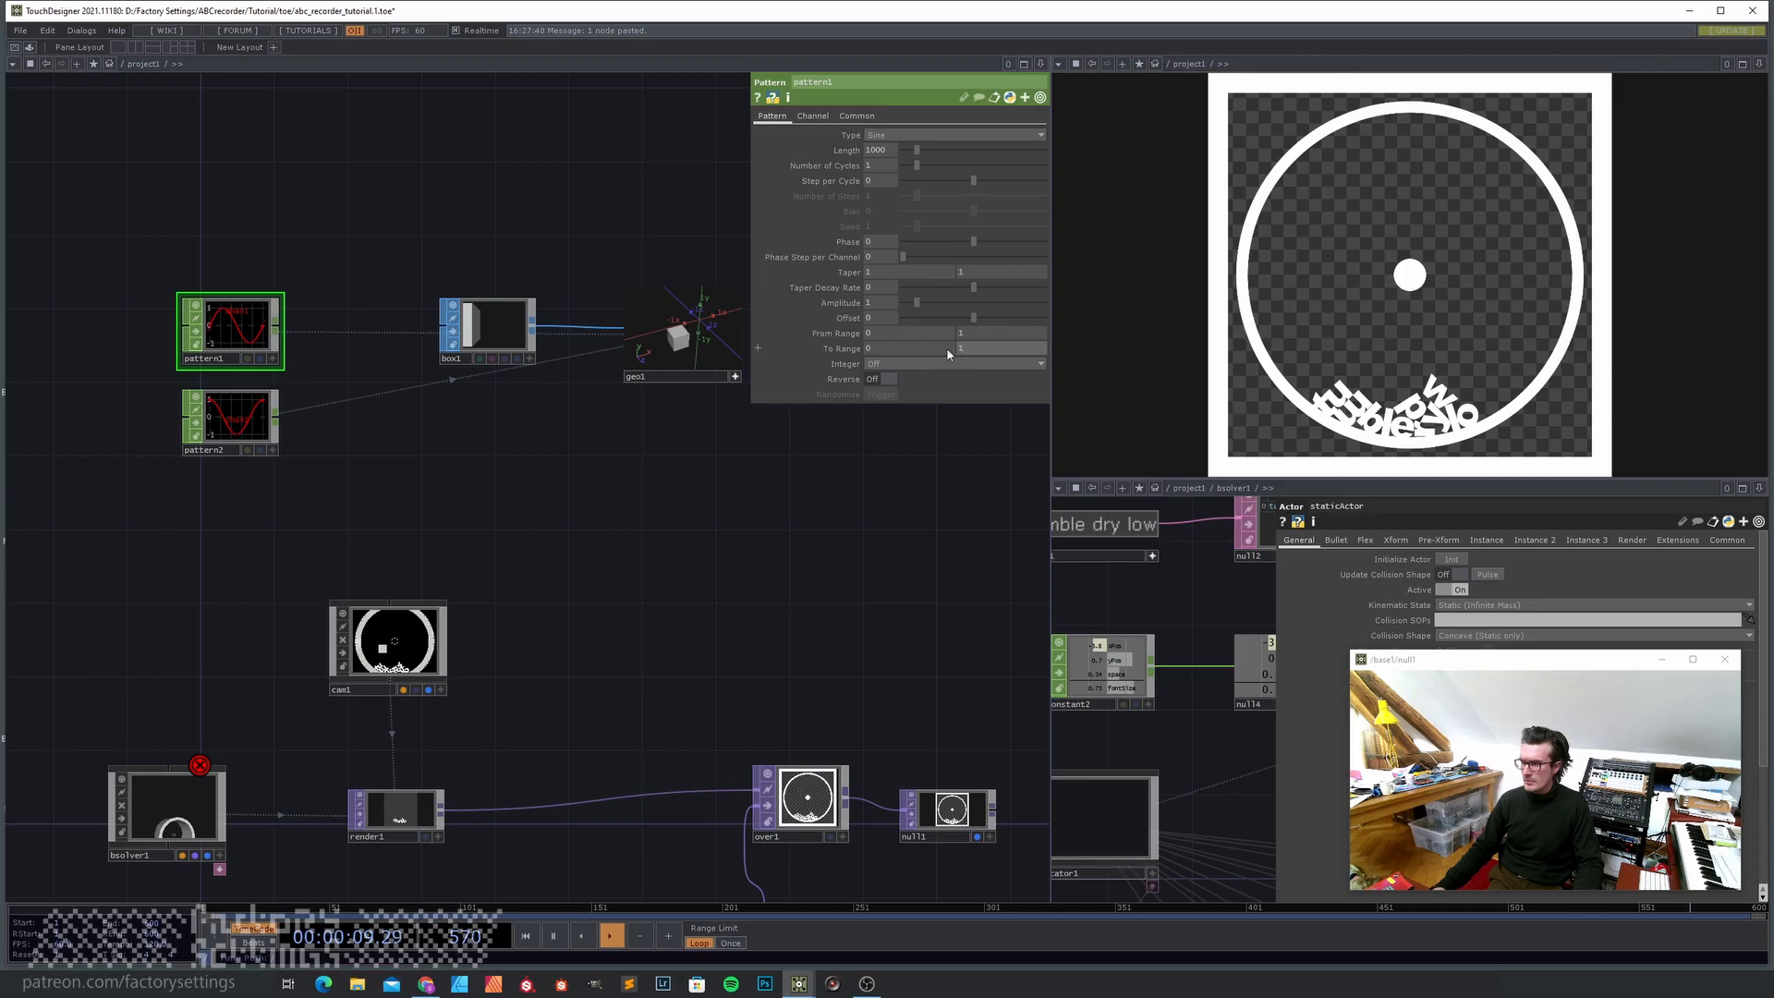
{"action": "type", "text": "-1"}
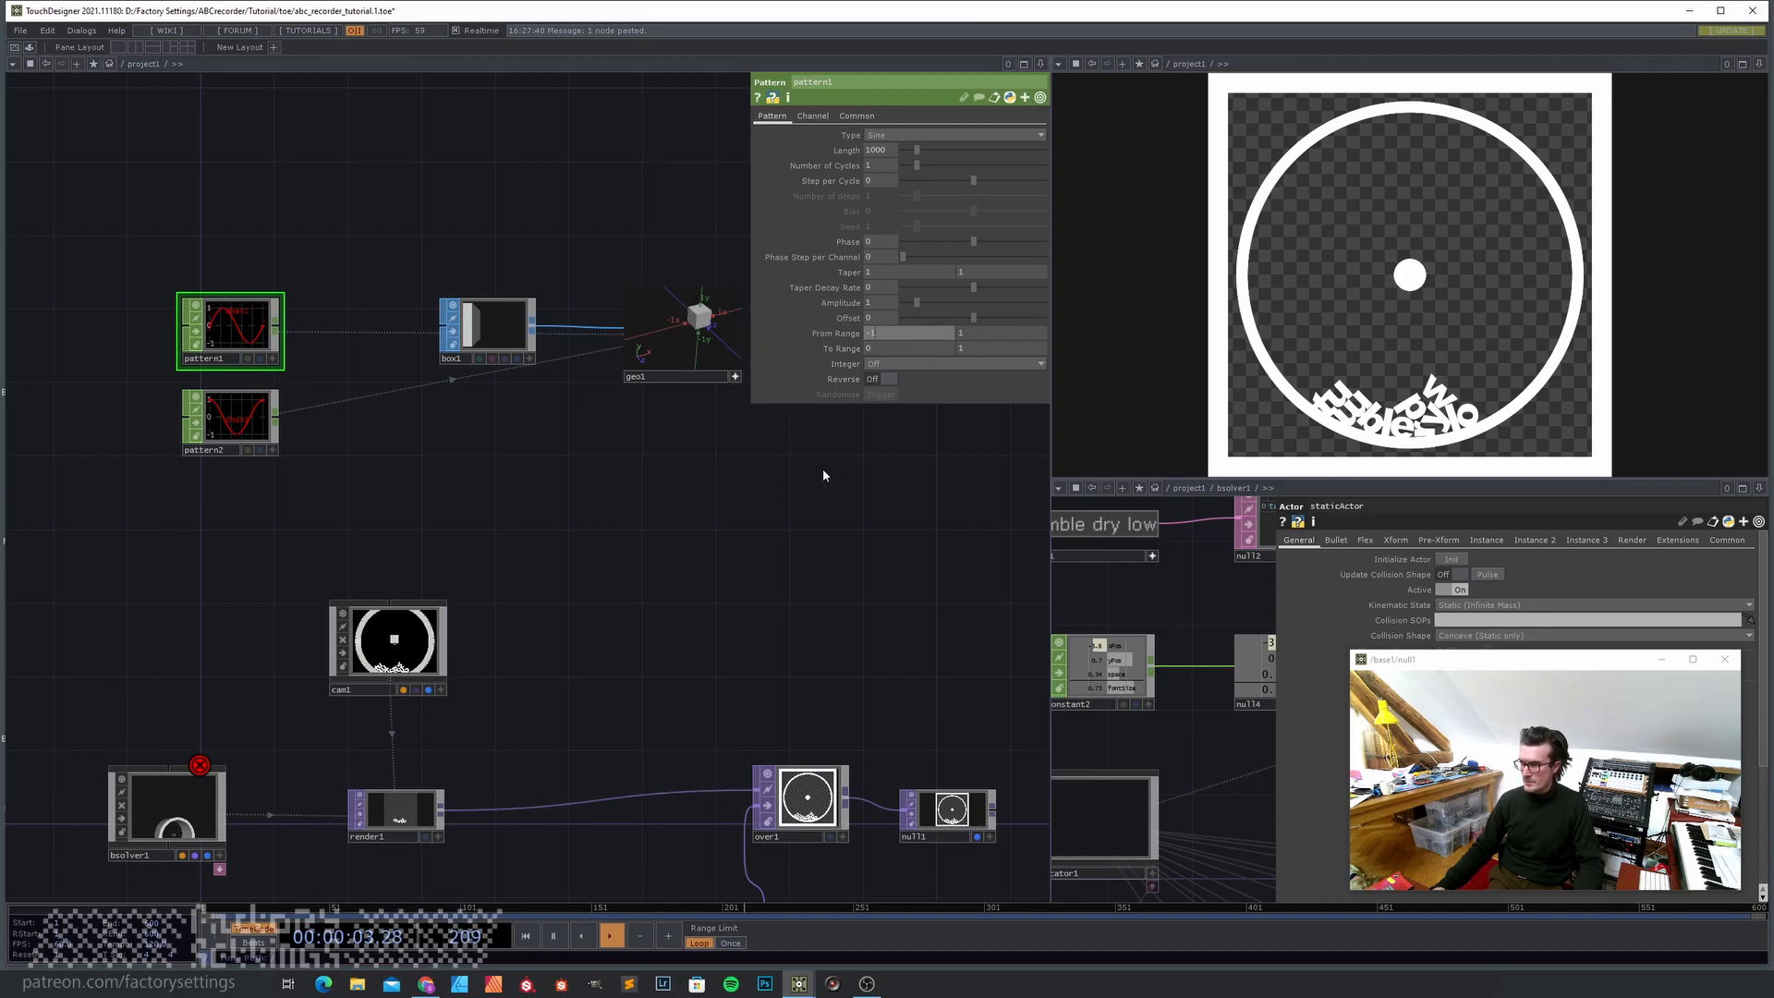
{"action": "key", "text": "Return"}
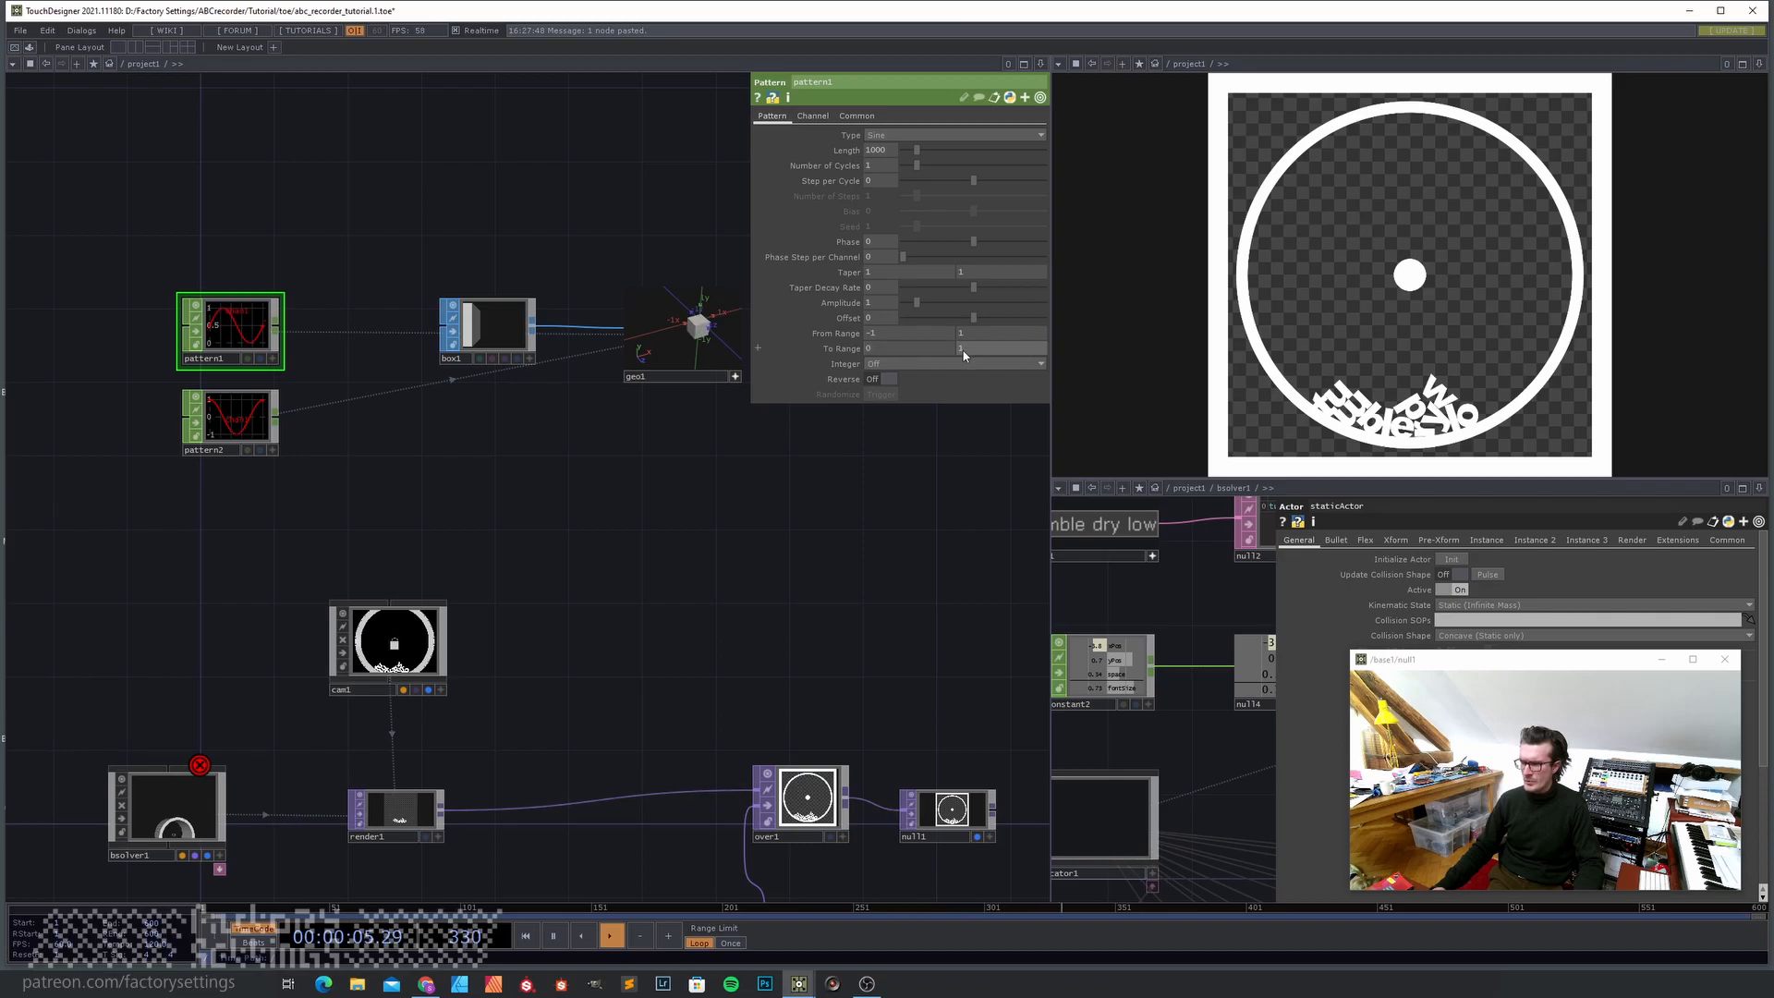
{"action": "type", "text": "-10"}
{"action": "key", "text": "Return"}
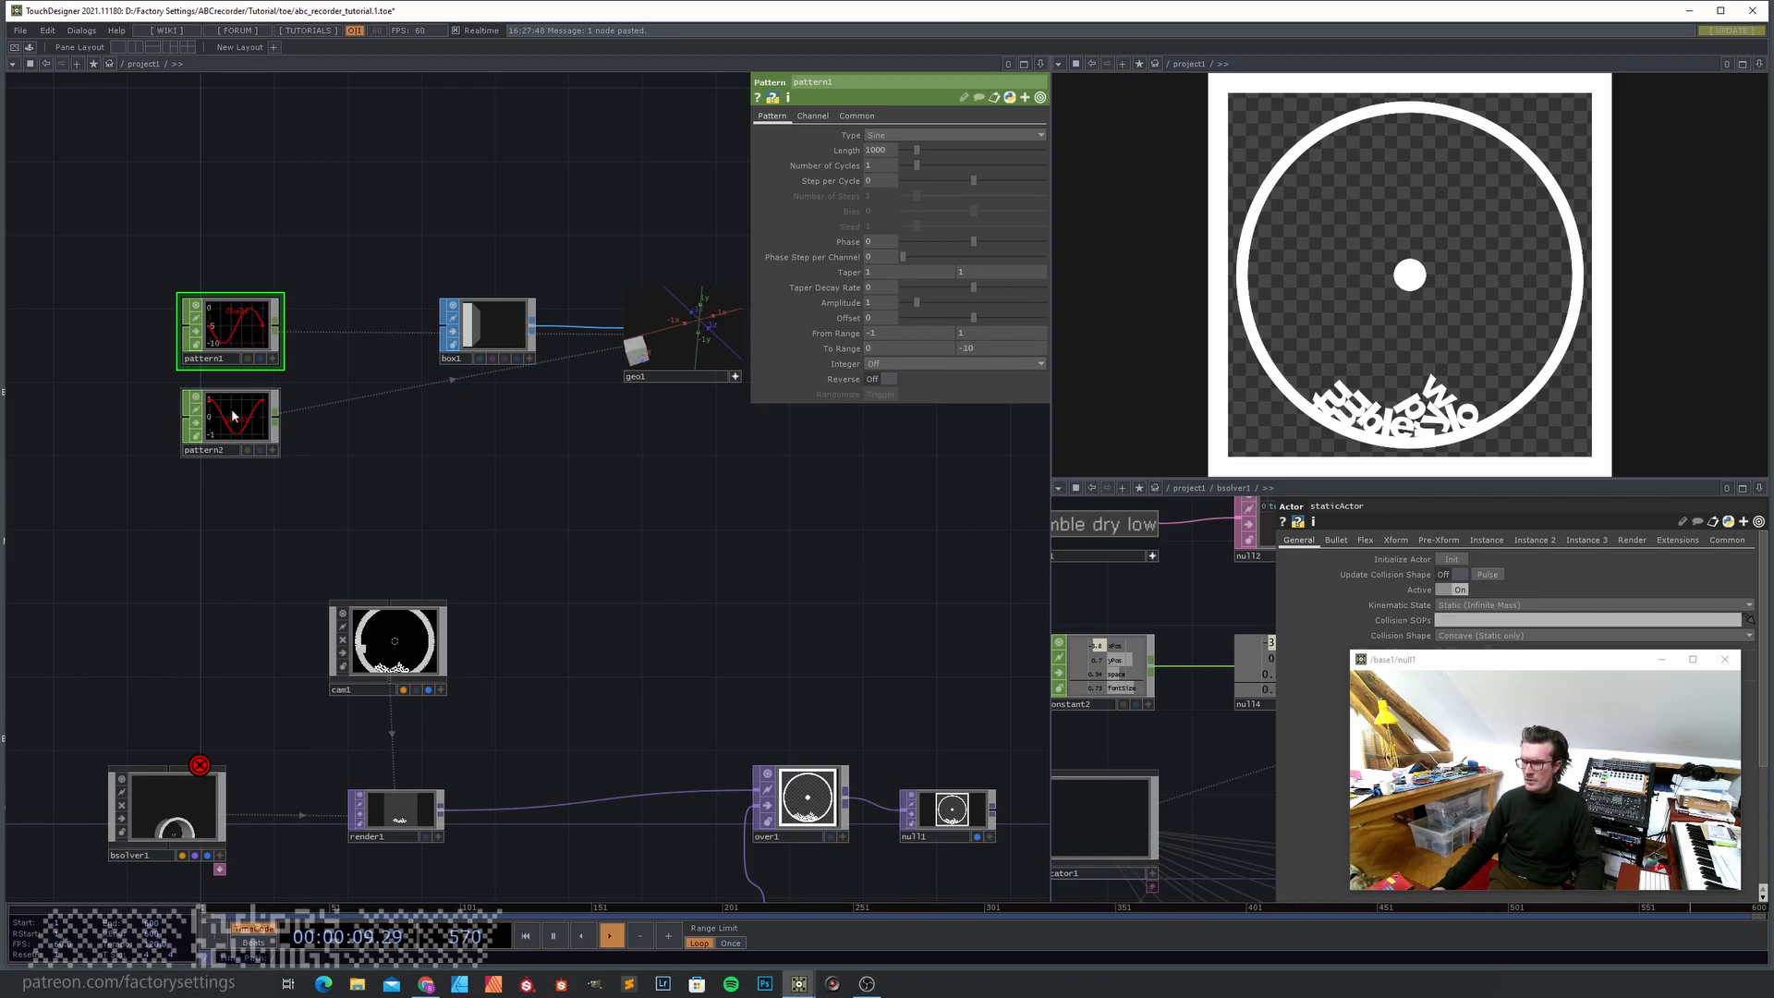
- Set pattern2's From Range minimum to -1 and its To Range maximum to -10
{"action": "left_click", "coordinate": [238, 416]}
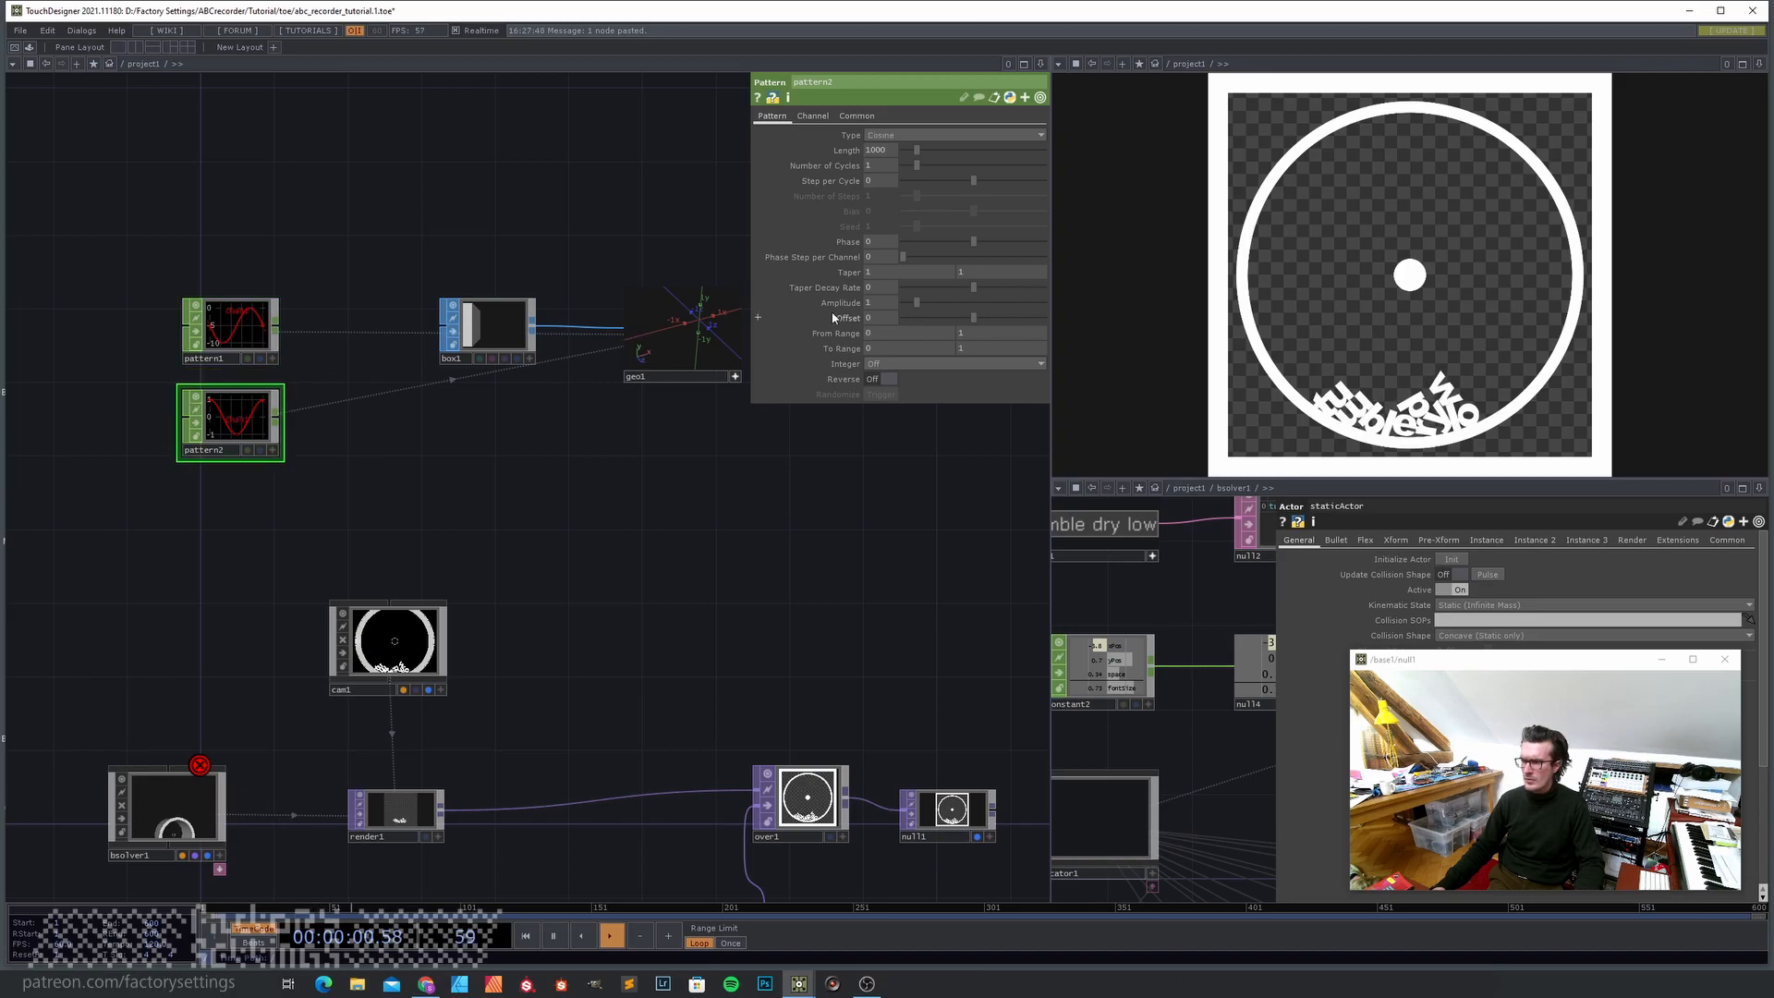
{"action": "left_click", "coordinate": [885, 335]}
{"action": "type", "text": "-1"}
{"action": "key", "text": "Return"}
{"action": "left_click", "coordinate": [966, 349]}
{"action": "type", "text": "-10"}
{"action": "key", "text": "Return"}
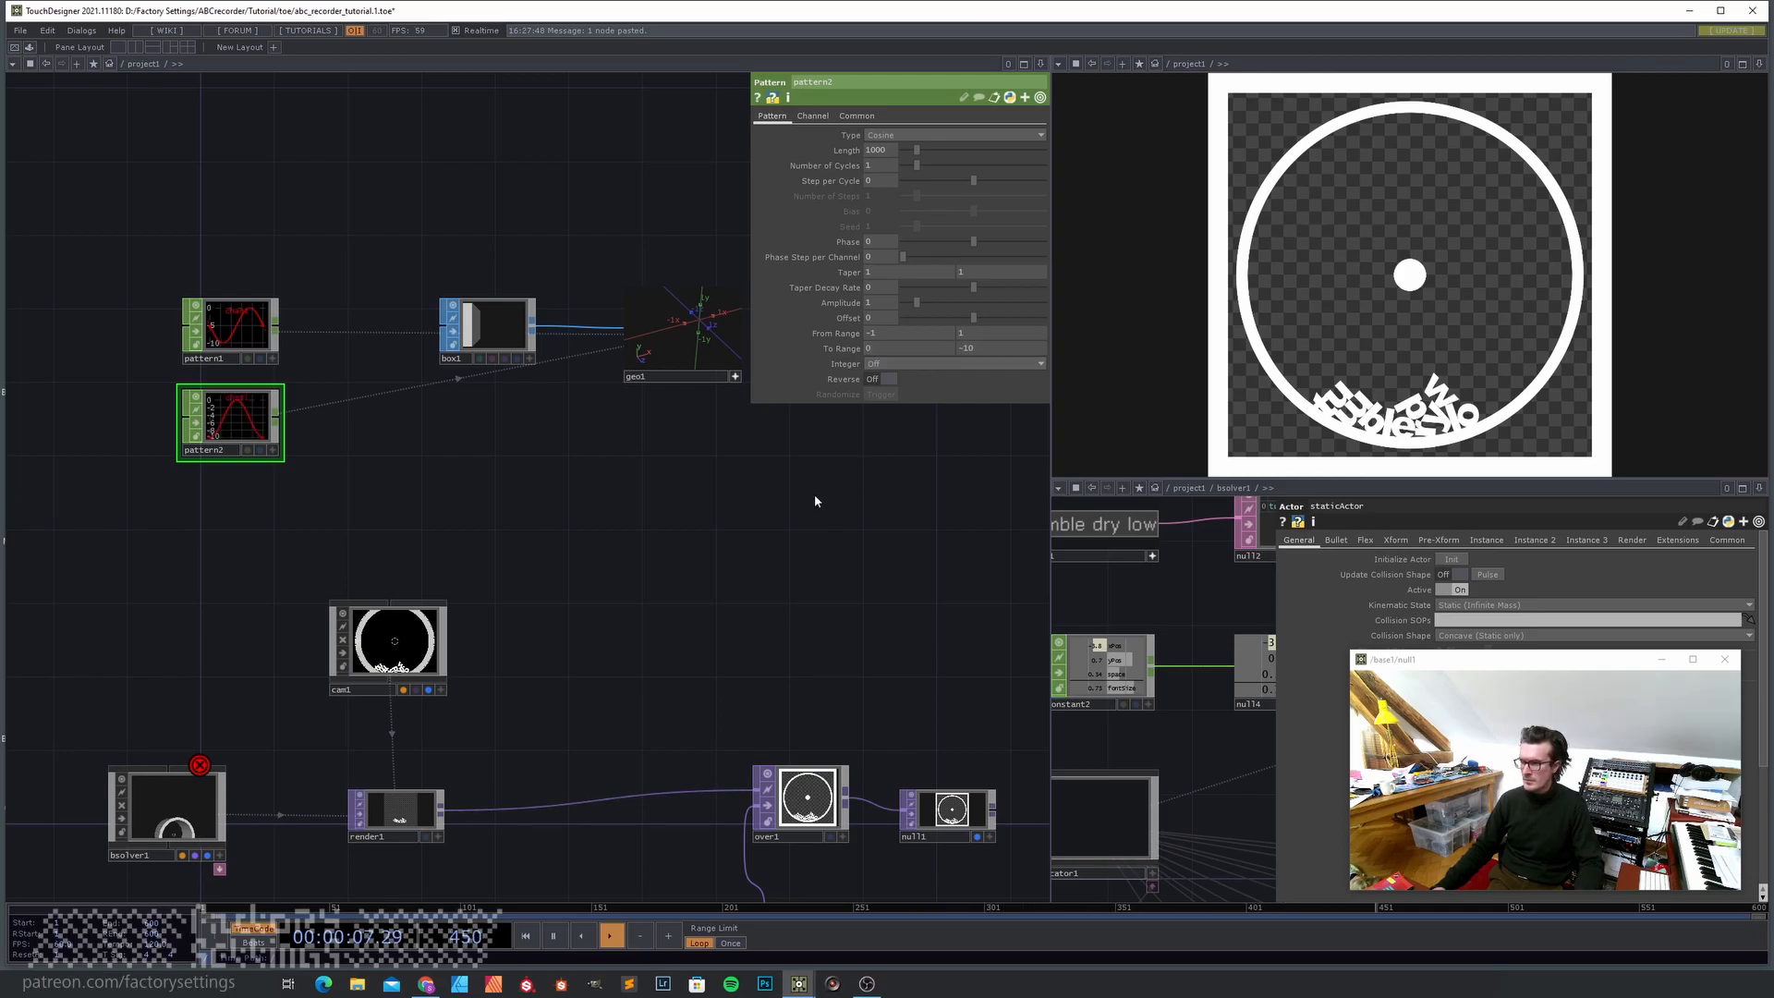
- Set the Number of Cycles of pattern1 and pattern2 together to 2.82 and check the motion in geo1's viewer
{"action": "left_click_drag", "start_coordinate": [504, 439], "coordinate": [514, 540]}
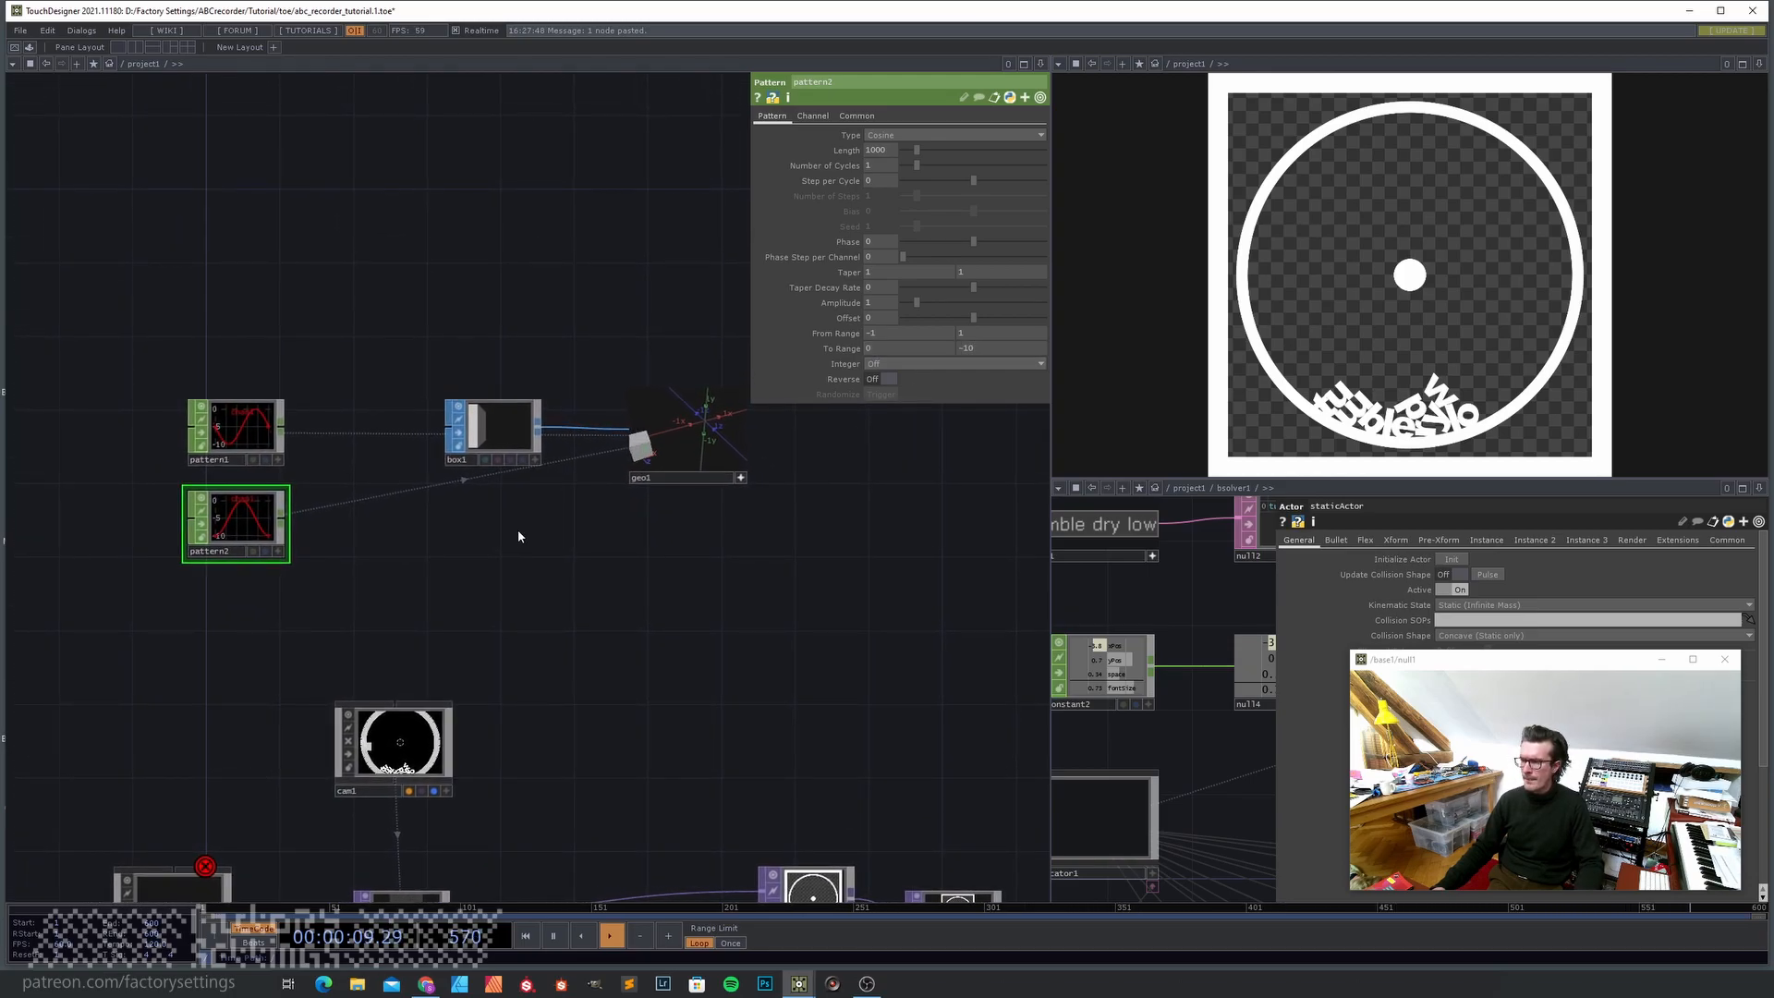
{"action": "left_click_drag", "start_coordinate": [163, 371], "coordinate": [305, 554]}
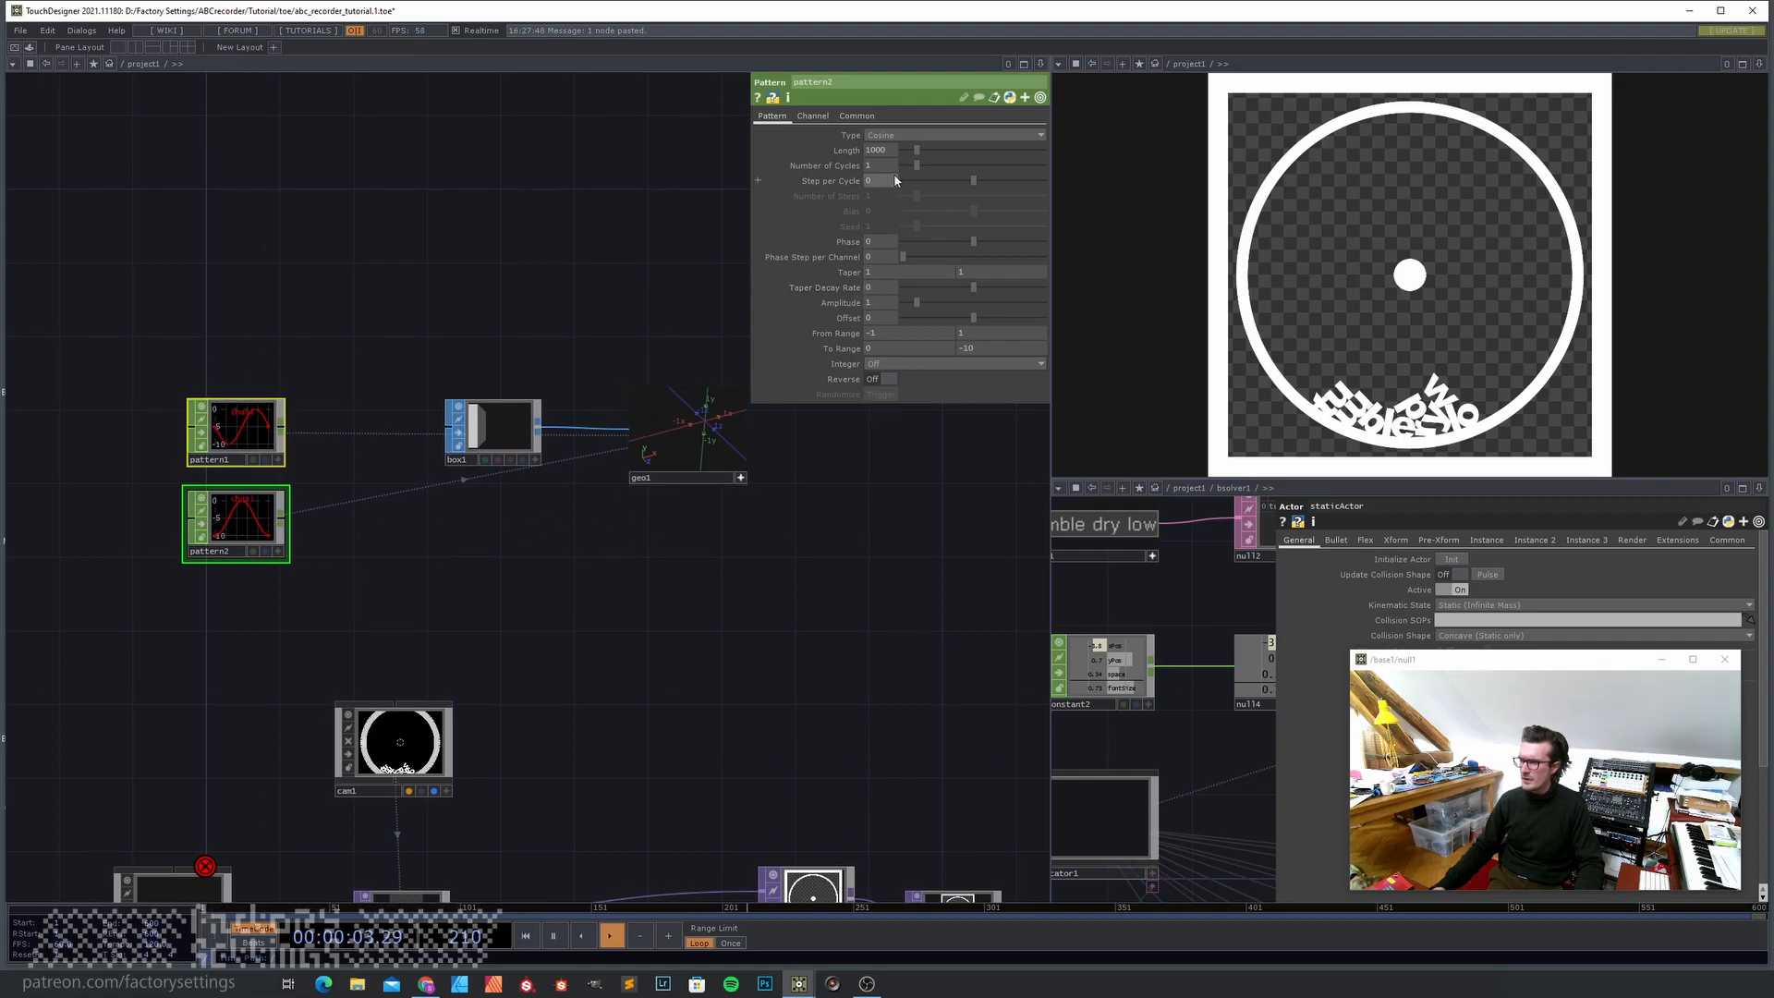
{"action": "left_click_drag", "start_coordinate": [917, 165], "coordinate": [947, 163]}
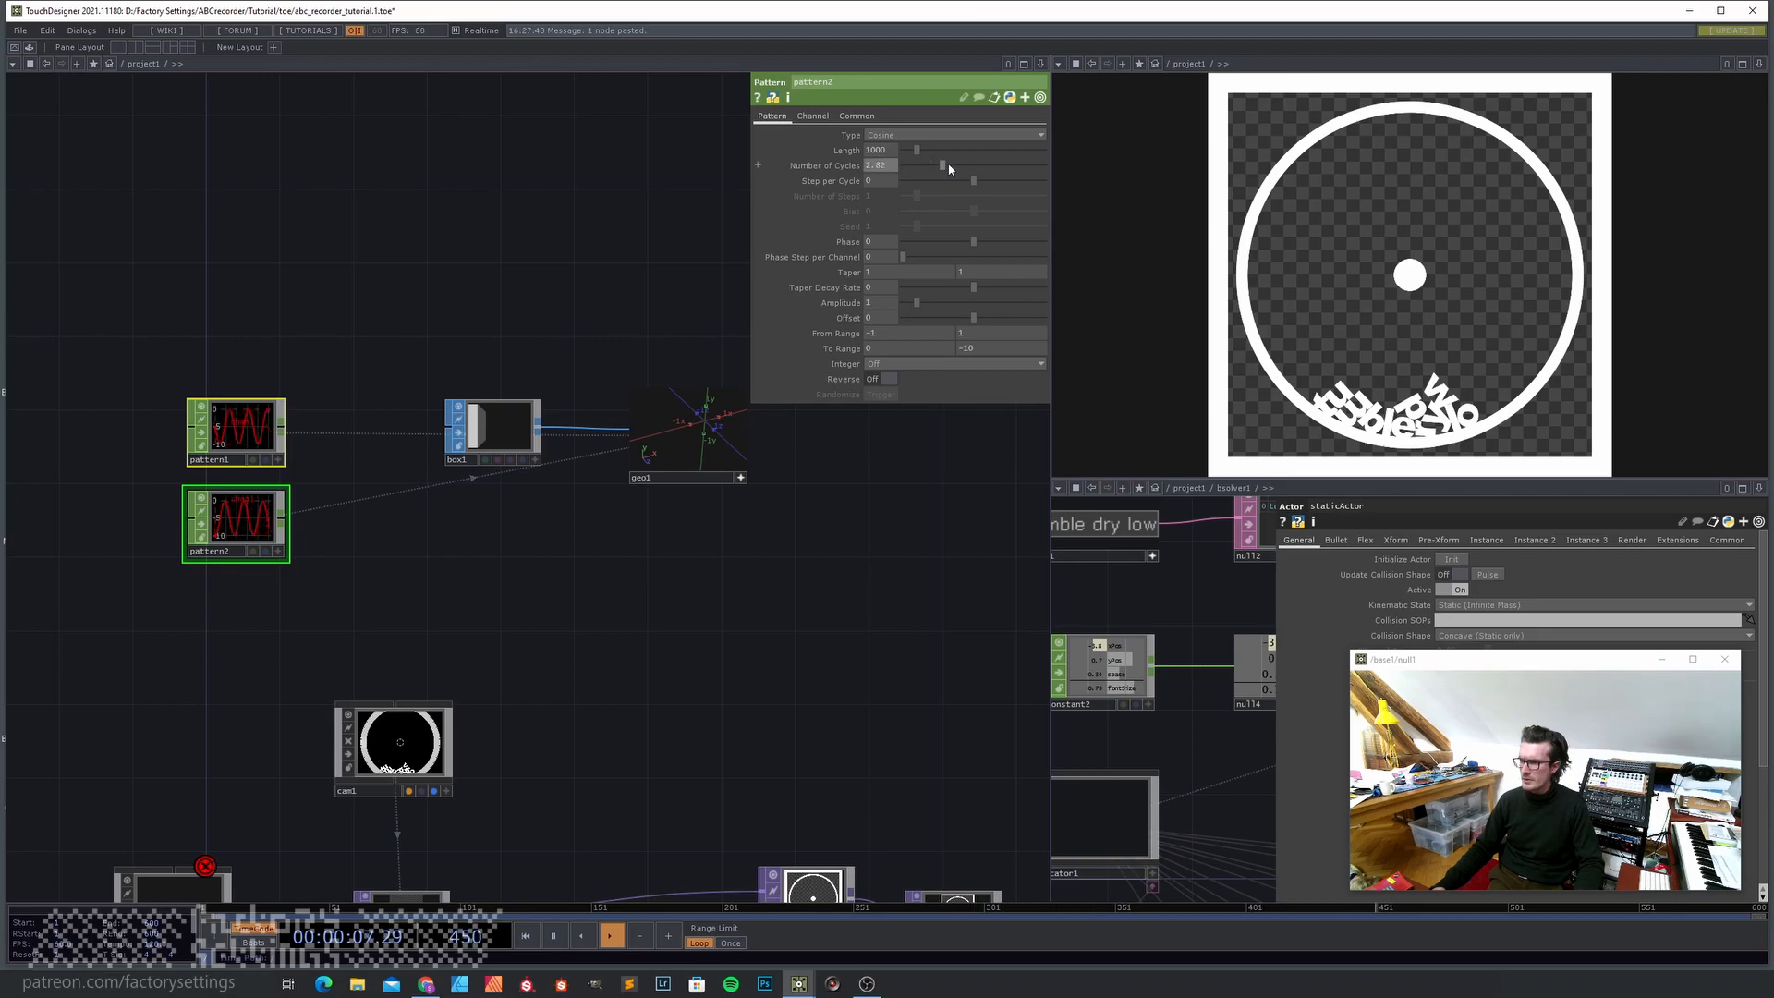
{"action": "scroll", "coordinate": [709, 421], "scroll_direction": "down", "scroll_amount": 5}
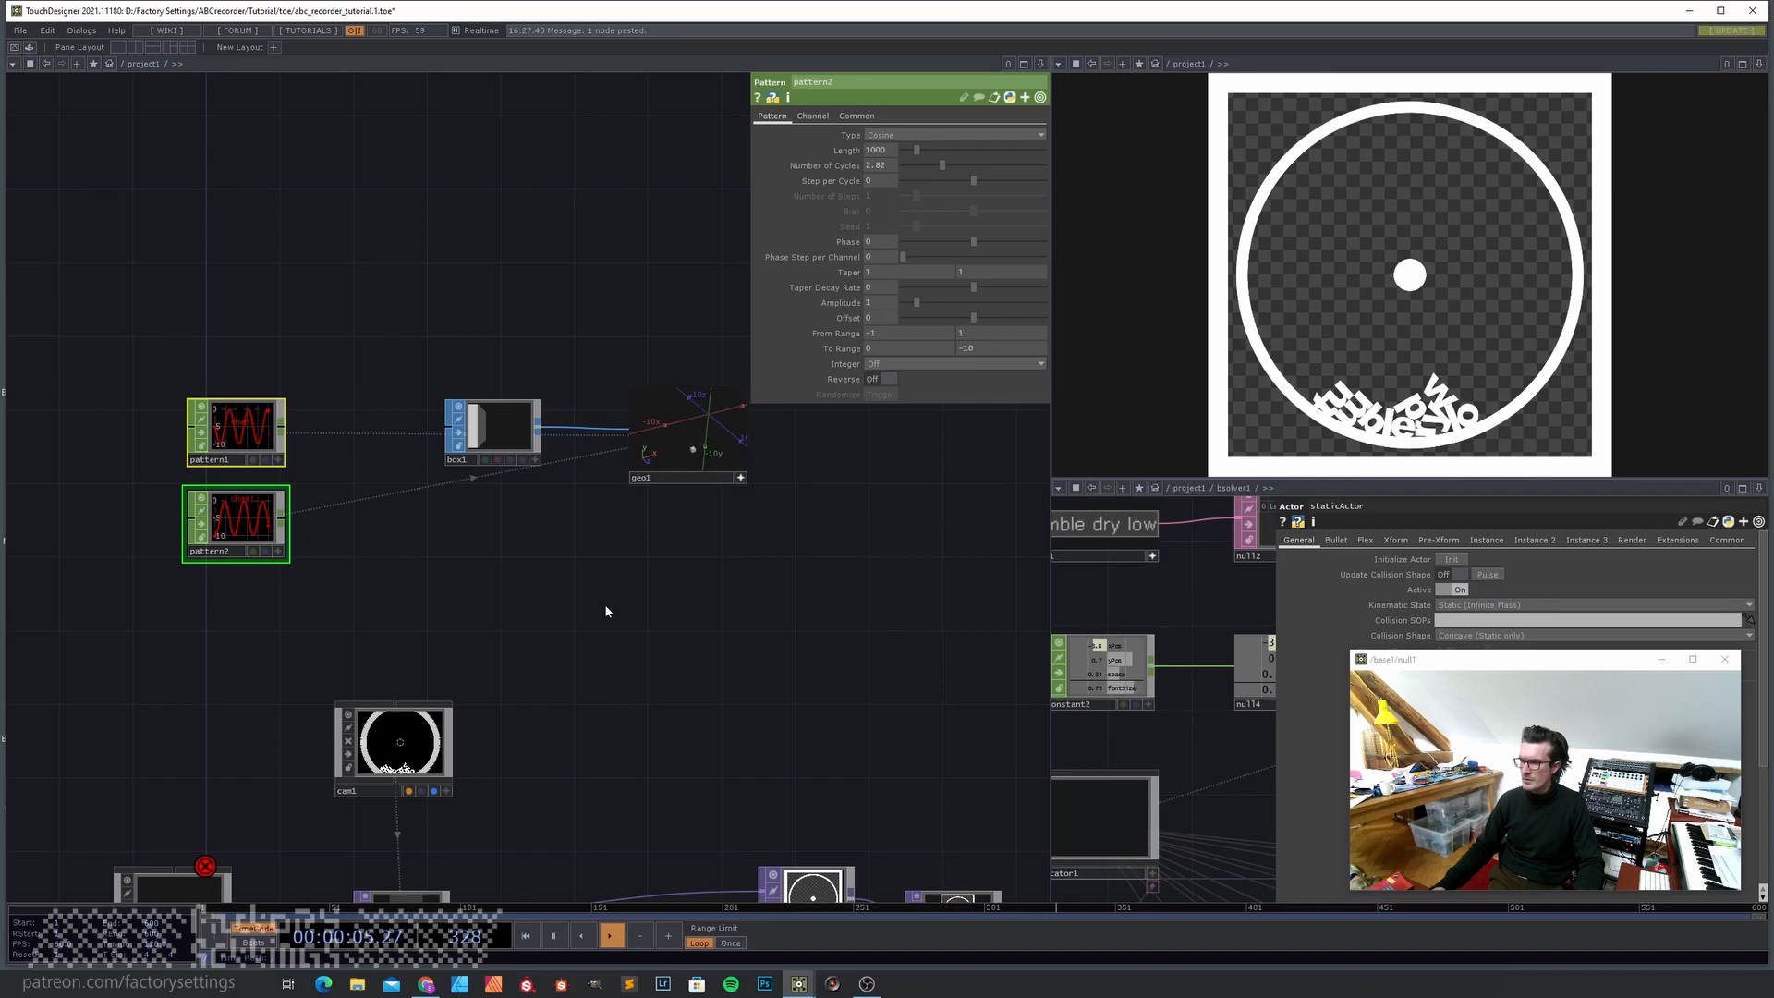
- Drive bsolver1's X gravitational acceleration with the expression op('pattern1')[0]
{"action": "left_click_drag", "start_coordinate": [638, 533], "coordinate": [670, 416]}
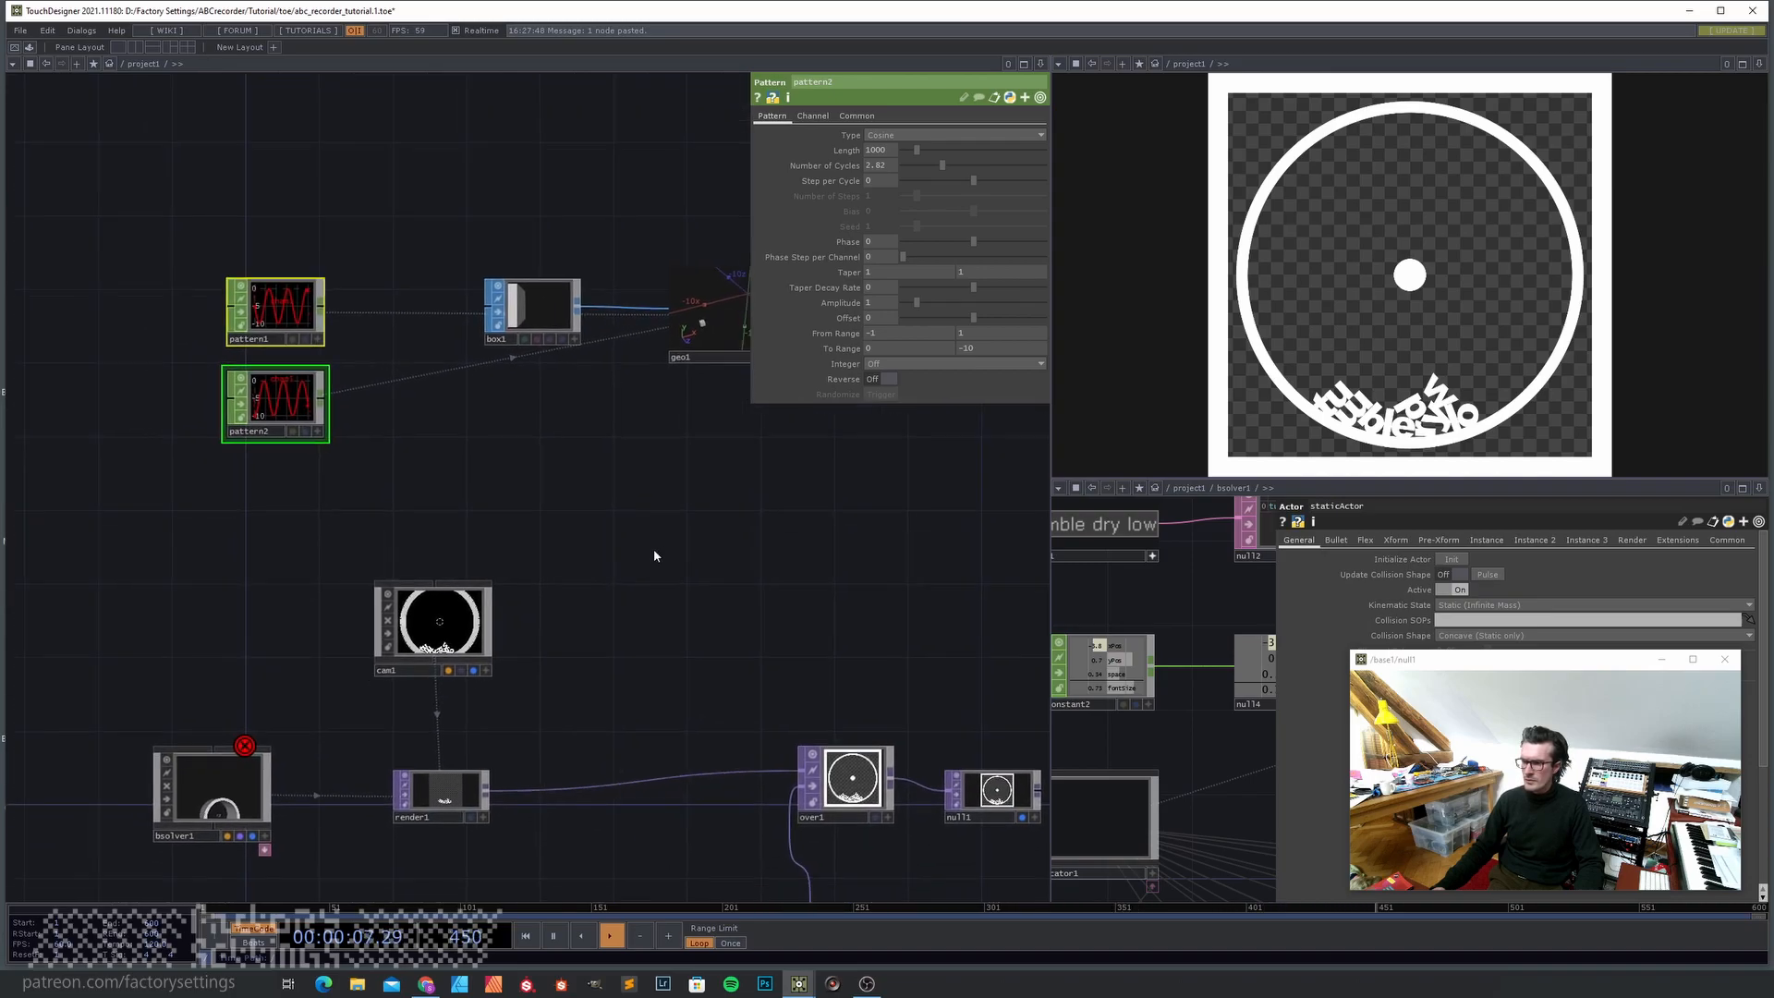
{"action": "left_click_drag", "start_coordinate": [312, 598], "coordinate": [361, 542]}
{"action": "left_click", "coordinate": [280, 727]}
{"action": "left_click_drag", "start_coordinate": [298, 406], "coordinate": [279, 479]}
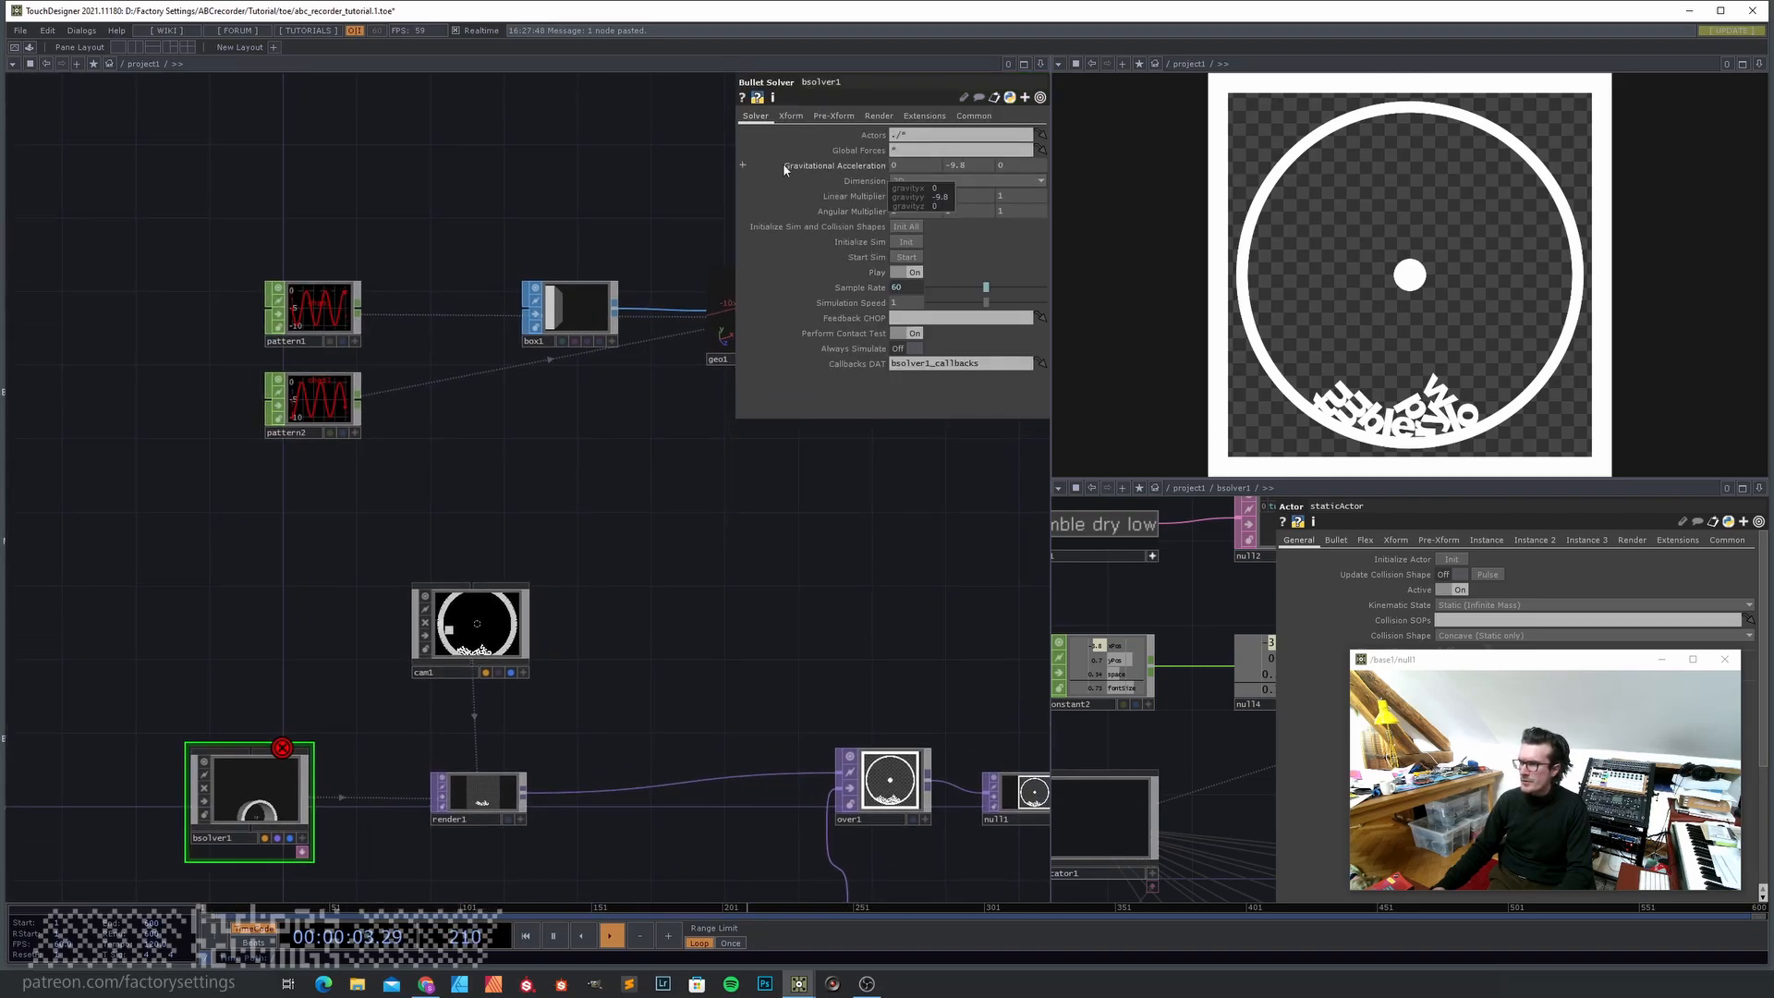
{"action": "left_click", "coordinate": [745, 165]}
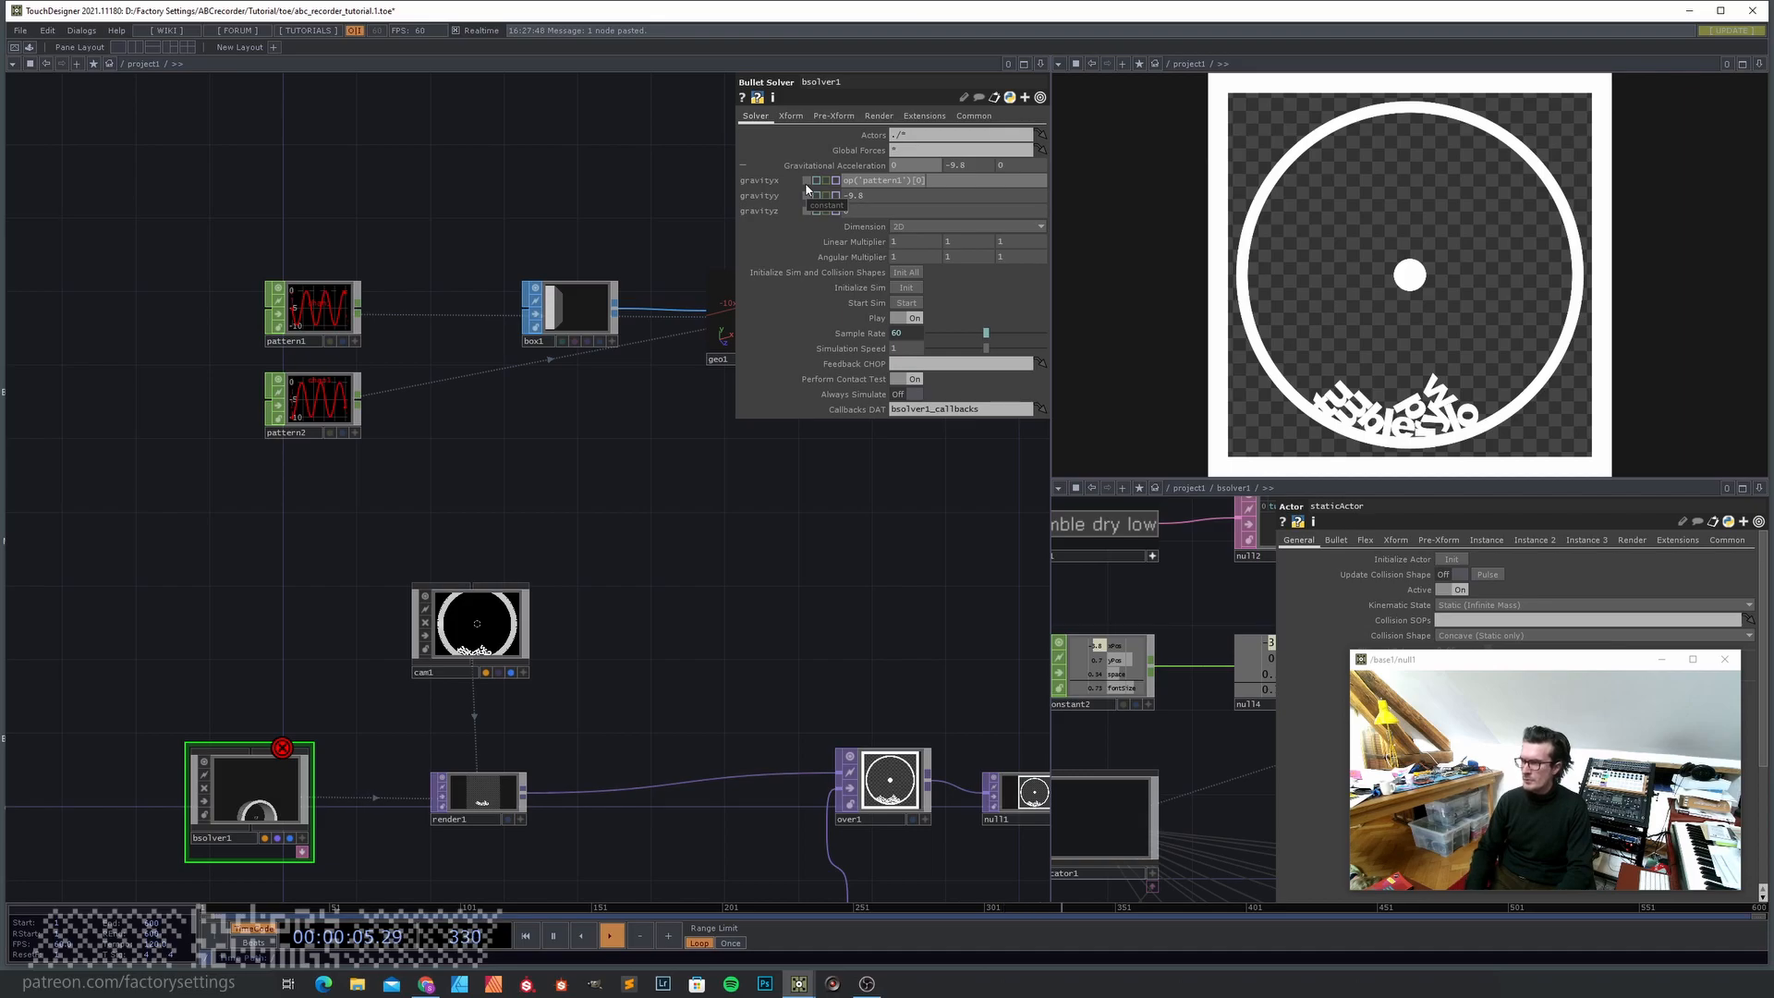
{"action": "left_click", "coordinate": [807, 184]}
{"action": "type", "text": "op"}
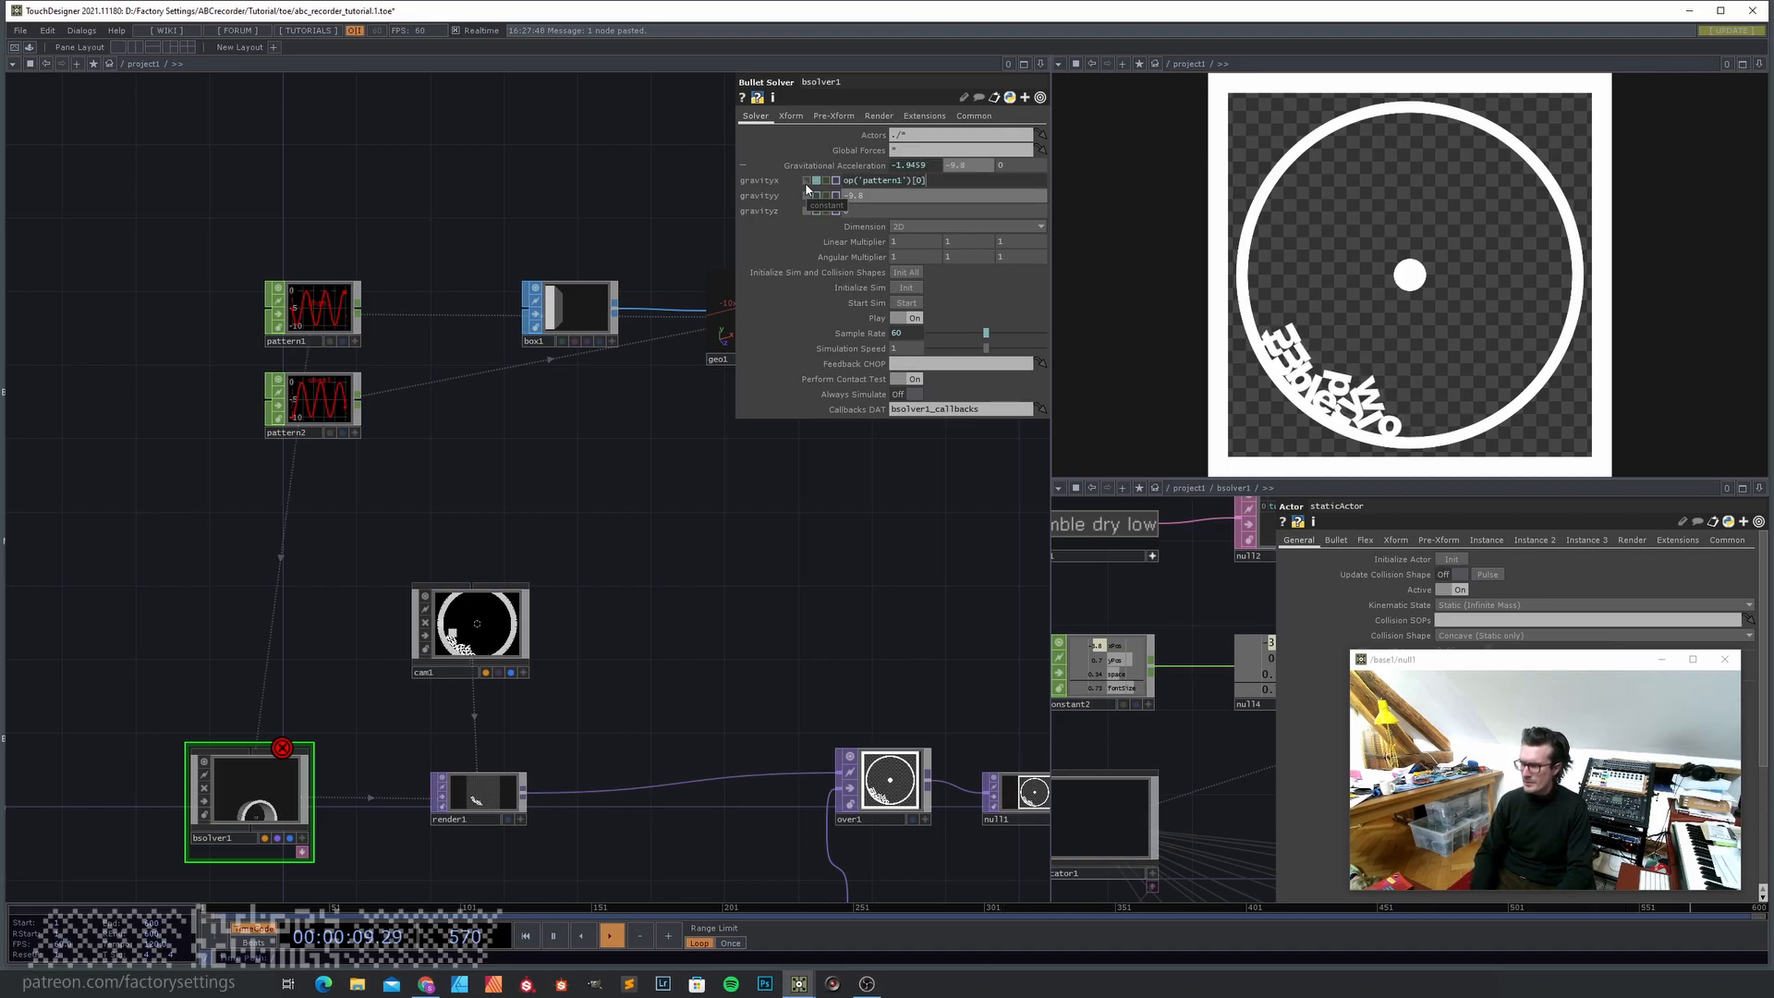
- Drive bsolver1's Y gravitational acceleration with the expression op('pattern2')[0]
{"action": "key", "text": "BackSpace"}
{"action": "key", "text": "BackSpace"}
{"action": "left_click", "coordinate": [864, 195]}
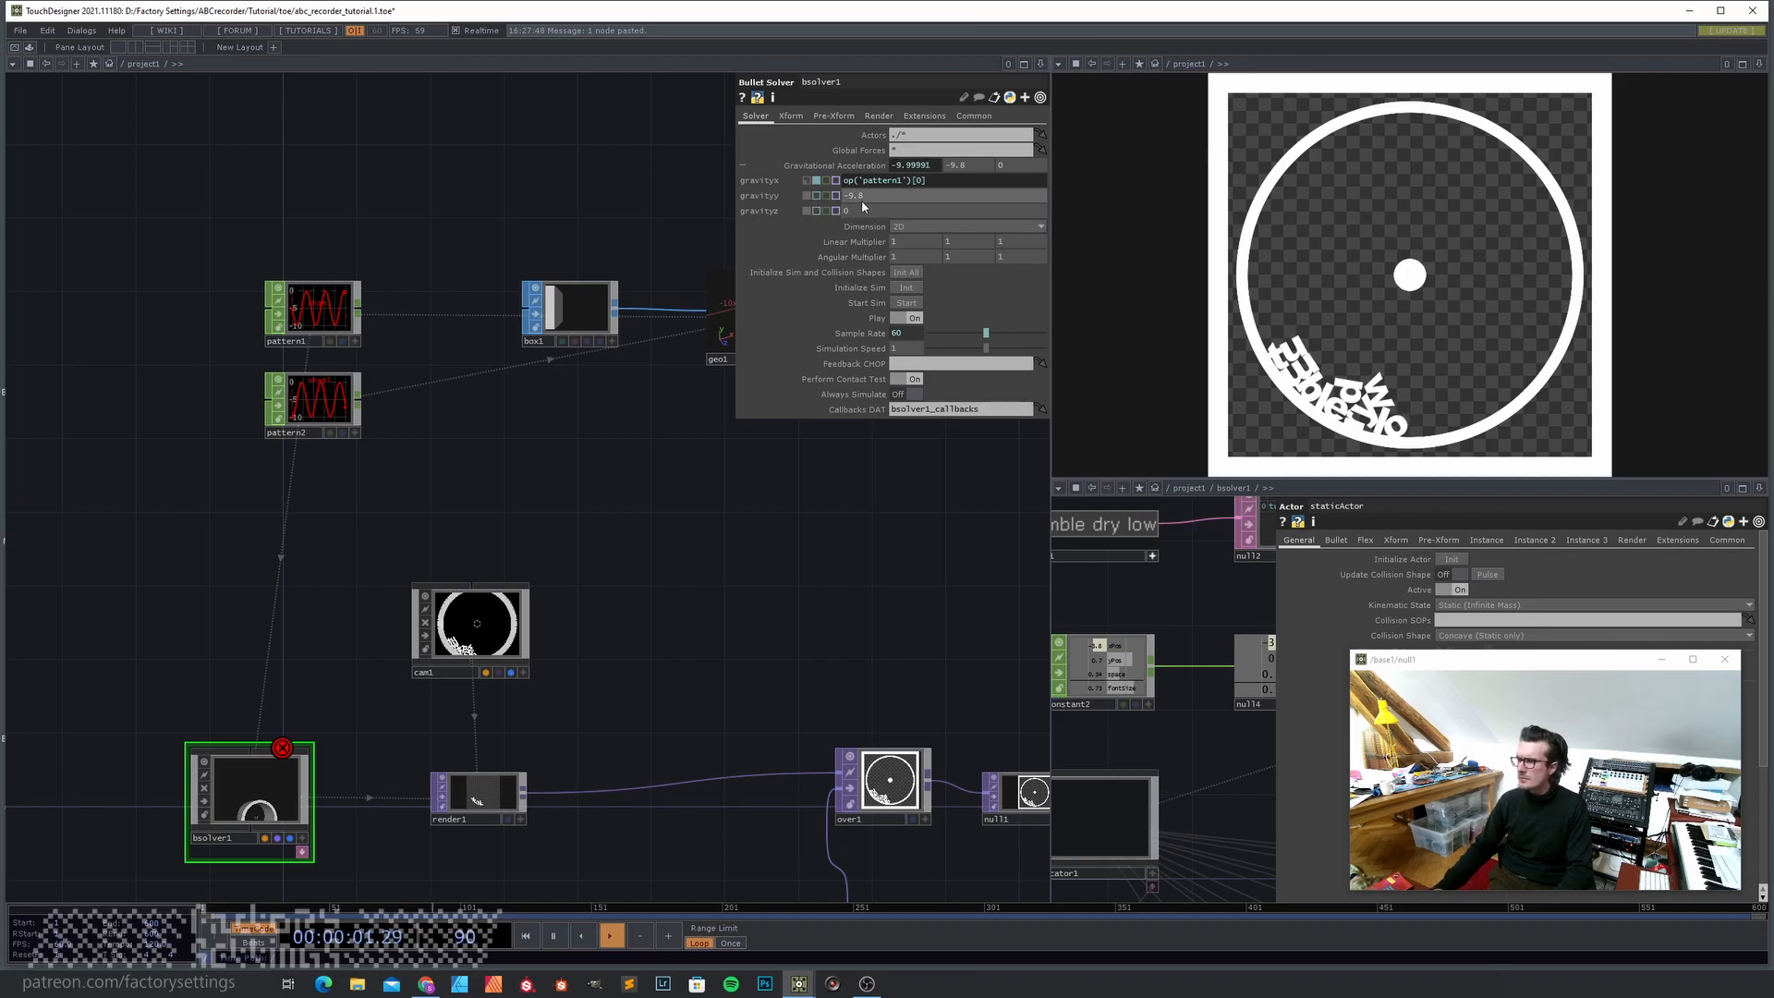
{"action": "type", "text": "op"}
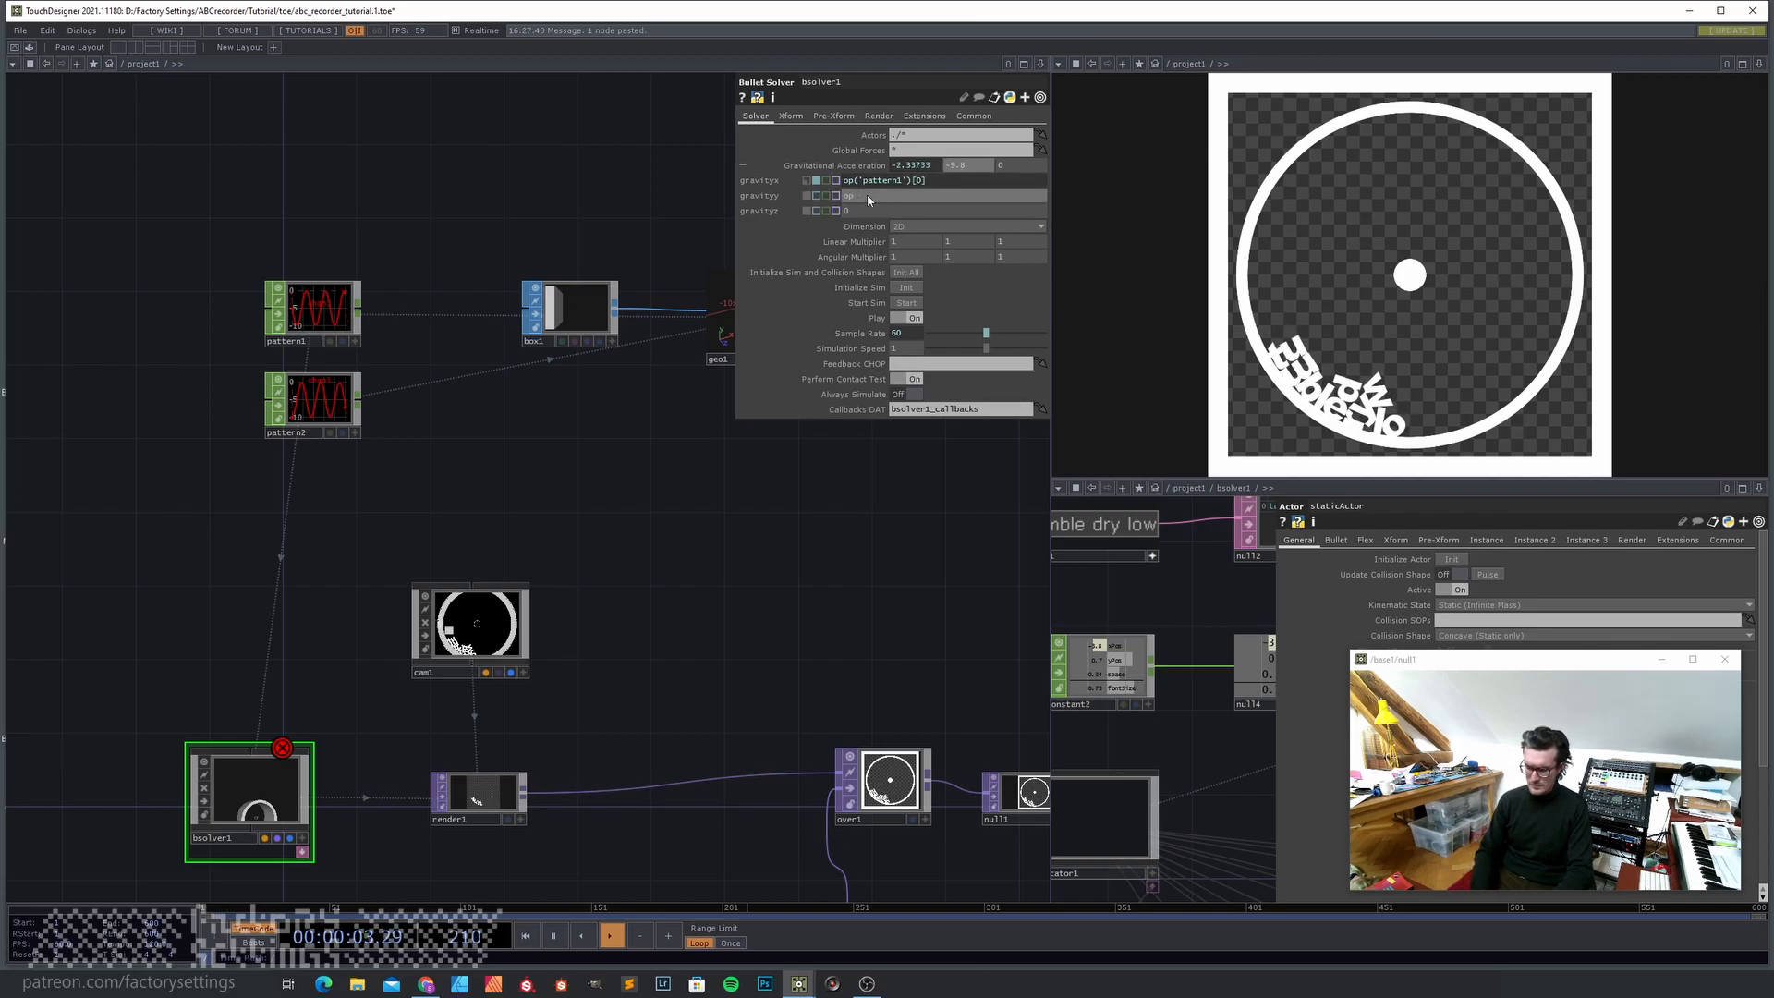
{"action": "type", "text": "('pattern2')[0"}
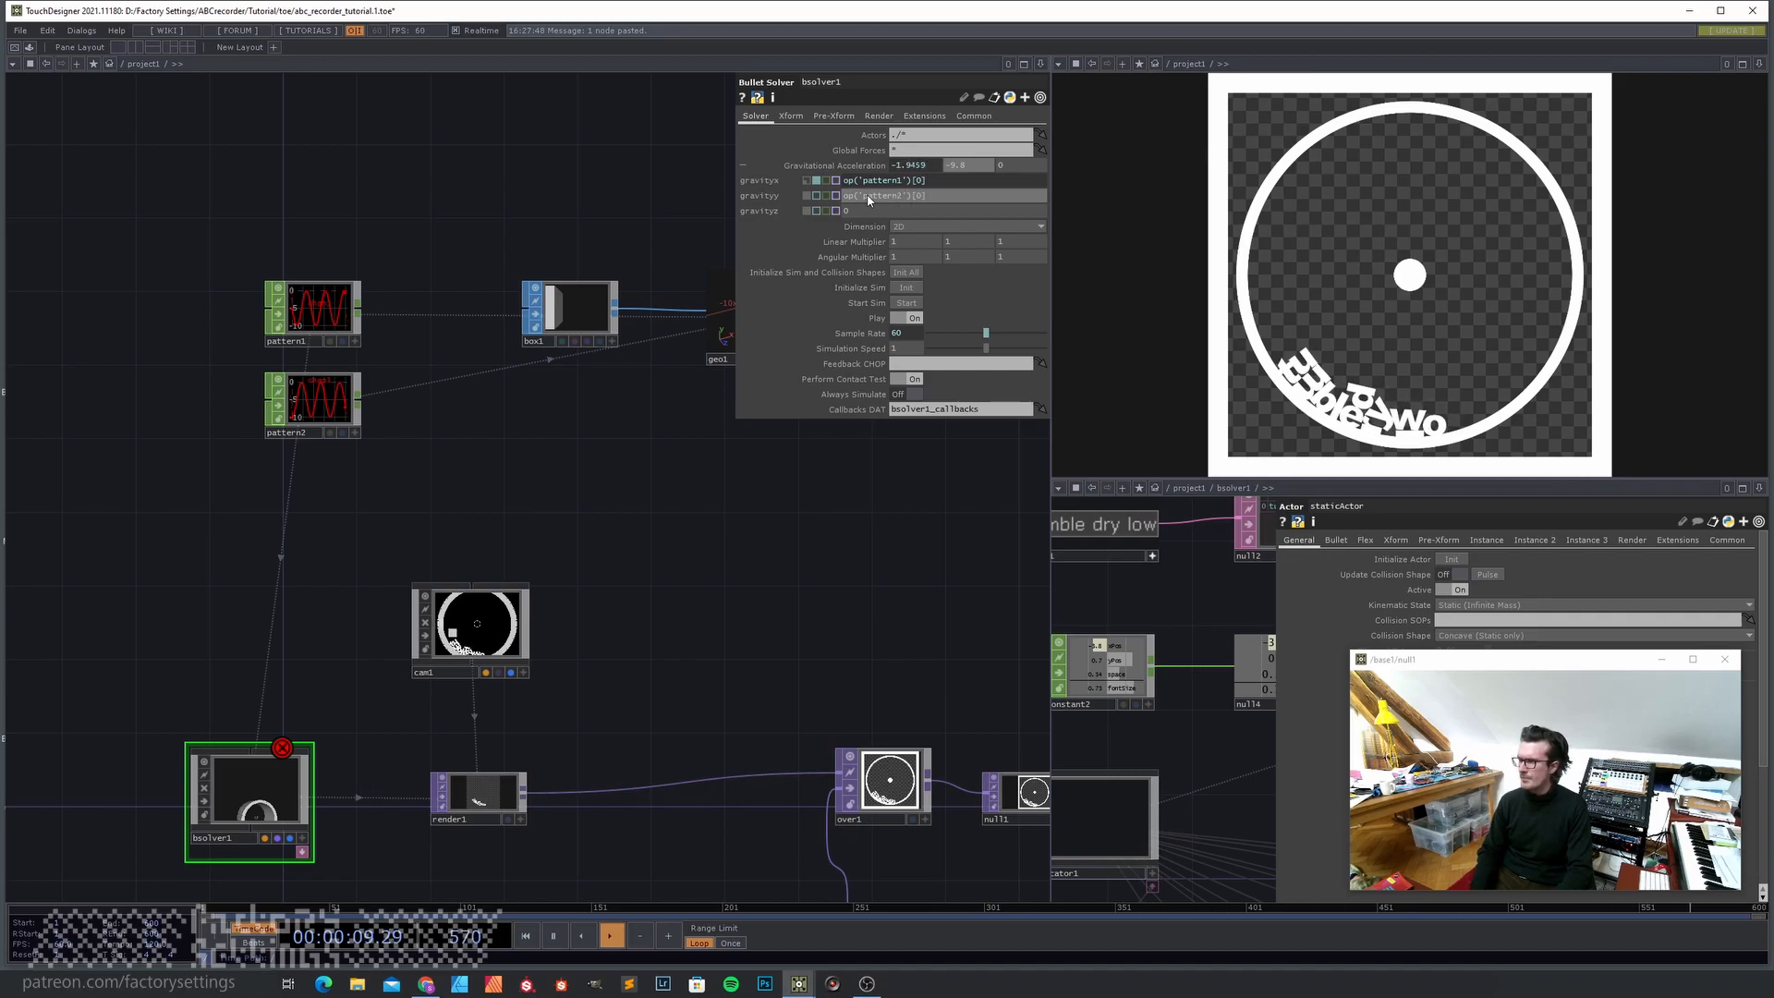
{"action": "key", "text": "Return"}
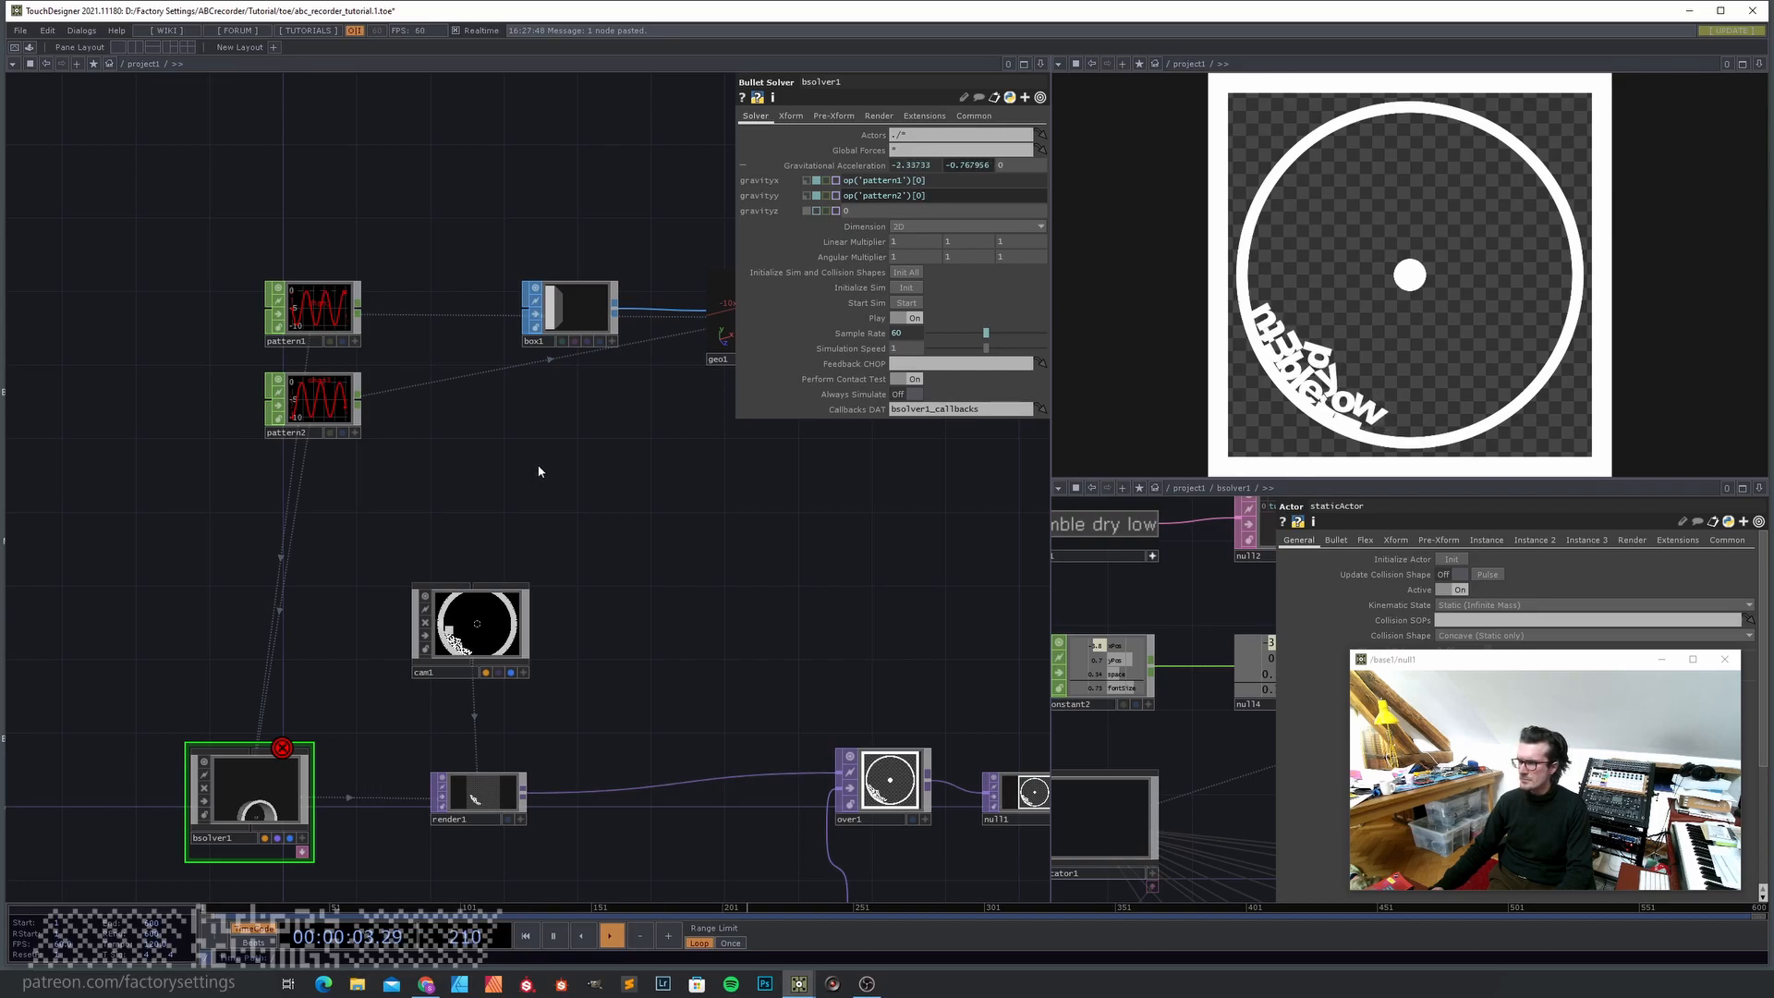
- Set the To Range of pattern1 and pattern2 together to -5 and 0
{"action": "right_click_drag", "start_coordinate": [209, 236], "coordinate": [402, 444]}
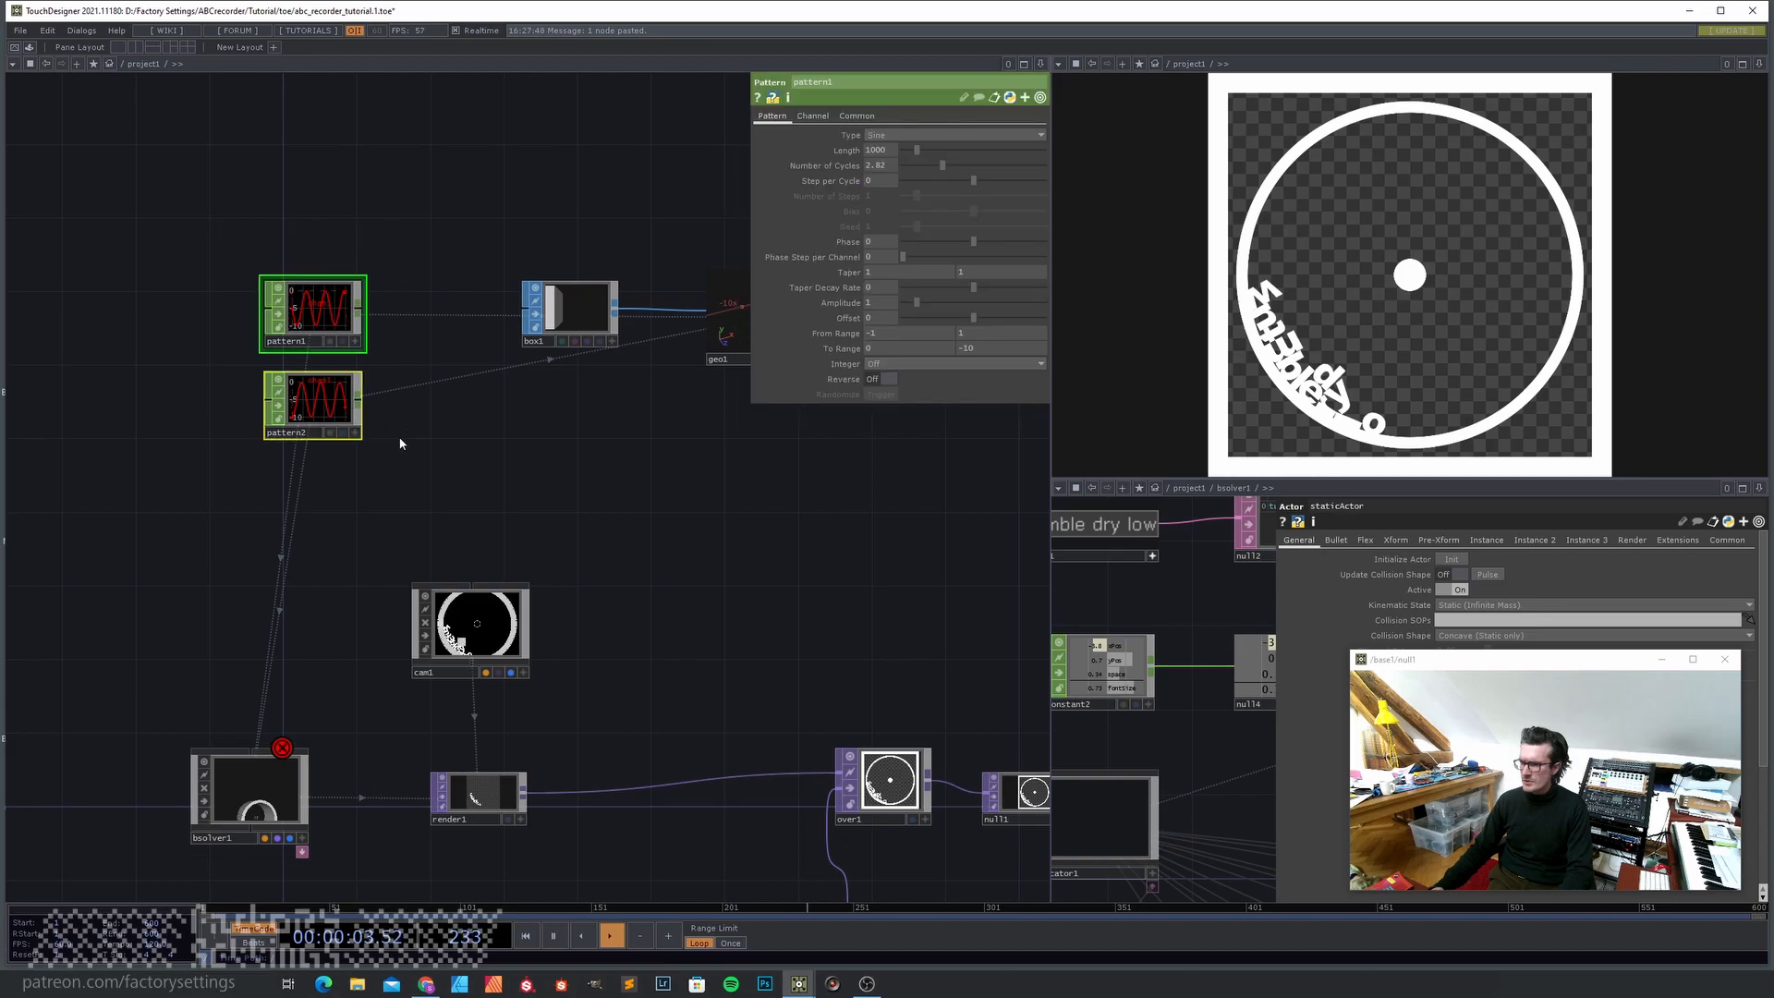
{"action": "left_click", "coordinate": [884, 353]}
{"action": "type", "text": "-5"}
{"action": "left_click", "coordinate": [998, 352]}
{"action": "type", "text": "0"}
{"action": "left_click", "coordinate": [844, 497]}
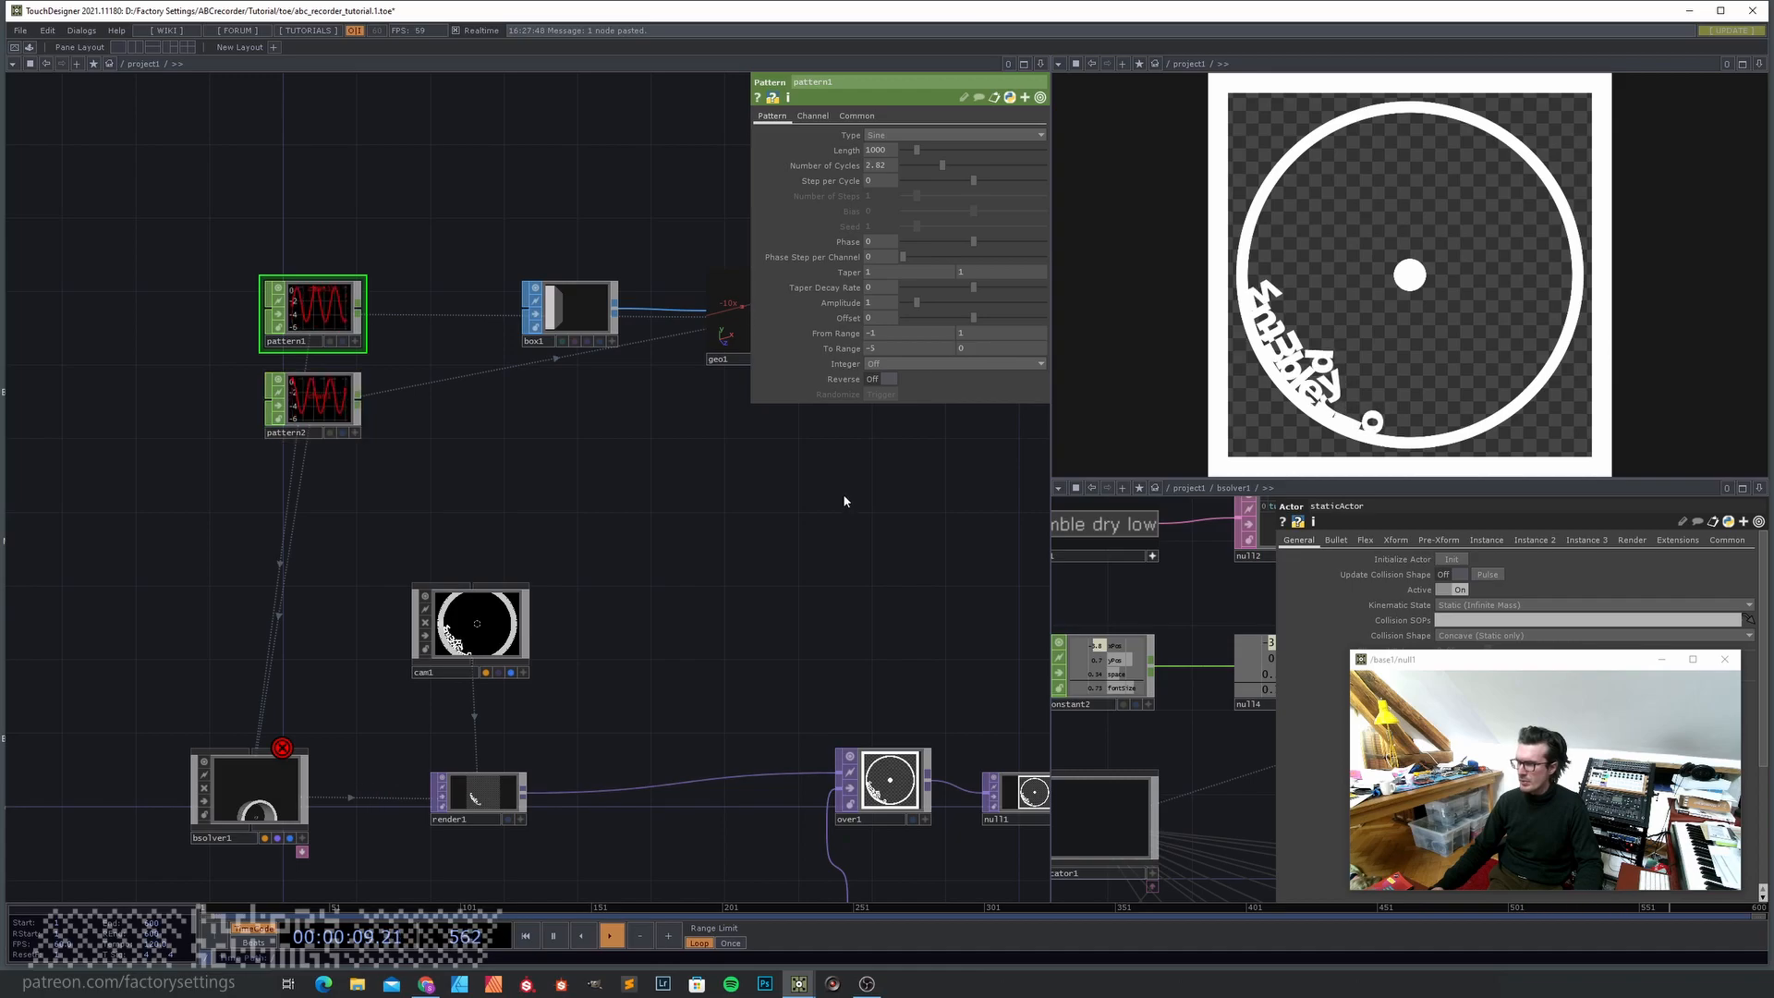
- Set the upper To Range value of both pattern1 and pattern2 to 5
{"action": "type", "text": "5"}
{"action": "left_click", "coordinate": [861, 579]}
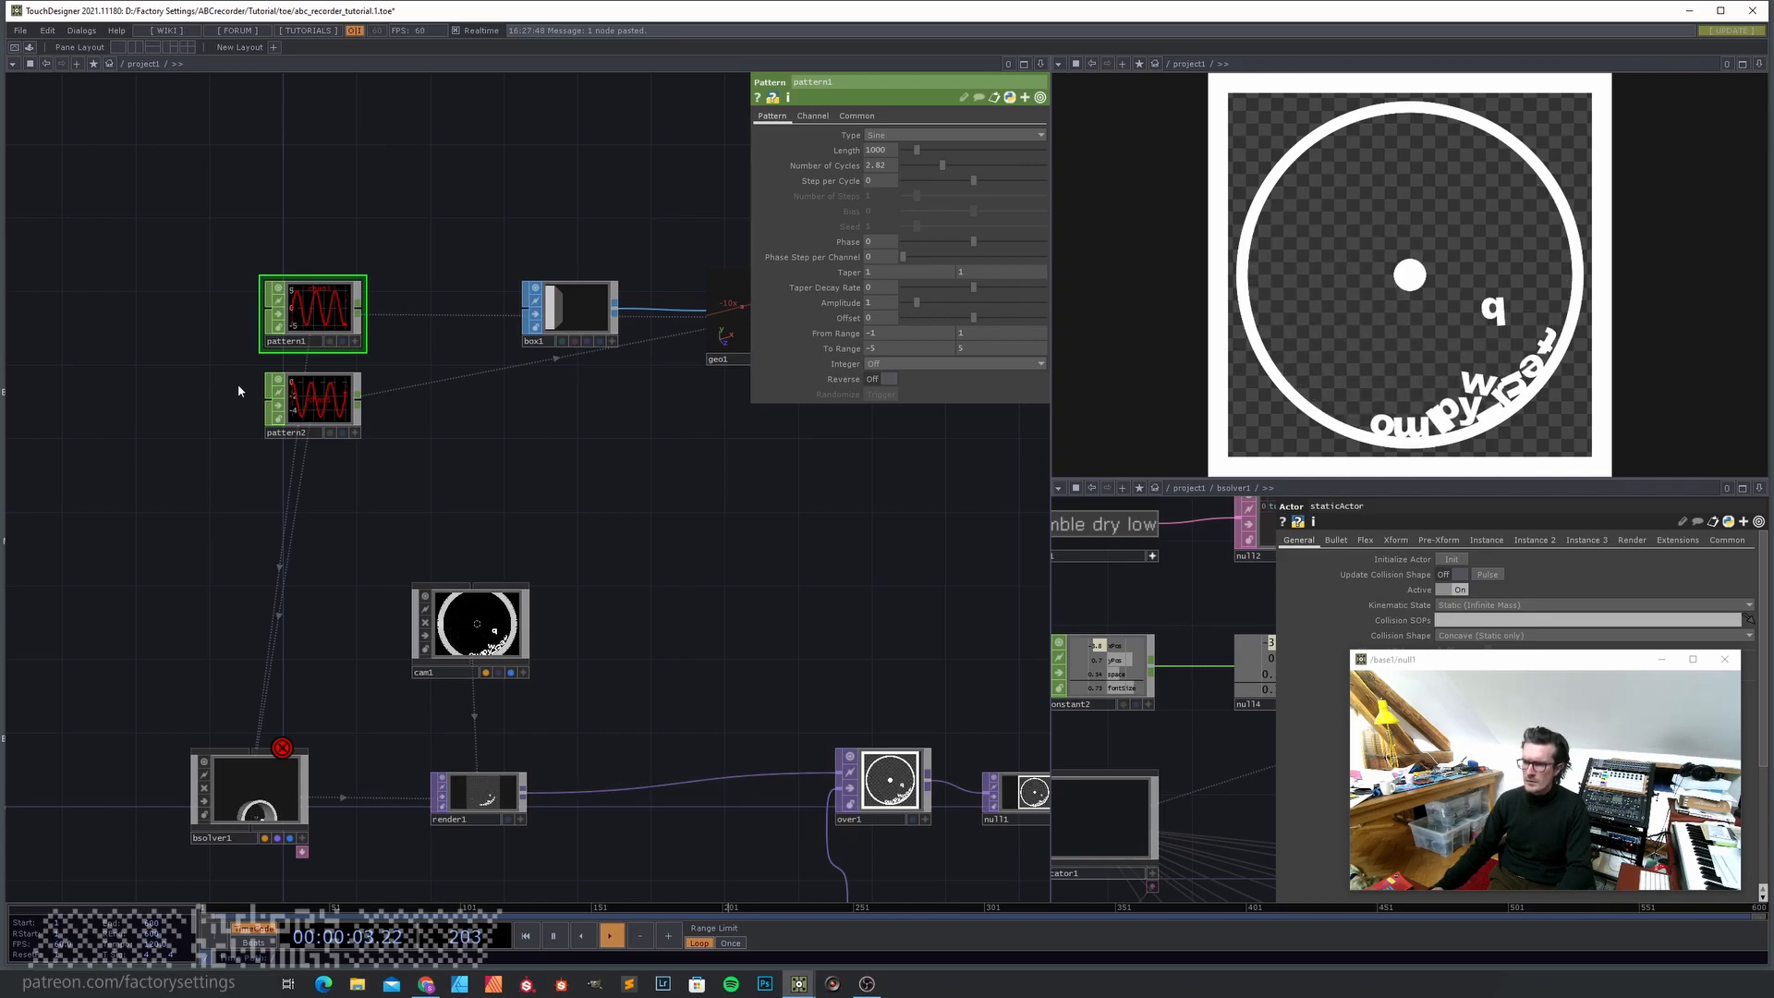
{"action": "left_click", "coordinate": [313, 395]}
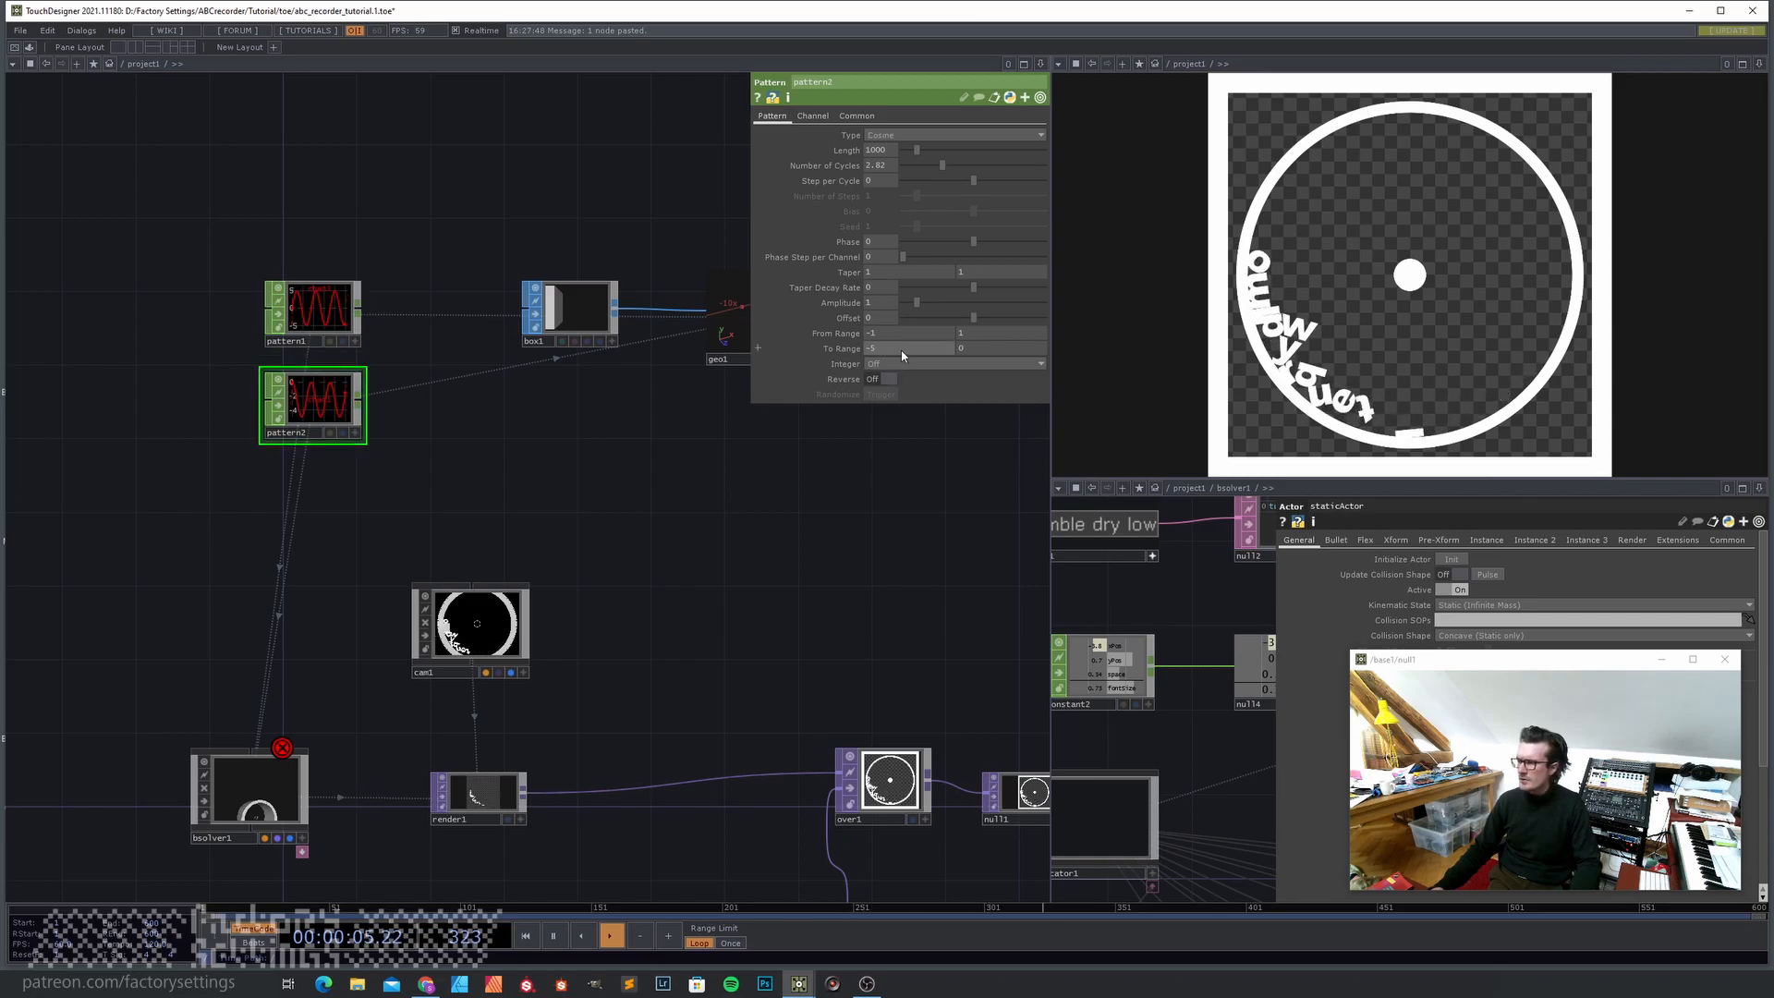
{"action": "left_click", "coordinate": [322, 308]}
{"action": "left_click", "coordinate": [312, 397]}
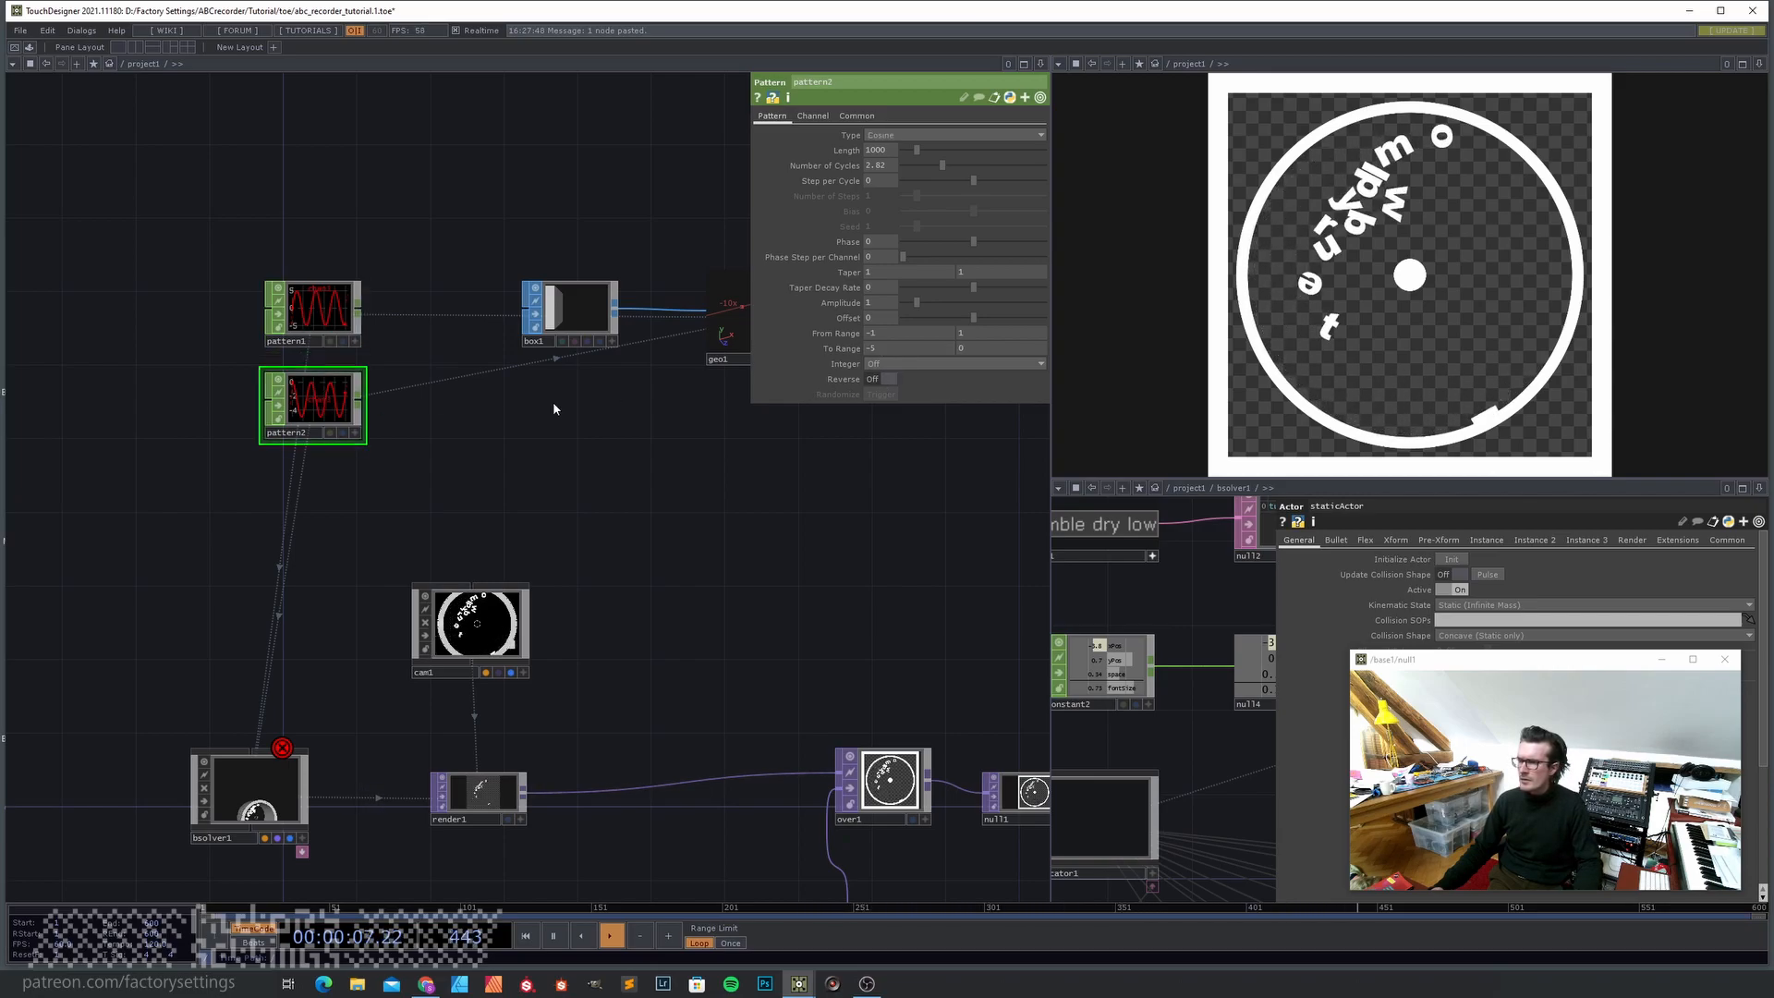
{"action": "type", "text": "5"}
{"action": "key", "text": "Return"}
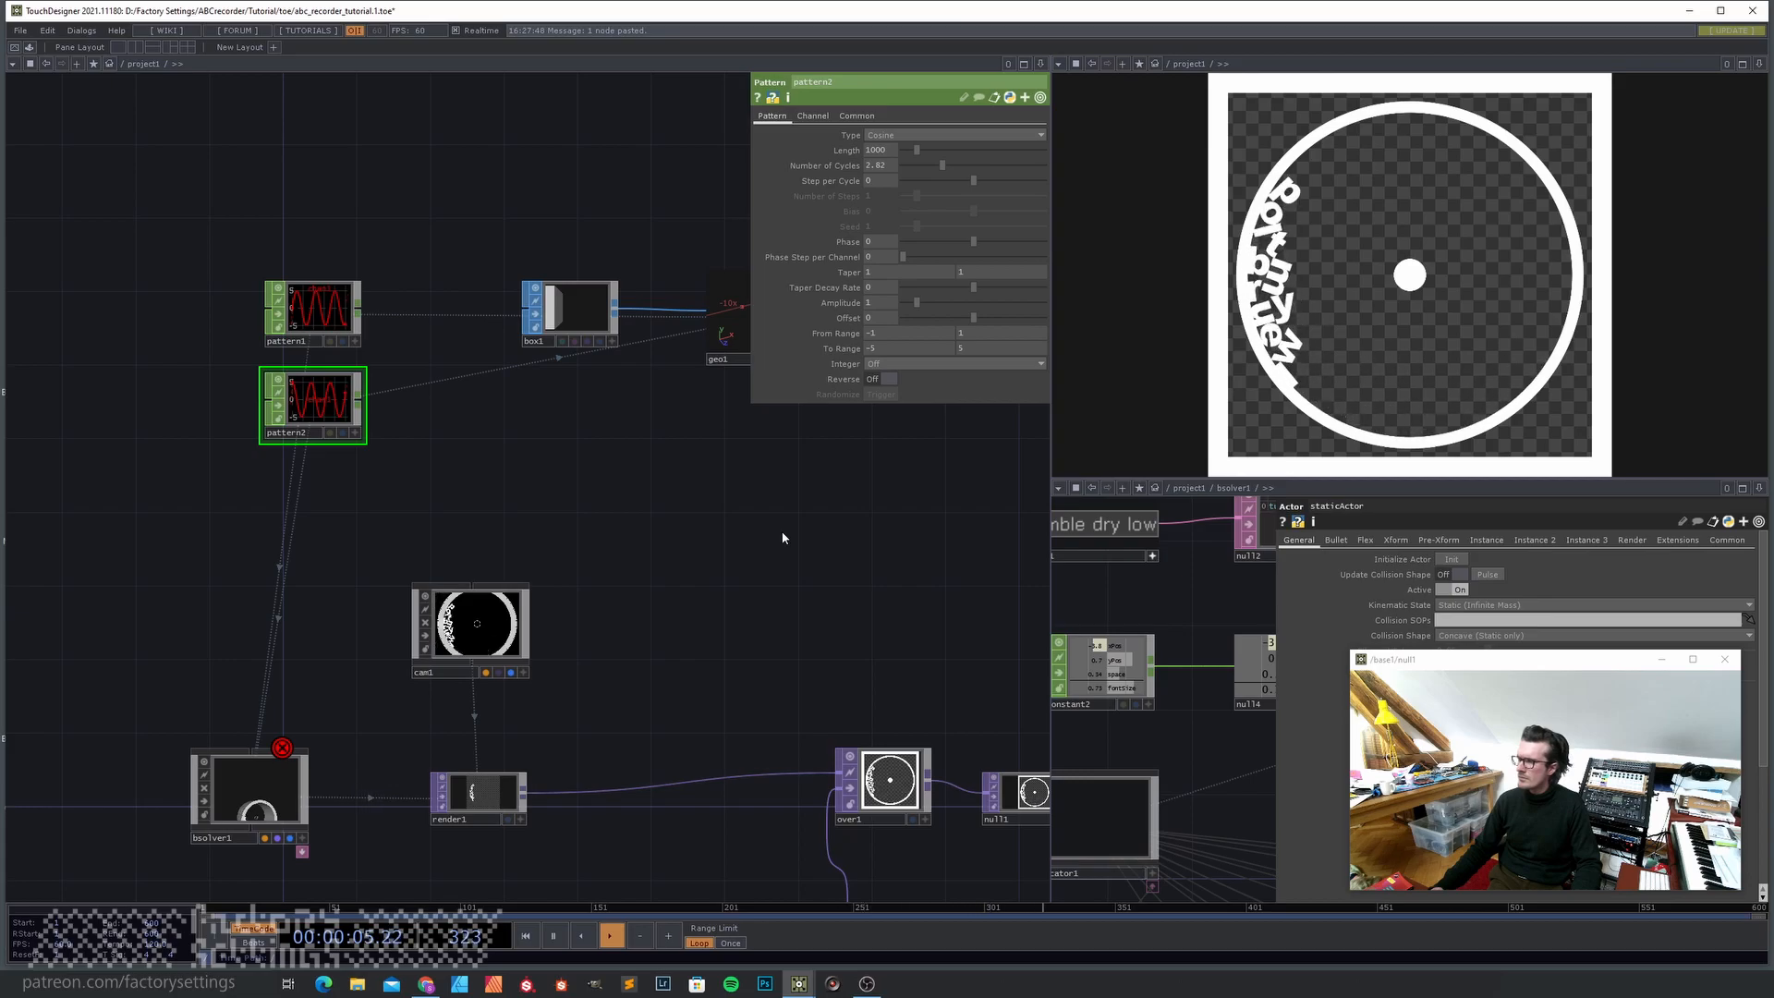
- Initialize bsolver1's simulation and collision shapes, and start the simulation
{"action": "left_click", "coordinate": [242, 784]}
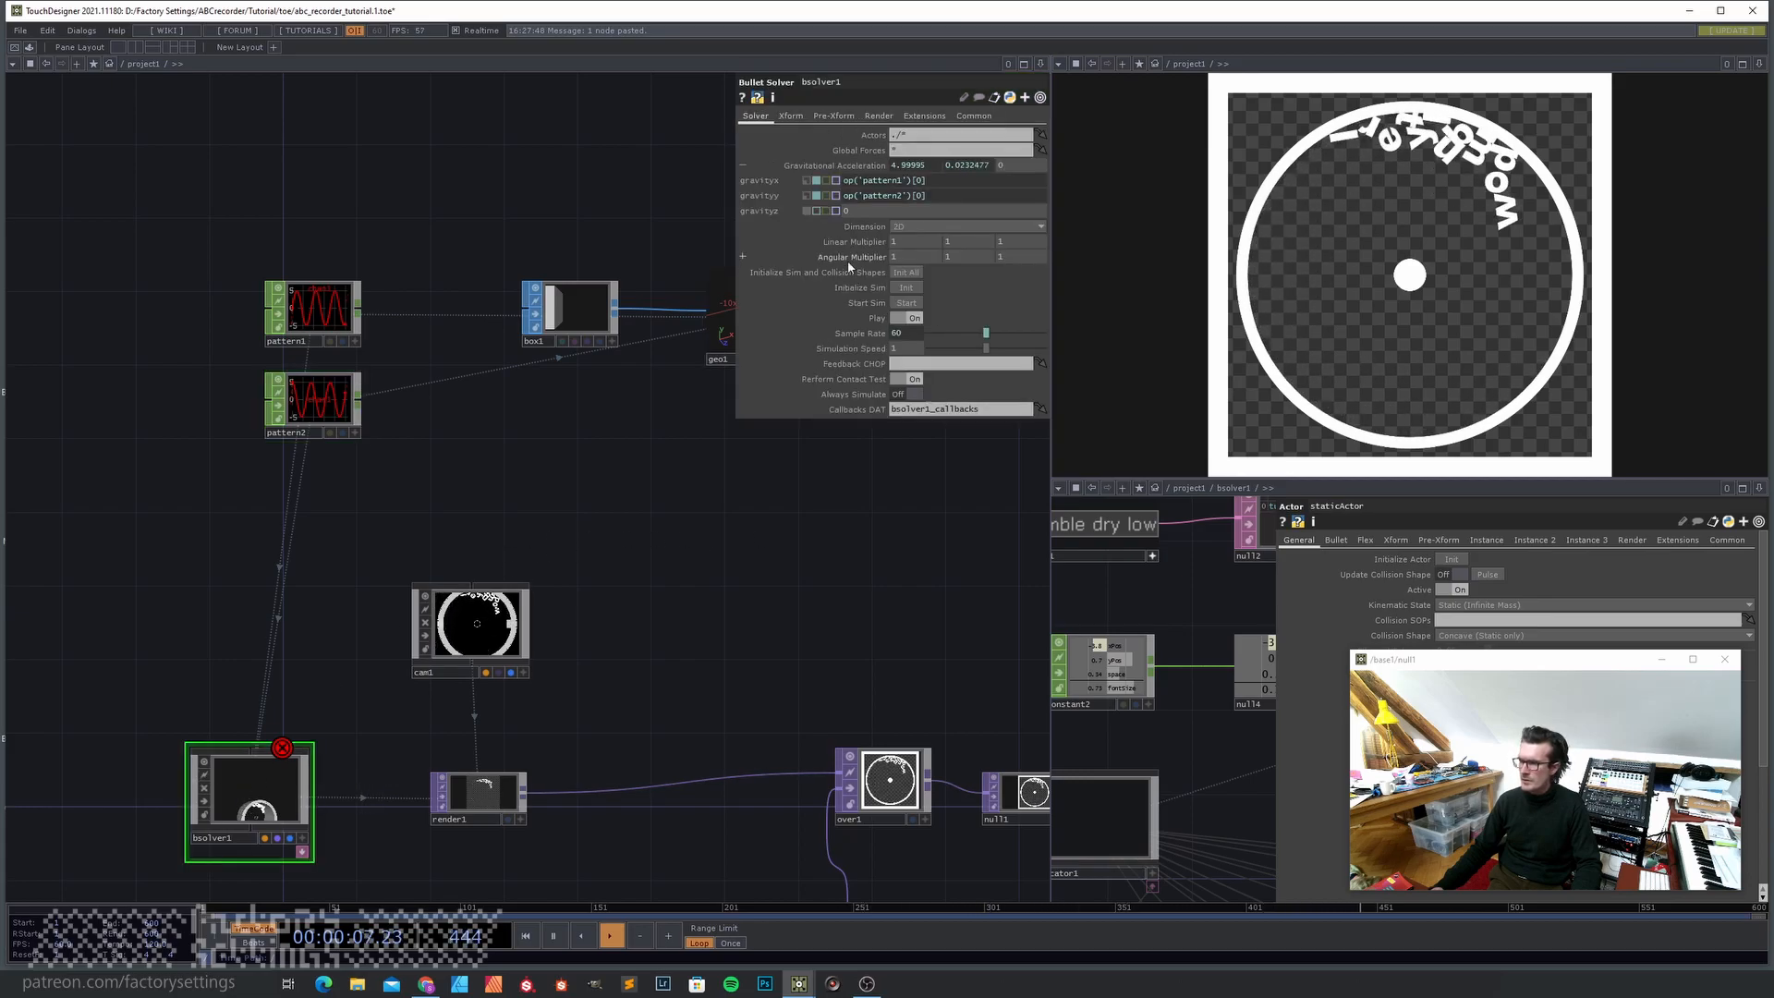
{"action": "left_click", "coordinate": [911, 274]}
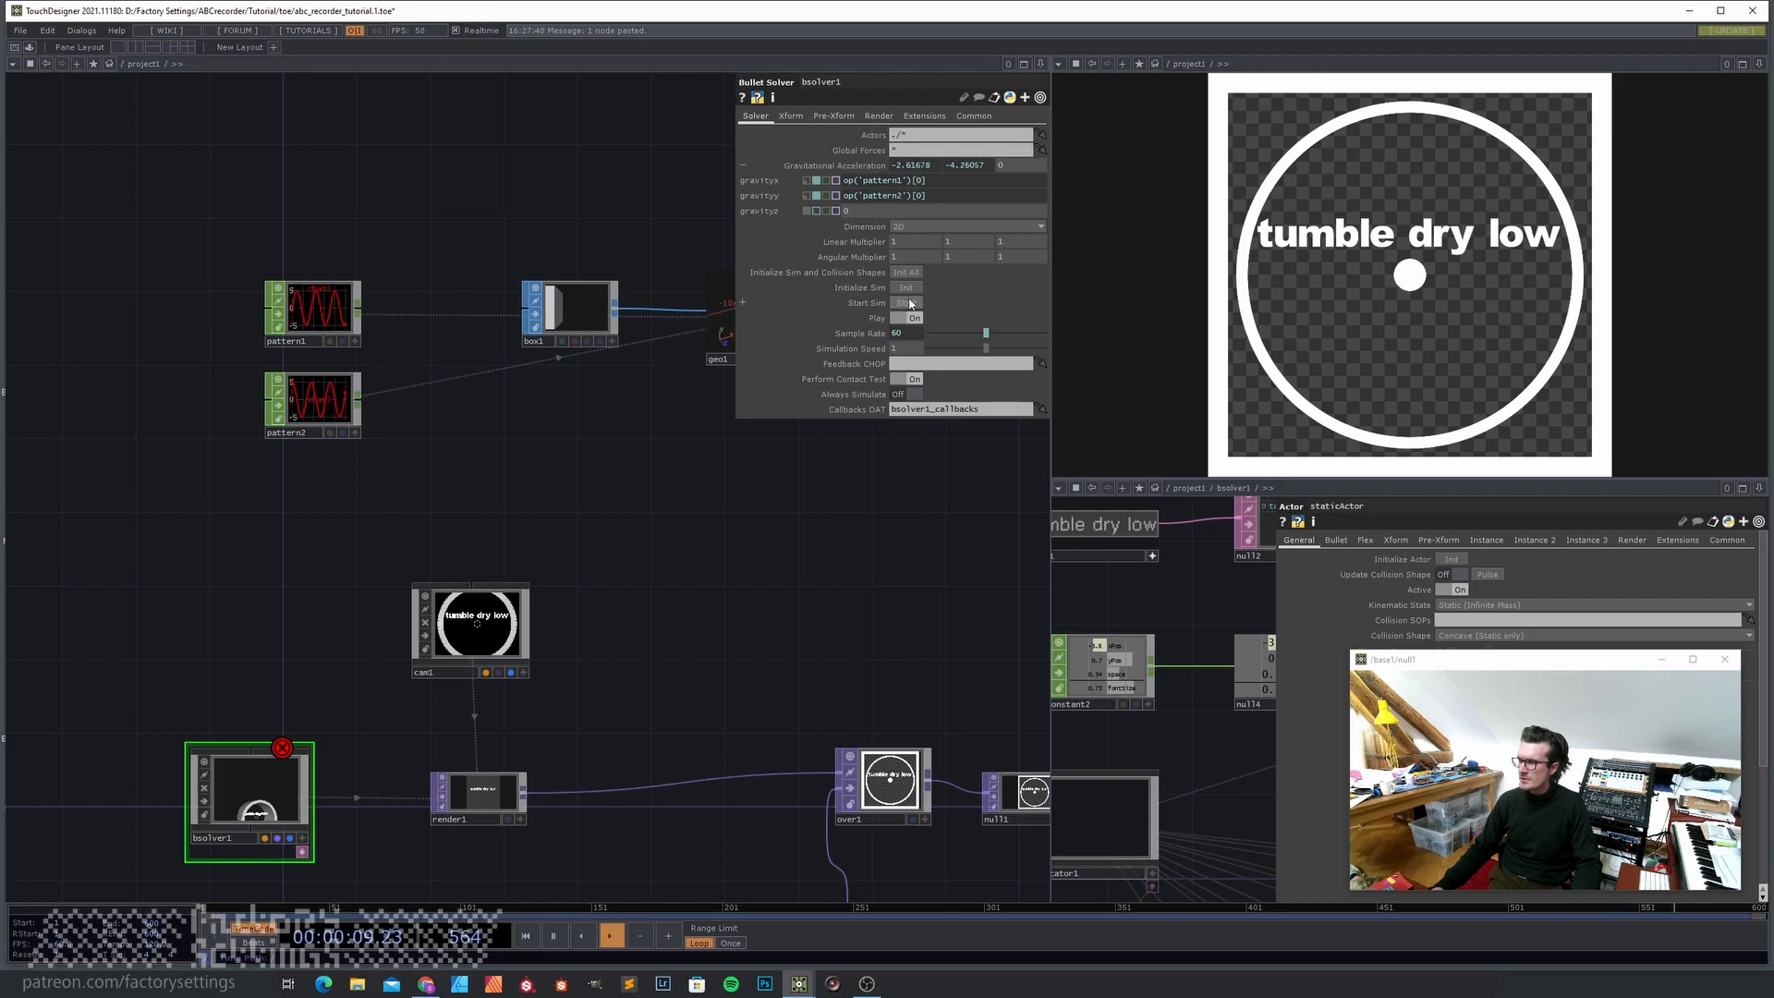
{"action": "left_click", "coordinate": [903, 303]}
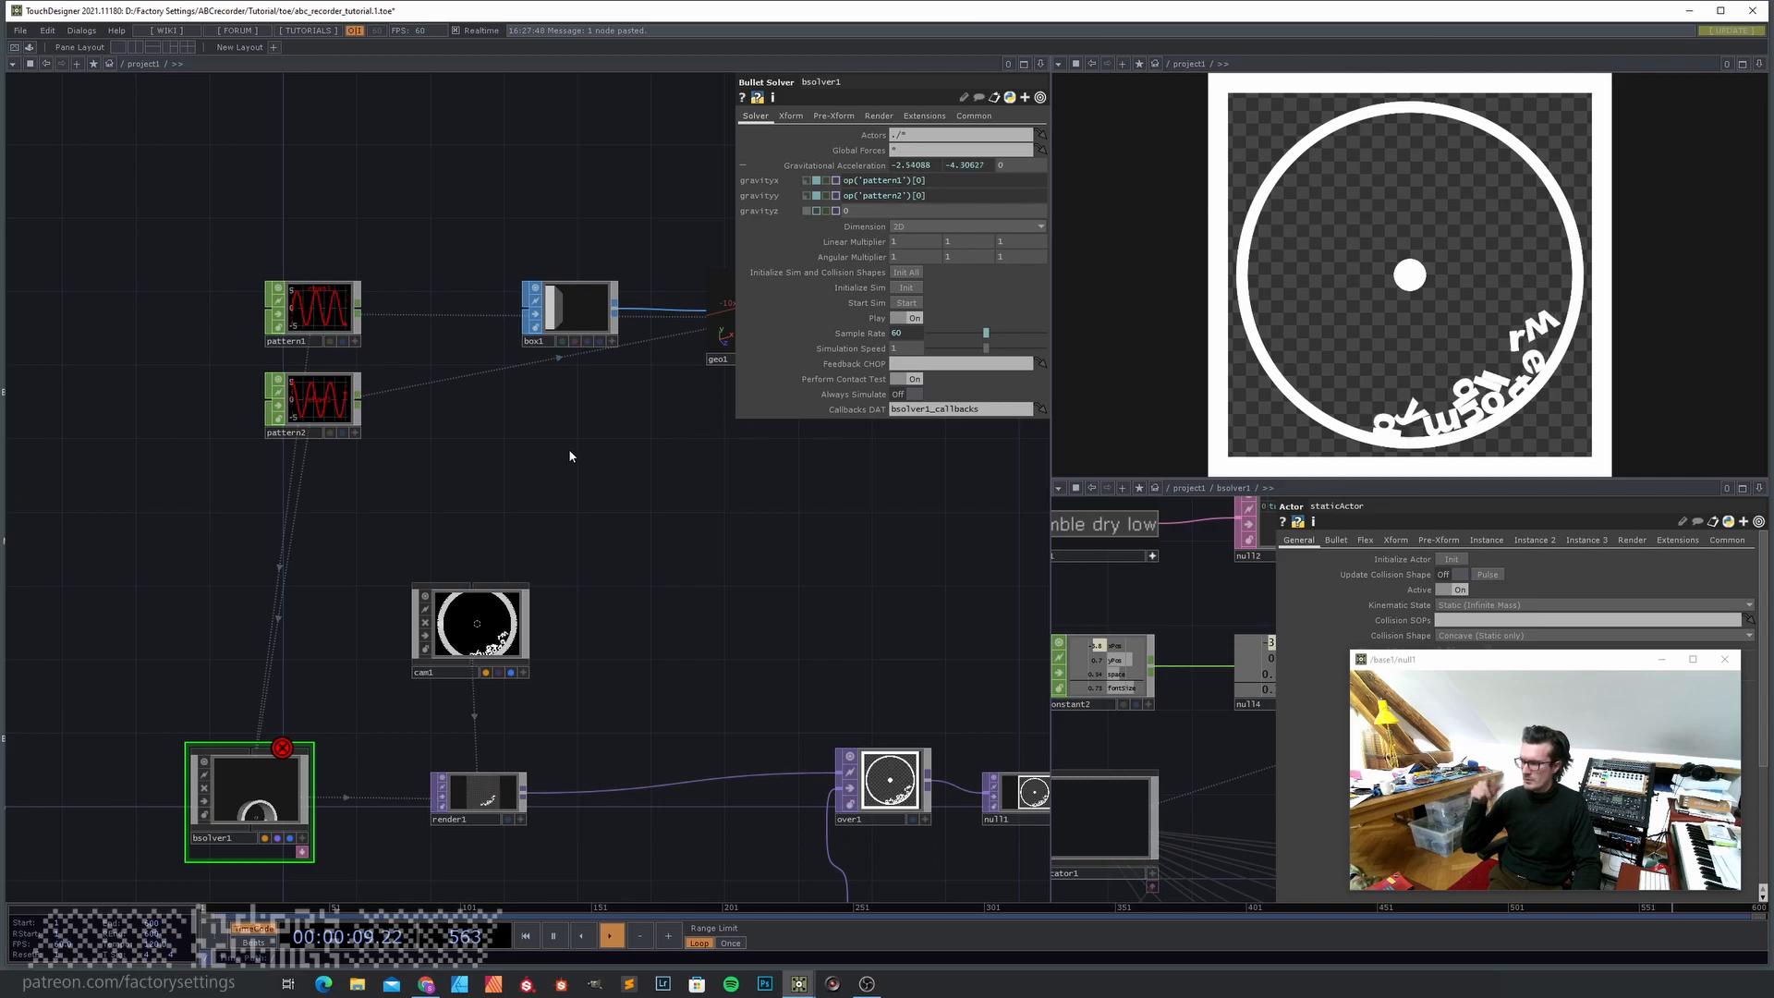
- Add a Button COMP in the empty network area above pattern1
{"action": "scroll", "coordinate": [586, 479], "scroll_direction": "down", "scroll_amount": 5}
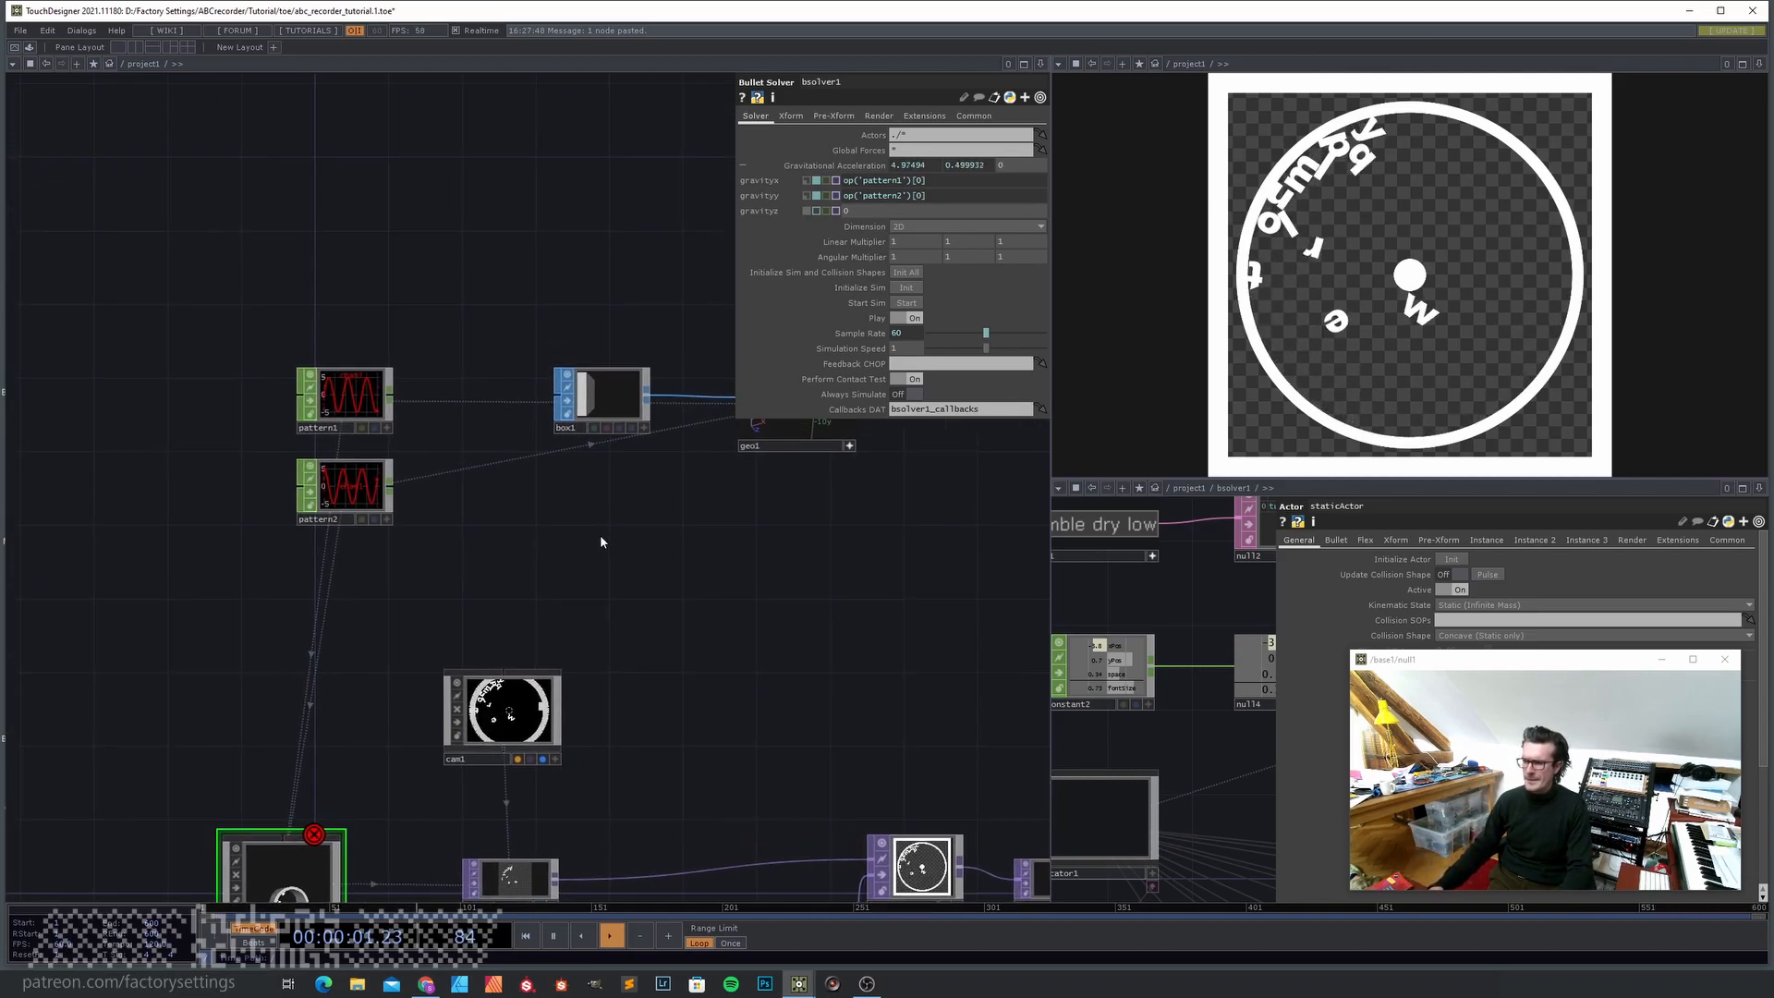
{"action": "key", "text": "Tab"}
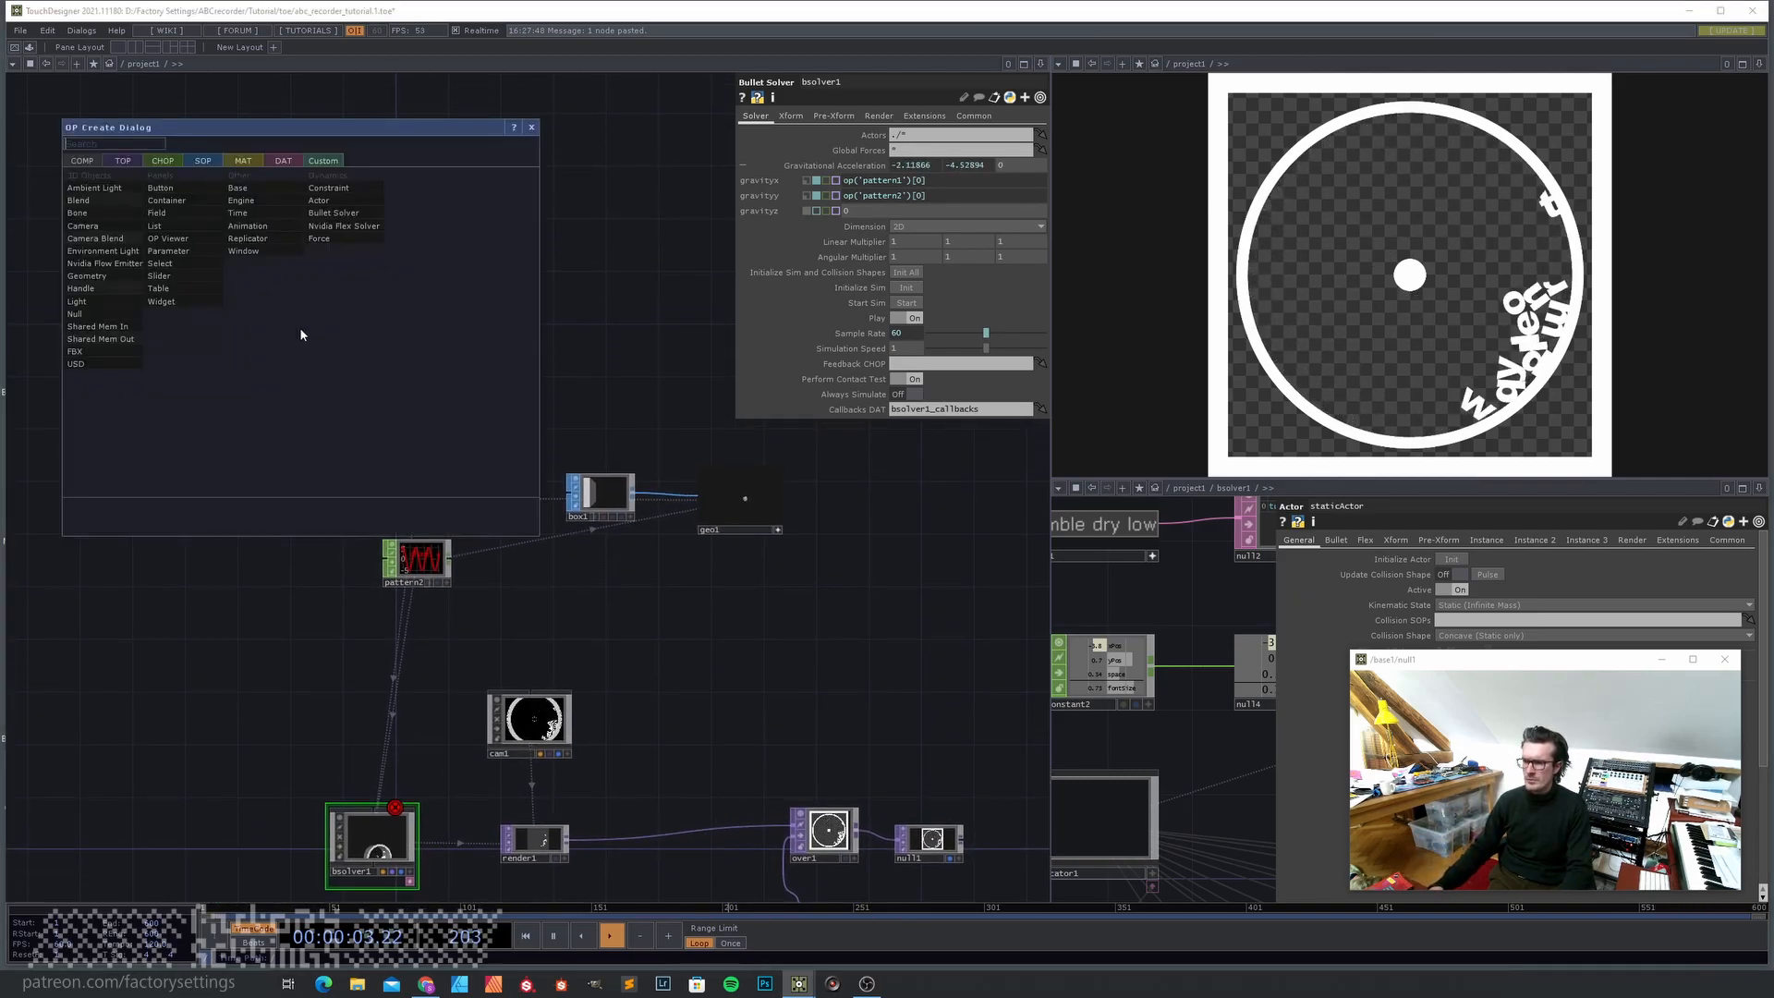
{"action": "left_click", "coordinate": [182, 191]}
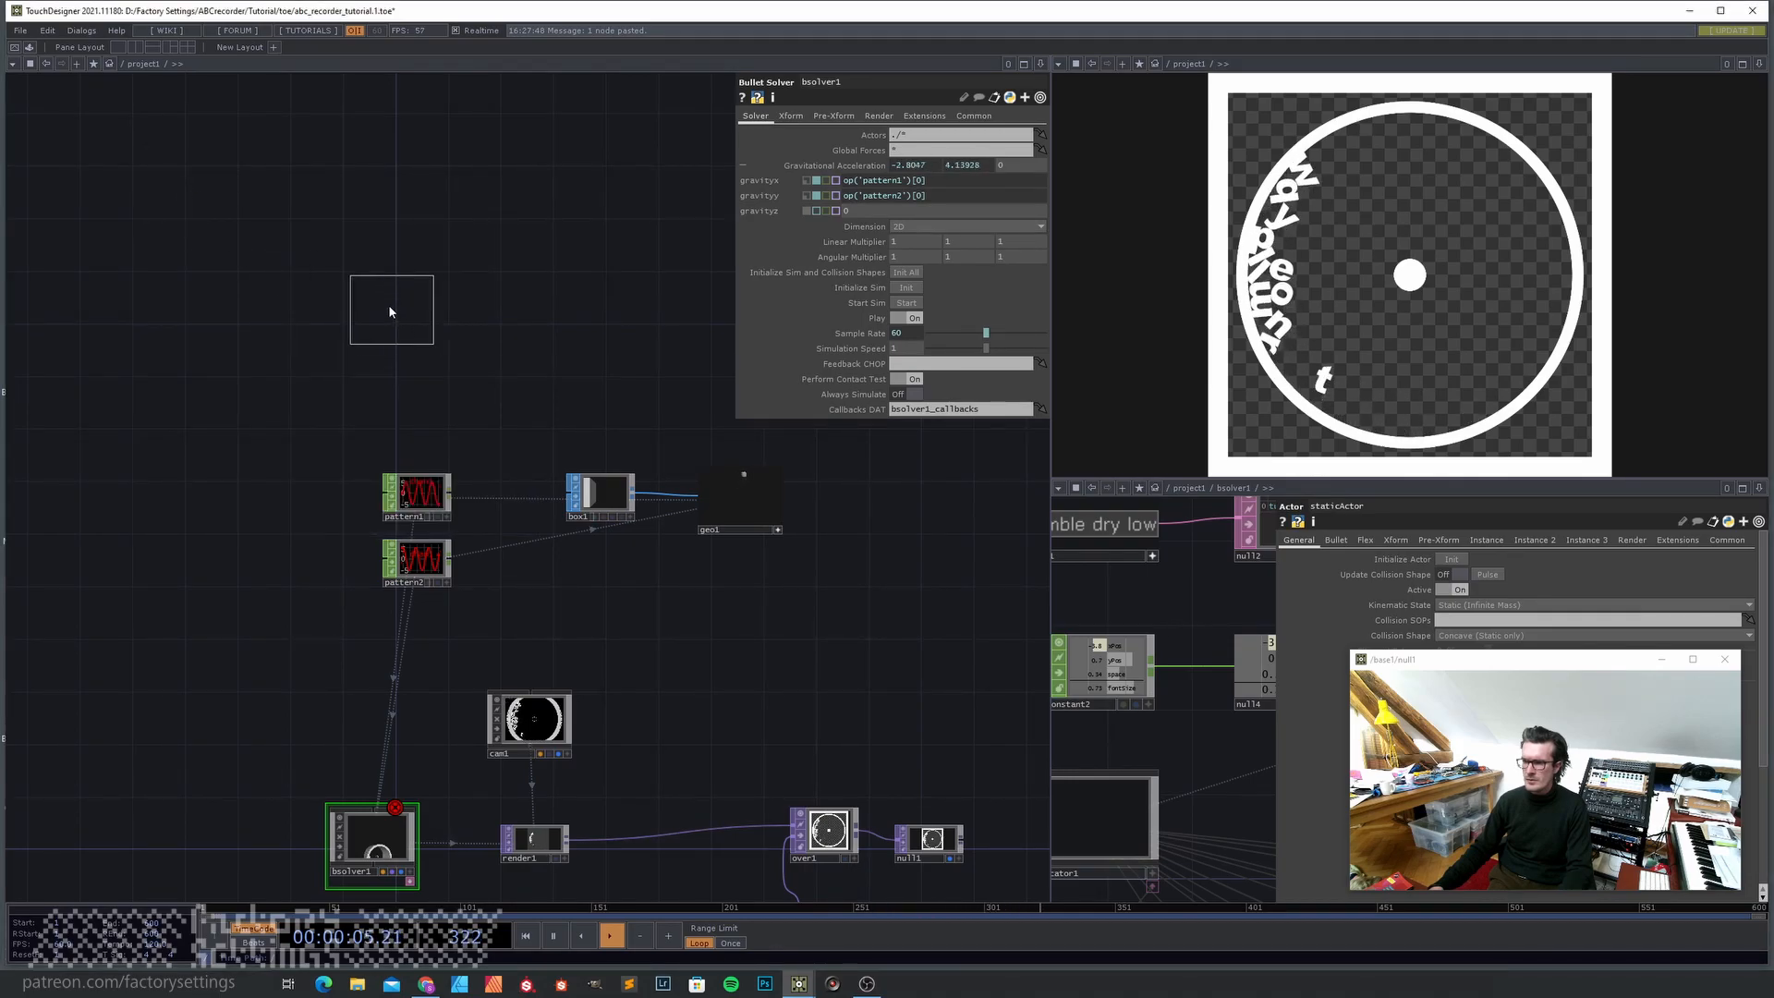
{"action": "left_click", "coordinate": [407, 305]}
{"action": "left_click_drag", "start_coordinate": [490, 302], "coordinate": [373, 298]}
- Add a CHOP Execute DAT beside button1
{"action": "key", "text": "Tab"}
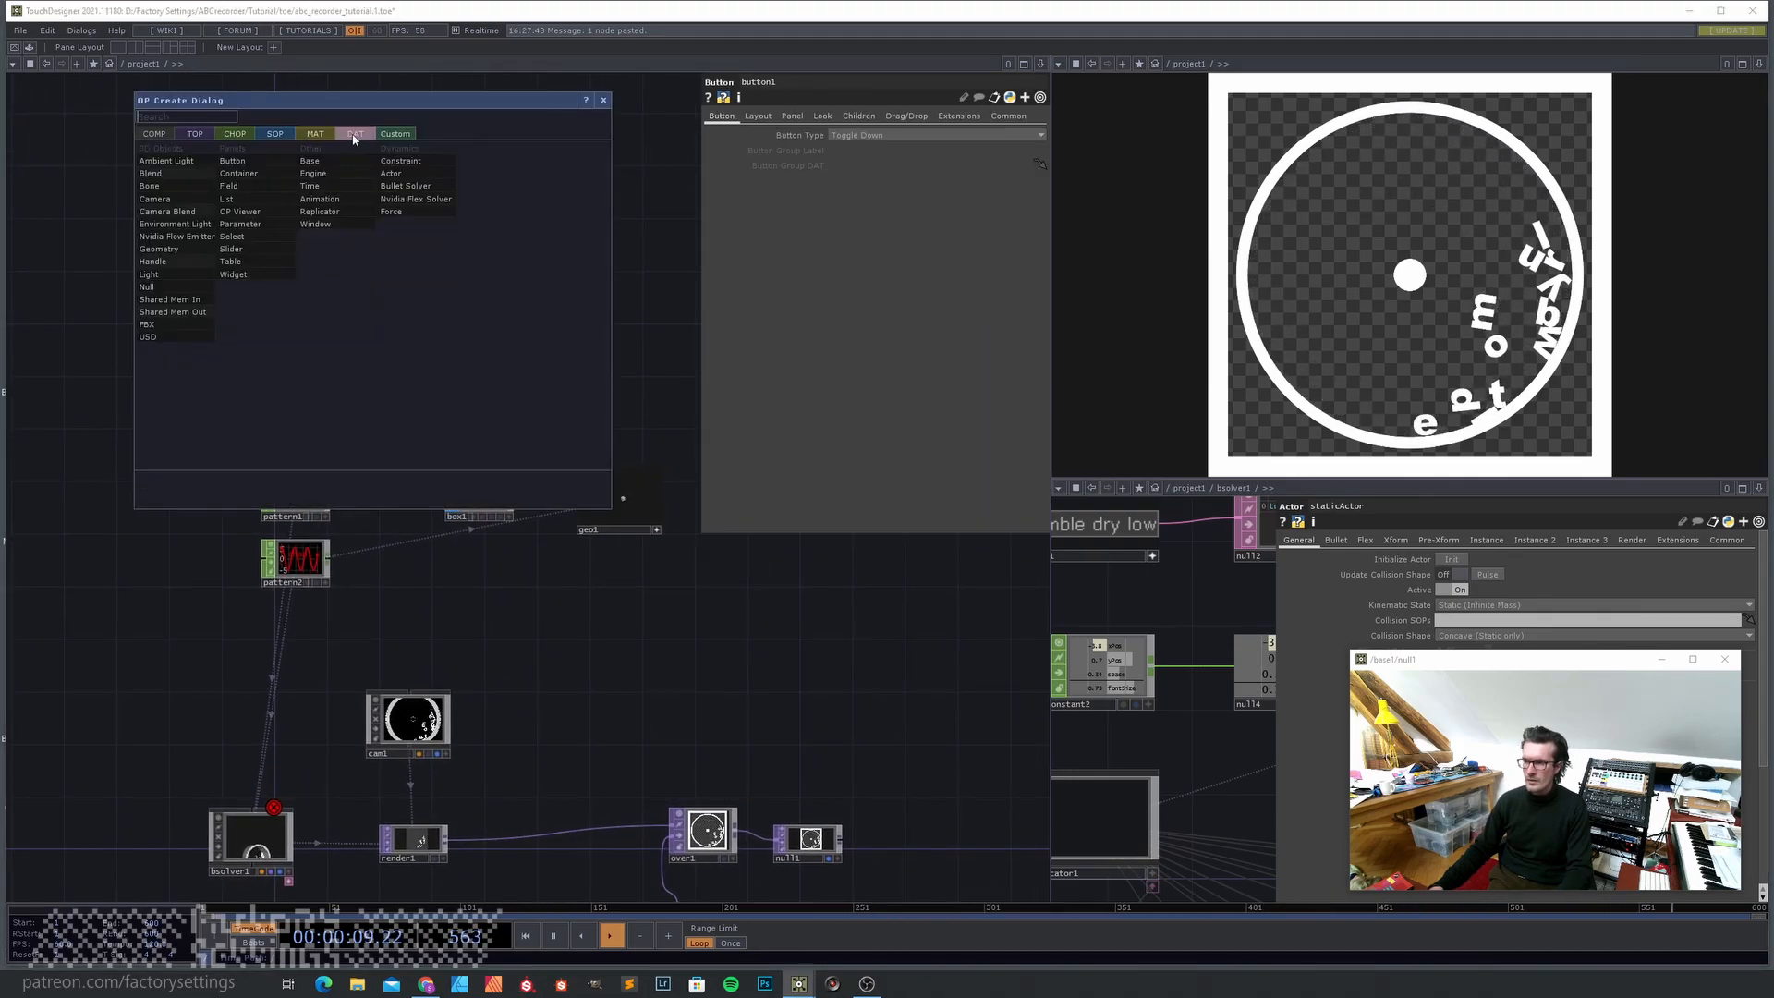
{"action": "left_click", "coordinate": [355, 133]}
{"action": "left_click", "coordinate": [188, 169]}
{"action": "left_click", "coordinate": [387, 298]}
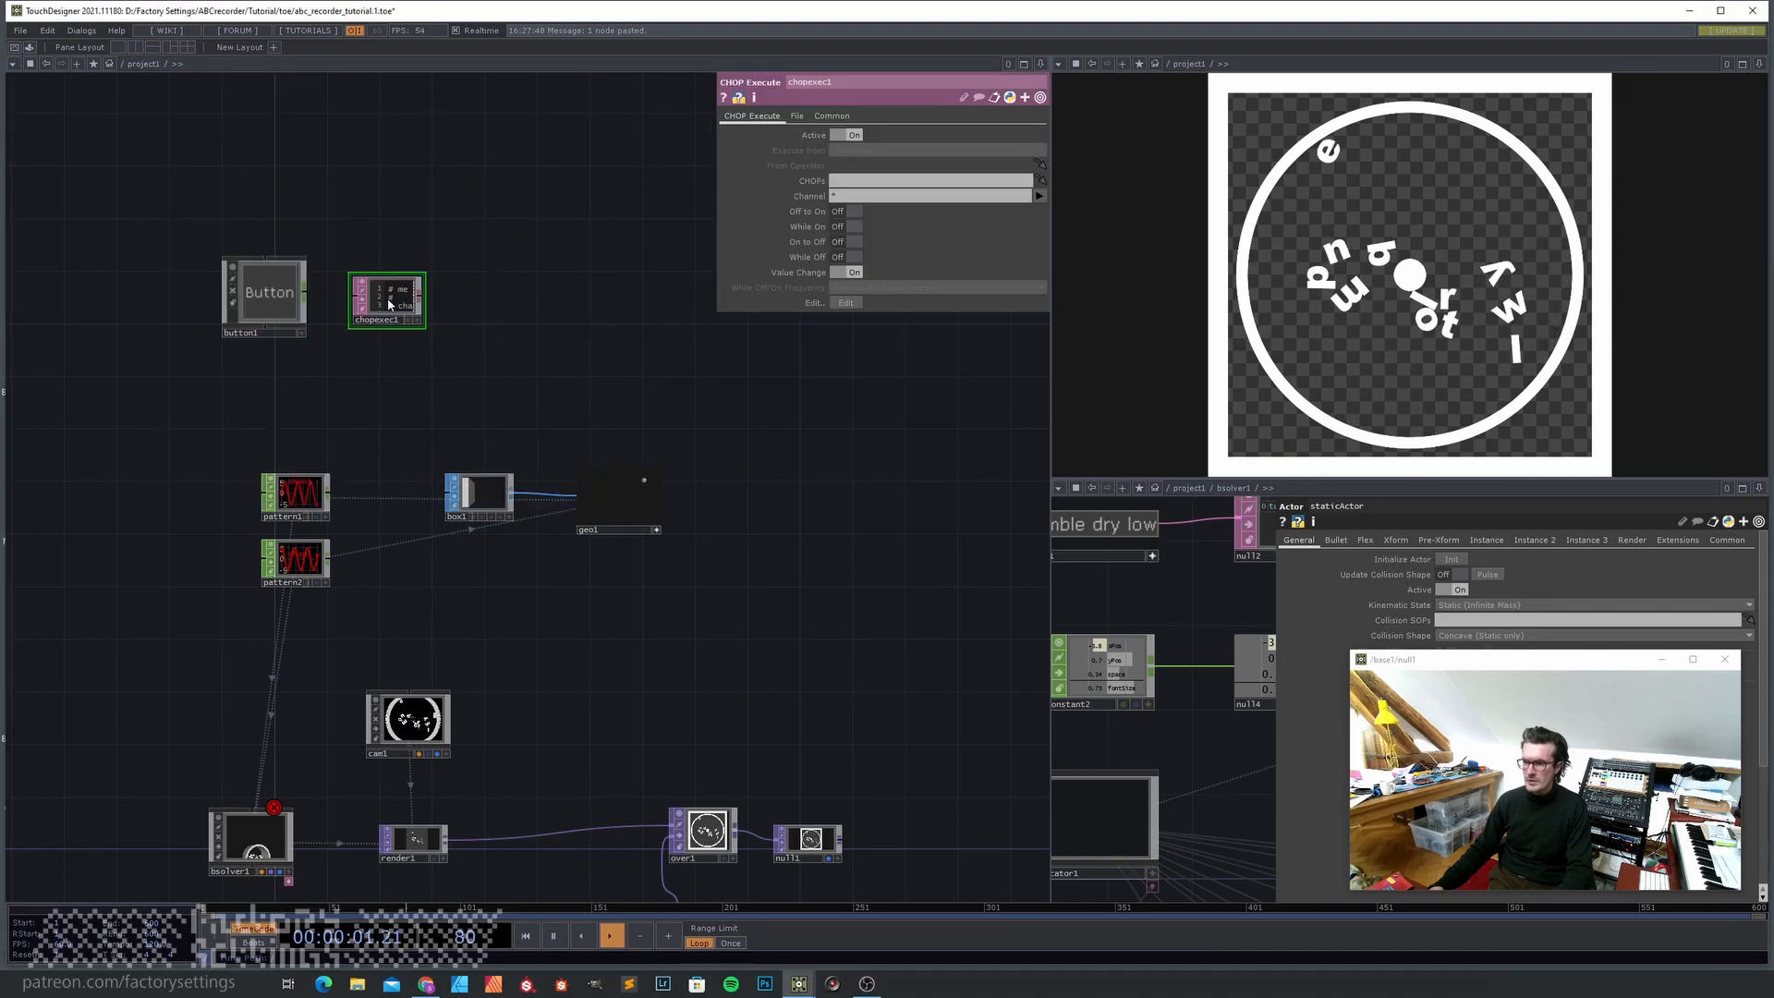
{"action": "left_click_drag", "start_coordinate": [364, 419], "coordinate": [373, 485]}
{"action": "scroll", "coordinate": [280, 355], "scroll_direction": "up", "scroll_amount": 3}
- Set chopexec1's CHOPs reference to button1/out1 and turn on its On to Off callback
{"action": "left_click", "coordinate": [288, 365]}
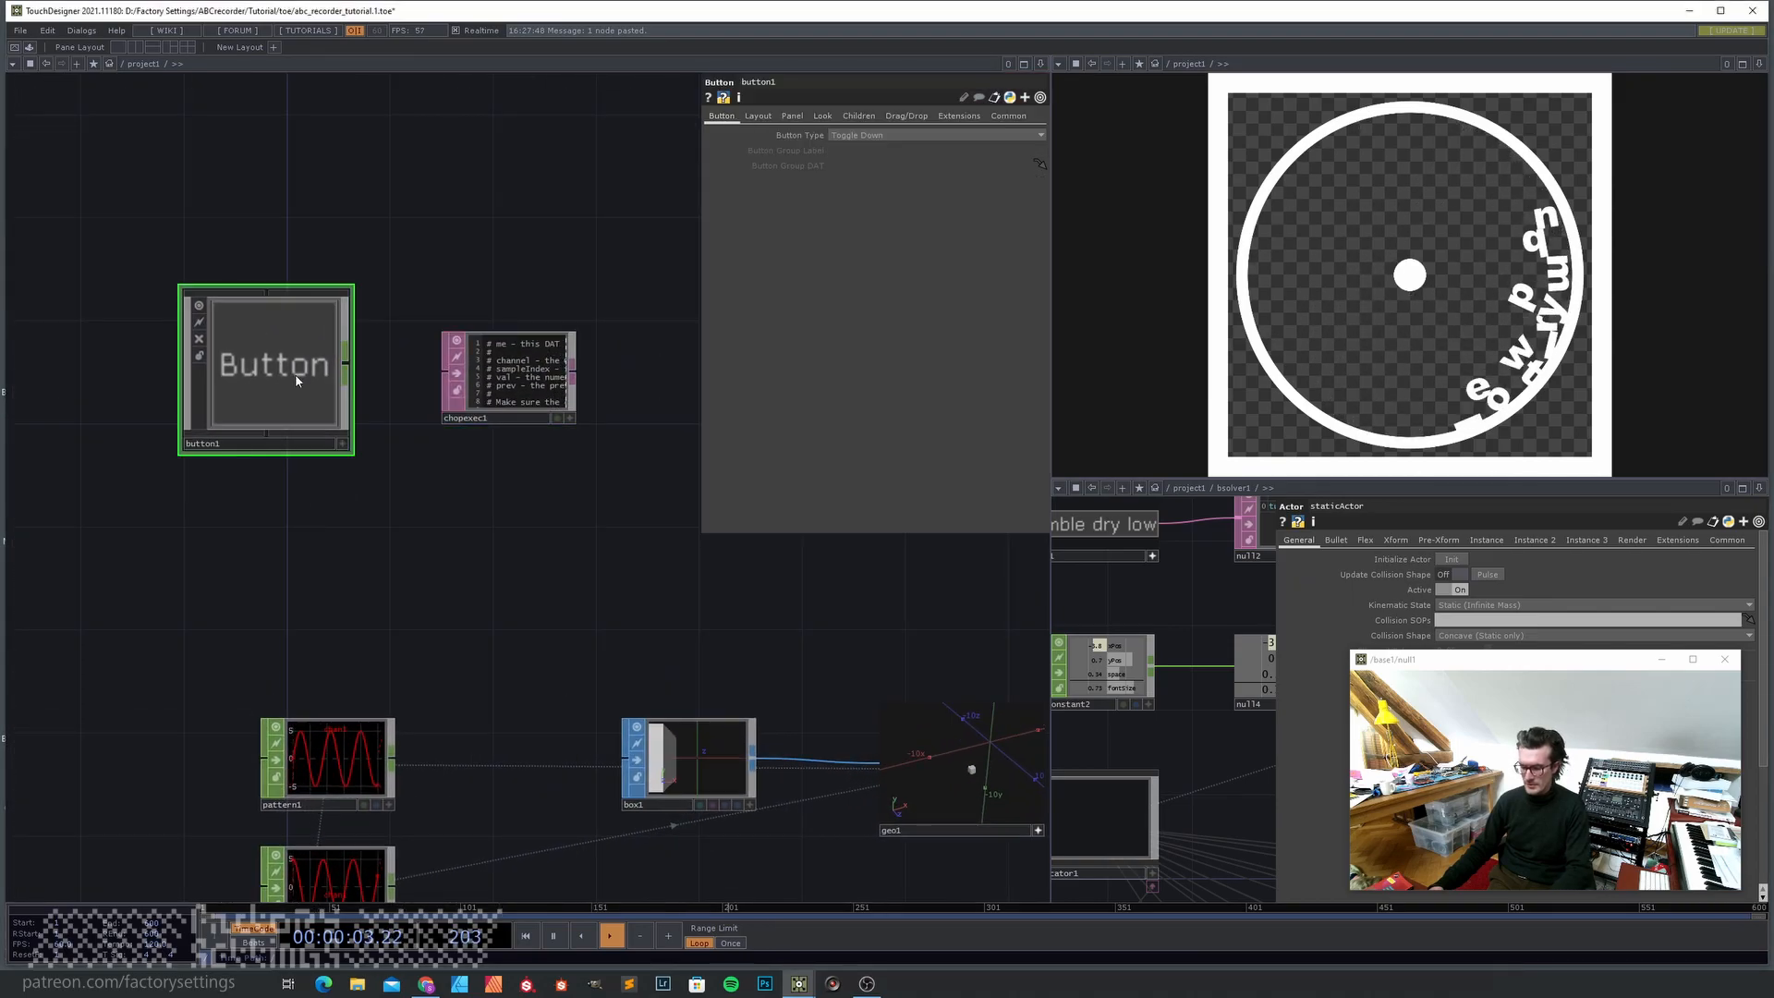
{"action": "key", "text": "i"}
{"action": "key", "text": "u"}
{"action": "left_click", "coordinate": [503, 356]}
{"action": "left_click", "coordinate": [836, 180]}
{"action": "type", "text": "button1/out1"}
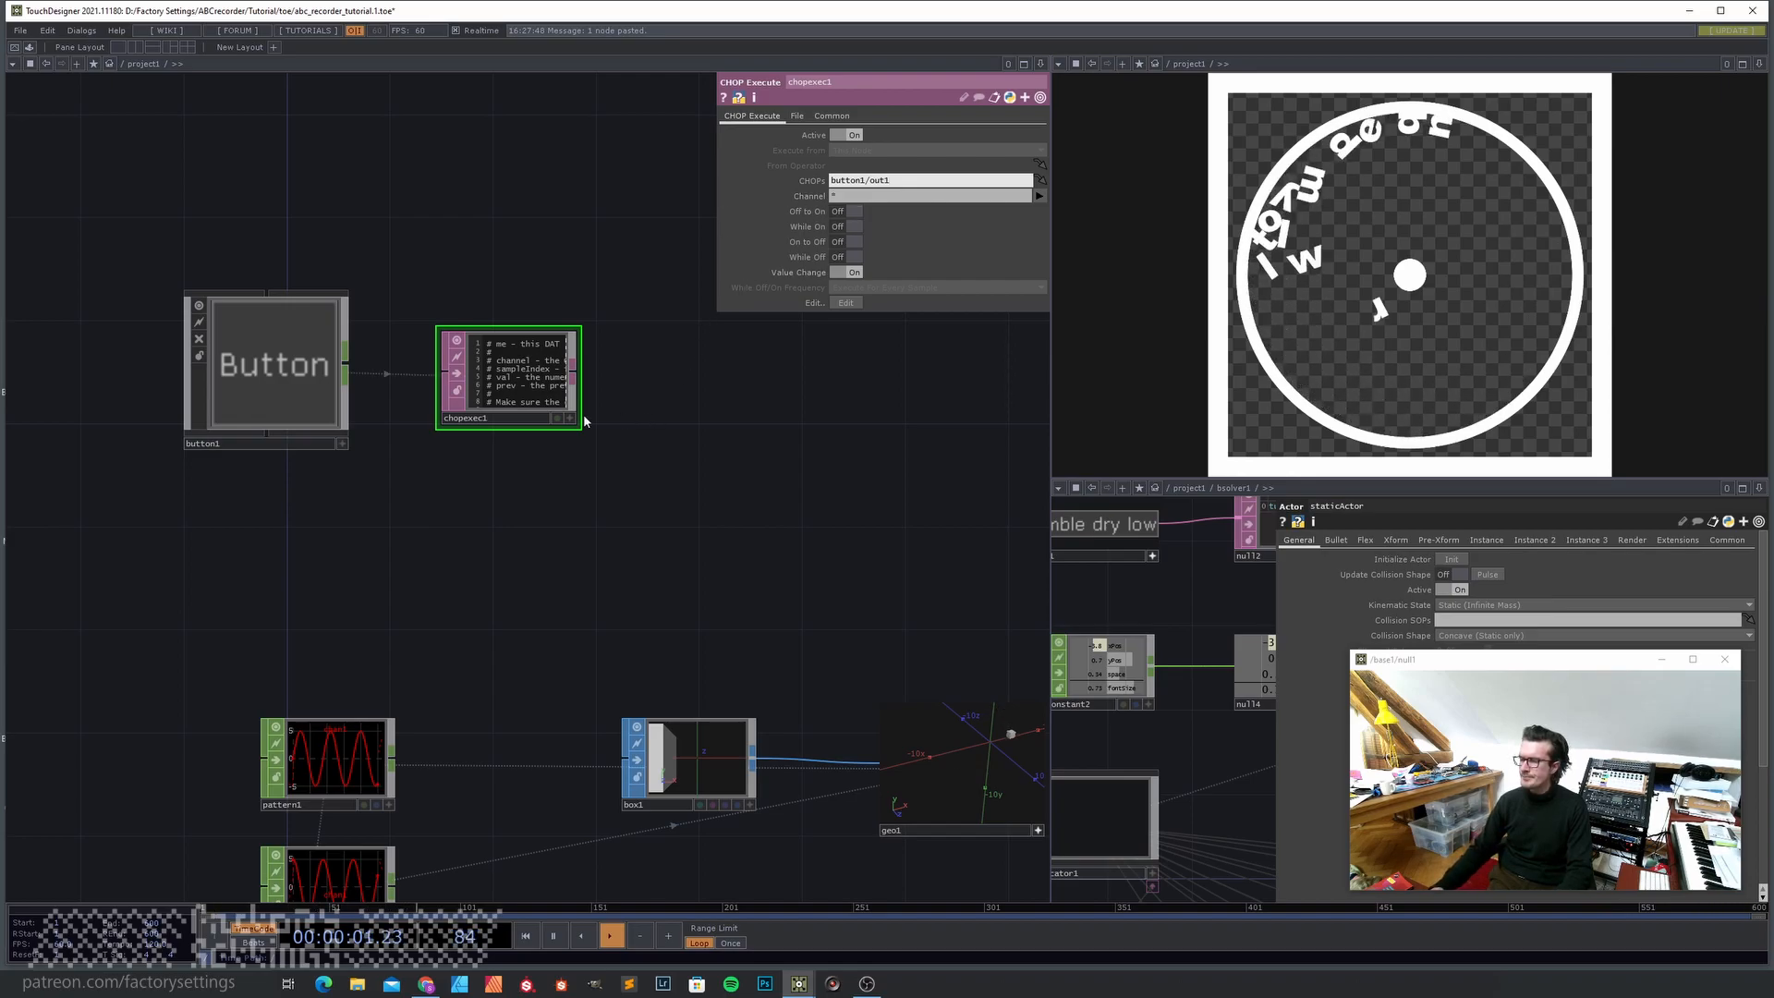
{"action": "left_click", "coordinate": [856, 241]}
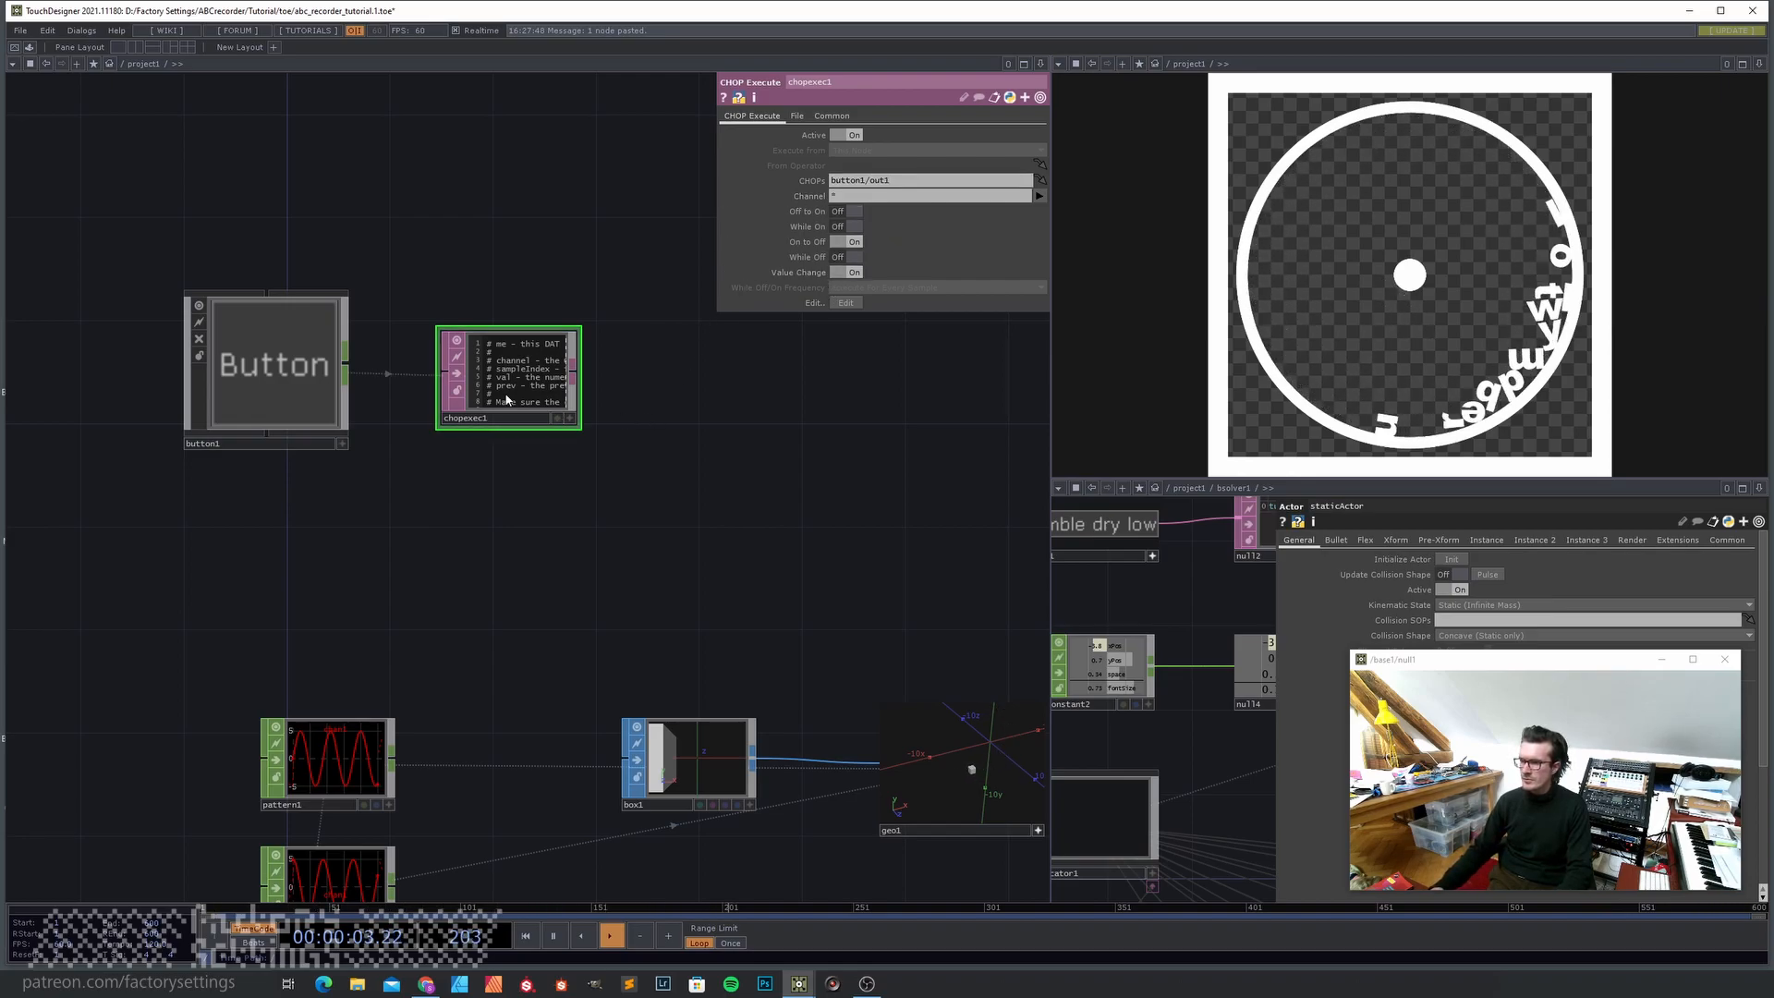
- Make chopexec1's script editable in the network and insert blank lines above the return in the onOnToOff function
{"action": "scroll", "coordinate": [492, 411], "scroll_direction": "up", "scroll_amount": 1}
{"action": "scroll", "coordinate": [491, 411], "scroll_direction": "up", "scroll_amount": 3}
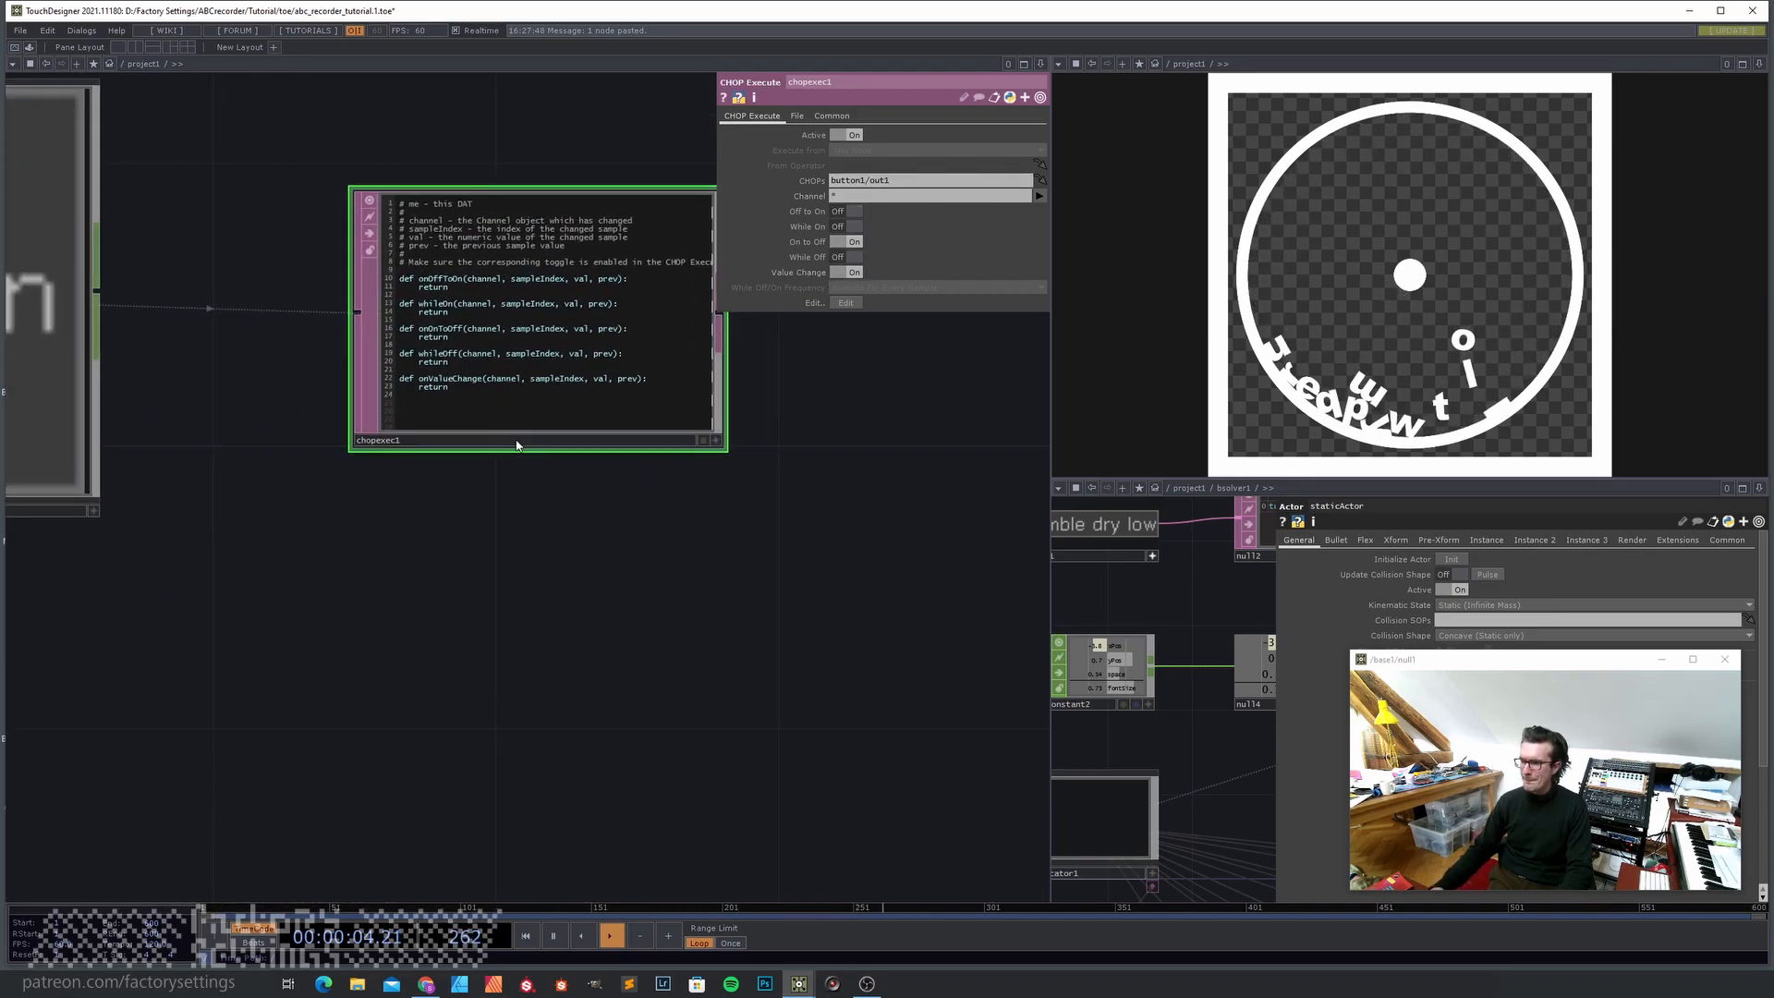
{"action": "left_click", "coordinate": [703, 440]}
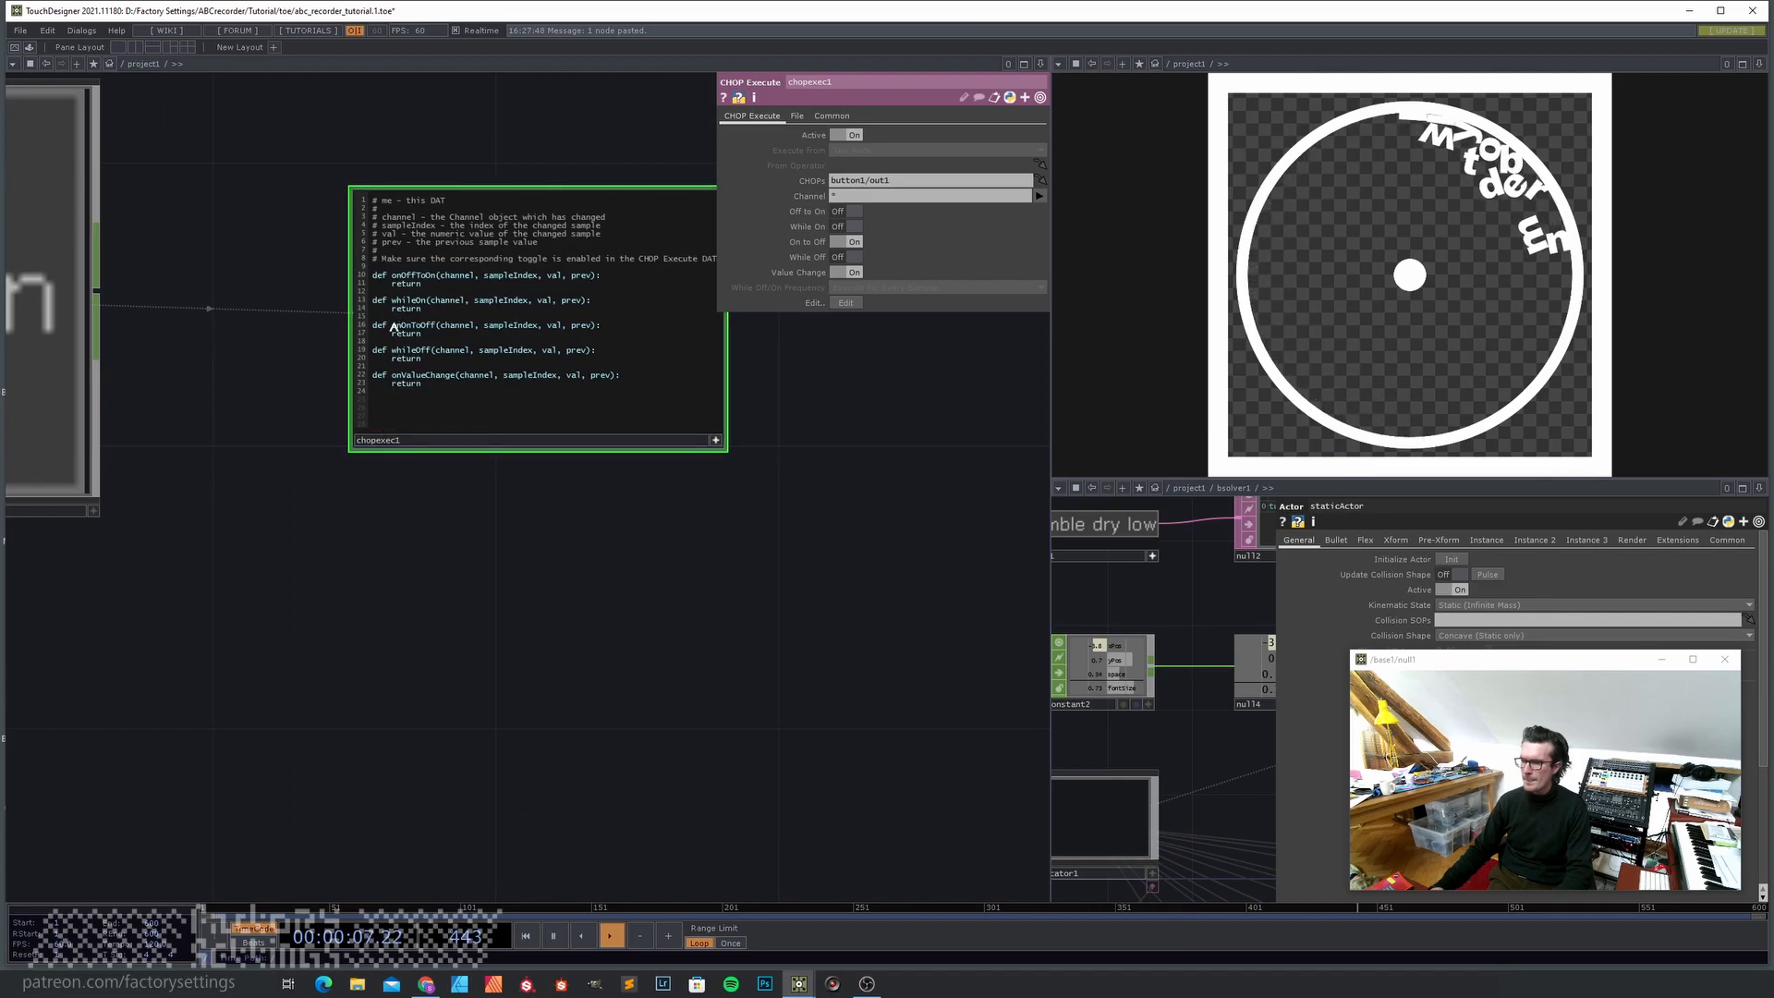
{"action": "key", "text": "Return"}
{"action": "key", "text": "Return"}
{"action": "key", "text": "Return"}
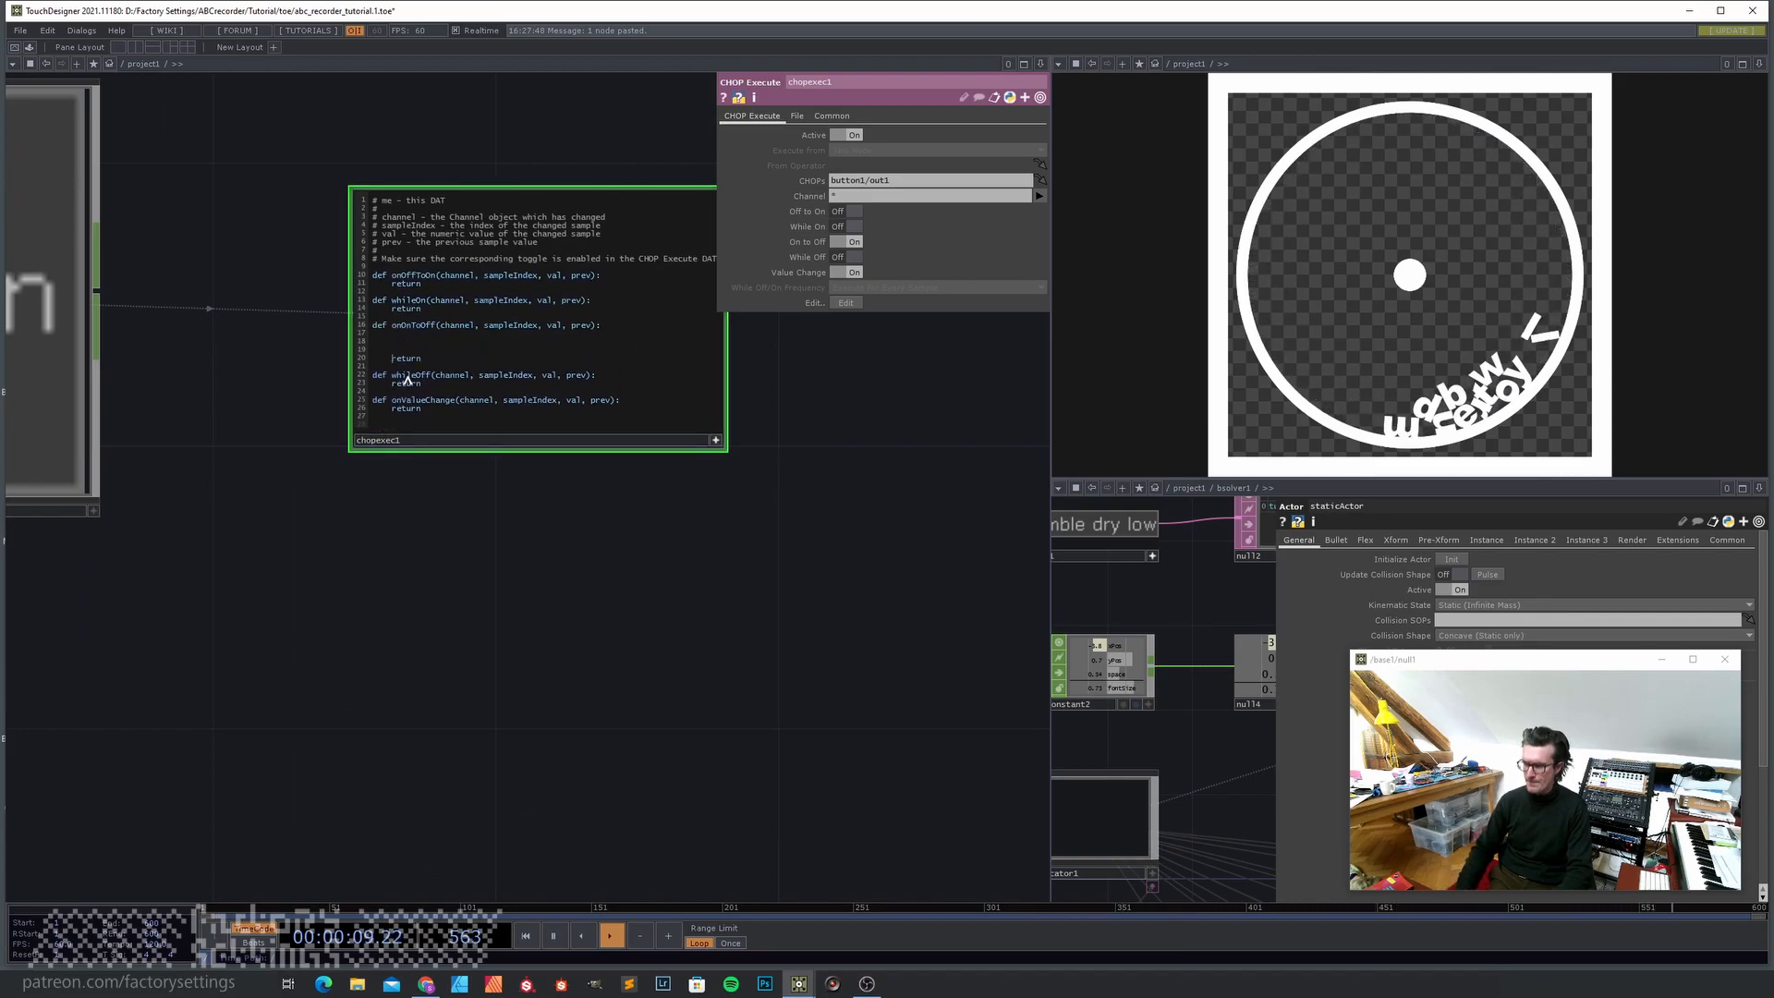
{"action": "key", "text": "Return"}
{"action": "key", "text": "Up"}
{"action": "key", "text": "Up"}
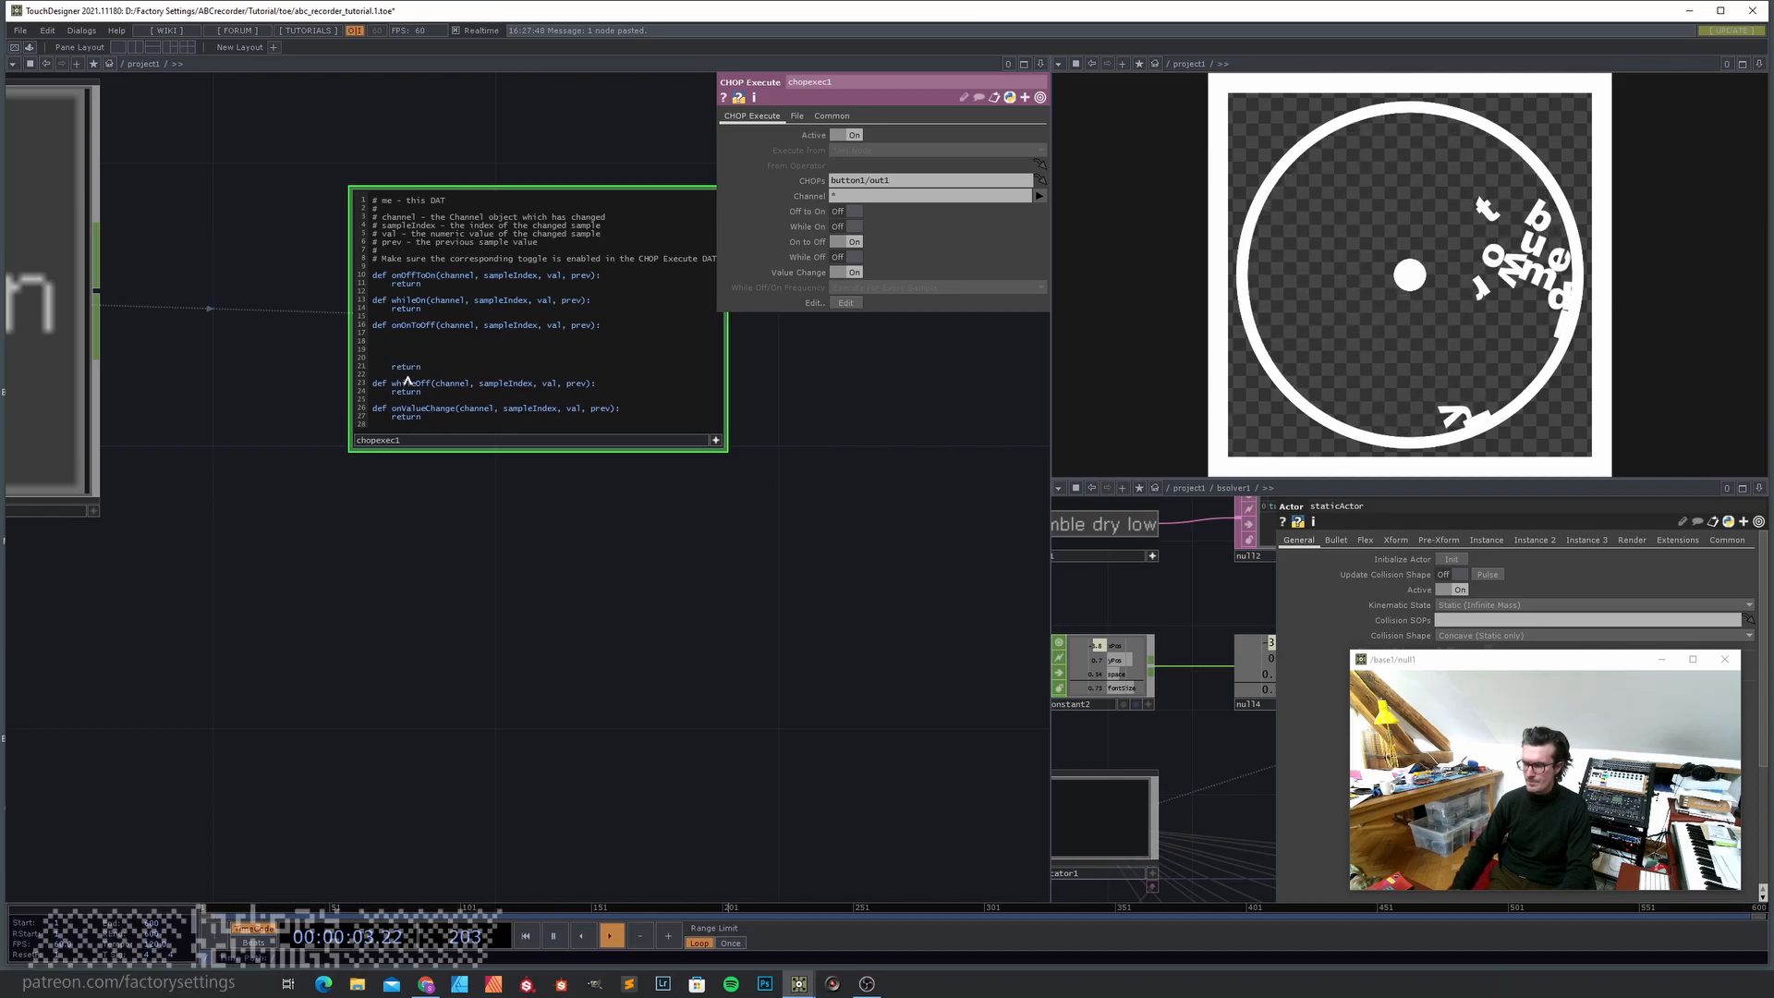
- Check the name of bsolver1's Start Sim parameter for use in the chopexec1 script
{"action": "scroll", "coordinate": [335, 656], "scroll_direction": "down", "scroll_amount": 2}
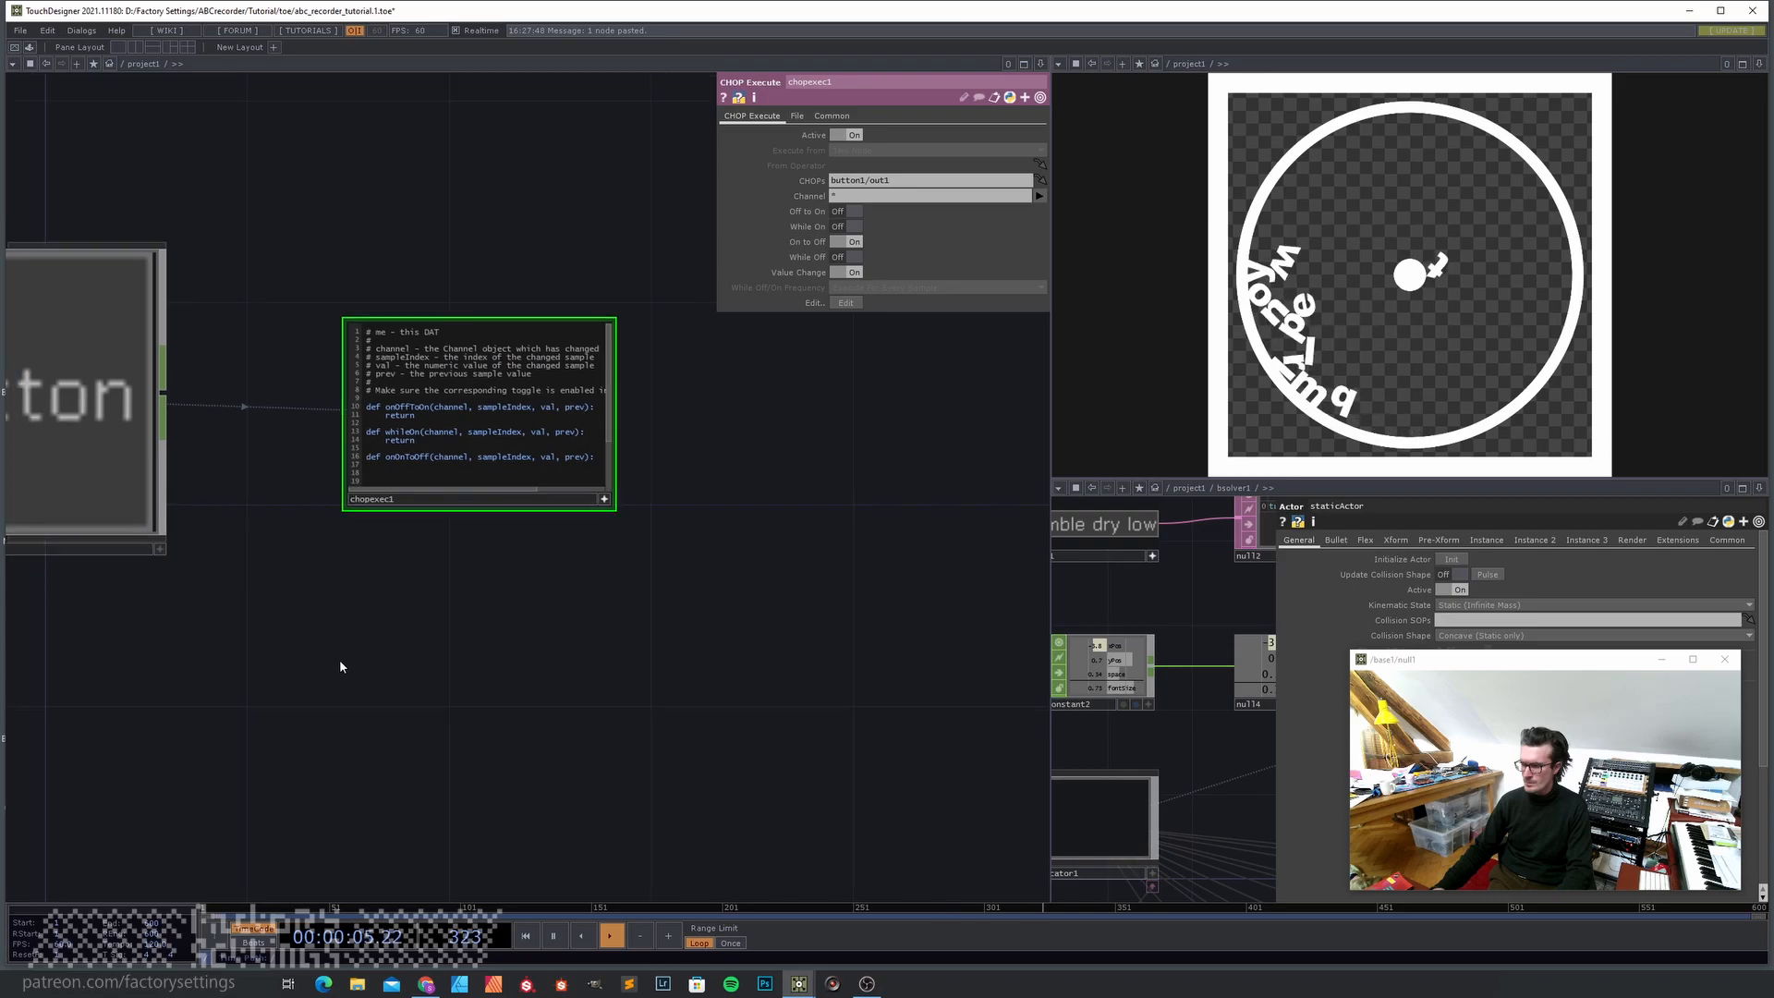
{"action": "left_click_drag", "start_coordinate": [388, 665], "coordinate": [398, 434]}
{"action": "scroll", "coordinate": [419, 567], "scroll_direction": "down", "scroll_amount": 2}
{"action": "left_click_drag", "start_coordinate": [420, 567], "coordinate": [475, 421]}
{"action": "left_click_drag", "start_coordinate": [452, 628], "coordinate": [458, 304]}
{"action": "scroll", "coordinate": [472, 458], "scroll_direction": "down", "scroll_amount": 4}
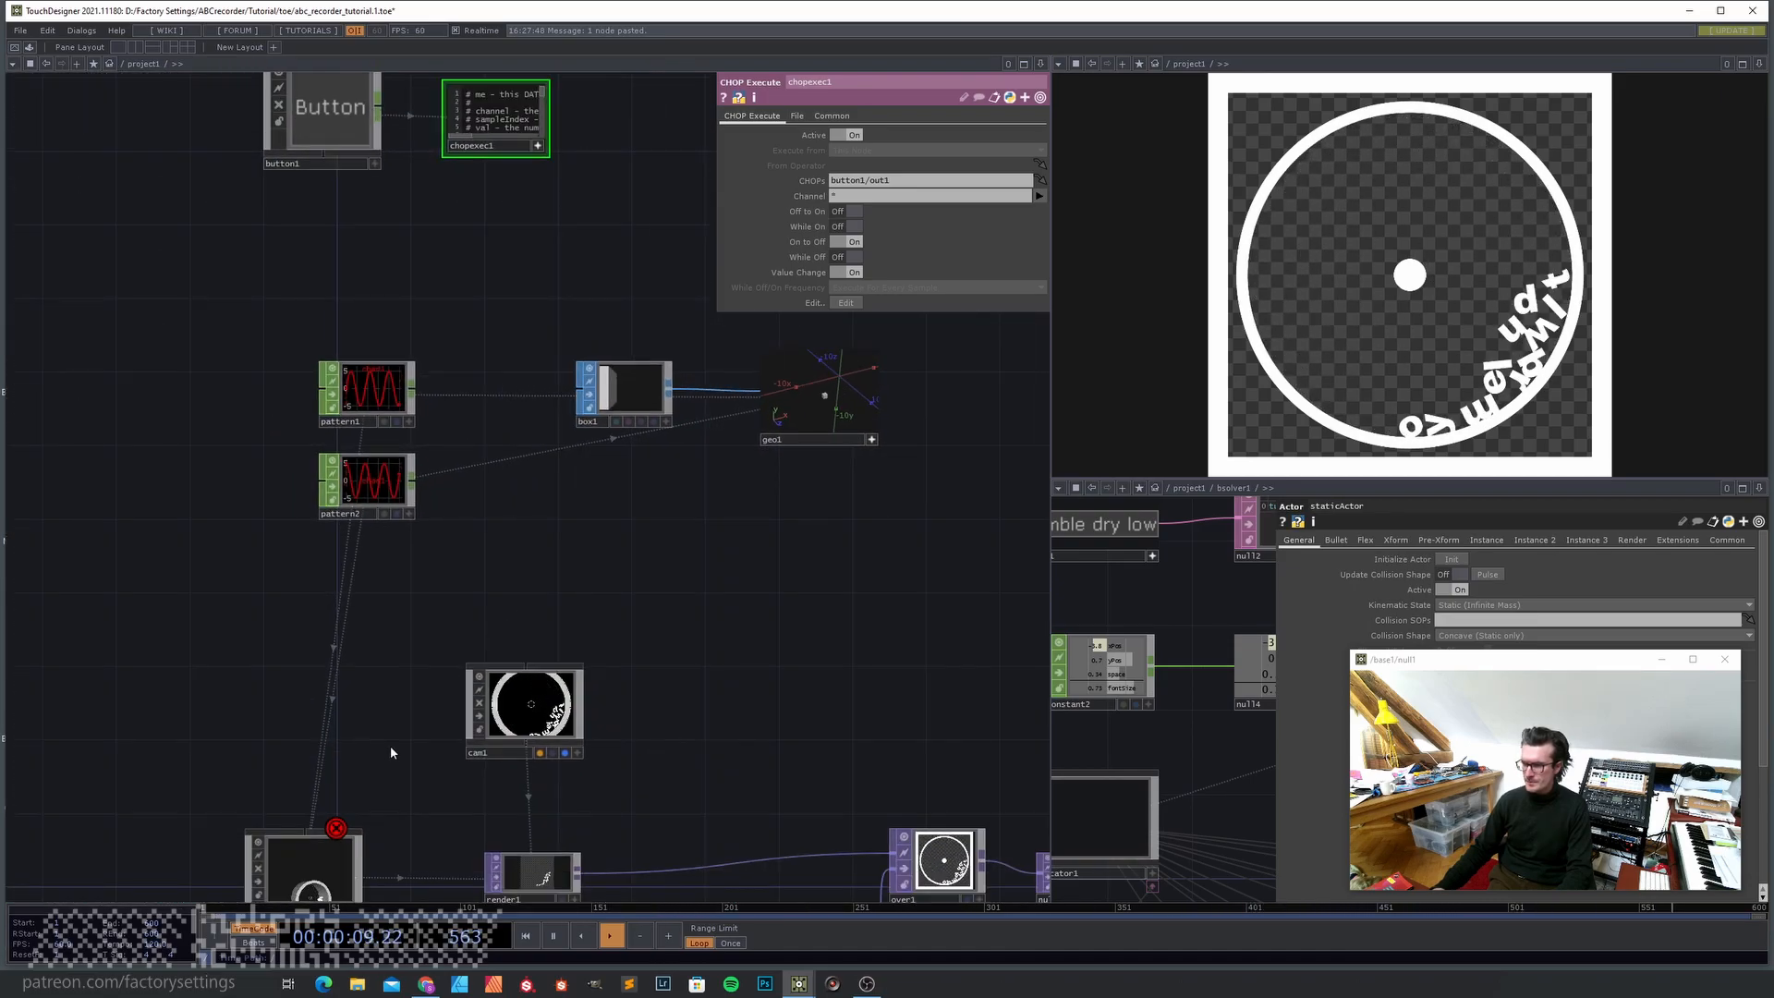
{"action": "left_click_drag", "start_coordinate": [385, 786], "coordinate": [413, 665]}
{"action": "left_click", "coordinate": [332, 740]}
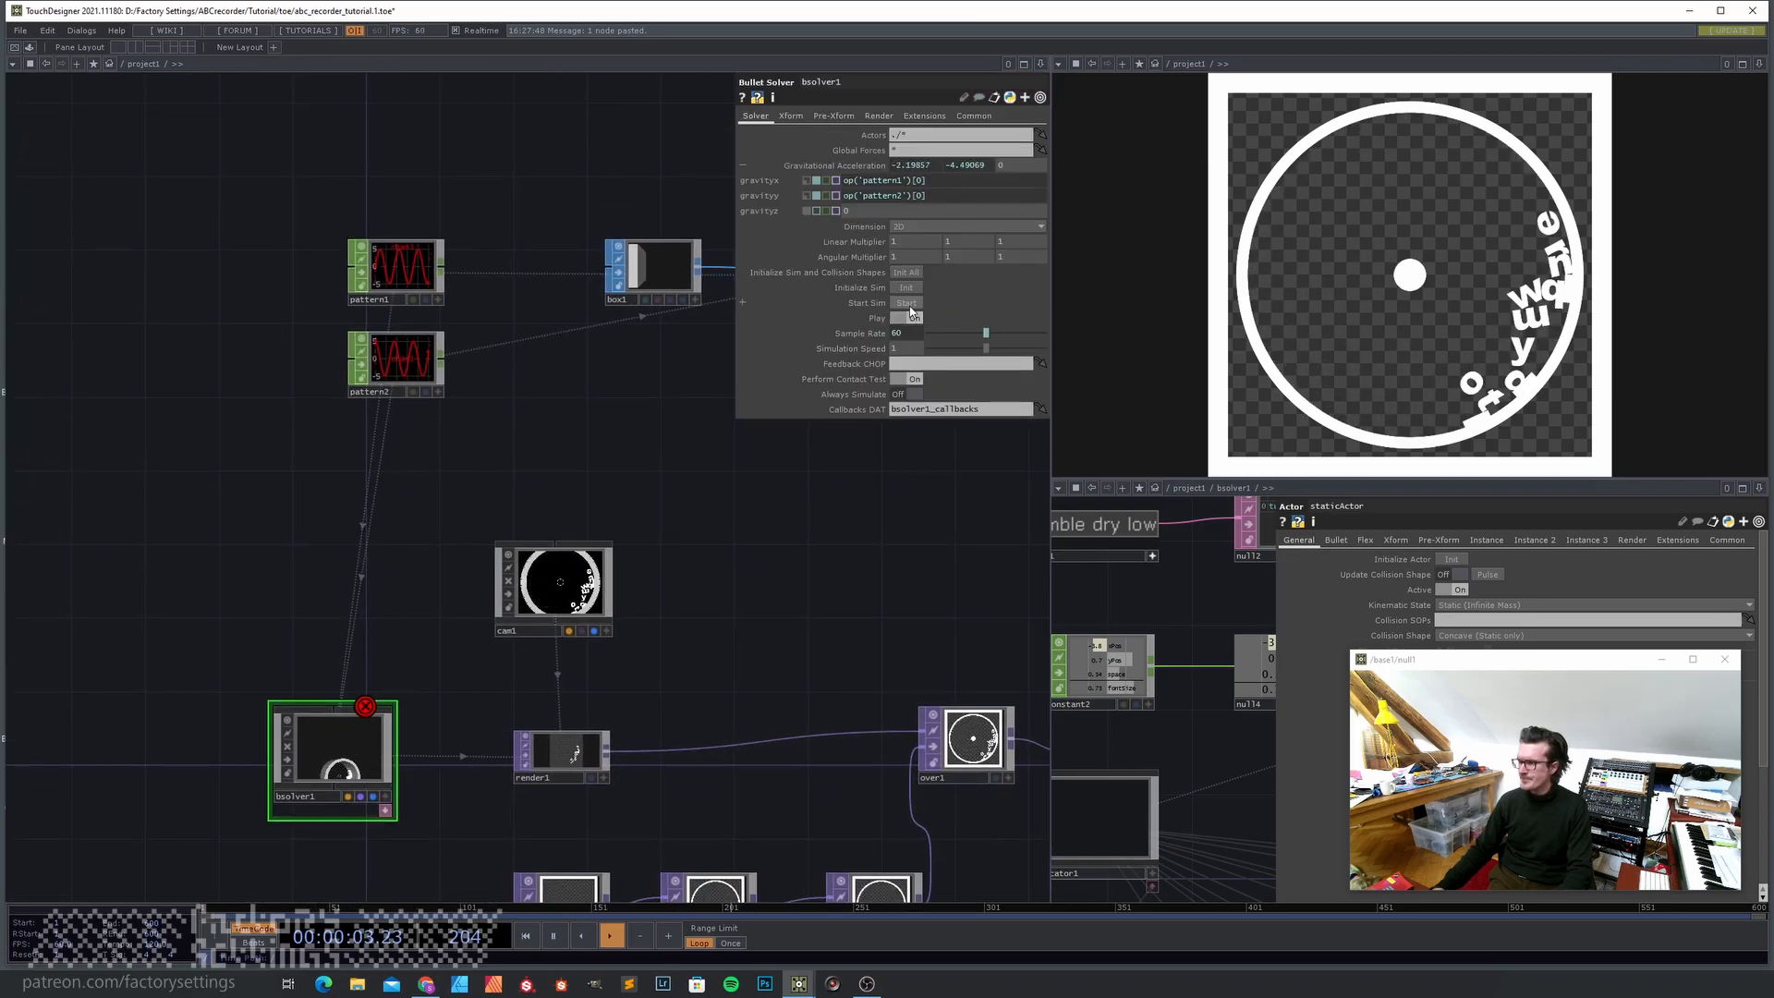
{"action": "left_click_drag", "start_coordinate": [626, 479], "coordinate": [594, 687]}
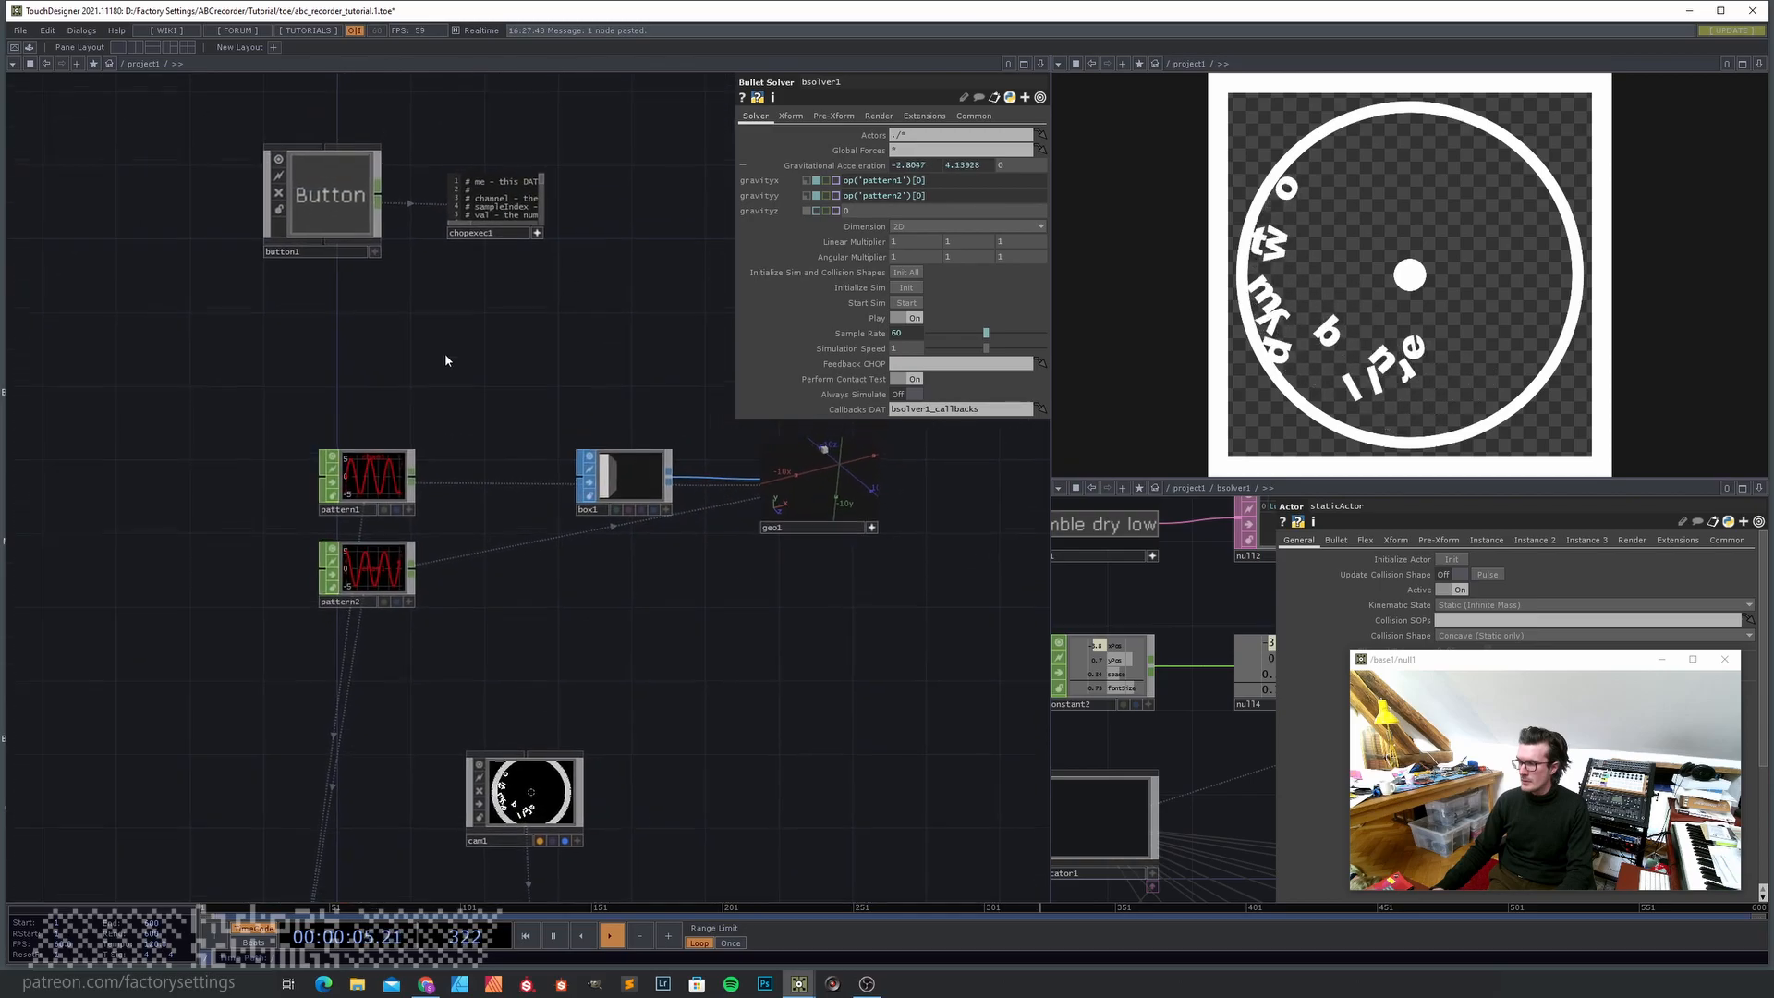
{"action": "left_click_drag", "start_coordinate": [443, 365], "coordinate": [465, 460]}
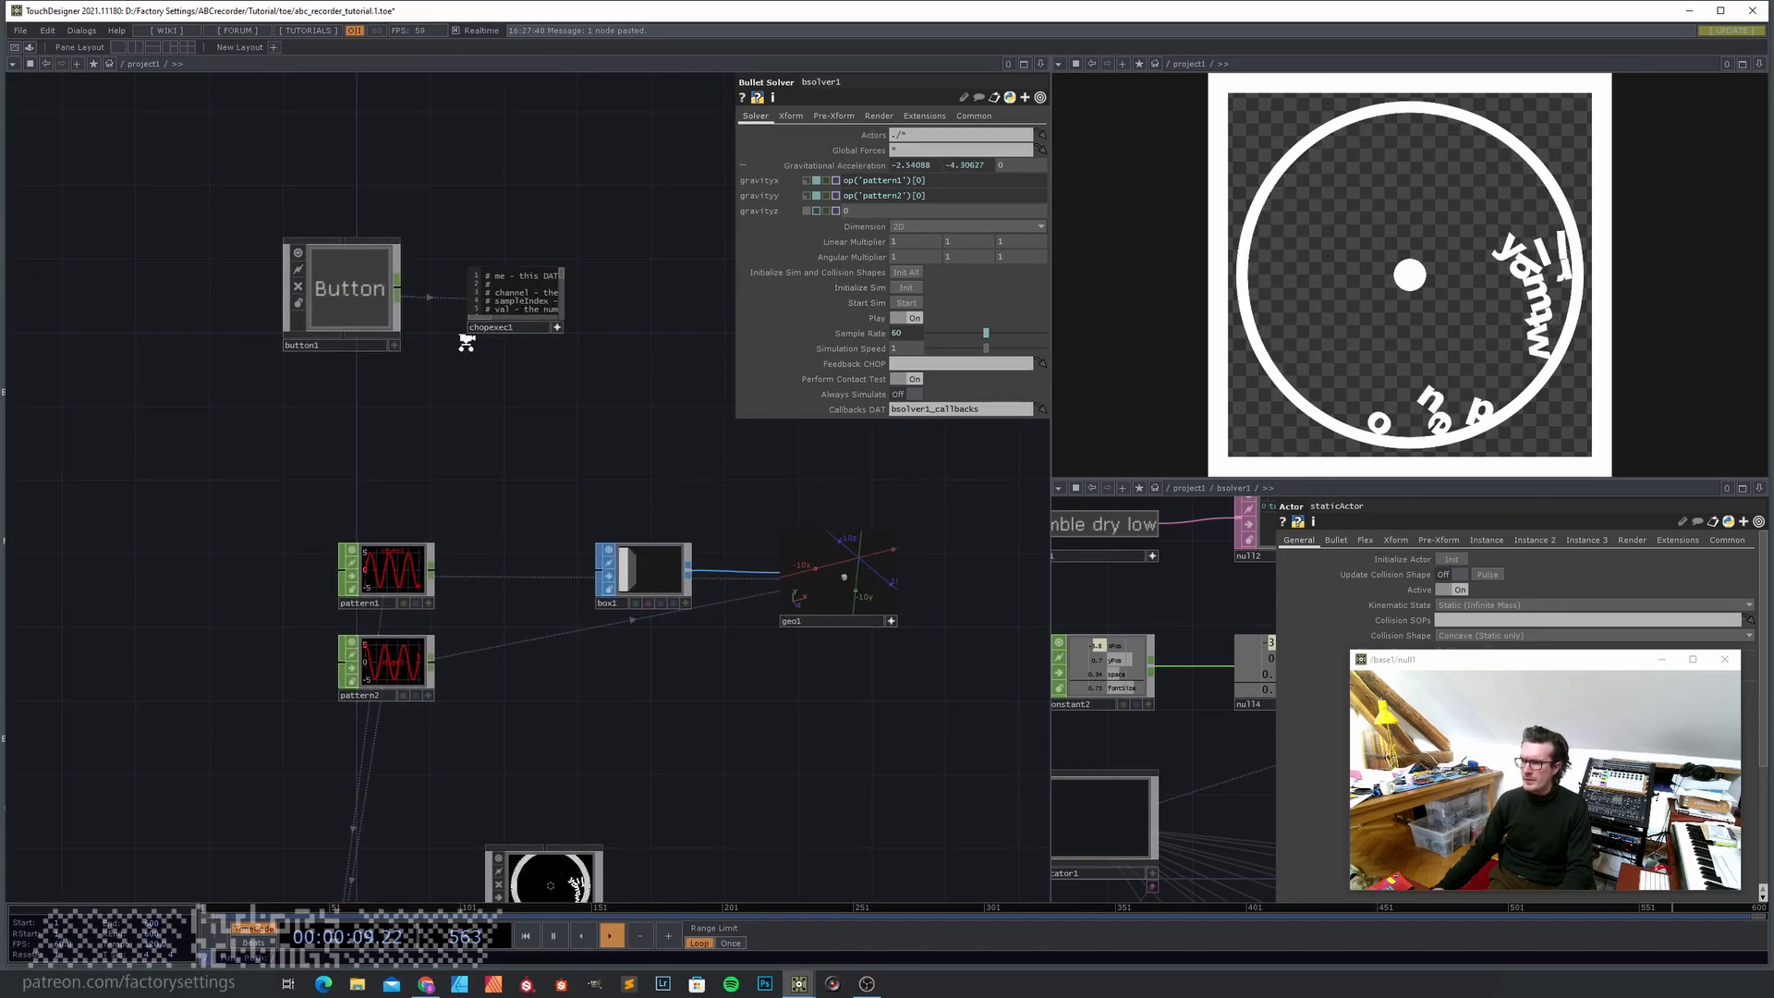
- Write op('bsolver1').par.start.pulse() inside chopexec1's onOnToOff function
{"action": "scroll", "coordinate": [472, 334], "scroll_direction": "up", "scroll_amount": 4}
{"action": "scroll", "coordinate": [521, 511], "scroll_direction": "up", "scroll_amount": 3}
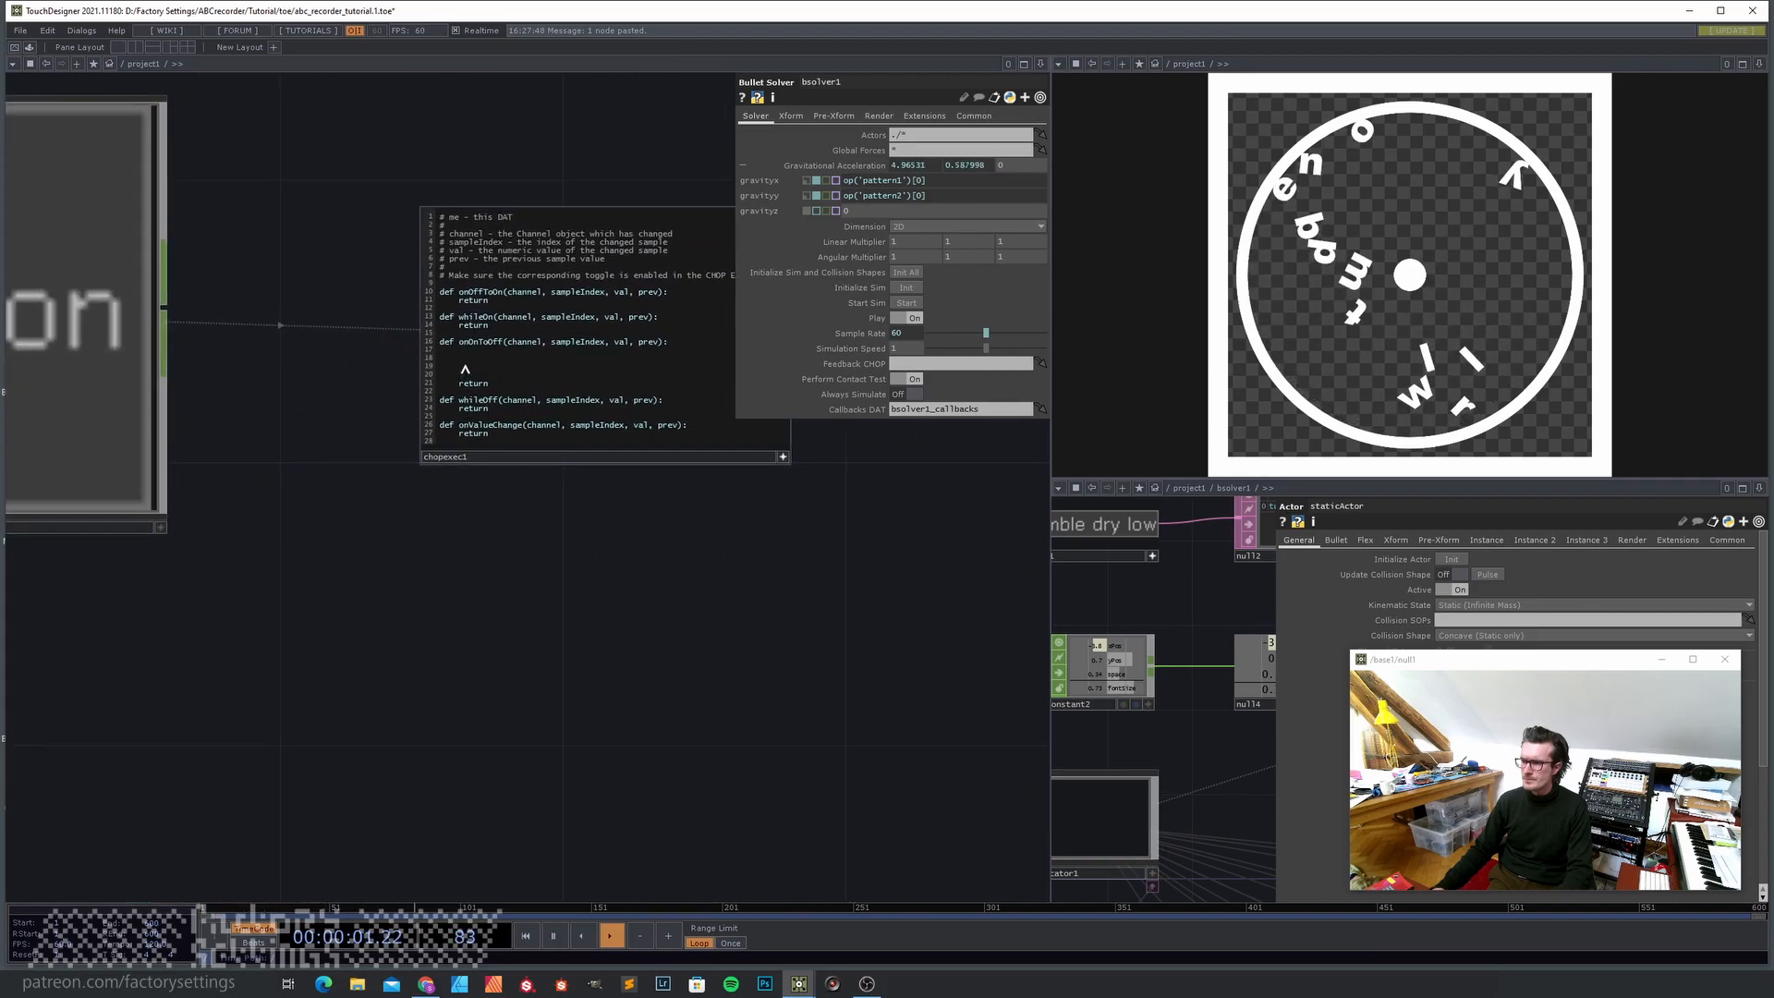
{"action": "type", "text": "op('bsolver"}
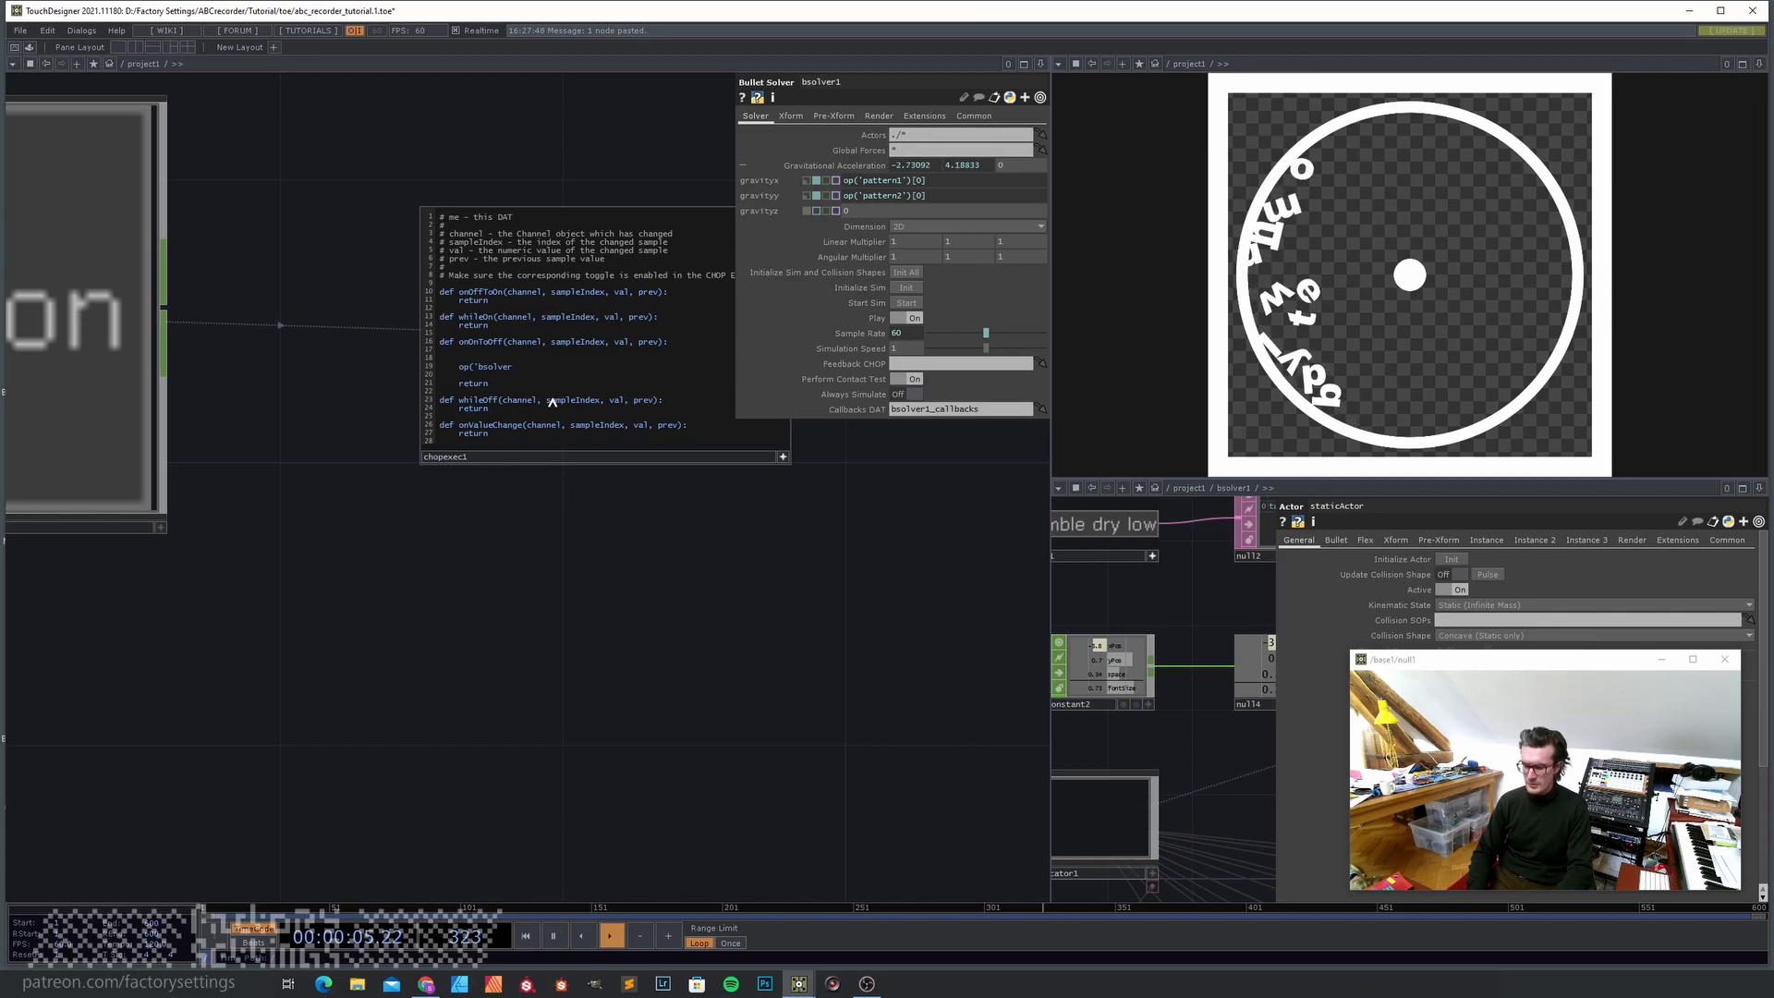
{"action": "type", "text": "1').par."}
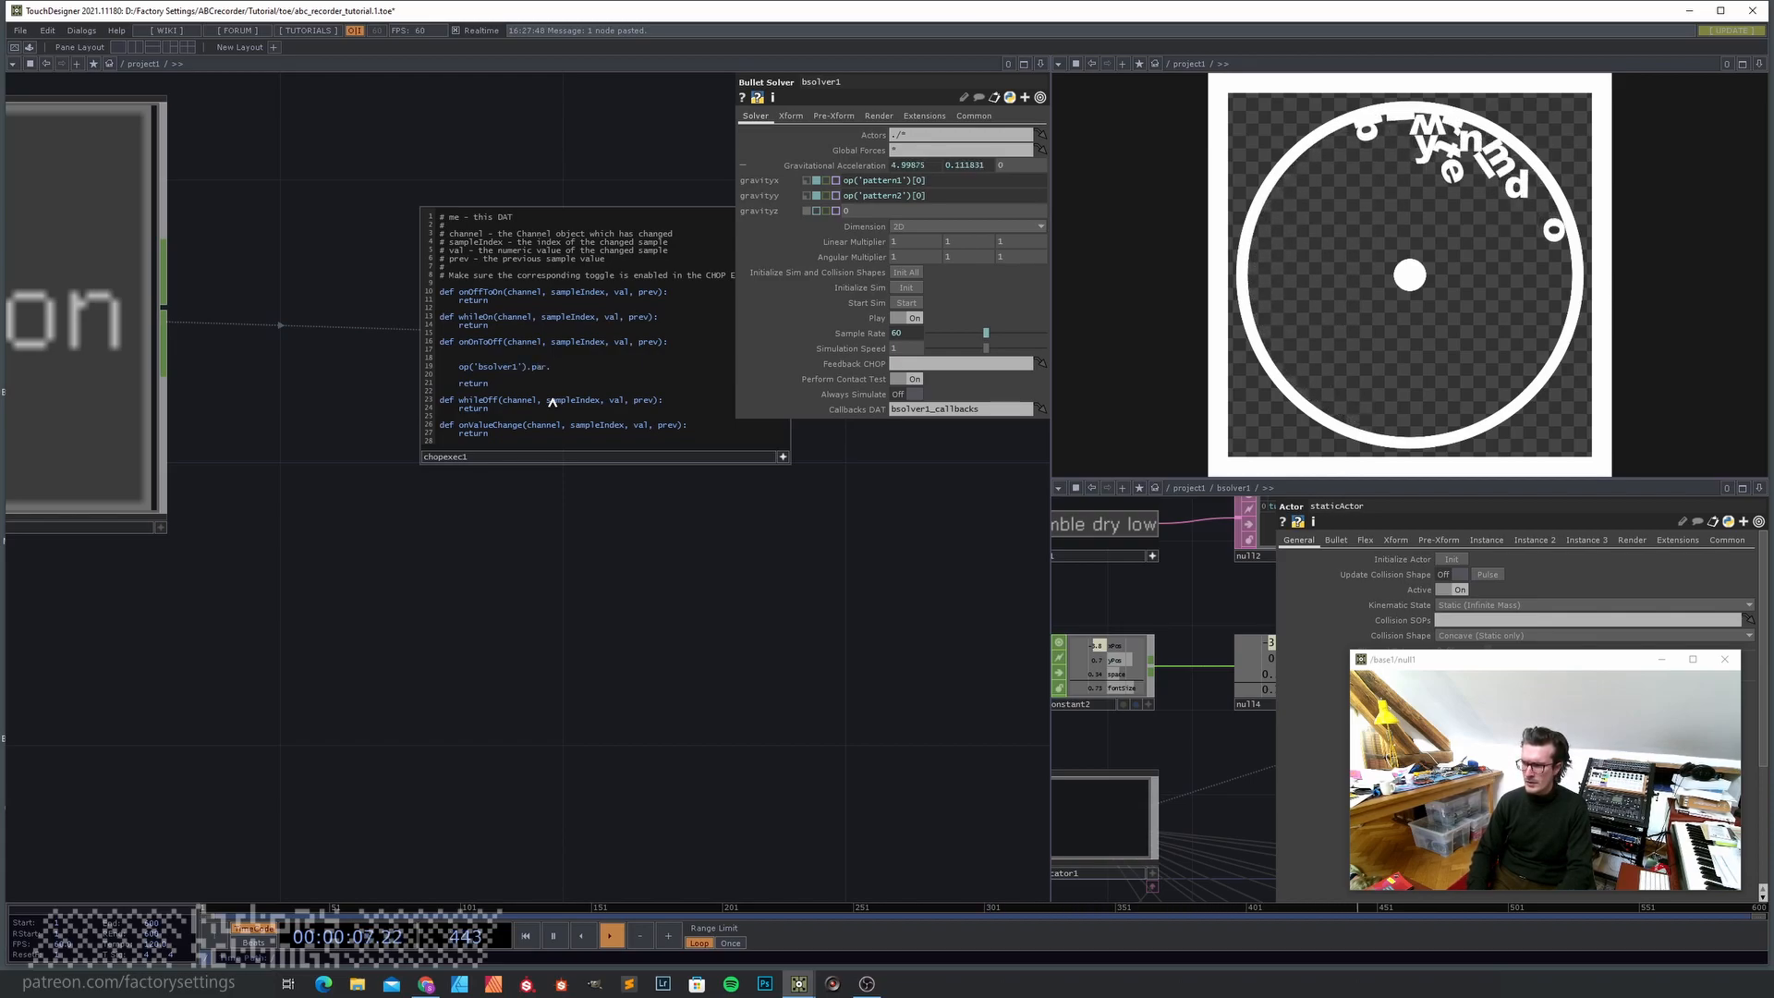
{"action": "type", "text": "start.pulse()"}
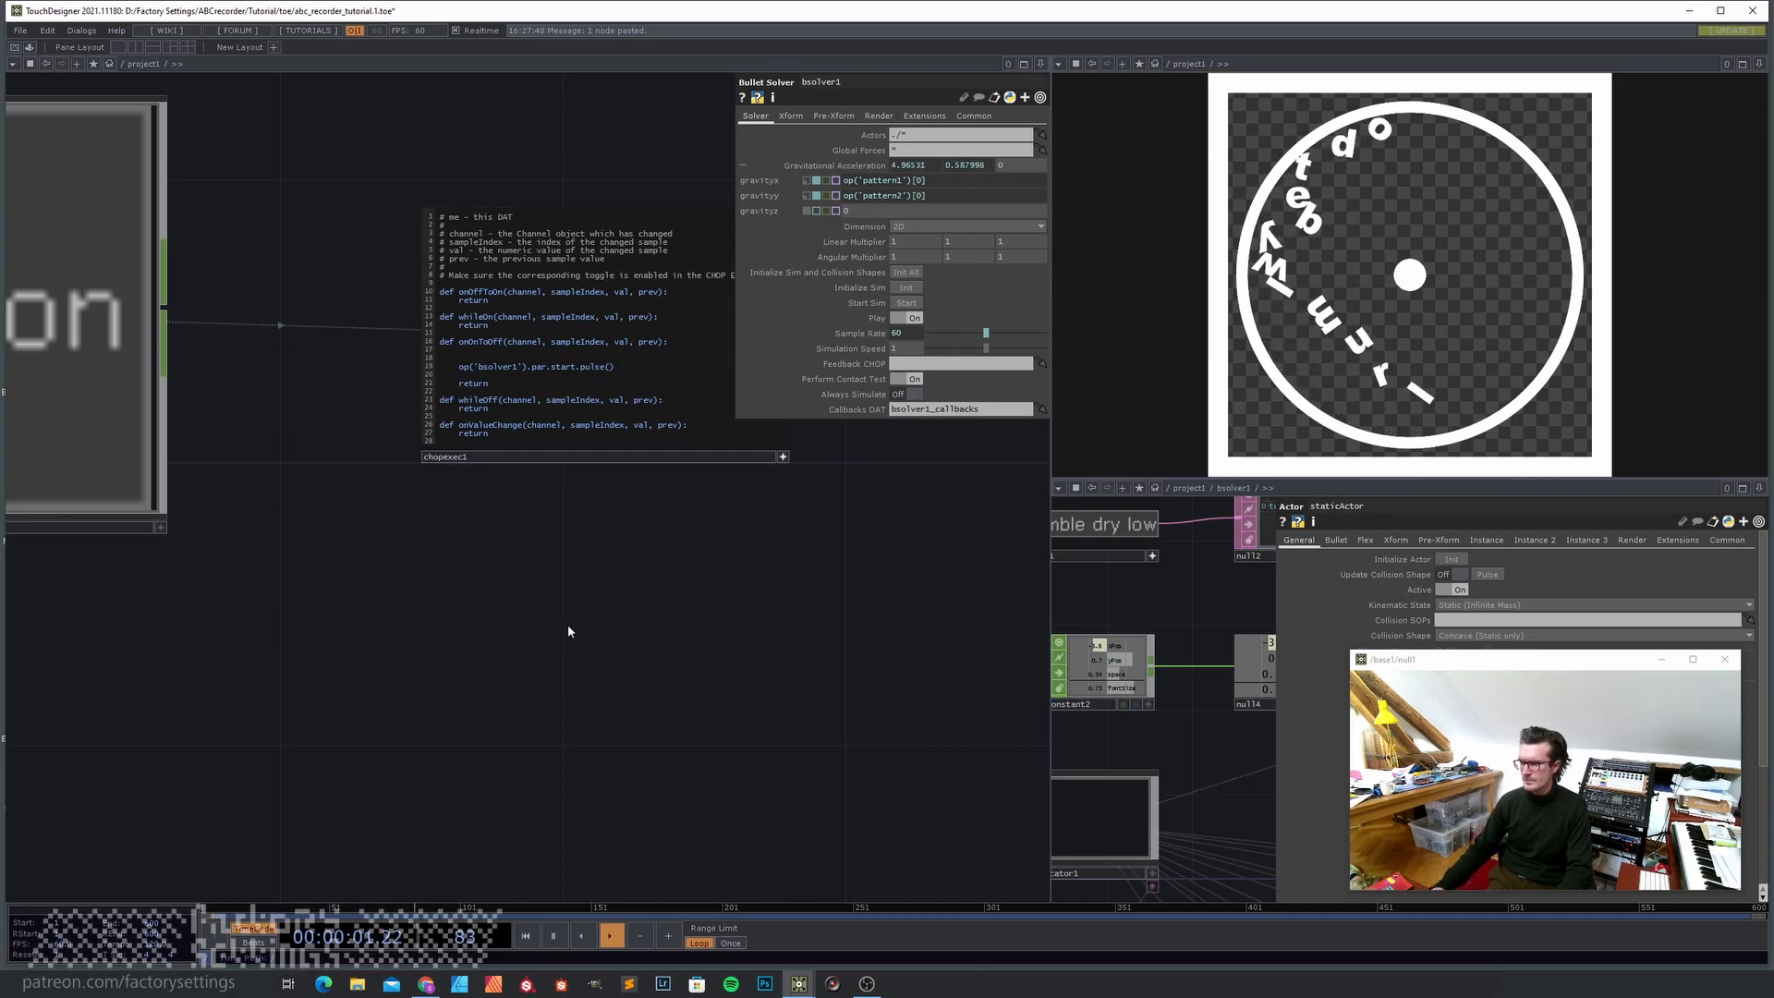
- Reset the falling text by initializing bsolver1's simulation and collision shapes
{"action": "scroll", "coordinate": [567, 624], "scroll_direction": "down", "scroll_amount": 3}
{"action": "left_click", "coordinate": [905, 273]}
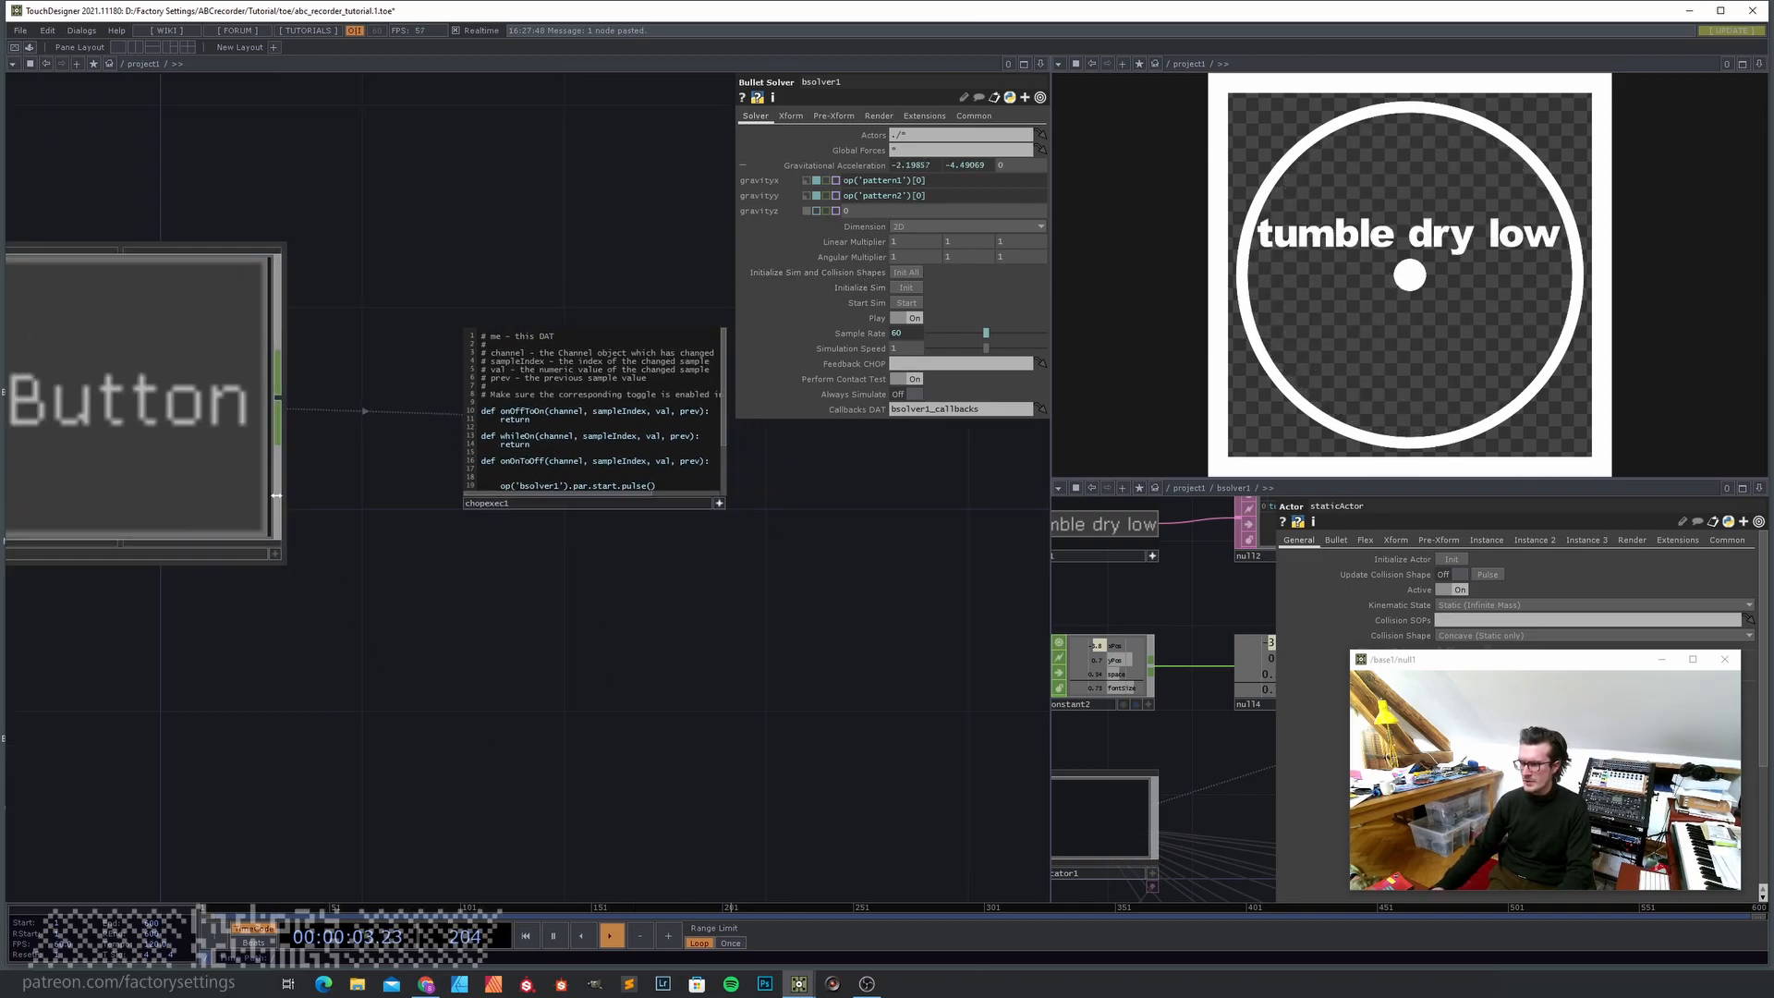
{"action": "scroll", "coordinate": [328, 596], "scroll_direction": "down", "scroll_amount": 2}
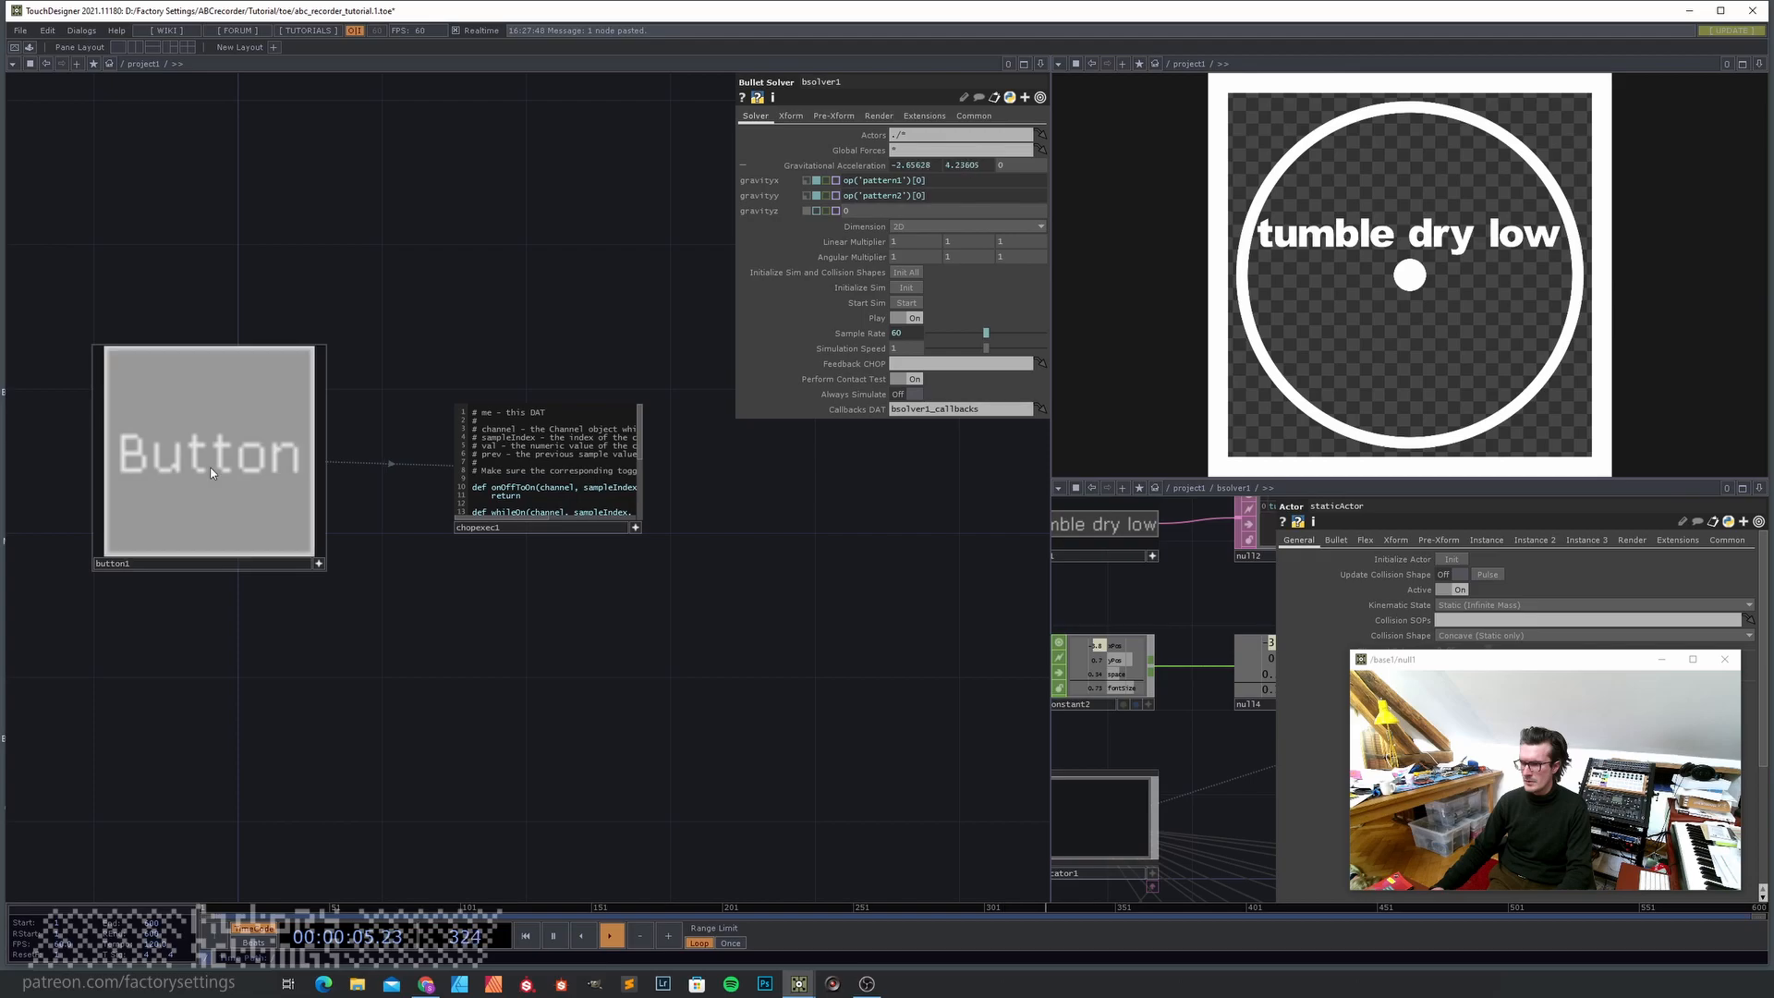
- Set button1's Button Type to Momentary
{"action": "left_click", "coordinate": [266, 508]}
{"action": "left_click", "coordinate": [923, 135]}
{"action": "left_click", "coordinate": [878, 152]}
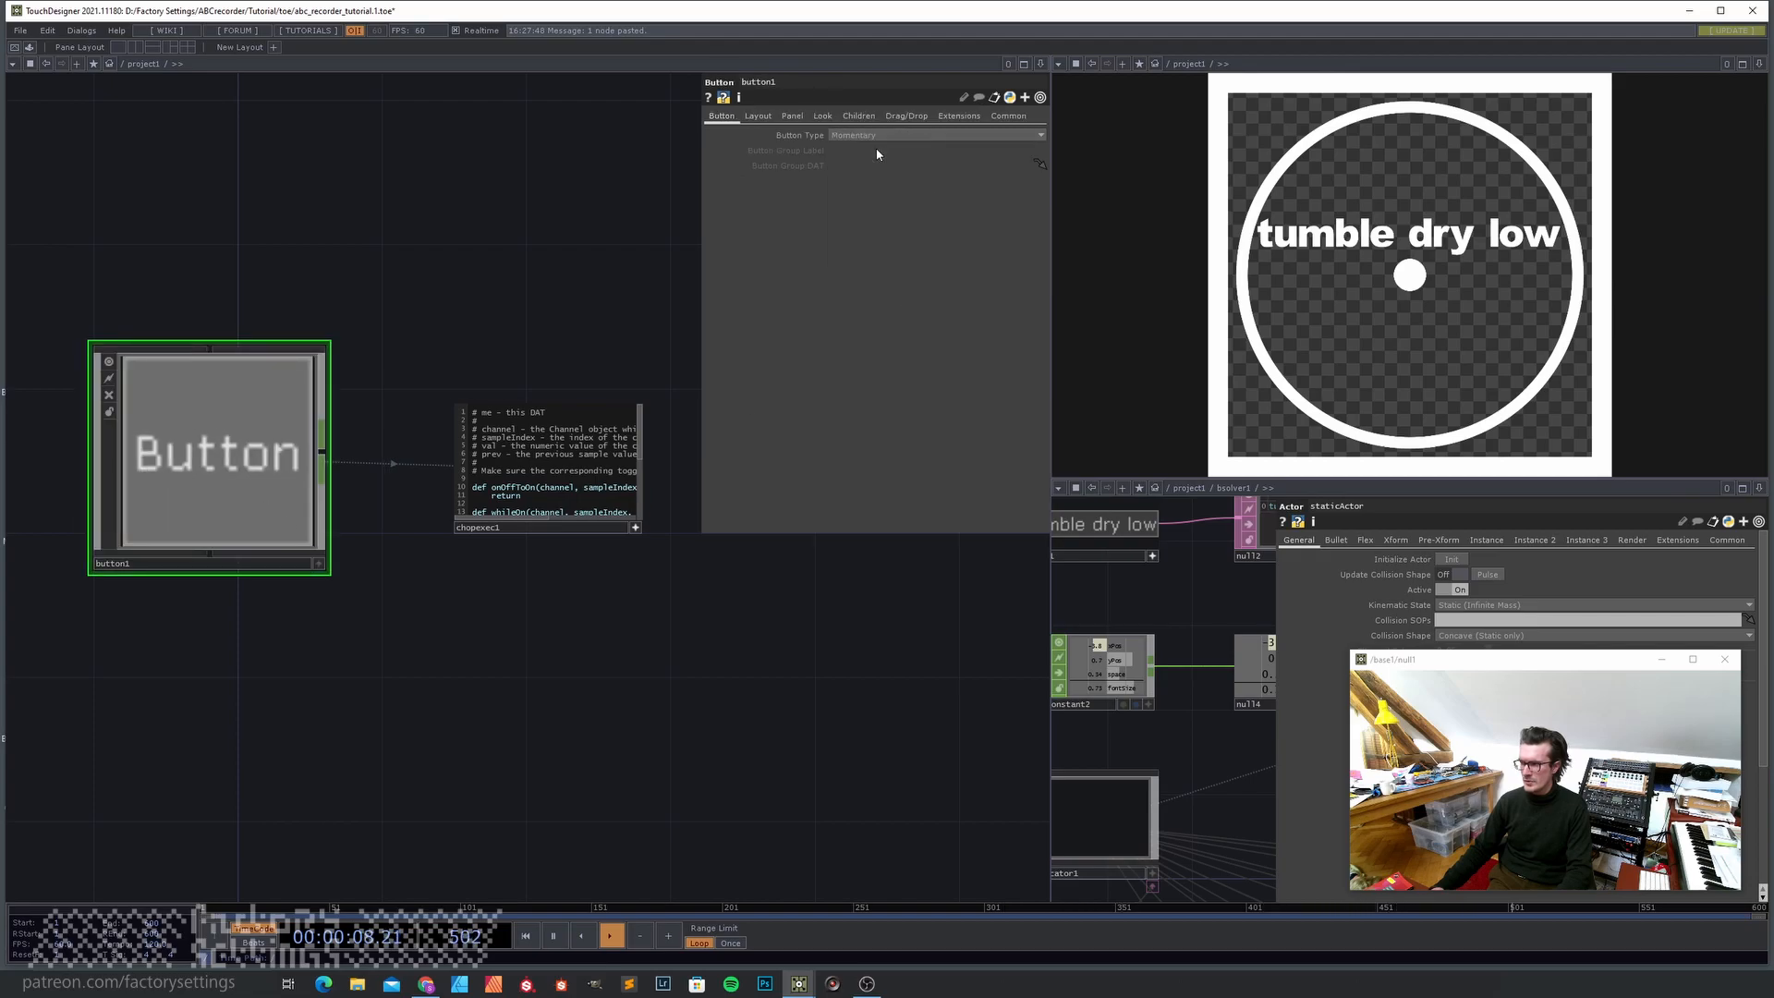
- Make button1 interactive, trigger it to start the simulation, and switch its interactive viewer off
{"action": "left_click", "coordinate": [324, 566]}
{"action": "left_click", "coordinate": [246, 461]}
{"action": "left_click", "coordinate": [247, 458]}
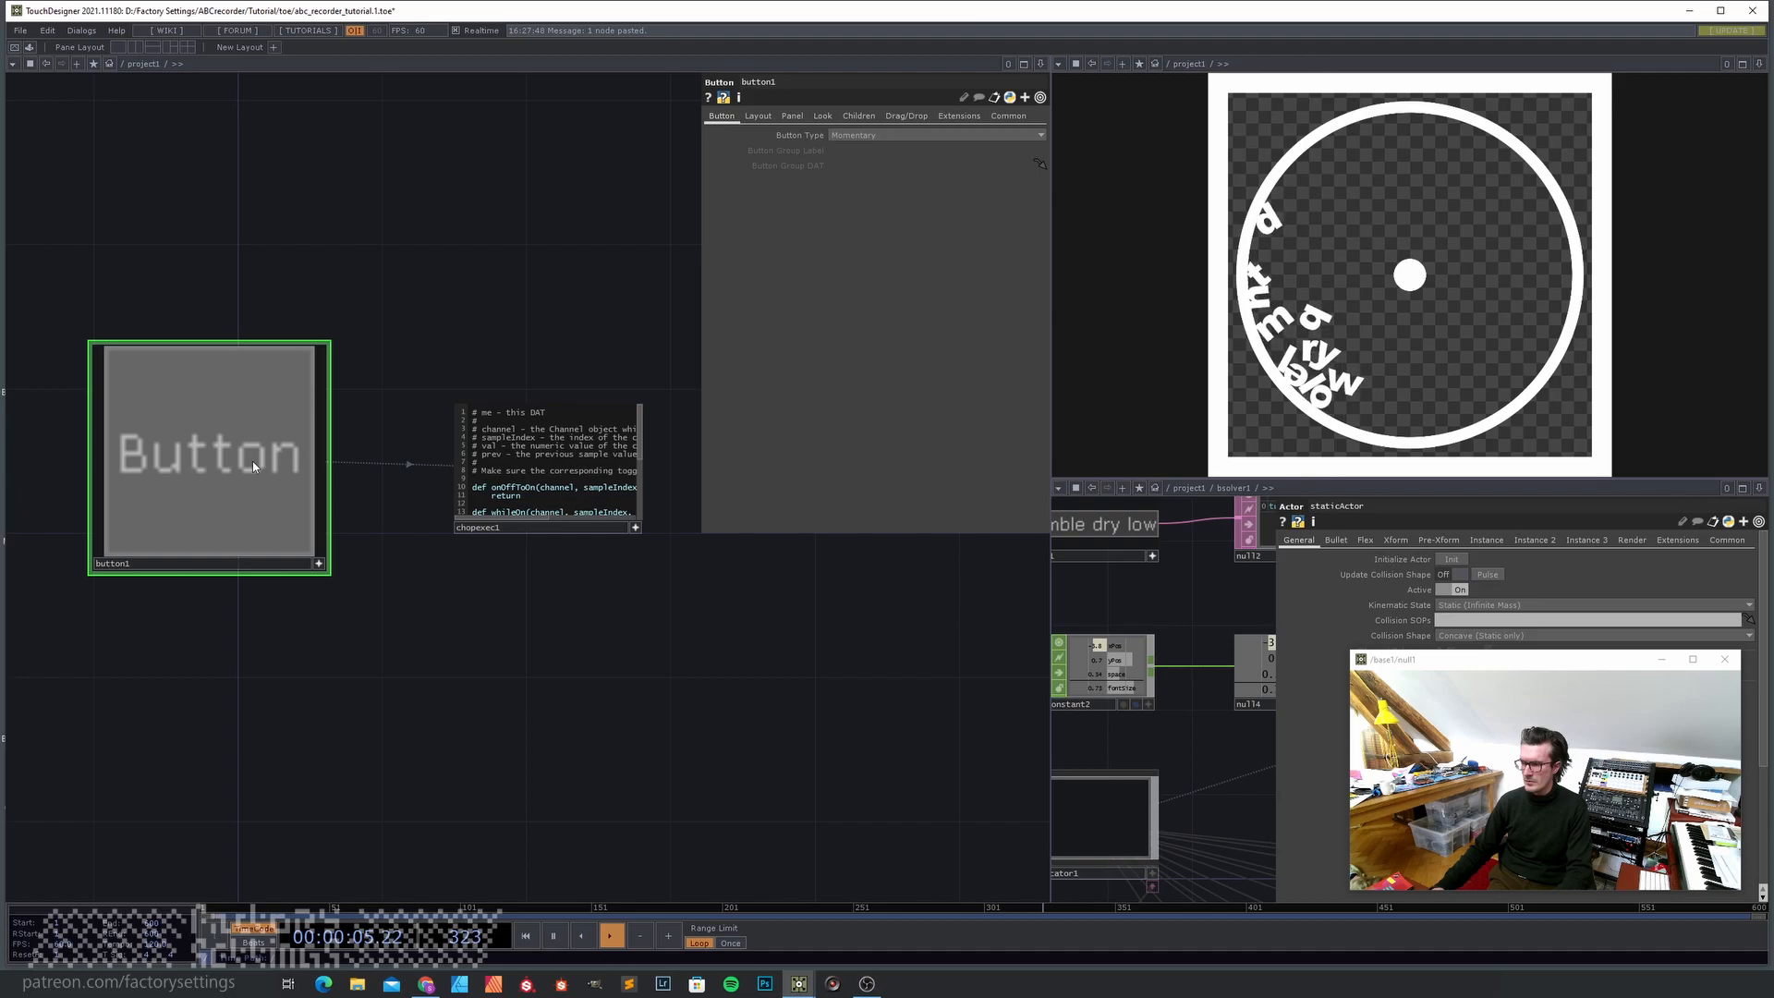
{"action": "left_click", "coordinate": [319, 564]}
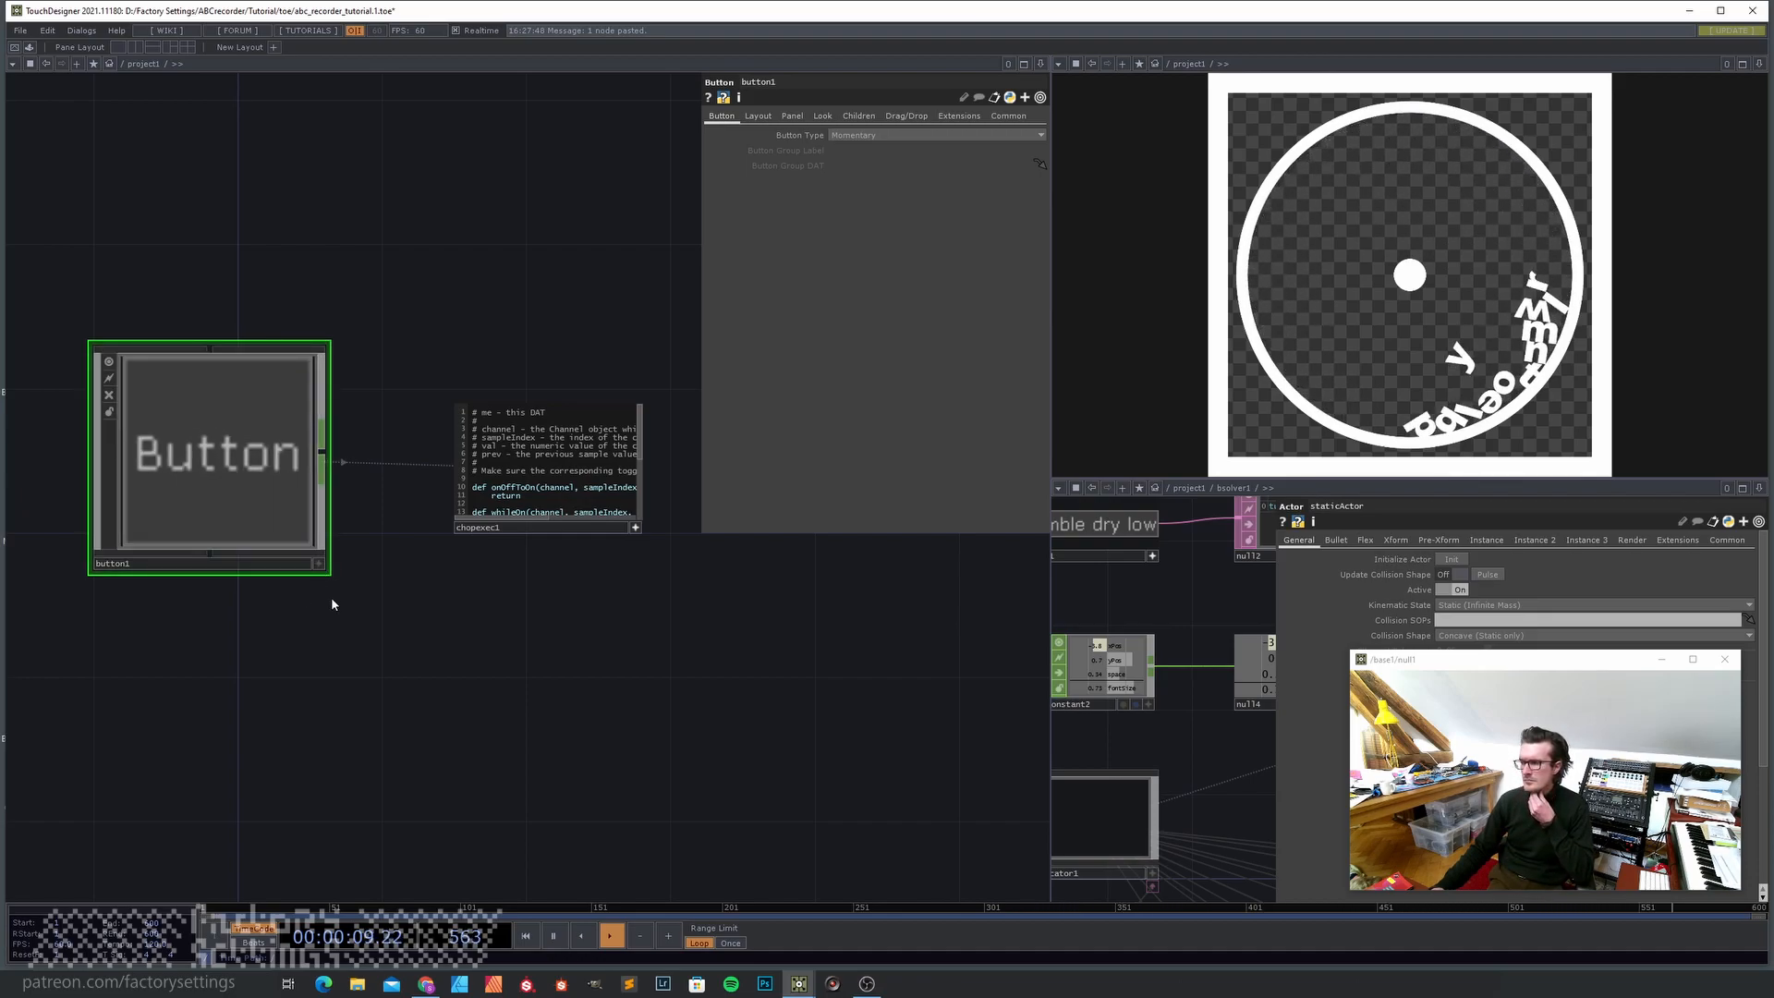
- Switch bsolver1's gravity X and Y from expressions to constant values and set gravity Y to -10
{"action": "scroll", "coordinate": [464, 625], "scroll_direction": "down", "scroll_amount": 5}
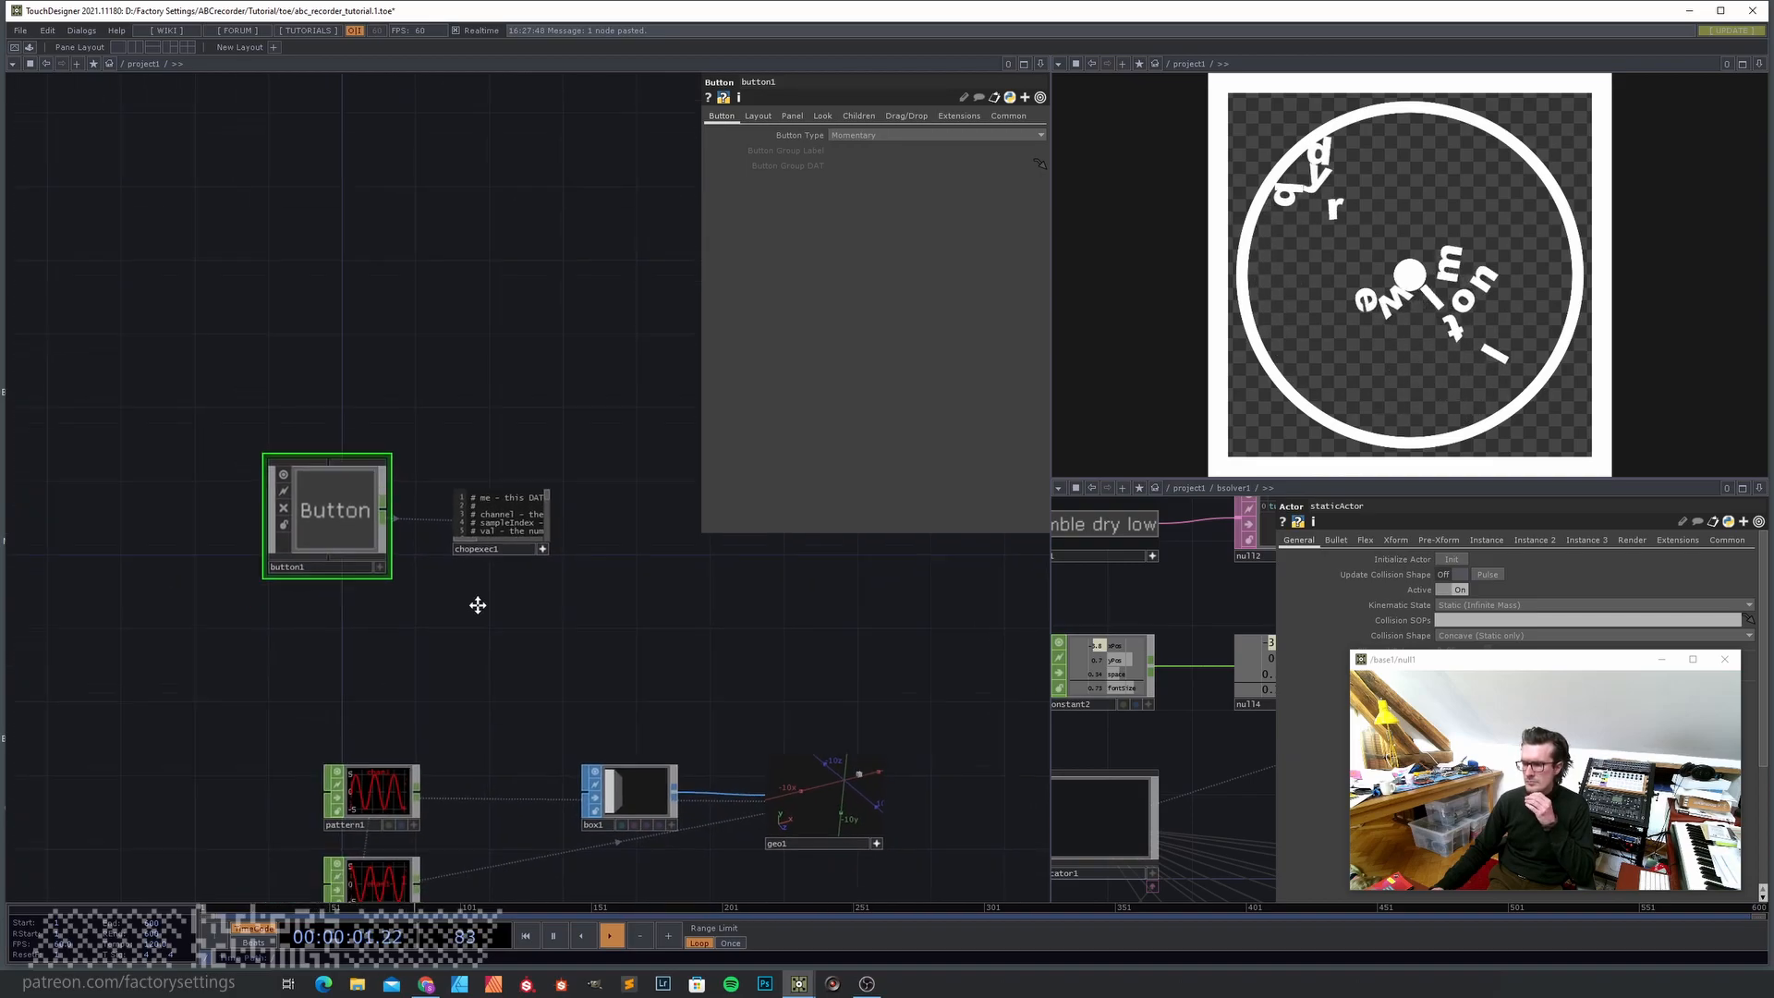
{"action": "left_click_drag", "start_coordinate": [541, 693], "coordinate": [497, 519]}
{"action": "left_click_drag", "start_coordinate": [621, 772], "coordinate": [637, 613]}
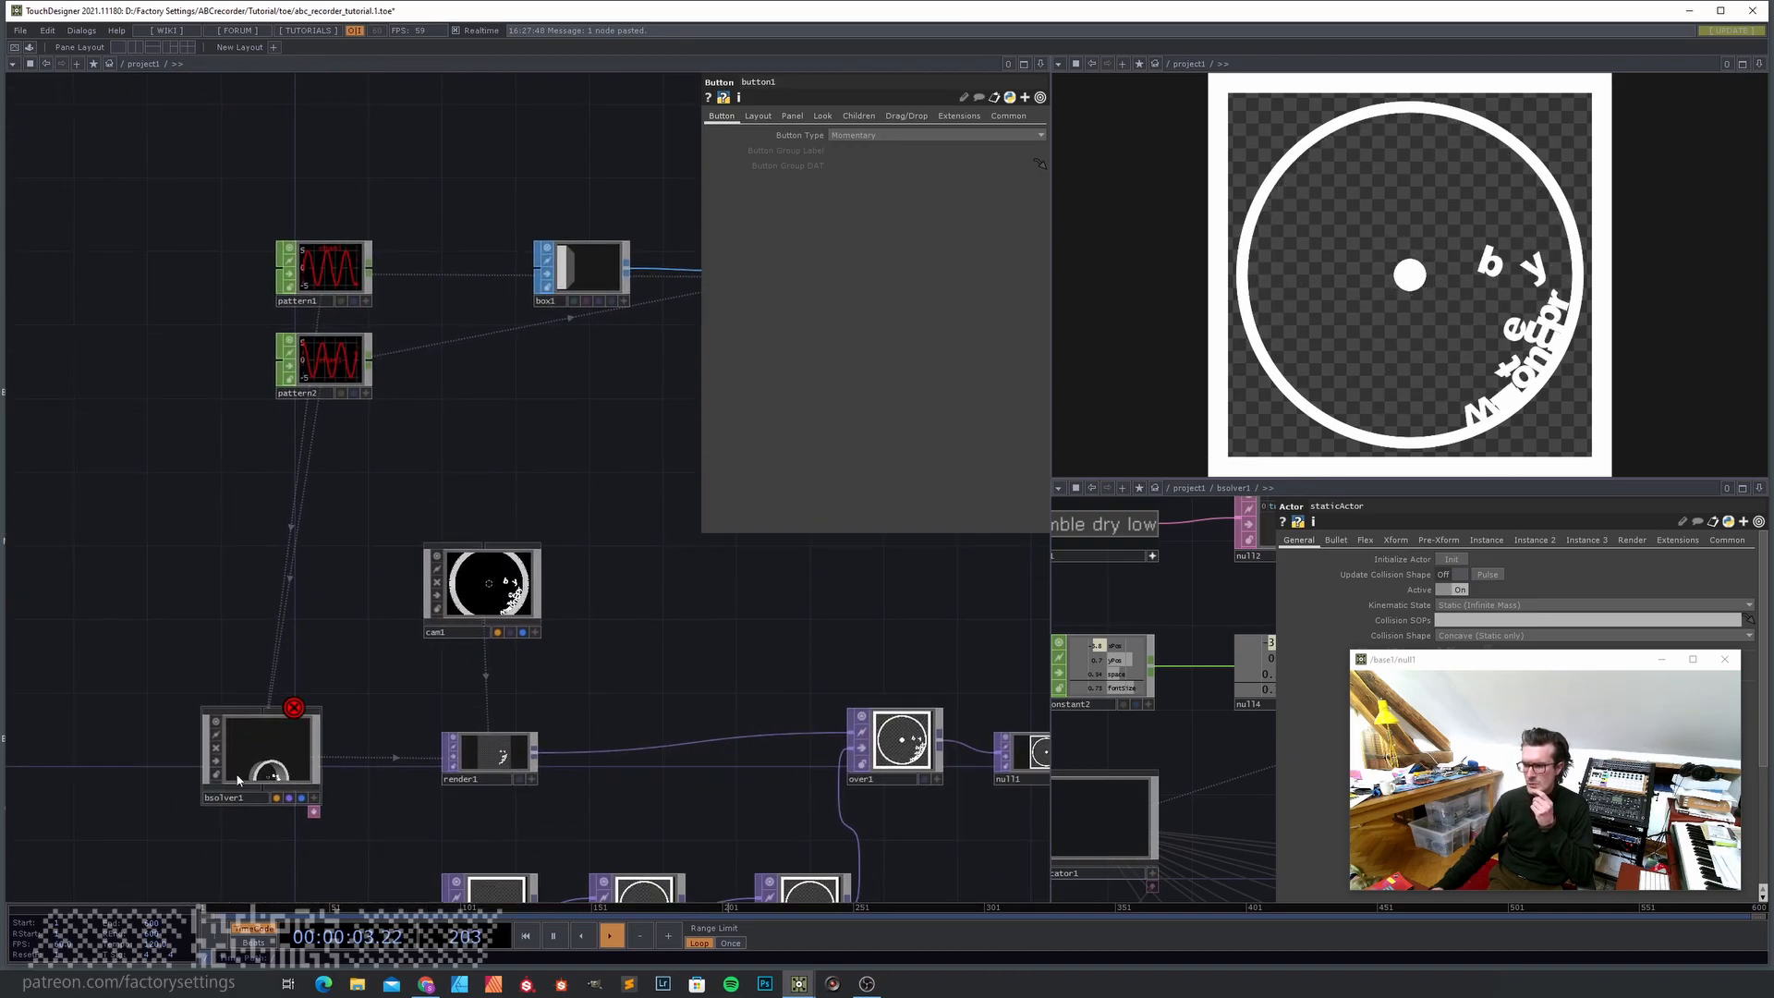
{"action": "left_click", "coordinate": [258, 745]}
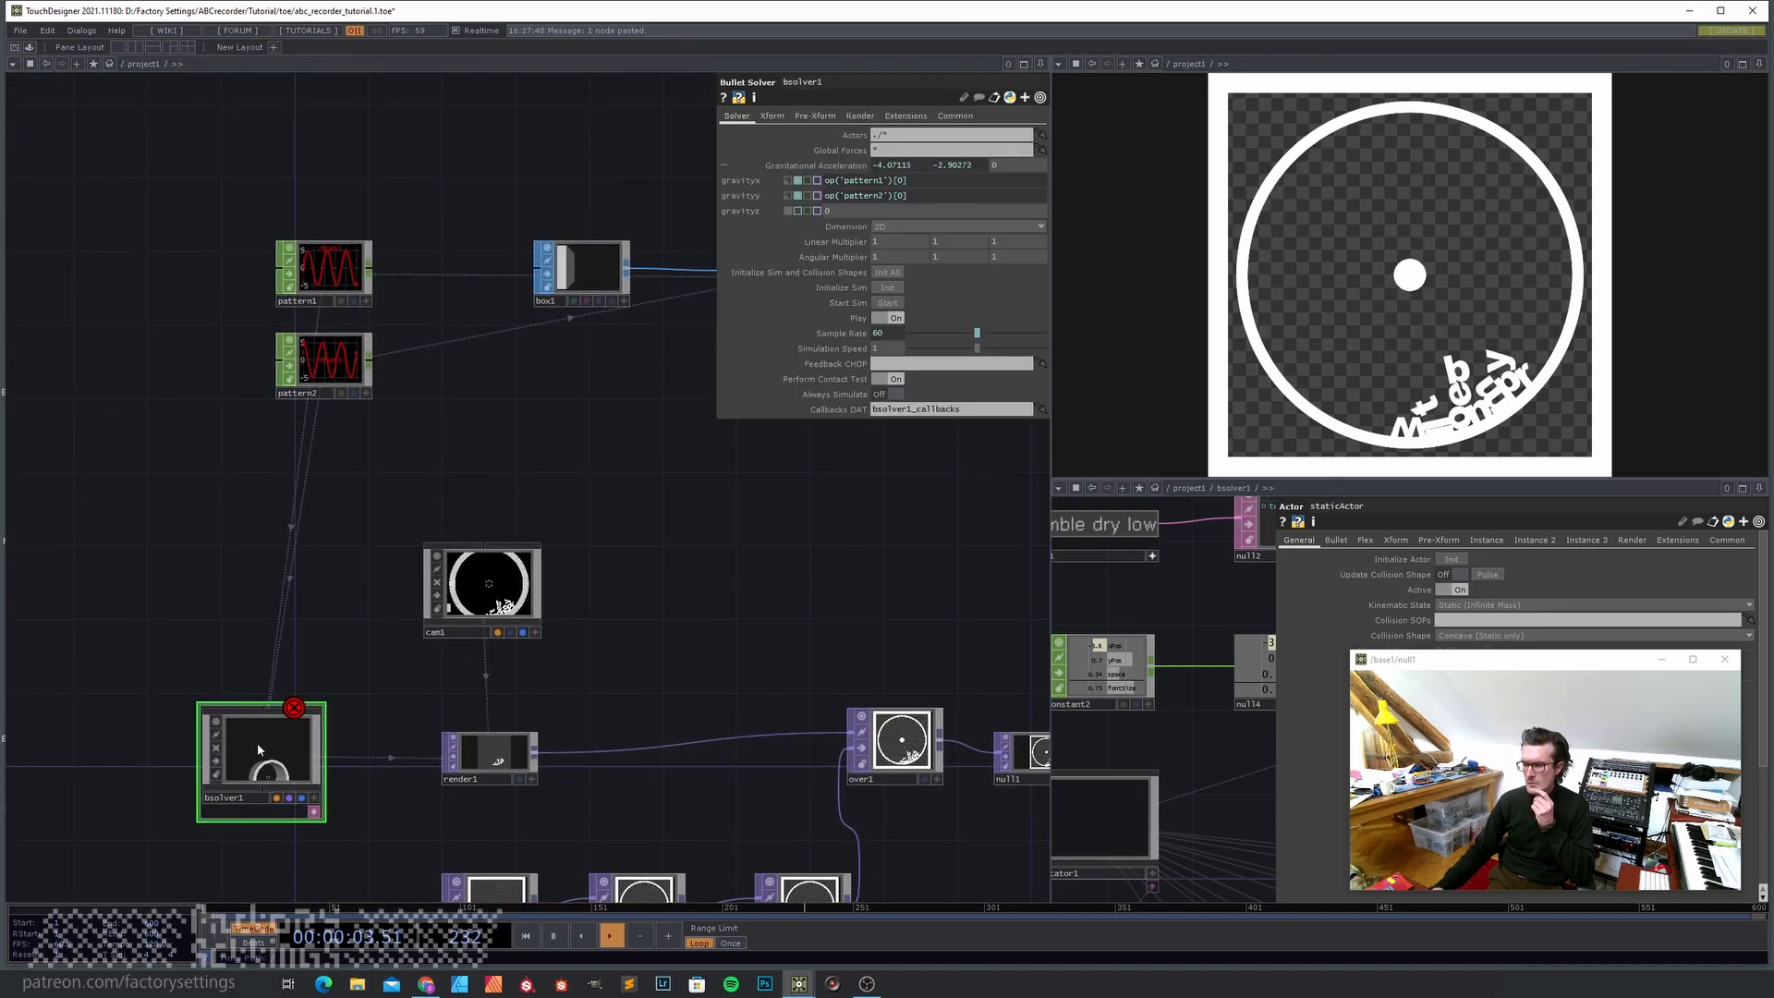
{"action": "left_click", "coordinate": [790, 182]}
{"action": "left_click", "coordinate": [791, 196]}
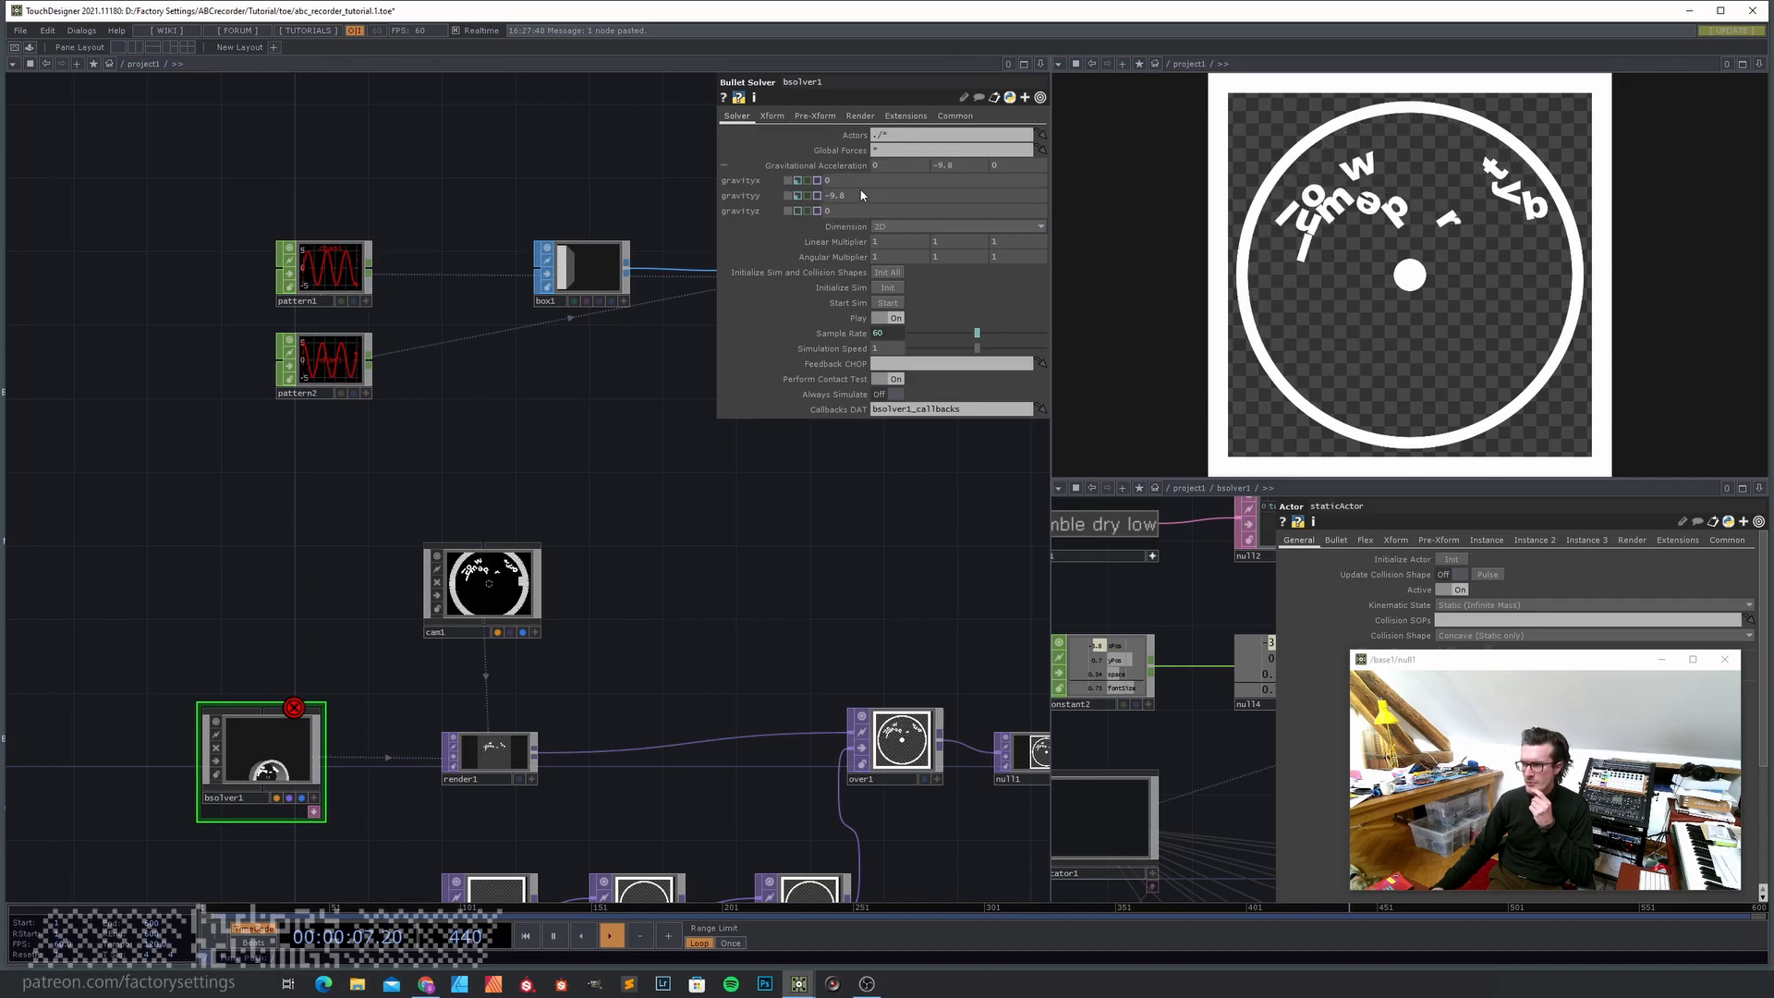
{"action": "left_click", "coordinate": [845, 198]}
{"action": "key", "text": "BackSpace"}
{"action": "key", "text": "BackSpace"}
{"action": "key", "text": "BackSpace"}
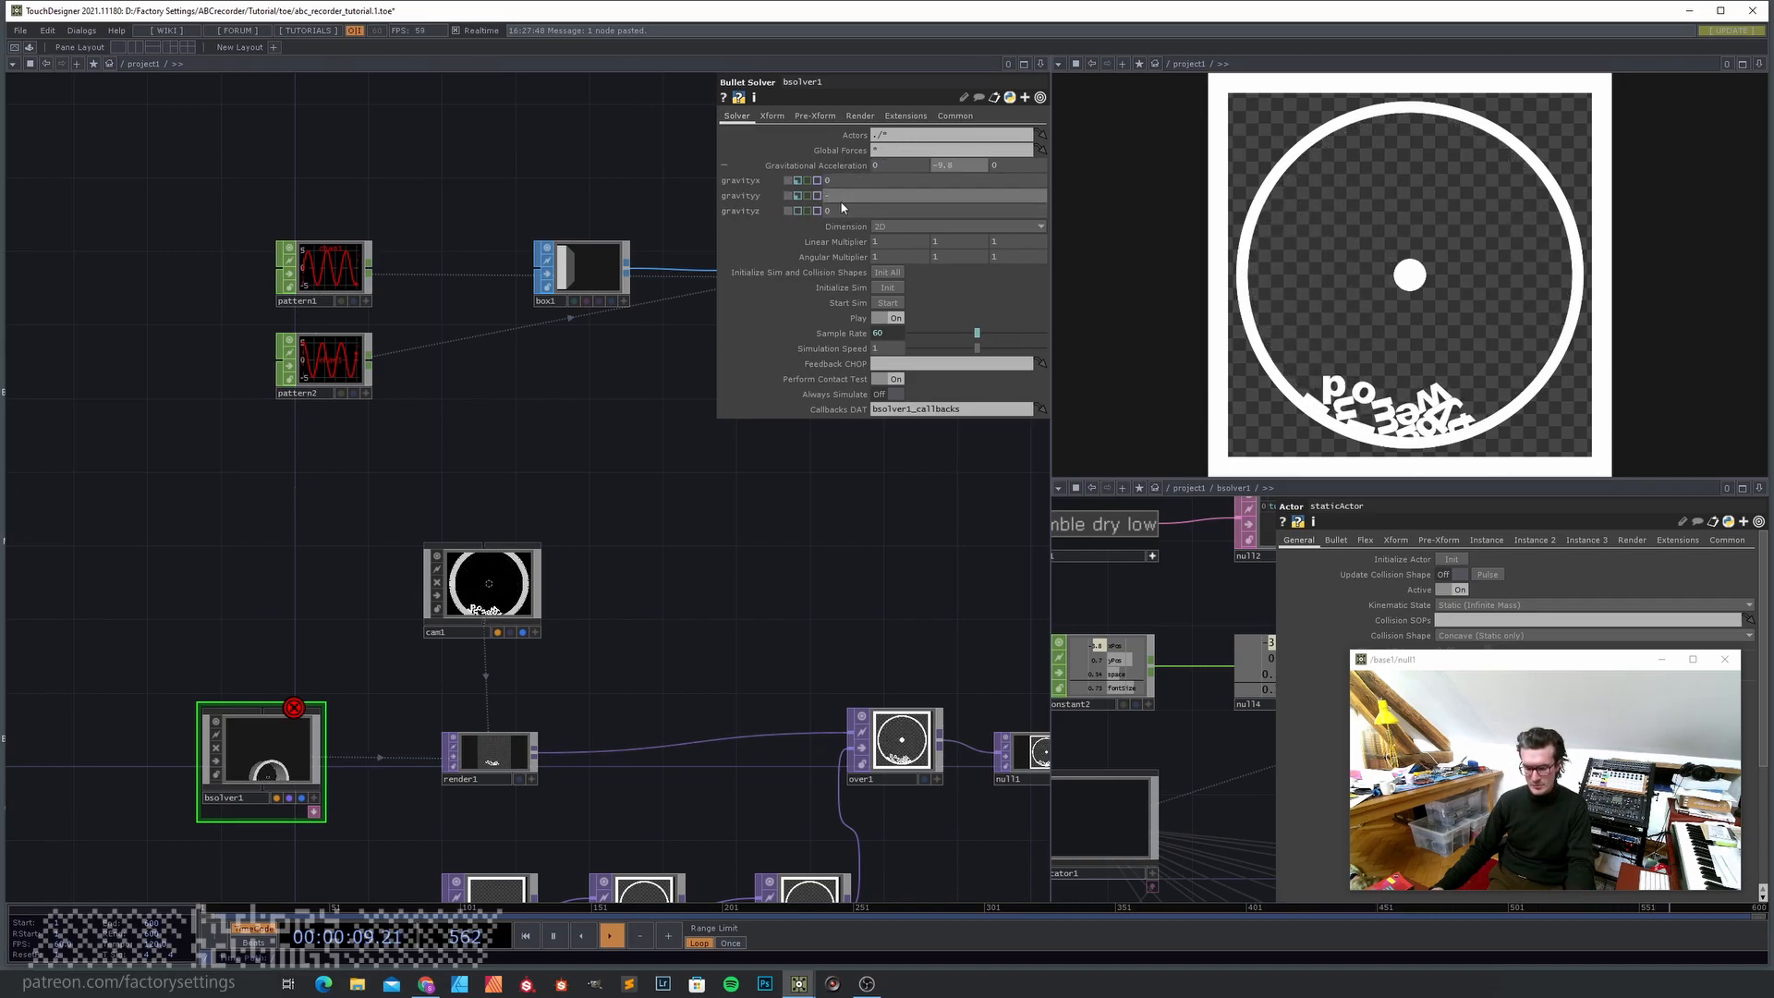
- Trigger button1 repeatedly to test the simulation start under constant downward gravity
{"action": "left_click_drag", "start_coordinate": [421, 182], "coordinate": [407, 408]}
{"action": "left_click", "coordinate": [315, 240]}
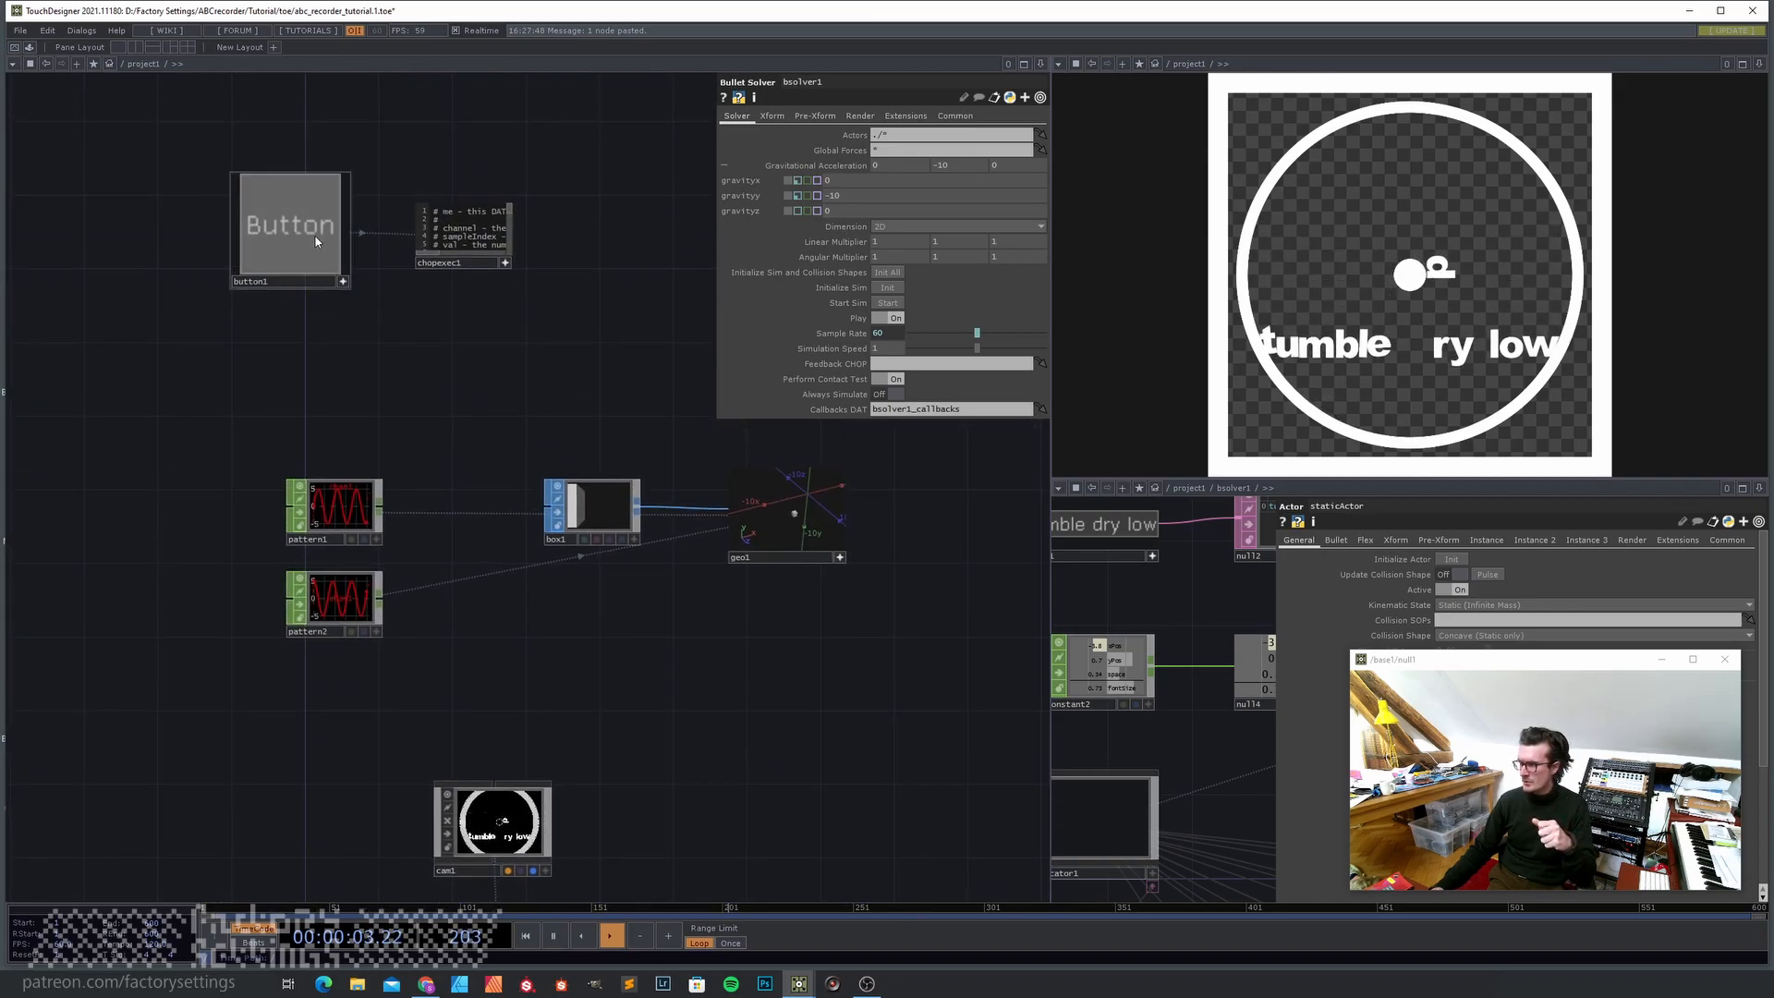
{"action": "left_click", "coordinate": [319, 243]}
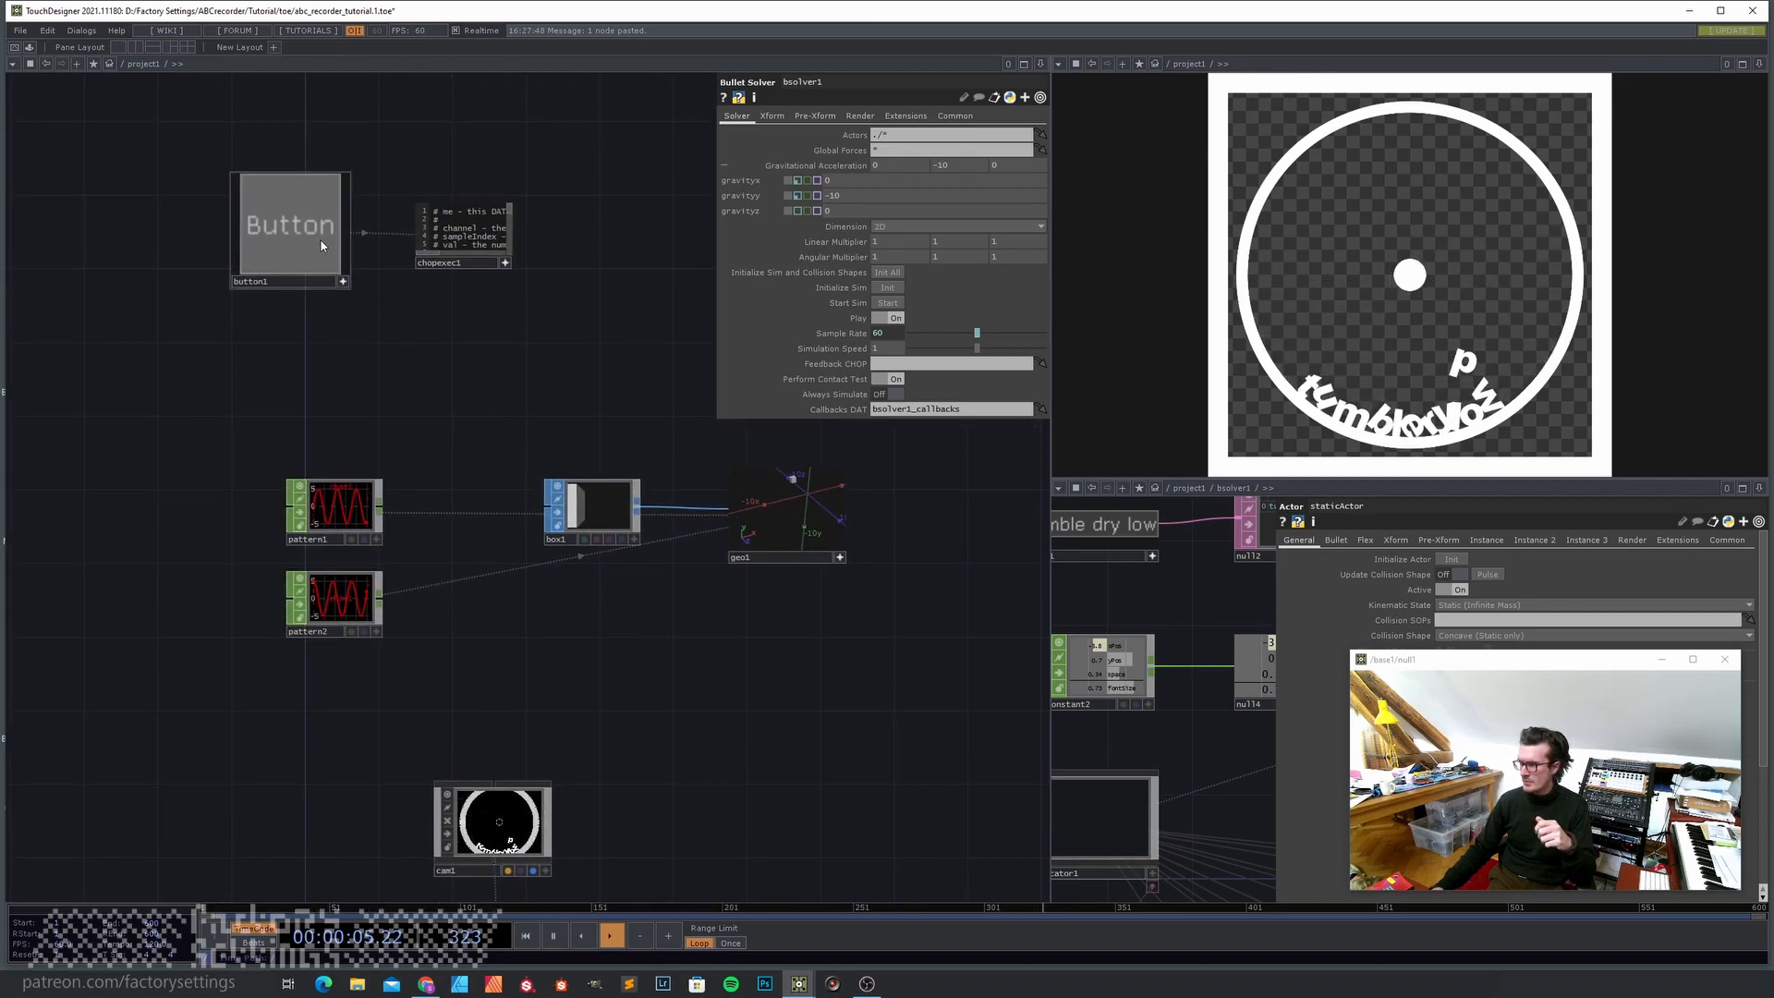
{"action": "left_click", "coordinate": [325, 243]}
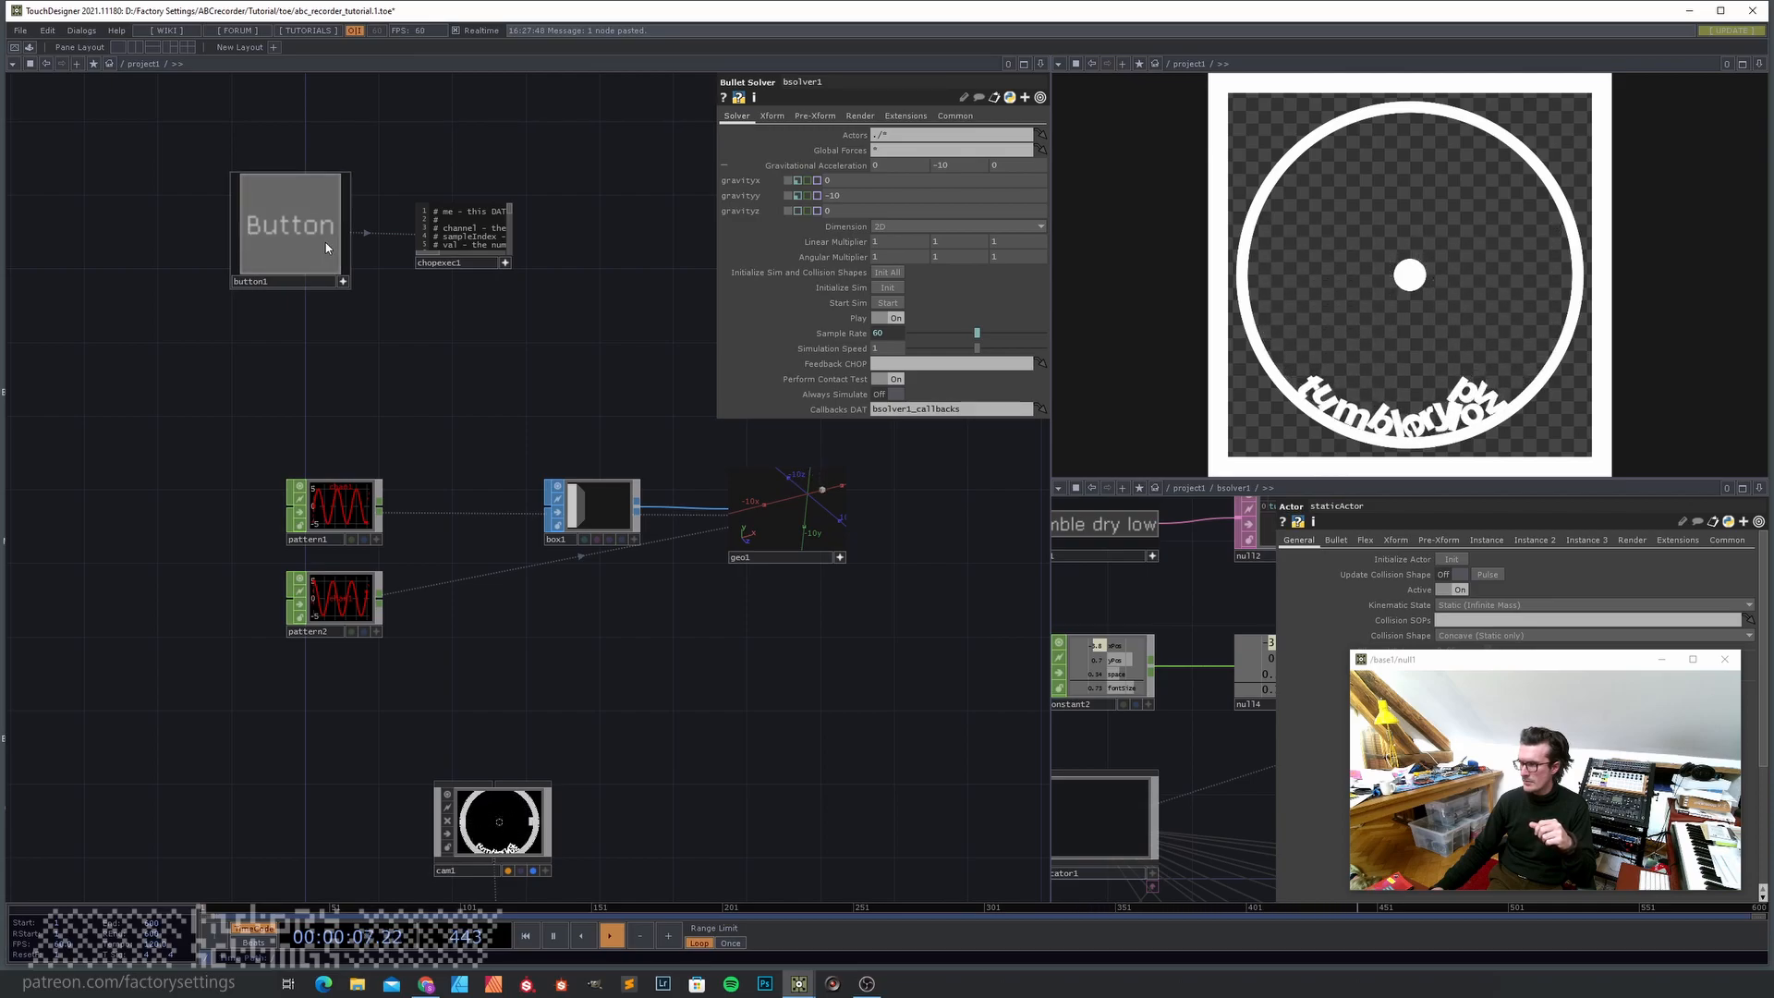
- Add a Text DAT beside chopexec1, name it SCRIPT, and activate its viewer for editing
{"action": "left_click_drag", "start_coordinate": [485, 300], "coordinate": [456, 407]}
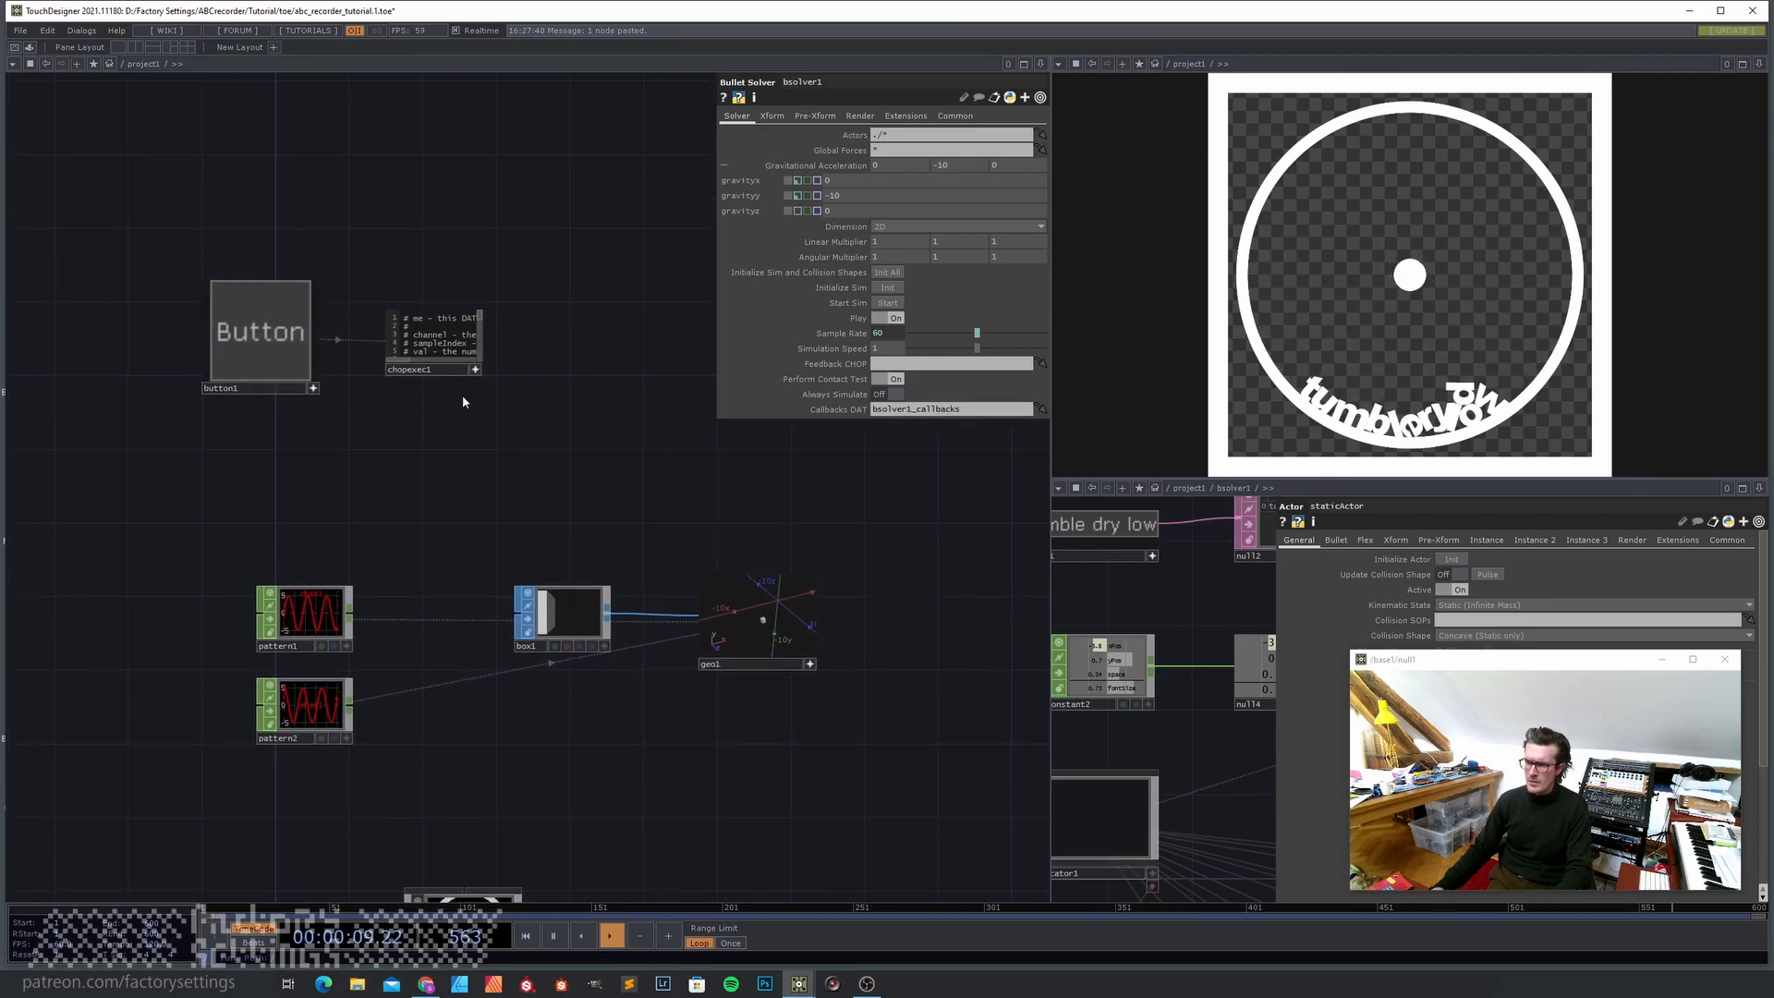
{"action": "scroll", "coordinate": [370, 340], "scroll_direction": "up", "scroll_amount": 5}
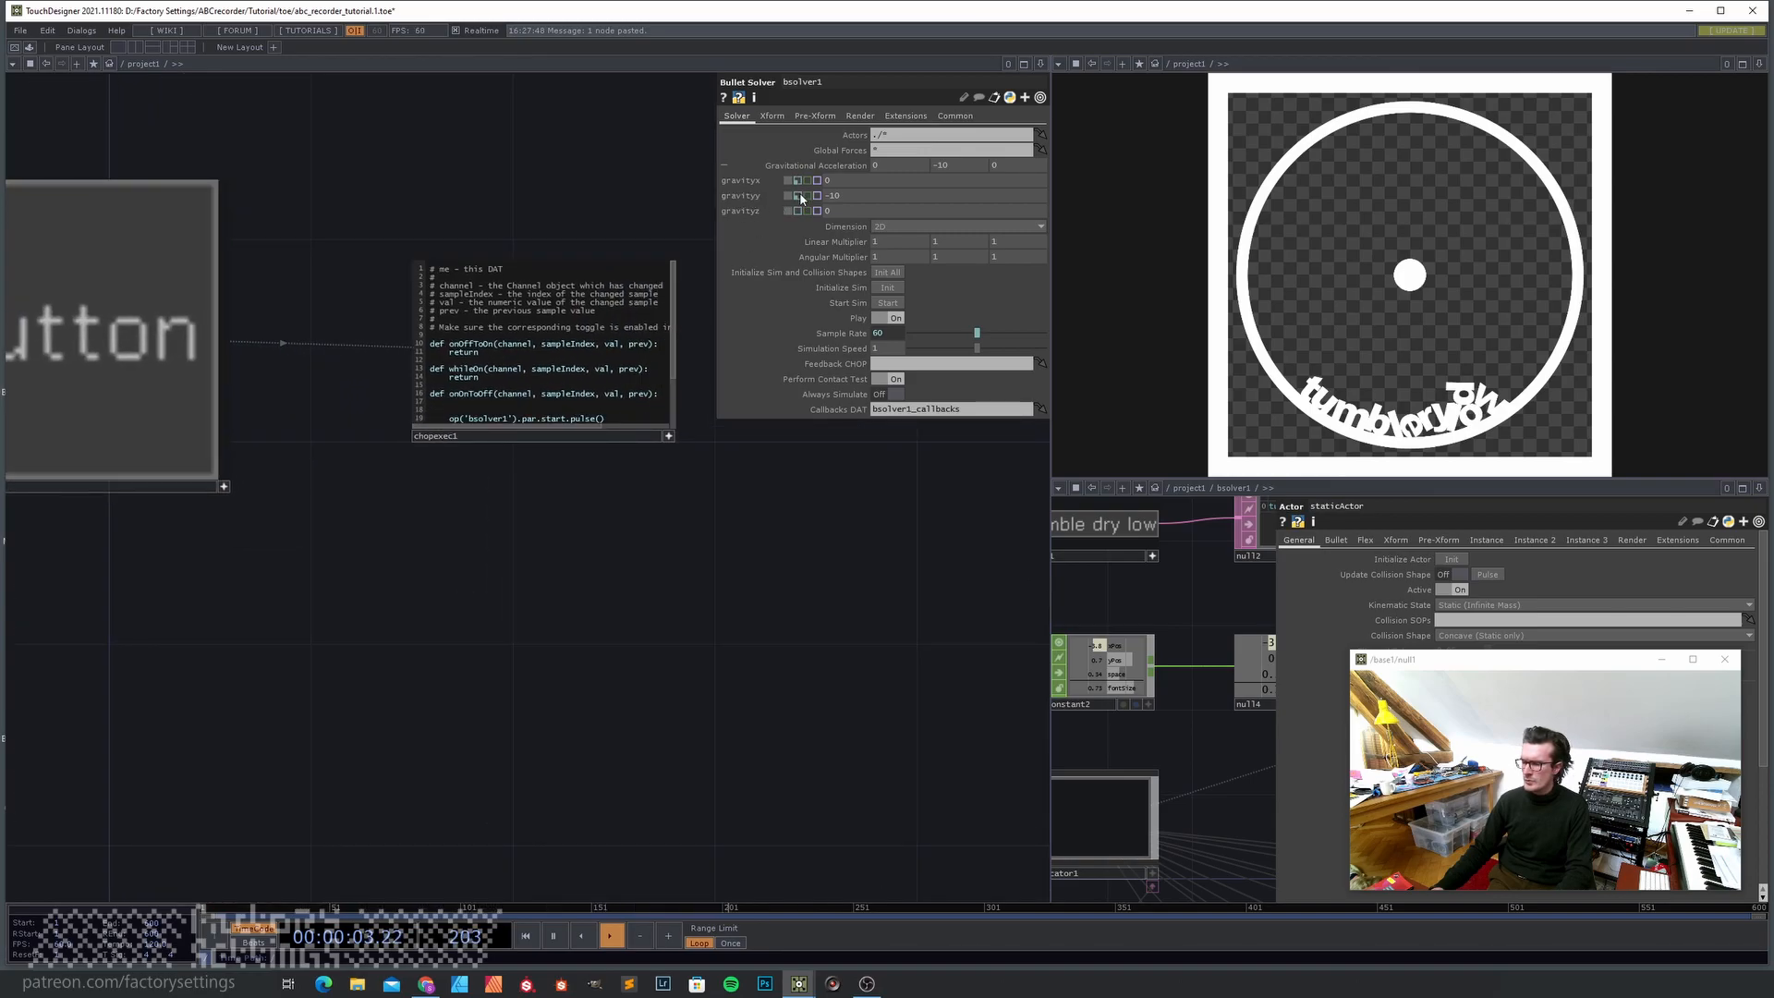
{"action": "scroll", "coordinate": [475, 407], "scroll_direction": "up", "scroll_amount": 3}
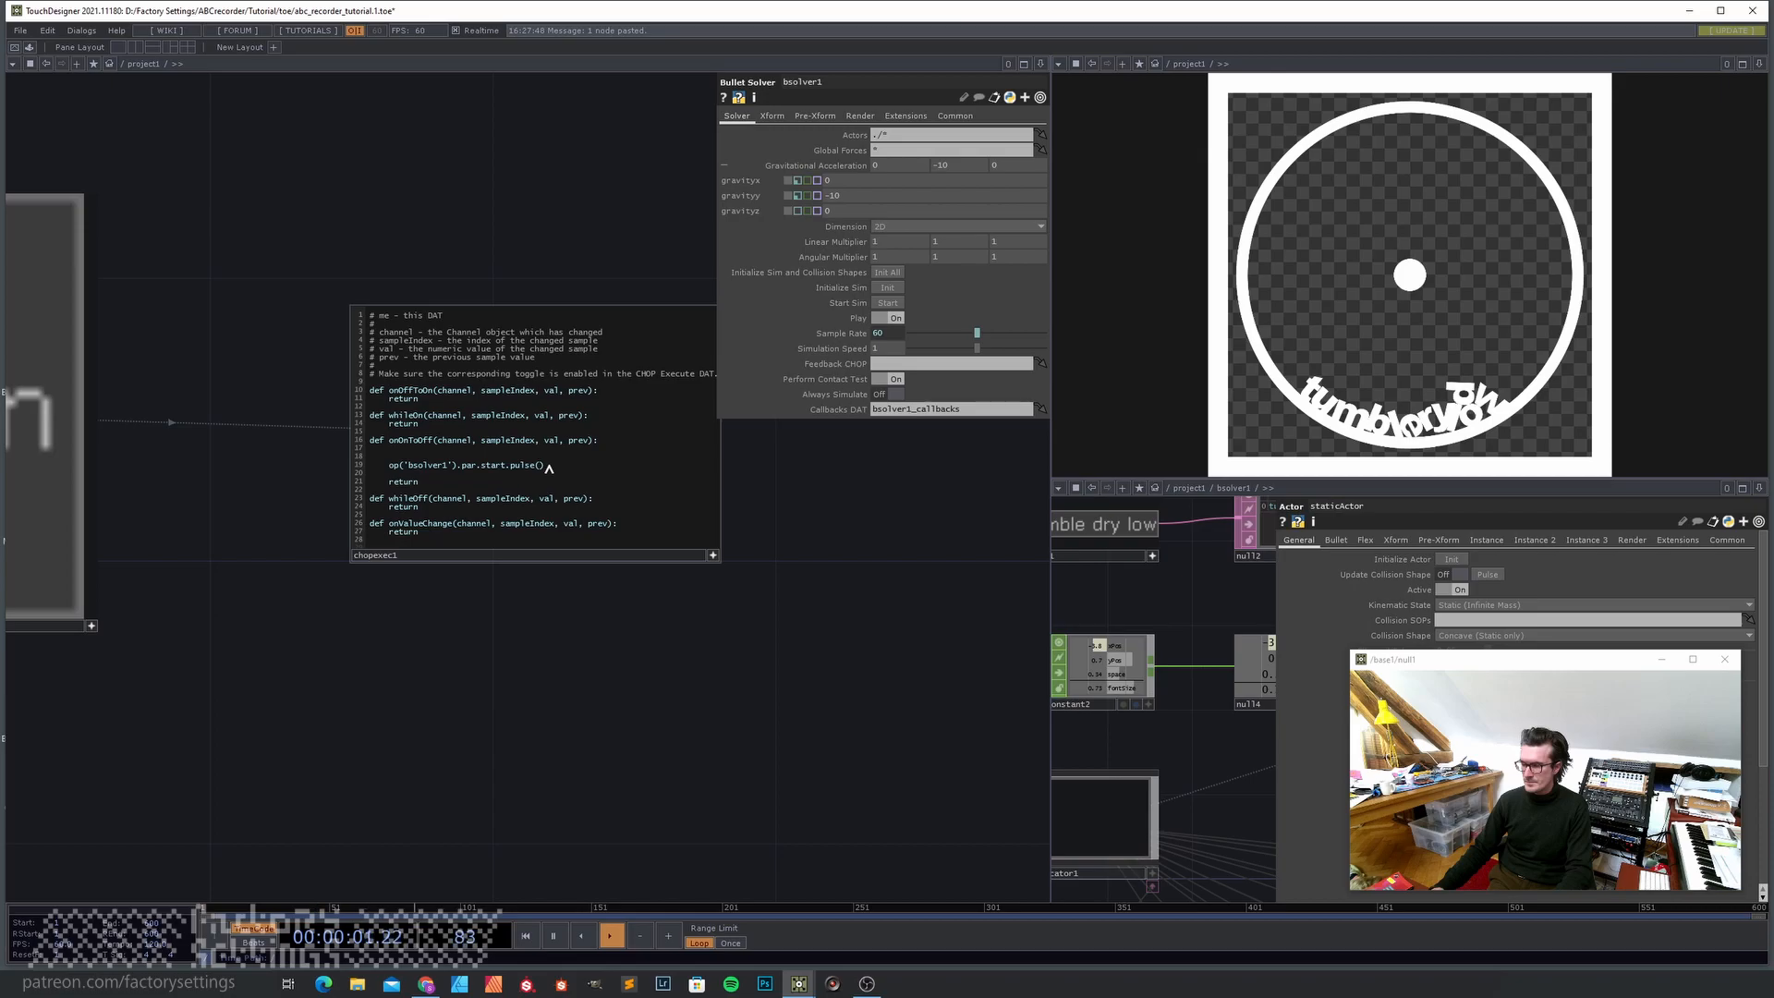
{"action": "scroll", "coordinate": [549, 469], "scroll_direction": "down", "scroll_amount": 3}
{"action": "left_click_drag", "start_coordinate": [929, 554], "coordinate": [596, 527]}
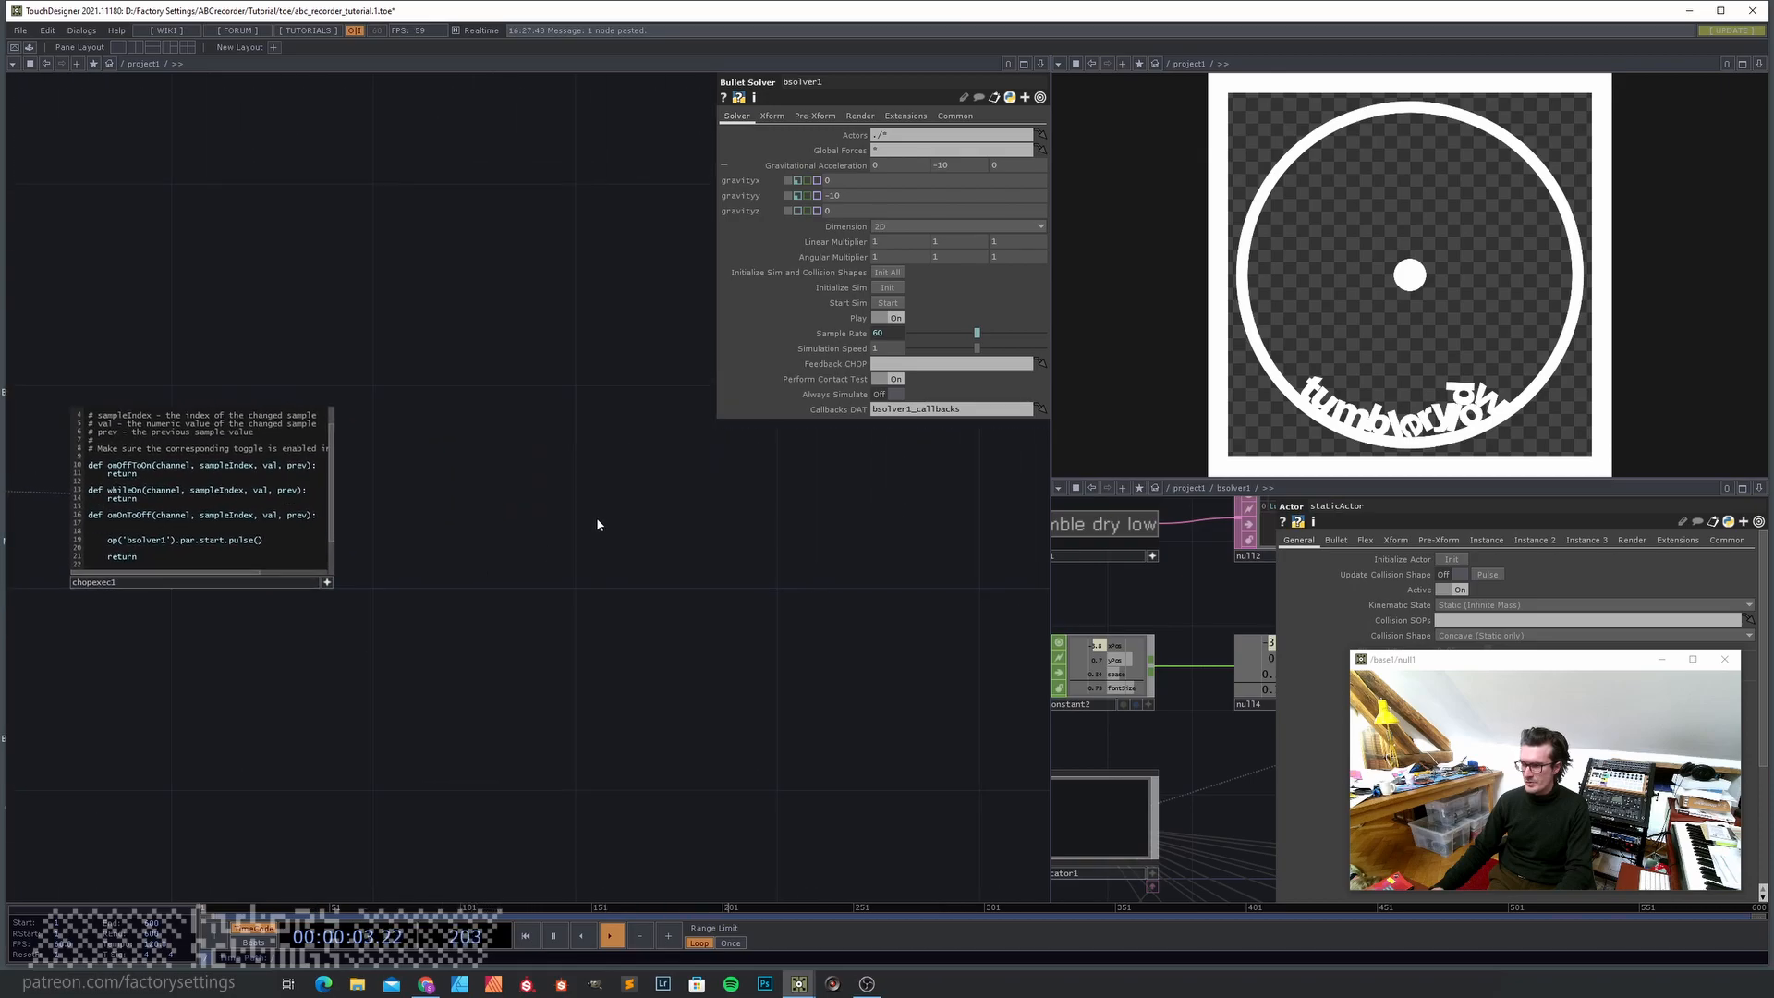
{"action": "key", "text": "Tab"}
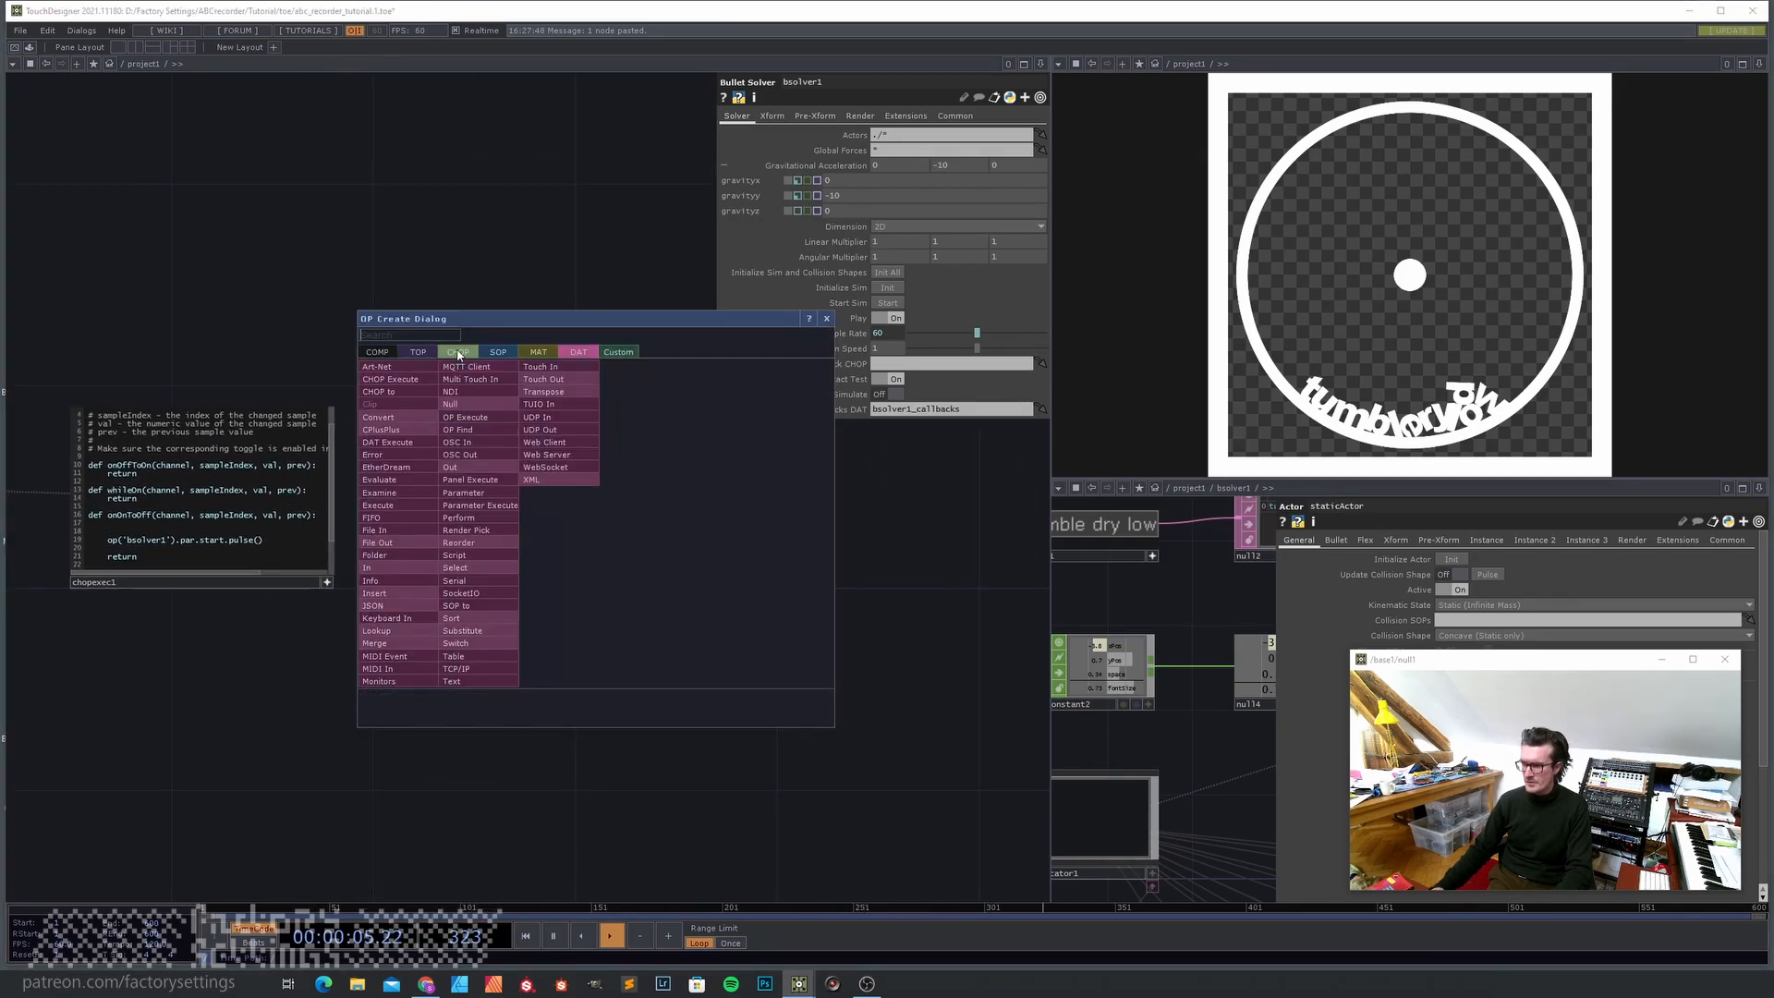
{"action": "left_click", "coordinate": [470, 682]}
{"action": "left_click", "coordinate": [557, 490]}
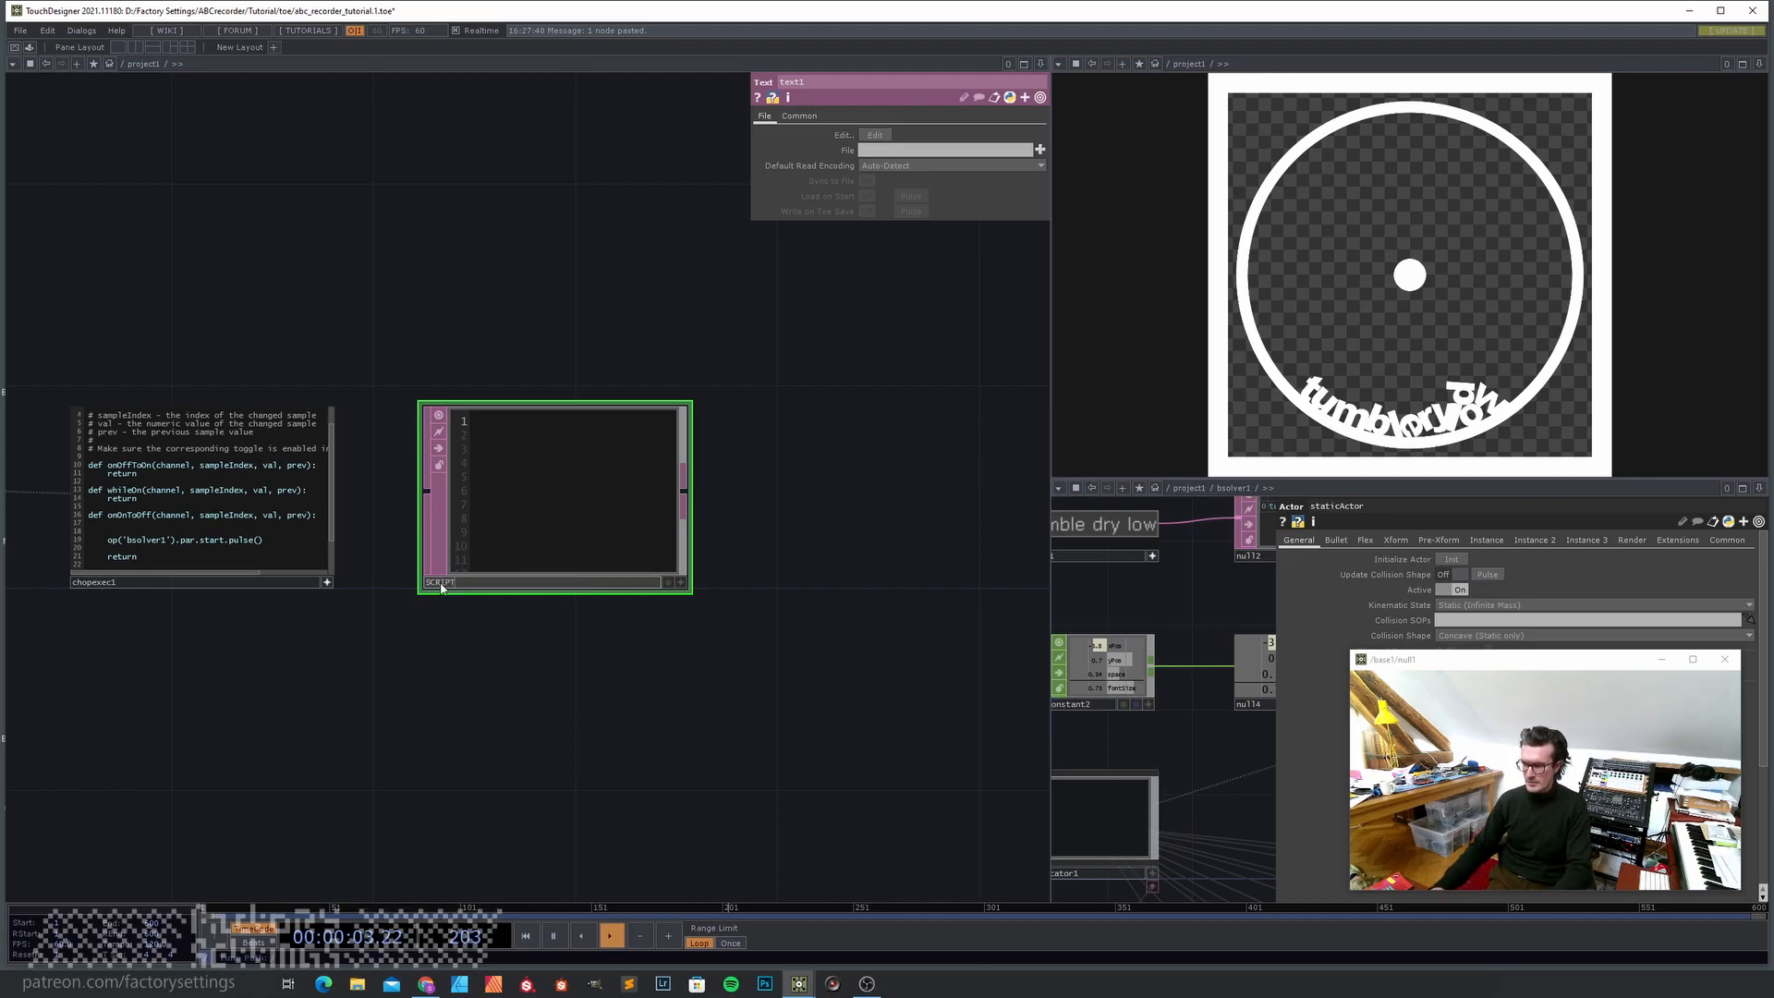
{"action": "left_click", "coordinate": [679, 582]}
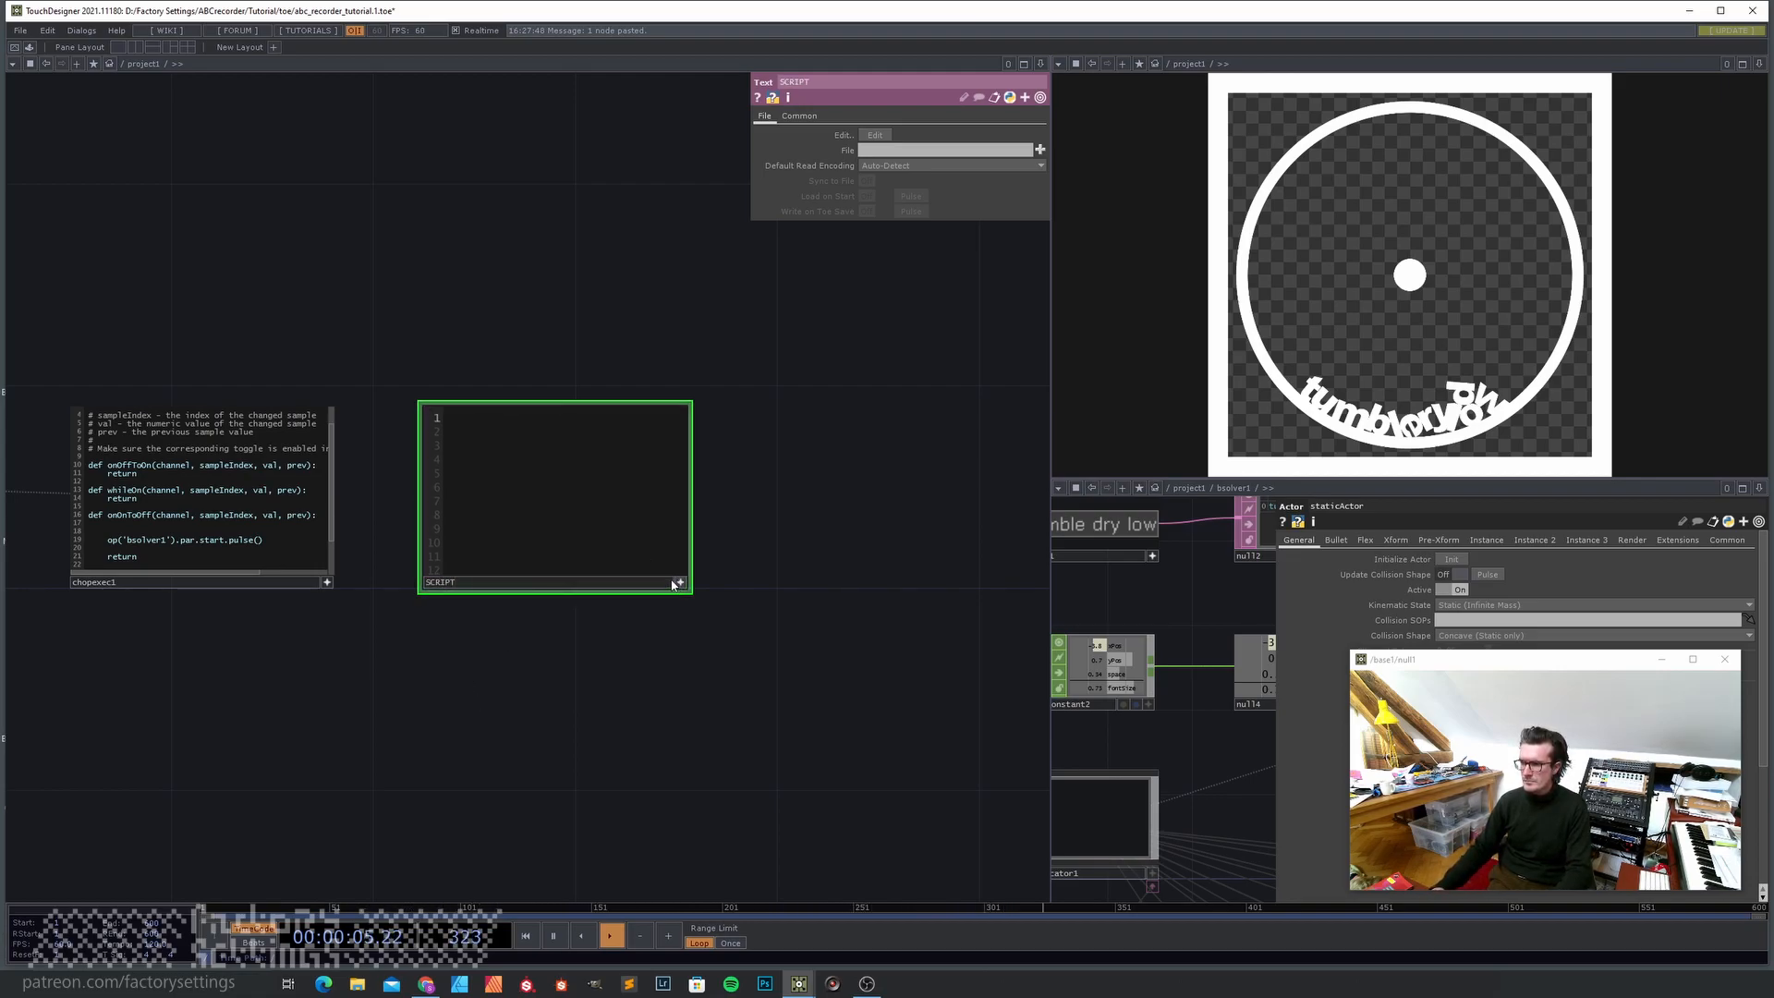
- With bsolver1's parameters displayed, write op('bsolver1').par.gravityx.mode = ParMode.EXPRESSION in the SCRIPT DAT
{"action": "scroll", "coordinate": [444, 545], "scroll_direction": "down", "scroll_amount": 5}
{"action": "left_click_drag", "start_coordinate": [391, 816], "coordinate": [508, 562]}
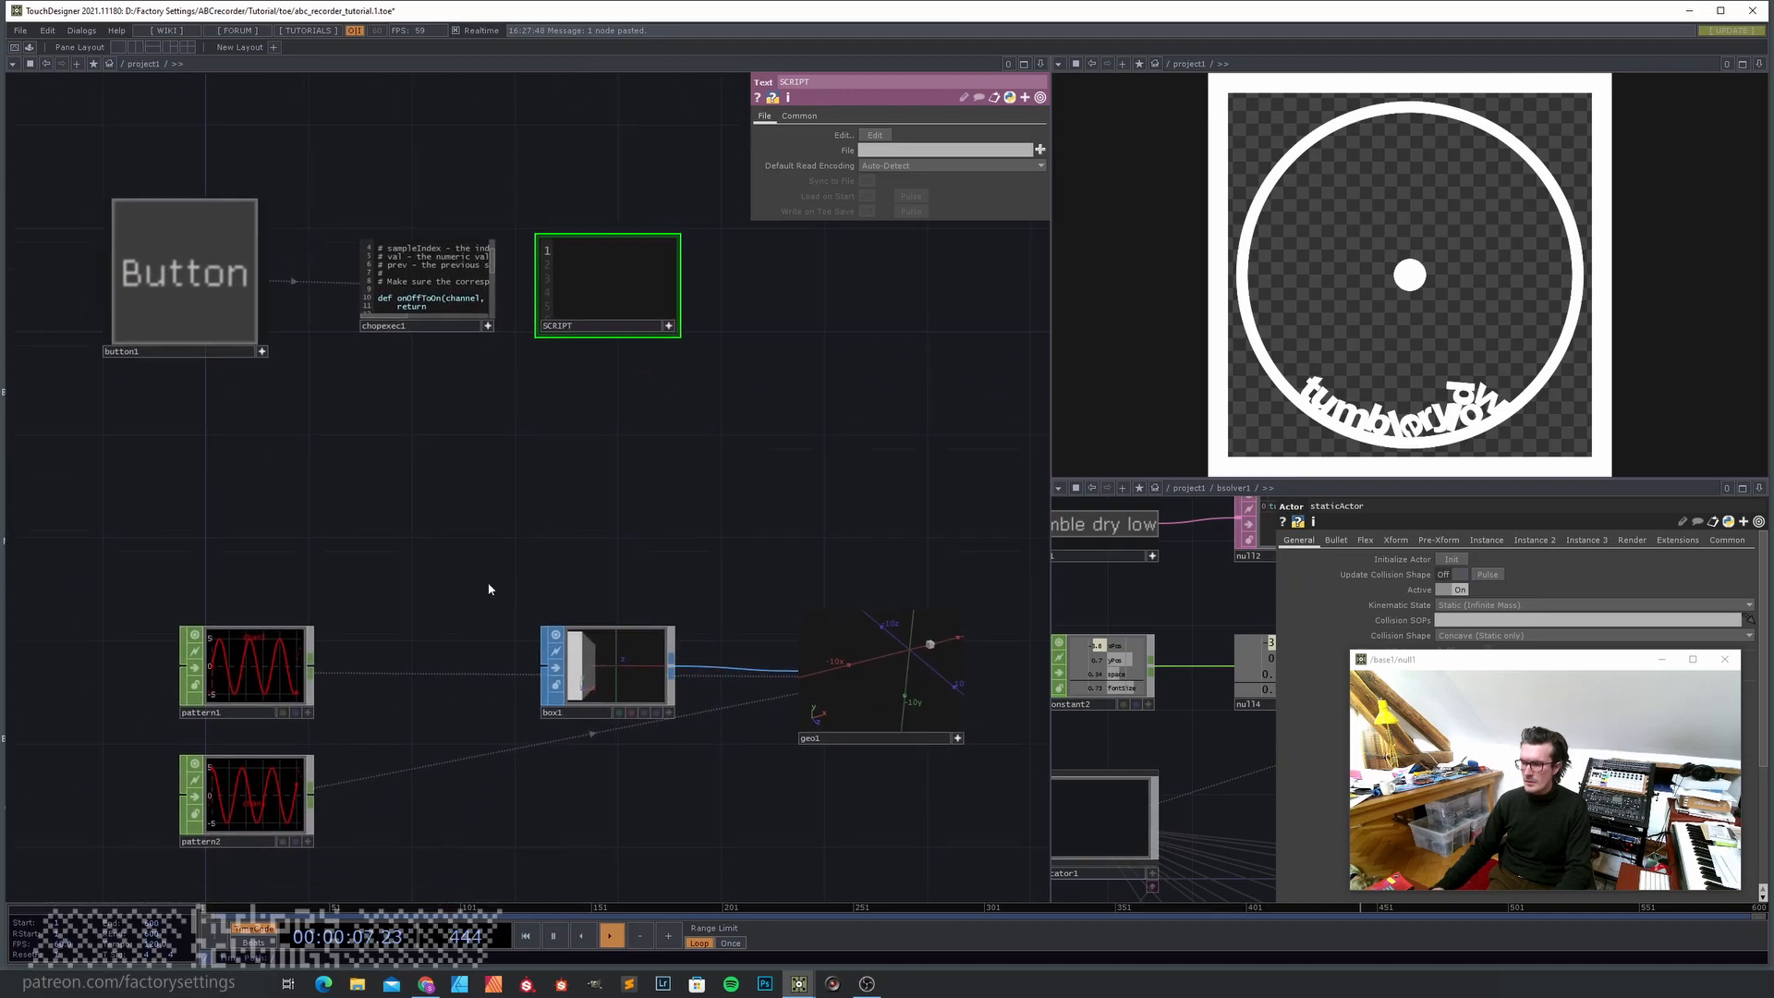
{"action": "left_click_drag", "start_coordinate": [494, 665], "coordinate": [541, 348]}
{"action": "left_click_drag", "start_coordinate": [344, 686], "coordinate": [254, 460]}
{"action": "left_click_drag", "start_coordinate": [257, 762], "coordinate": [368, 670]}
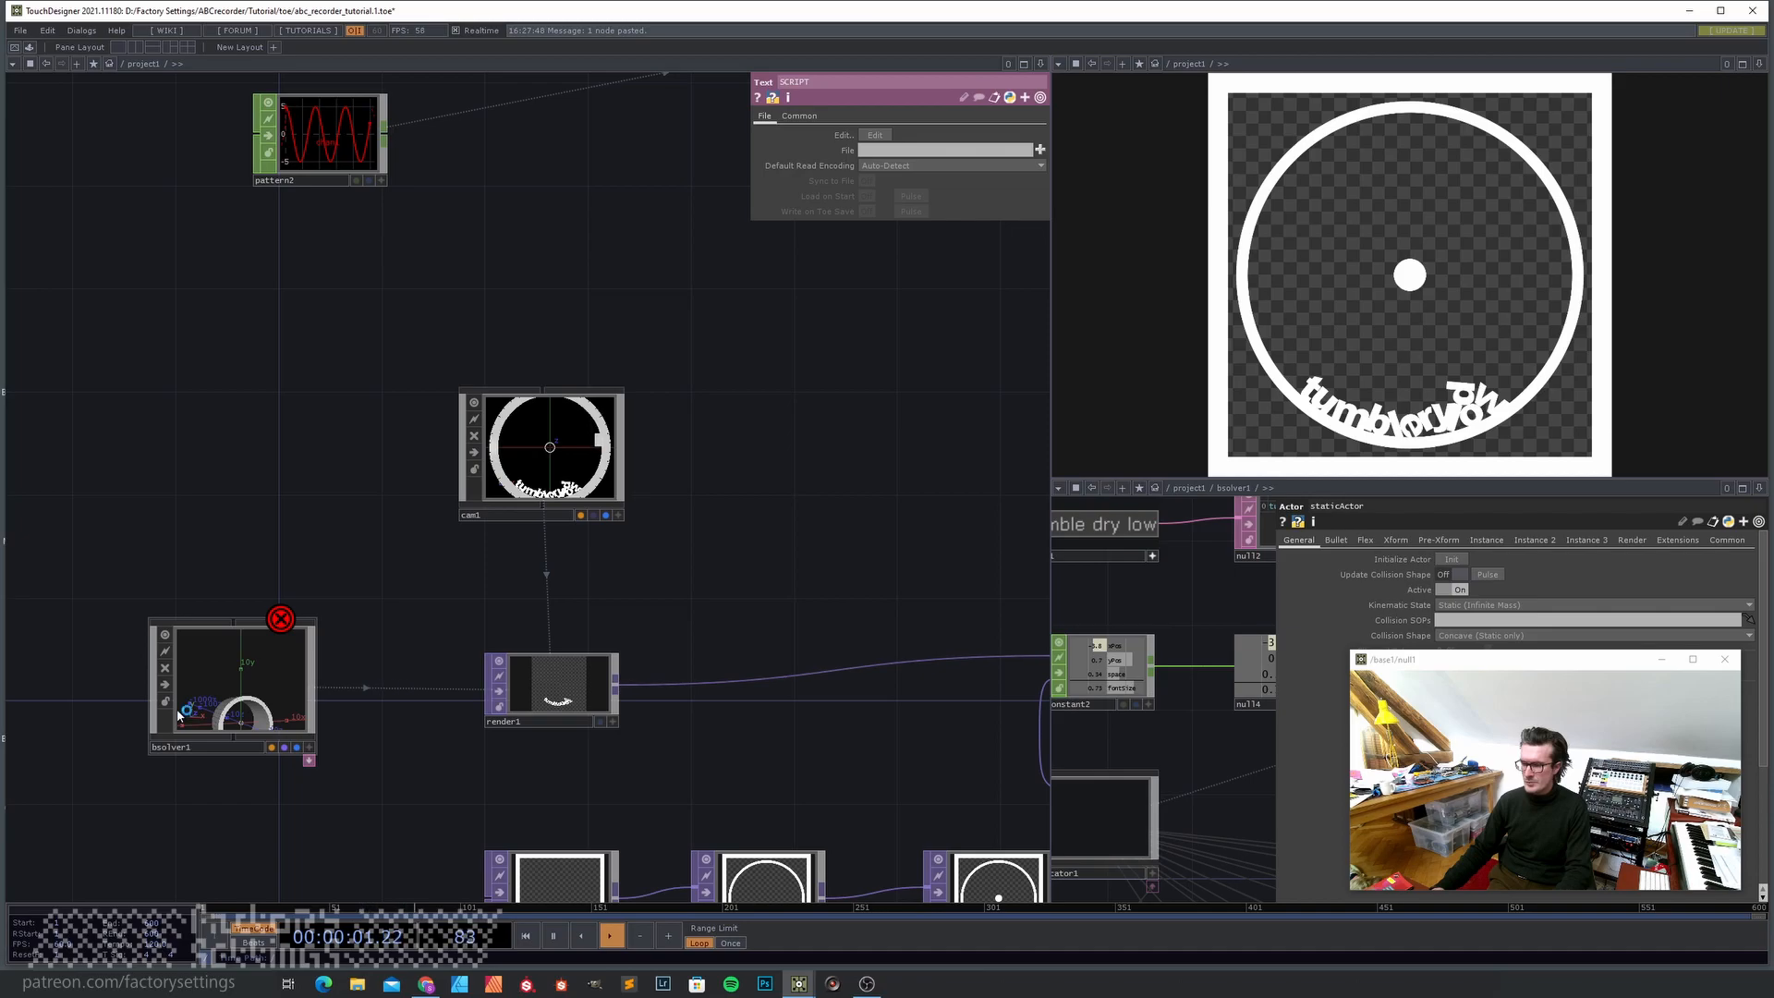
{"action": "scroll", "coordinate": [131, 713], "scroll_direction": "up", "scroll_amount": 3}
{"action": "left_click", "coordinate": [315, 658]}
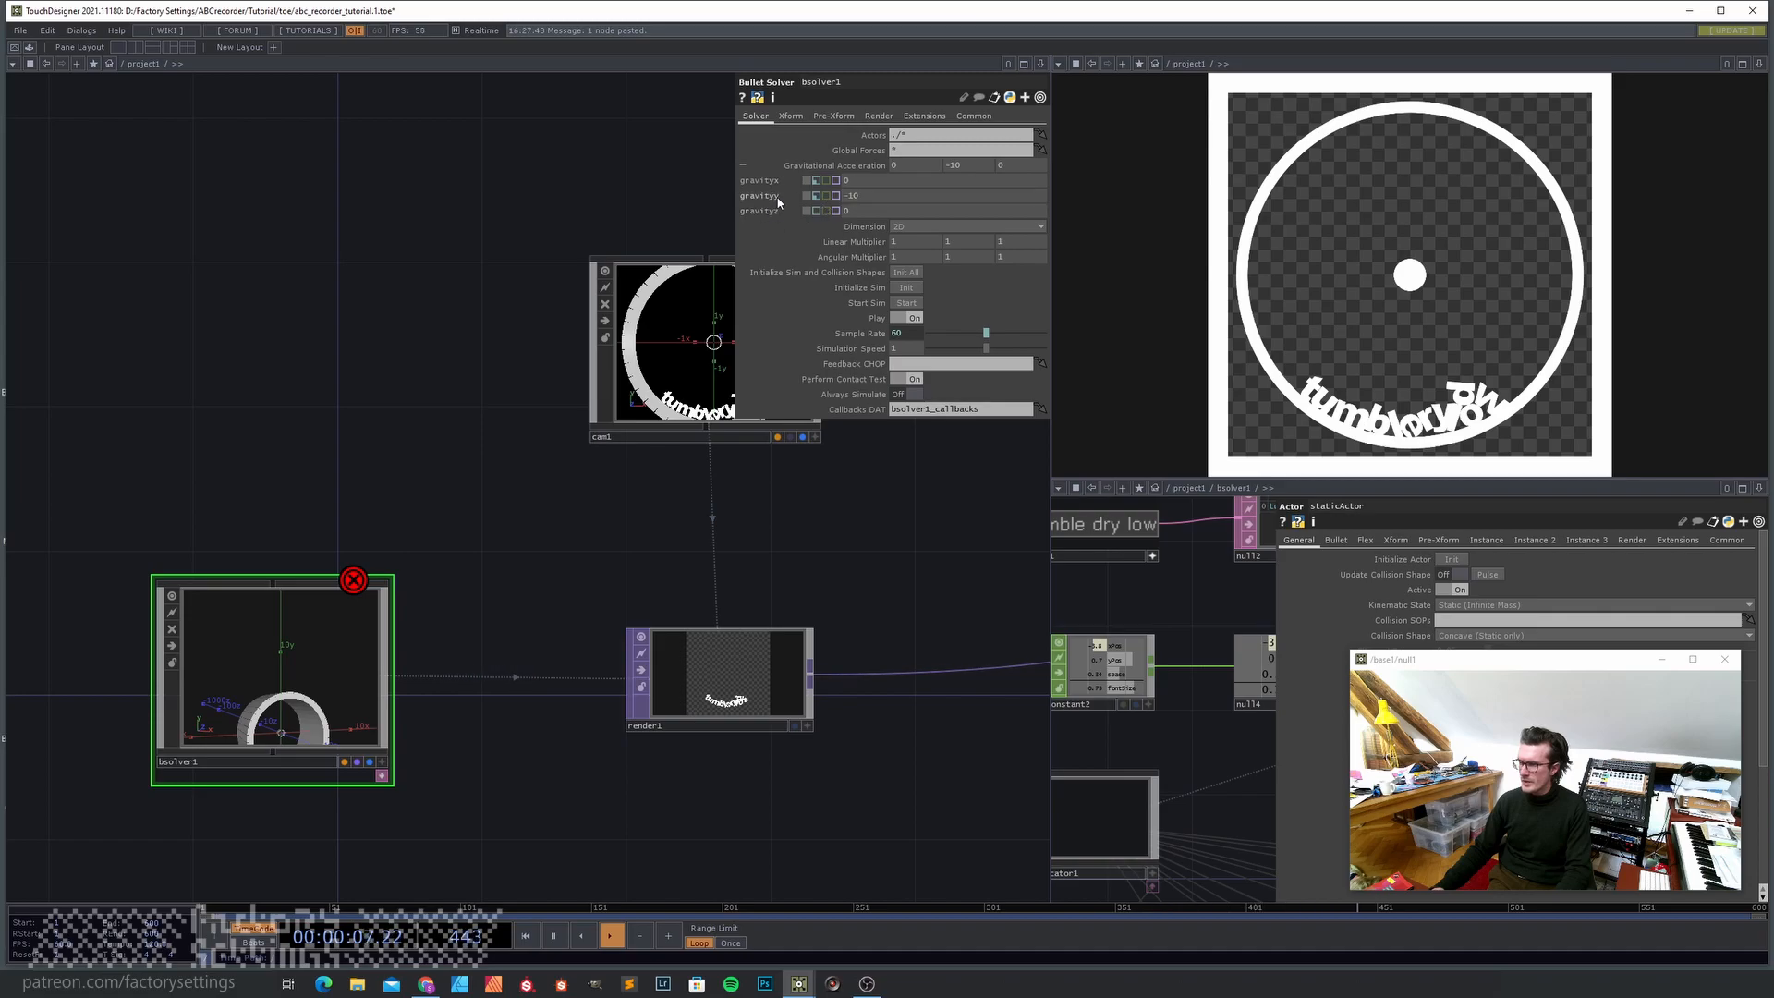
{"action": "left_click_drag", "start_coordinate": [389, 357], "coordinate": [247, 705]}
{"action": "left_click_drag", "start_coordinate": [535, 236], "coordinate": [287, 604]}
{"action": "left_click_drag", "start_coordinate": [466, 250], "coordinate": [107, 296]}
{"action": "left_click_drag", "start_coordinate": [221, 256], "coordinate": [576, 462]}
{"action": "scroll", "coordinate": [475, 364], "scroll_direction": "down", "scroll_amount": 2}
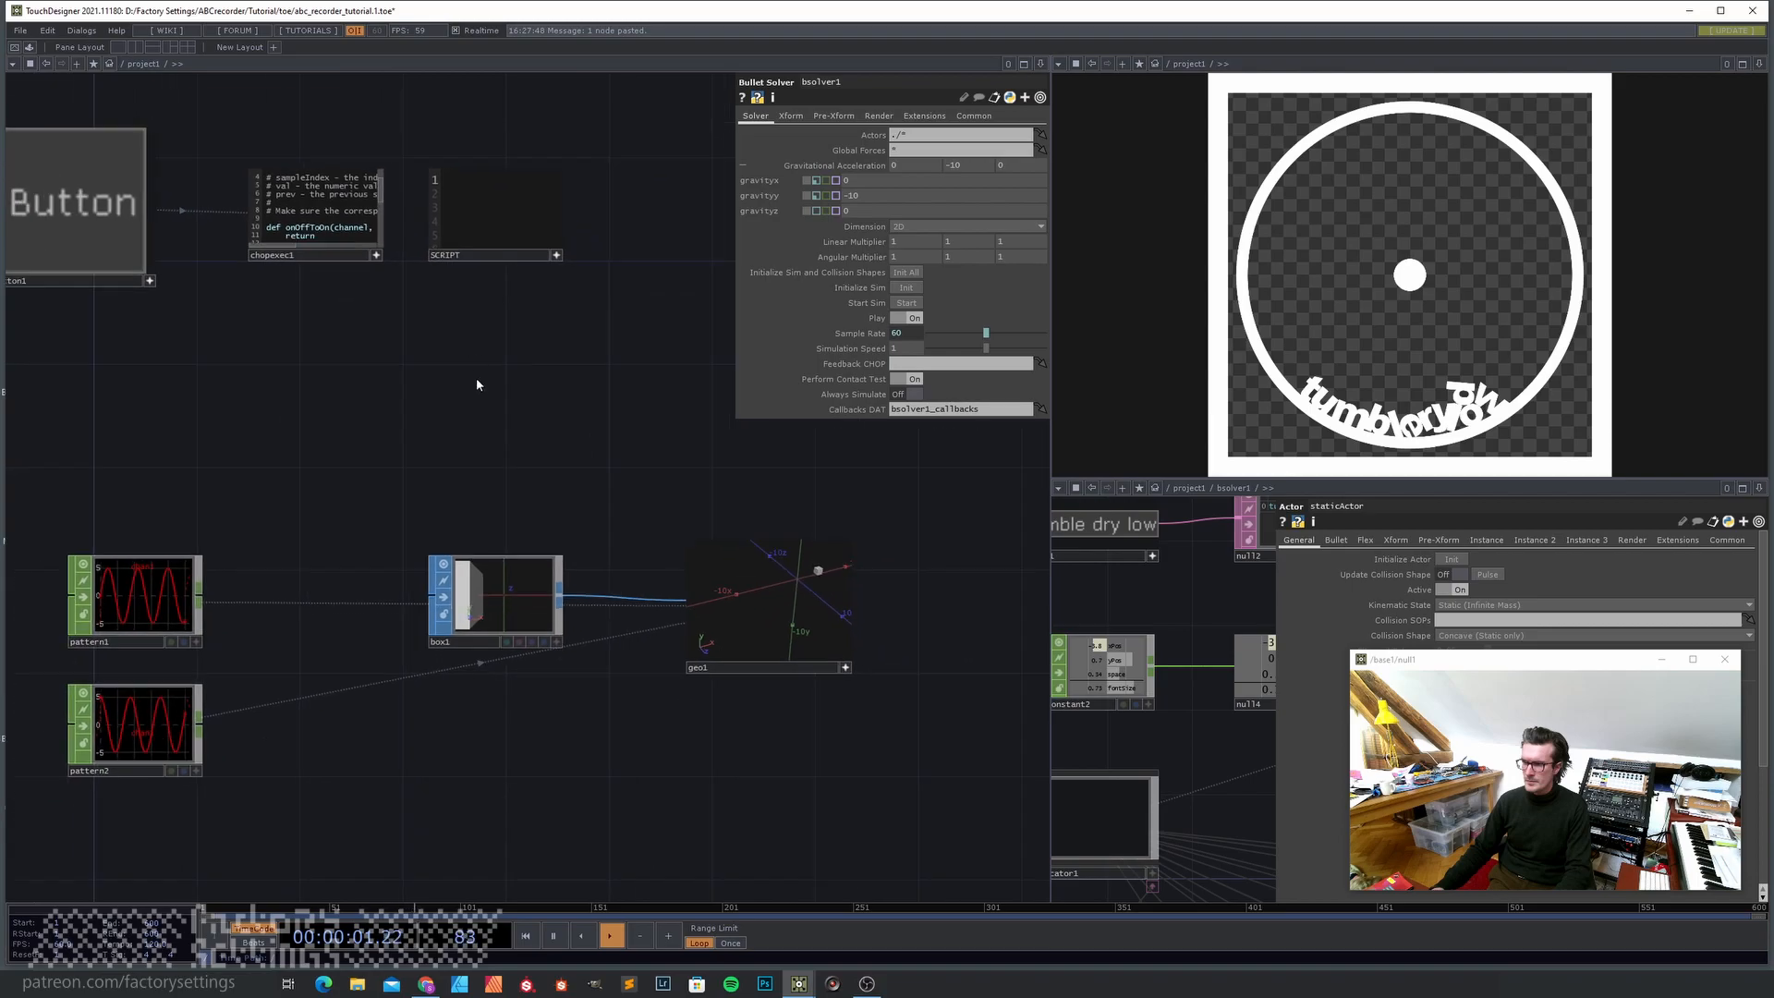
{"action": "left_click_drag", "start_coordinate": [428, 198], "coordinate": [395, 391]}
{"action": "scroll", "coordinate": [390, 408], "scroll_direction": "up", "scroll_amount": 4}
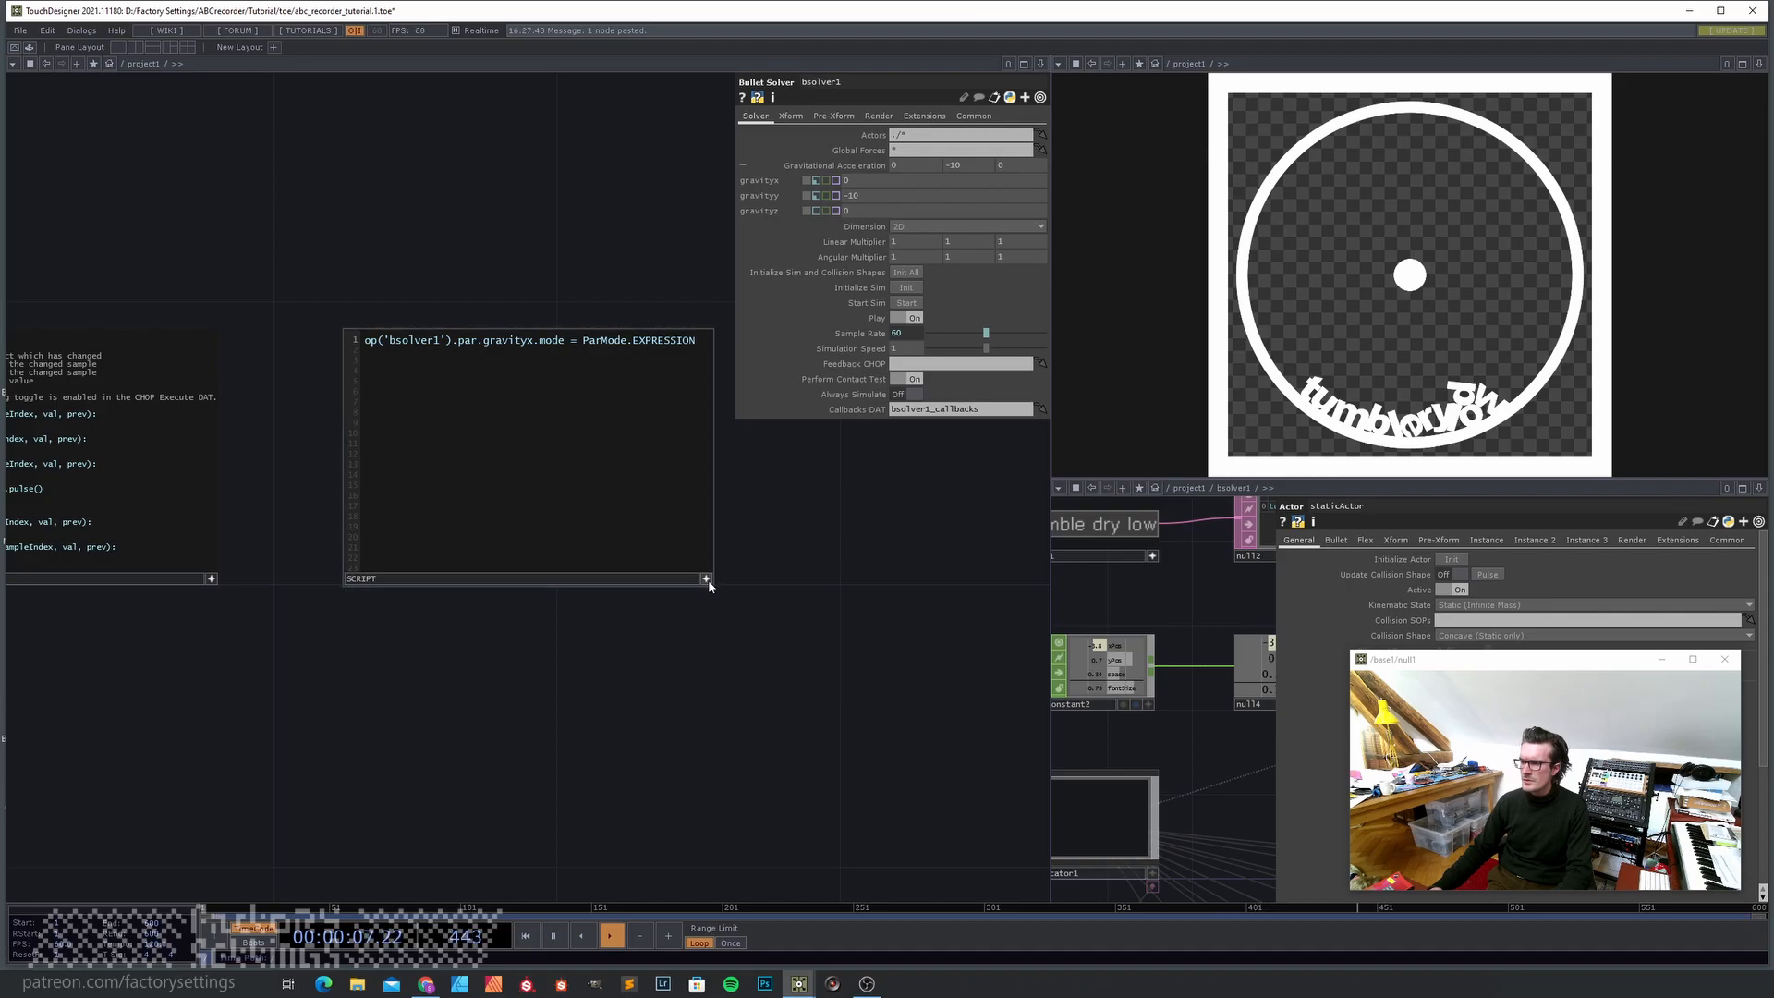
- Run the SCRIPT DAT and inspect the gravity X mode in bsolver1's parameters
{"action": "right_click", "coordinate": [497, 453]}
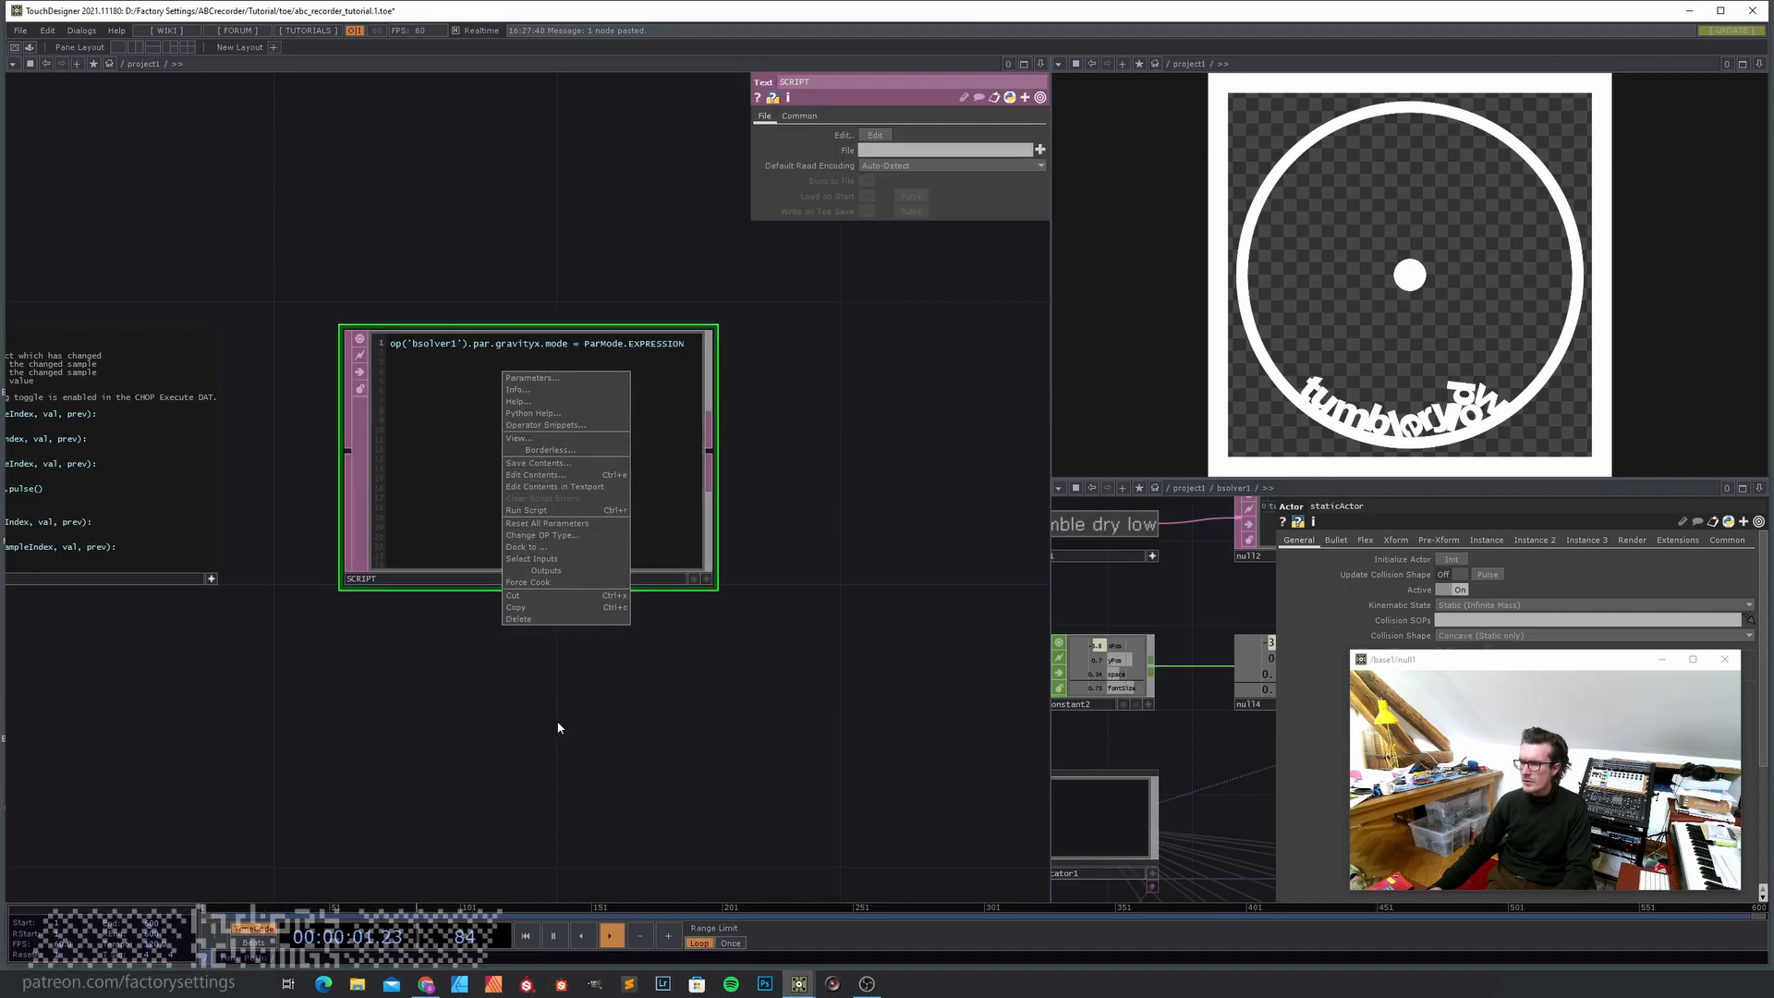
{"action": "left_click", "coordinate": [544, 511]}
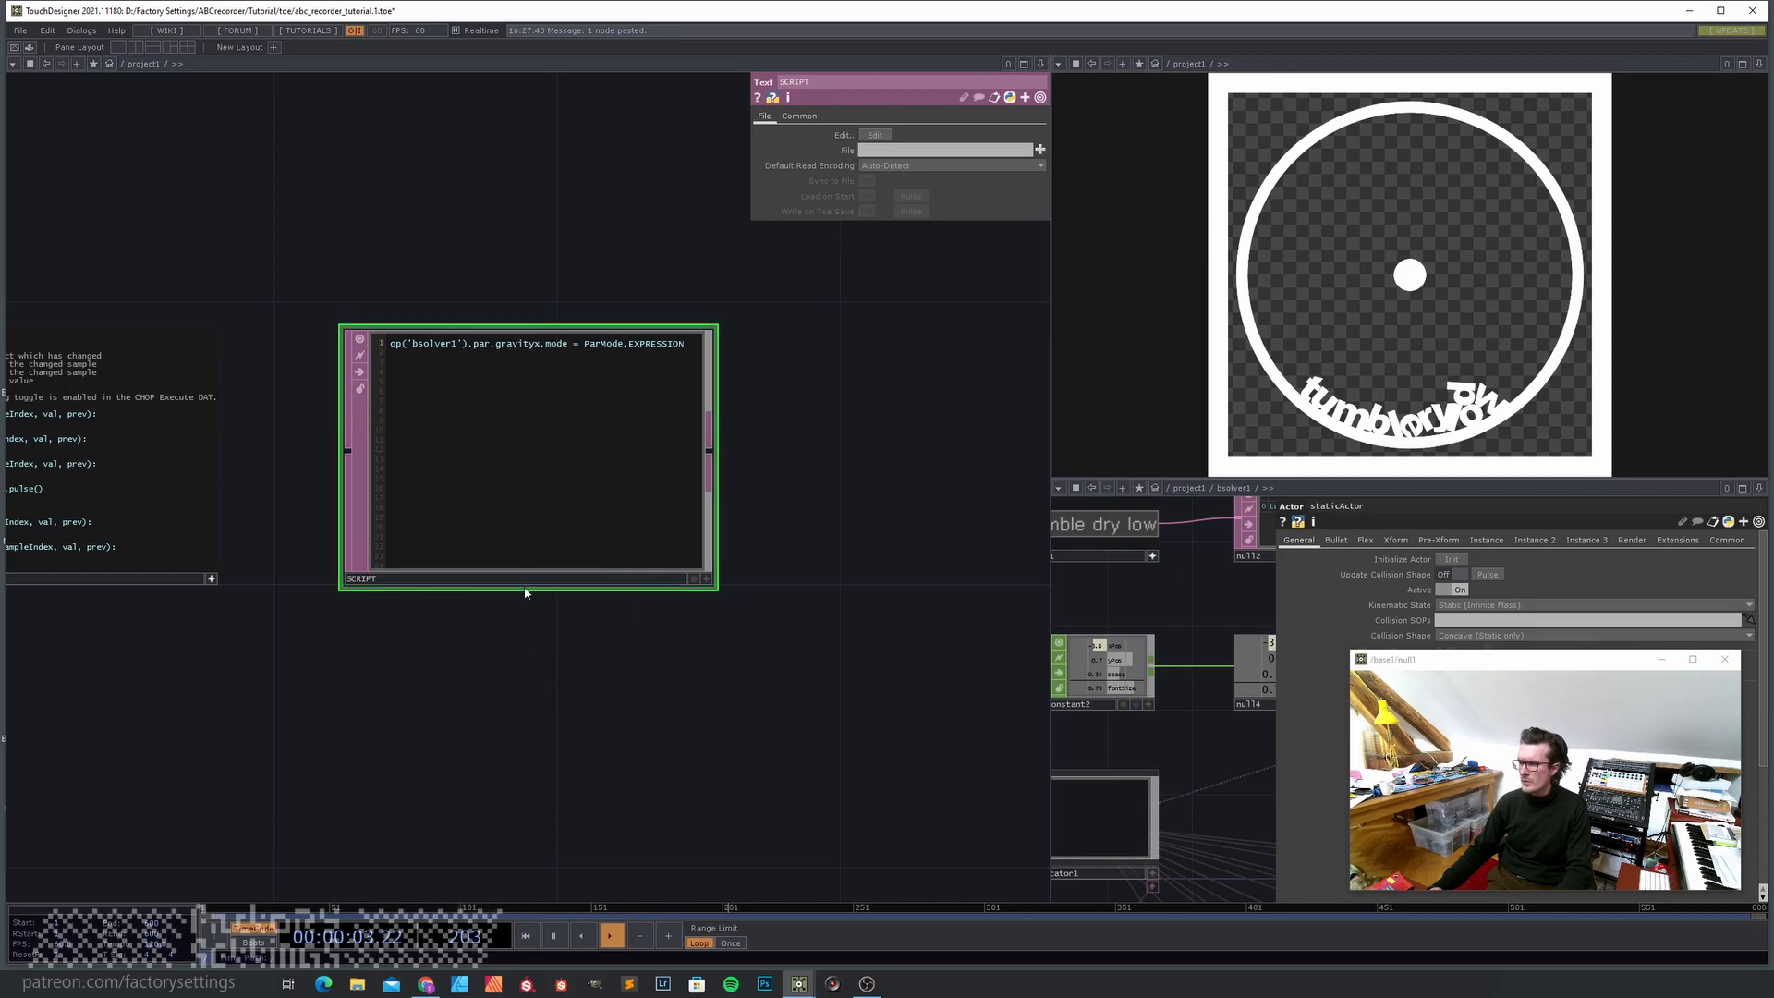
{"action": "key", "text": "h"}
{"action": "left_click_drag", "start_coordinate": [444, 813], "coordinate": [532, 561]}
{"action": "left_click", "coordinate": [505, 806]}
{"action": "left_click_drag", "start_coordinate": [307, 846], "coordinate": [436, 640]}
{"action": "left_click", "coordinate": [387, 817]}
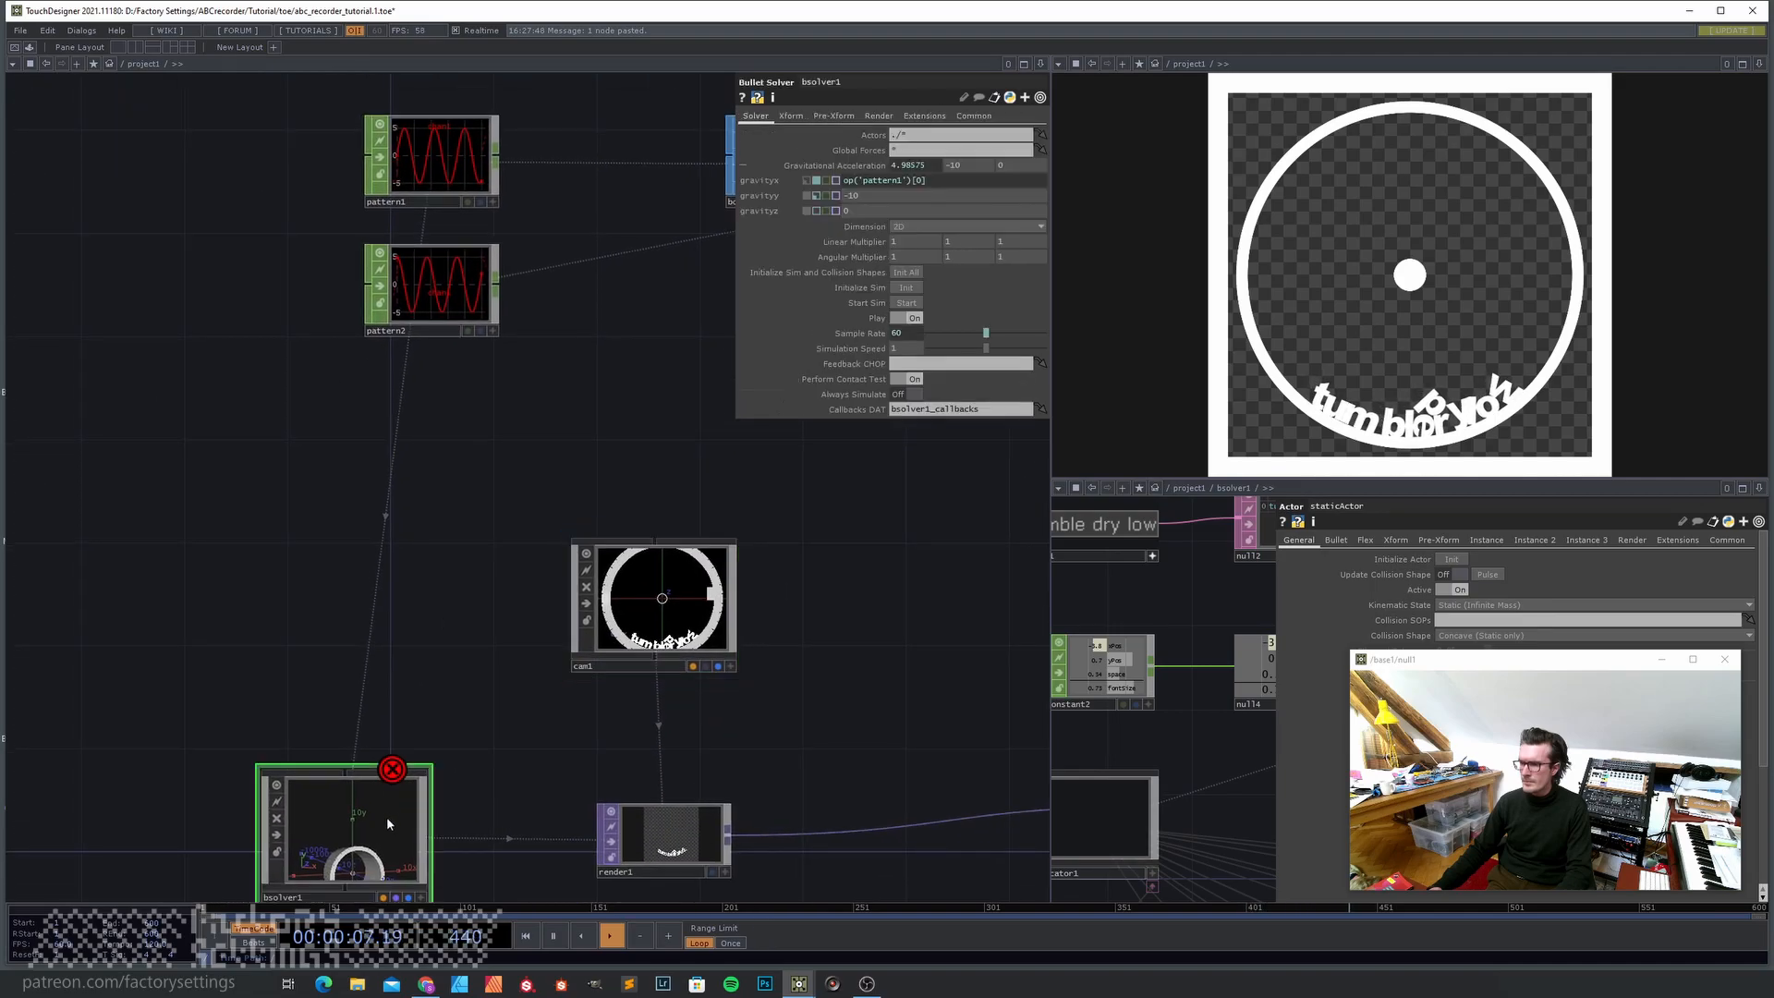
- Return bsolver1's gravity X to constant mode, run the SCRIPT DAT again, and restore constant mode once more
{"action": "left_click_drag", "start_coordinate": [610, 123], "coordinate": [534, 294]}
{"action": "left_click", "coordinate": [806, 181]}
{"action": "left_click_drag", "start_coordinate": [589, 238], "coordinate": [426, 572]}
{"action": "right_click", "coordinate": [552, 266]}
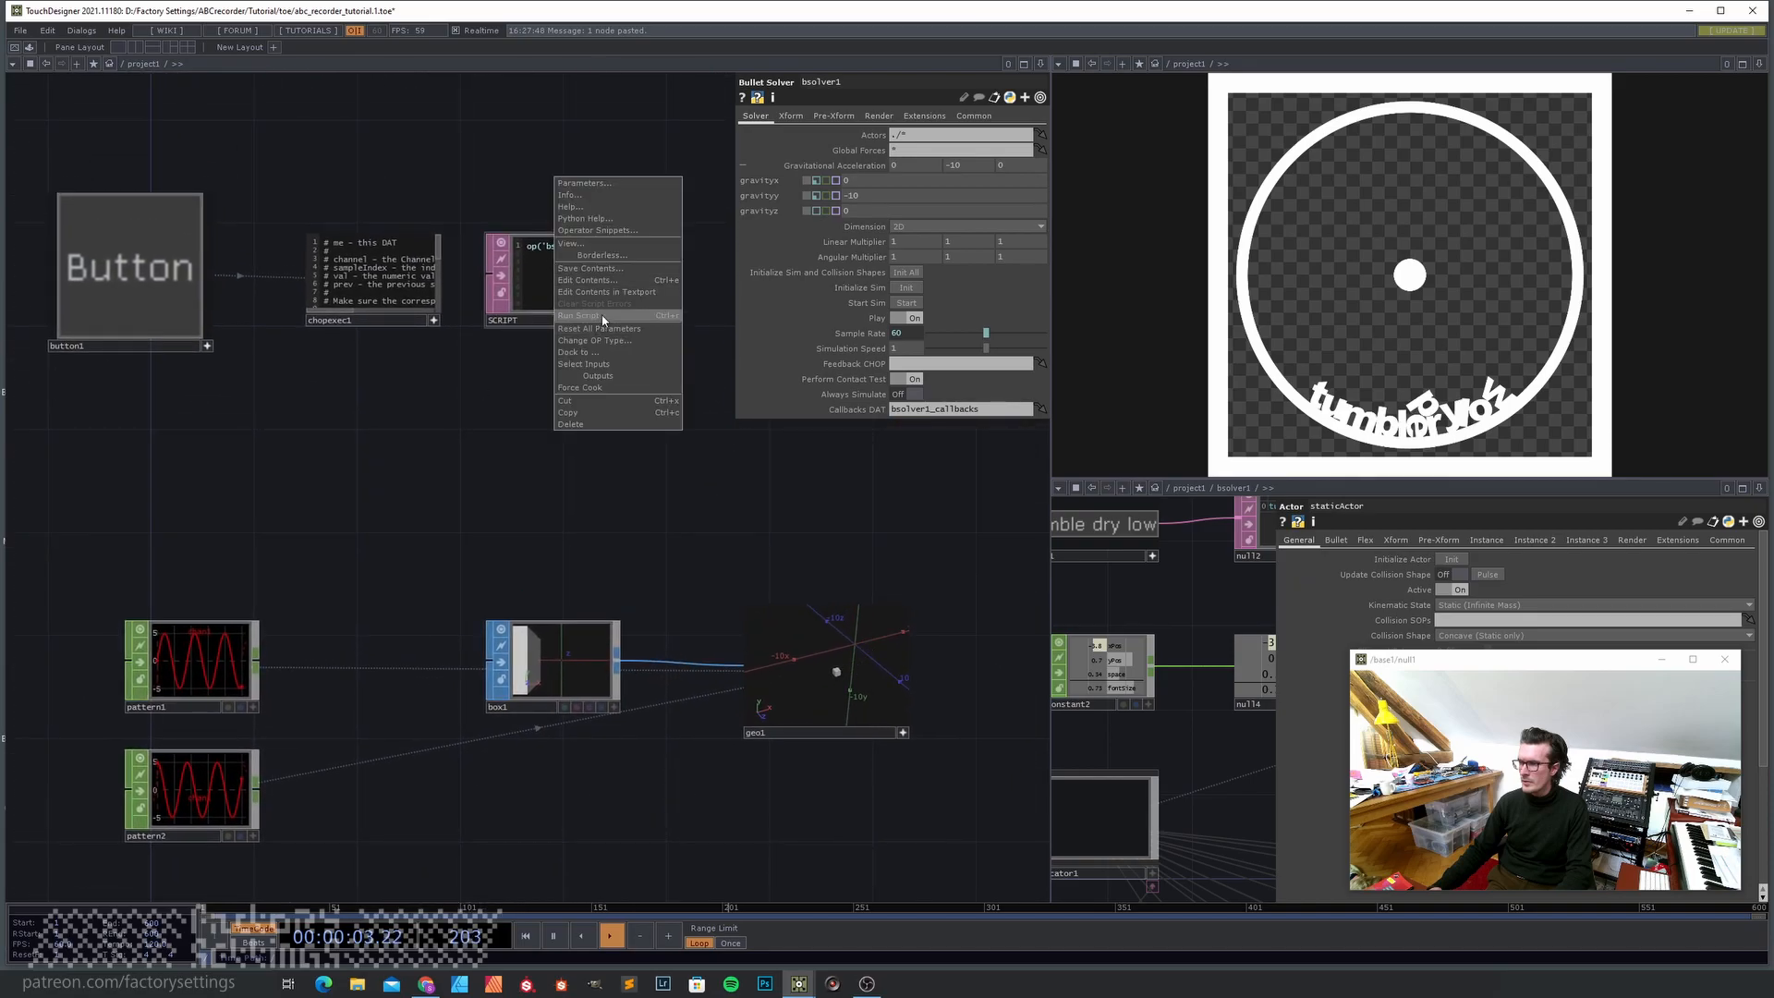
{"action": "left_click", "coordinate": [579, 316]}
{"action": "left_click", "coordinate": [806, 181]}
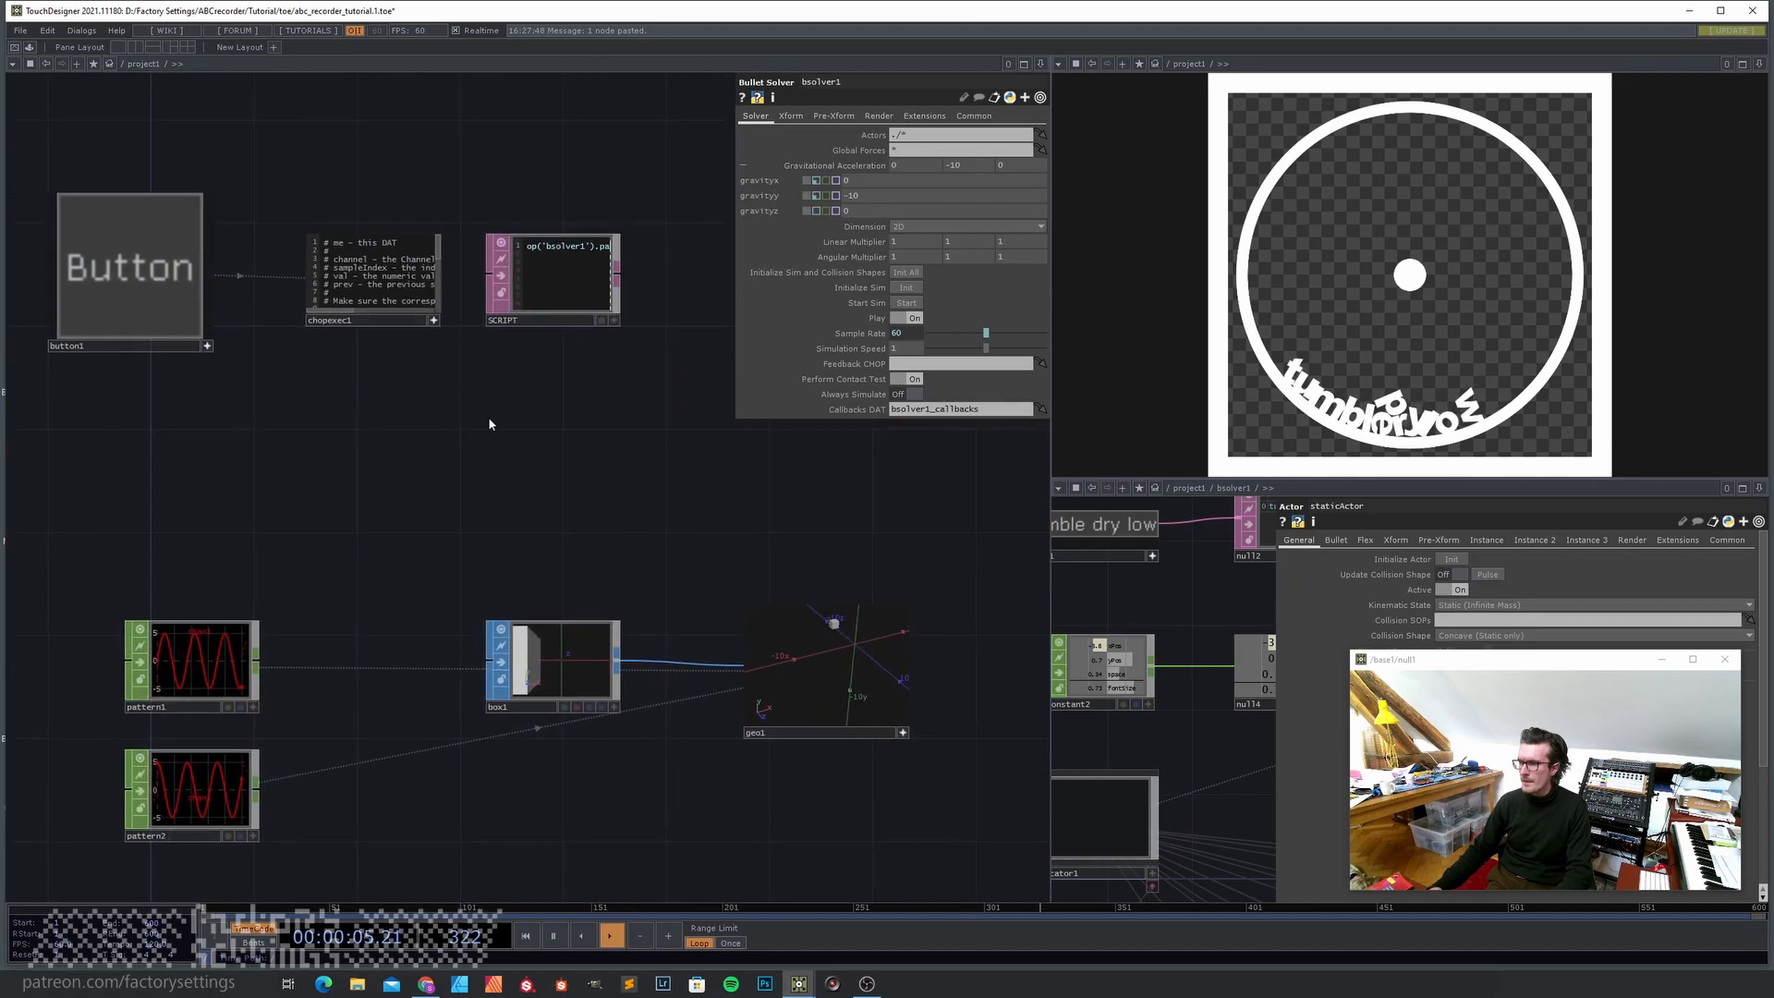
- Add a second line to SCRIPT, op('bsolver1').par.gravityy.mode = ParMode.EXPRESSION, and leave its viewer editing
{"action": "scroll", "coordinate": [551, 246], "scroll_direction": "up", "scroll_amount": 5}
{"action": "left_click_drag", "start_coordinate": [625, 611], "coordinate": [529, 759]}
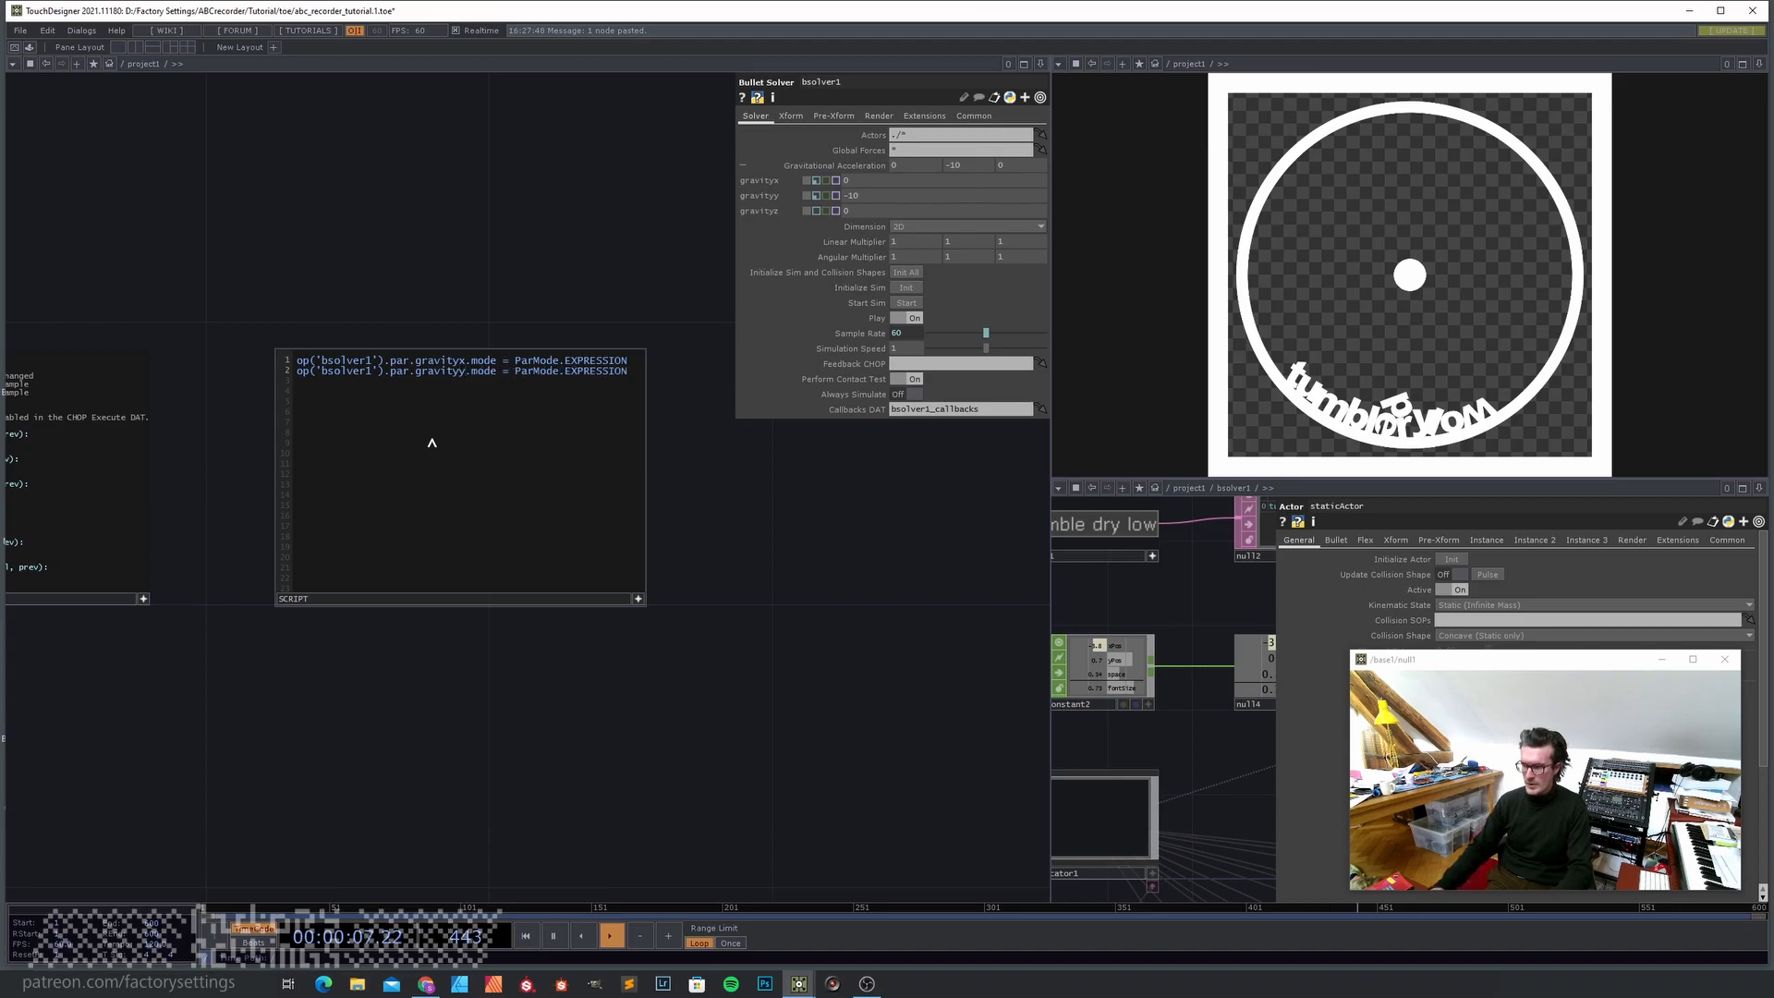
{"action": "left_click", "coordinate": [637, 599]}
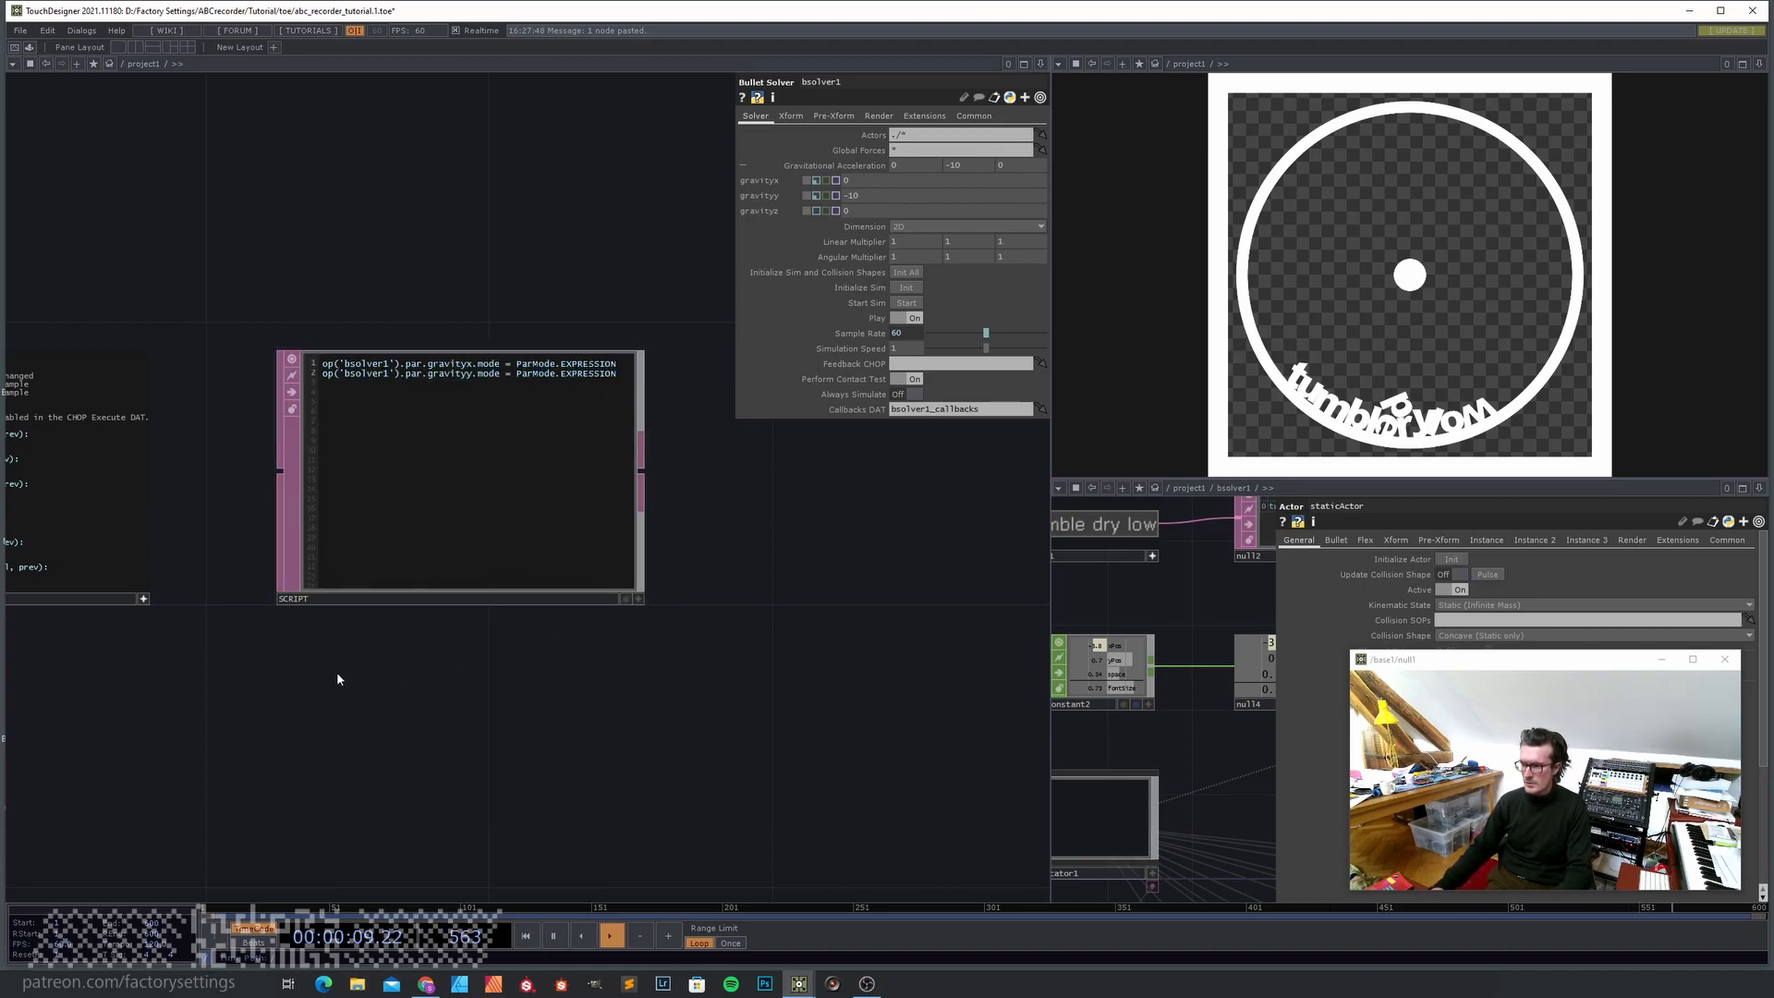
- In chopexec1's onOnToOff function, add an op('SCRIPT').run() call with a delayFrames argument below the start pulse line
{"action": "left_click_drag", "start_coordinate": [311, 674], "coordinate": [618, 684]}
{"action": "left_click_drag", "start_coordinate": [342, 679], "coordinate": [482, 677]}
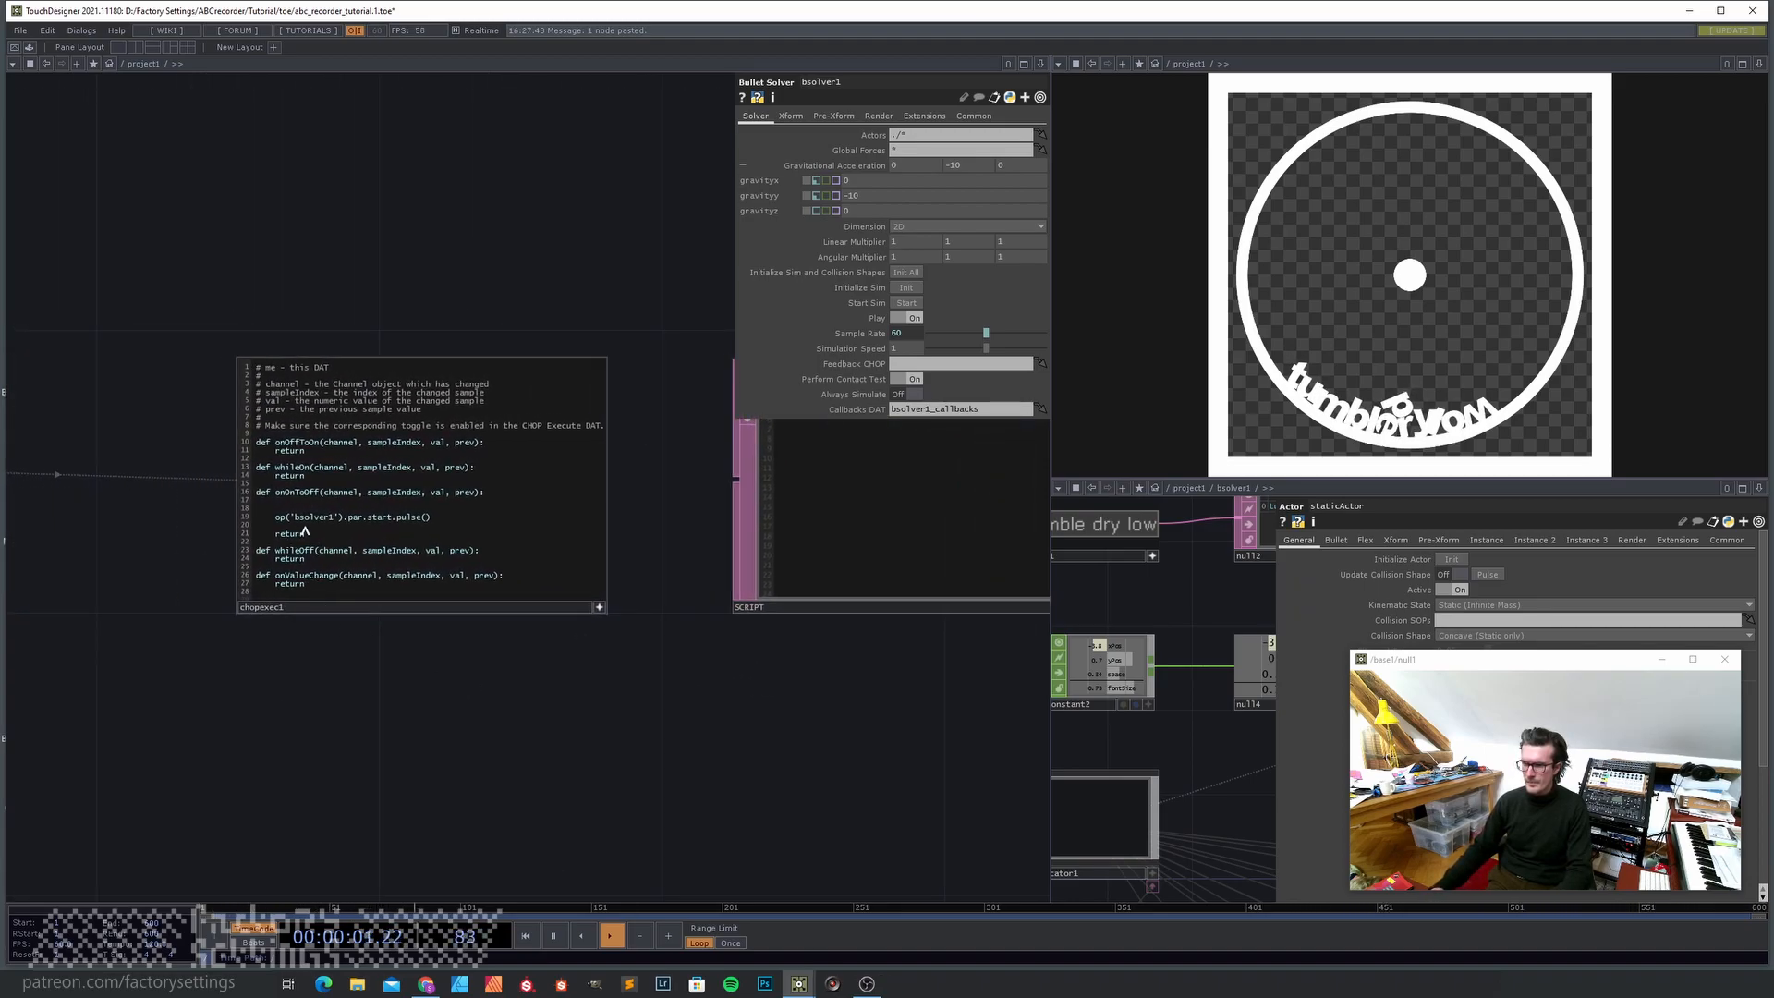
{"action": "key", "text": "Return"}
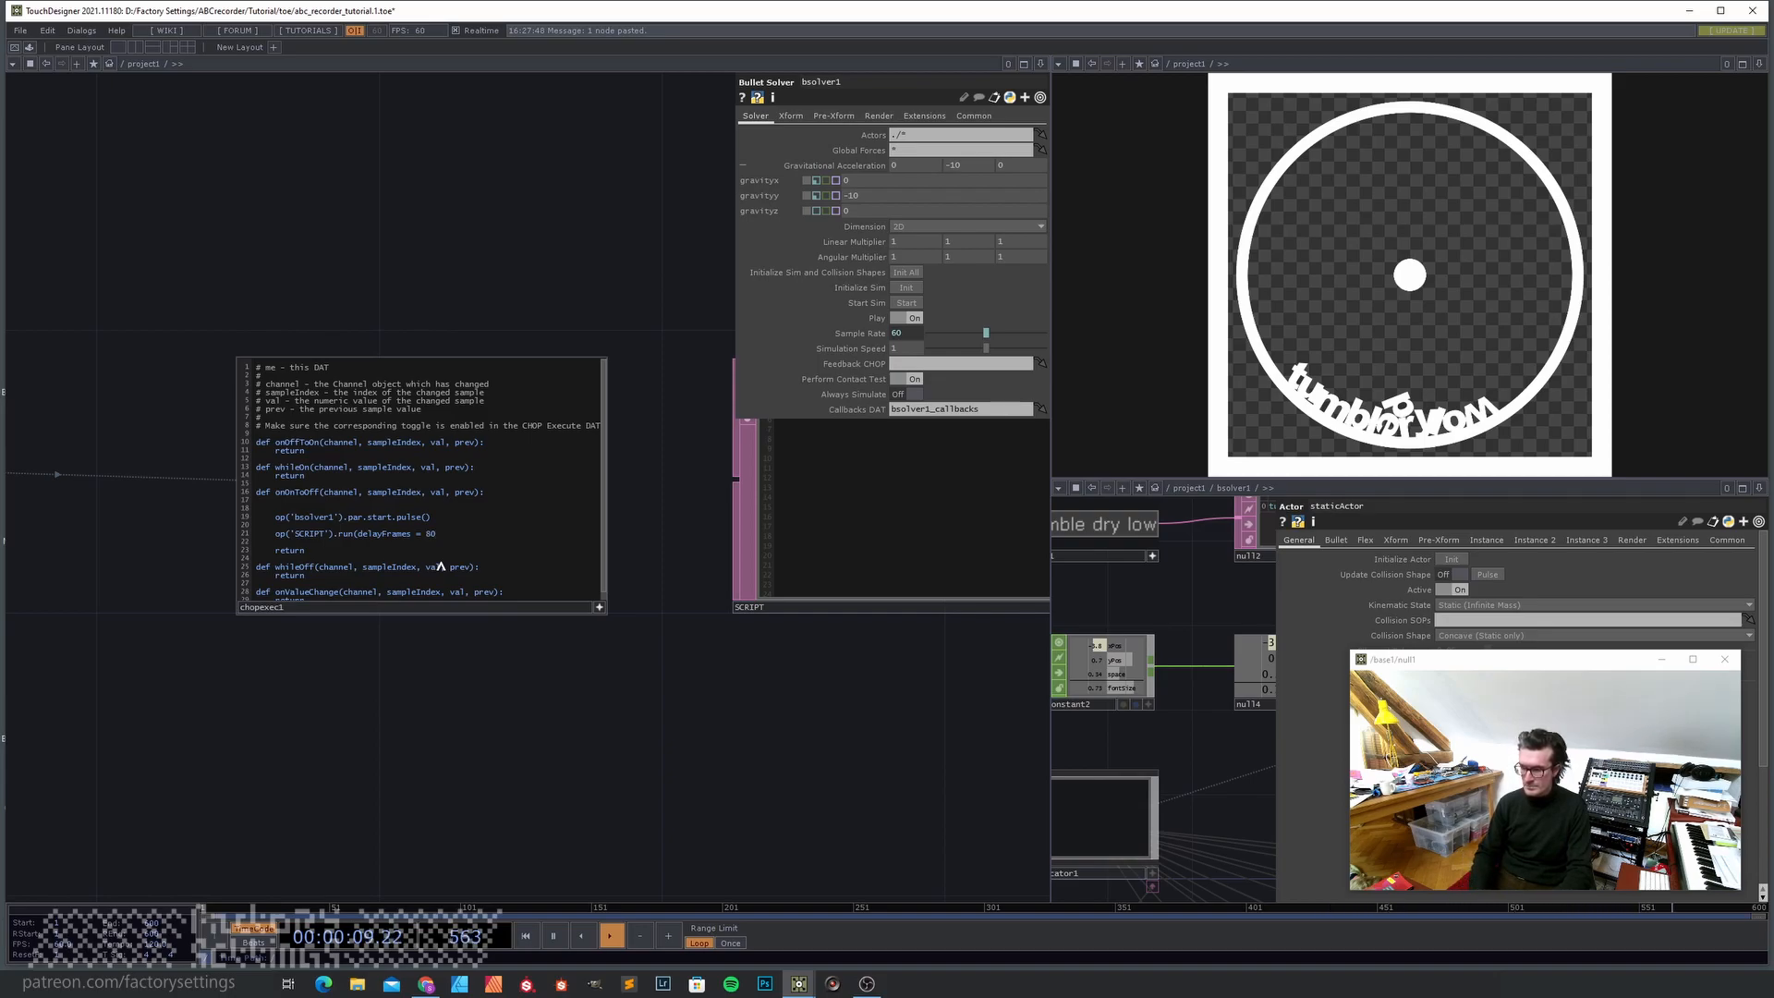
{"action": "left_click", "coordinate": [600, 607]}
- Initialize bsolver1's simulation and collision shapes, and trigger button1 to test the start followed by the delayed gravity script
{"action": "middle_click_drag", "start_coordinate": [589, 627], "coordinate": [691, 762]}
{"action": "left_click_drag", "start_coordinate": [691, 720], "coordinate": [675, 516]}
{"action": "scroll", "coordinate": [675, 521], "scroll_direction": "down", "scroll_amount": 3}
{"action": "left_click_drag", "start_coordinate": [668, 409], "coordinate": [727, 249]}
{"action": "left_click_drag", "start_coordinate": [655, 452], "coordinate": [514, 479]}
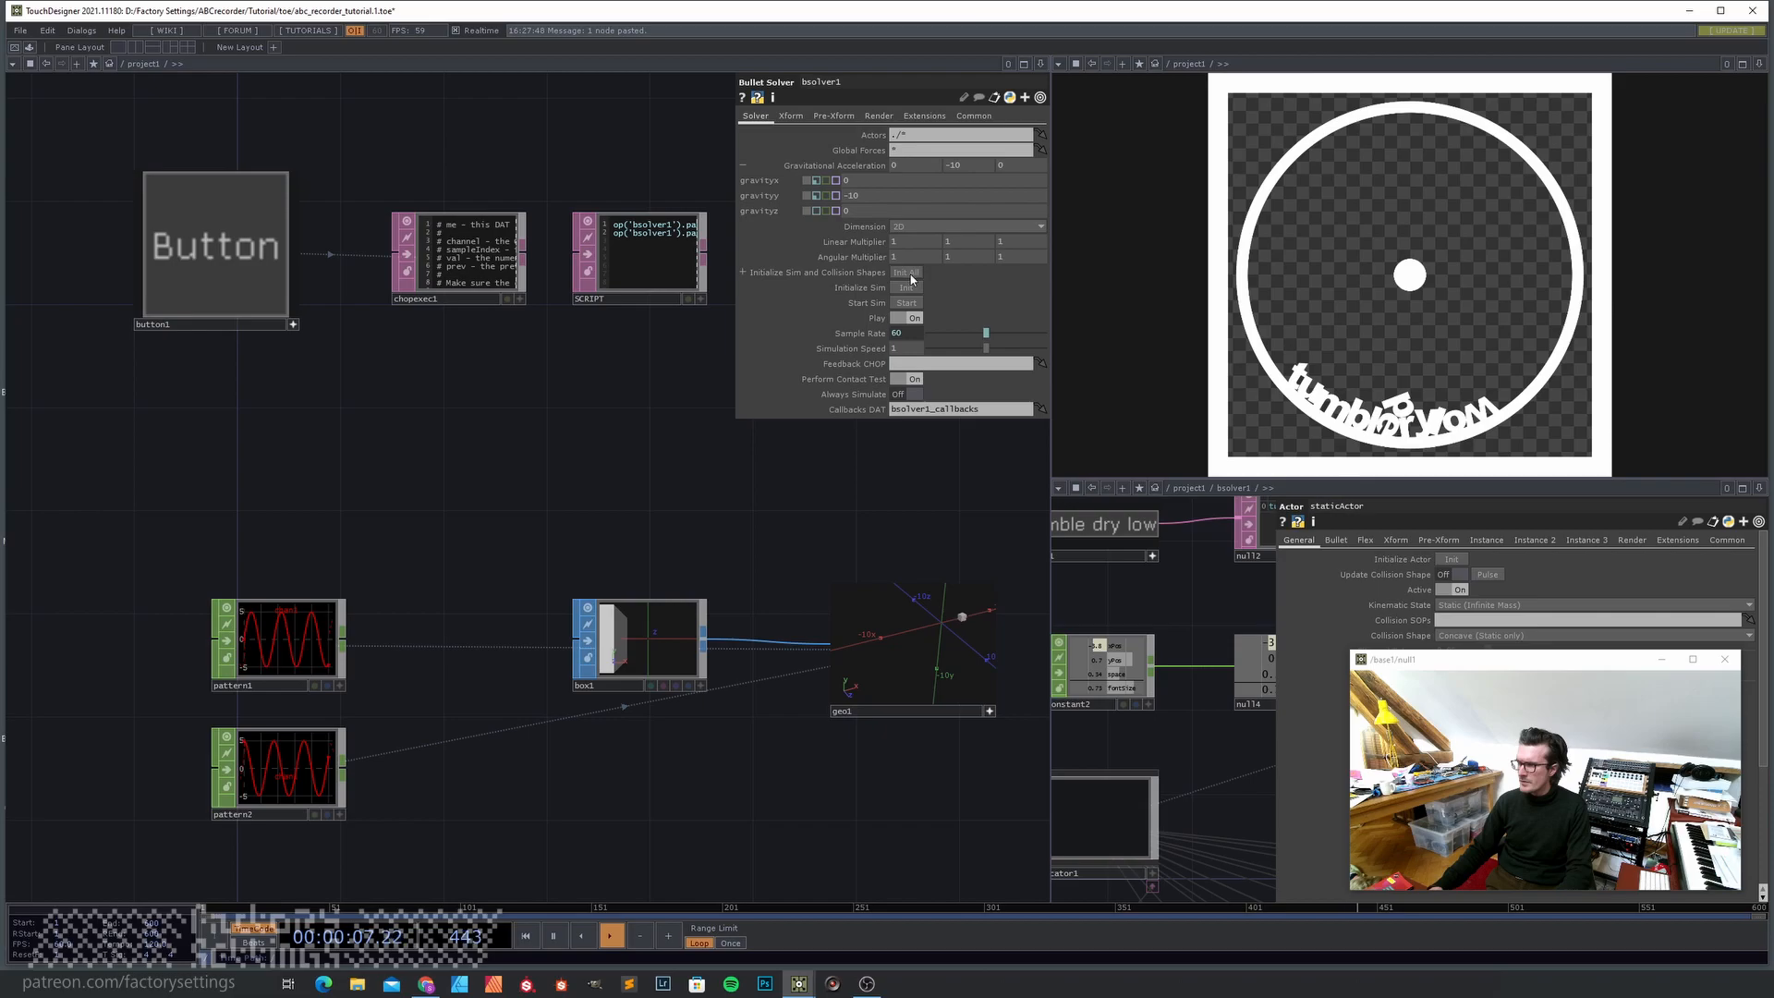
{"action": "left_click", "coordinate": [908, 274]}
{"action": "left_click", "coordinate": [235, 248]}
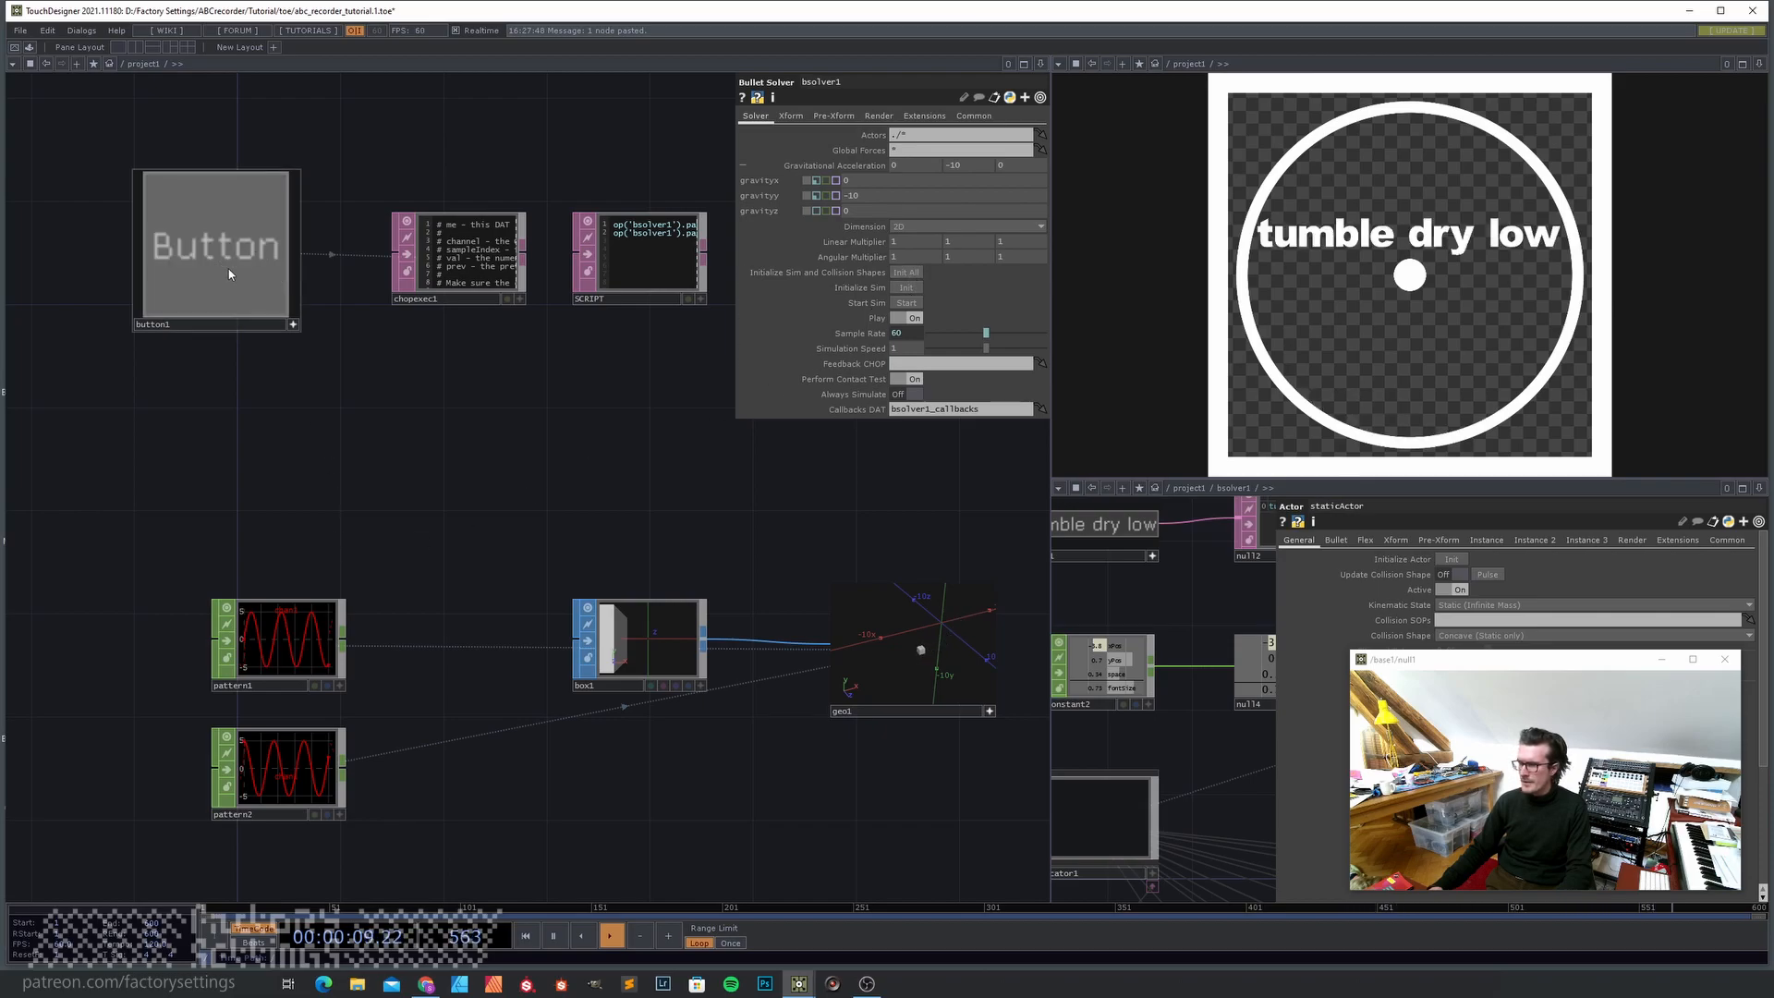
{"action": "left_click", "coordinate": [229, 275]}
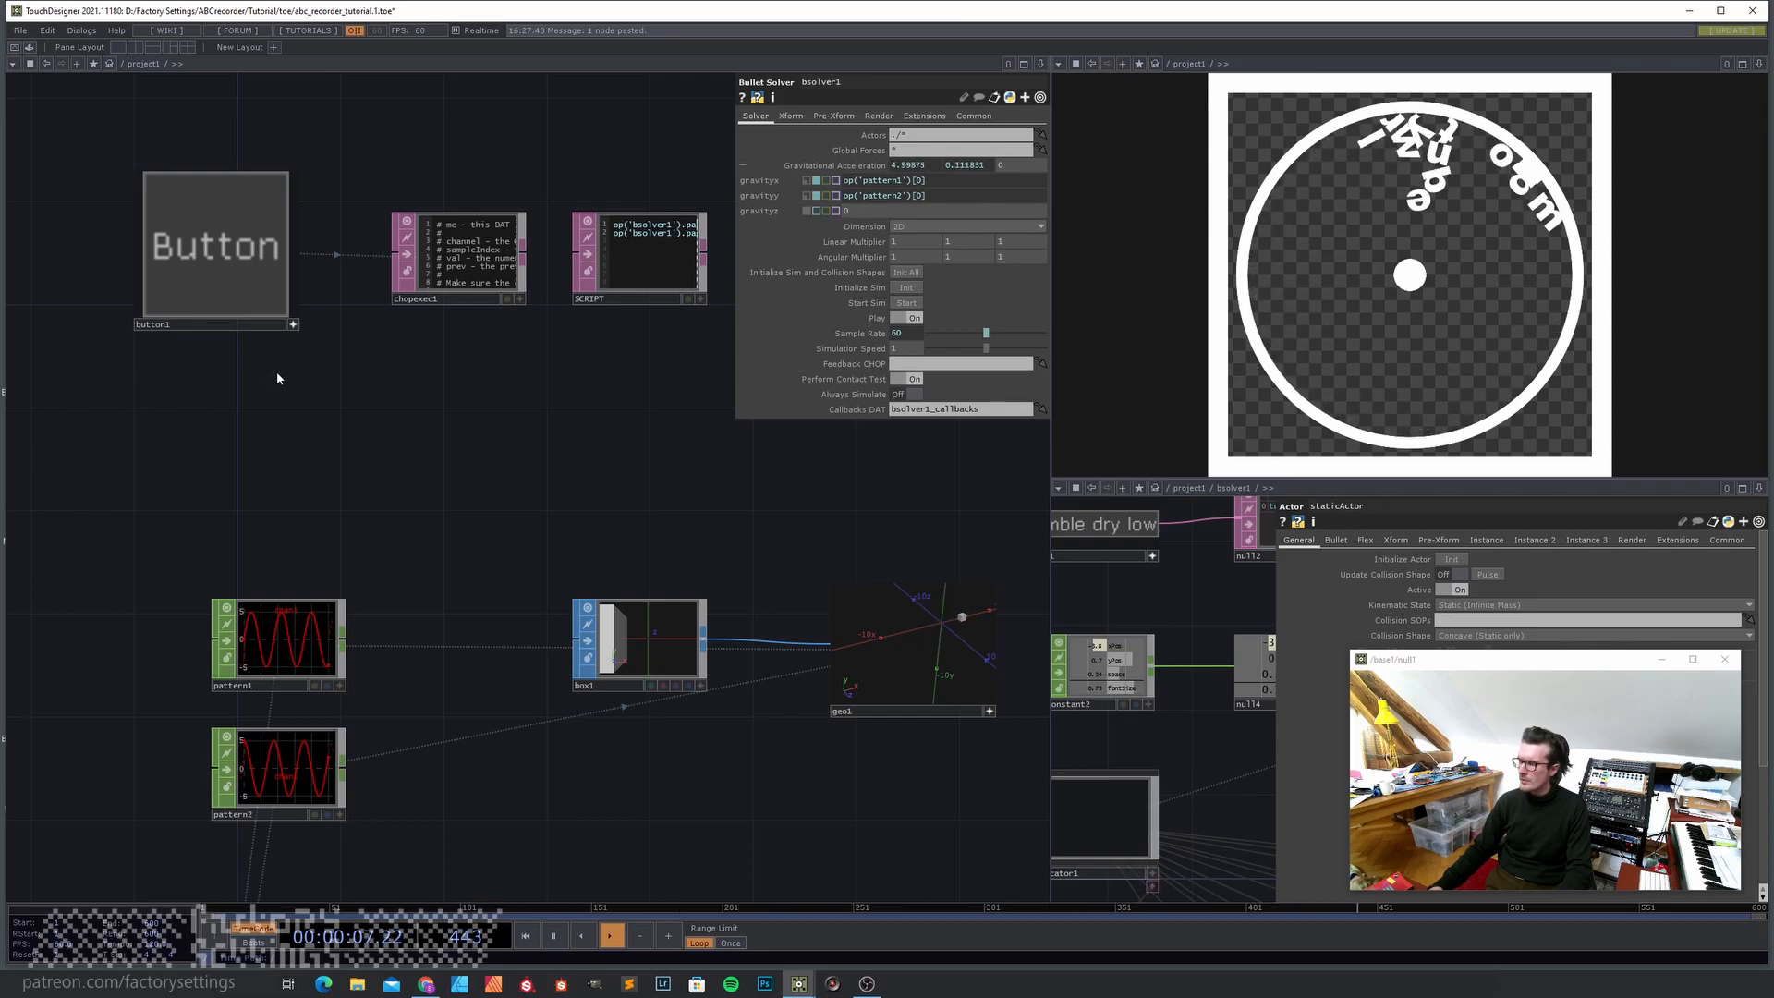
{"action": "left_click", "coordinate": [201, 242]}
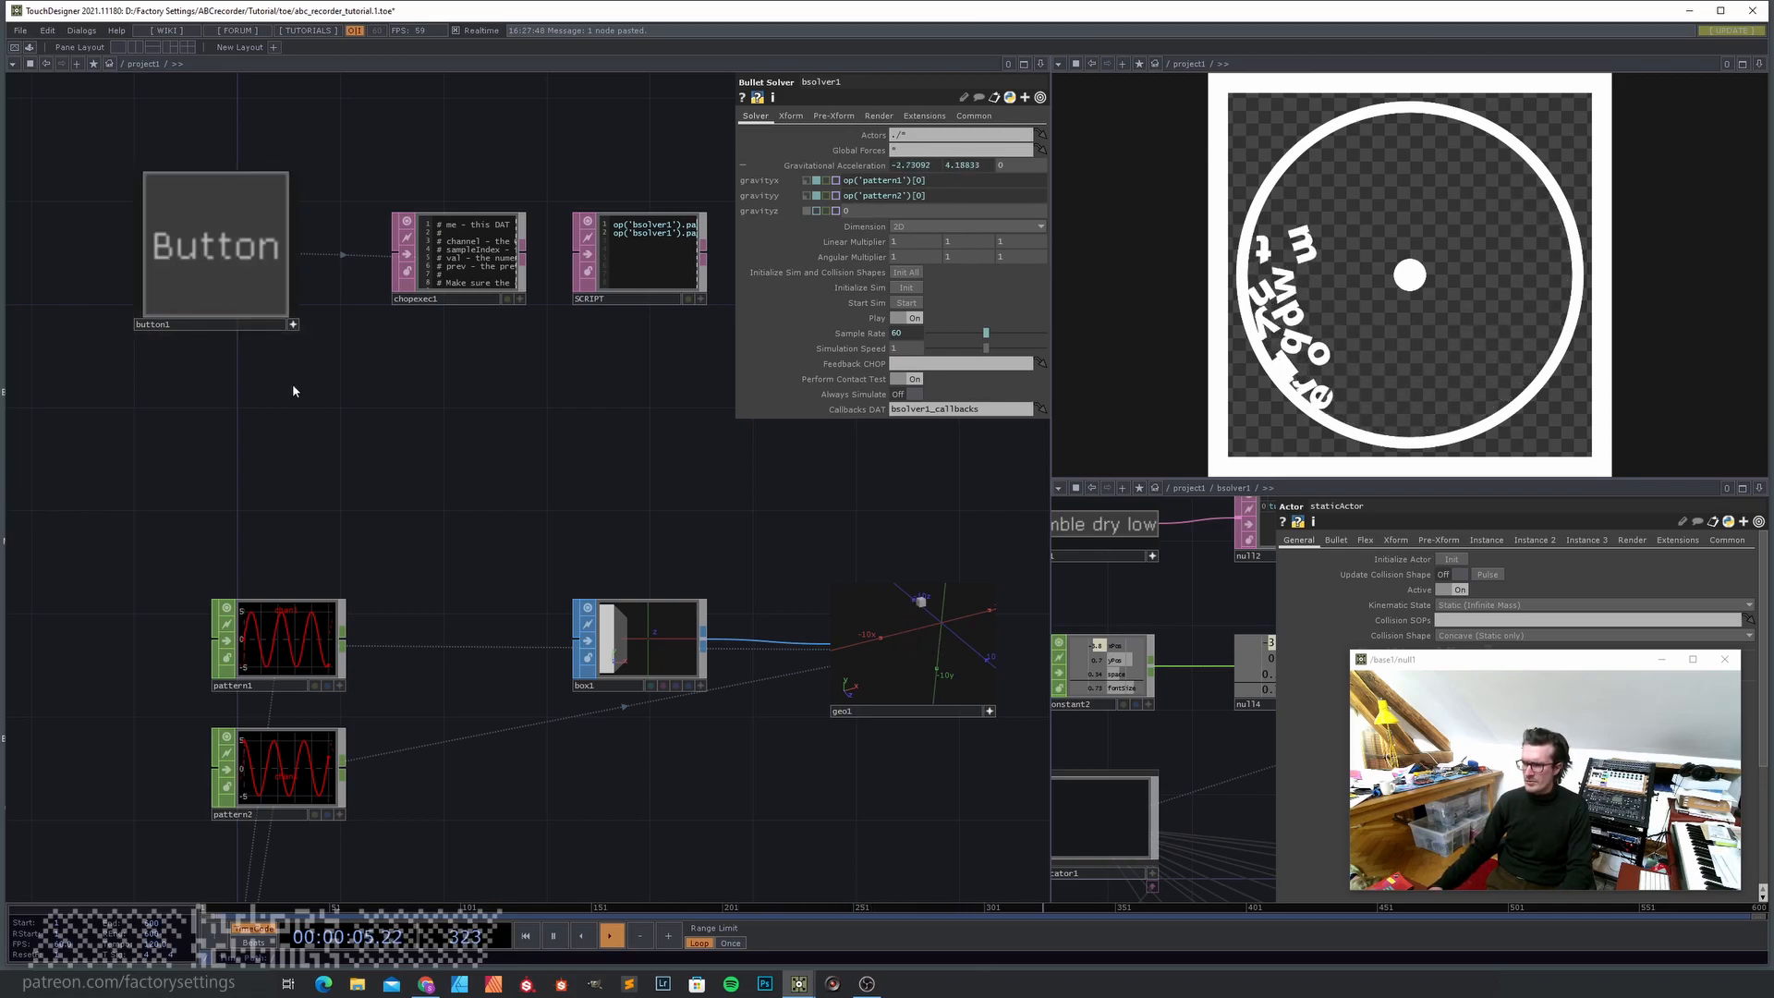
- Add a second Button COMP directly below button1 in the network
{"action": "scroll", "coordinate": [292, 391], "scroll_direction": "down", "scroll_amount": 2}
{"action": "left_click_drag", "start_coordinate": [306, 390], "coordinate": [345, 306]}
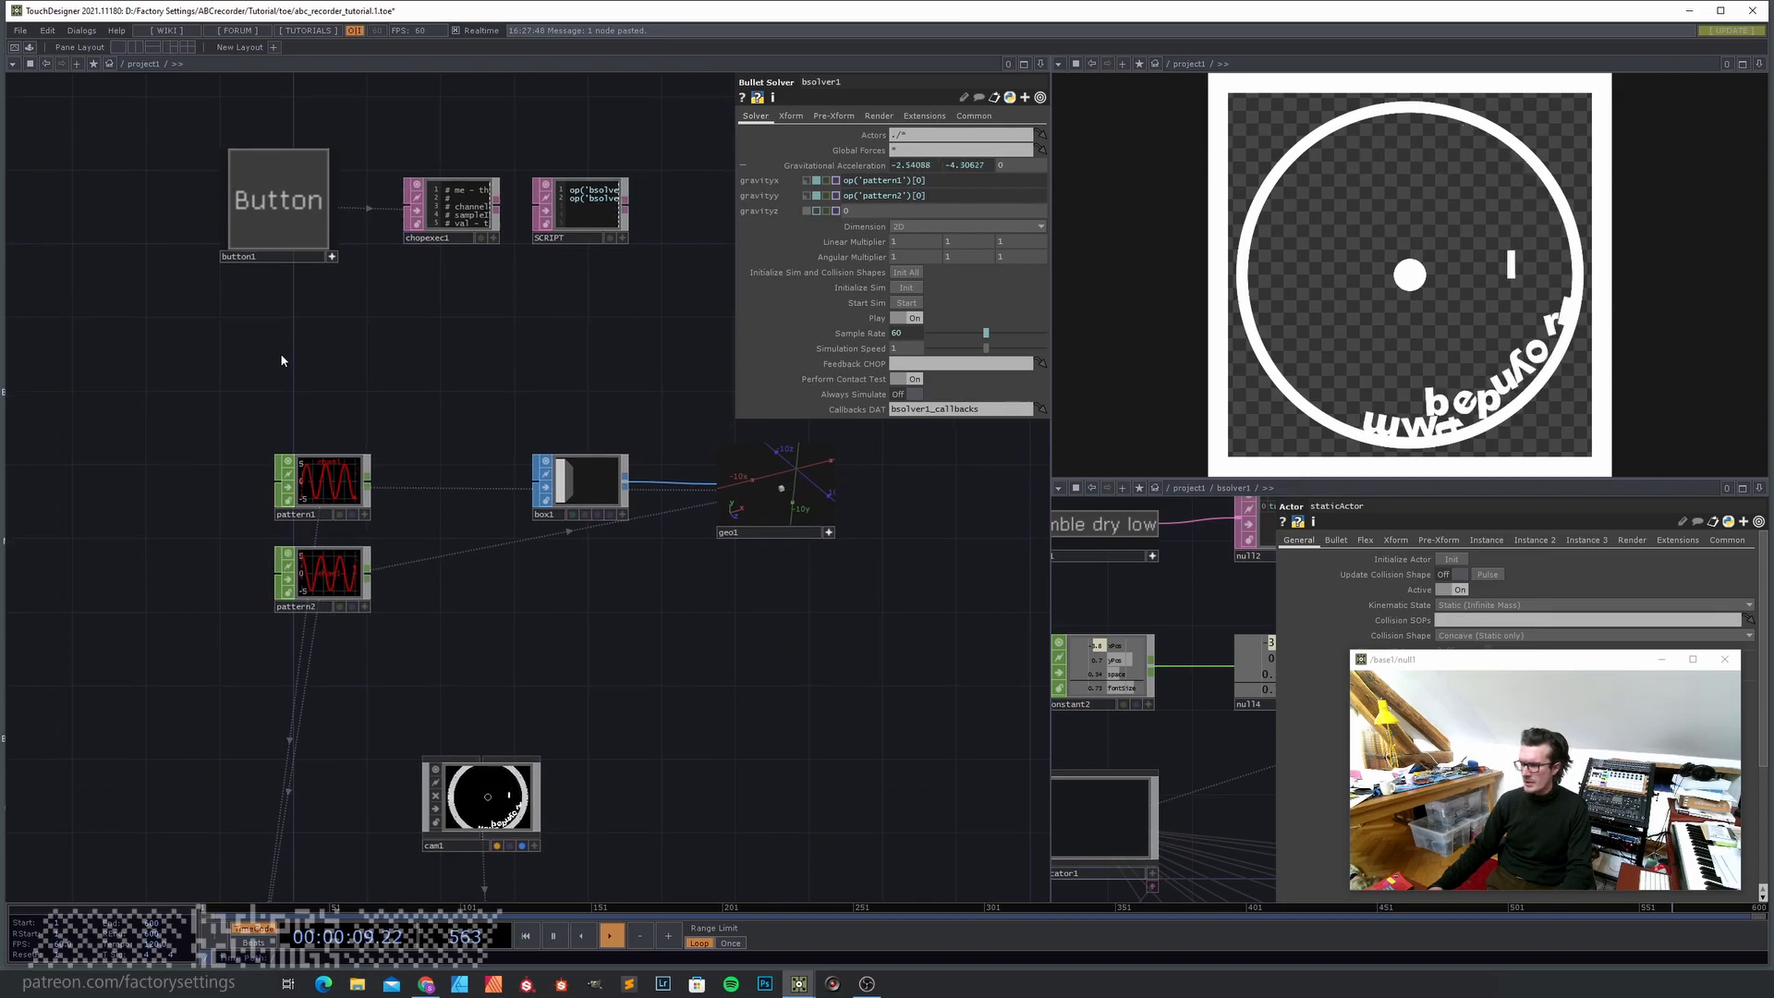
{"action": "key", "text": "Tab"}
{"action": "left_click", "coordinate": [62, 187]}
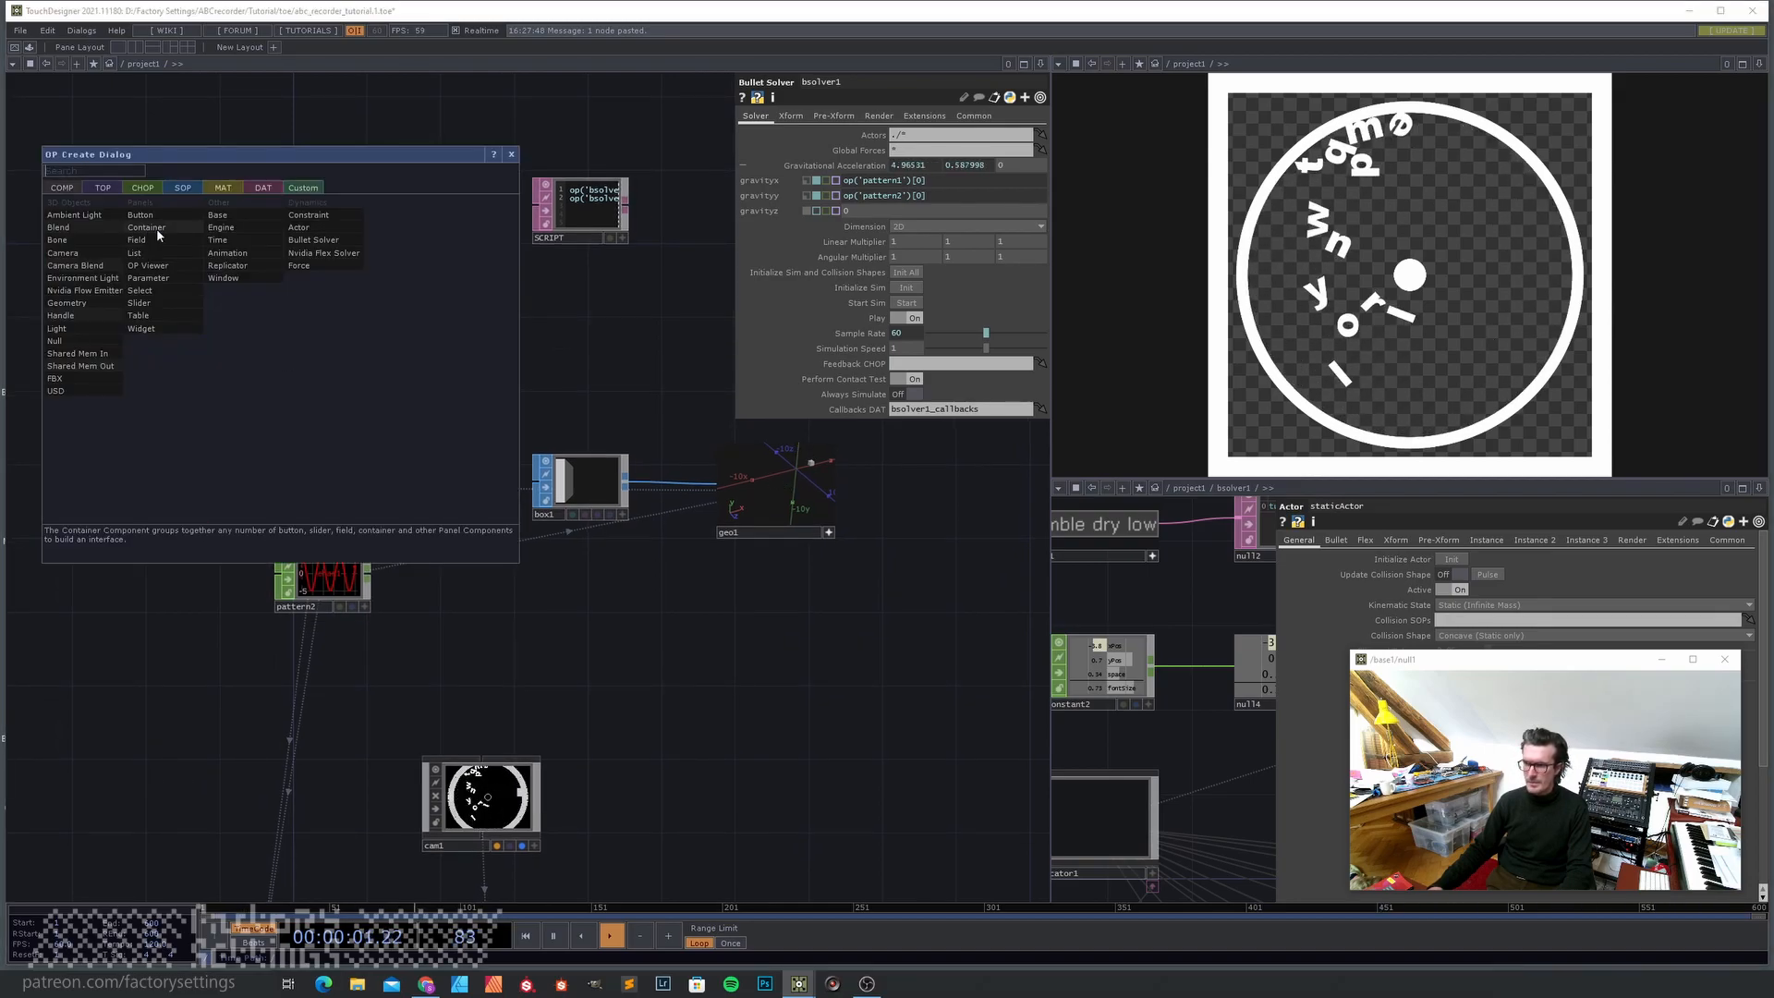
{"action": "left_click", "coordinate": [170, 227]}
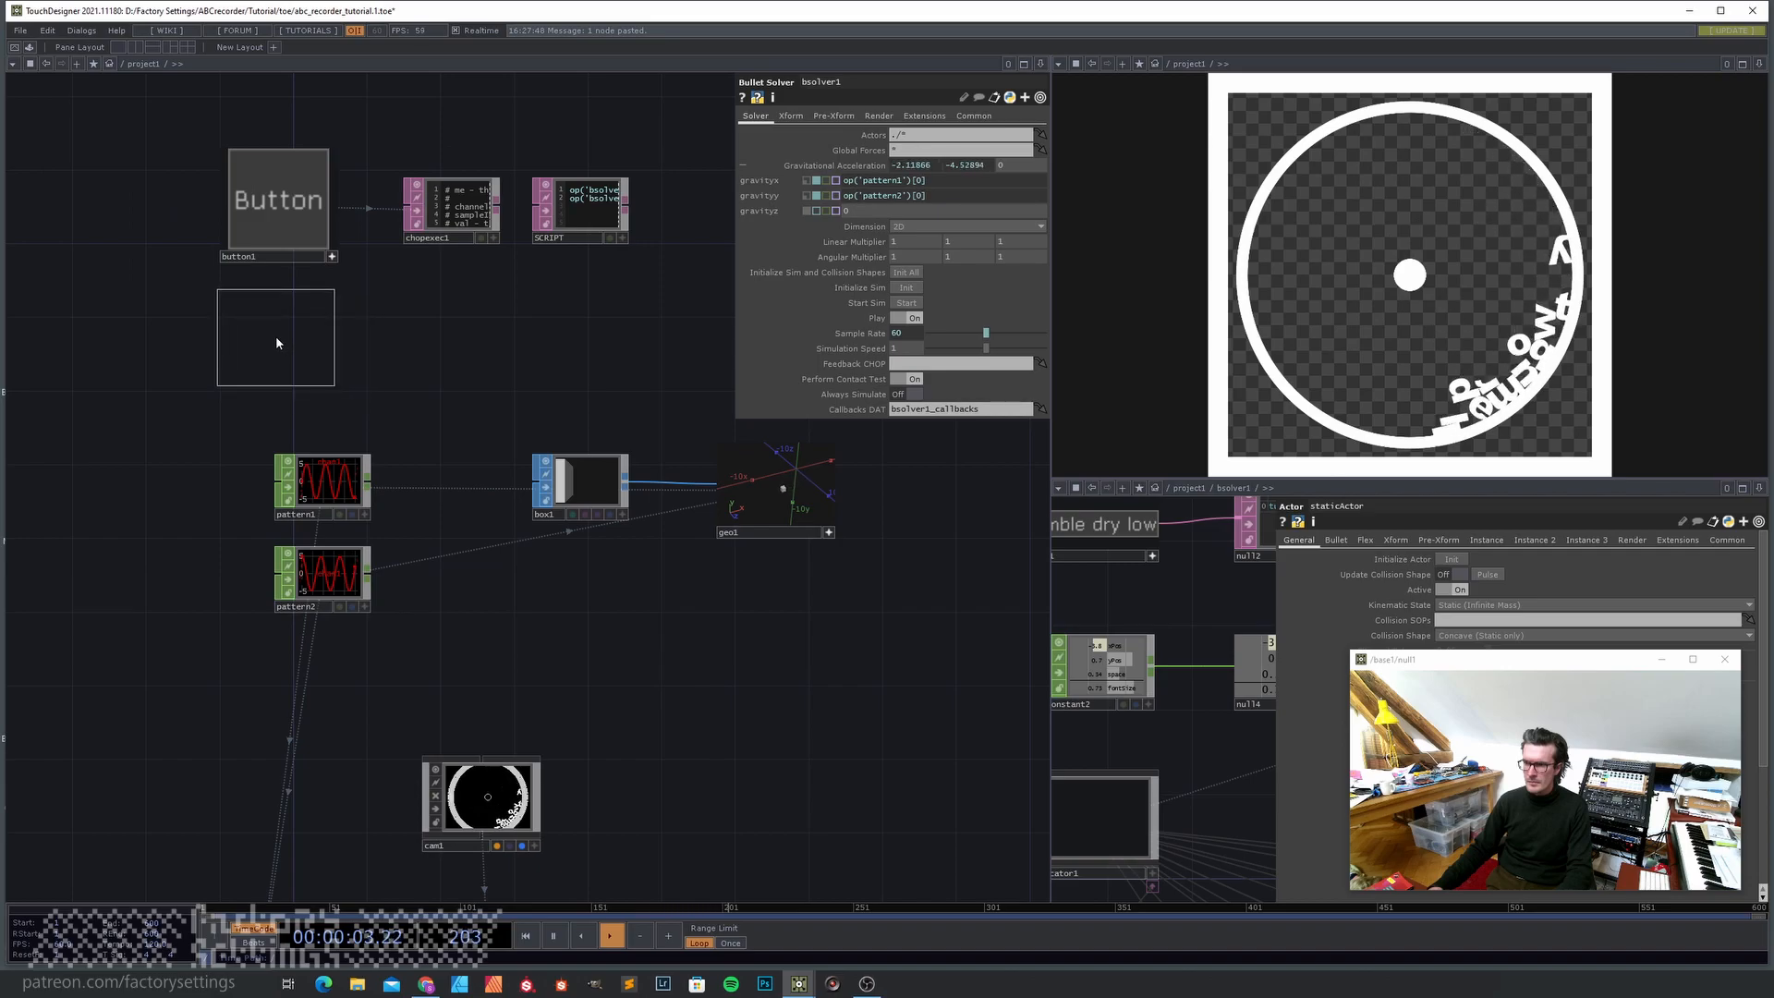
{"action": "left_click", "coordinate": [275, 335]}
- Add a CHOP Execute DAT beside button2, below chopexec1
{"action": "left_click_drag", "start_coordinate": [480, 331], "coordinate": [387, 316]}
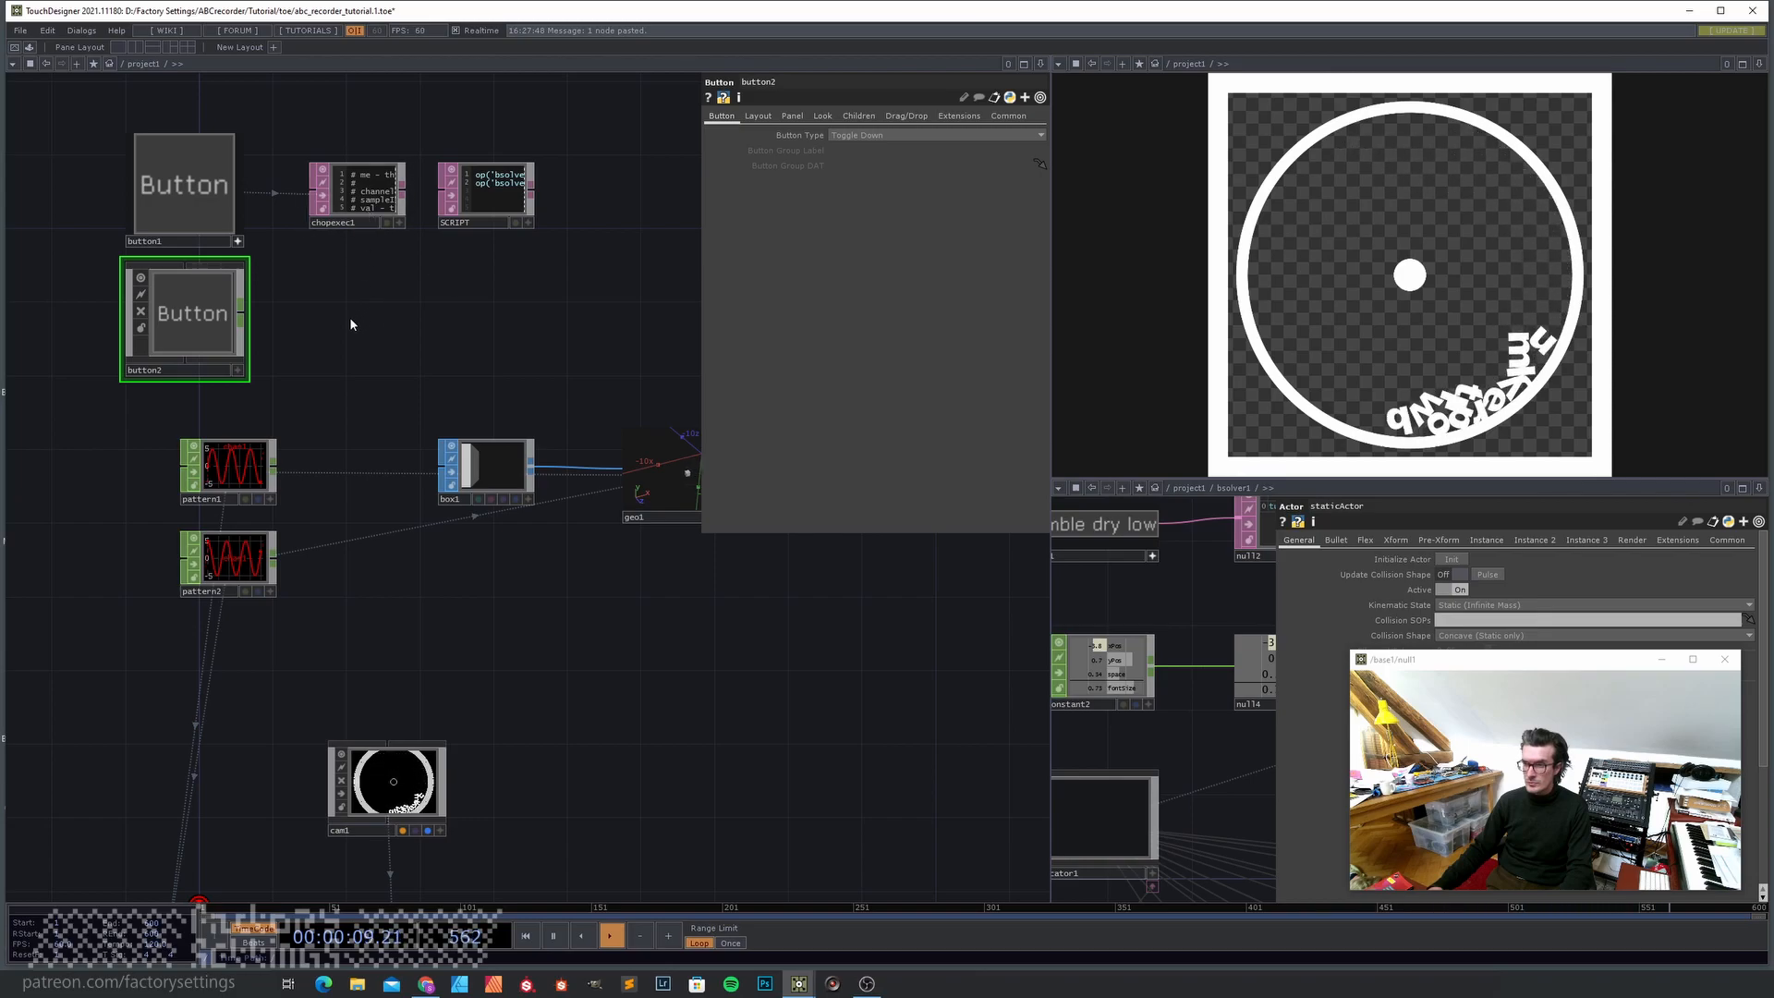
{"action": "key", "text": "Tab"}
{"action": "left_click", "coordinate": [331, 151]}
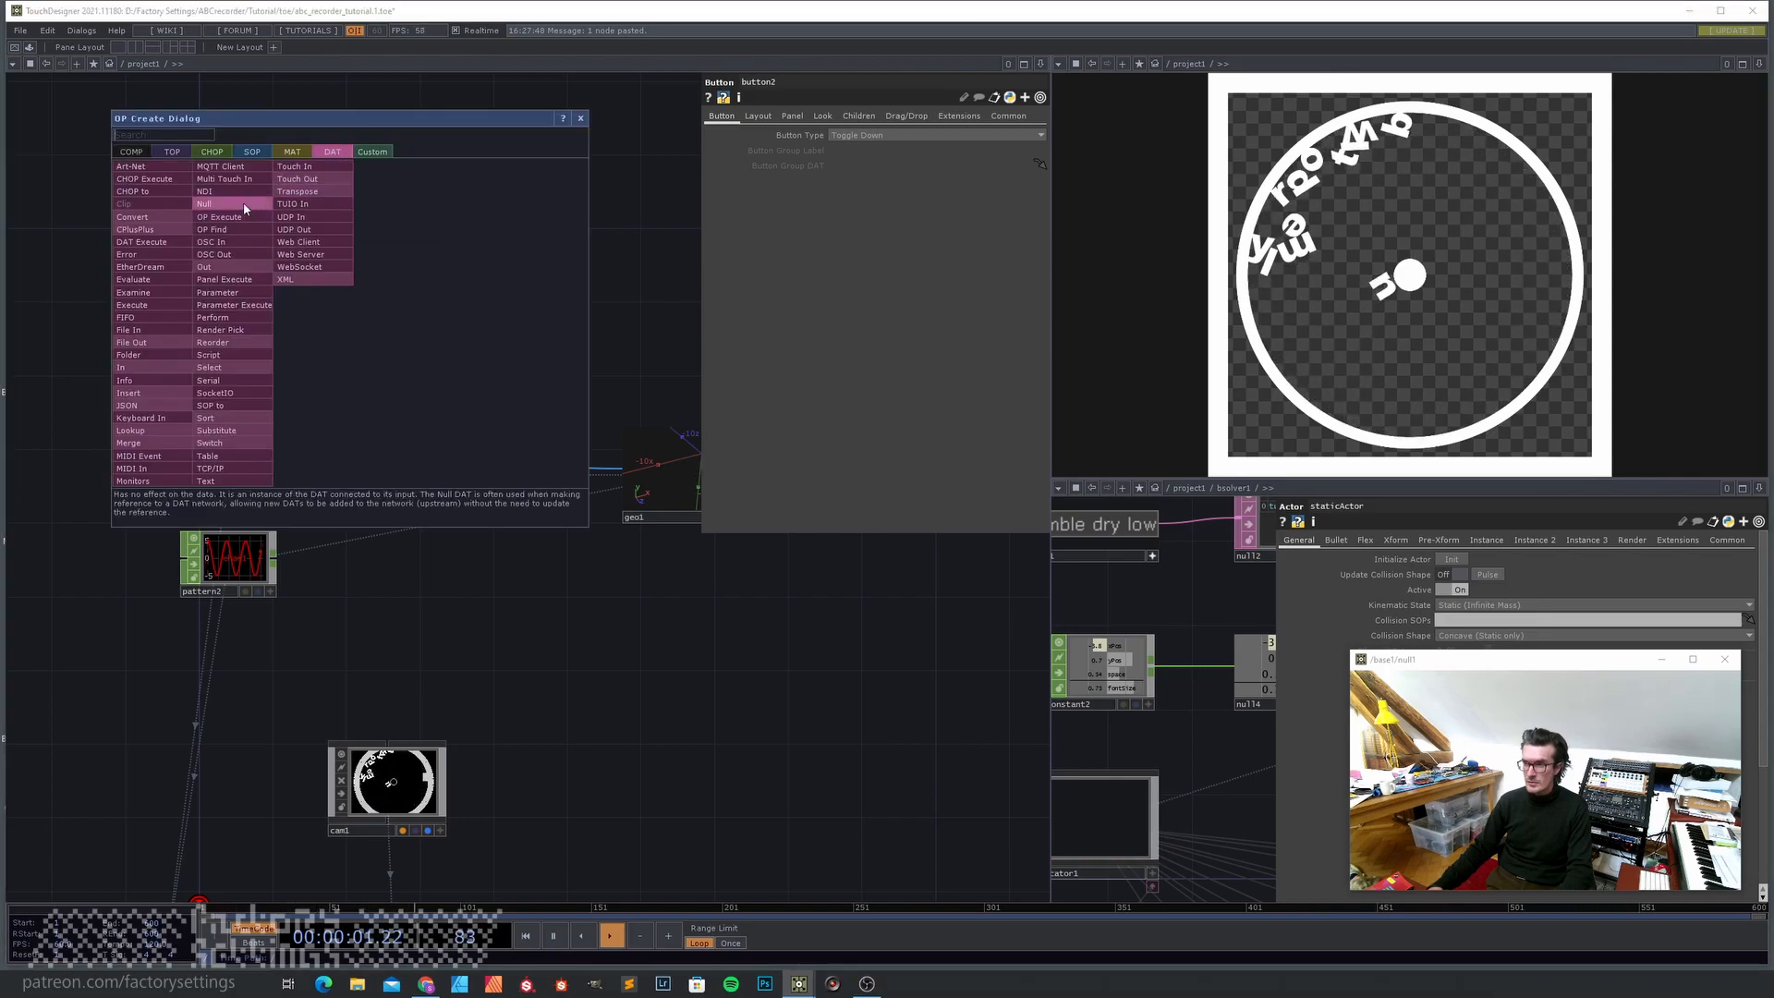
{"action": "left_click", "coordinate": [163, 180]}
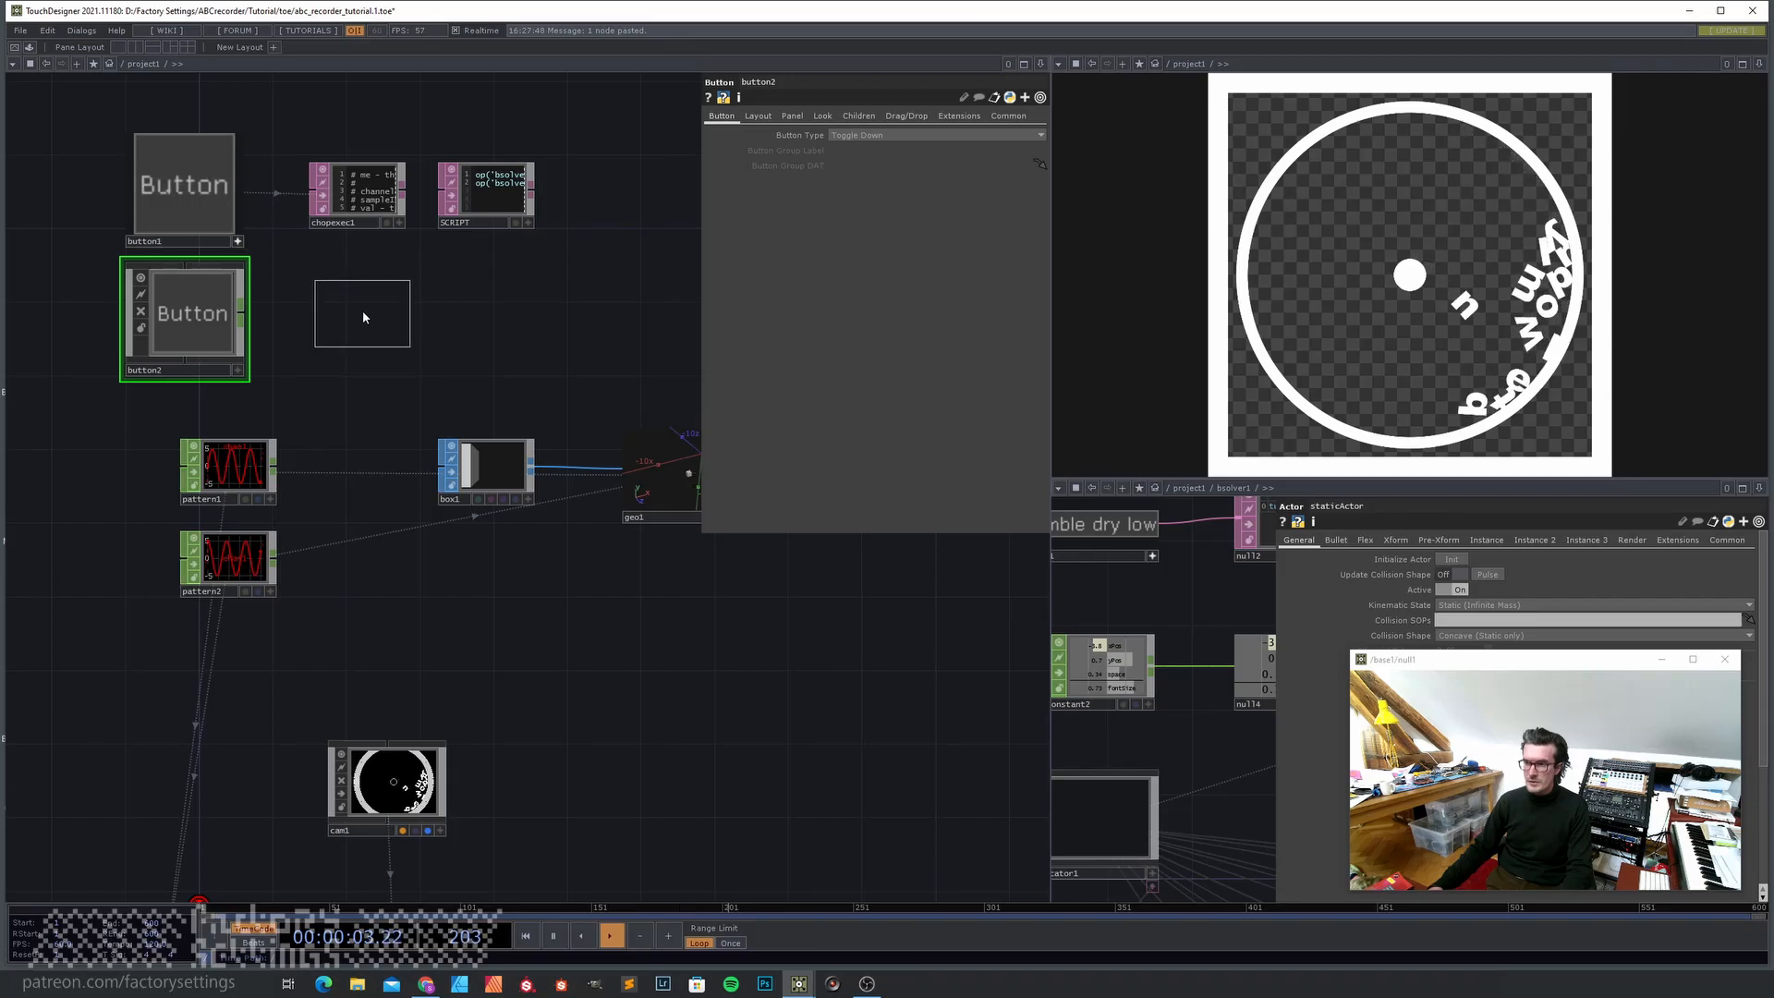
{"action": "left_click", "coordinate": [357, 310]}
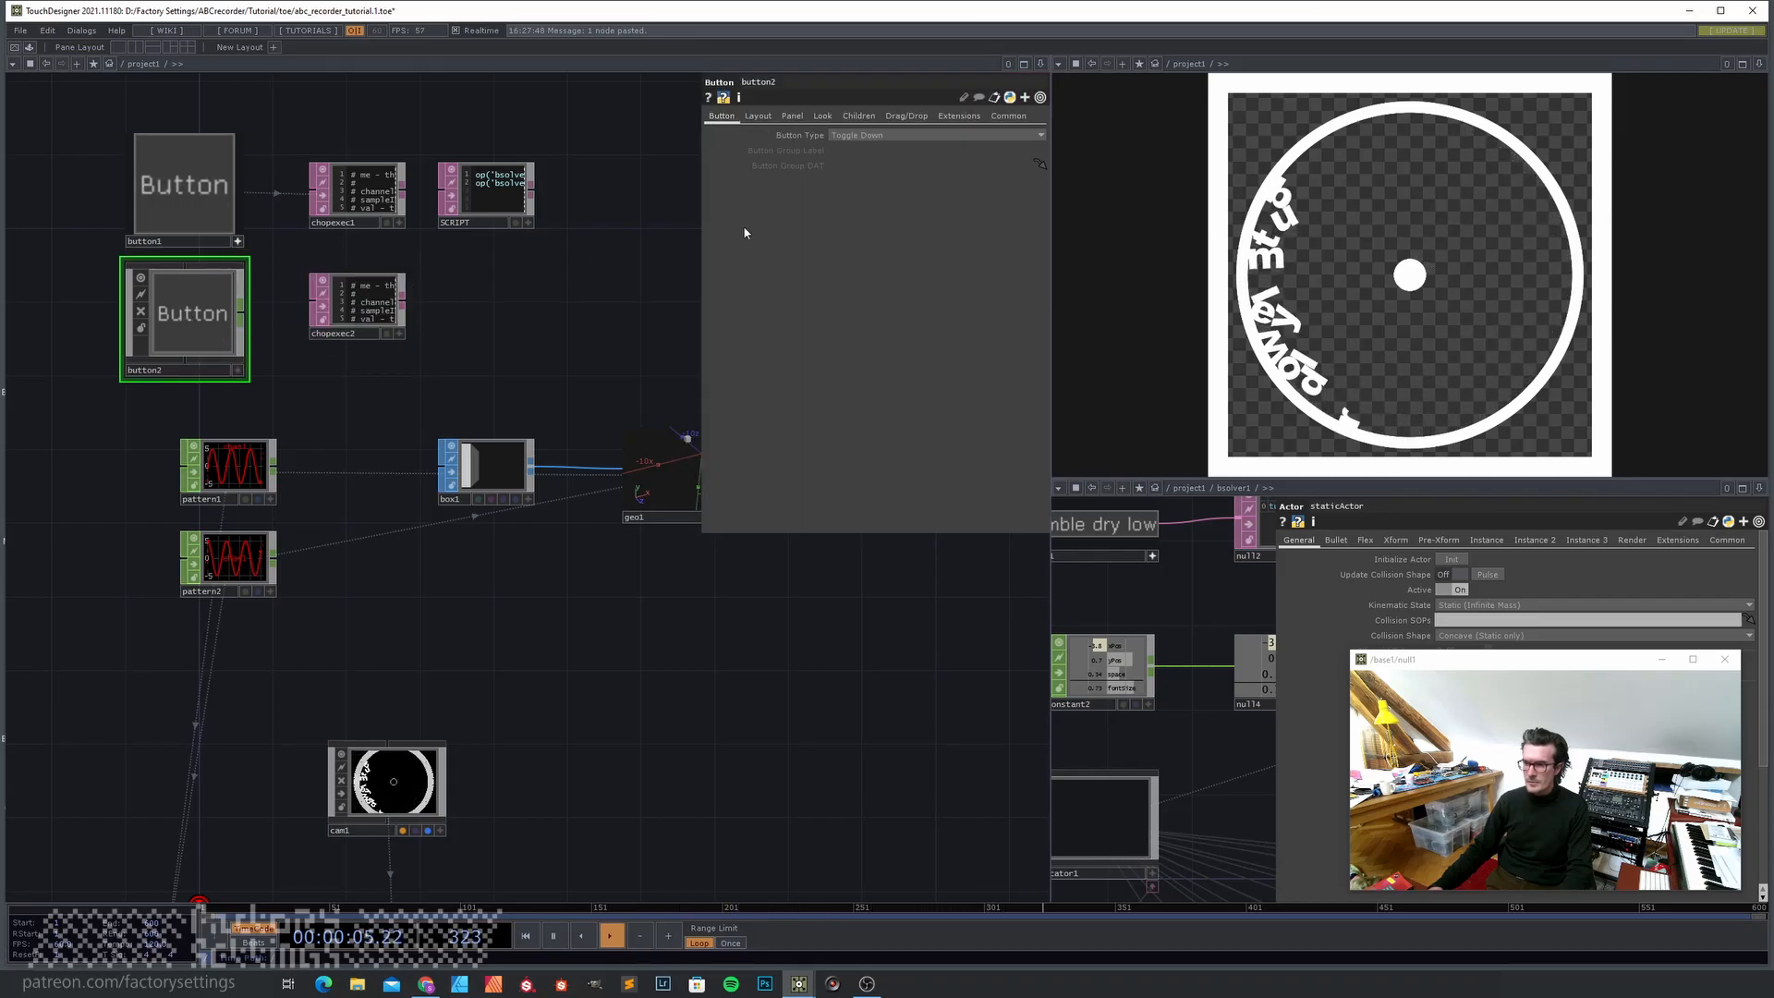
- Set button2's button type to Momentary and change the text of its inner bg operator to reset
{"action": "left_click", "coordinate": [933, 135]}
{"action": "left_click", "coordinate": [868, 150]}
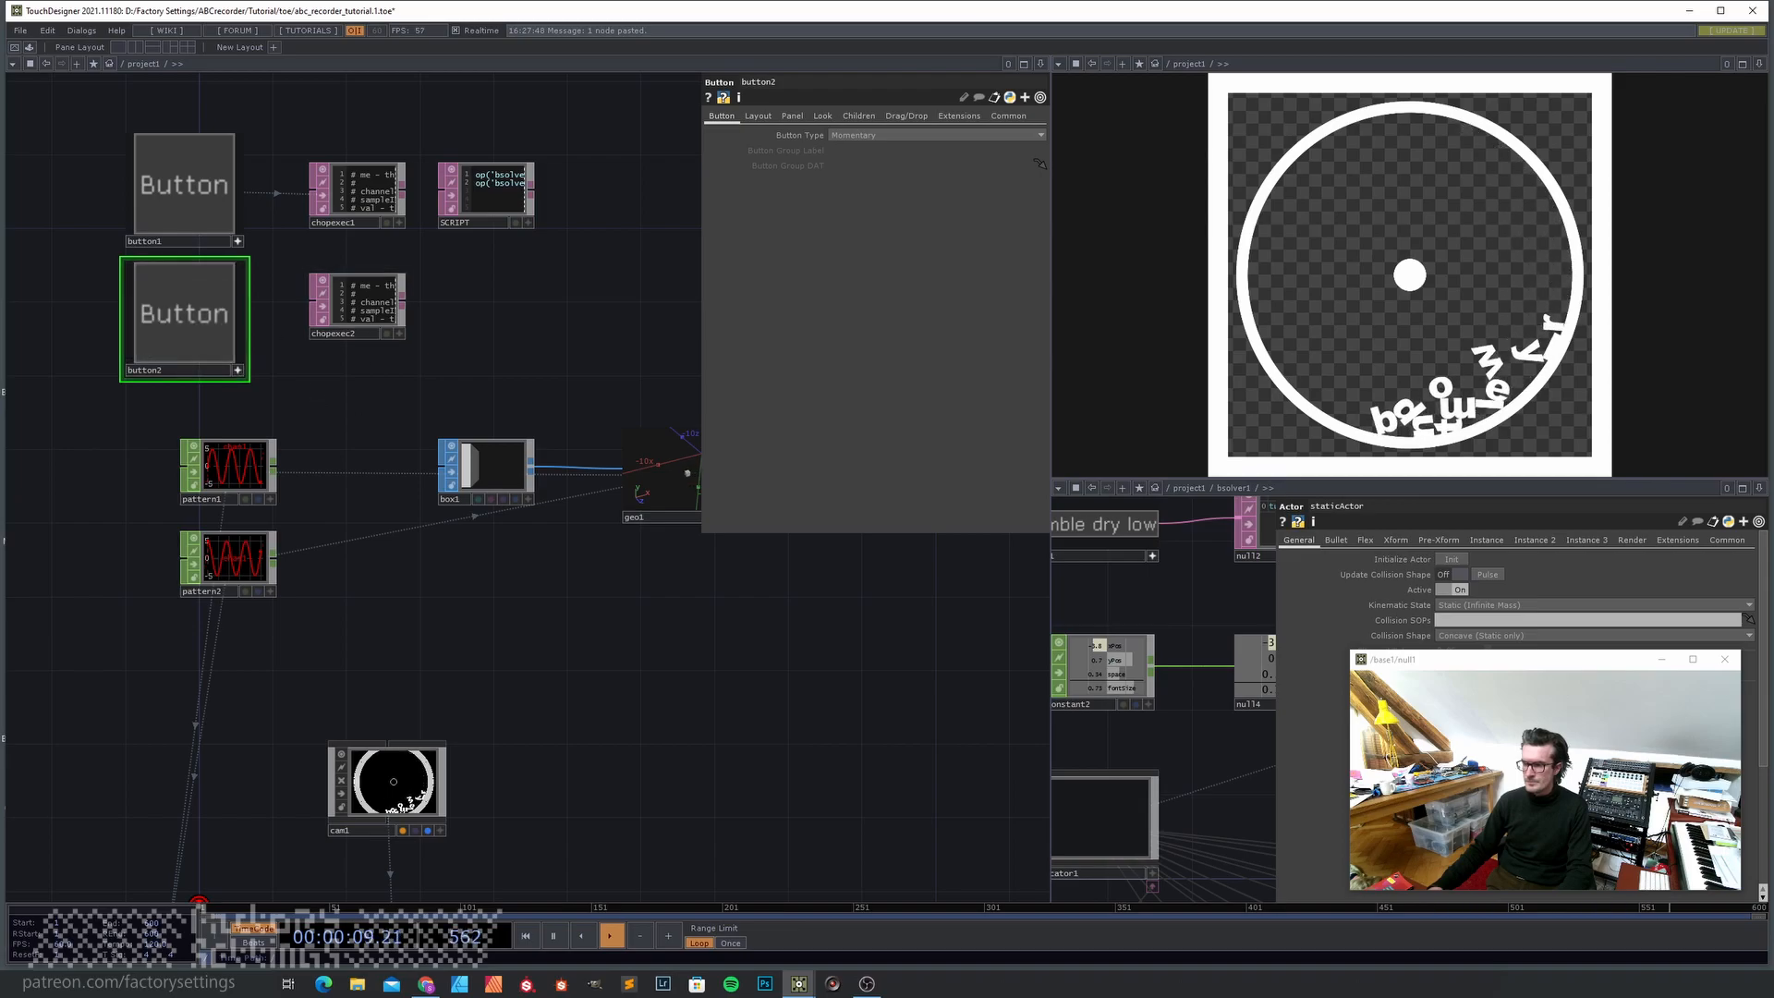
{"action": "left_click_drag", "start_coordinate": [76, 231], "coordinate": [104, 276]}
{"action": "key", "text": "i"}
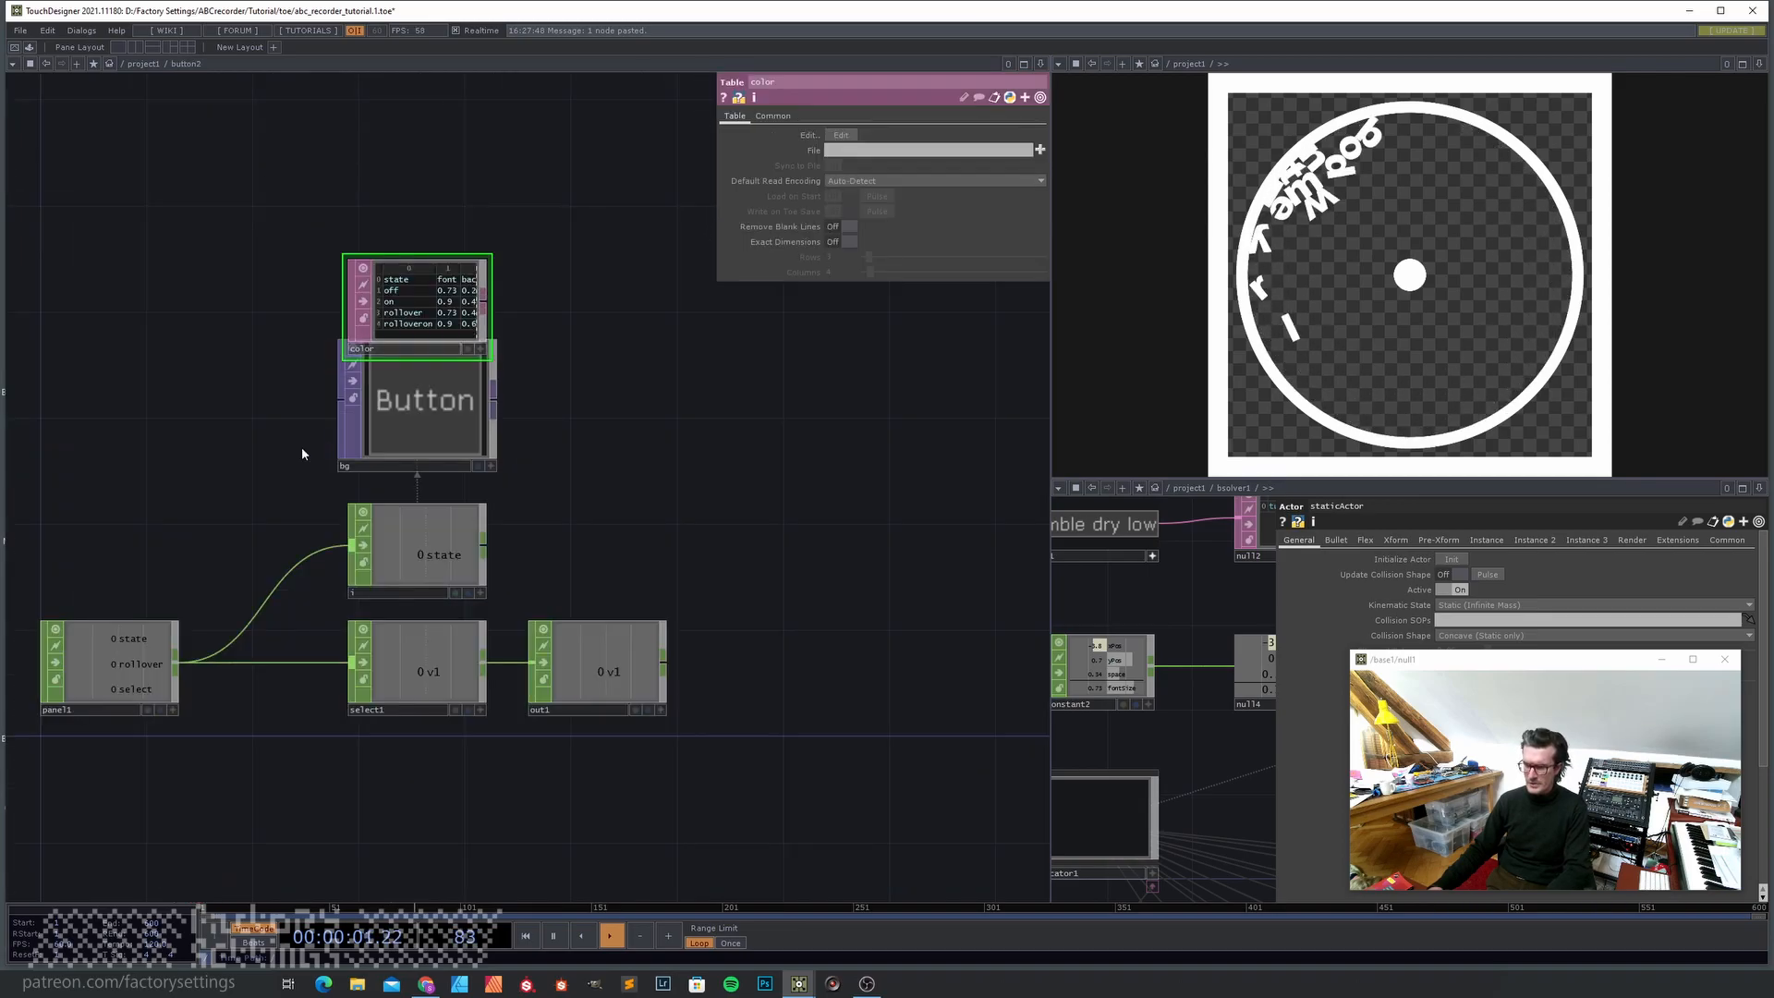
{"action": "left_click", "coordinate": [388, 434]}
{"action": "type", "text": "re"}
{"action": "key", "text": "Return"}
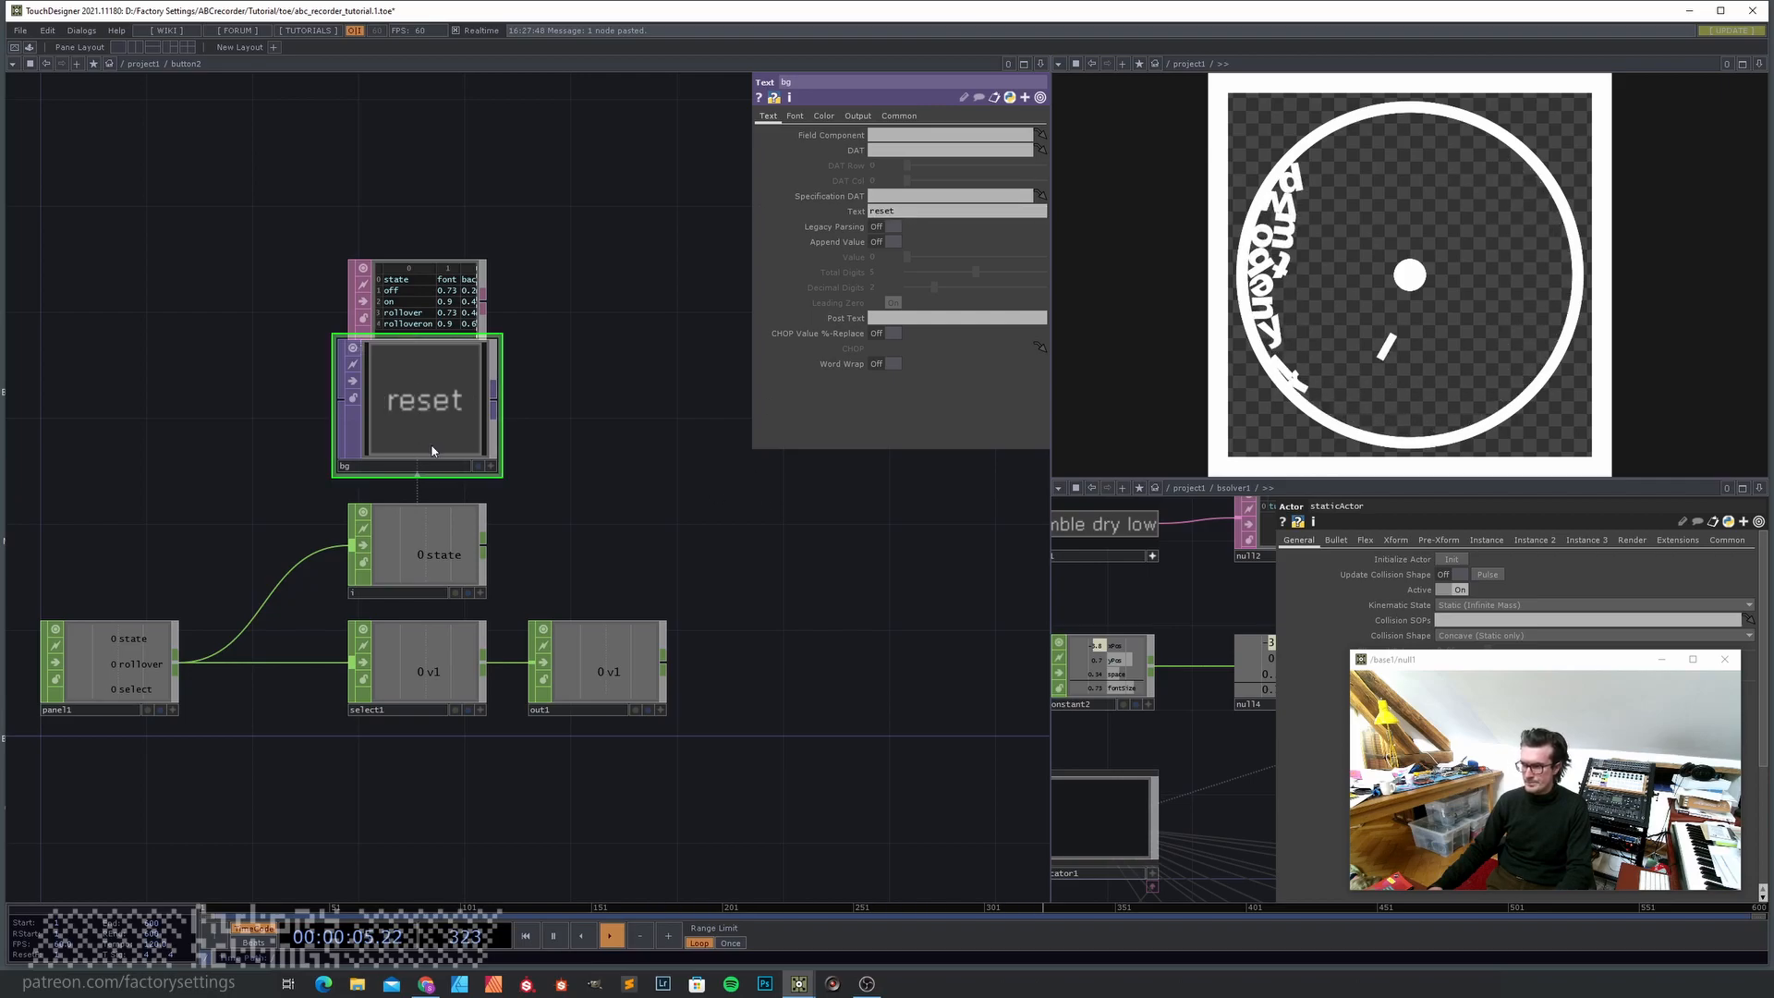
{"action": "key", "text": "u"}
- Change the text of the bg operator inside button1 to start and return to the project network
{"action": "left_click", "coordinate": [255, 287]}
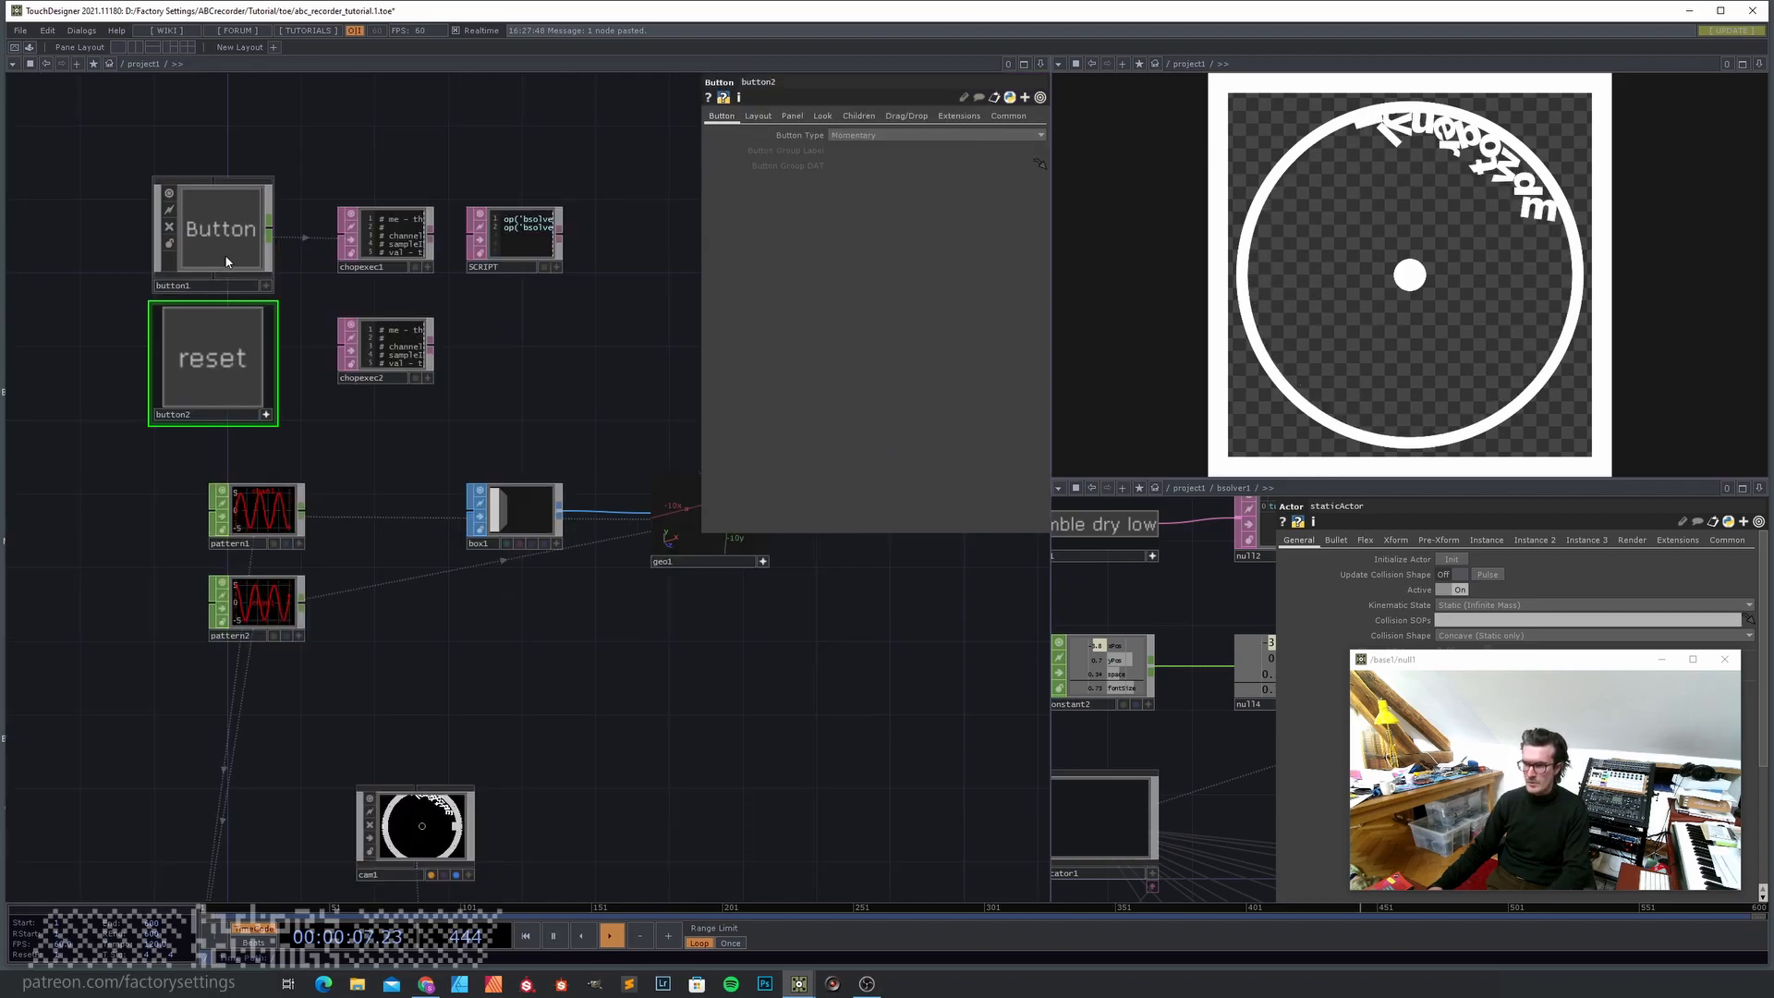
{"action": "key", "text": "i"}
{"action": "left_click_drag", "start_coordinate": [901, 212], "coordinate": [871, 208]}
{"action": "type", "text": "se"}
{"action": "type", "text": "art"}
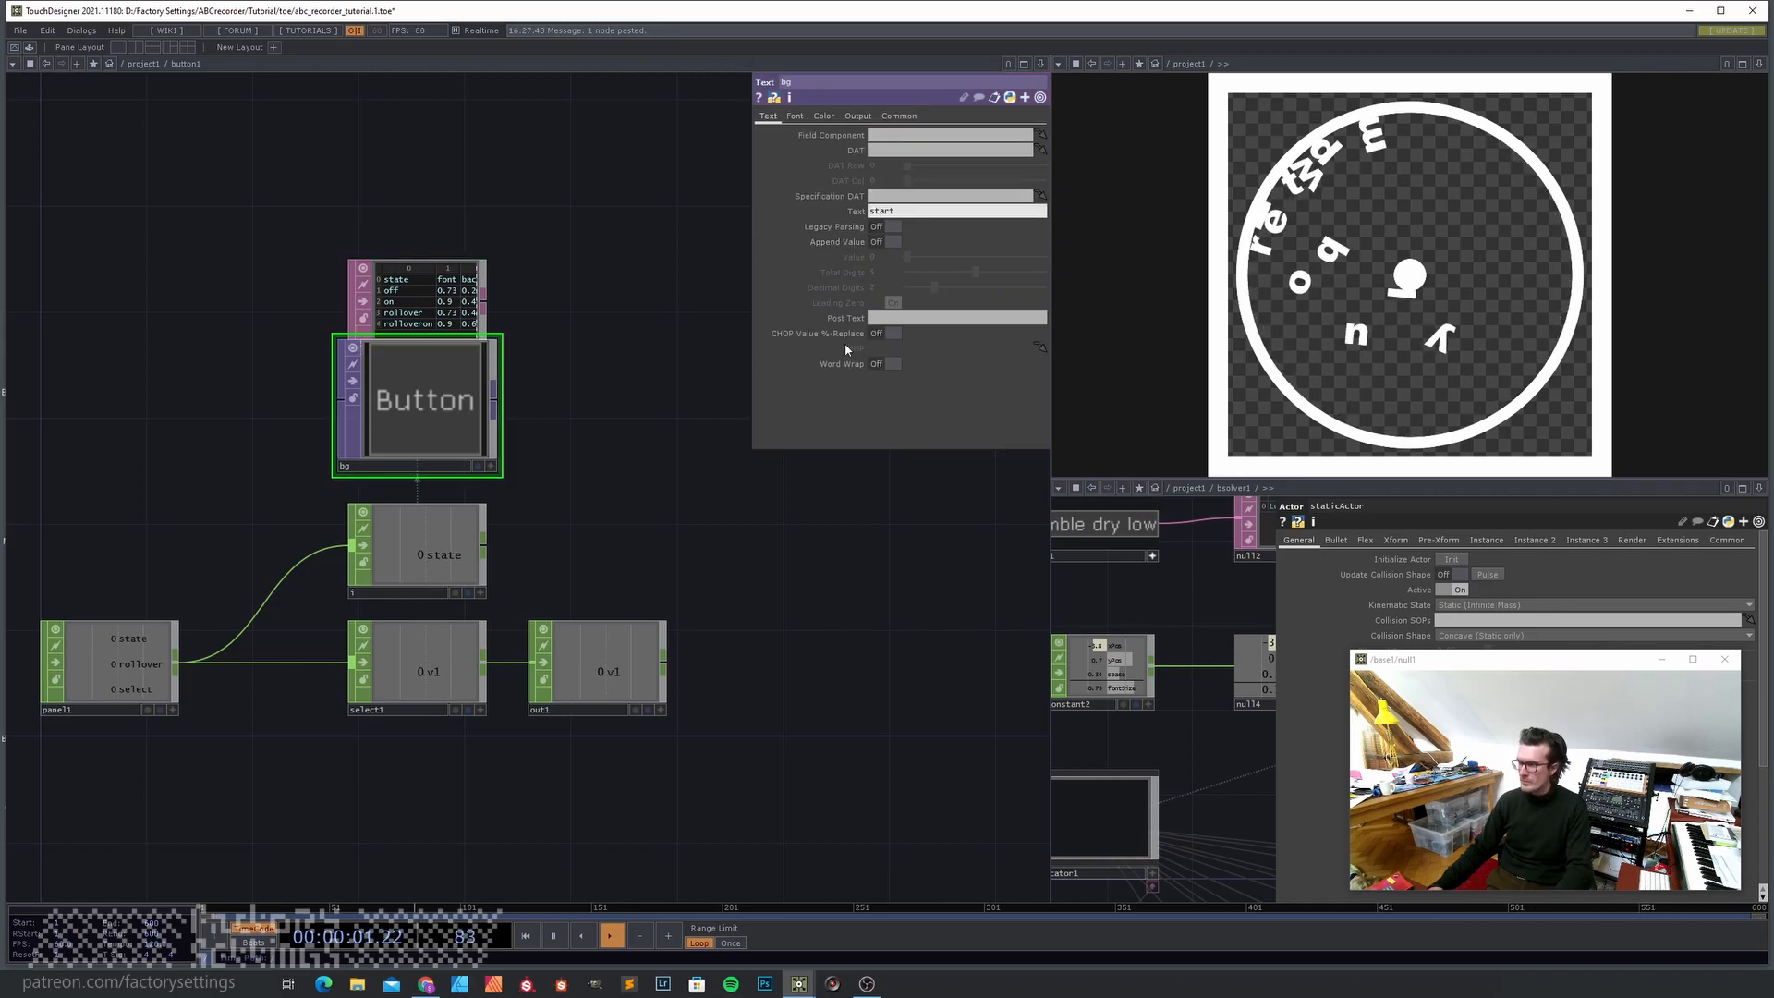
{"action": "key", "text": "Return"}
{"action": "key", "text": "u"}
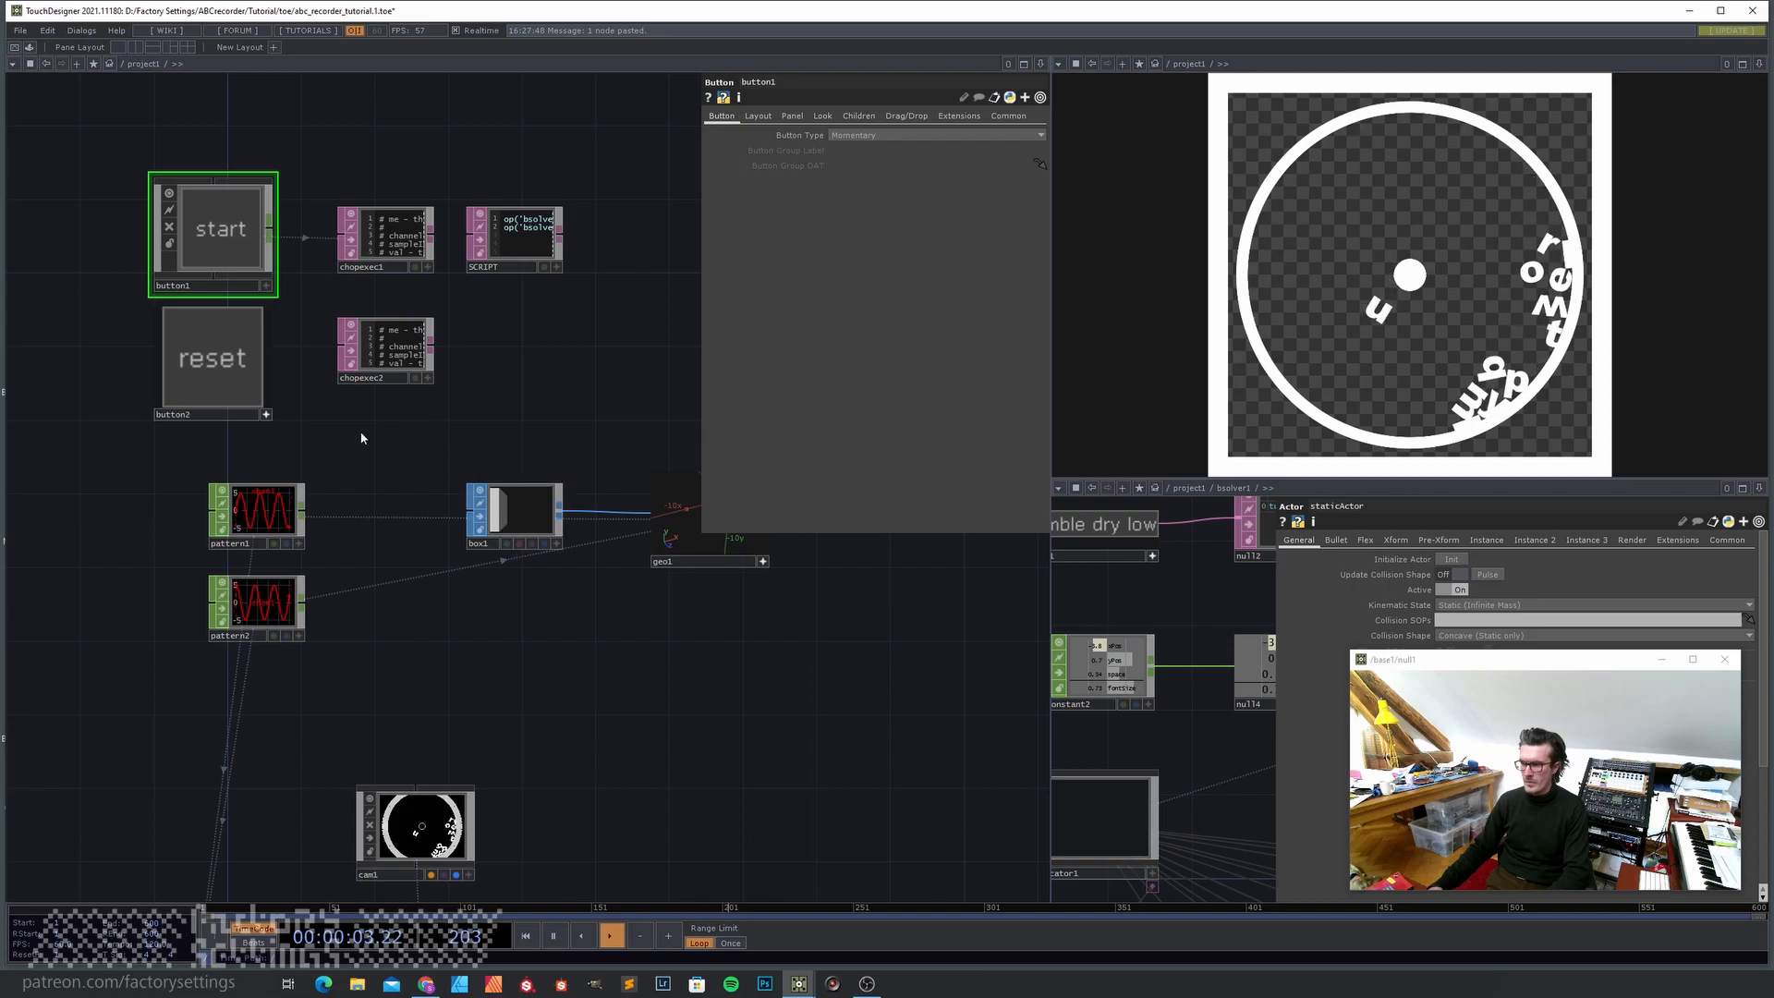
- Have chopexec2 watch button2/out1, with On to Off enabled and Value Change disabled
{"action": "left_click_drag", "start_coordinate": [603, 502], "coordinate": [672, 546]}
{"action": "left_click", "coordinate": [453, 388]}
{"action": "left_click", "coordinate": [841, 181]}
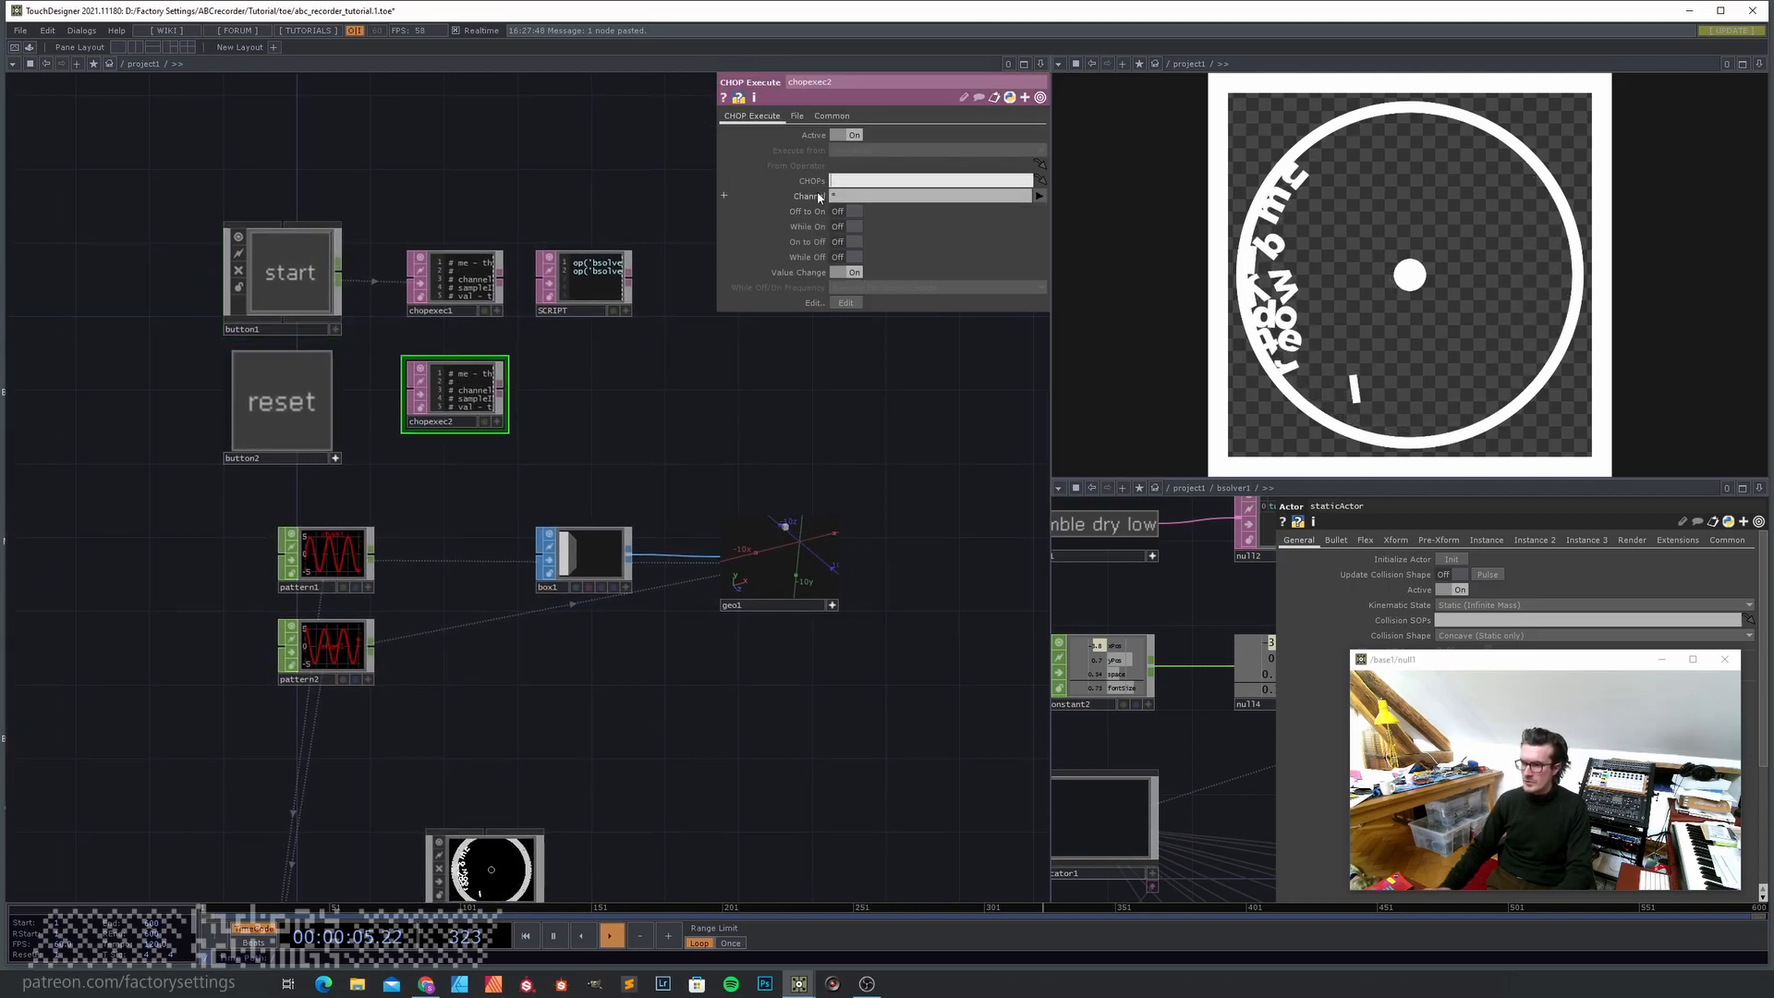
{"action": "type", "text": "button2/out"}
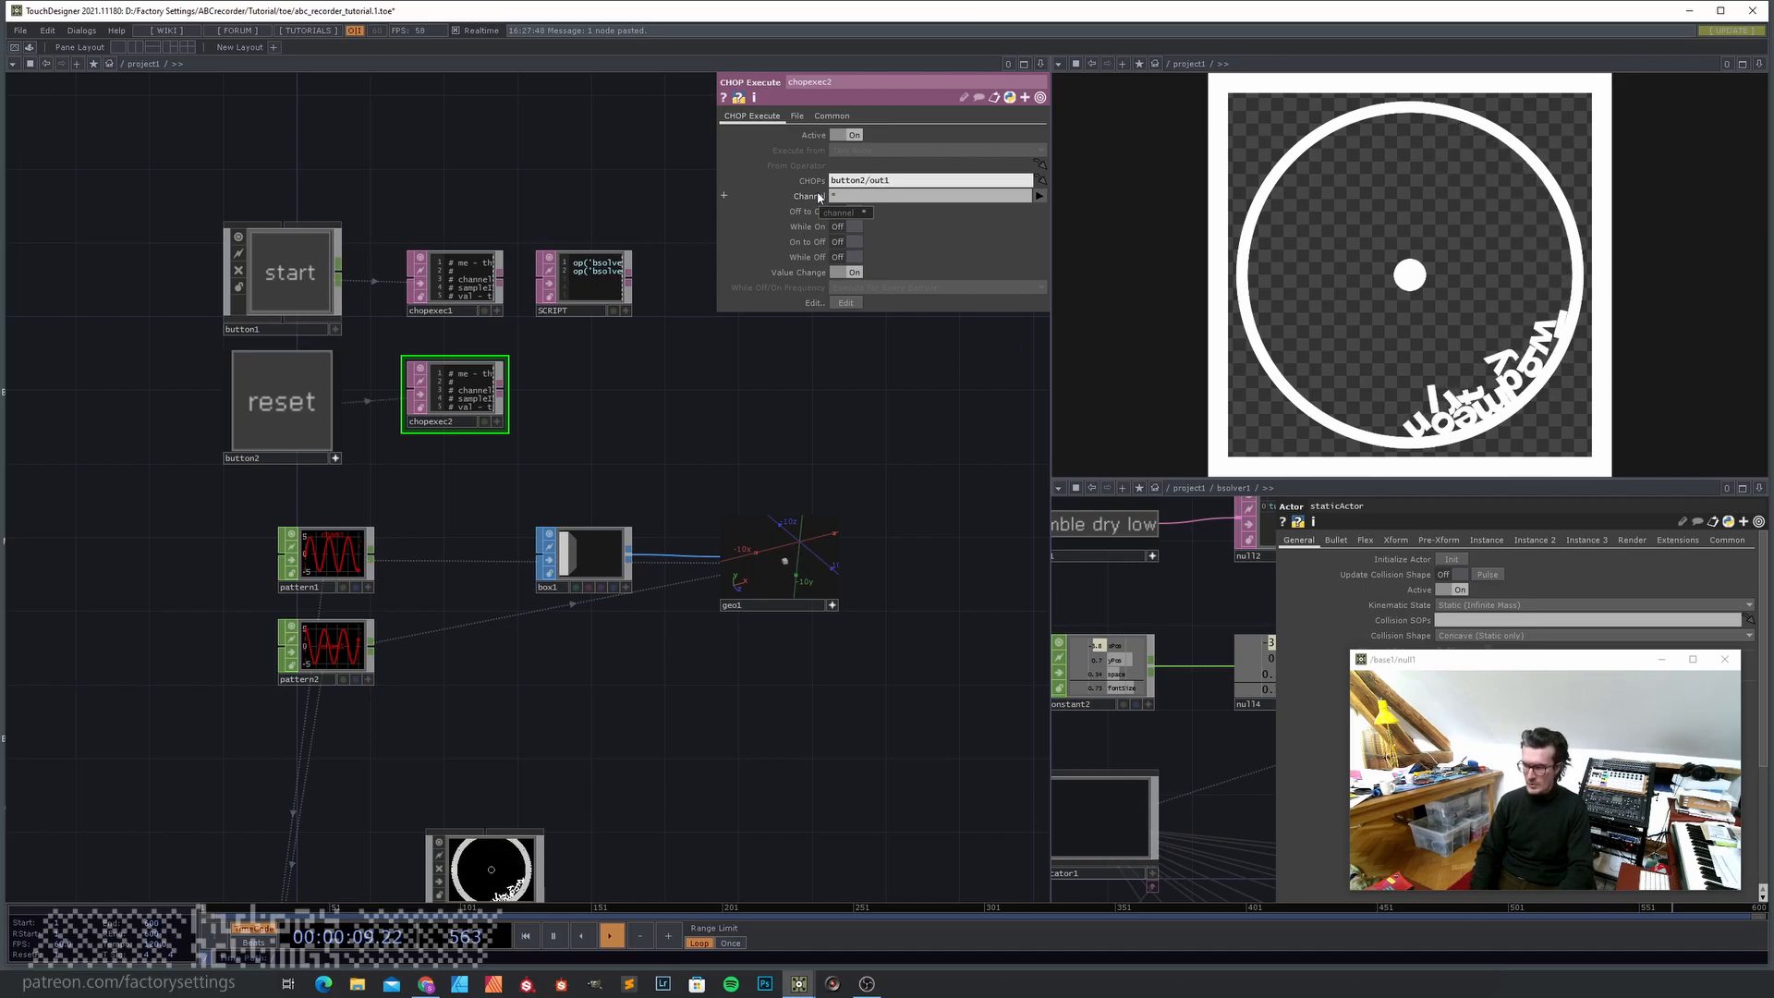
{"action": "type", "text": "1"}
{"action": "left_click", "coordinate": [854, 241]}
{"action": "left_click", "coordinate": [853, 272]}
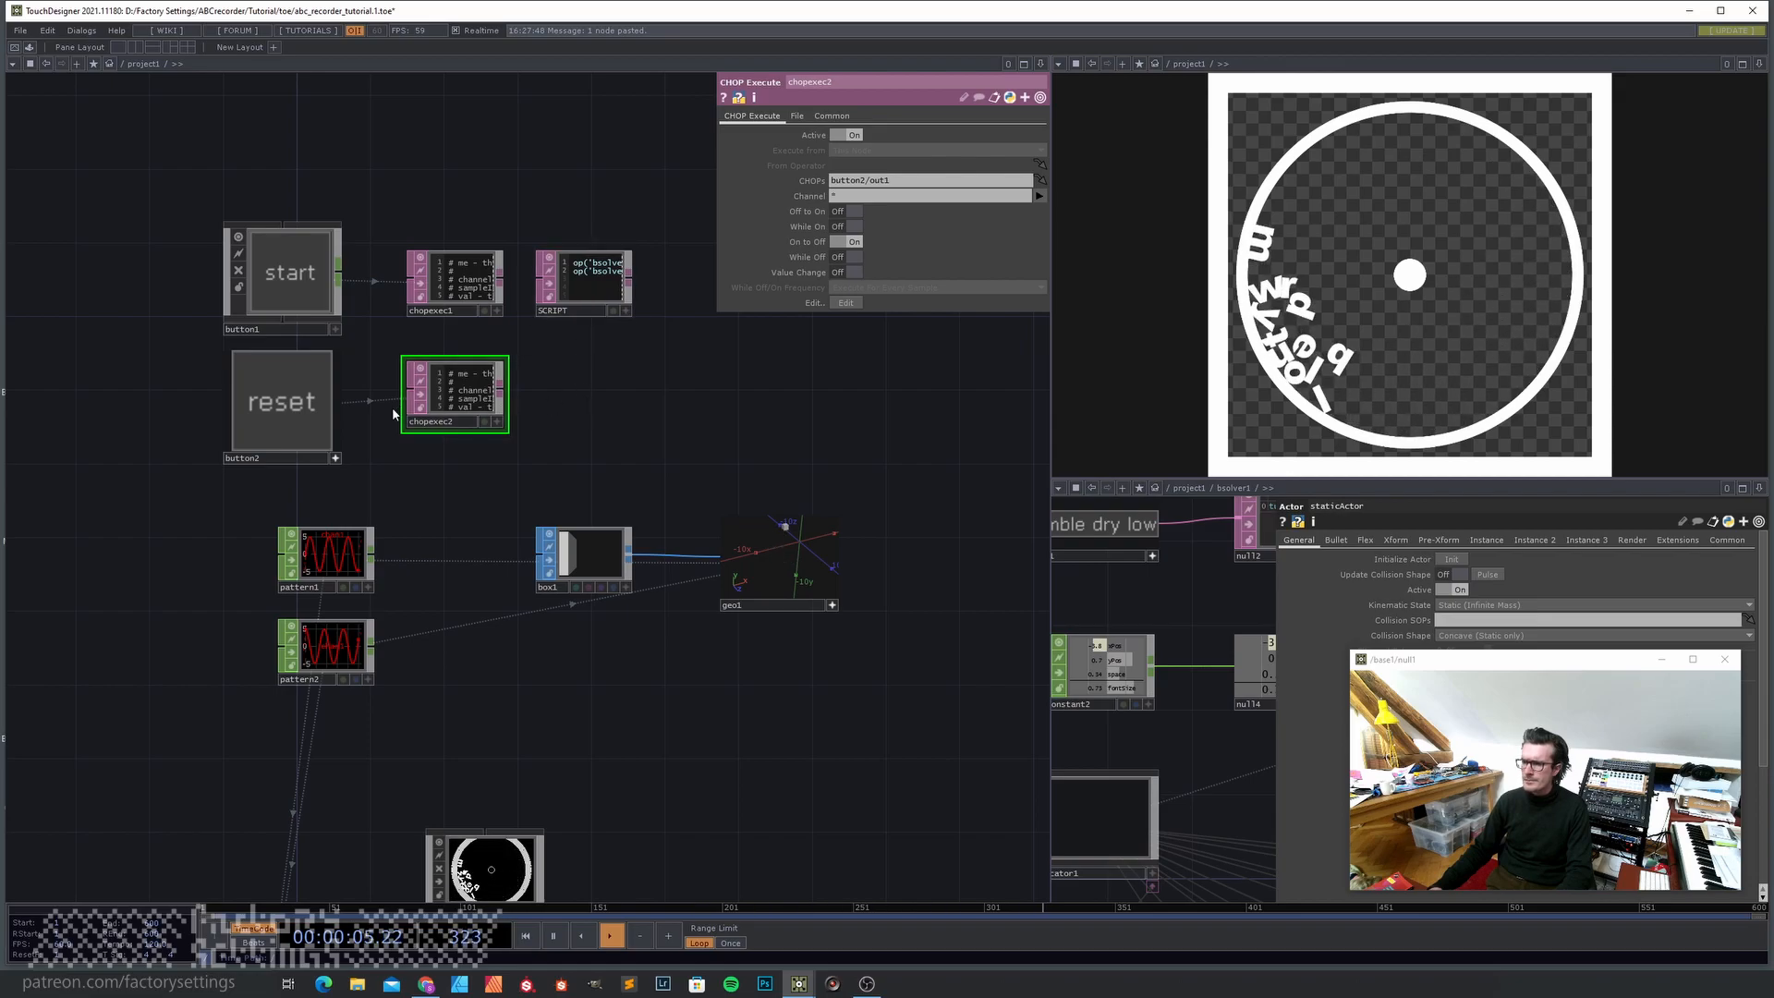
- Make chopexec2's code editable in its viewer and insert blank lines above the return in onOnToOff
{"action": "scroll", "coordinate": [393, 420], "scroll_direction": "up", "scroll_amount": 6}
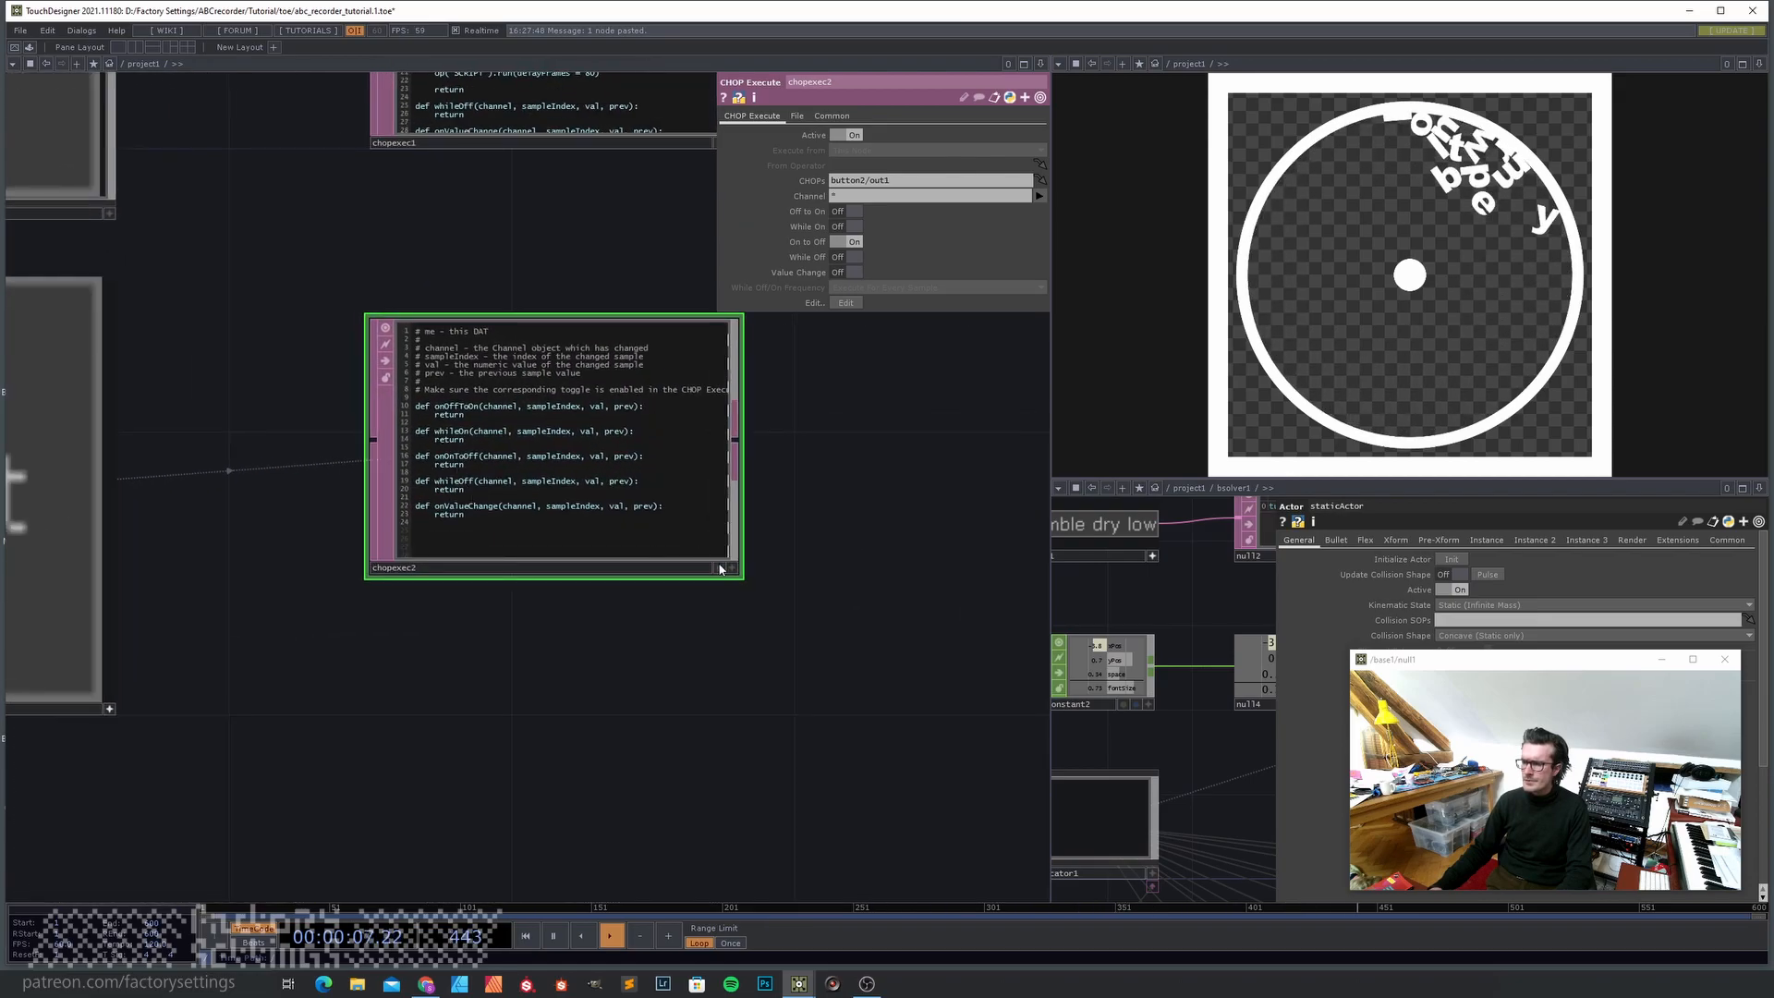
{"action": "left_click", "coordinate": [732, 567]}
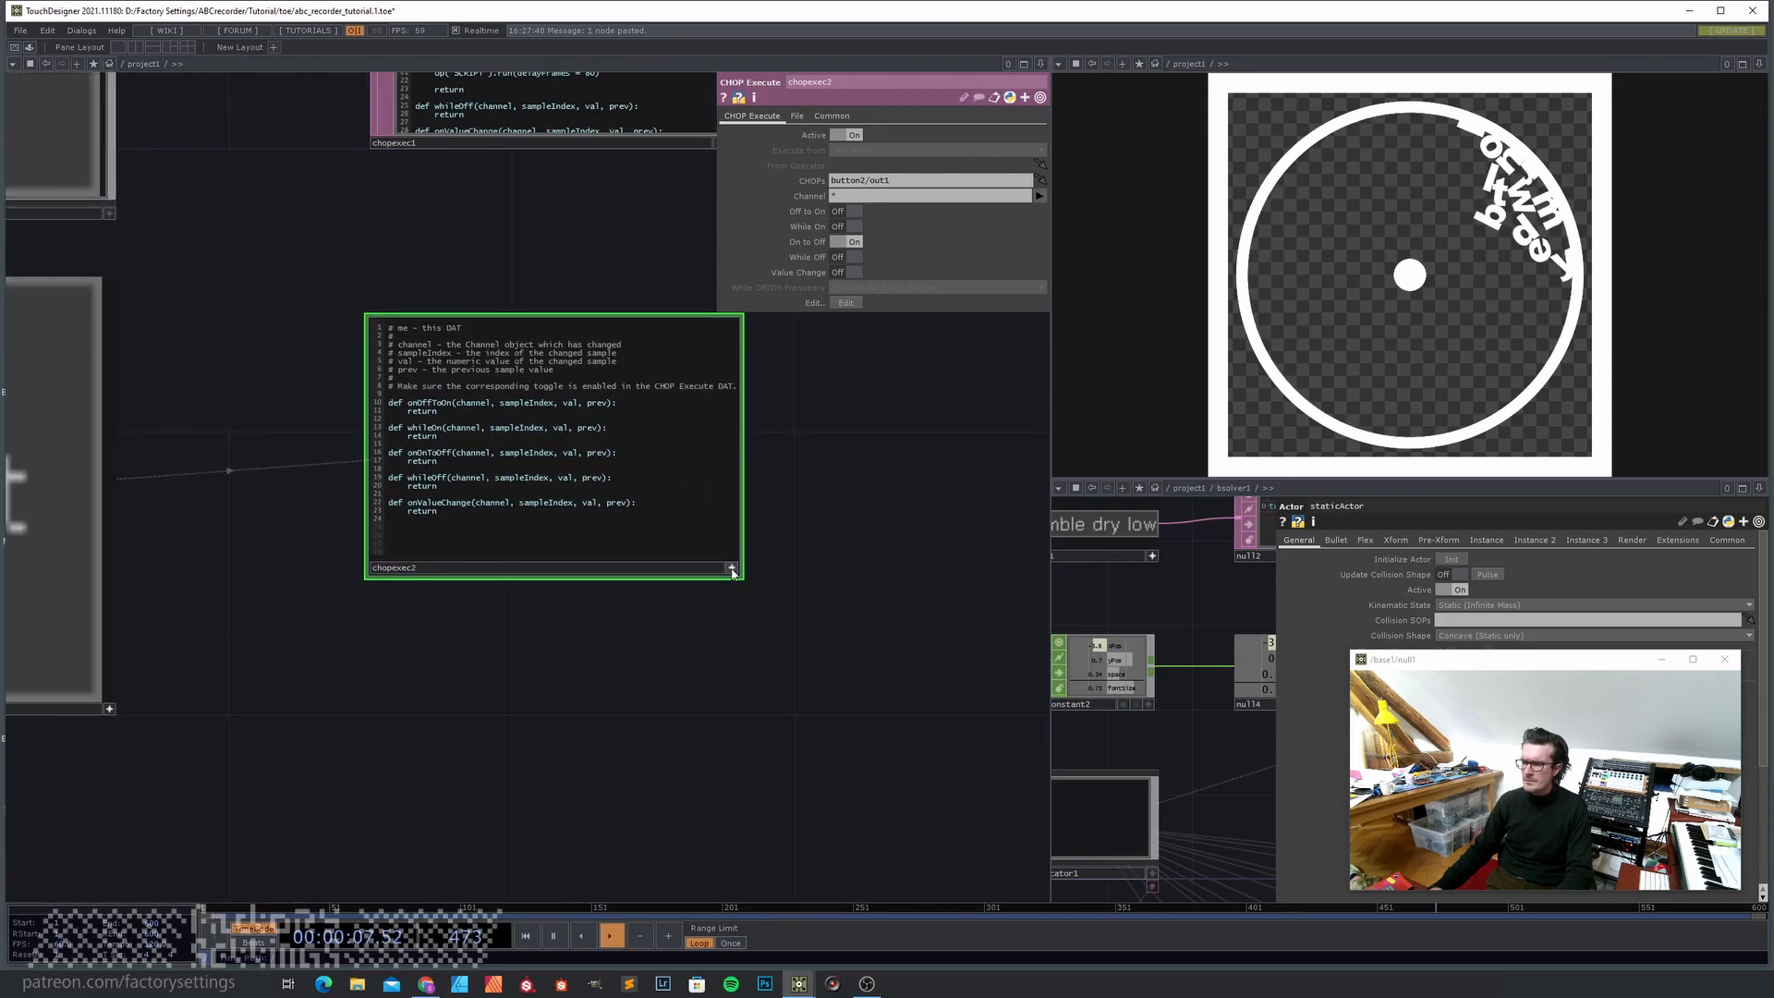
{"action": "left_click", "coordinate": [407, 465]}
{"action": "key", "text": "Return"}
{"action": "key", "text": "Return"}
{"action": "key", "text": "Return"}
{"action": "key", "text": "Return"}
{"action": "key", "text": "Return"}
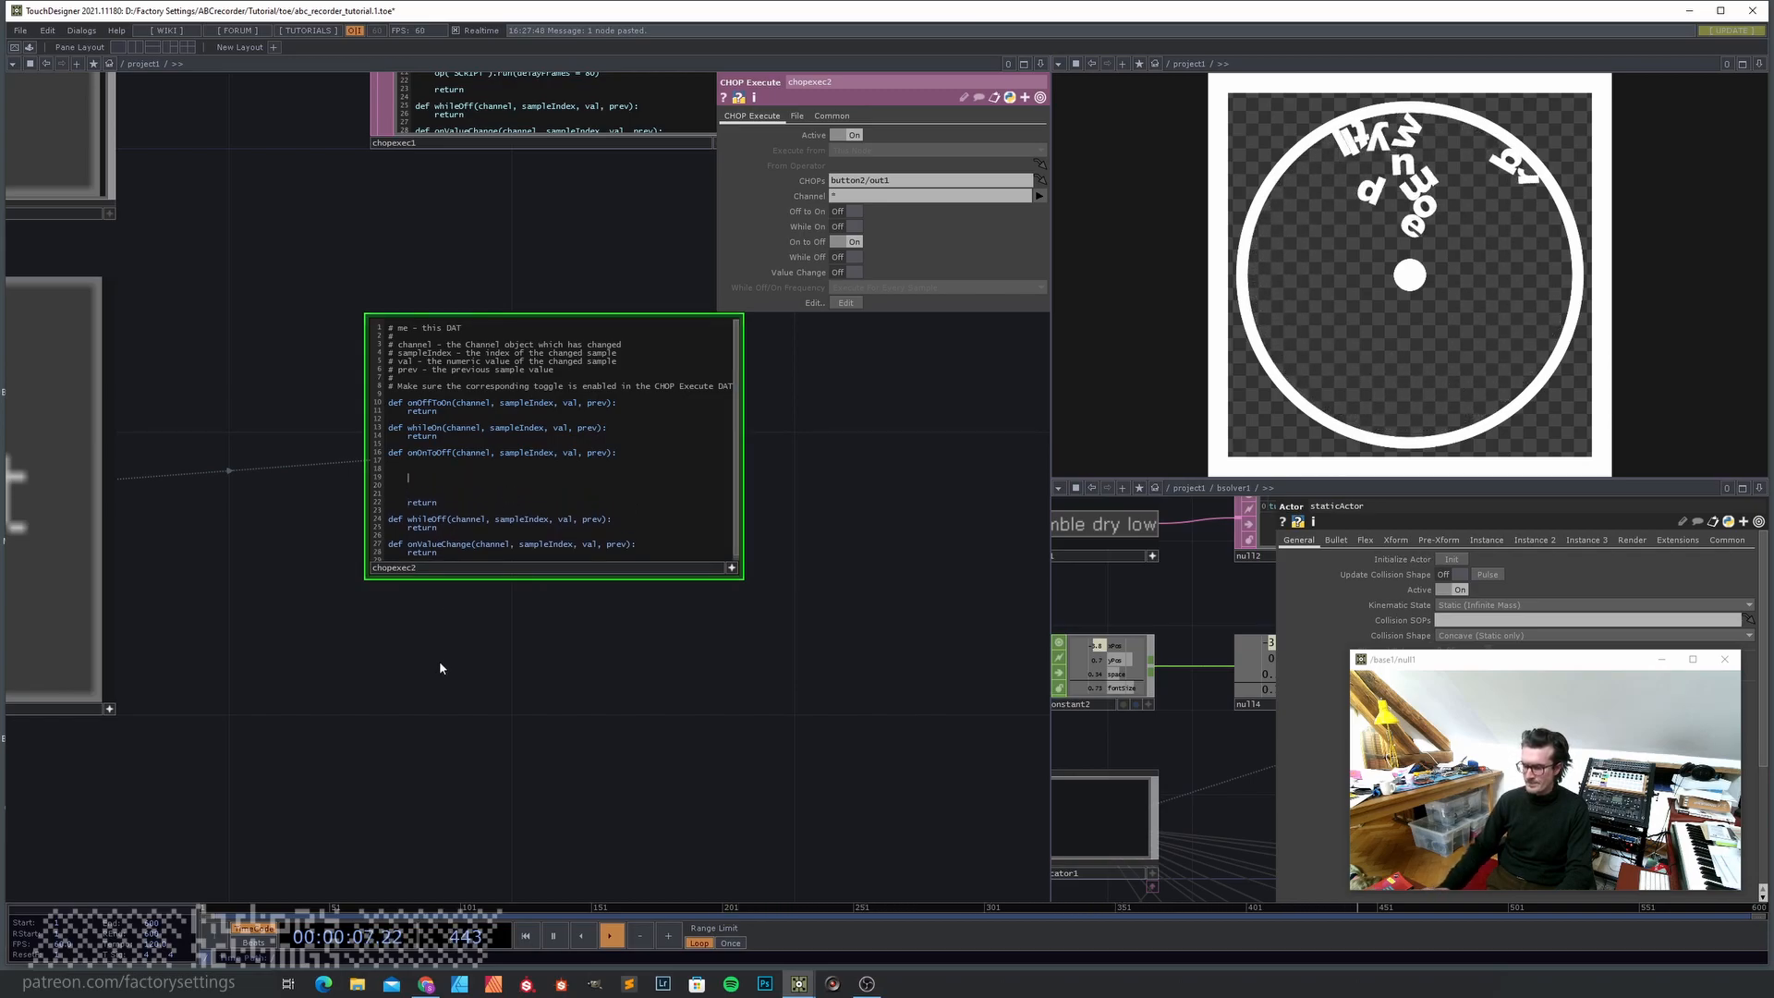
- Write op('bsolver1').par.gravityx.mode = ParMode.CONSTANT inside chopexec2's onOnToOff function
{"action": "type", "text": "op('bs"}
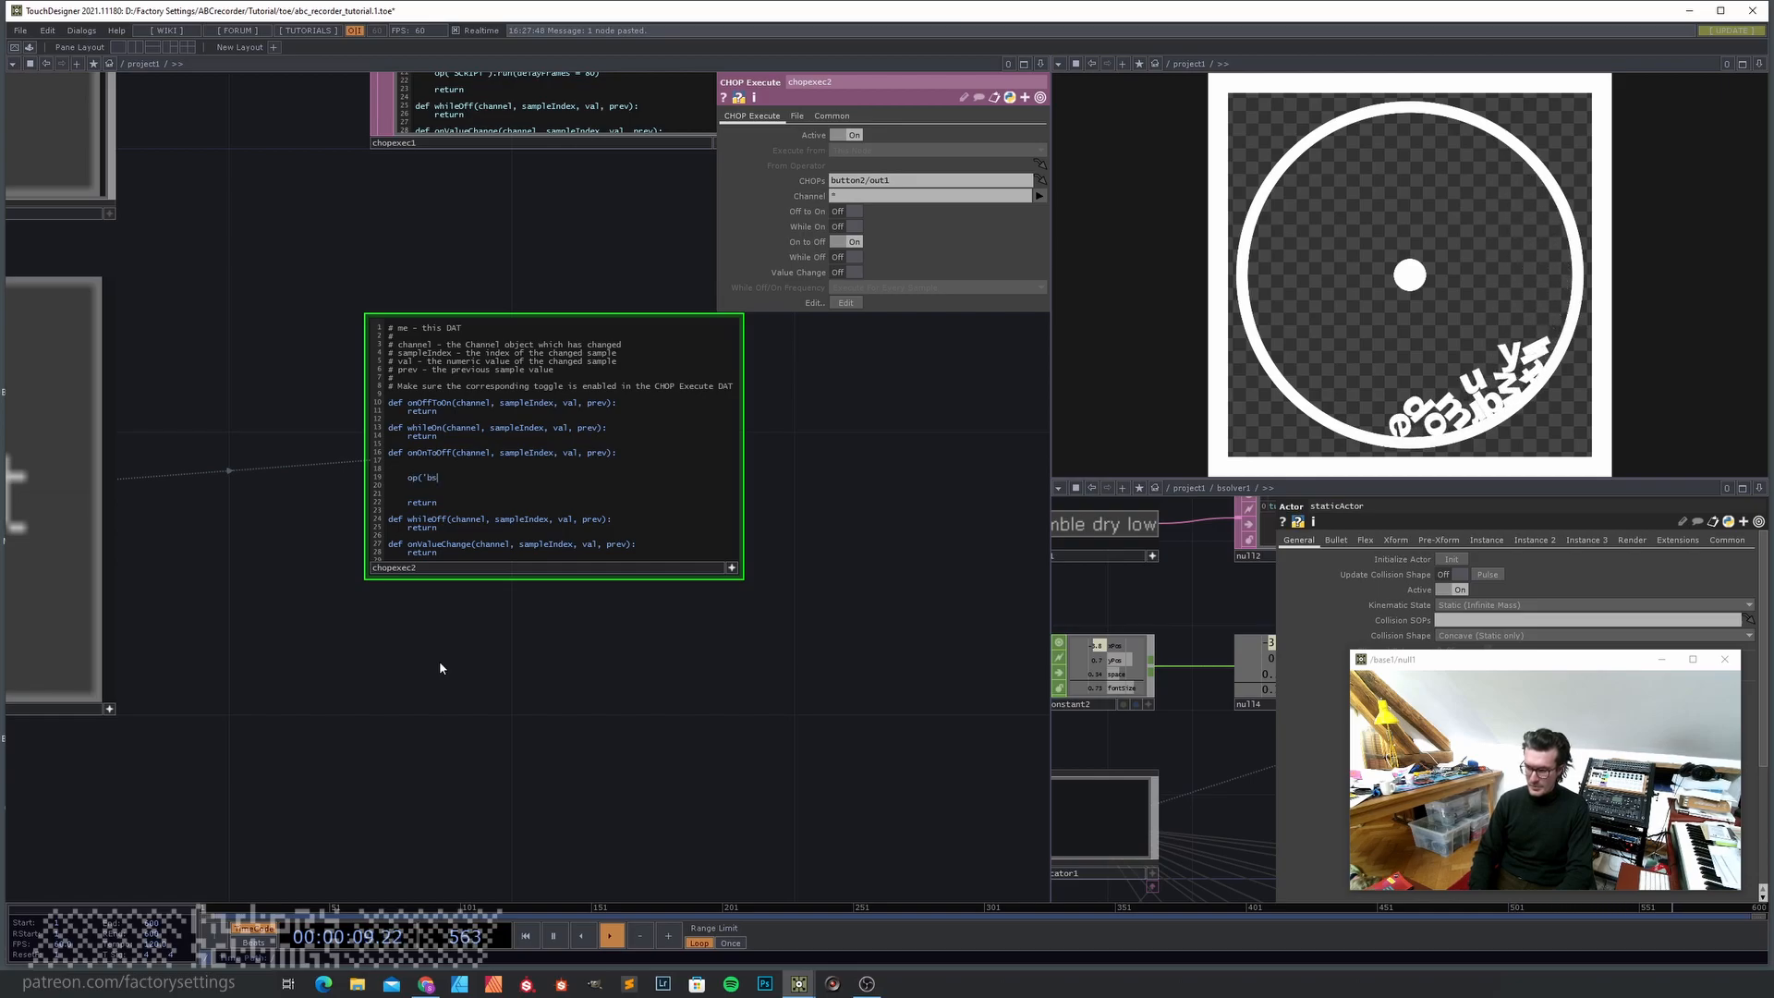
{"action": "type", "text": "olver1')"}
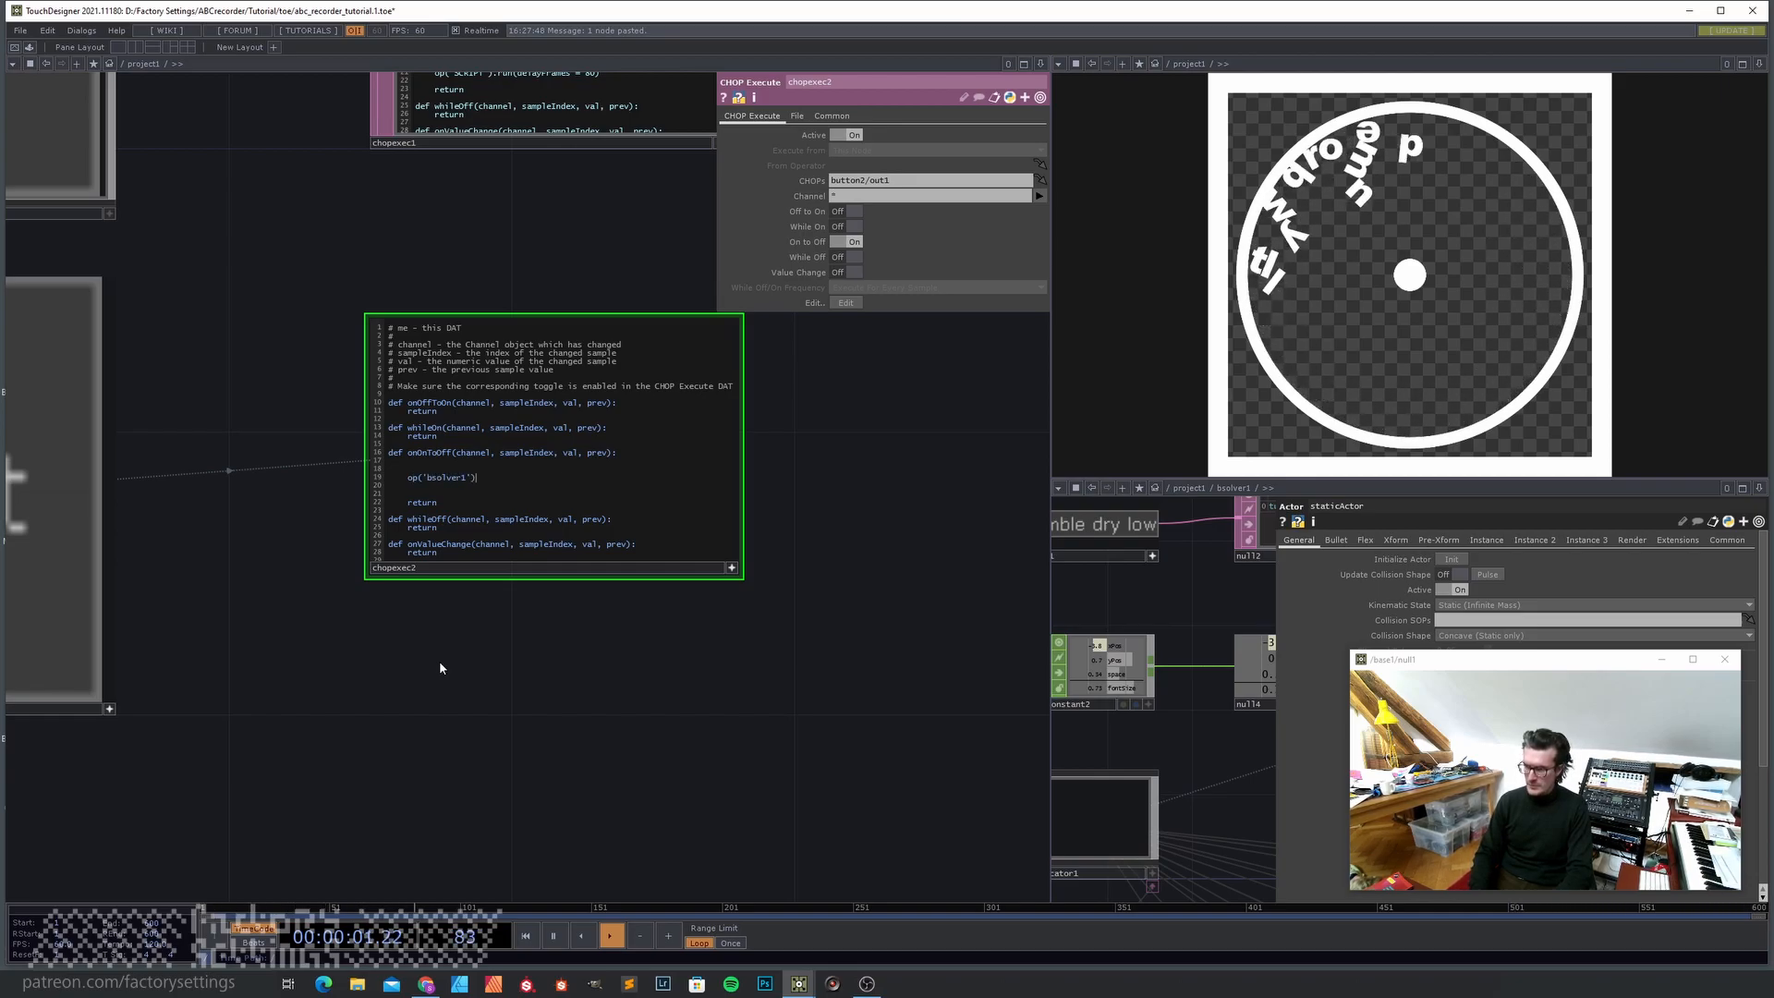
{"action": "type", "text": "."}
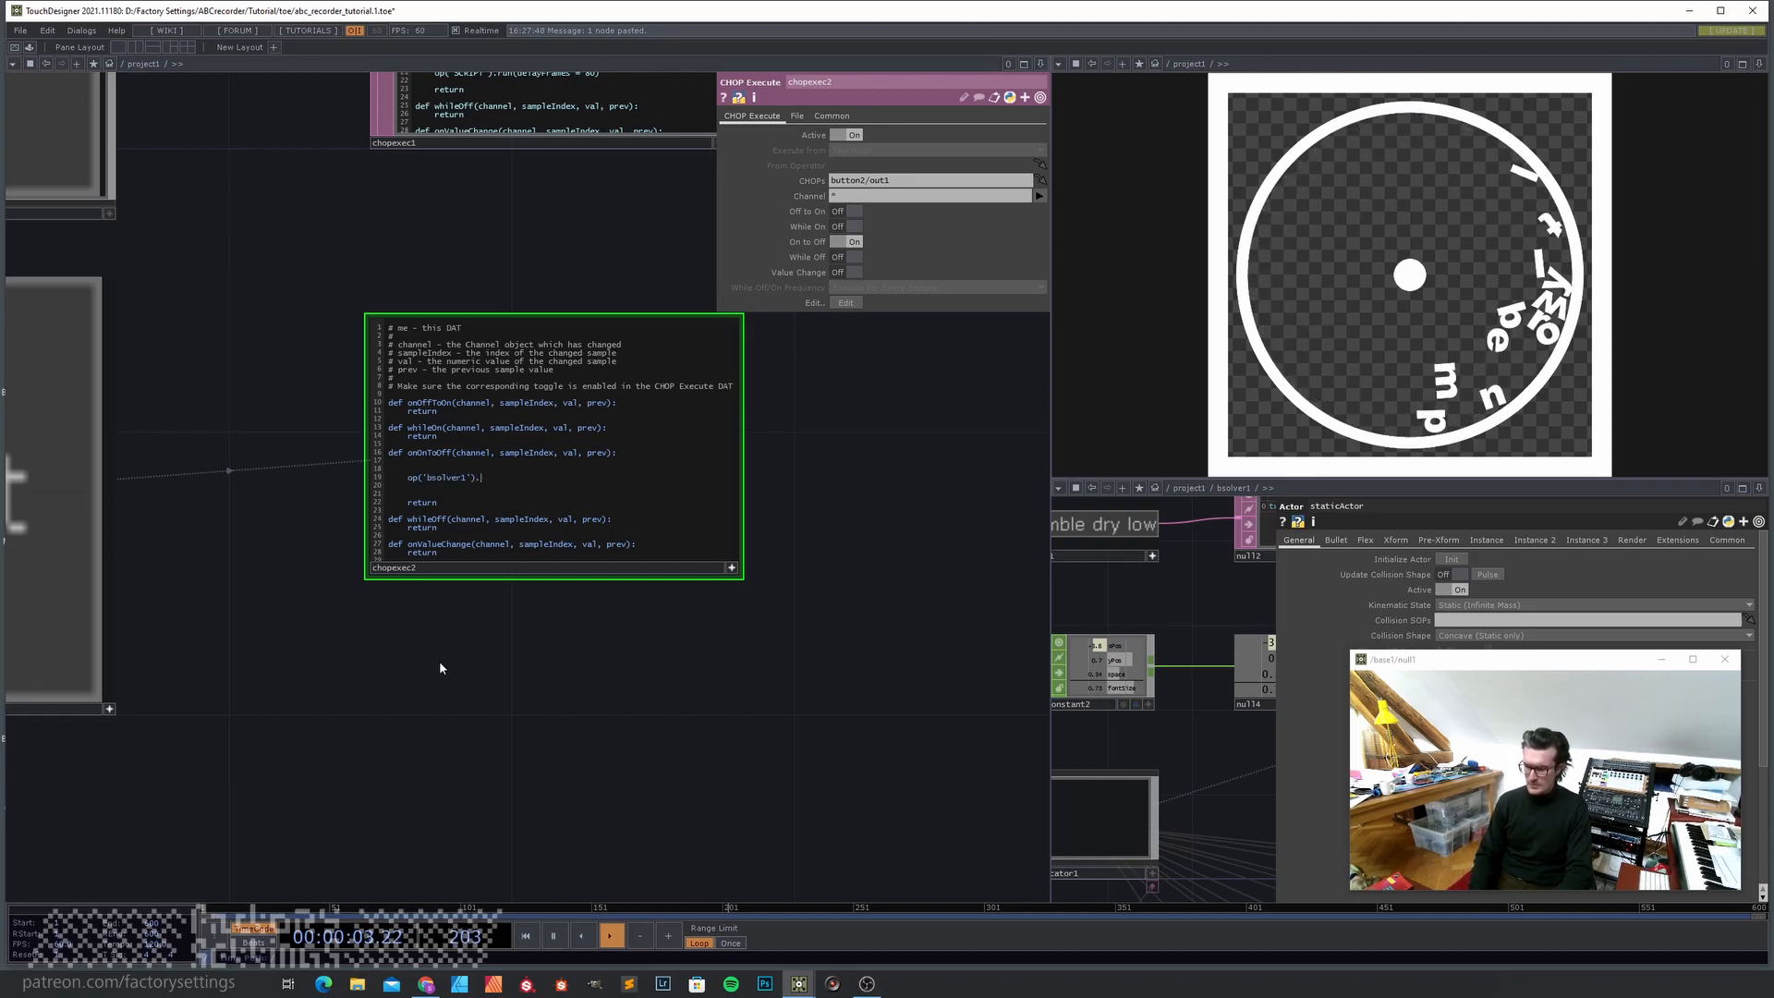
{"action": "type", "text": "par.gravity"}
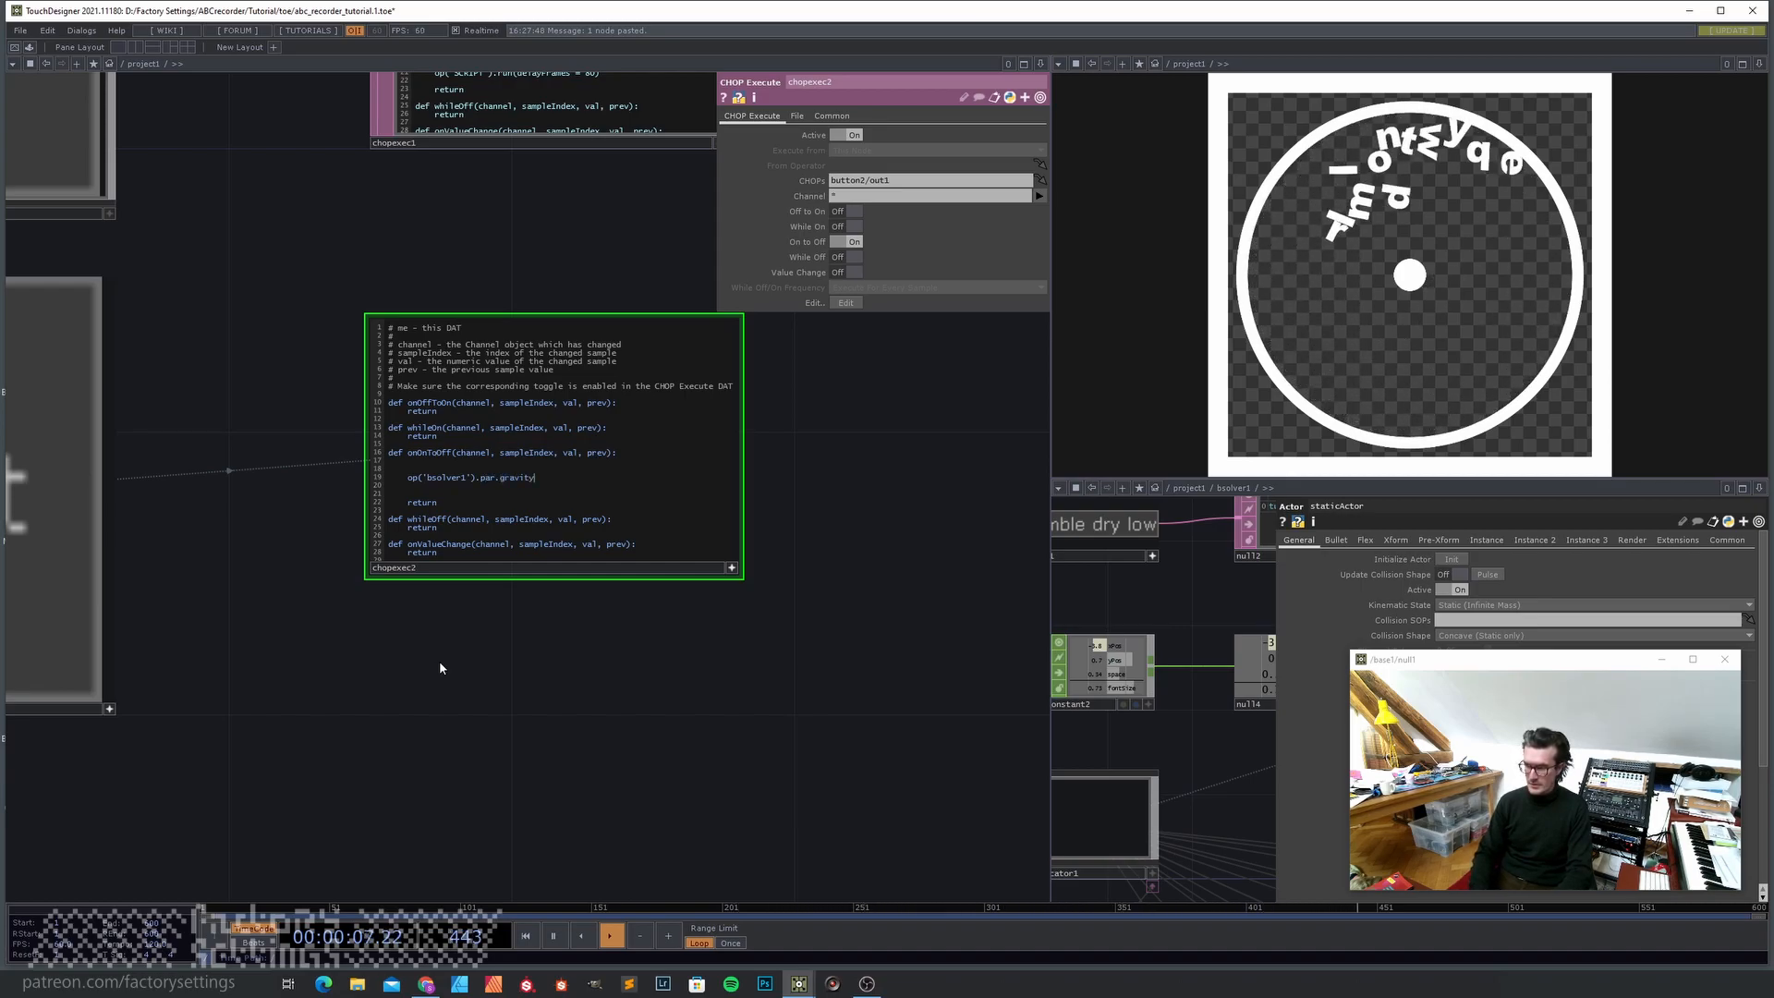
{"action": "type", "text": "x"}
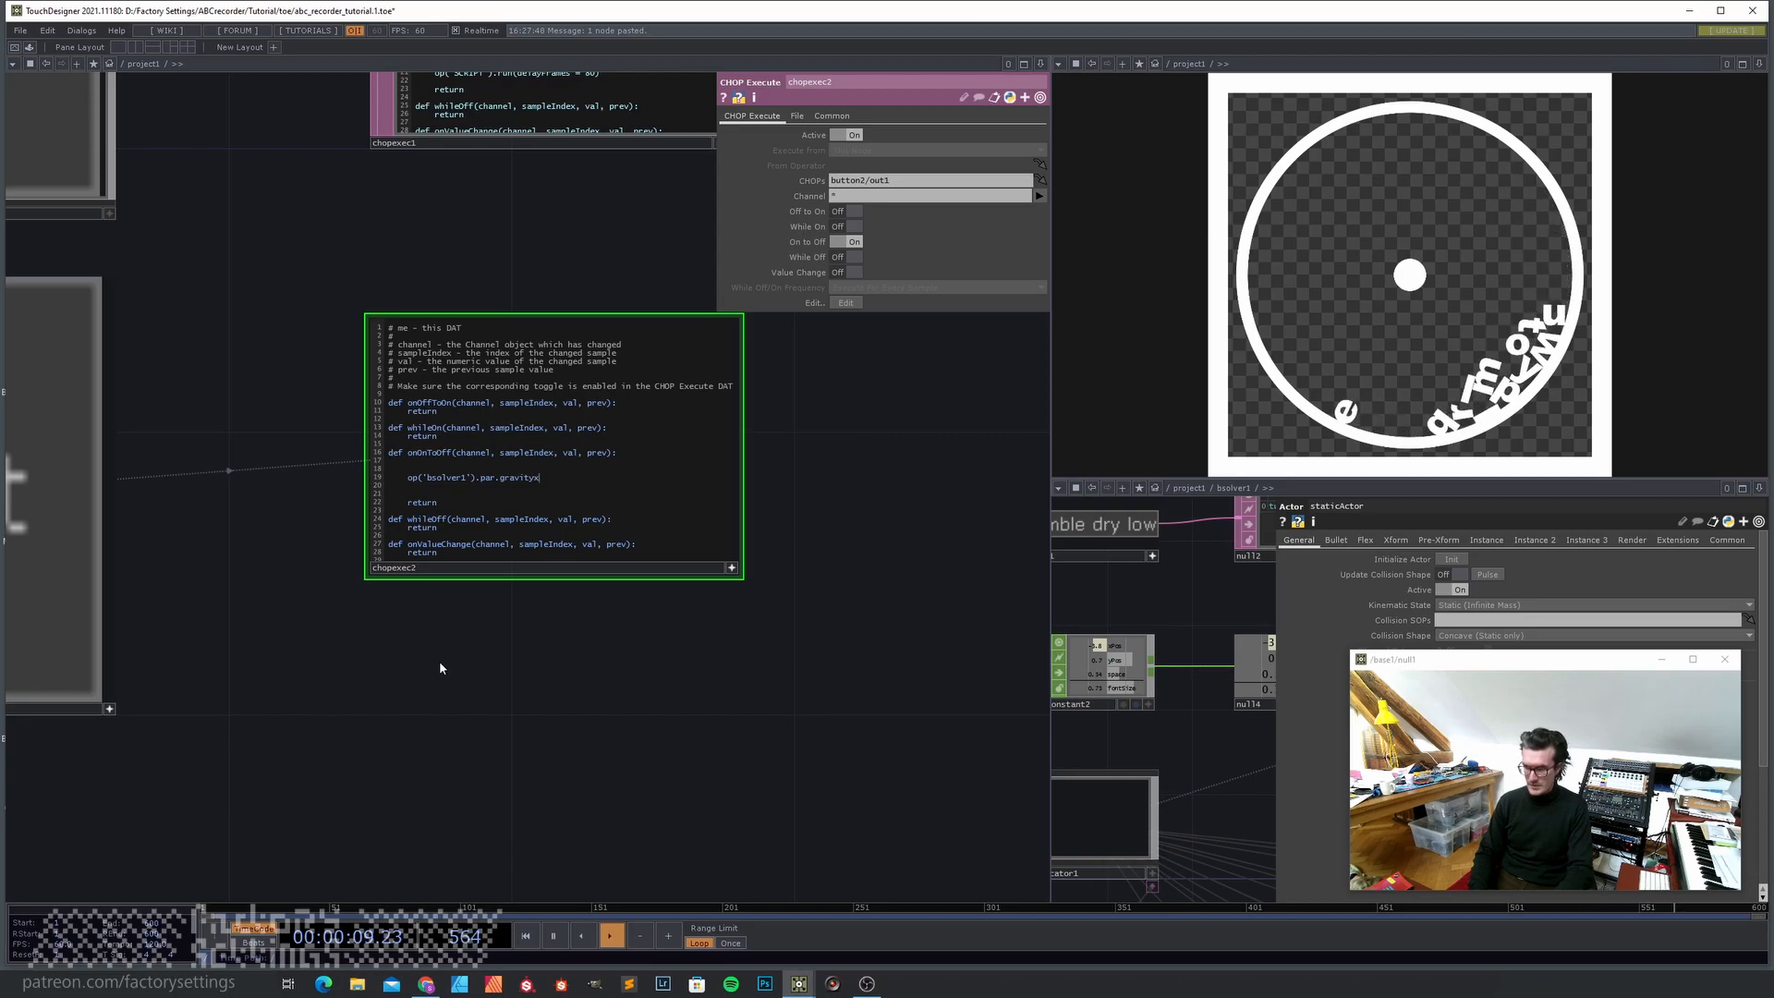
{"action": "type", "text": ".mode"}
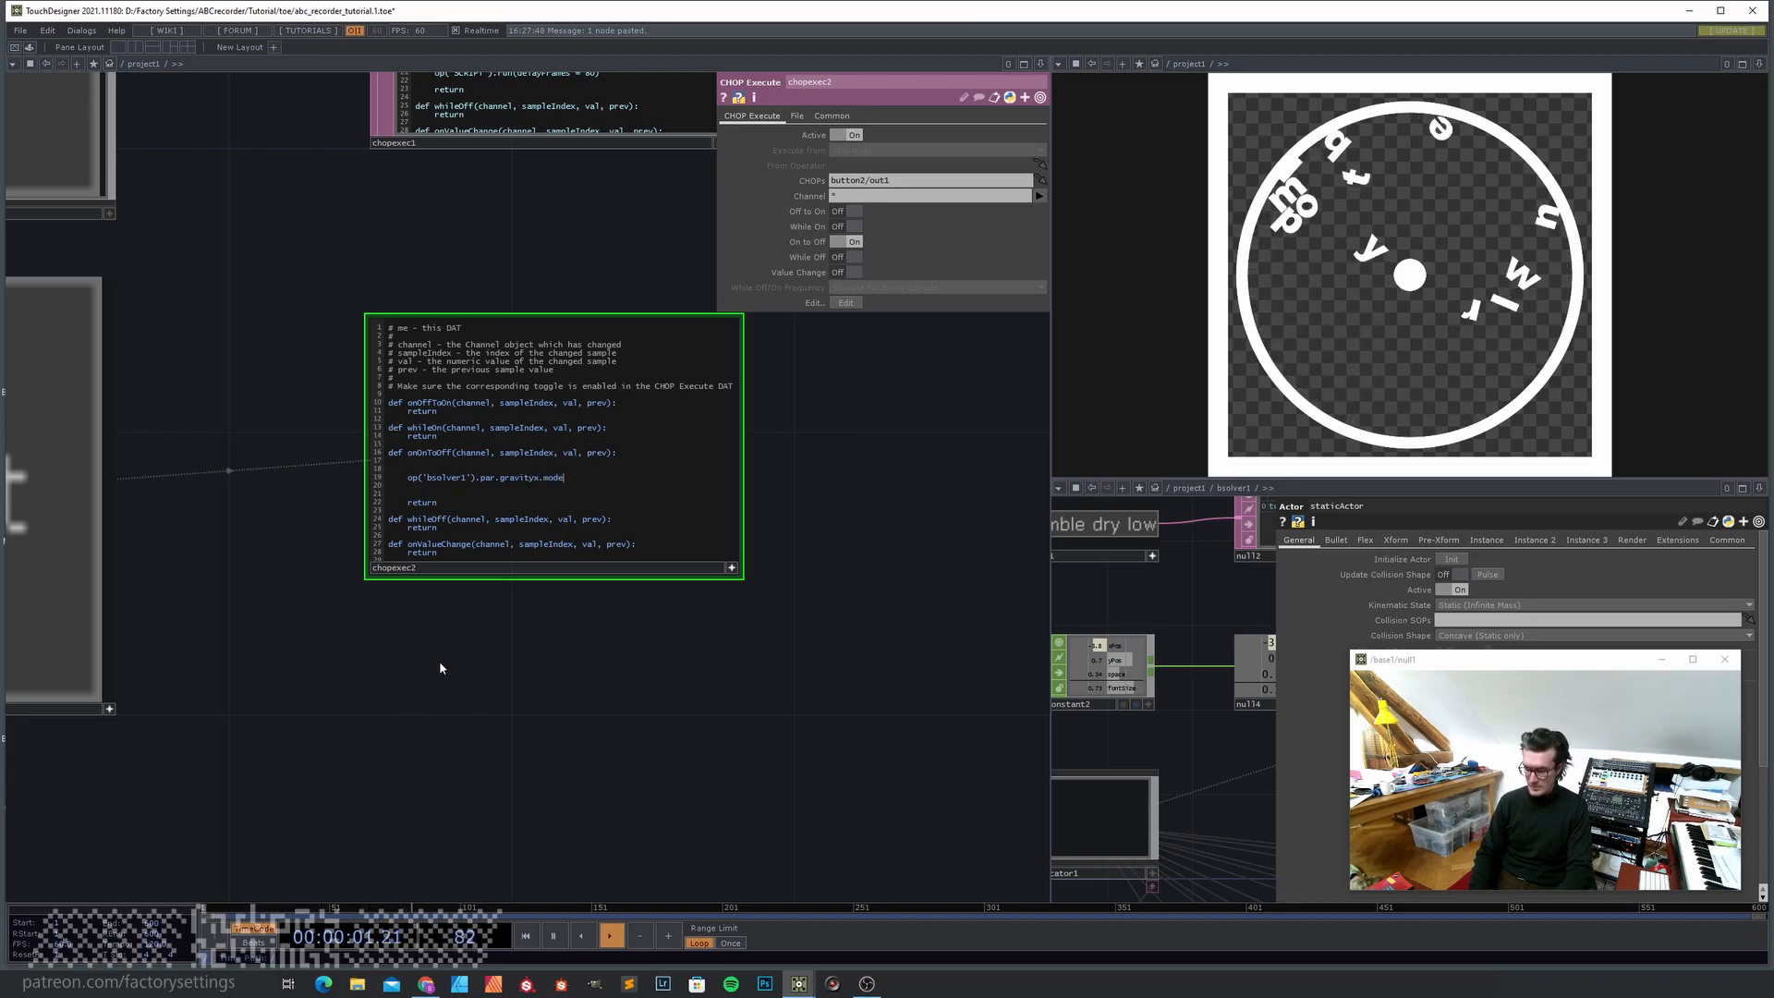
{"action": "type", "text": " = ParMode.CONSTA"}
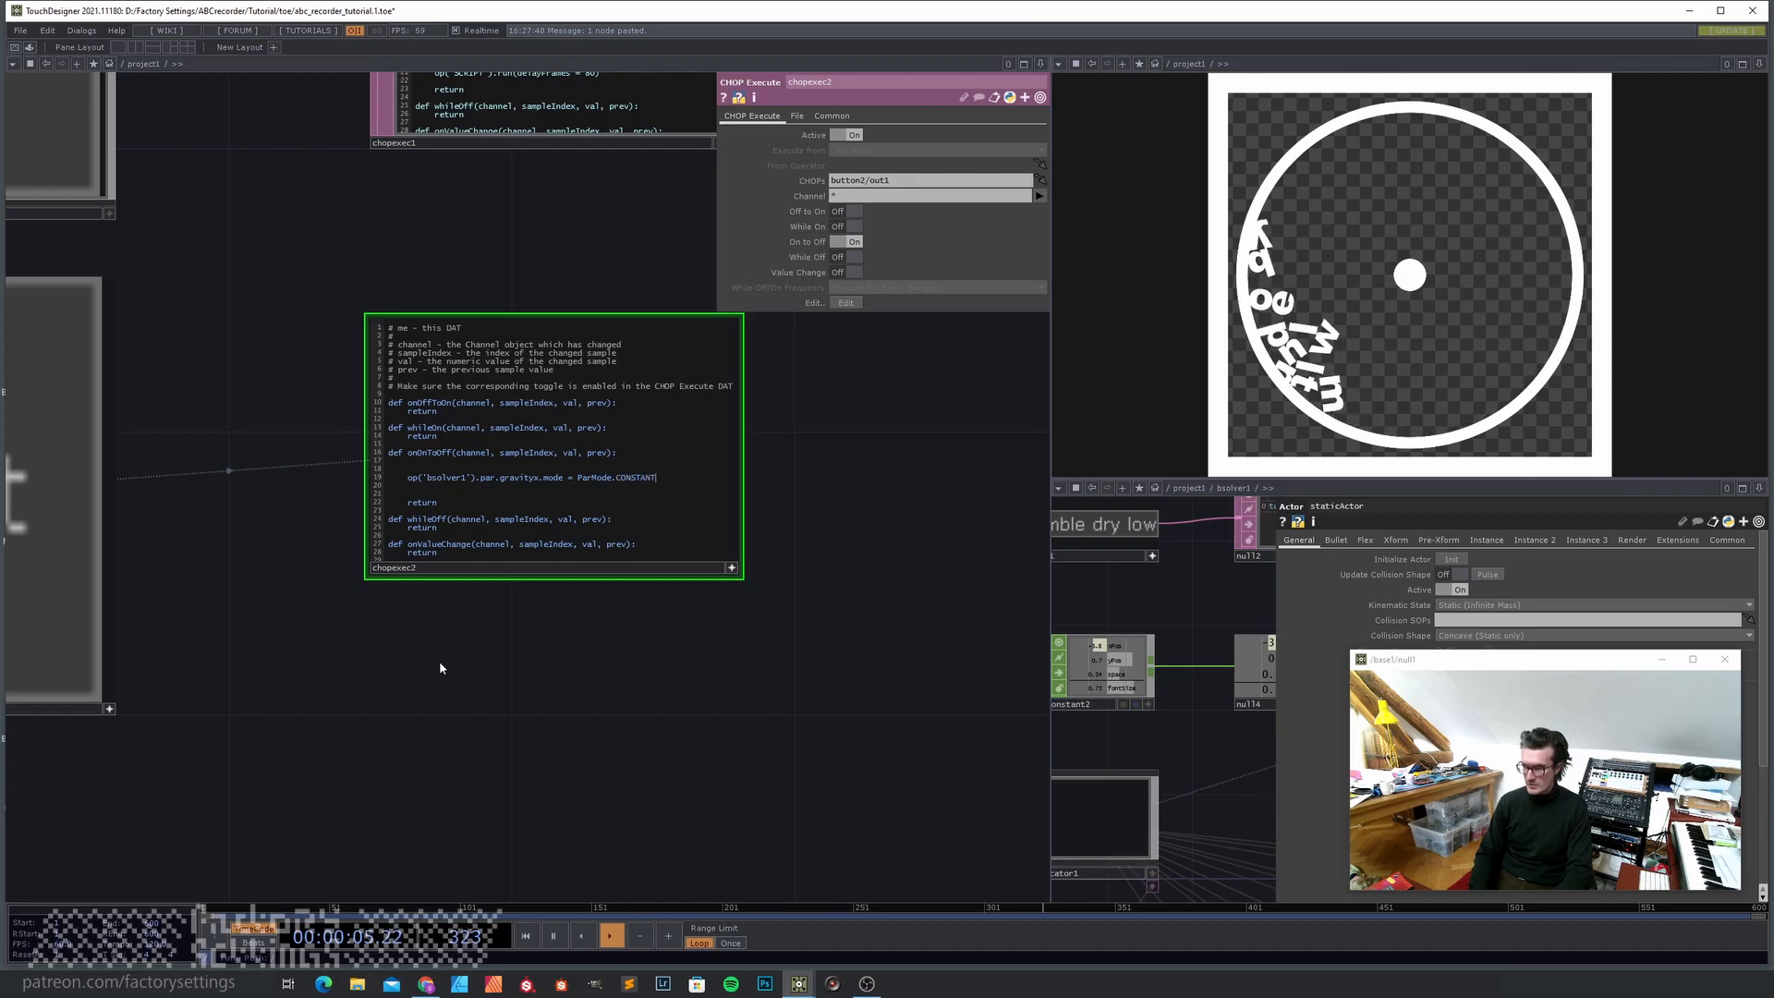
{"action": "type", "text": "NT"}
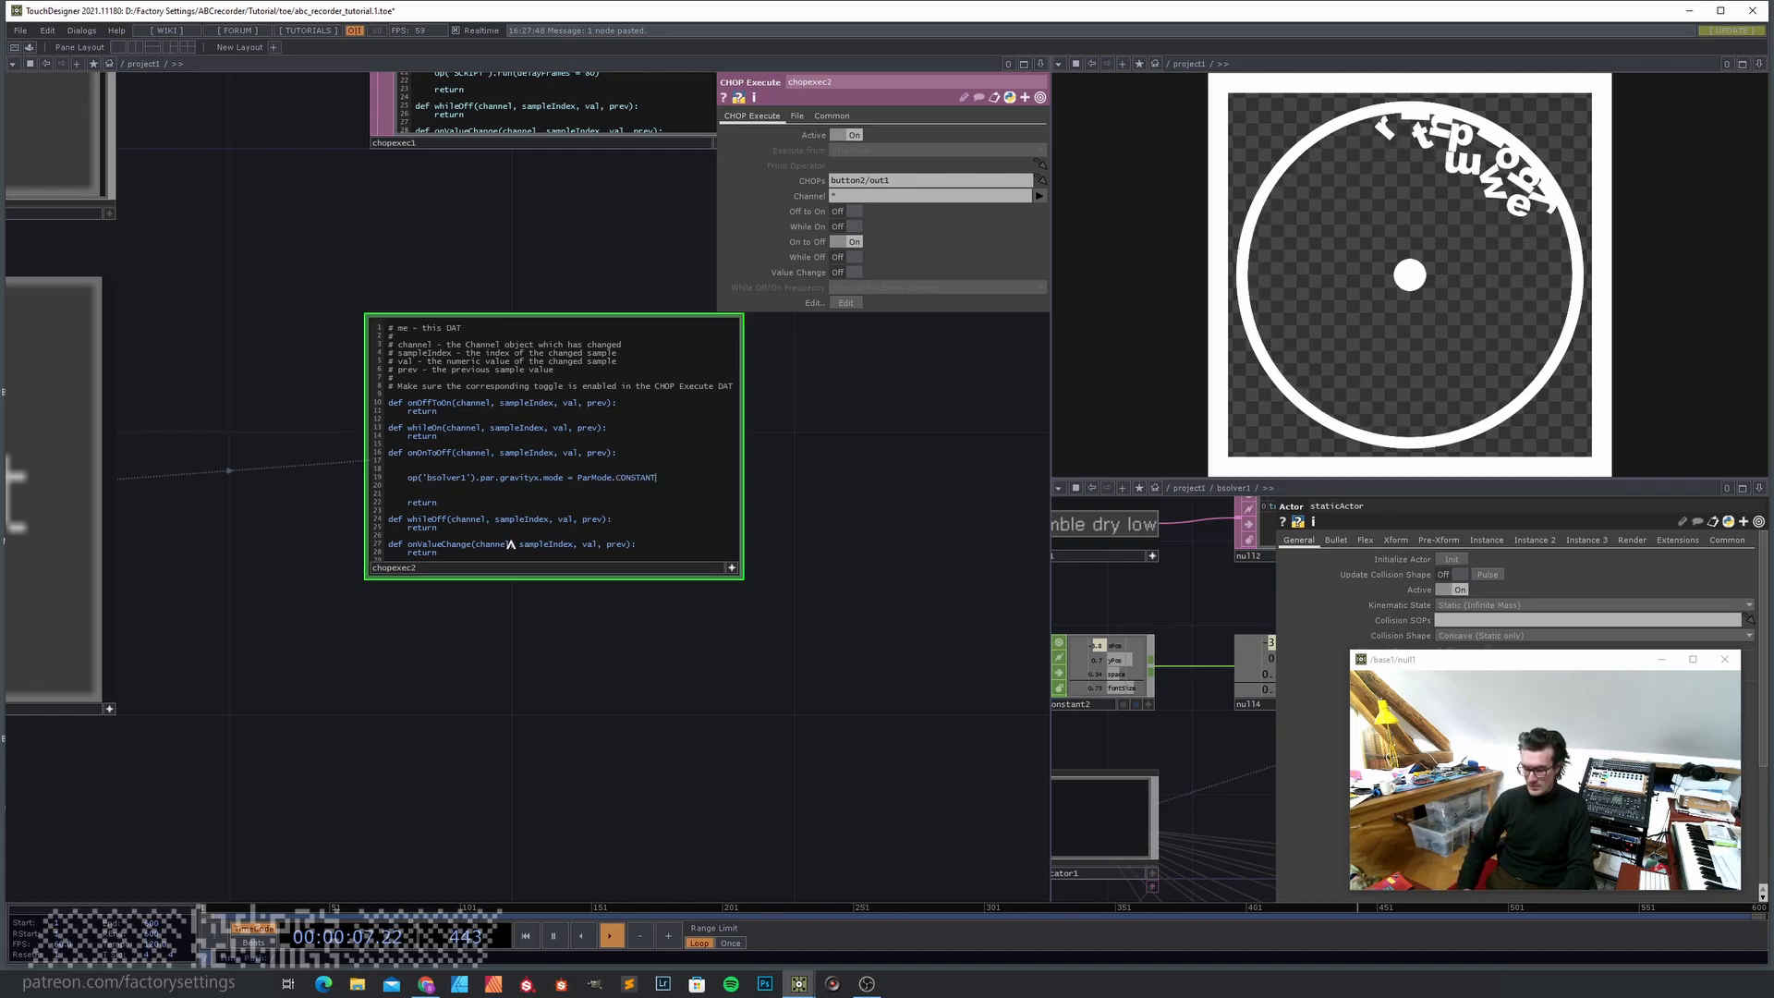
- Duplicate the gravity line below itself, change the copy to gravityy to set its mode to ParMode.CONSTANT, and leave chopexec2's editing
{"action": "key", "text": "shift+Left"}
{"action": "key", "text": "shift+Left"}
{"action": "key", "text": "shift+Left"}
{"action": "key", "text": "shift+Left"}
{"action": "key", "text": "shift+Left"}
{"action": "key", "text": "shift+Left"}
{"action": "key", "text": "shift+Left"}
{"action": "key", "text": "shift+Left"}
{"action": "key", "text": "shift+Left"}
{"action": "key", "text": "shift+Left"}
{"action": "key", "text": "shift+Left"}
{"action": "key", "text": "shift+Left"}
{"action": "key", "text": "shift+Left"}
{"action": "key", "text": "shift+Left"}
{"action": "key", "text": "shift+Left"}
{"action": "key", "text": "shift+Left"}
{"action": "key", "text": "shift+Left"}
{"action": "key", "text": "shift+Left"}
{"action": "key", "text": "shift+Left"}
{"action": "key", "text": "shift+Left"}
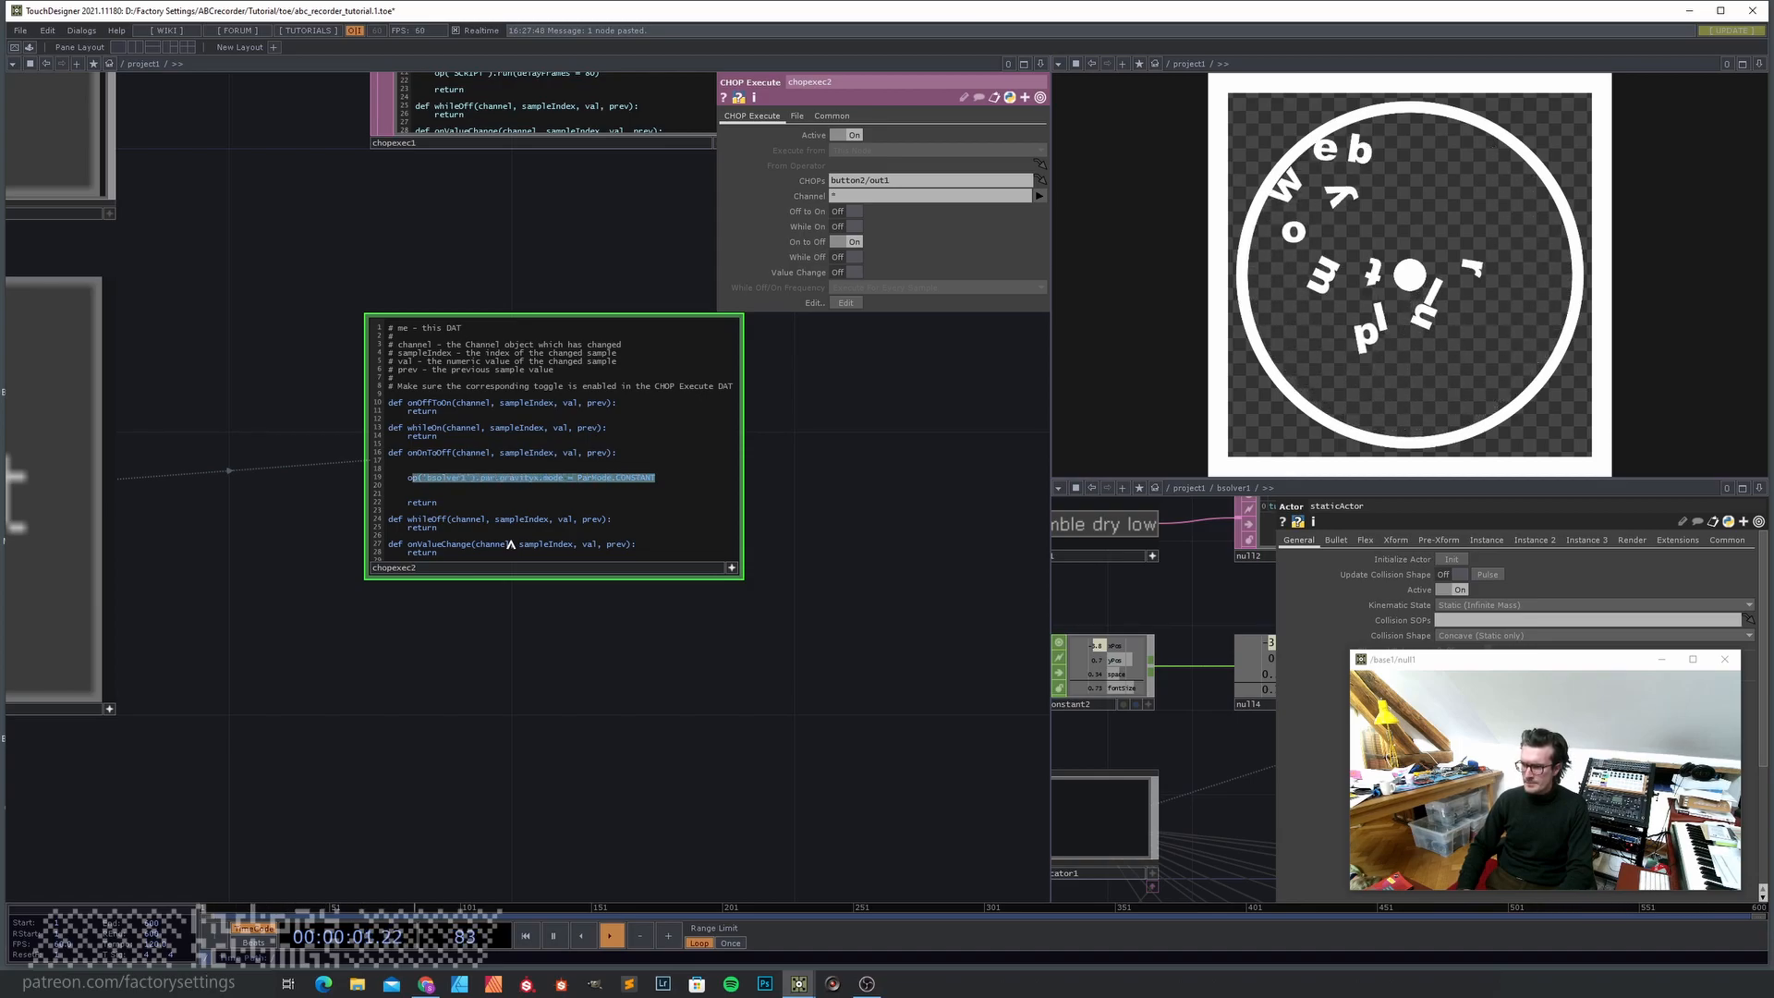
{"action": "key", "text": "Right"}
{"action": "key", "text": "Return"}
{"action": "type", "text": "op('bsolver1').par.gravityx.mode = ParMode.CONSTANT"}
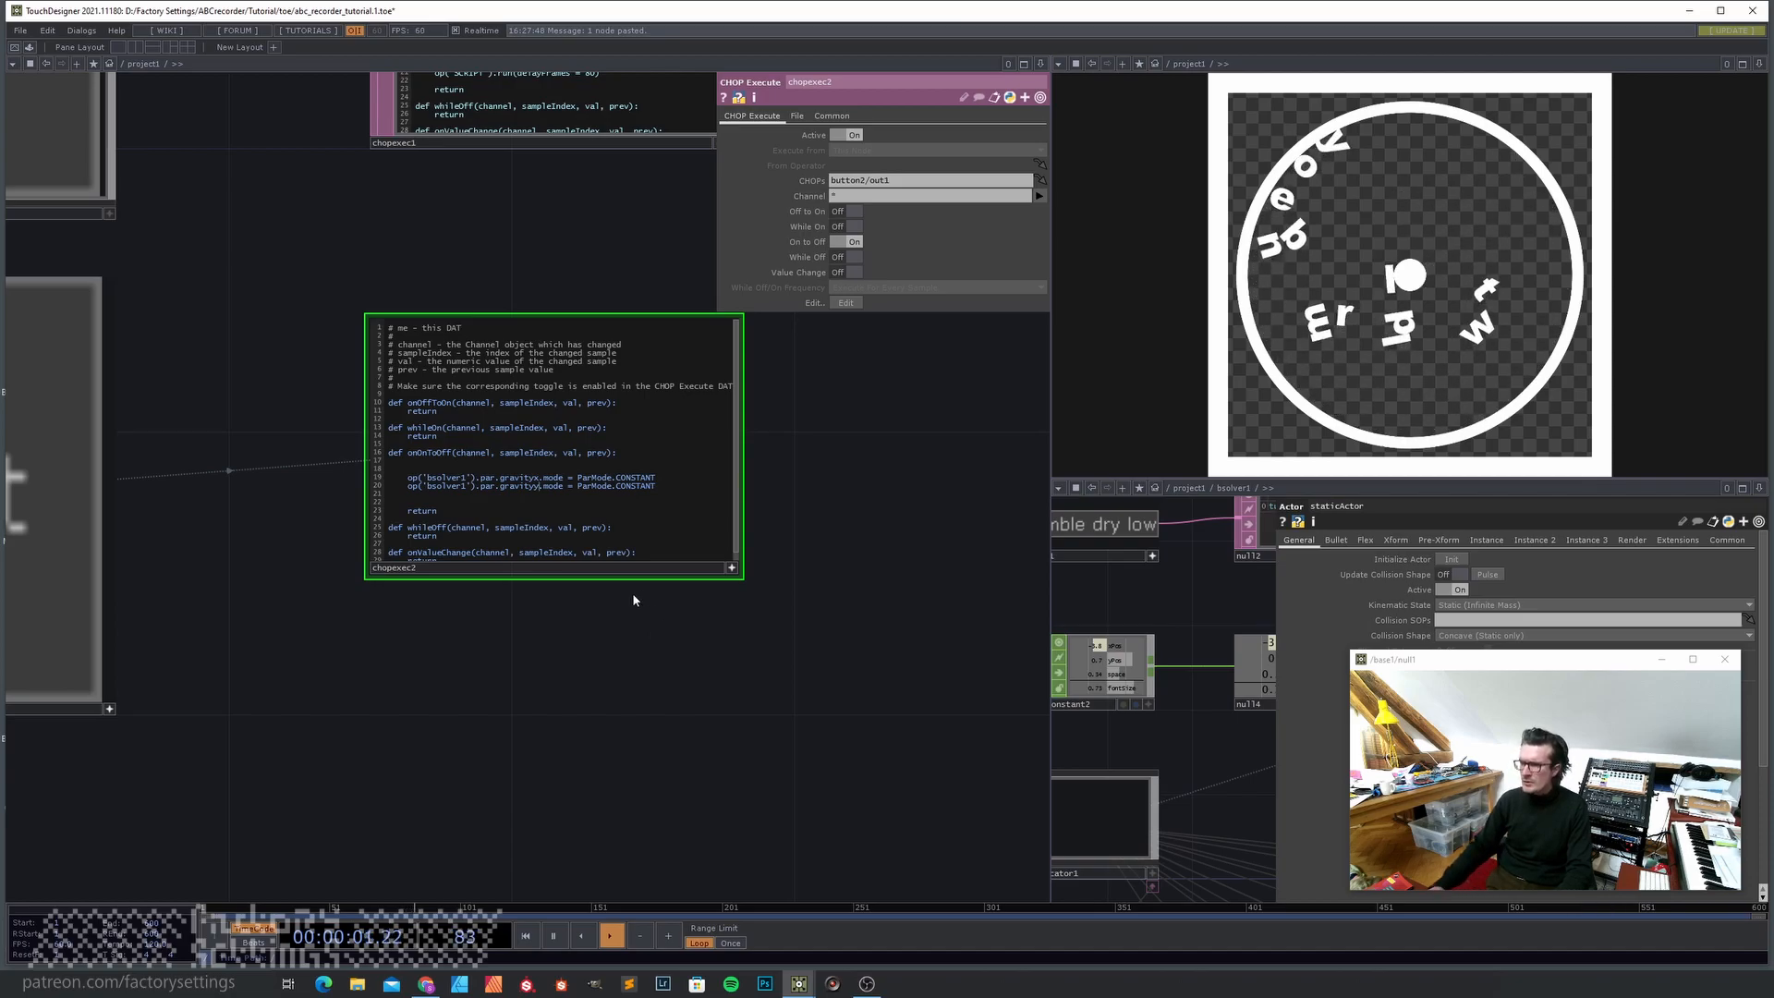
{"action": "scroll", "coordinate": [604, 685], "scroll_direction": "down", "scroll_amount": 6}
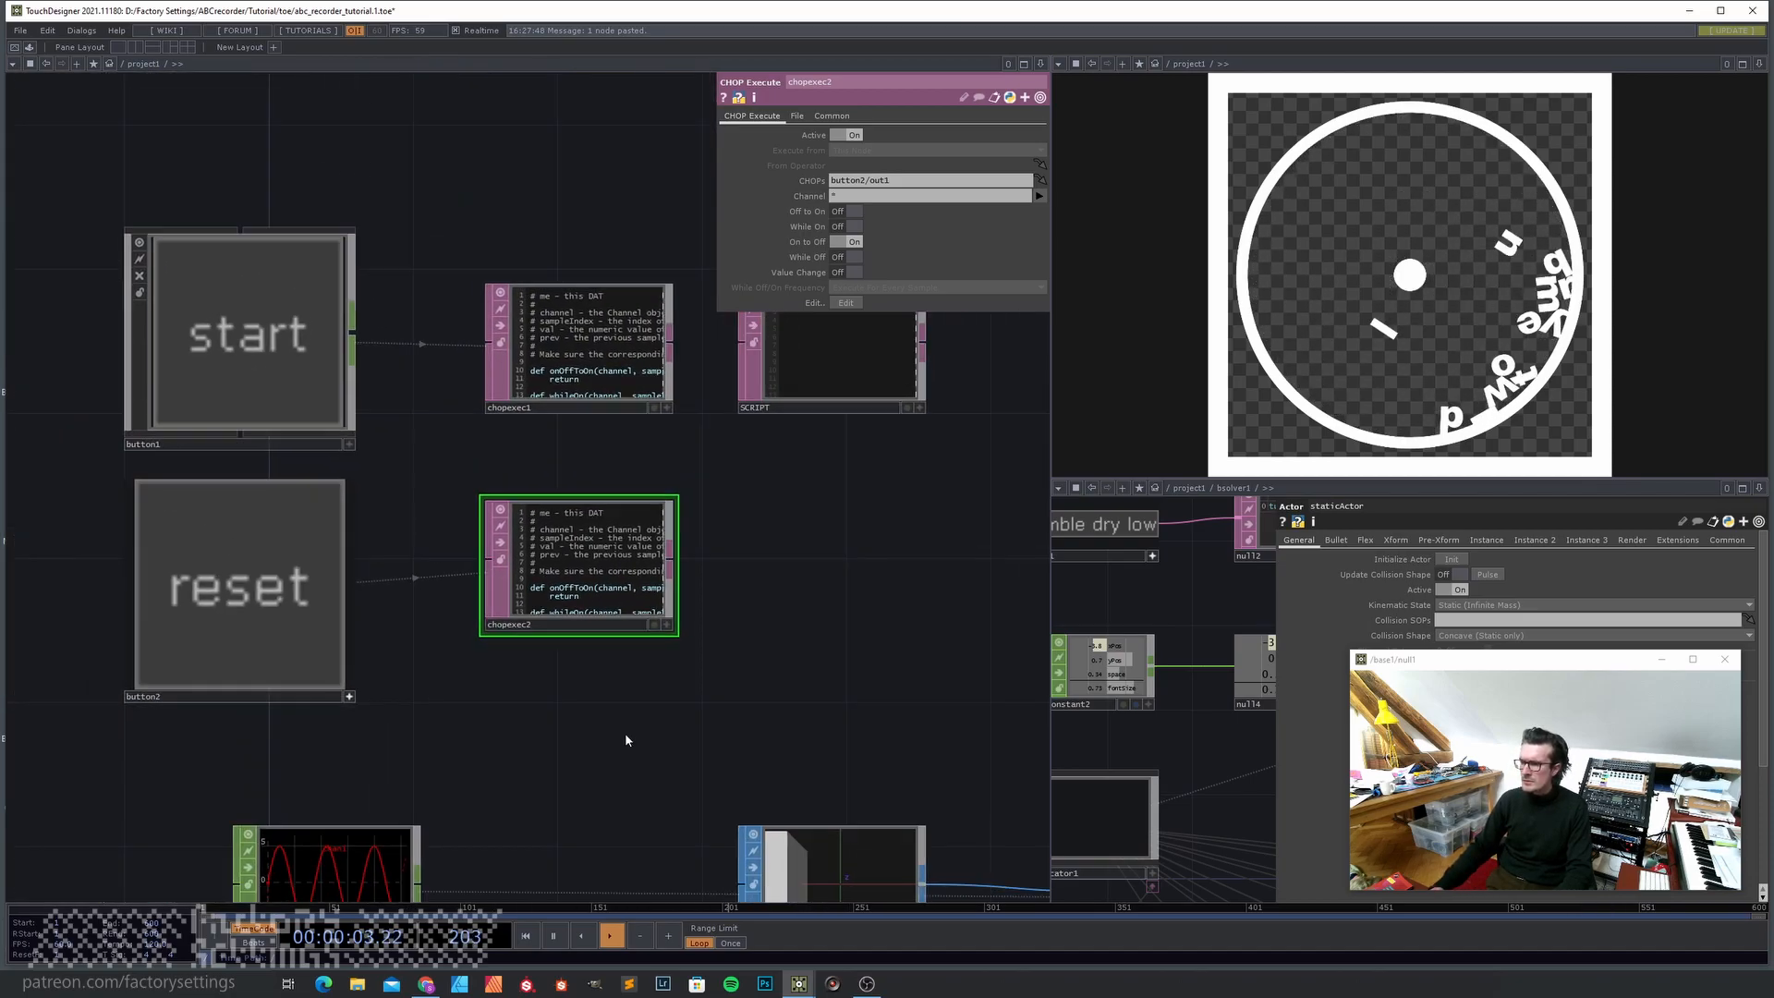
- Select bsolver1 and expand its Initialize Sim and Collision Shapes parameter to look up the scripting name
{"action": "left_click_drag", "start_coordinate": [589, 618], "coordinate": [495, 460]}
{"action": "left_click_drag", "start_coordinate": [566, 610], "coordinate": [606, 435]}
{"action": "left_click", "coordinate": [384, 827]}
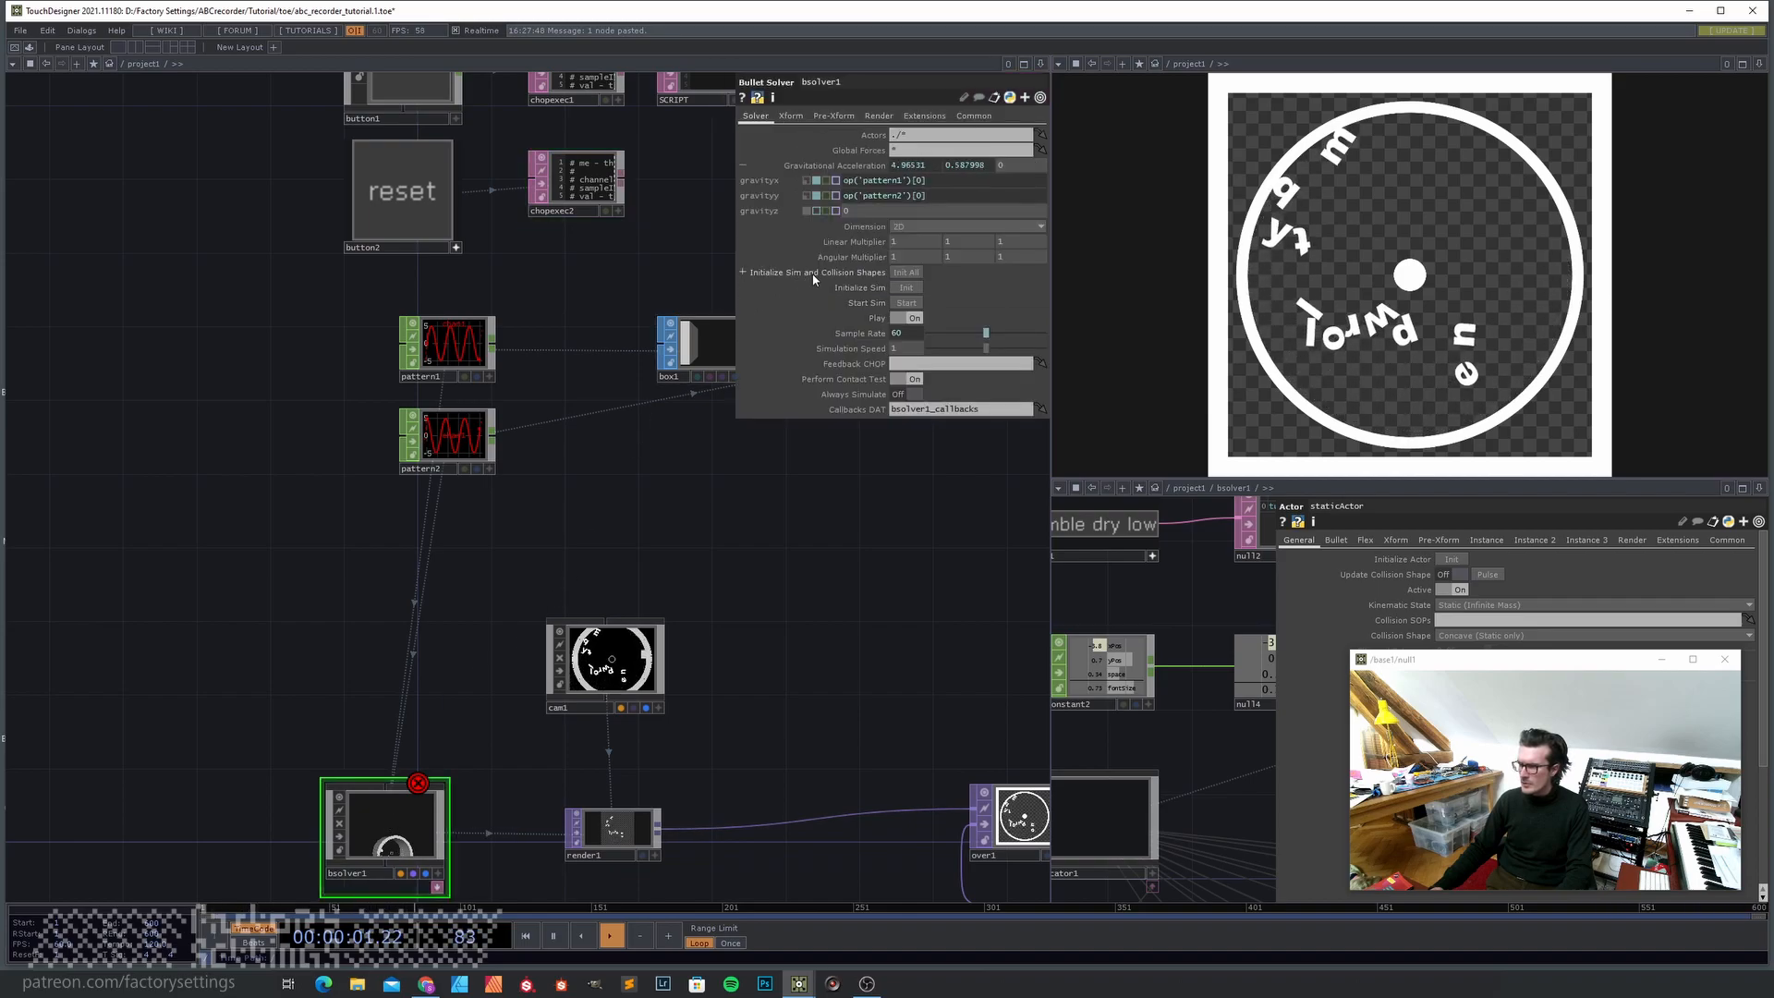
{"action": "left_click", "coordinate": [742, 273]}
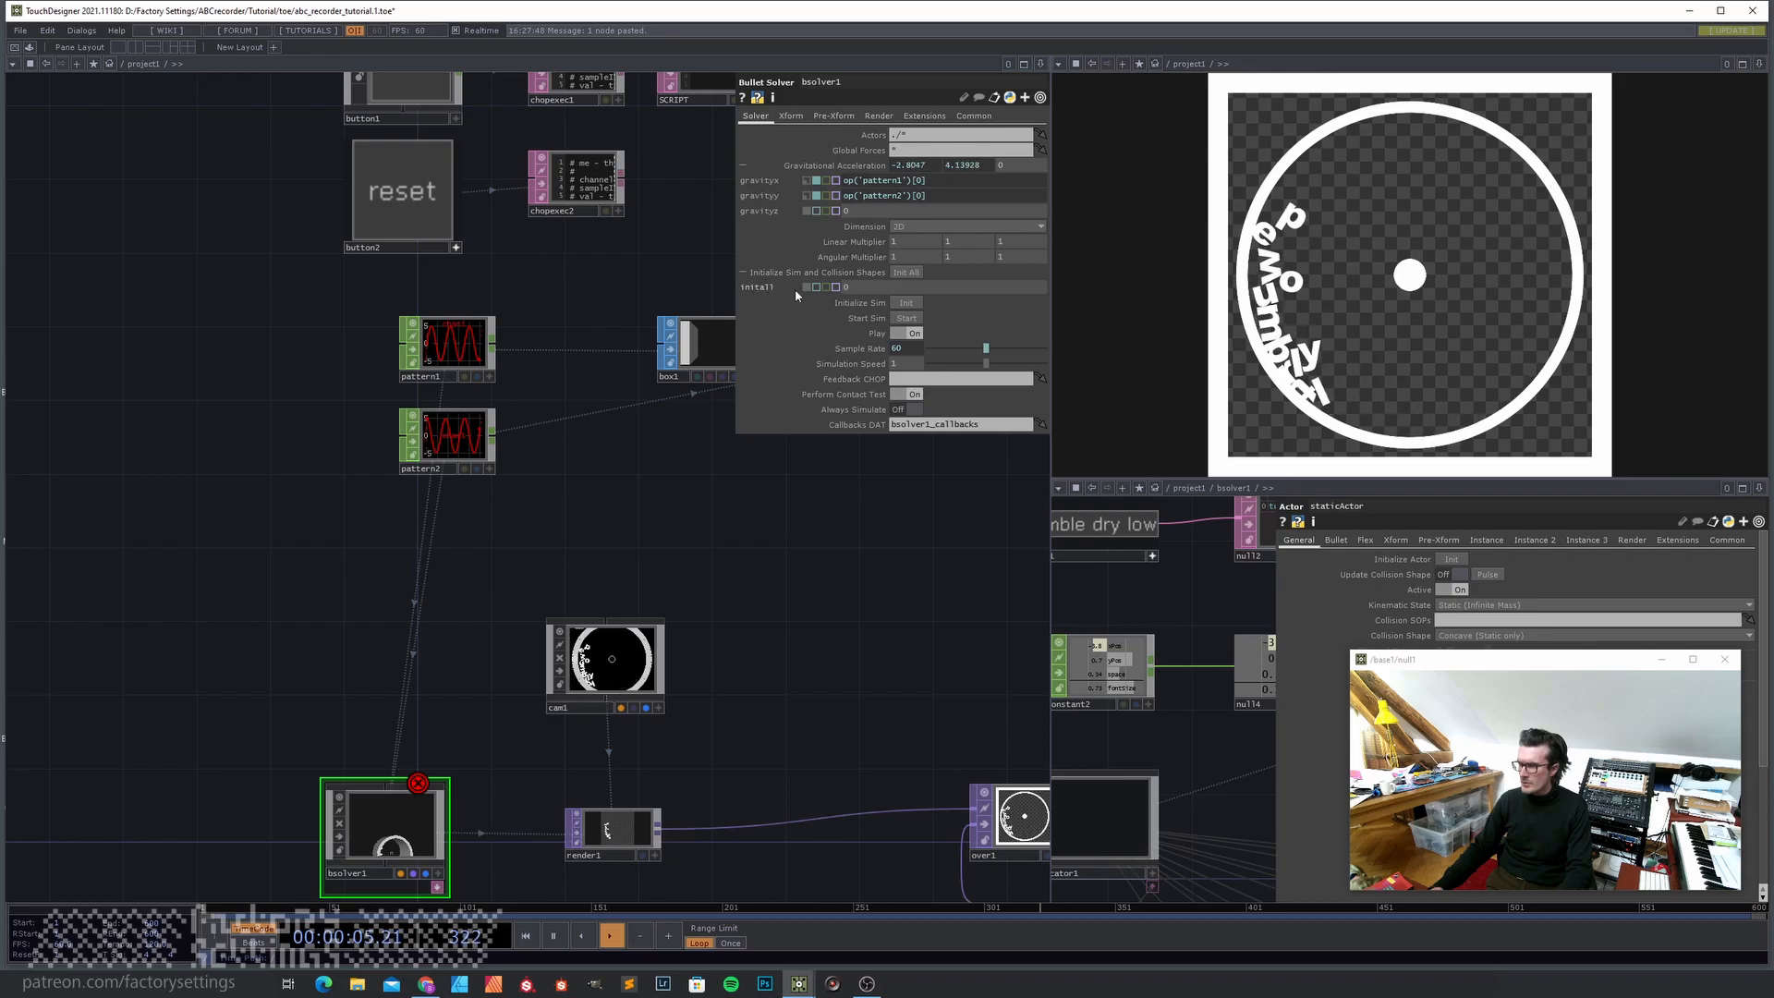
- Make chopexec2's code editable in its viewer and insert blank lines above the gravity lines in onOnToOff
{"action": "left_click_drag", "start_coordinate": [549, 264], "coordinate": [536, 400]}
{"action": "scroll", "coordinate": [536, 400], "scroll_direction": "up", "scroll_amount": 5}
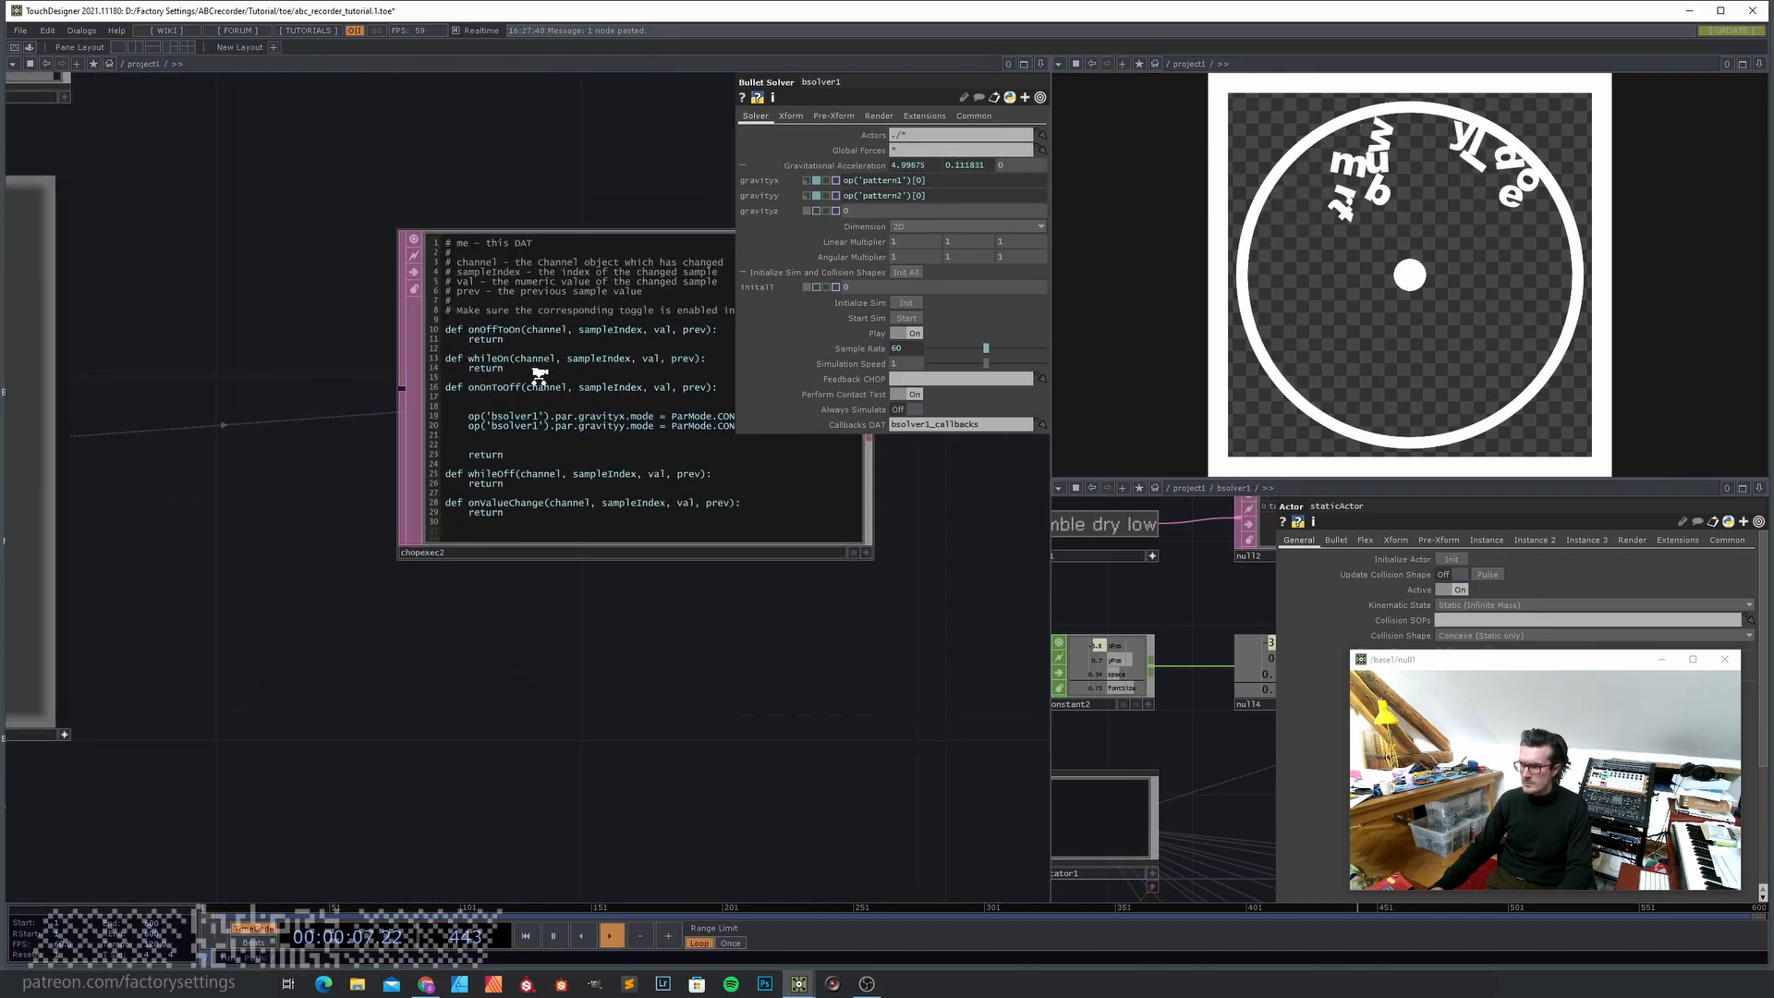
{"action": "left_click_drag", "start_coordinate": [893, 605], "coordinate": [822, 661]}
{"action": "left_click", "coordinate": [824, 625]}
{"action": "left_click", "coordinate": [368, 465]}
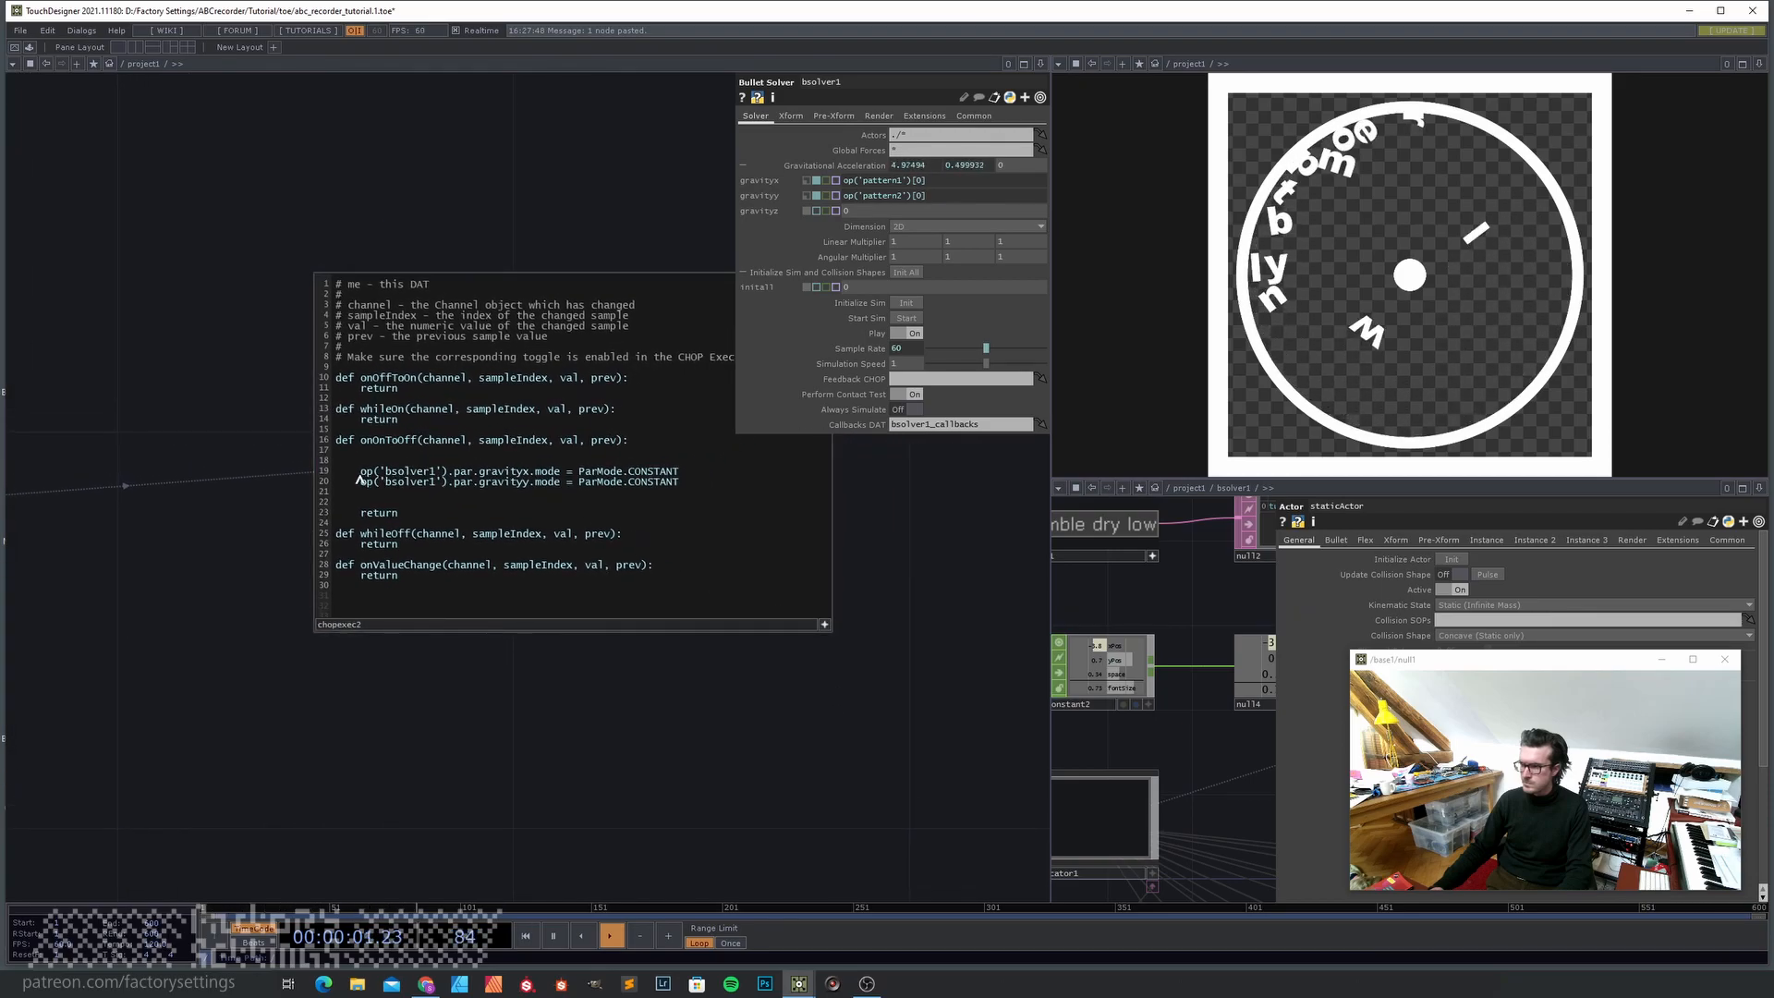
{"action": "key", "text": "Return"}
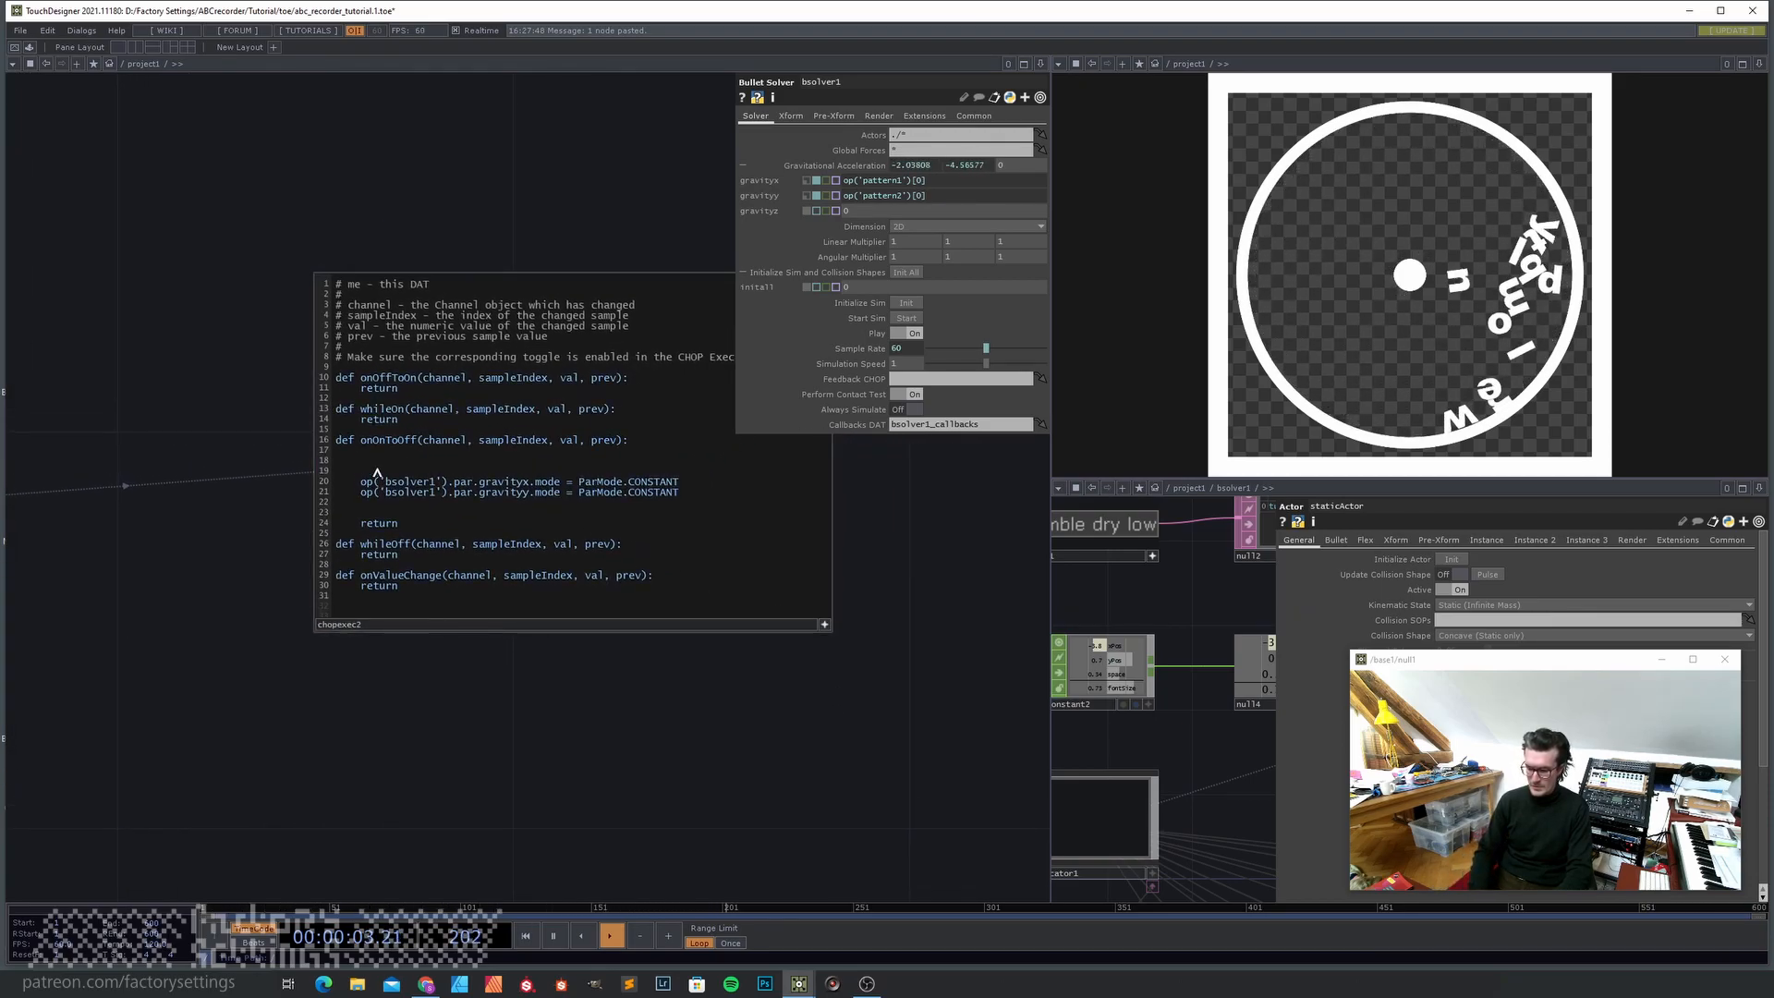
{"action": "key", "text": "Return"}
- Write op('bsolver1').par.initall.pulse() above the gravity lines in onOnToOff and leave chopexec2's editing
{"action": "type", "text": "op"}
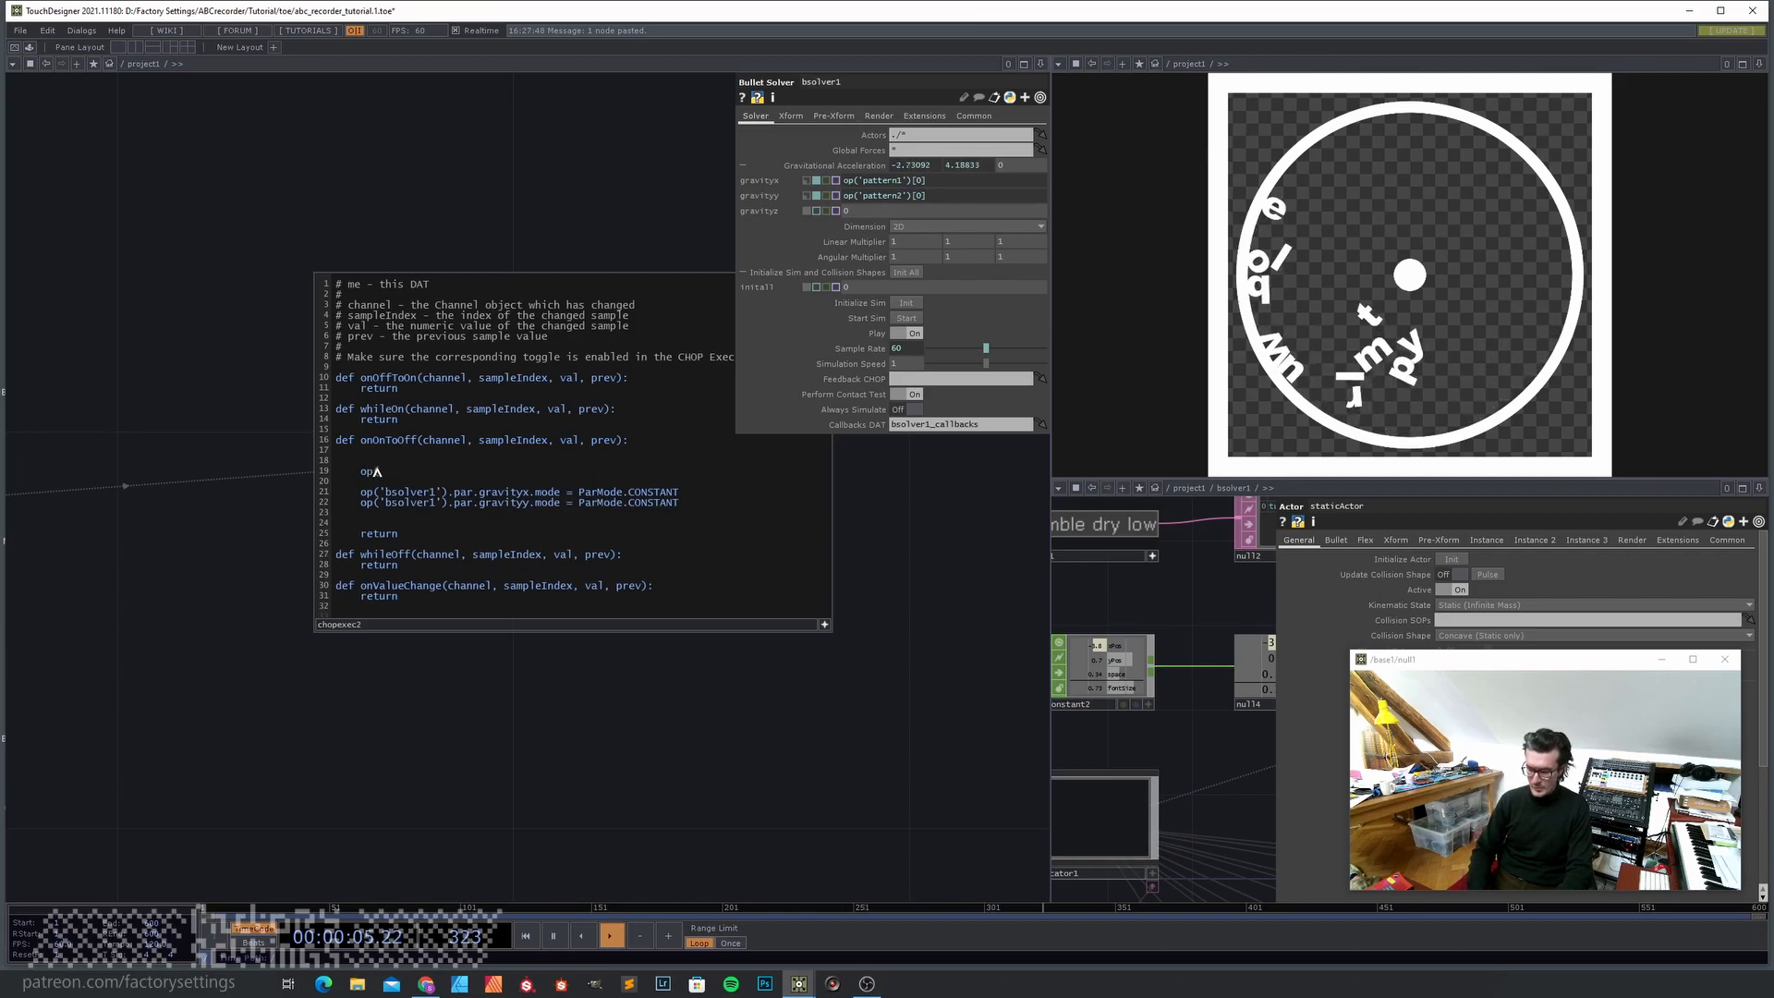
{"action": "type", "text": "('bsolver1"}
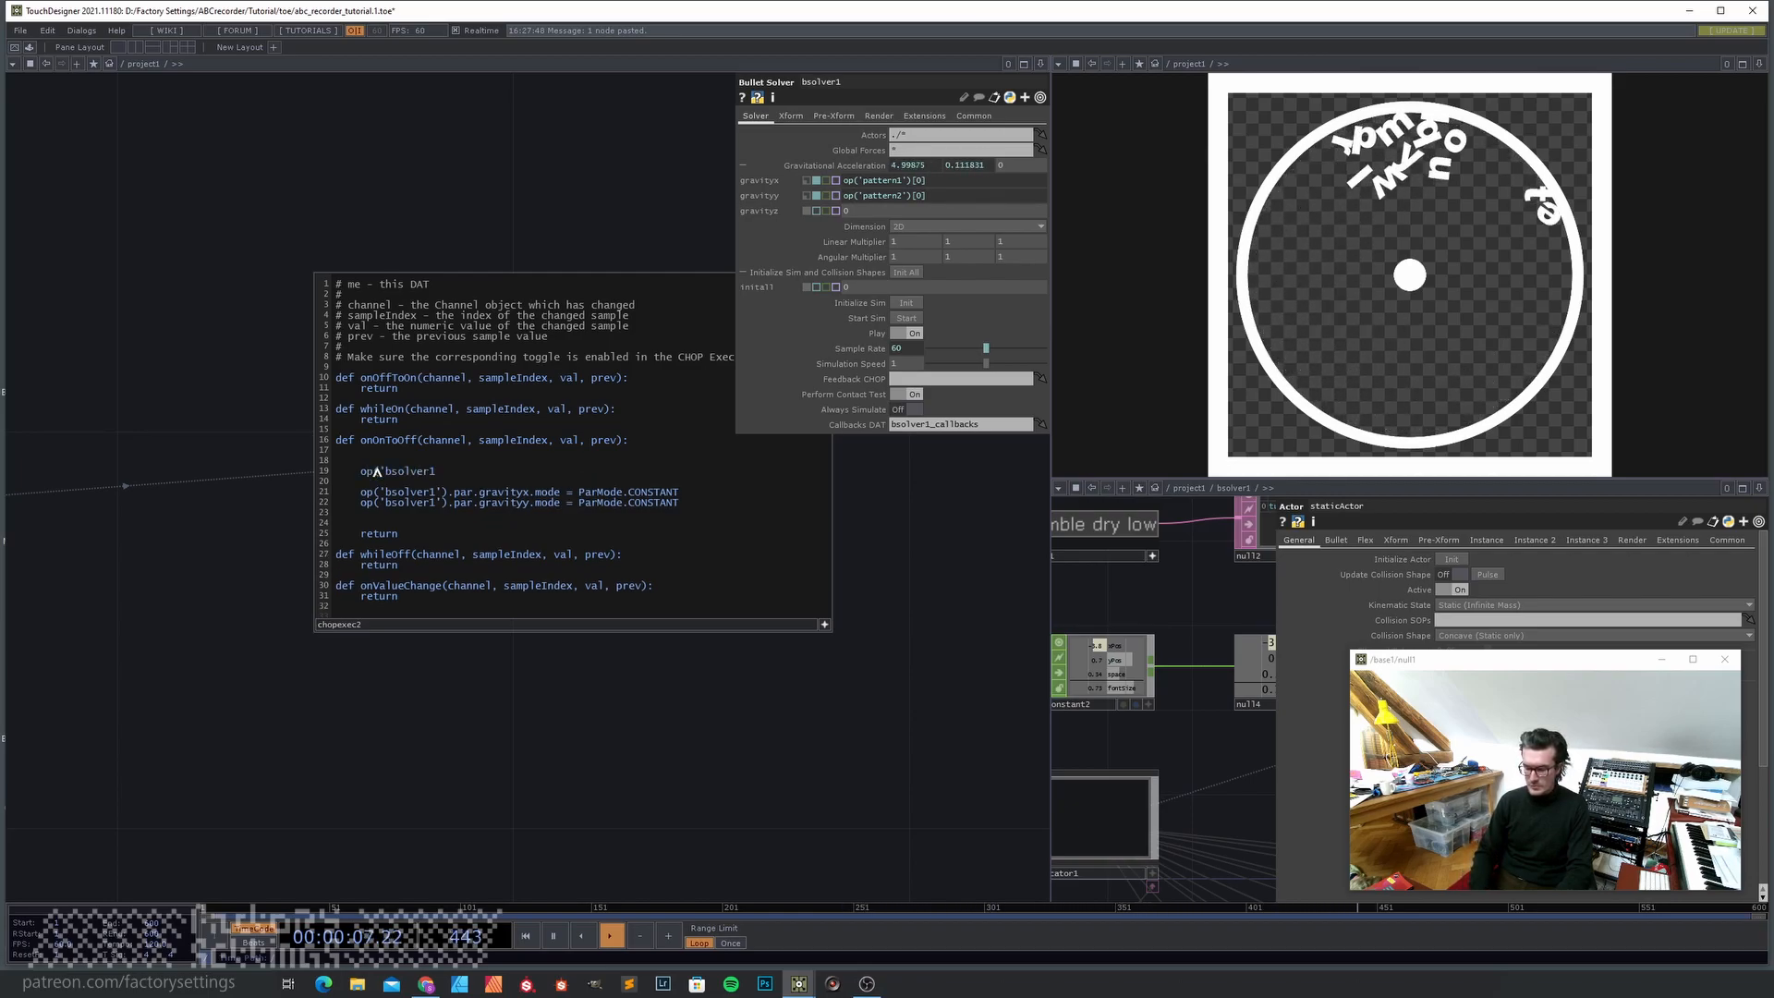
{"action": "type", "text": "')."}
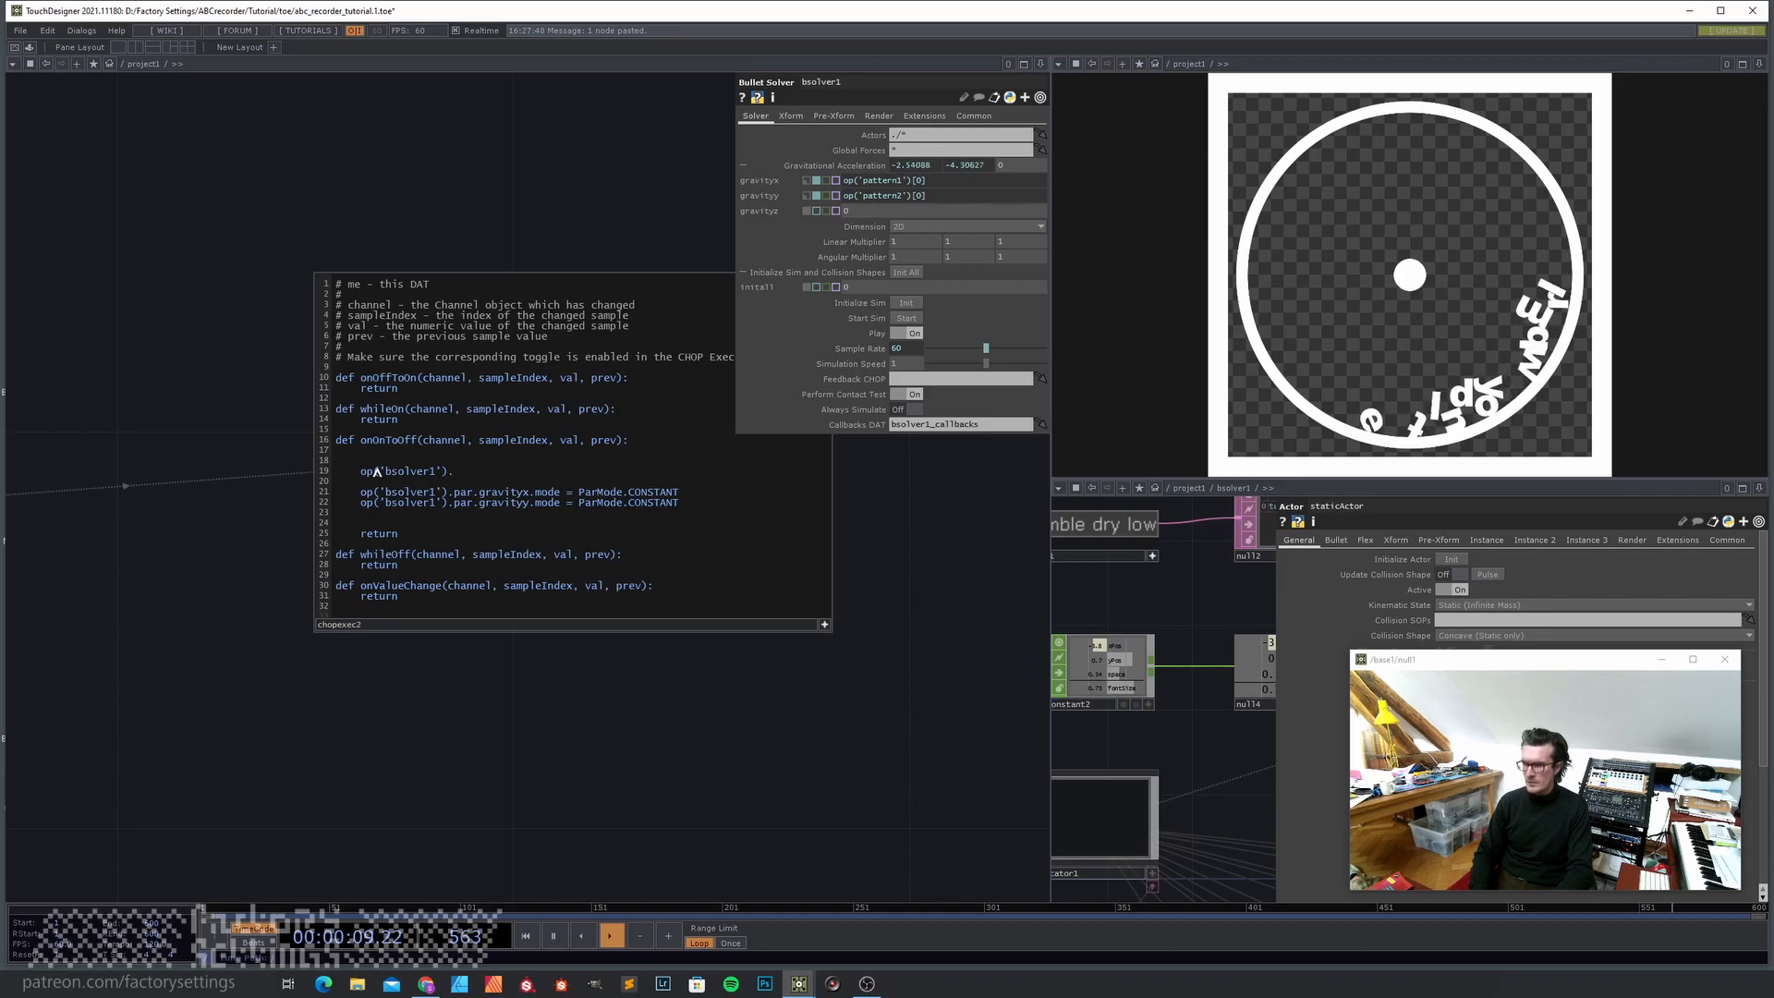
{"action": "type", "text": "par.init"}
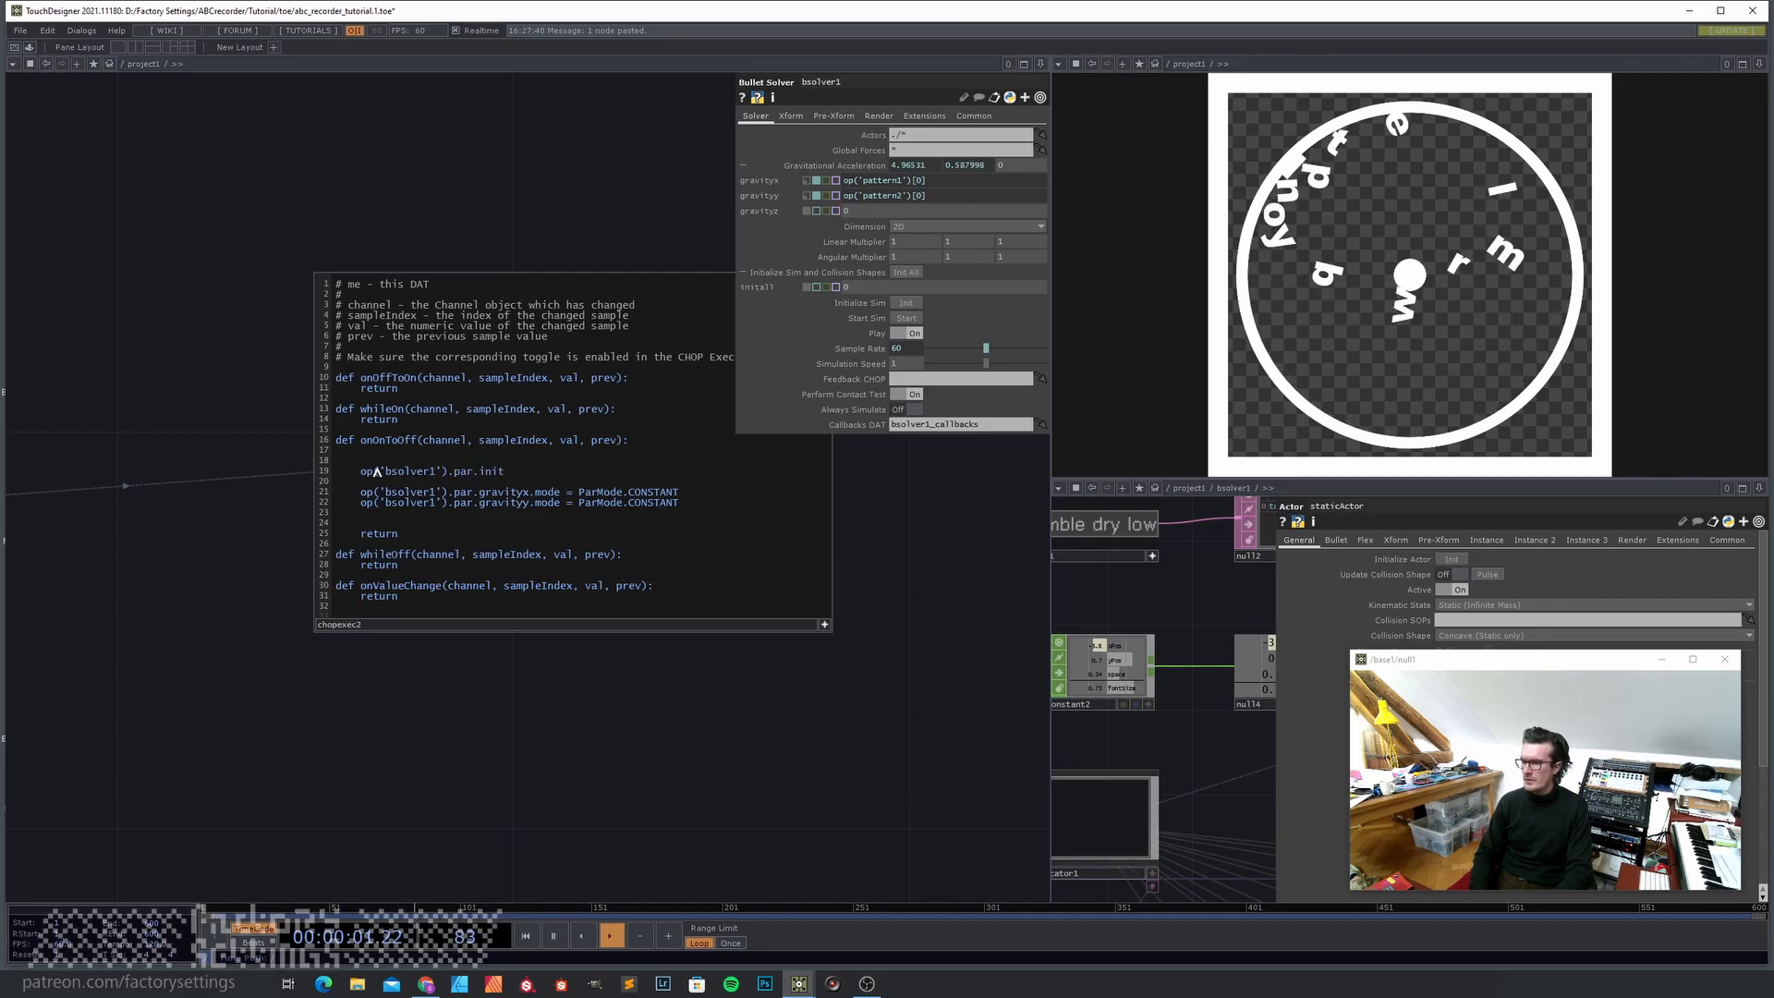
{"action": "type", "text": "all.p"}
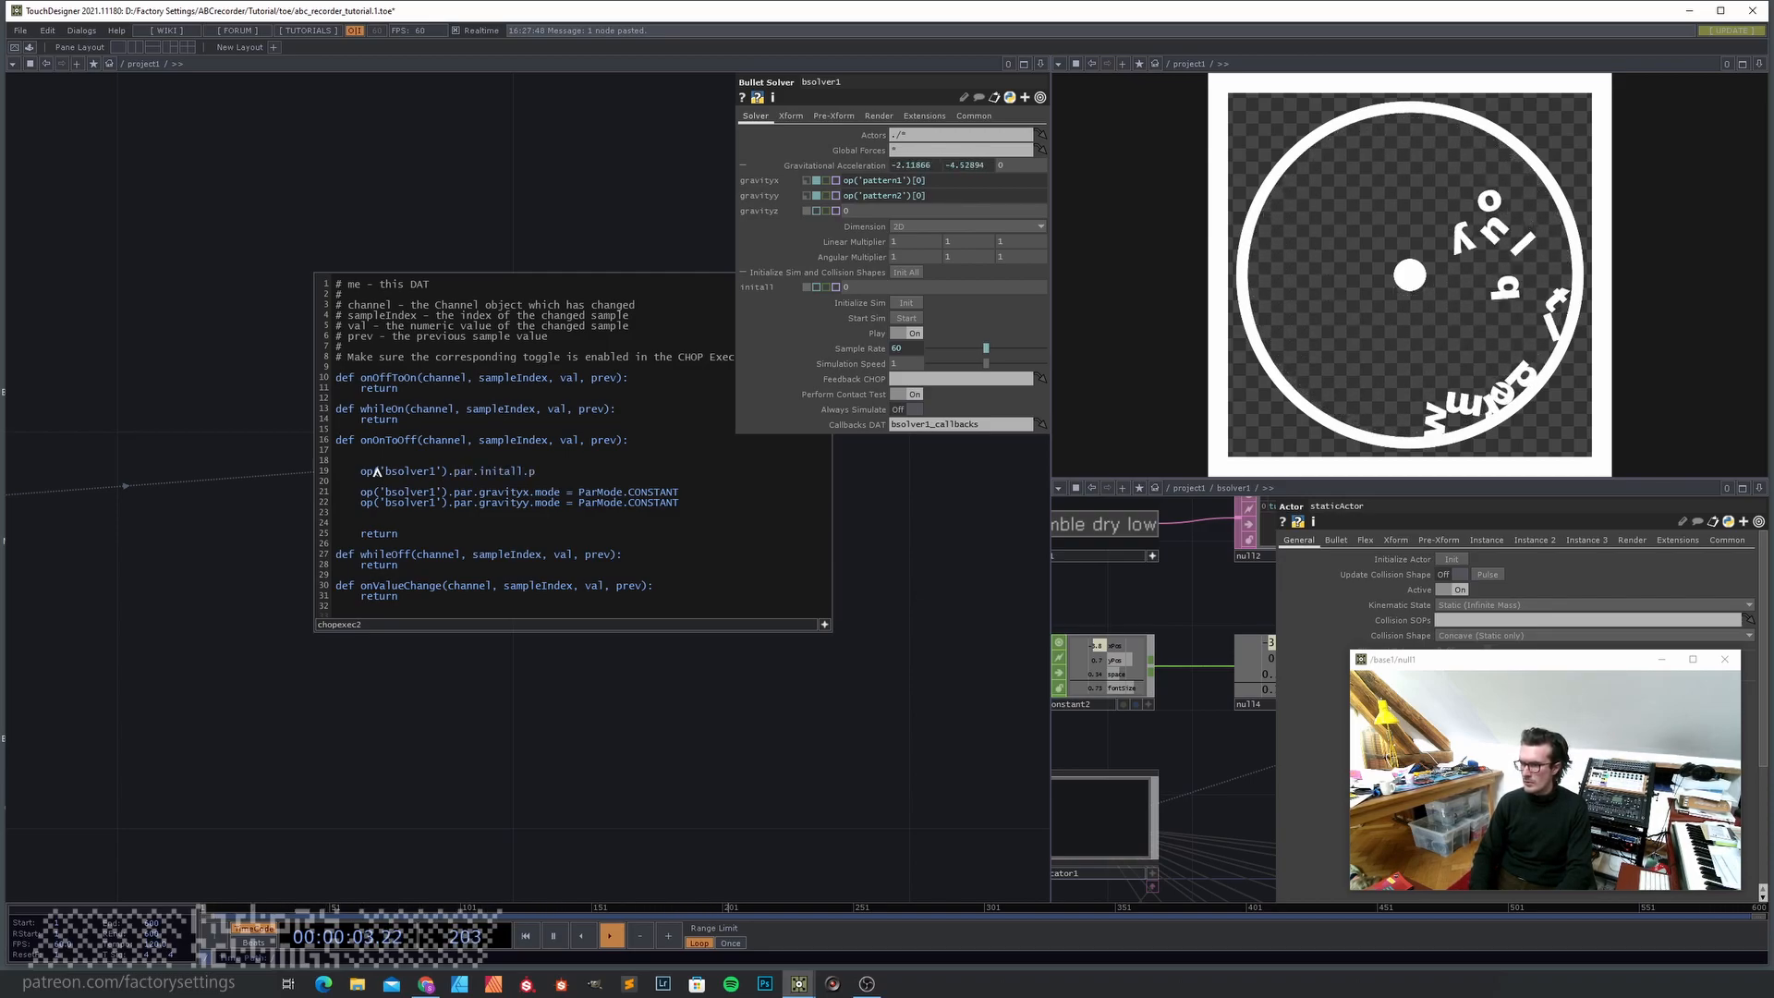
{"action": "key", "text": "BackSpace"}
{"action": "type", "text": "u"}
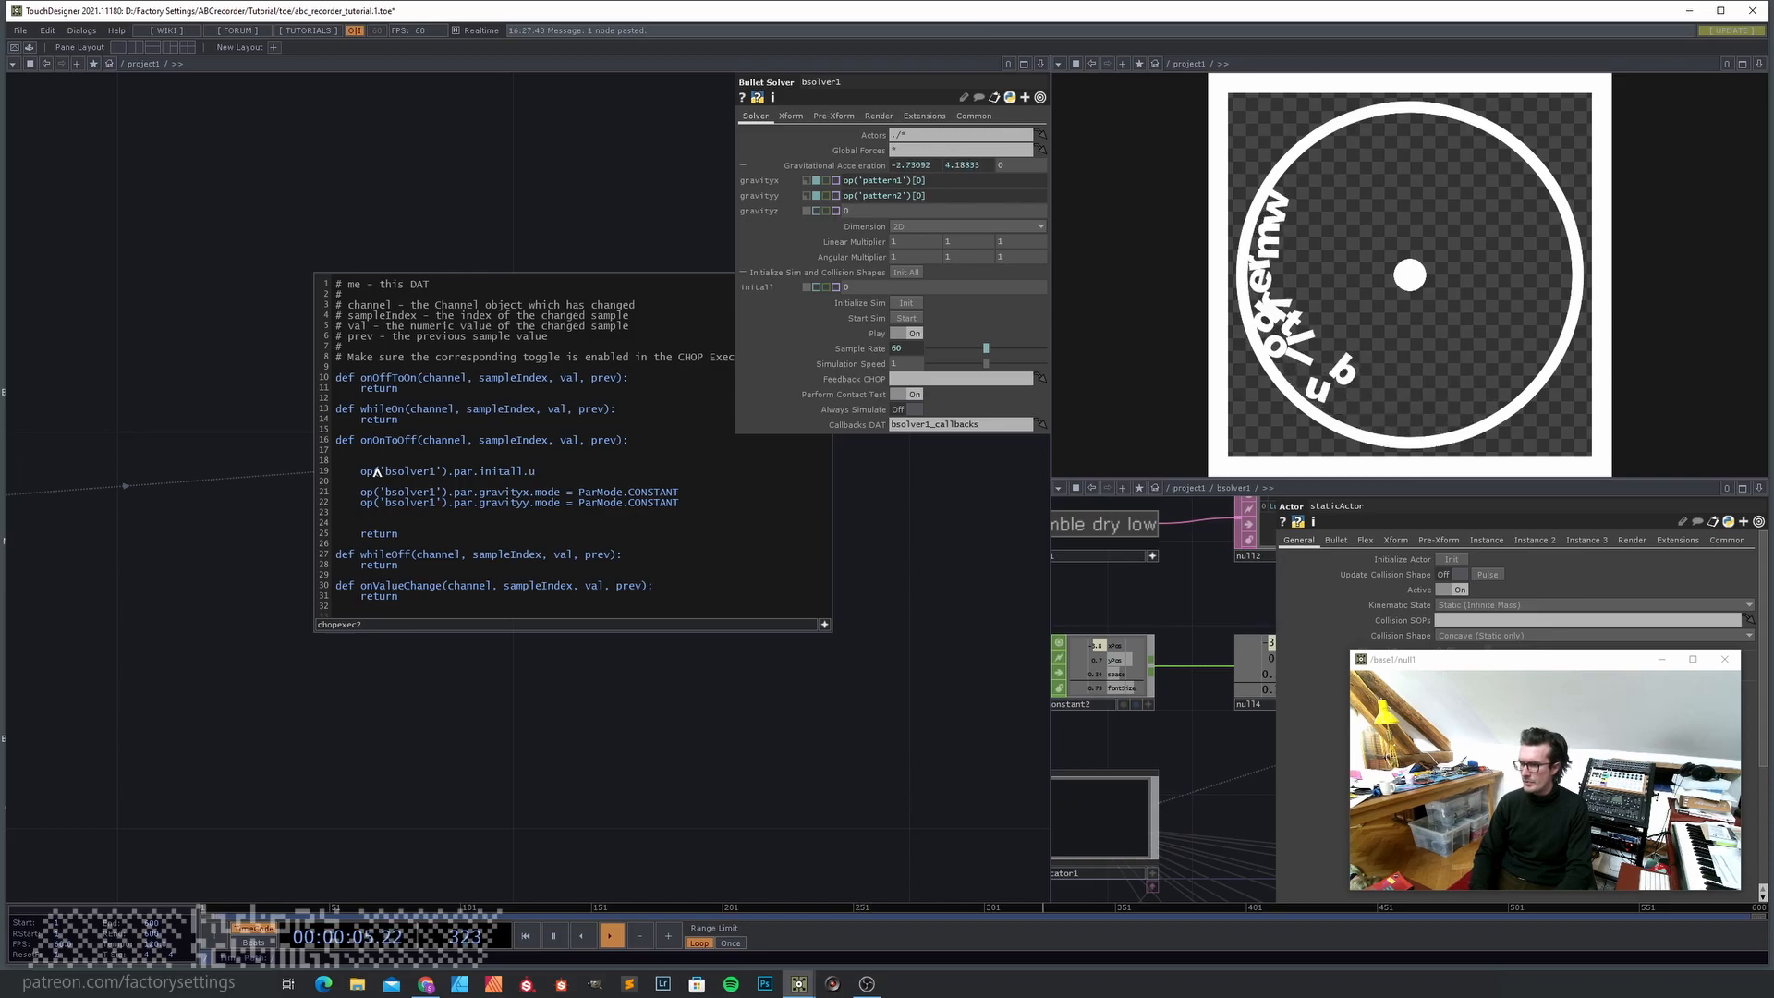
{"action": "key", "text": "BackSpace"}
{"action": "type", "text": "pulse"}
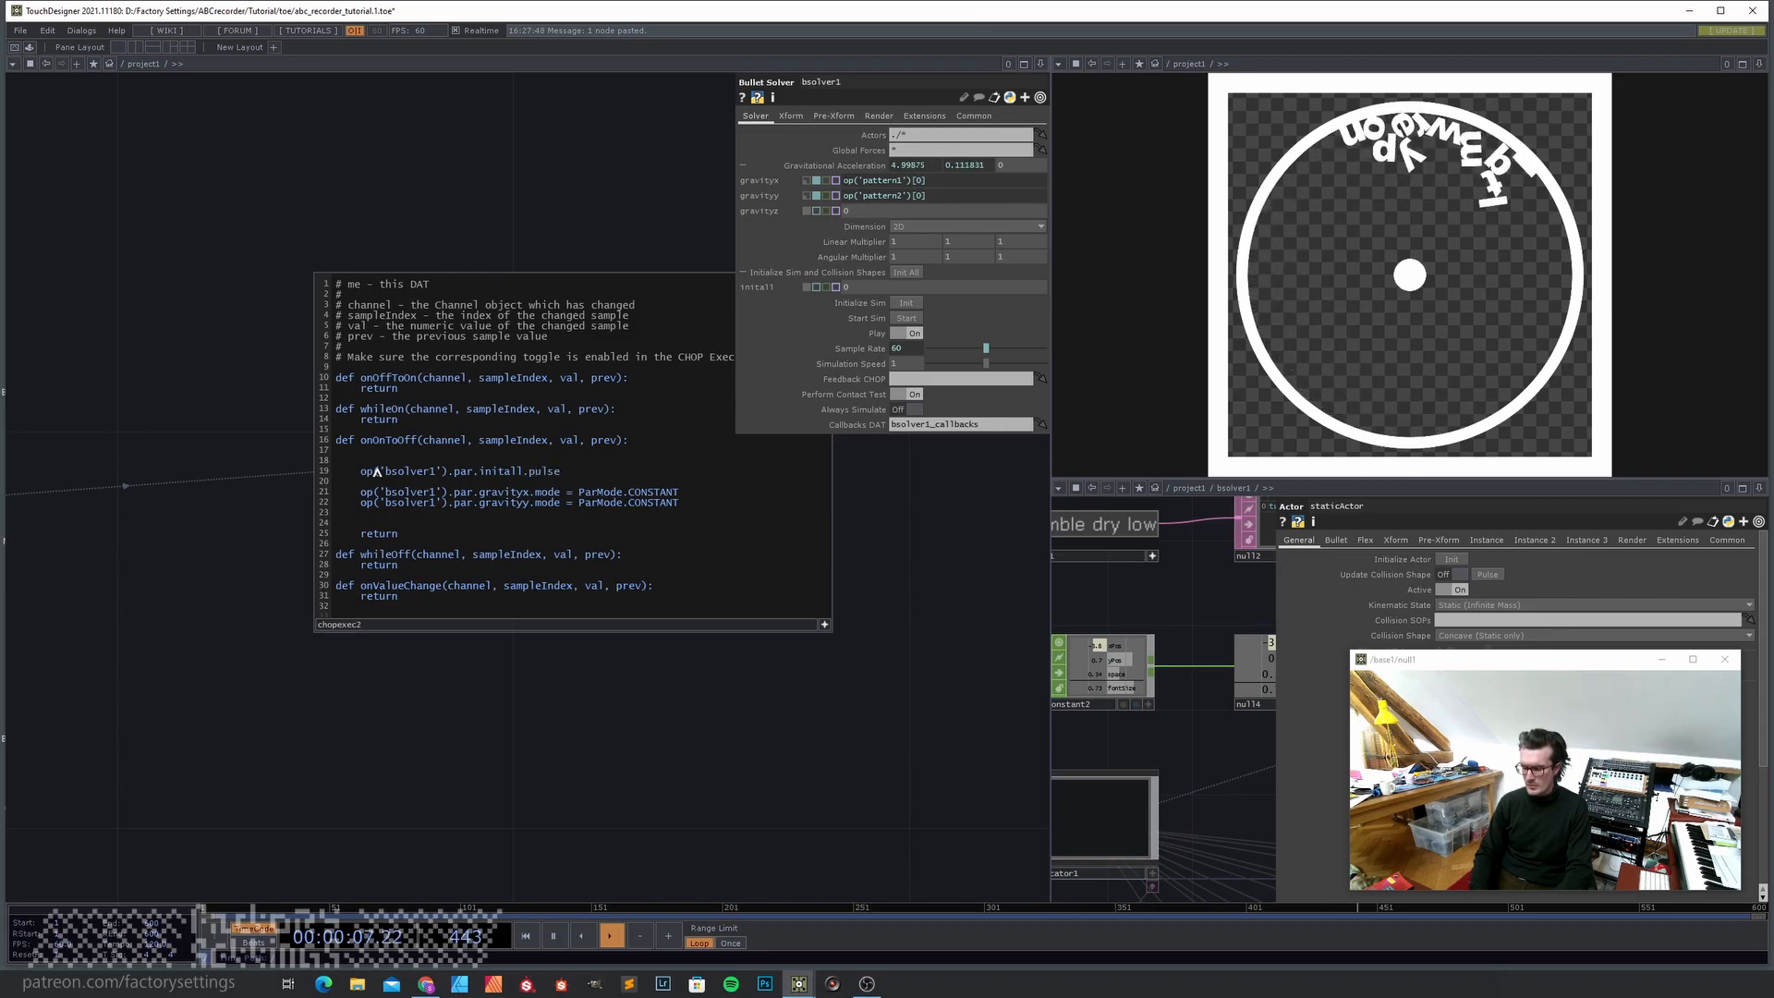
{"action": "type", "text": "()"}
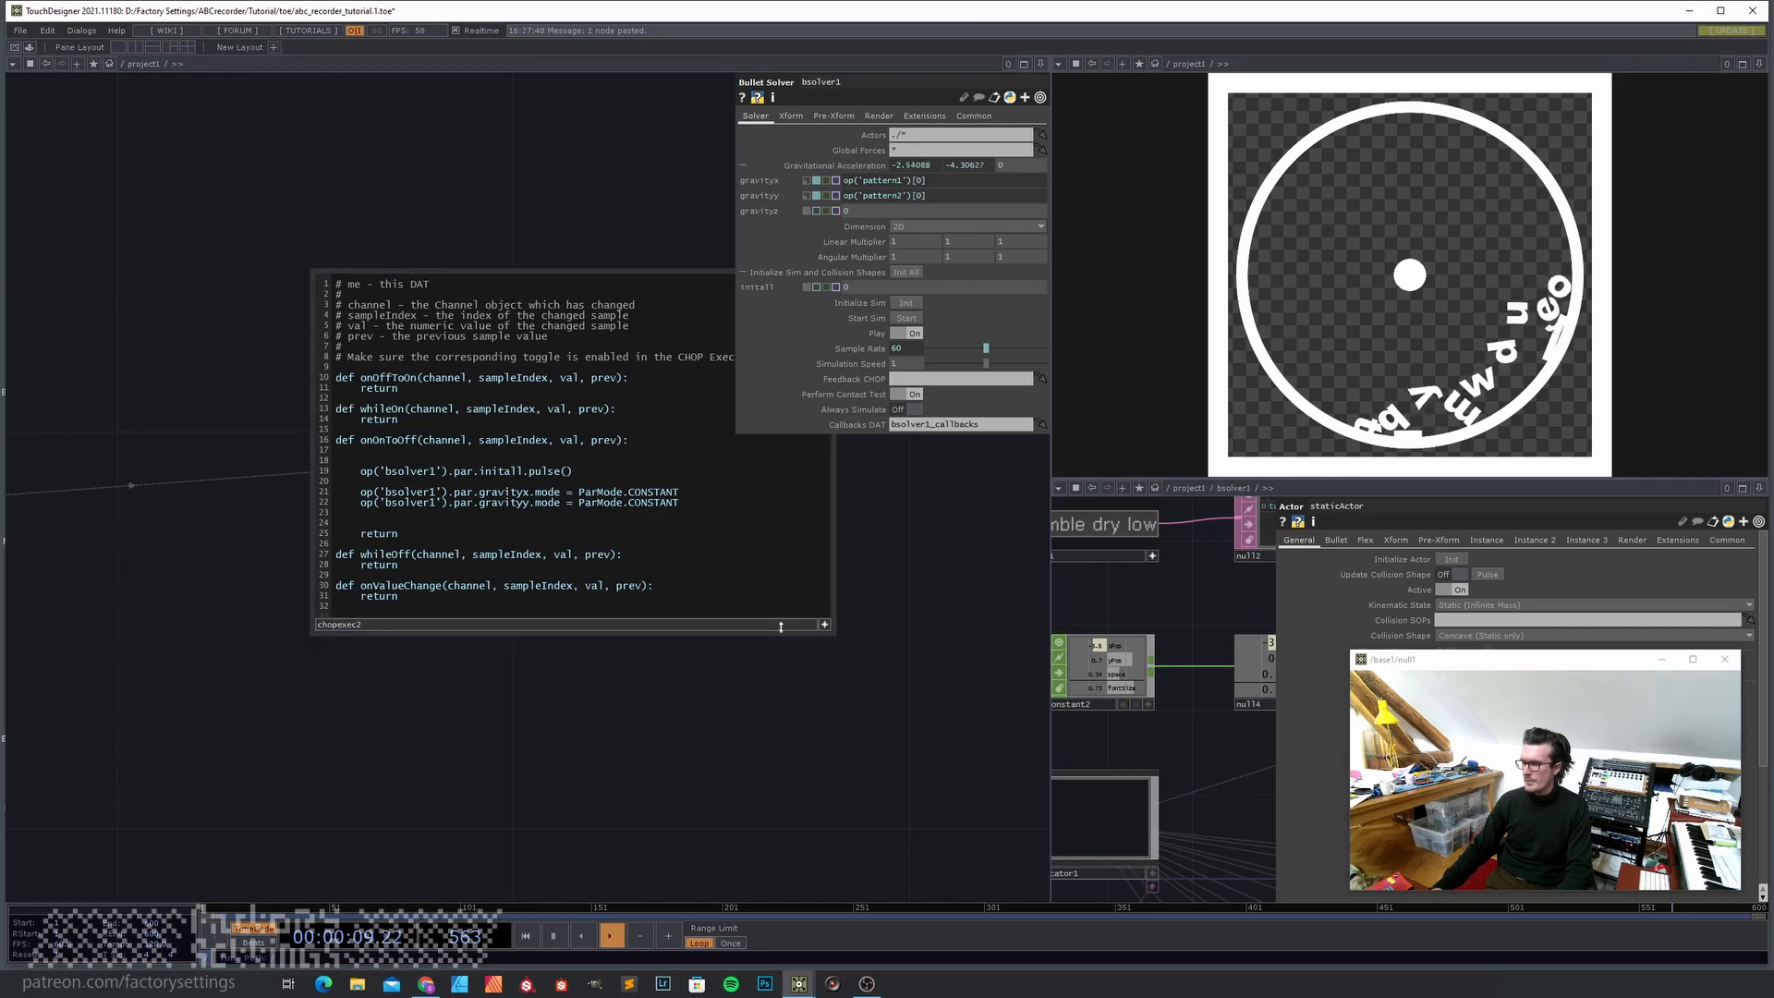
{"action": "left_click", "coordinate": [826, 626]}
- Test the button scripts by resetting the solver, starting the tumbling, and resetting it again
{"action": "scroll", "coordinate": [695, 703], "scroll_direction": "down", "scroll_amount": 5}
{"action": "left_click_drag", "start_coordinate": [702, 739], "coordinate": [692, 622]}
{"action": "left_click", "coordinate": [330, 539]}
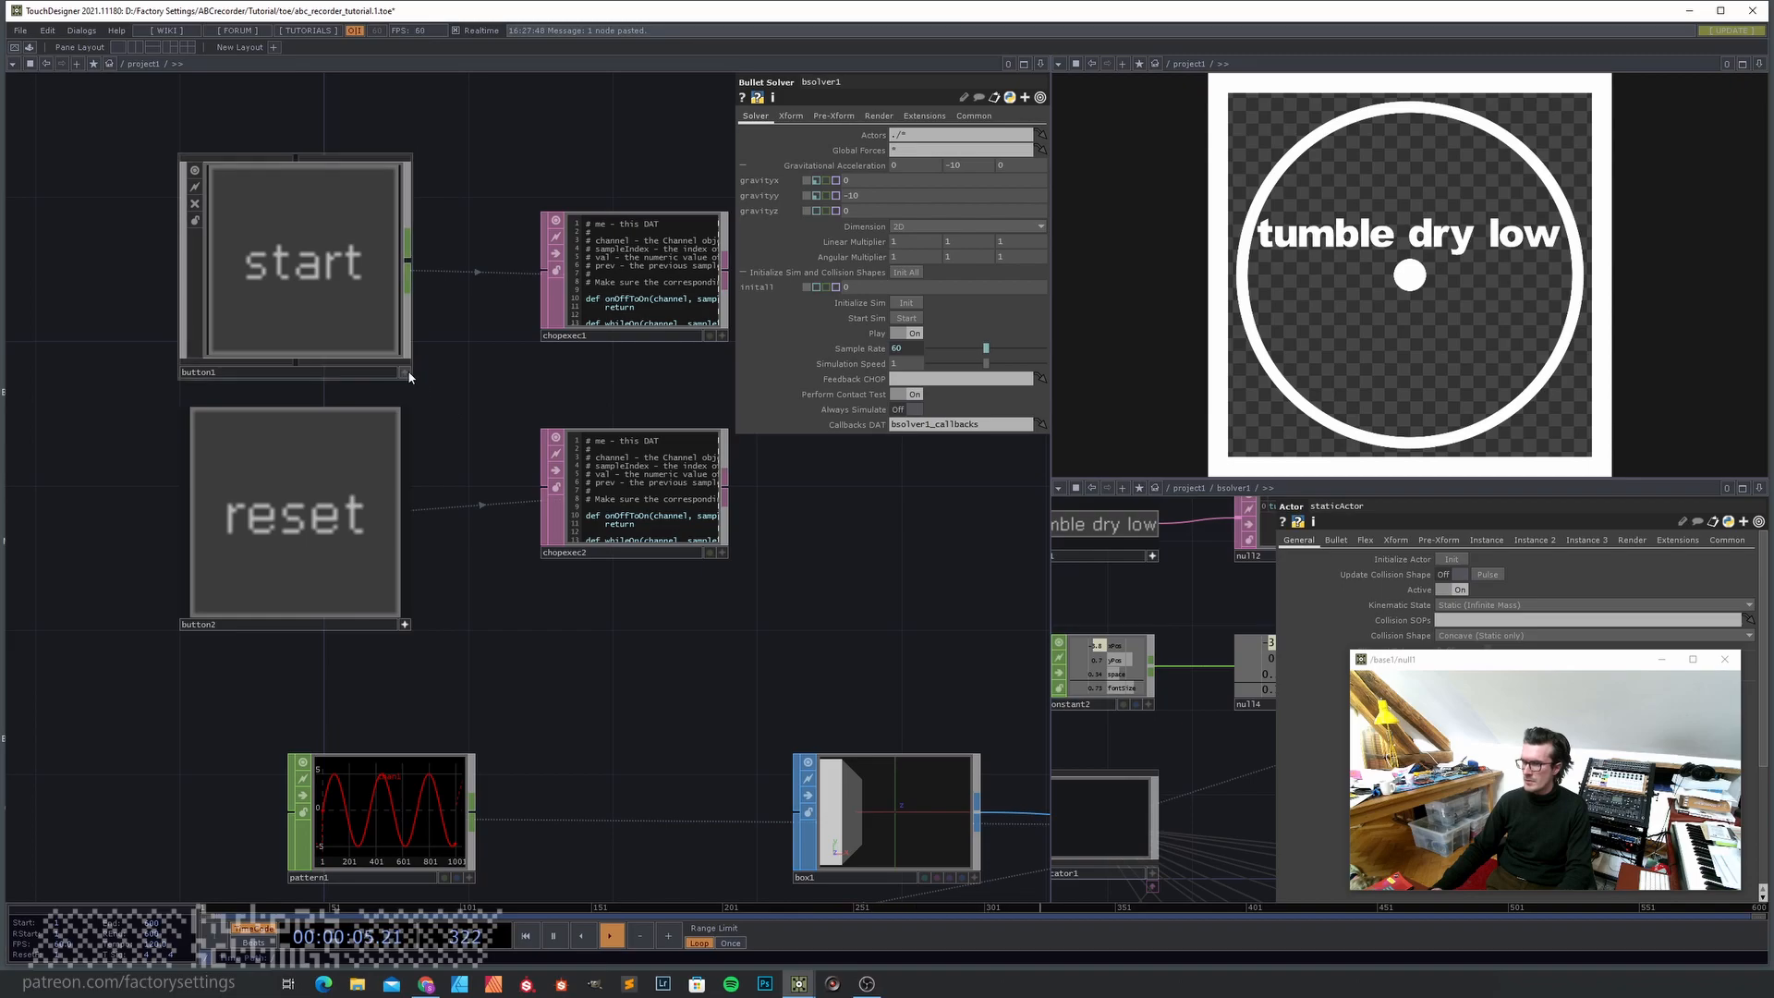
{"action": "left_click", "coordinate": [324, 318]}
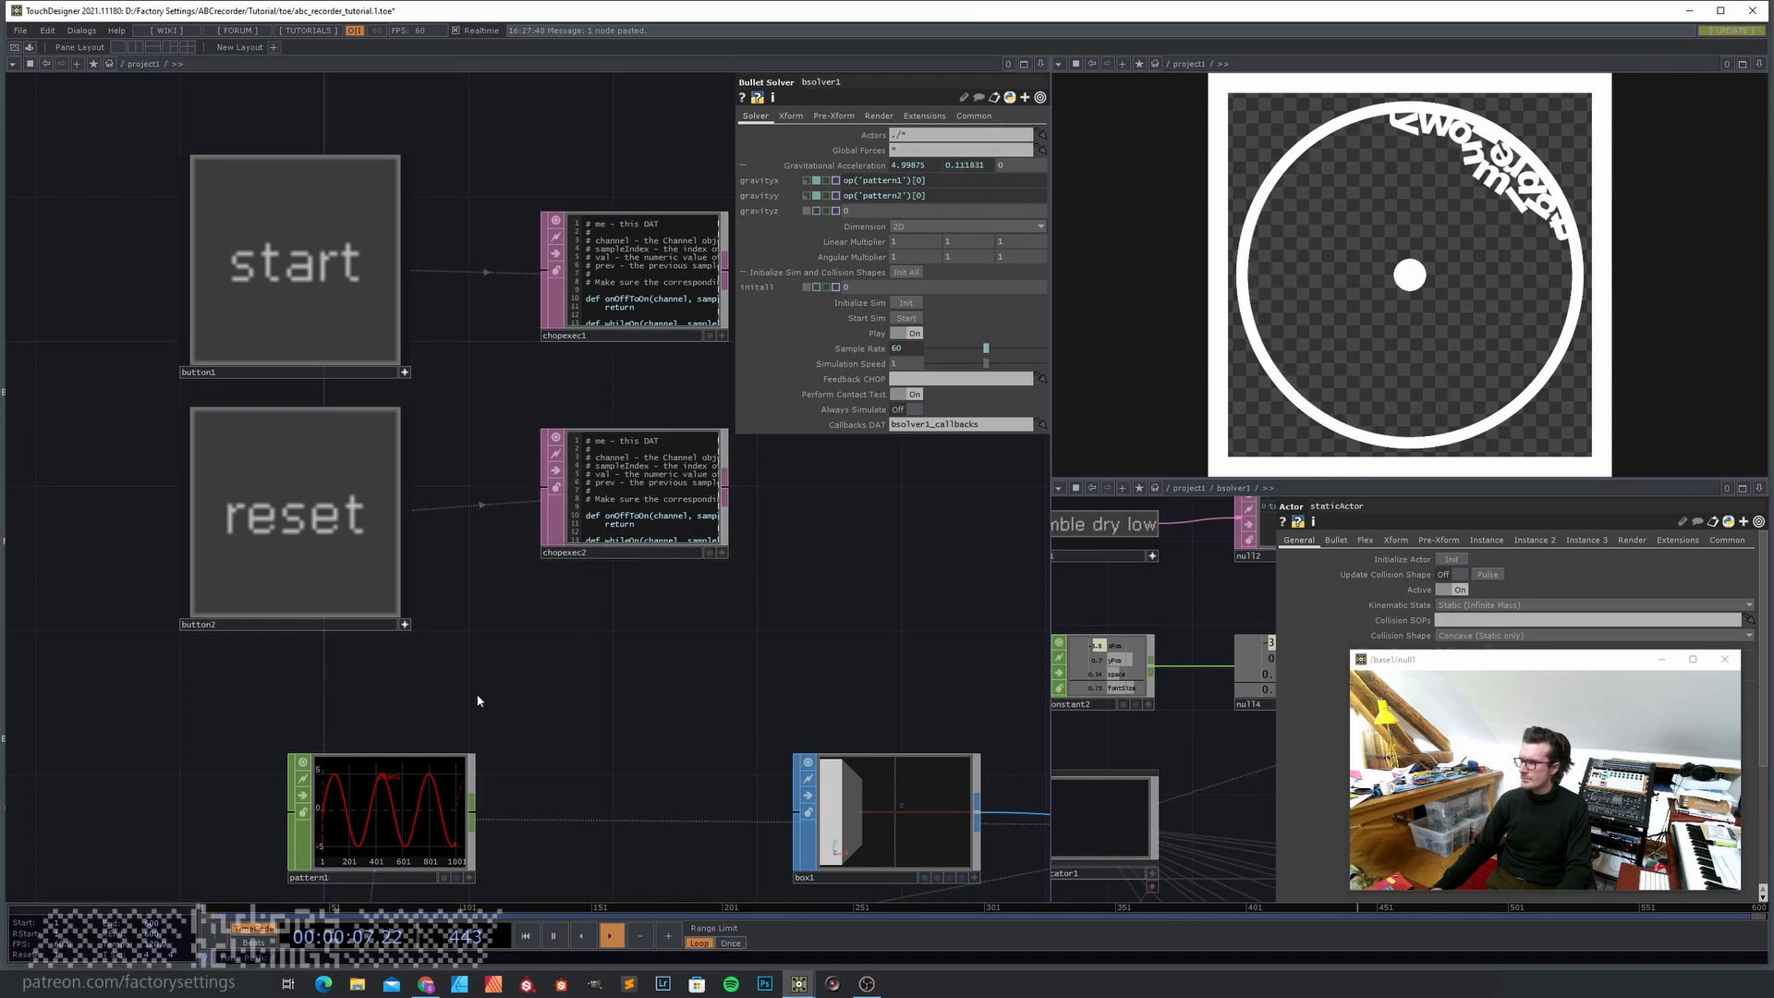
{"action": "left_click", "coordinate": [333, 552]}
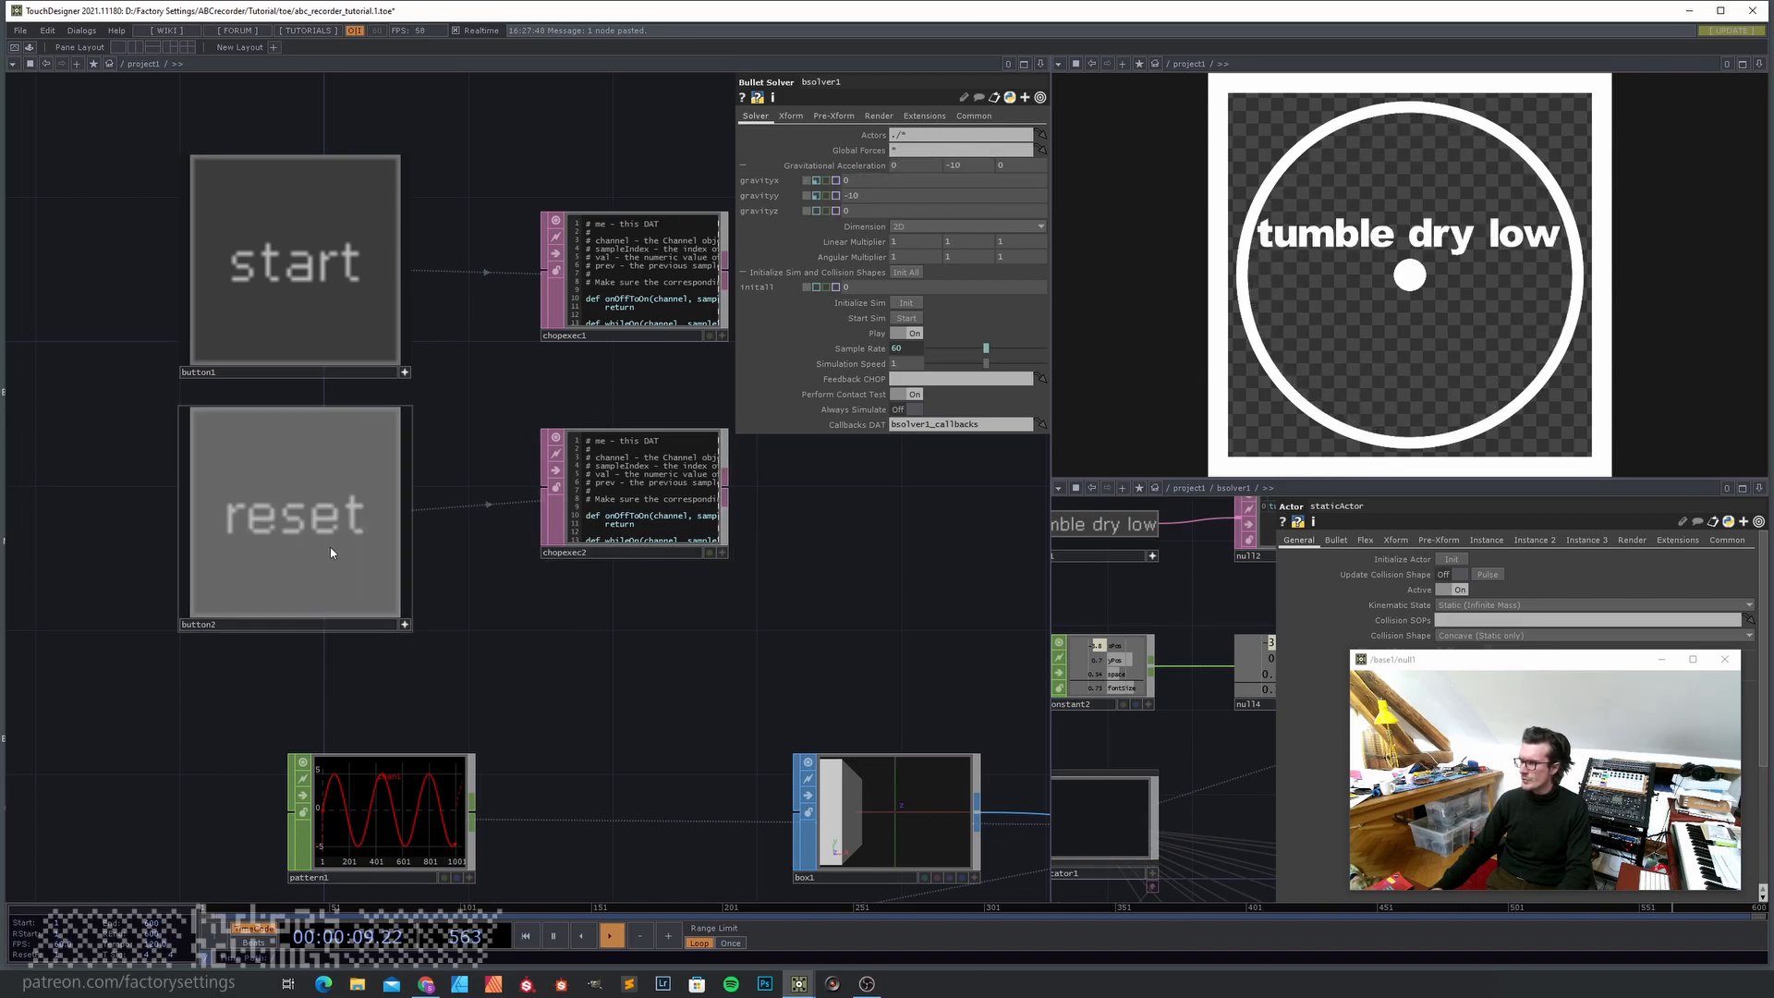
- Delete the unneeded box1 and geo1 operators from the project1 network
{"action": "scroll", "coordinate": [572, 707], "scroll_direction": "down", "scroll_amount": 4}
{"action": "left_click_drag", "start_coordinate": [590, 715], "coordinate": [501, 575]}
{"action": "key", "text": "u"}
{"action": "key", "text": "i"}
{"action": "scroll", "coordinate": [501, 575], "scroll_direction": "down", "scroll_amount": 3}
{"action": "left_click_drag", "start_coordinate": [740, 717], "coordinate": [686, 577]}
{"action": "left_click", "coordinate": [650, 504]}
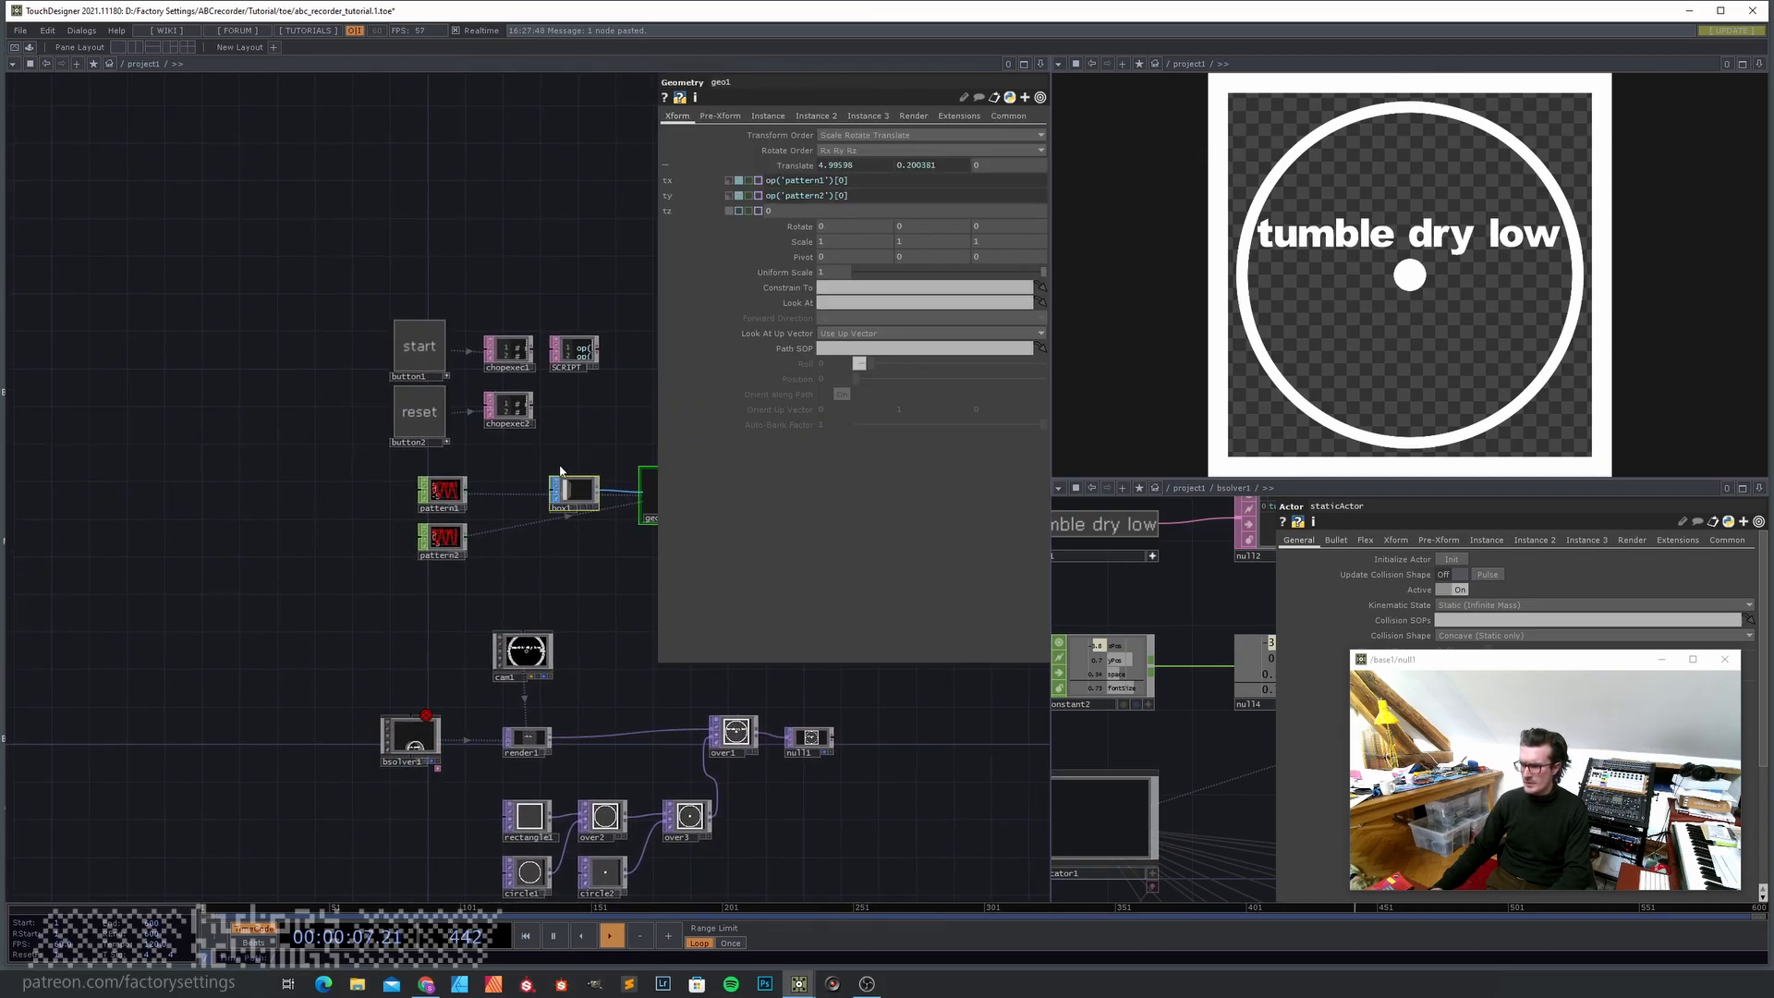
{"action": "key", "text": "Delete"}
- Enter the bsolver1 network and change the text in field1 to "test text fun"
{"action": "scroll", "coordinate": [388, 681], "scroll_direction": "up", "scroll_amount": 4}
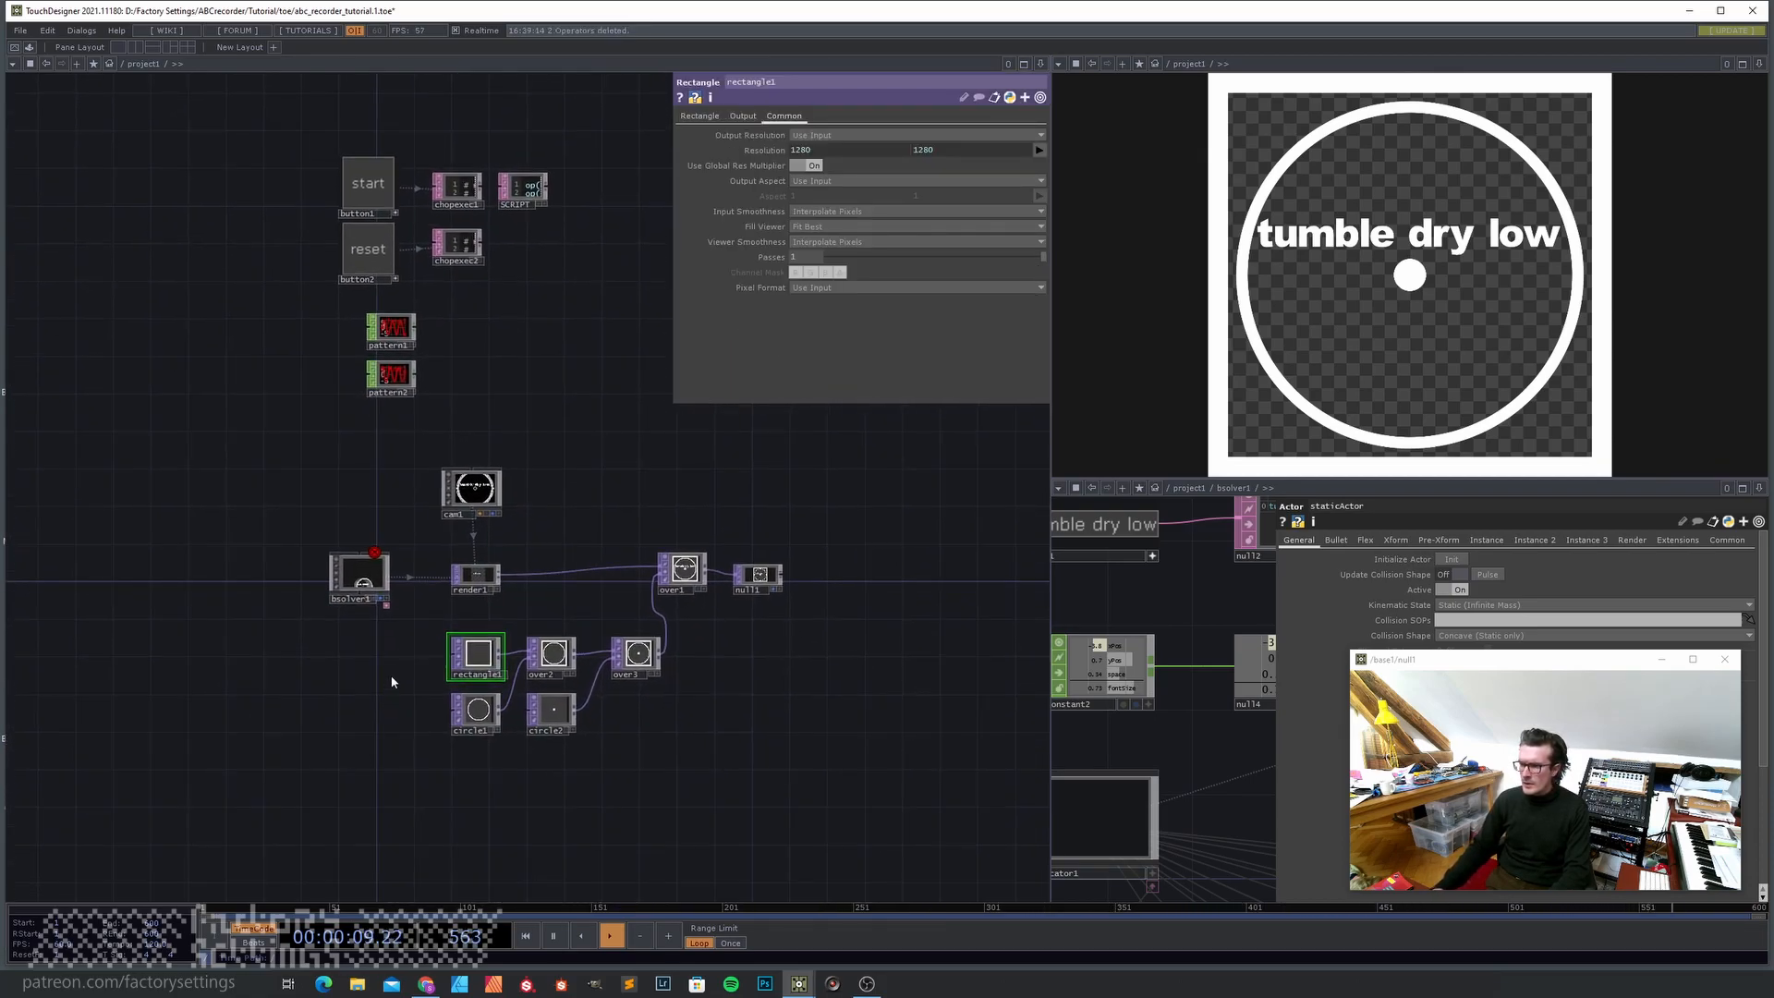
{"action": "double_click", "coordinate": [356, 513]}
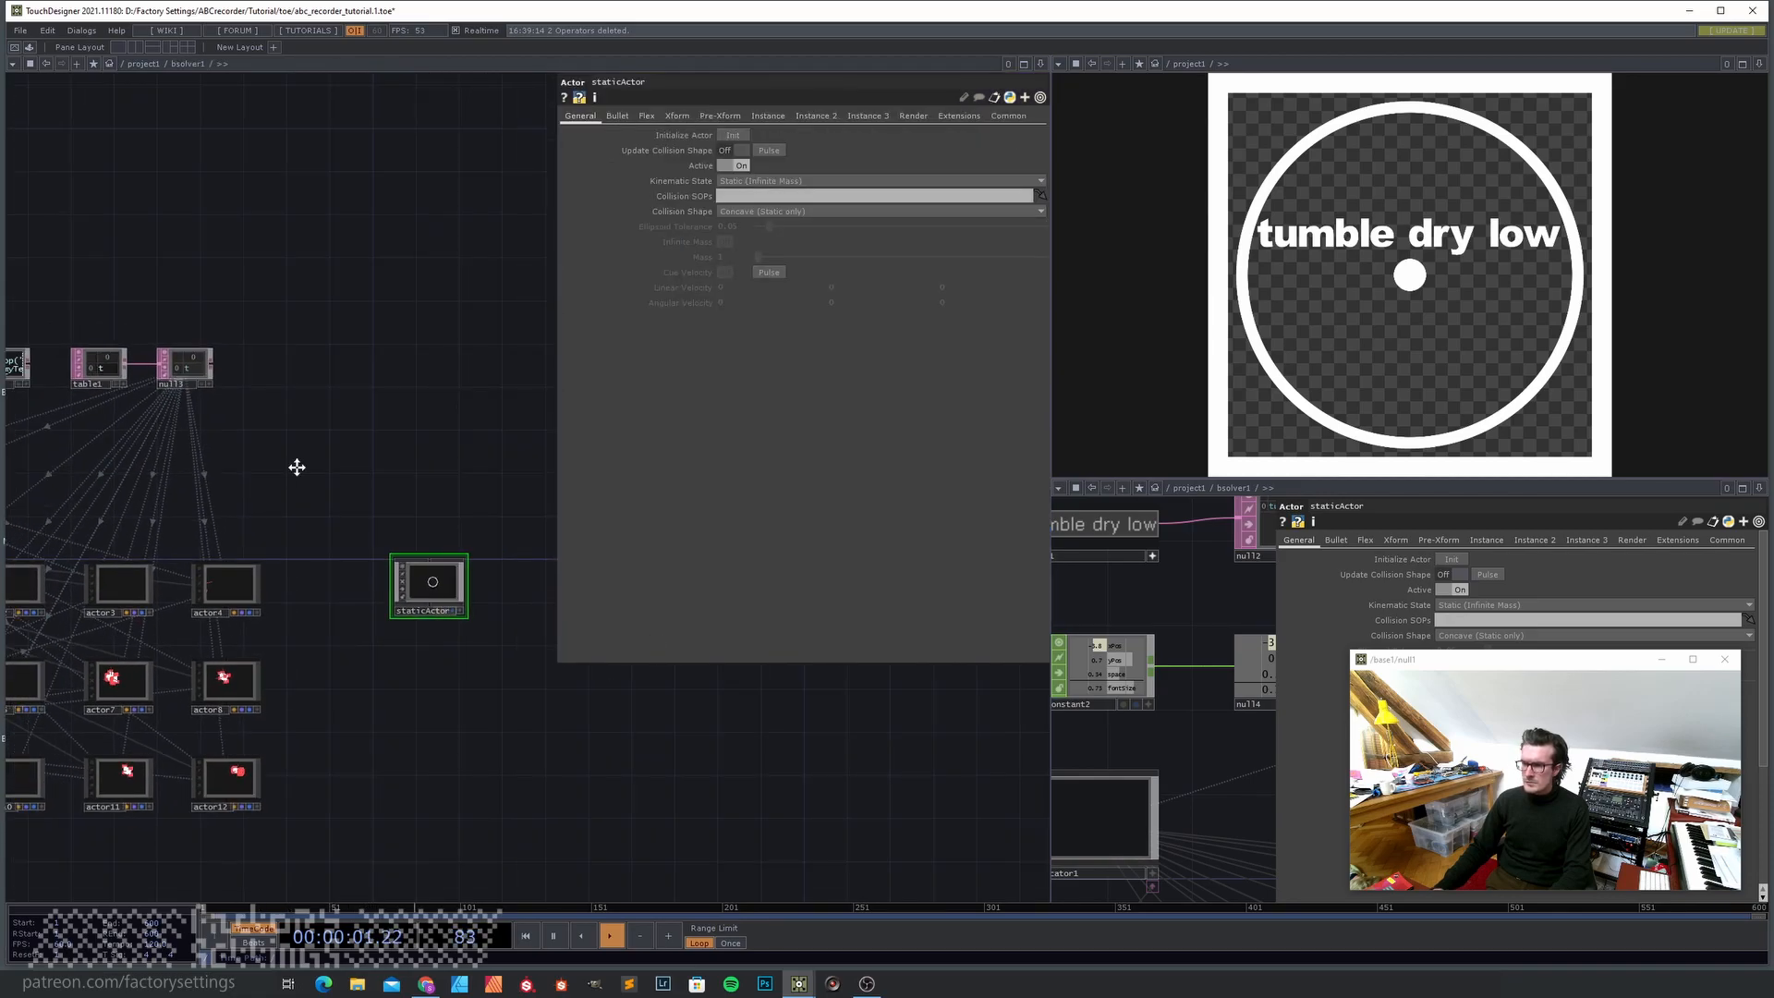
{"action": "key", "text": "p"}
{"action": "key", "text": "h"}
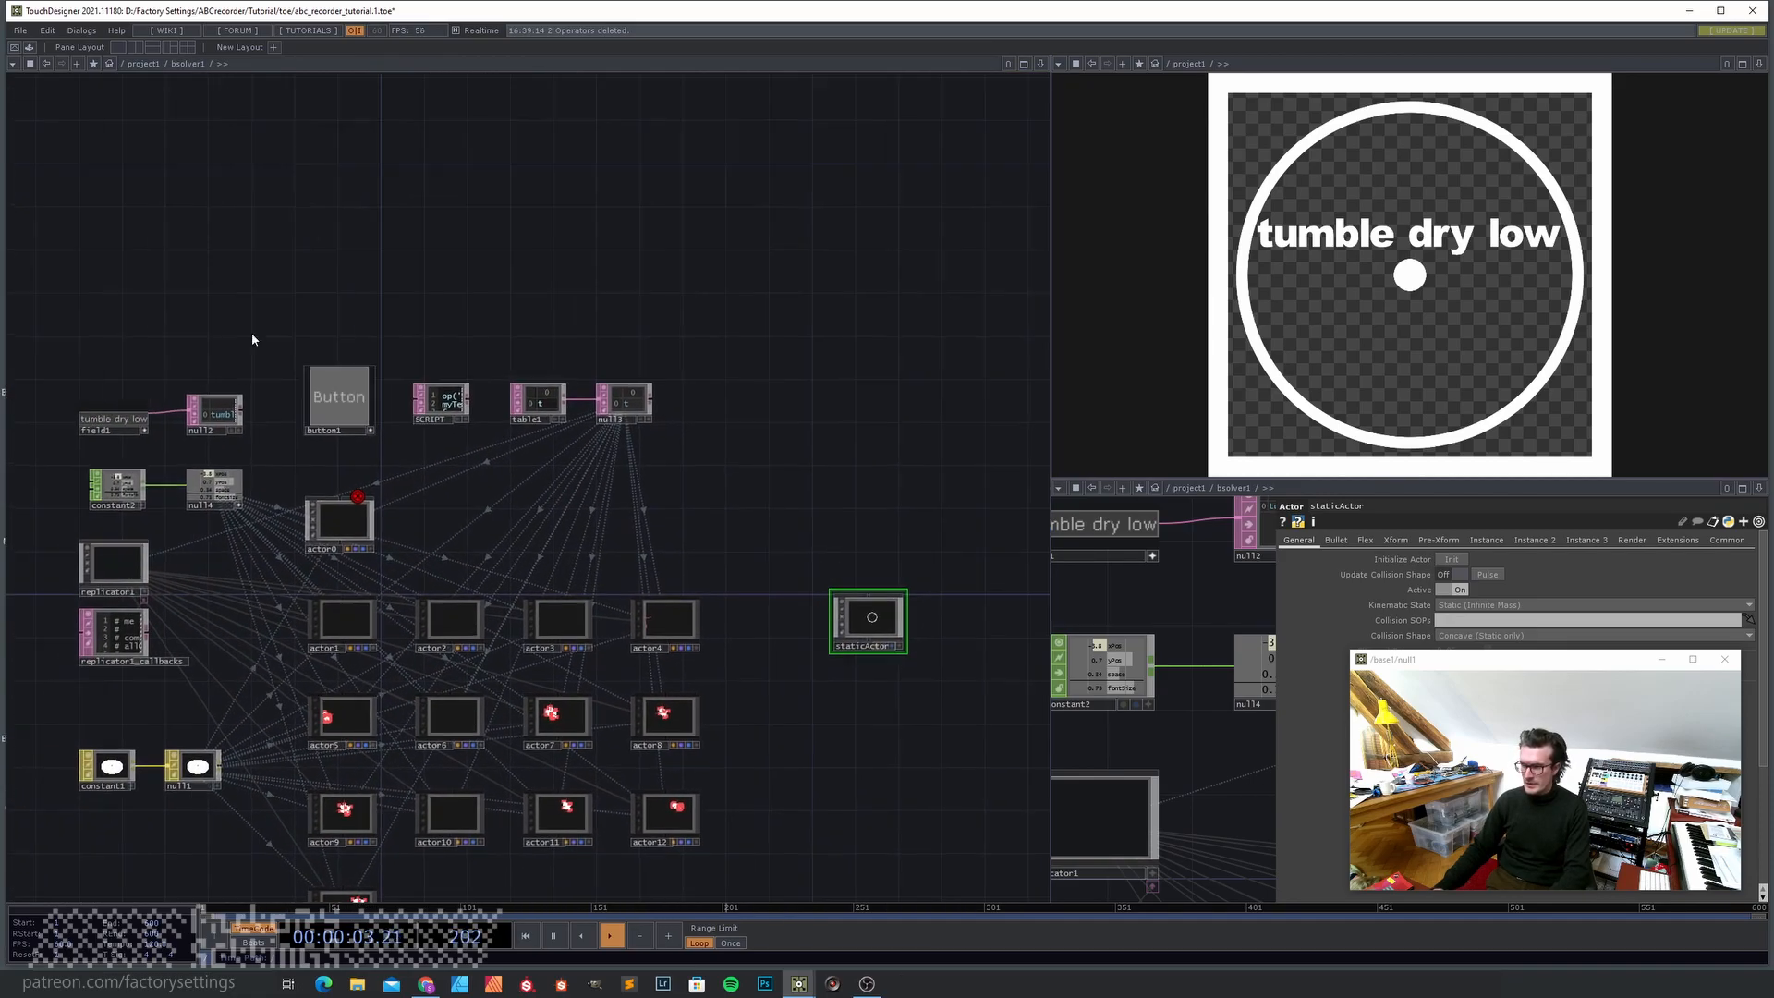
{"action": "scroll", "coordinate": [197, 364], "scroll_direction": "up", "scroll_amount": 3}
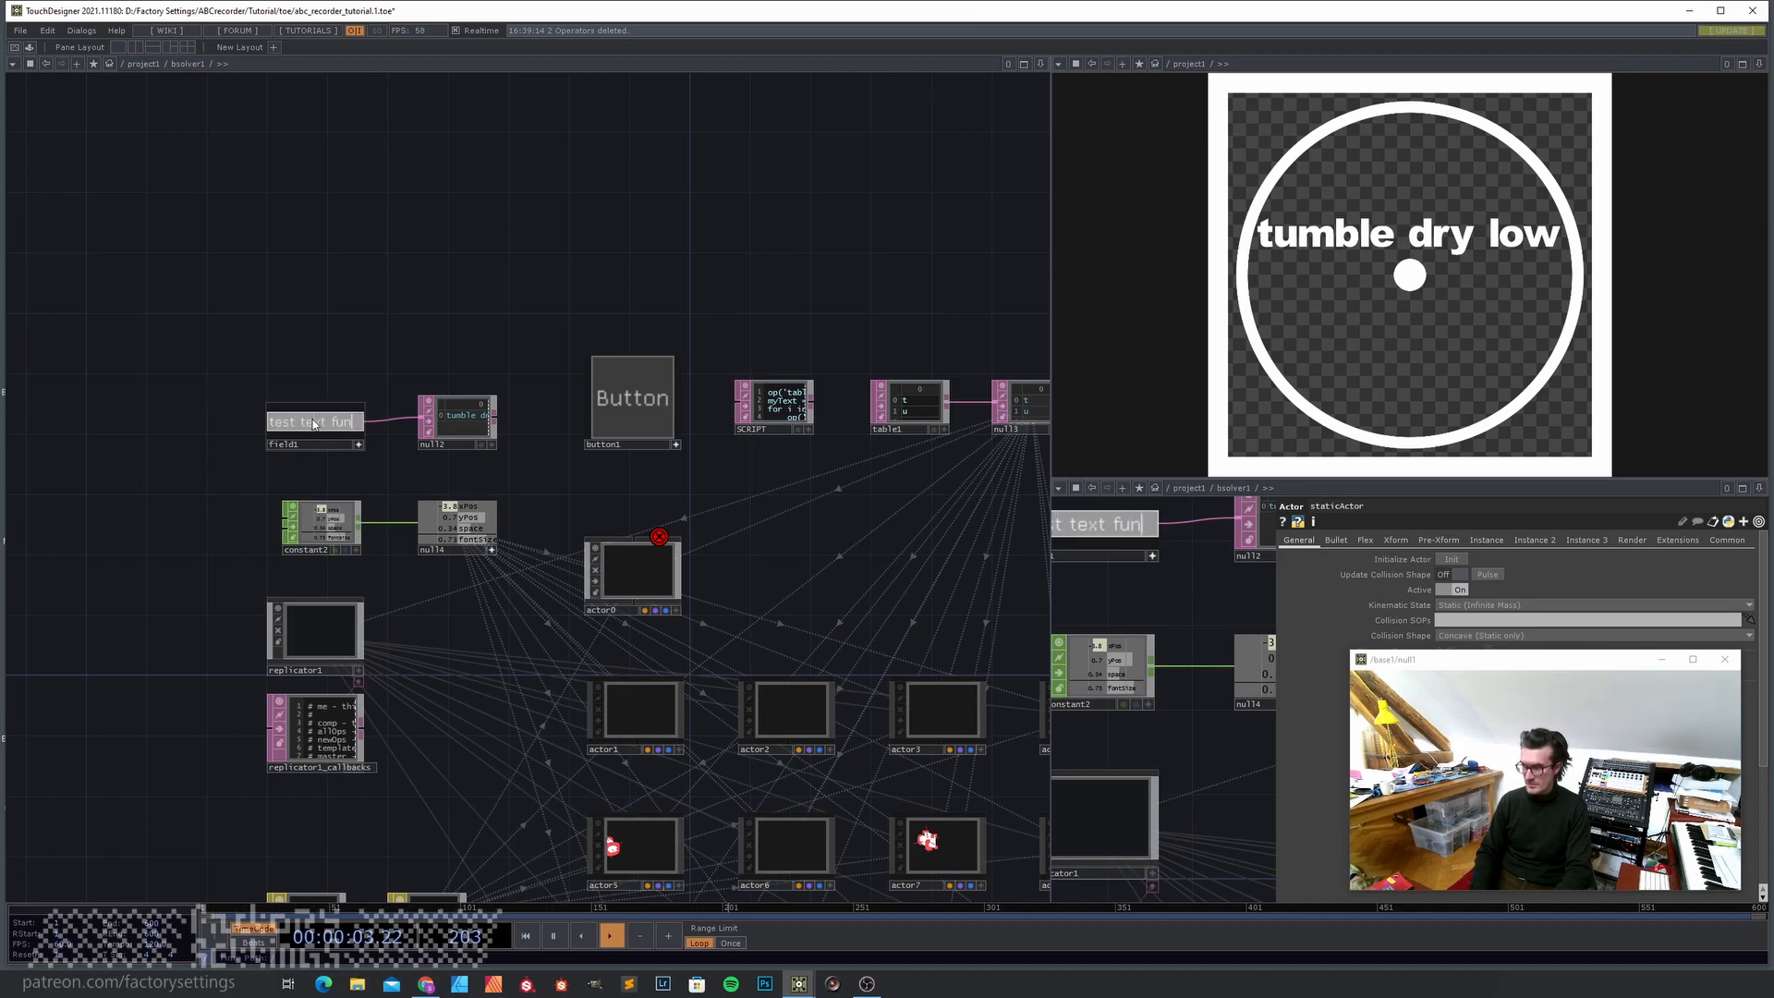
{"action": "key", "text": "Return"}
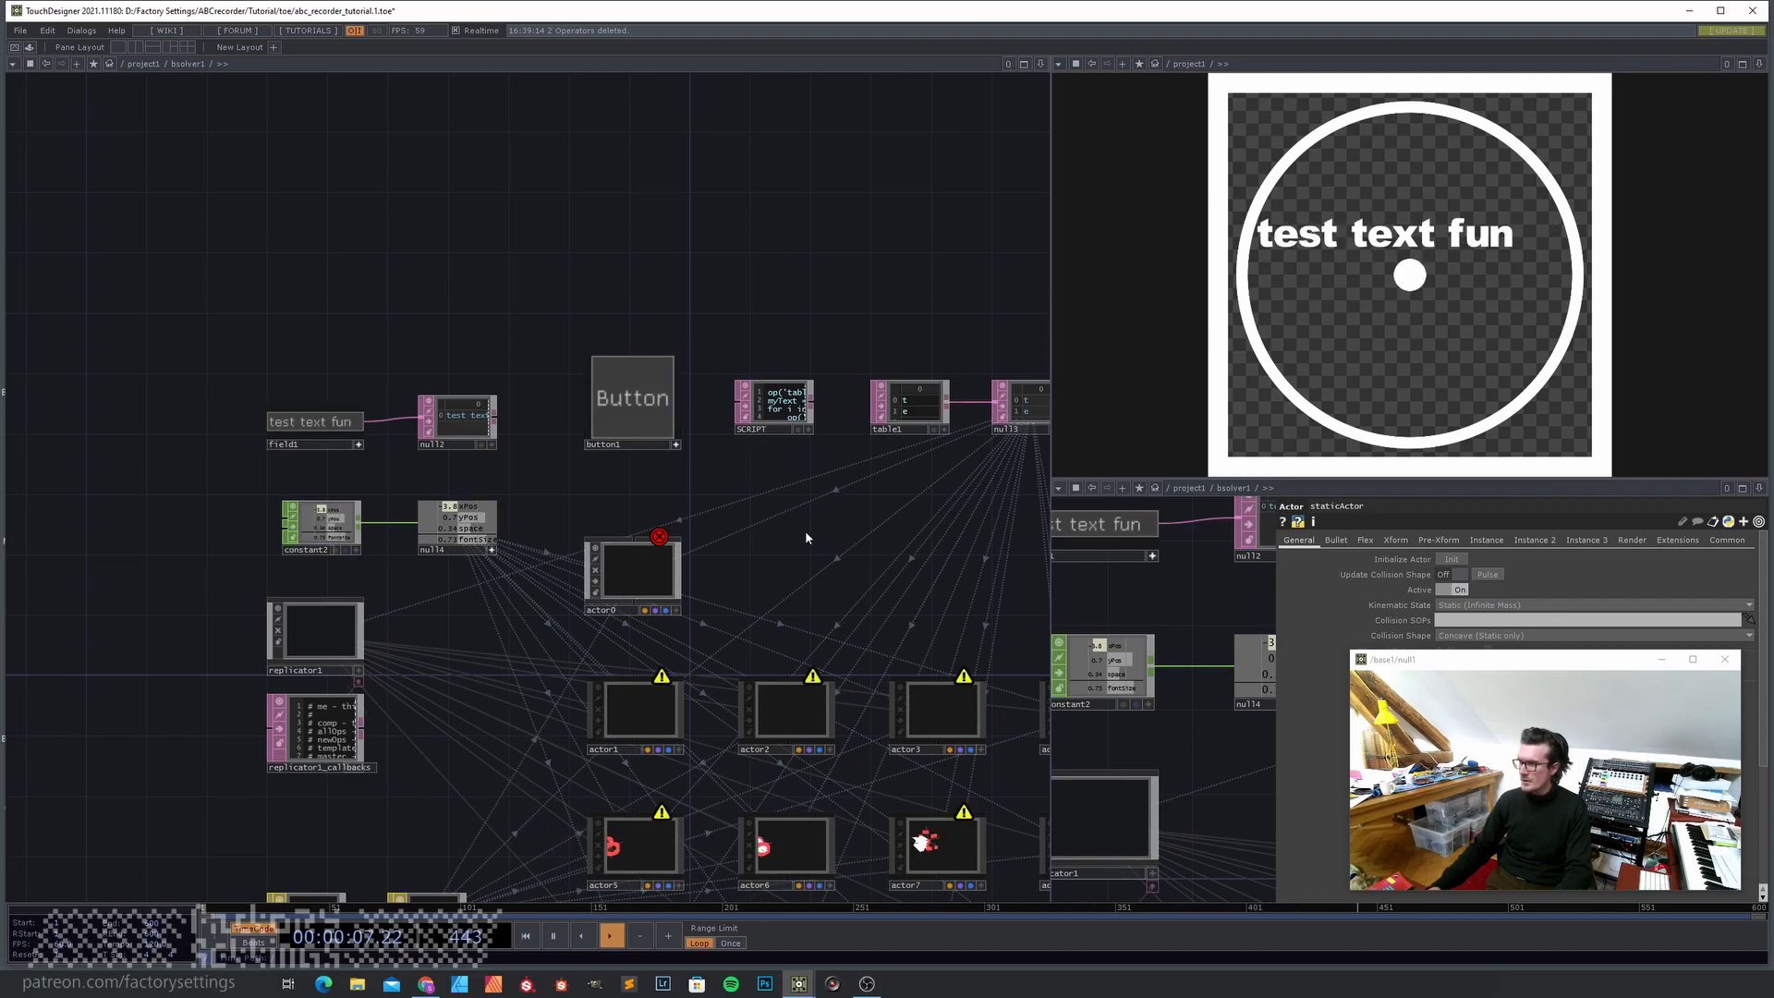
- In constant2, set xPos to -3.2, yPos to 0.95 and fontSize to 0.75 to center the new text in the ring
{"action": "scroll", "coordinate": [308, 551], "scroll_direction": "up", "scroll_amount": 3}
{"action": "left_click", "coordinate": [347, 513]}
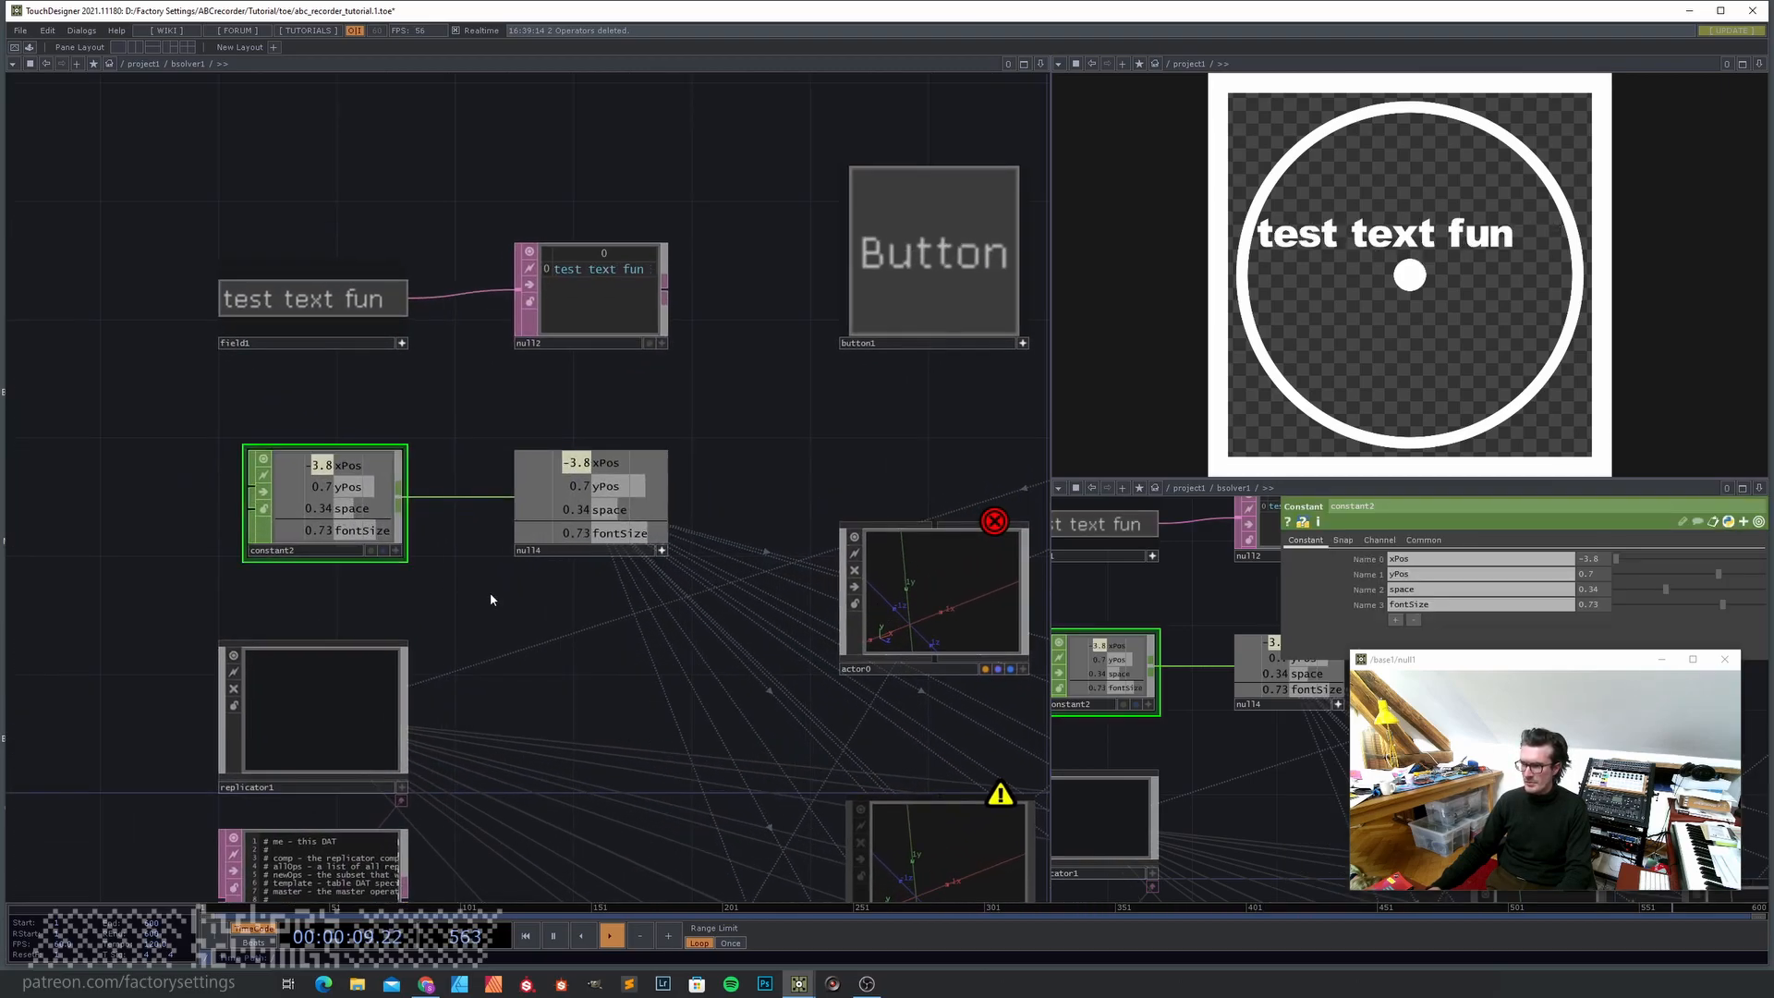
{"action": "key", "text": "p"}
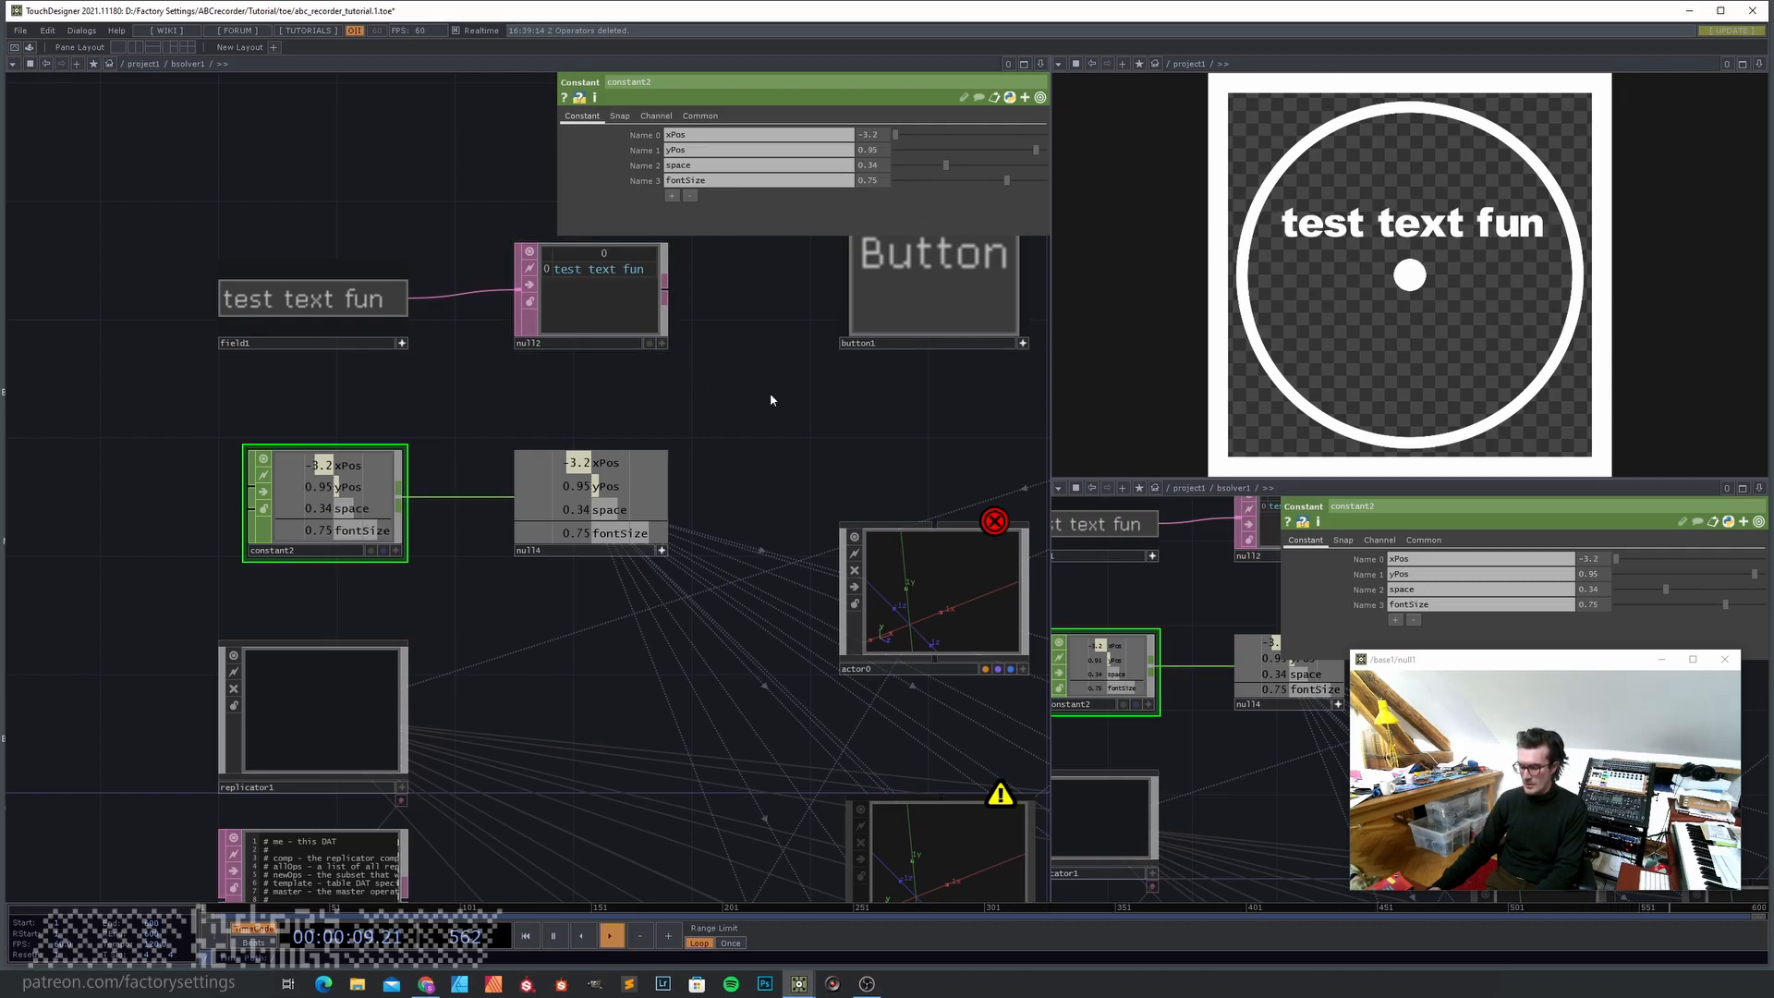
{"action": "key", "text": "p"}
{"action": "key", "text": "c"}
{"action": "key", "text": "c"}
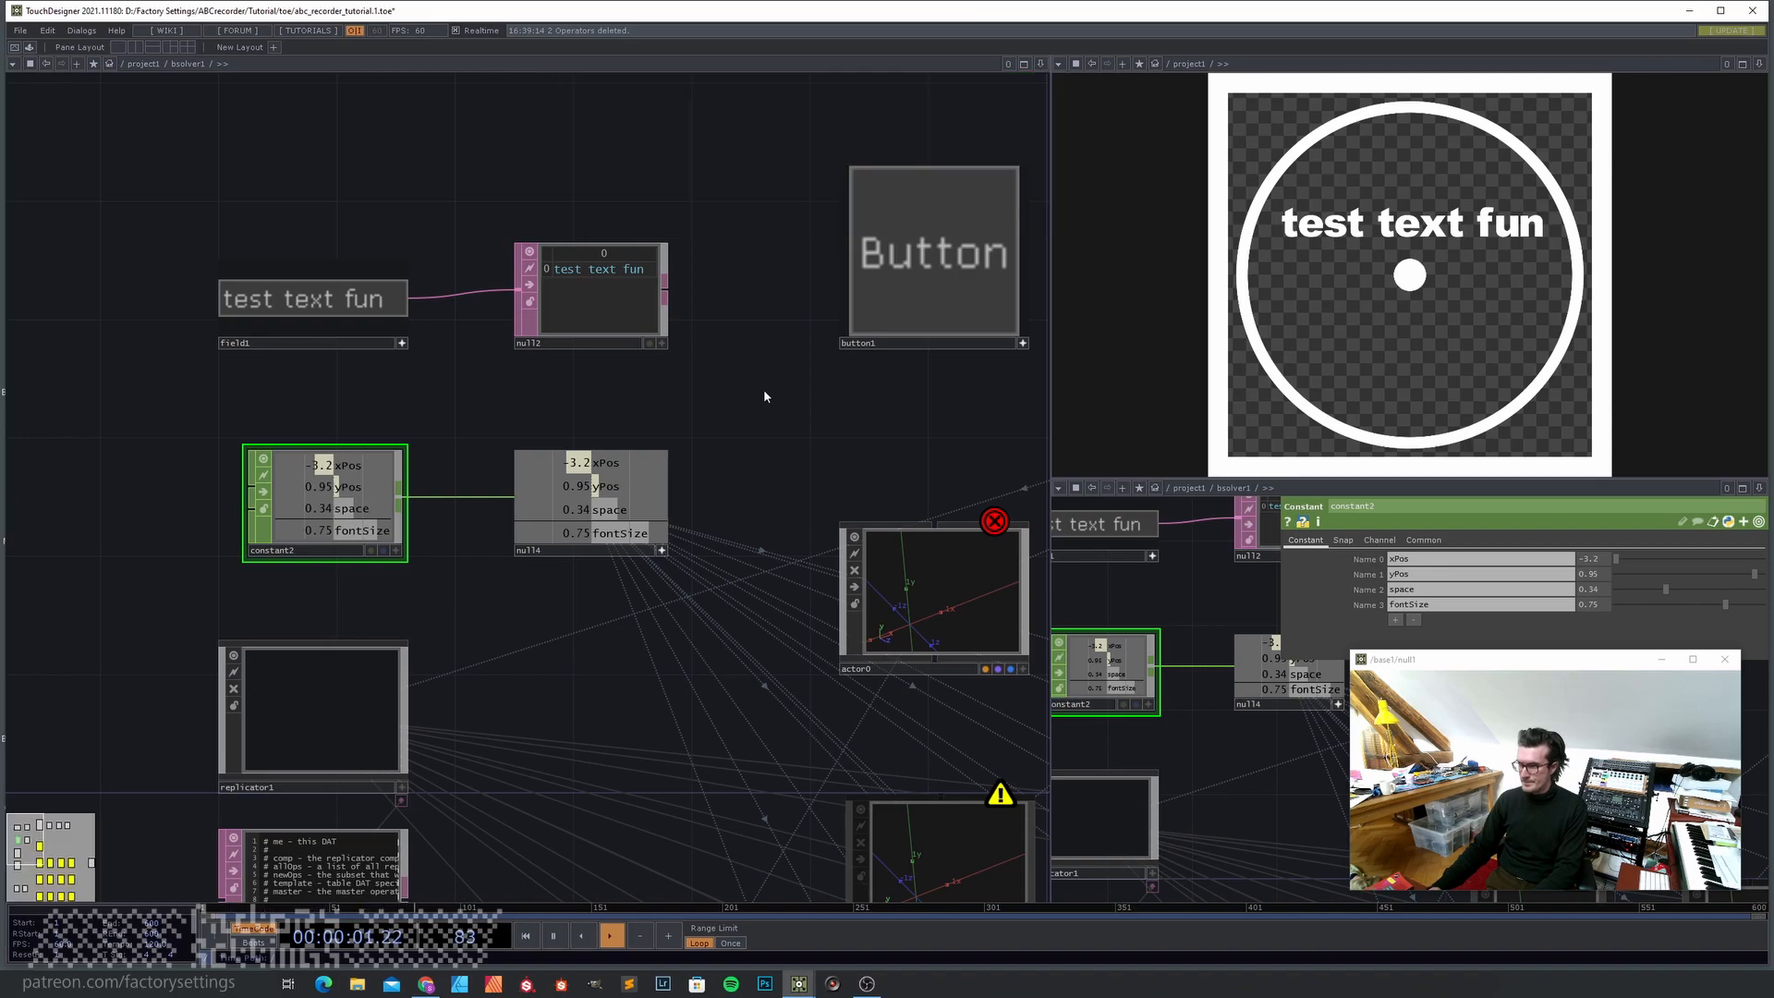
- Return to project1, reset the solver, and start the tumbling to test it with the new text
{"action": "key", "text": "u"}
{"action": "left_click_drag", "start_coordinate": [327, 256], "coordinate": [271, 566]}
{"action": "scroll", "coordinate": [218, 463], "scroll_direction": "down", "scroll_amount": 2}
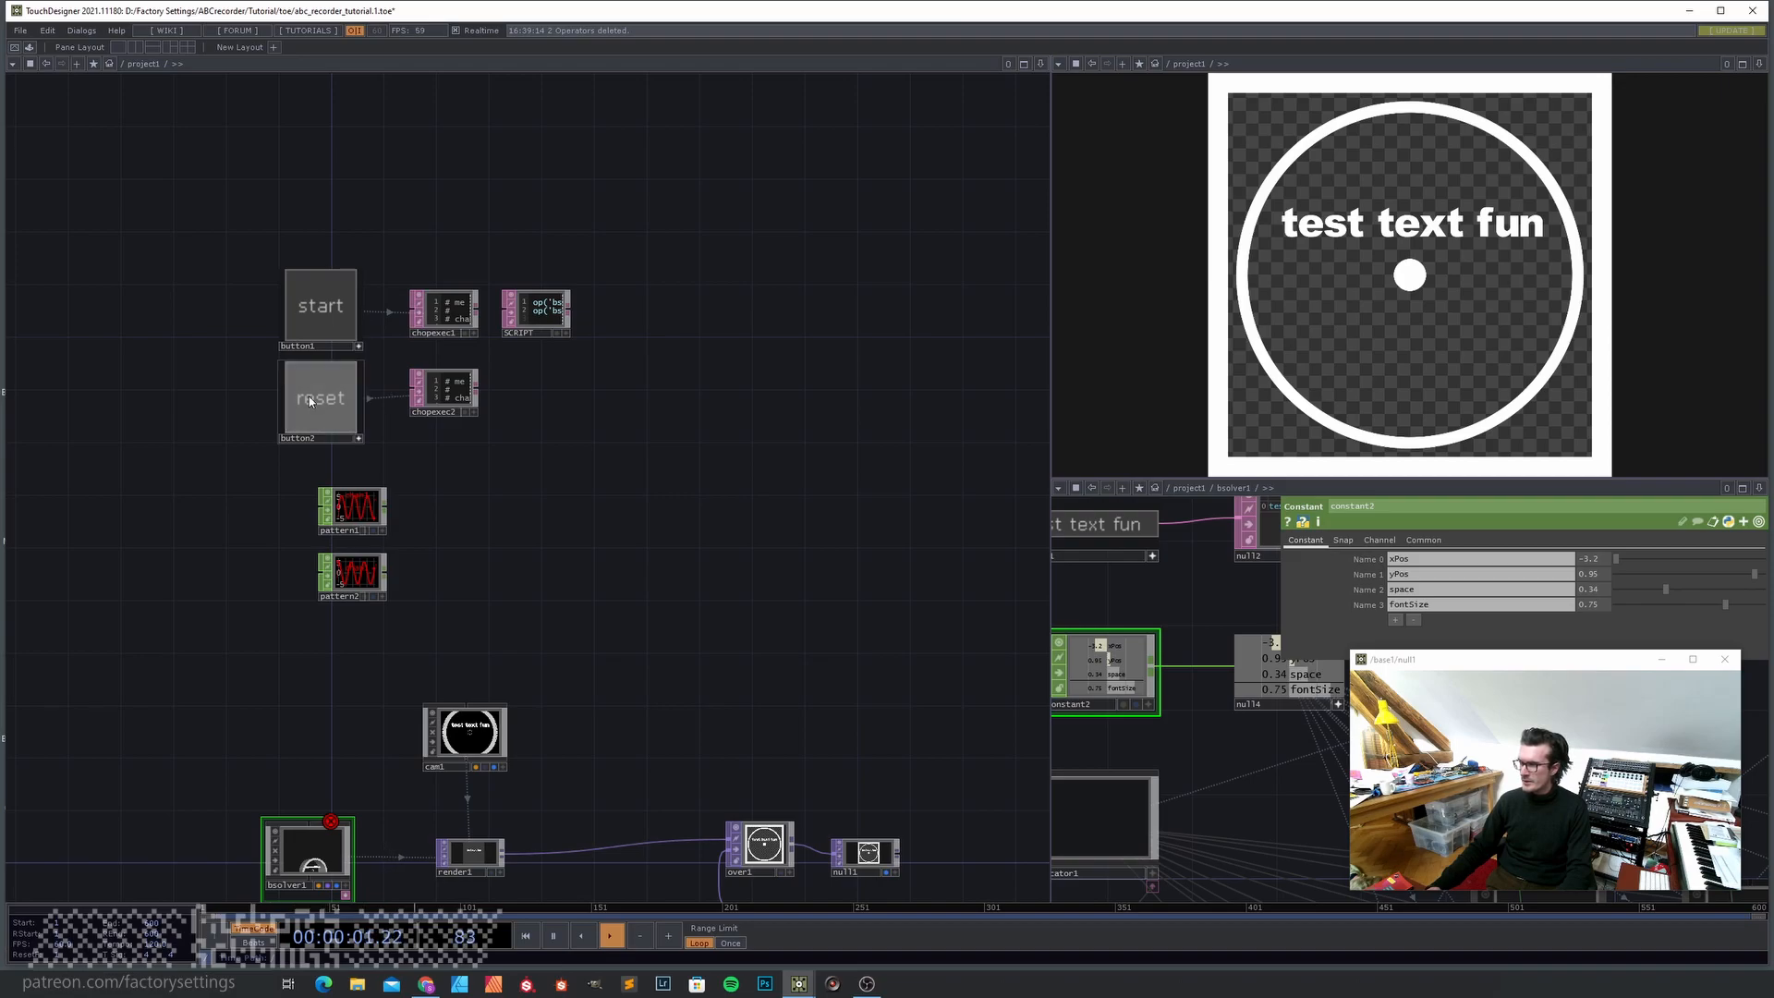
{"action": "left_click", "coordinate": [331, 320]}
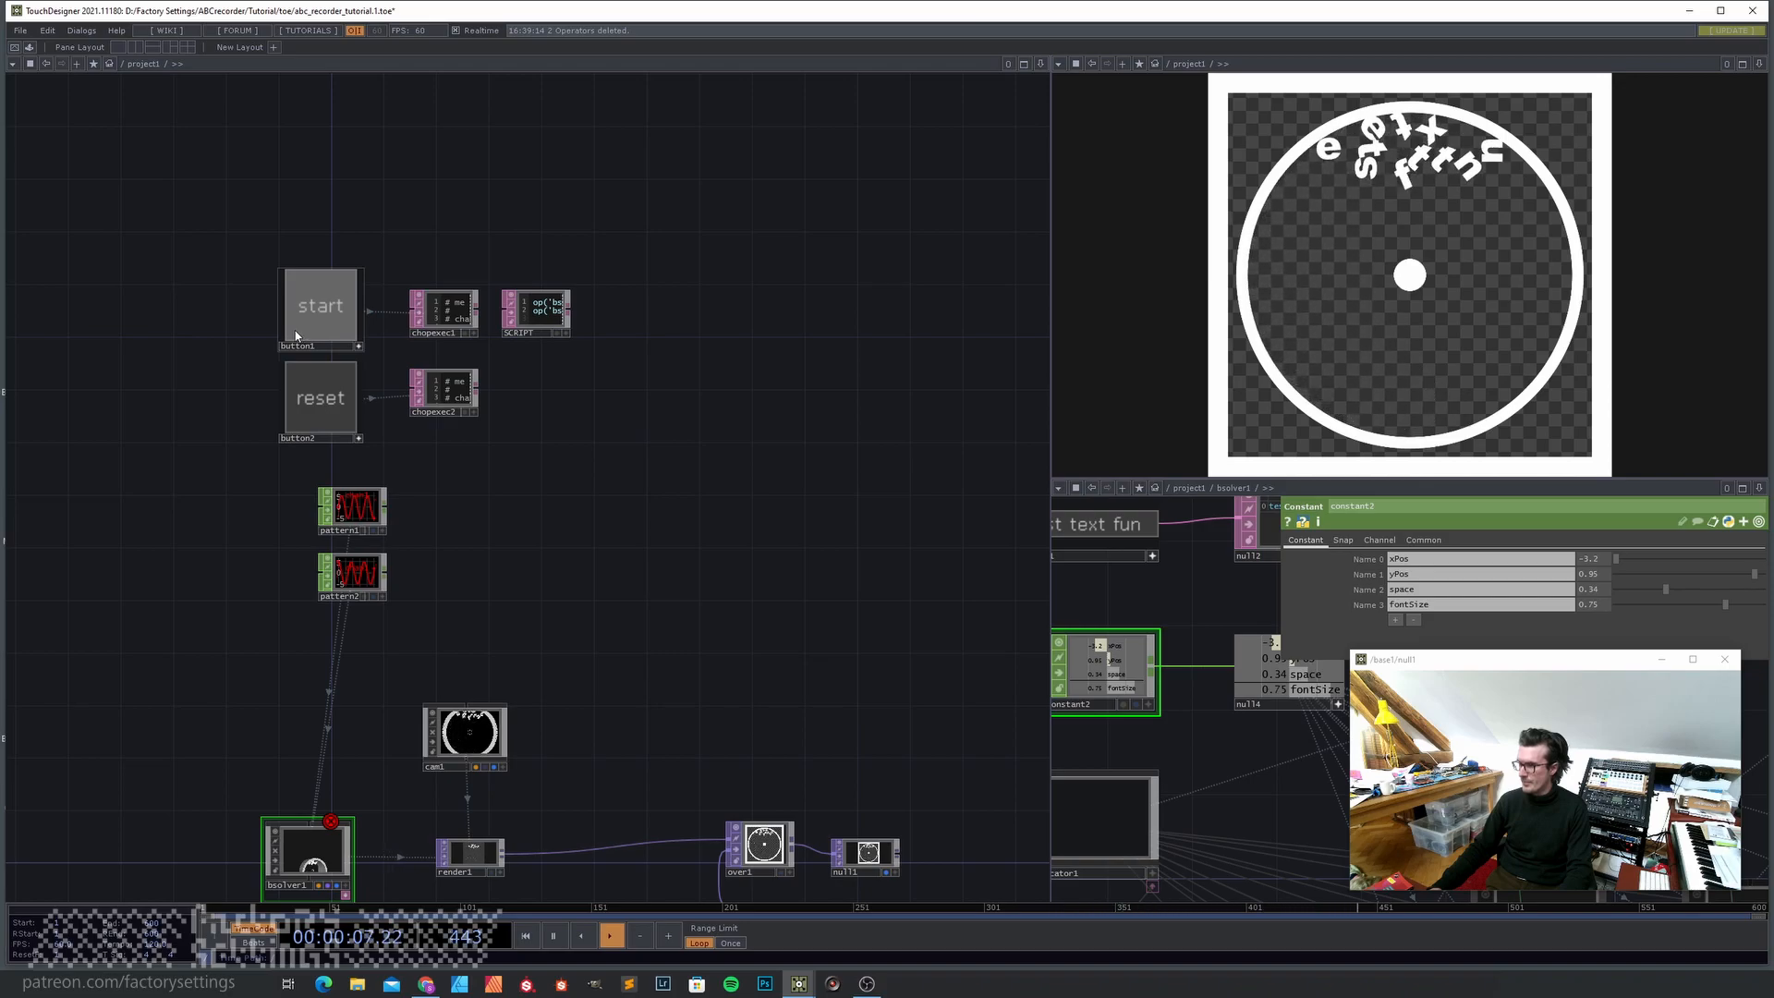
- Review the project1 network and the actor, replicator and text operators inside bsolver1
{"action": "left_click_drag", "start_coordinate": [527, 625], "coordinate": [455, 477]}
{"action": "left_click_drag", "start_coordinate": [598, 541], "coordinate": [591, 443]}
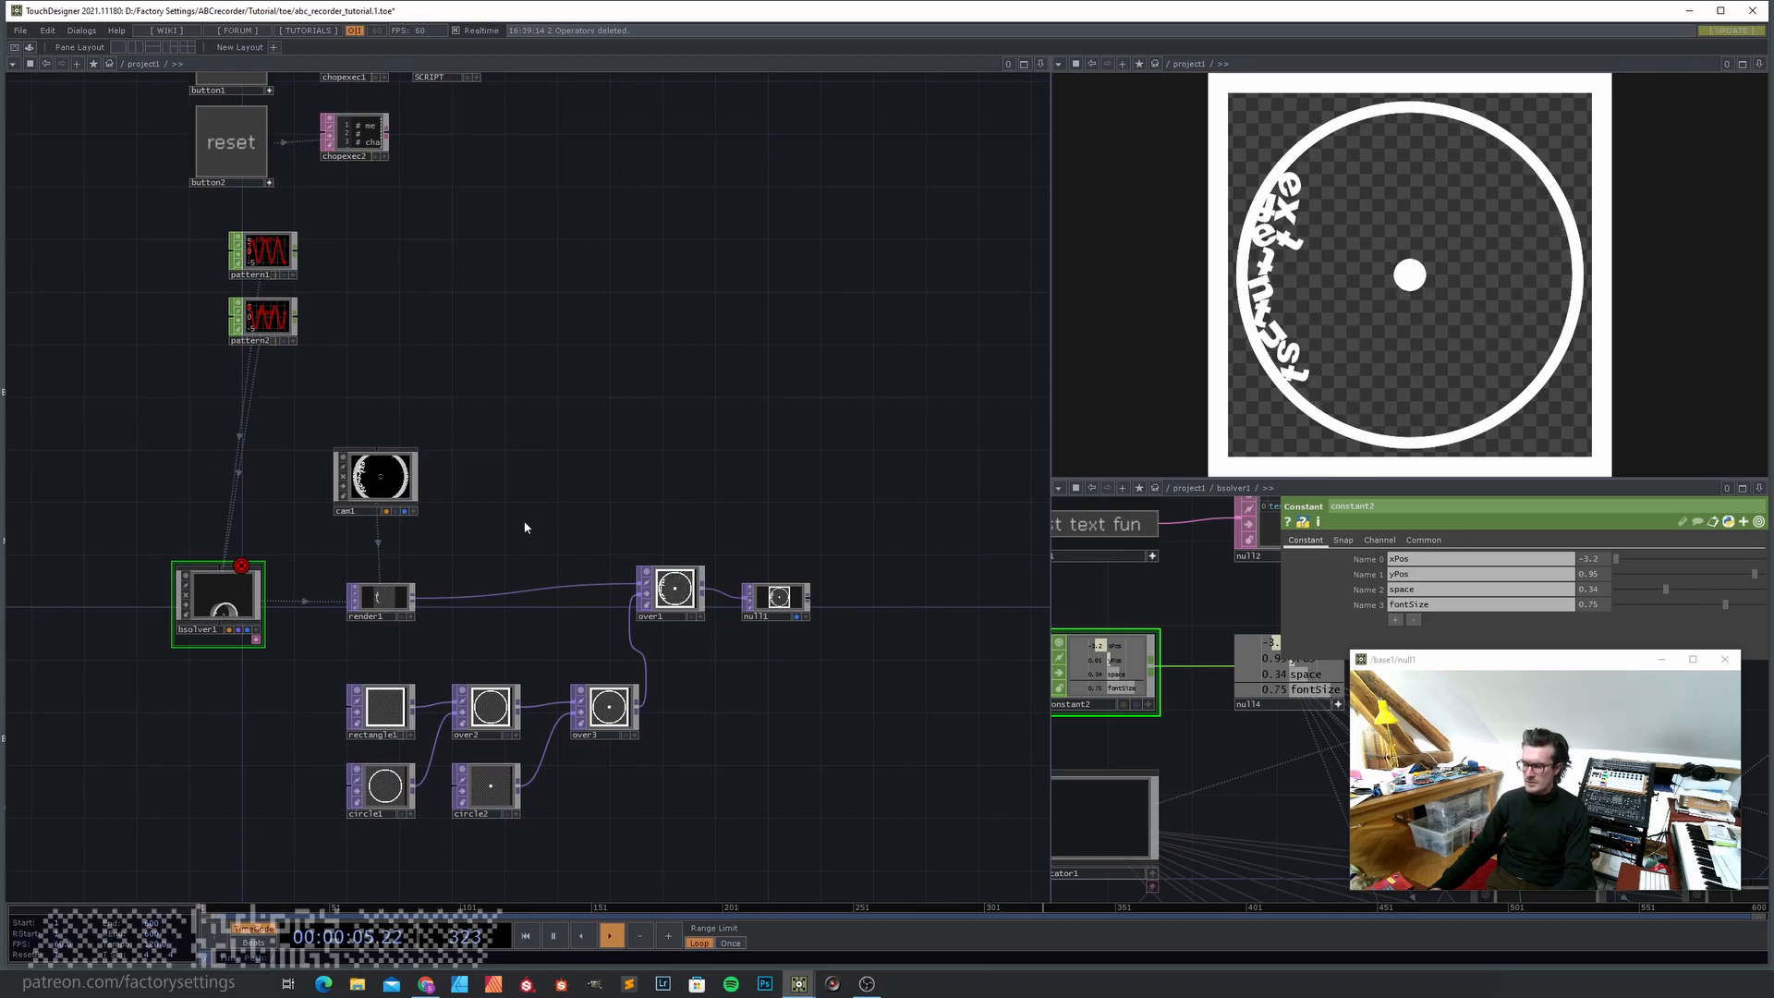
{"action": "key", "text": "u"}
{"action": "key", "text": "i"}
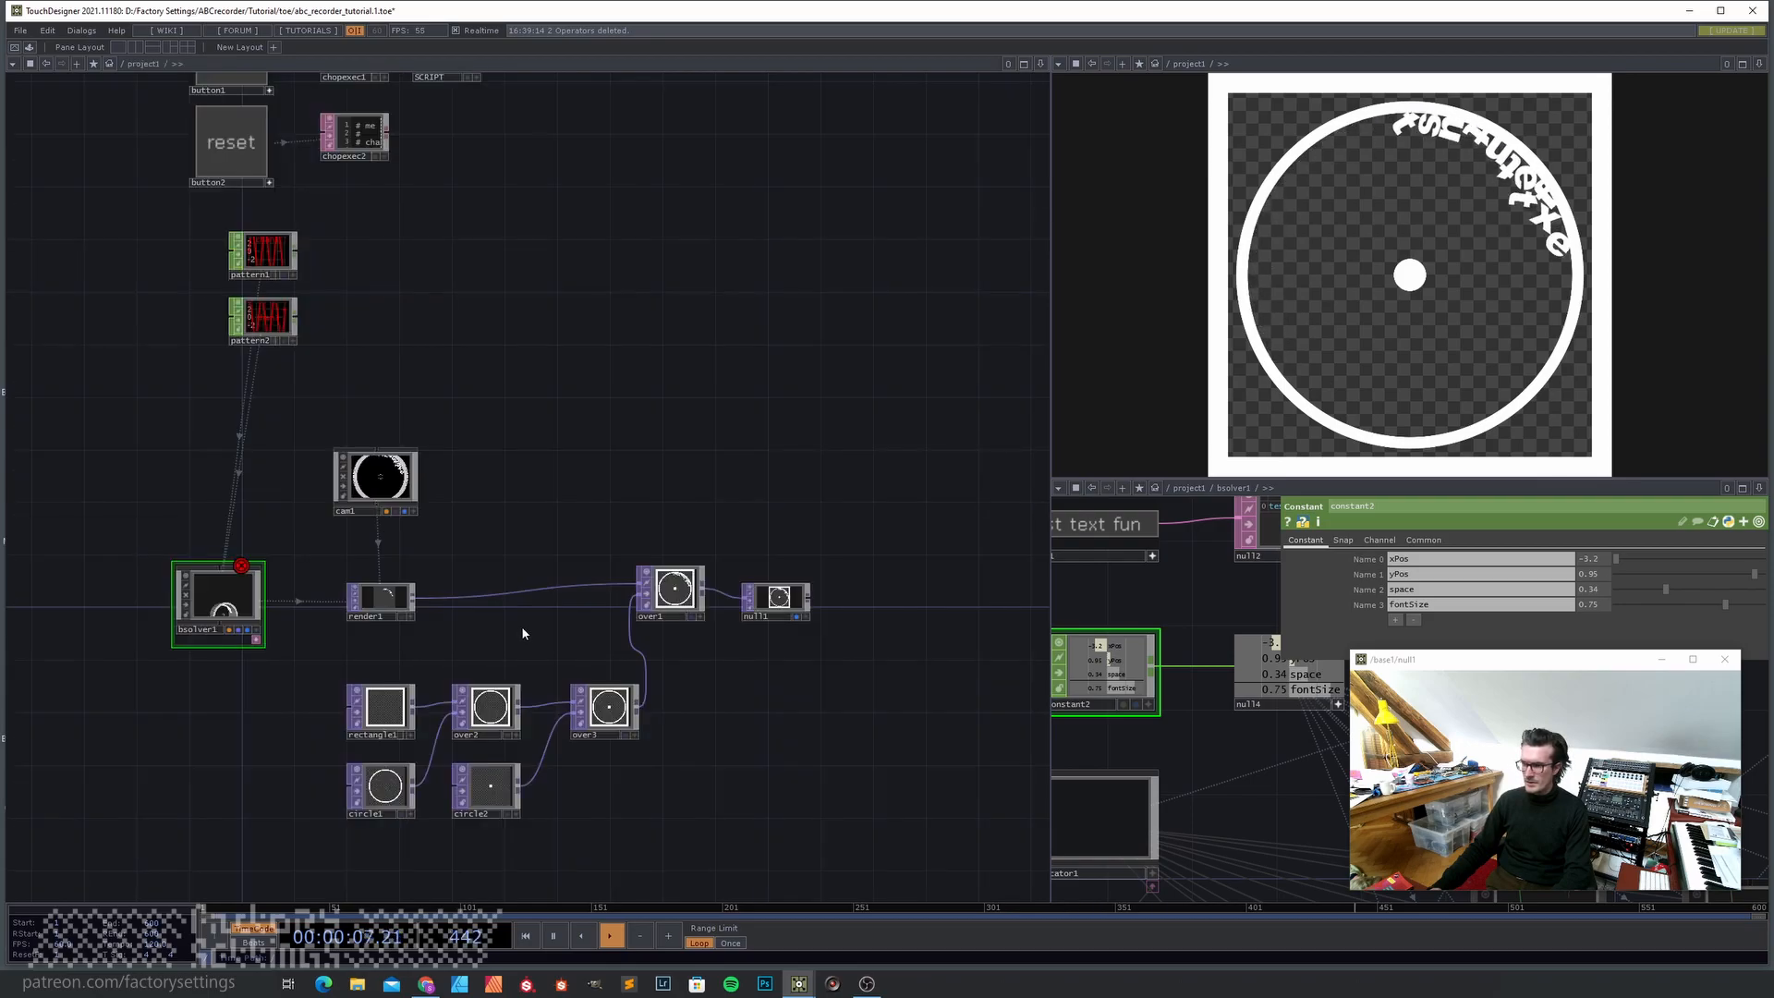
{"action": "key", "text": "i"}
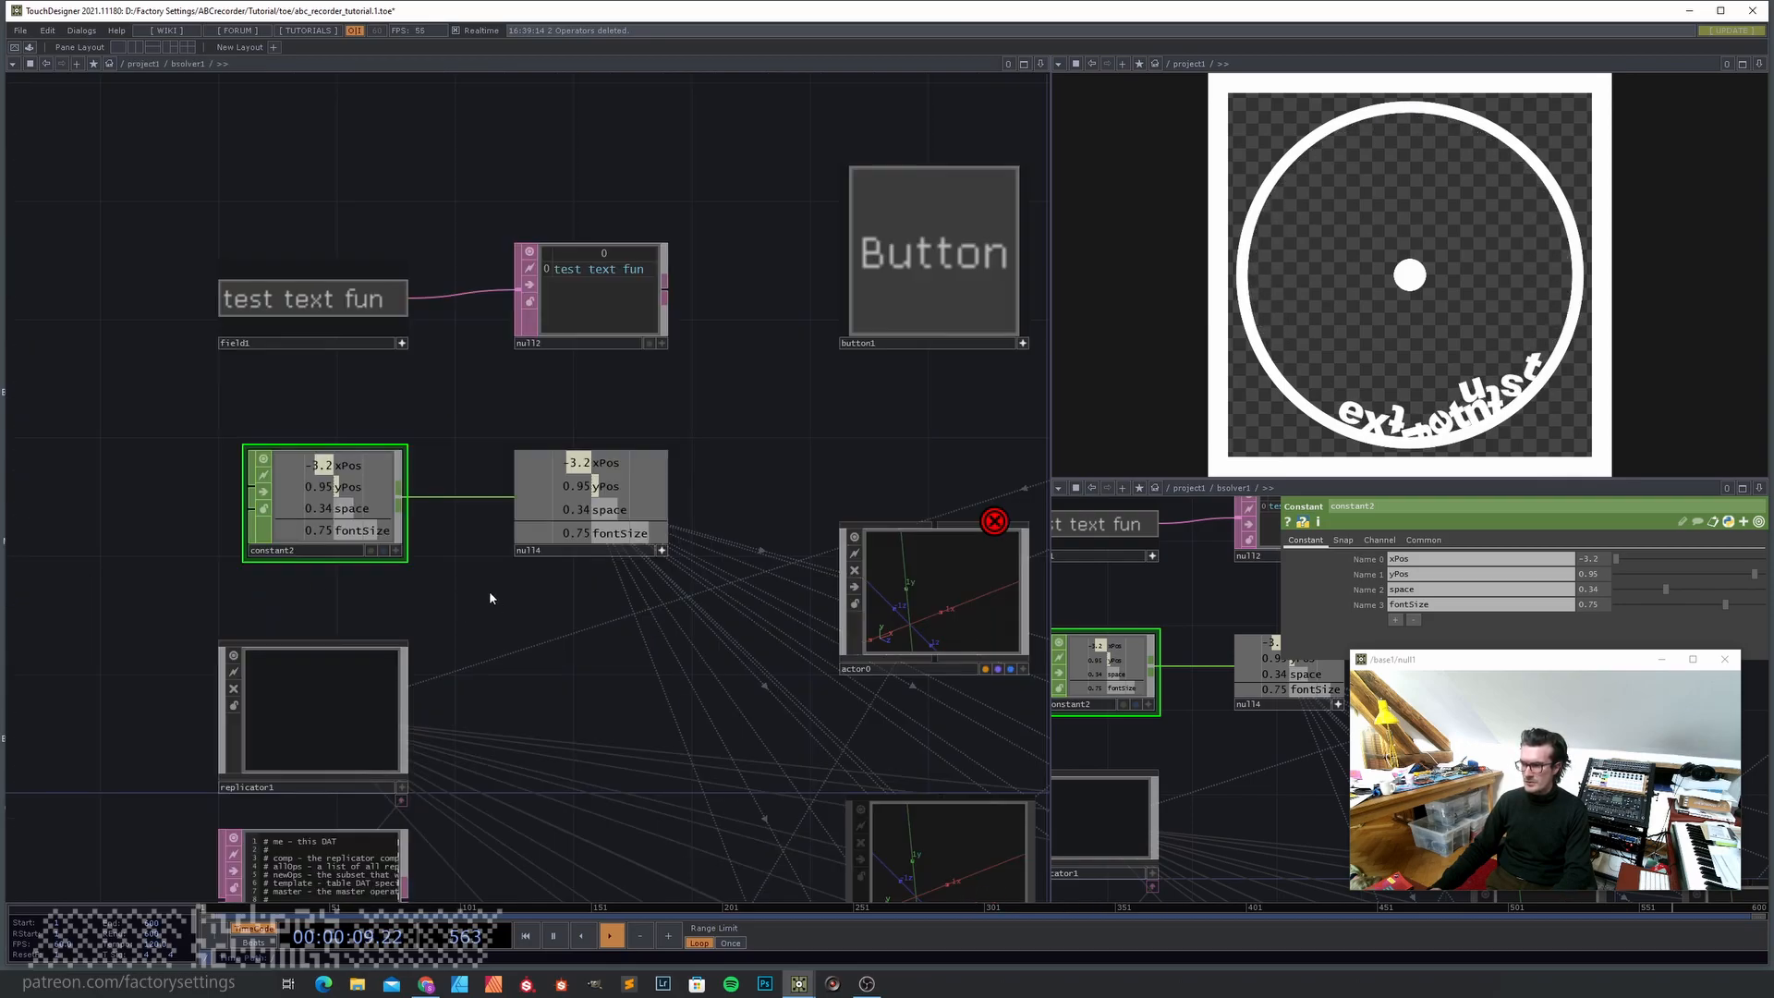
{"action": "left_click_drag", "start_coordinate": [496, 597], "coordinate": [307, 423]}
{"action": "scroll", "coordinate": [305, 423], "scroll_direction": "down", "scroll_amount": 4}
{"action": "left_click_drag", "start_coordinate": [598, 383], "coordinate": [543, 361]}
{"action": "key", "text": "h"}
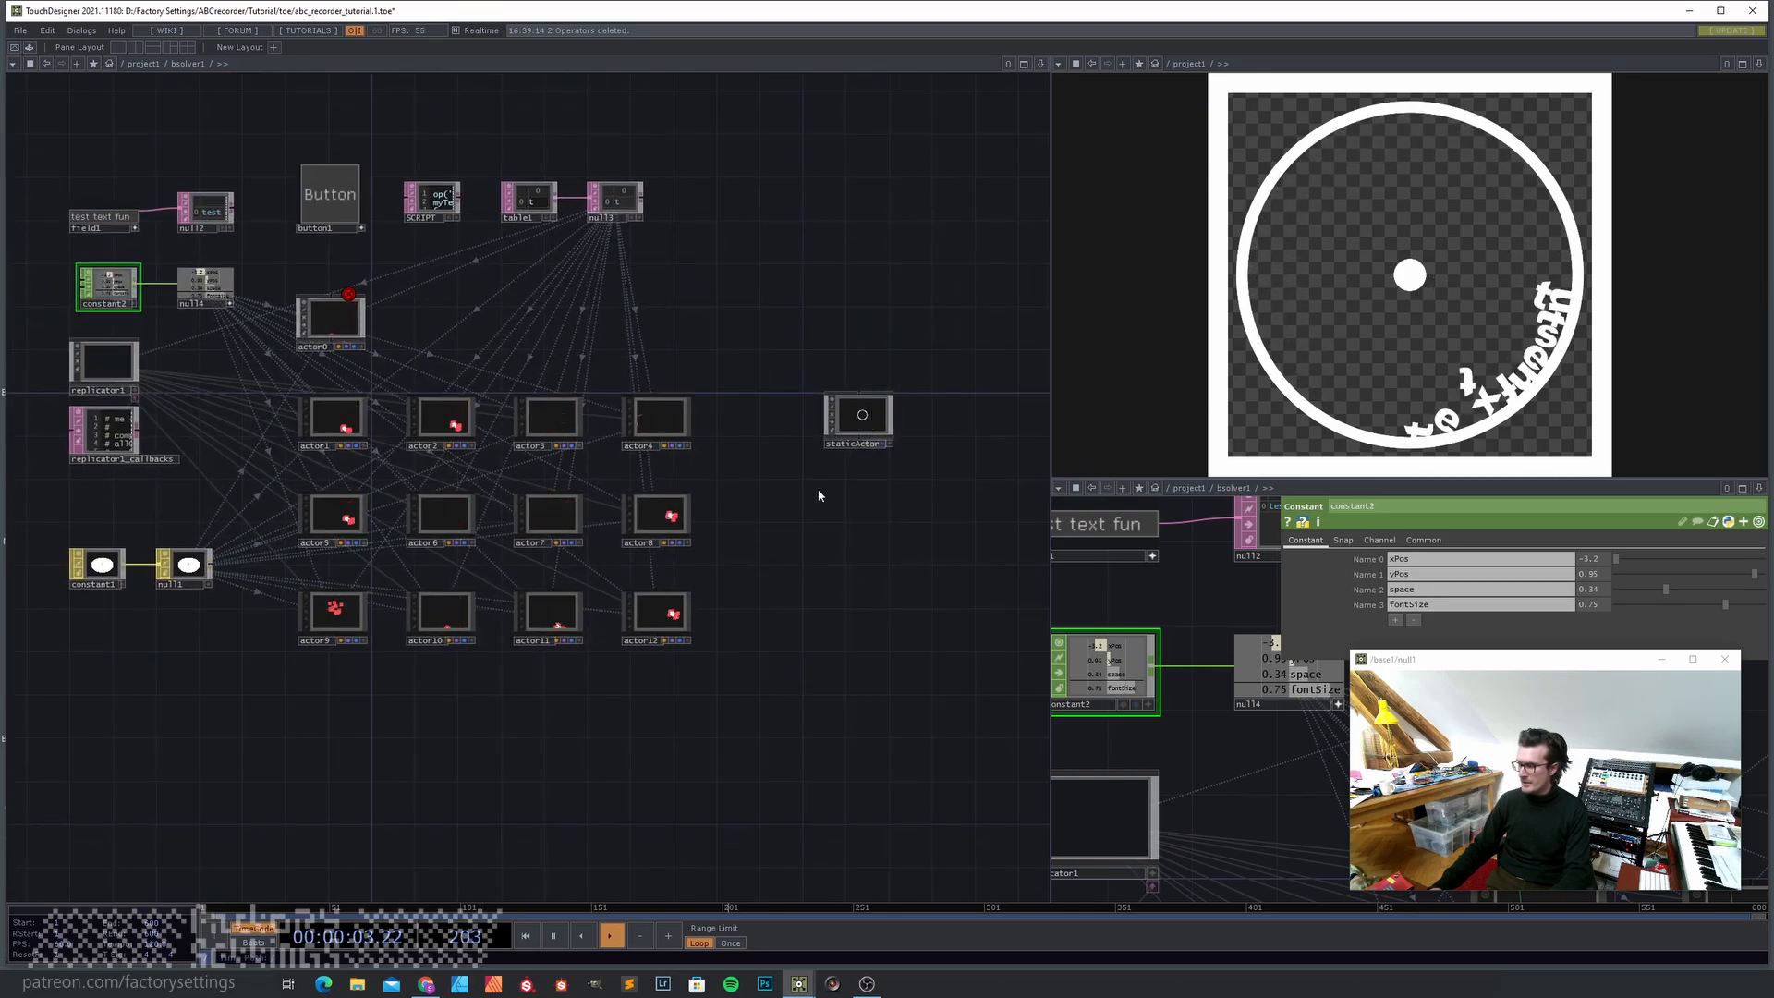
{"action": "left_click_drag", "start_coordinate": [812, 516], "coordinate": [883, 586]}
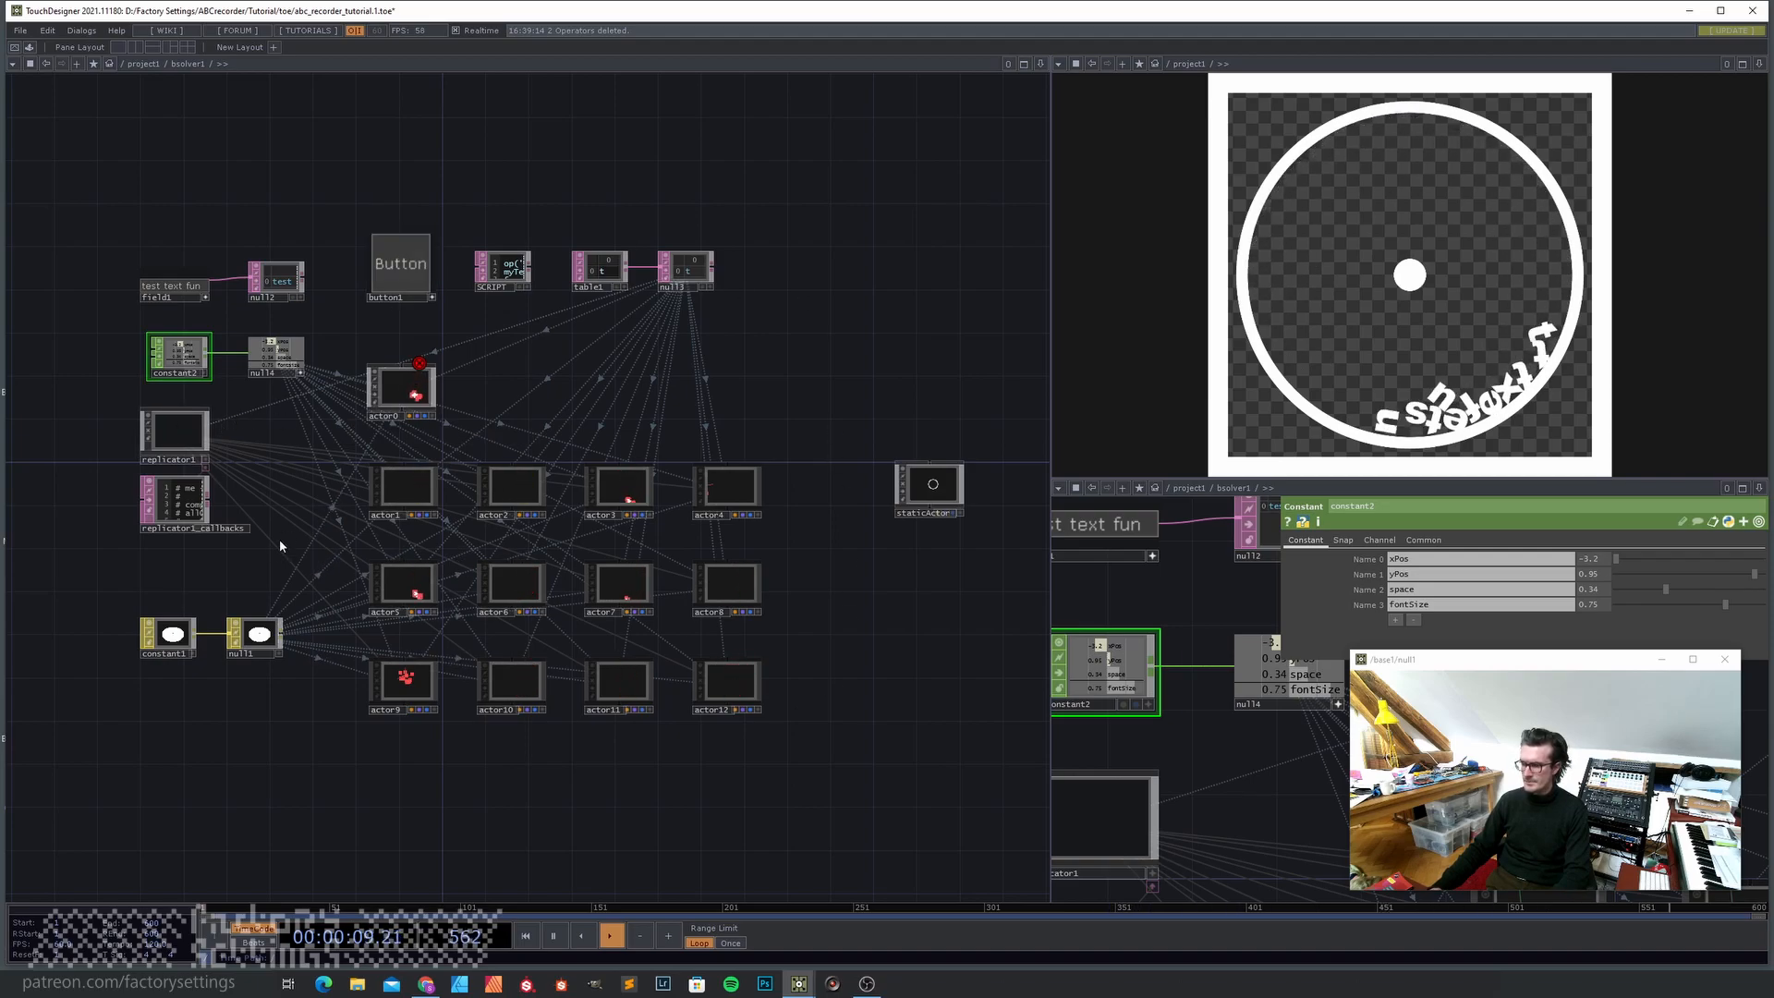
{"action": "key", "text": "u"}
{"action": "left_click_drag", "start_coordinate": [519, 440], "coordinate": [210, 165]}
{"action": "scroll", "coordinate": [504, 508], "scroll_direction": "down", "scroll_amount": 3}
{"action": "left_click_drag", "start_coordinate": [437, 234], "coordinate": [399, 365]}
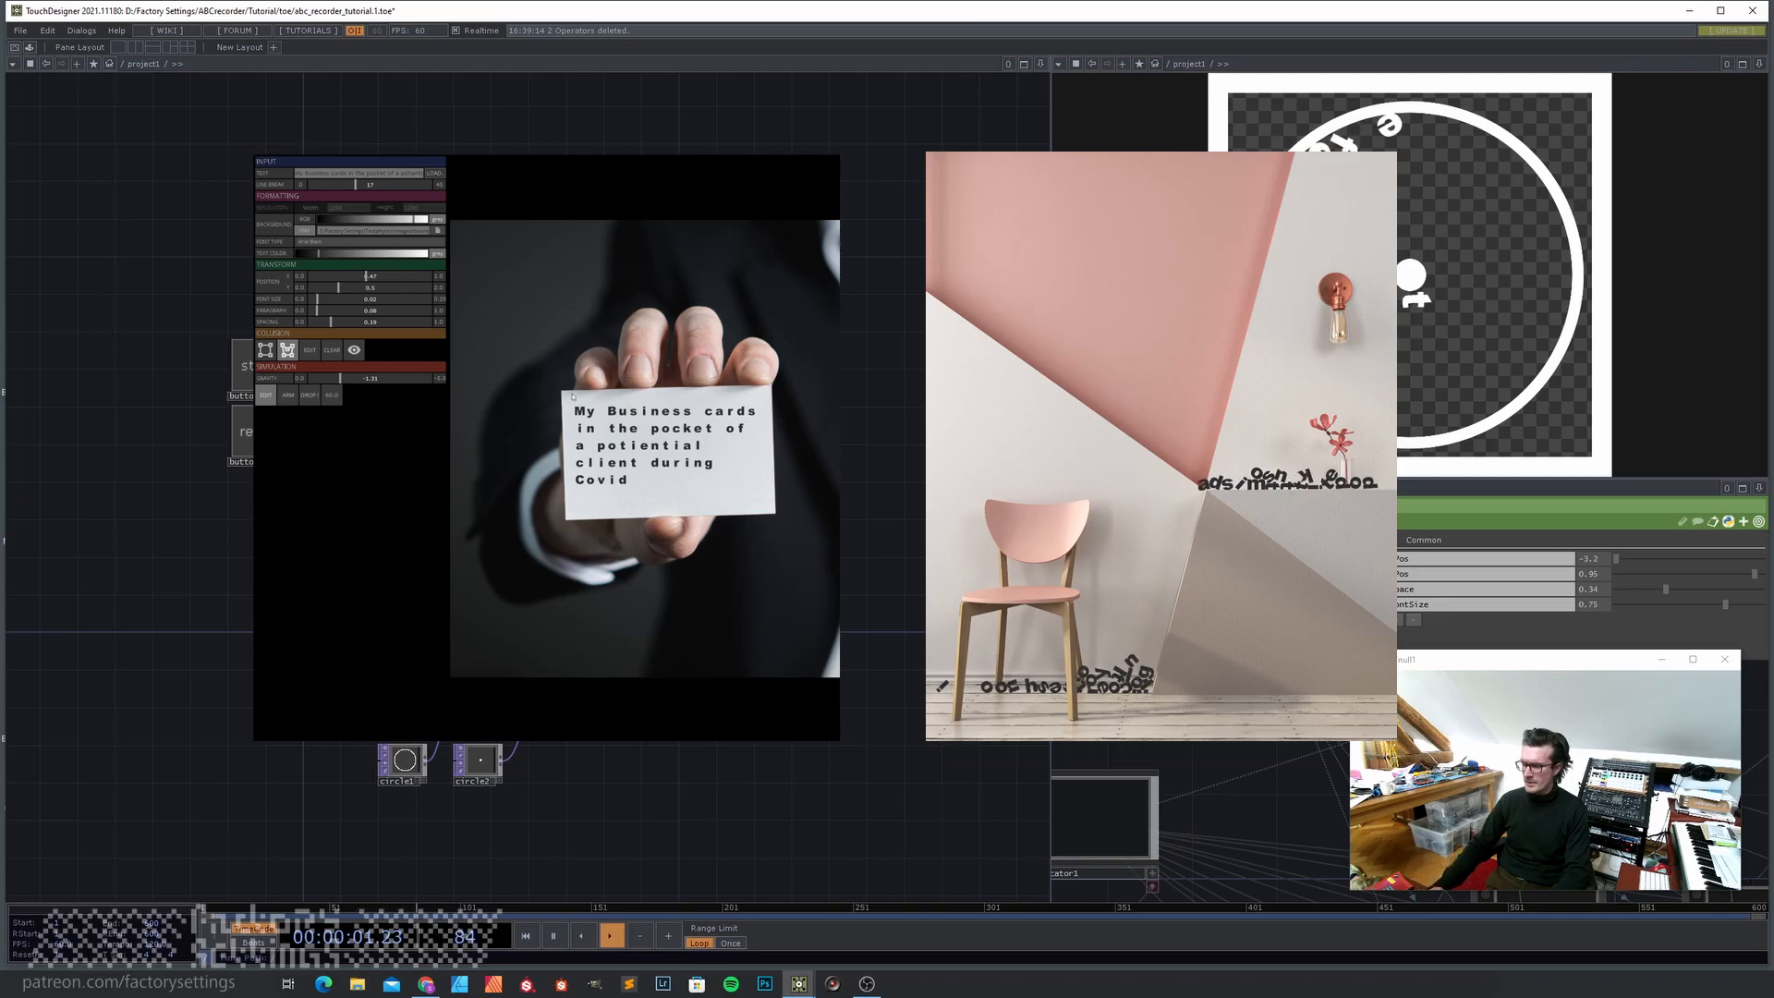
- In the finished text tool, draw a collision polygon around the hand-held business card and turn on collision editing
{"action": "mouse_move", "coordinate": [556, 371]}
{"action": "left_mouse_down"}
{"action": "mouse_move", "coordinate": [555, 541]}
{"action": "mouse_move", "coordinate": [487, 327]}
{"action": "left_mouse_up"}
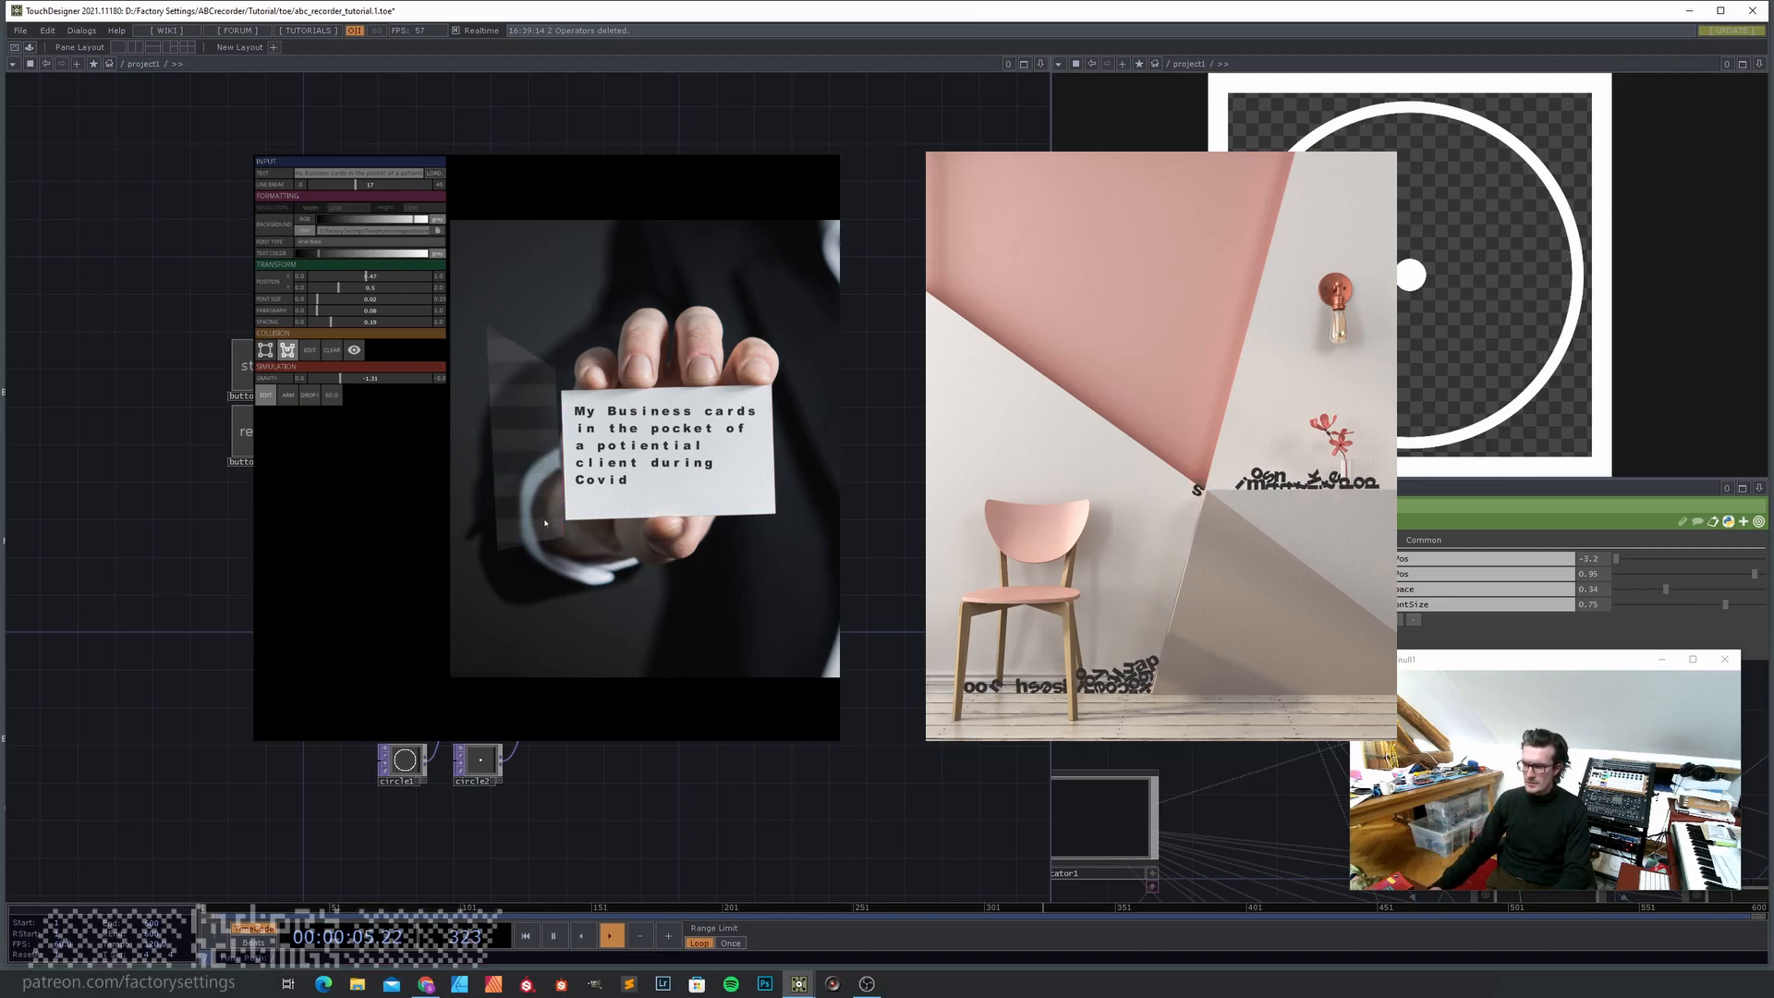
{"action": "left_click_drag", "start_coordinate": [810, 554], "coordinate": [538, 562]}
{"action": "mouse_move", "coordinate": [781, 333]}
{"action": "left_mouse_down"}
{"action": "mouse_move", "coordinate": [781, 561]}
{"action": "mouse_move", "coordinate": [775, 333]}
{"action": "left_mouse_up"}
{"action": "left_click", "coordinate": [309, 349]}
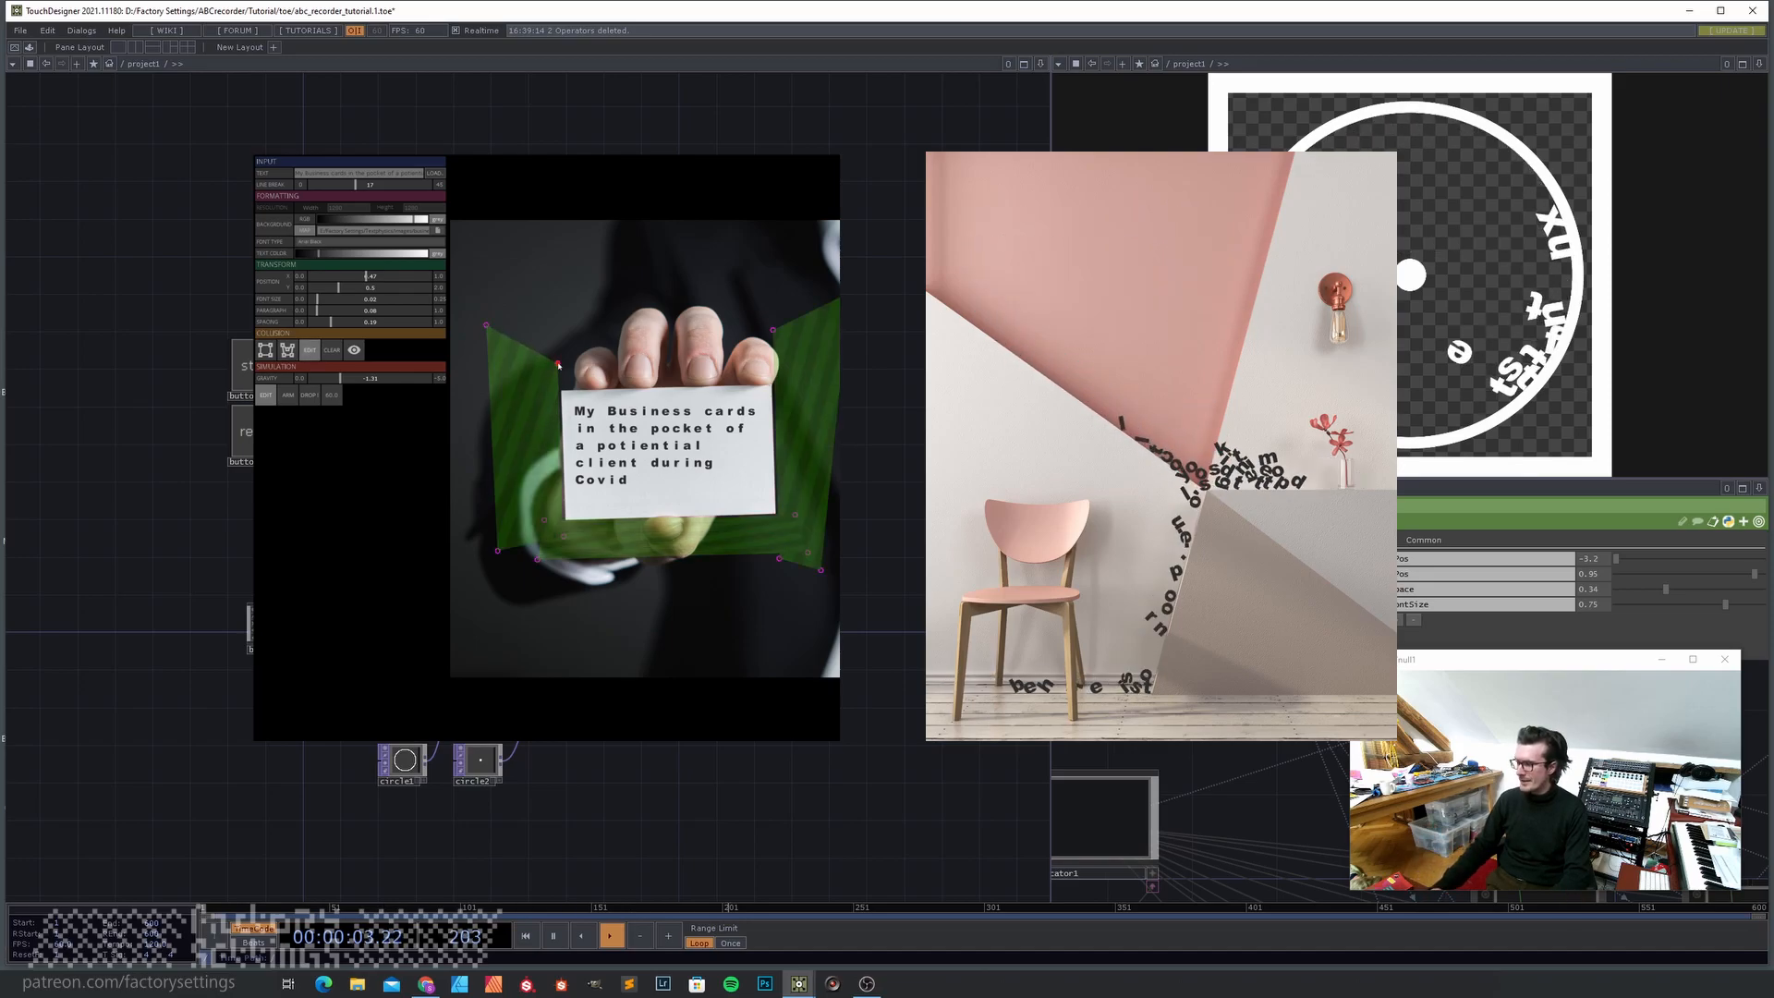